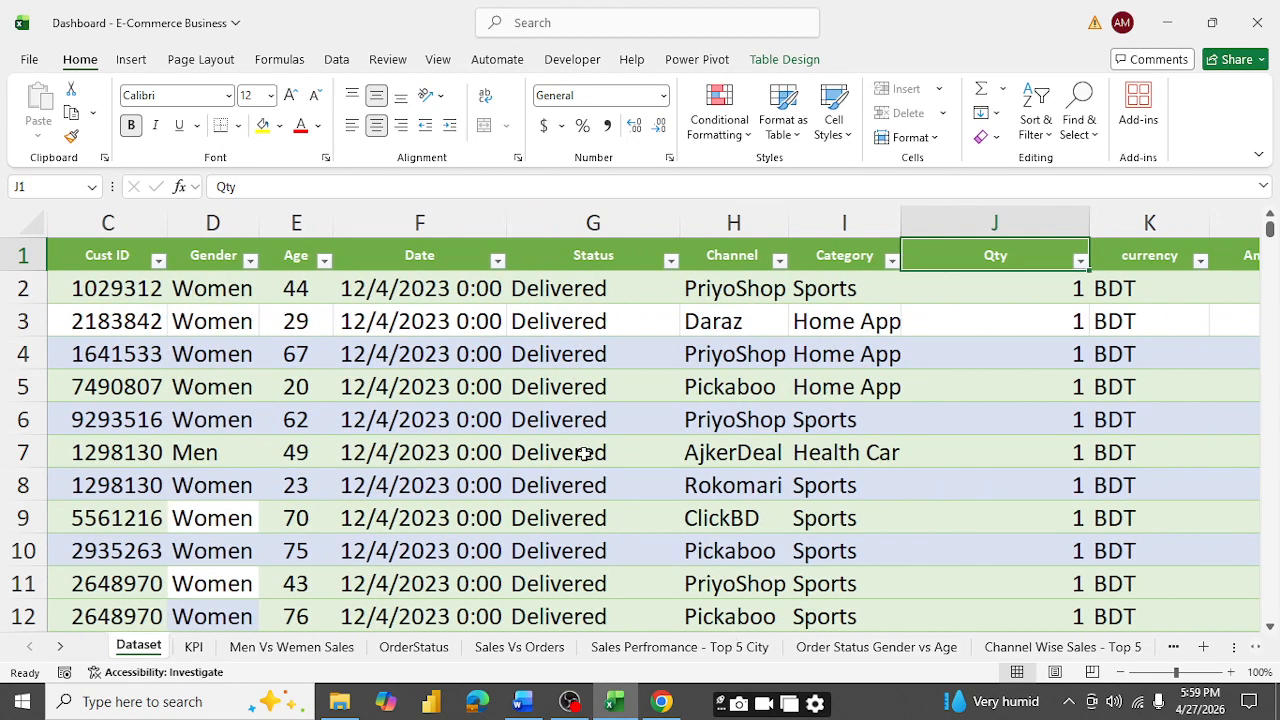
- Look through the Dataset sheet's column headers up to Division and return to the first column
key("Right")
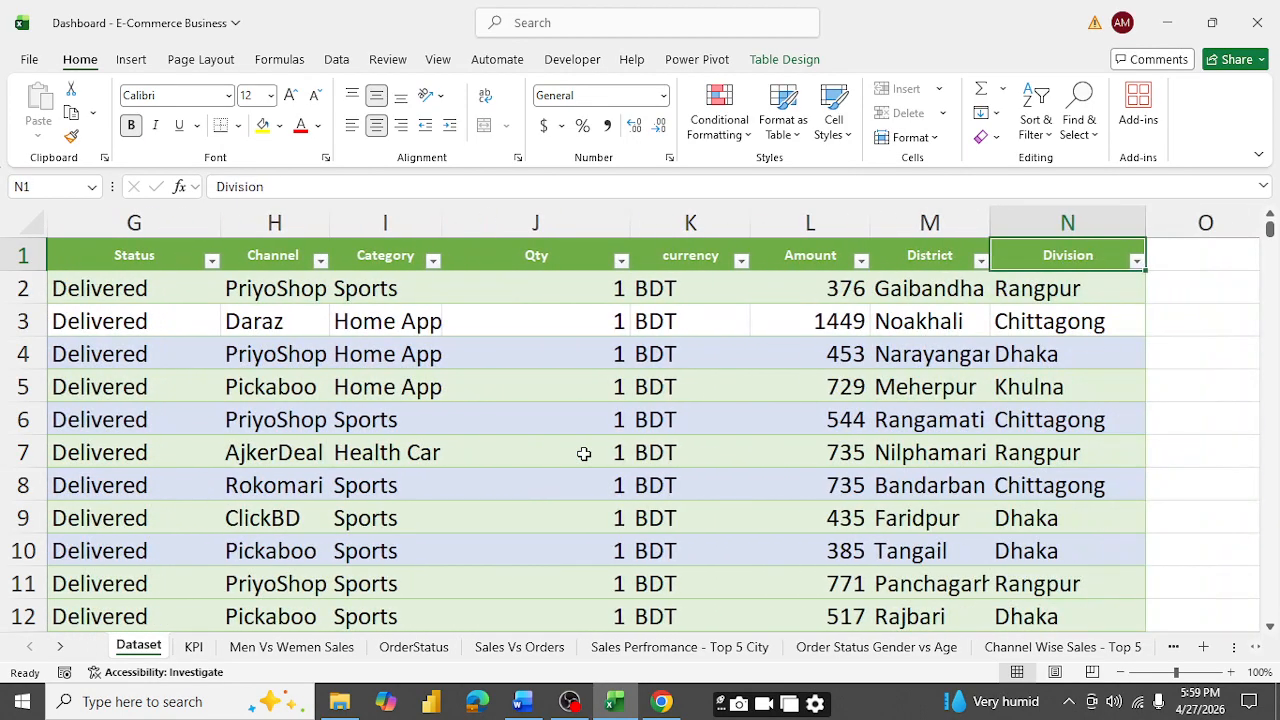
key("Left")
key("Left")
key("Left")
key("Home")
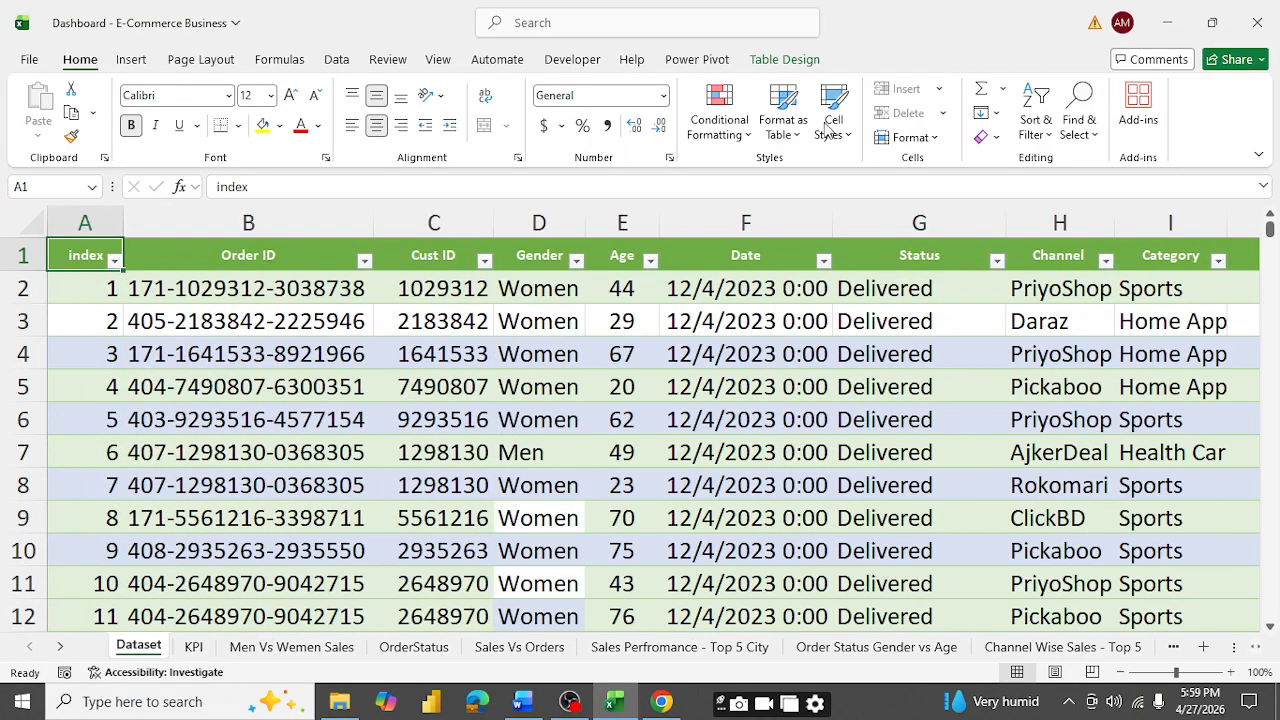
- Switch to the Word document "Requirement - Ecommerce Report" and read the project description paragraph
left_click(522, 702)
scroll(512, 476, "up", 5)
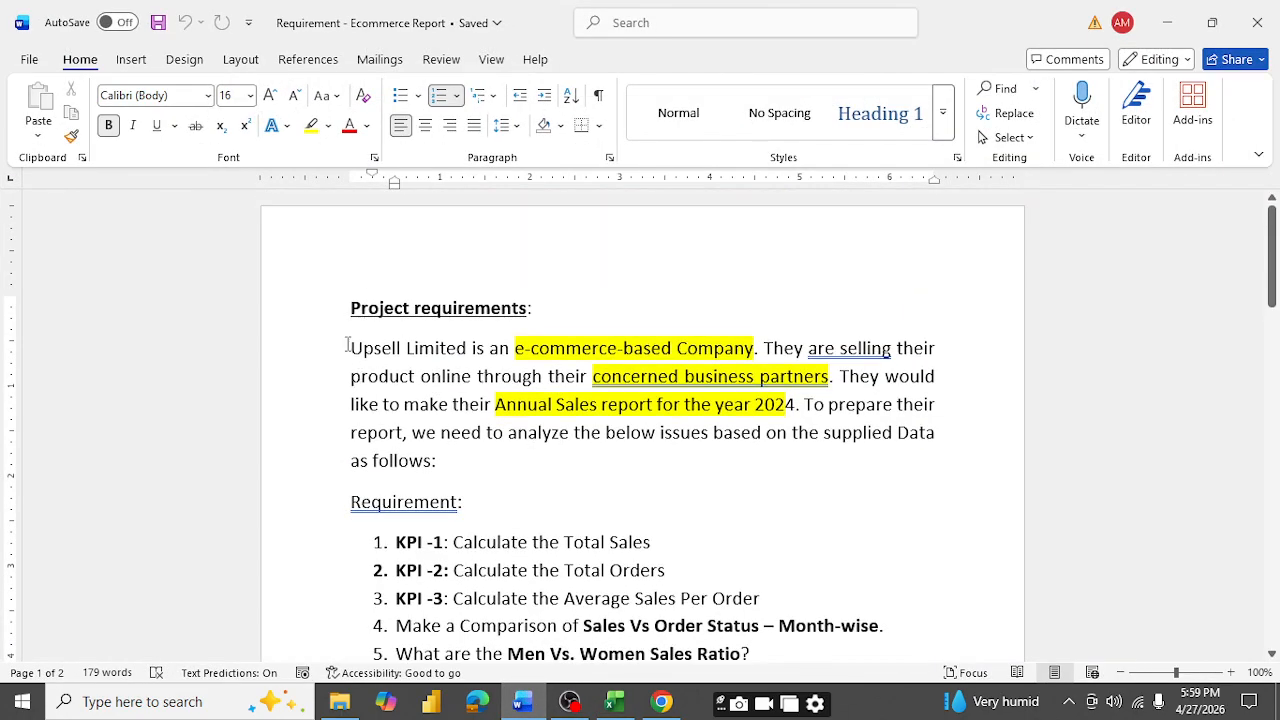
left_click_drag(347, 345, 484, 350)
left_click(474, 434)
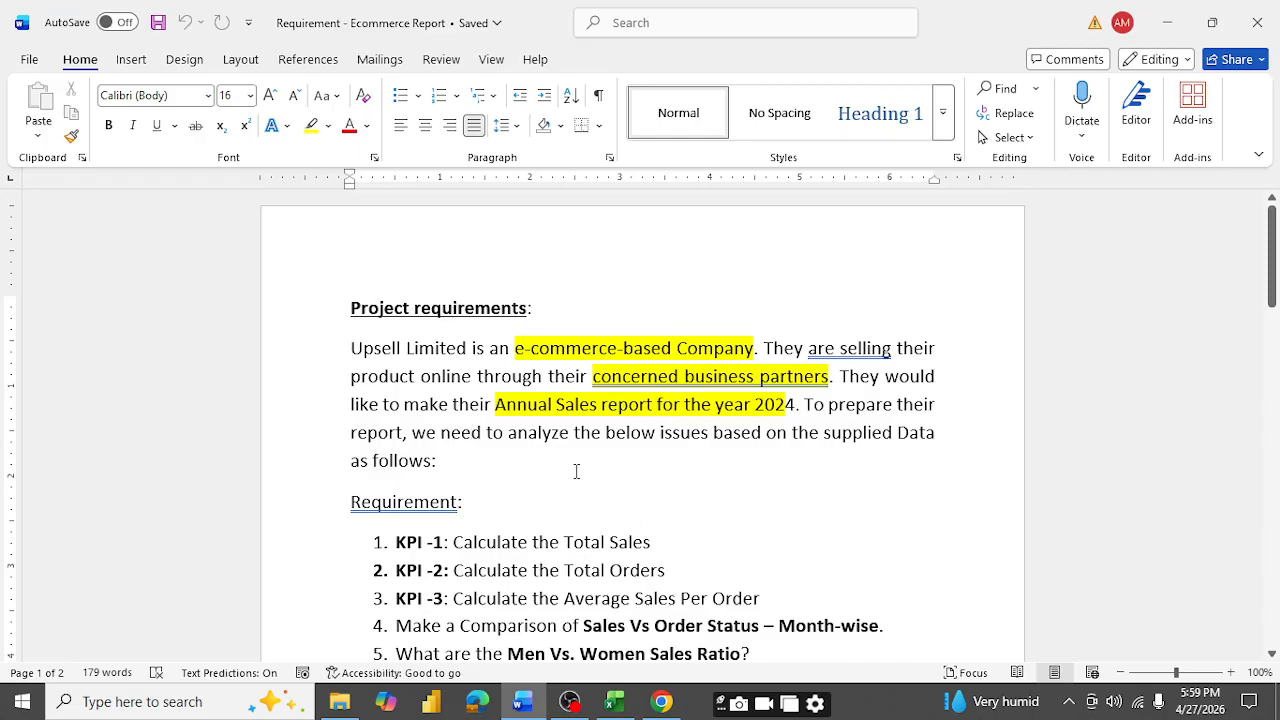
- Read the numbered requirement list, examining the three KPIs and the month-wise Sales Vs Order Status comparison
scroll(576, 471, "down", 1)
scroll(737, 437, "down", 1)
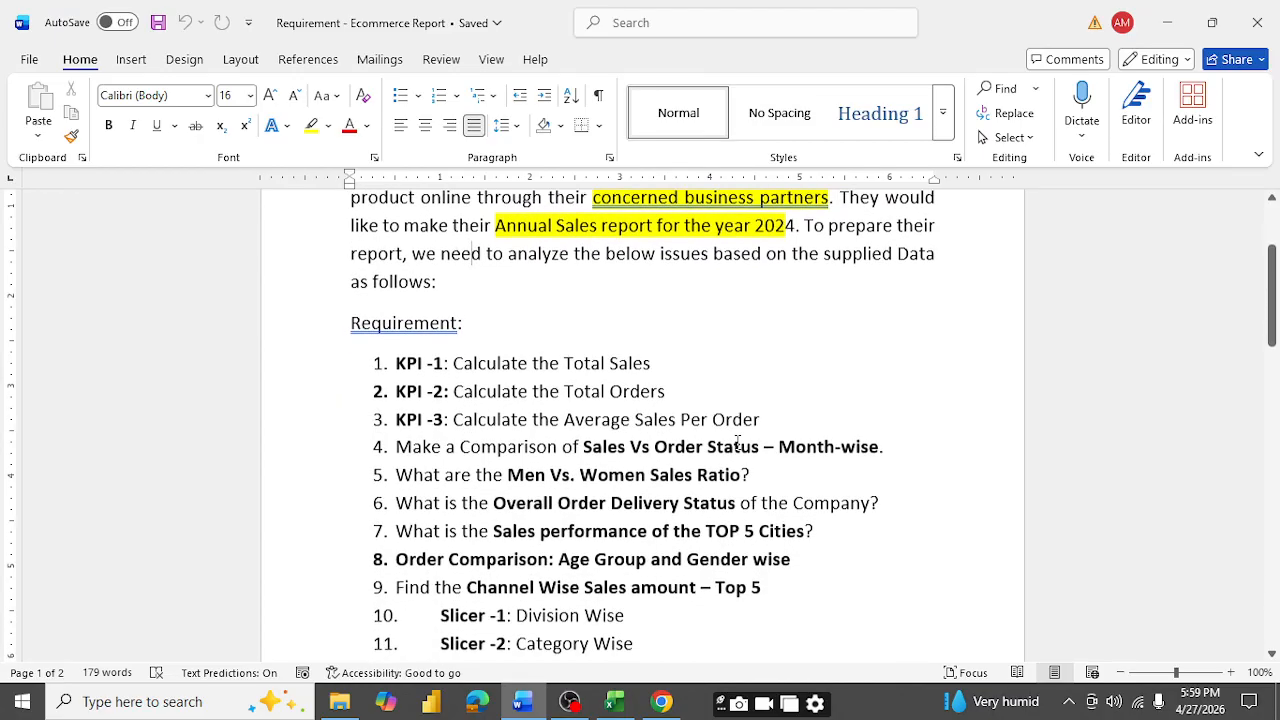
scroll(703, 430, "down", 1)
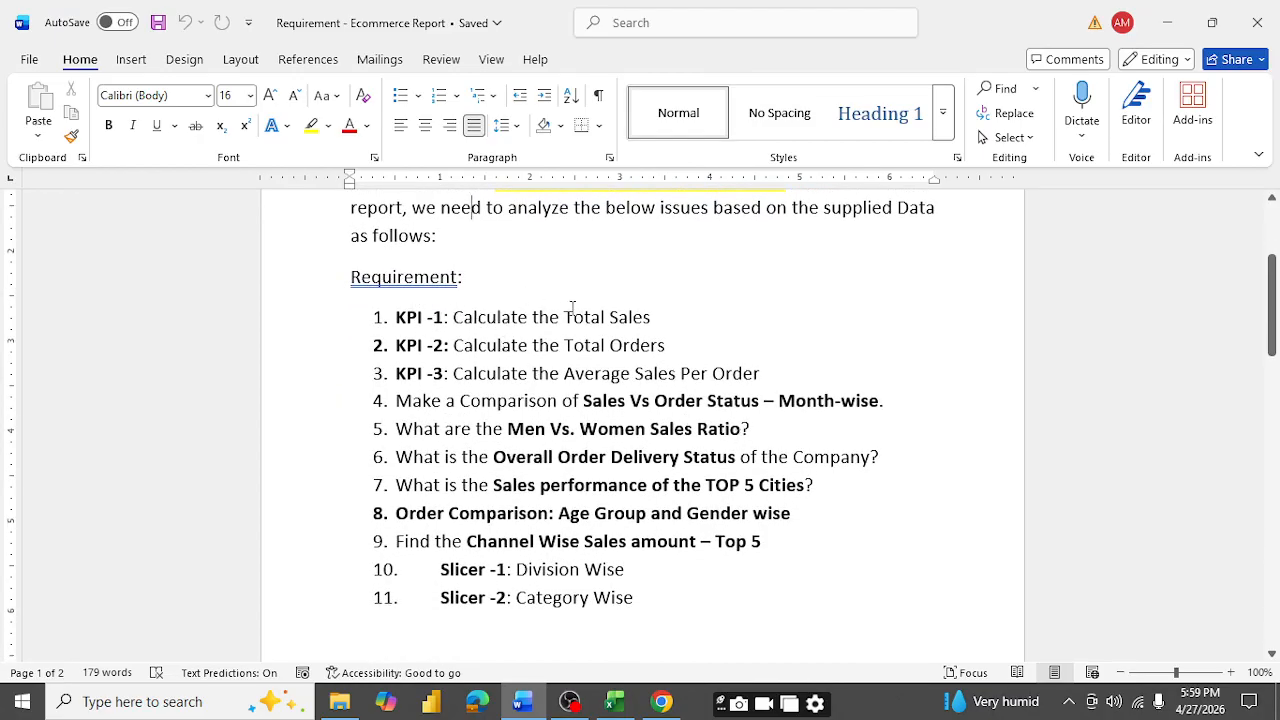
left_click_drag(573, 322, 655, 320)
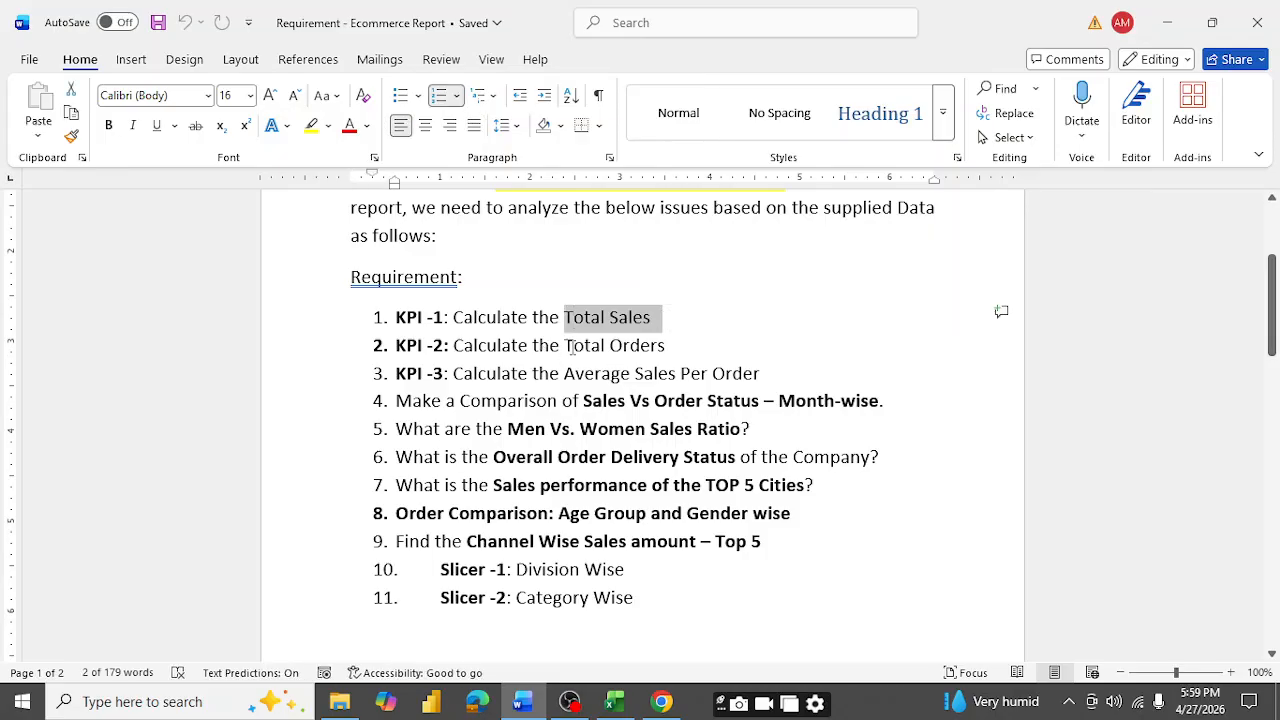
left_click_drag(565, 346, 666, 346)
left_click_drag(573, 378, 777, 401)
left_click(697, 428)
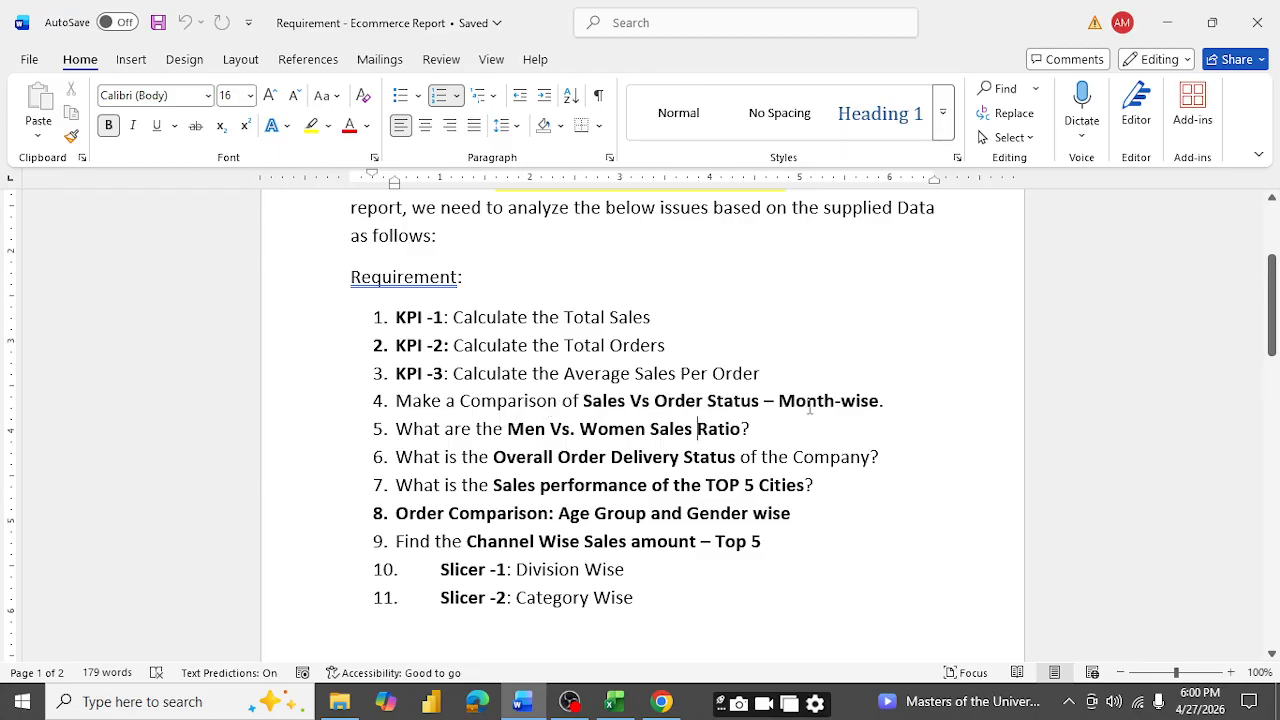
left_click_drag(788, 400, 920, 397)
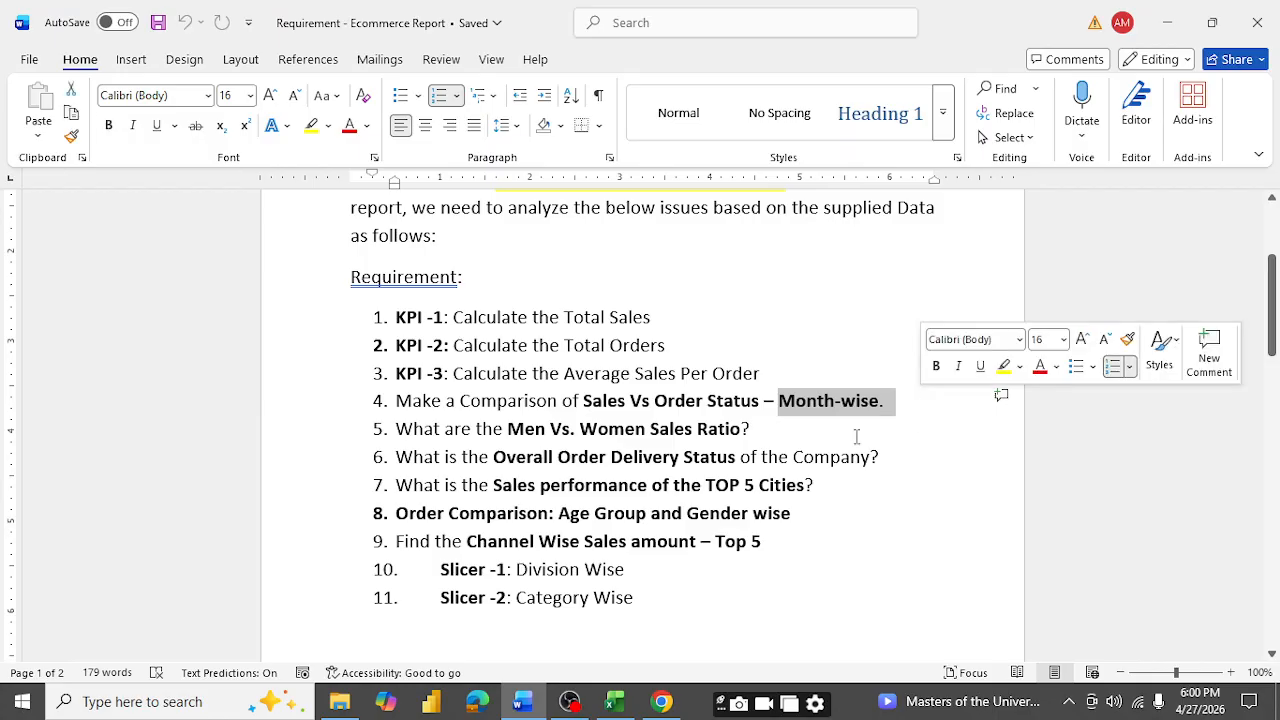
left_click(692, 456)
- Switch back to the Excel workbook and check all Dataset column headers for a month field
left_click(614, 701)
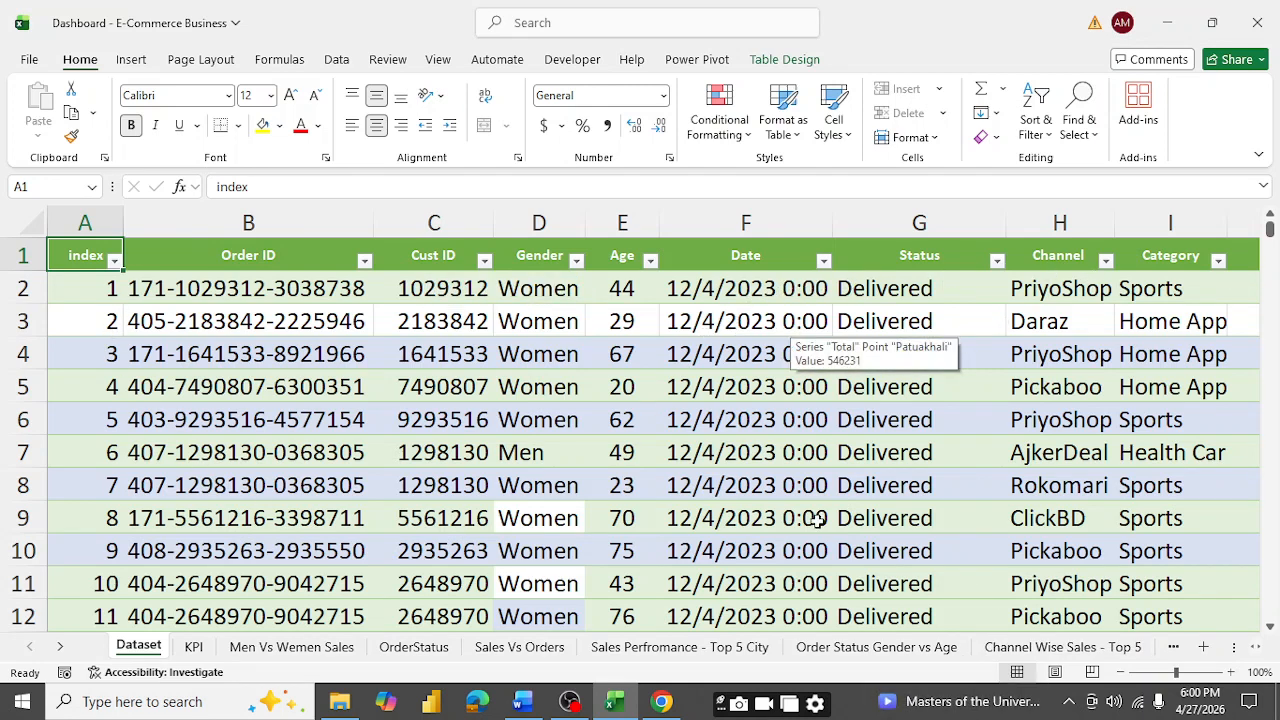
key("Right")
key("Right")
key("Right")
key("Right")
key("Right")
key("Right")
key("Right")
key("Right")
key("Right")
key("Right")
key("Right")
key("Right")
key("Right")
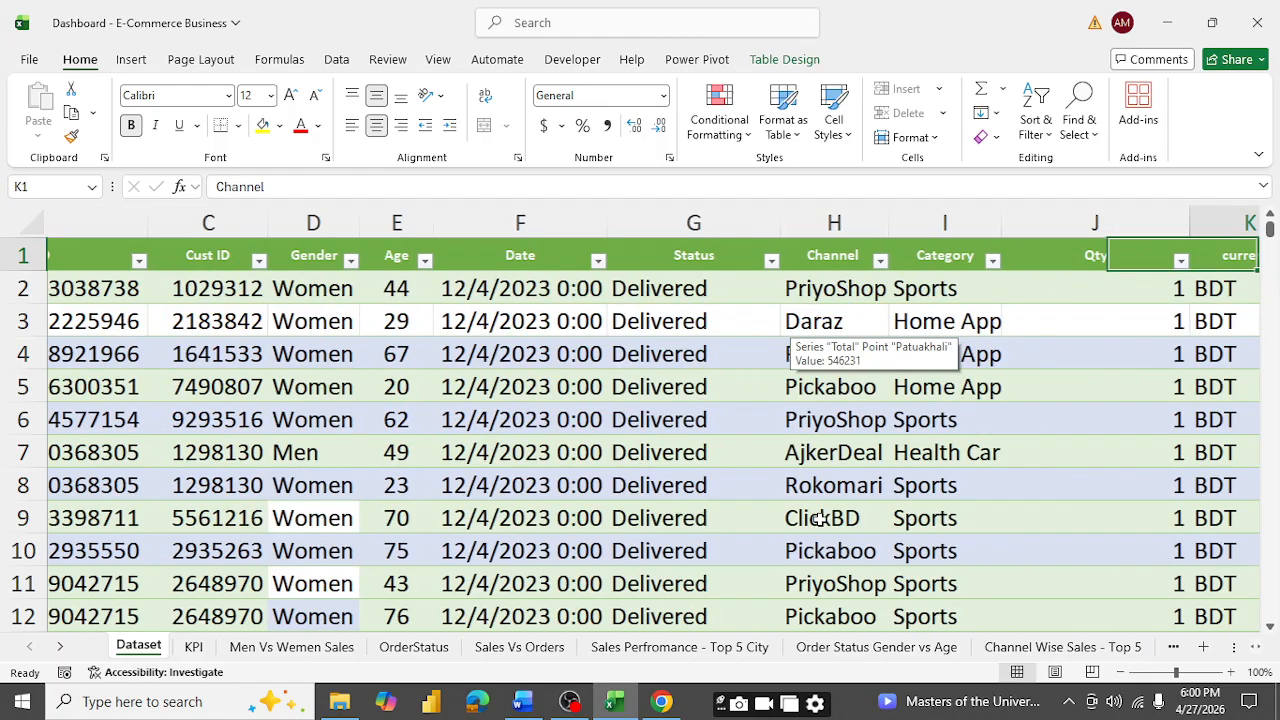
key("Right")
key("Left")
key("Left")
key("Left")
key("Left")
key("Left")
key("Left")
key("Left")
key("Left")
key("Left")
key("Left")
key("Left")
key("Left")
key("Left")
key("Left")
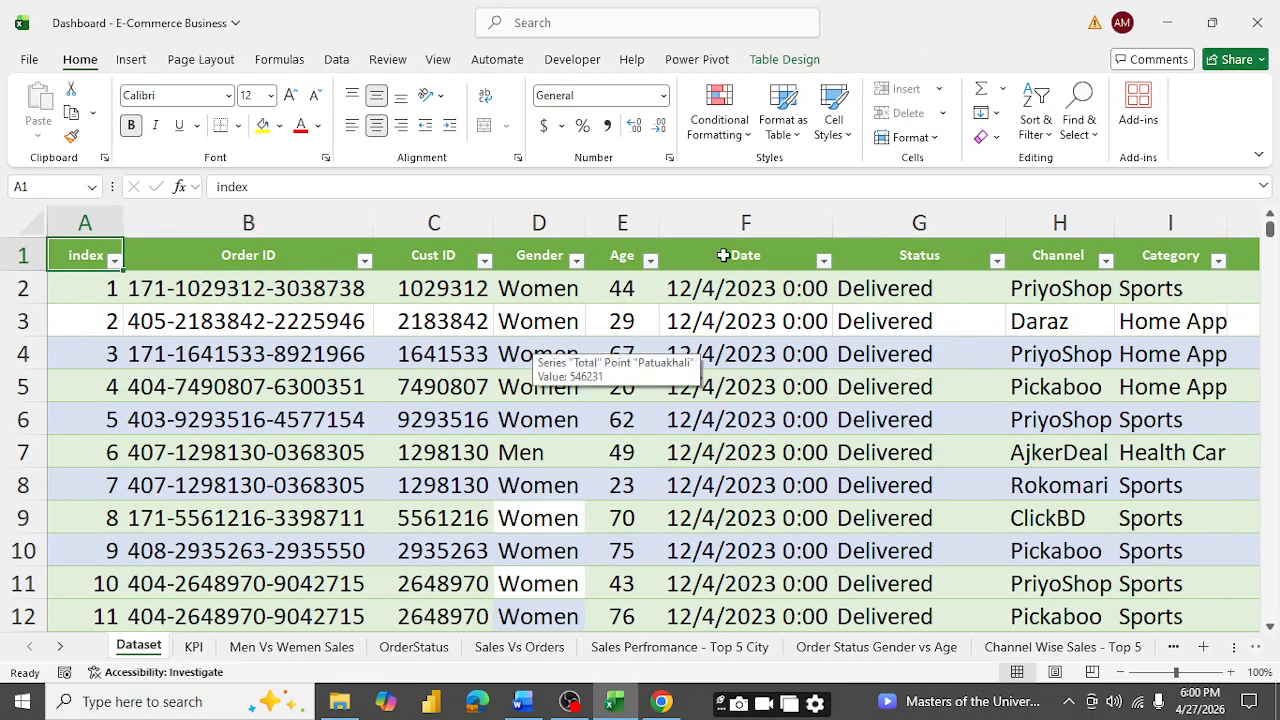
- Insert a new table column between the Date and Status columns
left_click(745, 220)
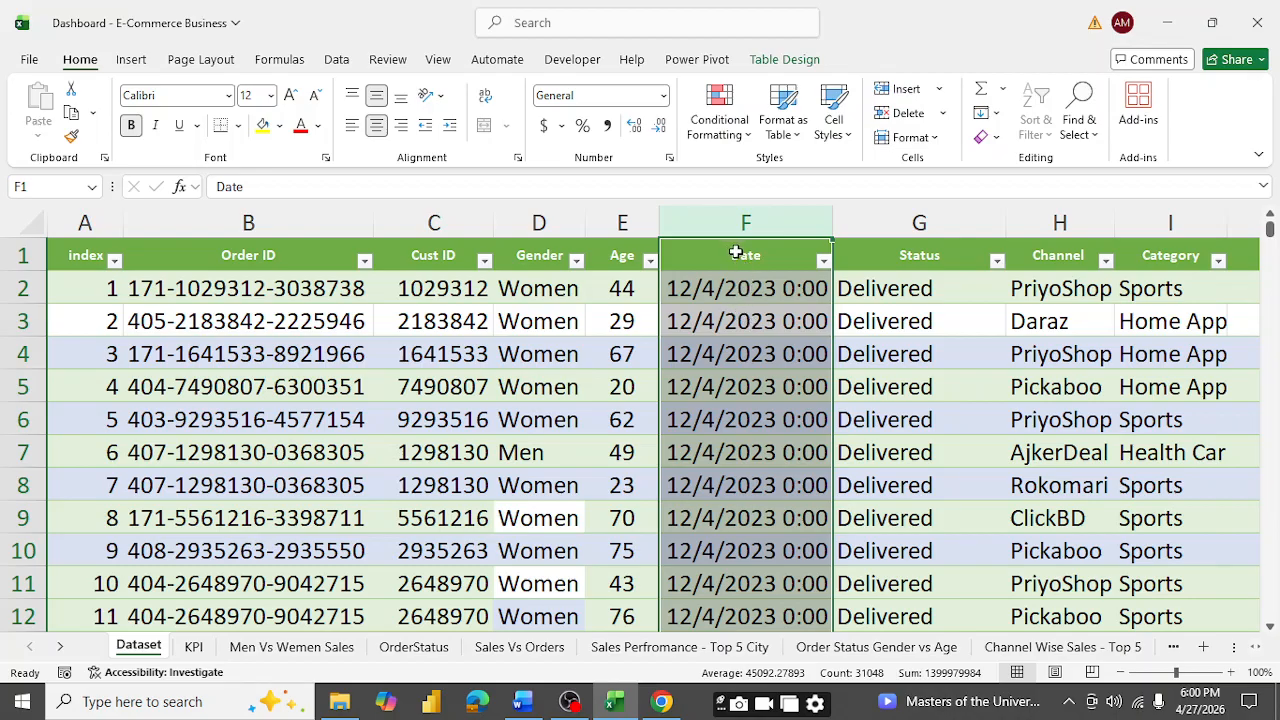
left_click(887, 216)
right_click(887, 216)
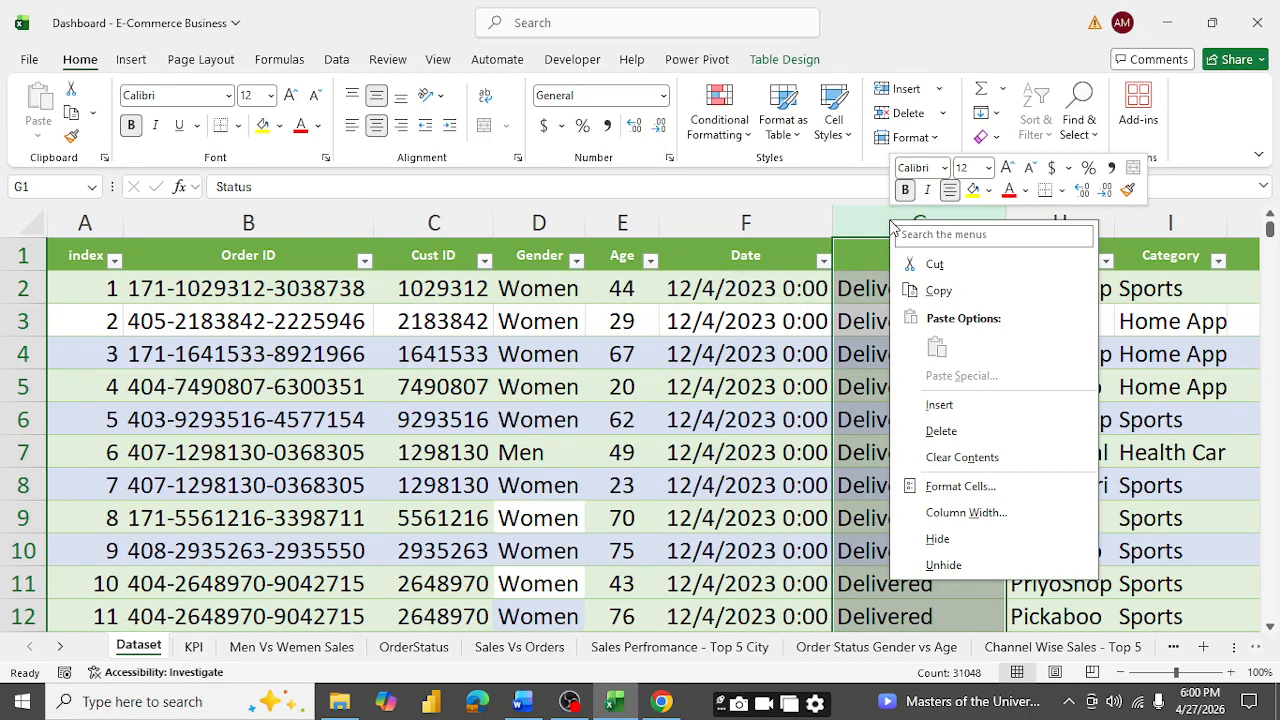
left_click(943, 405)
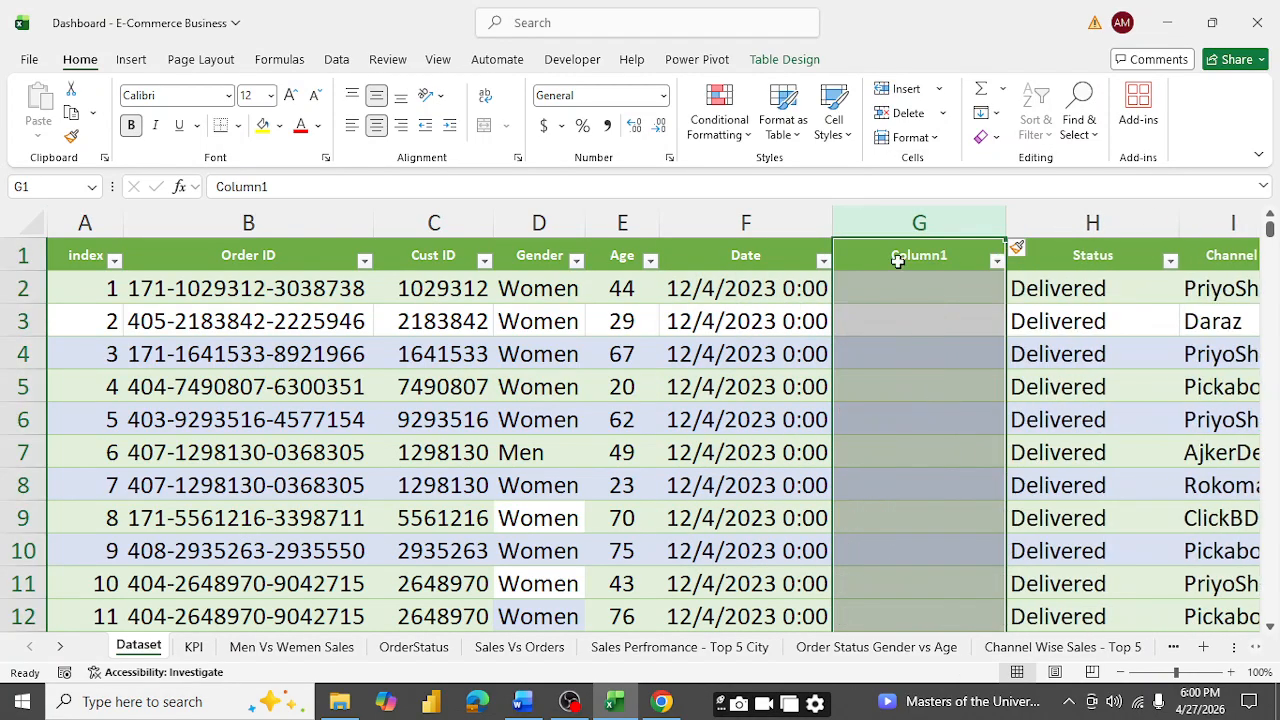
- Start a TEXT formula in cell G2 of the new column
left_click(900, 285)
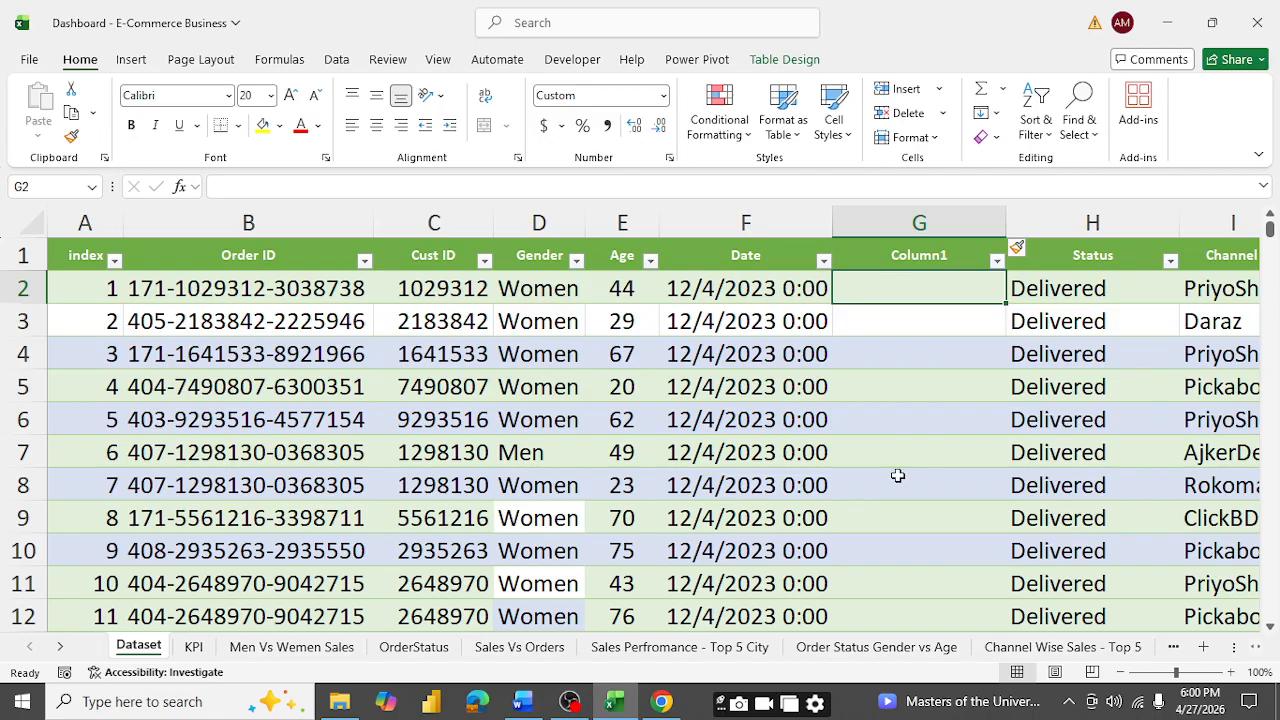
type("=")
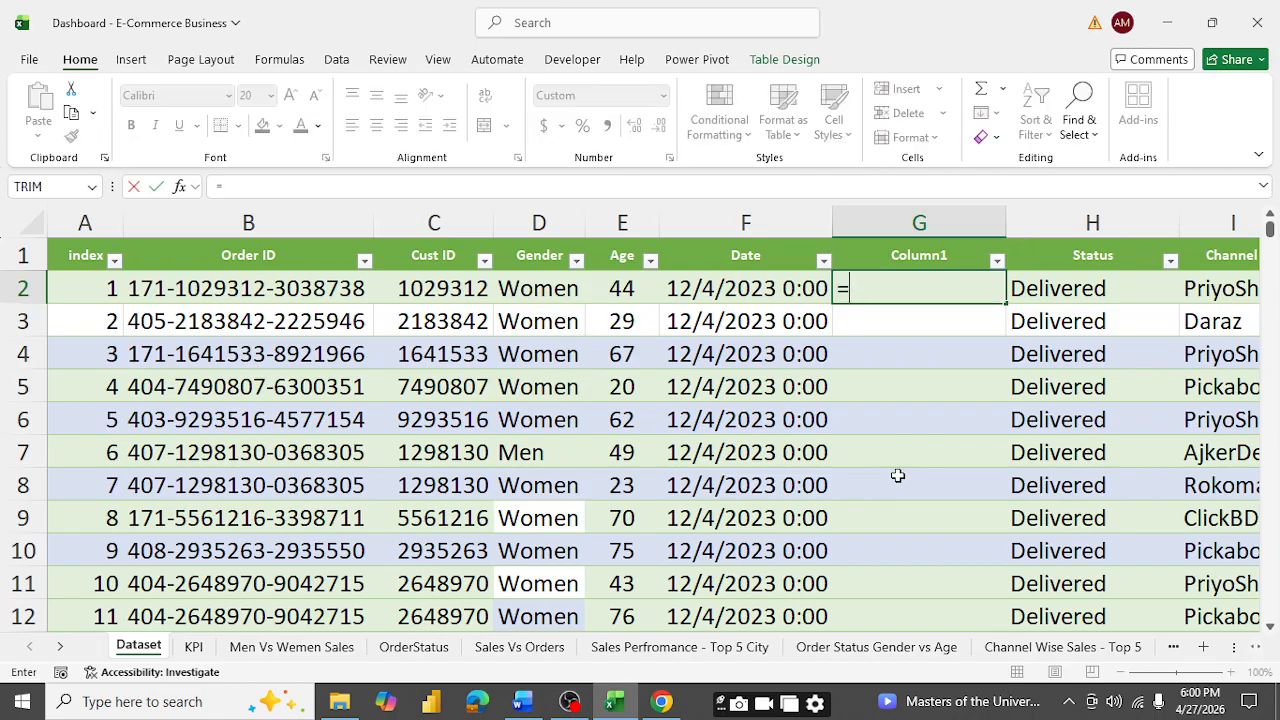
type("Tex")
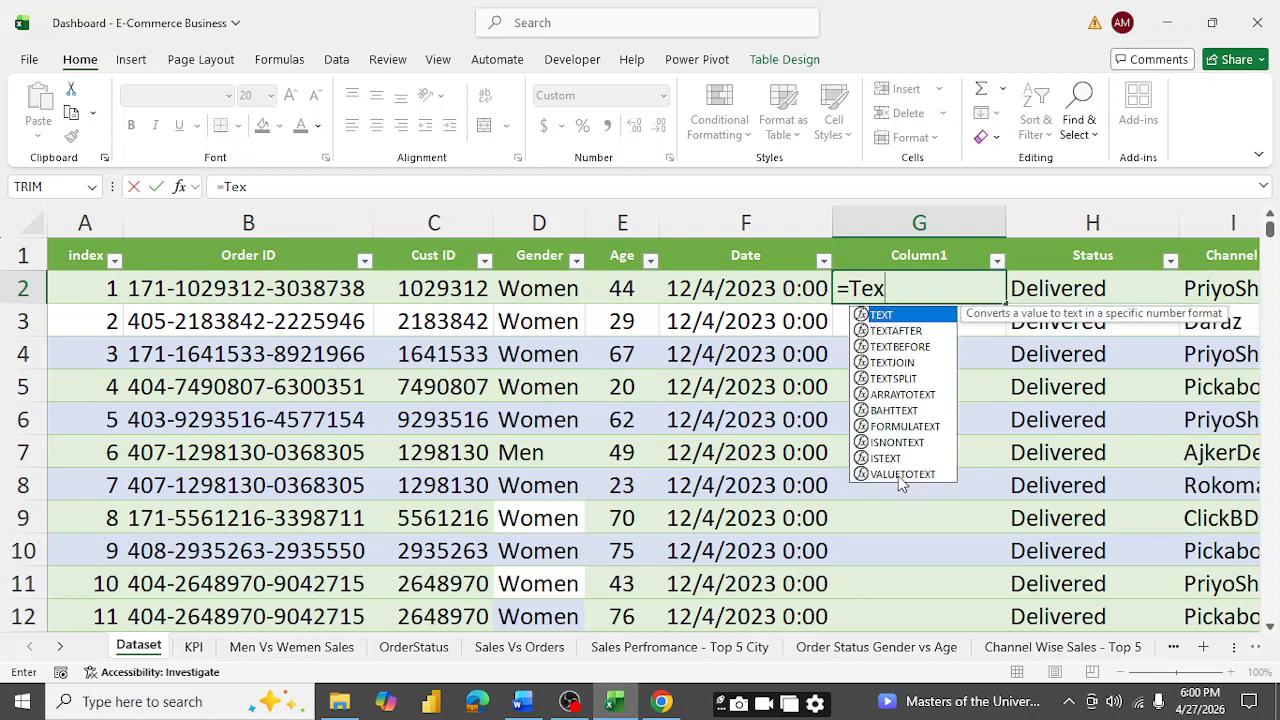
key("Tab")
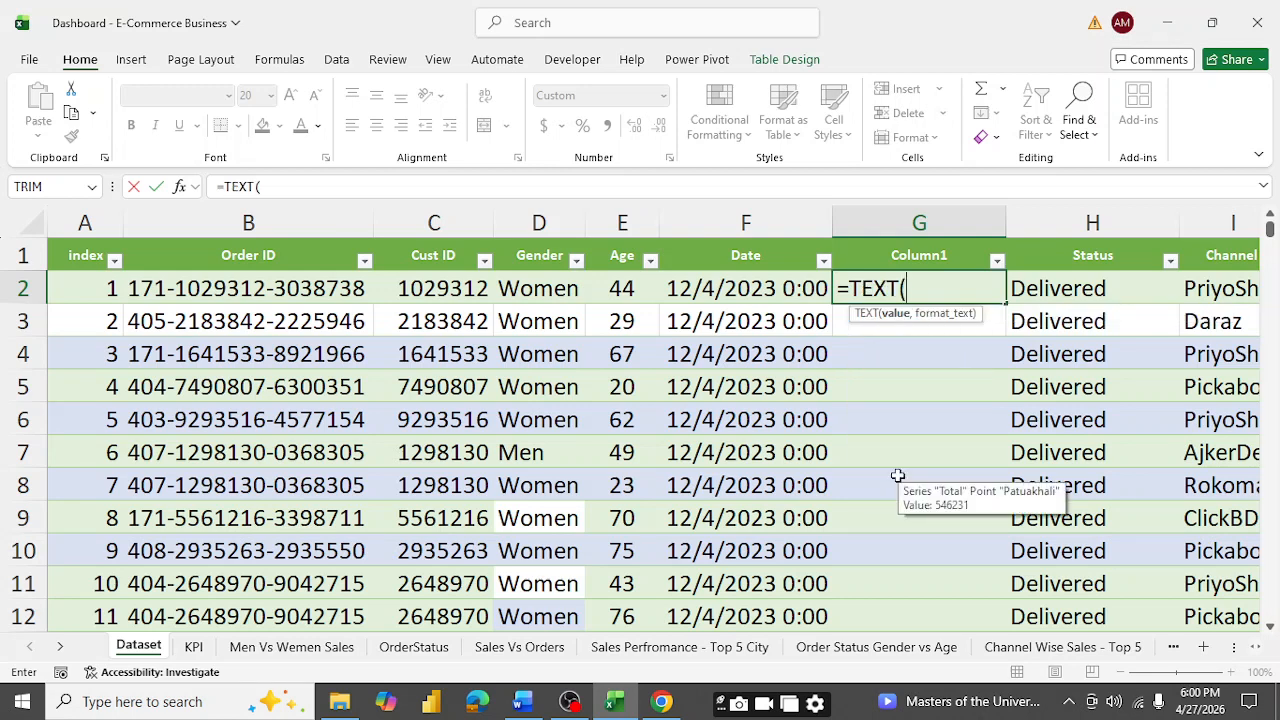
left_click(716, 290)
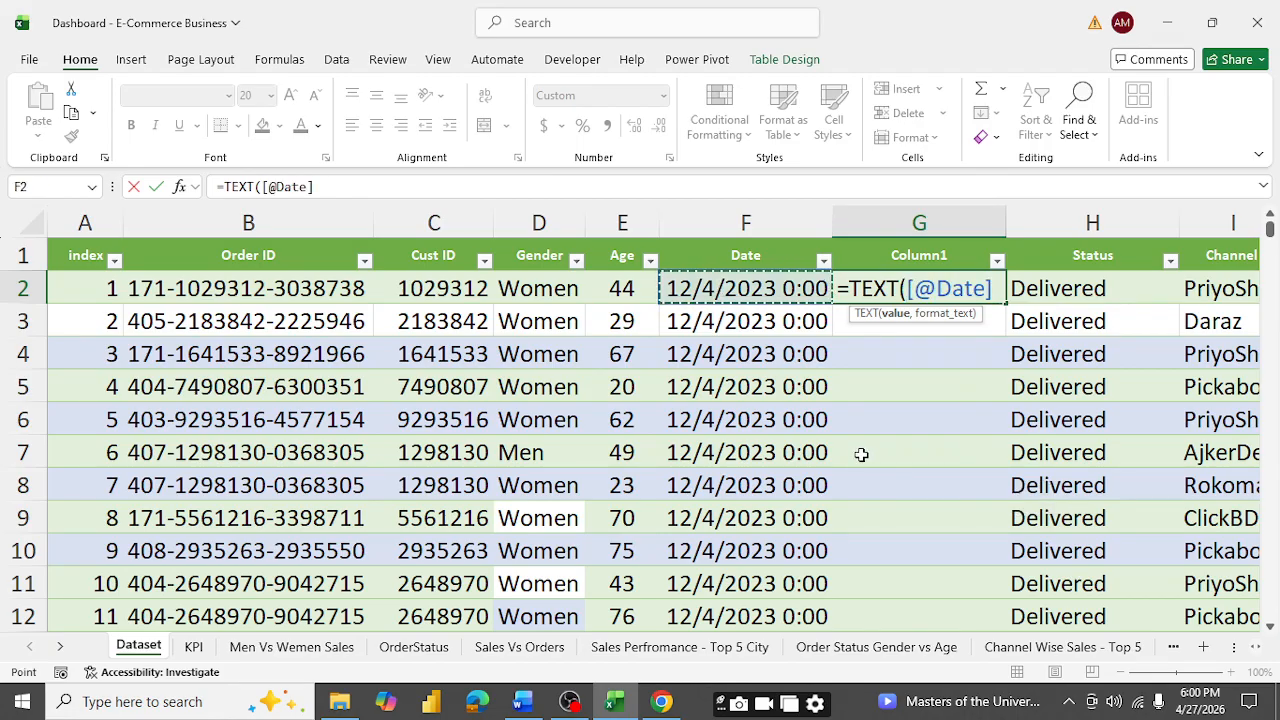
key("BackSpace")
key("BackSpace")
key("BackSpace")
key("BackSpace")
key("BackSpace")
key("BackSpace")
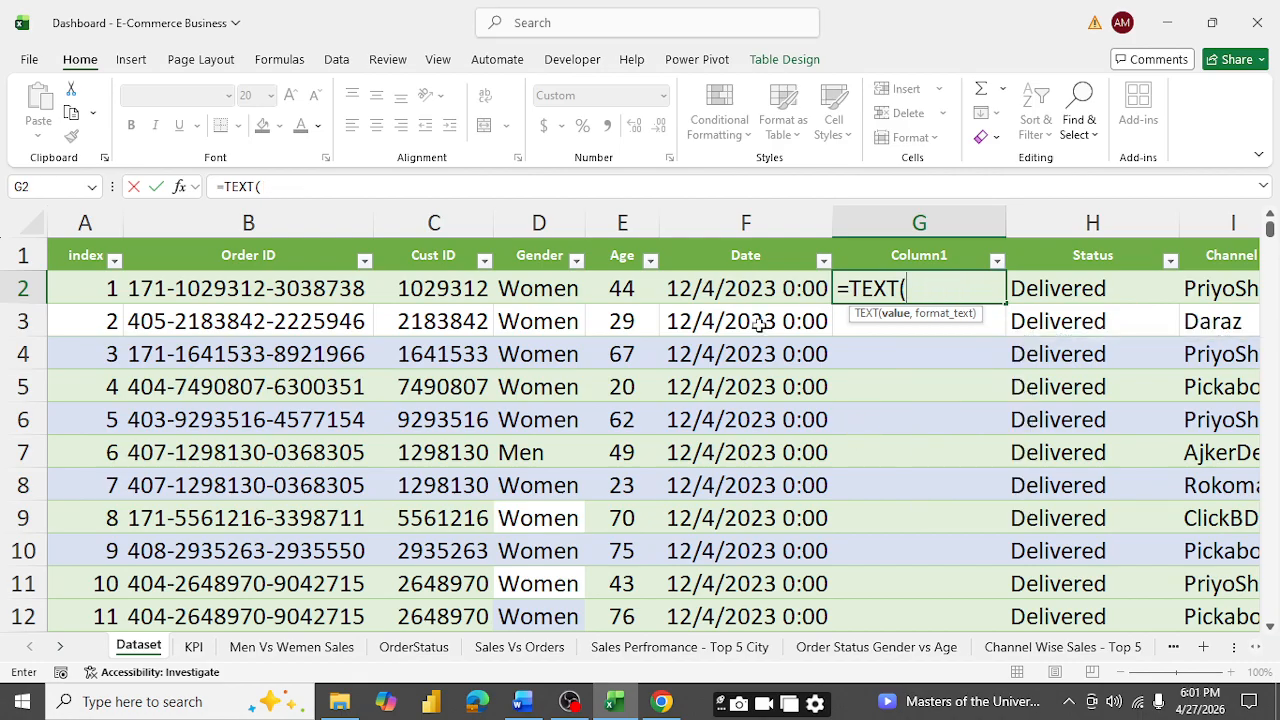
left_click(712, 288)
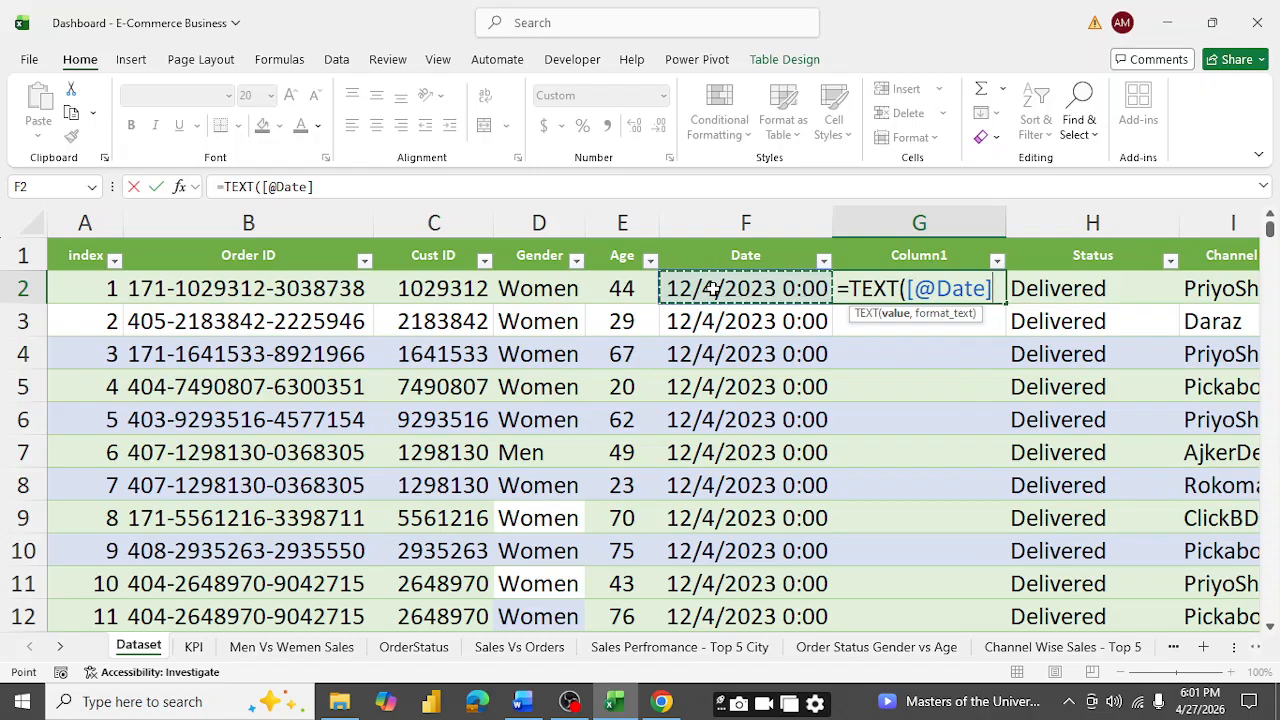
type(",")
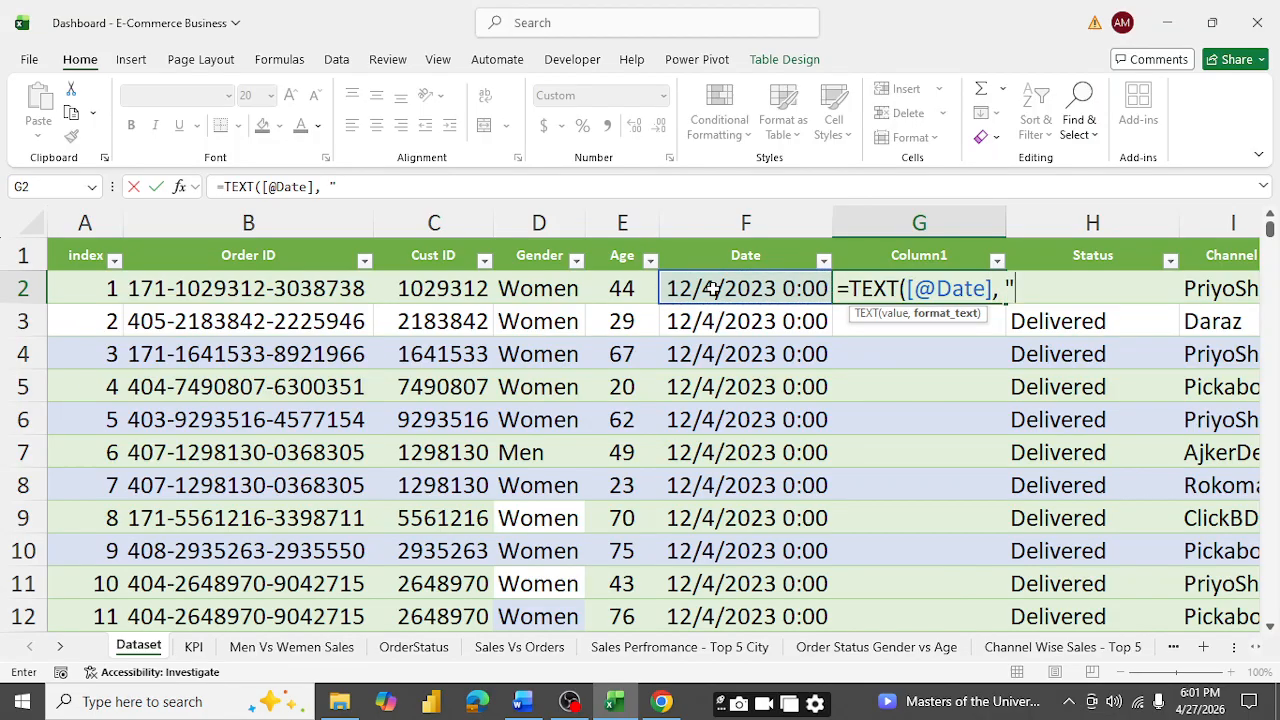
type(" \"MMM")
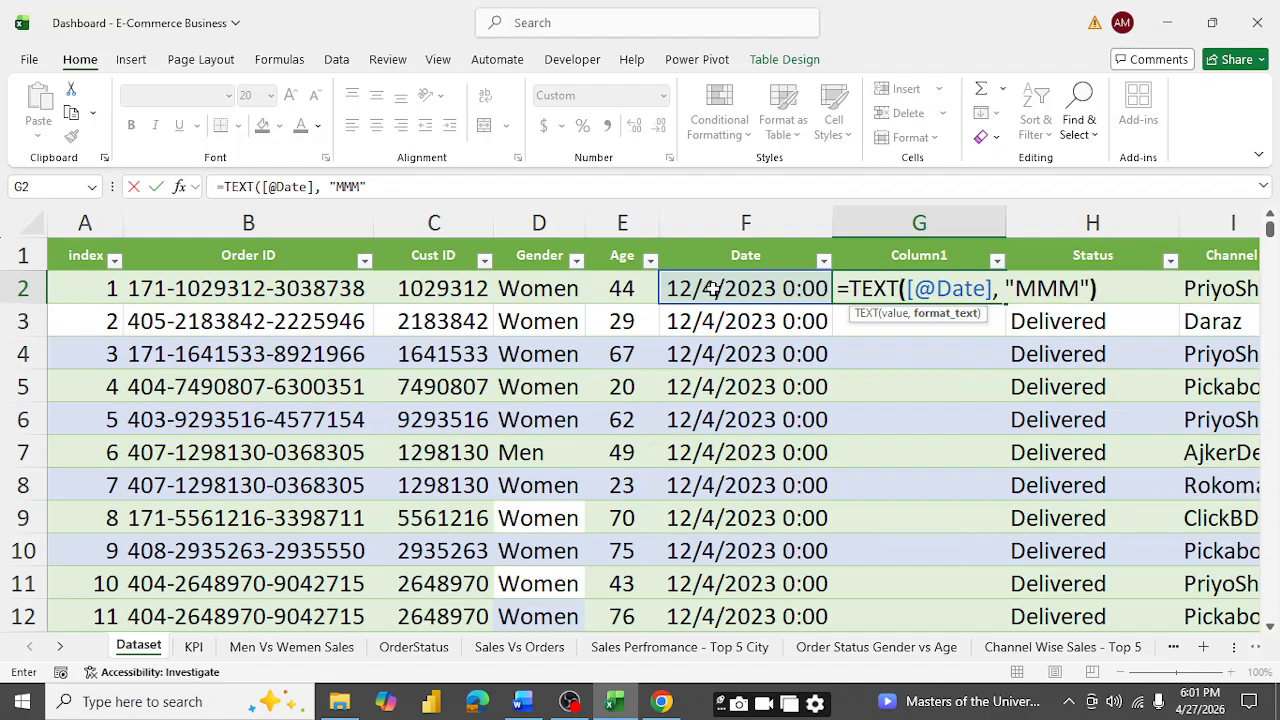
key("Return")
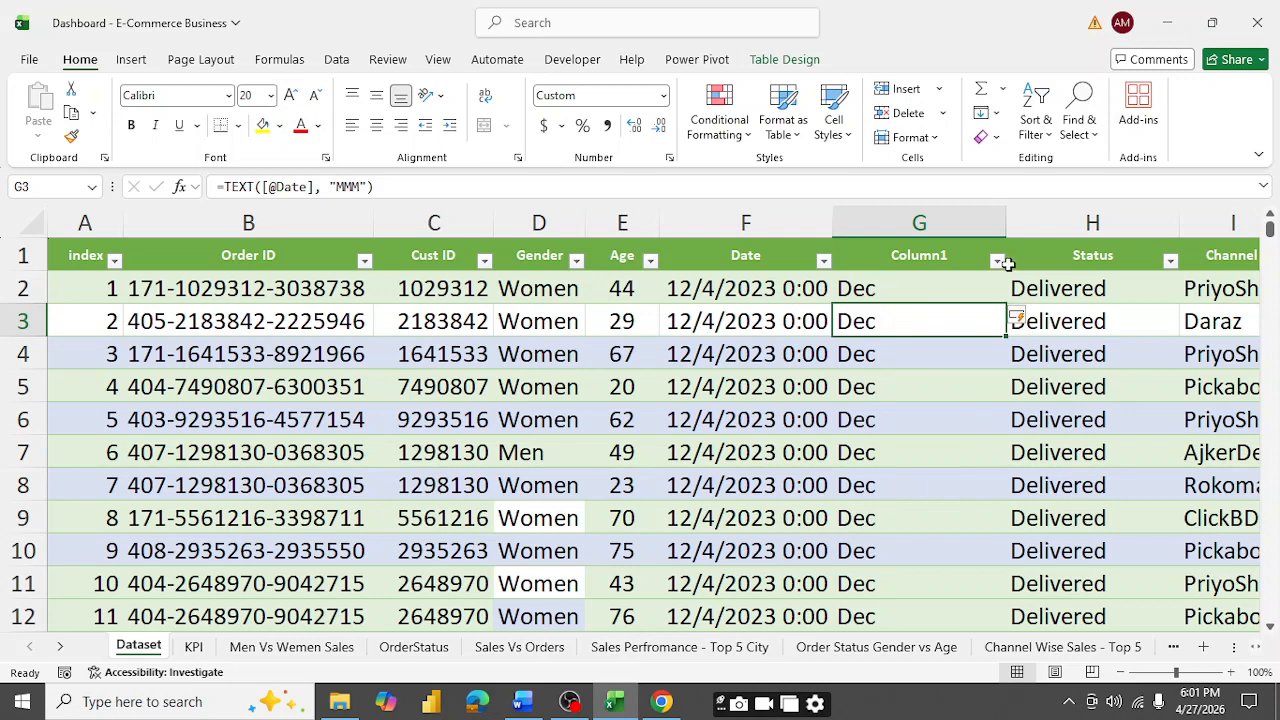
- Rename the new column's header to "Month Name" and autofit the column's width
left_click(944, 256)
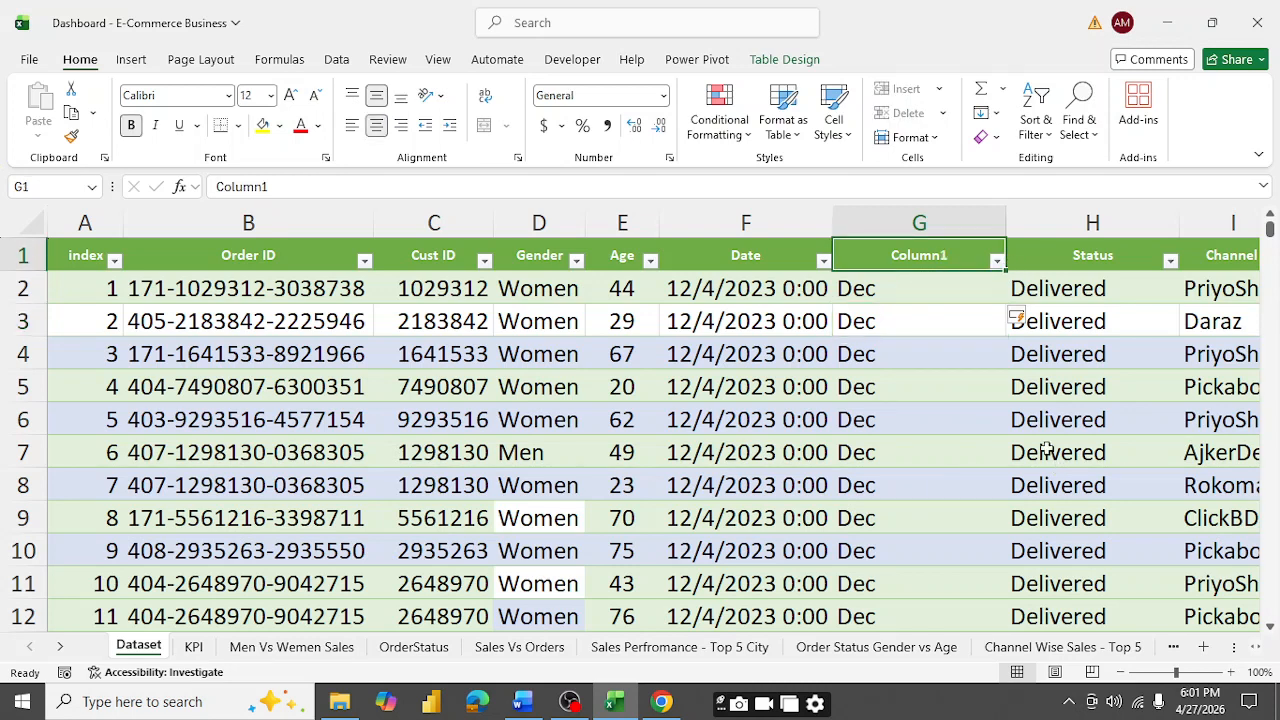
type("Mon")
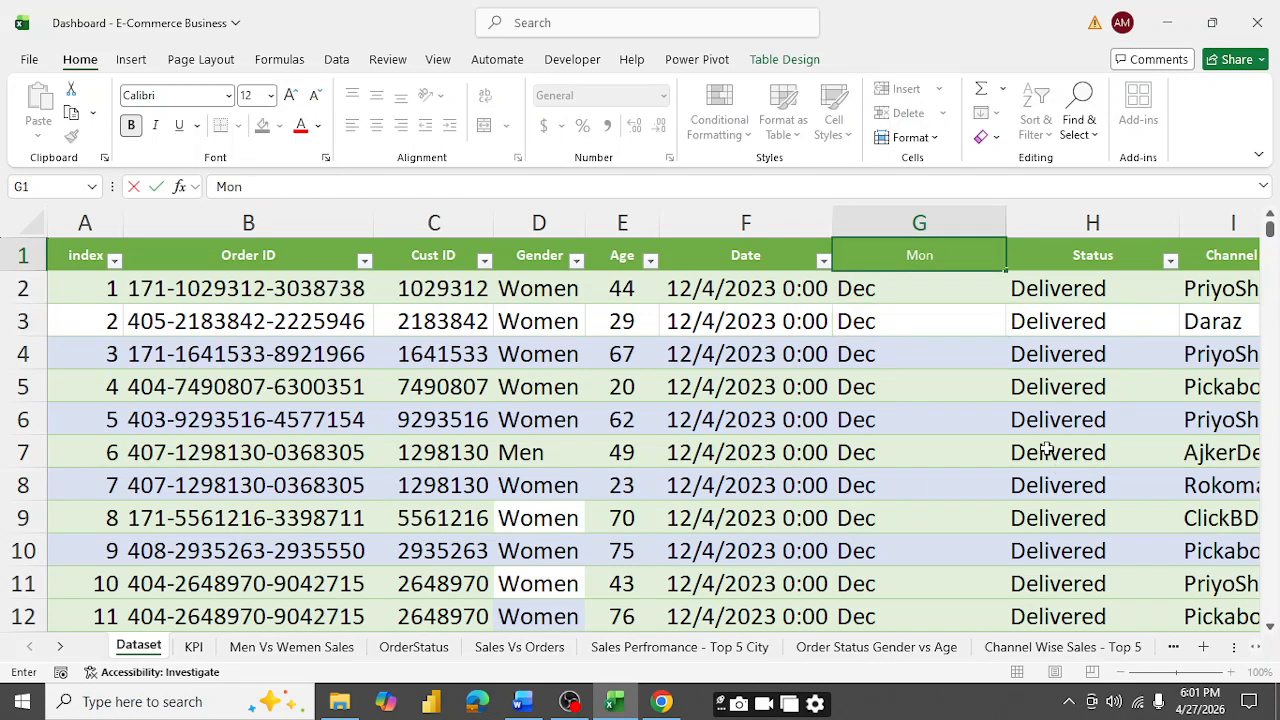
type("th Name")
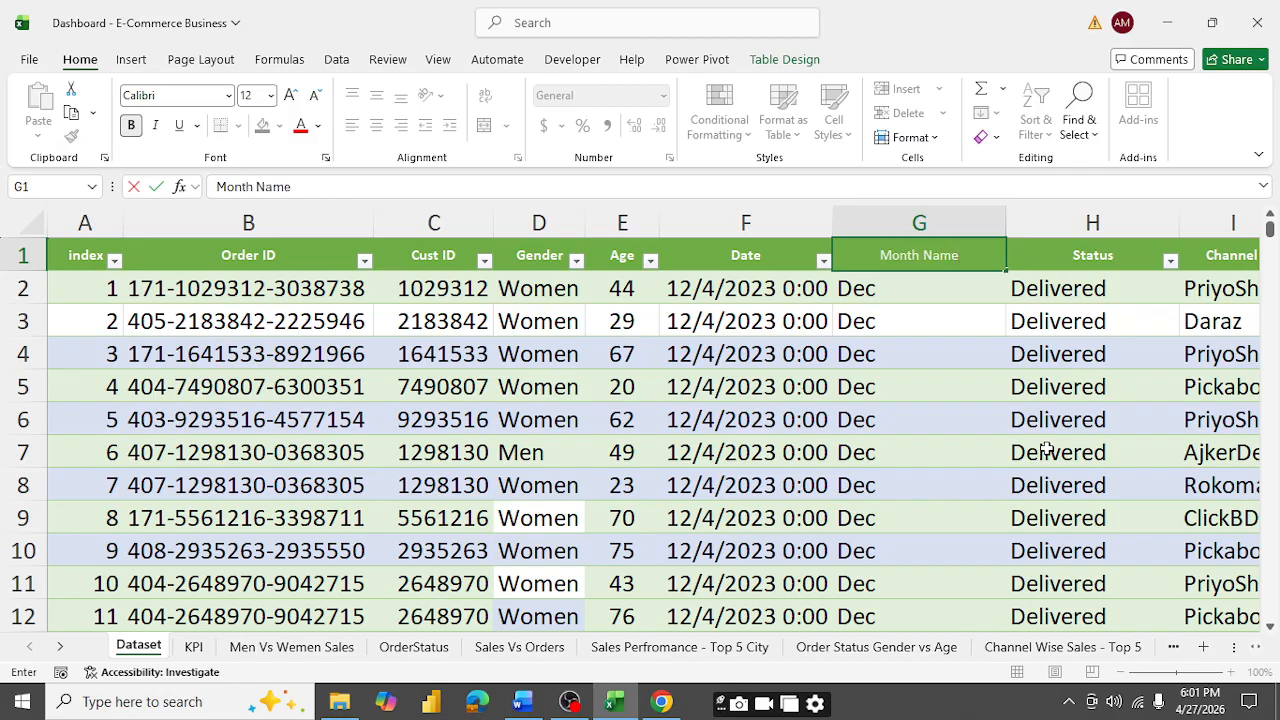
key("Return")
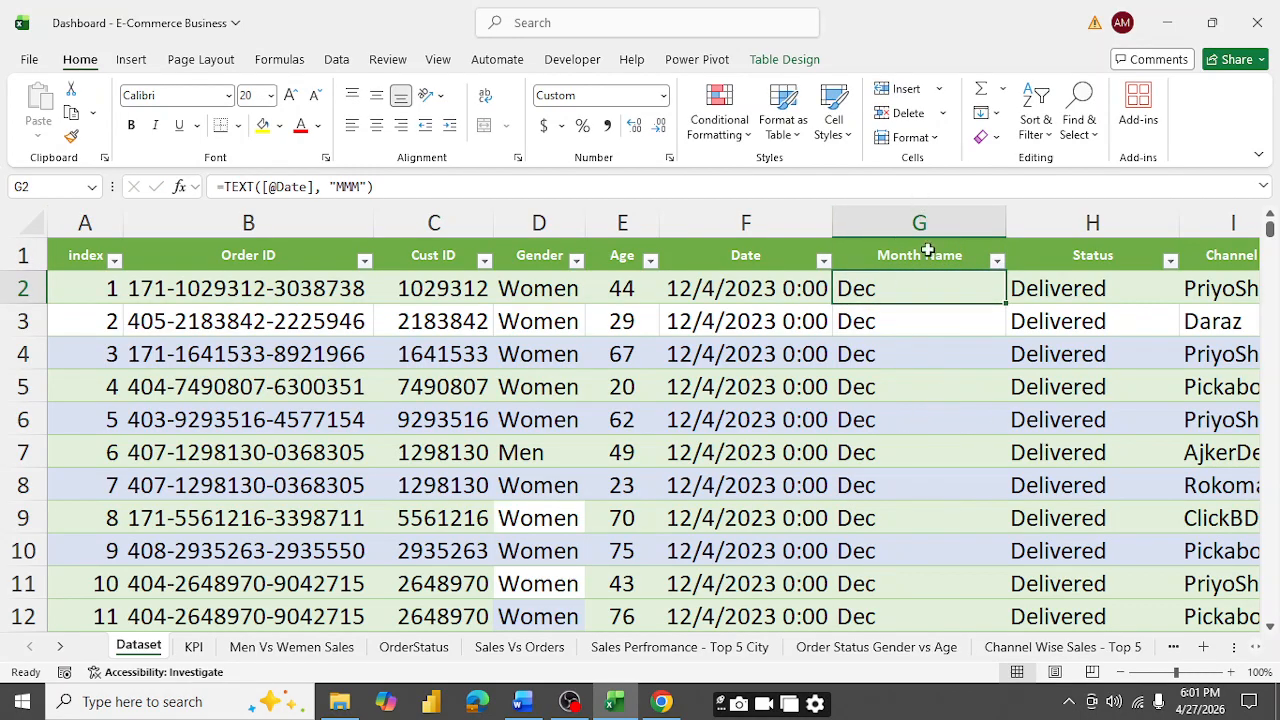
double_click(1006, 218)
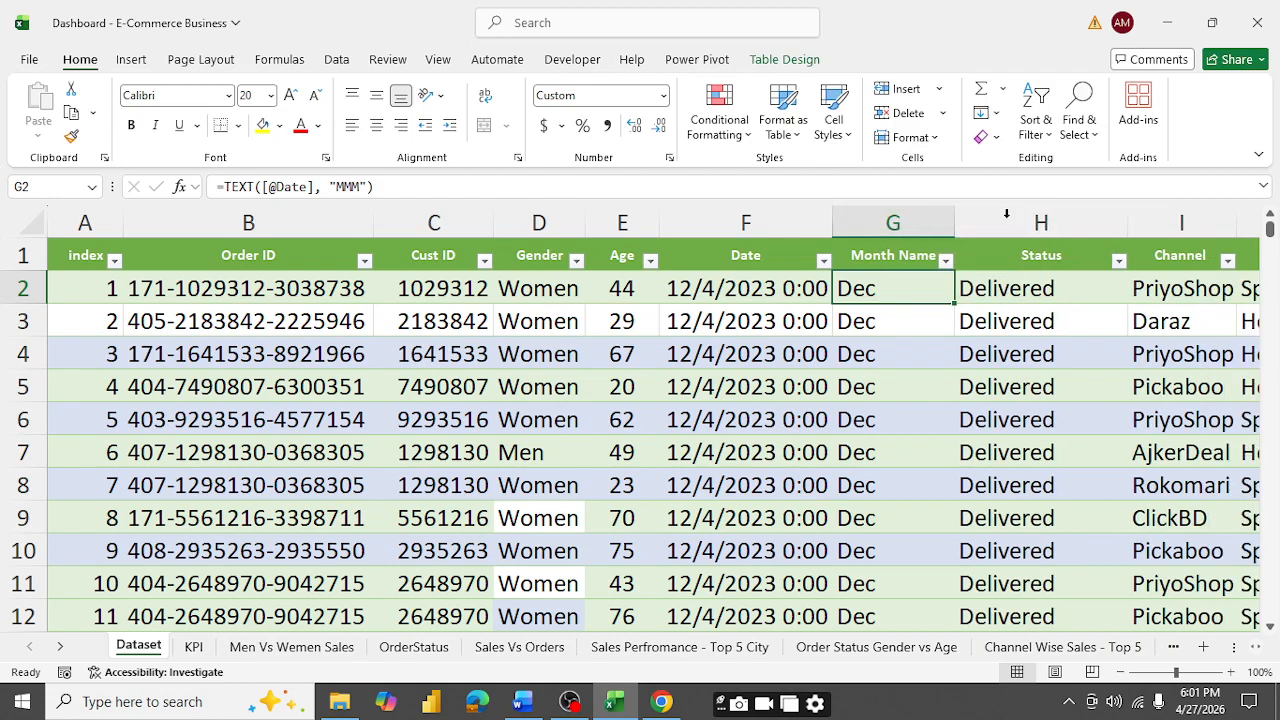
- Examine the month values in the Month Name column's filter list, keeping all of them selected
left_click(945, 261)
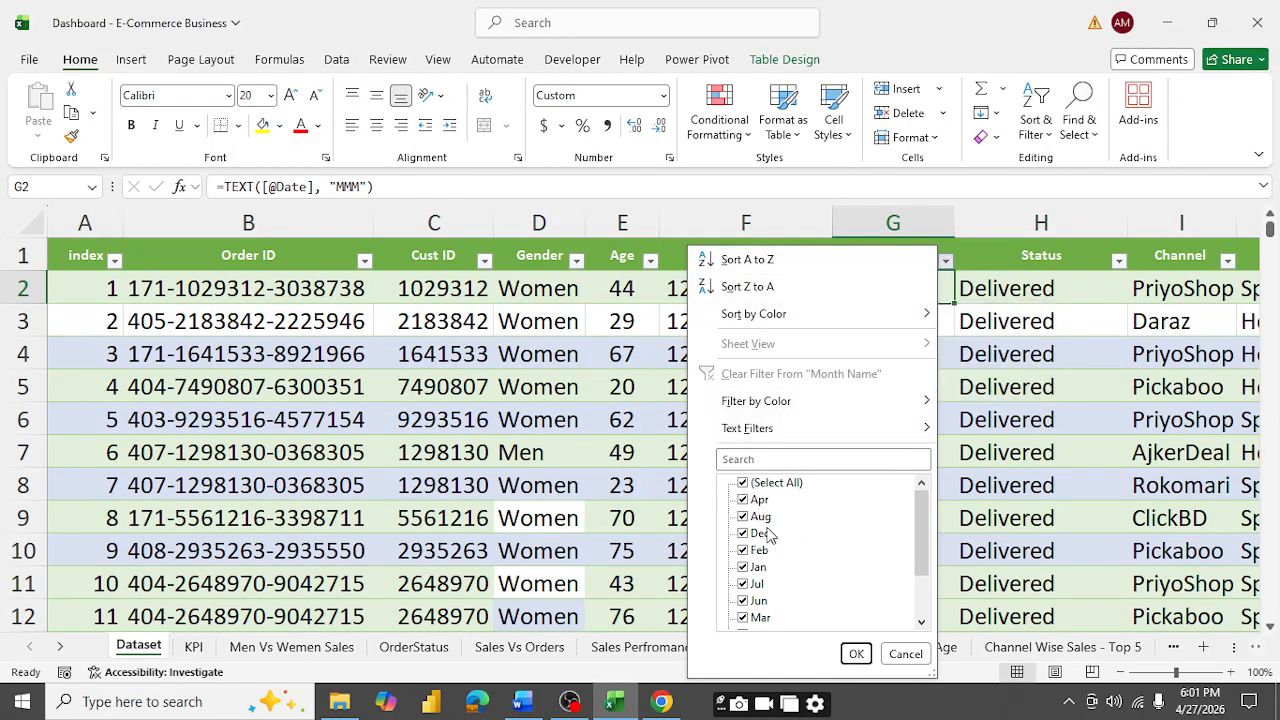
scroll(770, 537, "down", 1)
scroll(770, 537, "up", 1)
scroll(768, 568, "down", 2)
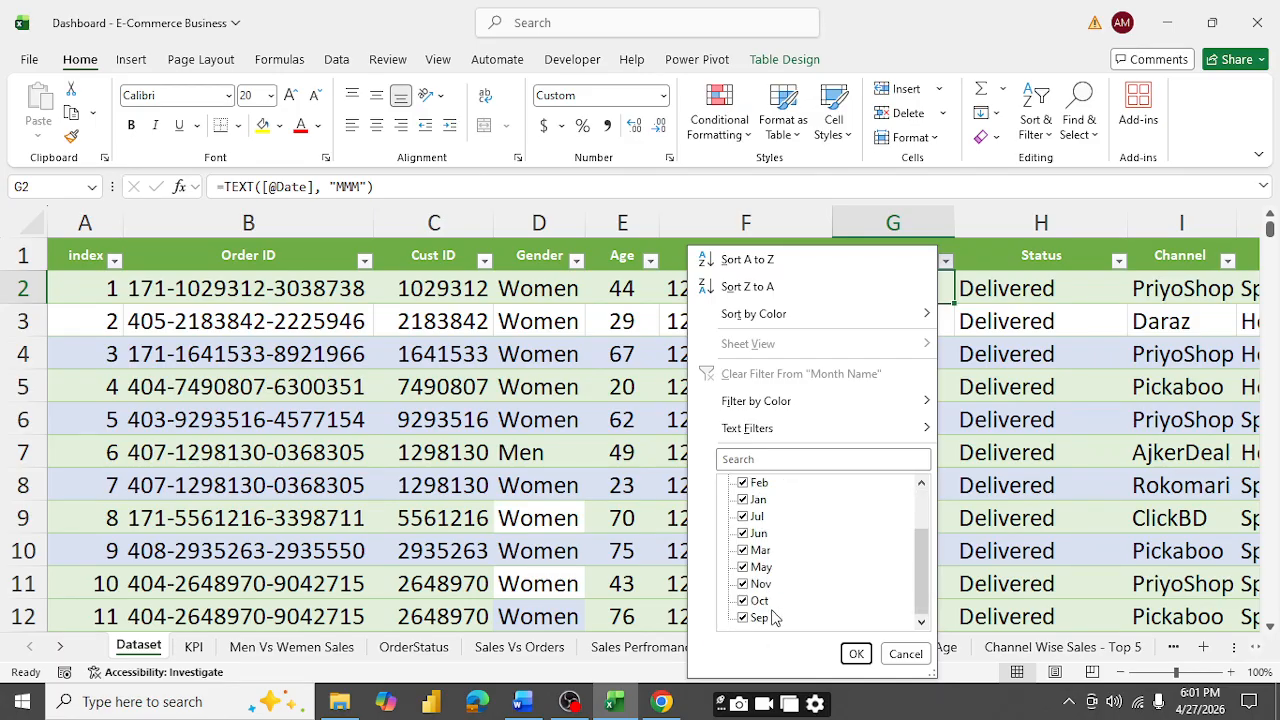
left_click(856, 655)
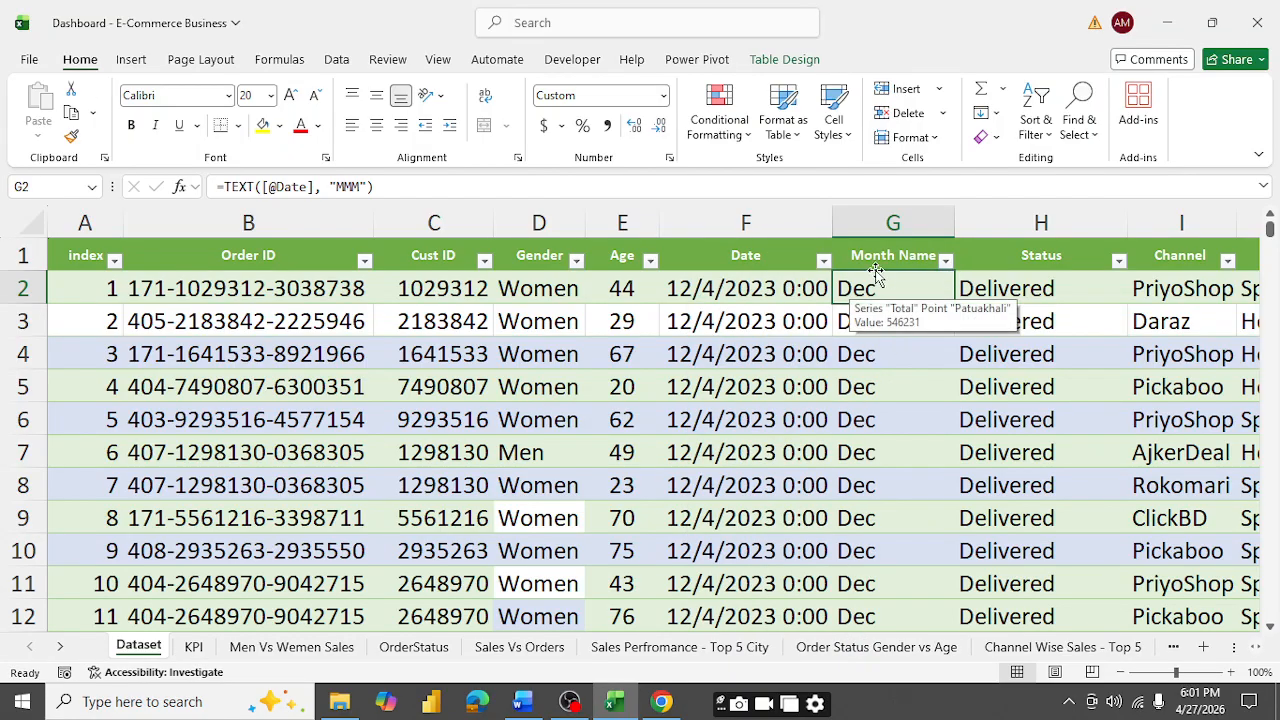
- Highlight the entire Month Name column with a yellow fill
left_click(881, 221)
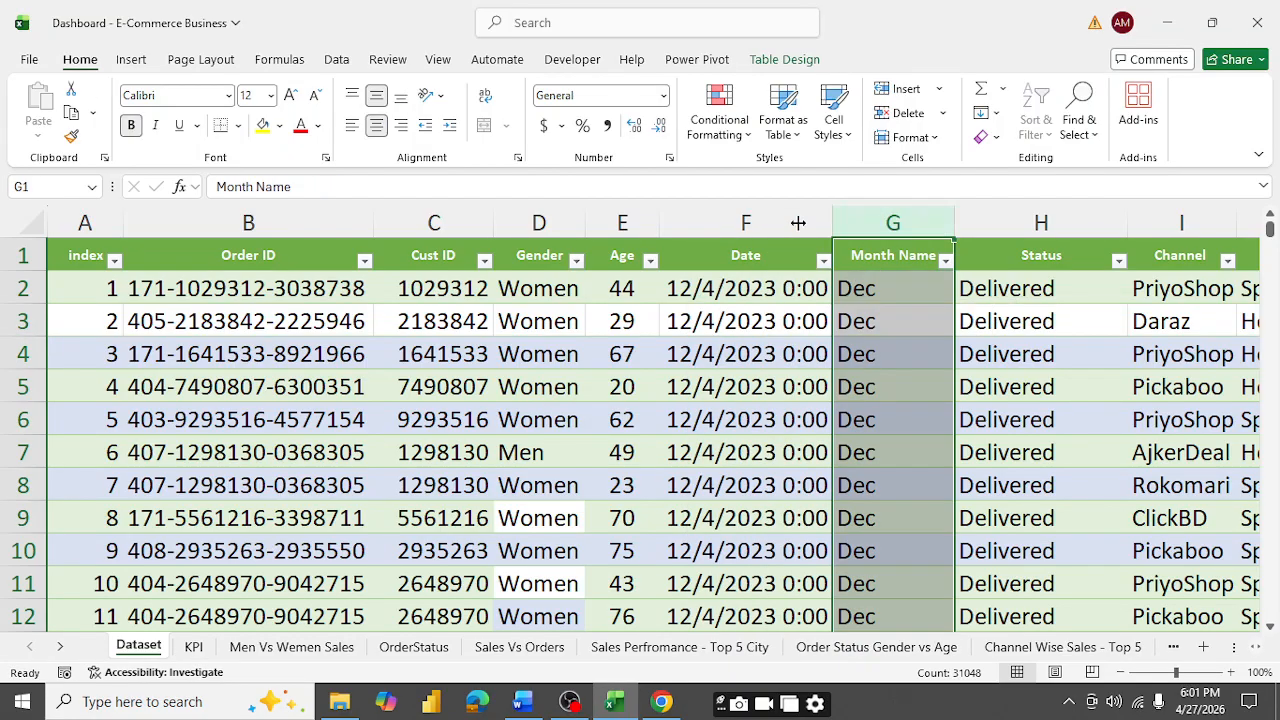
left_click(262, 124)
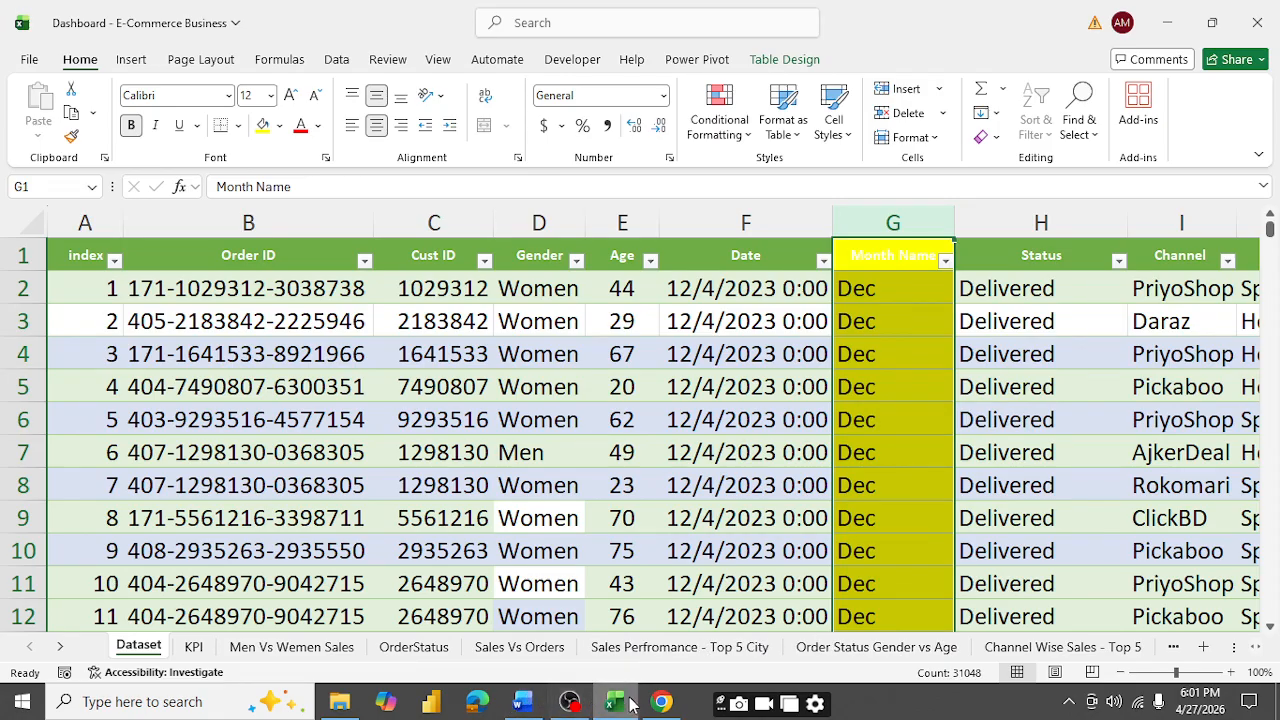
- Switch to the Word requirements document and review the gender sales ratio, order delivery status, and age group and gender comparison items
left_click(522, 702)
double_click(449, 272)
left_click(780, 421)
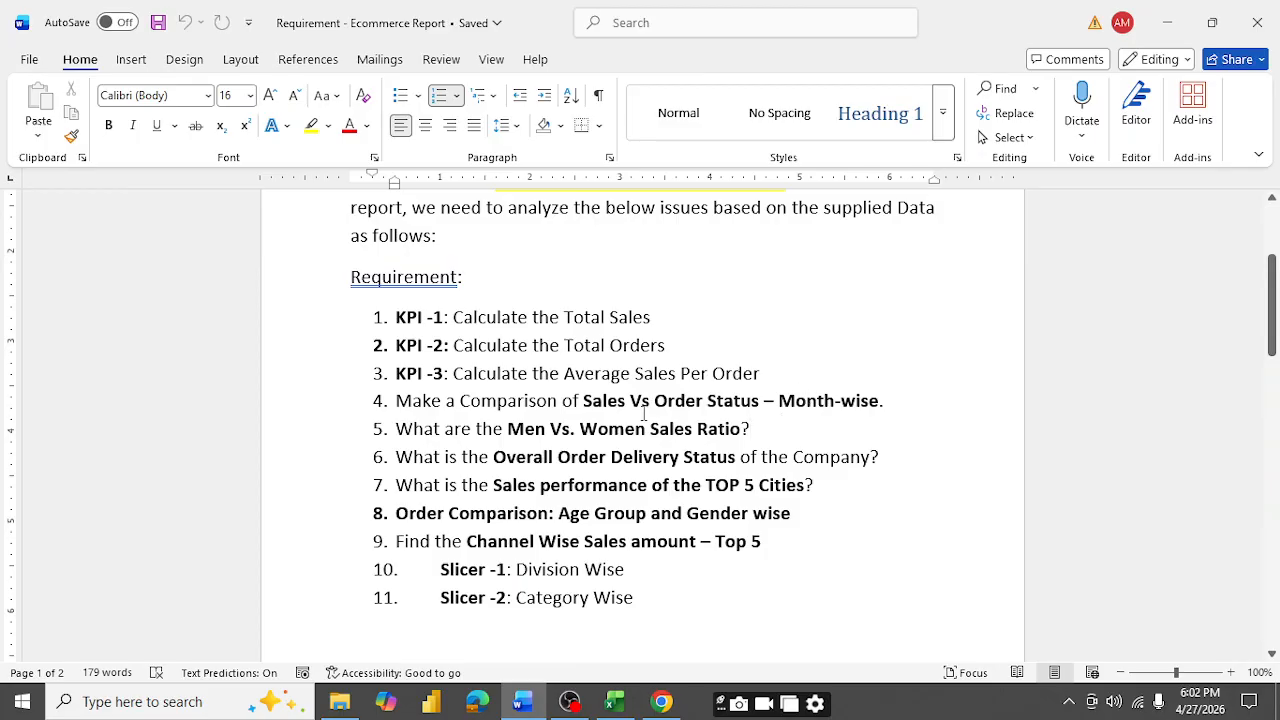
left_click_drag(429, 428, 758, 432)
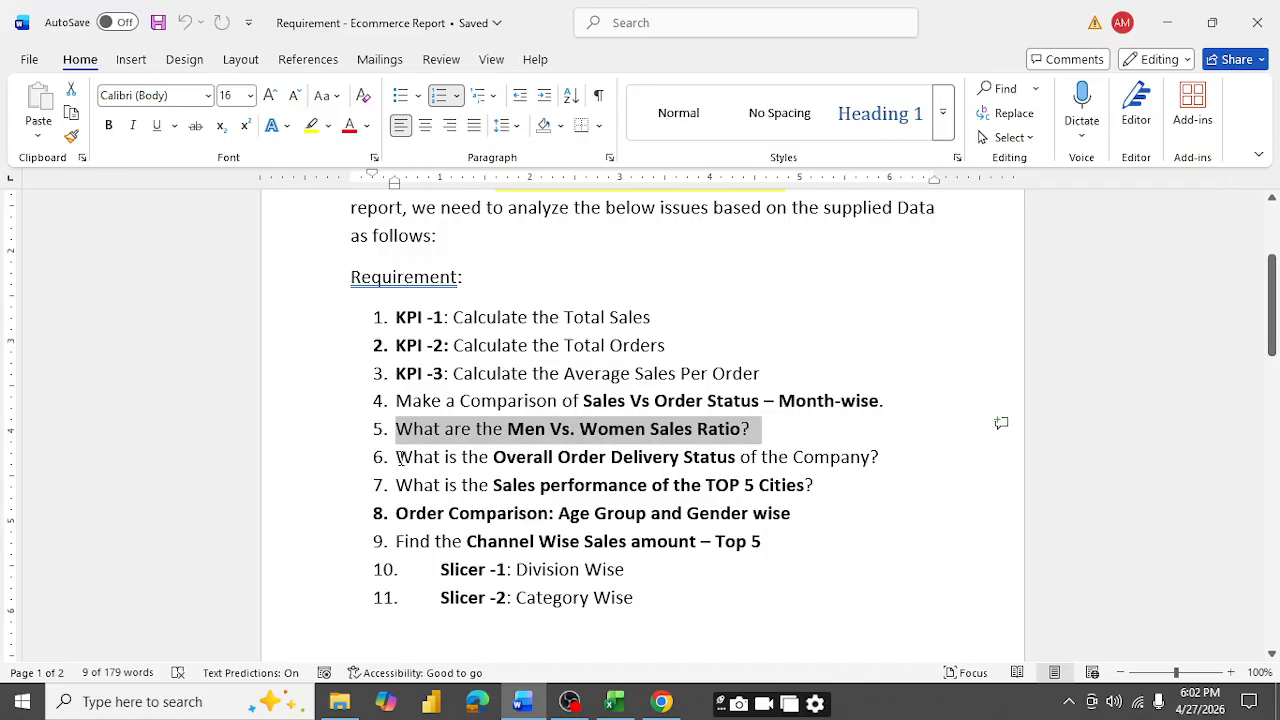
left_click_drag(399, 458, 738, 460)
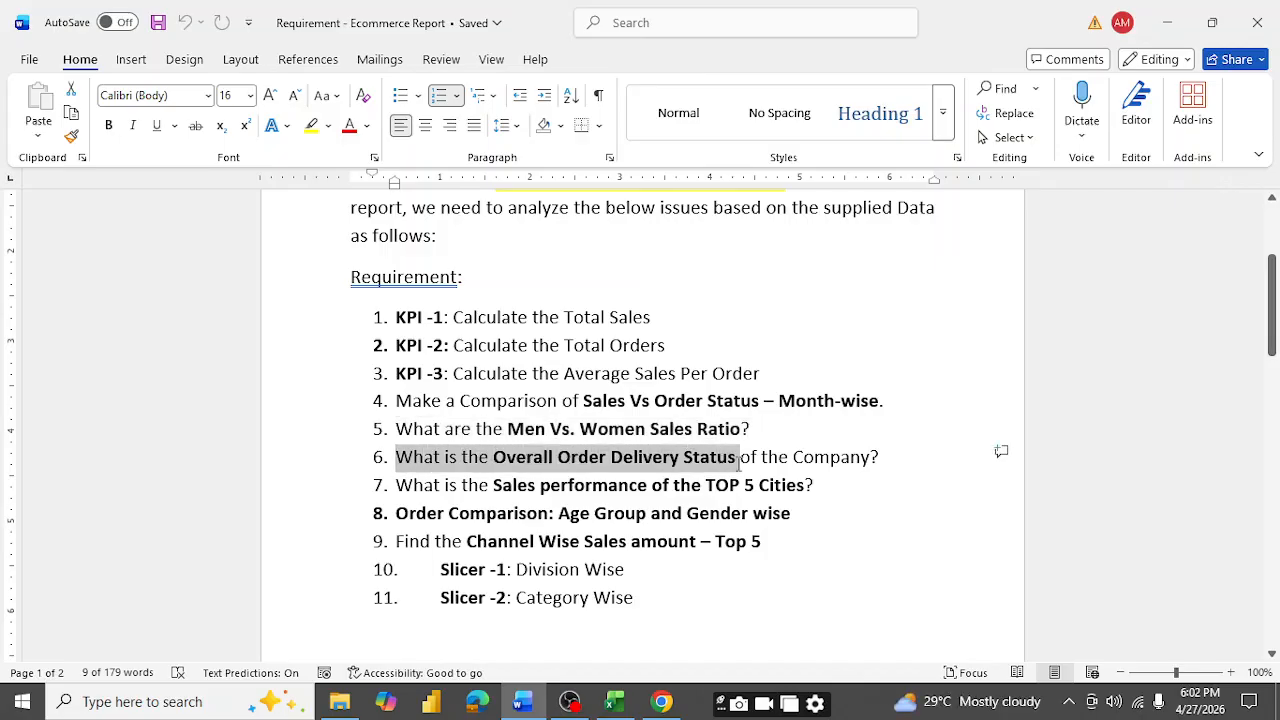
left_click(843, 458)
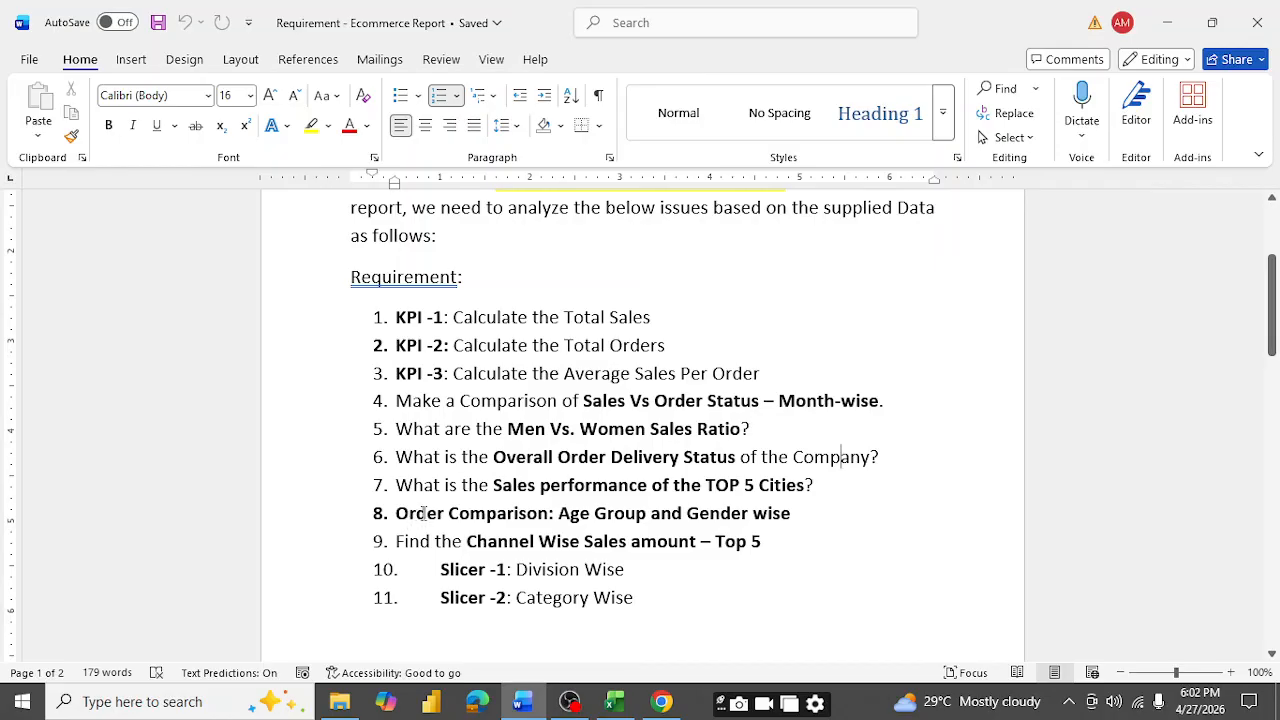
left_click_drag(424, 513, 801, 517)
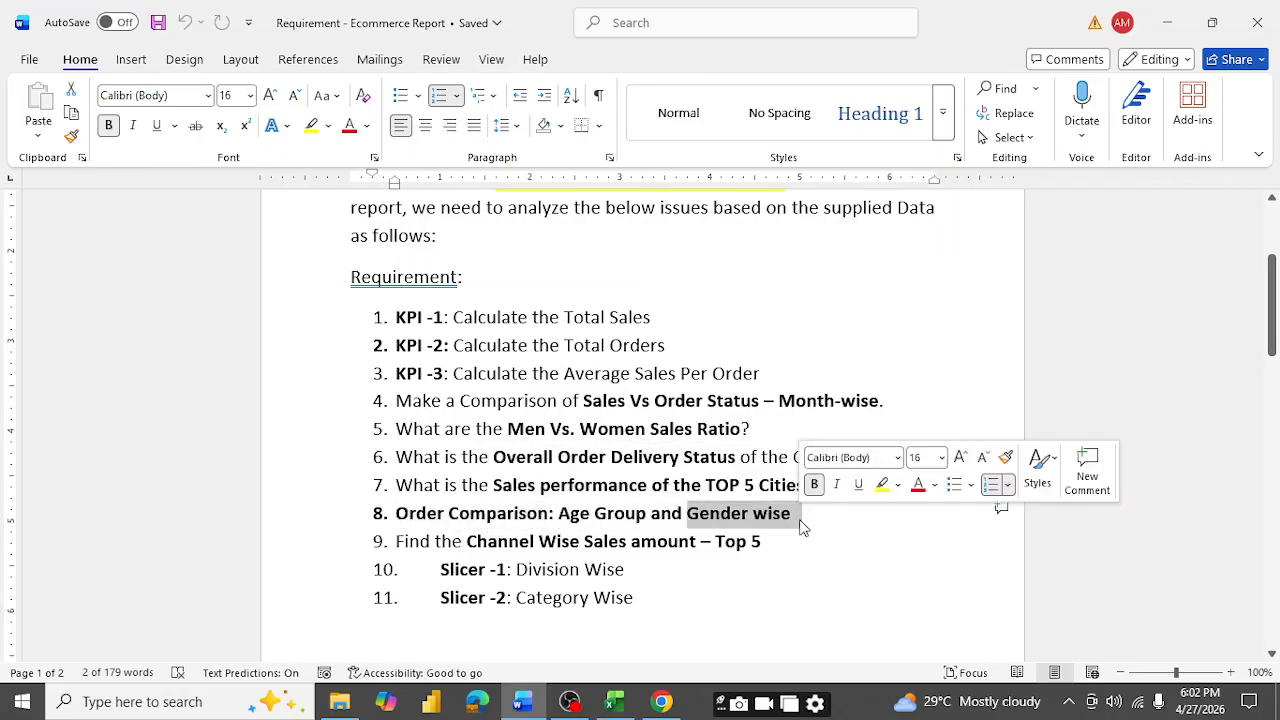
left_click(829, 529)
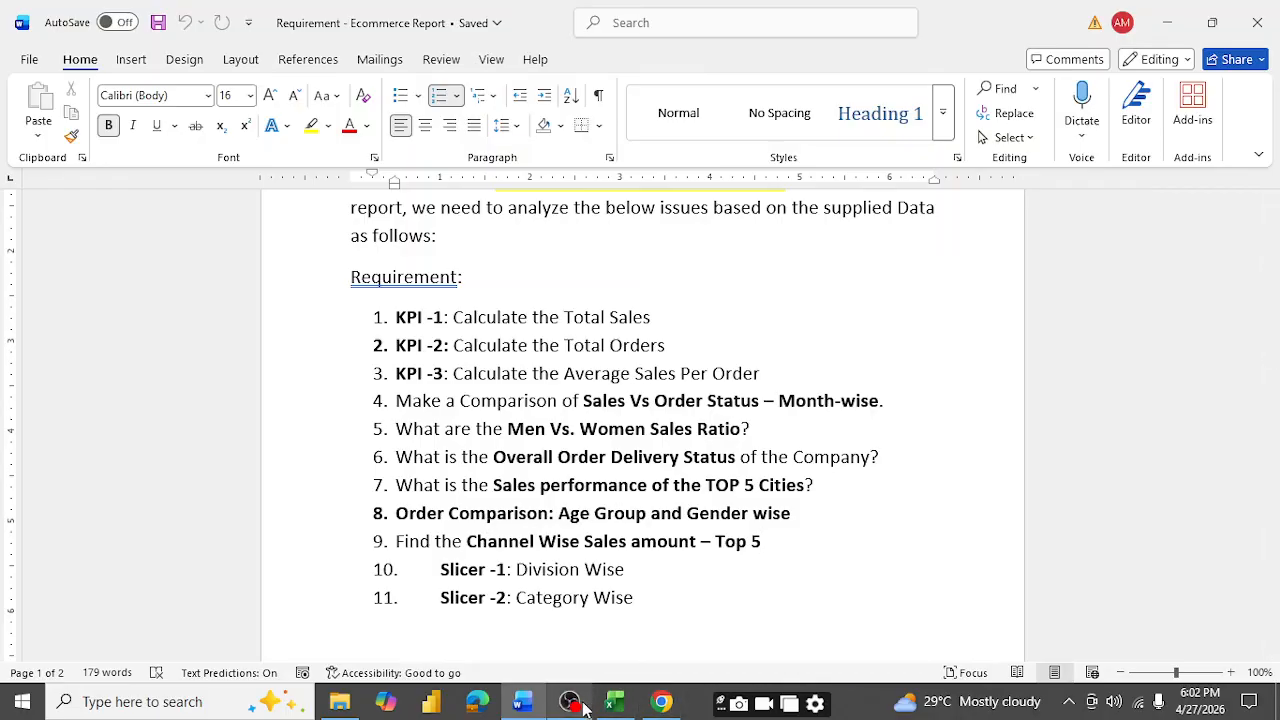
- Switch back to the Excel workbook and examine the Dataset sheet's column headers from index to Division, ending on the Age header
left_click(616, 703)
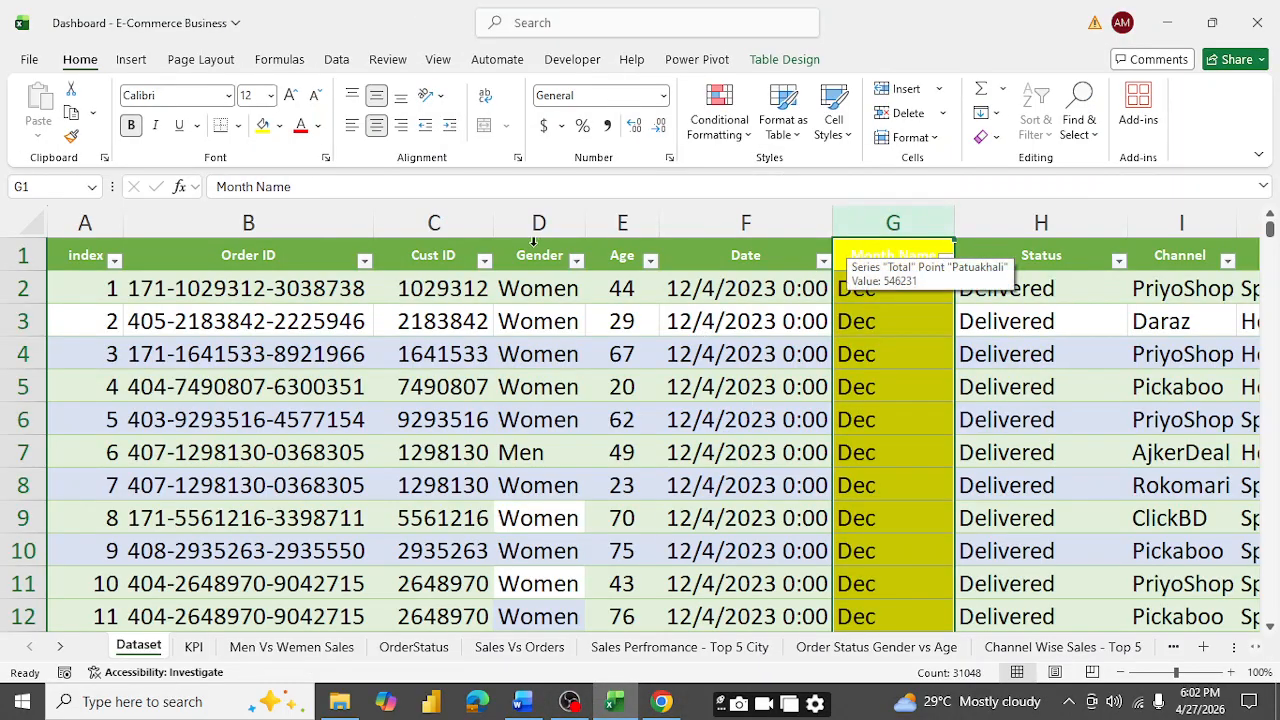
left_click(76, 256)
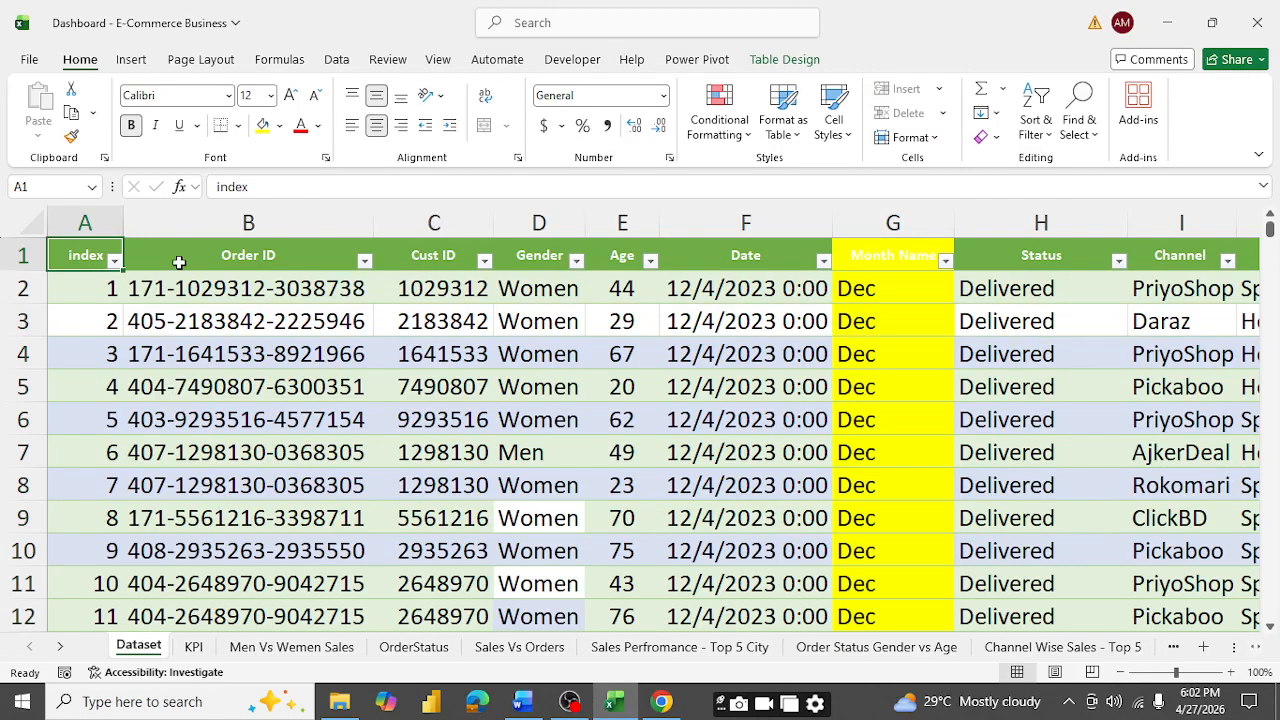
left_click(263, 261)
left_click(418, 256)
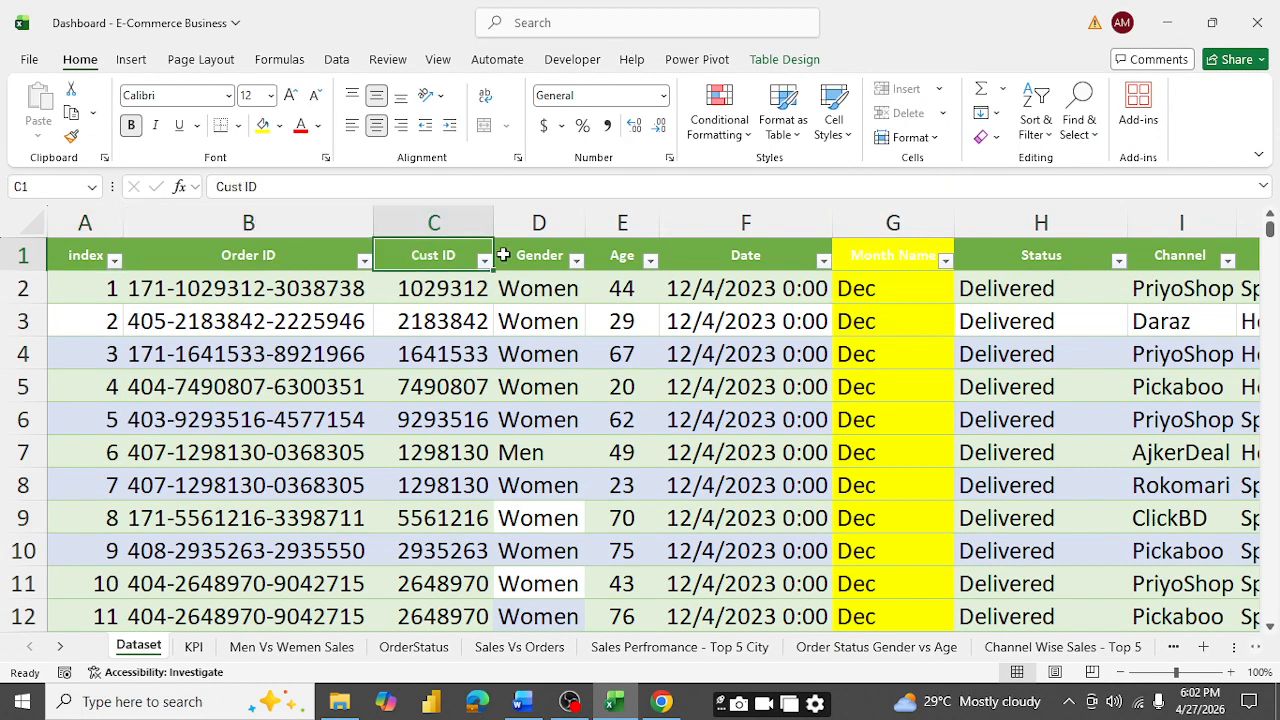
left_click(545, 256)
left_click(618, 256)
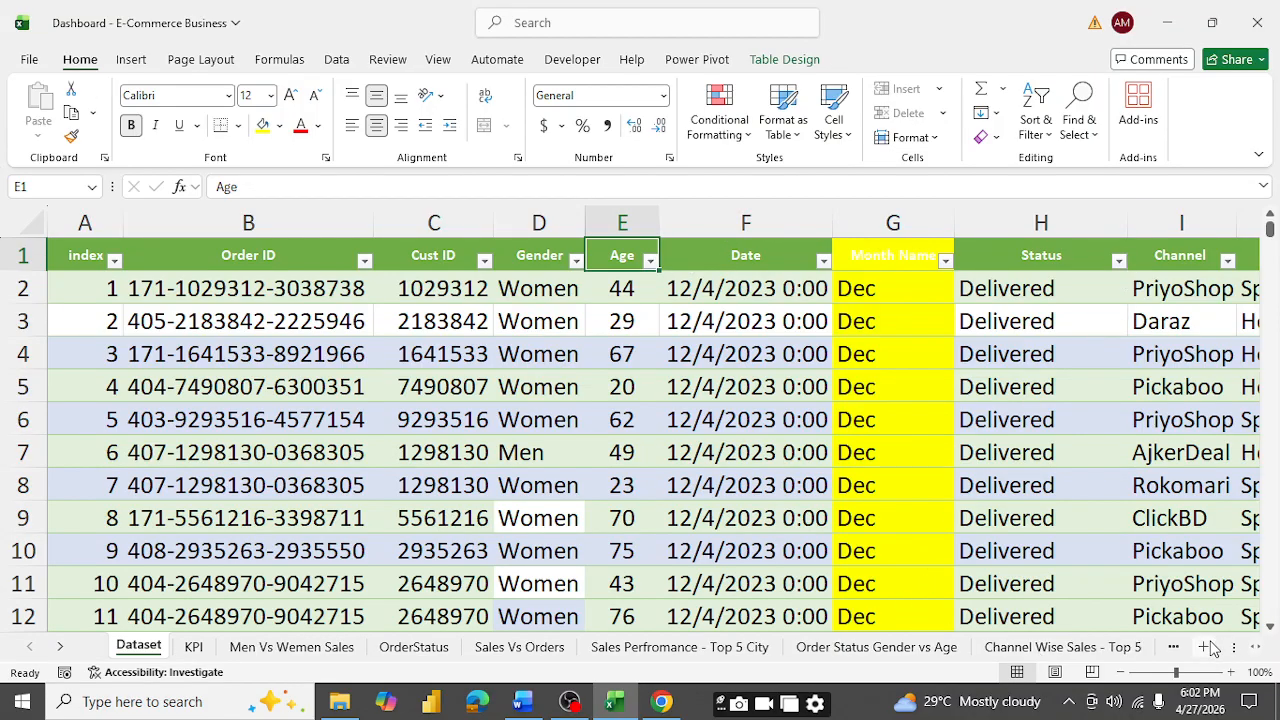
key("Right")
key("Right")
key("Right")
key("Right")
key("Right")
key("Right")
key("Right")
key("Right")
key("Right")
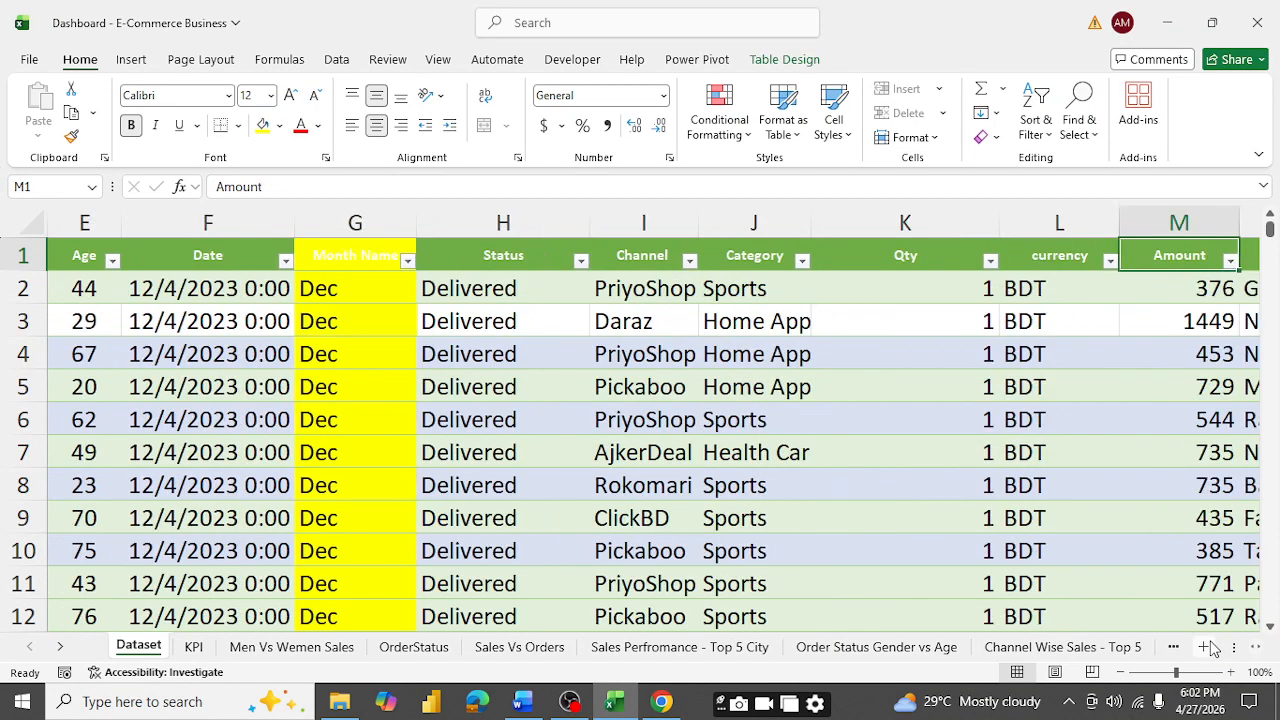
key("Right")
key("Right")
key("Left")
key("Left")
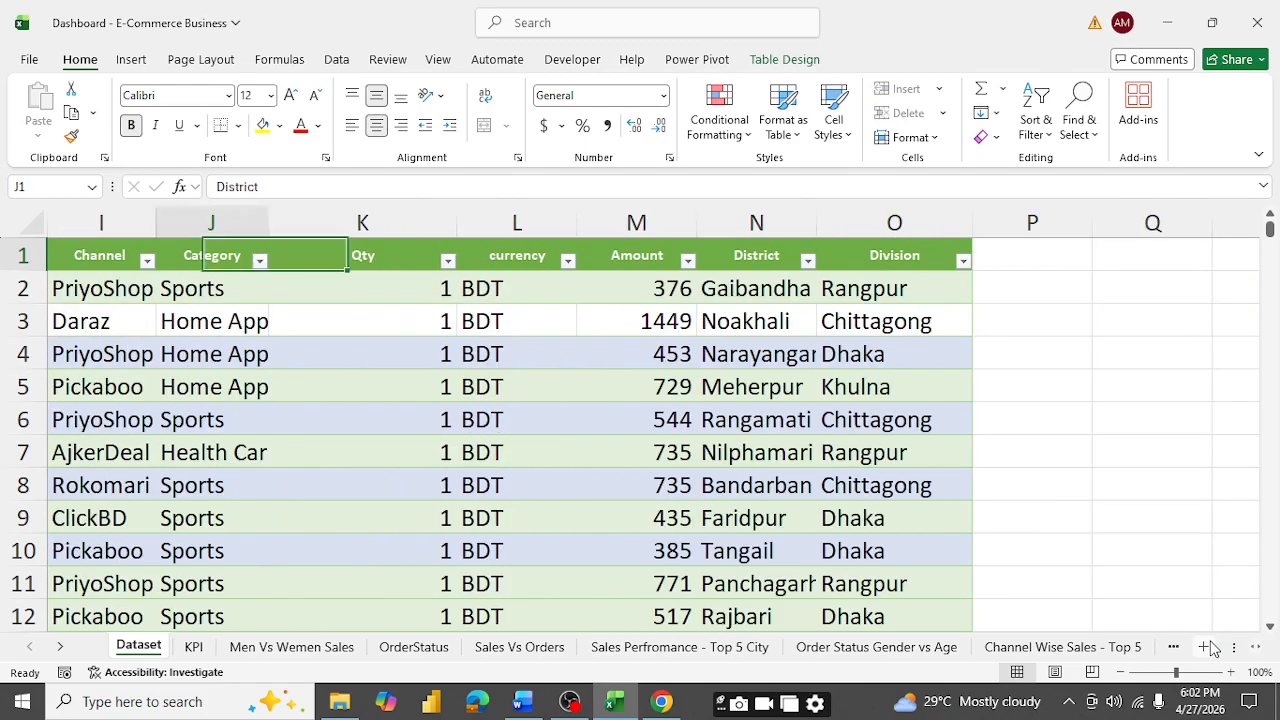
key("Home")
key("Right")
key("Right")
key("Right")
key("Right")
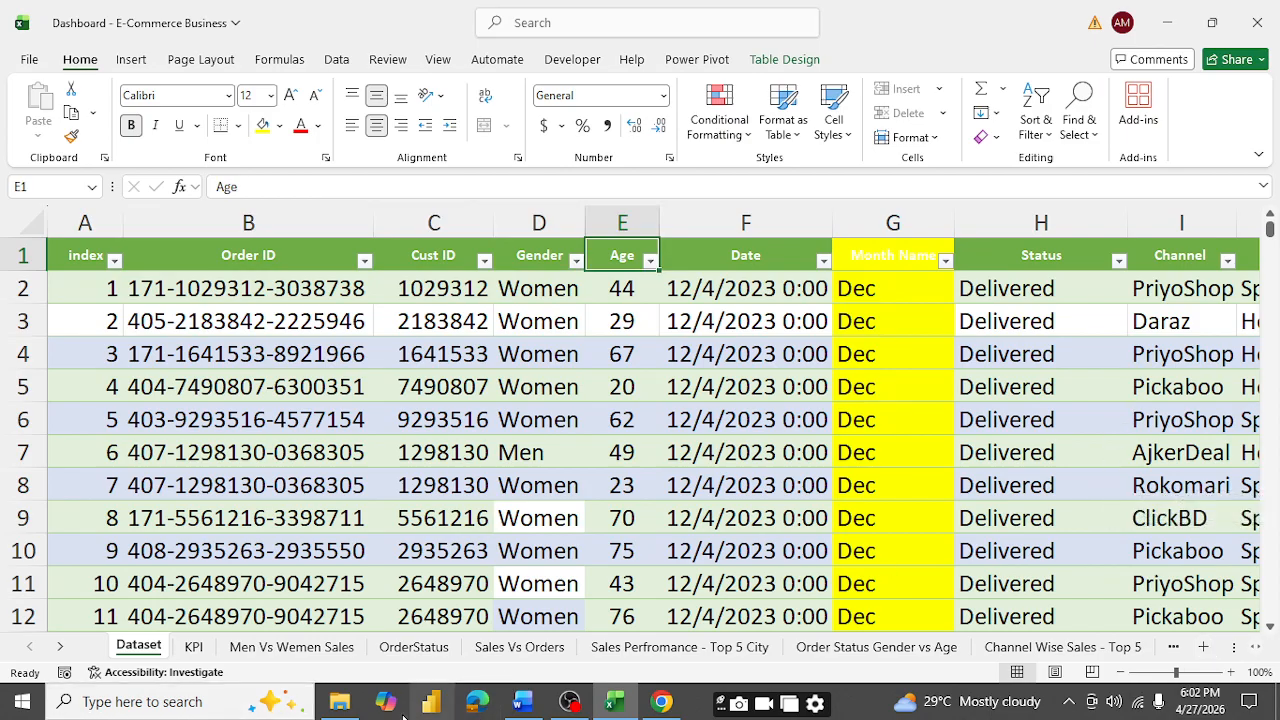
- Switch to Chrome and review the age ranges for Baby Boomers, Generation X, Millennials and Generation Z in the generation search results
left_click(663, 708)
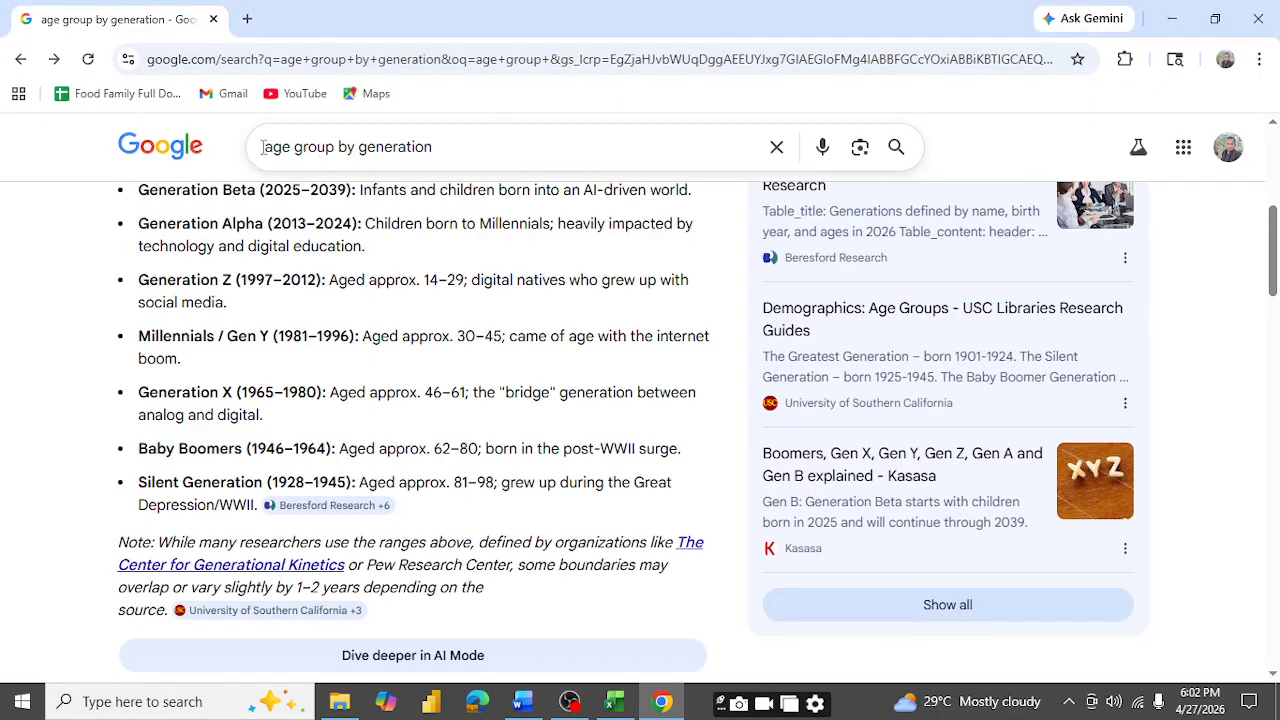
scroll(394, 366, "up", 1)
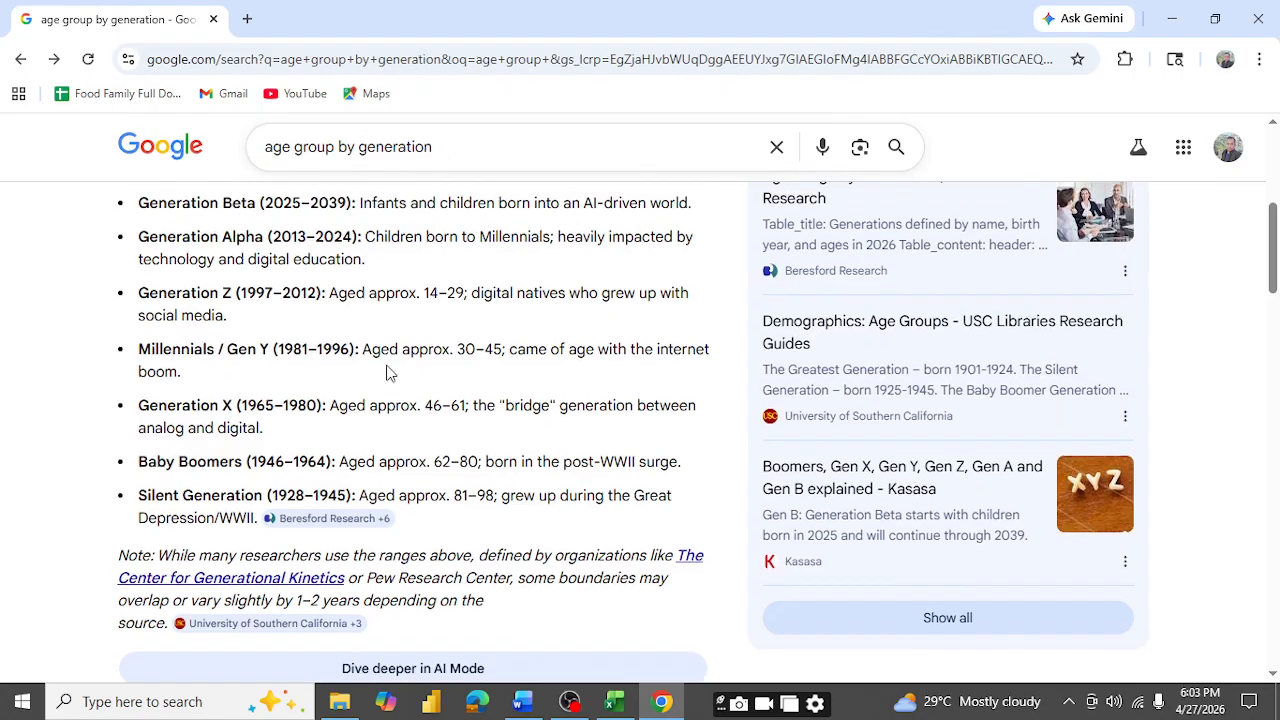
scroll(389, 371, "down", 1)
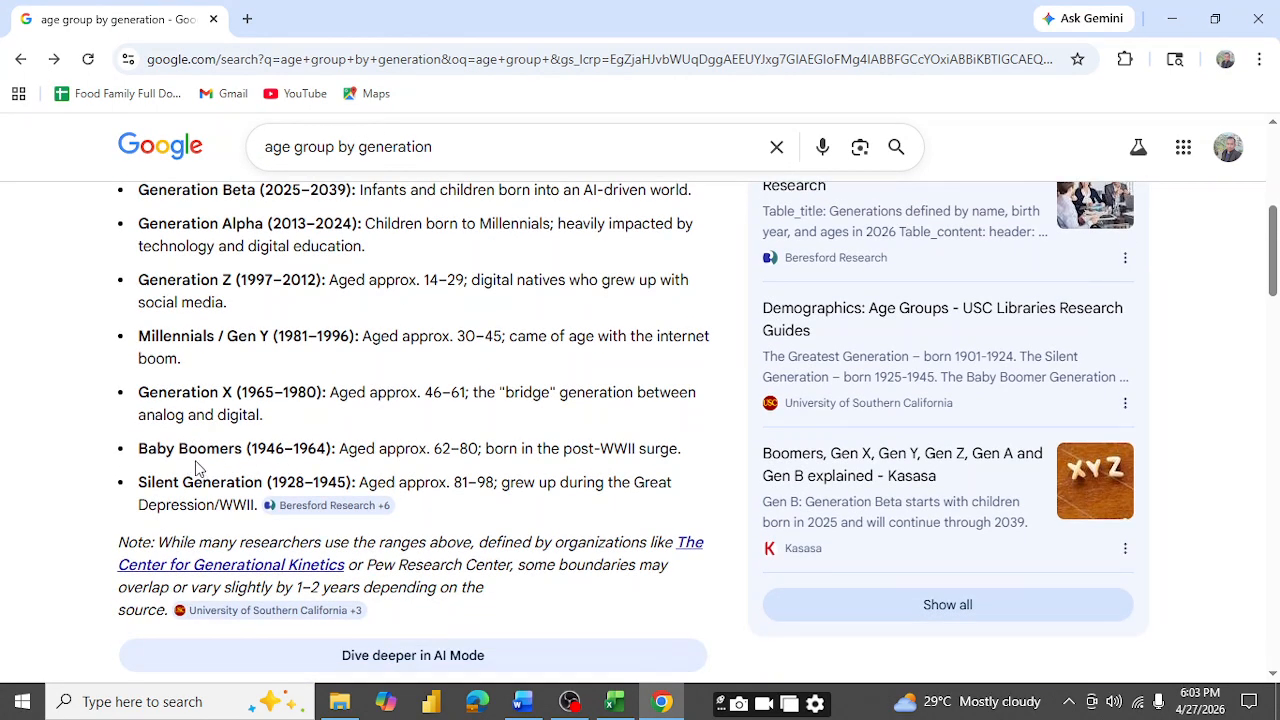
left_click_drag(198, 450, 311, 457)
left_click(328, 452)
left_click_drag(435, 449, 482, 450)
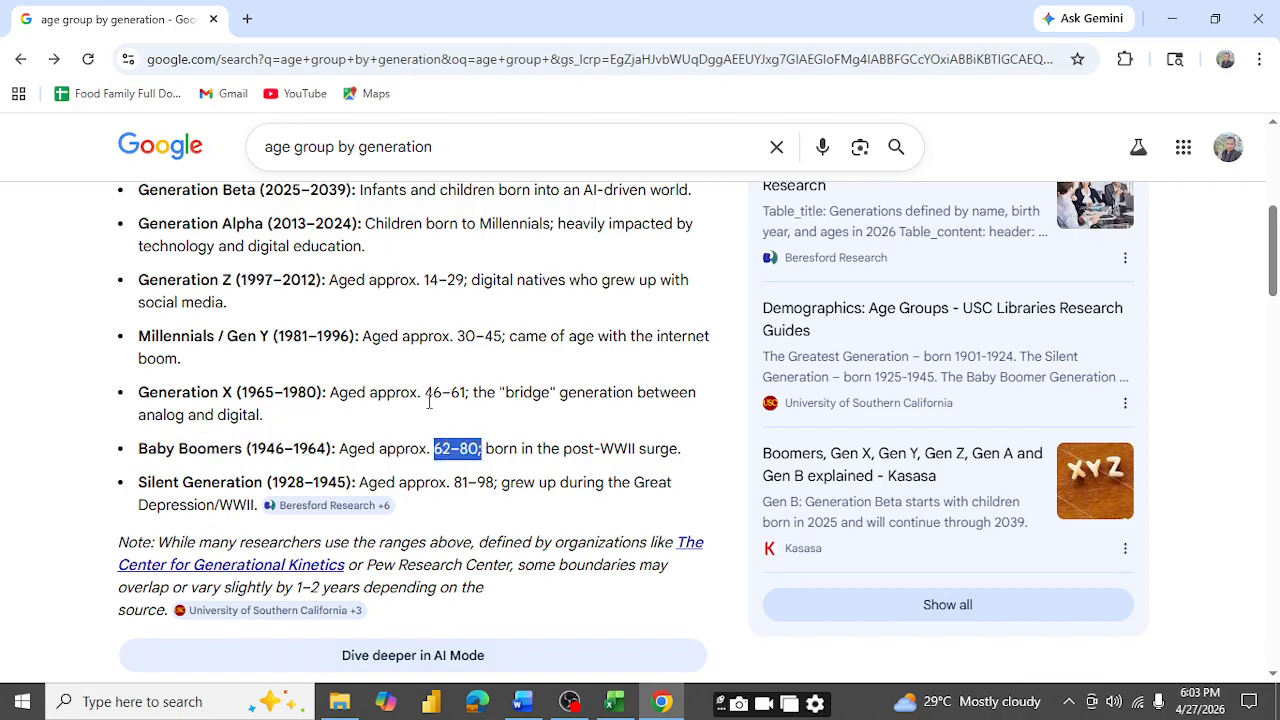
left_click_drag(426, 393, 469, 394)
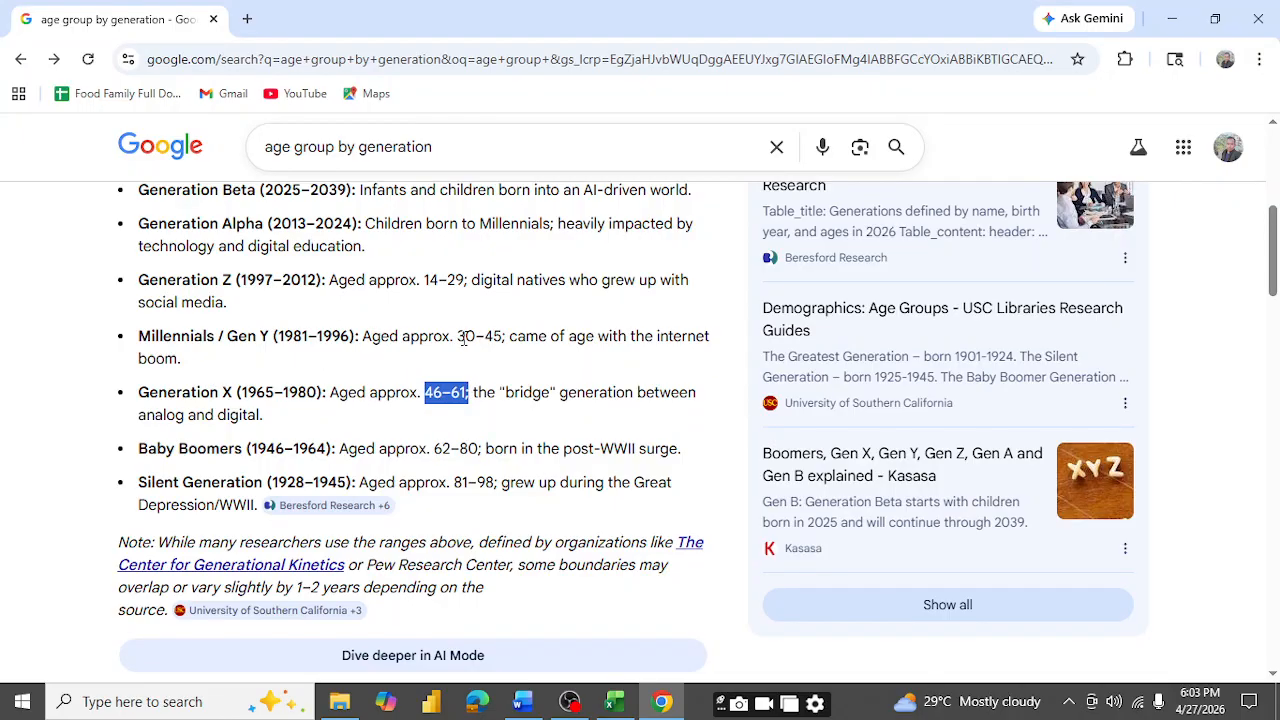
left_click_drag(465, 337, 506, 337)
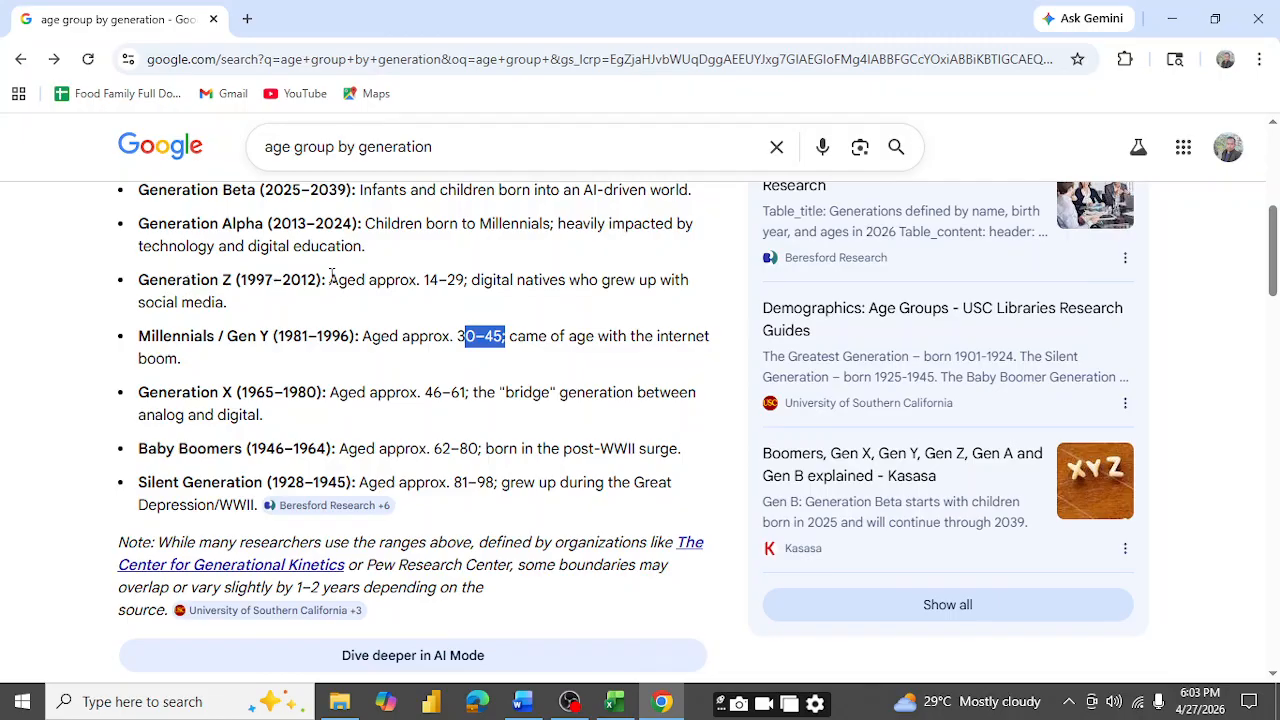
left_click_drag(424, 280, 482, 281)
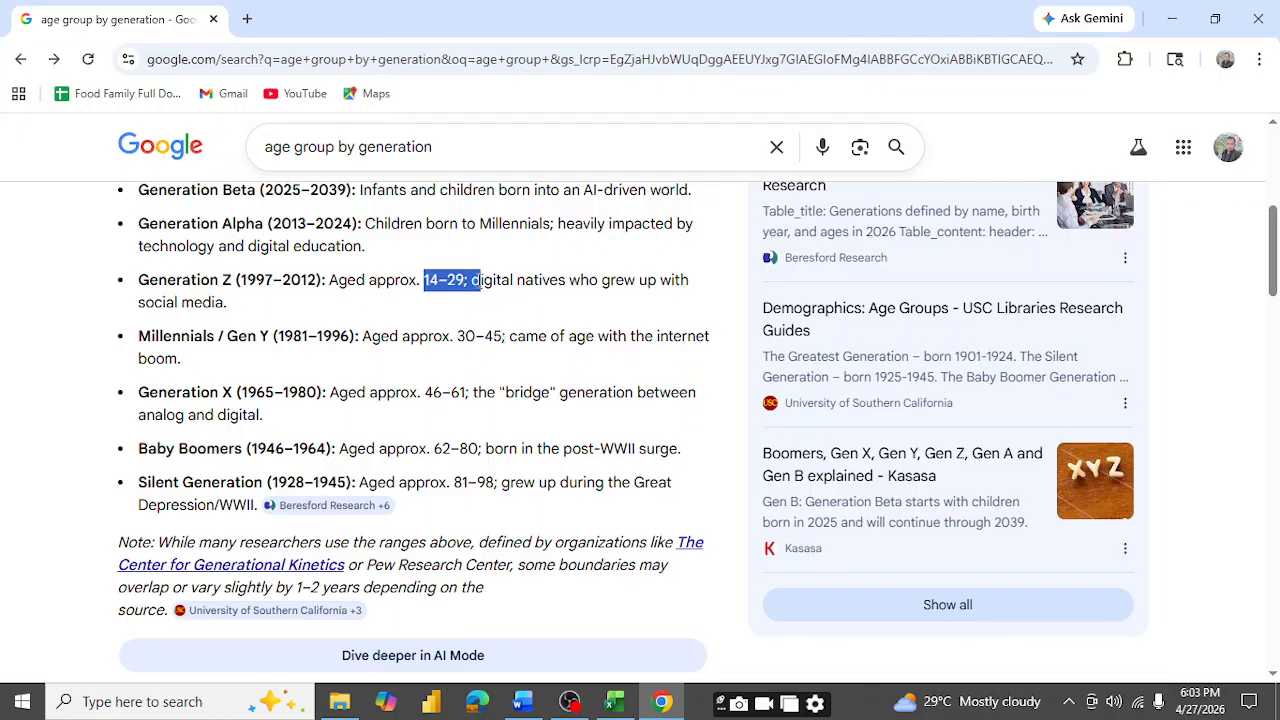
left_click(458, 316)
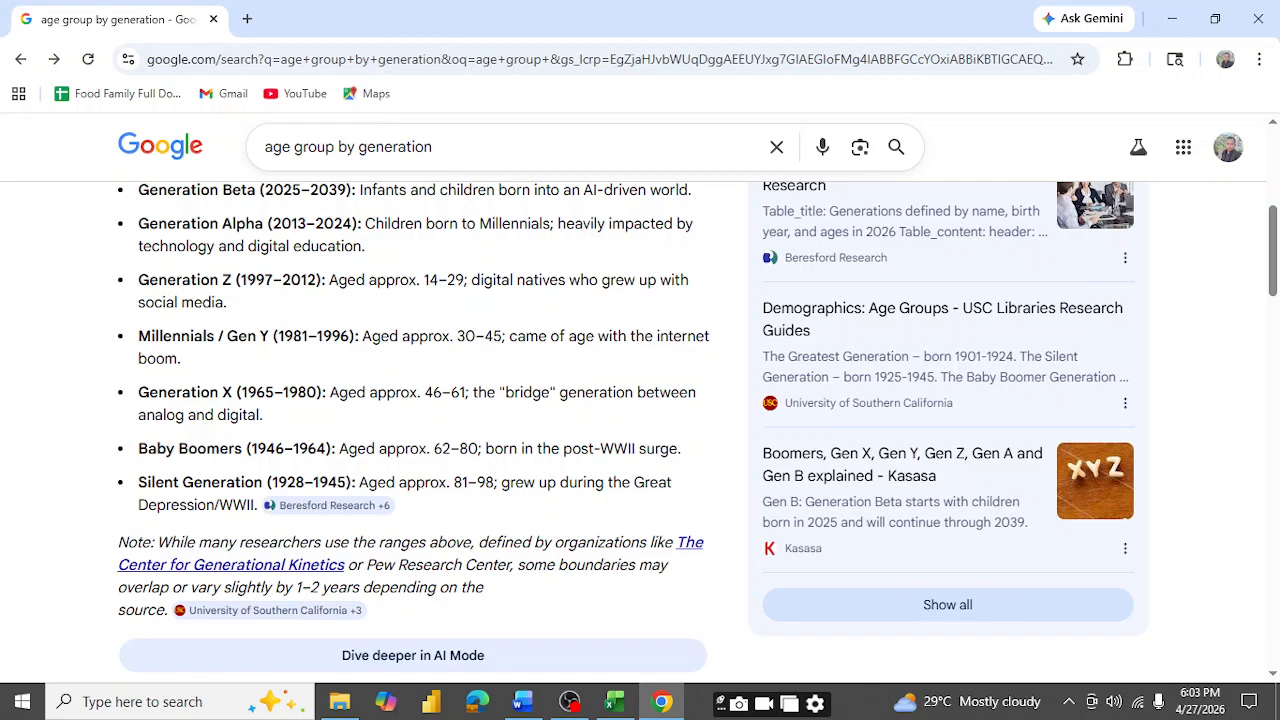
- Return to the Excel workbook and insert a new column between the Age and Date columns
left_click(612, 704)
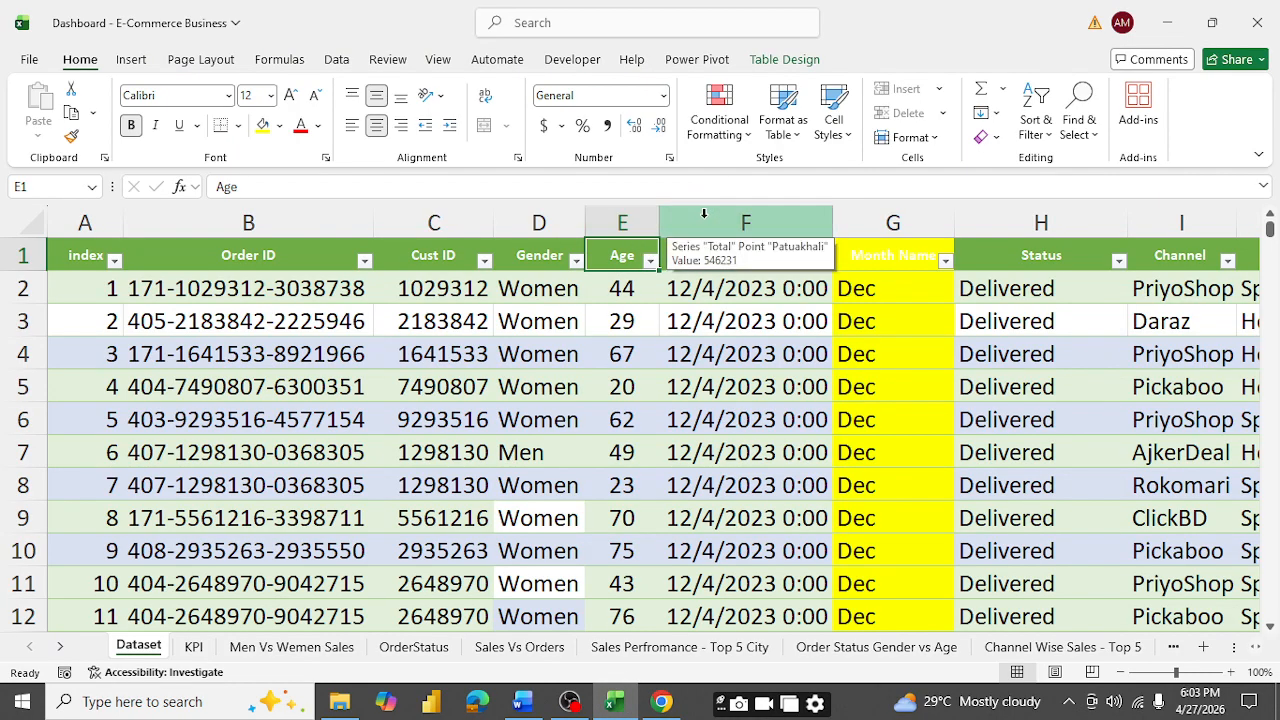
left_click(705, 215)
right_click(705, 214)
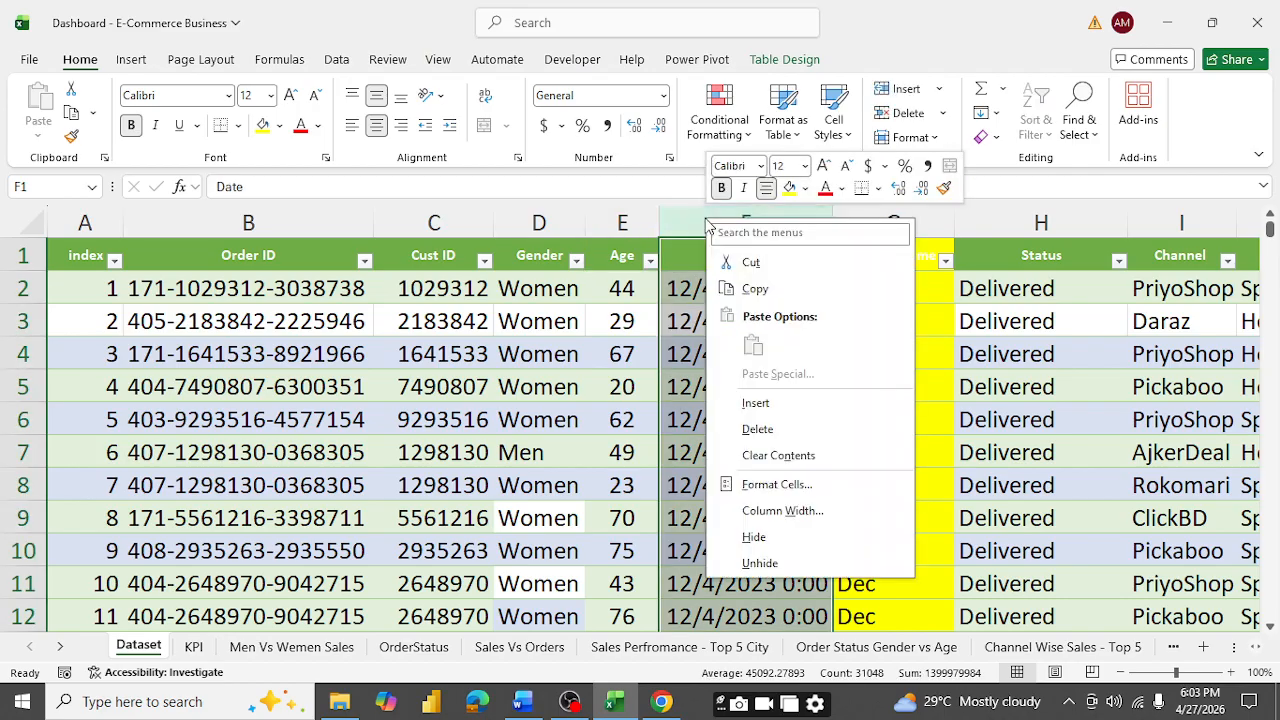
left_click(760, 405)
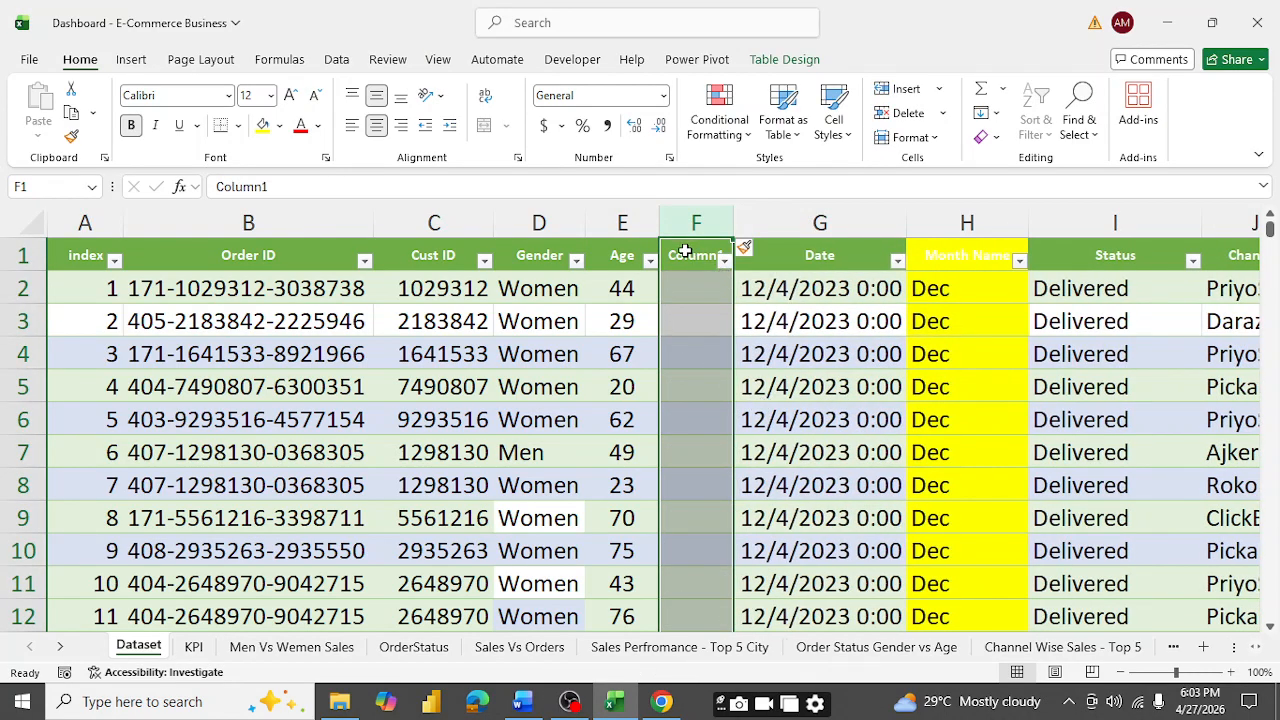
- Rename the new column's header to "Age Group" and autofit the column's width
left_click(684, 252)
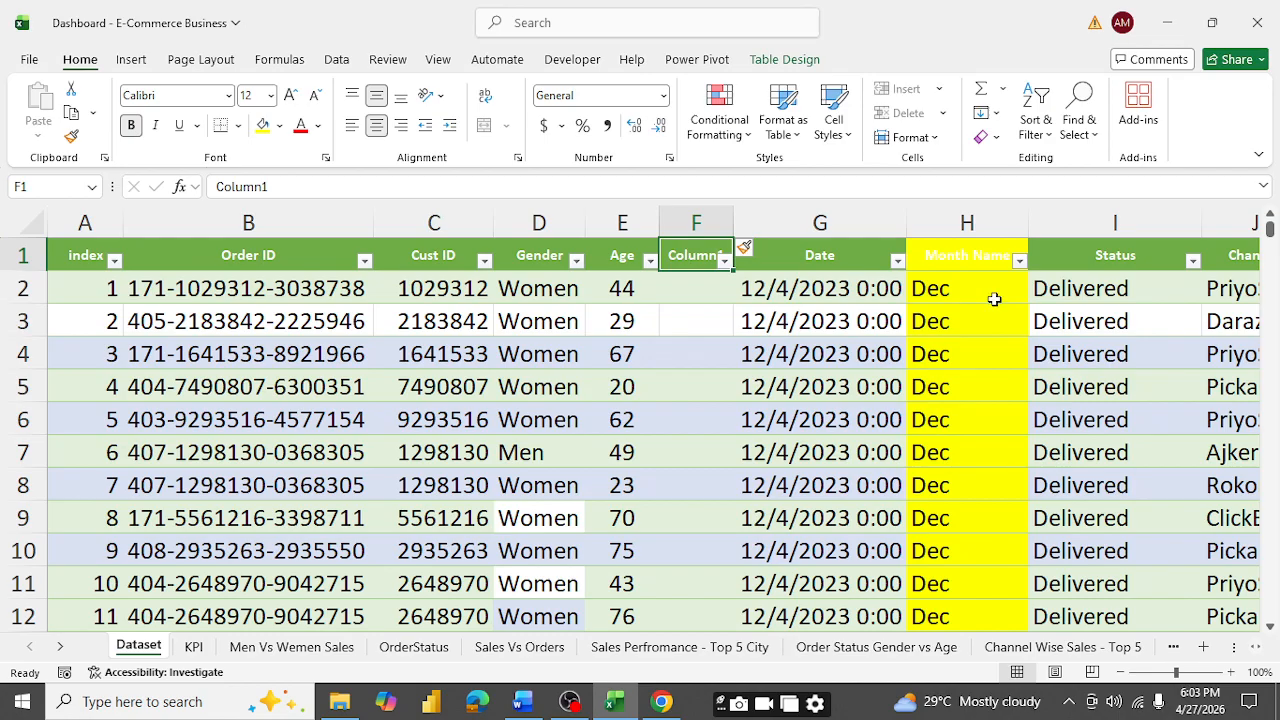
type("Age")
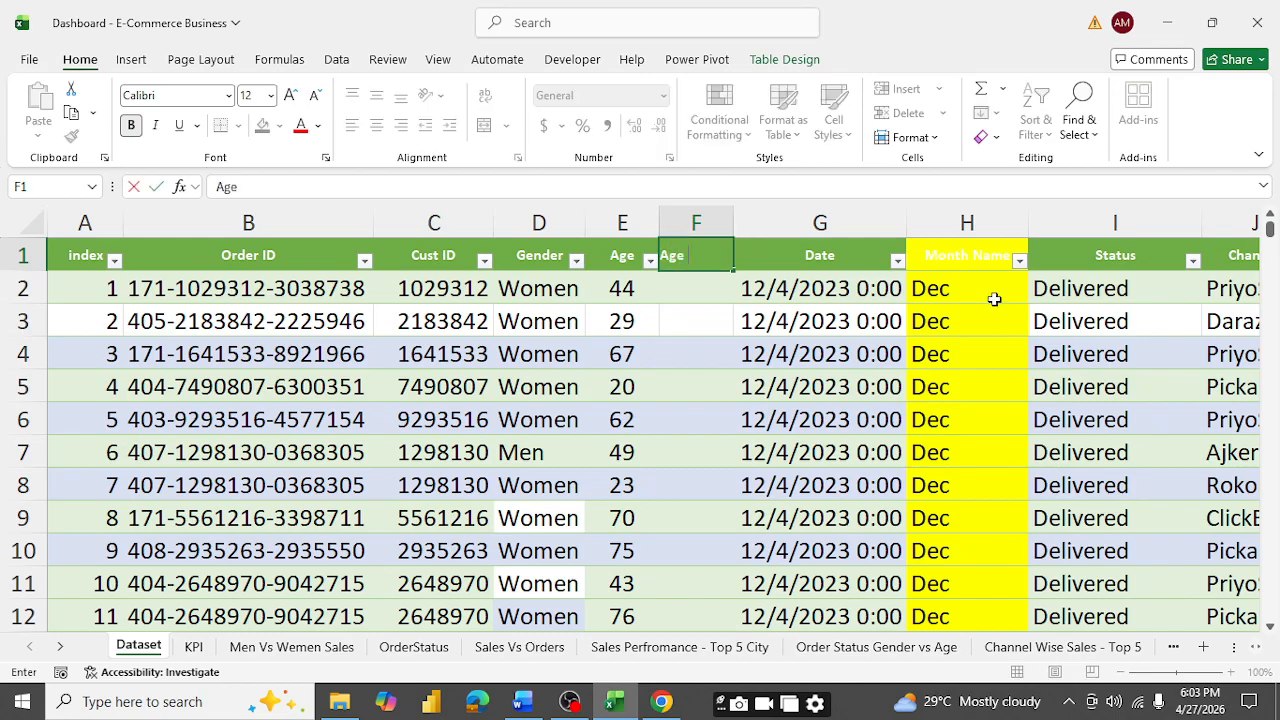
type(" Group")
key("Return")
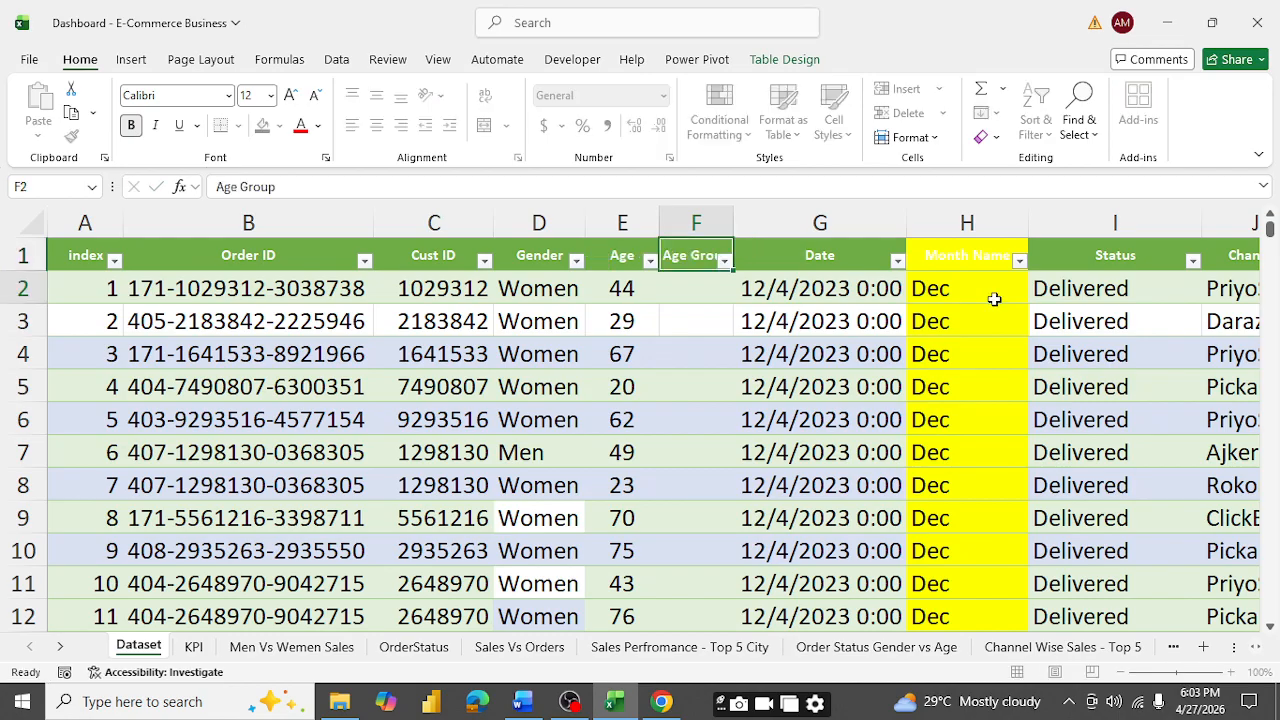
double_click(727, 223)
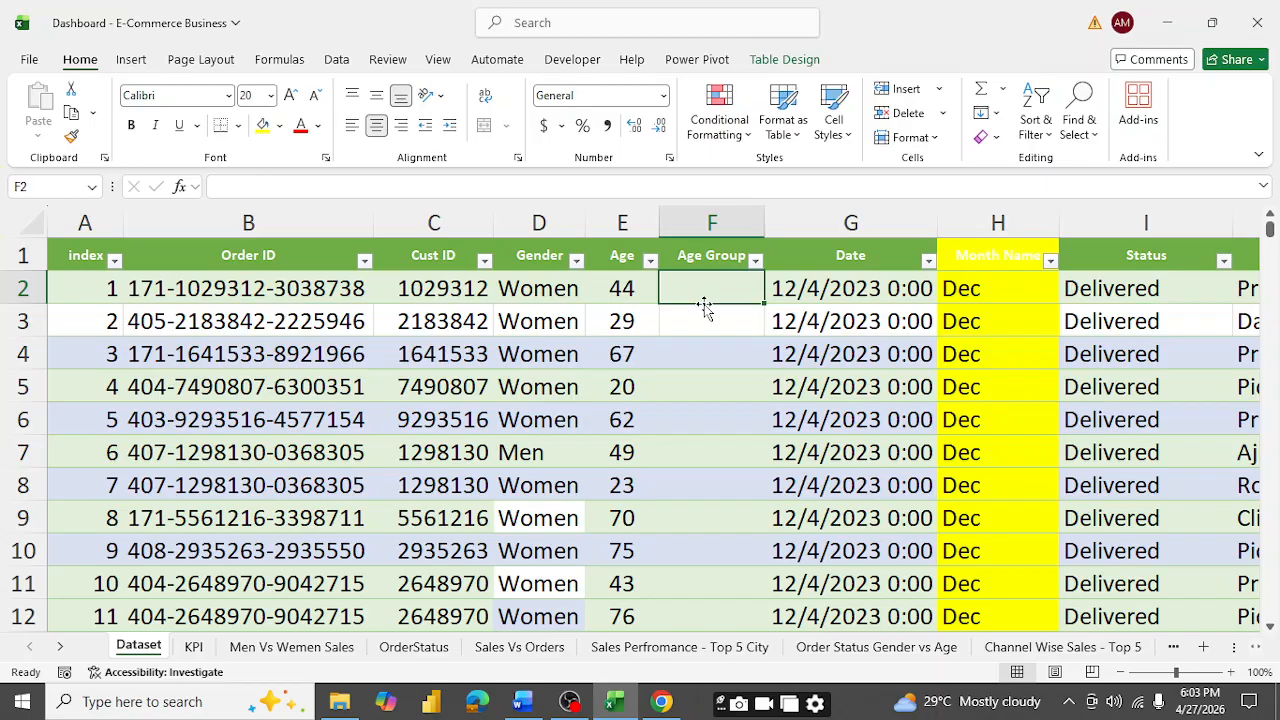
- Start an IF formula in the first Age Group cell that returns "Boomers" when the row's Age is at least 62, checking the generation search results
type("=")
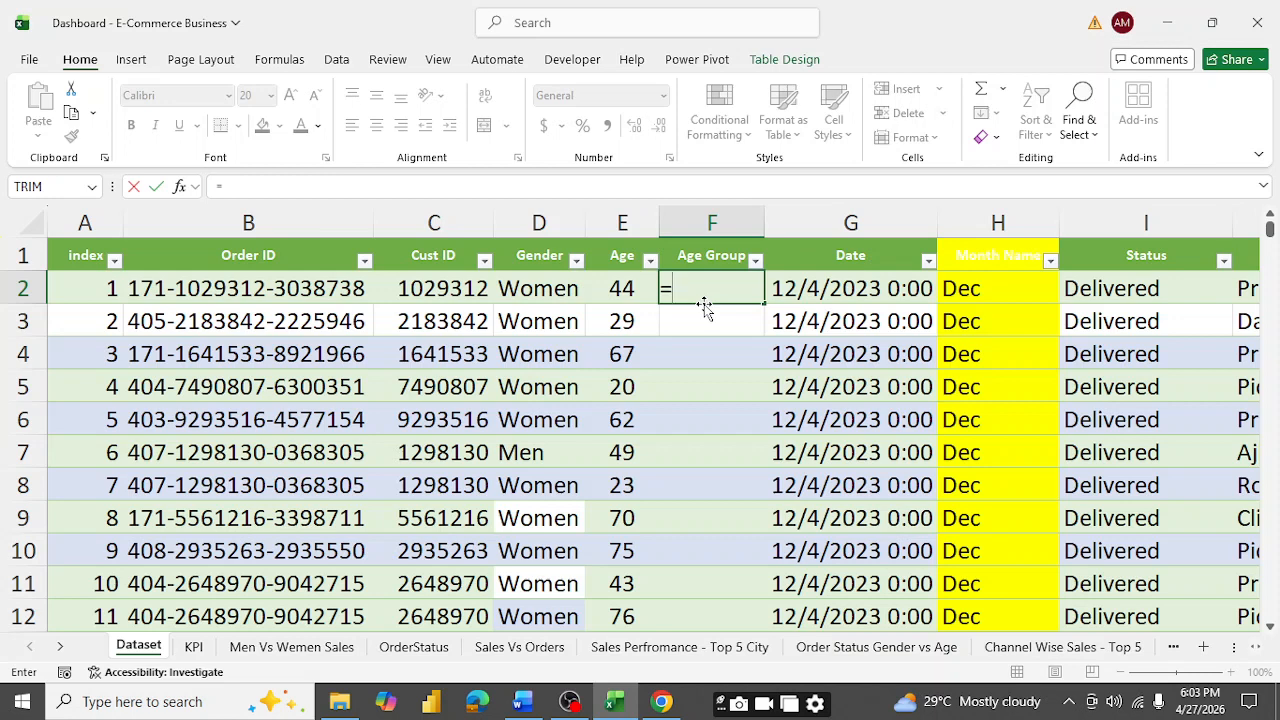
type("If")
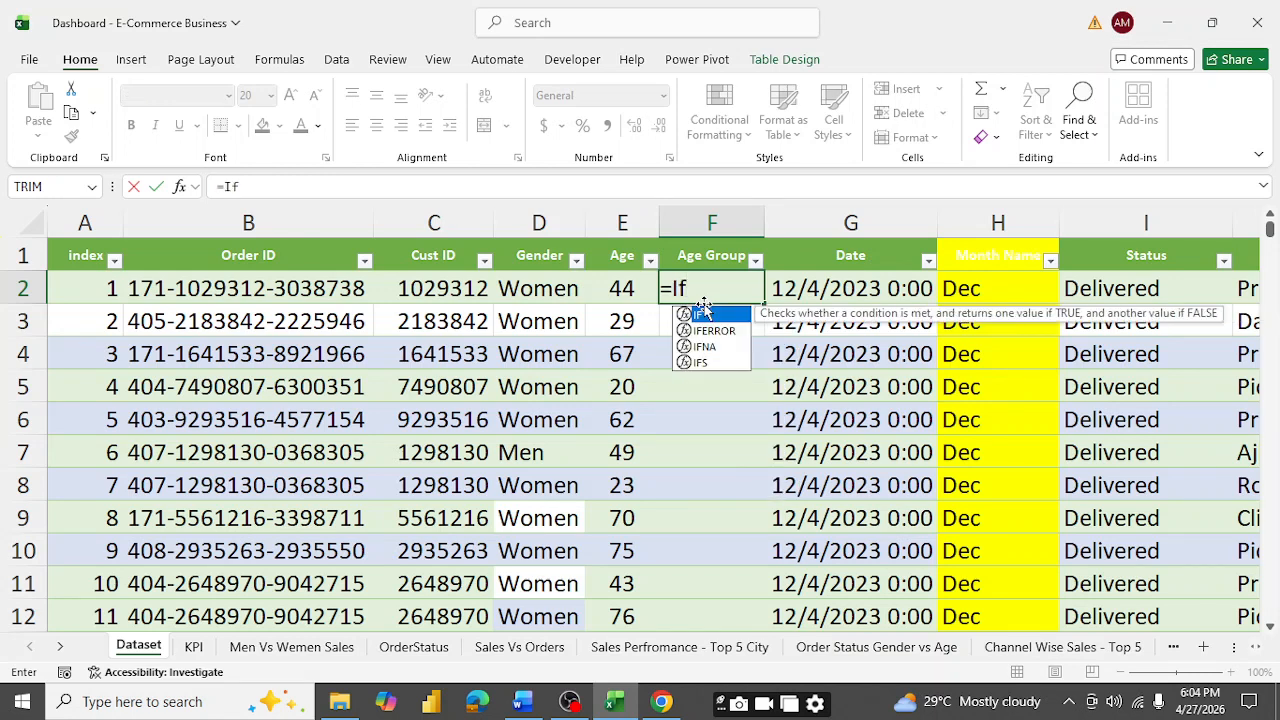
double_click(703, 314)
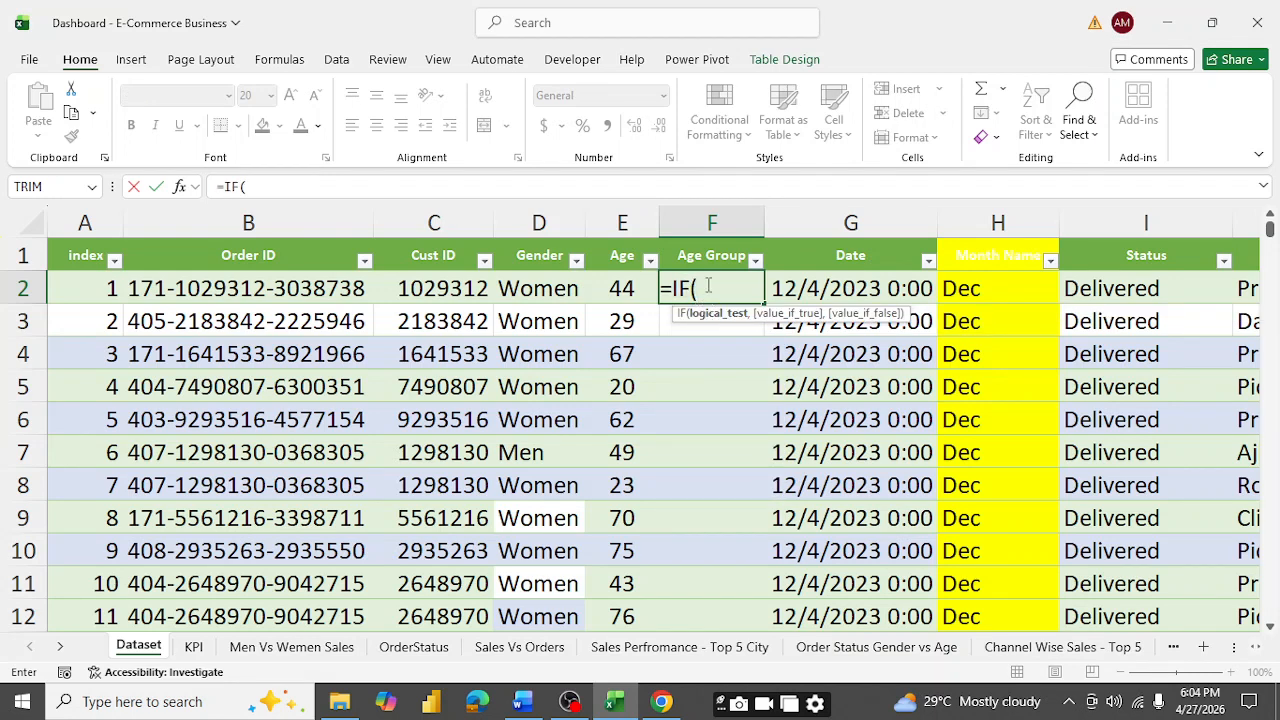
left_click(630, 290)
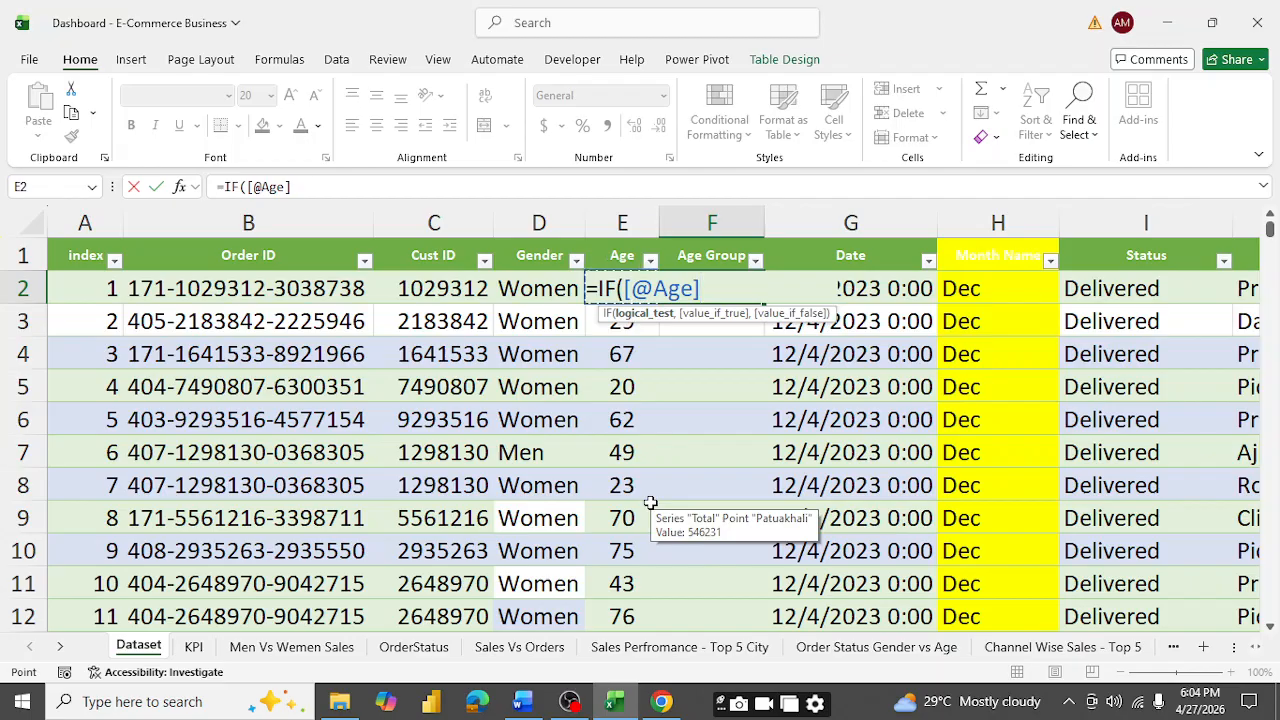
type(">=")
left_click(661, 703)
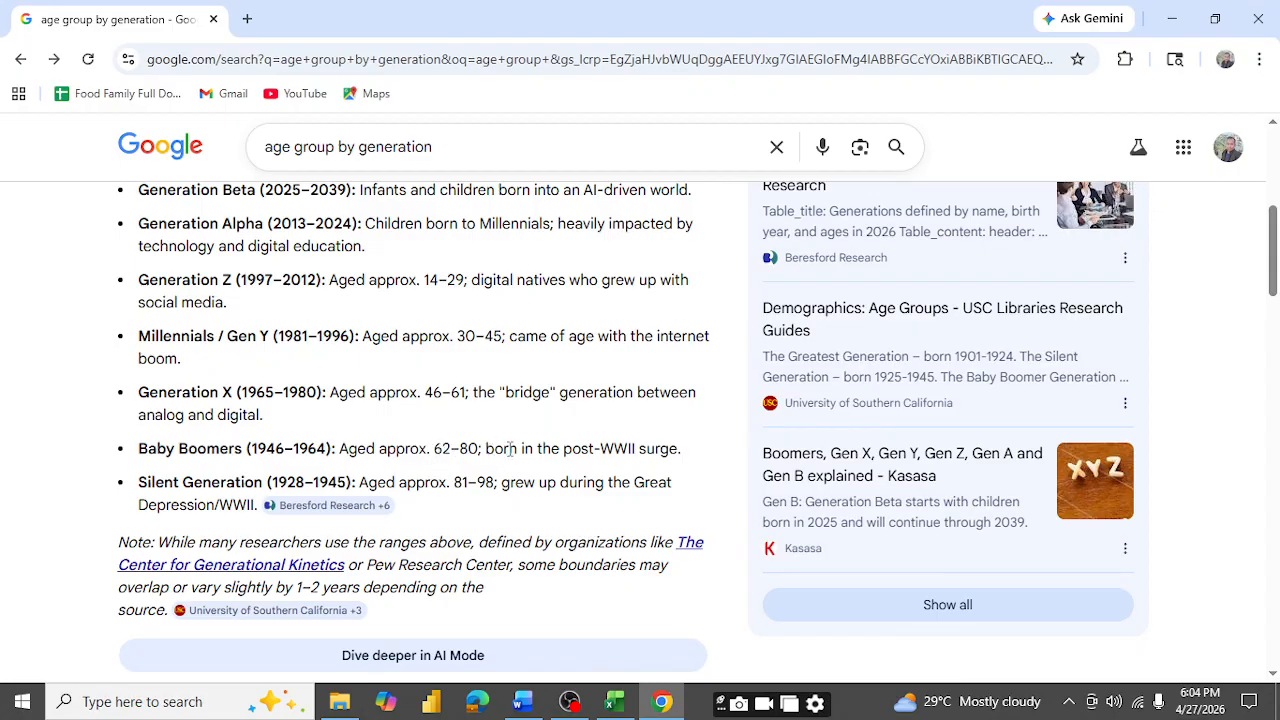
left_click(613, 703)
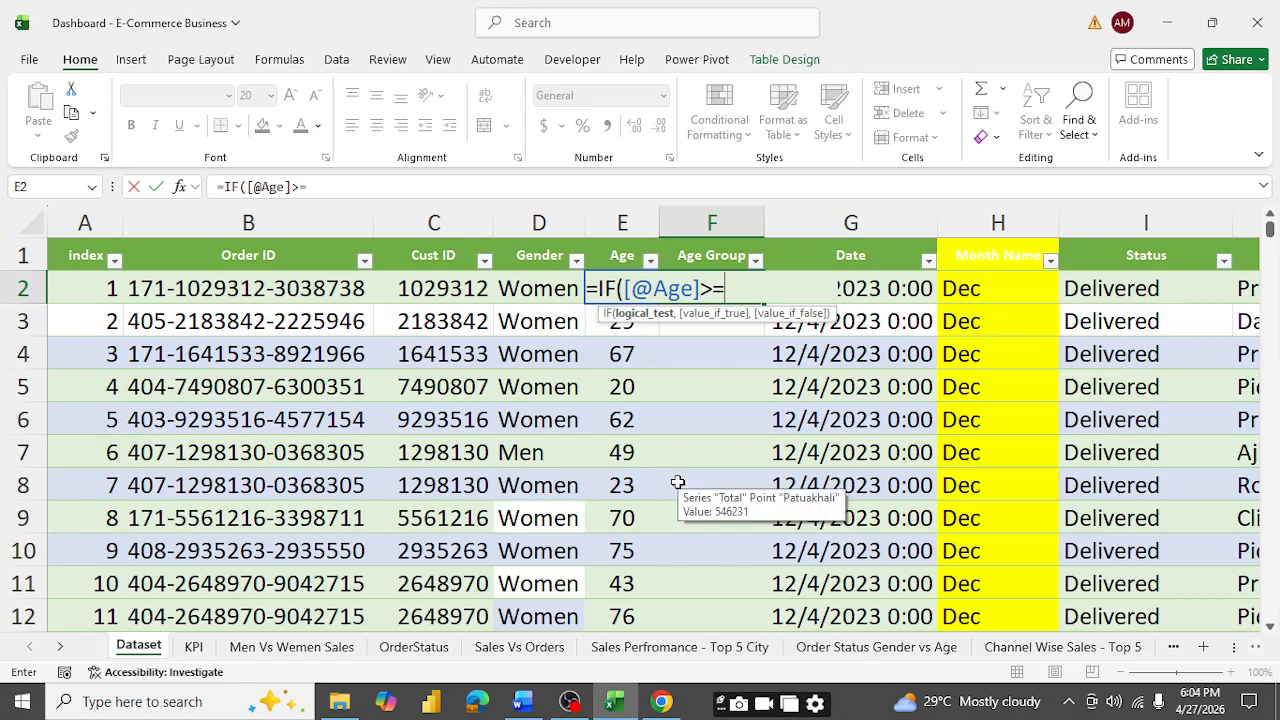
type("62,")
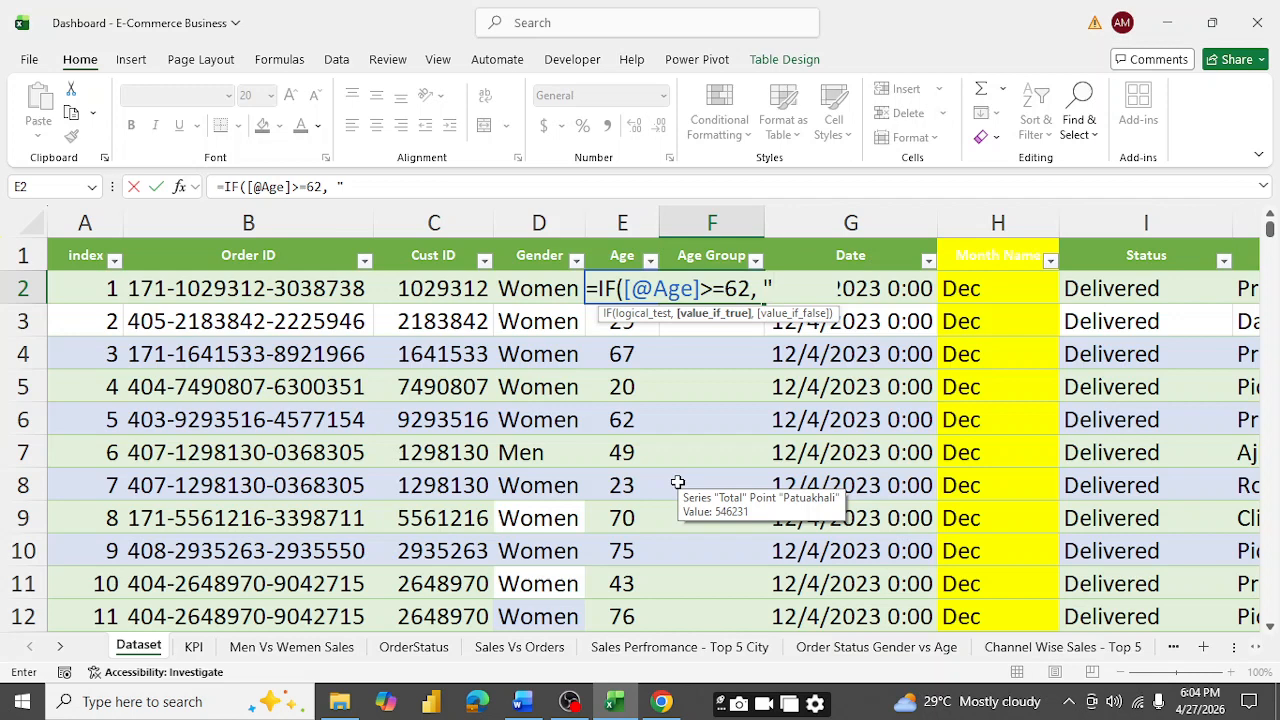
type(" \"Boomers")
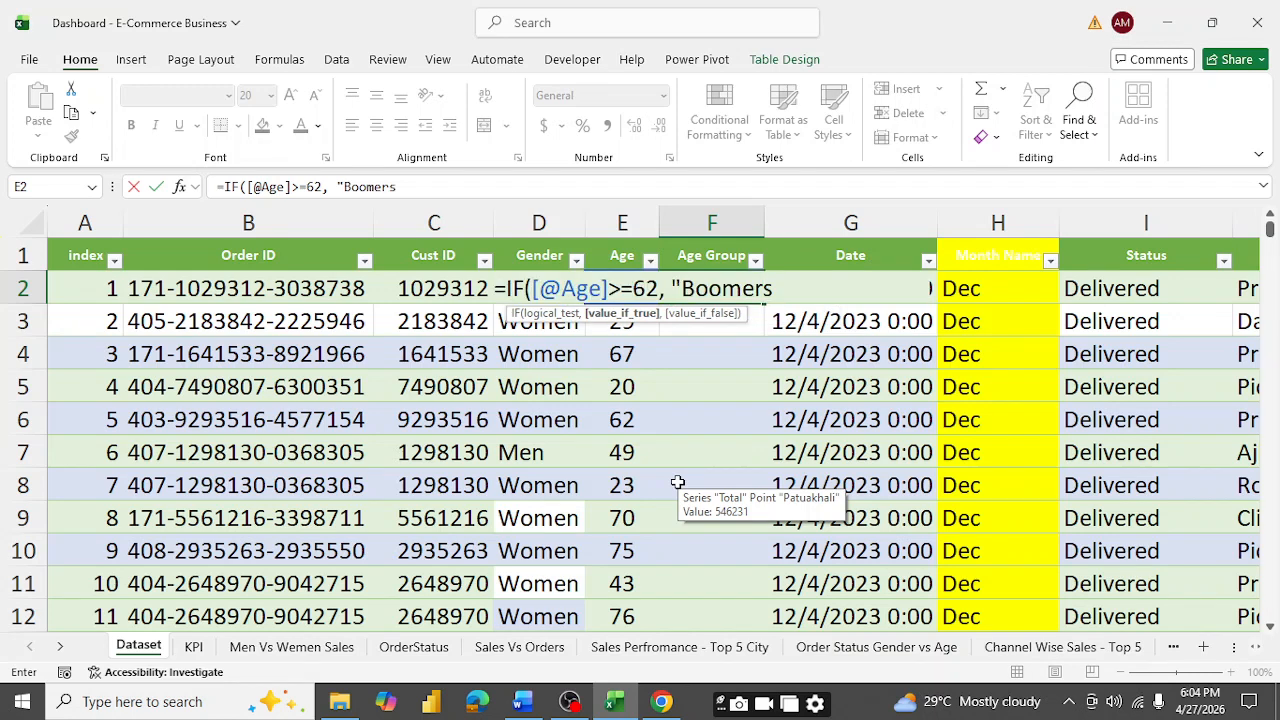
type("\",")
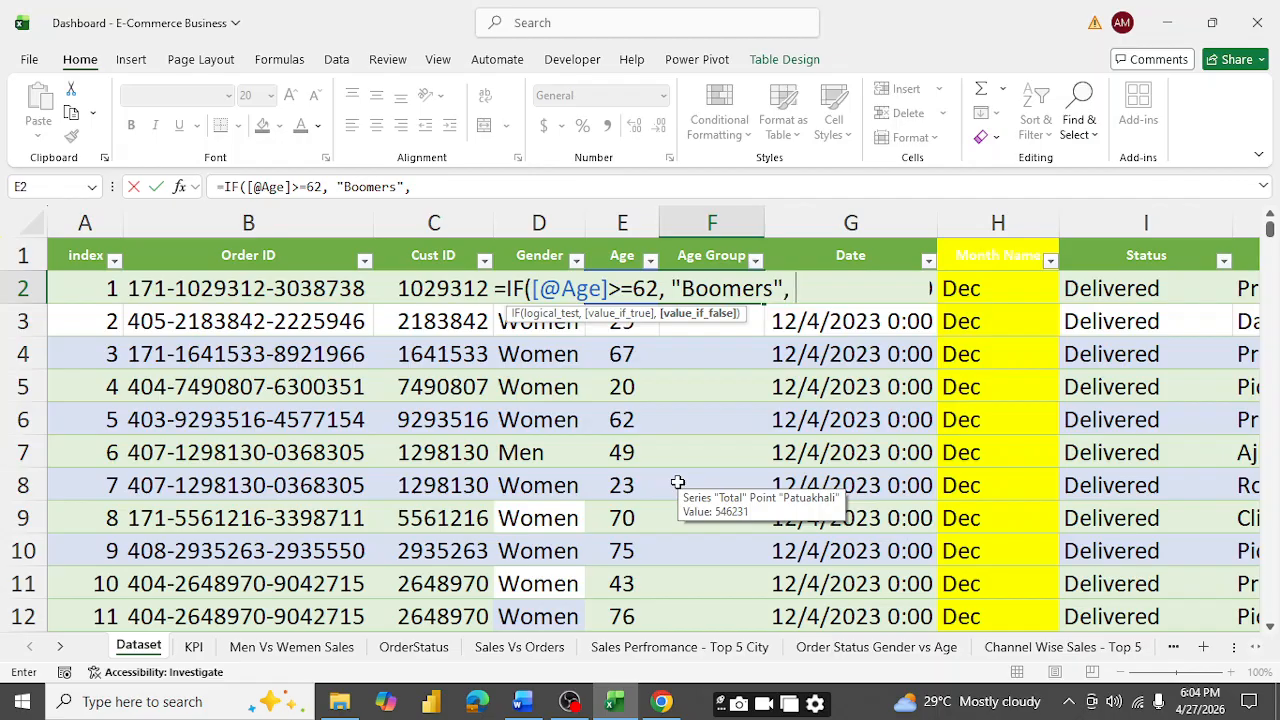
- Nest a second IF that returns "Gen X" for Age of at least 46, consulting the generation age ranges in Chrome
type("if")
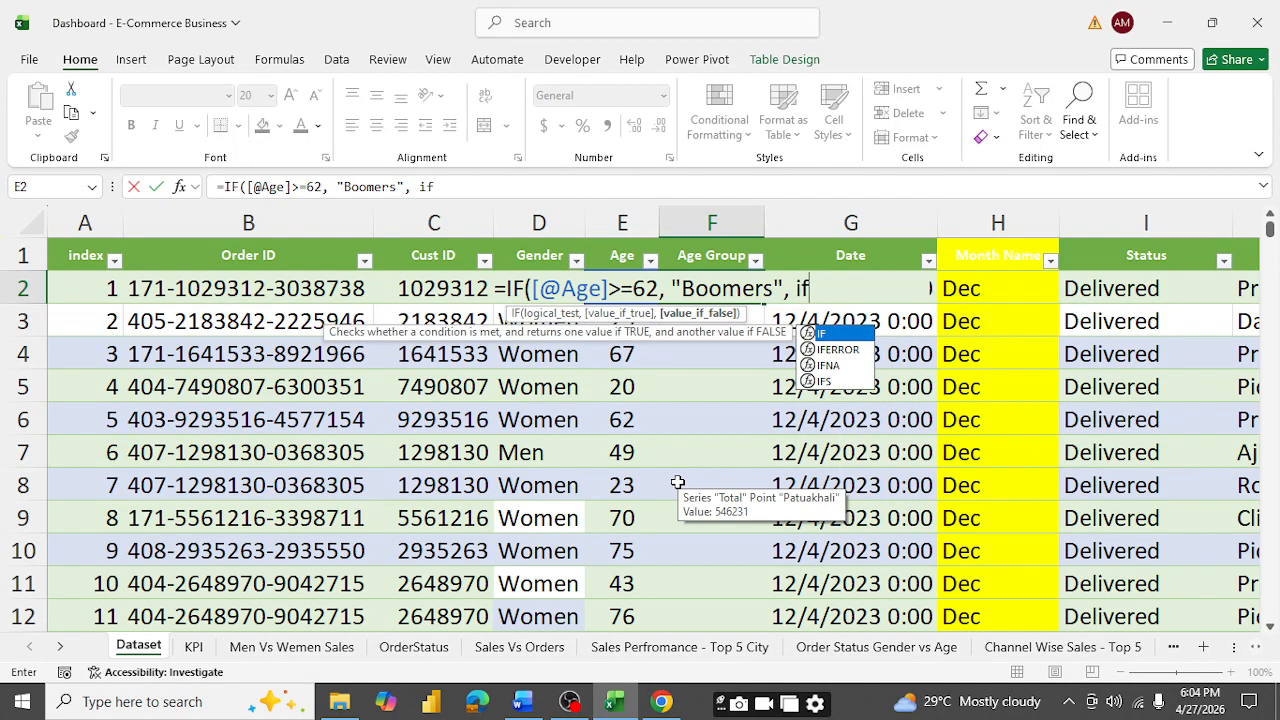
key("Tab")
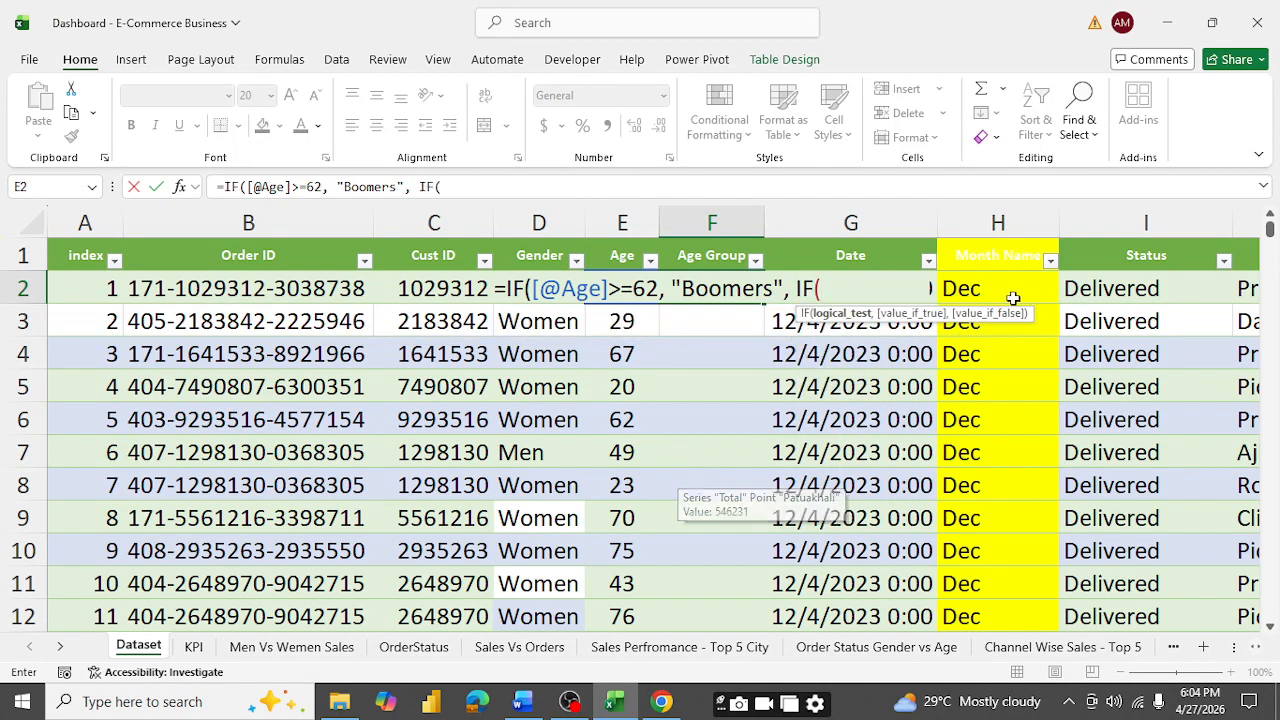
left_click(620, 324)
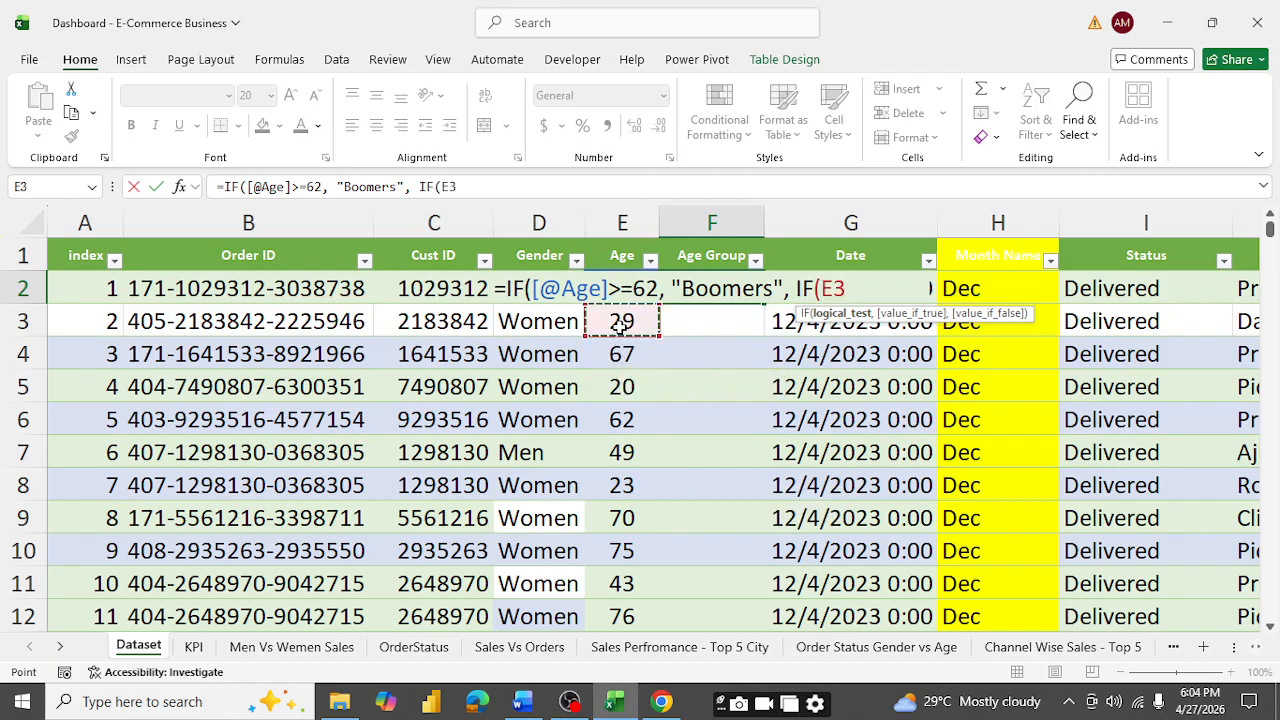
key("Up")
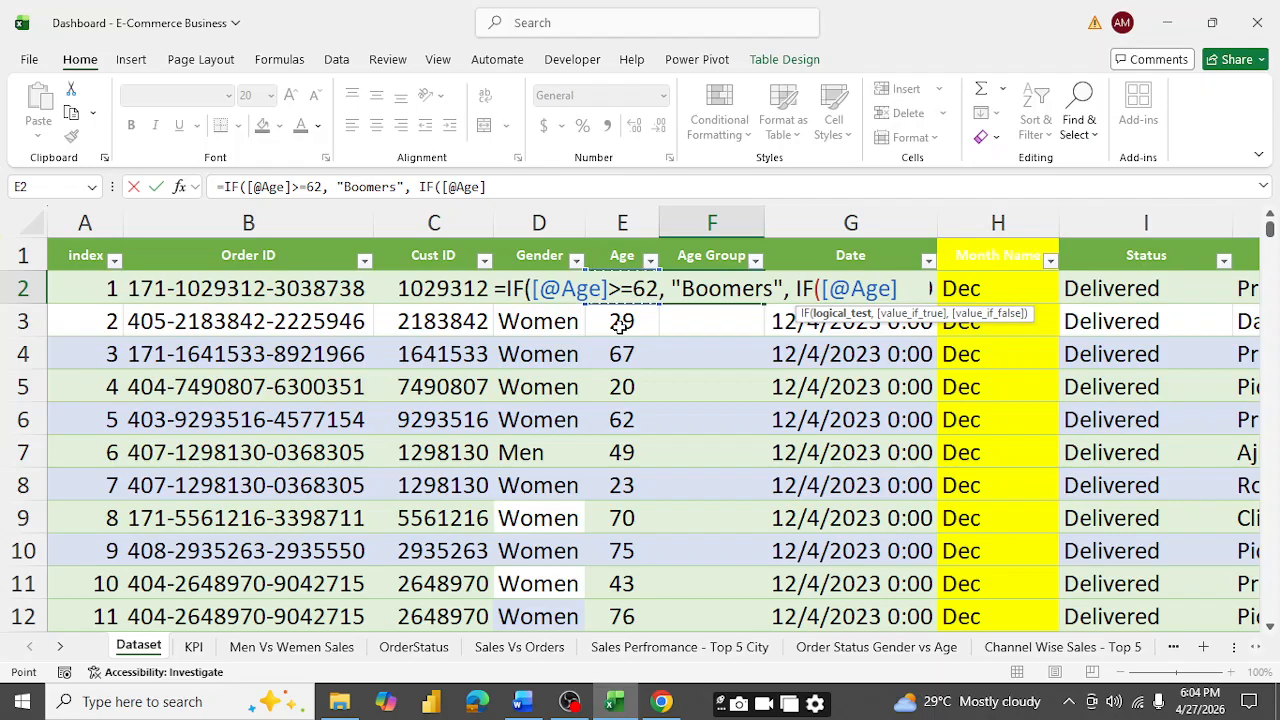
type(">+")
key("BackSpace")
type("=")
left_click(657, 692)
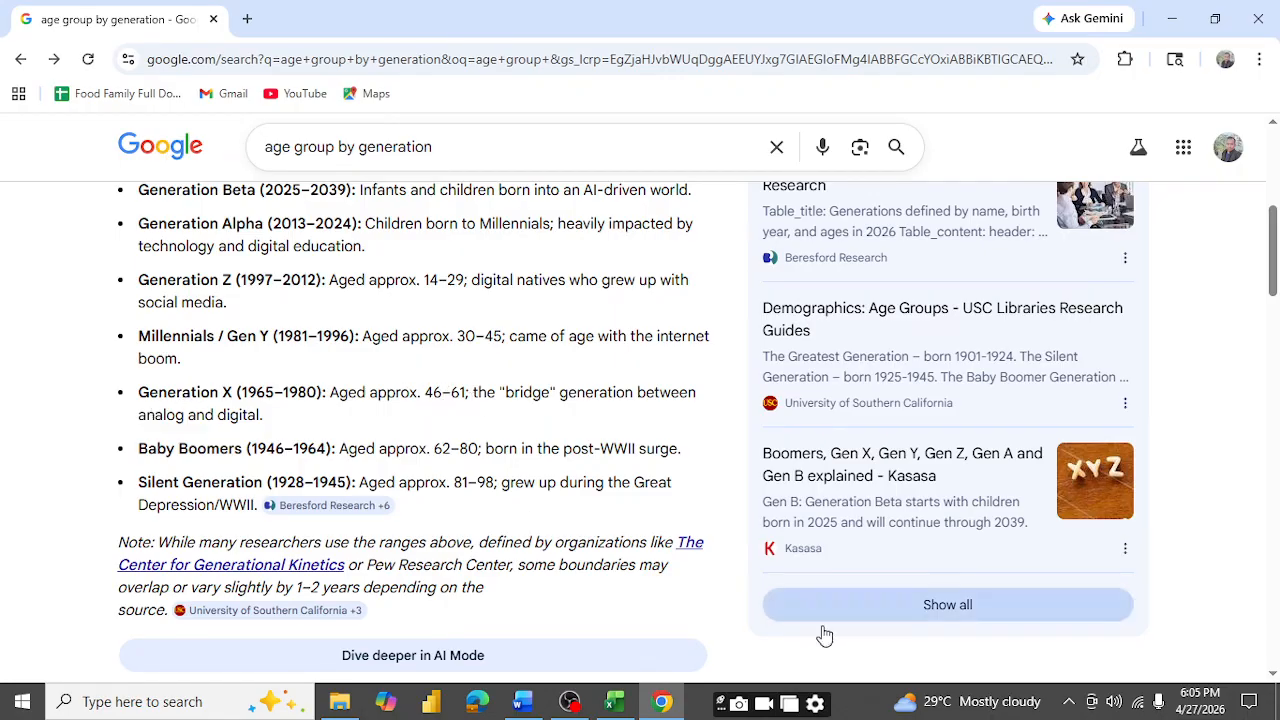
left_click(615, 703)
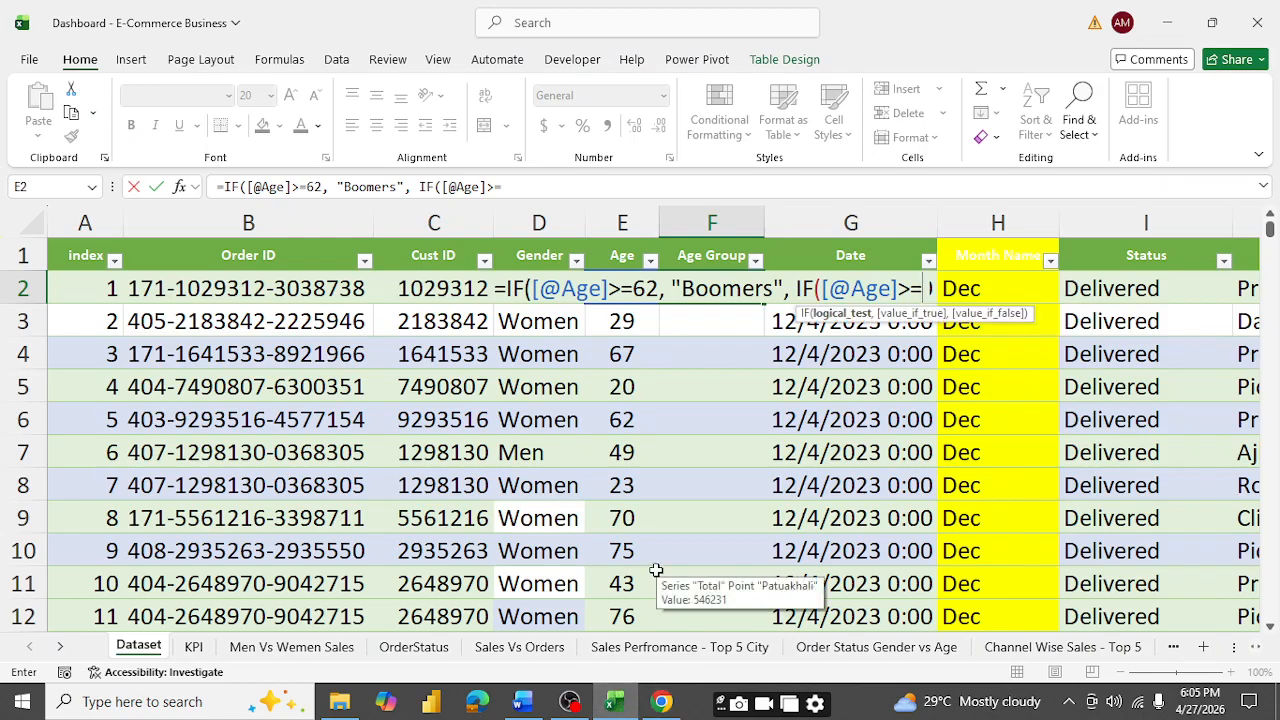
type("46")
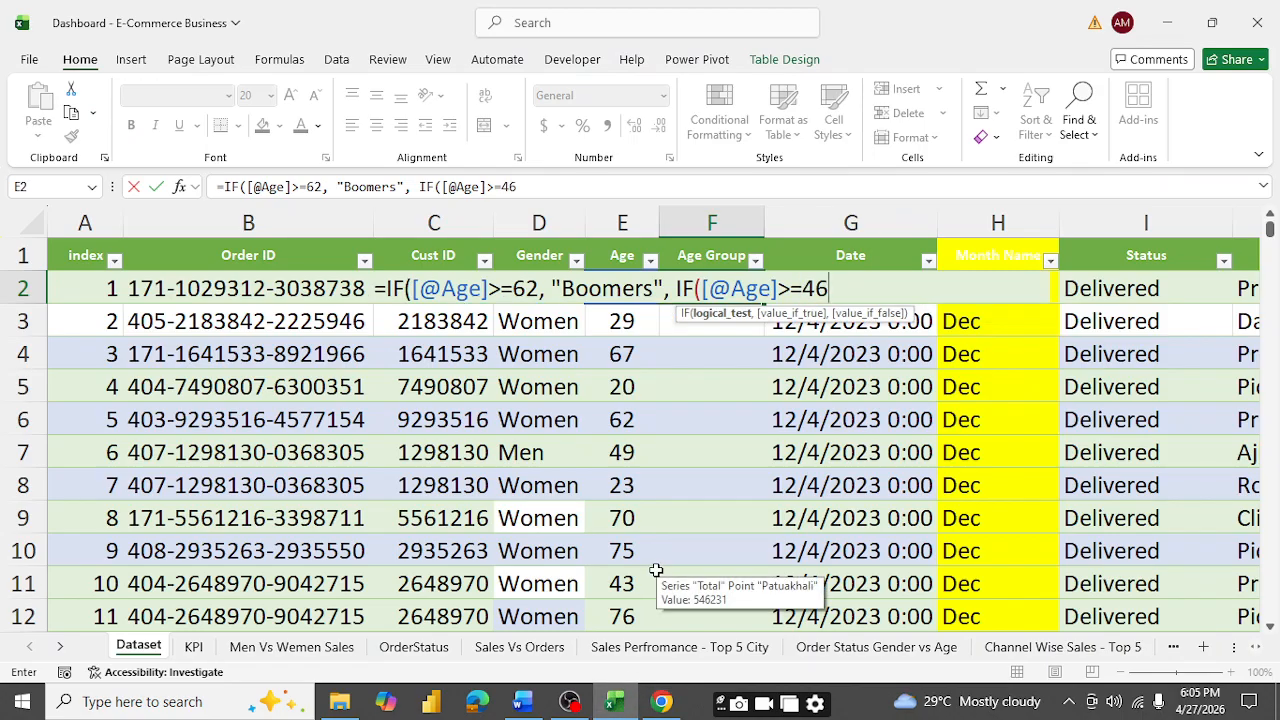
type(",")
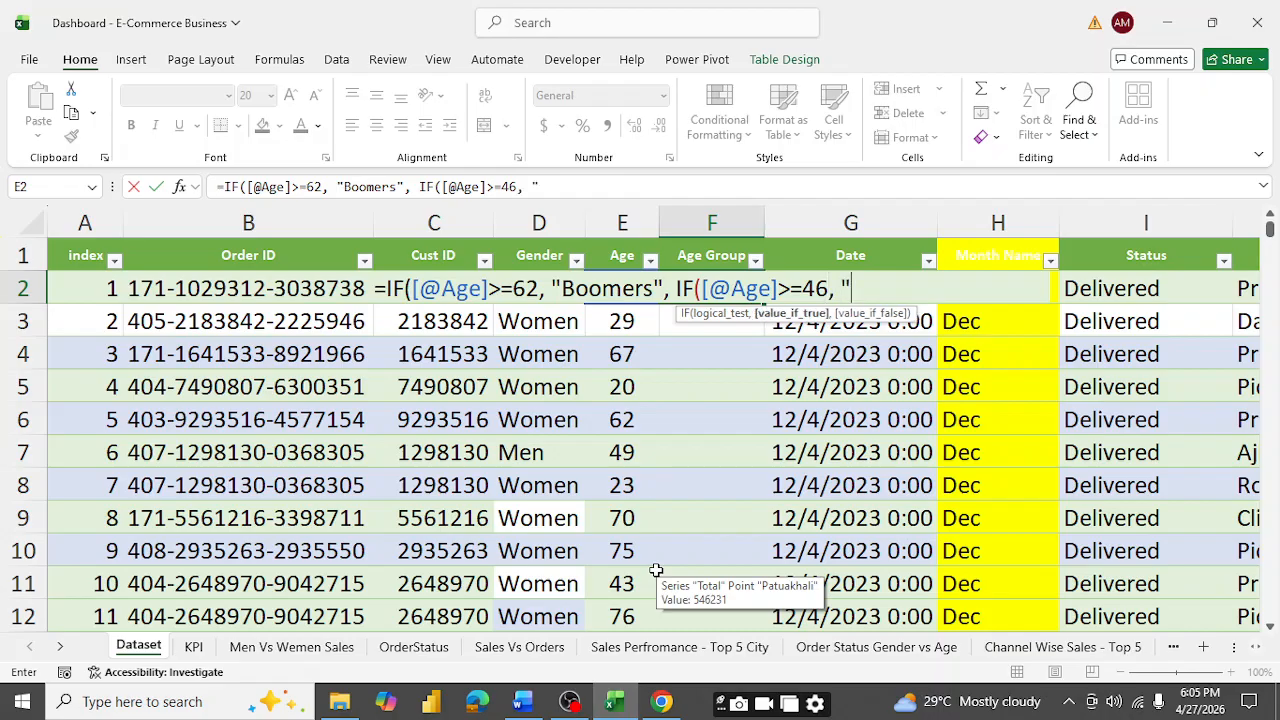
type(" \"Gen X\"")
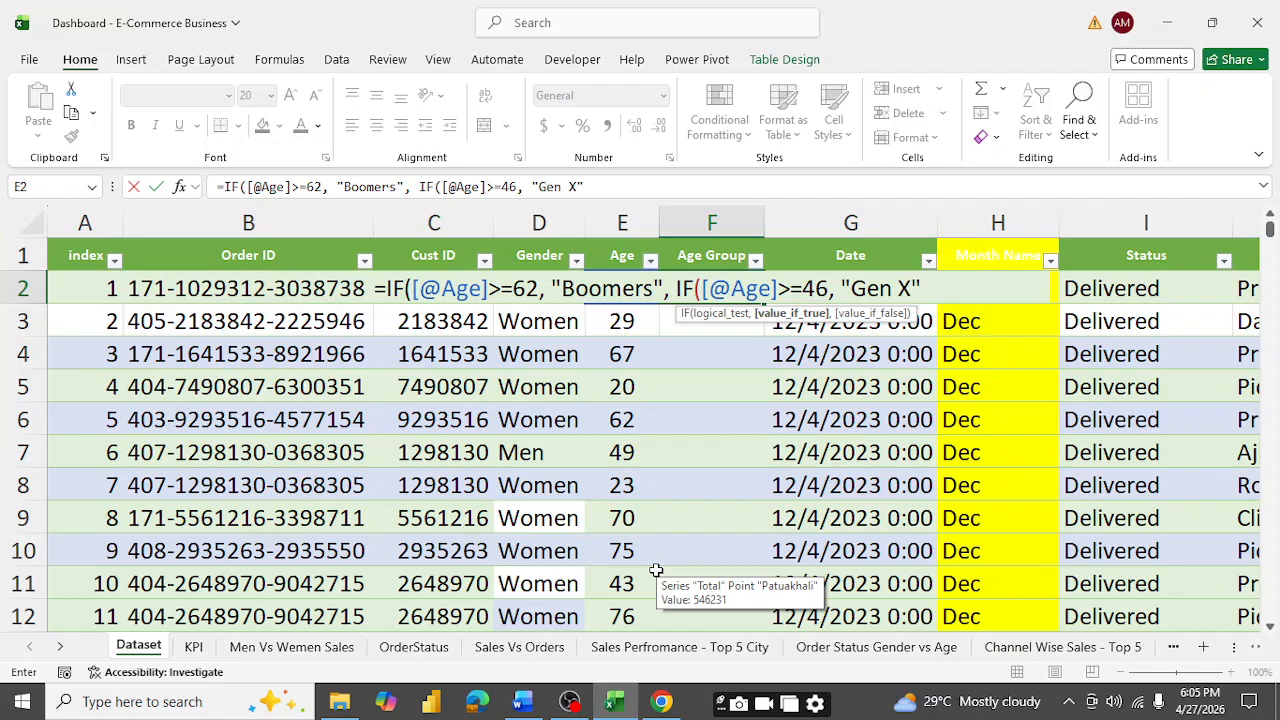
type(",")
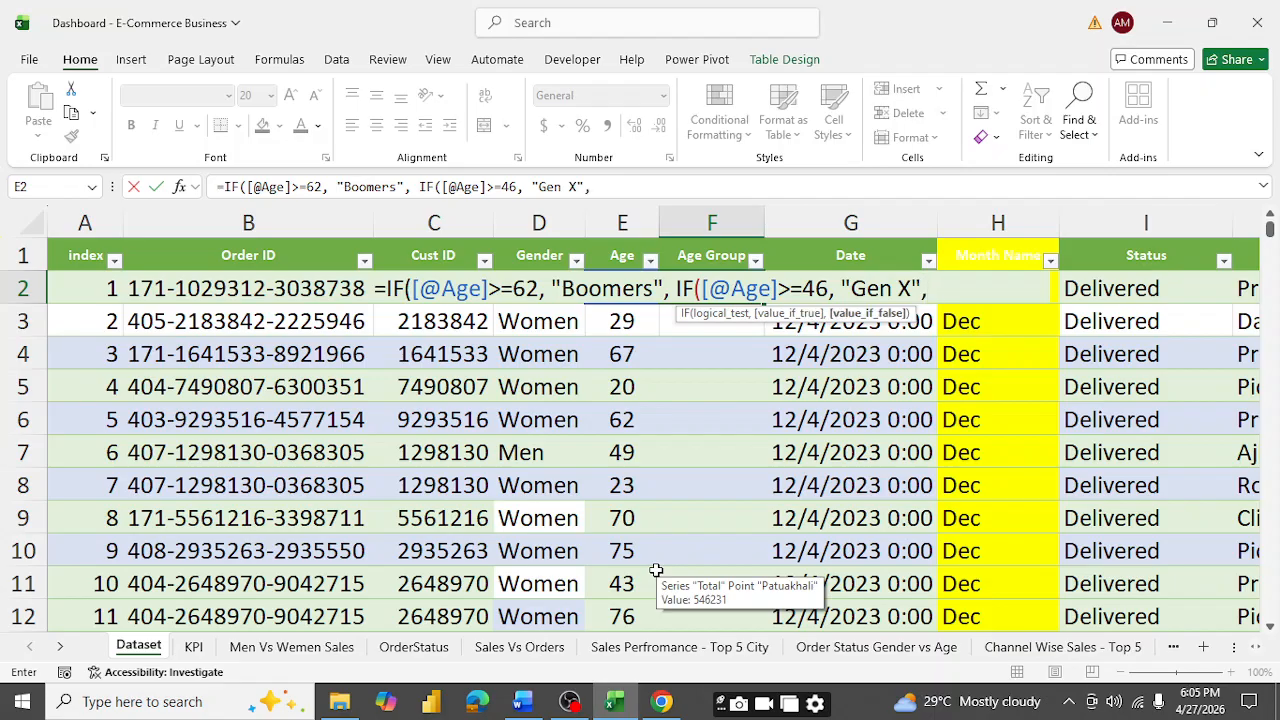
- Nest a third IF that returns "Millenials" for Age of at least 30, consulting the generation age ranges in Chrome
type(" if")
key("Tab")
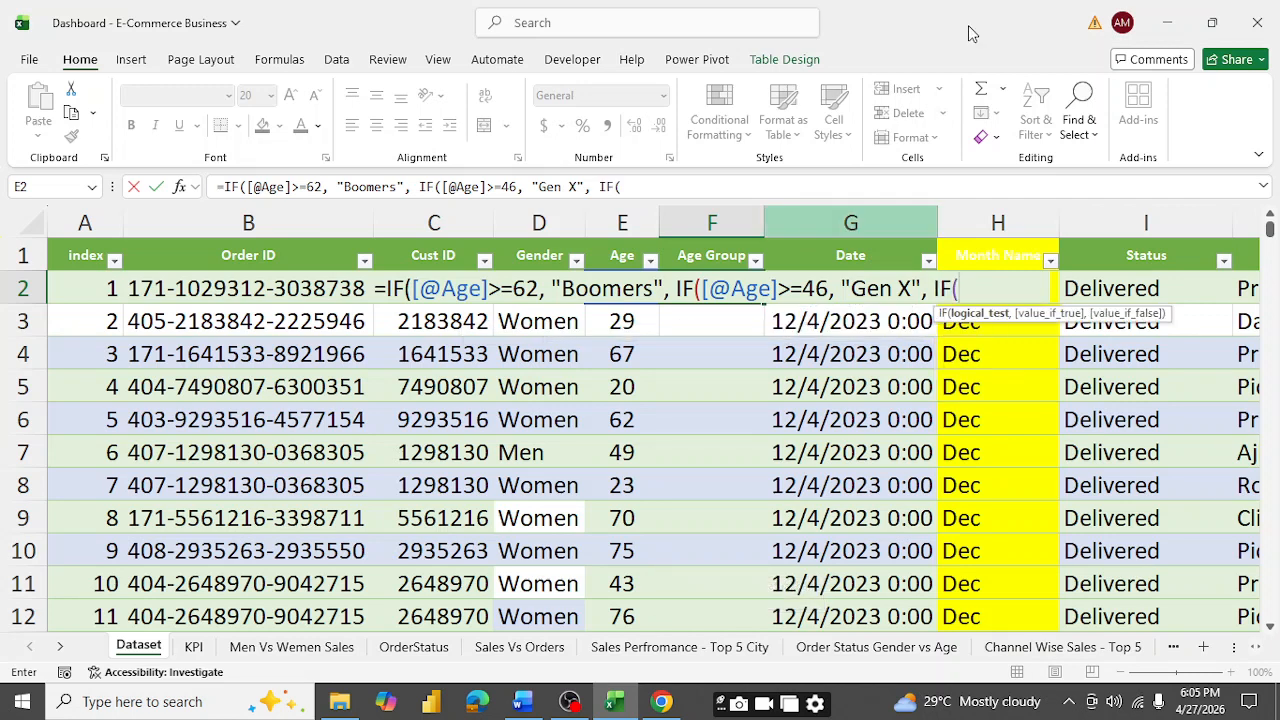
left_click(624, 326)
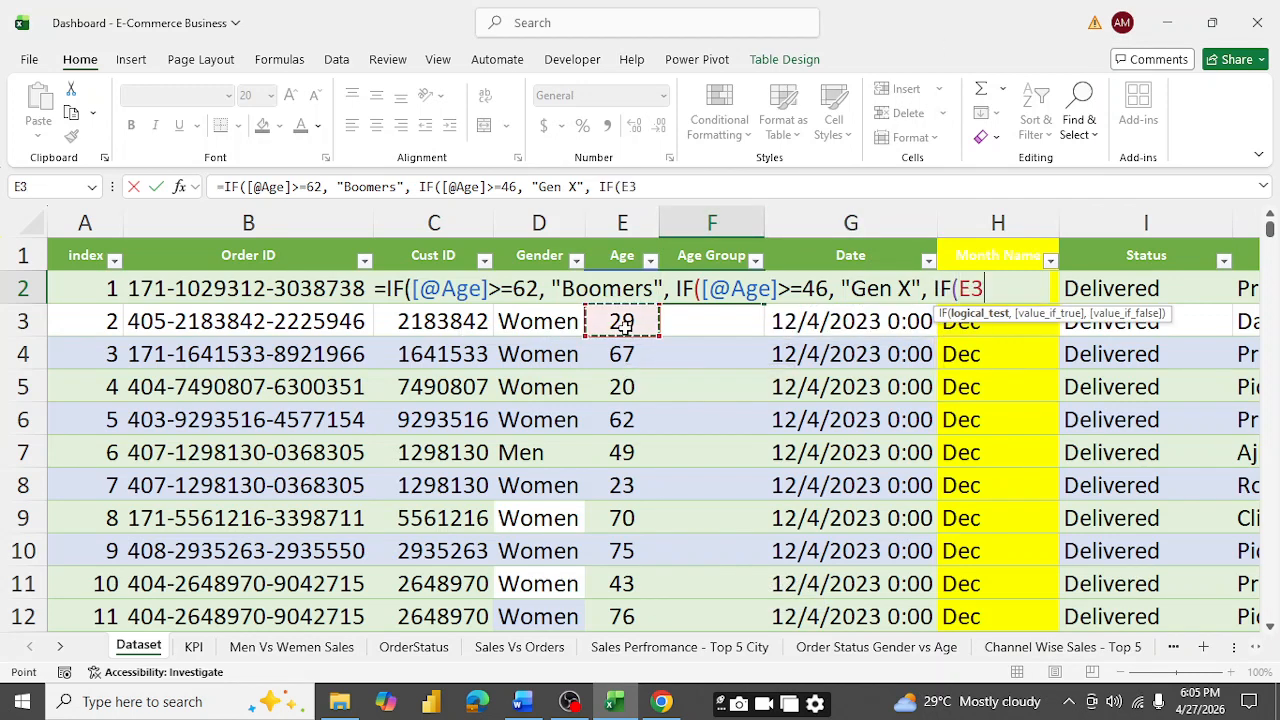
key("Up")
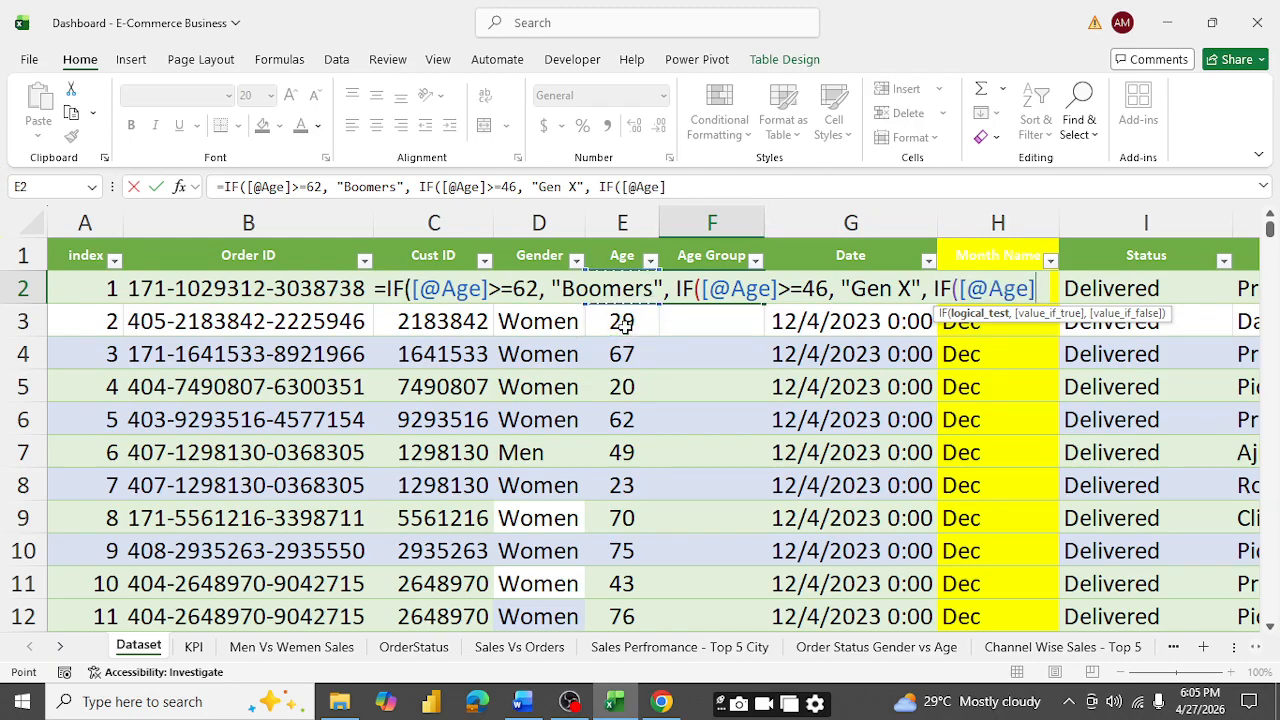
type(">=")
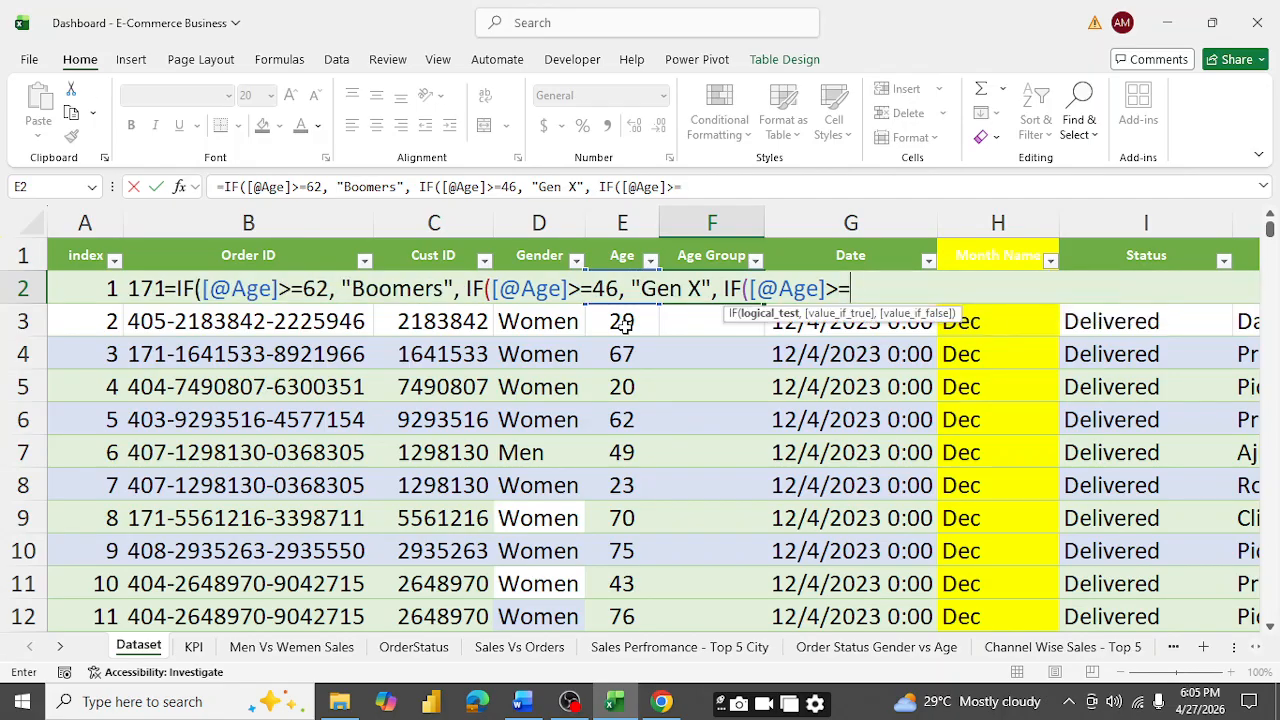
left_click(666, 705)
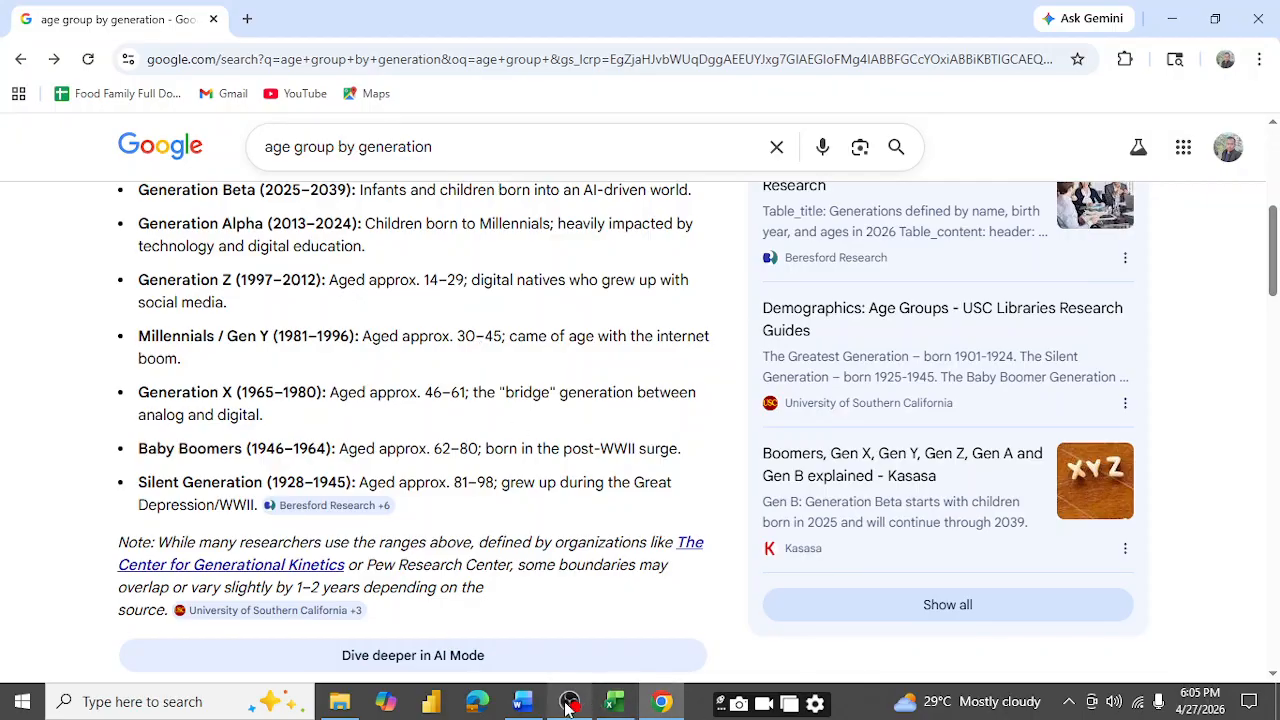
left_click(630, 703)
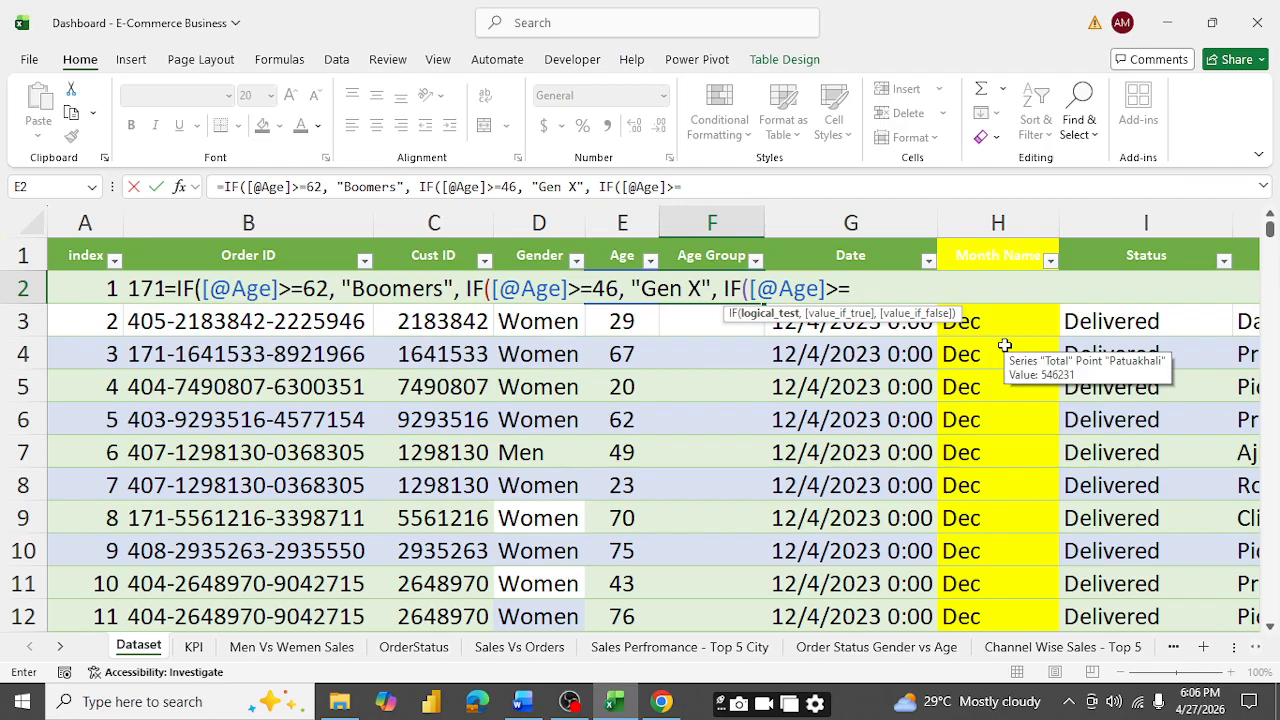
type("30,")
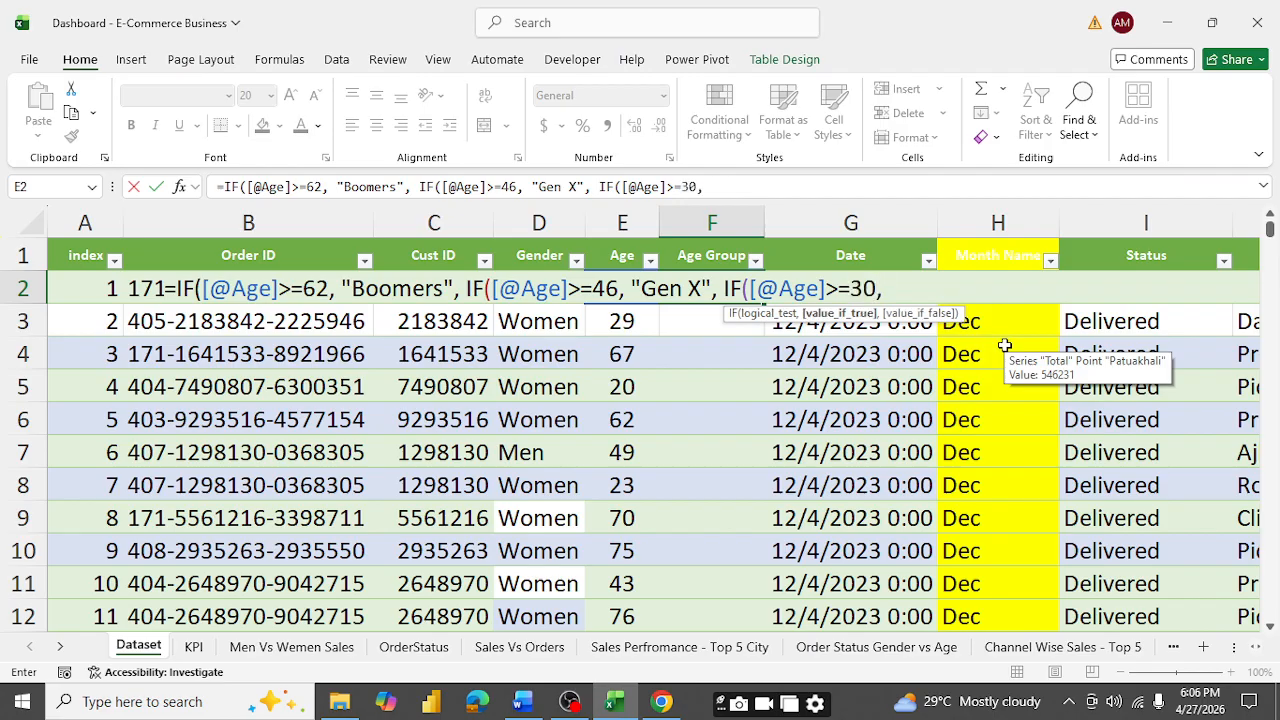
type(" \"Millenials")
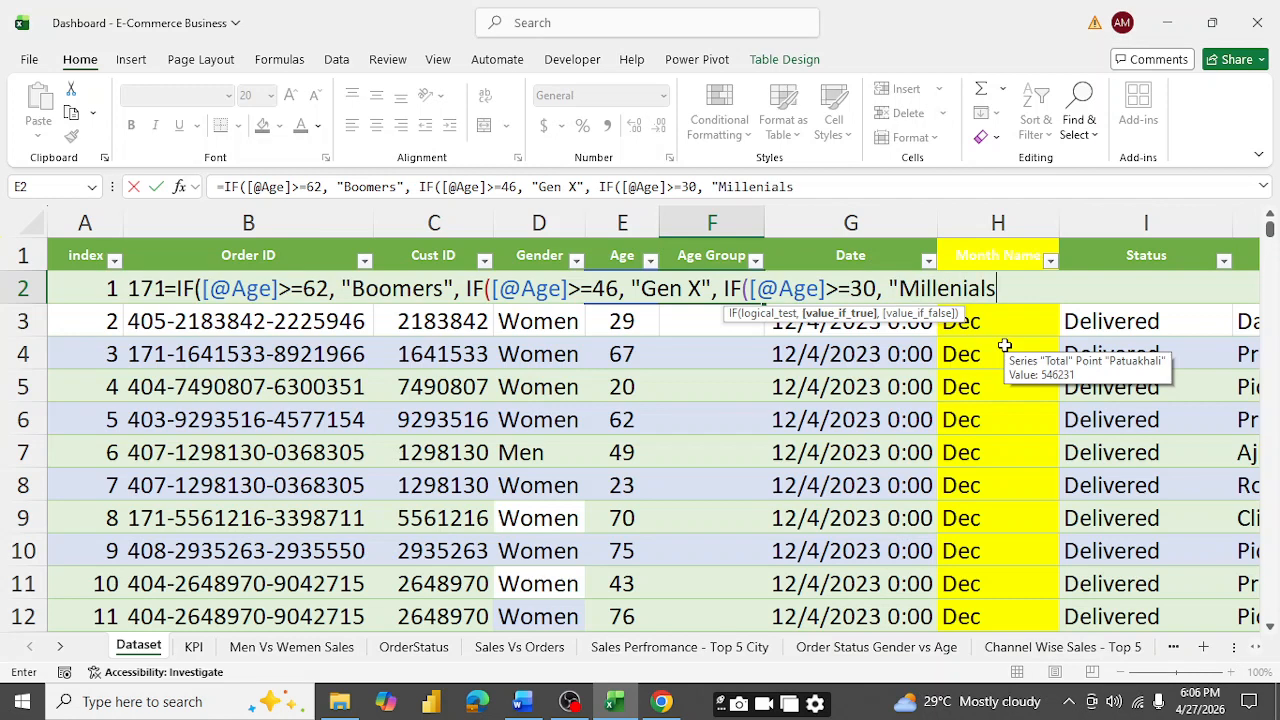
type("\",")
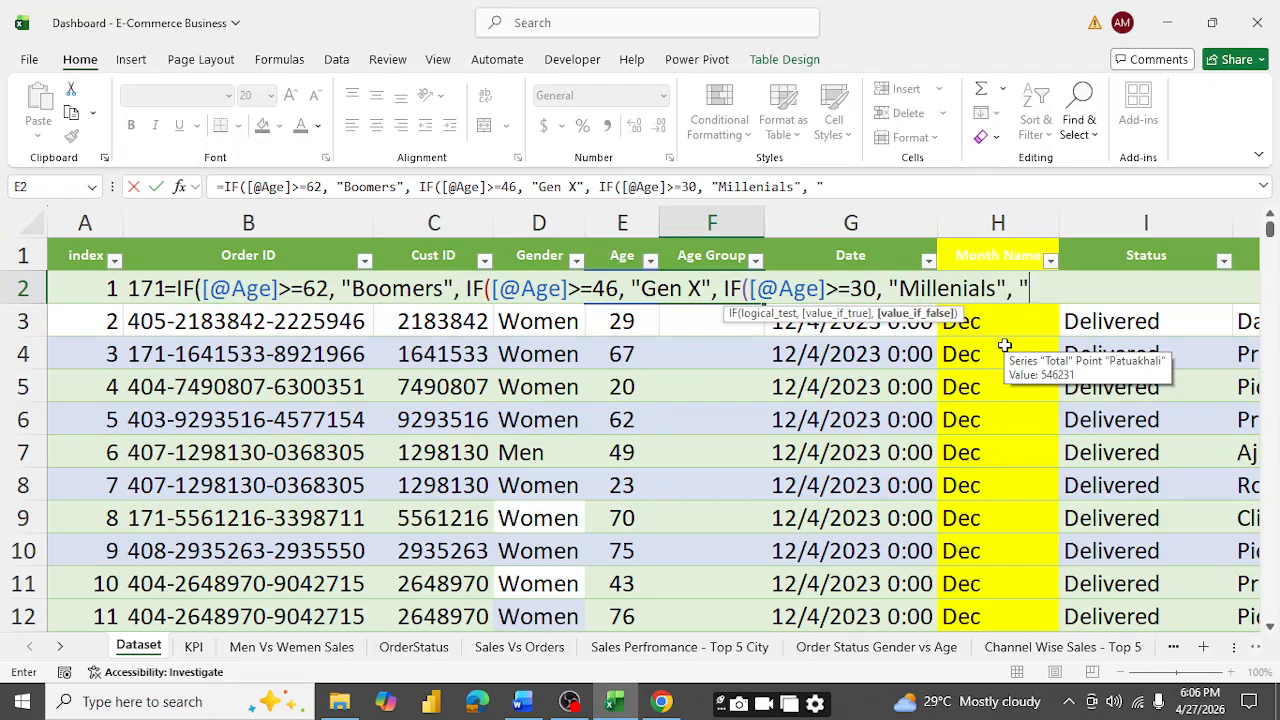
- Add "Gen Z" as the fallback value, close all three nested IFs and commit the Age Group formula
type(" \"Gen Z\"")
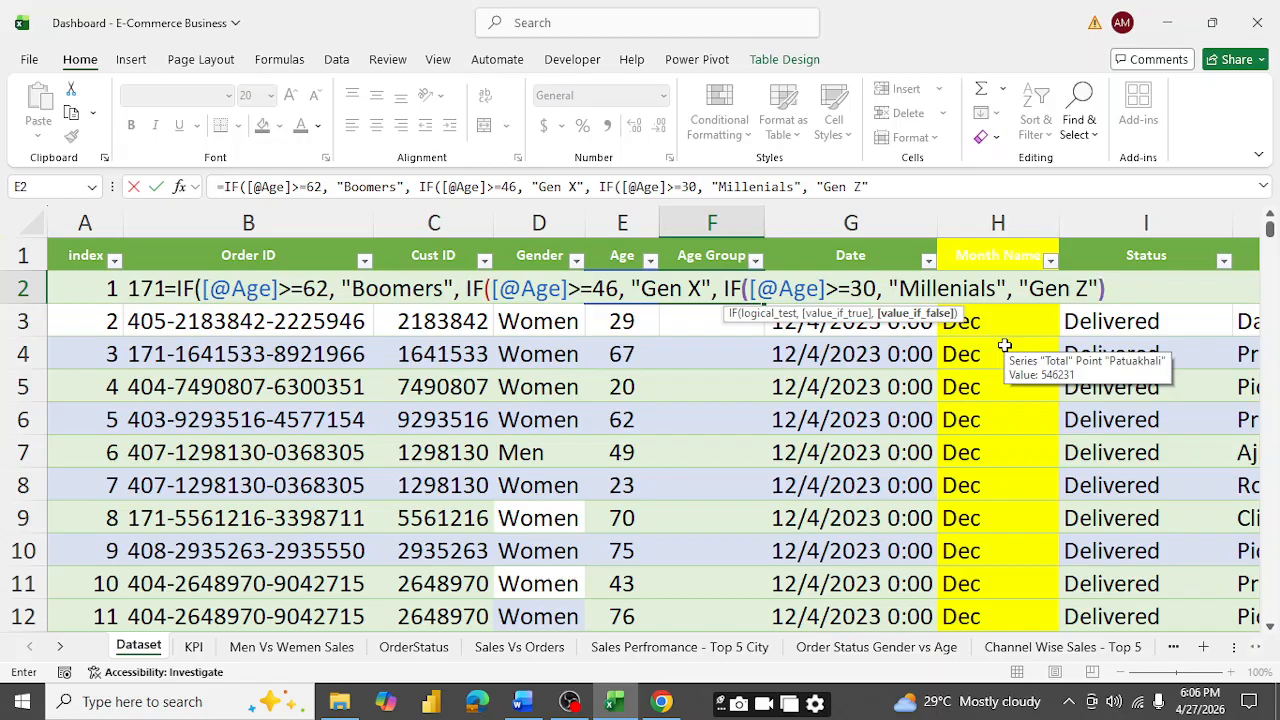
type("))")
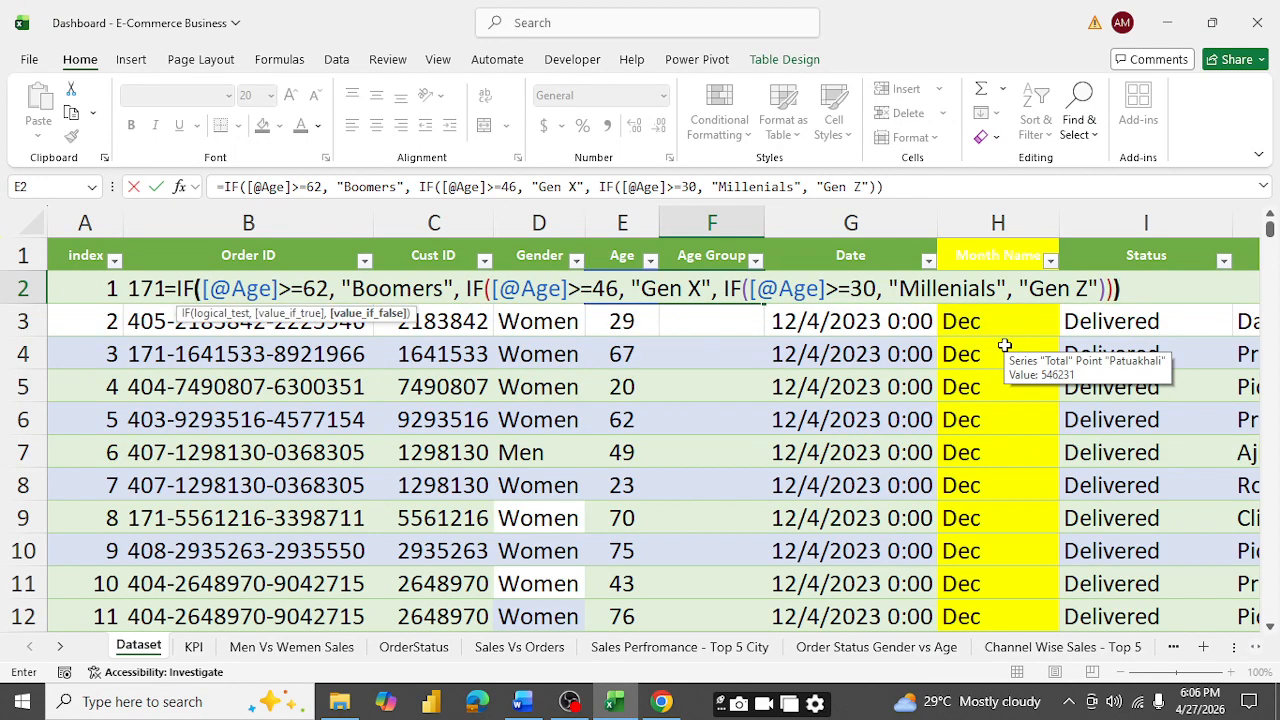
type(")")
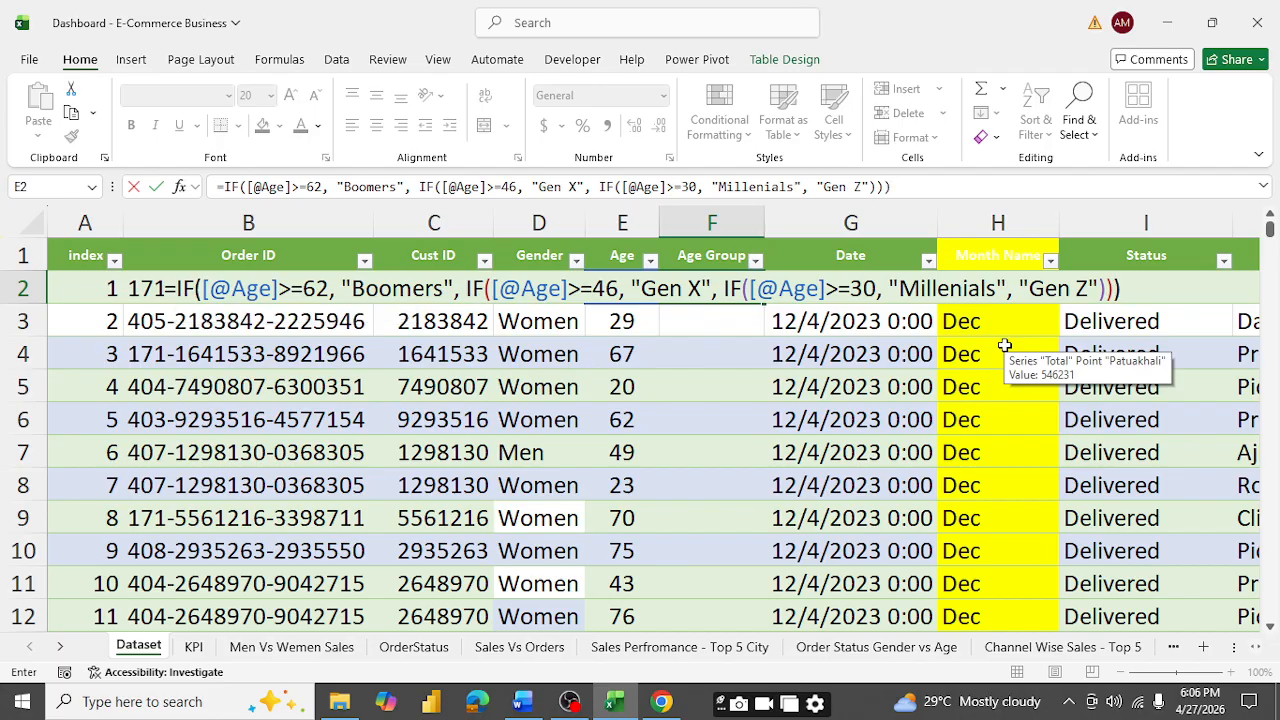
key("Return")
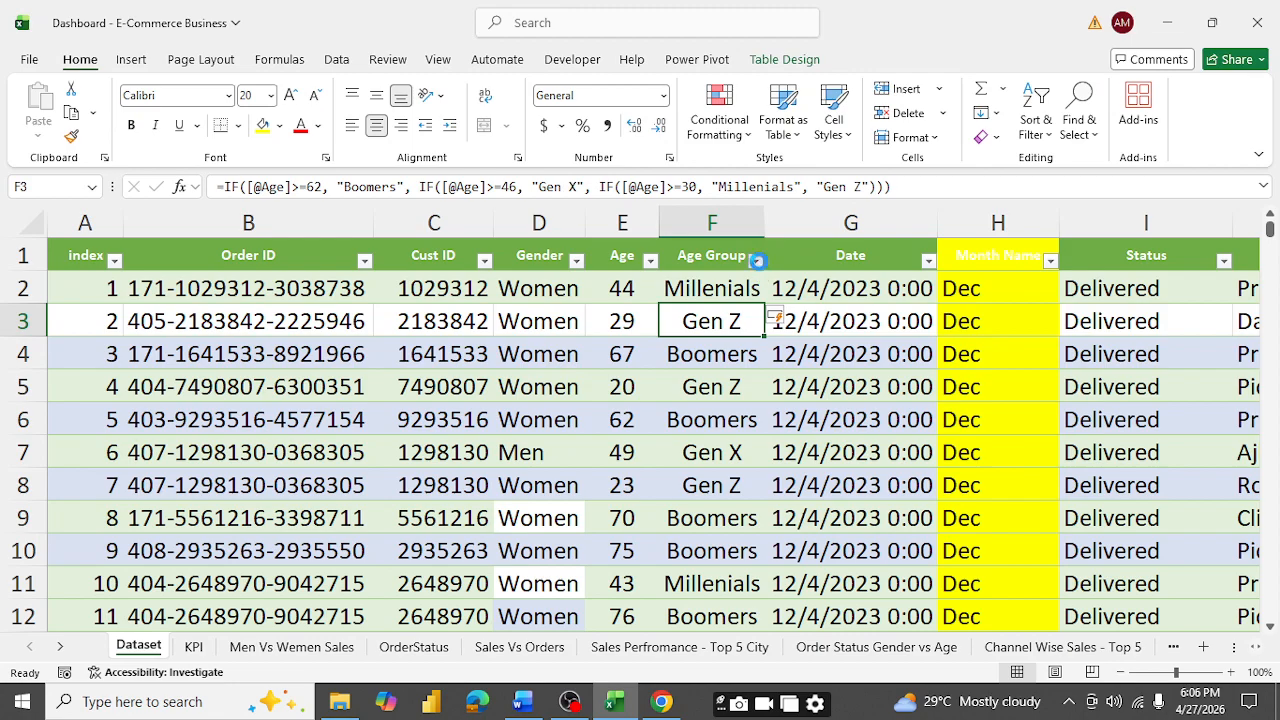
- Check the distinct values in the Age Group column's filter list without applying a filter
left_click(757, 260)
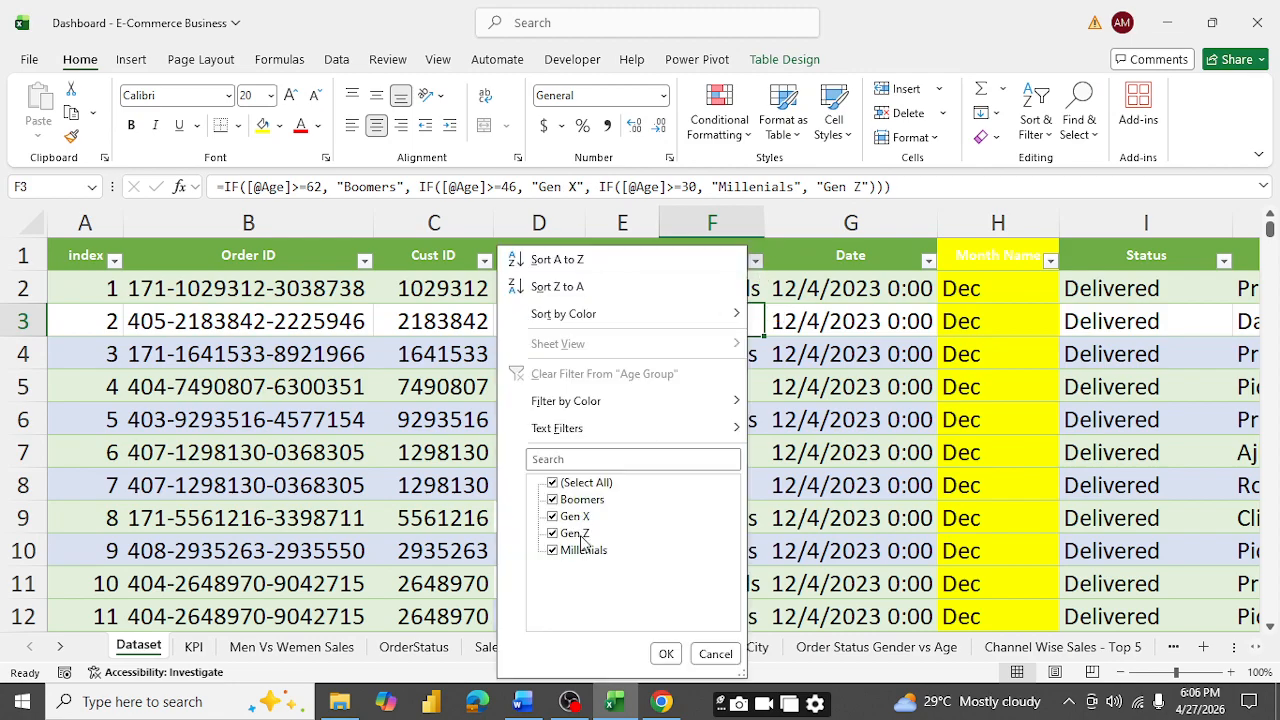
left_click(757, 261)
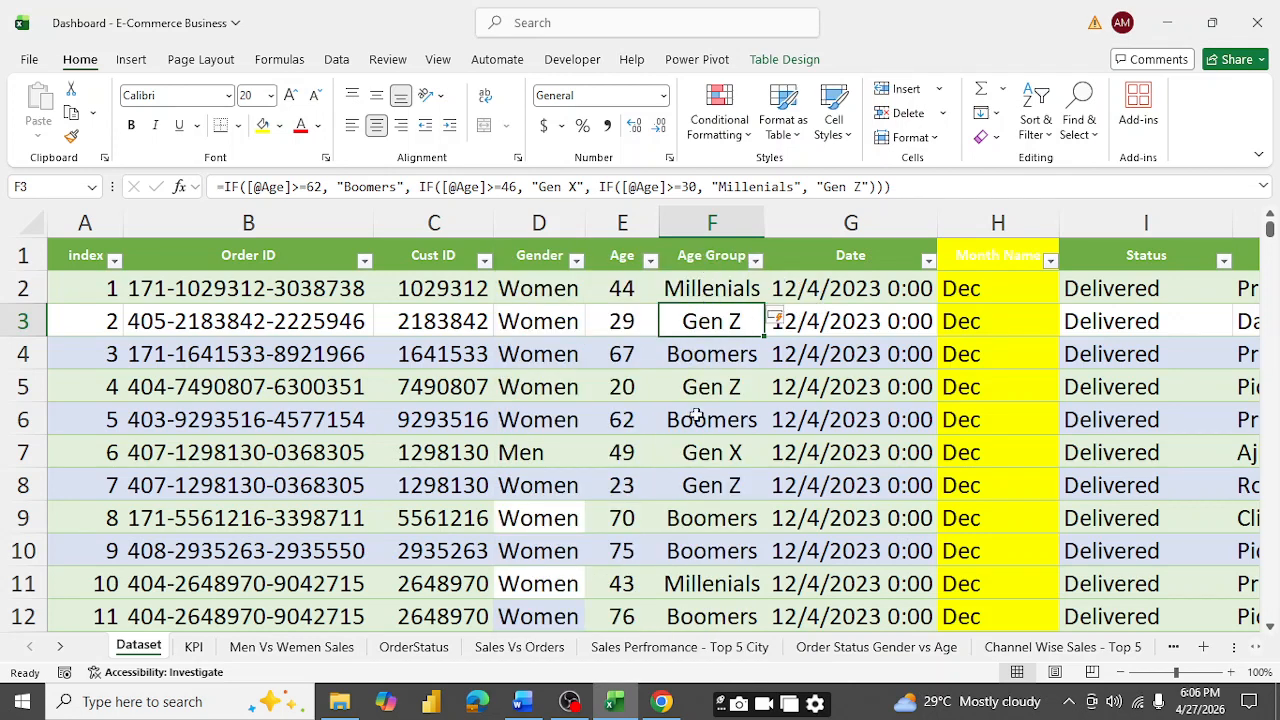
- Fill the entire Age Group column with yellow to match the Month Name column
left_click(705, 240)
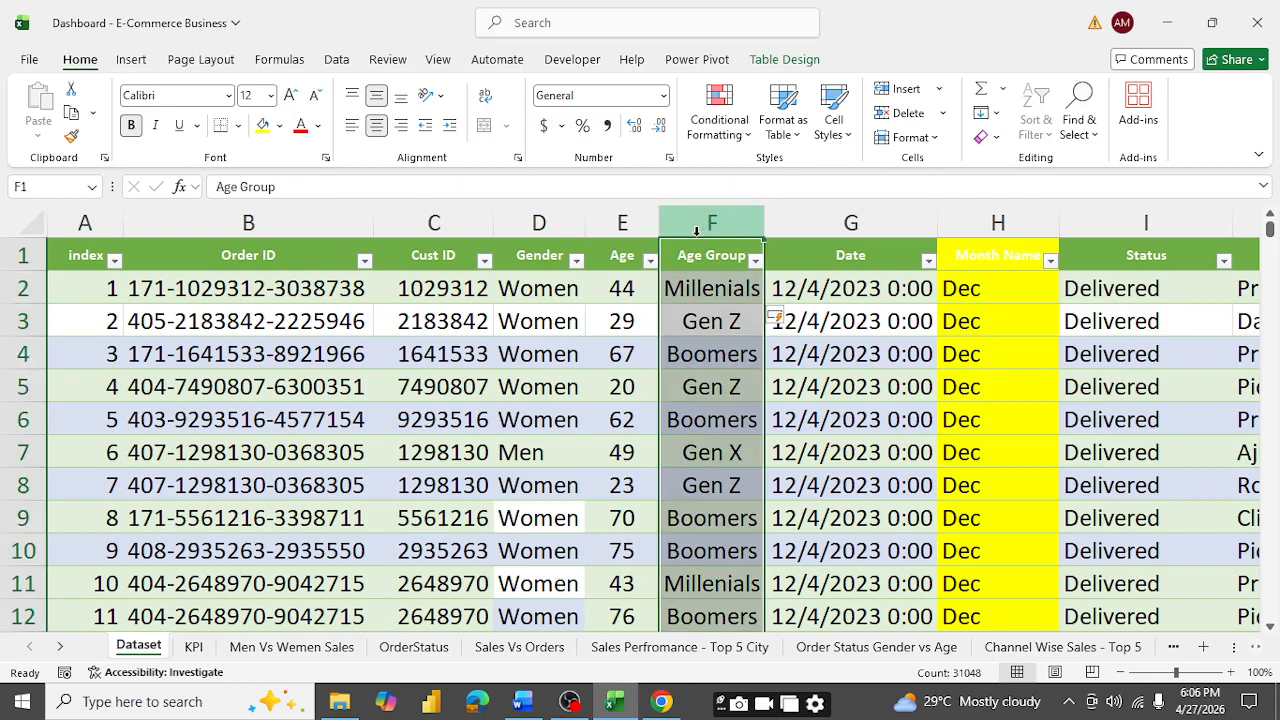
left_click(263, 125)
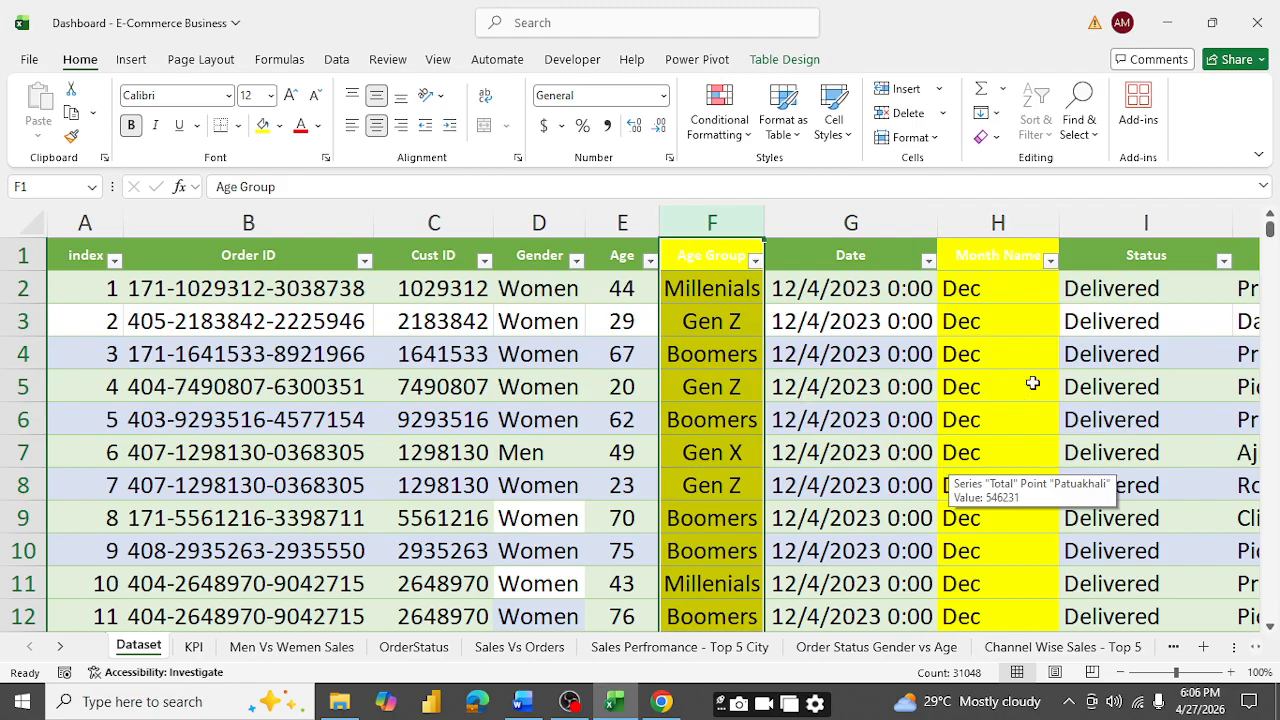
left_click(885, 415)
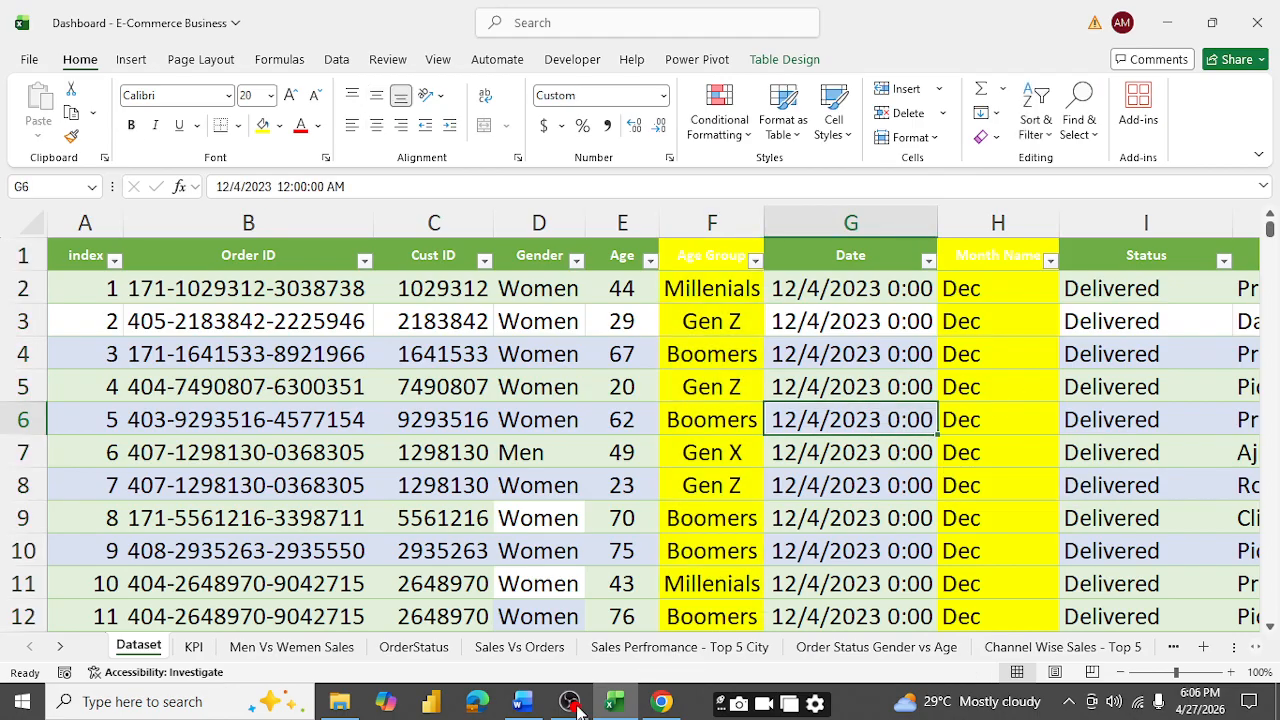
- Delete the Sum of Amount and Count of Order ID pivot tables in A2:A9 of the KPI sheet
left_click(196, 647)
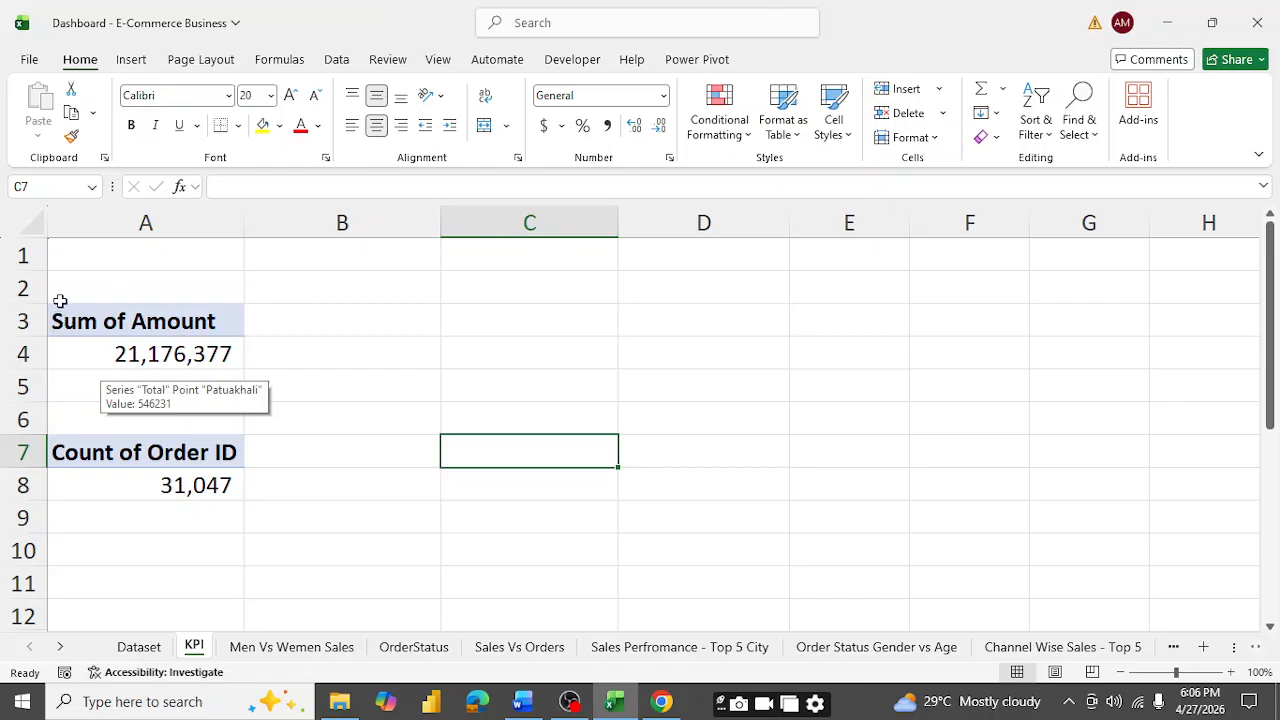
left_click_drag(60, 300, 212, 507)
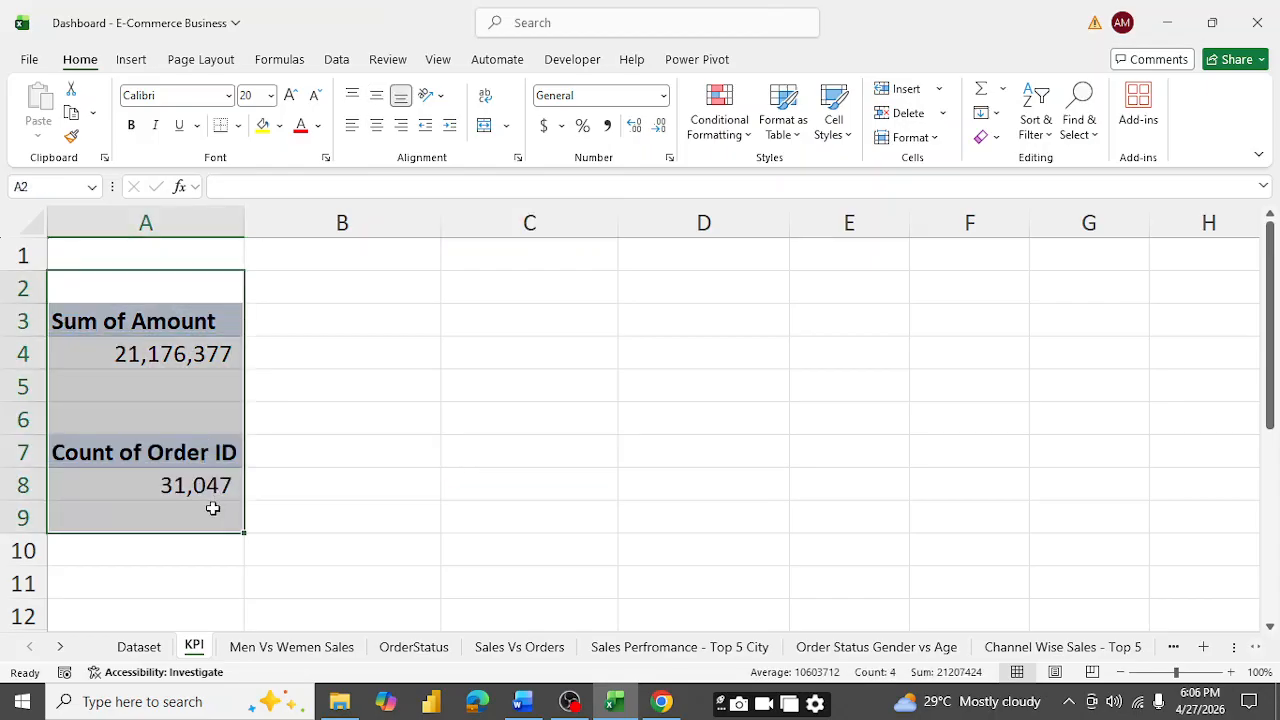
key("Delete")
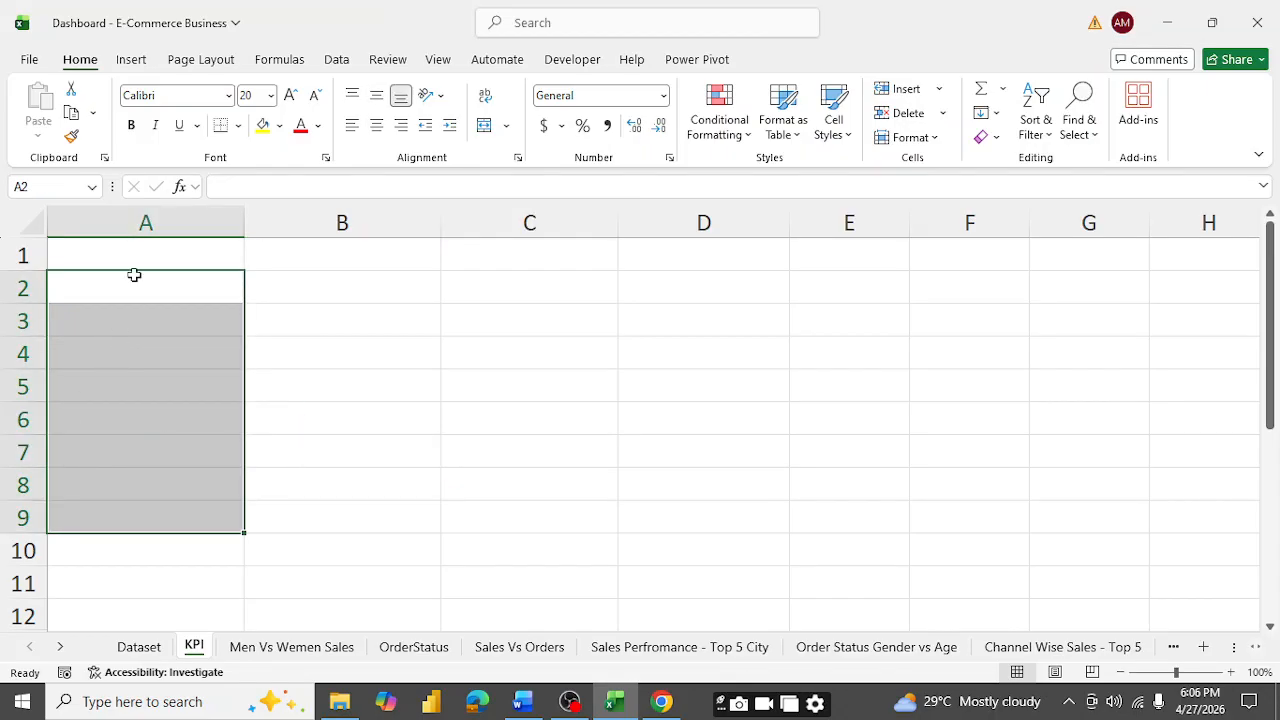
left_click(134, 306)
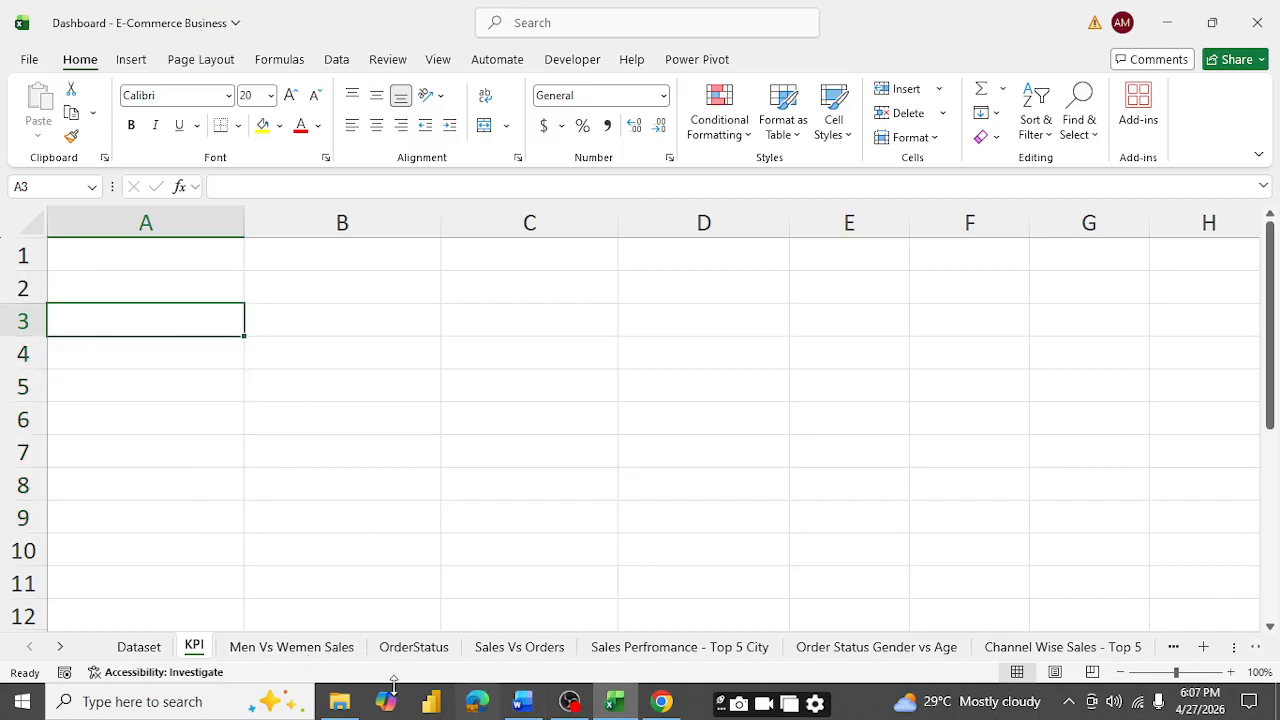
- Try to insert a PivotTable from Table1 on the Dataset sheet into cell A2 of the existing KPI sheet
left_click(139, 647)
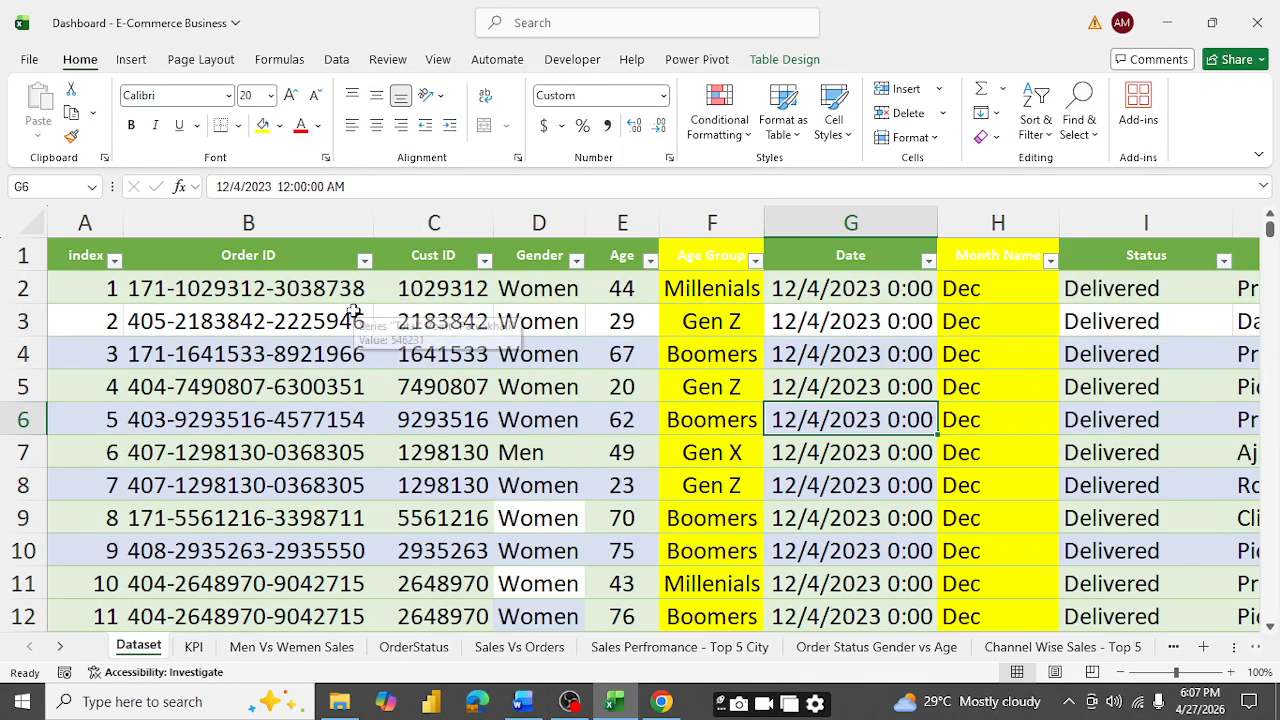
left_click(244, 290)
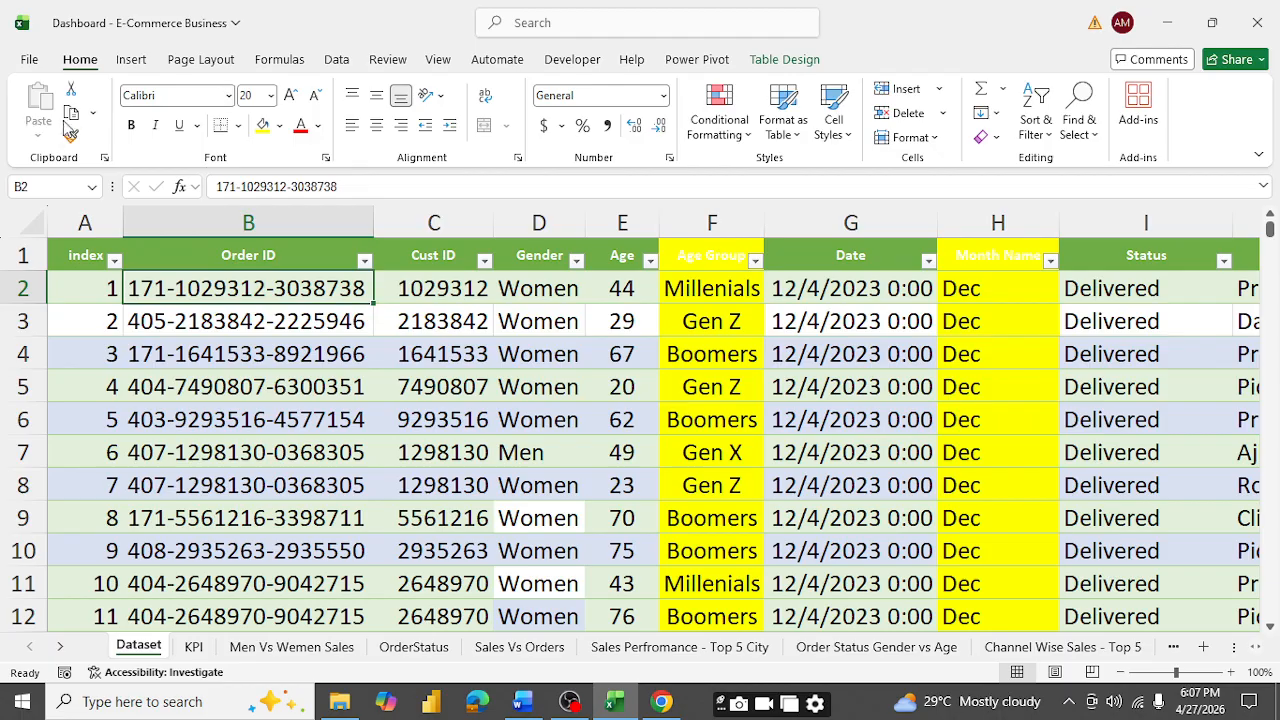
left_click(131, 62)
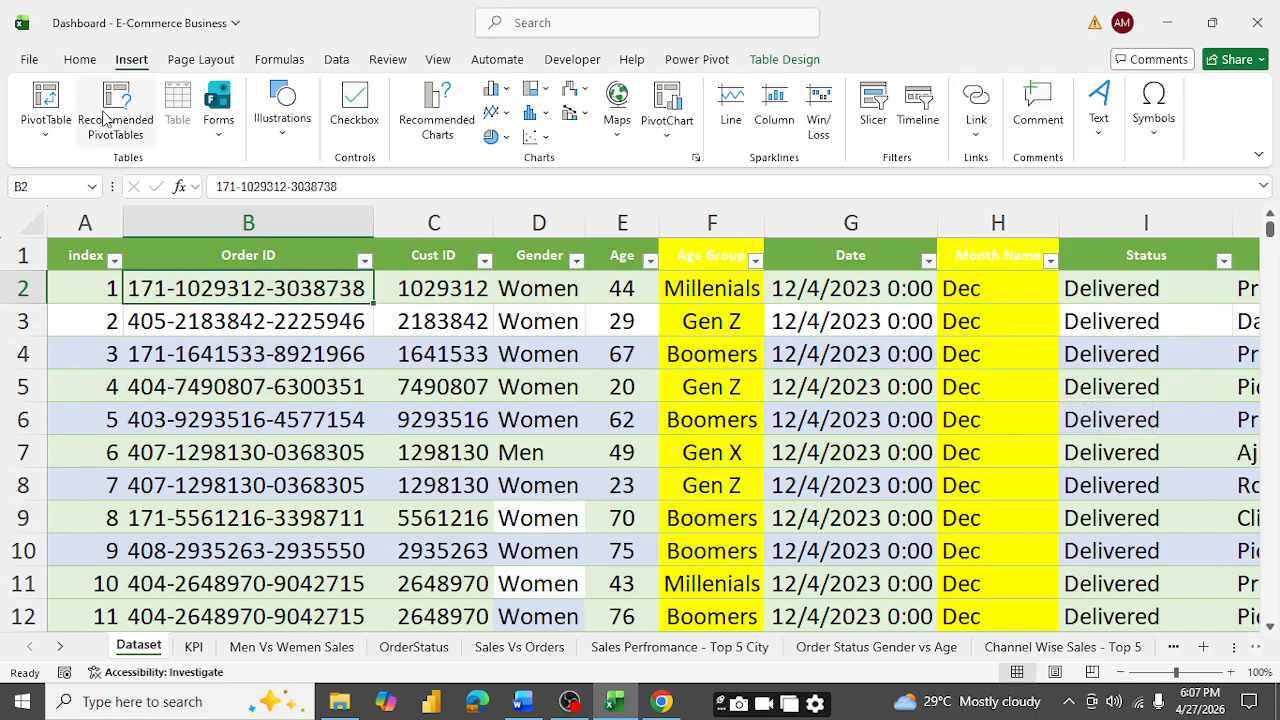
left_click(52, 104)
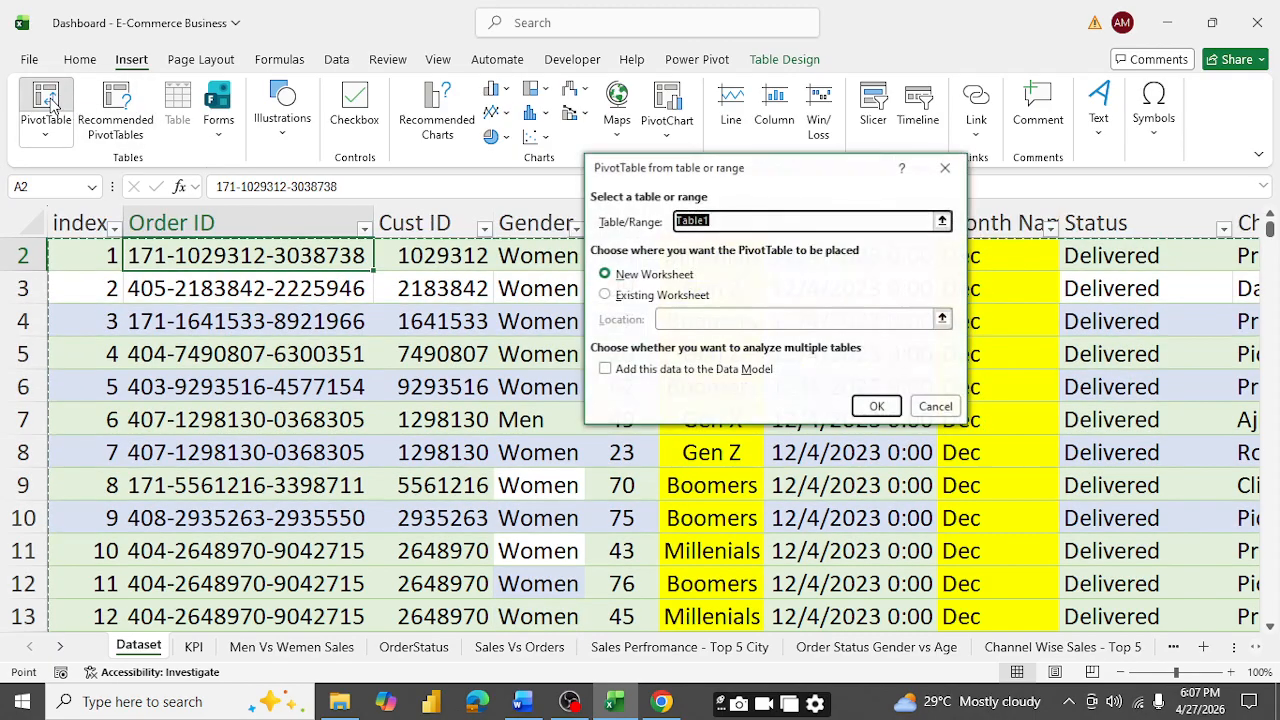
left_click(605, 295)
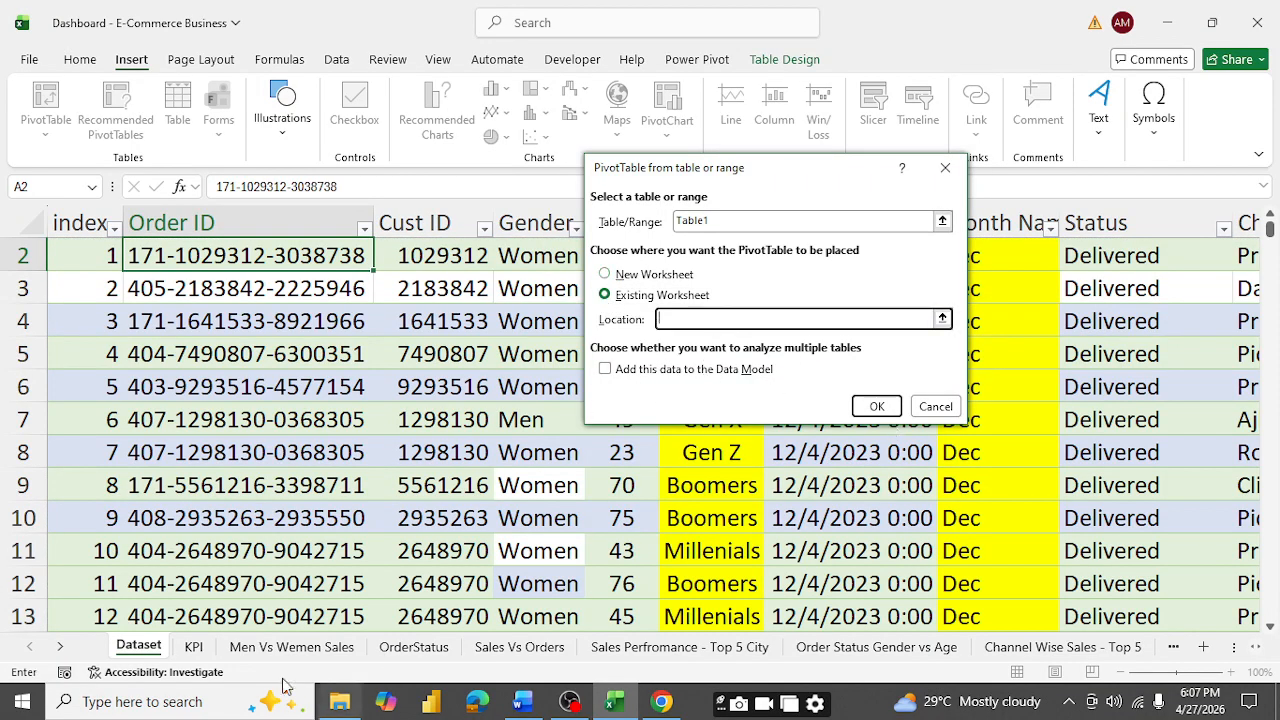
left_click(194, 647)
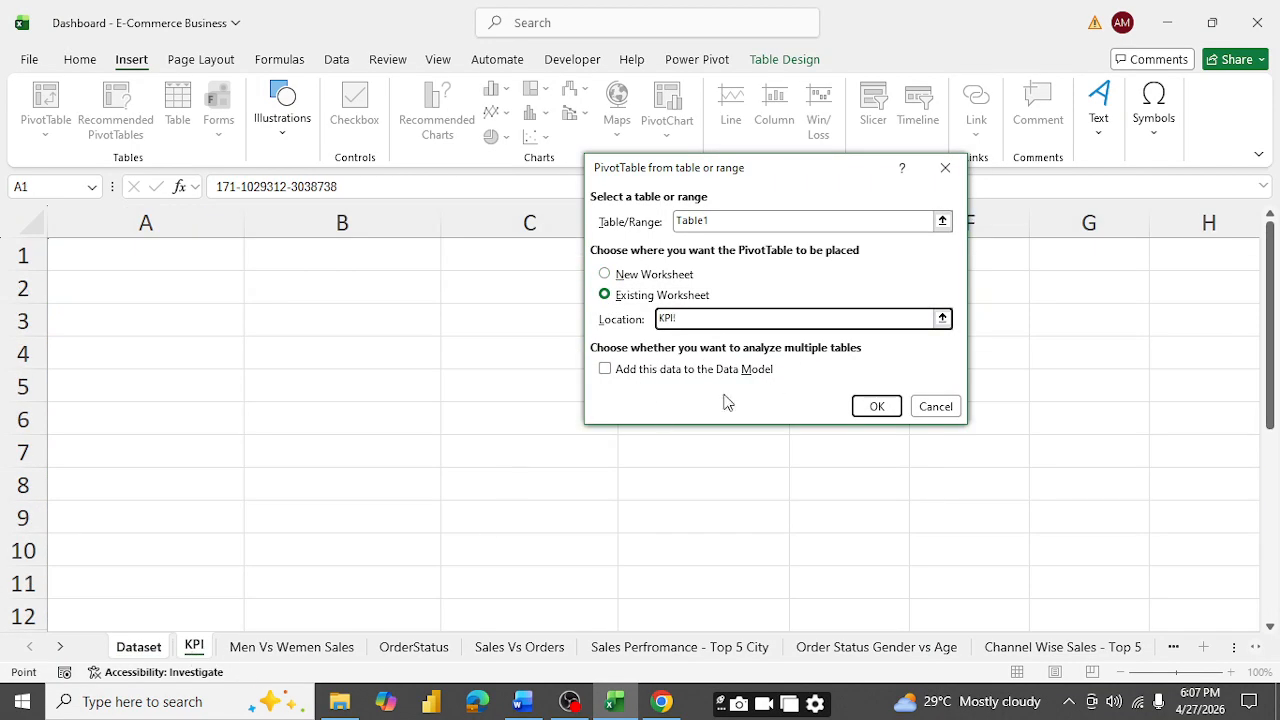
left_click(185, 296)
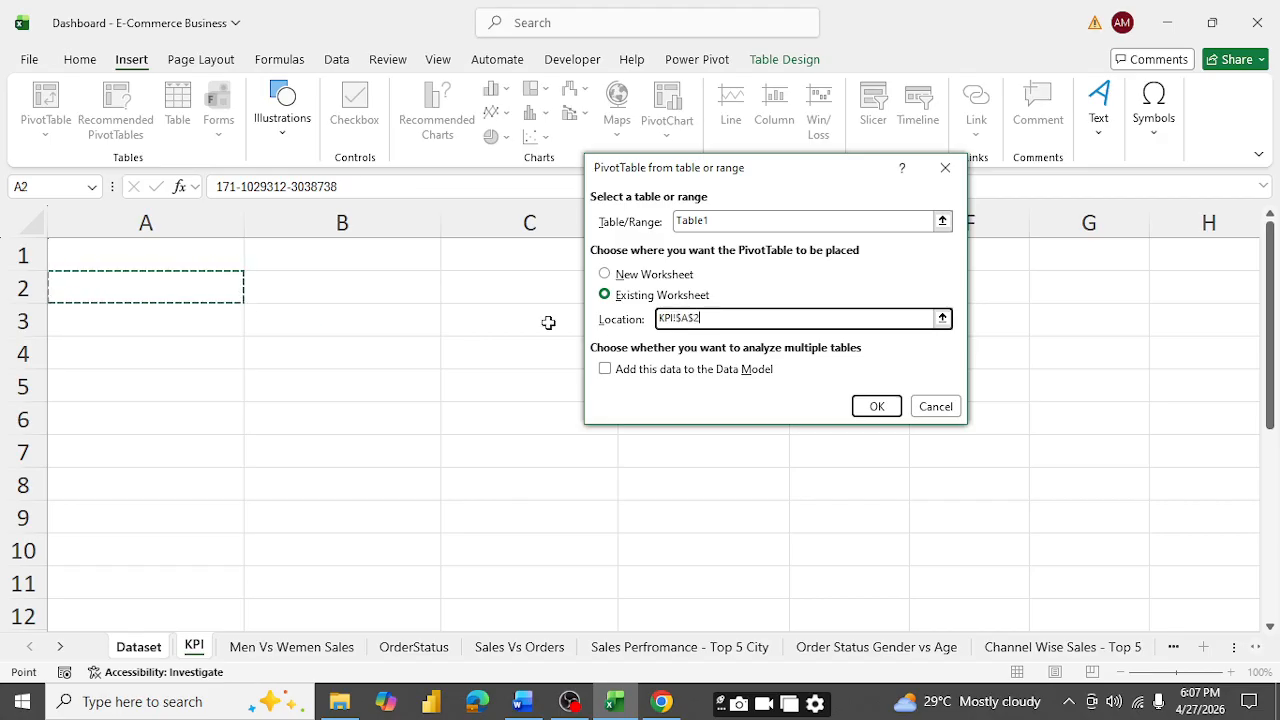
left_click(877, 406)
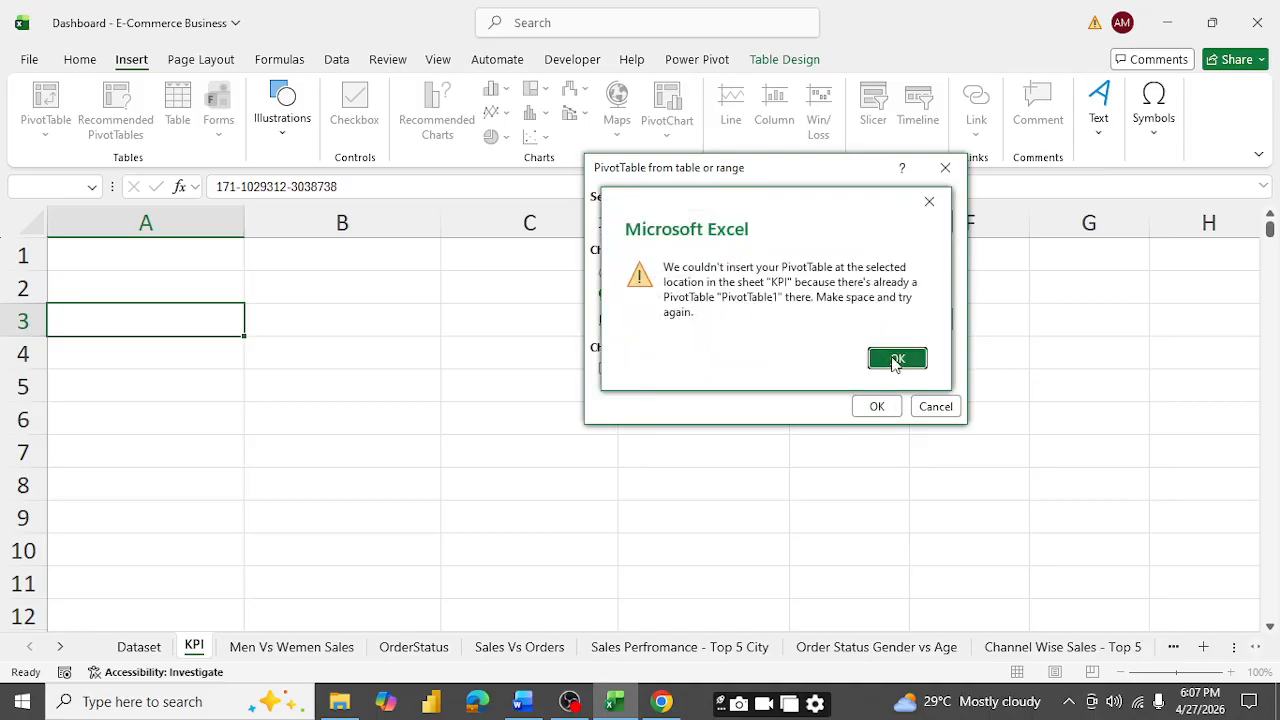
left_click(897, 360)
key("Escape")
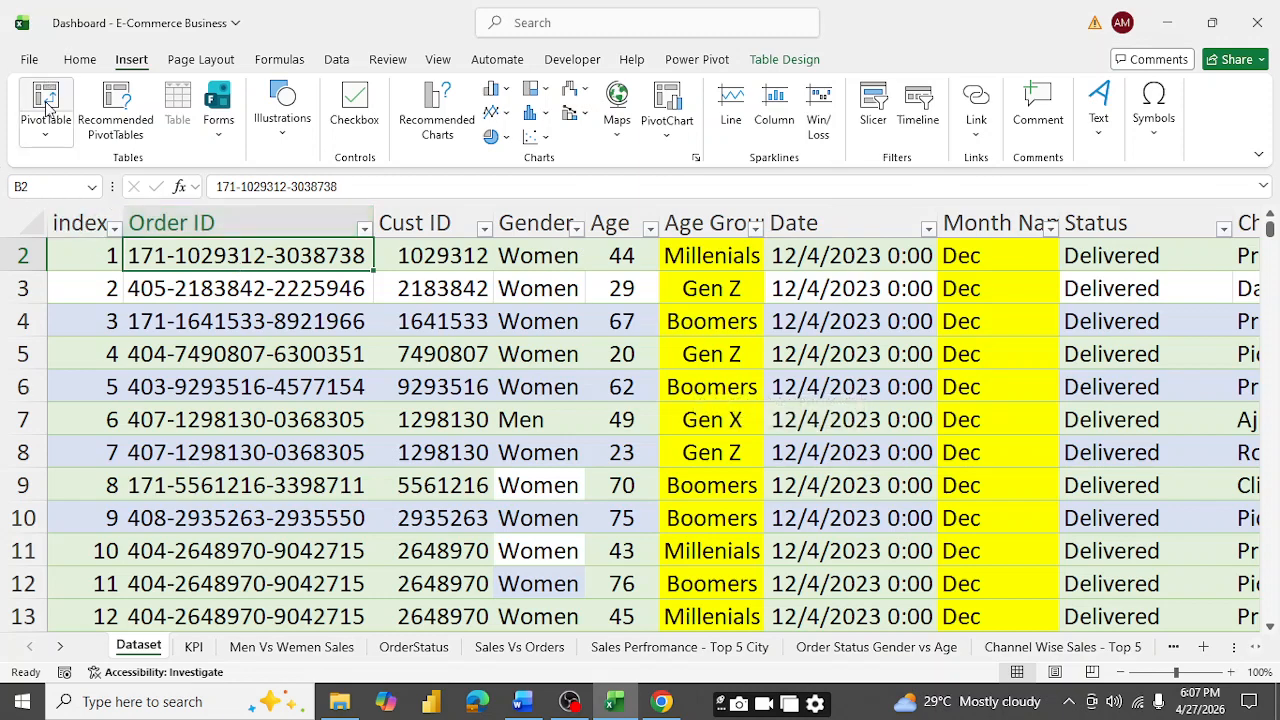
- Retry placing the Table1 PivotTable at cell A2 of the emptied KPI sheet and cancel the attempt
left_click(192, 648)
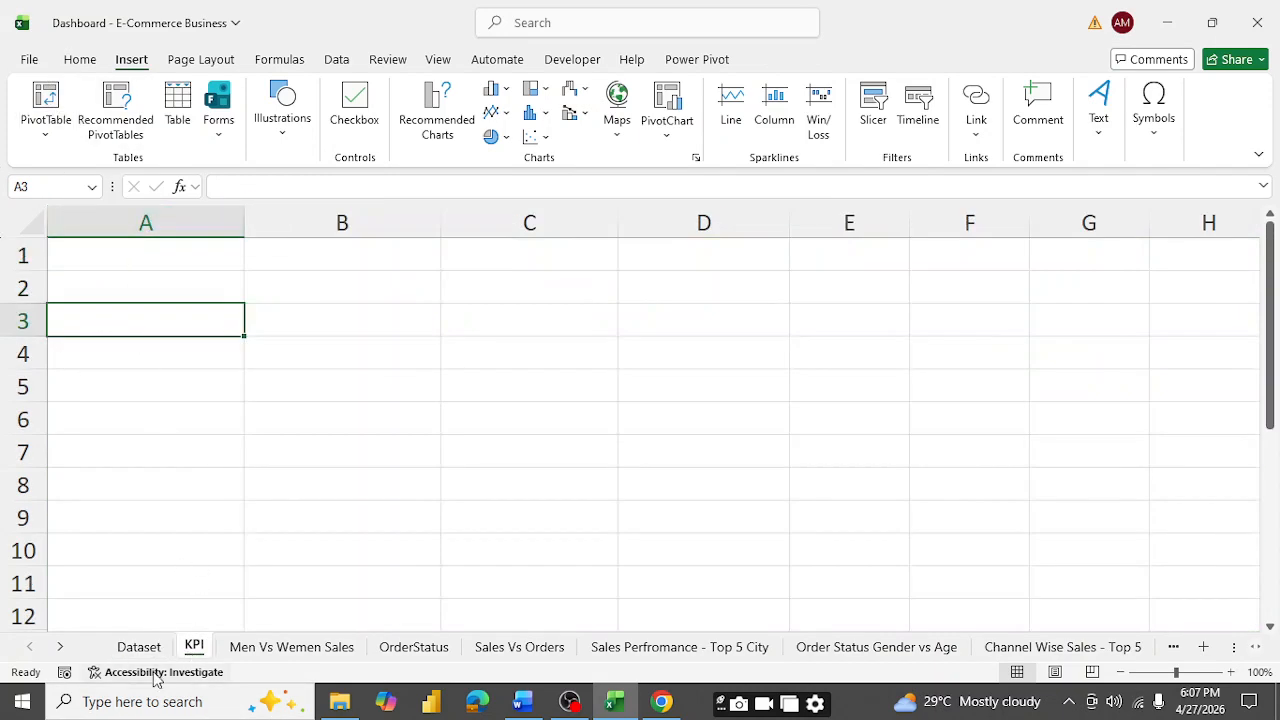
left_click(139, 647)
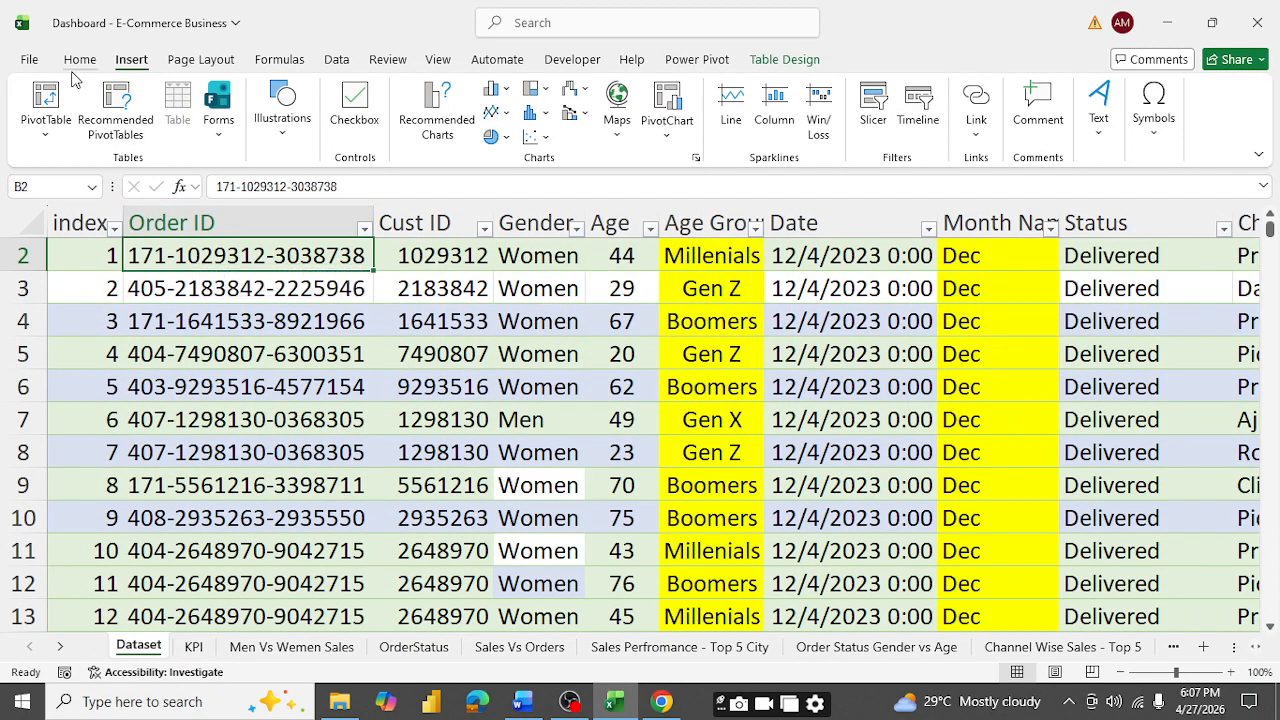
left_click(46, 98)
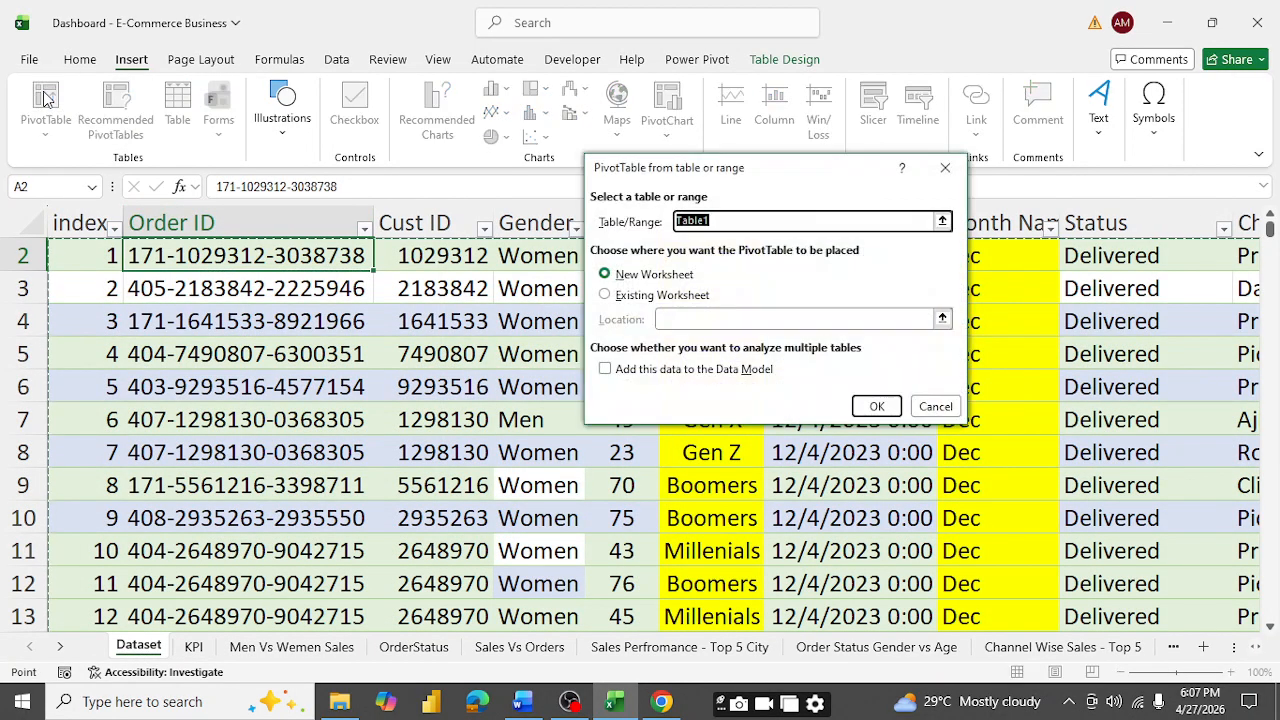
left_click(607, 296)
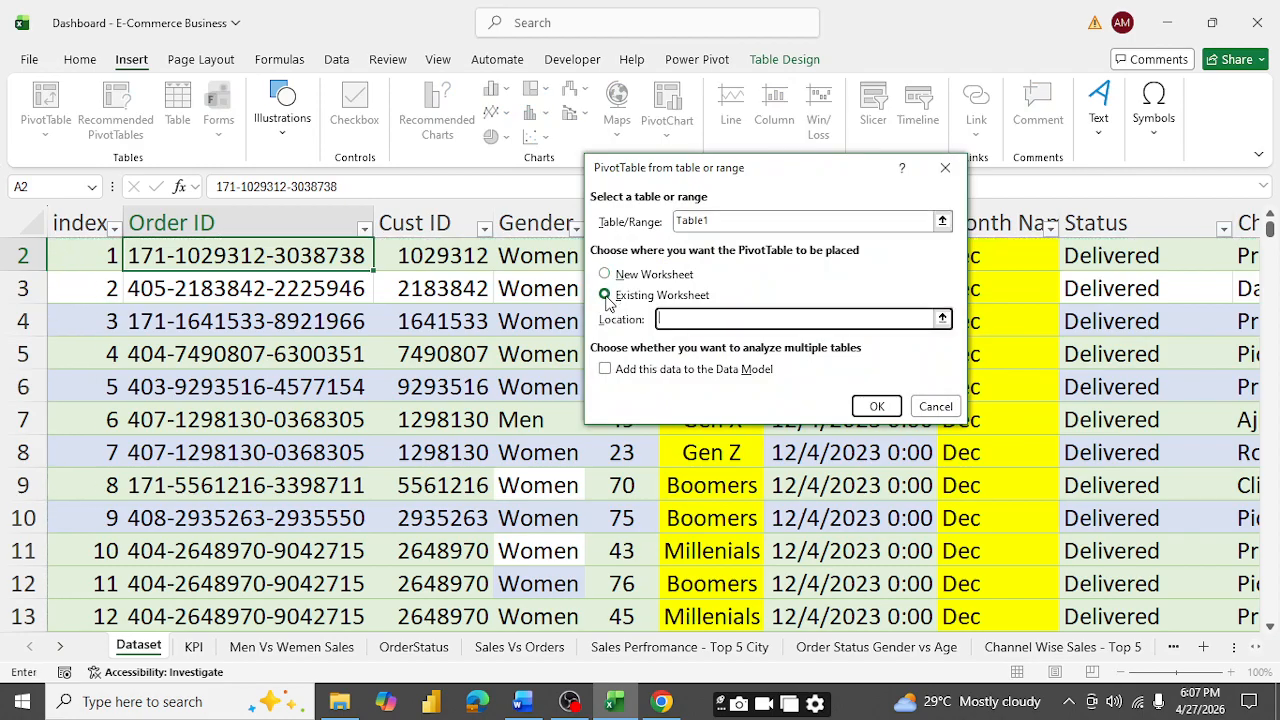
left_click(194, 647)
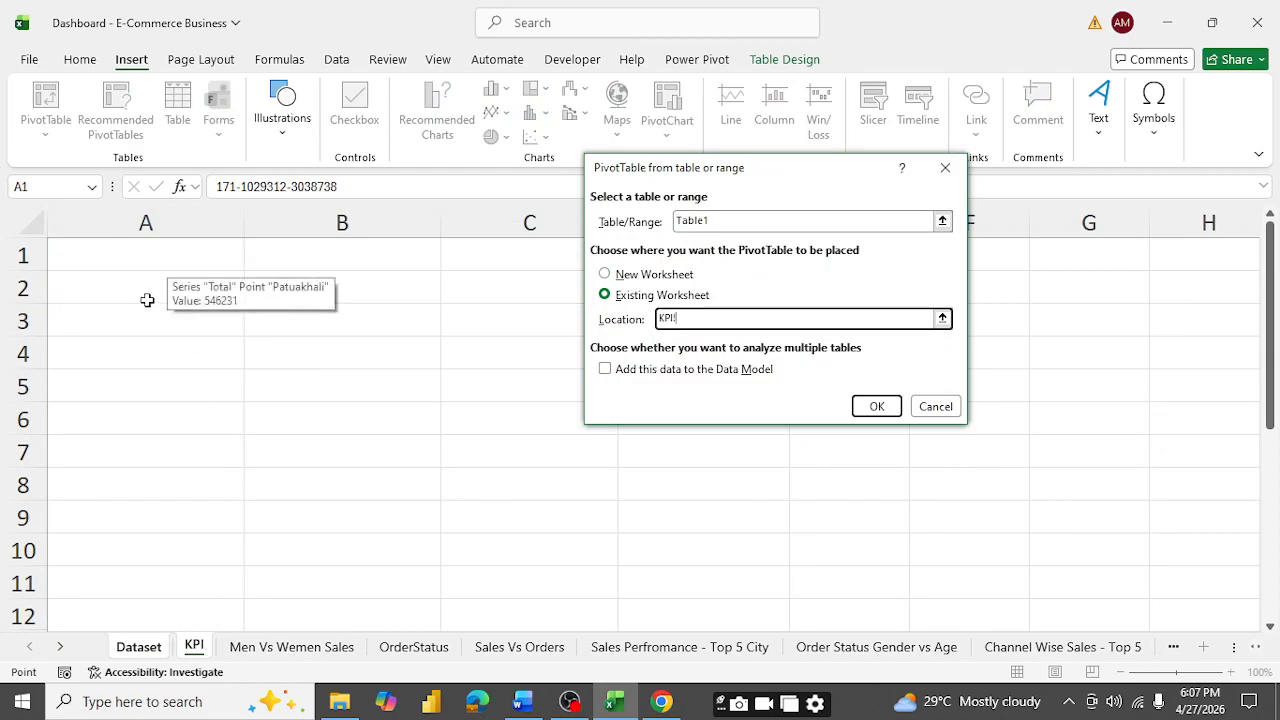
left_click(155, 289)
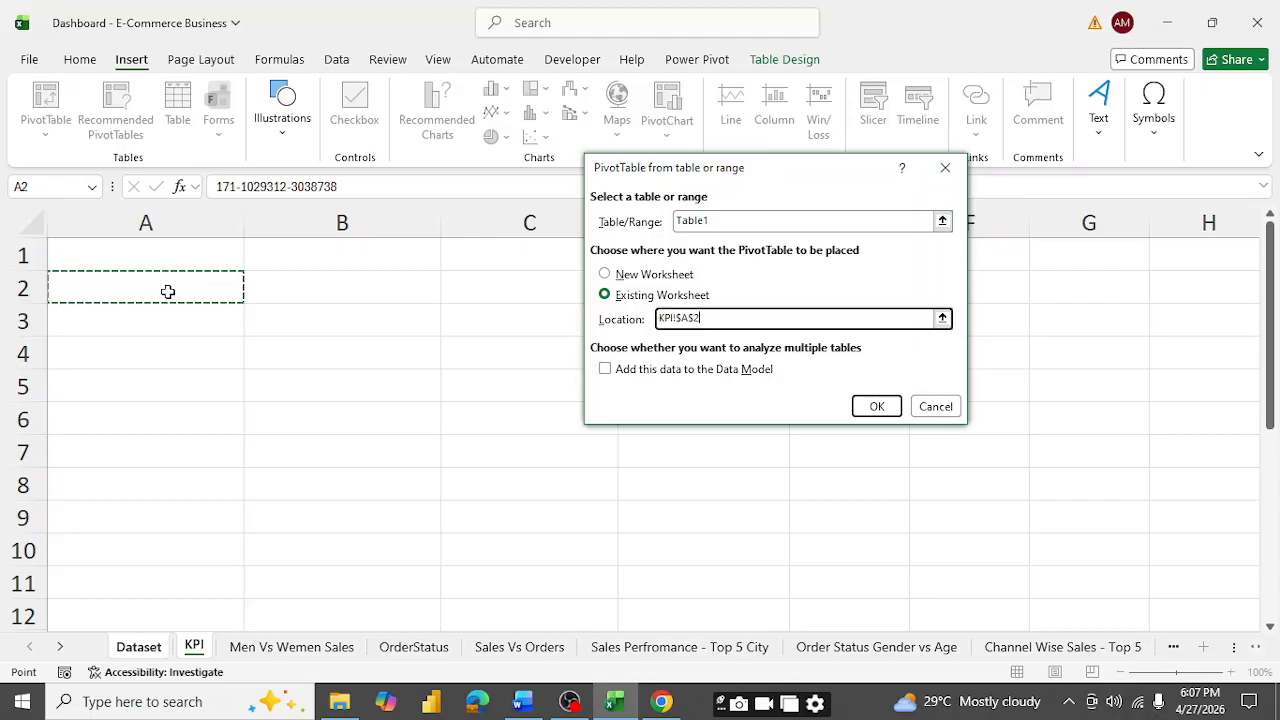
left_click(885, 408)
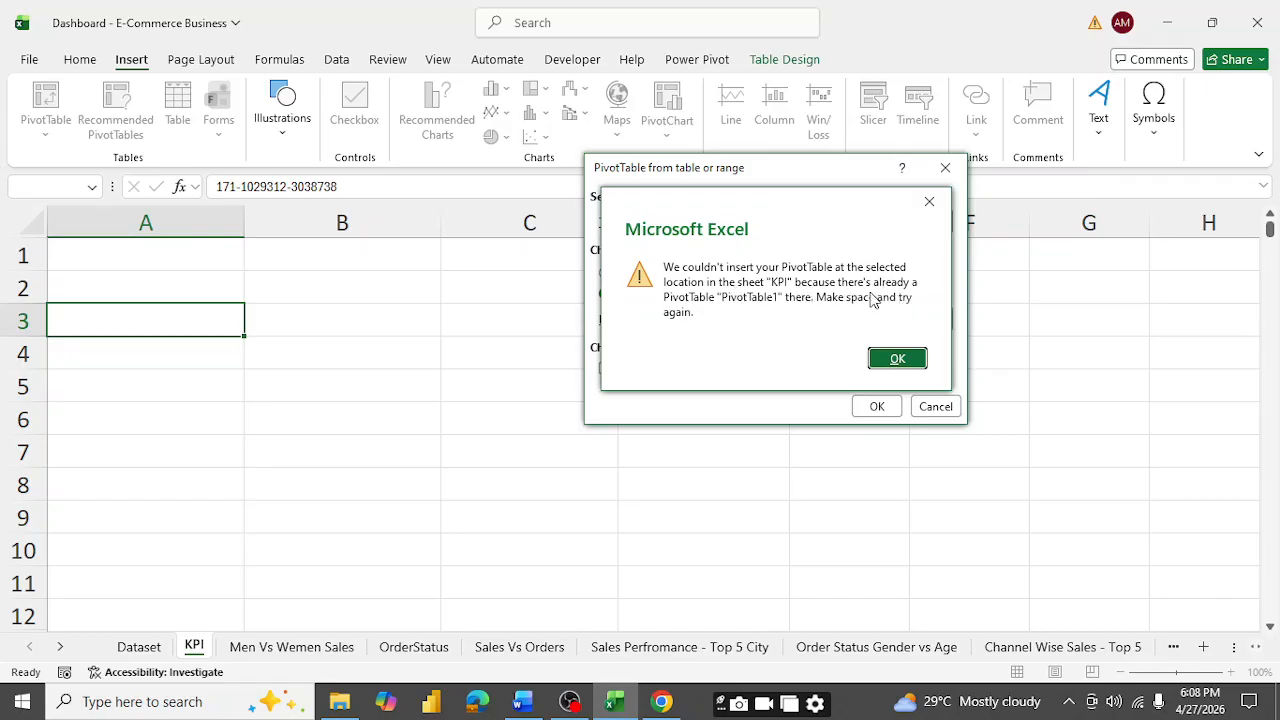
left_click(897, 359)
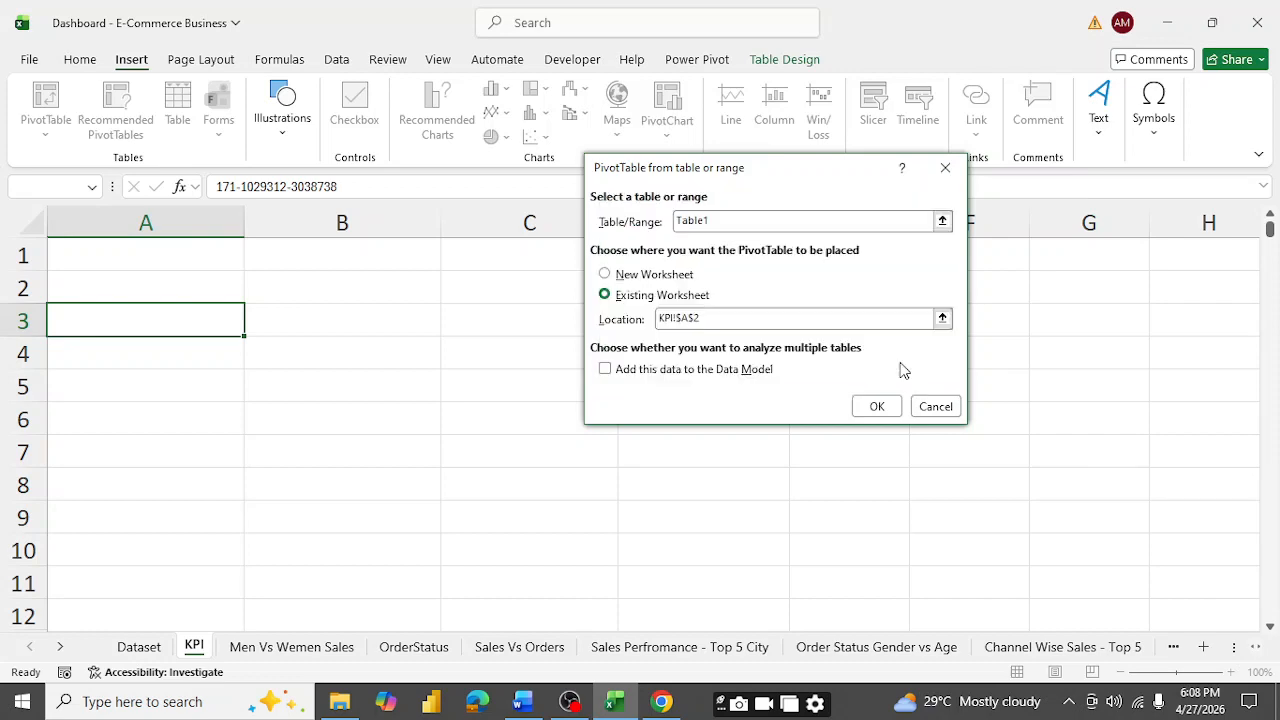
left_click(936, 406)
- Insert a PivotTable from Table1 at cell C2 of the existing KPI sheet, agreeing to replace the data there
left_click(139, 647)
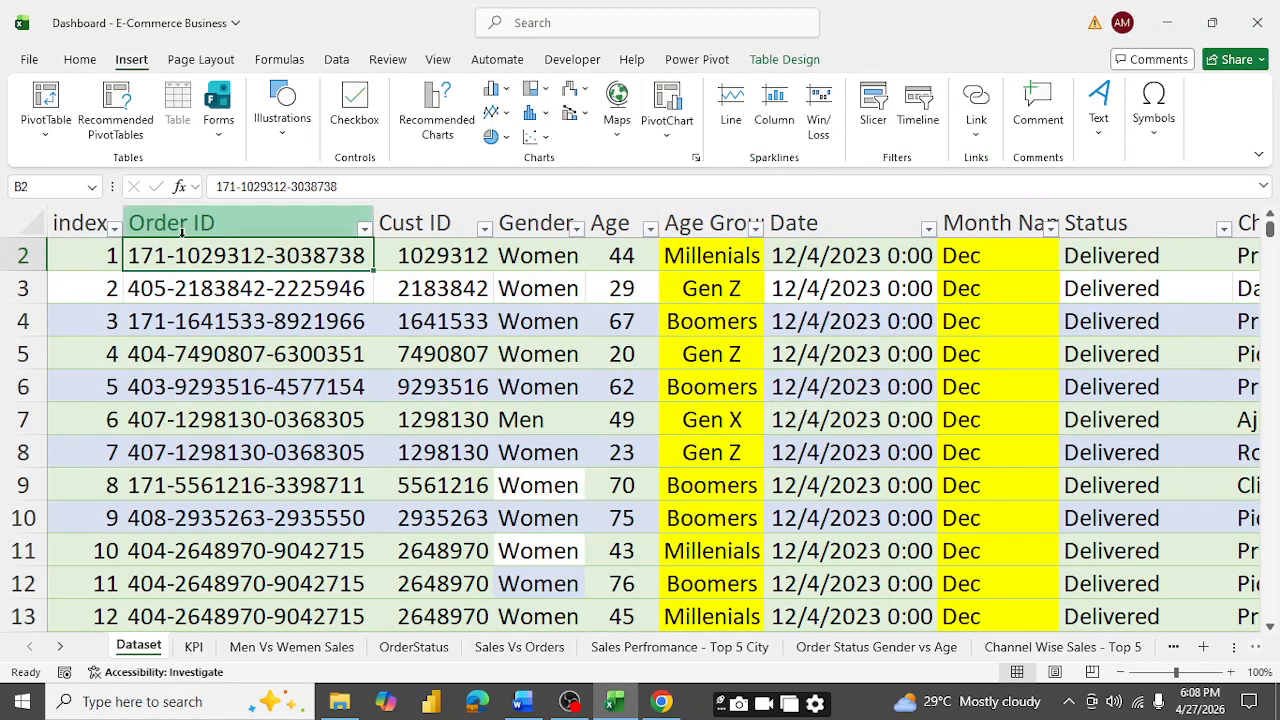
left_click(55, 97)
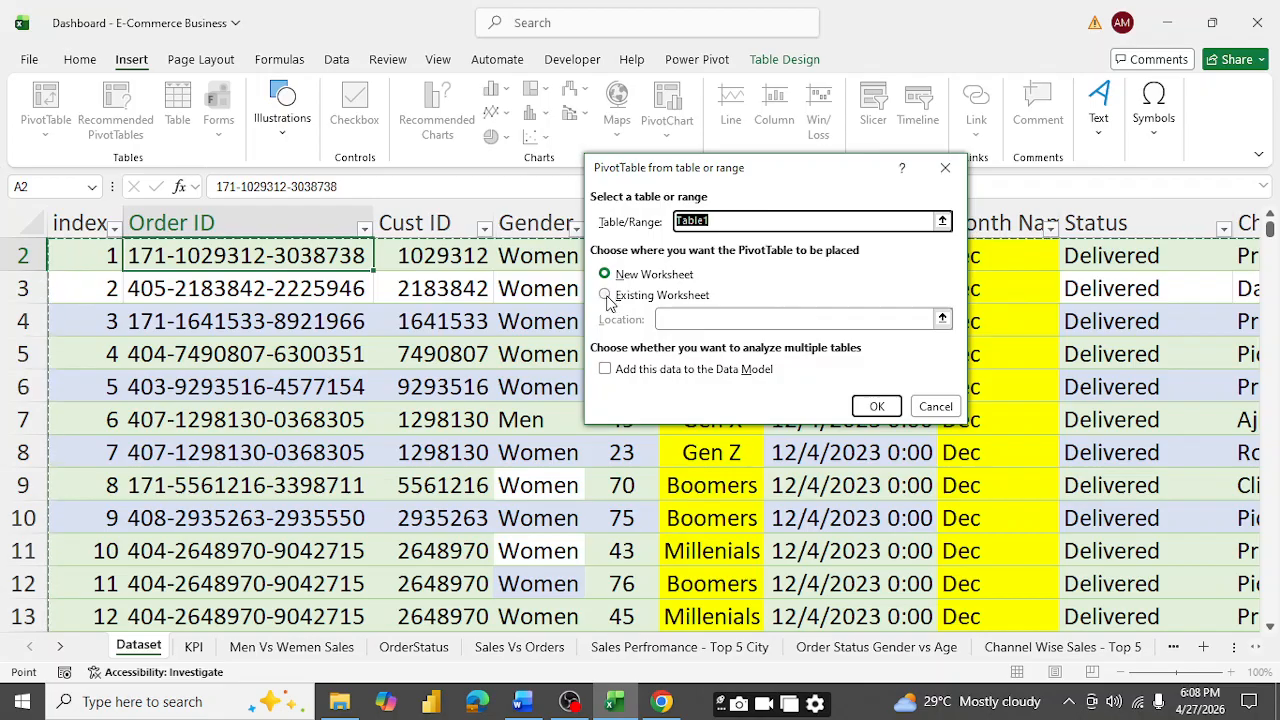
left_click(605, 297)
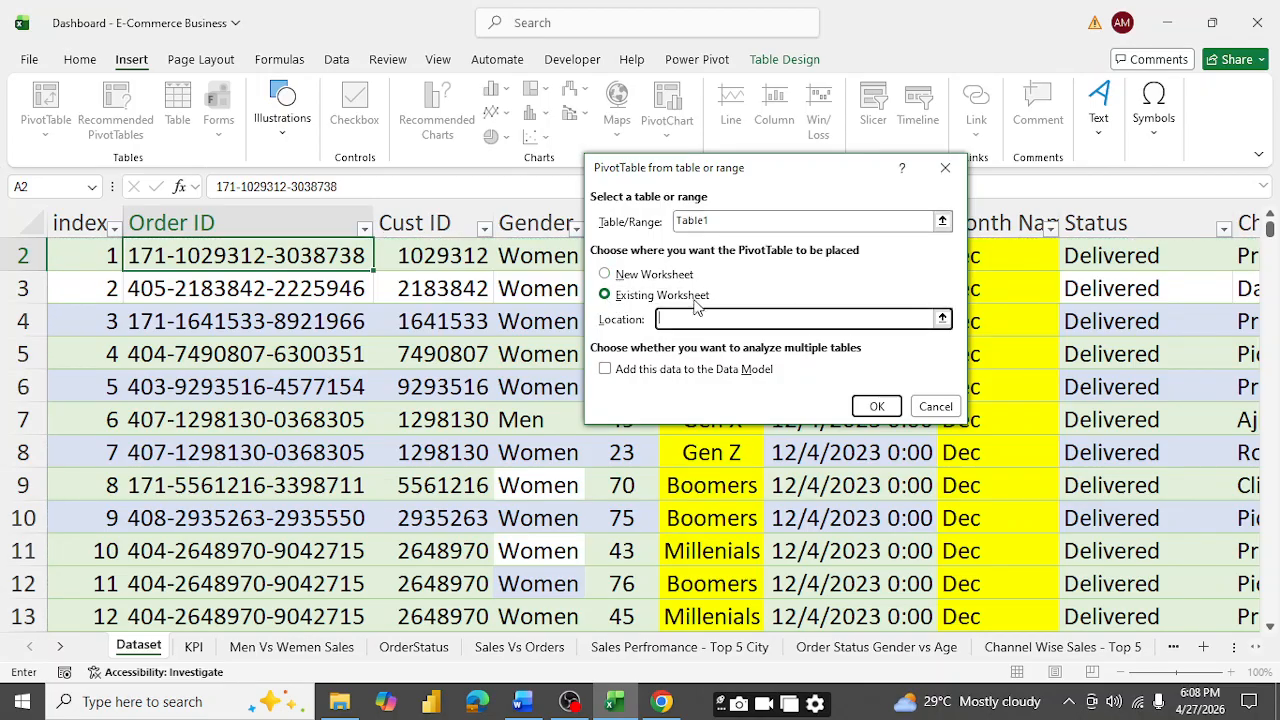
left_click(194, 648)
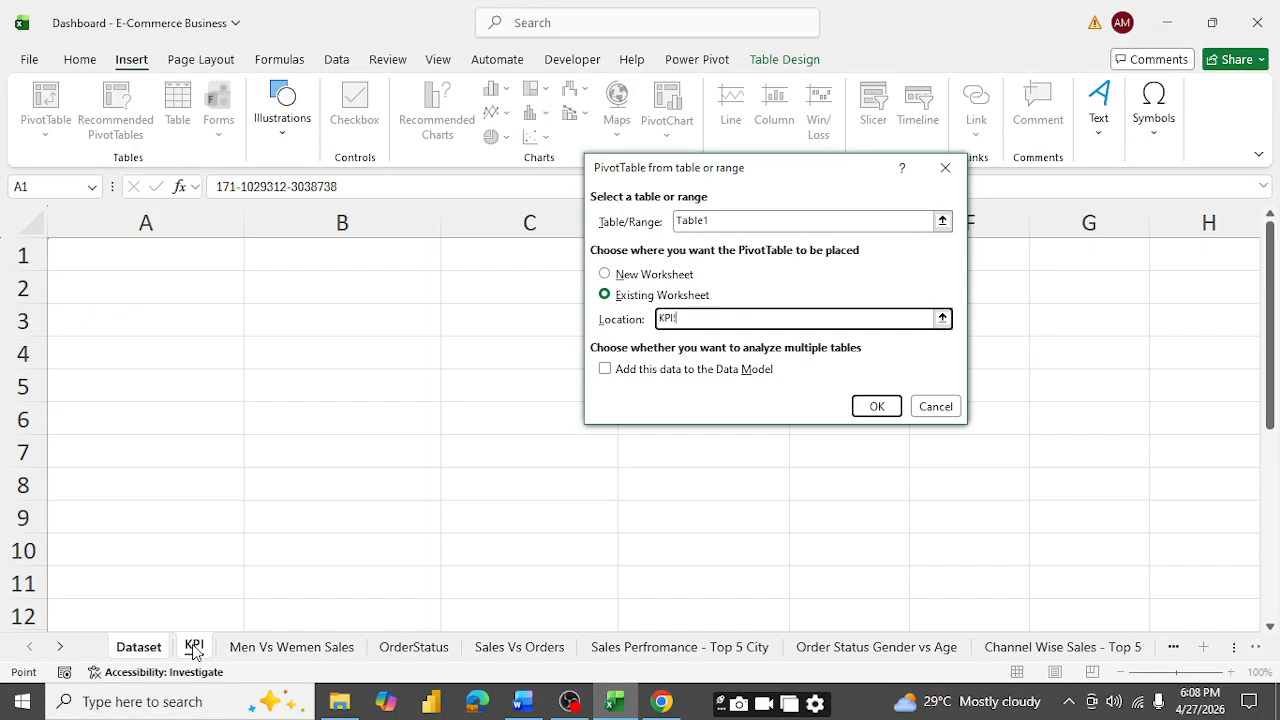
scroll(270, 500, "down", 5)
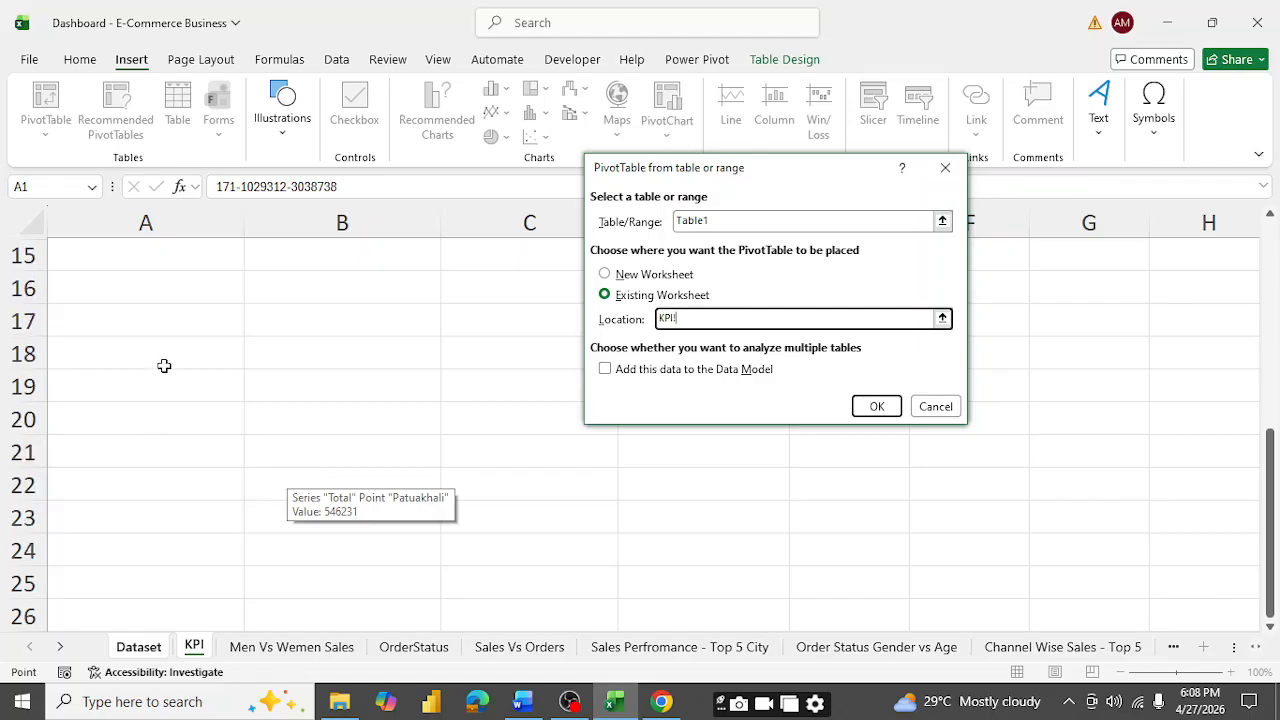
scroll(190, 355, "up", 5)
scroll(200, 400, "down", 3)
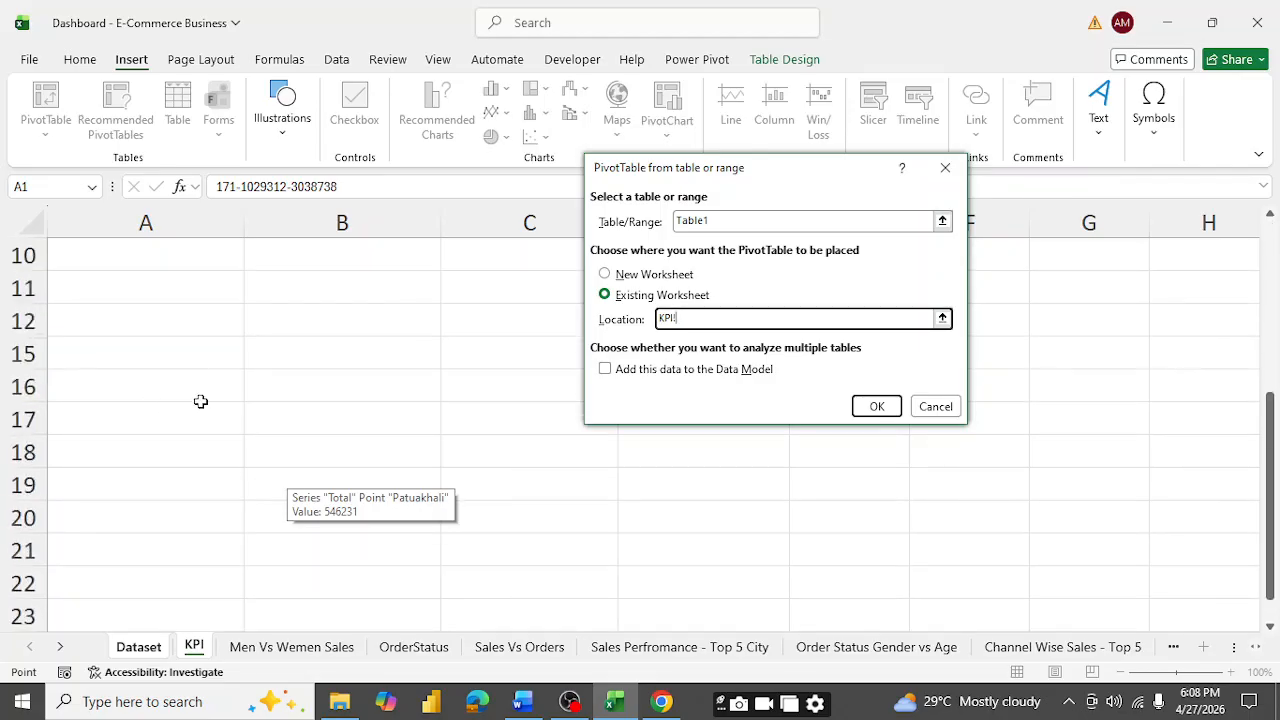
scroll(210, 380, "up", 2)
scroll(534, 323, "up", 1)
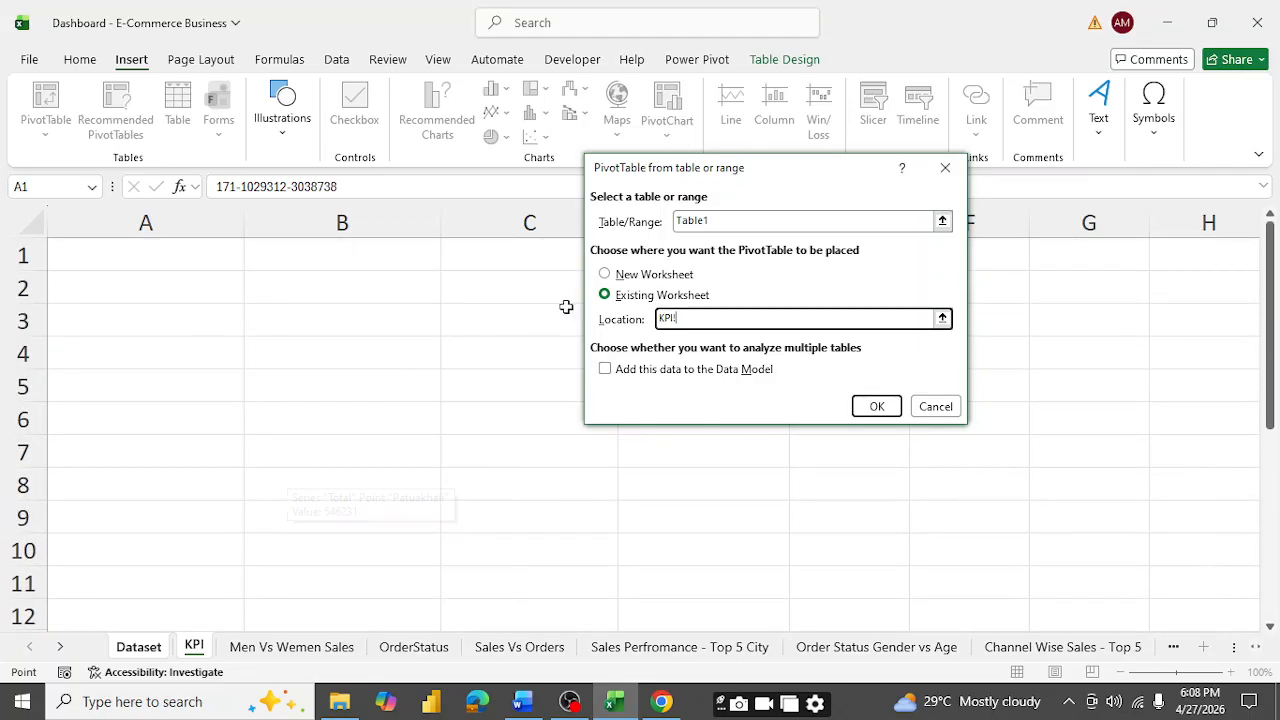
left_click(538, 287)
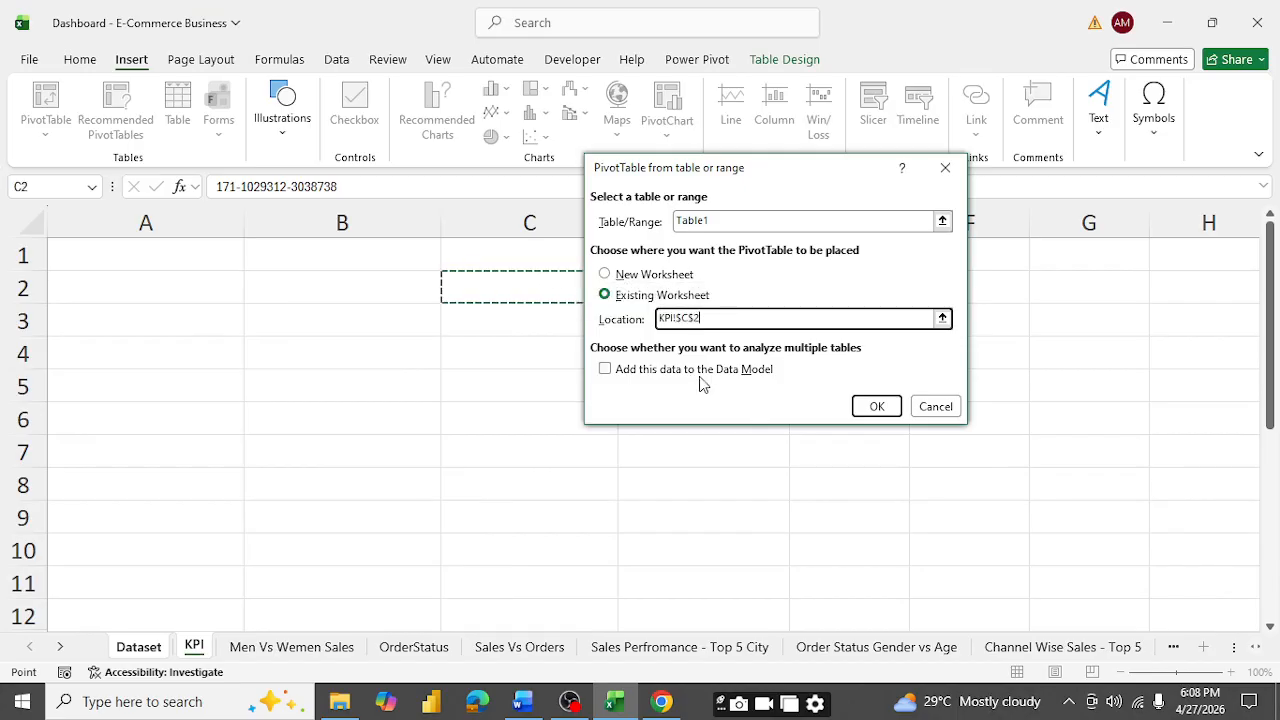
left_click(877, 408)
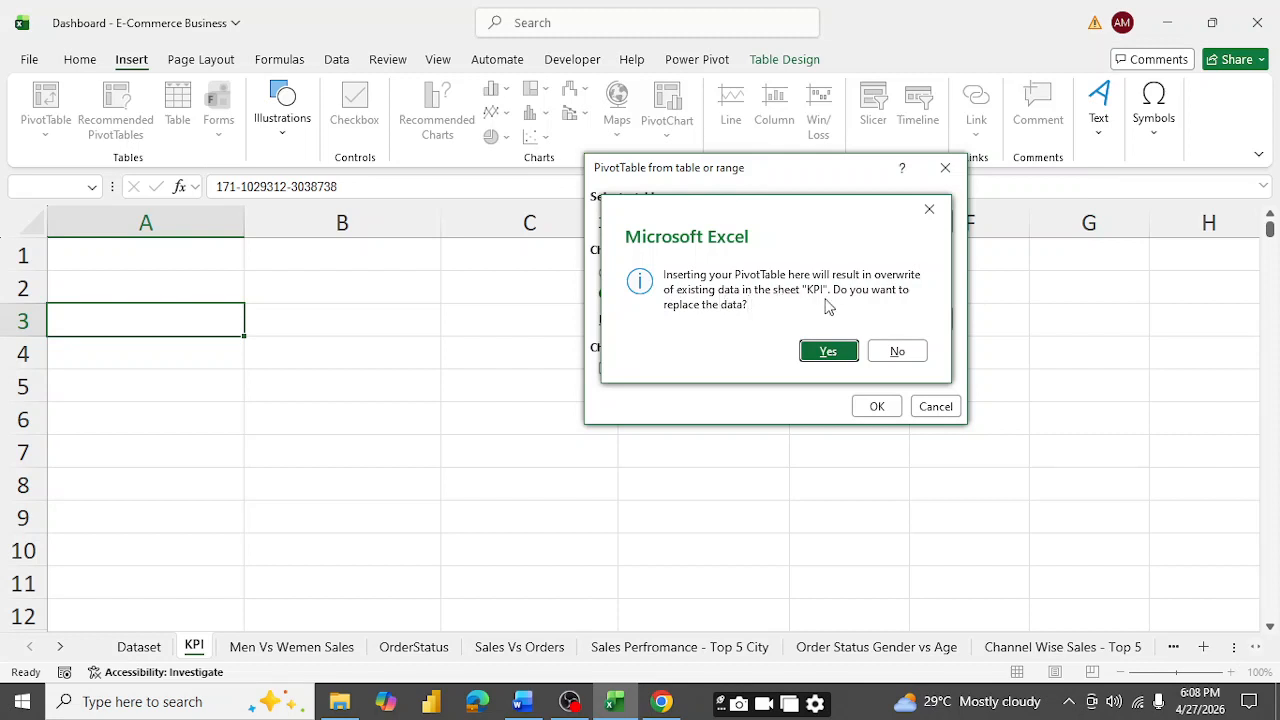
left_click(829, 355)
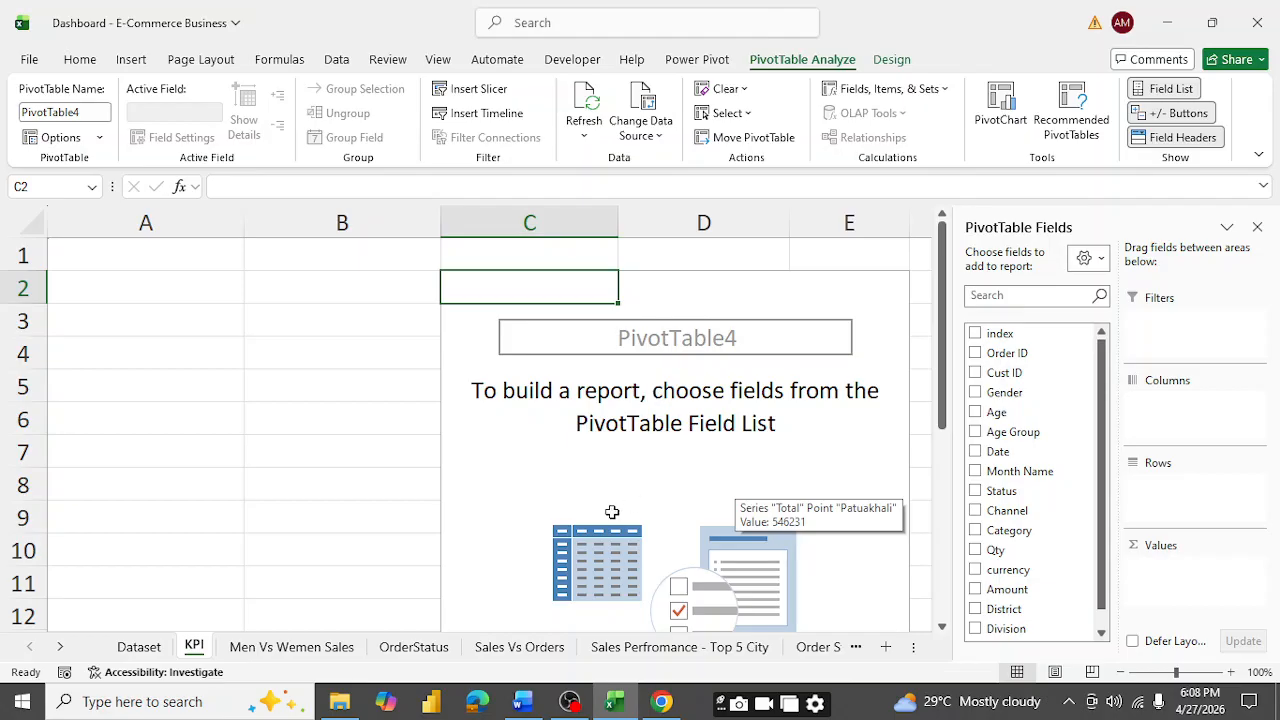
- Name the new PivotTable at C2 of the KPI sheet "Total Saless"
left_click(90, 111)
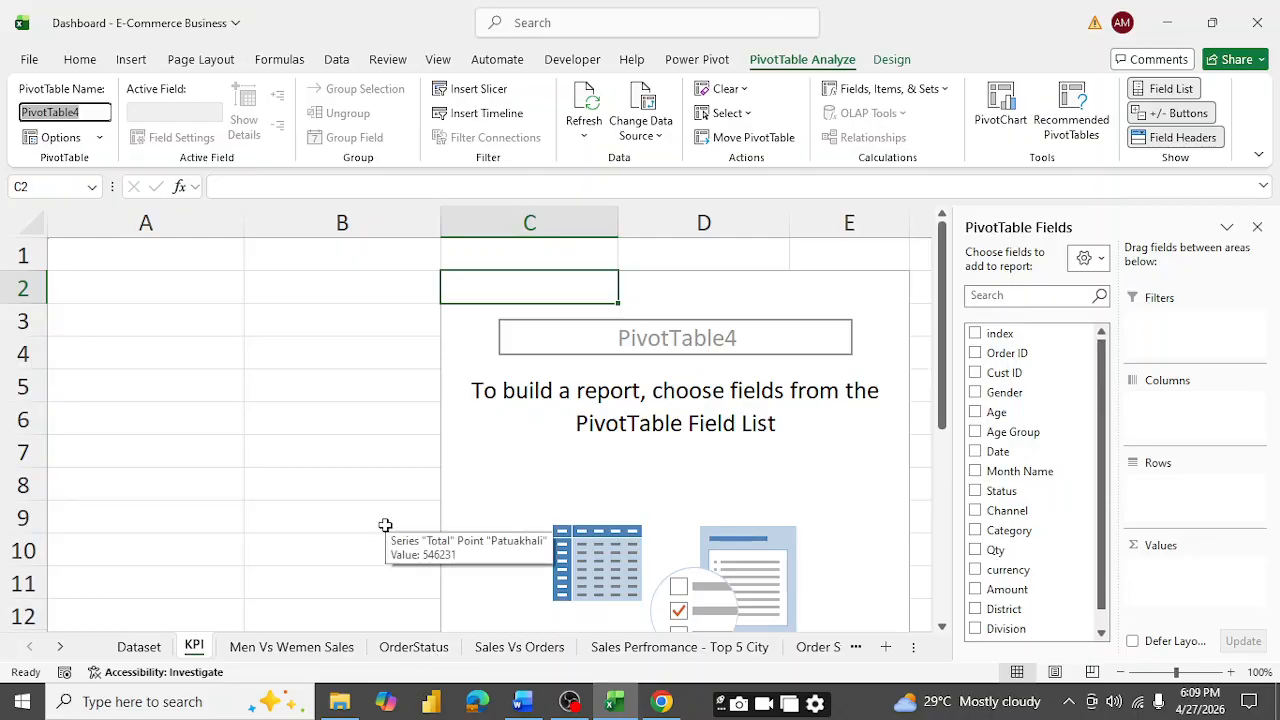
type("Total Sales")
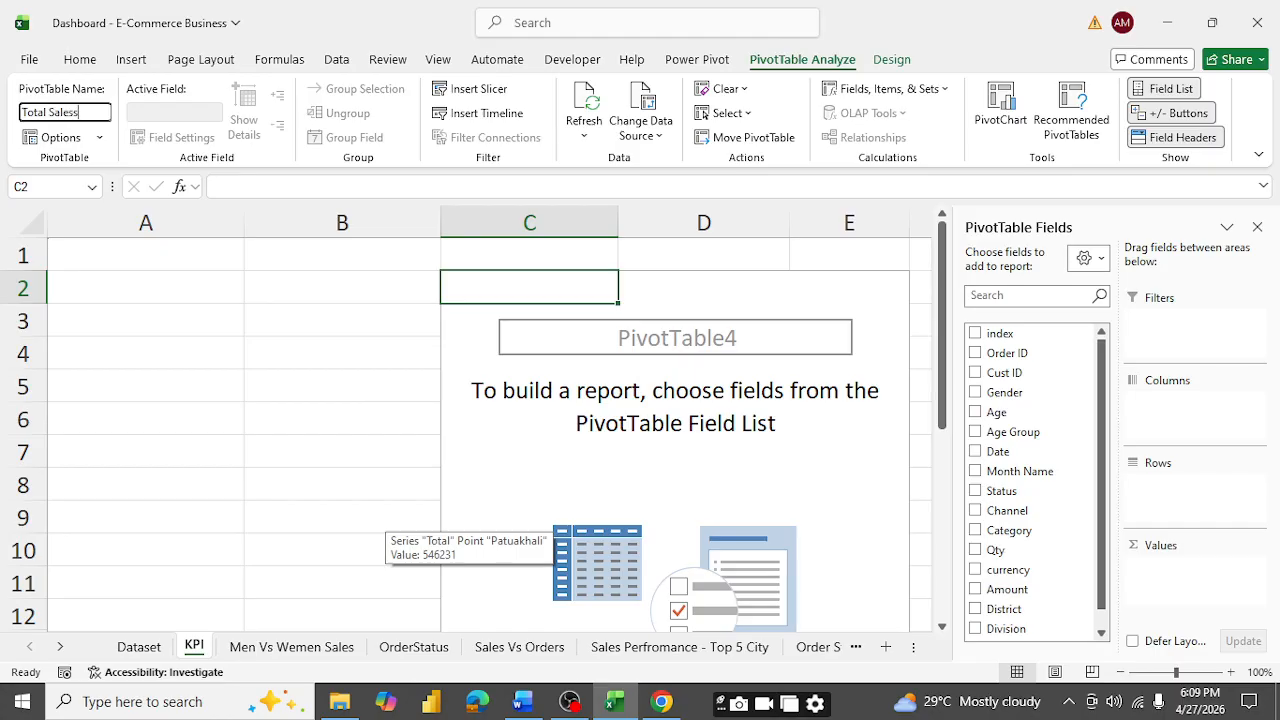
key("Return")
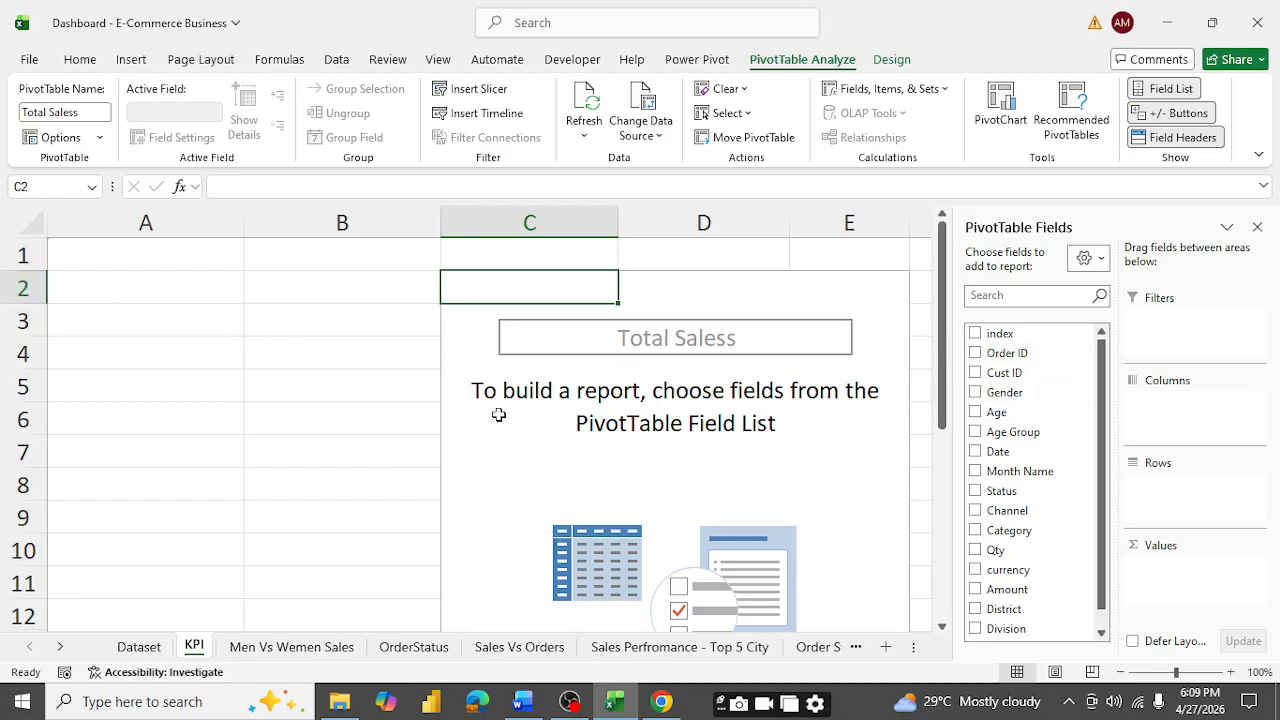
- Check the KPI requirements in the Word document, return to Excel and add the Amount field to the PivotTable as a sum
left_click(523, 703)
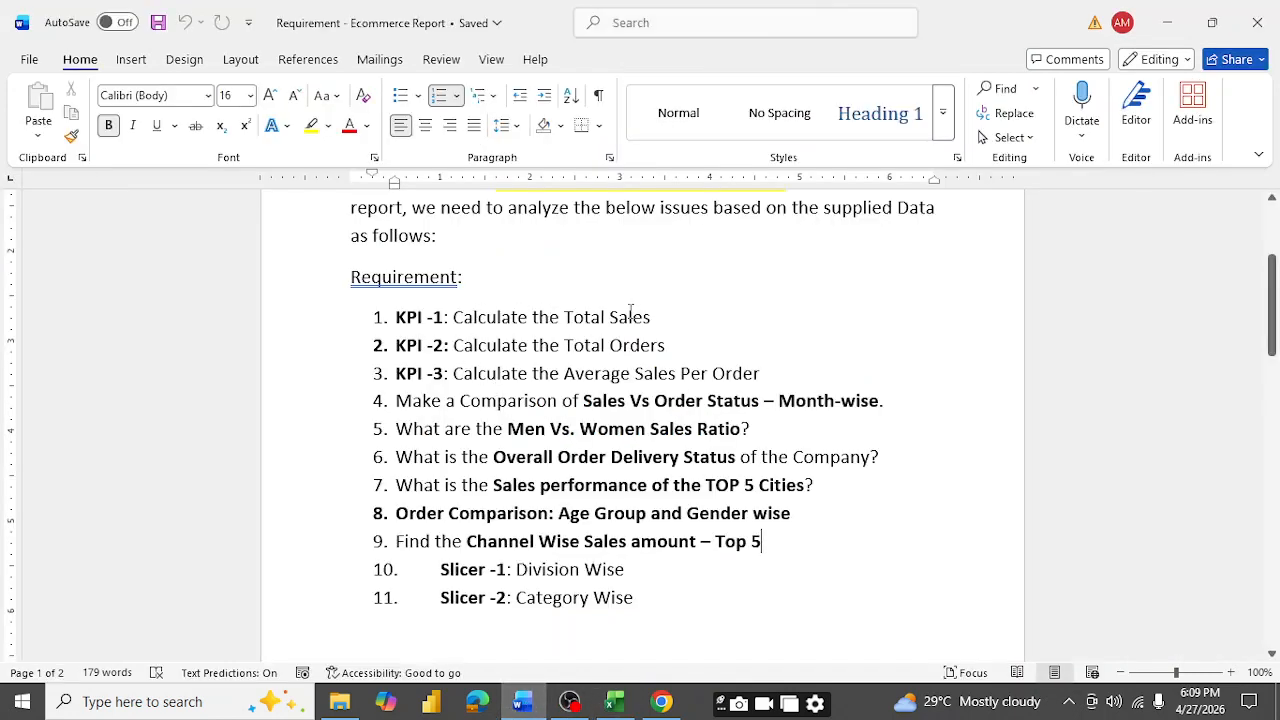
left_click(615, 706)
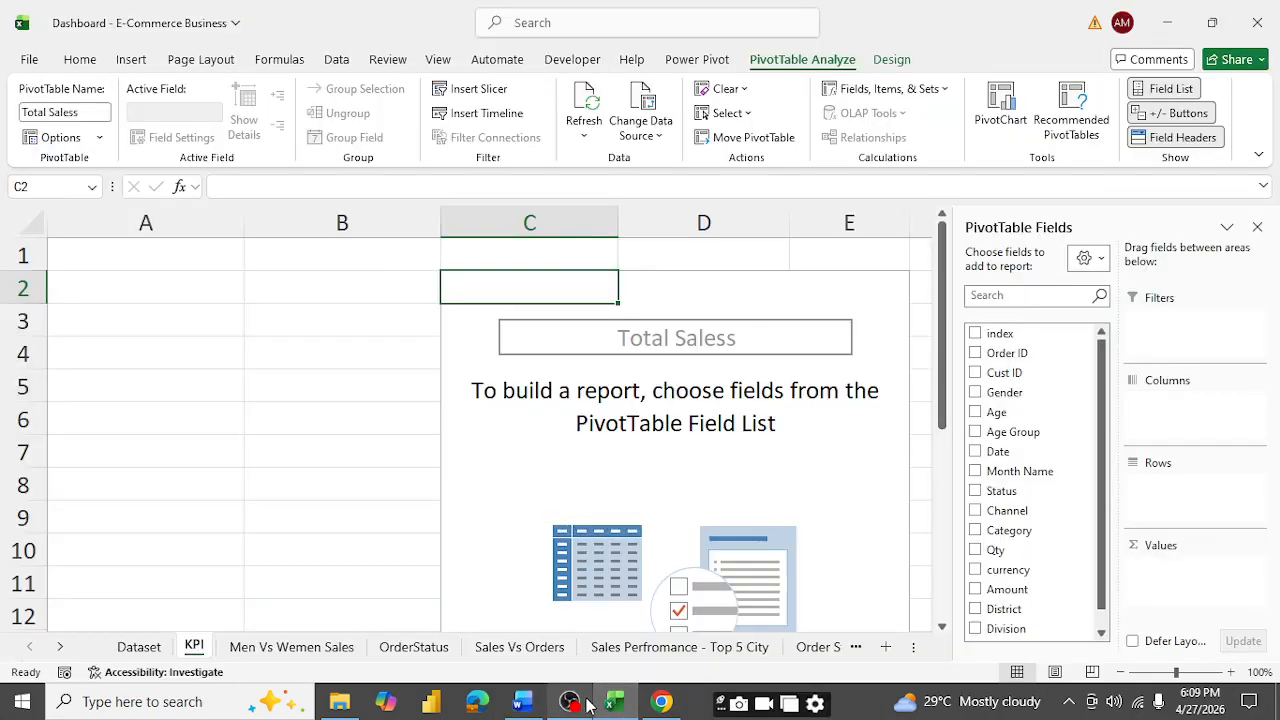
scroll(1005, 460, "down", 1)
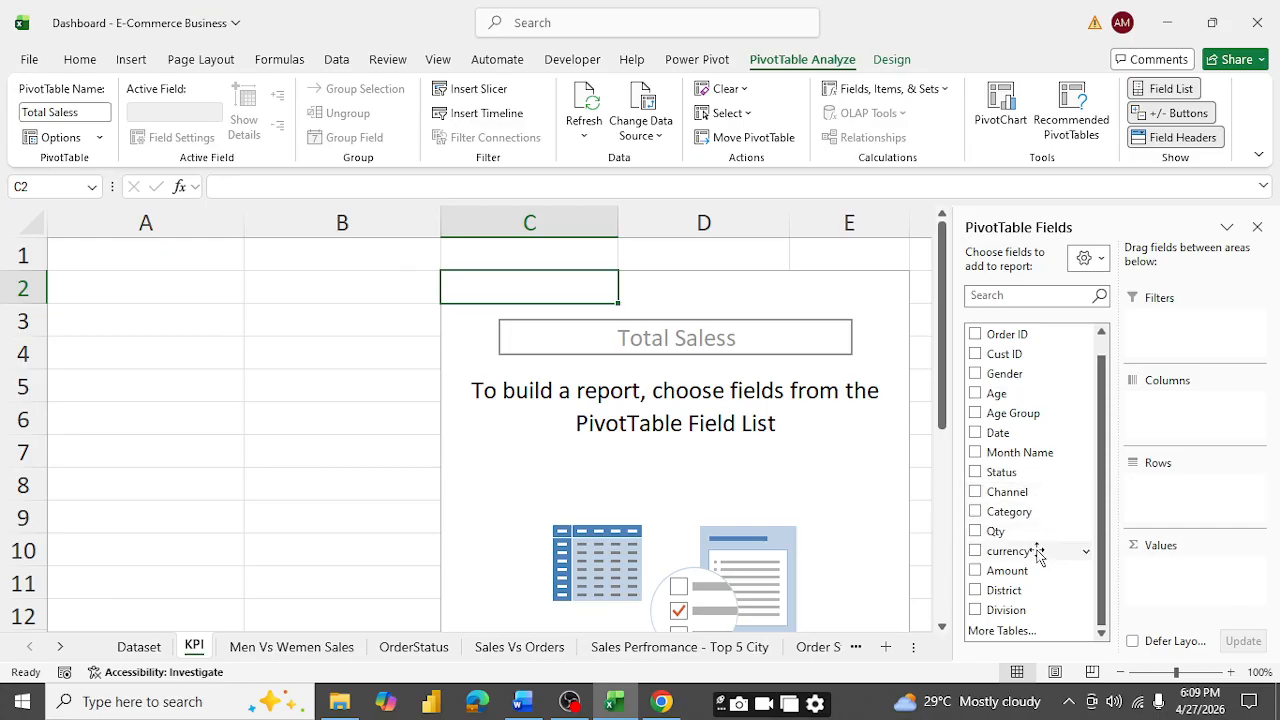
left_click(975, 571)
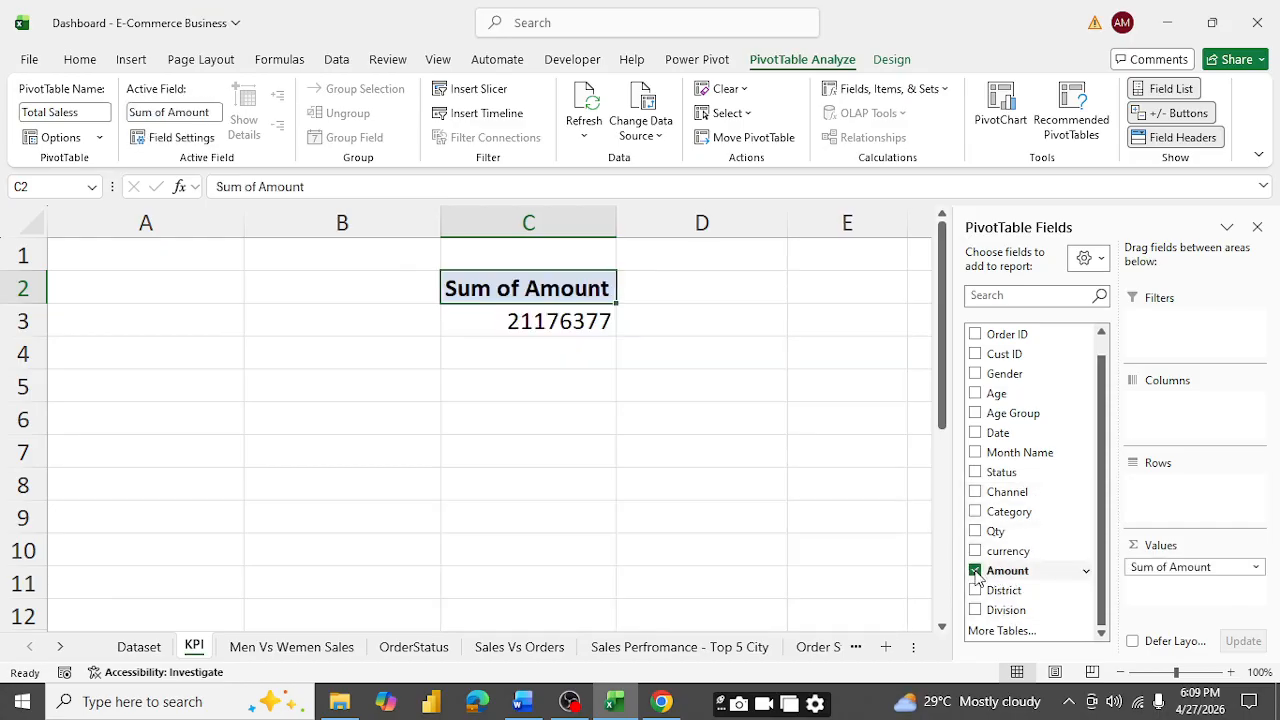
- Format the amount in C3 with comma separators and no decimal places
left_click(553, 323)
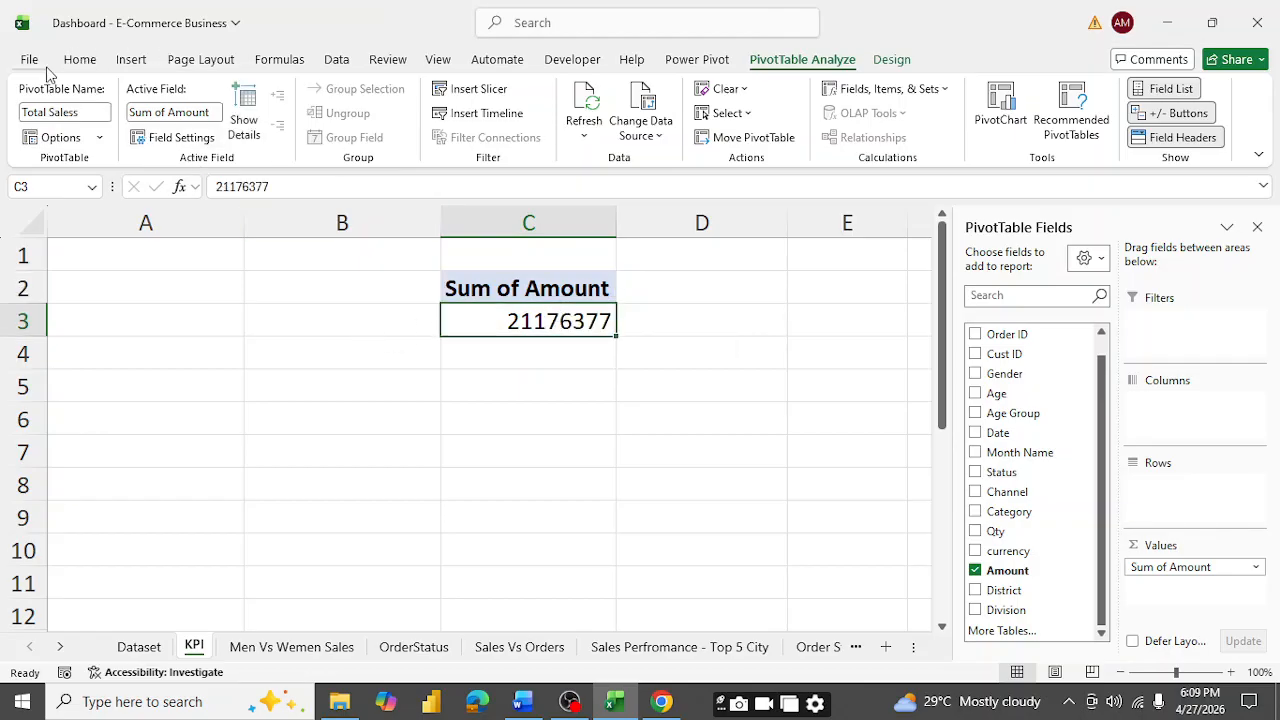
left_click(80, 62)
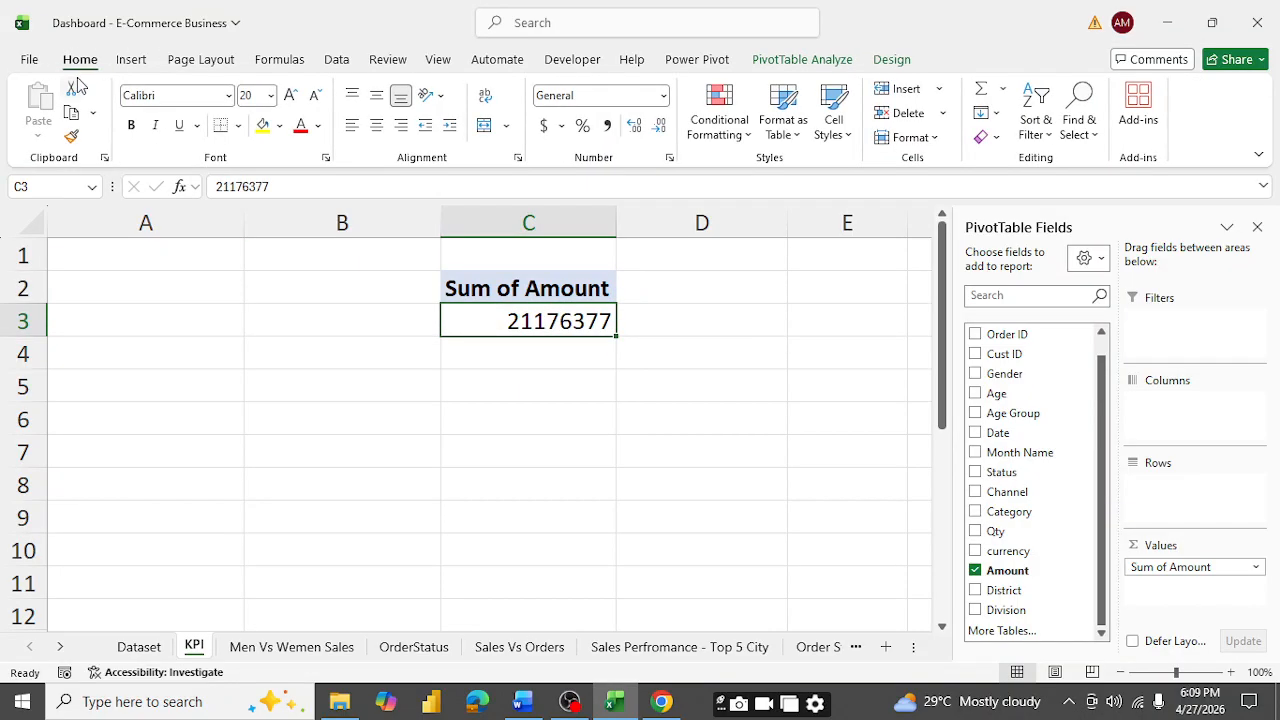
left_click(607, 127)
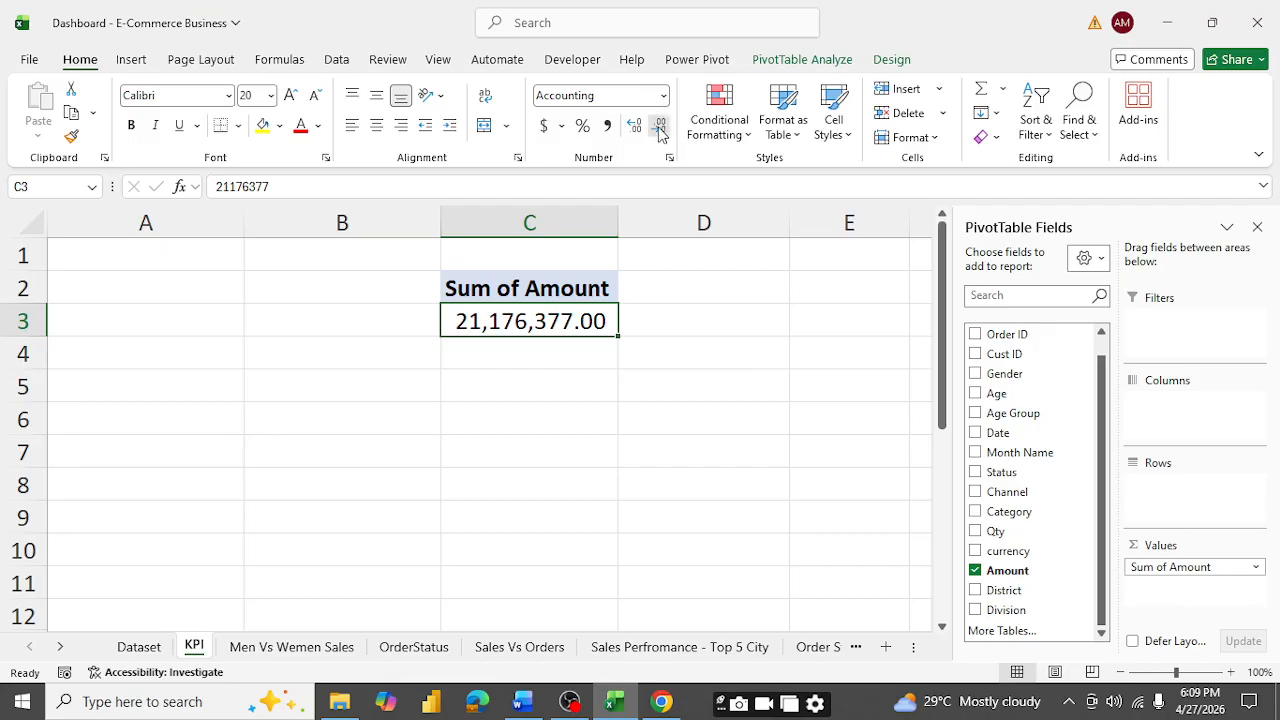
left_click(660, 127)
left_click(660, 127)
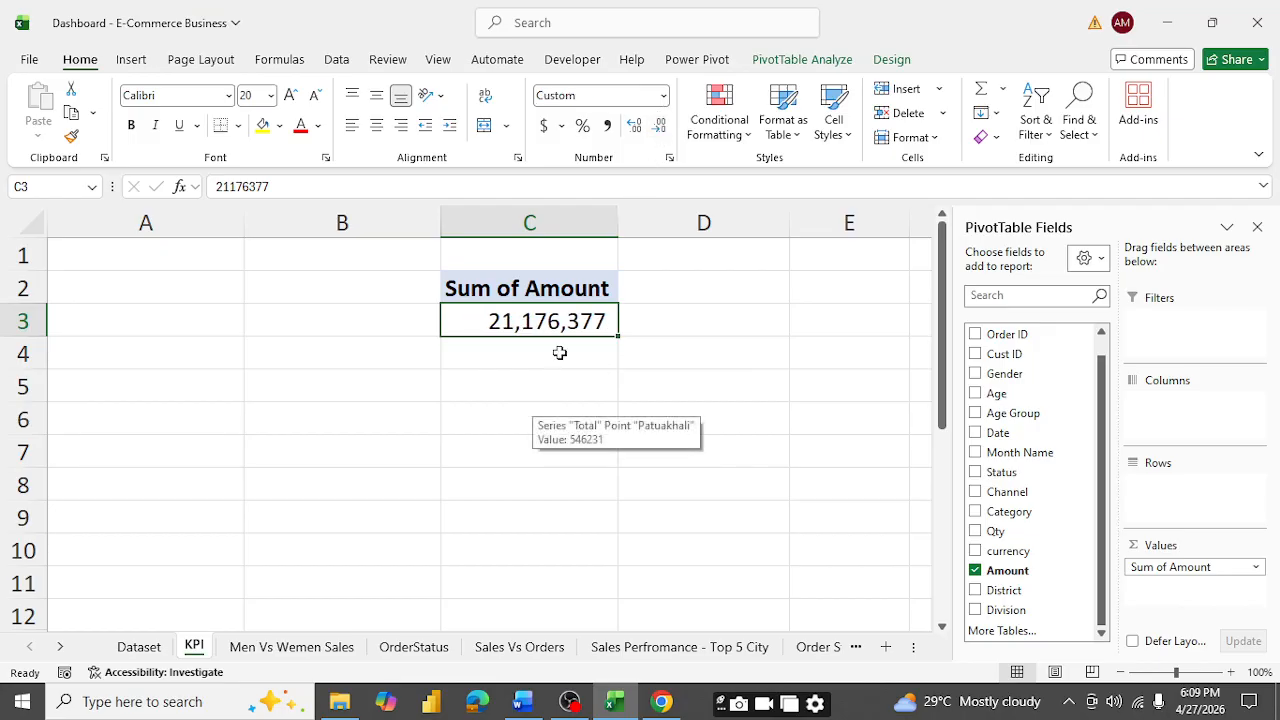
left_click(491, 387)
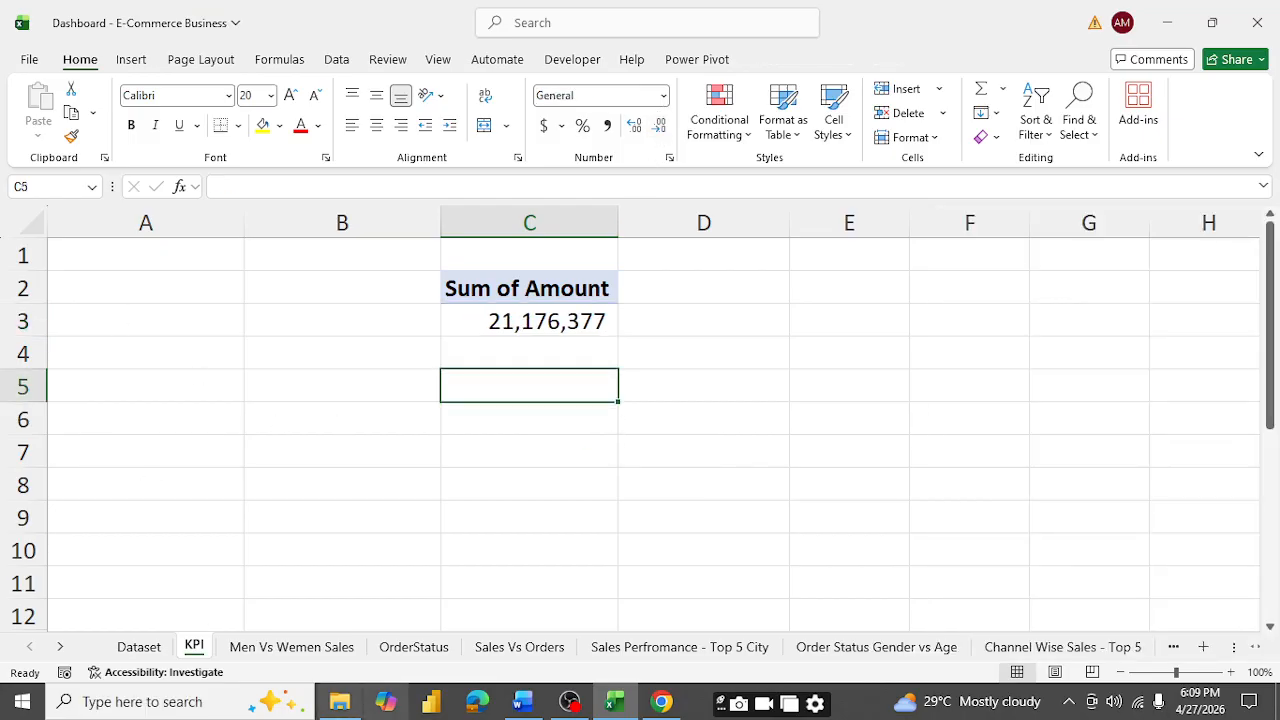
- Rename the PivotTable header in C2 to "Total Sales" and autofit the width of column C
left_click(524, 288)
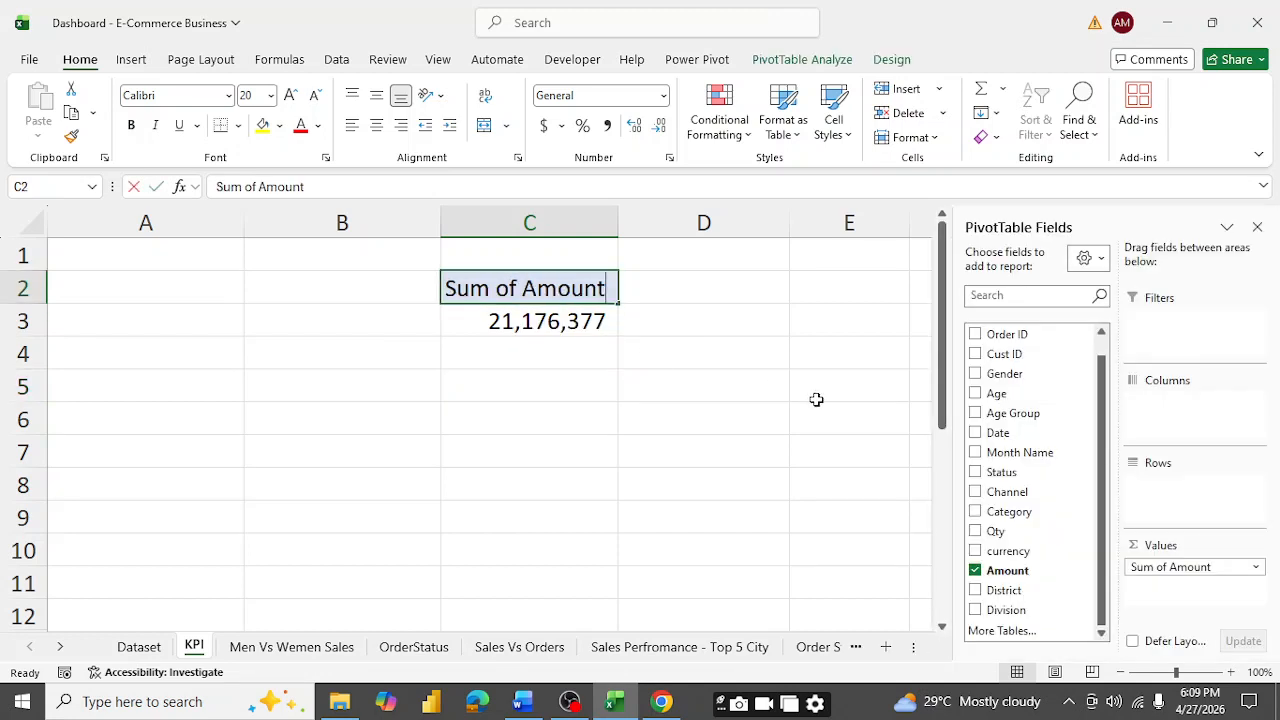
type("Total")
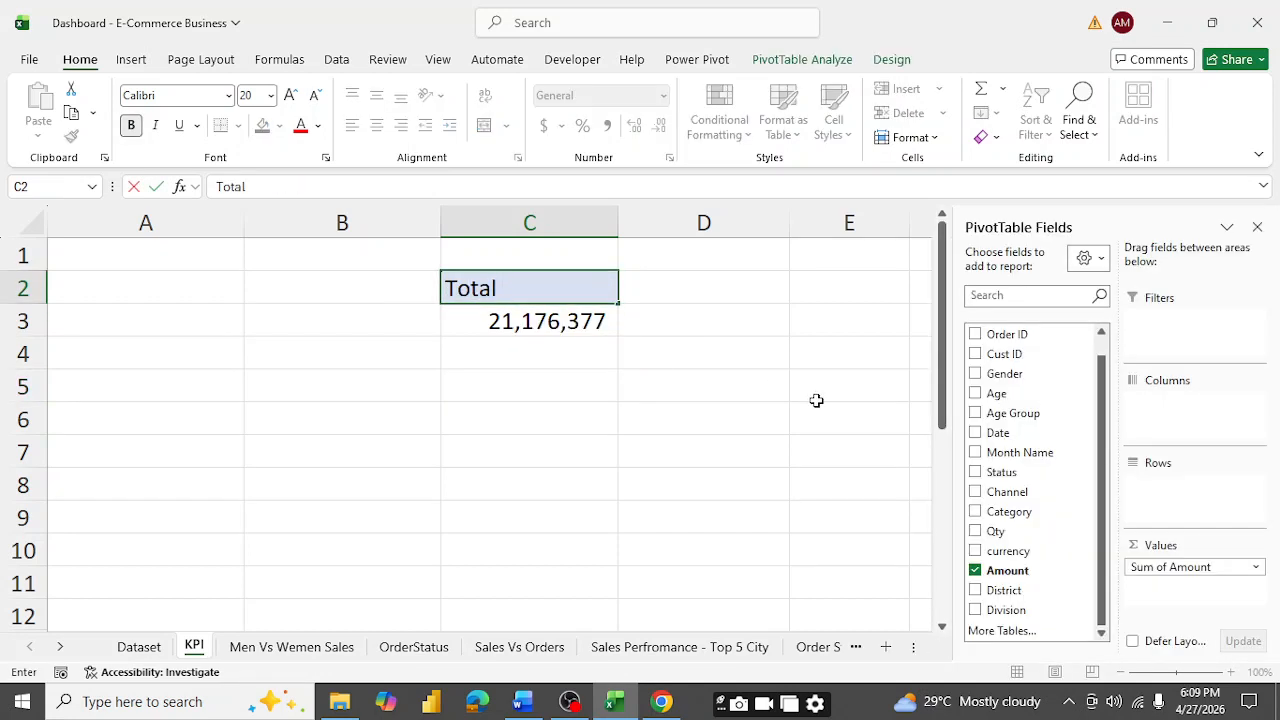
type(" Sales")
key("Return")
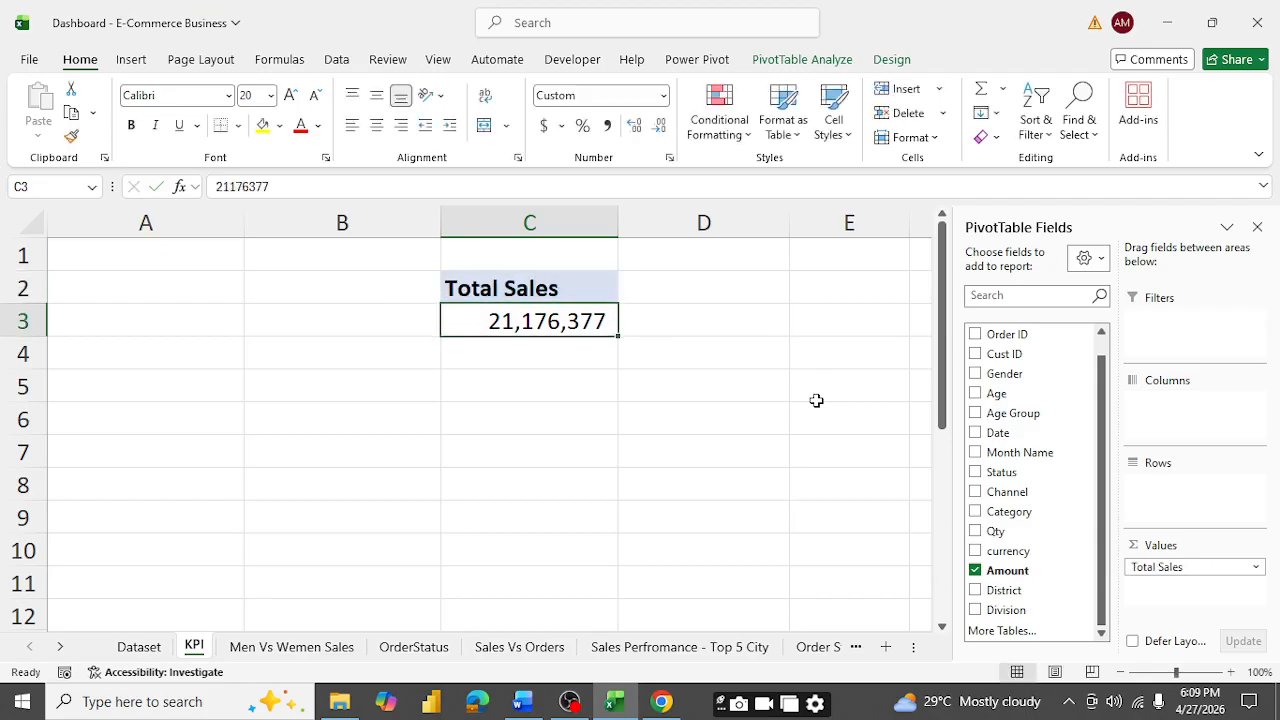
double_click(618, 222)
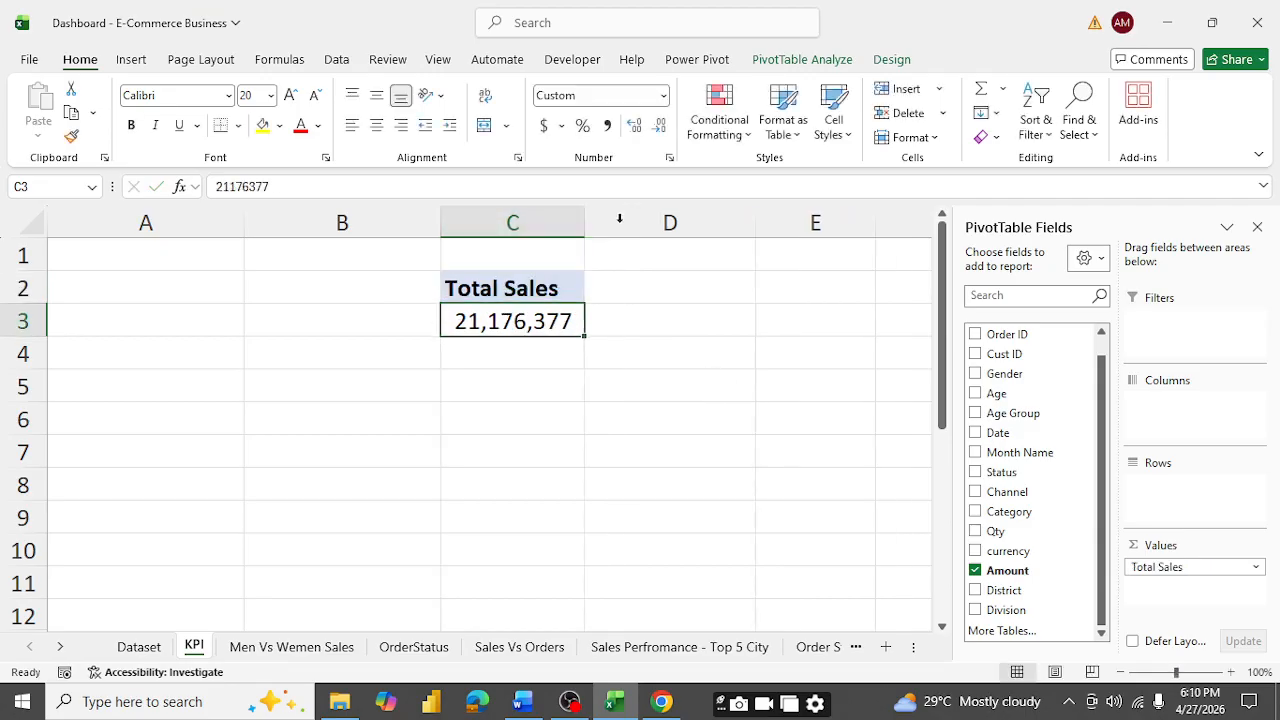
left_click(508, 385)
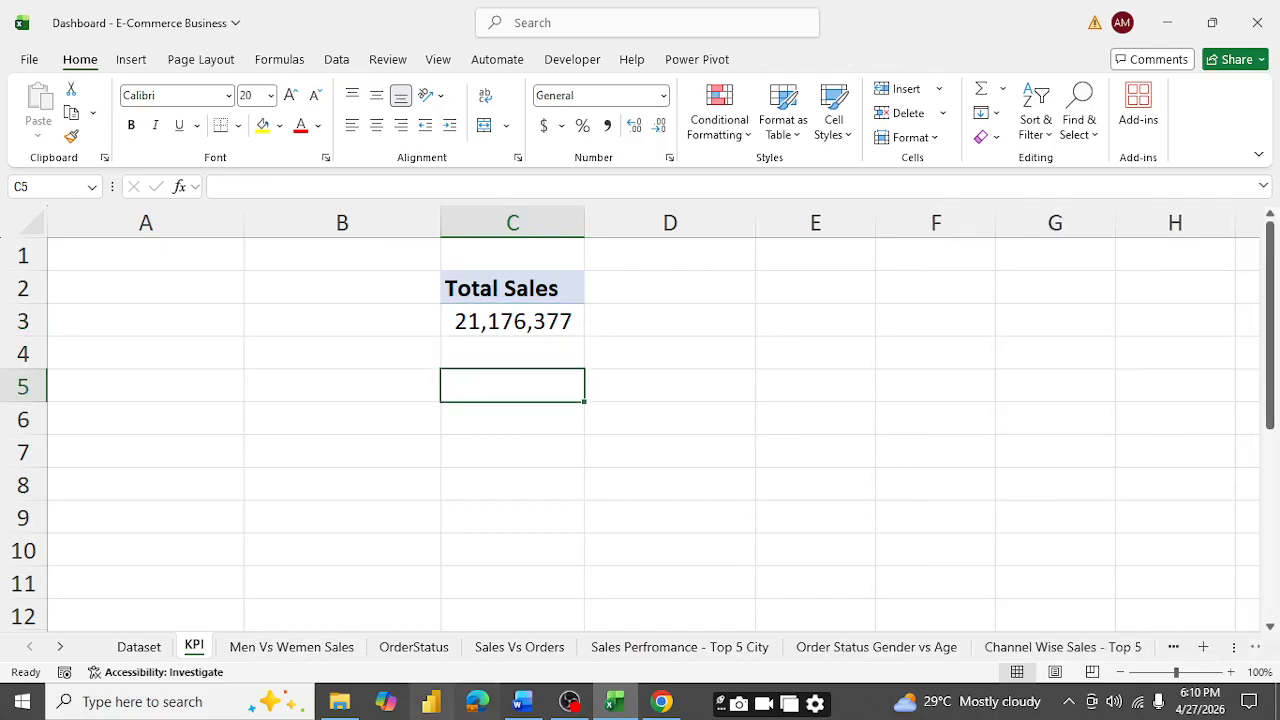
- Switch to the Word requirements document, highlight "the Total Sales" under KPI-1 in yellow and select "the Total Orders" under KPI-2
left_click(138, 647)
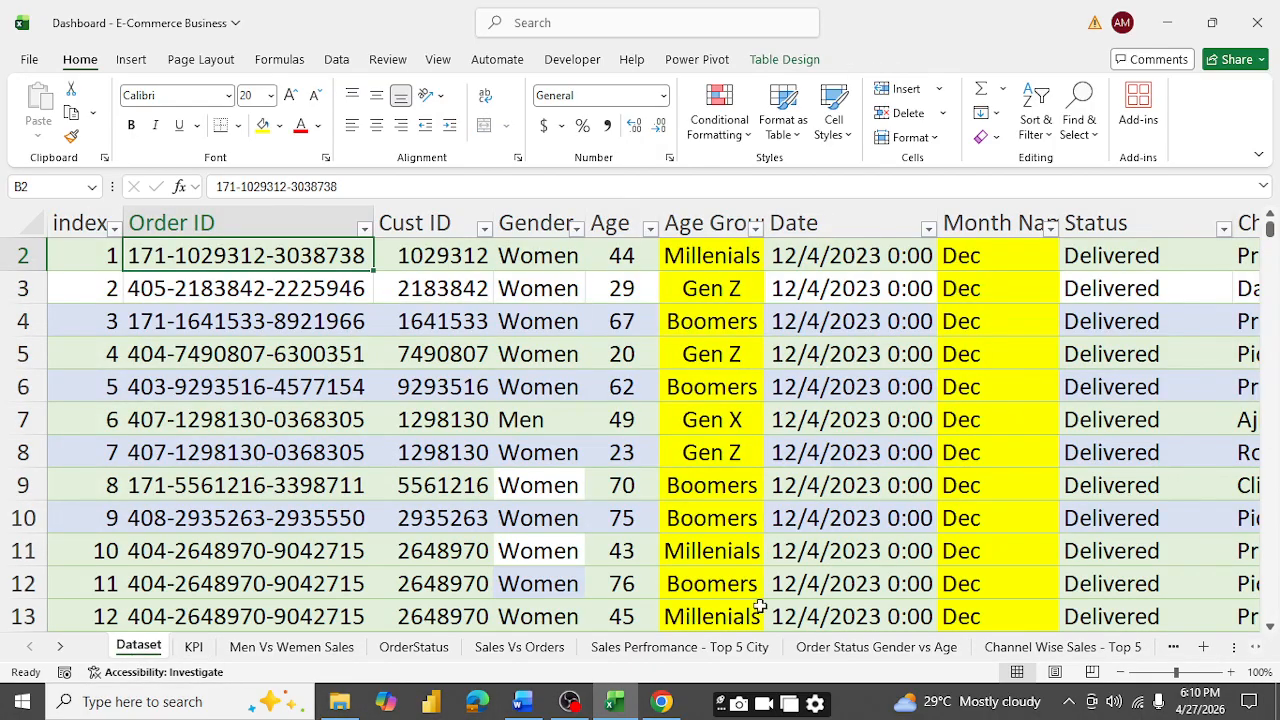
left_click(522, 701)
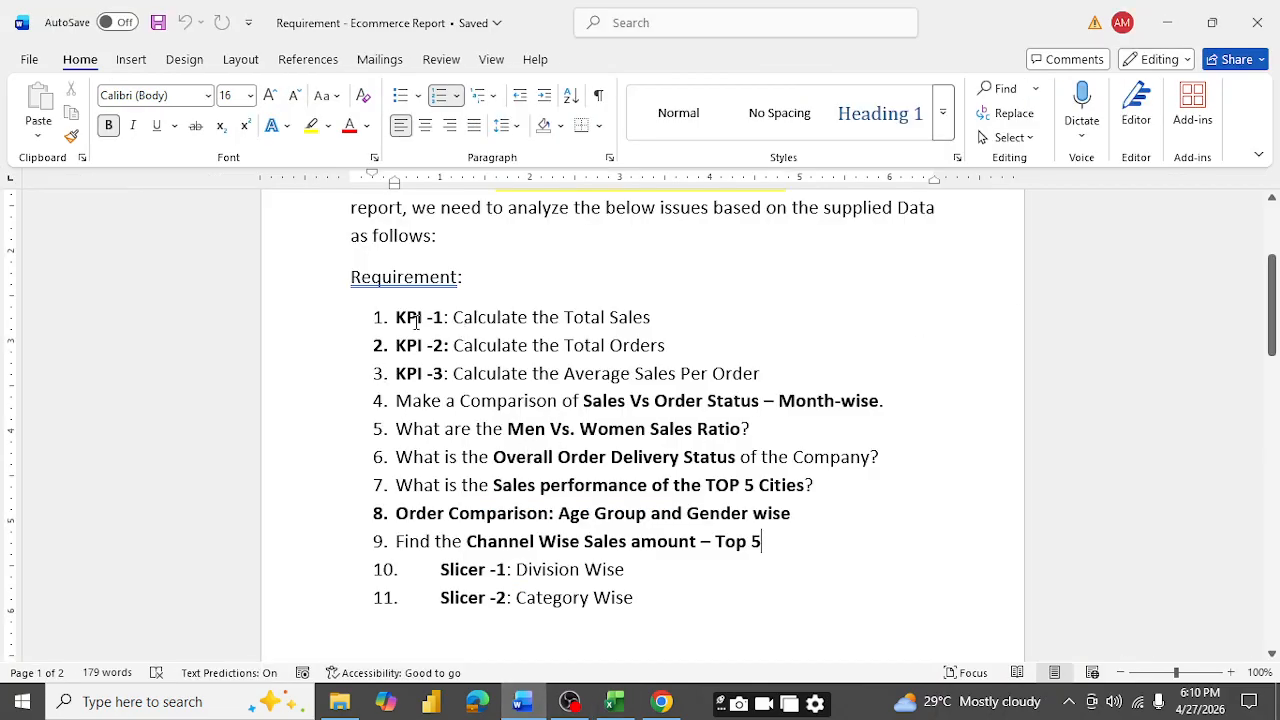
left_click_drag(563, 316, 650, 317)
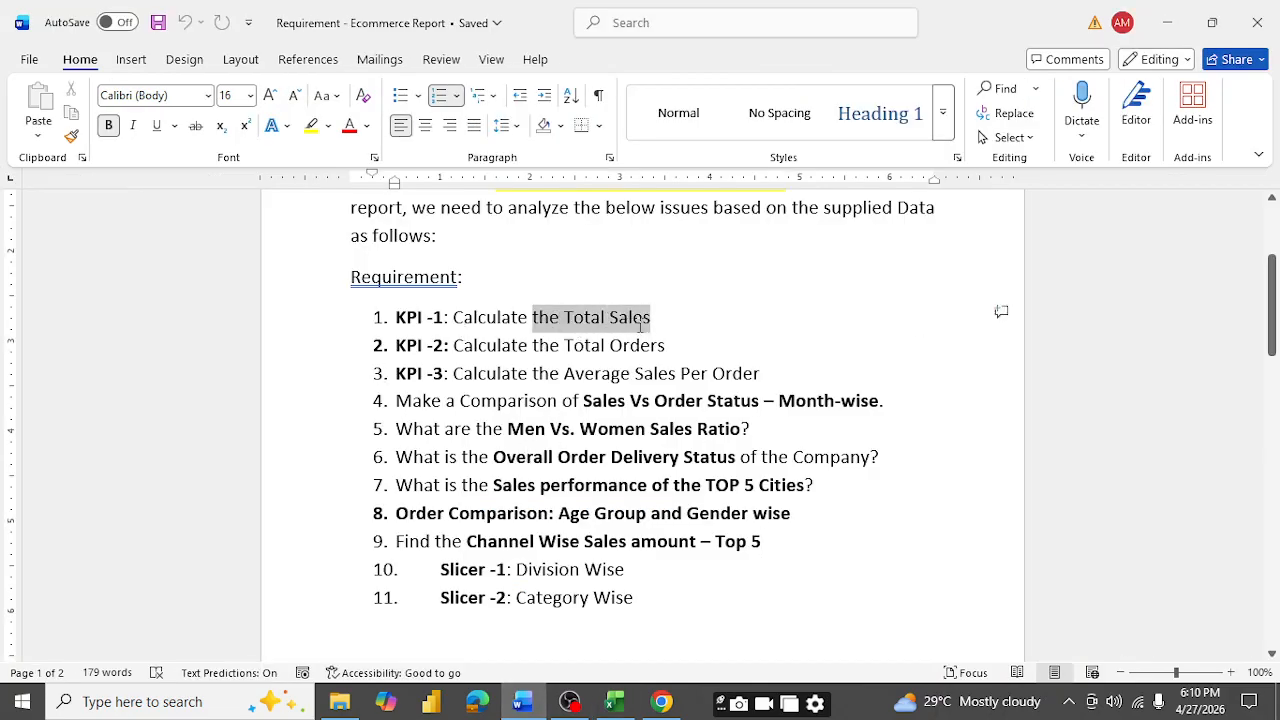
left_click(311, 125)
key("Right")
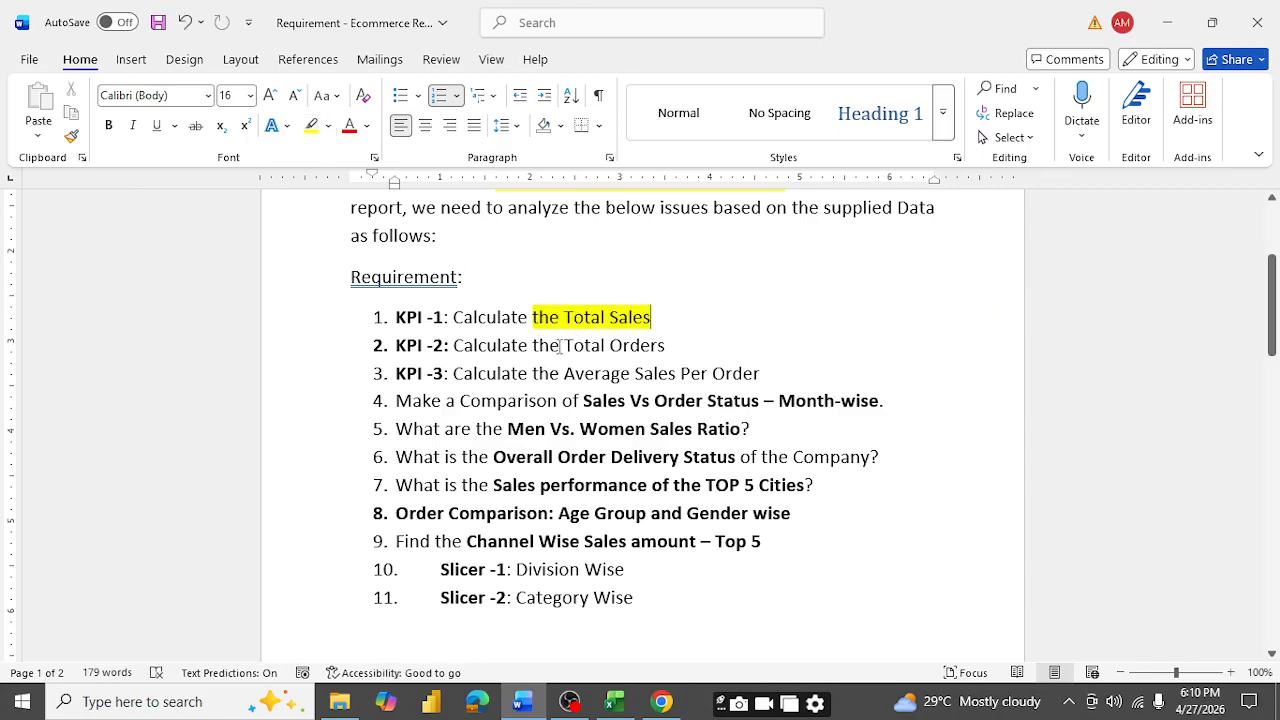
left_click_drag(560, 346, 666, 346)
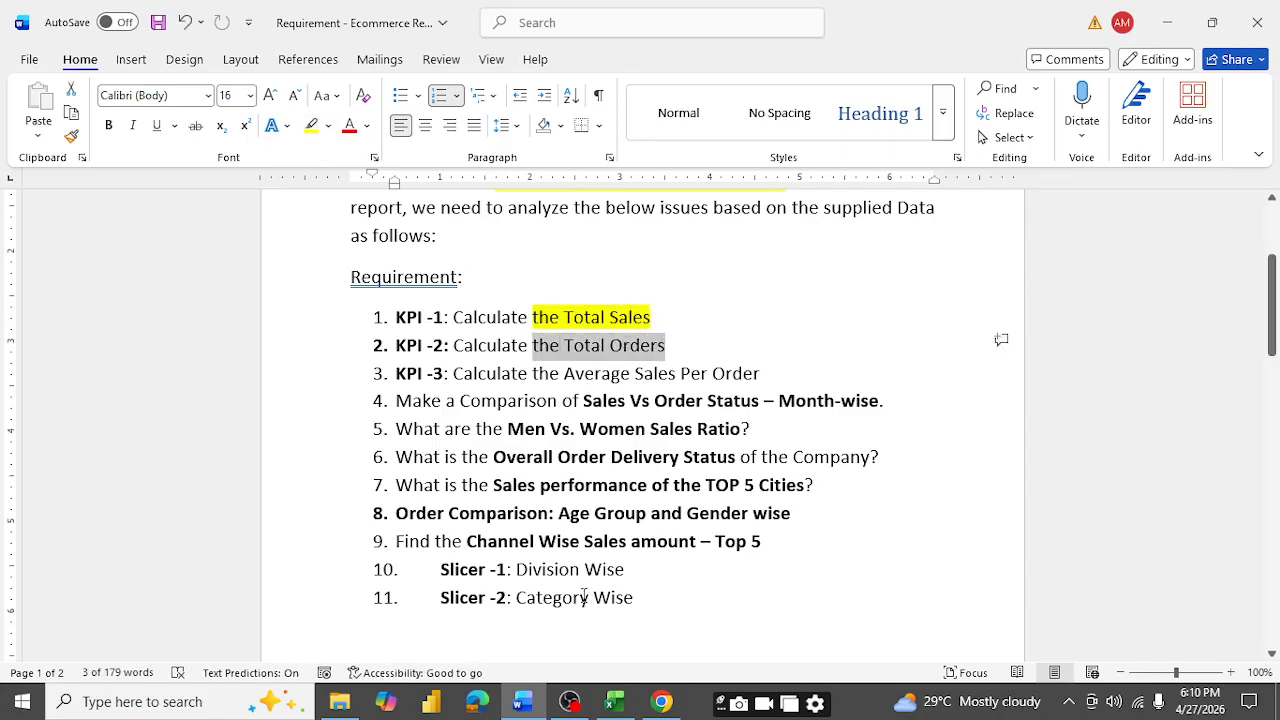
- Switch back to Excel and insert a PivotTable from Table1 on the Dataset sheet at cell C5 of the existing KPI sheet
left_click(614, 705)
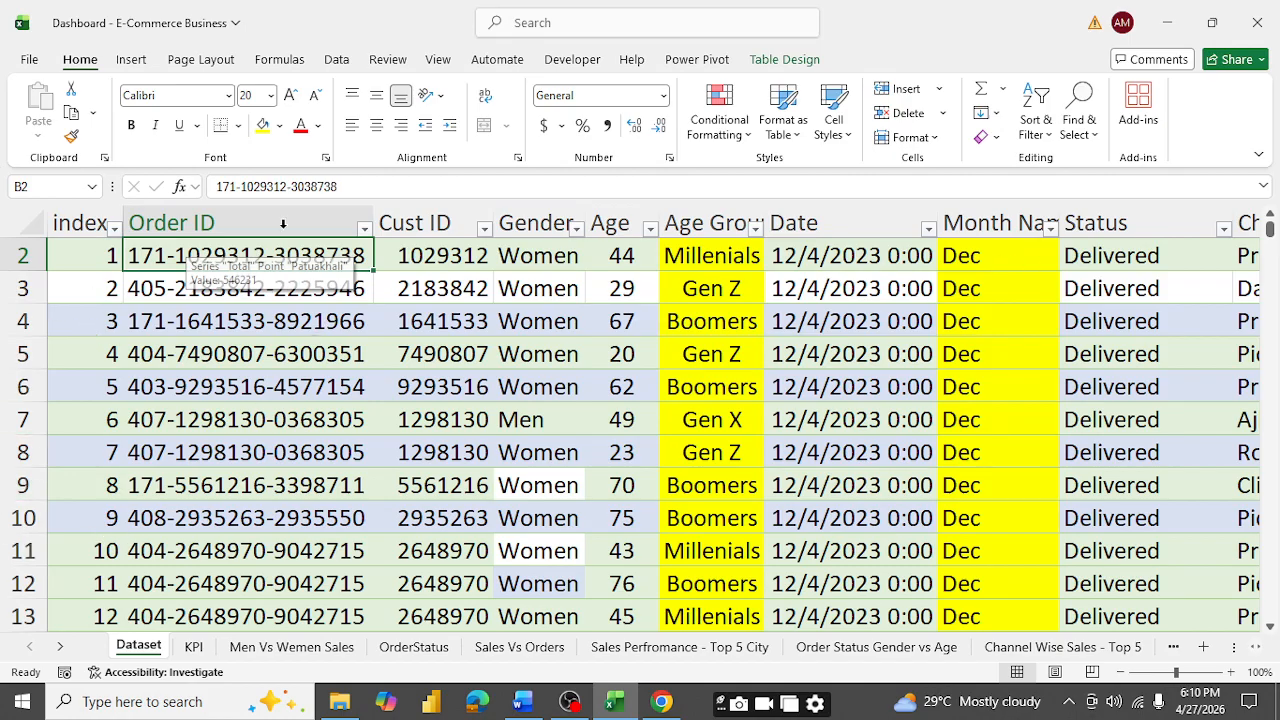
left_click(132, 60)
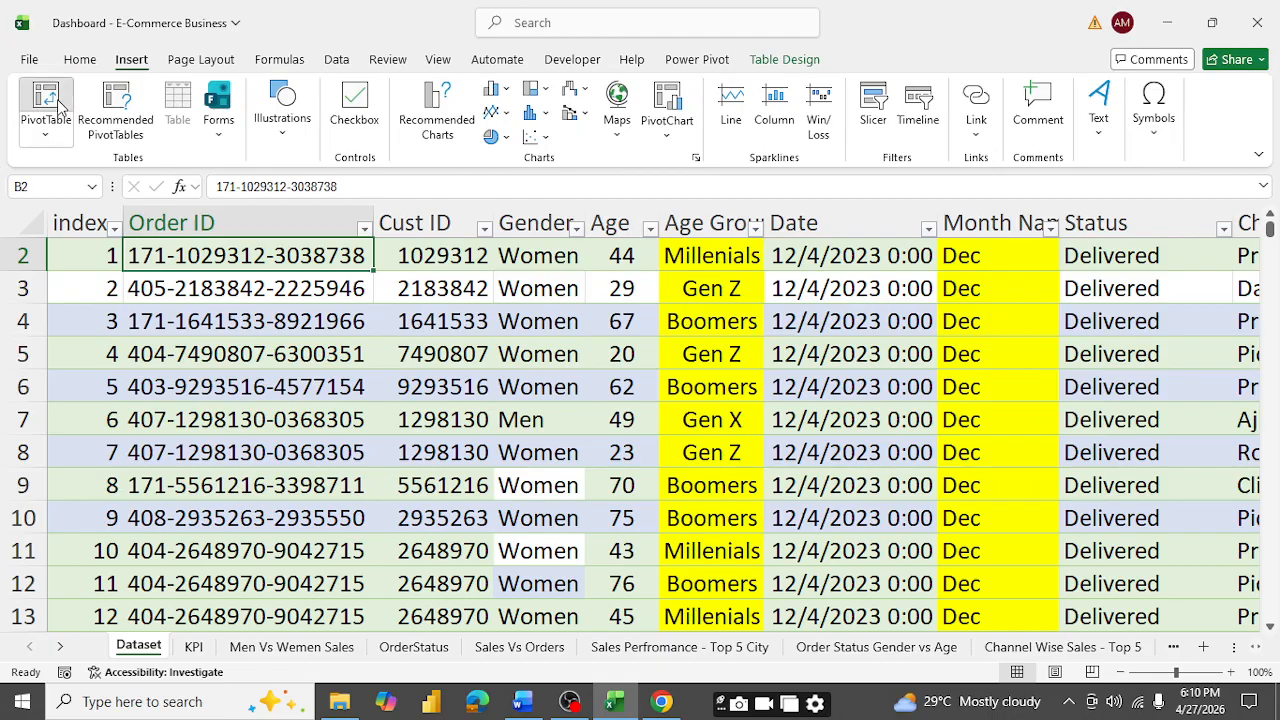
left_click(58, 103)
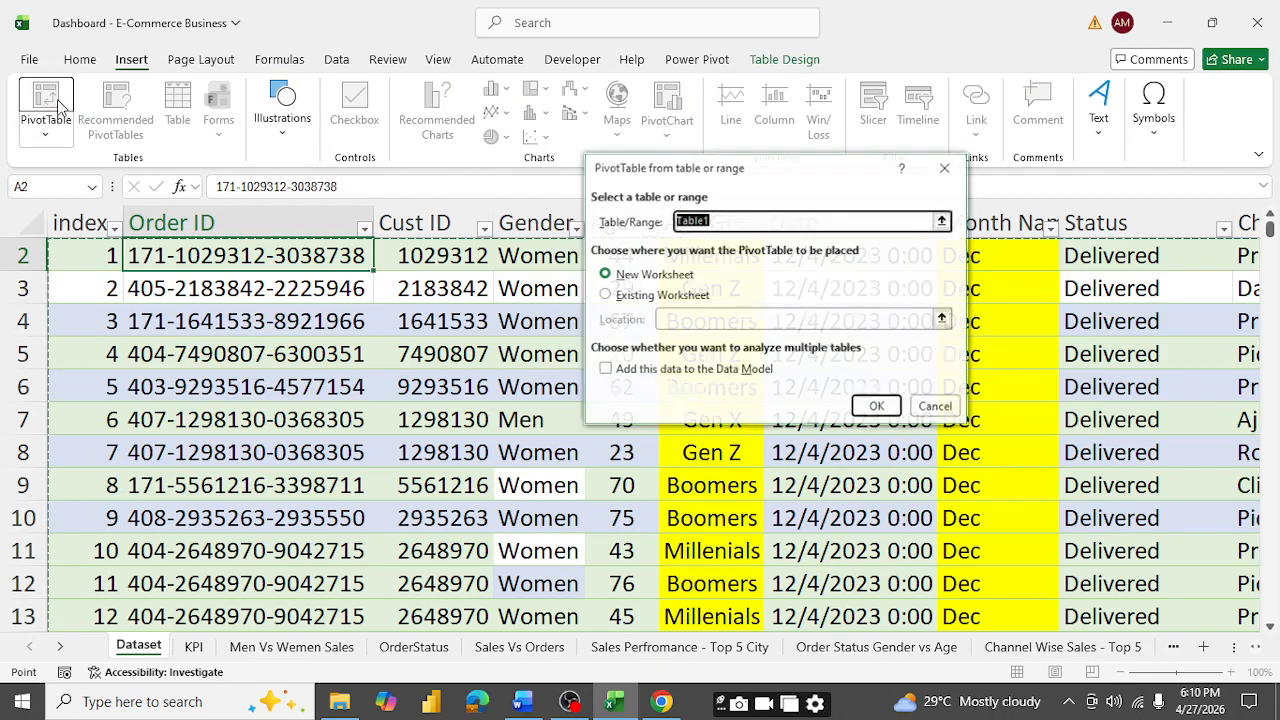
left_click(606, 295)
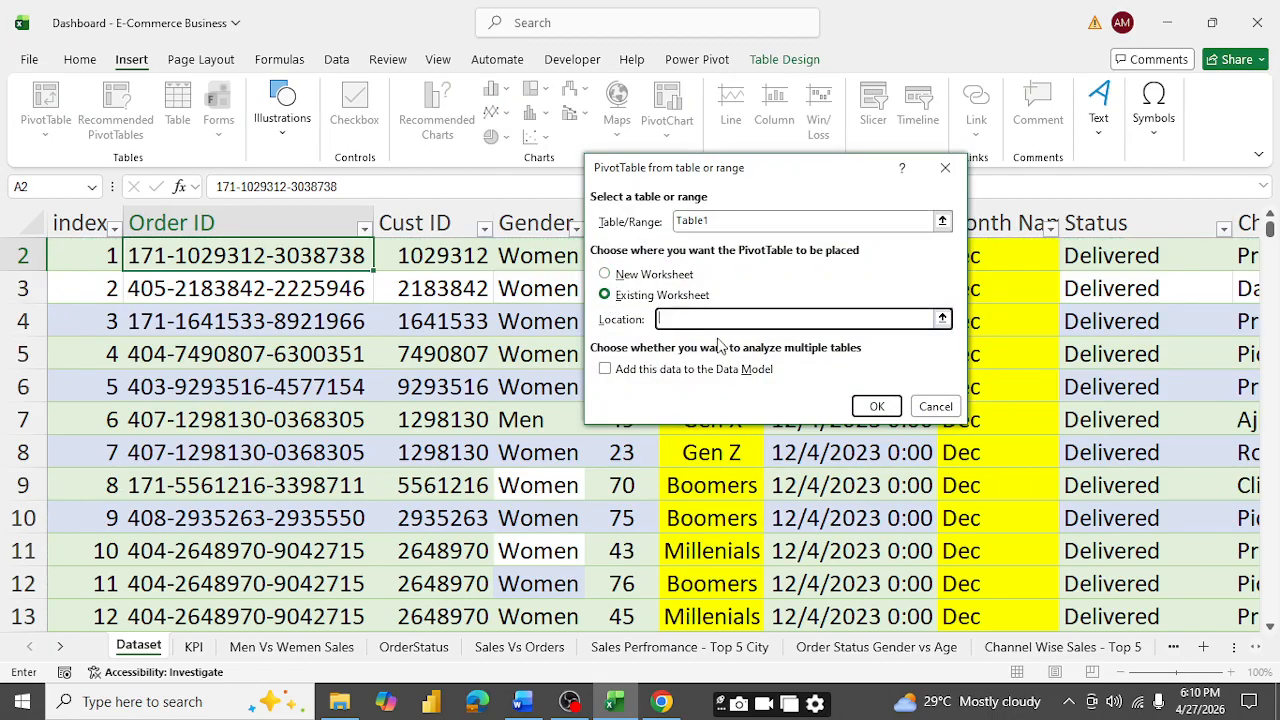
left_click(197, 648)
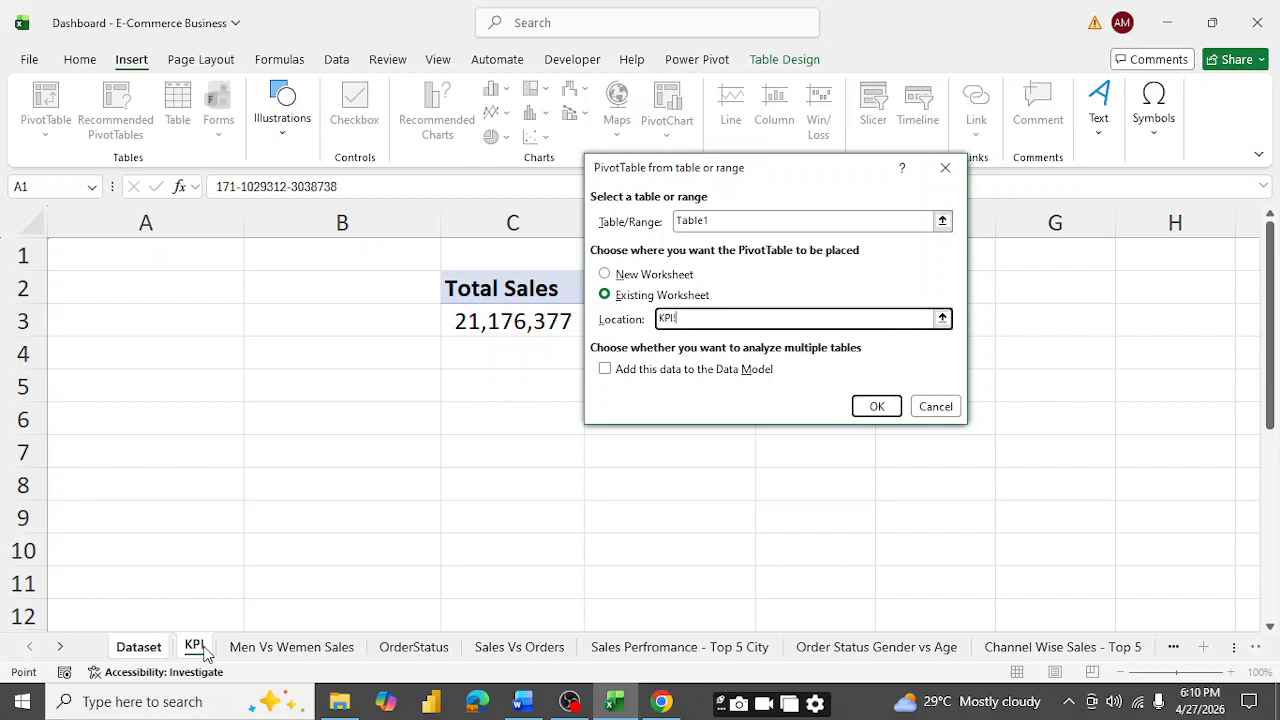
left_click(505, 390)
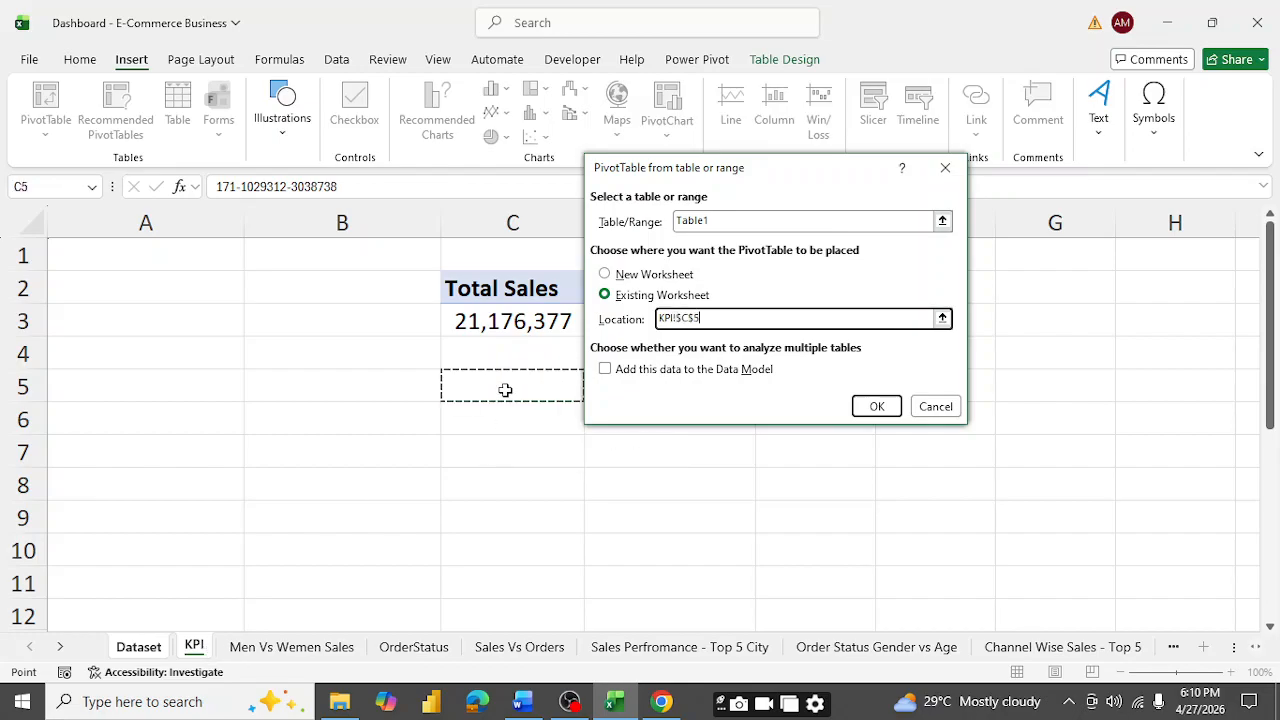
left_click(876, 407)
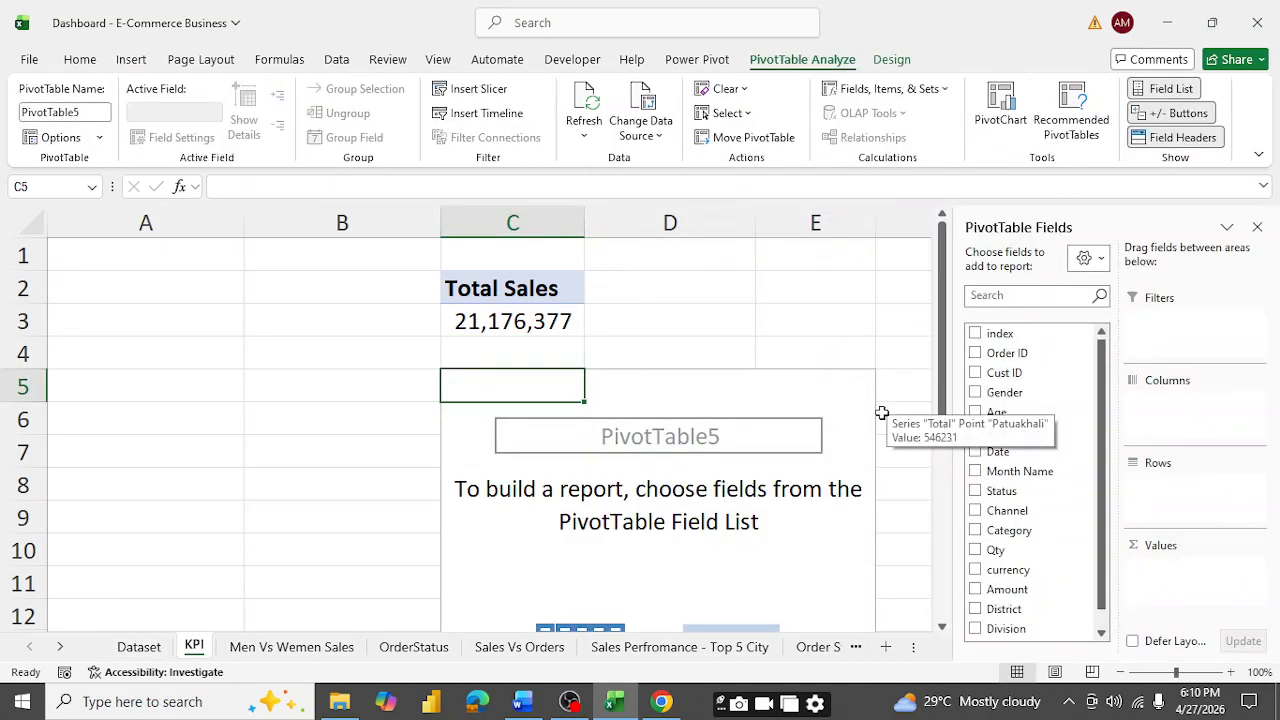
- Name the new PivotTable at C5 "Total Orderv"
left_click(86, 112)
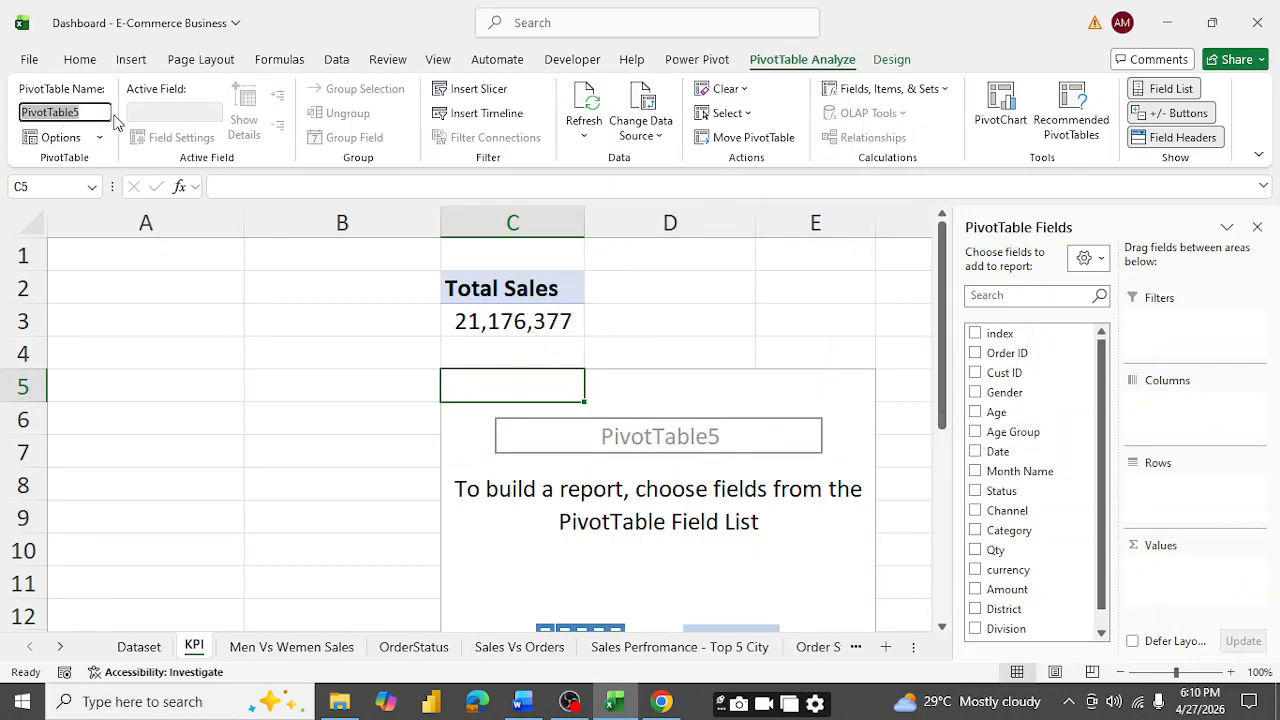
type("Total Orders")
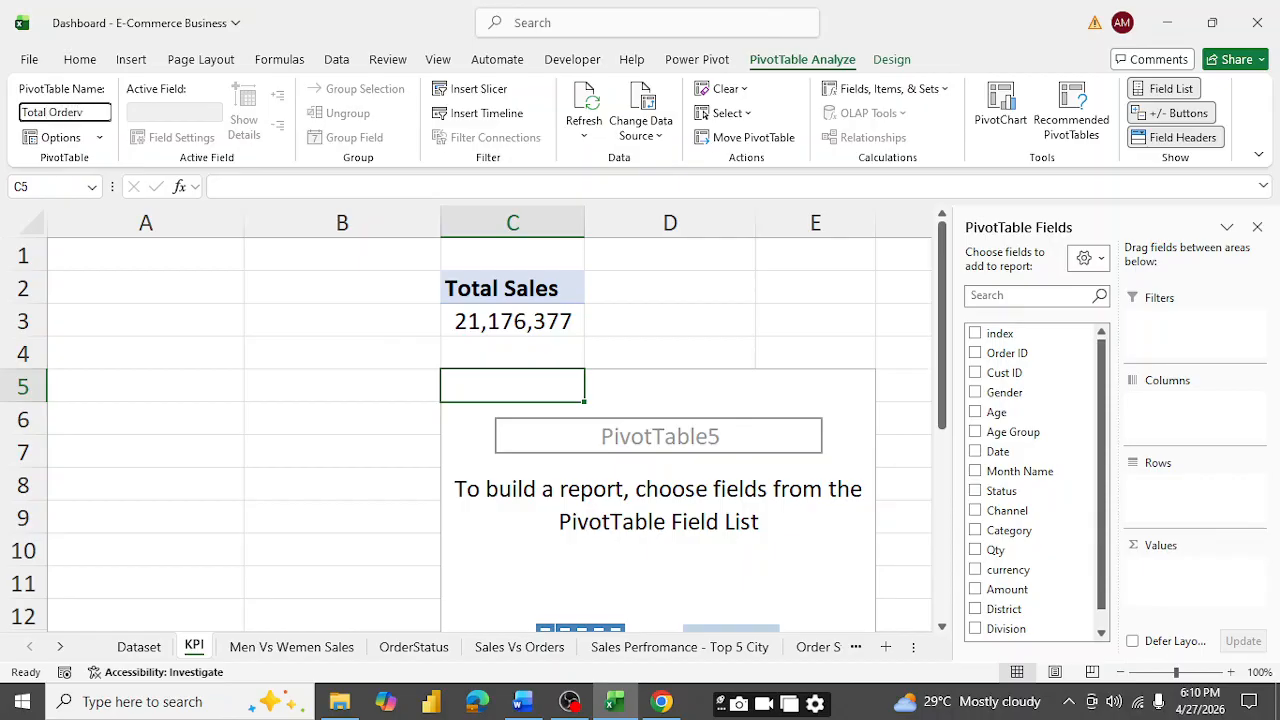
key("Return")
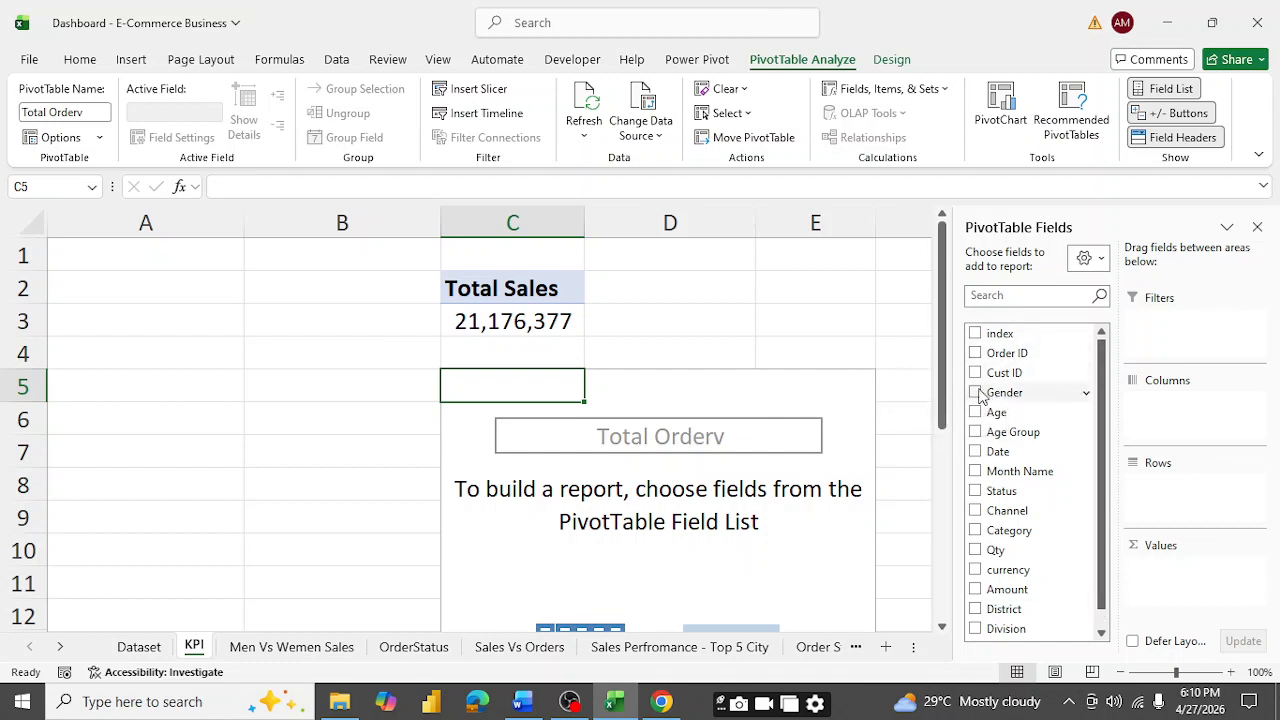
- Add the Order ID field to the rows of the PivotTable at C5 and look through the listed order IDs
left_click(976, 353)
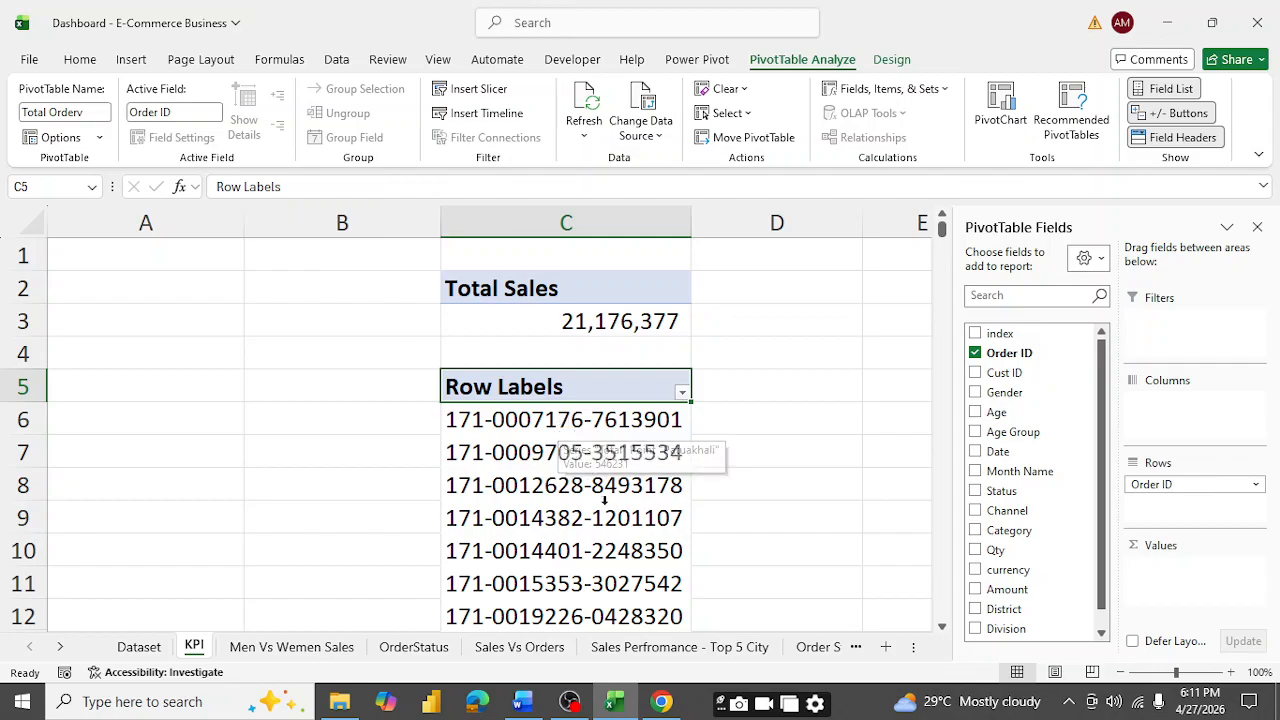
scroll(590, 425, "down", 8)
scroll(605, 505, "down", 7)
scroll(605, 507, "down", 8)
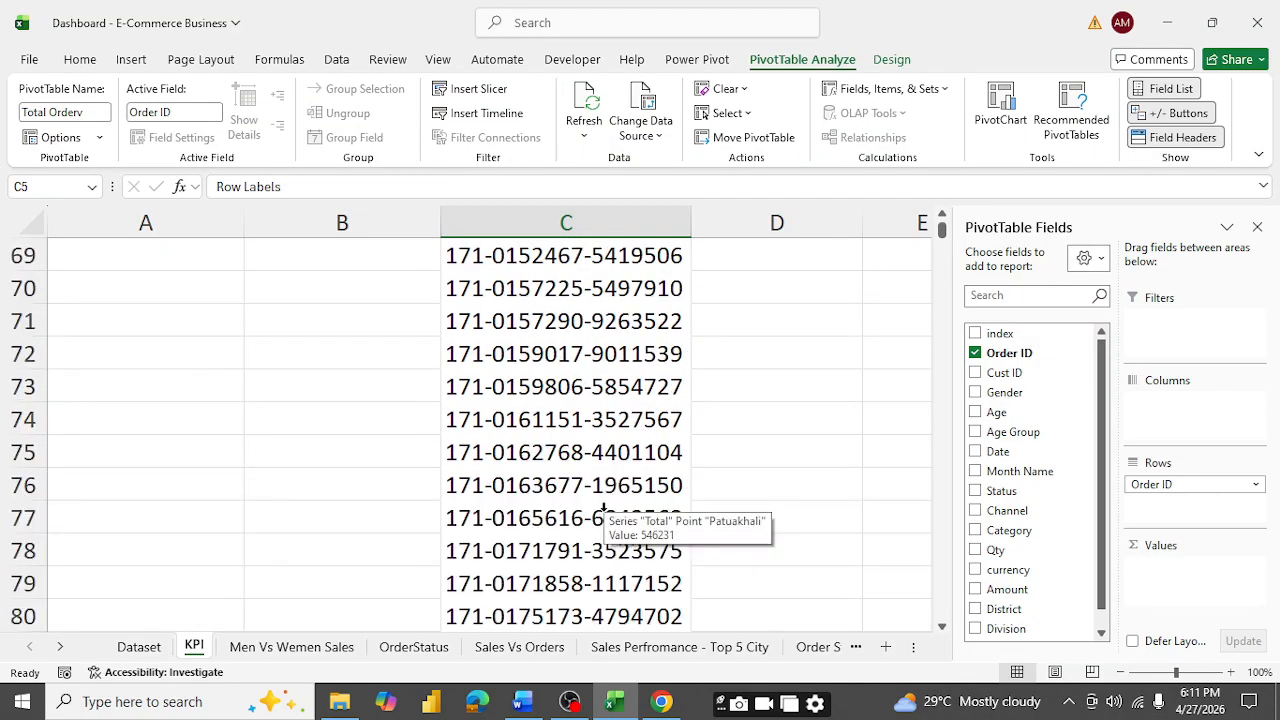
scroll(605, 507, "up", 20)
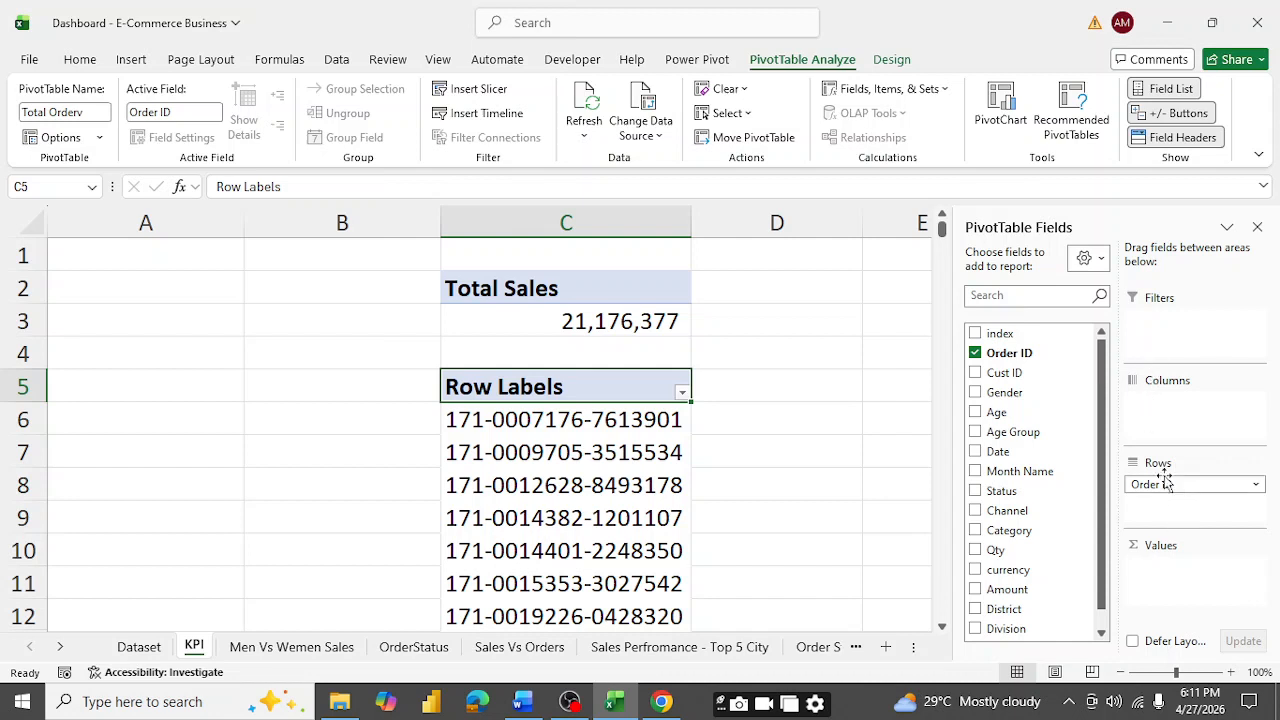
- Move Order ID from rows to values in the PivotTable, rename its header "Total Orders" and autofit column C
left_click_drag(1160, 483, 1165, 580)
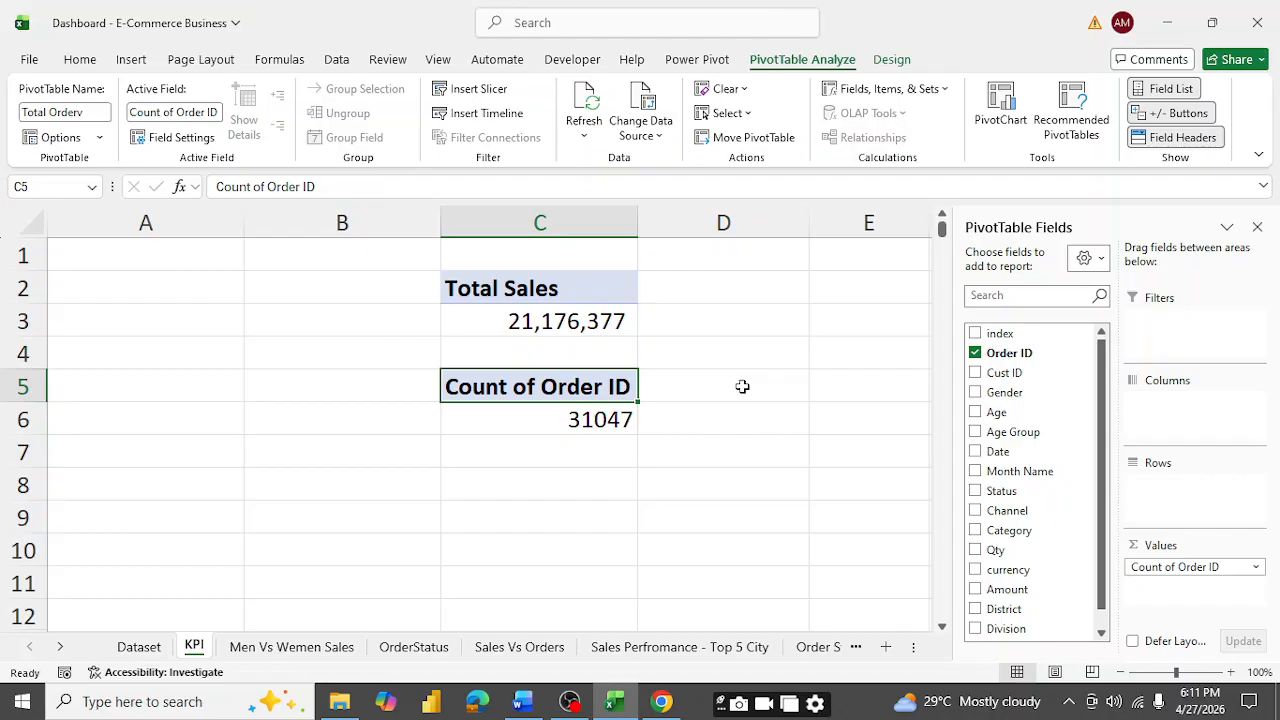
type("T")
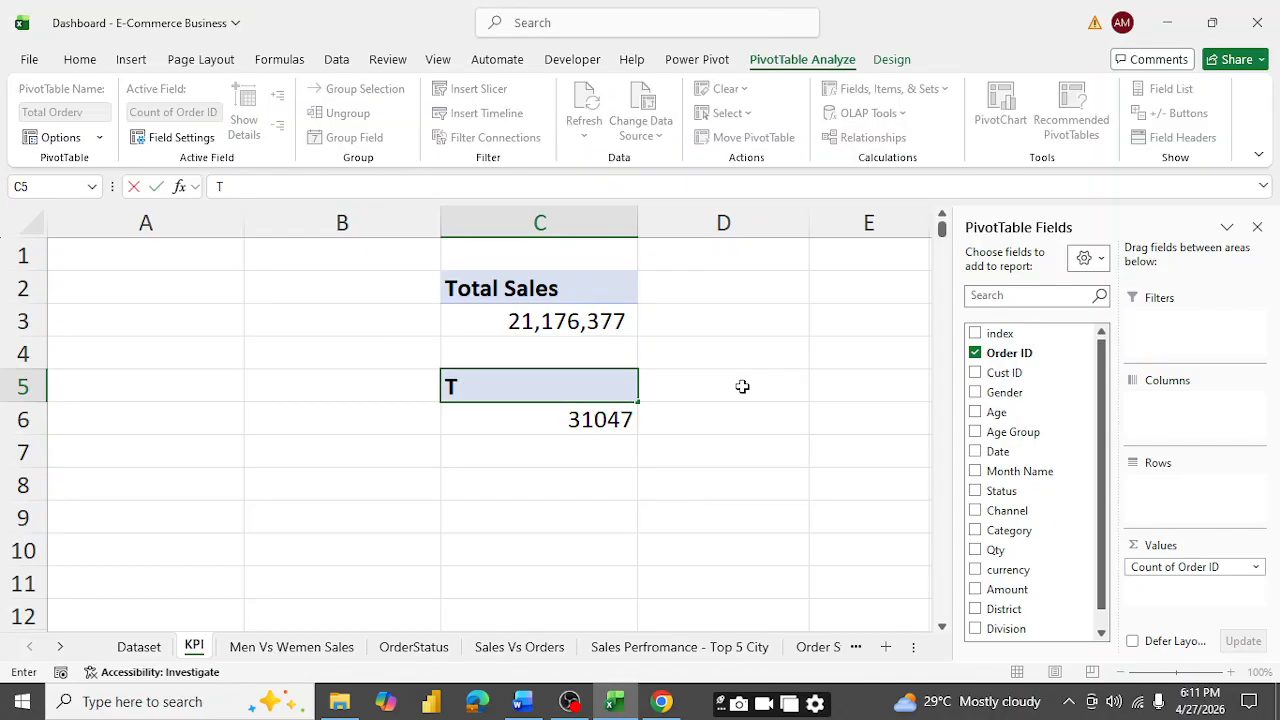
type("otal Orders")
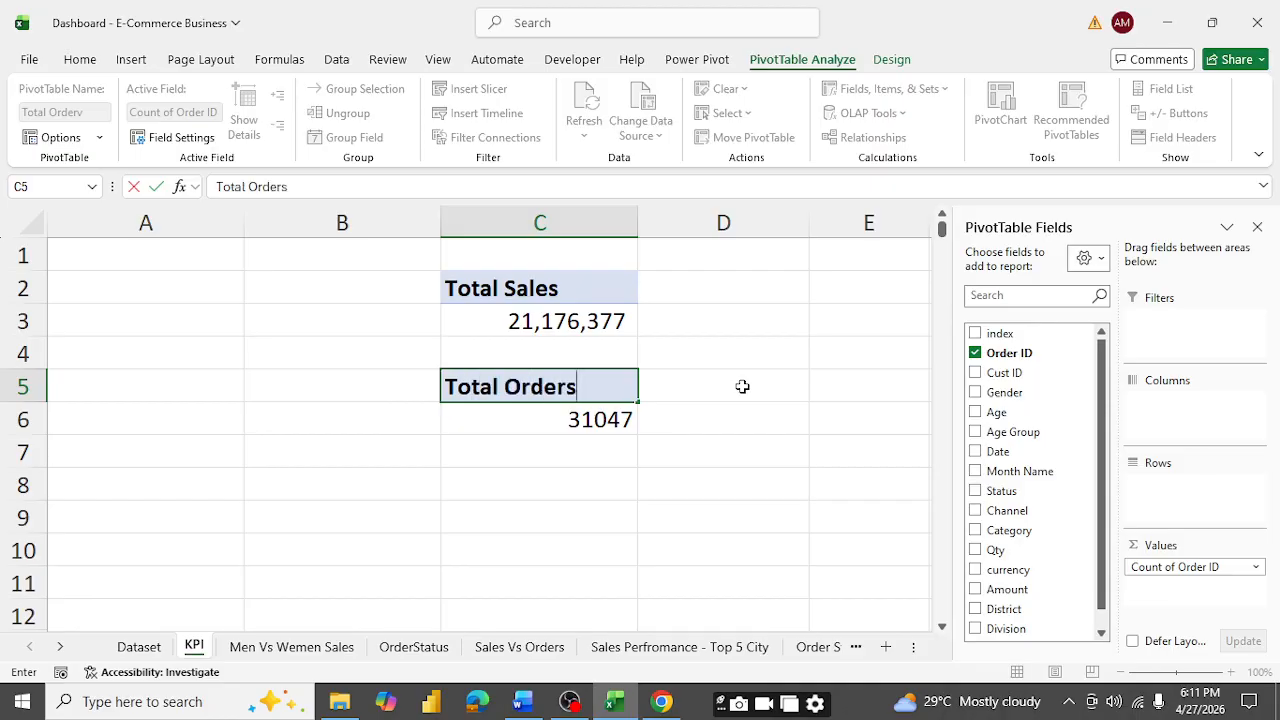
key("Return")
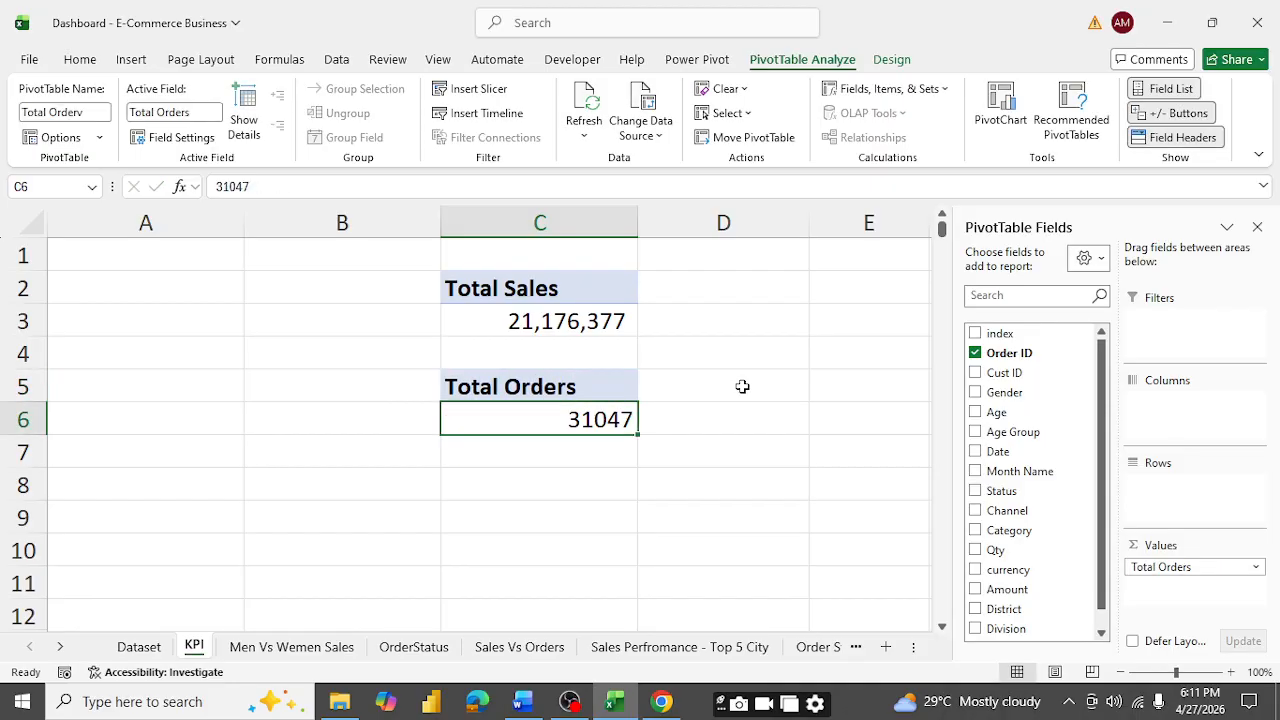
double_click(638, 220)
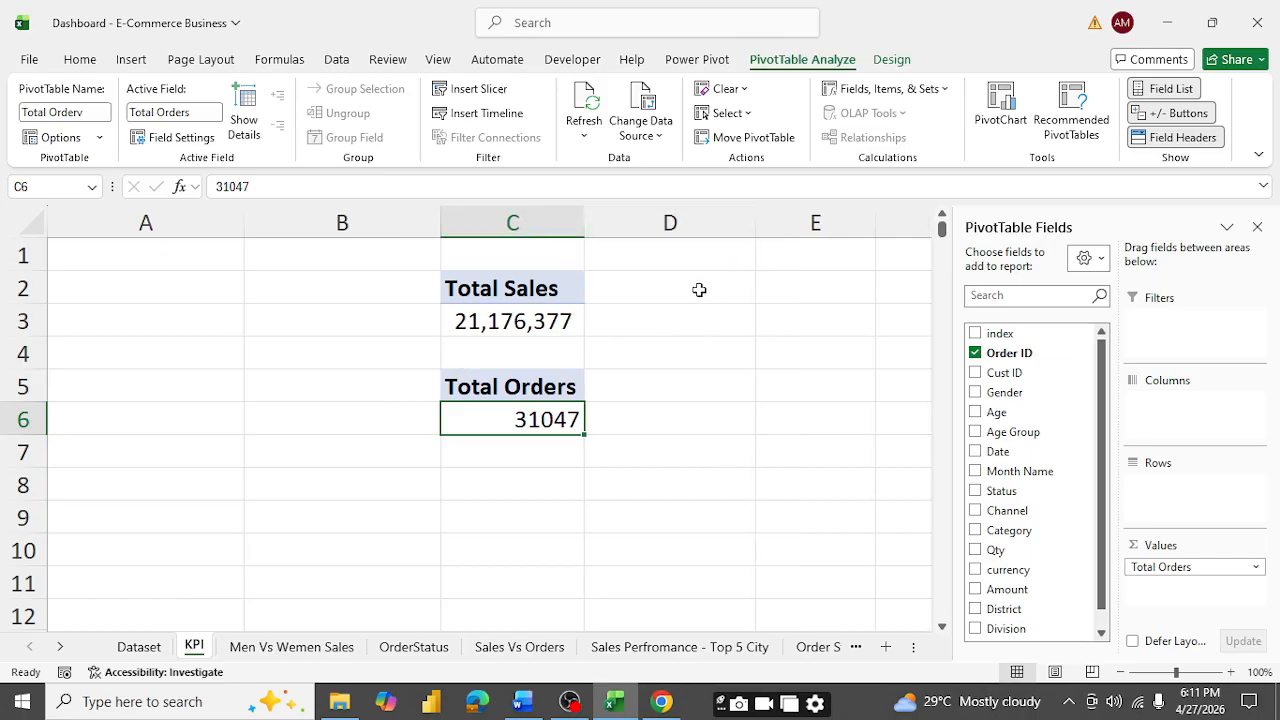
- Link cell E2 to the Total Sales label with =C2 and cell E3 to its value with =C3
left_click(796, 288)
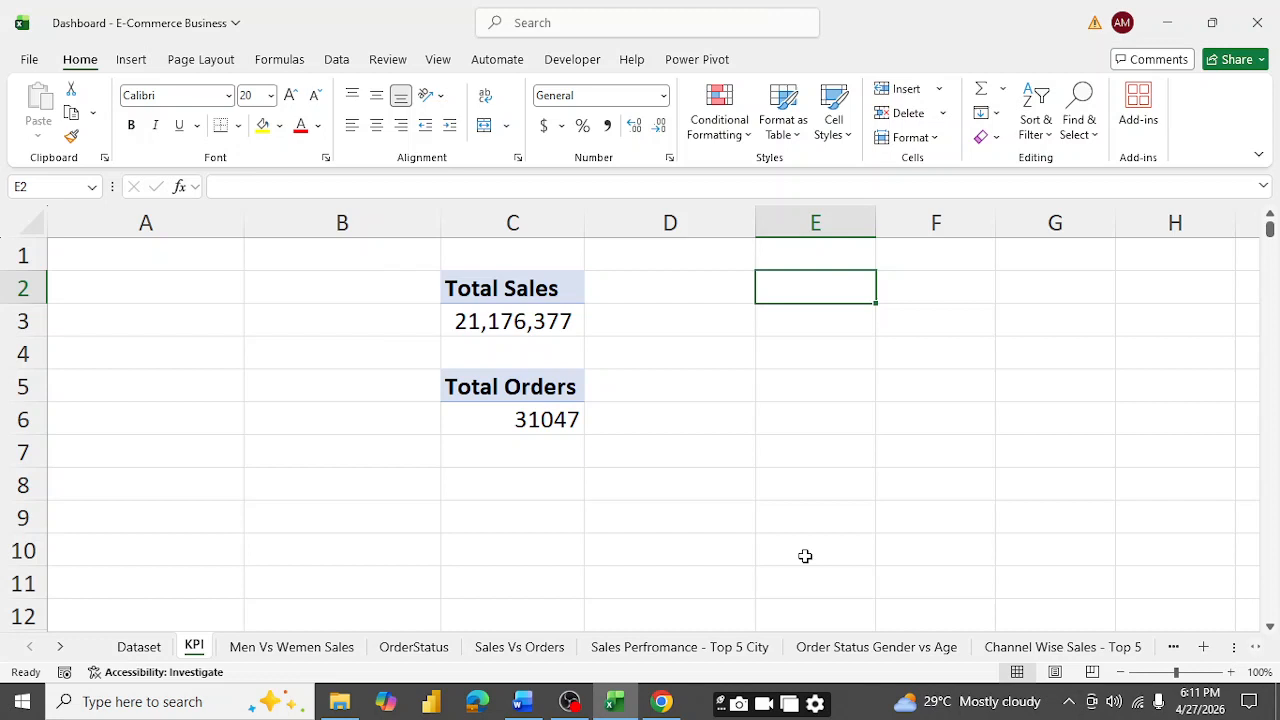
type("=")
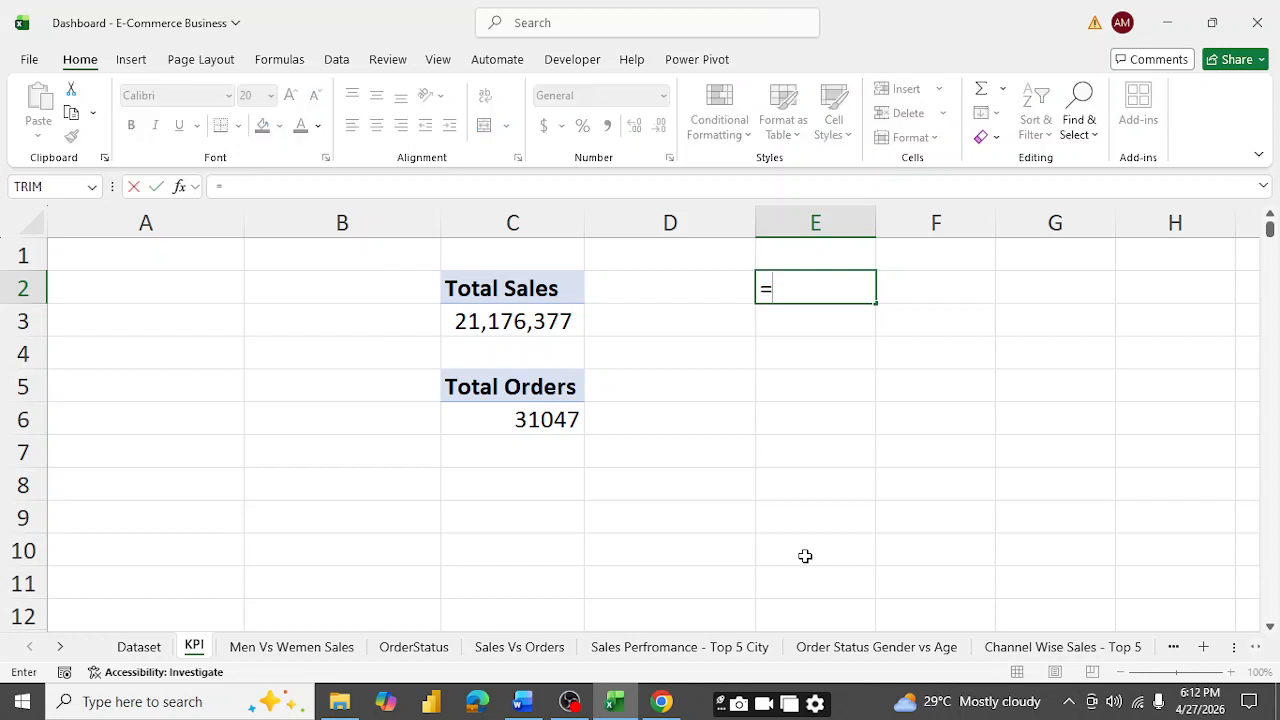
left_click(503, 287)
key("Return")
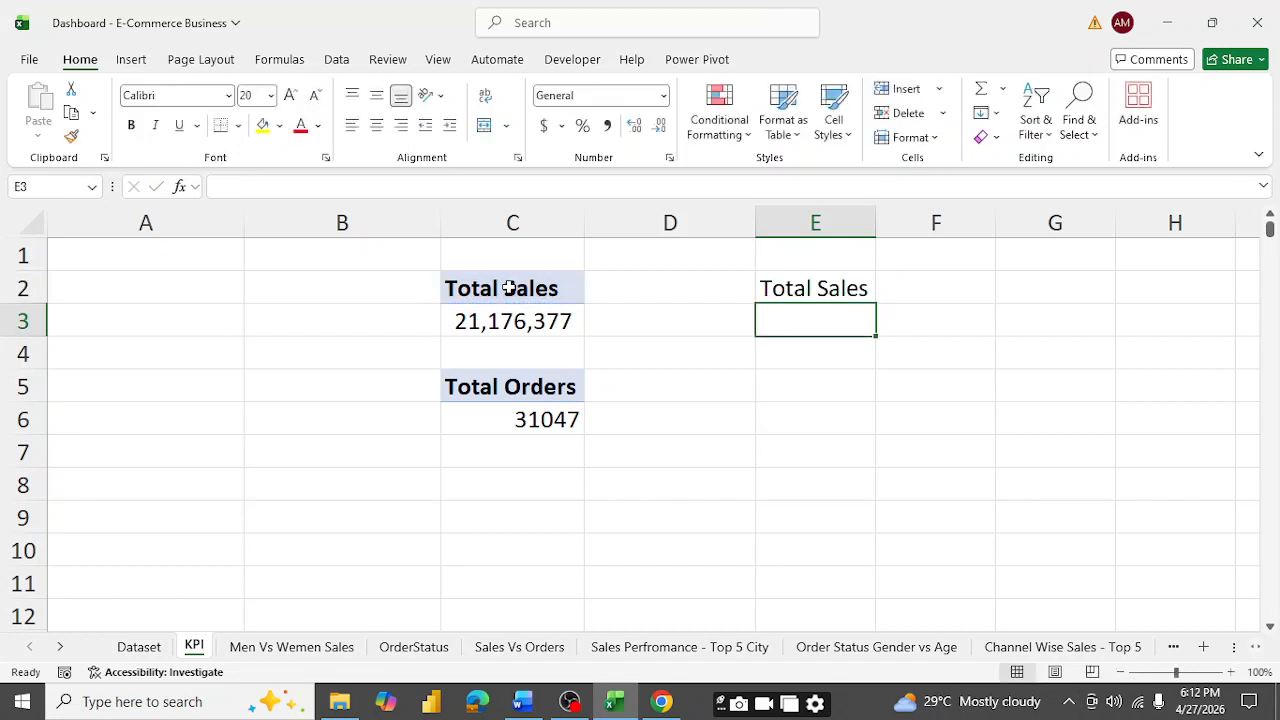
type("=")
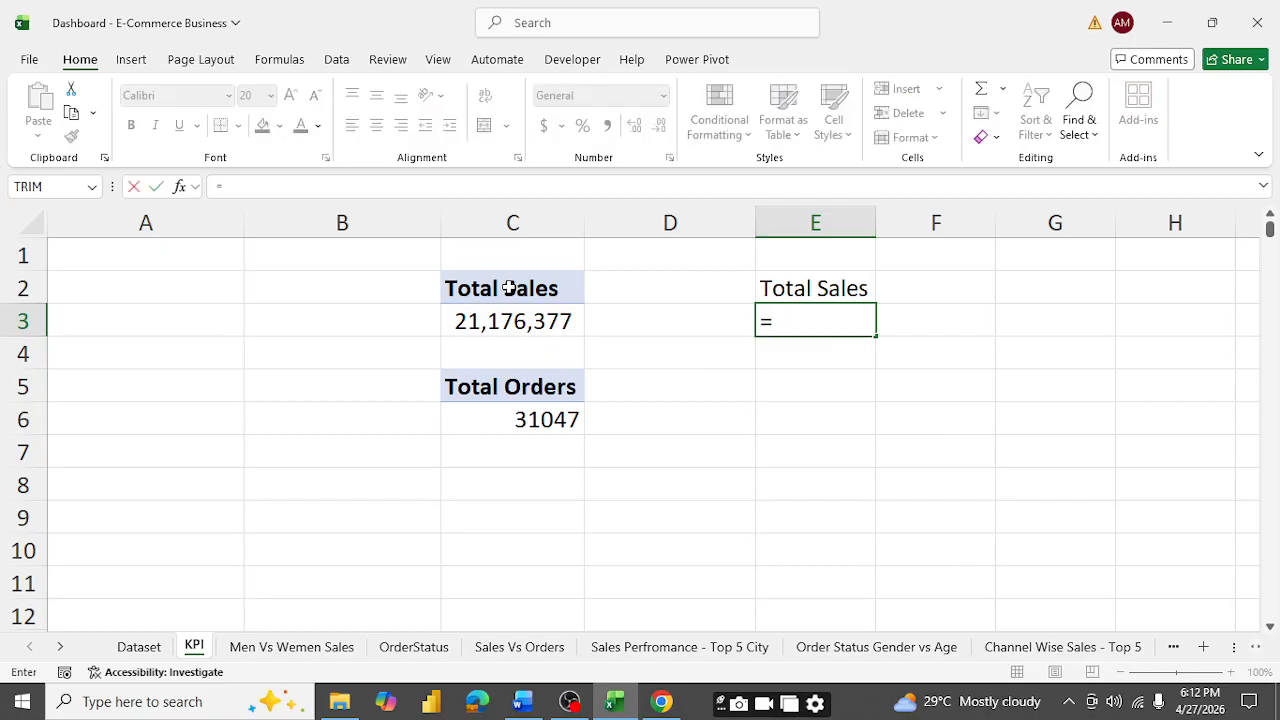
left_click(520, 328)
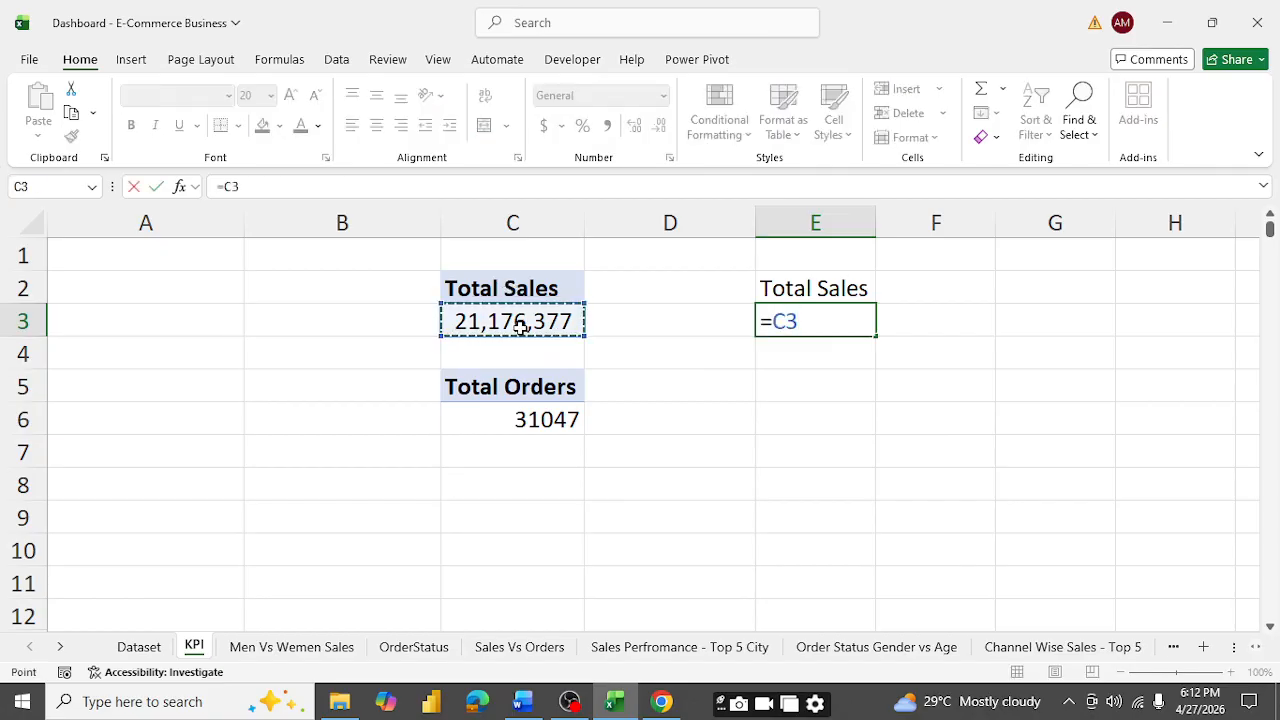
key("Return")
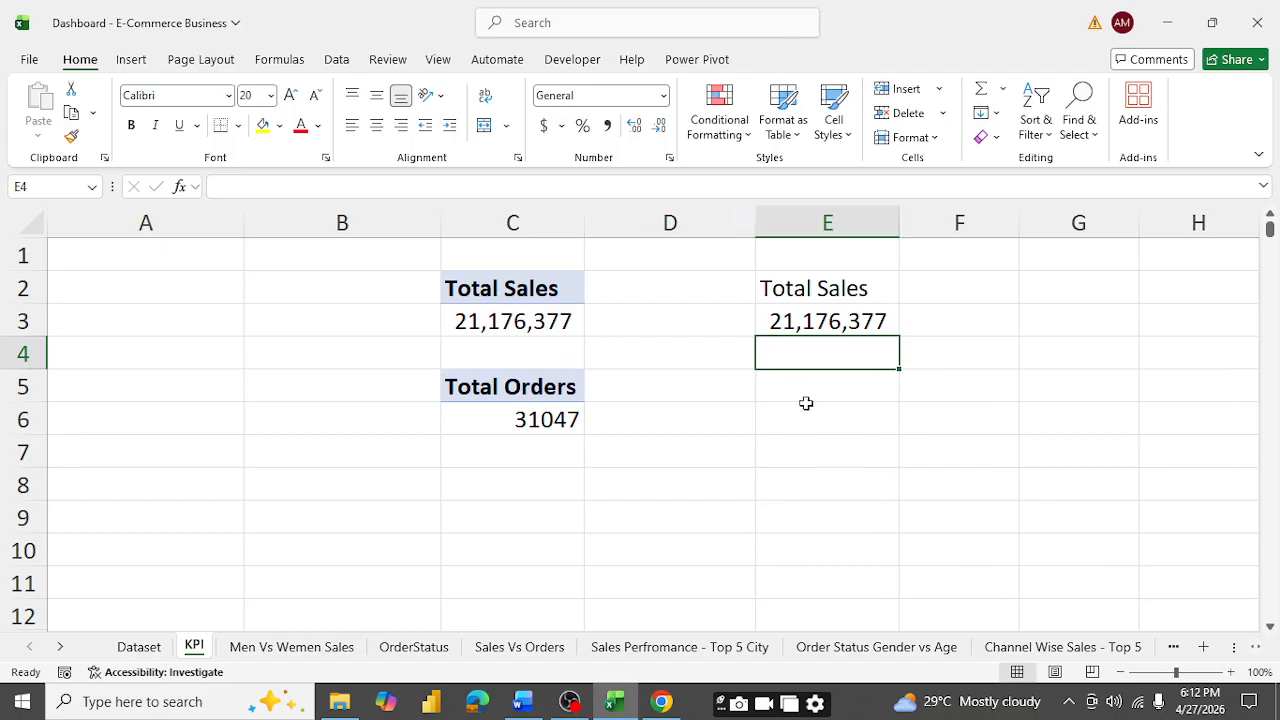
- Link cell E5 to the Total Orders label with the formula =C5
left_click(827, 389)
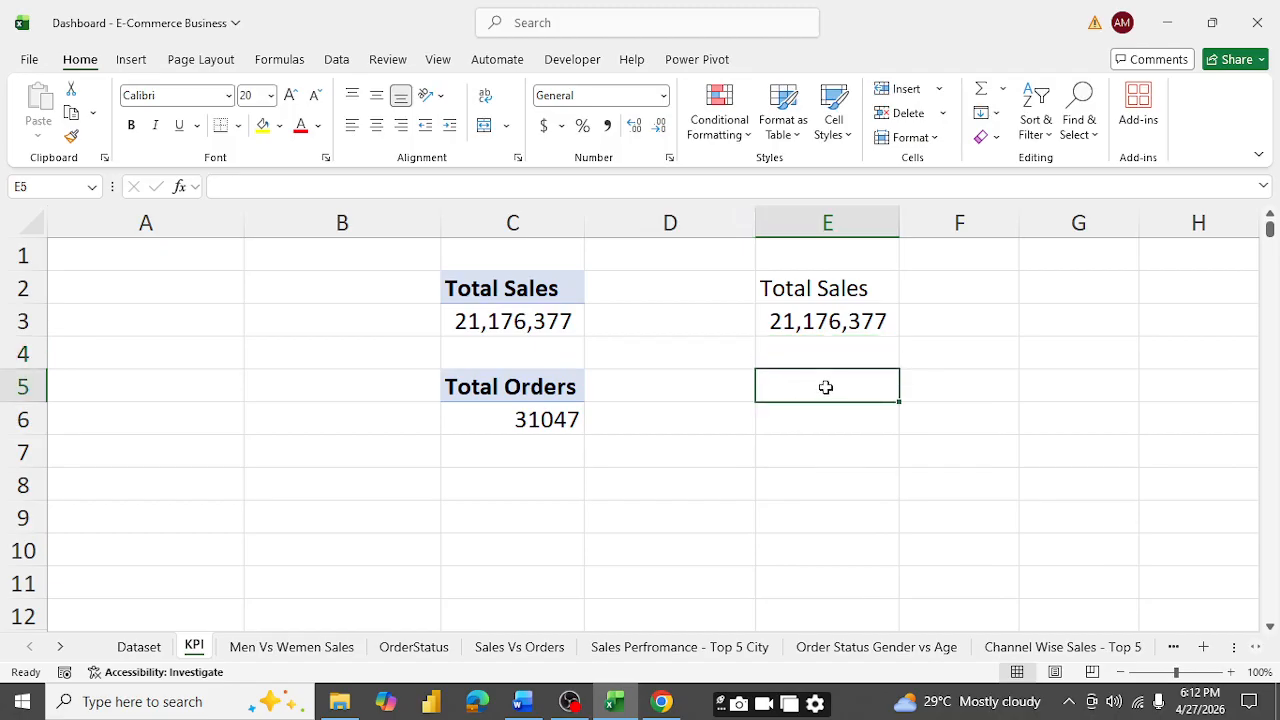
type("=")
left_click(541, 393)
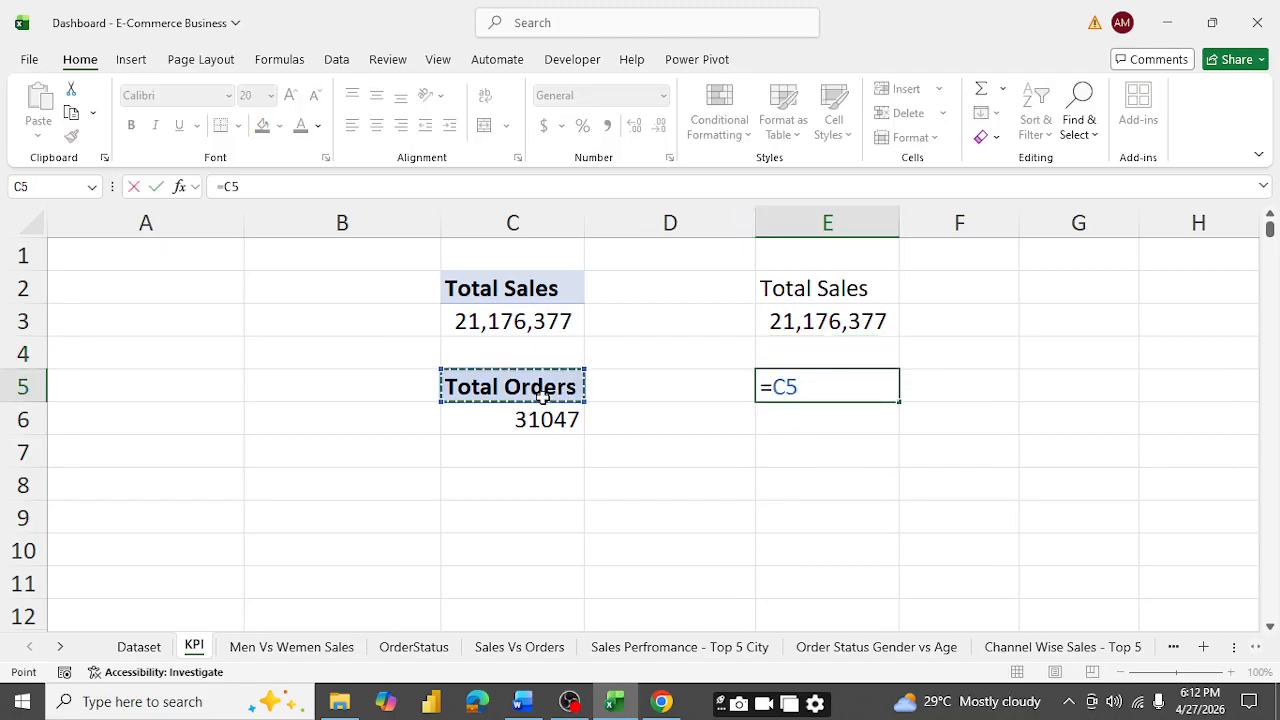
key("Return")
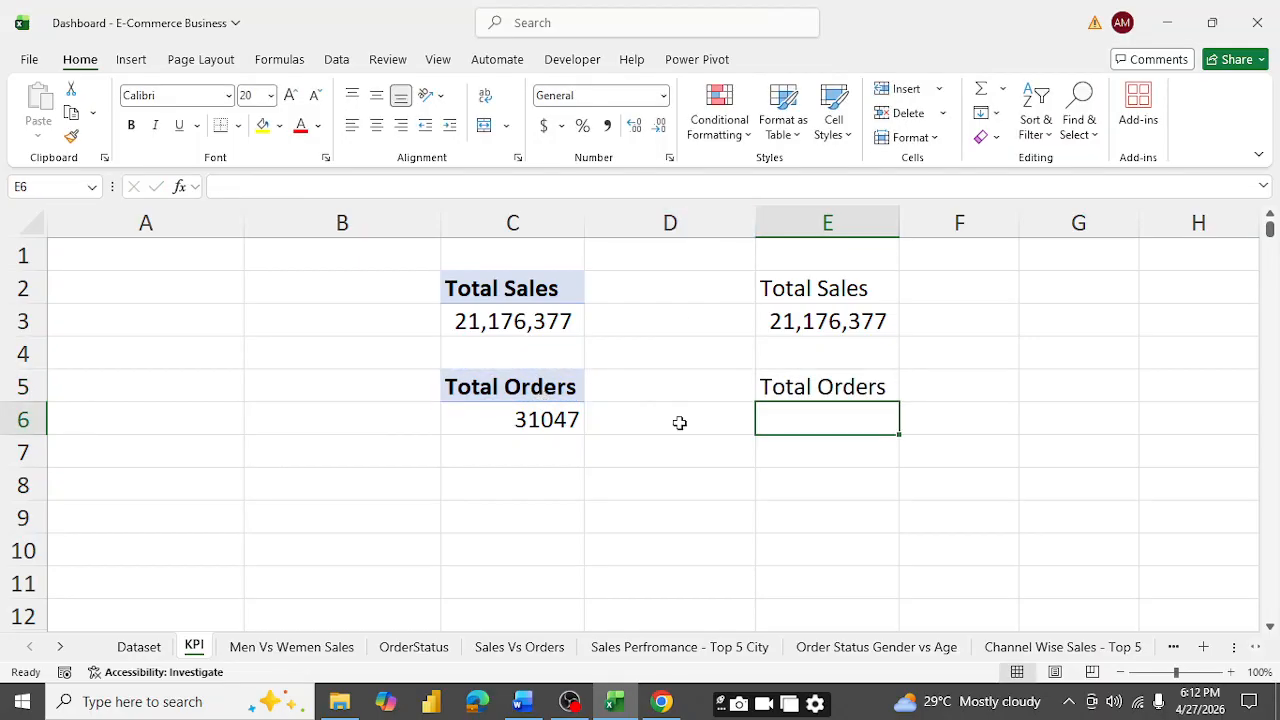
- Format the Total Orders value in C6 with a thousands separator and no decimal places
left_click(536, 420)
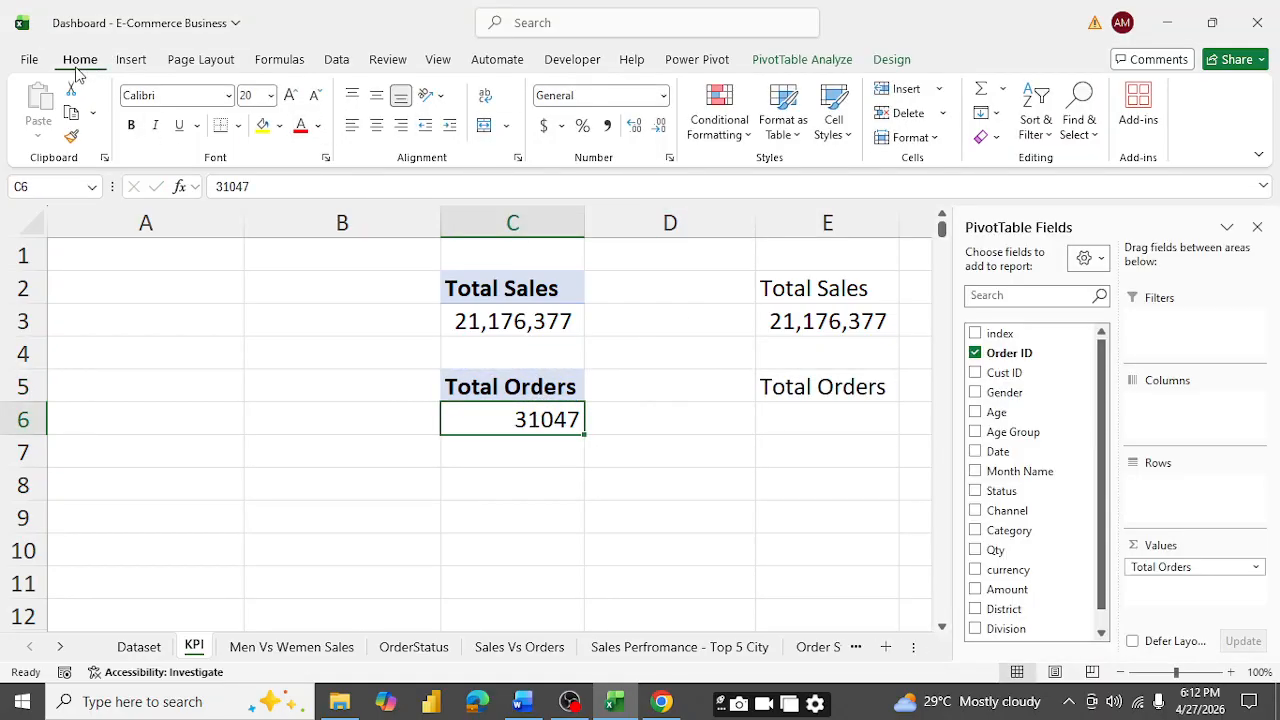
left_click(607, 125)
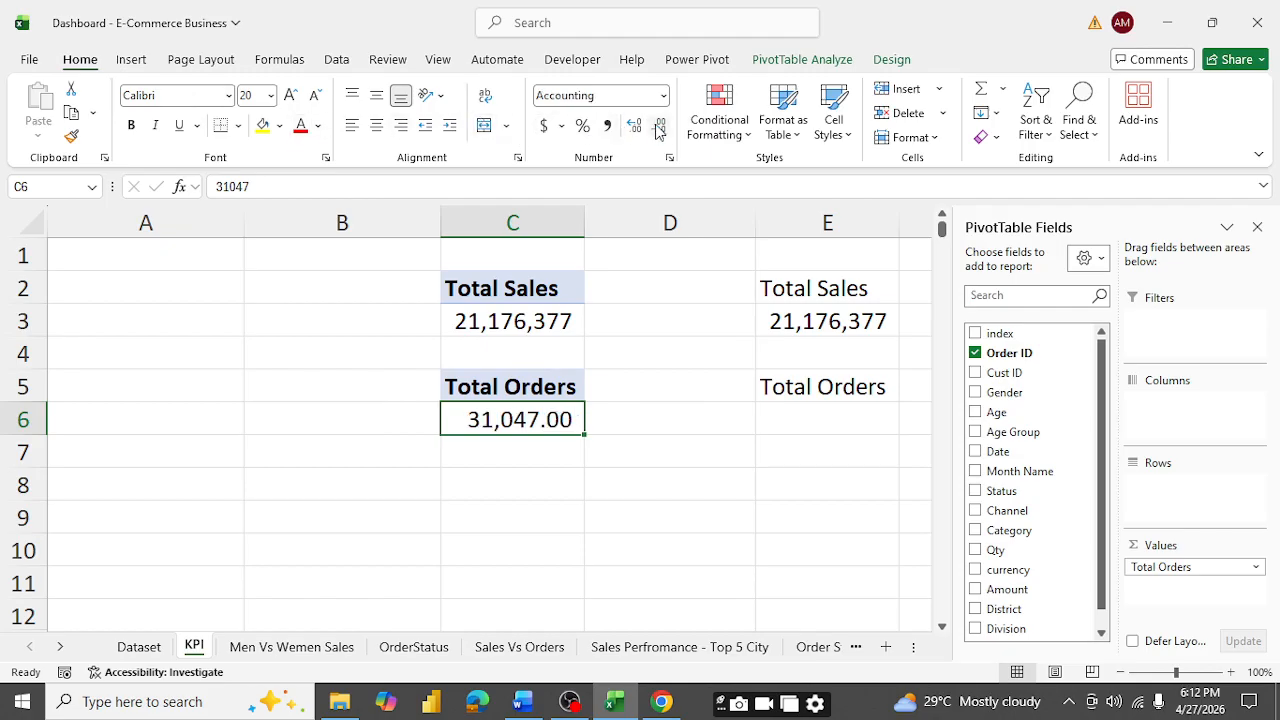
left_click(662, 128)
left_click(662, 128)
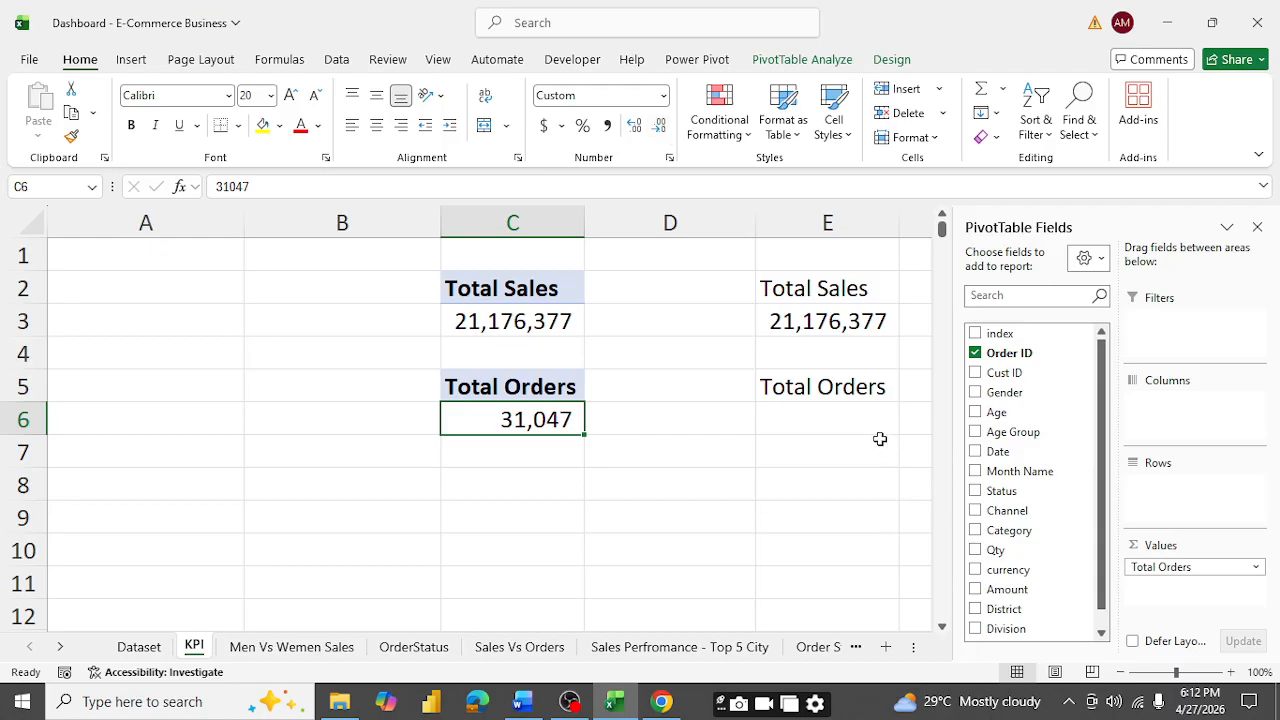
- Link cell E6 to the Total Orders value with the formula =C6
left_click(848, 419)
double_click(848, 419)
type("=")
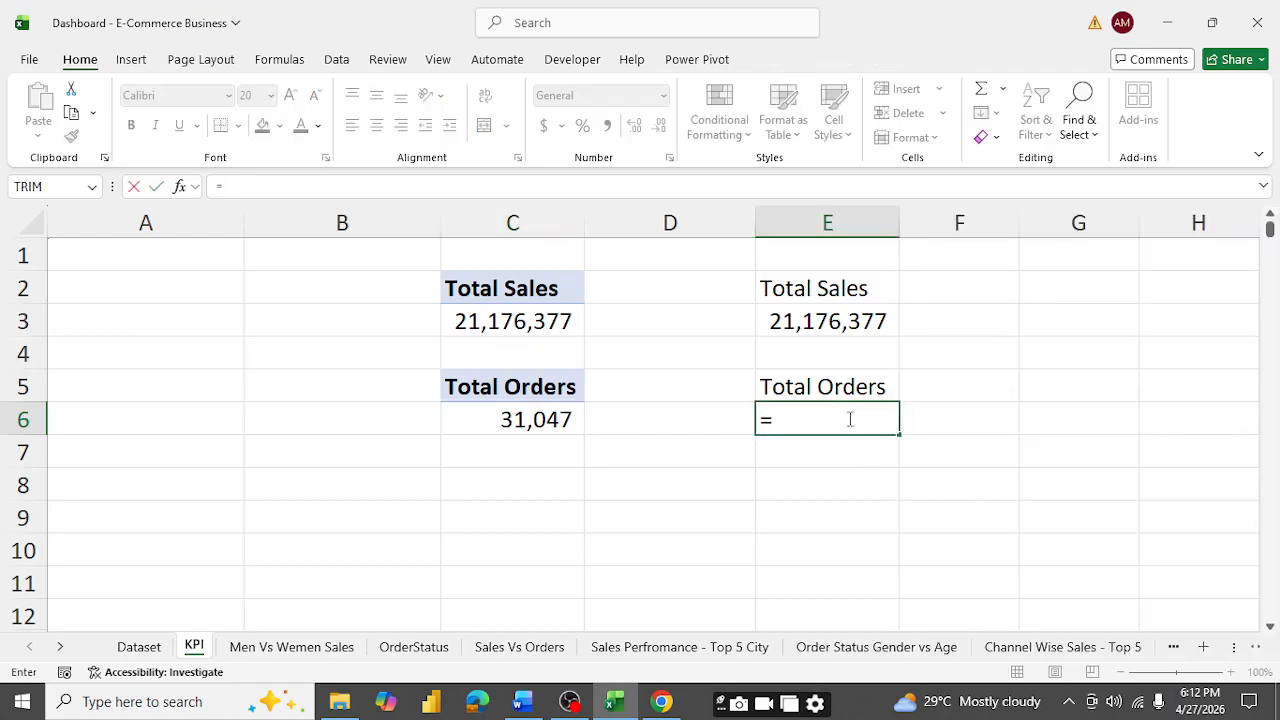
left_click(533, 418)
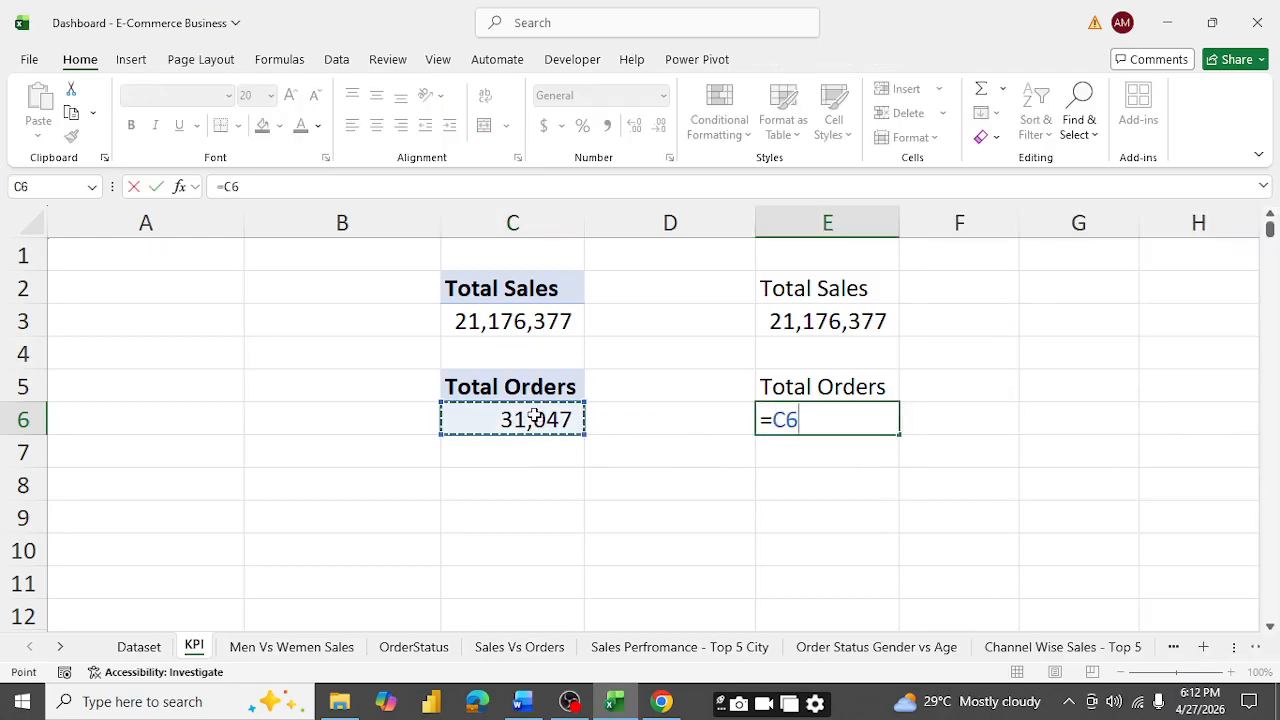
key("Return")
key("Down")
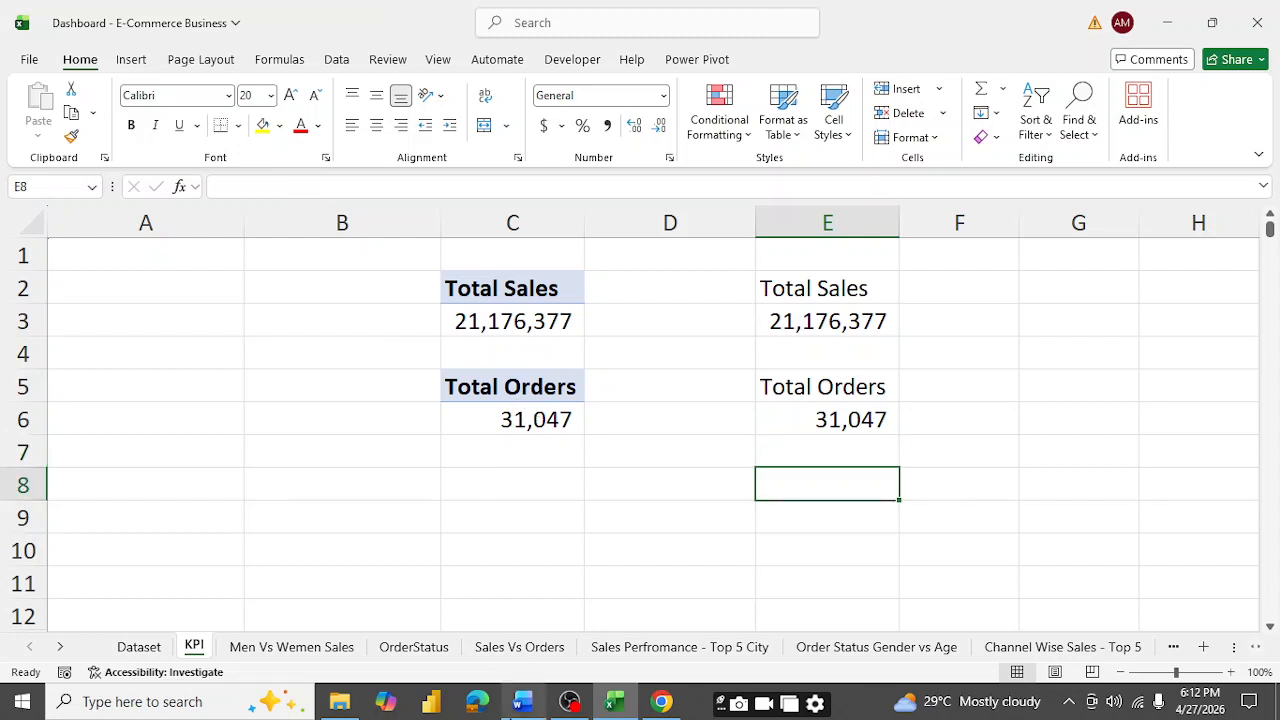
- Select "Average Sales Per Order" under KPI-3 in the Word requirements document, then return to Excel and enter the label "Sales per Order" in E8
left_click(522, 701)
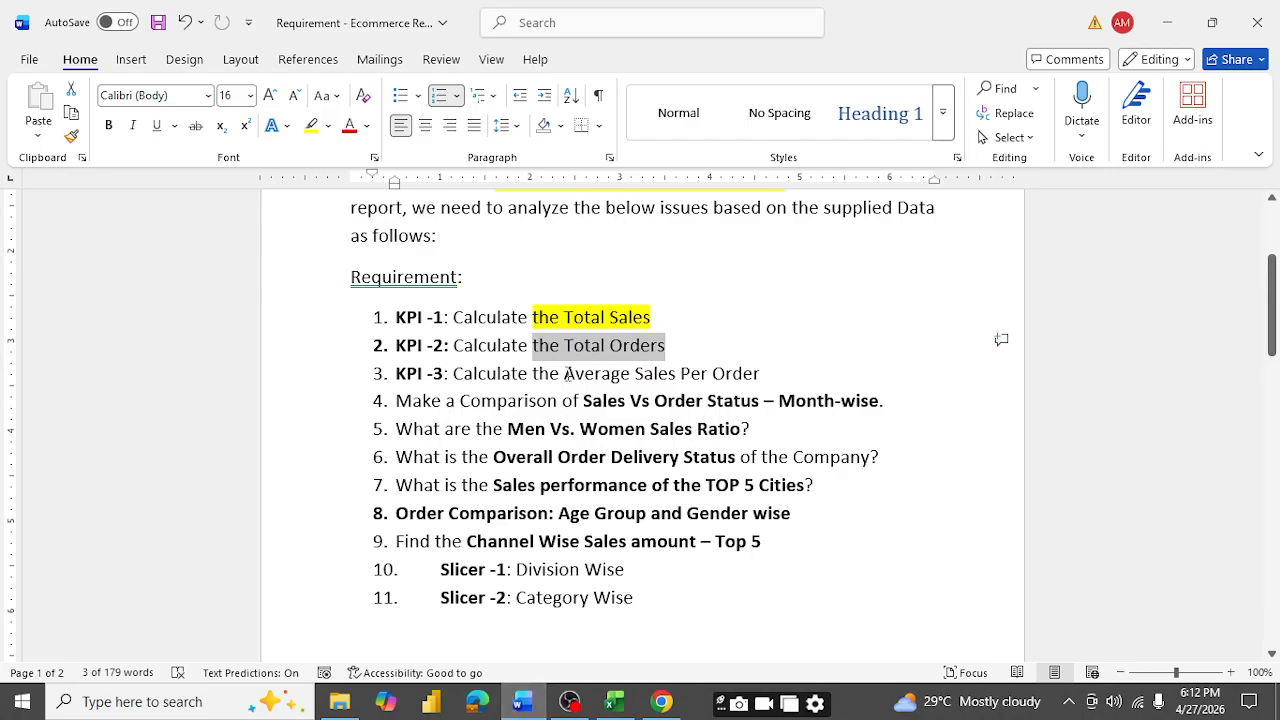
left_click_drag(567, 373, 760, 374)
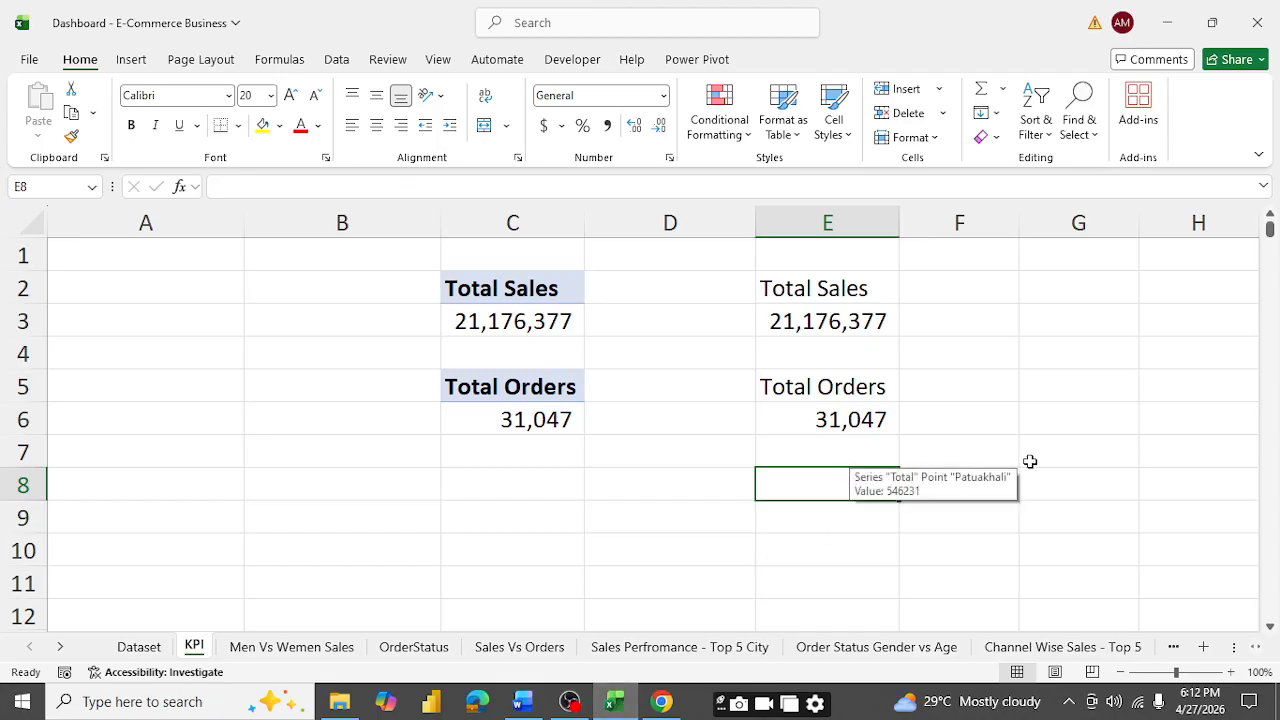
type("Sales per")
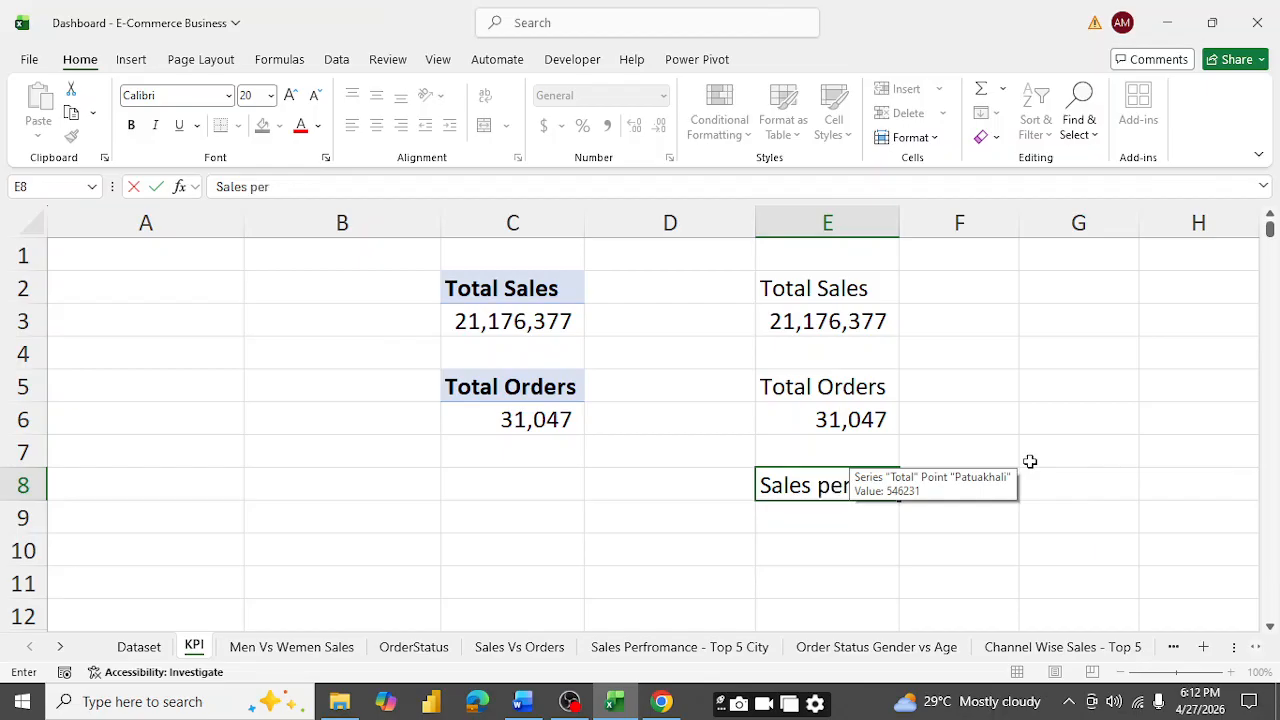
type(" Order")
key("Return")
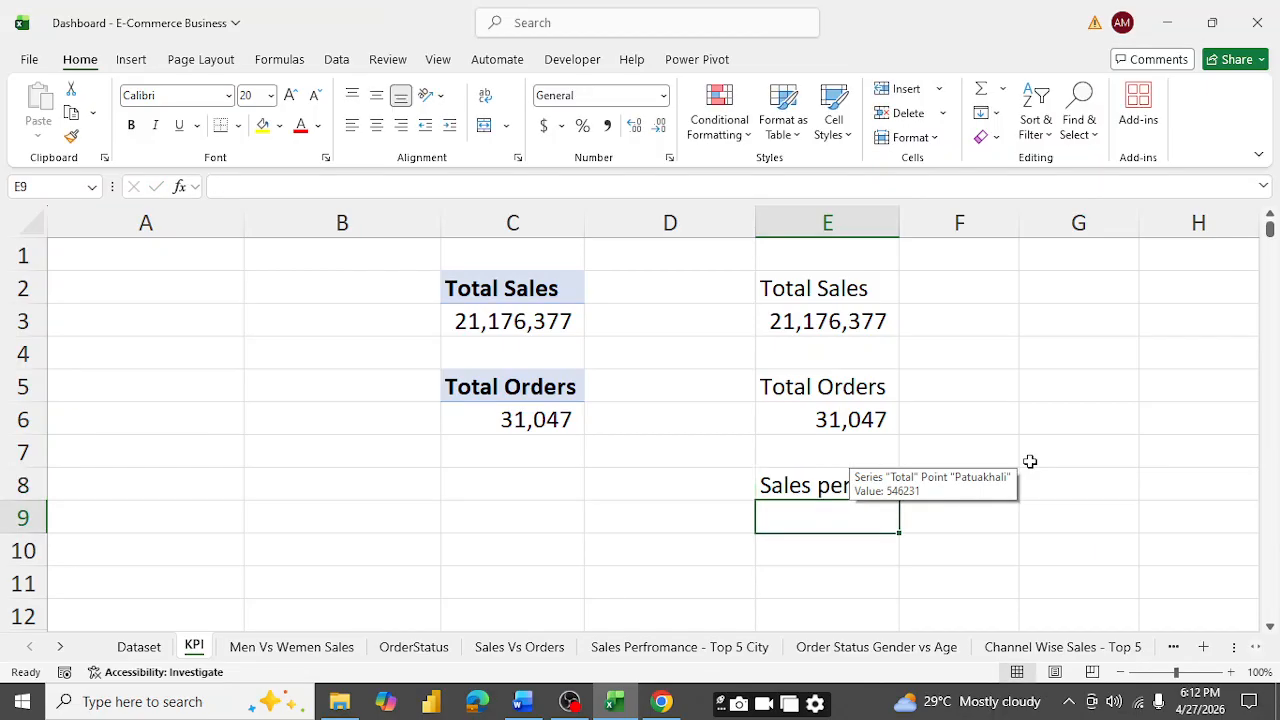
- Calculate the sales per order in cell E9 with the formula =E3/E6
type("=")
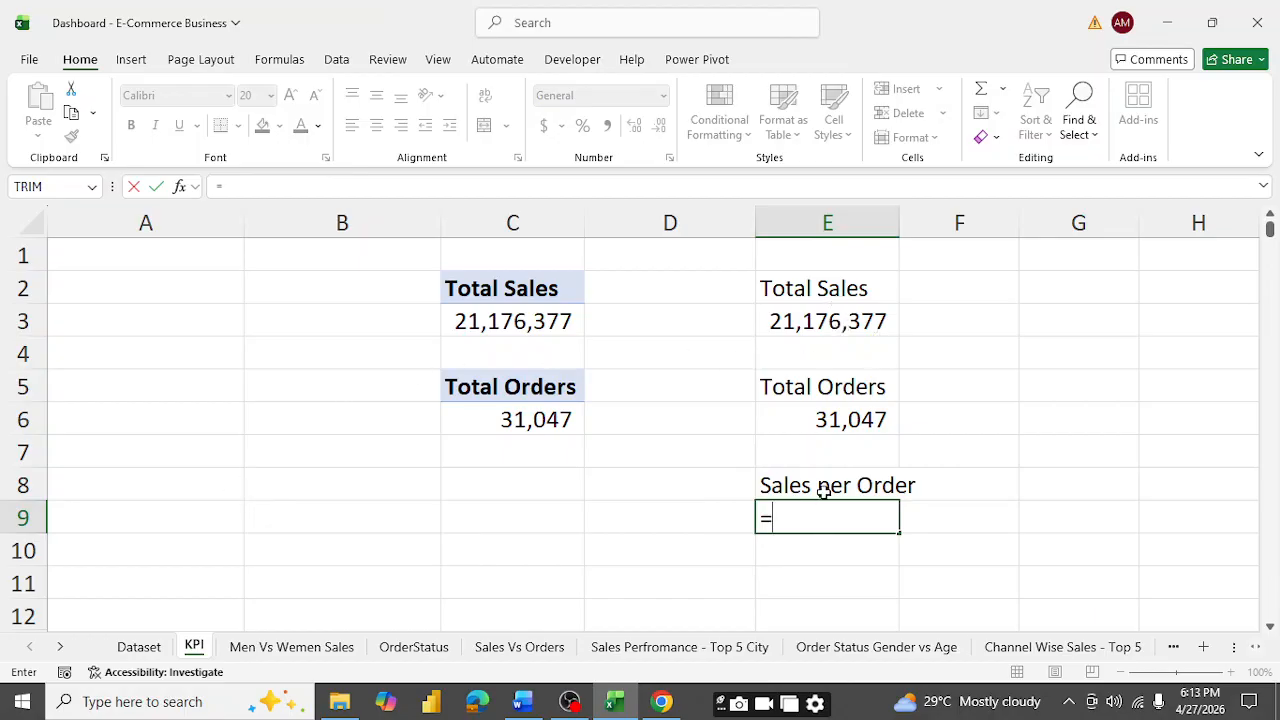
left_click(811, 320)
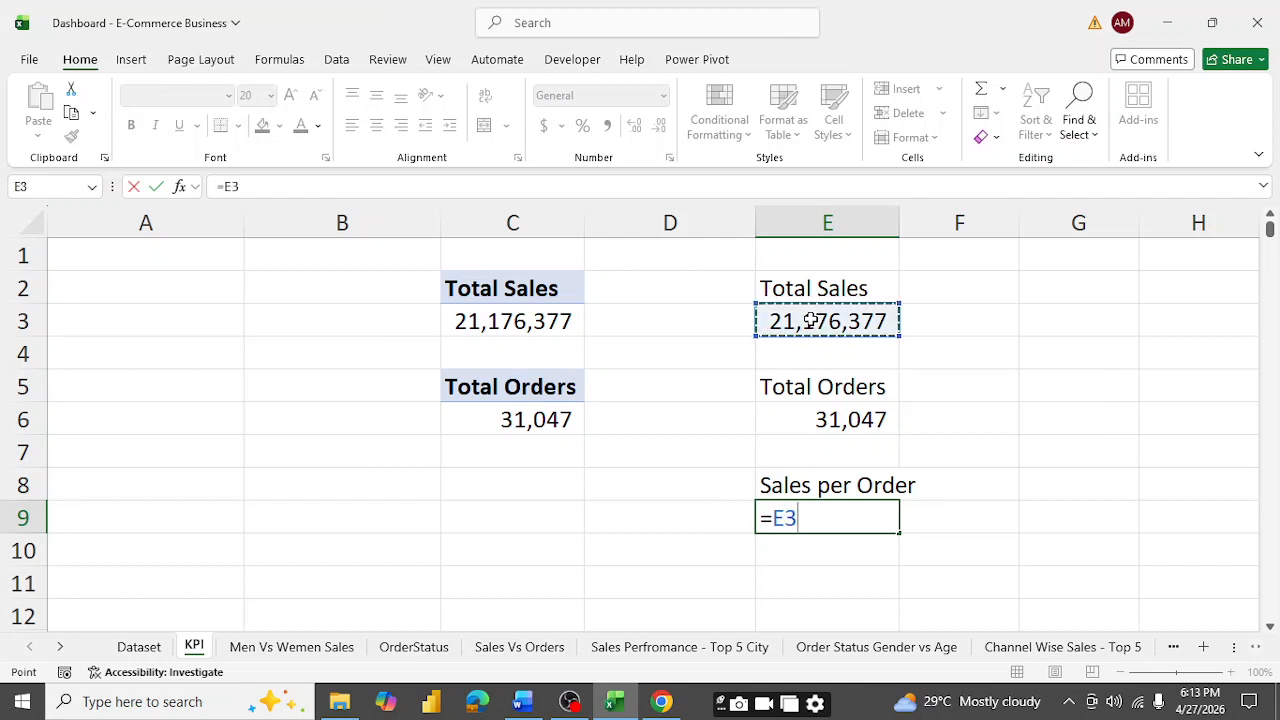
type("/")
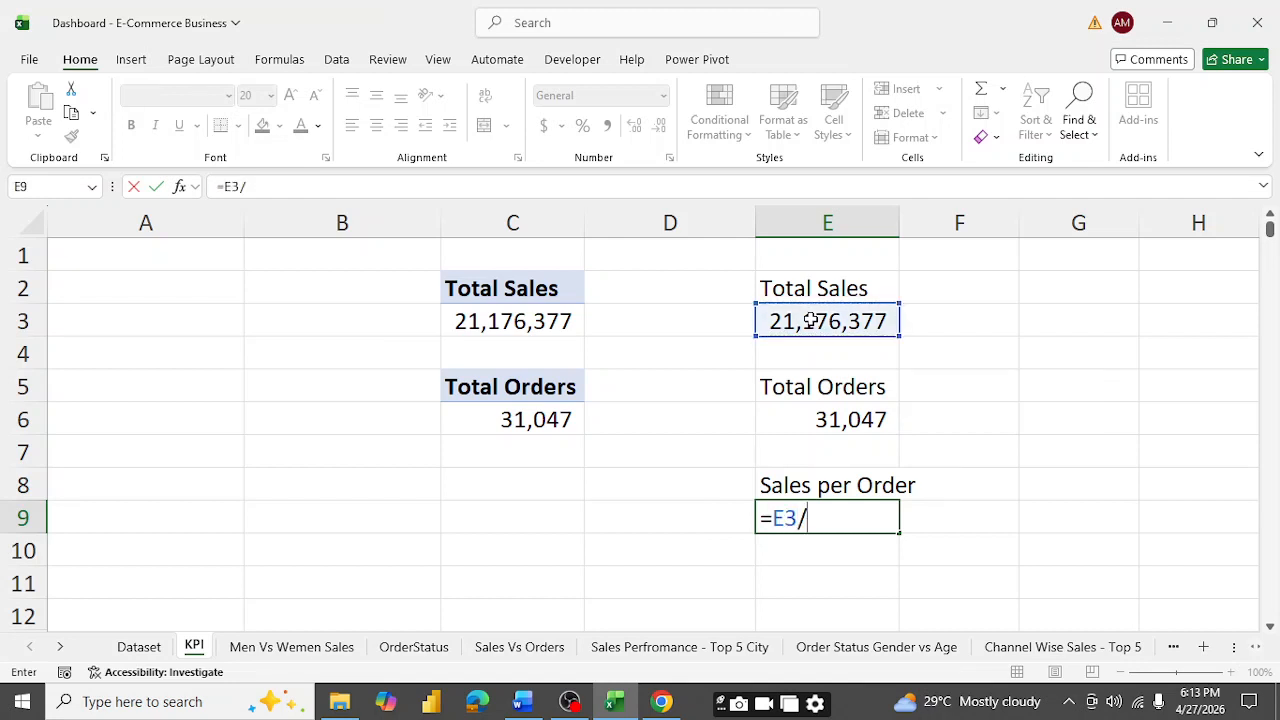
left_click(835, 423)
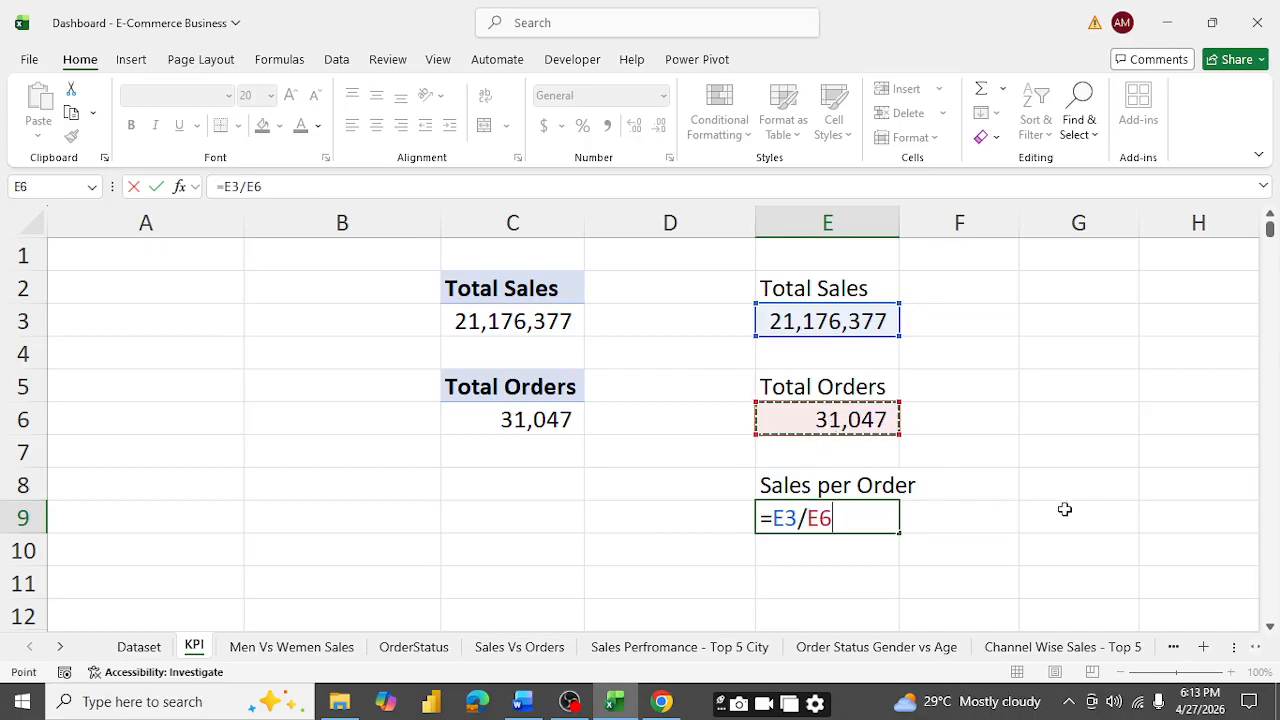
key("Return")
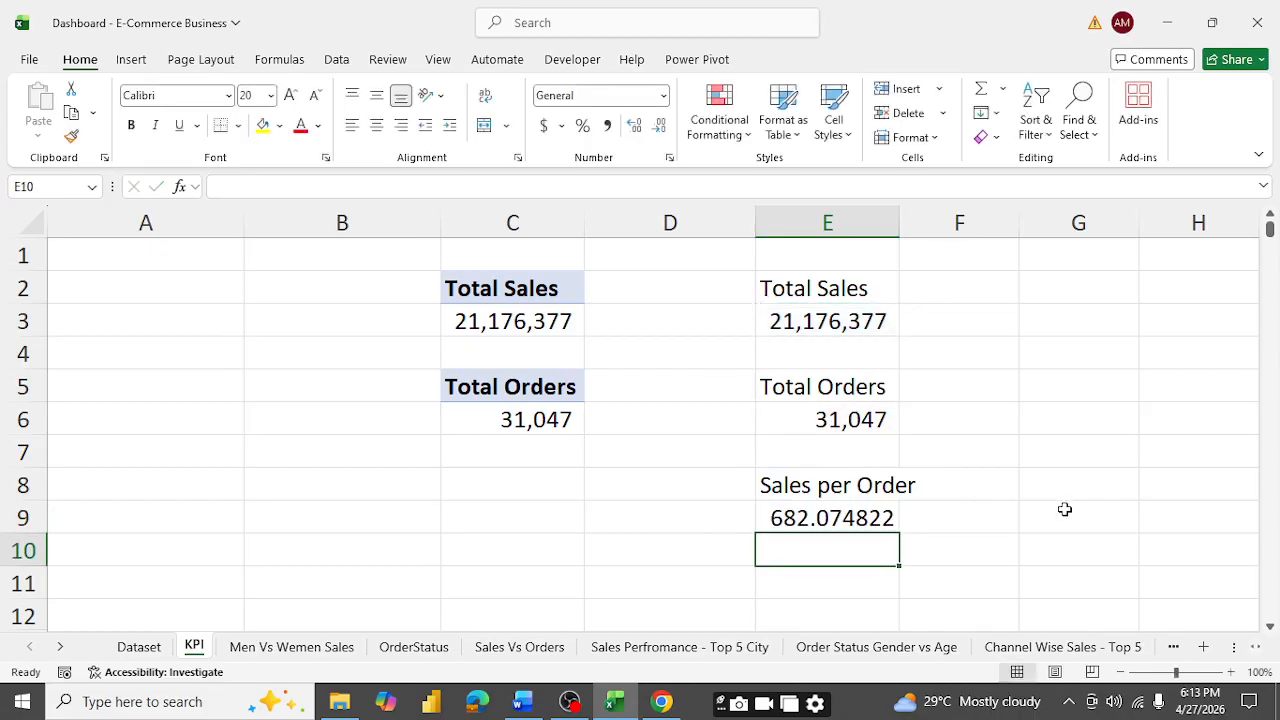
- Reduce the Sales per Order value in E9 to no decimal places
left_click(817, 521)
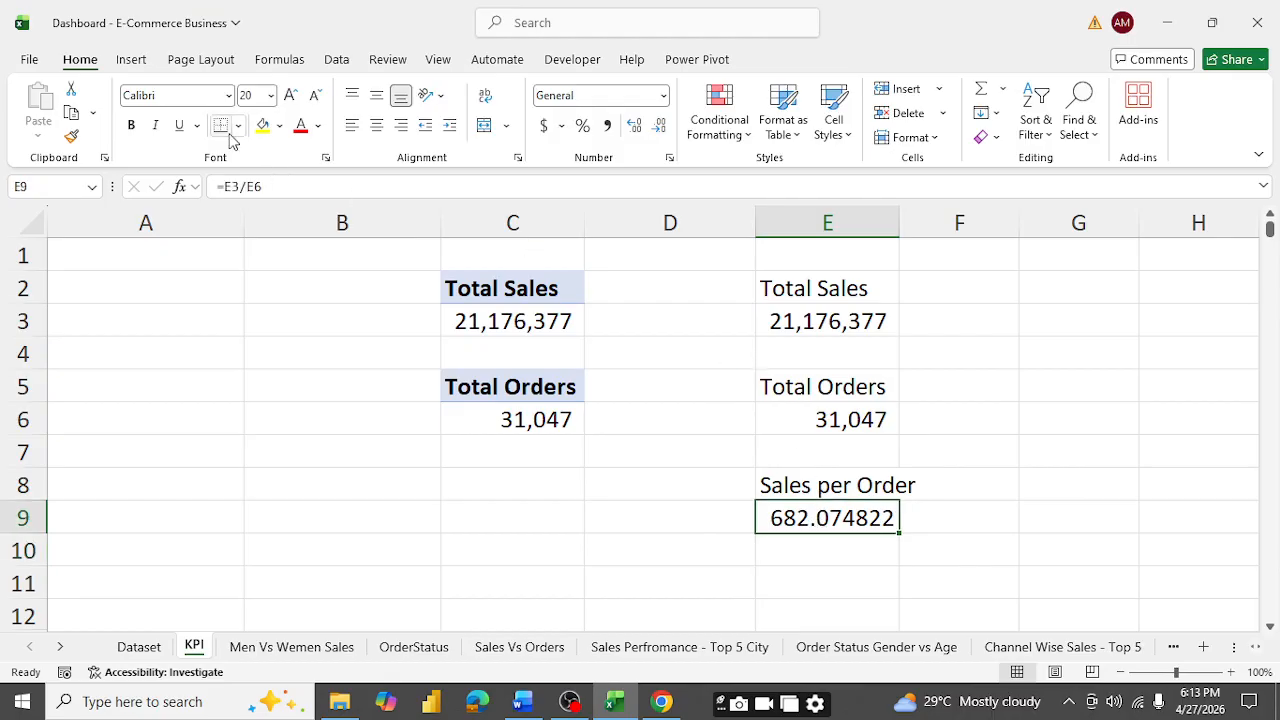
left_click(660, 128)
left_click(660, 128)
left_click(660, 128)
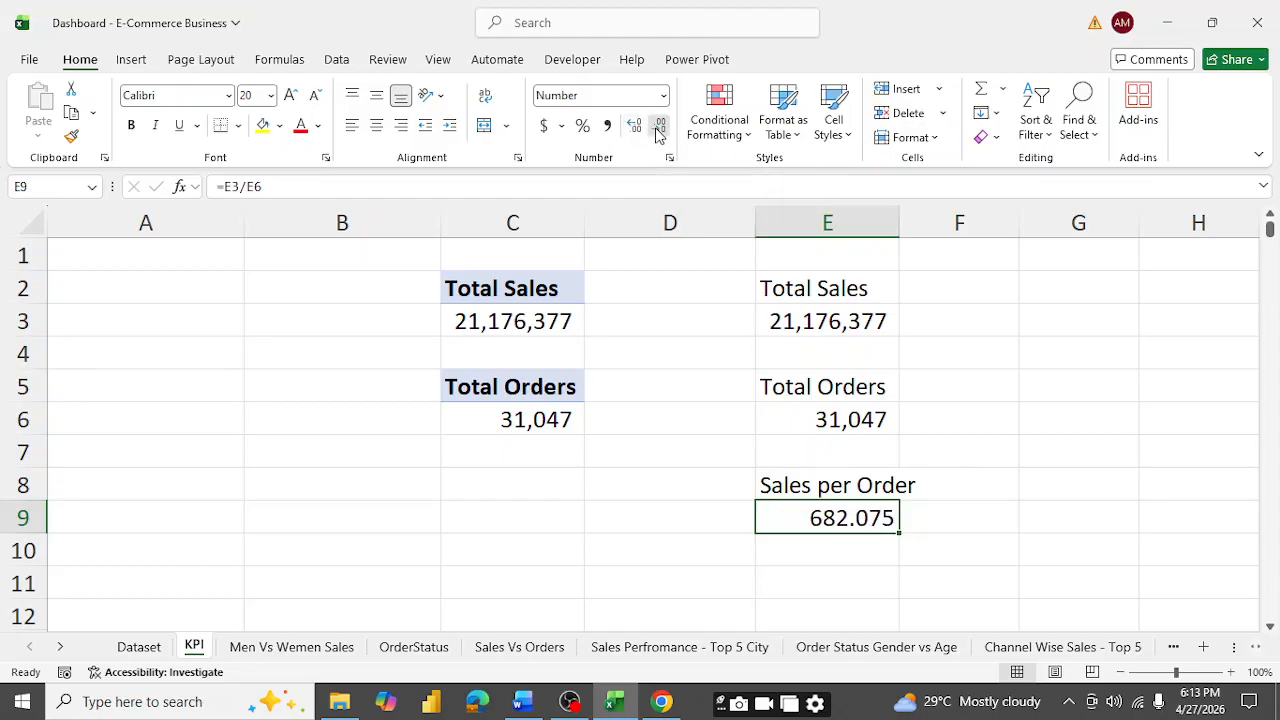
left_click(660, 128)
left_click(660, 128)
left_click(660, 128)
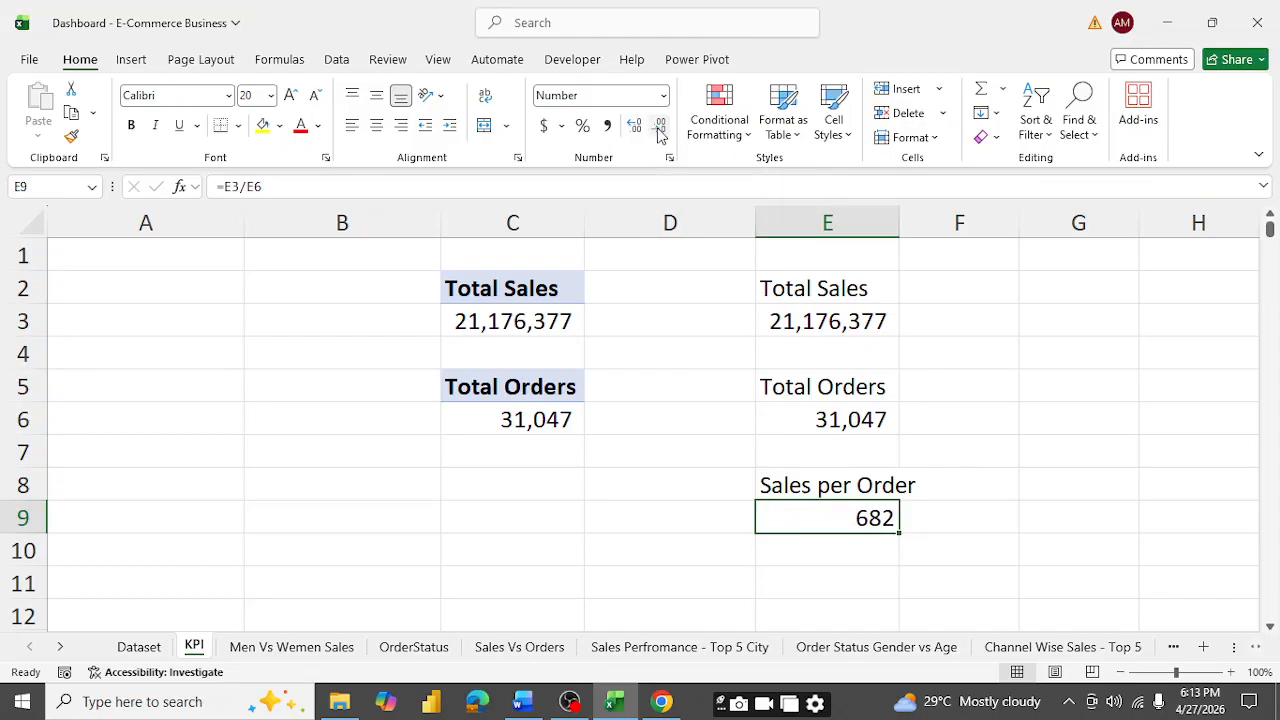
left_click(803, 558)
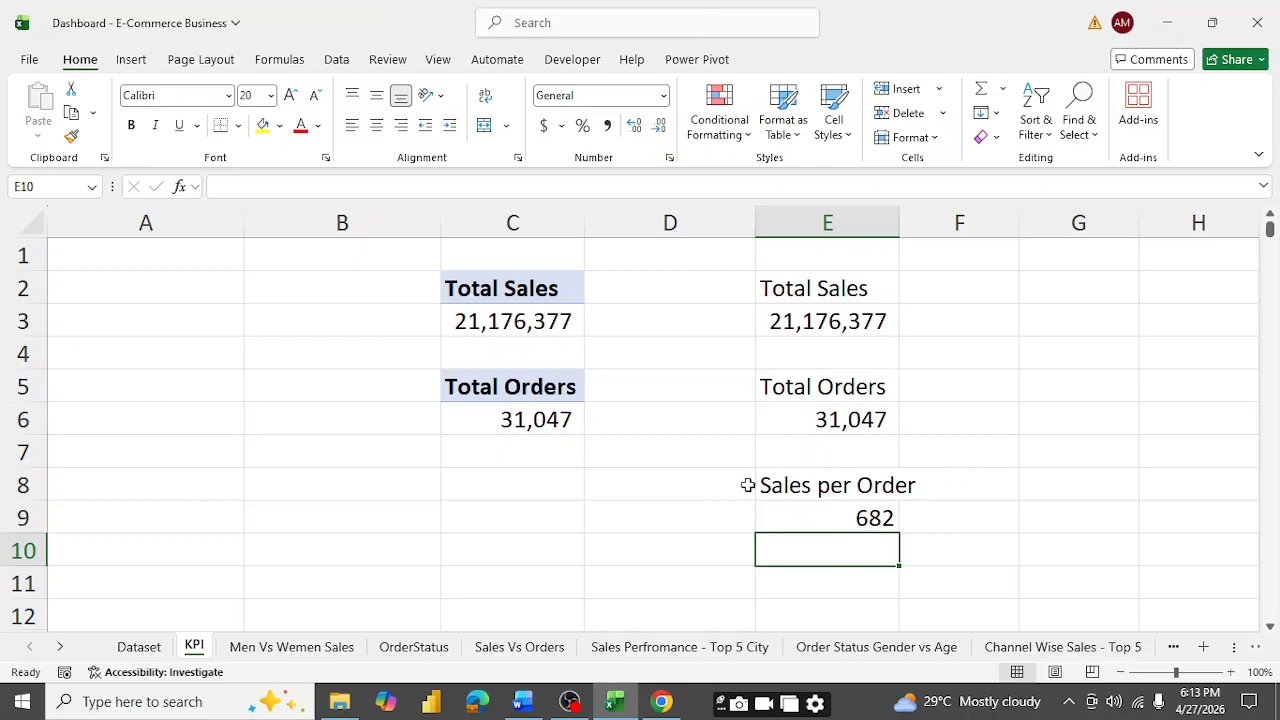
left_click(866, 517)
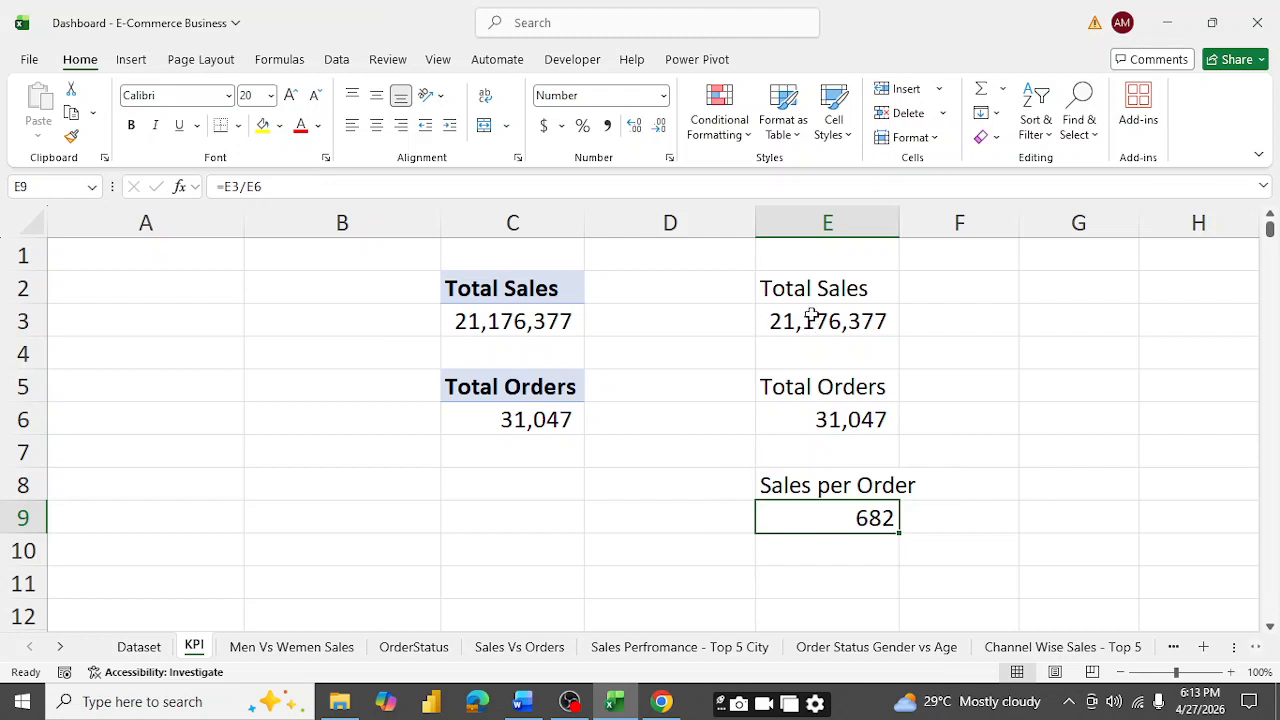
left_click(777, 287)
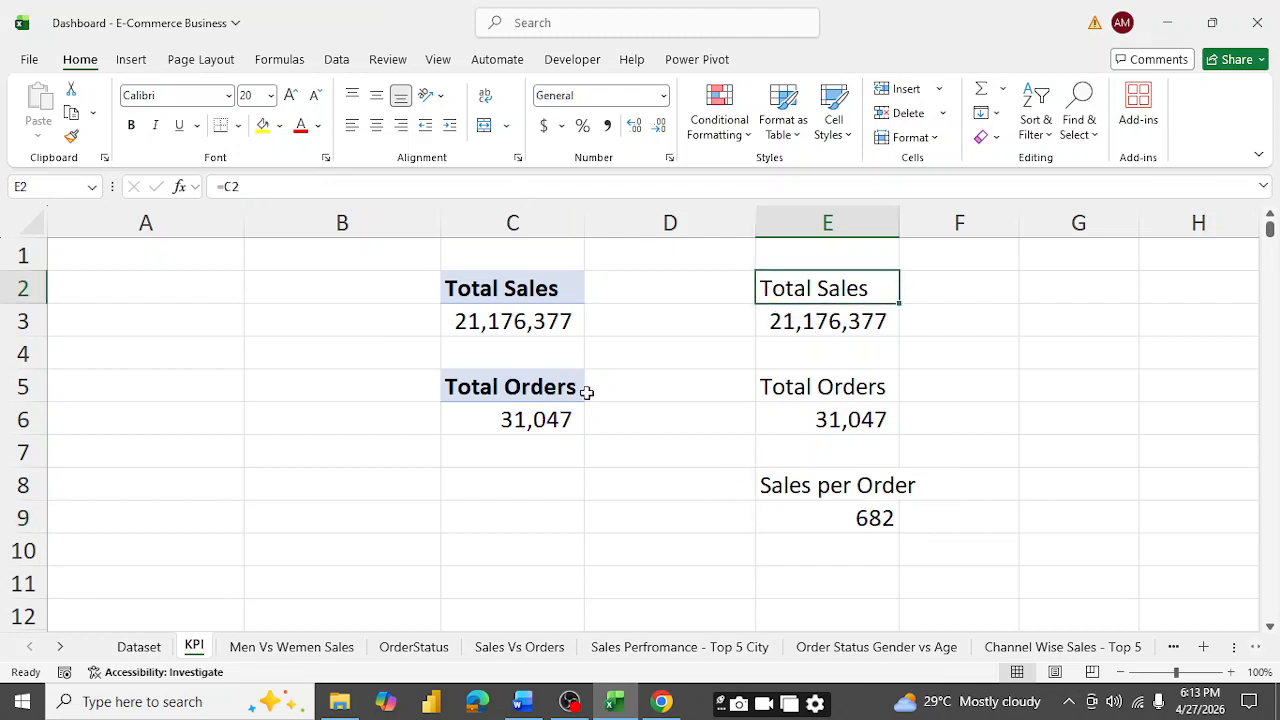
- Fill the Total Sales, Total Orders and Sales per Order labels in E2, E5 and E8 with yellow
left_click(832, 396, "ctrl")
left_click(857, 486, "ctrl")
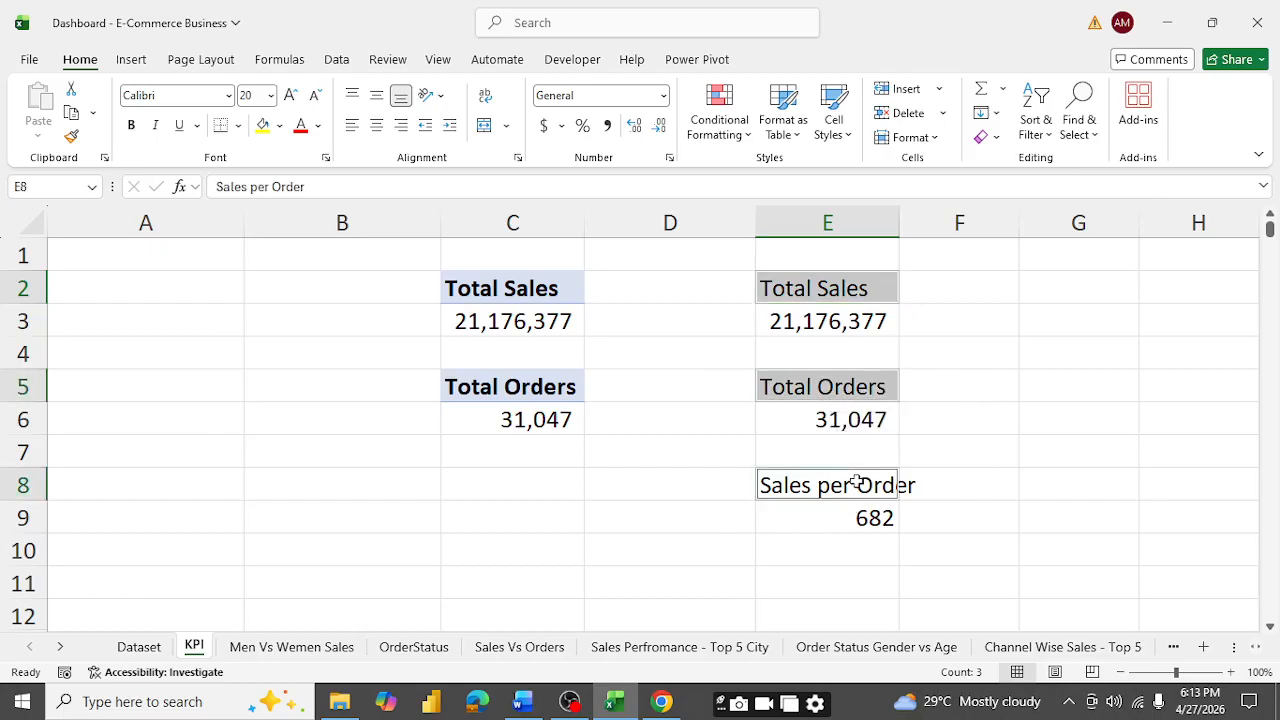
left_click(263, 125)
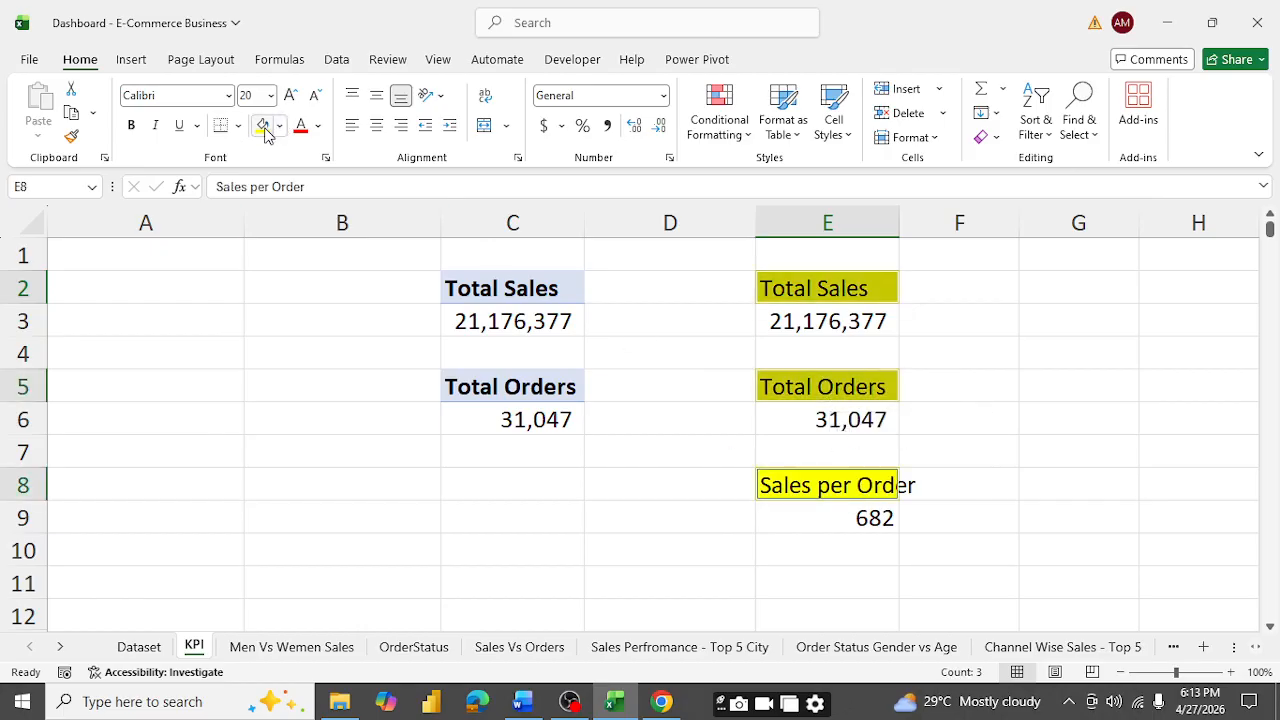
left_click(664, 478)
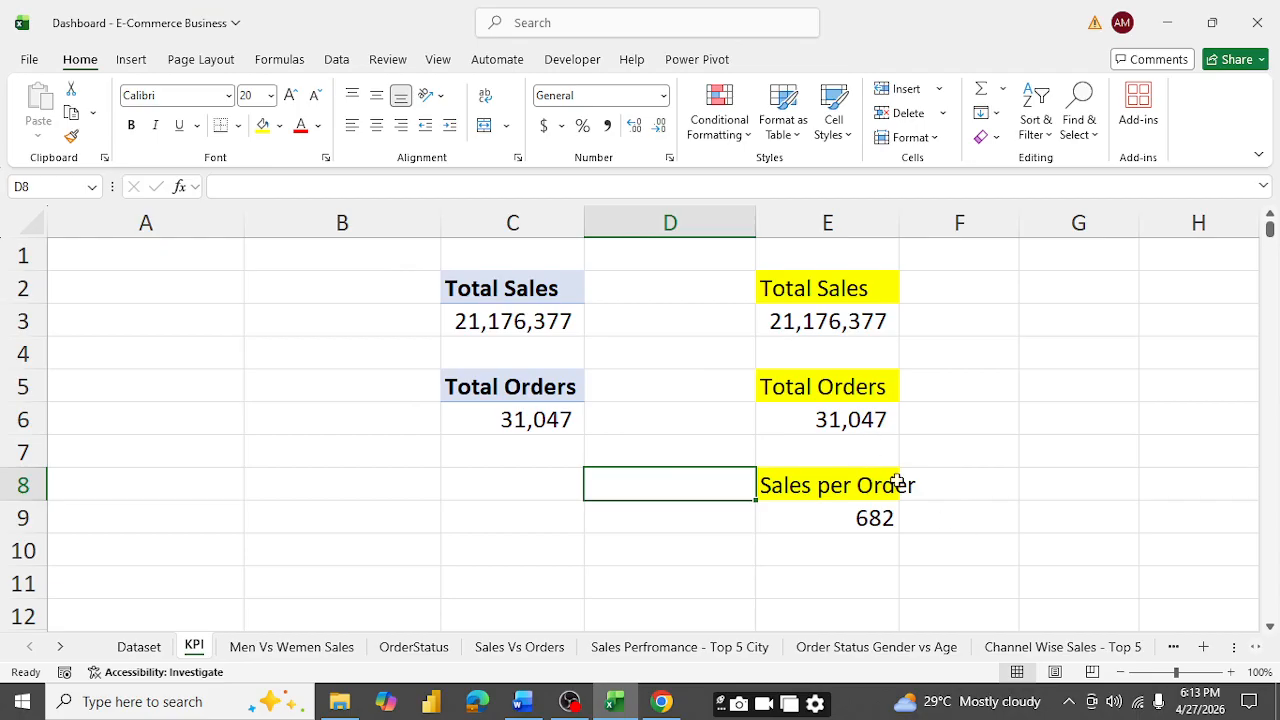
- Autofit column E to the width of its contents
double_click(903, 218)
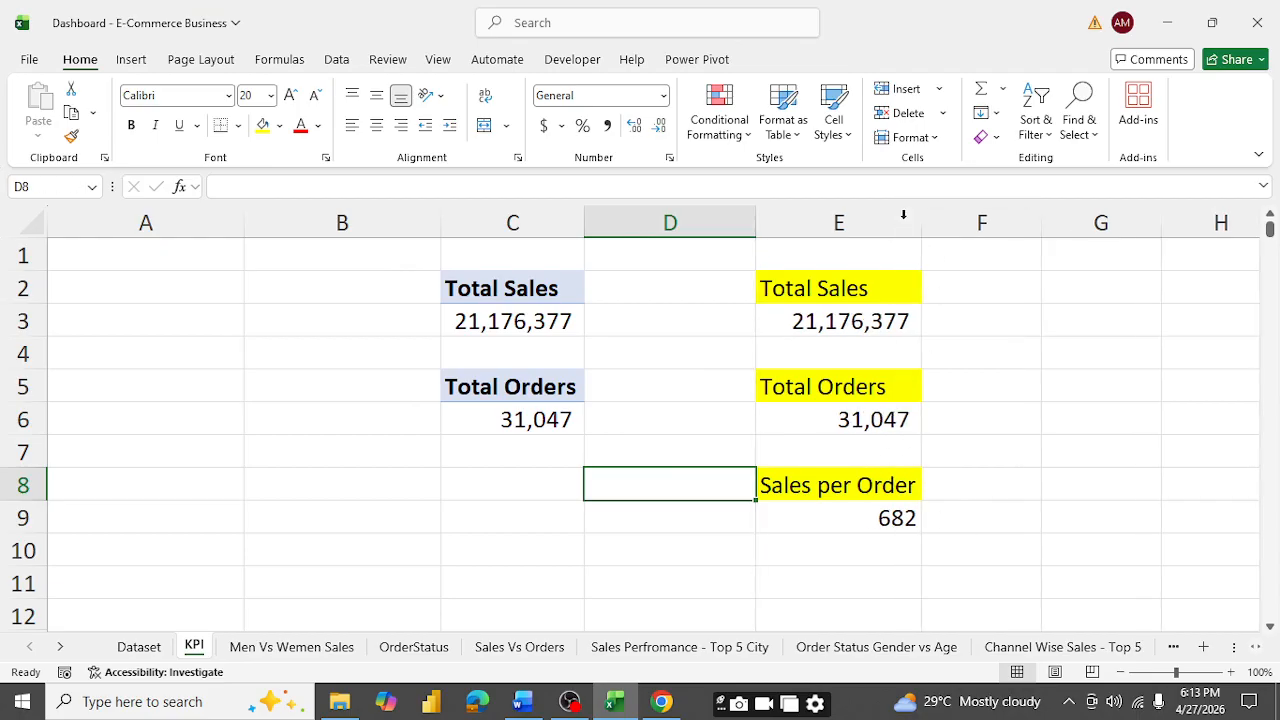
left_click_drag(835, 292, 857, 506)
left_click(1101, 497)
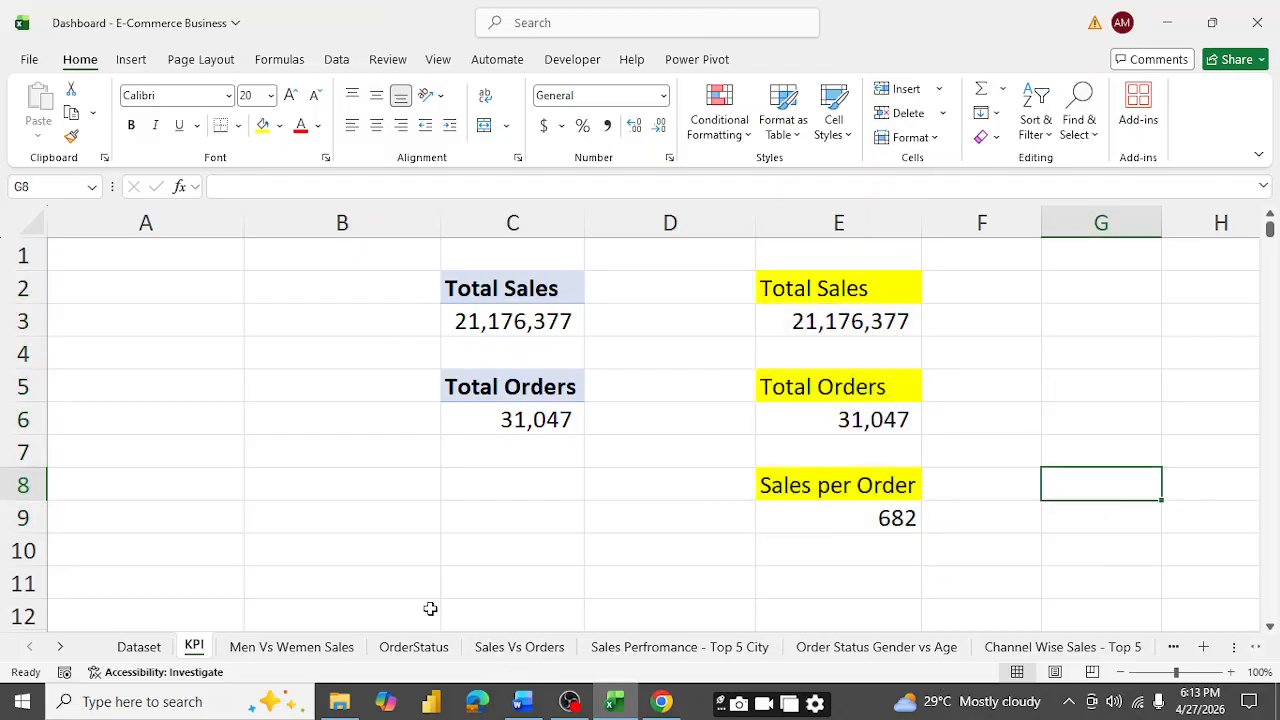
- Look over the Dataset and Order Status Gender vs Age sheets, then switch to Word and review requirements 4 to 6
left_click(141, 648)
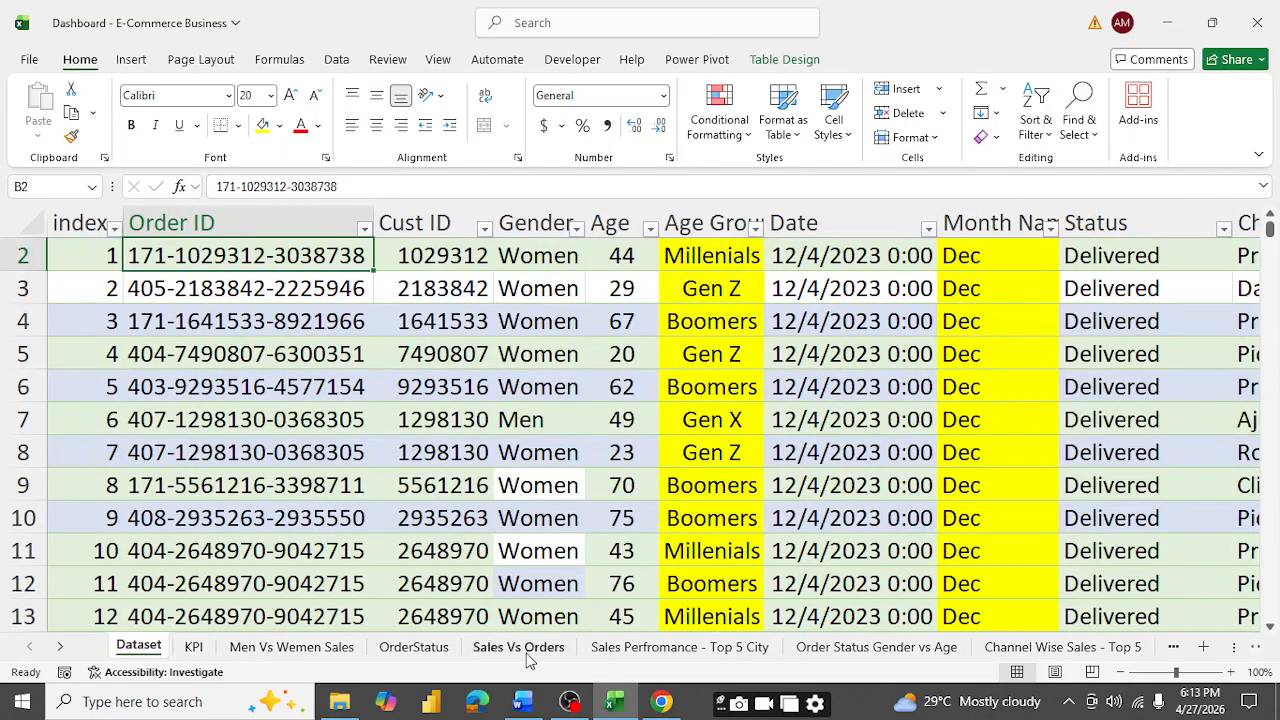
left_click(866, 648)
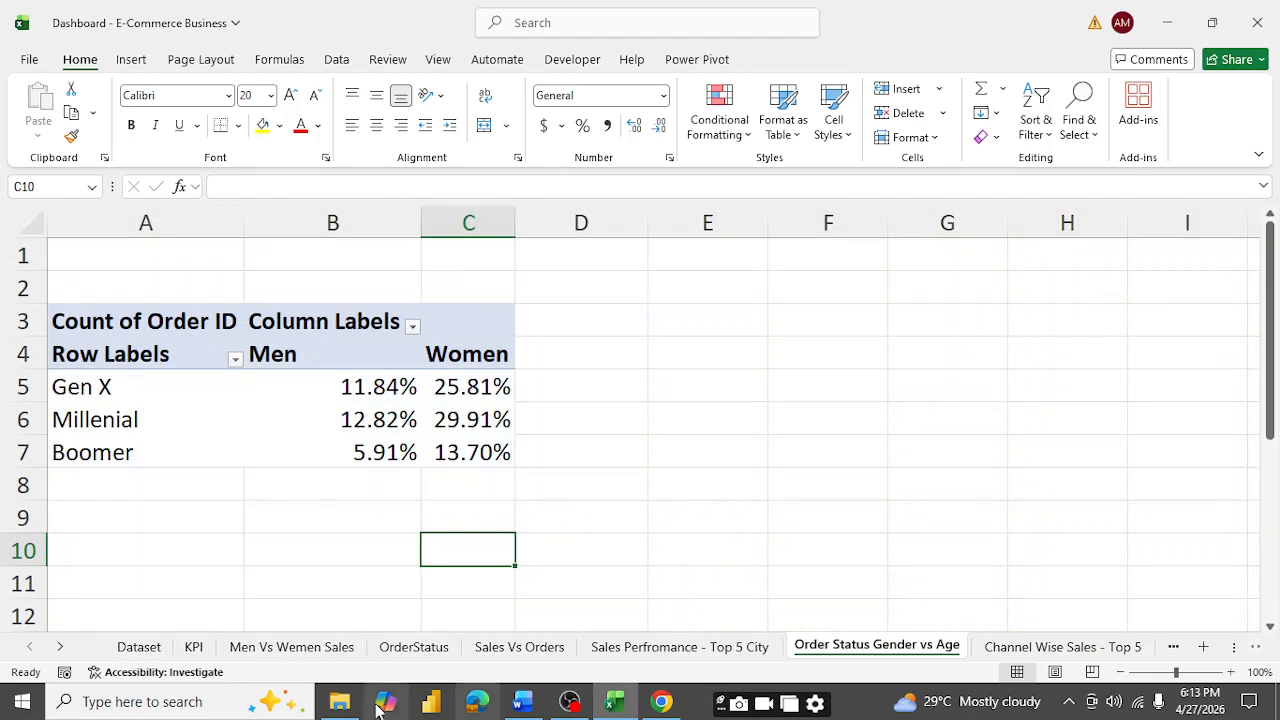
left_click(142, 650)
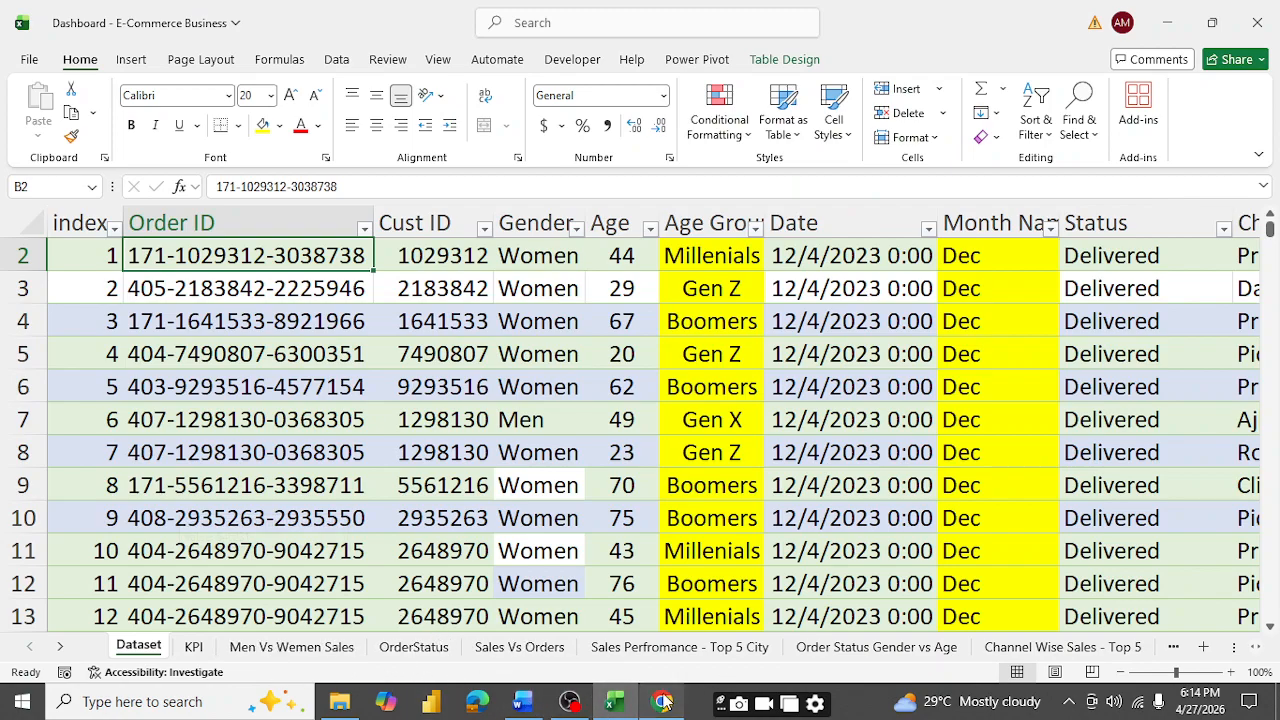
left_click(524, 703)
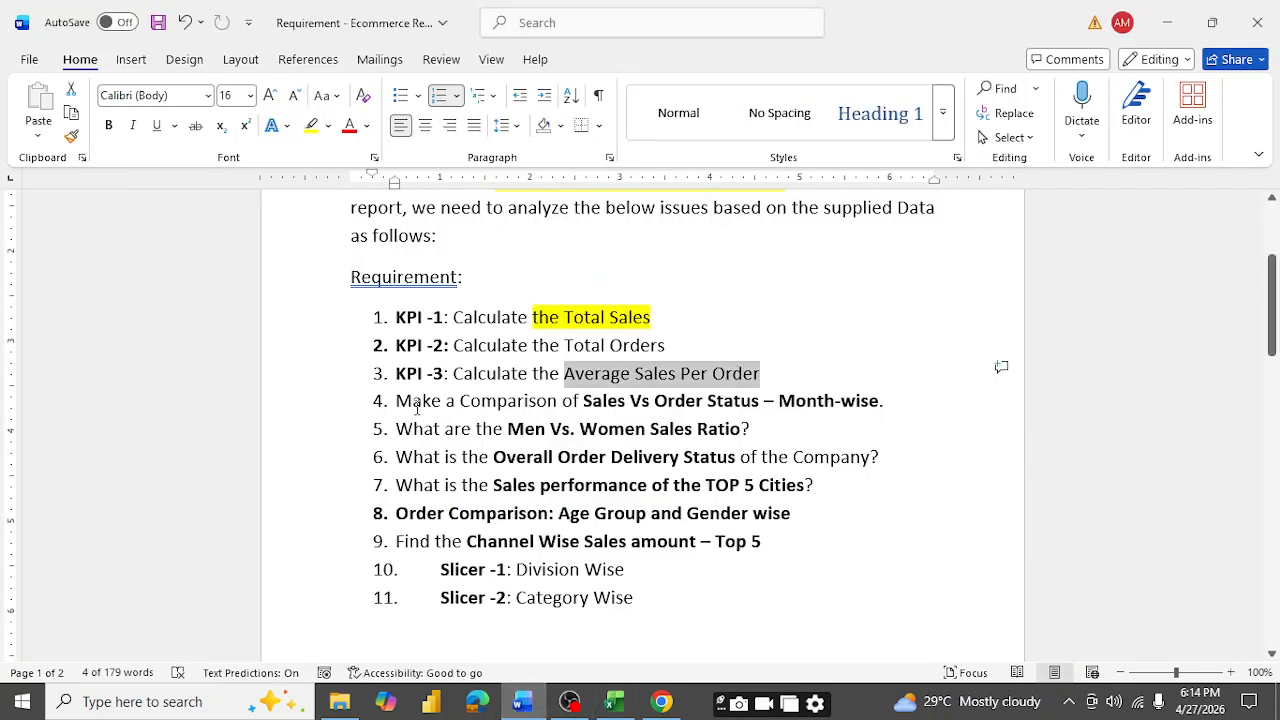
left_click_drag(417, 405, 906, 394)
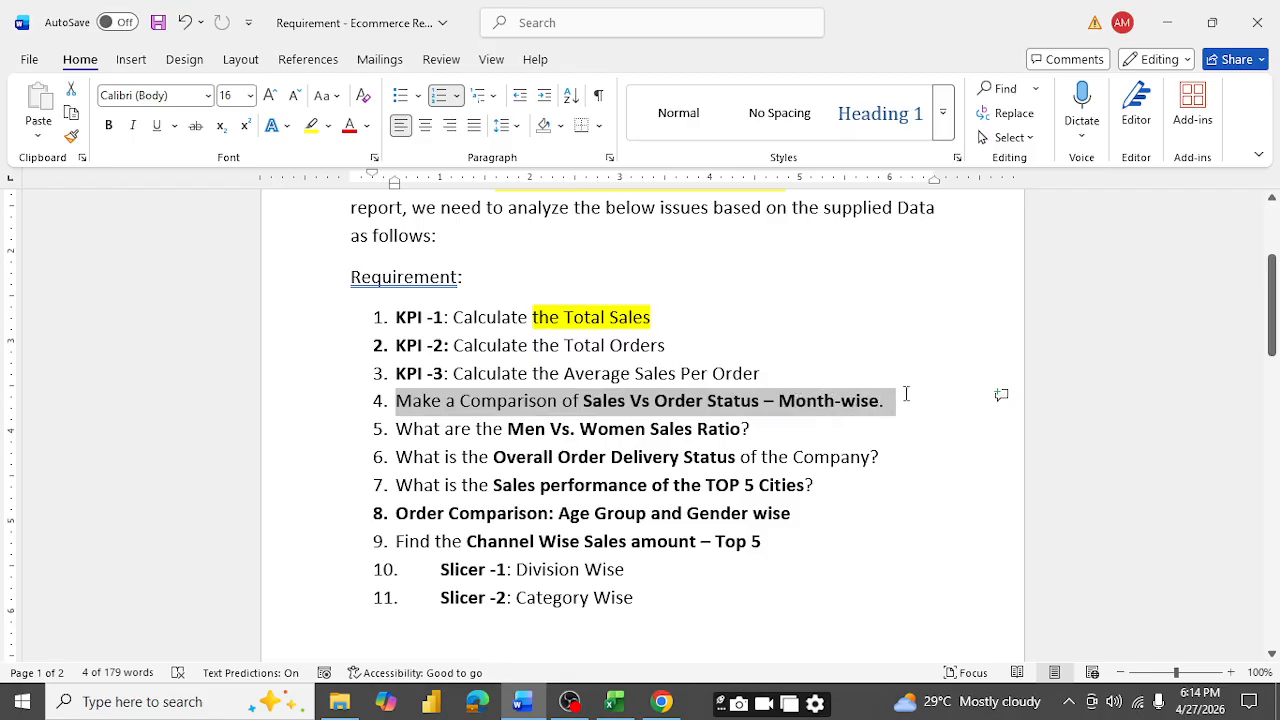
left_click(949, 466)
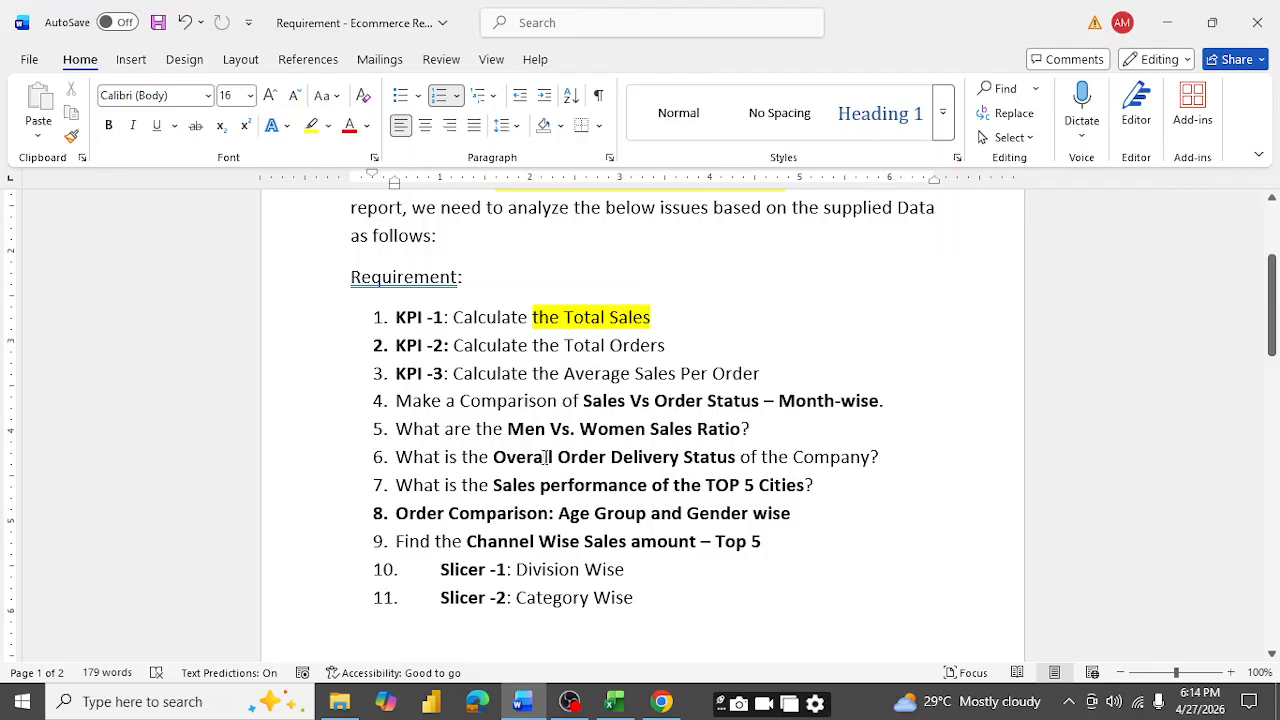
left_click_drag(590, 457, 681, 458)
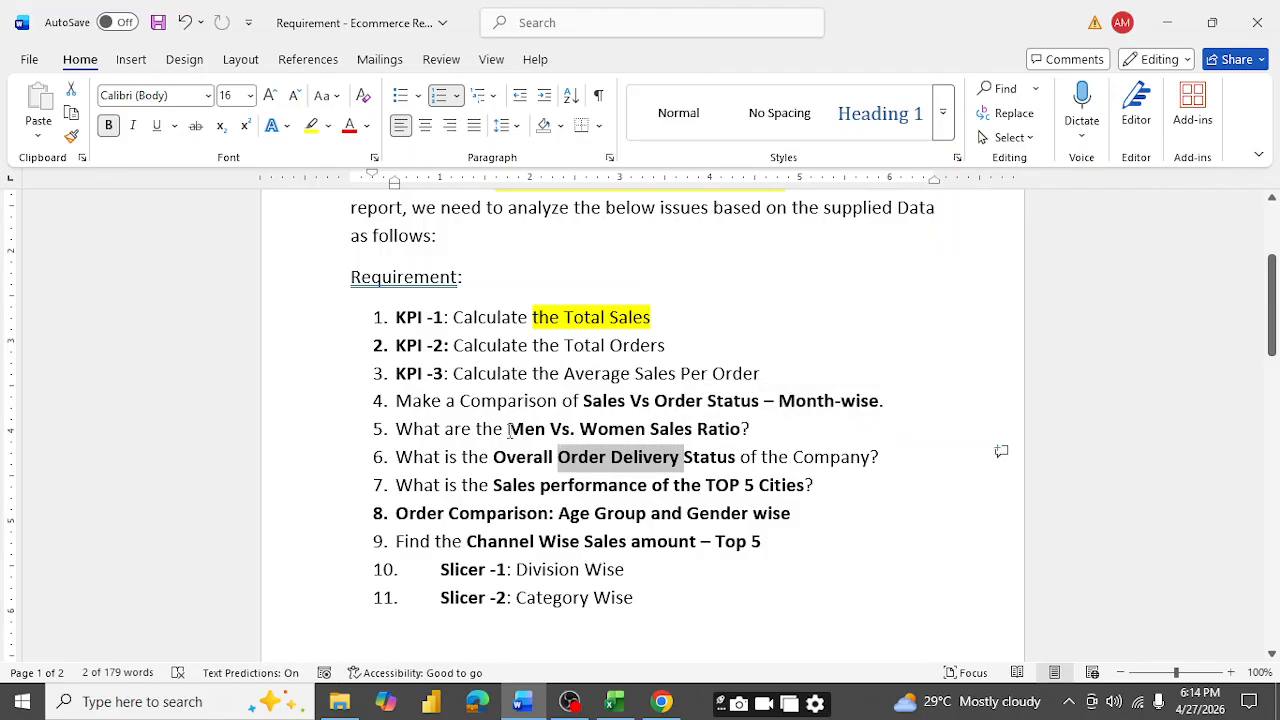
left_click_drag(510, 430, 601, 432)
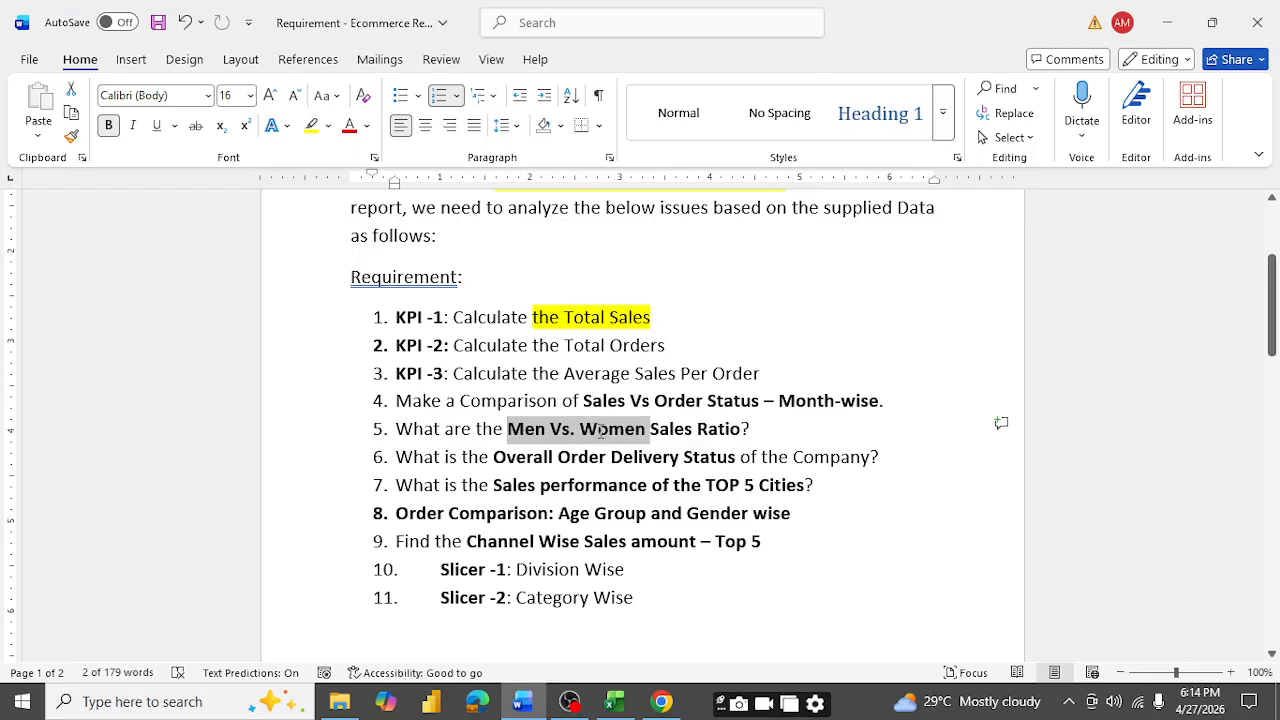
left_click(433, 401)
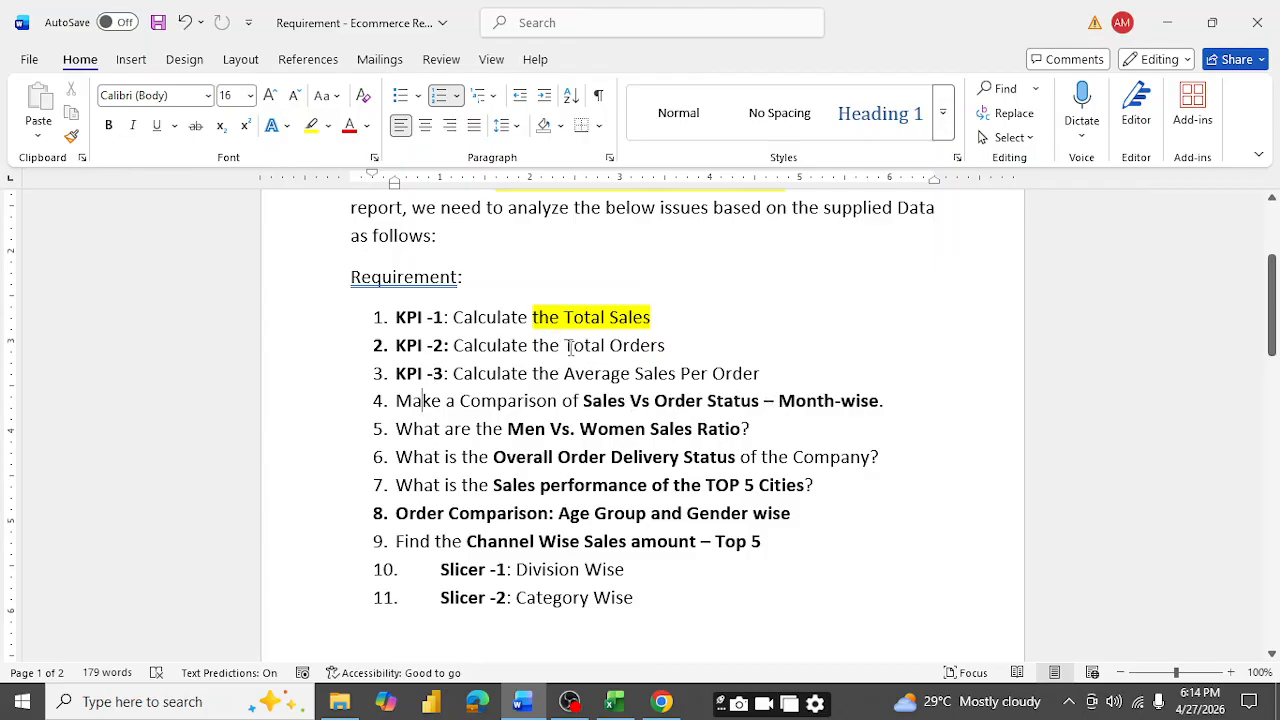
- Highlight "the Total Orders" under KPI-2 and "the Average Sales Per Order" under KPI-3 in yellow
left_click_drag(562, 346, 676, 346)
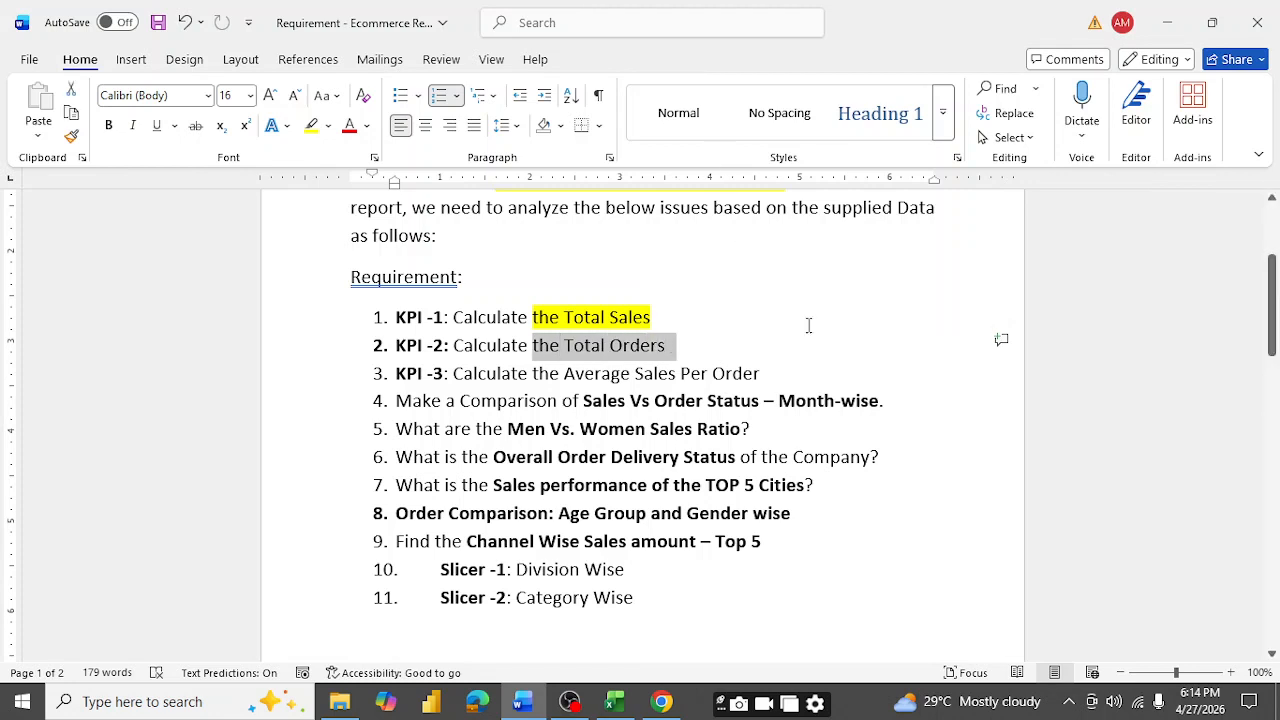
left_click(311, 125)
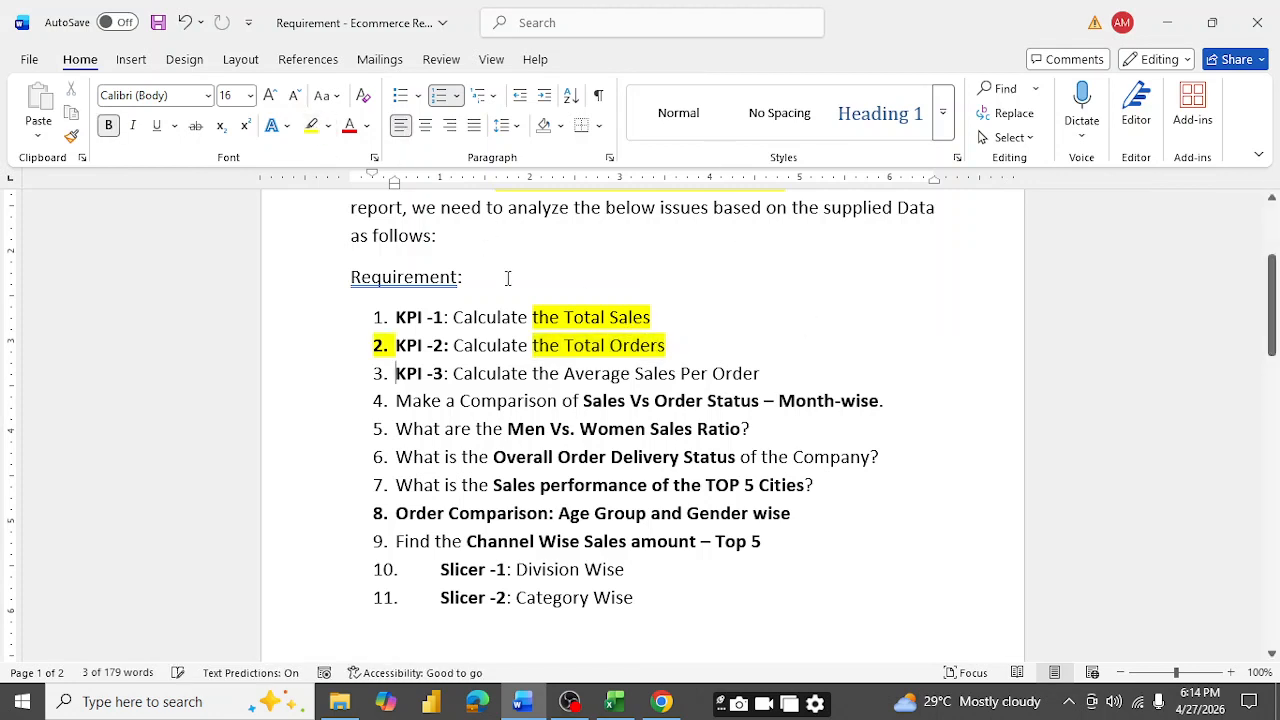
key("Right")
left_click_drag(532, 374, 762, 375)
left_click(311, 125)
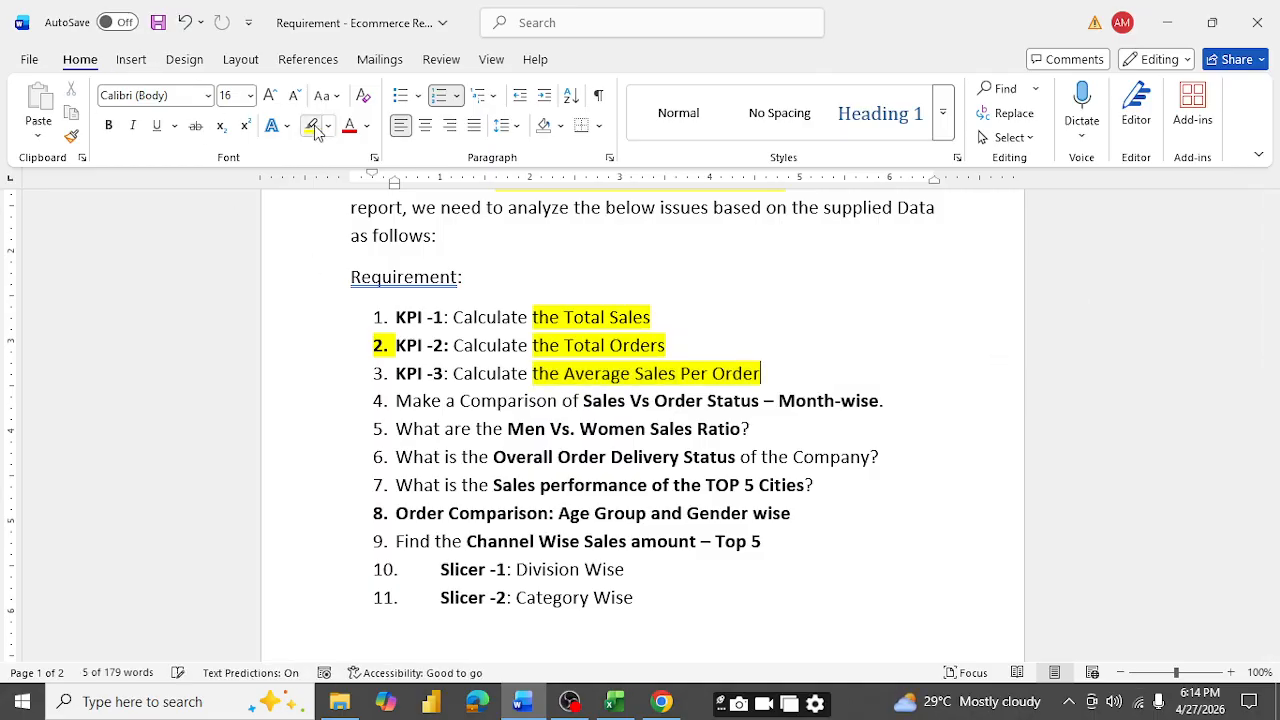
left_click(762, 513)
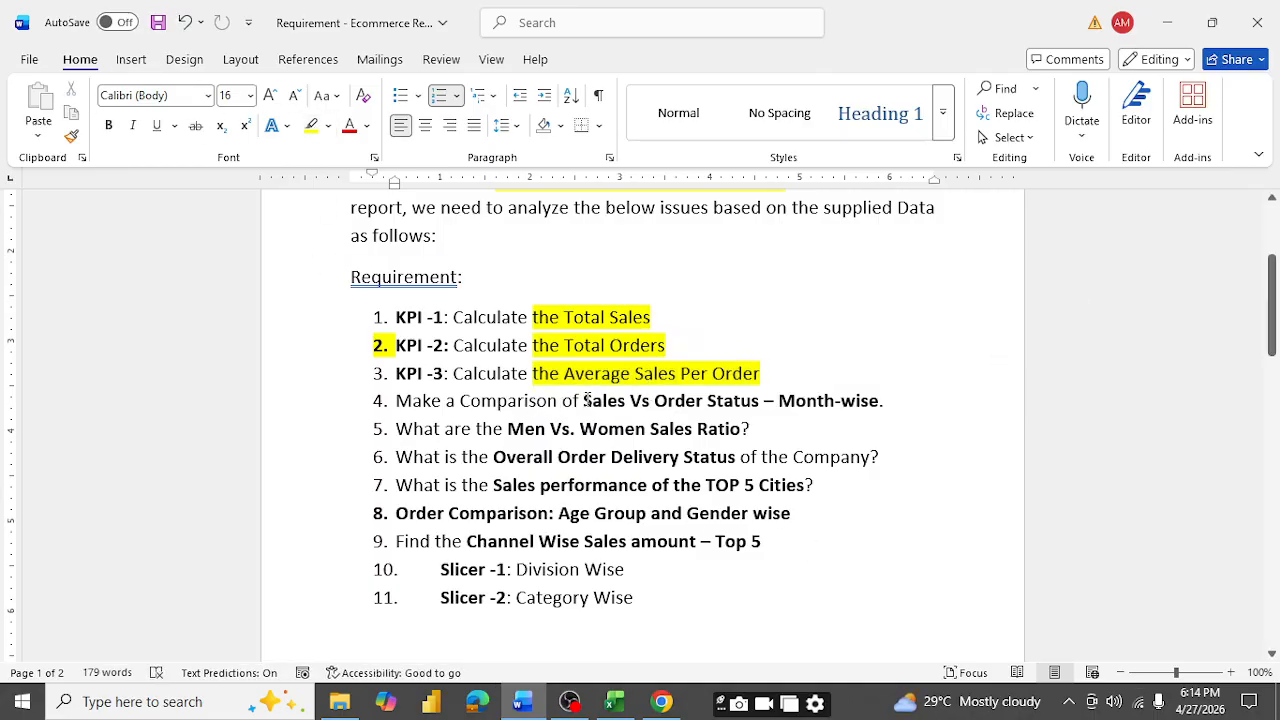
- Return to Excel and insert a PivotTable from Table1 at cell A14 of the existing Men Vs Wemen Sales sheet
left_click_drag(584, 400, 650, 401)
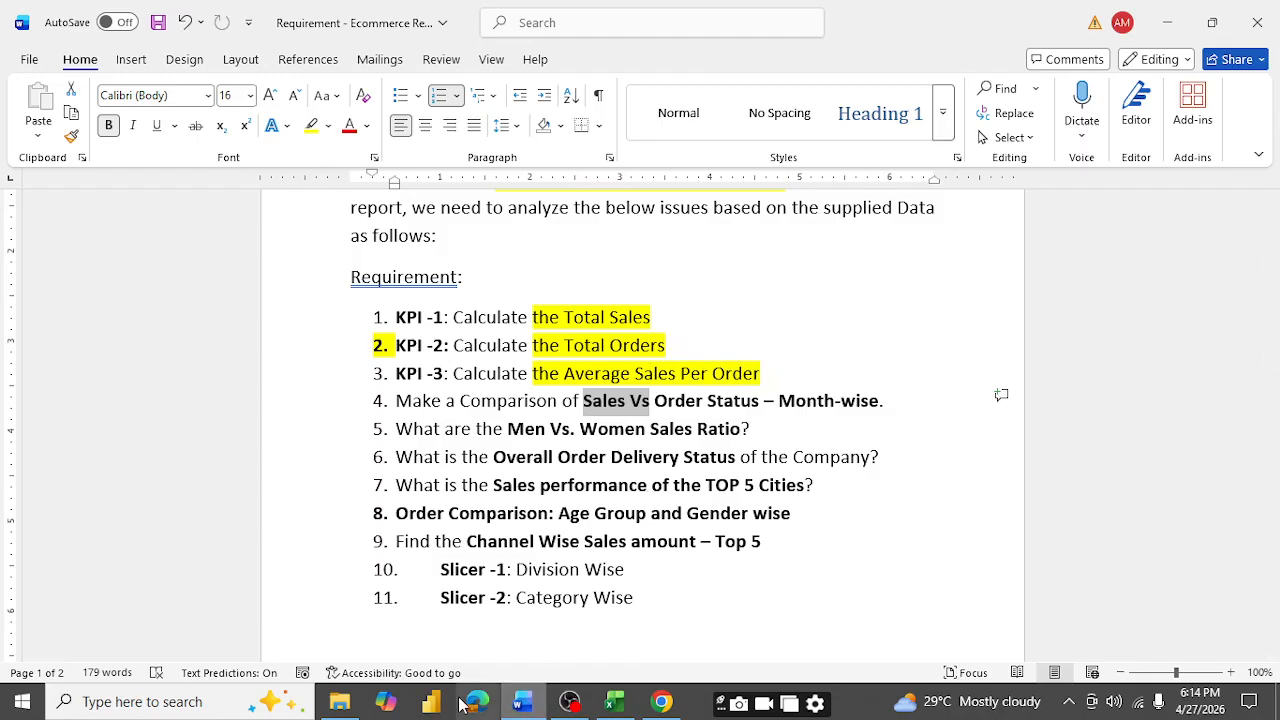
left_click(614, 702)
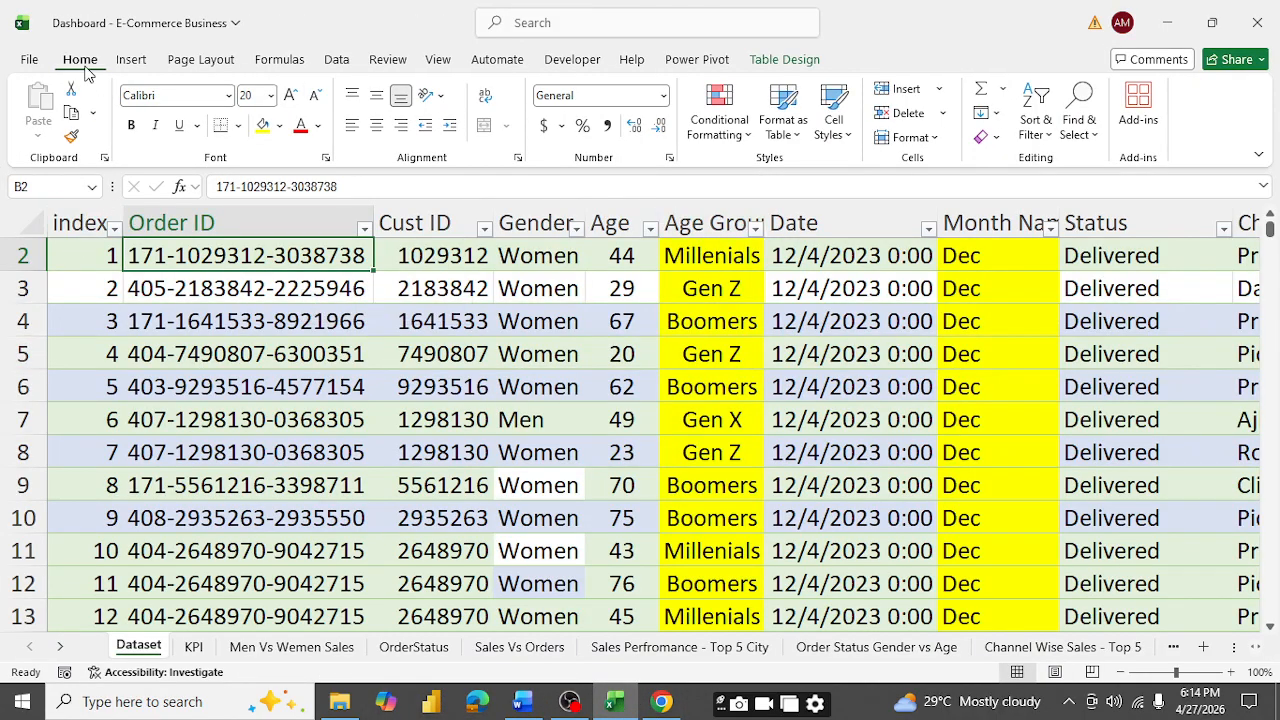
left_click(131, 60)
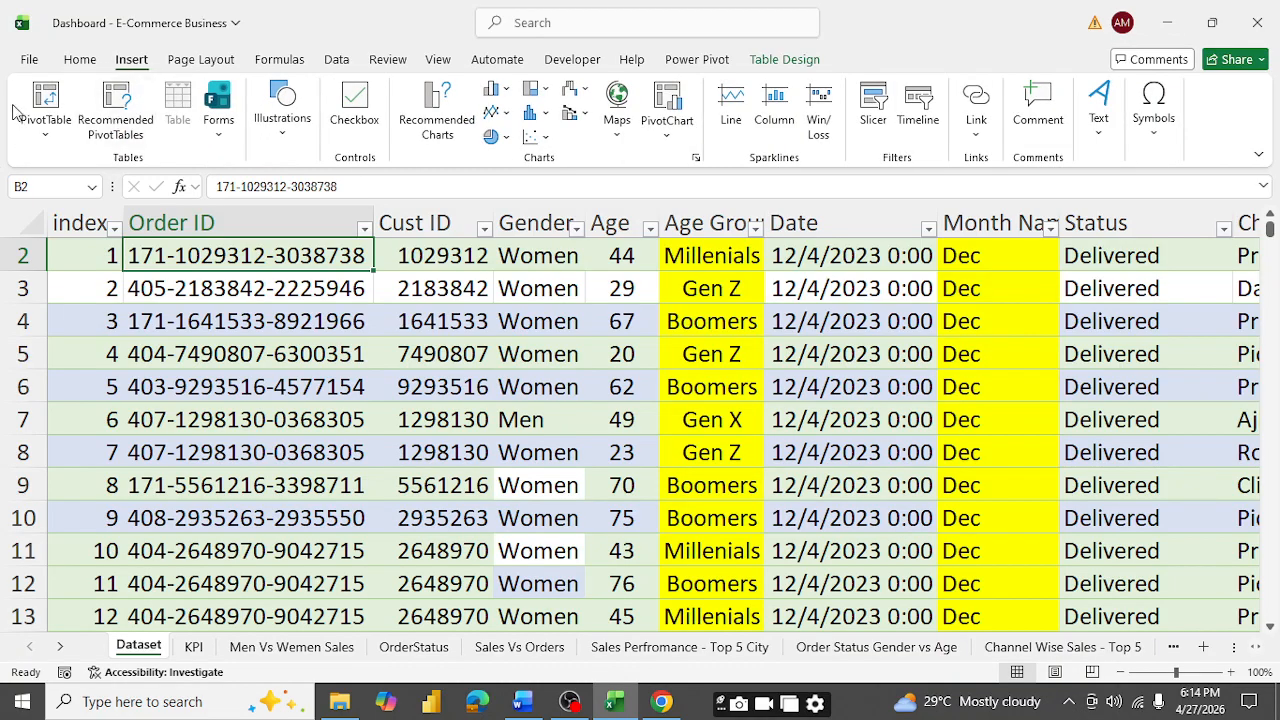
left_click(43, 102)
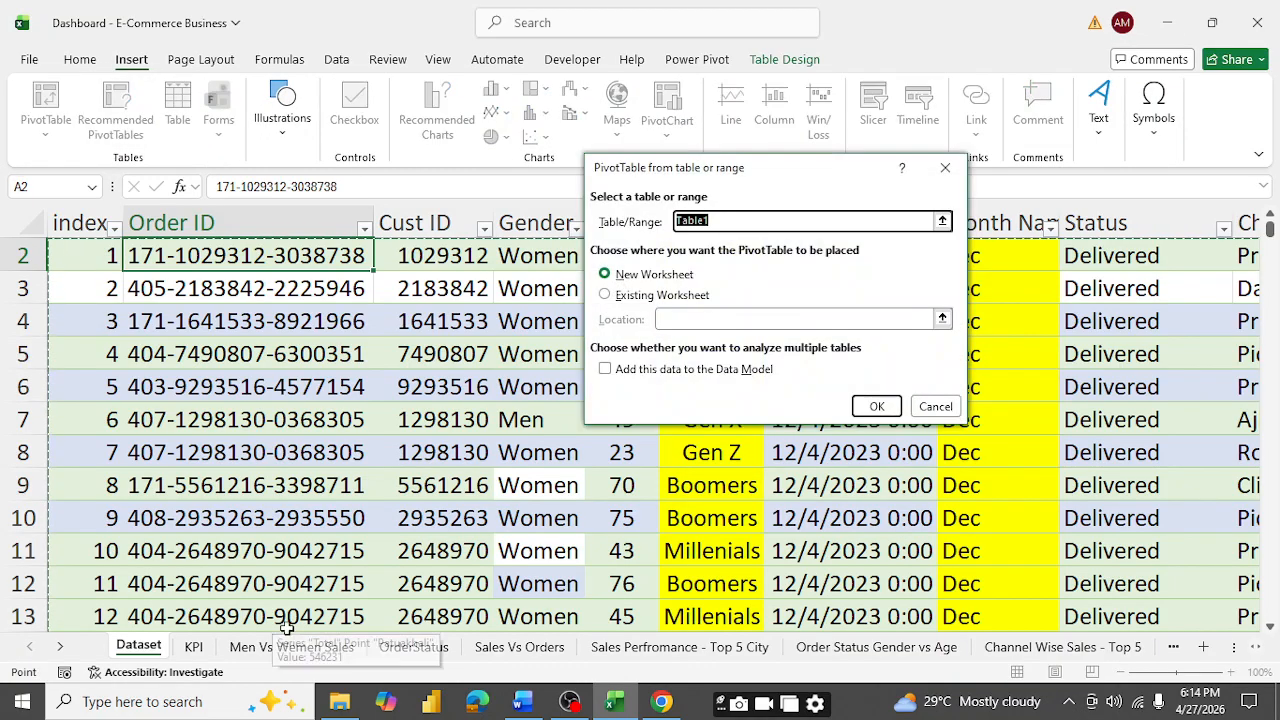
left_click(614, 296)
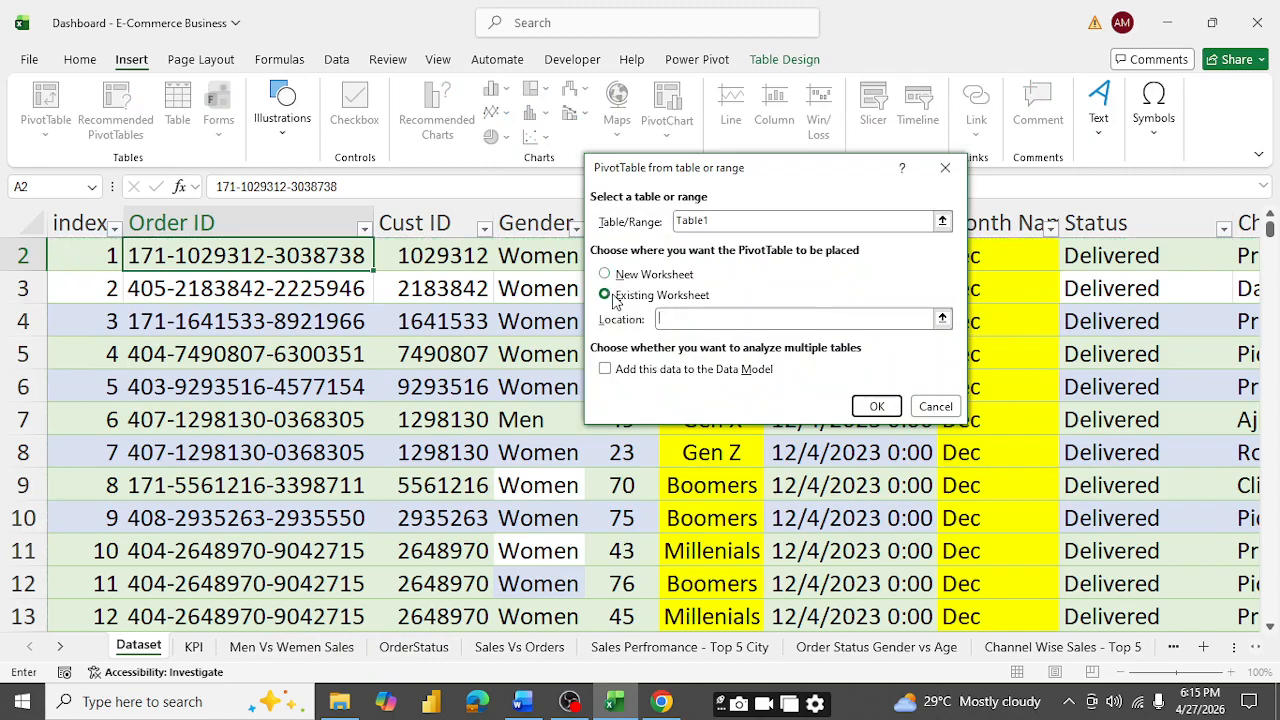
left_click(272, 650)
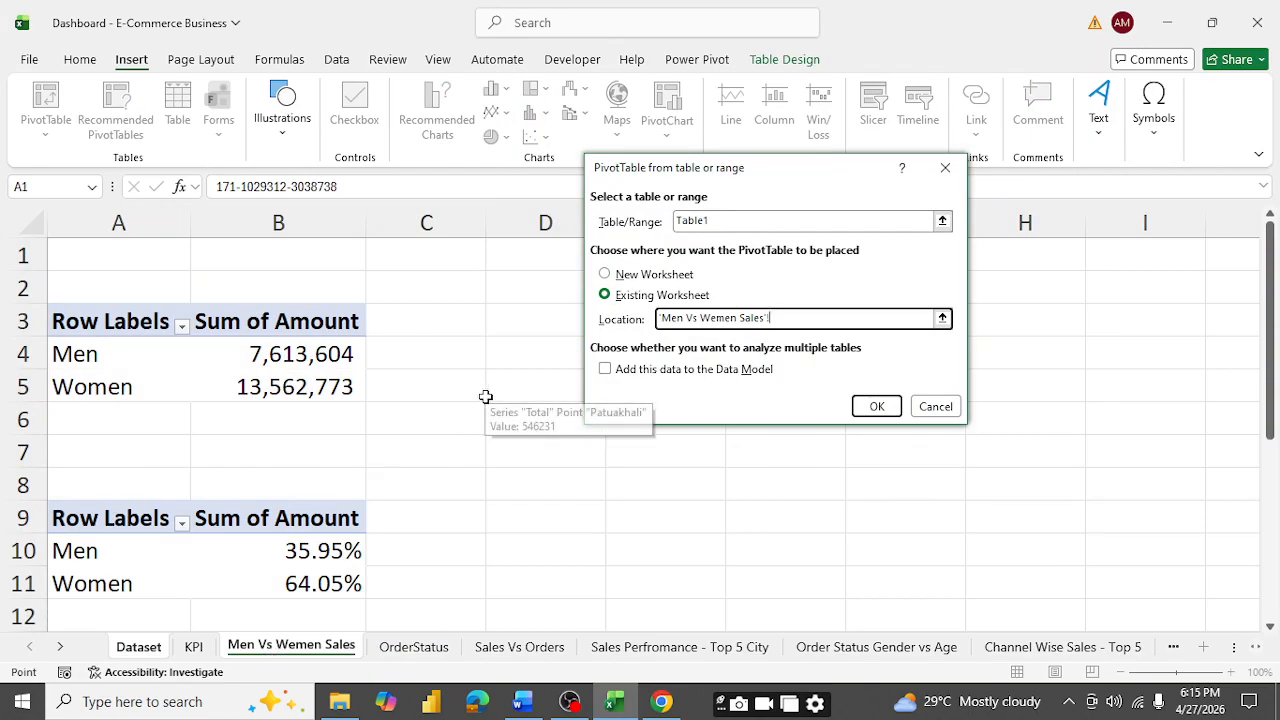
scroll(488, 415, "down", 7)
scroll(488, 415, "up", 5)
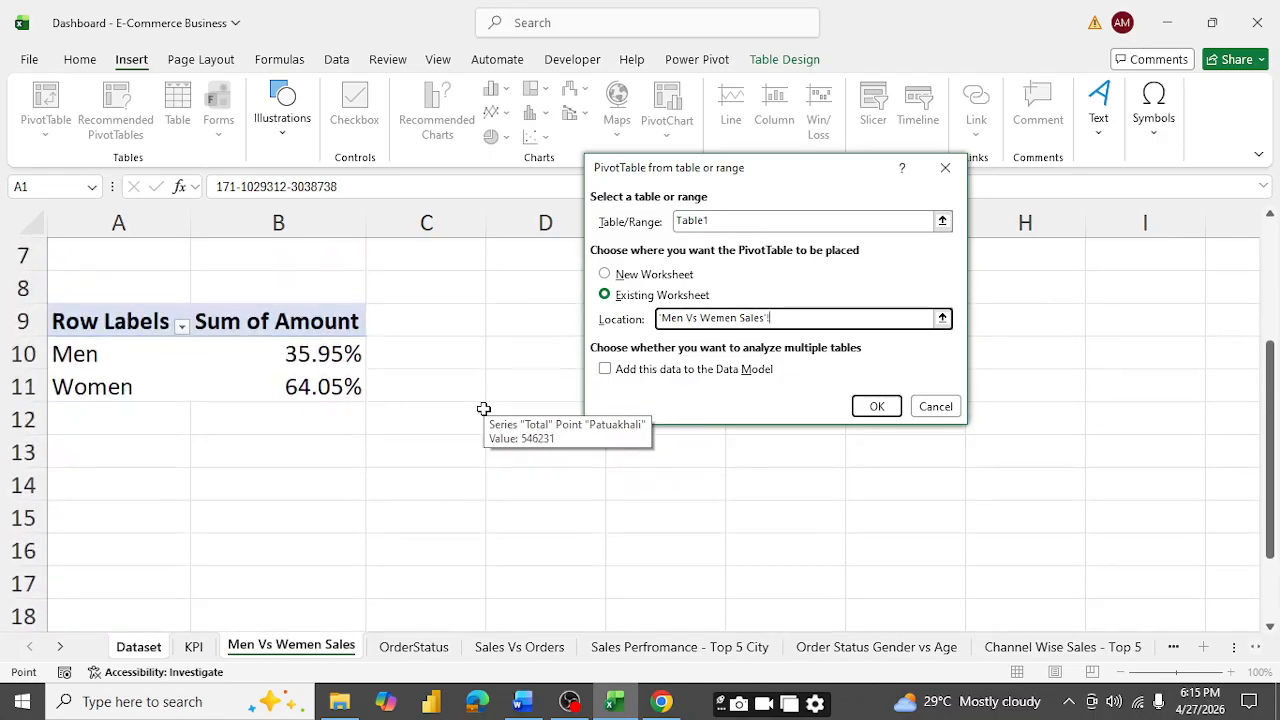
scroll(483, 408, "down", 2)
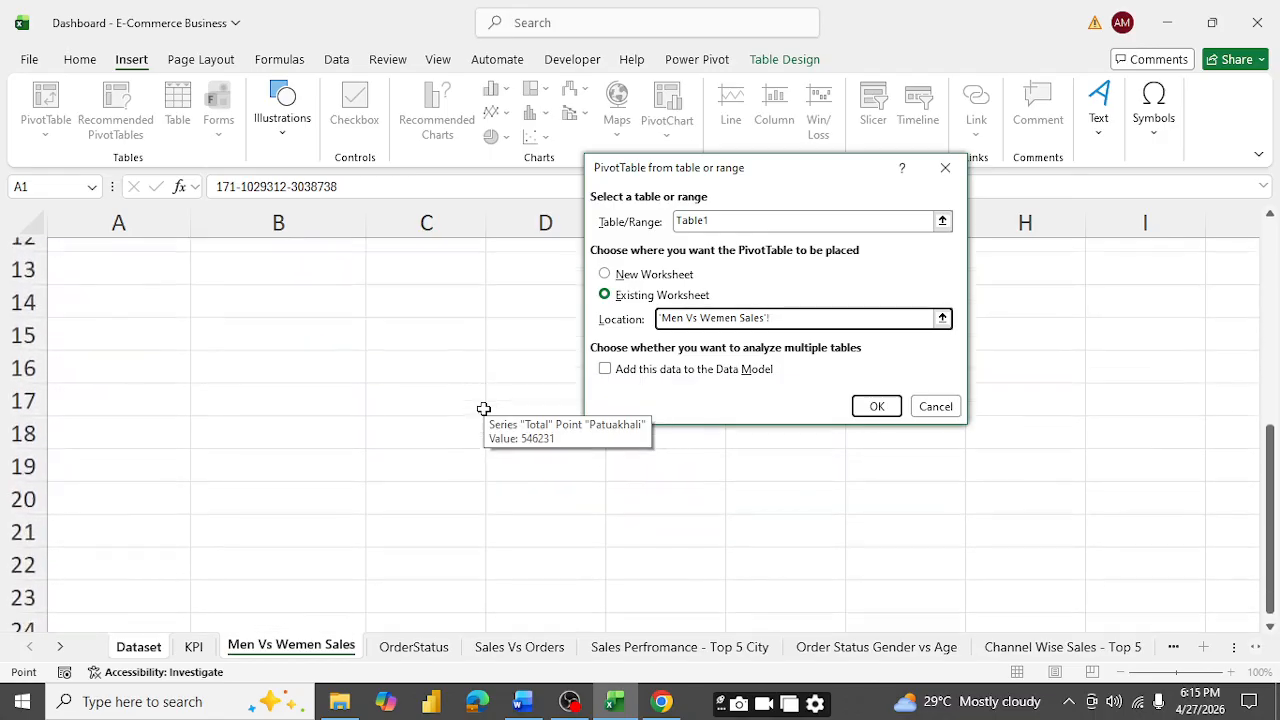
left_click(129, 295)
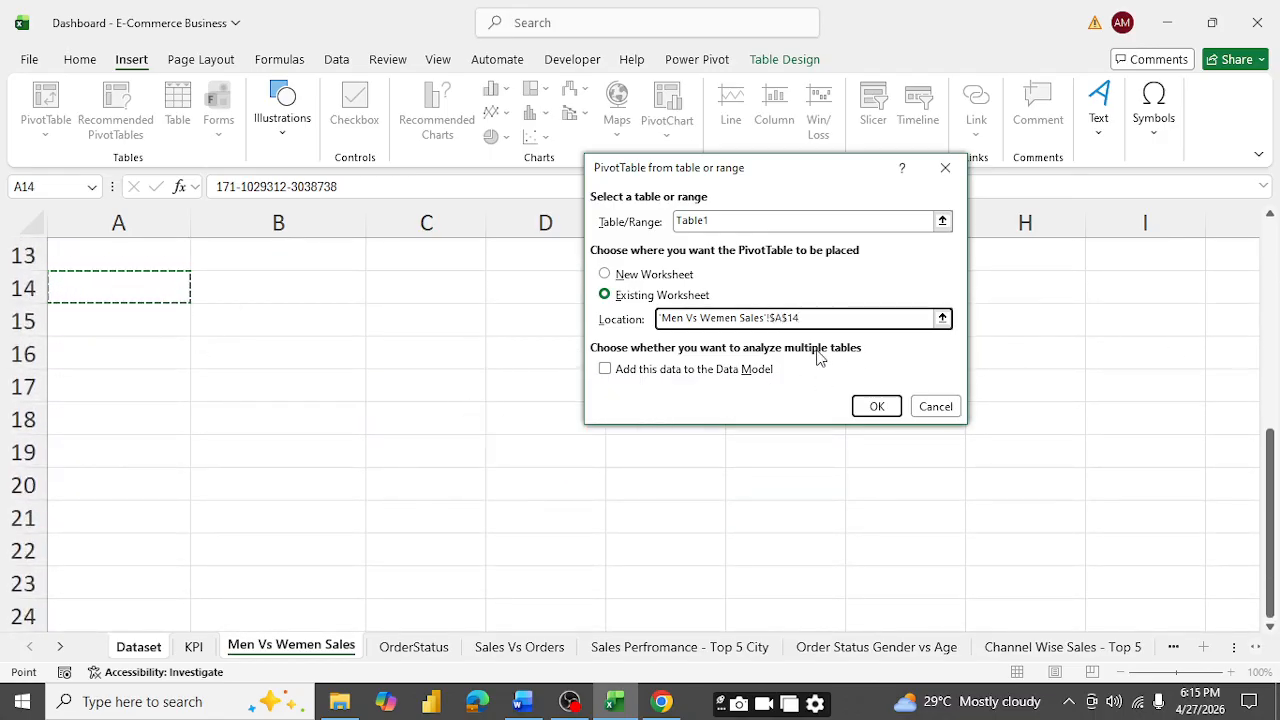
left_click(877, 406)
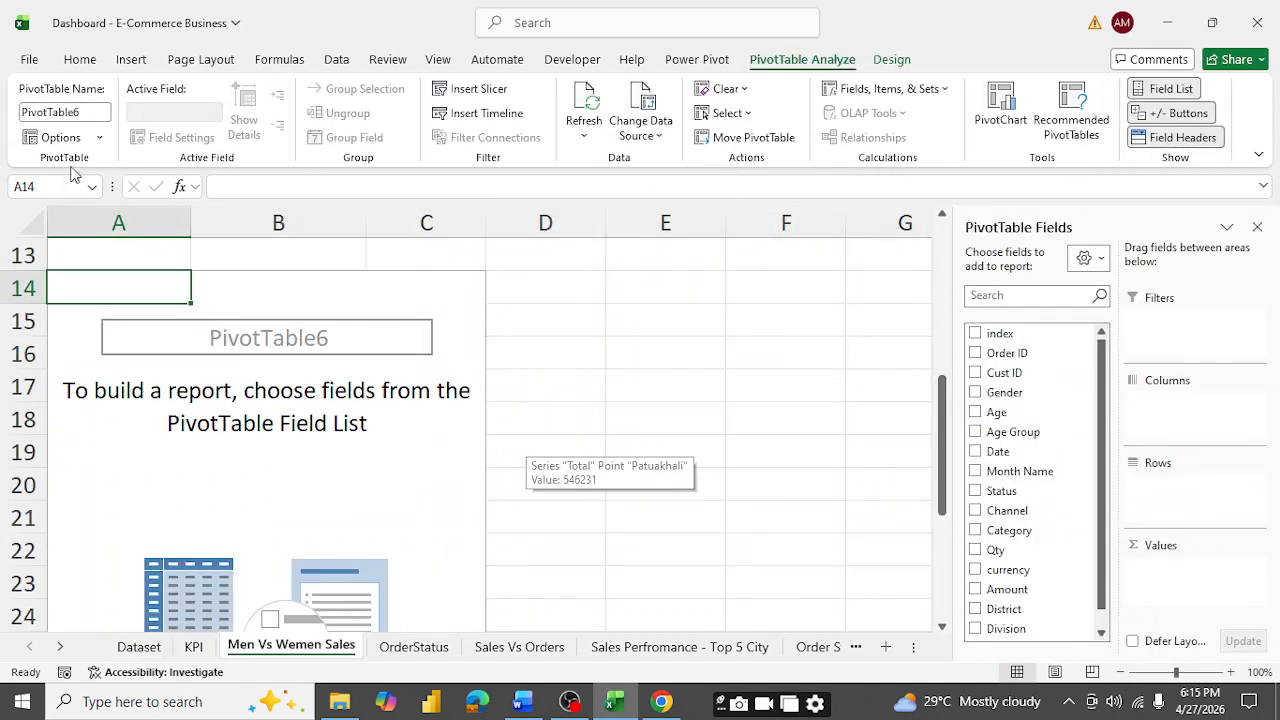
- Name the new PivotTable "Men Vs Women"
left_click(92, 115)
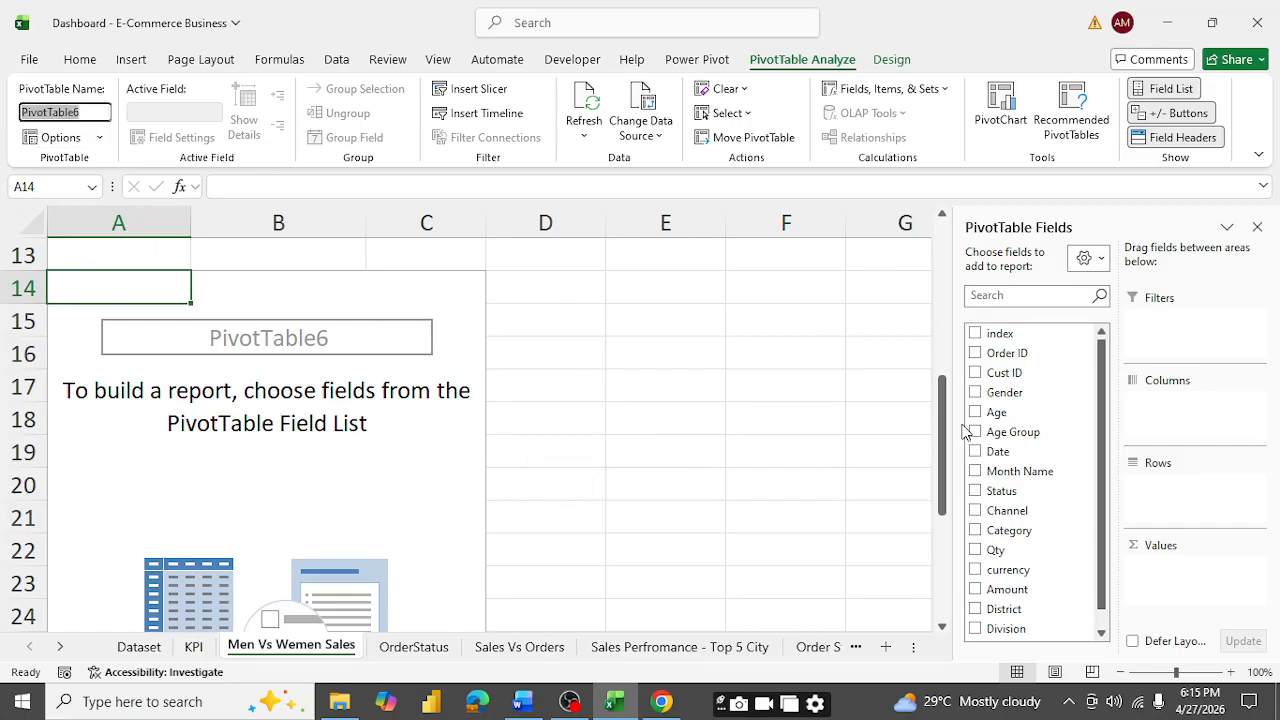
type("Men Vs Women")
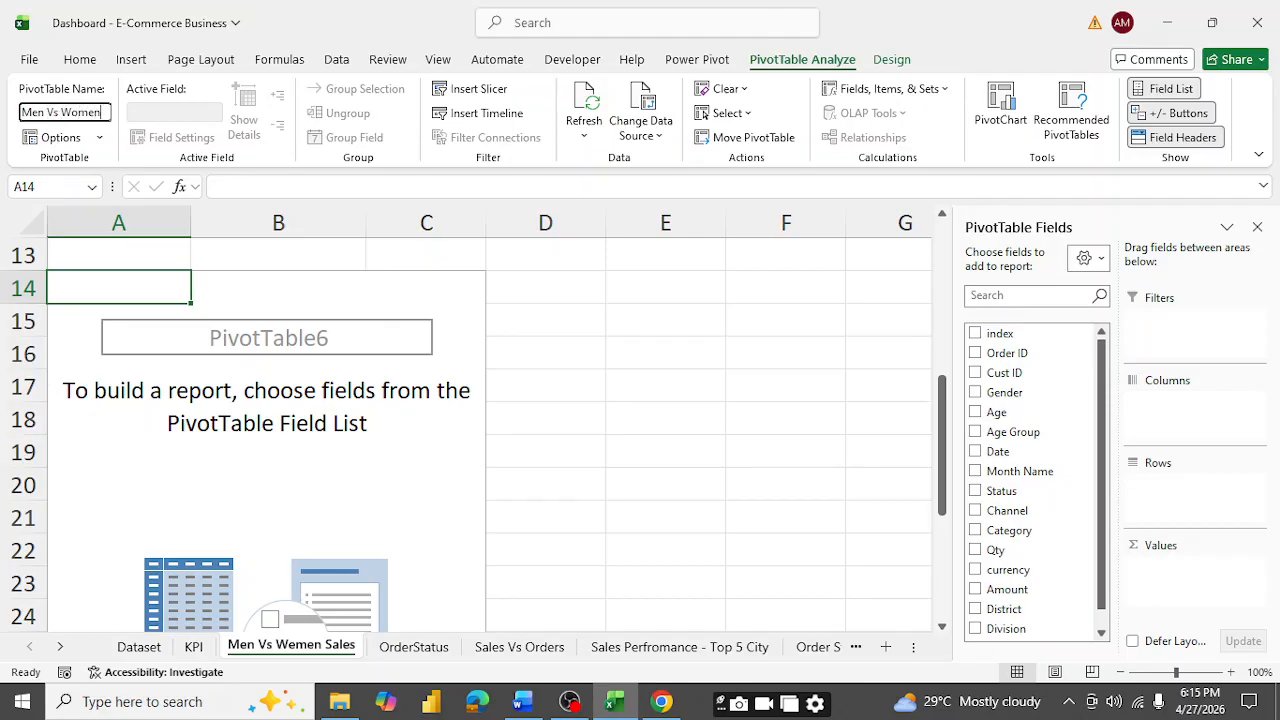
key("Return")
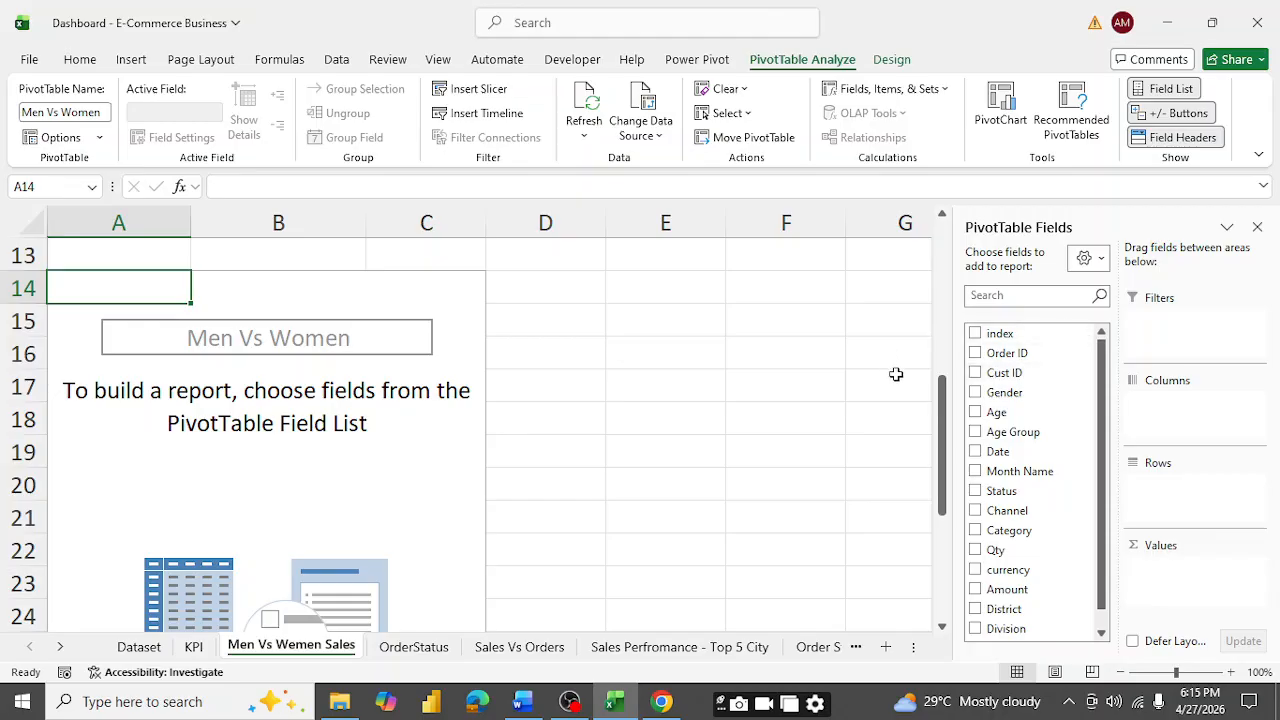
- Add the Gender field to the rows of the Men Vs Women PivotTable
scroll(1060, 478, "down", 1)
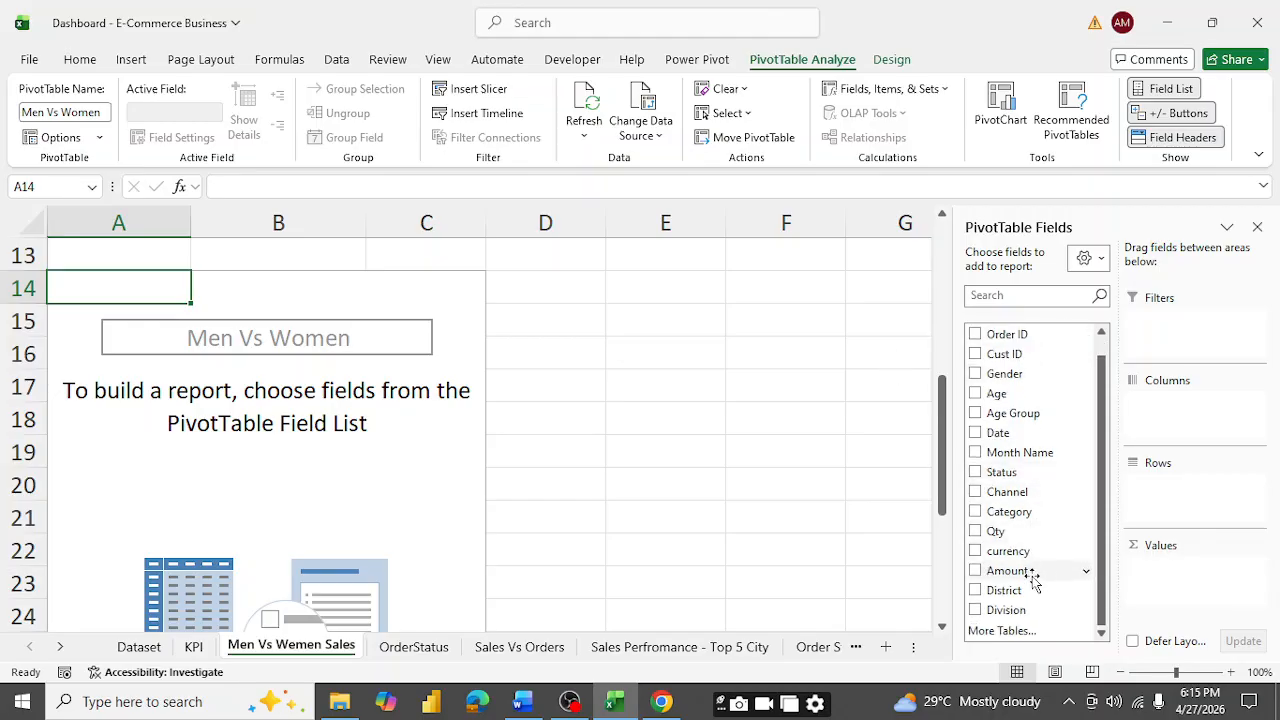
left_click(975, 374)
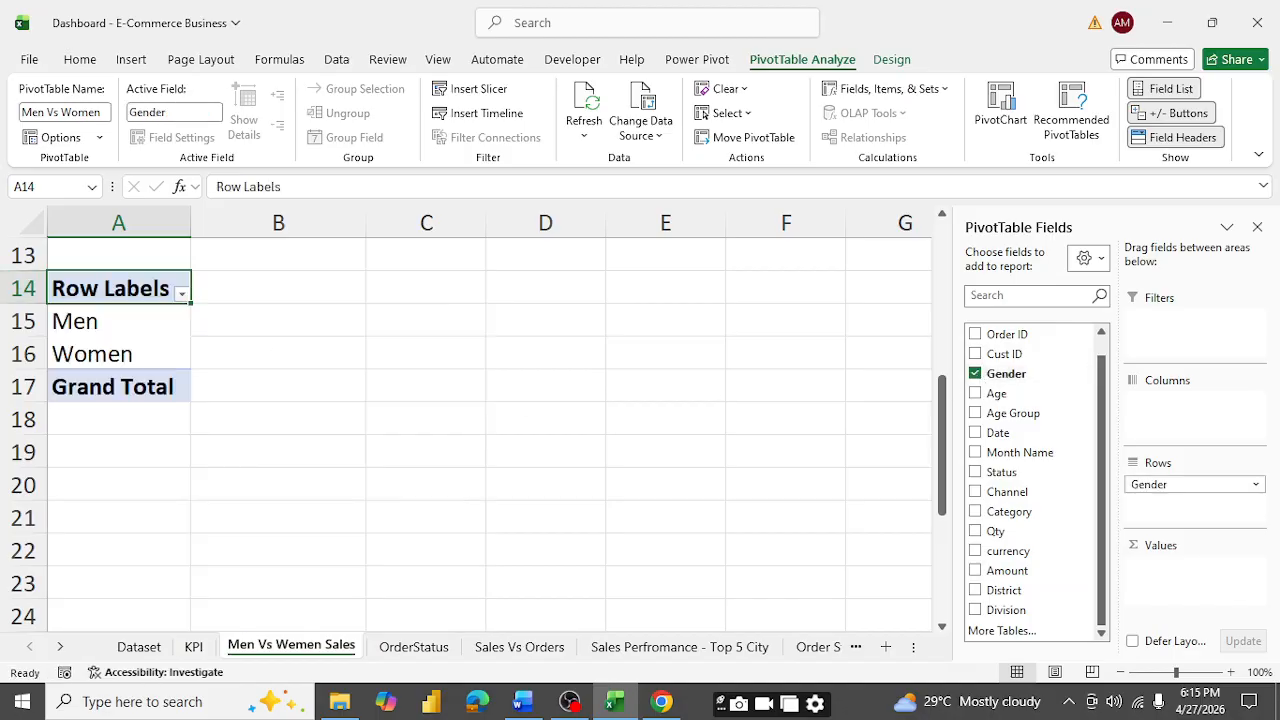
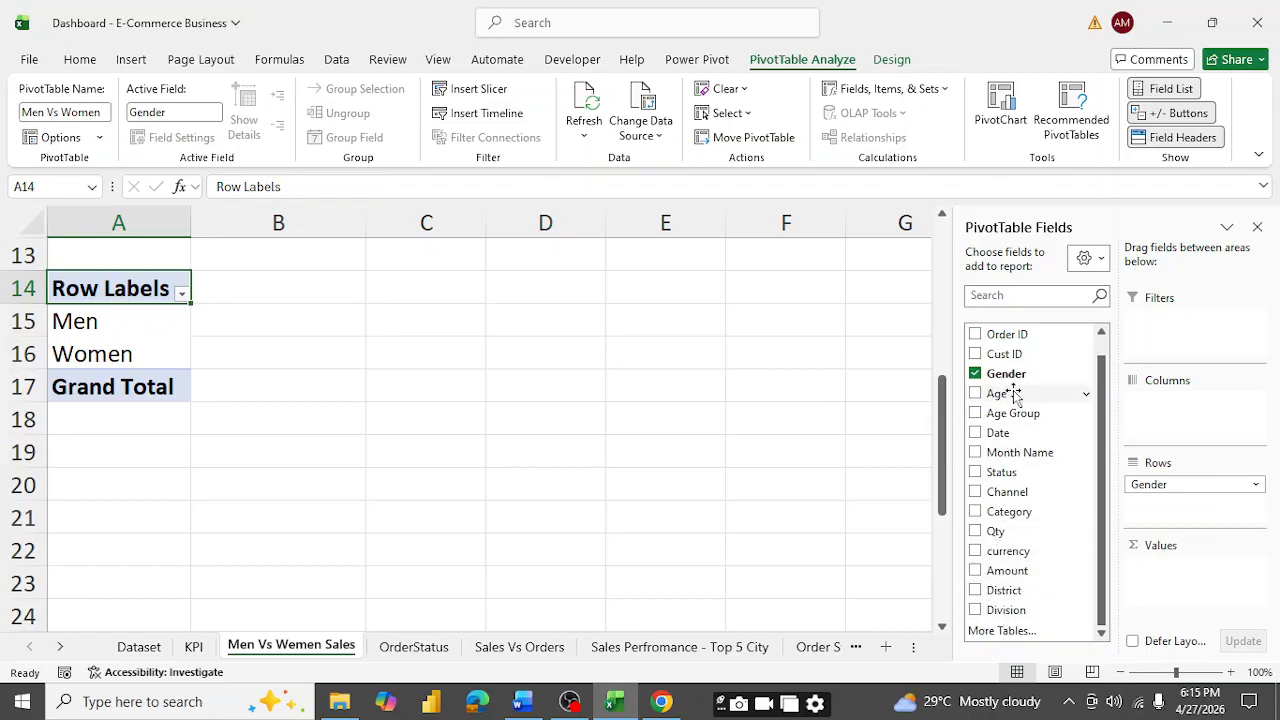
scroll(1006, 452, "up", 1)
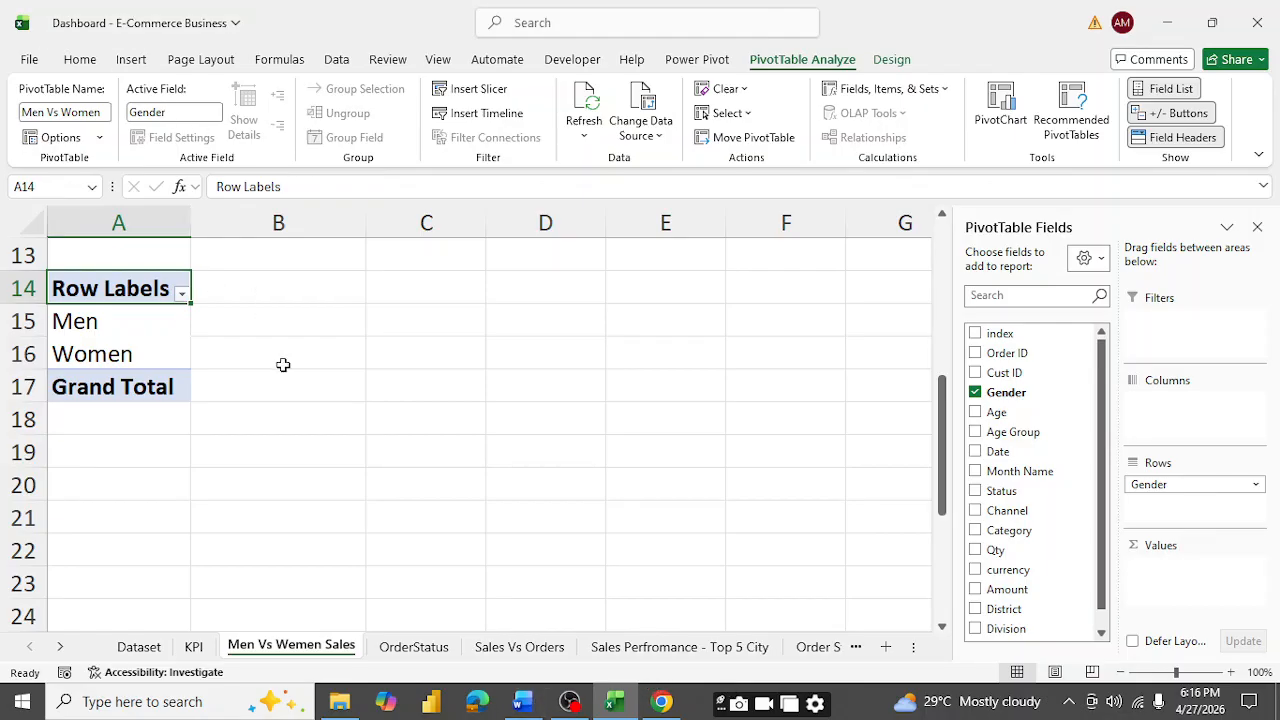
- Add the Amount field to the values of the Men Vs Women PivotTable
scroll(280, 363, "up", 3)
scroll(300, 365, "down", 8)
scroll(320, 371, "up", 1)
scroll(320, 371, "up", 5)
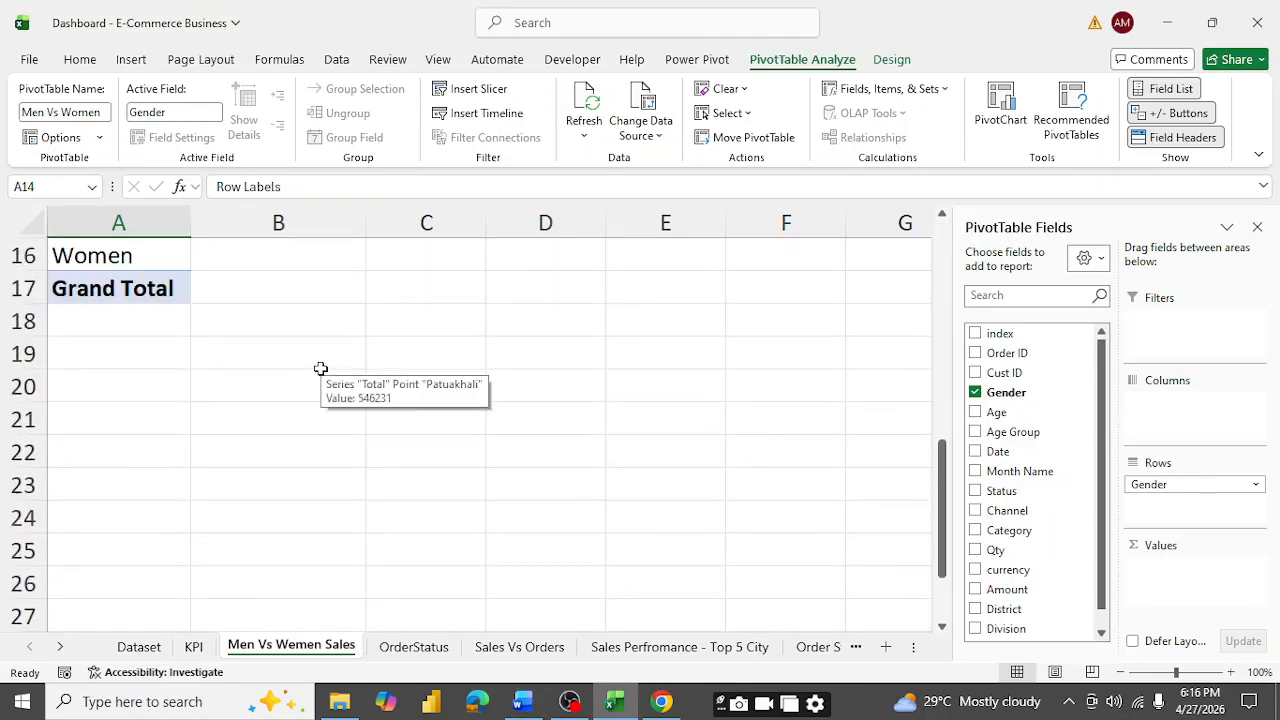
scroll(1036, 450, "down", 1)
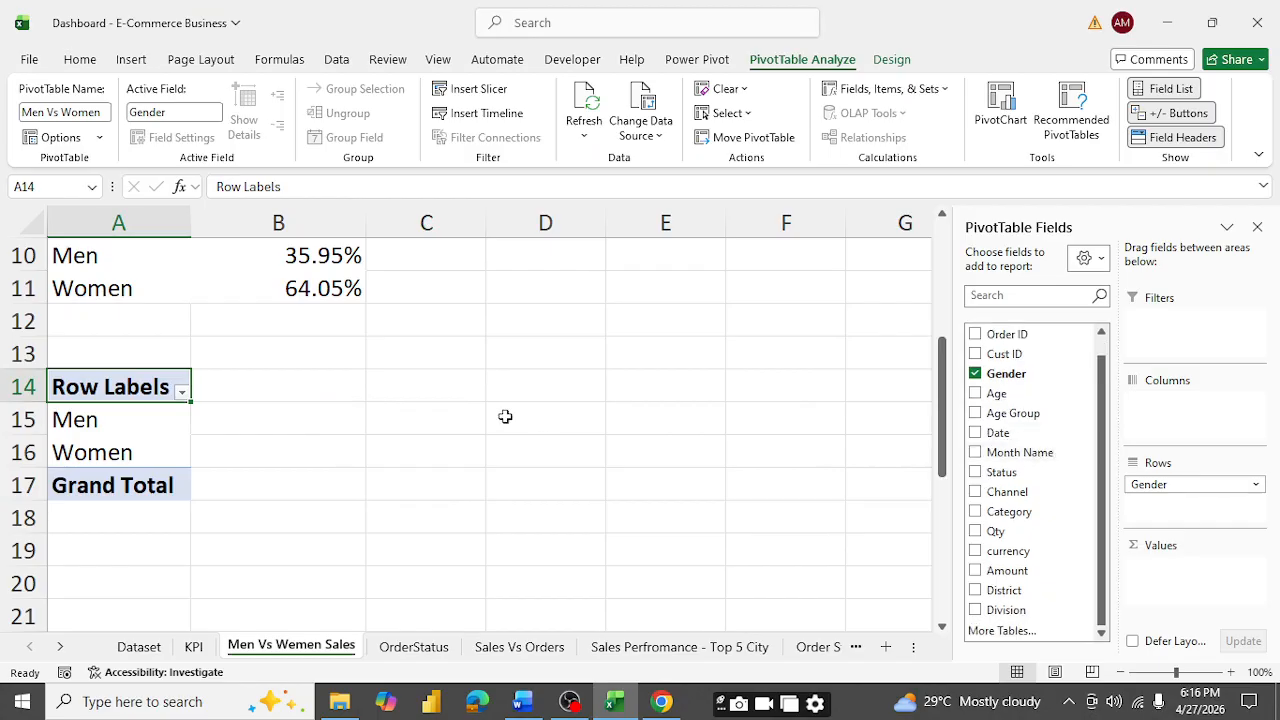
scroll(400, 325, "down", 2)
scroll(397, 323, "up", 2)
scroll(397, 322, "down", 1)
scroll(397, 322, "down", 2)
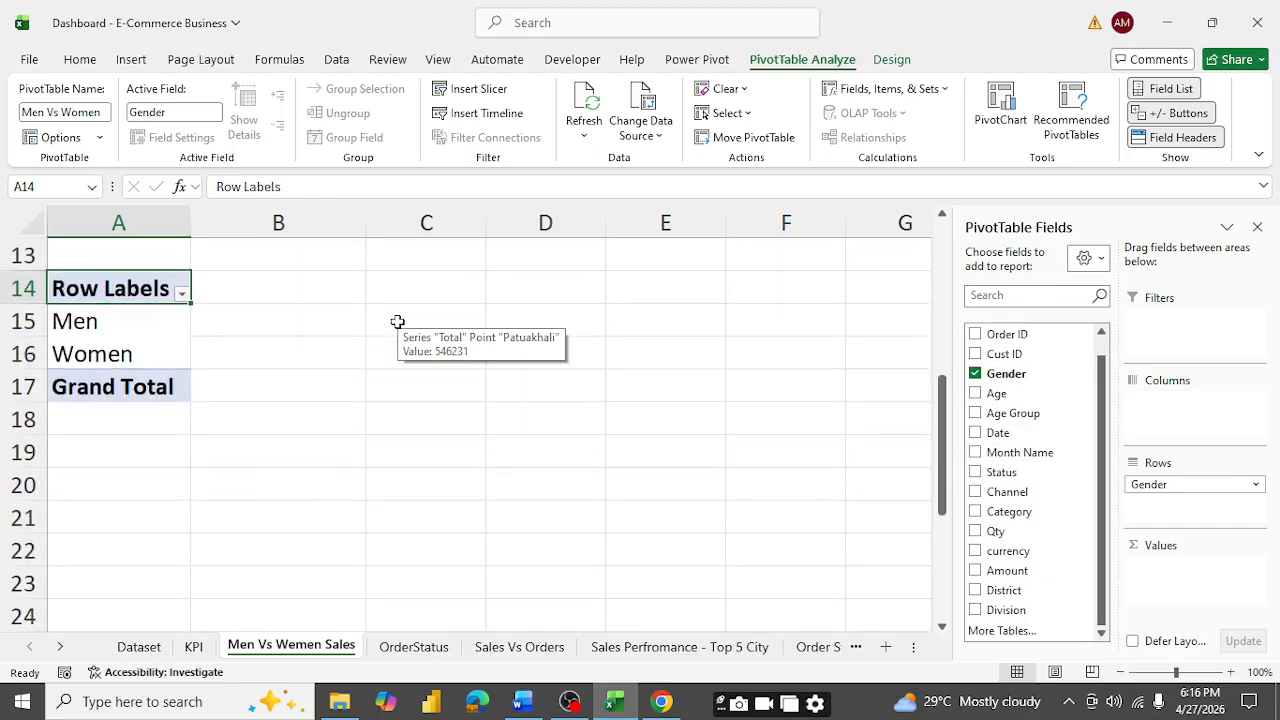
left_click(975, 571)
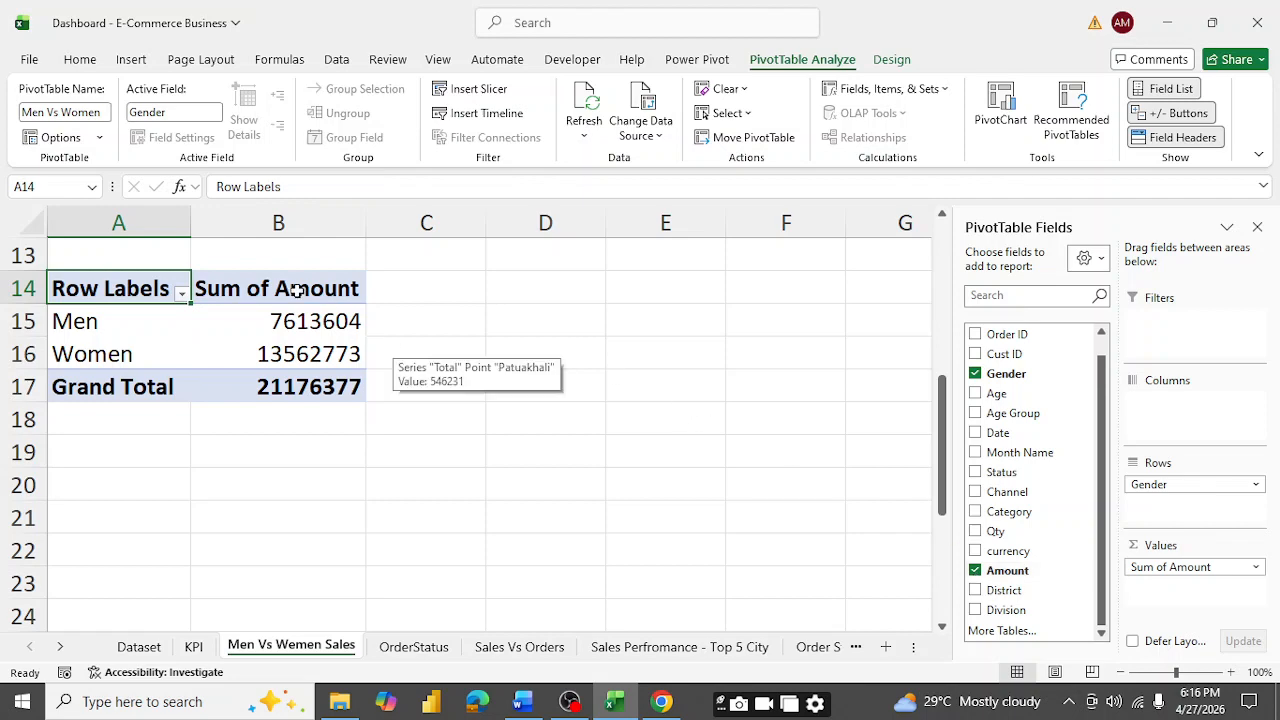
- Format the Men and Women amounts in B15:B16 with thousands separators and no decimal places
left_click_drag(298, 321, 302, 350)
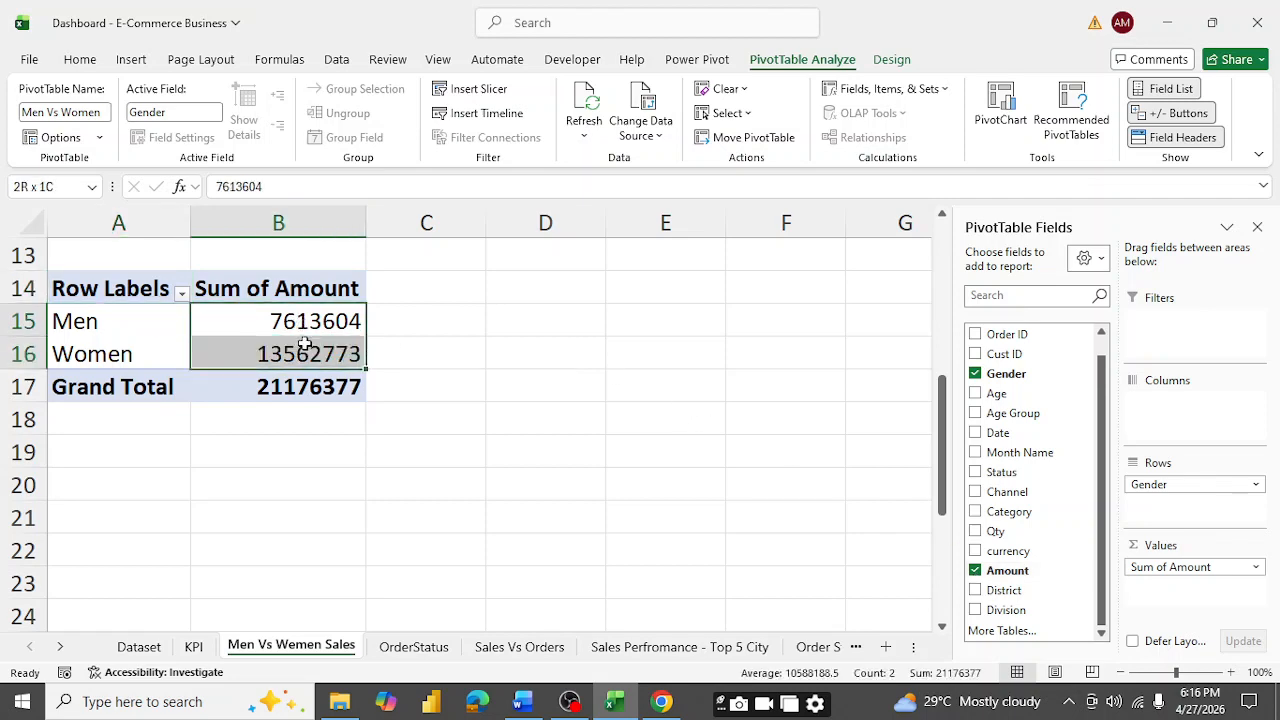
left_click(80, 60)
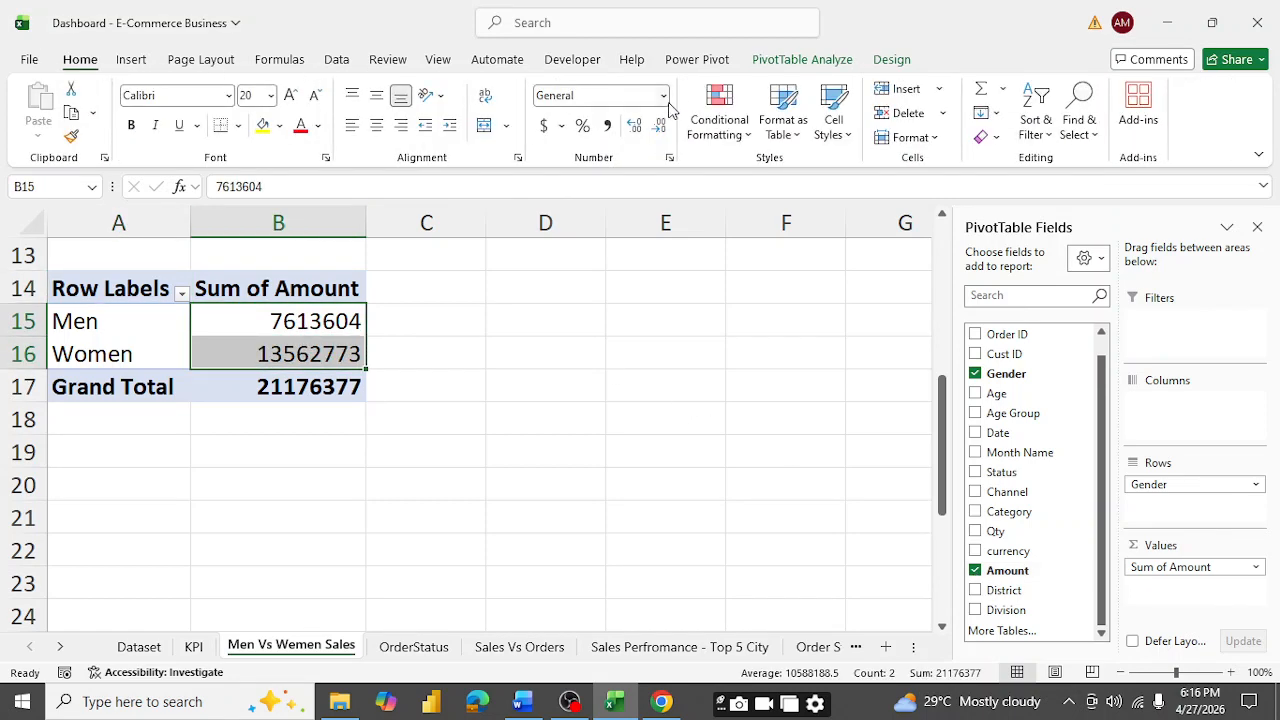
left_click(607, 125)
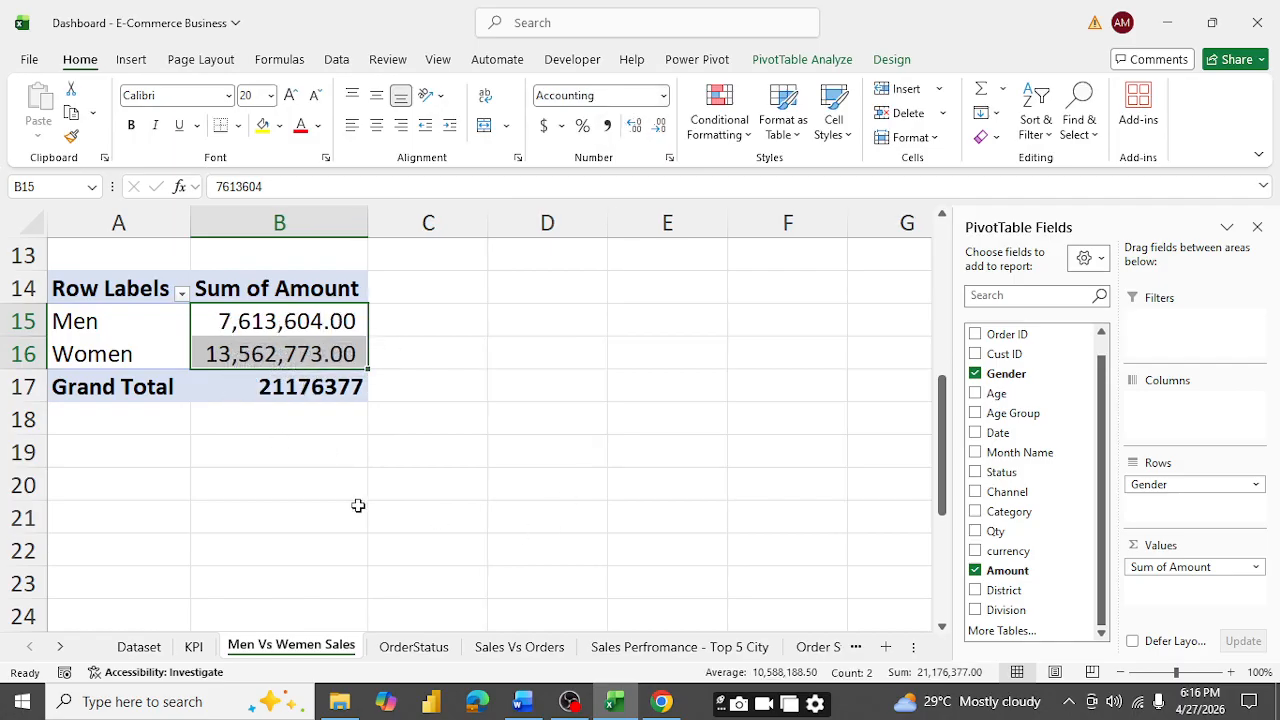
left_click(660, 126)
left_click(660, 126)
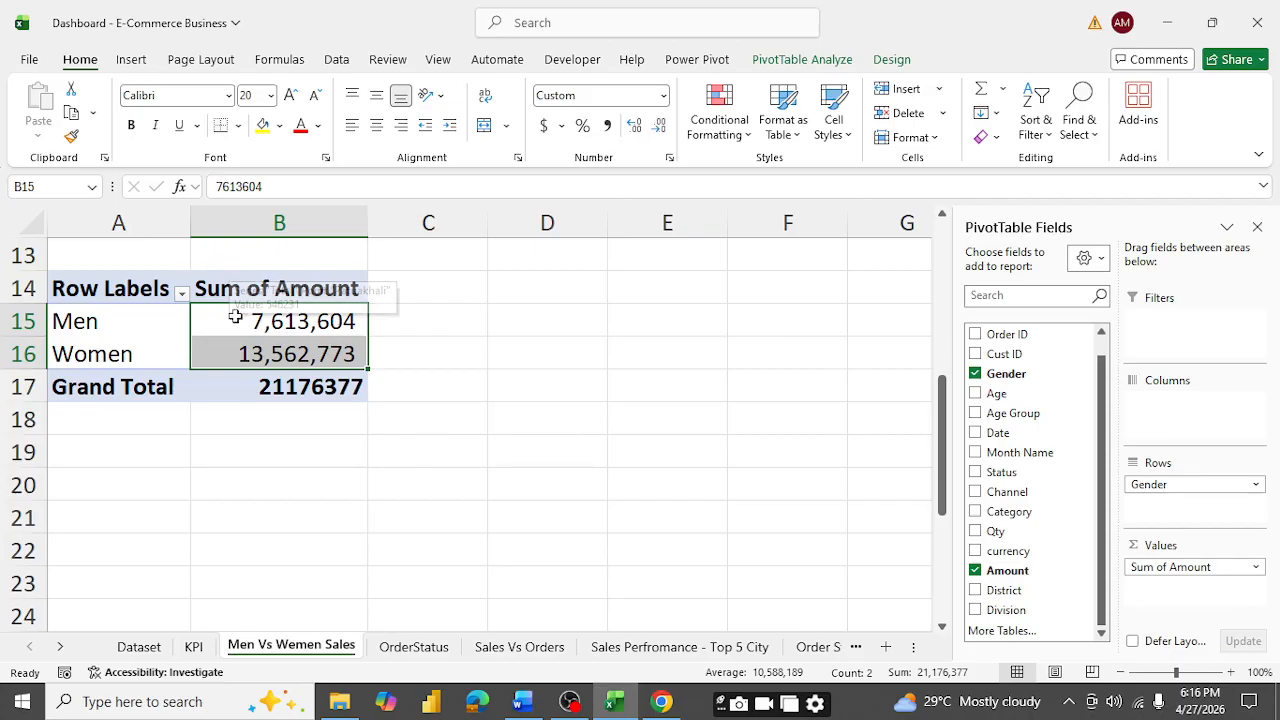
- Remove the grand total from the Men Vs Women PivotTable
left_click(446, 380)
left_click(298, 390)
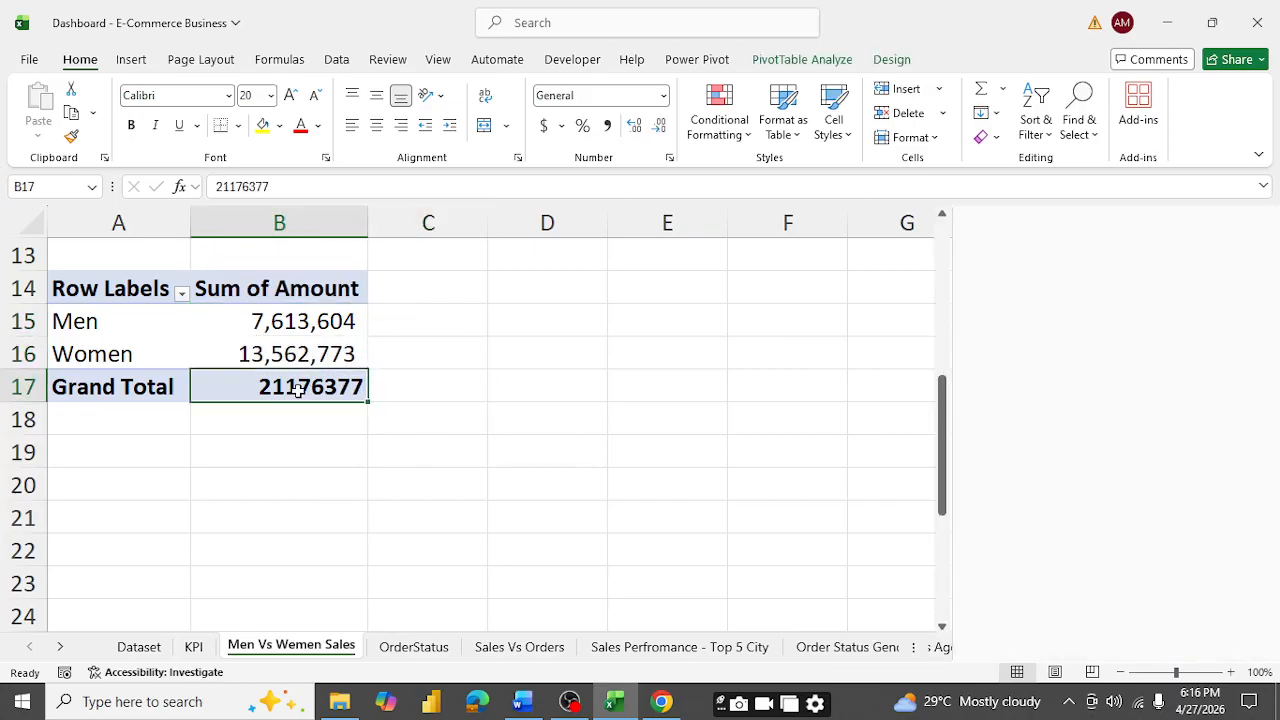
right_click(137, 386)
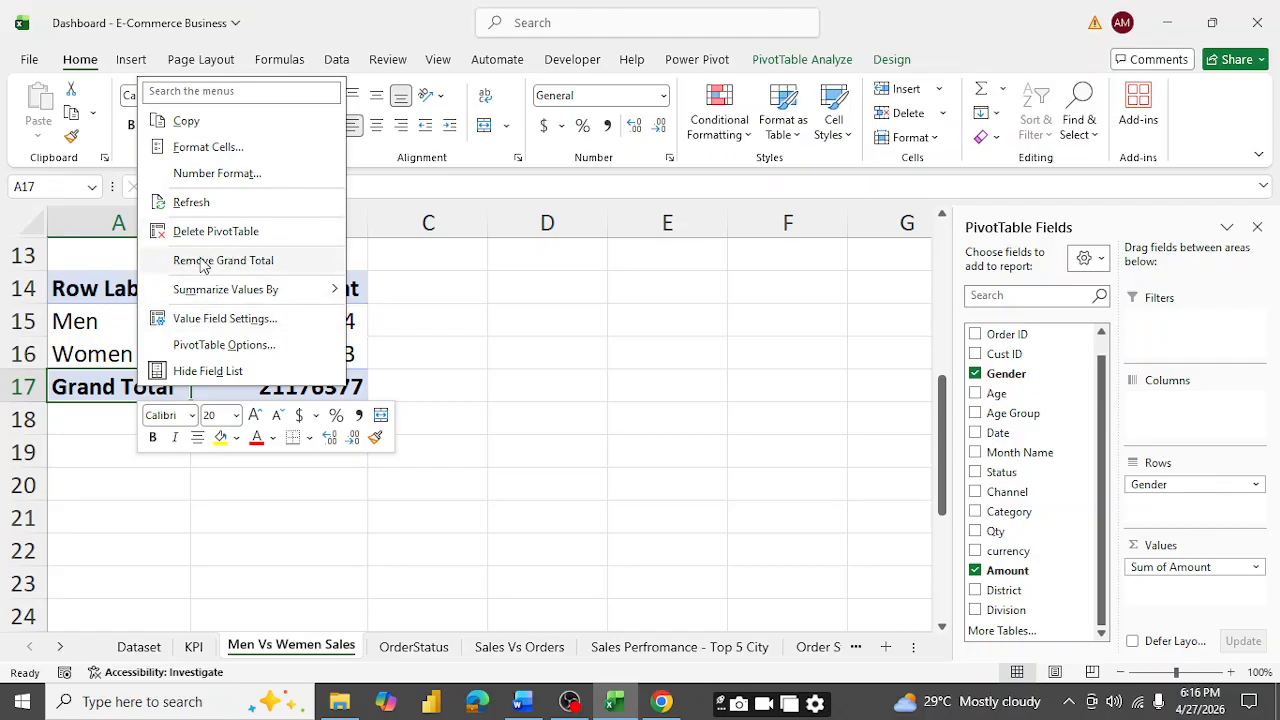
left_click(222, 260)
left_click(430, 327)
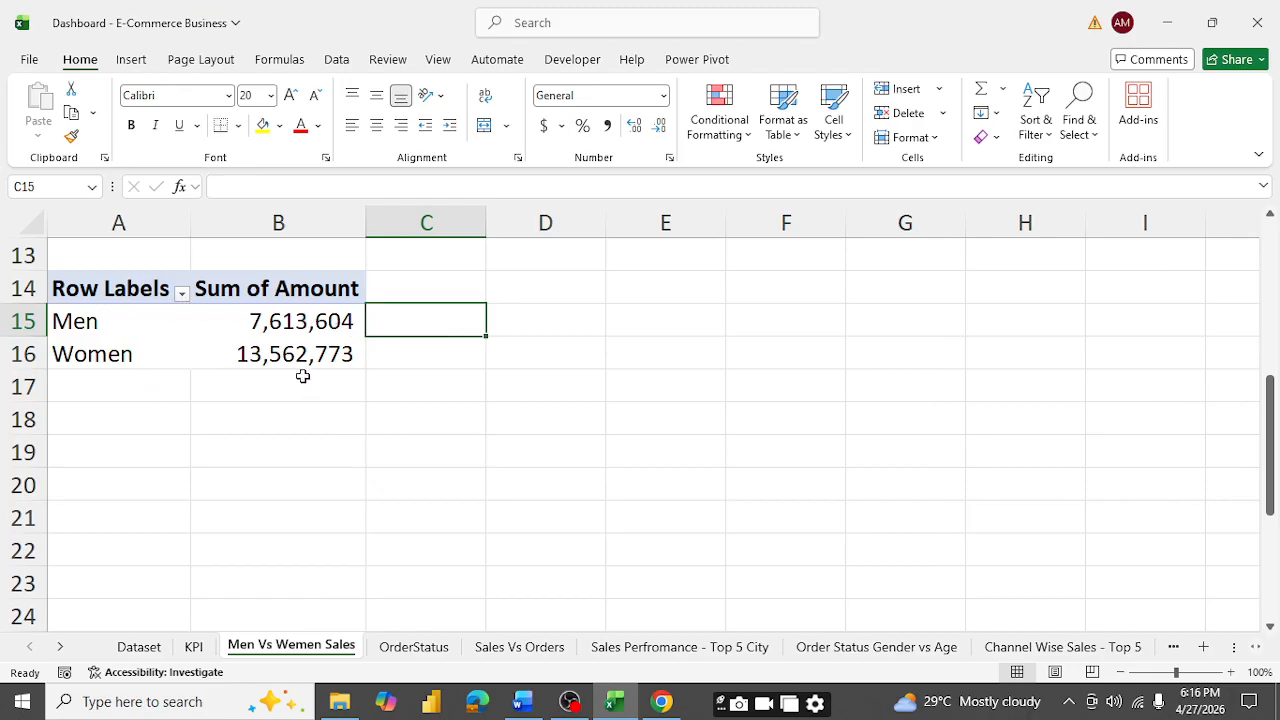
- Rename the PivotTable headers in A14 and B14 to "Gender" and "Total Sales"
left_click(120, 288)
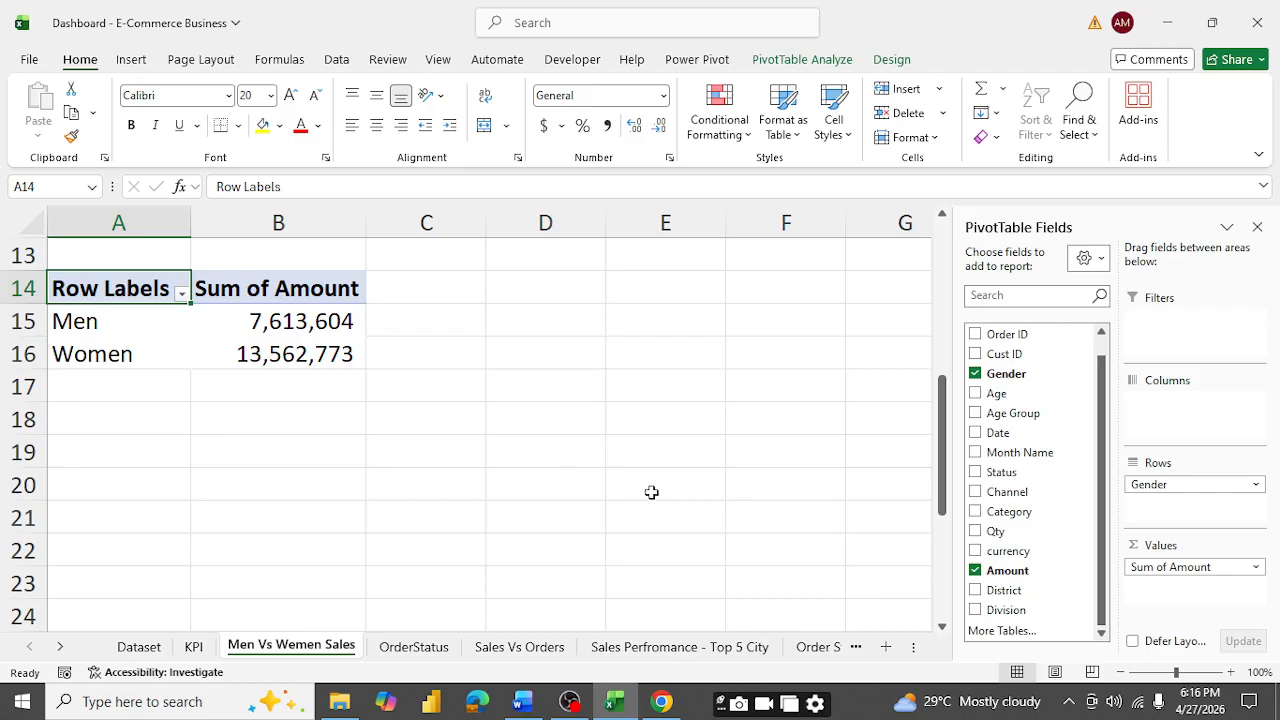
type("Ge")
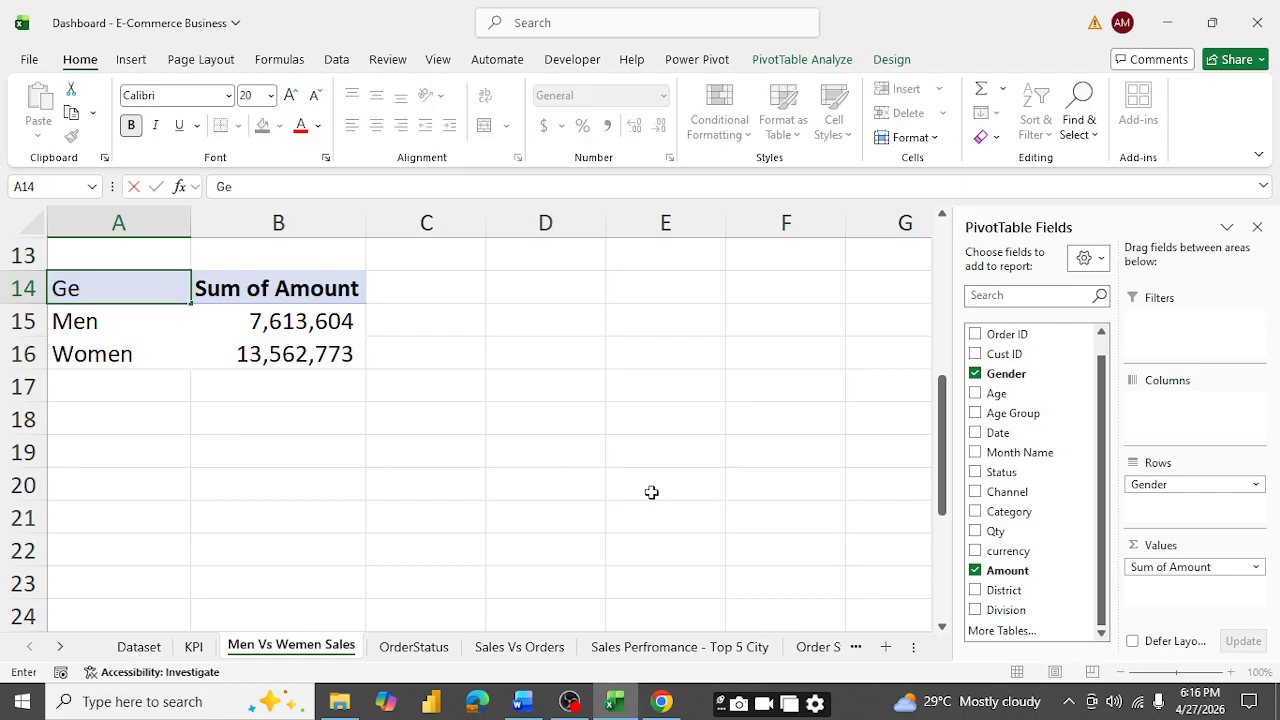
type("nder")
key("Tab")
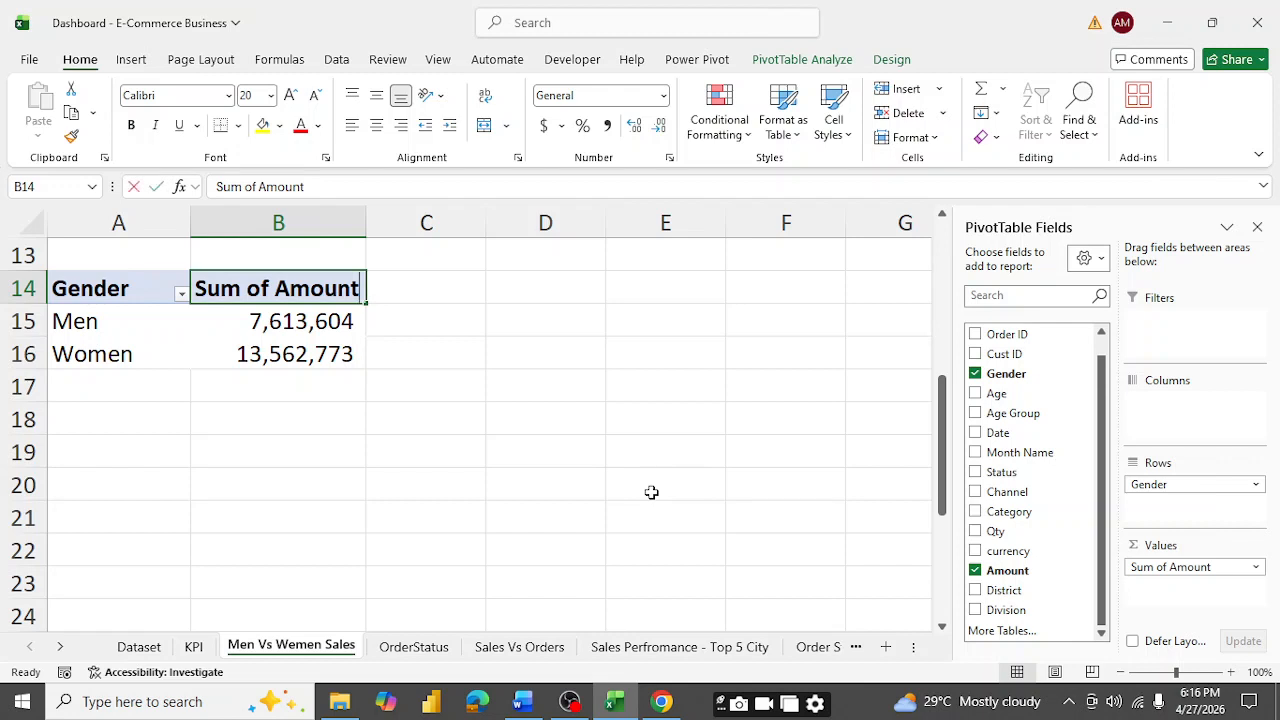
type("Totaal")
key("BackSpace")
key("BackSpace")
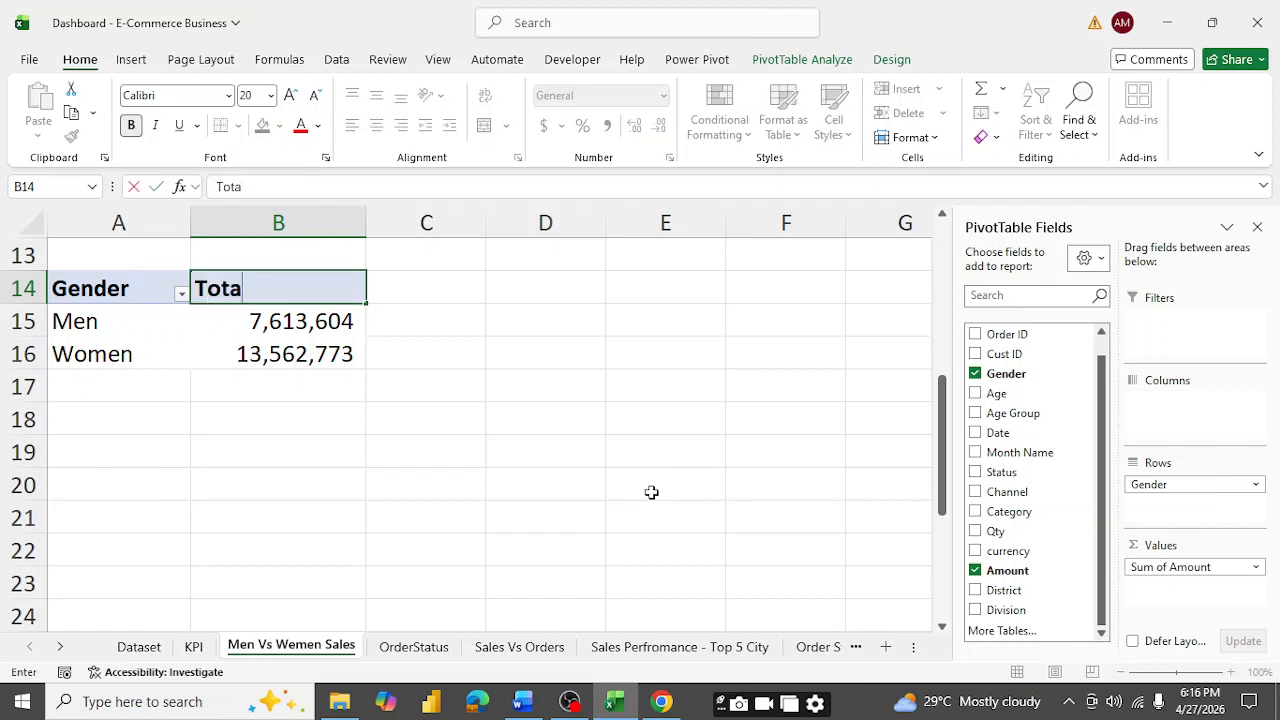
type("l Sales")
key("Return")
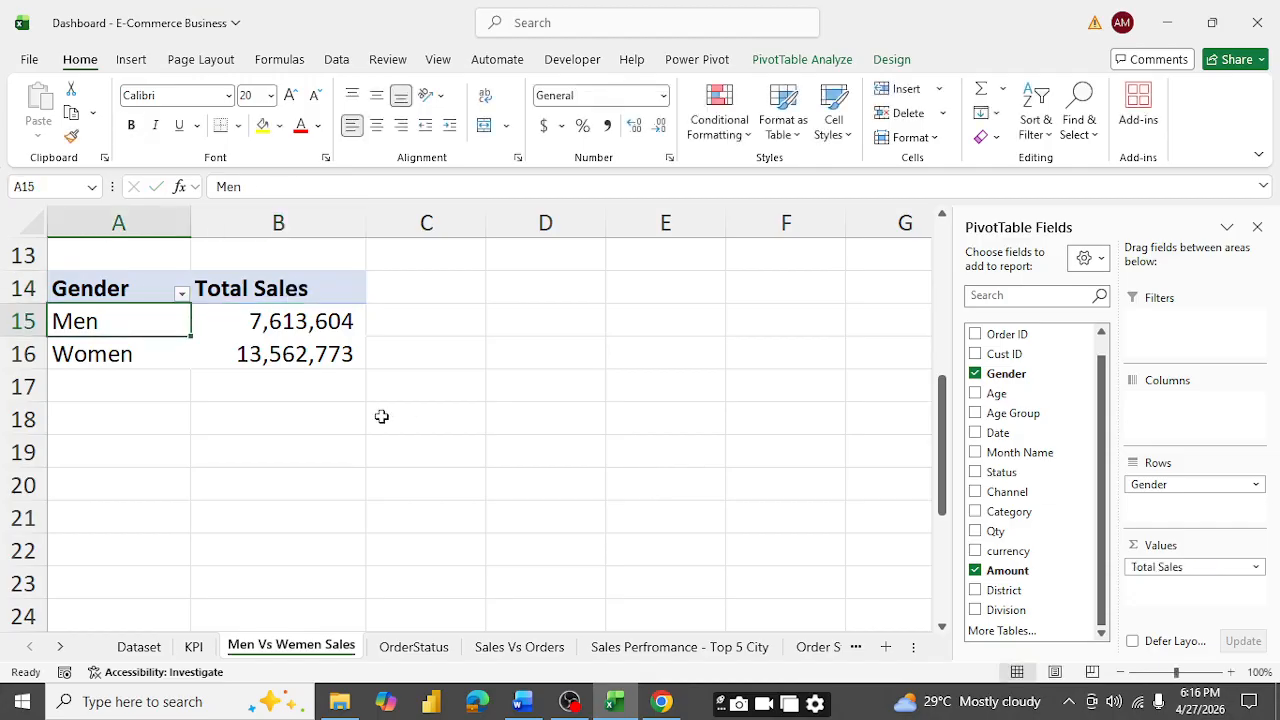
- Switch to Word to review the remaining requirements after the KPIs, and return to Excel
left_click(522, 701)
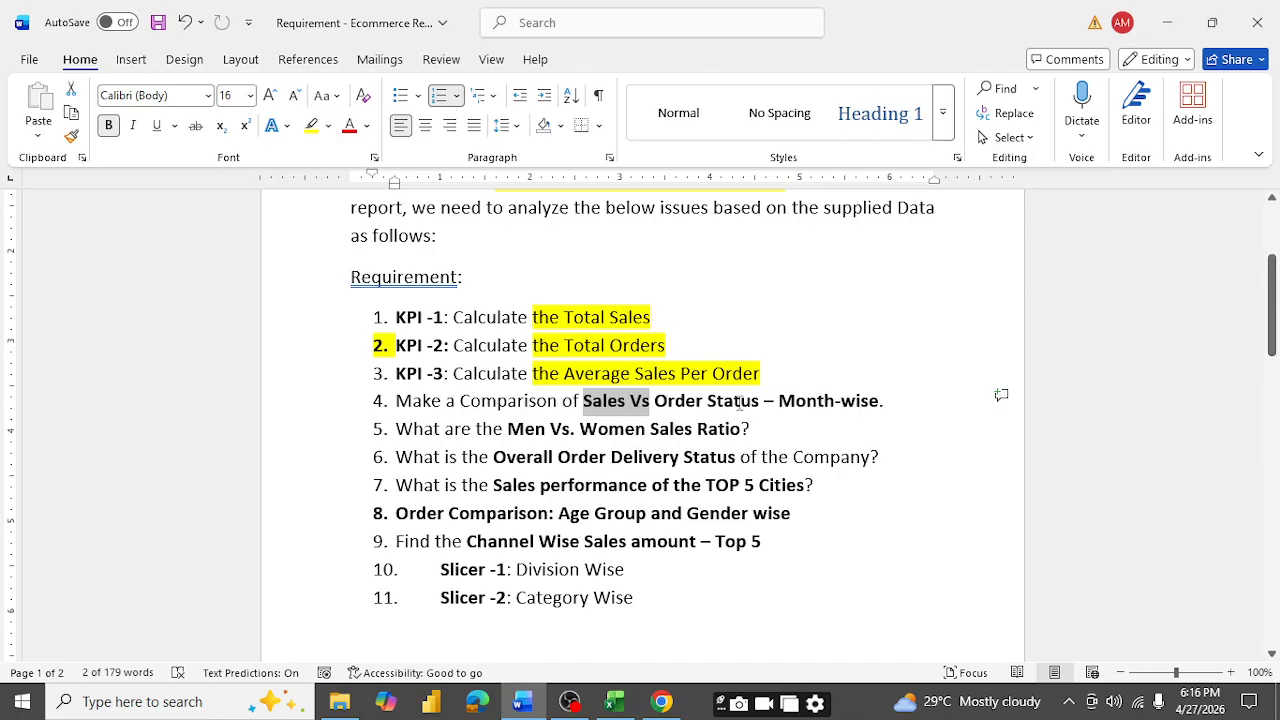
left_click(547, 400)
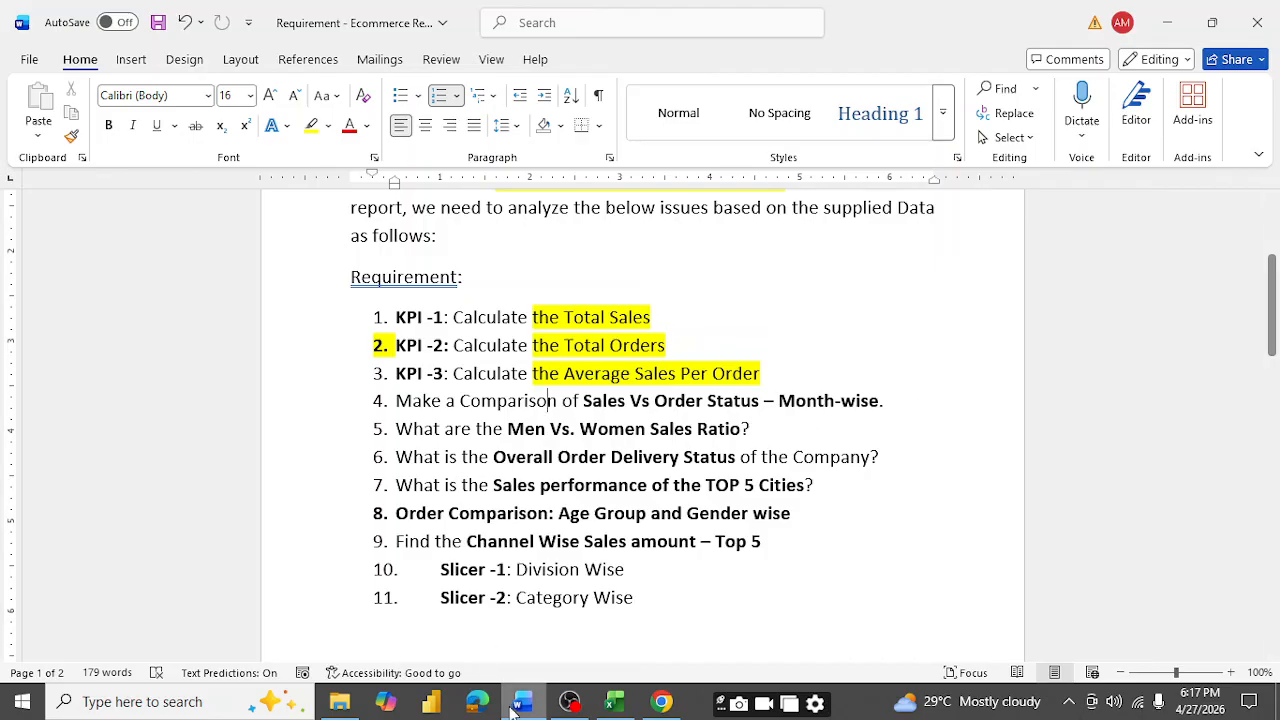
left_click(615, 702)
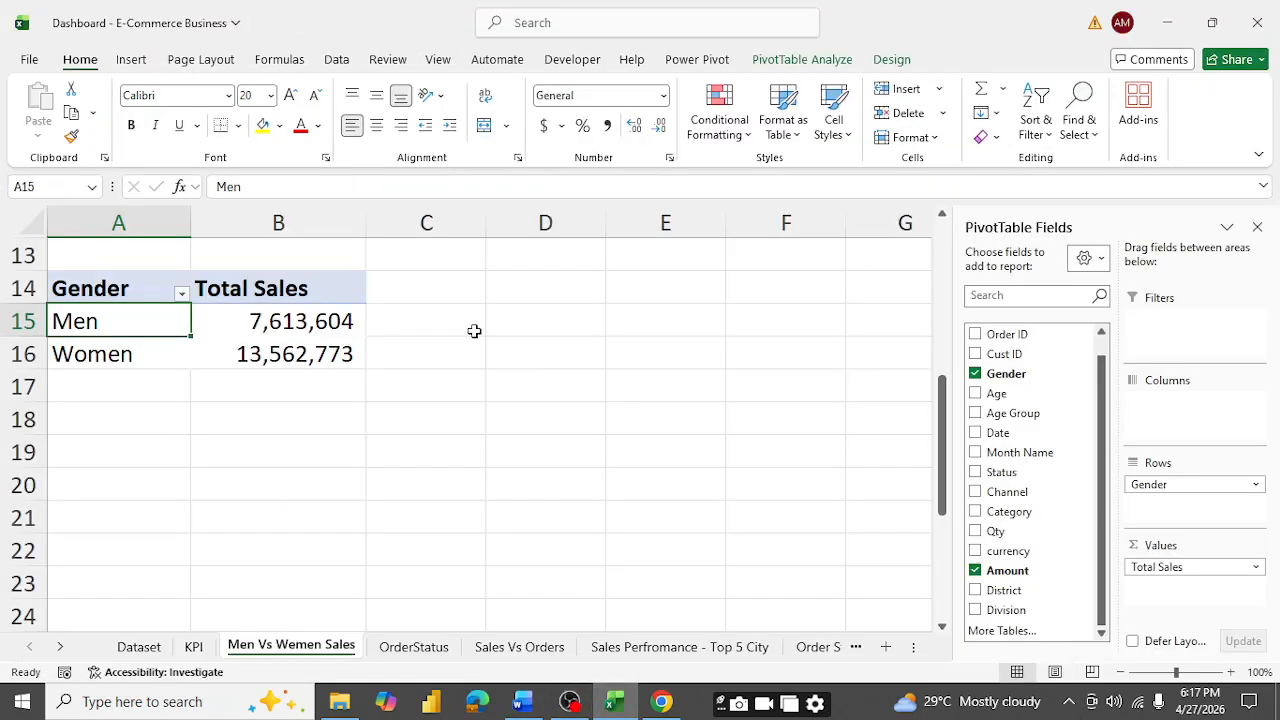
scroll(457, 371, "up", 4)
scroll(457, 371, "down", 3)
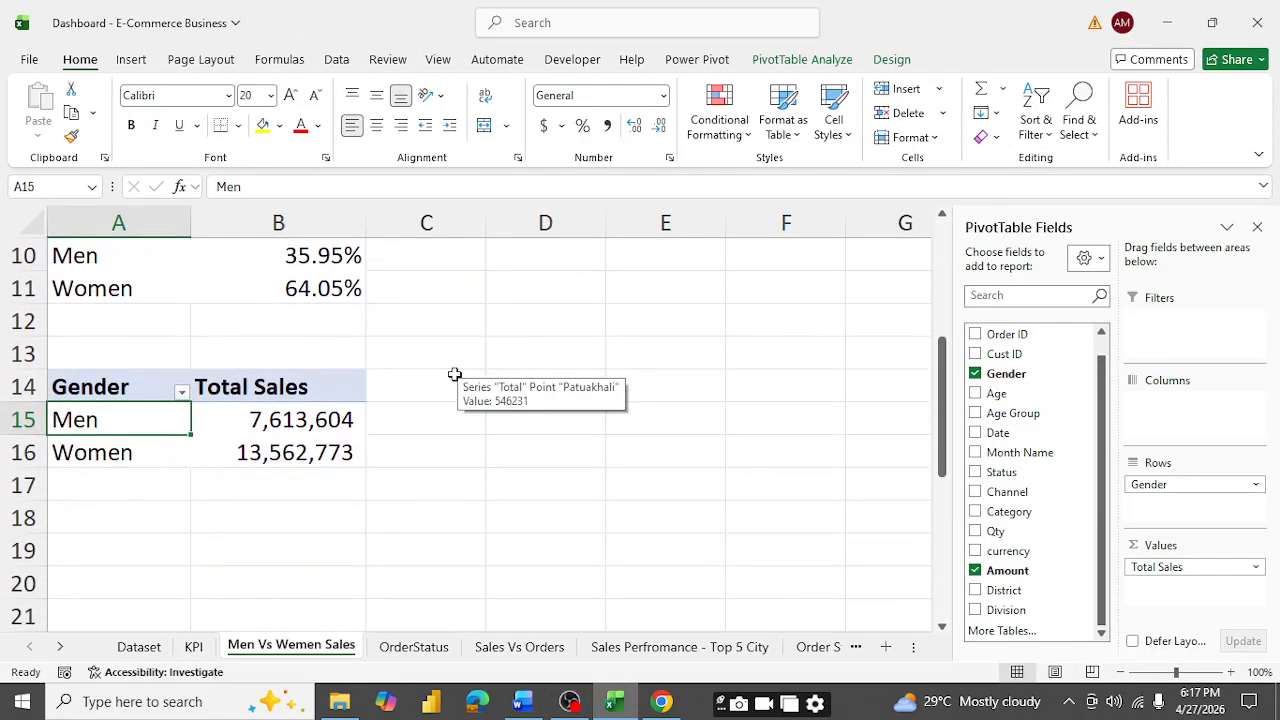
scroll(457, 371, "up", 2)
scroll(455, 374, "down", 3)
scroll(455, 374, "down", 1)
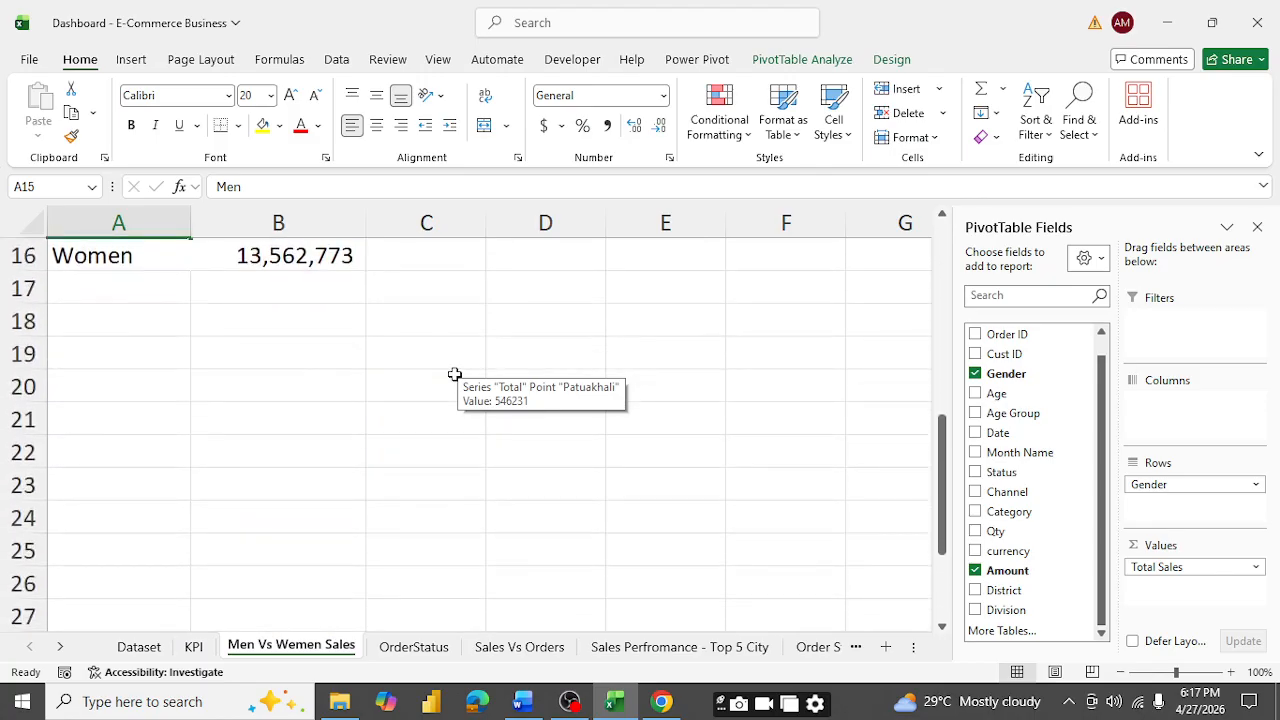
scroll(455, 374, "up", 1)
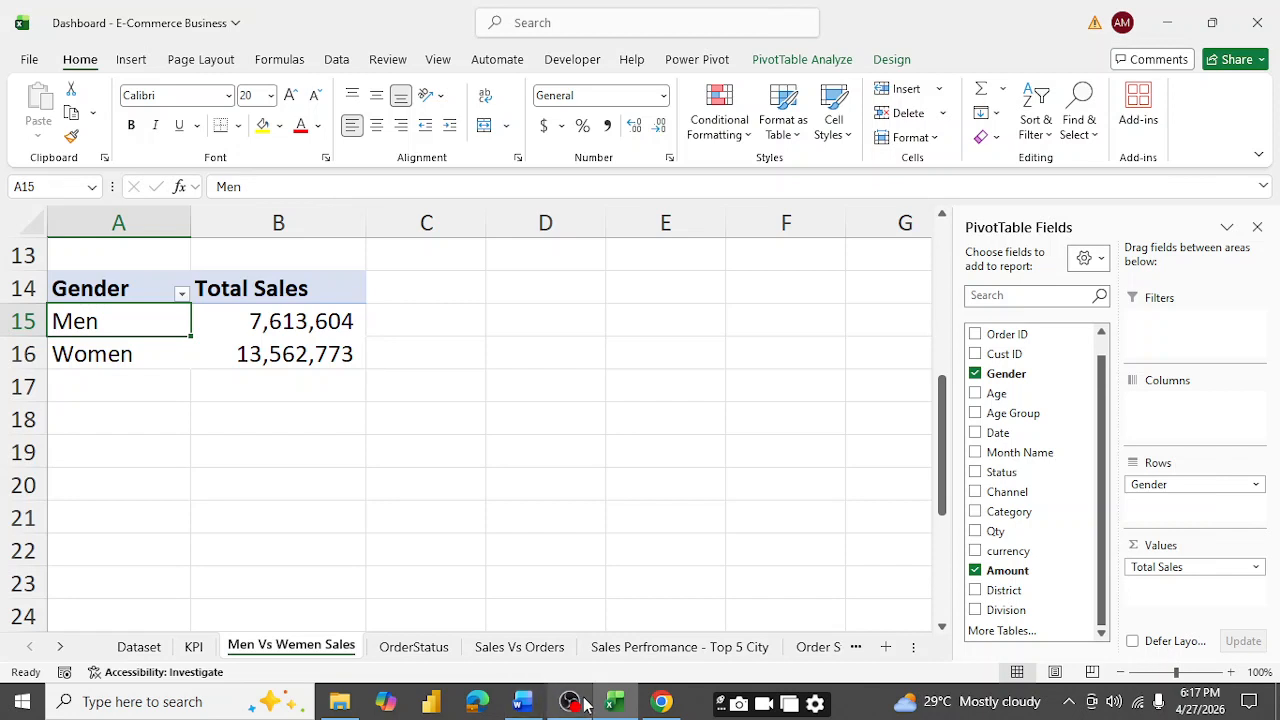
mouse_move(568, 707)
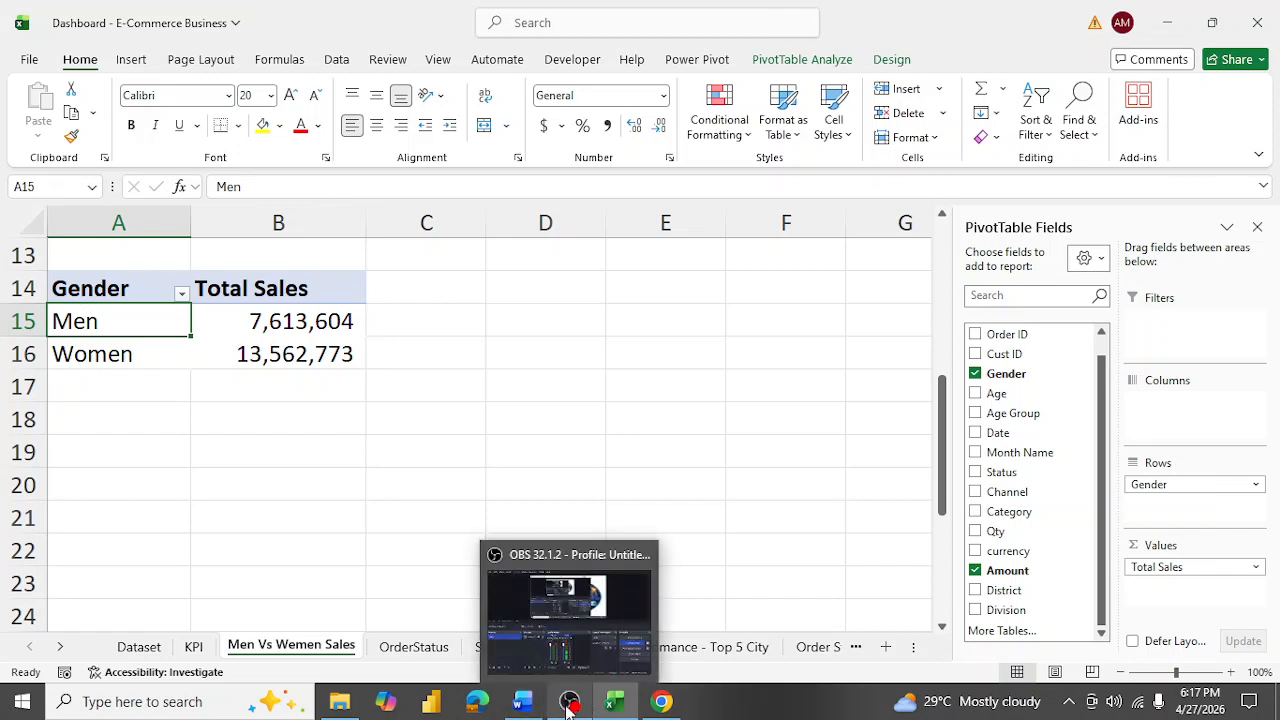
left_click(440, 335)
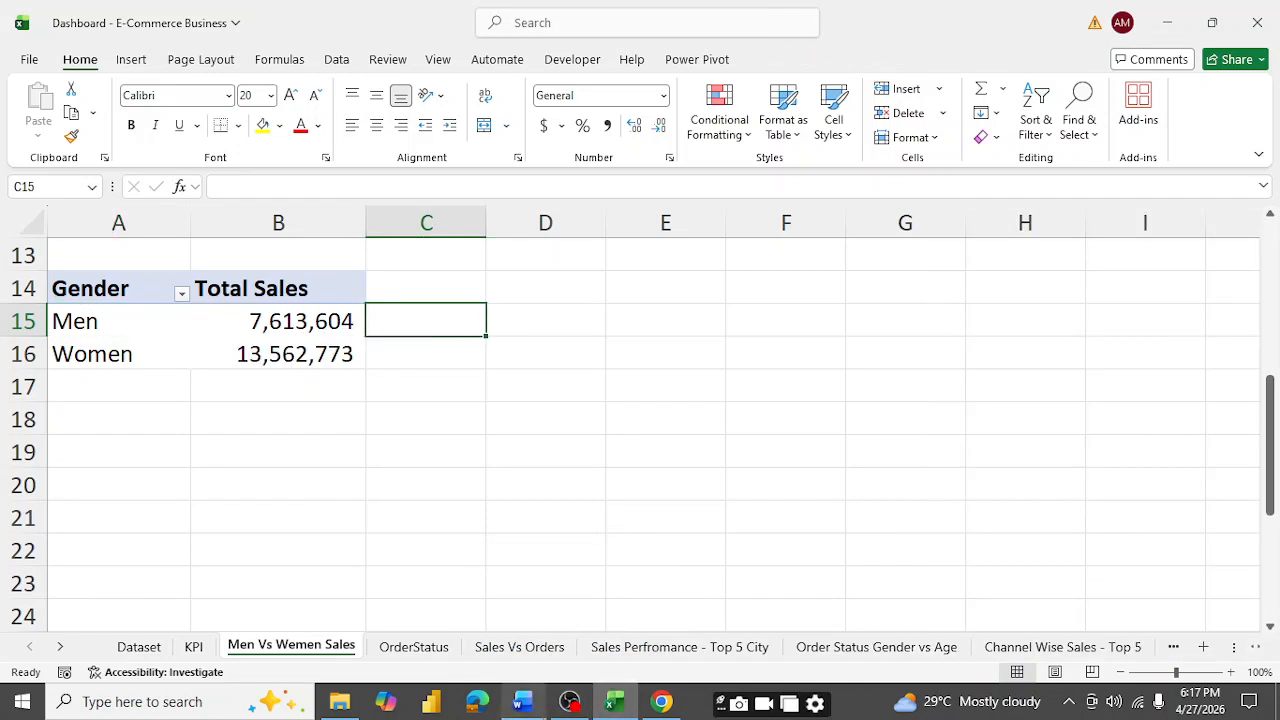
- Switch to Word and highlight "What are the Men Vs. Women Sales Ratio" in requirement 5 in yellow
left_click(521, 704)
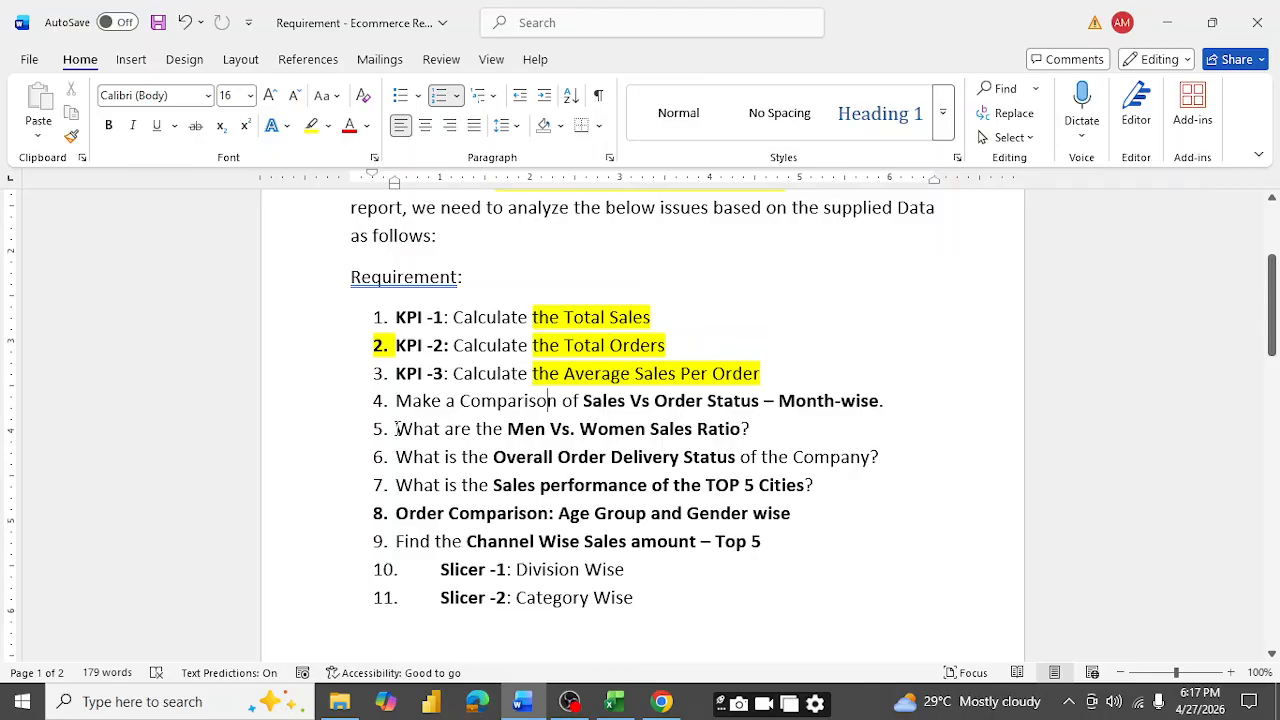
left_click_drag(397, 428, 736, 438)
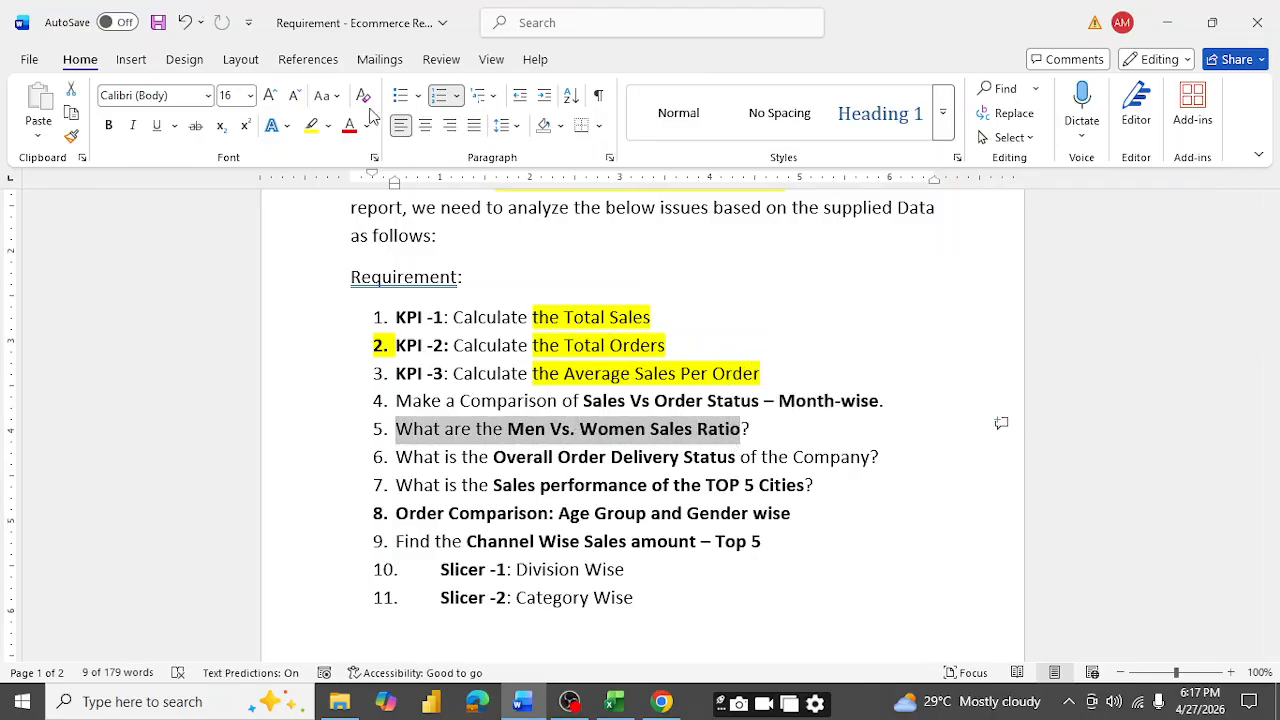
left_click(312, 126)
left_click(672, 436)
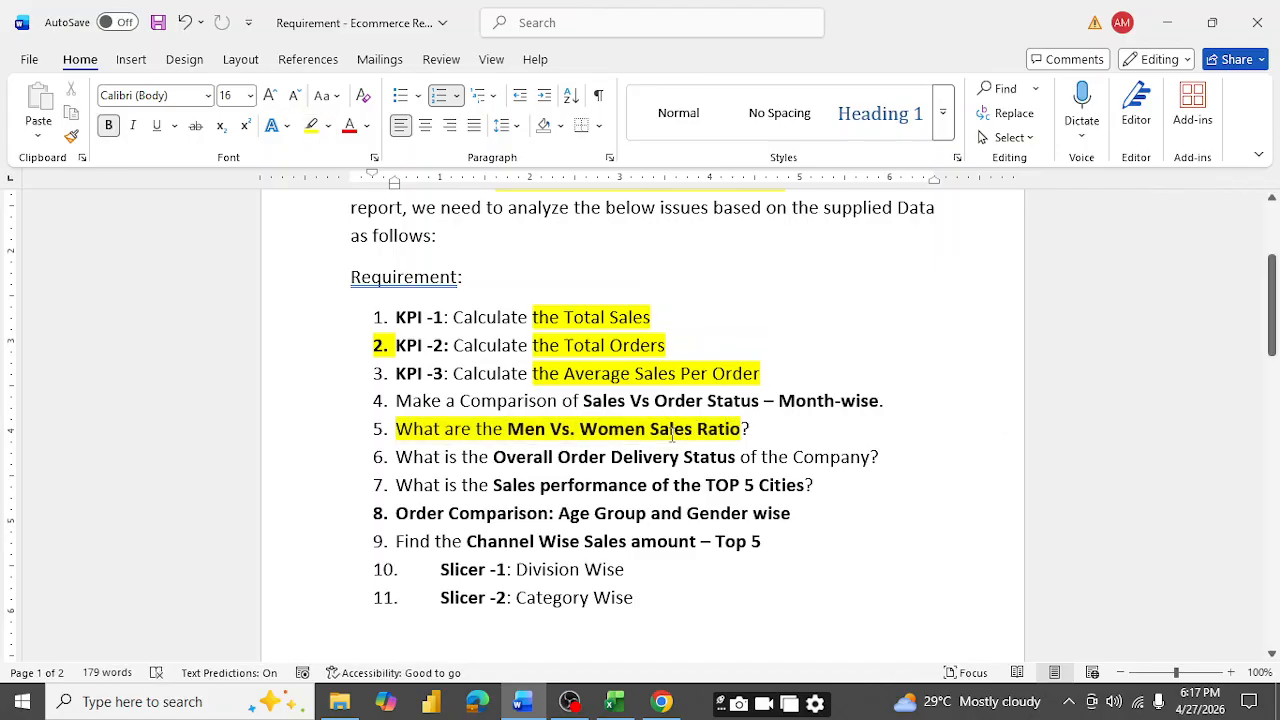
- Switch to Excel and show the Total Sales values in the Gender PivotTable as % of Grand Total
left_click(615, 703)
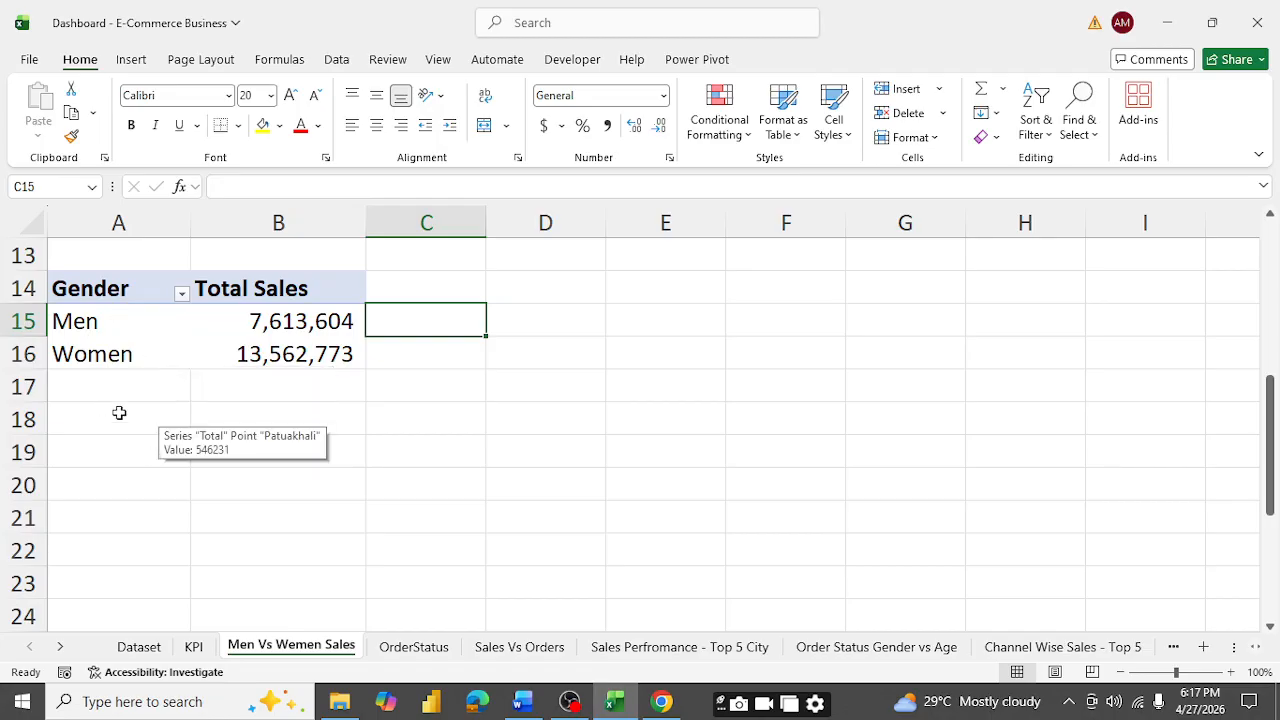
left_click(294, 321)
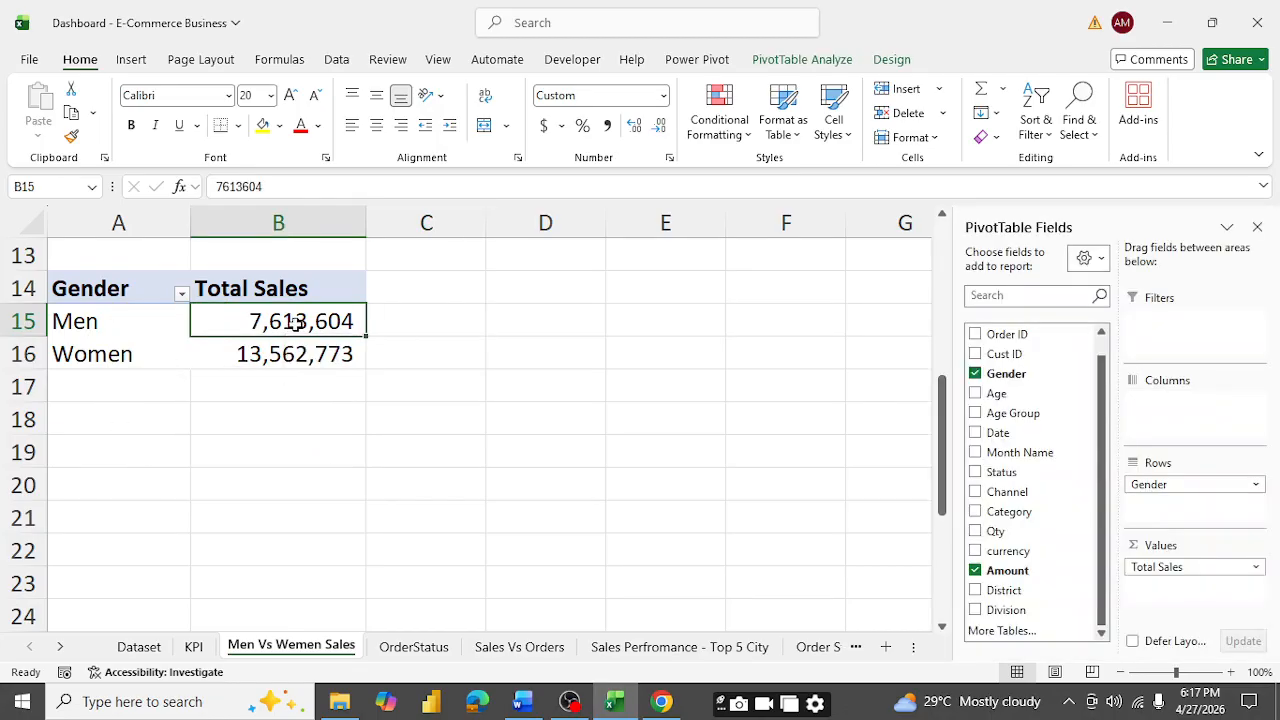
right_click(294, 321)
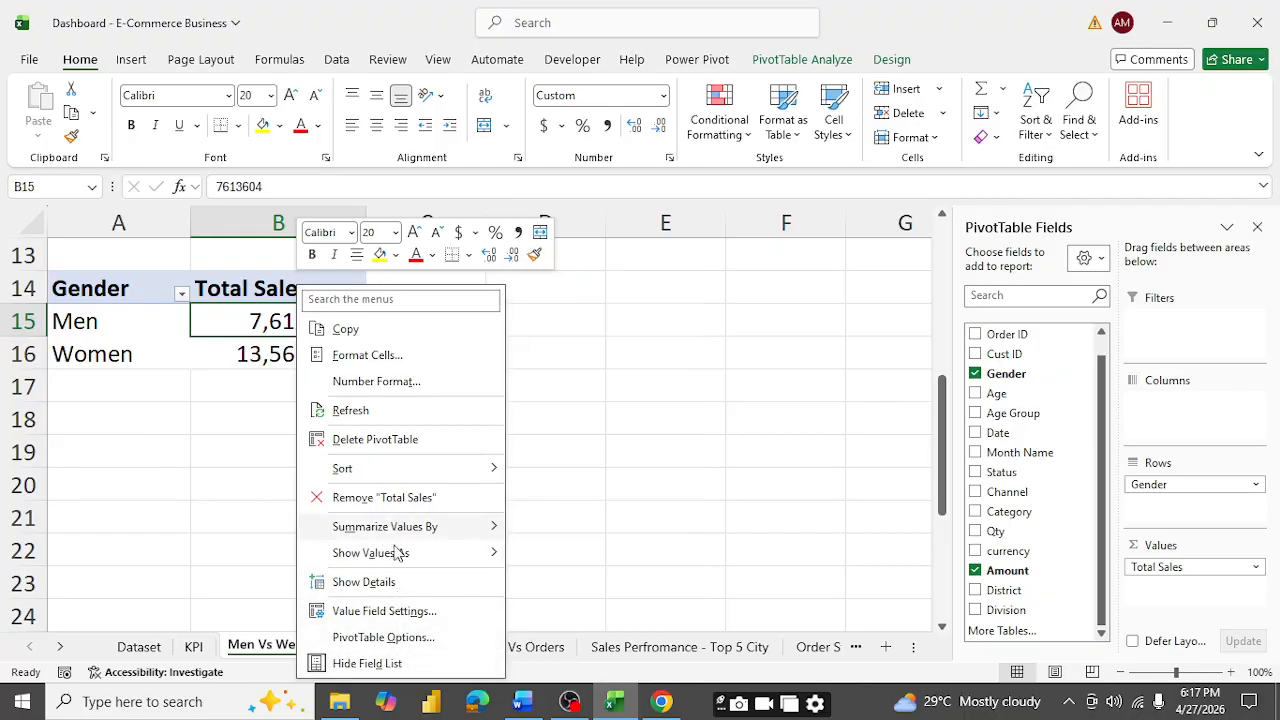
left_click(1160, 568)
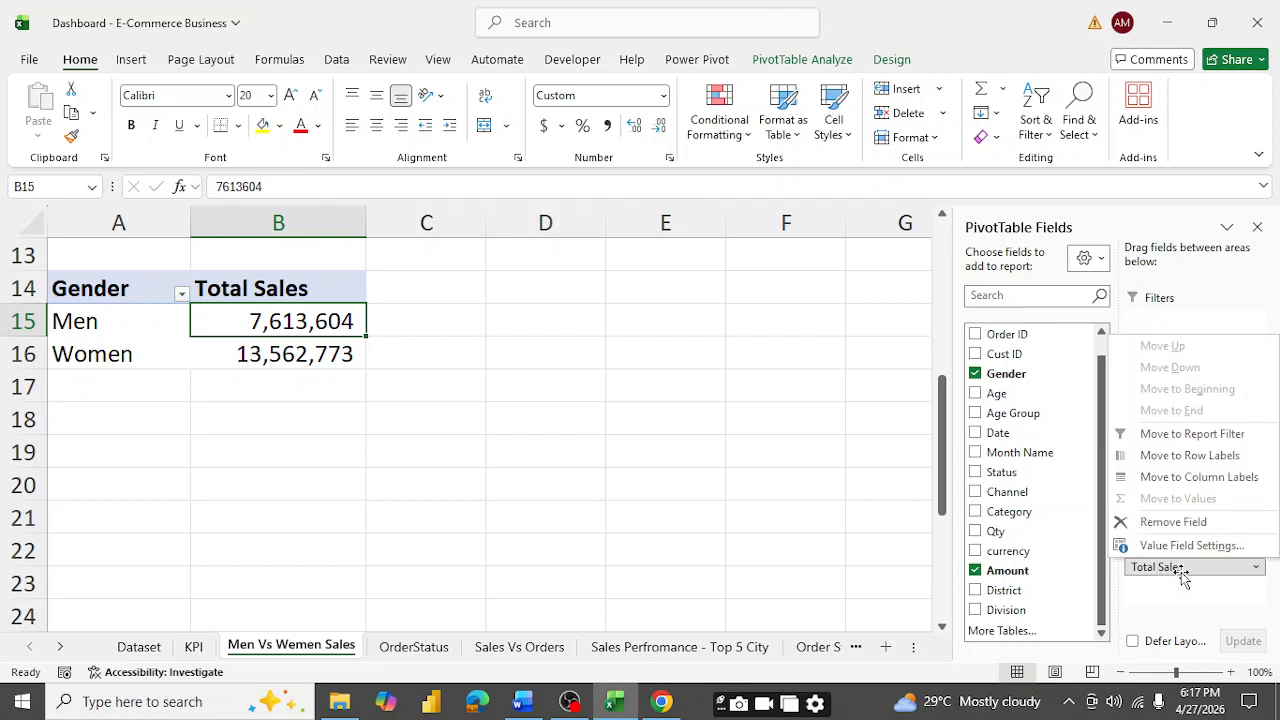
left_click(1183, 575)
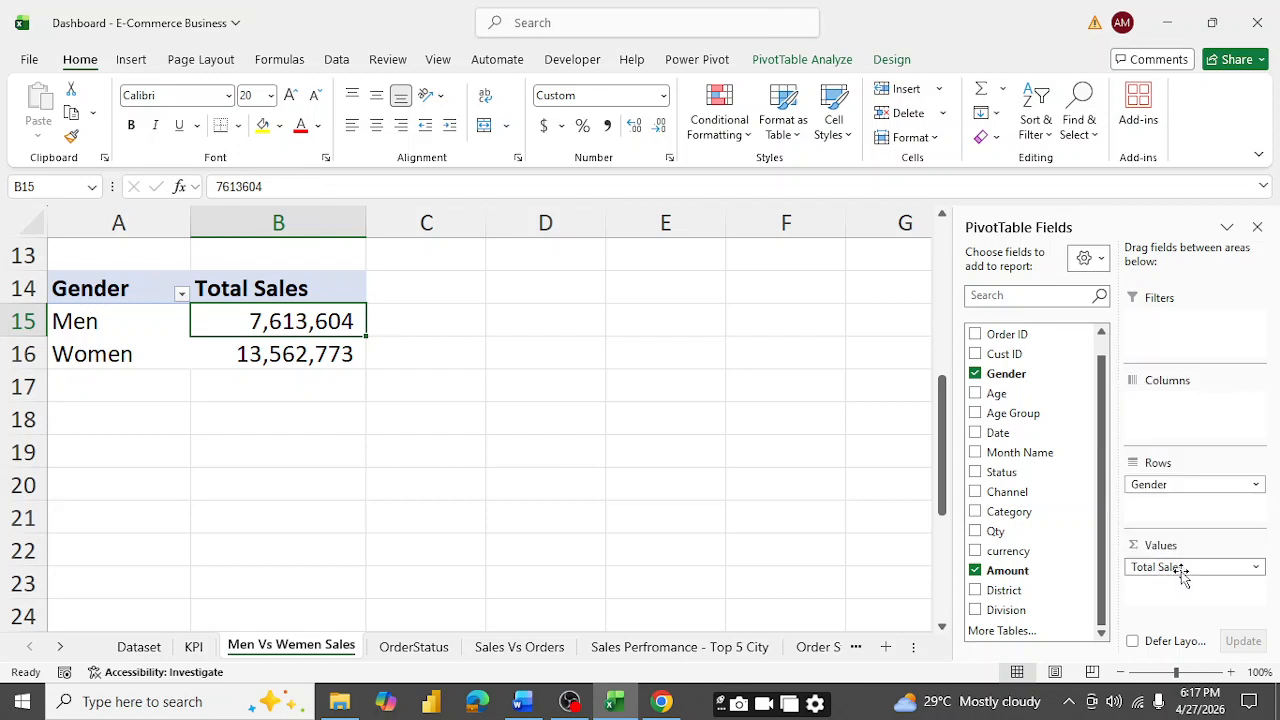
left_click(1257, 569)
left_click(1190, 545)
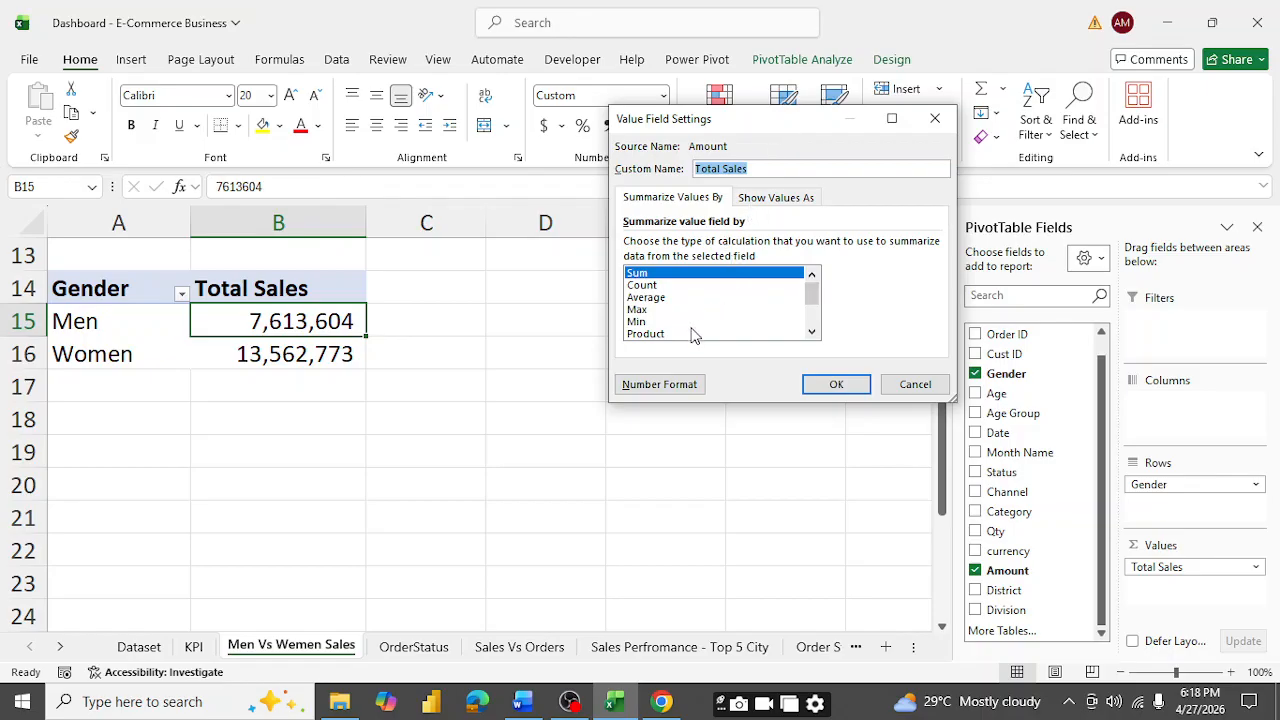
scroll(693, 333, "down", 2)
scroll(692, 331, "up", 1)
left_click(785, 198)
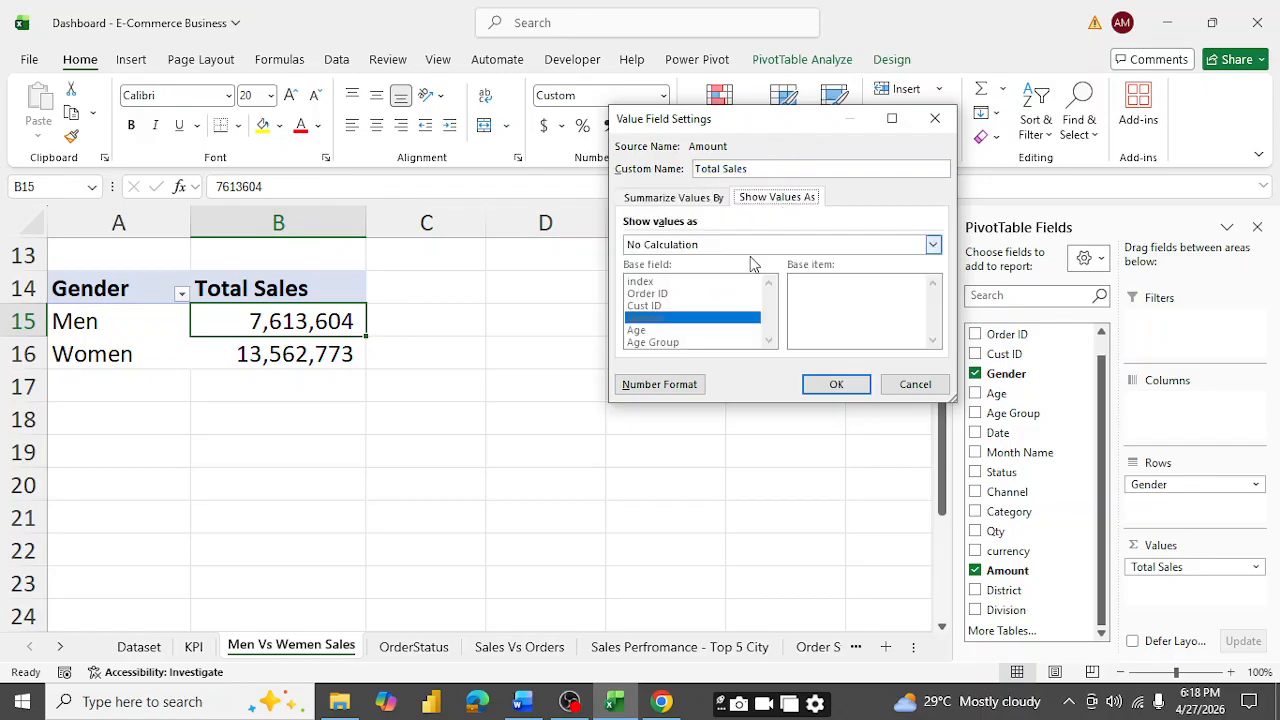
left_click(933, 245)
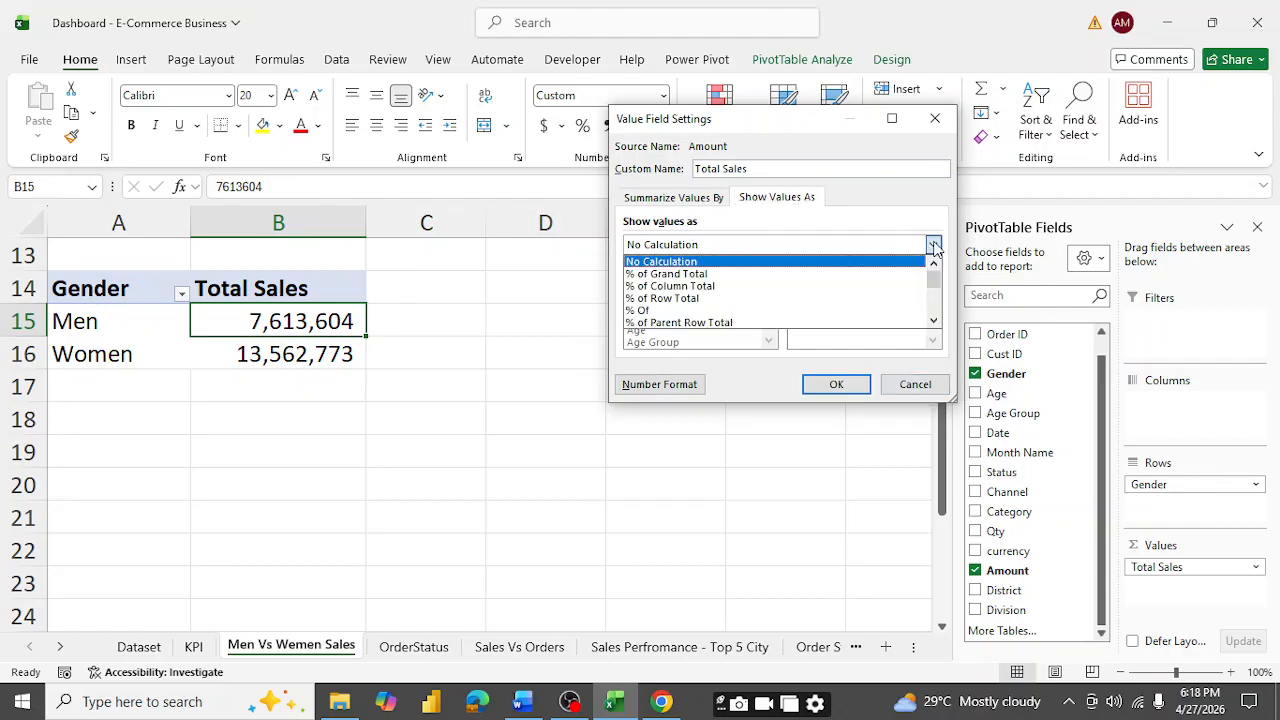
left_click(668, 274)
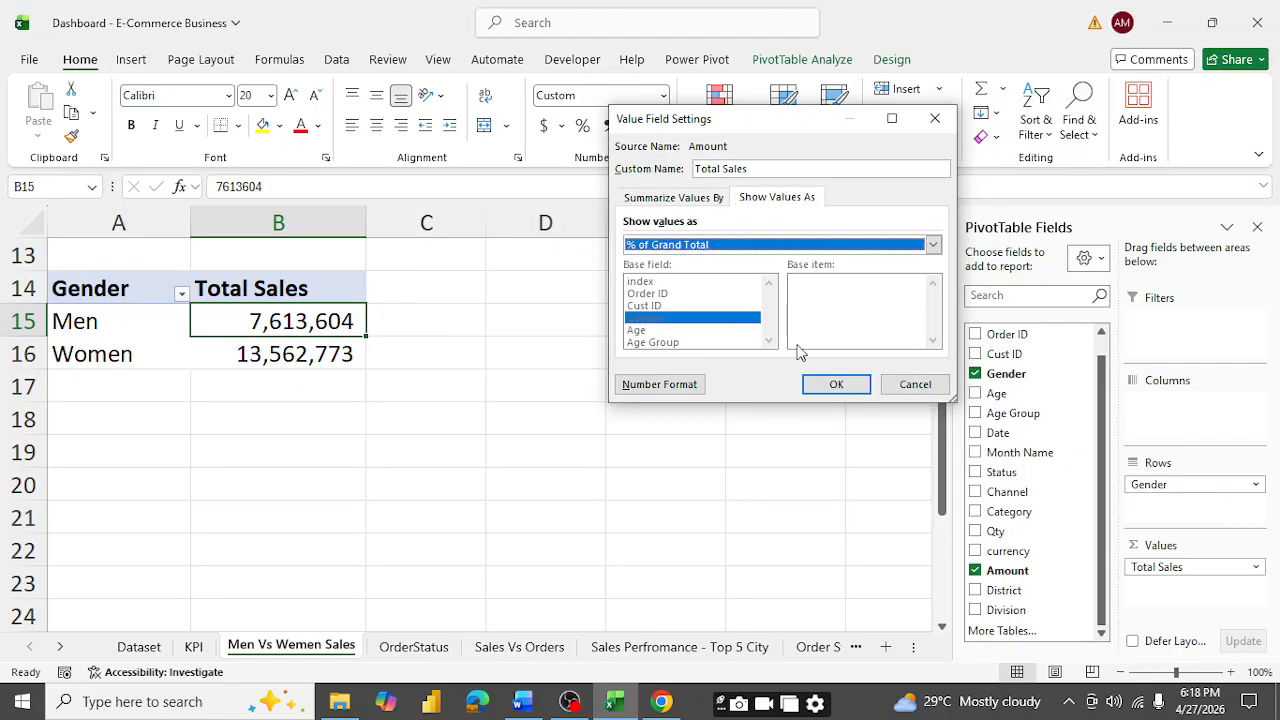
left_click(836, 384)
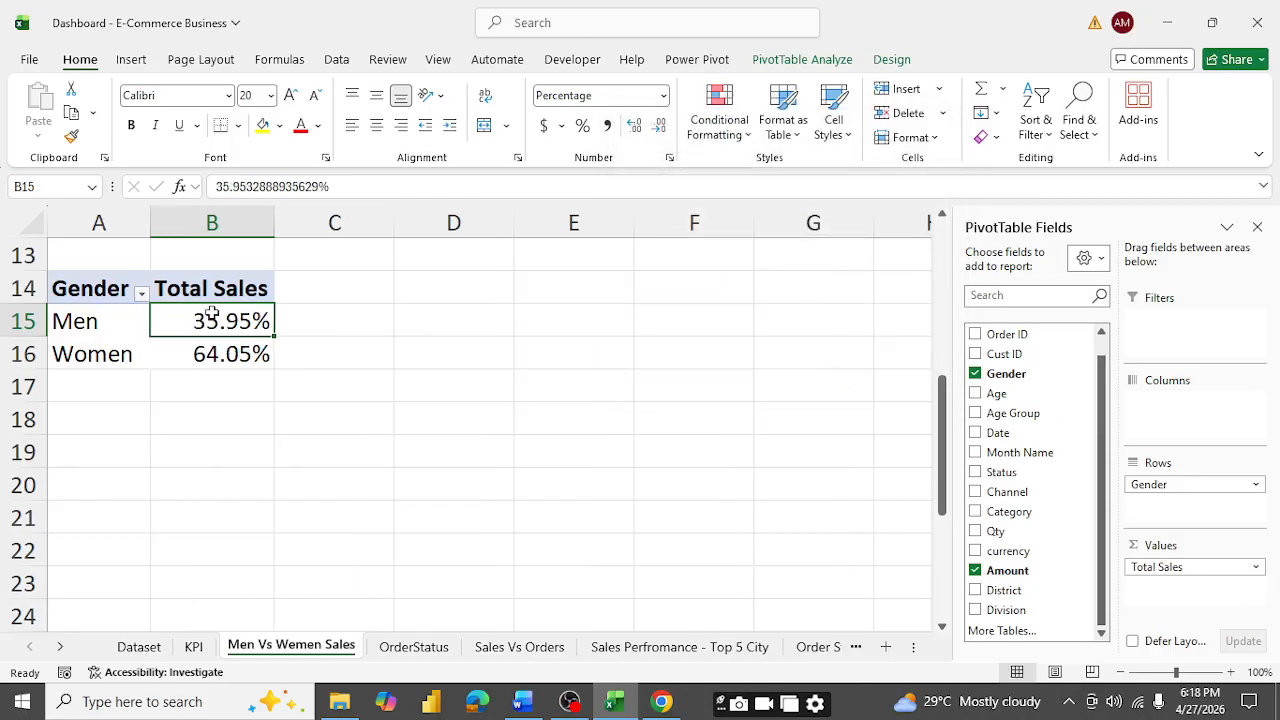
- Check the Men and Women sales percentages in the Gender PivotTable and go to the Dataset sheet
left_click_drag(218, 322, 225, 340)
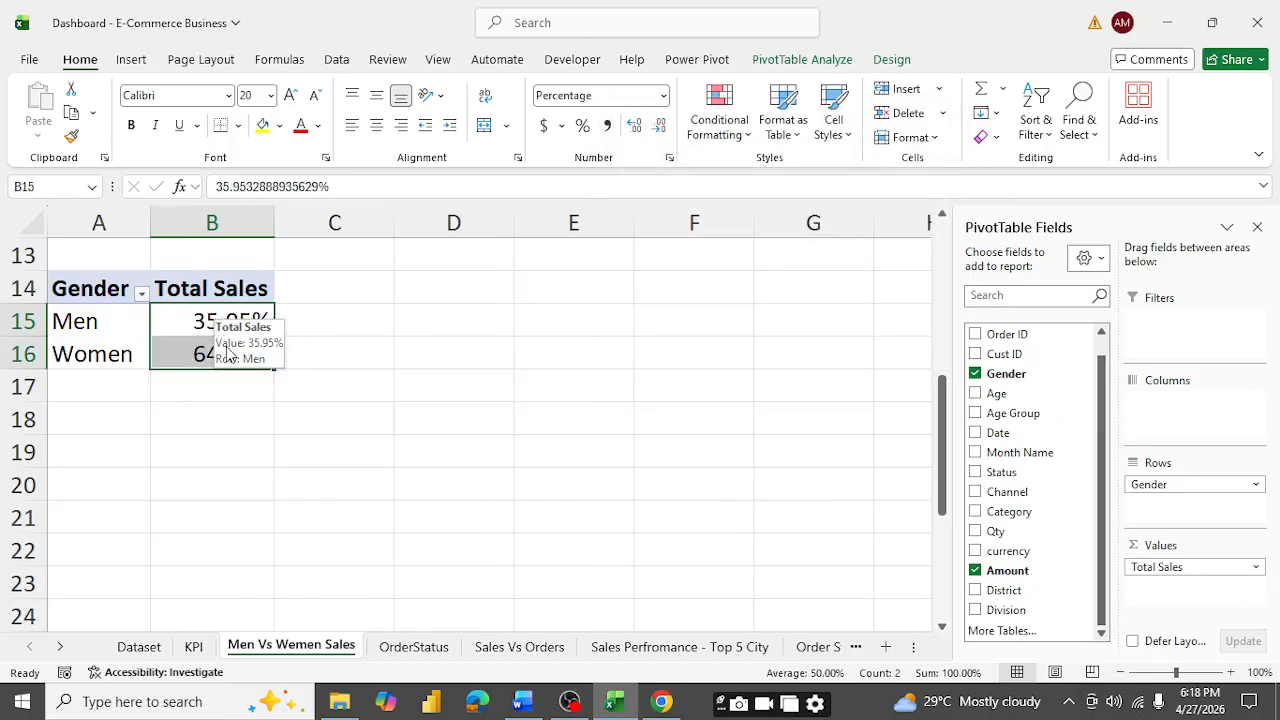
left_click(541, 398)
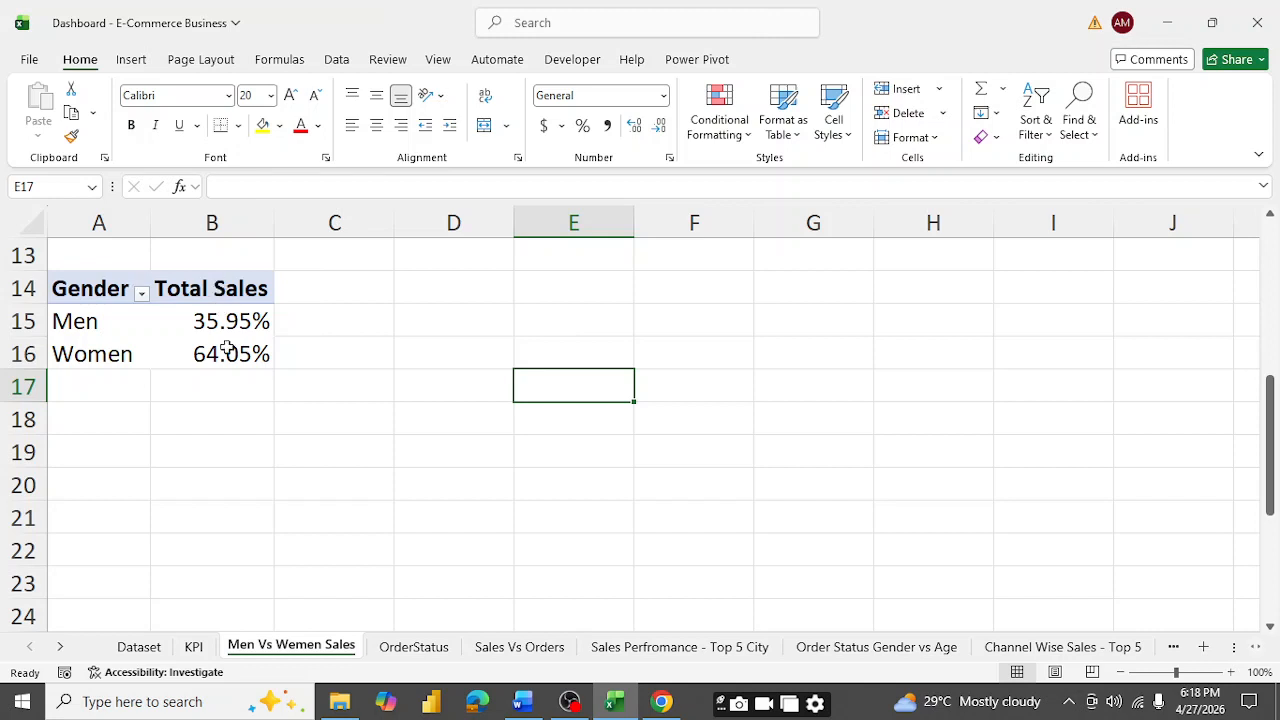
left_click_drag(84, 288, 189, 354)
left_click(431, 442)
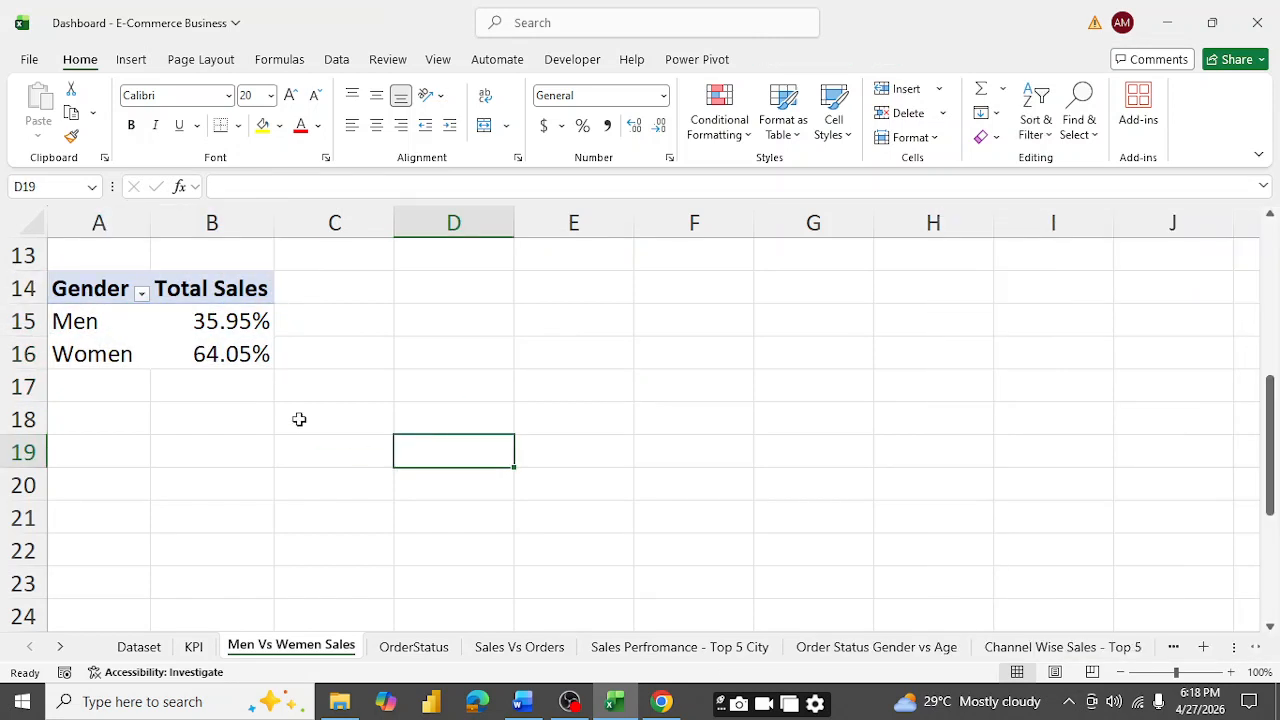
left_click(147, 648)
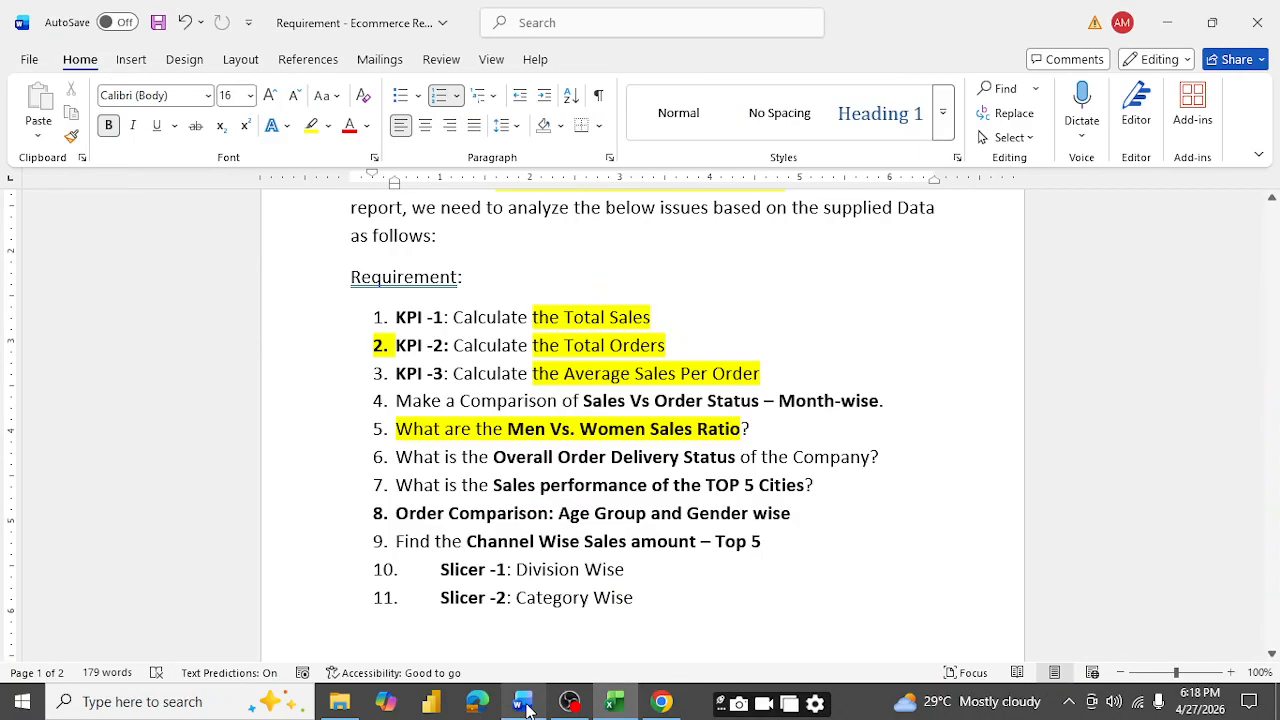
- Switch to Word to review requirements 4 and 6 on order status, and return to Excel
left_click(522, 703)
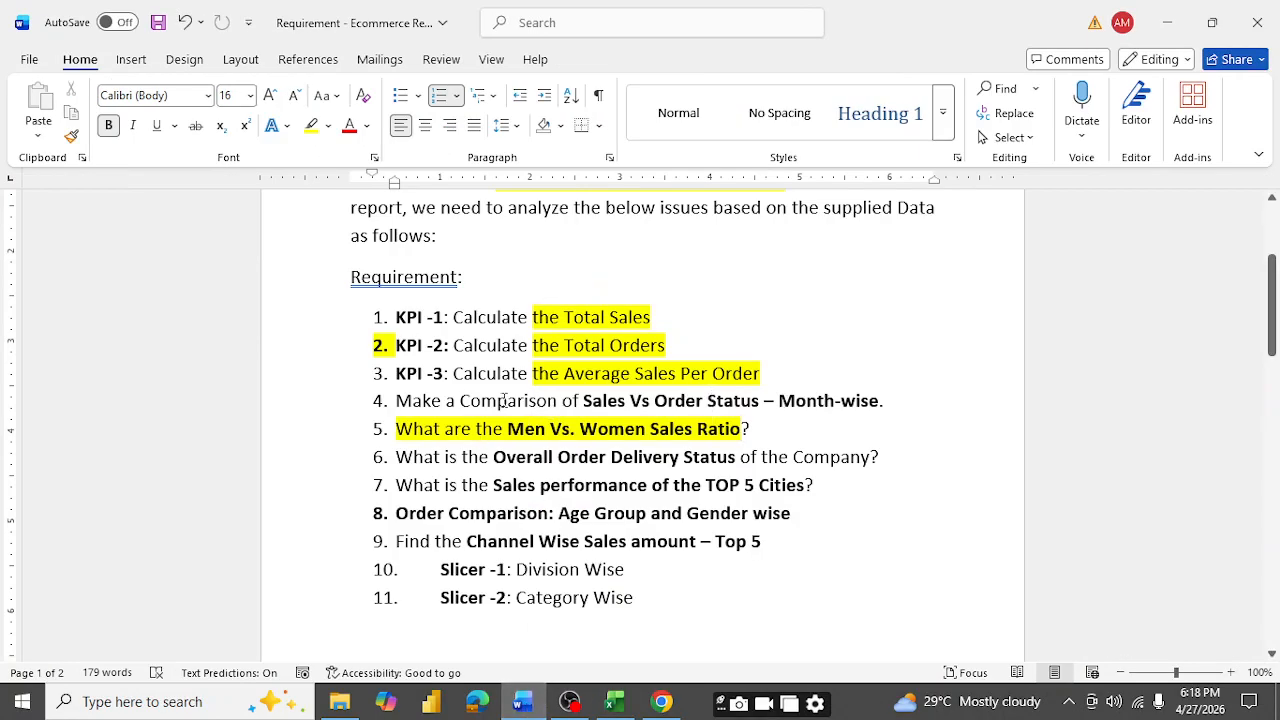
left_click_drag(454, 401, 878, 401)
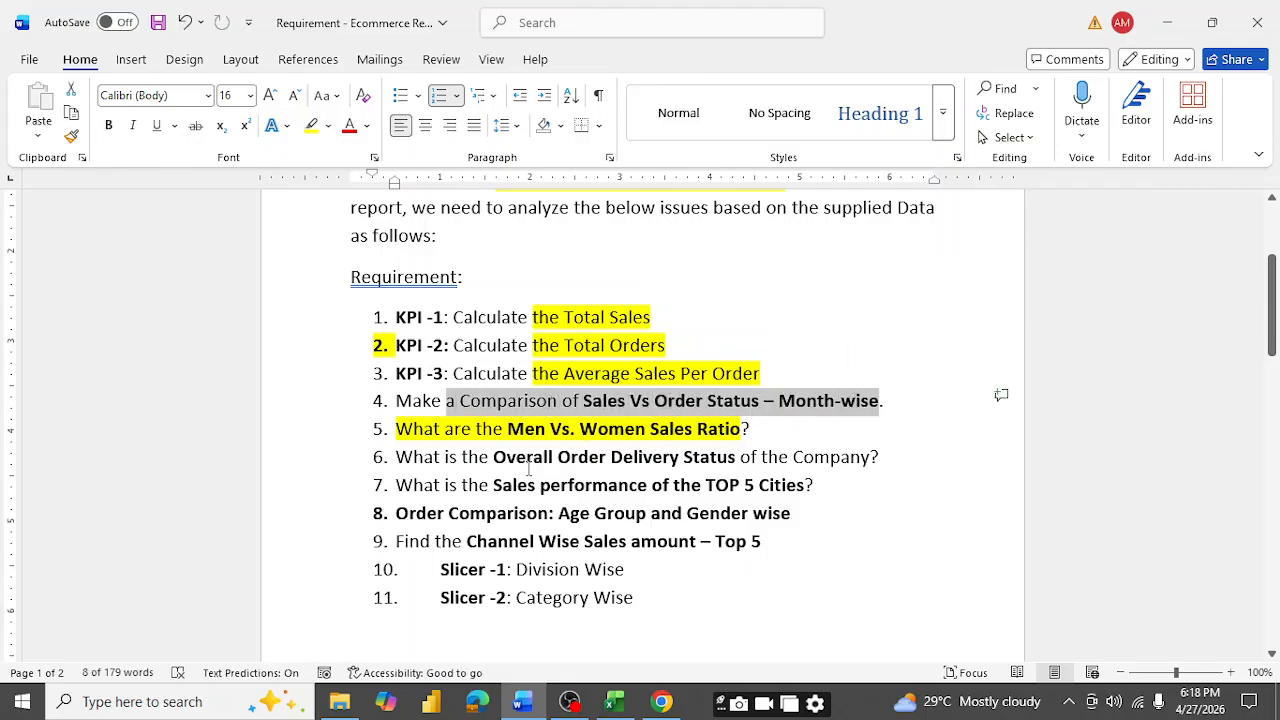
left_click_drag(488, 457, 738, 457)
left_click(651, 513)
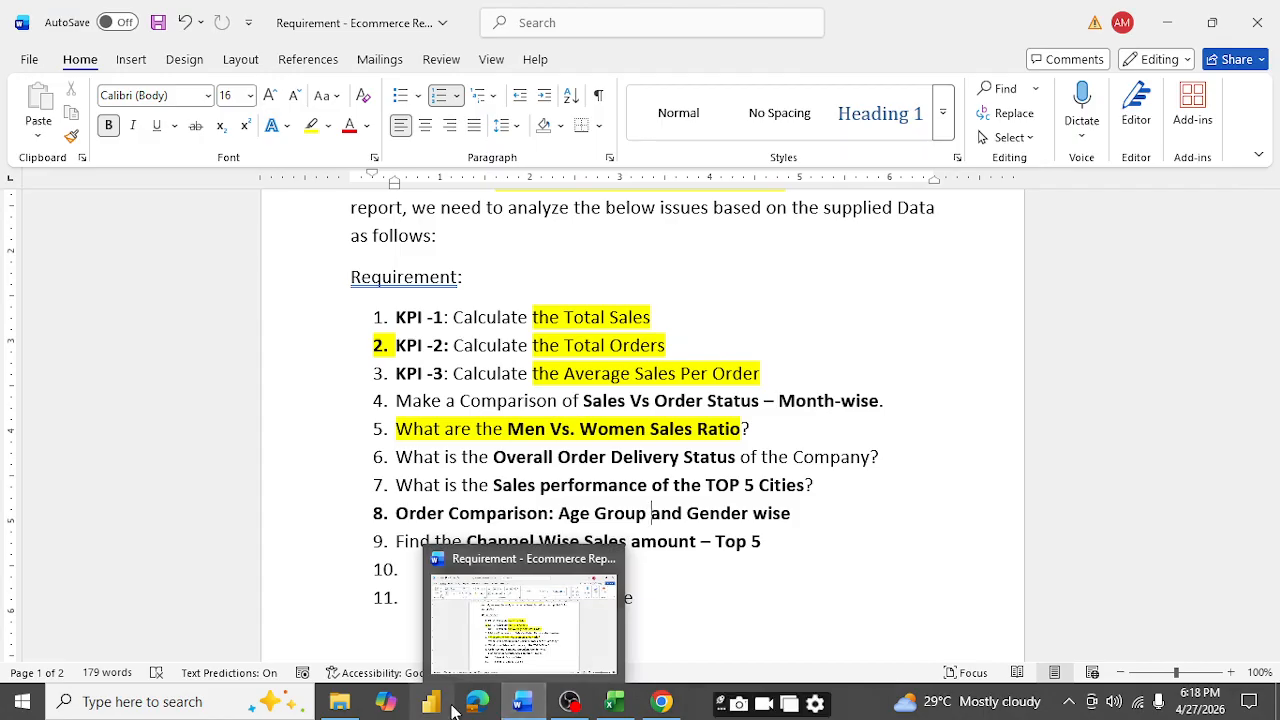
left_click(612, 702)
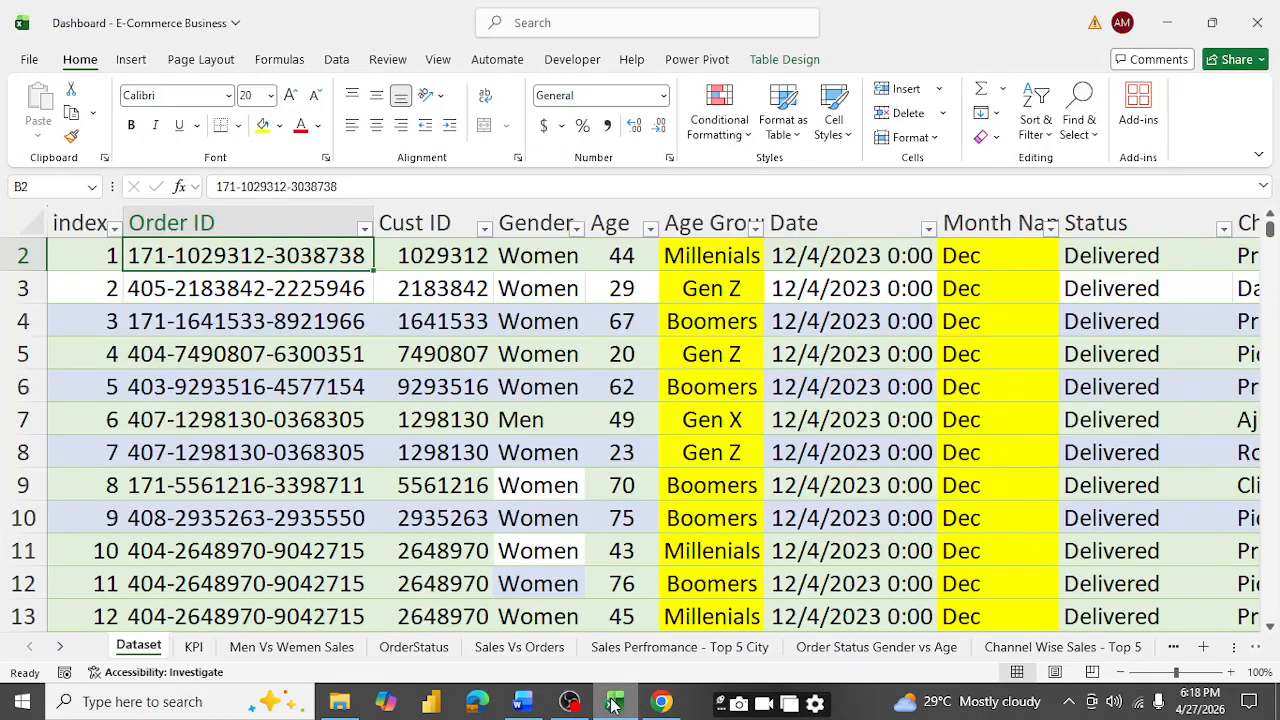
- Insert a PivotTable based on Table1 at cell A11 of the existing OrderStatus worksheet
left_click(131, 60)
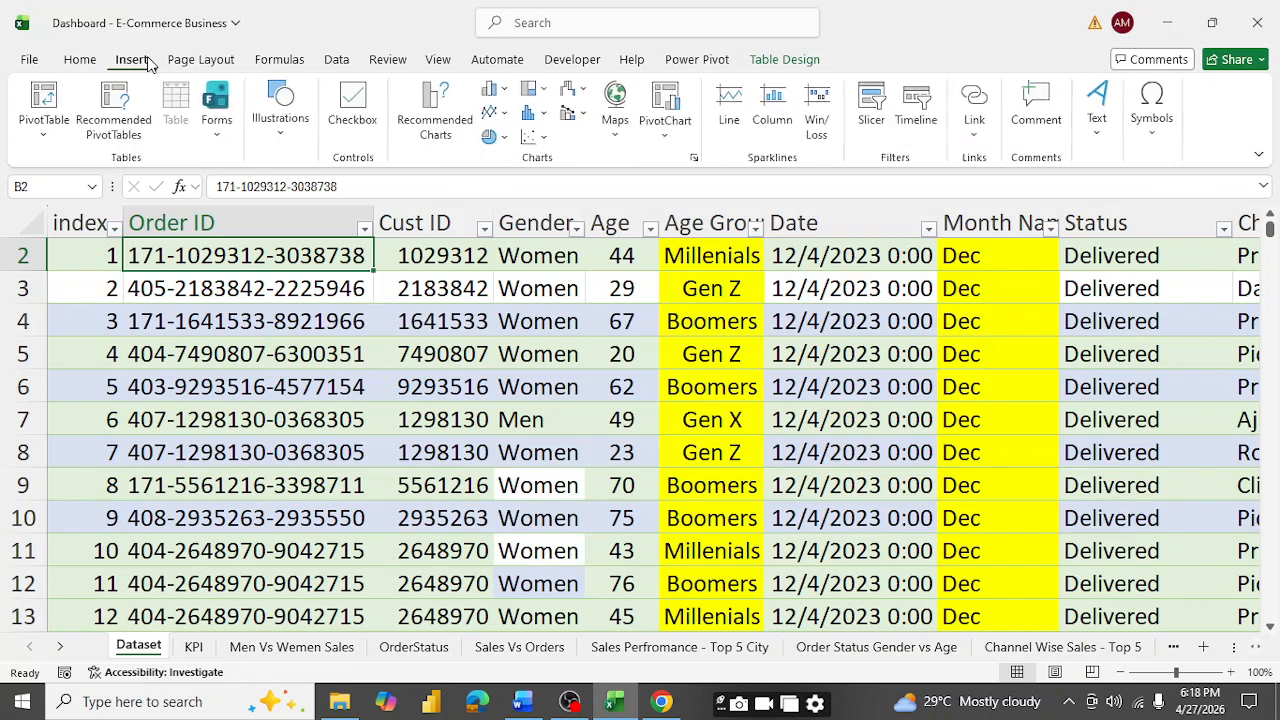
left_click(46, 100)
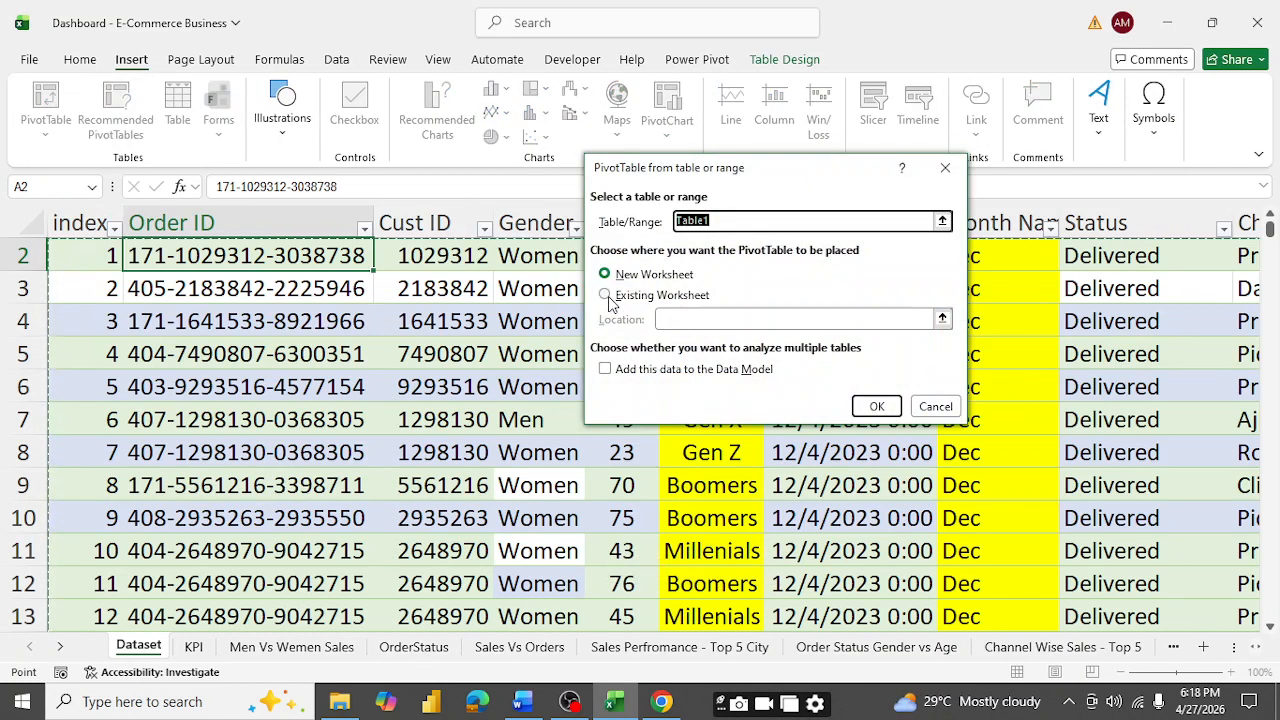
left_click(605, 295)
left_click(412, 648)
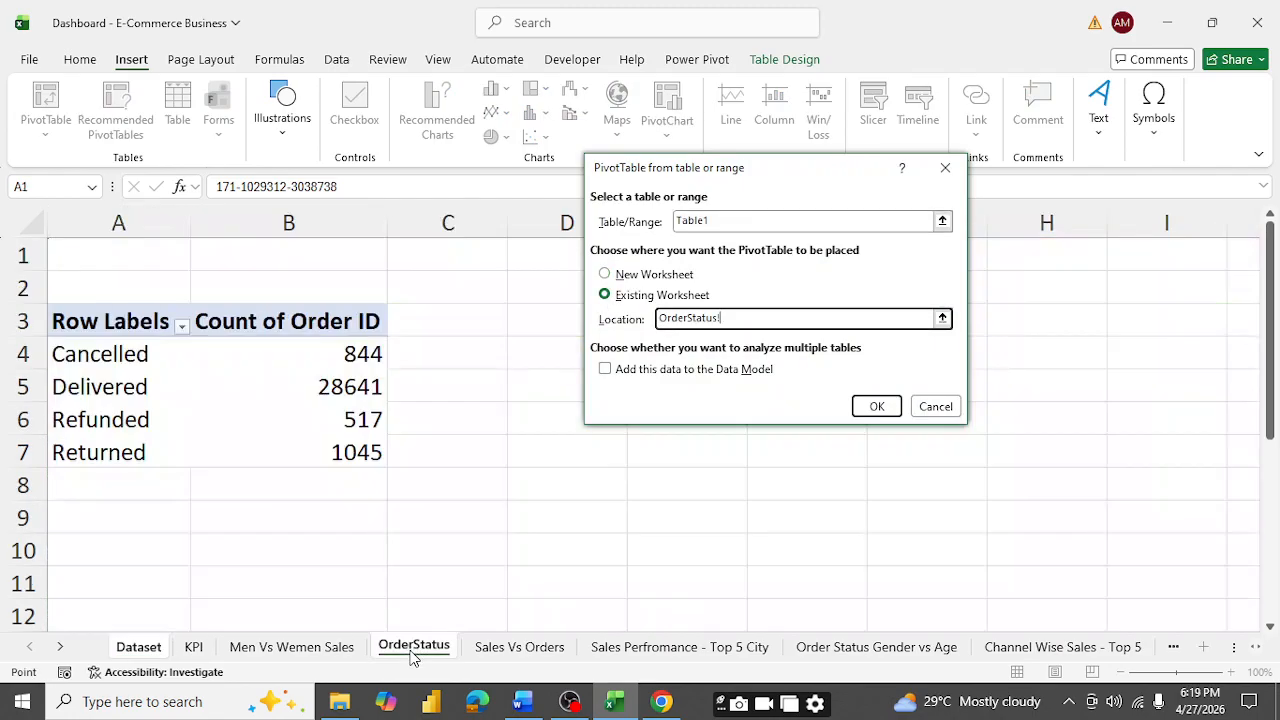
scroll(260, 550, "down", 3)
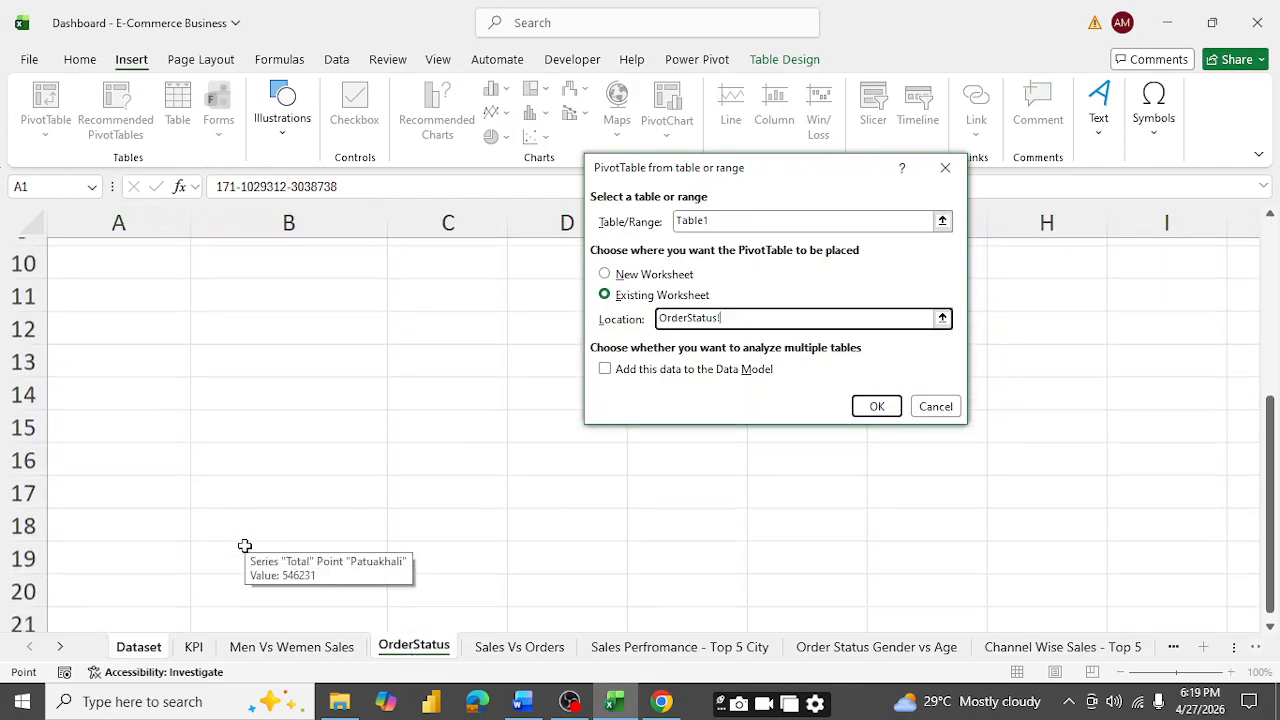
scroll(254, 523, "up", 1)
scroll(254, 523, "down", 1)
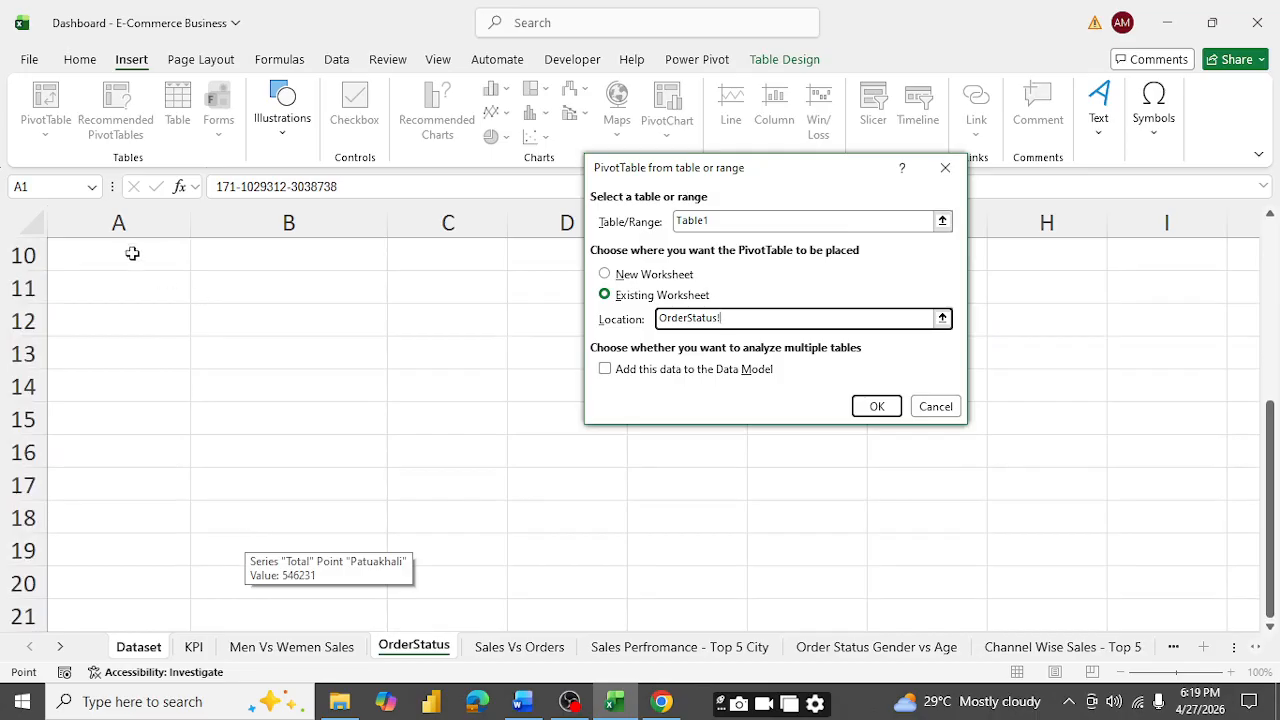
left_click(128, 291)
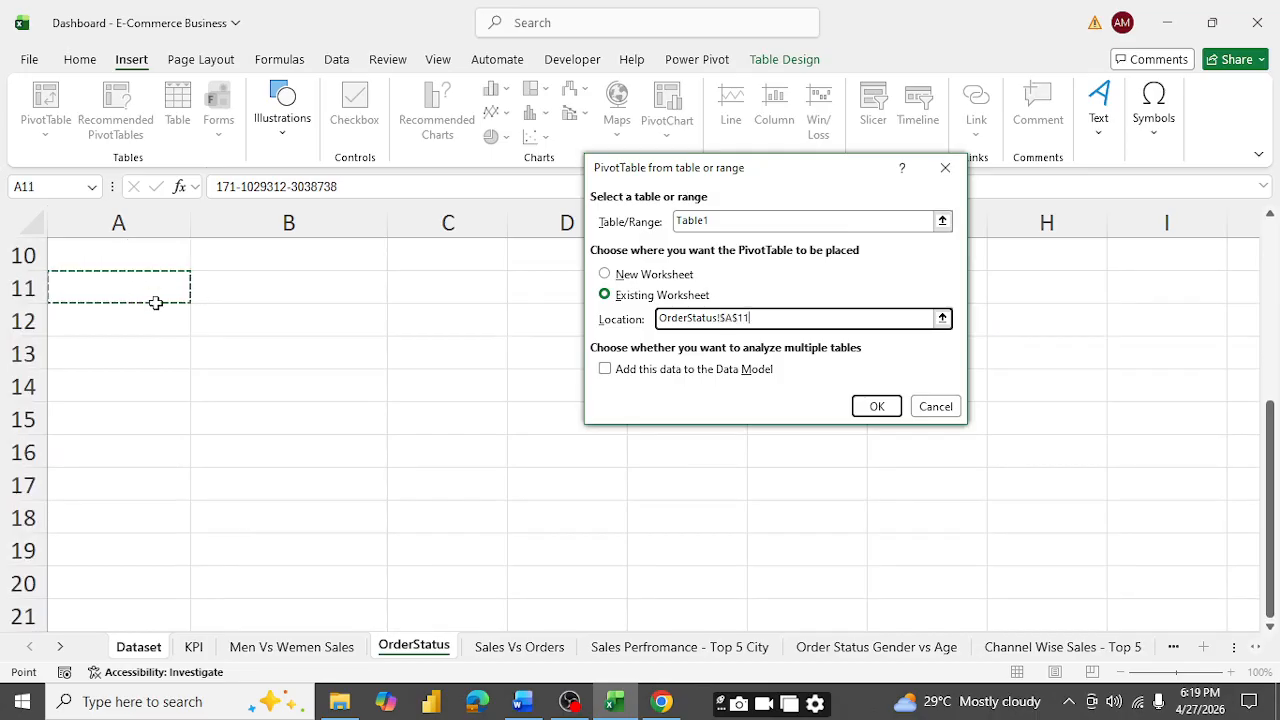
left_click(878, 406)
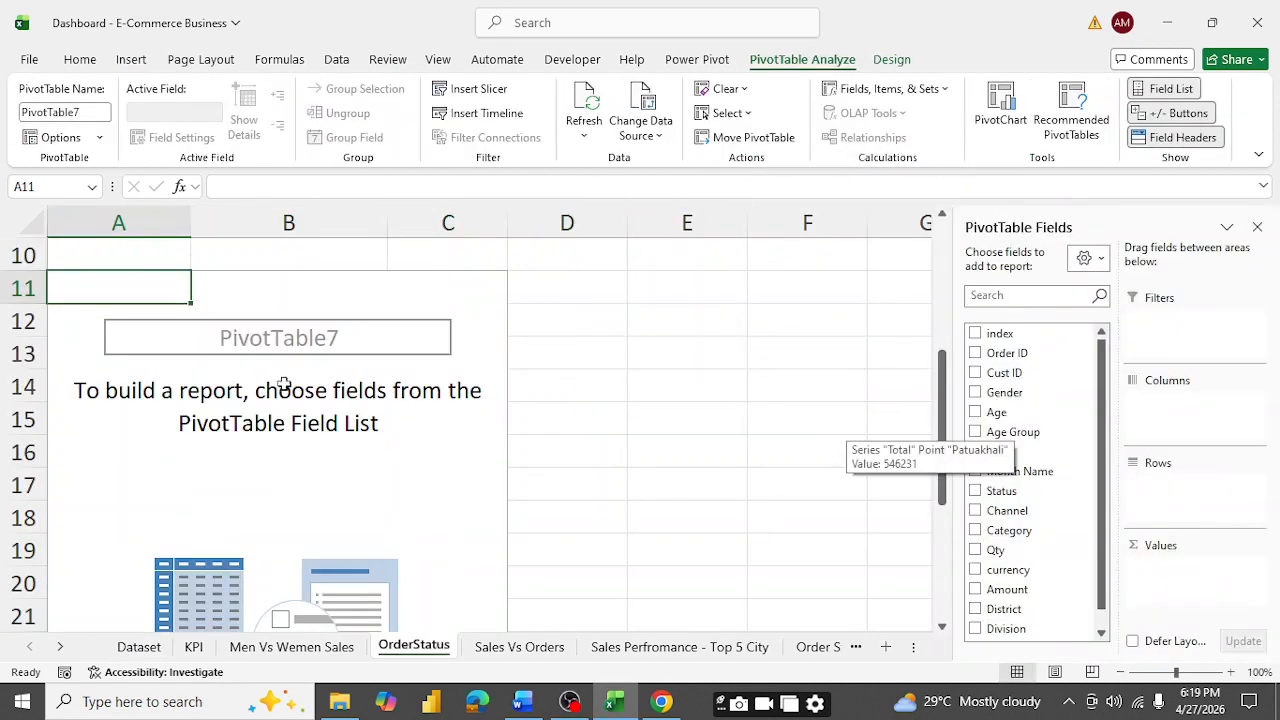
- Name the new PivotTable "Order Status"
left_click(93, 113)
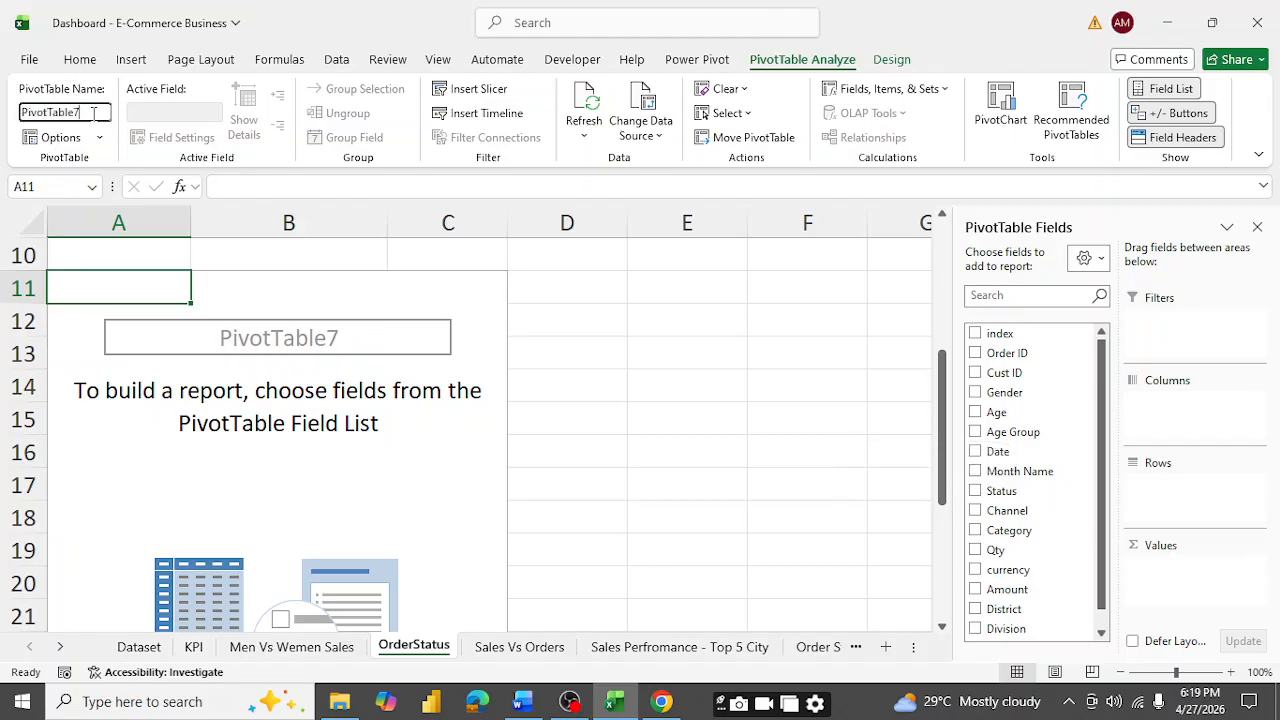
double_click(93, 113)
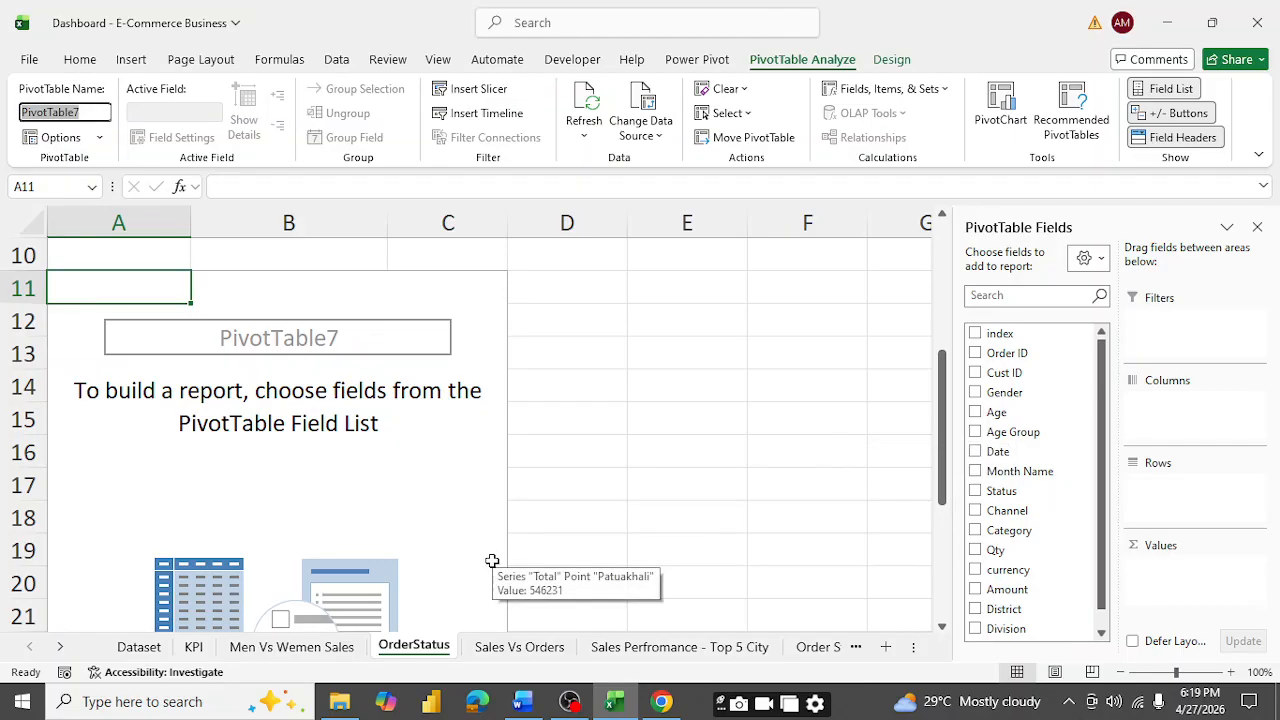
type("Order Status")
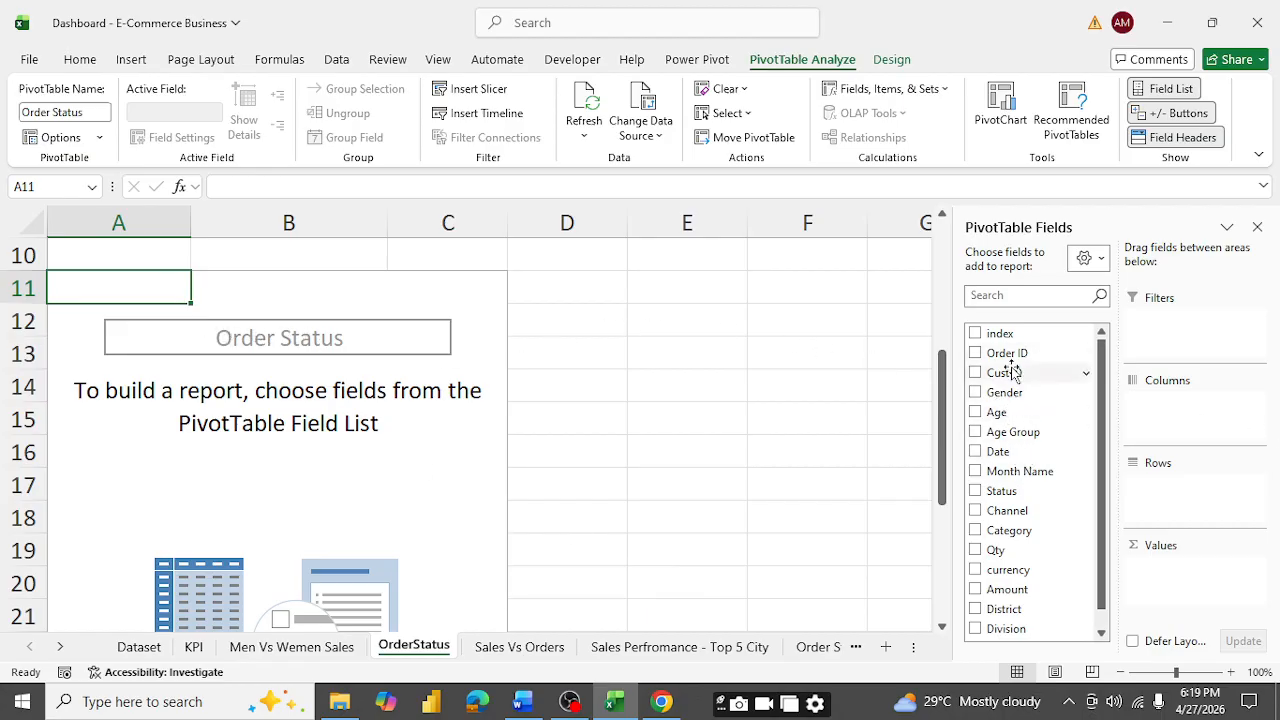
- Add the Status field to the rows of the Order Status PivotTable
scroll(1032, 475, "down", 1)
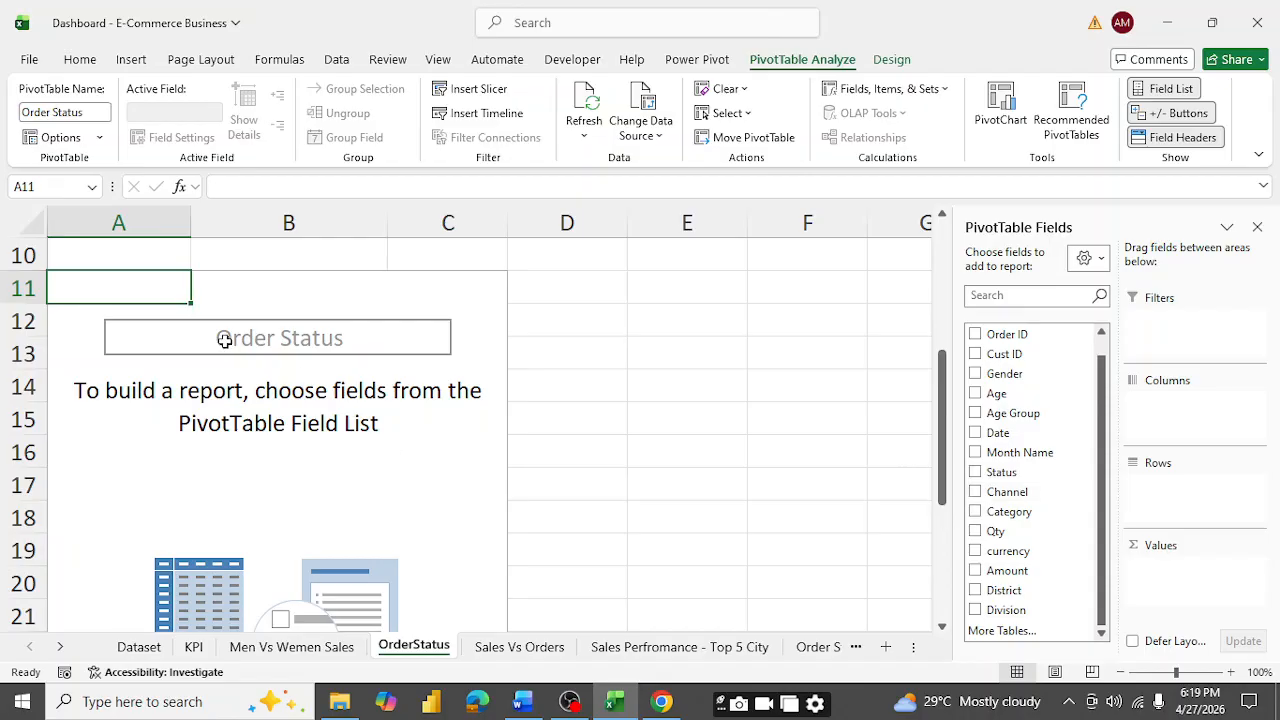
scroll(392, 392, "up", 3)
scroll(392, 392, "down", 6)
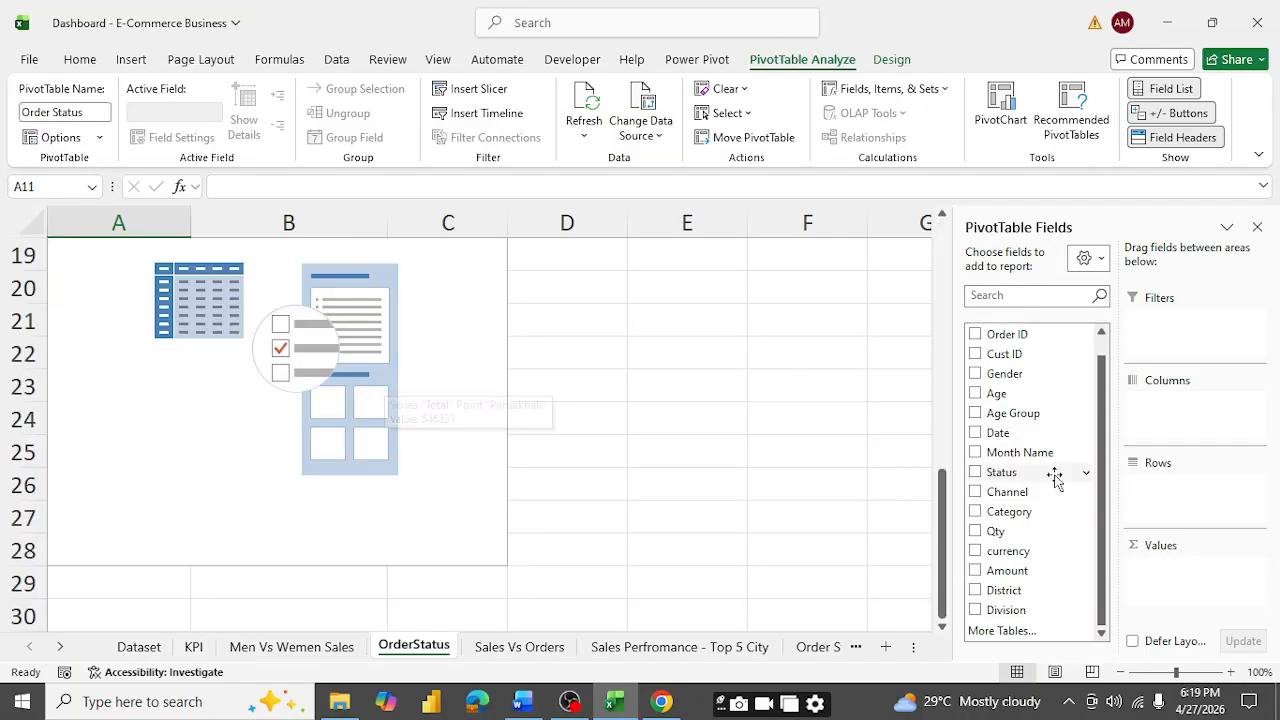
scroll(1020, 505, "up", 1)
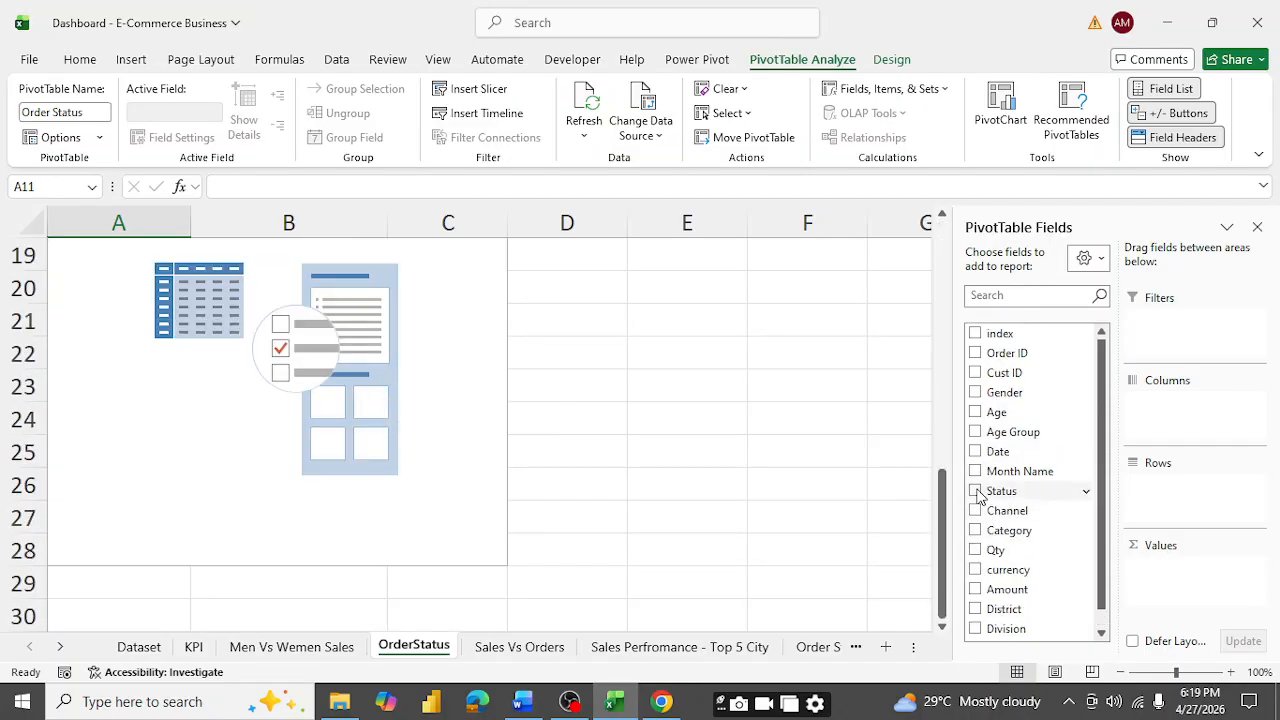
left_click(976, 492)
scroll(575, 457, "up", 5)
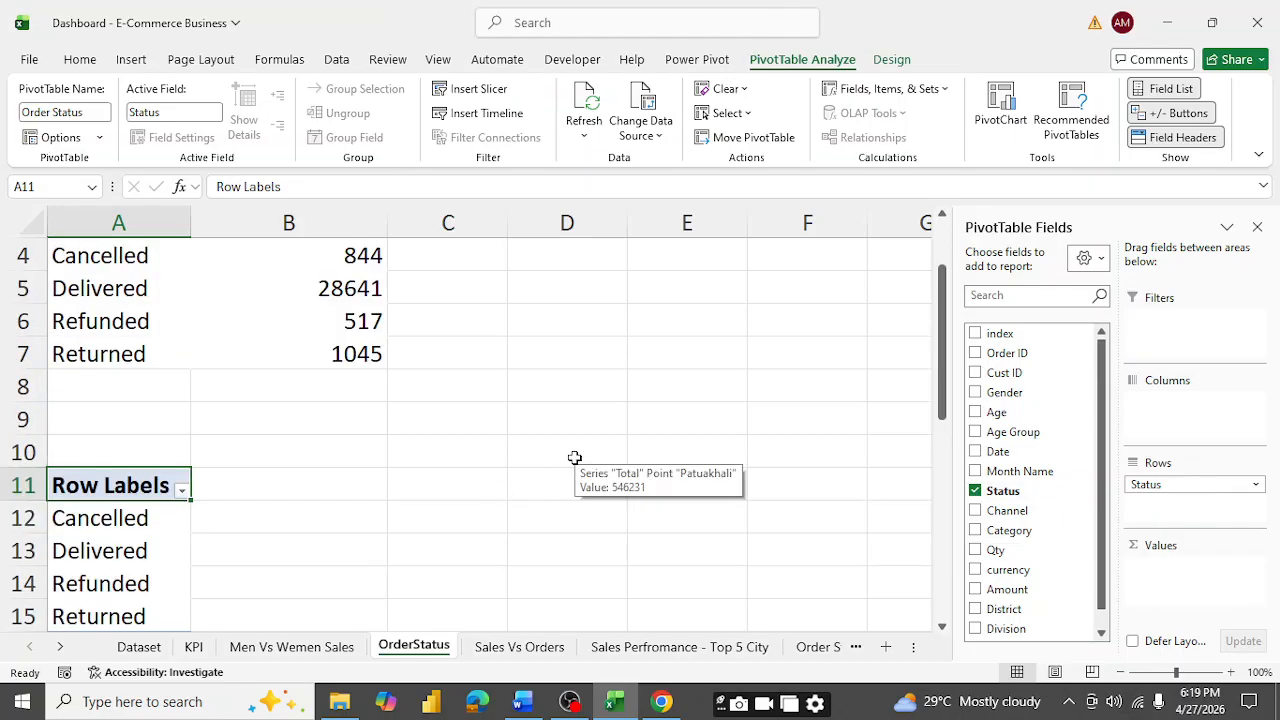
scroll(575, 457, "down", 2)
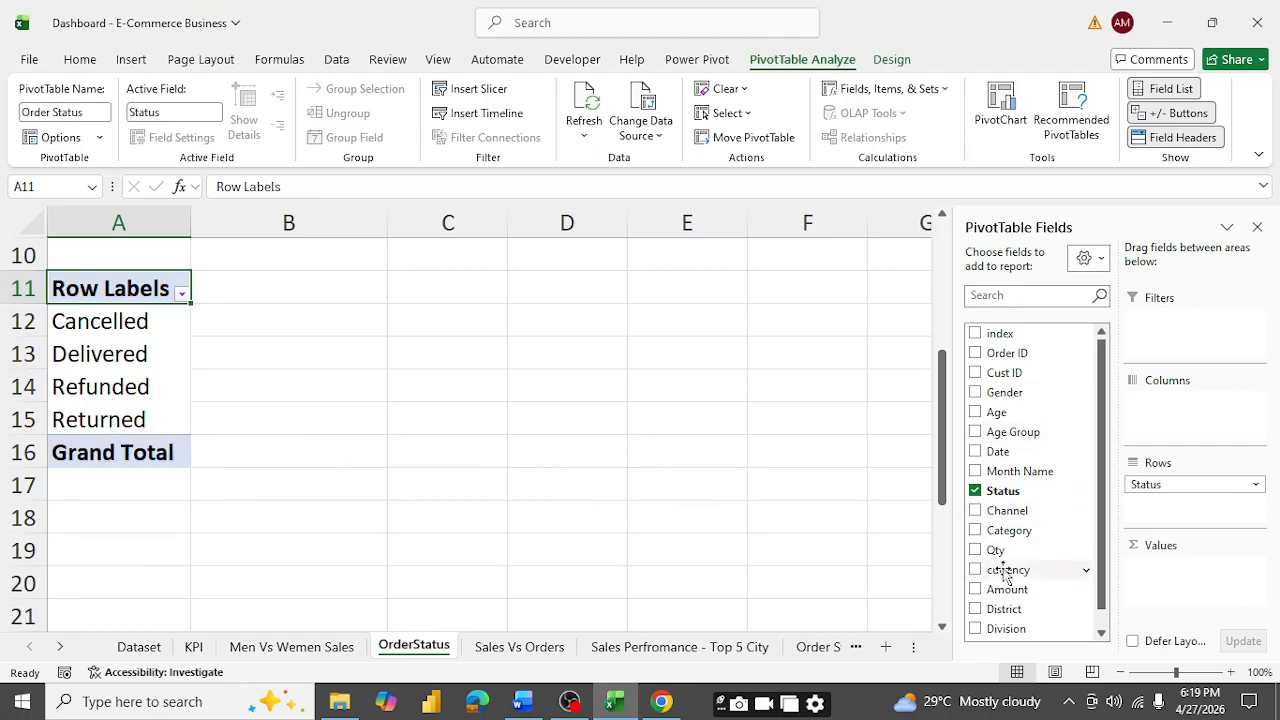
scroll(1005, 570, "down", 1)
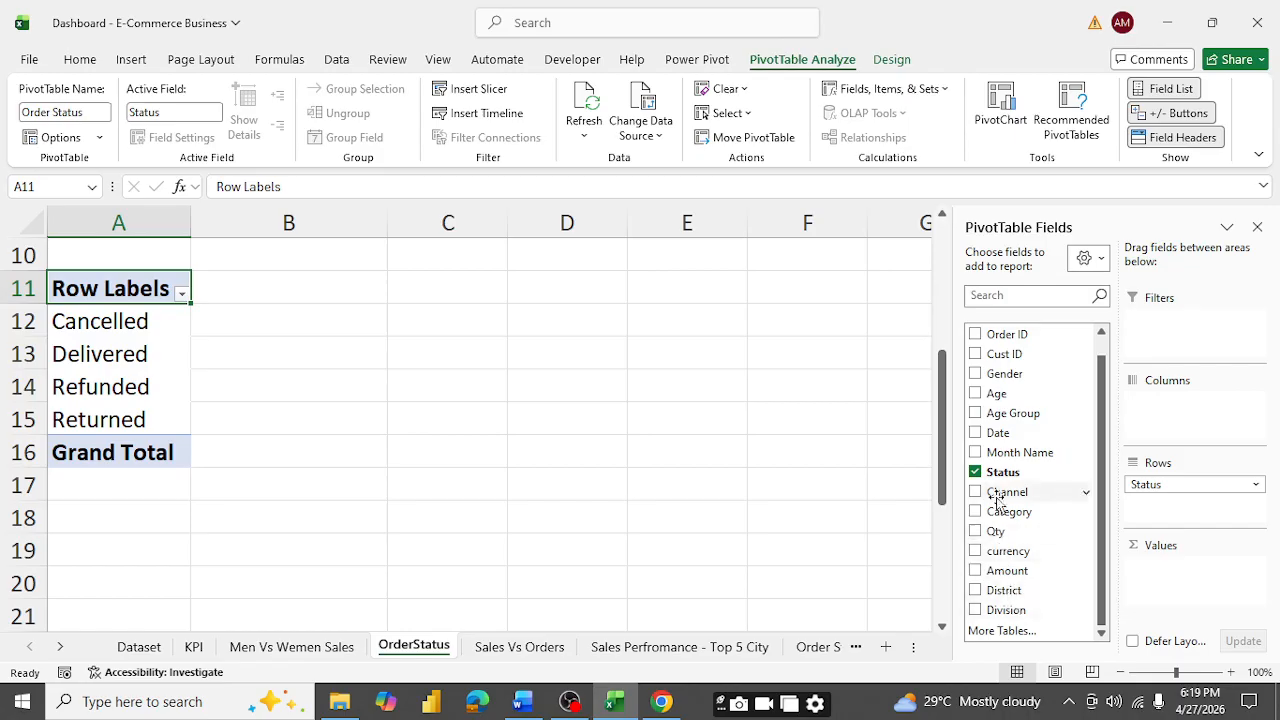
scroll(1006, 378, "up", 1)
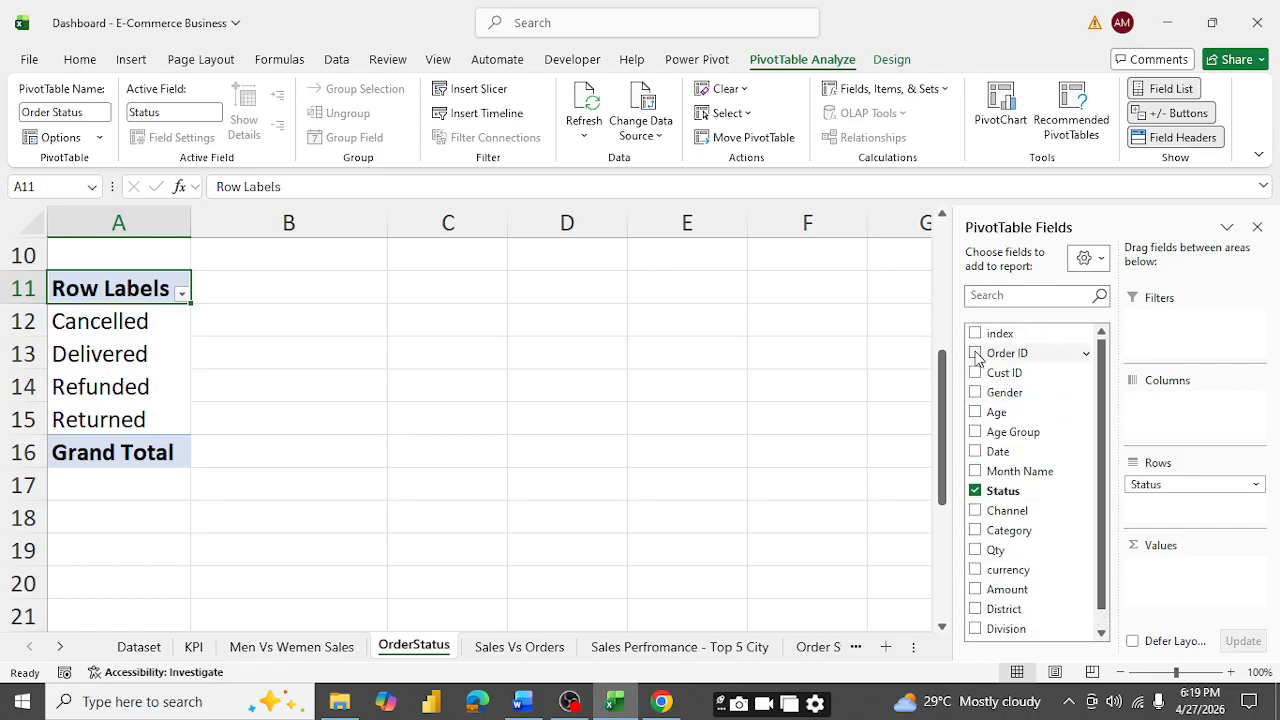
- Add the Order ID field to the PivotTable's values as a count
left_click(975, 353)
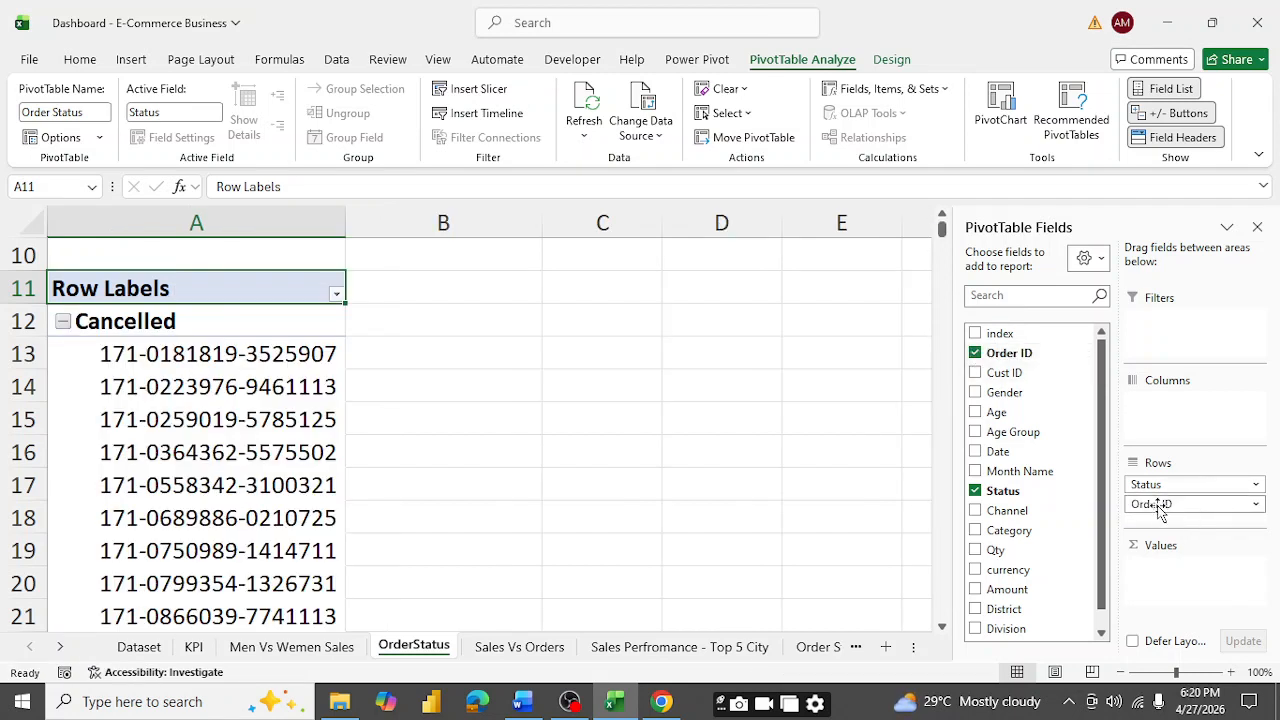
left_click_drag(1158, 508, 1203, 583)
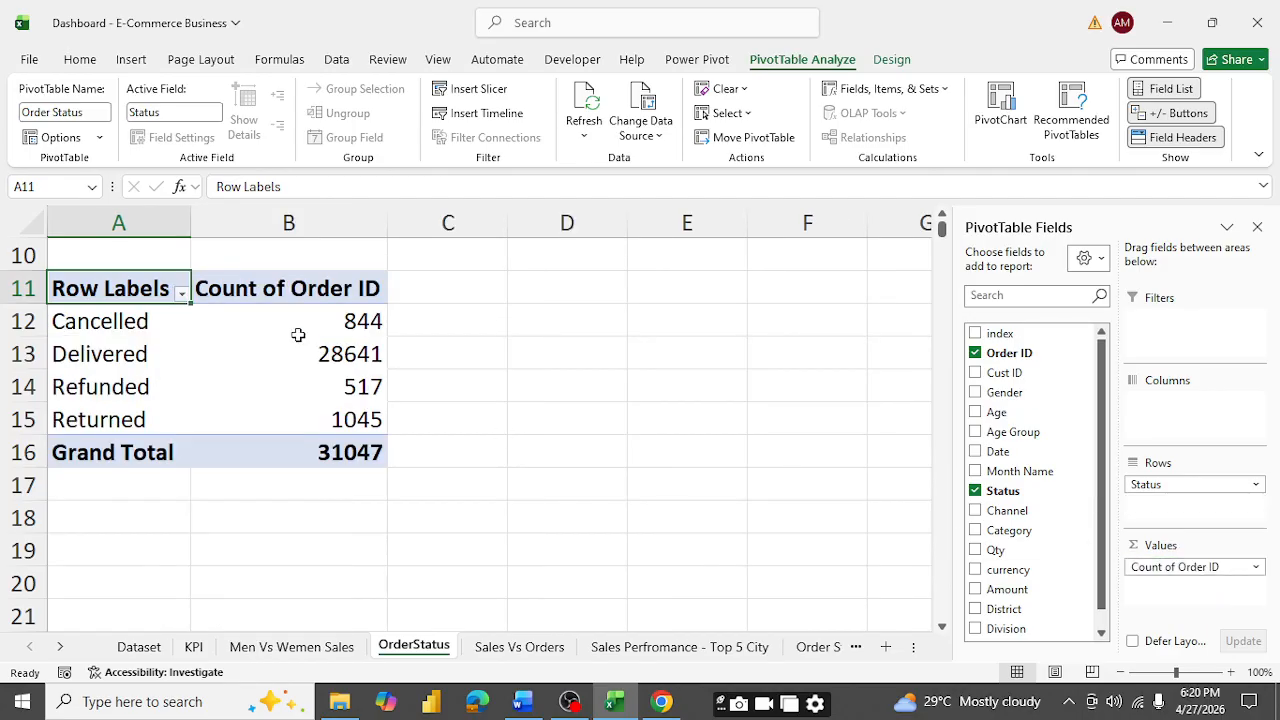
- Format the order counts in B12:B15 with a thousands separator and no decimal places
left_click_drag(359, 321, 360, 416)
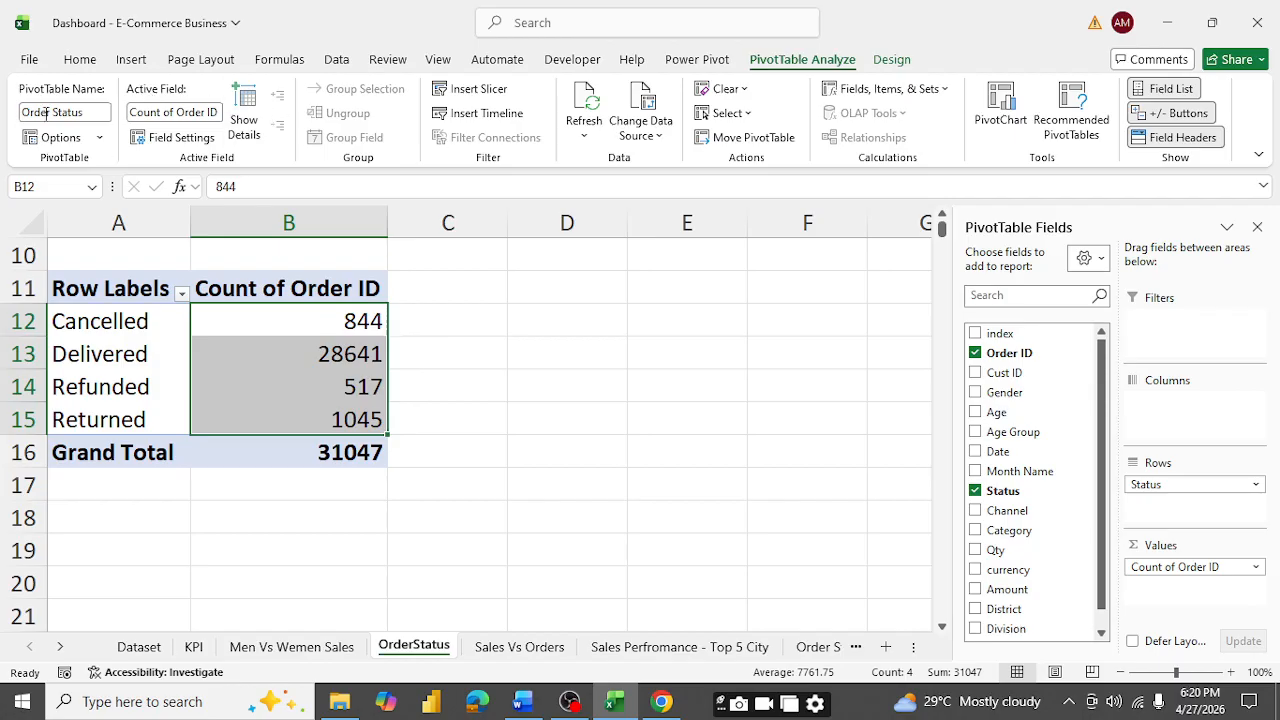
left_click(133, 59)
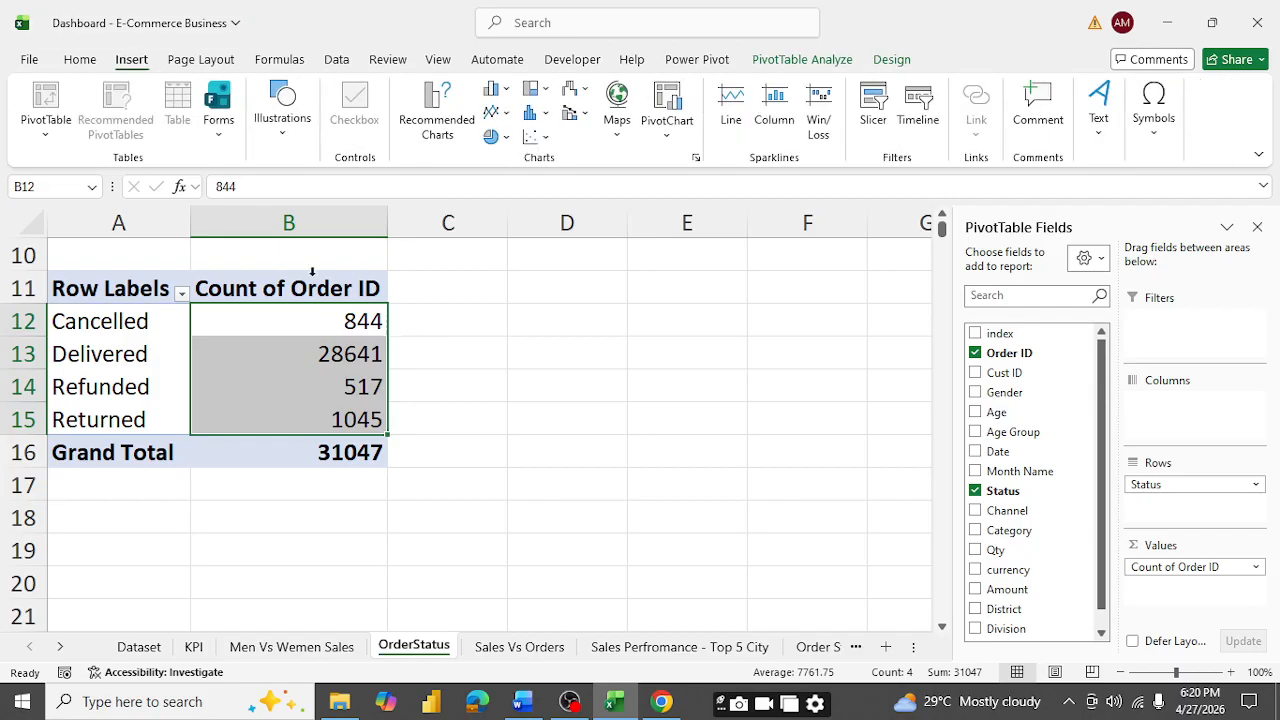
left_click(80, 59)
left_click(607, 125)
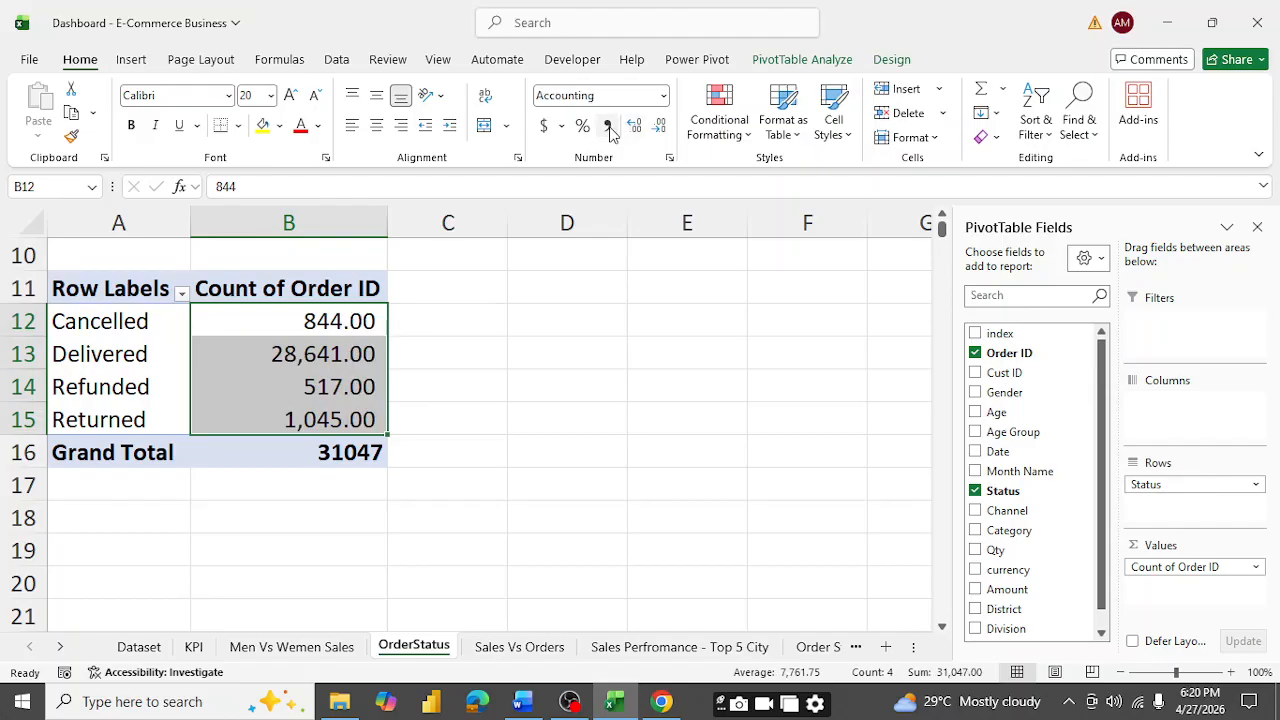
left_click(661, 125)
left_click(661, 125)
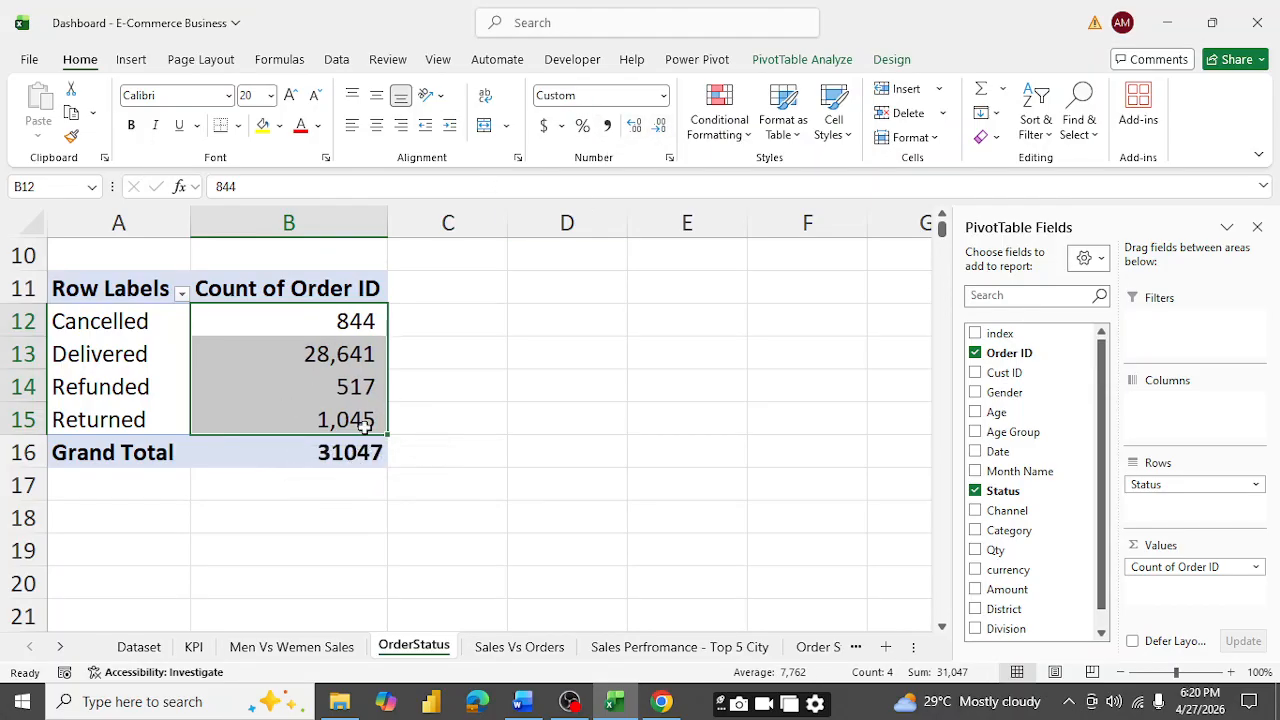
- Remove the Grand Total row from the Order Status PivotTable and reselect a cell inside it
left_click(113, 452)
right_click(113, 452)
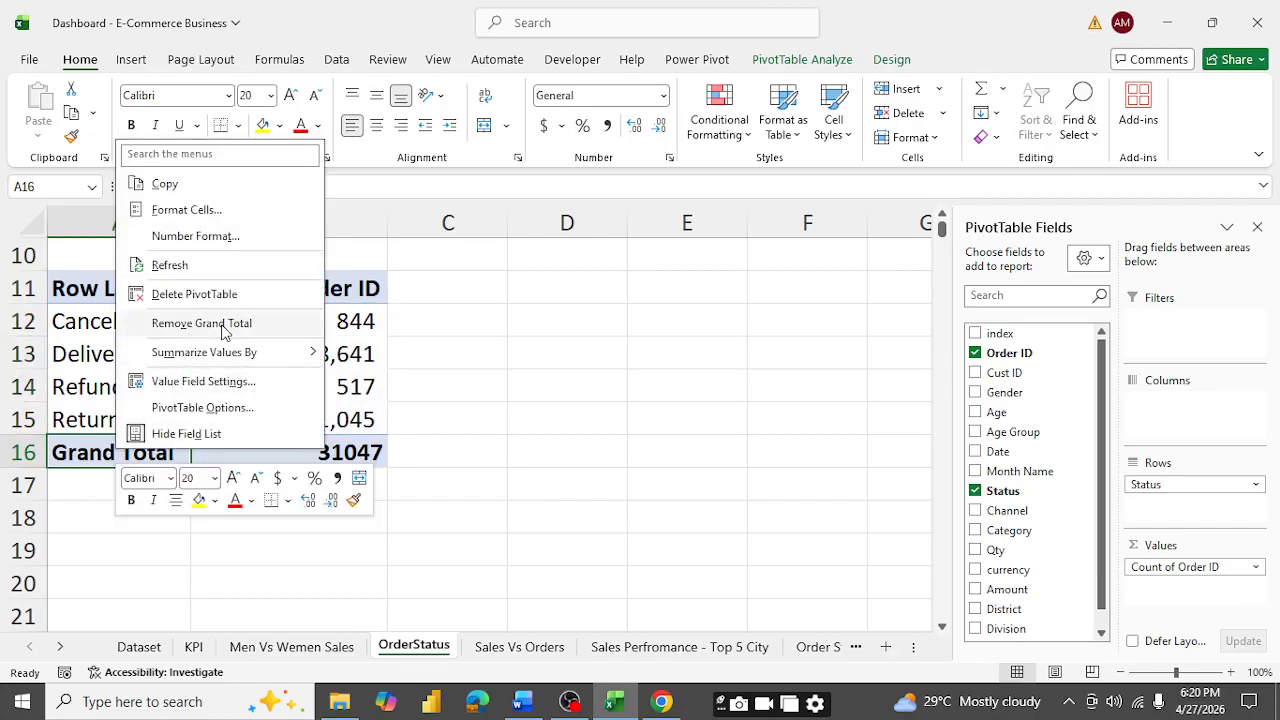
left_click(222, 325)
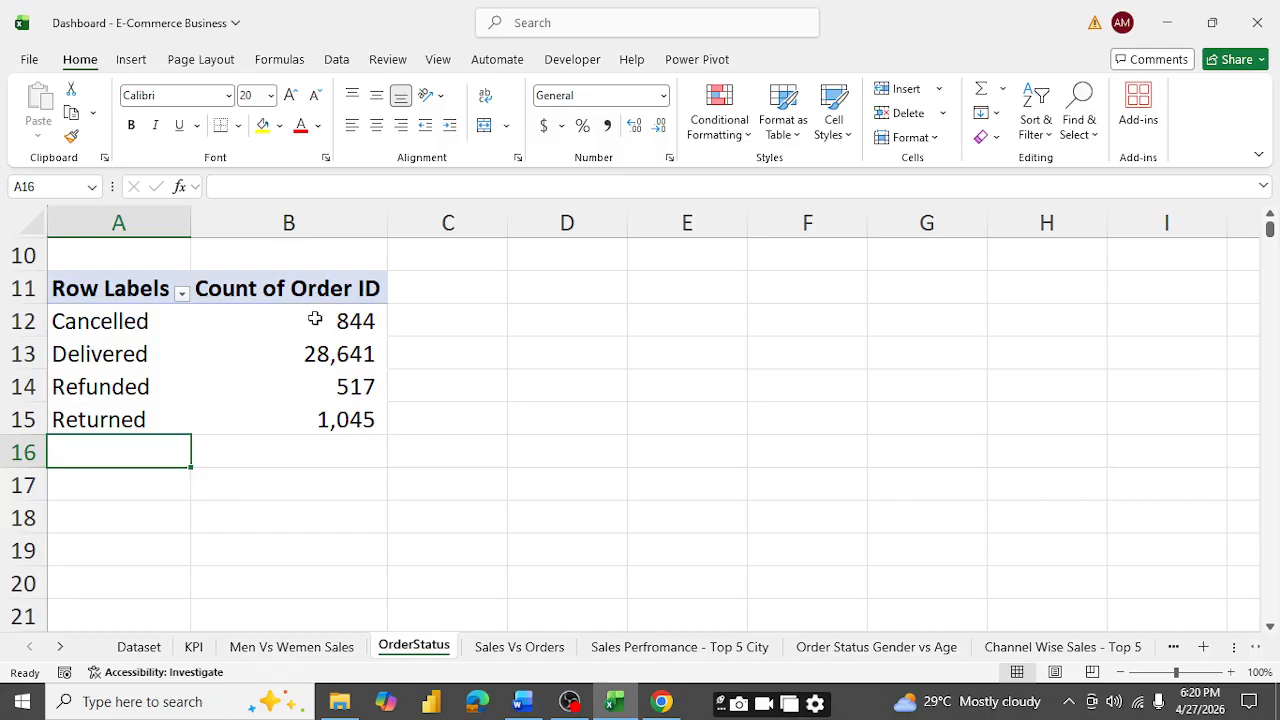
left_click(258, 331)
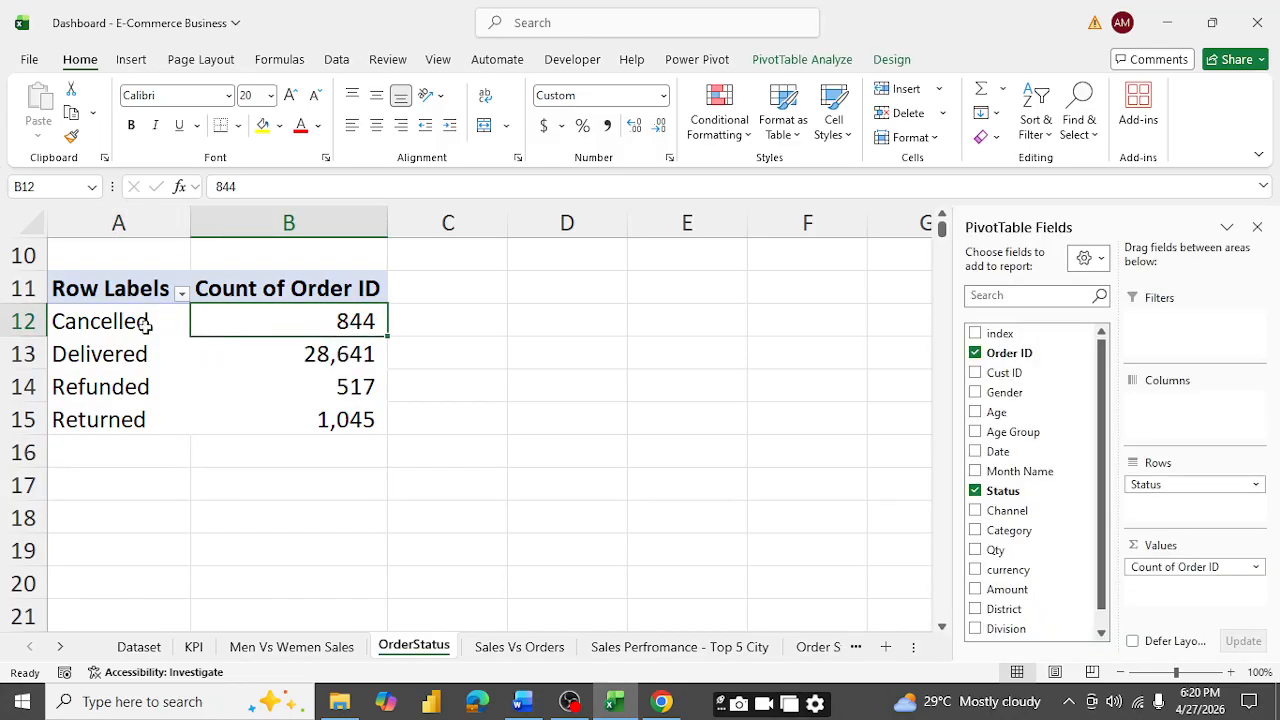
- Rename the PivotTable's row labels header in A11 to "Order Status"
left_click(317, 290)
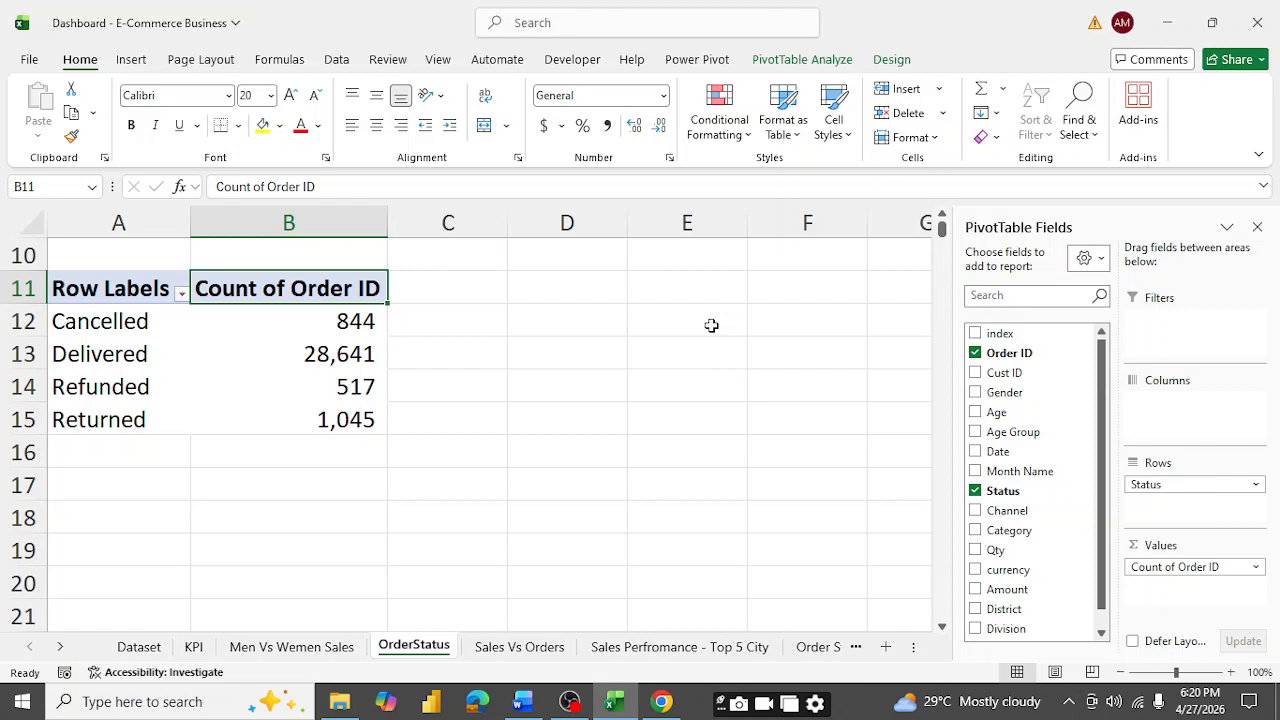
key("Left")
type("O")
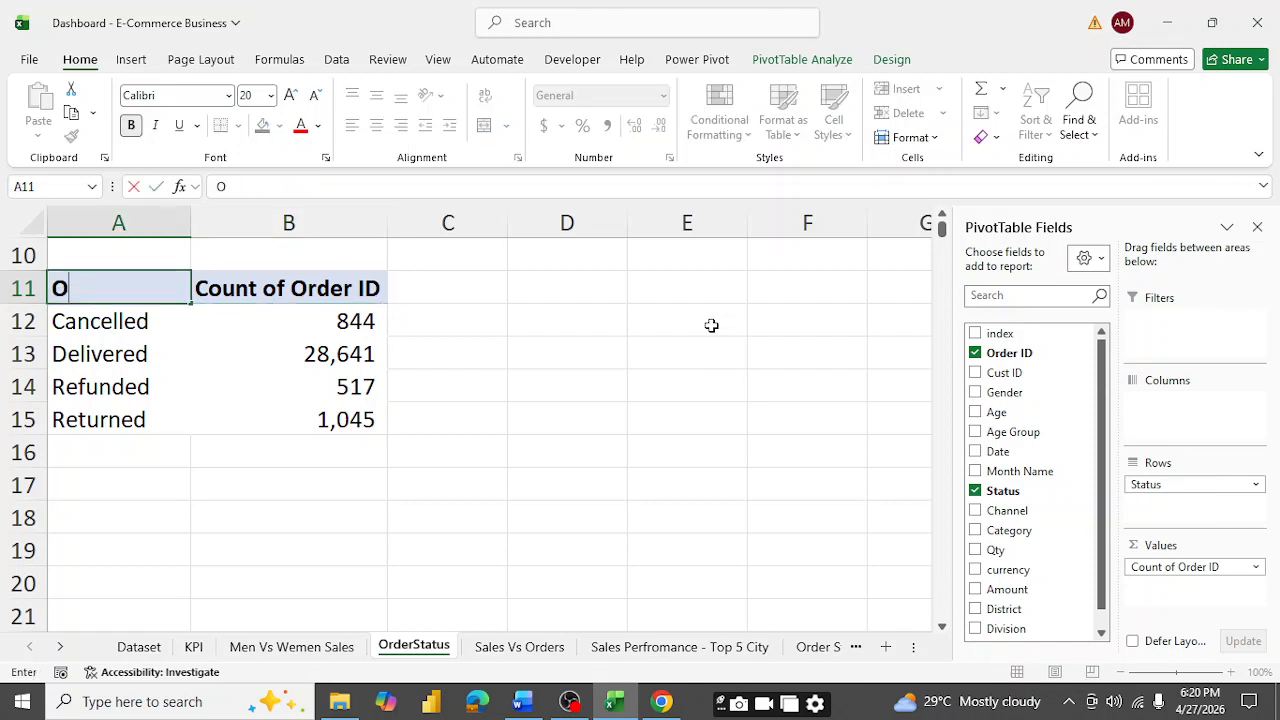
type("rder St")
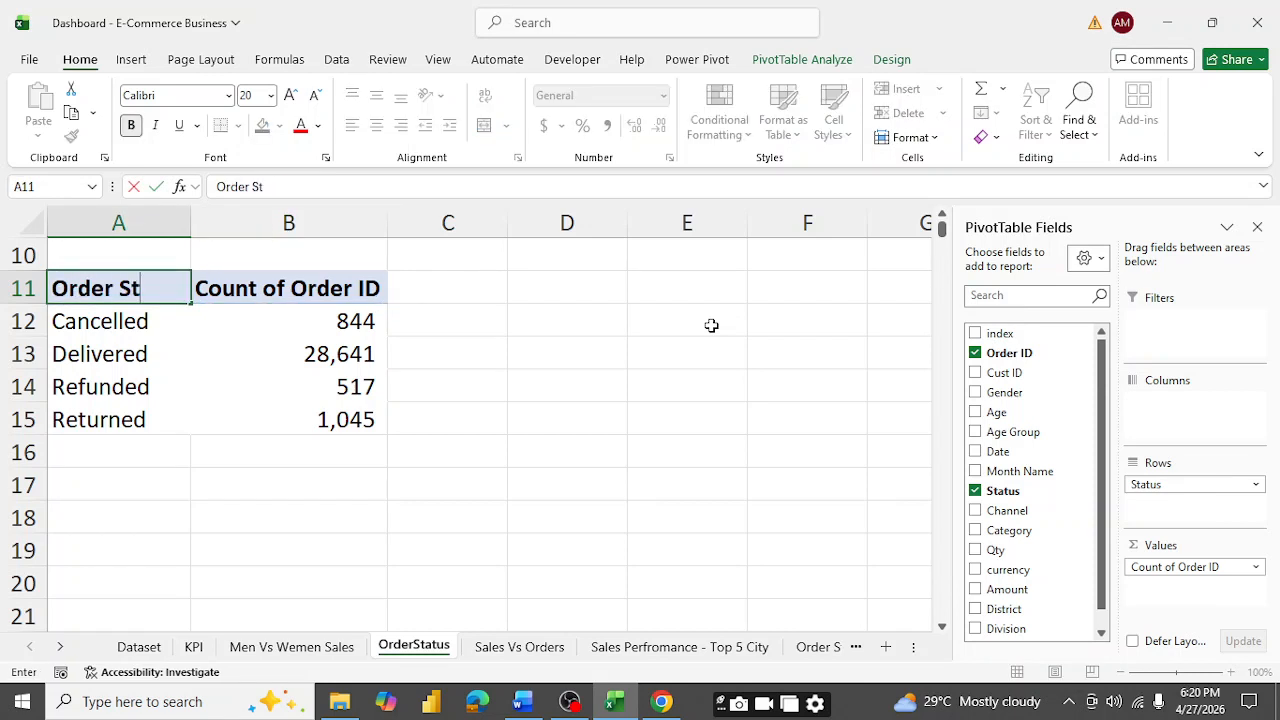
type("au")
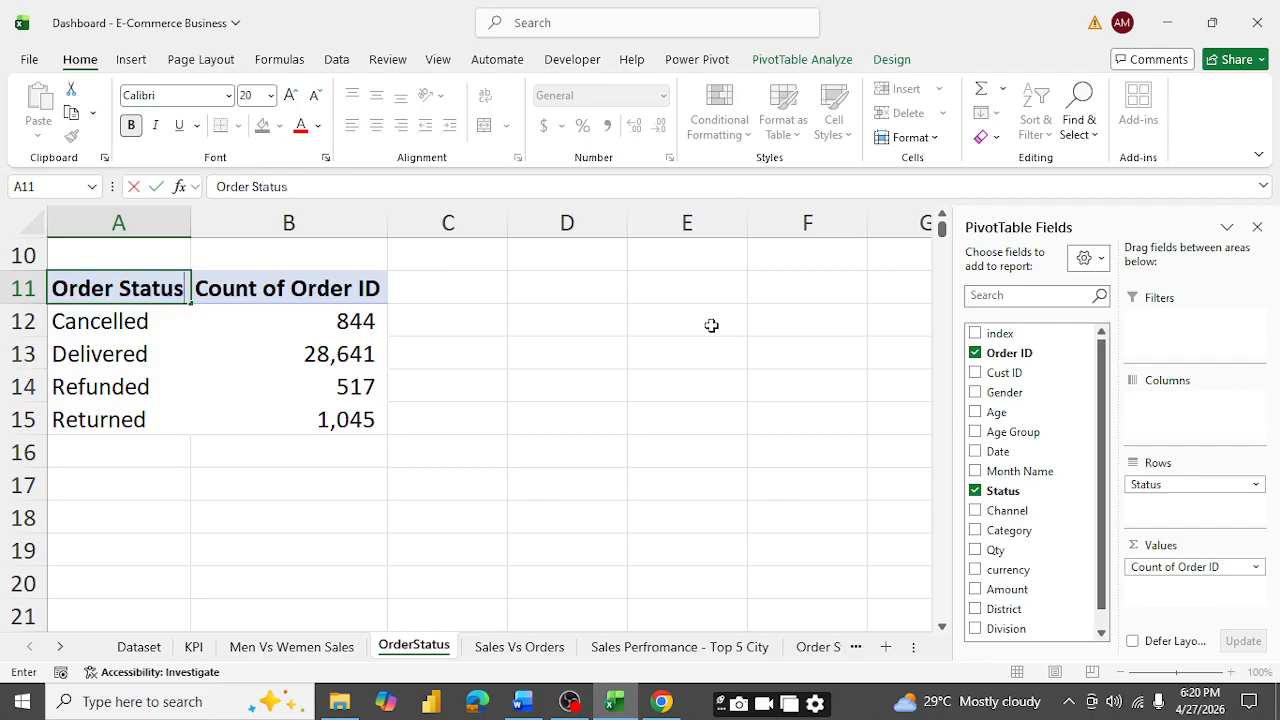
type("s")
key("Tab")
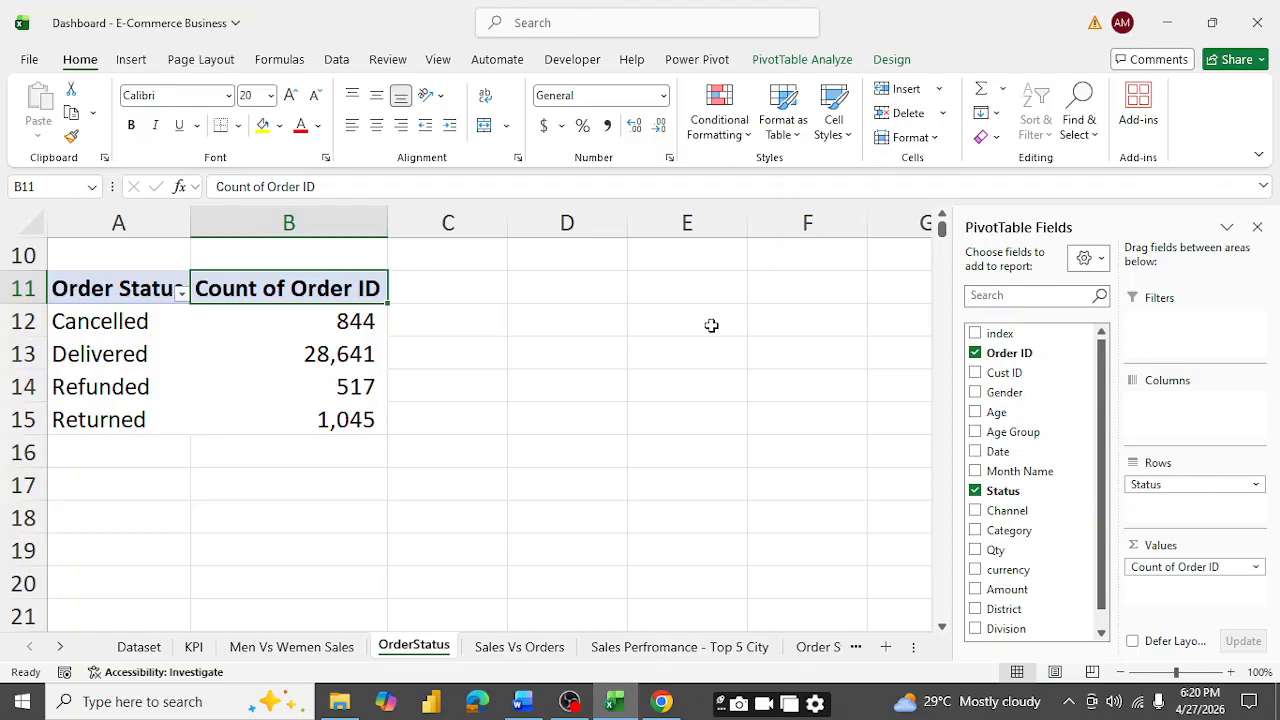
- Rename the PivotTable's order count header in B11 to "Total Order"
type("Order")
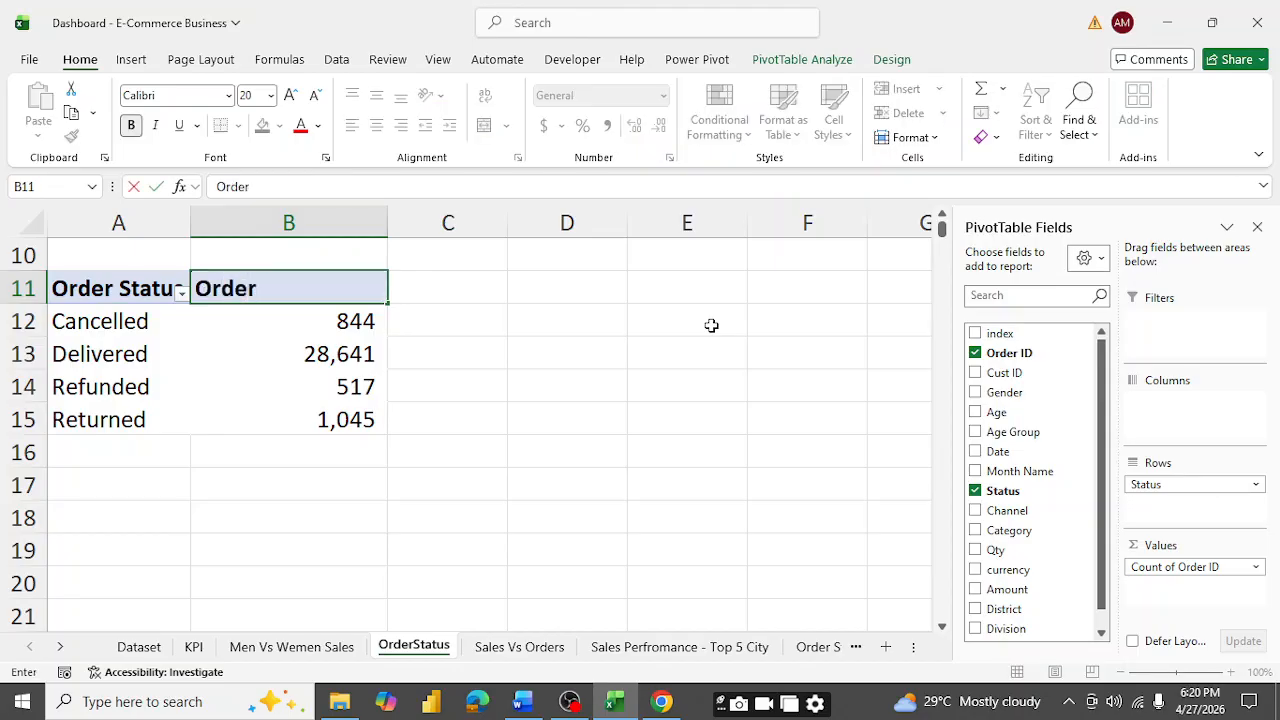
key("Return")
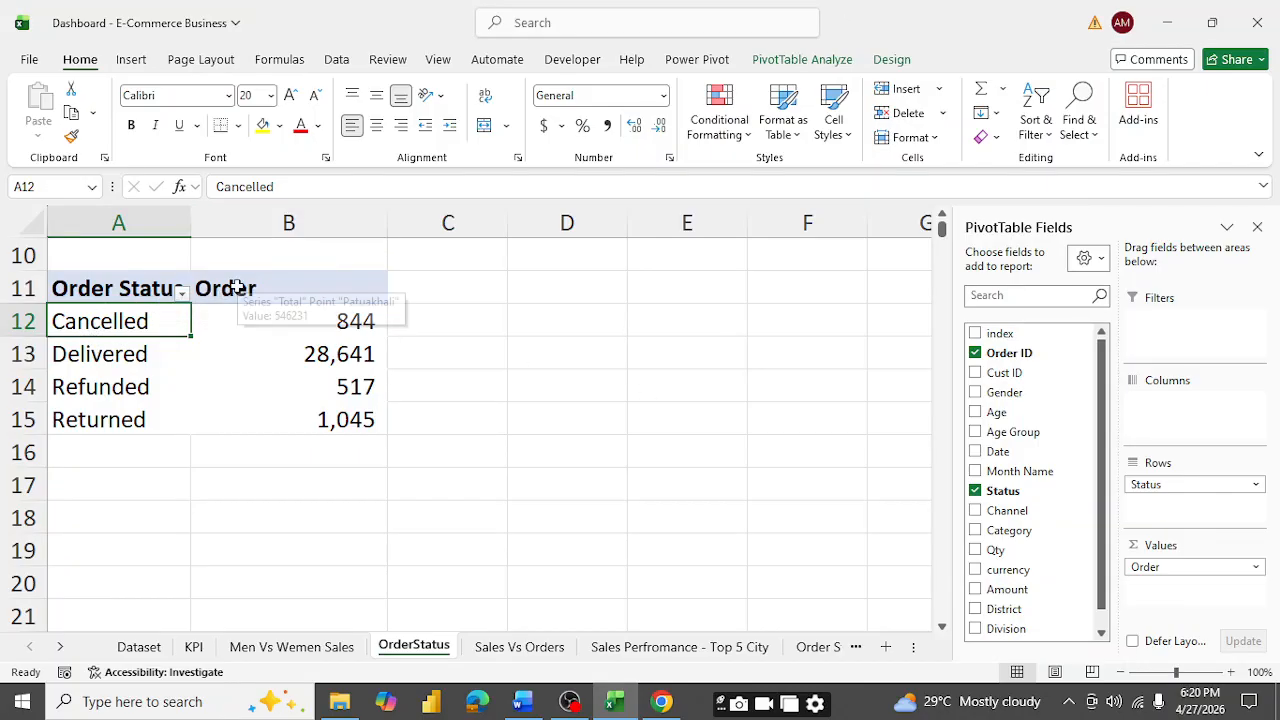
left_click(297, 302)
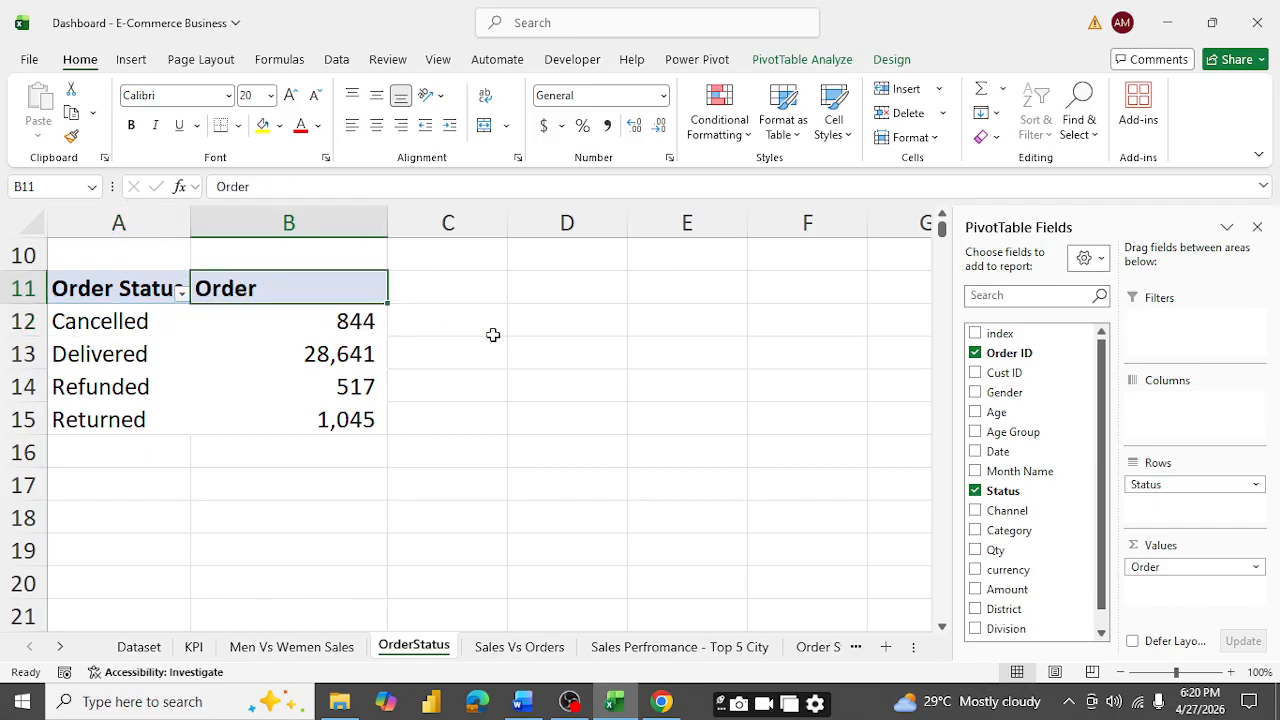
type("Total Order")
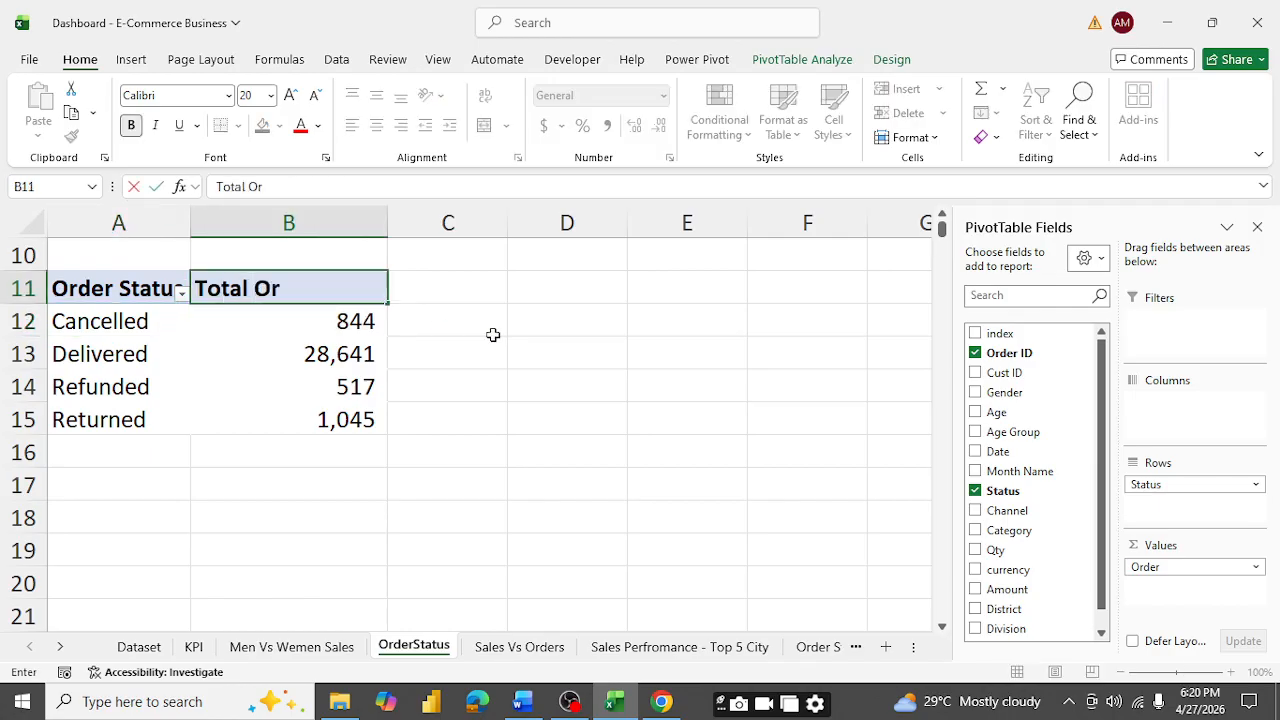
key("Return")
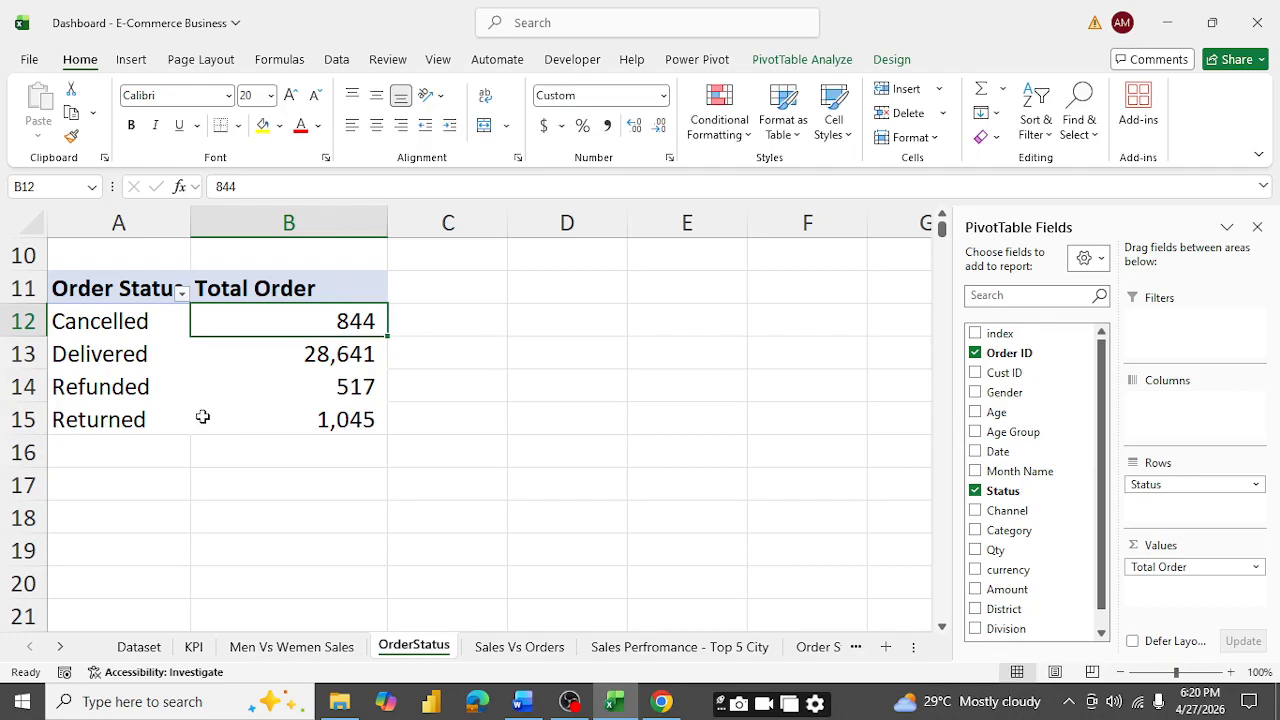
double_click(386, 227)
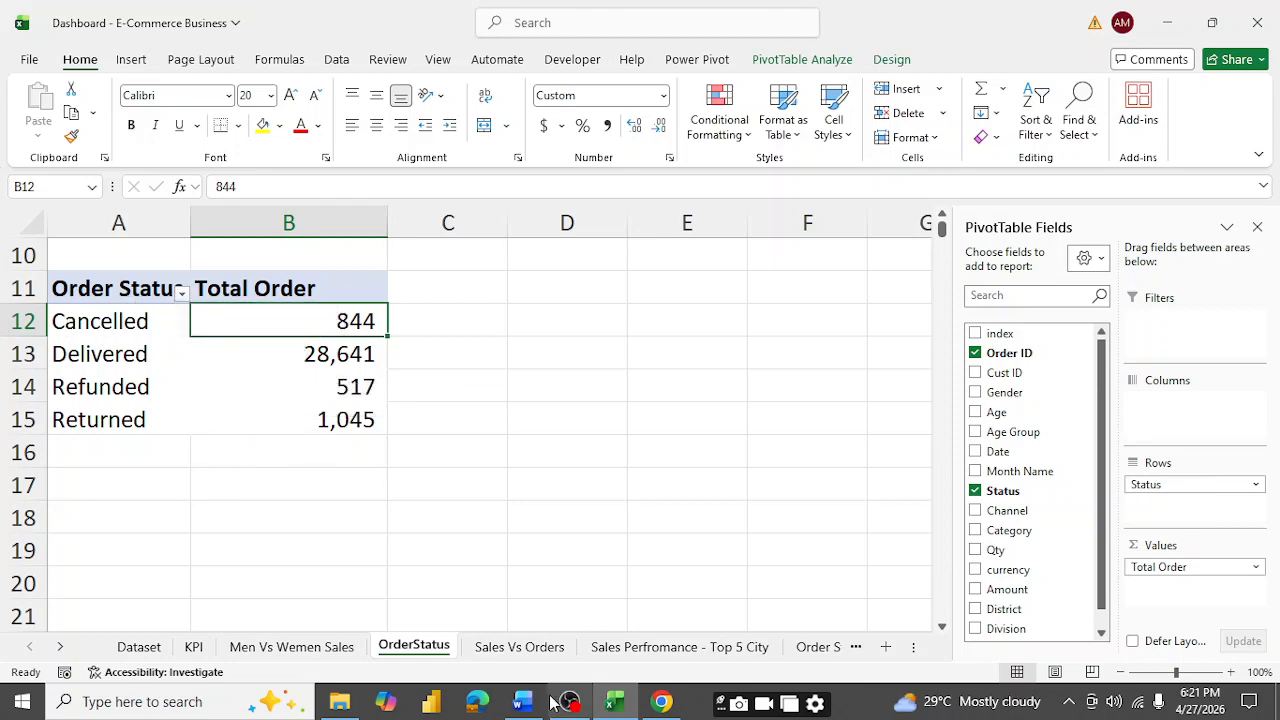
- Open the Dataset worksheet
left_click(139, 647)
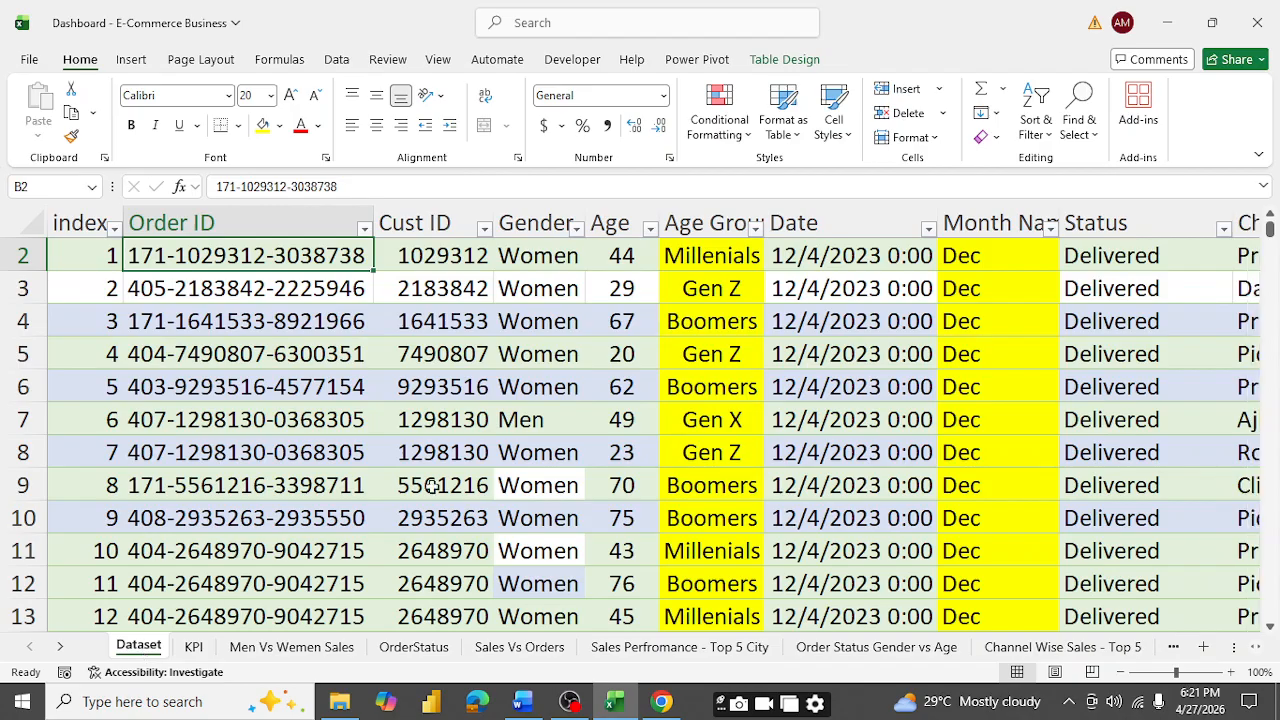
- Insert a PivotTable from Table1 at cell A11 of the existing sheet "Sales Perfromance - Top 5 City"
left_click(131, 60)
left_click(50, 100)
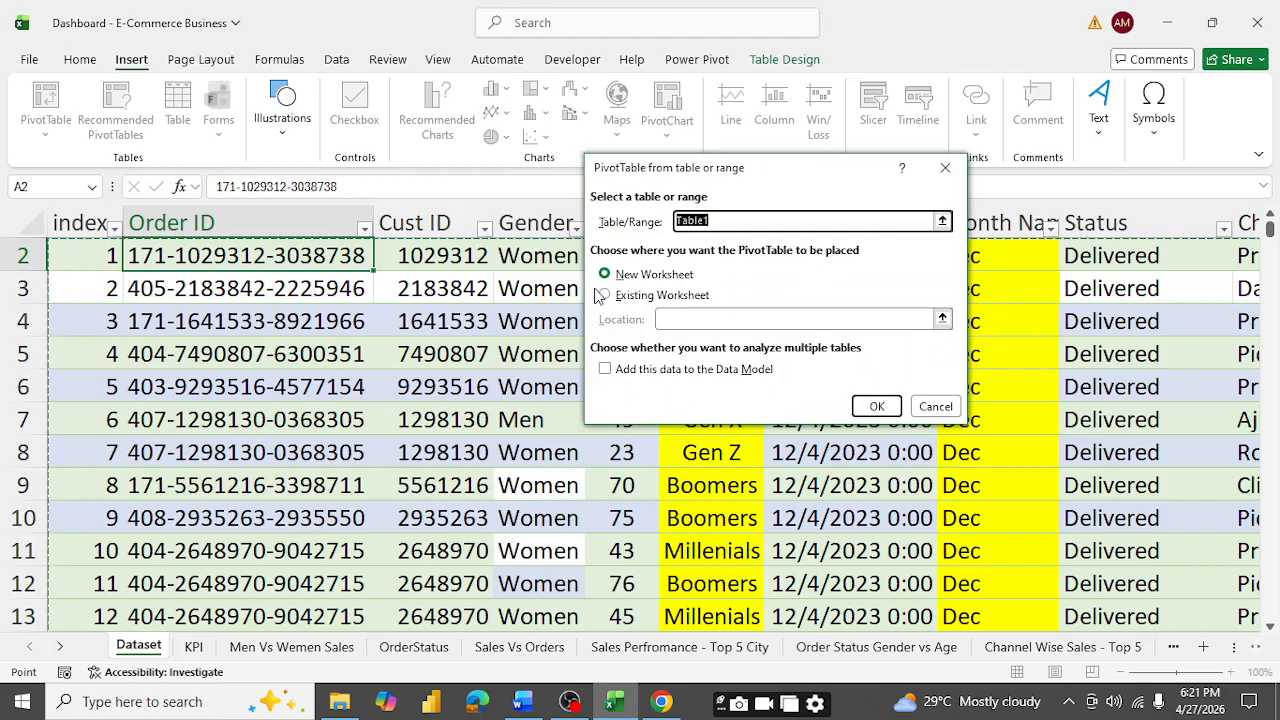
left_click(605, 295)
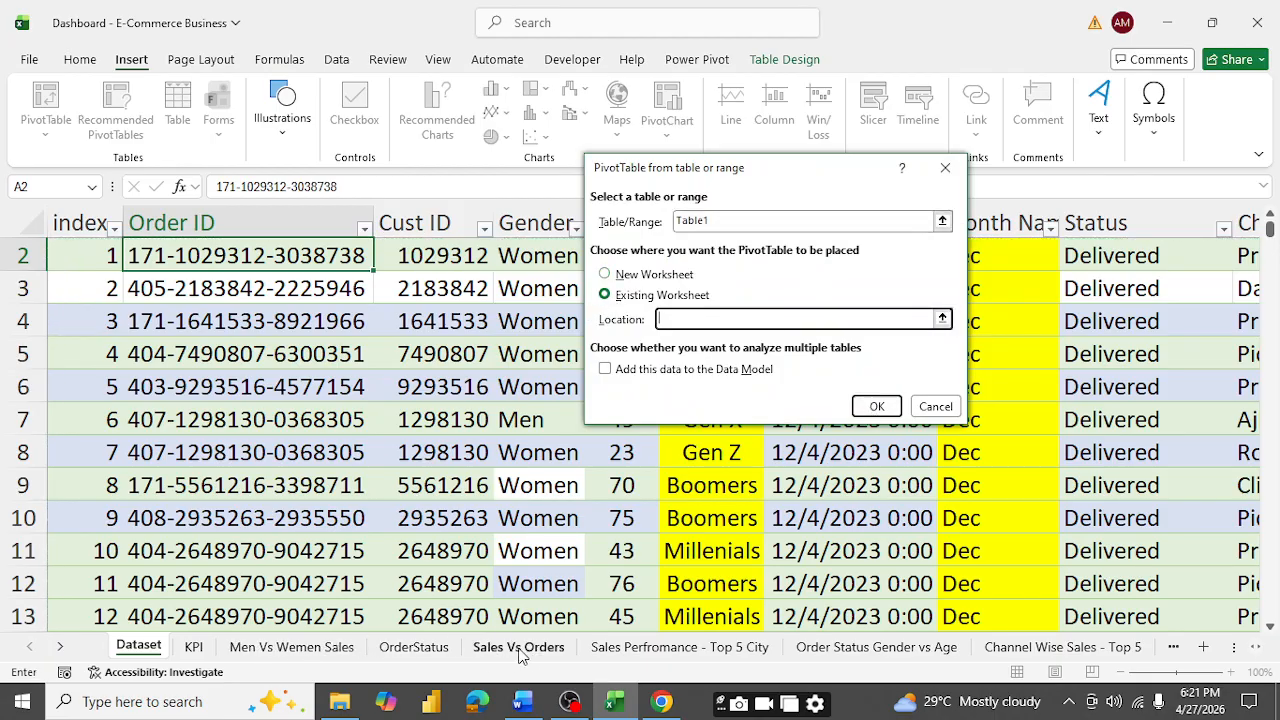
left_click(675, 650)
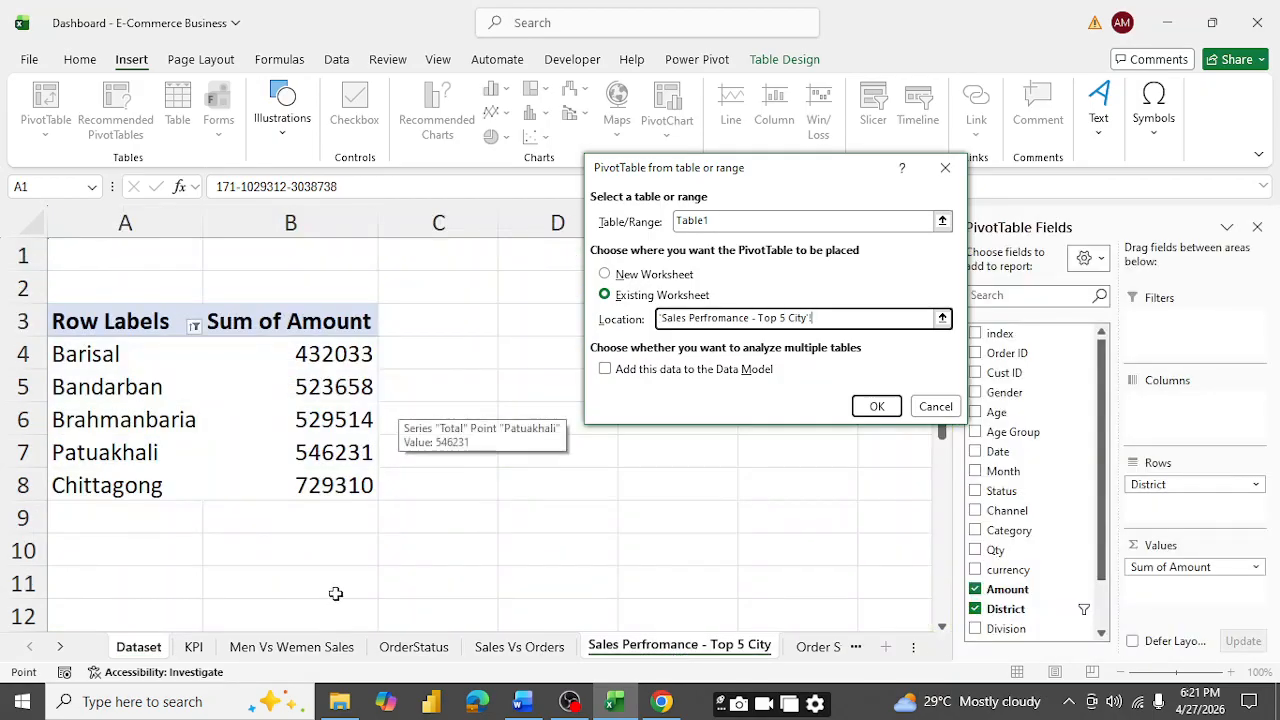
scroll(337, 590, "down", 2)
scroll(335, 587, "down", 1)
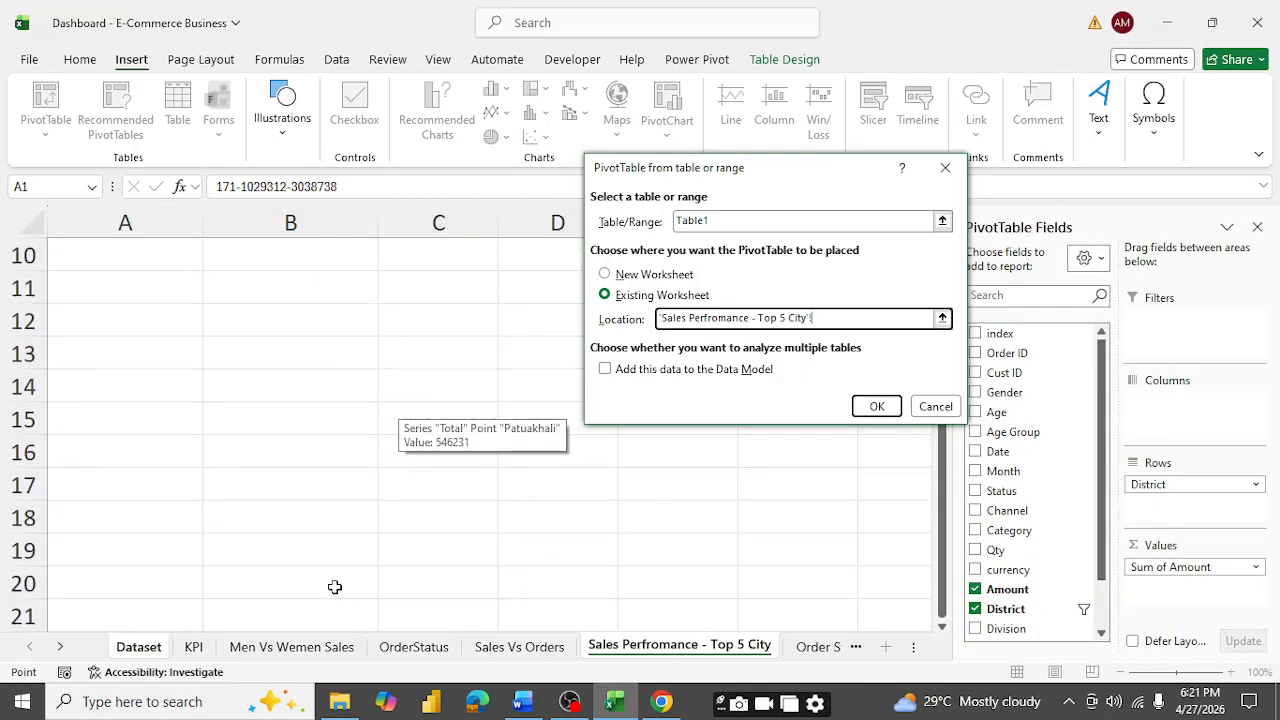
left_click(131, 290)
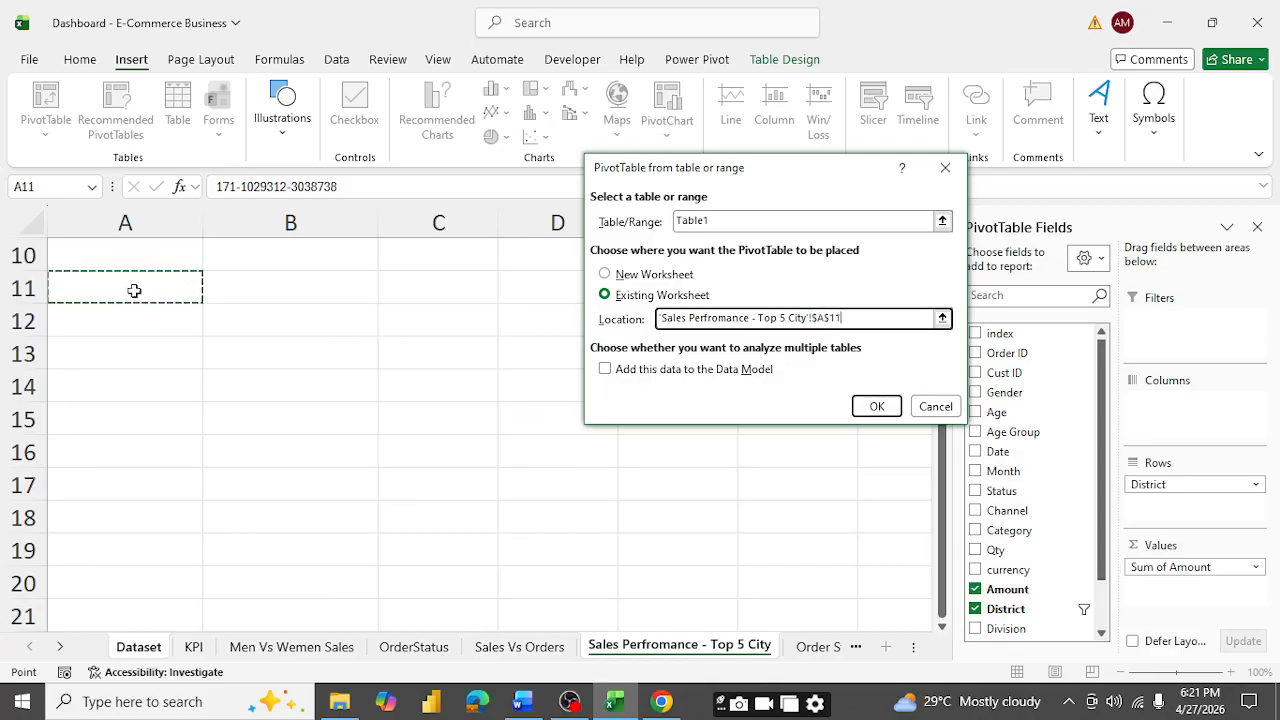
left_click(876, 407)
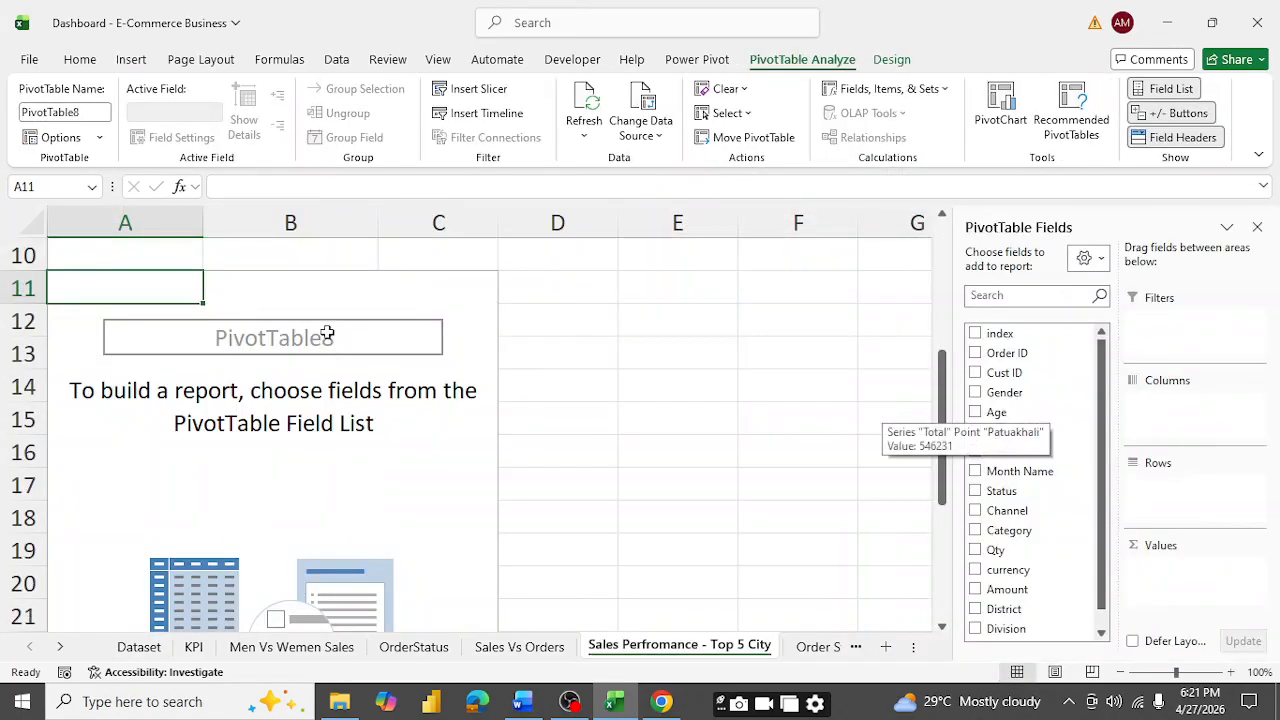
- Name the new PivotTable "Top 5 Cities"
left_click(90, 114)
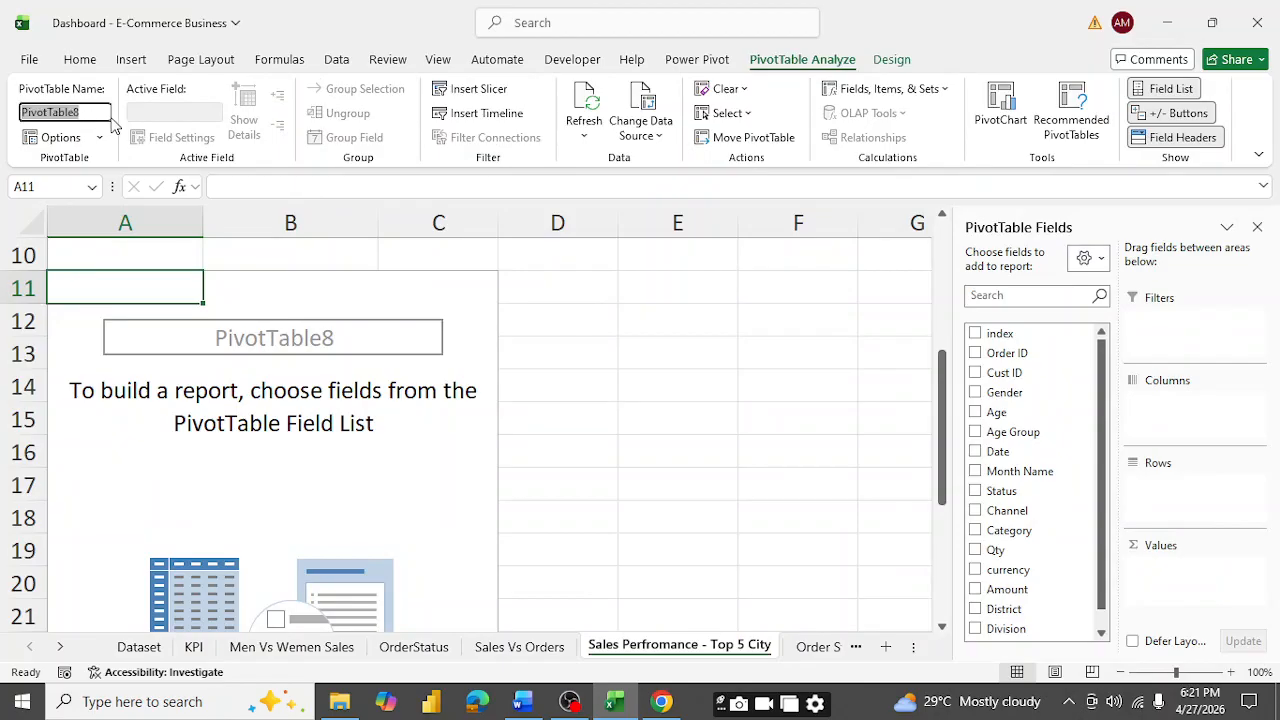
type("To")
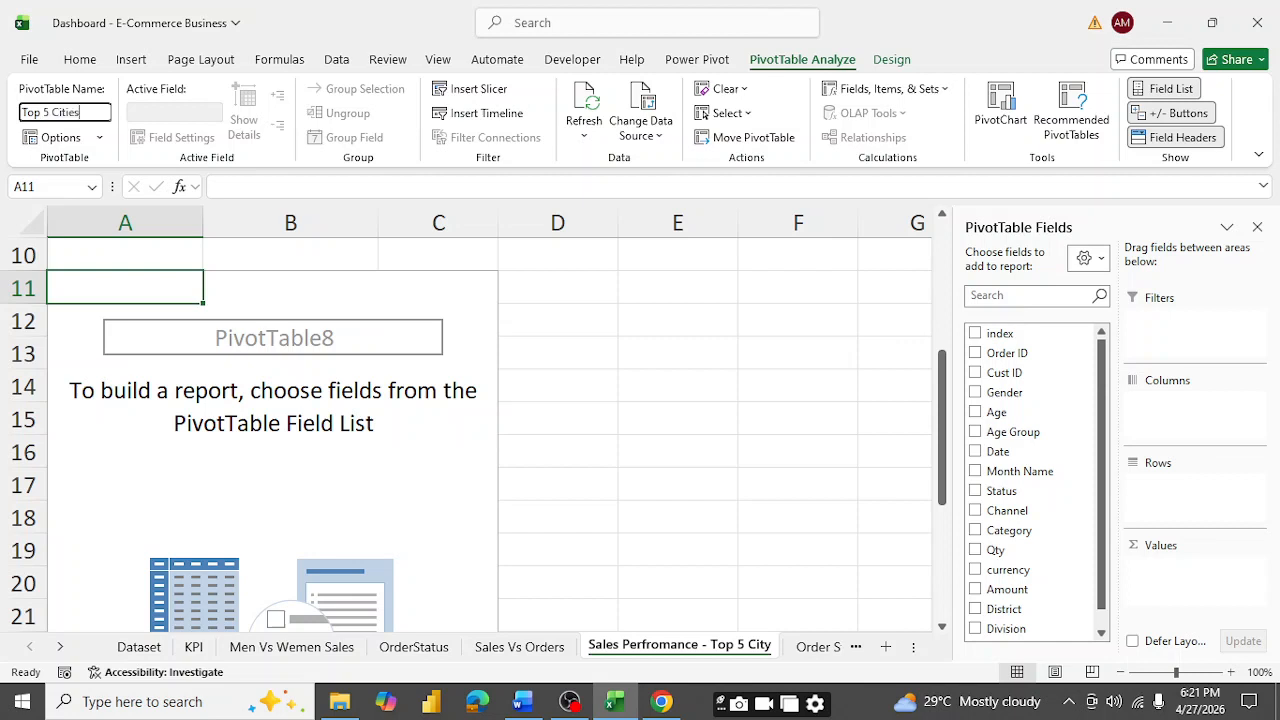
type("p 5 Cities")
key("Return")
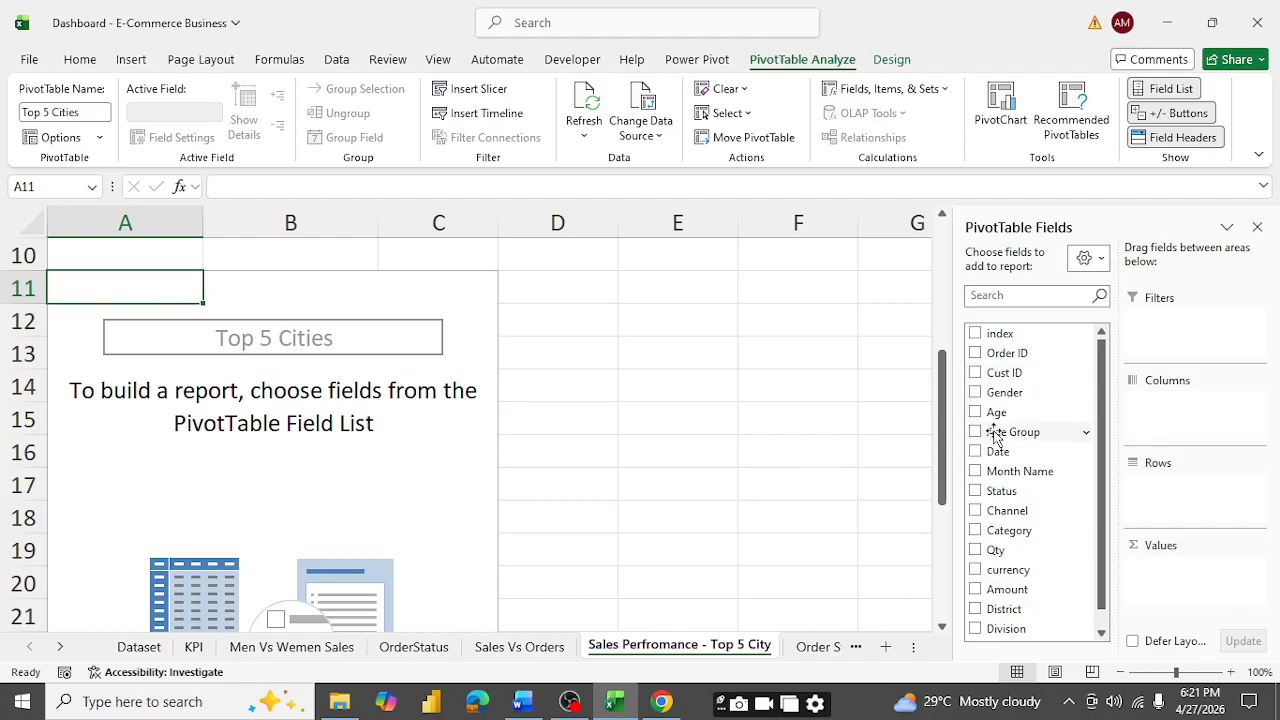
- Add District to the PivotTable's rows and Amount to its values as a sum
scroll(996, 479, "down", 1)
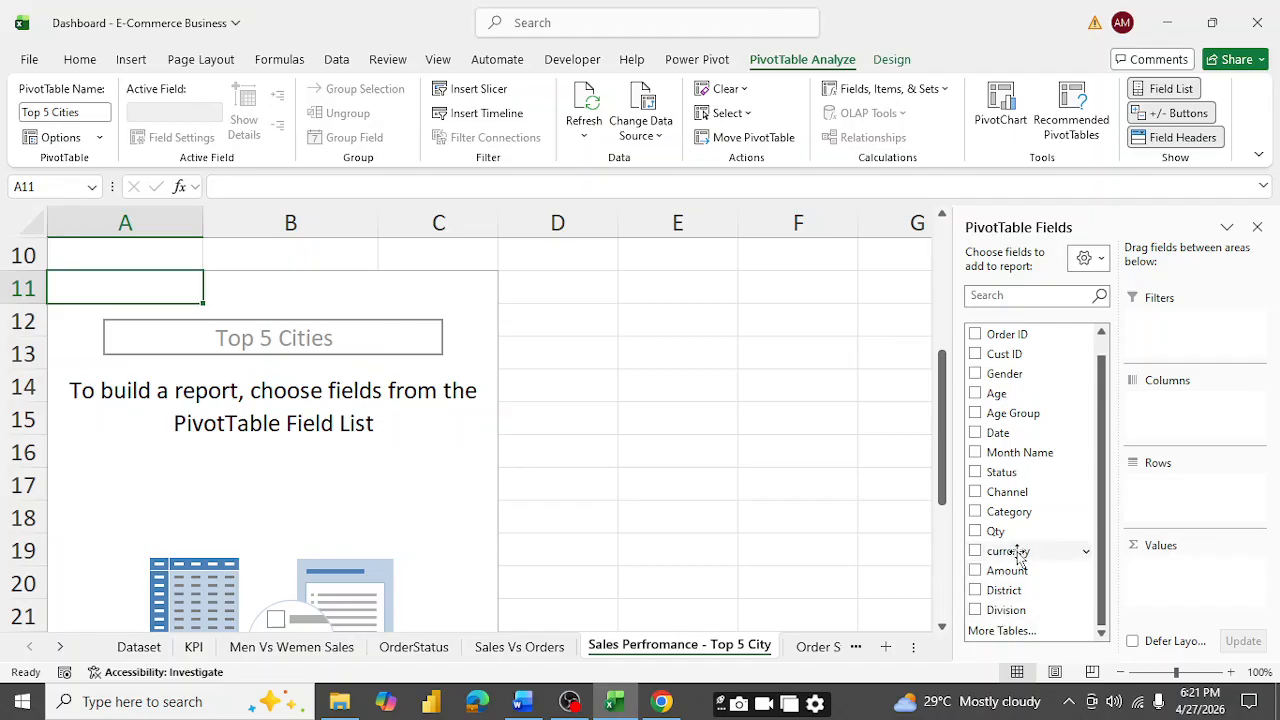
left_click(976, 591)
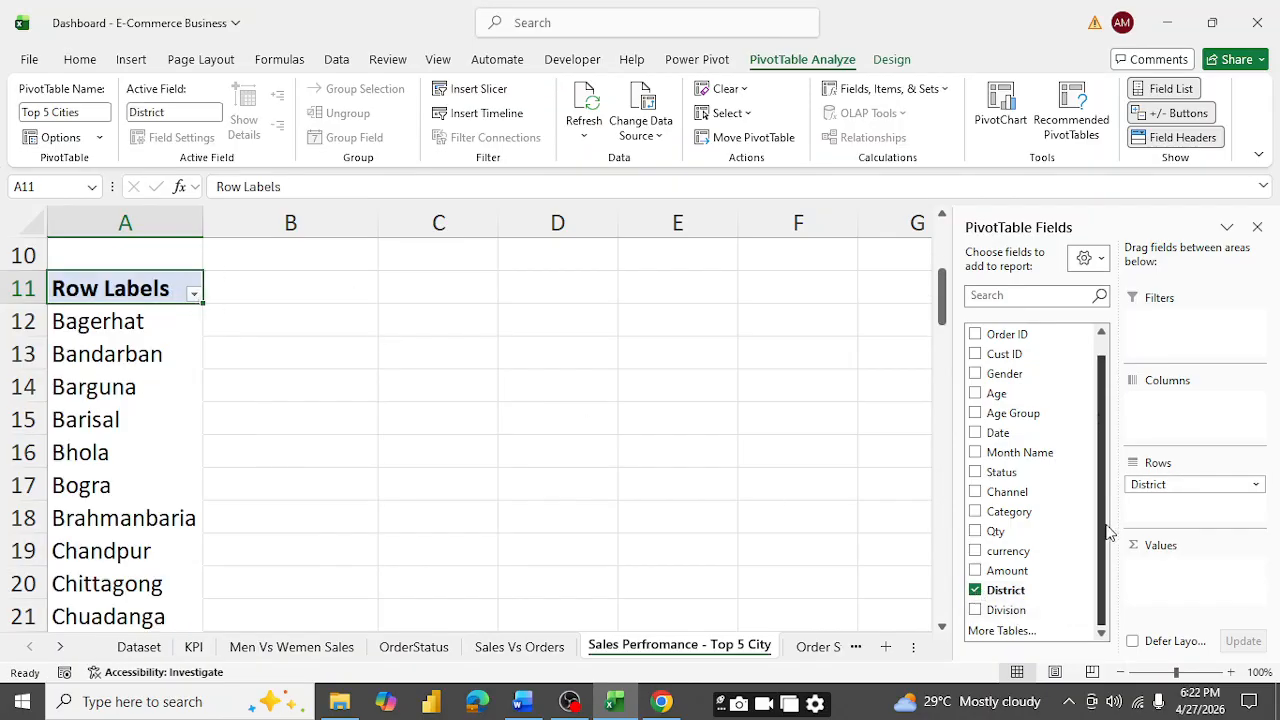
scroll(1030, 525, "up", 1)
scroll(1033, 512, "down", 1)
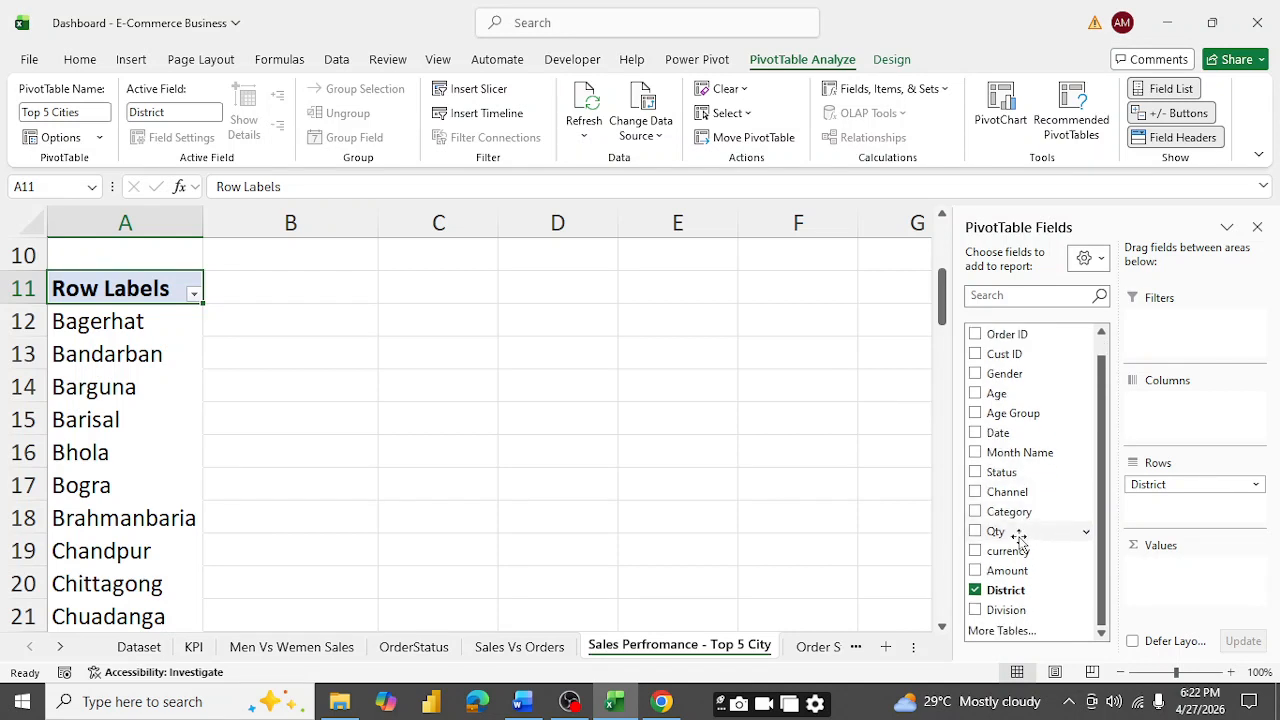
left_click(975, 571)
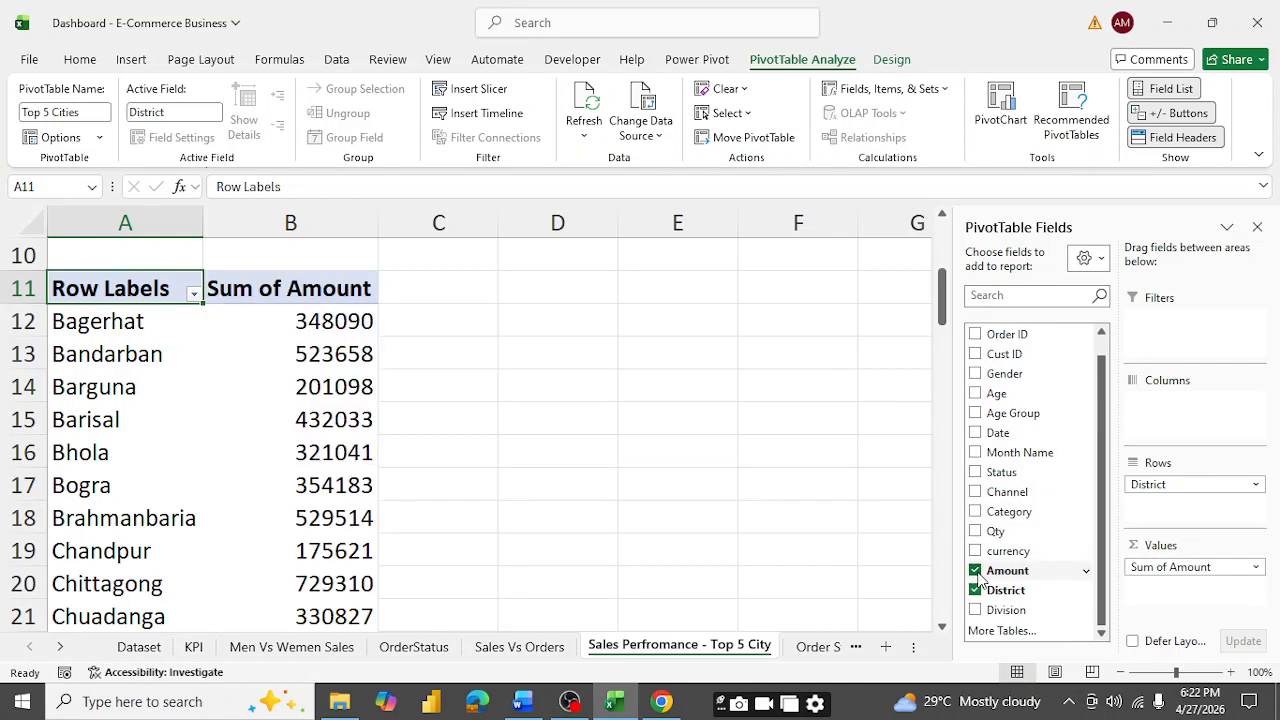
right_click(295, 327)
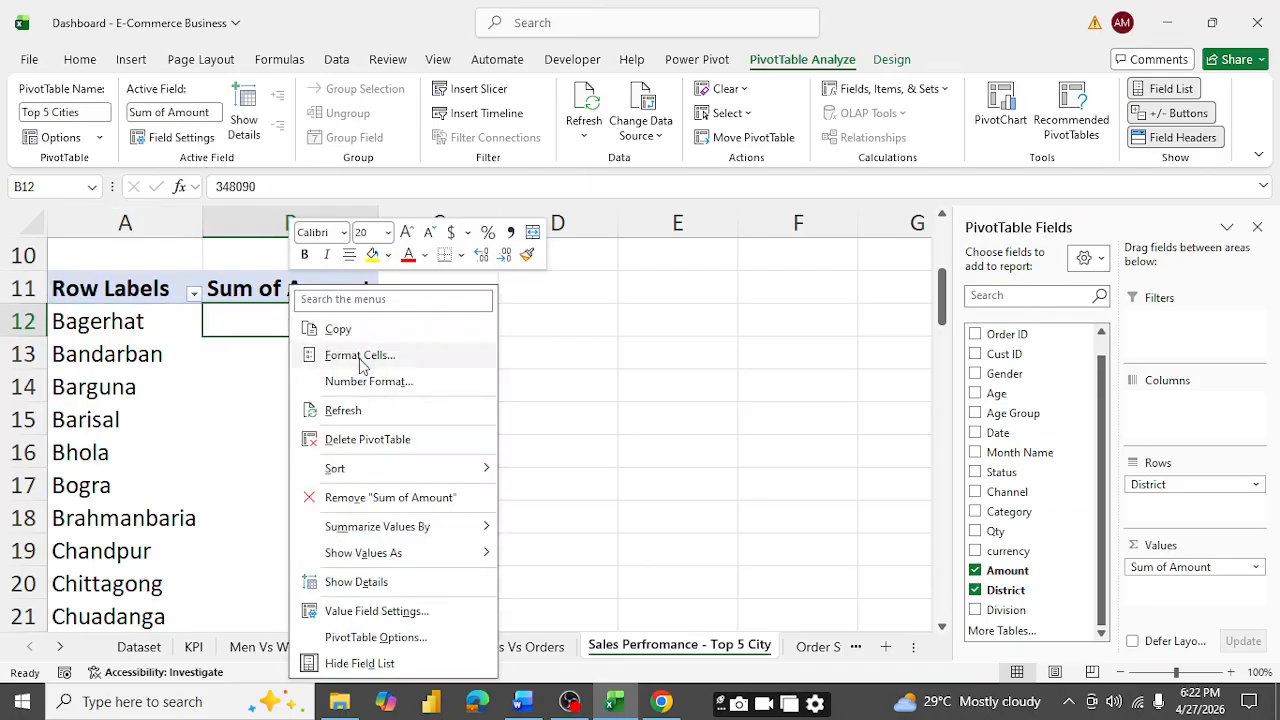
mouse_move(435, 555)
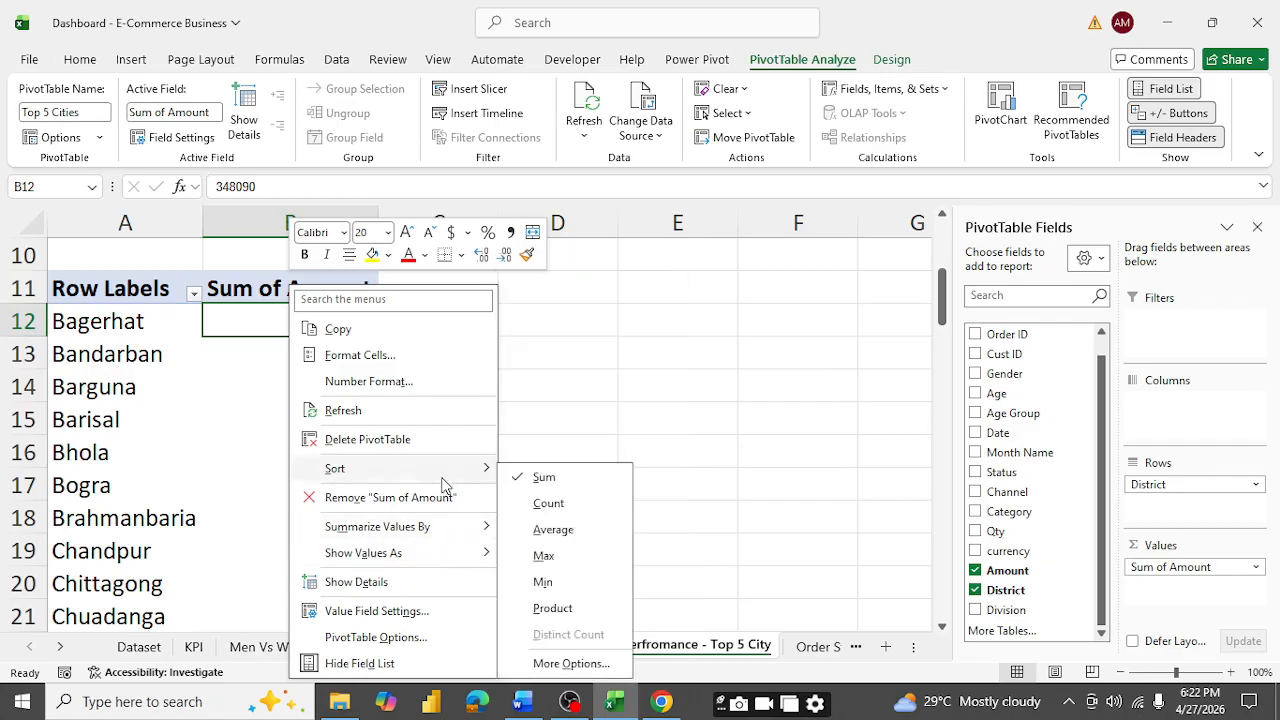
mouse_move(429, 466)
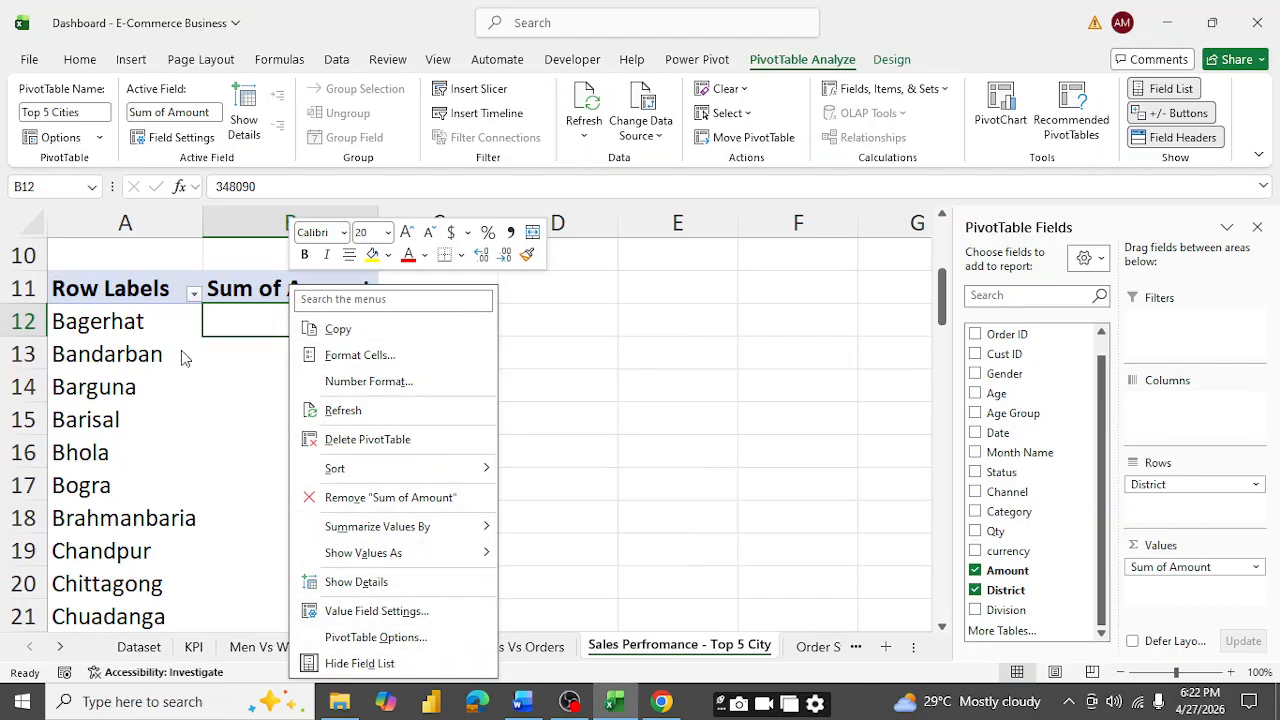
key("Escape")
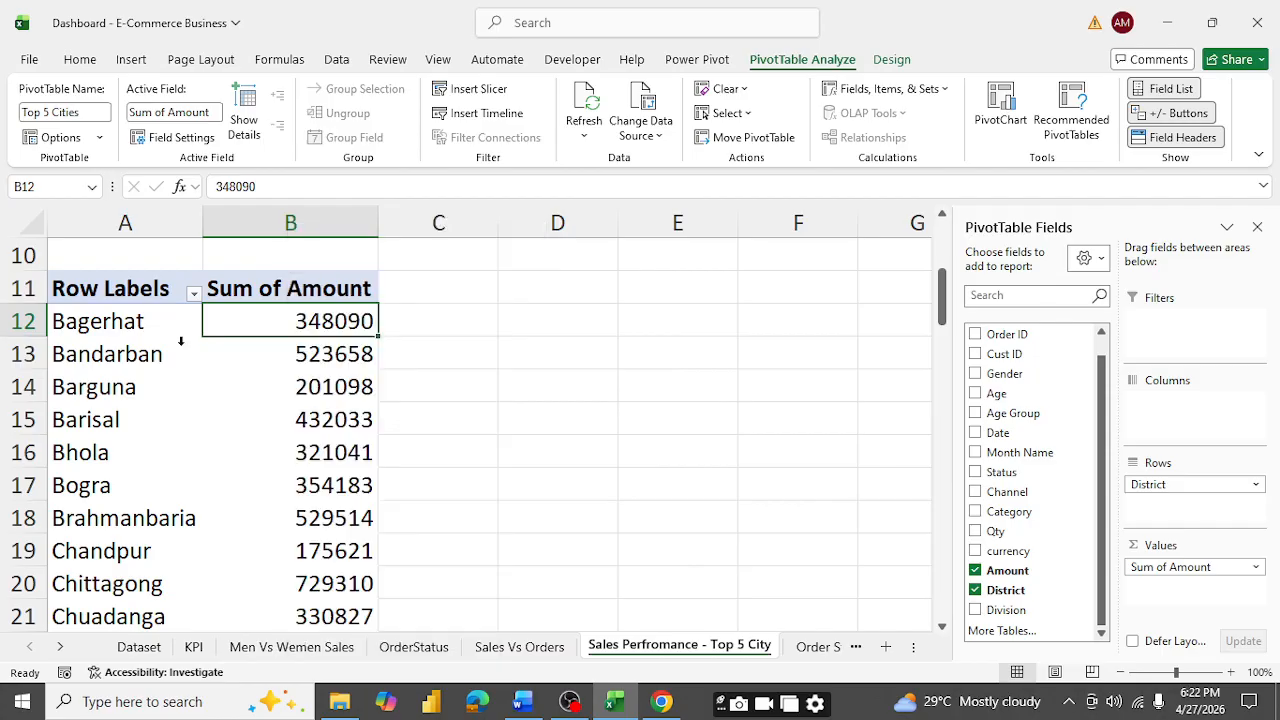
- Filter the District row labels to the top 5 items by Sum of Amount
left_click(104, 322)
right_click(108, 325)
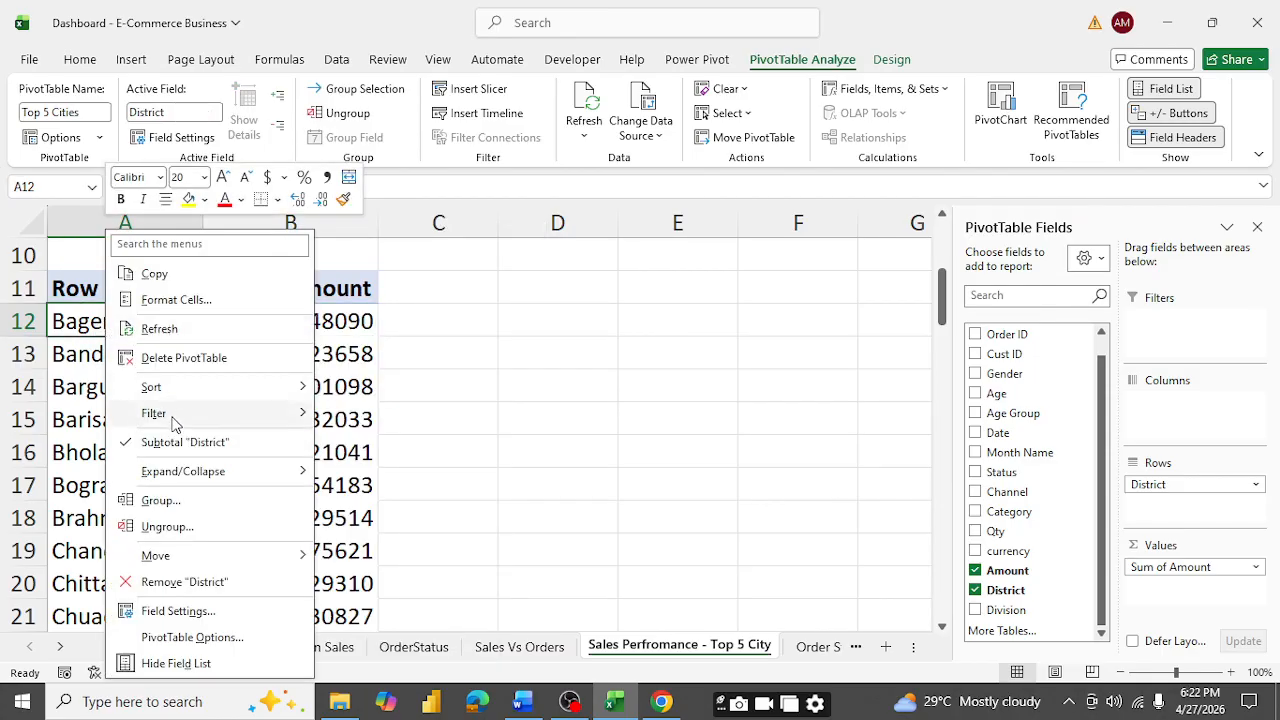
mouse_move(204, 424)
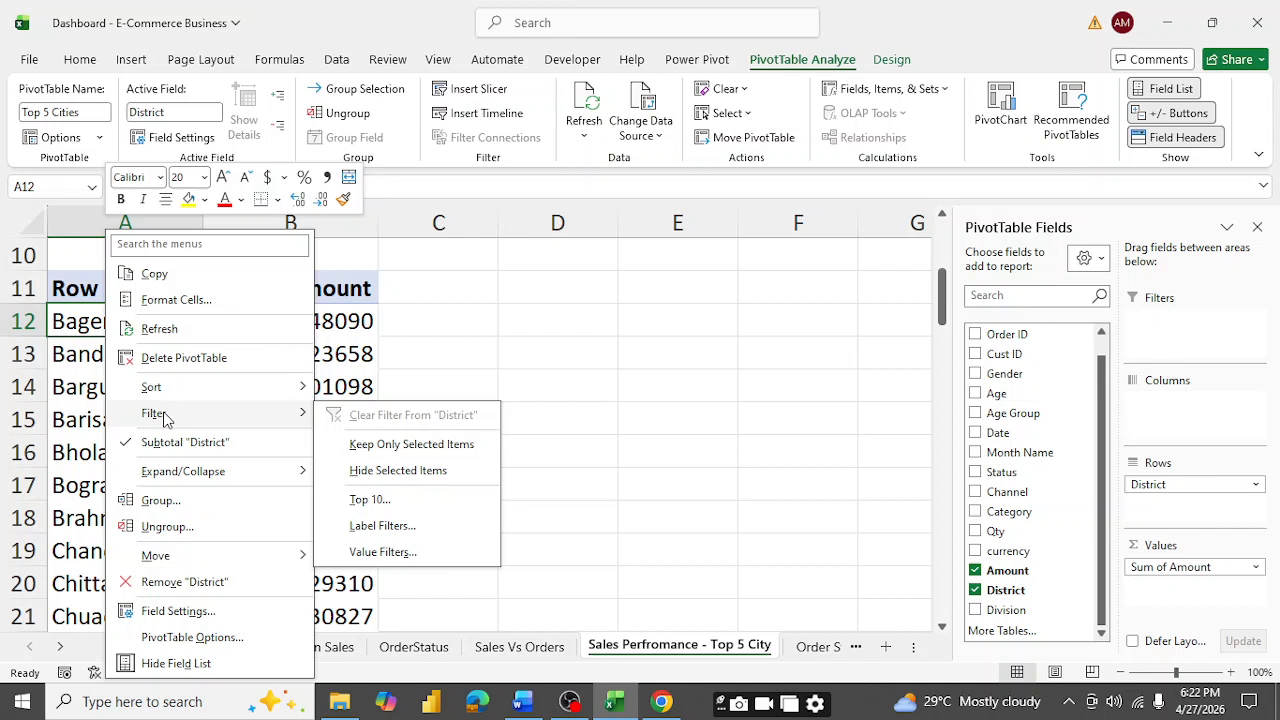
left_click(370, 500)
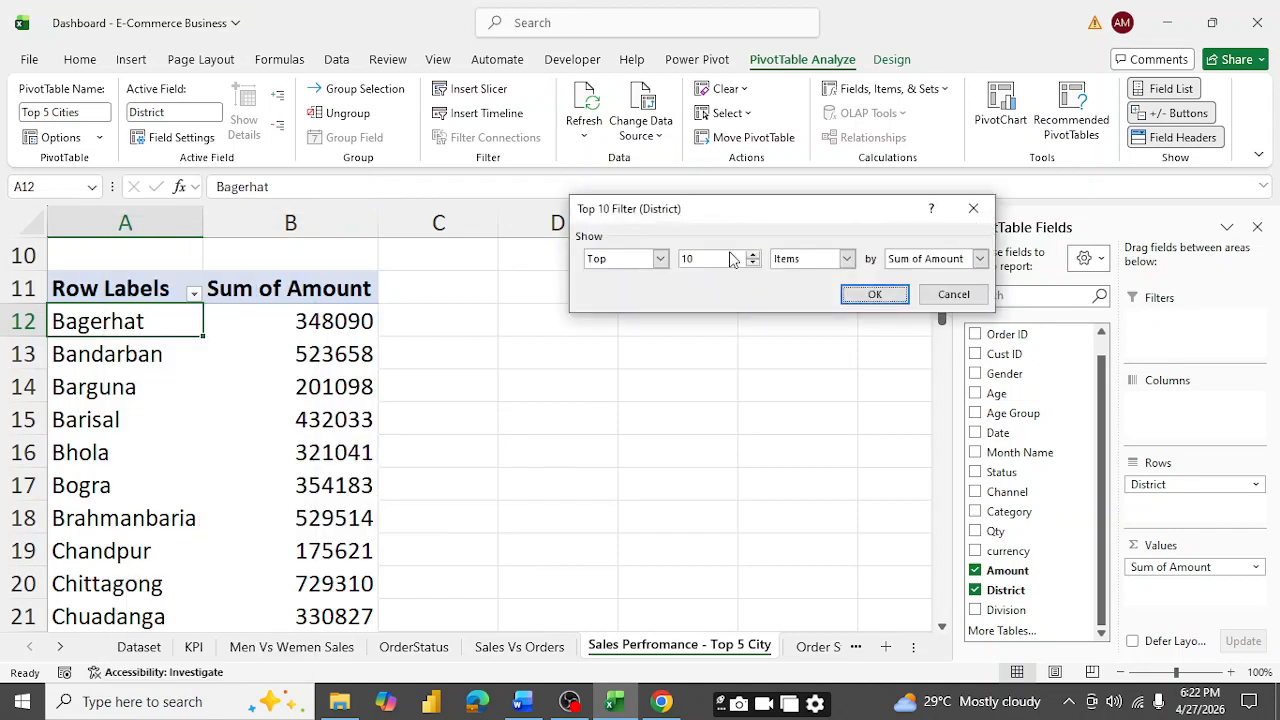
left_click_drag(716, 258, 678, 262)
key("Return")
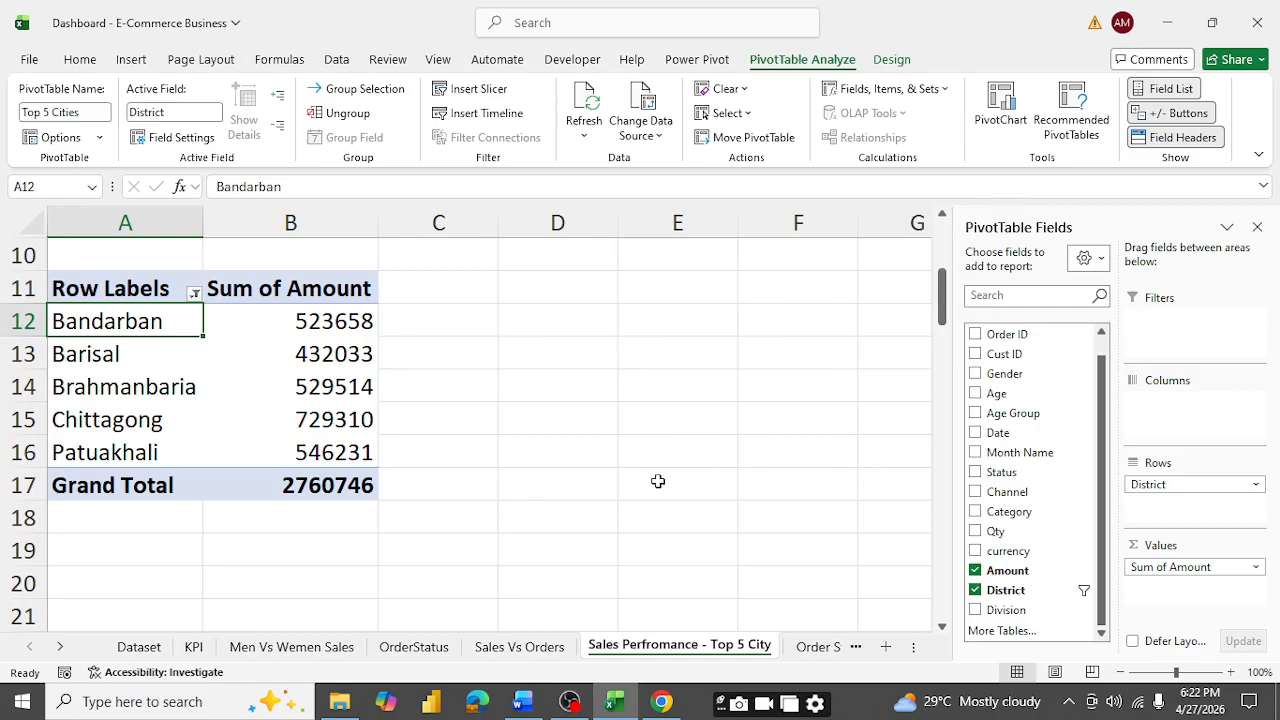
- Format the amounts in B12:B16 with a thousands separator and no decimal places
left_click_drag(342, 321, 337, 450)
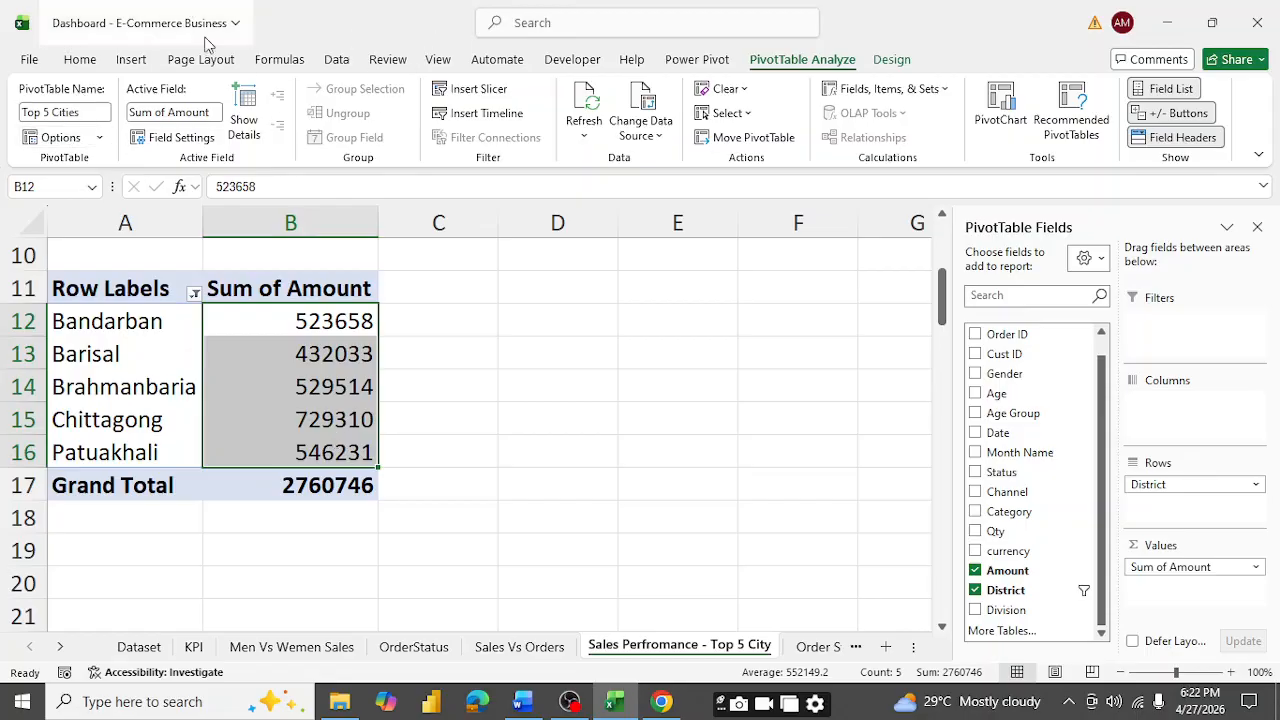
left_click(78, 64)
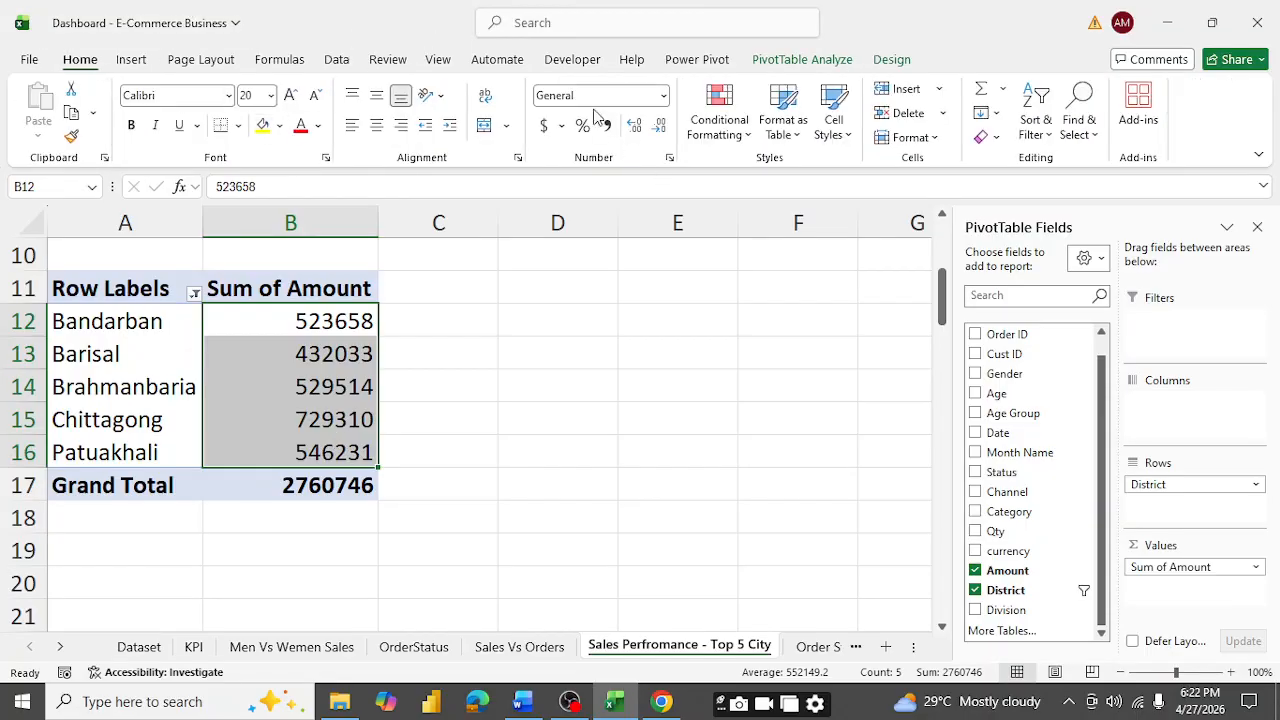
left_click(607, 125)
left_click(660, 126)
left_click(660, 126)
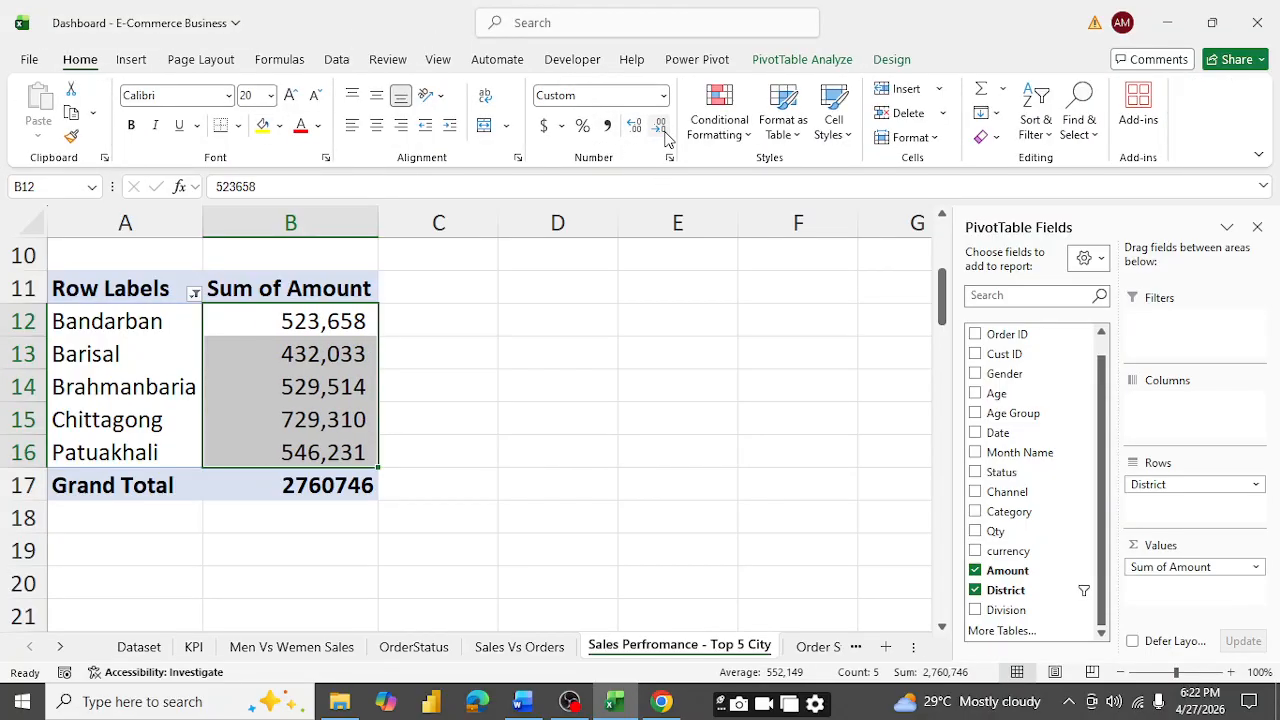
- Remove the grand total row from the top 5 cities PivotTable
right_click(174, 487)
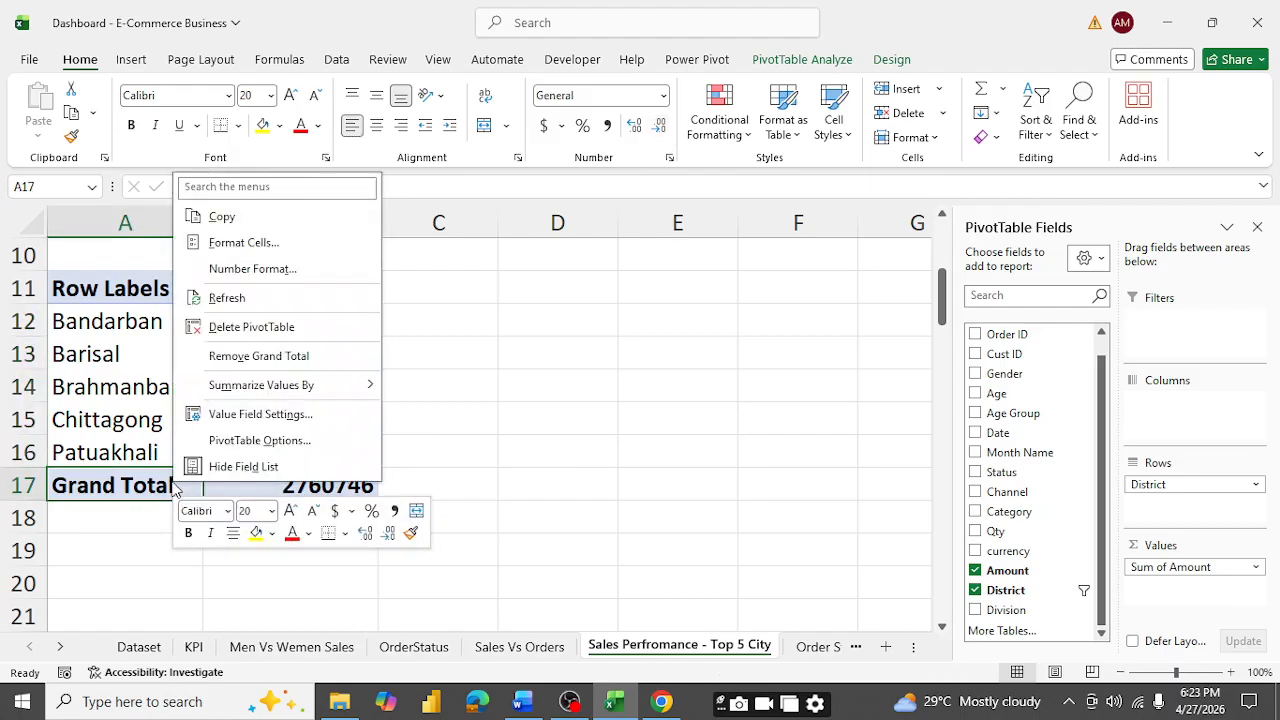
left_click(268, 357)
left_click(605, 440)
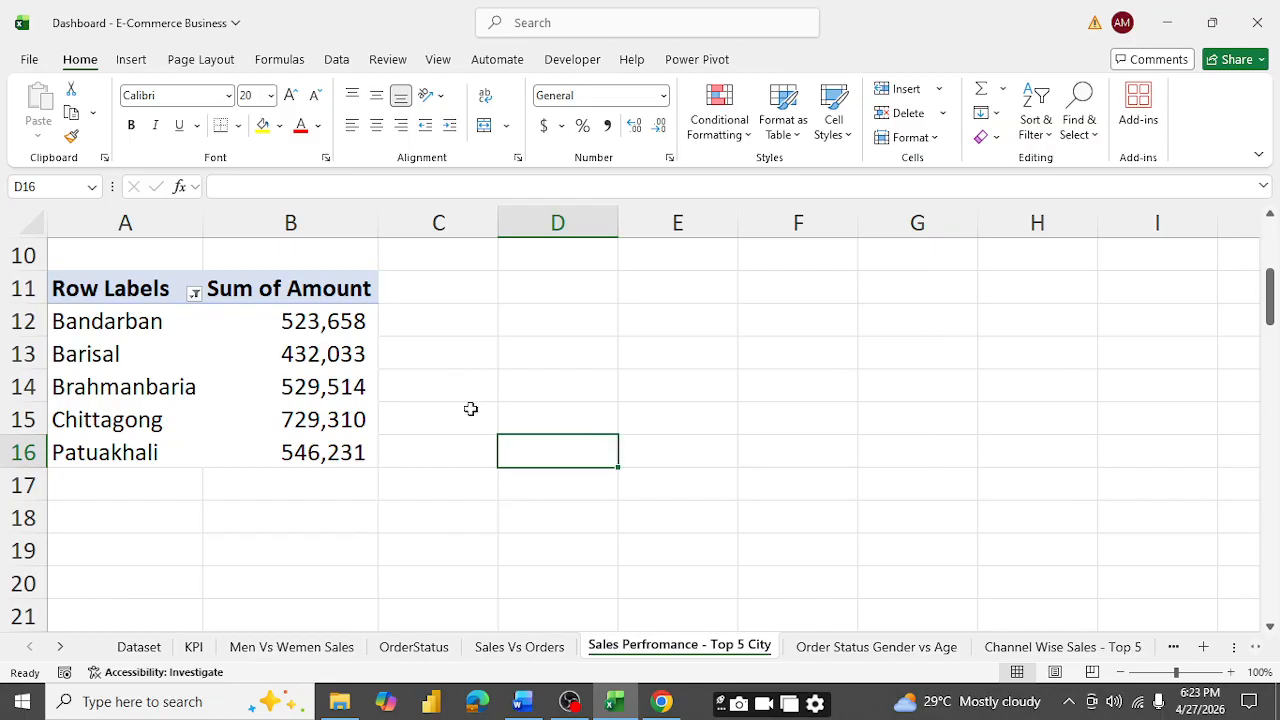
- Rename the PivotTable headers in A11 and B11 to "Cities" and "Total Sales"
left_click(114, 296)
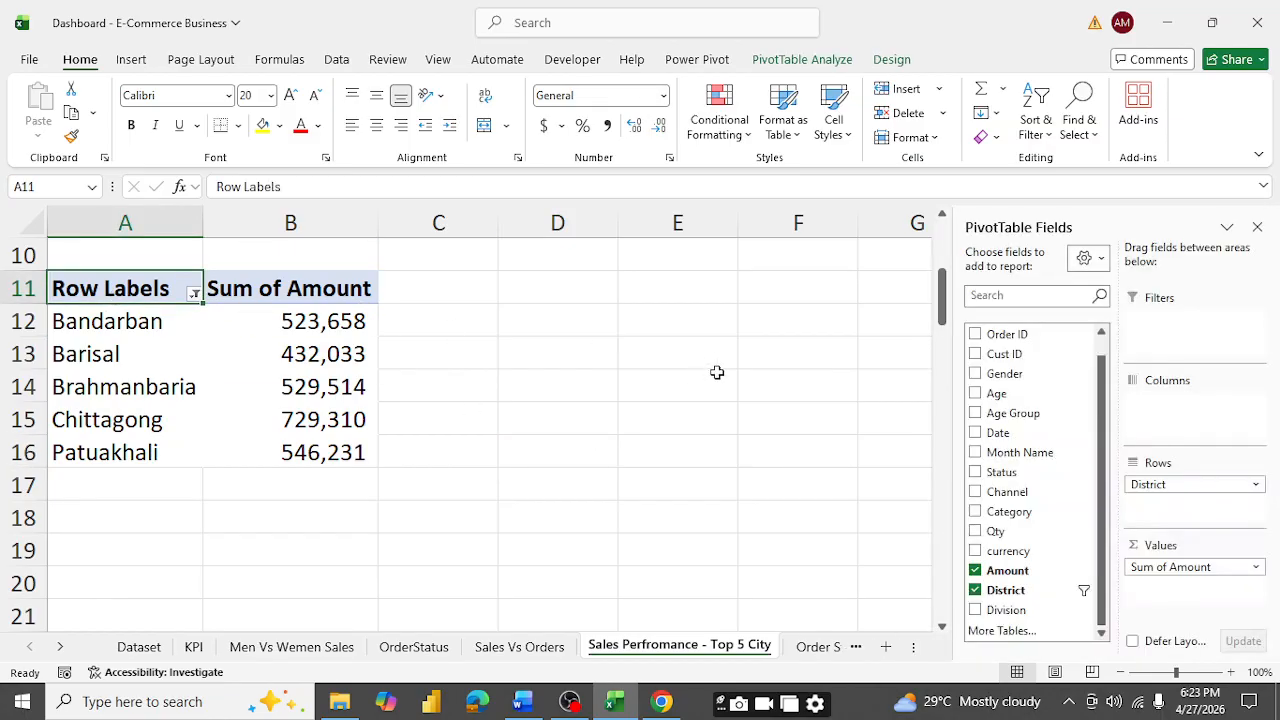
type("Cit")
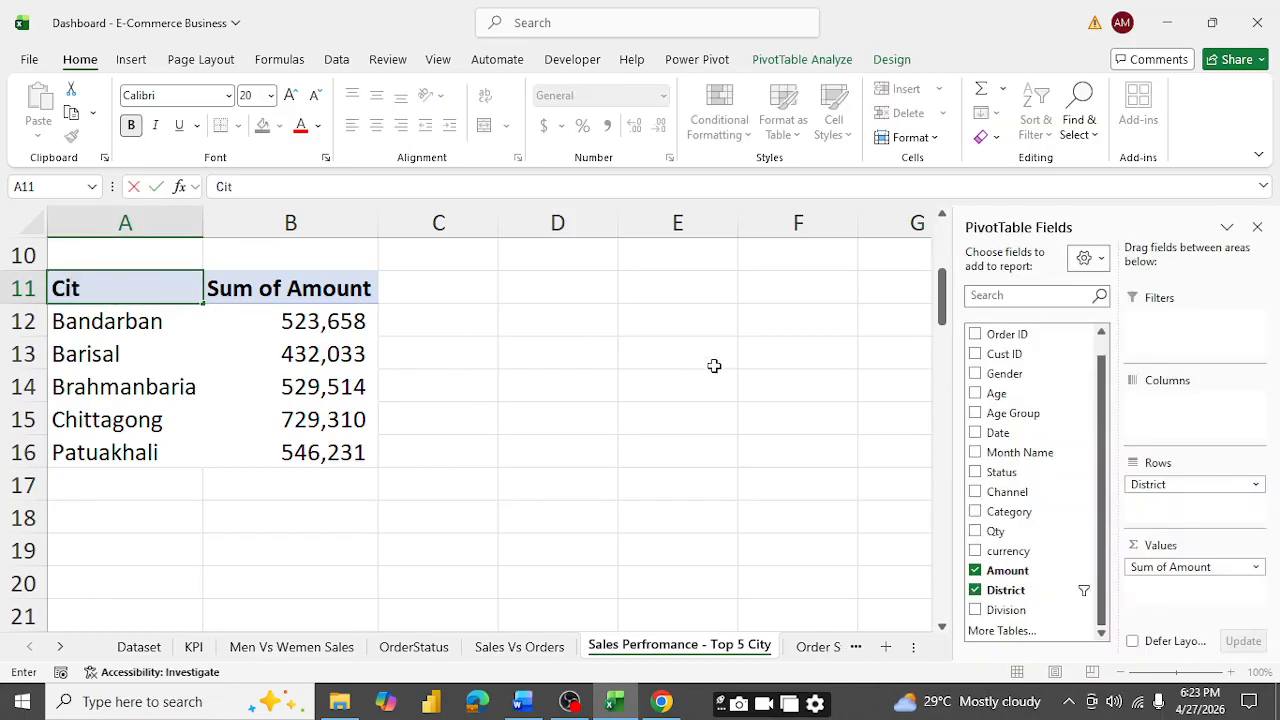
type("ies")
key("Tab")
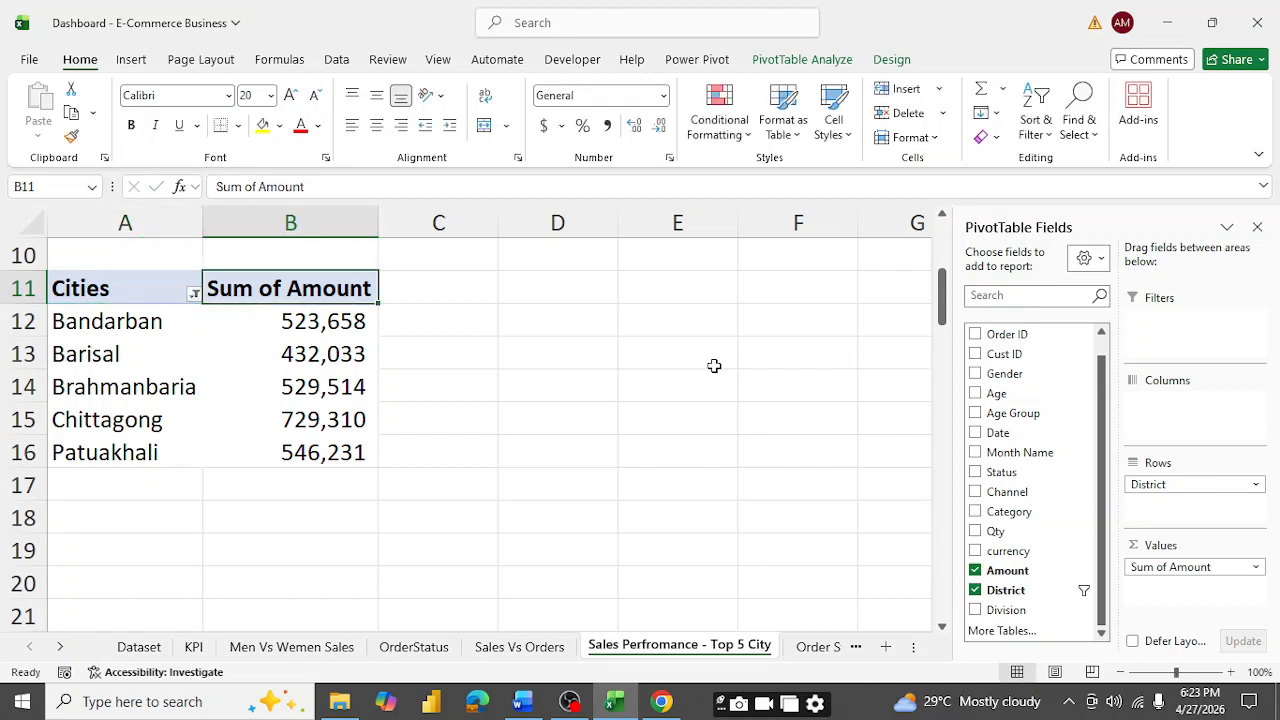
type("Total S")
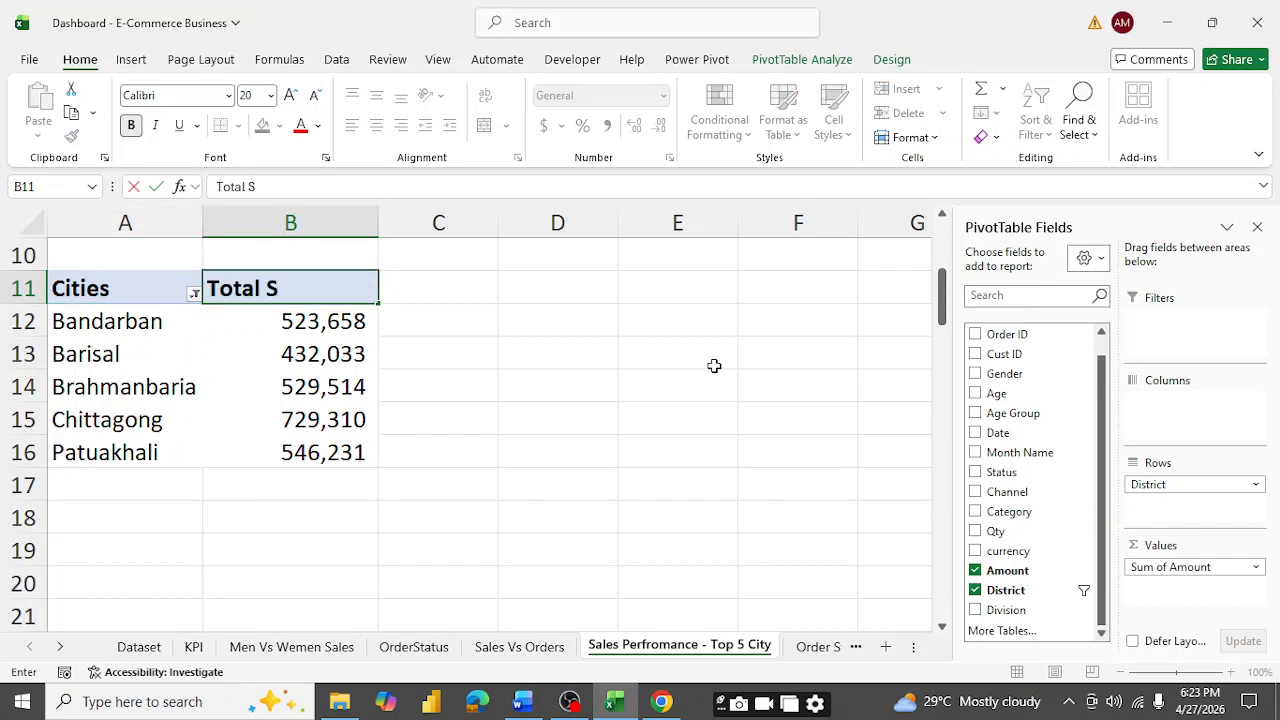
type("ales")
key("Return")
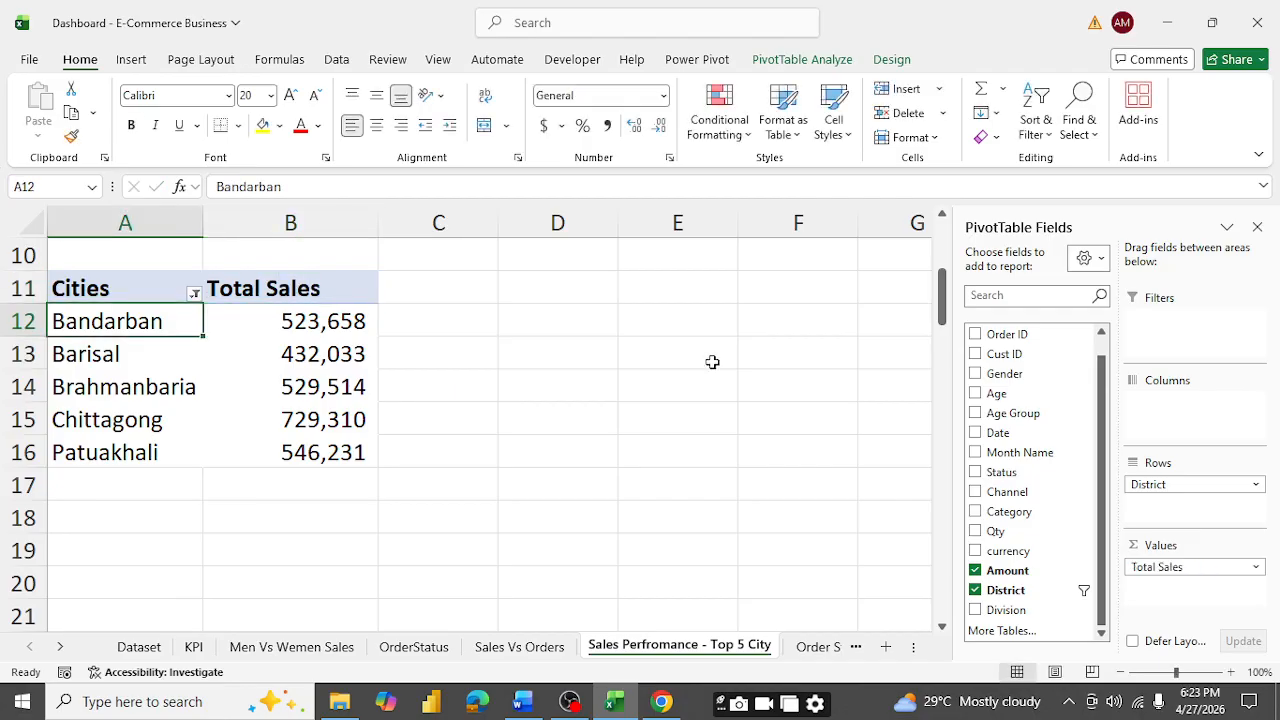
- Create a PivotTable from Table1 on the Dataset sheet, placed on the existing Sales Vs Orders sheet at cell A19
left_click(138, 647)
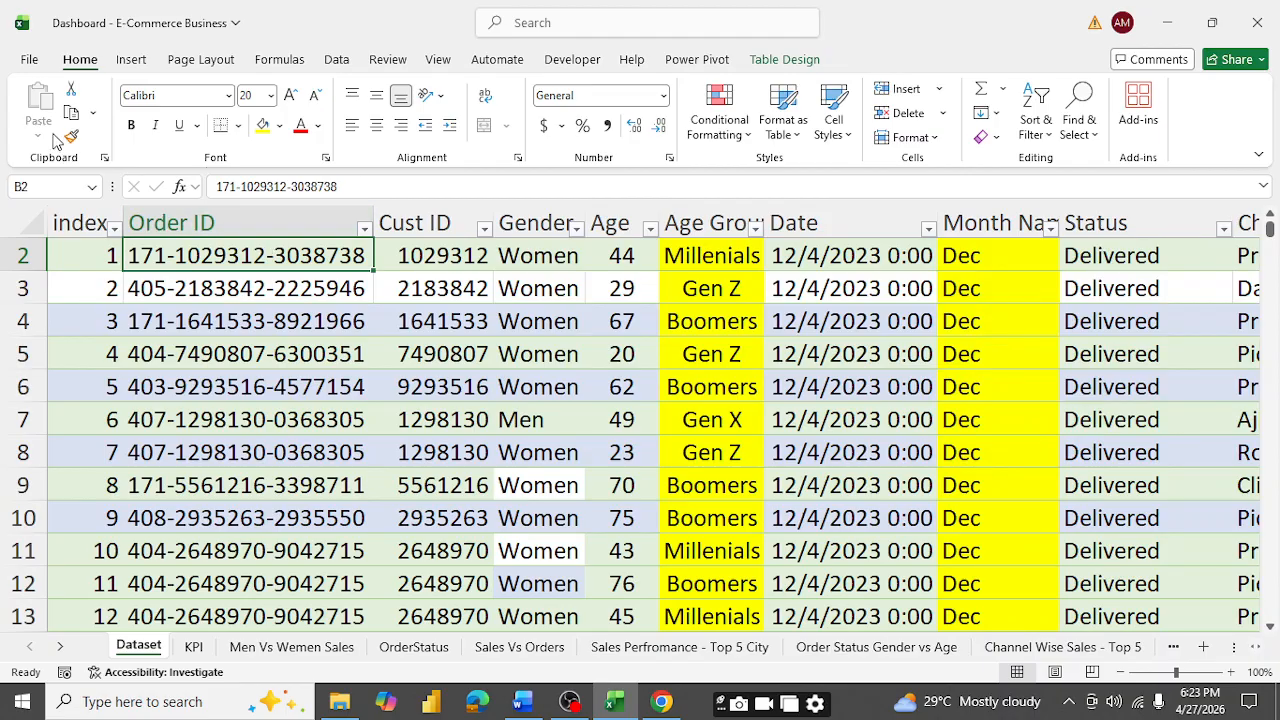
left_click(131, 62)
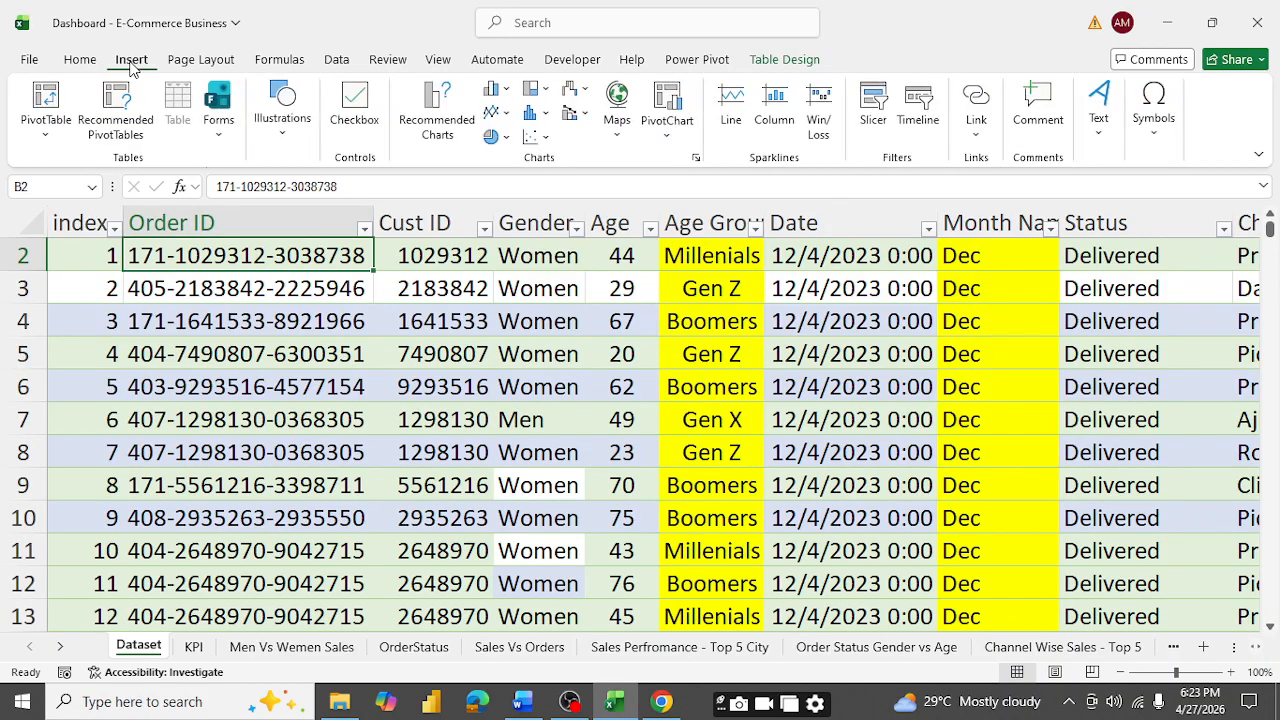
left_click(45, 118)
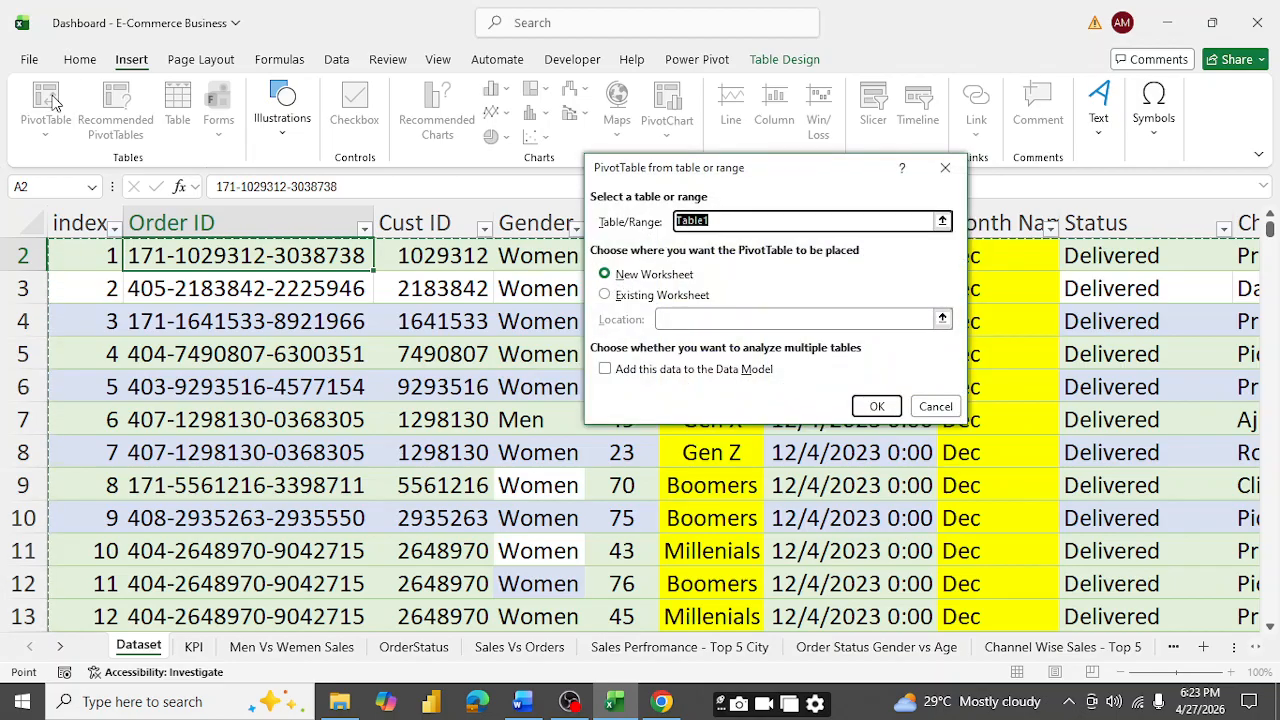
left_click(605, 295)
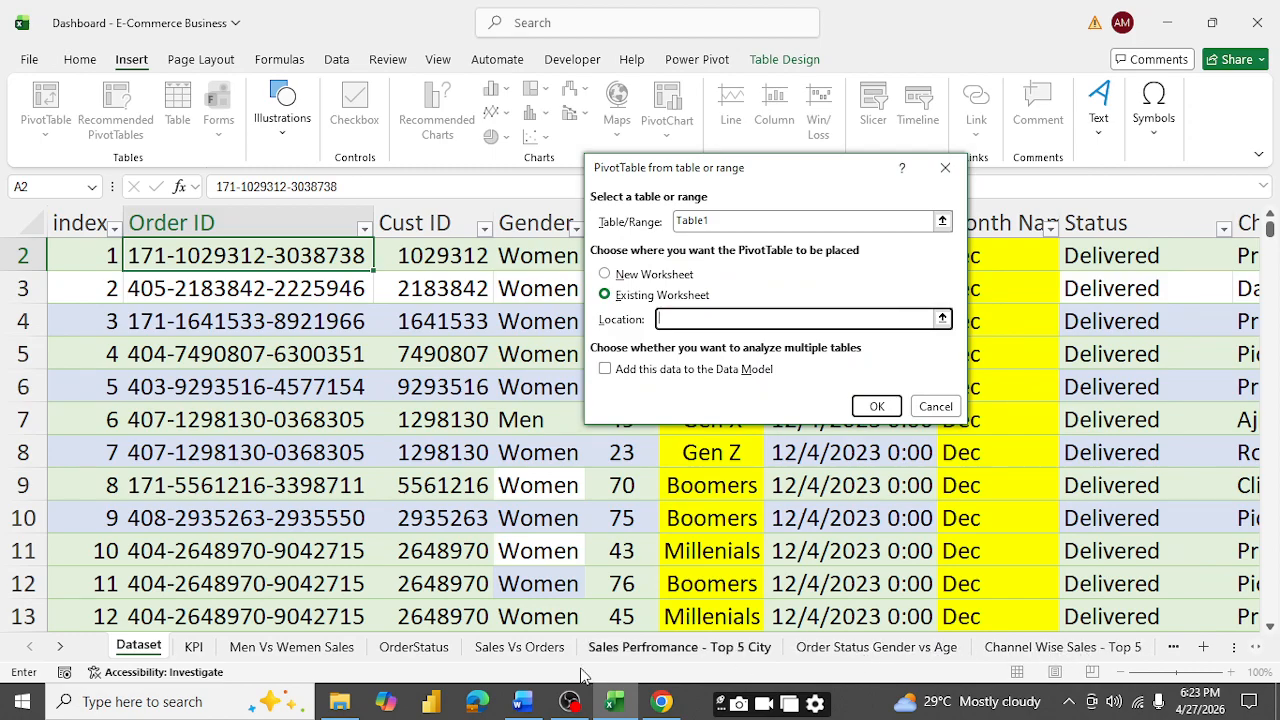
left_click(515, 652)
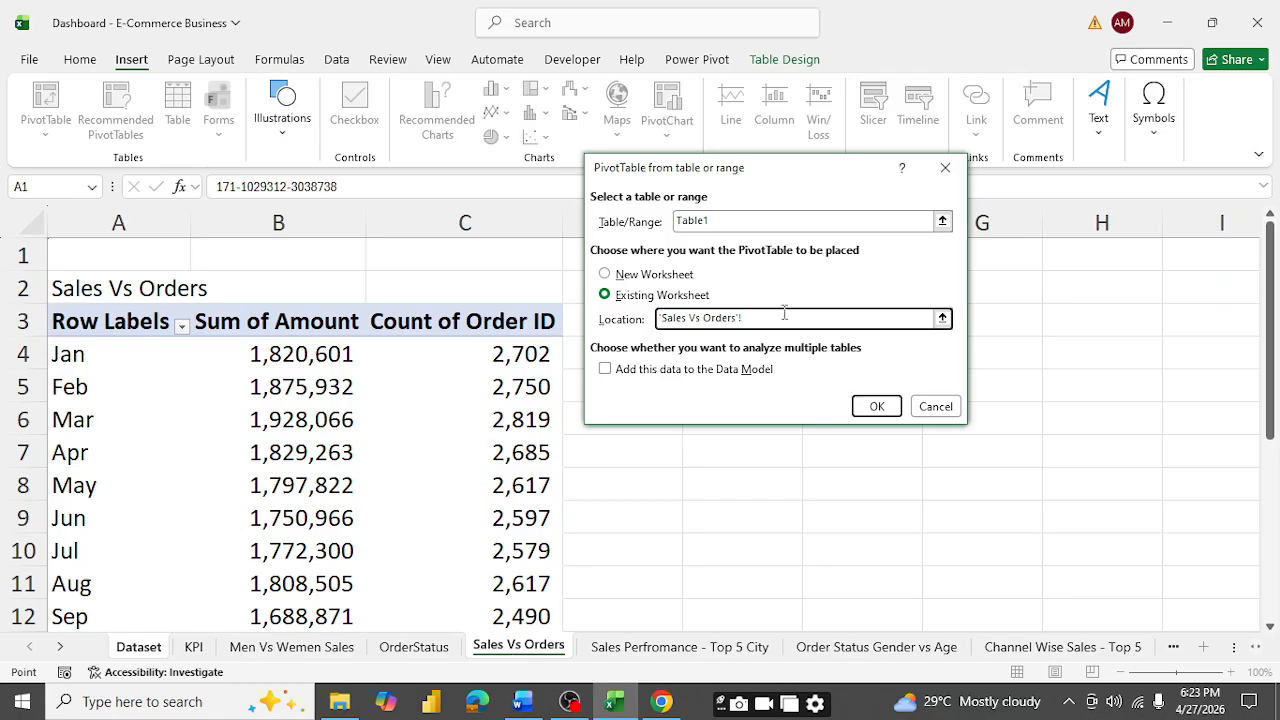
scroll(373, 465, "down", 3)
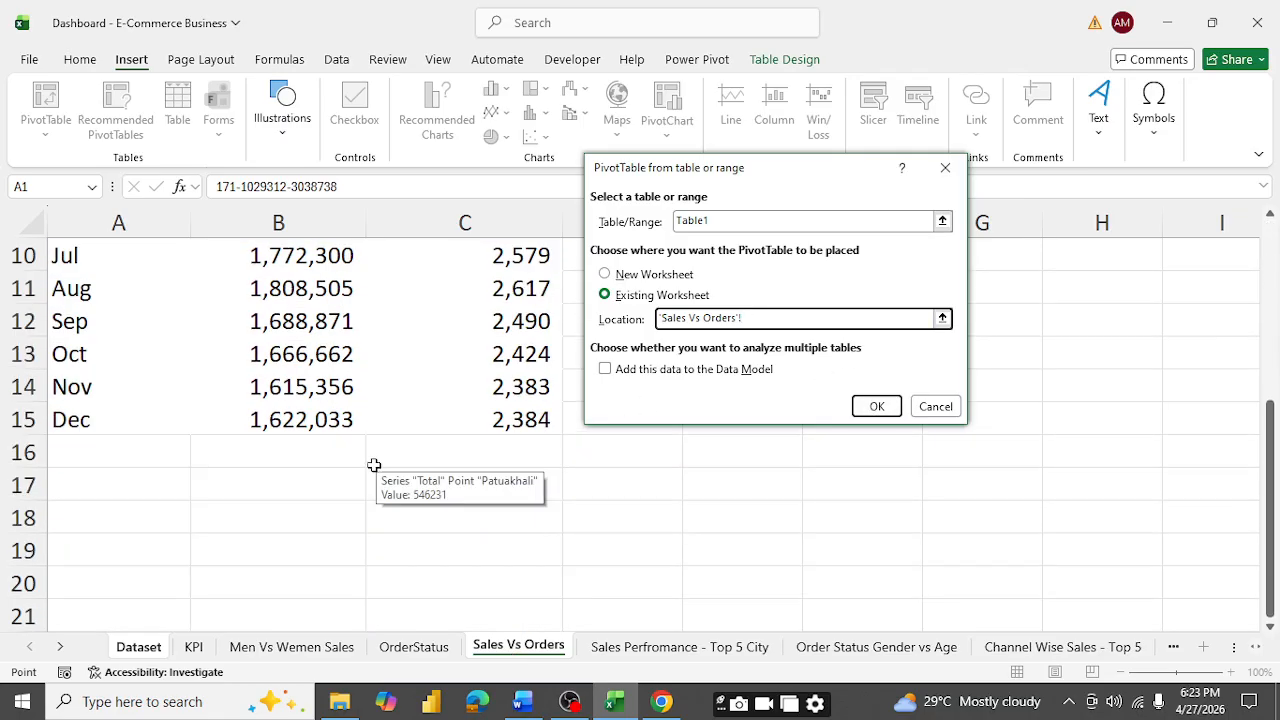
scroll(368, 465, "down", 1)
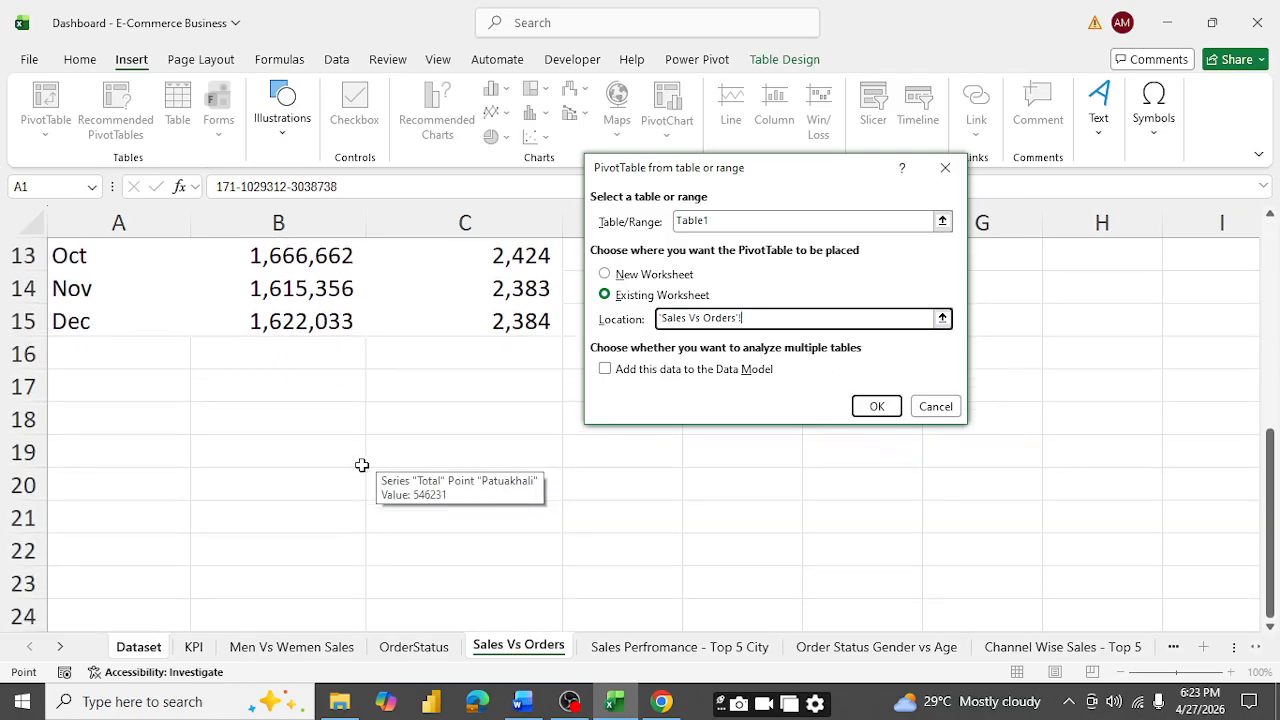
left_click(124, 461)
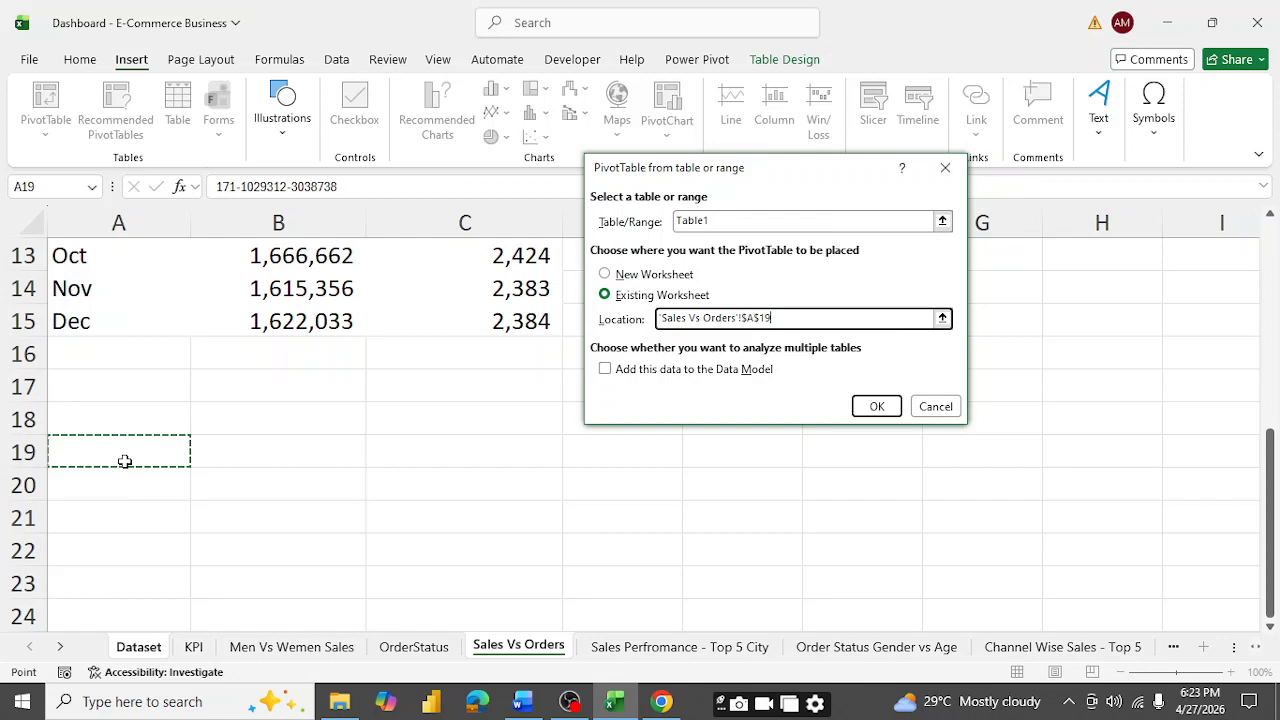
left_click(877, 407)
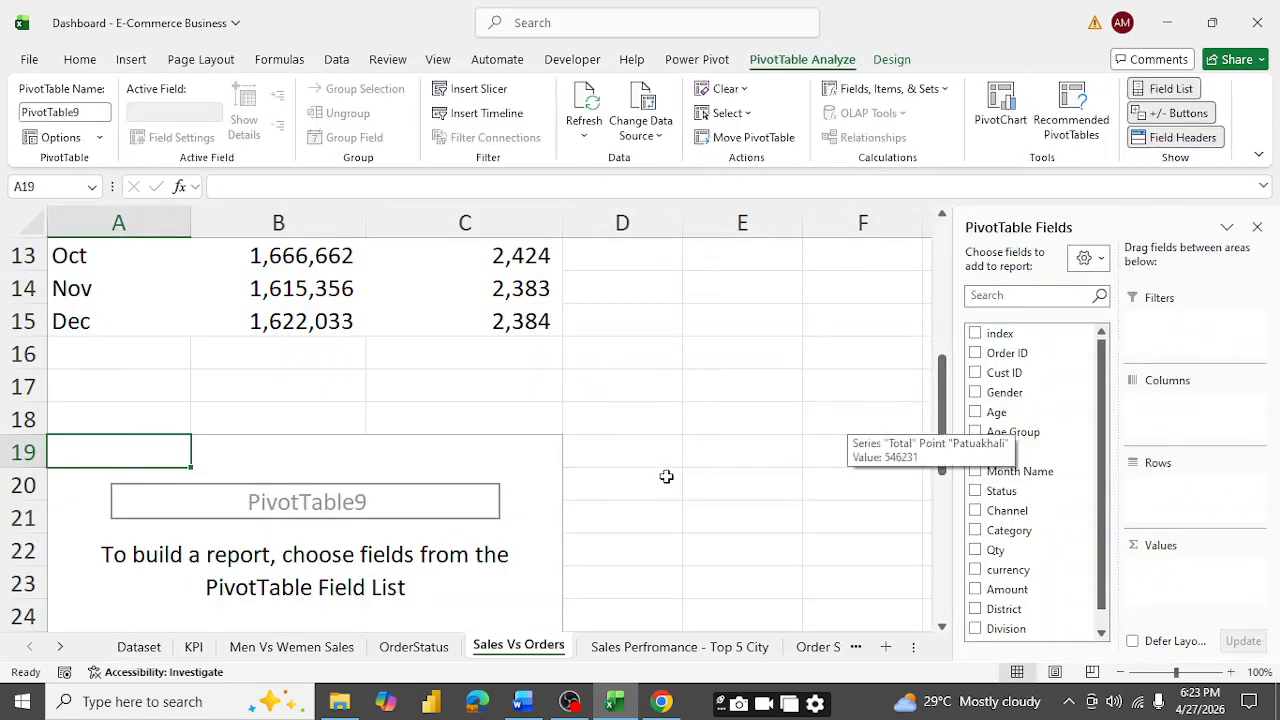
- Name the new PivotTable "Sales Vs Order Status"
scroll(668, 477, "down", 2)
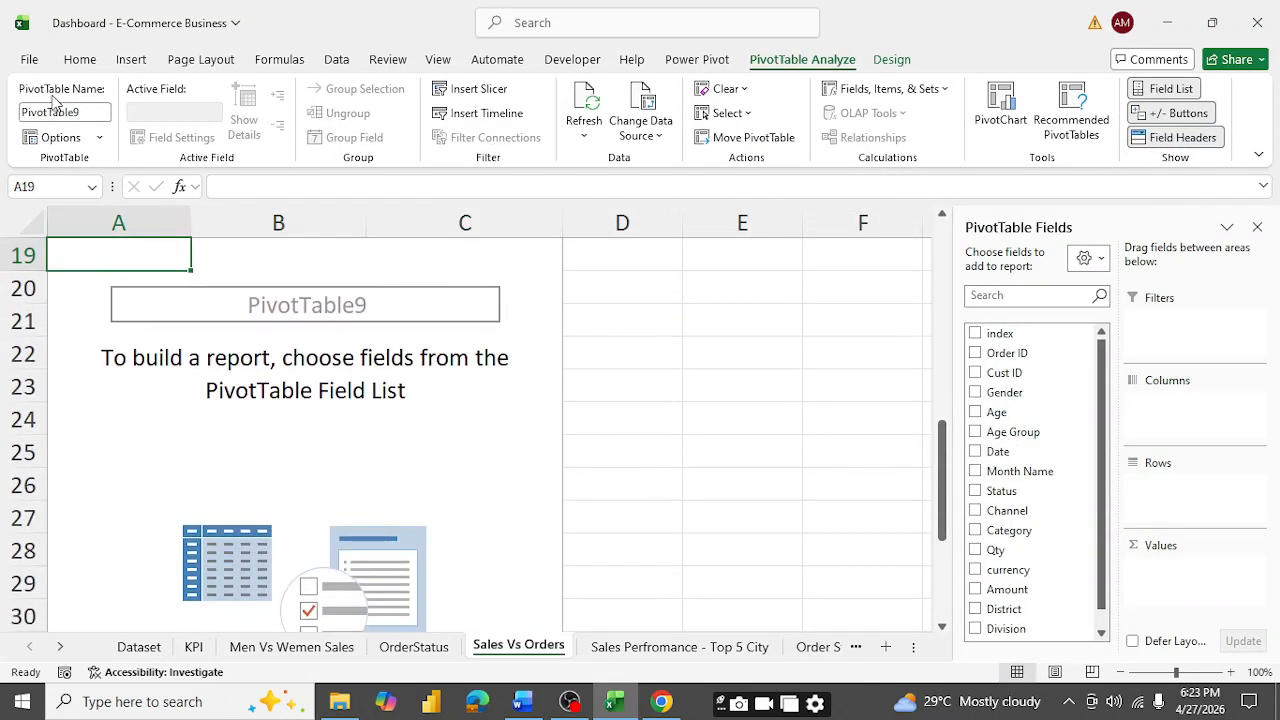
left_click(84, 112)
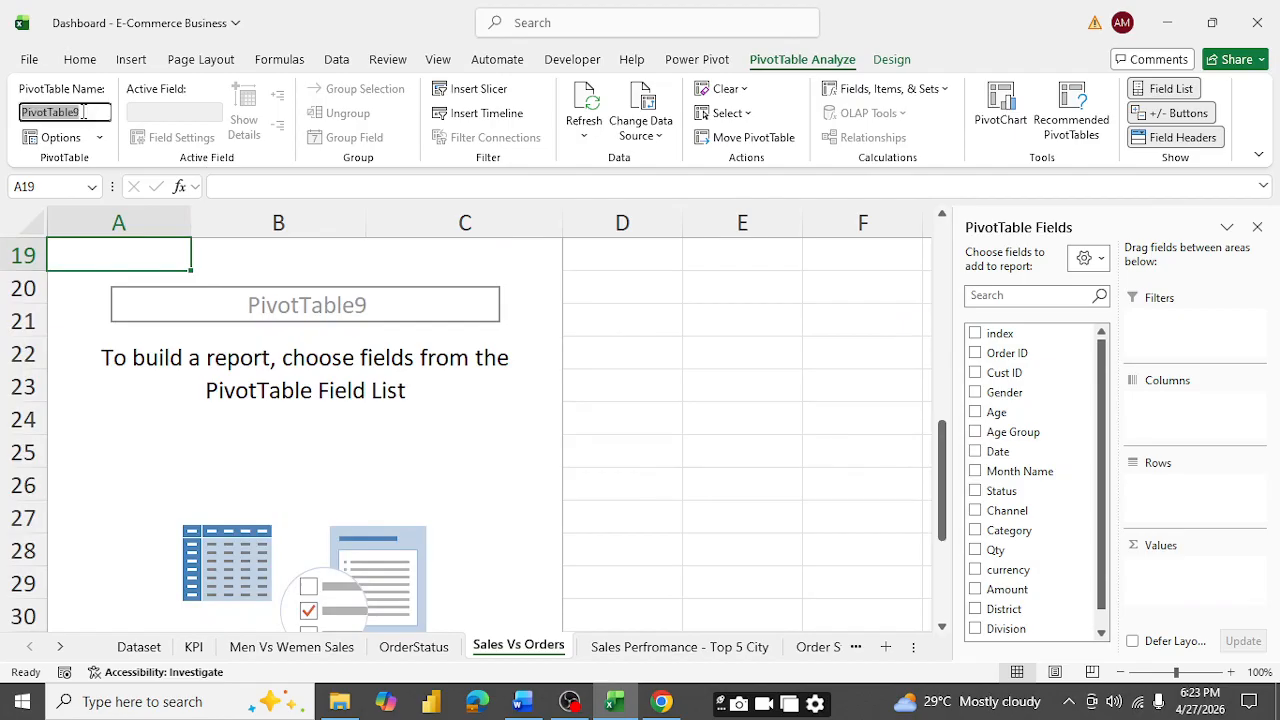
type("Sales Vs Order")
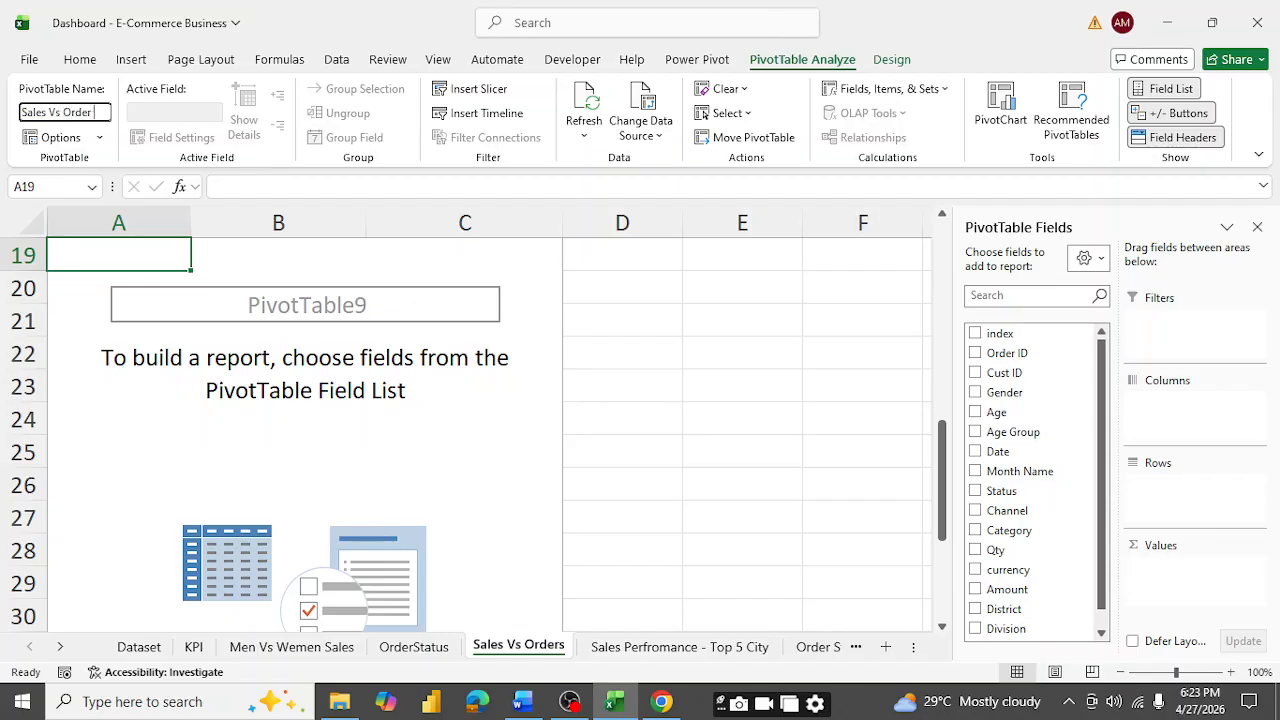
type("tus")
key("Return")
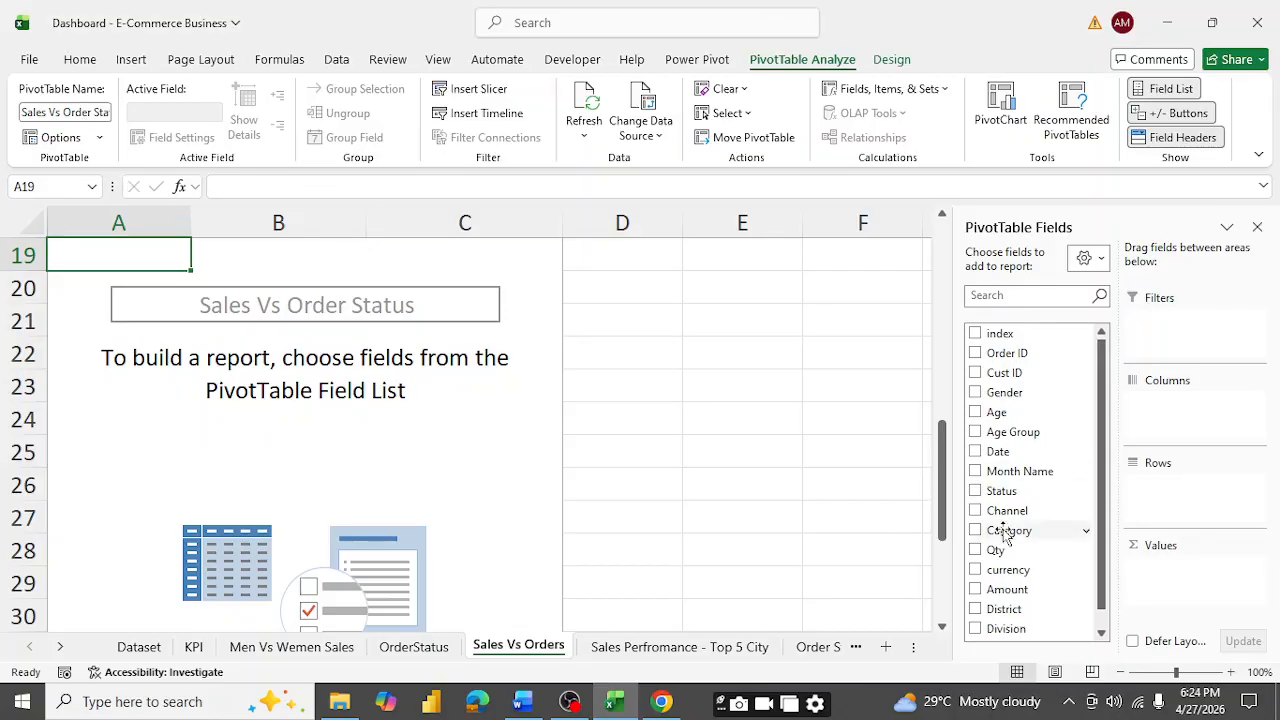
- Build the PivotTable with Month Name as rows and Sum of Amount and Count of Order ID as values
scroll(1000, 445, "down", 1)
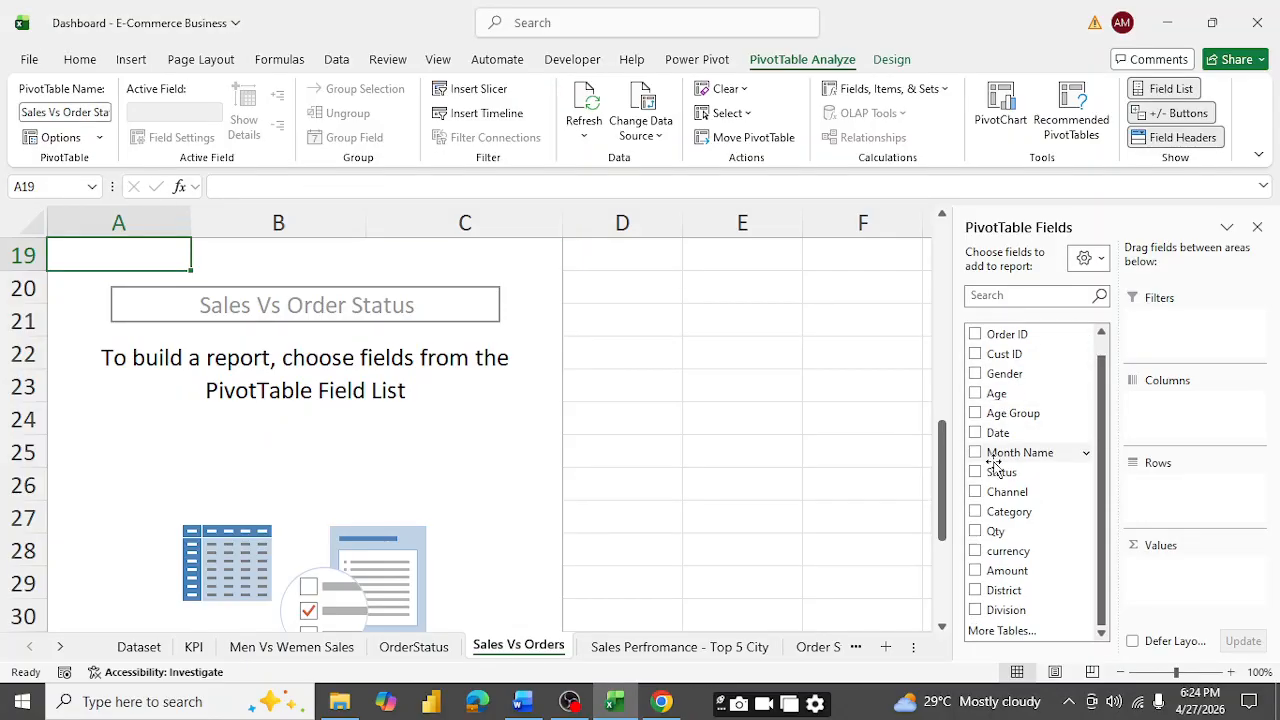
left_click(975, 453)
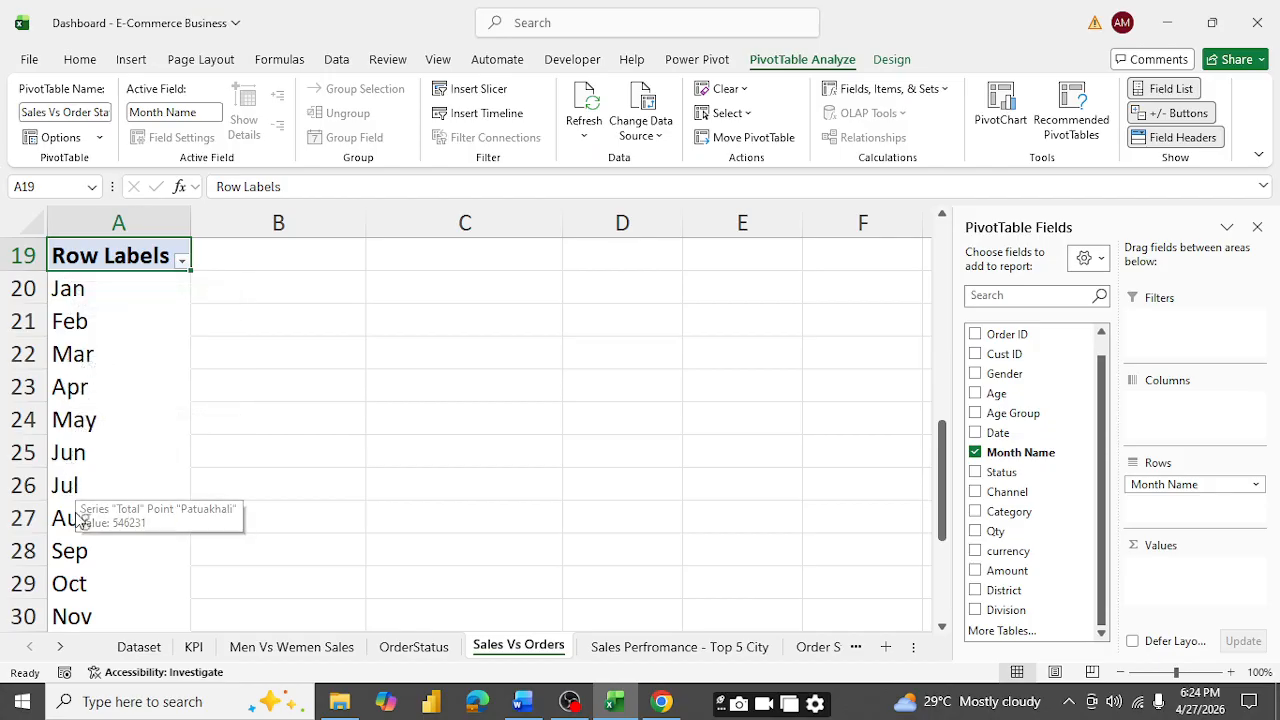
scroll(66, 452, "down", 2)
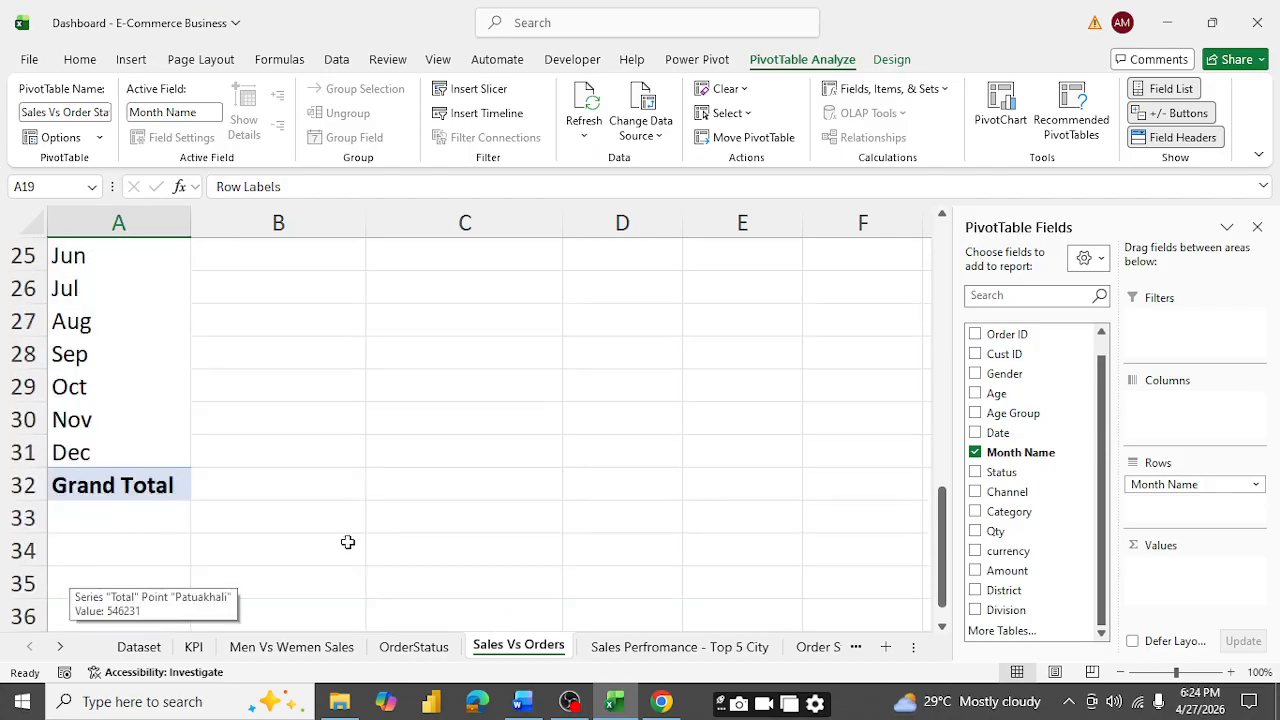
scroll(586, 466, "up", 3)
scroll(588, 465, "down", 1)
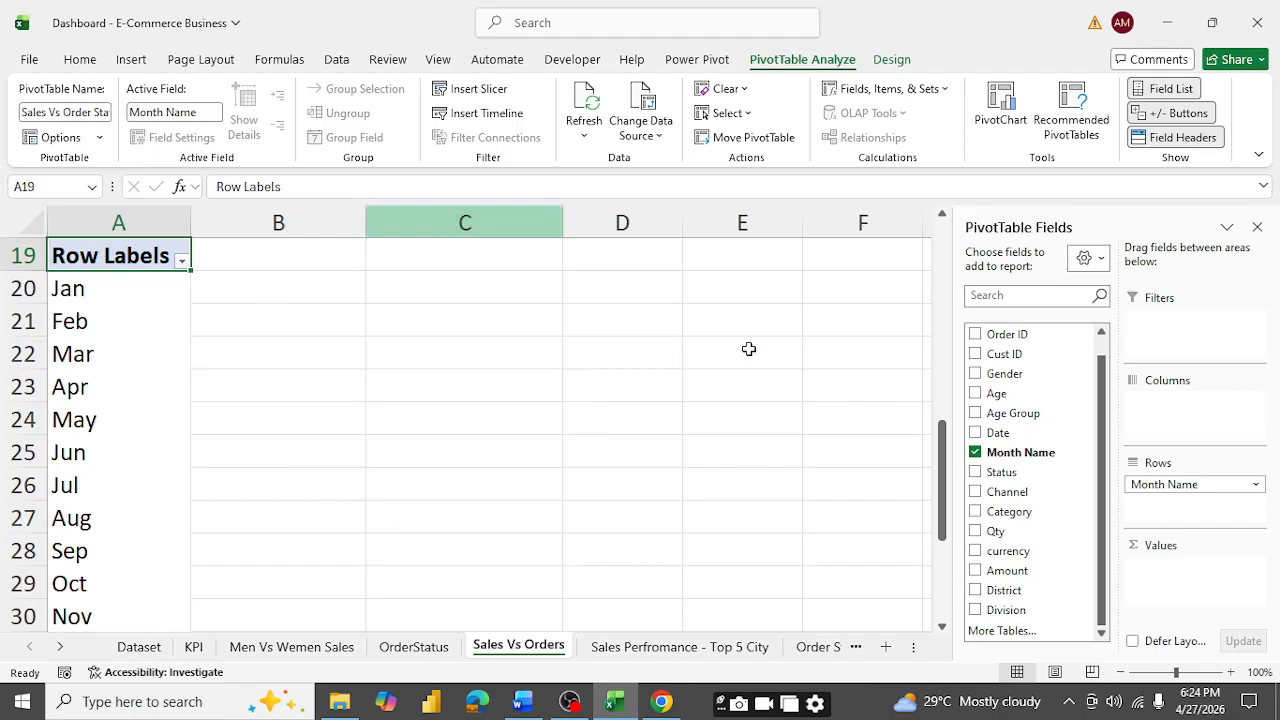
left_click(976, 571)
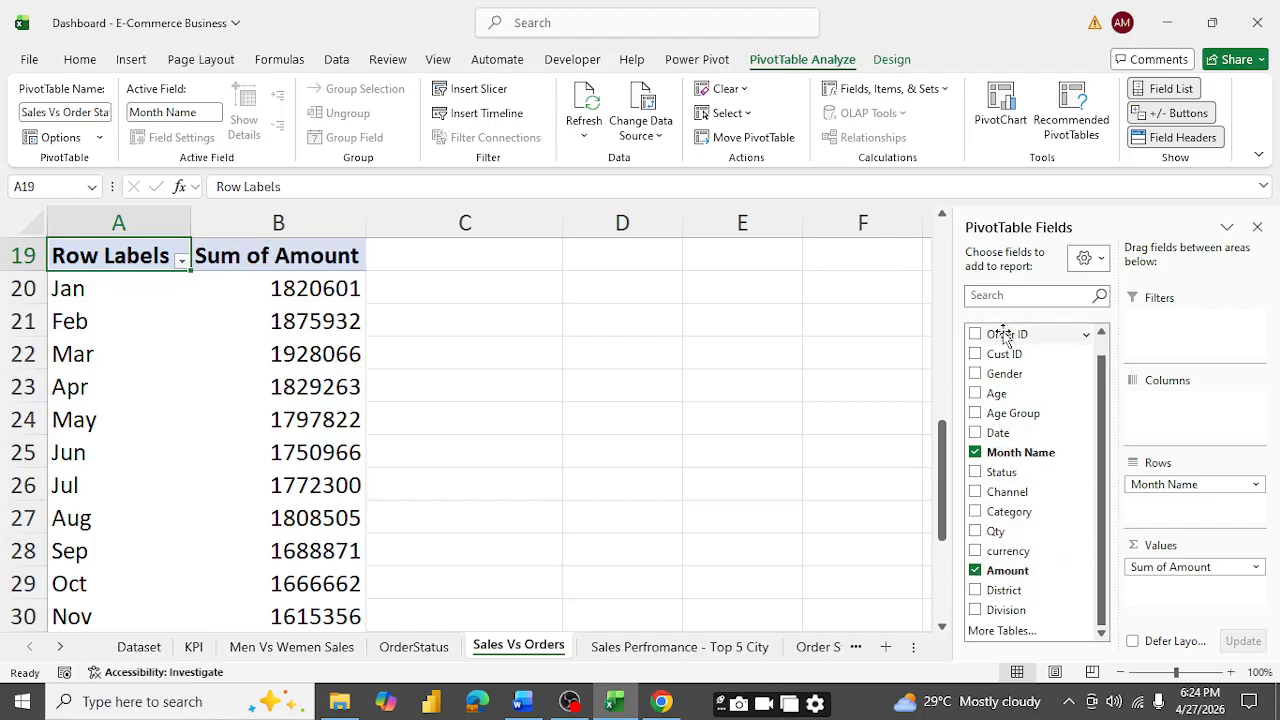
left_click(970, 334)
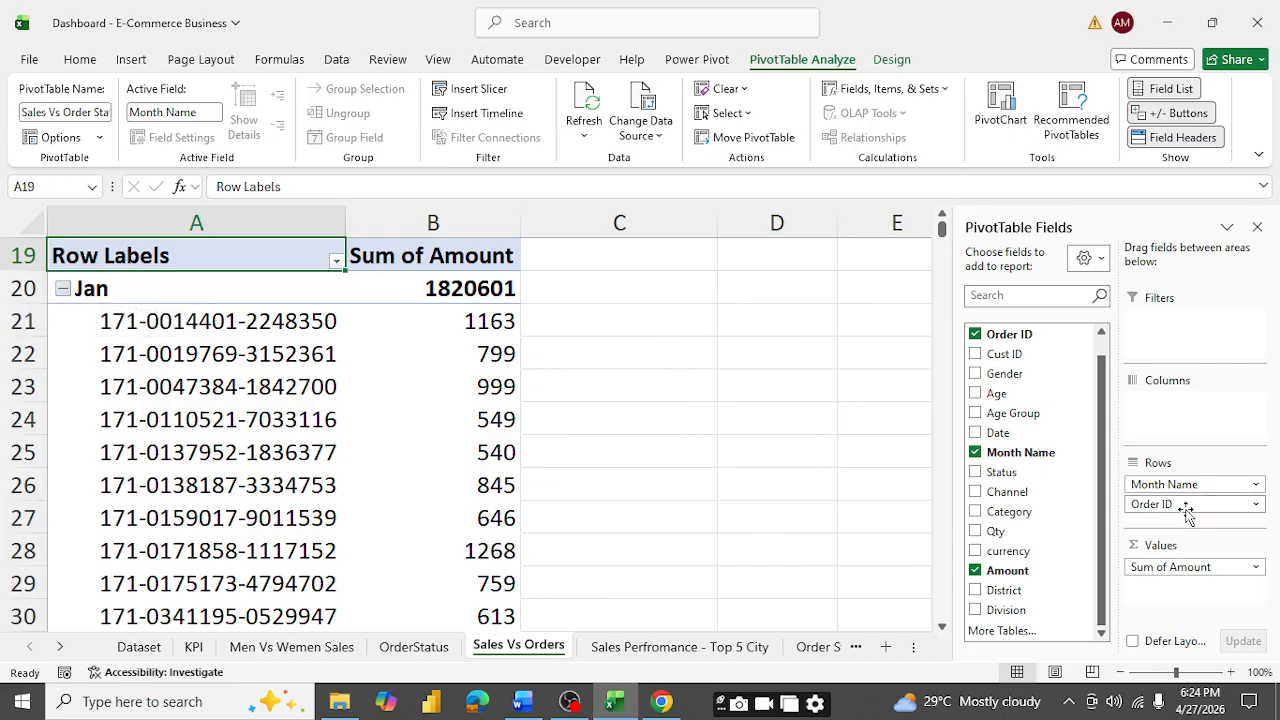
left_click_drag(1186, 508, 1199, 588)
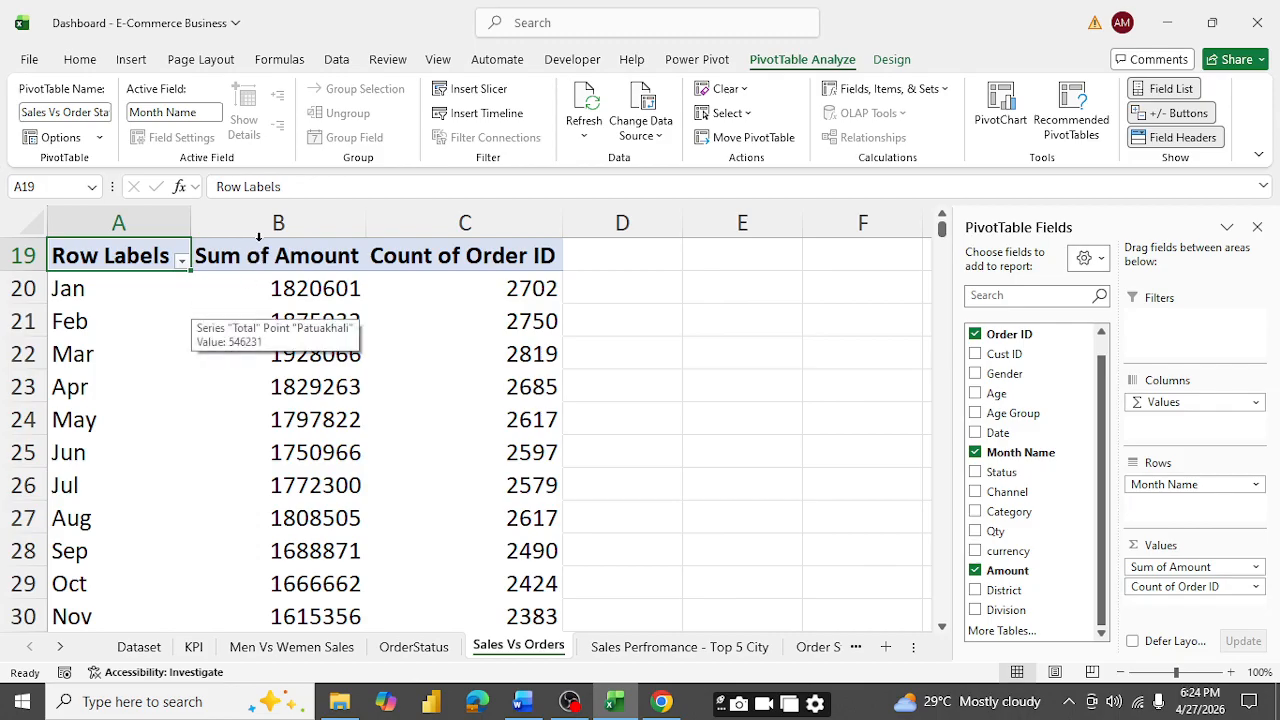
- Format the Sum of Amount and Count of Order ID columns with a thousands separator and no decimal places
left_click_drag(291, 236, 430, 236)
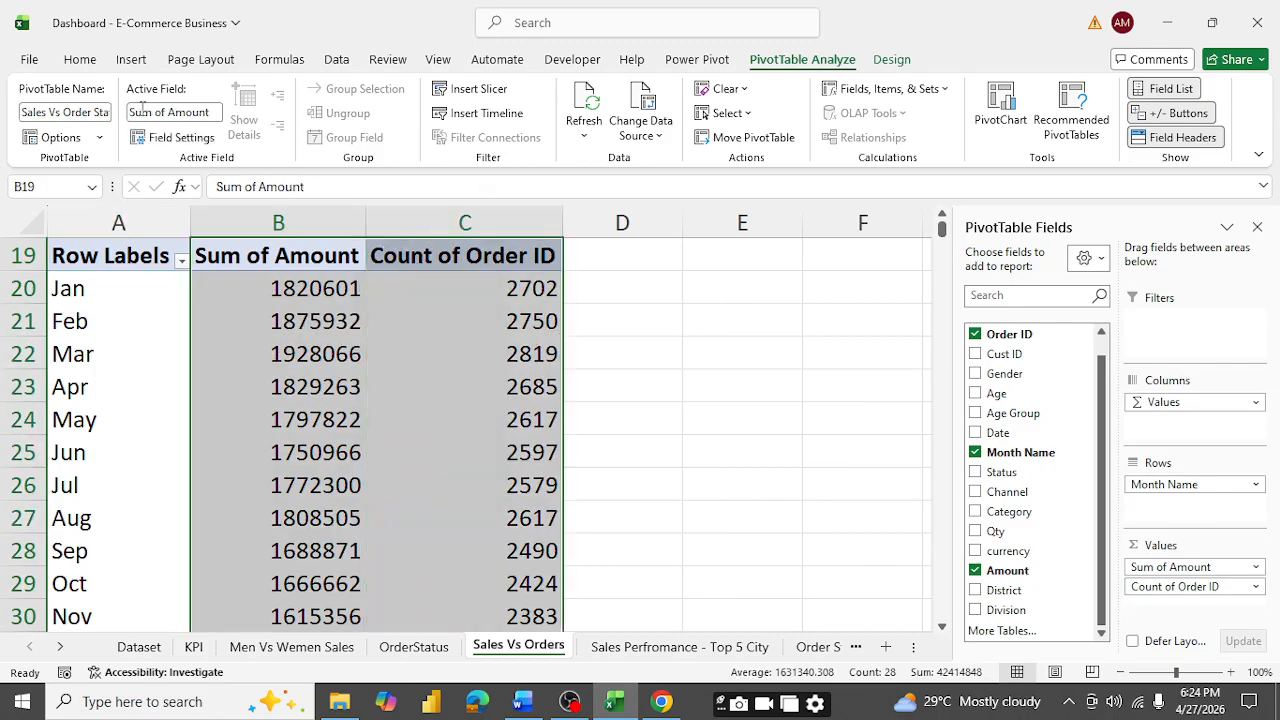
left_click(77, 60)
left_click(607, 125)
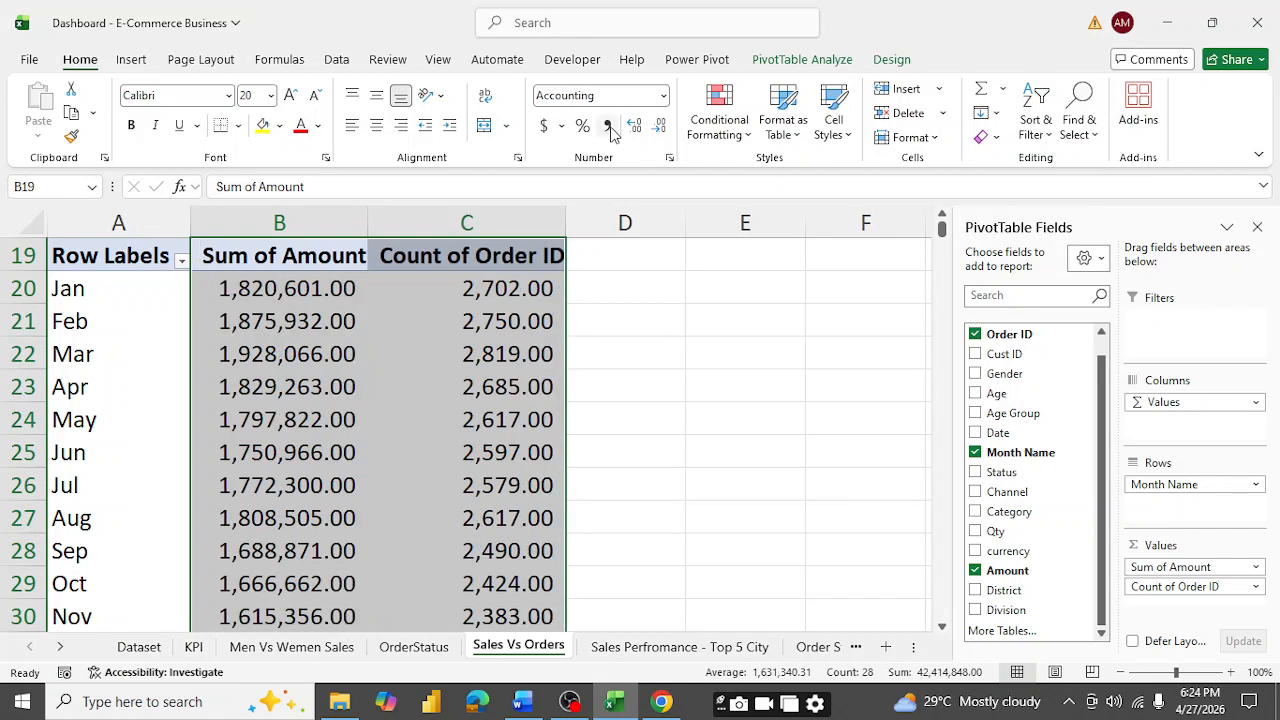
left_click(660, 125)
left_click(660, 125)
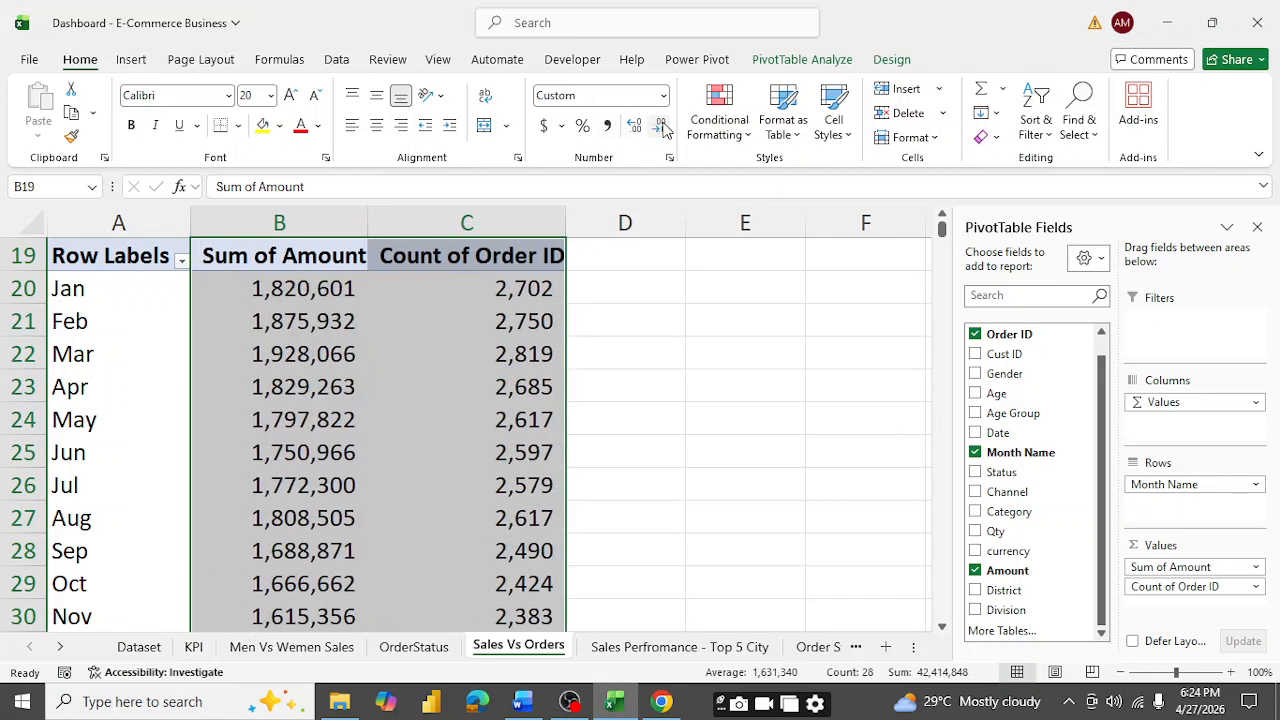
left_click(409, 355)
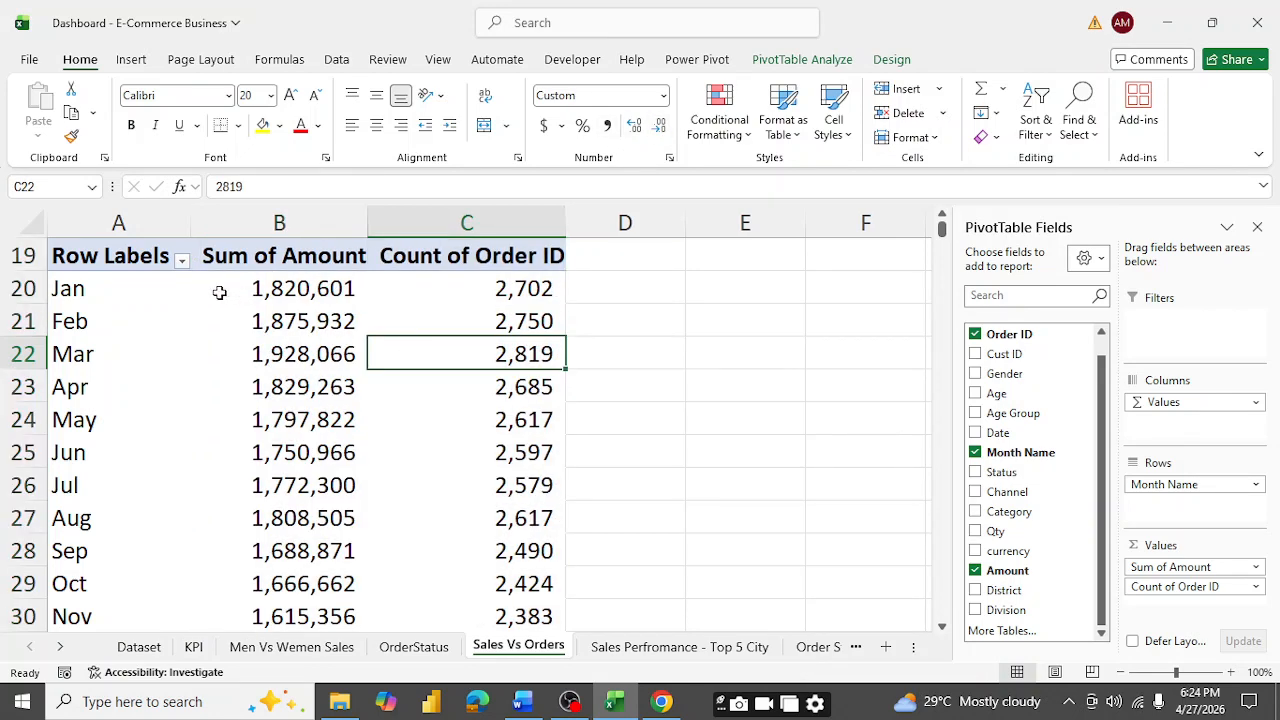
- Remove the grand total row from the monthly PivotTable that starts at A19
scroll(295, 417, "down", 7)
scroll(295, 417, "up", 6)
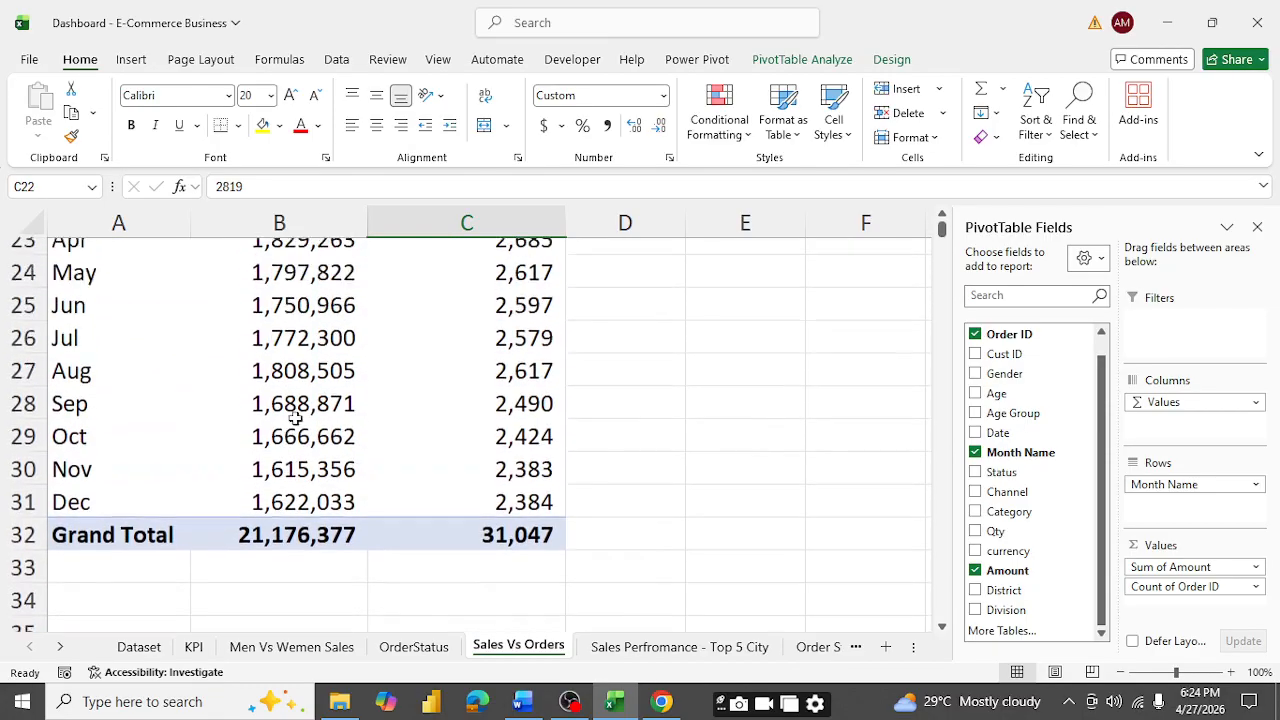
left_click(102, 580)
right_click(104, 583)
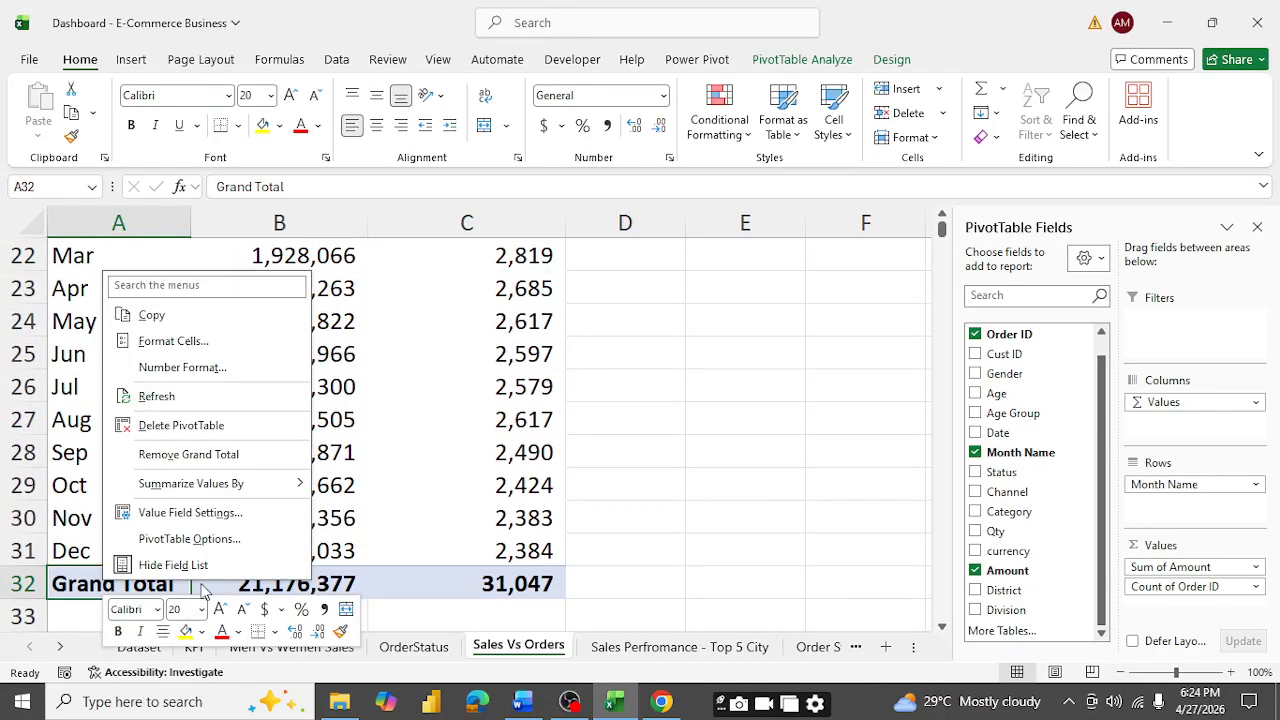
left_click(180, 456)
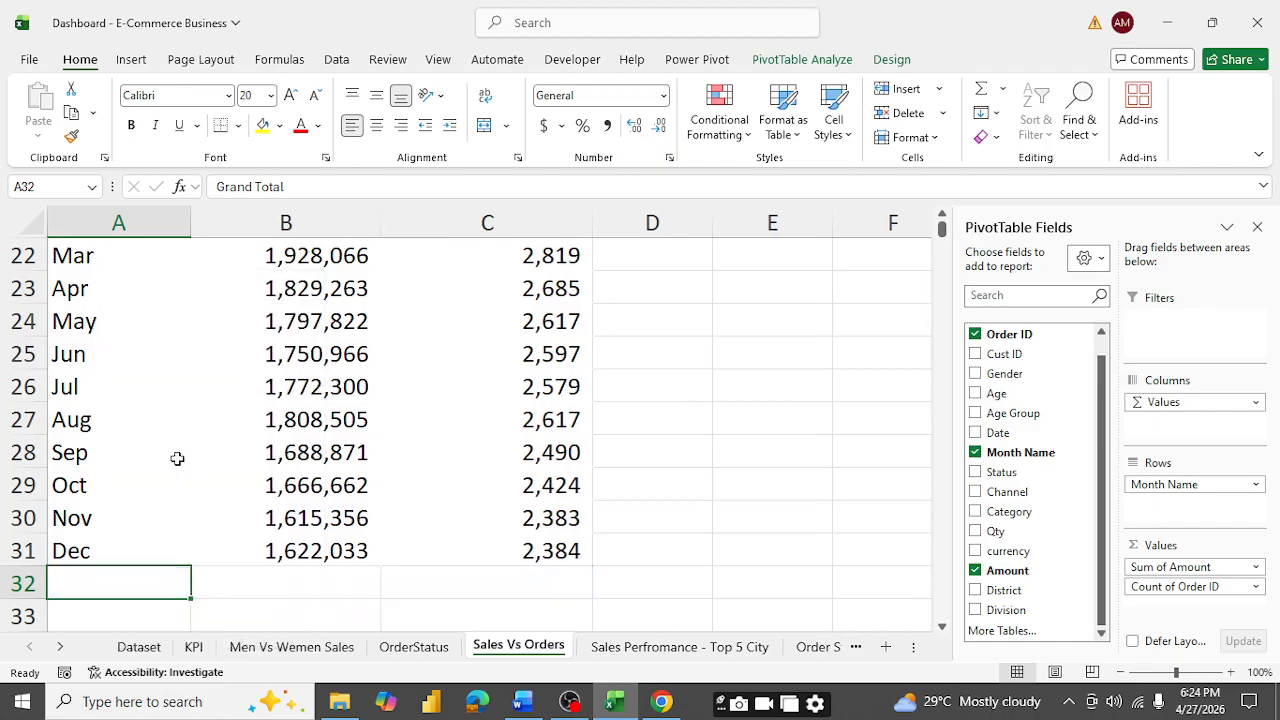
left_click(673, 448)
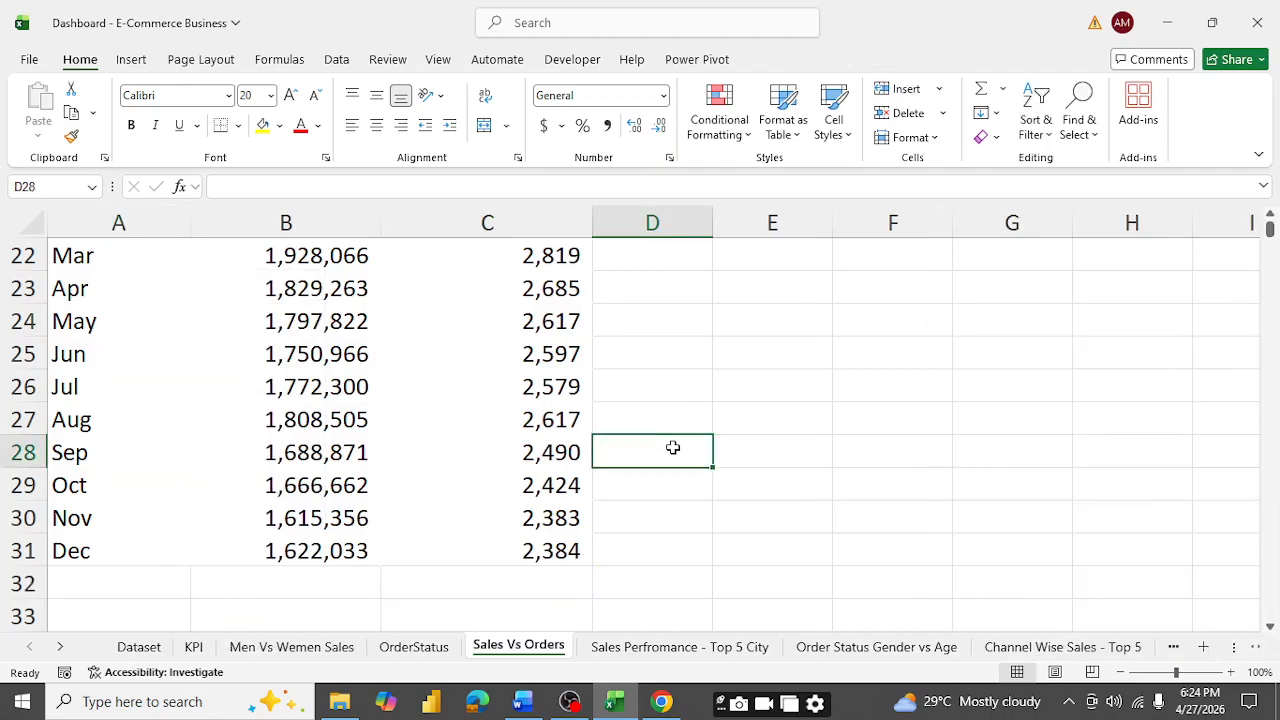
- Rename the Sum of Amount header in B19 to "Total Sales"
scroll(673, 448, "up", 1)
scroll(642, 509, "up", 6)
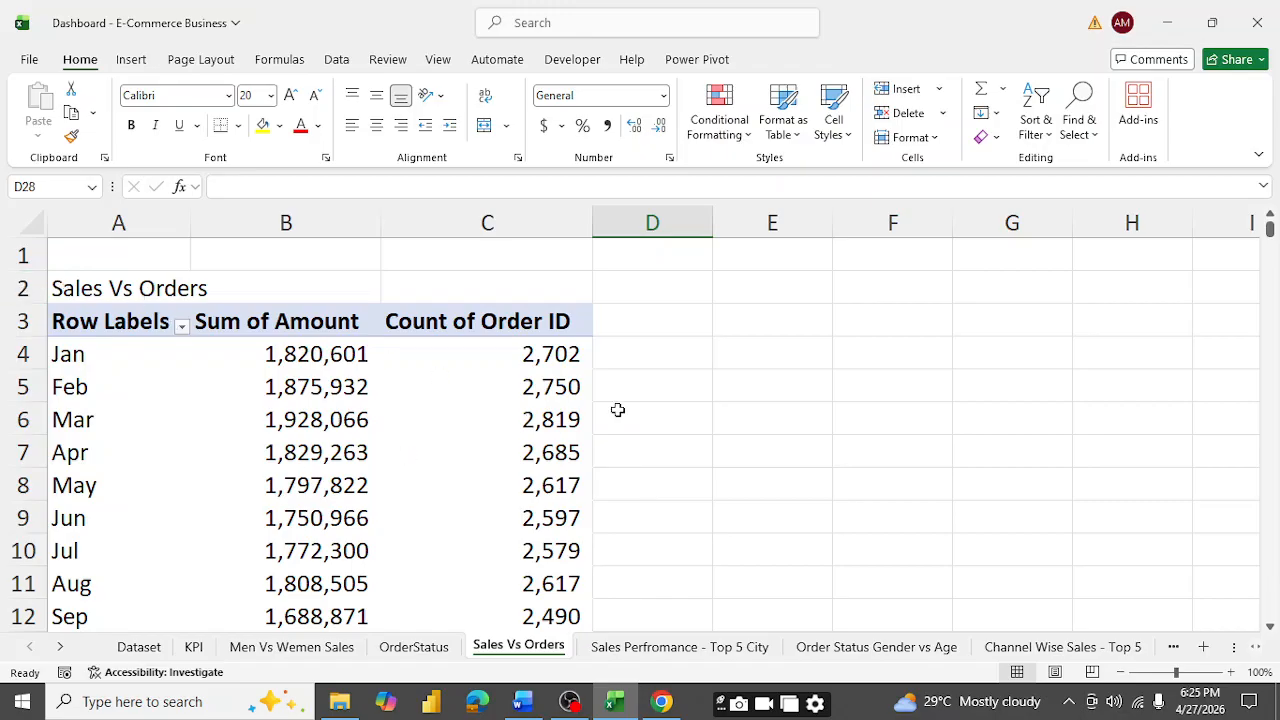
scroll(617, 409, "down", 8)
scroll(614, 408, "up", 1)
scroll(614, 408, "up", 2)
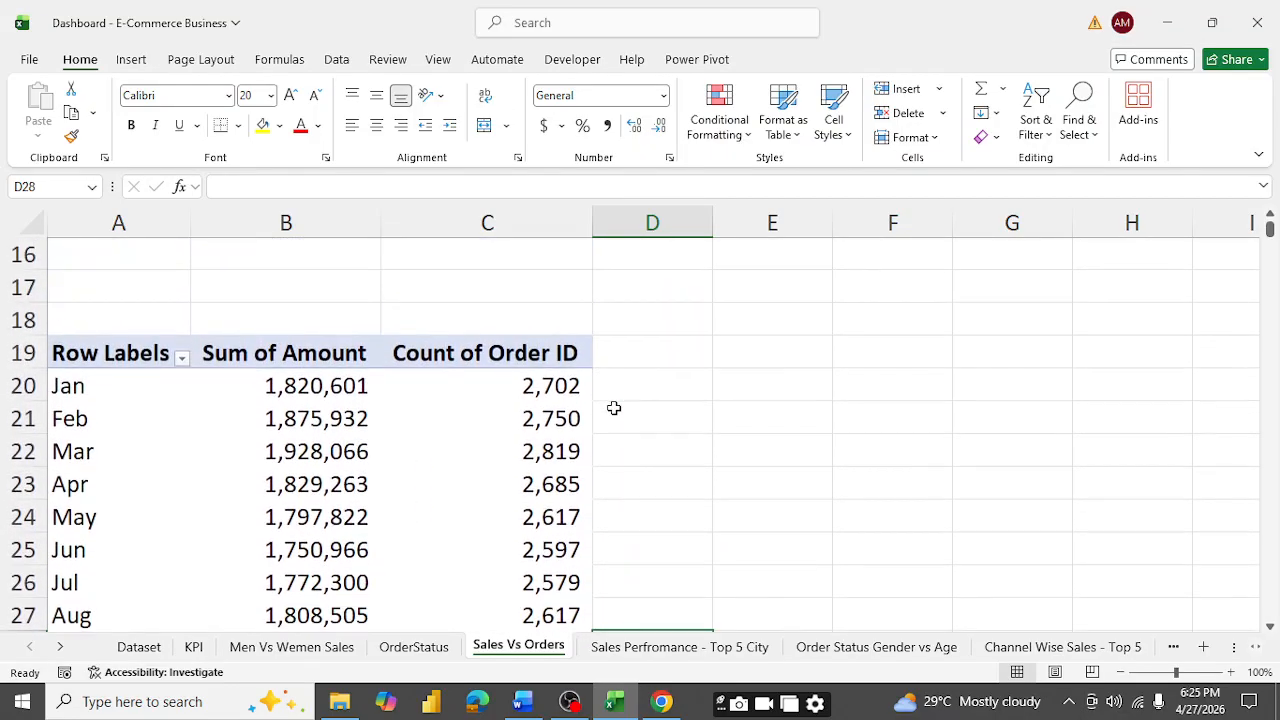
scroll(614, 408, "down", 1)
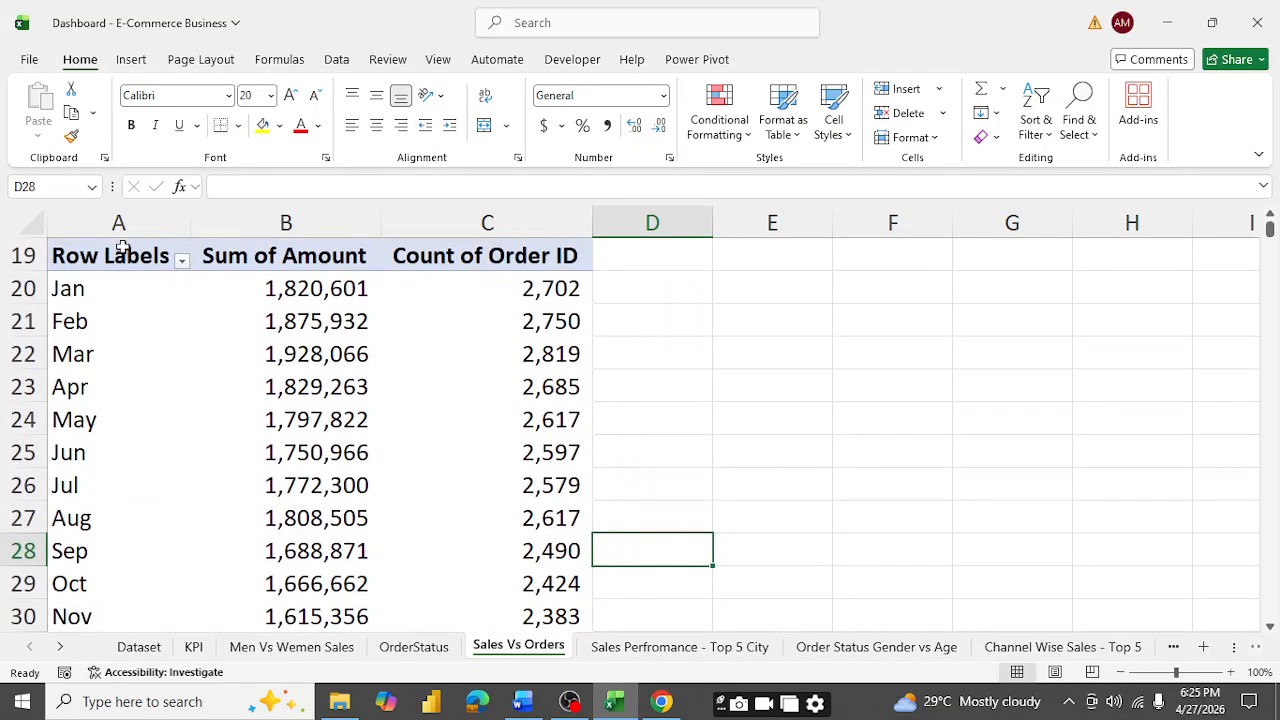
left_click(293, 257)
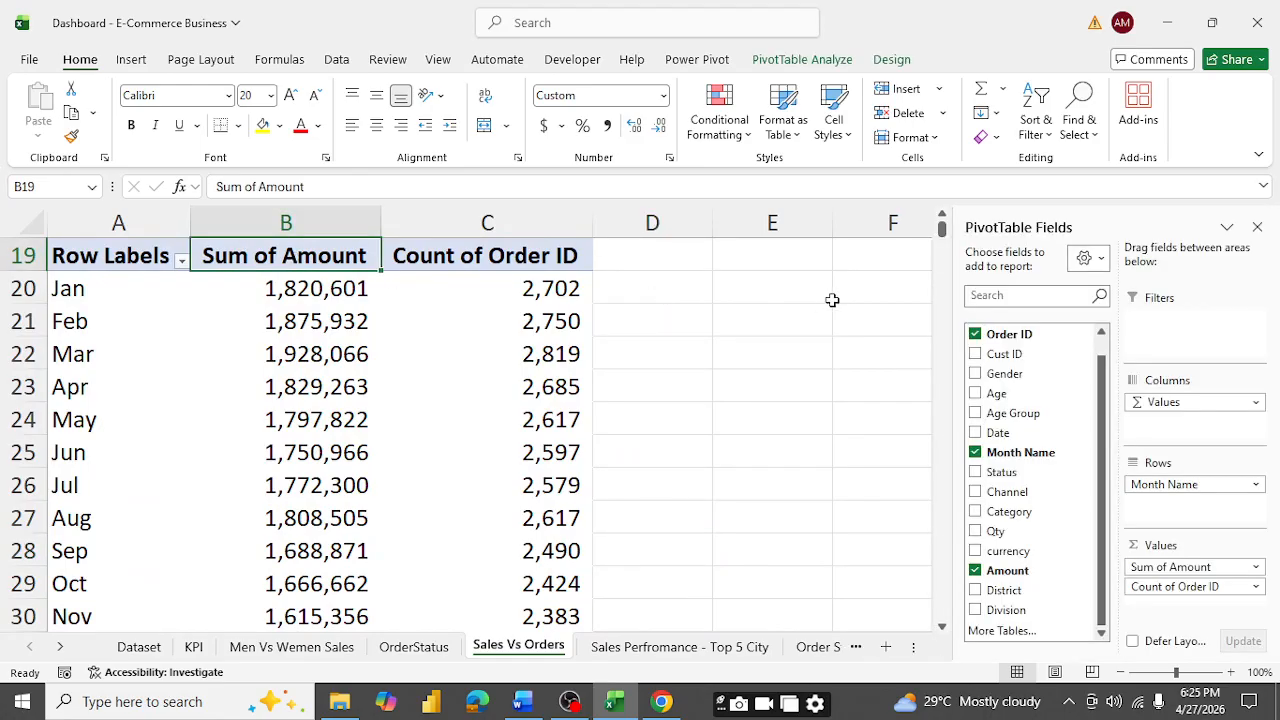
type("Total ")
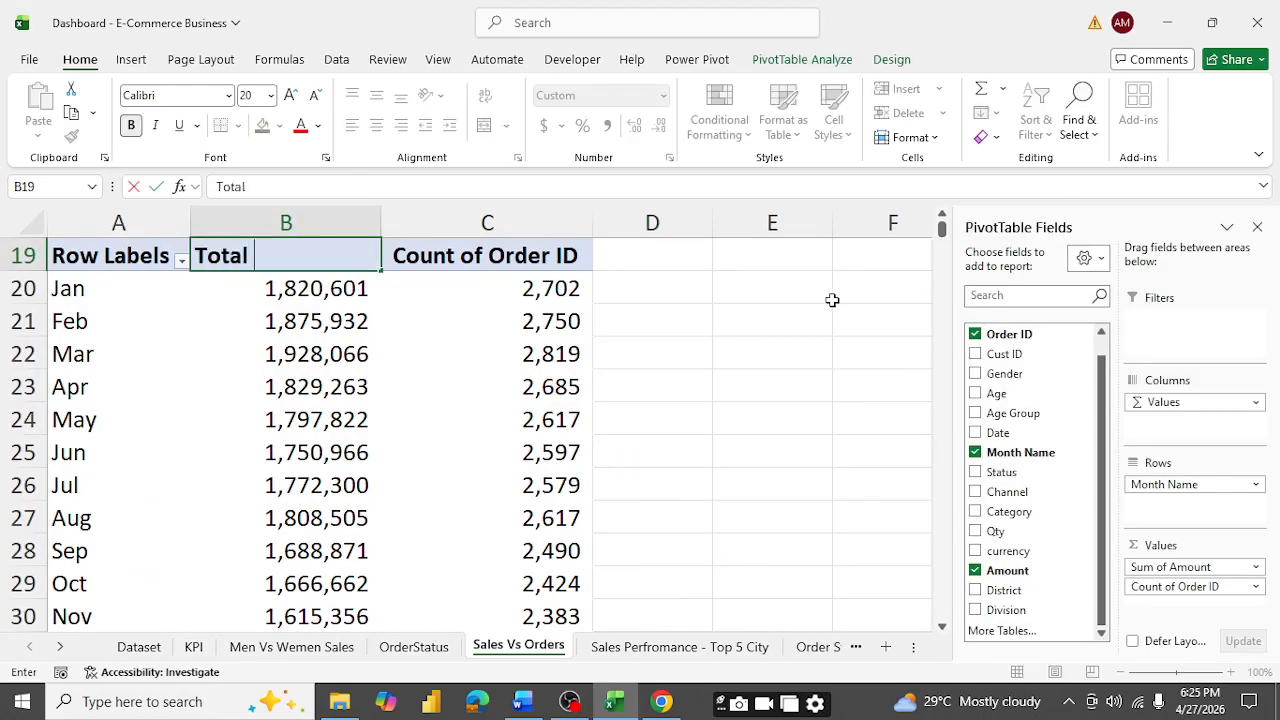
type("Sales")
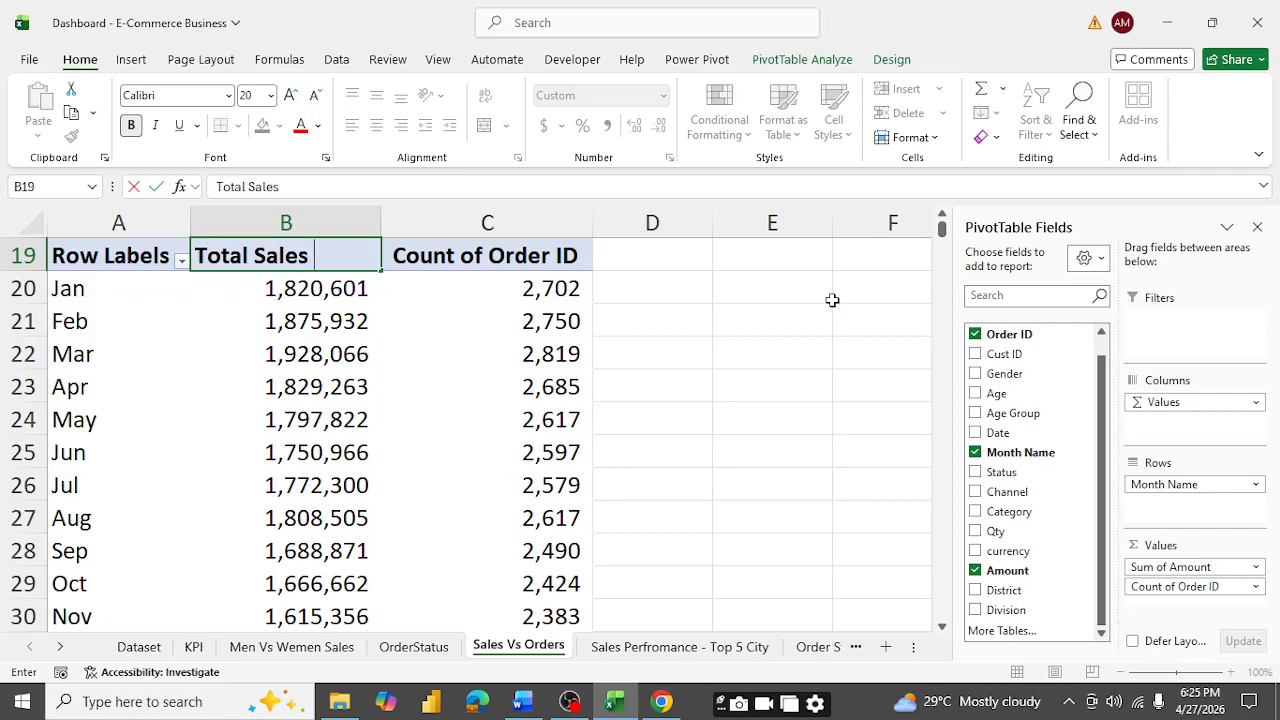
key("Tab")
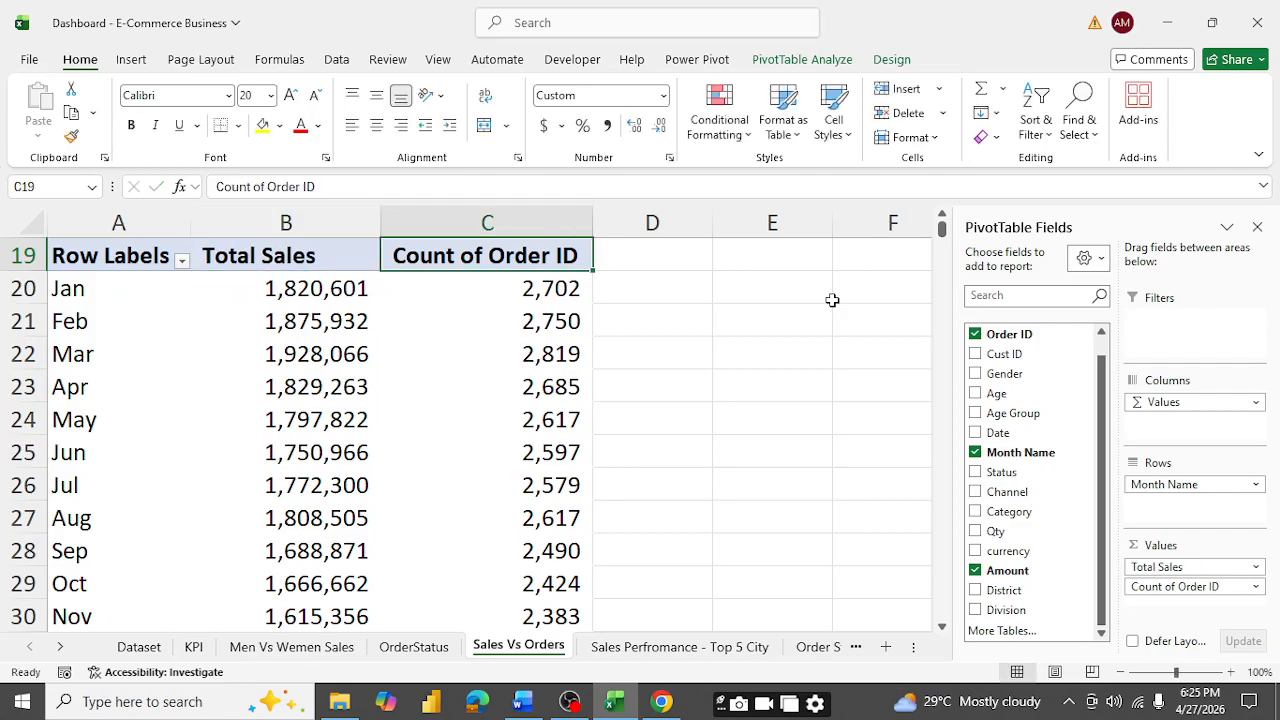
- Rename the monthly PivotTable's Count of Order ID header to "Total Order" and its Row Labels header in A19 to "Month"
type("Total Order")
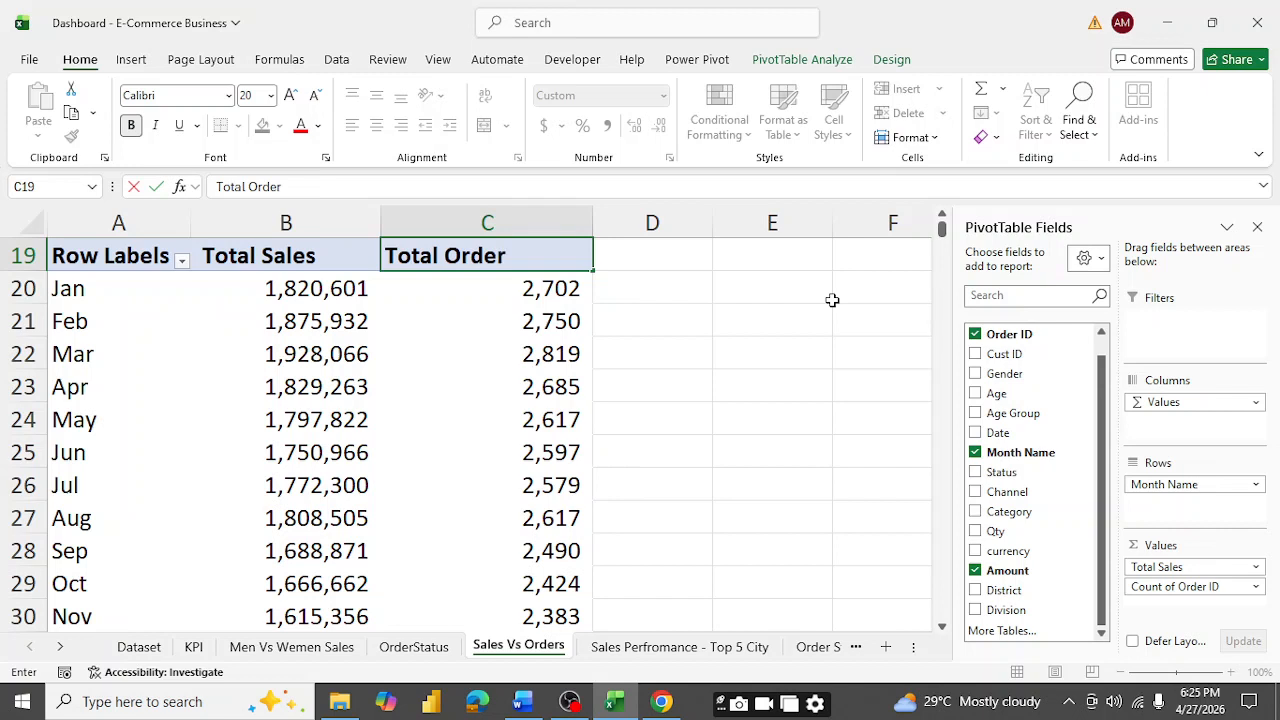
key("Return")
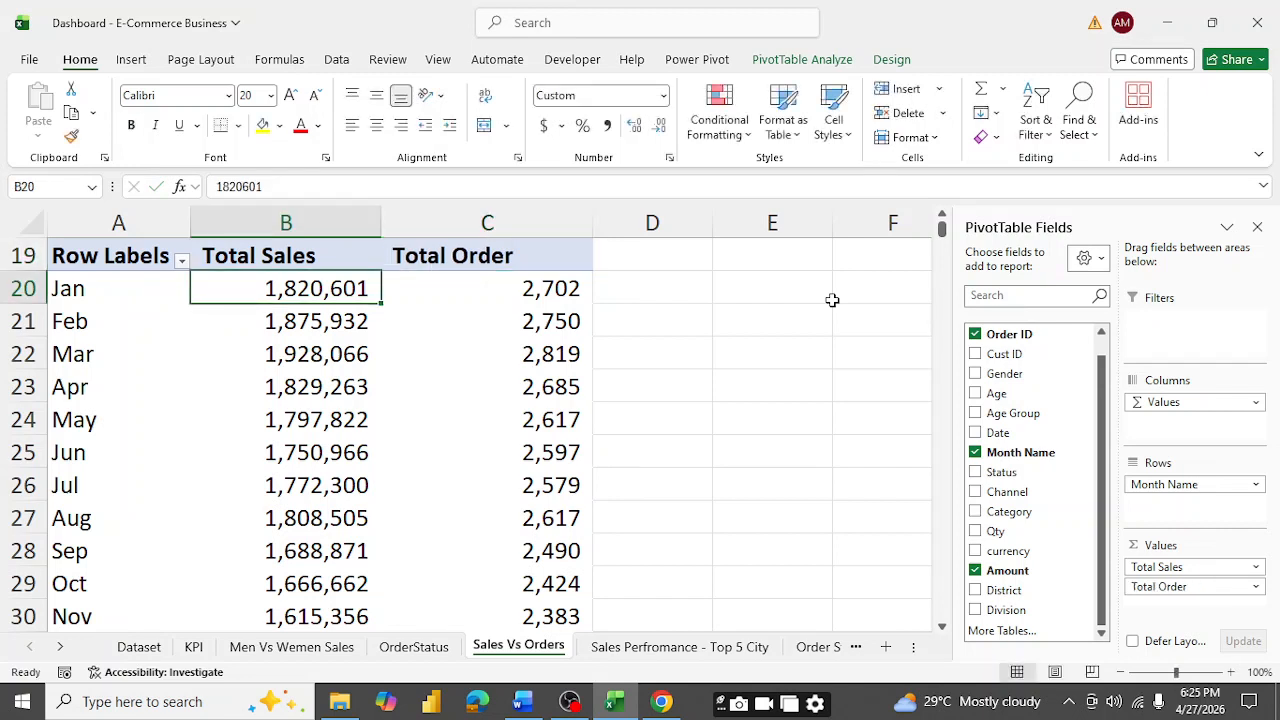
left_click(84, 258)
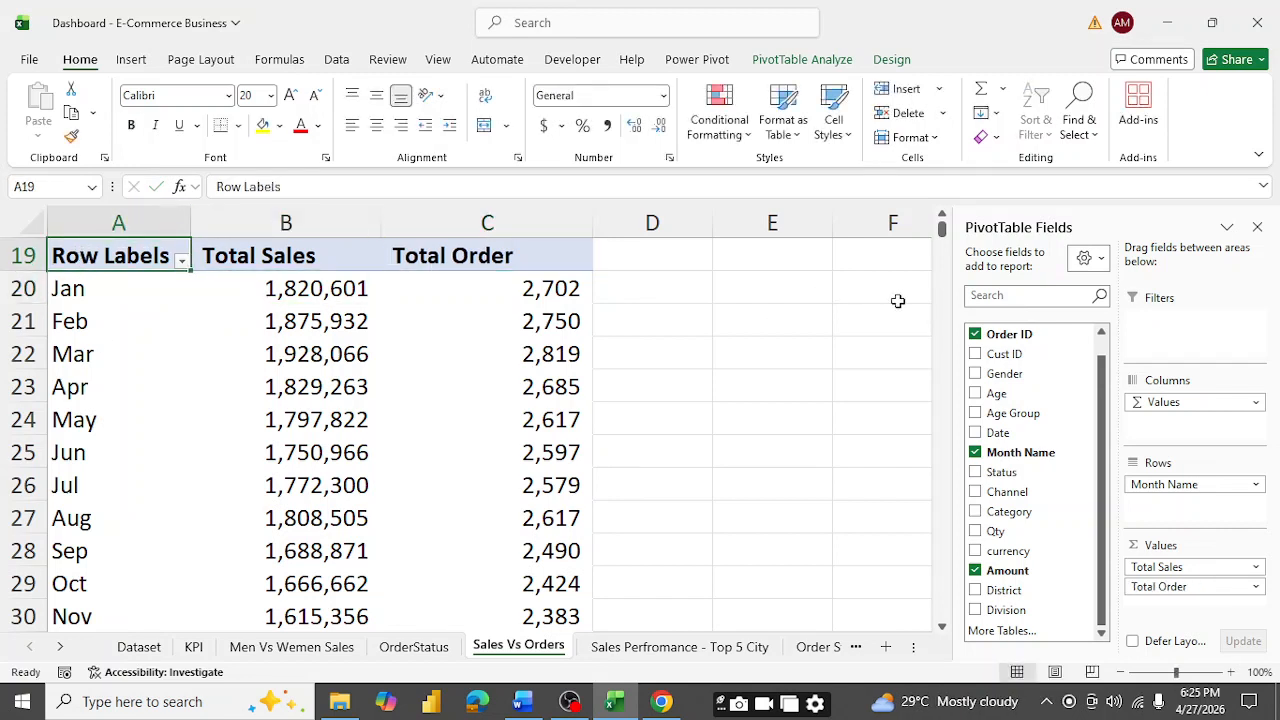
type("Month")
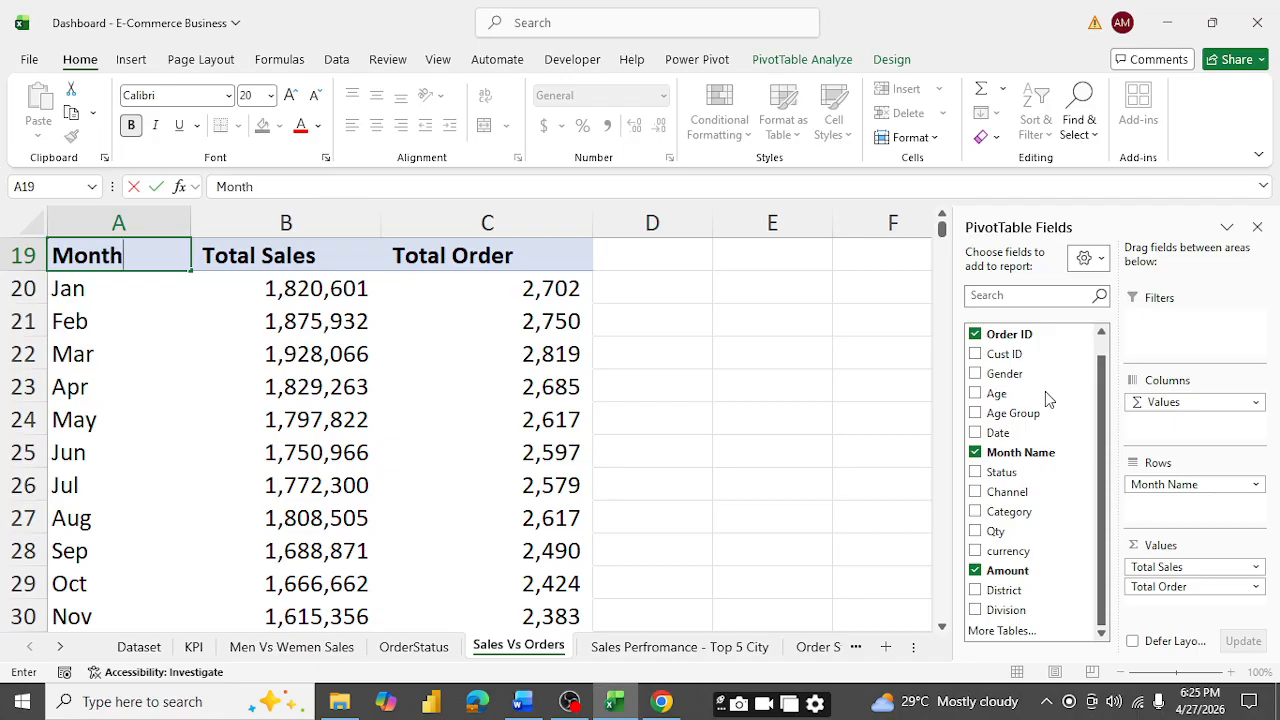
key("Return")
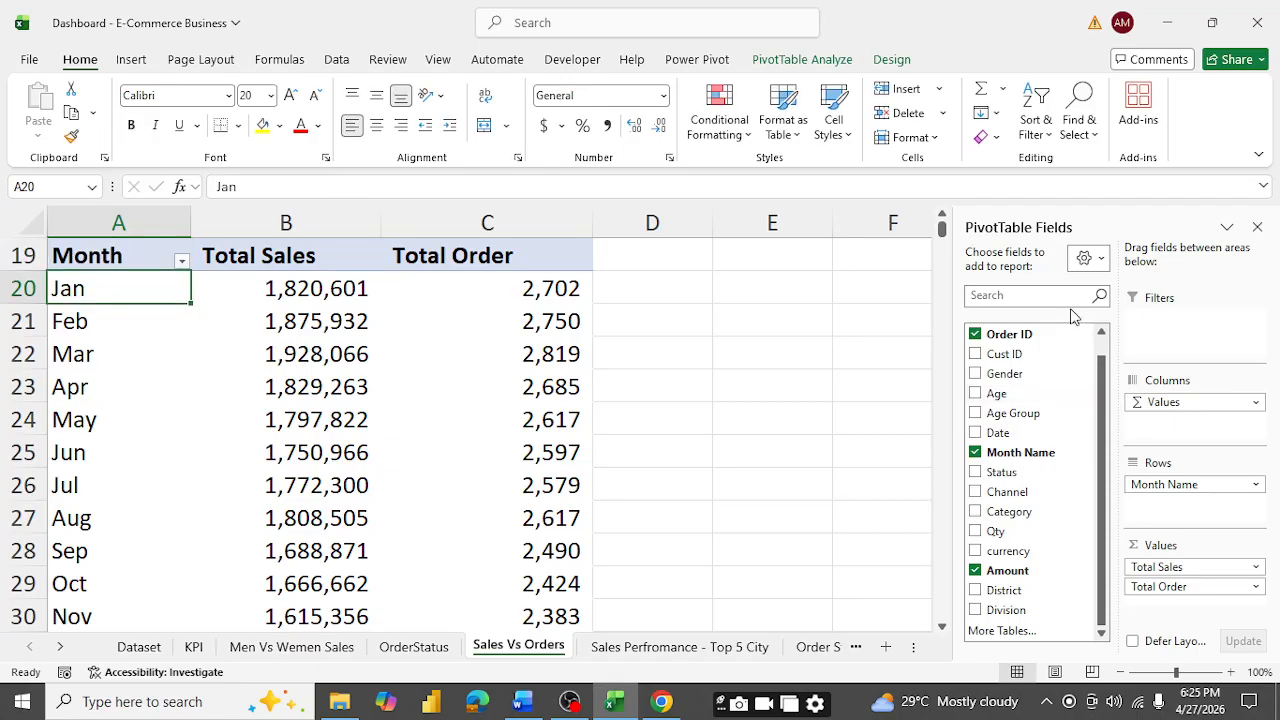
scroll(605, 408, "down", 4)
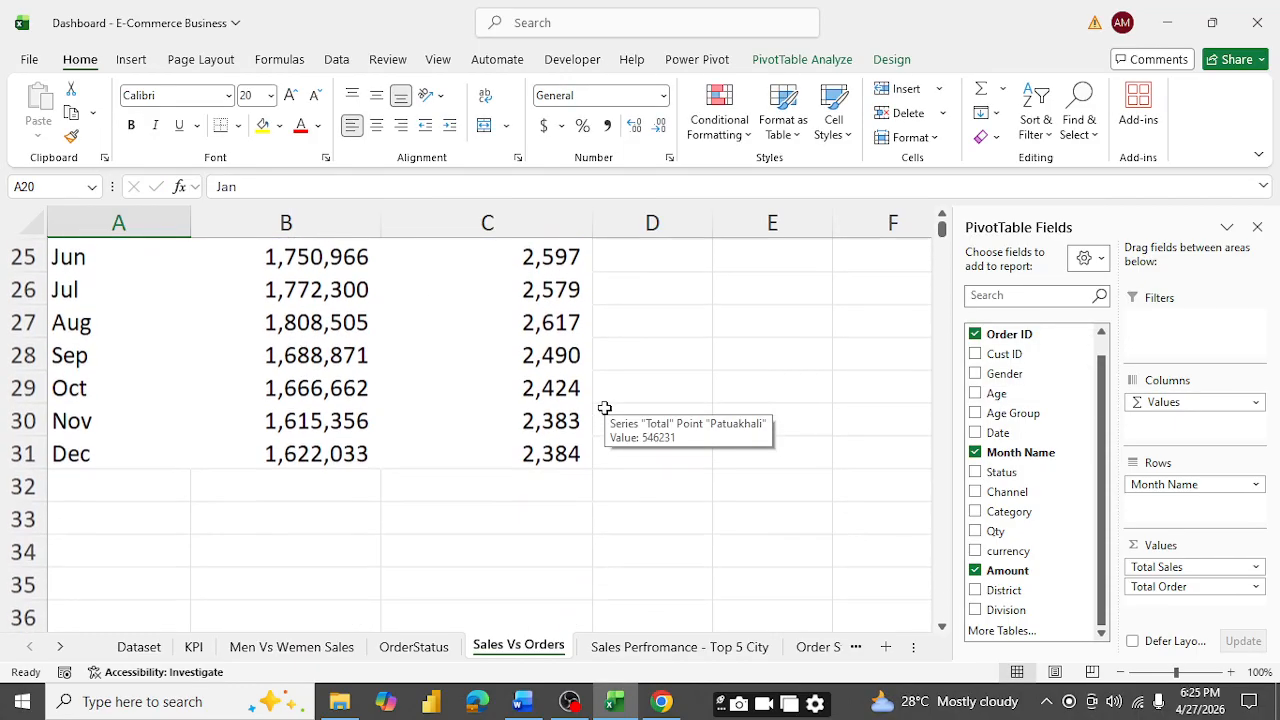
scroll(605, 408, "up", 4)
scroll(605, 408, "up", 1)
scroll(605, 408, "down", 3)
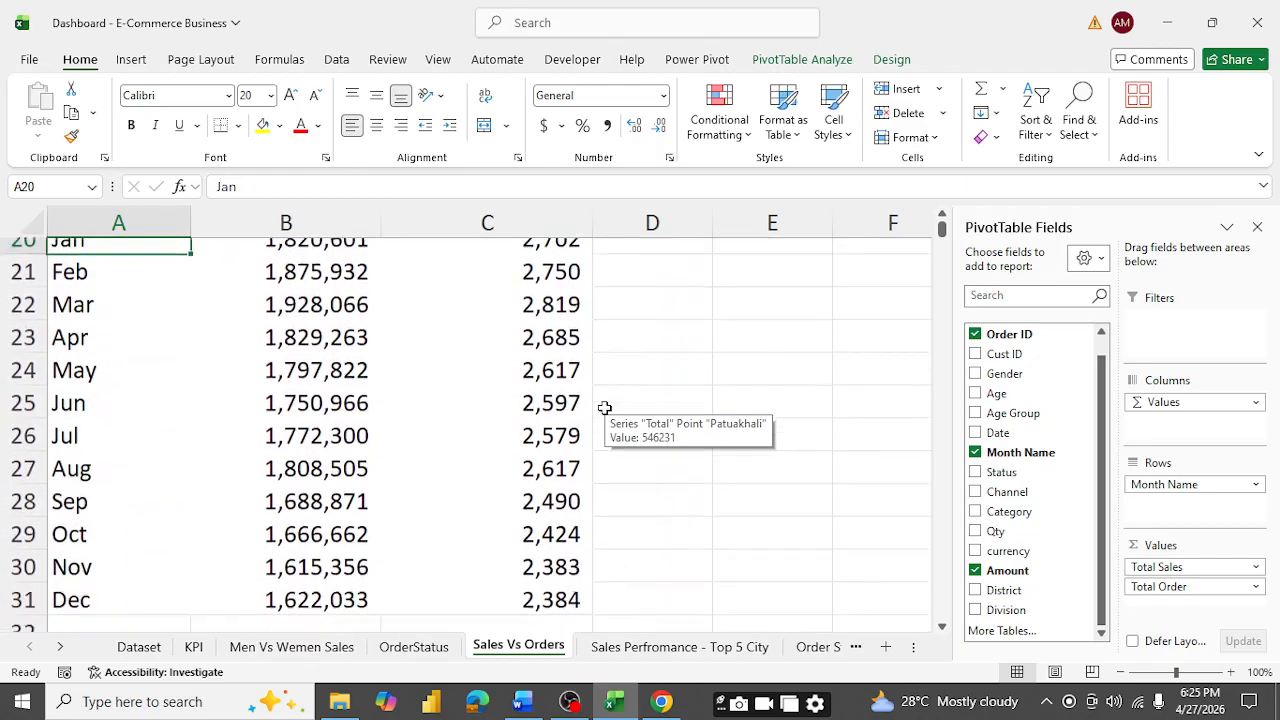
- Return to the Dataset sheet, switch to the Word requirements document and highlight "Sales performance of the TOP 5 Cities?" in yellow
left_click(138, 647)
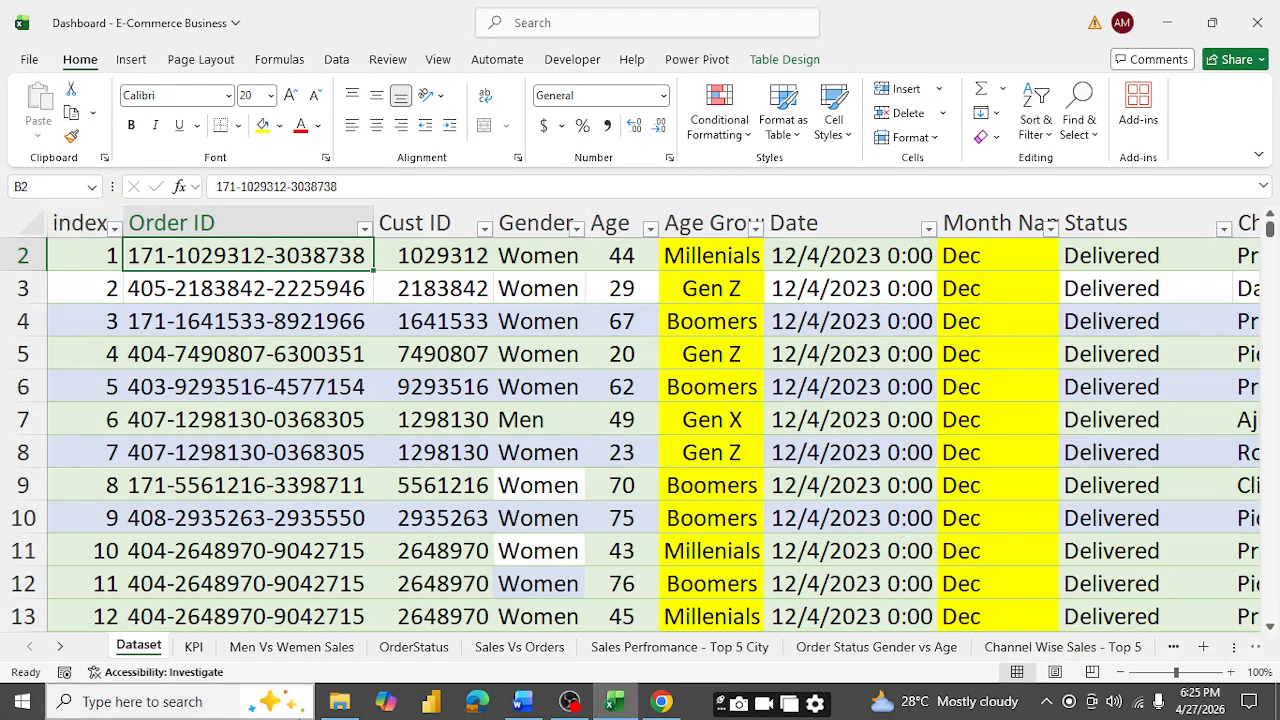
left_click(520, 703)
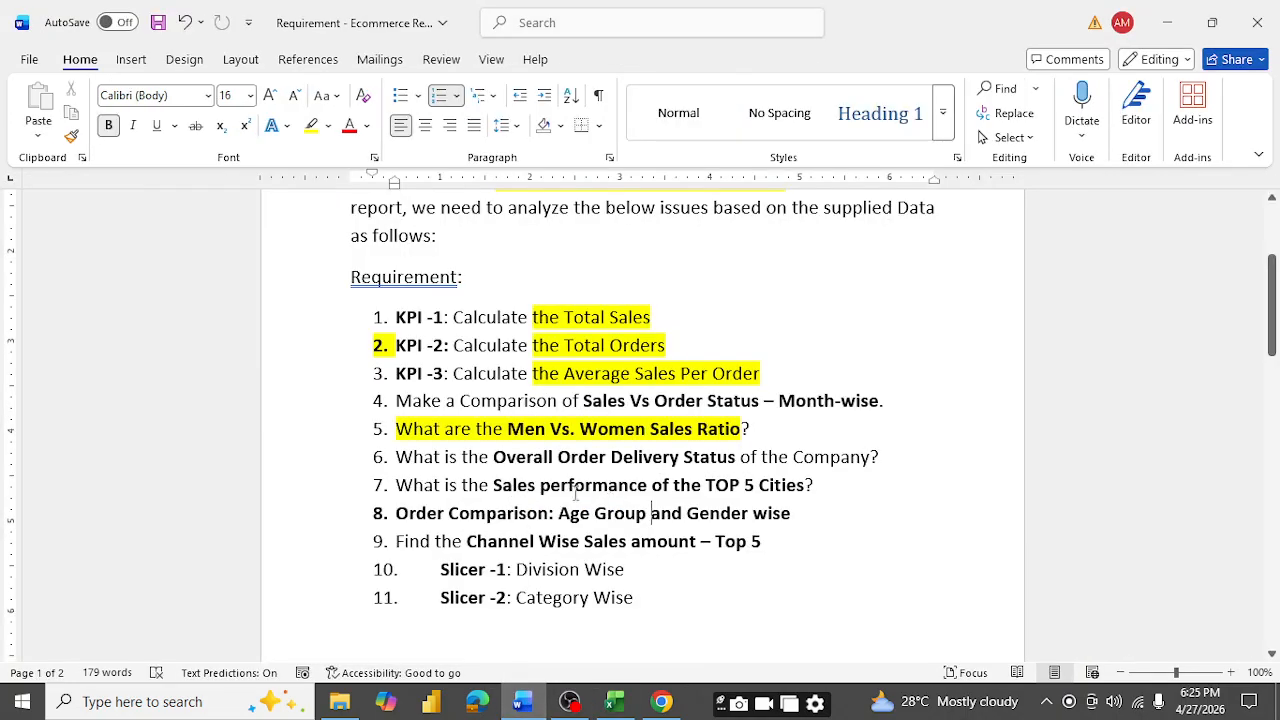
left_click_drag(493, 485, 831, 490)
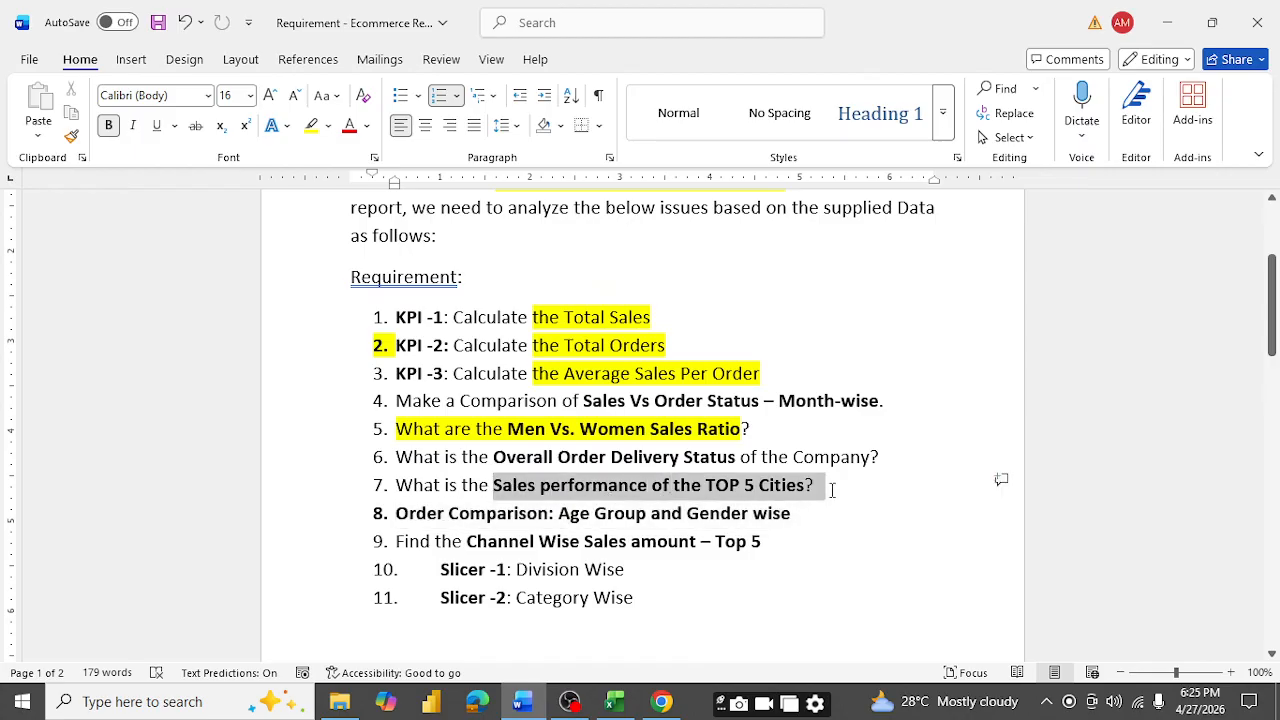
left_click(306, 130)
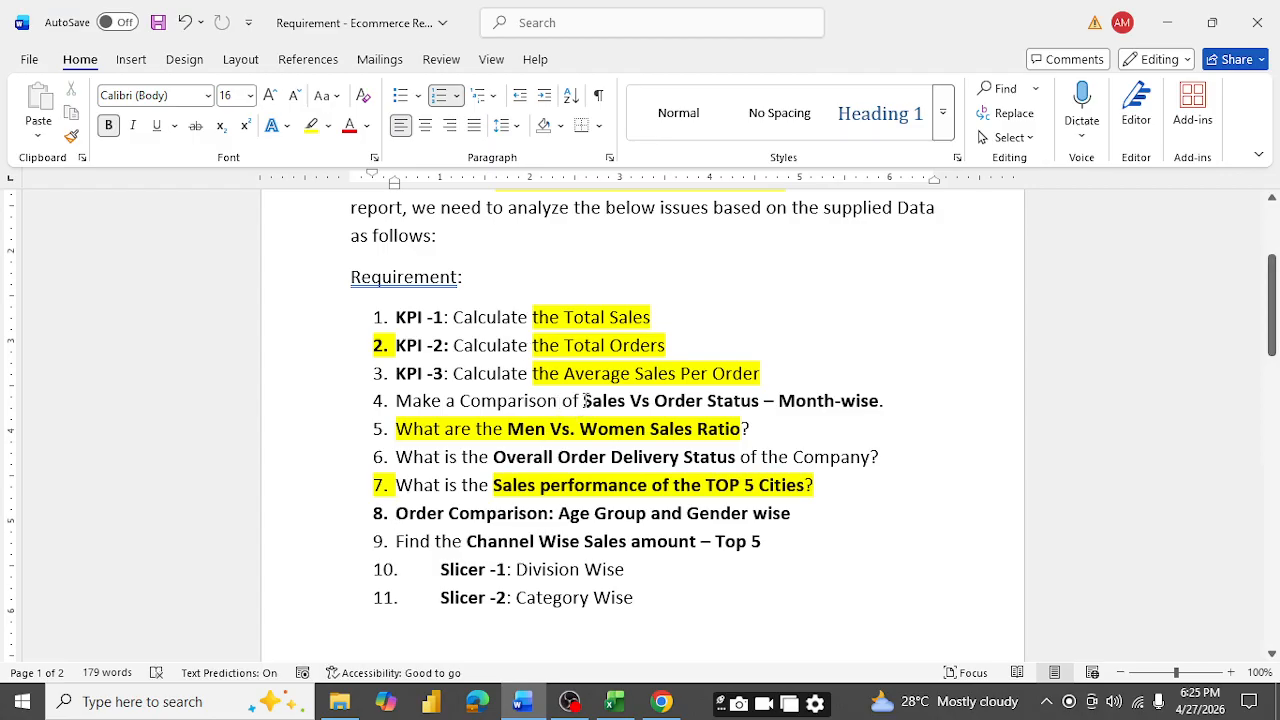
- Highlight "Sales Vs Order Status – Month-wise" in item 4 and "the Overall Order Delivery Status" in item 6 in yellow
left_click_drag(588, 400, 852, 402)
left_click(854, 401)
left_click_drag(585, 400, 857, 400)
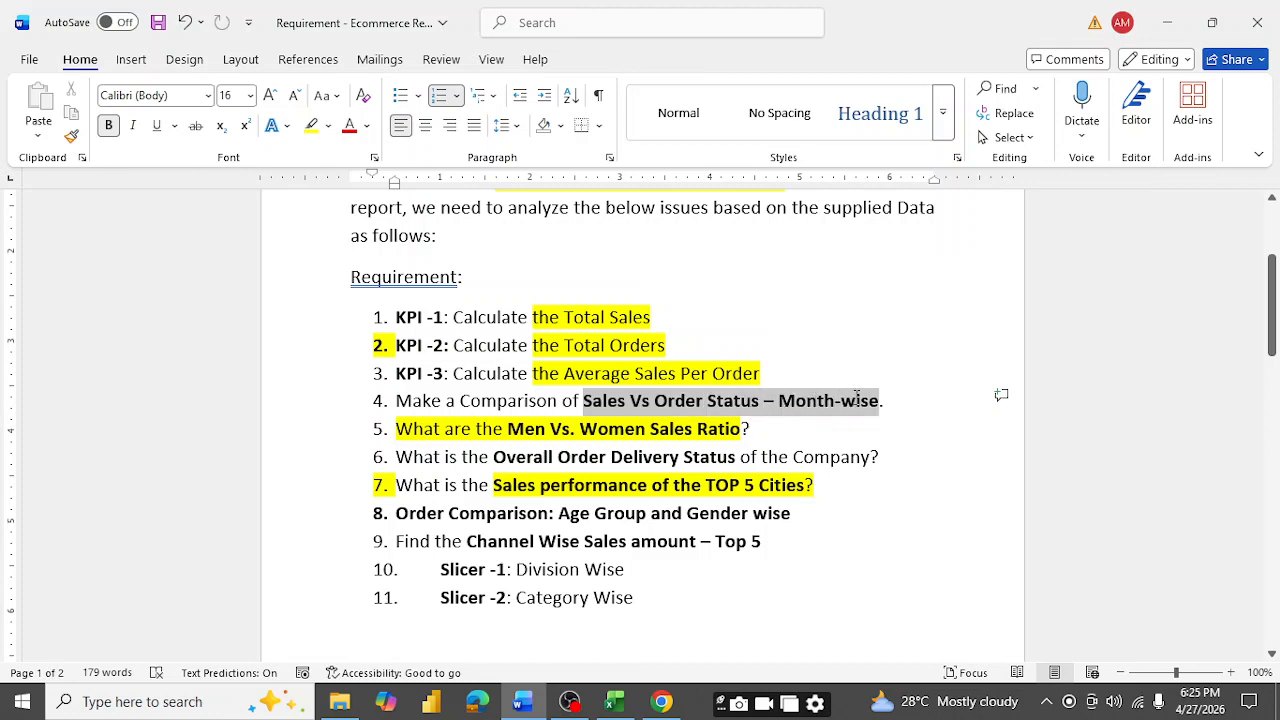
left_click(311, 125)
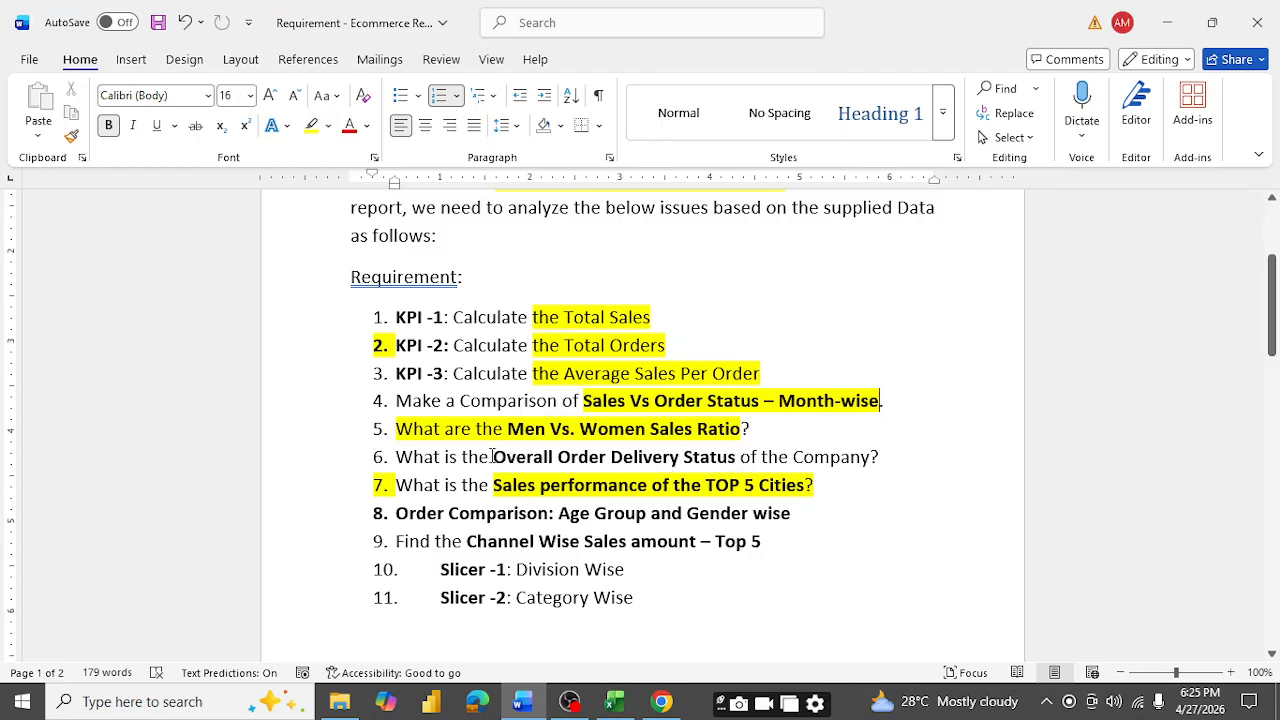
left_click_drag(491, 456, 738, 457)
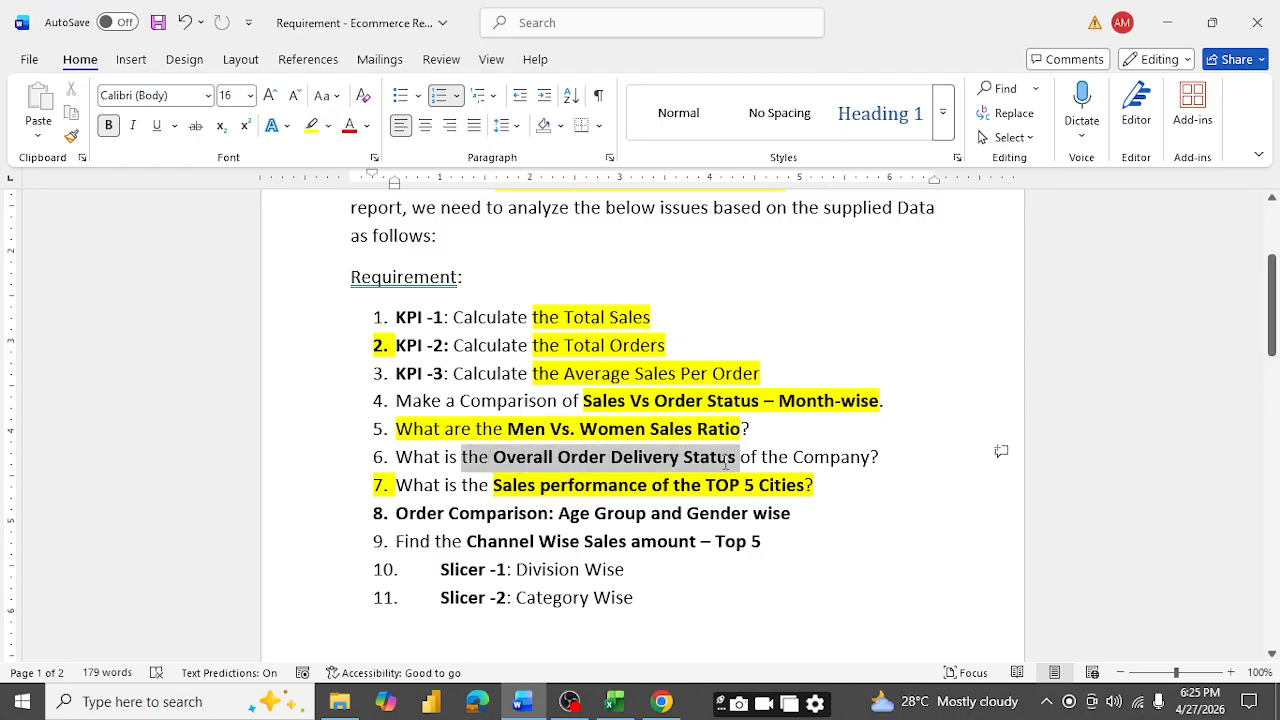
left_click(311, 125)
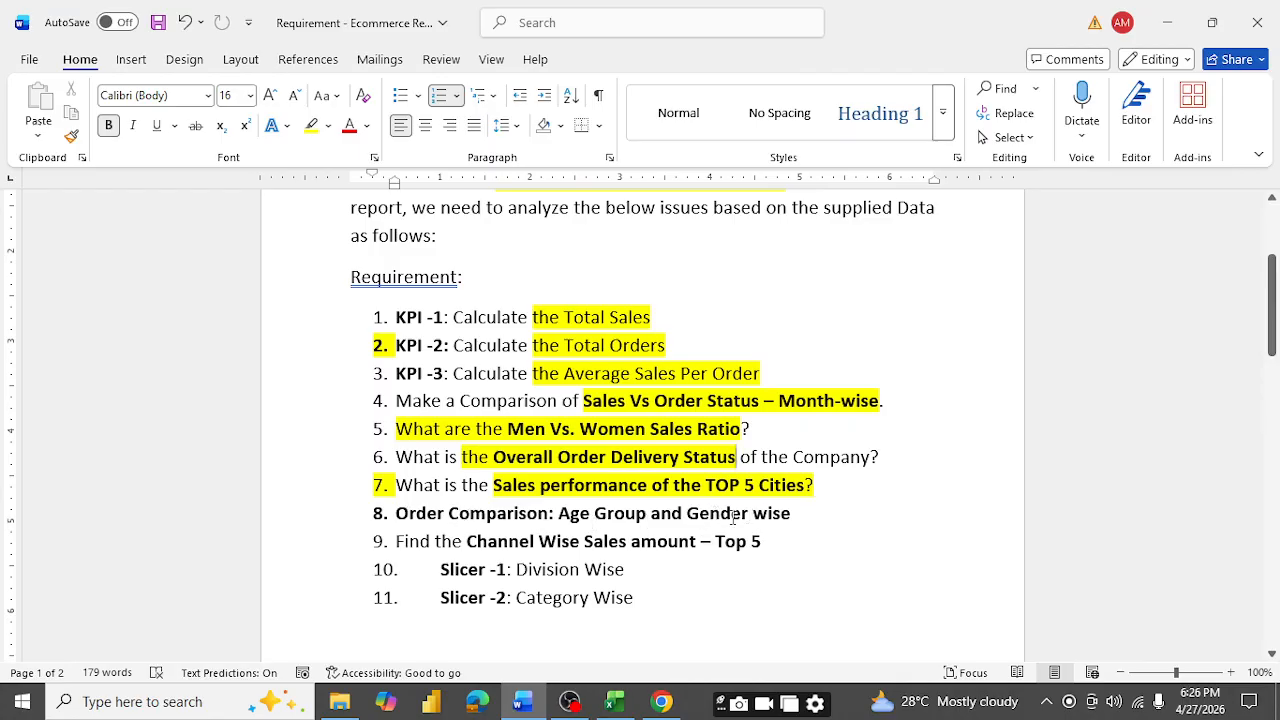
left_click(569, 701)
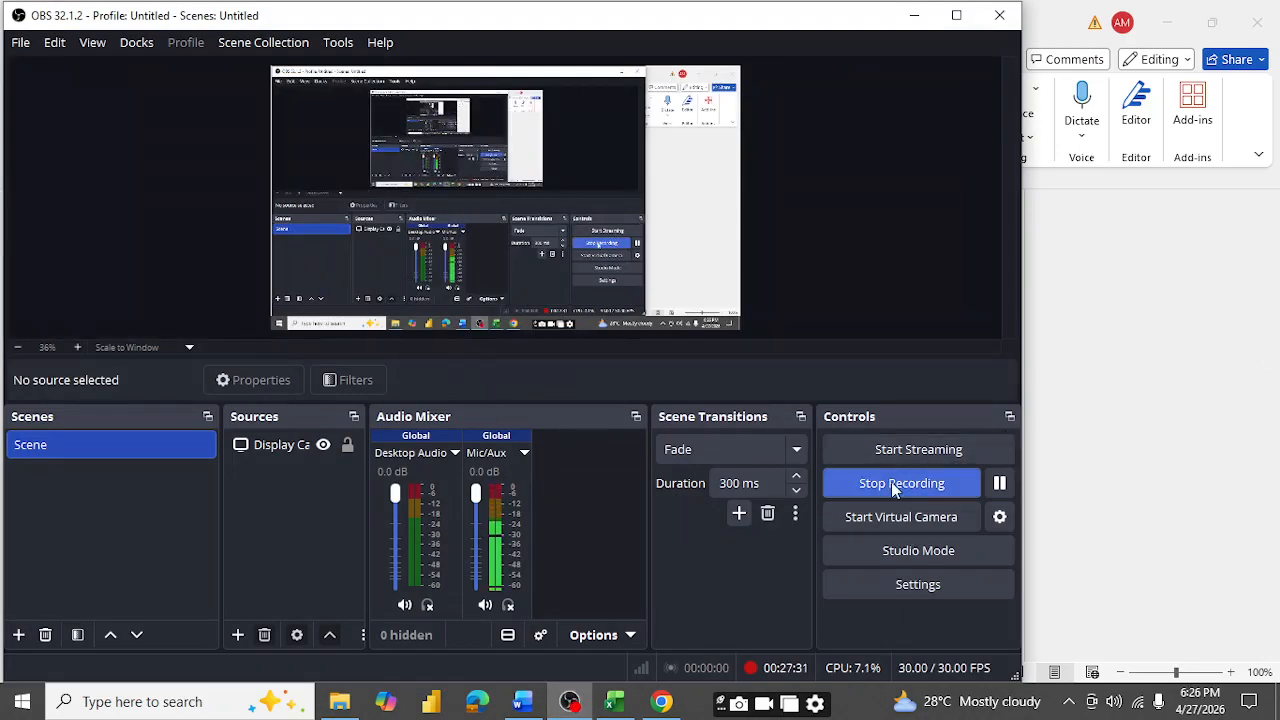
left_click(998, 484)
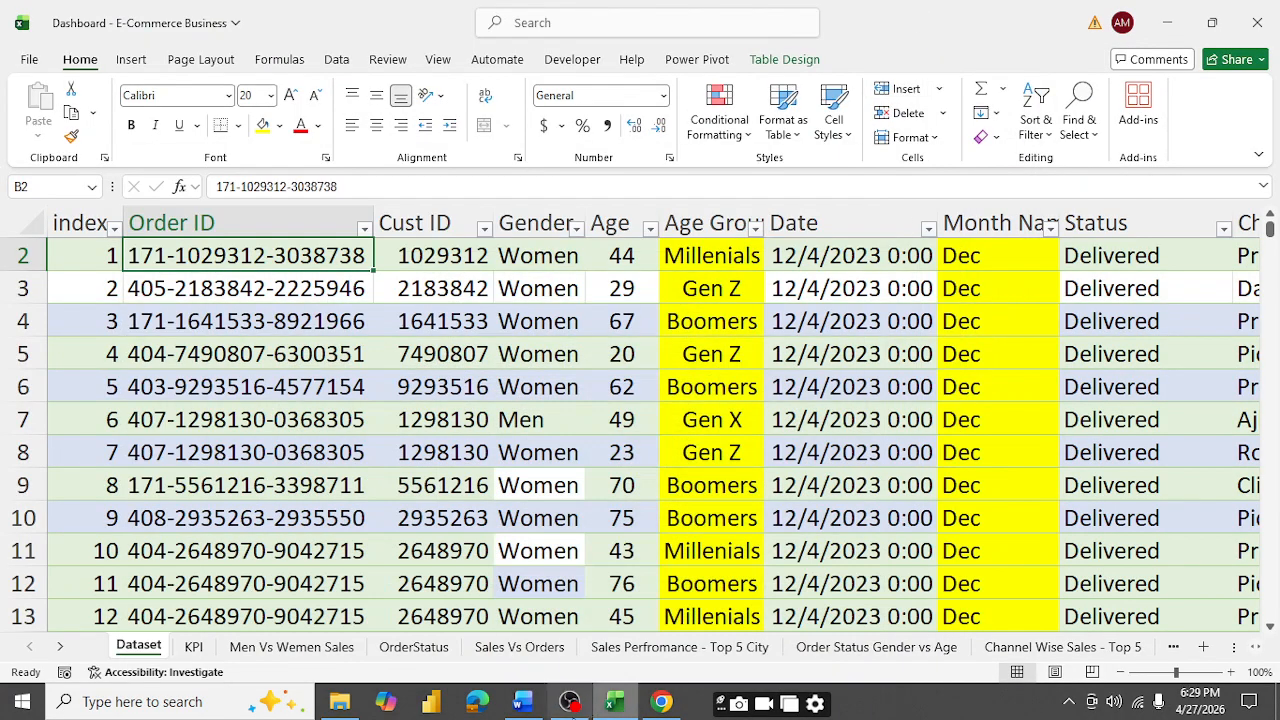
- Highlight requirement 8, "Order Comparison: Age Group and Gender wise", in yellow in the Word requirements document
left_click(522, 701)
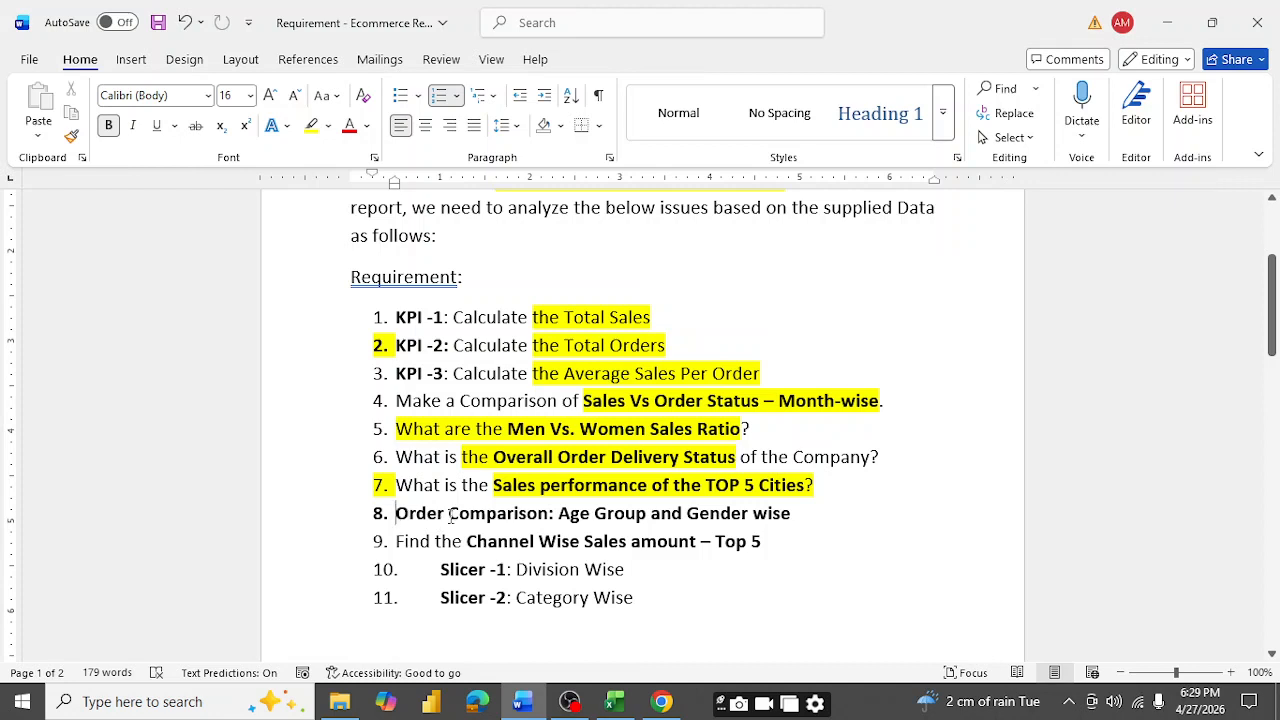
left_click_drag(397, 514, 771, 513)
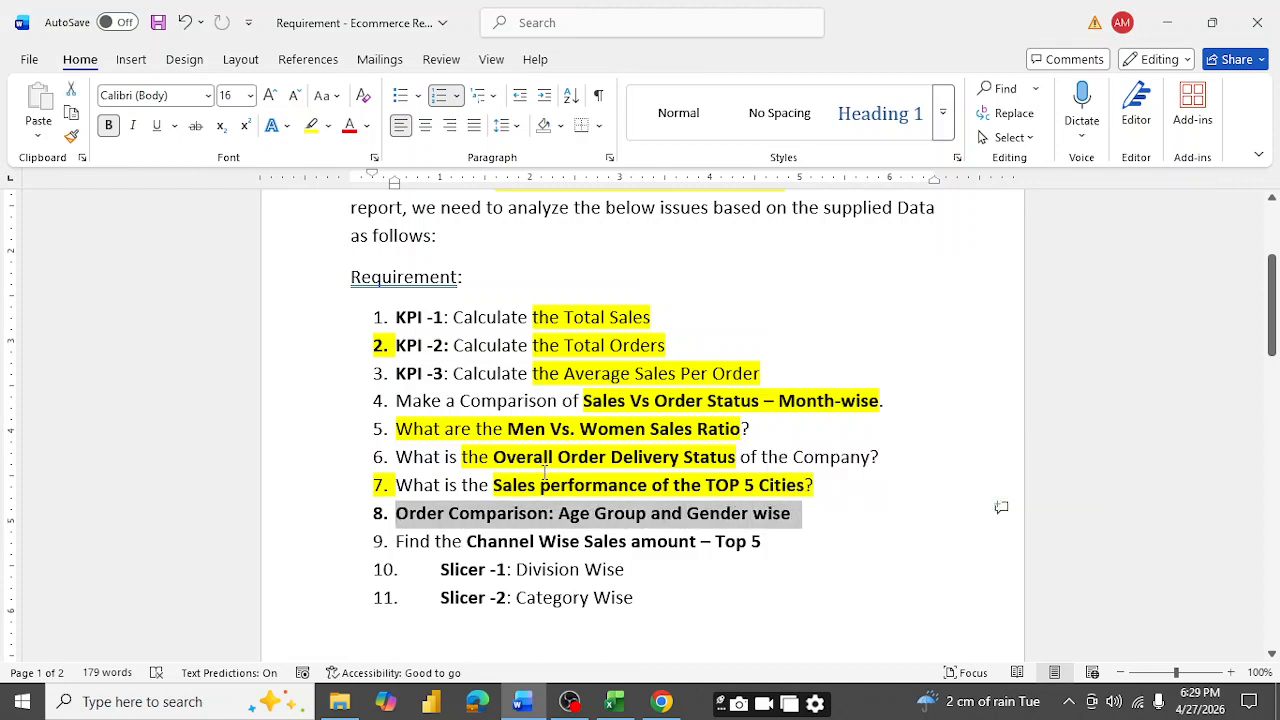
left_click(309, 127)
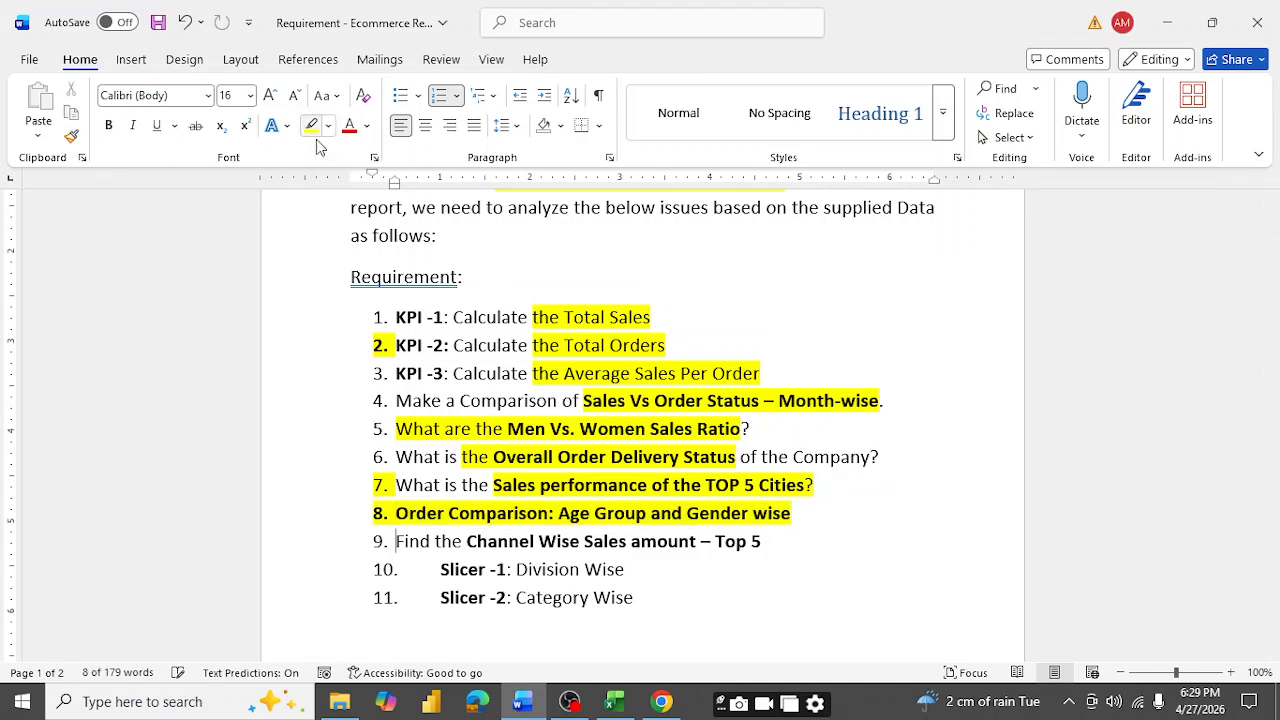
- Switch to the Excel workbook and insert a PivotTable from Table1 at cell A2 of the existing "Order Status Gender vs Age" sheet
left_click(616, 704)
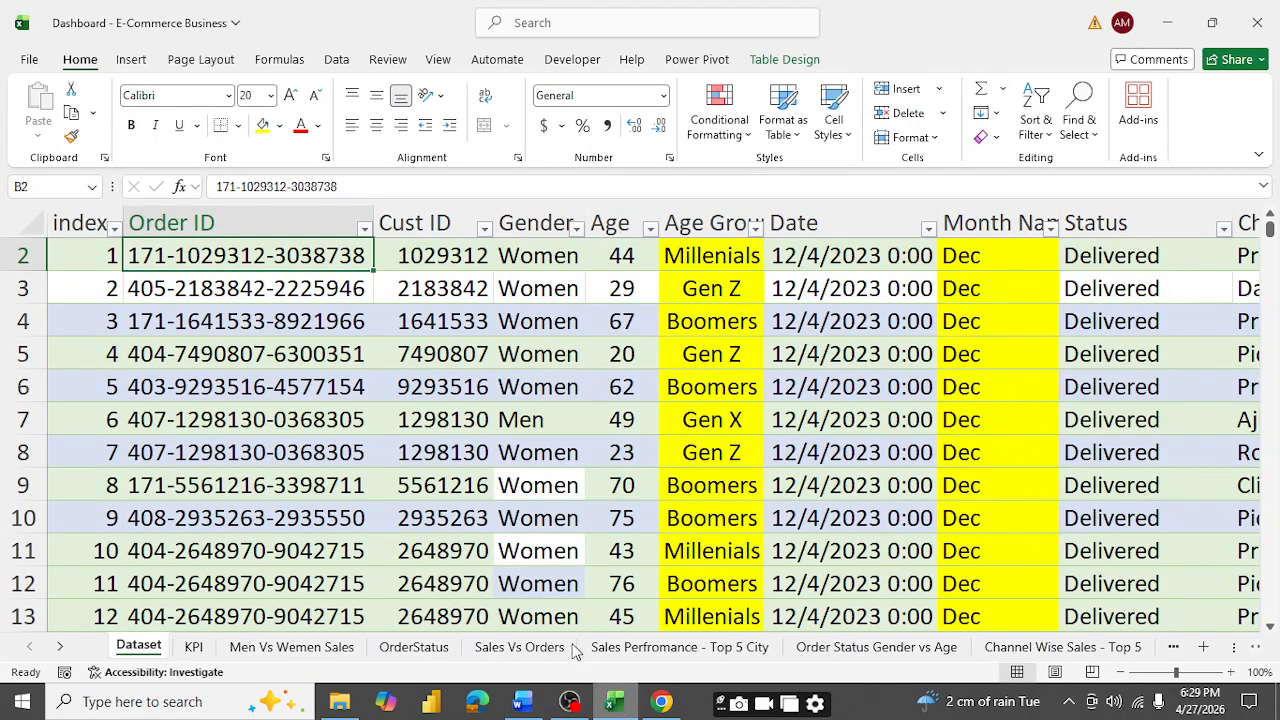
left_click(130, 60)
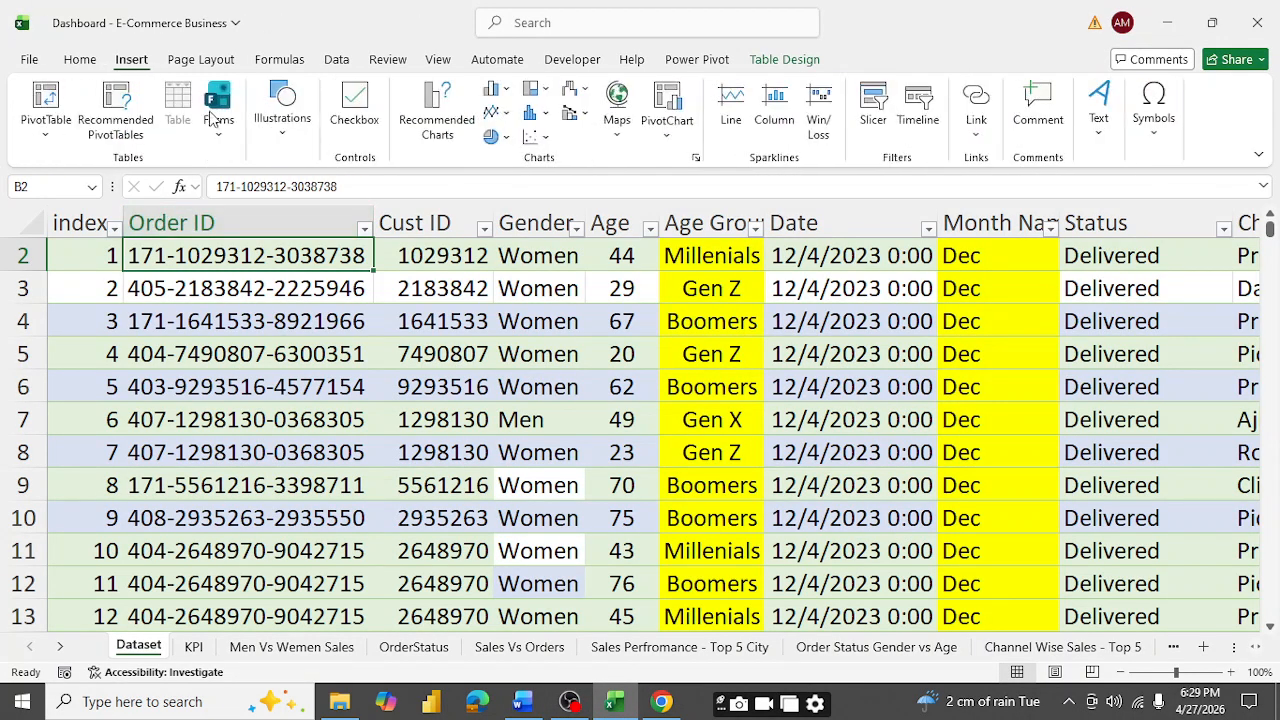
left_click(46, 100)
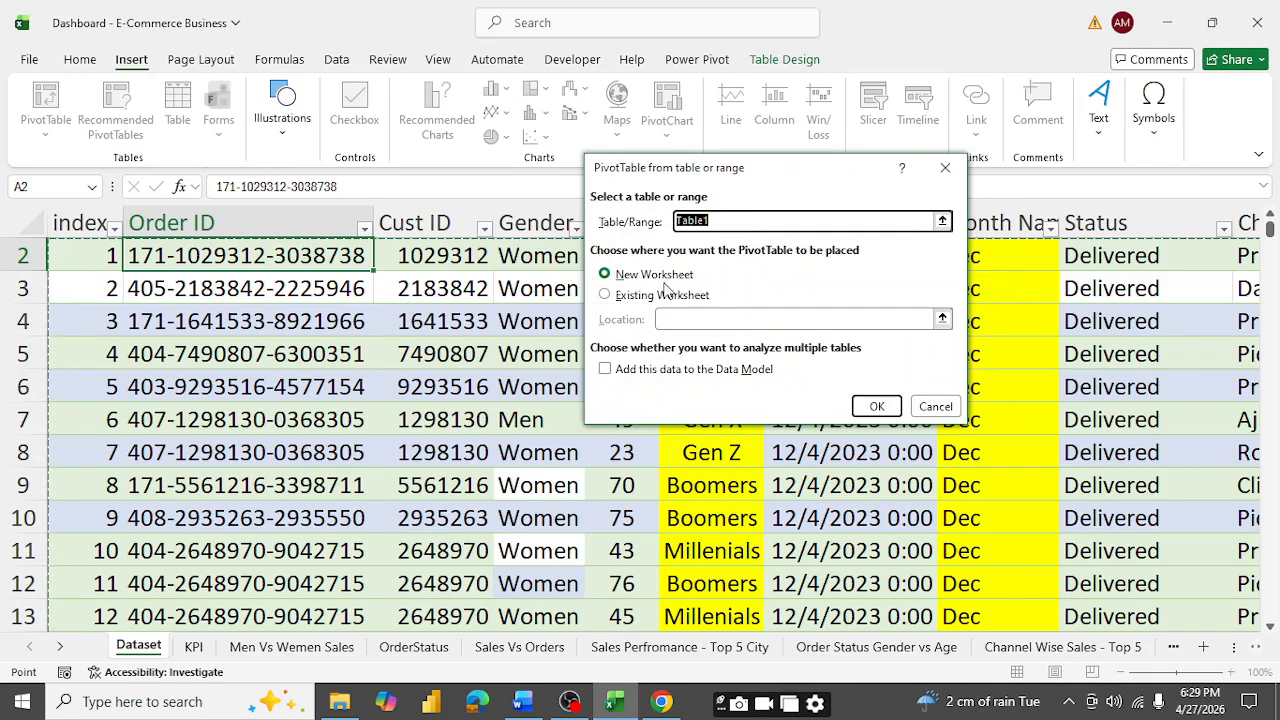
left_click(604, 296)
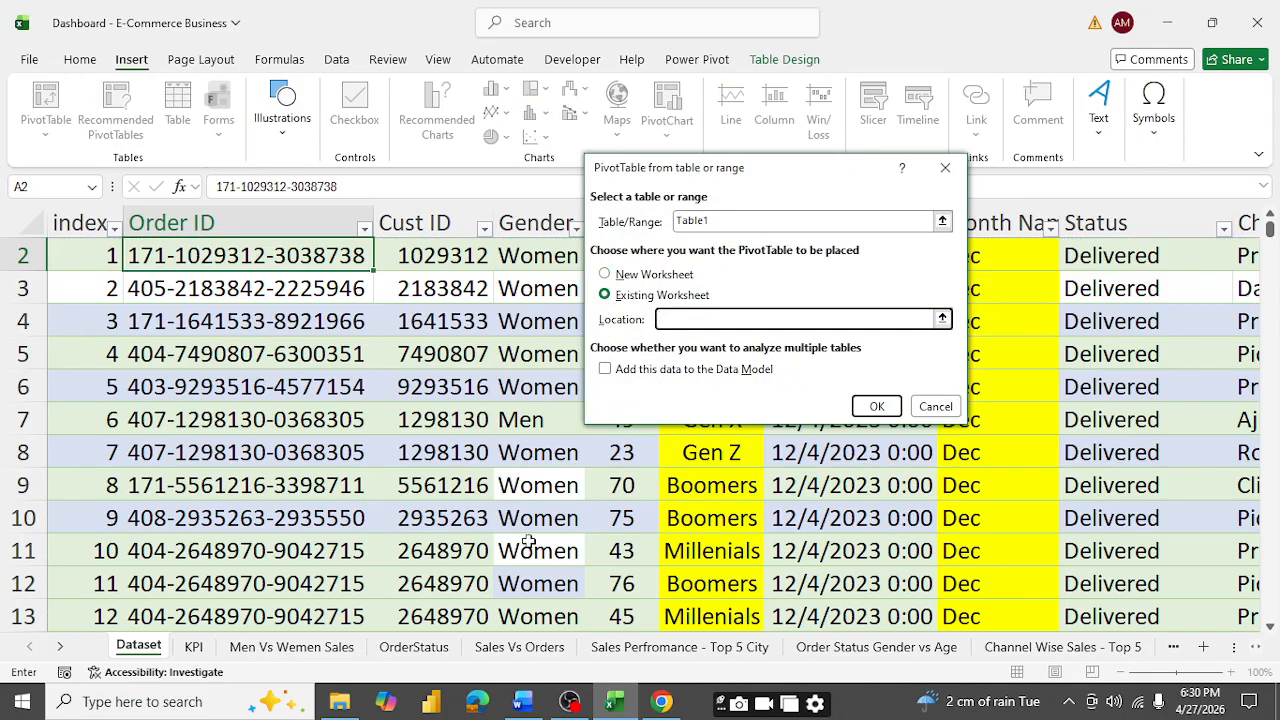
left_click(899, 648)
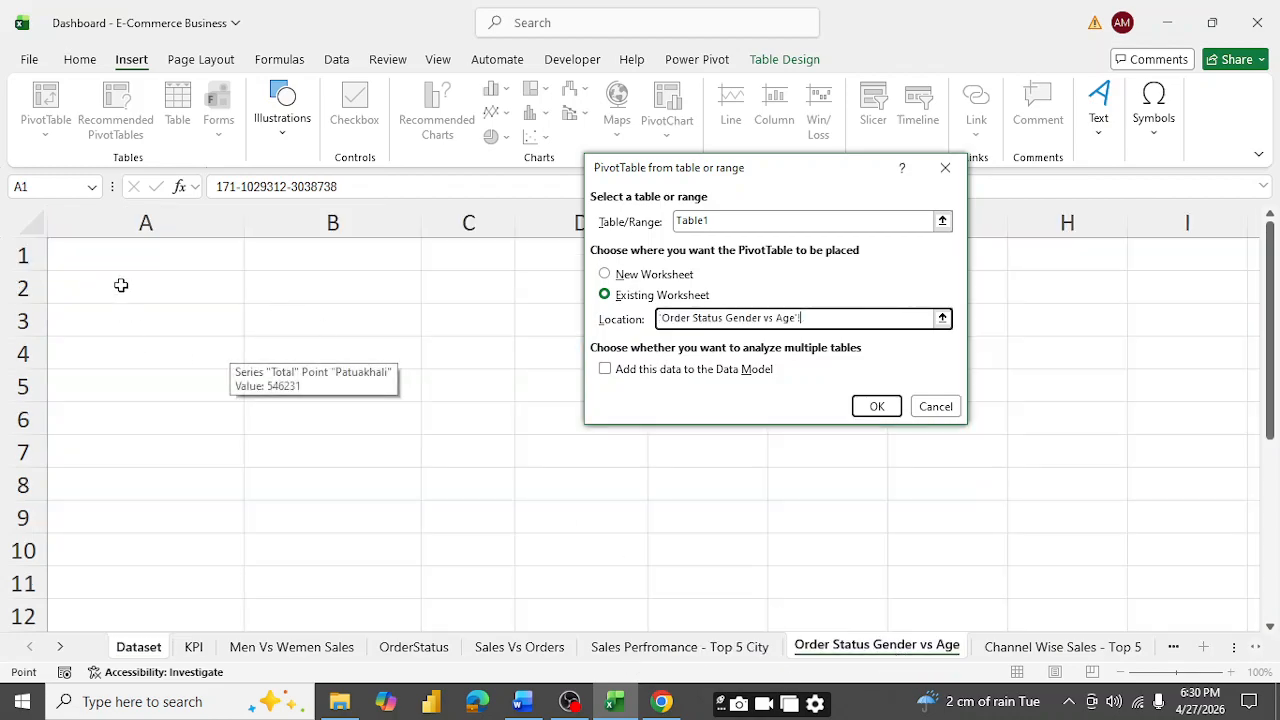
left_click(120, 286)
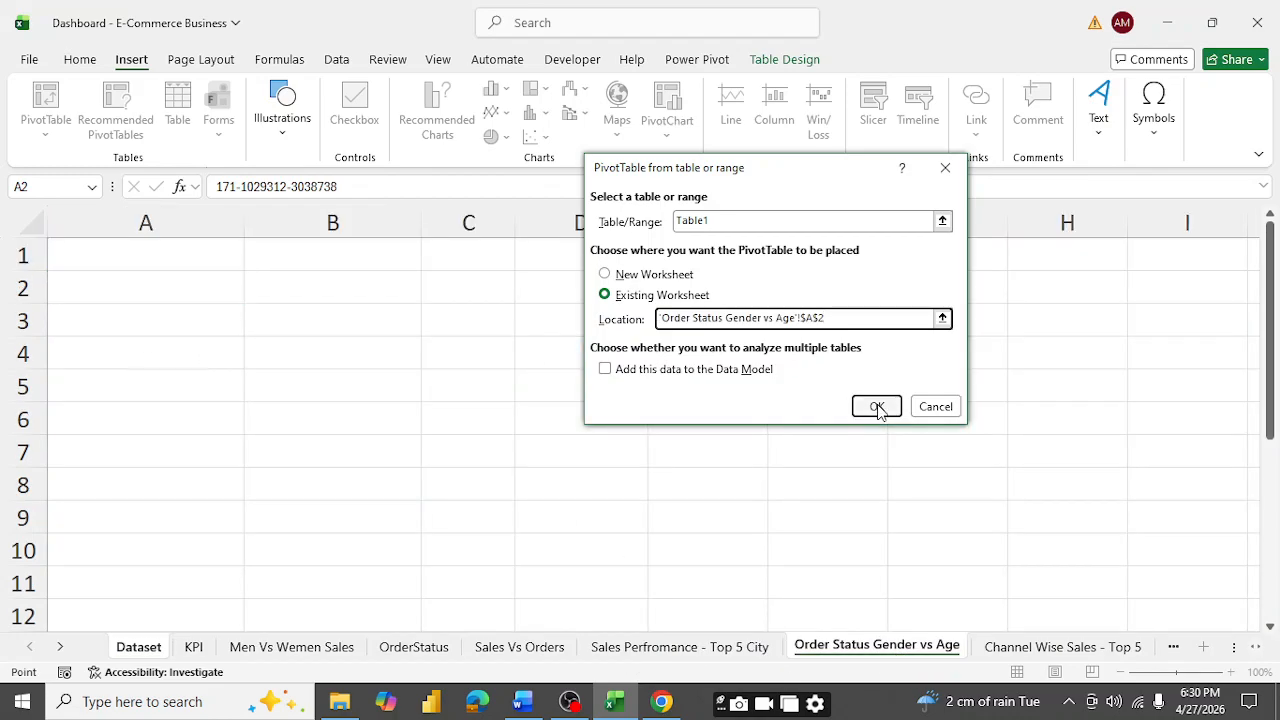
left_click(877, 407)
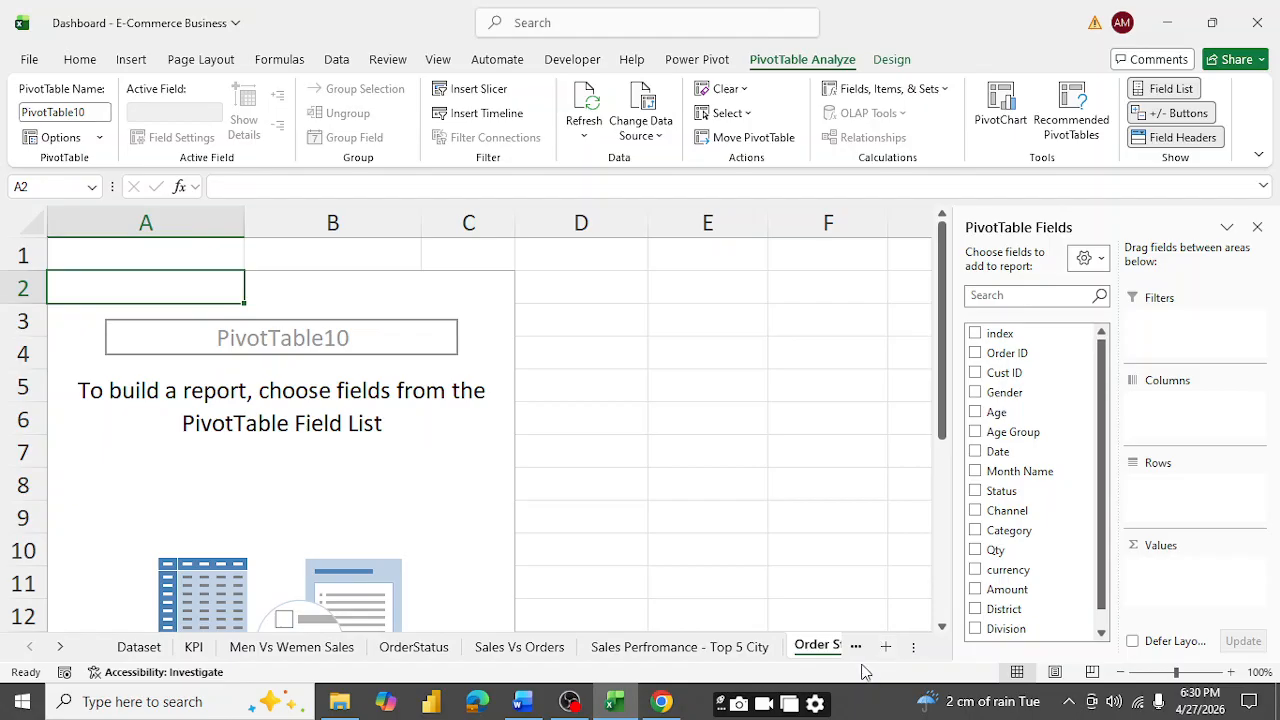
- Name the new PivotTable "Order Status by Gender"
left_click(96, 111)
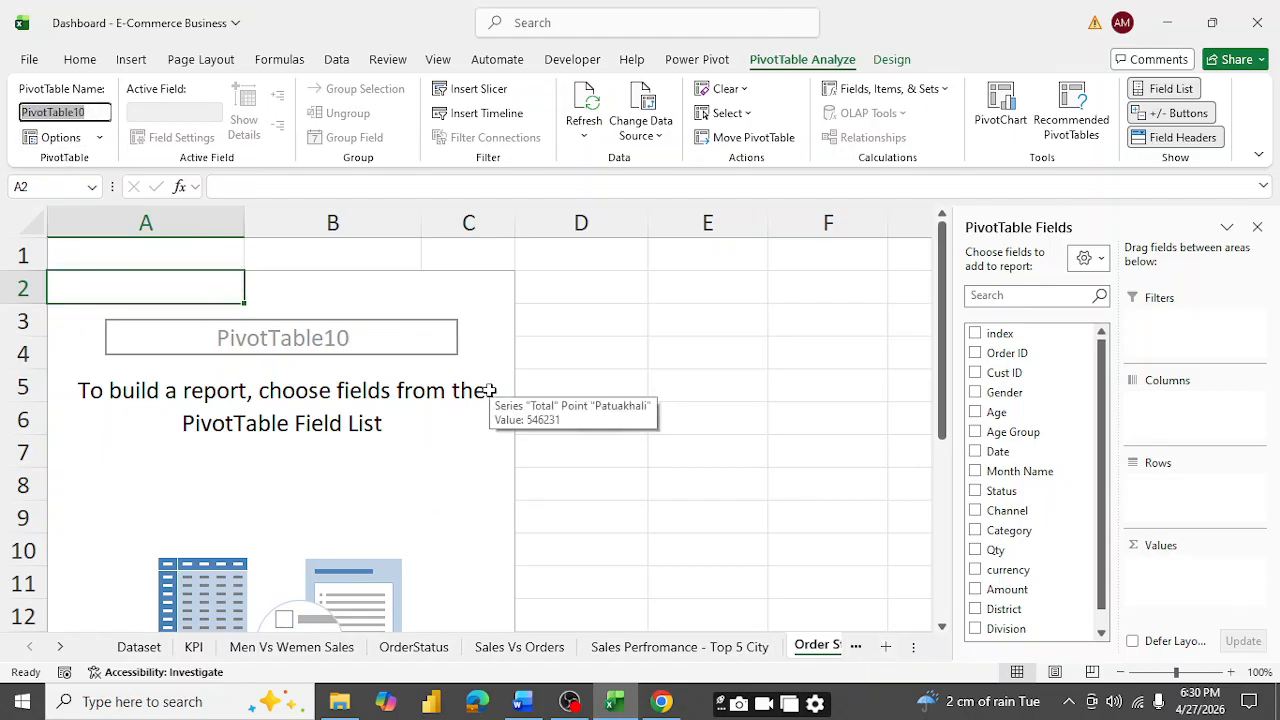
type("Order Status by")
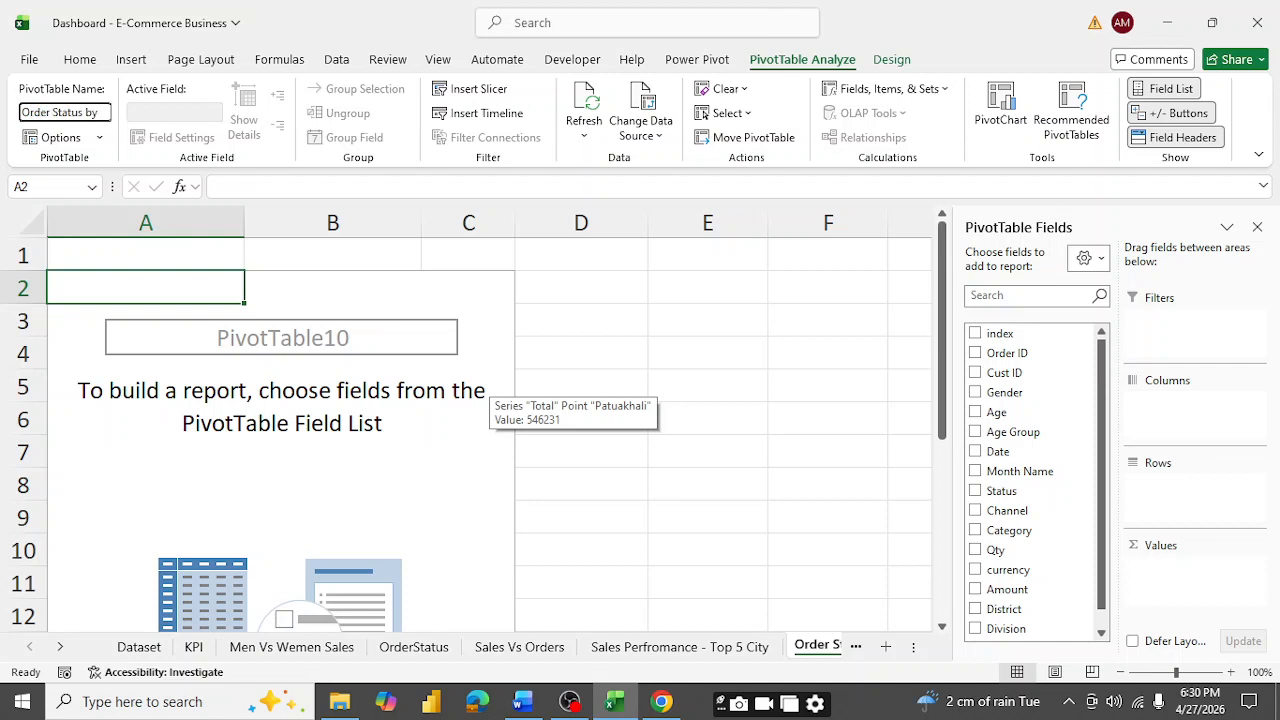
type("Gender")
key("Return")
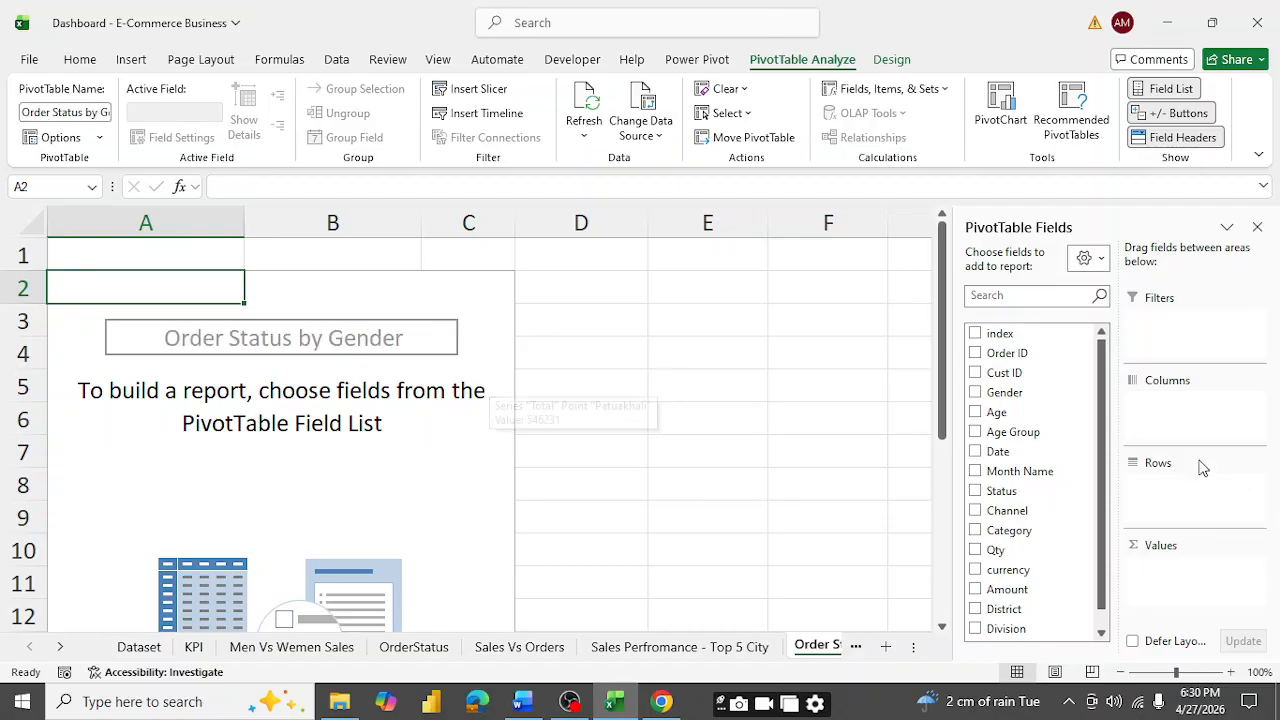
- Replace the last word of the PivotTable's name so that it reads "Order Status by Group"
left_click(102, 112)
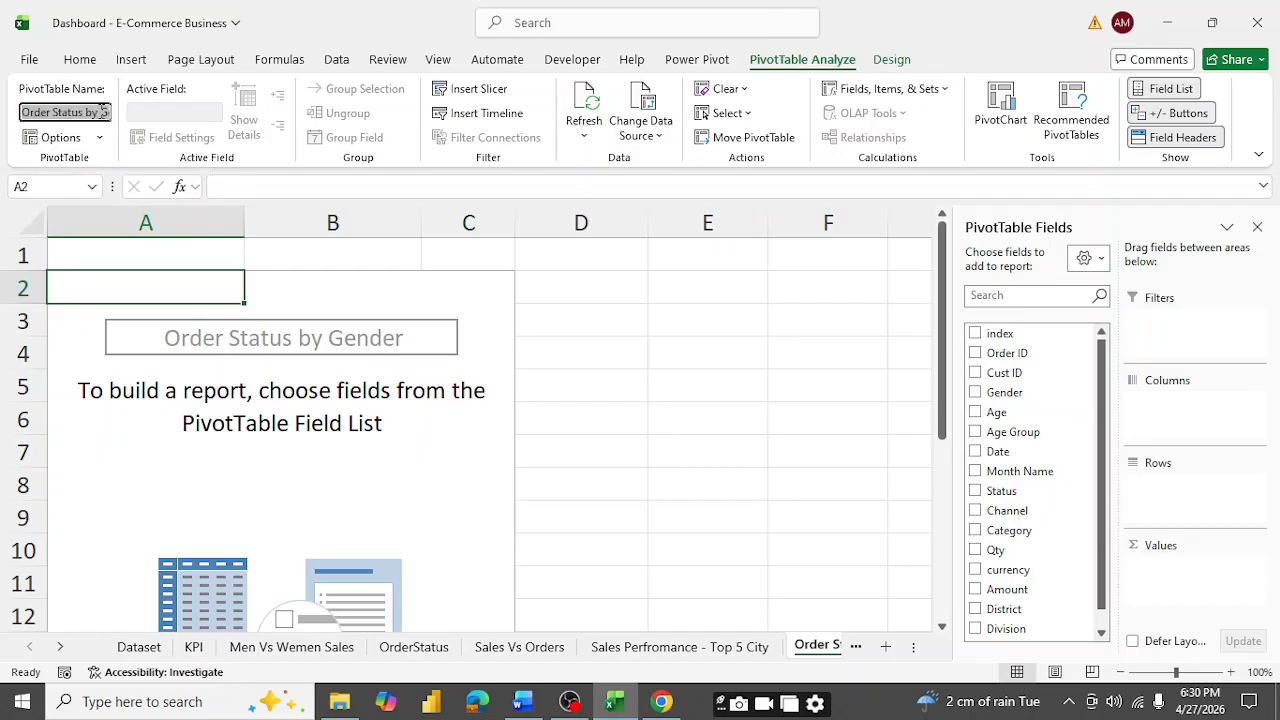
left_click(102, 112)
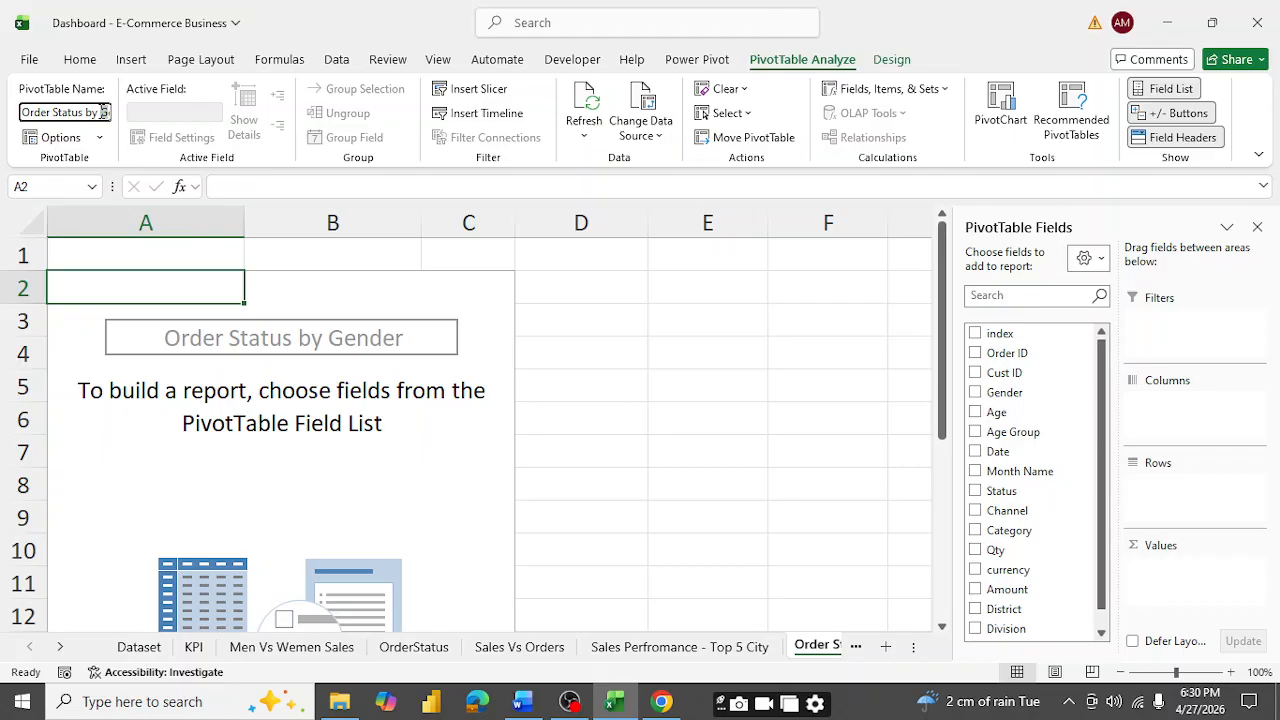
double_click(102, 112)
type("Group")
key("Return")
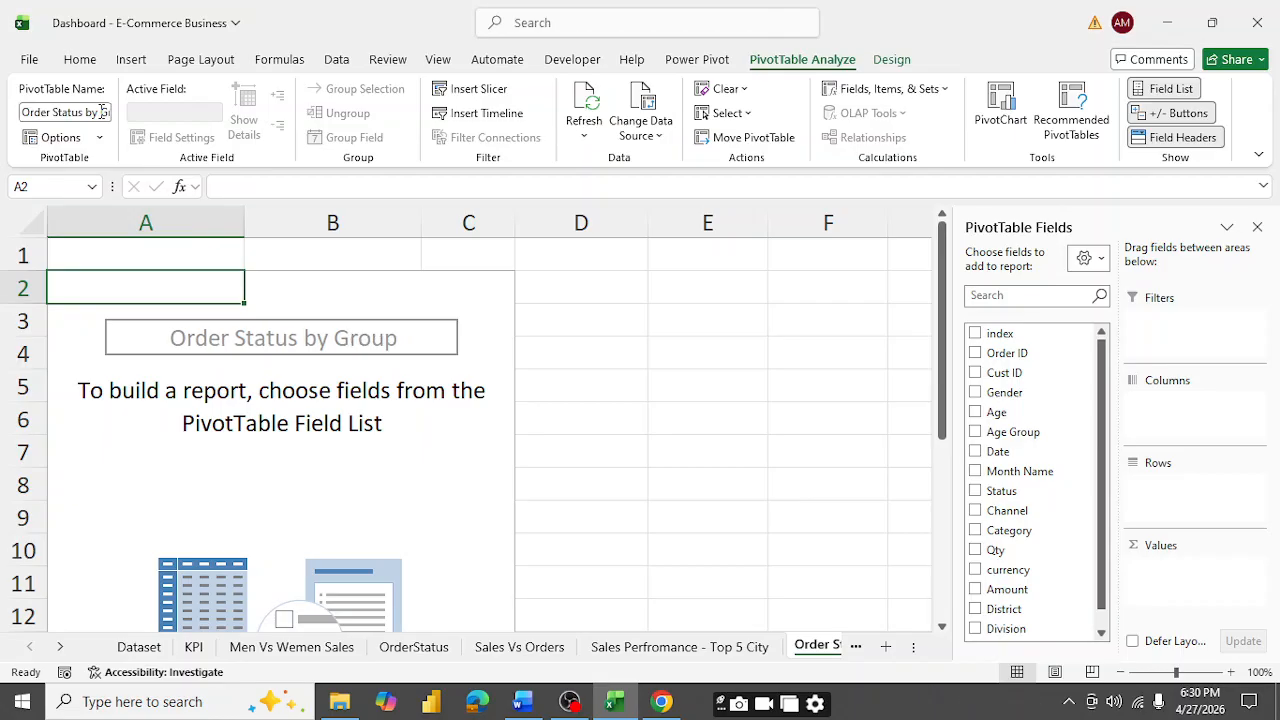
- Lay out the PivotTable with Age Group in the rows, Gender in the columns and the count of Order ID as values
left_click(975, 432)
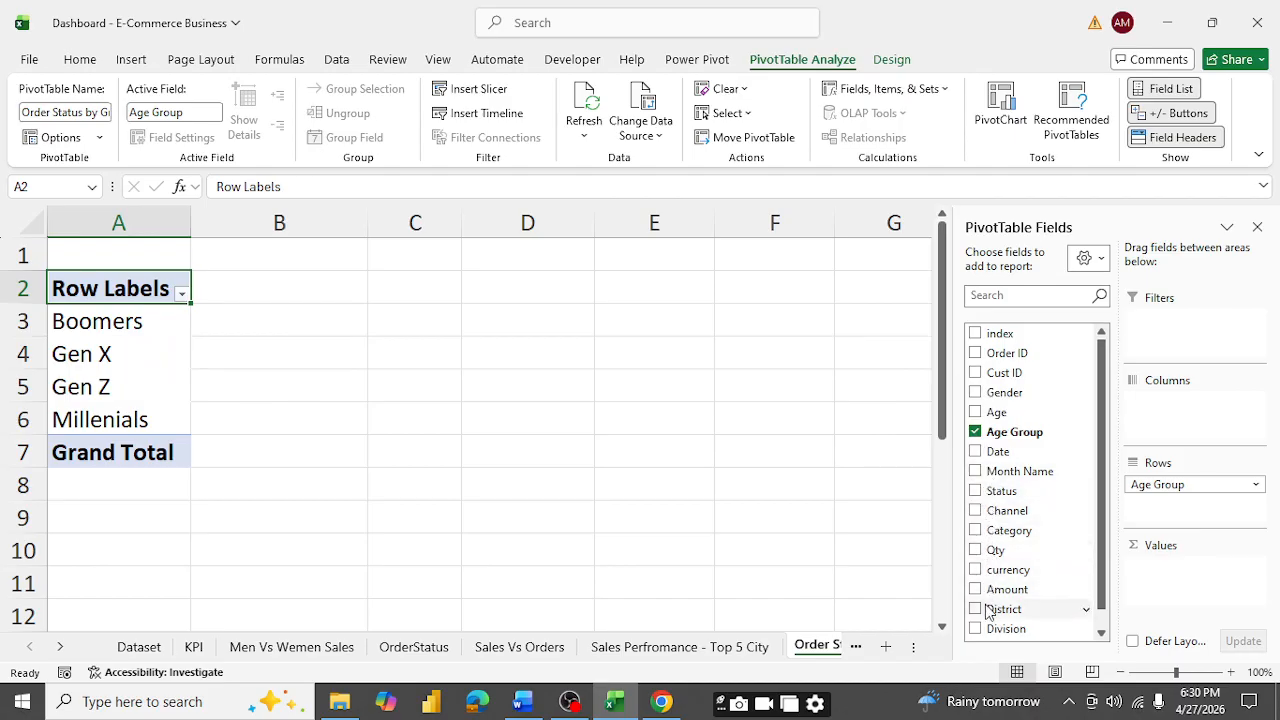
scroll(988, 610, "down", 1)
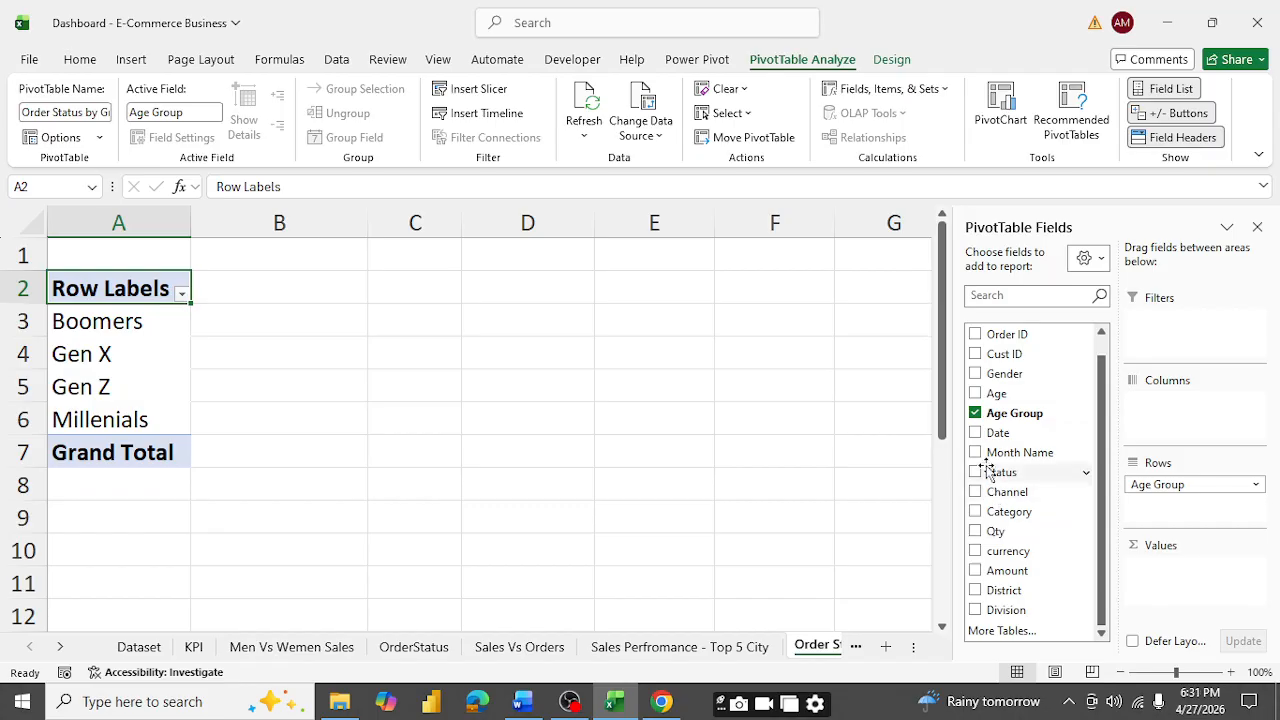
scroll(988, 472, "up", 1)
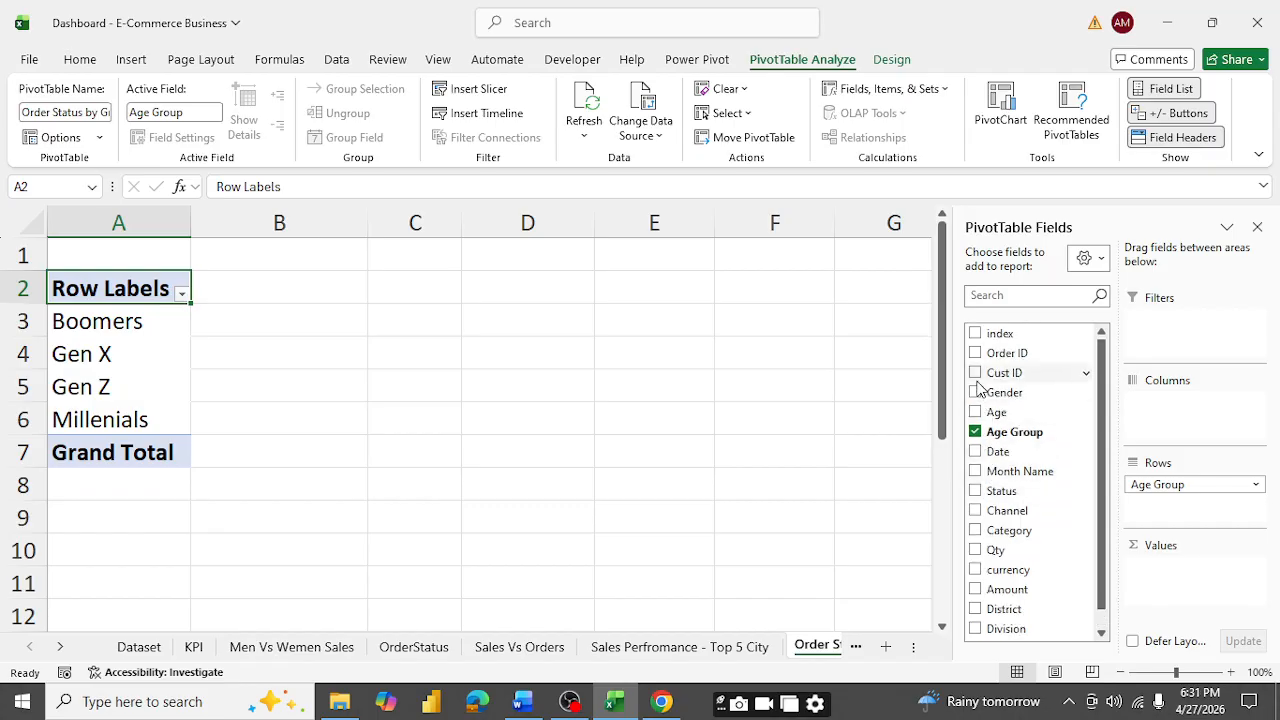
left_click(522, 702)
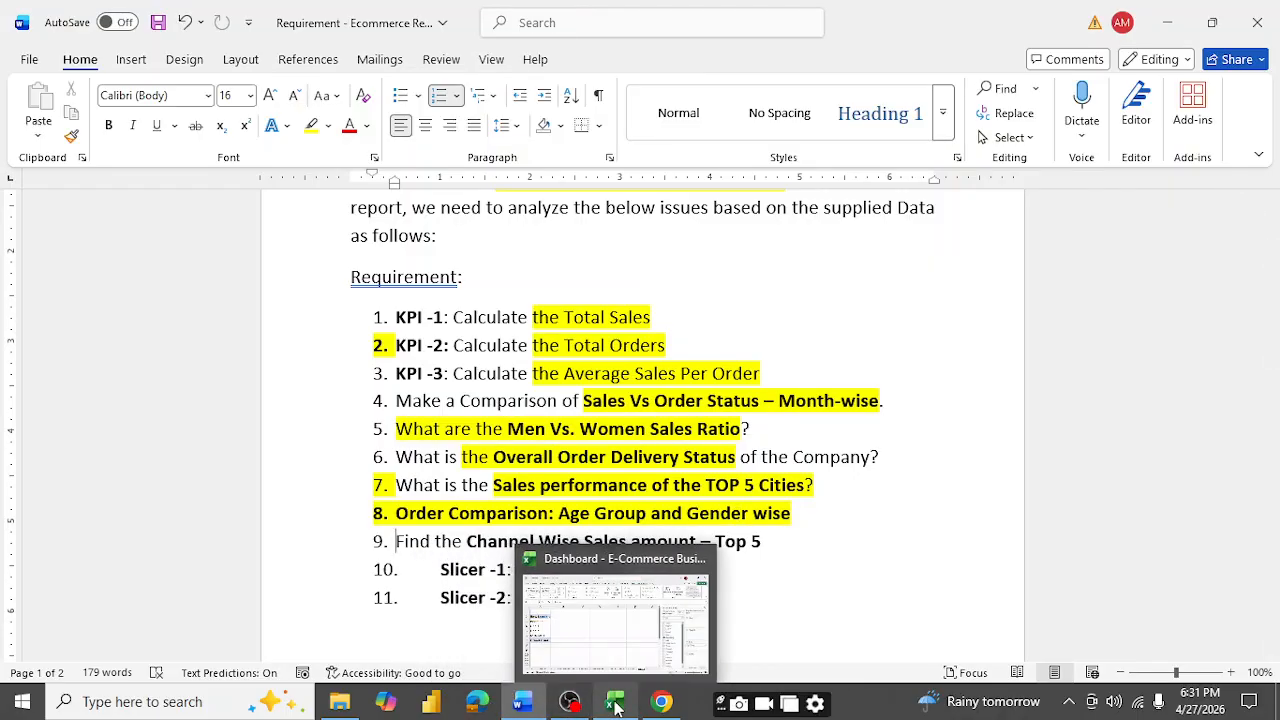
mouse_move(515, 705)
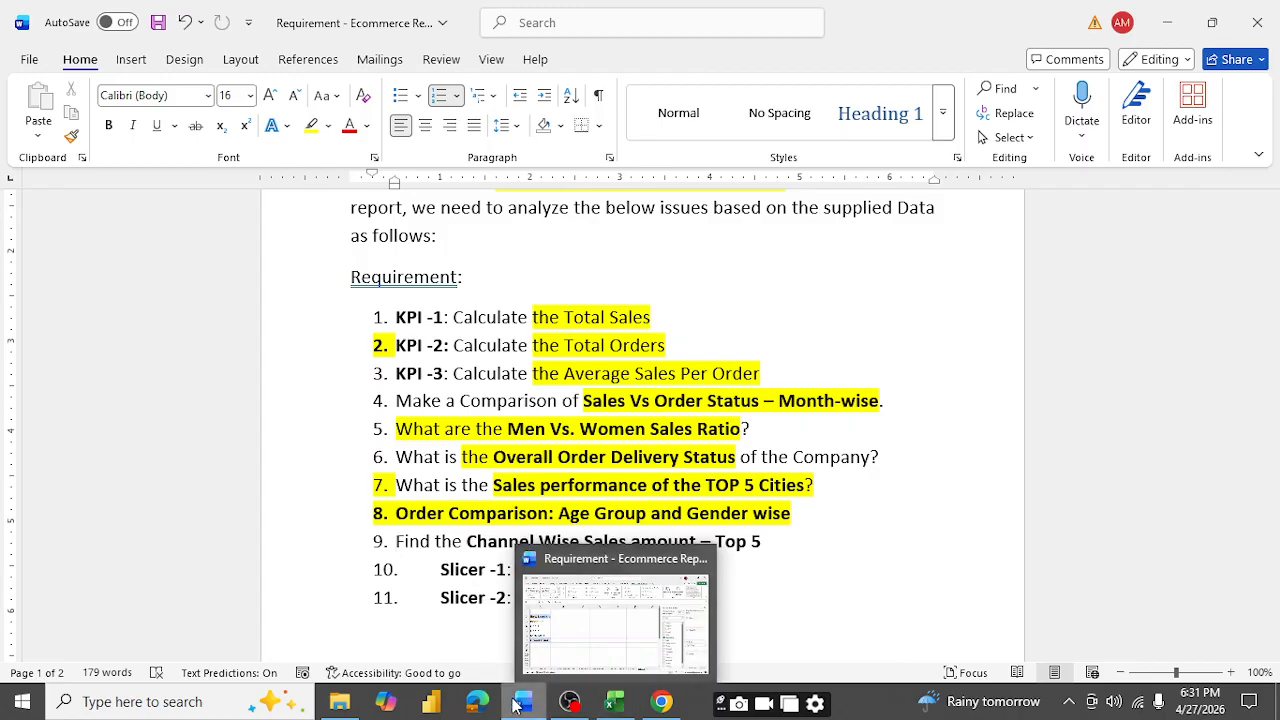
left_click(613, 703)
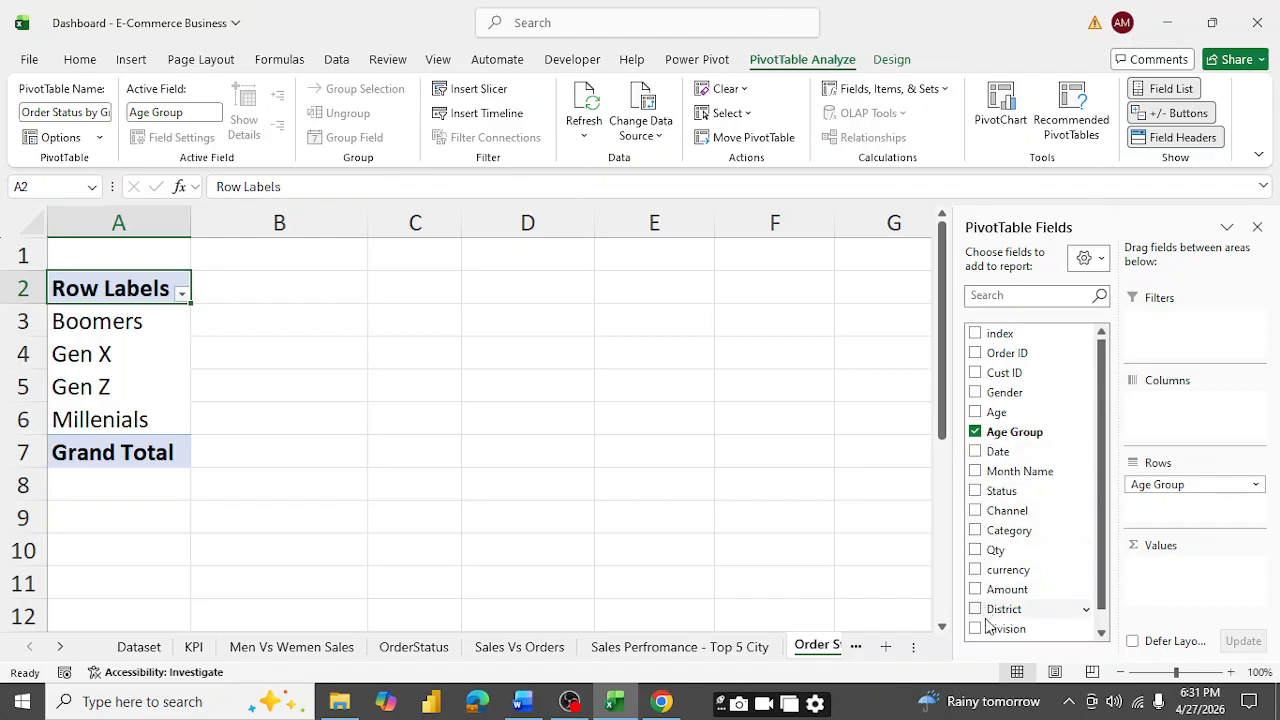
left_click(977, 394)
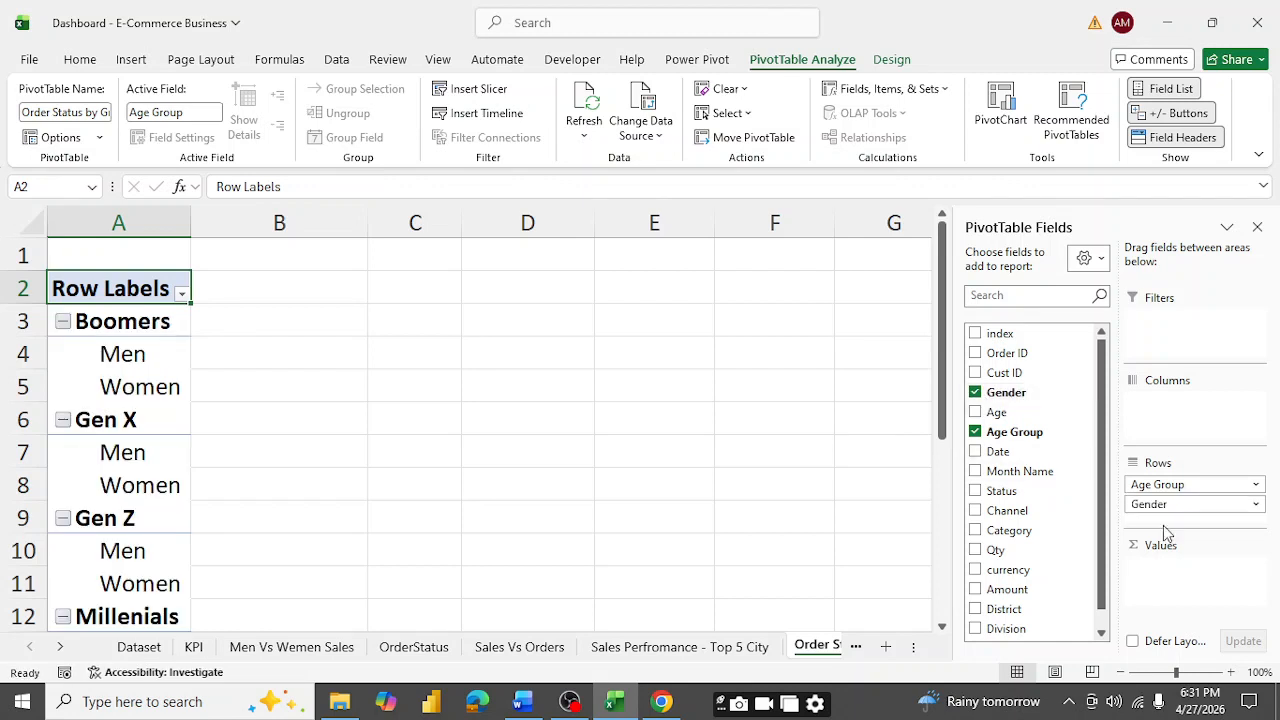
left_click_drag(1173, 508, 1189, 404)
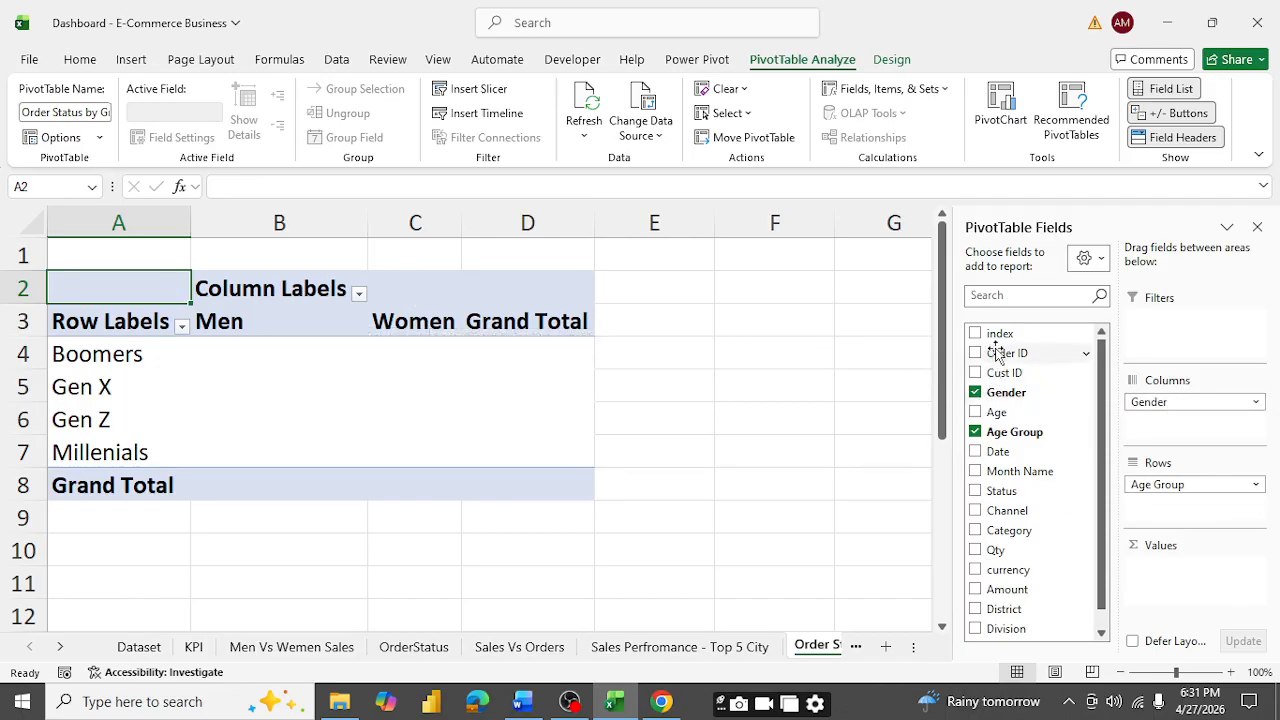
left_click_drag(997, 360, 1178, 570)
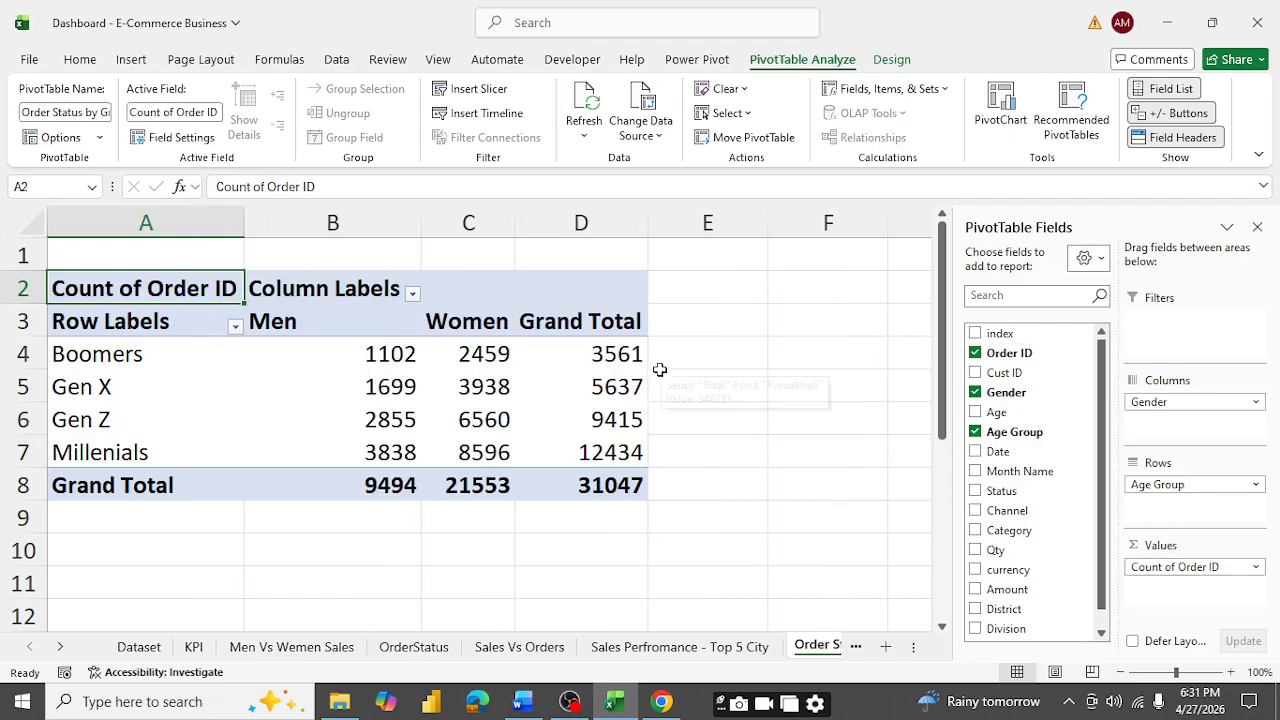
- Remove both the Grand Total column and the Grand Total row from the age group and gender PivotTable
right_click(589, 316)
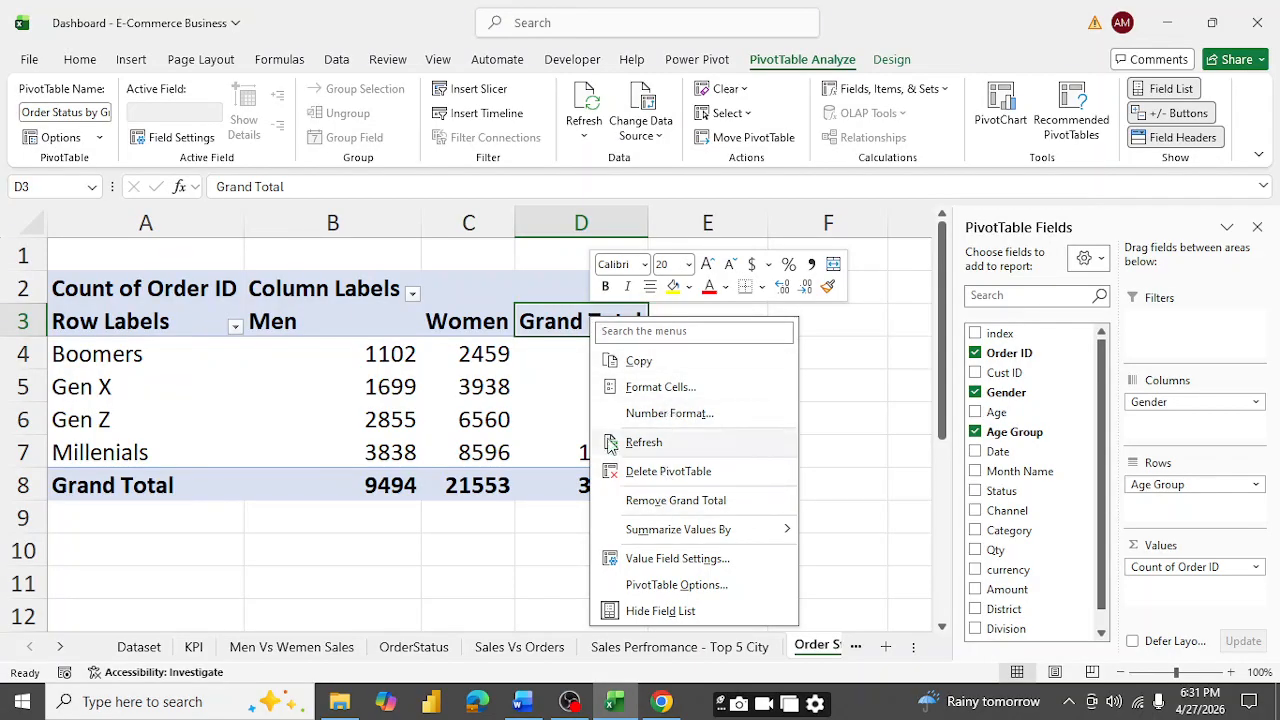
left_click(670, 502)
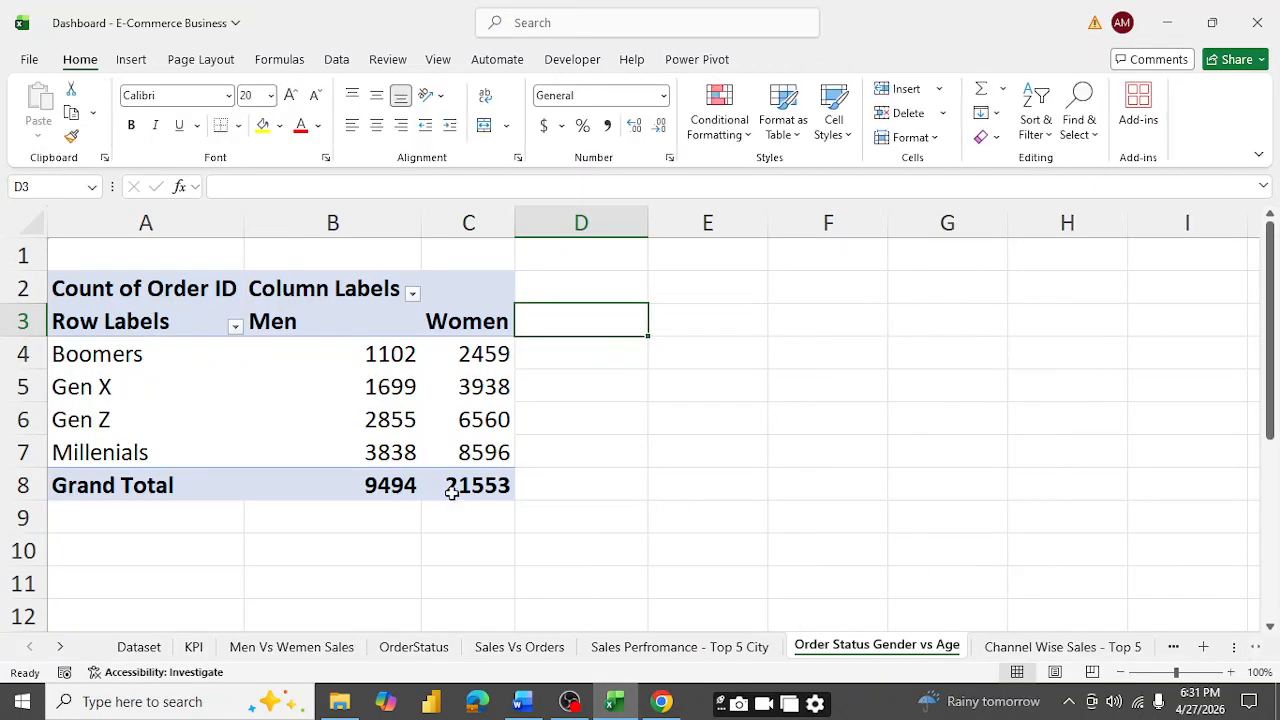
right_click(104, 487)
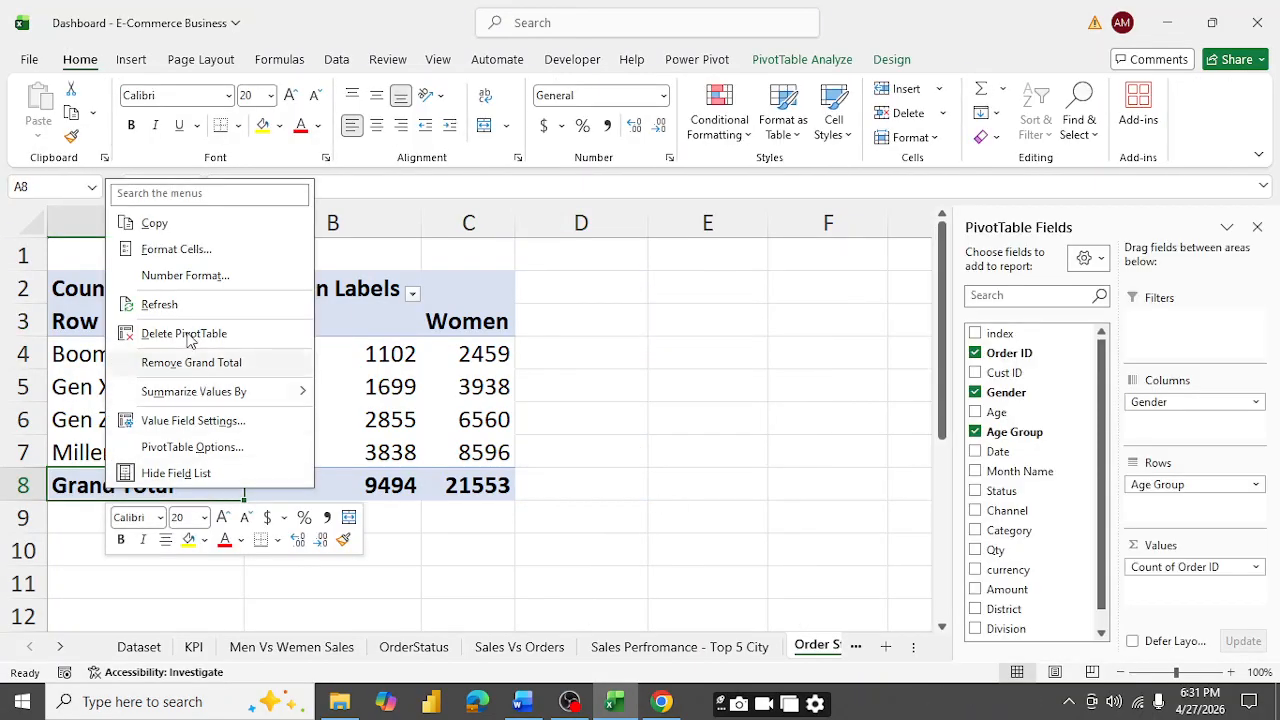
left_click(160, 363)
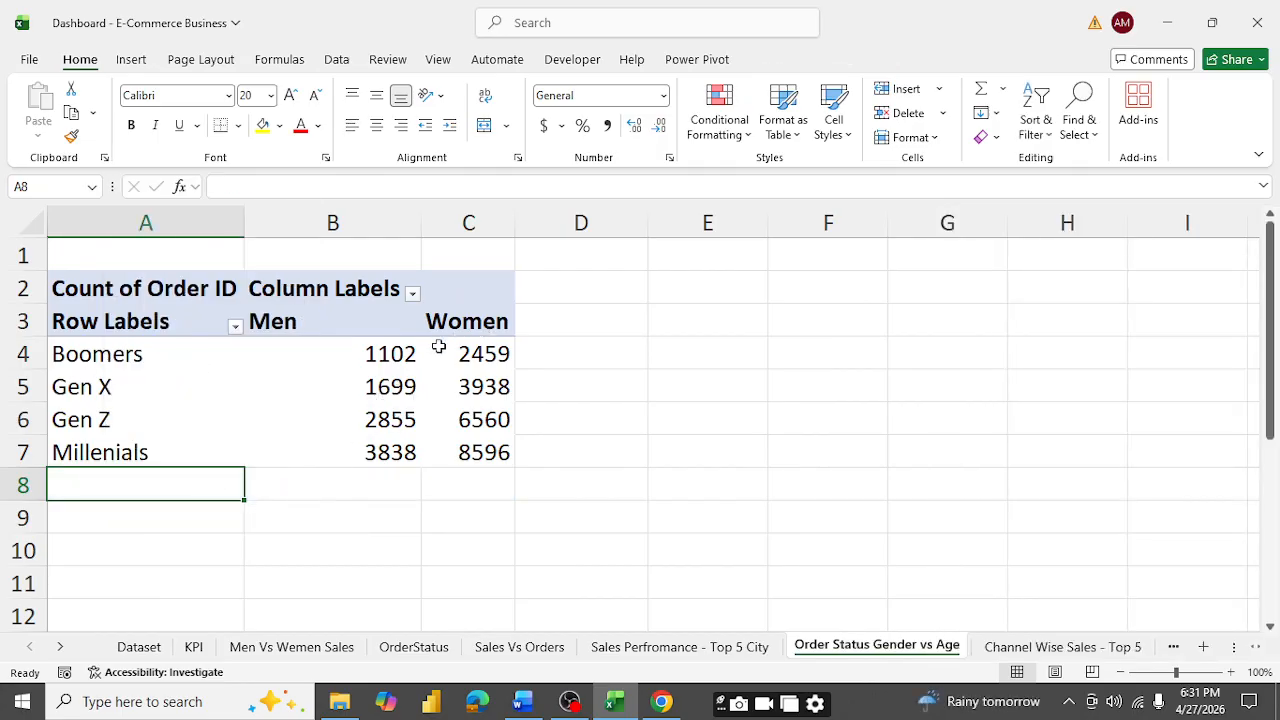
- Format the order counts in B4:C7 with thousands separators and no decimal places
mouse_move(435, 348)
left_click_drag(334, 358, 484, 458)
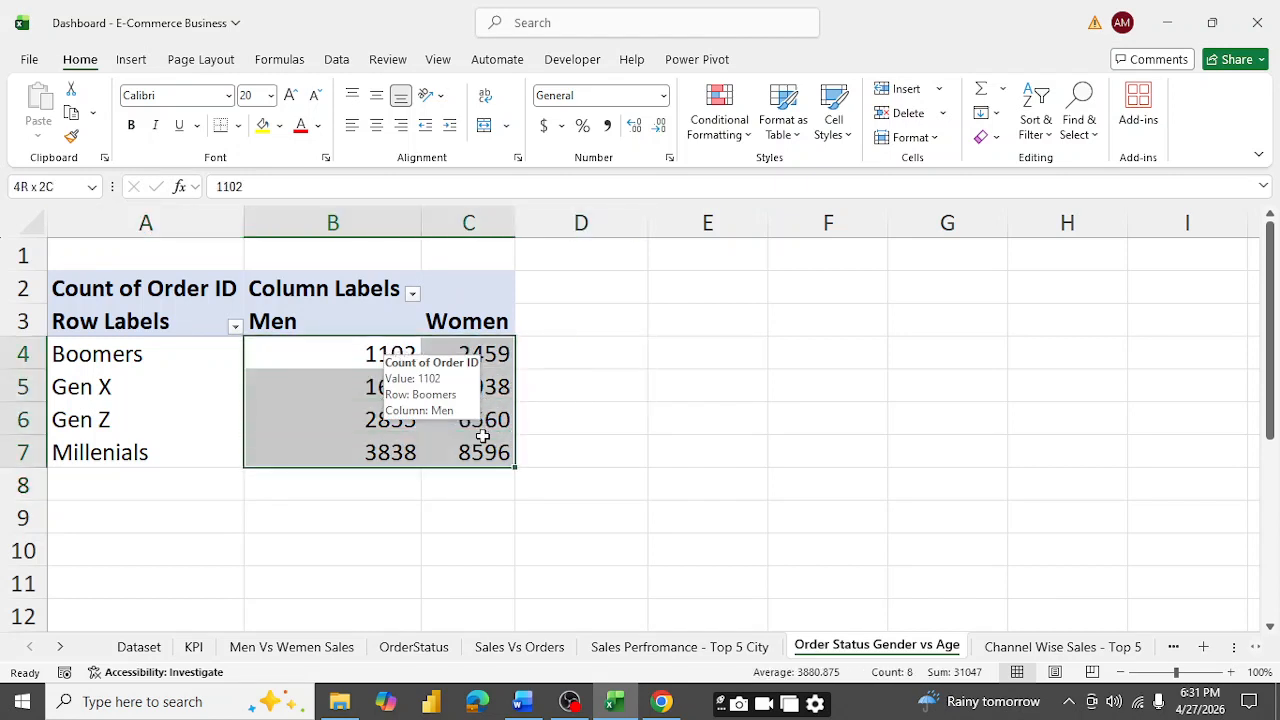
left_click(131, 59)
left_click(80, 62)
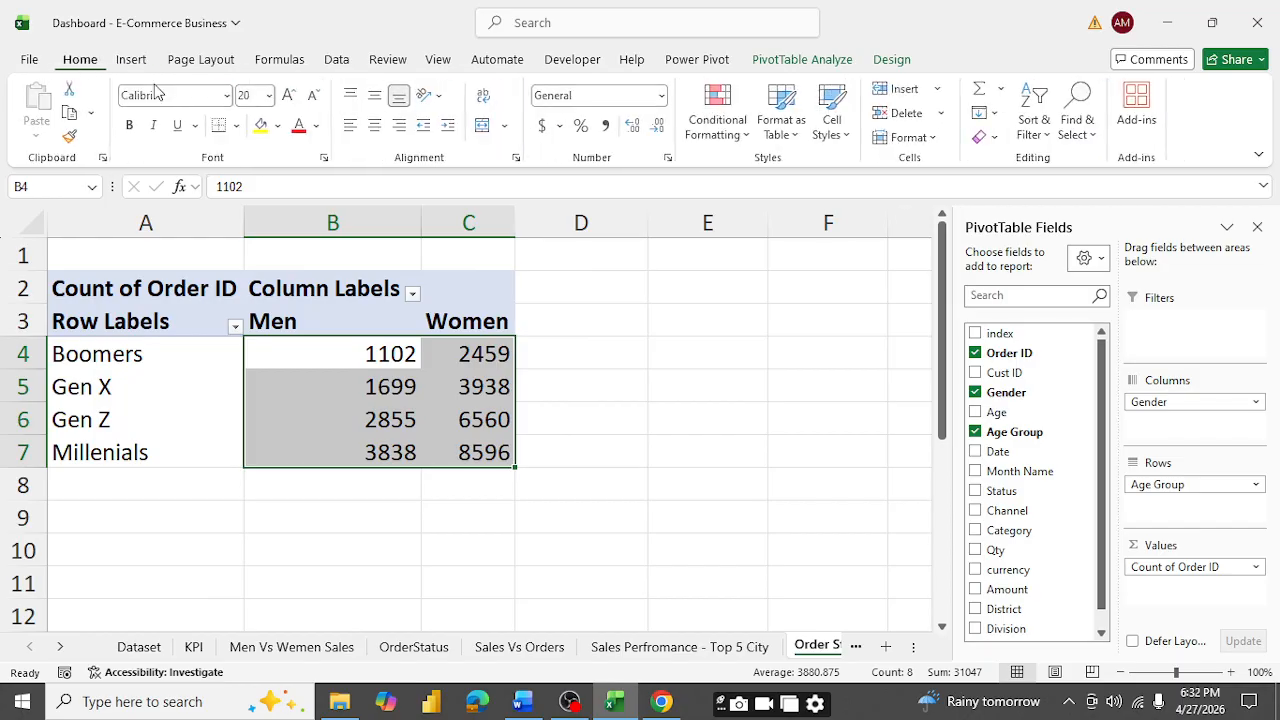
left_click(607, 131)
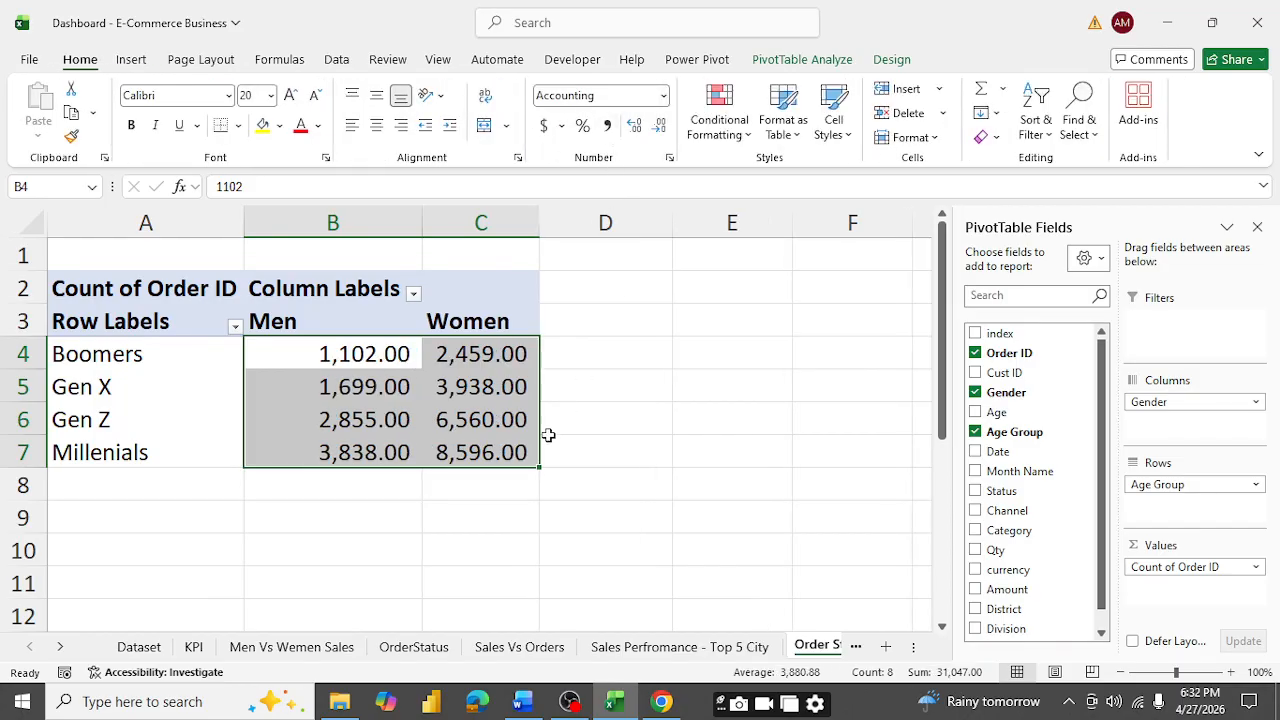
left_click(660, 127)
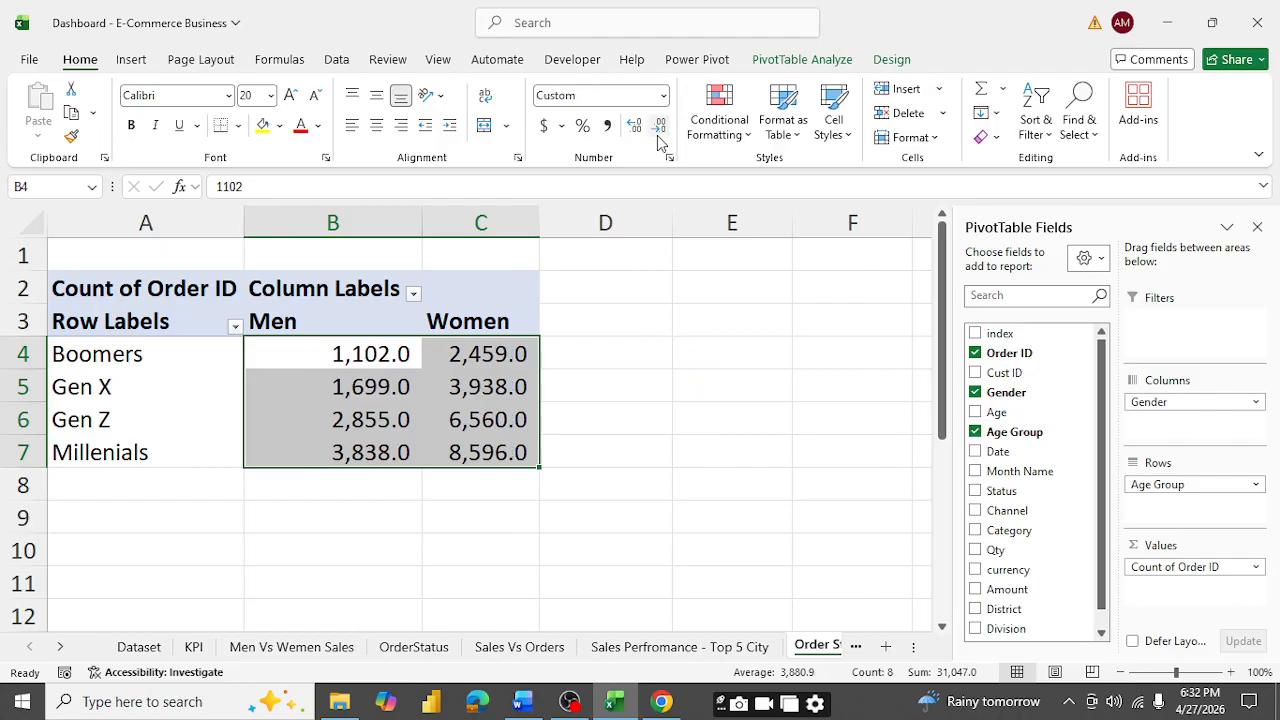
left_click(660, 130)
left_click(694, 531)
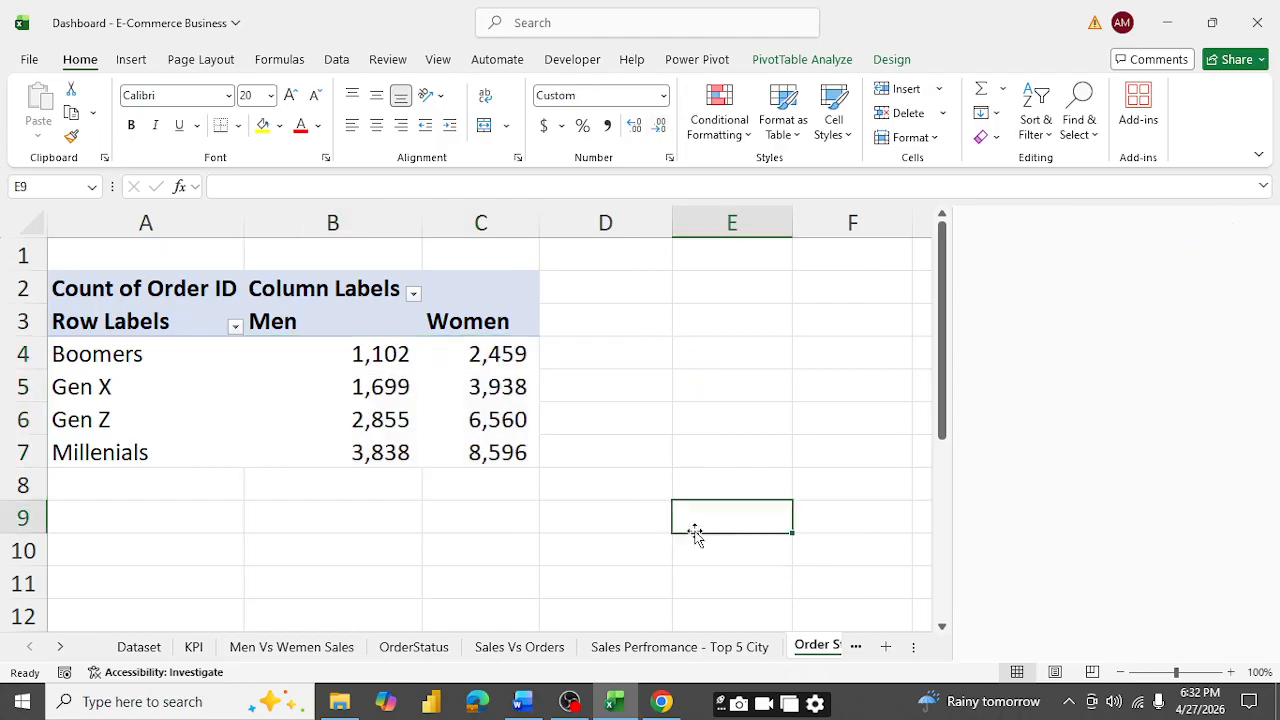
- Open the Dataset sheet, and in the Word requirements document select "Channel Wise Sales amount – Top 5" in requirement 9
left_click(139, 647)
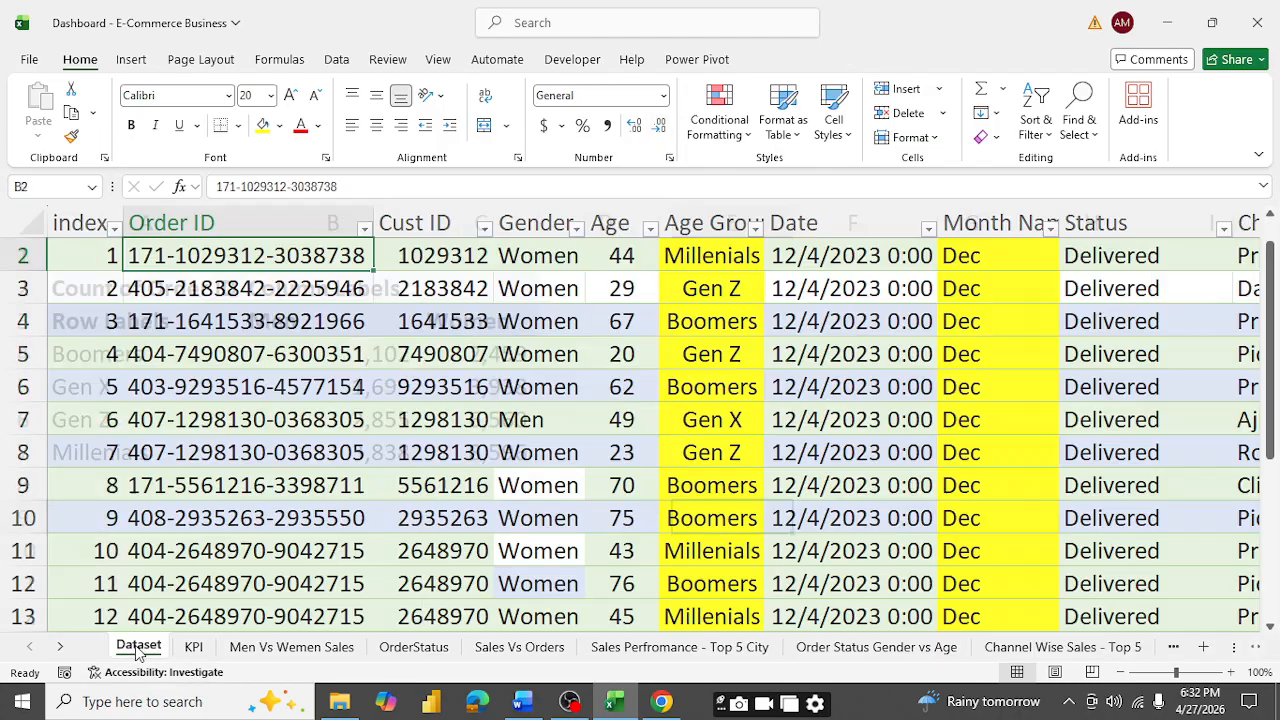
left_click(614, 705)
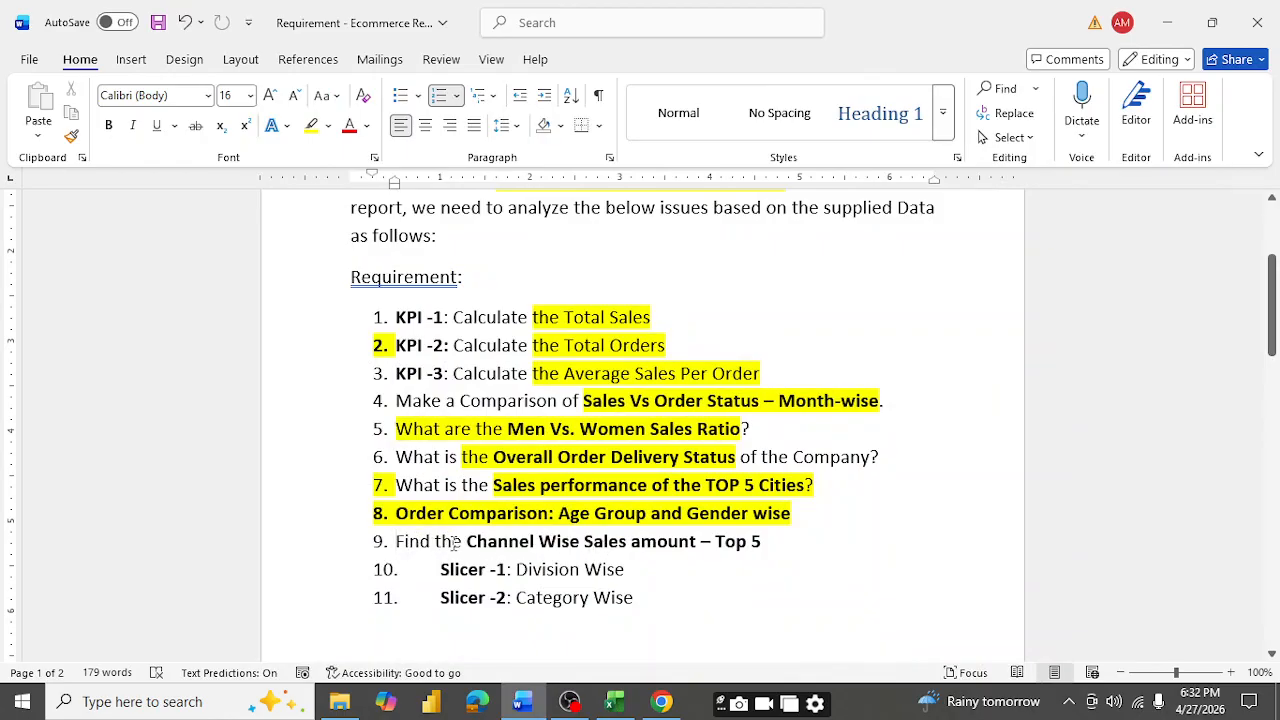
left_click_drag(470, 541, 770, 543)
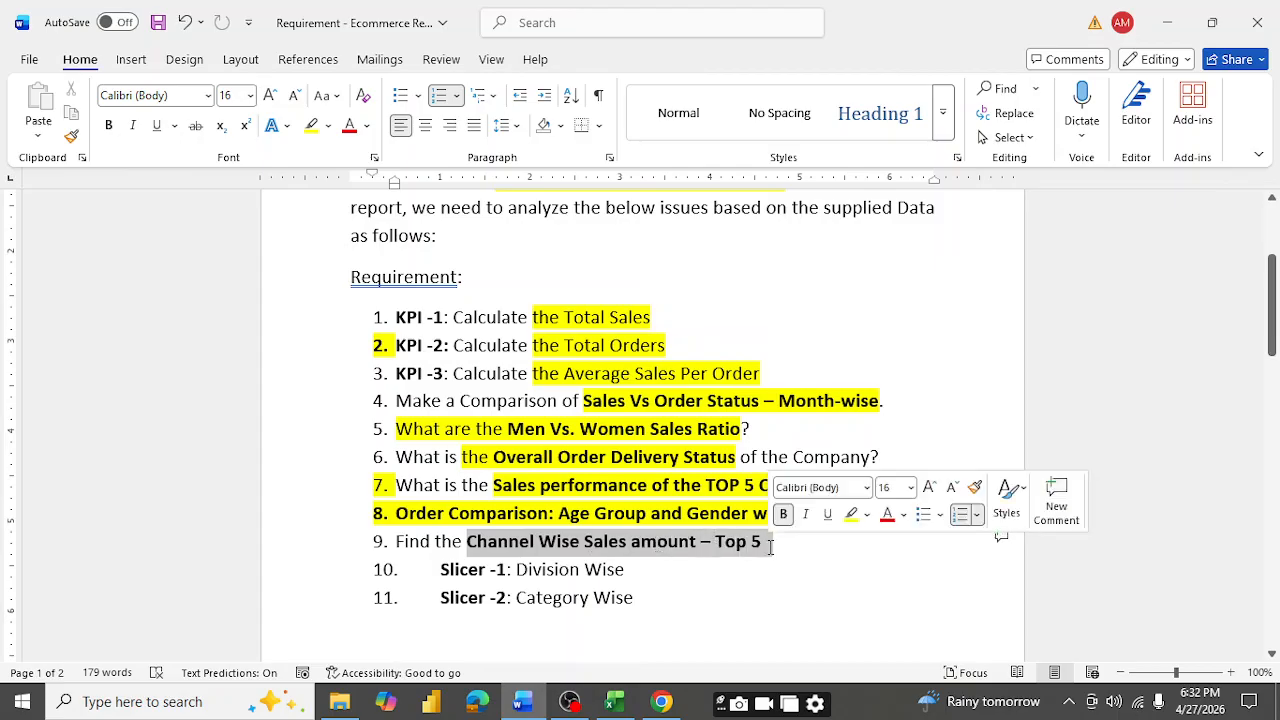
- Switch to the Excel workbook and insert a PivotTable from Table1 at cell A11 of the existing "Channel Wise Sales - Top 5" sheet
left_click(612, 703)
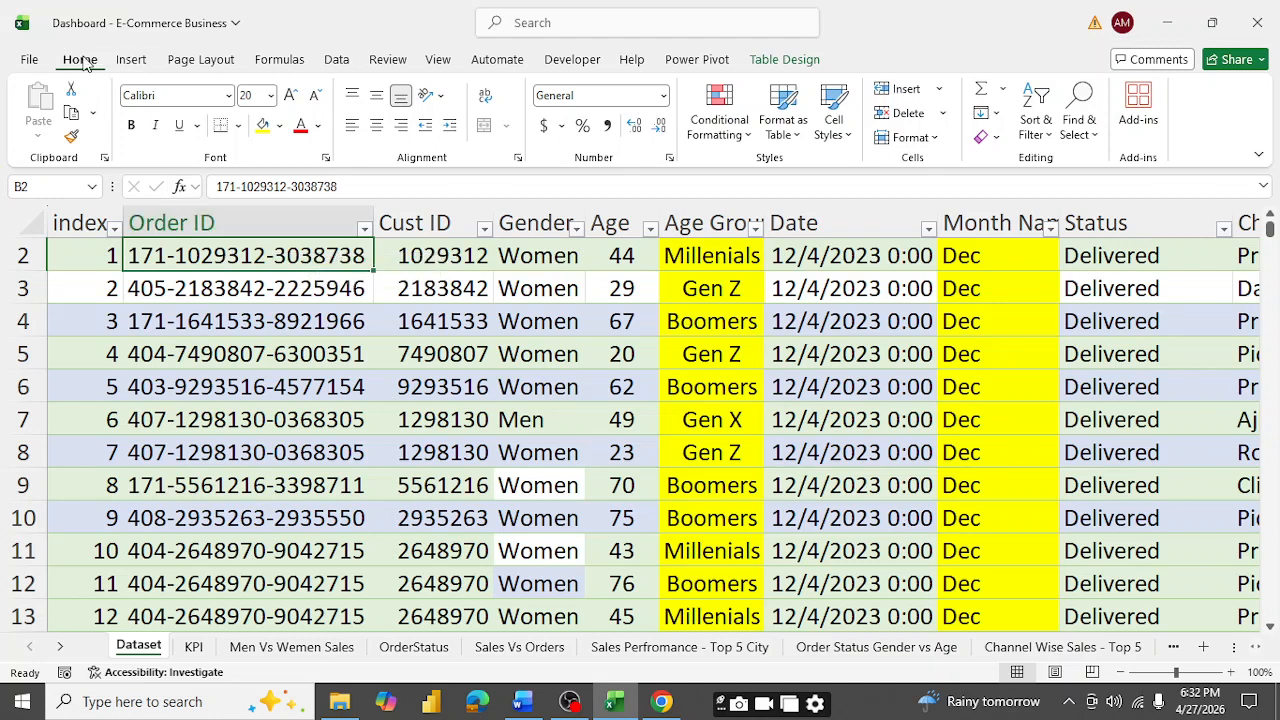
left_click(132, 61)
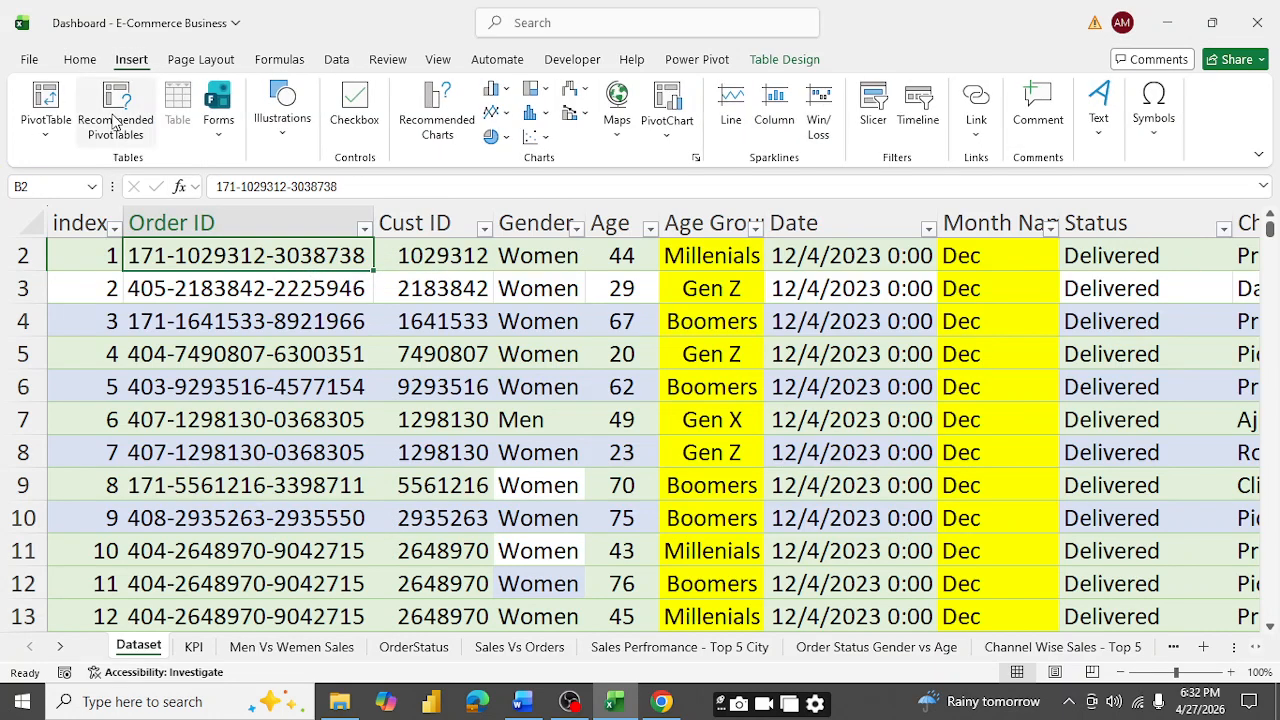
left_click(45, 95)
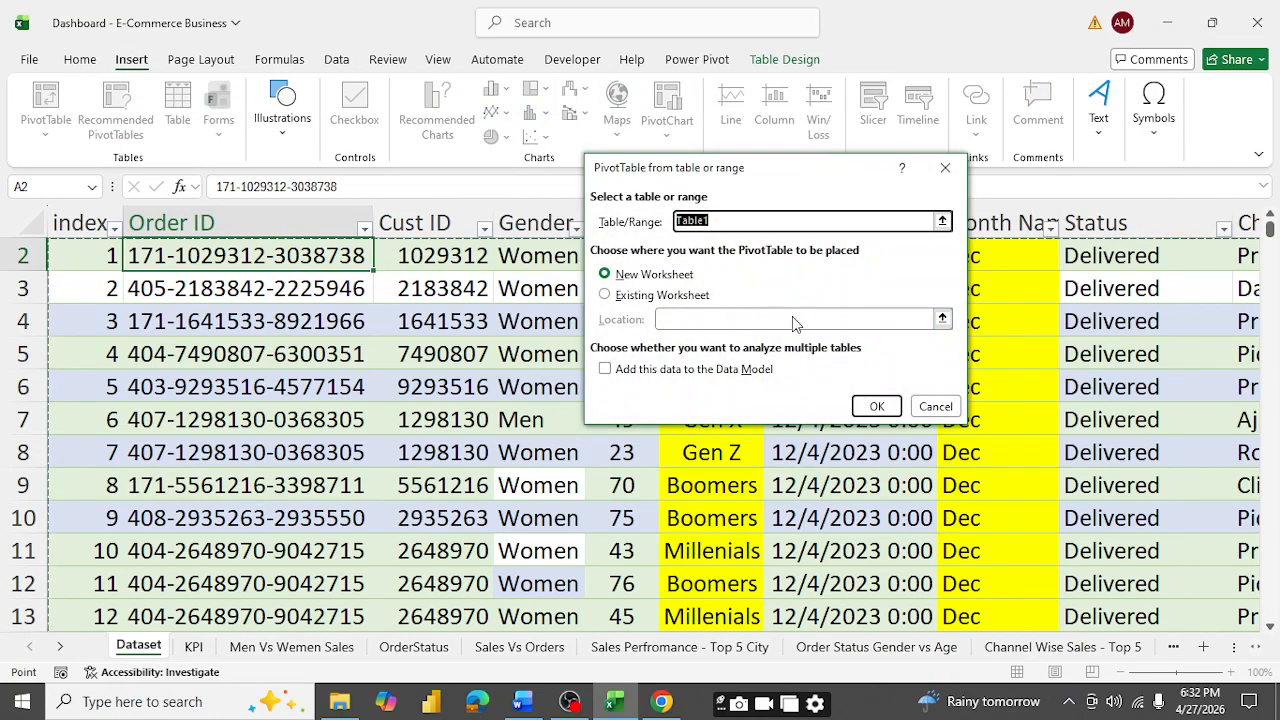
left_click(606, 296)
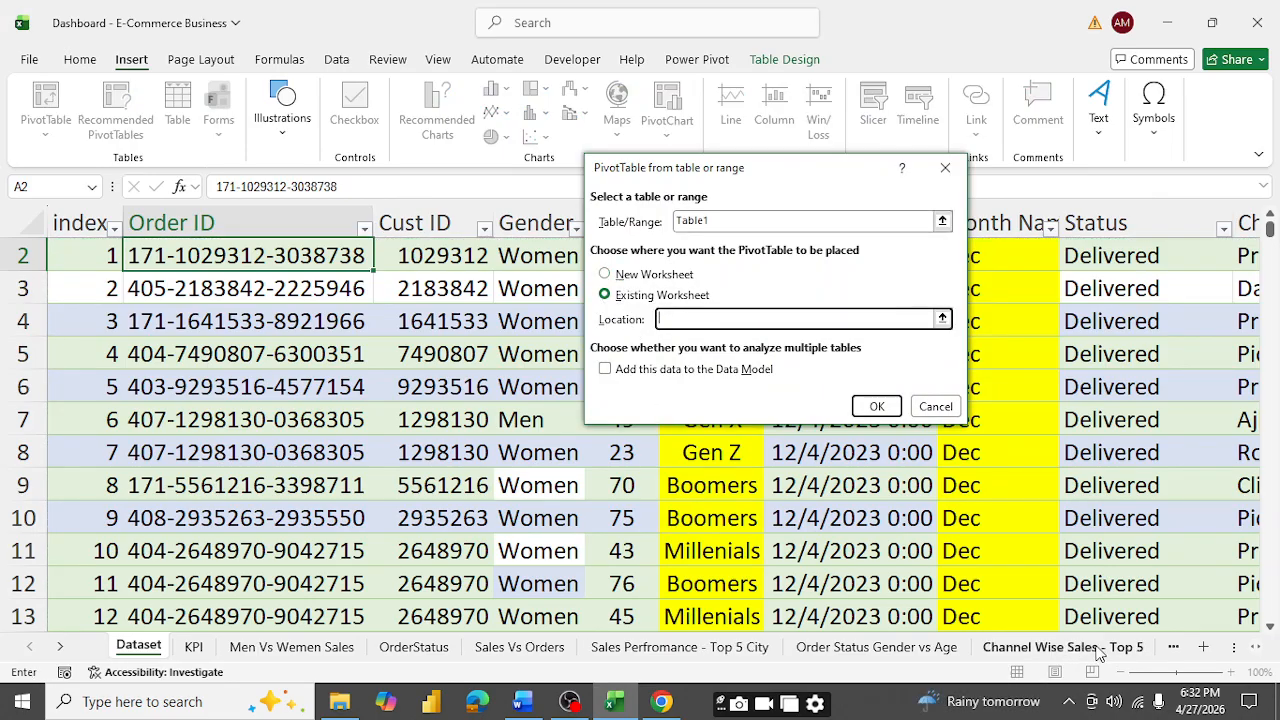
left_click(1020, 648)
scroll(445, 509, "down", 3)
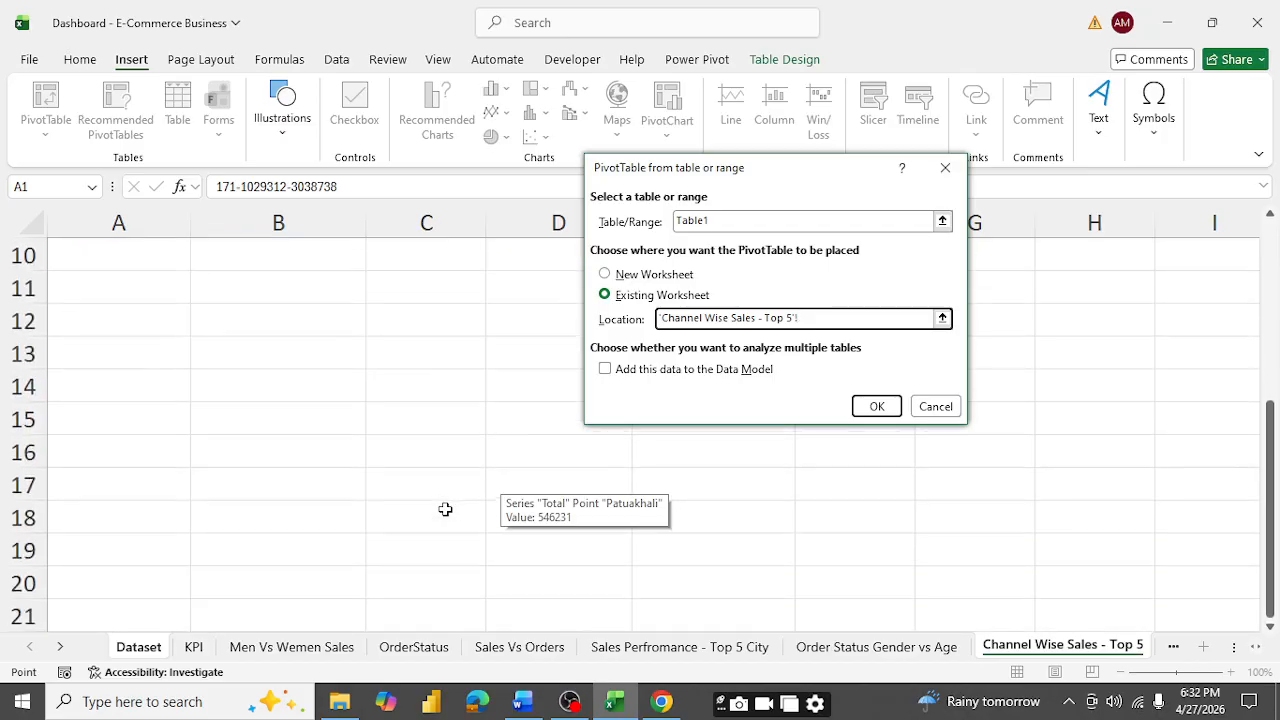
left_click(109, 285)
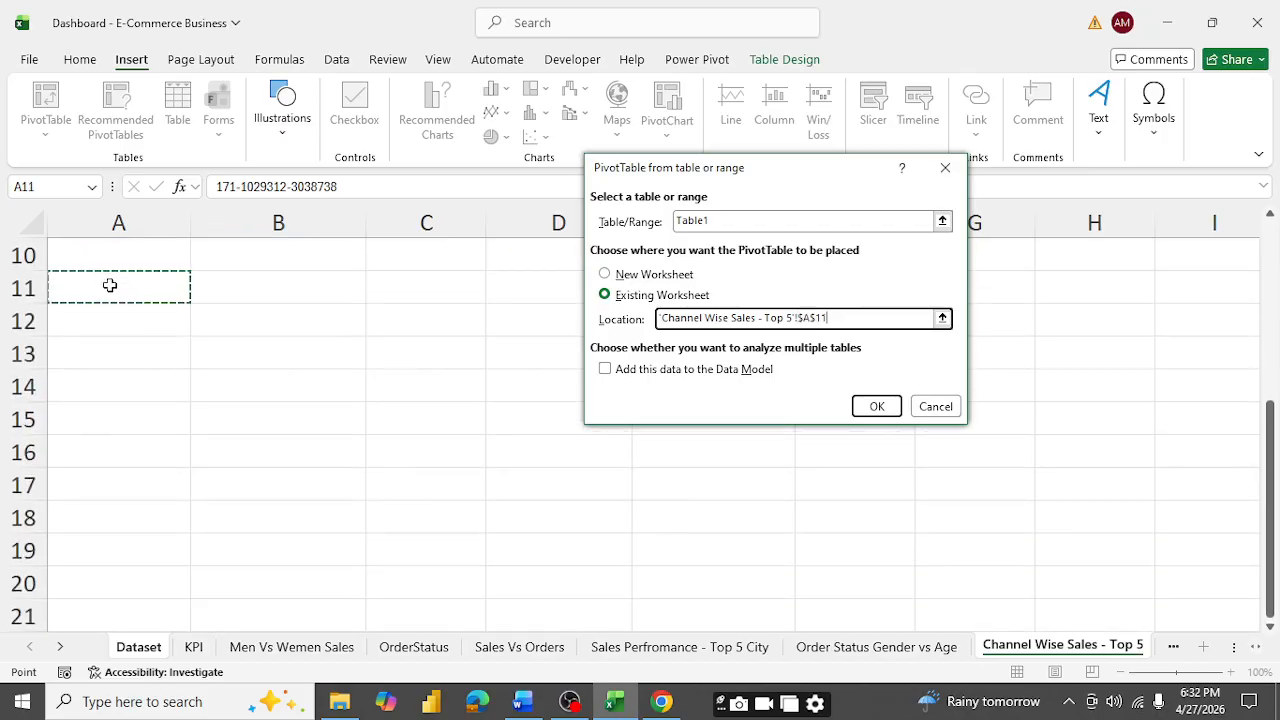
left_click(875, 408)
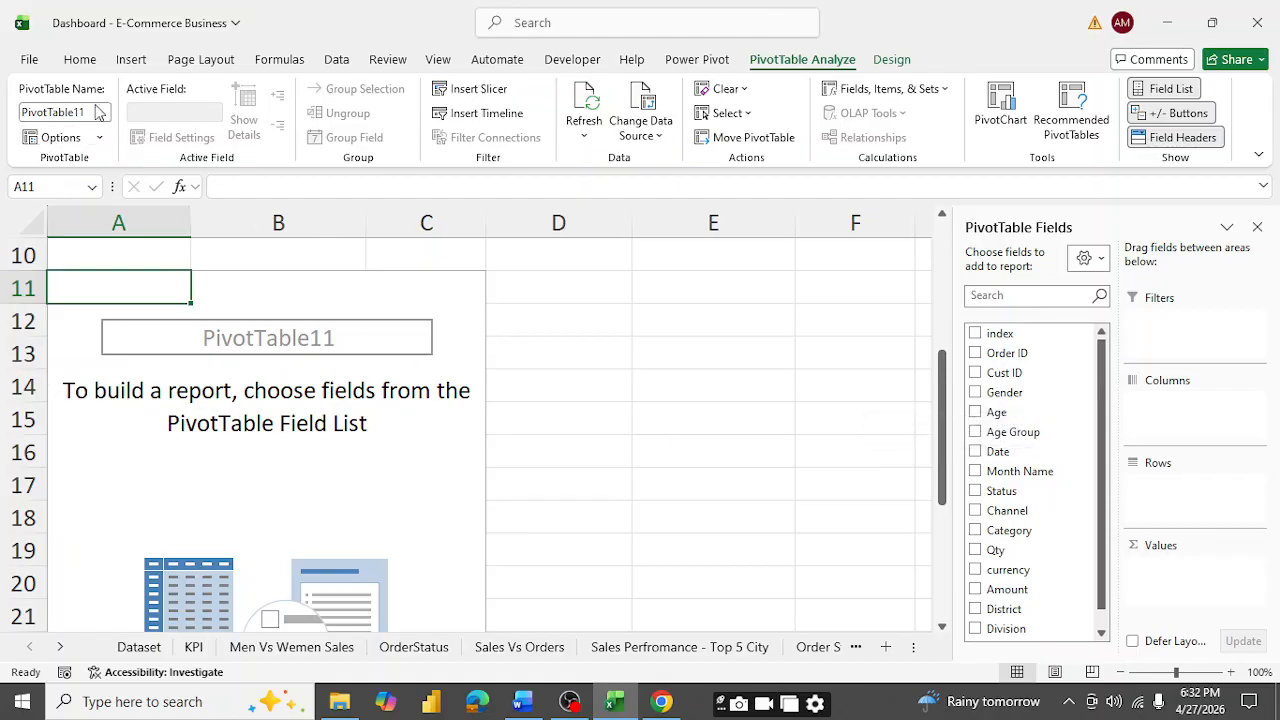
- Name the new PivotTable "Chennel wise Sale"
left_click(90, 118)
mouse_move(702, 366)
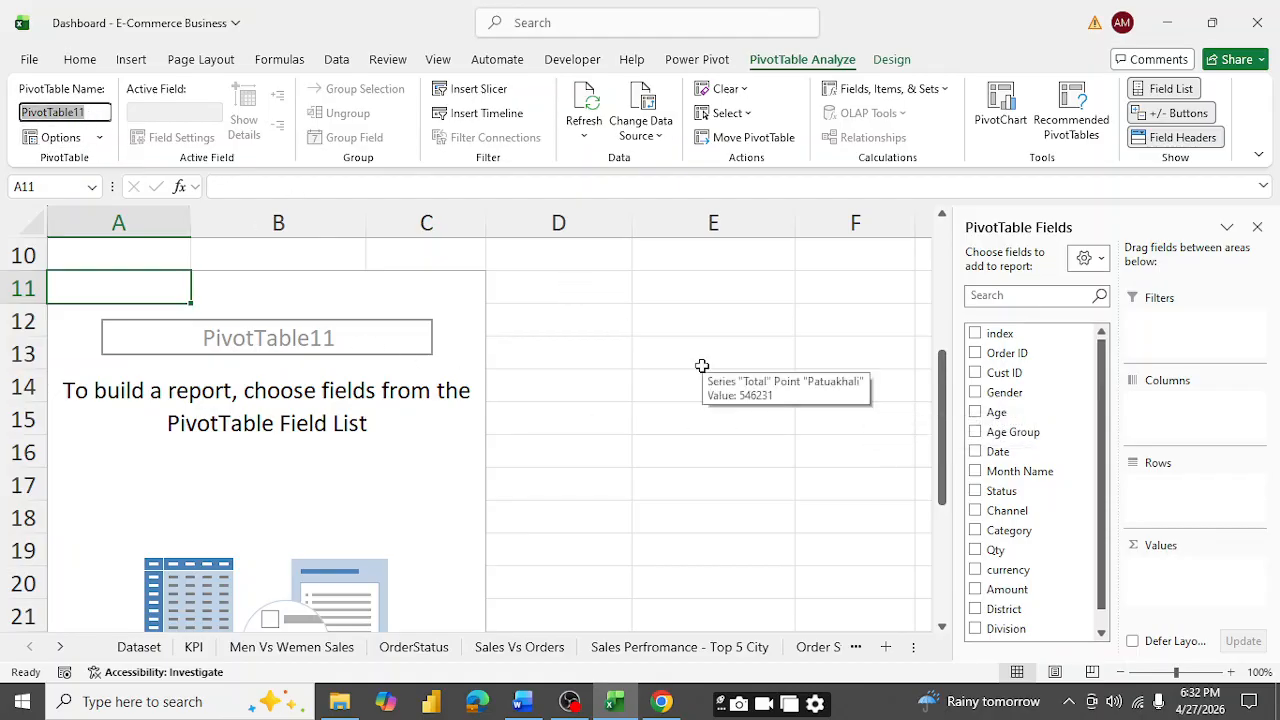
type("Chennel wise")
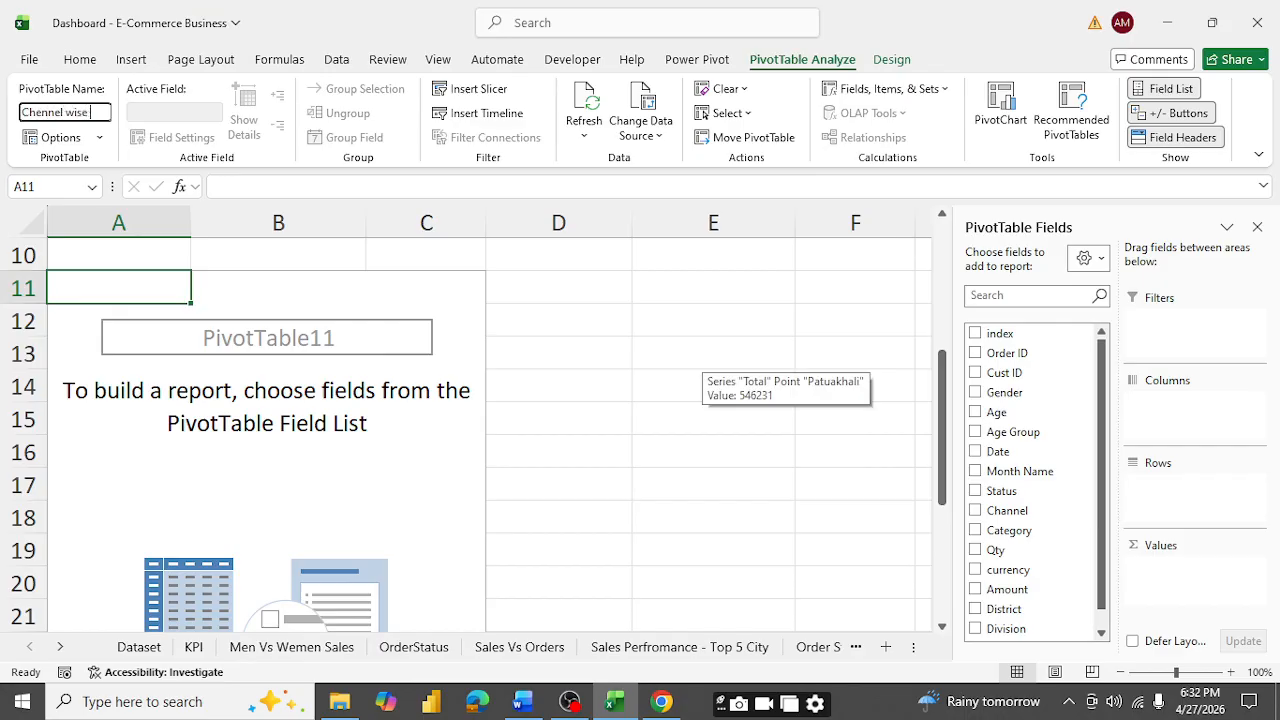
type(" Sale")
key("Return")
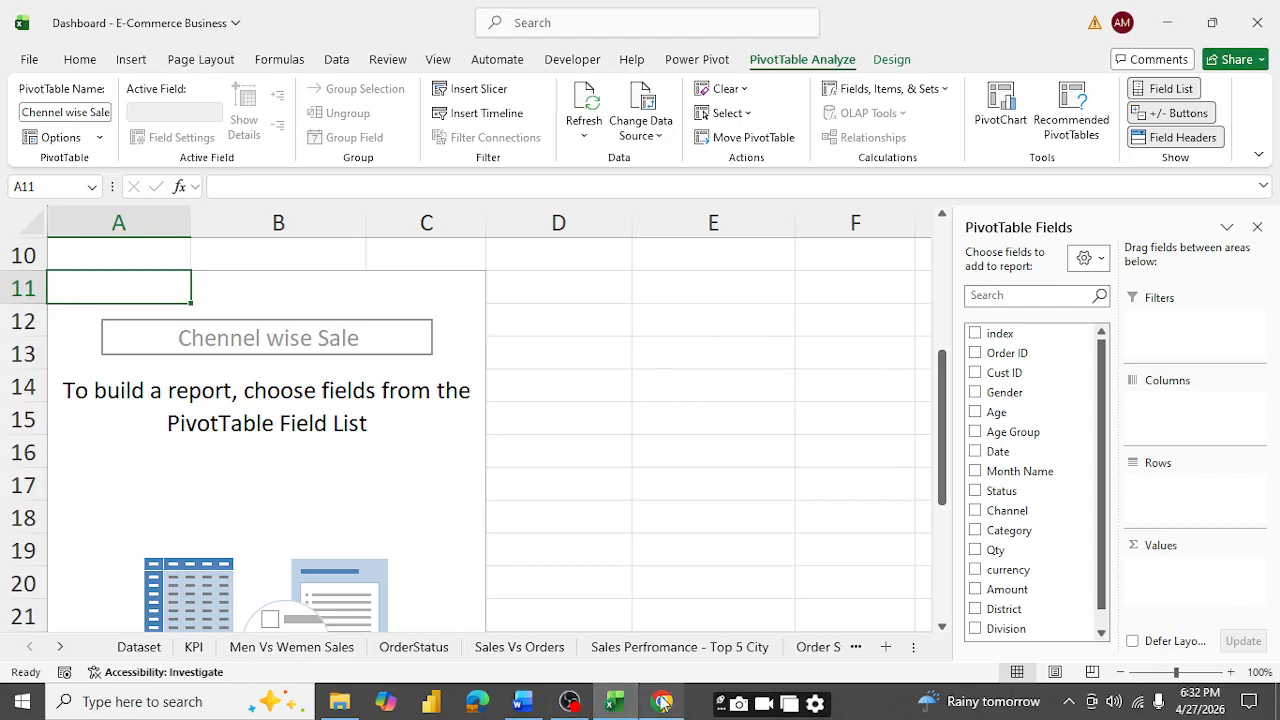
- Recheck requirement 9 in the Word document, then in the Excel PivotTable put Channel in the rows and the sum of Amount in the values
left_click(522, 703)
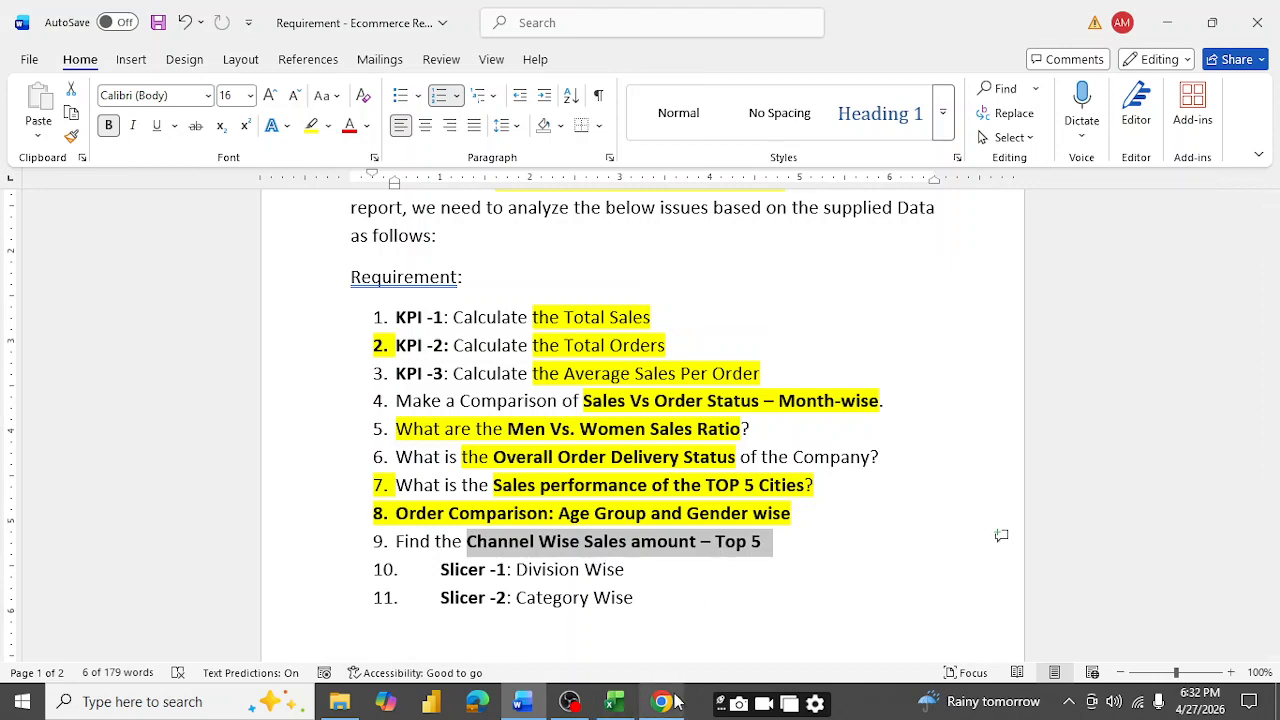
left_click(614, 704)
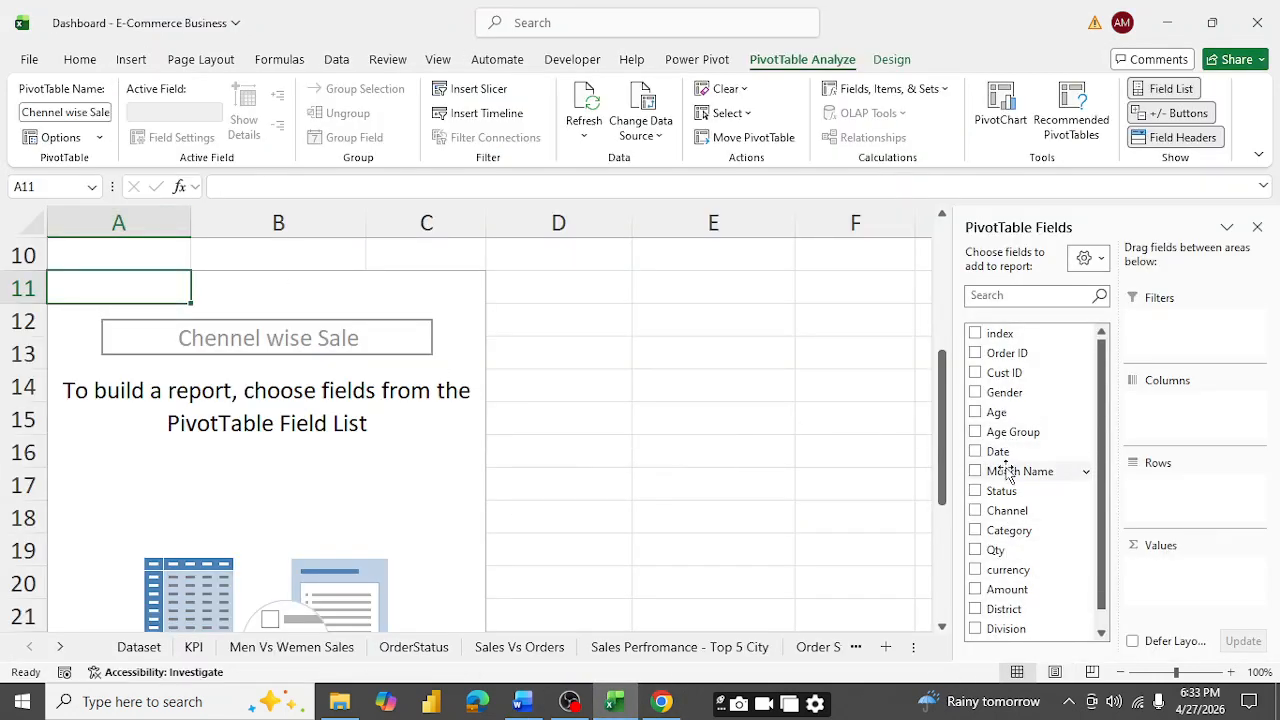
left_click(976, 511)
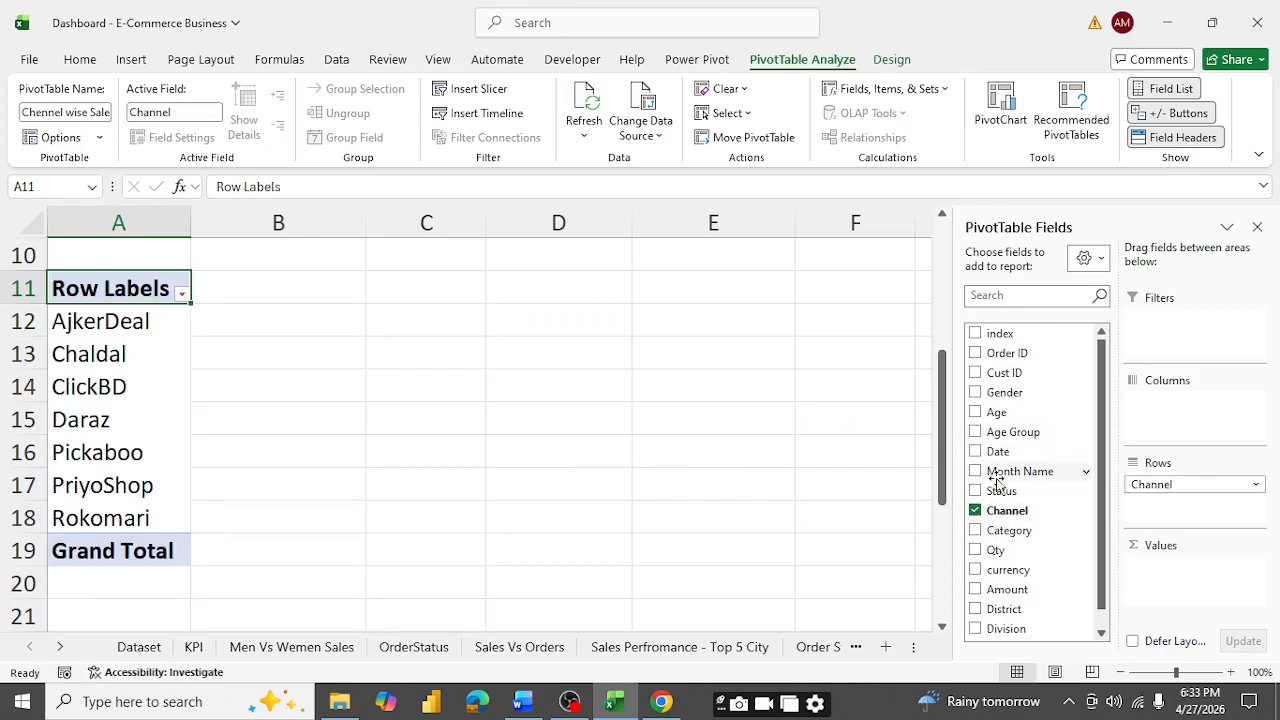
scroll(1004, 575, "down", 1)
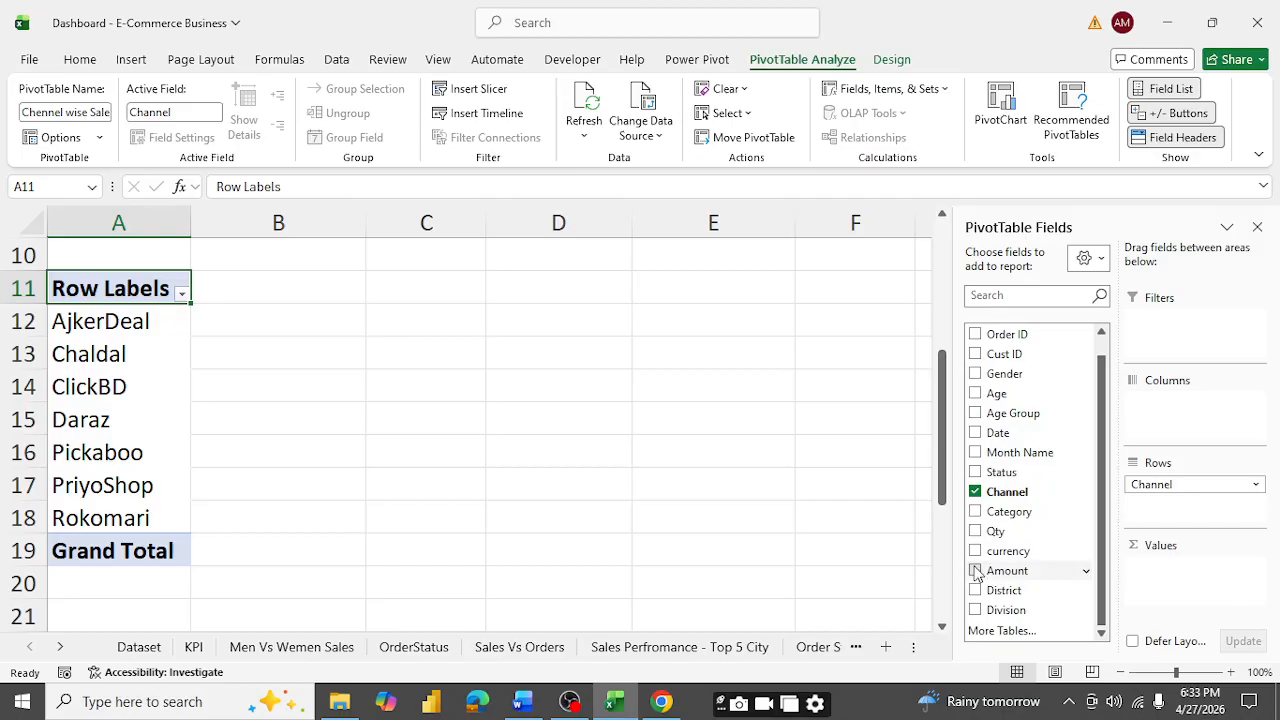
left_click(976, 571)
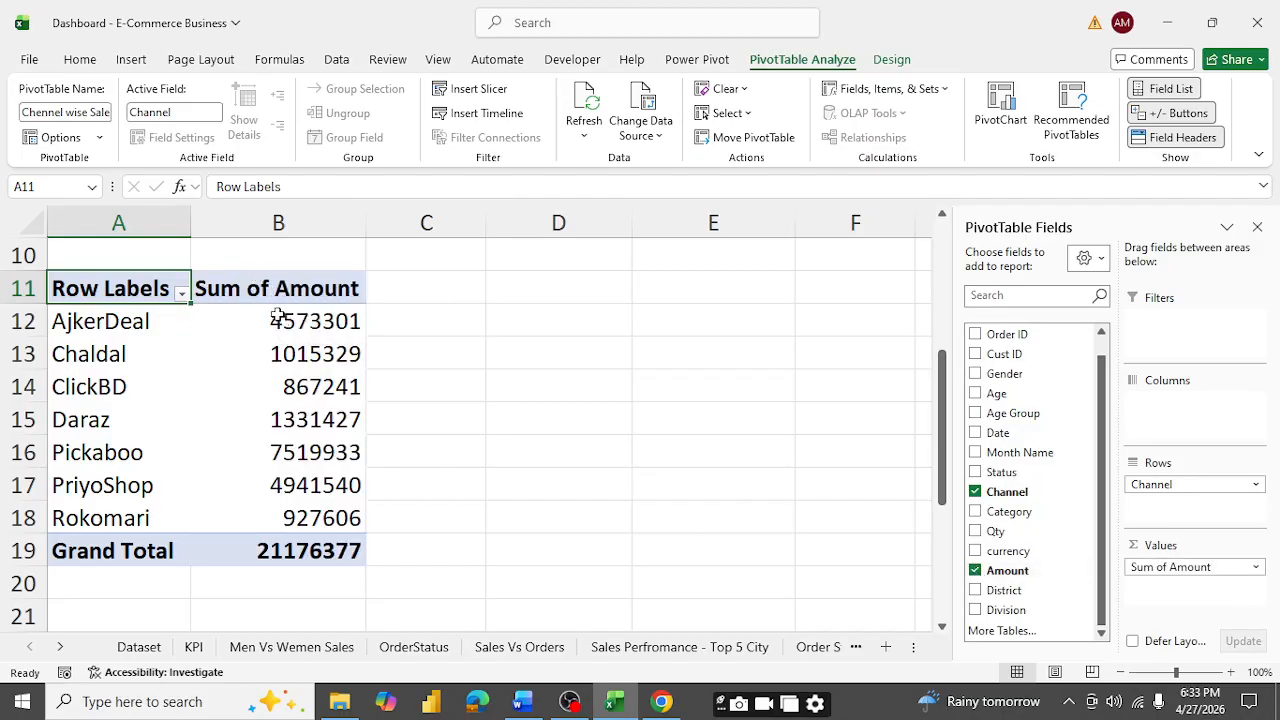
- Remove the grand total from the channel PivotTable and format the amounts in B12:B18 with thousands separators and no decimal places
right_click(166, 558)
left_click(251, 427)
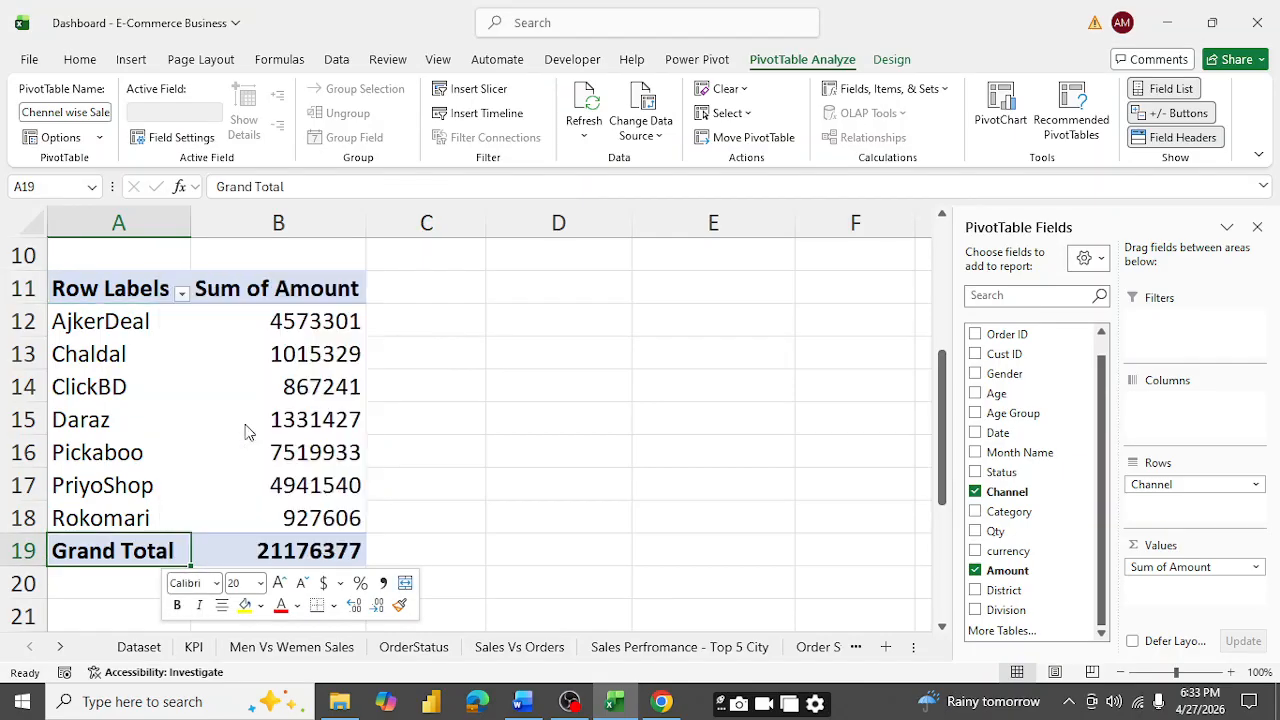
left_click_drag(316, 320, 330, 517)
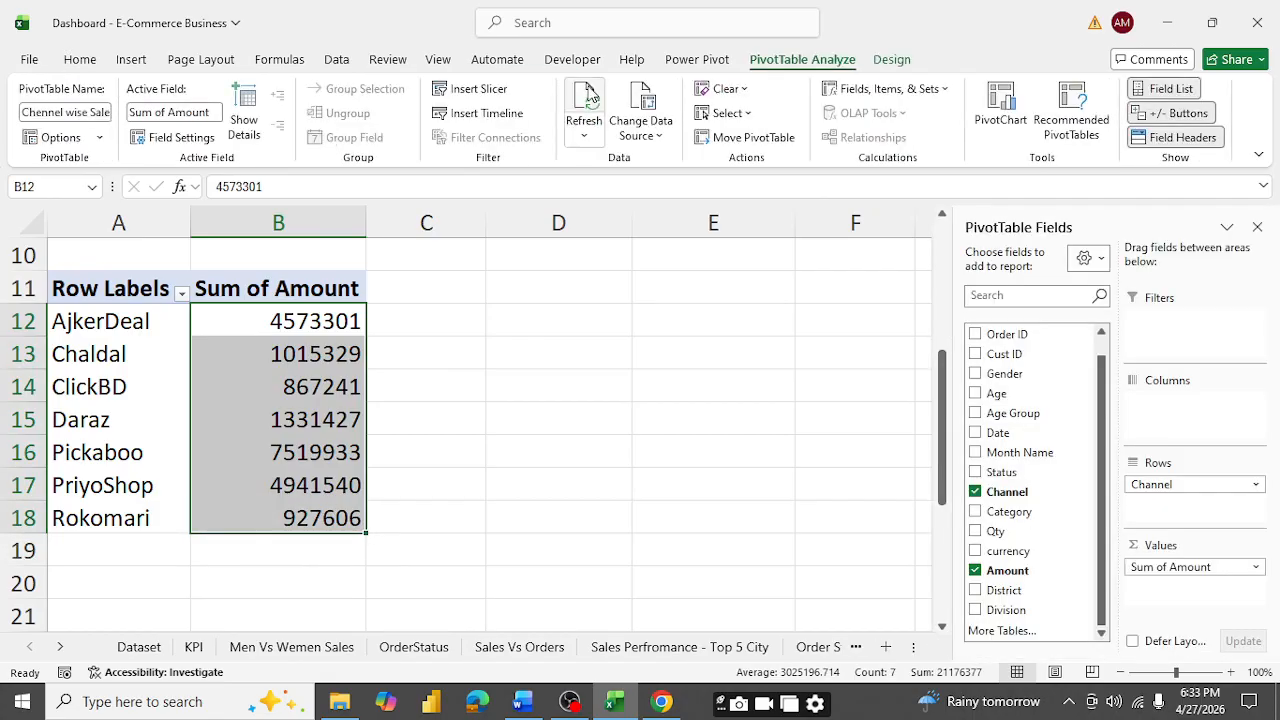
left_click(80, 62)
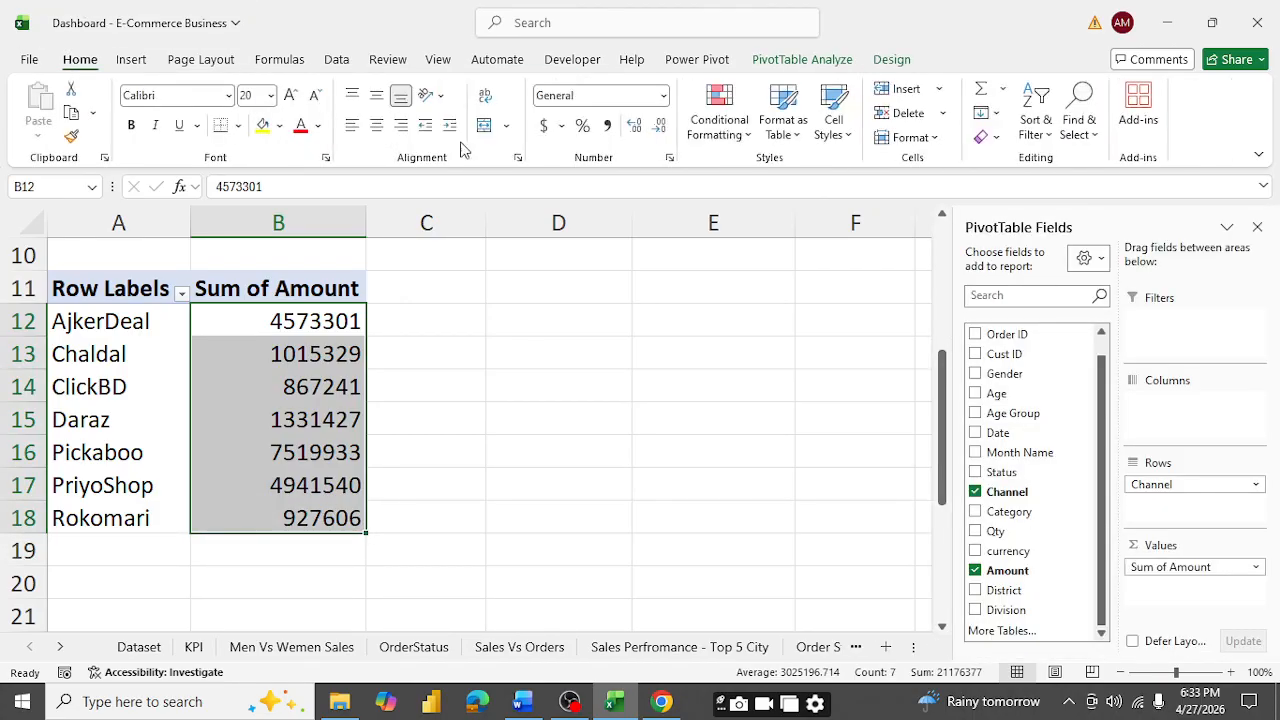
left_click(607, 125)
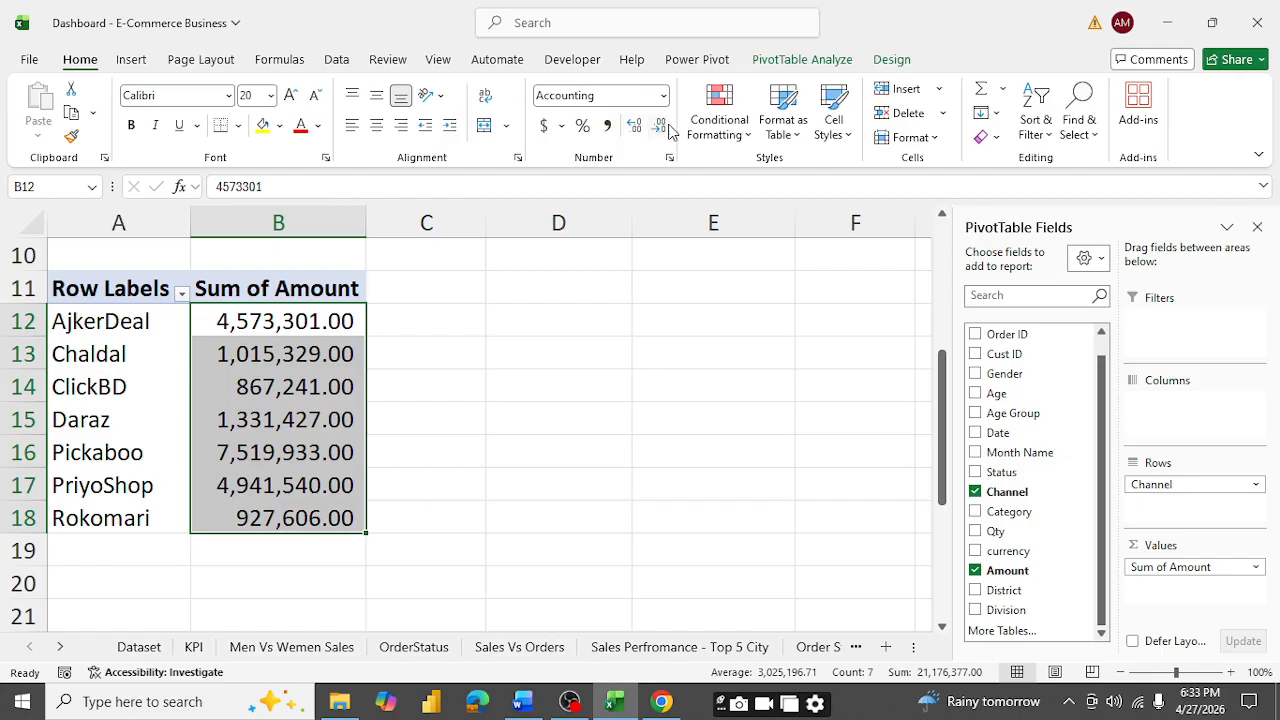
left_click(660, 126)
left_click(660, 126)
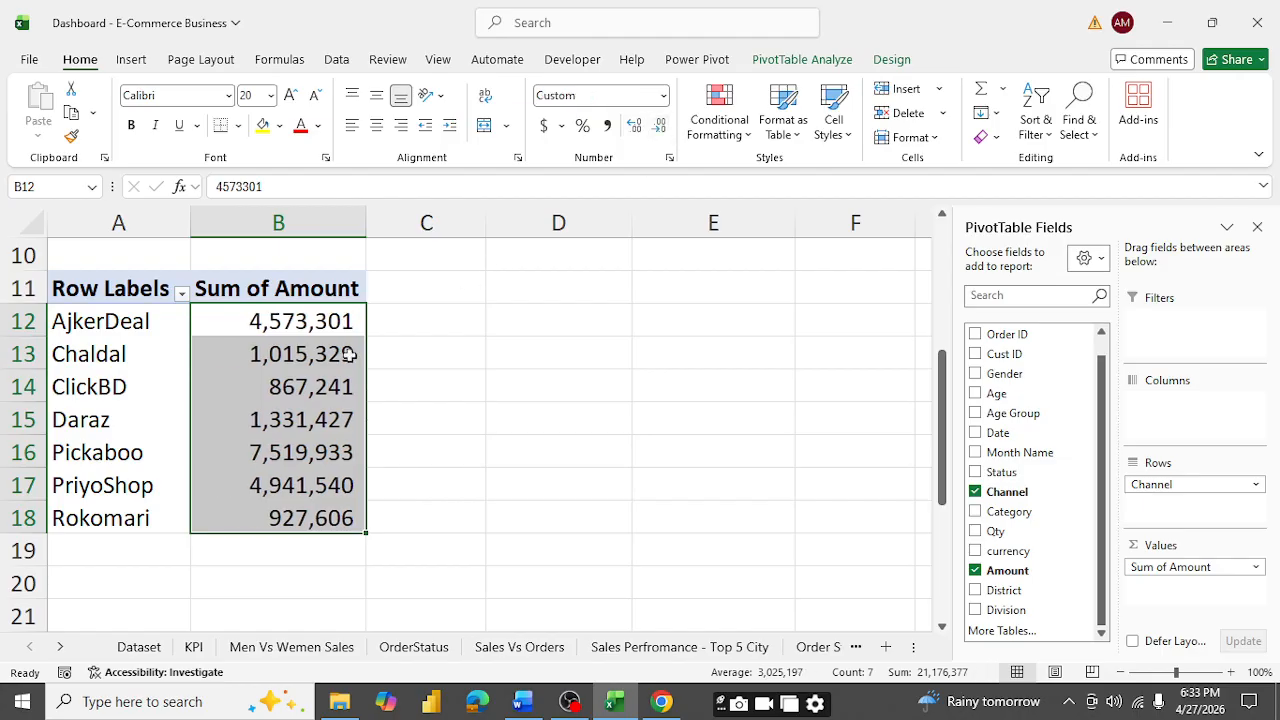
- Filter the channels to the top 5 items by Sum of Amount
right_click(103, 321)
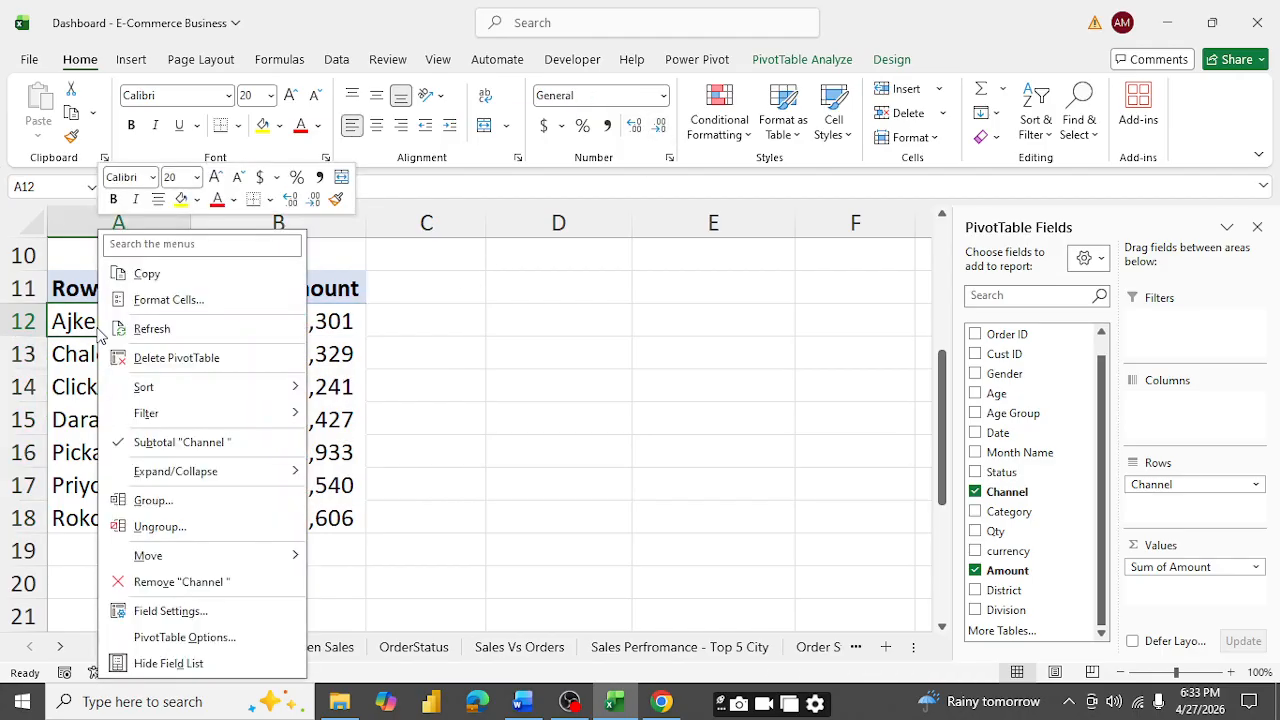
mouse_move(199, 421)
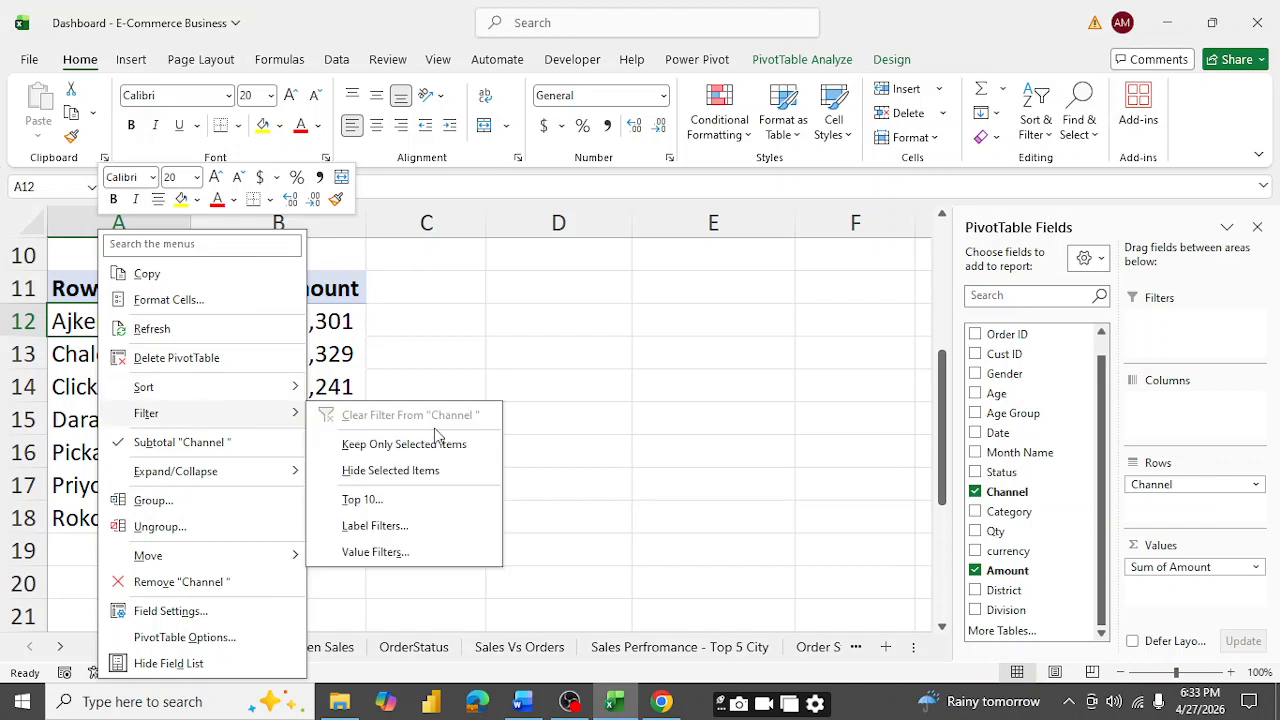
left_click(368, 505)
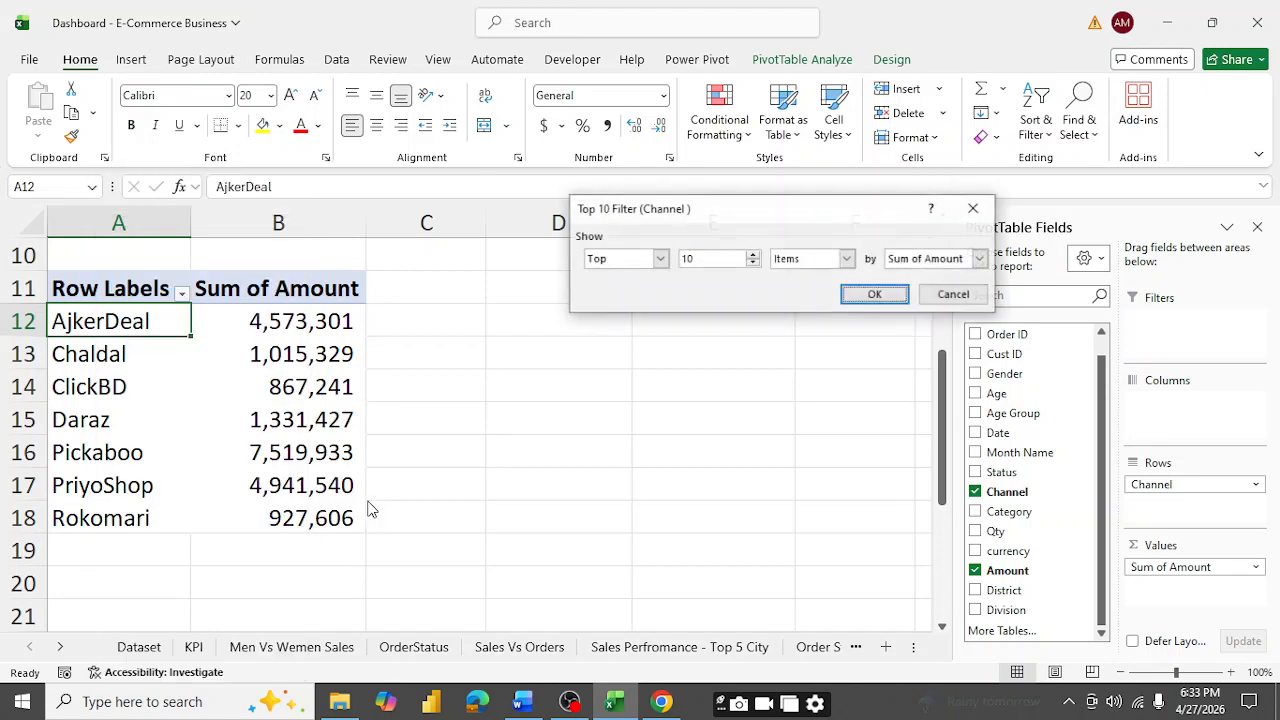
left_click(702, 263)
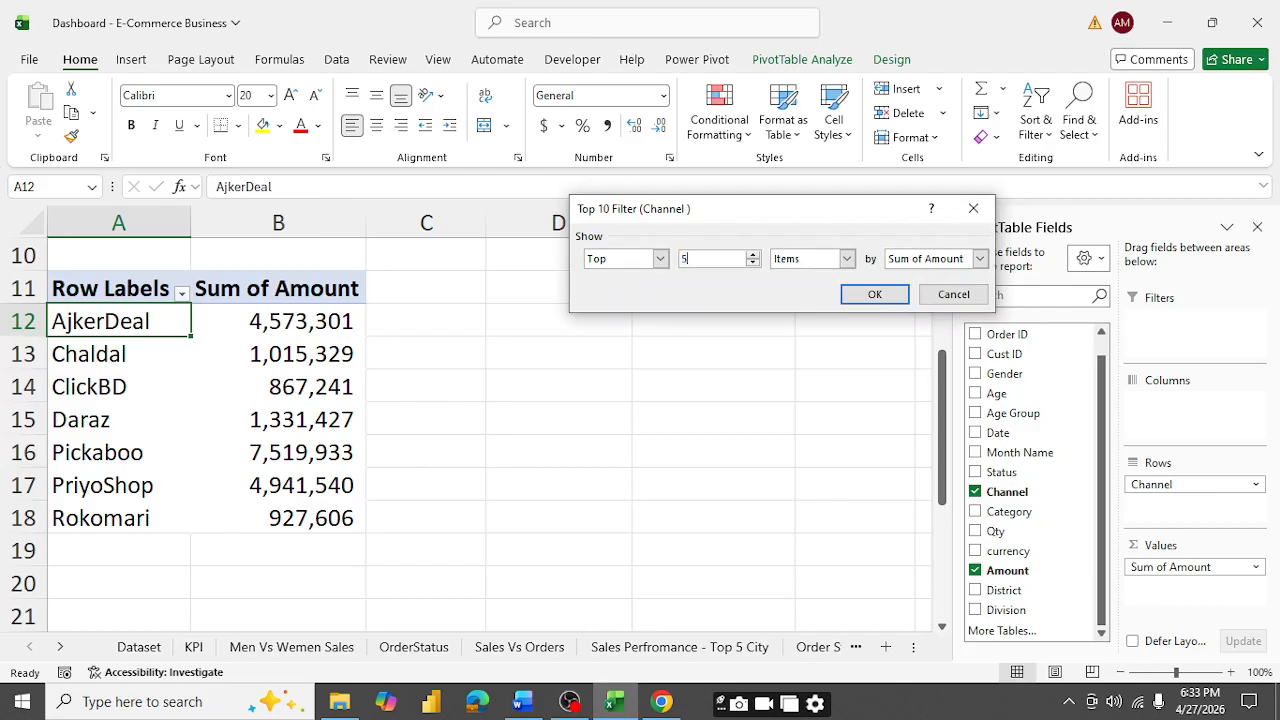
key("Return")
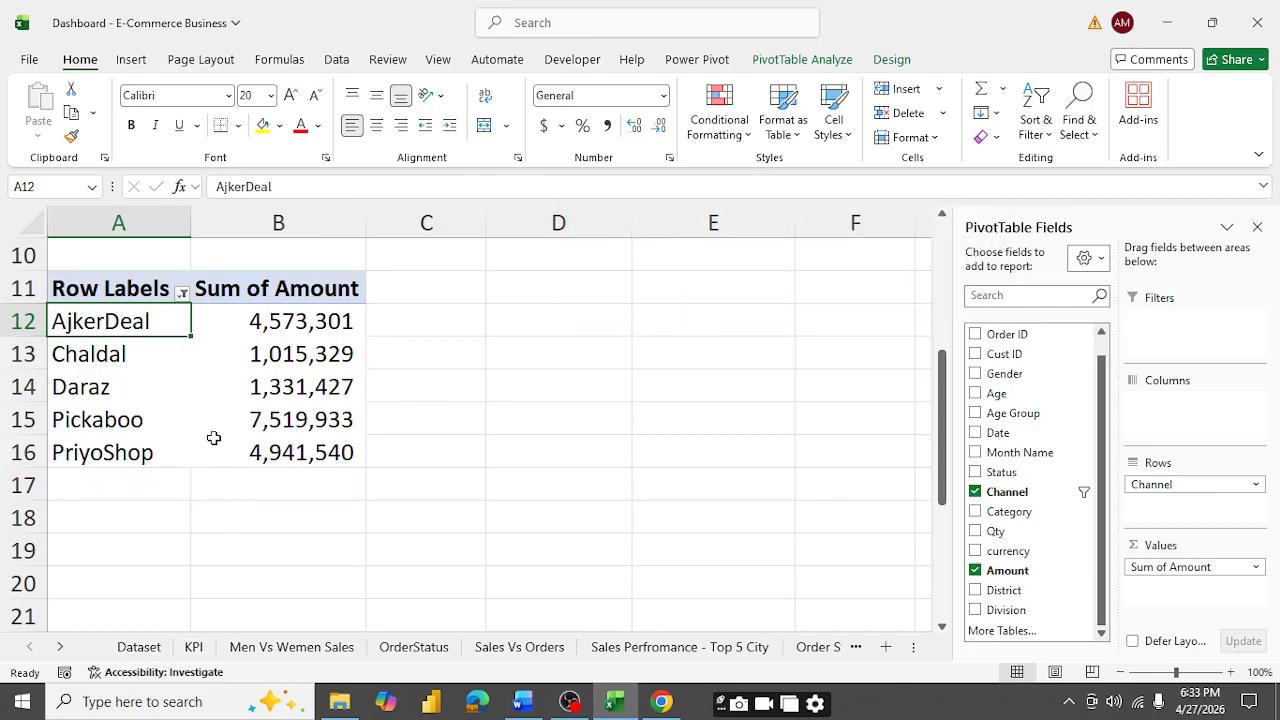
- Sort the channel PivotTable by sales amount from largest to smallest
right_click(293, 320)
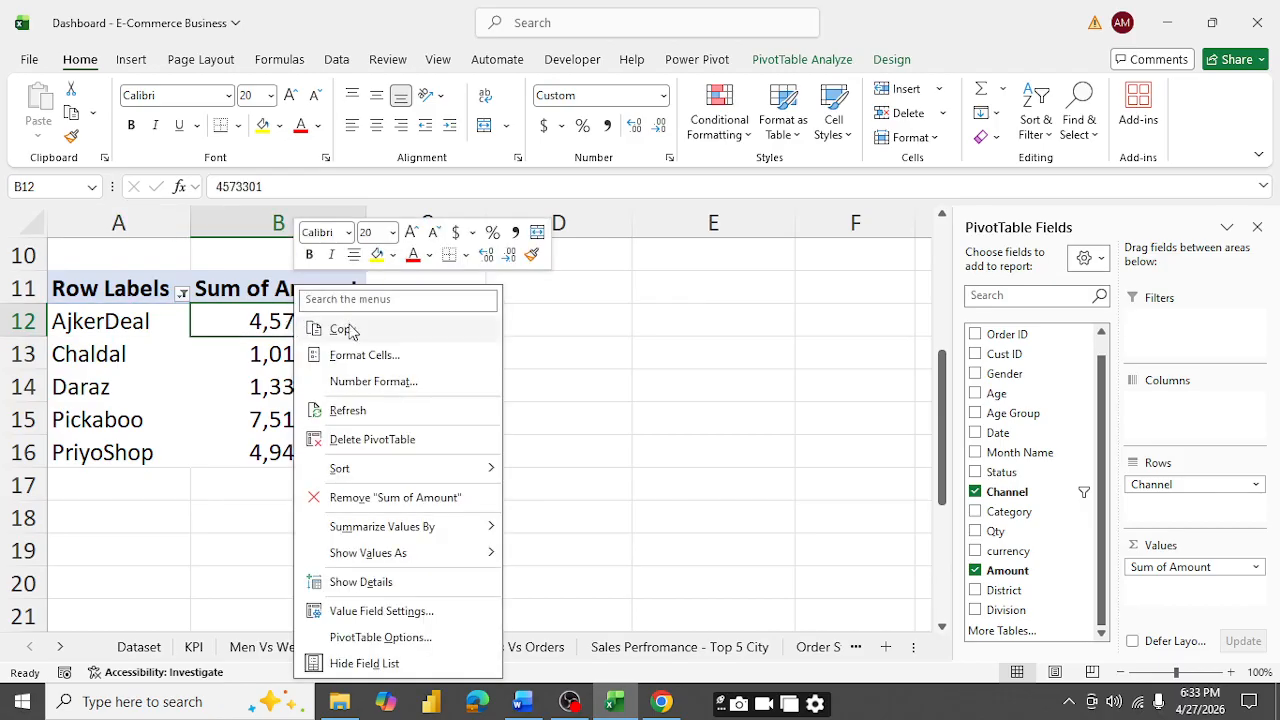
mouse_move(374, 479)
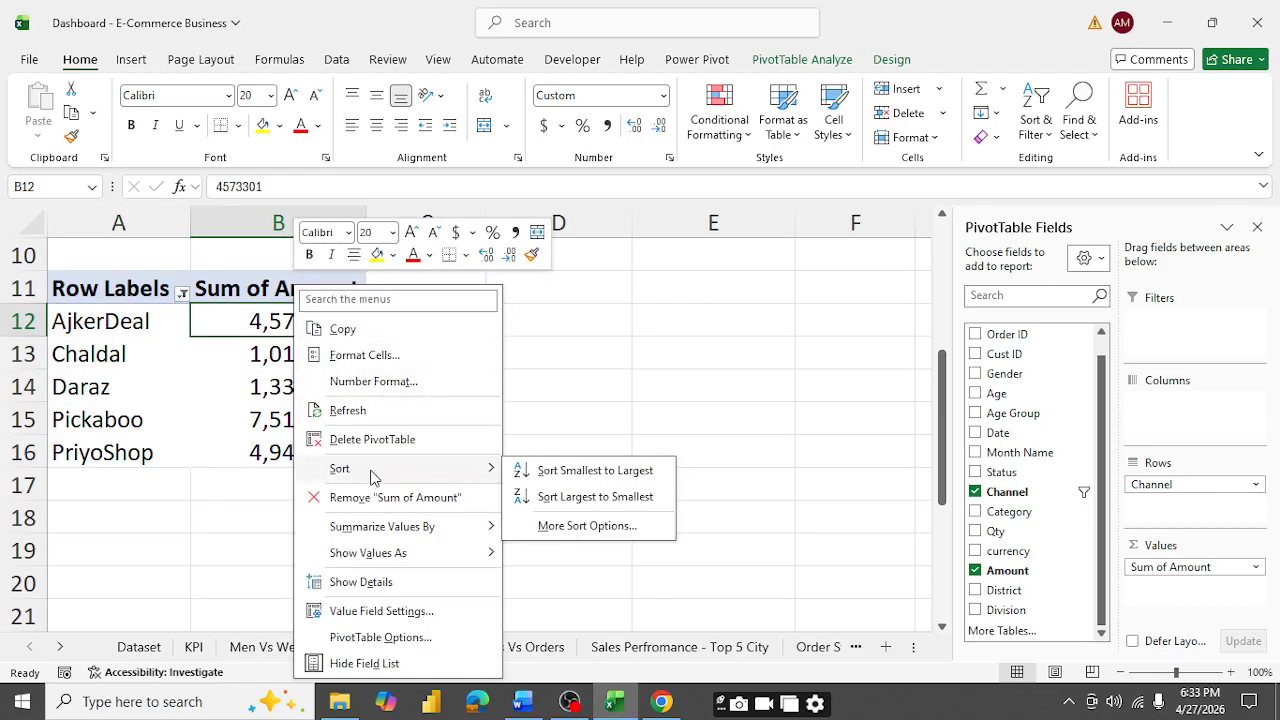
left_click(601, 503)
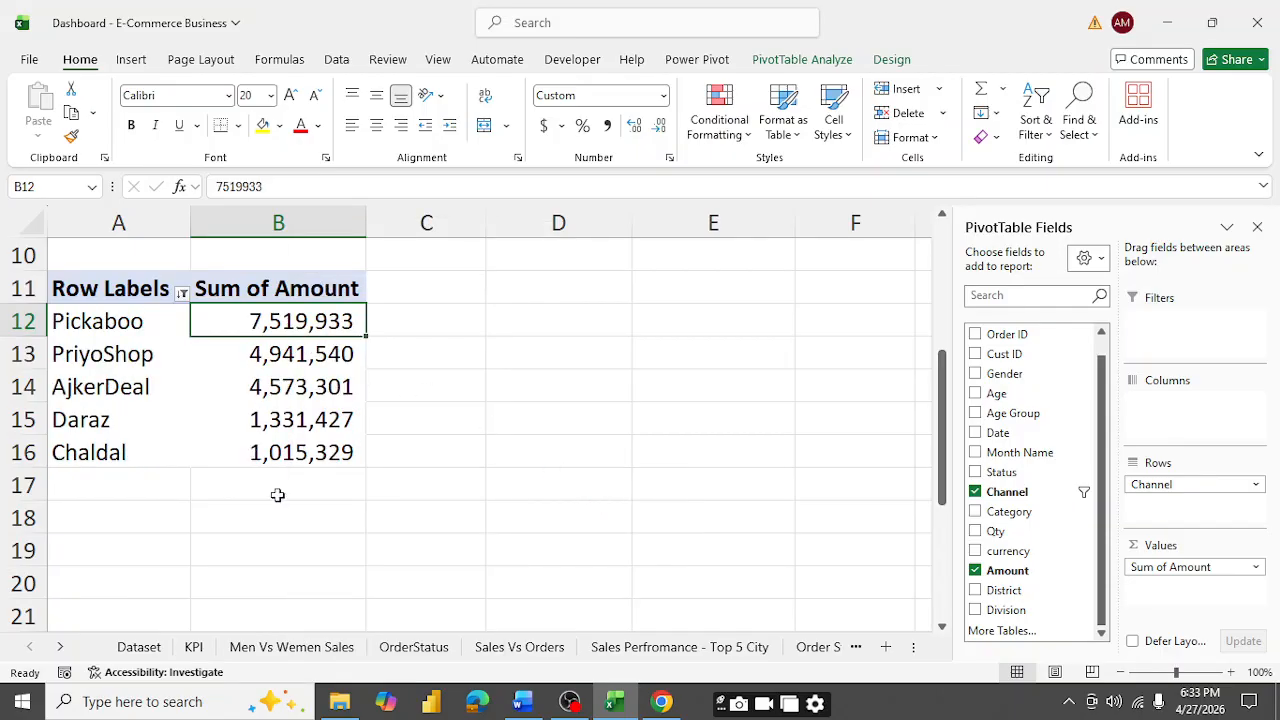
left_click(436, 404)
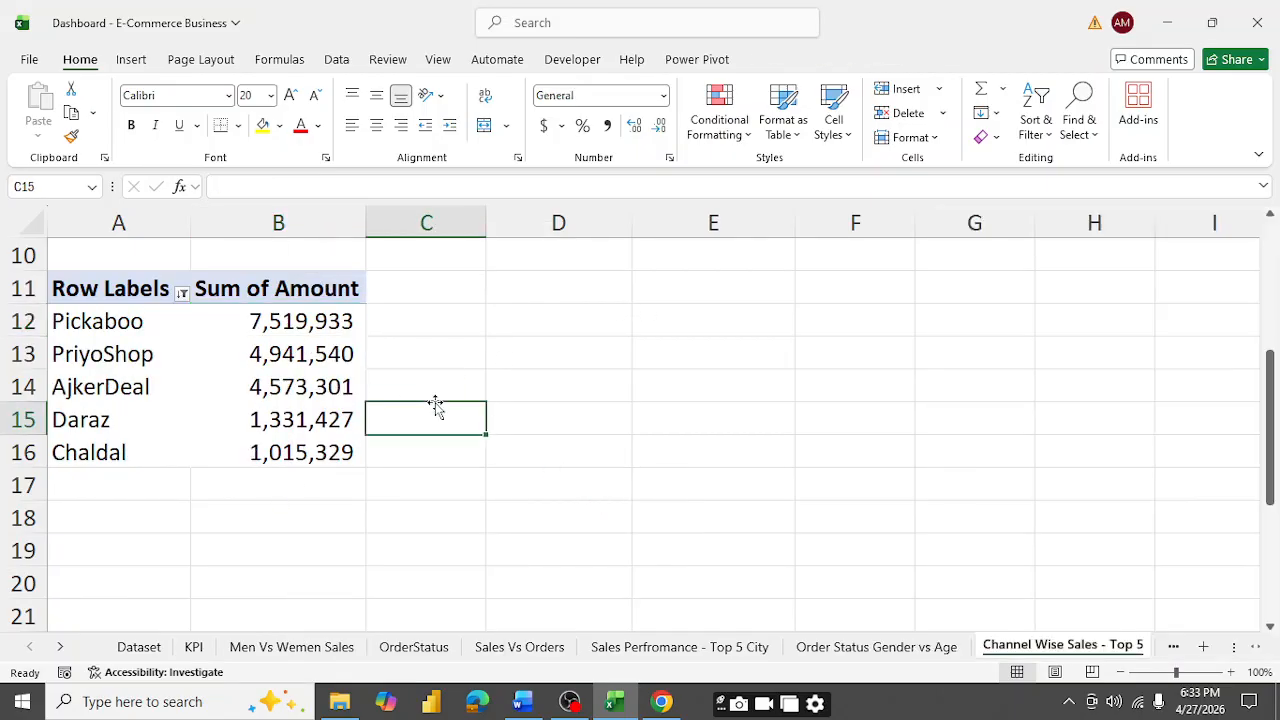
- Rename the channel PivotTable's headers in A11 and B11 to "Channel" and "Sales Amount"
left_click(116, 289)
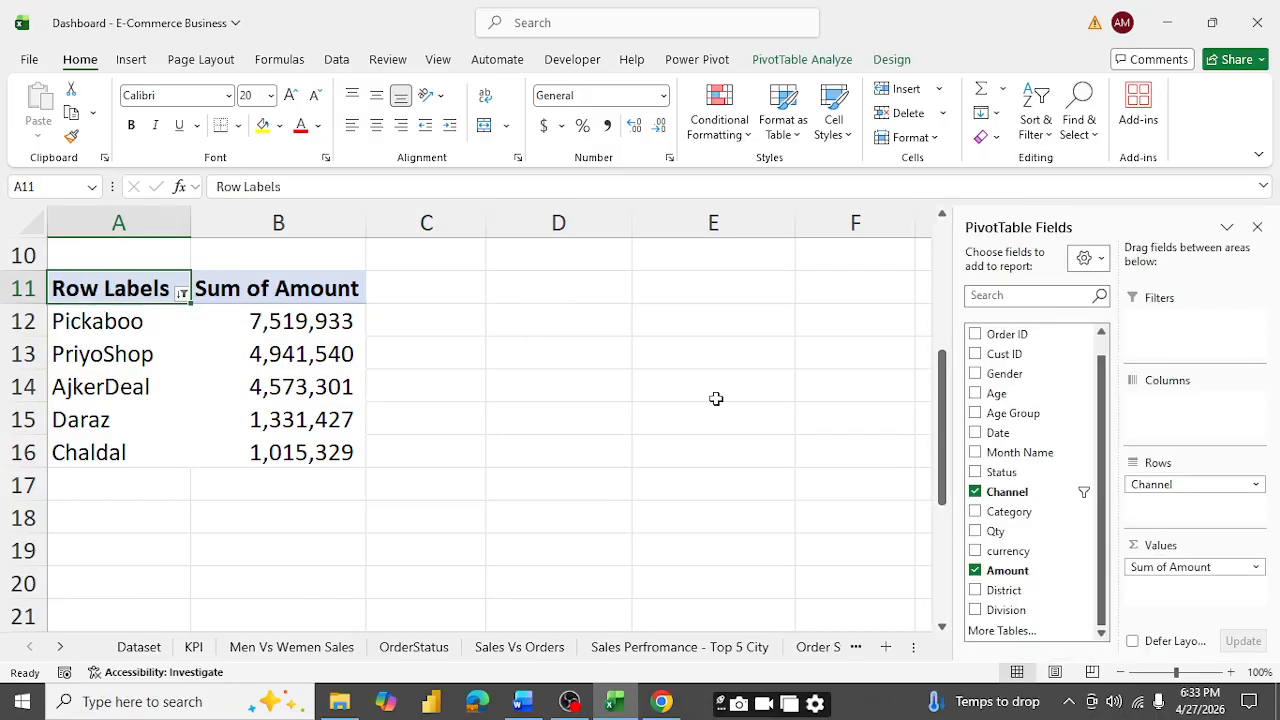
type("Channel")
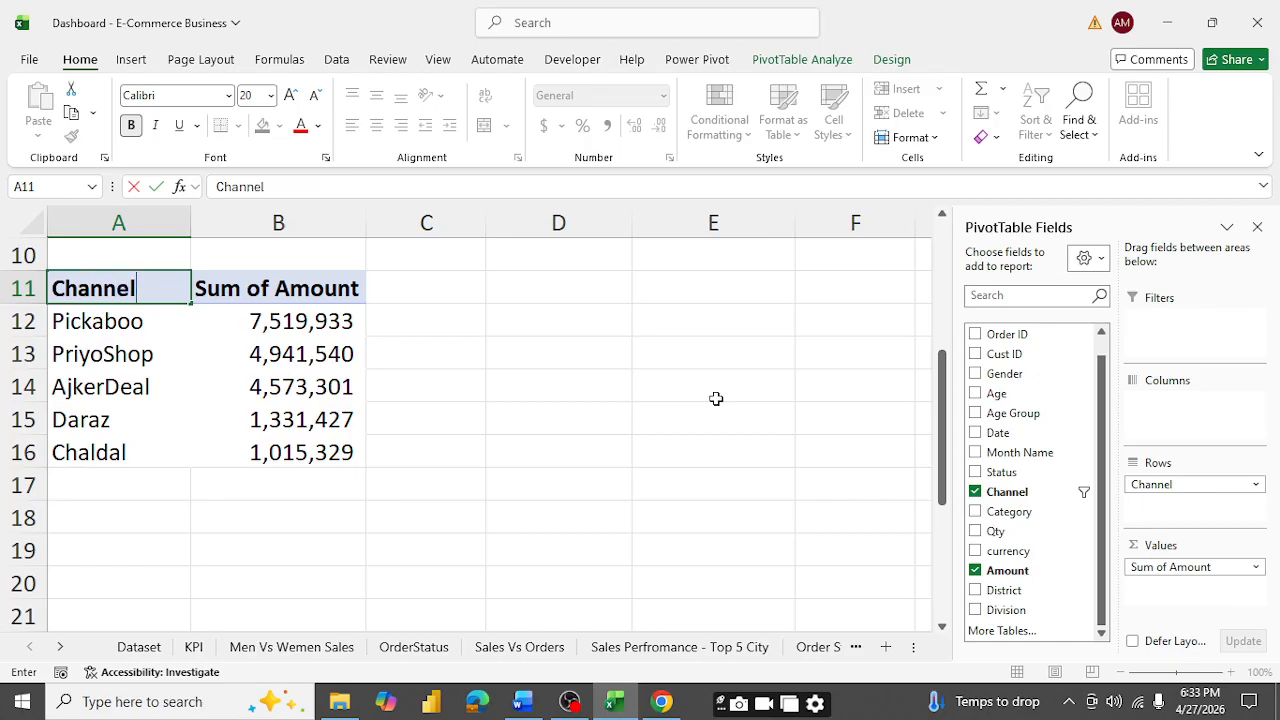
key("Tab")
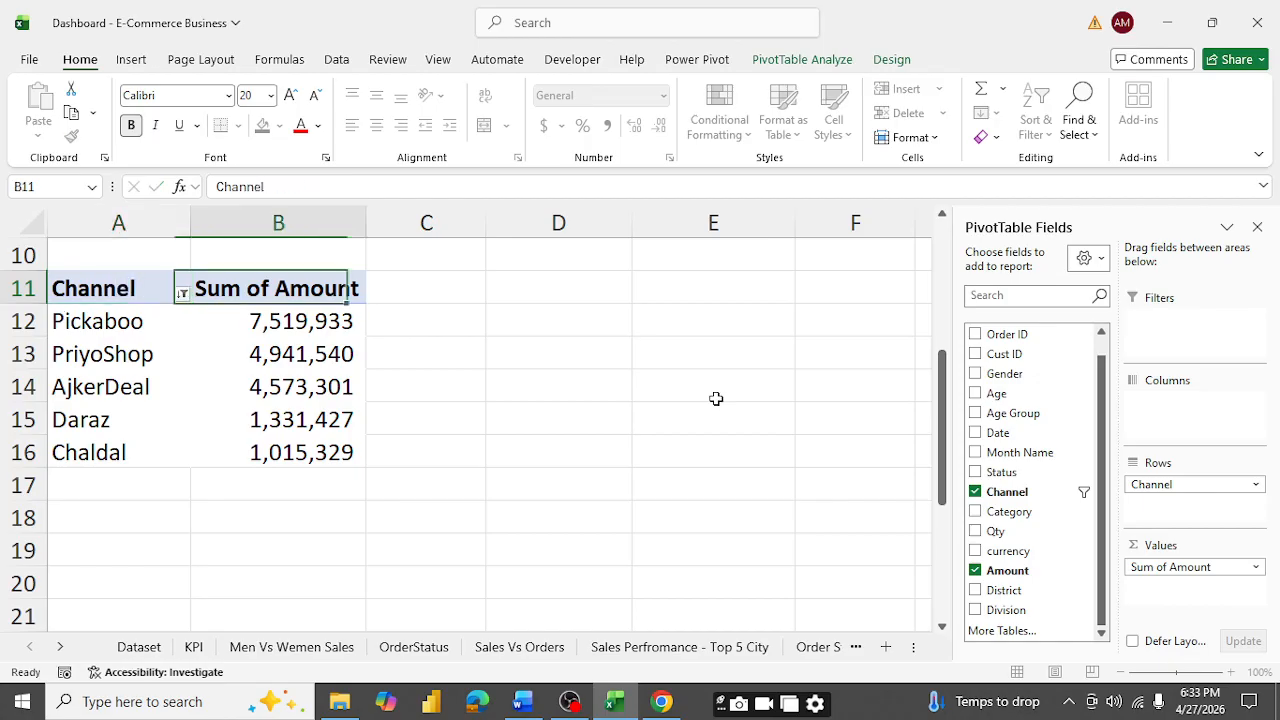
type("Sal")
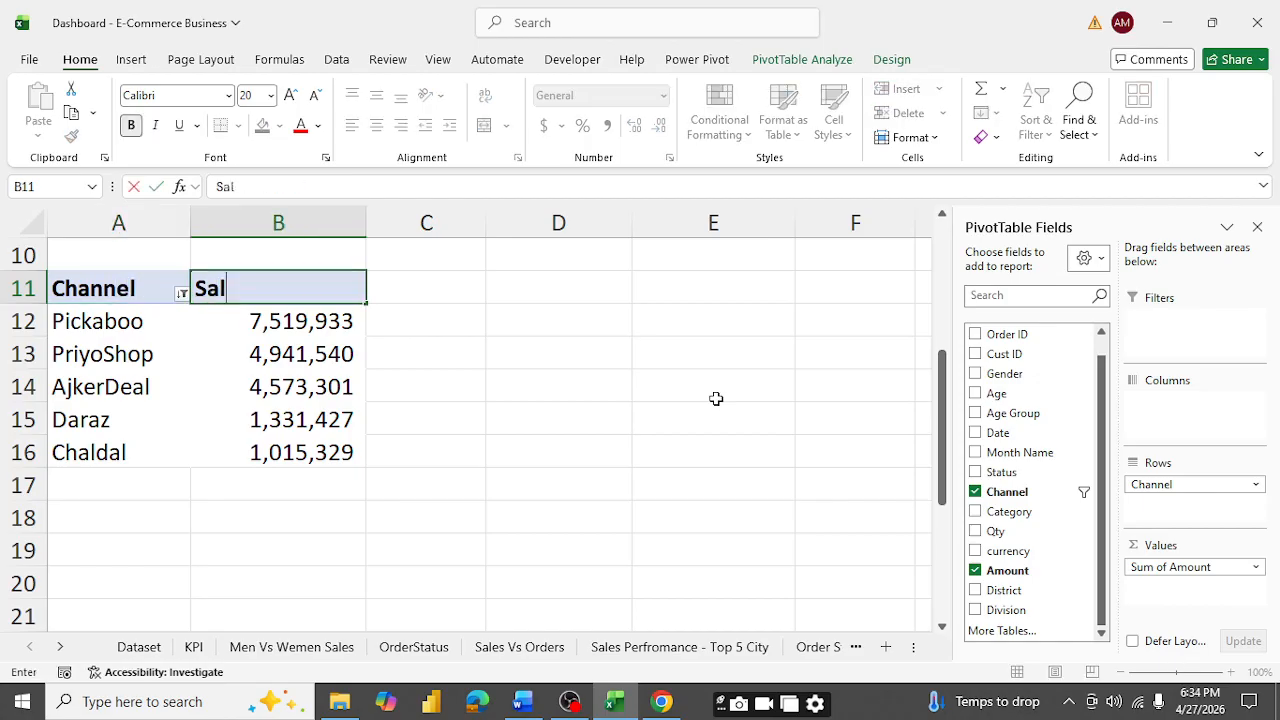
type("es Amount")
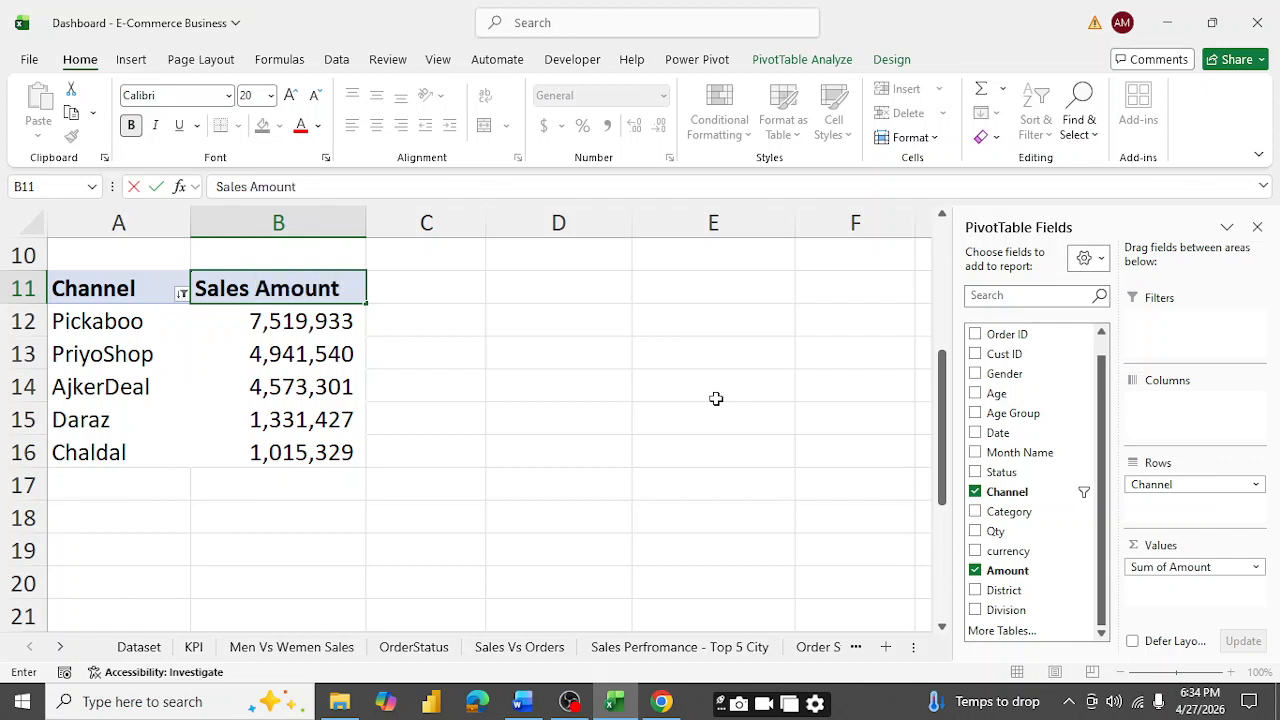
key("Return")
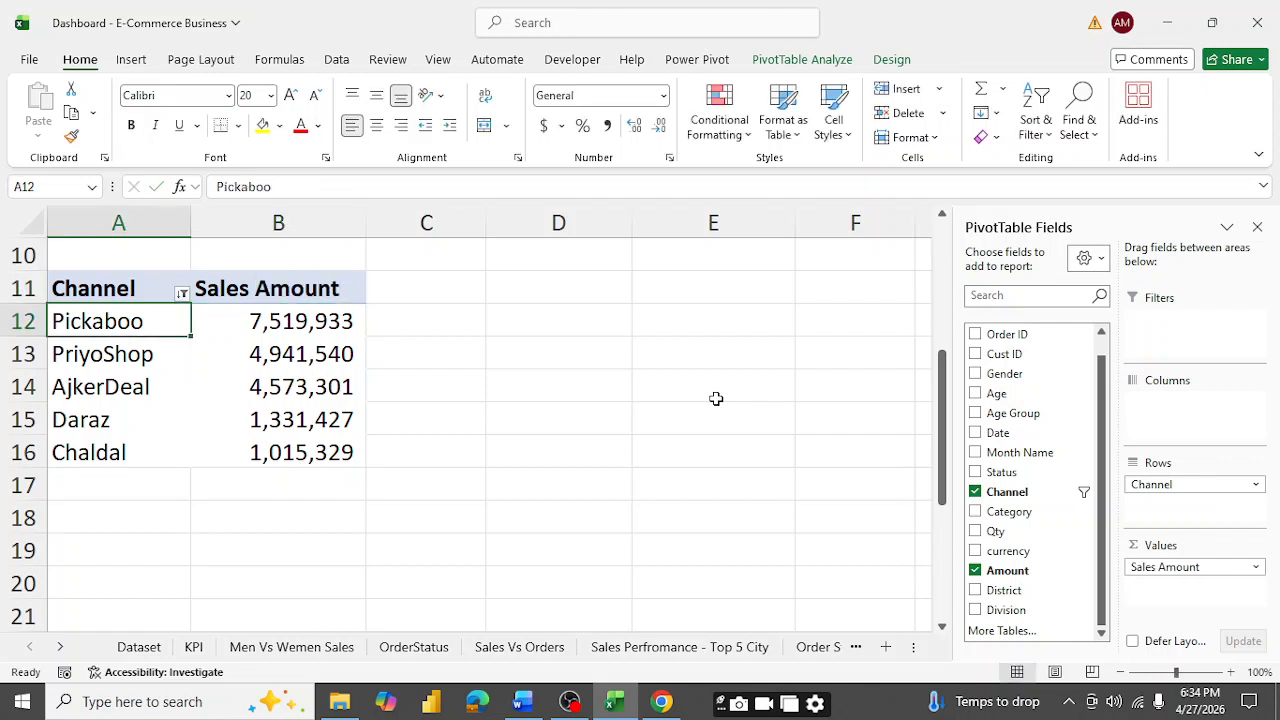
- On the "Order Status Gender vs Age" sheet, rename the row labels header in A3 to "Age Group"
left_click(824, 649)
left_click(800, 647)
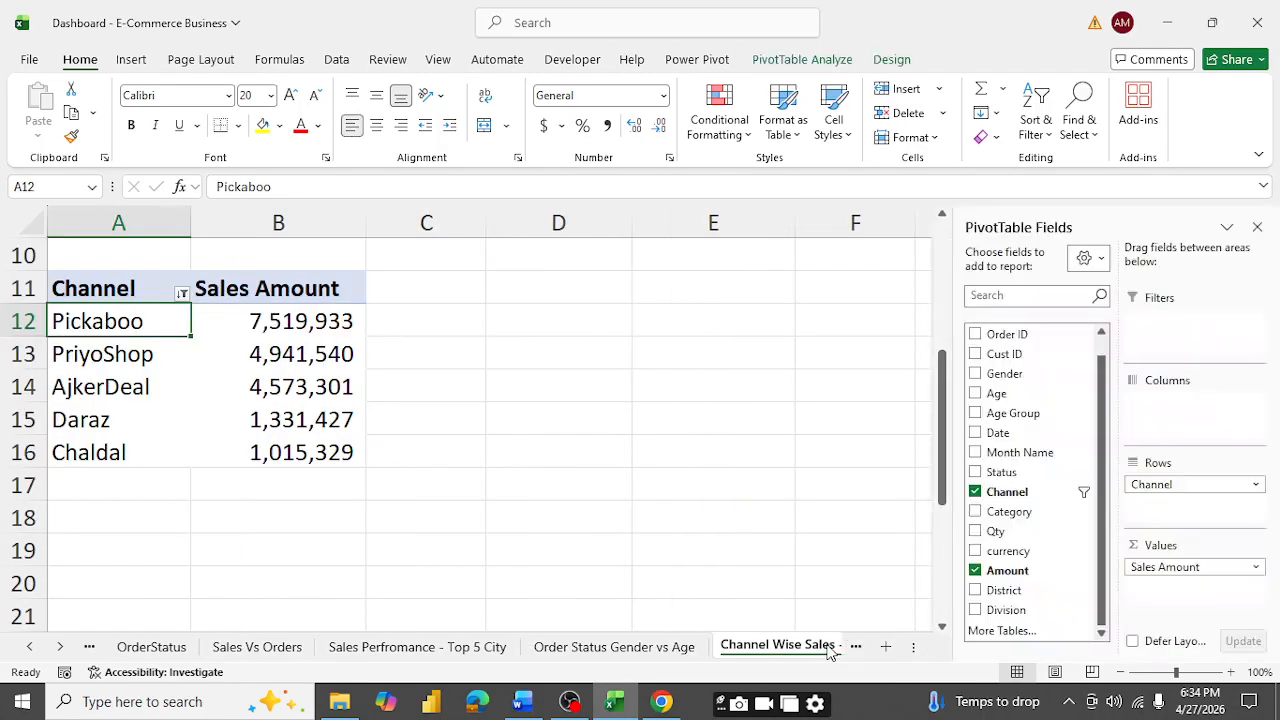
left_click(620, 648)
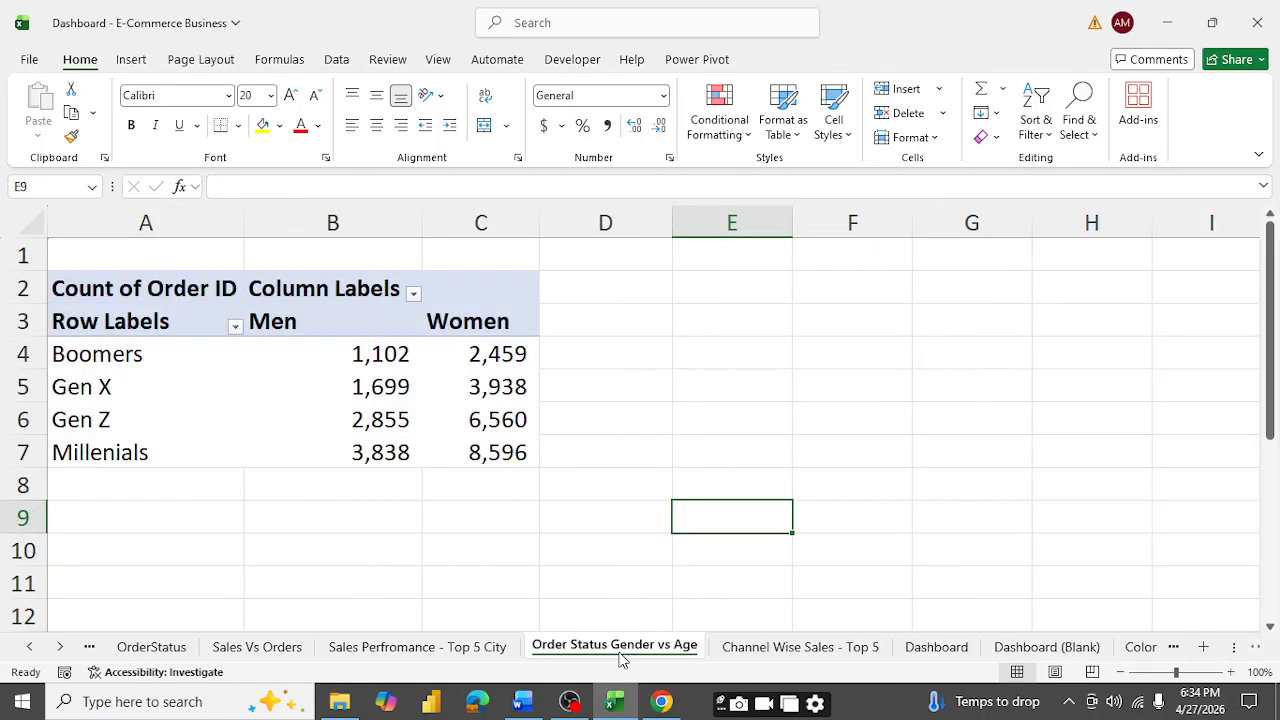
left_click(114, 323)
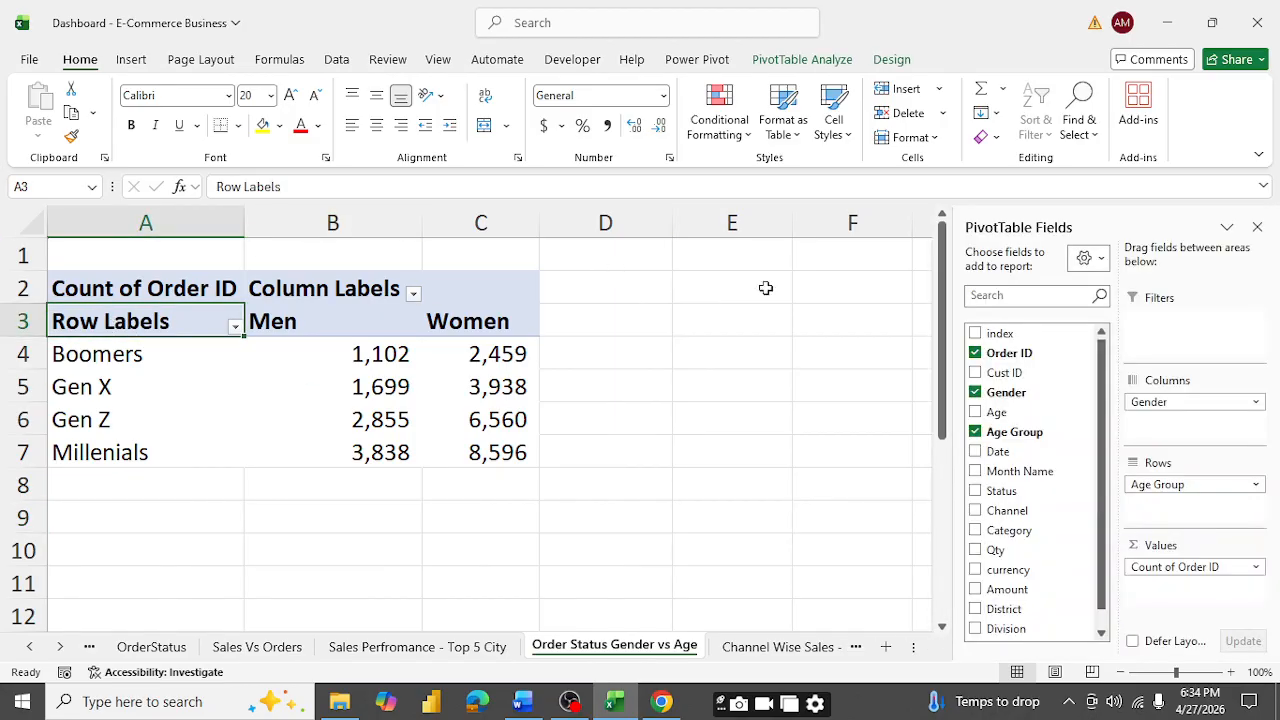
type("A")
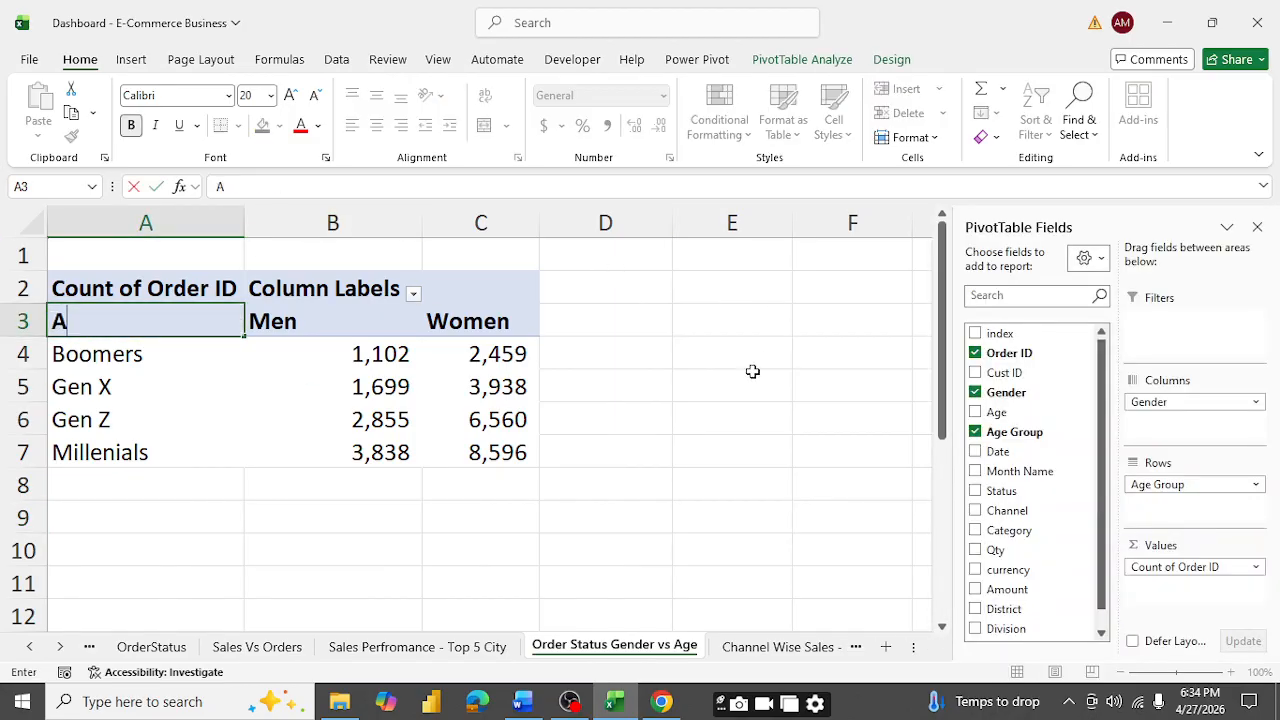
type("ge Group")
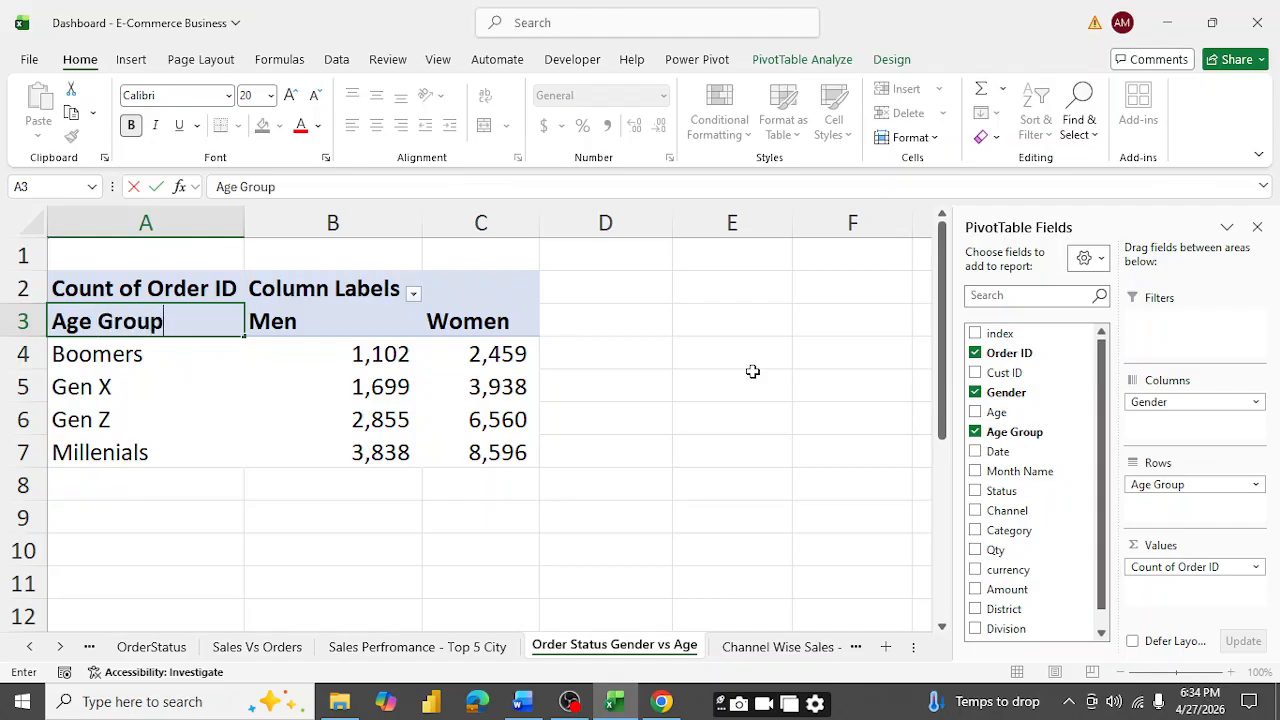
key("Return")
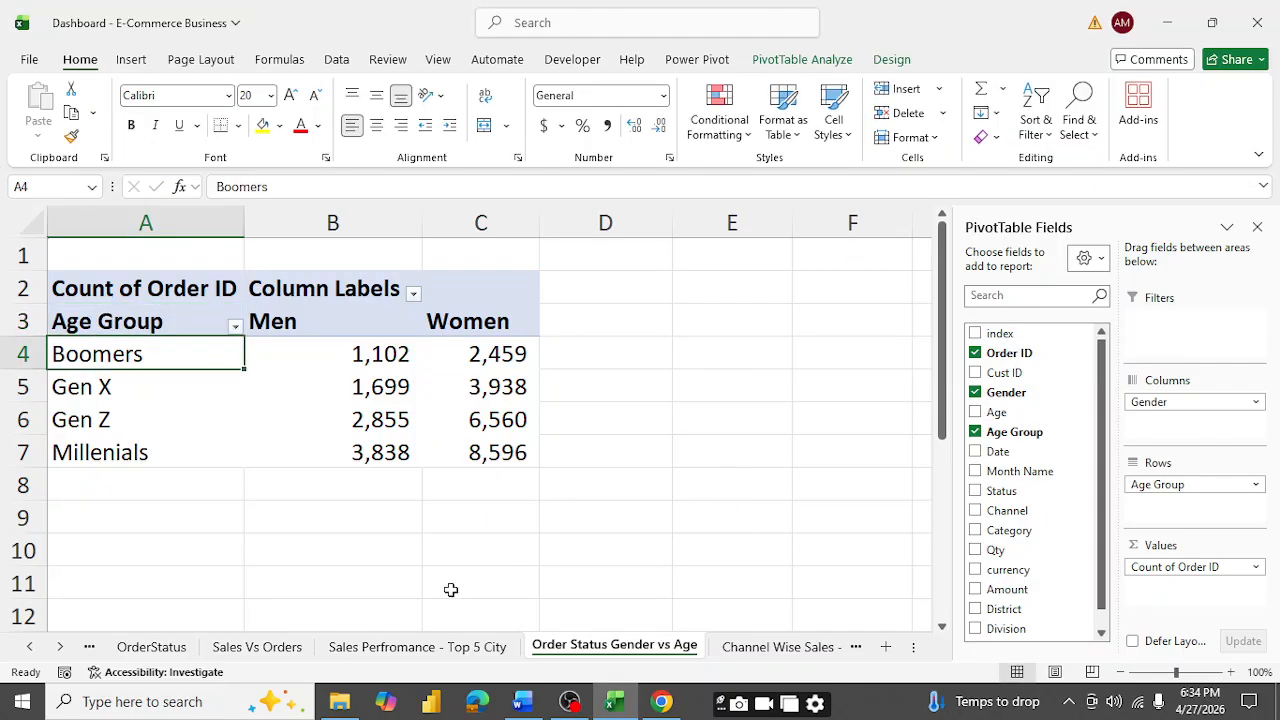
- Review the PivotTable headers on the top 5 city, Sales Vs Orders and OrderStatus sheets, and the totals on the KPI sheet
left_click(388, 649)
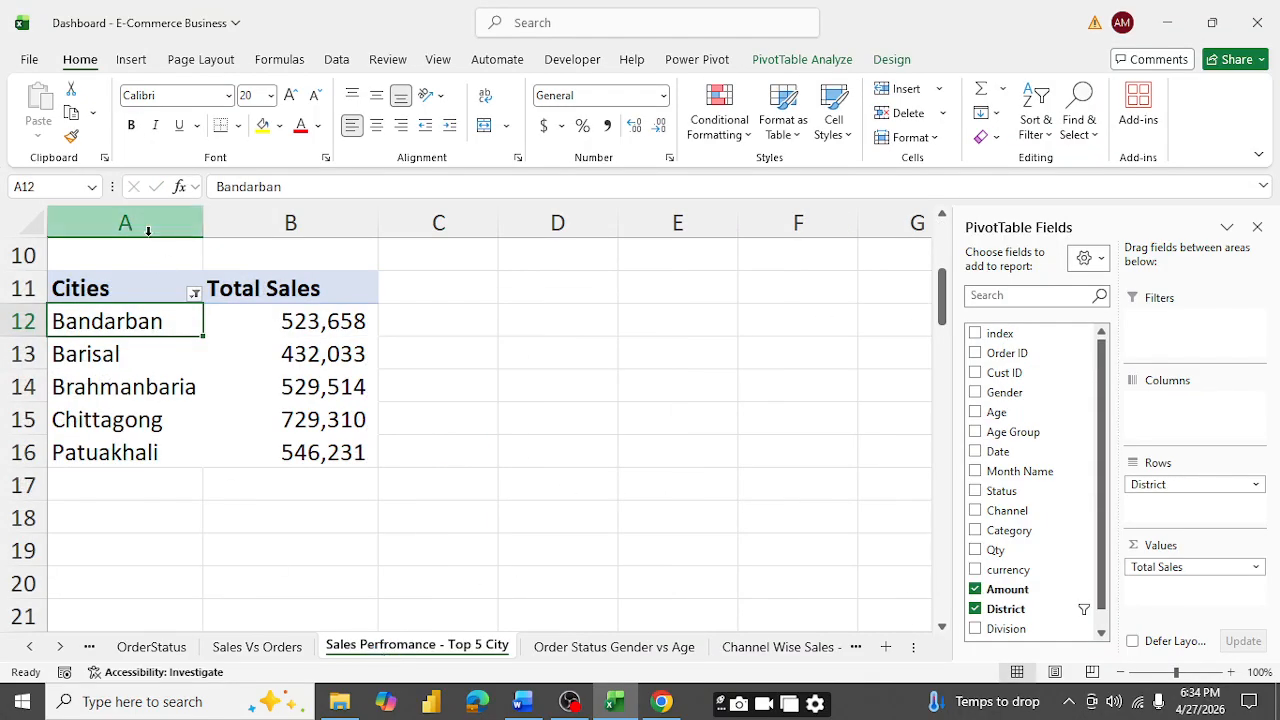
left_click(248, 650)
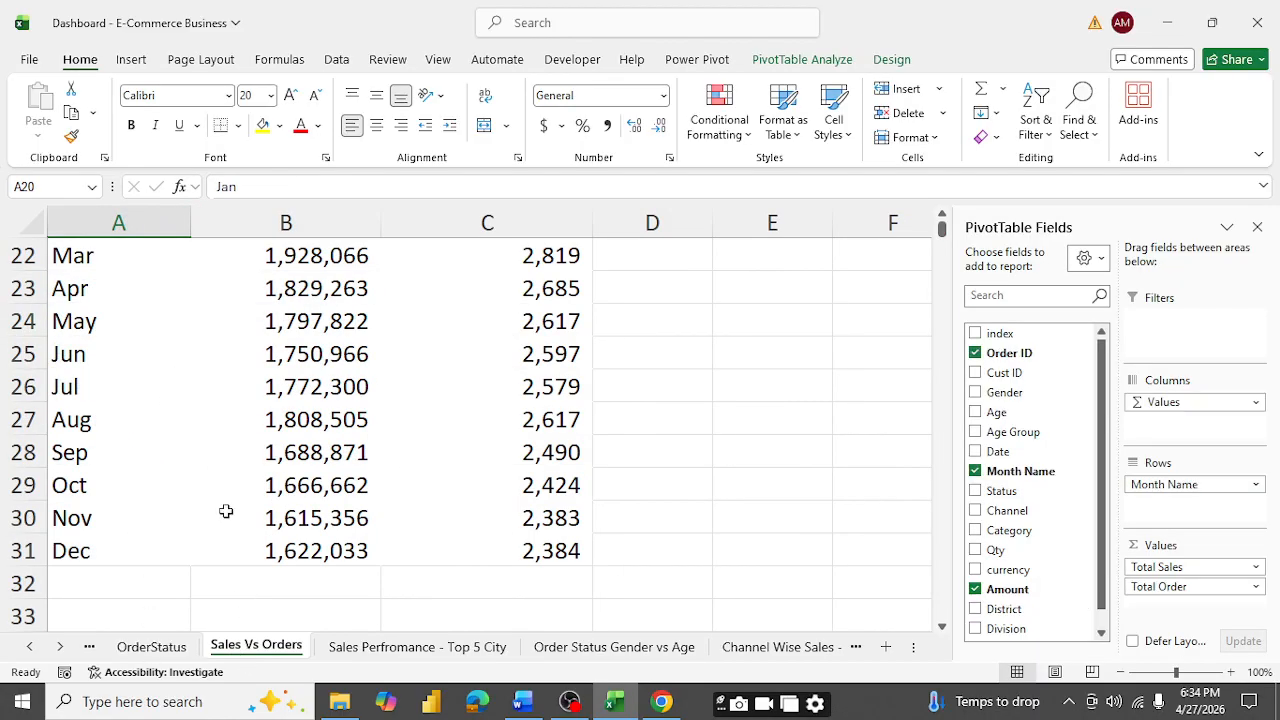
scroll(256, 553, "up", 3)
scroll(256, 553, "down", 2)
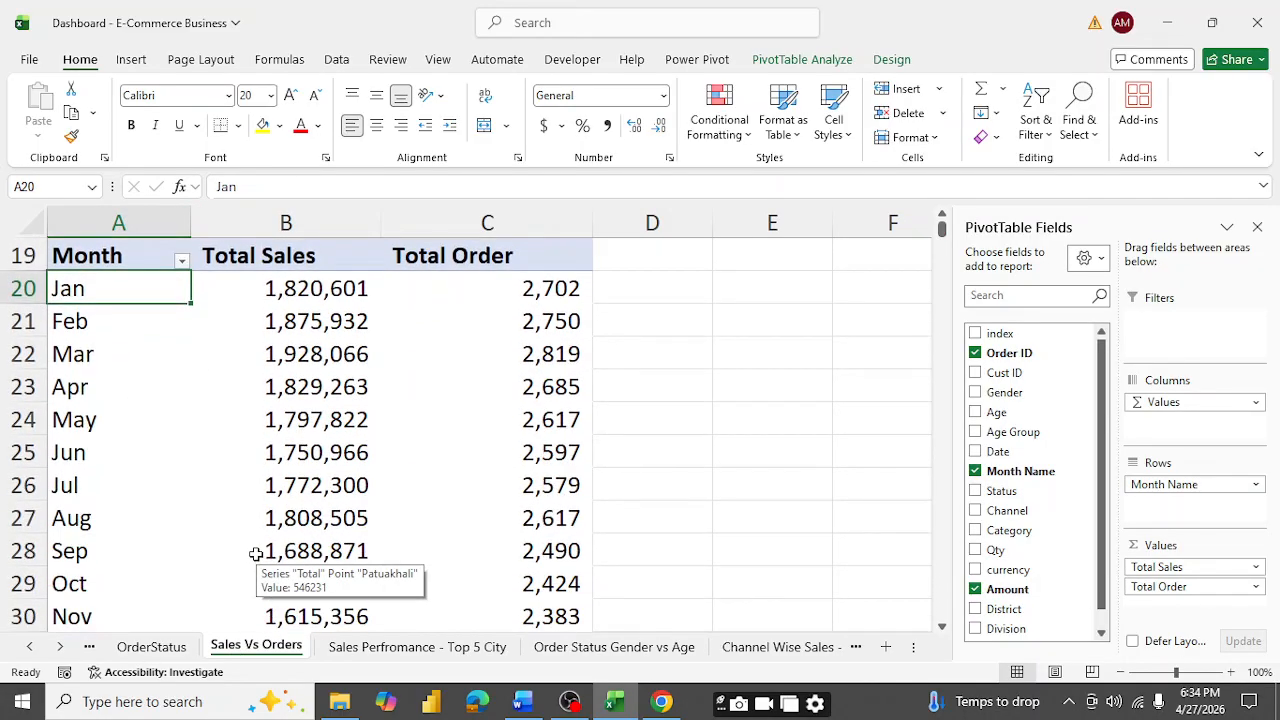
left_click(145, 647)
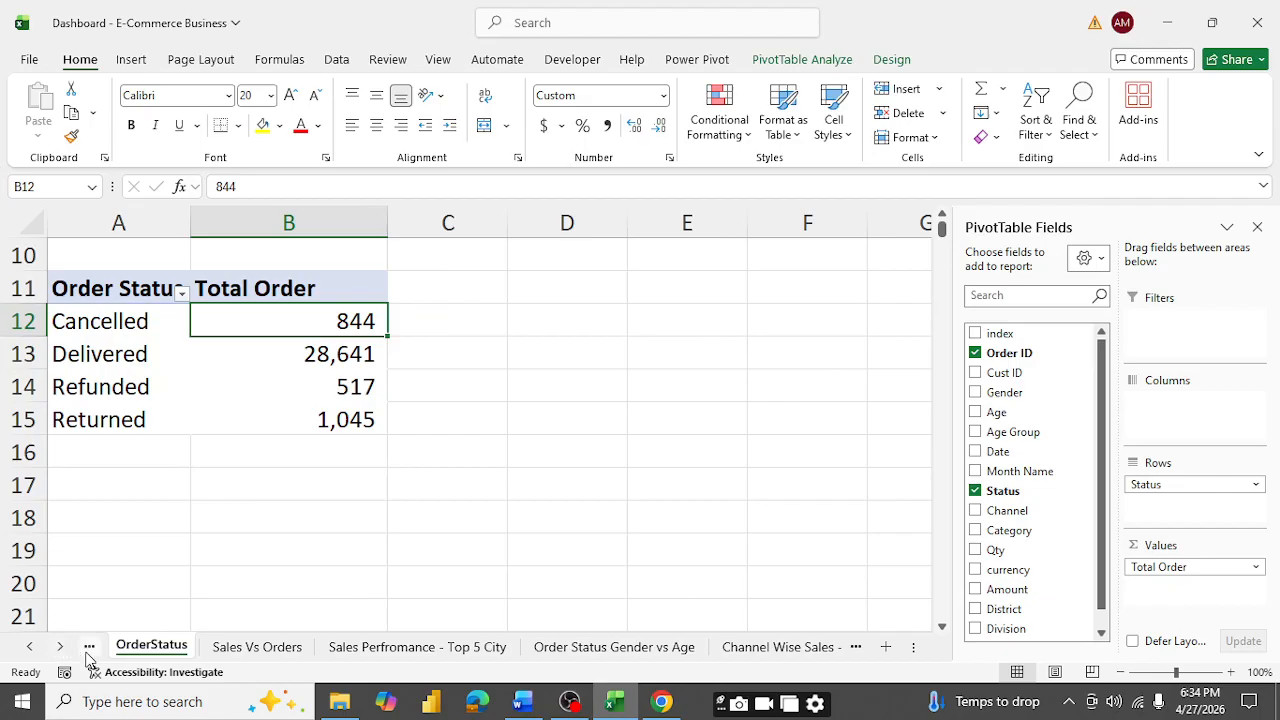
left_click(89, 650)
left_click(89, 650)
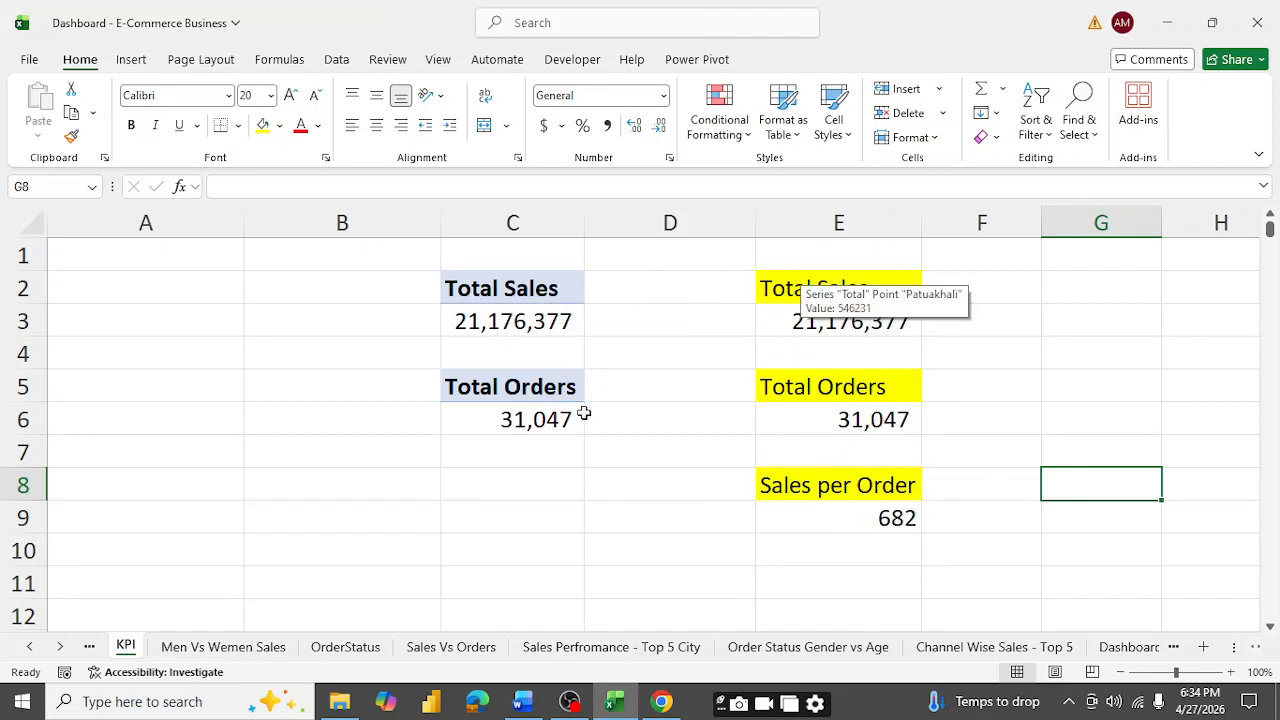
- On the "Men Vs Wemen Sales" sheet, insert a Doughnut PivotChart from the gender PivotTable and place it beside the table
left_click(203, 650)
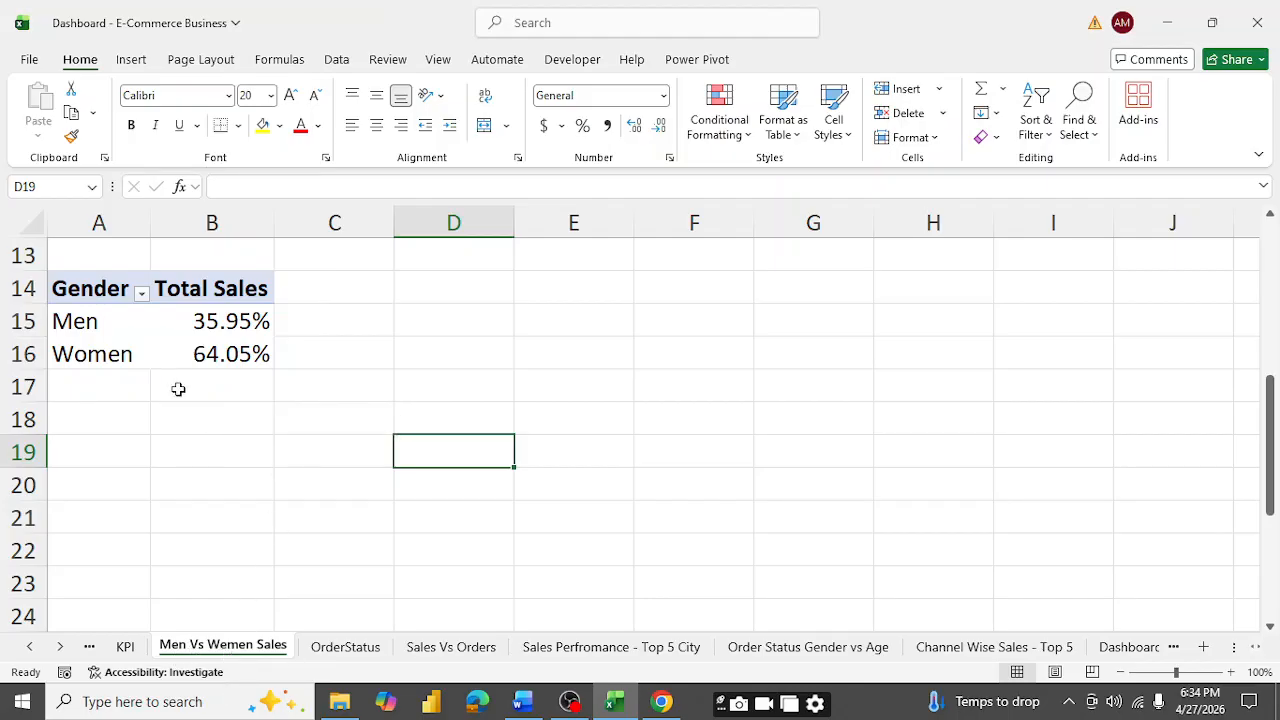
left_click_drag(88, 296, 190, 357)
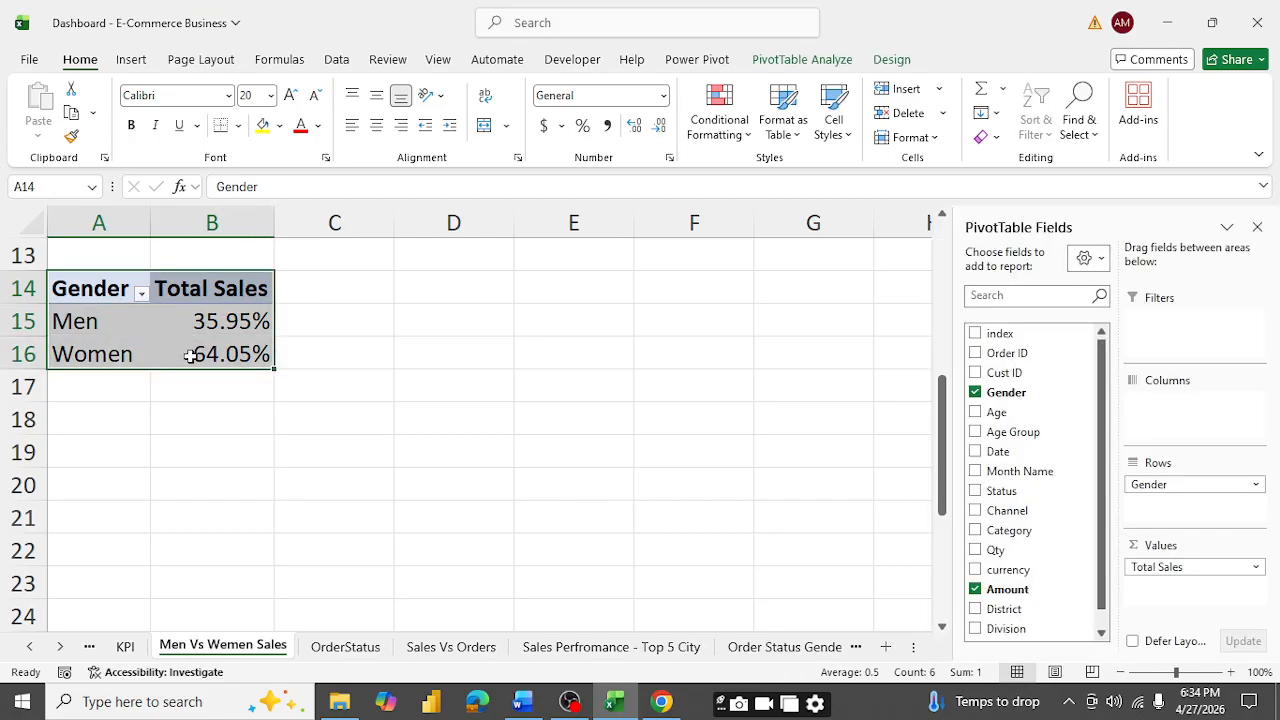
left_click(89, 318)
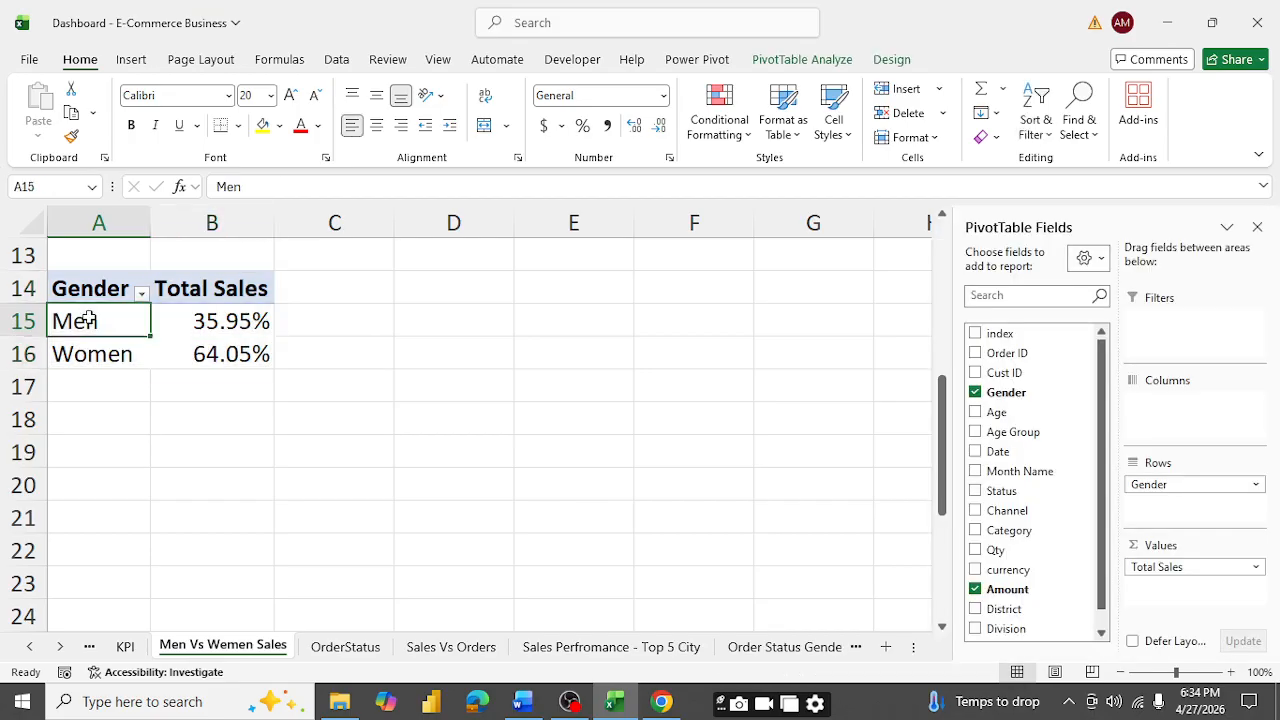
left_click(815, 62)
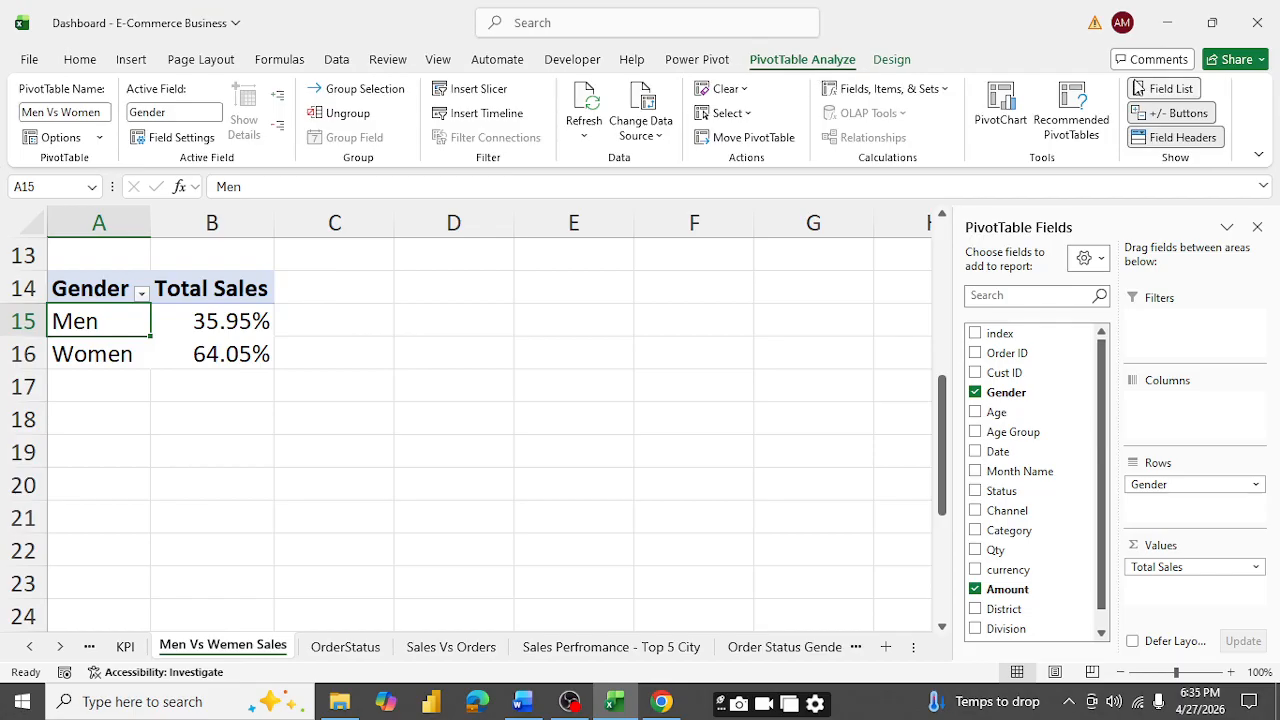
left_click(1015, 120)
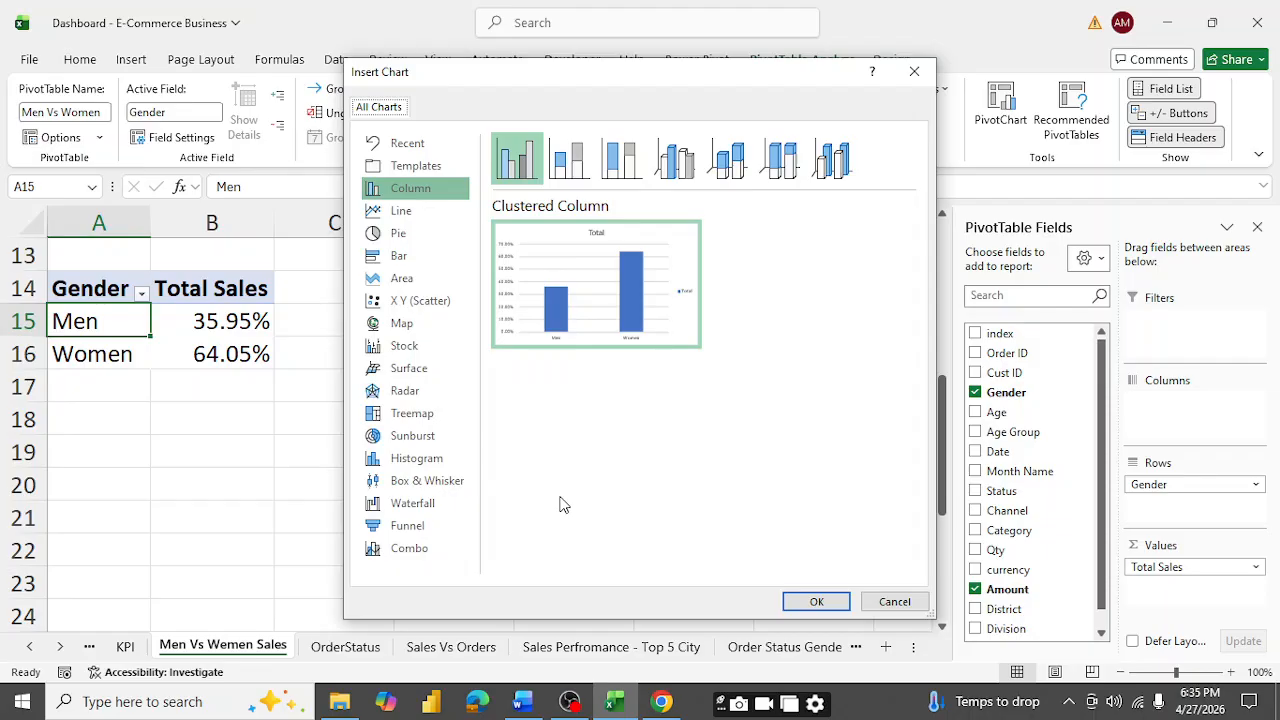
left_click(390, 240)
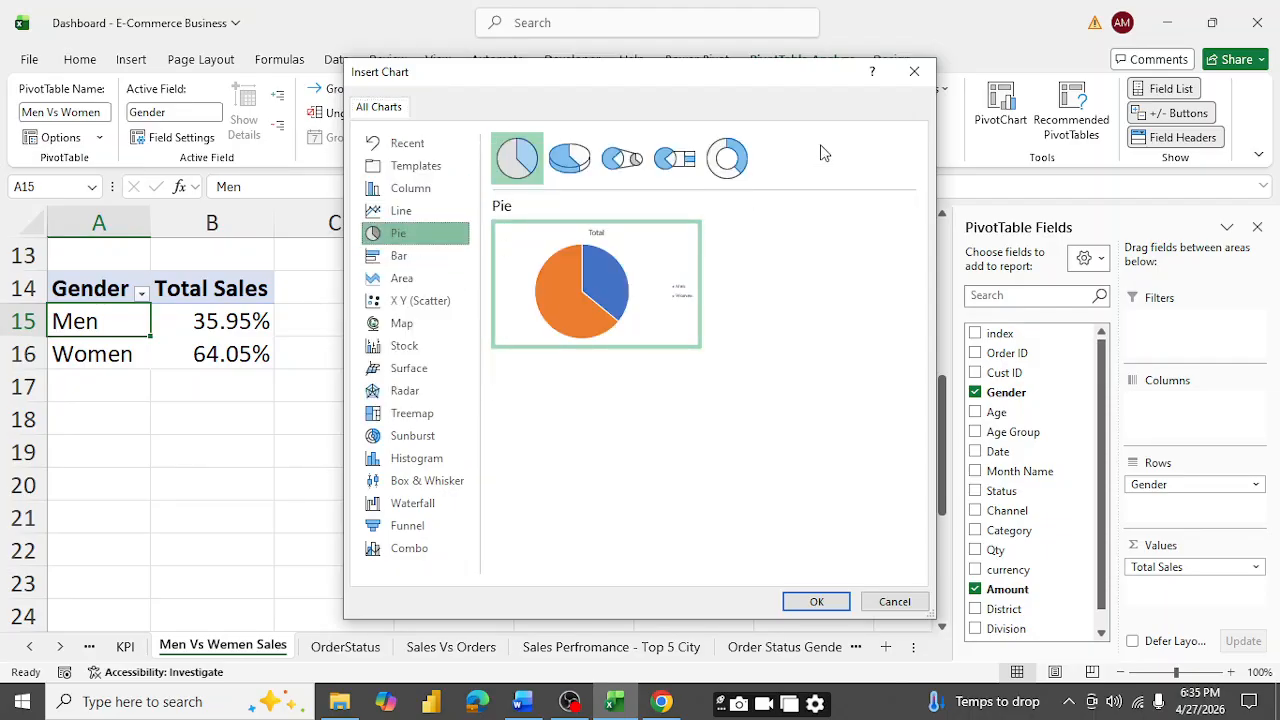
left_click(722, 168)
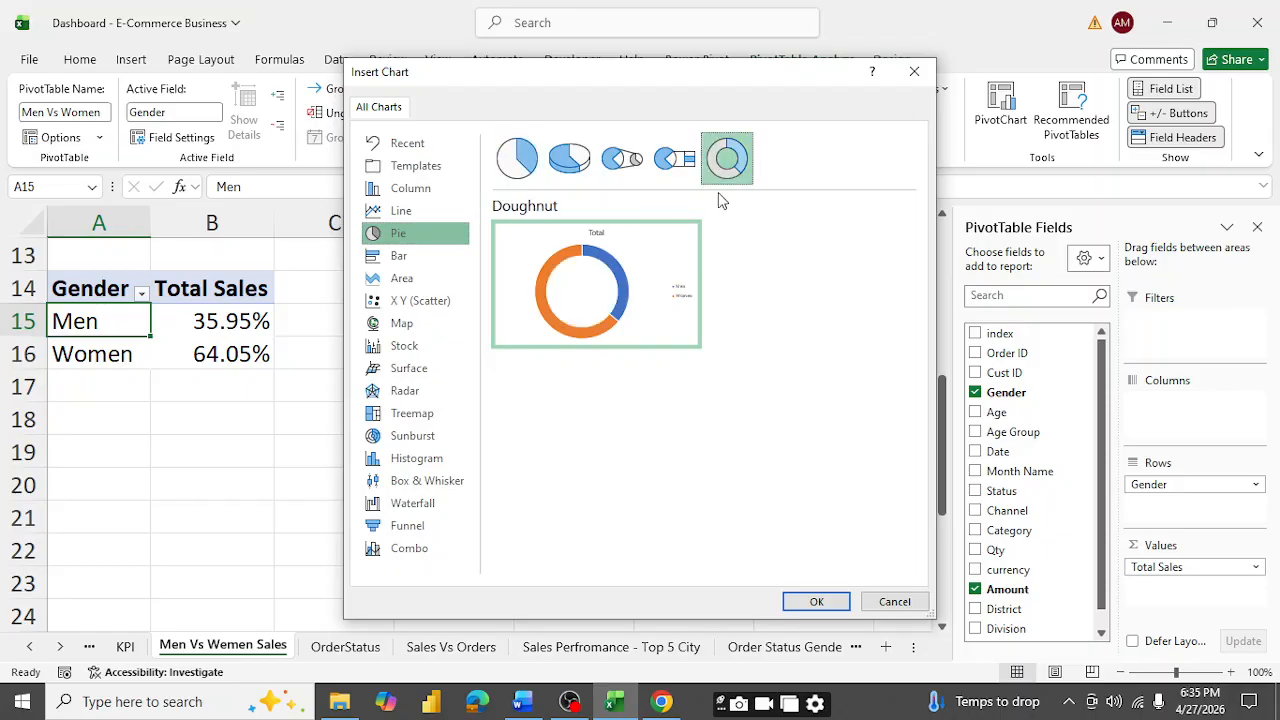
left_click(817, 602)
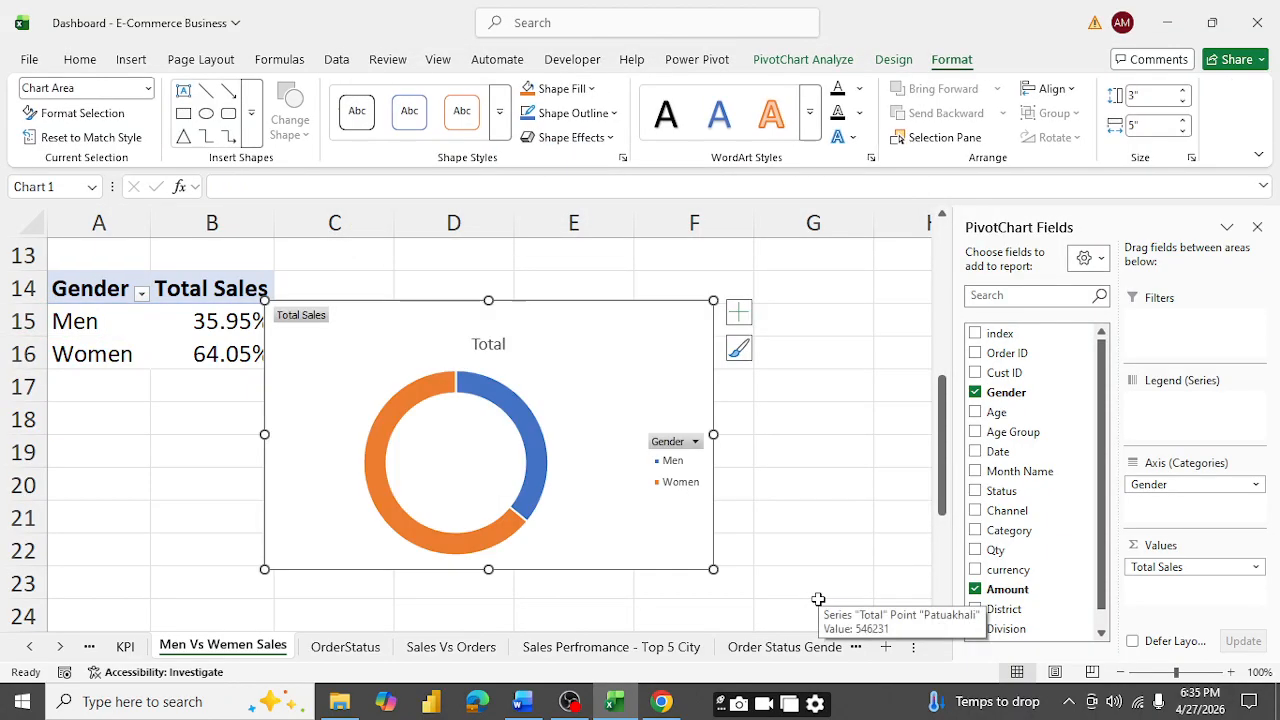
left_click_drag(603, 315, 649, 277)
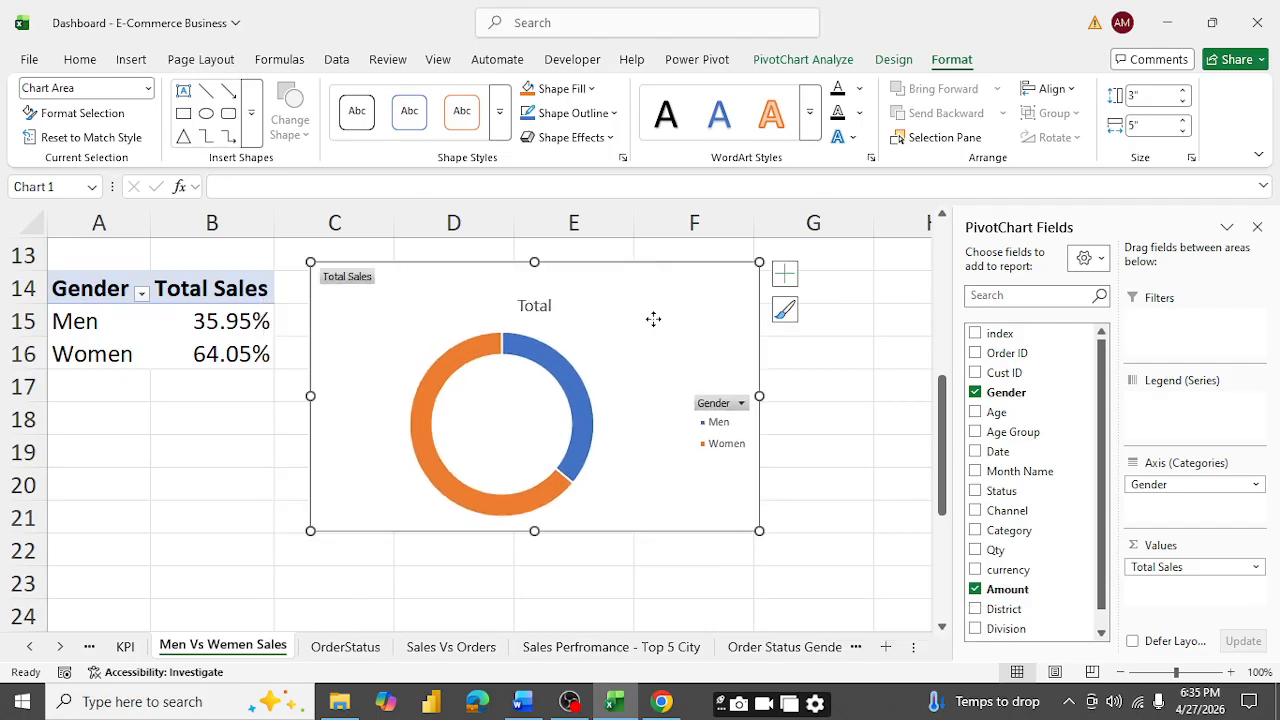
- Change the doughnut chart's title to "Men Vs Women Sales"
right_click(653, 318)
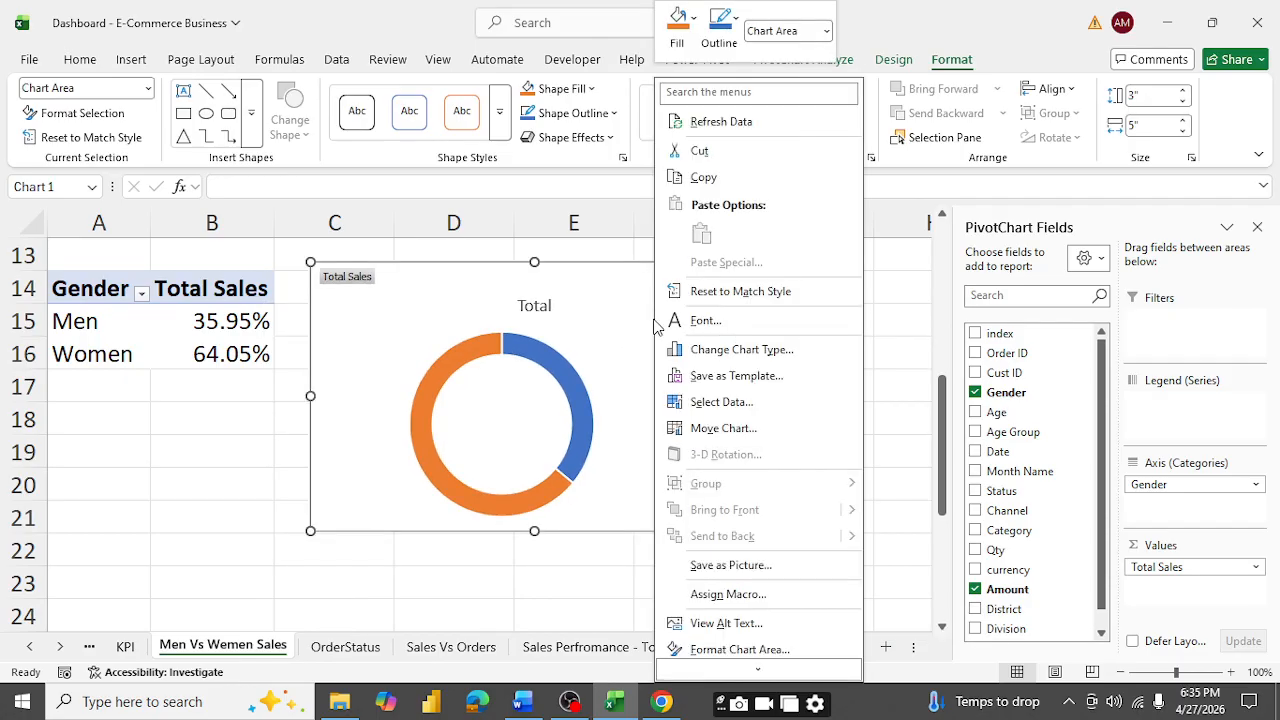
left_click(550, 312)
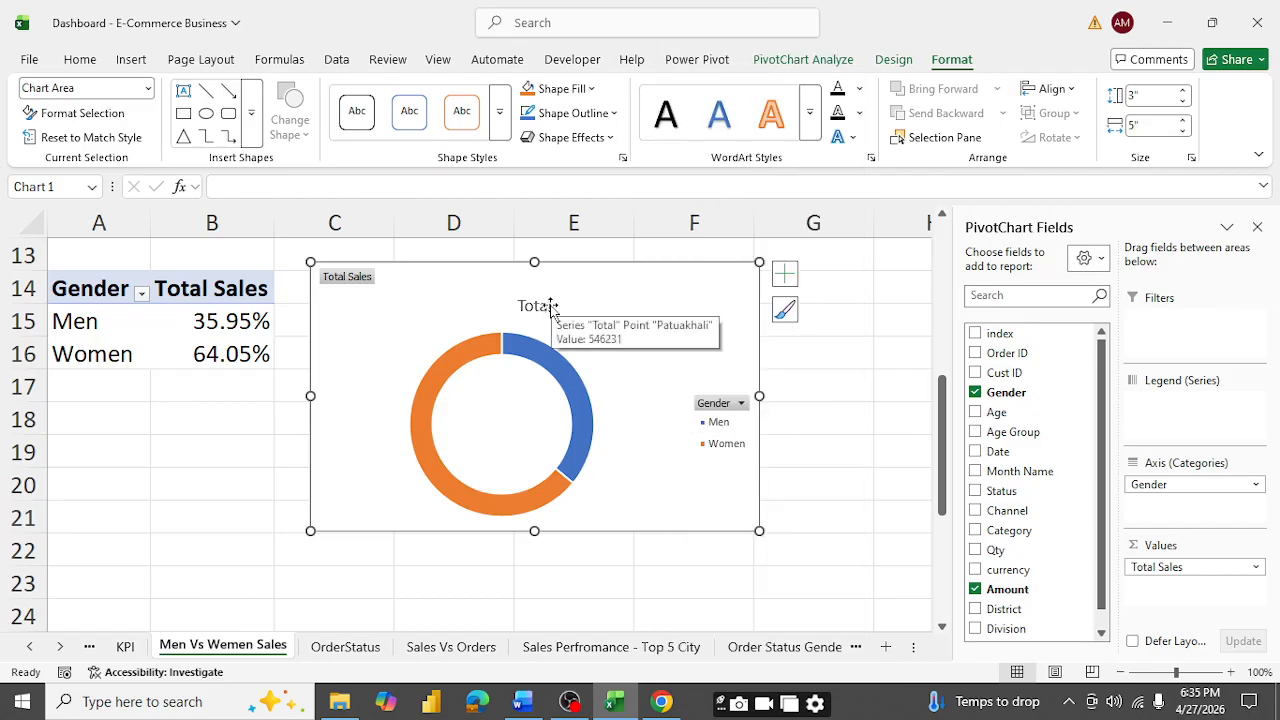
left_click(552, 305)
double_click(552, 306)
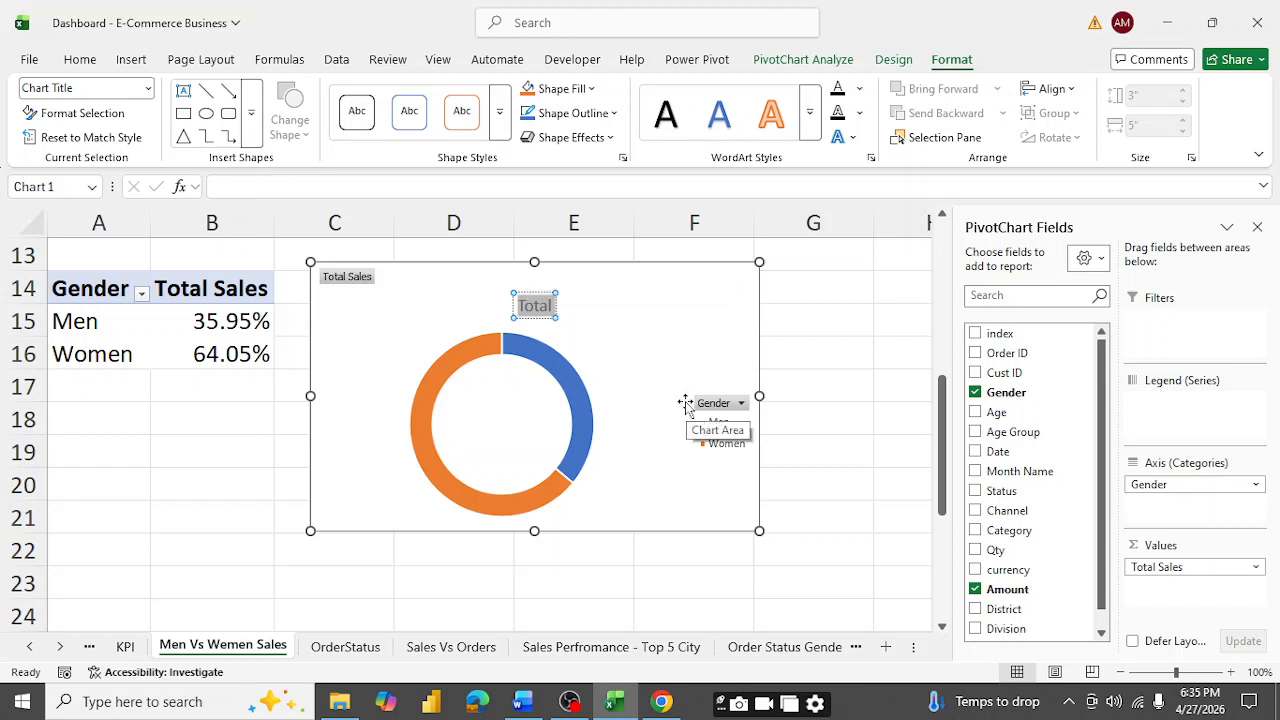
type("M")
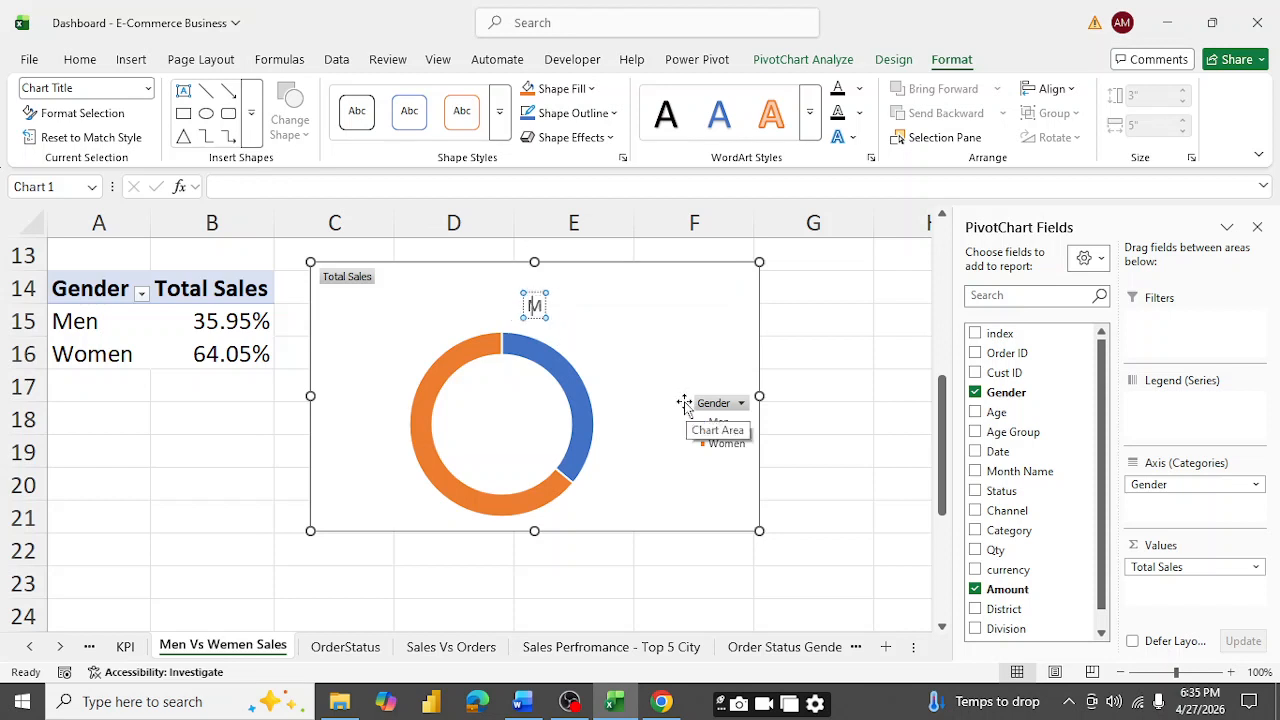
type("en V")
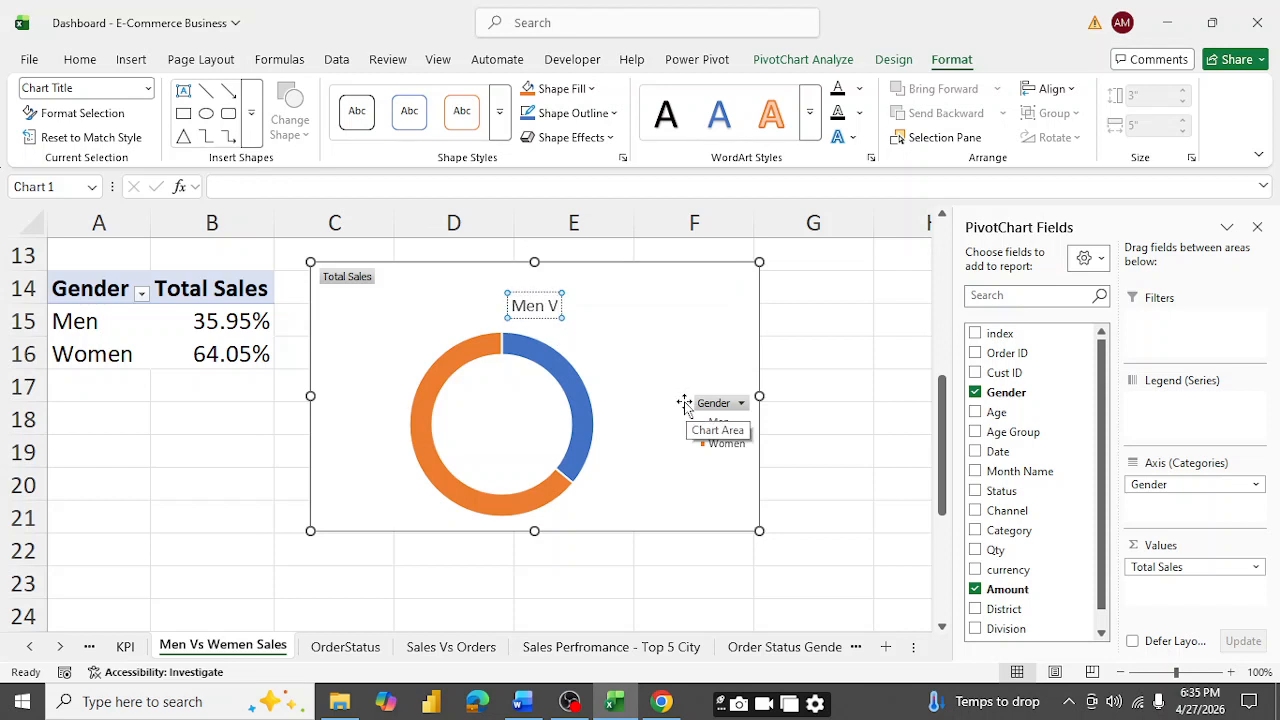
type("s")
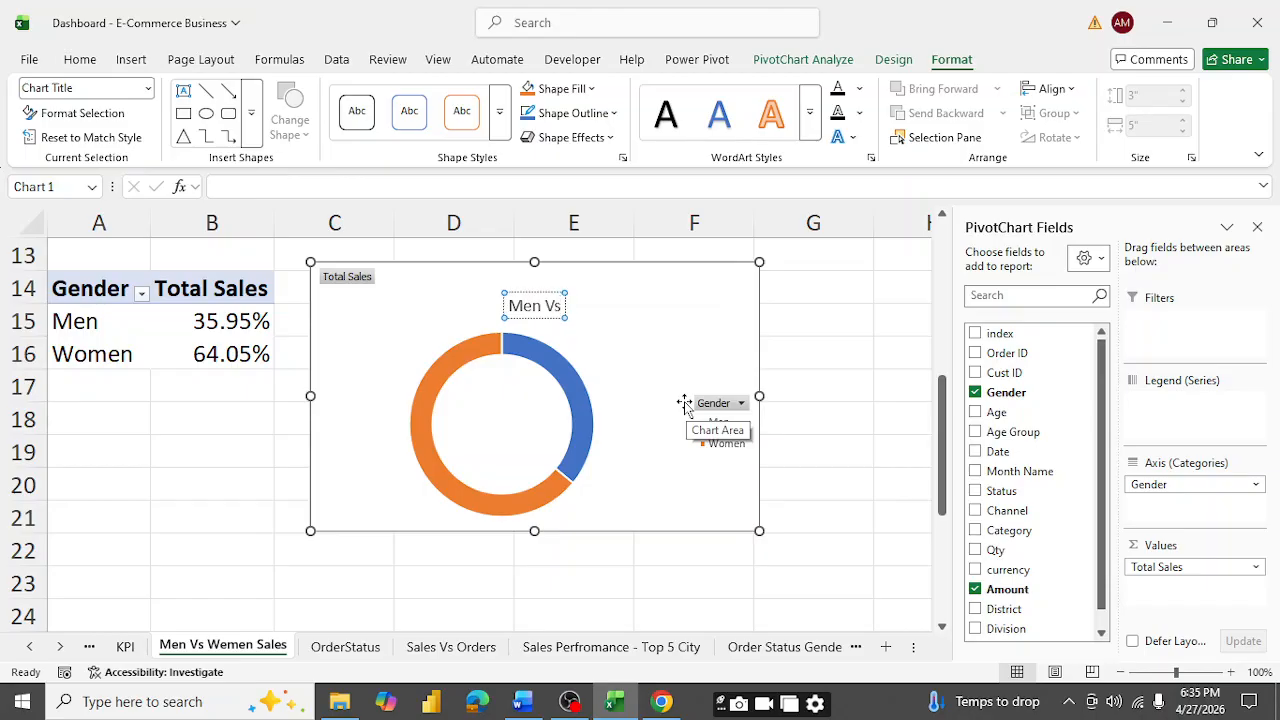
type(" Women")
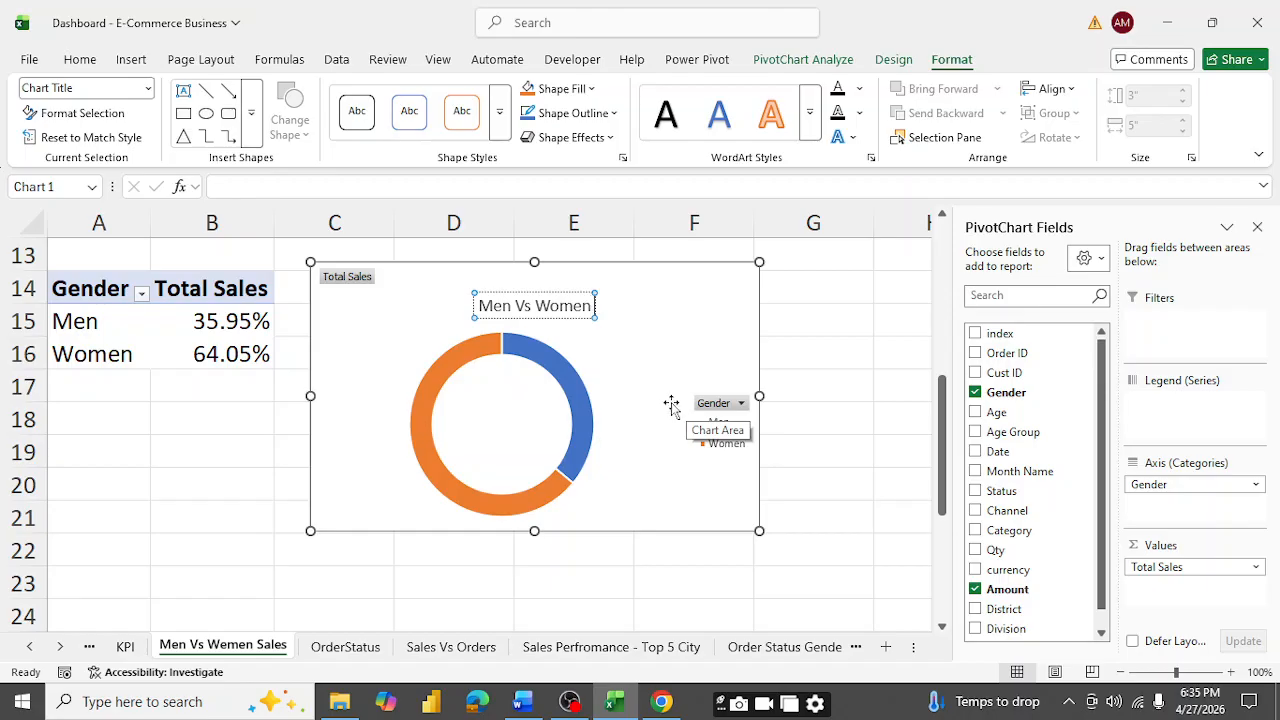
type("Sales")
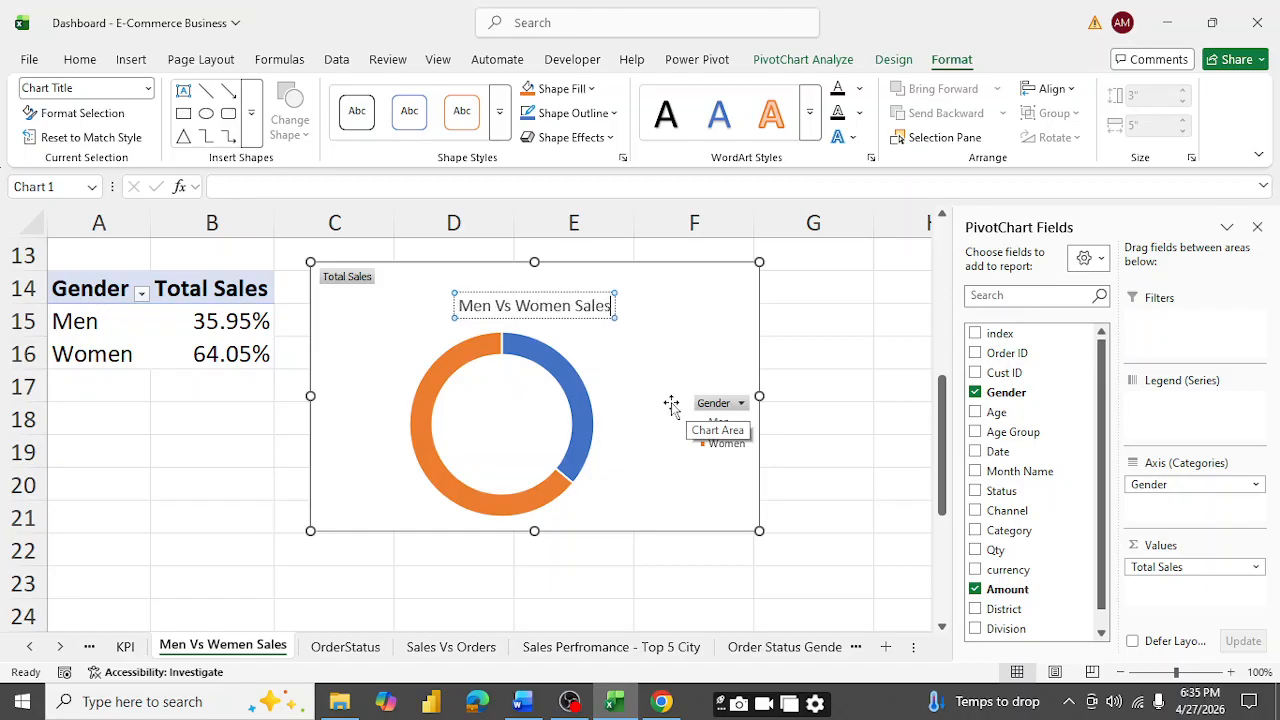
left_click(662, 405)
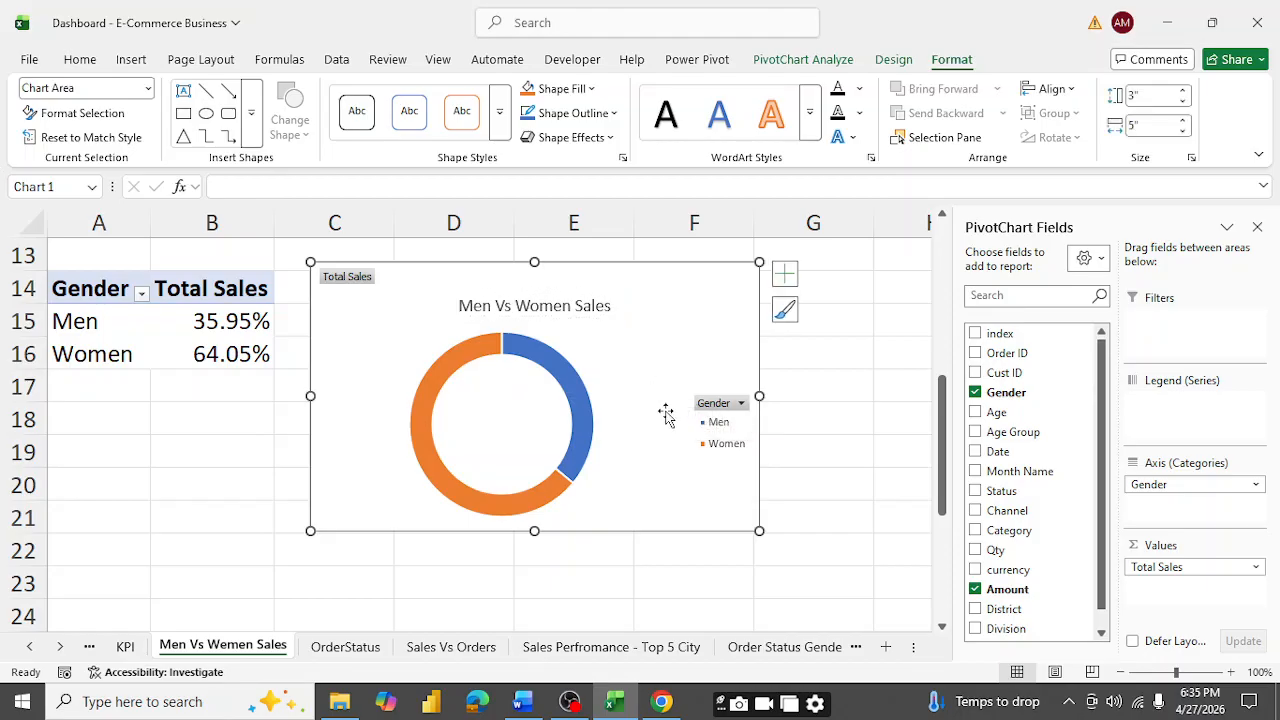
- Hide all field buttons on the doughnut chart
right_click(726, 432)
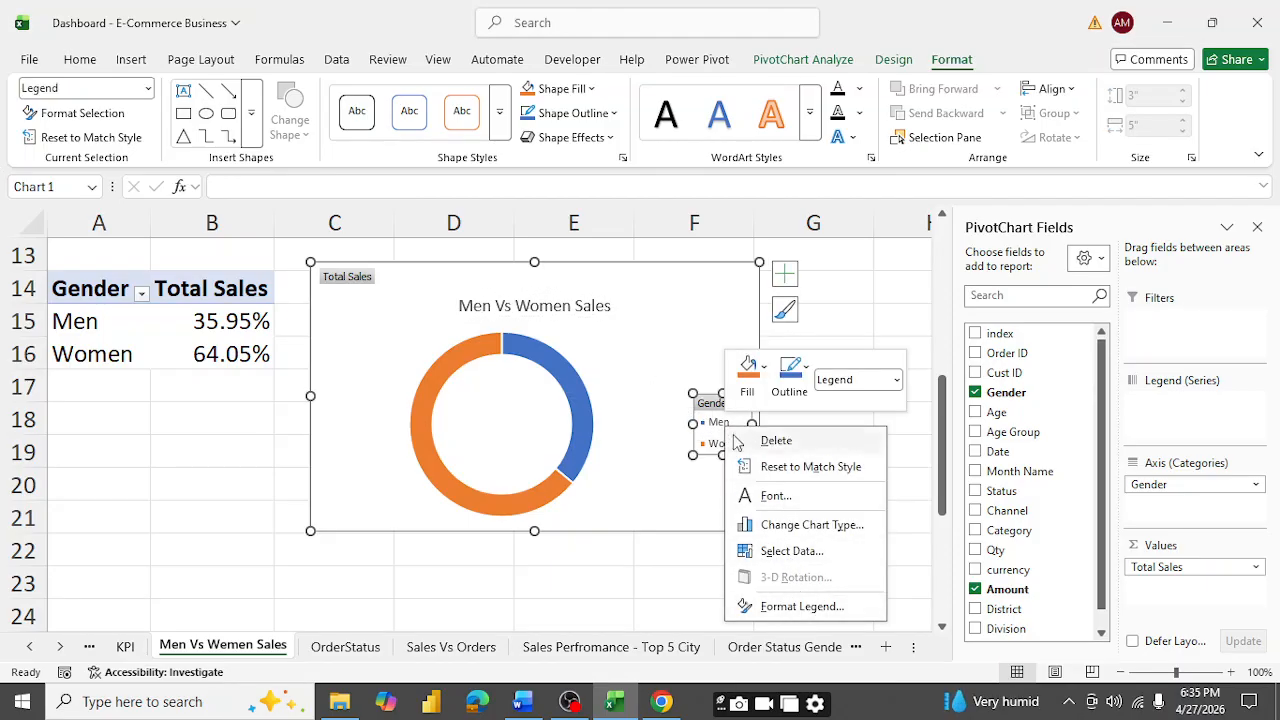
right_click(339, 289)
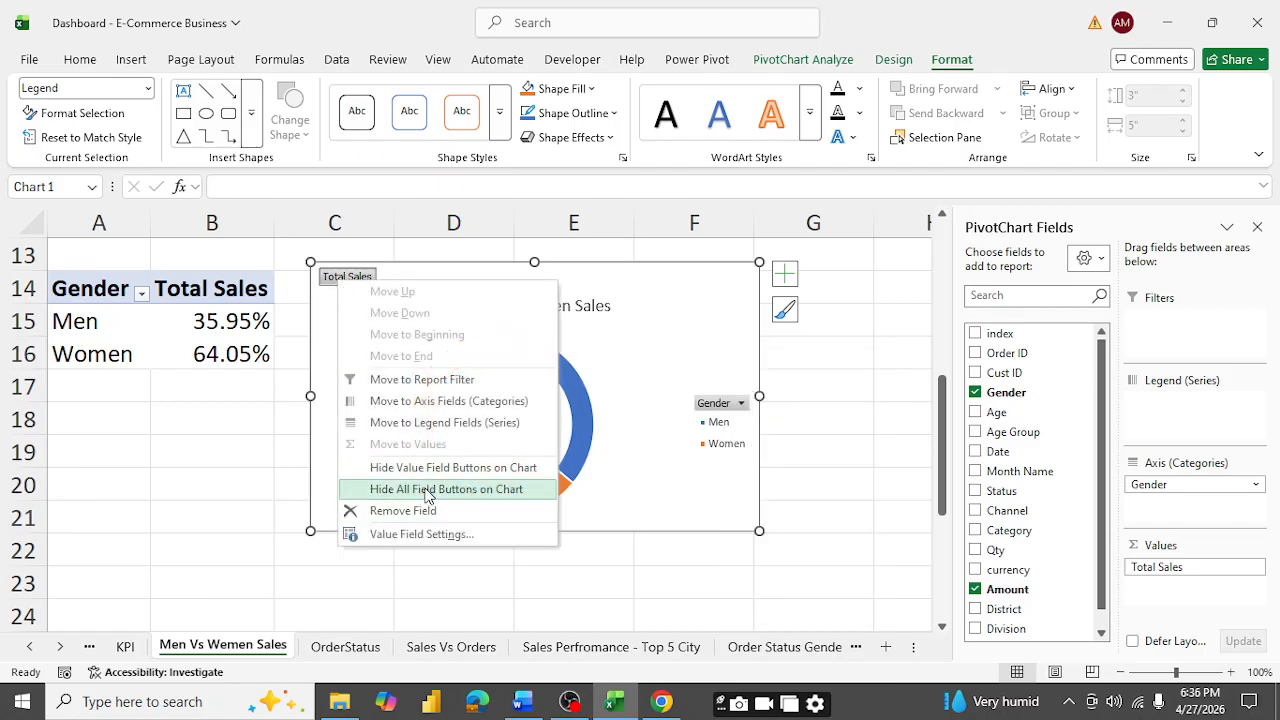
left_click(427, 492)
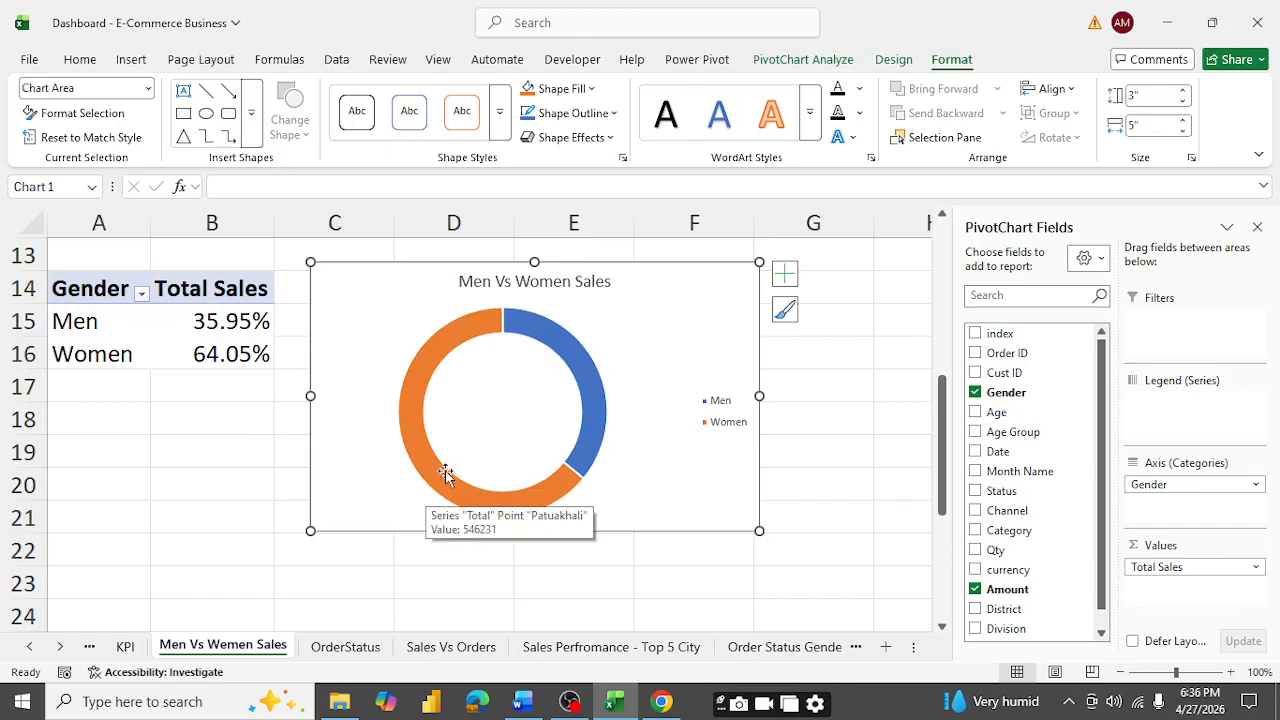
left_click(715, 408)
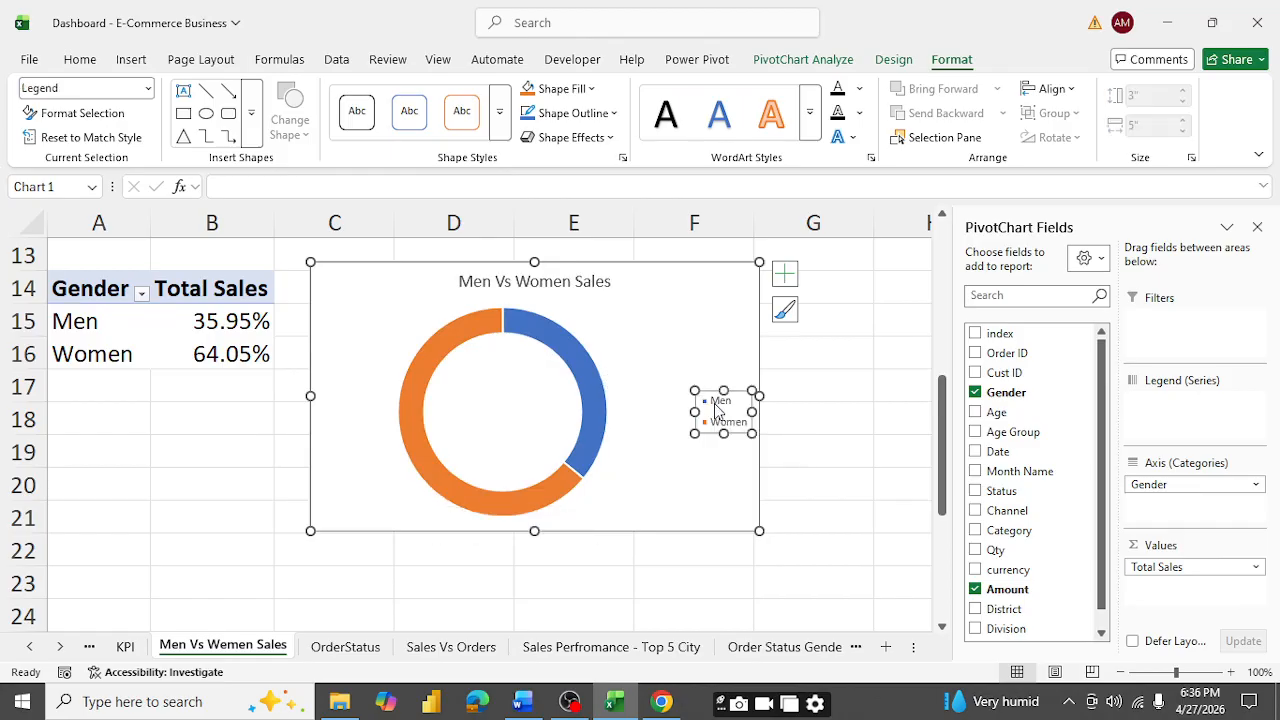
right_click(715, 408)
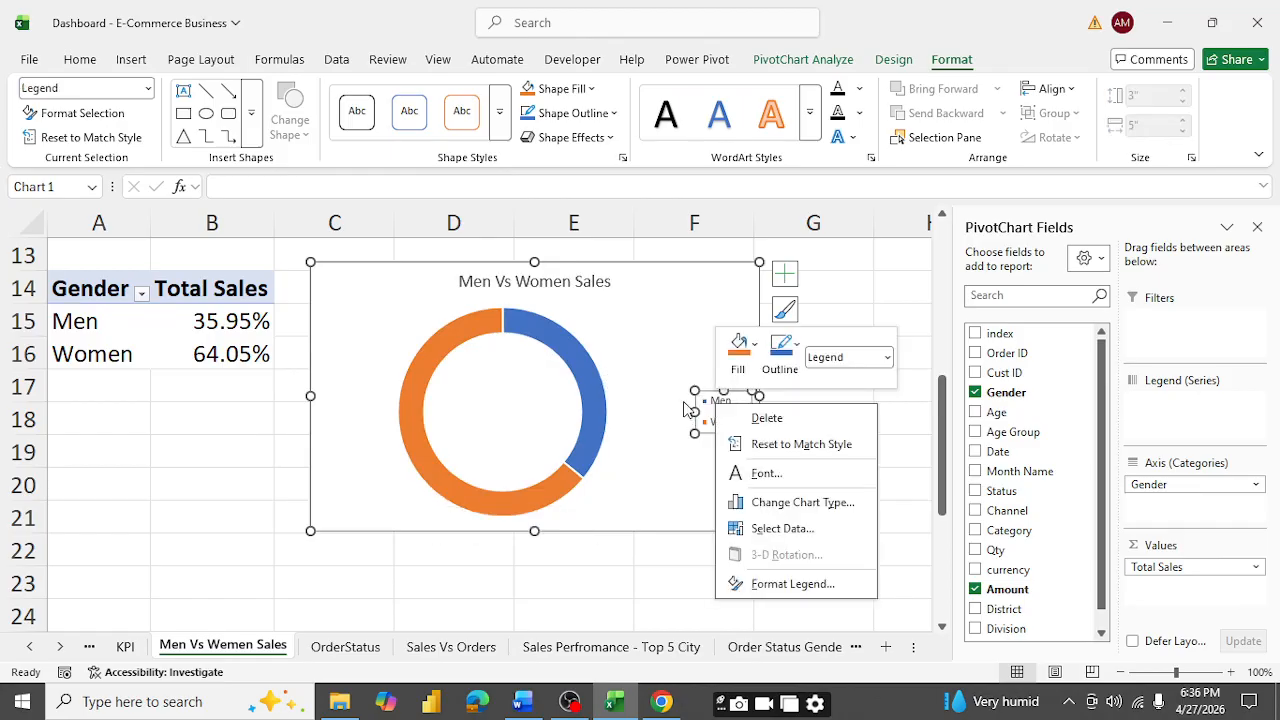
key("Escape")
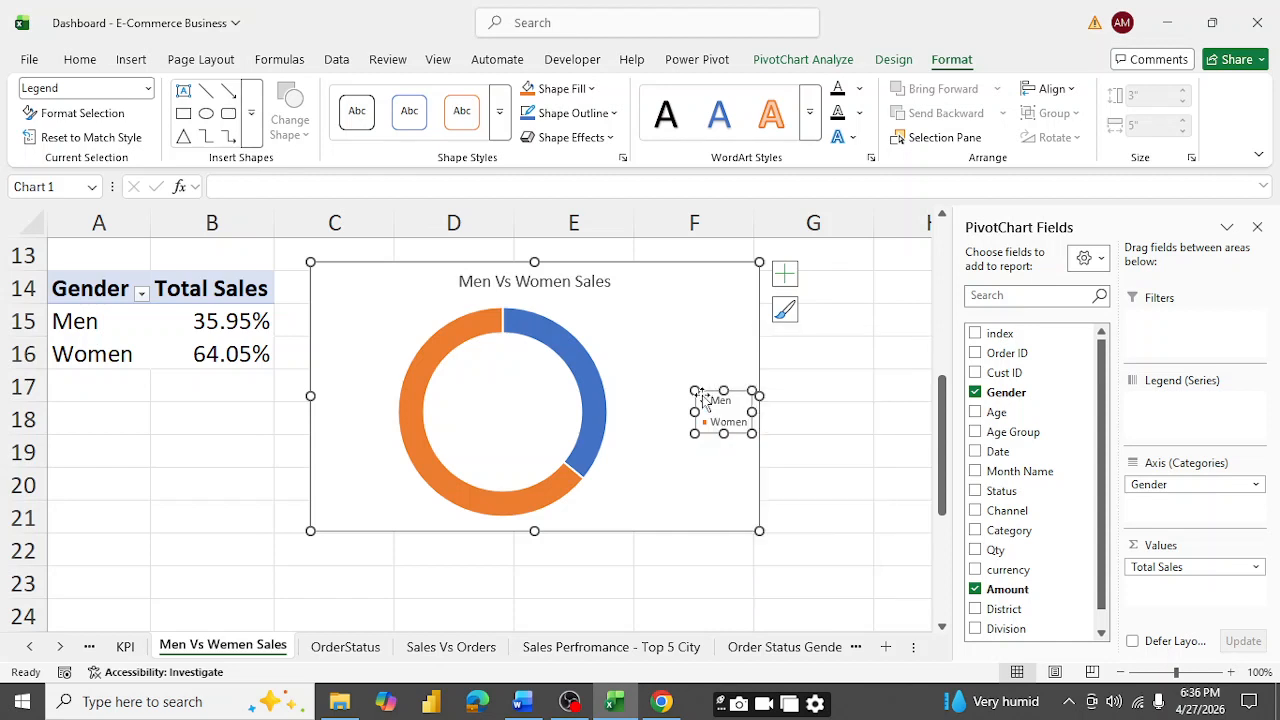
left_click(637, 400)
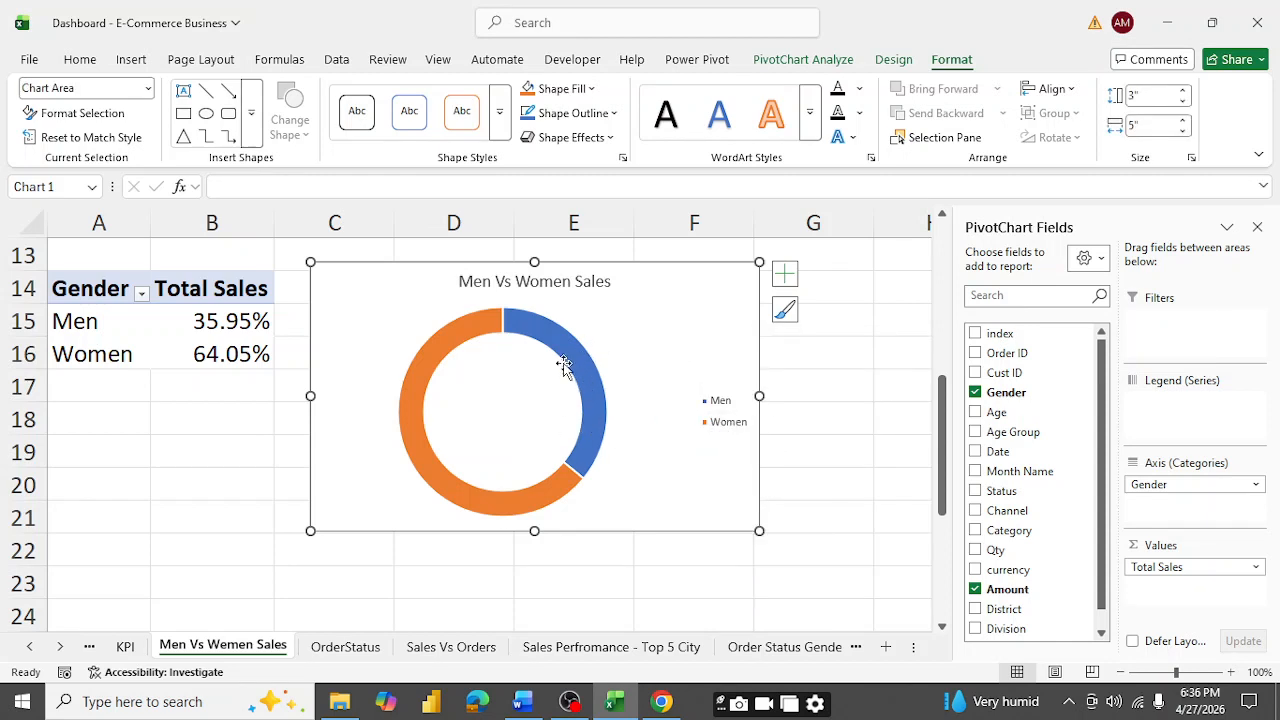
- Set the doughnut hole size of the Men Vs Women Sales chart to 40%
mouse_move(577, 362)
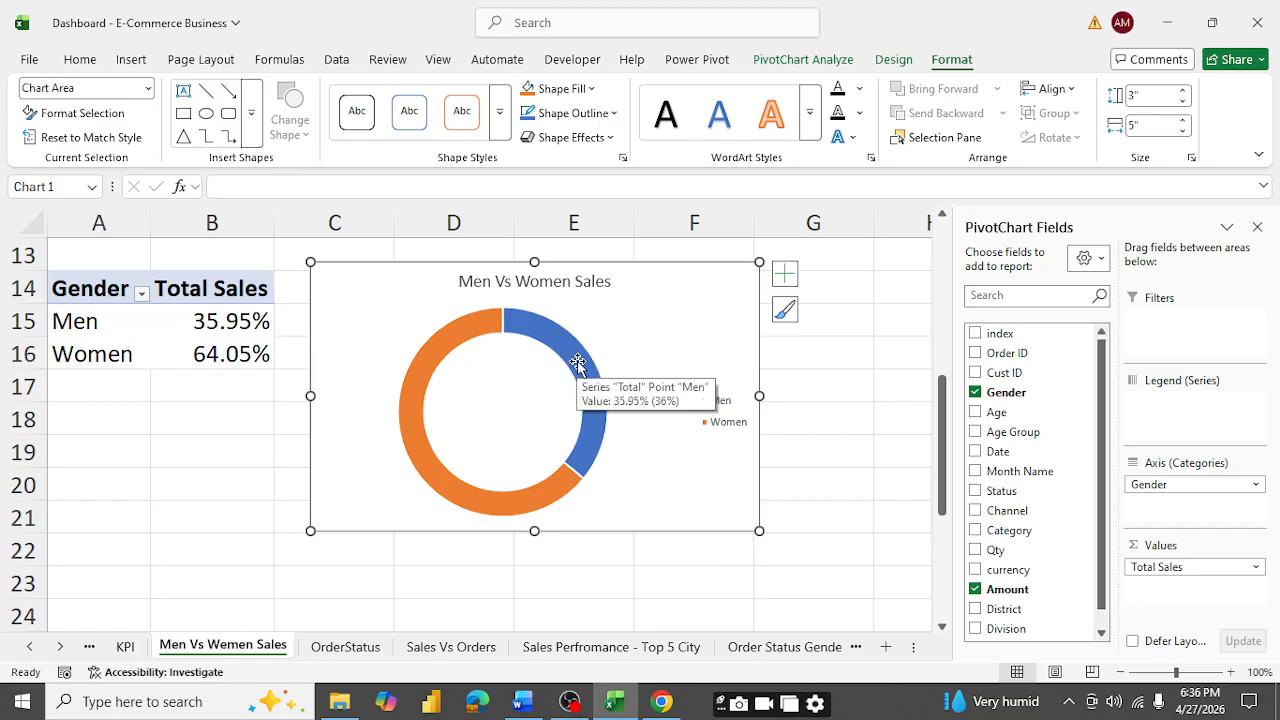
right_click(596, 364)
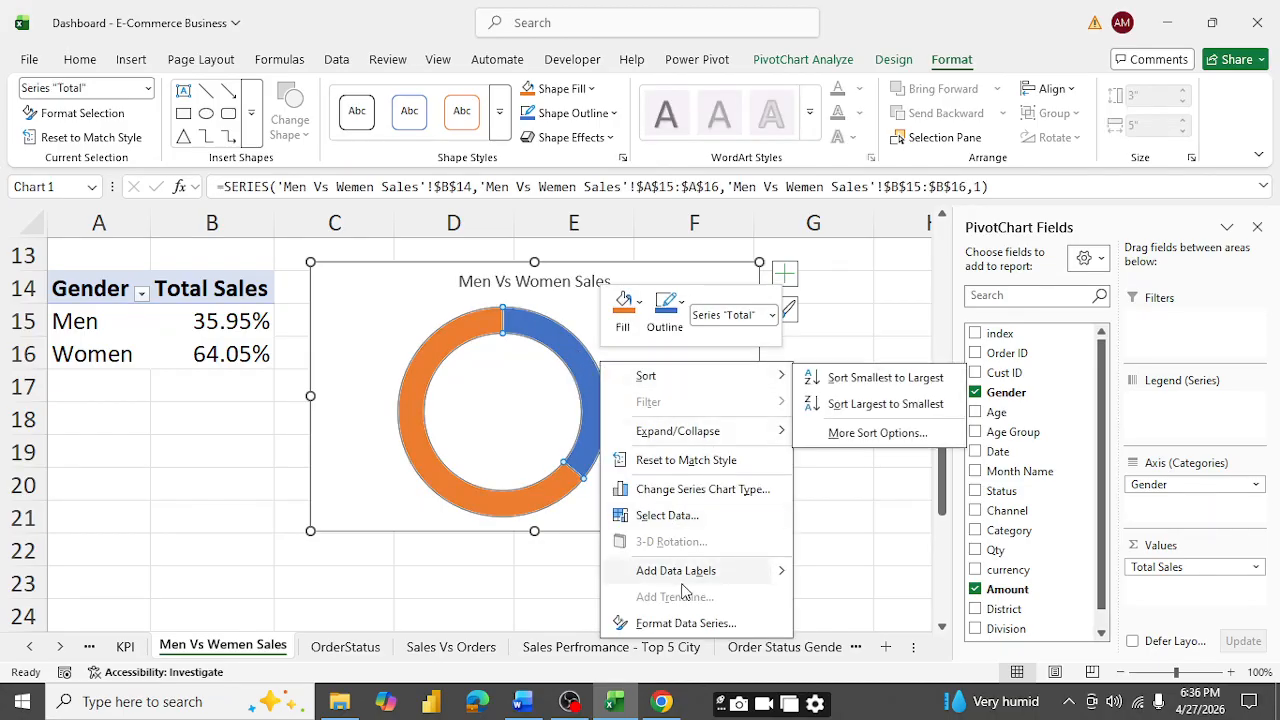
left_click(686, 623)
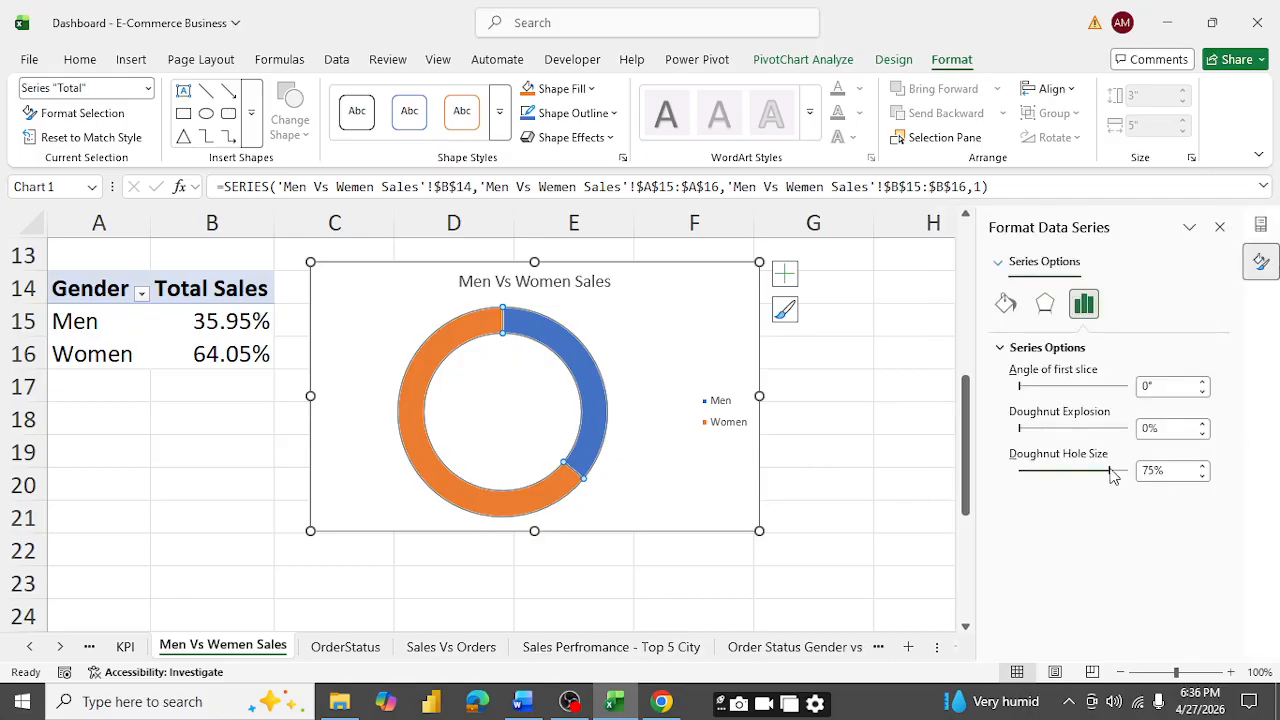
left_click_drag(1110, 472, 1107, 472)
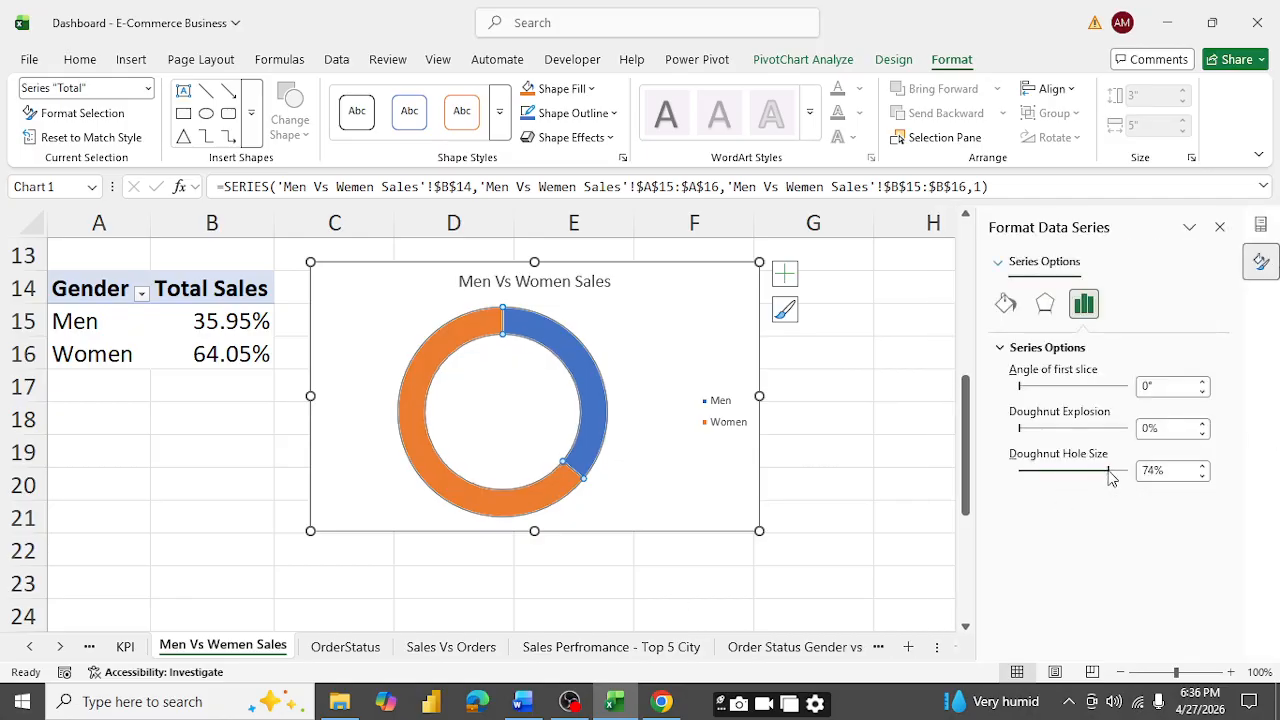
double_click(1155, 472)
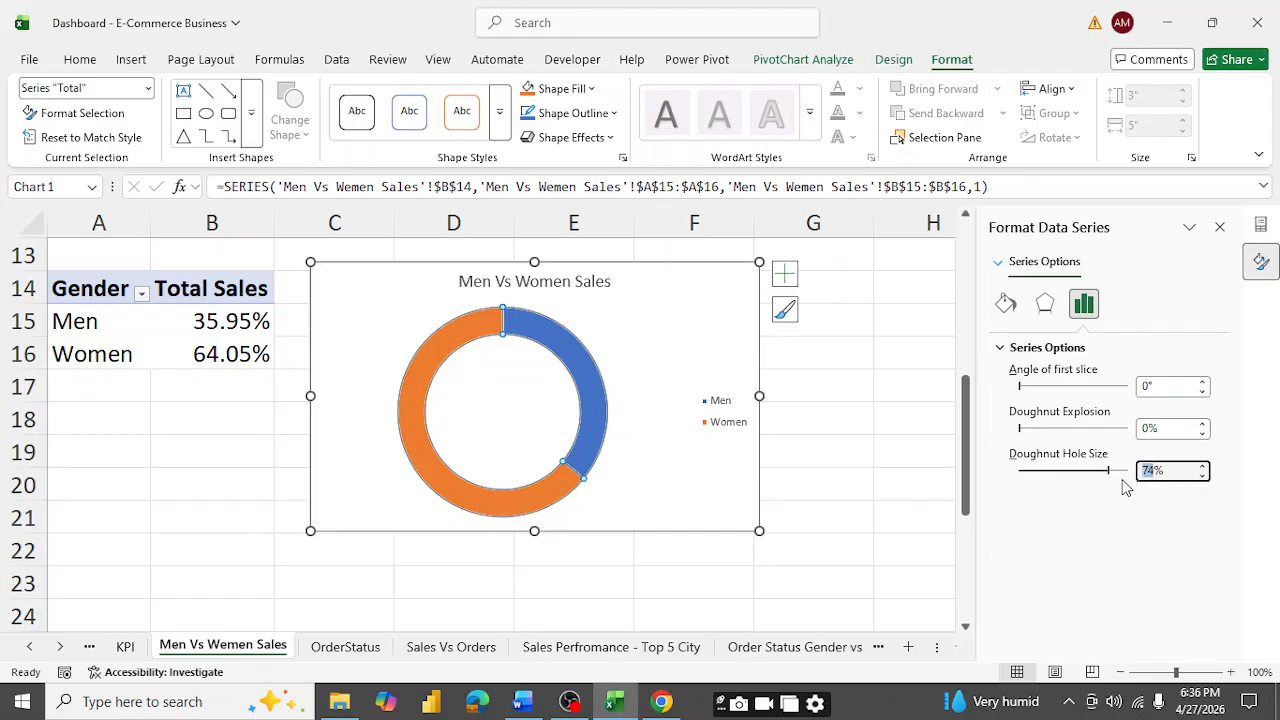
type("40")
key("Return")
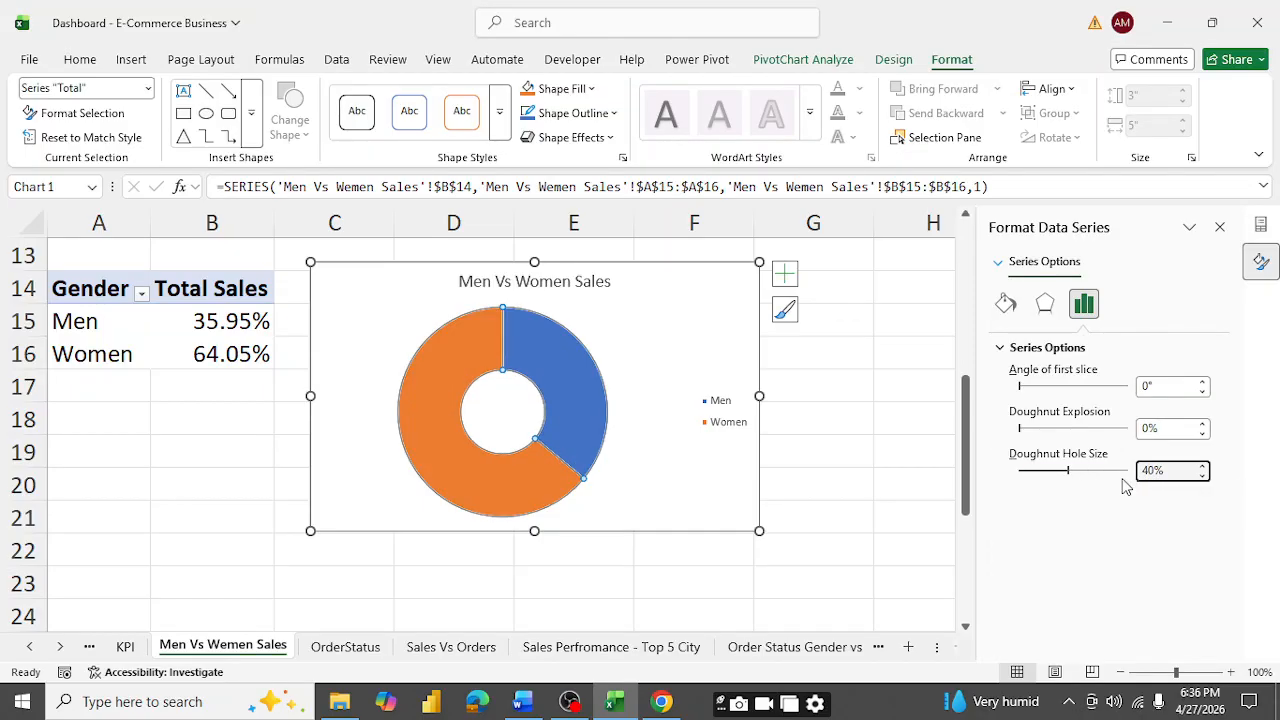
left_click(652, 347)
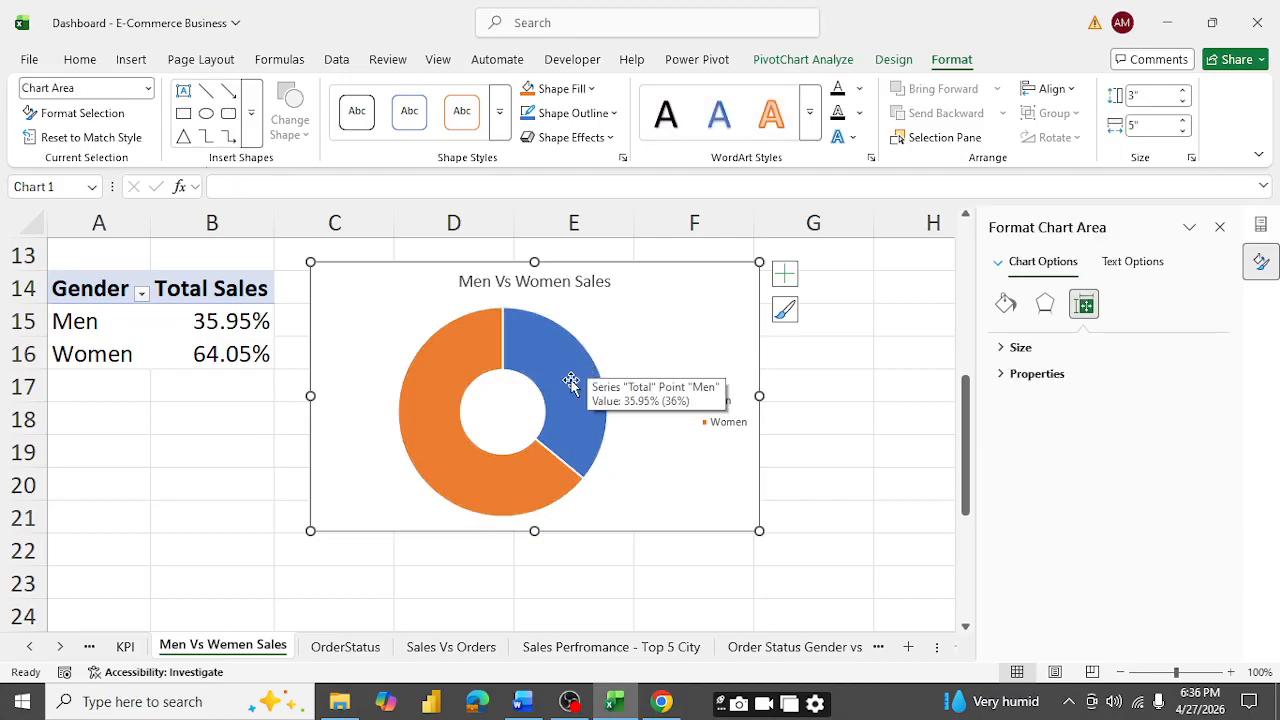
- Switch to the "Dashboard (Blank)" sheet and close the Format Shape pane
left_click(801, 648)
left_click(878, 647)
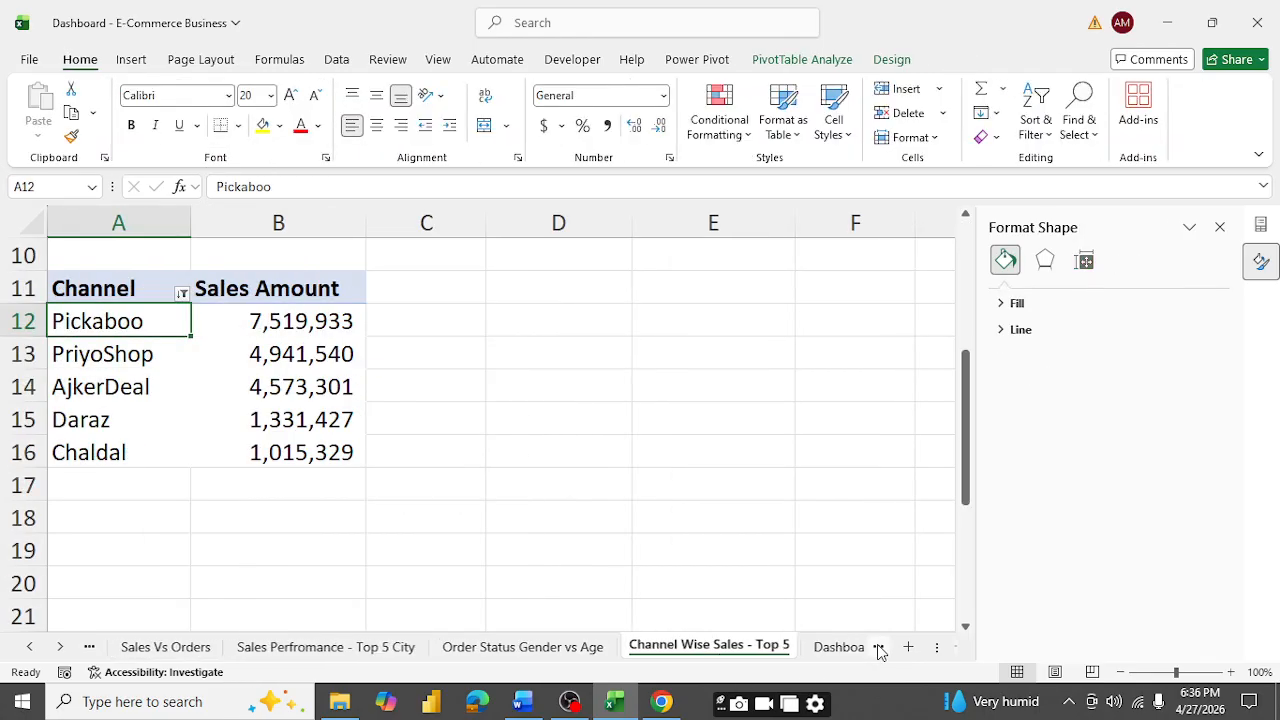
left_click(878, 647)
left_click(878, 647)
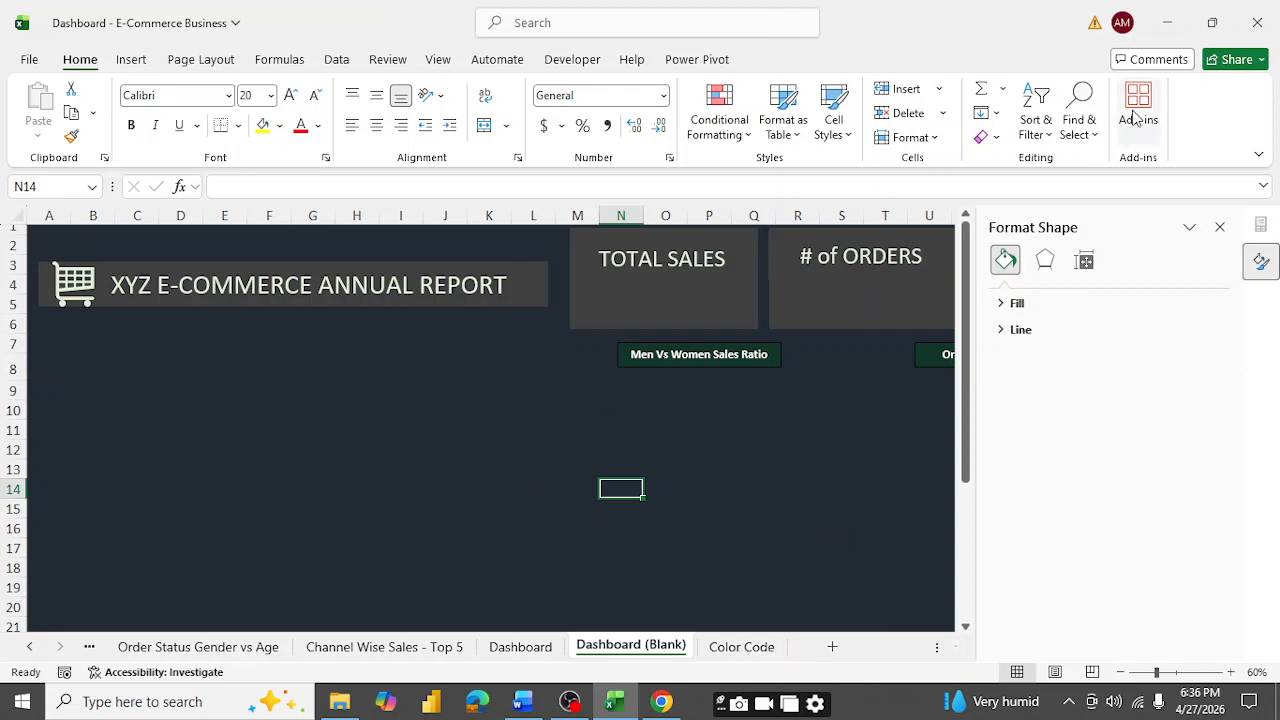
left_click(1219, 227)
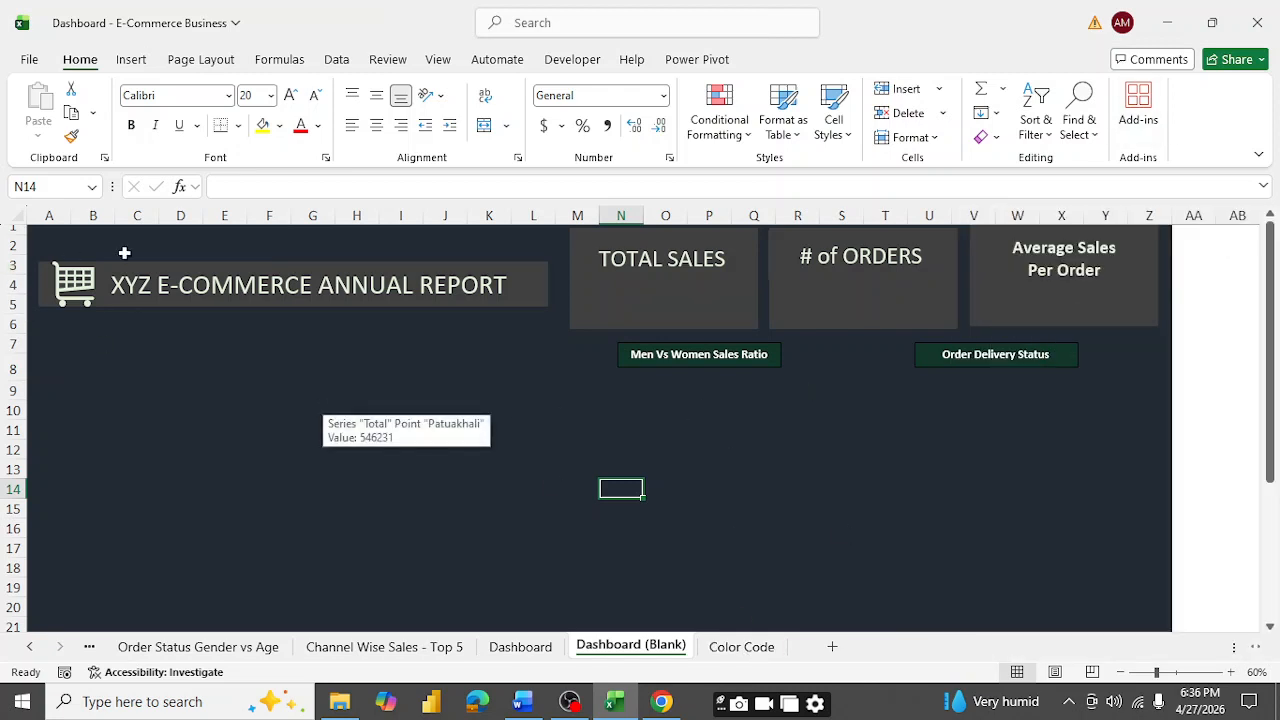
- Duplicate the "TOTAL SALES" label box and align the copy directly below the original inside the same card
left_click(640, 297)
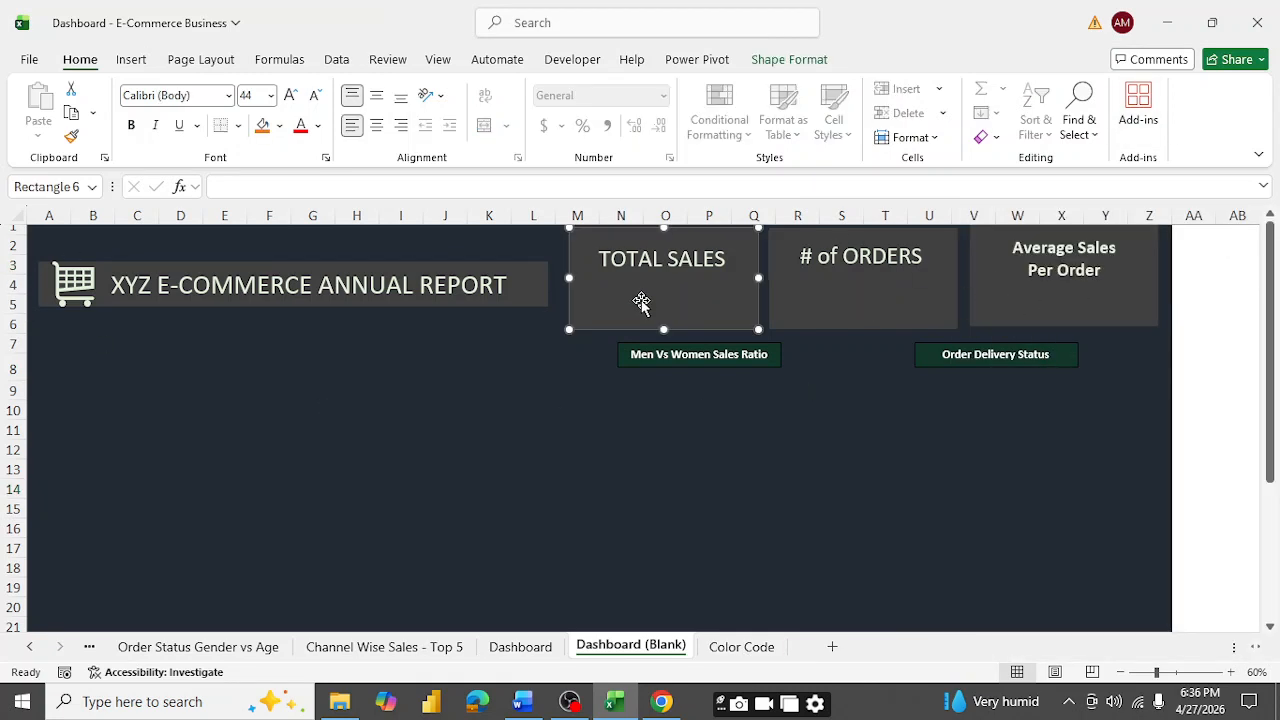
left_click(655, 258)
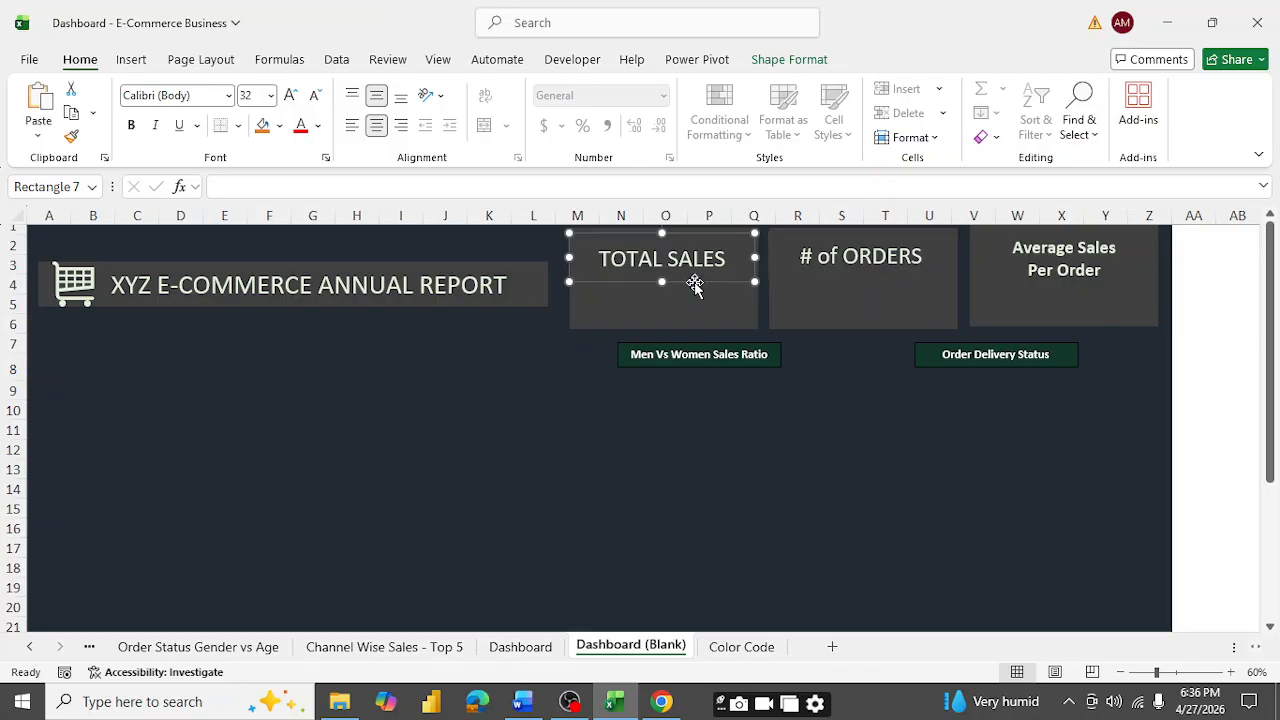
key("ctrl+v")
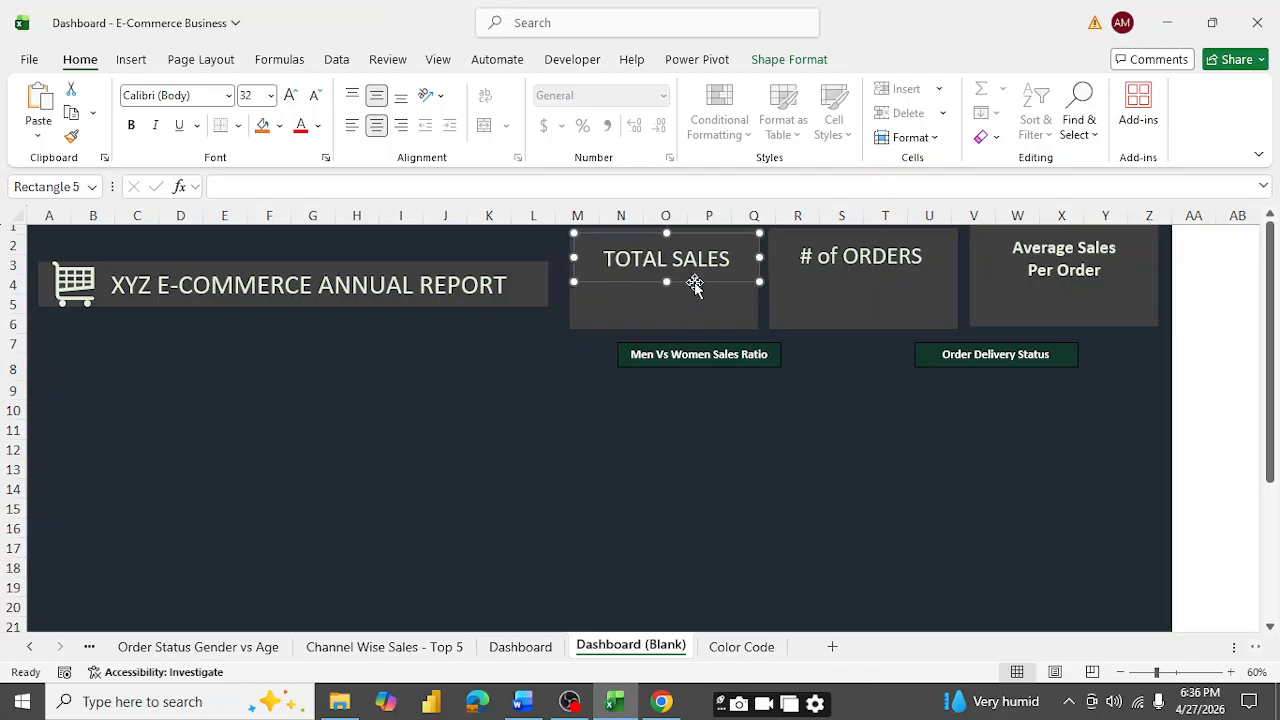
left_click_drag(697, 281, 697, 326)
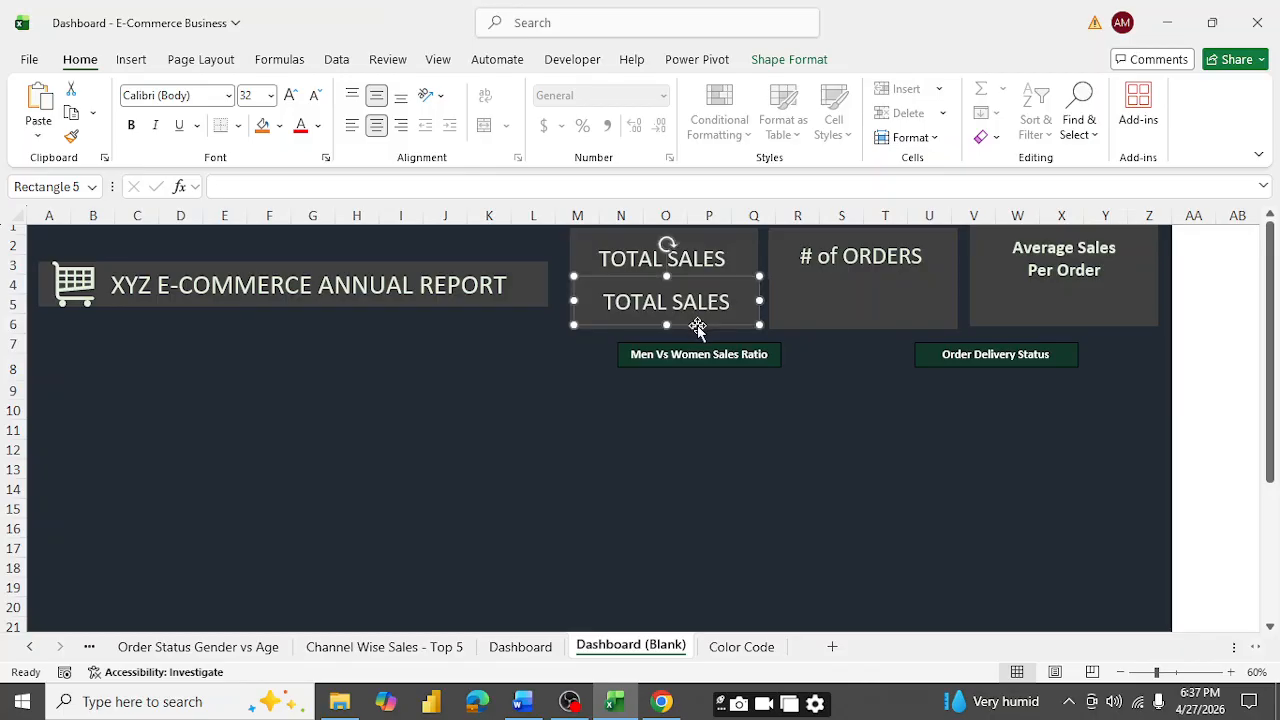
key("Left")
key("Left")
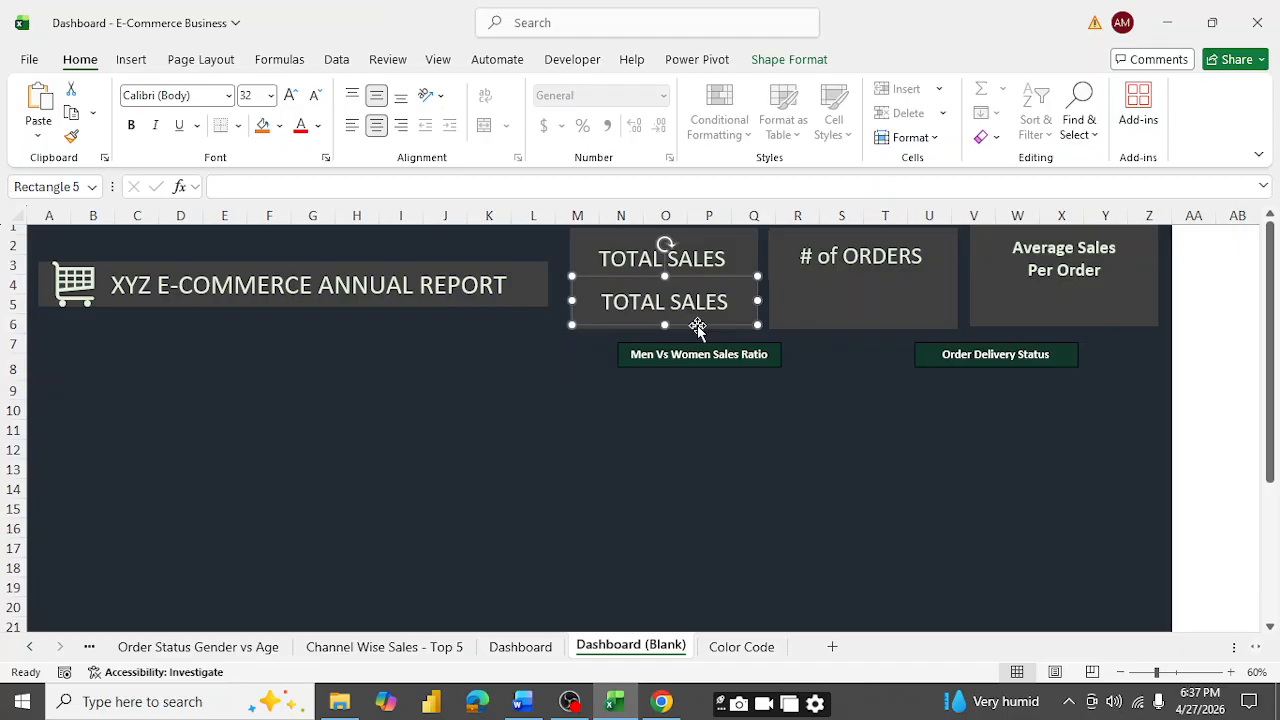
key("Right")
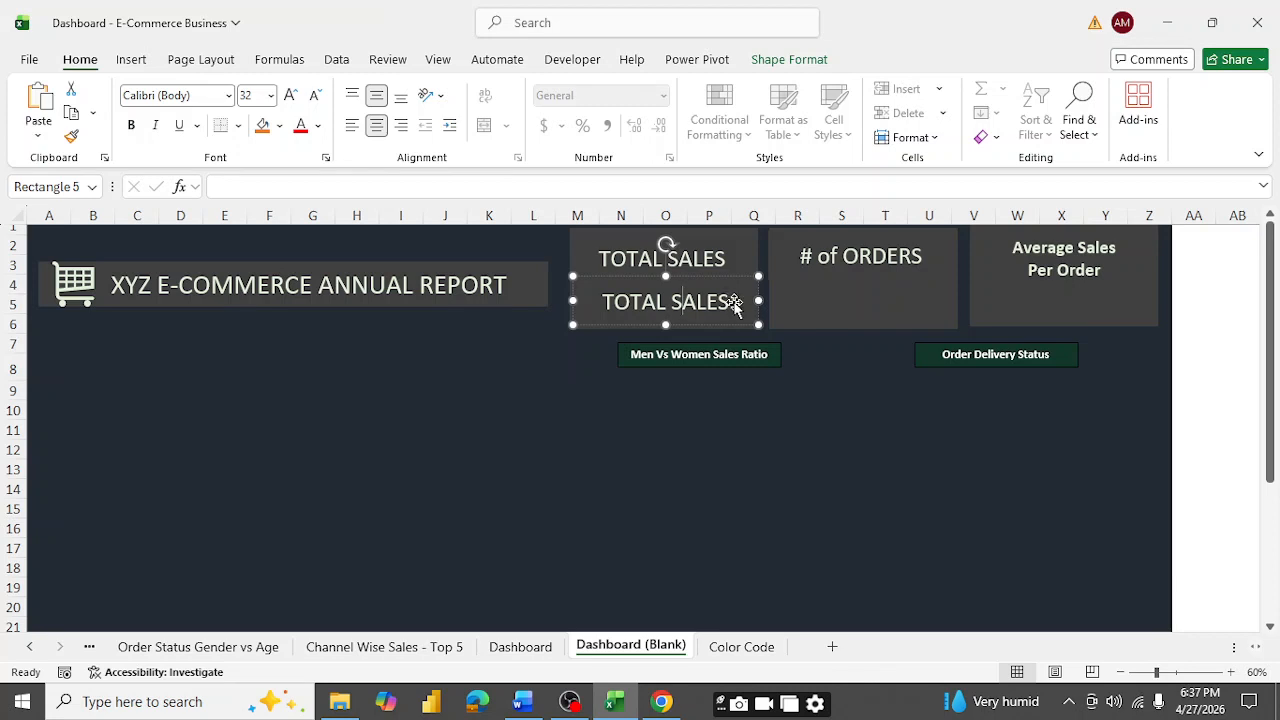
- Clear the text of the copied box in the TOTAL SALES card and link the box to the total sales value with =KPI!E3
left_click_drag(735, 305, 534, 306)
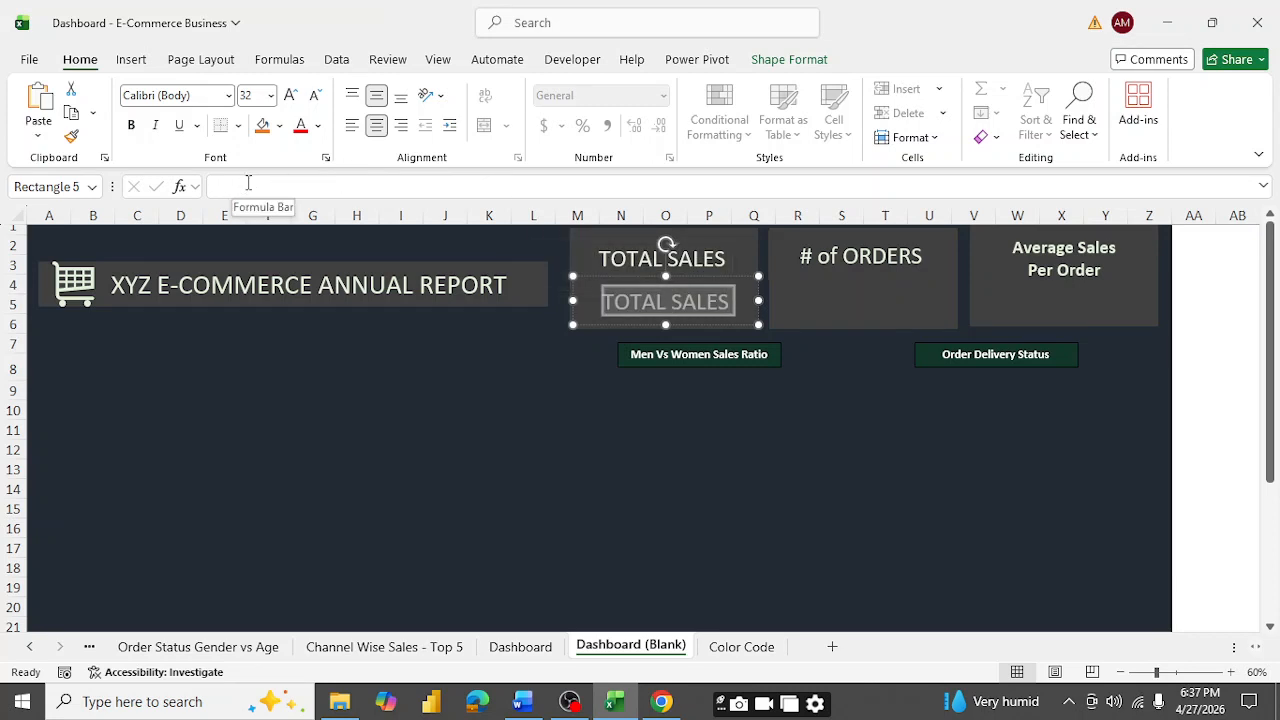
key("Delete")
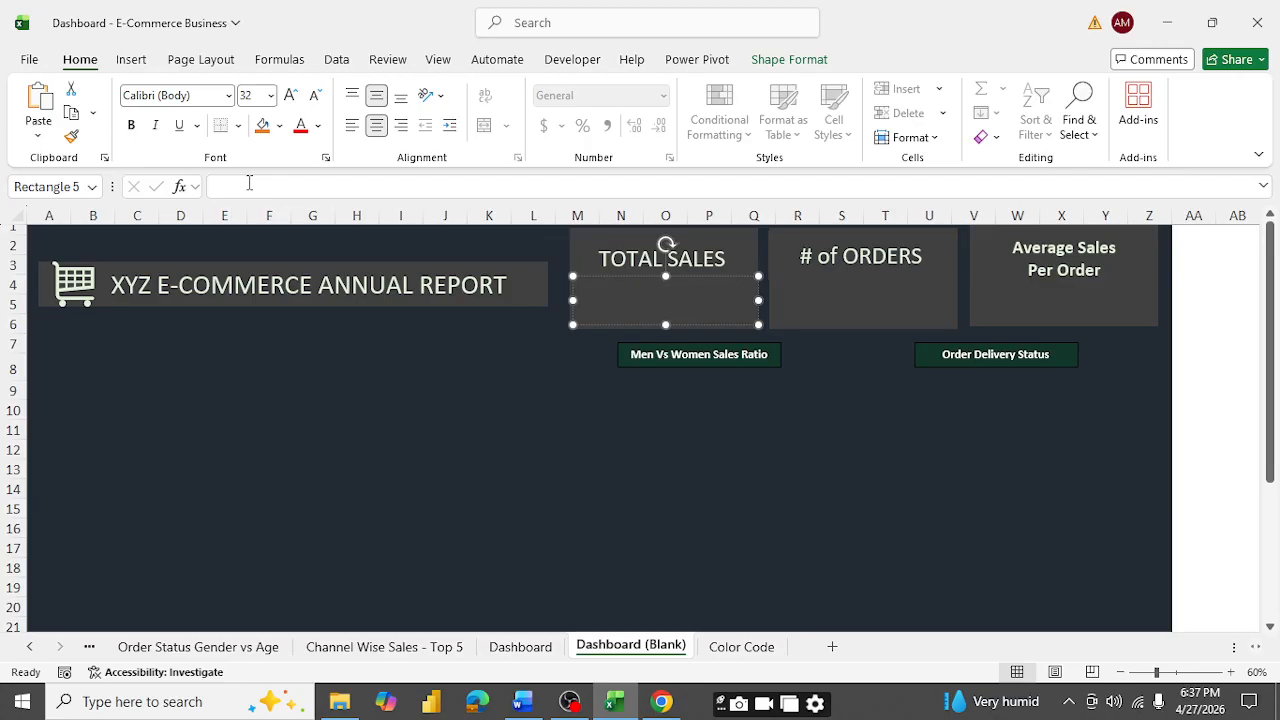
left_click(264, 188)
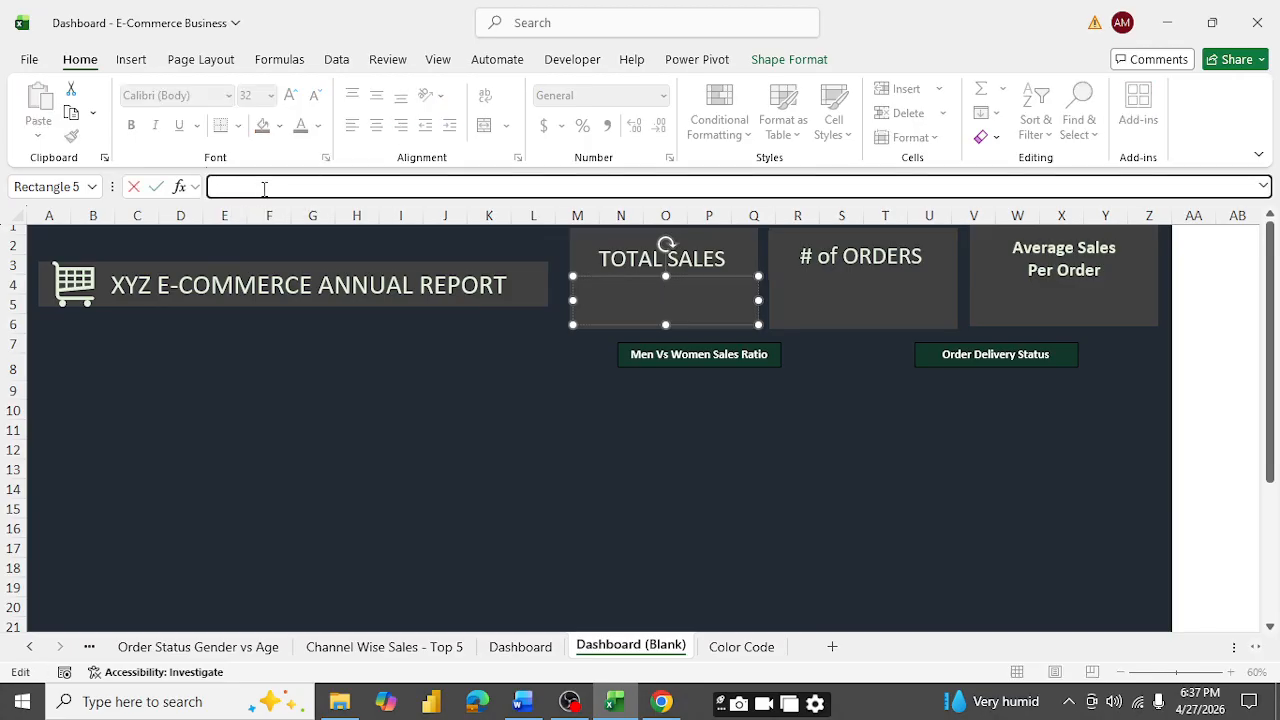
type("=")
left_click(89, 647)
left_click(89, 647)
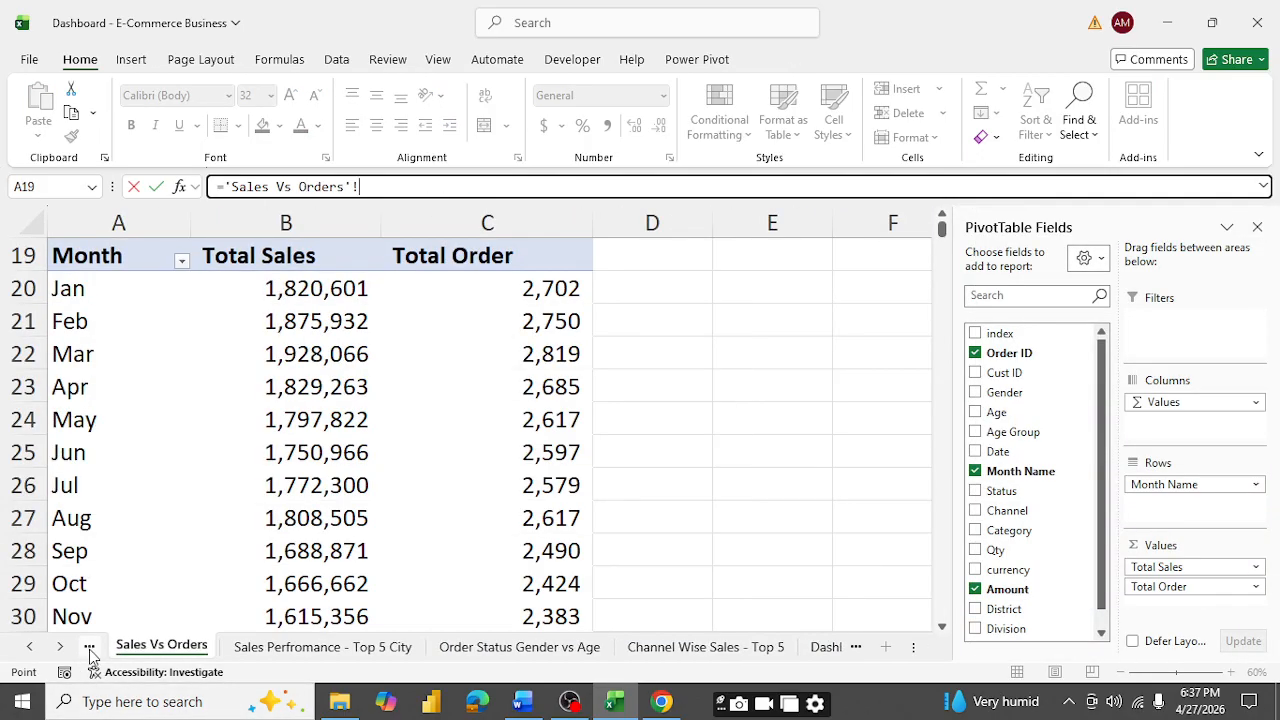
left_click(89, 647)
left_click(89, 647)
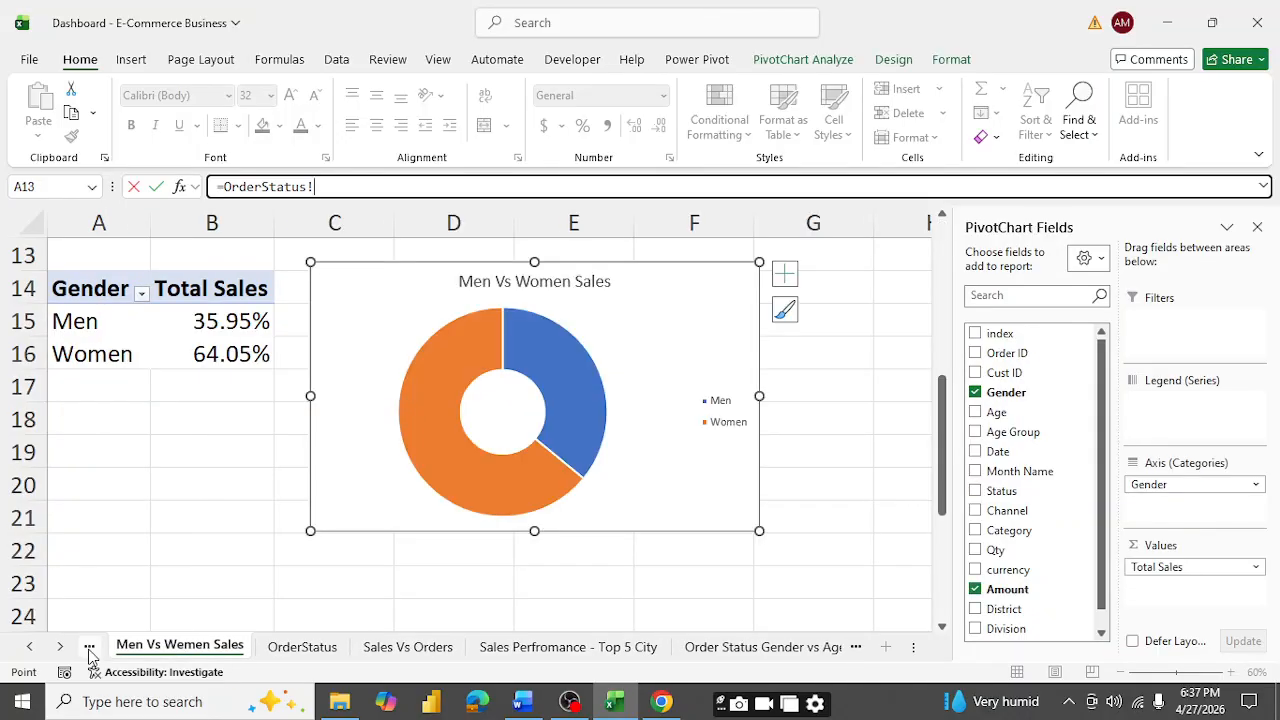
left_click(89, 649)
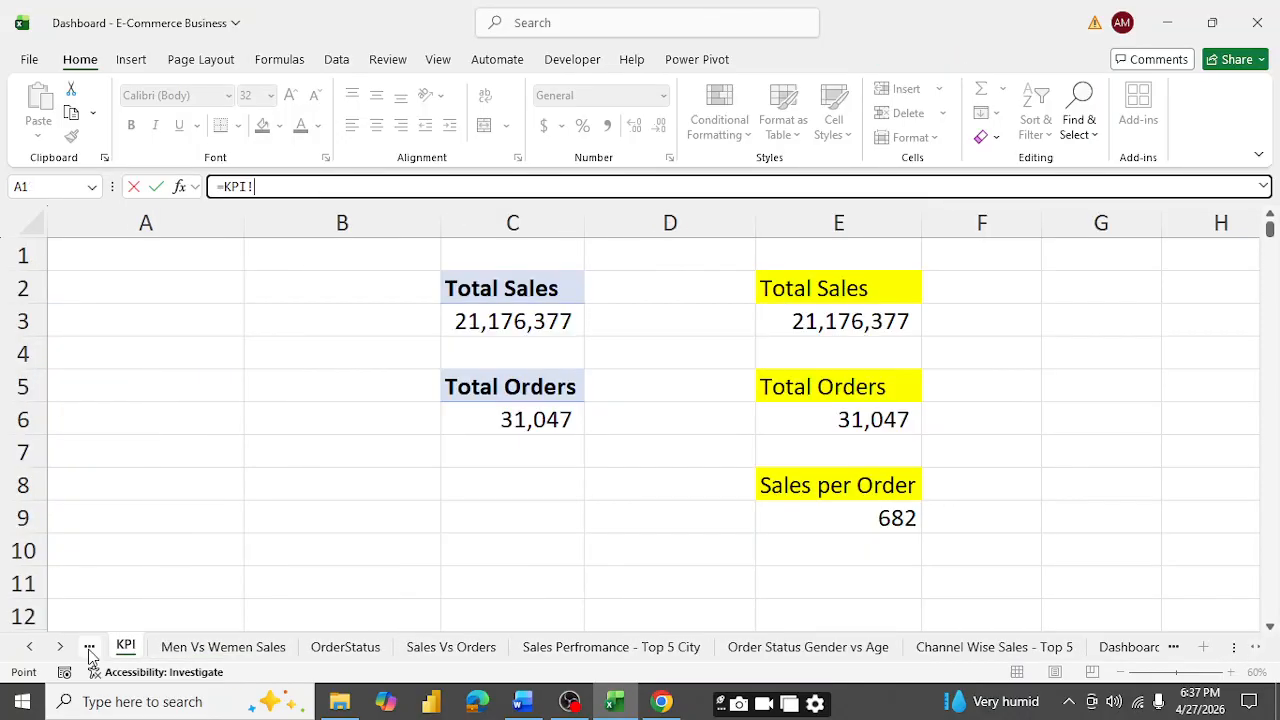
left_click(866, 318)
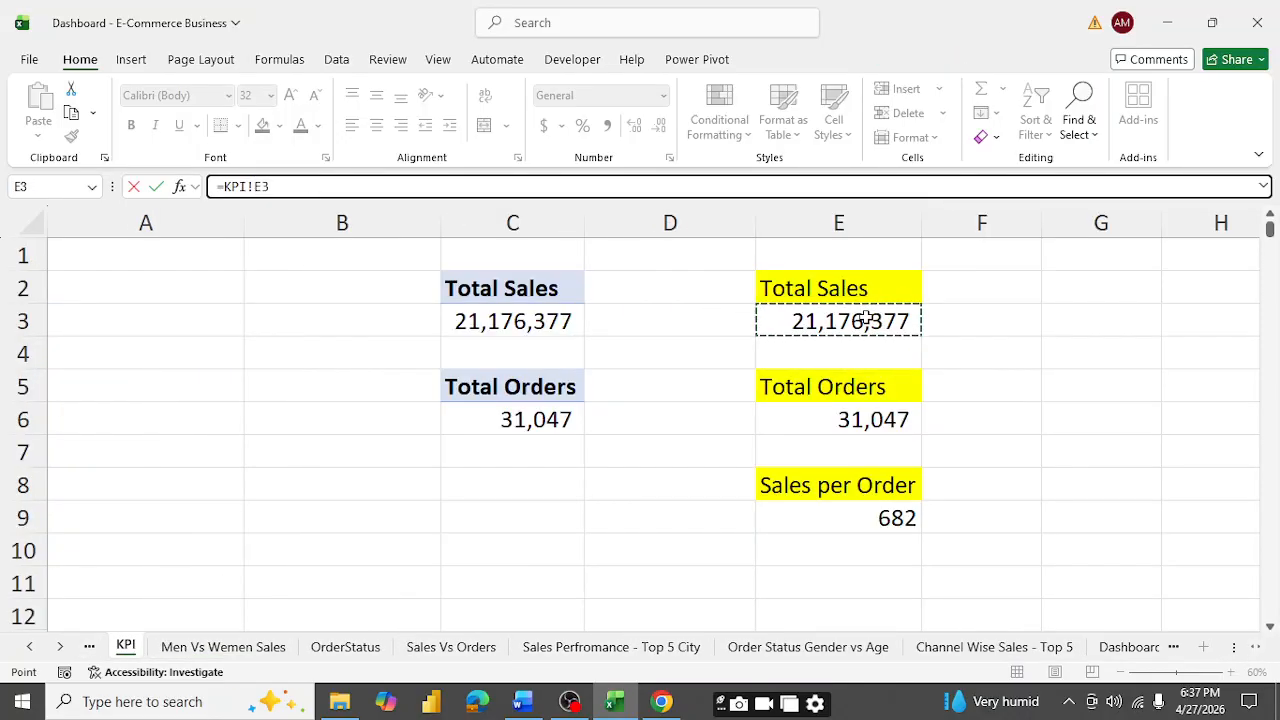
key("Return")
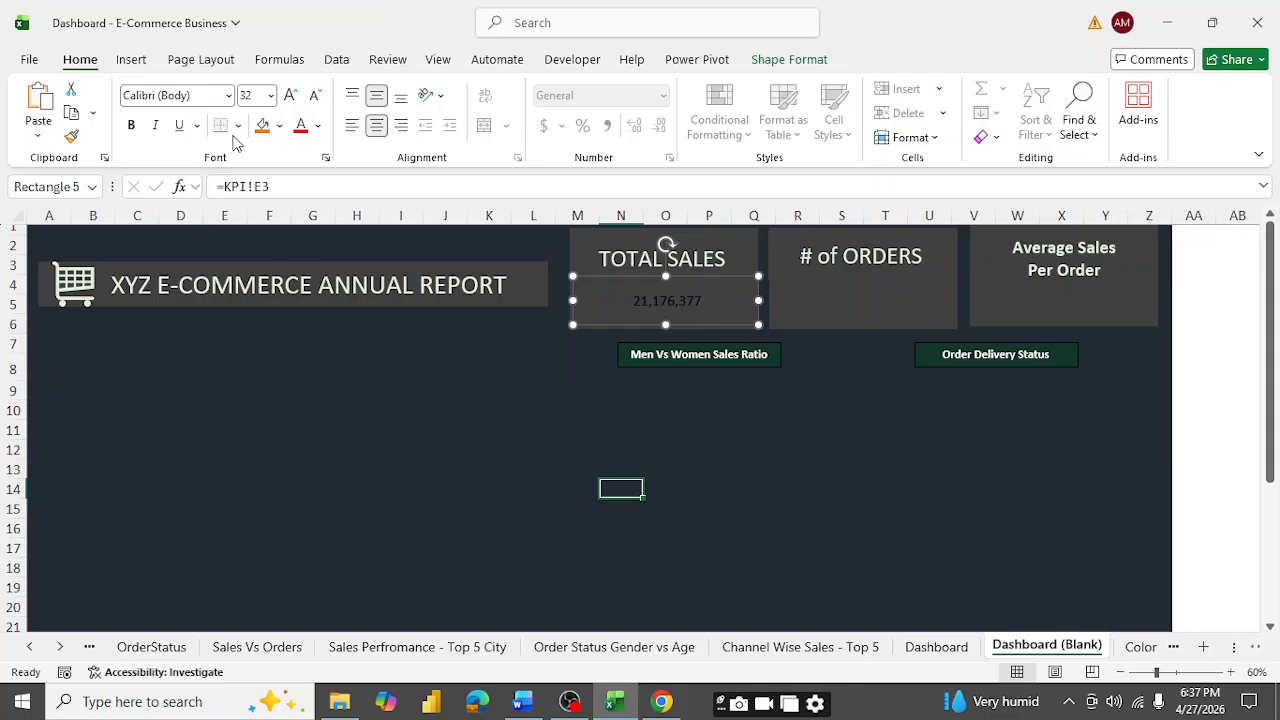
- Format the linked value in the TOTAL SALES card with white text at font size 36
left_click(280, 126)
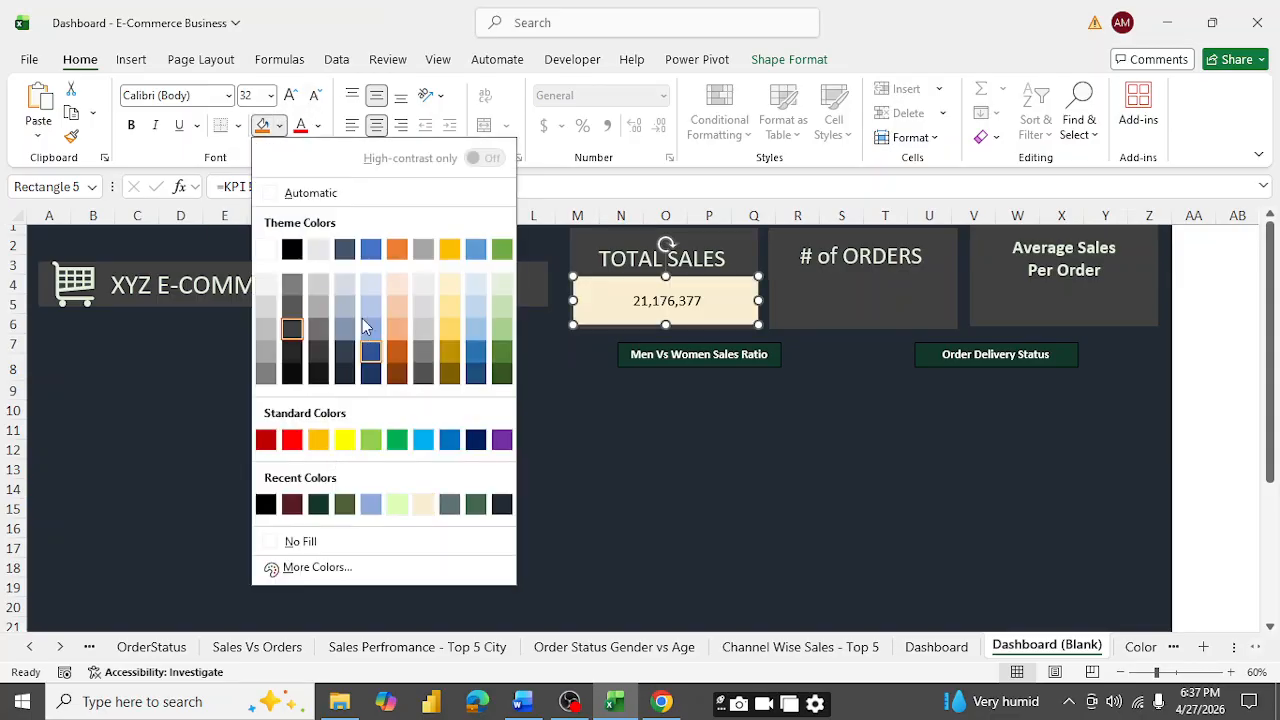
left_click(321, 129)
left_click(318, 126)
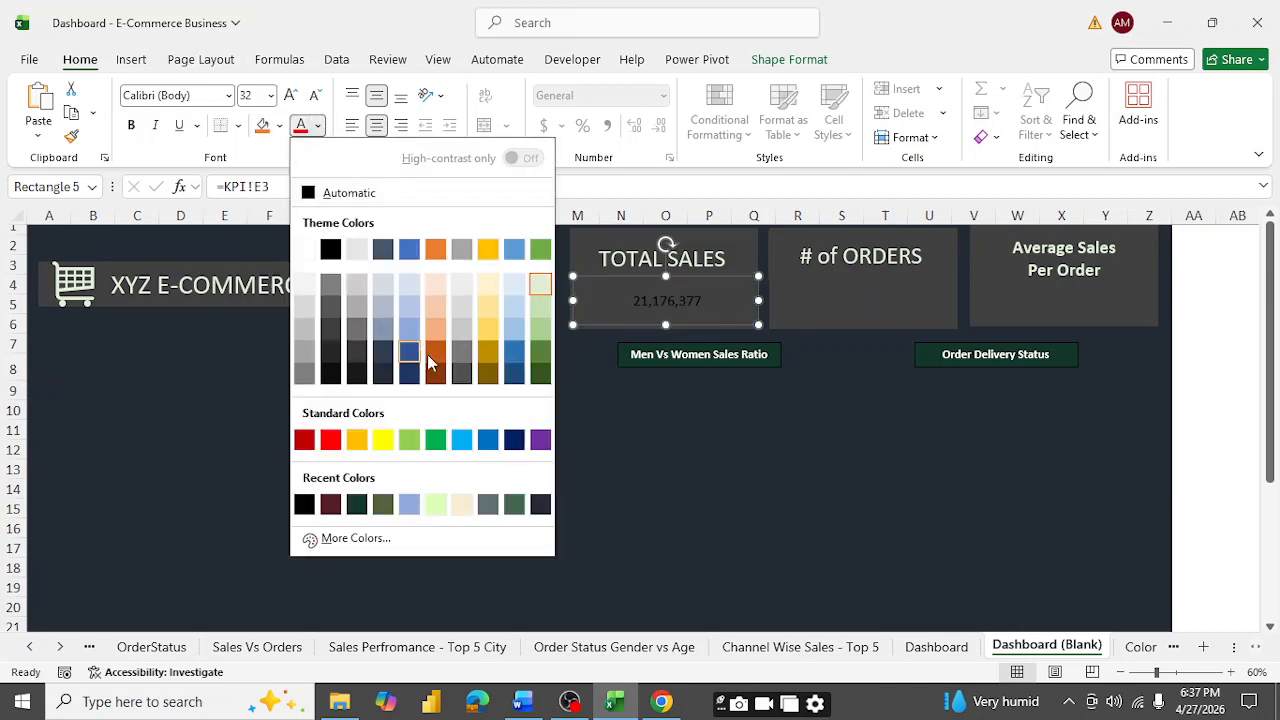
left_click(308, 250)
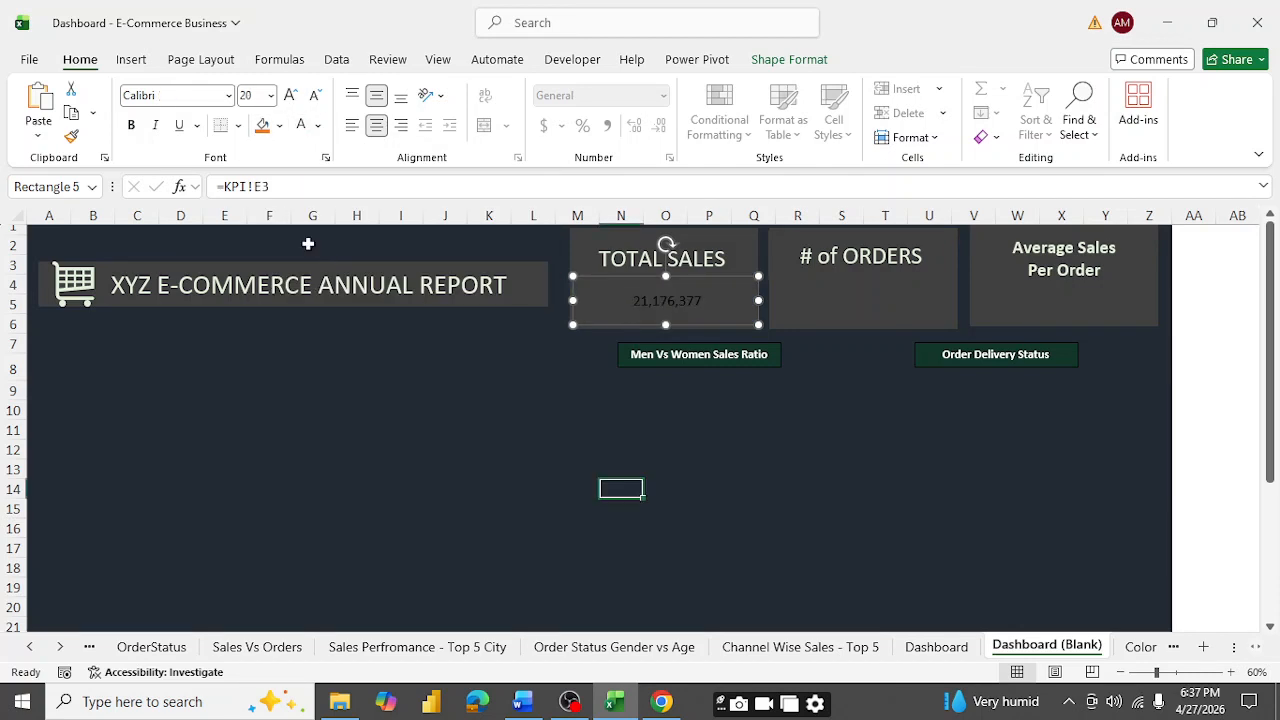
left_click(292, 97)
left_click(292, 97)
left_click(292, 97)
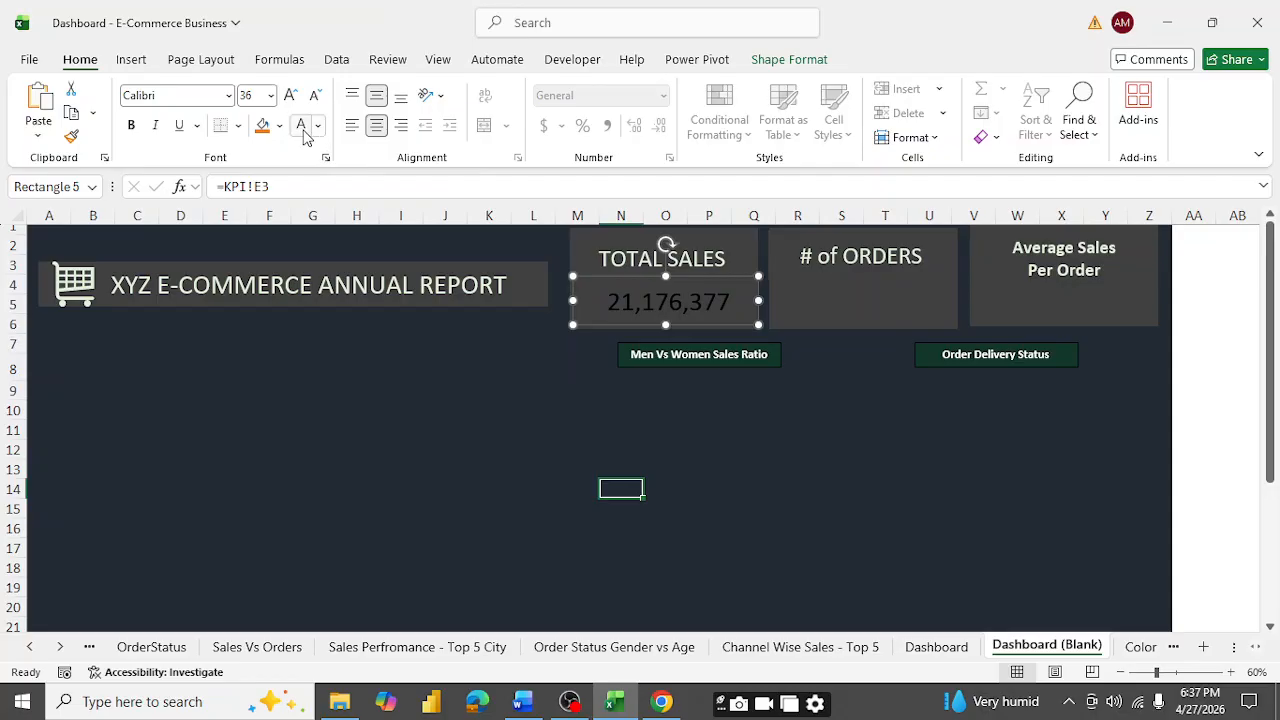
left_click(302, 129)
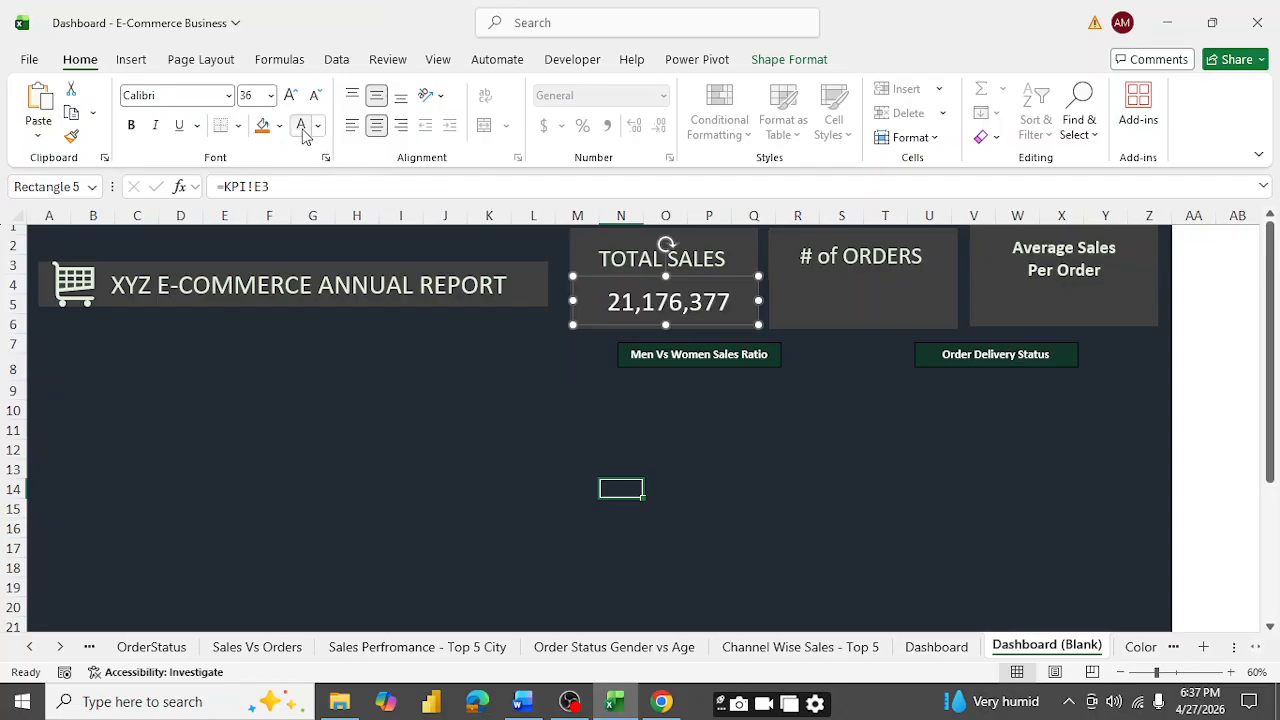
- Paste another copy of the "TOTAL SALES" label box and place it below the "# of ORDERS" heading in its card
left_click(833, 429)
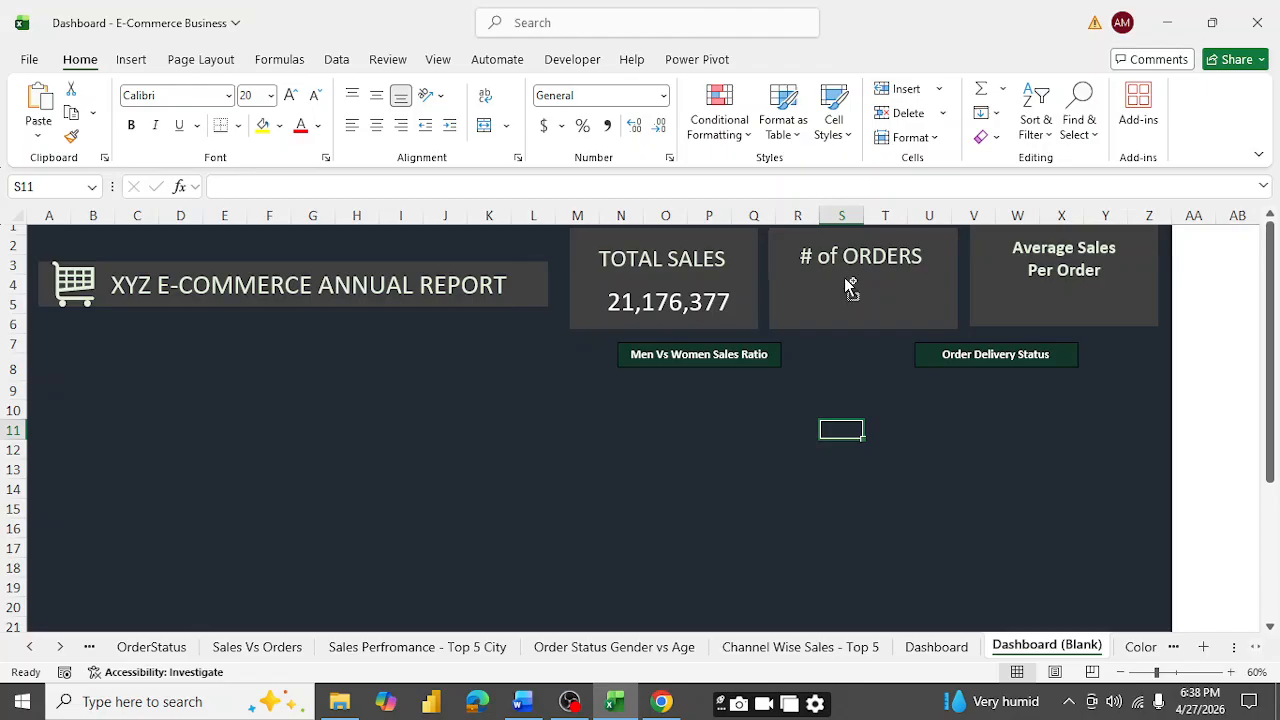
key("ctrl+v")
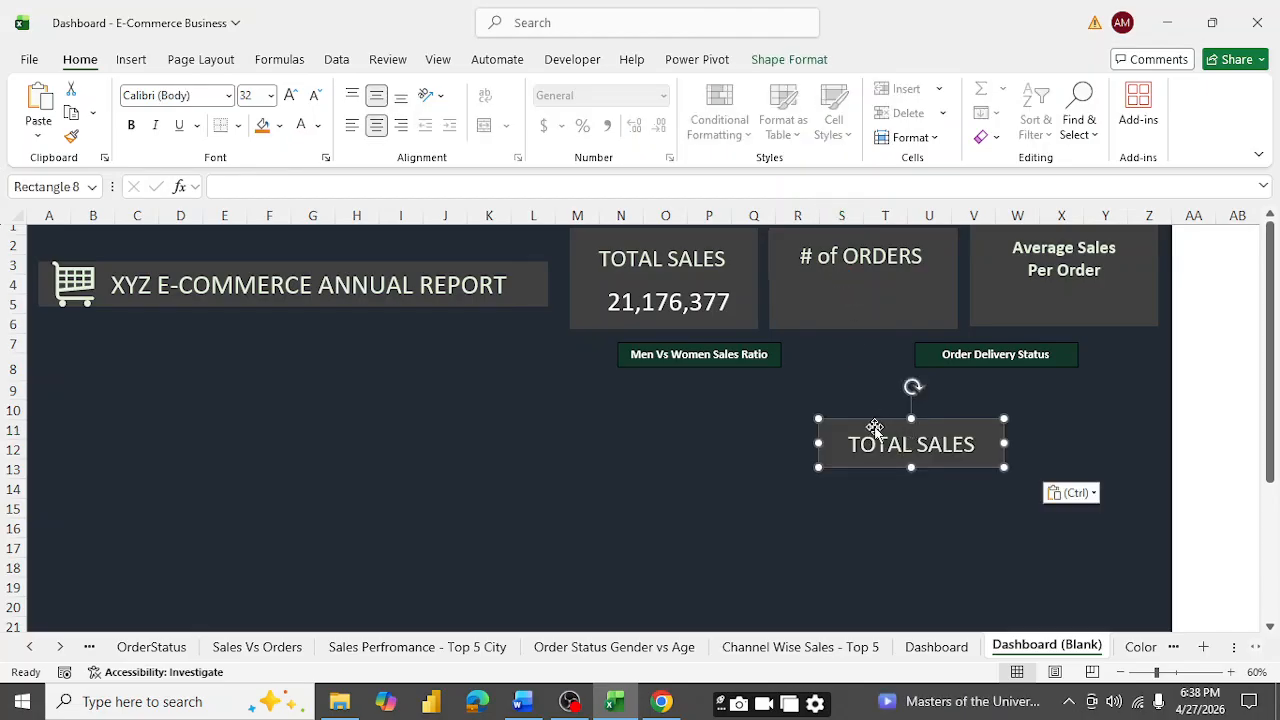
left_click_drag(874, 428, 824, 276)
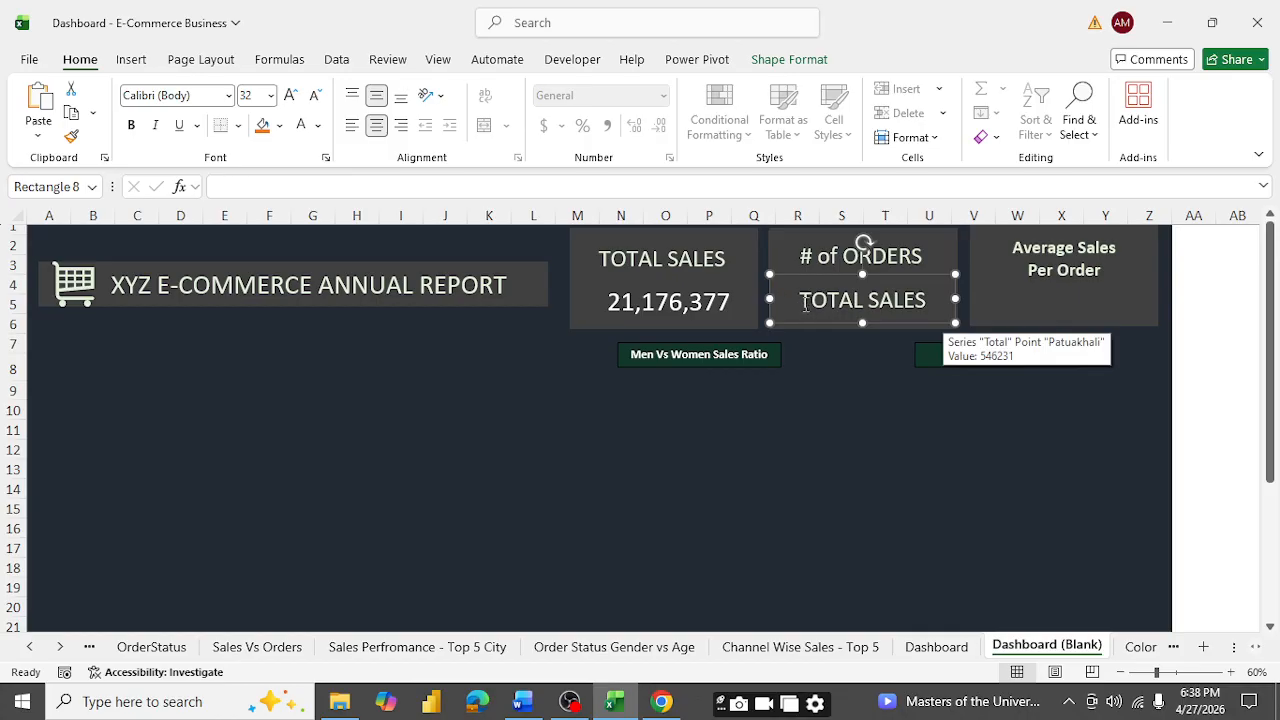
- Clear the text of the copied box in the # of ORDERS card and link the box to the total orders value with =KPI!E6
left_click_drag(806, 303, 940, 308)
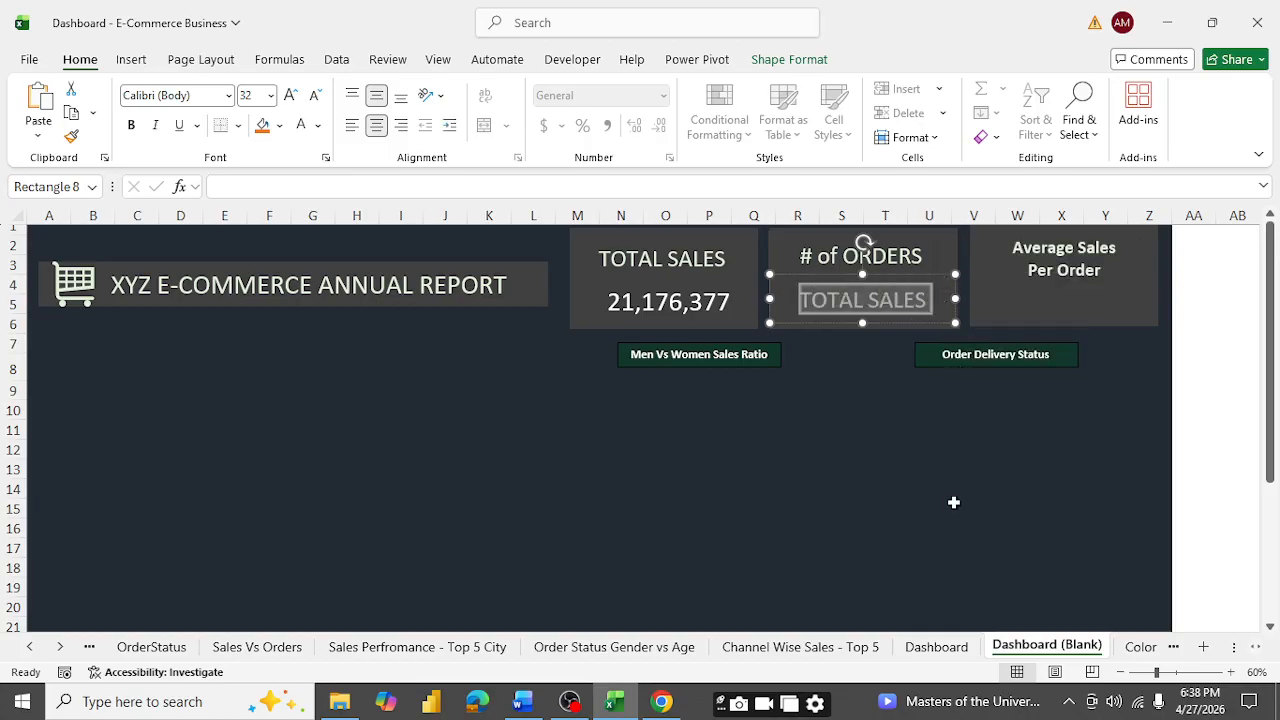
key("Delete")
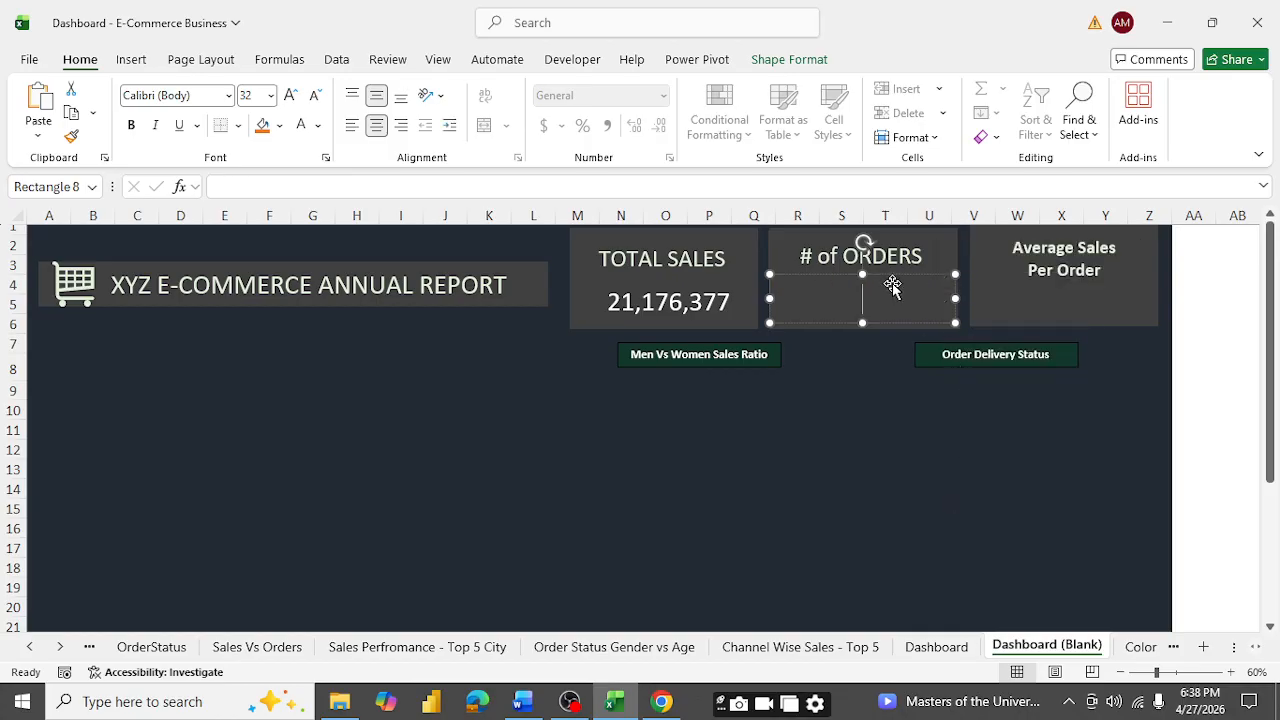
left_click(263, 184)
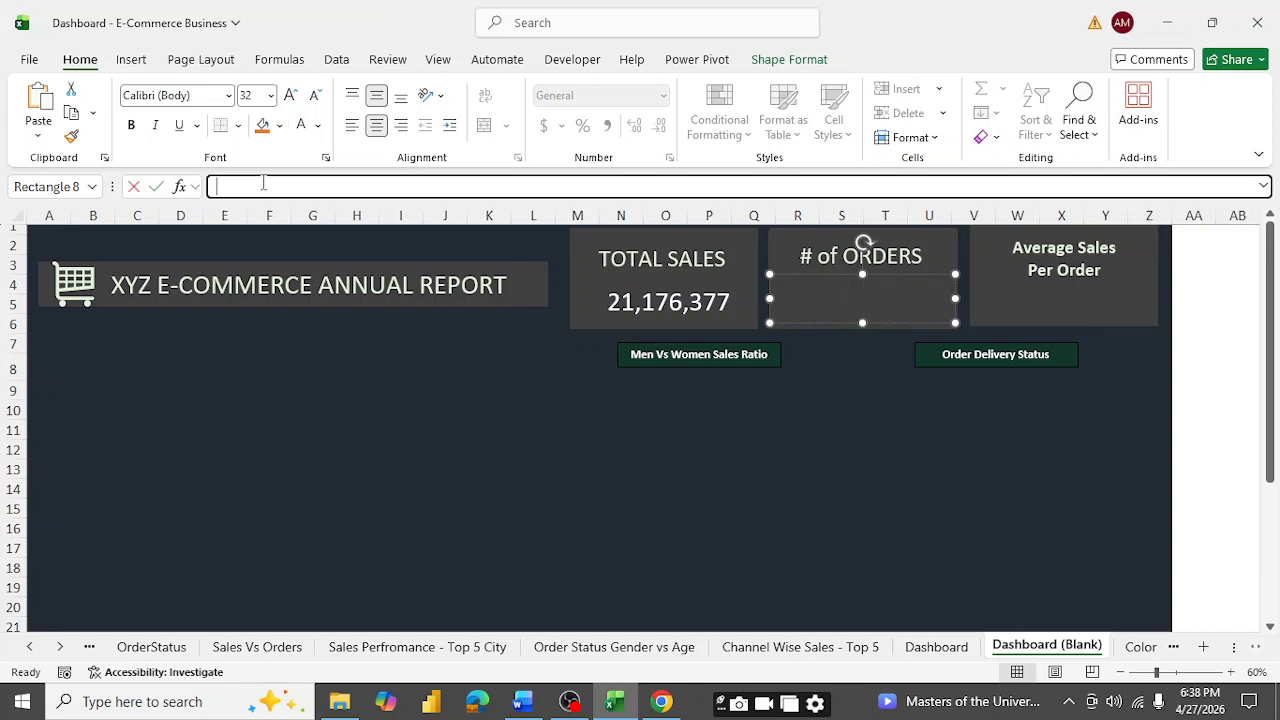
type("=")
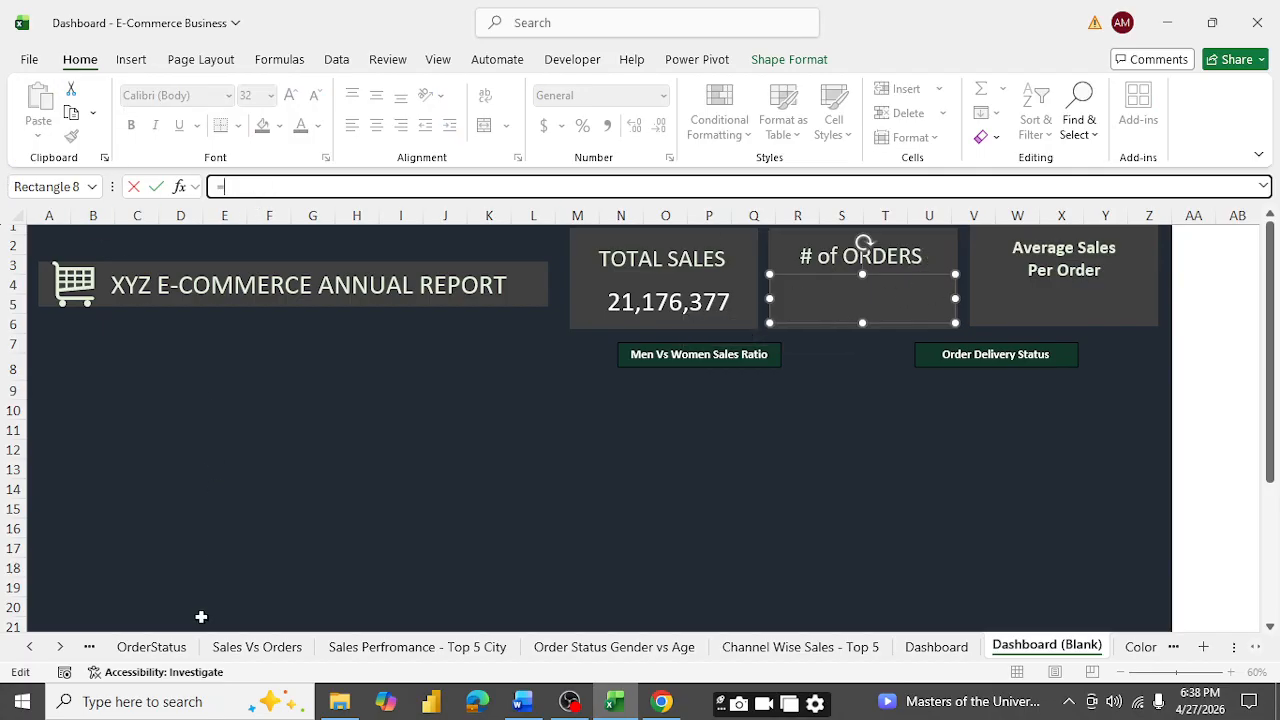
left_click(89, 647)
left_click(89, 647)
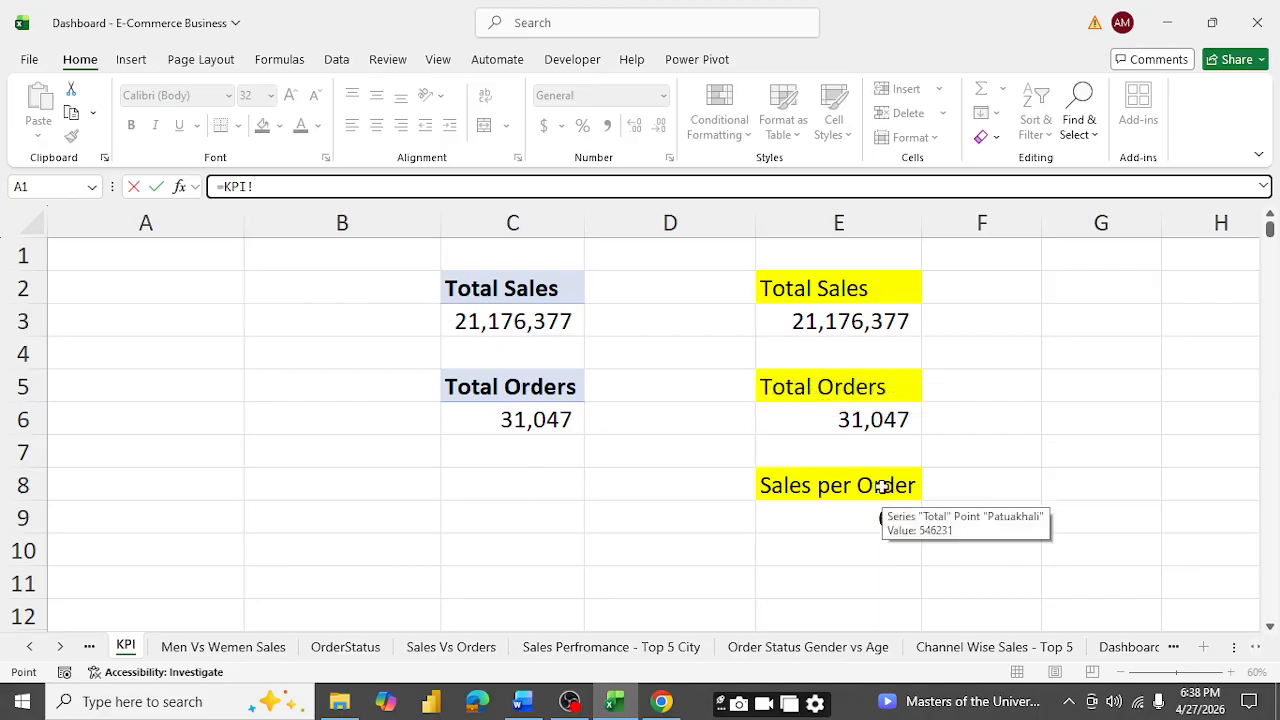
left_click(883, 409)
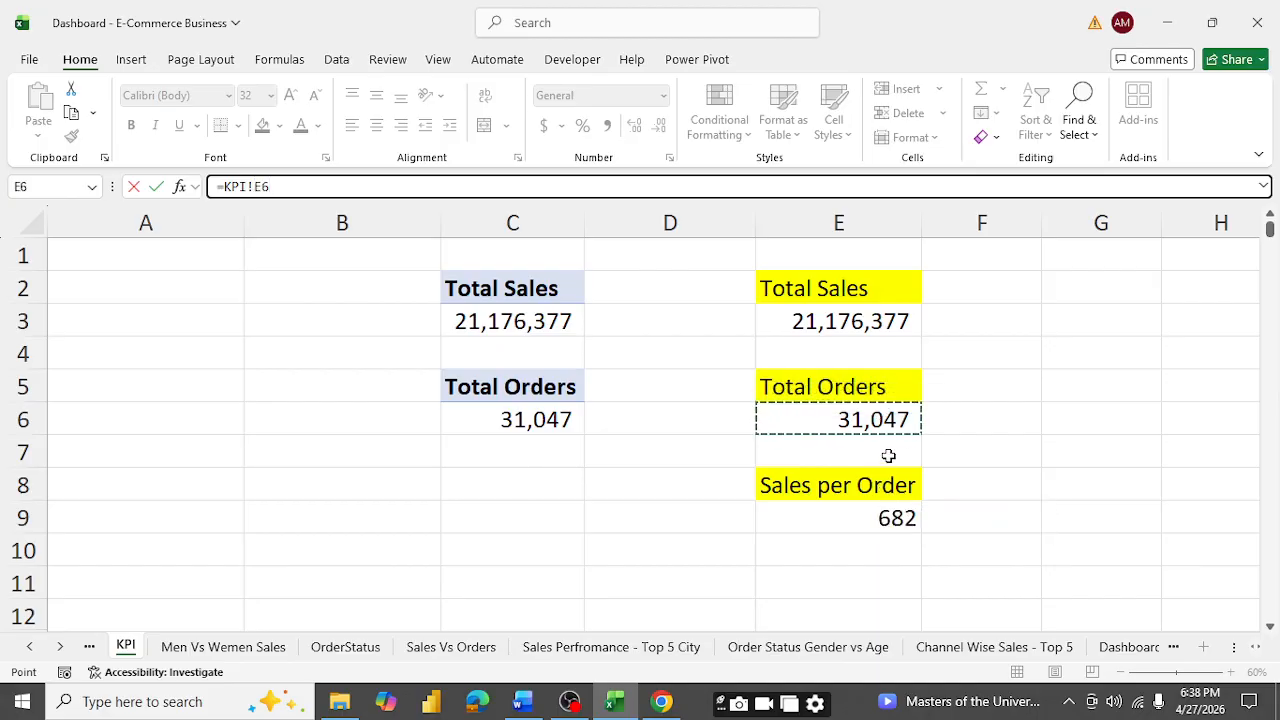
key("Return")
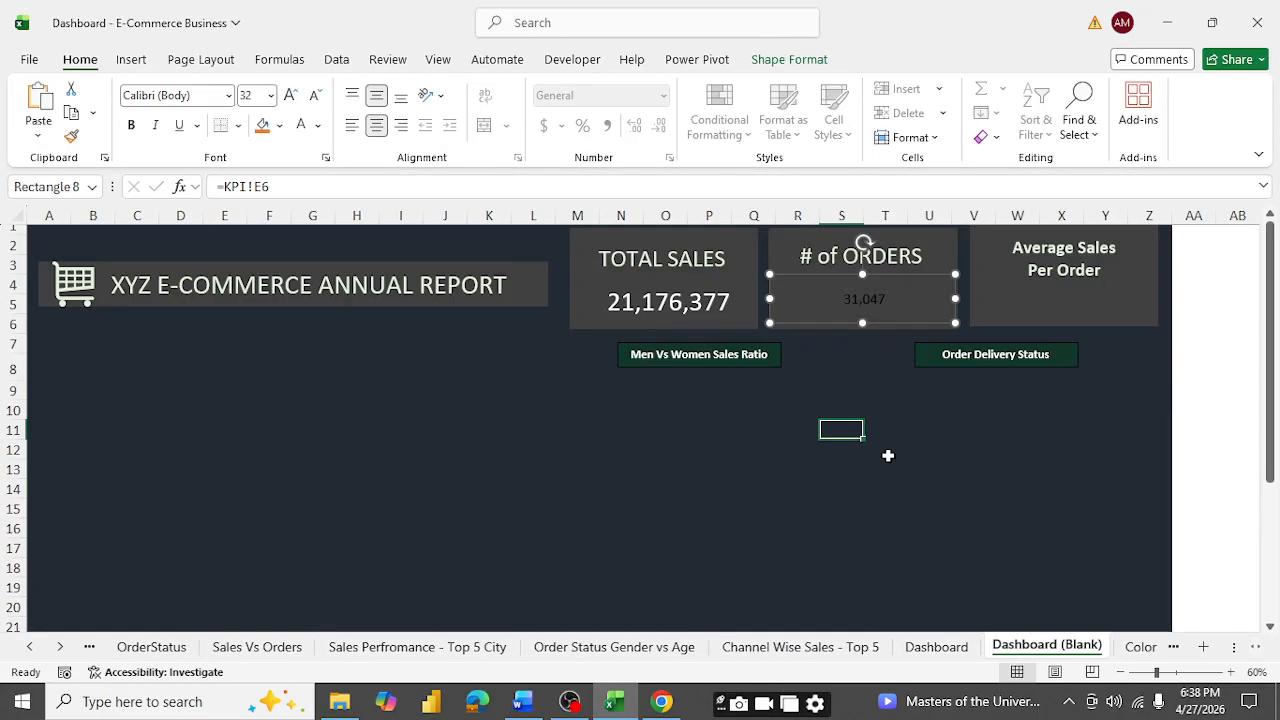
- Format the linked value in the # of ORDERS card with white text at font size 40
left_click(300, 128)
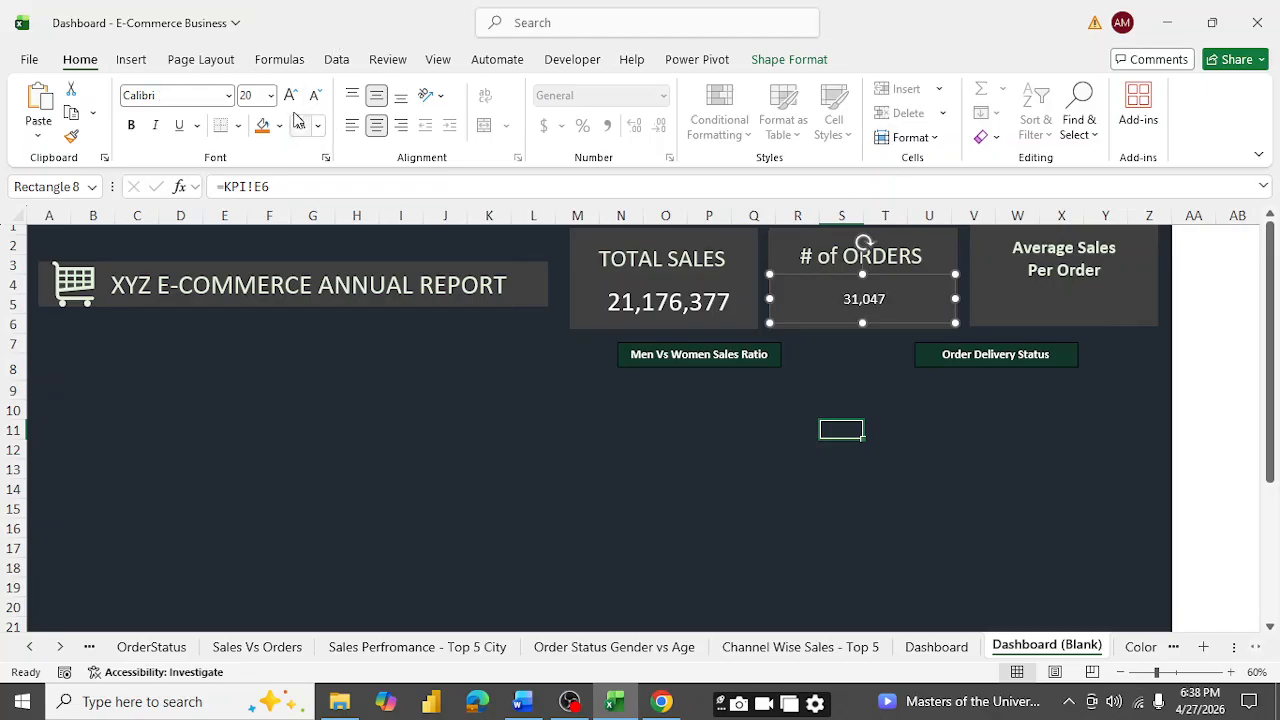
left_click(297, 100)
left_click(297, 100)
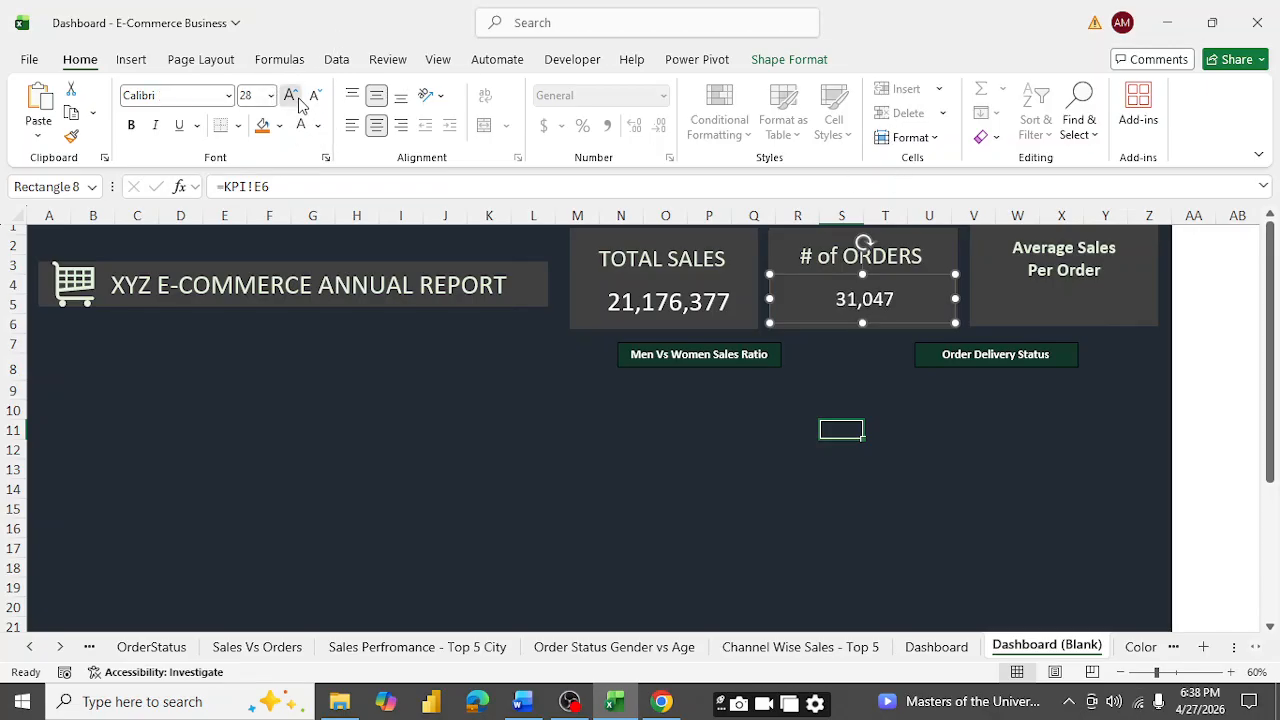
left_click(297, 100)
left_click(292, 97)
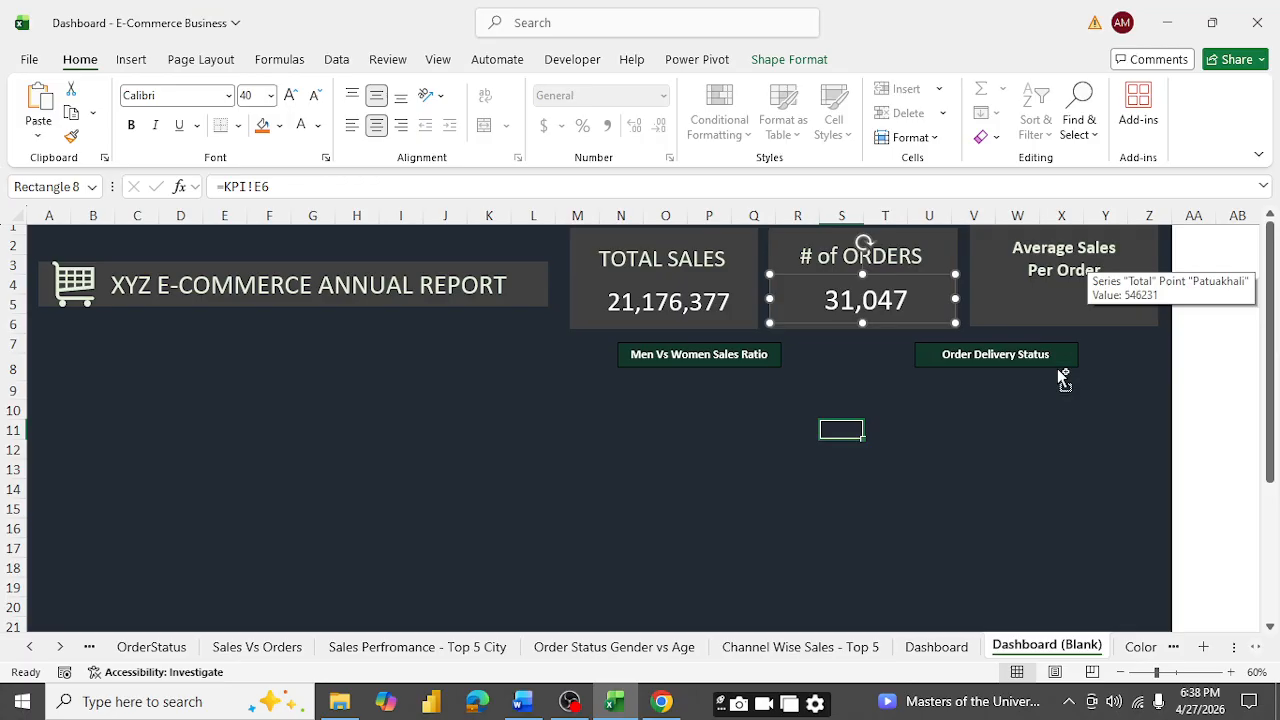
- Paste another copy of the "TOTAL SALES" label box, place it below the "Average Sales Per Order" heading in its card, and clear its text
key("ctrl+v")
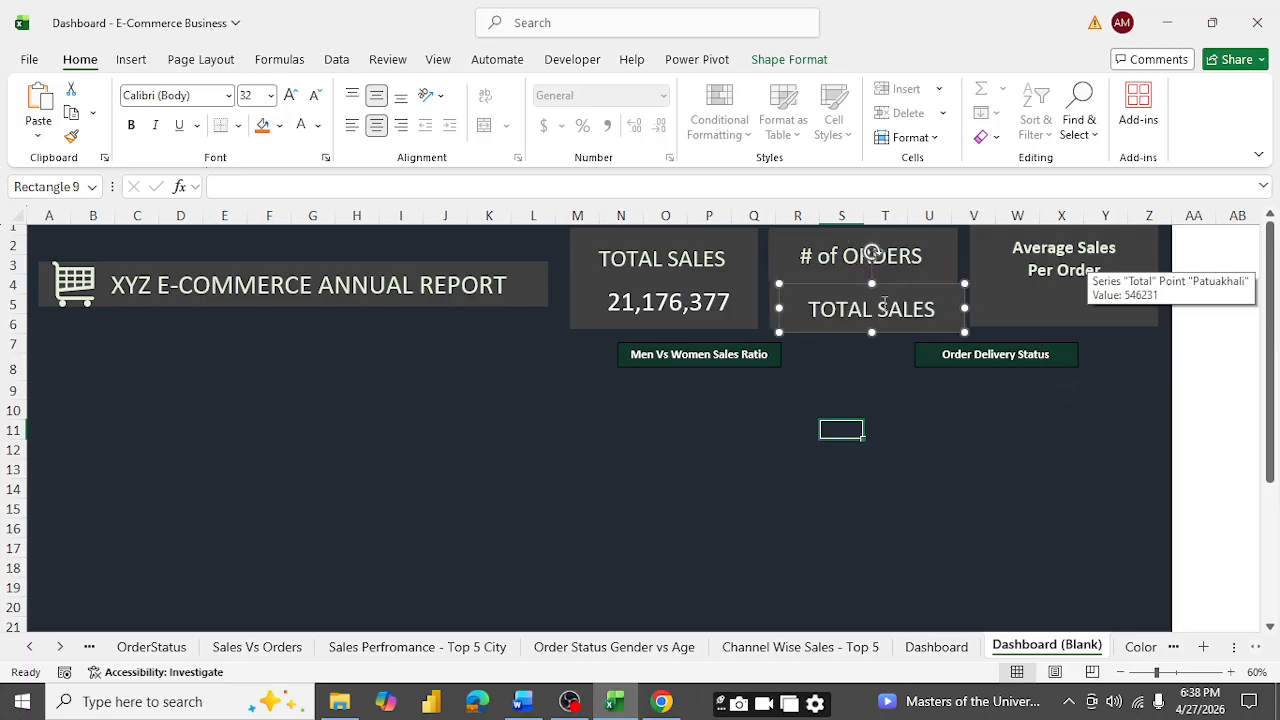
left_click_drag(900, 289, 1091, 282)
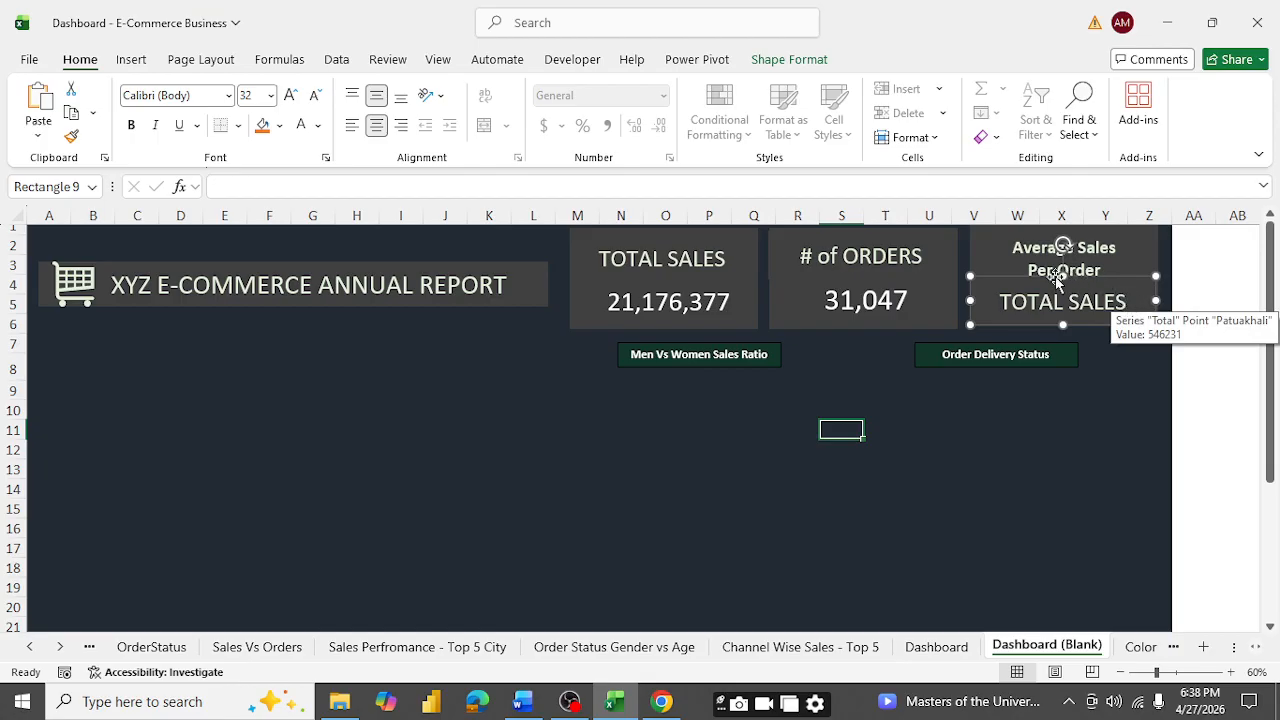
key("Down")
key("Down")
key("Down")
key("Down")
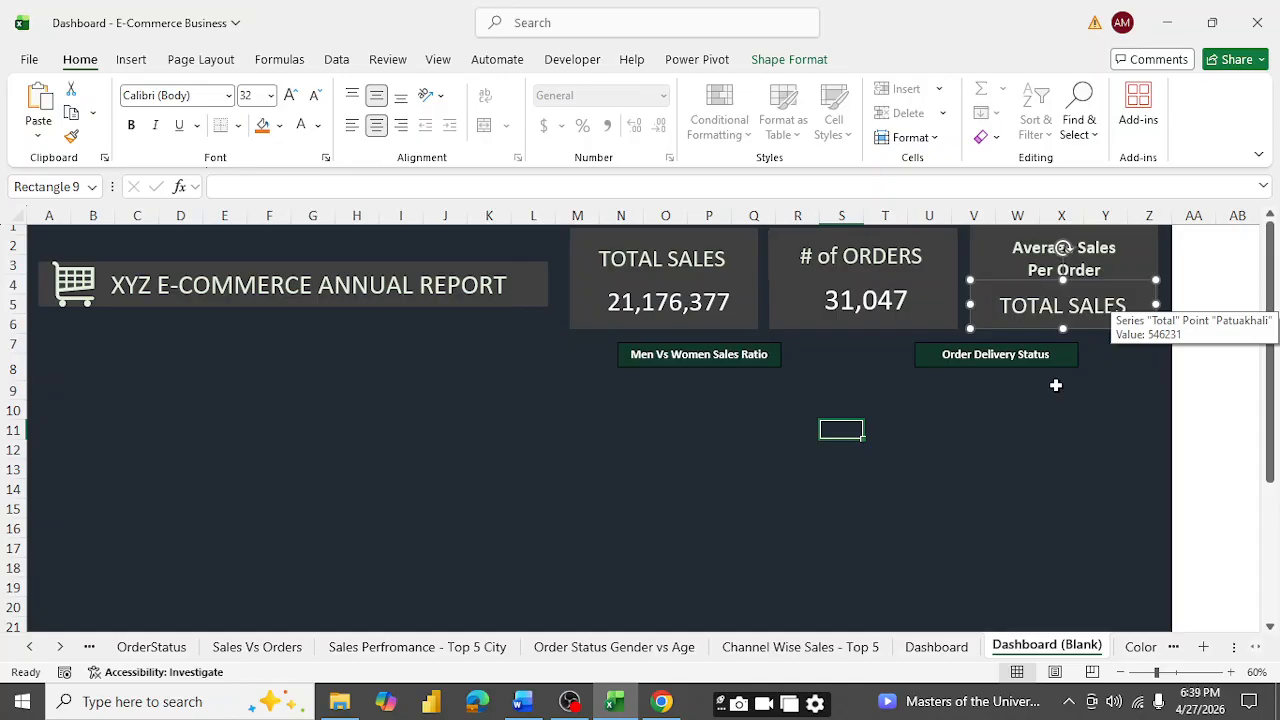
left_click_drag(998, 305, 1146, 308)
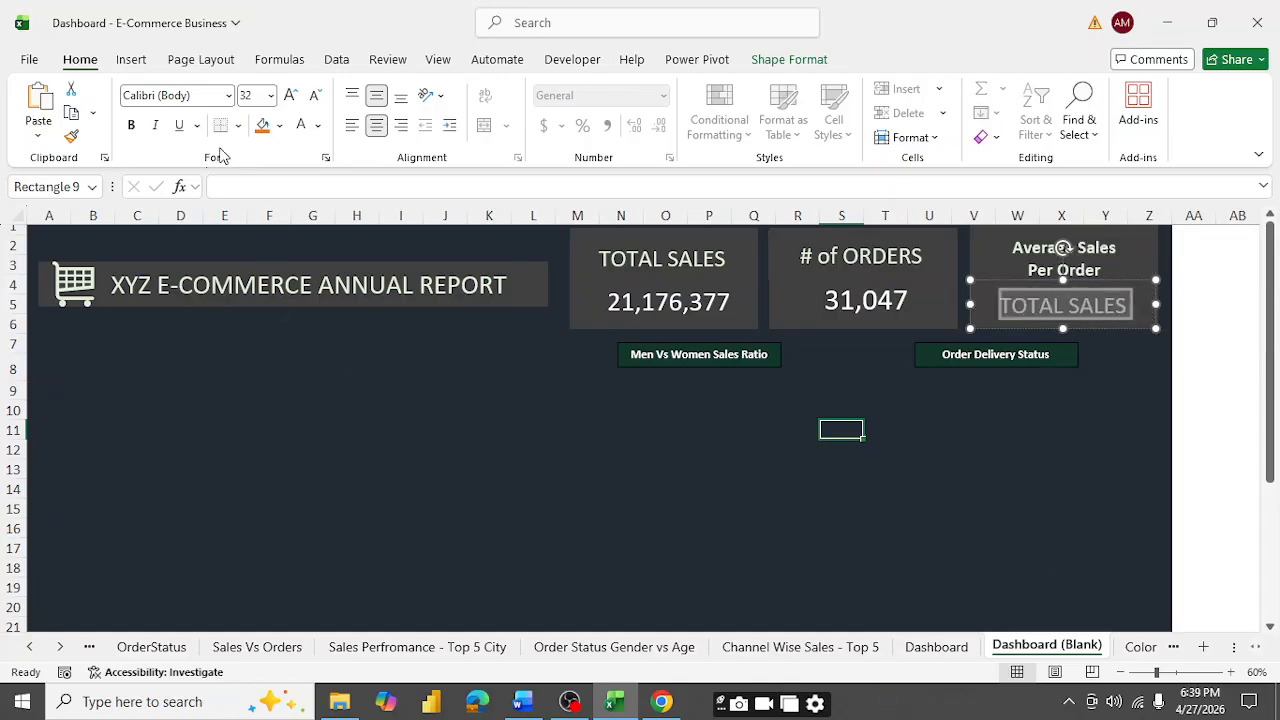
key("BackSpace")
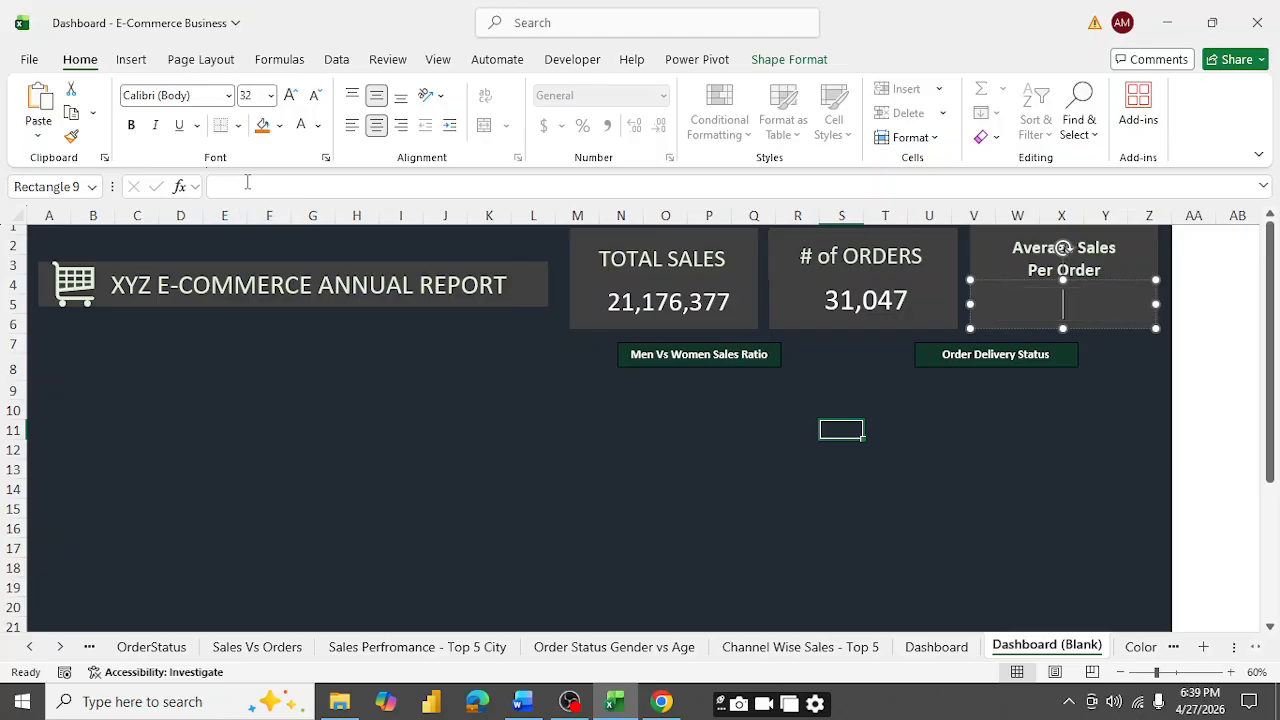
type("=")
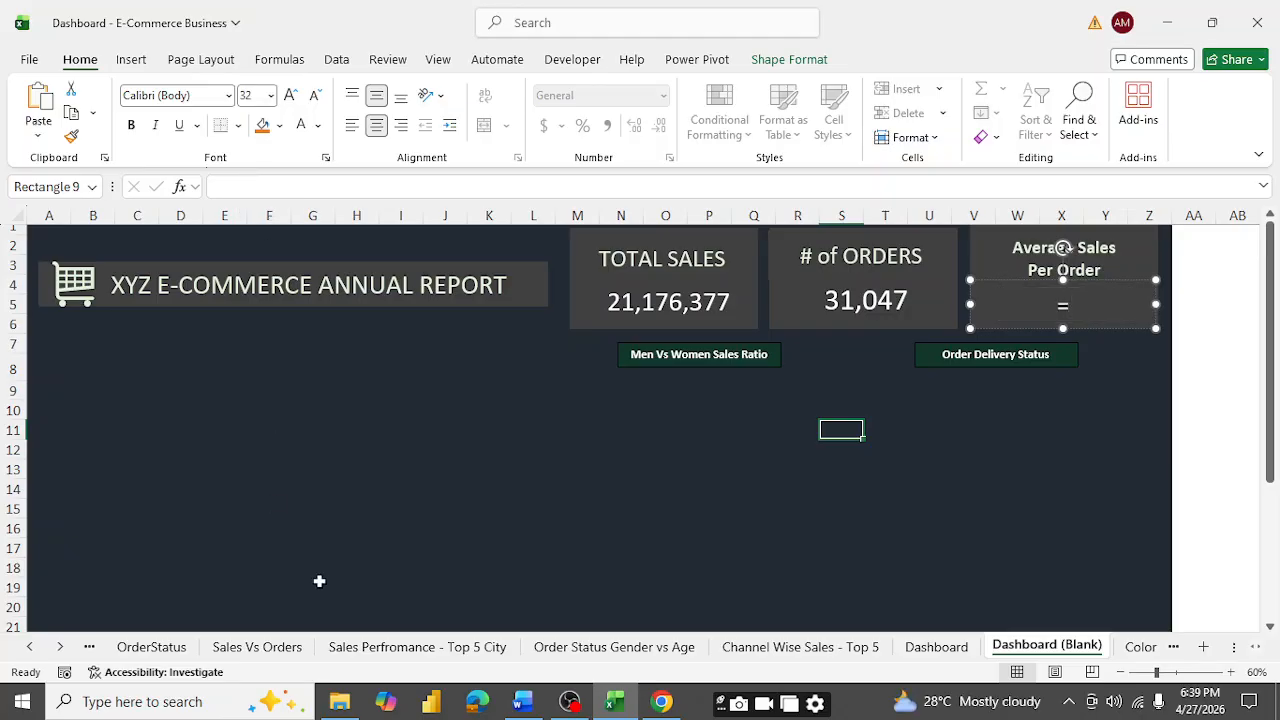
left_click(98, 649)
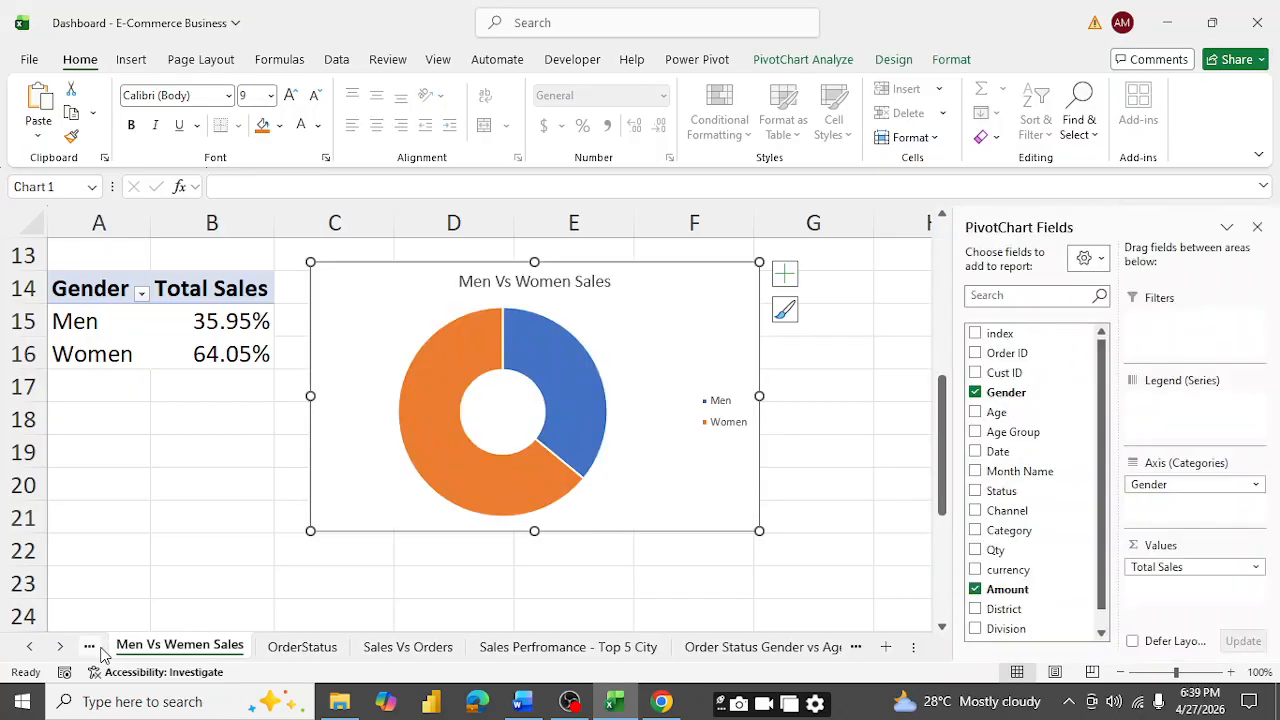
left_click(92, 648)
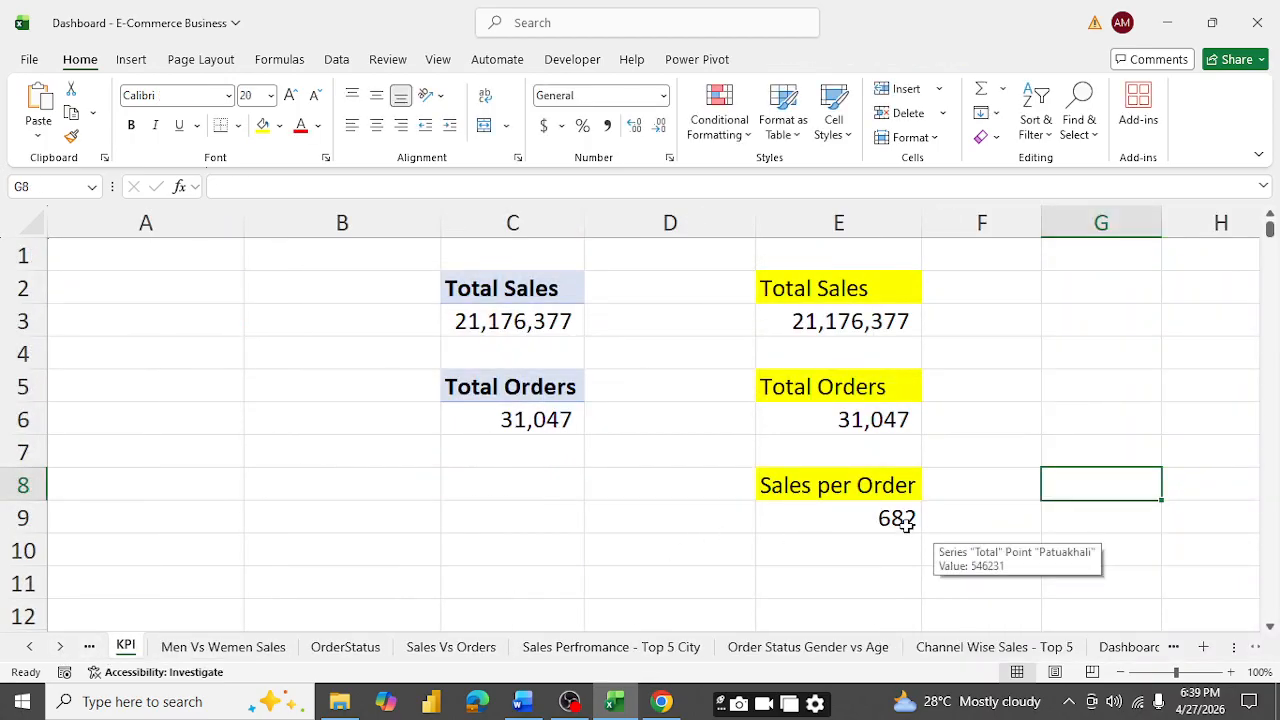
left_click(872, 513)
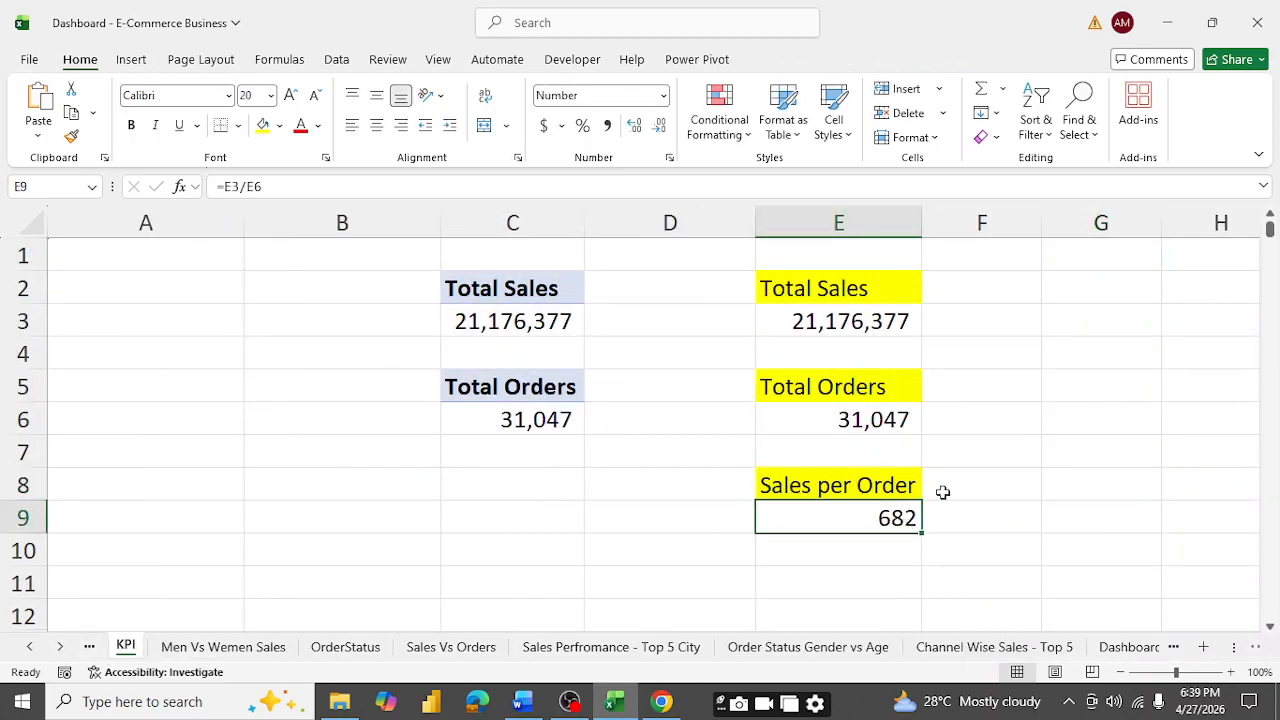
key("Down")
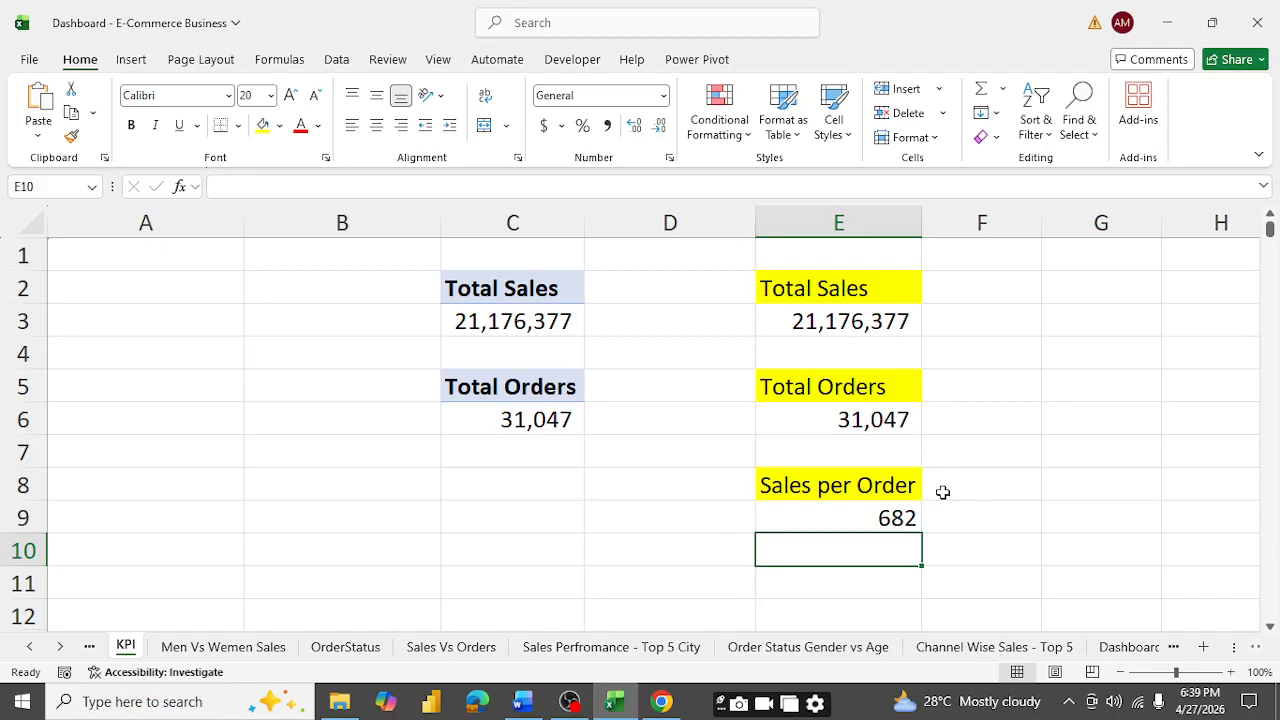
key("Up")
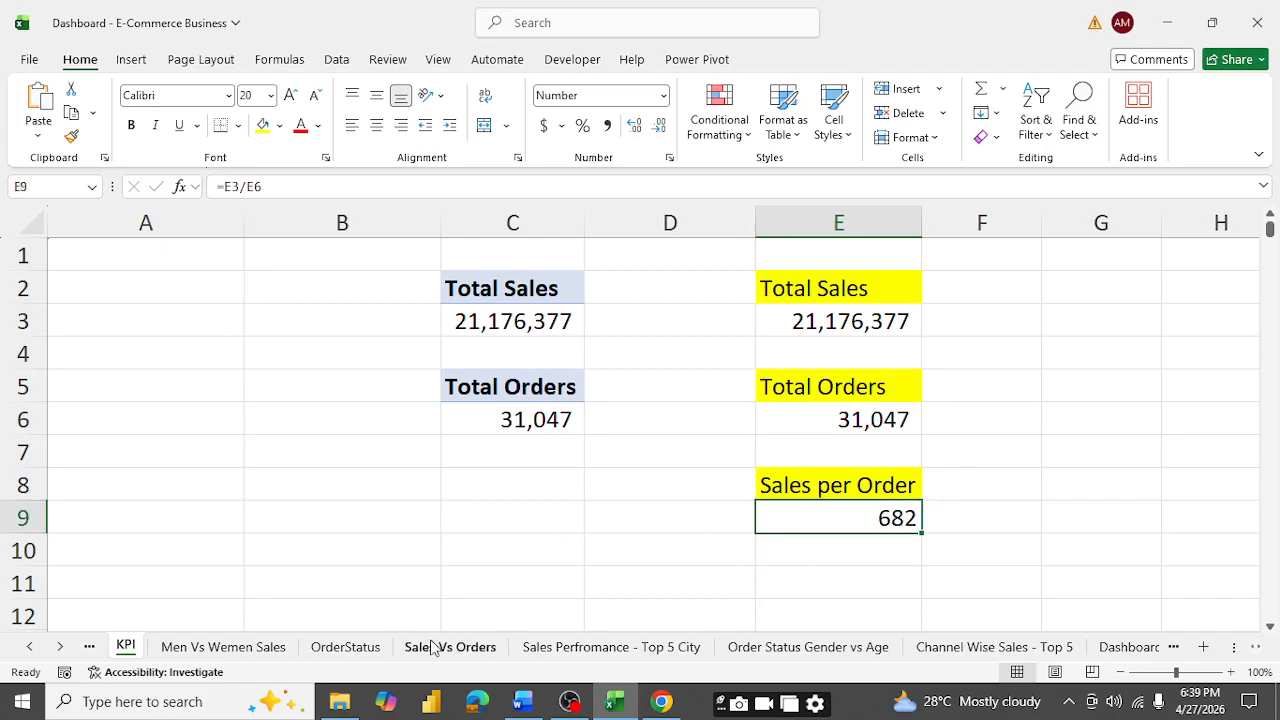
left_click(1026, 648)
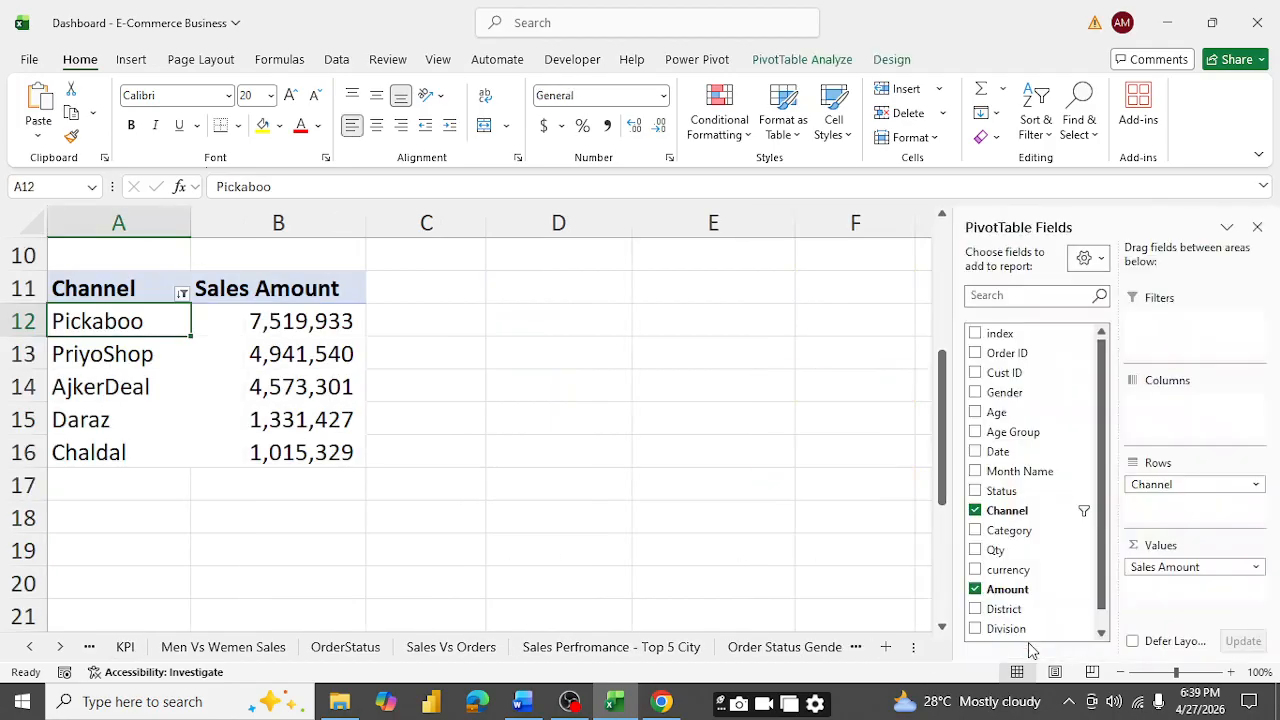
left_click(810, 648)
left_click(812, 648)
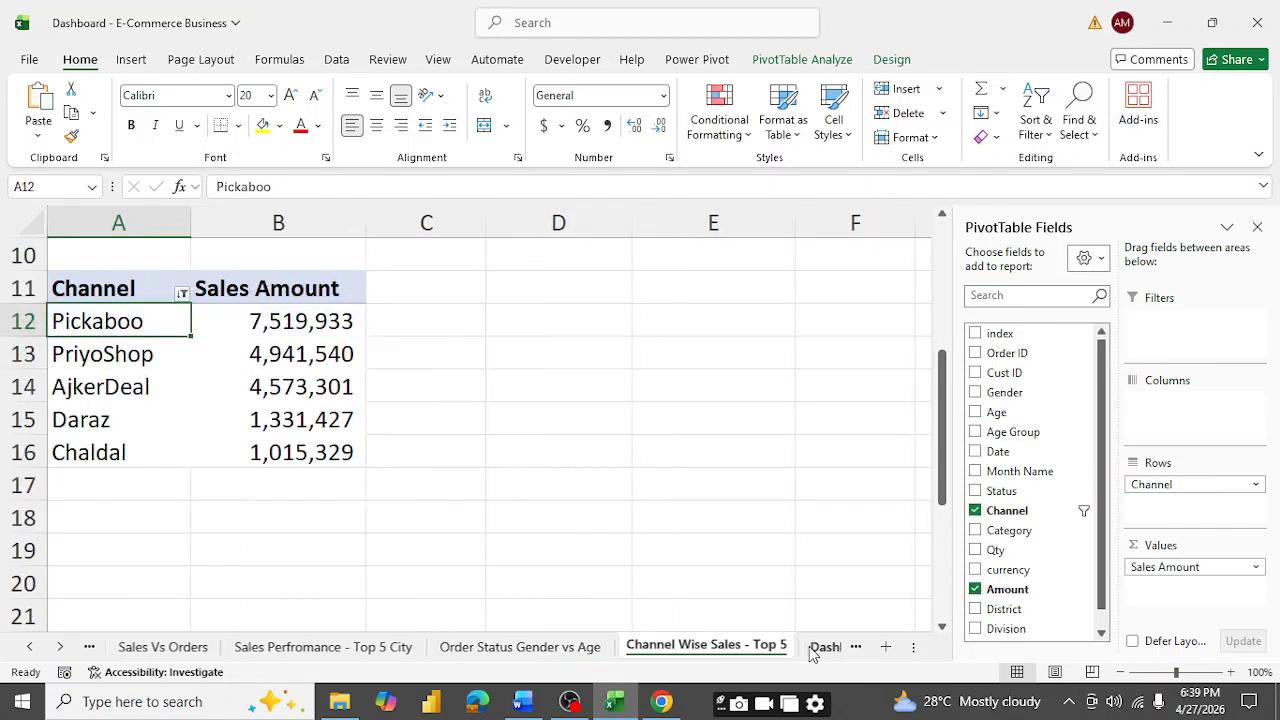
left_click(828, 648)
left_click(845, 647)
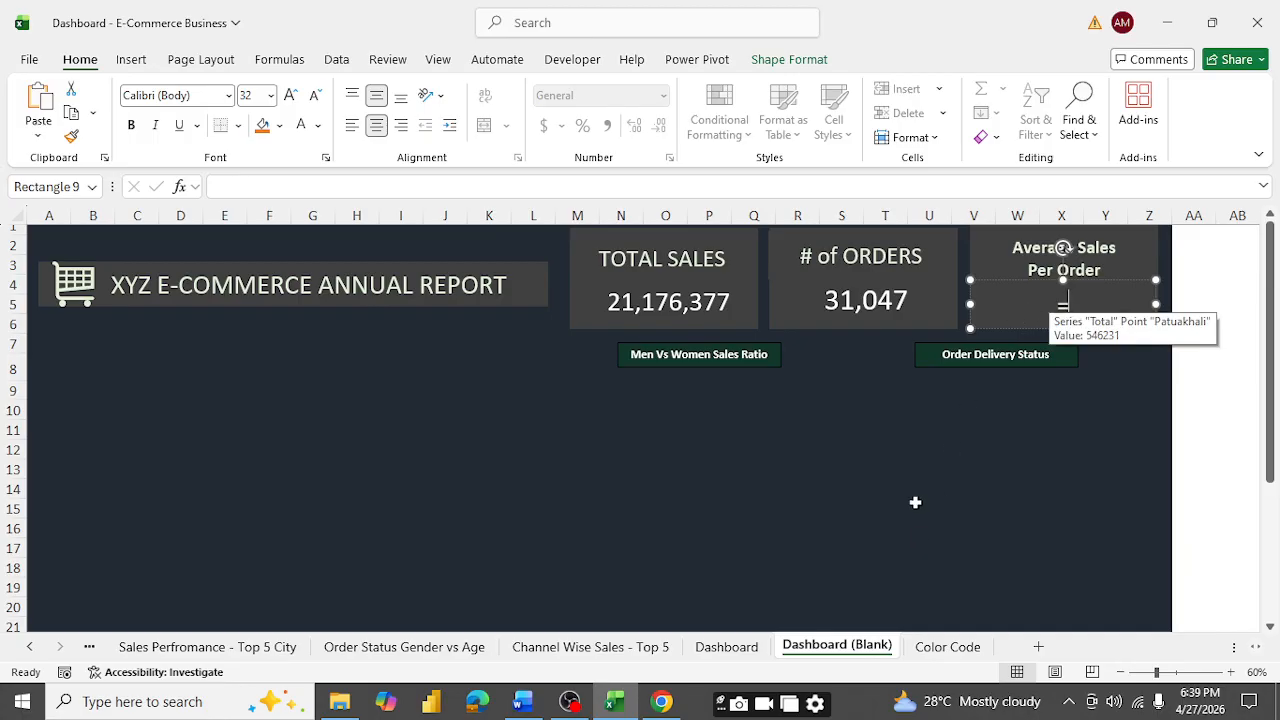
- Link the empty box in the Average Sales Per Order card to the sales per order value with =KPI!E9
left_click(285, 186)
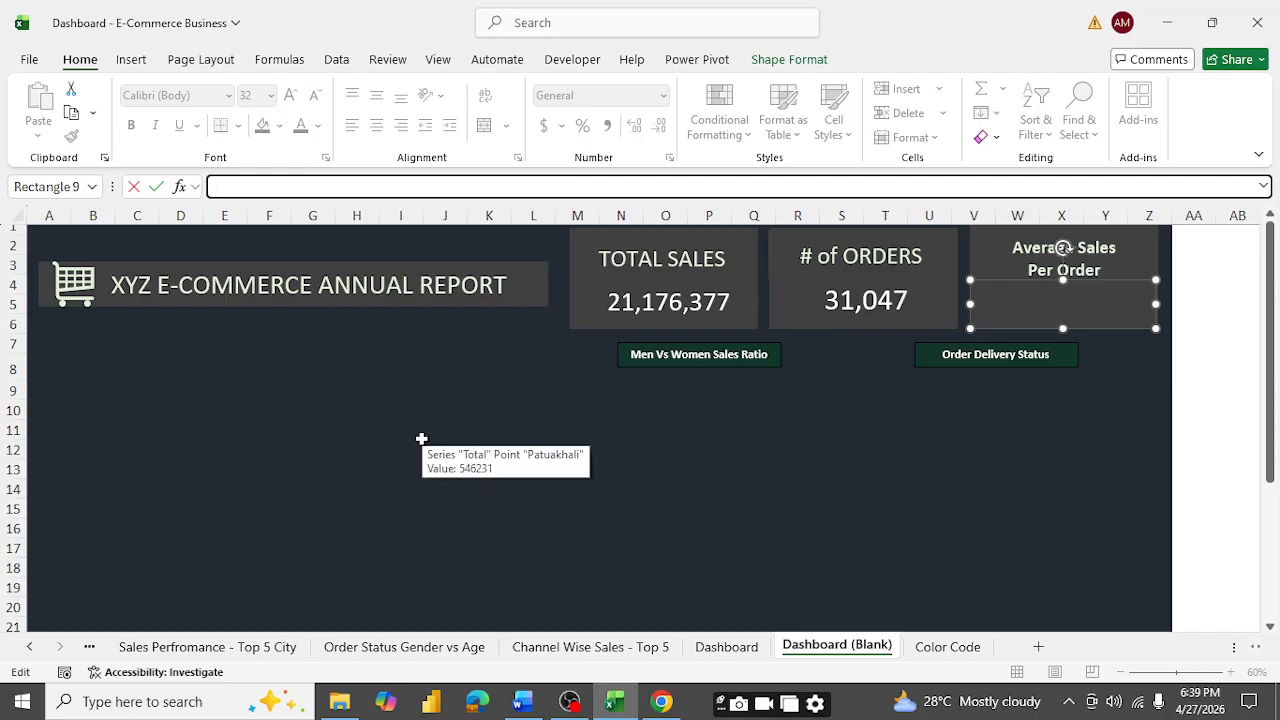
type("=")
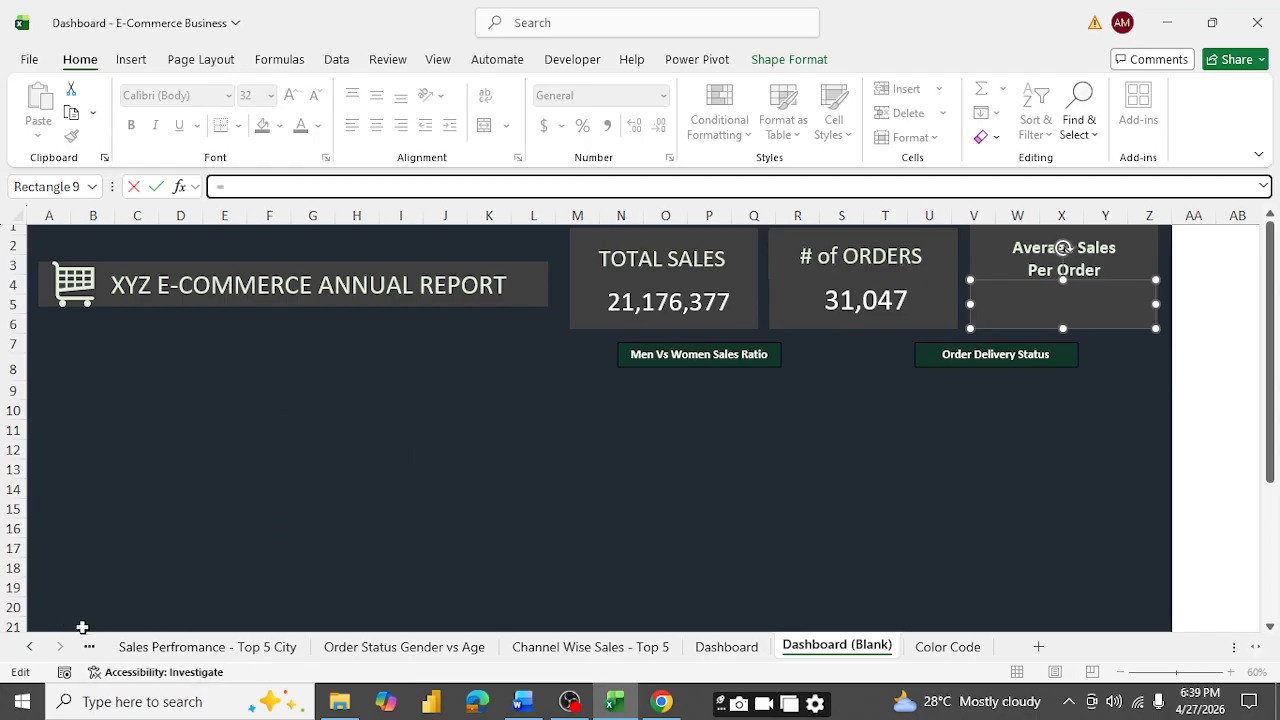
left_click(31, 647)
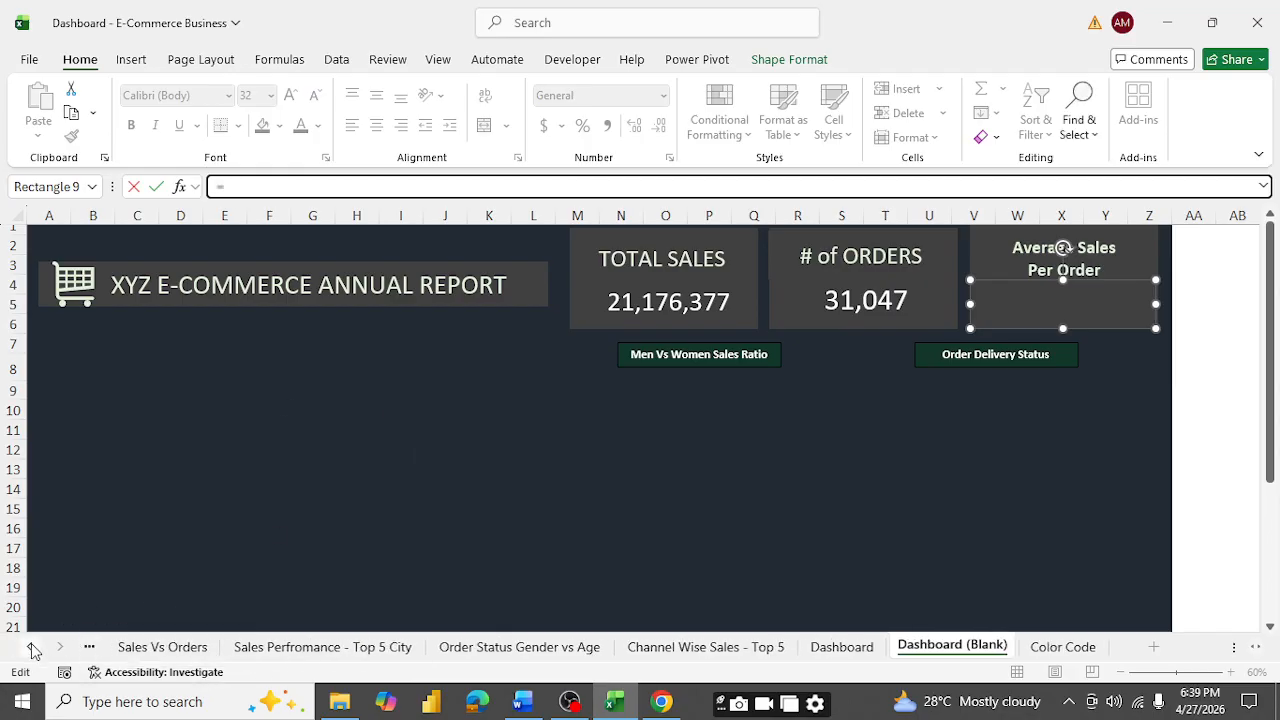
left_click(31, 647)
left_click(31, 647)
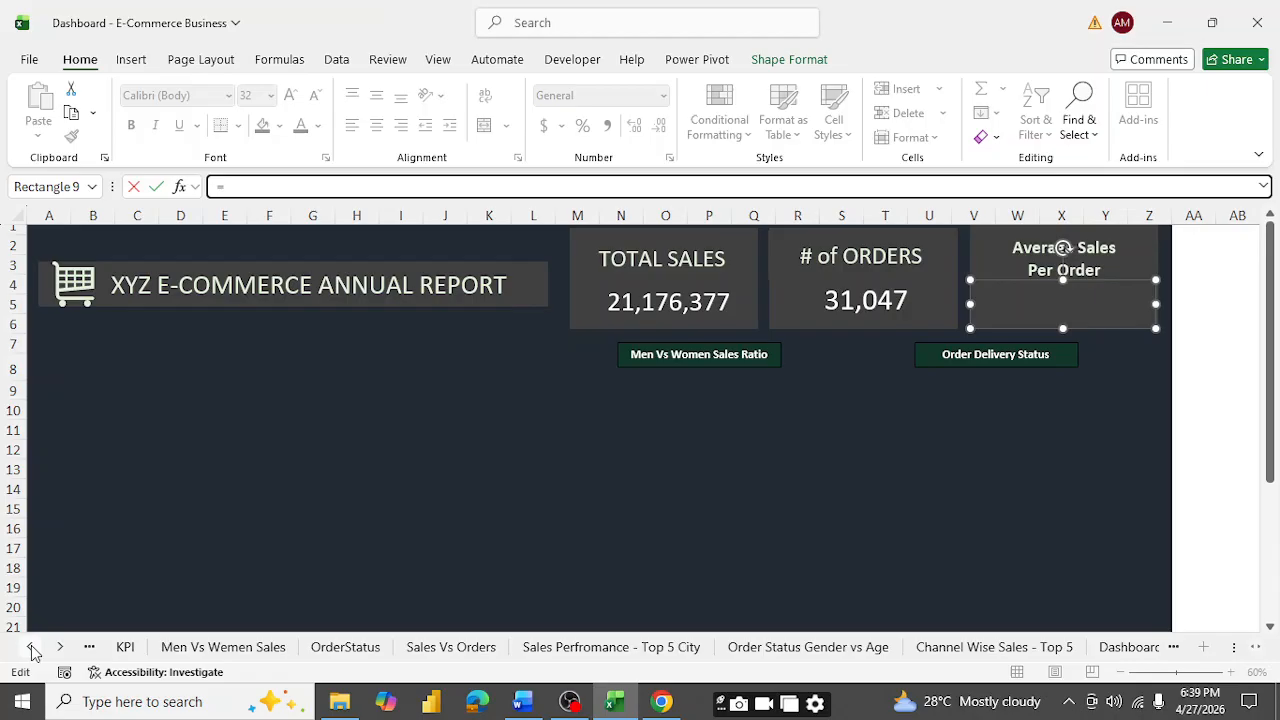
left_click(125, 647)
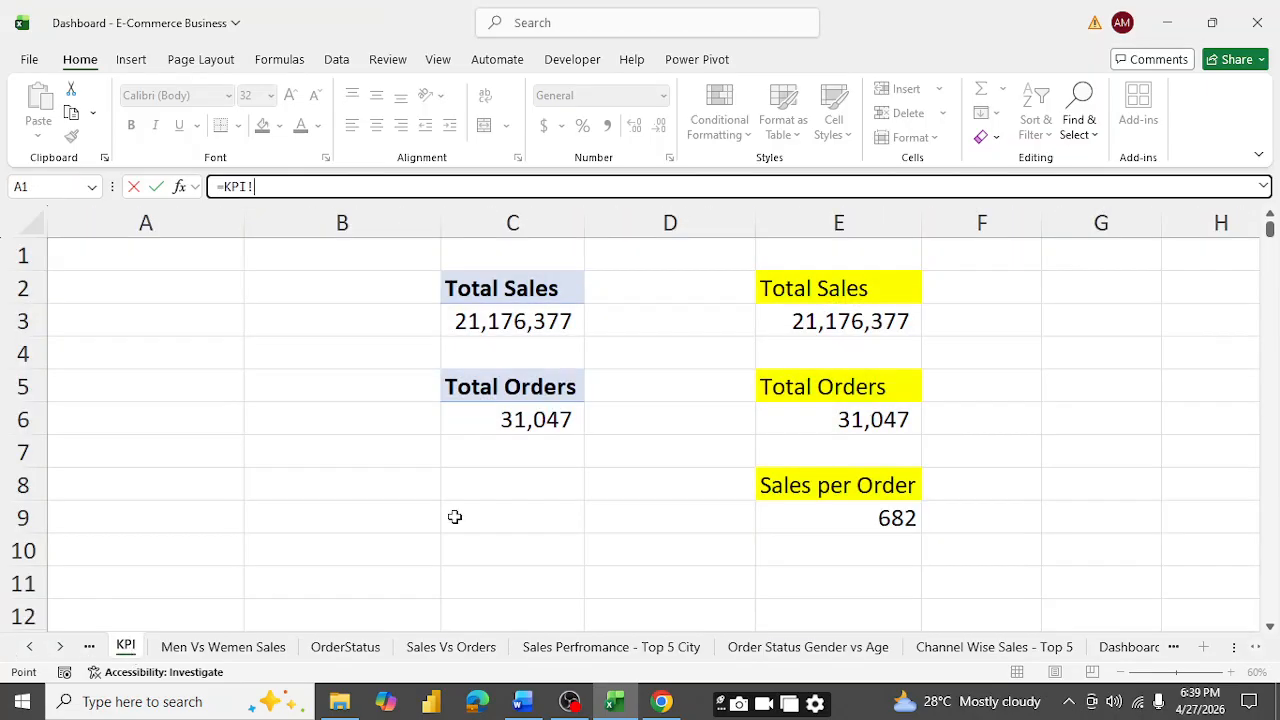
left_click(885, 518)
key("Return")
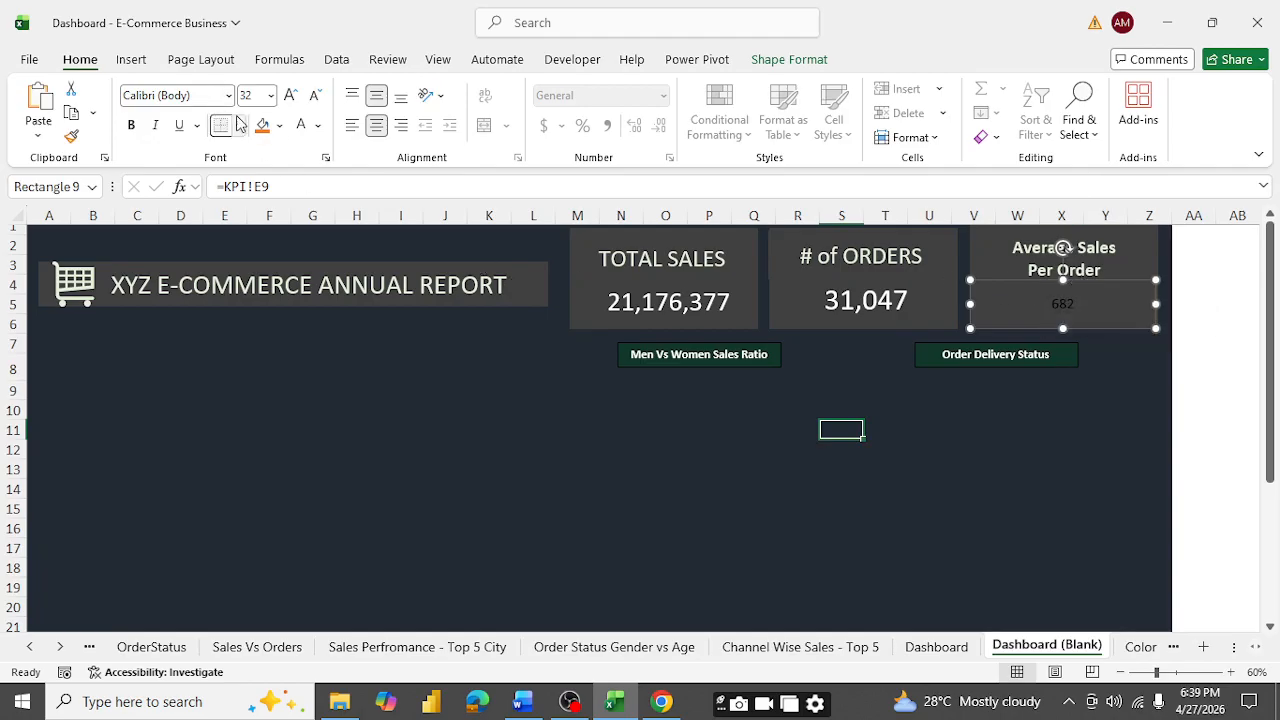
- Format the linked value in the Average Sales Per Order card with white text and a larger font size
left_click(298, 127)
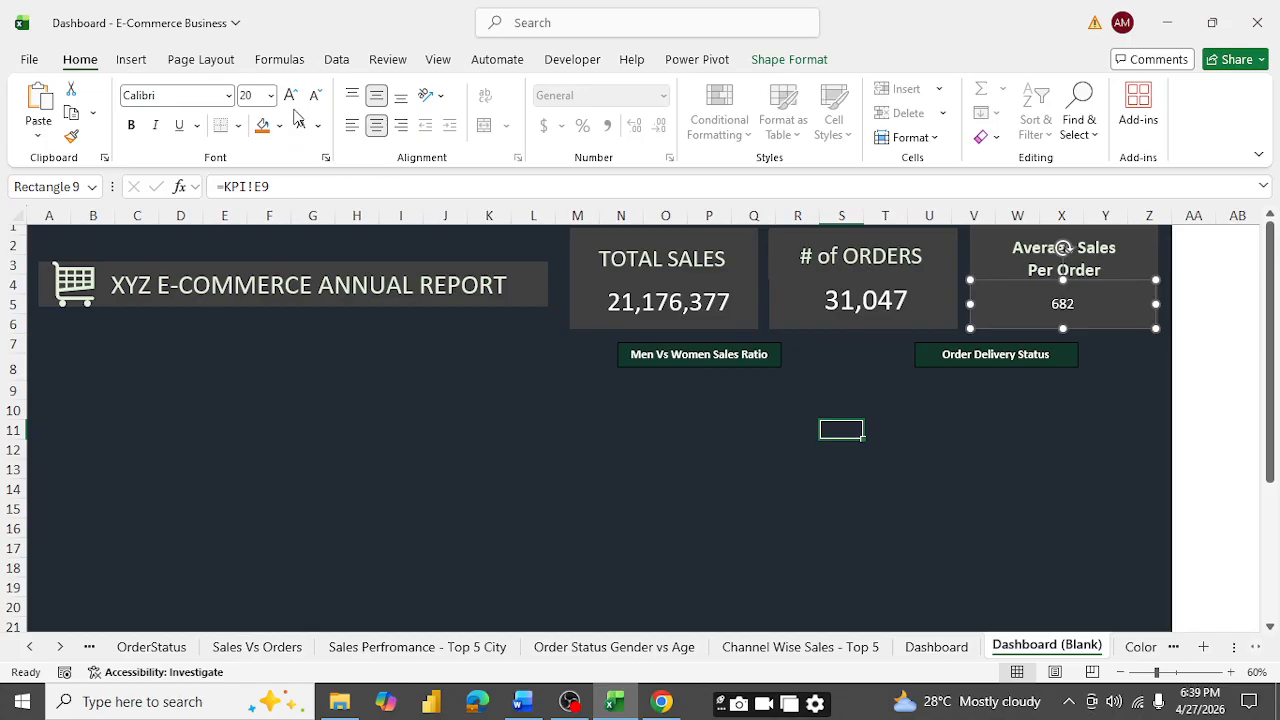
left_click(294, 100)
left_click(294, 100)
left_click(295, 102)
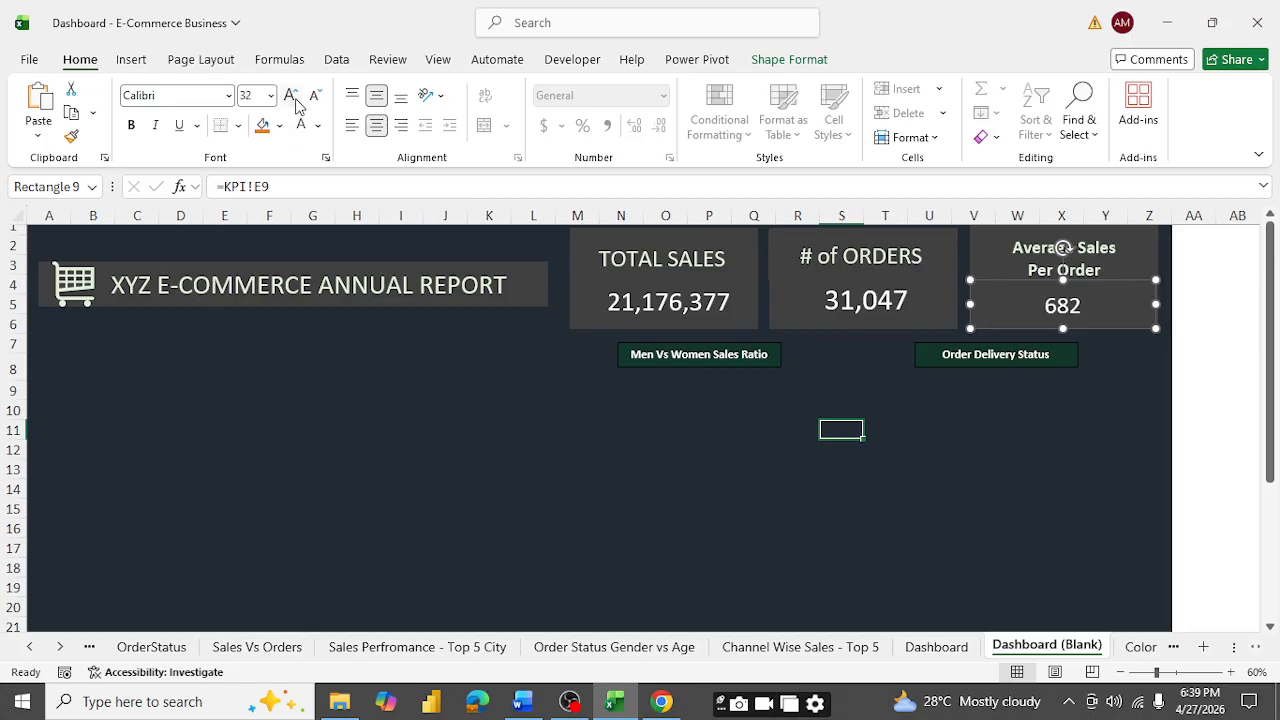
left_click(292, 97)
left_click(292, 97)
left_click(495, 487)
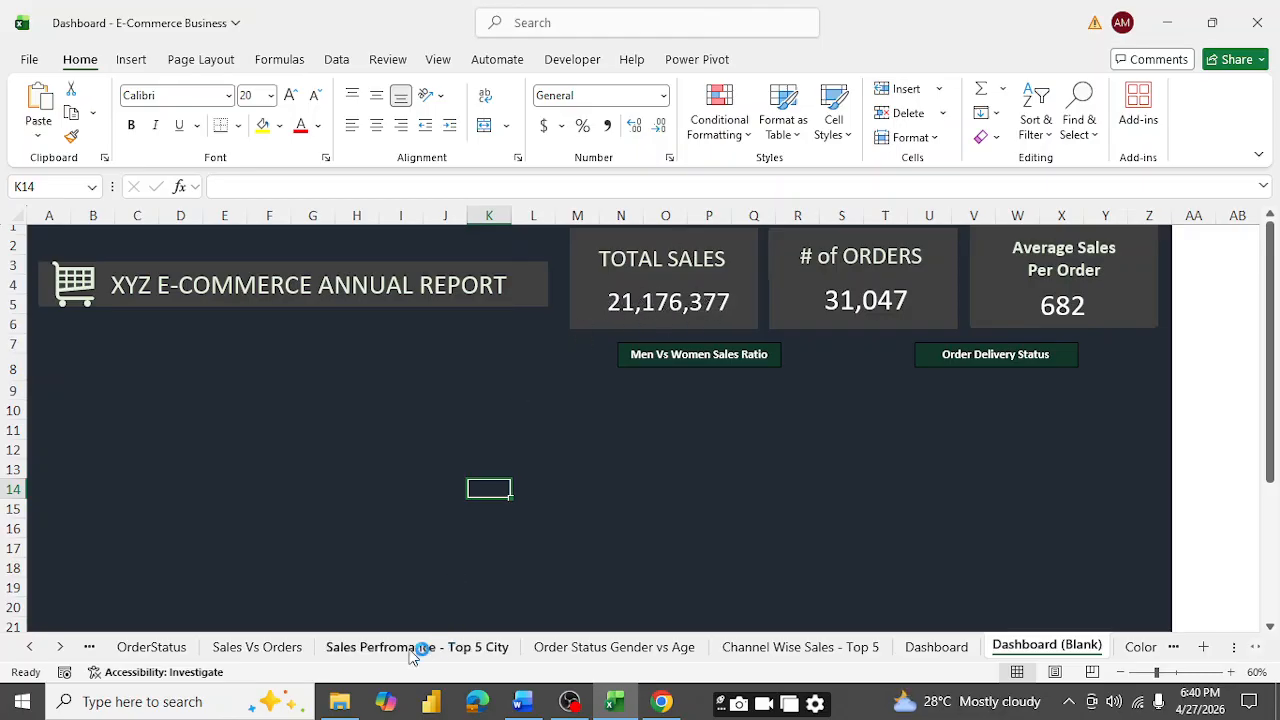
- Apply the custom number format #,000,"K" to the linked Total Sales value in cell E3 of the KPI sheet
left_click(87, 650)
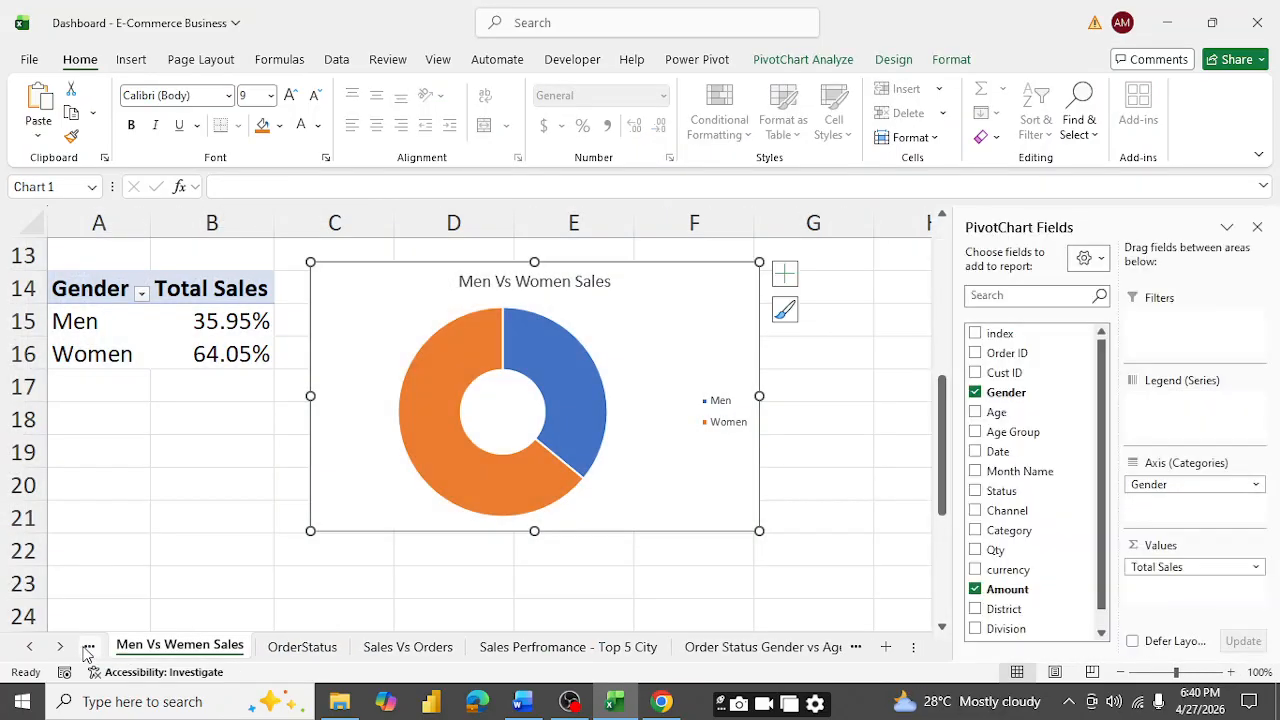
left_click(87, 650)
right_click(843, 335)
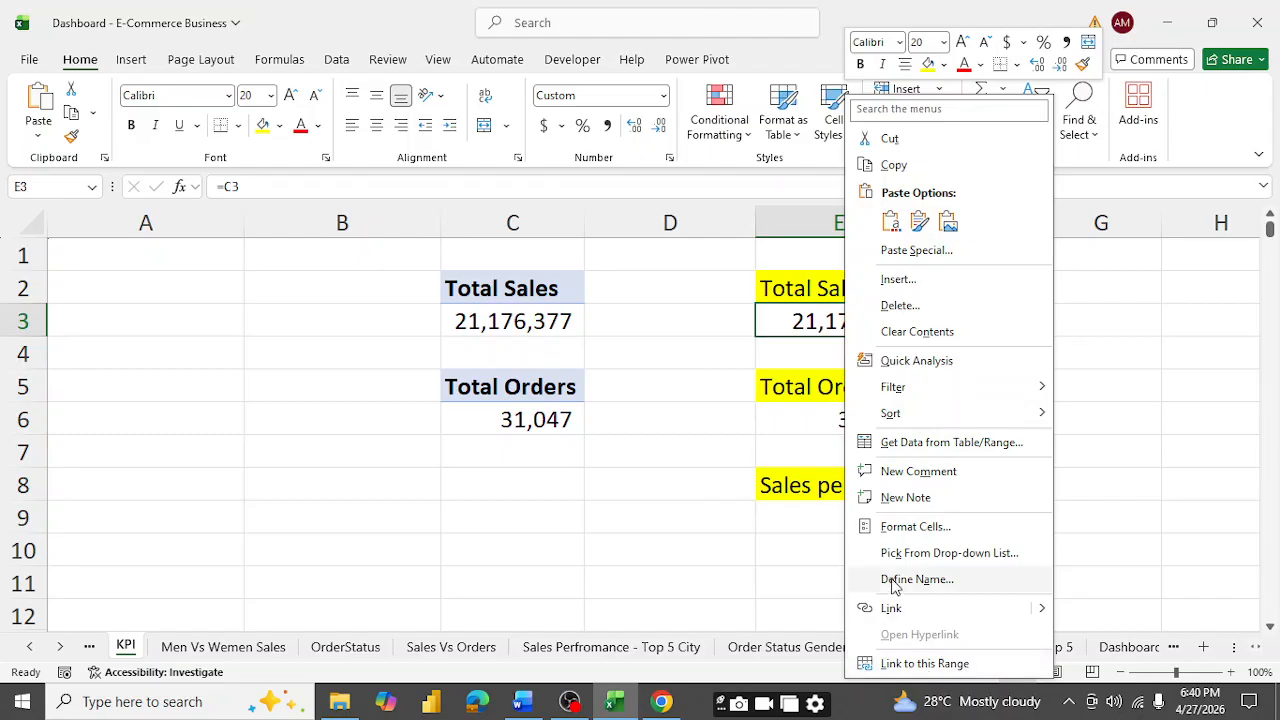
left_click(935, 527)
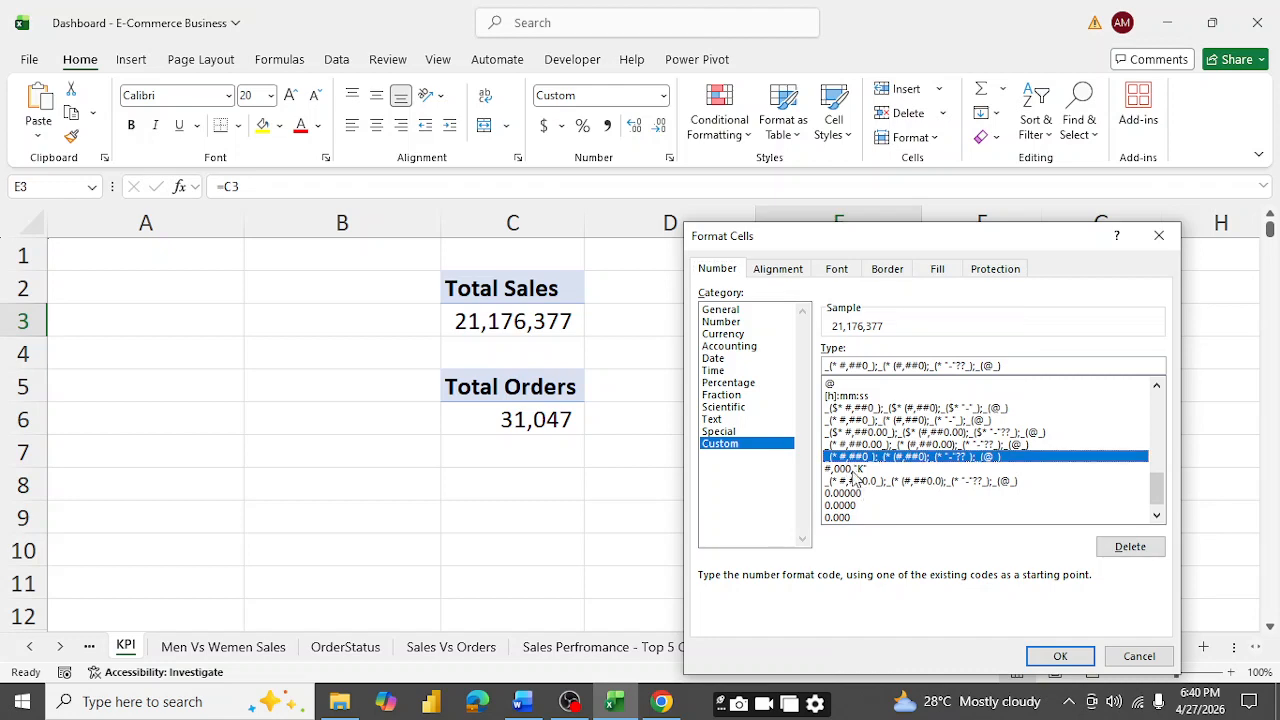
left_click(852, 470)
left_click(1060, 657)
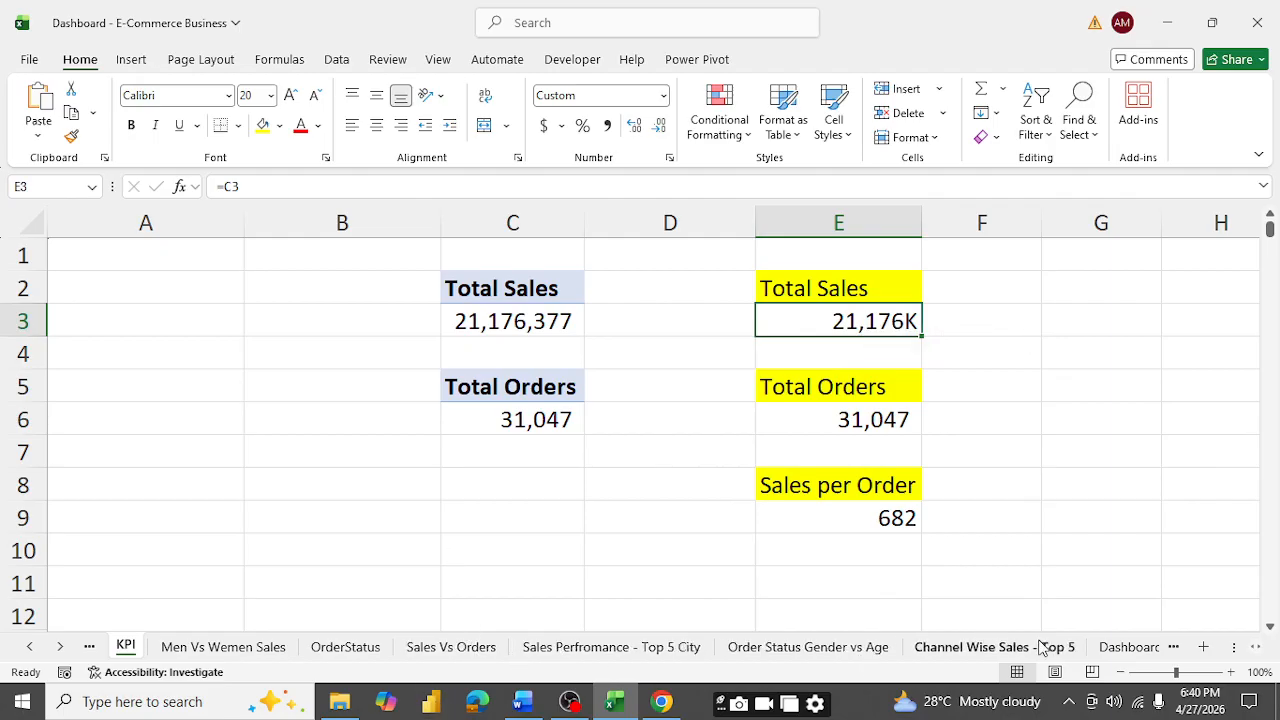
- Return to the Dashboard (Blank) sheet and check how the TOTAL SALES card displays its value
left_click(1113, 652)
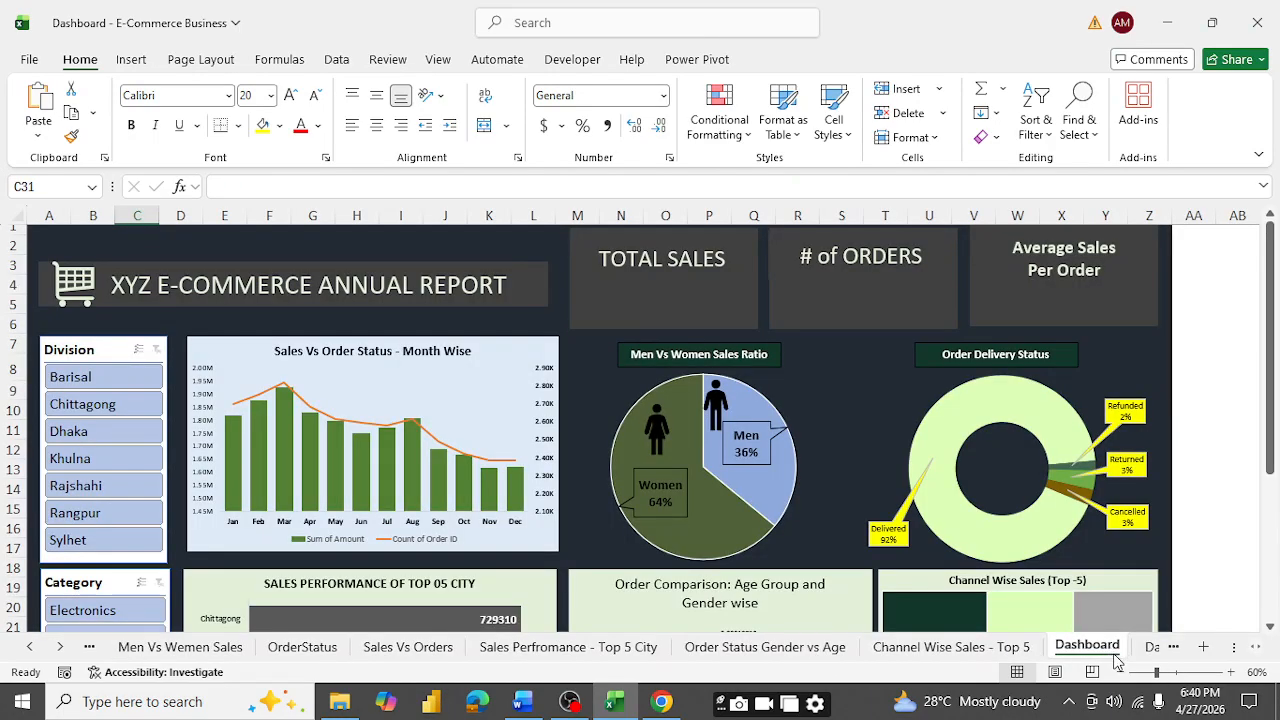
left_click(1151, 647)
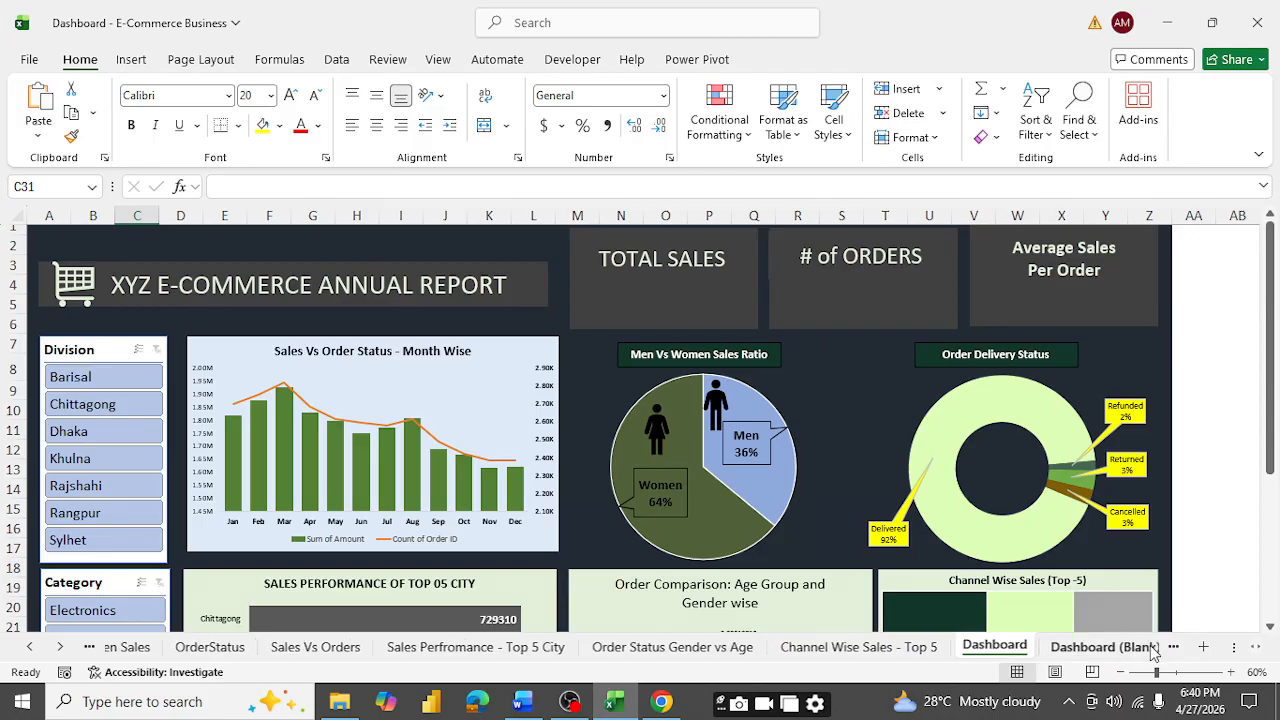
left_click(1152, 648)
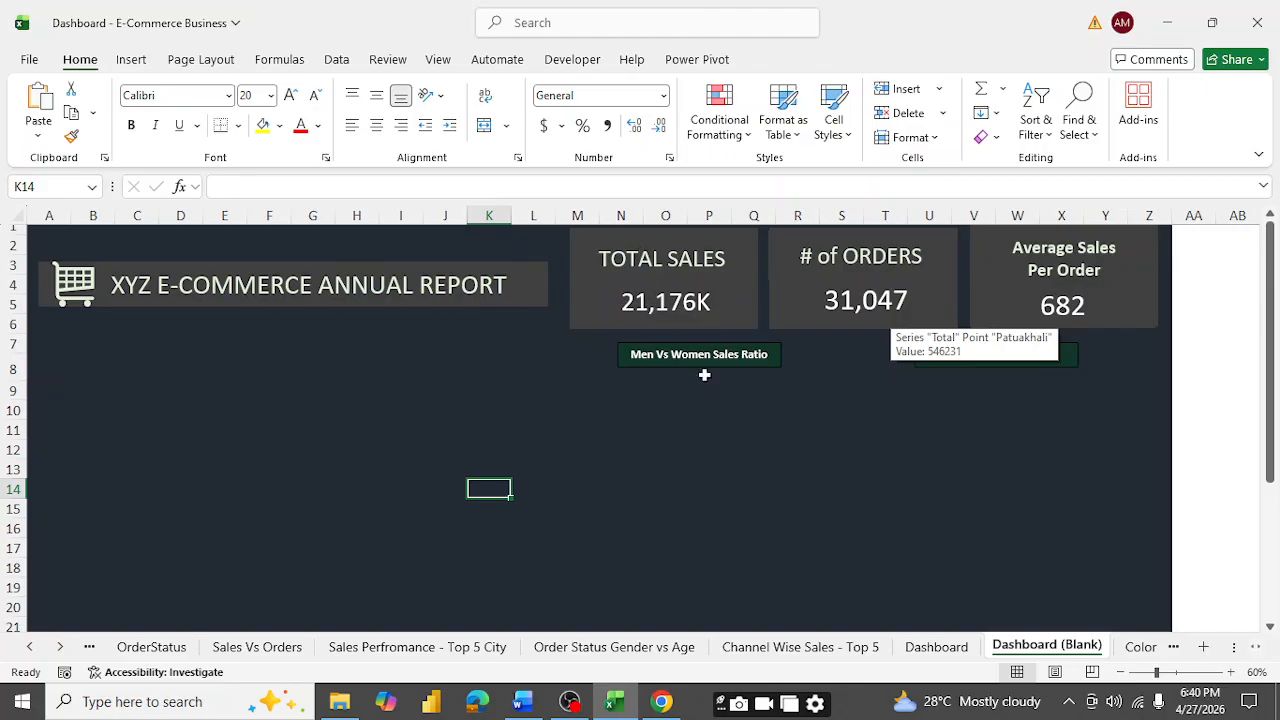
left_click(808, 512)
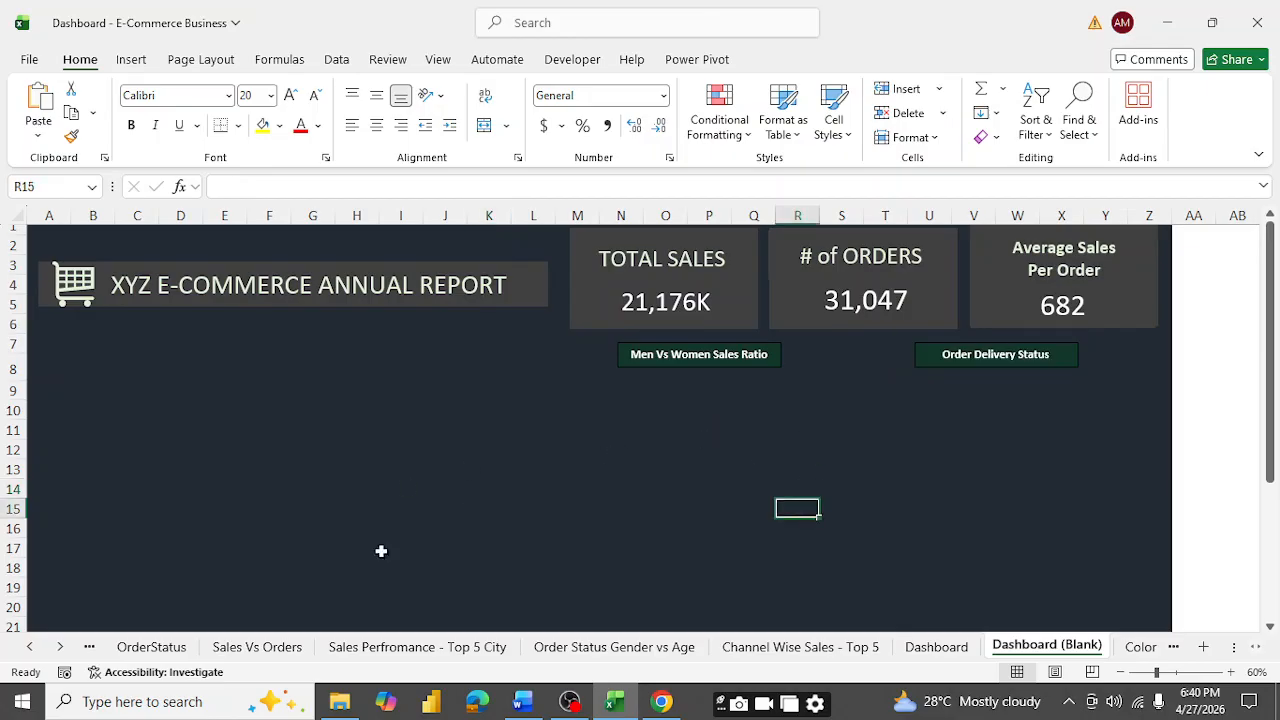
- Open the Men Vs Wemen Sales sheet and close the PivotChart Fields pane
left_click(148, 650)
left_click(89, 648)
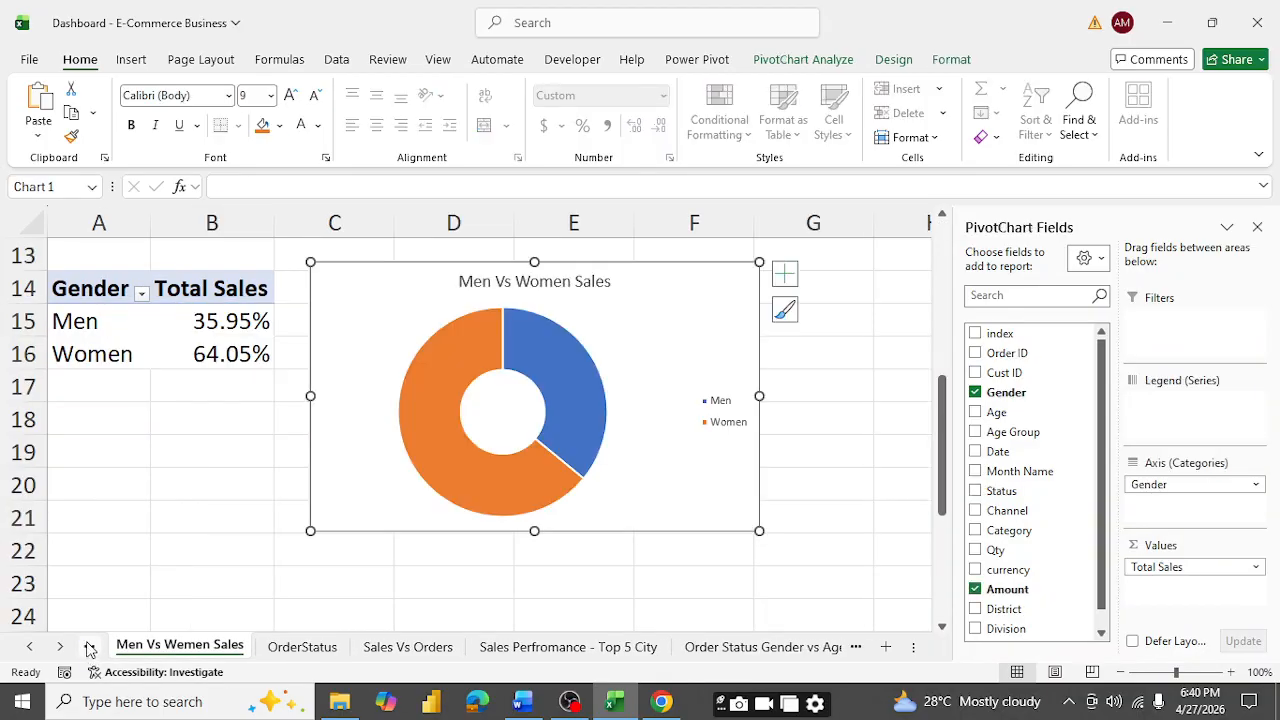
left_click(89, 648)
left_click(222, 647)
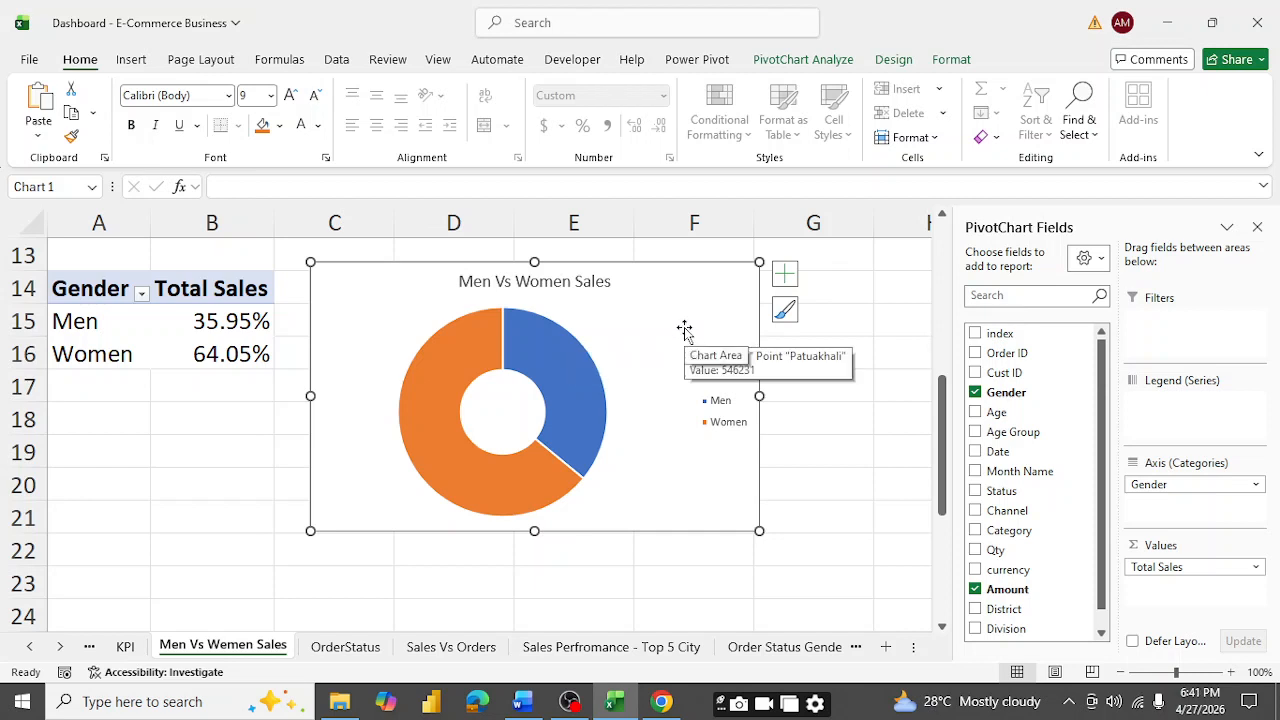
left_click(1257, 227)
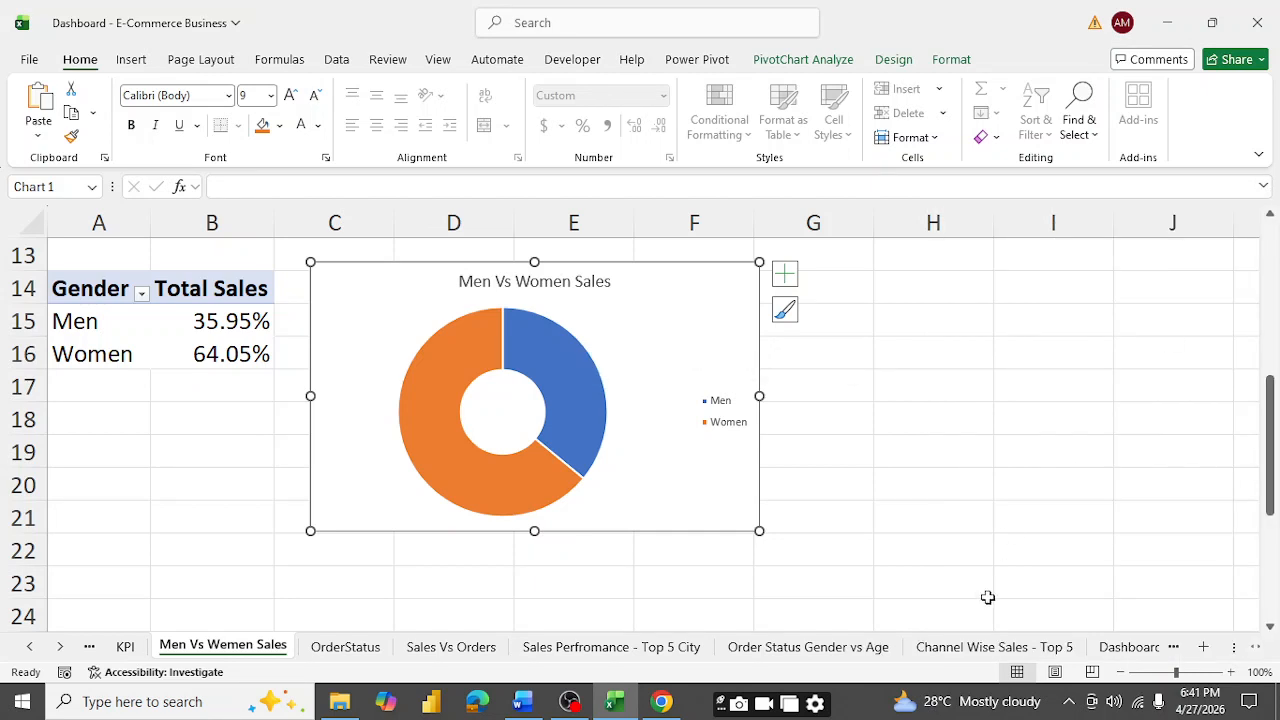
- Examine the pie chart color codes and swatches on the Color Code sheet
left_click(1180, 652)
left_click(1180, 652)
left_click(1180, 652)
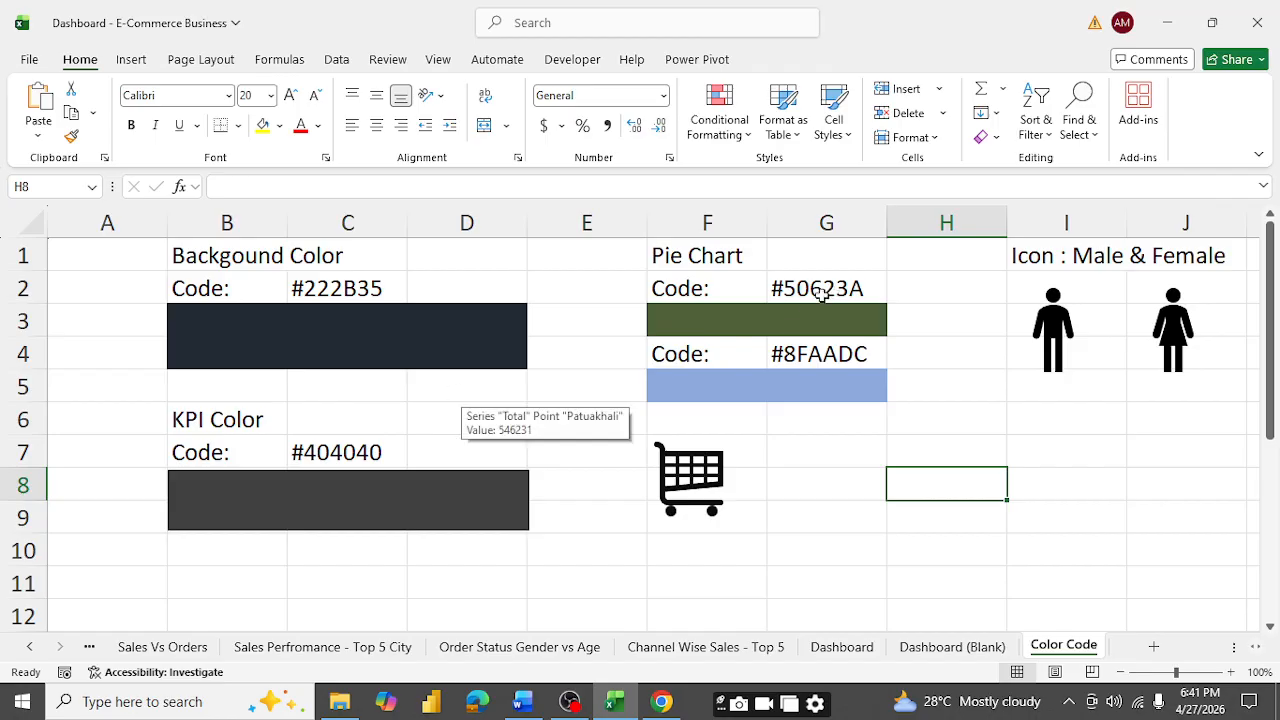
left_click(752, 318)
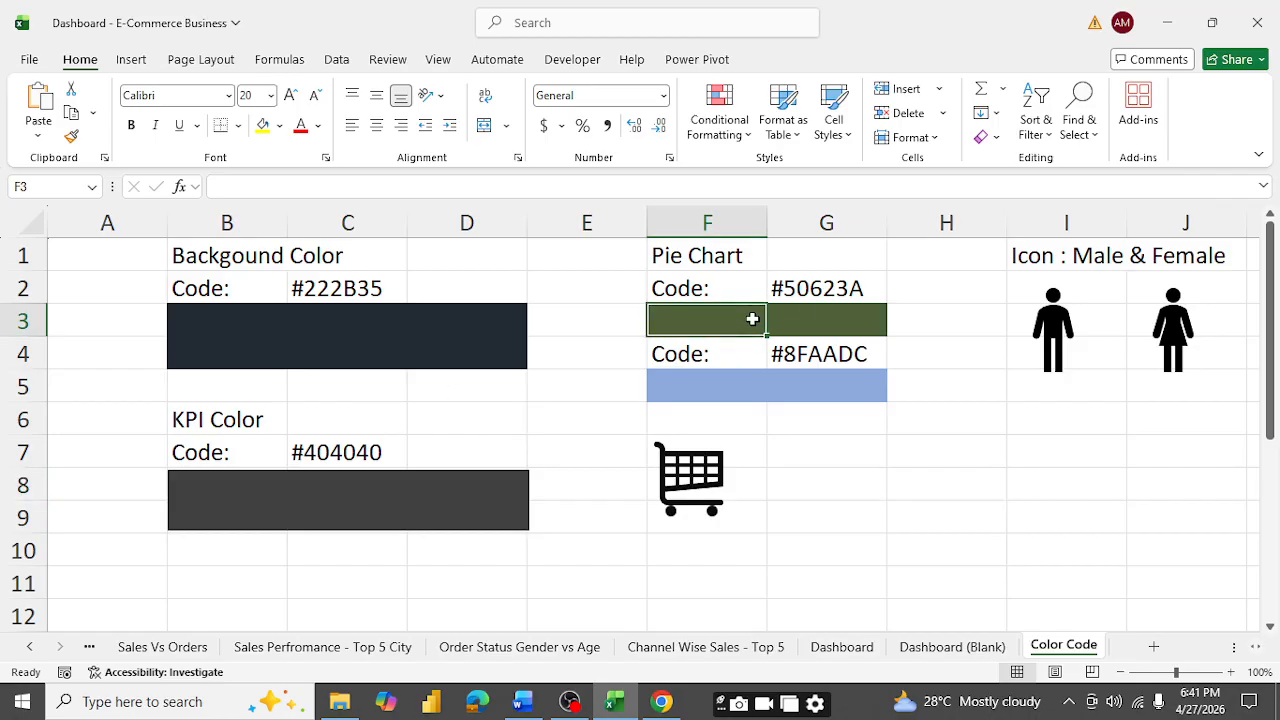
left_click(828, 290)
left_click(783, 327)
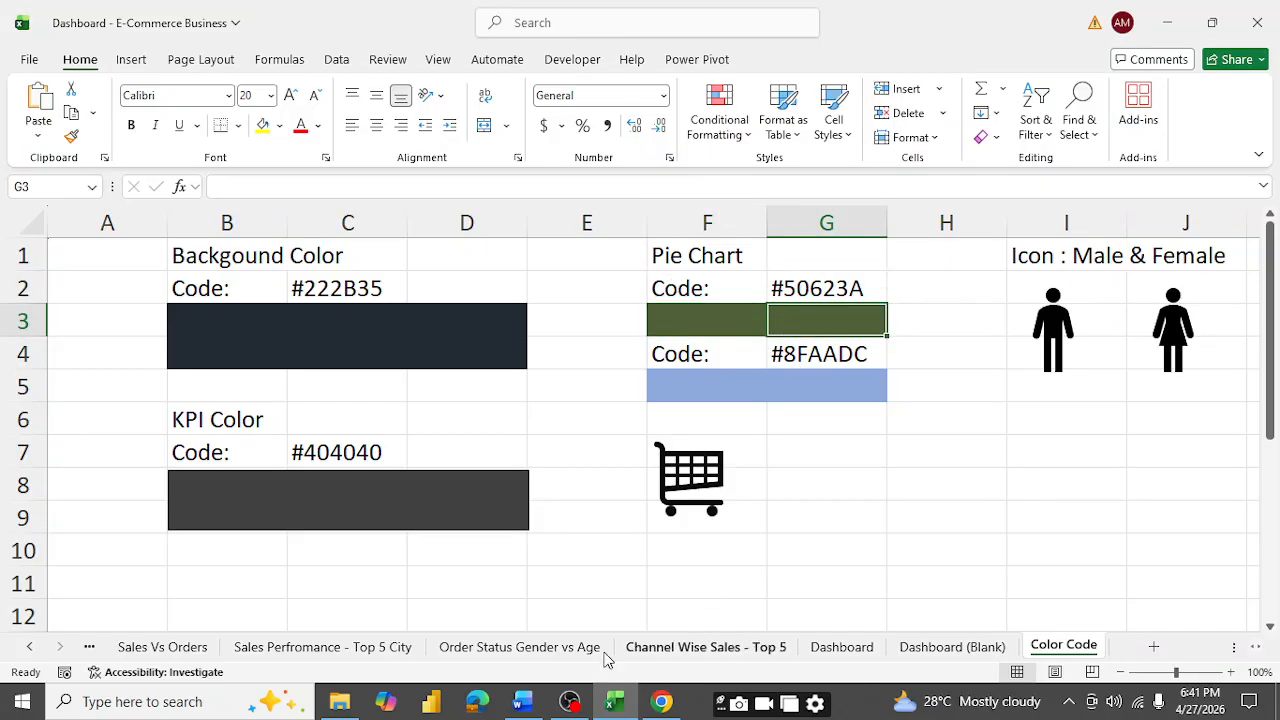
- Fill only the Men slice of the doughnut chart on the Men Vs Wemen Sales sheet with light green
left_click(90, 648)
left_click(90, 648)
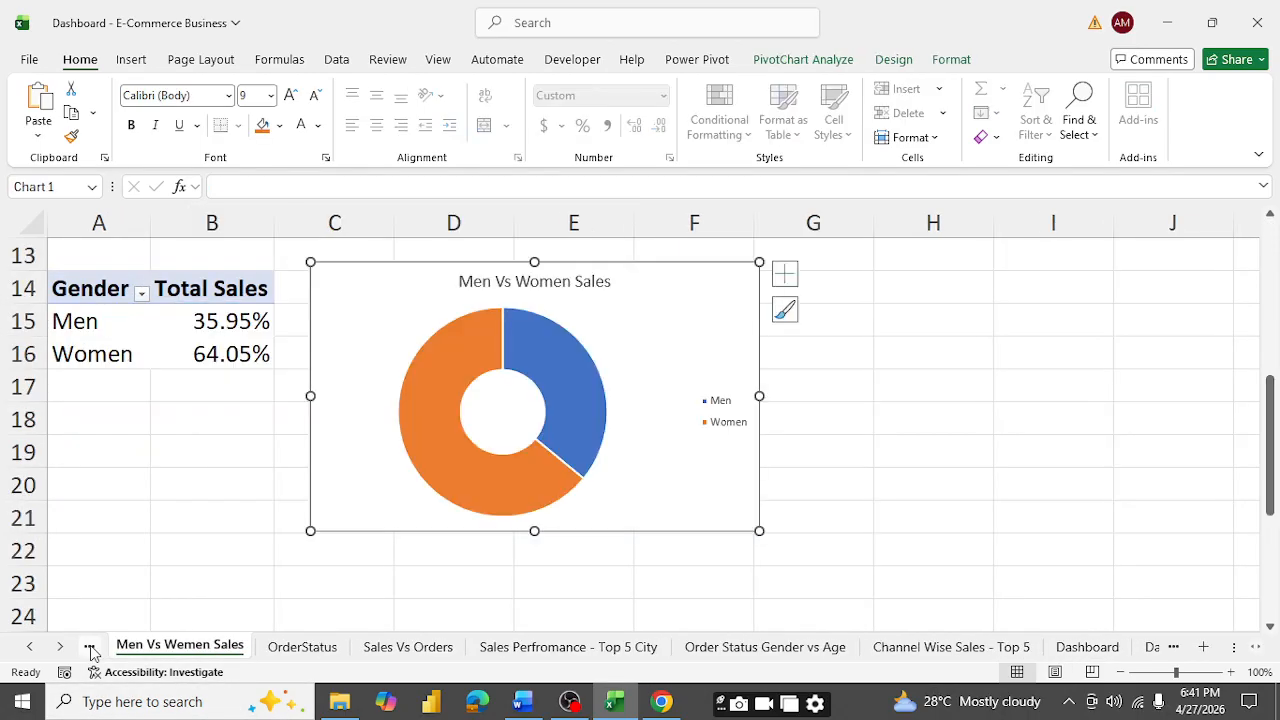
left_click(90, 648)
left_click(213, 645)
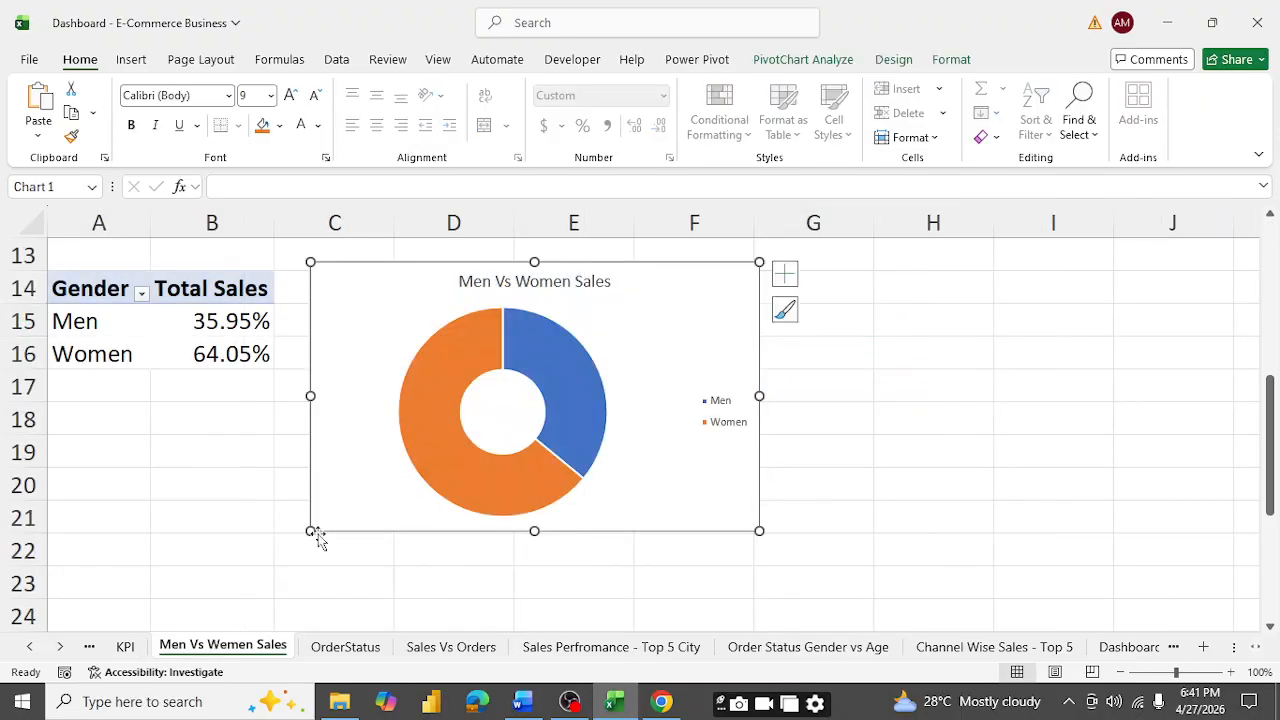
left_click(543, 366)
right_click(543, 366)
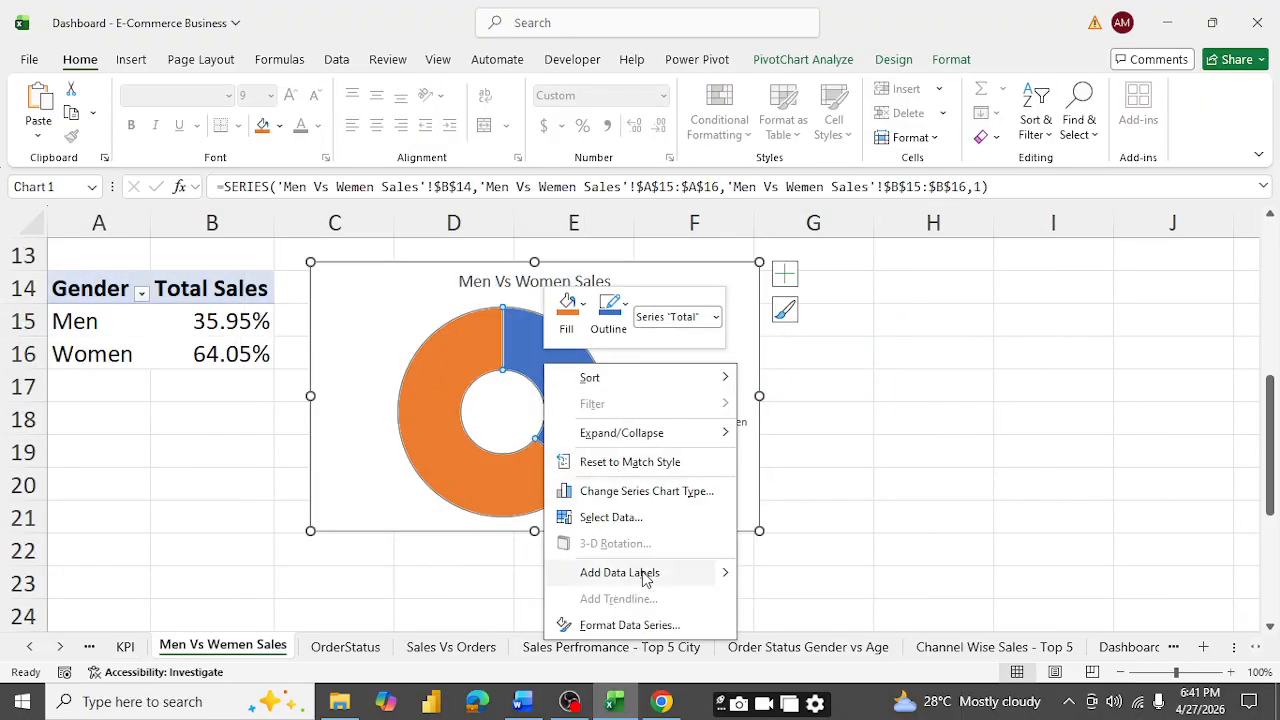
left_click(622, 626)
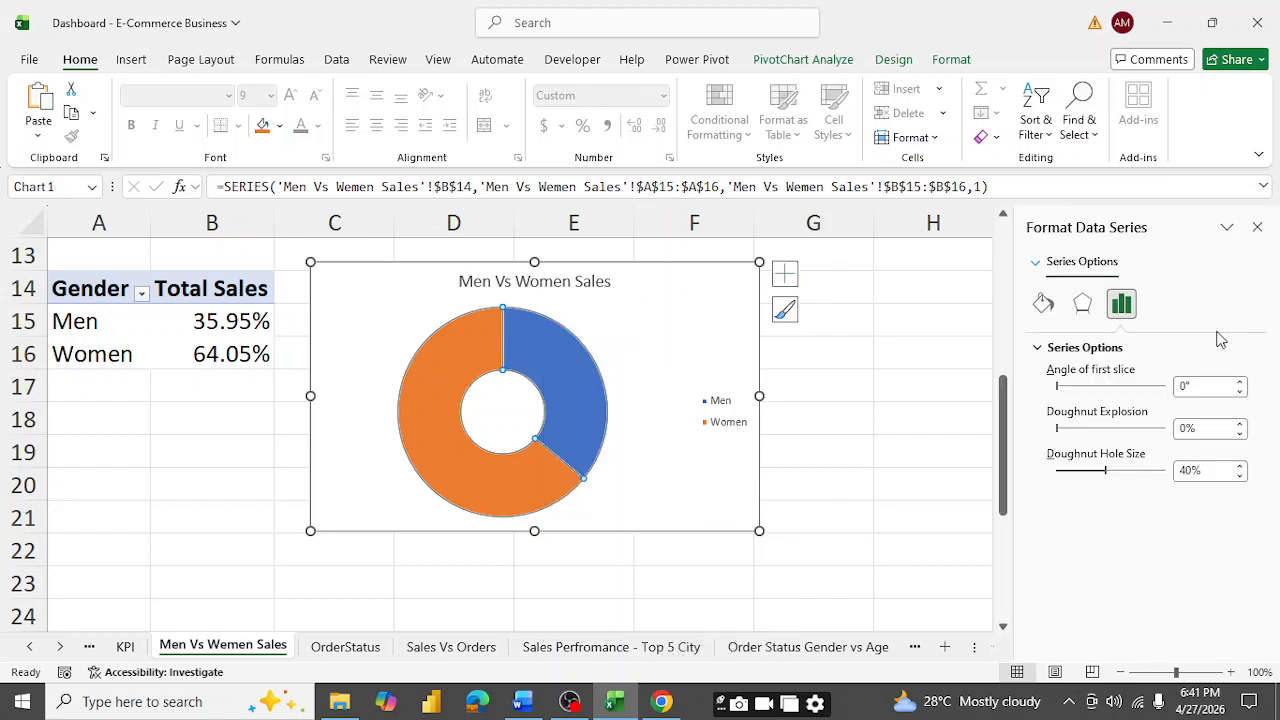
left_click(1043, 303)
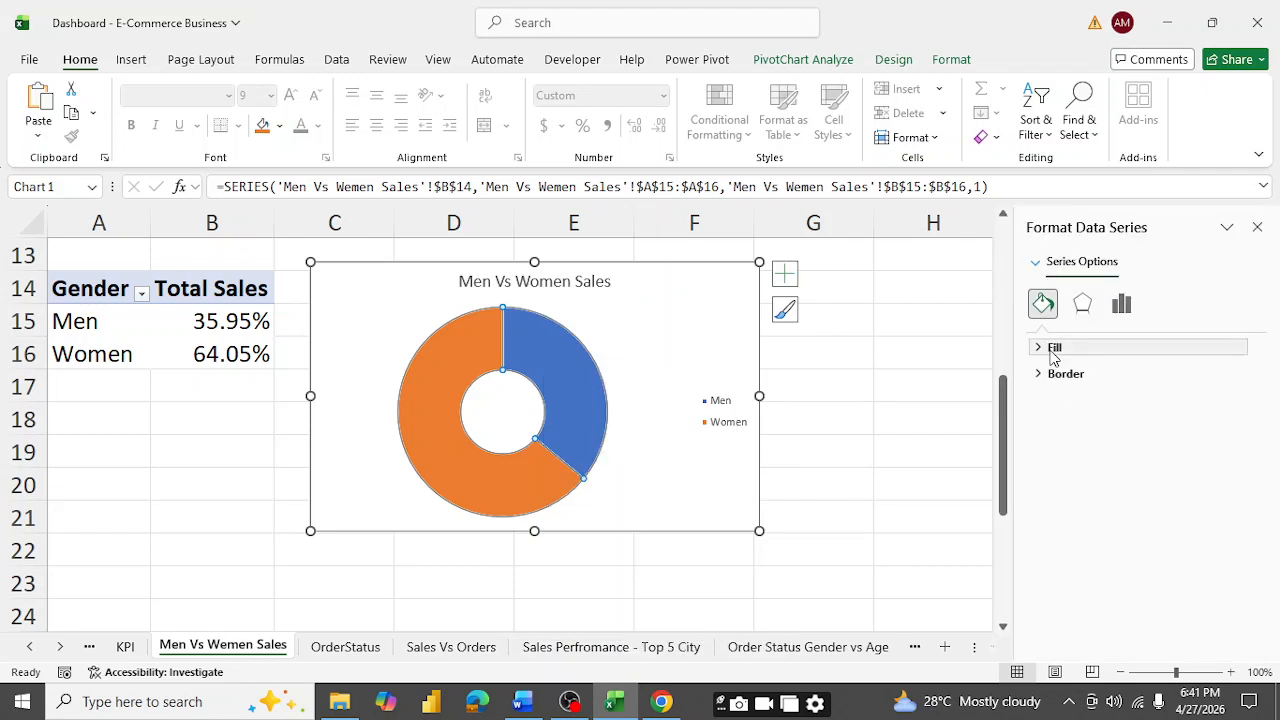
left_click(1053, 350)
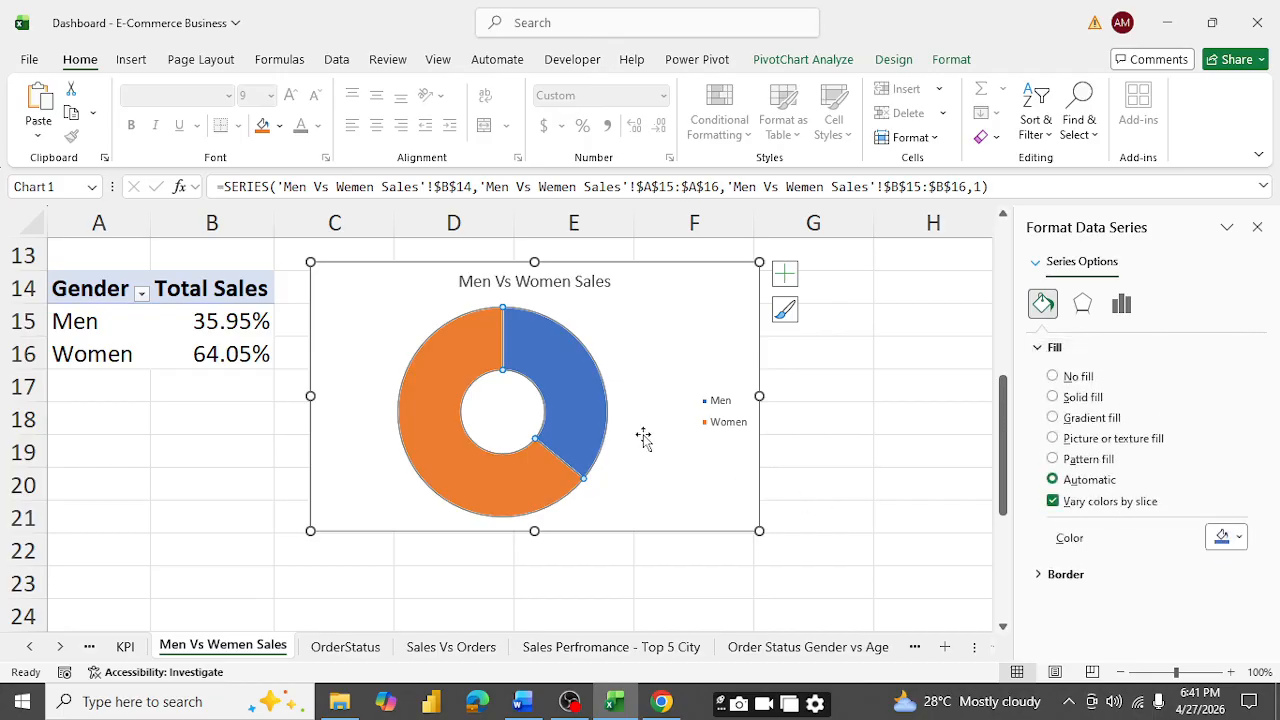
left_click(580, 395)
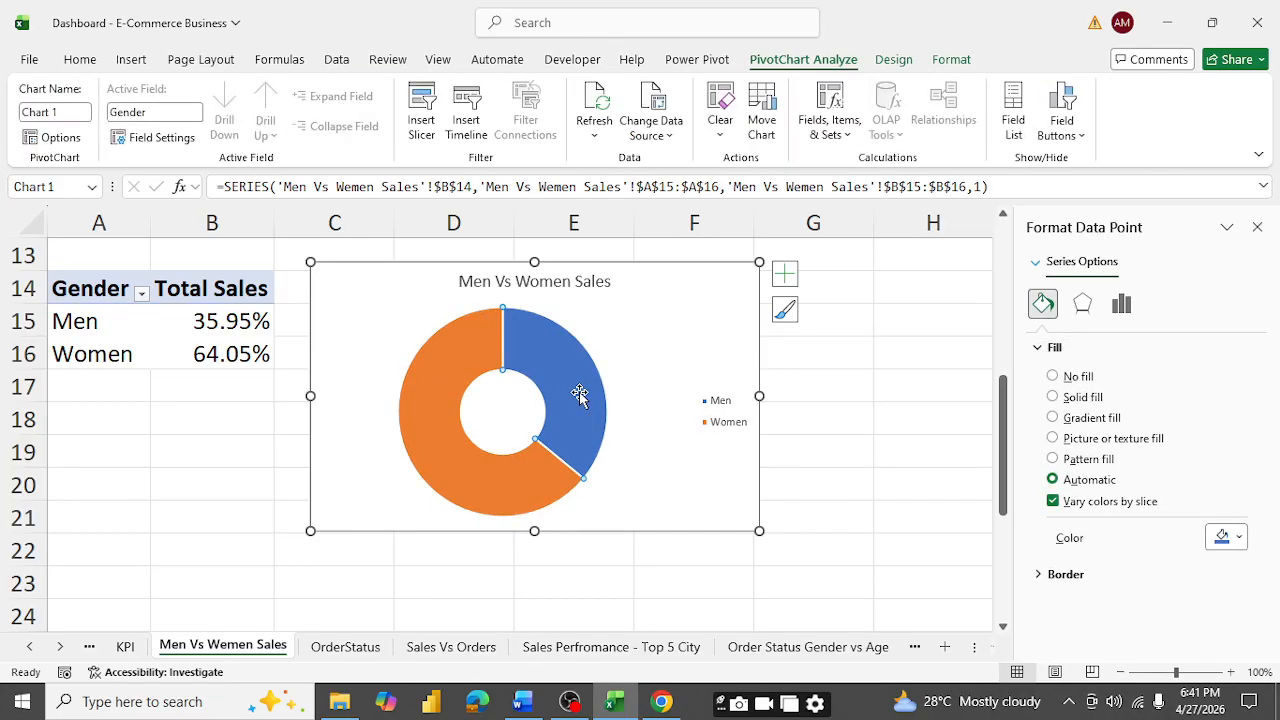
left_click(1240, 540)
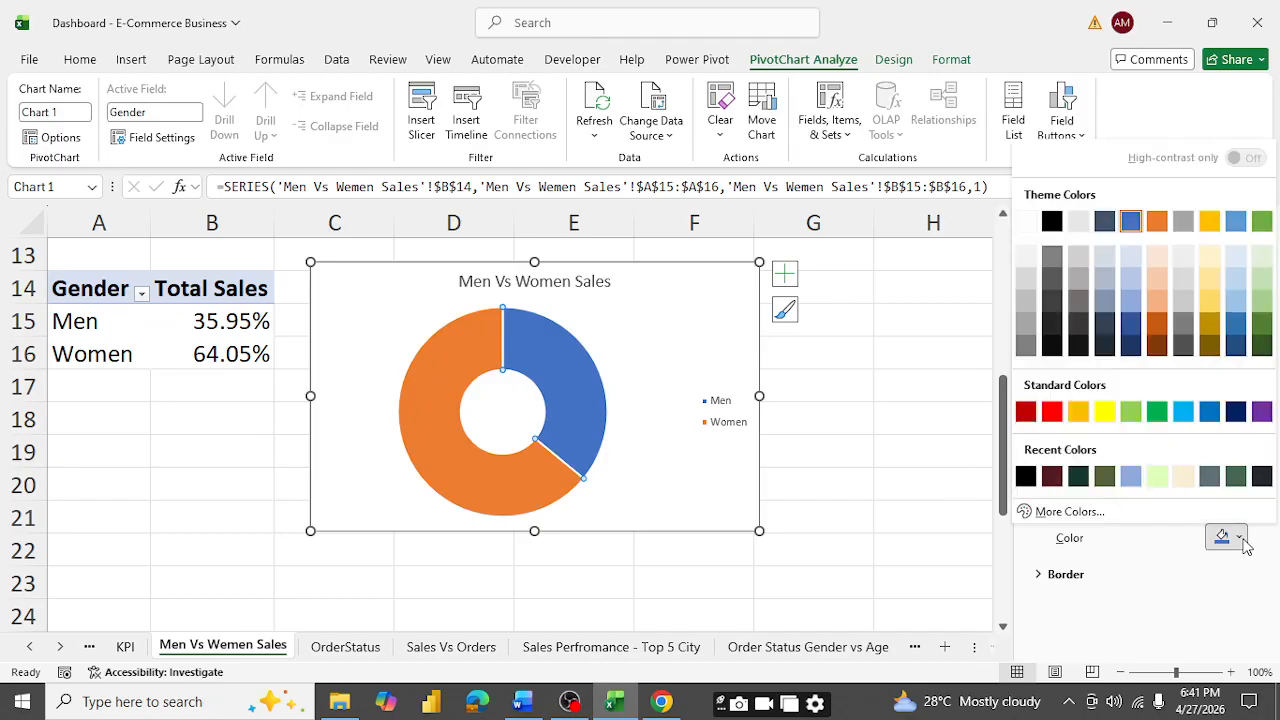
left_click(1262, 277)
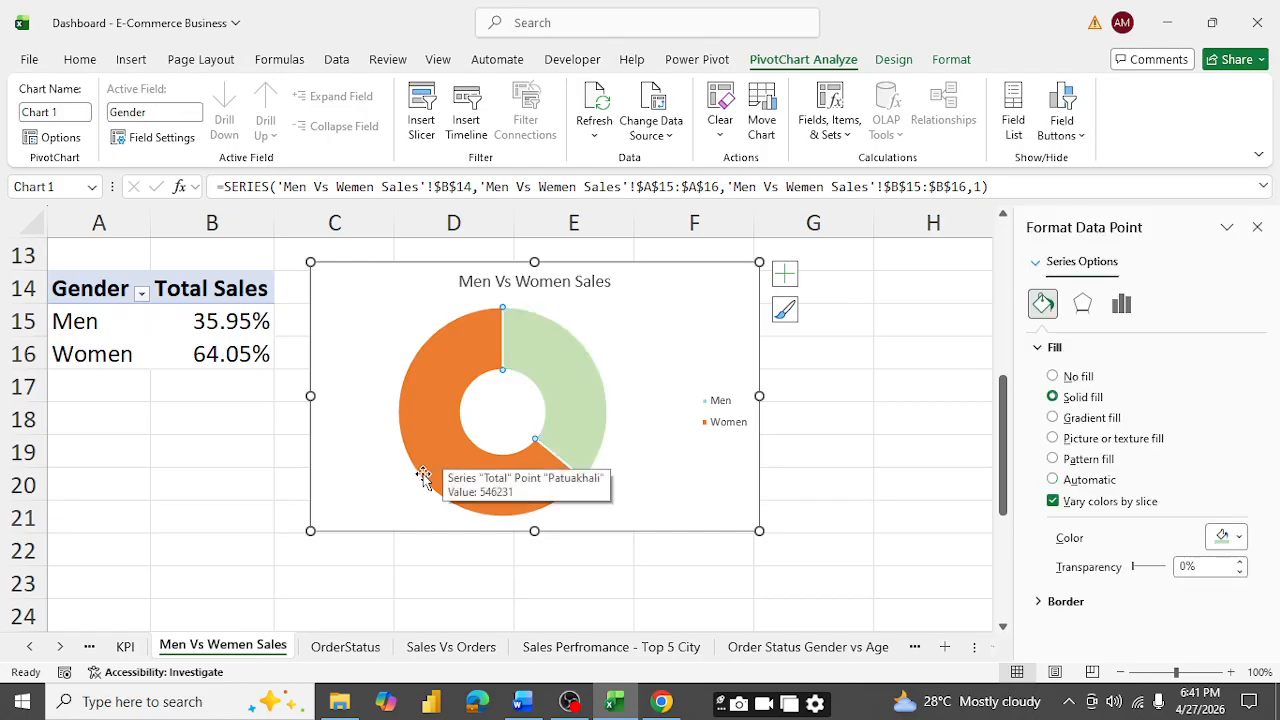
- Fill the Women slice of the doughnut chart with the darkest green theme shade
left_click(452, 452)
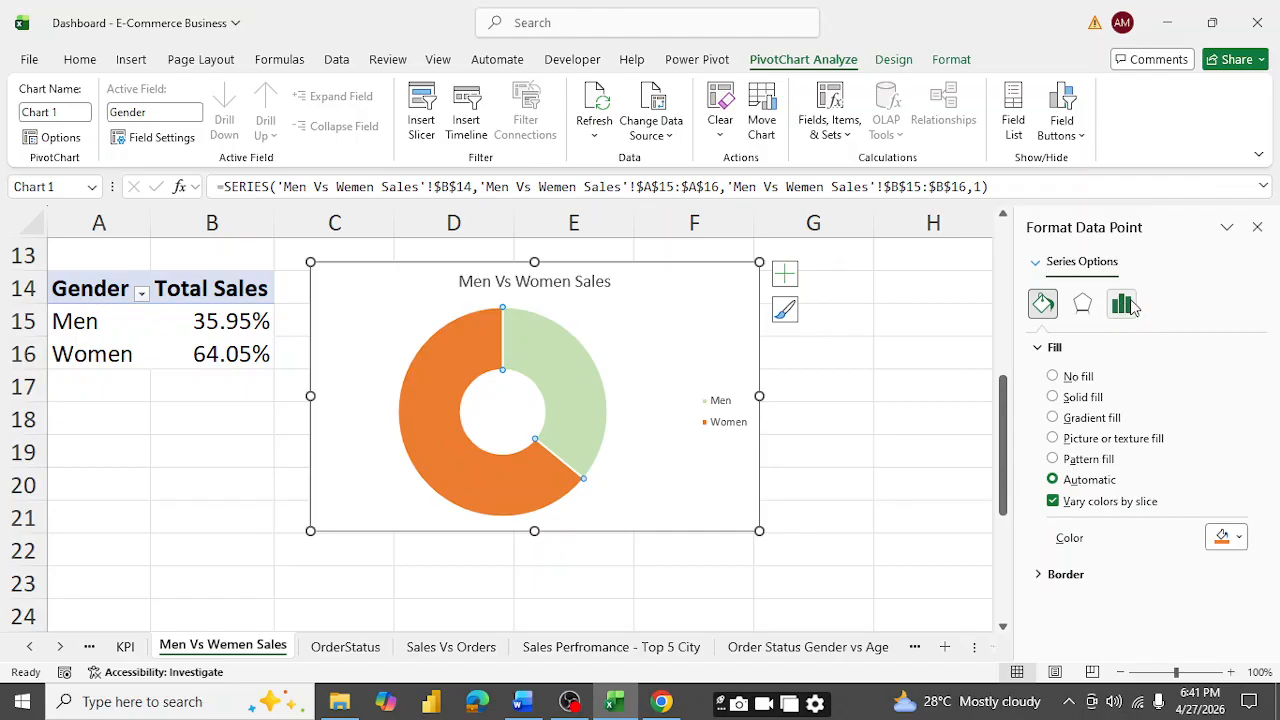
left_click(1238, 537)
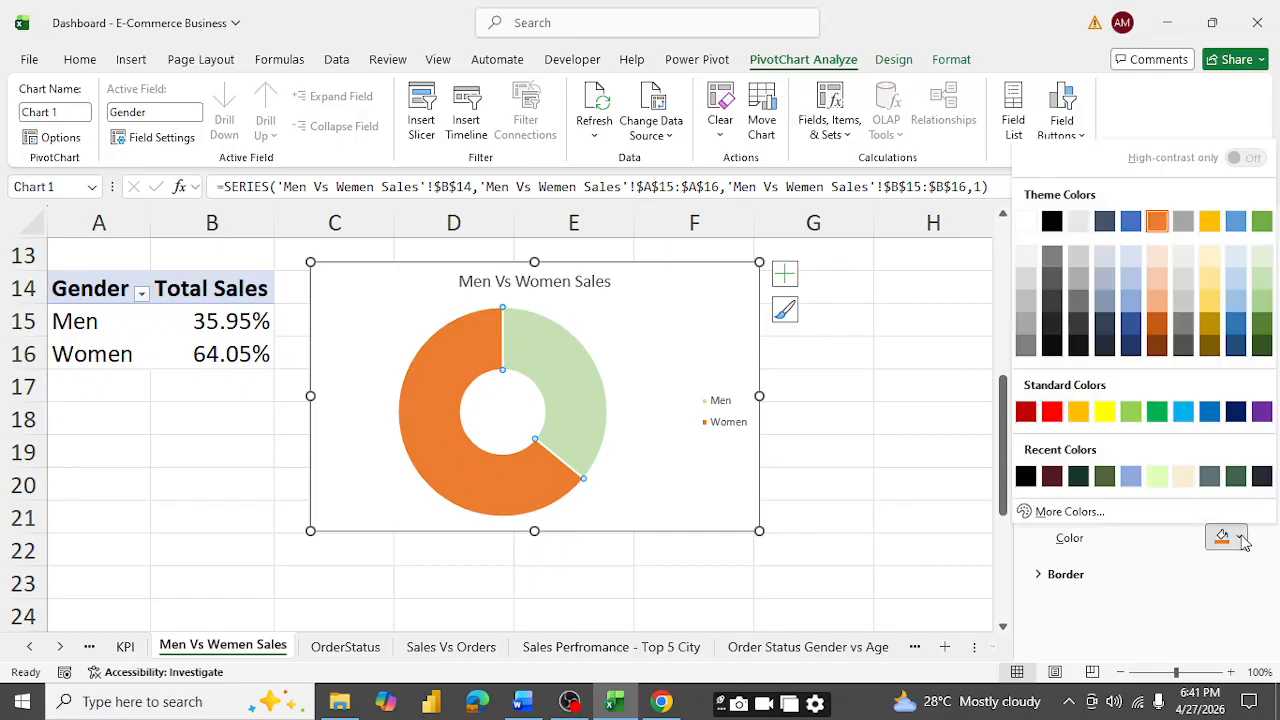
left_click(1263, 344)
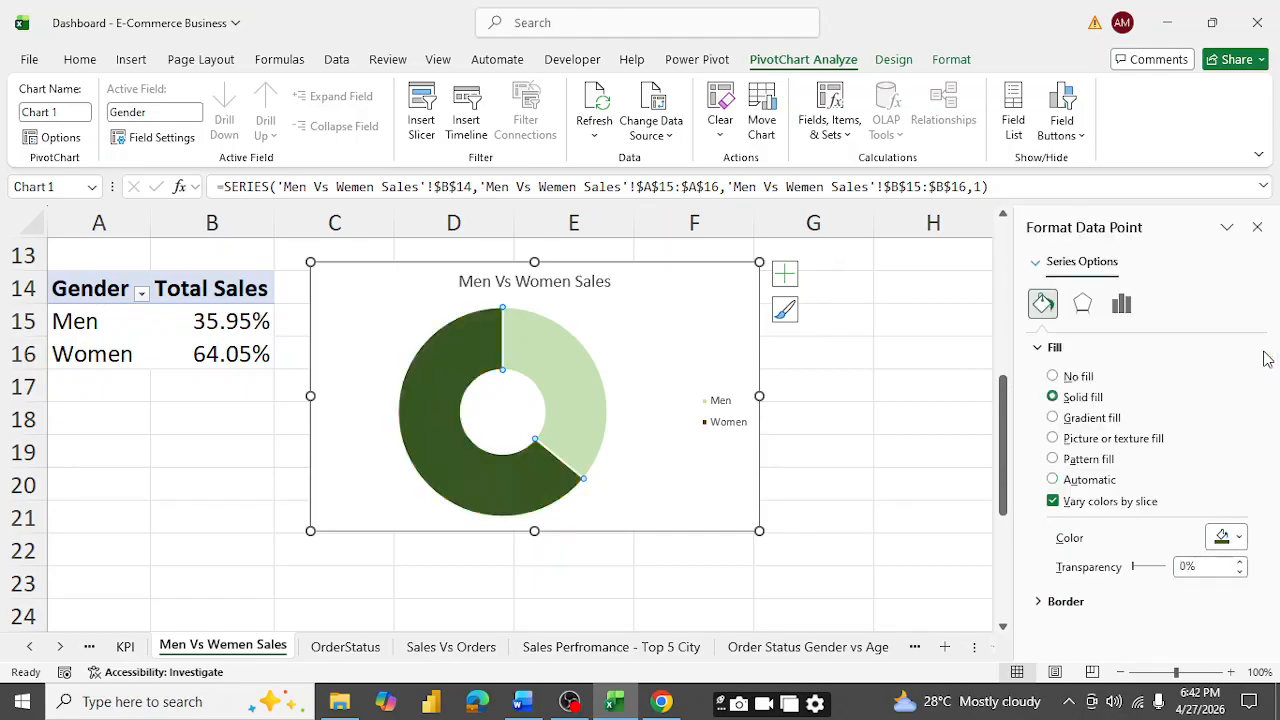
- Try gold and light blue fills on the Men Vs Women Sales chart area, and settle on light gray
left_click(668, 474)
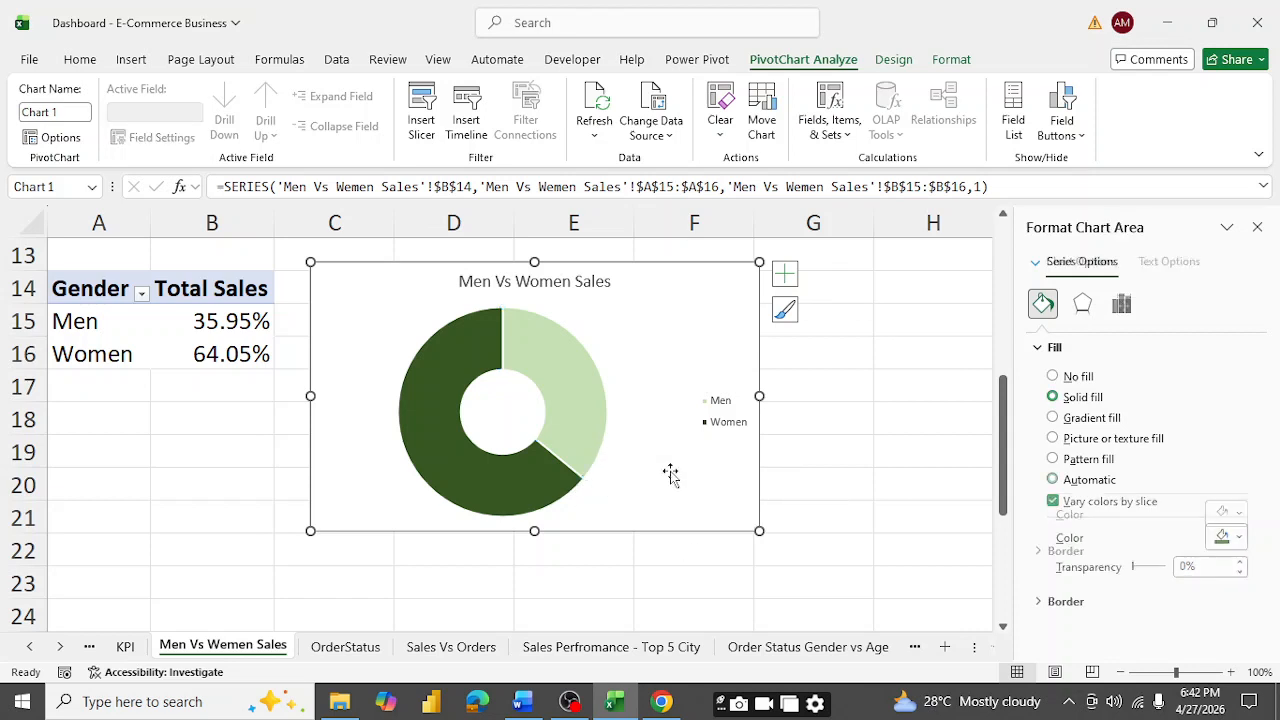
right_click(655, 318)
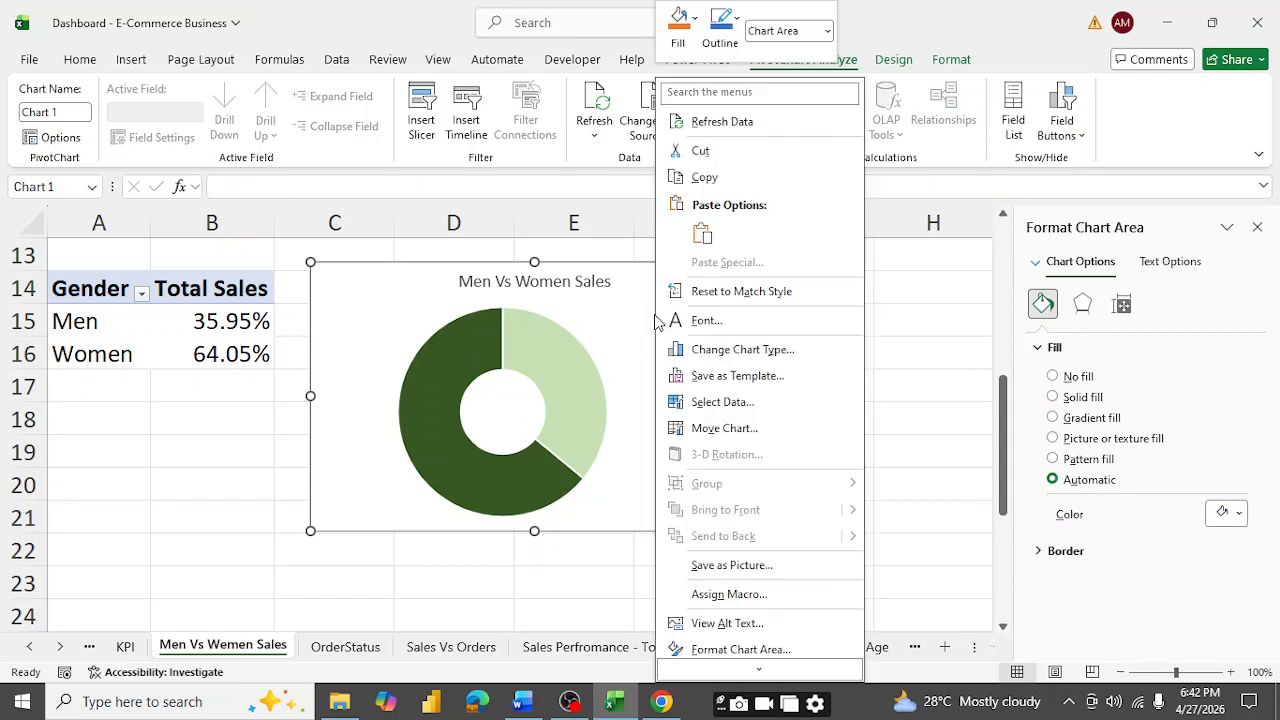
left_click(633, 345)
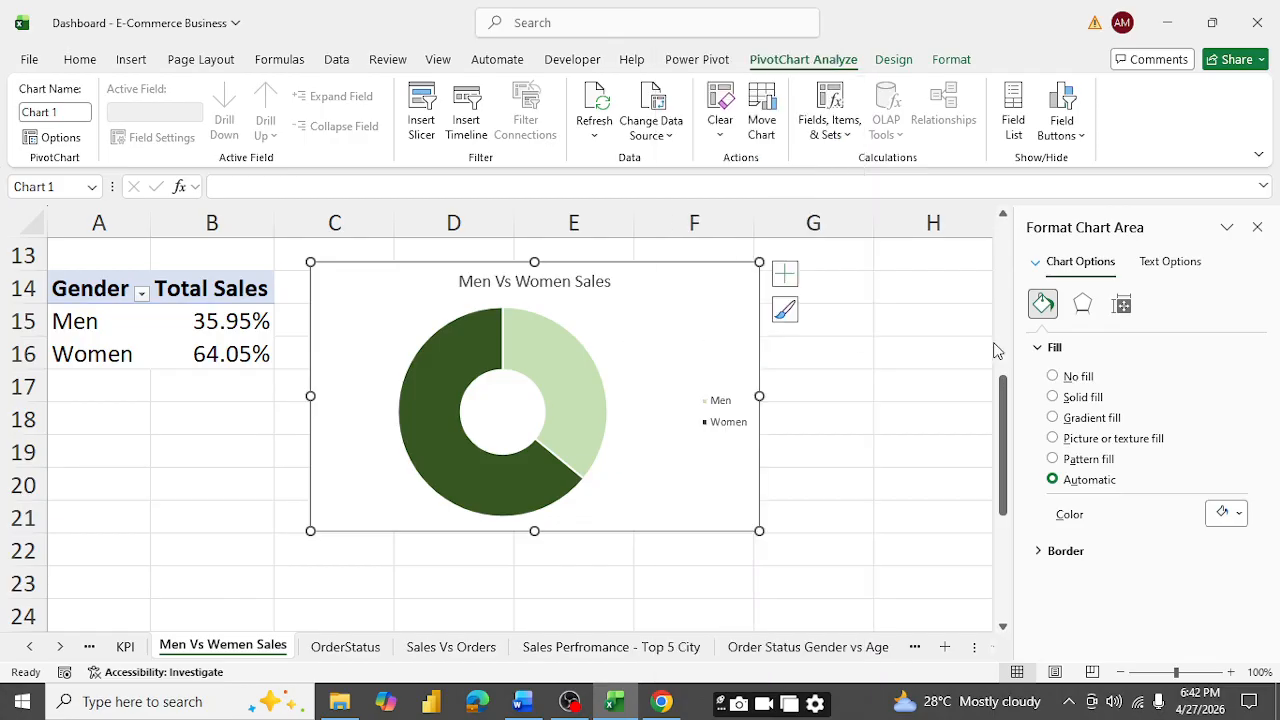
left_click(1233, 514)
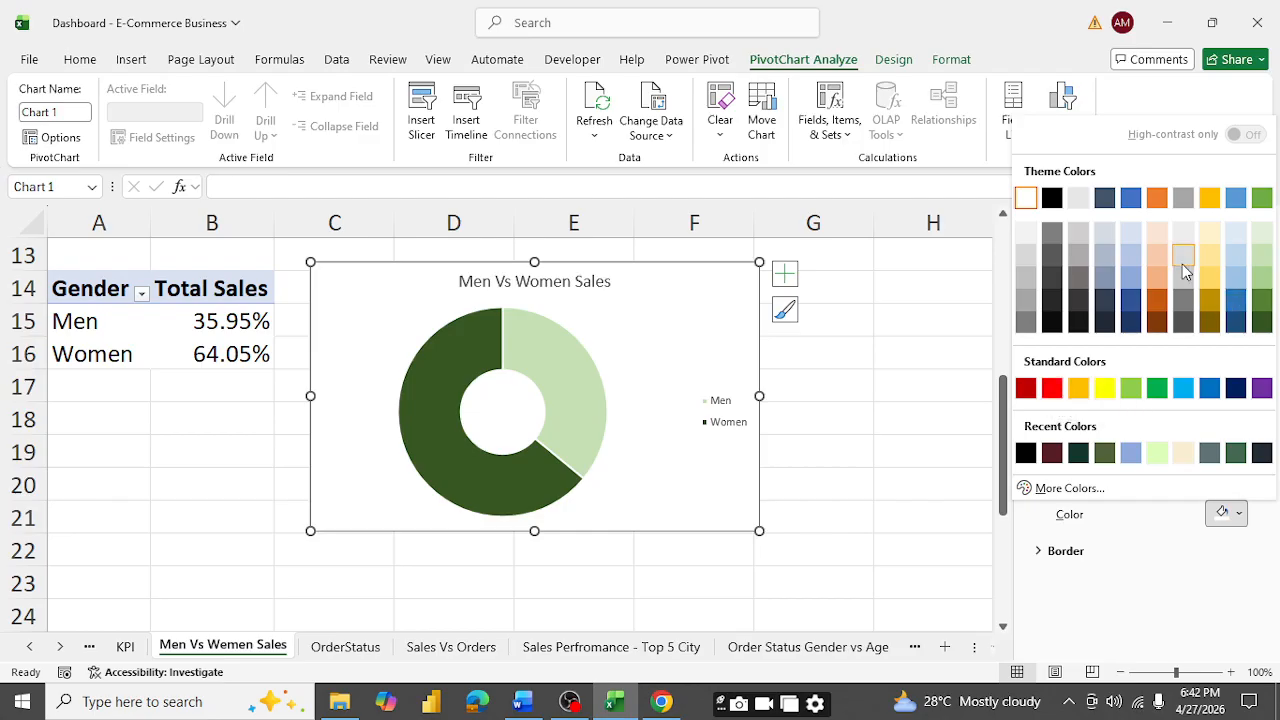
left_click(1216, 282)
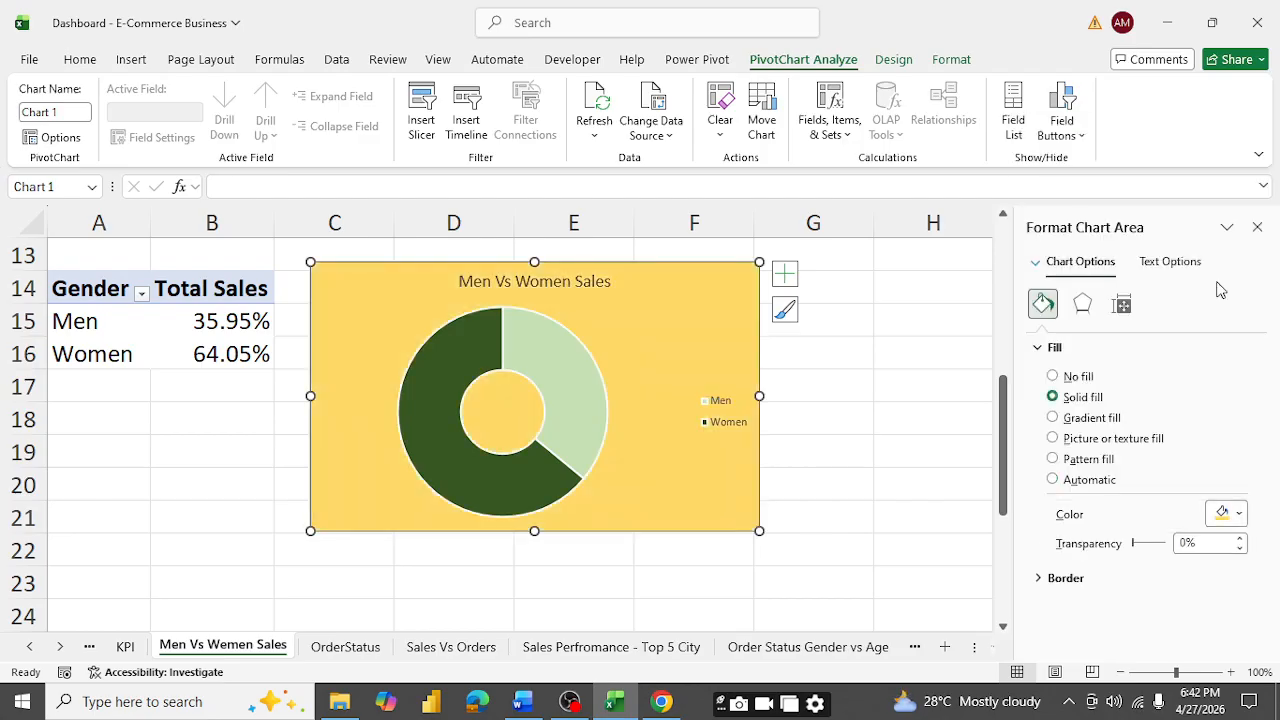
left_click(1238, 513)
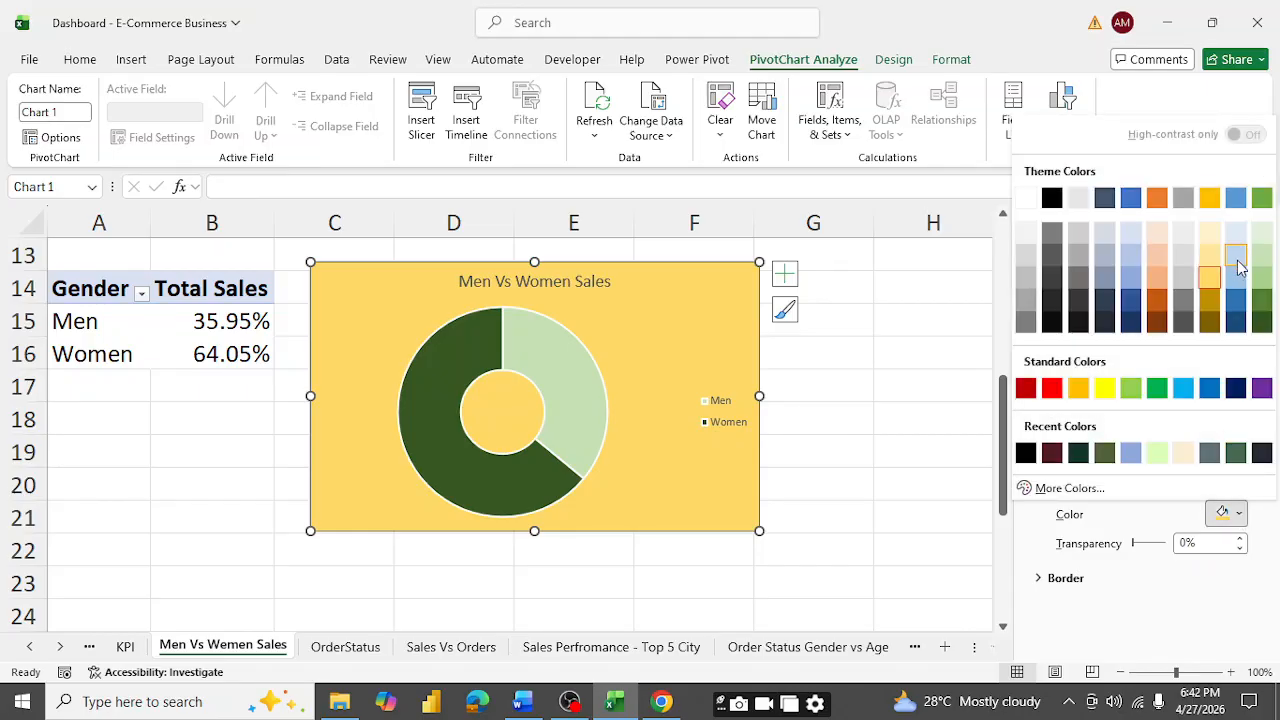
key("Escape")
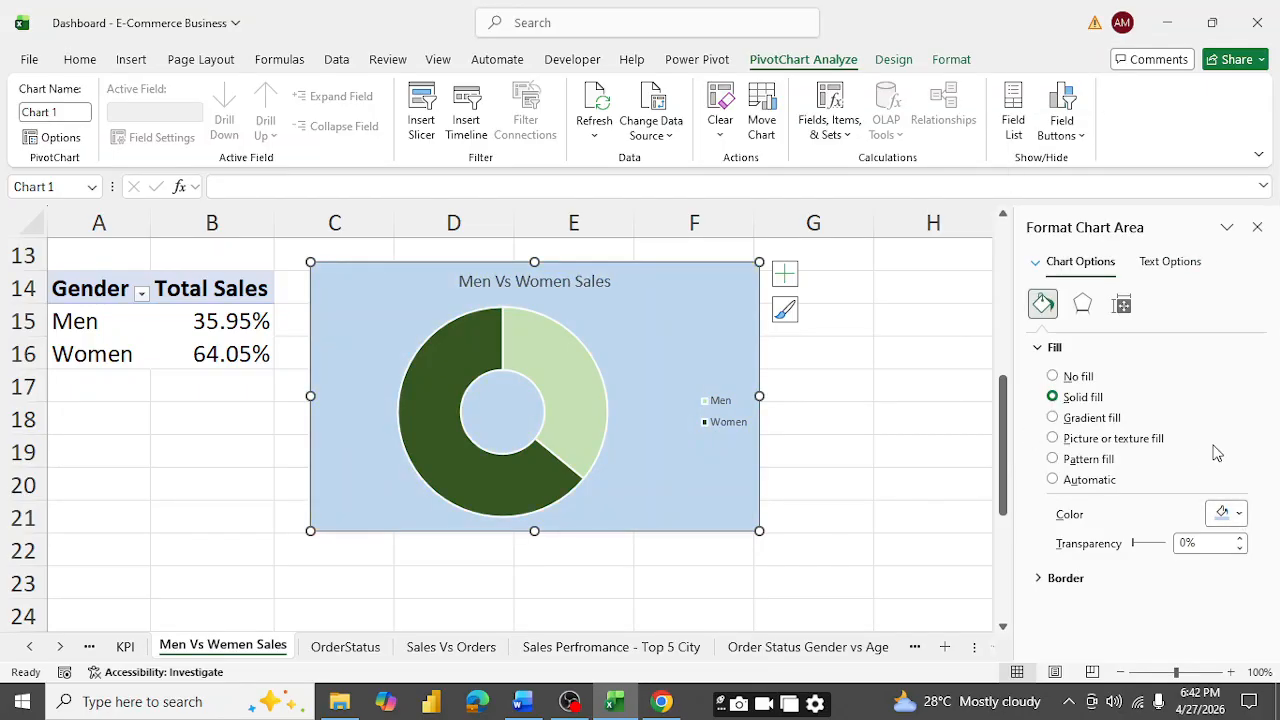
left_click(1226, 513)
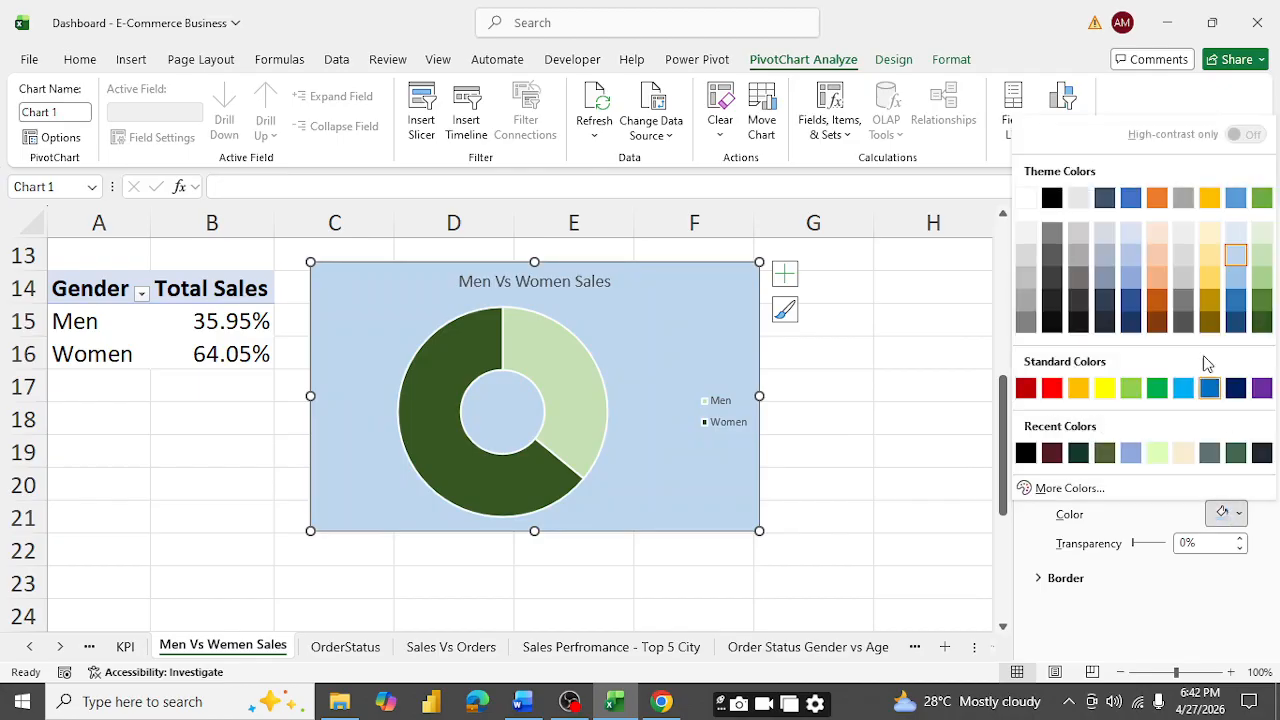
left_click(1177, 262)
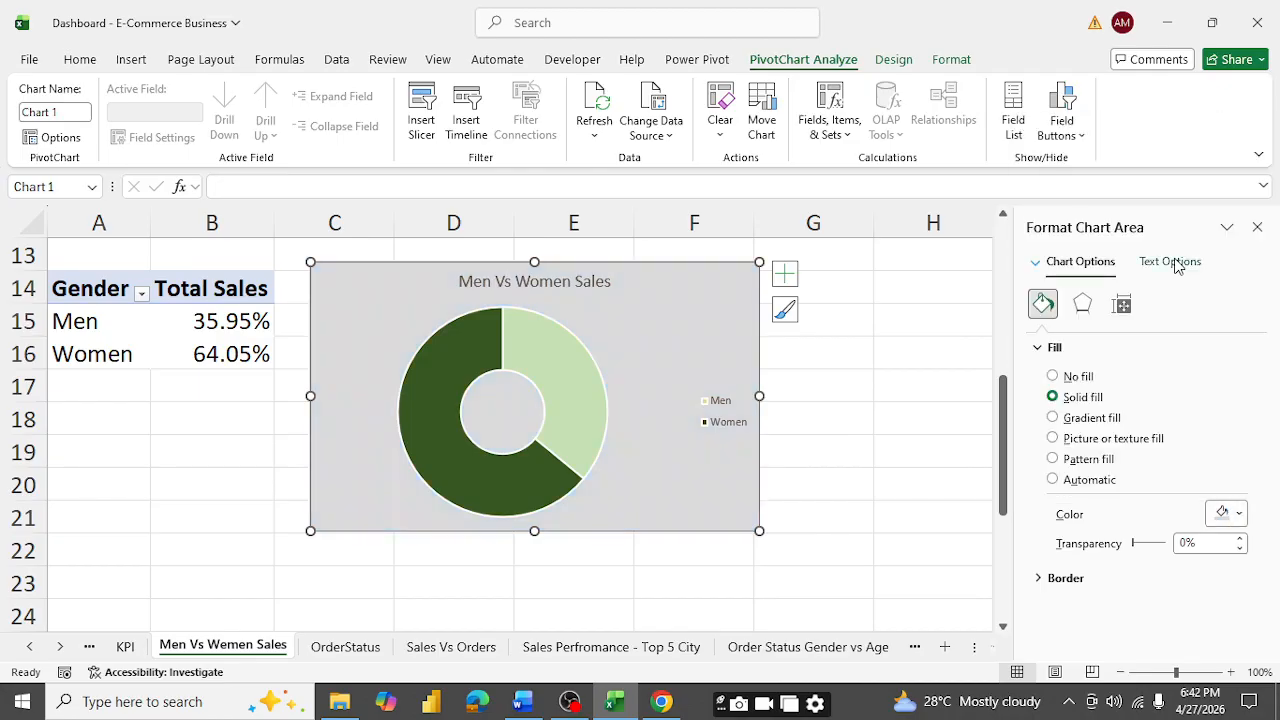
- Fill the Men Vs Women Sales chart area with light orange and make the chart title text white
left_click(1229, 519)
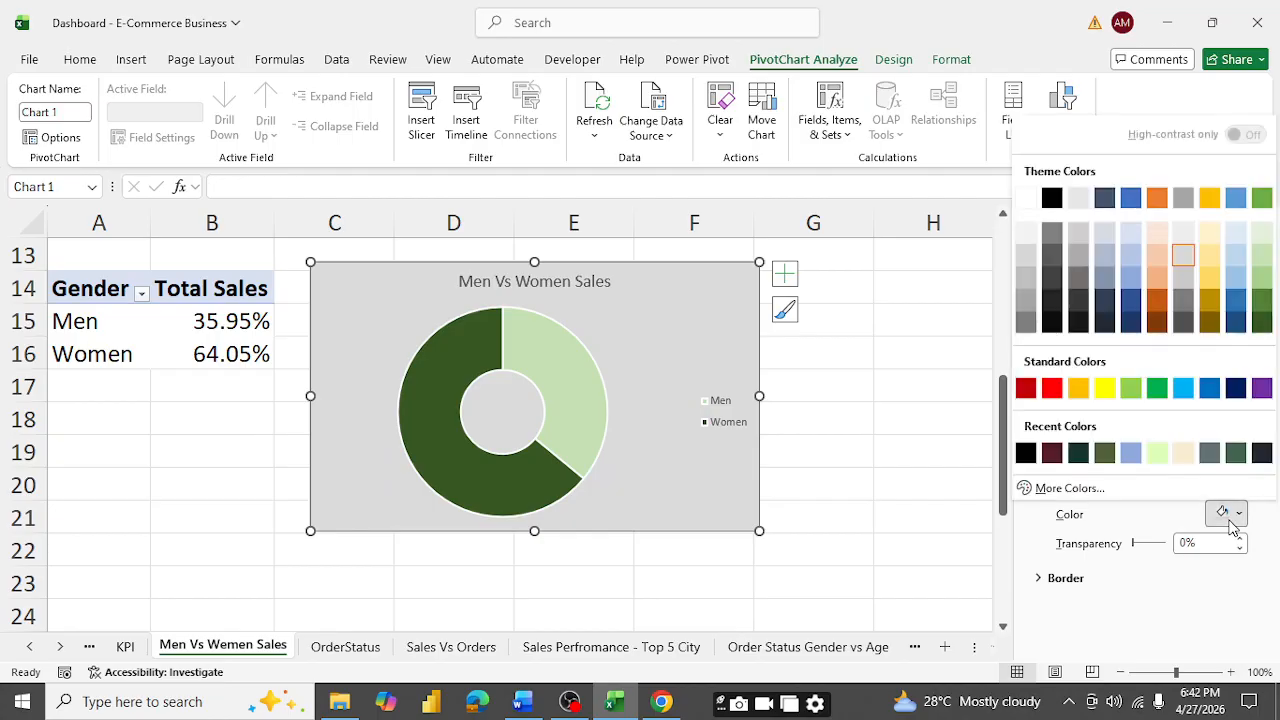
left_click(1155, 255)
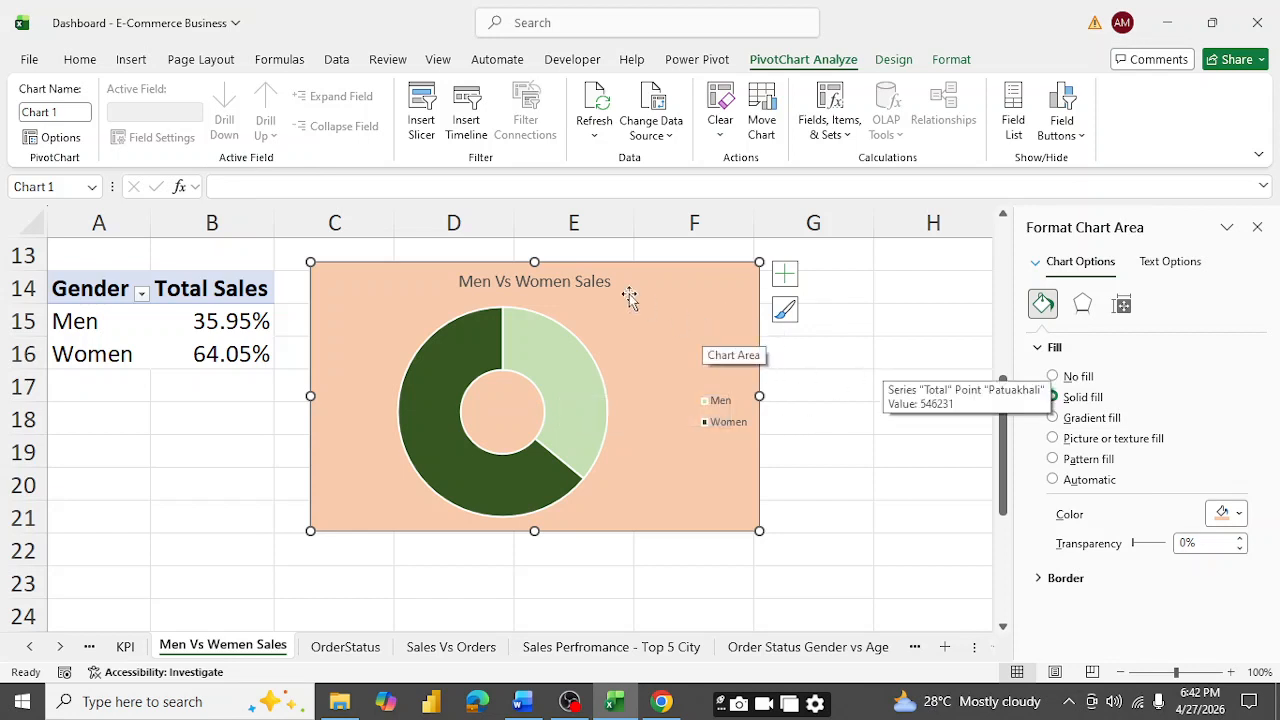
left_click(546, 279)
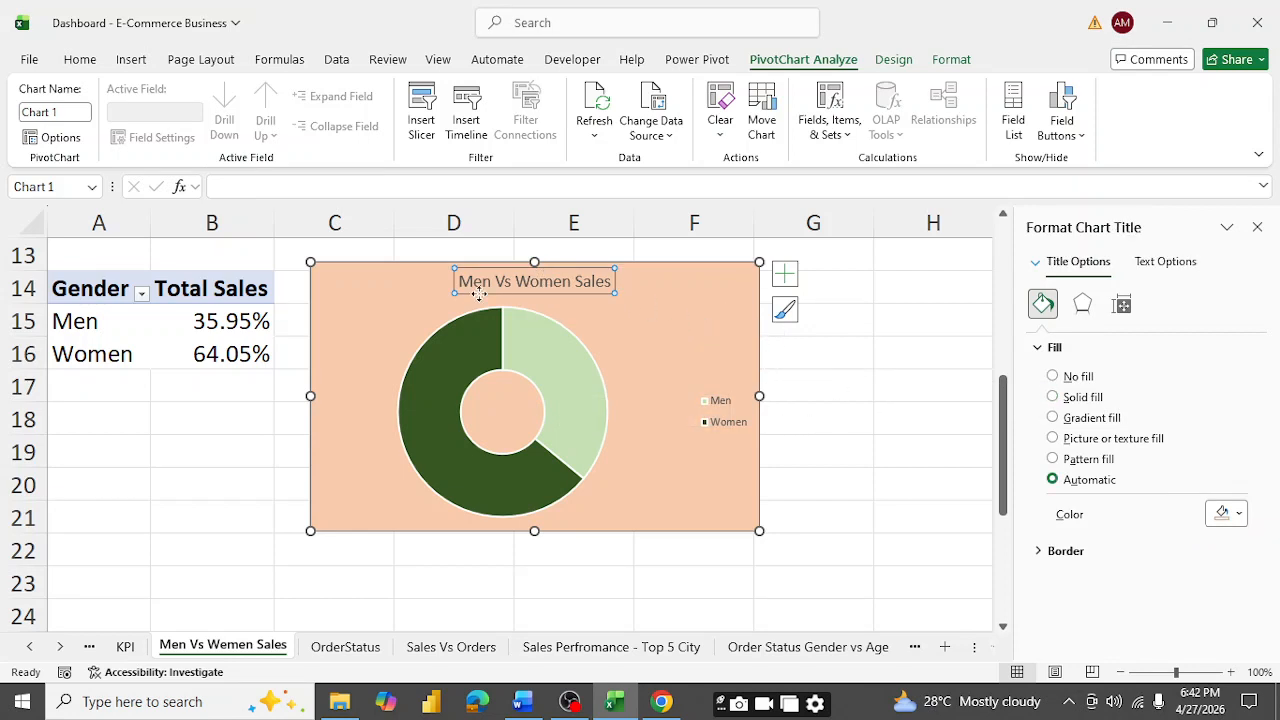
left_click_drag(460, 282, 611, 282)
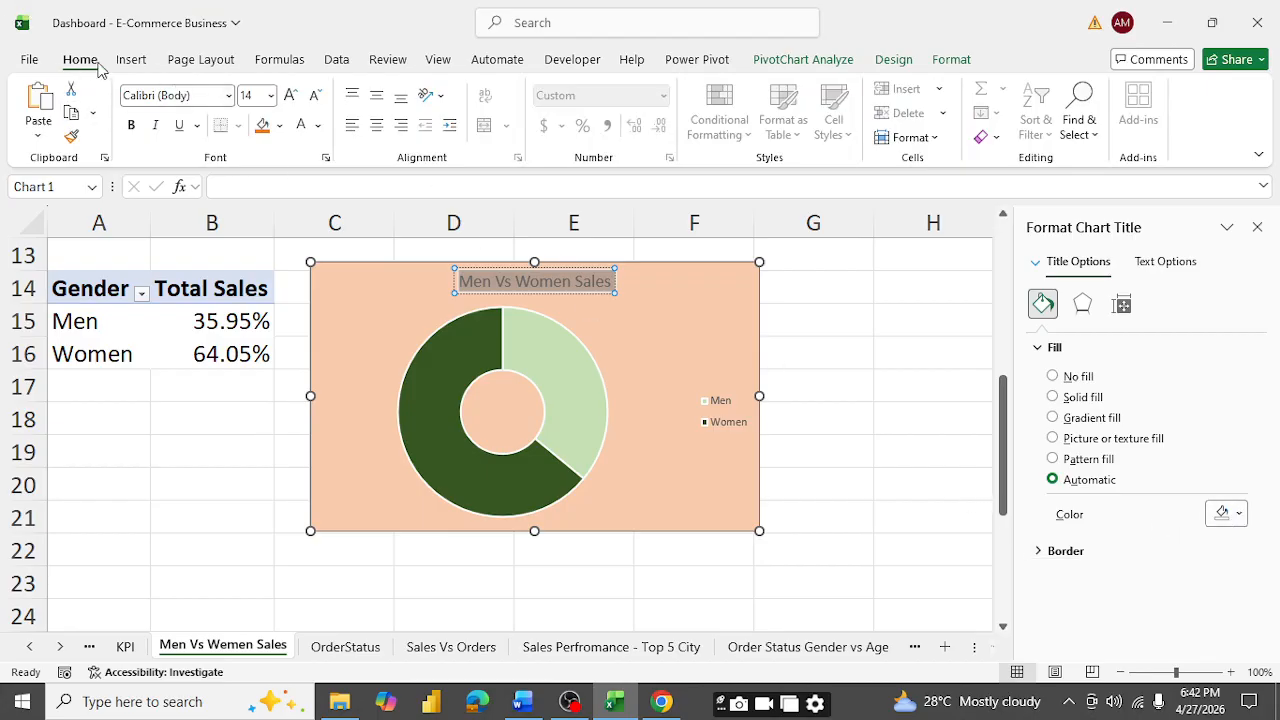
left_click(297, 129)
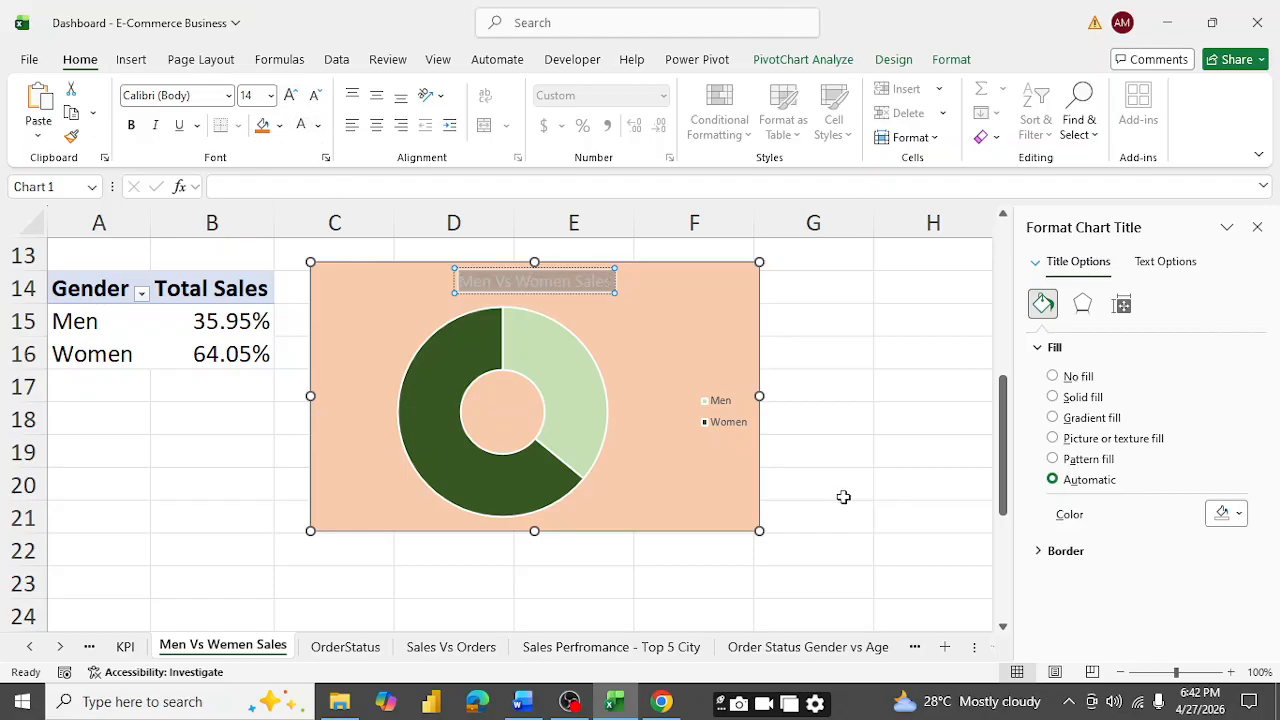
left_click(710, 357)
right_click(664, 324)
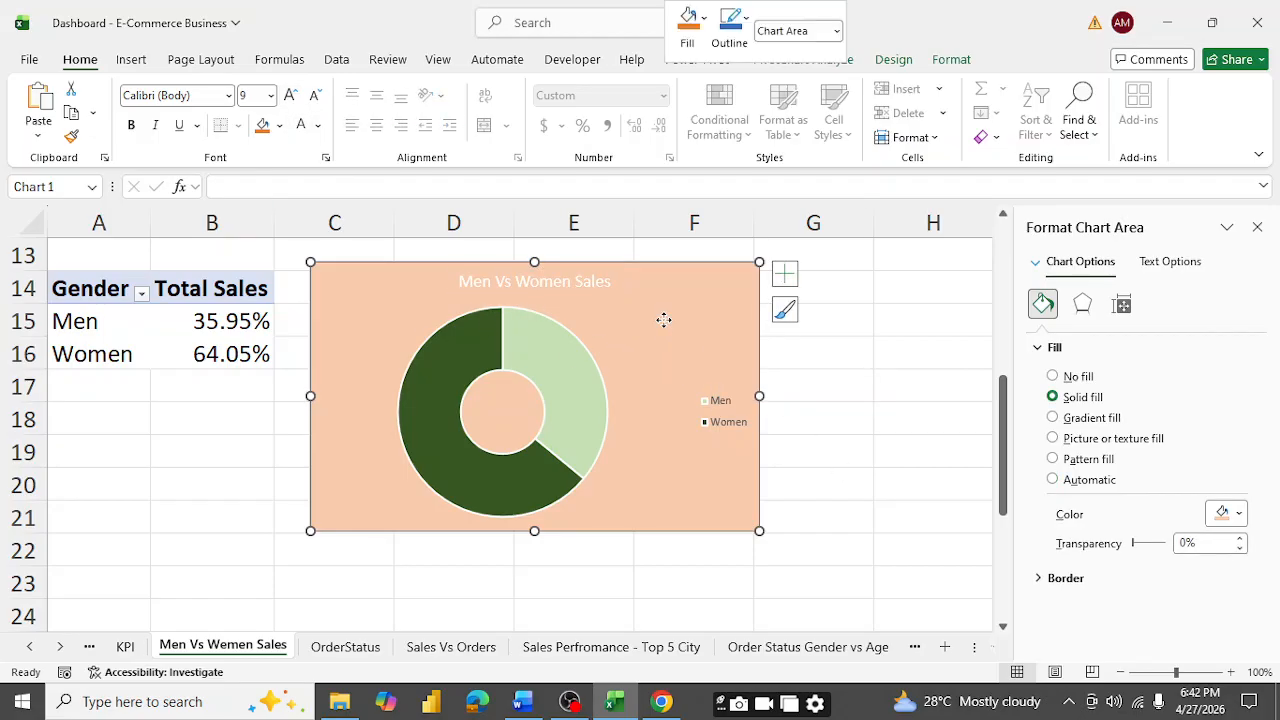
left_click(617, 335)
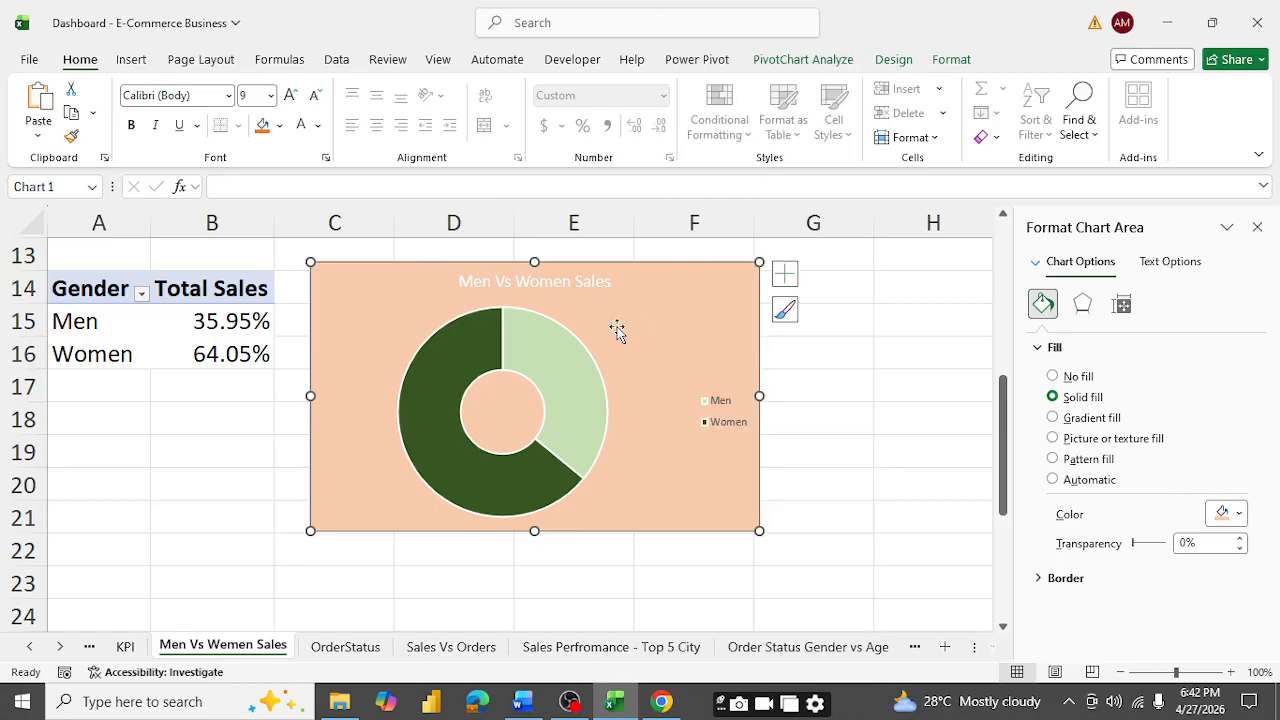
- Delete the legend from the Men Vs Women Sales doughnut chart and add data labels to its slices
left_click(716, 405)
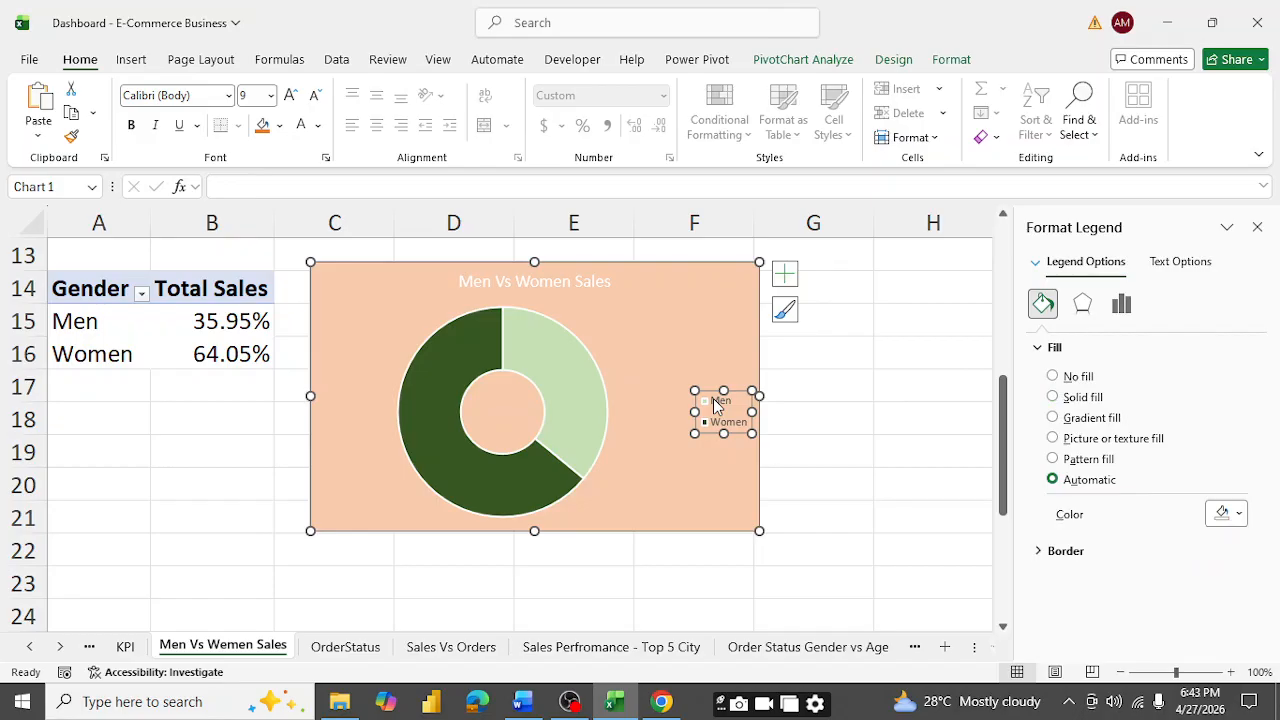
key("Delete")
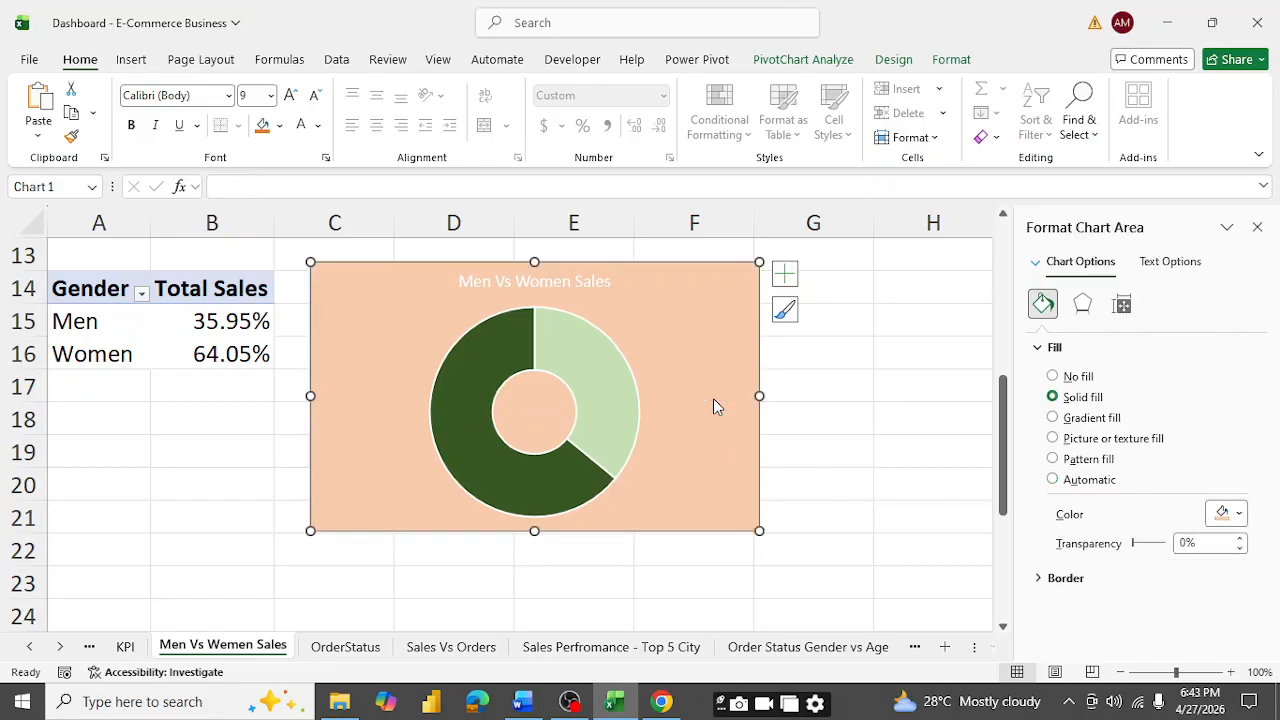
left_click(611, 372)
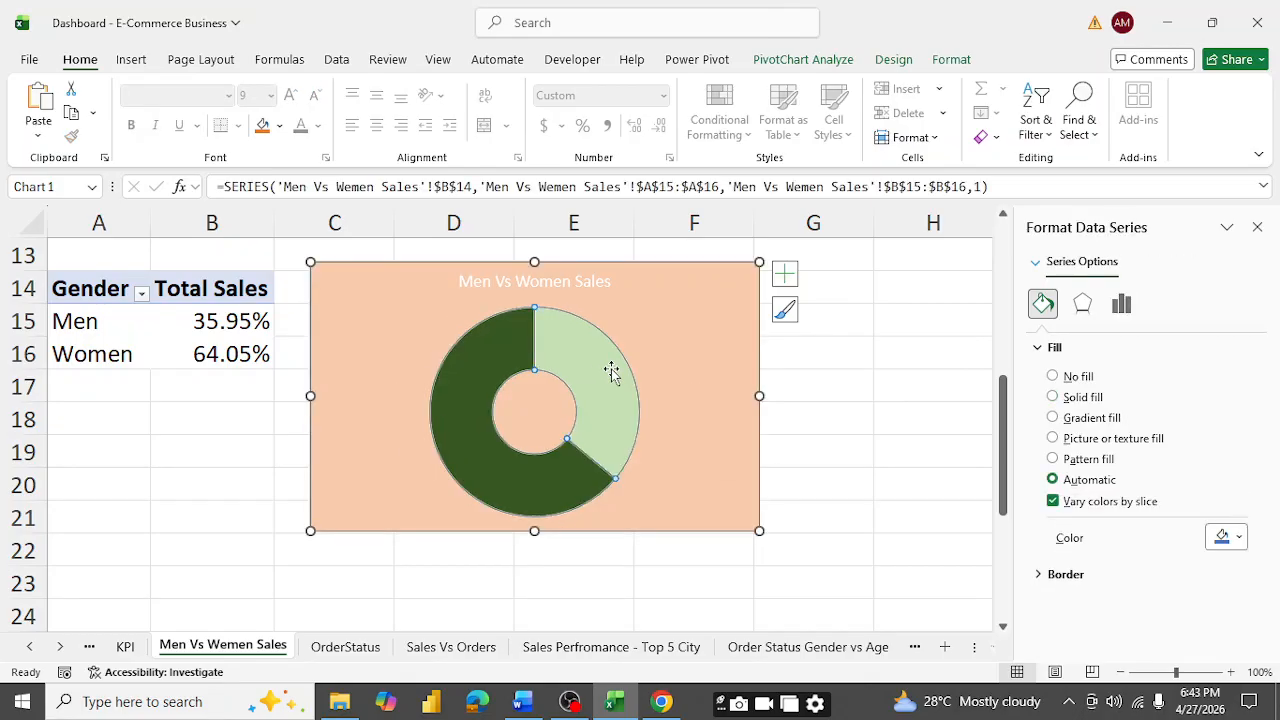
left_click(1121, 304)
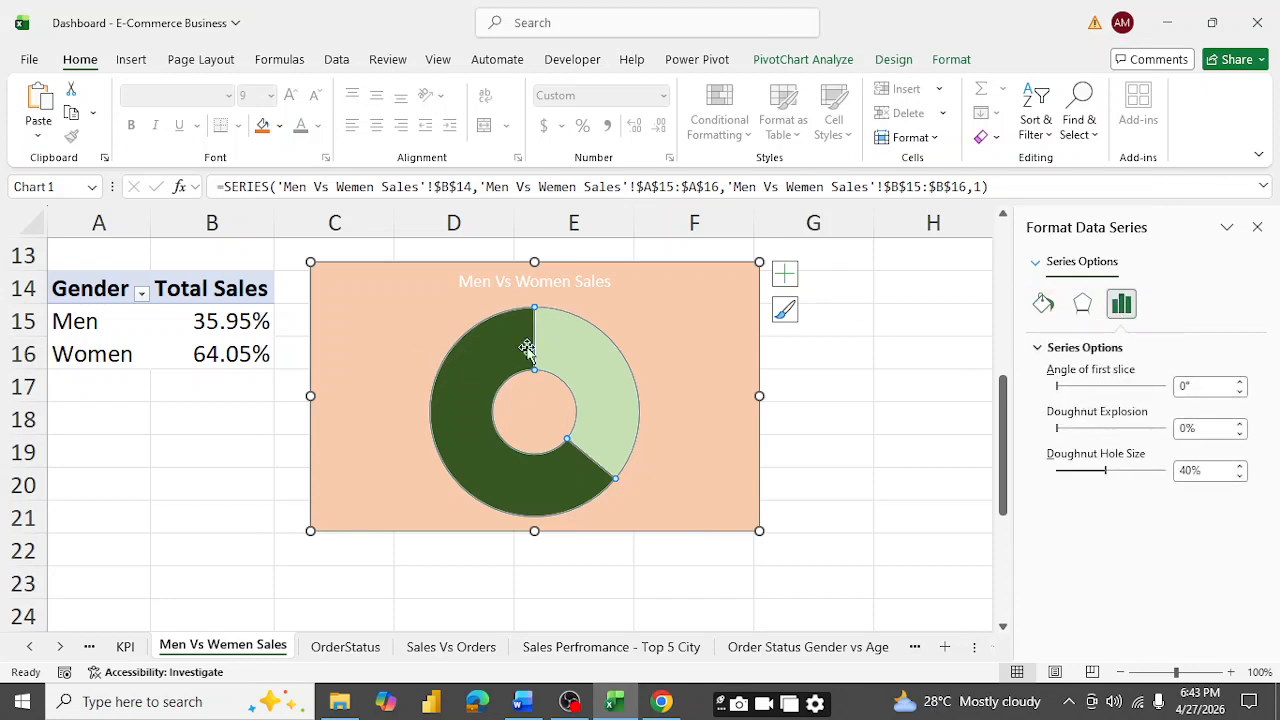
left_click(786, 275)
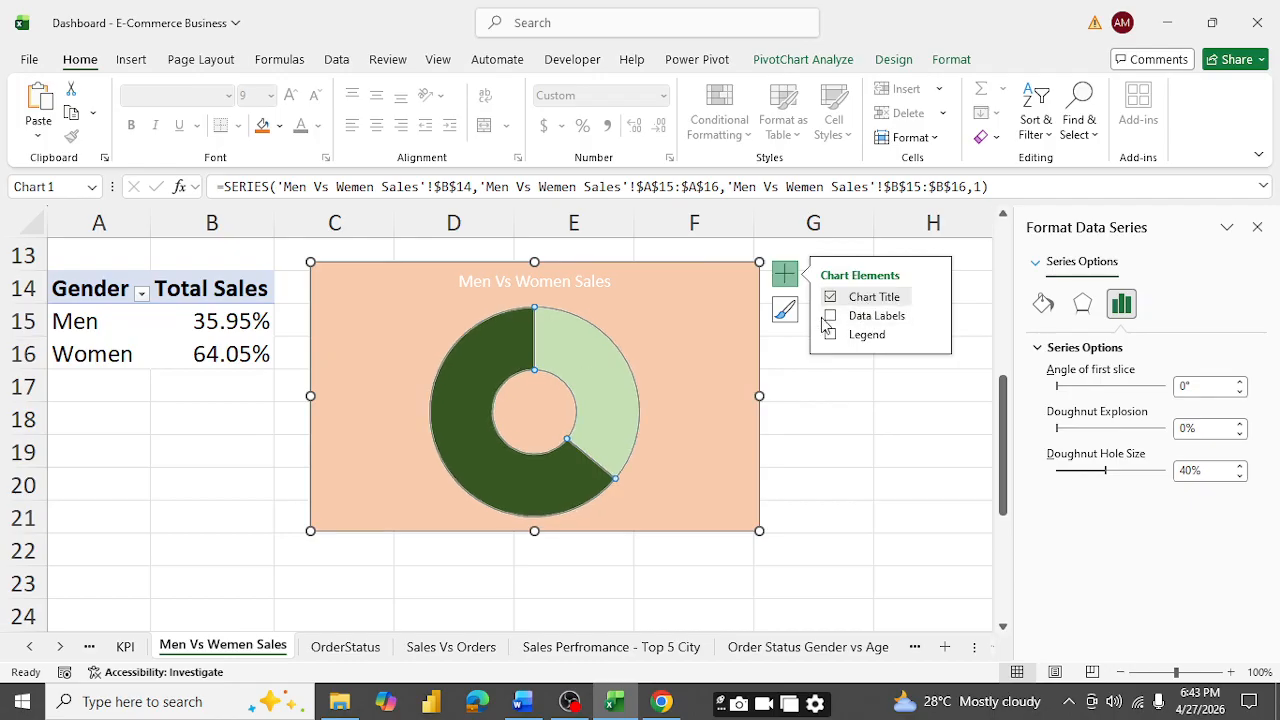
left_click(654, 346)
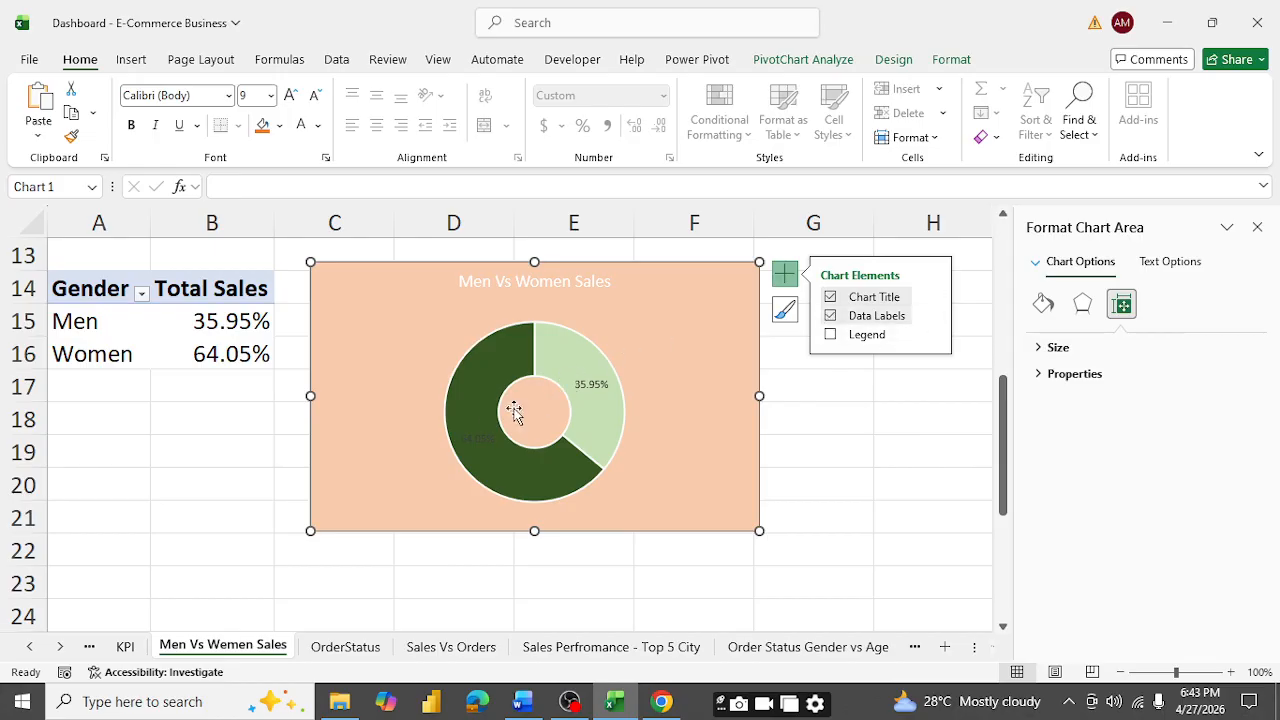
- Change the doughnut chart's data labels to data callouts
left_click(477, 425)
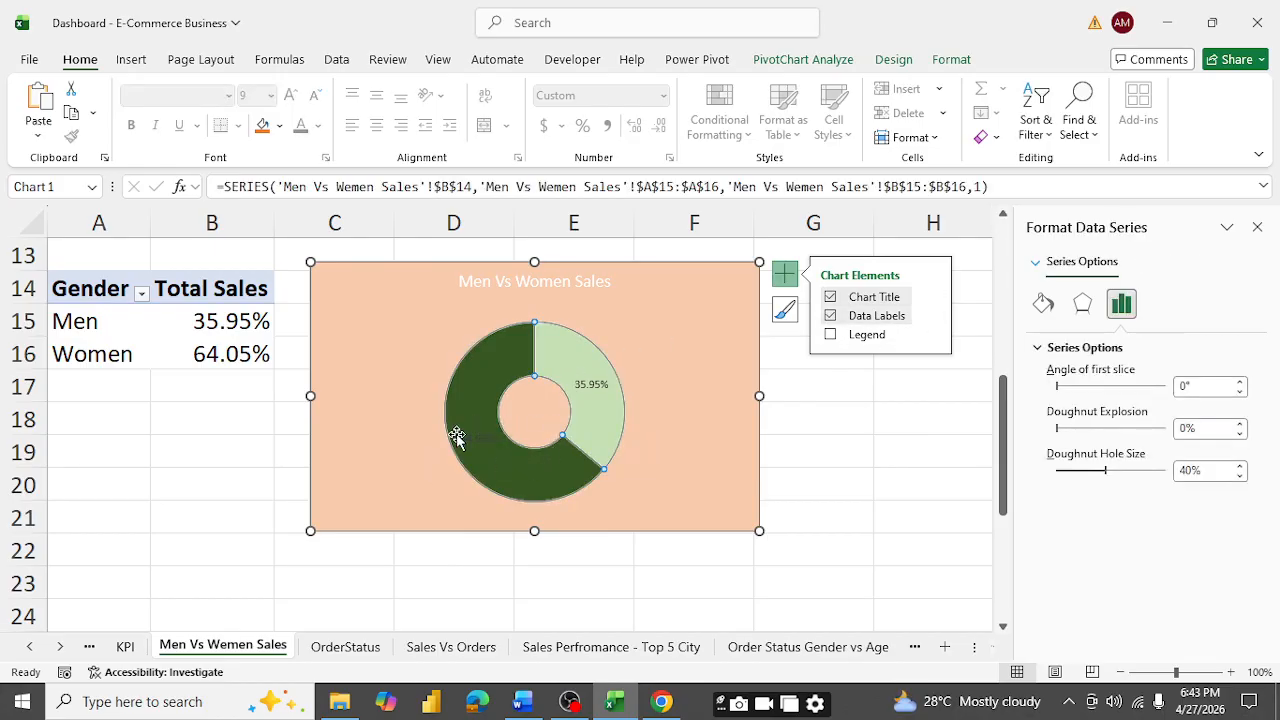
left_click(474, 439)
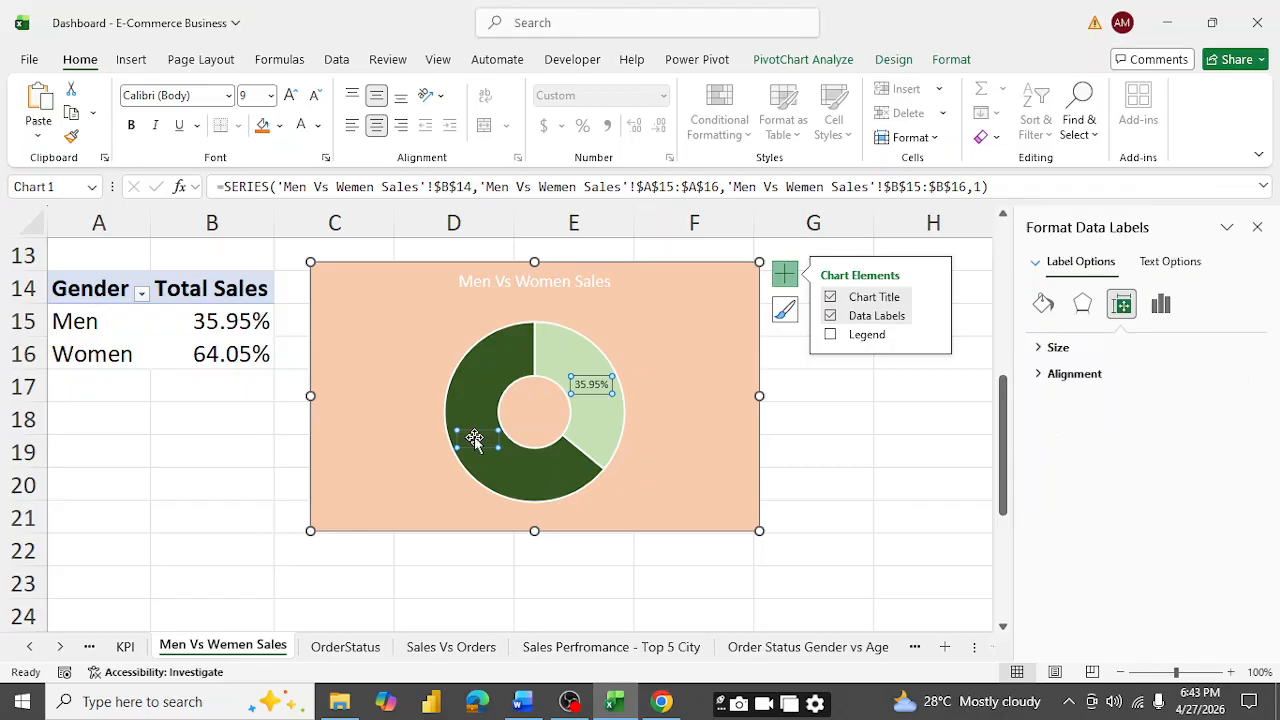
left_click(933, 318)
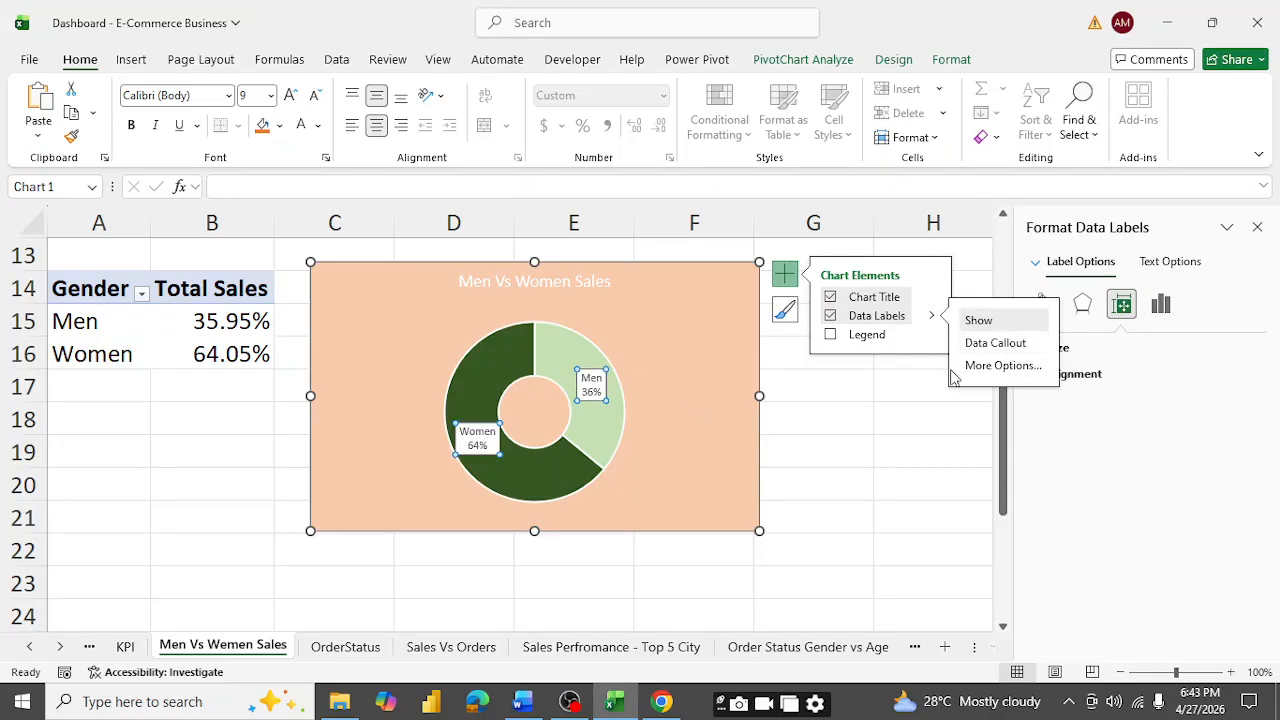
- Move the Men and Women callouts outside the doughnut ring, each beside its own slice
left_click(592, 385)
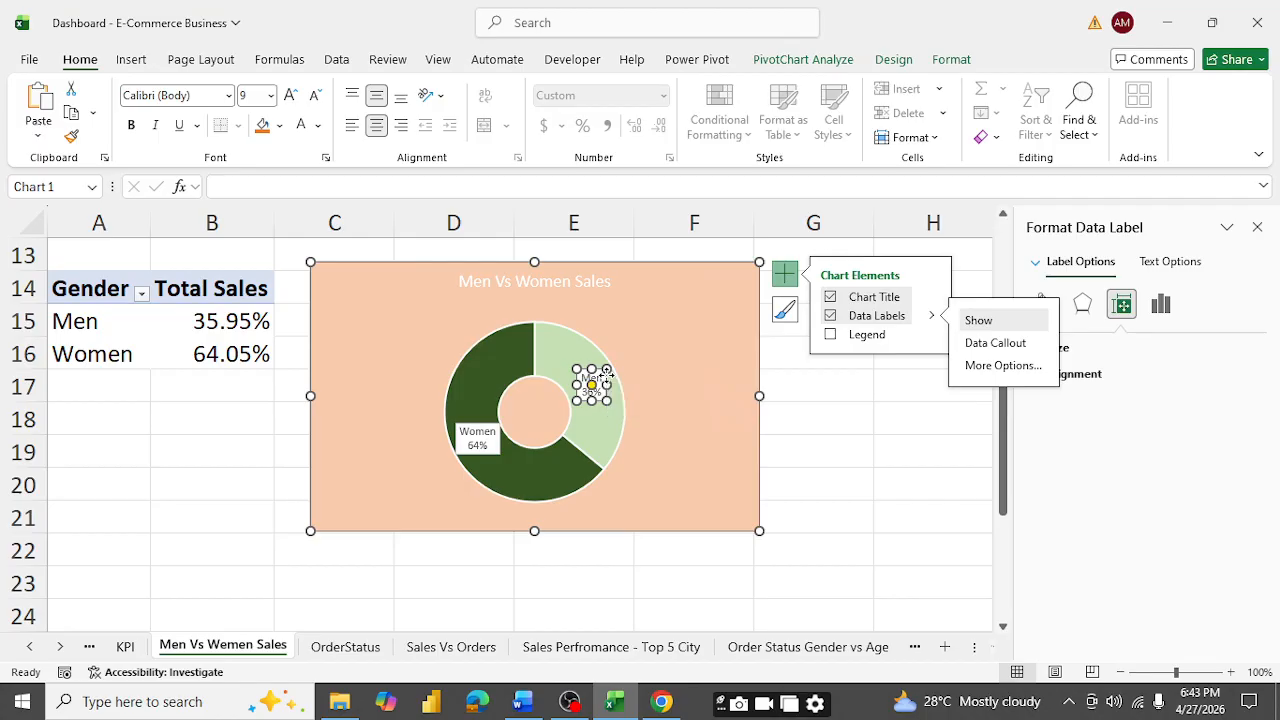
left_click_drag(606, 373, 674, 381)
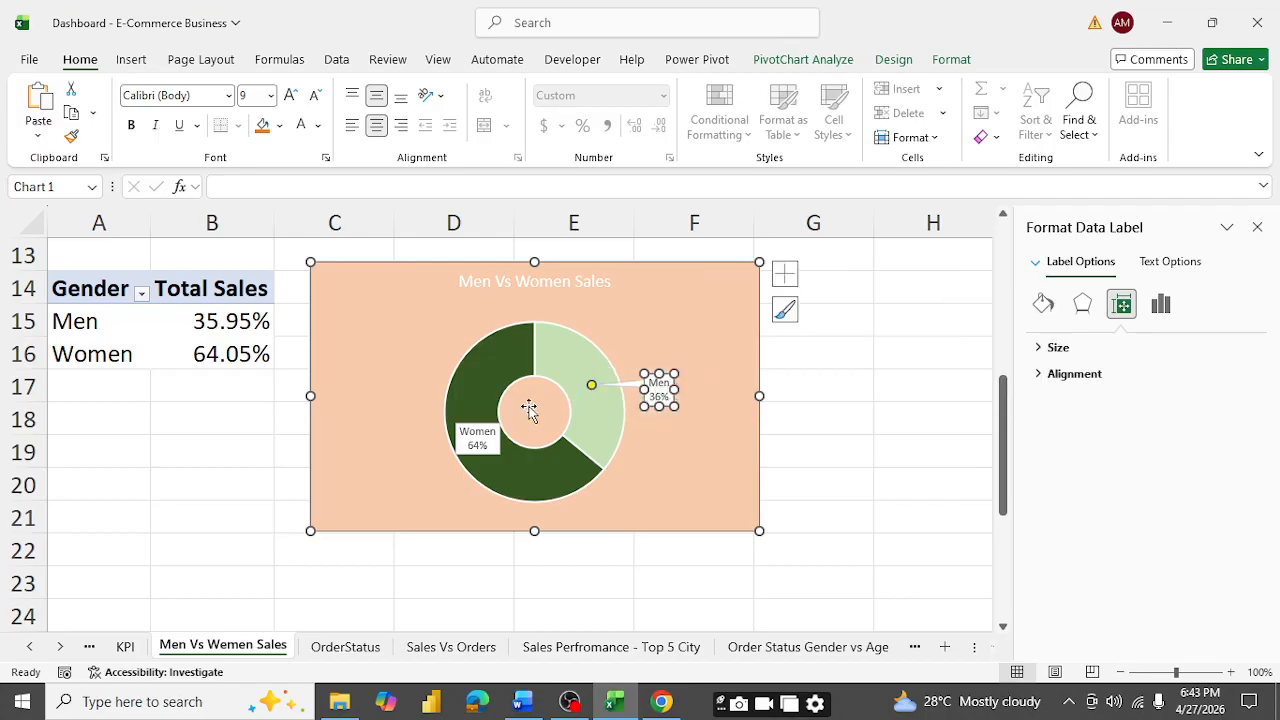
left_click(470, 442)
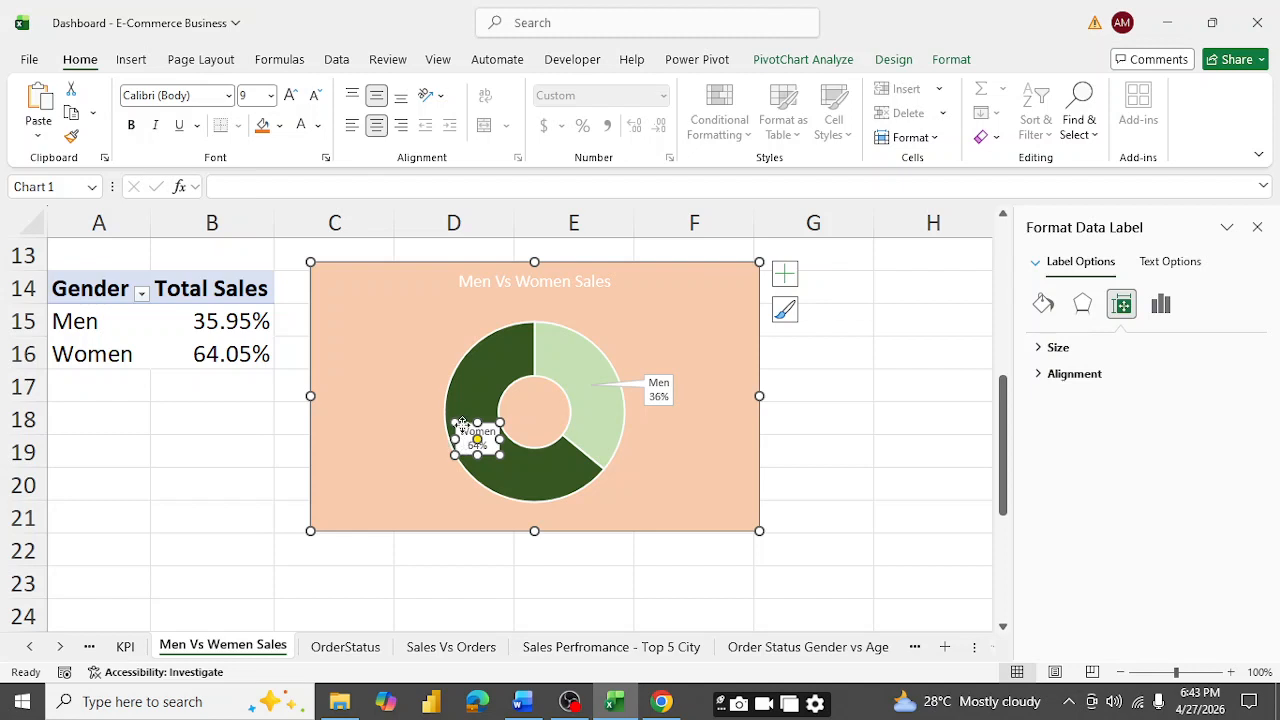
left_click_drag(462, 424, 408, 436)
left_click(726, 458)
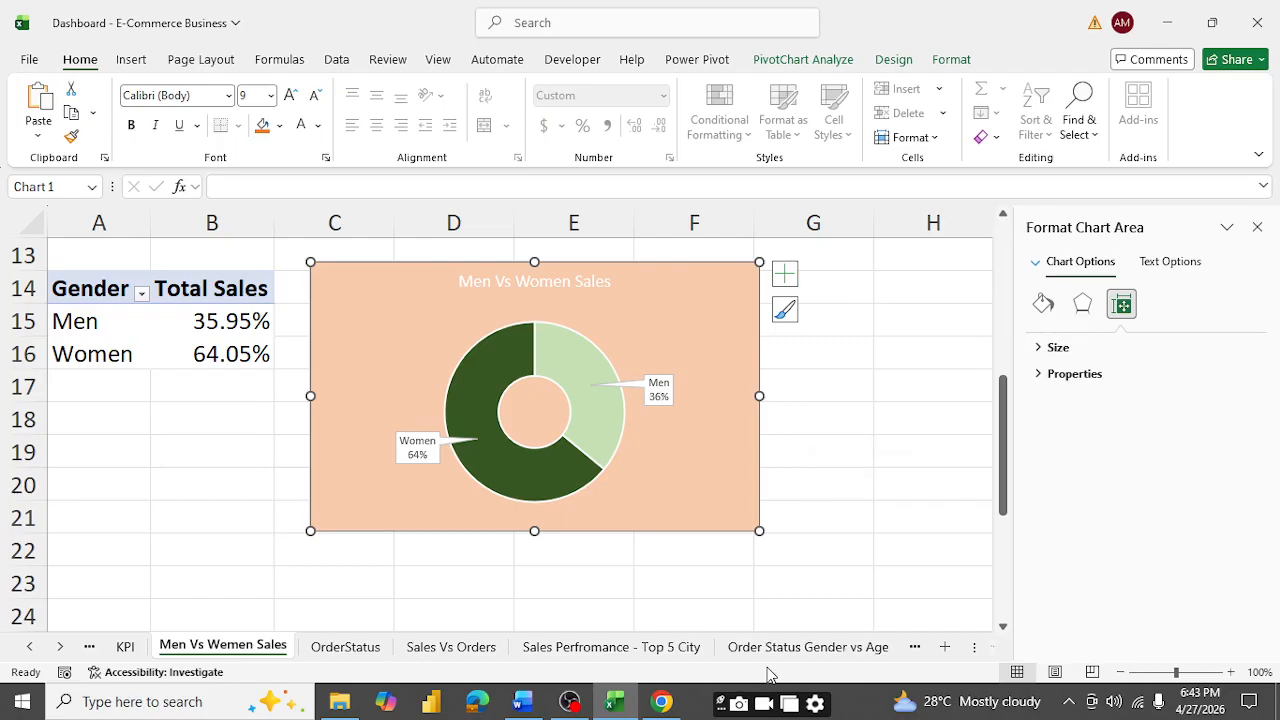
- Copy the male icon from the Color Code sheet
left_click(835, 650)
left_click(889, 652)
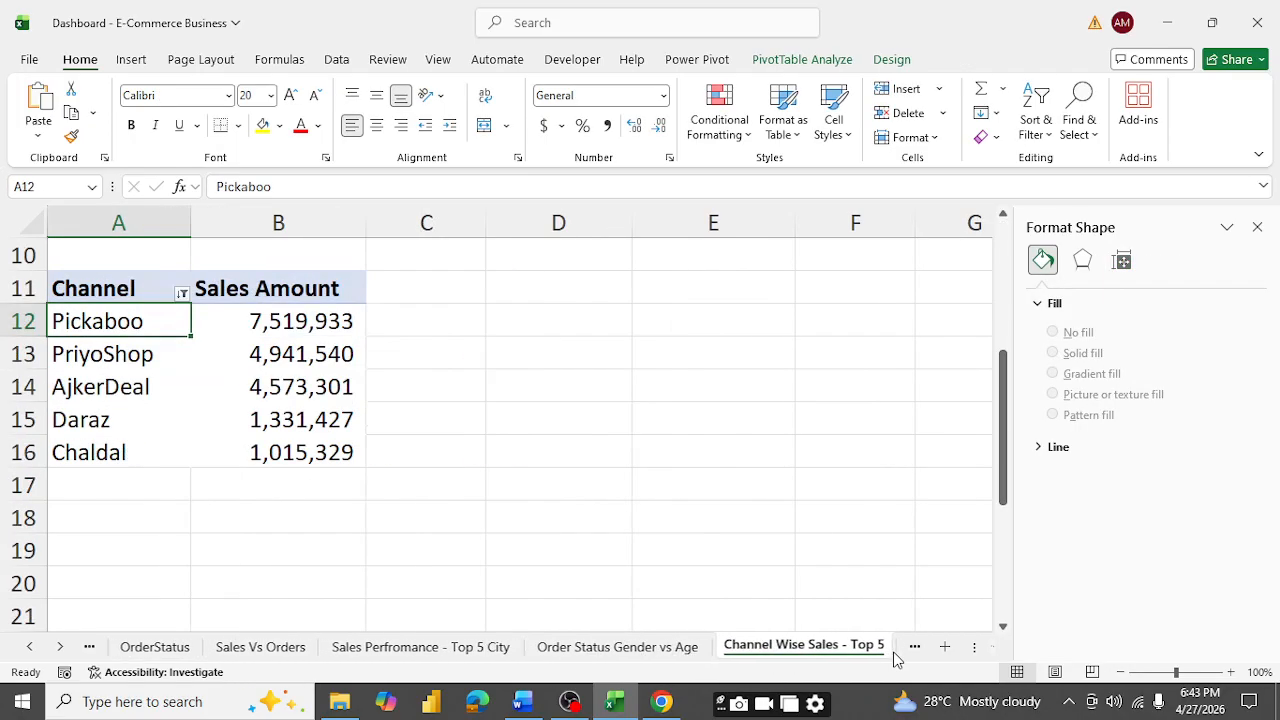
left_click(915, 648)
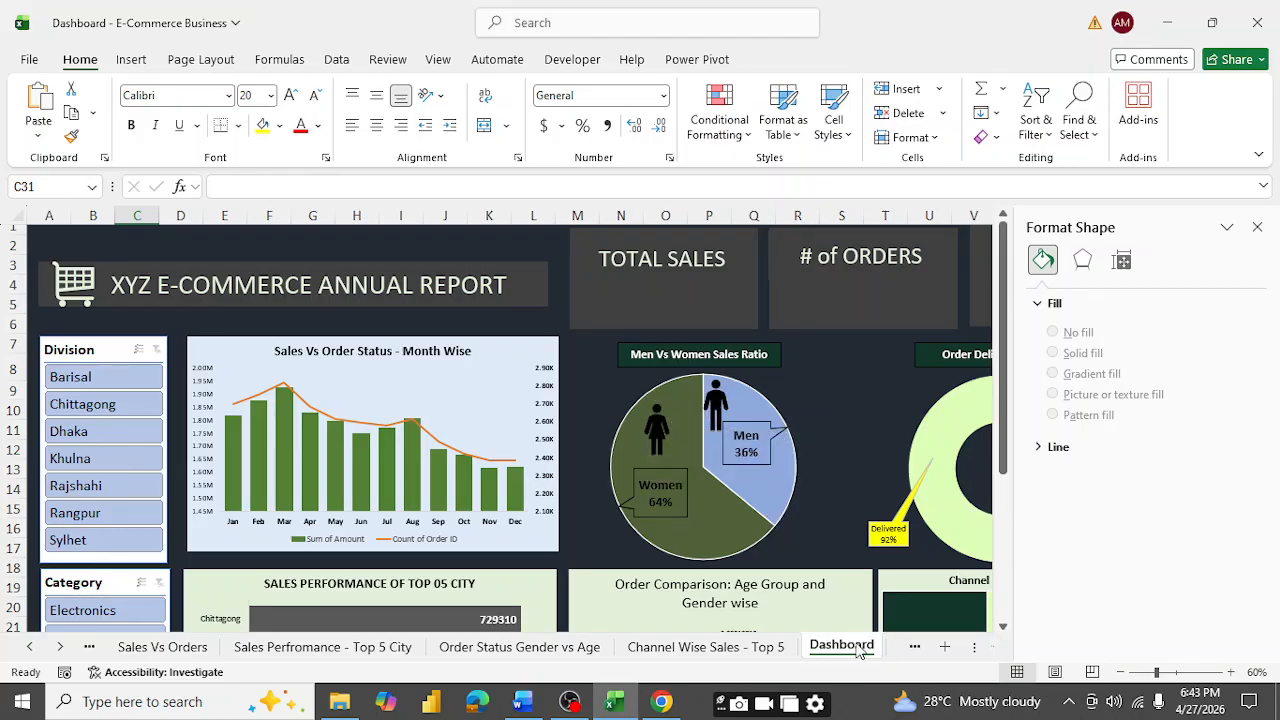
left_click(915, 647)
left_click(757, 650)
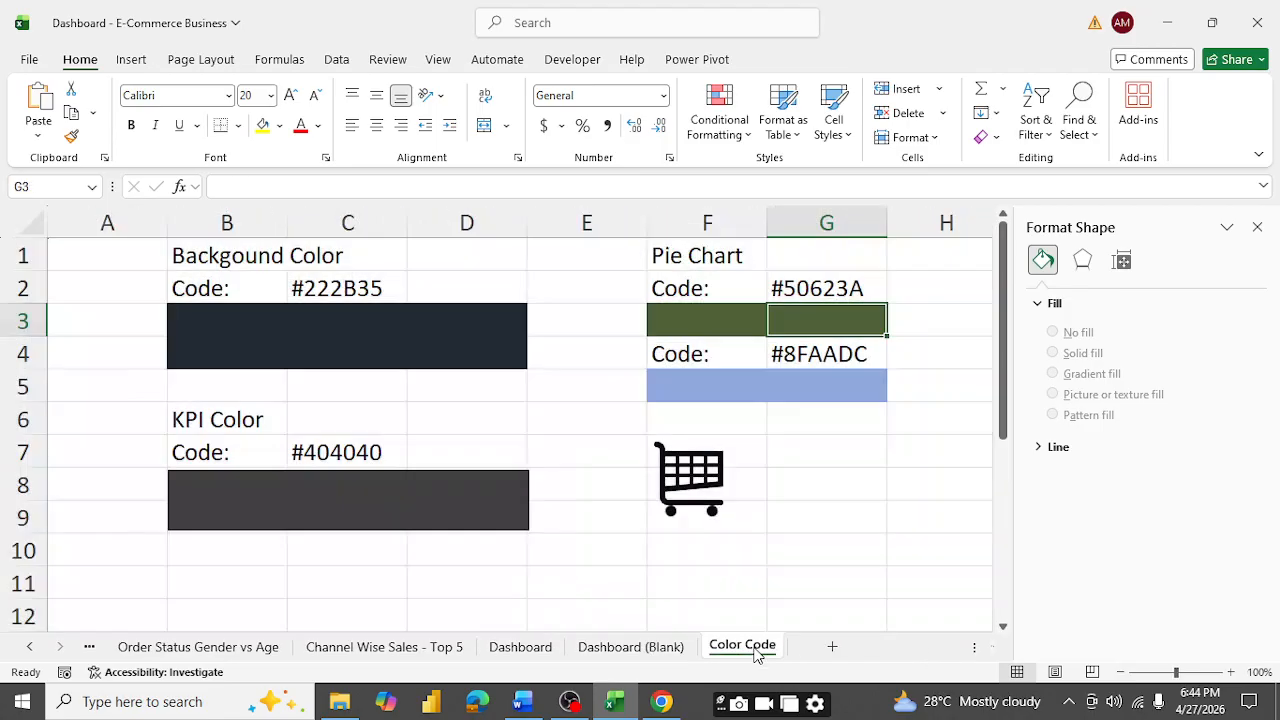
left_click(1257, 227)
left_click(1057, 338)
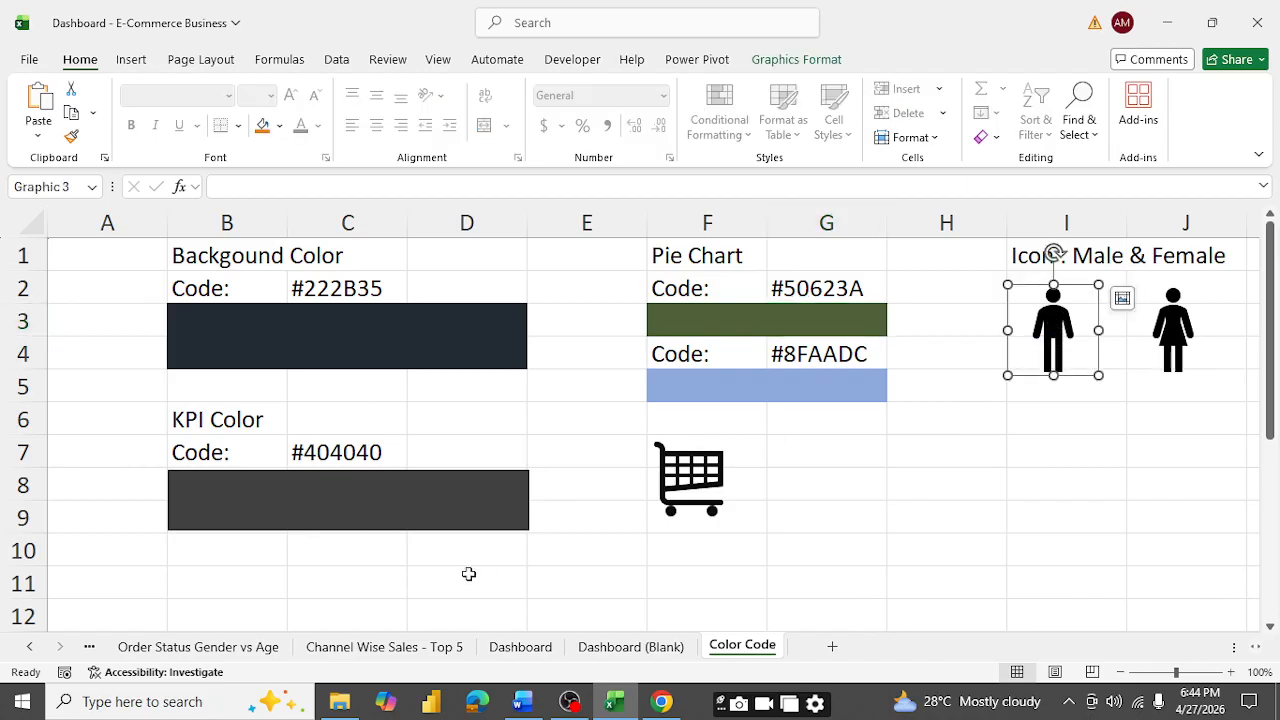
- Paste the male icon into the chart on the Men Vs Wemen Sales sheet and place it above the Men callout
left_click(89, 646)
left_click(89, 646)
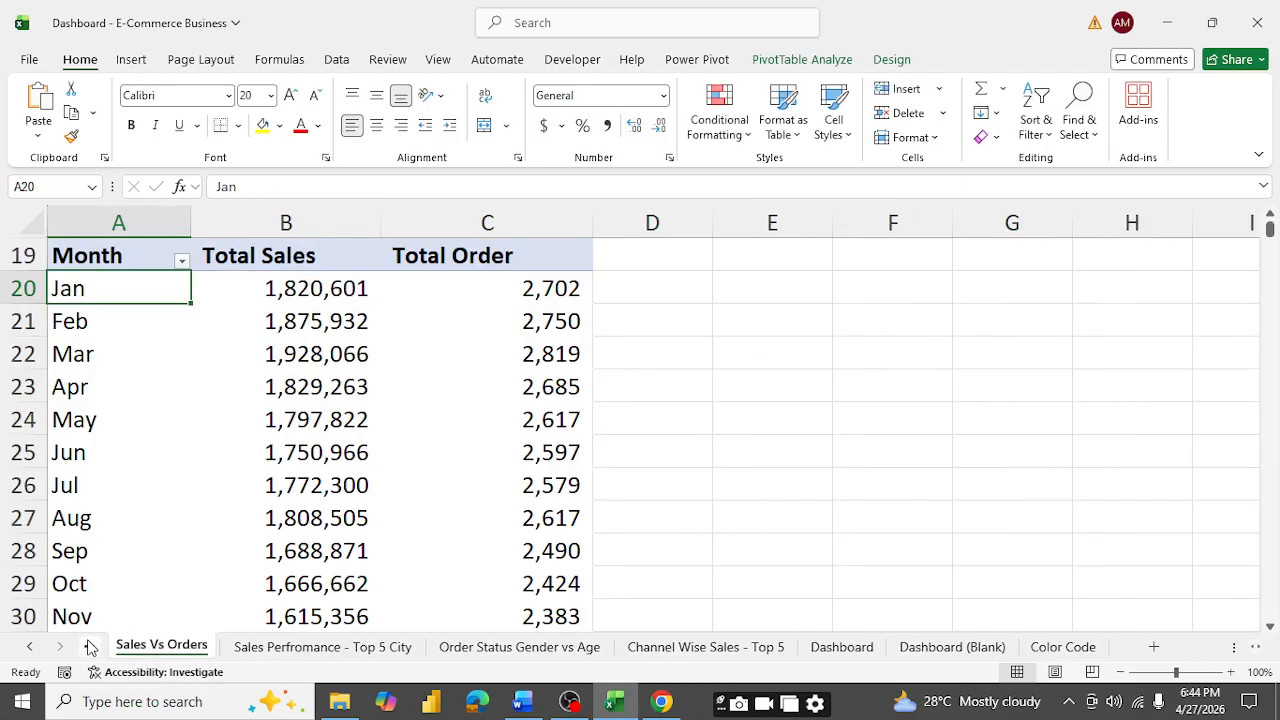
left_click(90, 648)
left_click(89, 646)
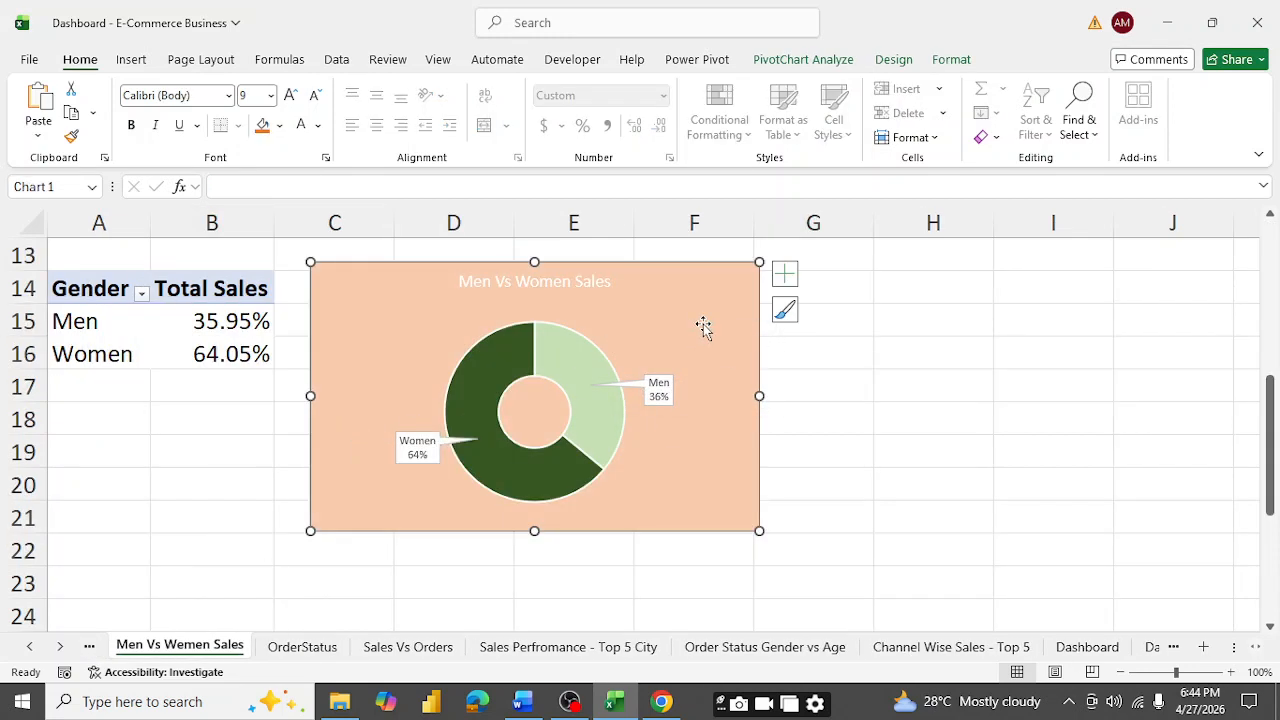
key("ctrl+v")
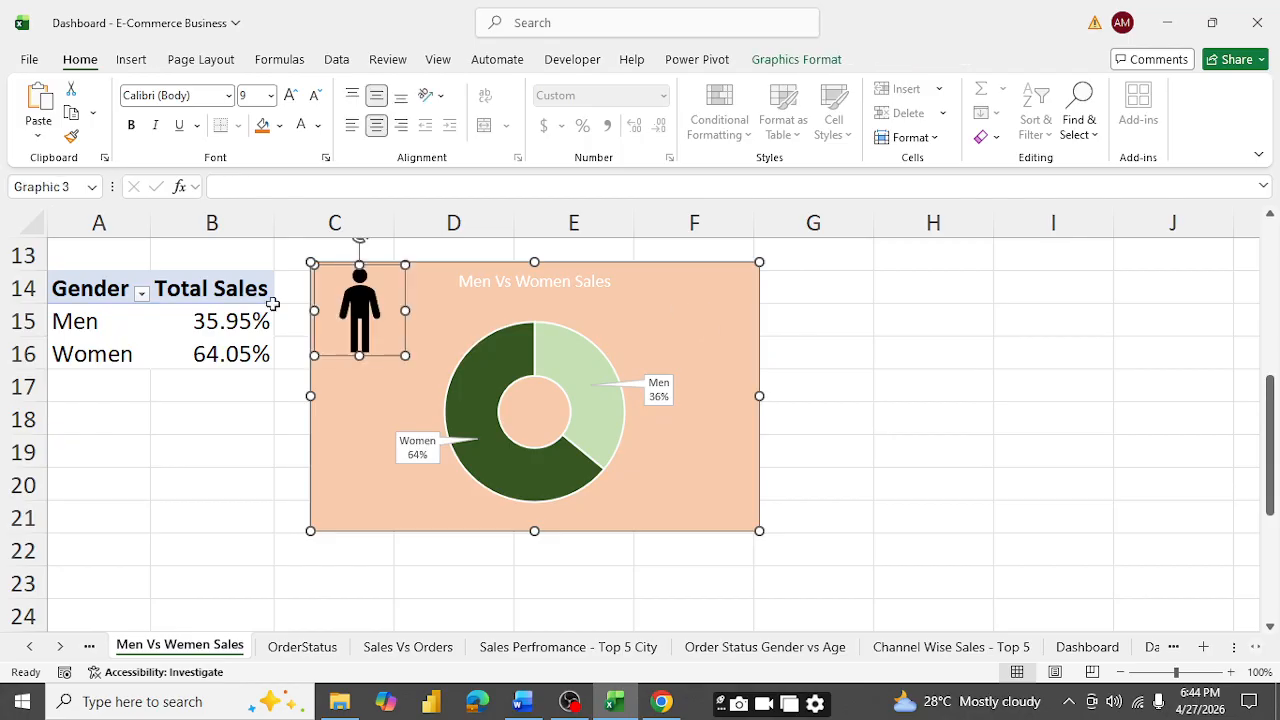
left_click_drag(382, 293, 743, 330)
left_click(444, 318)
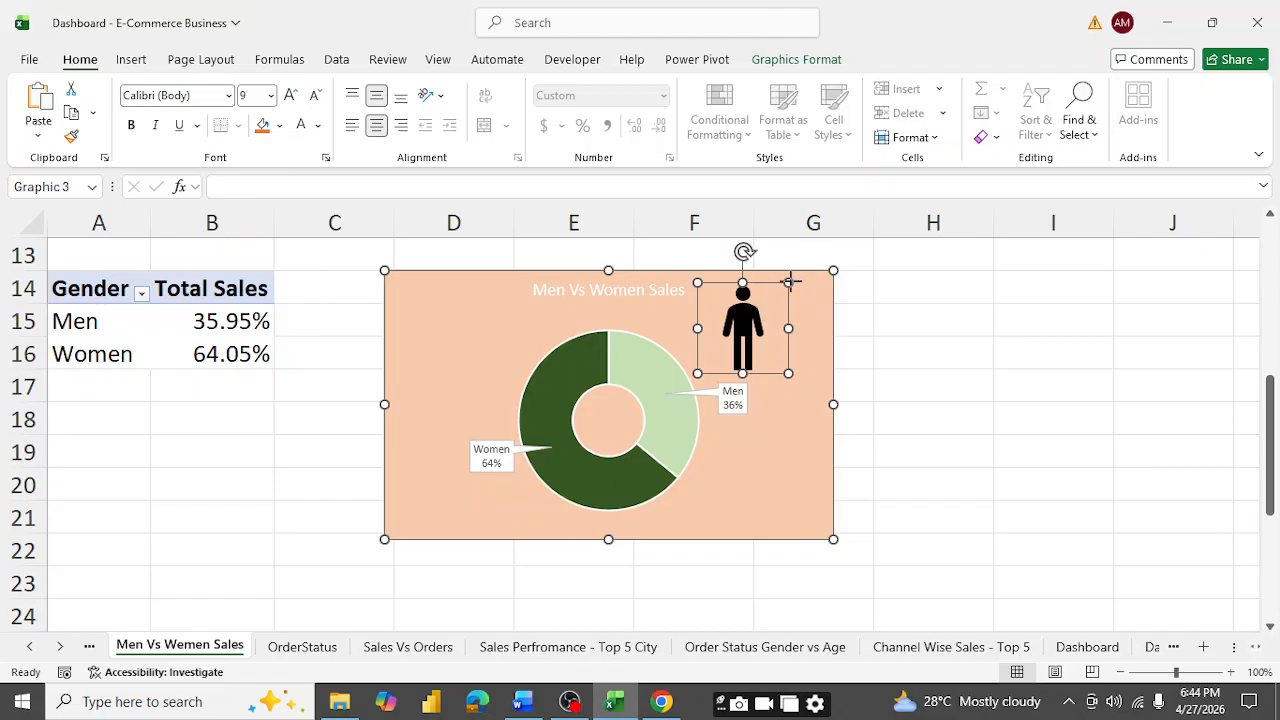
- Shrink the male icon and place it on the Men segment of the Men Vs Women Sales doughnut chart
left_click_drag(789, 280, 664, 411)
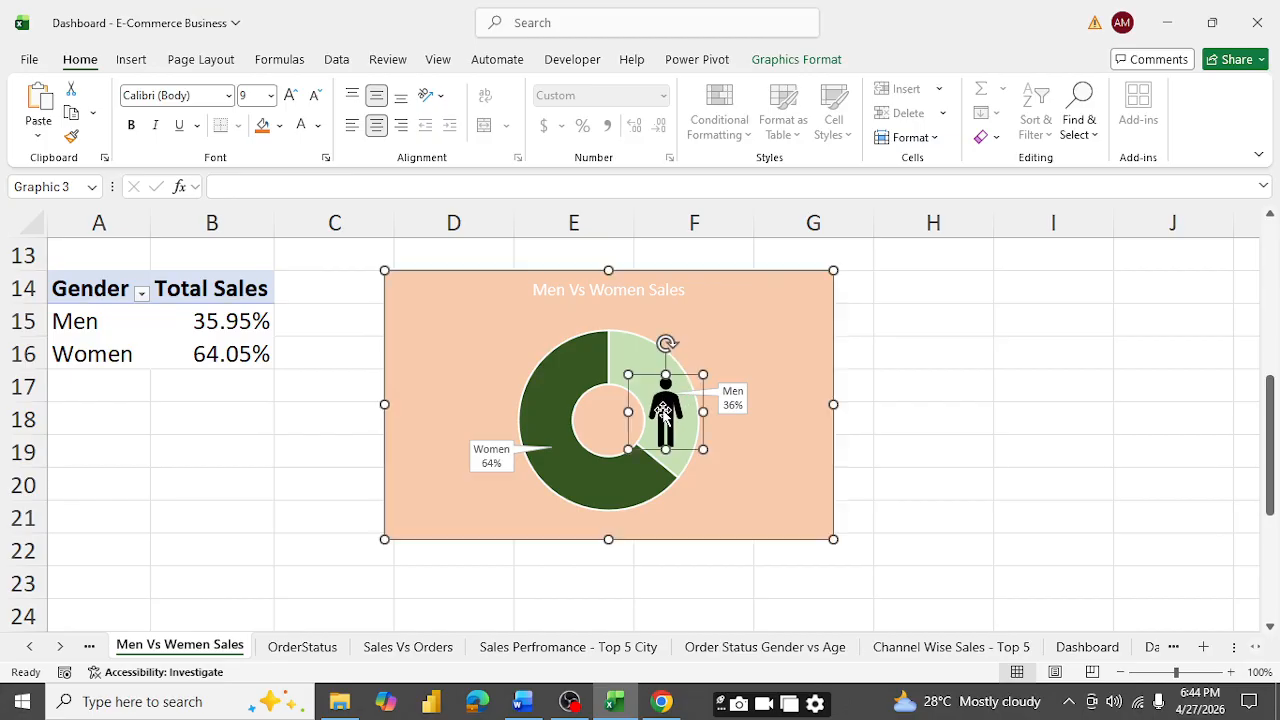
left_click(1006, 444)
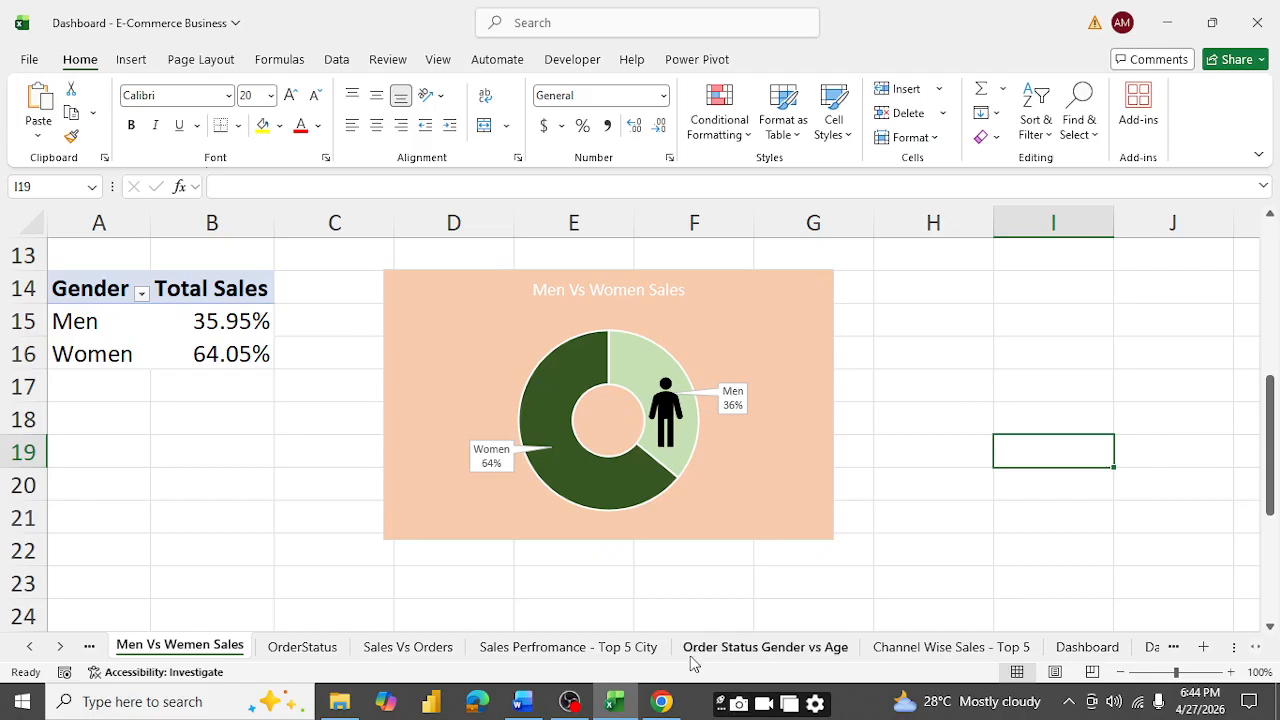
- Copy the female icon from the Color Code sheet and paste it into the doughnut chart on the Men Vs Wemen Sales sheet
left_click(1110, 648)
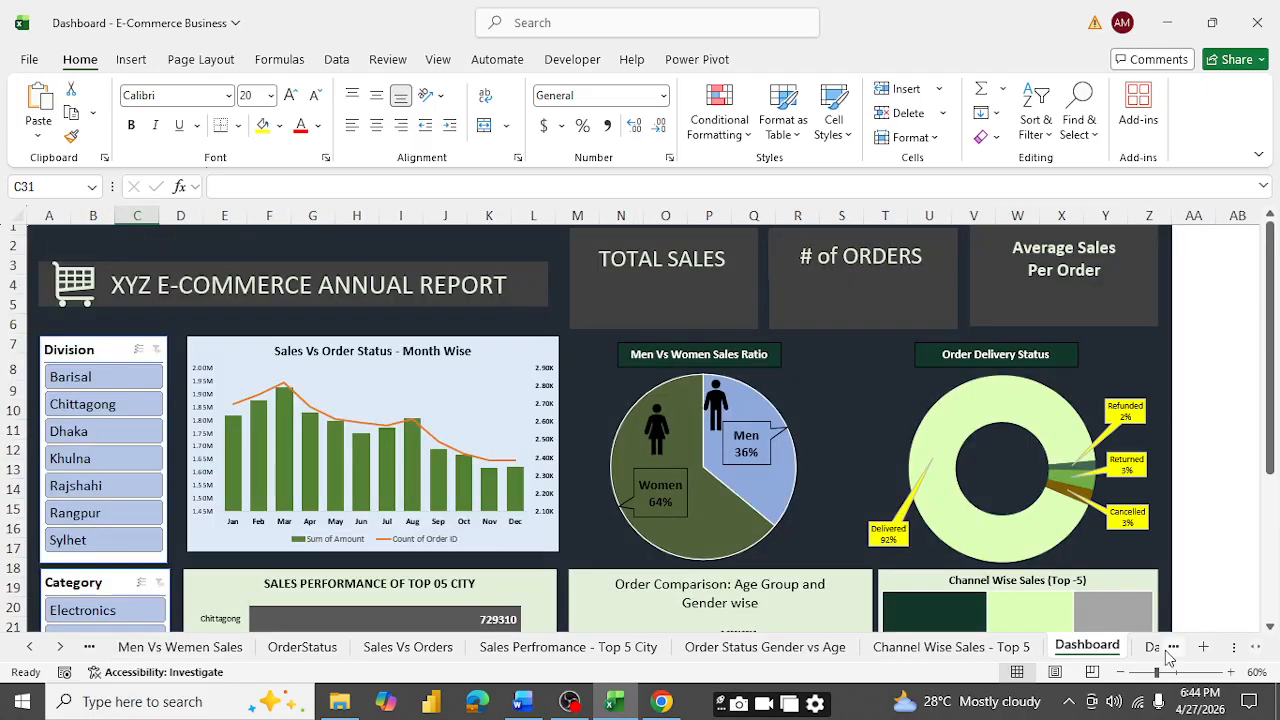
left_click(1155, 650)
left_click(1145, 648)
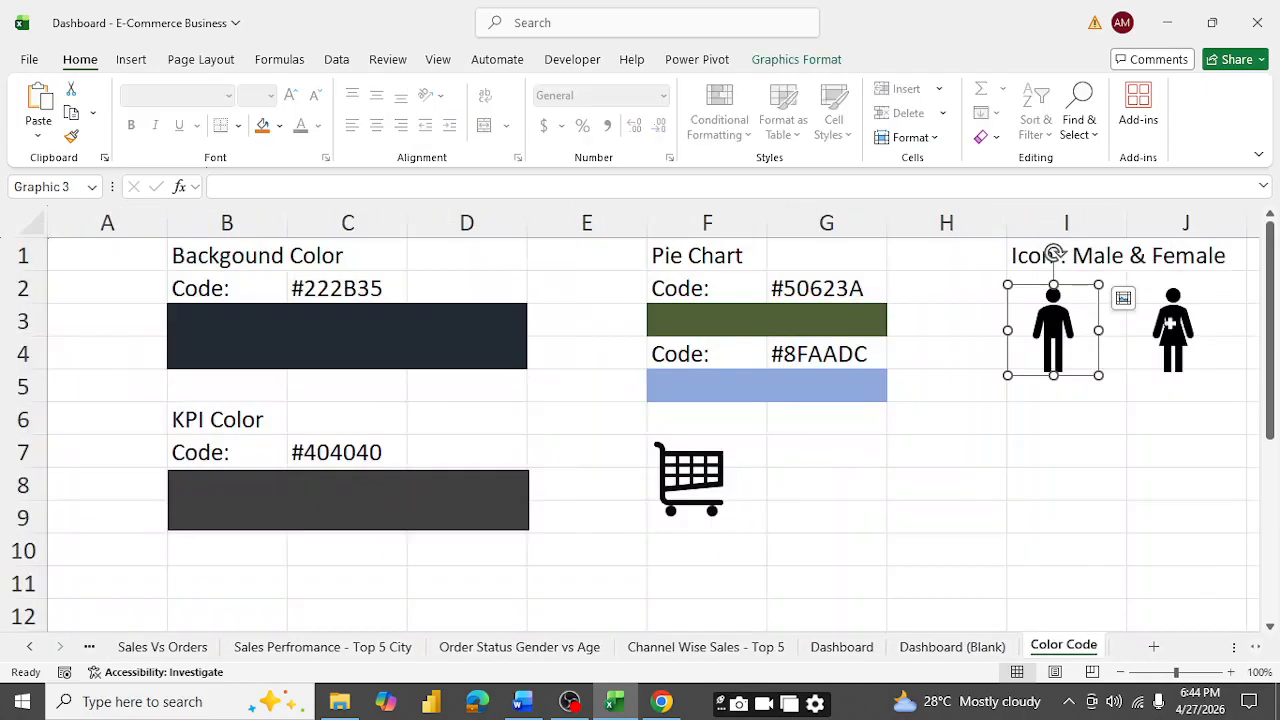
left_click(1177, 330)
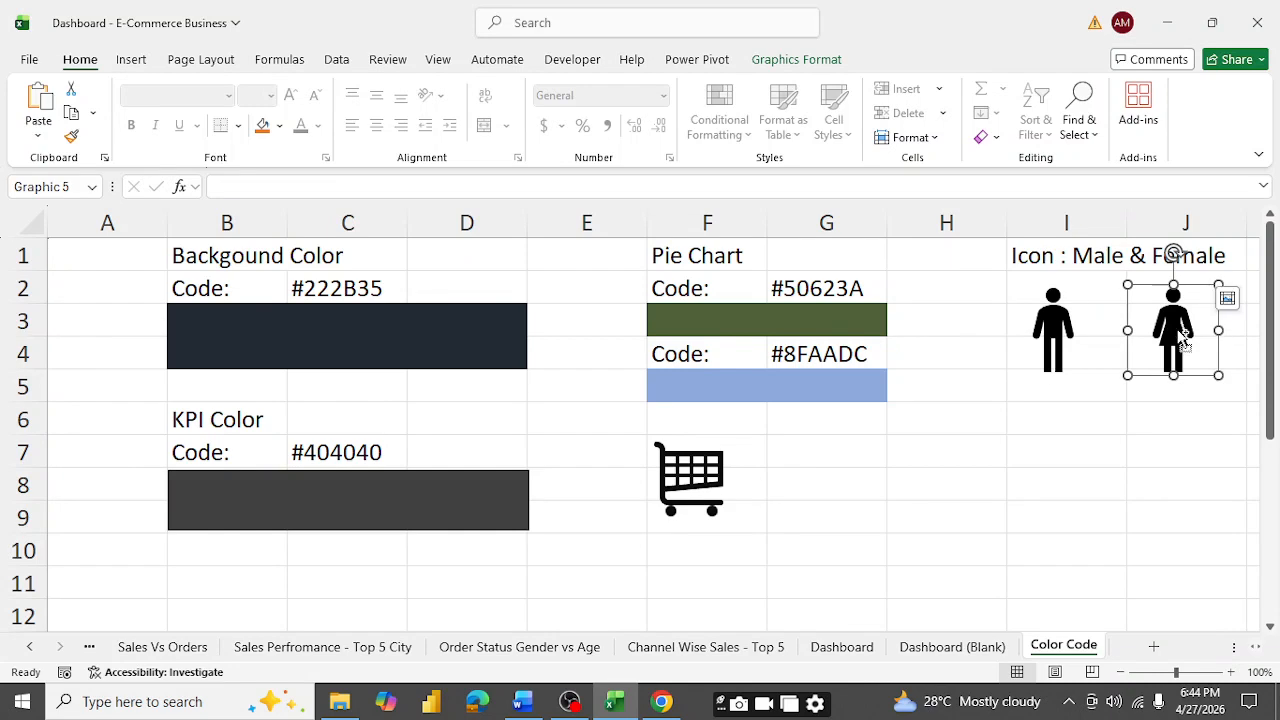
left_click(91, 648)
left_click(91, 648)
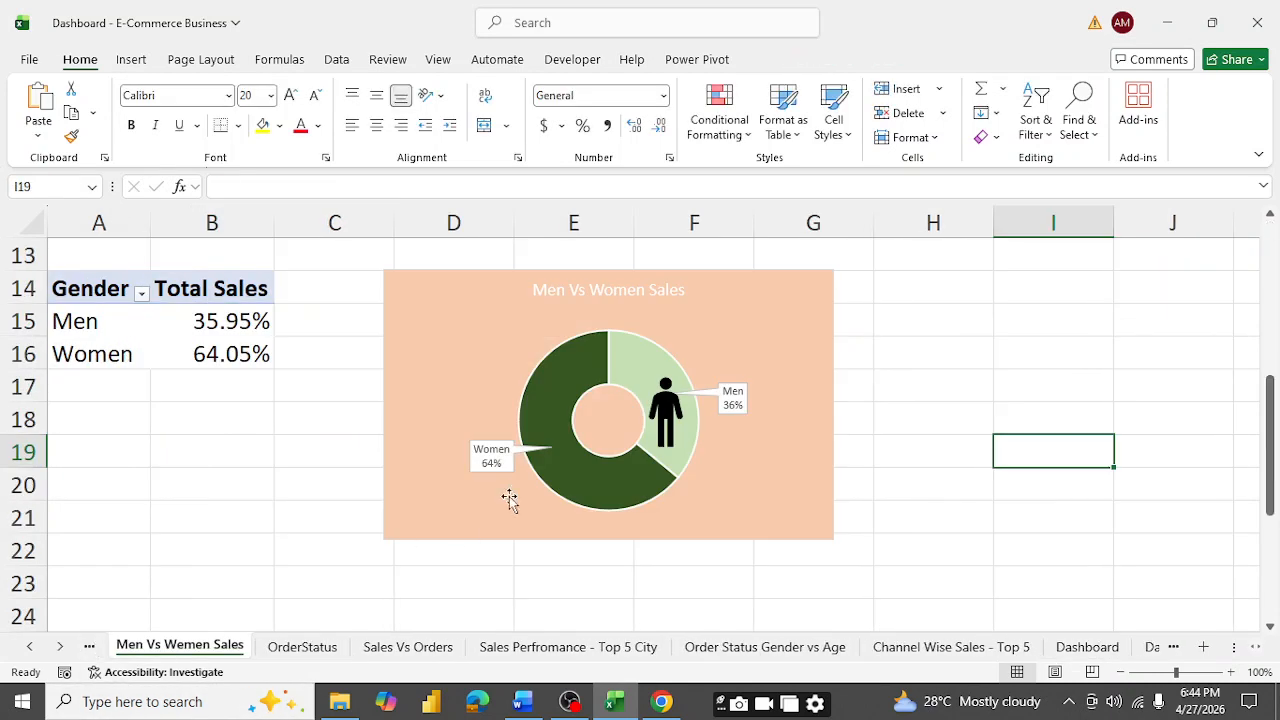
left_click(457, 333)
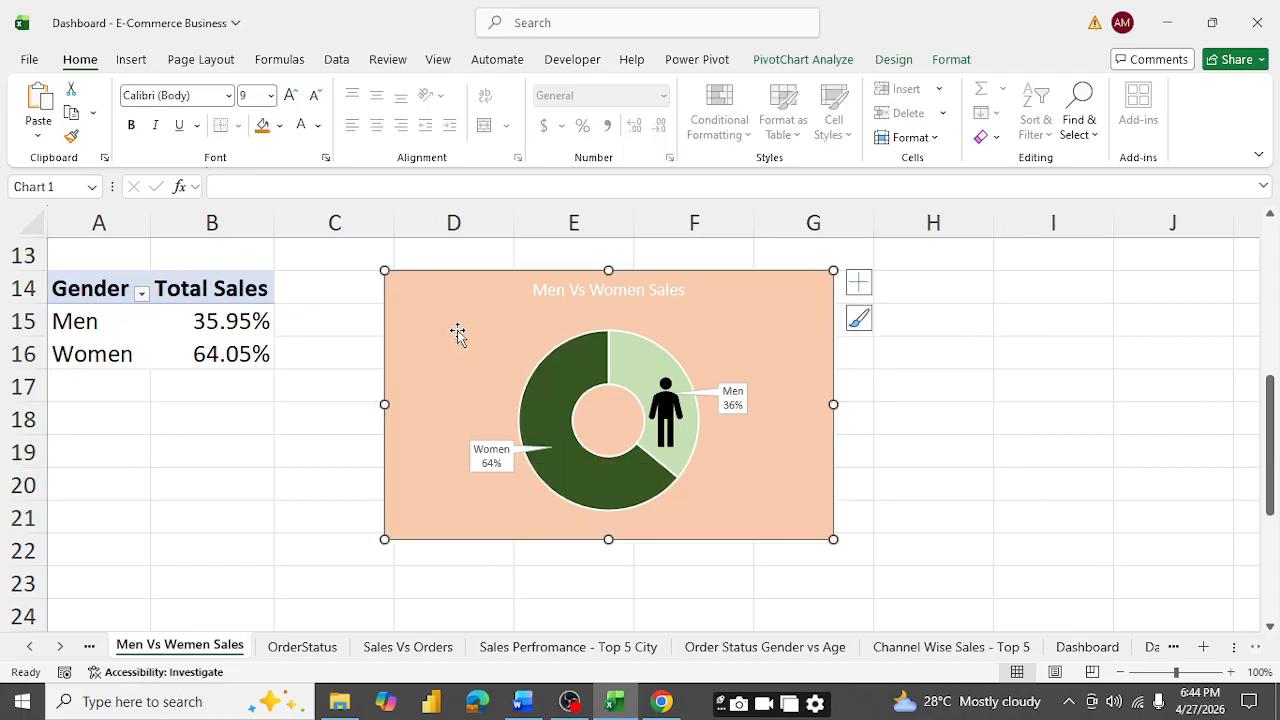
left_click(457, 333)
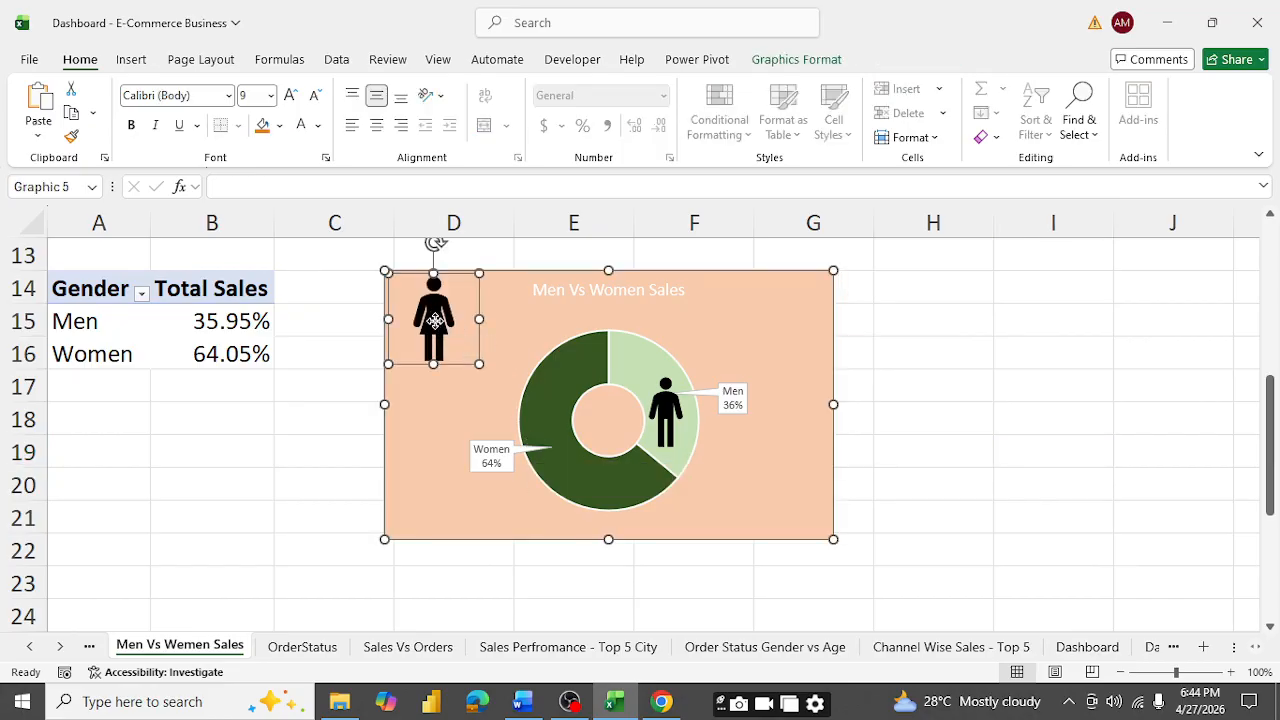
- Place the female icon on the Women segment of the doughnut chart and shrink it to about 0.75 inch square
double_click(436, 323)
left_click_drag(435, 320, 551, 432)
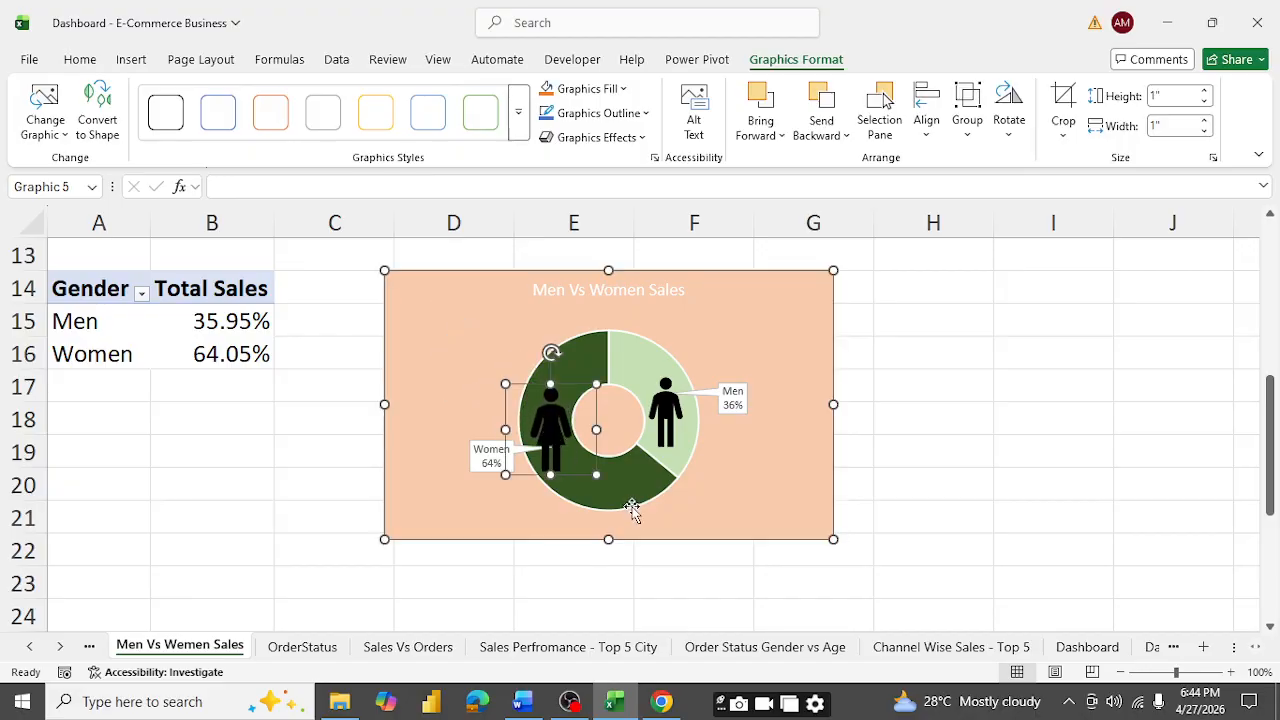
left_click_drag(594, 472, 554, 402)
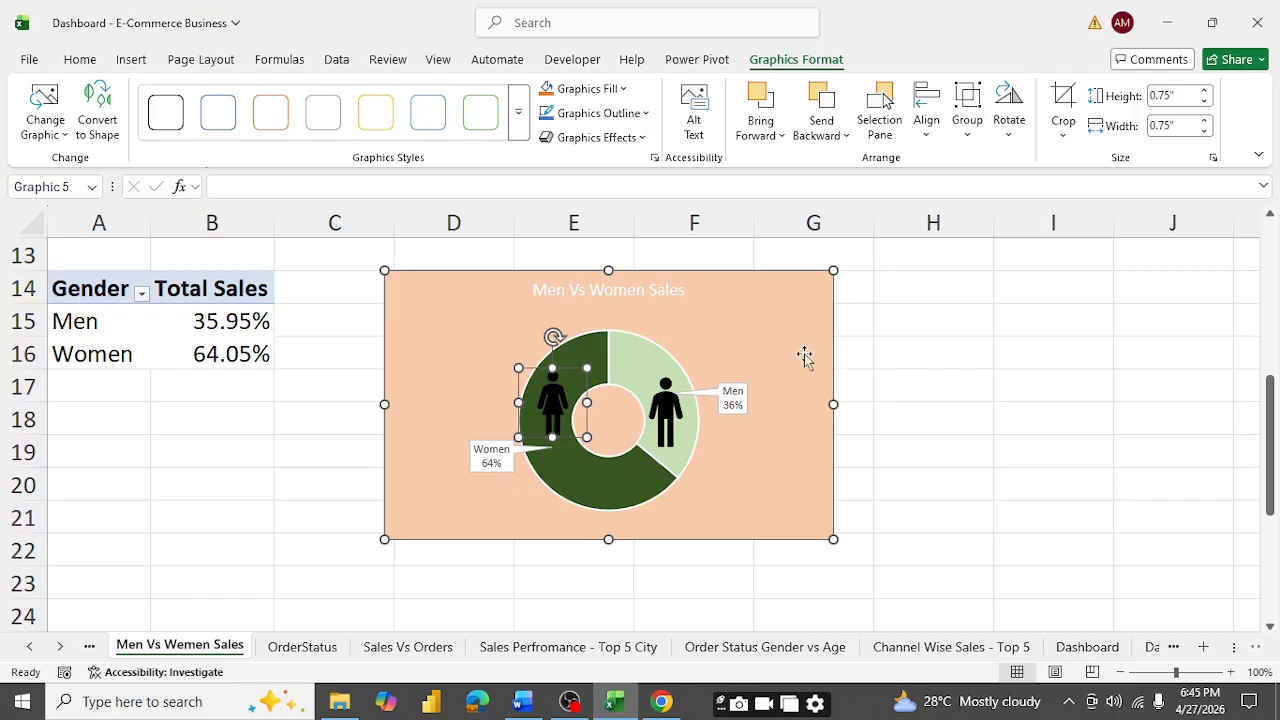
left_click(808, 310)
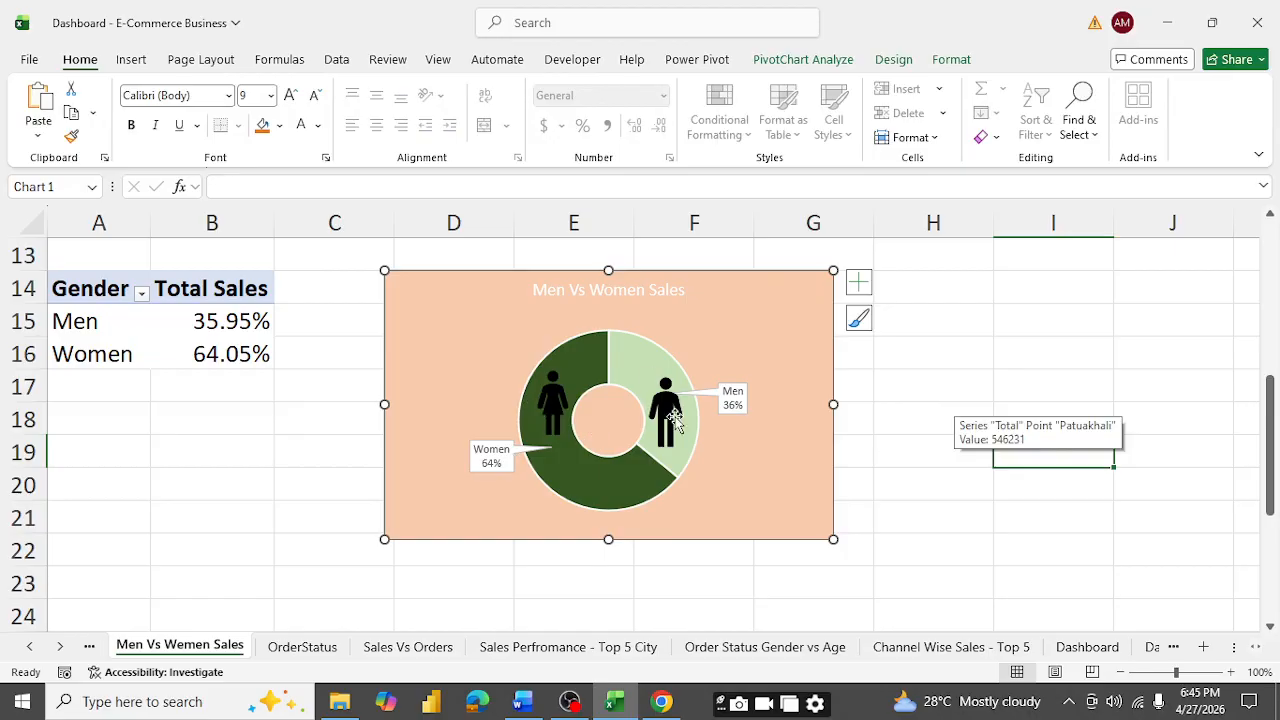
left_click(929, 376)
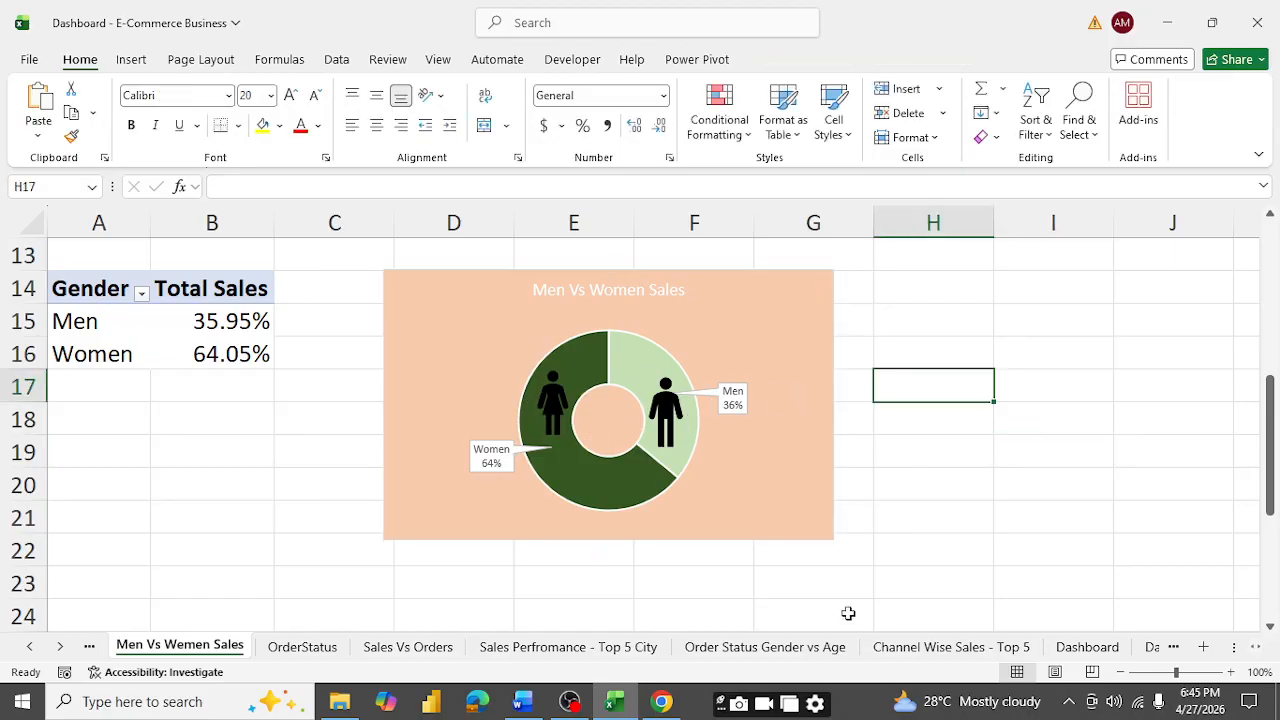
- Open the OrderStatus sheet and examine its two order status pivot tables
left_click(303, 647)
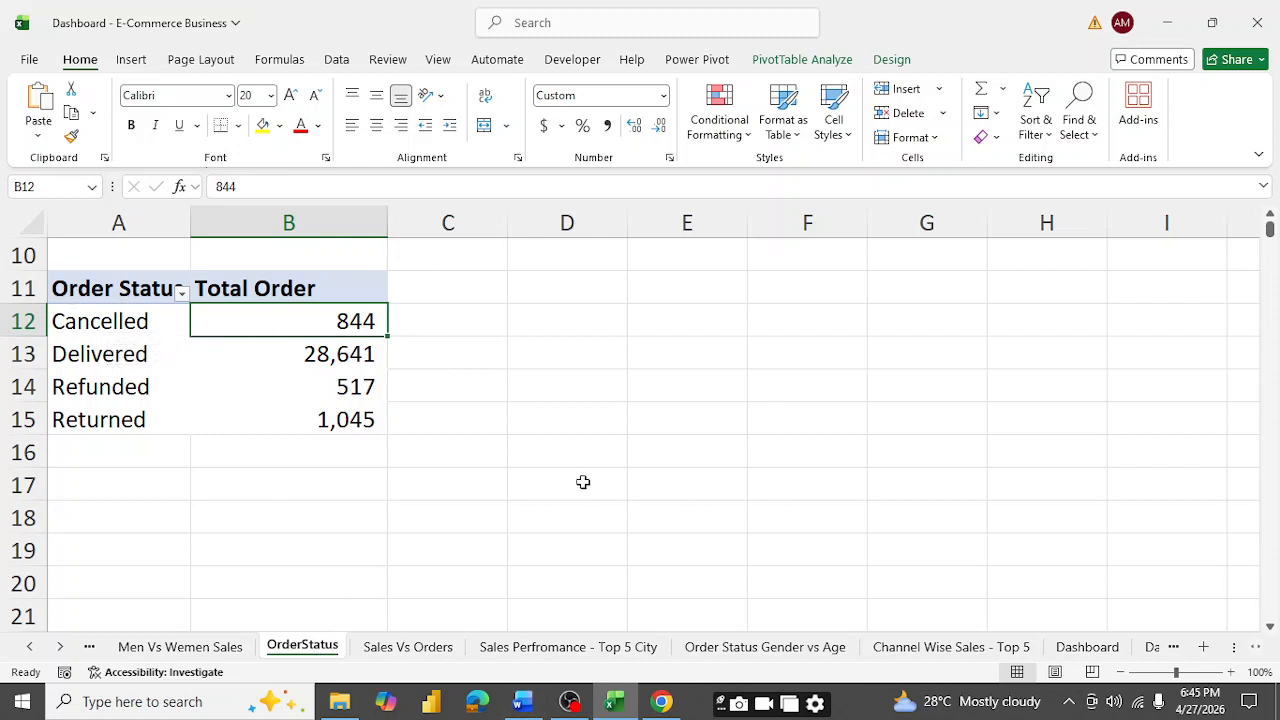
scroll(583, 482, "up", 3)
scroll(583, 482, "down", 4)
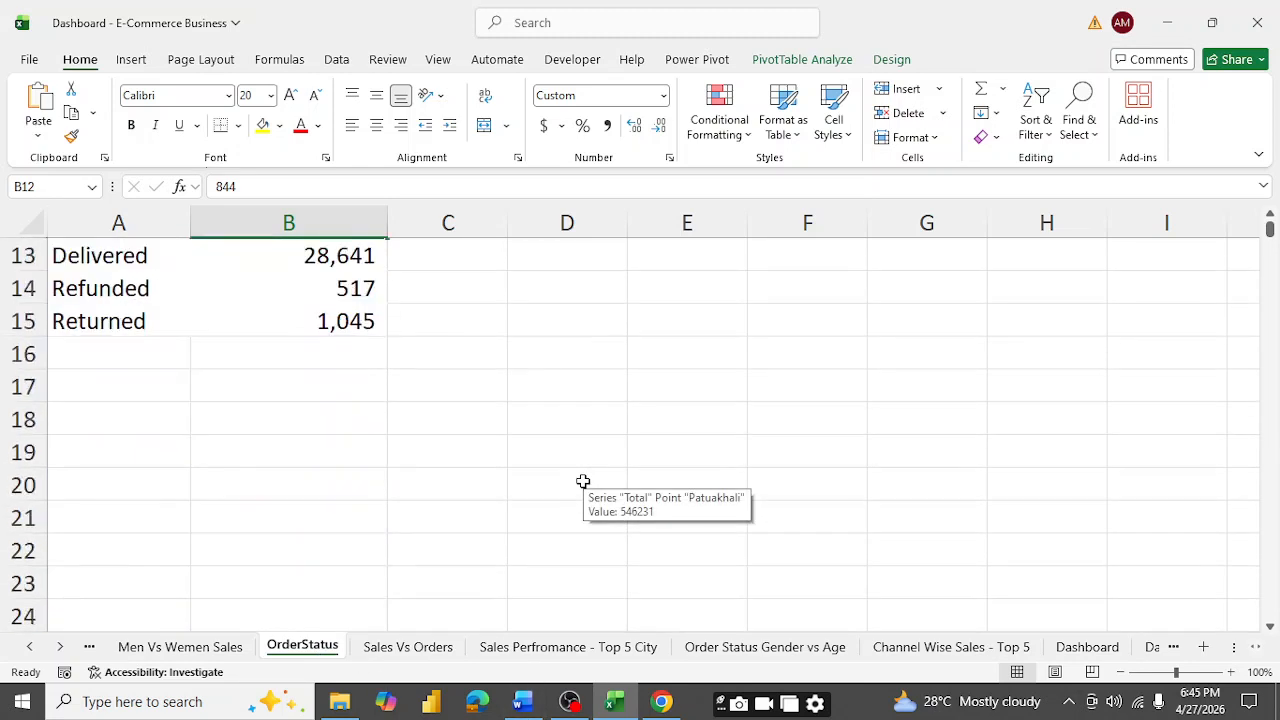
scroll(583, 482, "up", 2)
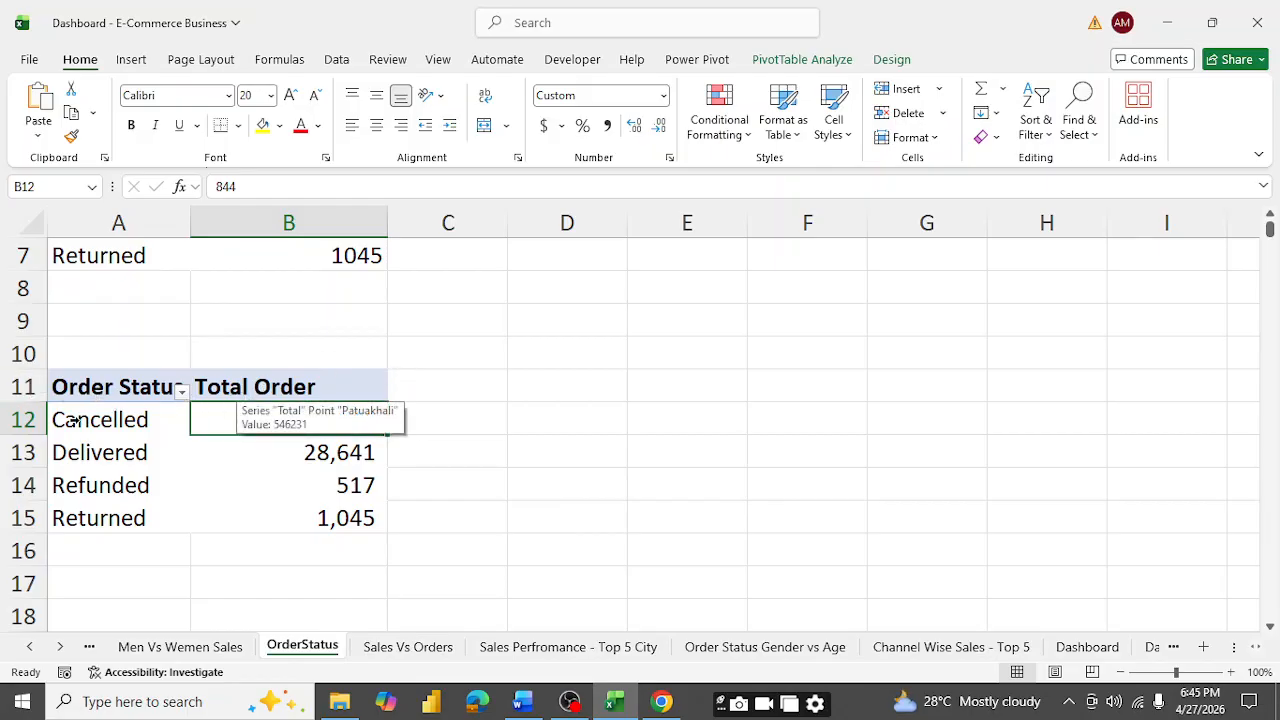
left_click_drag(73, 421, 226, 418)
scroll(551, 416, "up", 2)
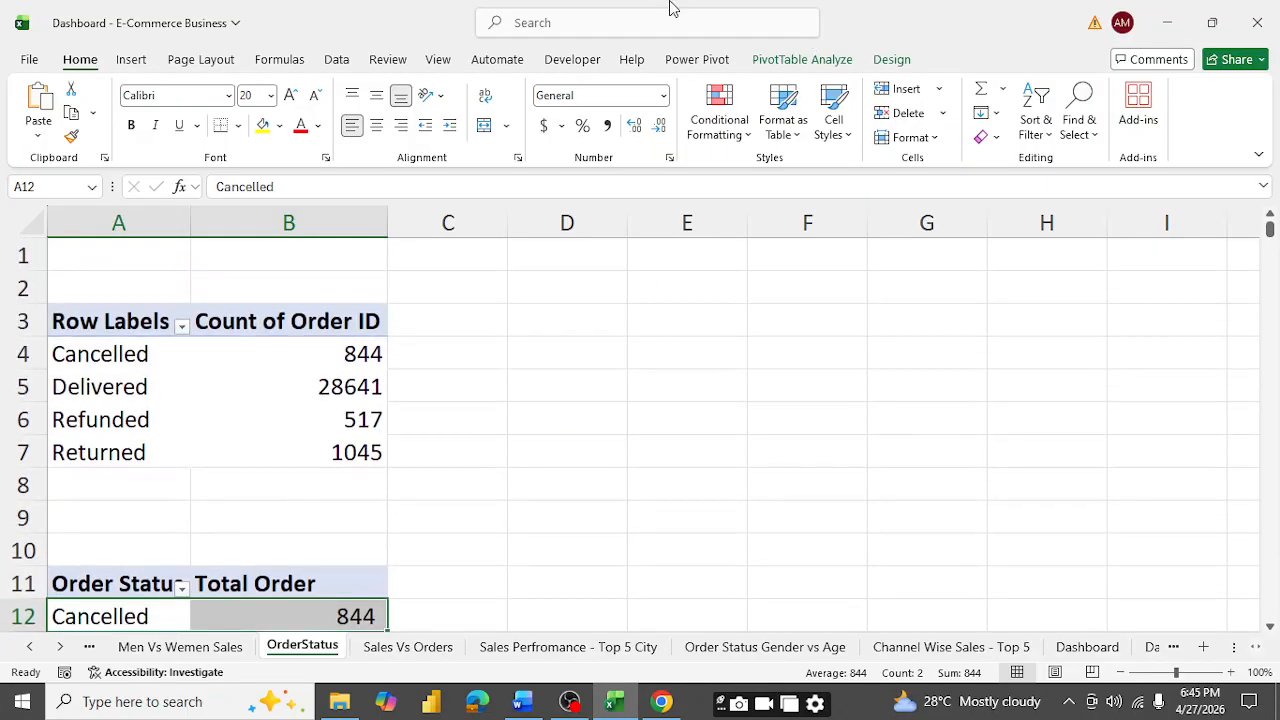
scroll(638, 470, "down", 3)
scroll(638, 470, "down", 2)
scroll(640, 377, "up", 1)
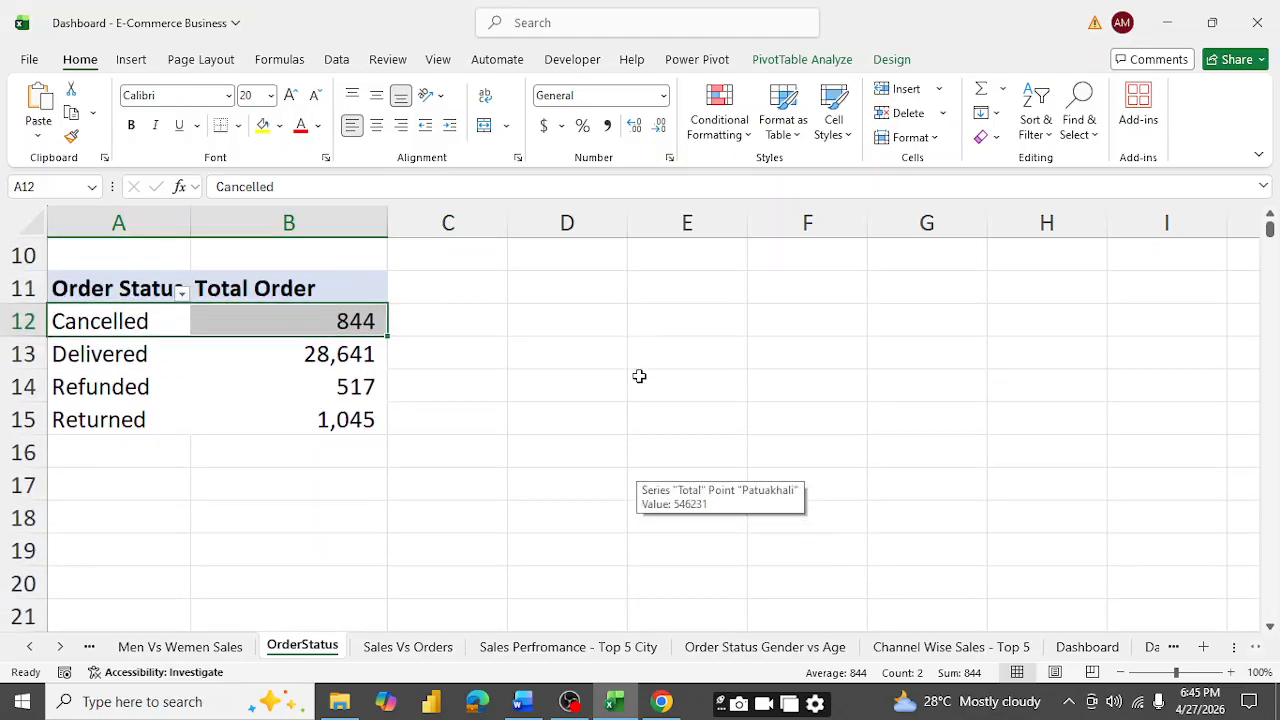
left_click(795, 60)
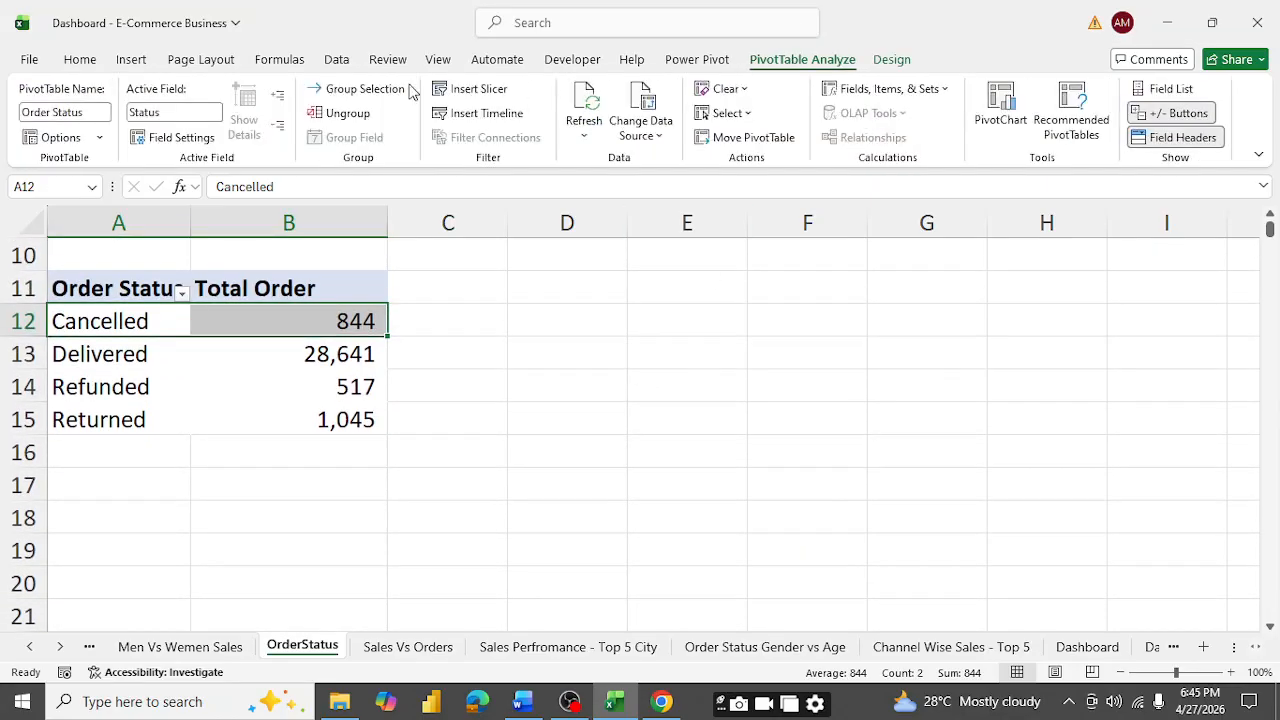
left_click(1004, 96)
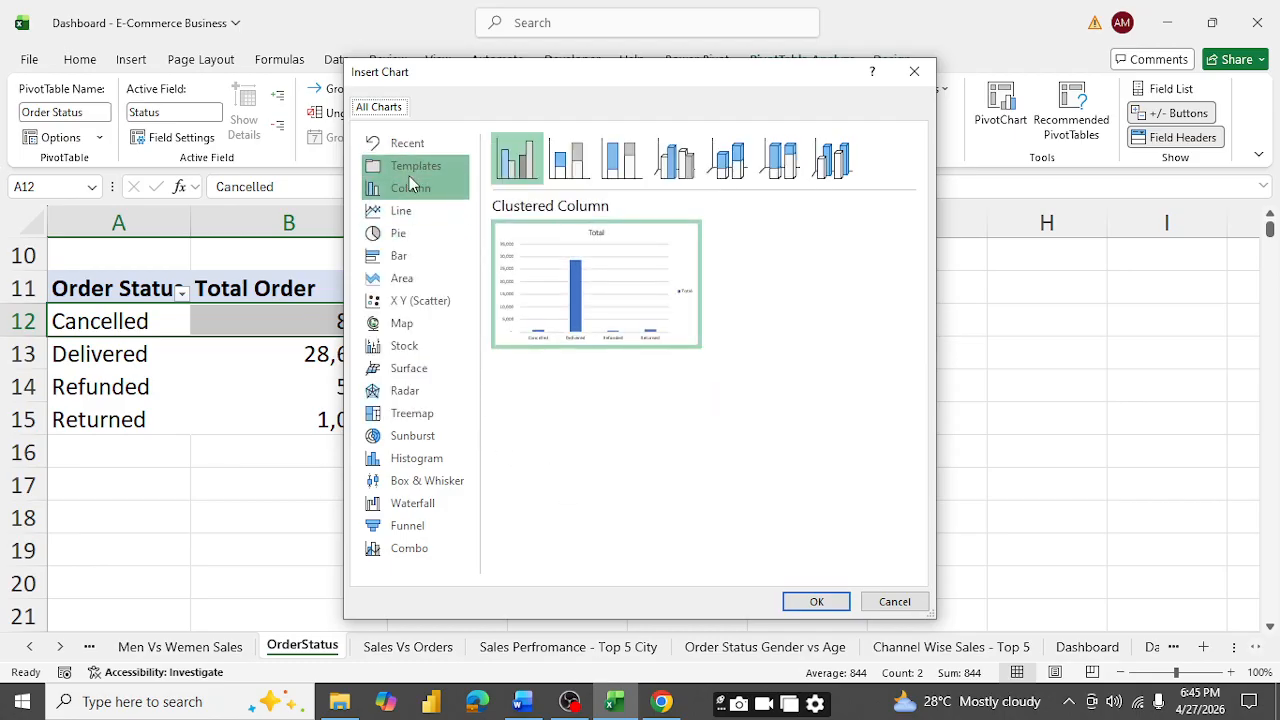
left_click(895, 601)
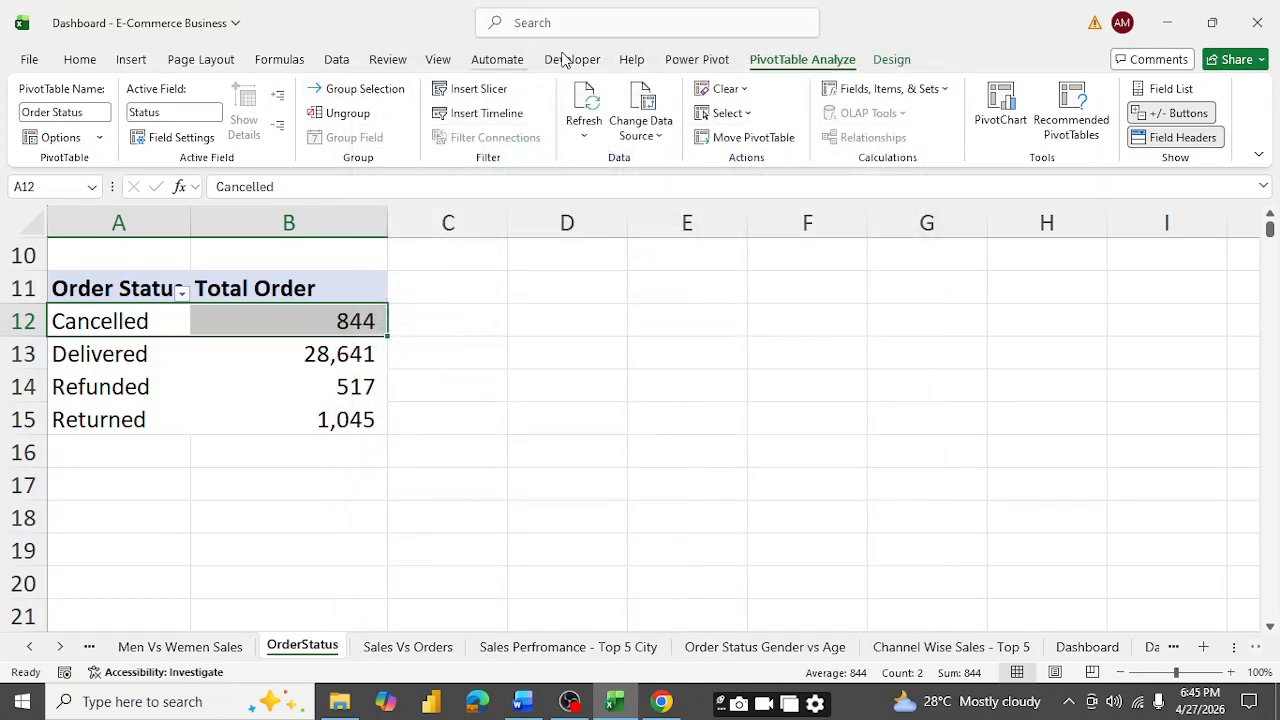
left_click(130, 60)
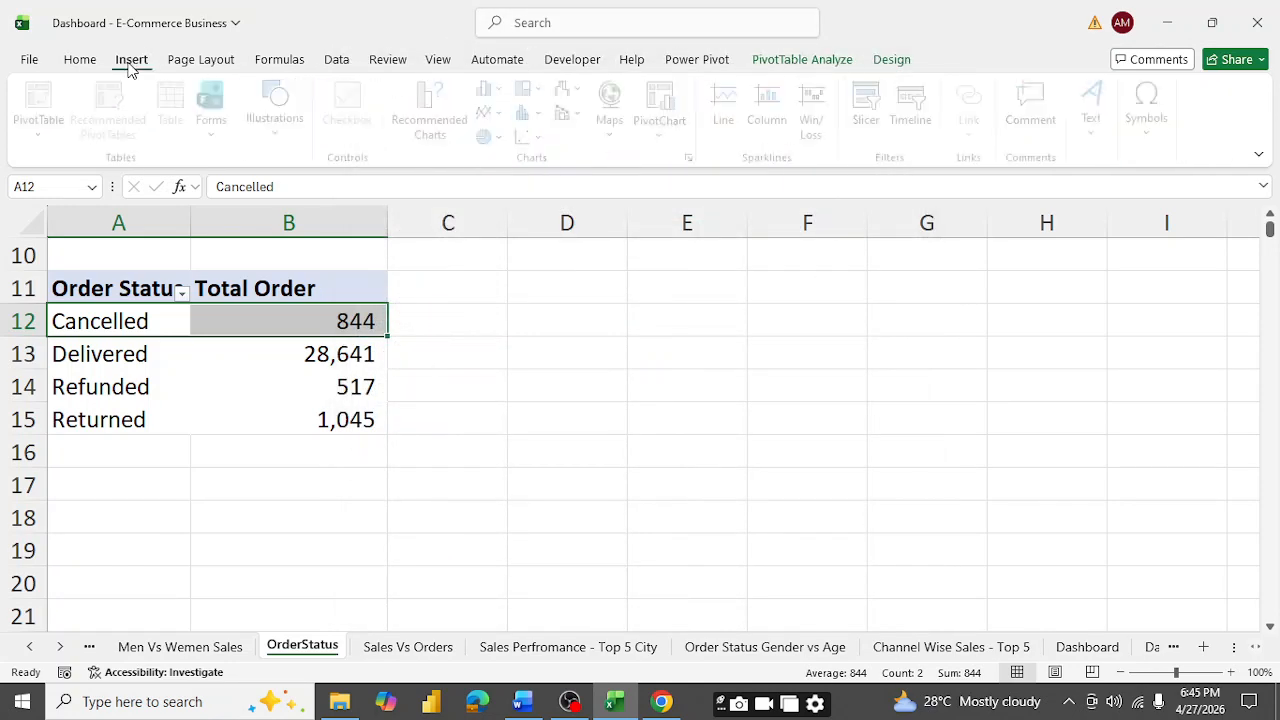
left_click(433, 138)
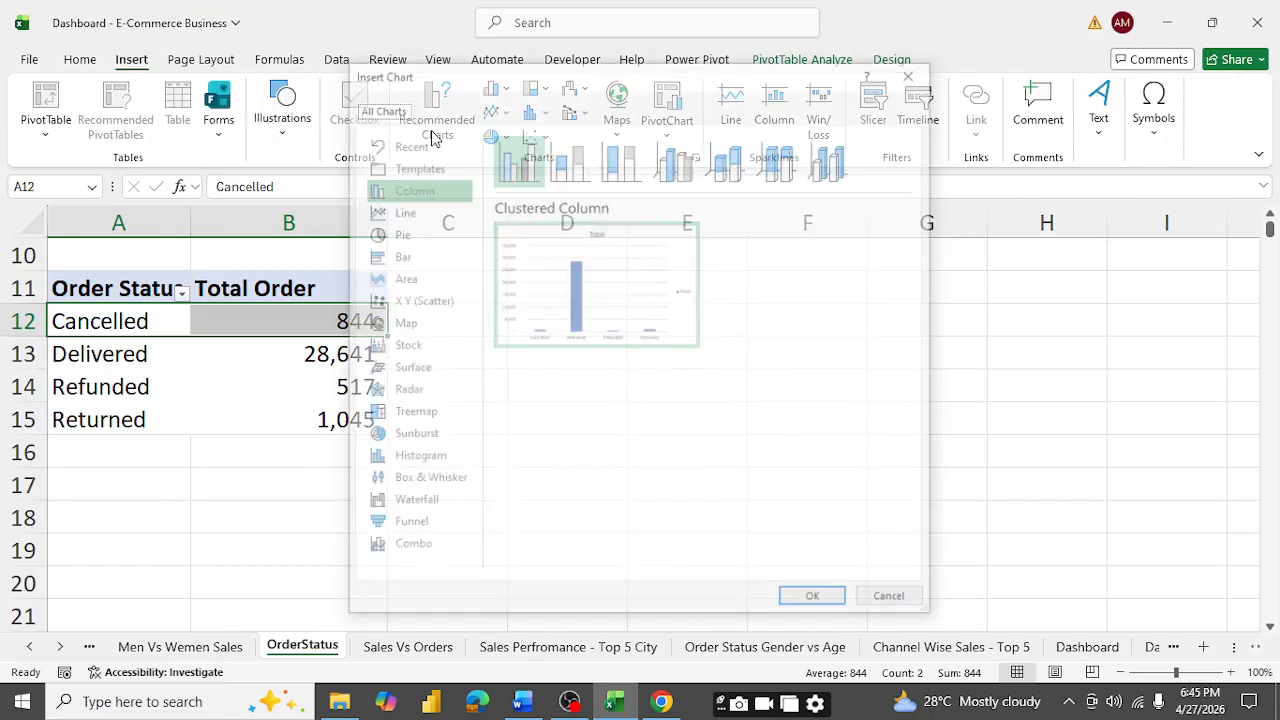
mouse_move(620, 311)
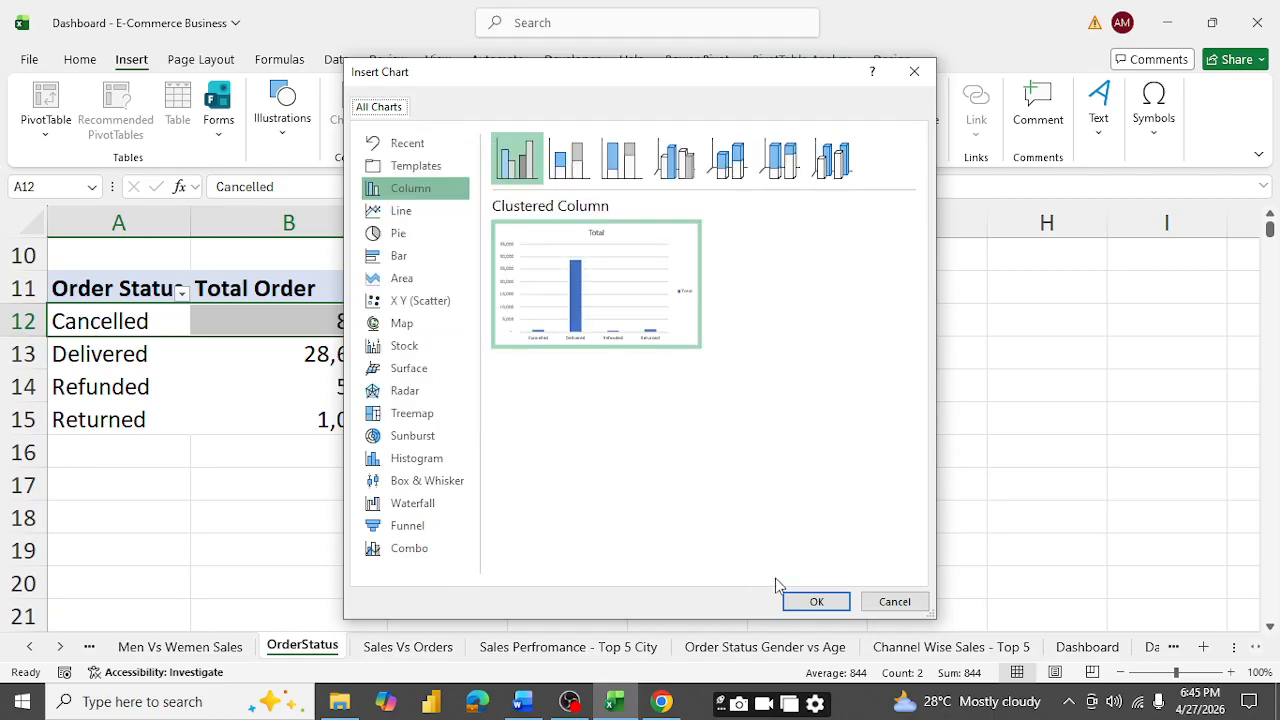
left_click(895, 602)
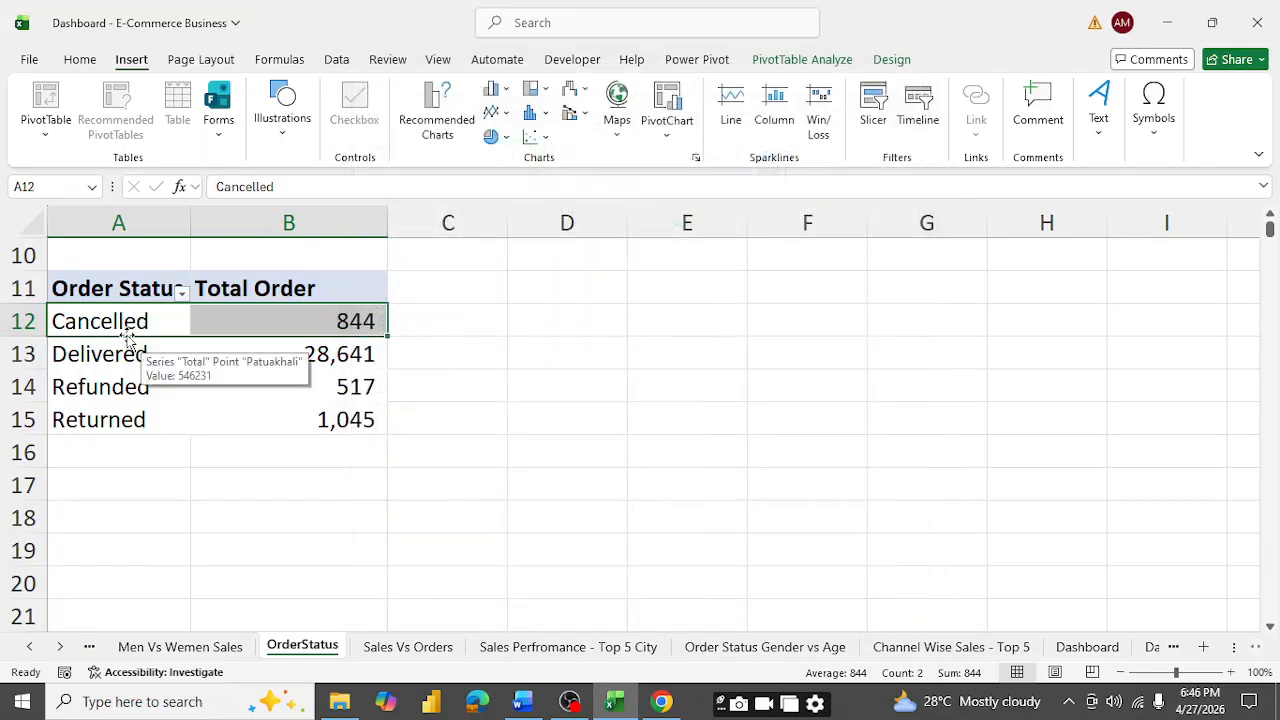
right_click(322, 326)
mouse_move(418, 388)
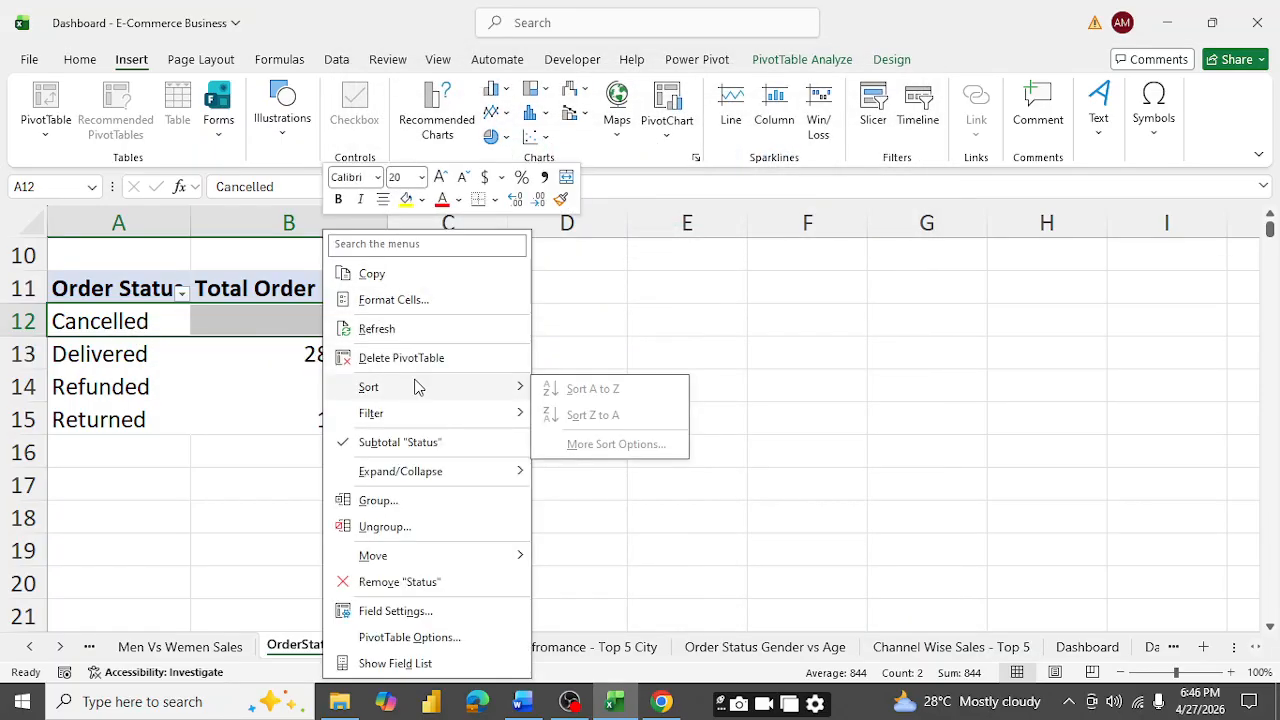
left_click(141, 326)
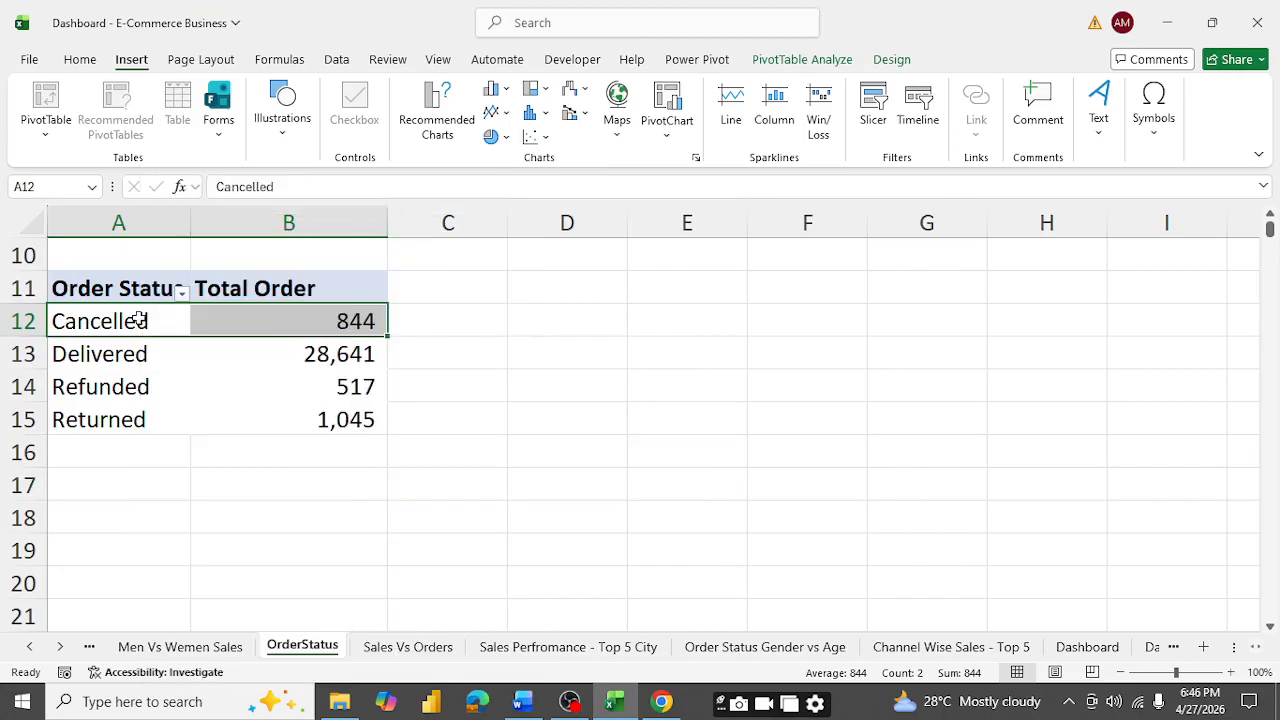
left_click(128, 324)
right_click(130, 324)
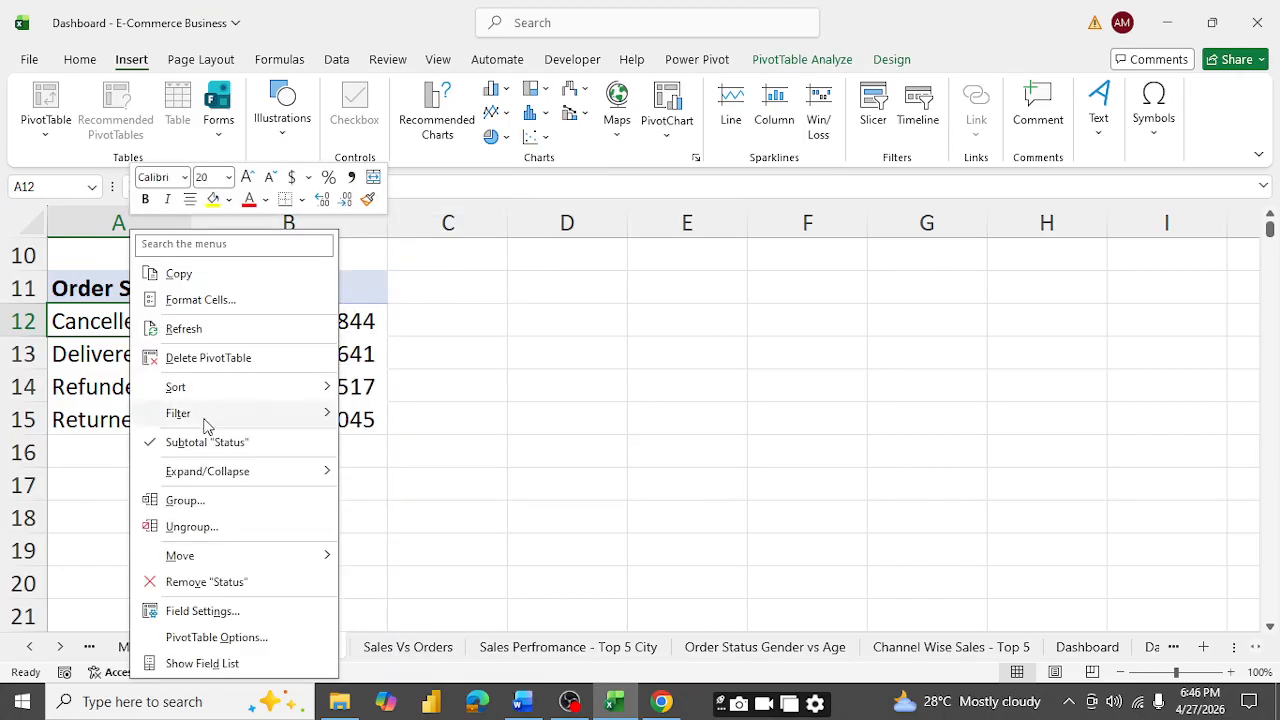
mouse_move(227, 394)
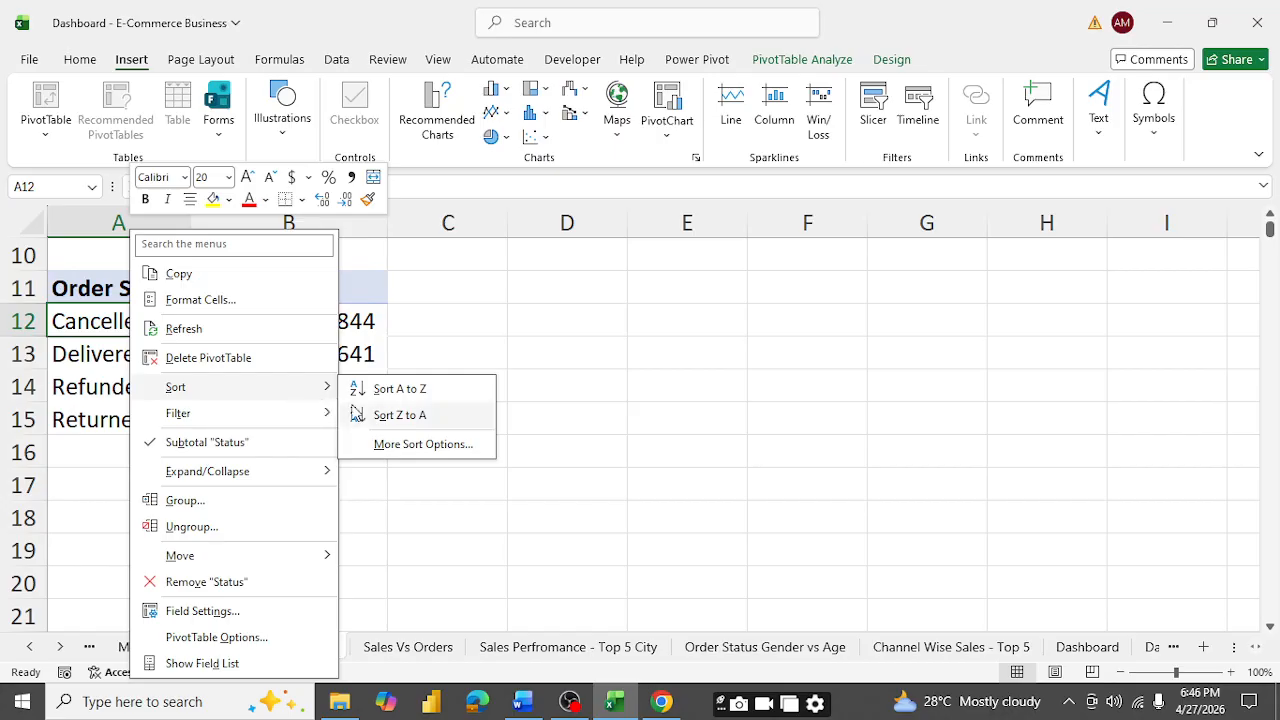
left_click(590, 311)
- Sort the Order Status pivot table by Total Order from largest to smallest
left_click(335, 355)
right_click(336, 356)
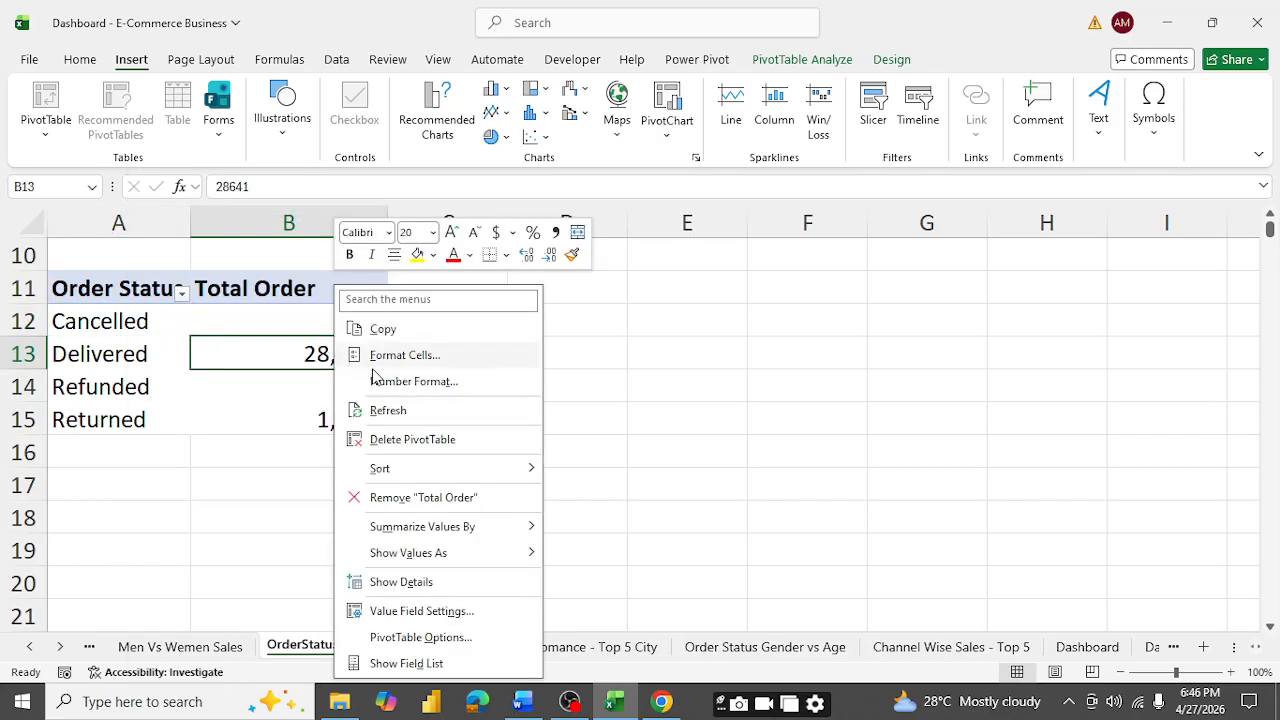
mouse_move(470, 478)
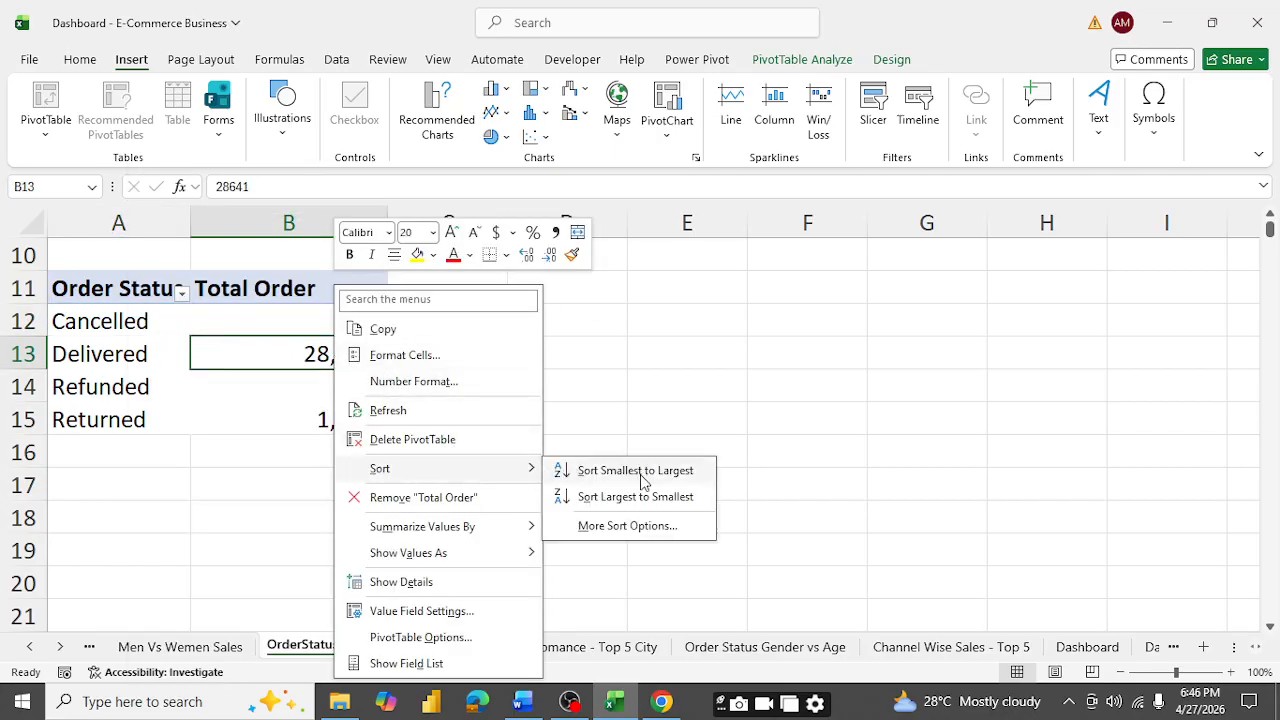
left_click(618, 498)
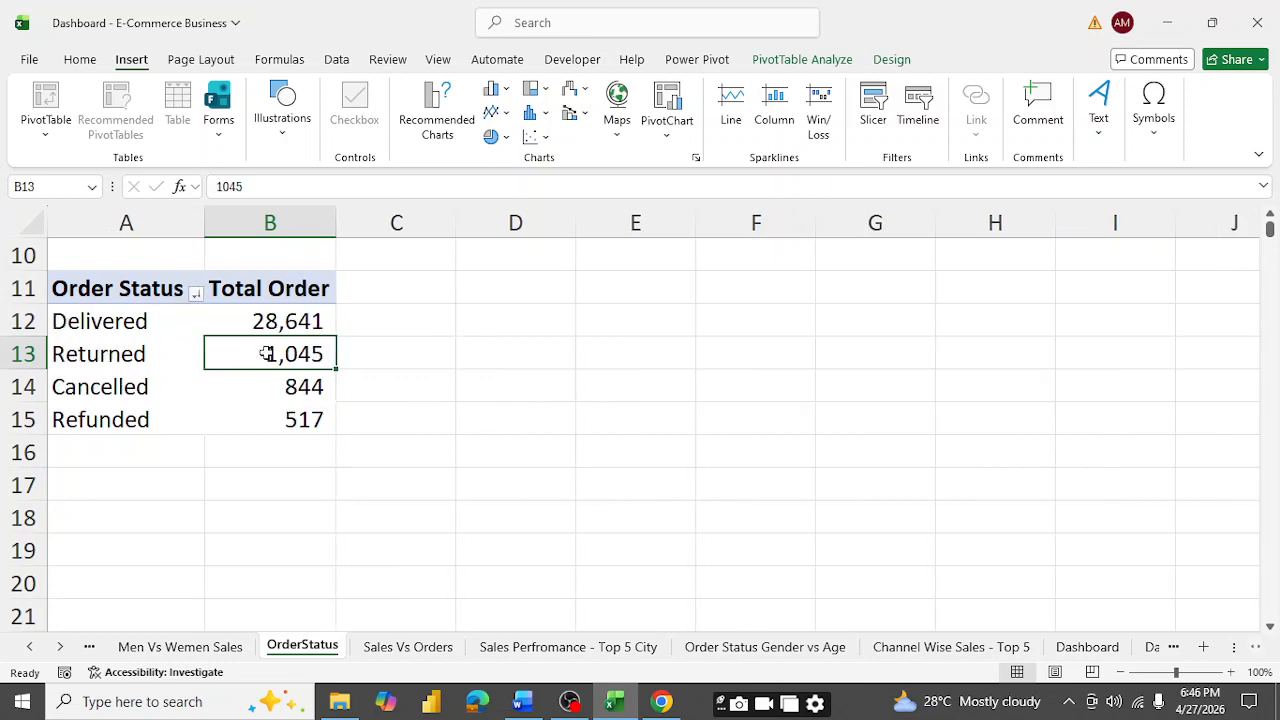
- Insert a clustered column PivotChart from the sorted Order Status pivot table and place it directly beside that table
scroll(521, 451, "up", 3)
scroll(520, 450, "down", 4)
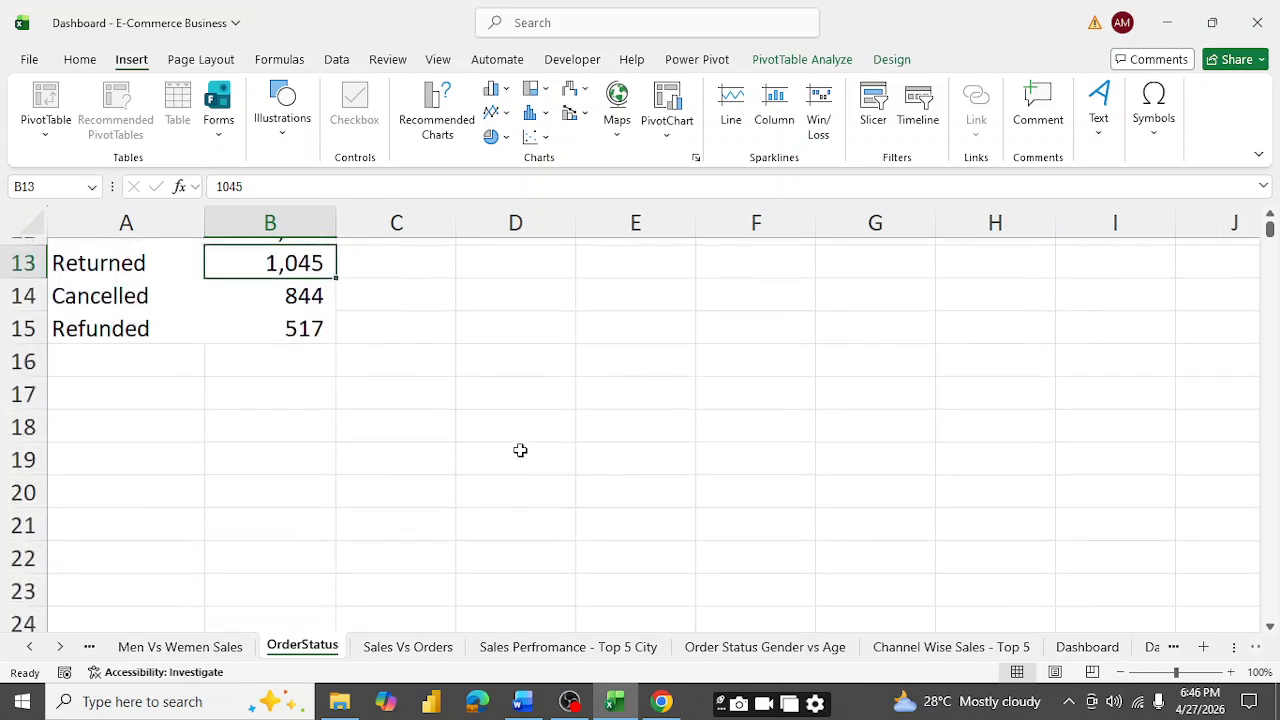
scroll(520, 450, "up", 2)
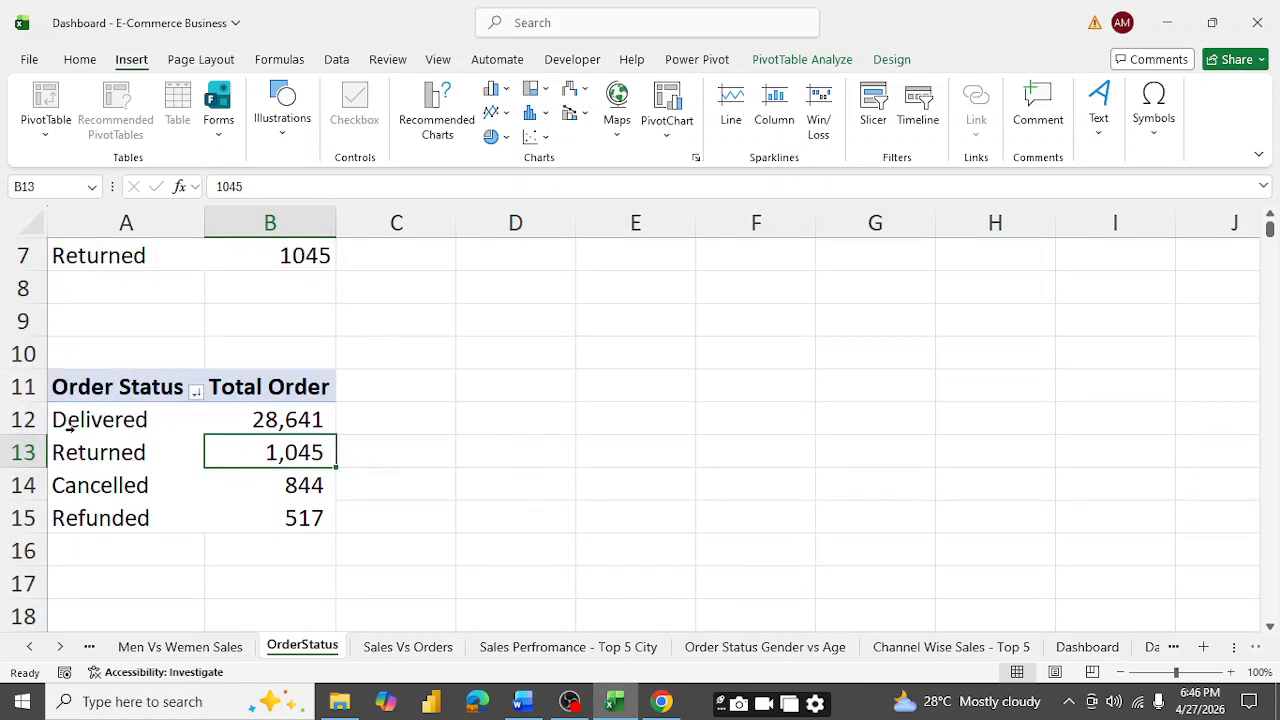
left_click(89, 424)
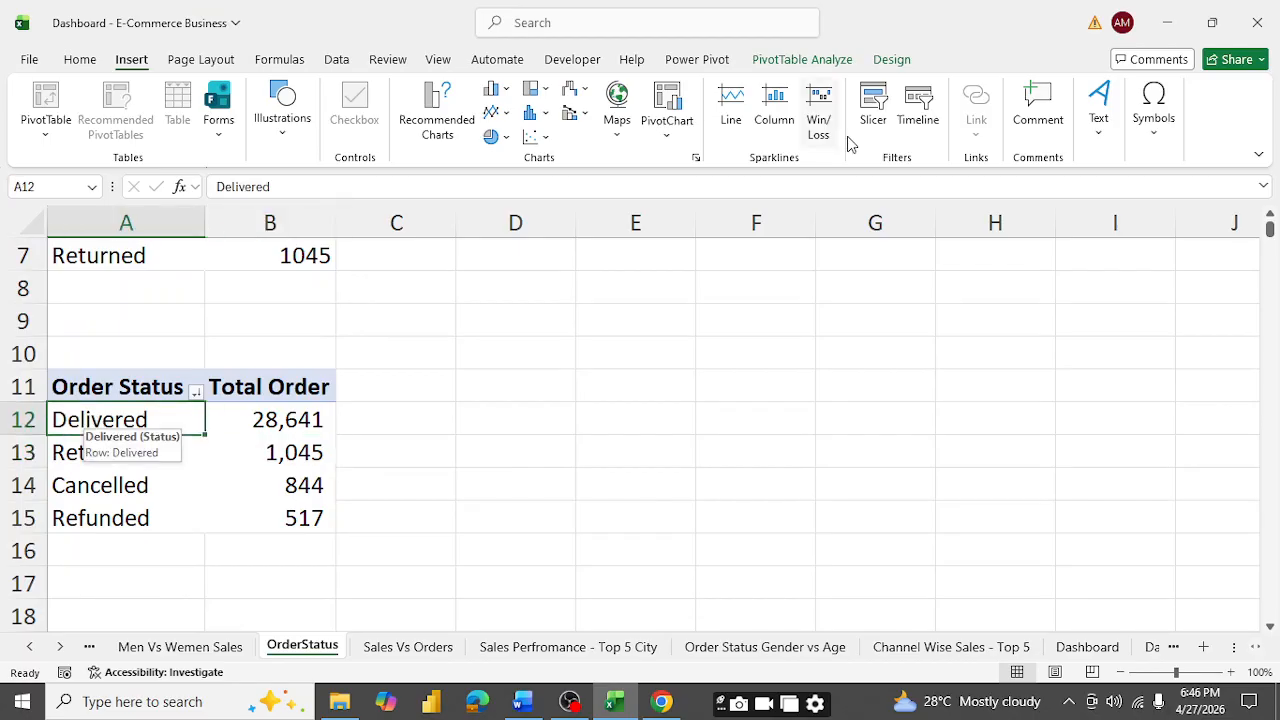
left_click(437, 118)
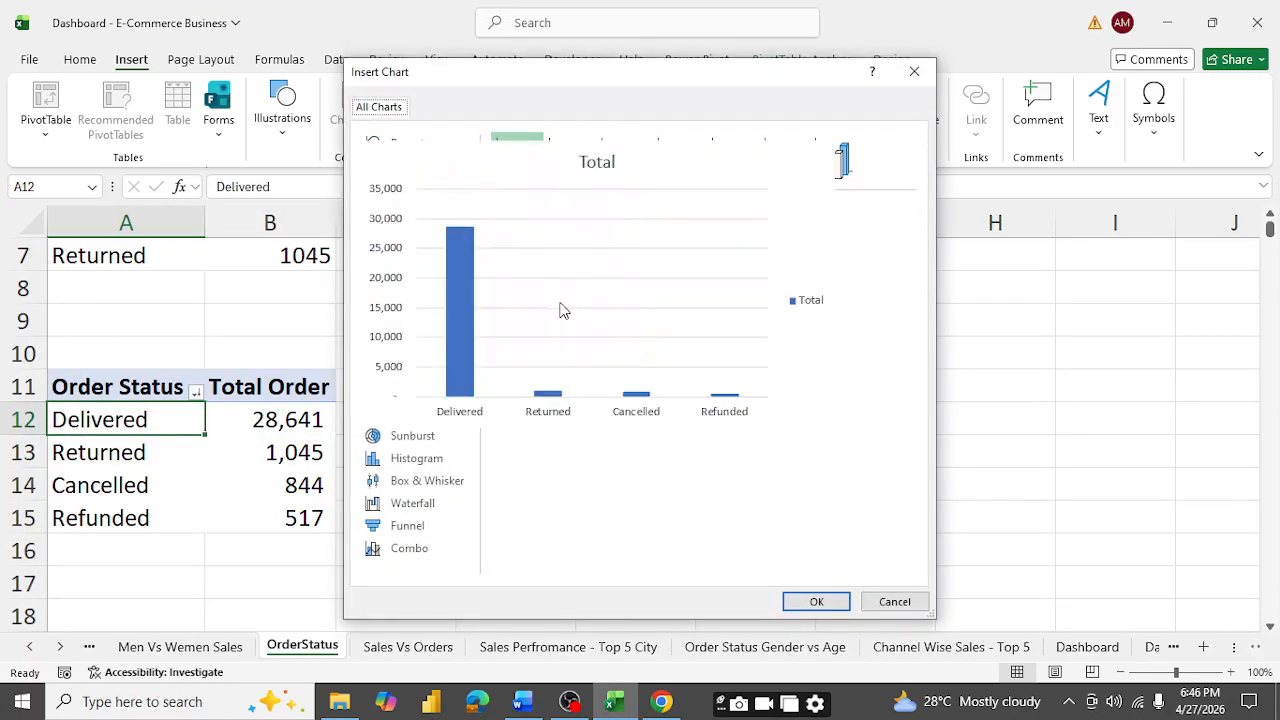
left_click(817, 603)
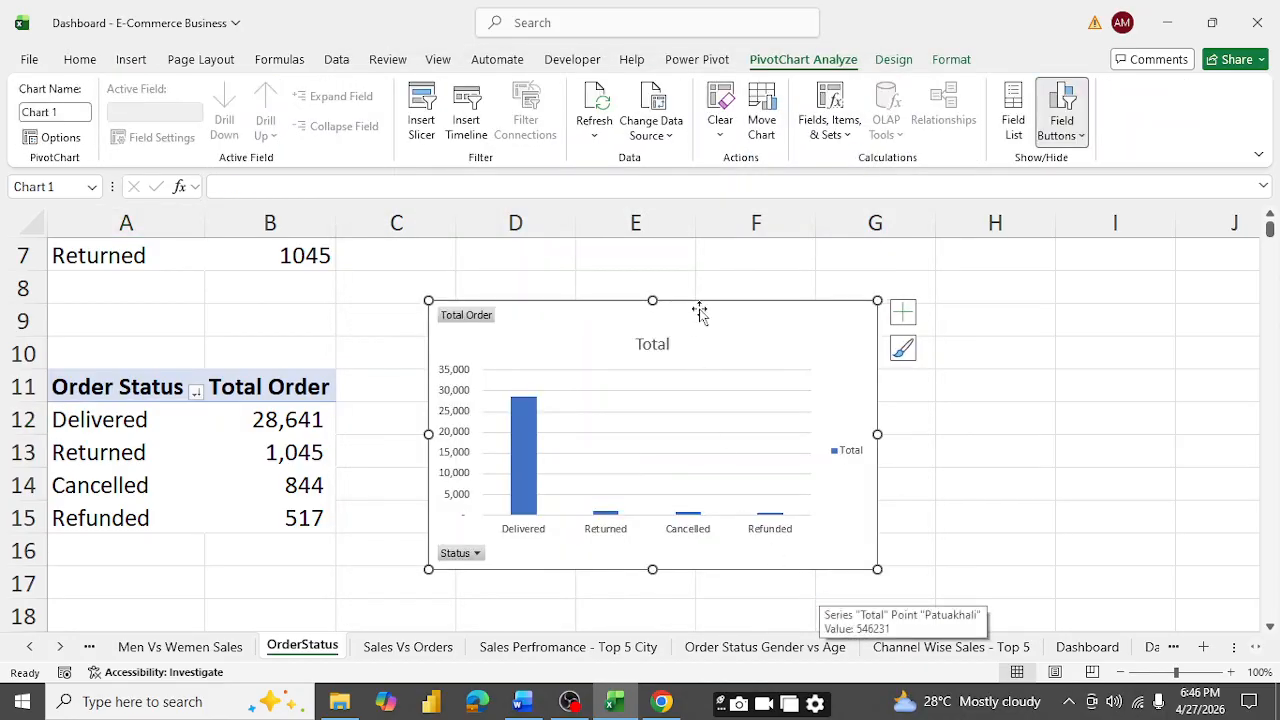
left_click_drag(740, 314, 665, 371)
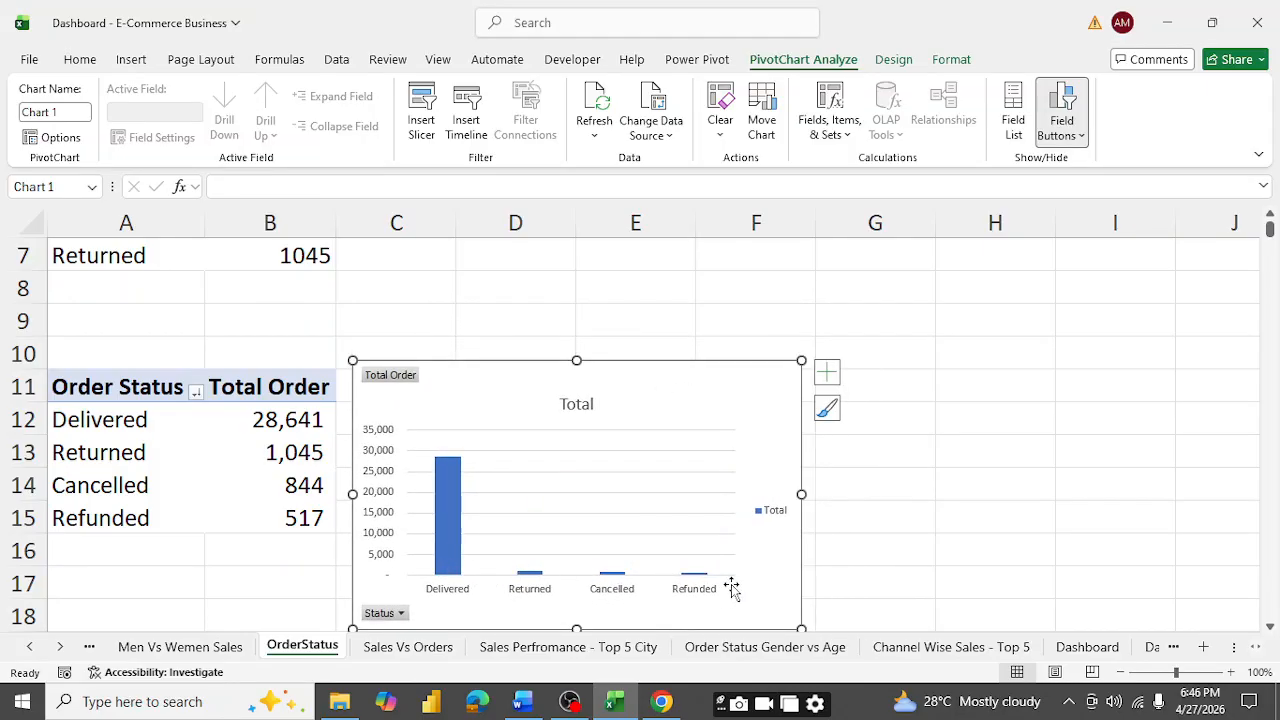
- Add data labels to the columns of the order status chart and delete its horizontal gridlines
right_click(449, 470)
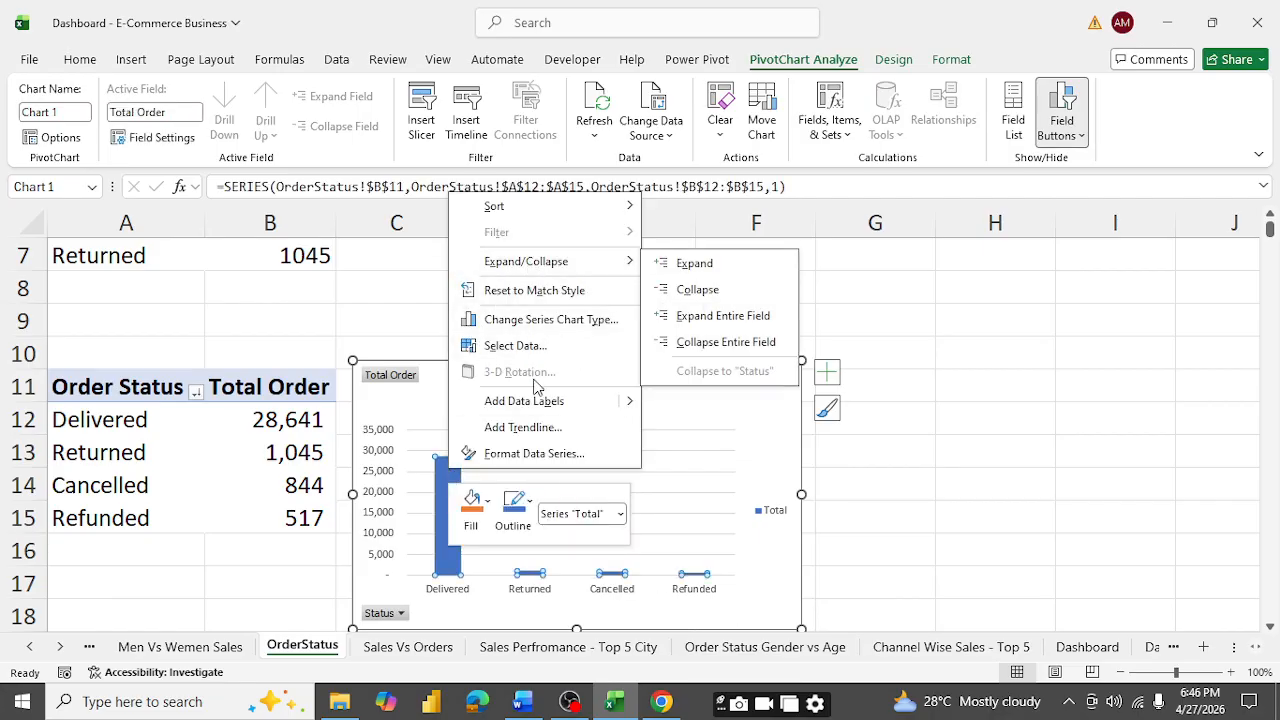
mouse_move(620, 401)
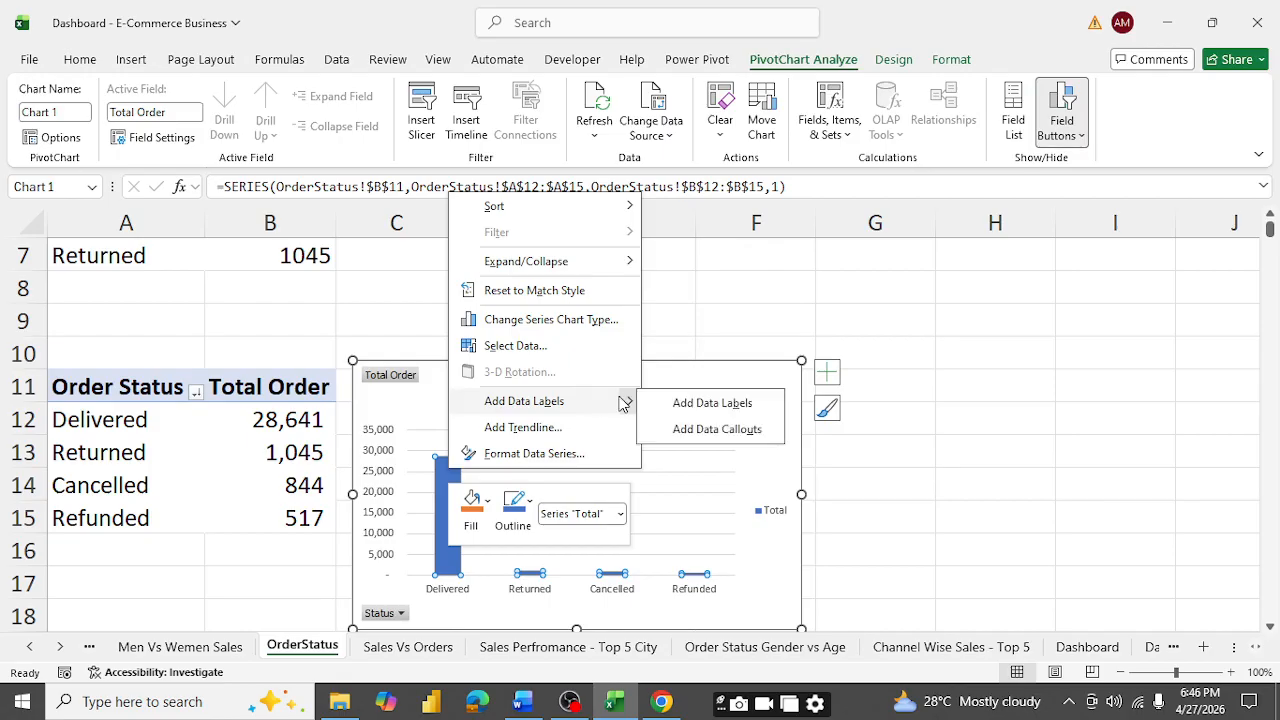
left_click(701, 405)
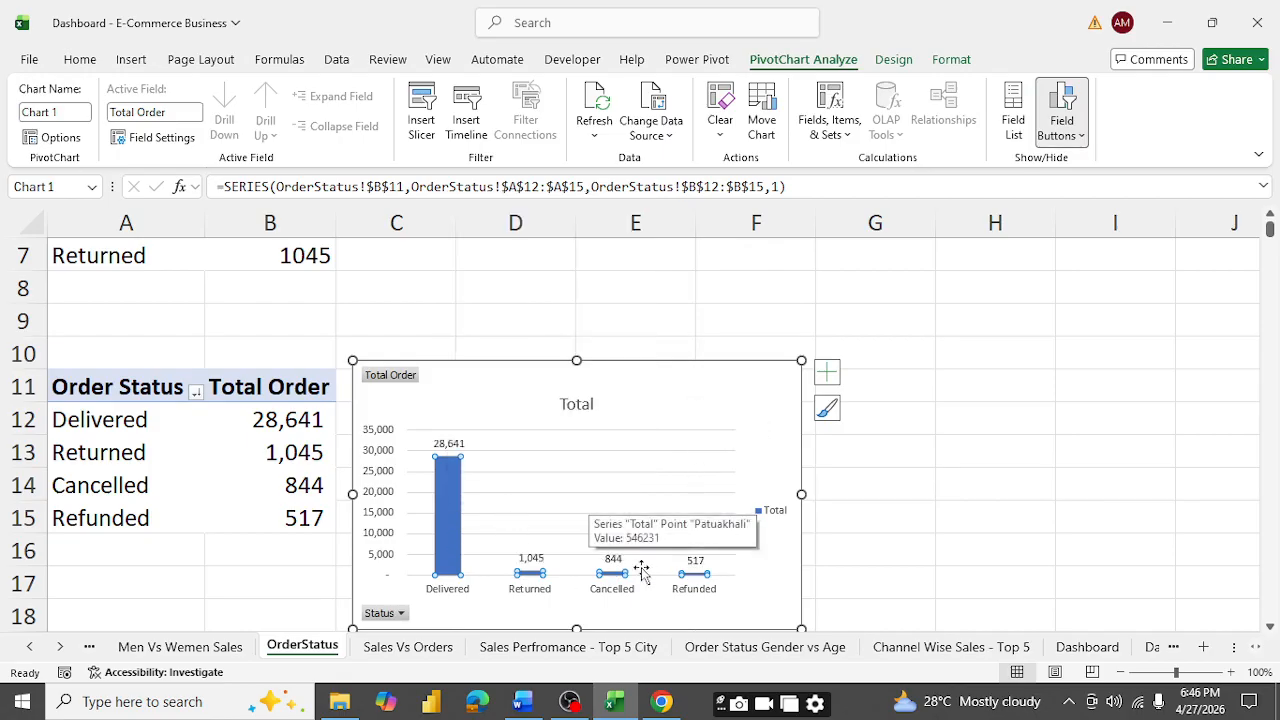
left_click(660, 451)
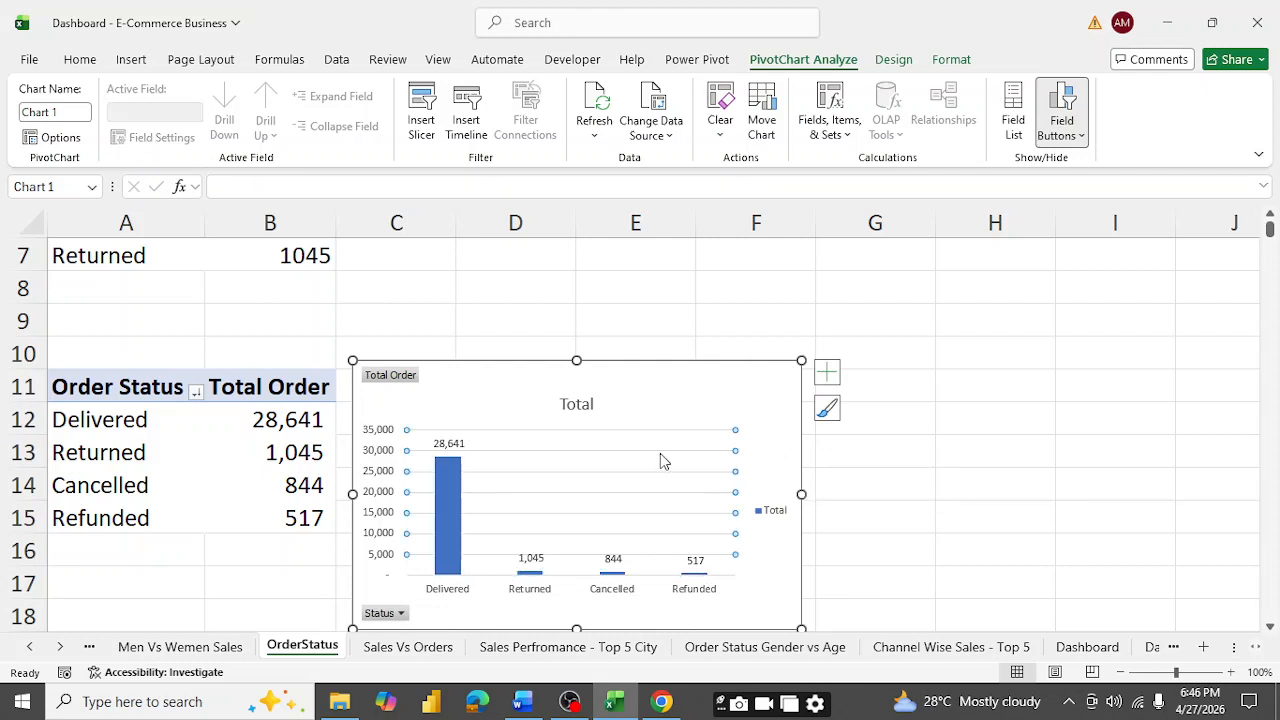
key("Delete")
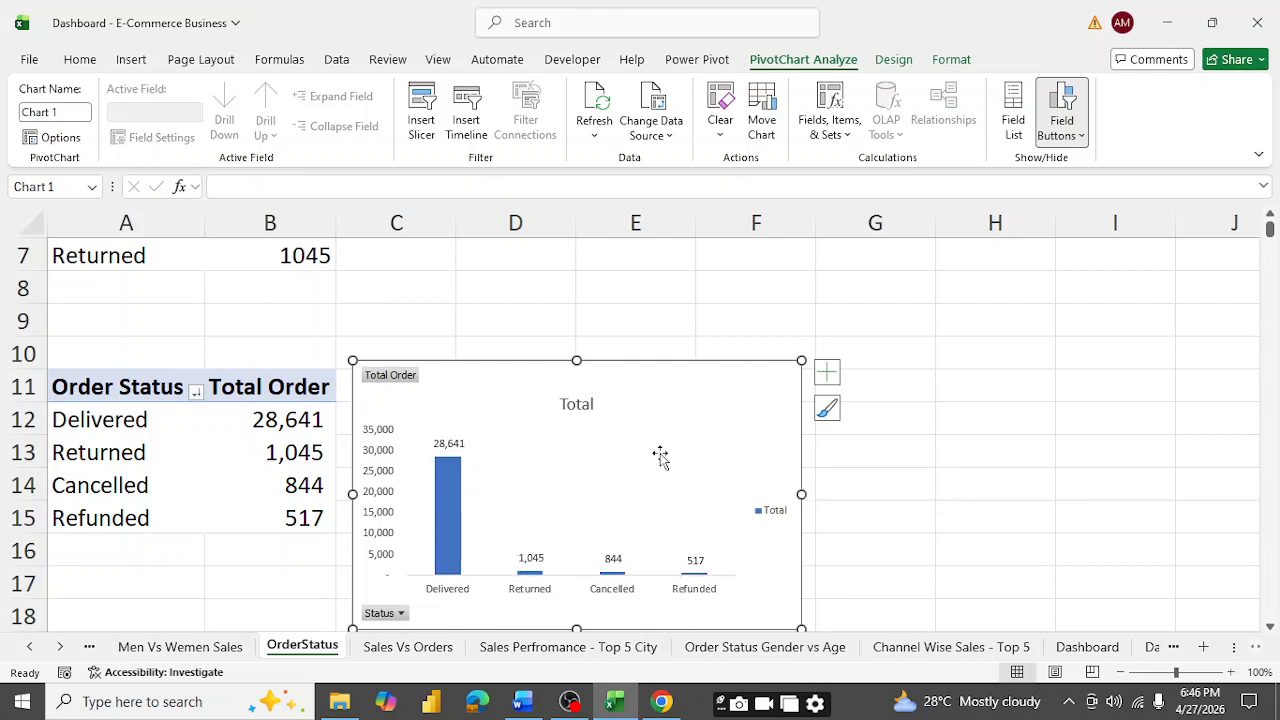
- Set the gap width of the order status chart's columns to 40%
left_click(447, 487)
right_click(447, 487)
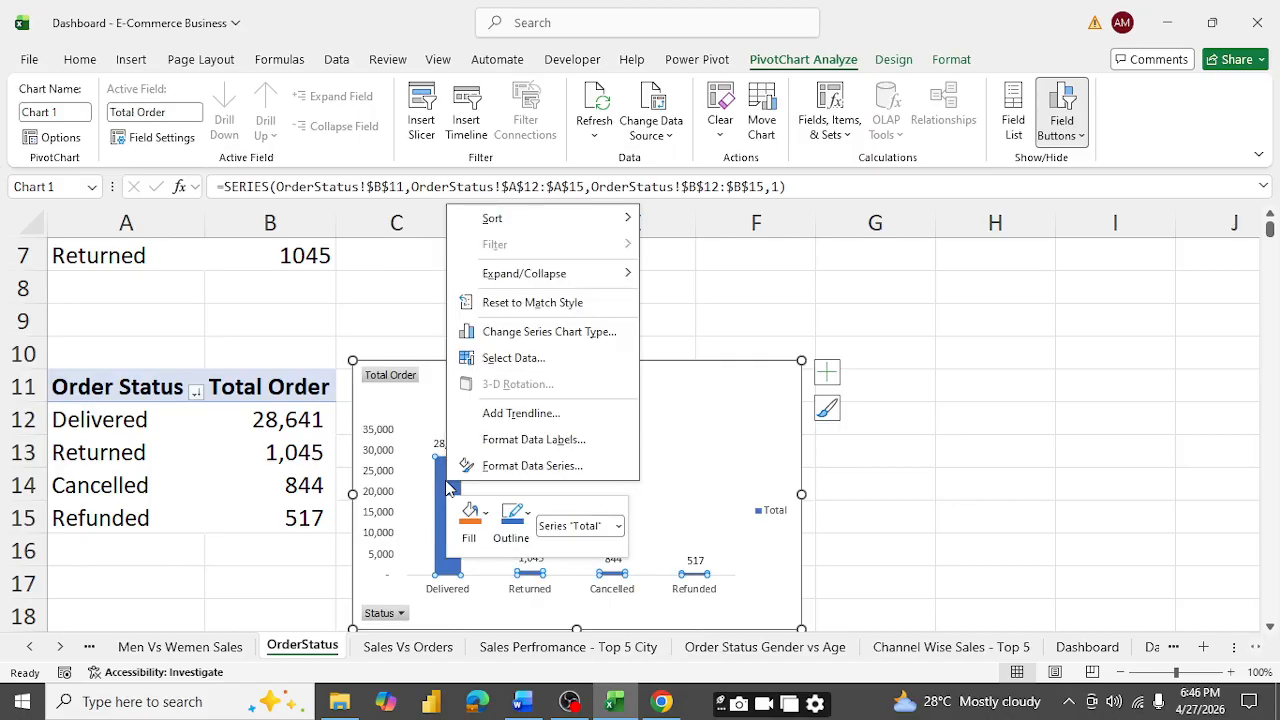
left_click(527, 466)
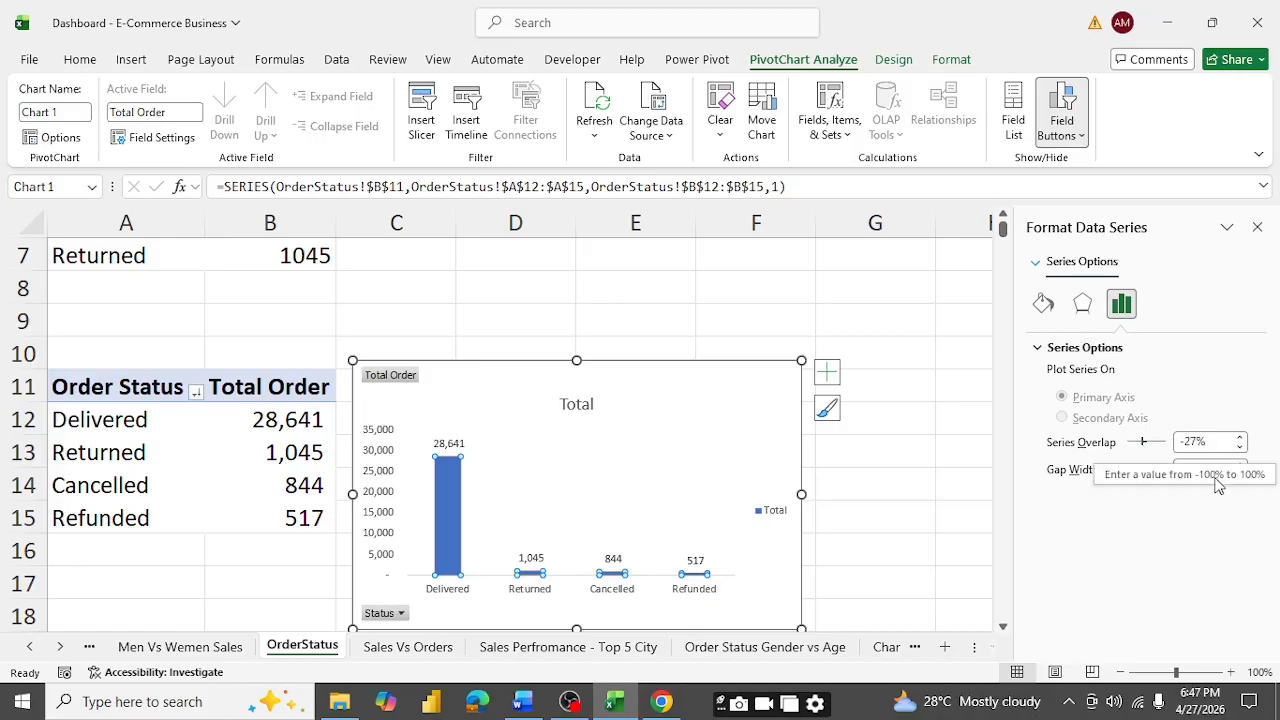
left_click_drag(1197, 467, 1168, 478)
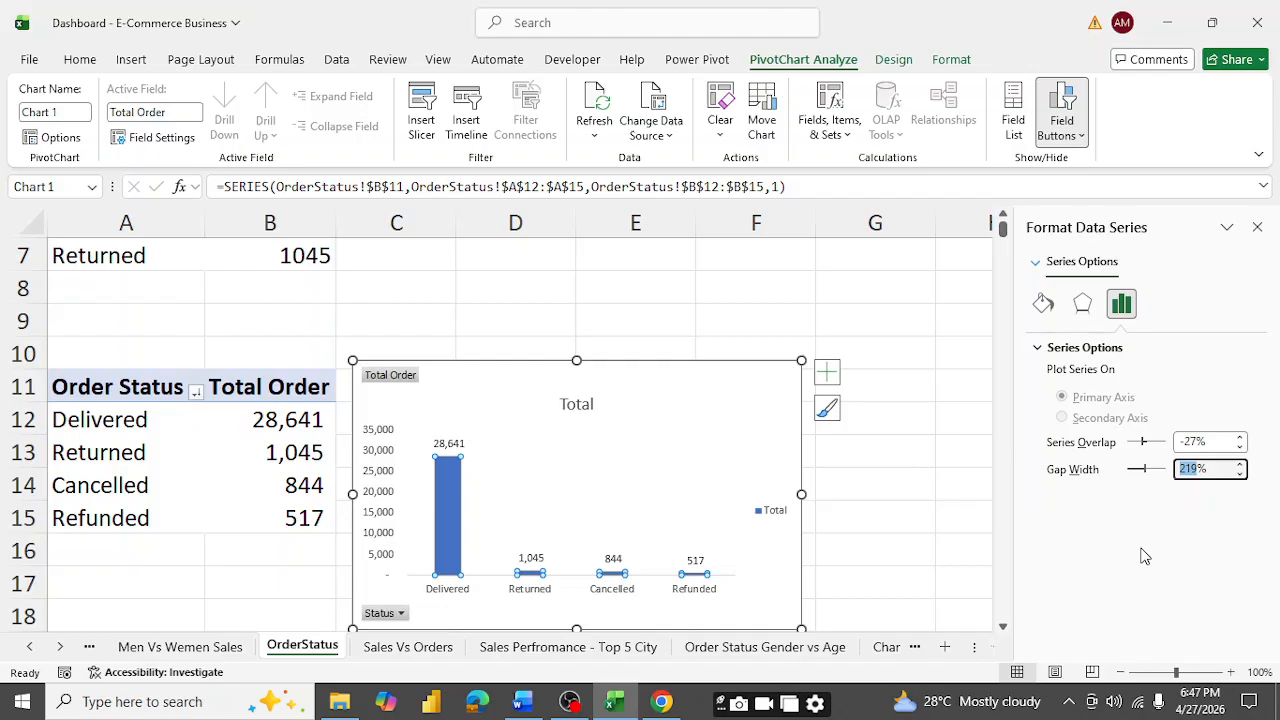
type("40")
key("Return")
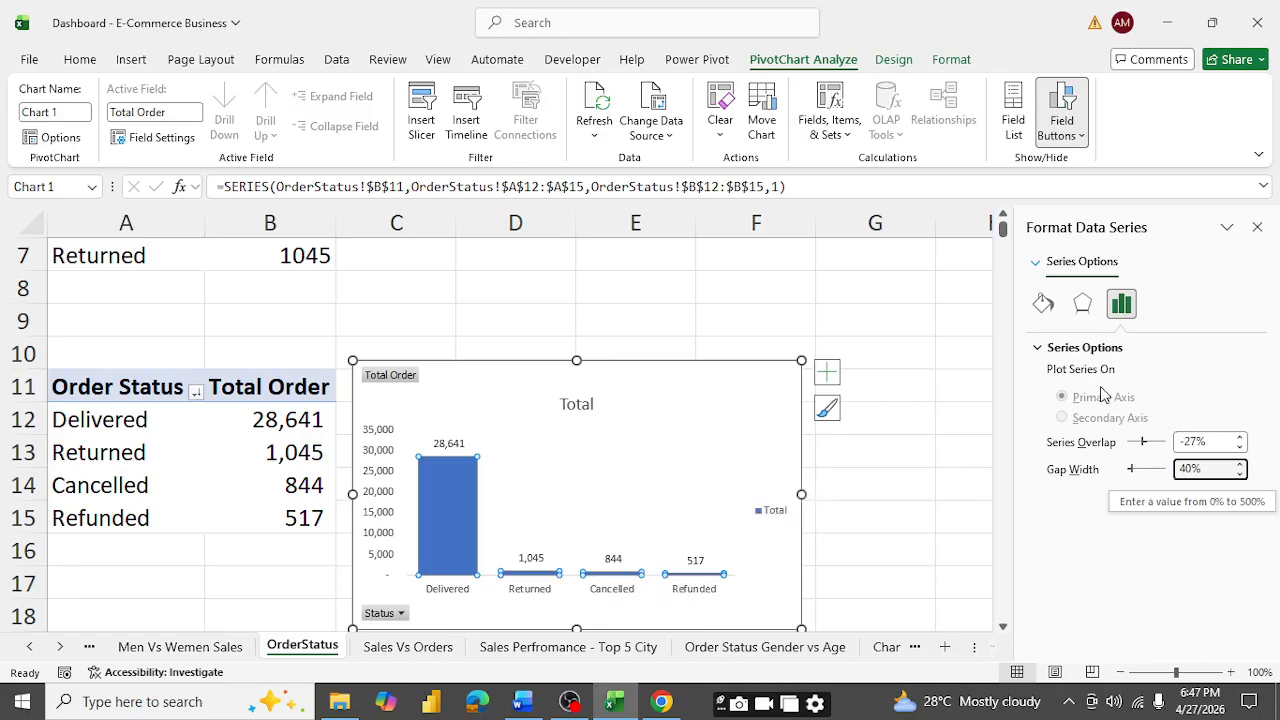
- Fill the Delivered column with the darkest theme green and the Returned column with the second-darkest theme green
left_click(1046, 308)
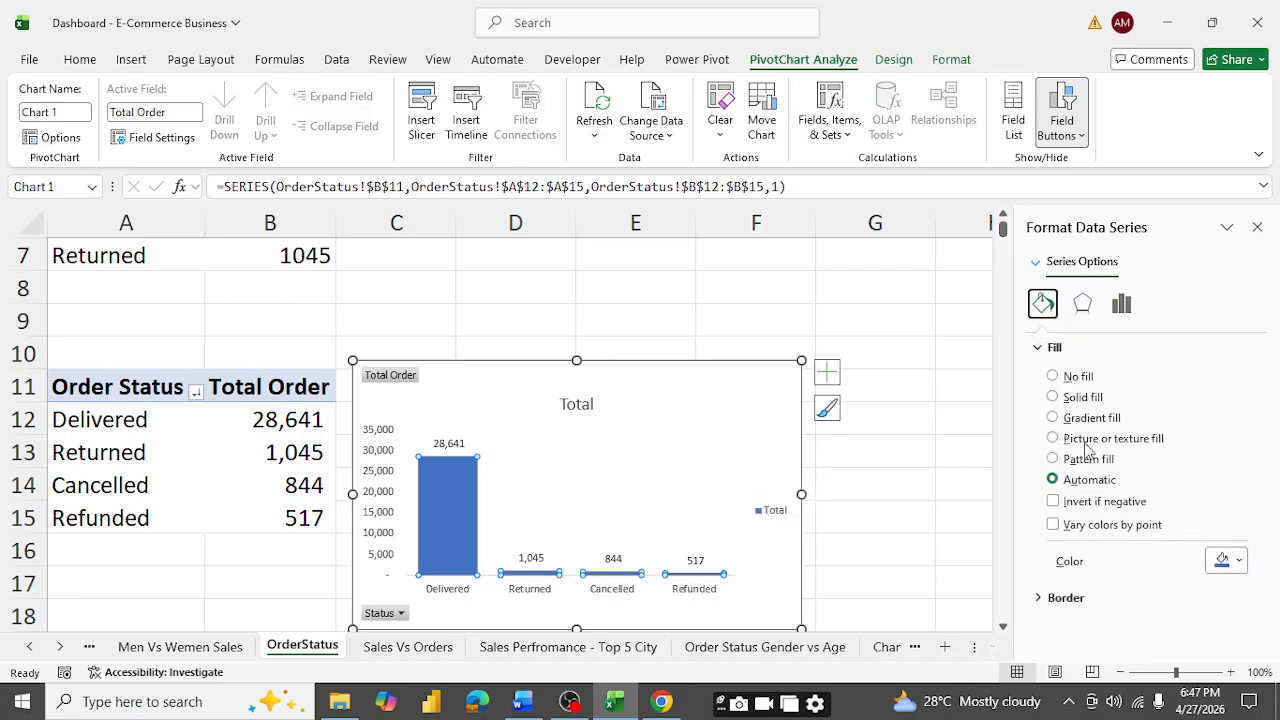
left_click(443, 478)
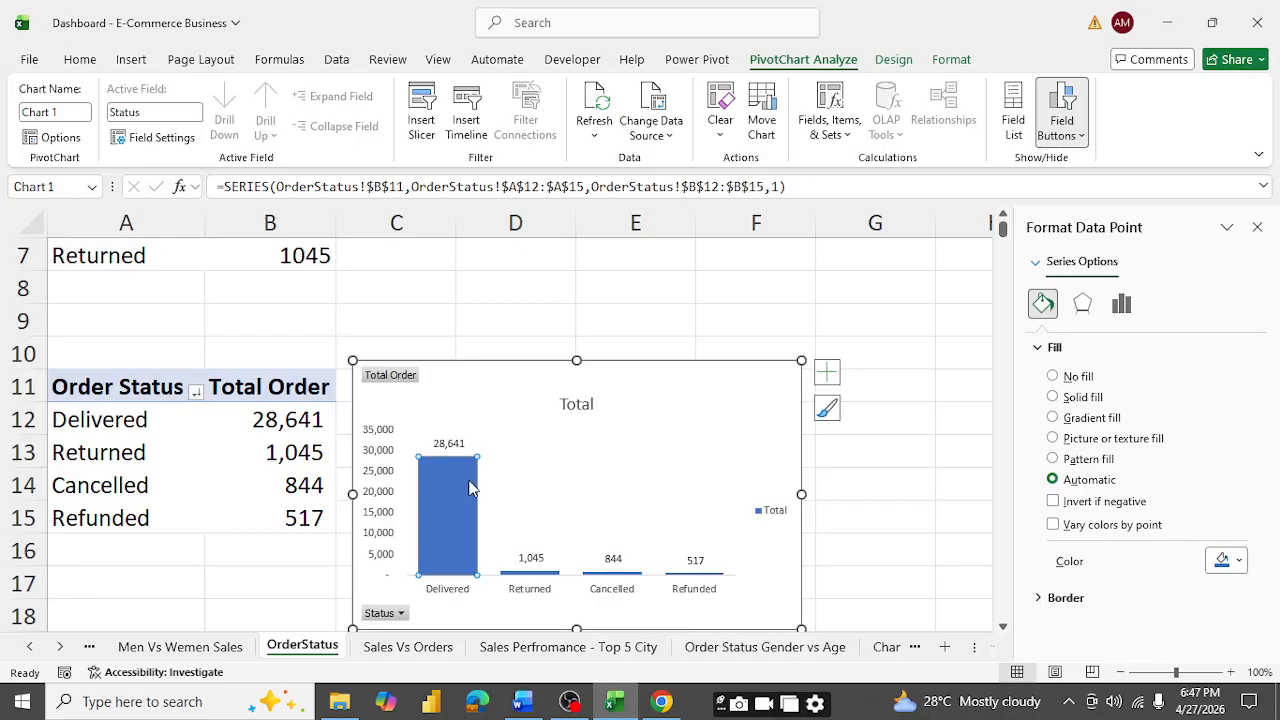
left_click(1238, 562)
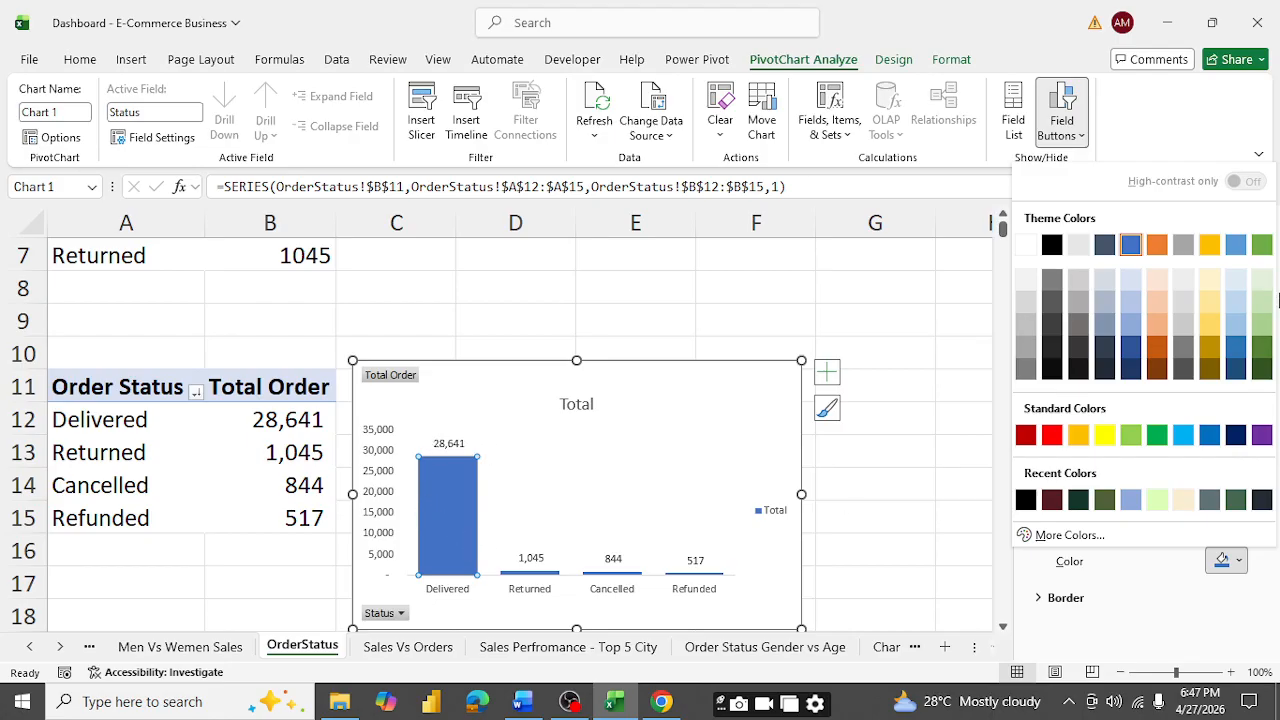
left_click(1262, 371)
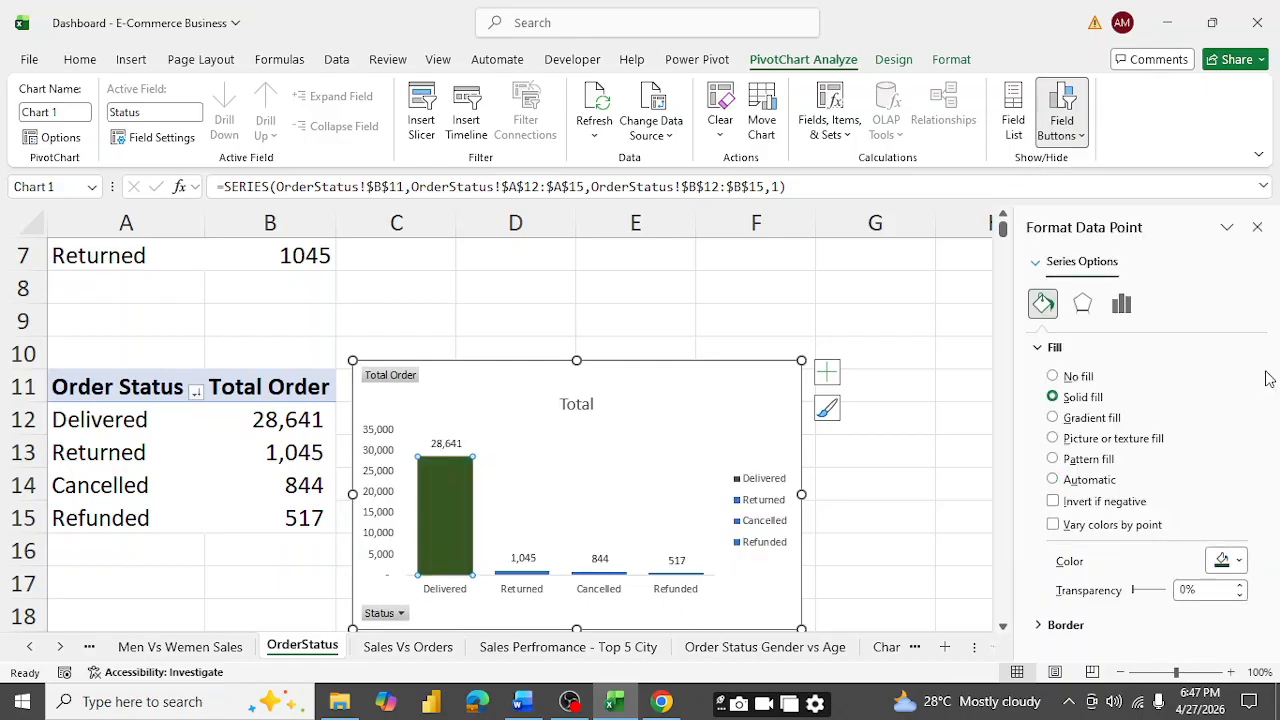
left_click(521, 580)
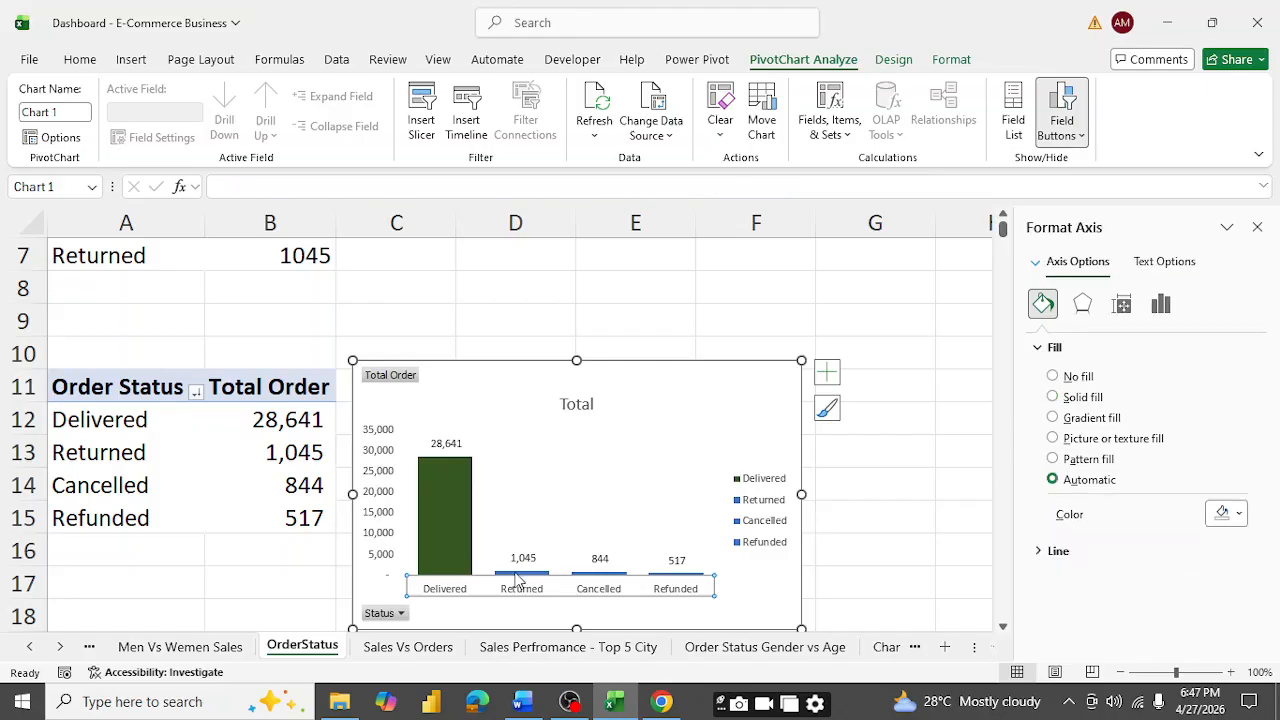
left_click(518, 575)
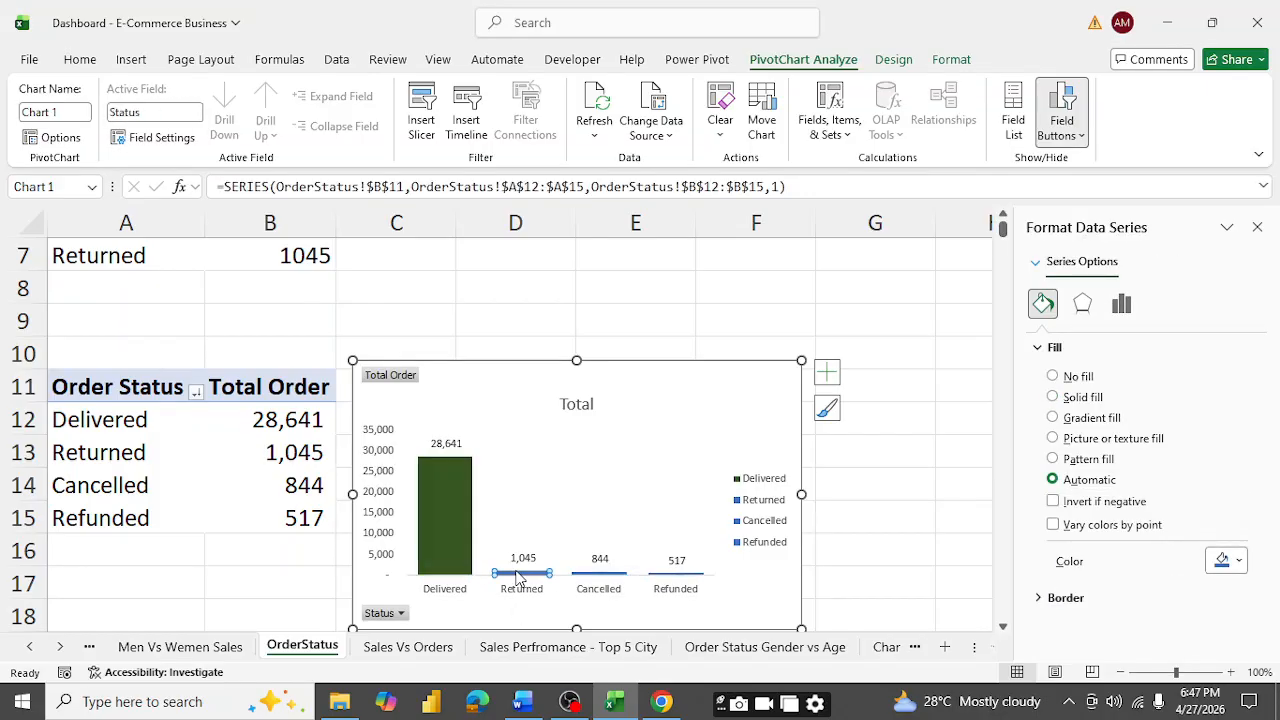
left_click(1238, 561)
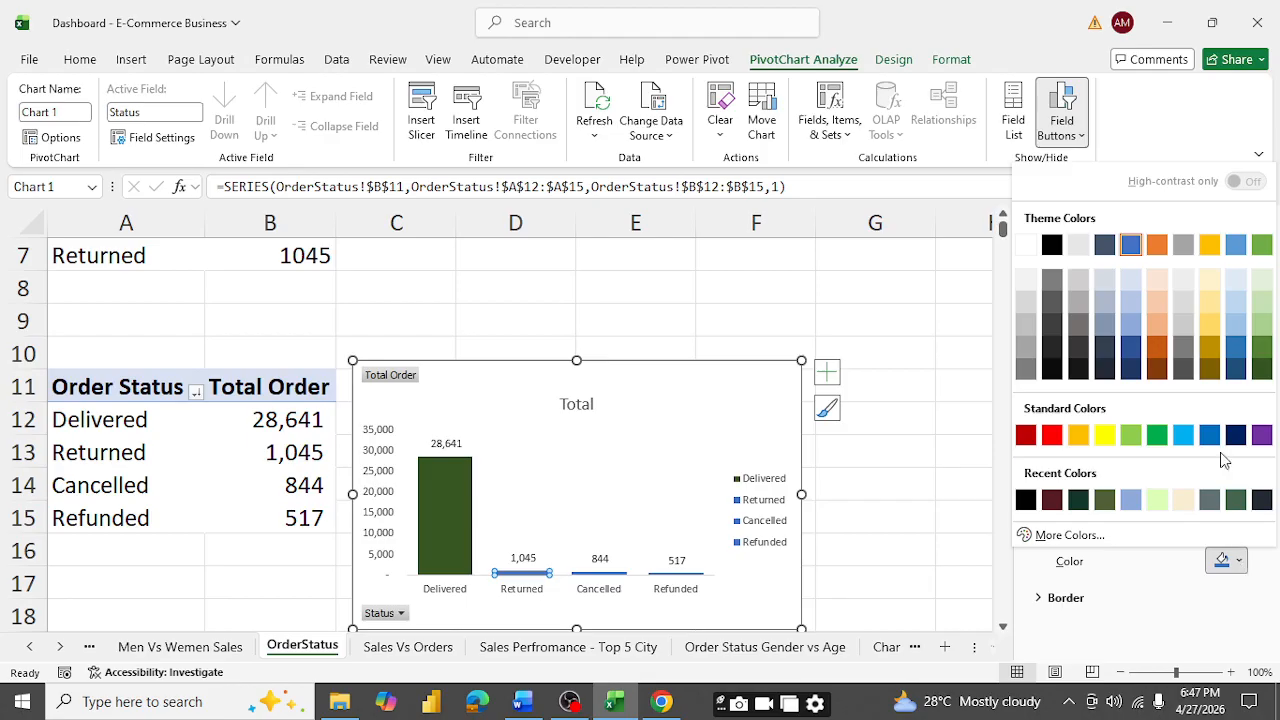
left_click(1262, 347)
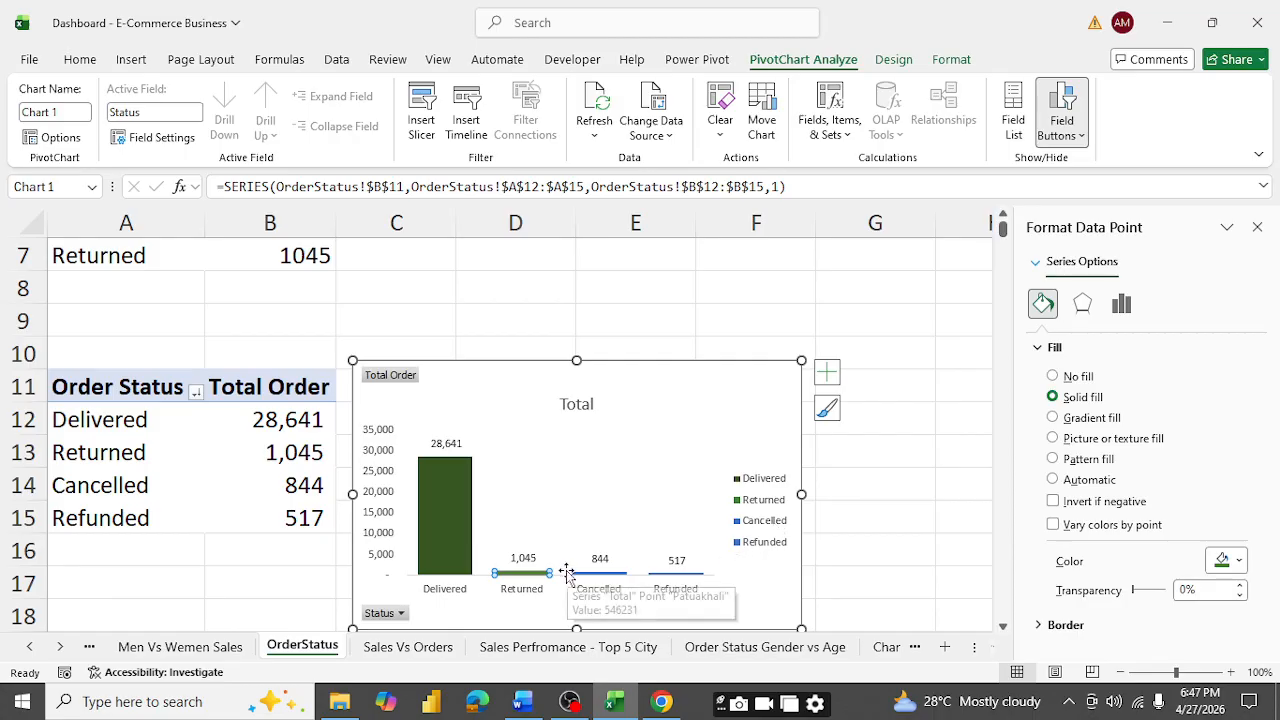
- Fill the Cancelled column with the medium-light theme green and the Refunded column with the next lighter theme green
left_click(599, 575)
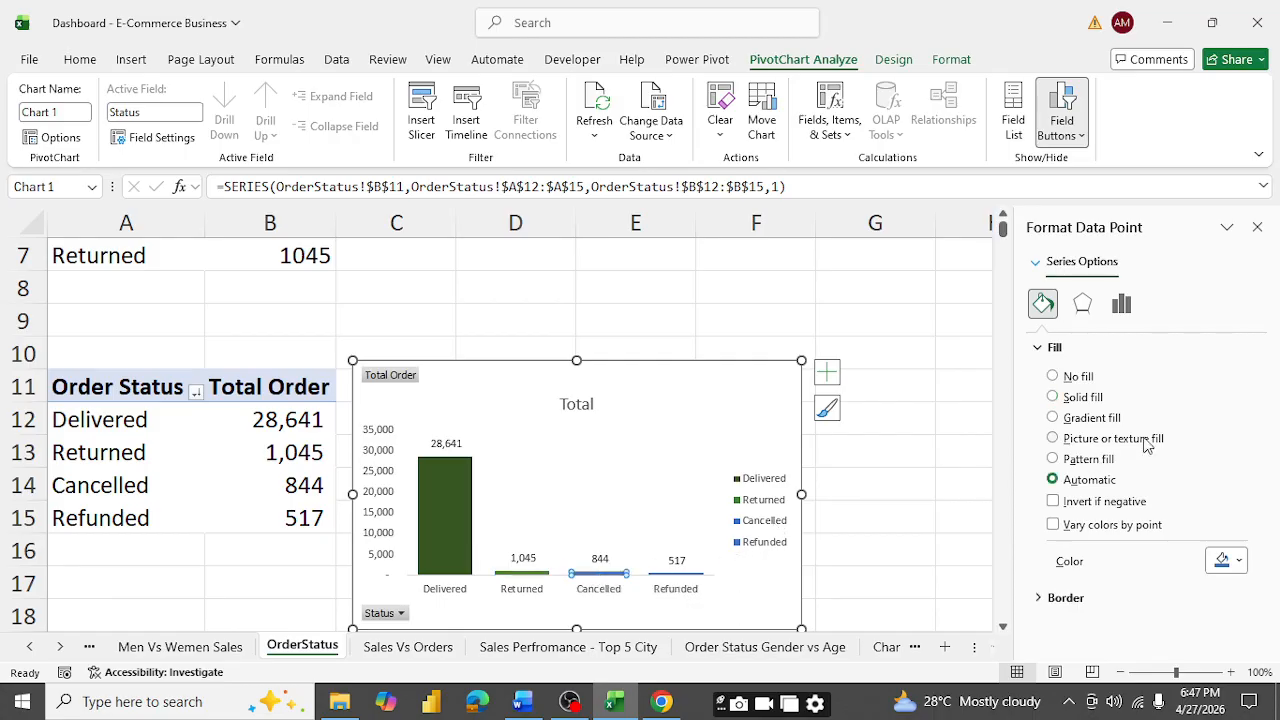
left_click(1234, 563)
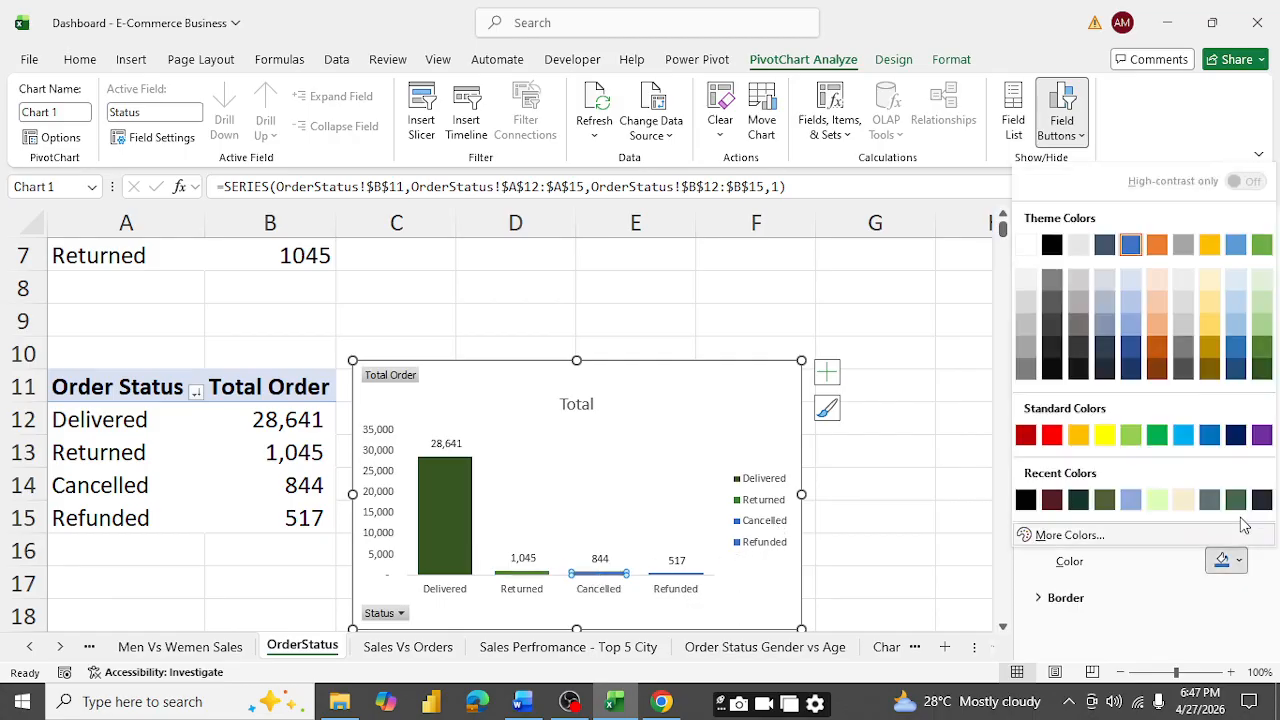
left_click(1263, 326)
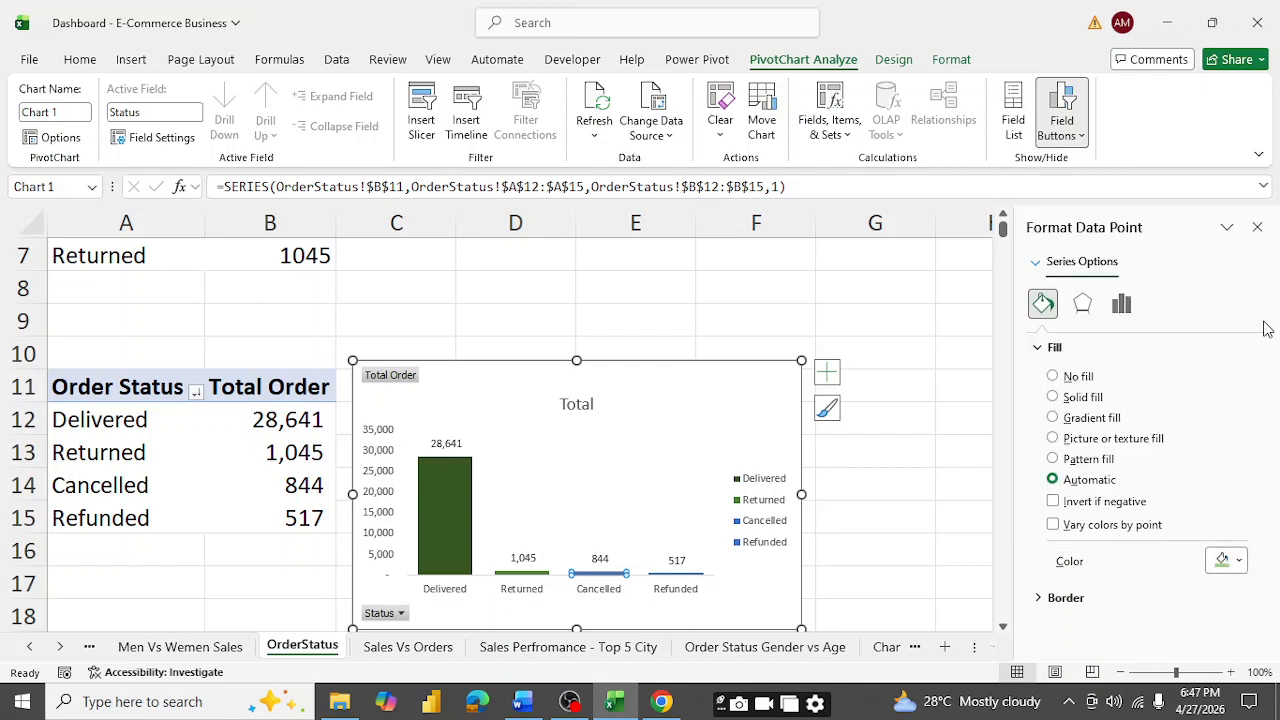
left_click(671, 582)
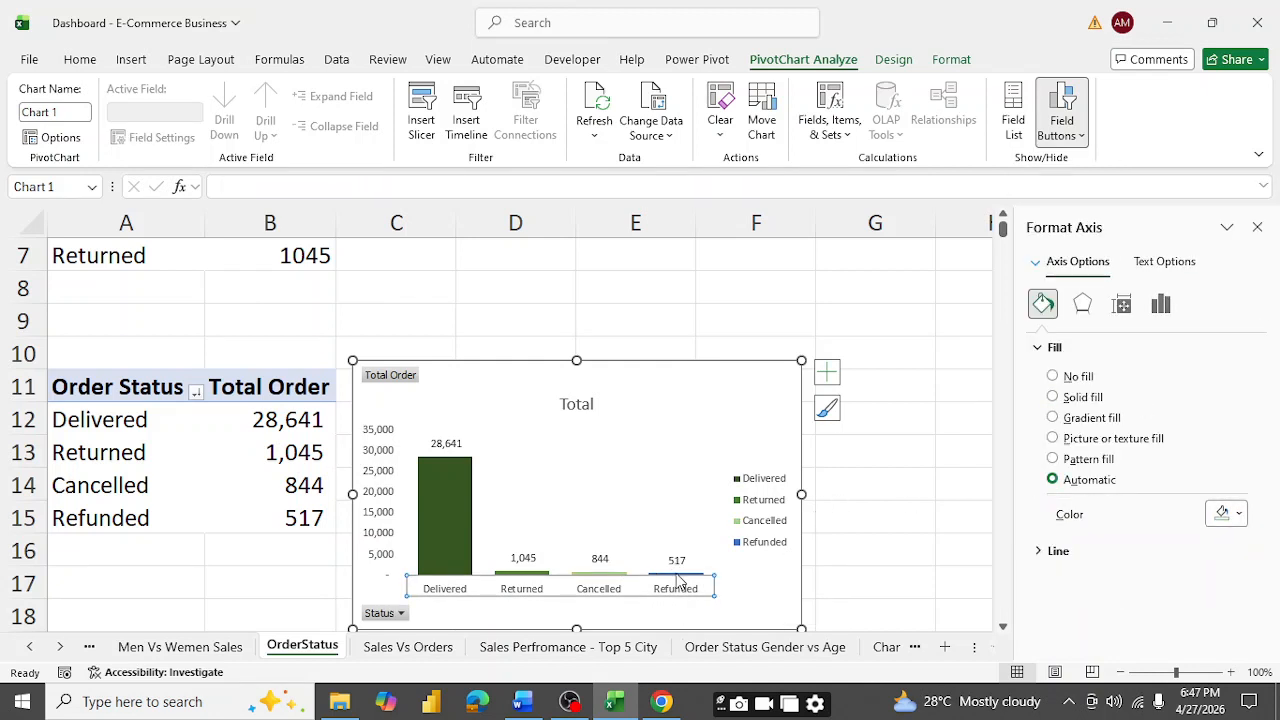
left_click(678, 574)
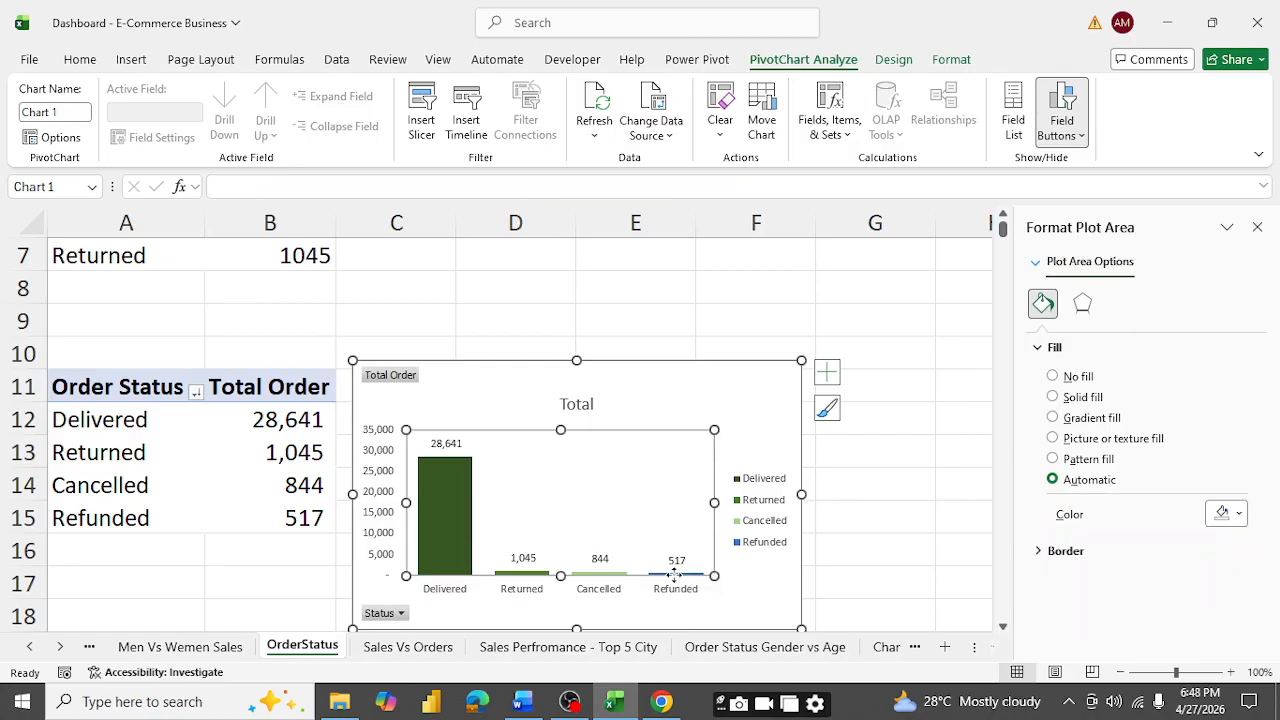
left_click(662, 580)
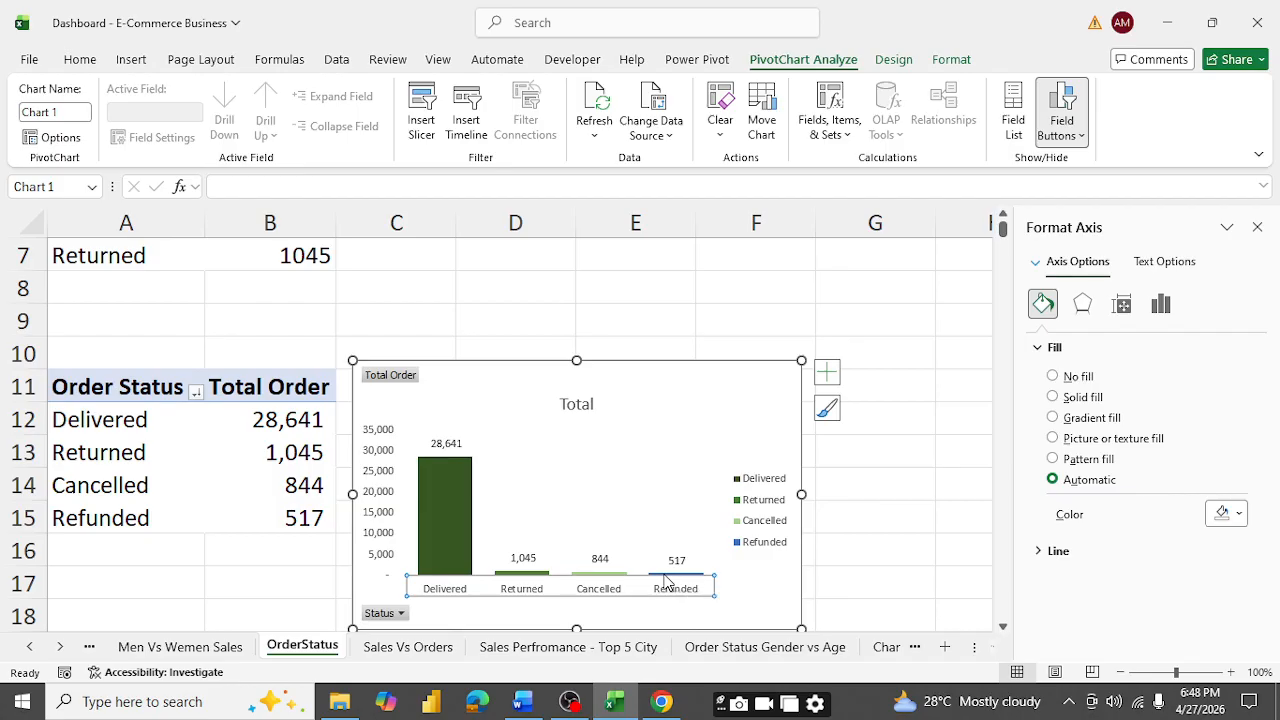
left_click(675, 575)
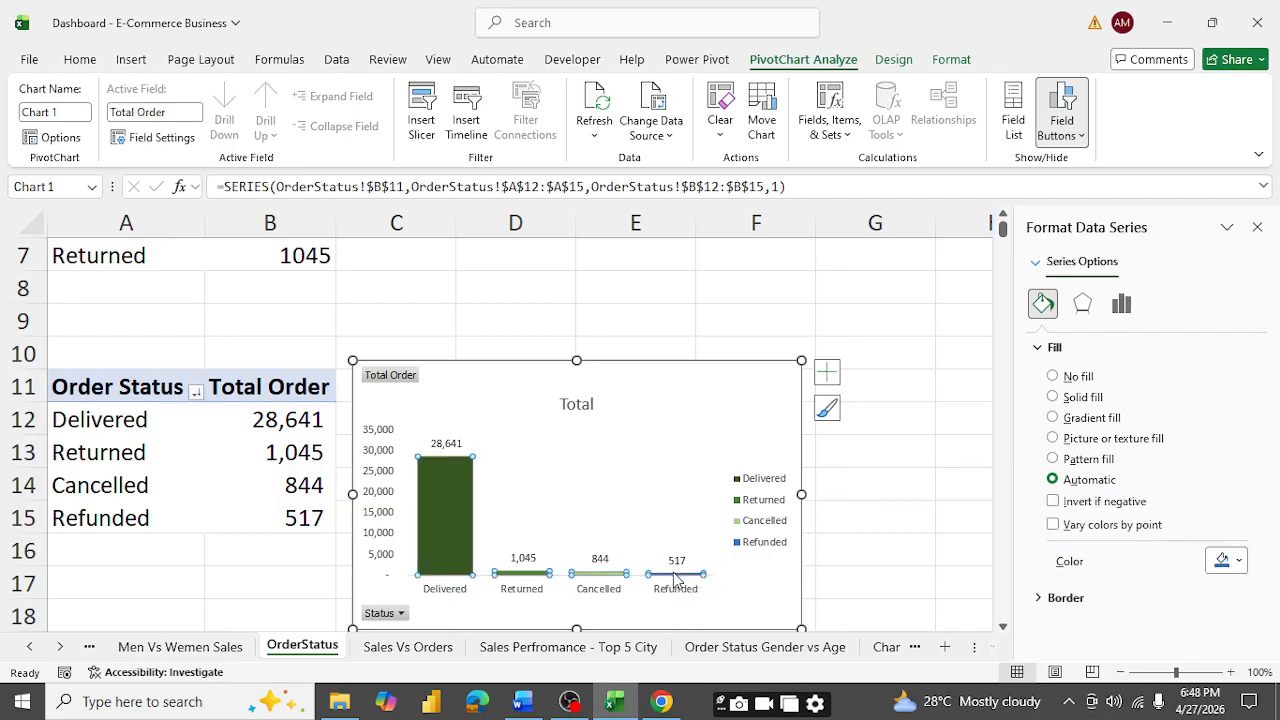
left_click(675, 575)
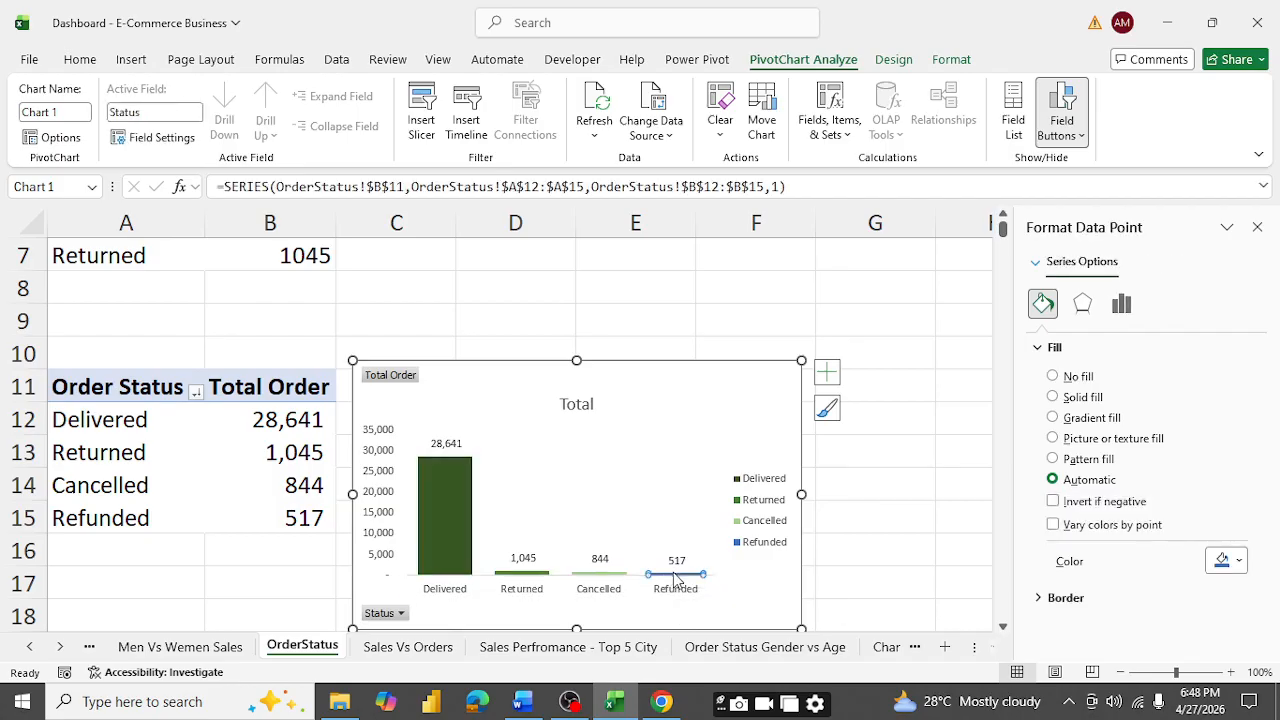
left_click(1223, 560)
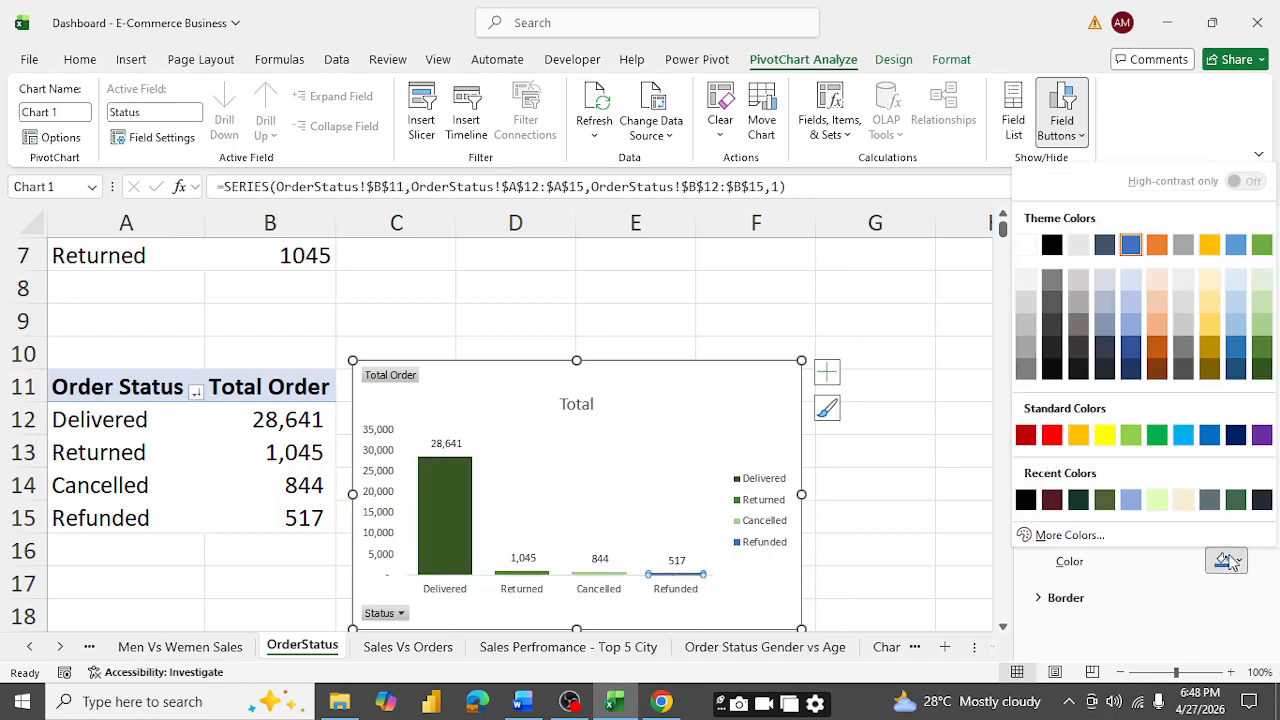
left_click(1263, 304)
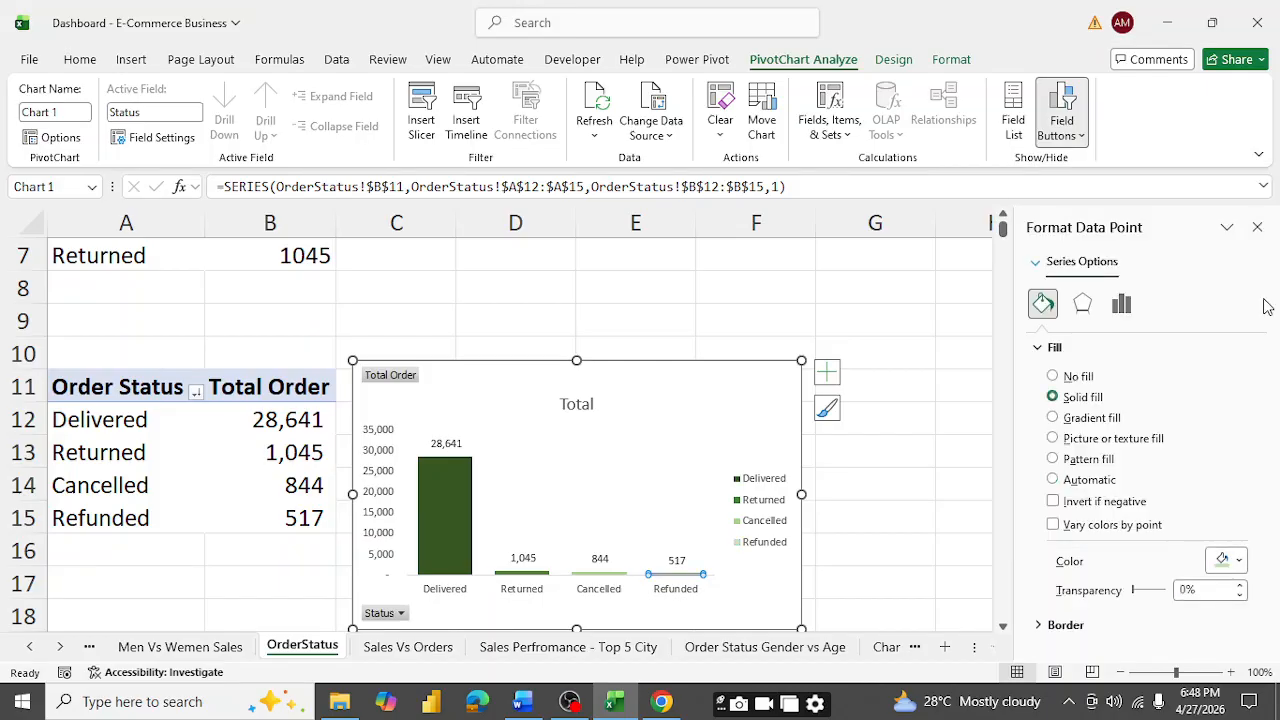
- Fill the order status chart's background with the lightest theme blue as a solid fill and hide all its field buttons
left_click(707, 382)
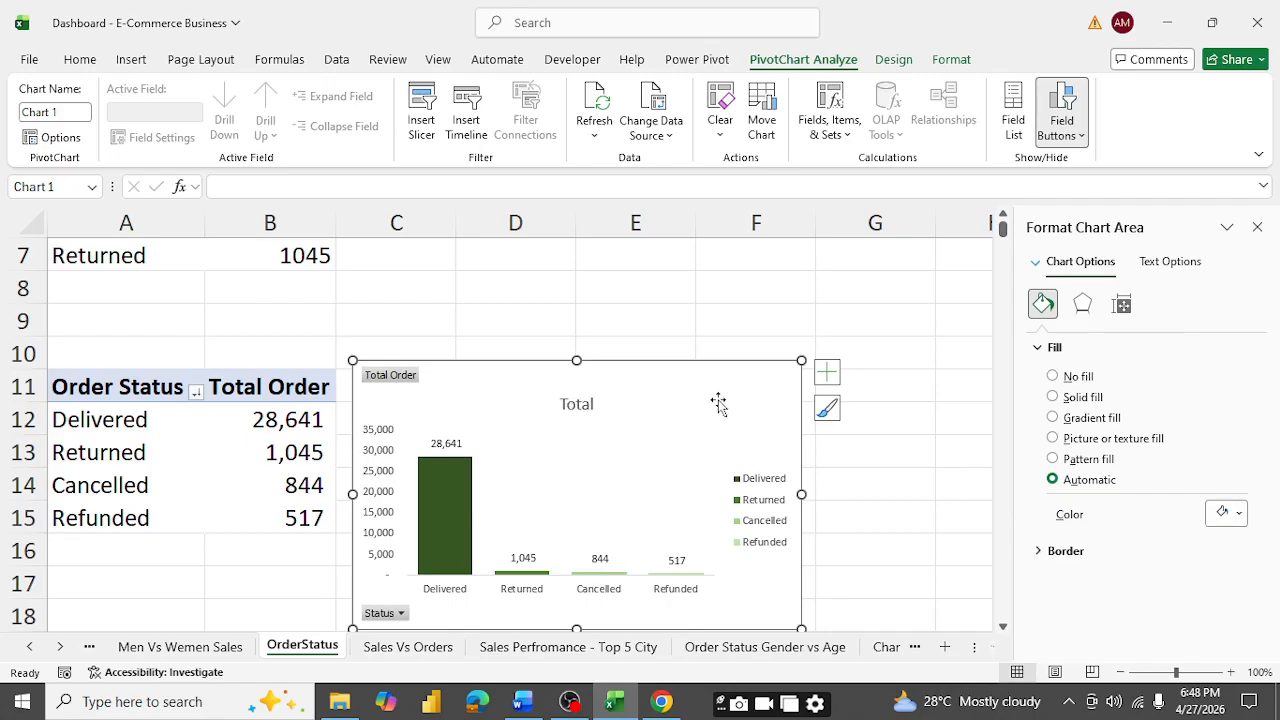
left_click(1229, 512)
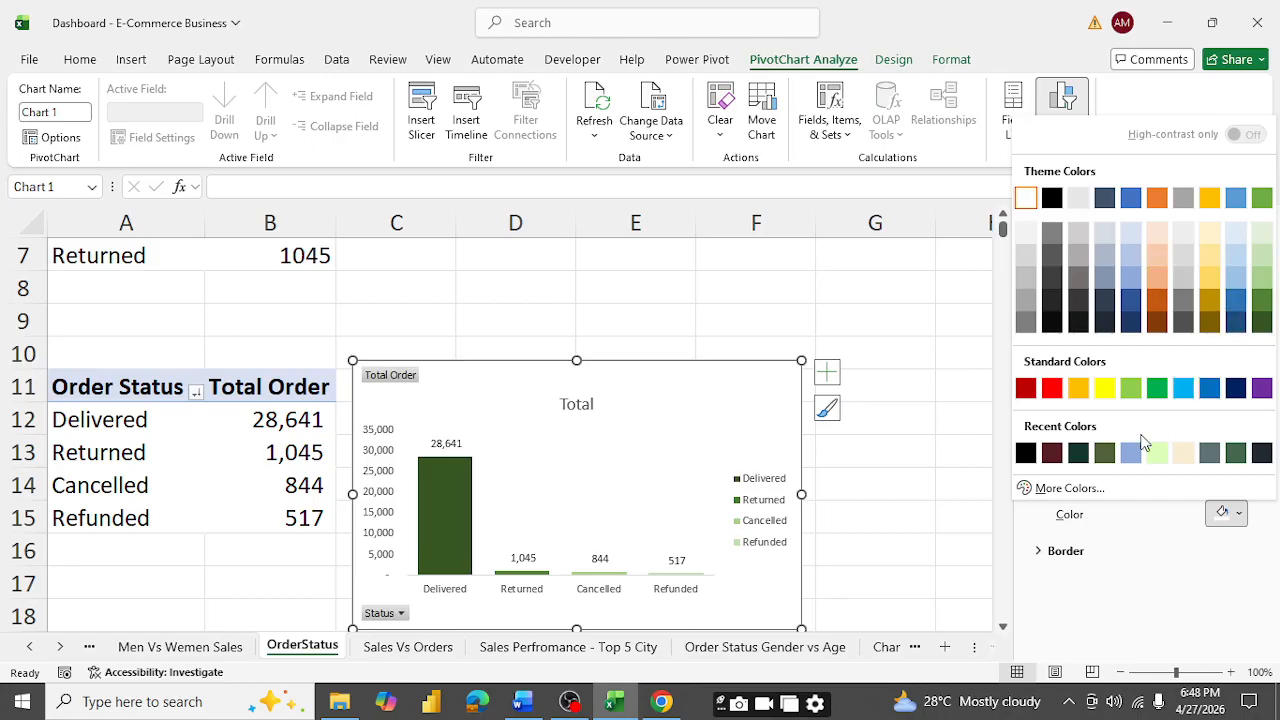
key("Escape")
left_click(1053, 397)
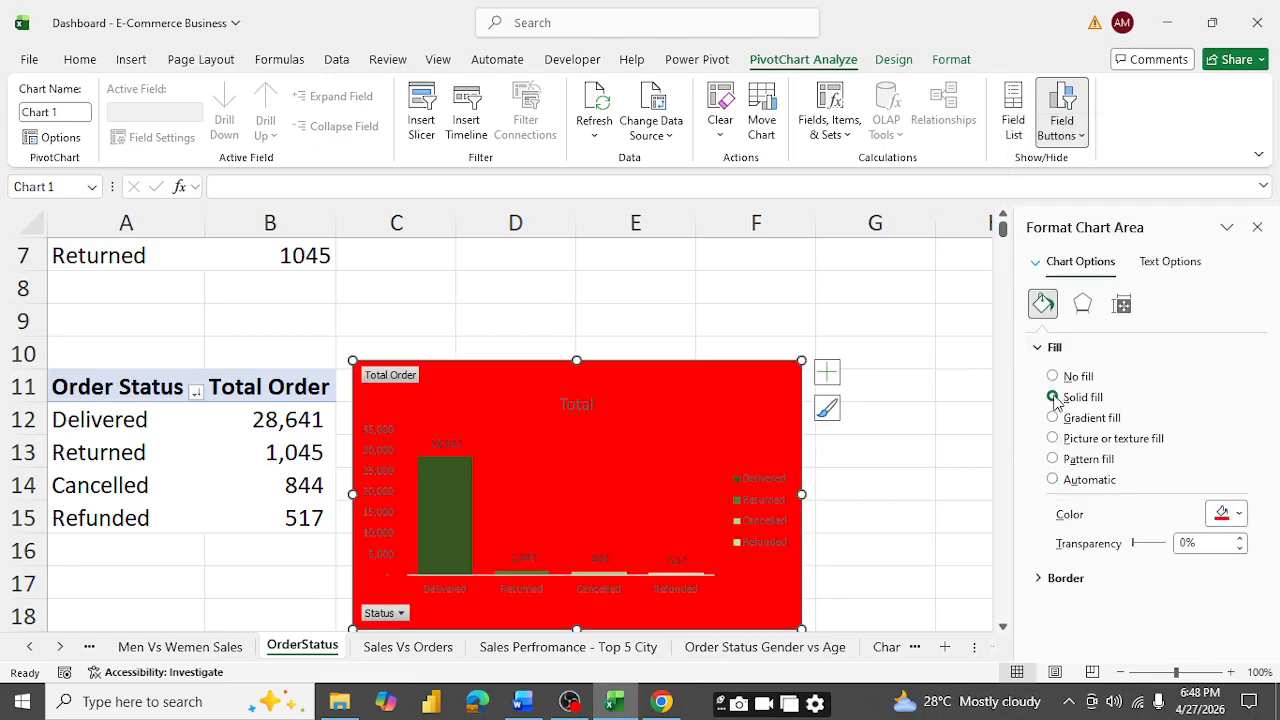
left_click(1238, 517)
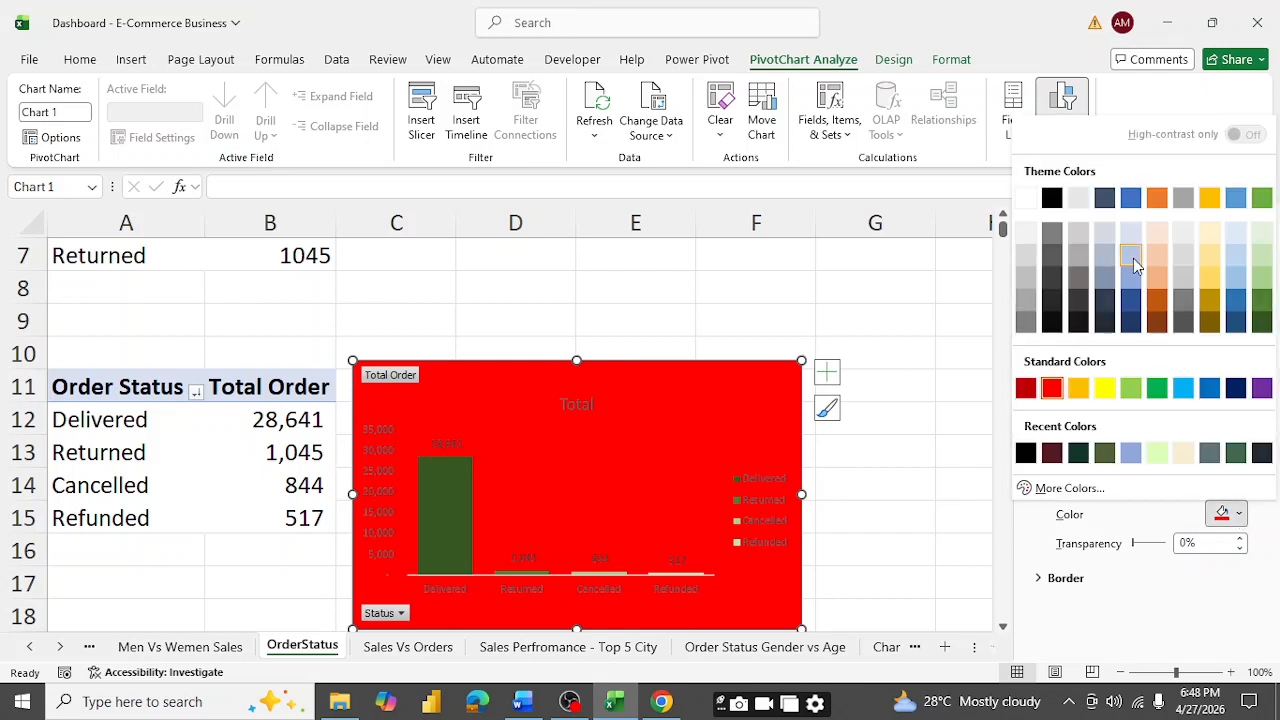
left_click(1234, 237)
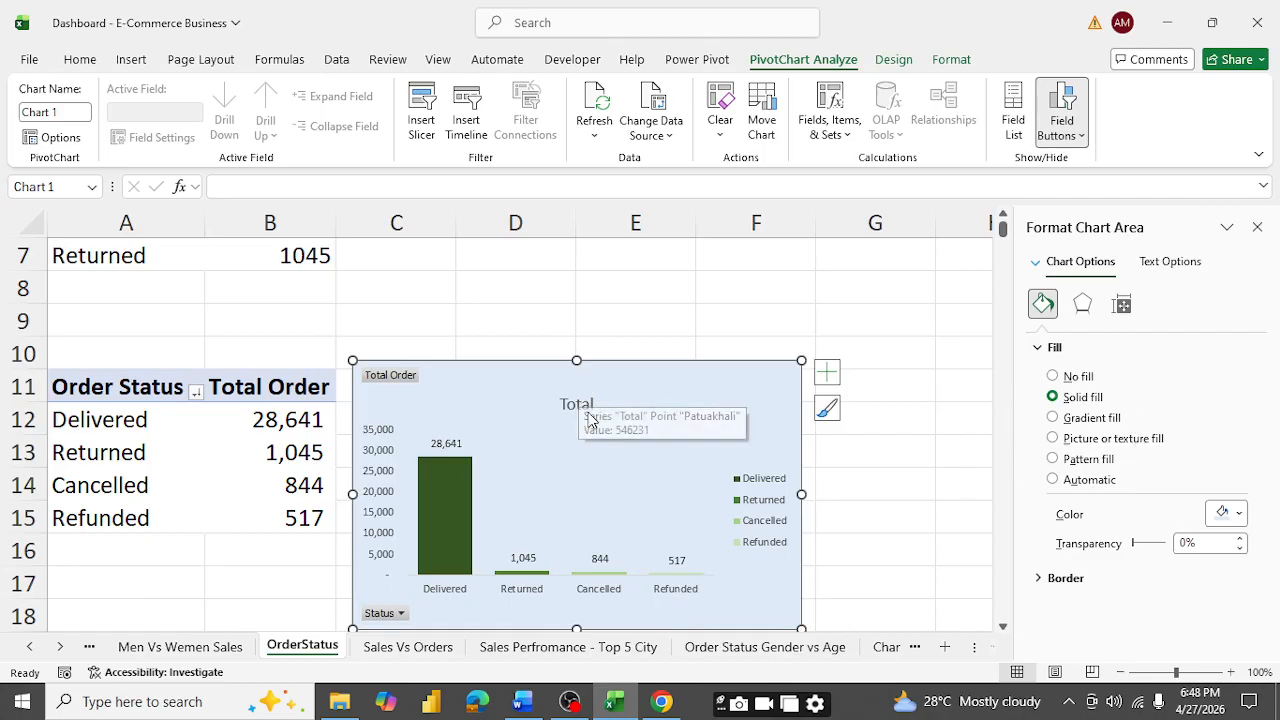
right_click(392, 376)
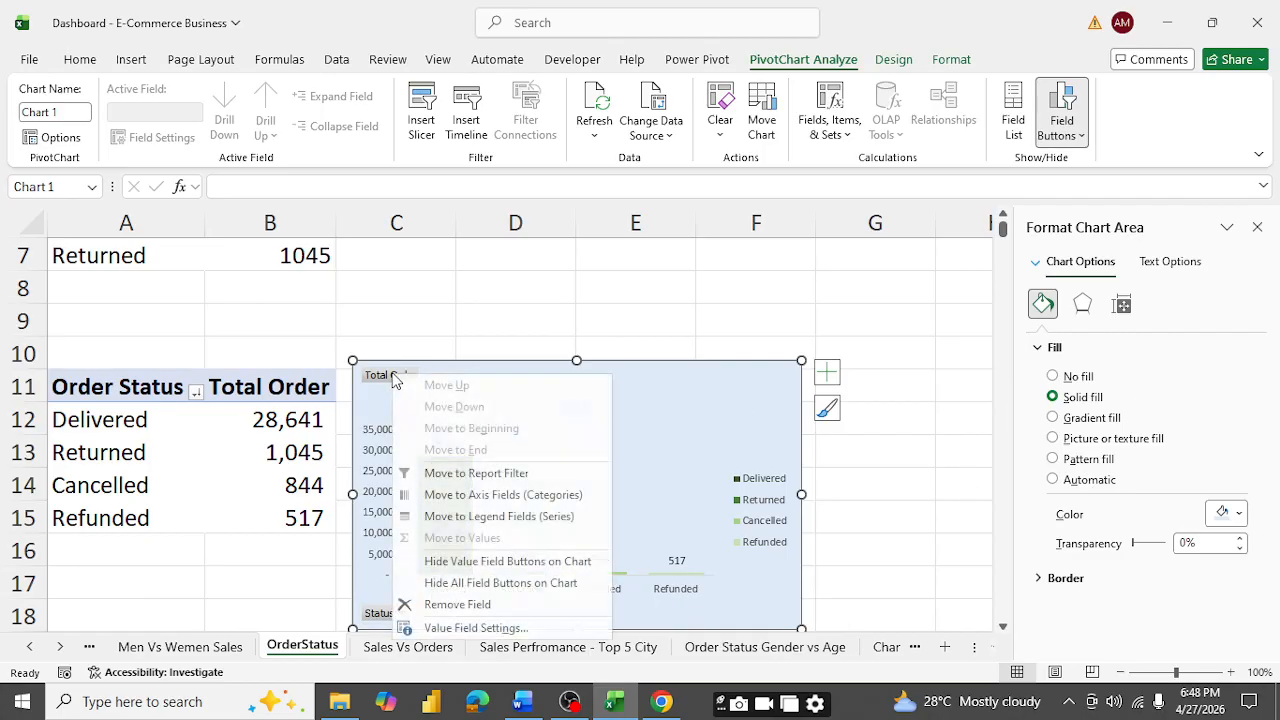
left_click(489, 584)
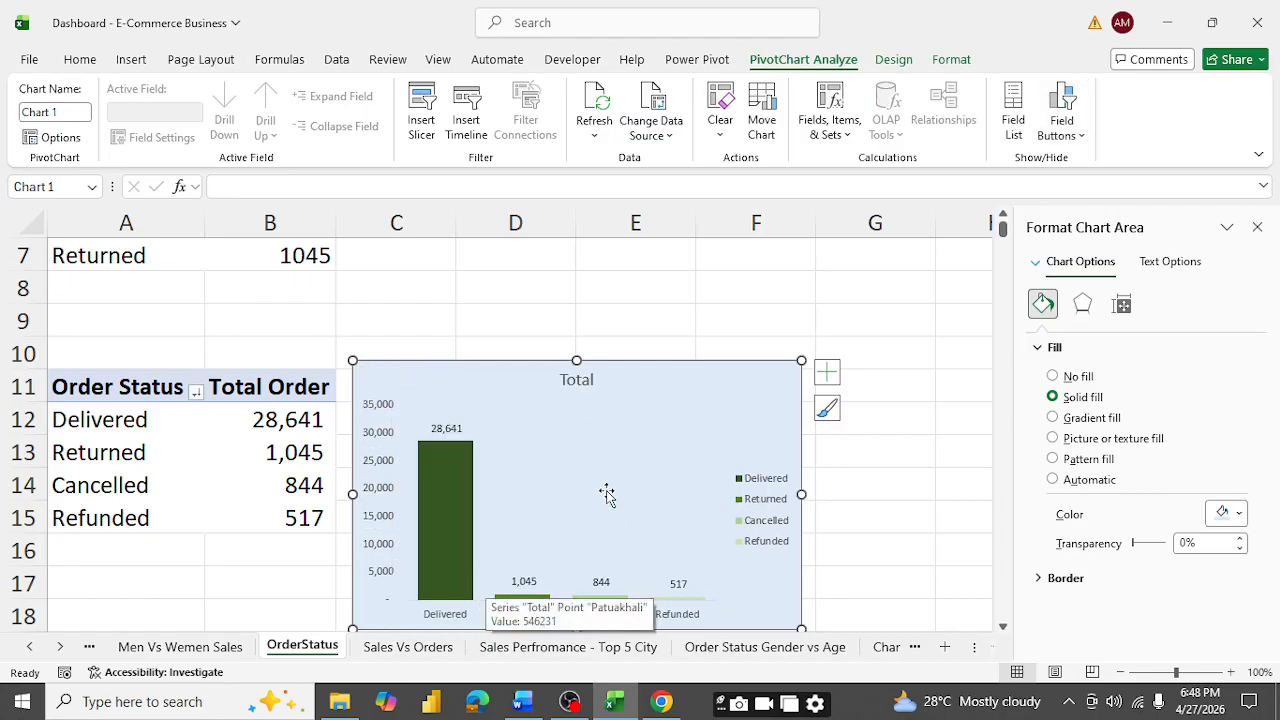
- Change the order status chart's title to "Total Order Status"
left_click(577, 379)
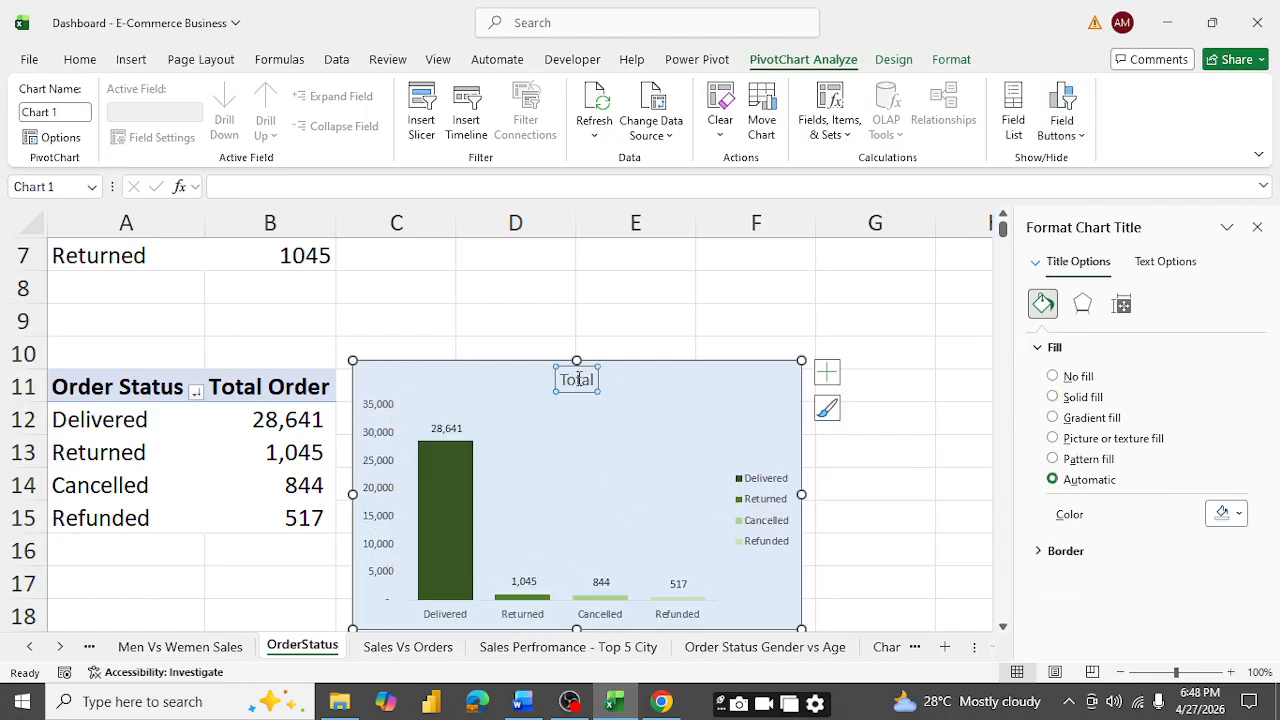
left_click_drag(563, 380, 634, 380)
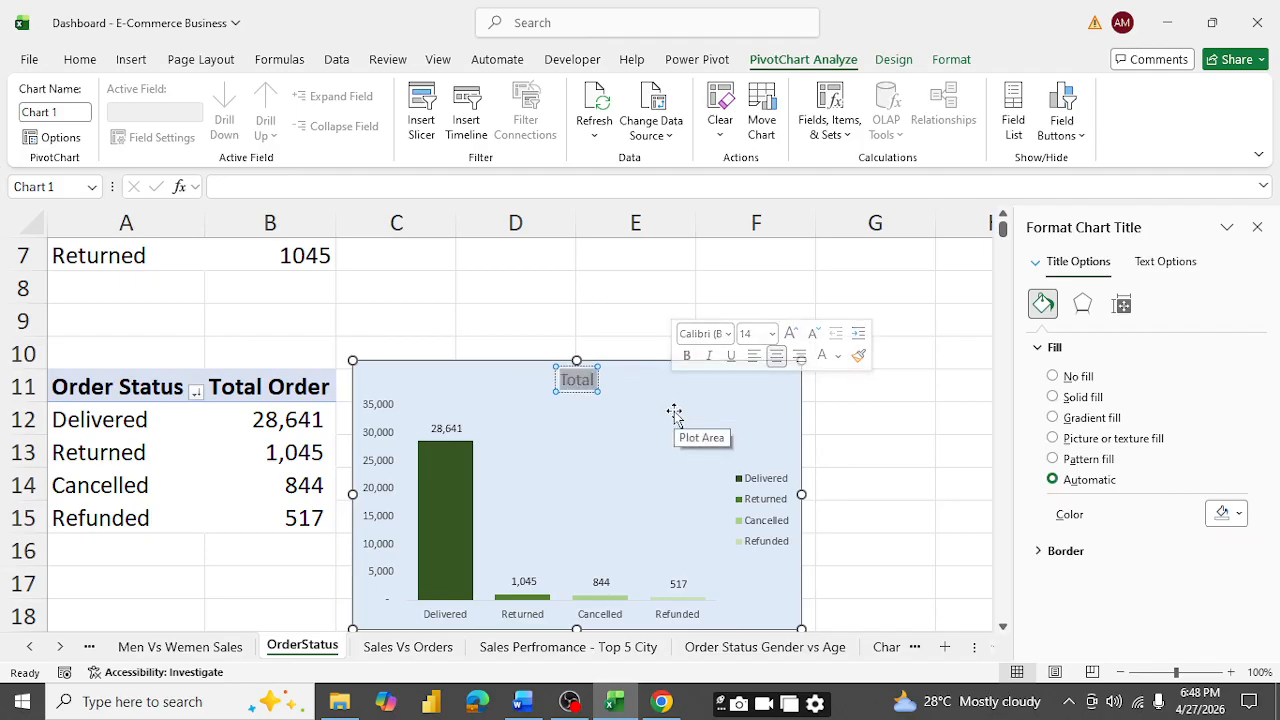
type("Total")
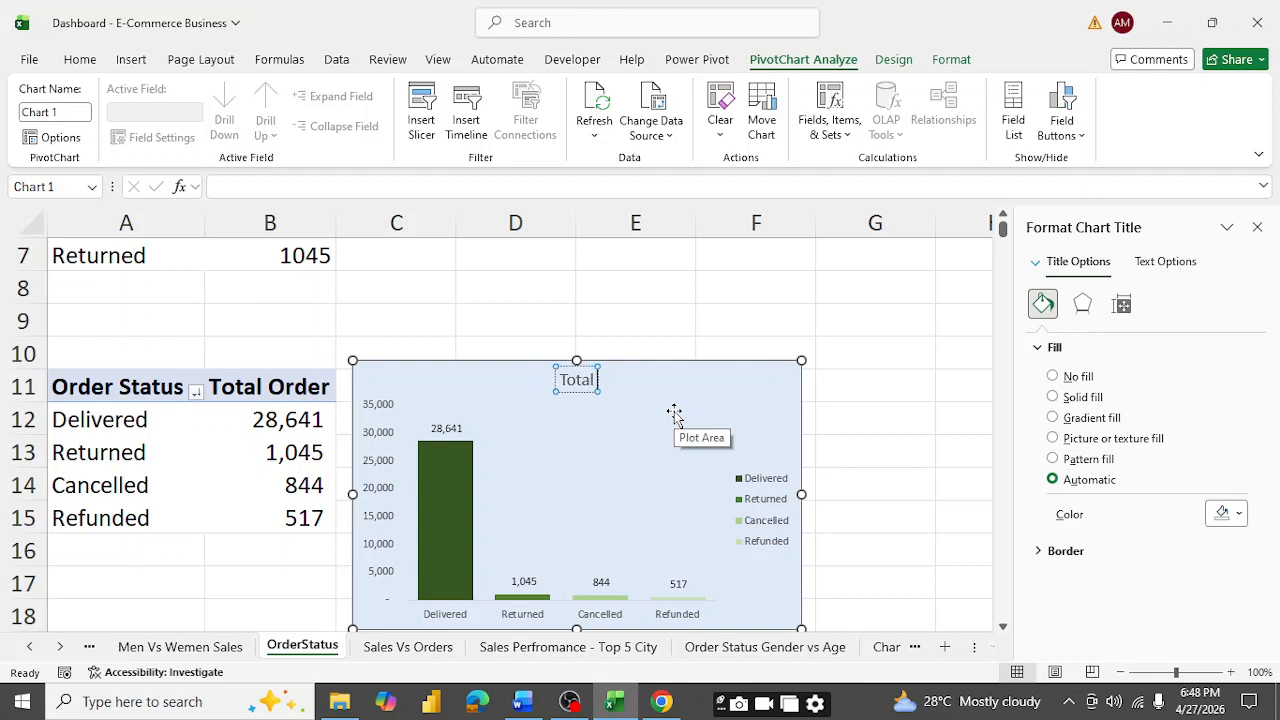
type(" Order")
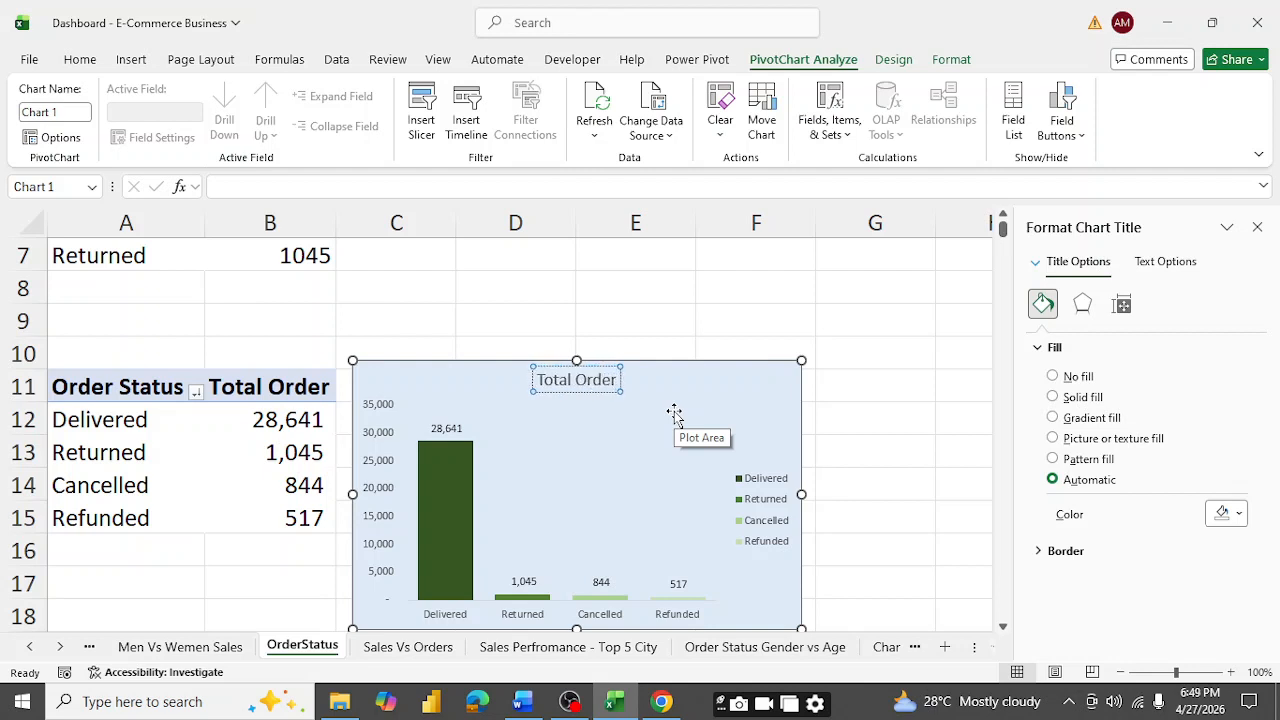
type(" Status")
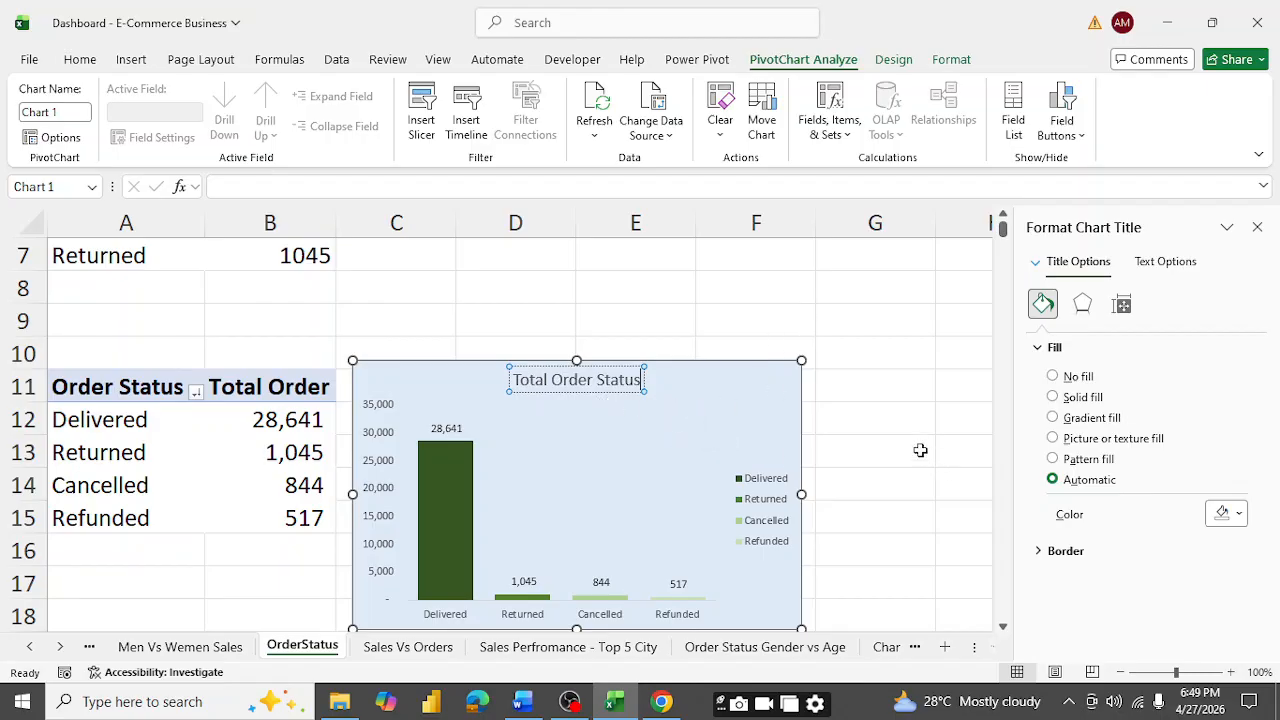
- Make the Total Order Status chart title bold with the Automatic black font color
key("ctrl+a")
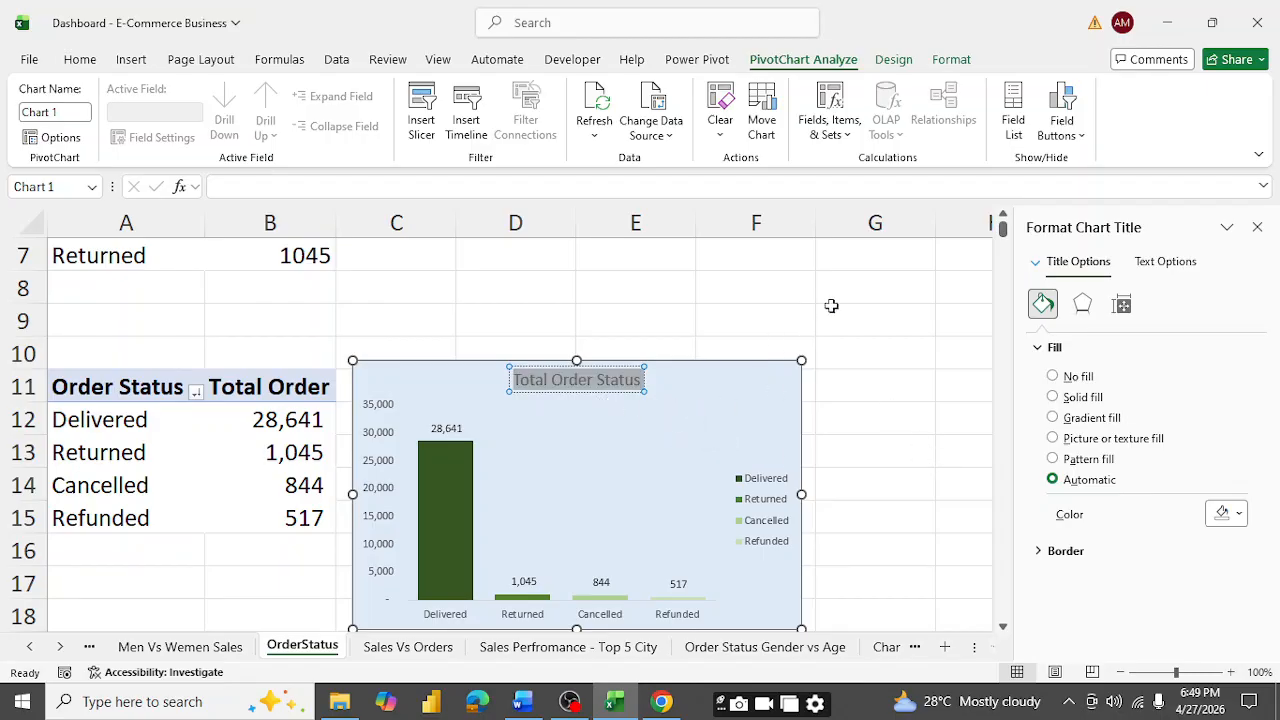
left_click(127, 63)
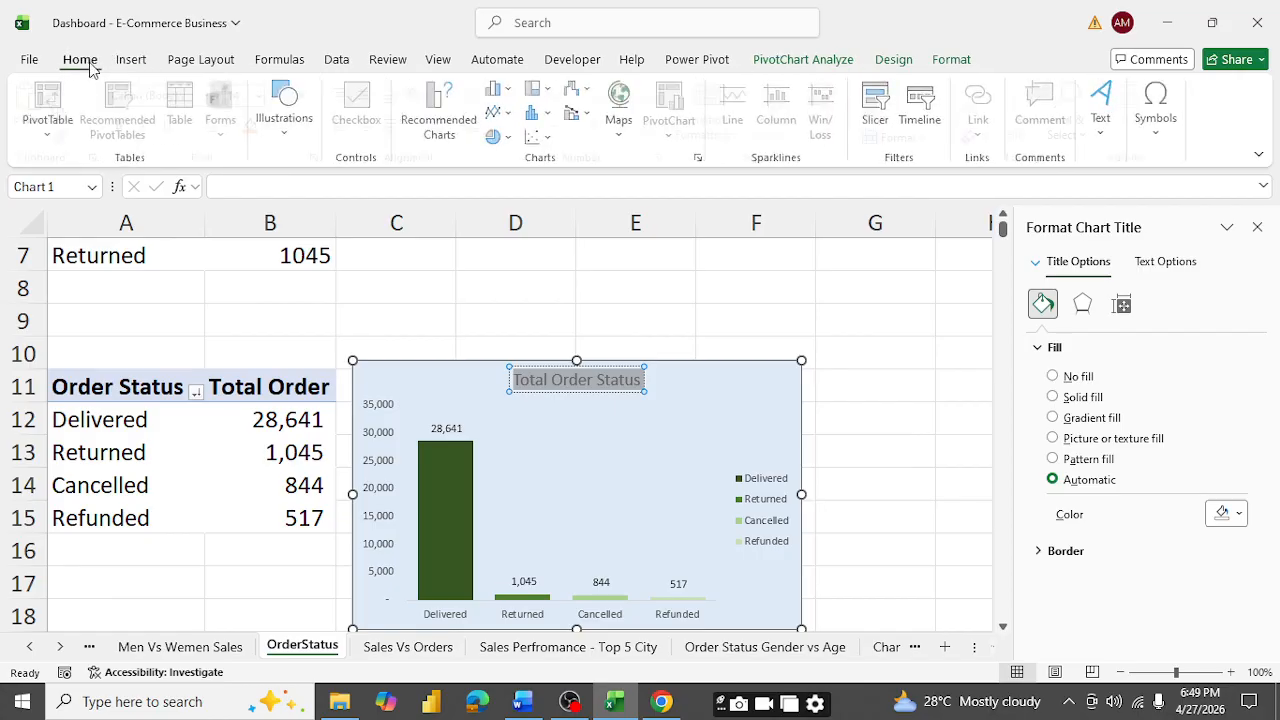
left_click(88, 64)
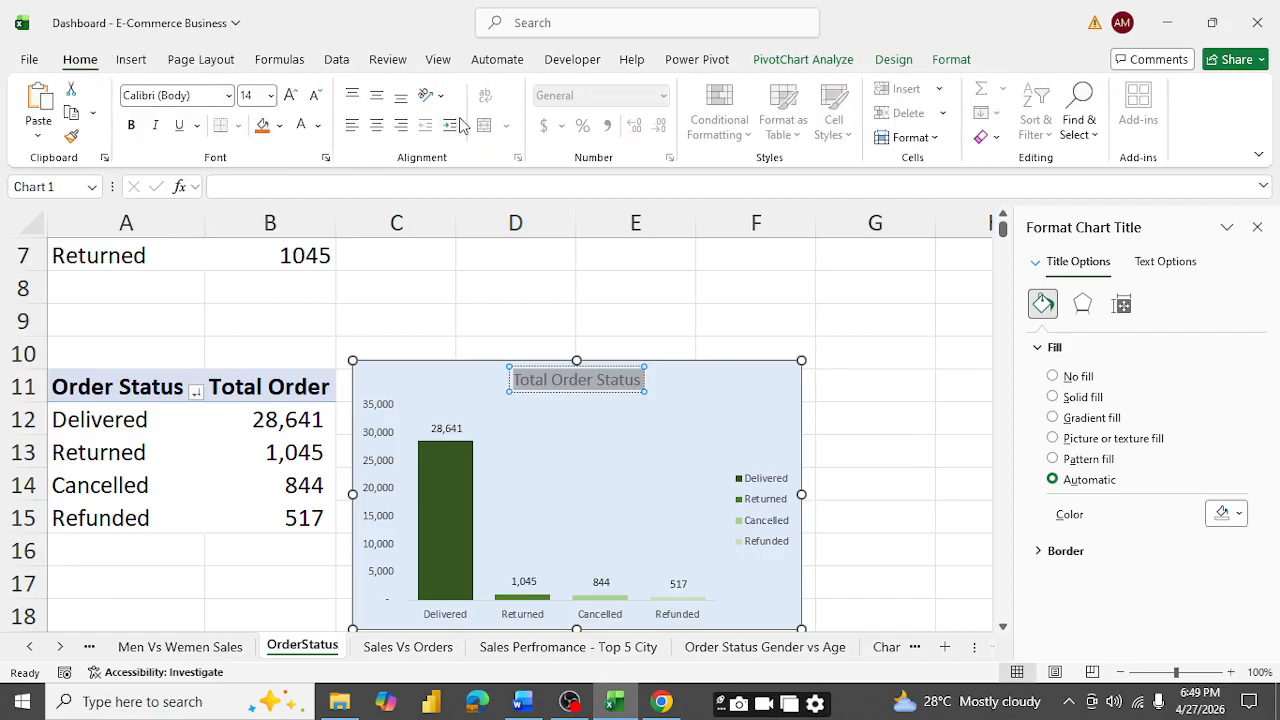
left_click(301, 126)
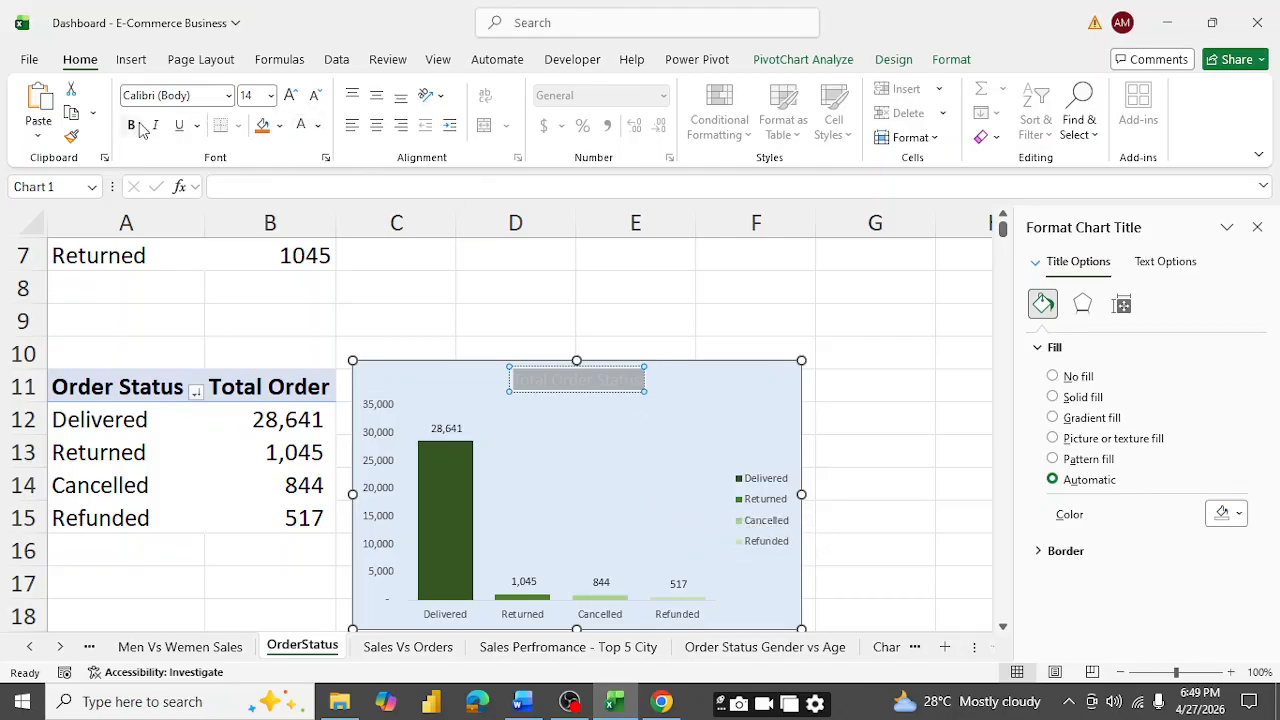
left_click(319, 127)
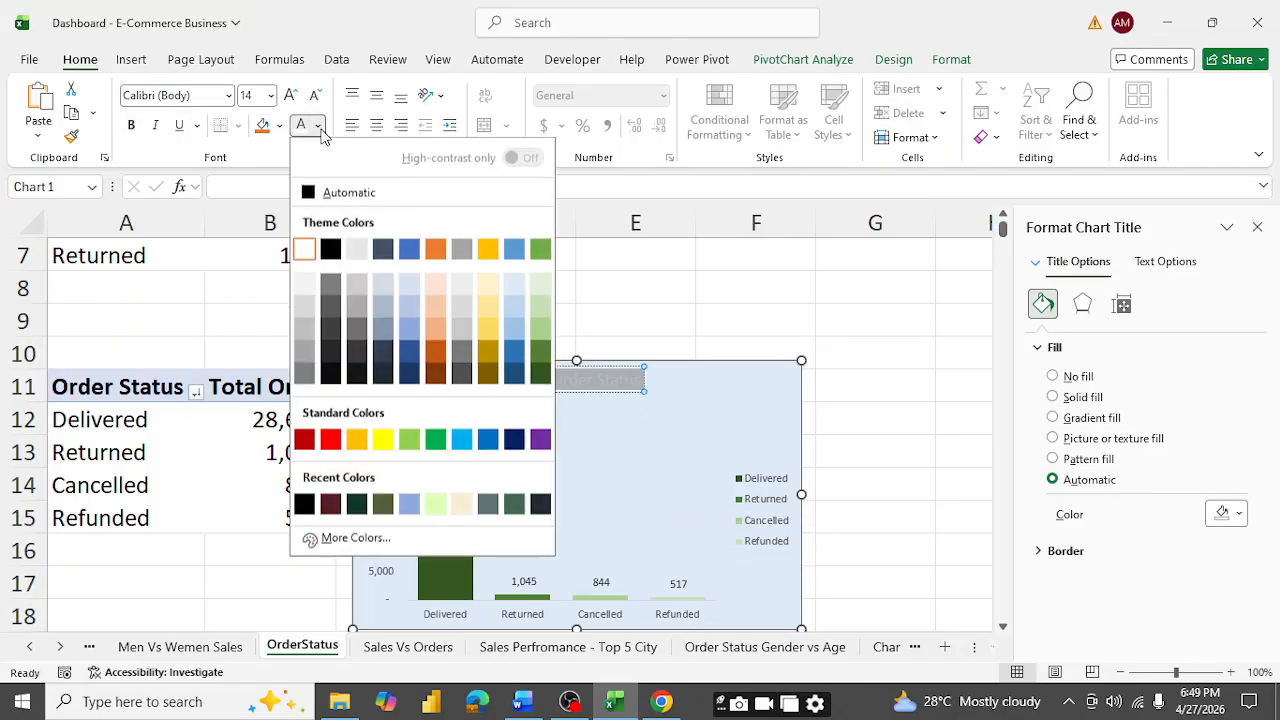
left_click(328, 192)
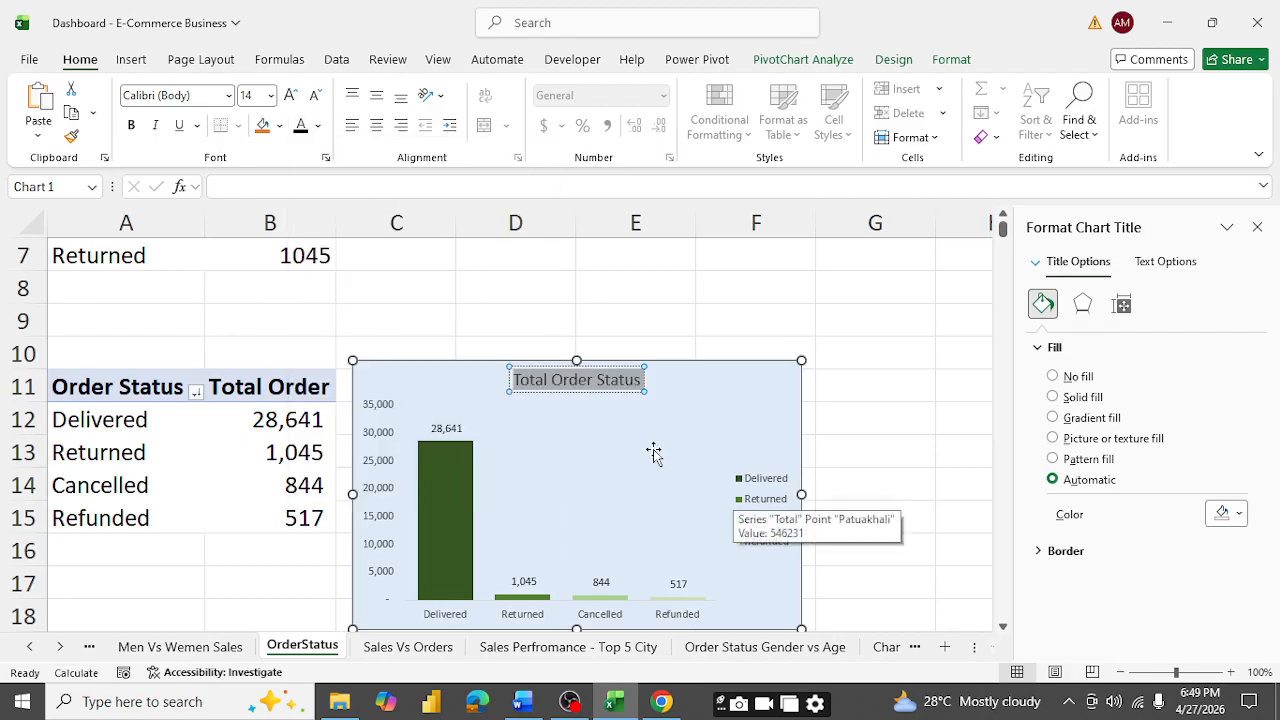
left_click(130, 125)
left_click(715, 412)
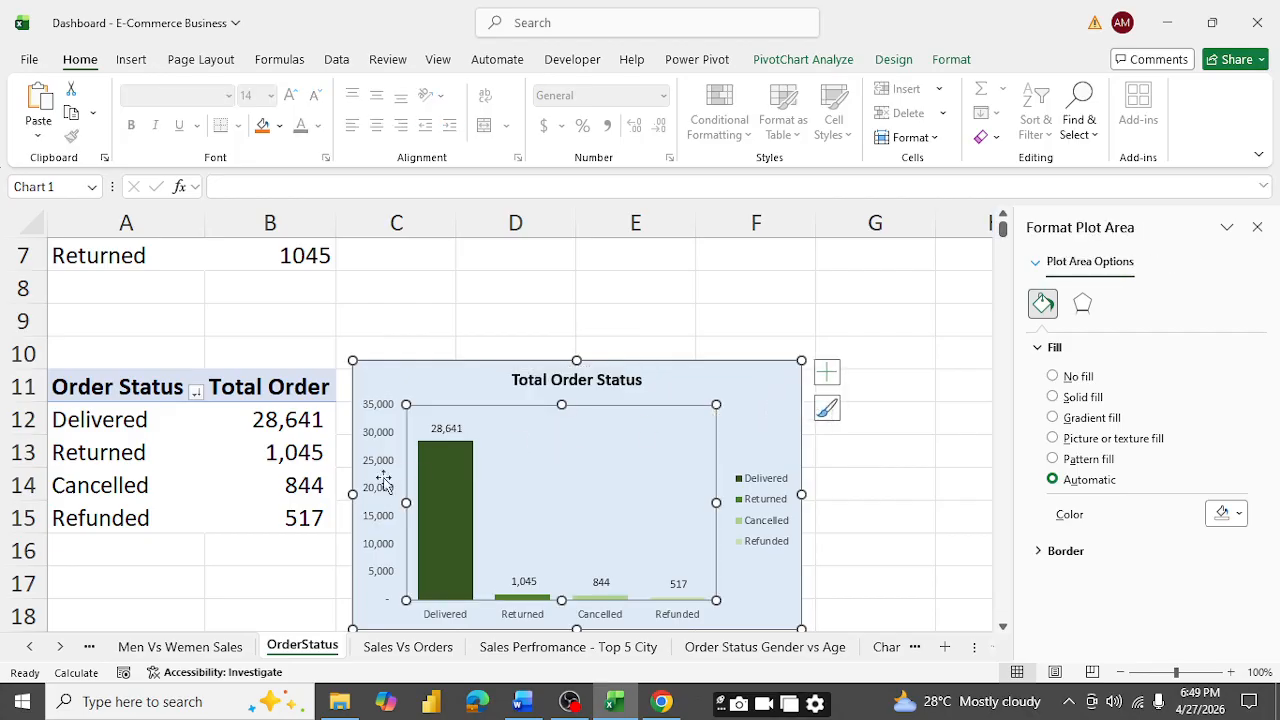
- Delete the vertical axis of the Total Order Status chart and go to the Sales Vs Orders sheet
left_click(384, 440)
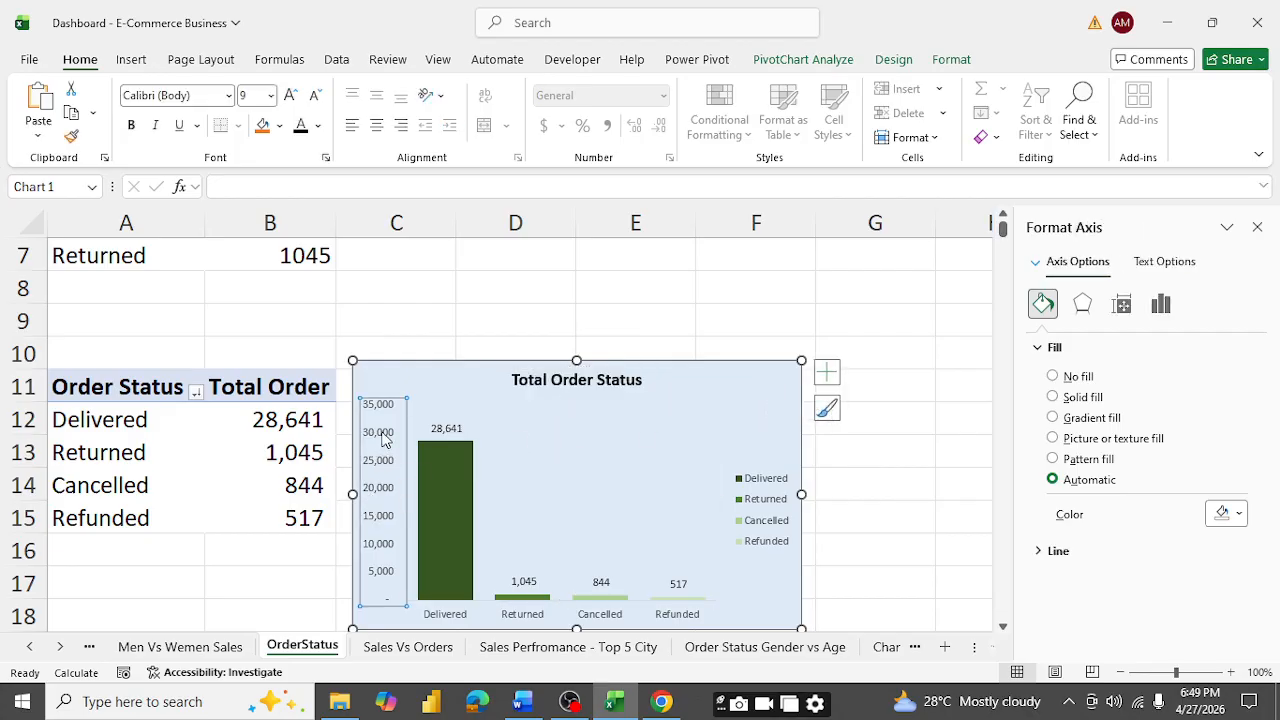
key("Delete")
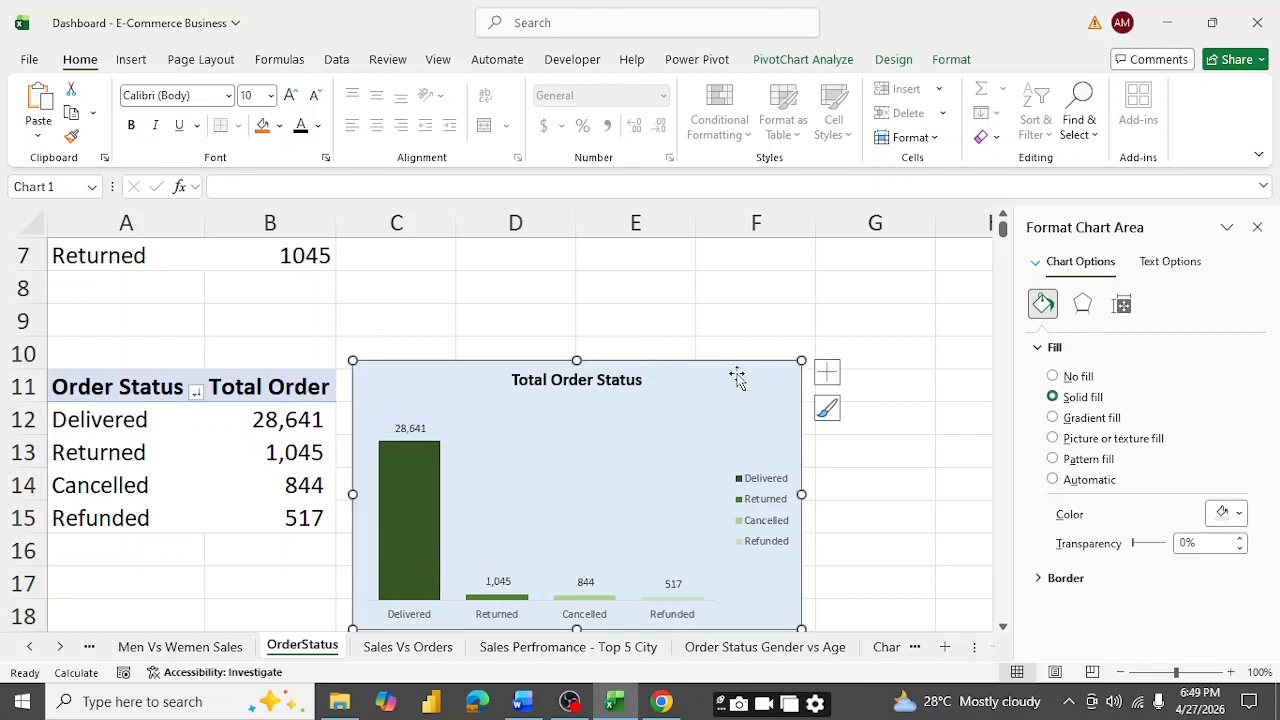
left_click(838, 300)
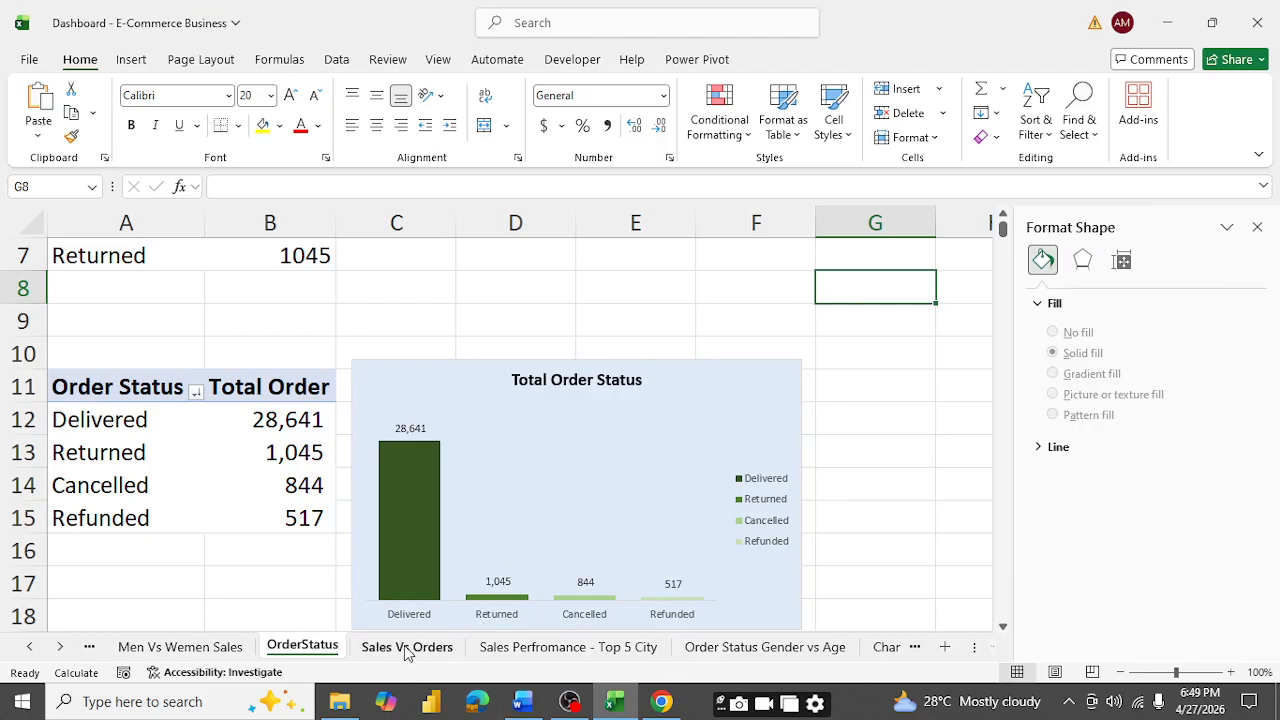
left_click(407, 648)
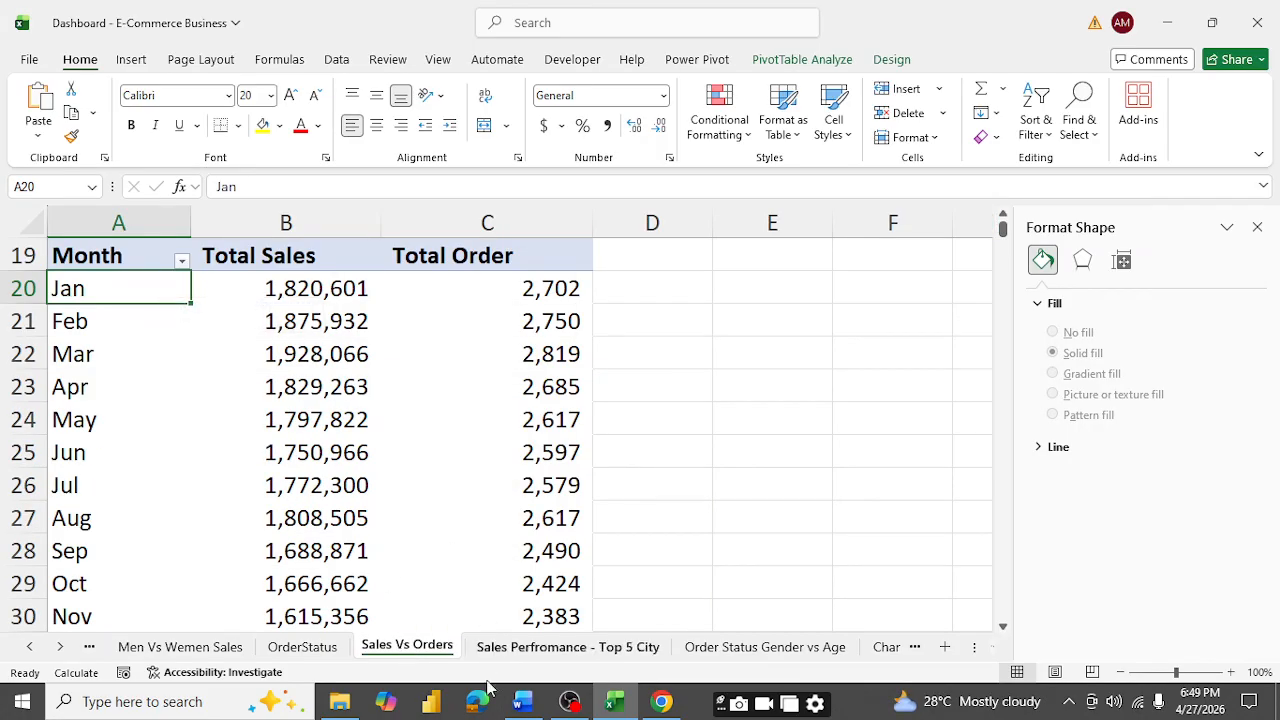
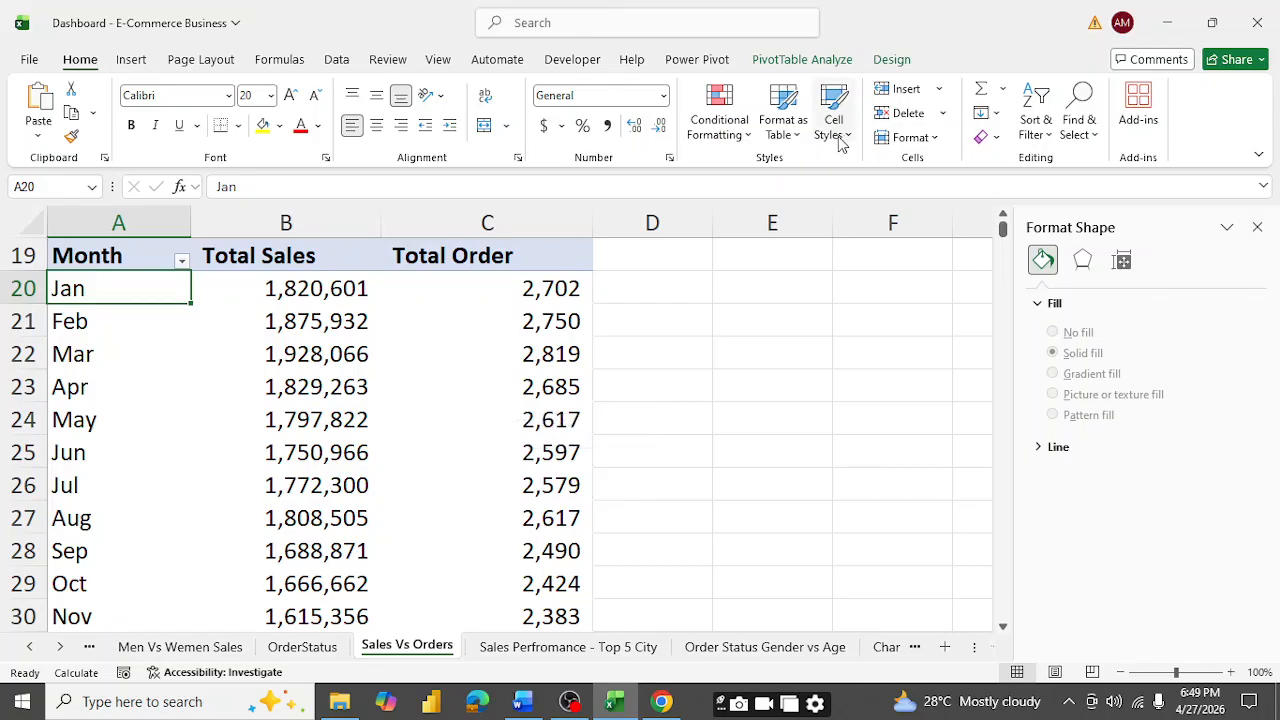
left_click(780, 63)
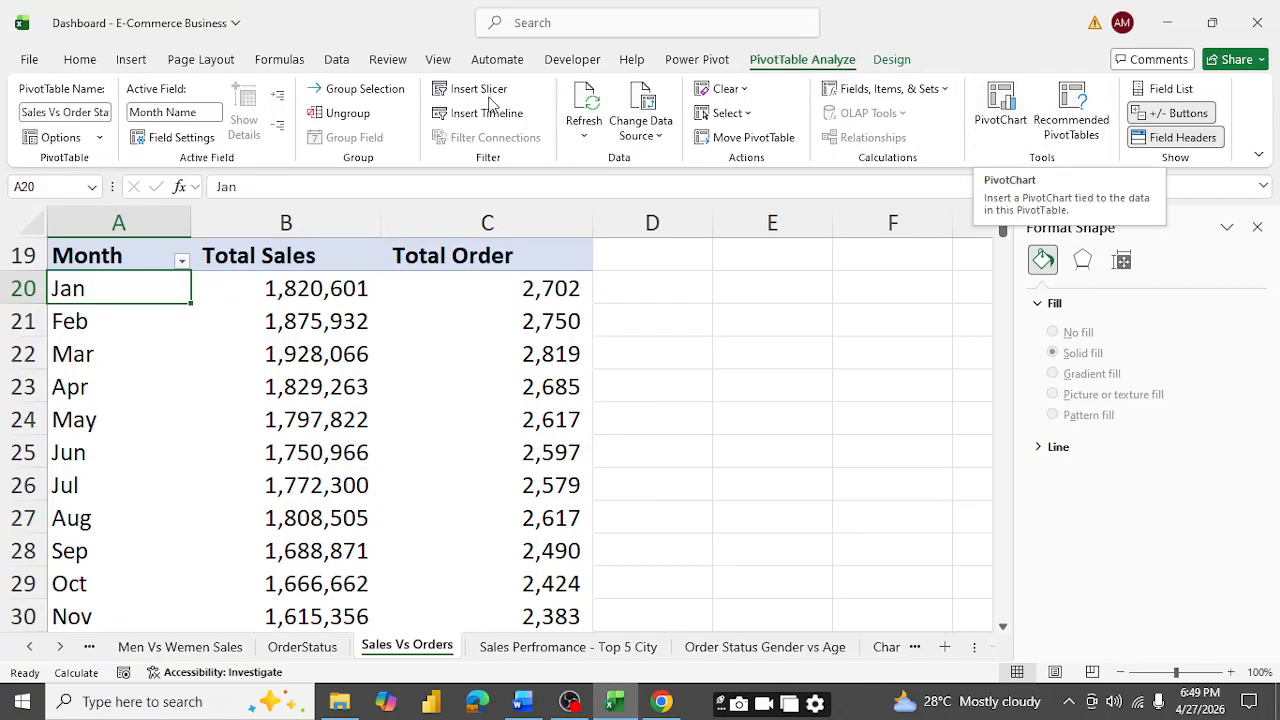
left_click(133, 62)
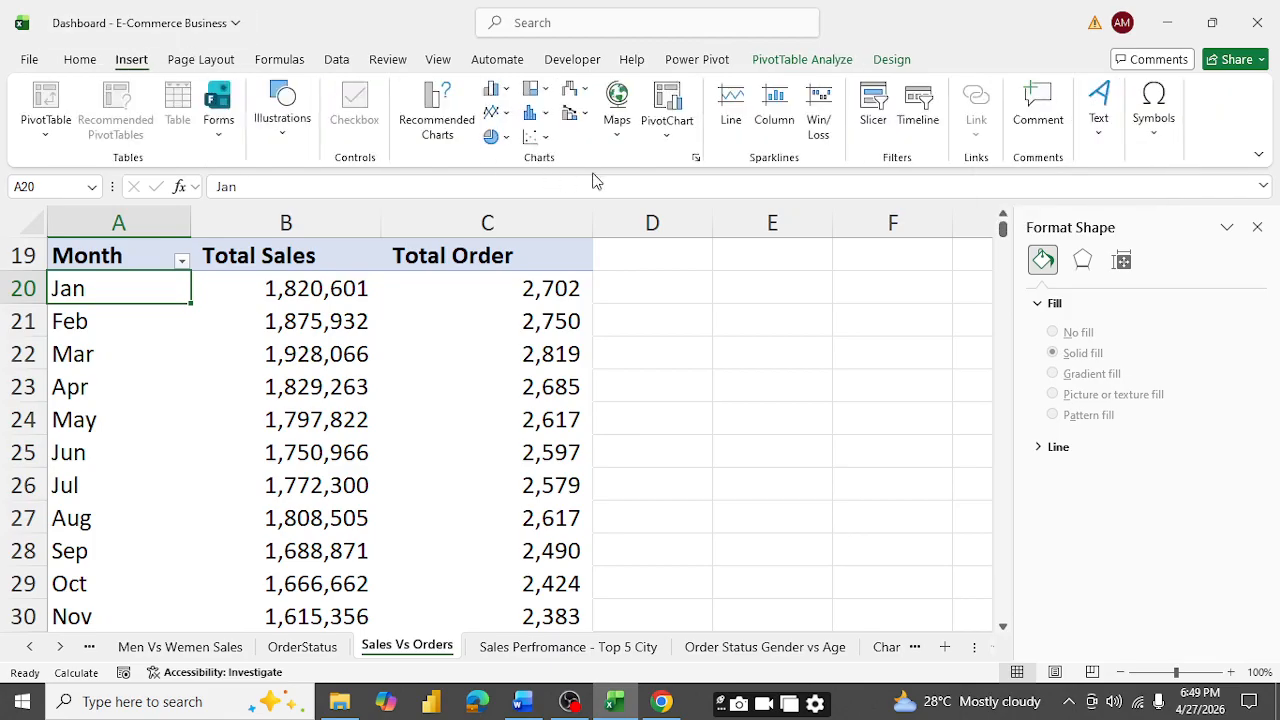
left_click(430, 120)
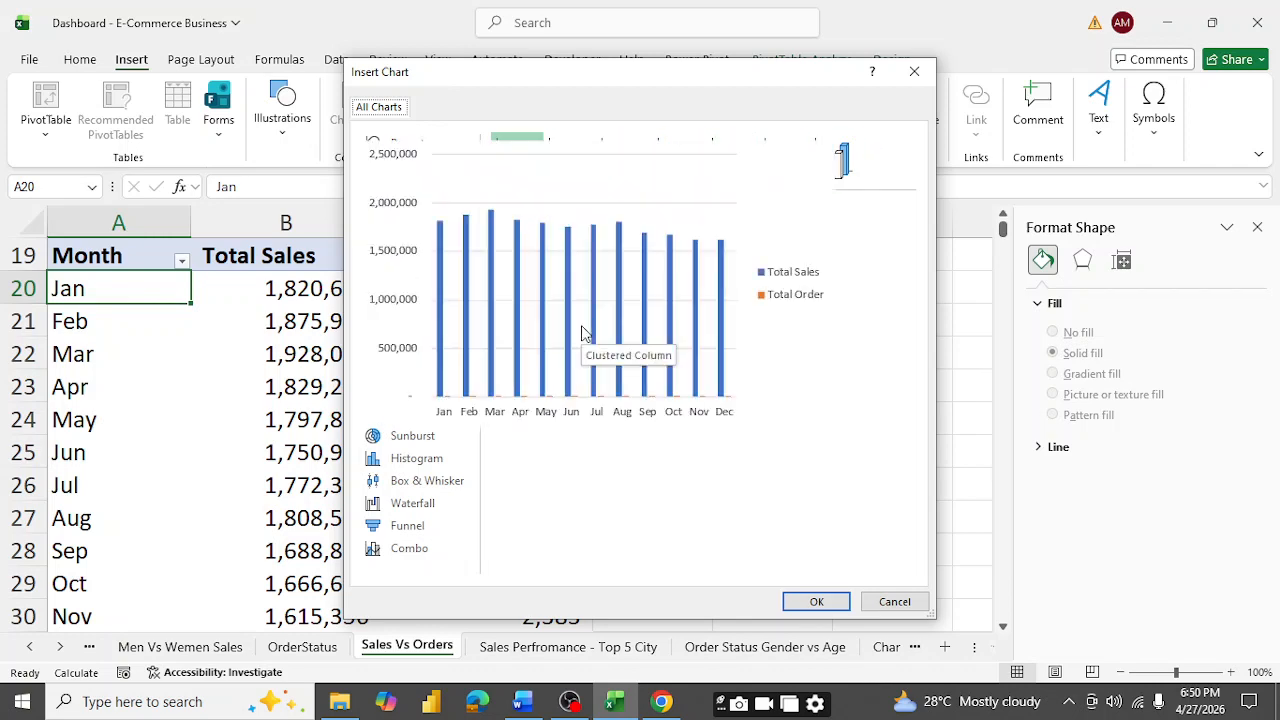
mouse_move(607, 344)
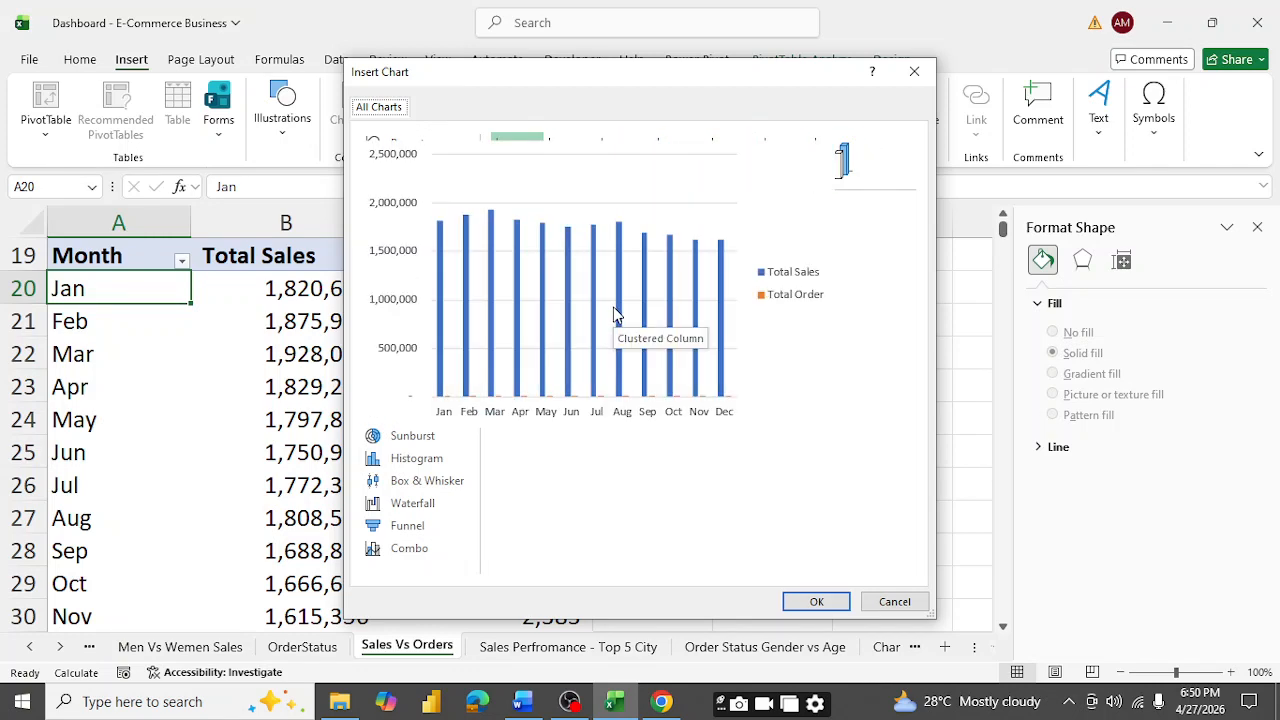
left_click(816, 601)
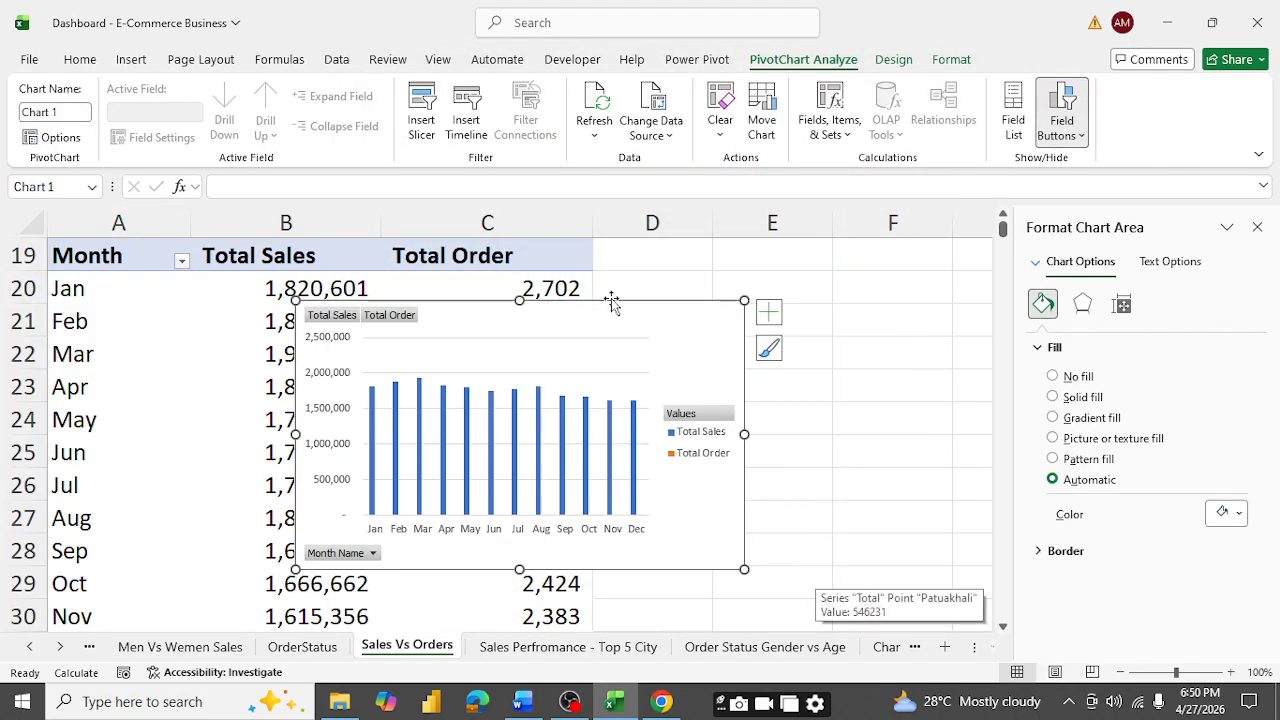
left_click_drag(629, 323, 771, 294)
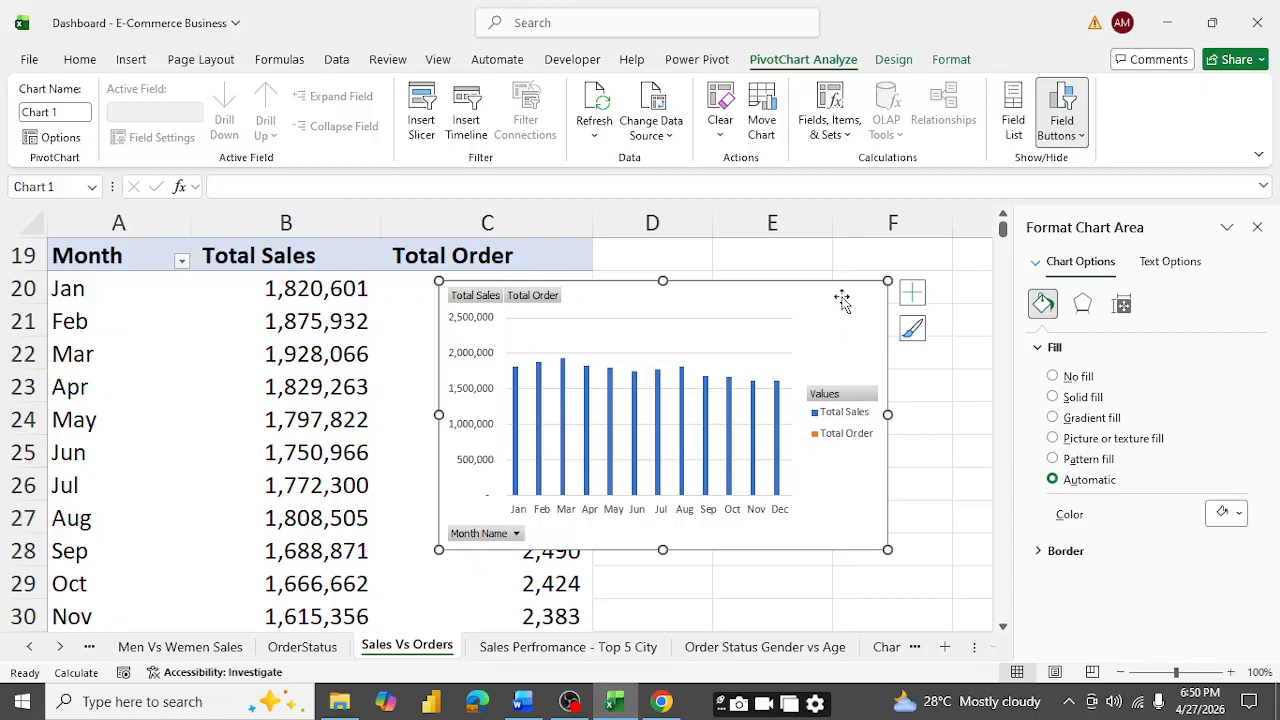
key("Delete")
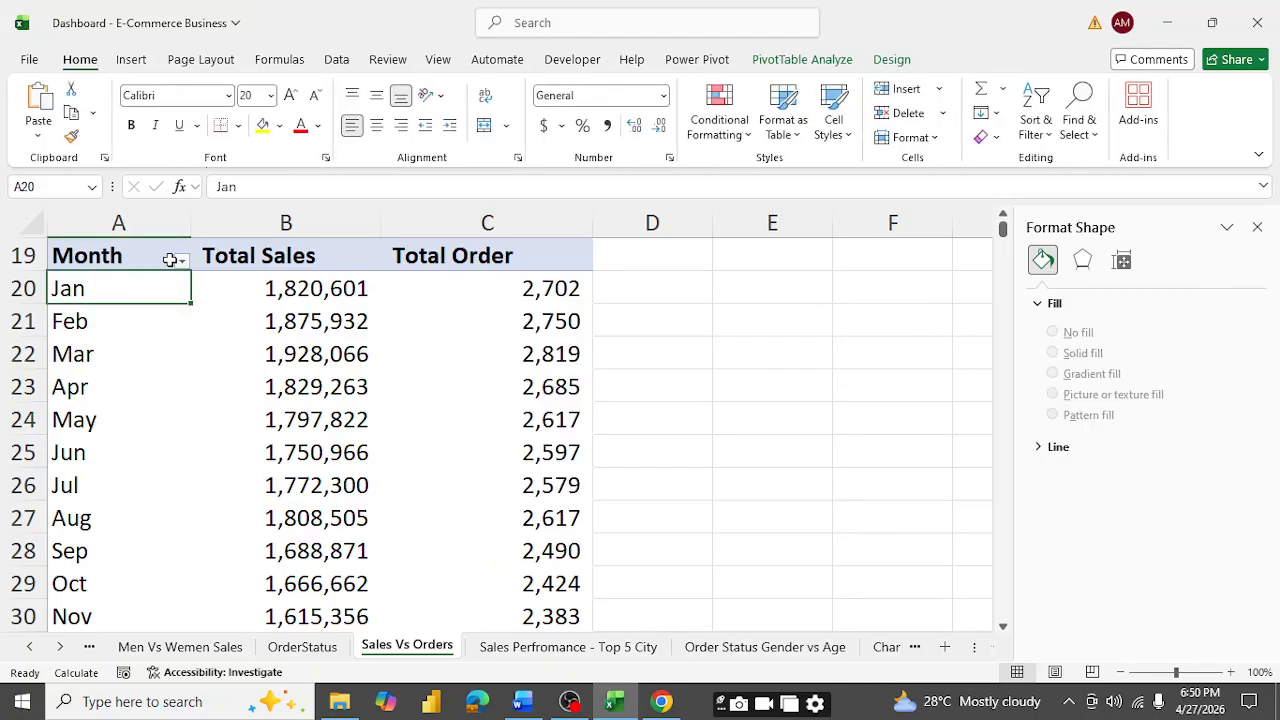
- Insert a combo chart with Total Sales as clustered columns and Total Order as a line on the secondary axis, placed beside the table
left_click(138, 62)
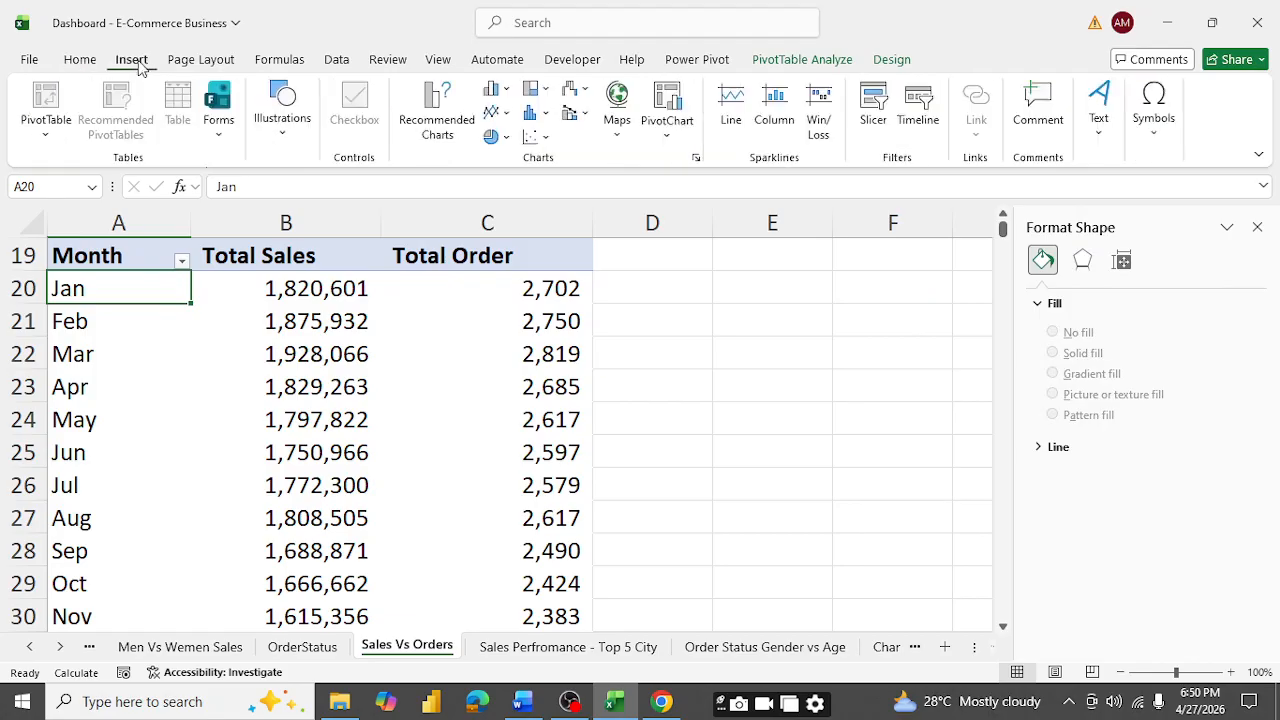
left_click(436, 108)
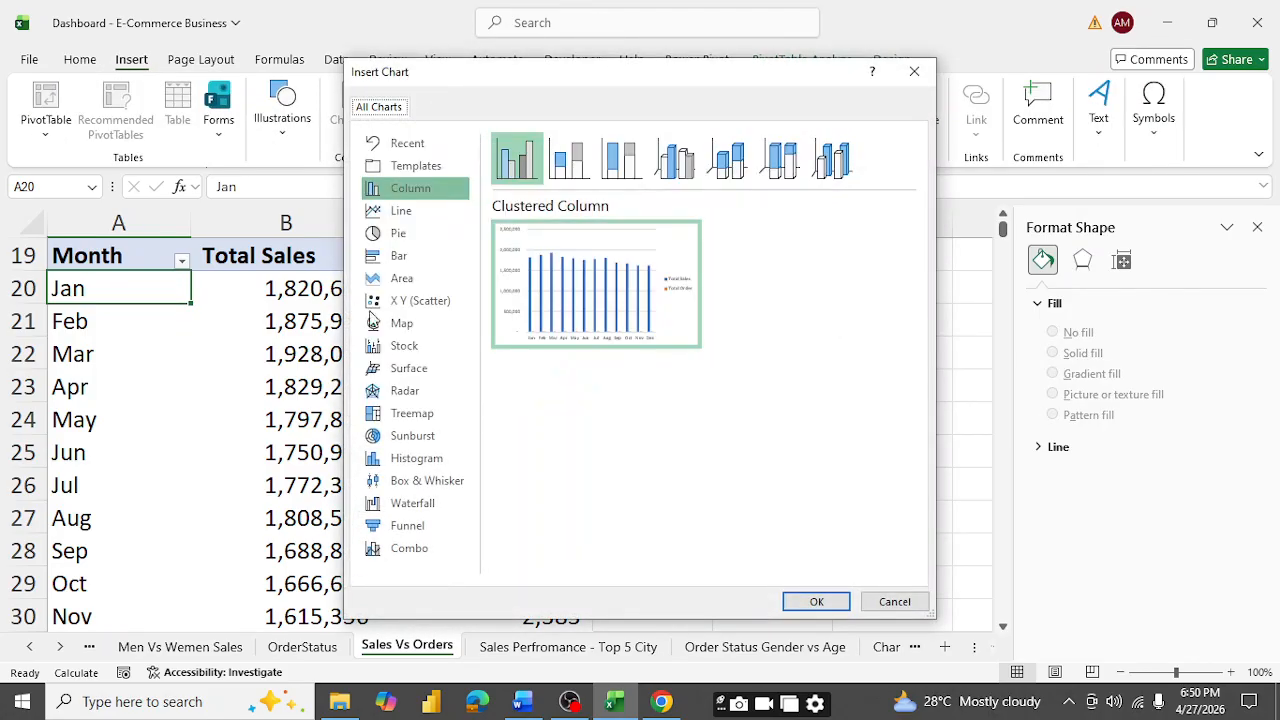
left_click(420, 550)
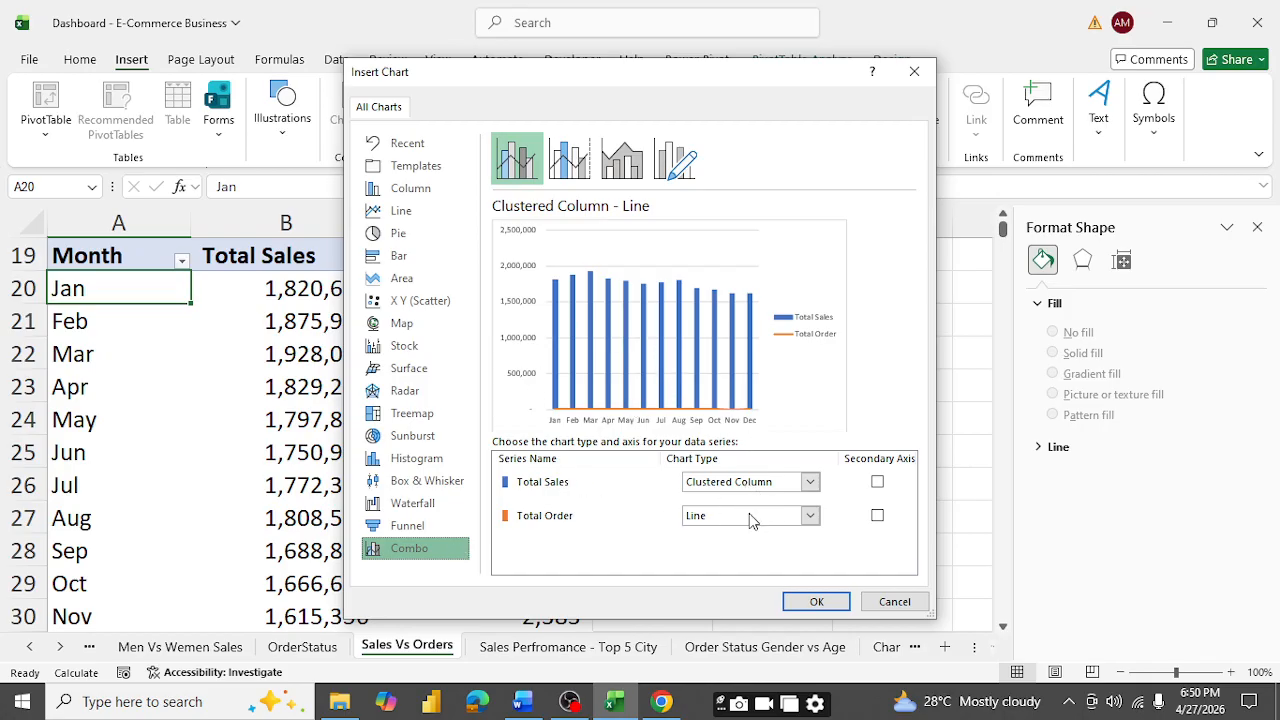
left_click(877, 518)
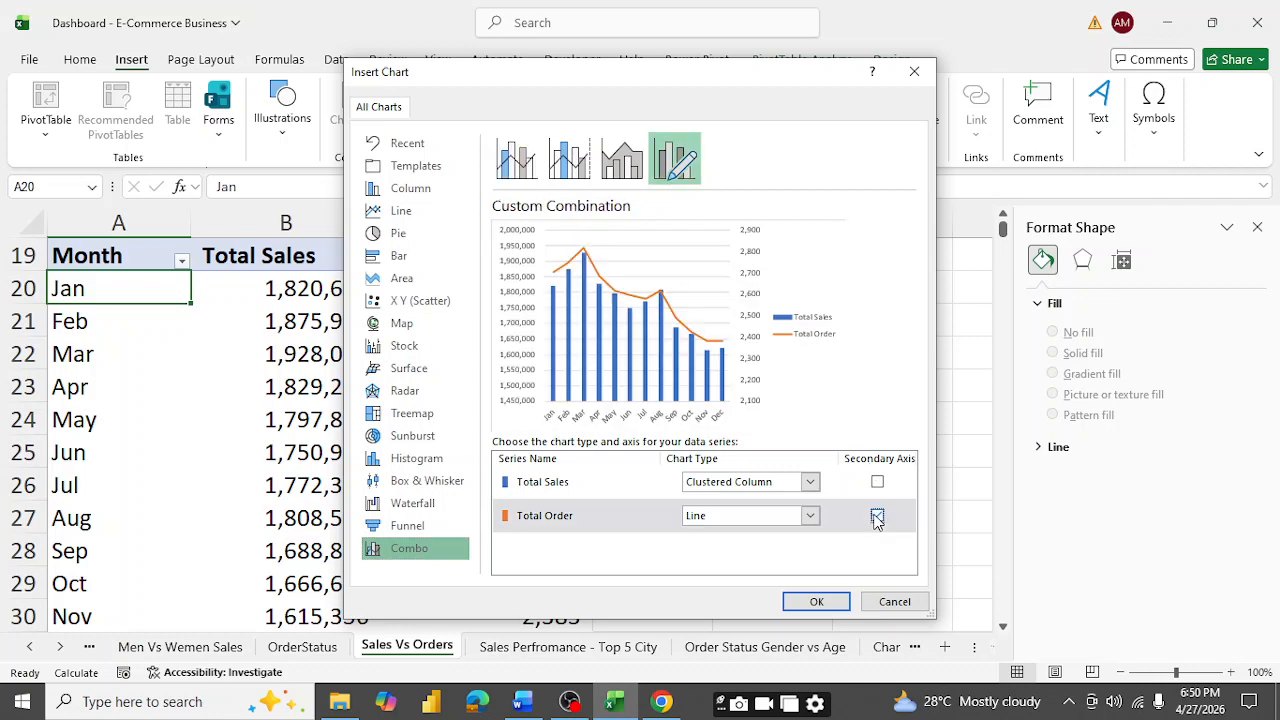
left_click(817, 604)
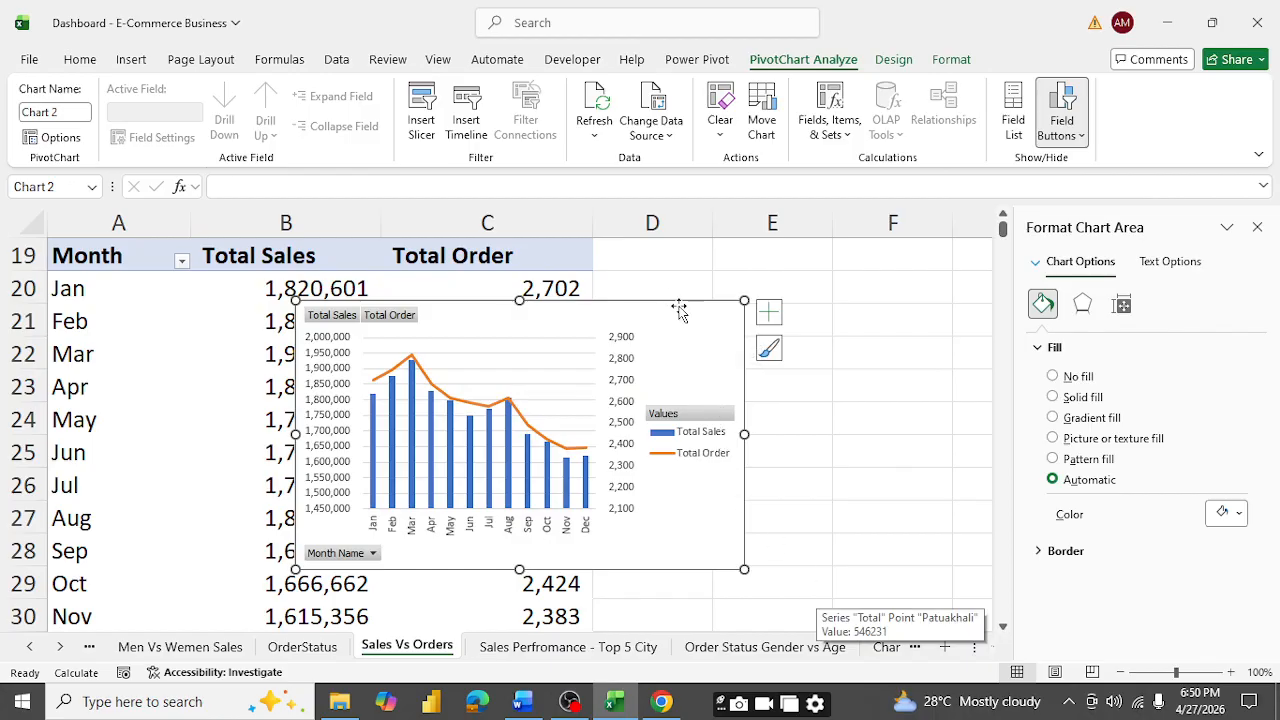
left_click_drag(680, 309, 680, 338)
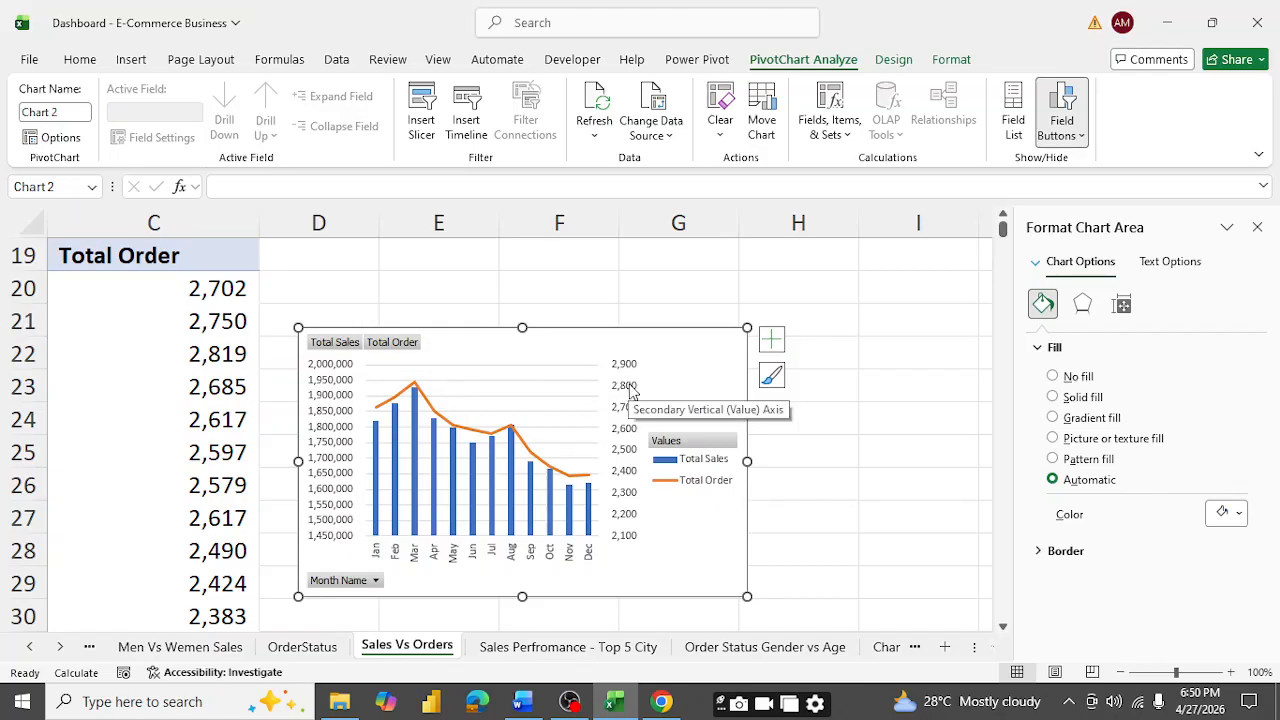
- Delete the horizontal gridlines of the sales and orders combo chart and hide all its field buttons
left_click(524, 382)
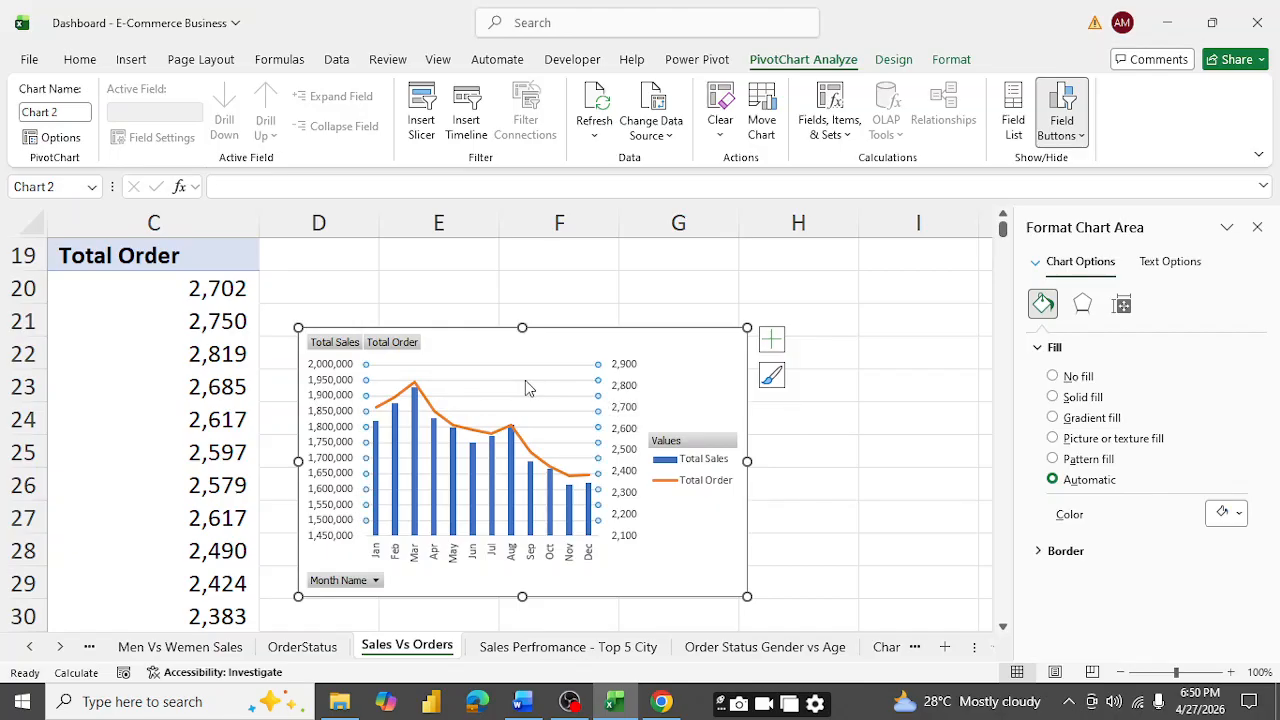
key("Escape")
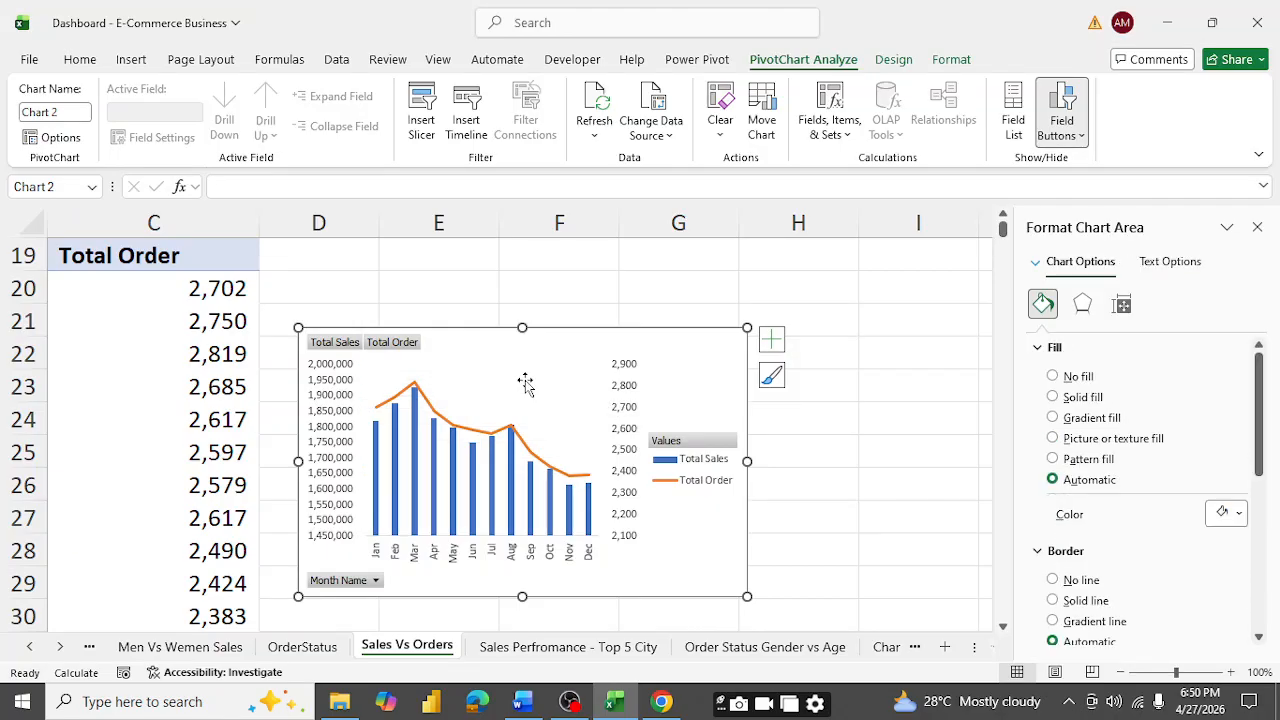
right_click(337, 345)
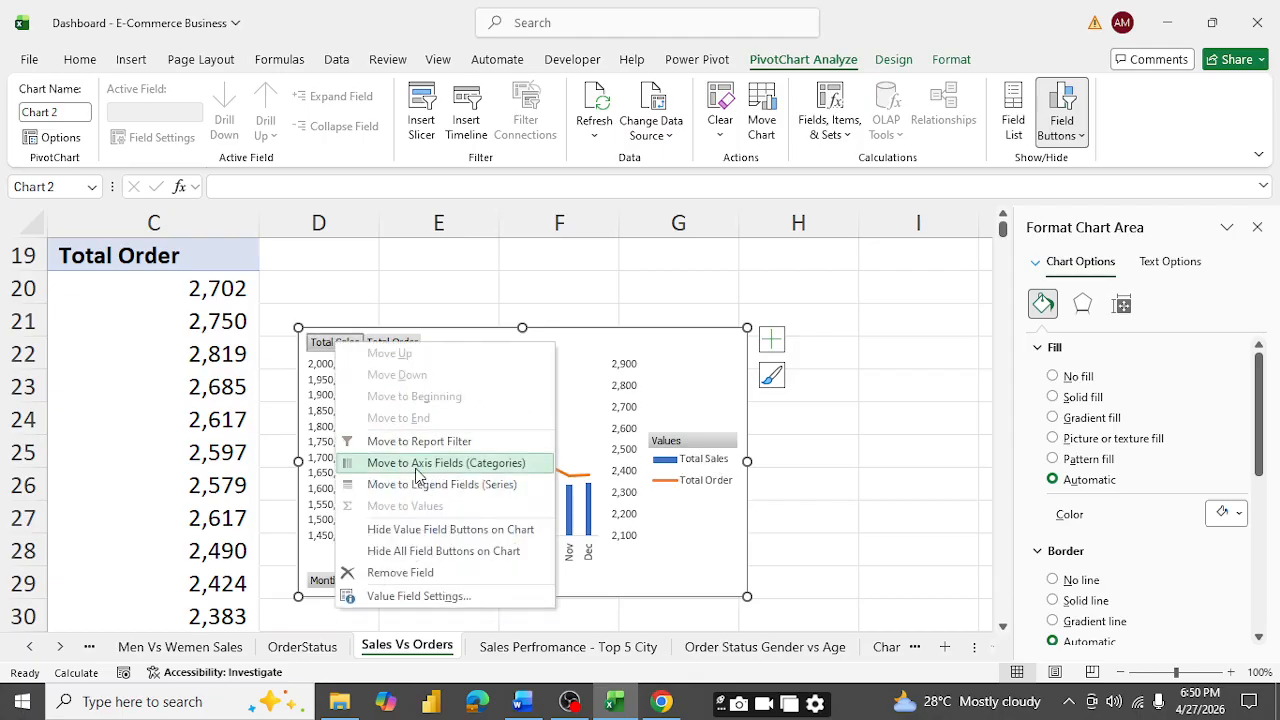
left_click(432, 553)
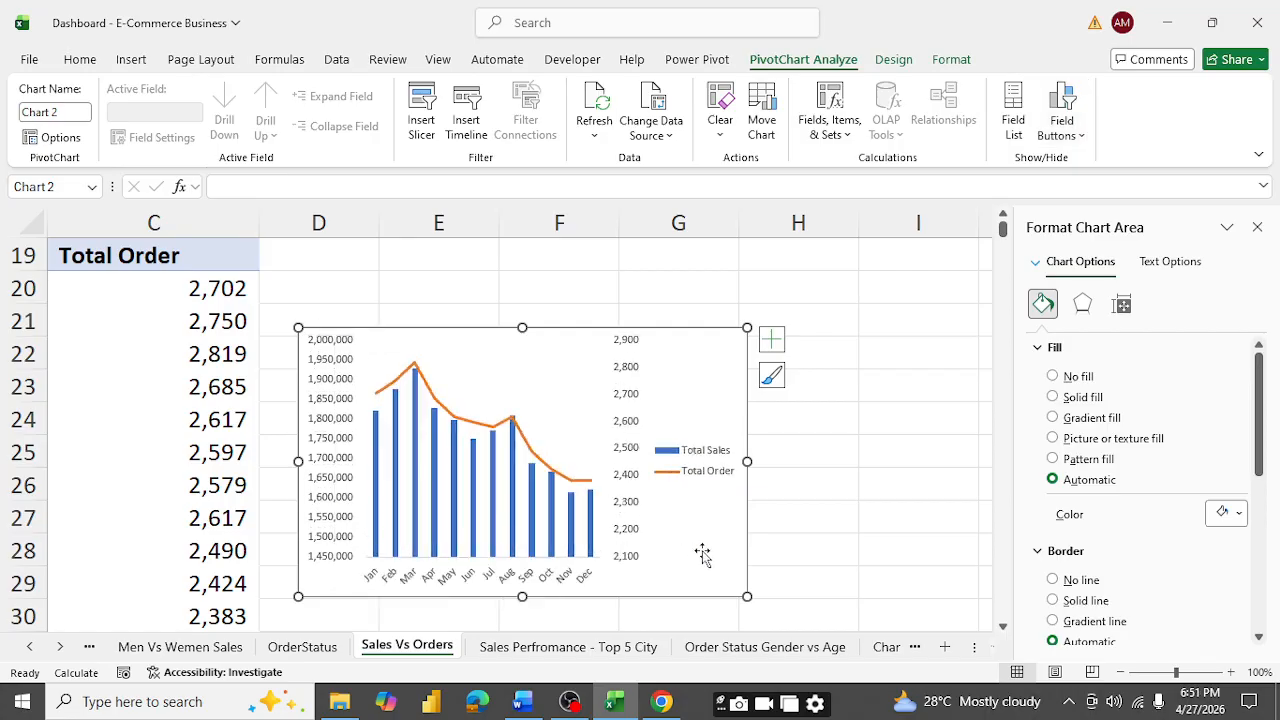
- Try deleting the combo chart's secondary vertical axis and its primary vertical axis, undoing each deletion
left_click(632, 396)
key("Delete")
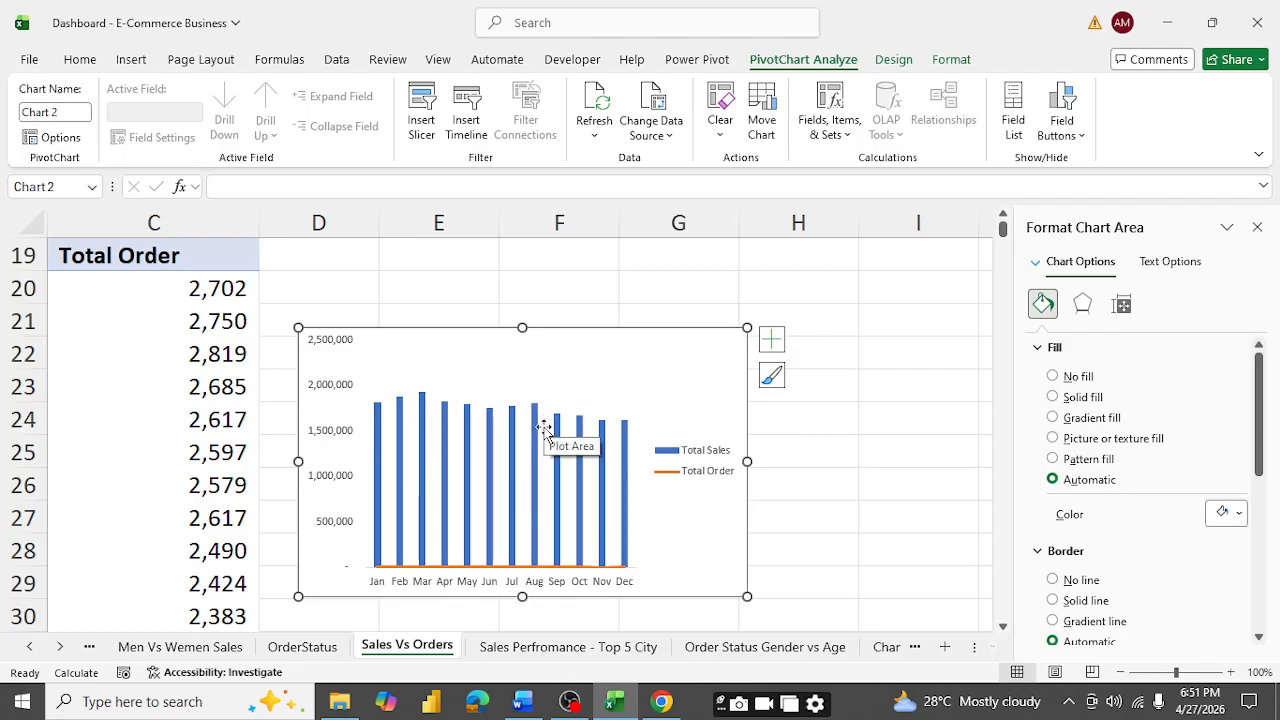
key("ctrl+z")
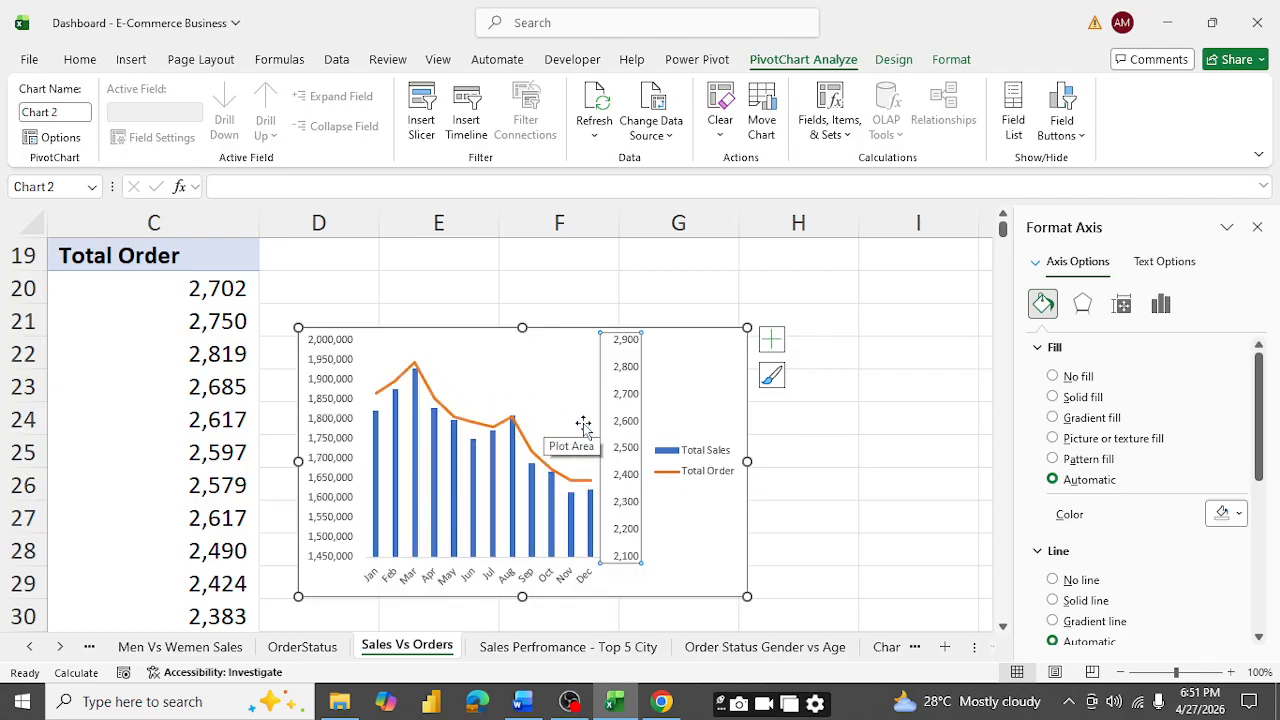
left_click(333, 377)
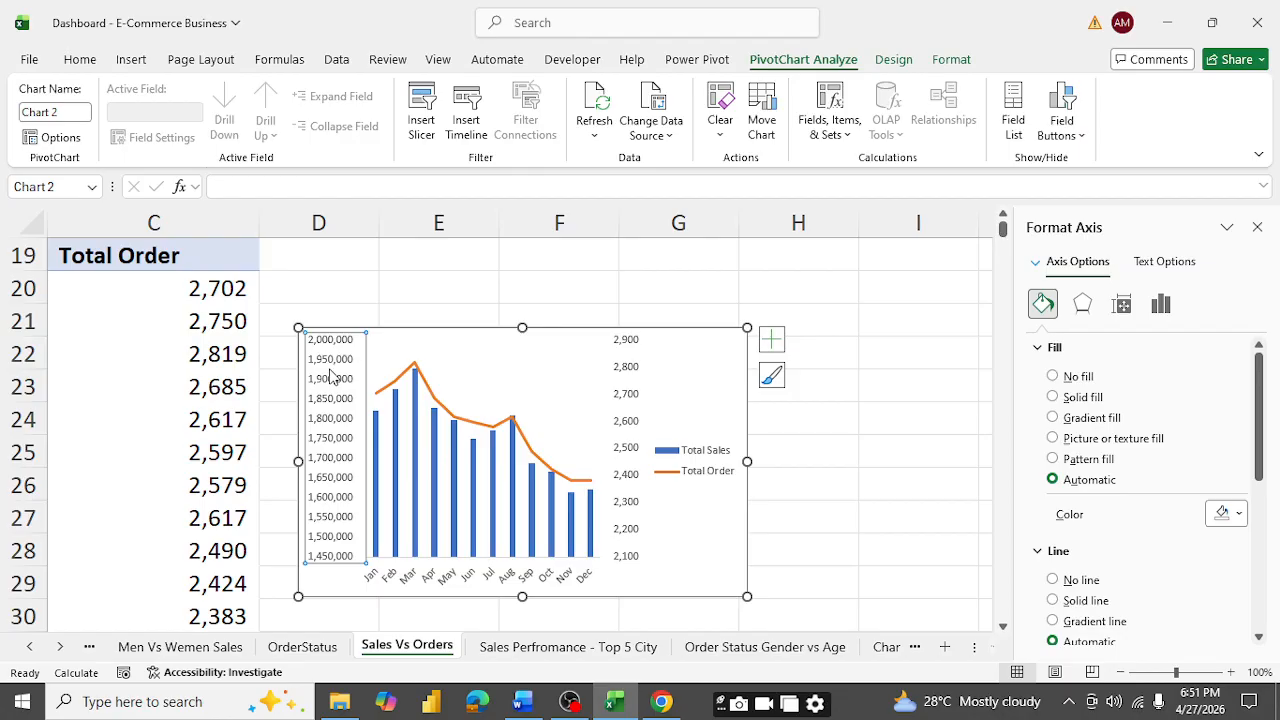
key("Delete")
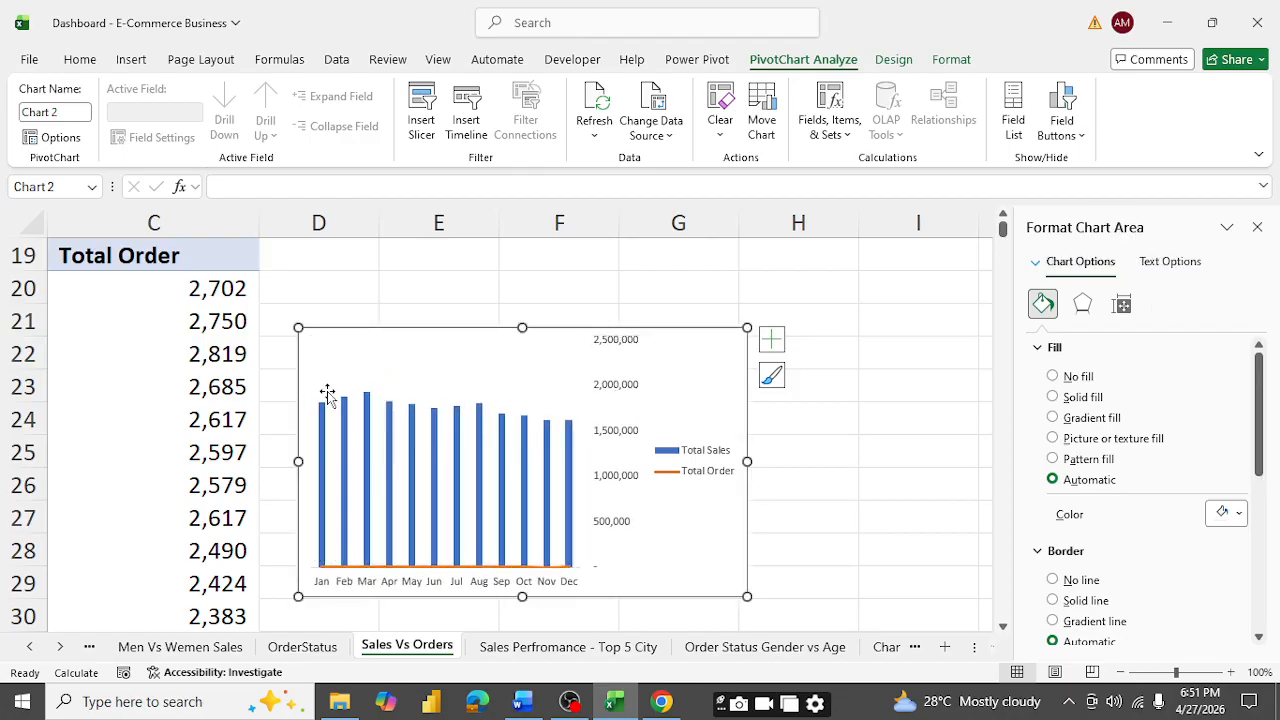
key("ctrl+z")
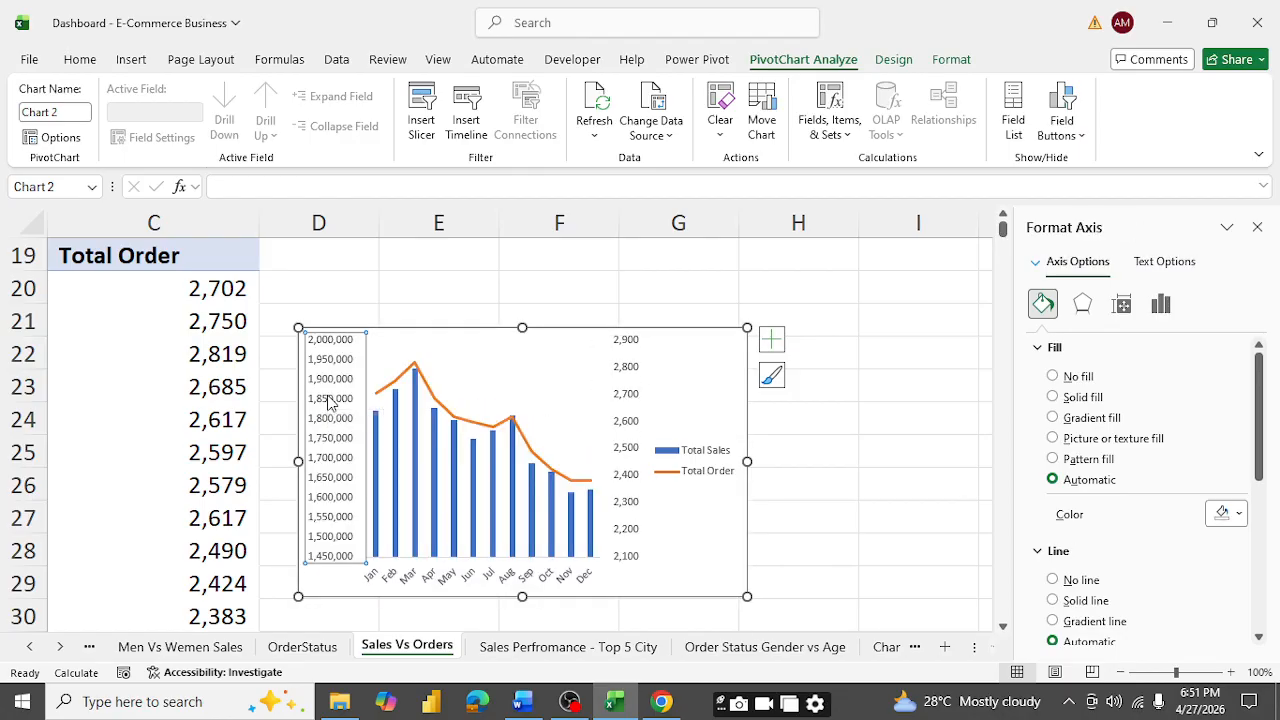
- Delete the legend of the sales and orders combo chart
left_click(709, 566)
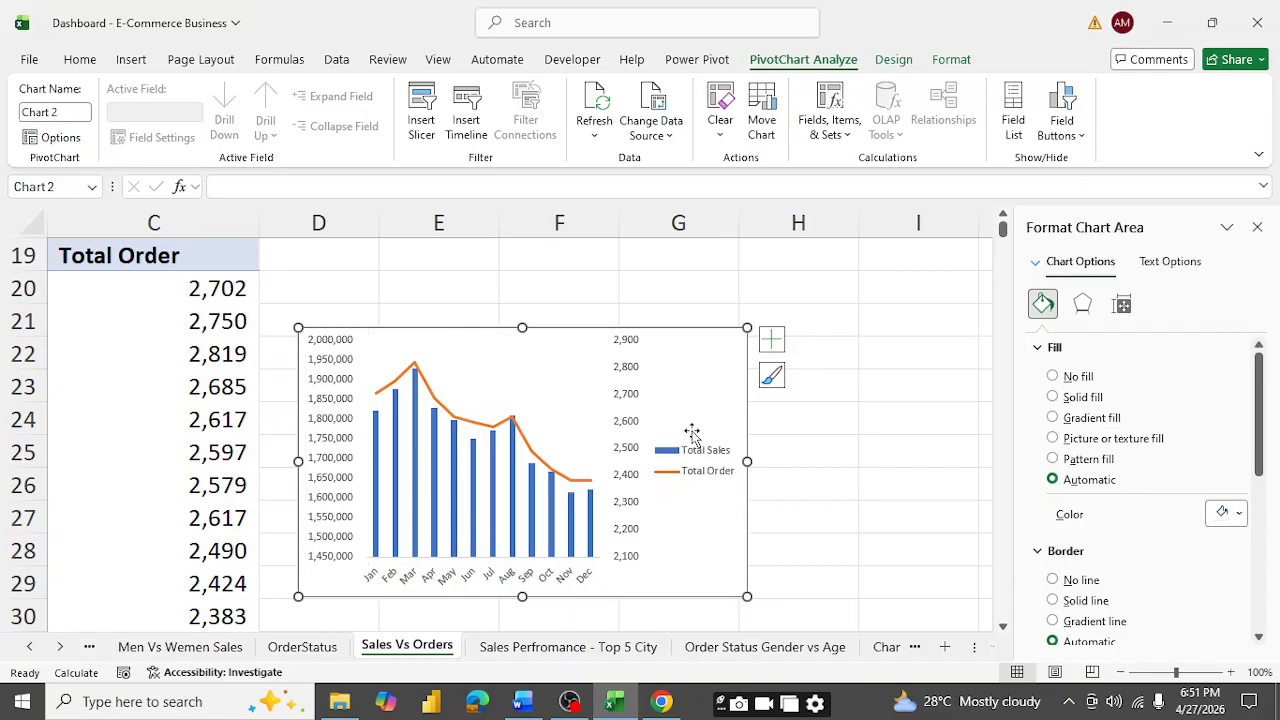
left_click(715, 462)
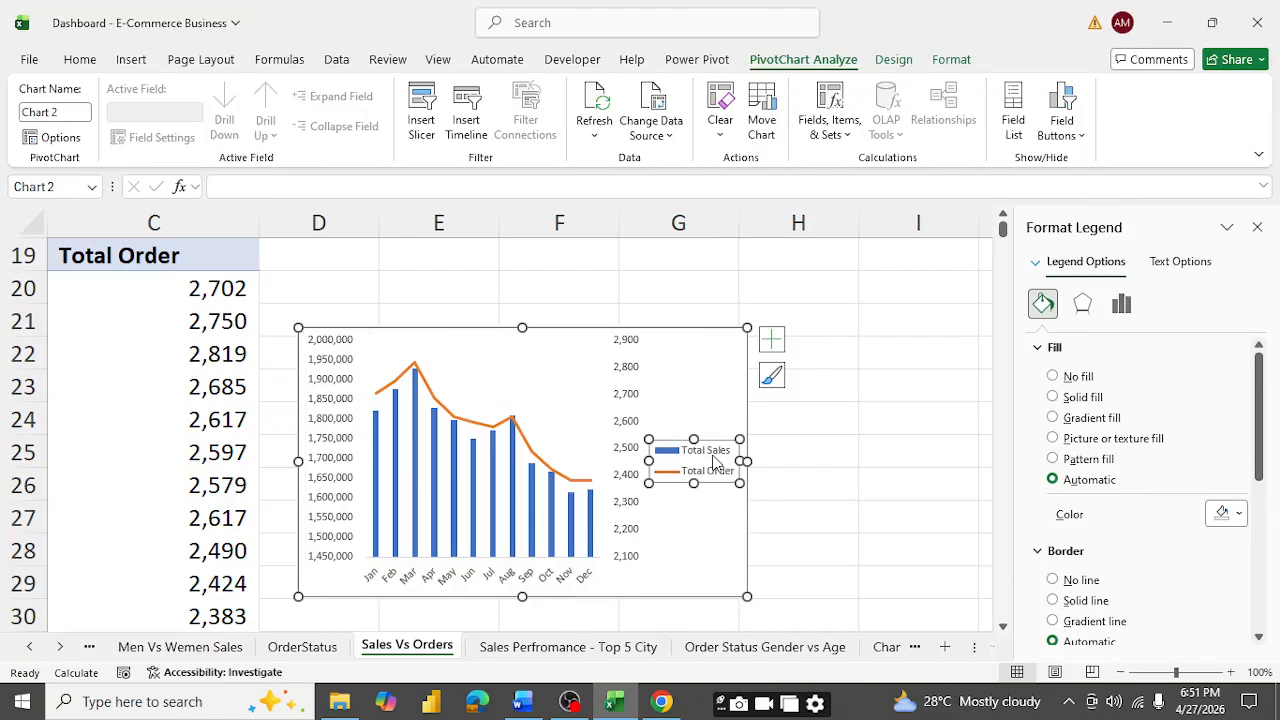
key("Delete")
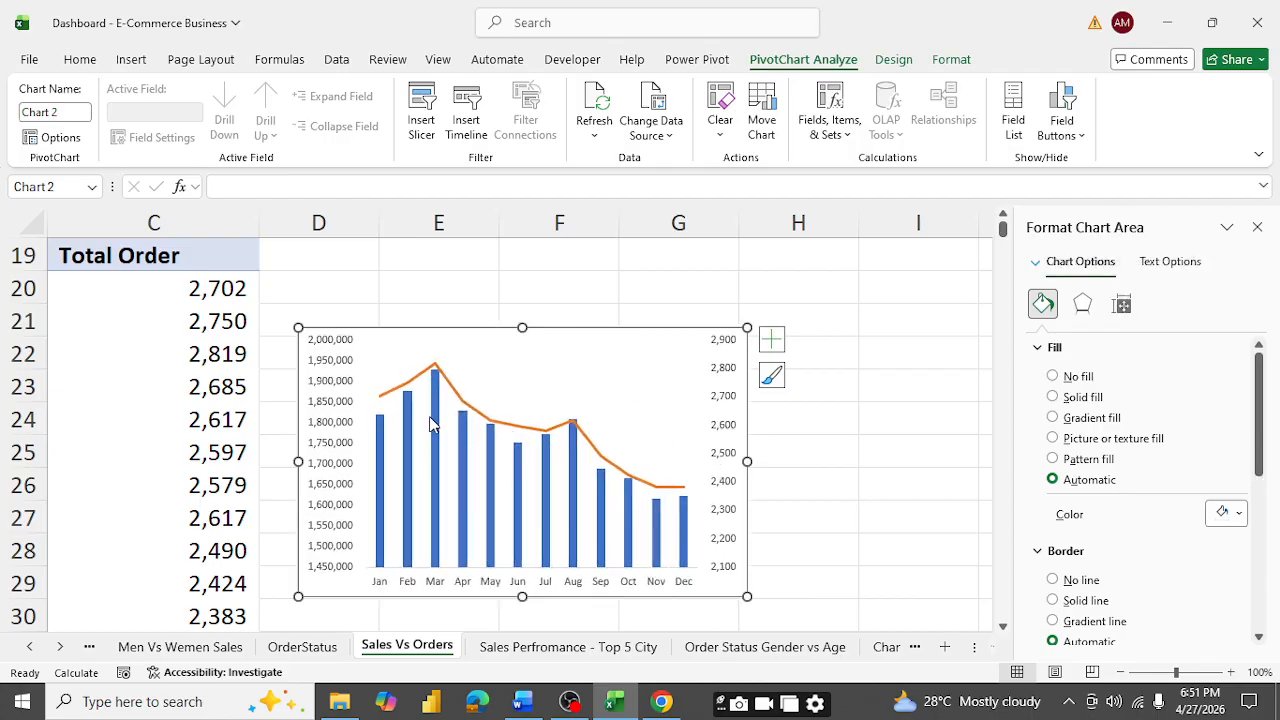
mouse_move(436, 438)
left_click(172, 458)
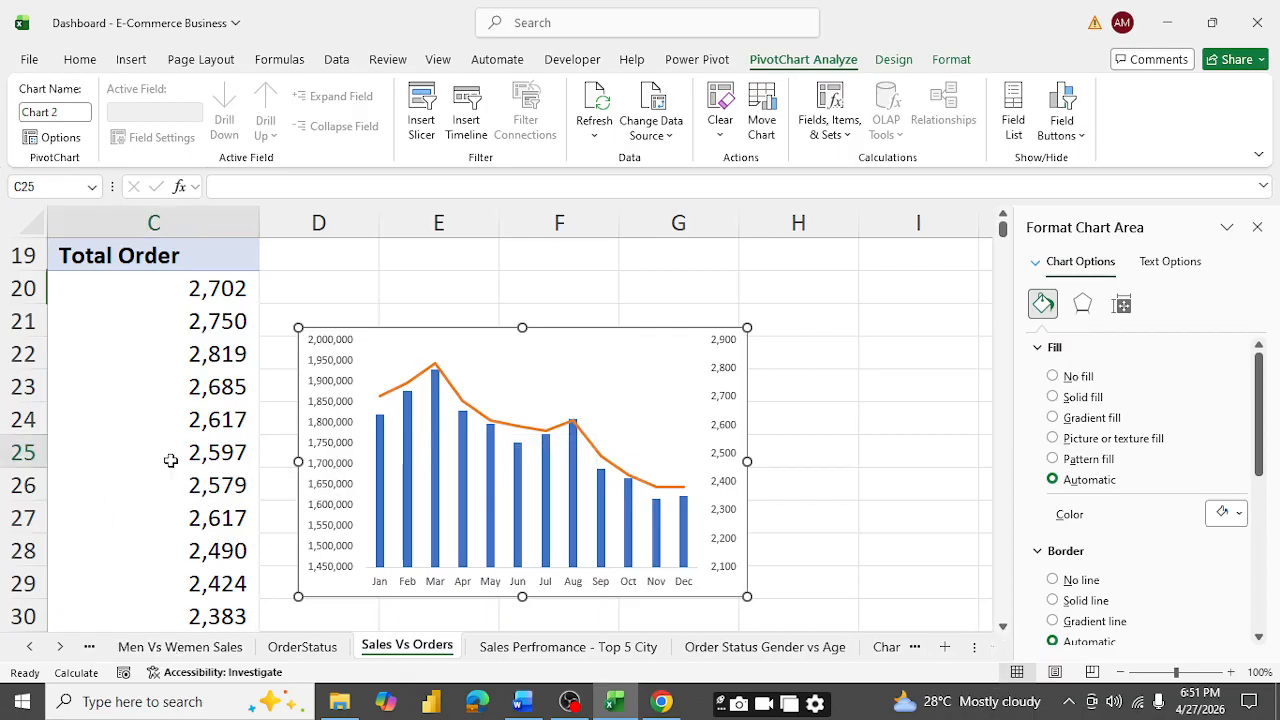
key("Left")
key("Left")
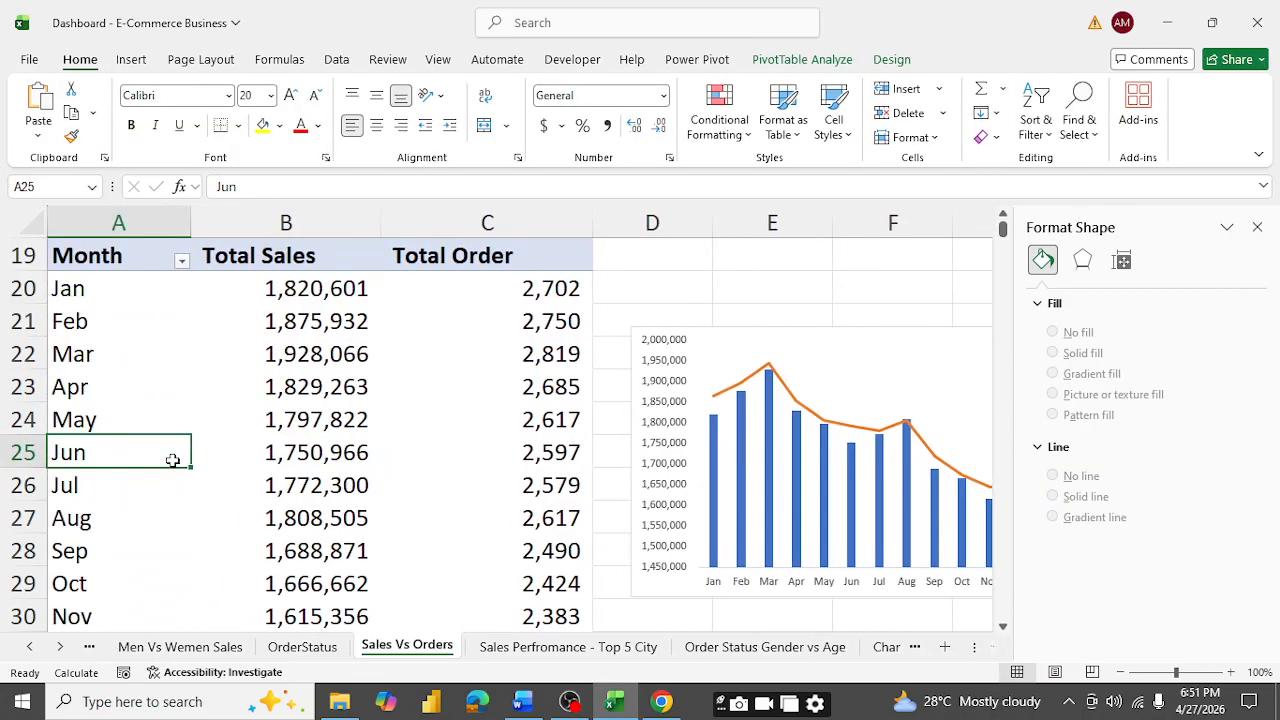
key("Right")
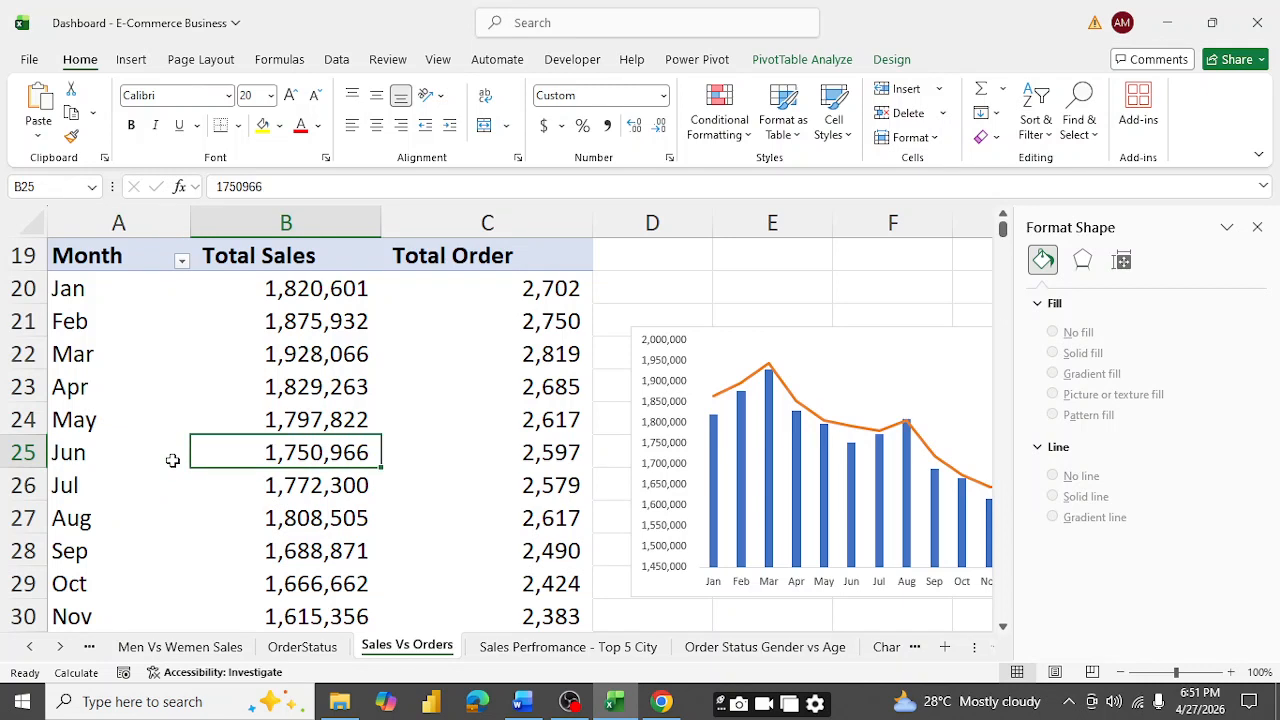
- Set the gap width of the Total Sales columns in the combo chart to 40%
right_click(862, 366)
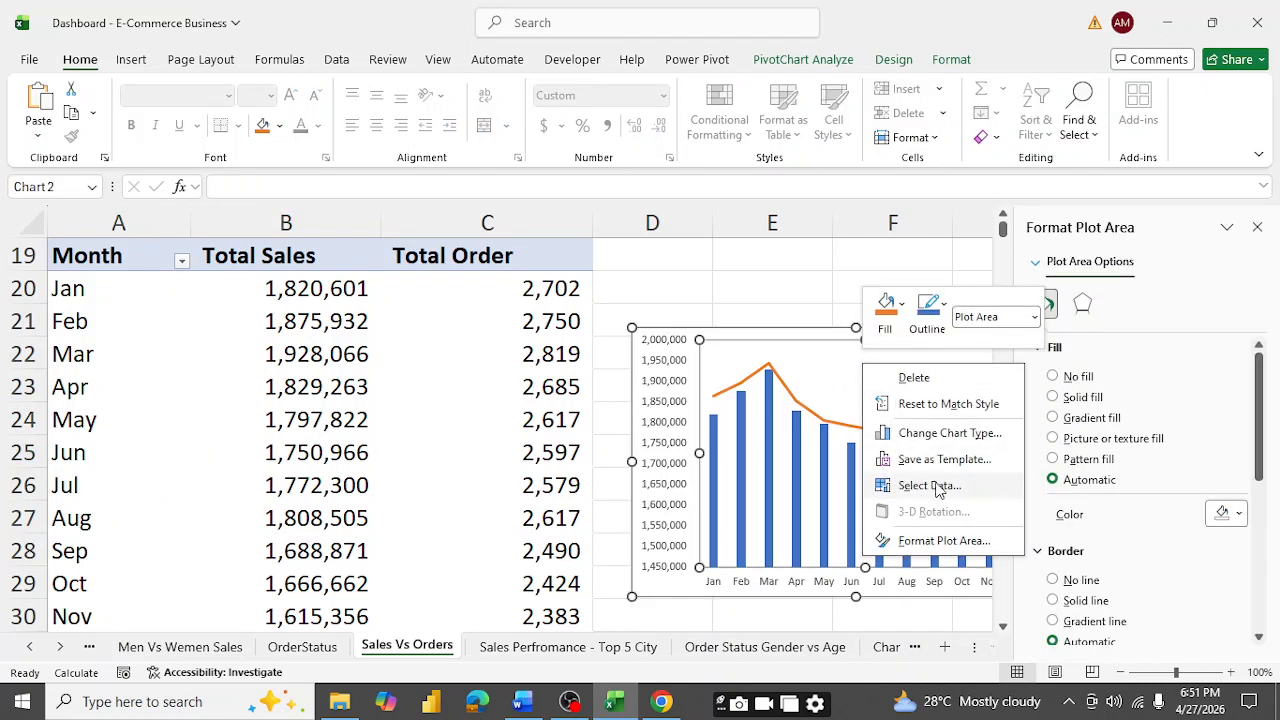
left_click(933, 541)
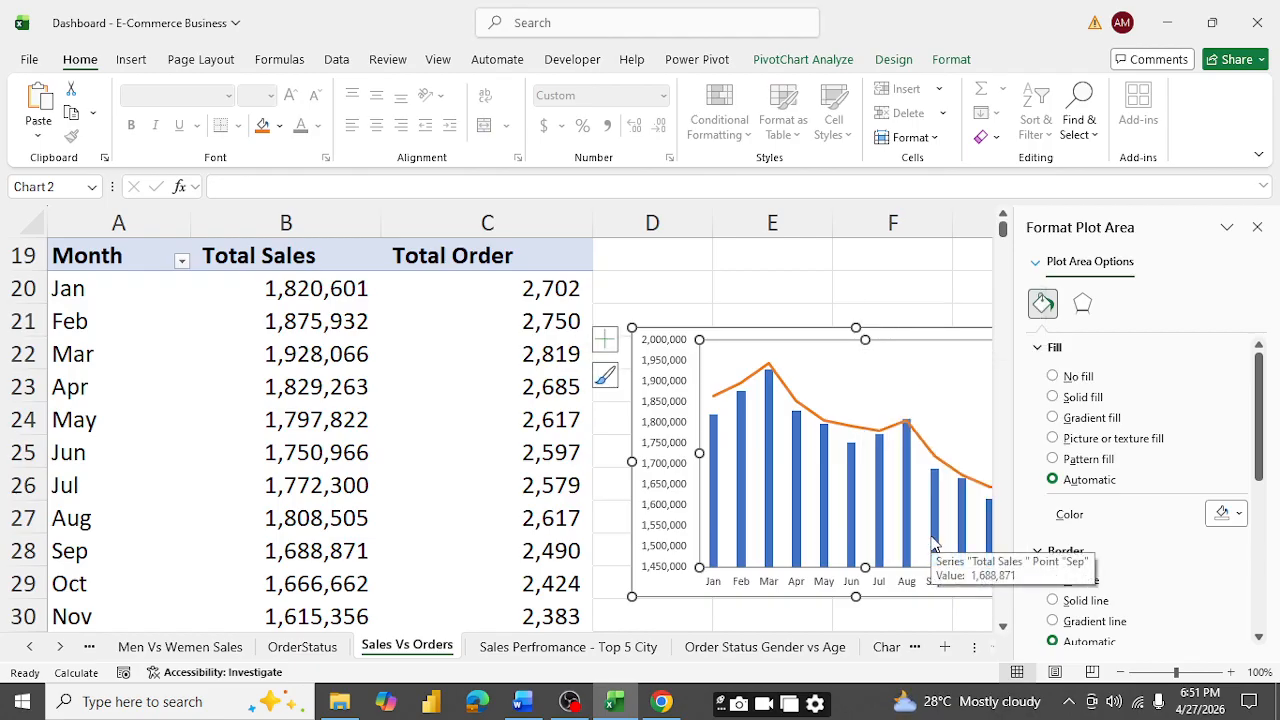
scroll(1145, 525, "down", 5)
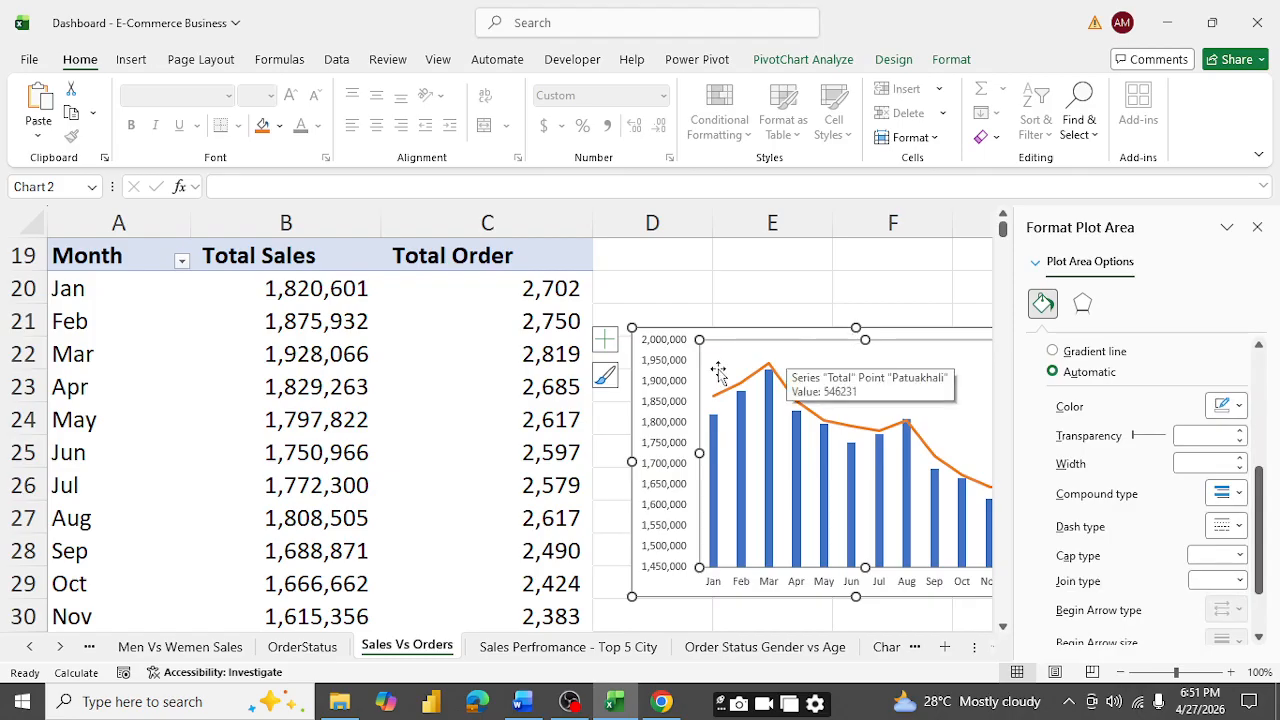
left_click(822, 440)
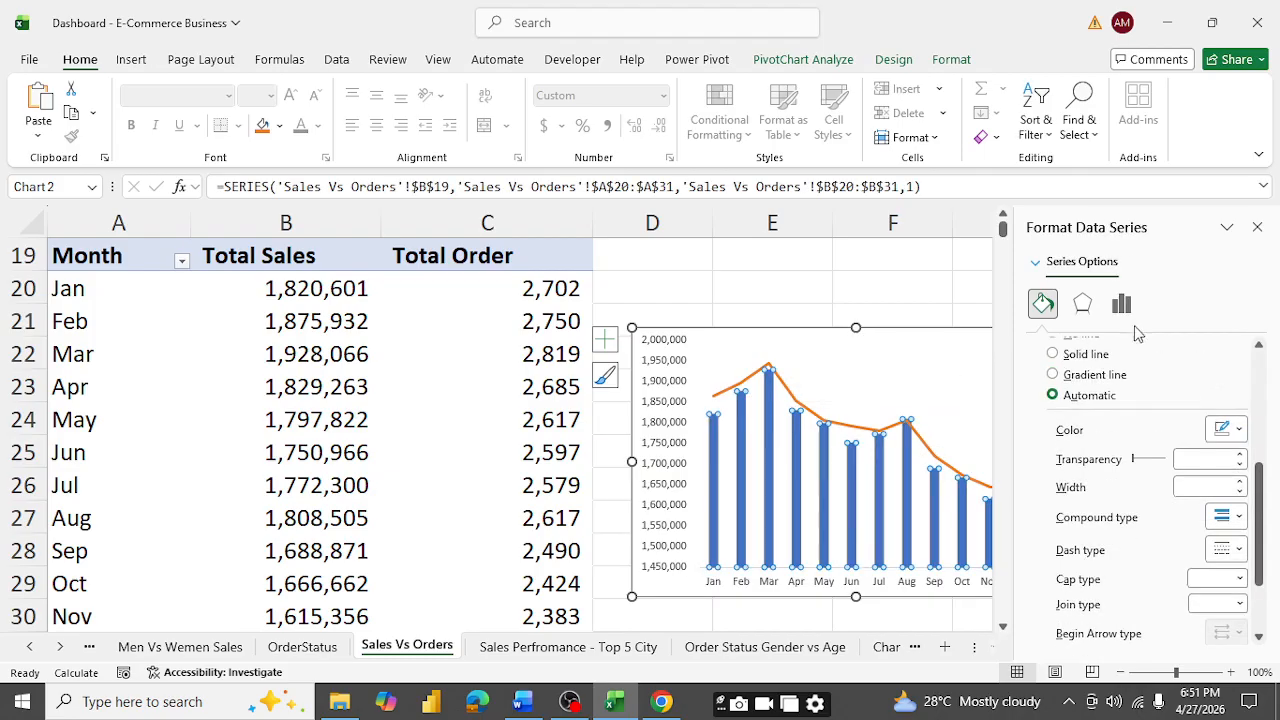
scroll(1182, 606, "up", 5)
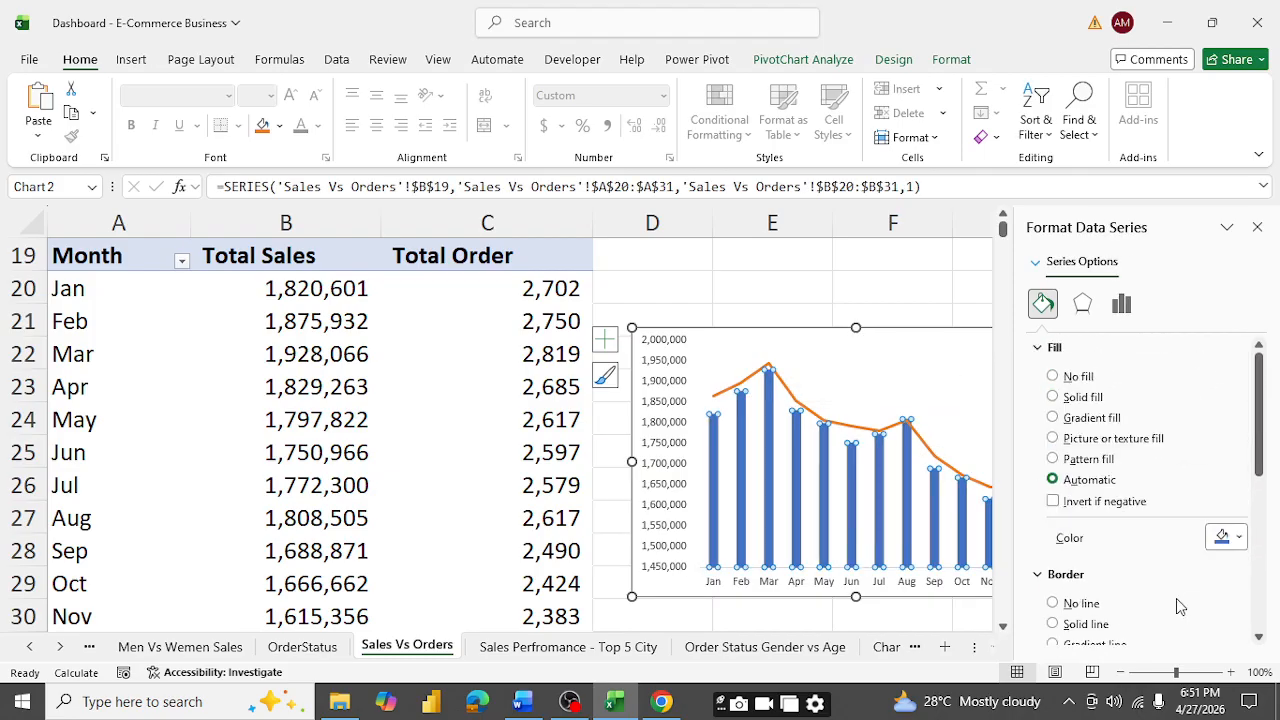
left_click(1121, 302)
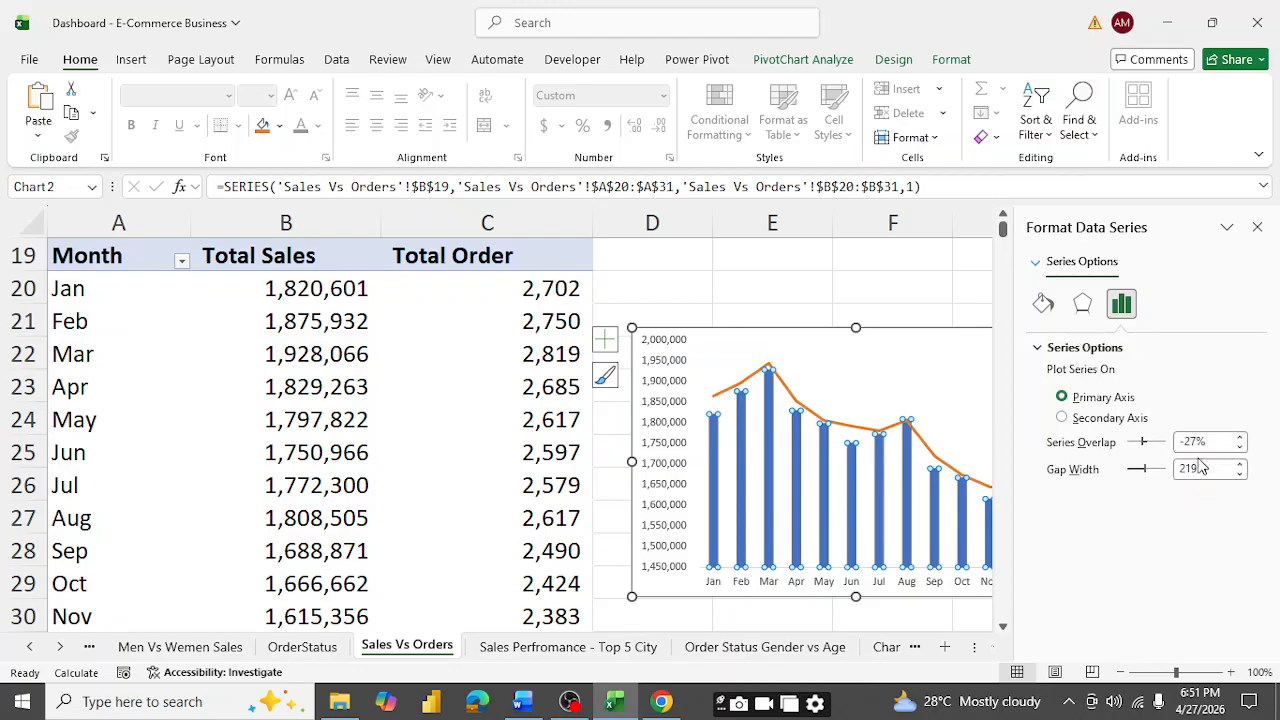
left_click_drag(1198, 470, 1172, 483)
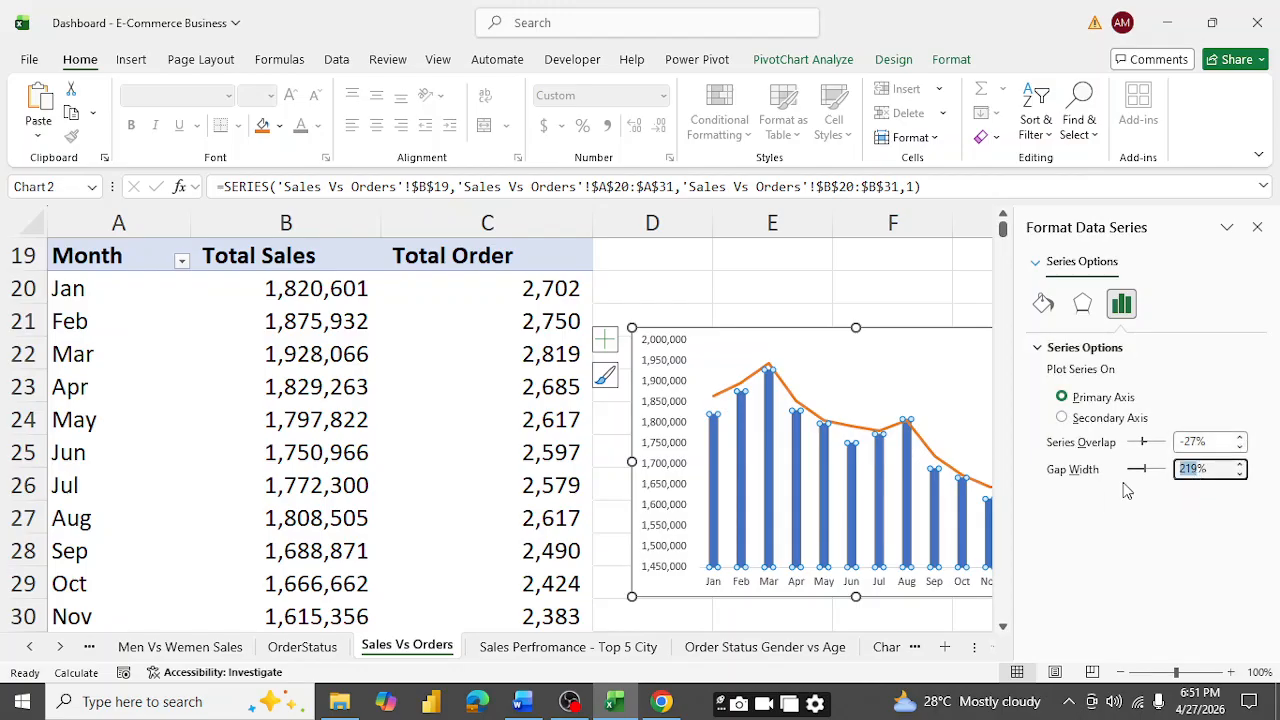
type("40")
key("Return")
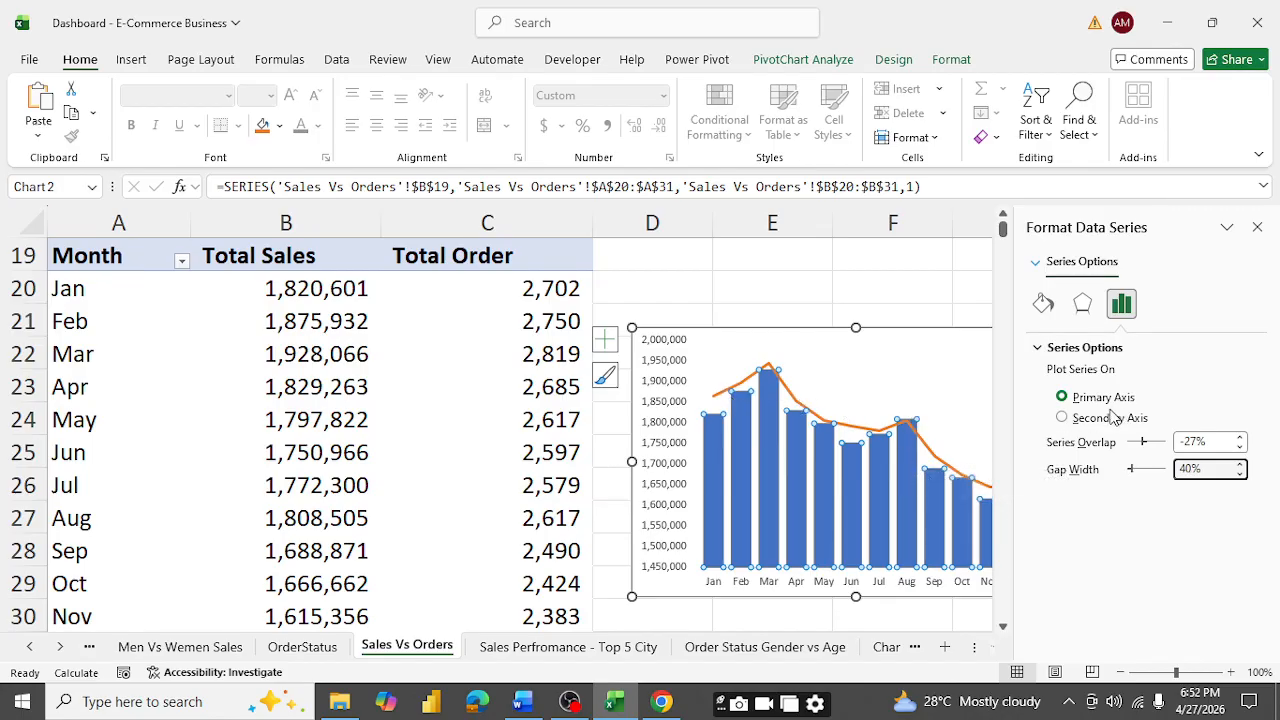
- Review the marker, fill and border options of the Total Order line in the combo chart
left_click(791, 400)
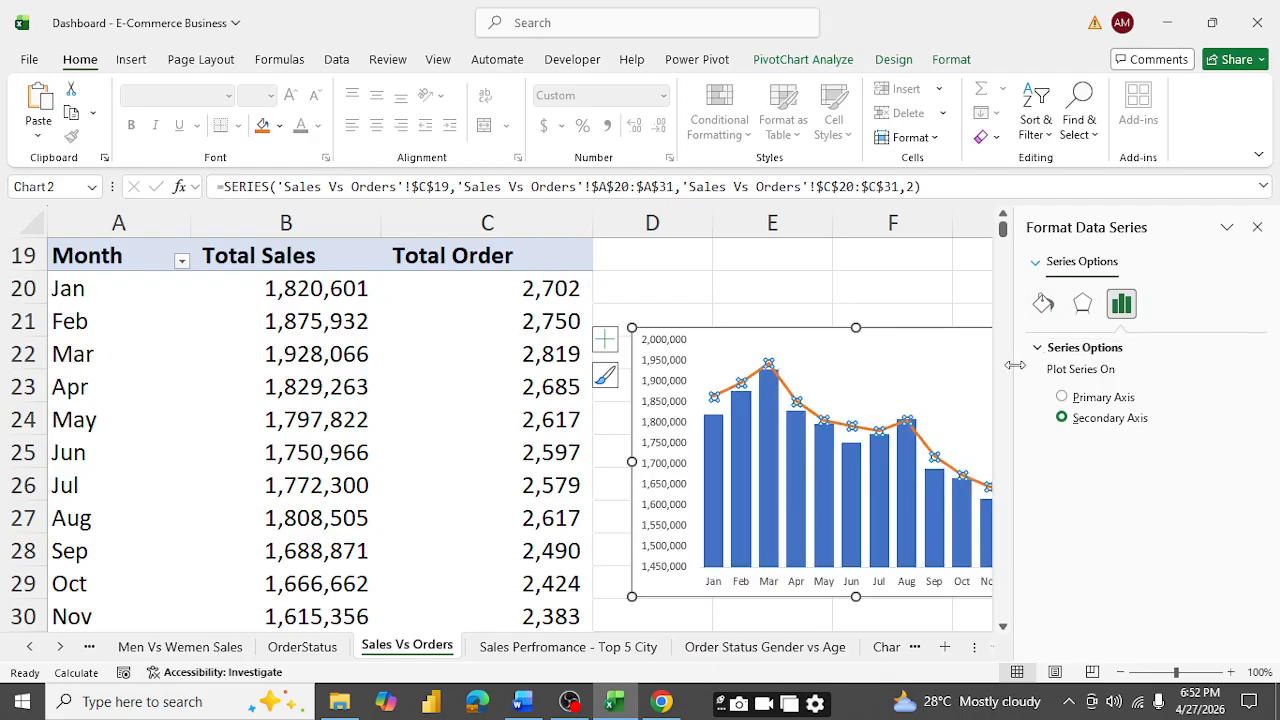
left_click(1042, 310)
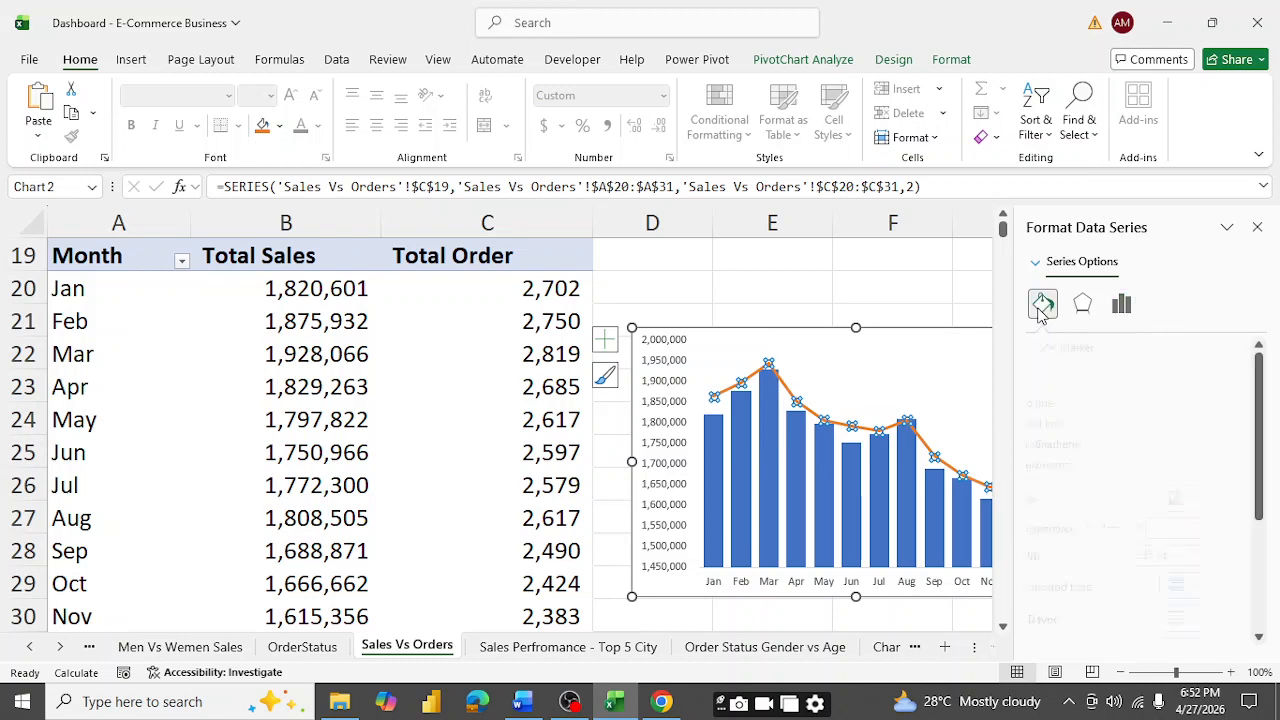
left_click(1118, 352)
scroll(1095, 535, "down", 4)
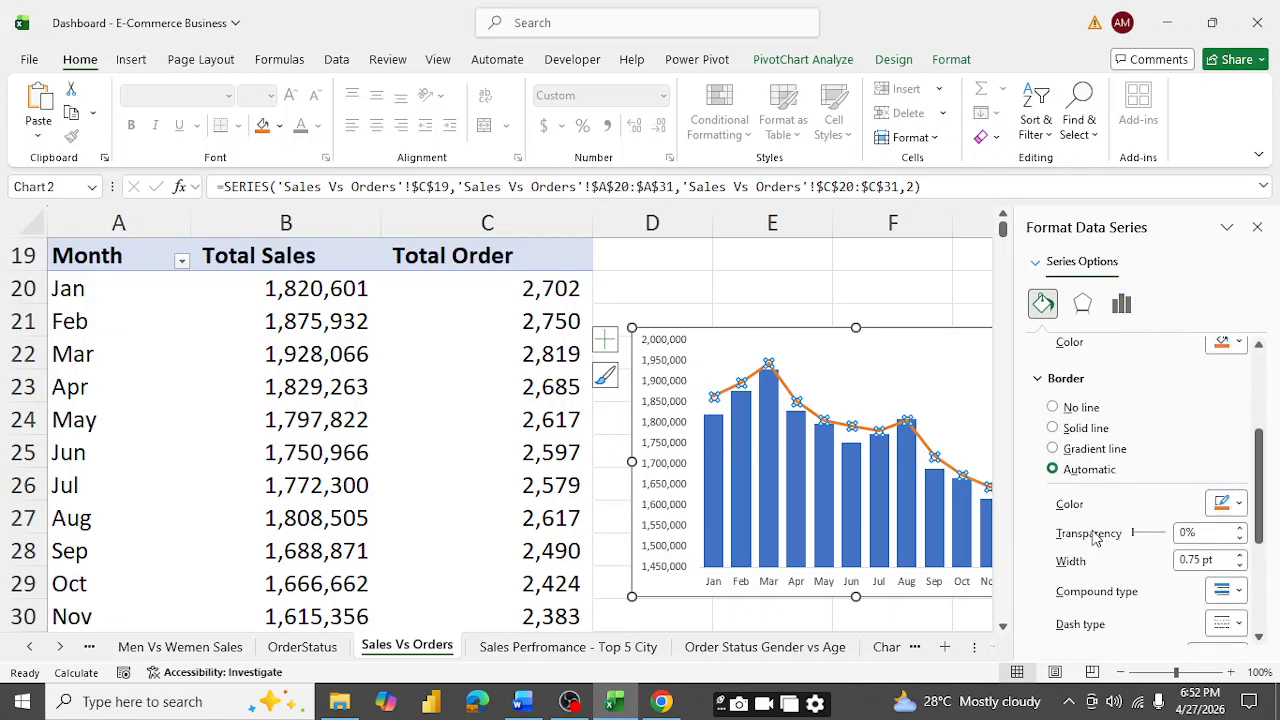
scroll(1095, 537, "down", 4)
scroll(1095, 537, "up", 6)
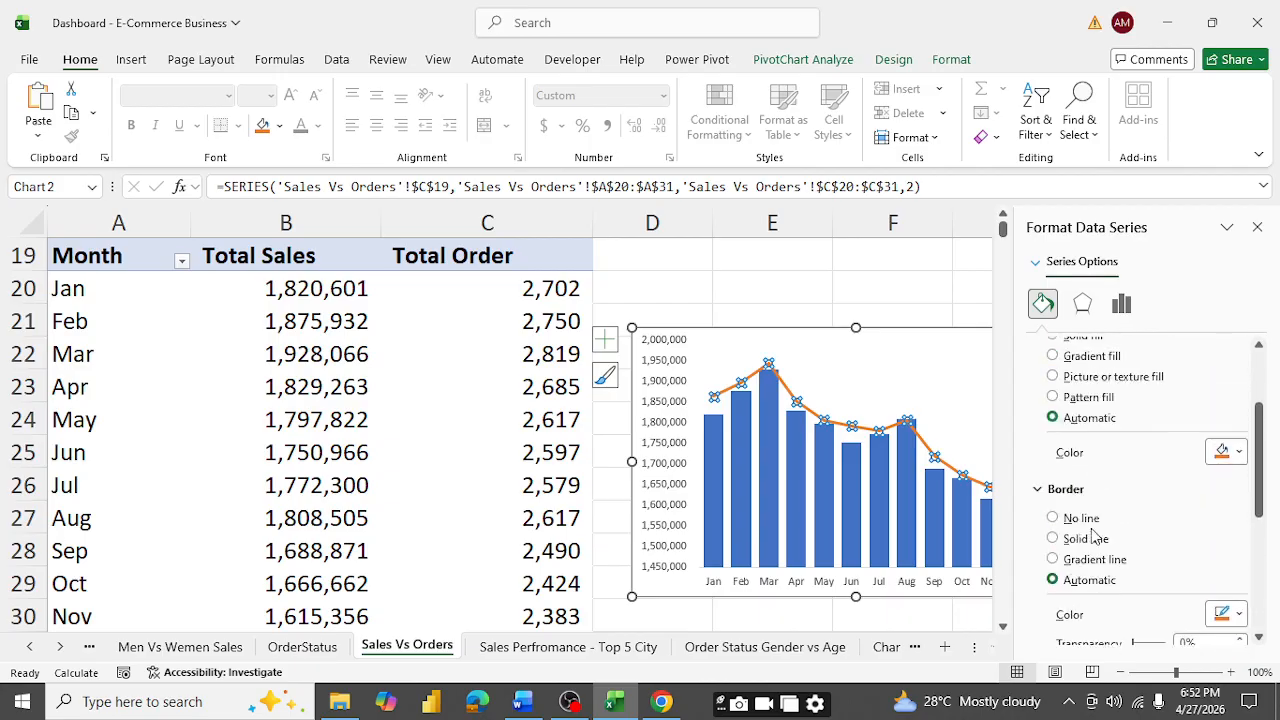
scroll(1093, 533, "up", 3)
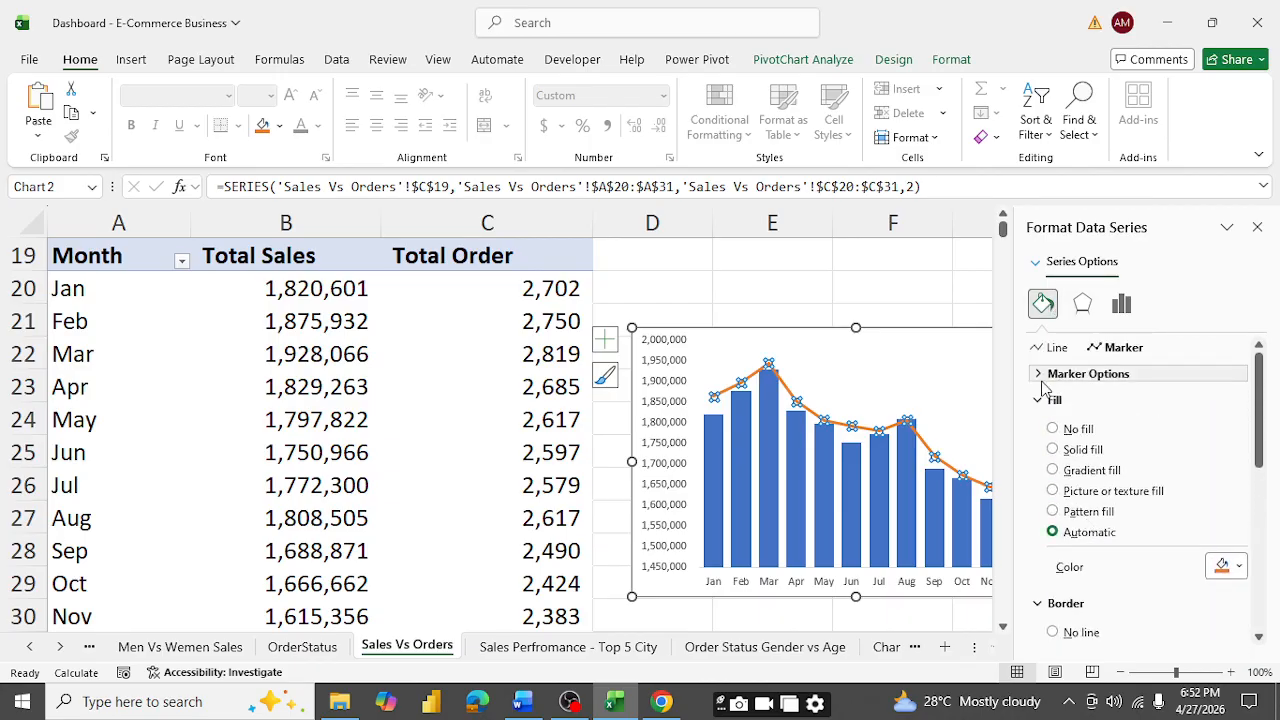
left_click(1043, 378)
scroll(1095, 450, "down", 3)
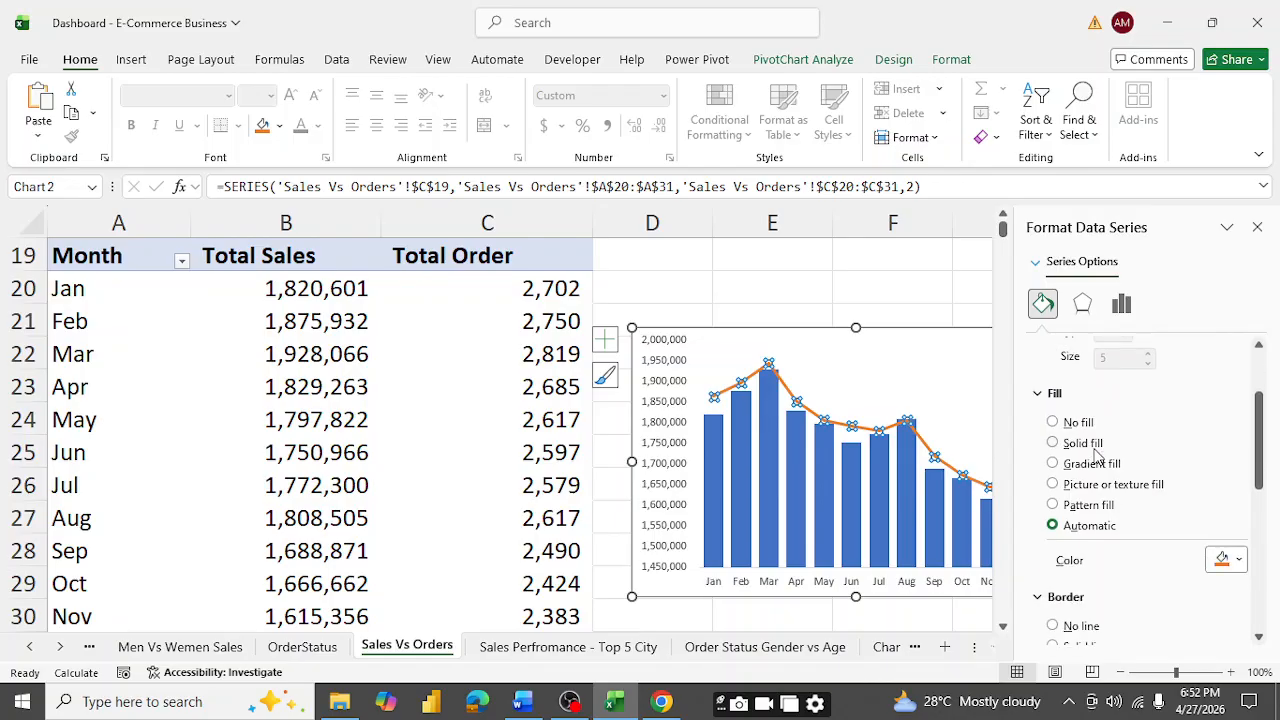
scroll(1095, 450, "down", 3)
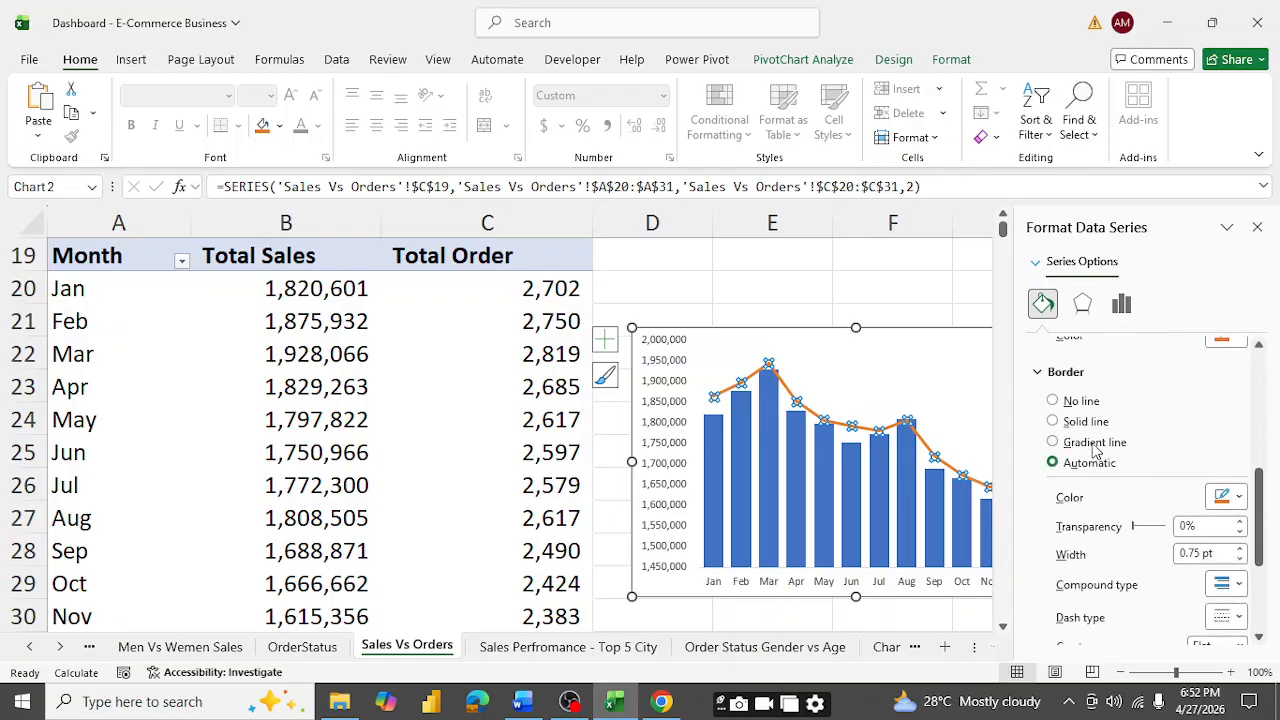
scroll(1095, 450, "down", 3)
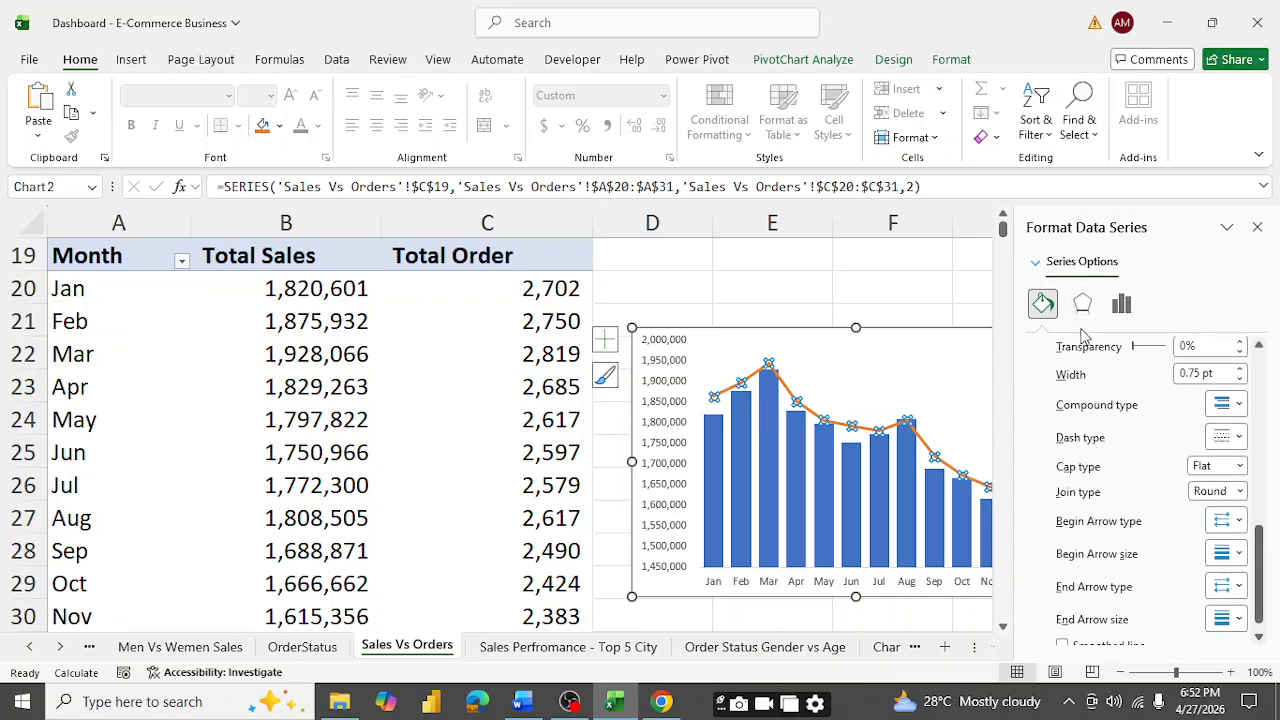
scroll(1095, 450, "up", 10)
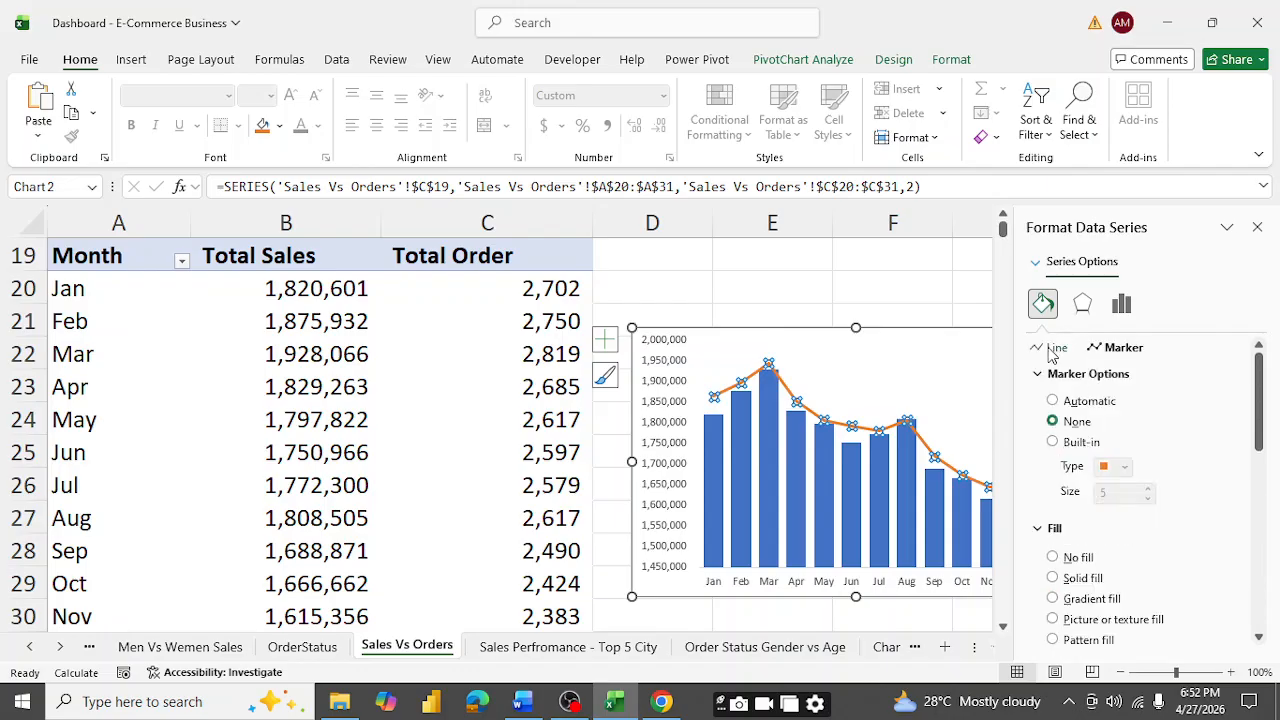
- Turn the Total Order series of the combo chart into a smoothed line
left_click(1055, 348)
scroll(1096, 493, "down", 1)
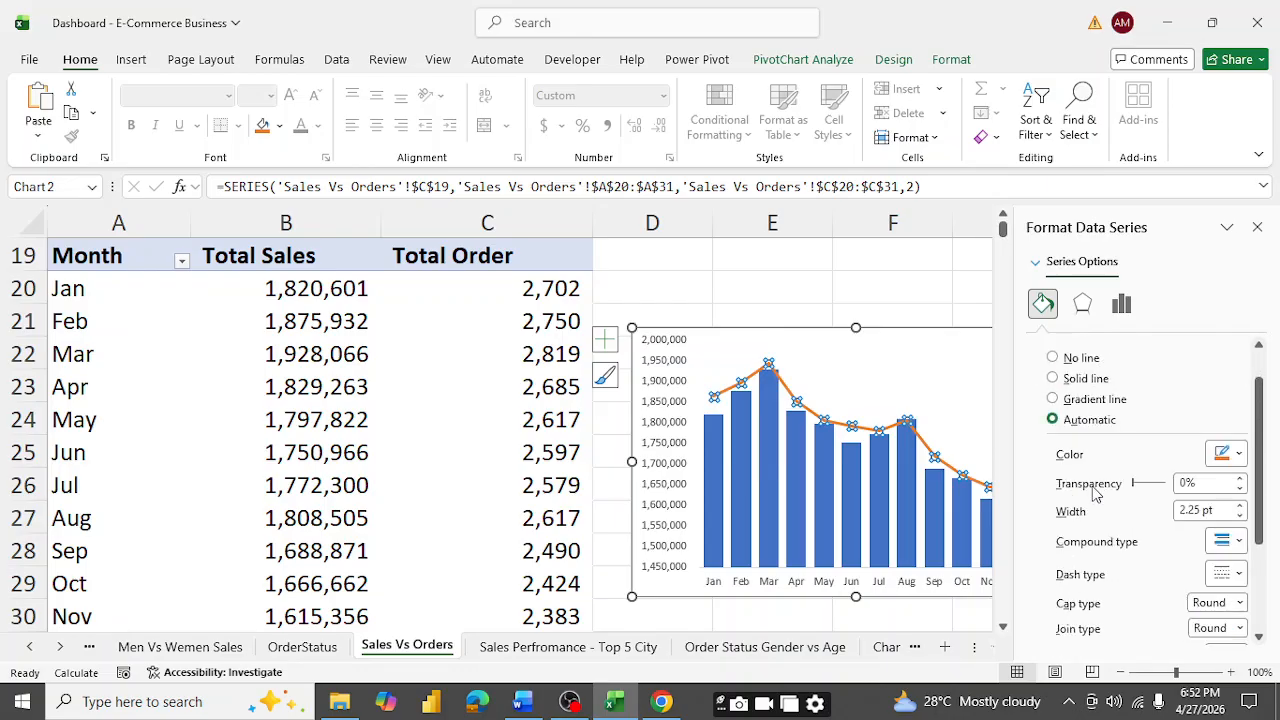
scroll(1095, 490, "down", 3)
scroll(1093, 490, "up", 4)
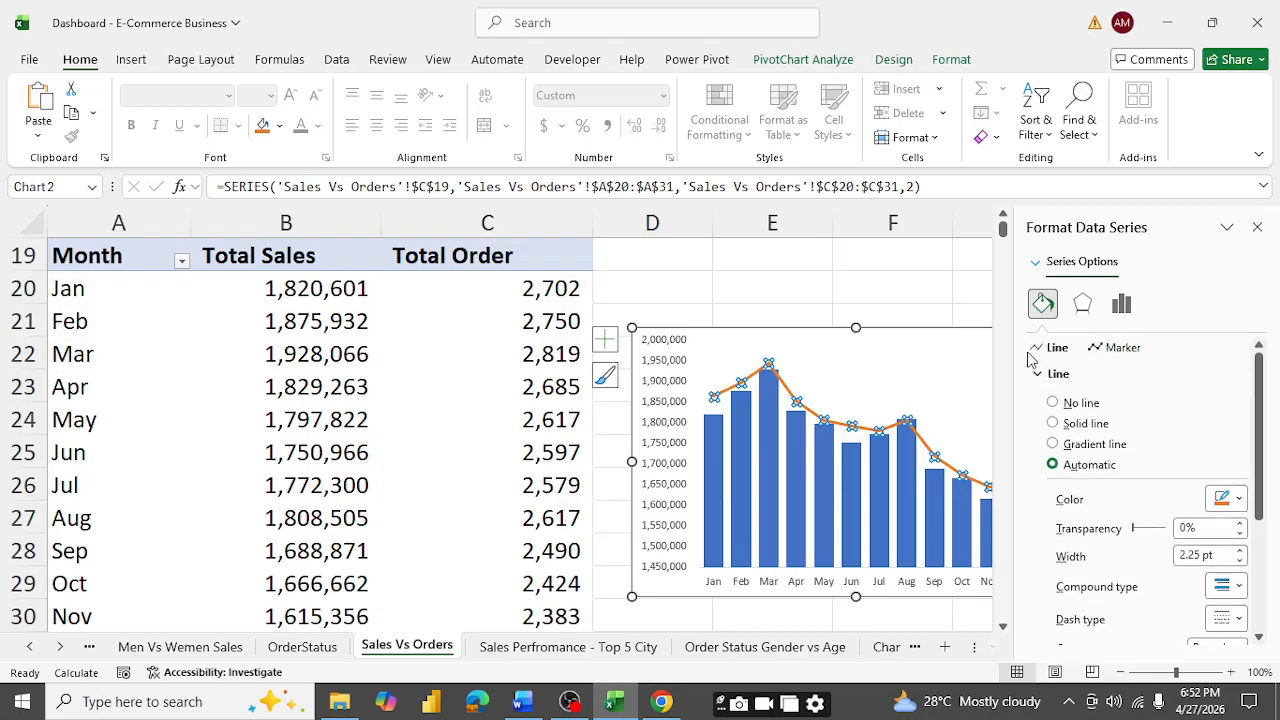
scroll(1123, 489, "down", 4)
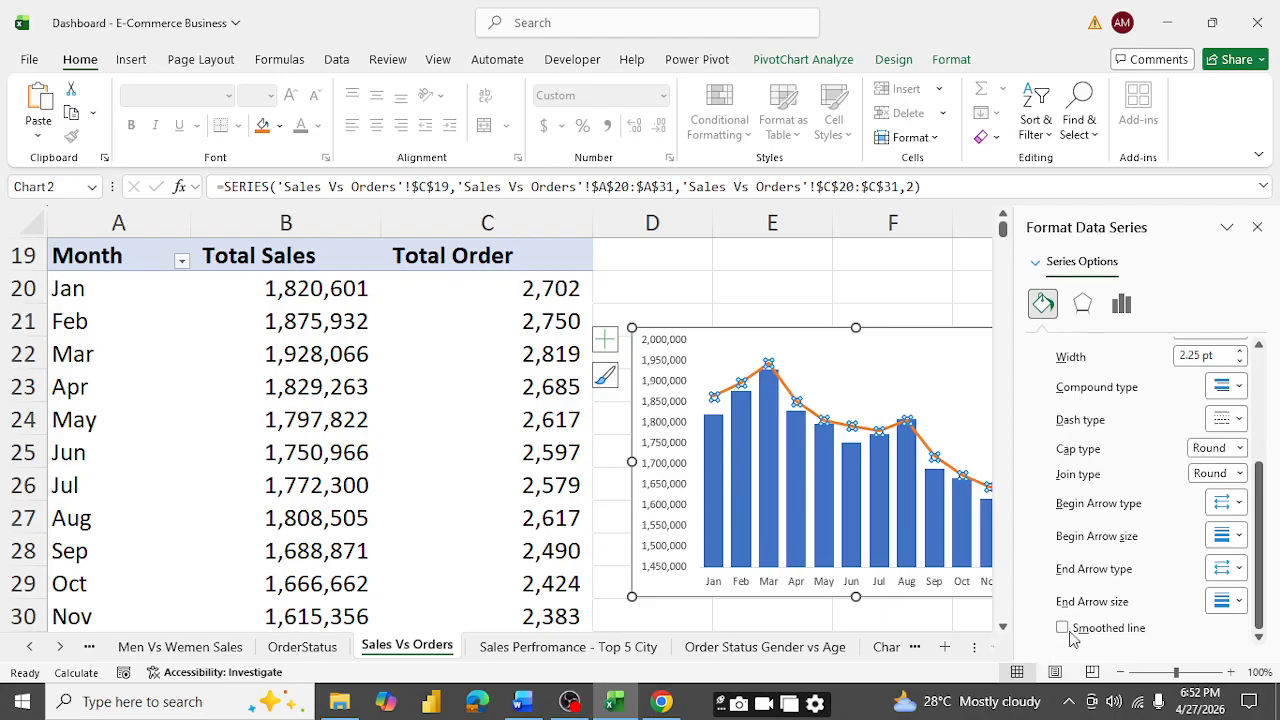
left_click(1063, 628)
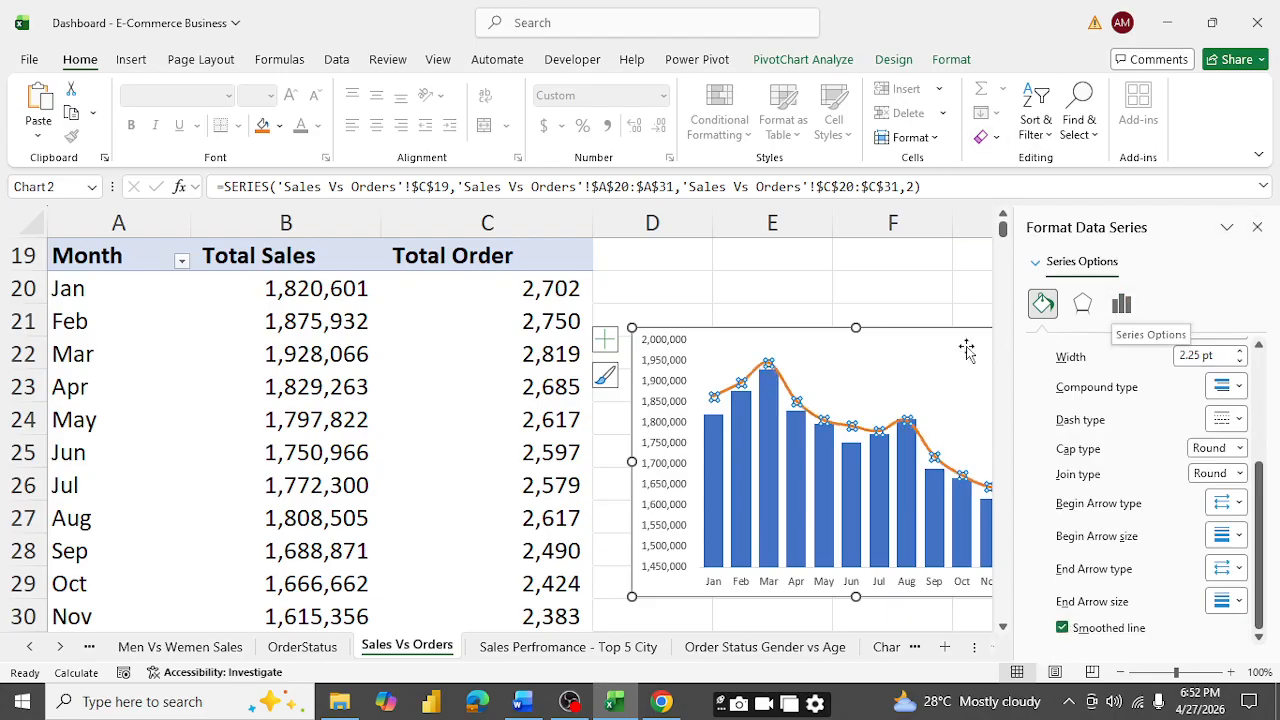
- Fill the Total Sales columns of the combo chart with the standard Light Green color
left_click(767, 442)
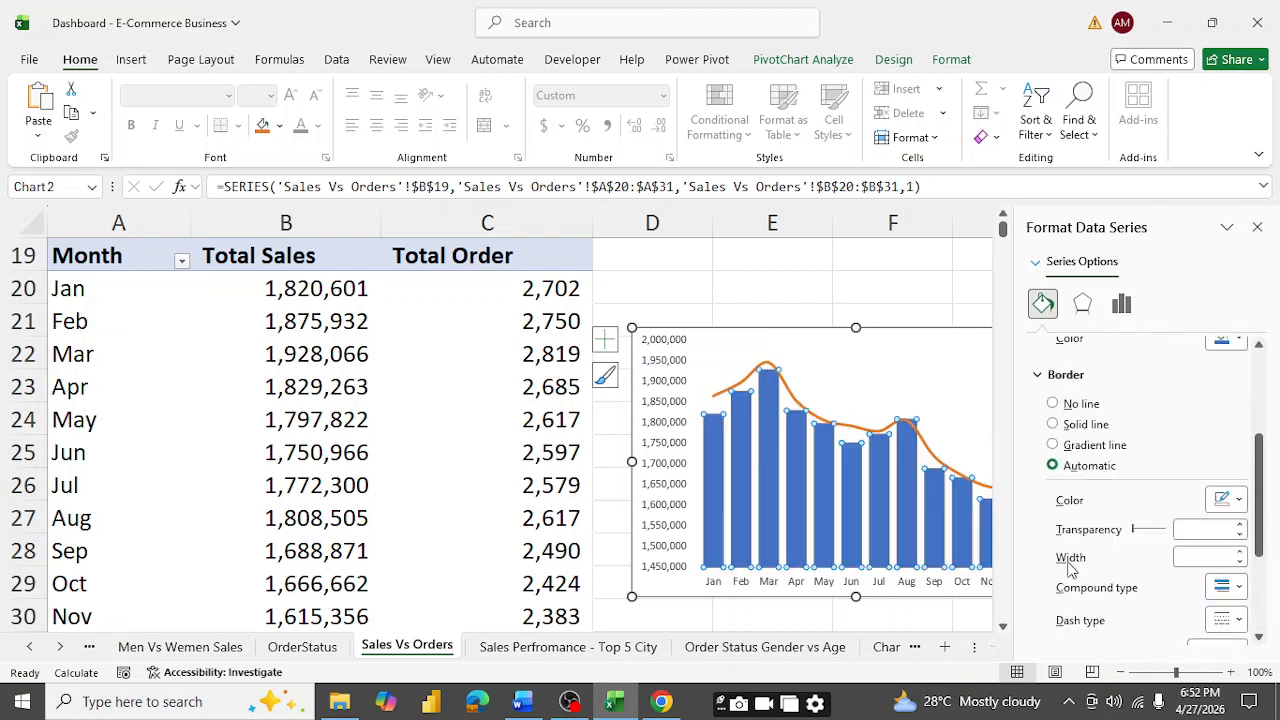
scroll(1185, 472, "down", 3)
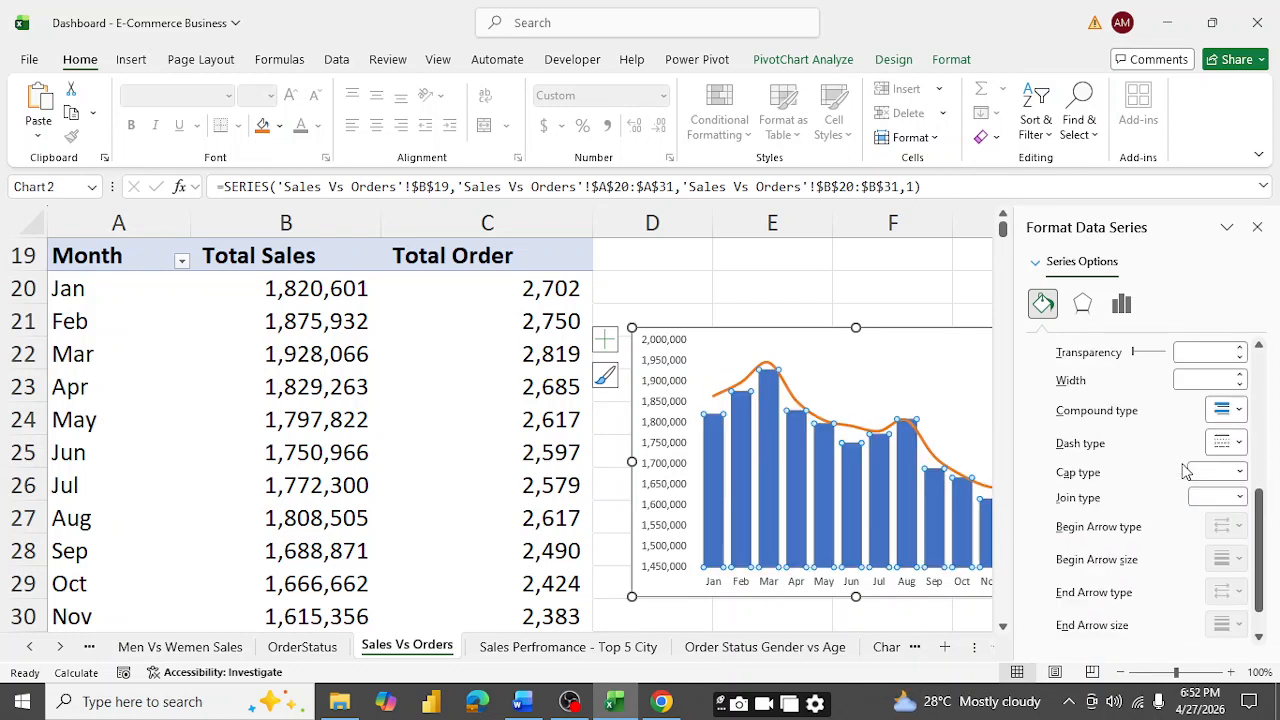
scroll(1185, 472, "up", 5)
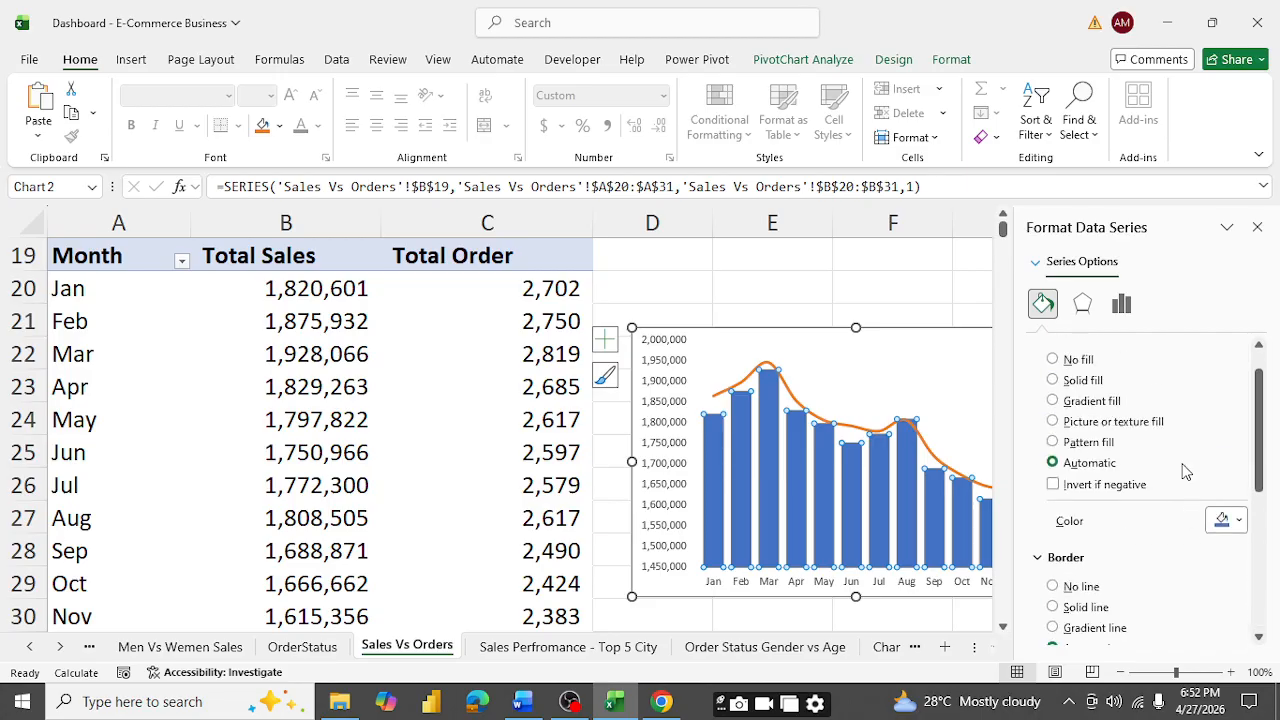
left_click(1121, 303)
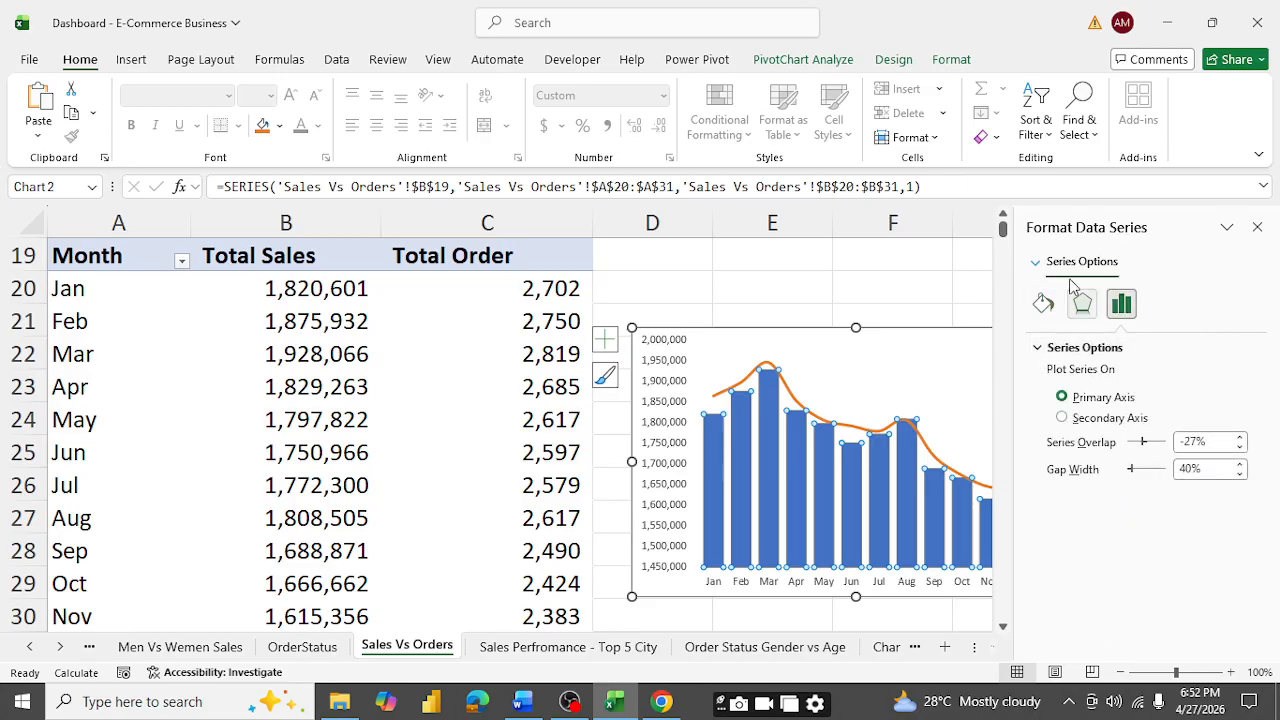
left_click(1046, 303)
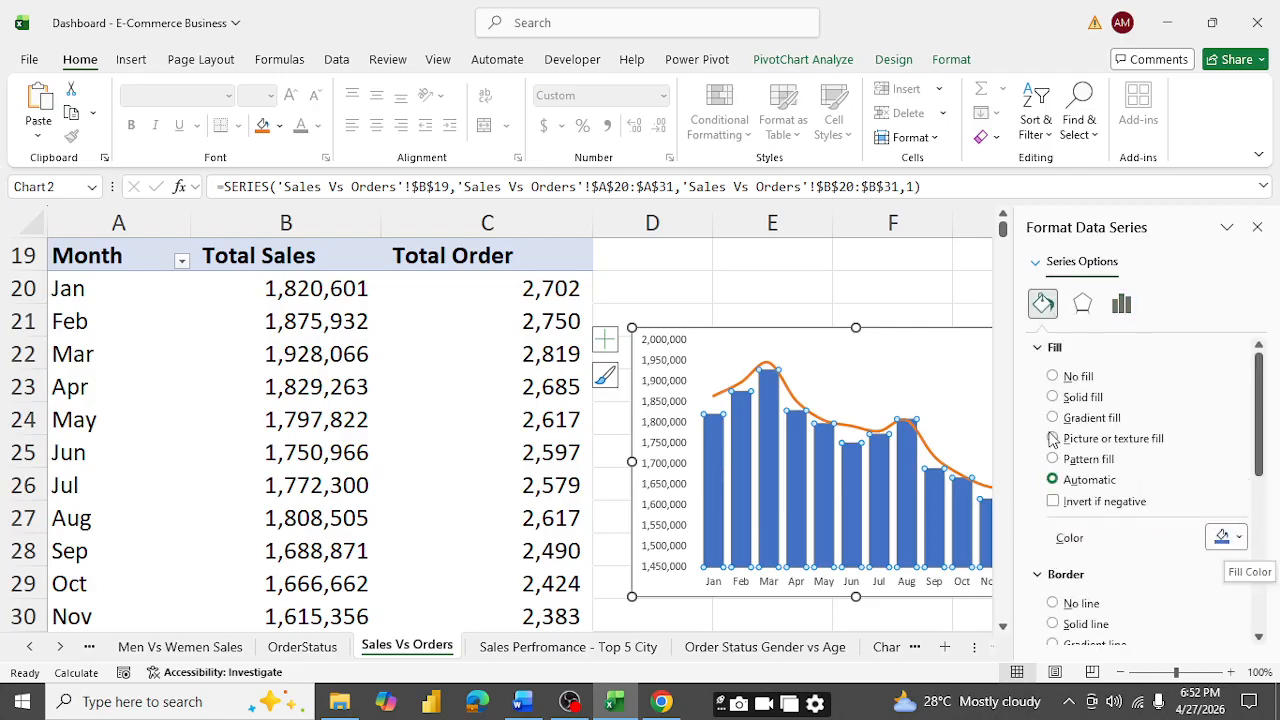
scroll(1155, 603, "down", 4)
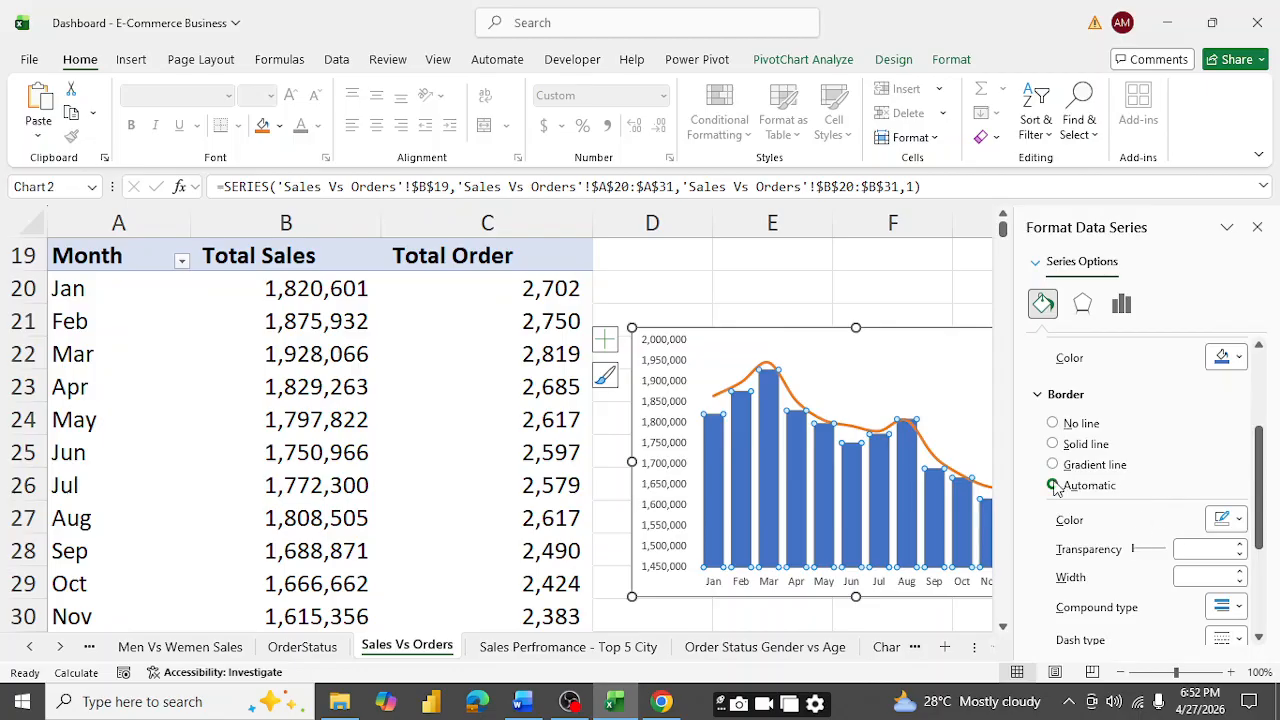
scroll(1160, 445, "up", 1)
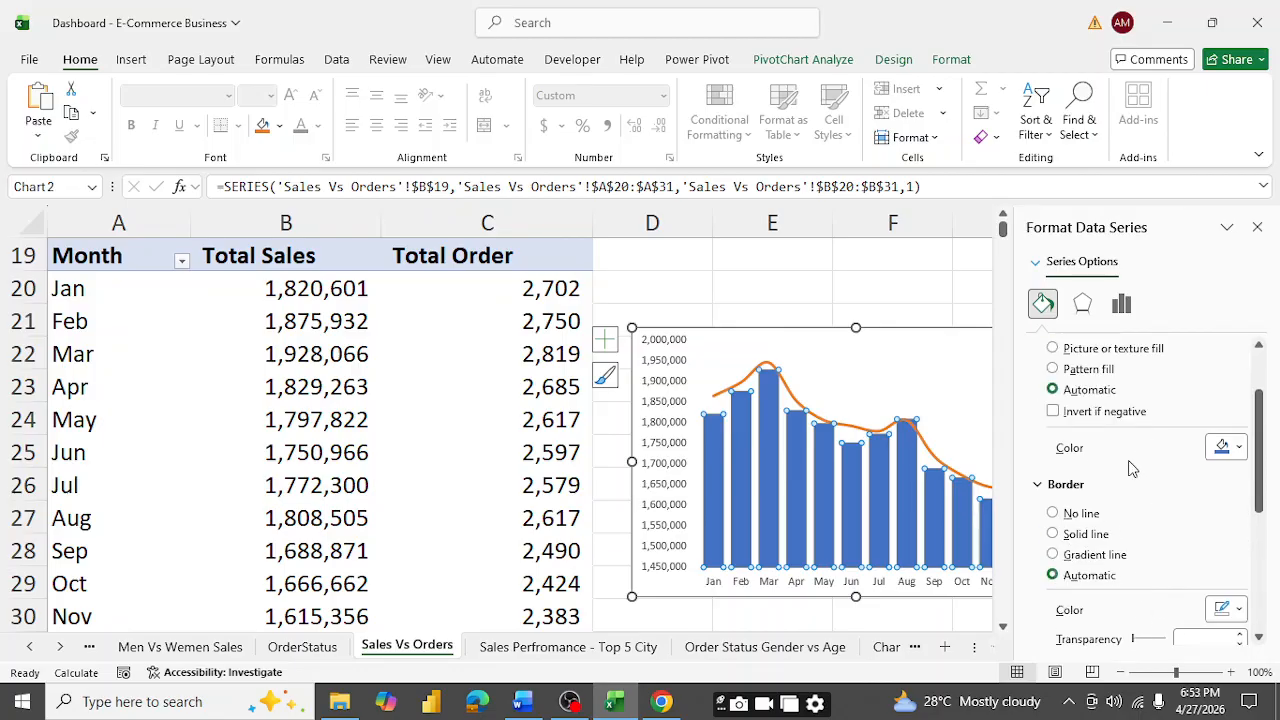
left_click(1224, 447)
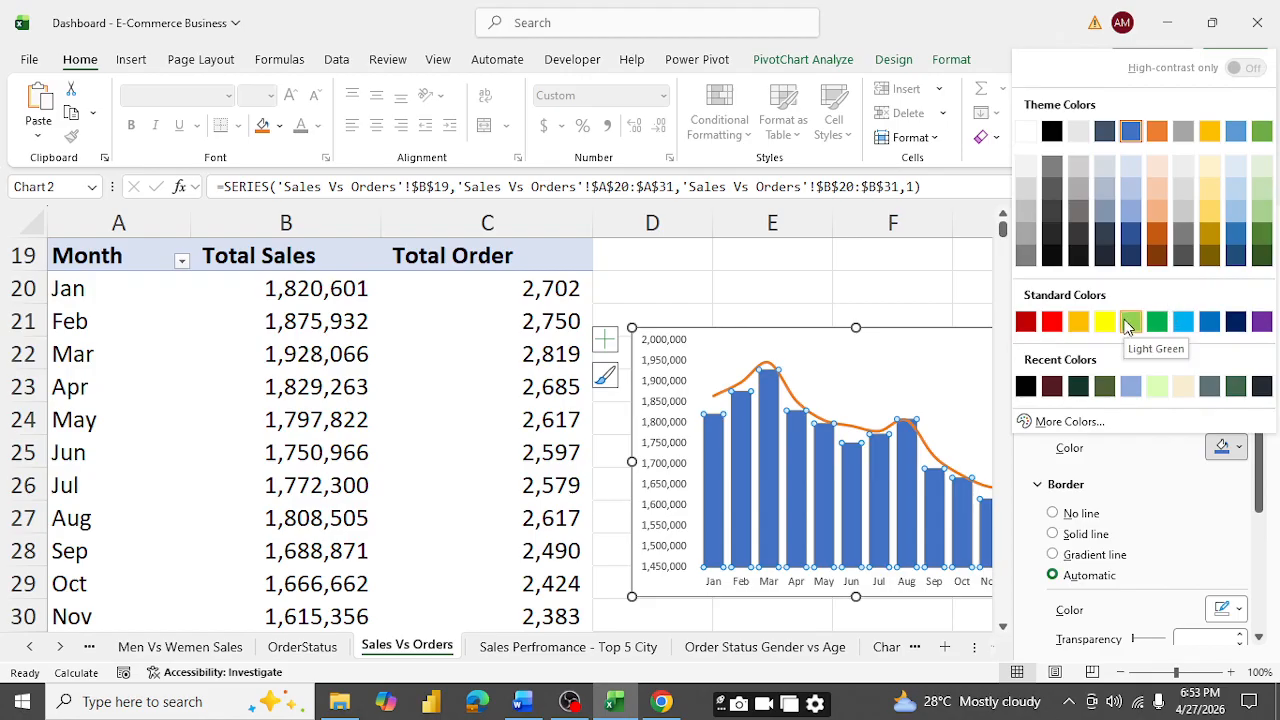
left_click(1128, 324)
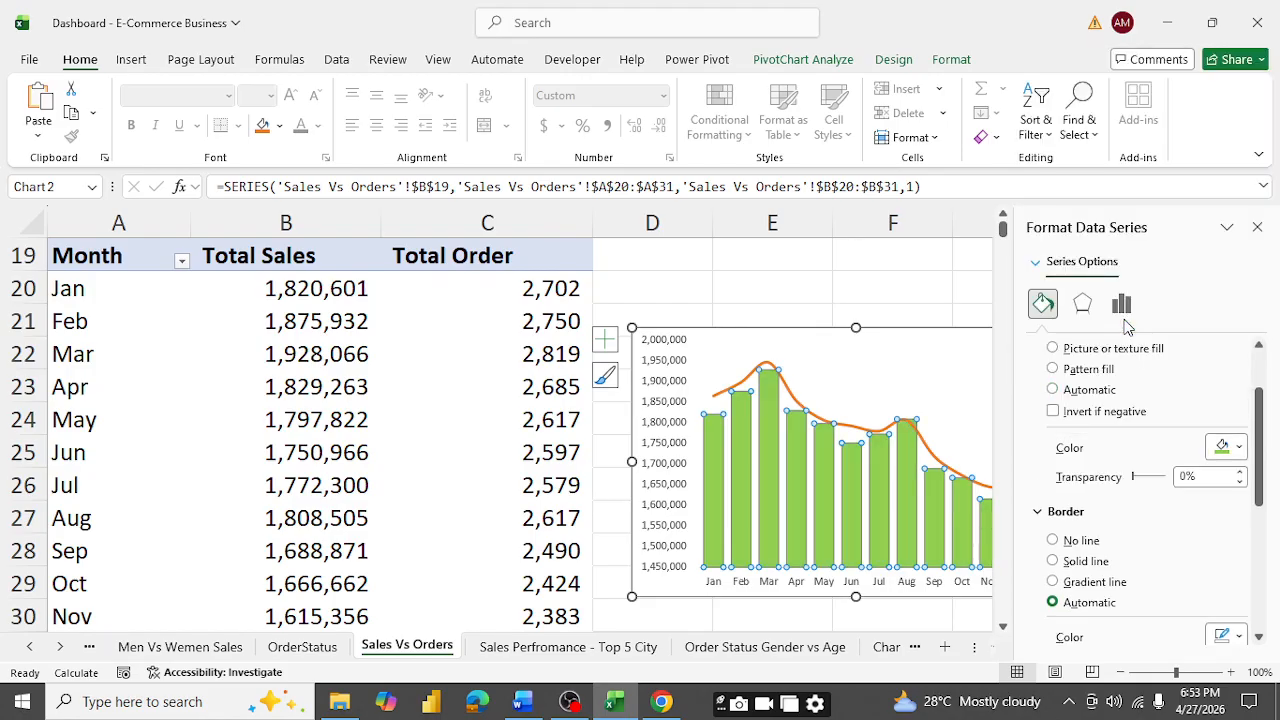
- Color the Total Order line standard red and close the series formatting options
left_click(789, 400)
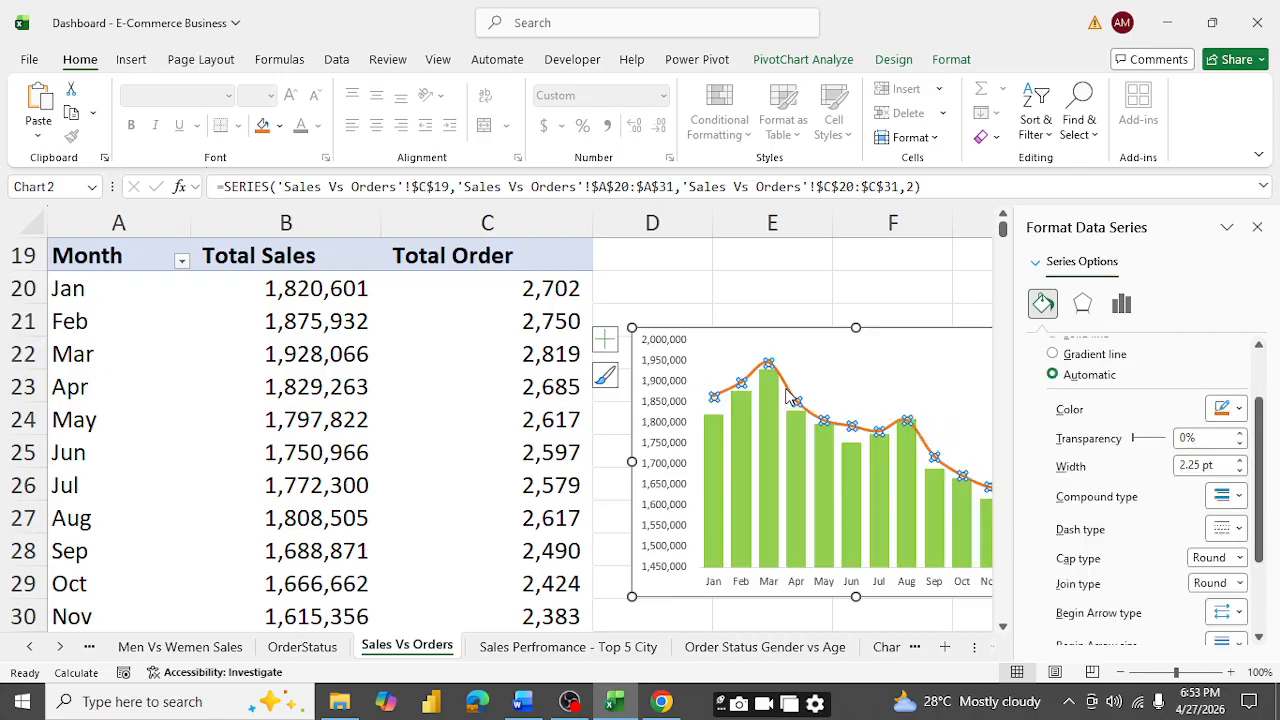
left_click(1238, 410)
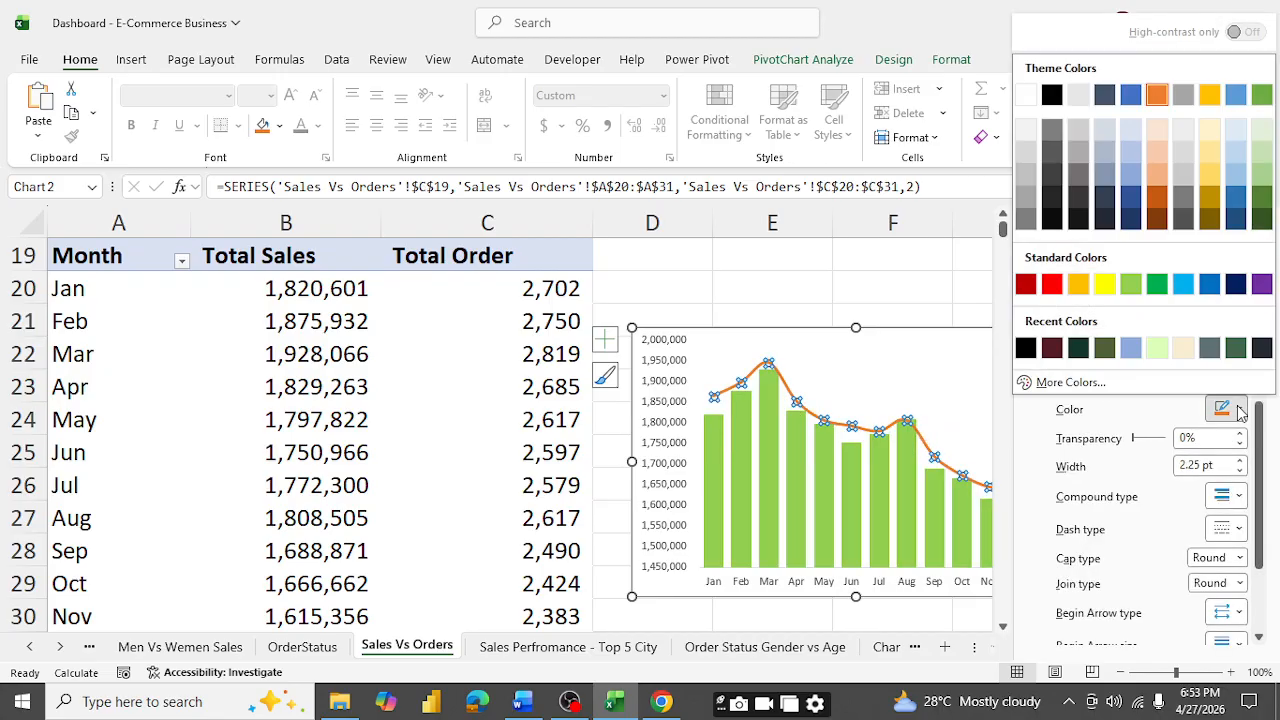
left_click(1052, 285)
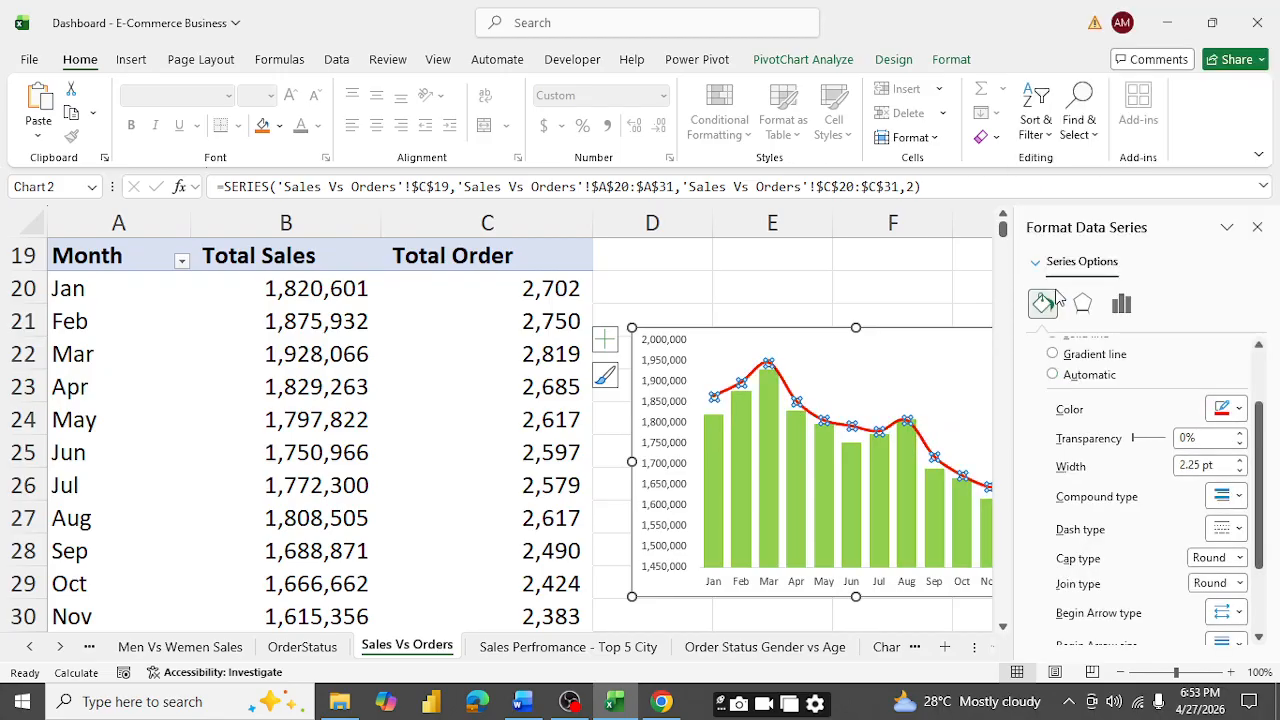
left_click(880, 365)
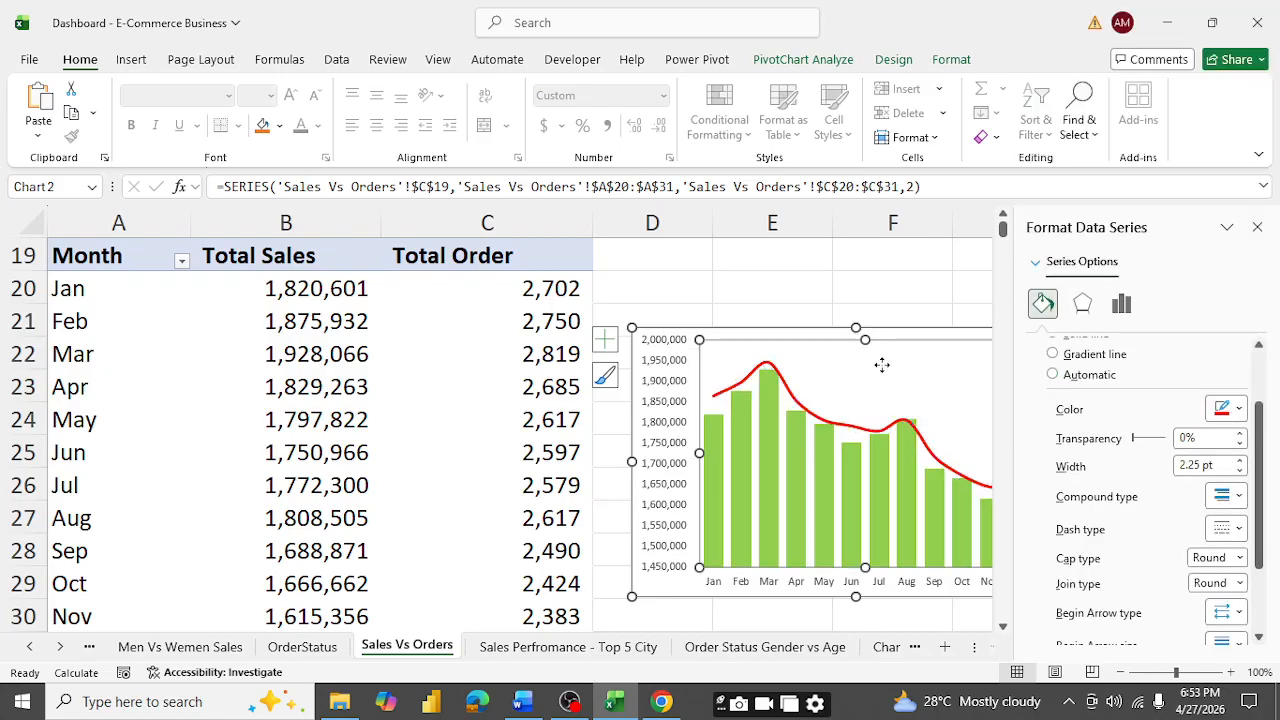
left_click(1257, 227)
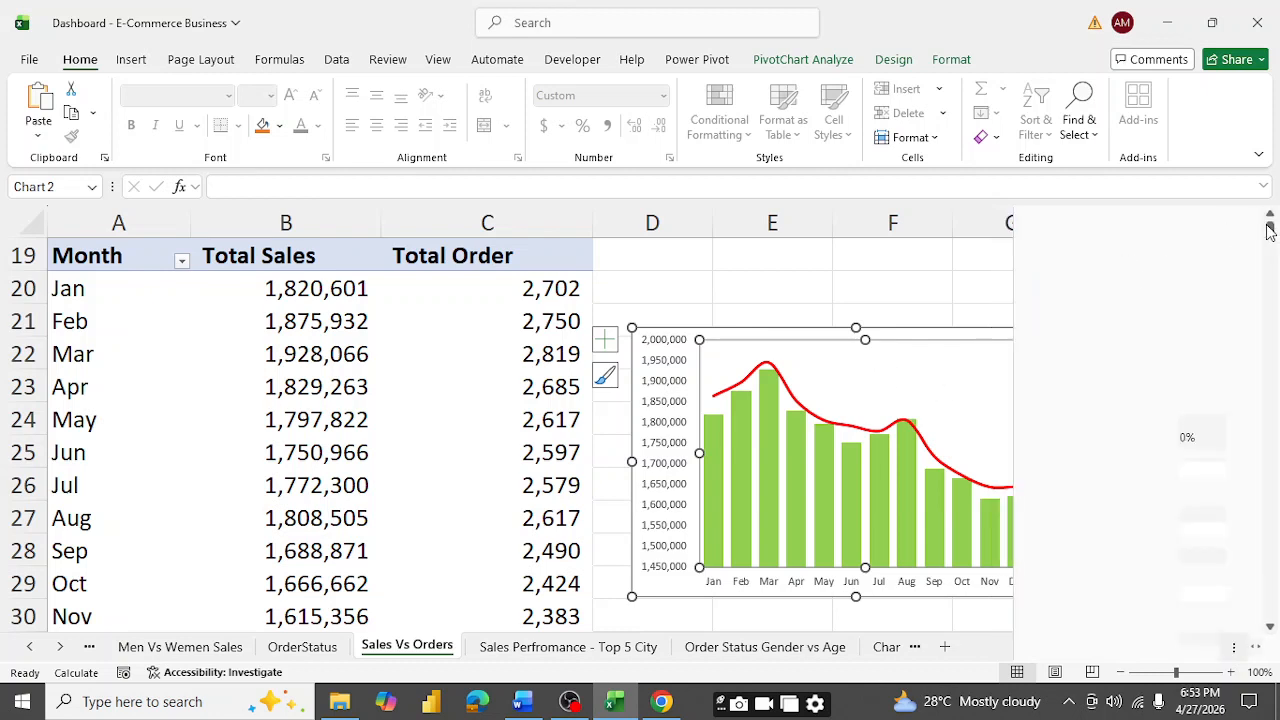
- Add a chart title to the monthly combo chart and set its text to "Sales Vs Orders"
left_click(815, 340)
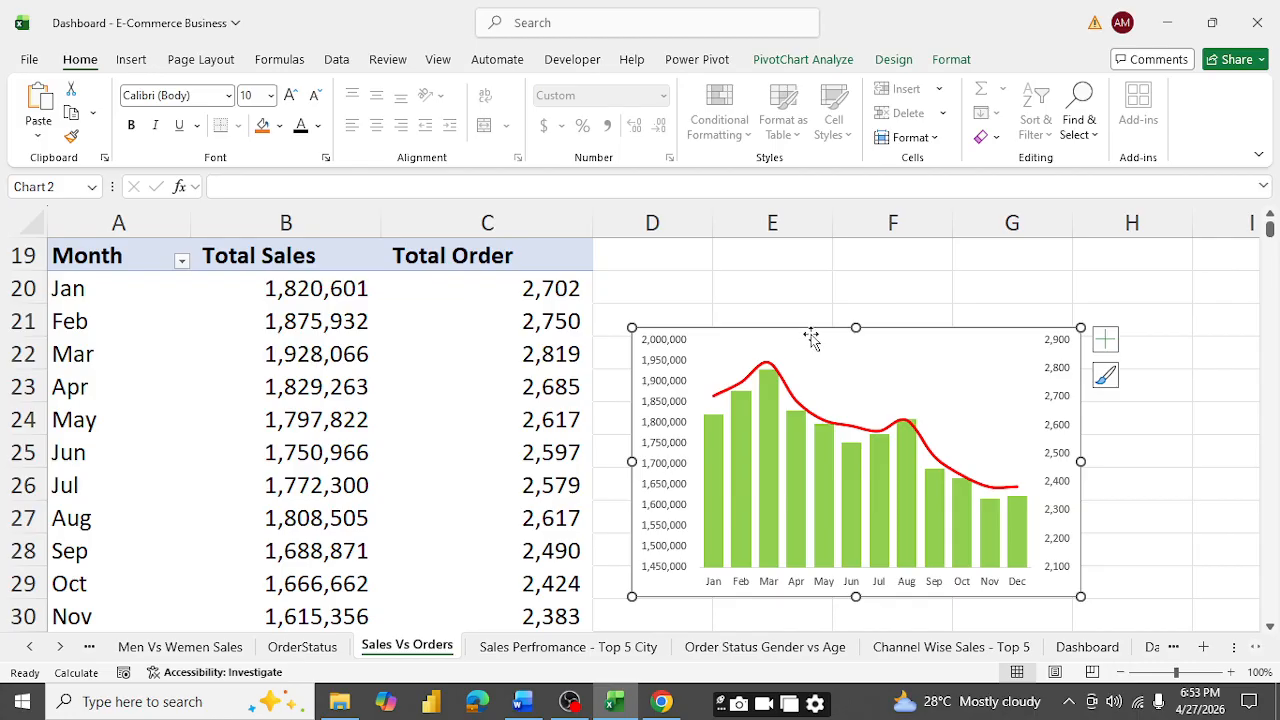
left_click(830, 344)
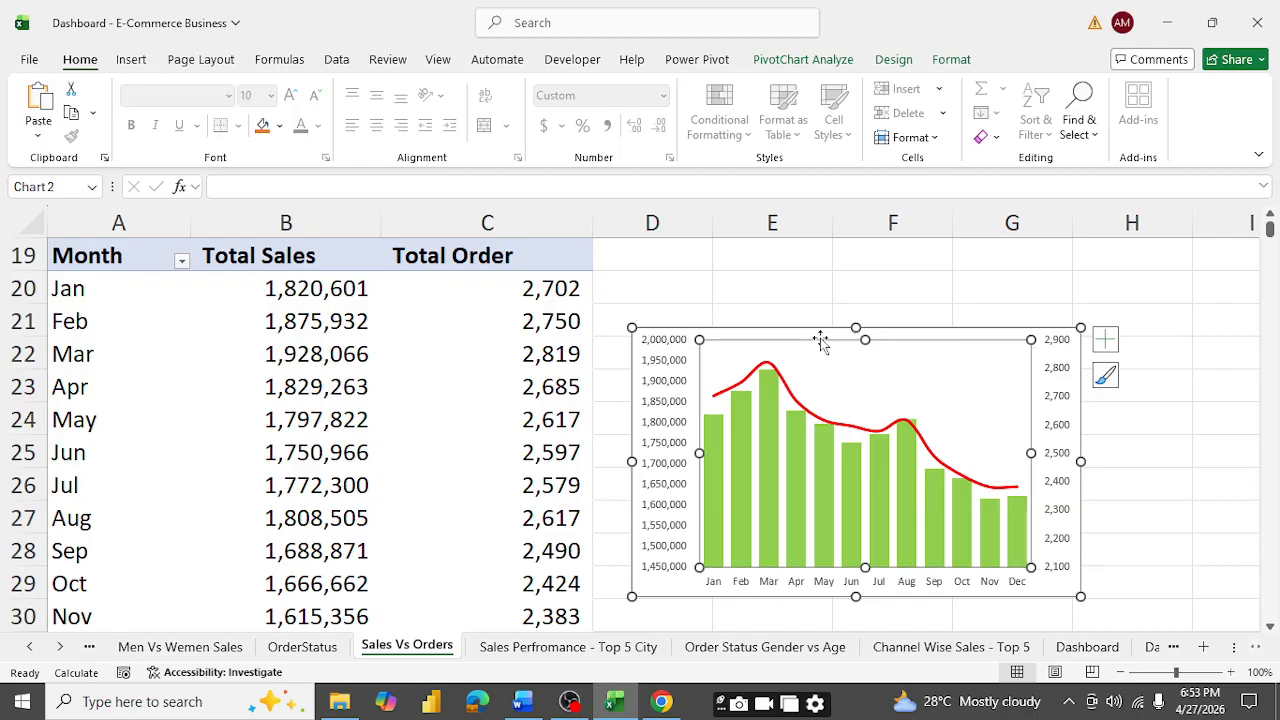
right_click(821, 343)
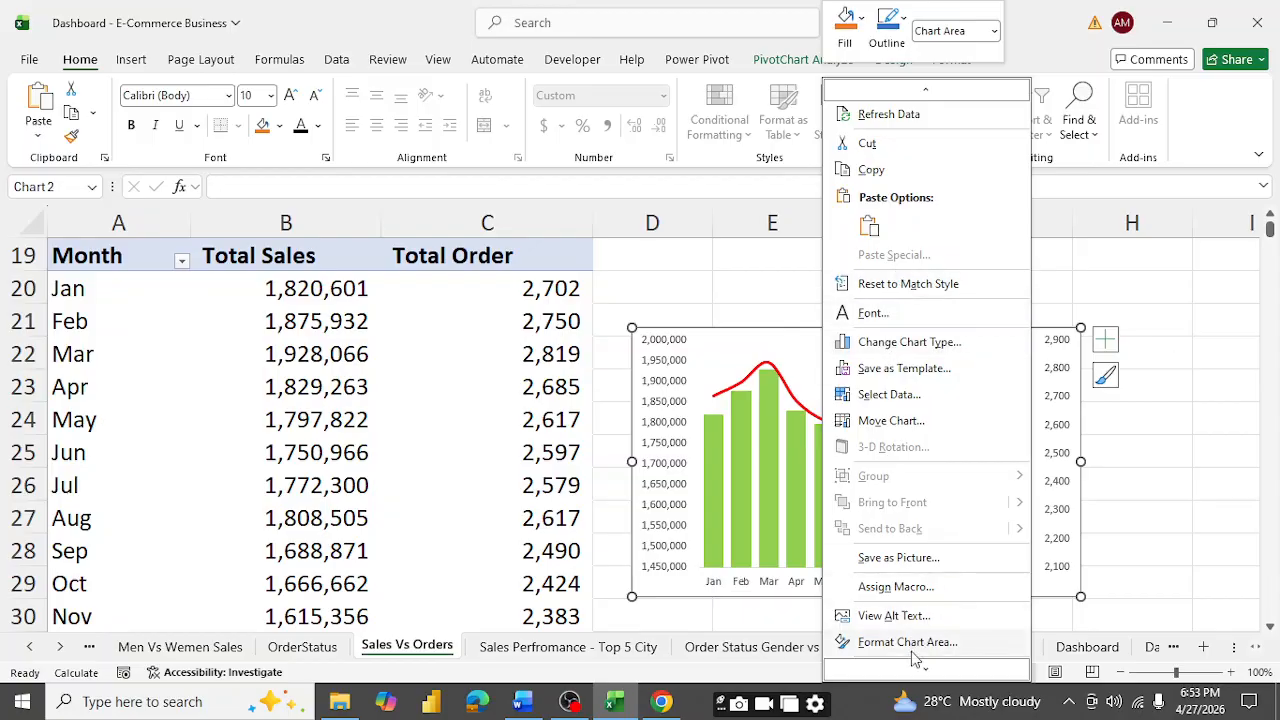
left_click(1107, 341)
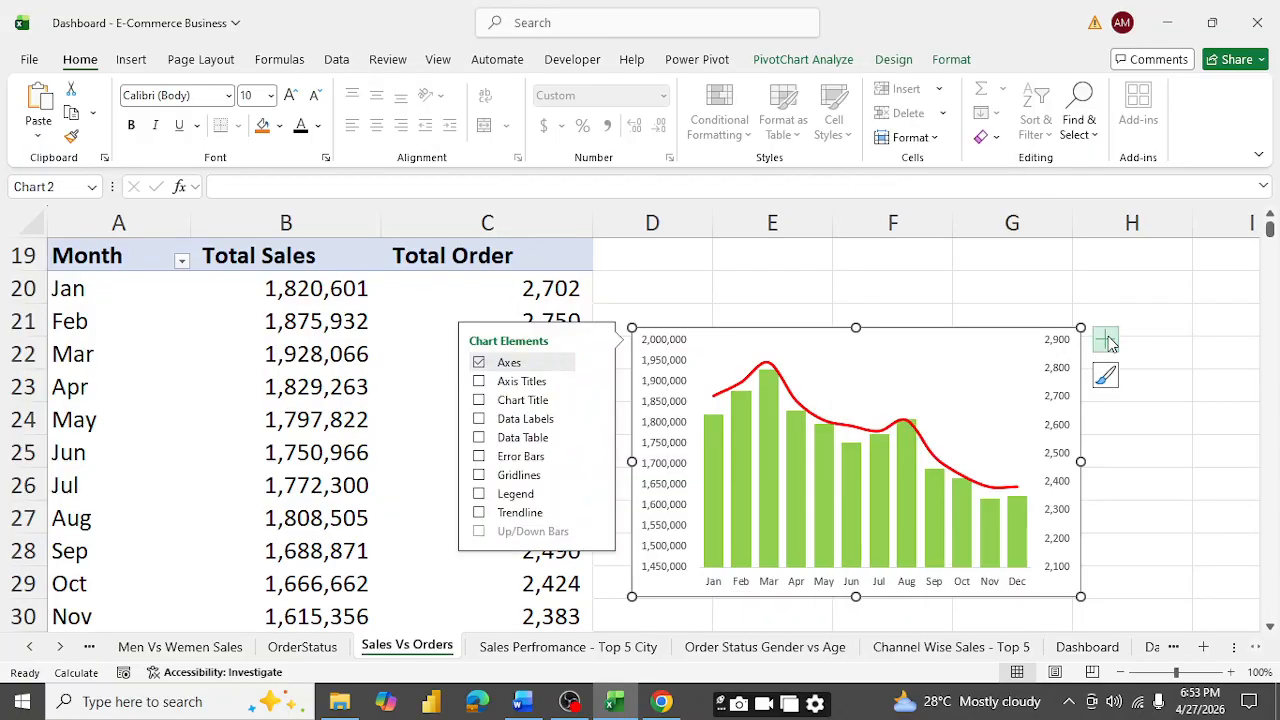
left_click(479, 400)
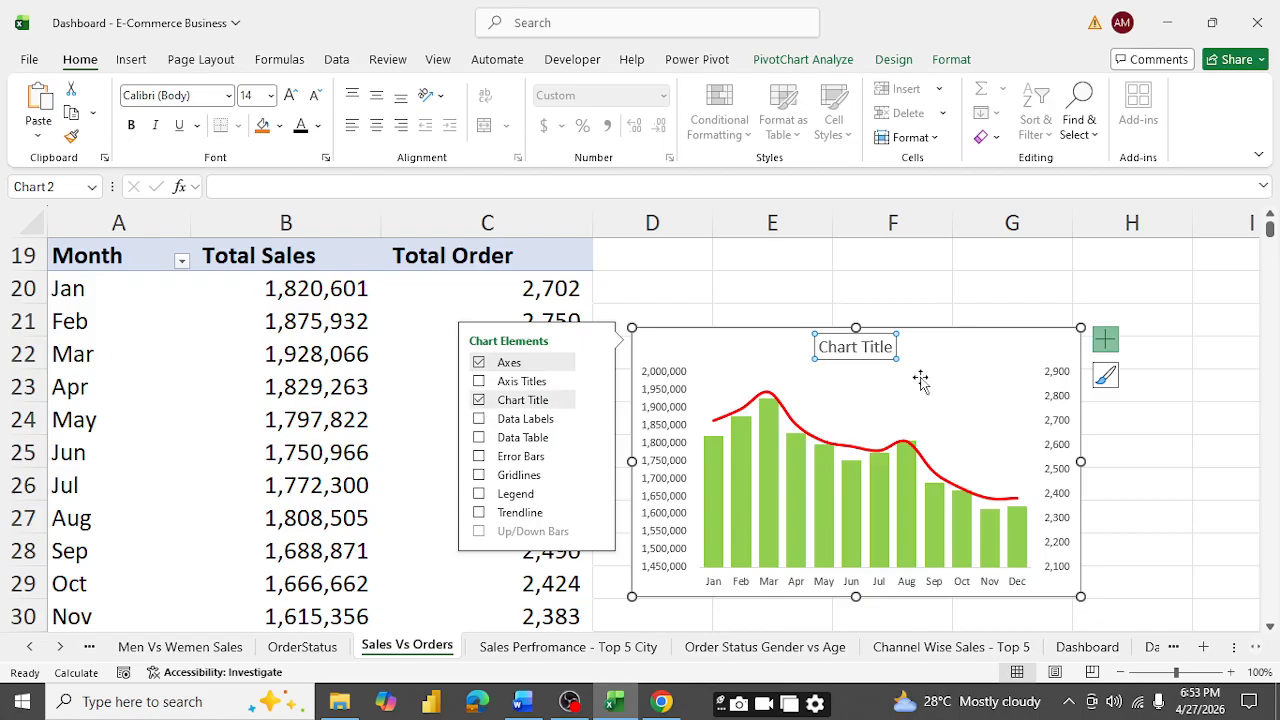
left_click_drag(820, 347, 912, 349)
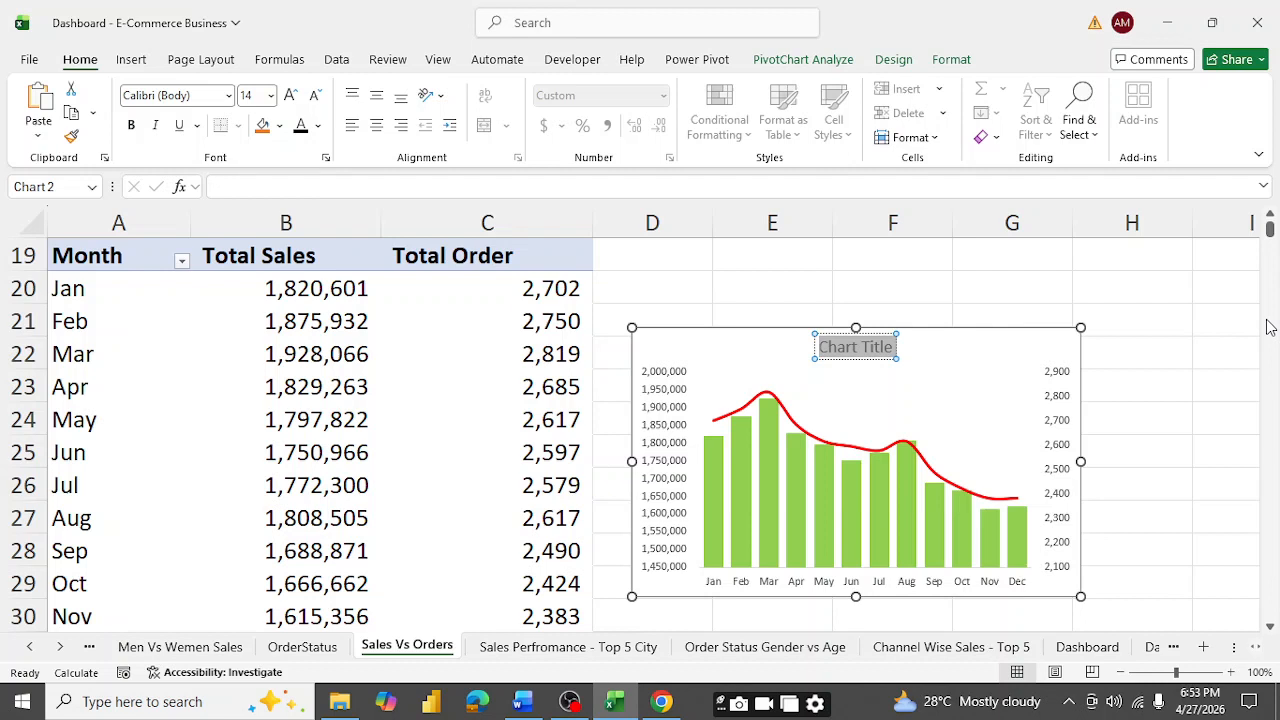
type("Sales")
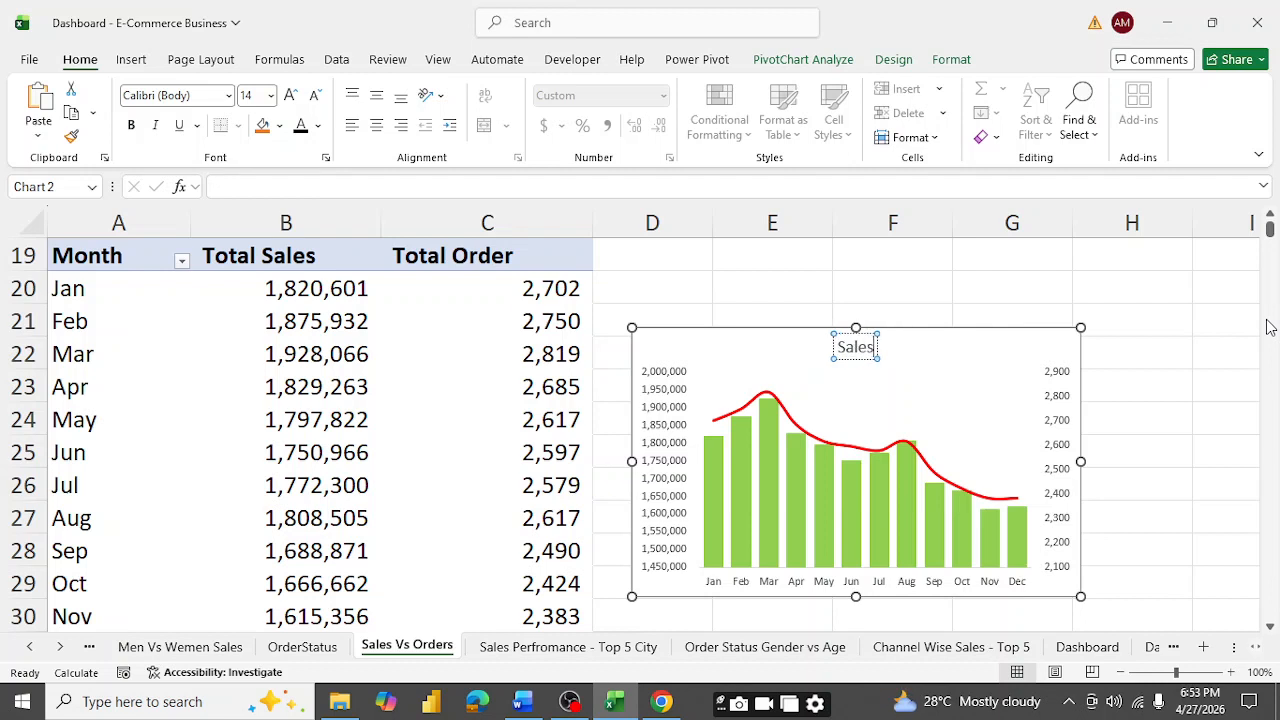
type(" Vs Order")
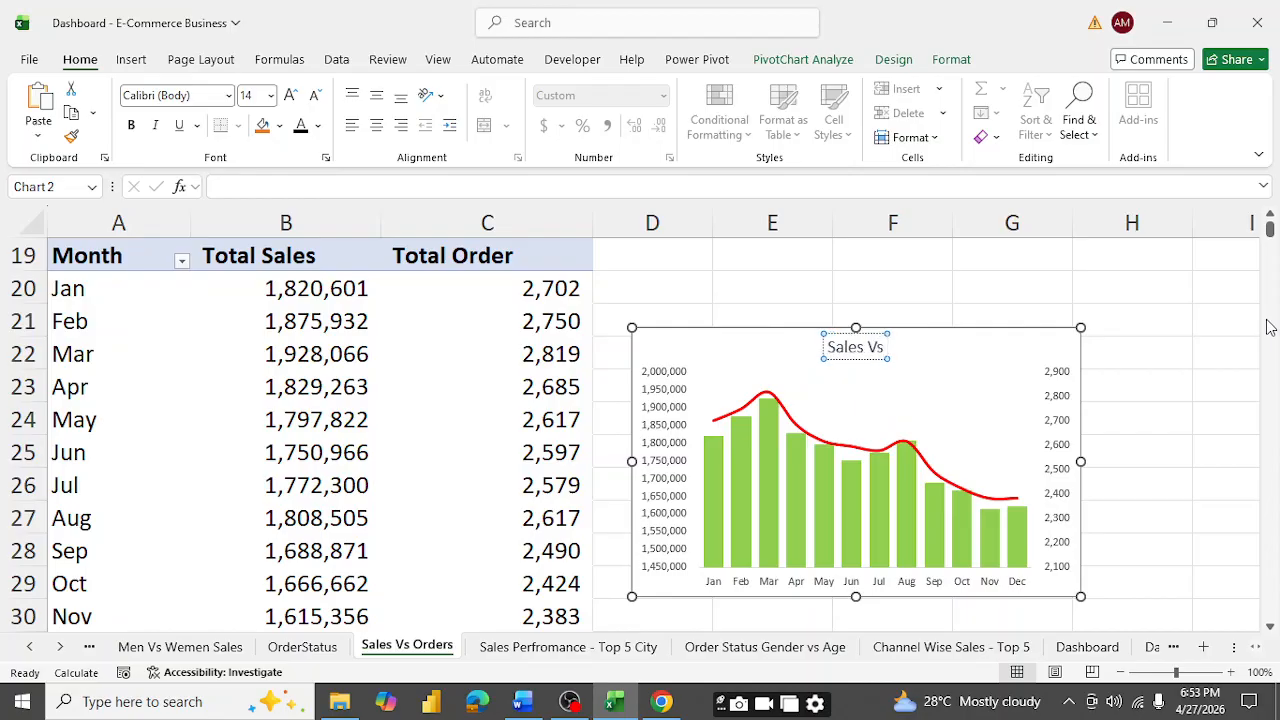
type("s")
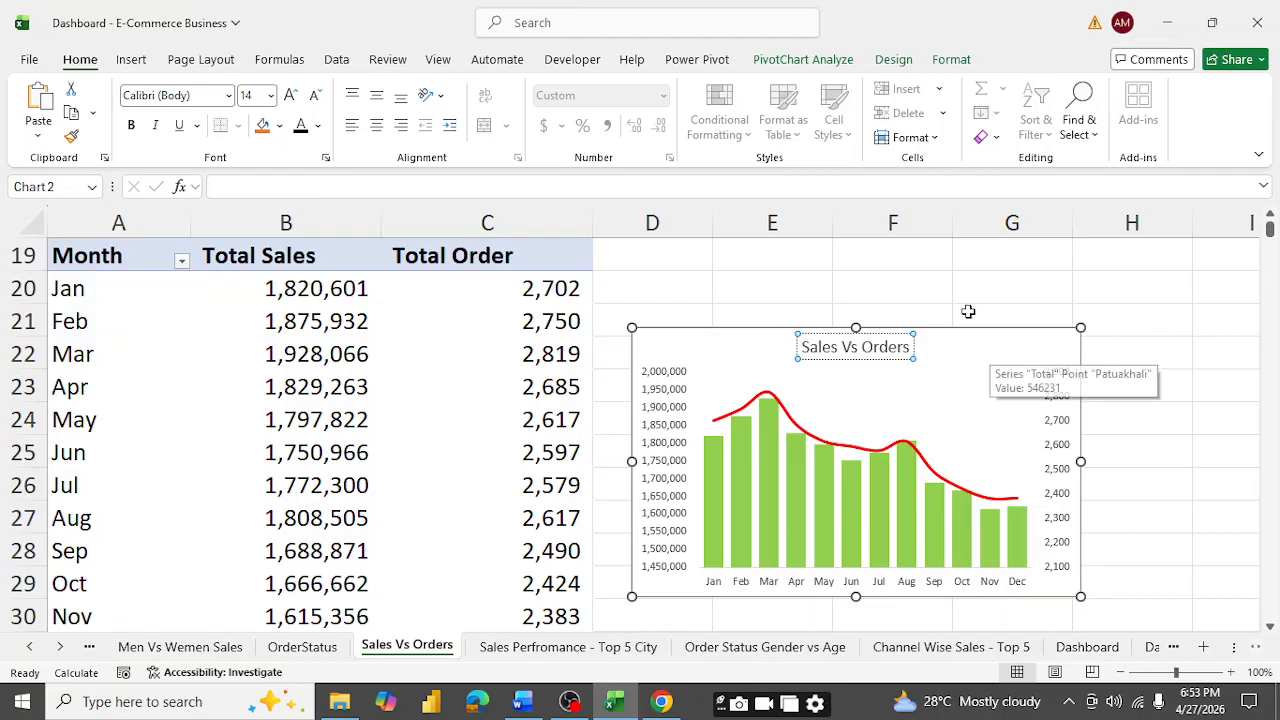
left_click(992, 345)
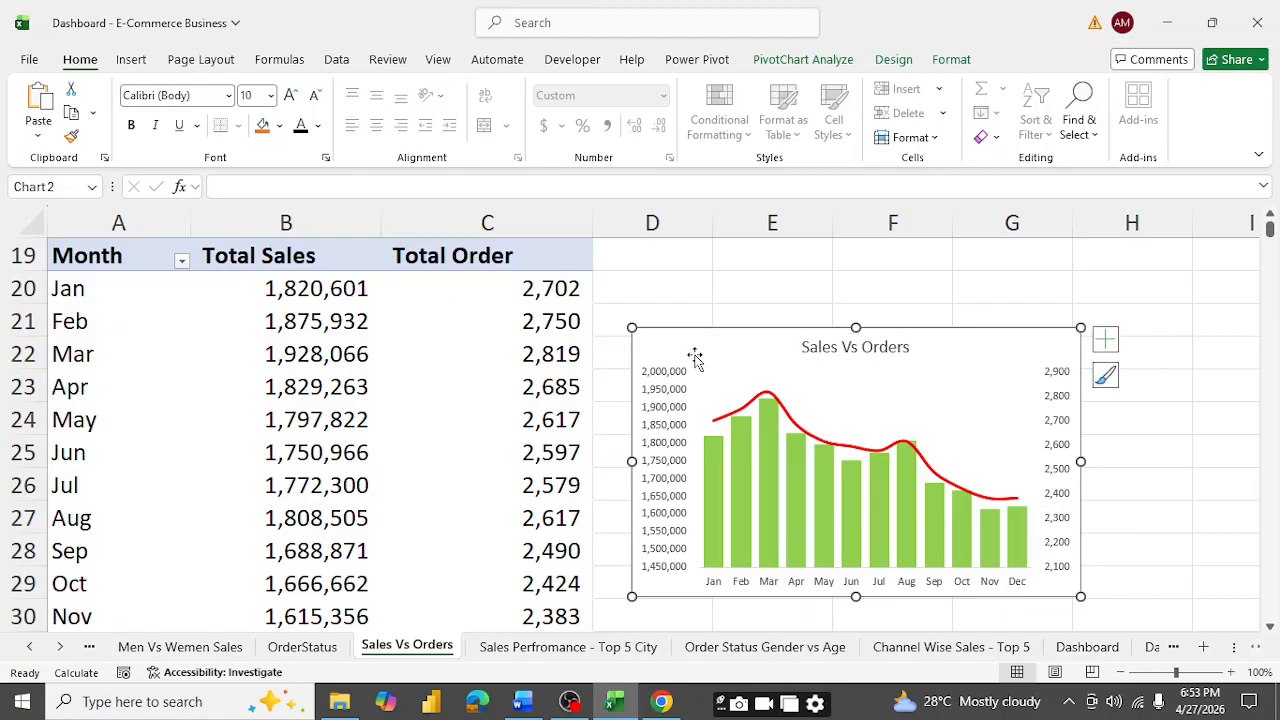
- Give the chart area of the Sales Vs Orders chart a solid fill in the lightest blue theme tint
right_click(981, 347)
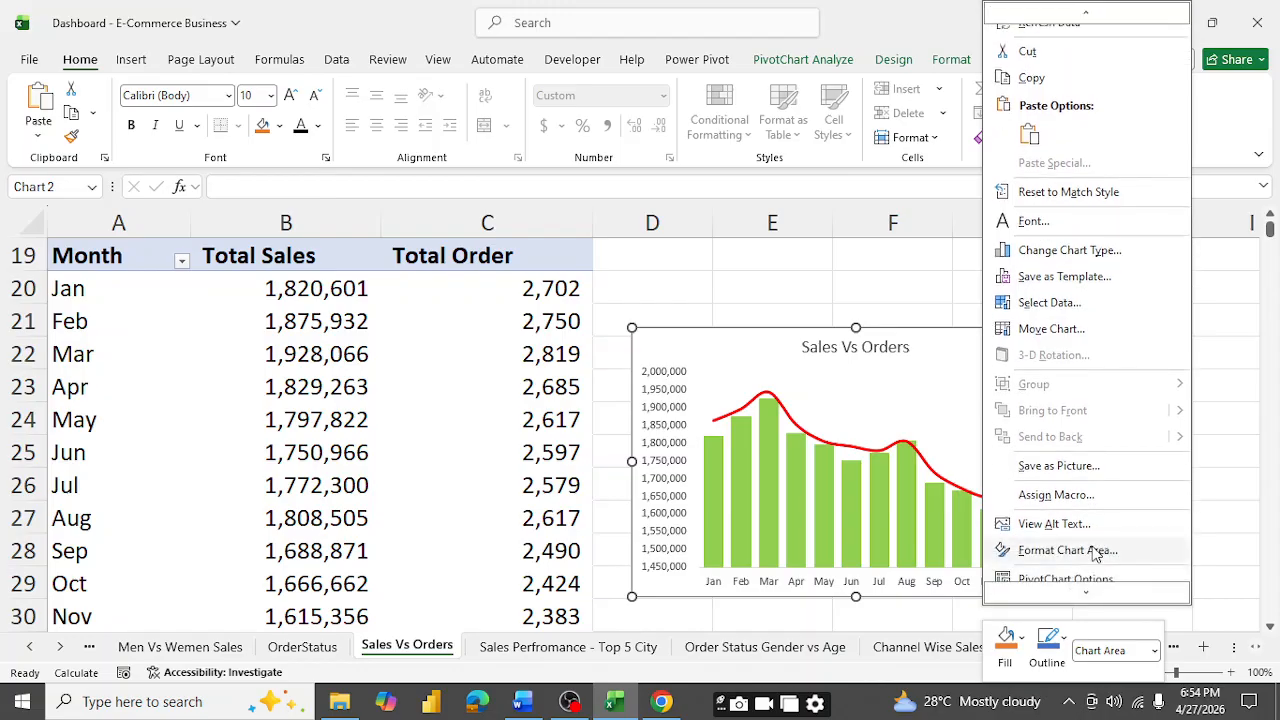
left_click(1066, 550)
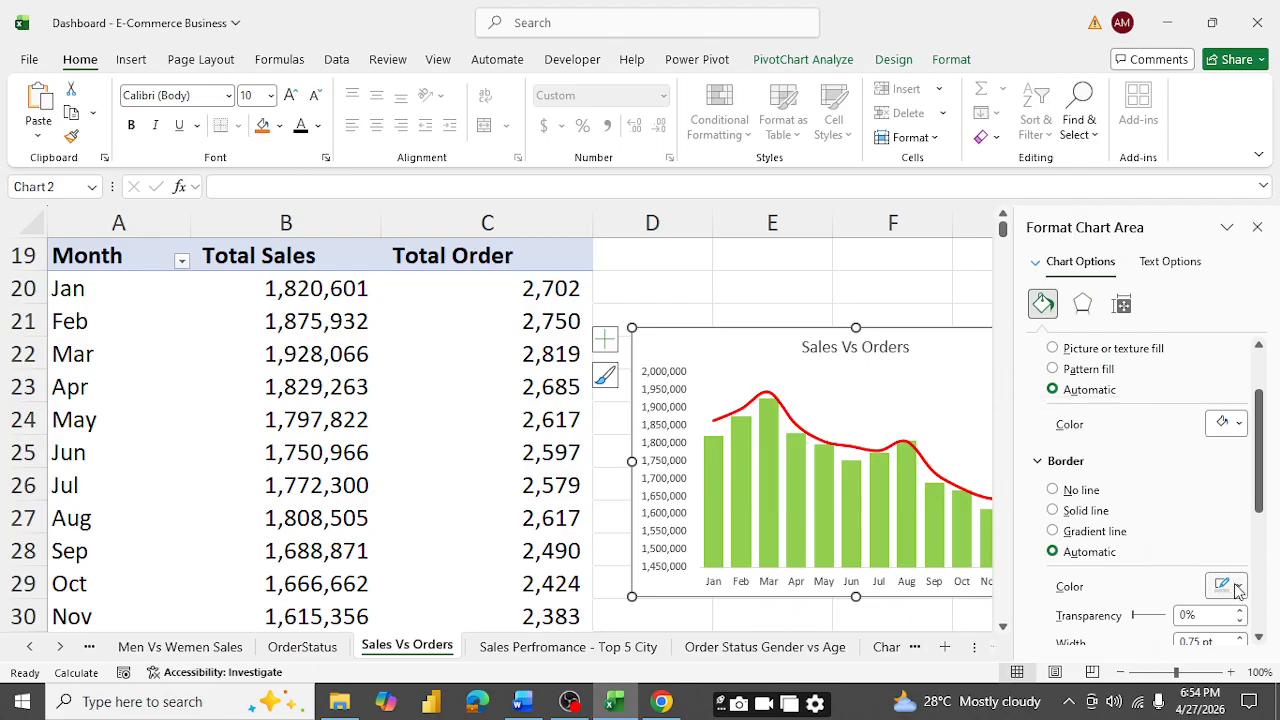
scroll(1150, 498, "down", 3)
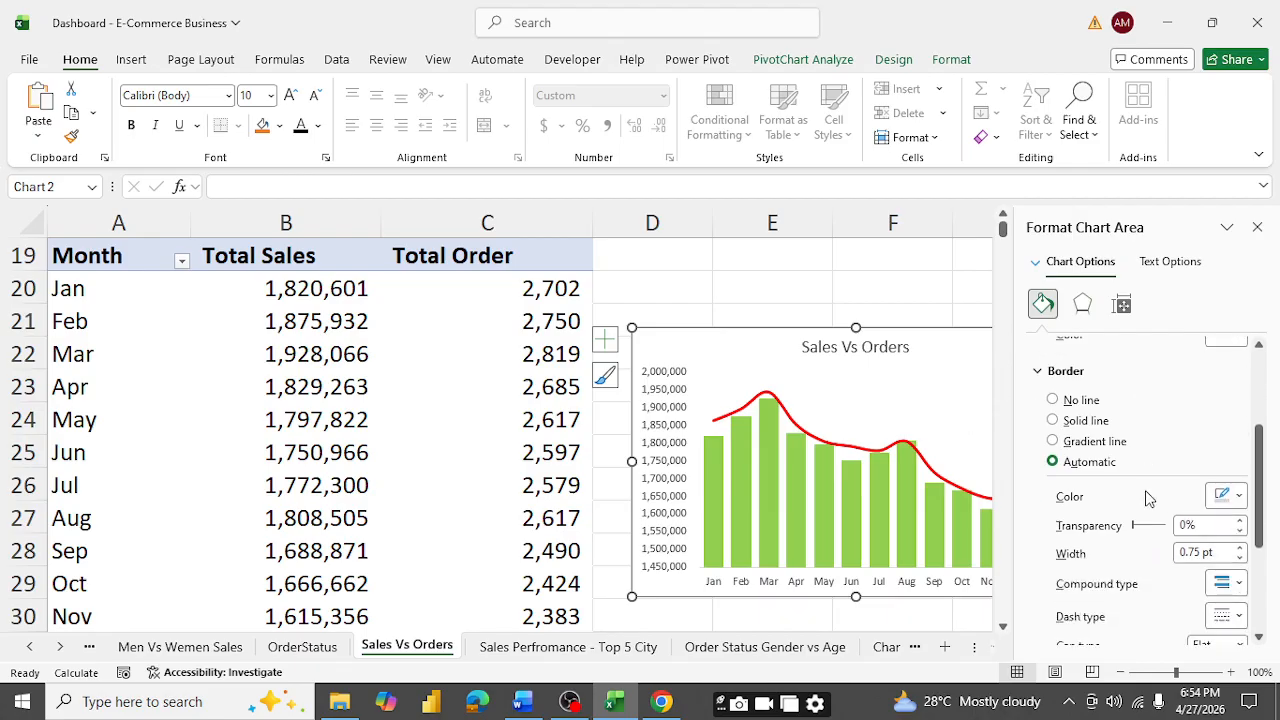
scroll(1149, 498, "down", 1)
scroll(1149, 498, "up", 5)
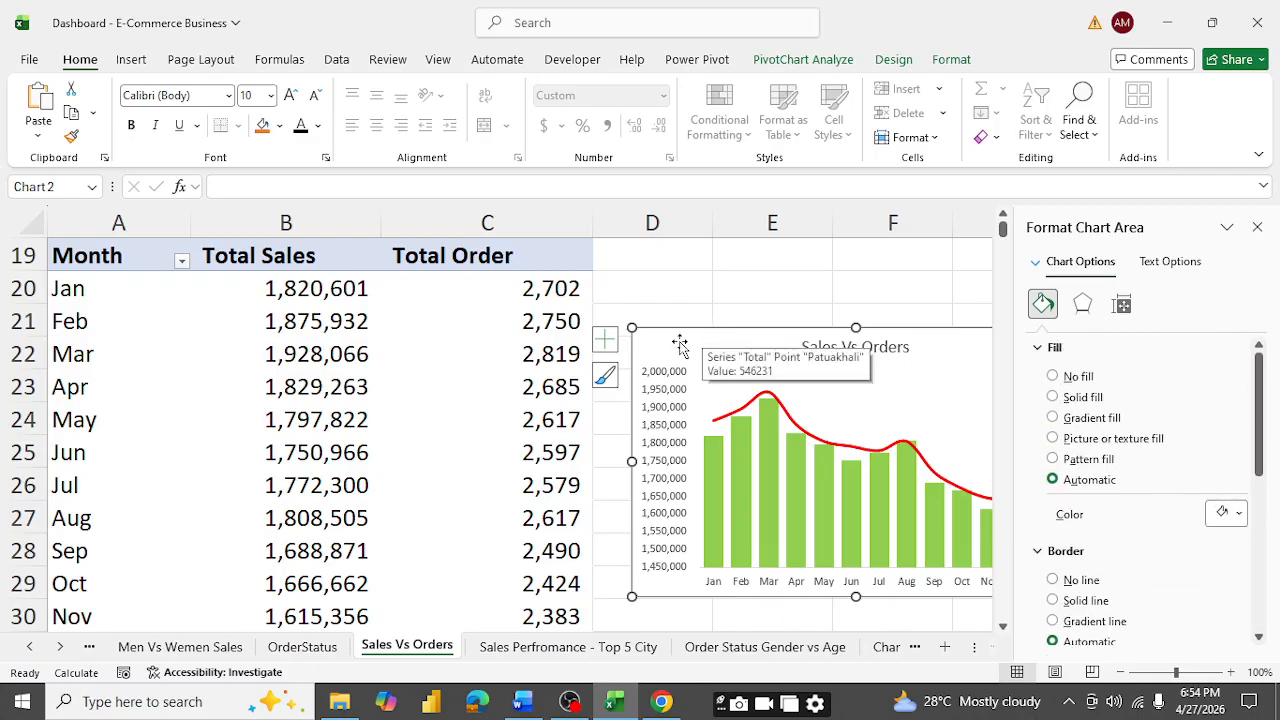
left_click(1238, 513)
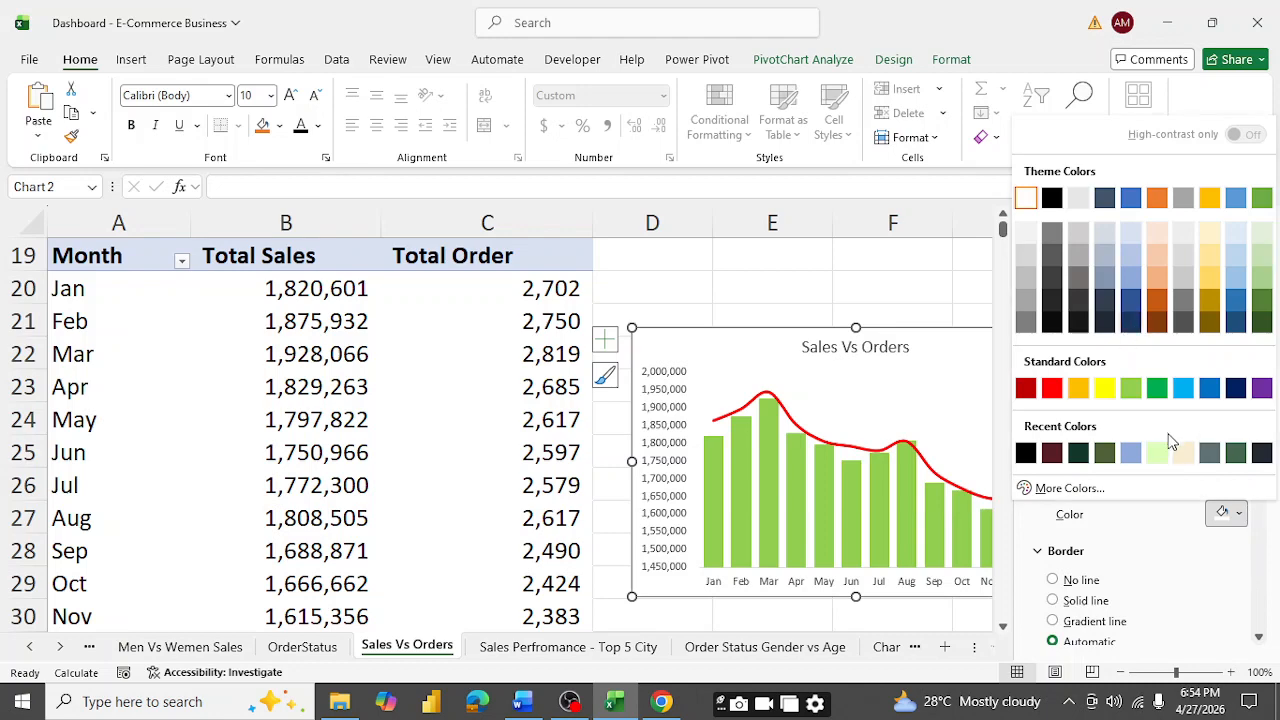
left_click(1156, 456)
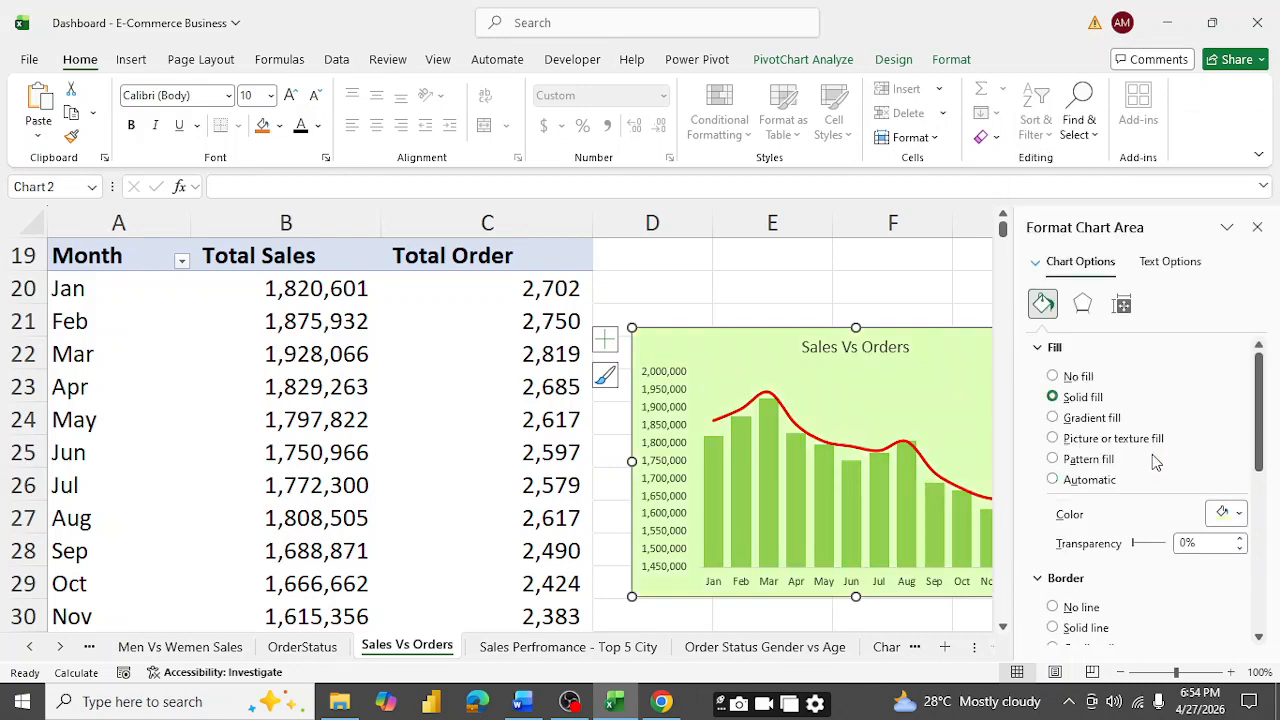
left_click(1240, 514)
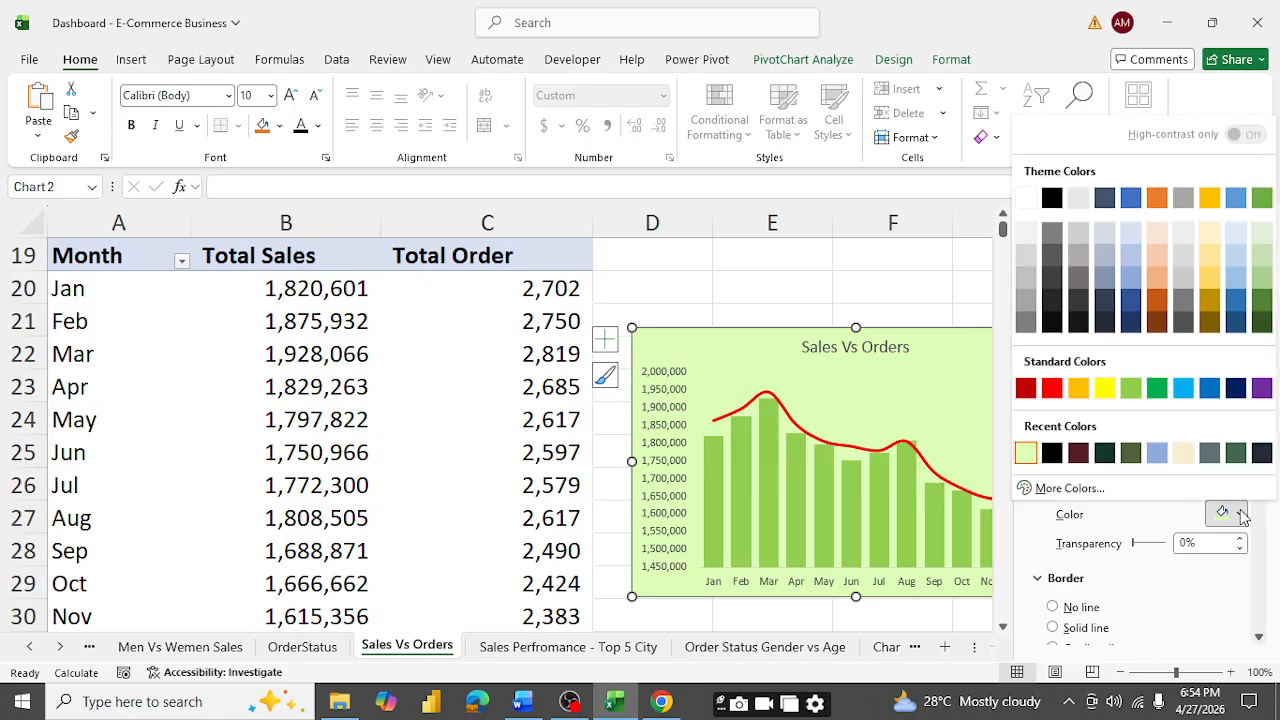
left_click(1234, 233)
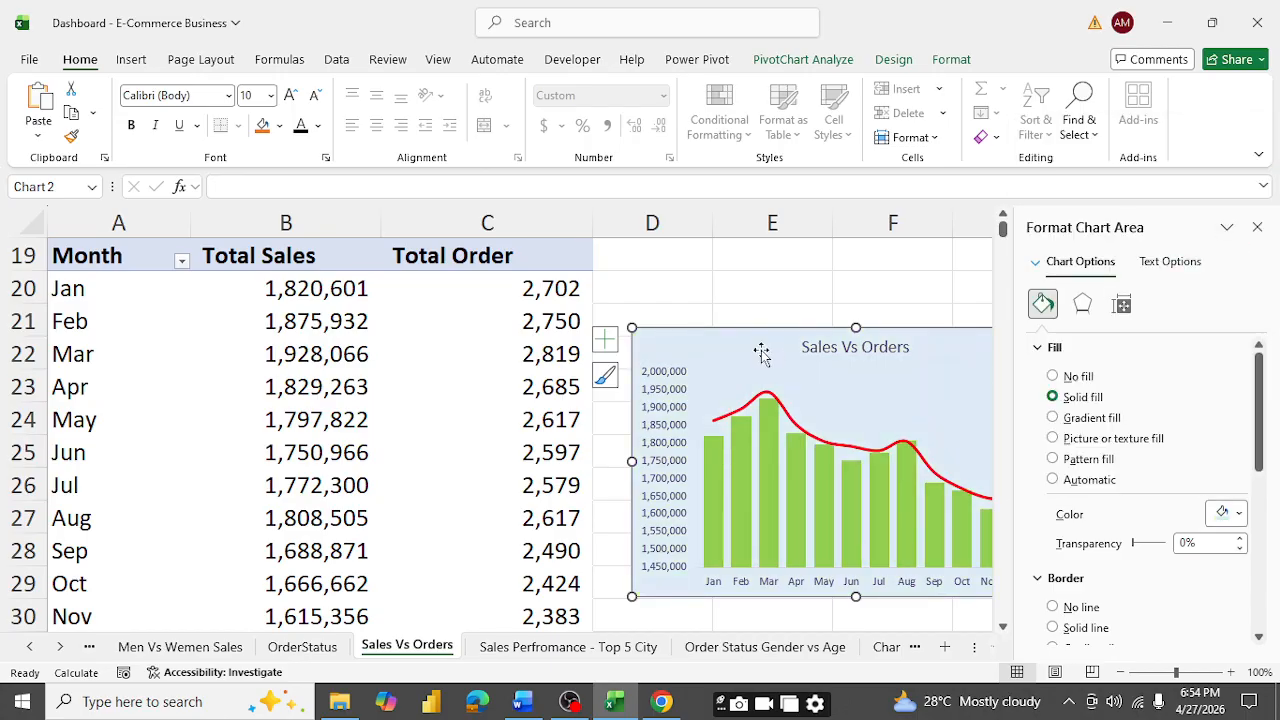
left_click(797, 282)
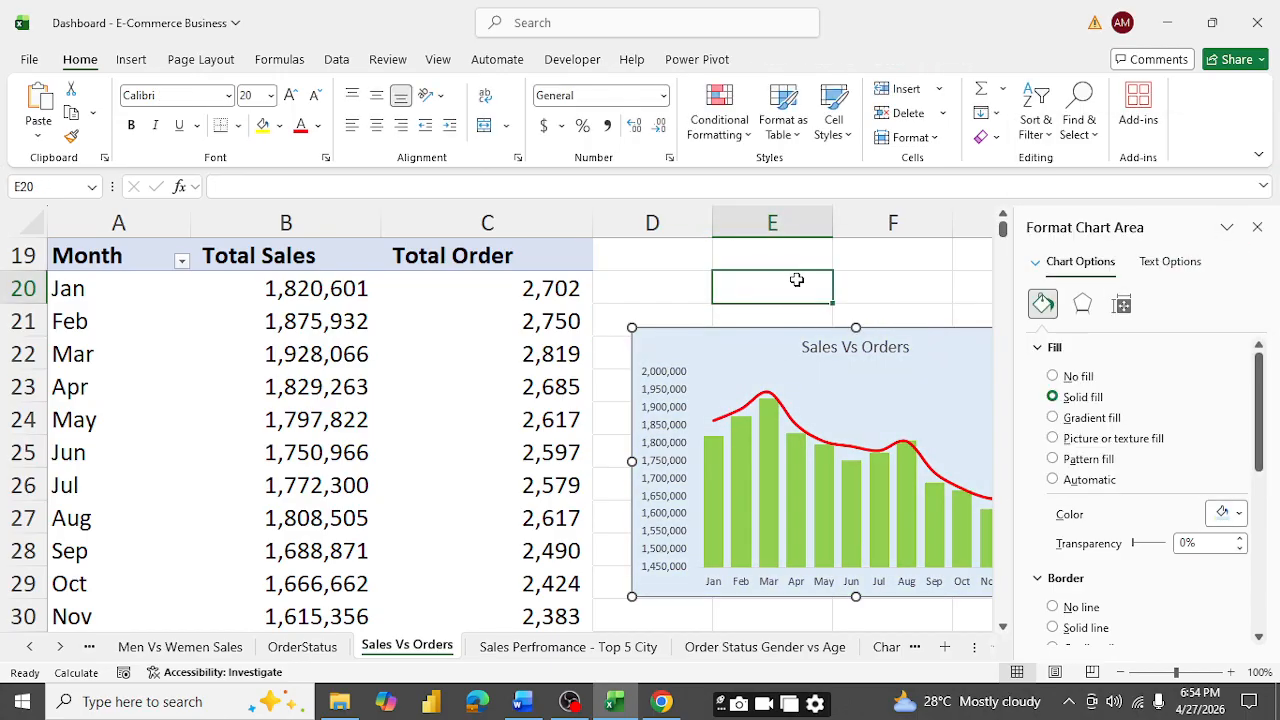
- Make the "Sales Vs Orders" chart title bold and close the chart formatting options
left_click(841, 346)
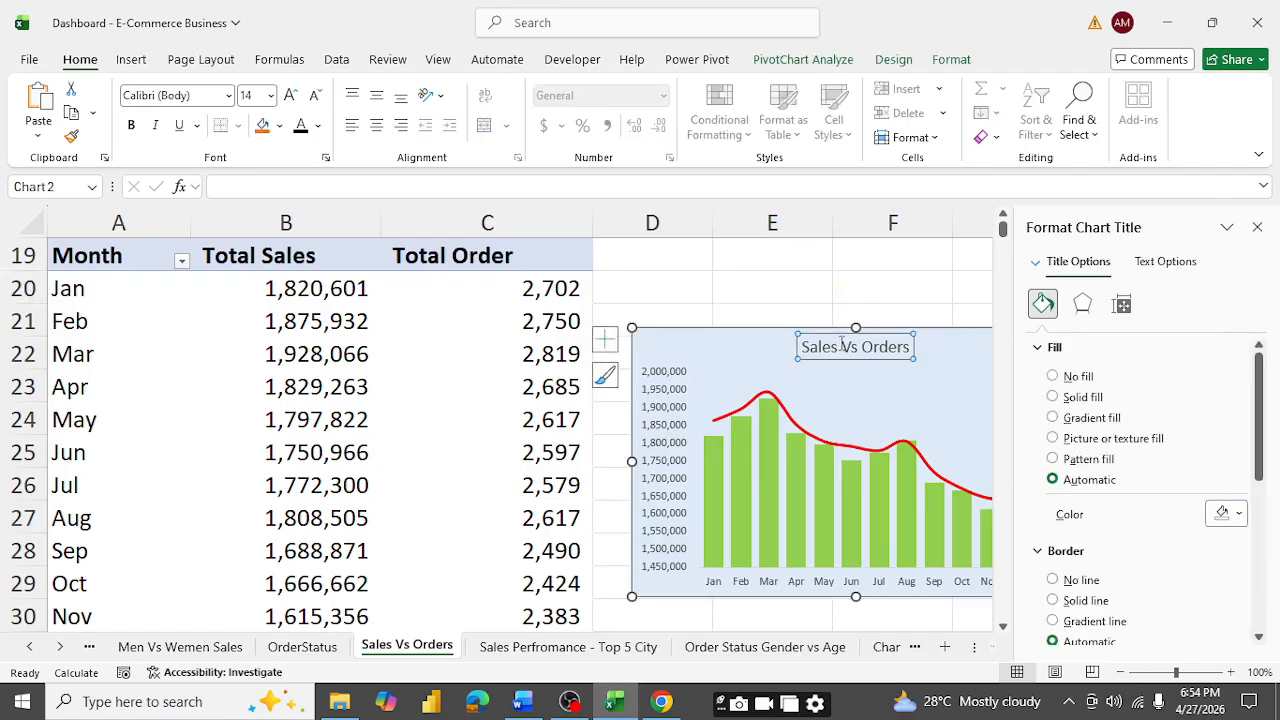
key("ctrl+b")
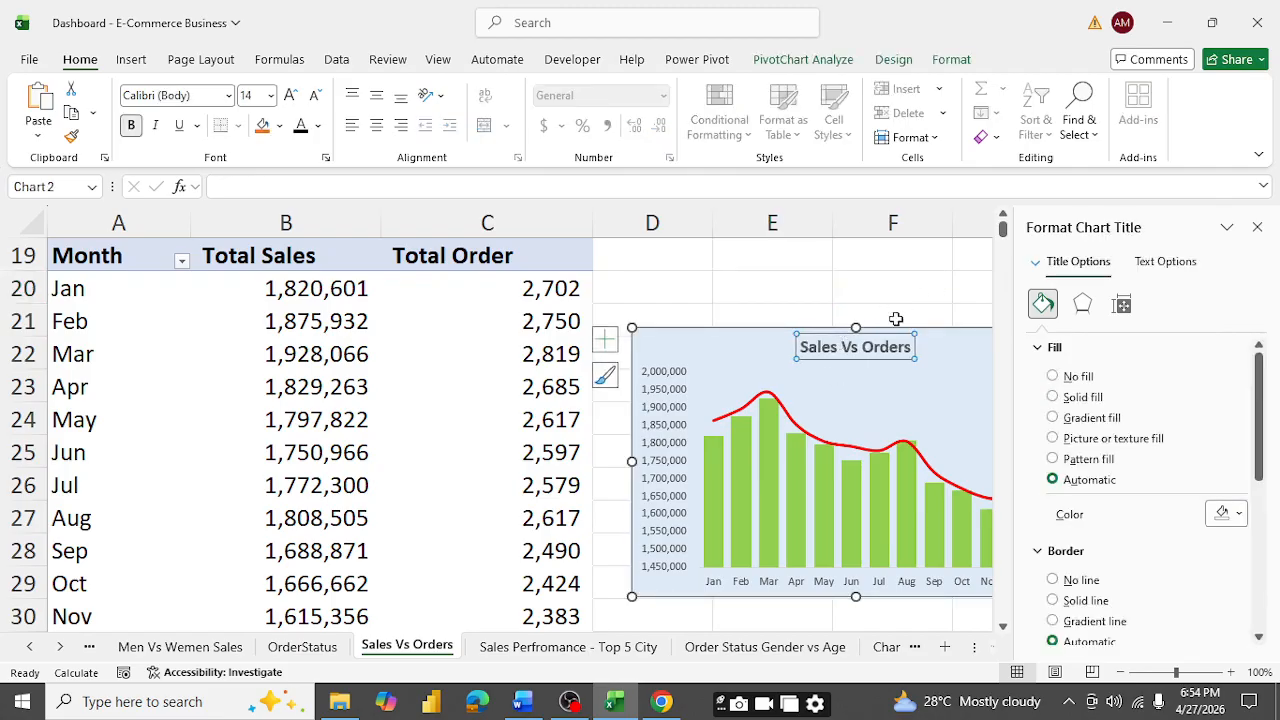
left_click(968, 352)
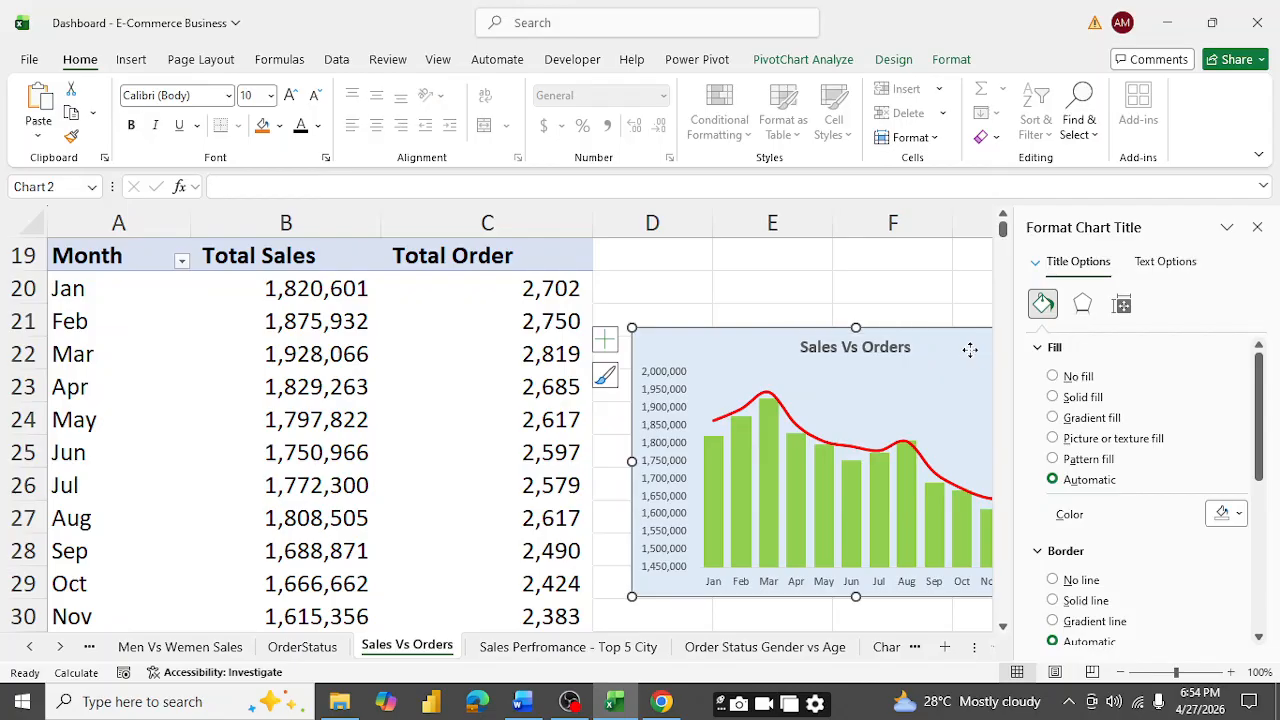
left_click(899, 262)
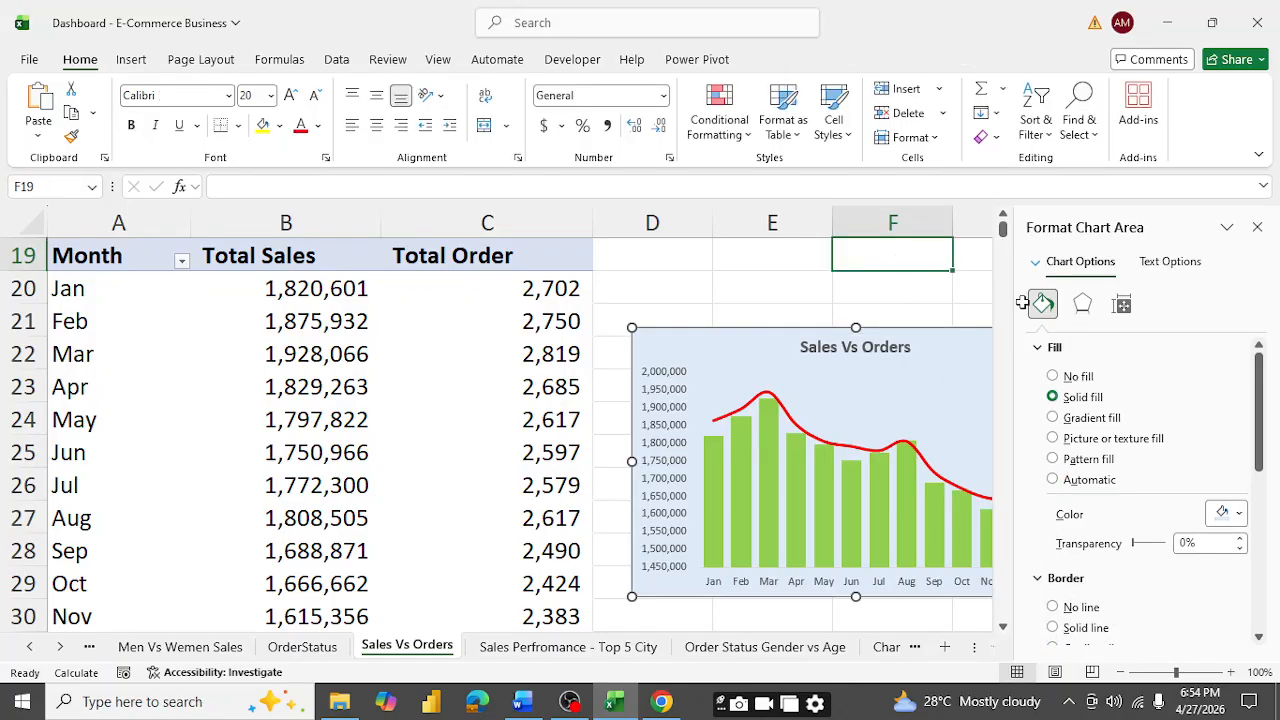
left_click(1258, 229)
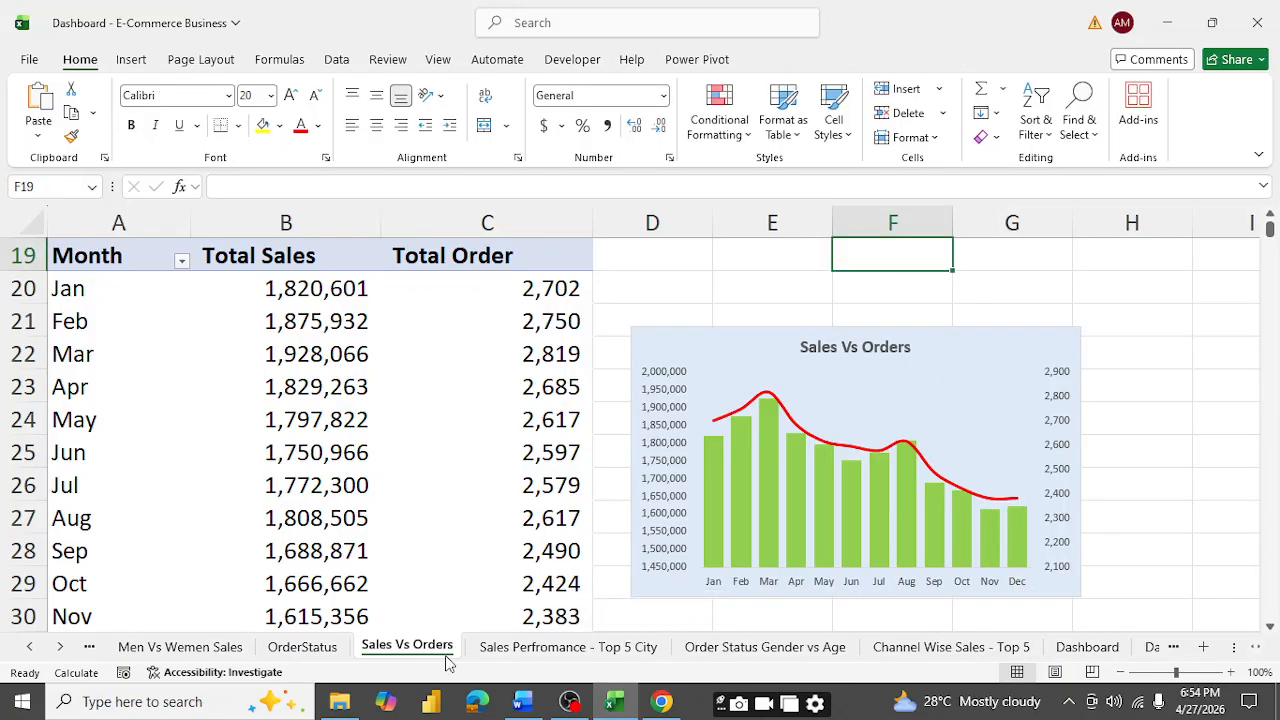
- On the Sales Perfromance - Top 5 City sheet, sort the cities pivot table by Total Sales from largest to smallest
left_click(534, 647)
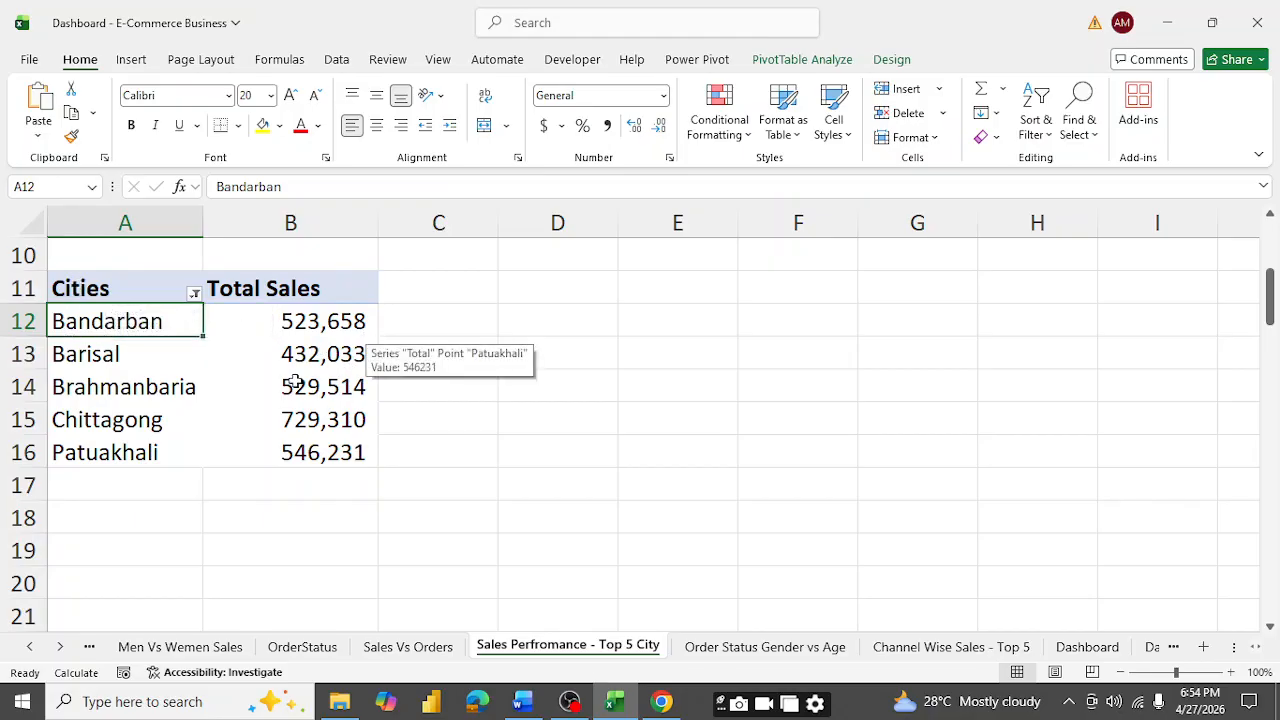
right_click(316, 316)
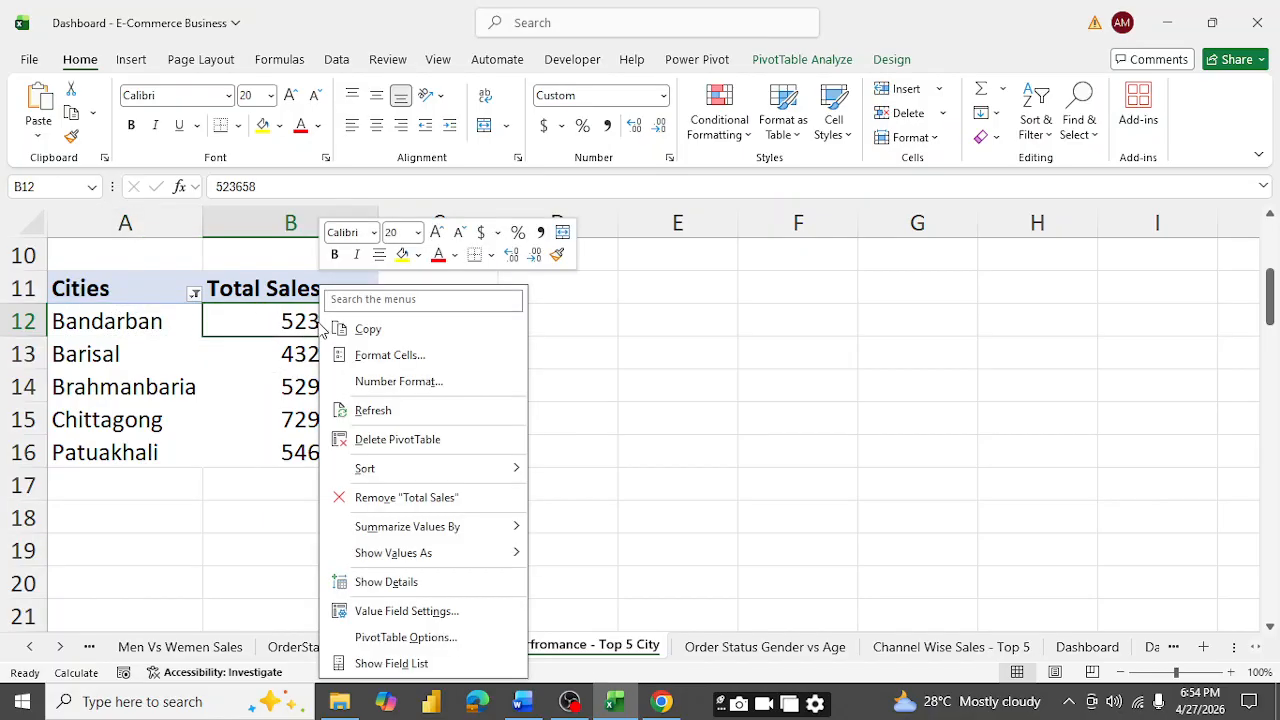
mouse_move(432, 486)
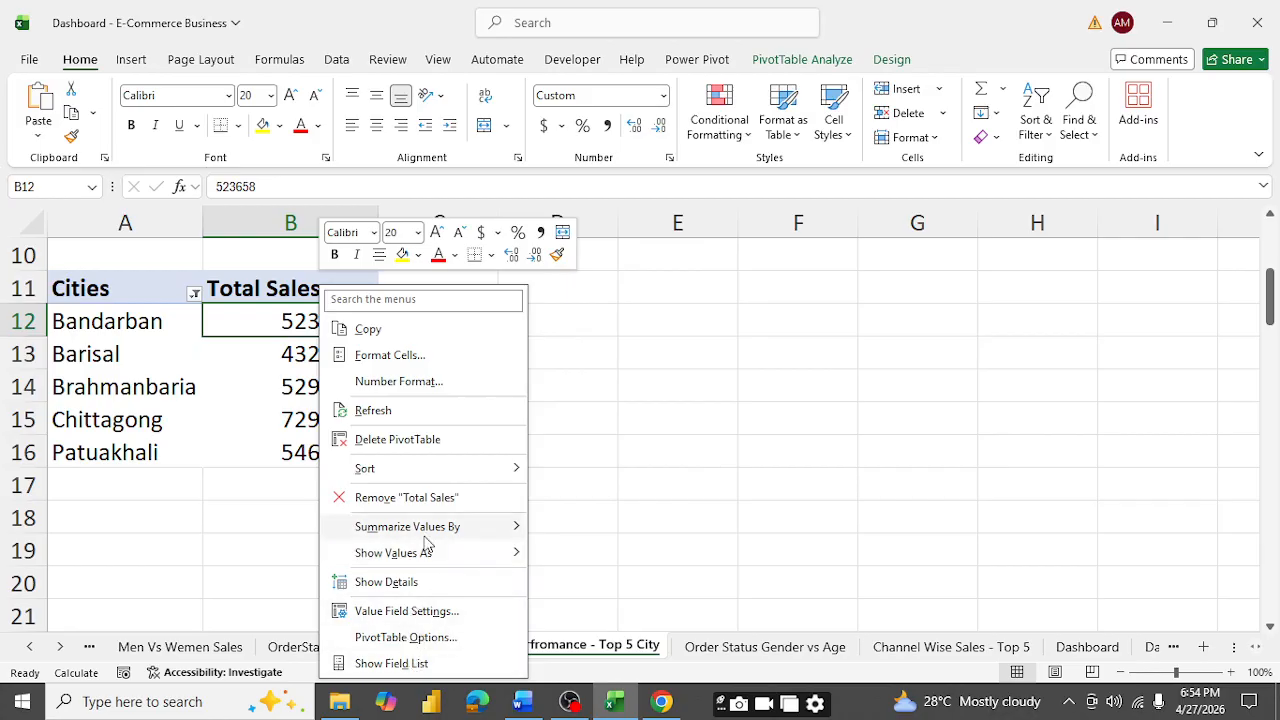
key("Escape")
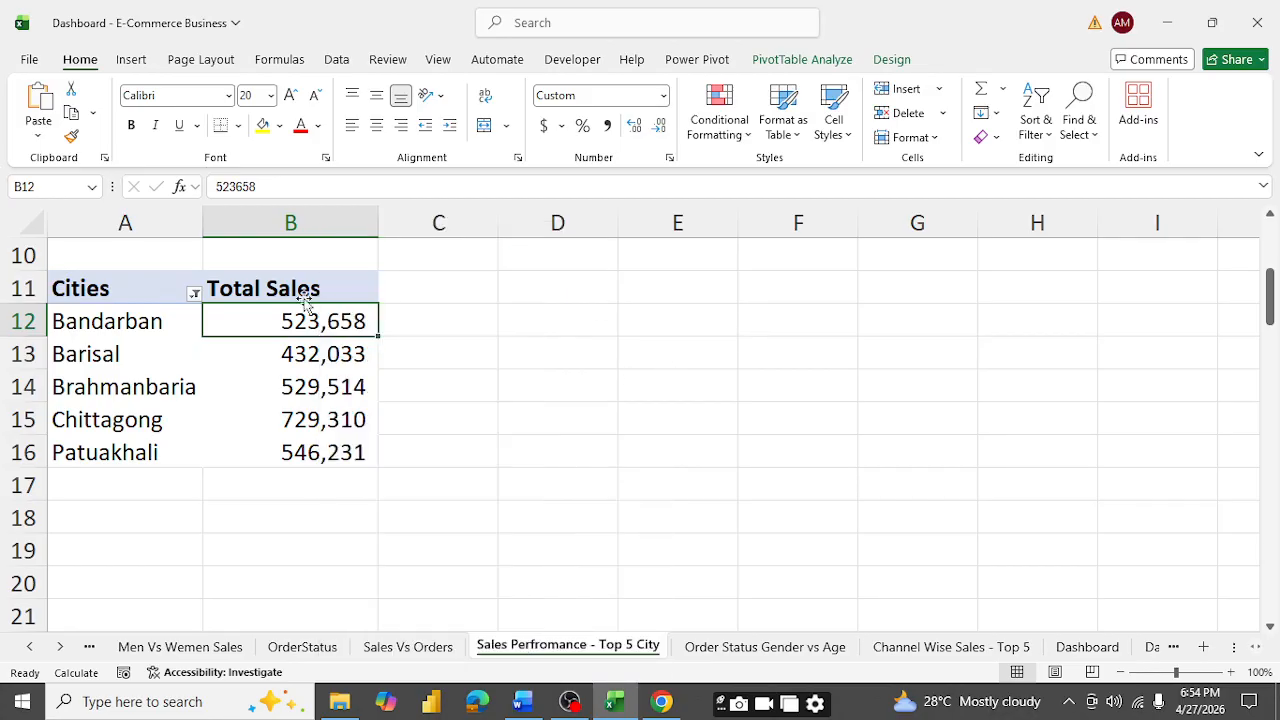
right_click(292, 320)
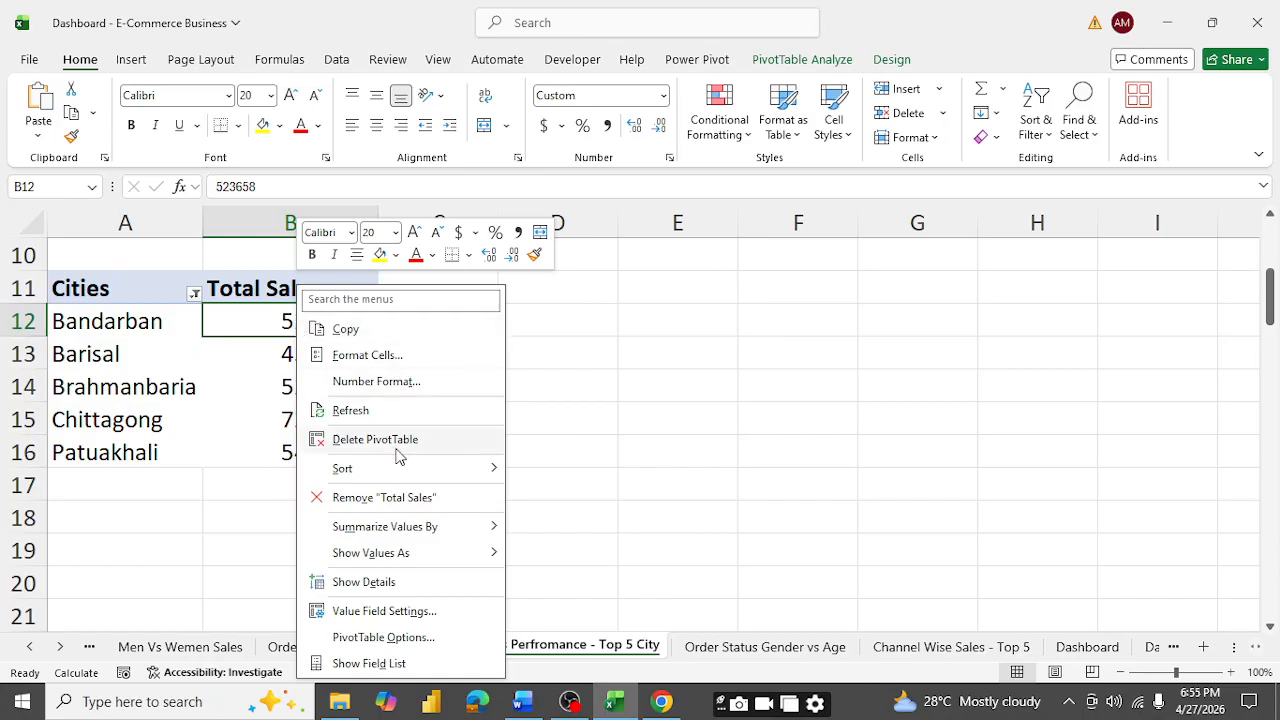
left_click(592, 497)
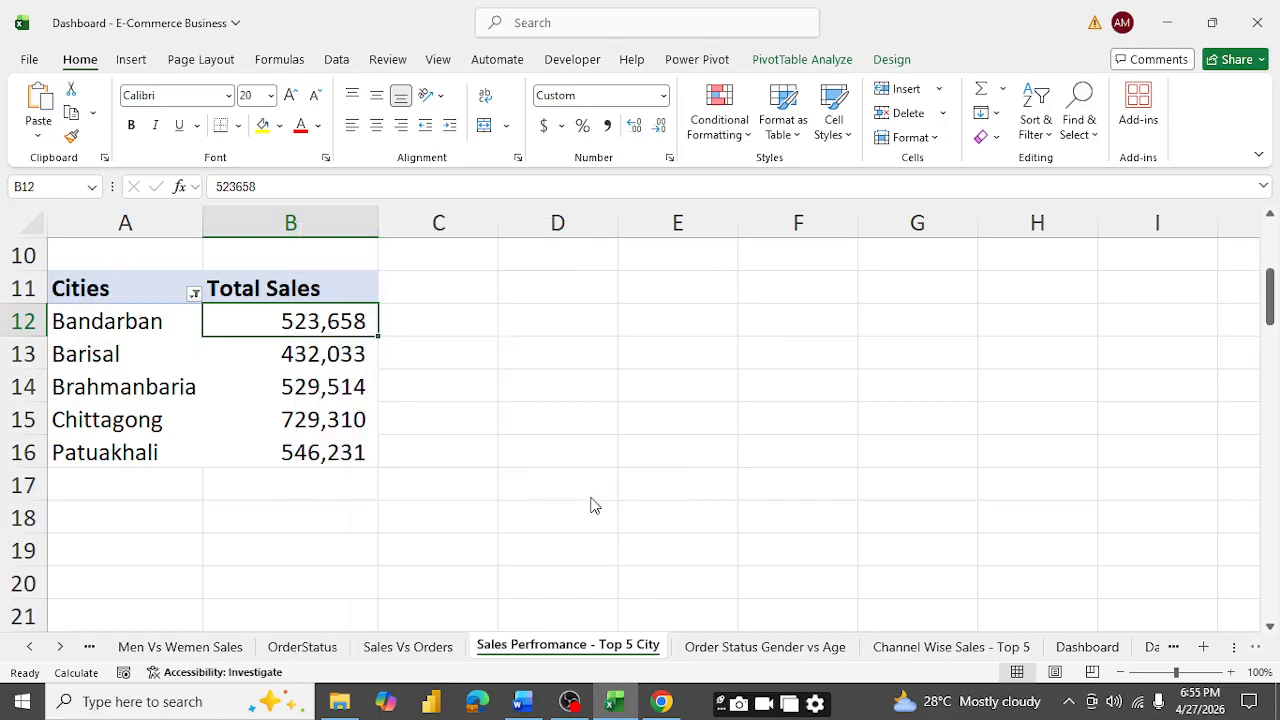
- Insert a Clustered Bar pivot chart from the top 5 cities pivot table
left_click(137, 322)
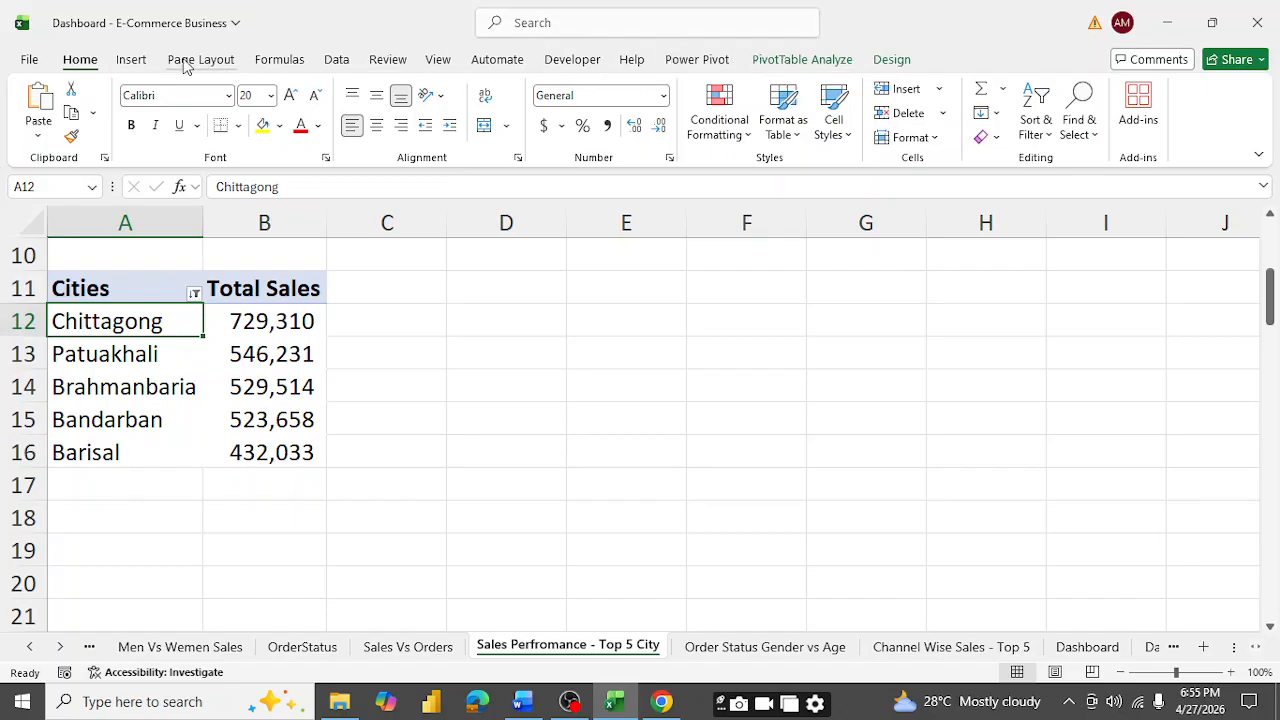
left_click(130, 62)
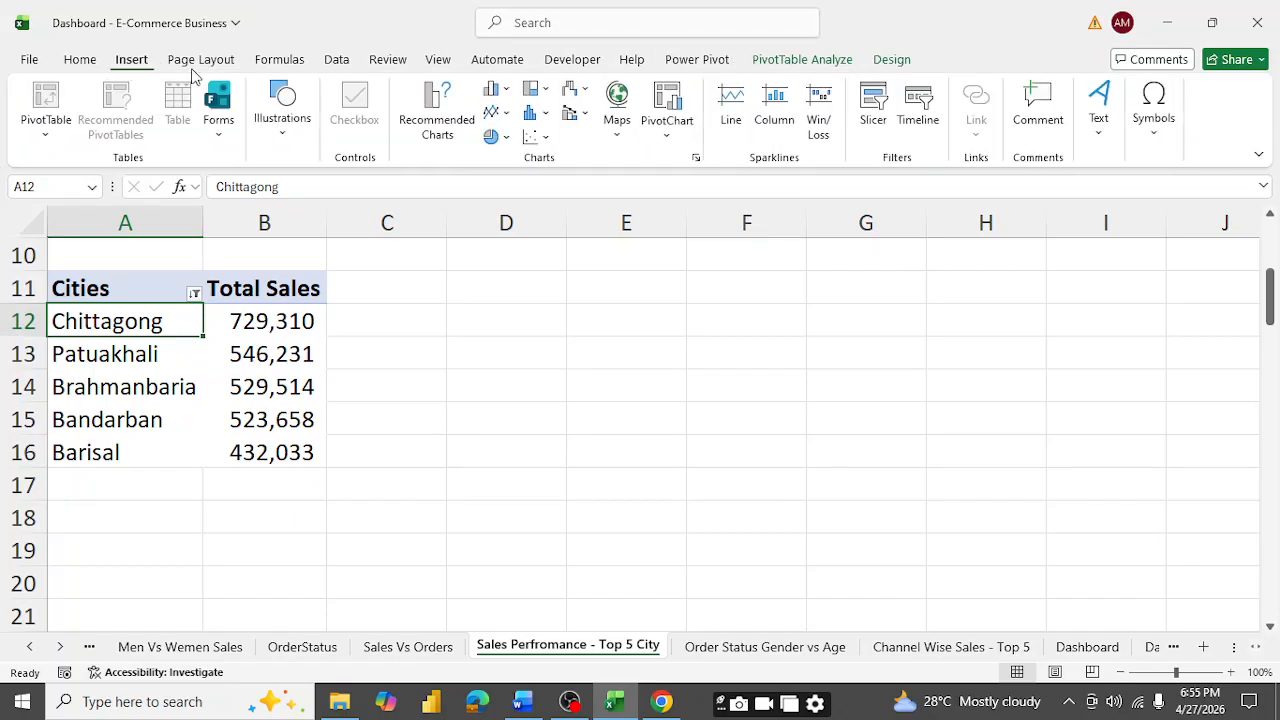
left_click(430, 122)
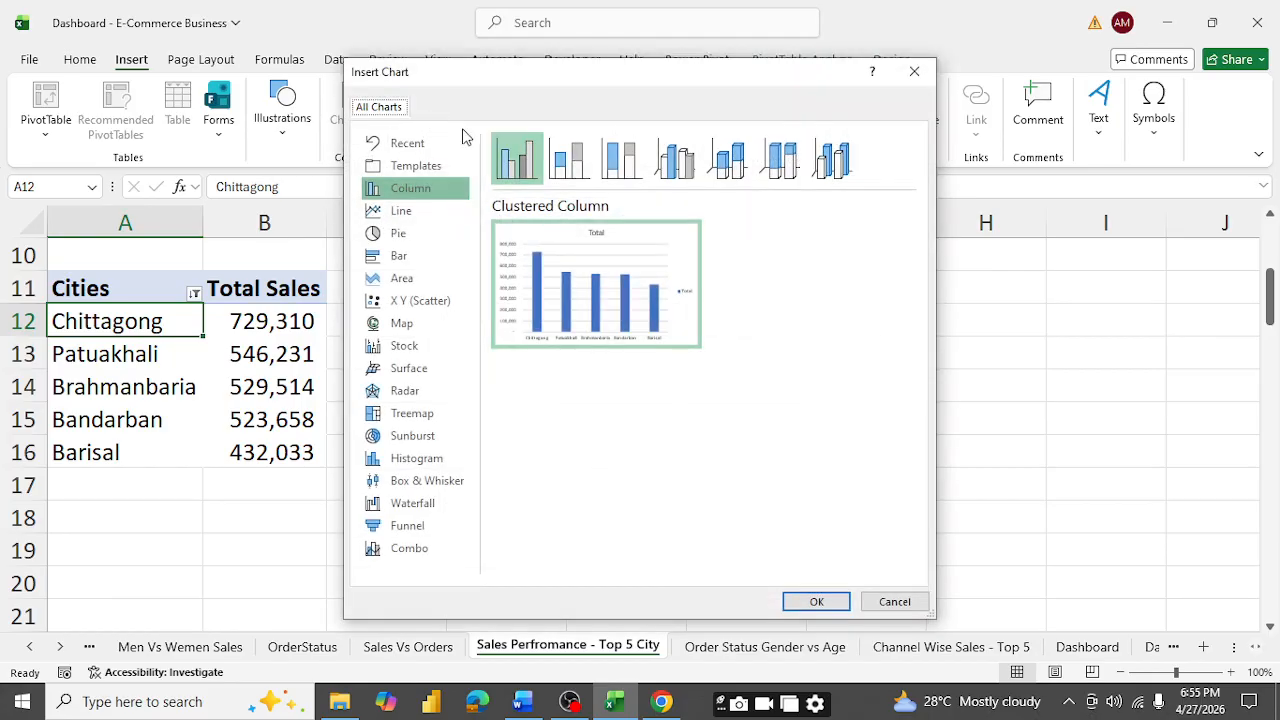
left_click(386, 258)
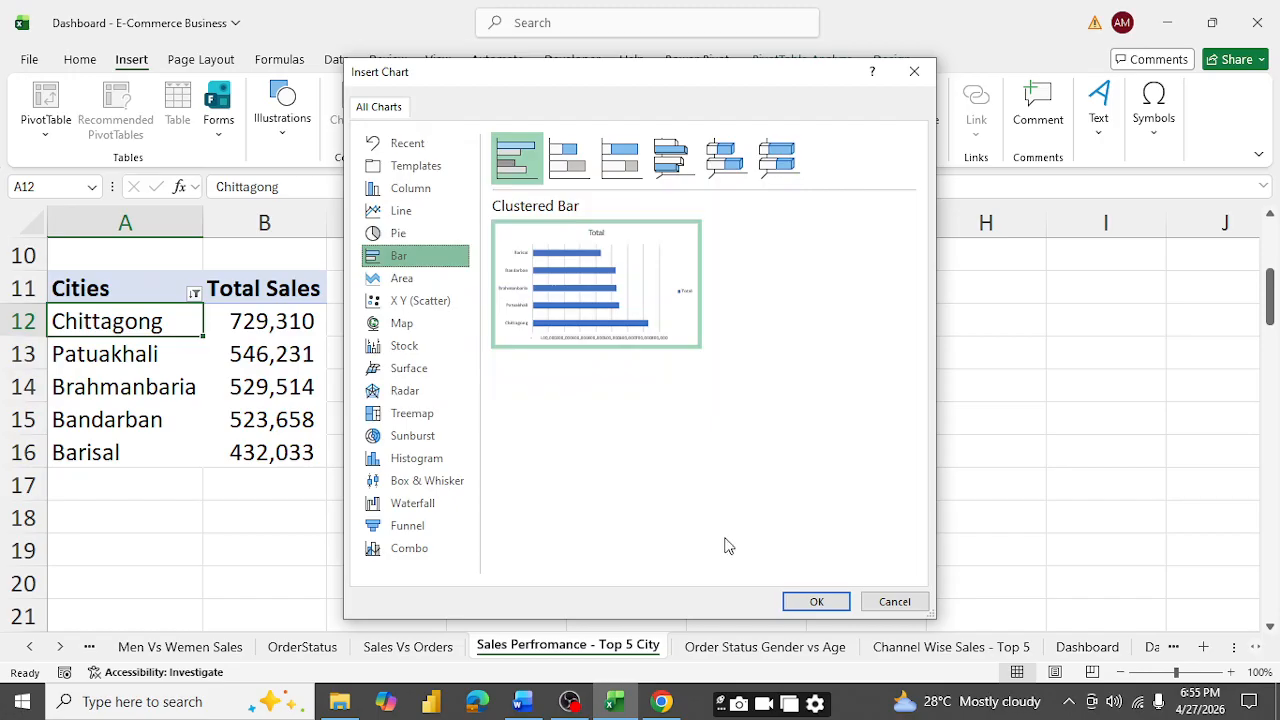
left_click(816, 603)
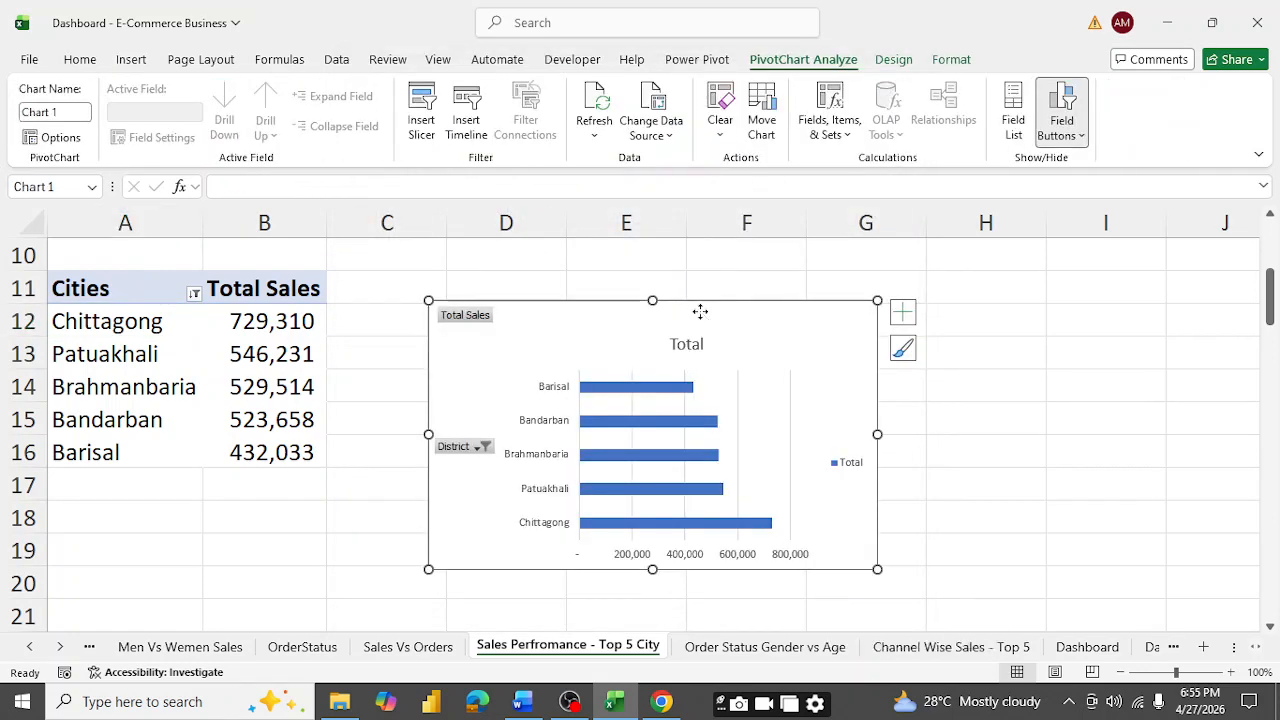
- Move the bar chart up beside the pivot table and sort the cities by Total Sales from smallest to largest
left_click_drag(700, 310, 682, 265)
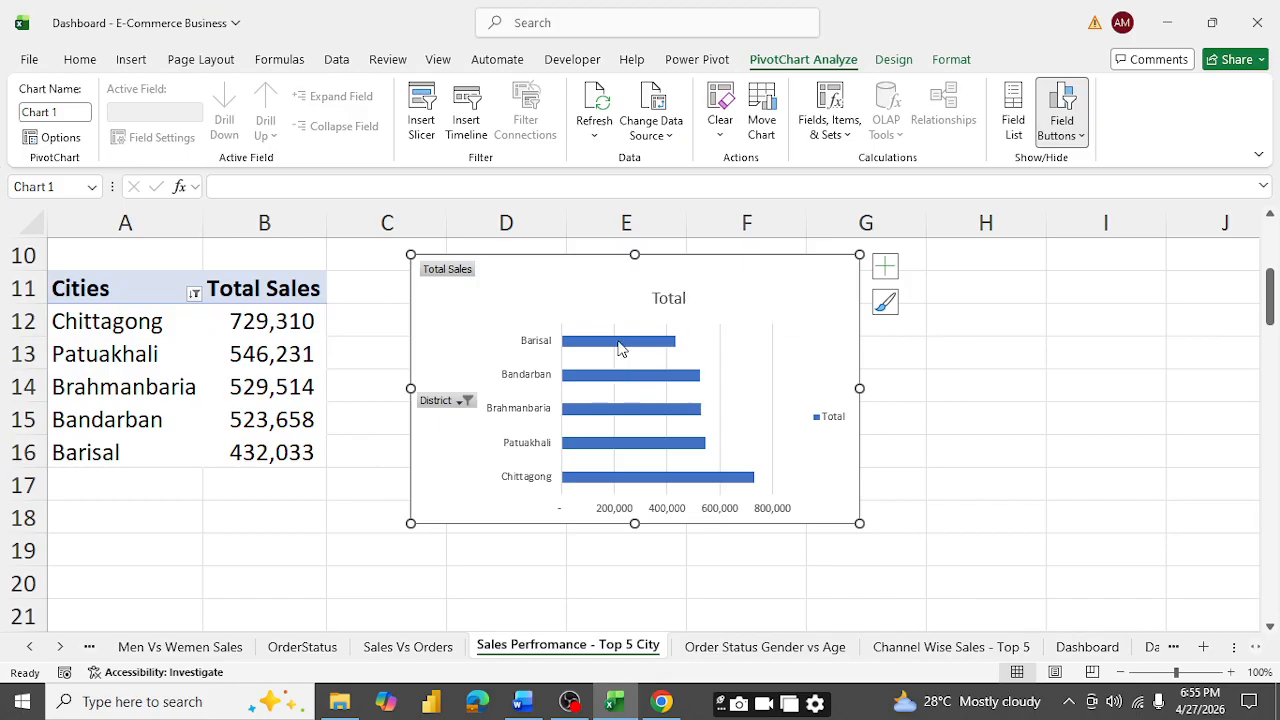
right_click(620, 342)
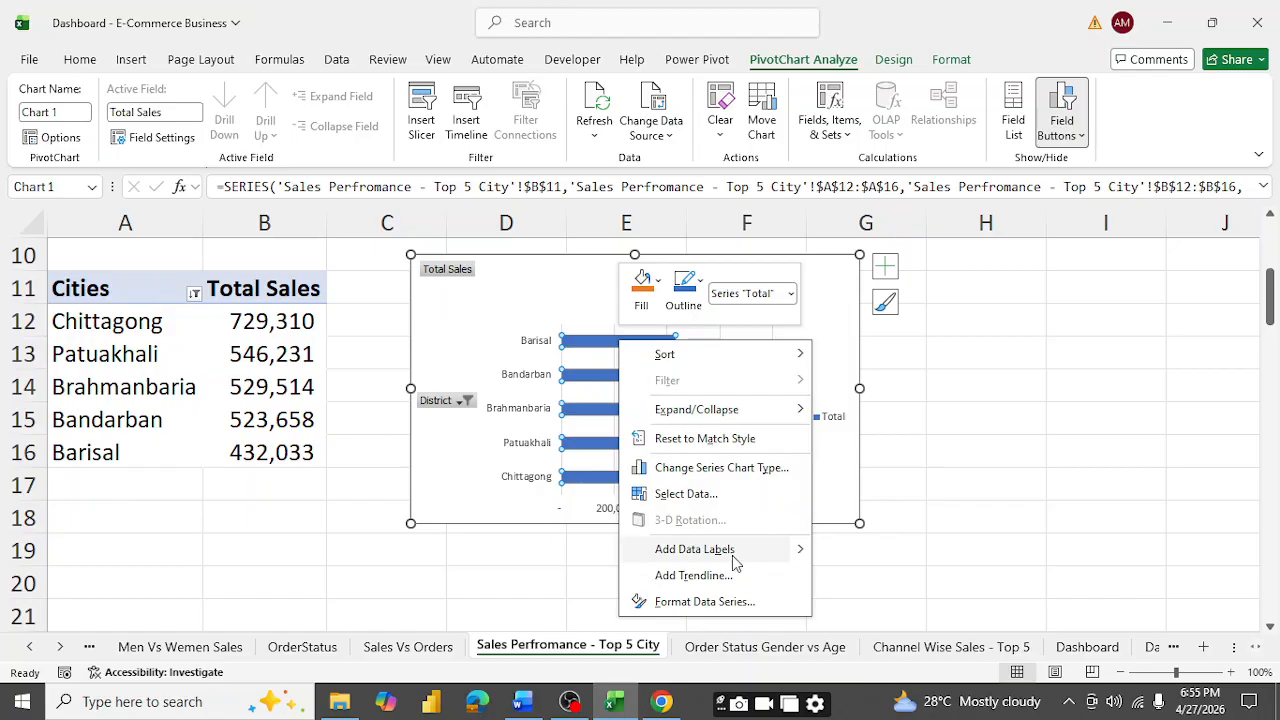
left_click(257, 322)
right_click(257, 322)
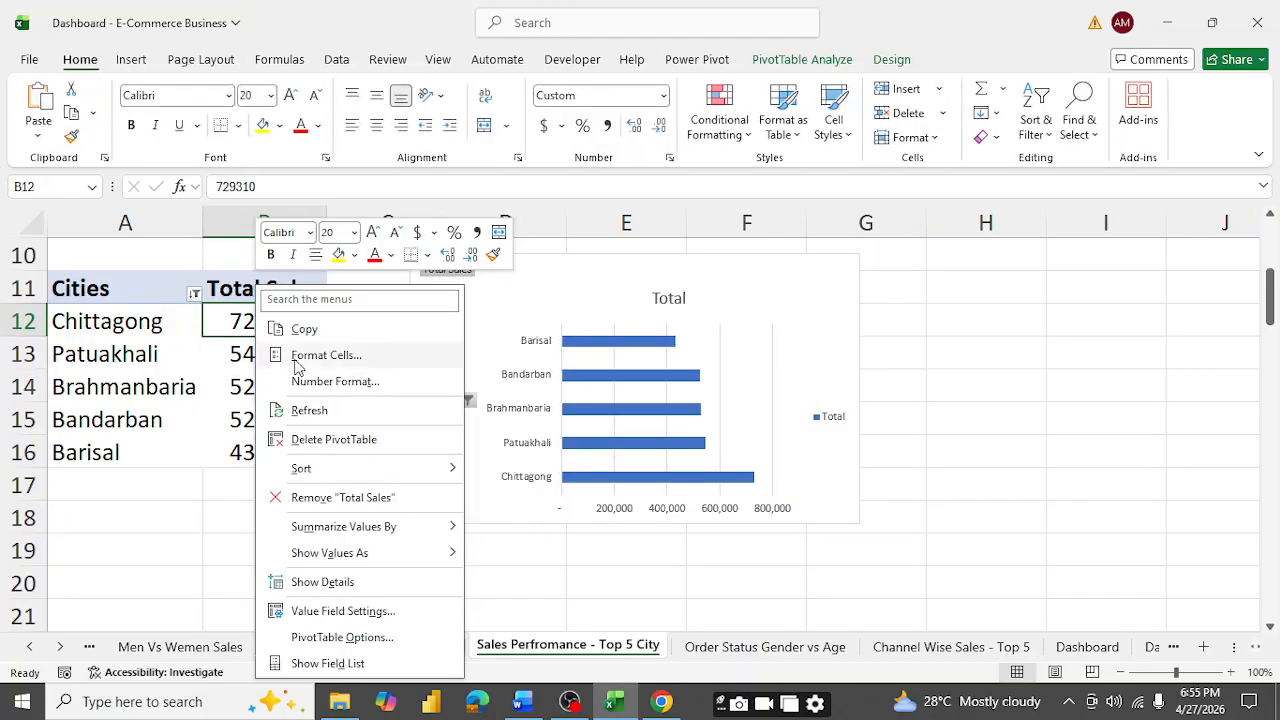
mouse_move(398, 470)
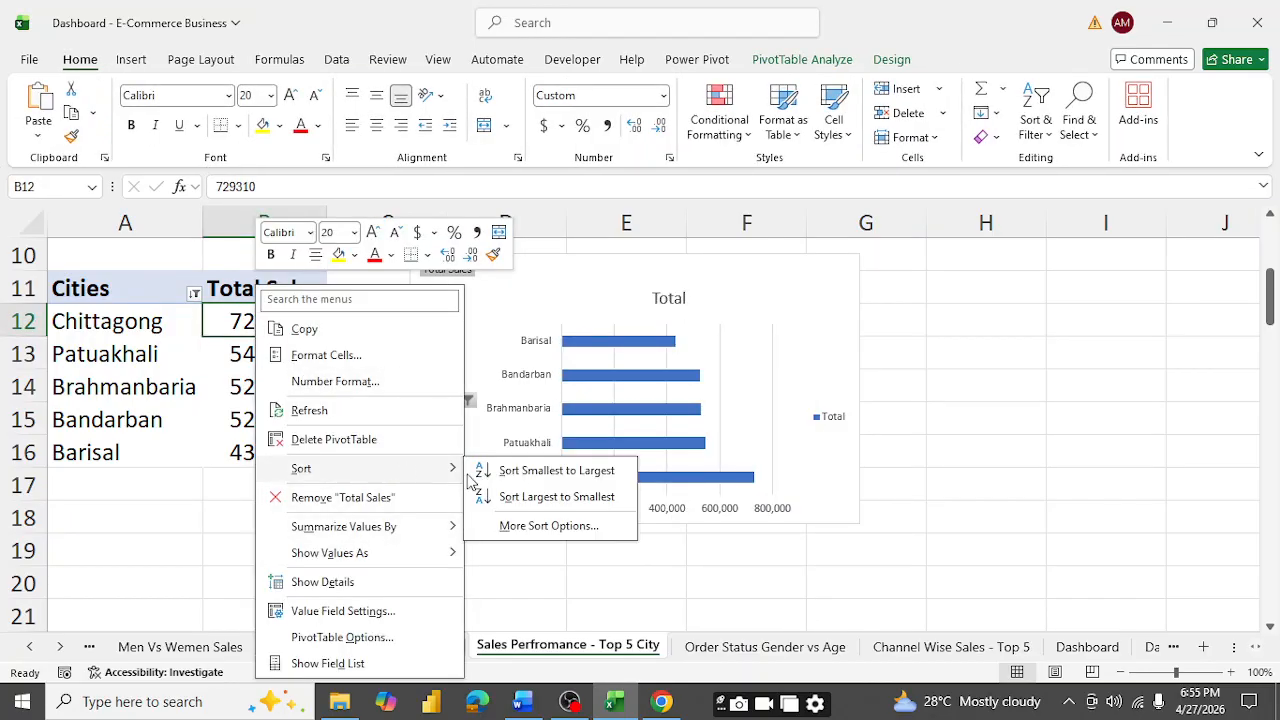
left_click(550, 474)
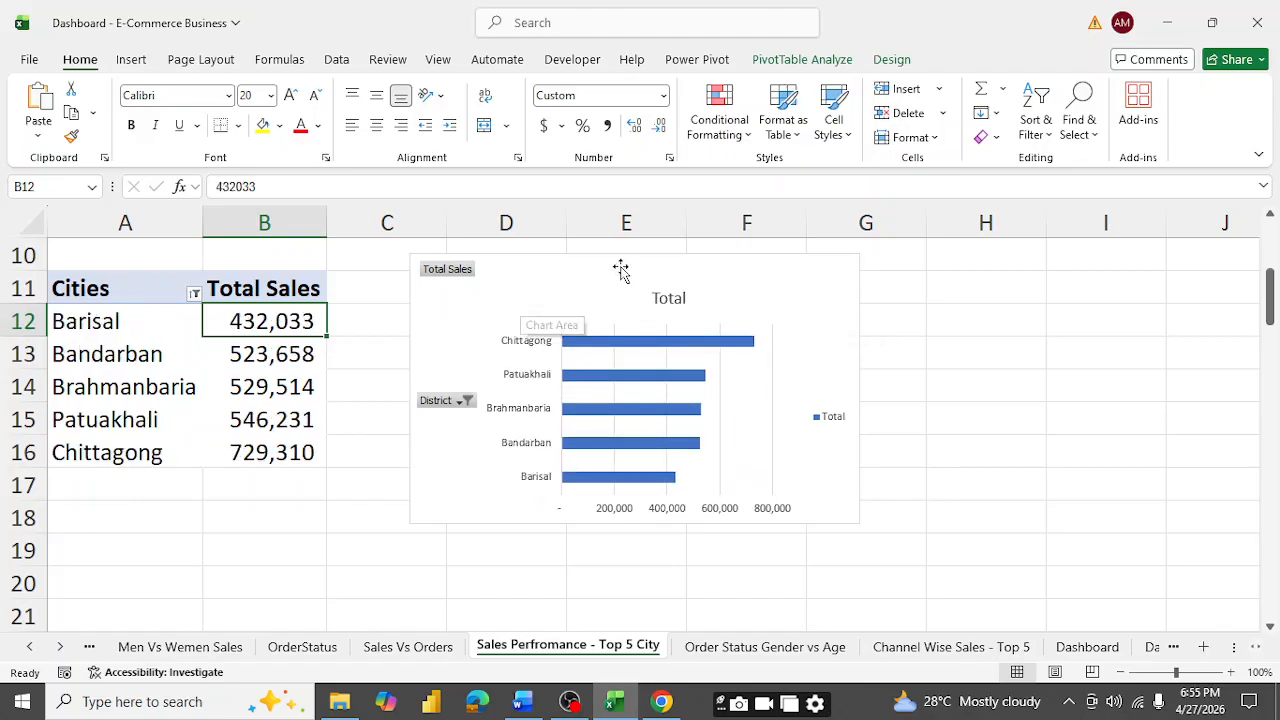
mouse_move(725, 350)
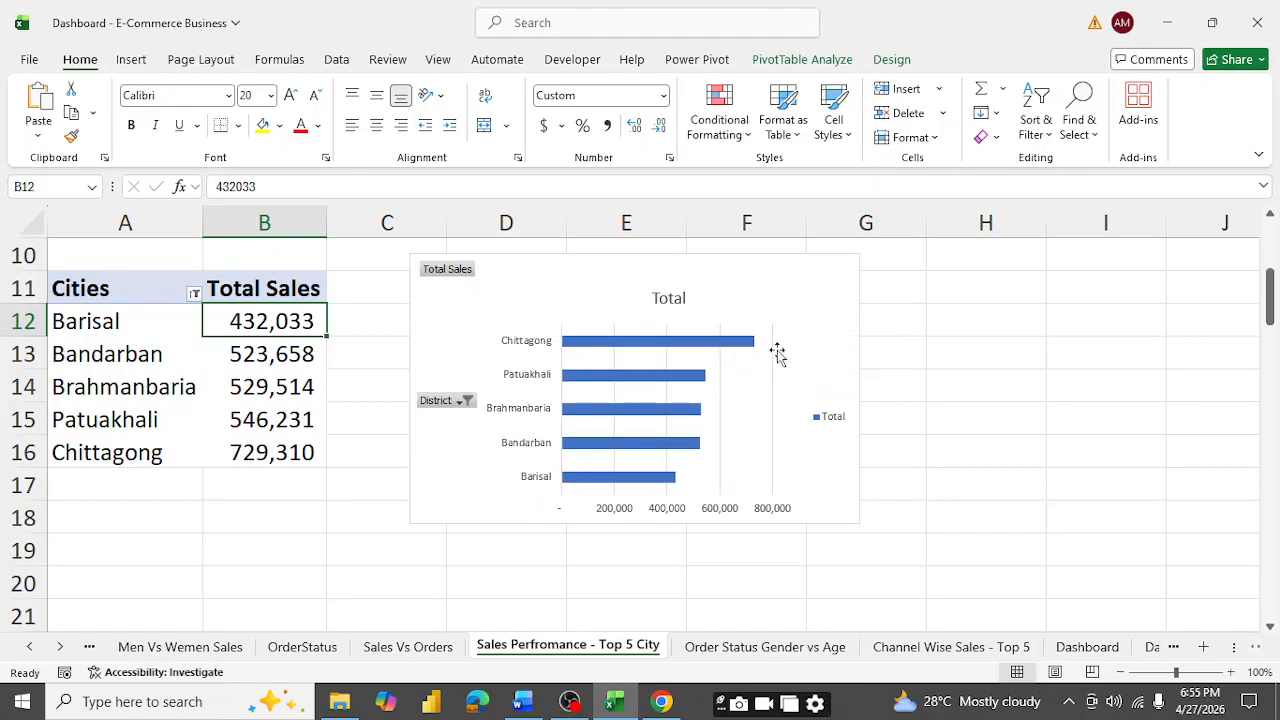
- Remove the value axis, gridlines and legend from the top 5 cities chart and hide all its field buttons
left_click(710, 516)
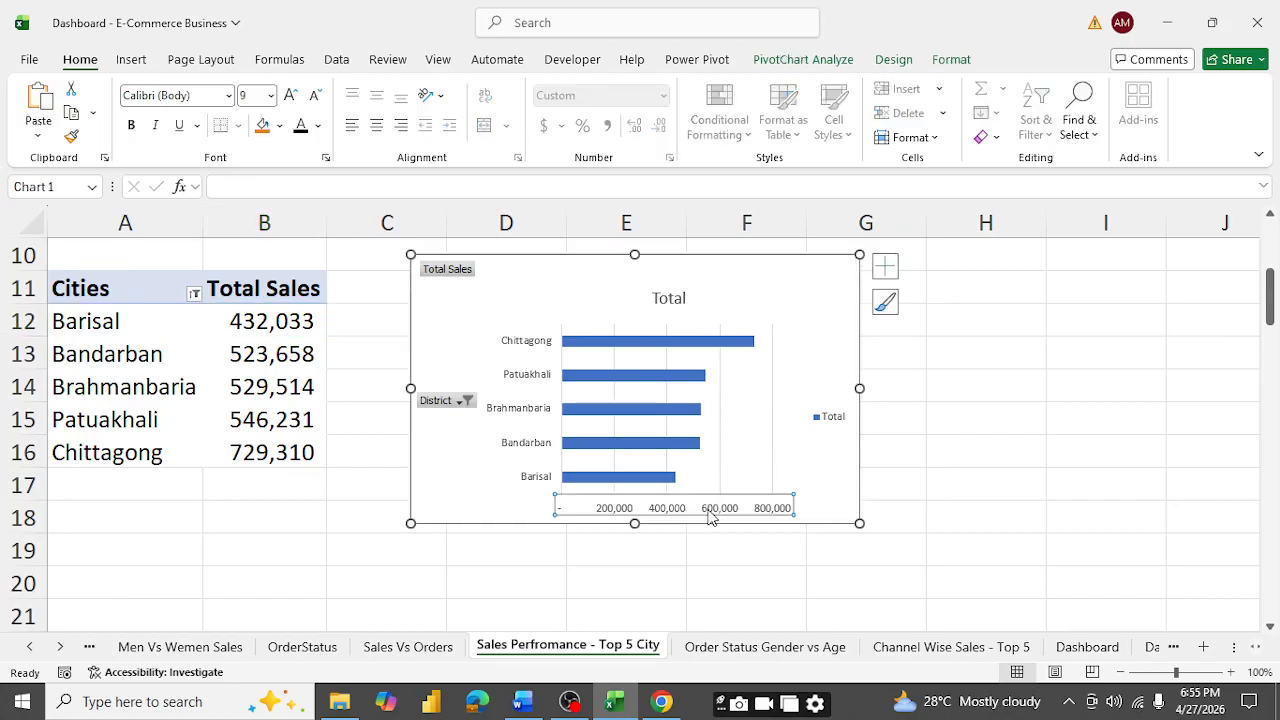
key("Delete")
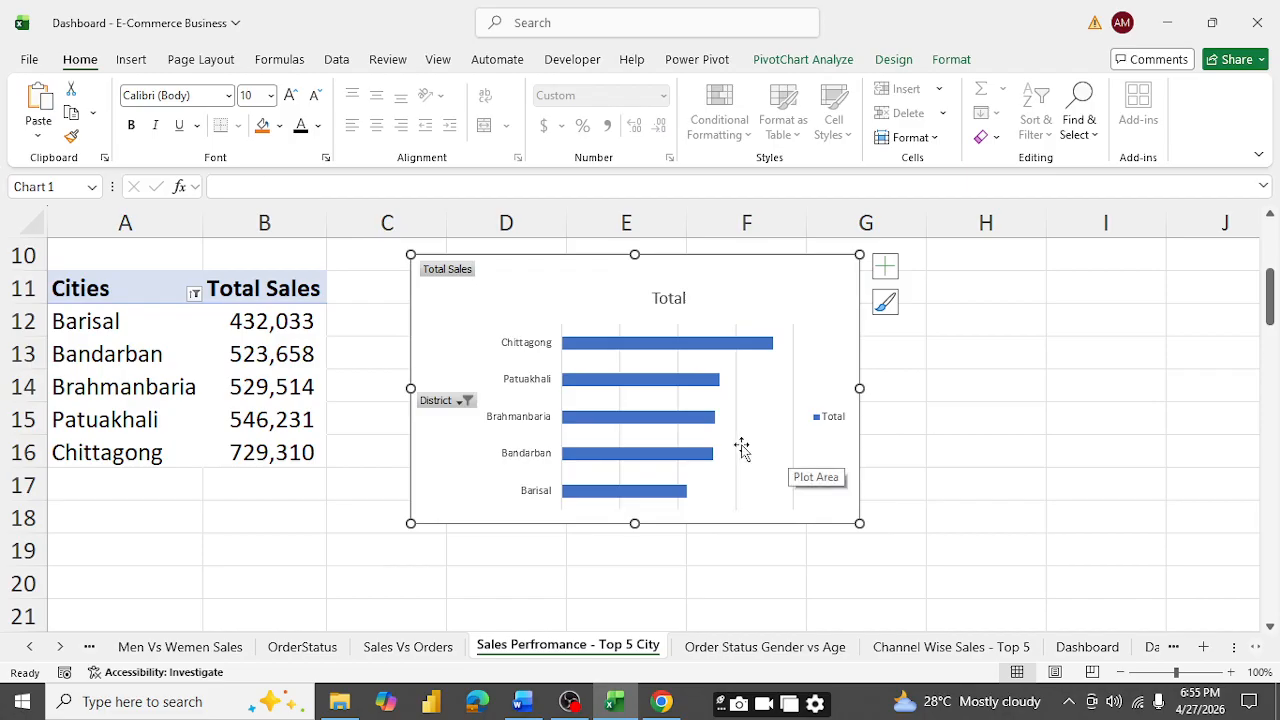
left_click(742, 450)
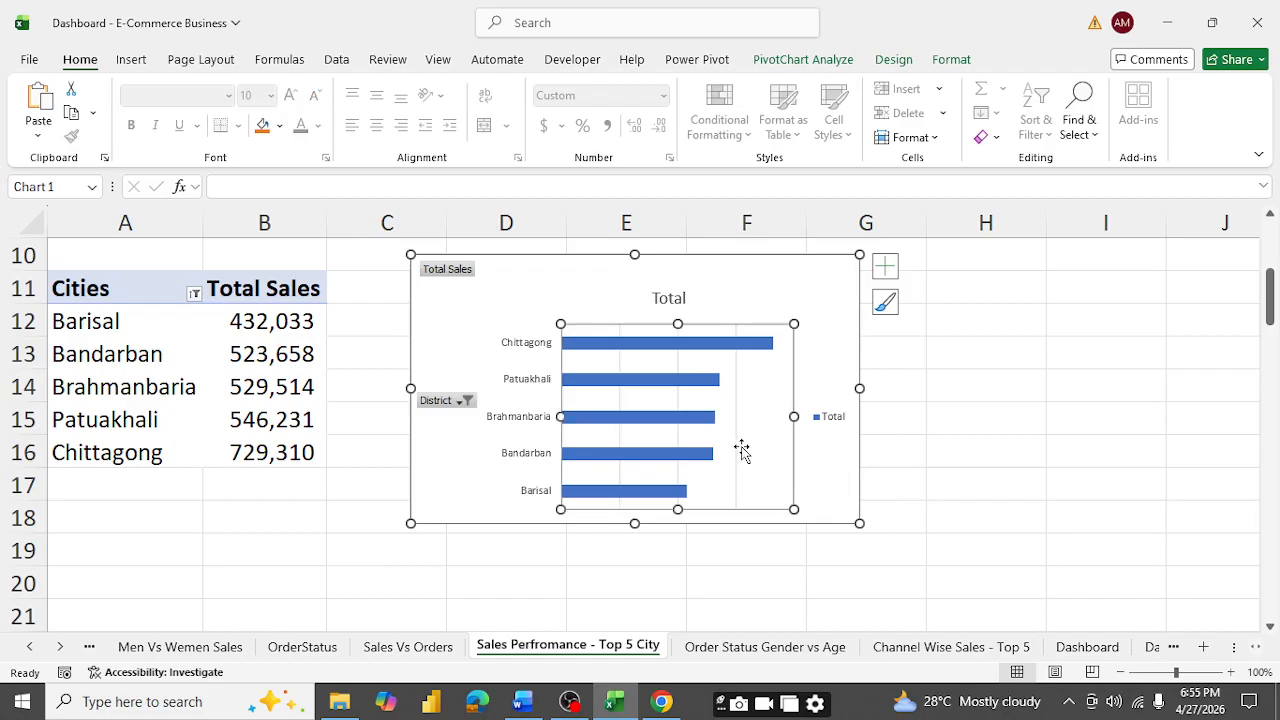
left_click(736, 456)
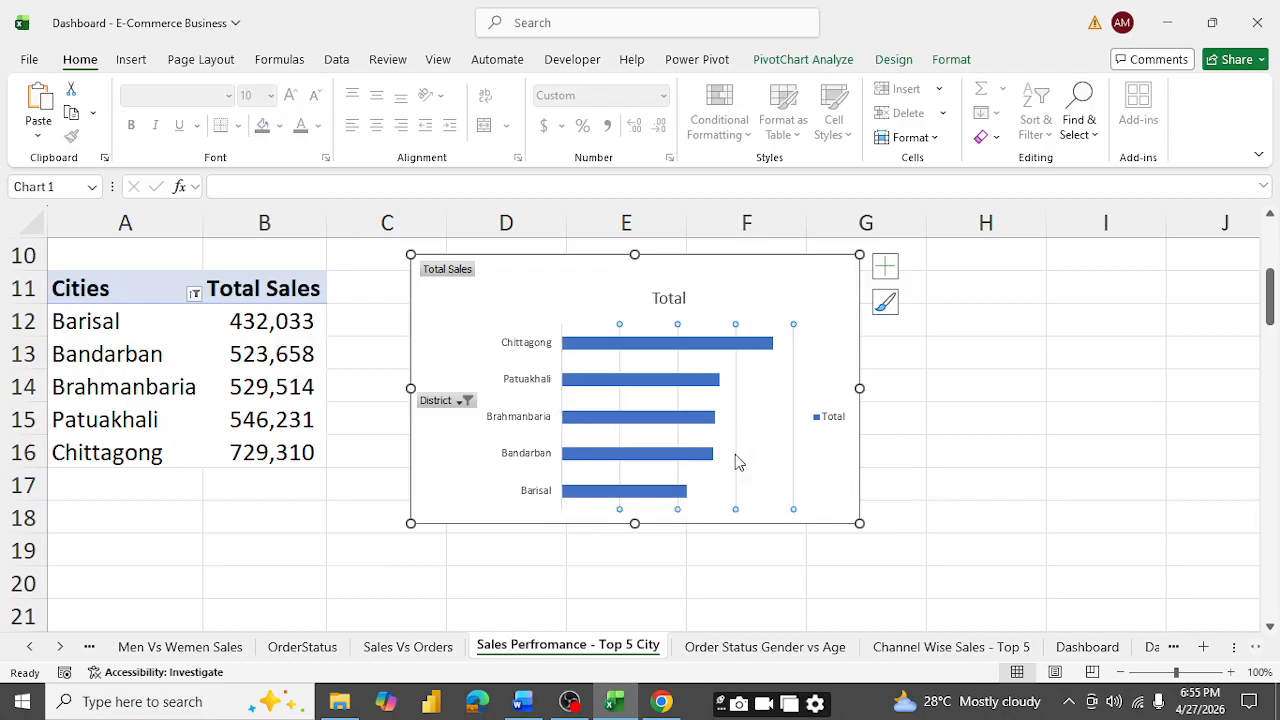
key("Delete")
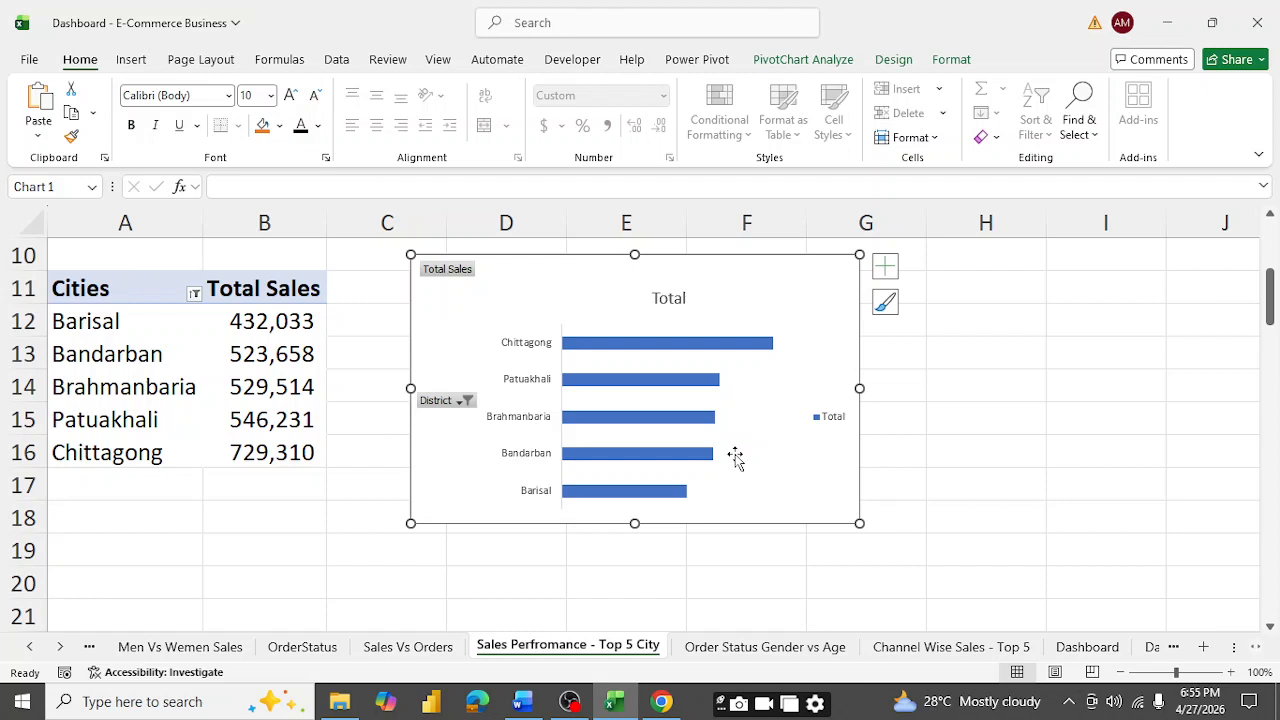
left_click(838, 422)
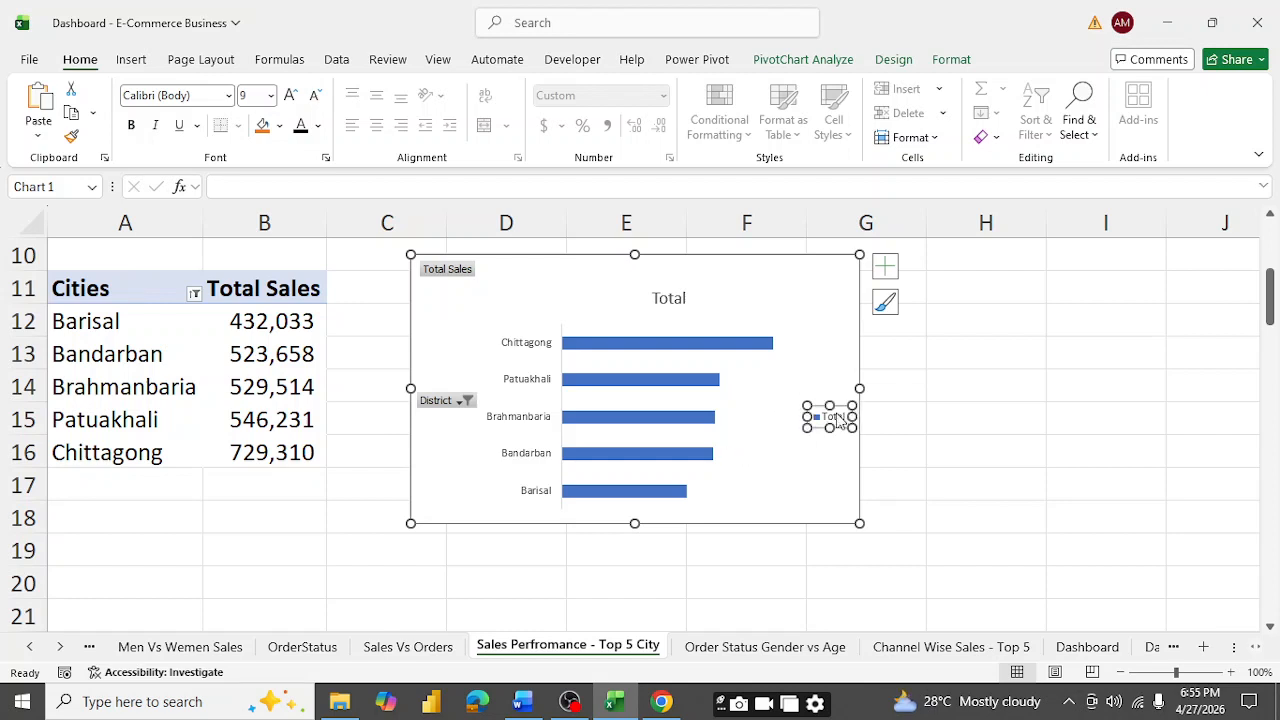
key("Delete")
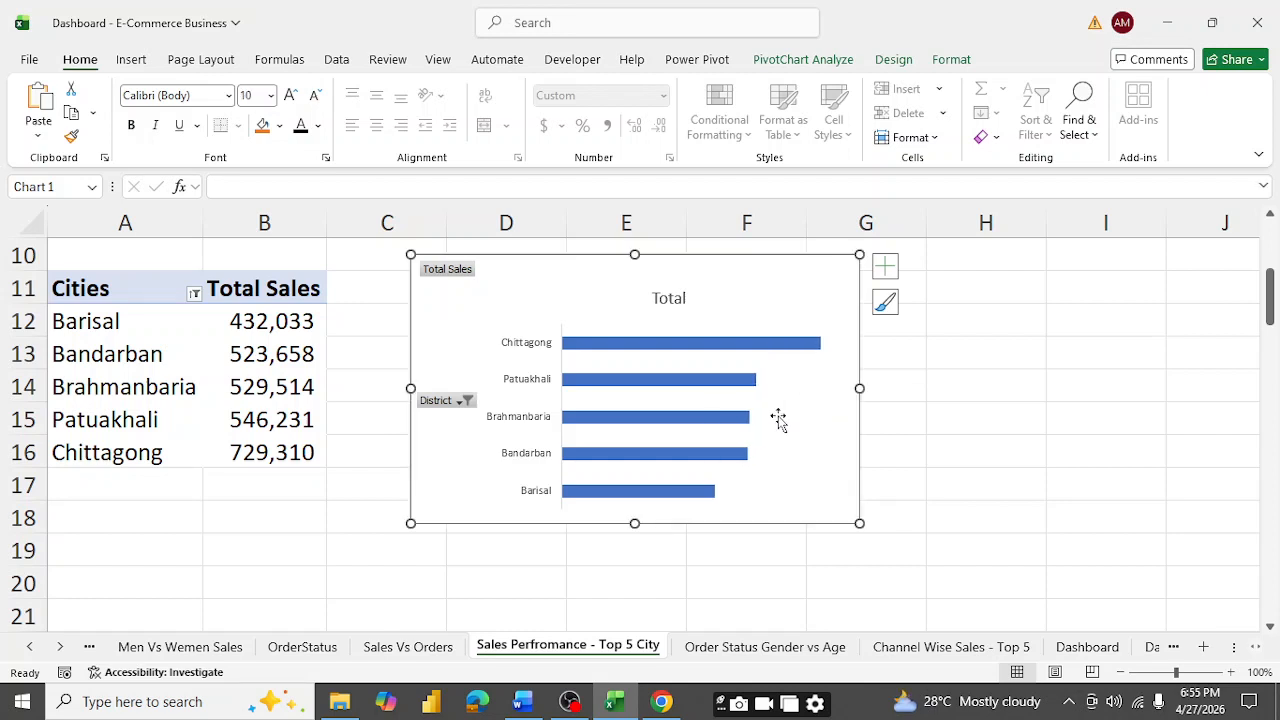
right_click(445, 272)
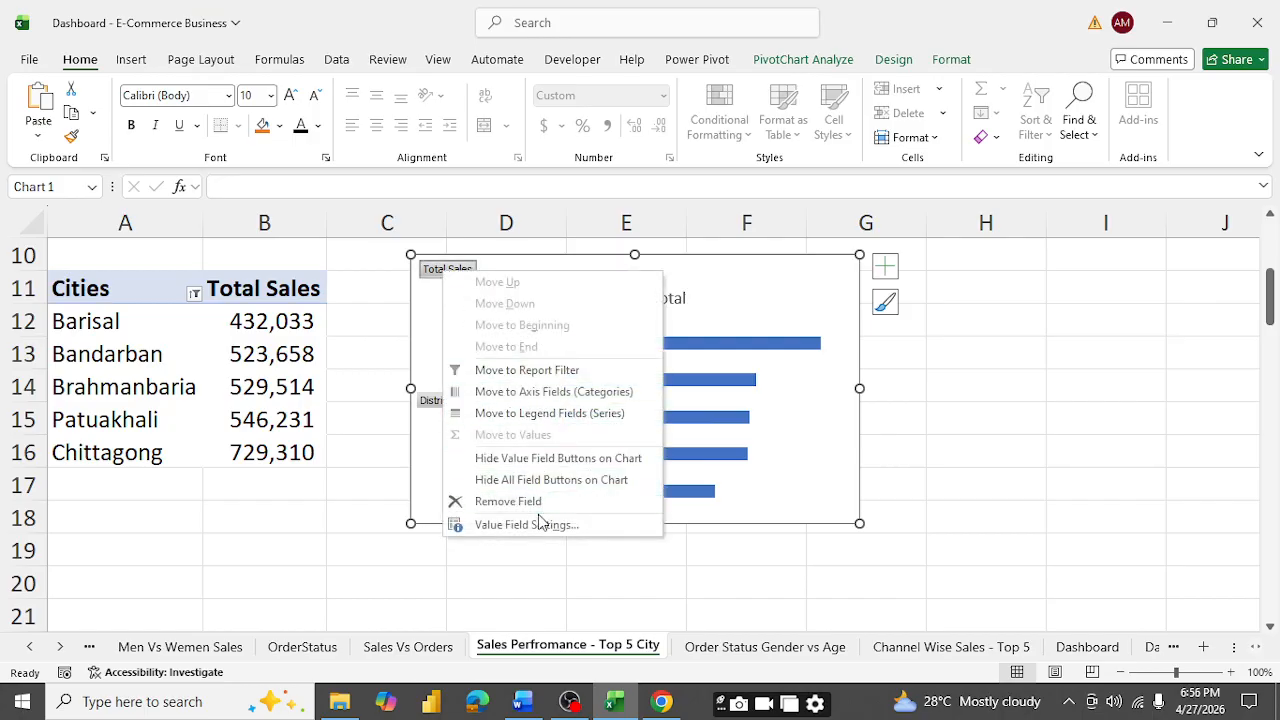
left_click(540, 482)
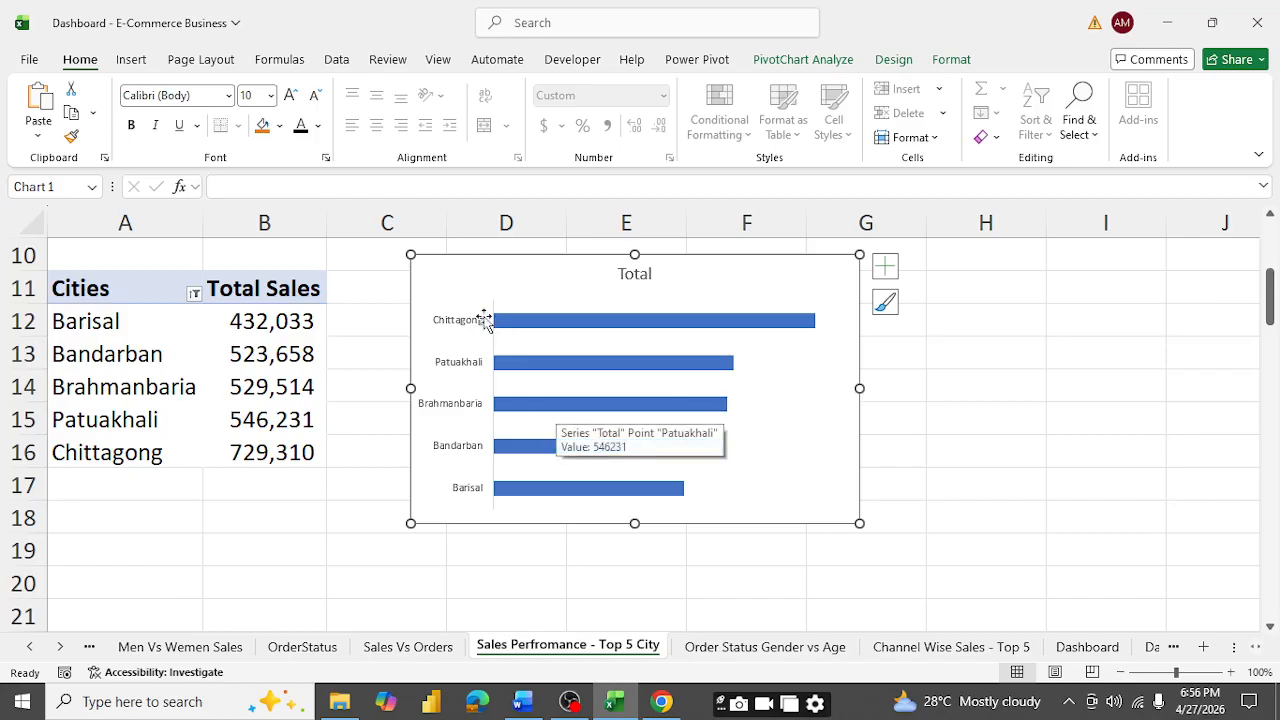
- Set the gap width of the chart's bars to 40%
right_click(611, 322)
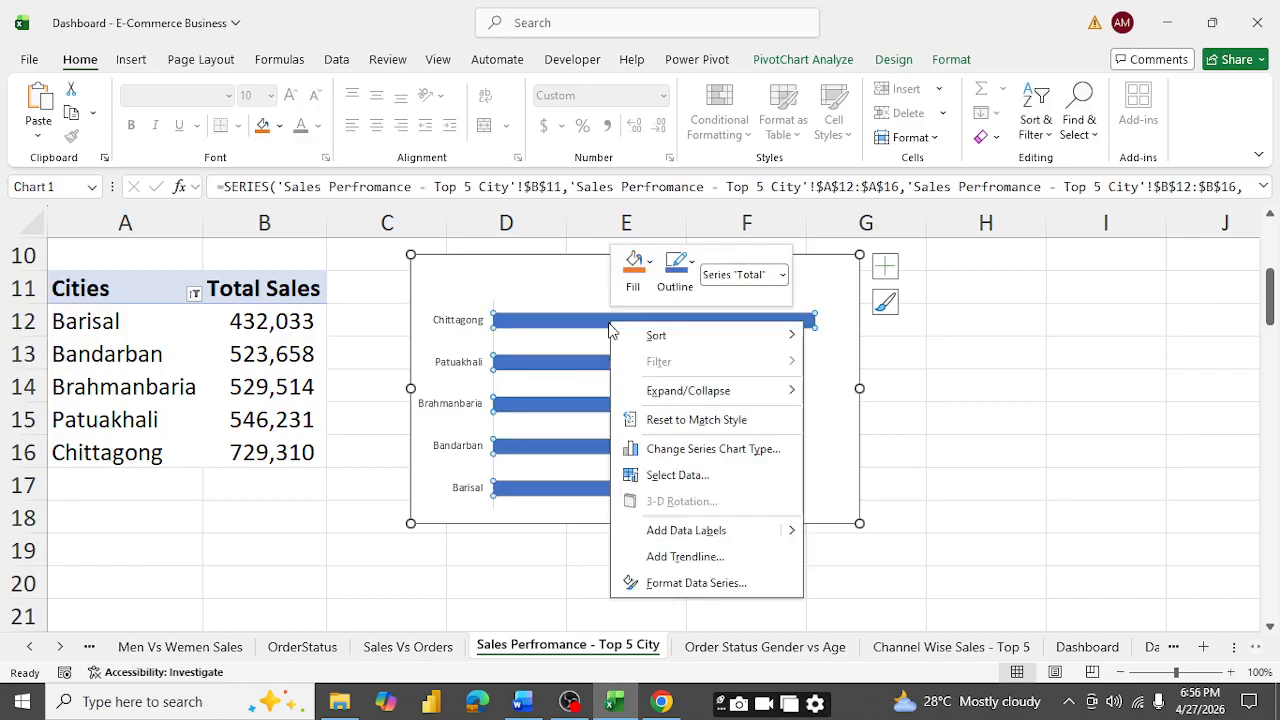
left_click(720, 582)
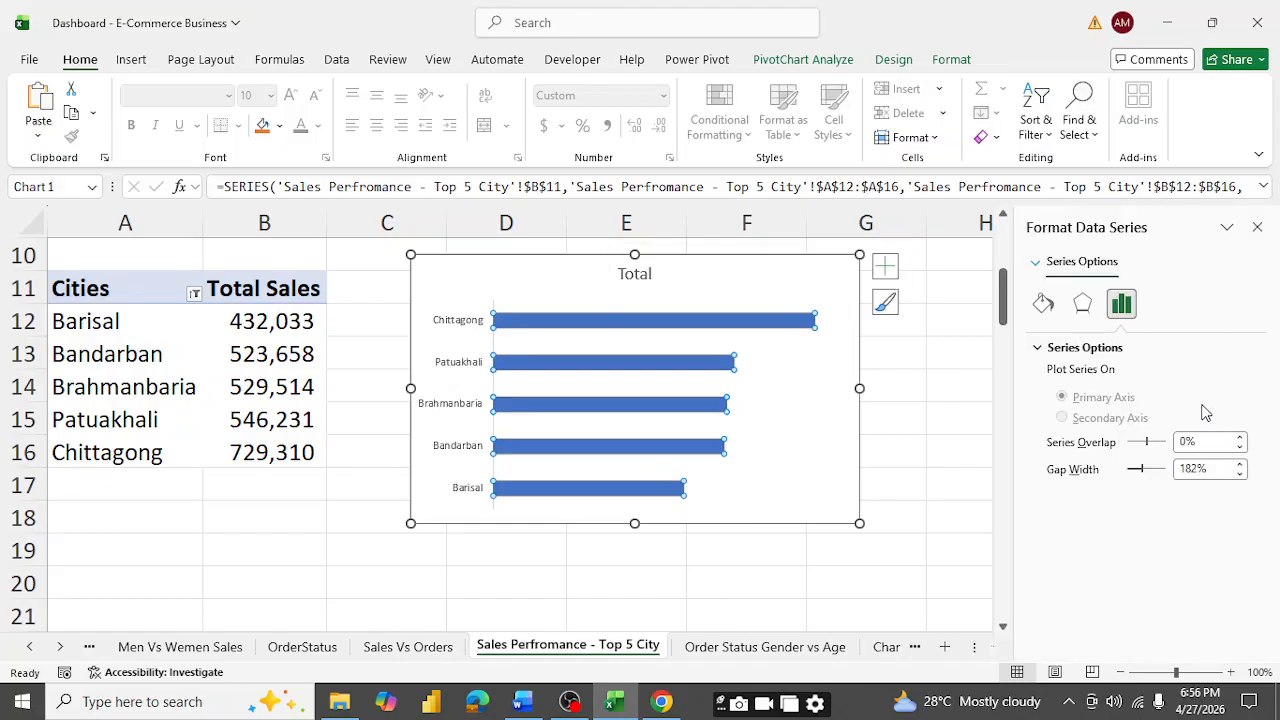
double_click(1188, 476)
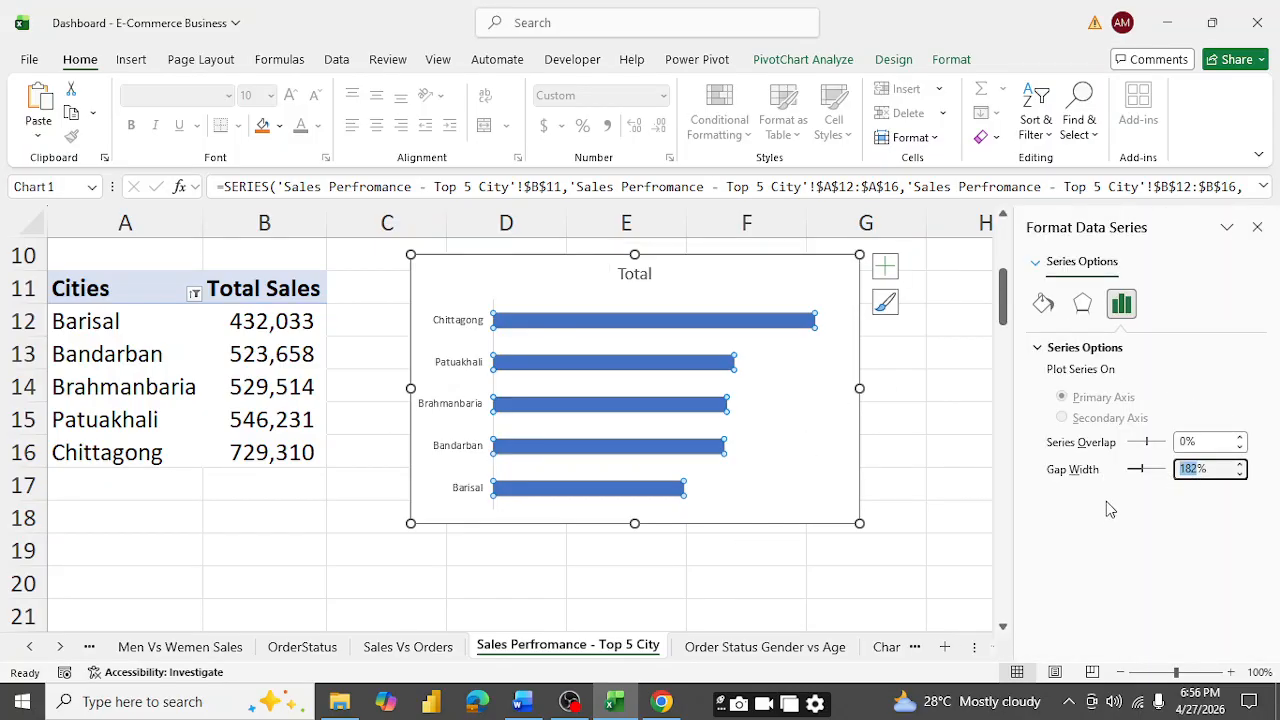
type("40")
key("Return")
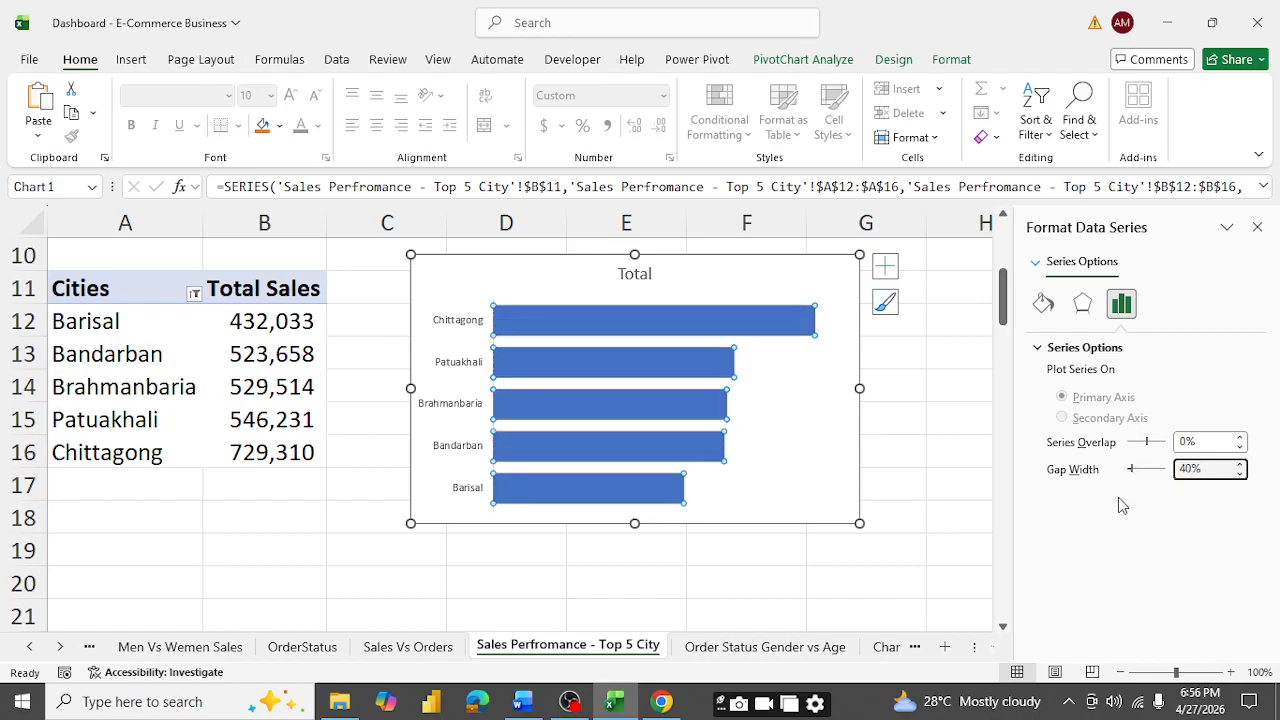
- Change the chart title to "Top 5 City Sales" and make it bold
left_click(643, 274)
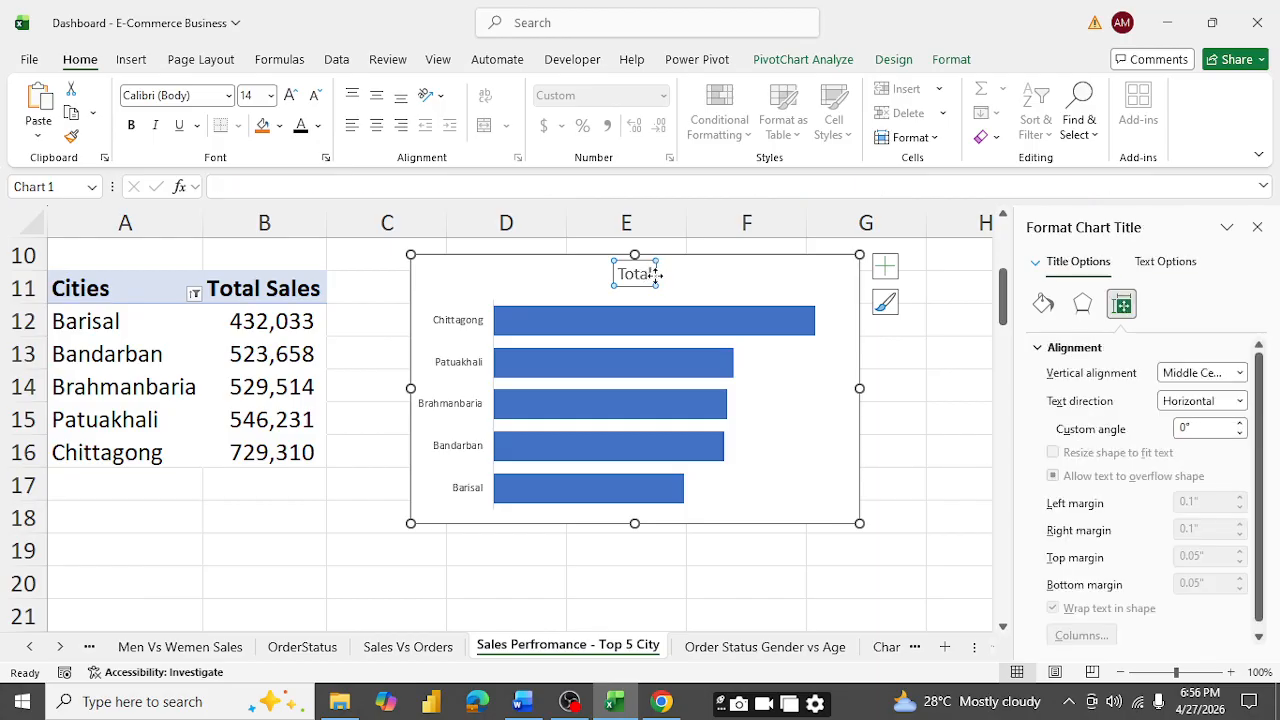
left_click_drag(620, 275, 706, 277)
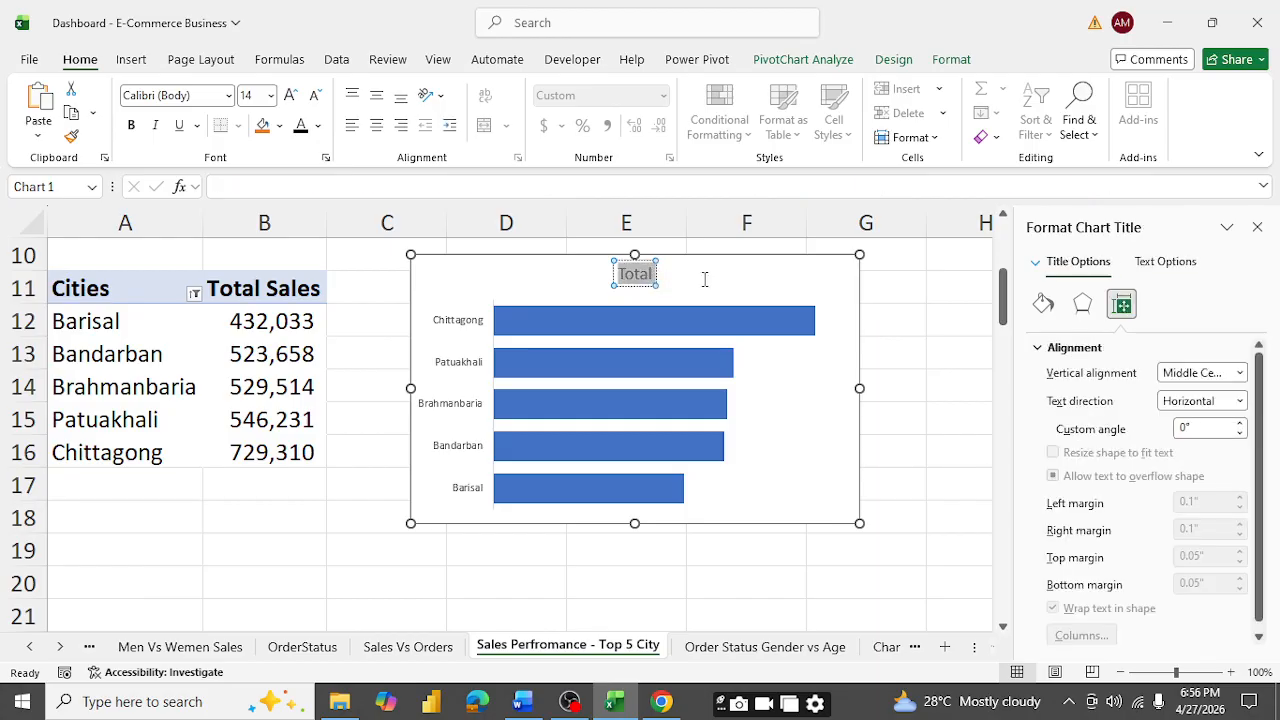
type("Top")
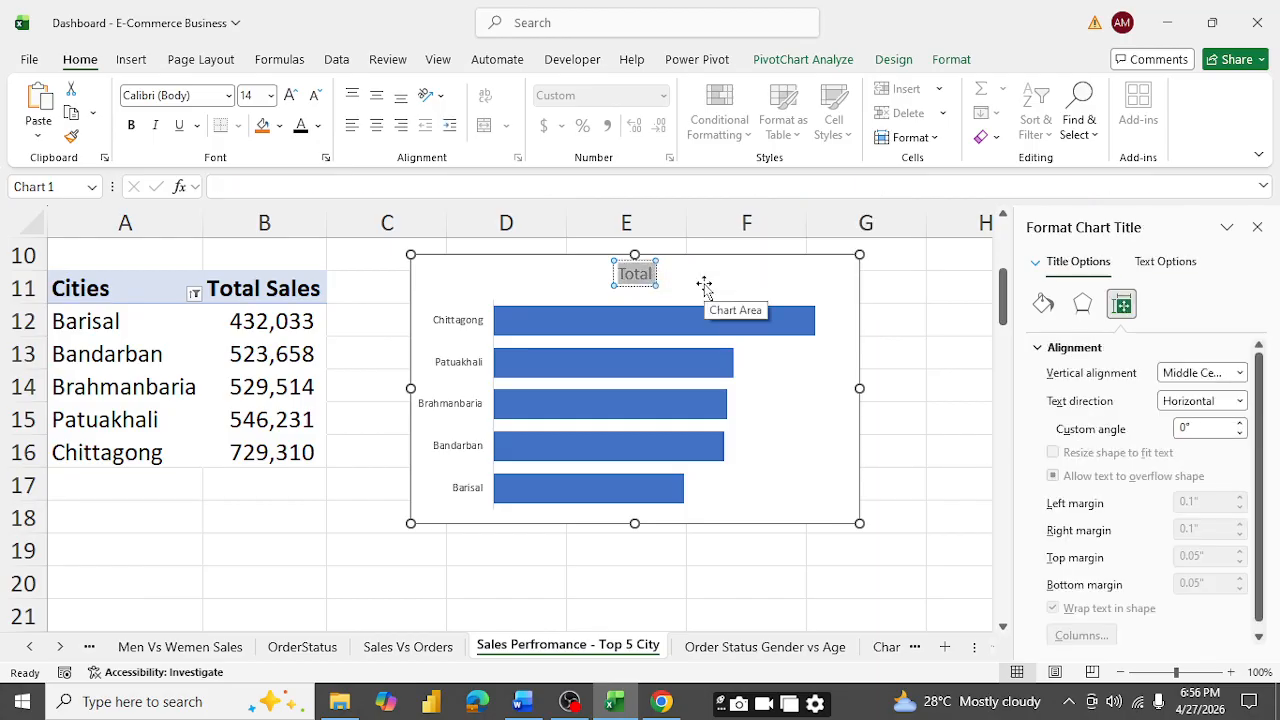
type(" 5")
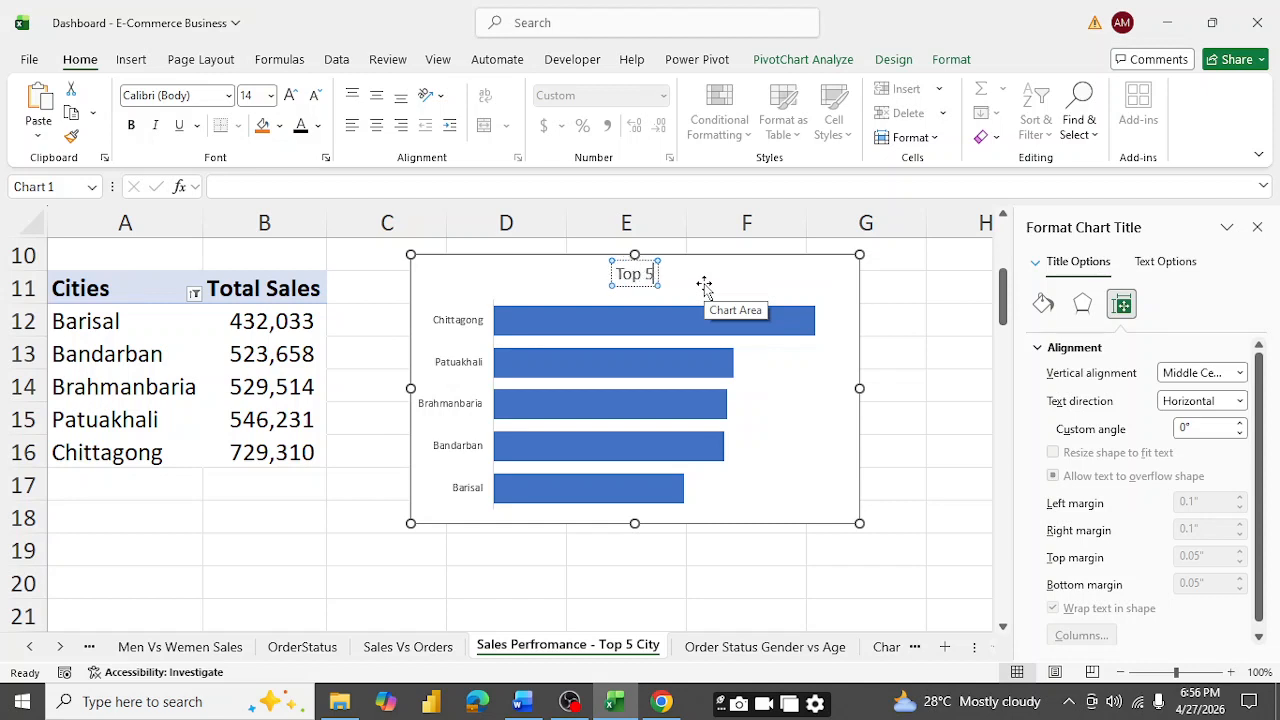
type(" Ci")
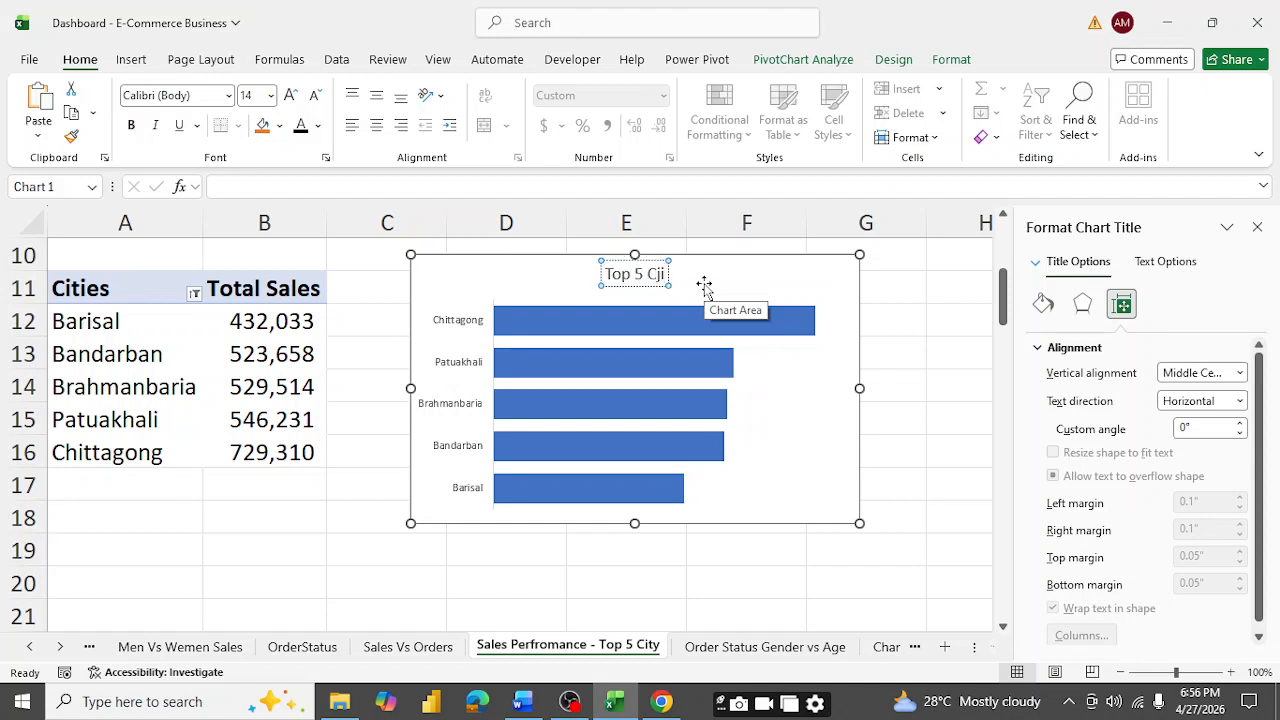
key("BackSpace")
type("ity Sales")
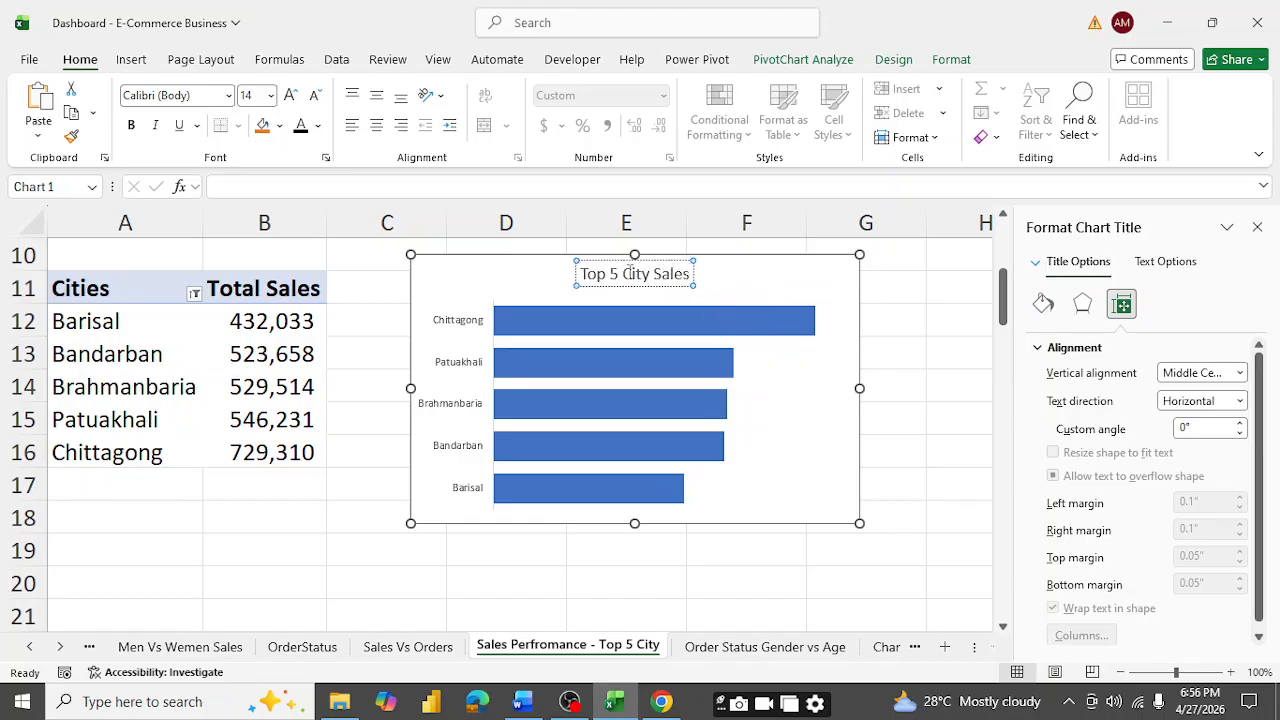
left_click(657, 286)
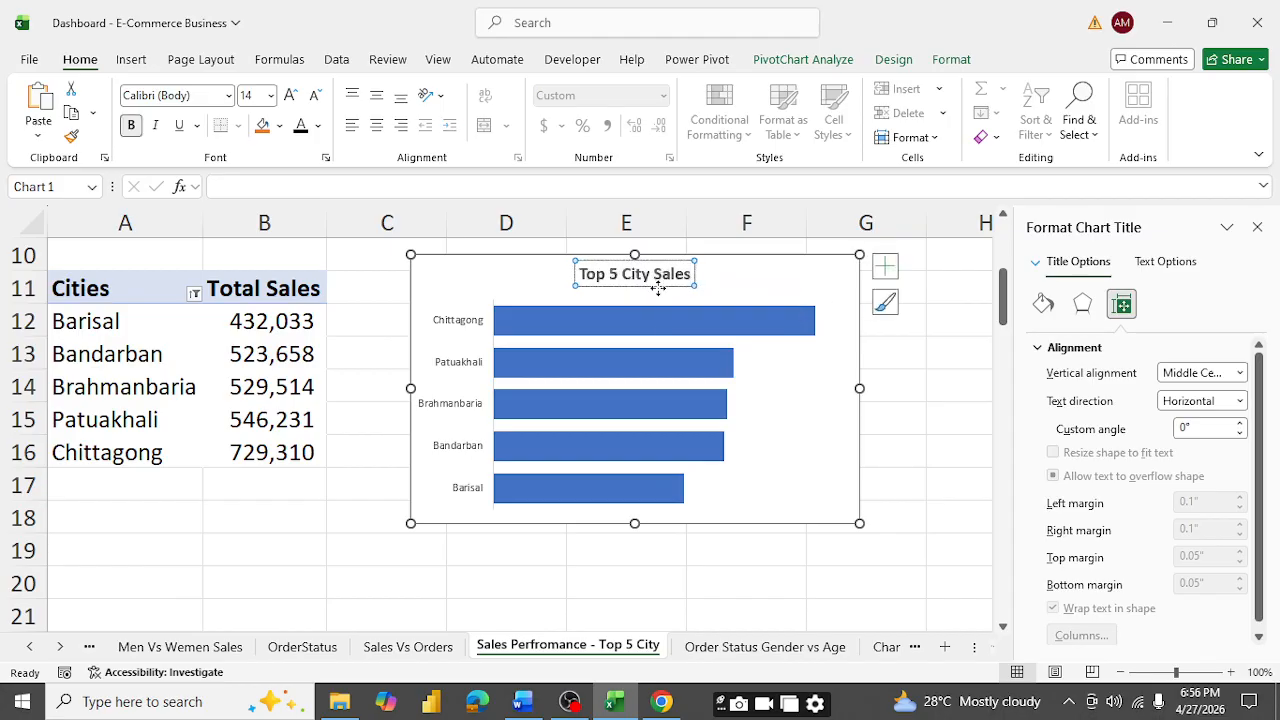
left_click(727, 278)
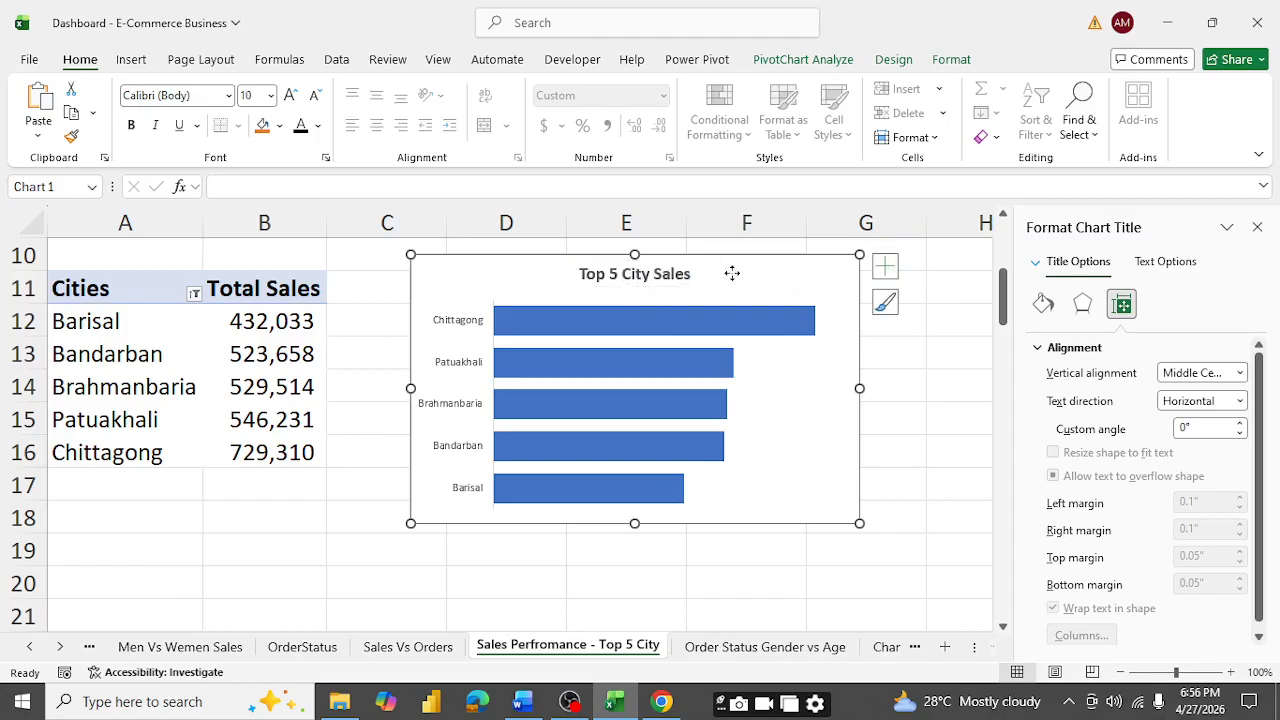
- Add data labels to the city bars and position them at Inside End
left_click(652, 330)
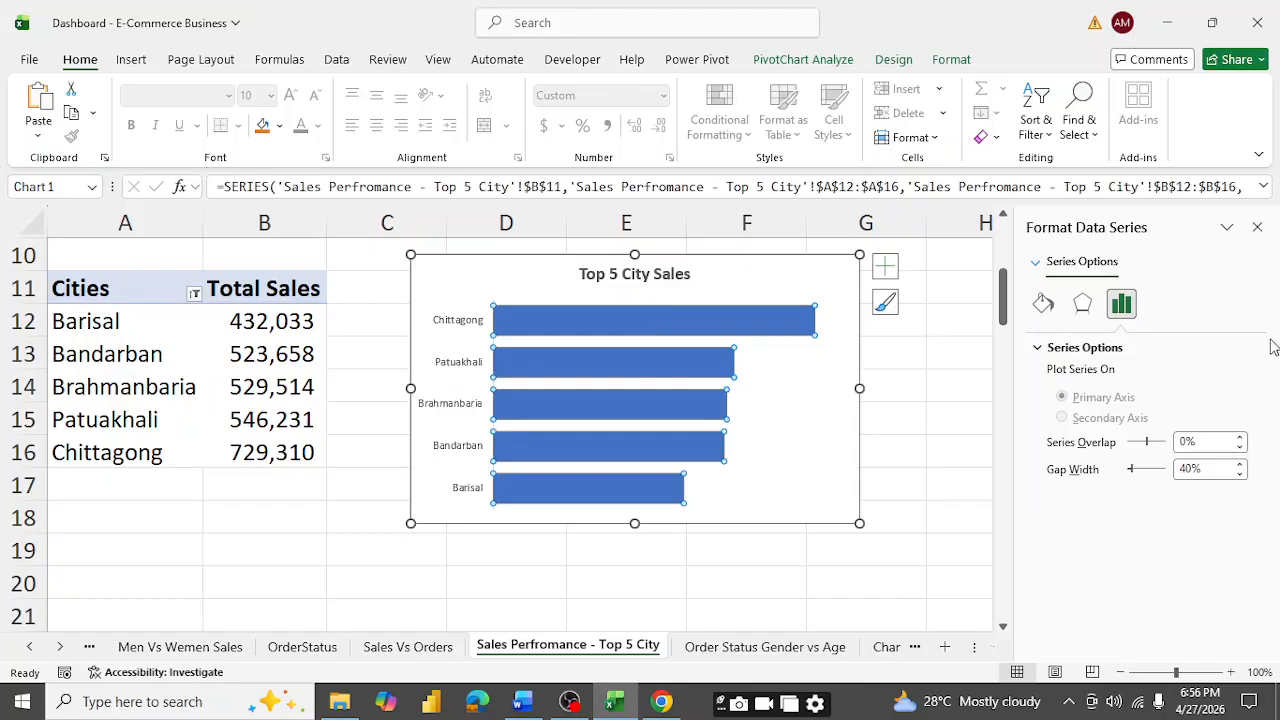
left_click(1043, 303)
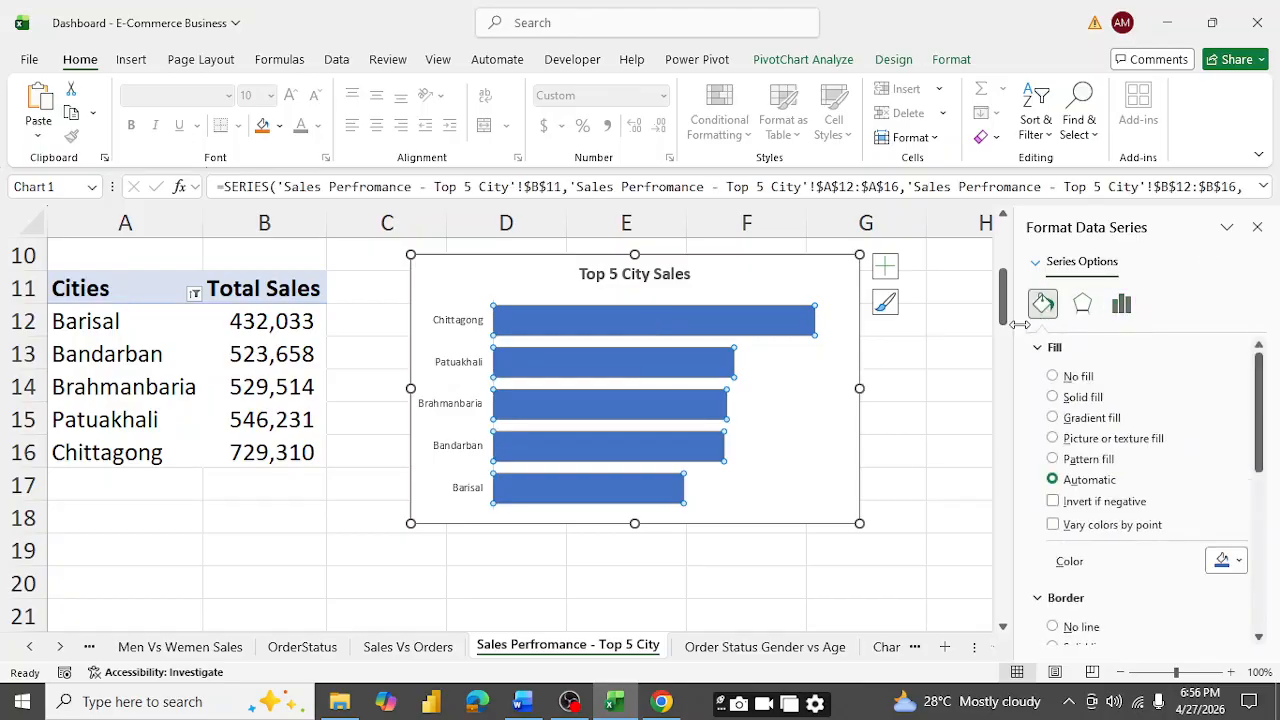
left_click(885, 266)
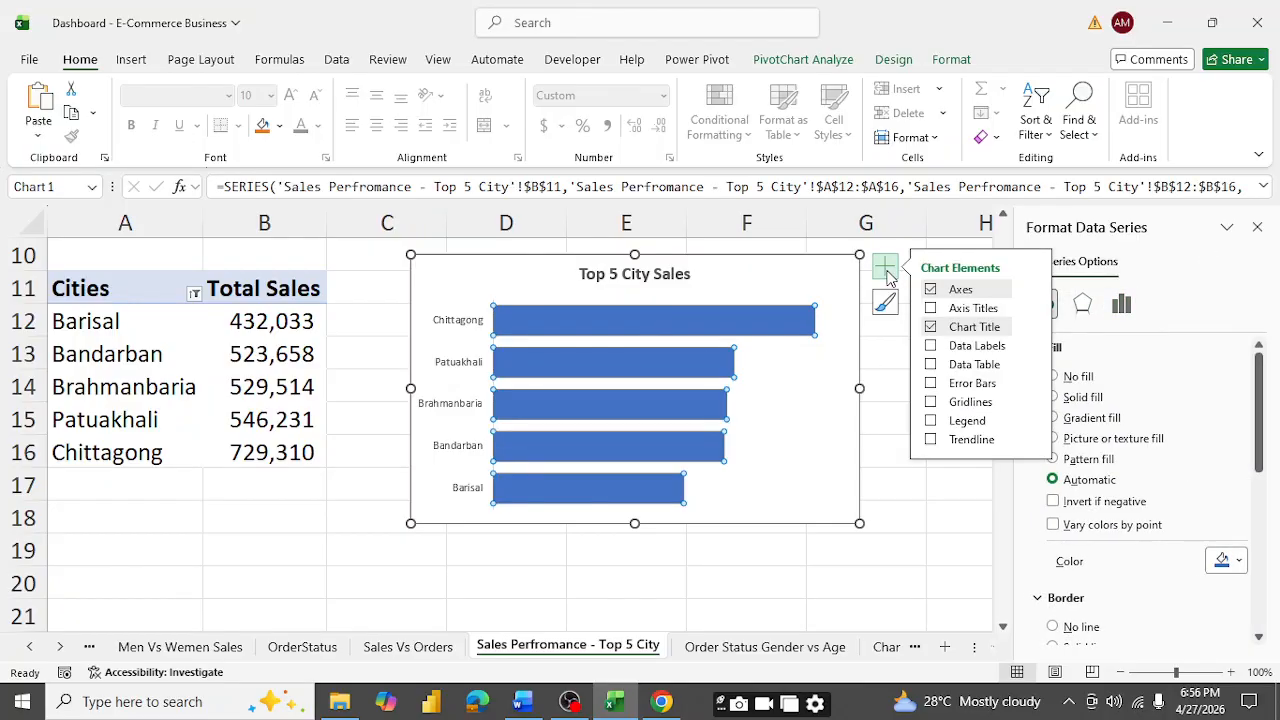
left_click(930, 346)
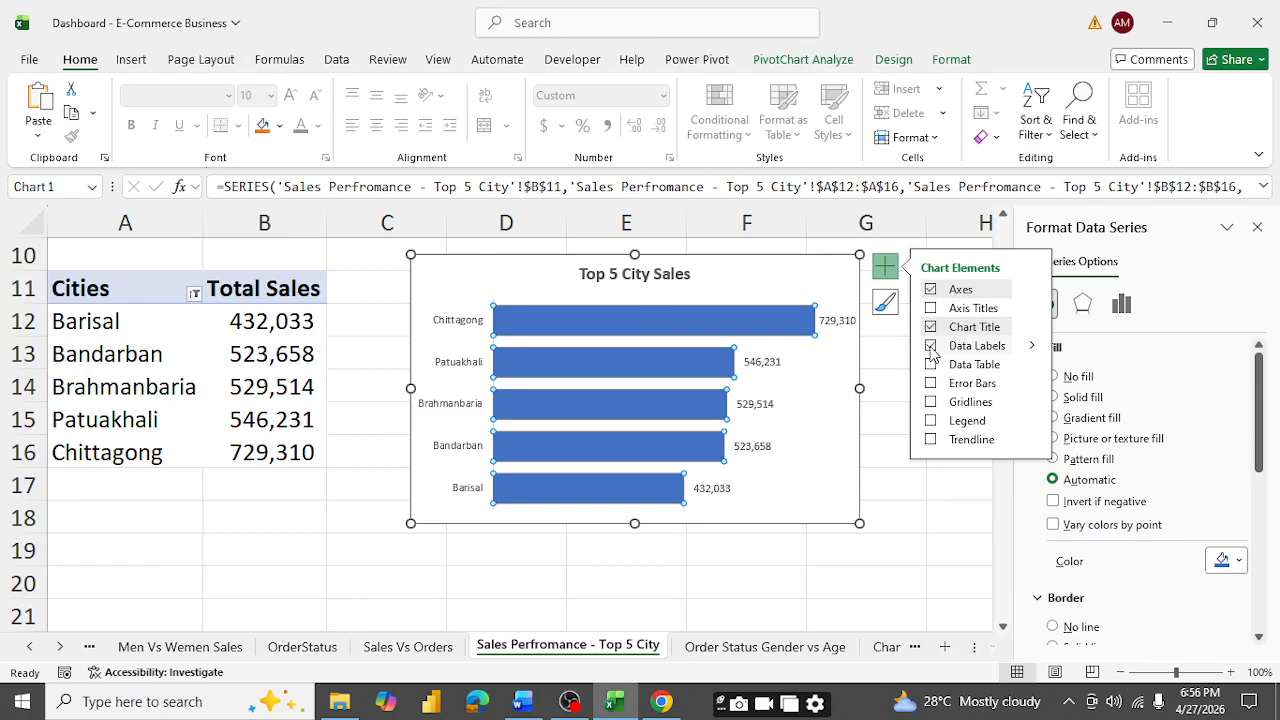
left_click(1032, 345)
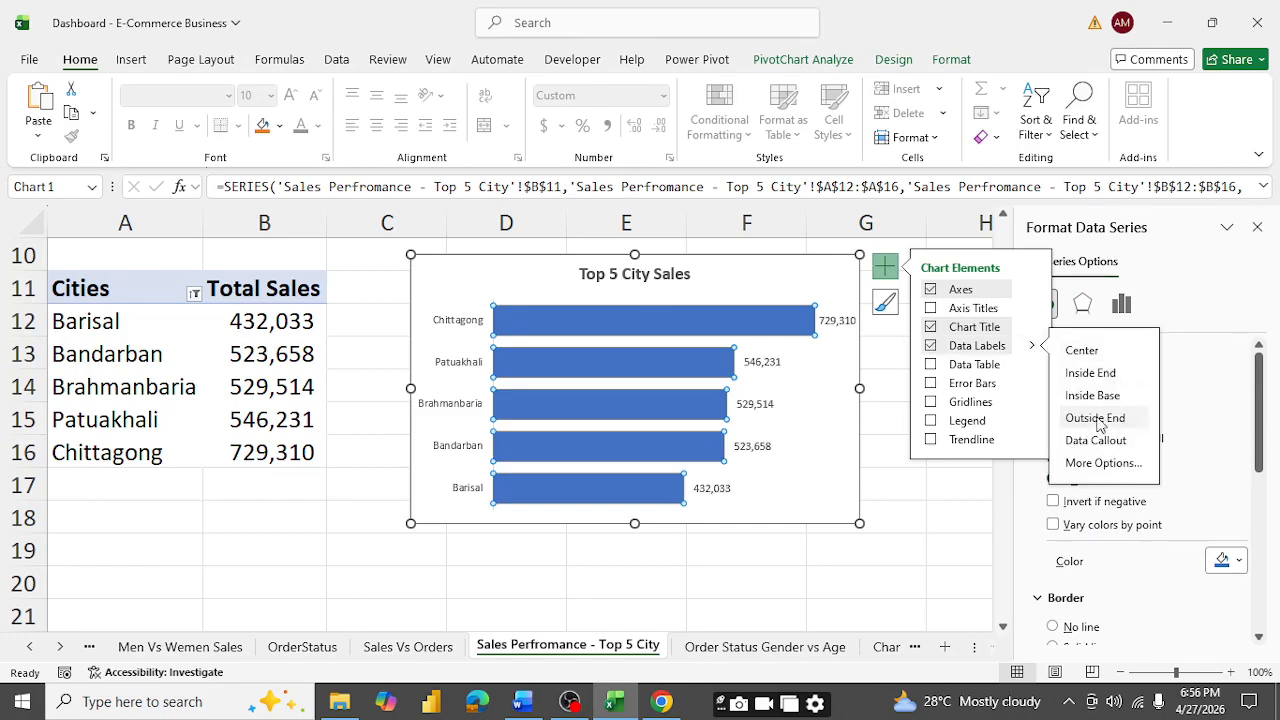
left_click(1098, 374)
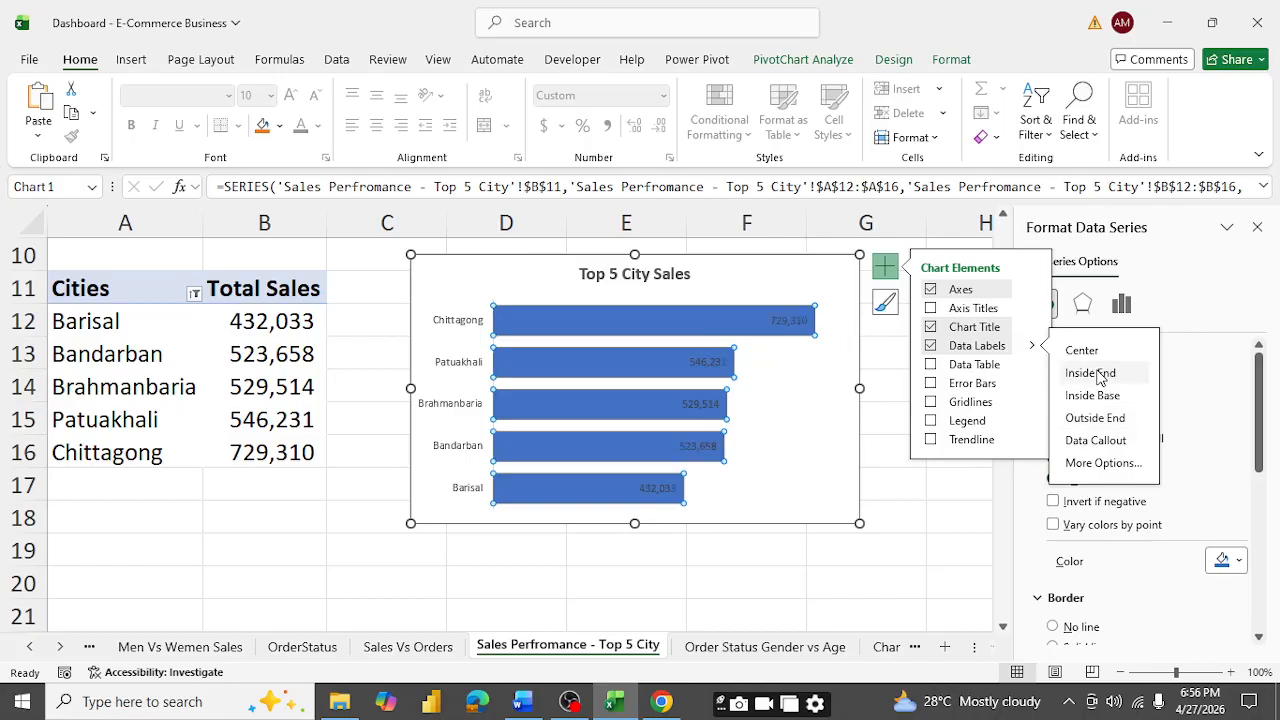
- Fill the data labels of the city bars with White, Background 1
left_click(797, 320)
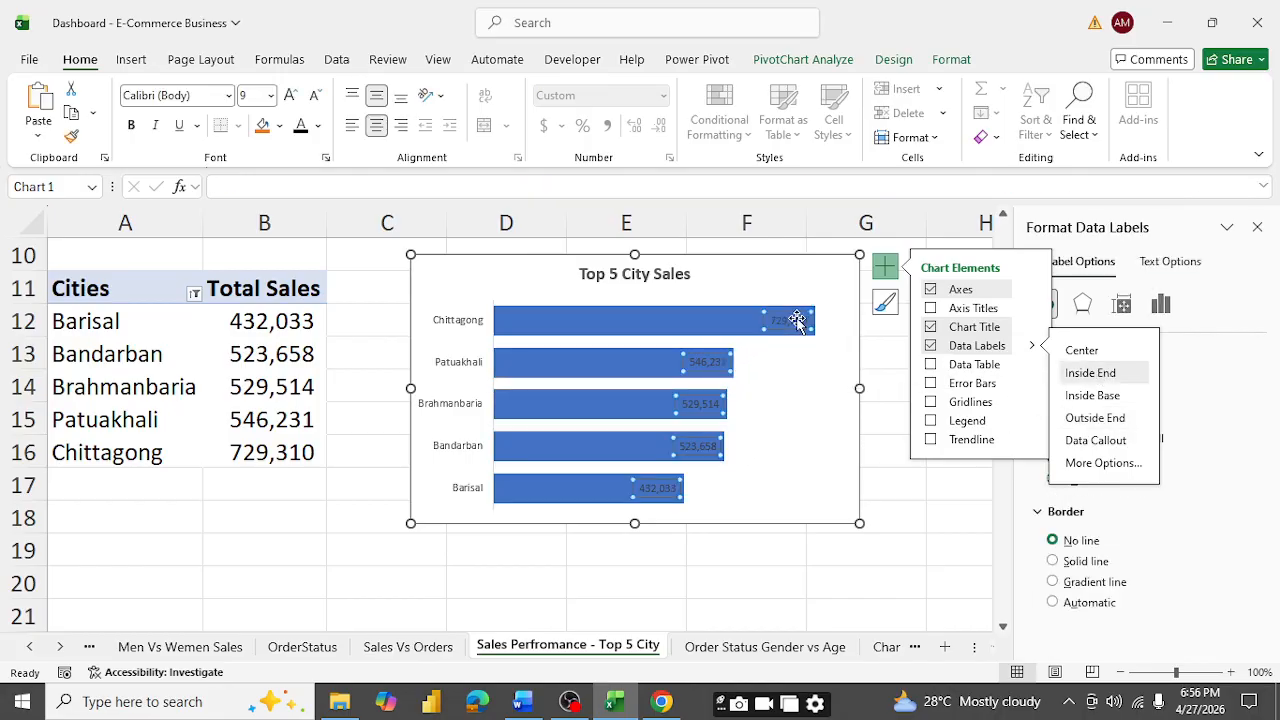
right_click(797, 320)
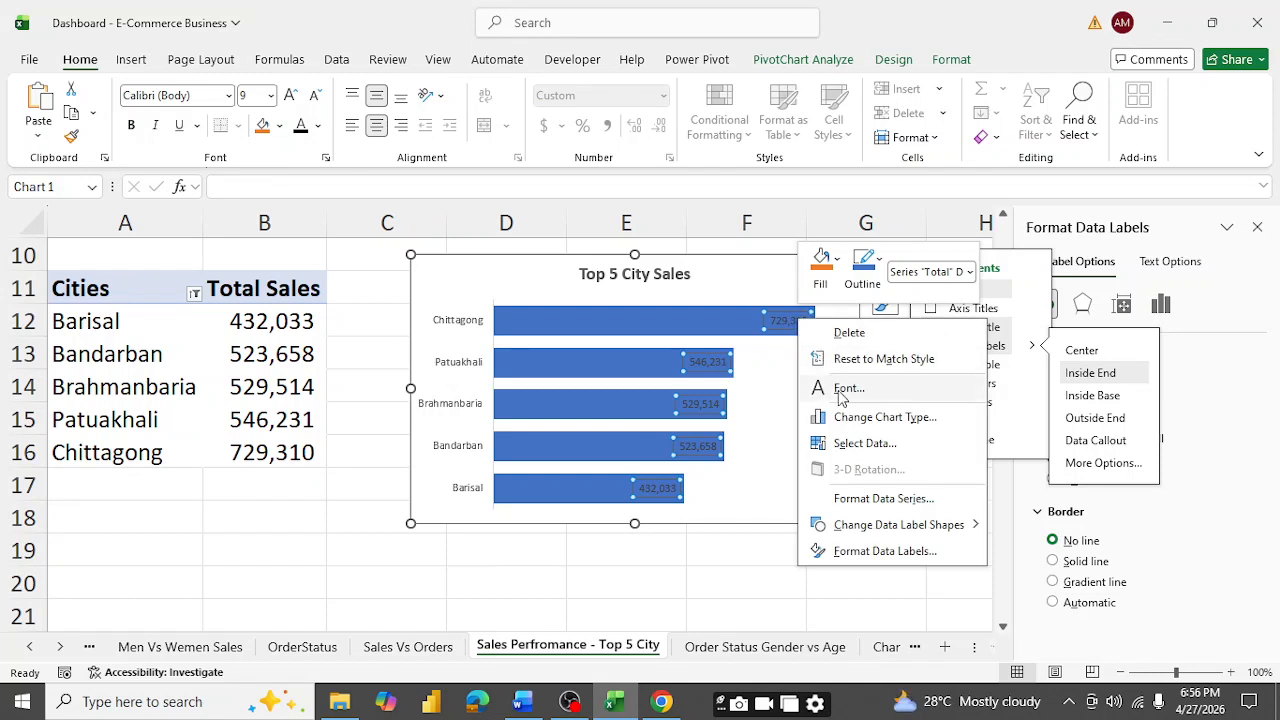
left_click(838, 263)
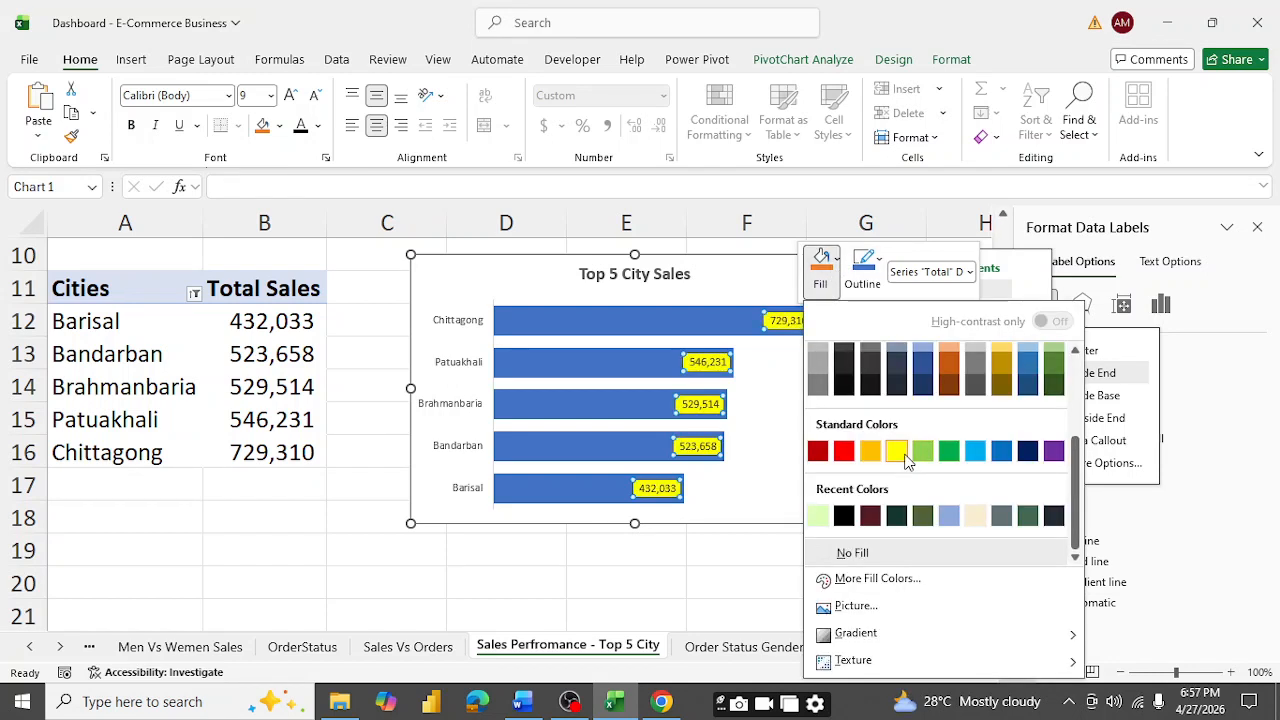
left_click(907, 458)
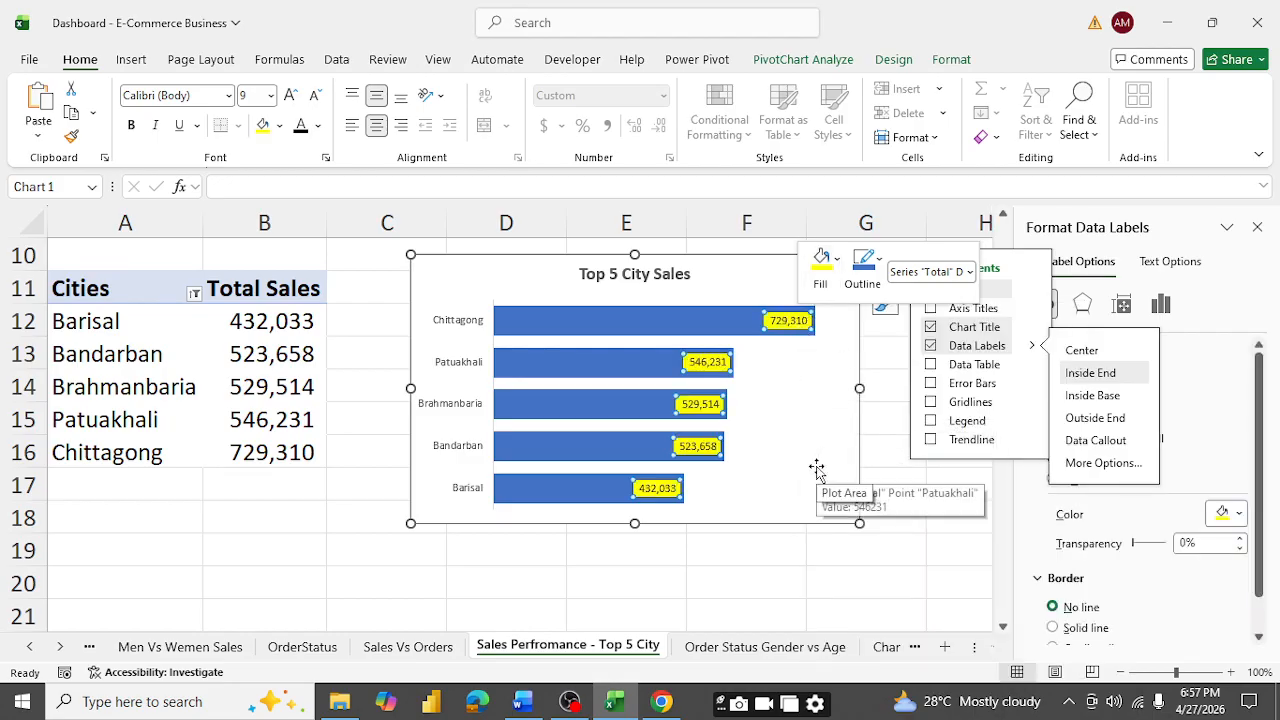
left_click(841, 281)
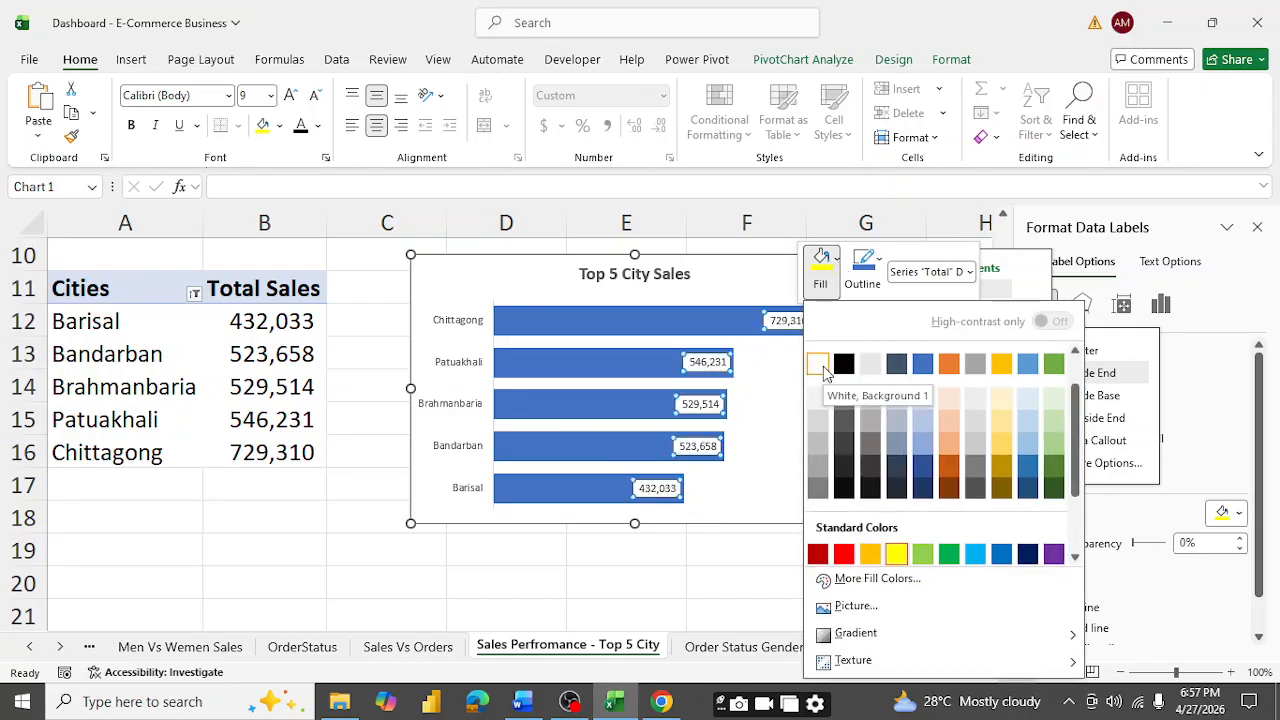
left_click(825, 369)
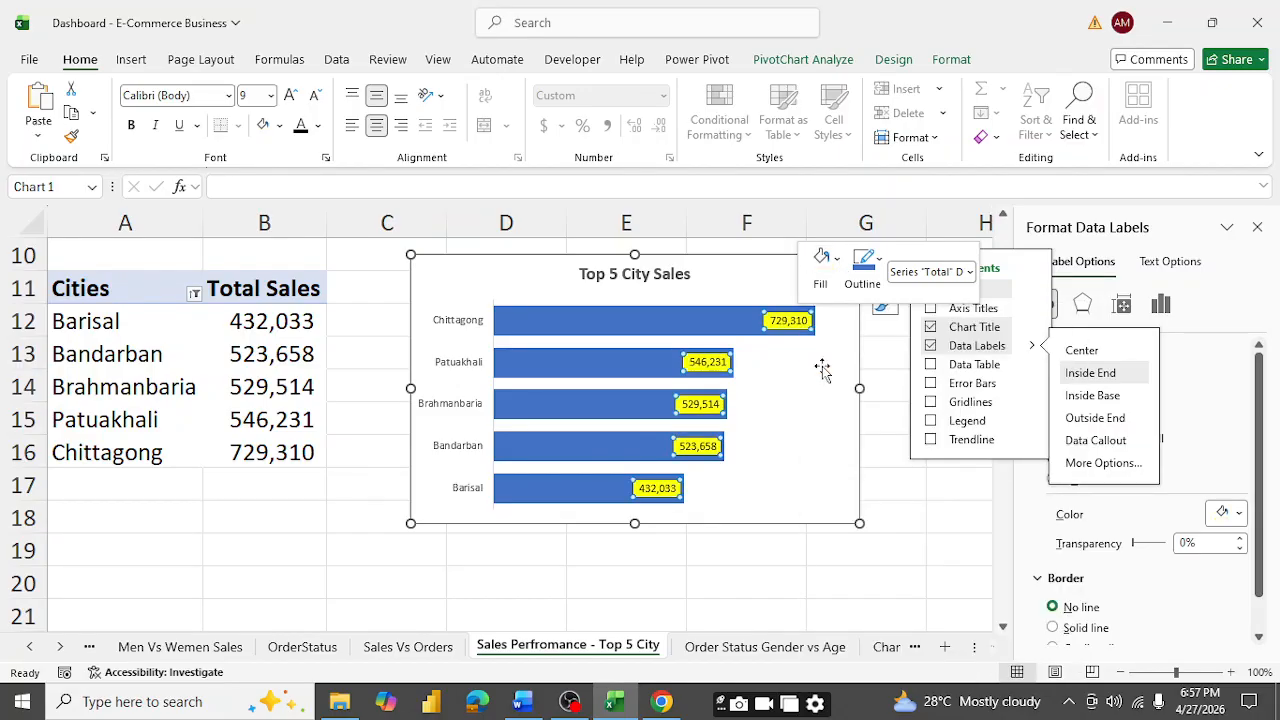
left_click(812, 488)
- Change the fill of the city bars to a solid dark green
left_click(698, 324)
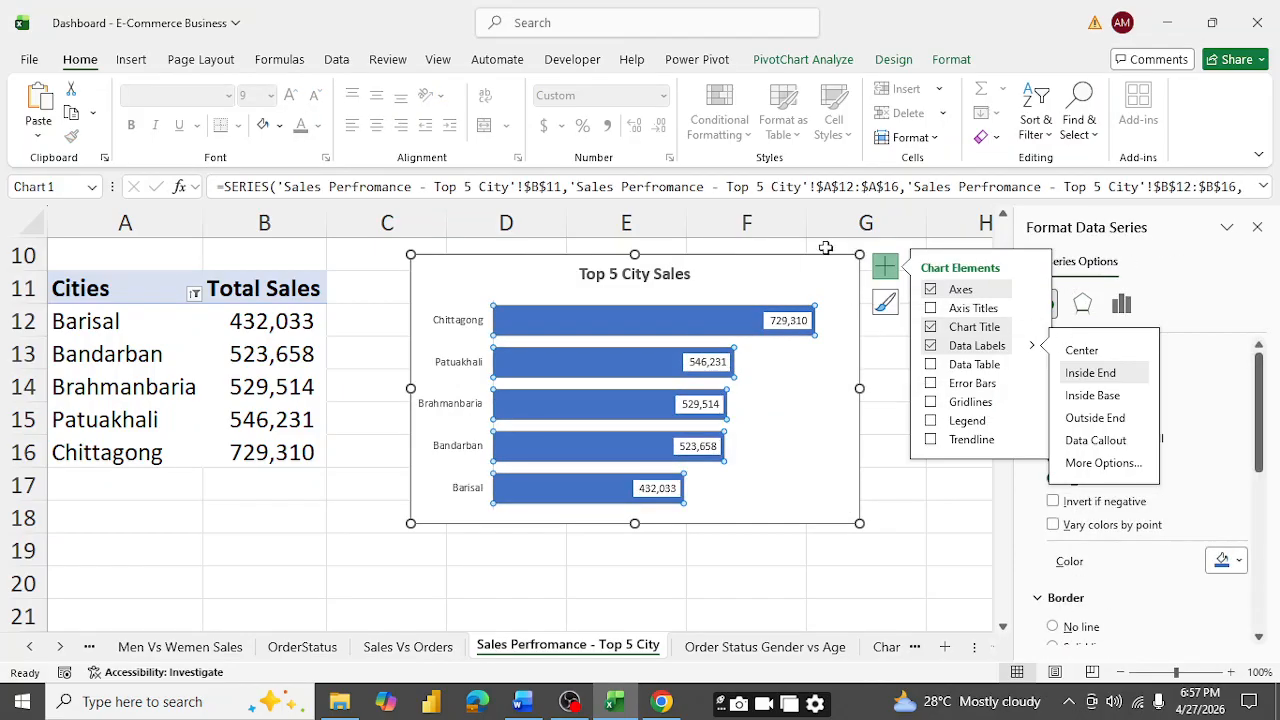
left_click(885, 266)
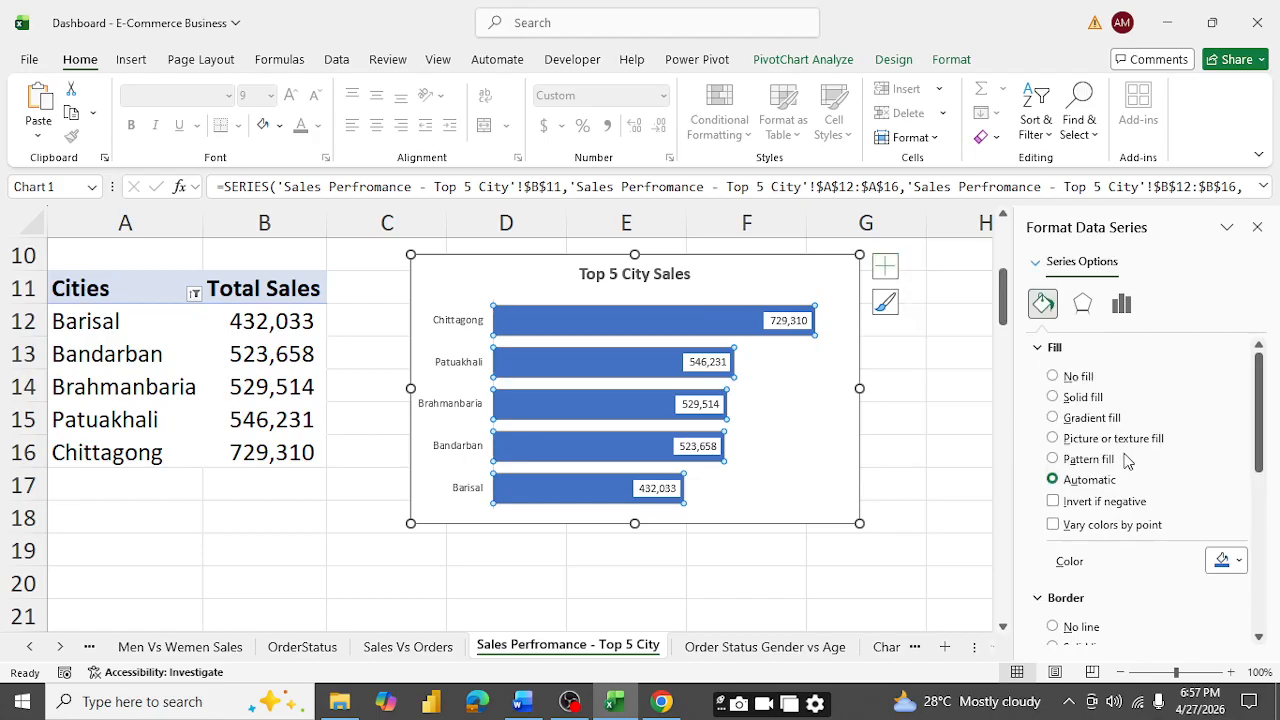
left_click(1239, 562)
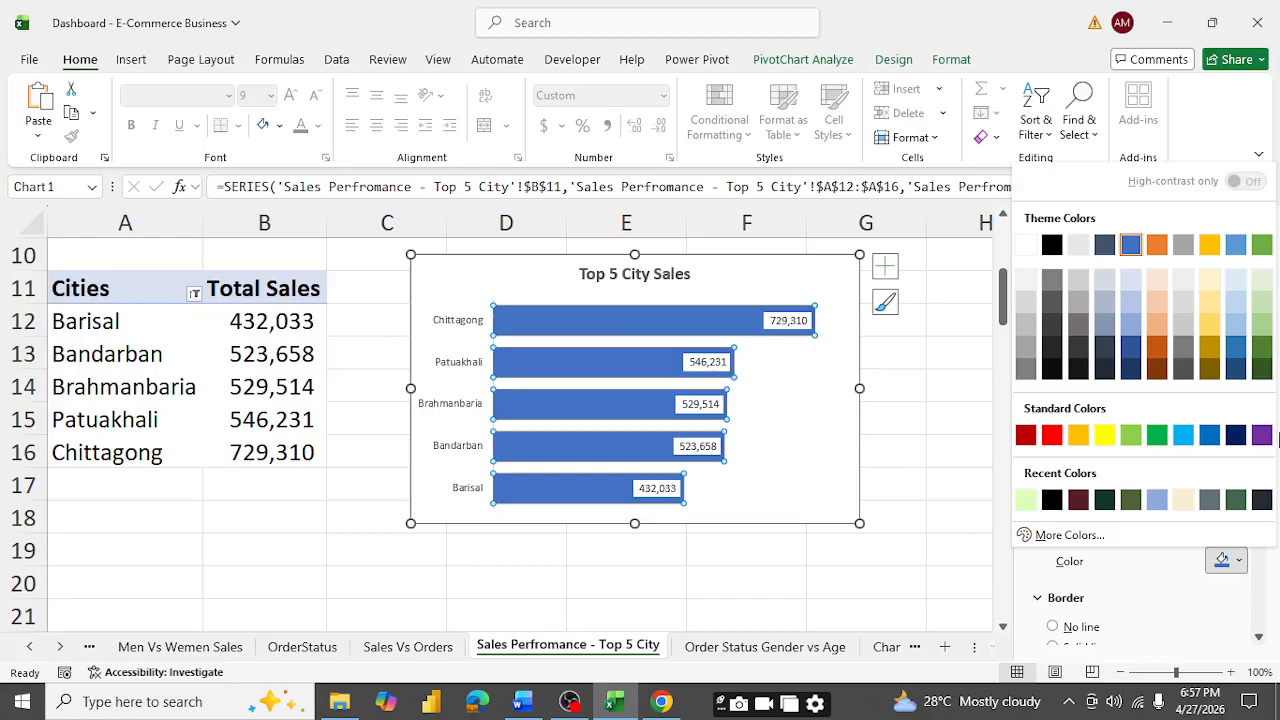
left_click(1261, 347)
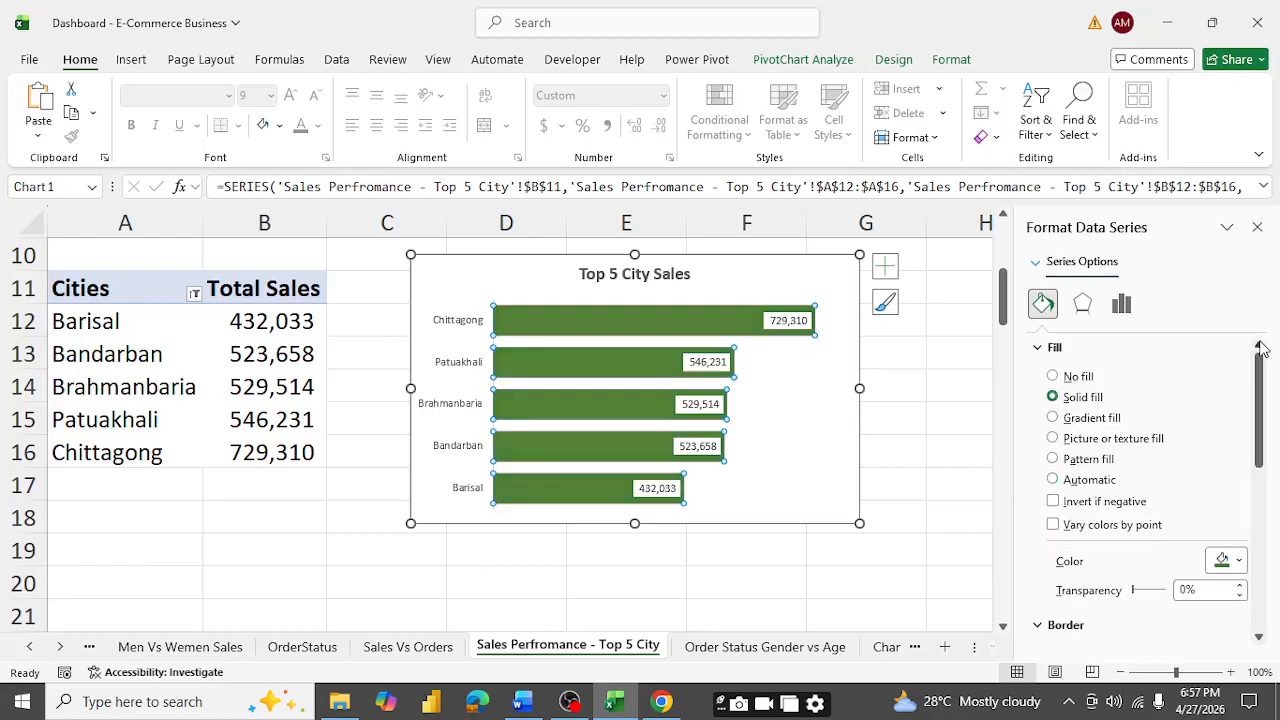
- Fill the chart area of the Top 5 City Sales chart with the lightest theme blue
left_click(783, 446)
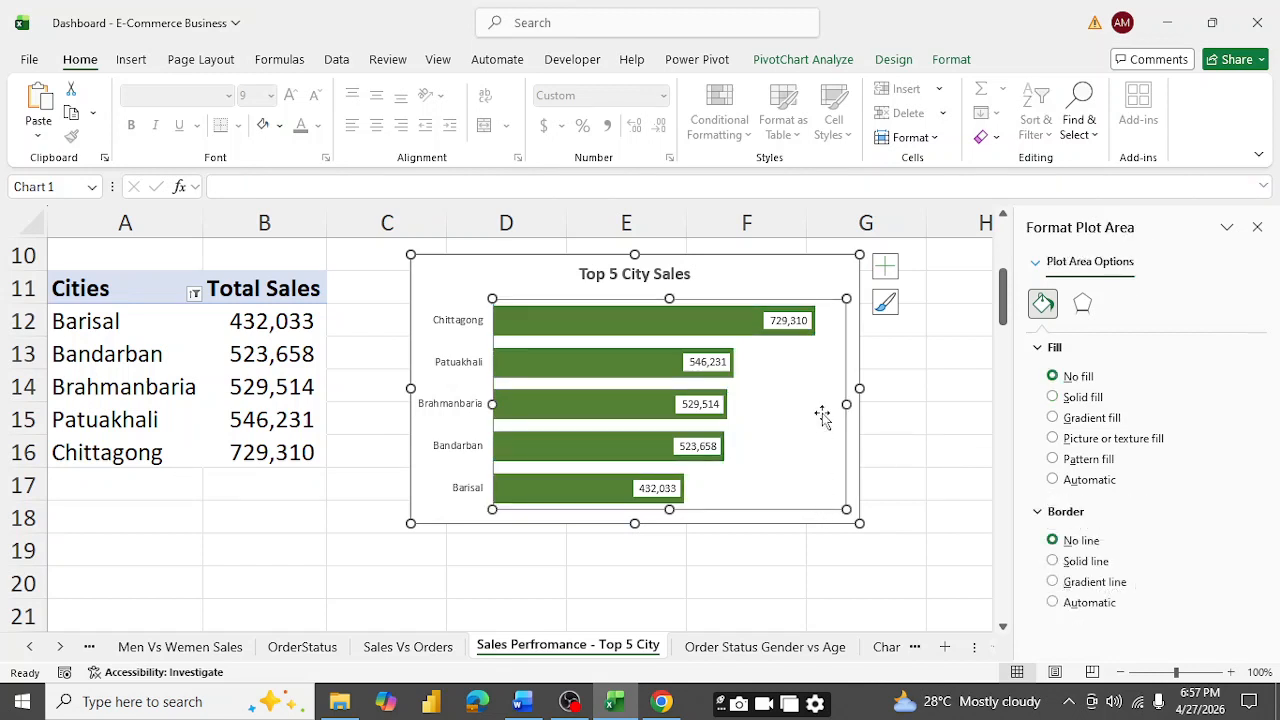
left_click(798, 273)
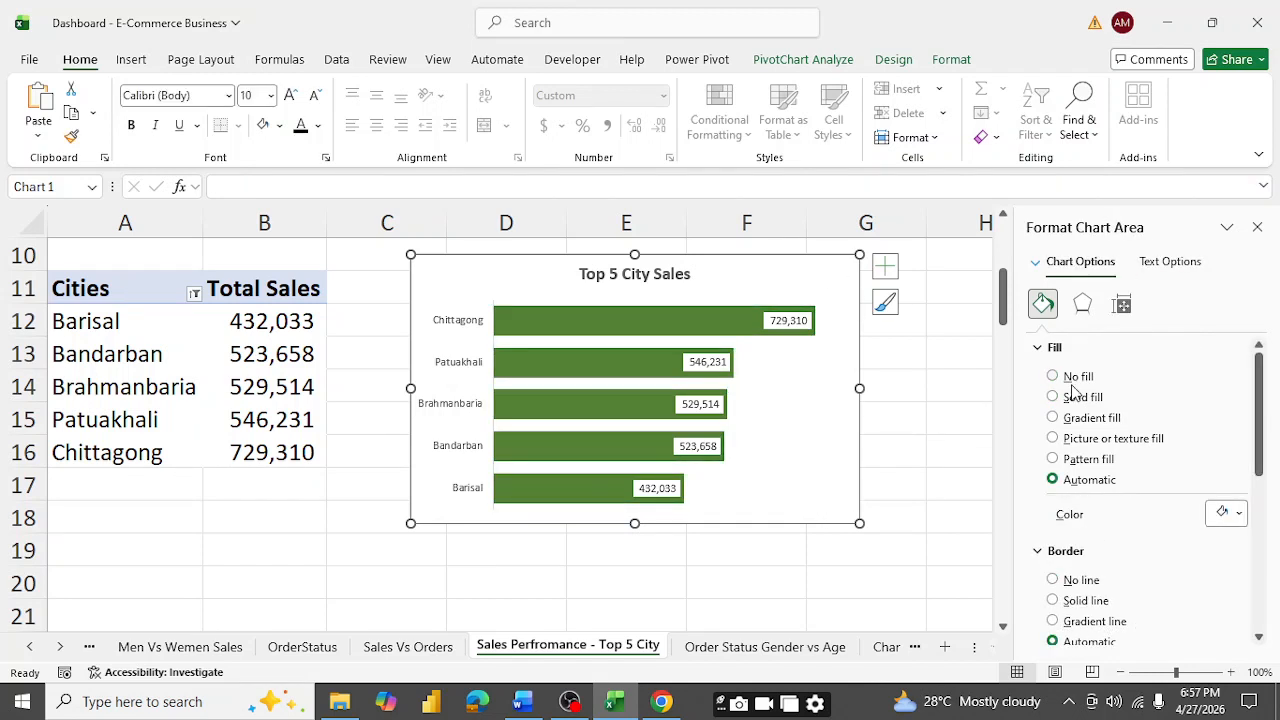
left_click(1230, 514)
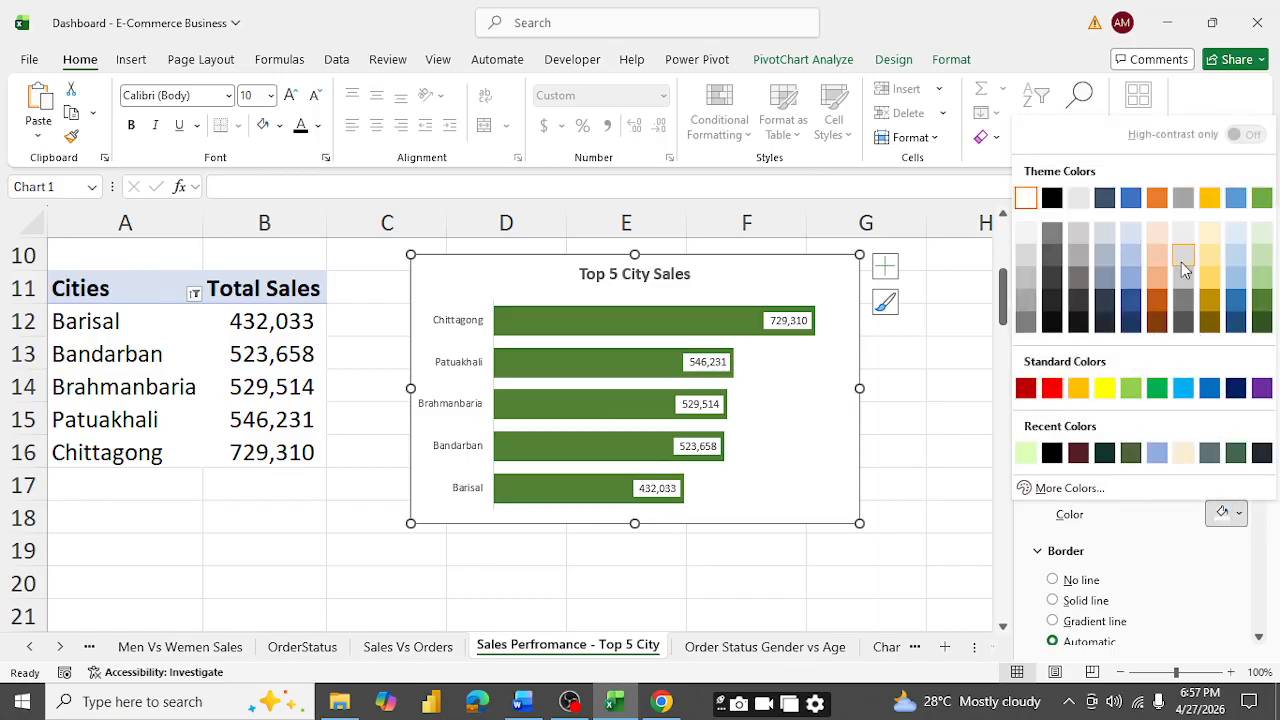
left_click(1235, 235)
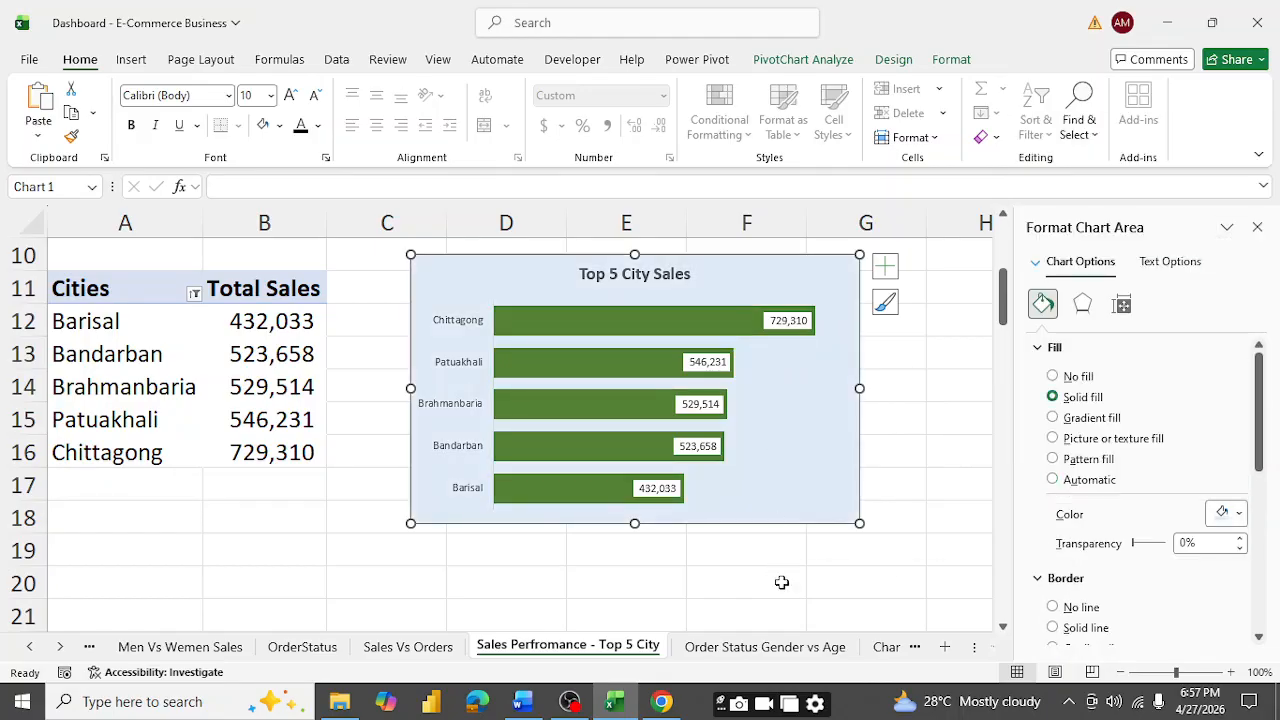
left_click(729, 586)
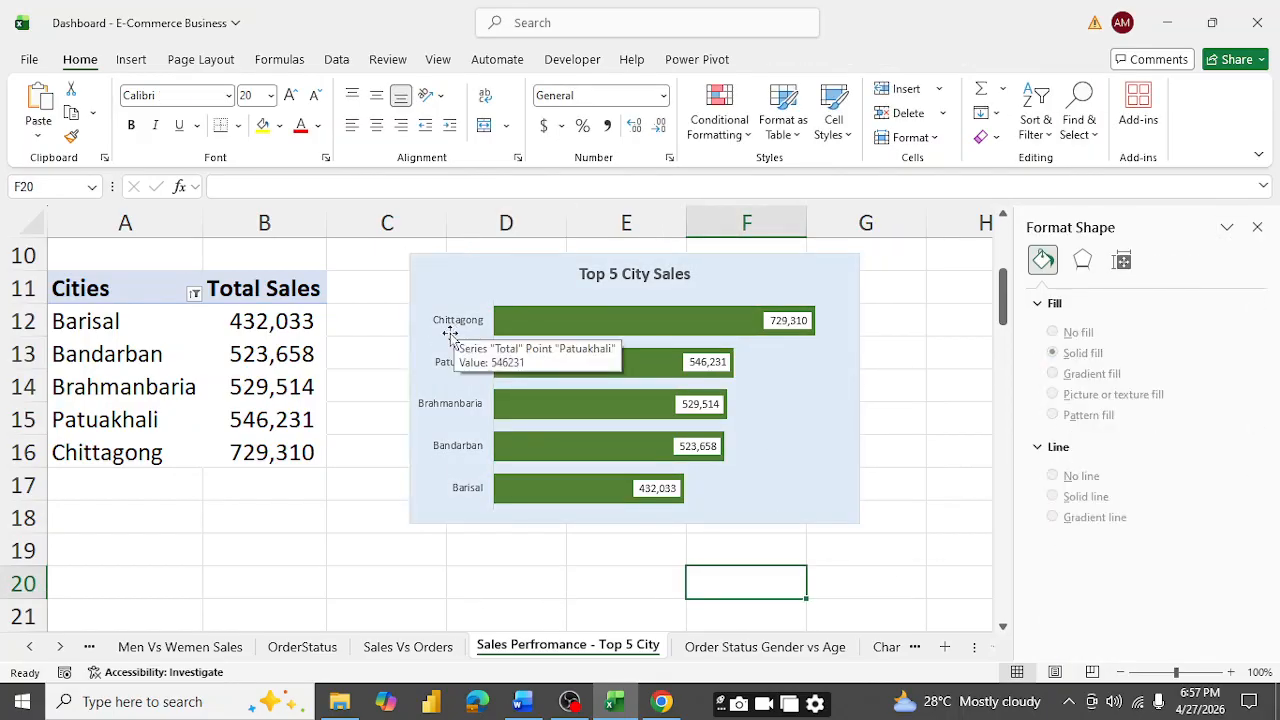
- Make the city names on the chart's category axis bold
left_click(455, 365)
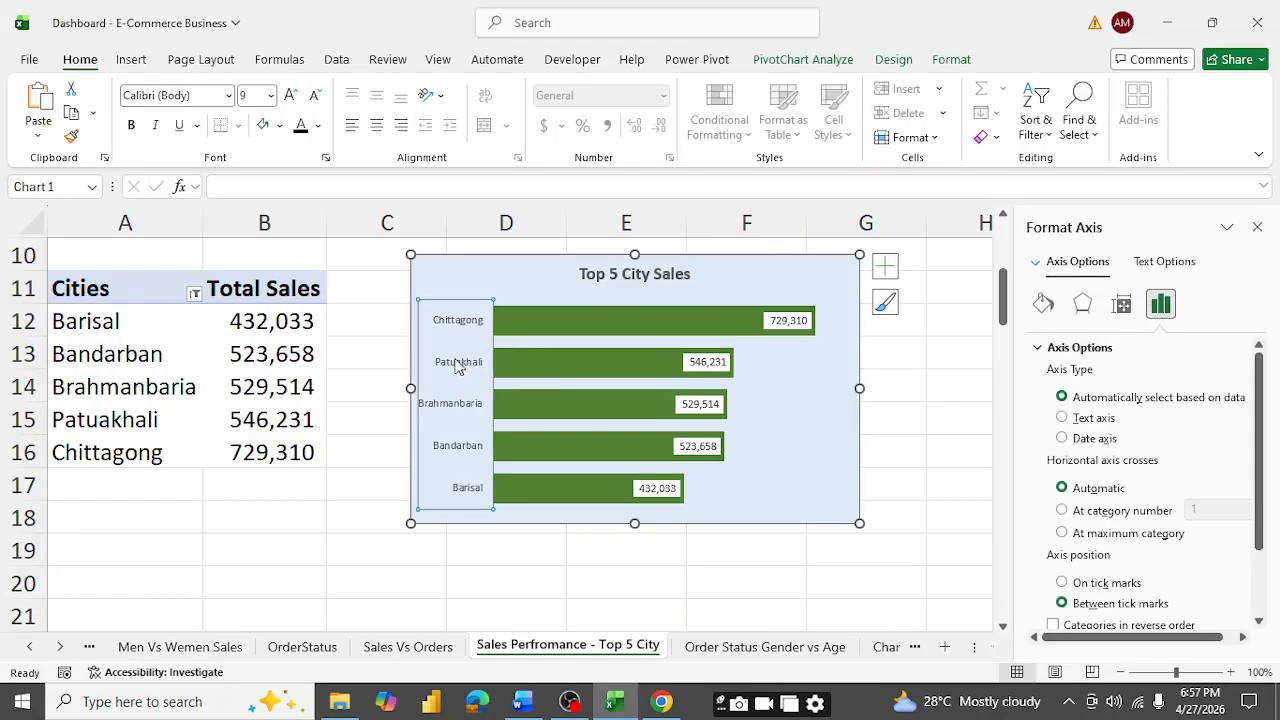
key("ctrl+b")
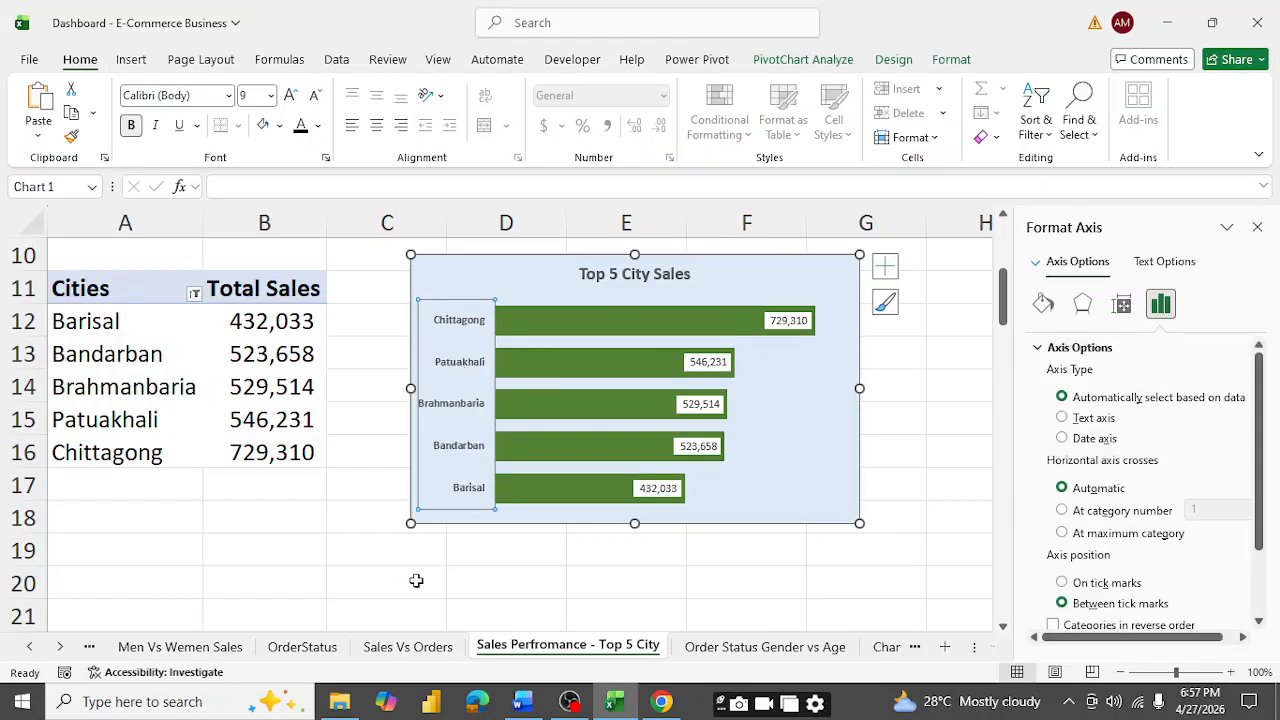
left_click(416, 580)
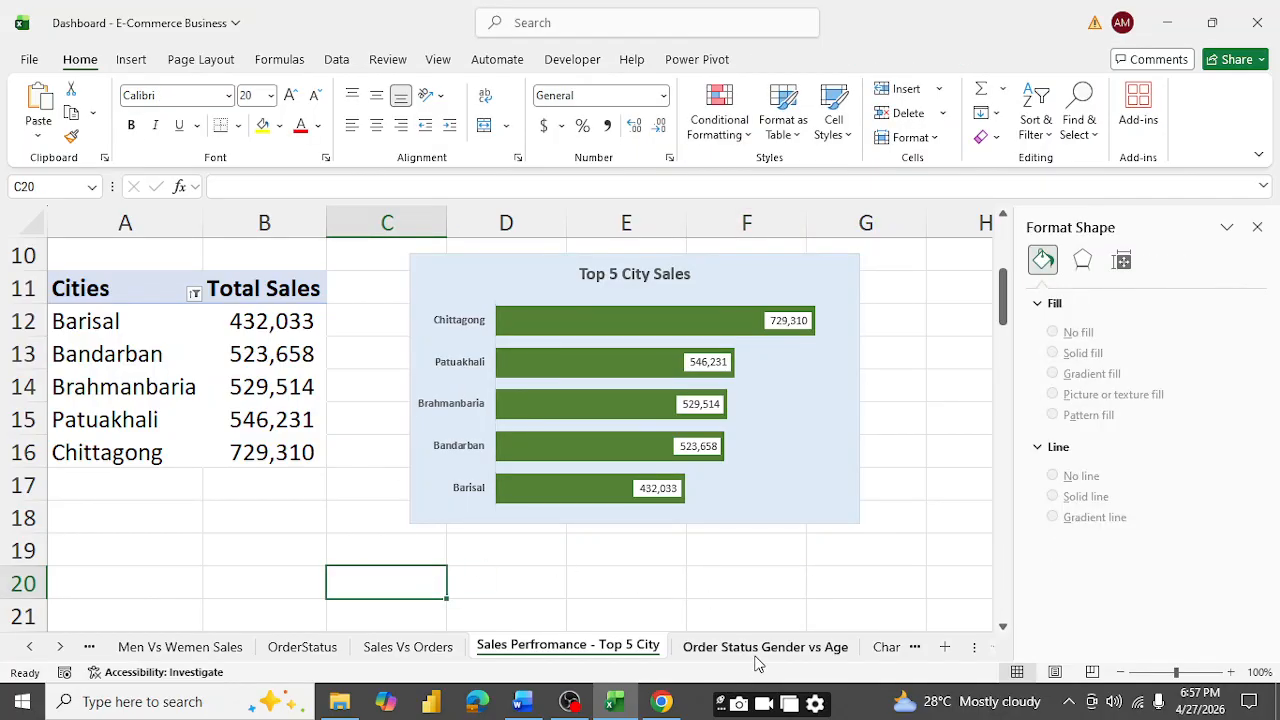
- Insert a Clustered Column chart from the age group pivot table on the Order Status Gender vs Age sheet and shift it up and right
left_click(757, 660)
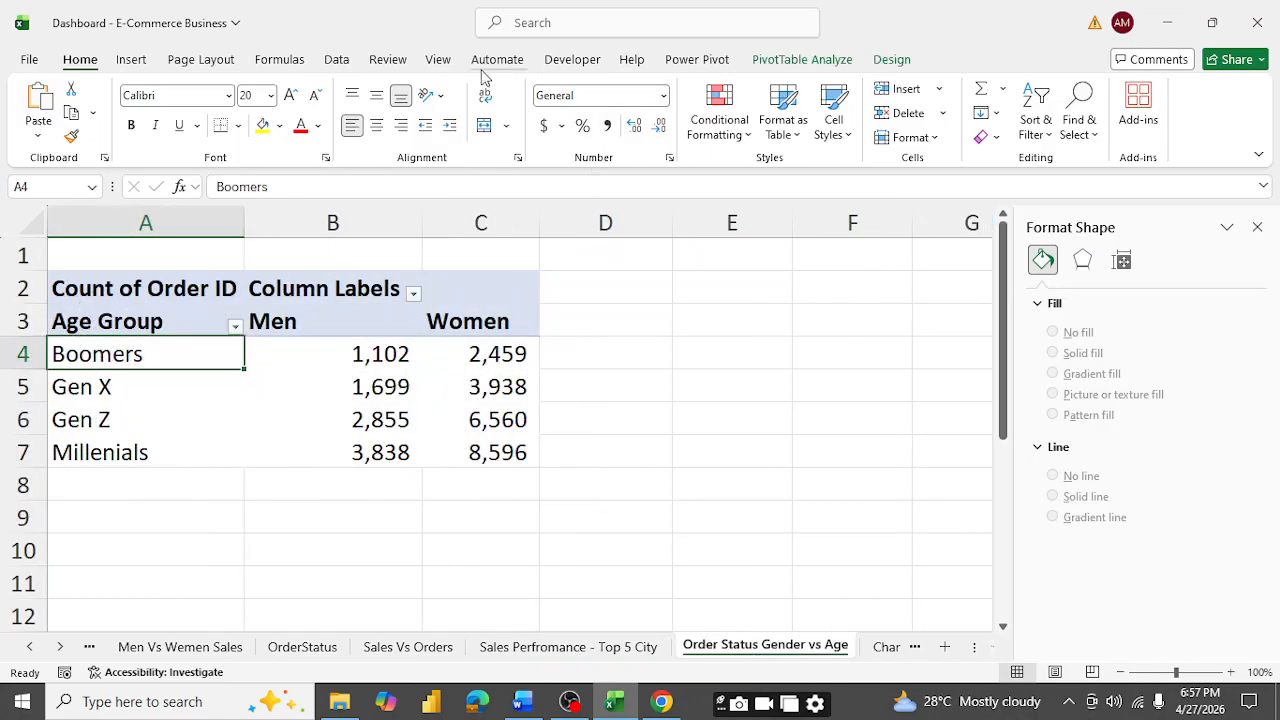
left_click(340, 64)
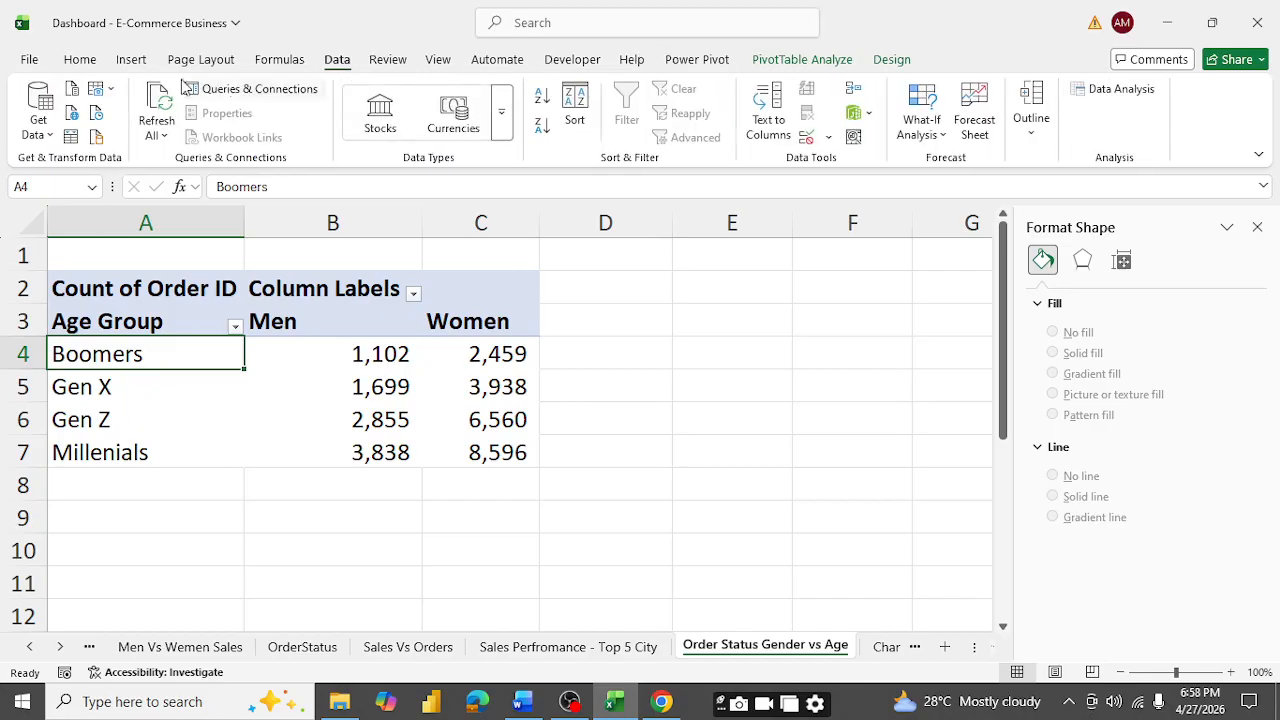
left_click(131, 60)
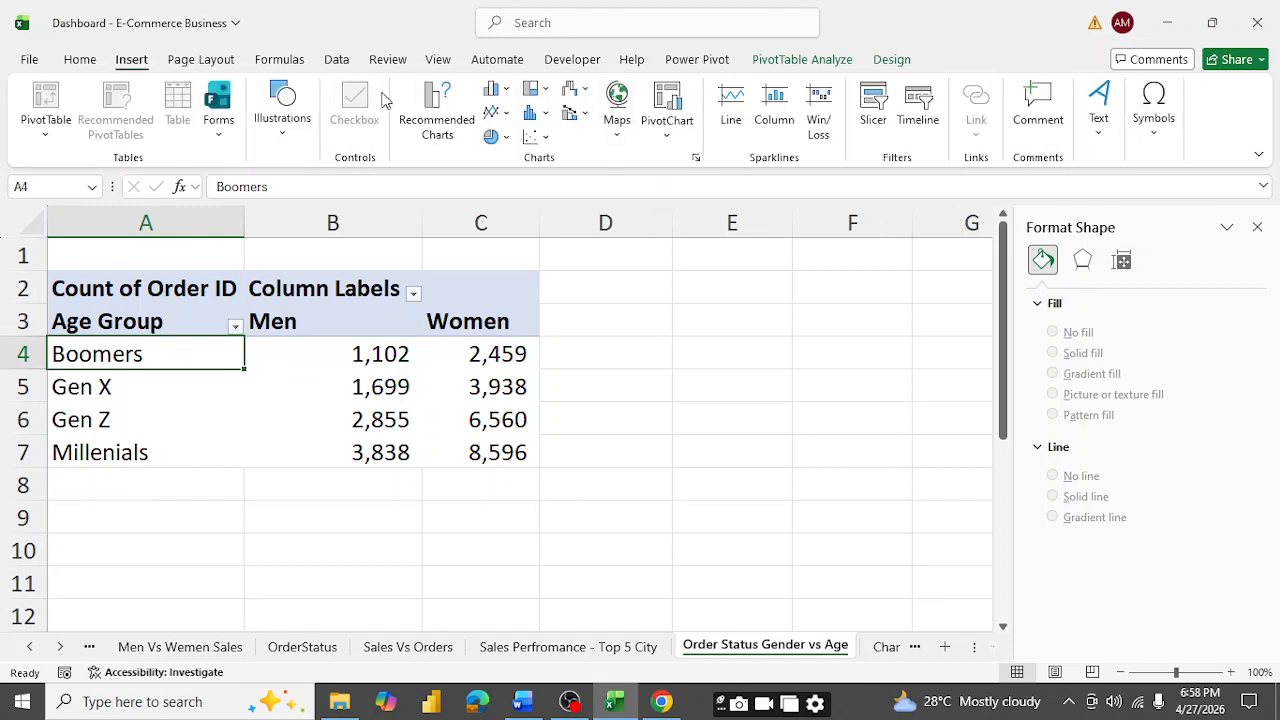
left_click(435, 110)
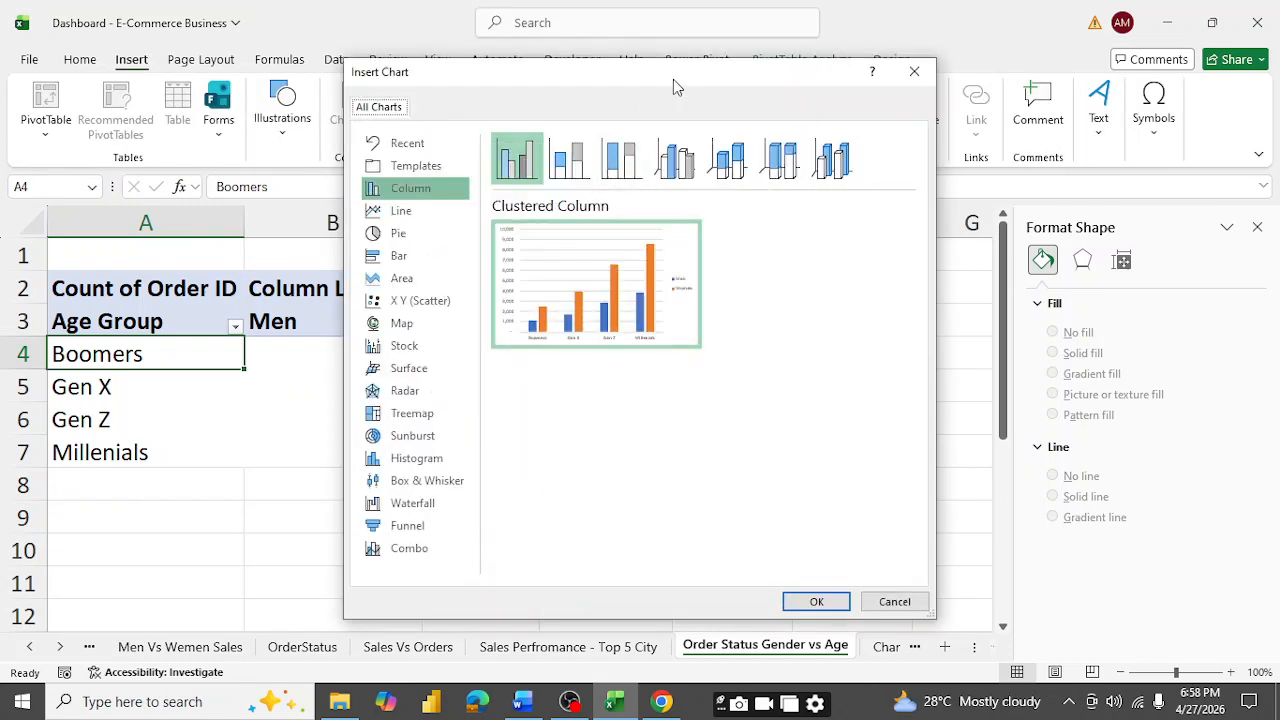
left_click_drag(673, 73, 863, 68)
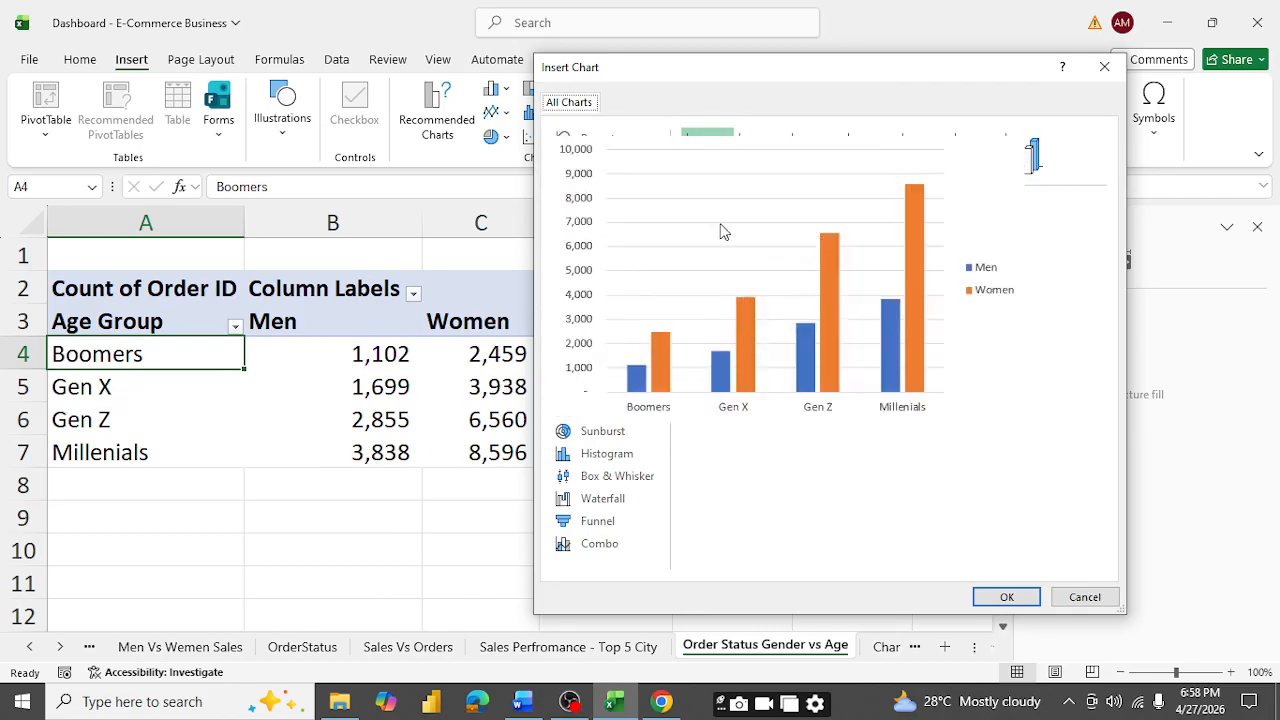
left_click(1006, 597)
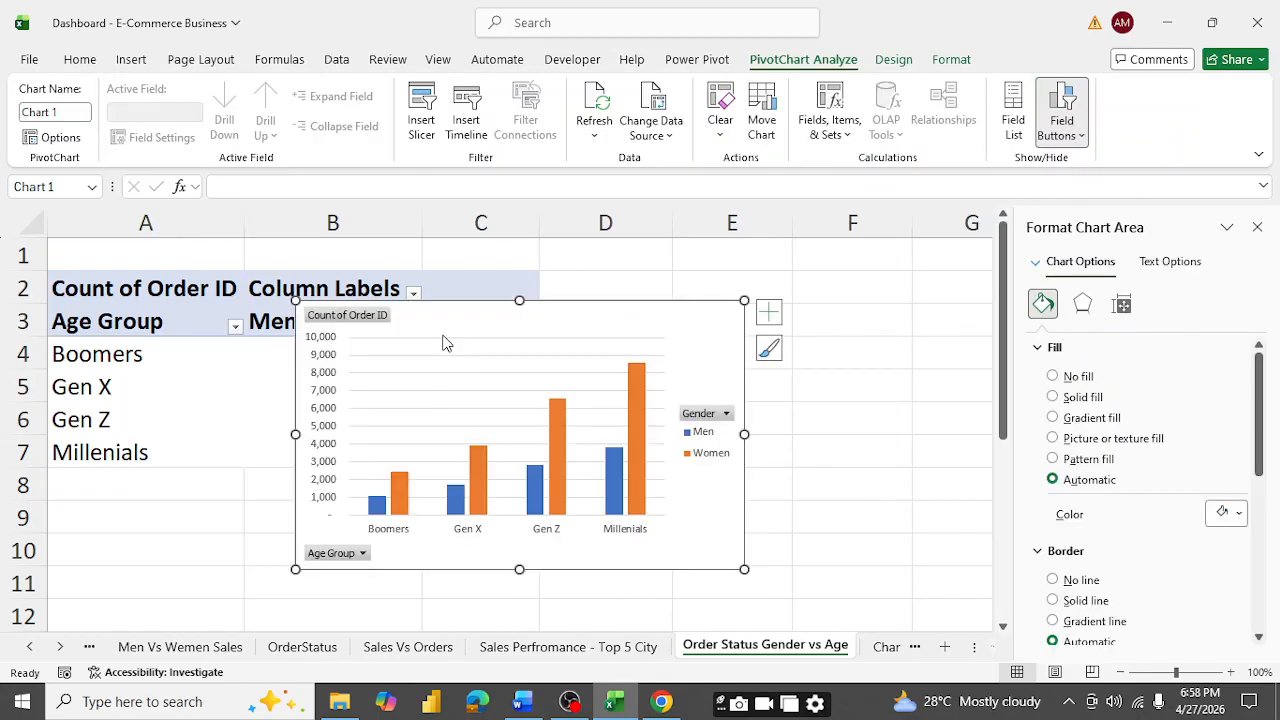
left_click_drag(620, 322, 700, 286)
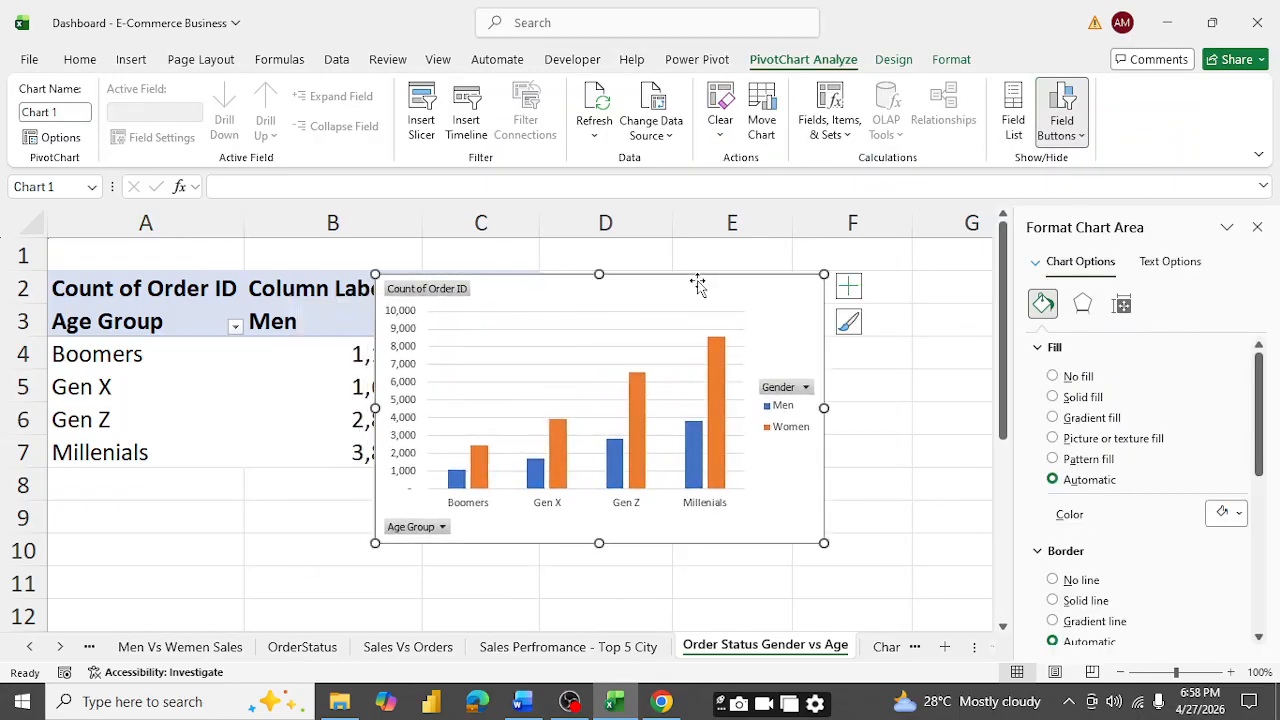
- Hide all field buttons on the age group chart and delete its gridlines and value axis
right_click(425, 298)
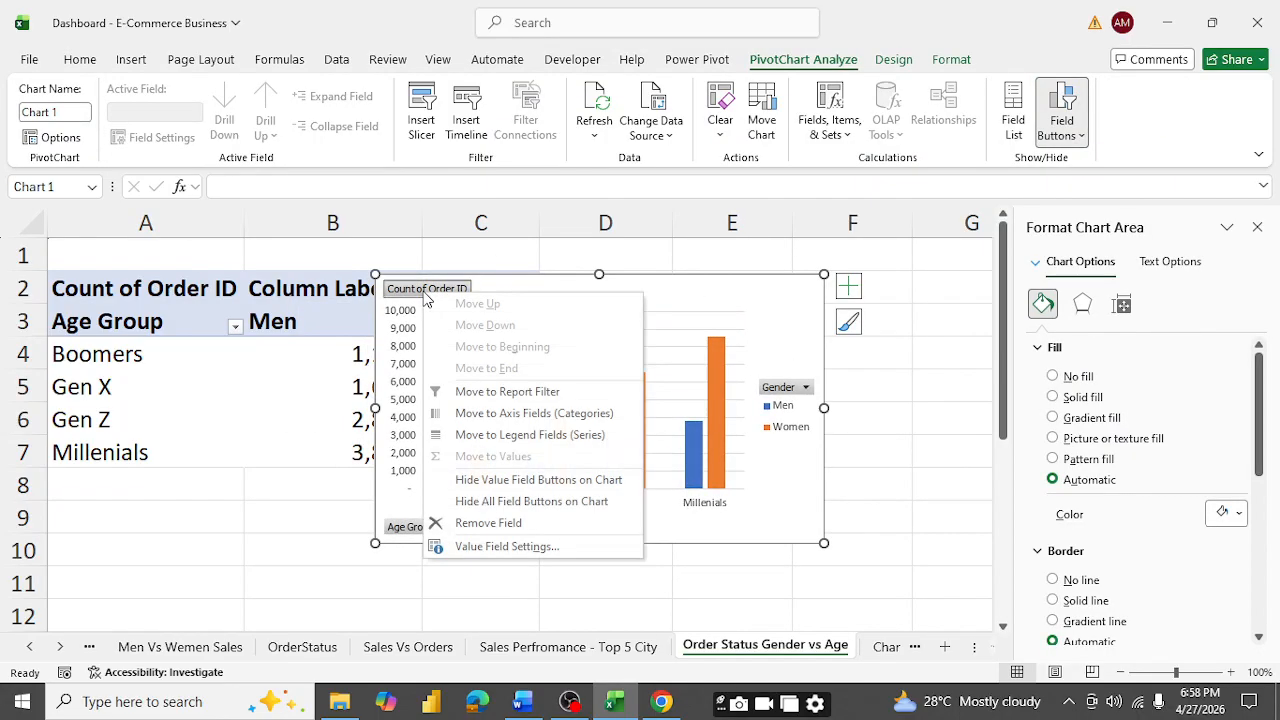
left_click(510, 502)
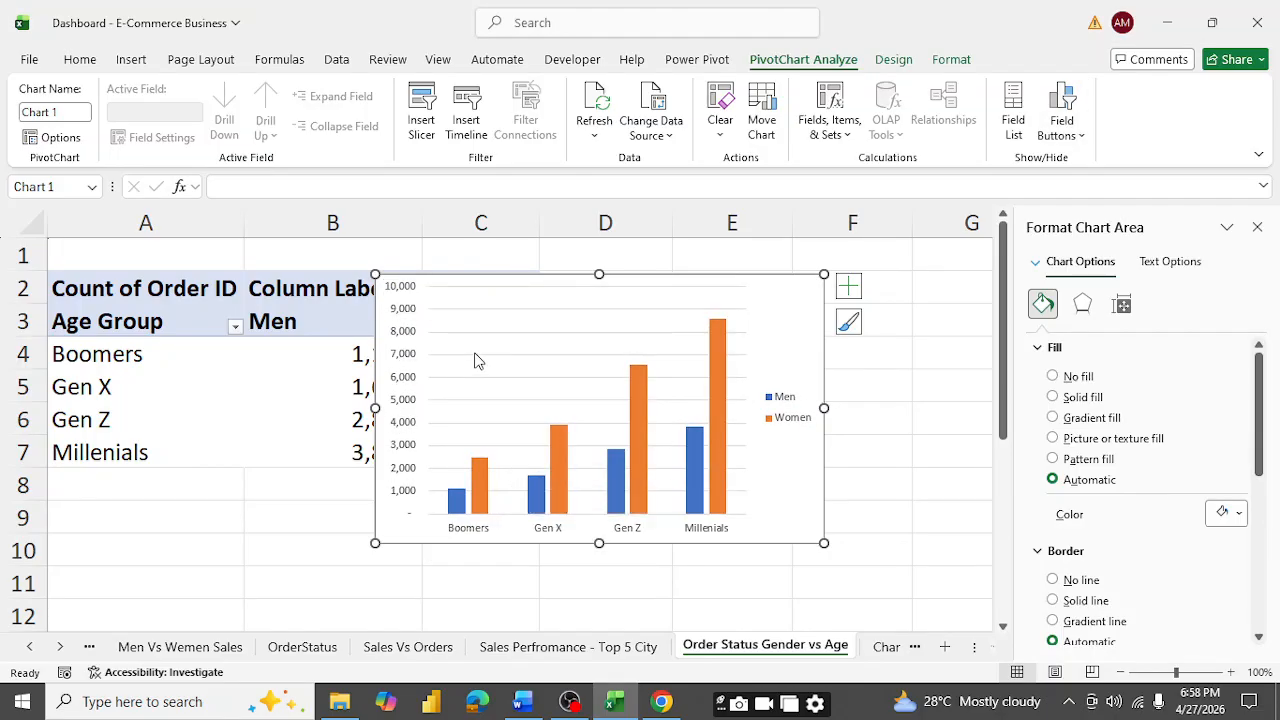
left_click(476, 354)
left_click(476, 321)
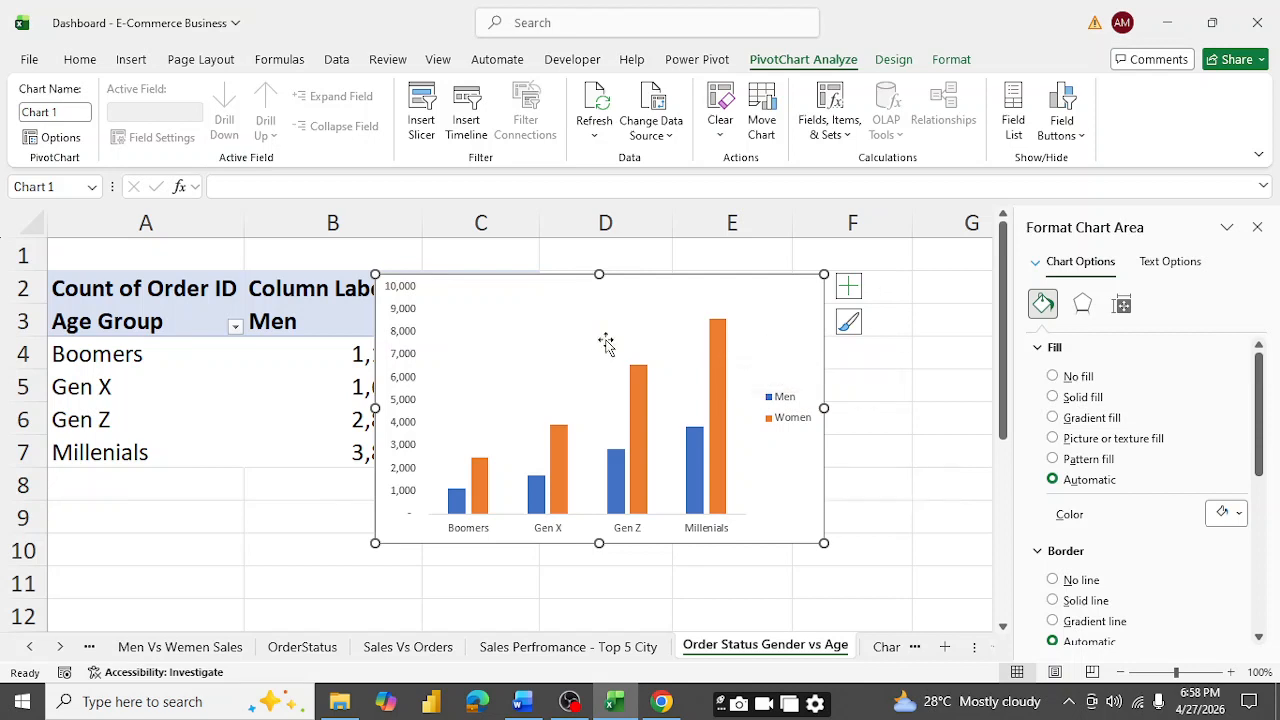
left_click(406, 334)
key("Delete")
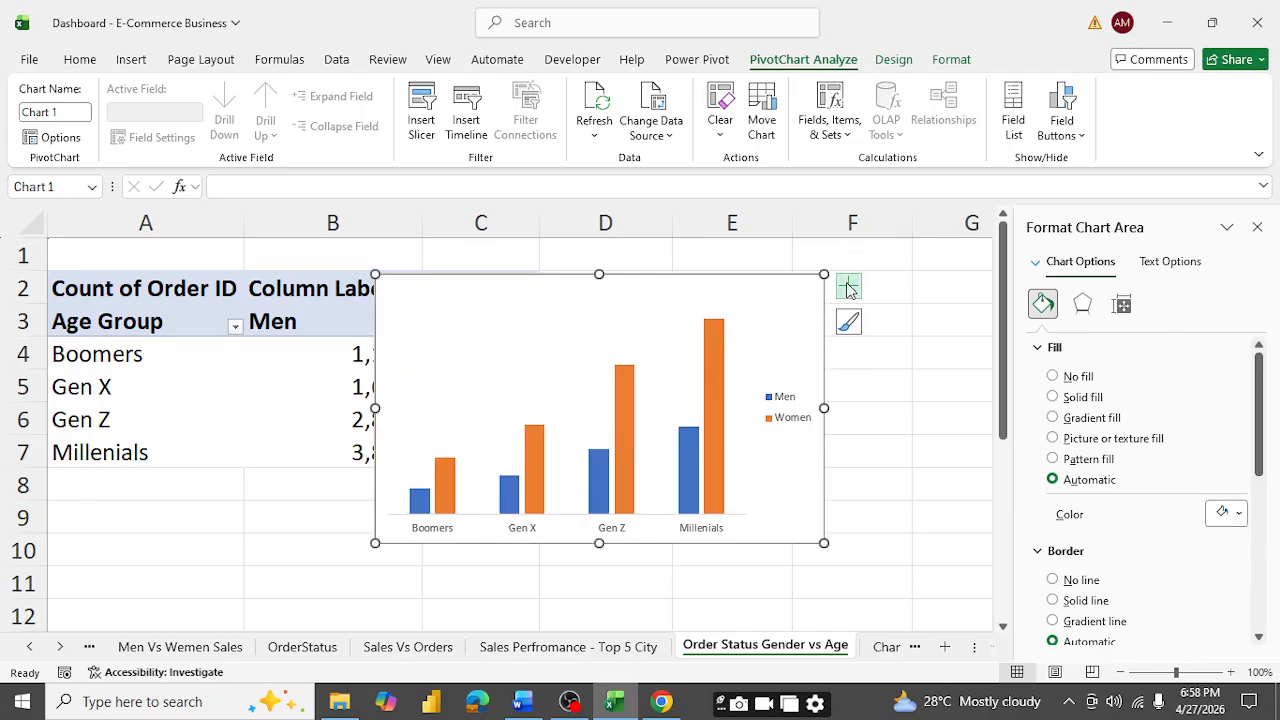
- Fill the Women series columns with the darkest theme green
mouse_move(703, 443)
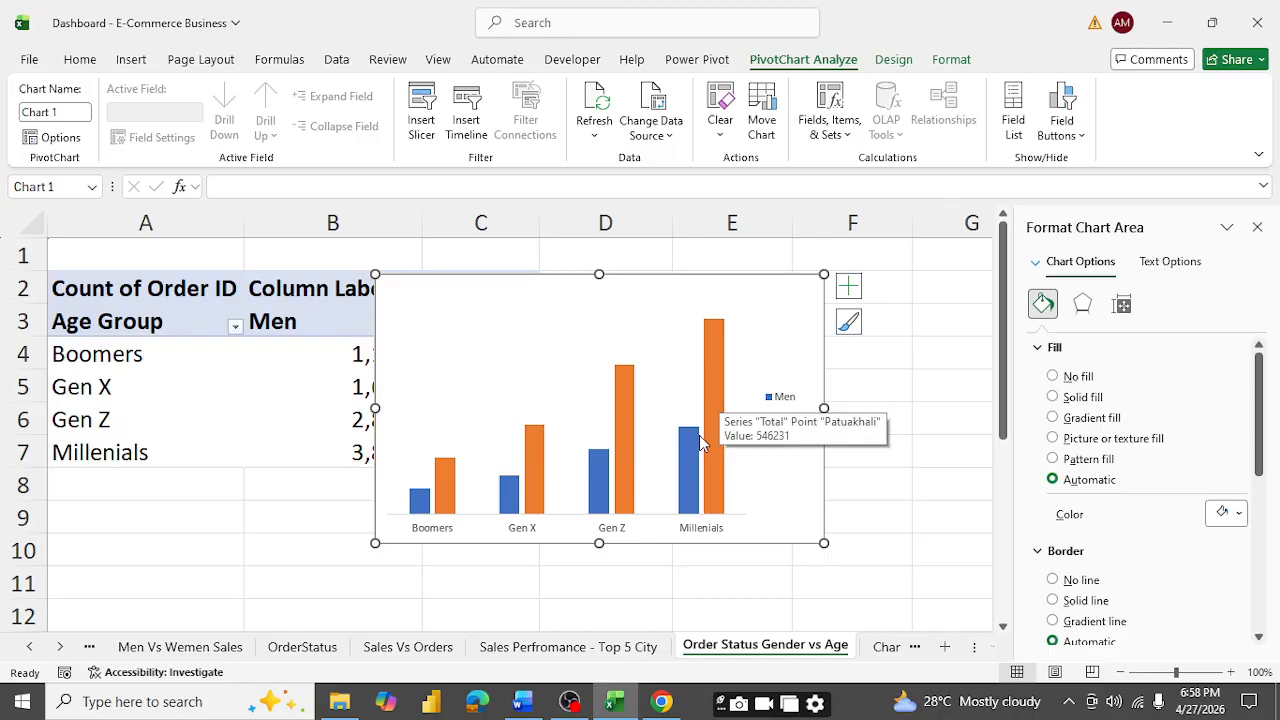
left_click(717, 369)
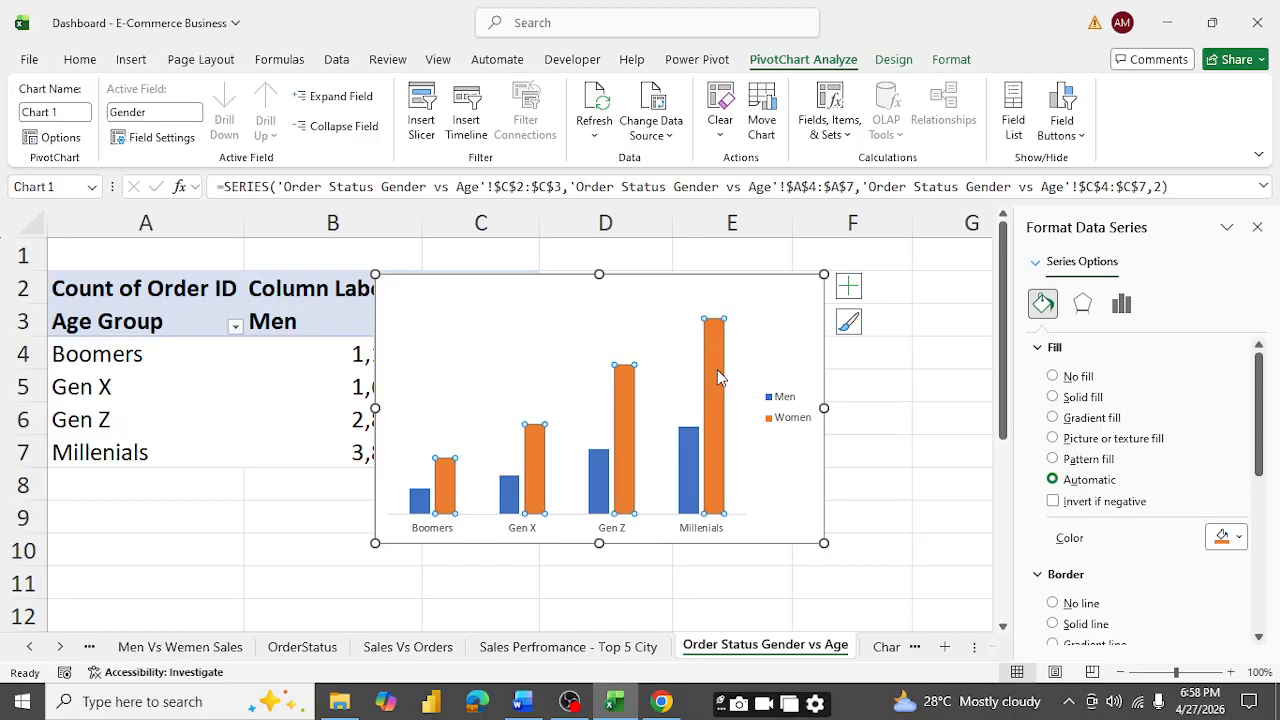
left_click(1230, 538)
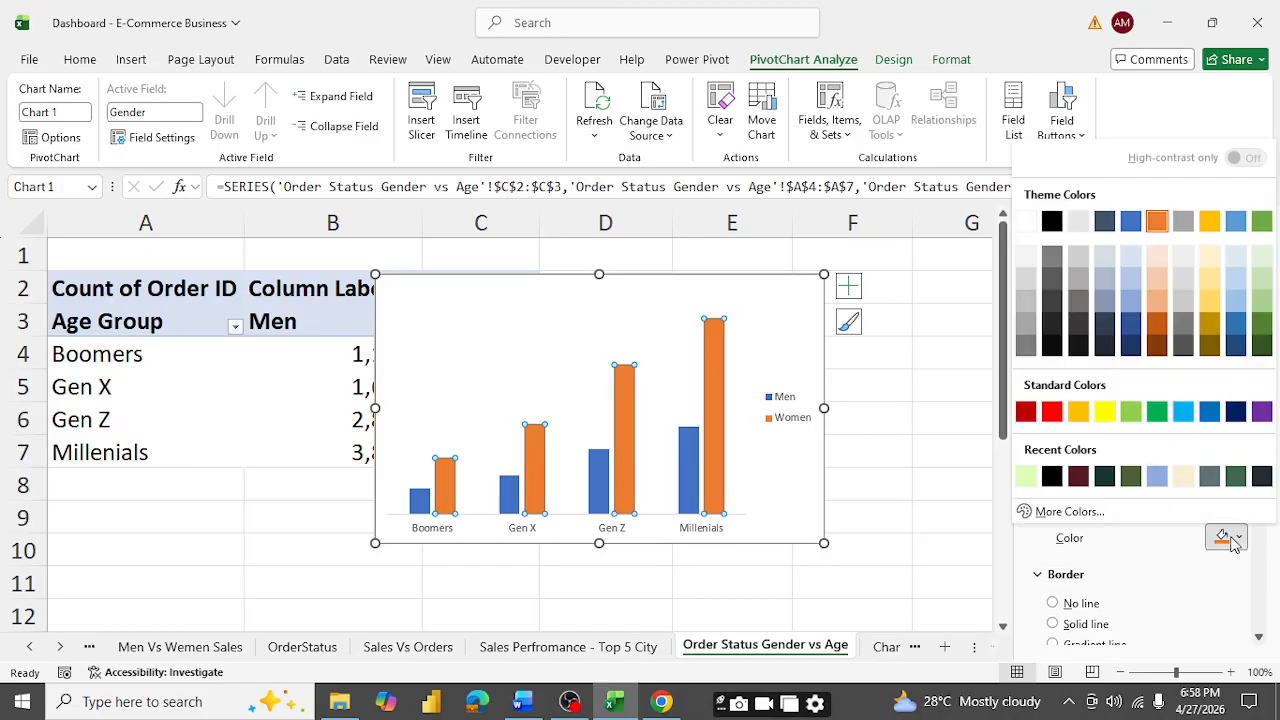
left_click(1262, 348)
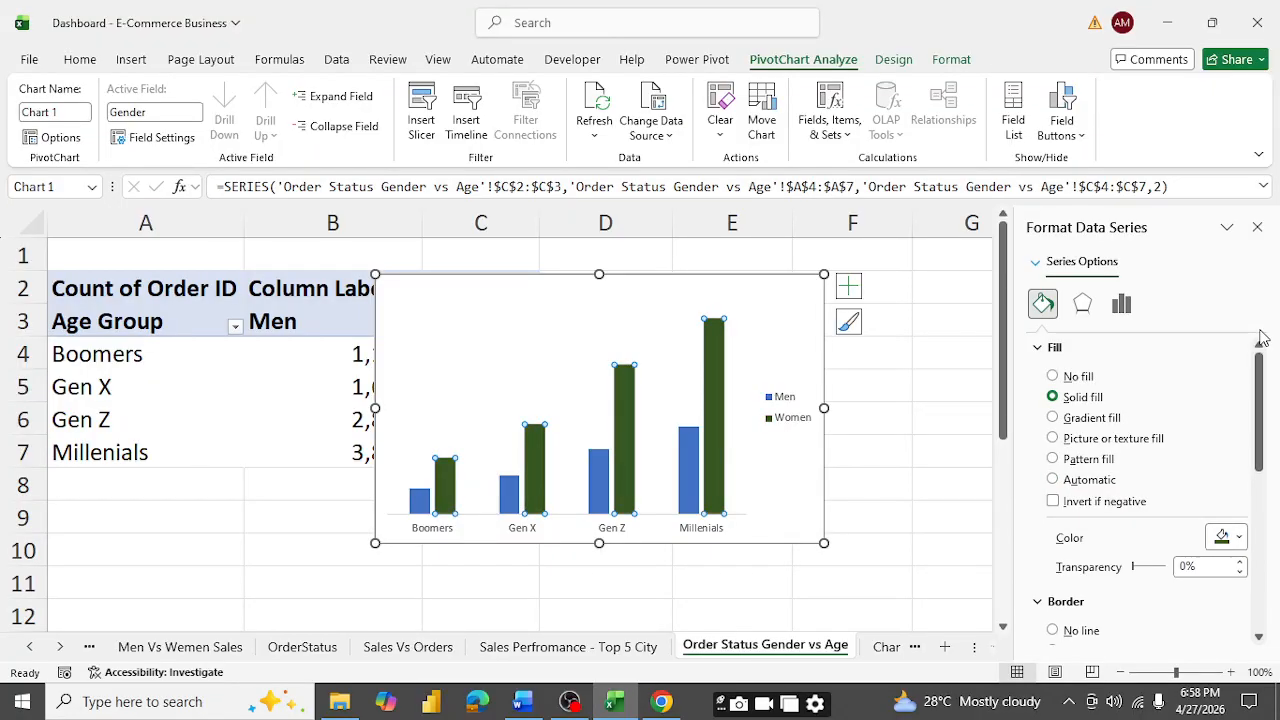
- Fill the Men series columns with a light theme green
left_click(693, 460)
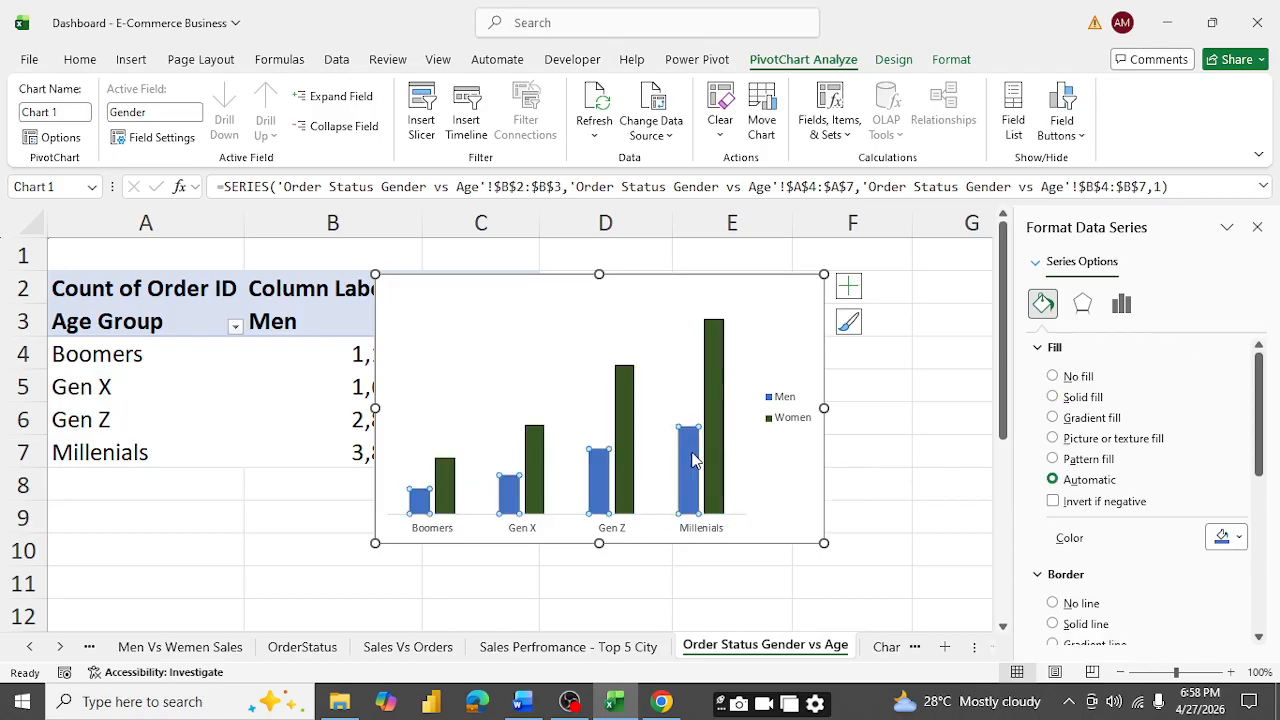
left_click(1226, 537)
left_click(1262, 306)
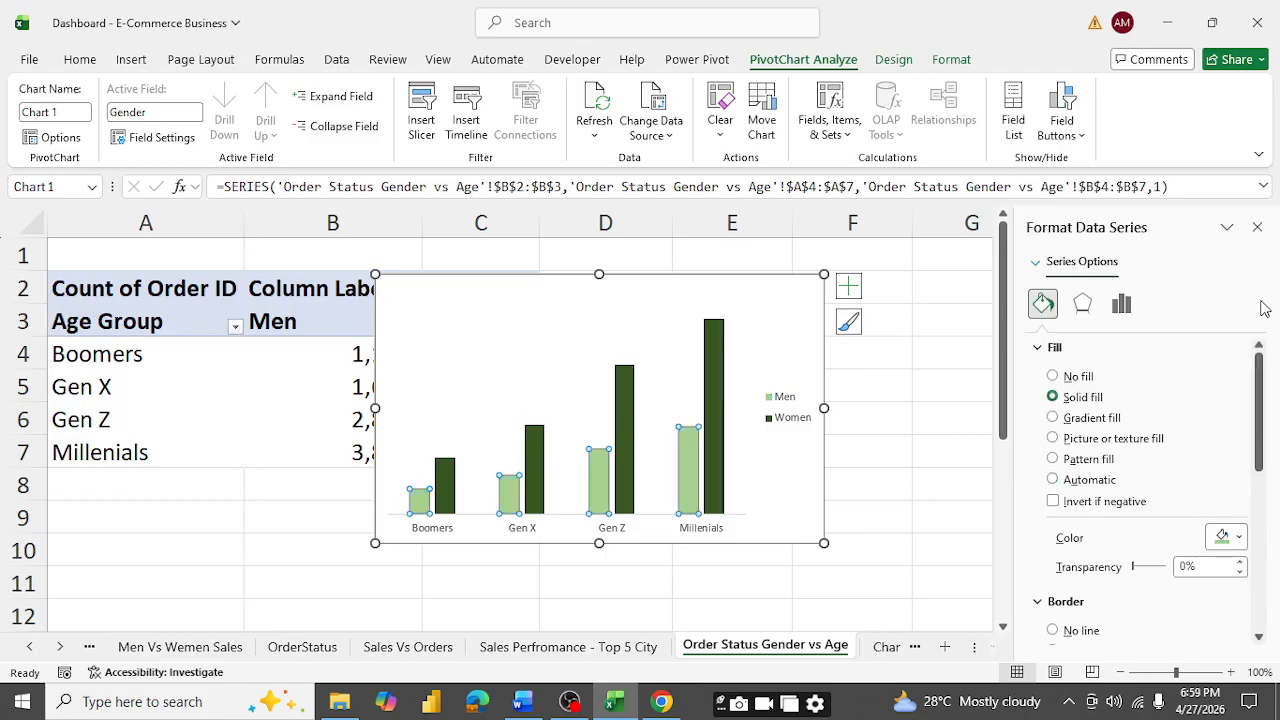
- Add a chart title to the age group chart and select its placeholder text for replacement
left_click(631, 320)
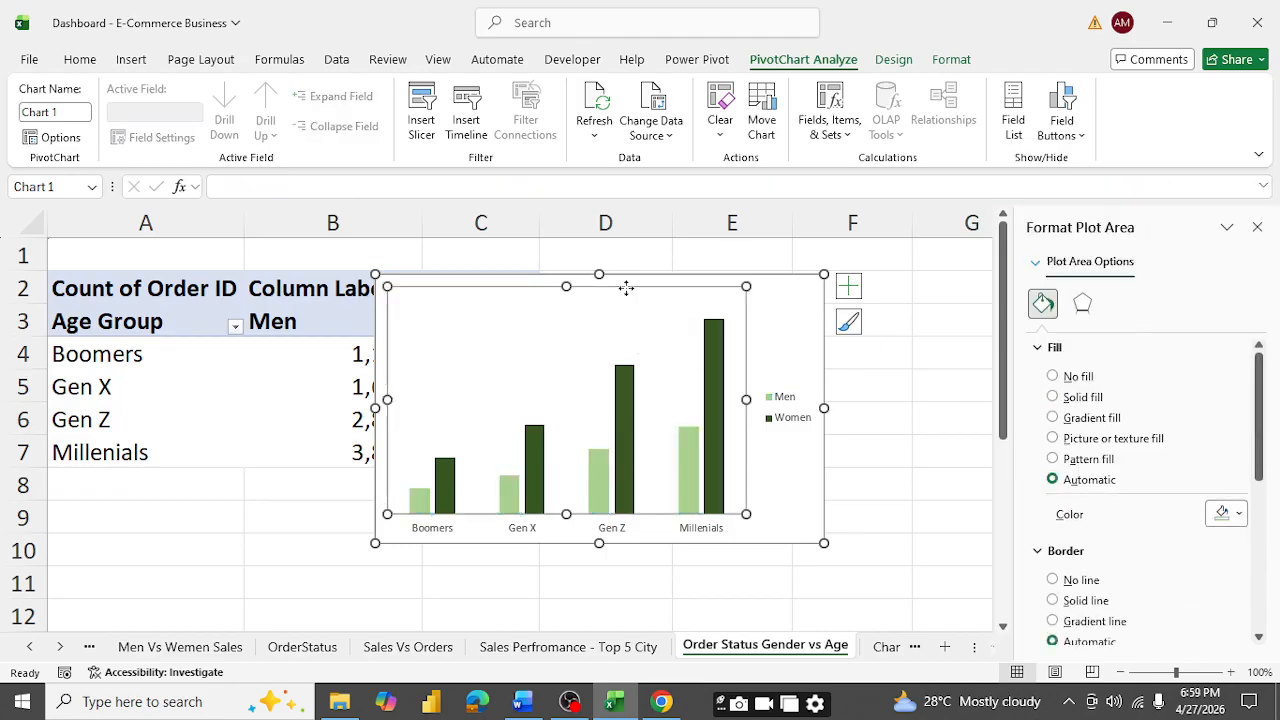
left_click(772, 292)
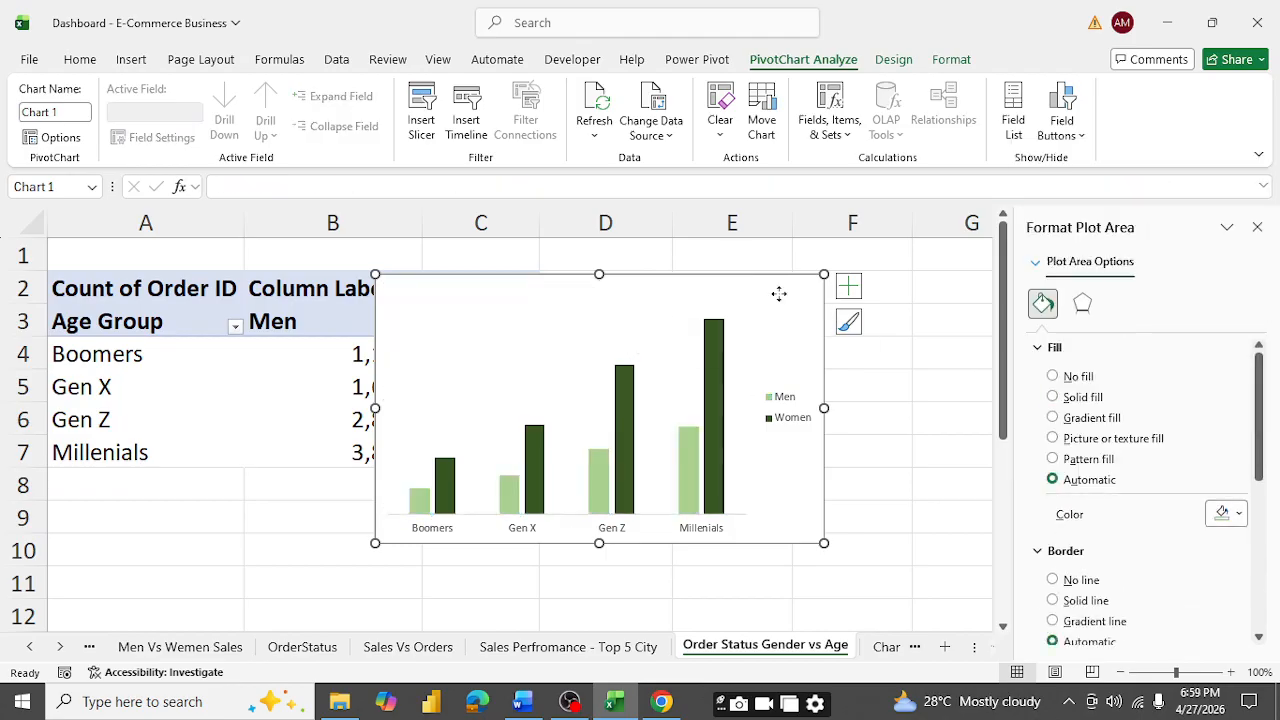
left_click(850, 287)
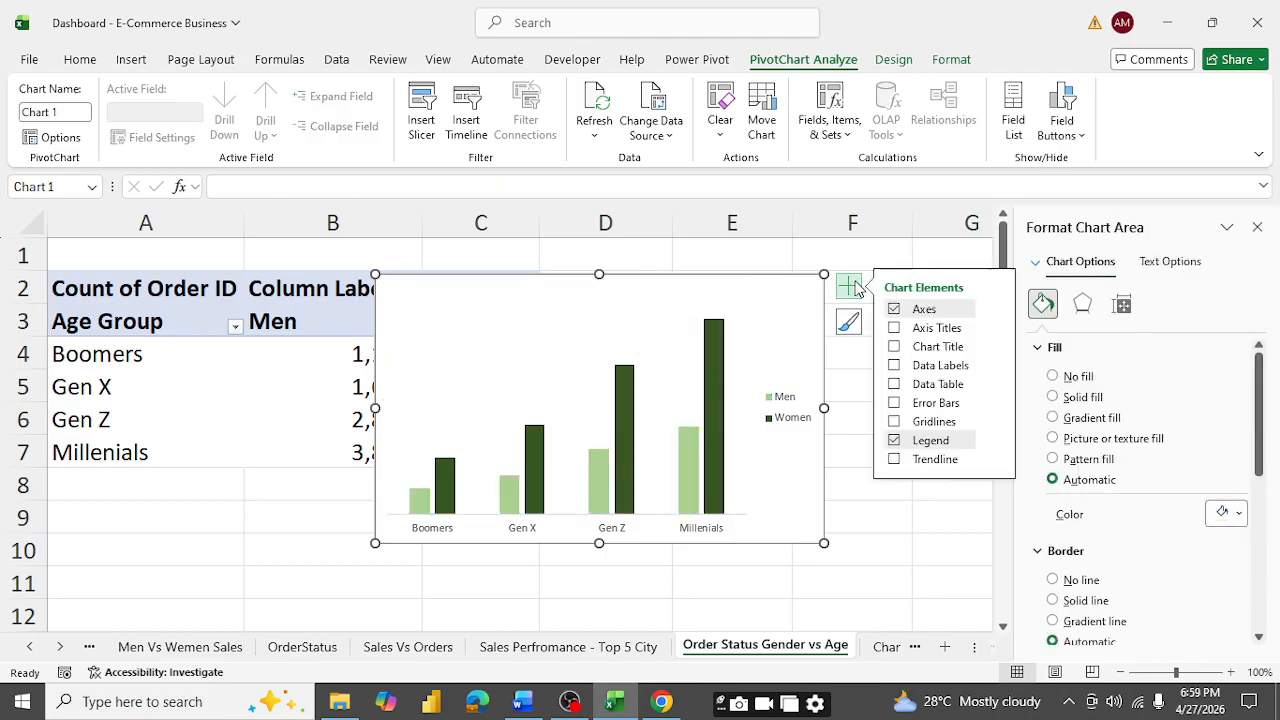
left_click(894, 346)
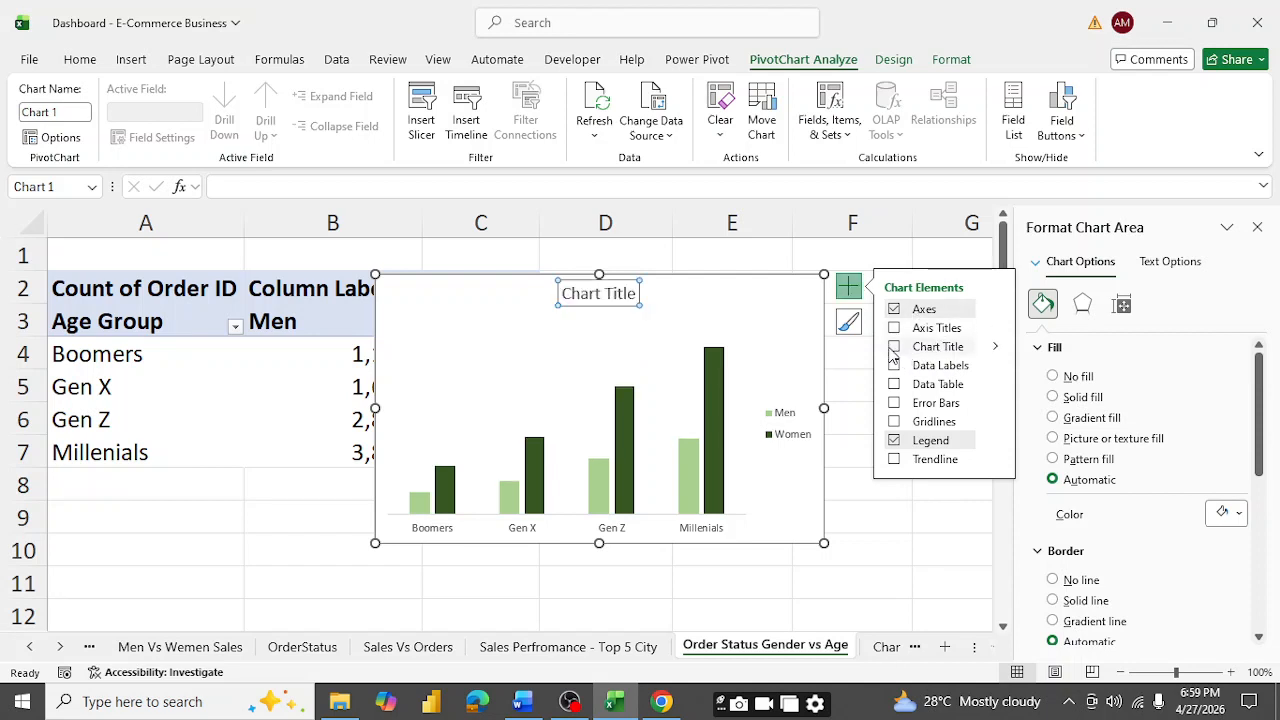
left_click(624, 293)
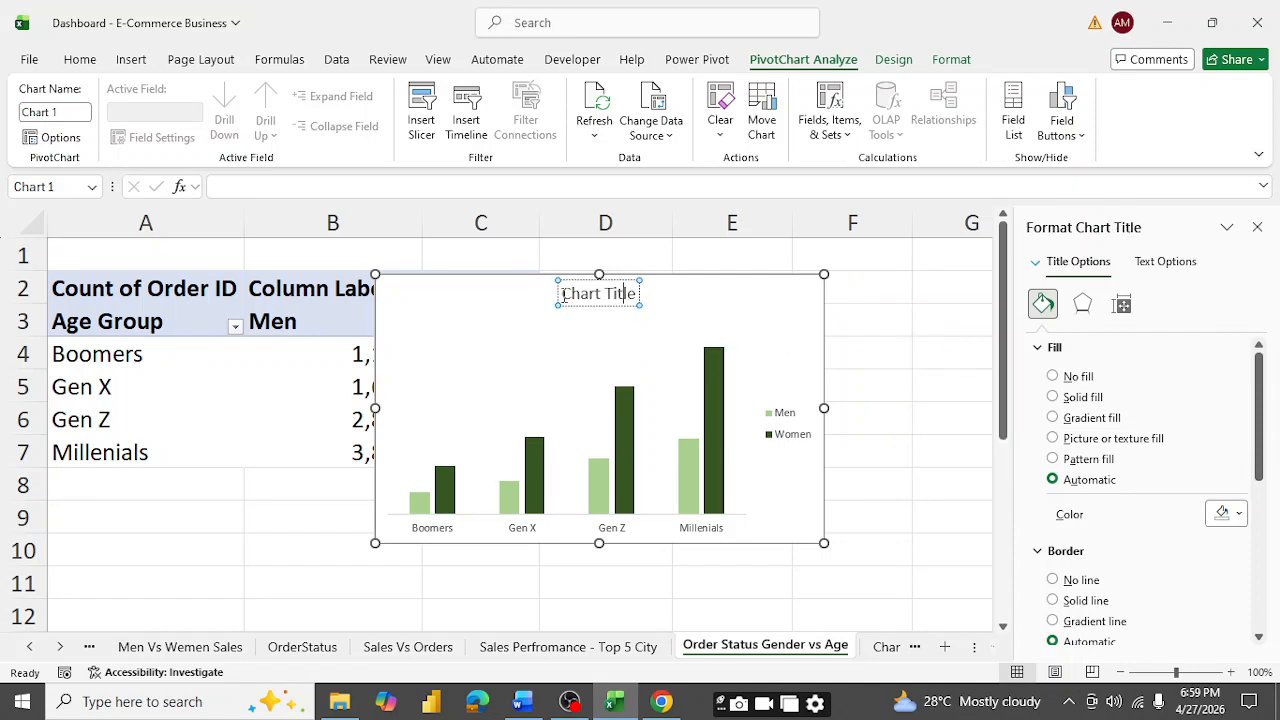
left_click_drag(563, 295, 641, 295)
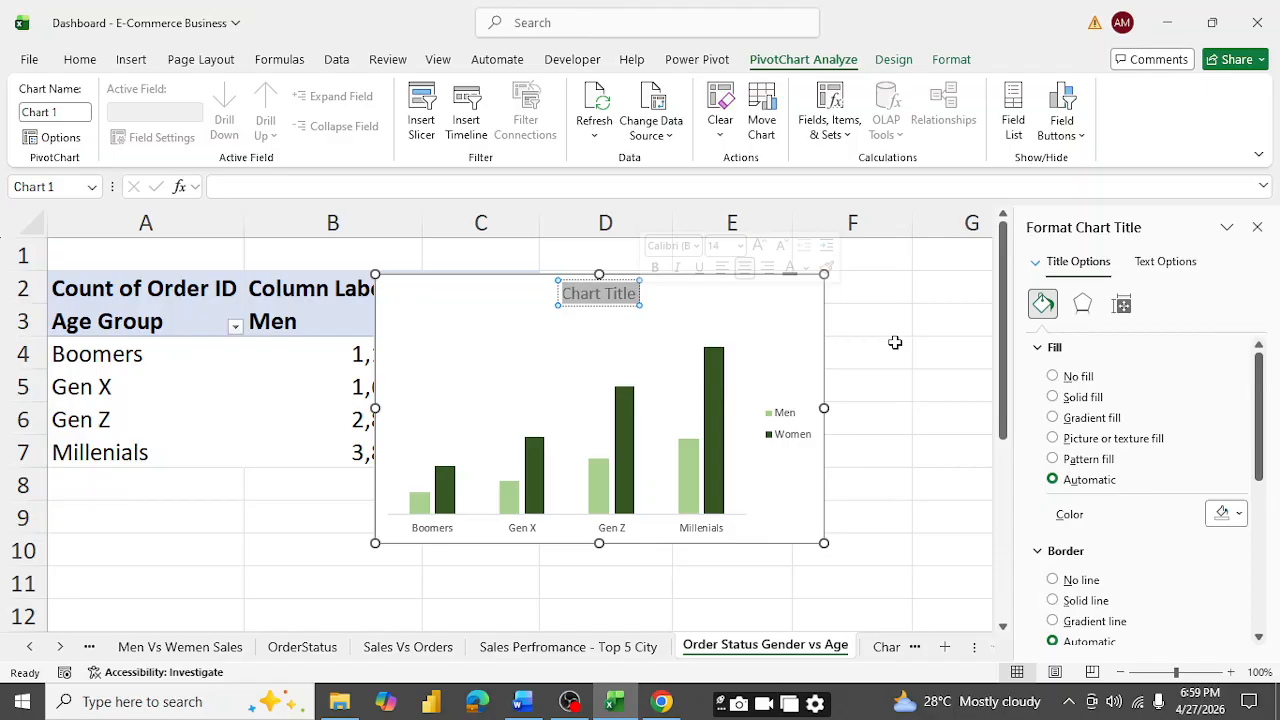
type("G")
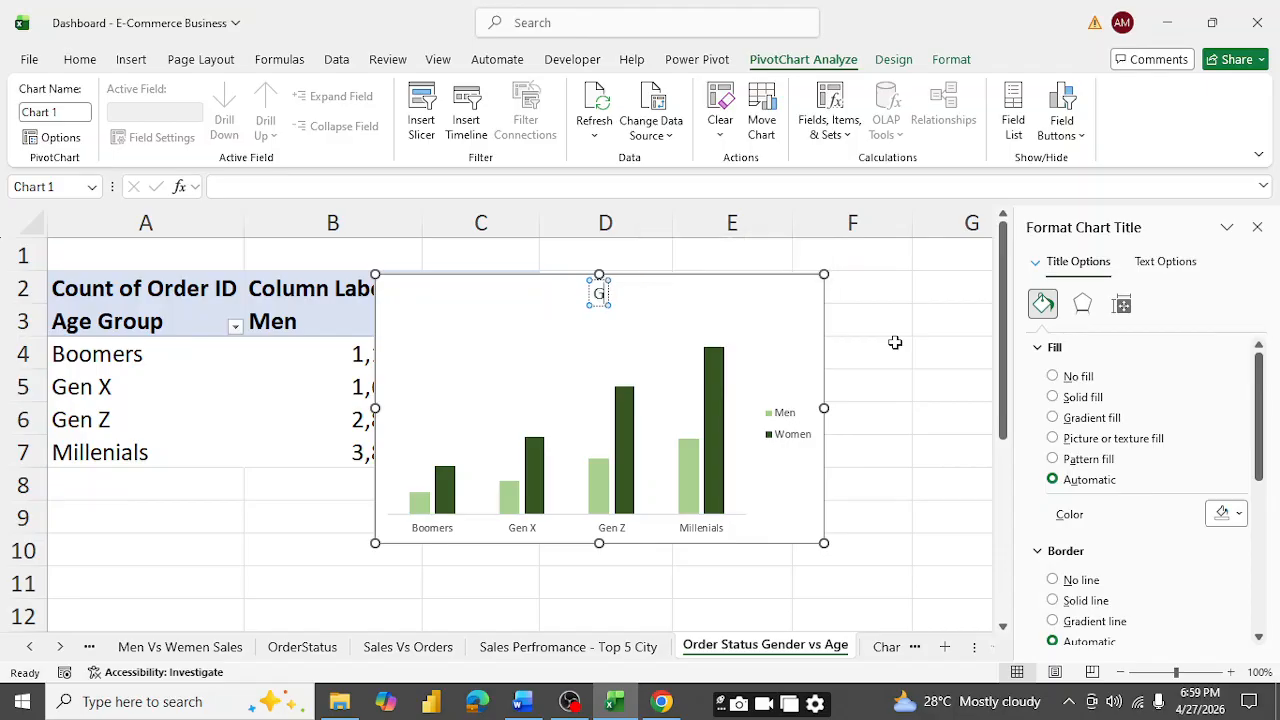
type("ender")
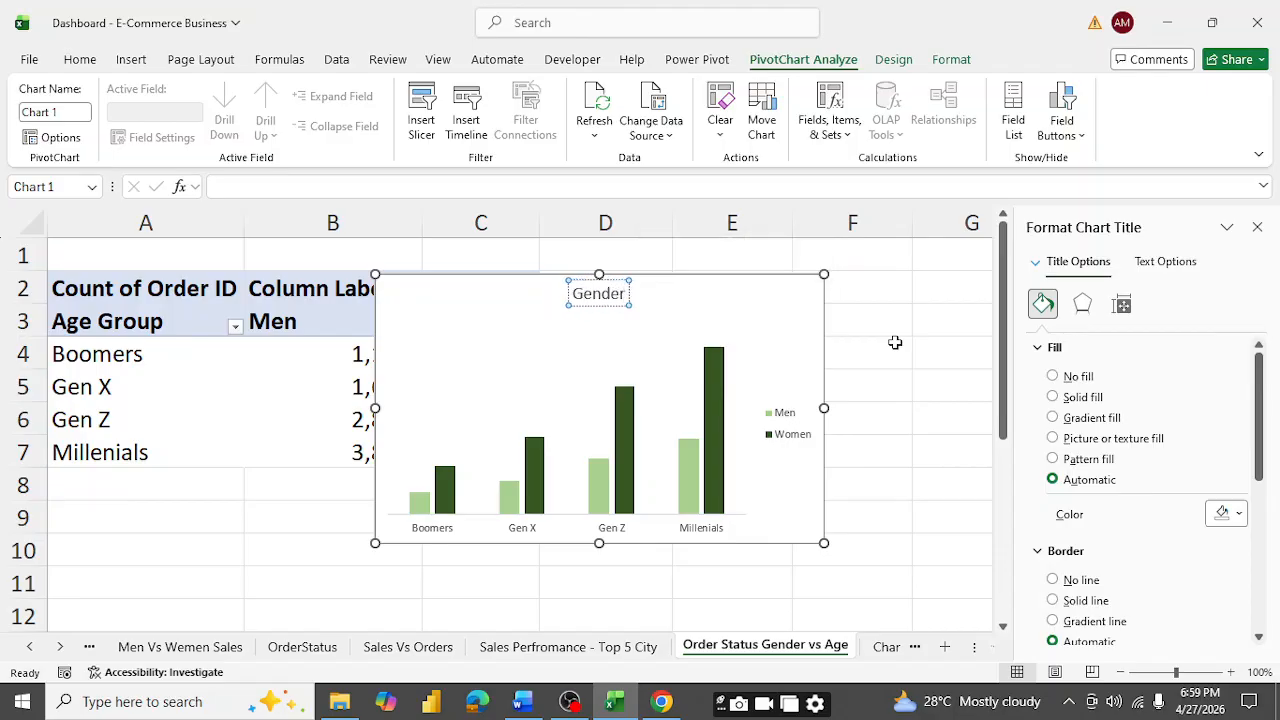
key("BackSpace")
key("BackSpace")
key("BackSpace")
key("BackSpace")
key("BackSpace")
key("BackSpace")
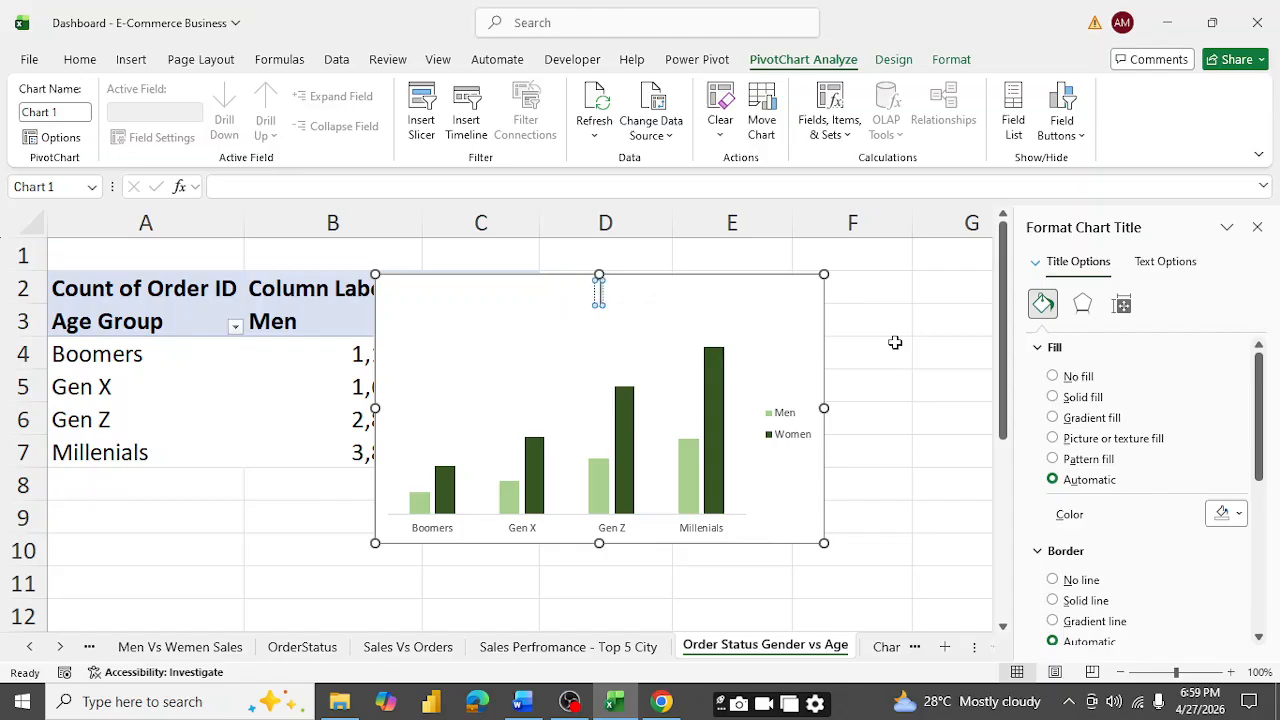
- Title the chart "Age Group Sales by Gender" and move the chart to the right, clear of the pivot table
type("Age Group")
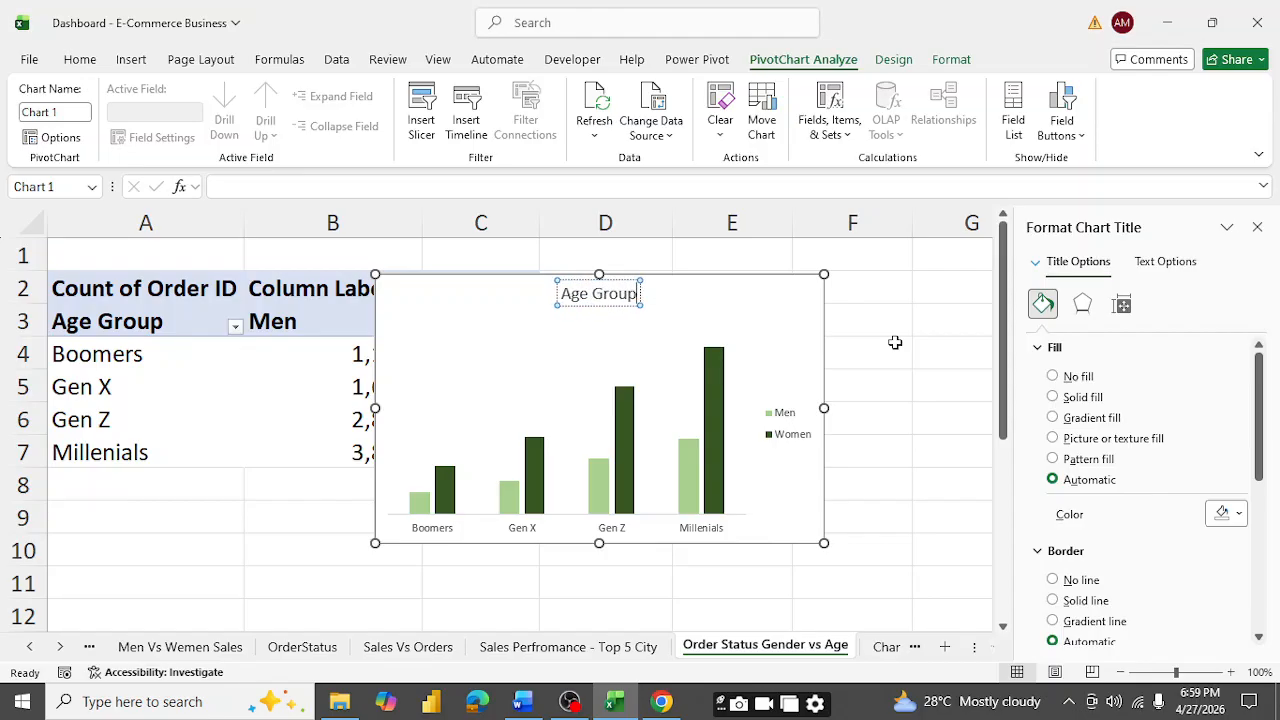
type(" b")
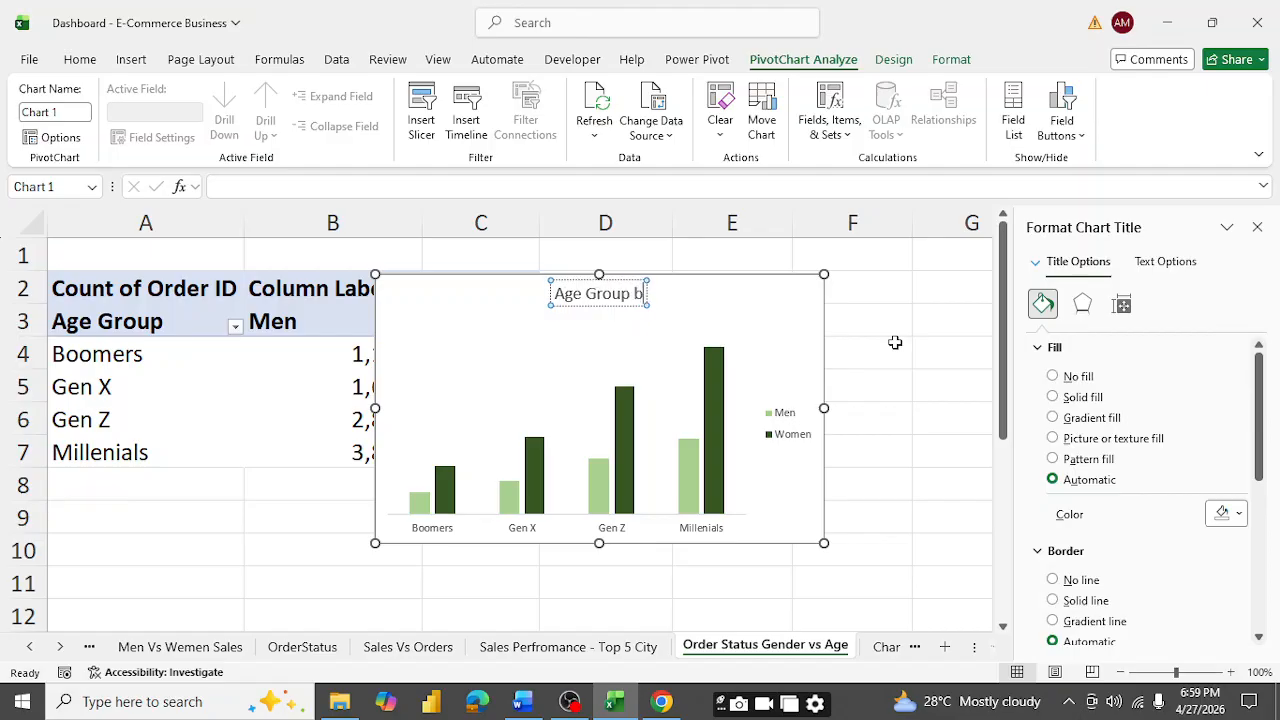
type("y Gender")
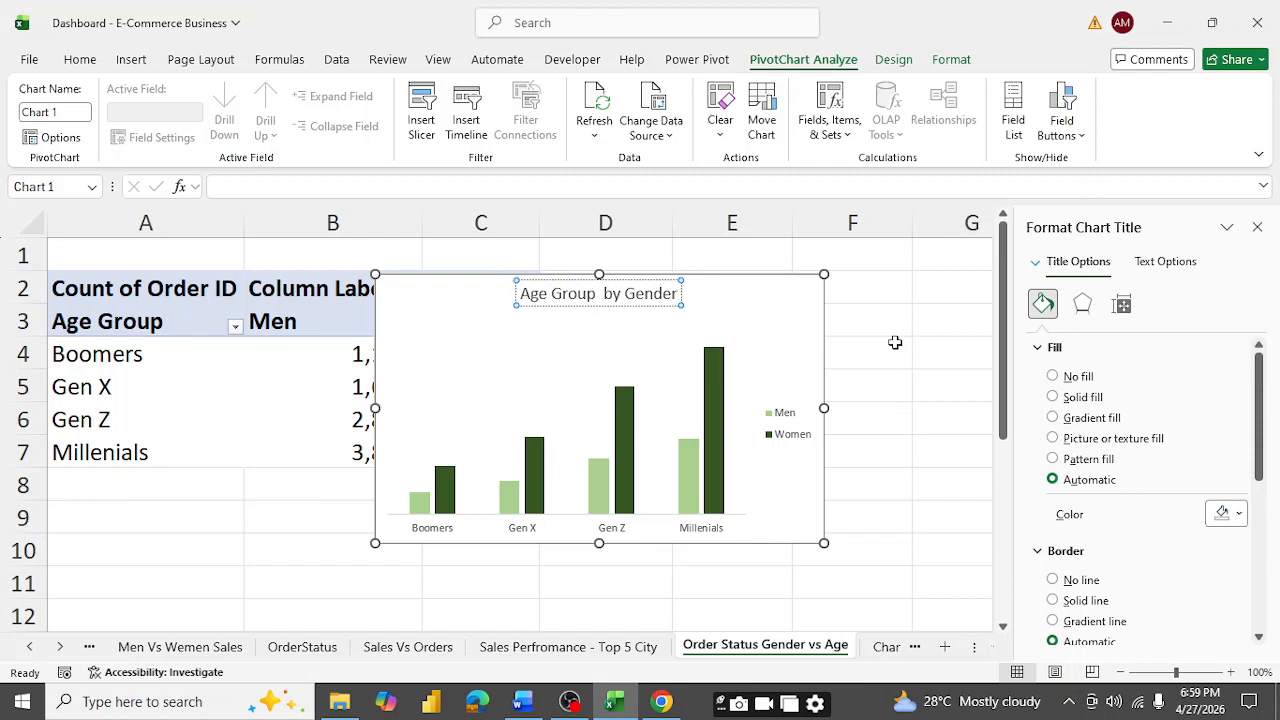
type("Sales")
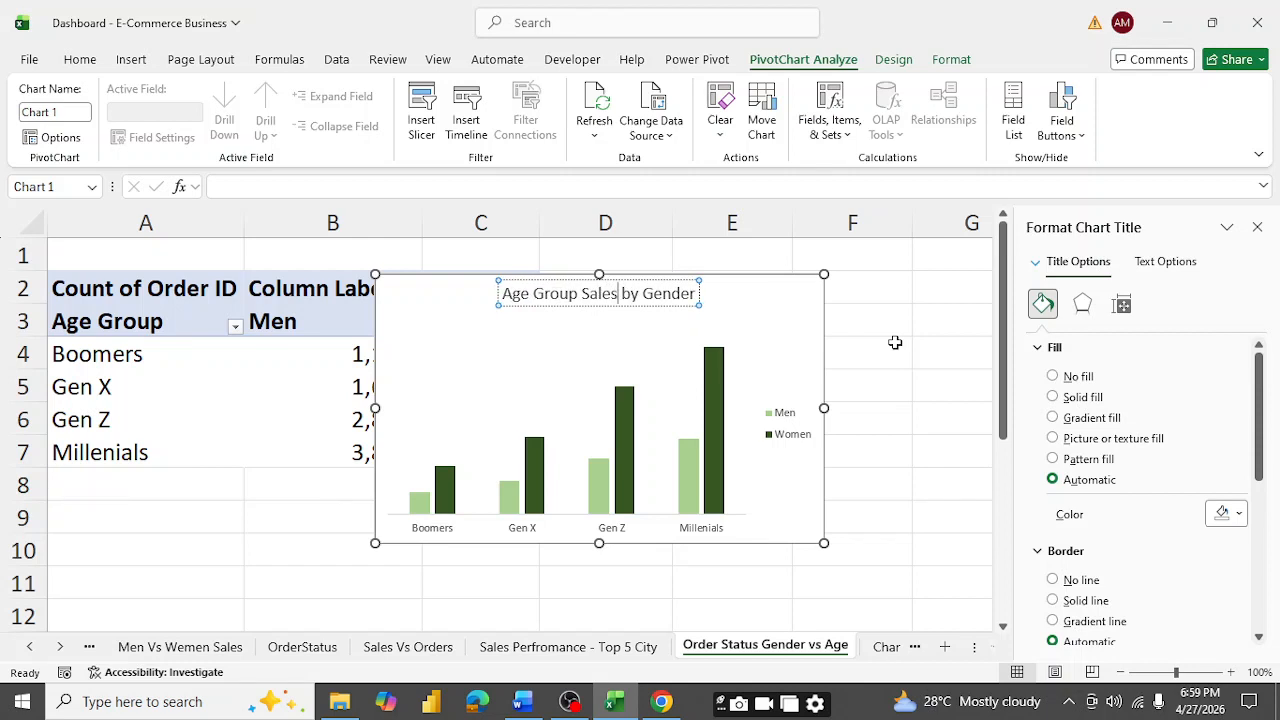
left_click(801, 290)
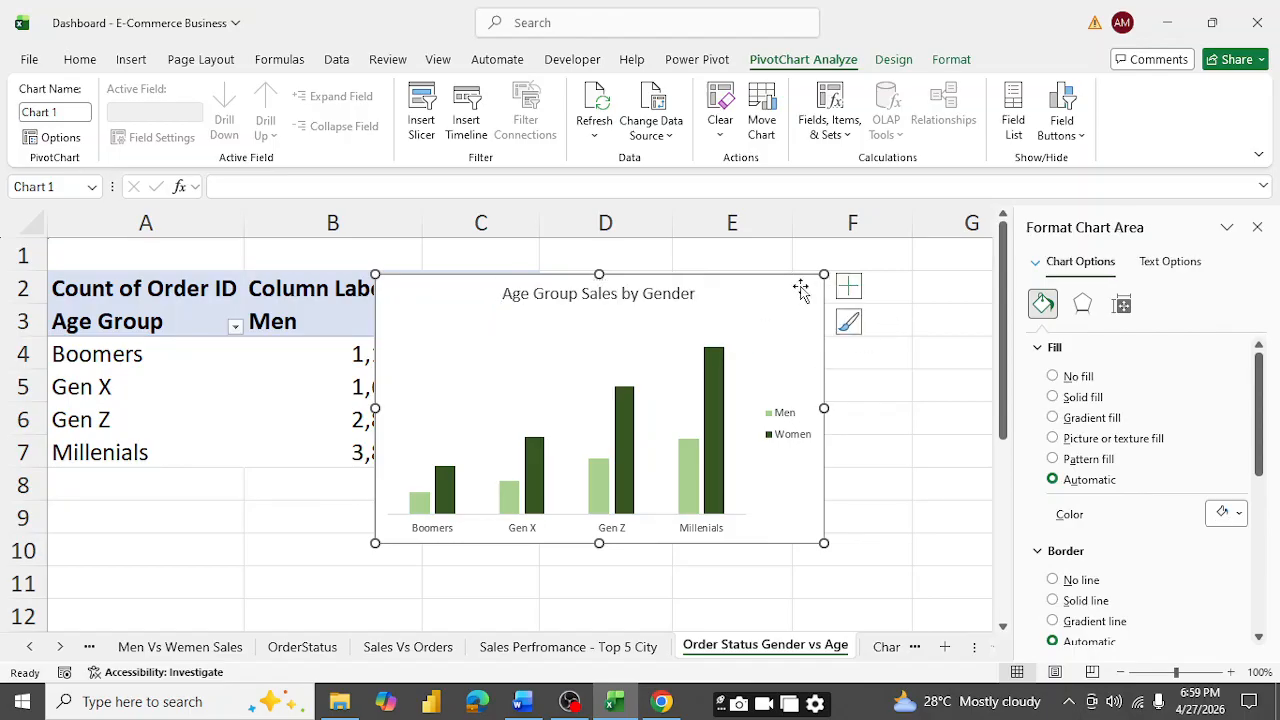
left_click_drag(754, 283, 914, 266)
- Replace "Sales" with "Orders" in the chart title so it reads "Age Group Orders by Gender", and make the title bold
left_click(709, 283)
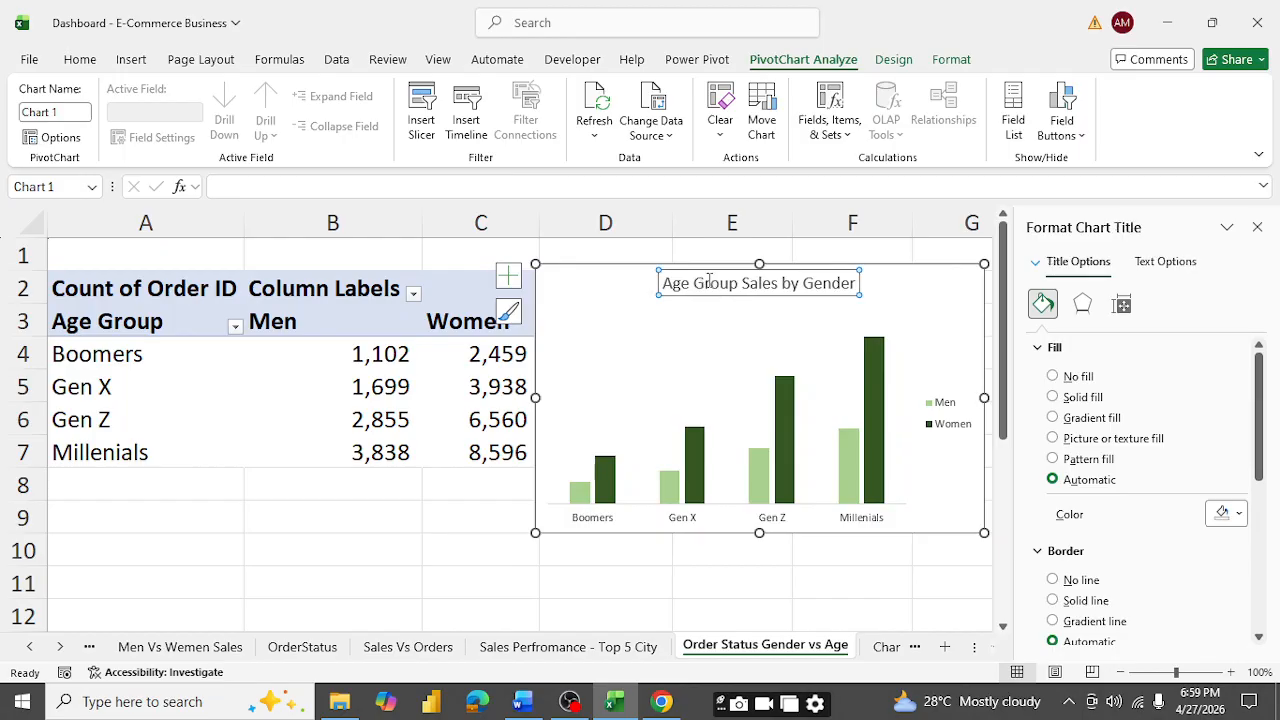
left_click(744, 283)
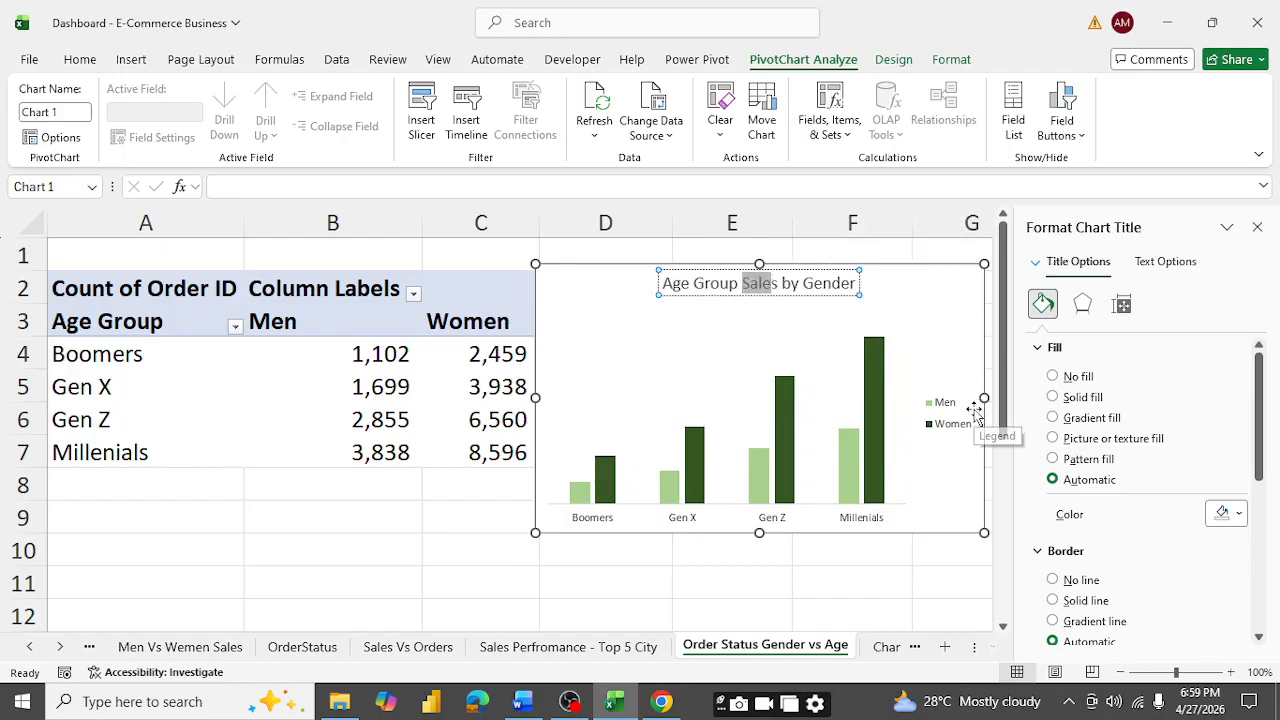
type("Orders")
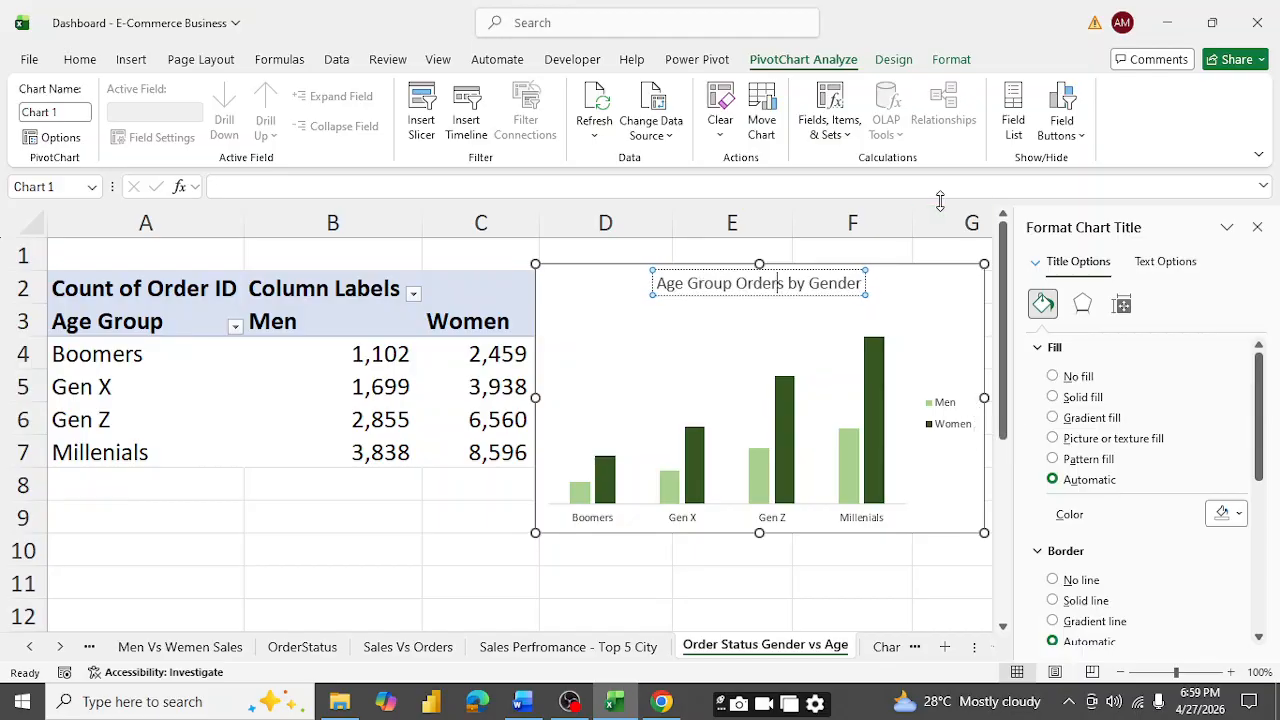
left_click(928, 293)
left_click(740, 290)
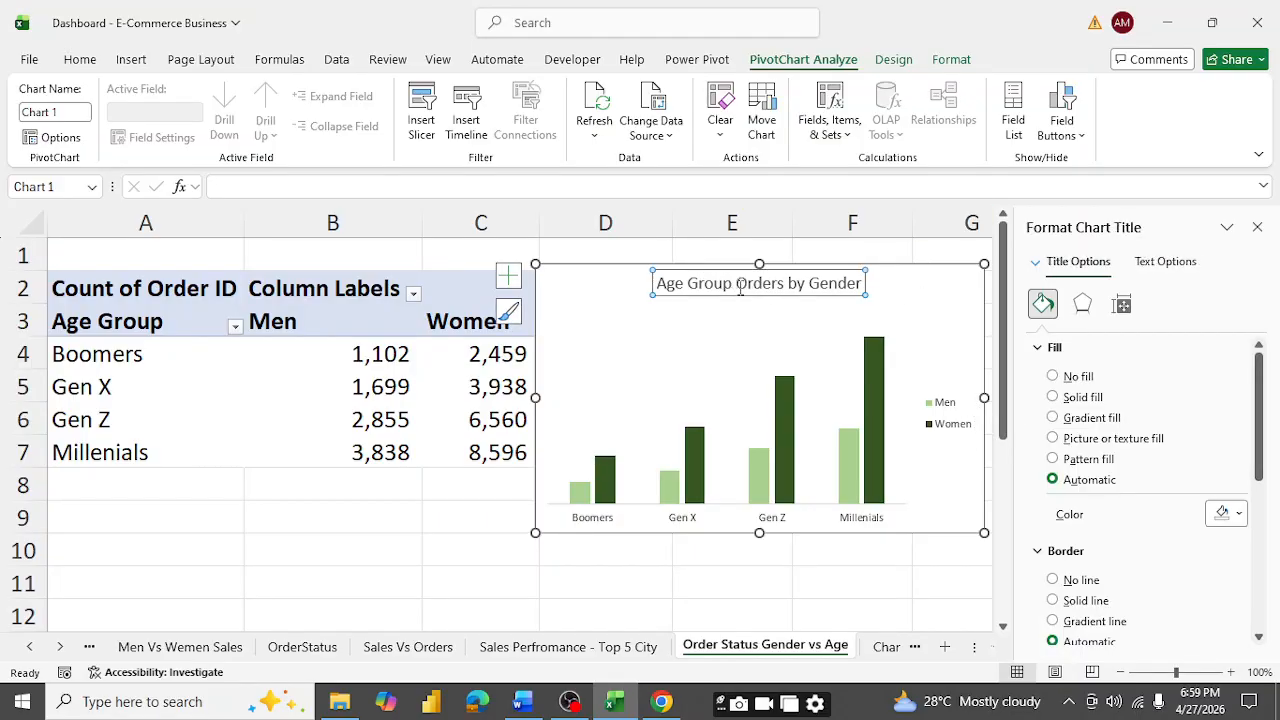
key("ctrl+b")
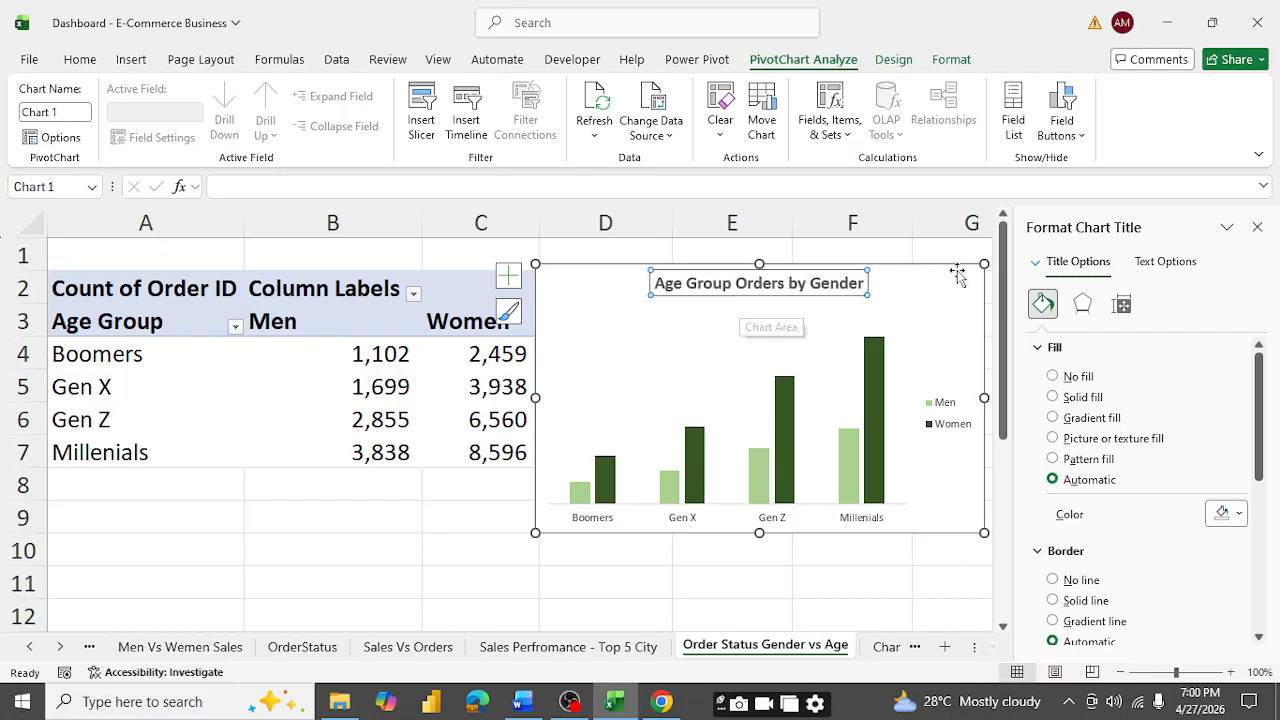
- Fill the age group chart's background area with the lightest blue theme color
left_click(914, 297)
right_click(926, 293)
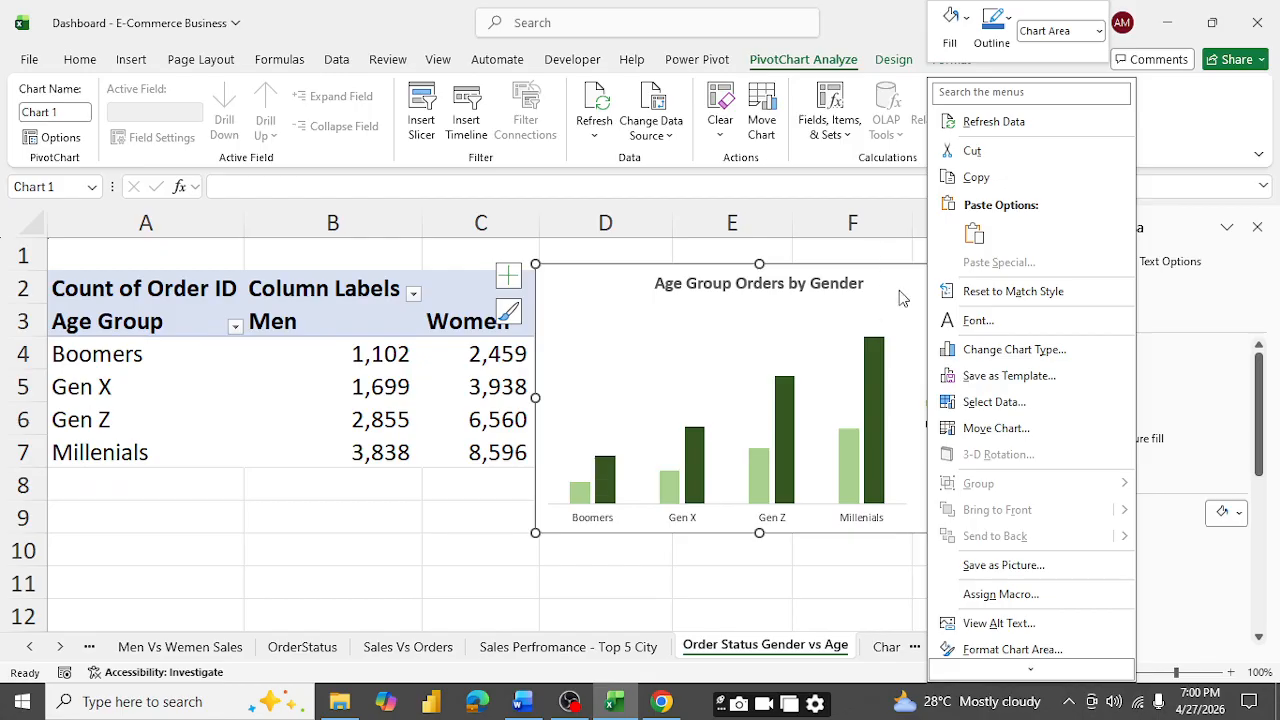
left_click(903, 297)
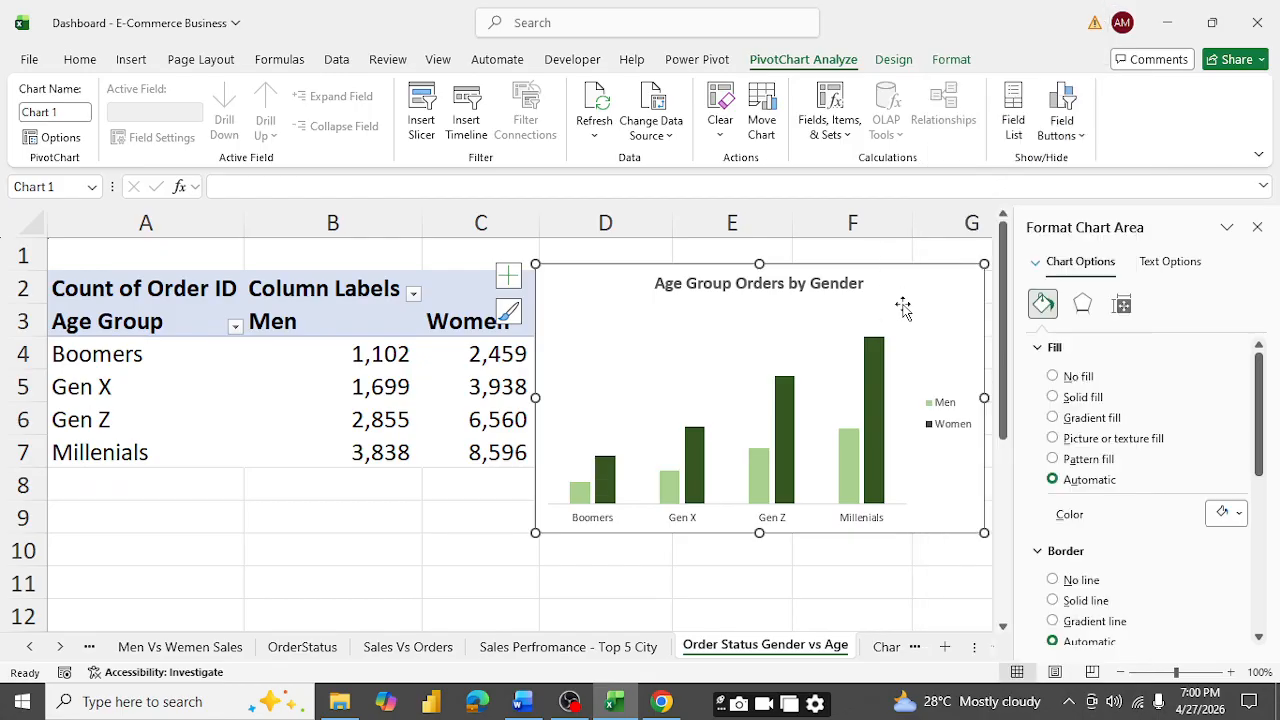
left_click(1239, 513)
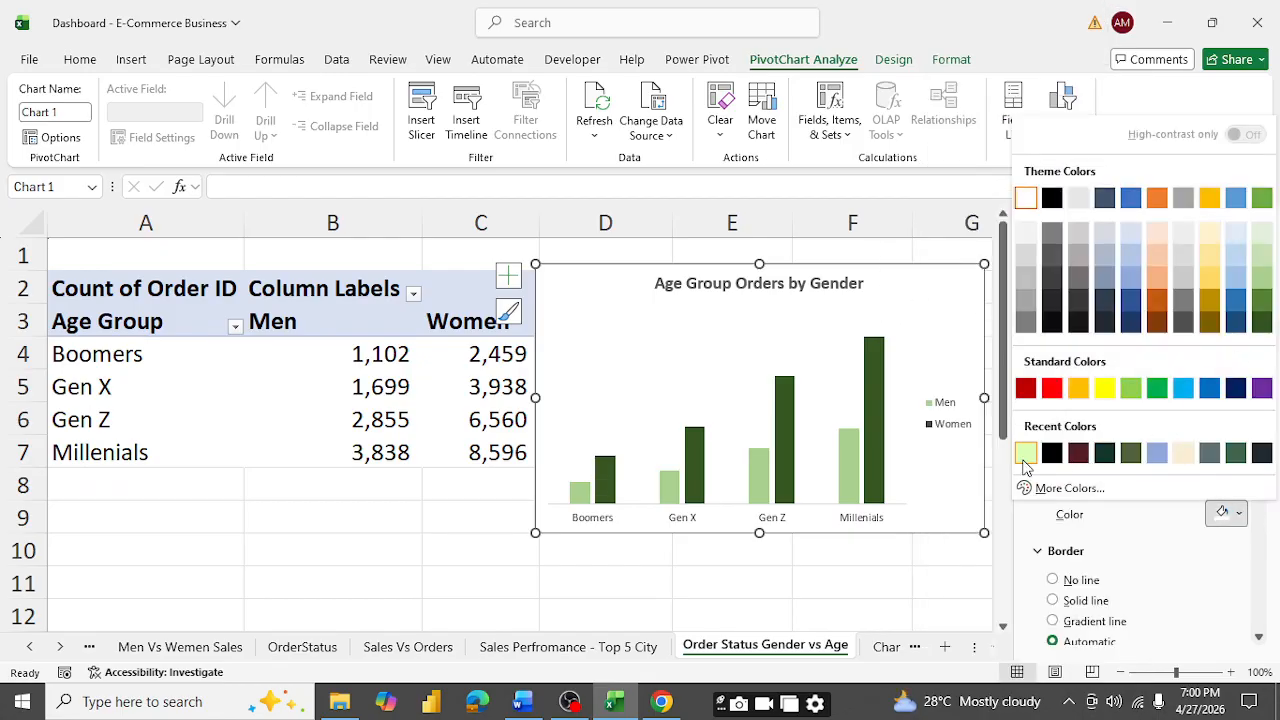
left_click(1238, 240)
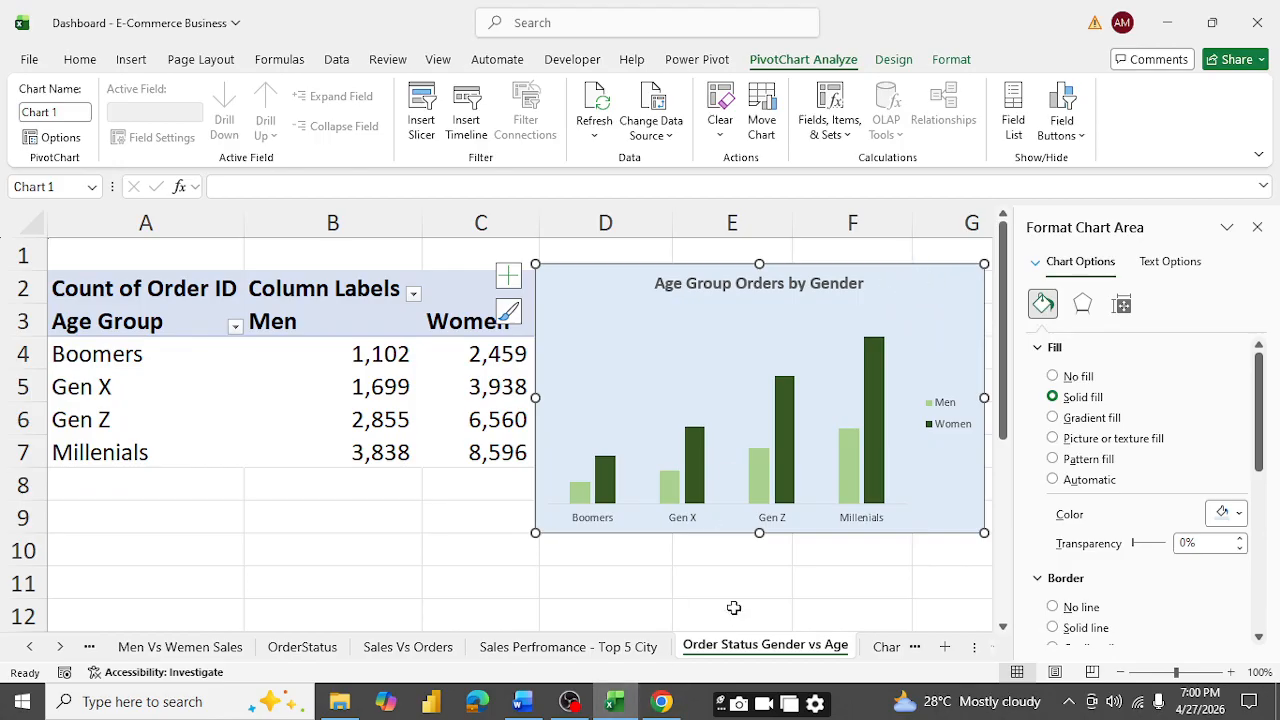
- On the Channel Wise Sales - Top 5 sheet, link cell D11 to the Channel header in A11
left_click(886, 647)
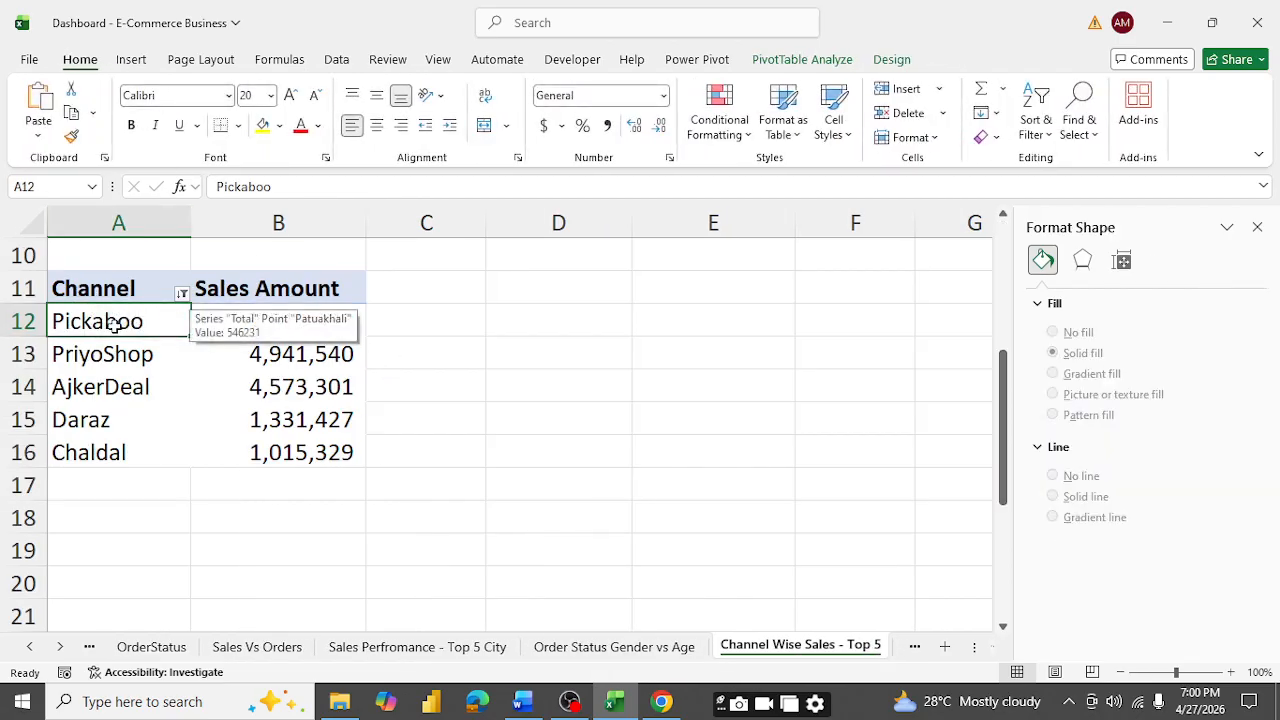
left_click(572, 287)
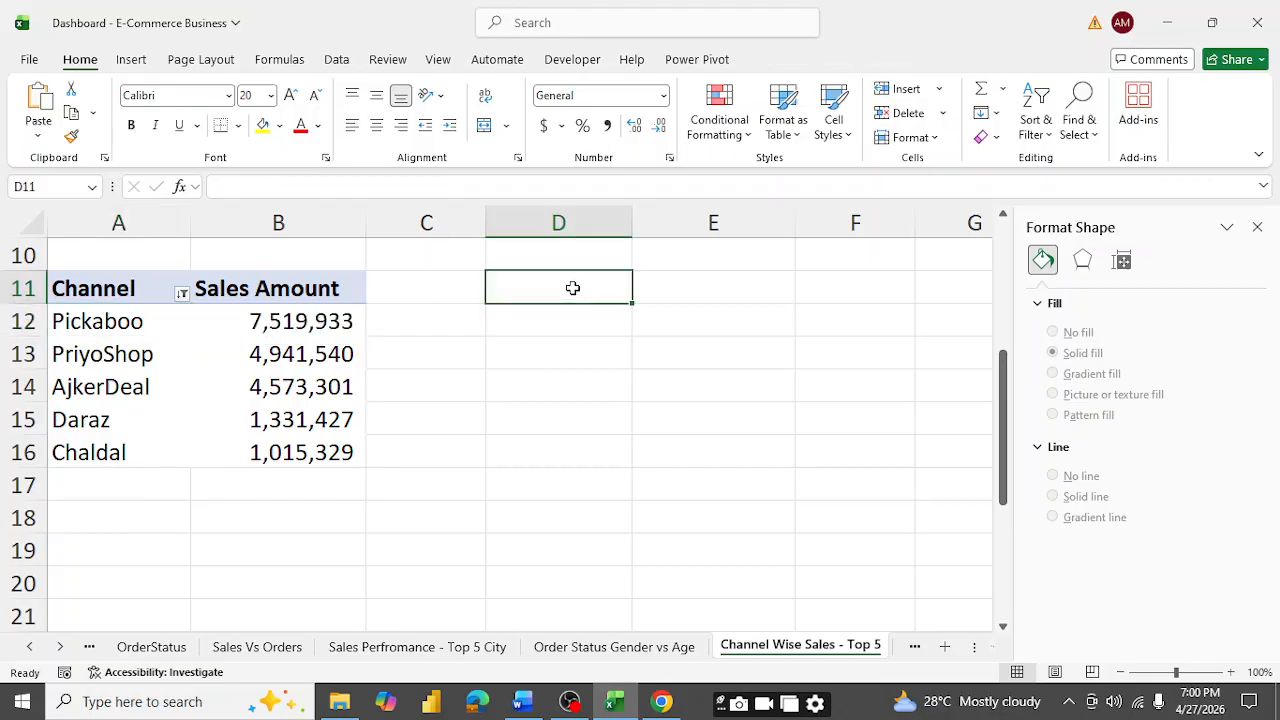
type("=")
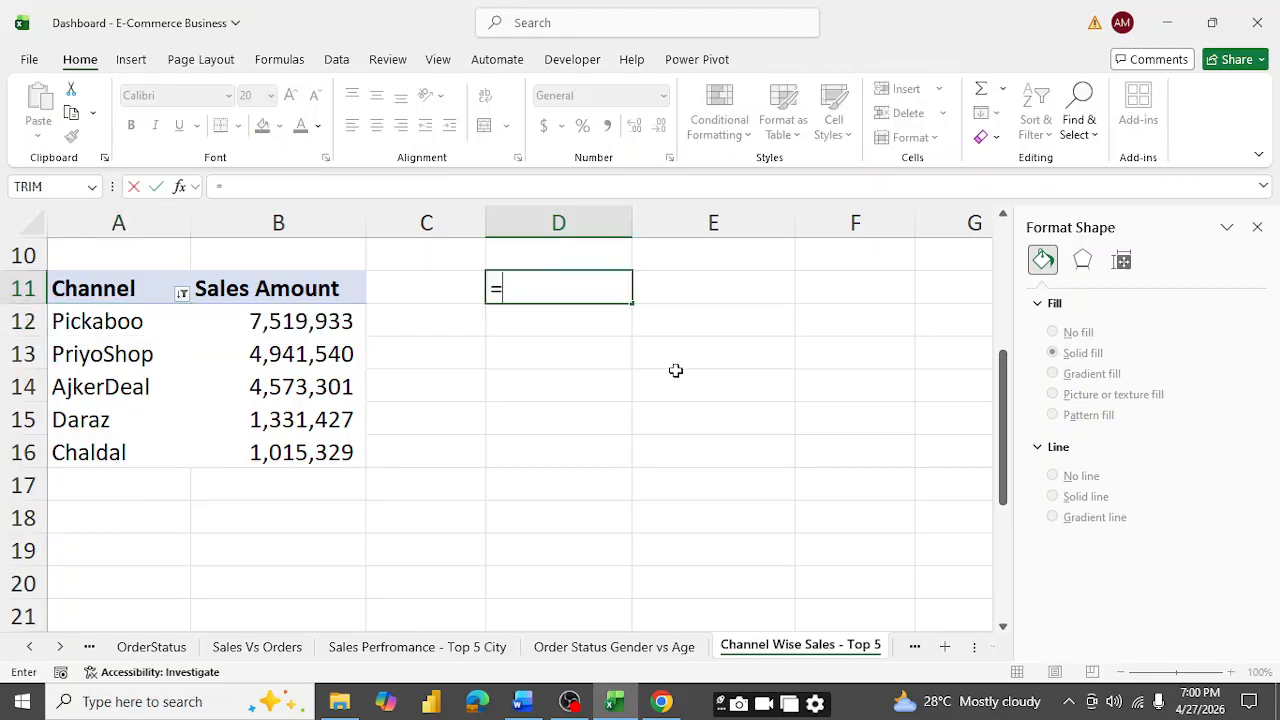
left_click(91, 287)
key("Return")
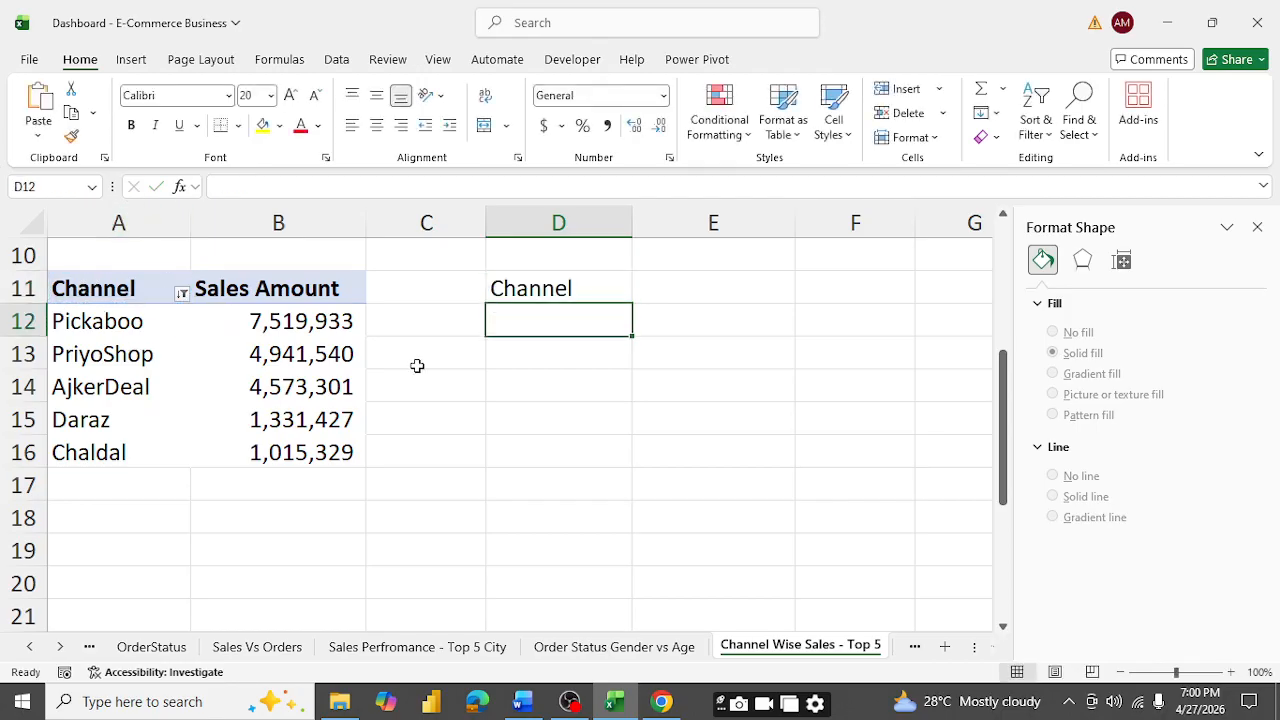
- Enter =A12 in D12 and fill the formula down to D16 to link the five channel names
type("=")
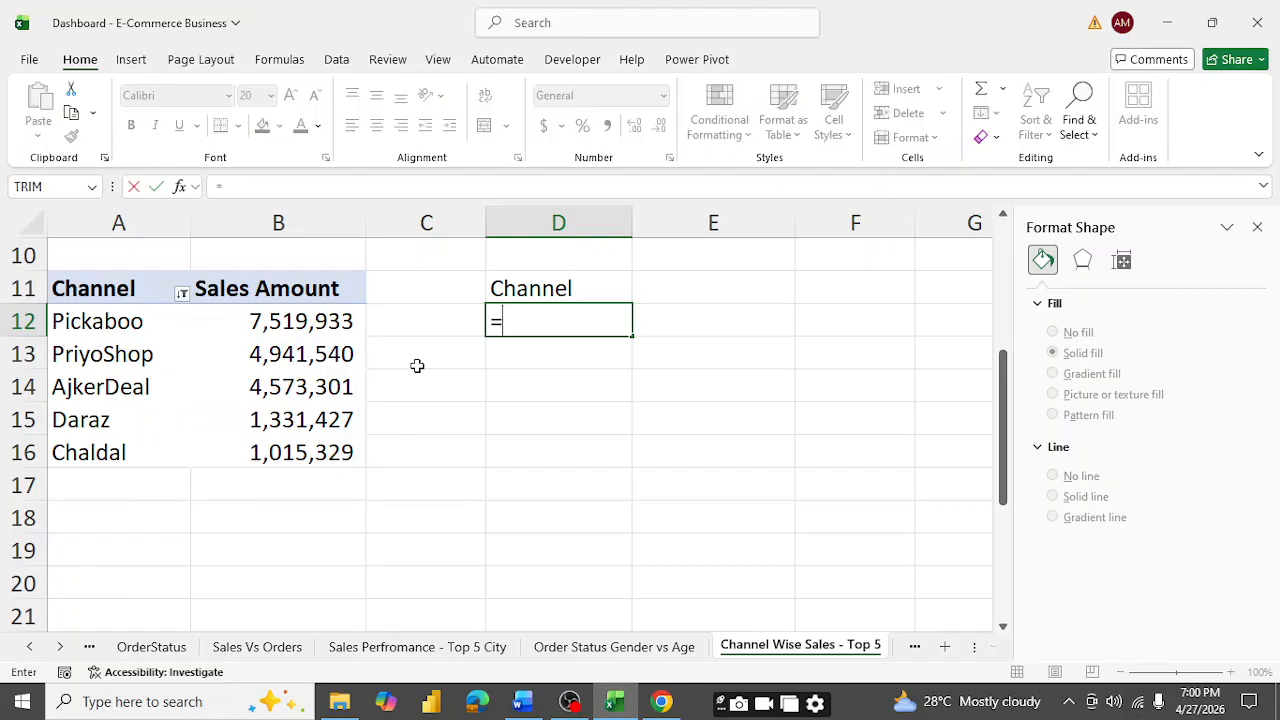
left_click(112, 321)
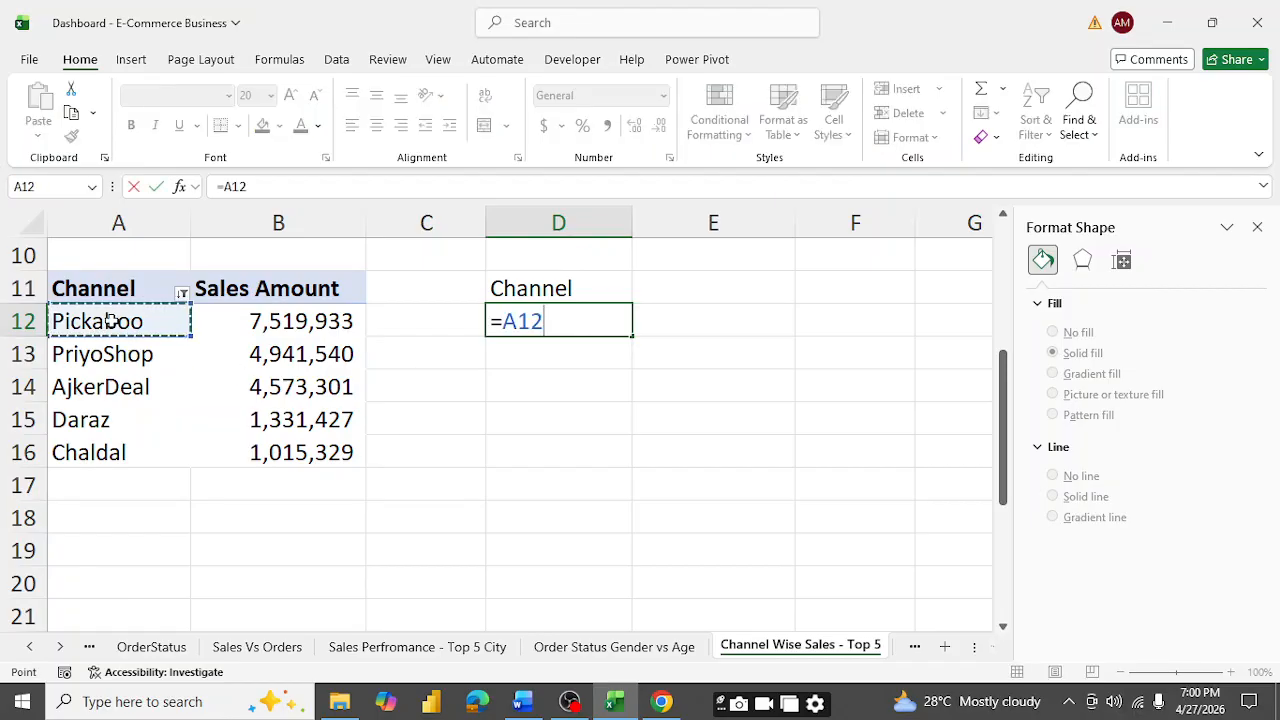
key("Return")
key("Up")
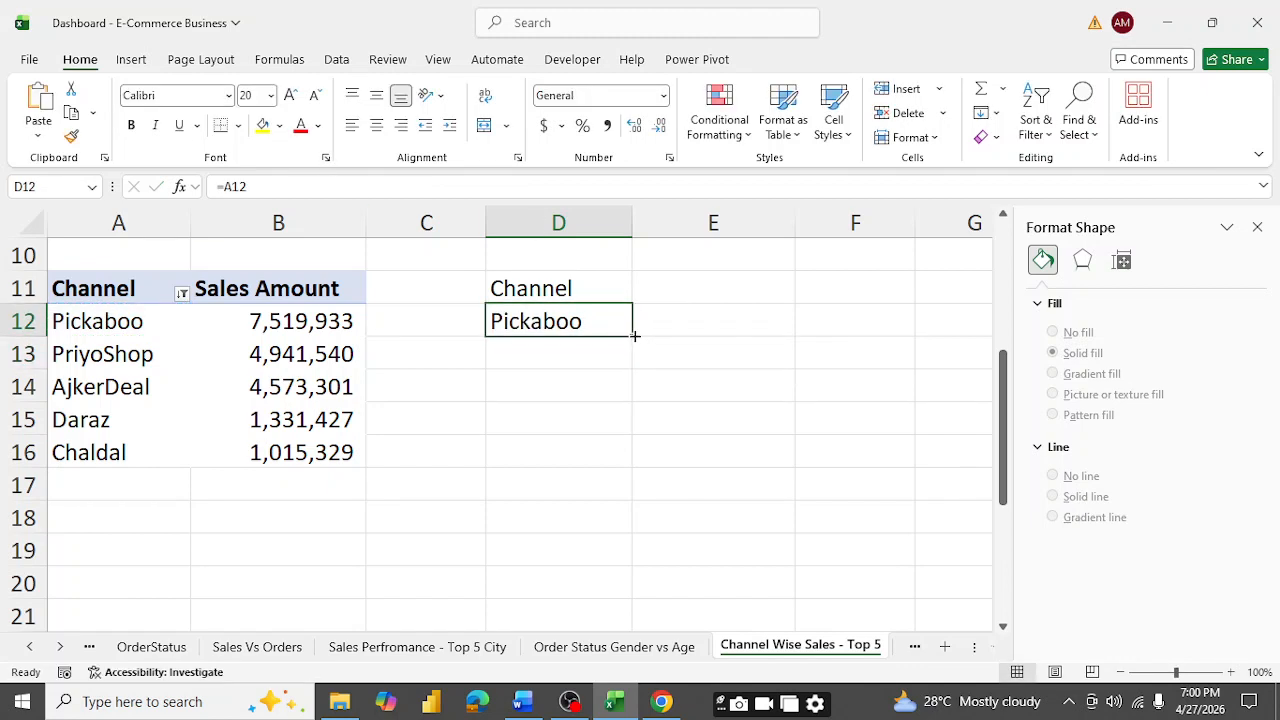
left_click_drag(634, 337, 628, 454)
- Link cell E11 to the Sales Amount header in B11
left_click(685, 287)
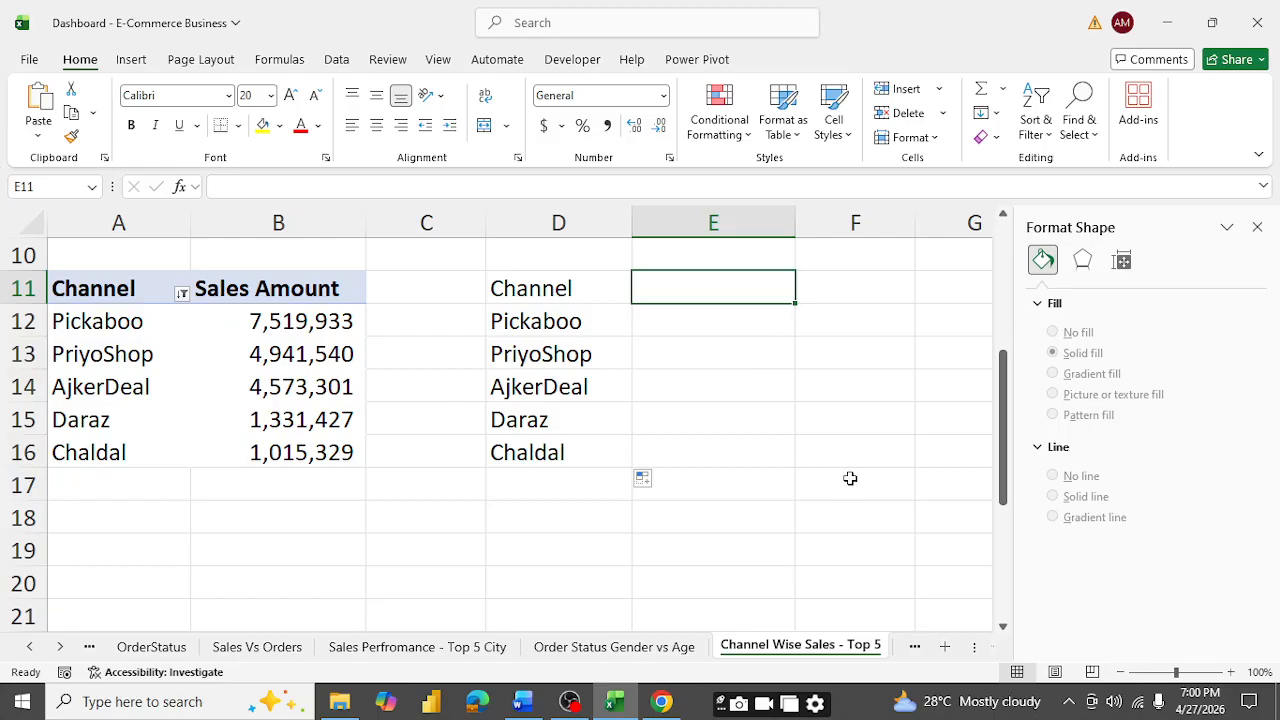
type("=")
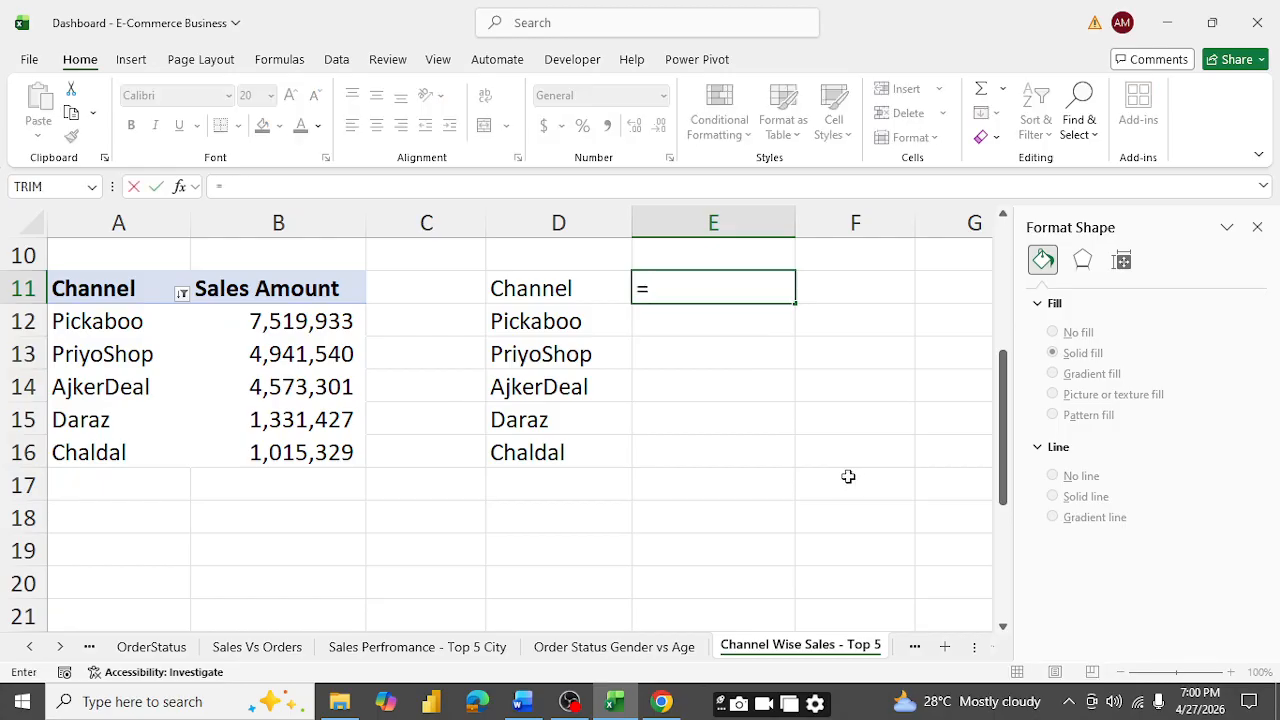
left_click(257, 292)
key("Return")
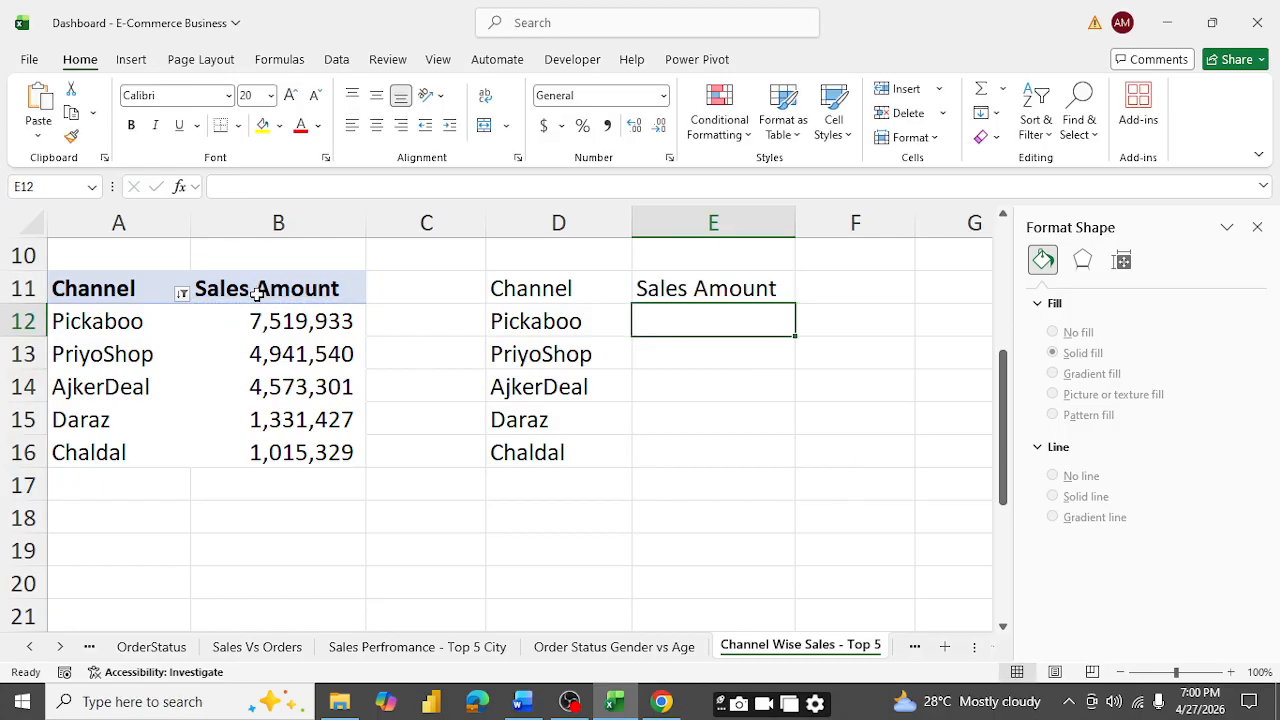
- Link cells E12, E13 and E14 to the sales amounts in B12, B13 and B14
type("=")
left_click(323, 320)
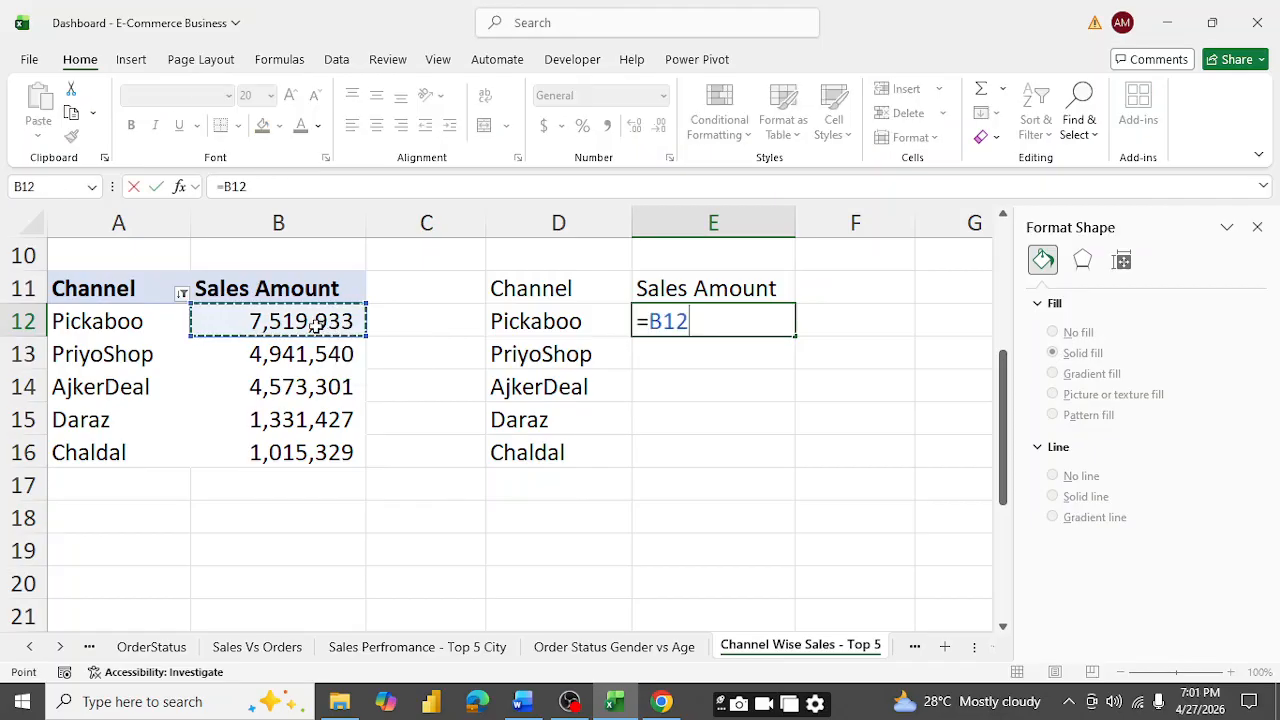
key("Return")
type("=")
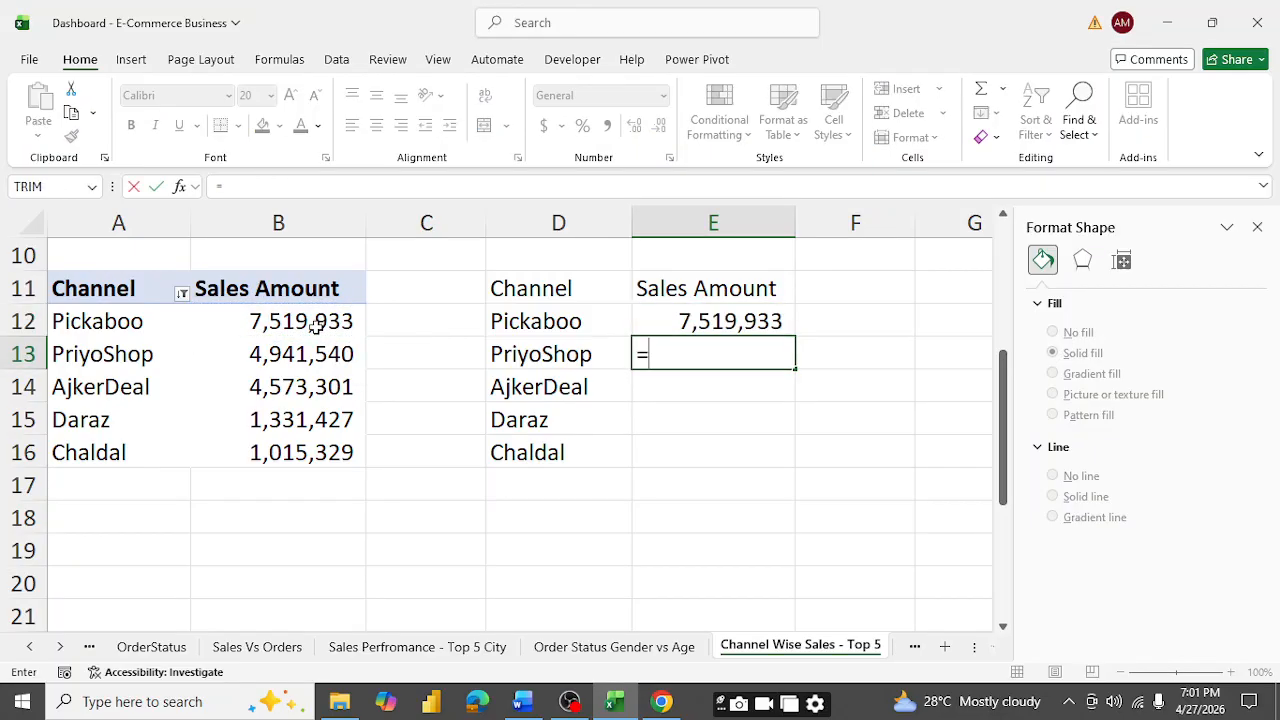
left_click(316, 355)
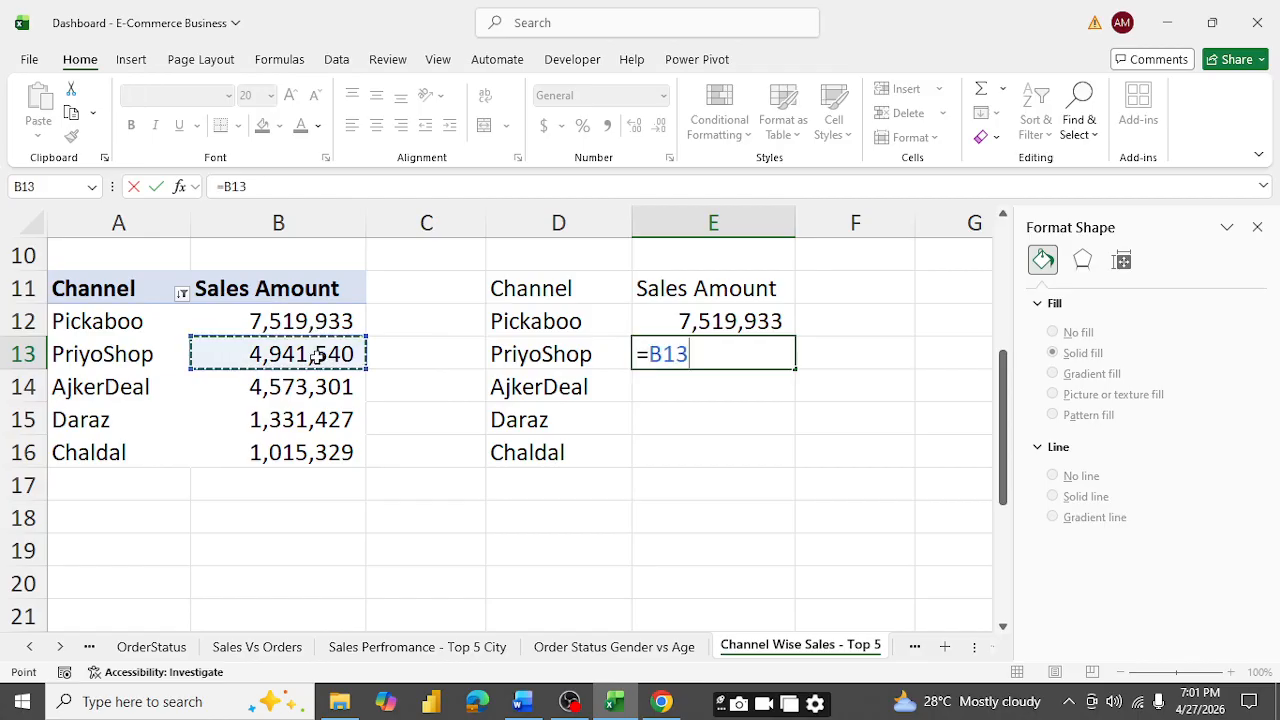
key("Return")
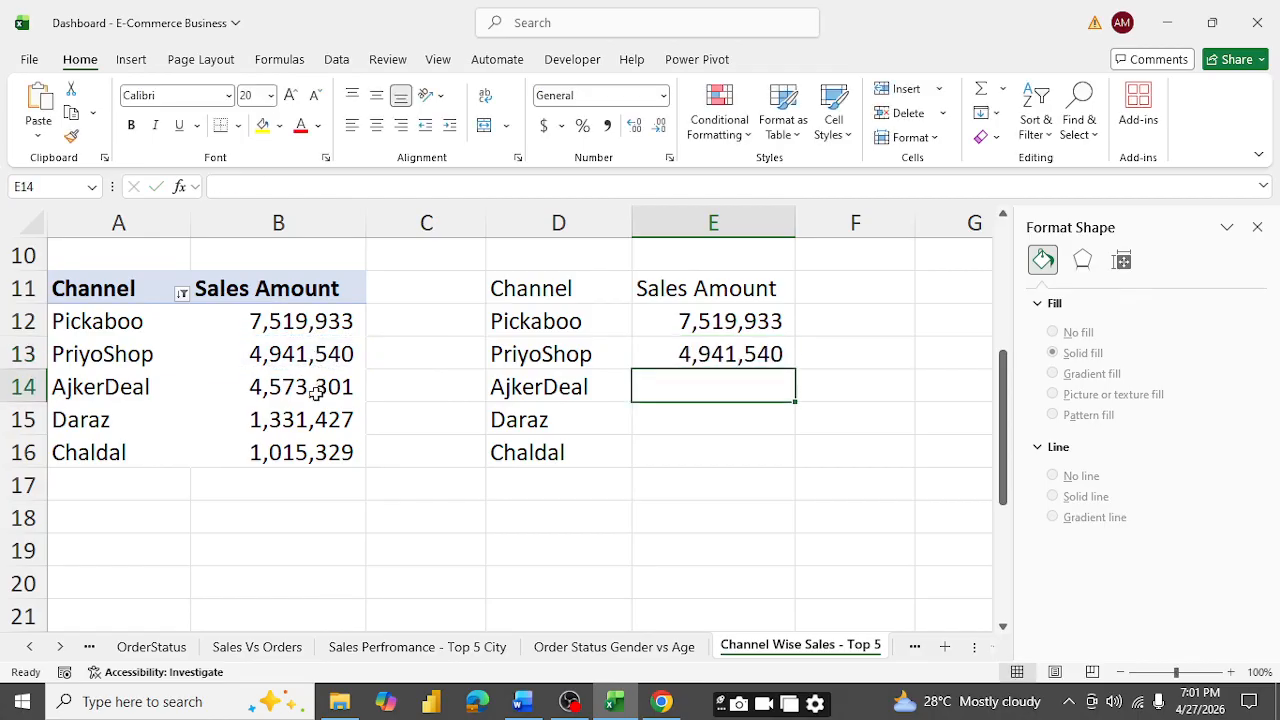
type("=")
left_click(316, 392)
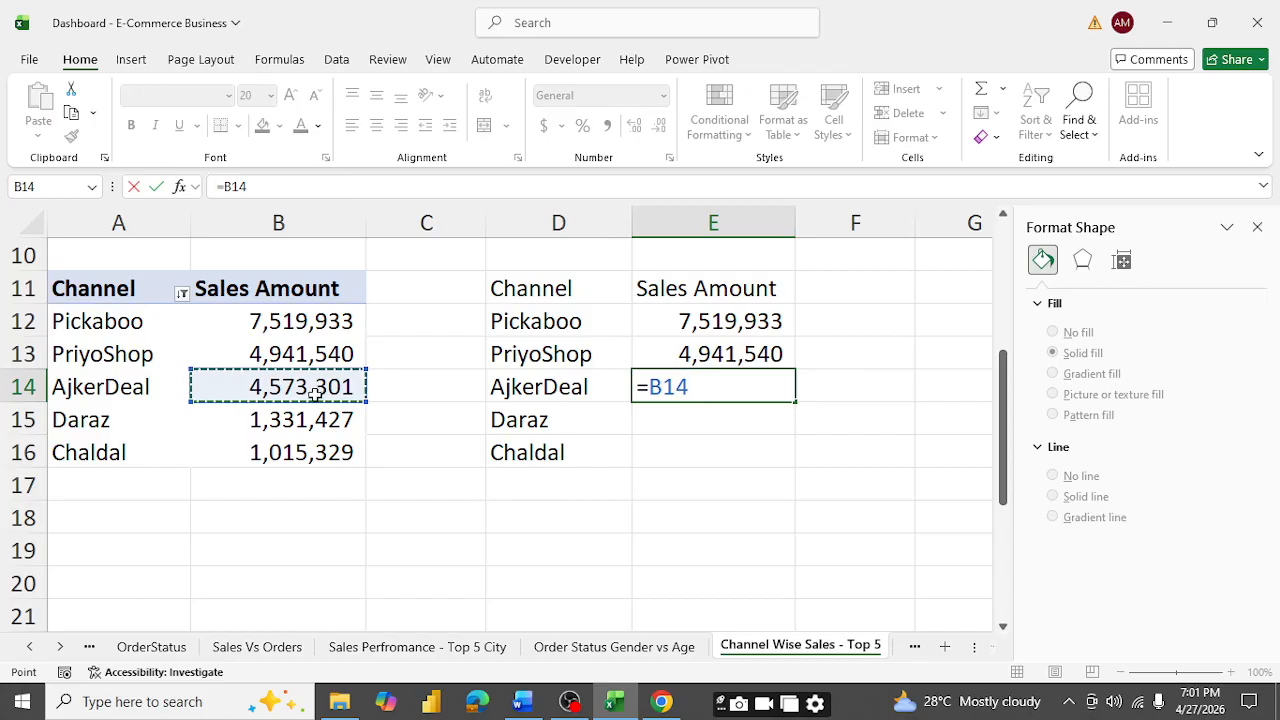
key("Return")
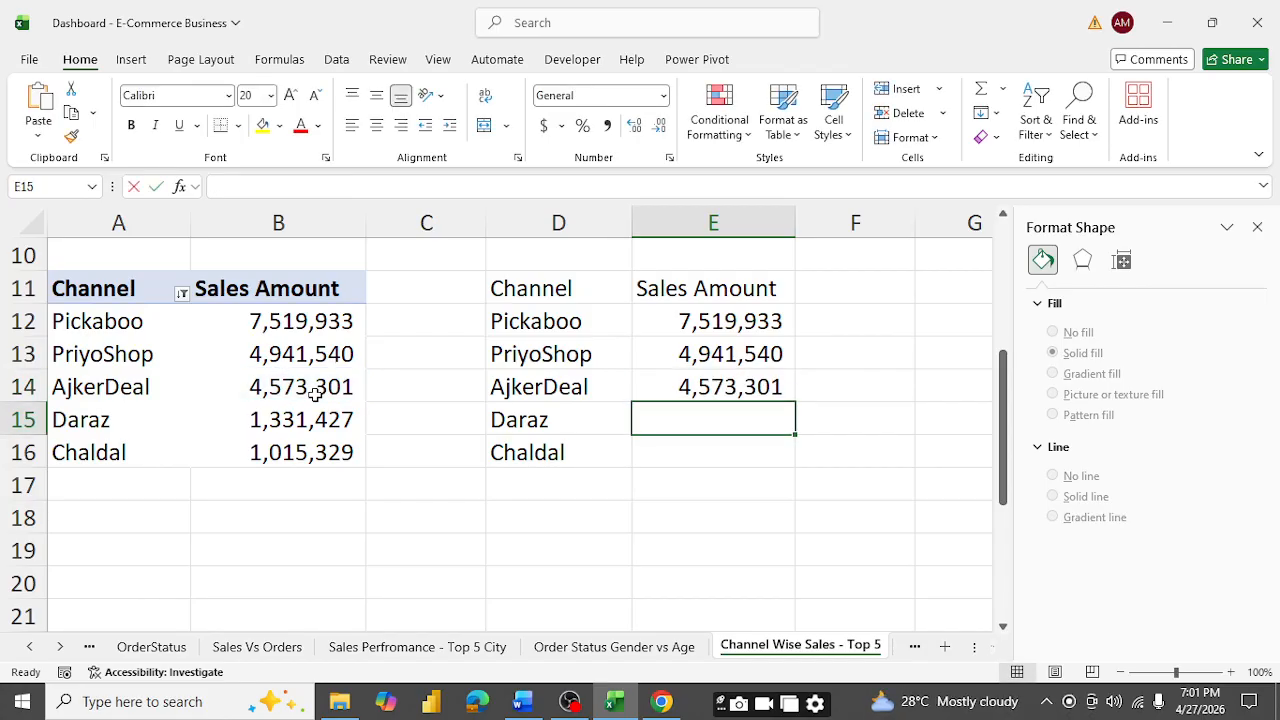
- Link cells E15 and E16 to the Daraz and Chaldal sales amounts in B15 and B16
type("=")
left_click(314, 425)
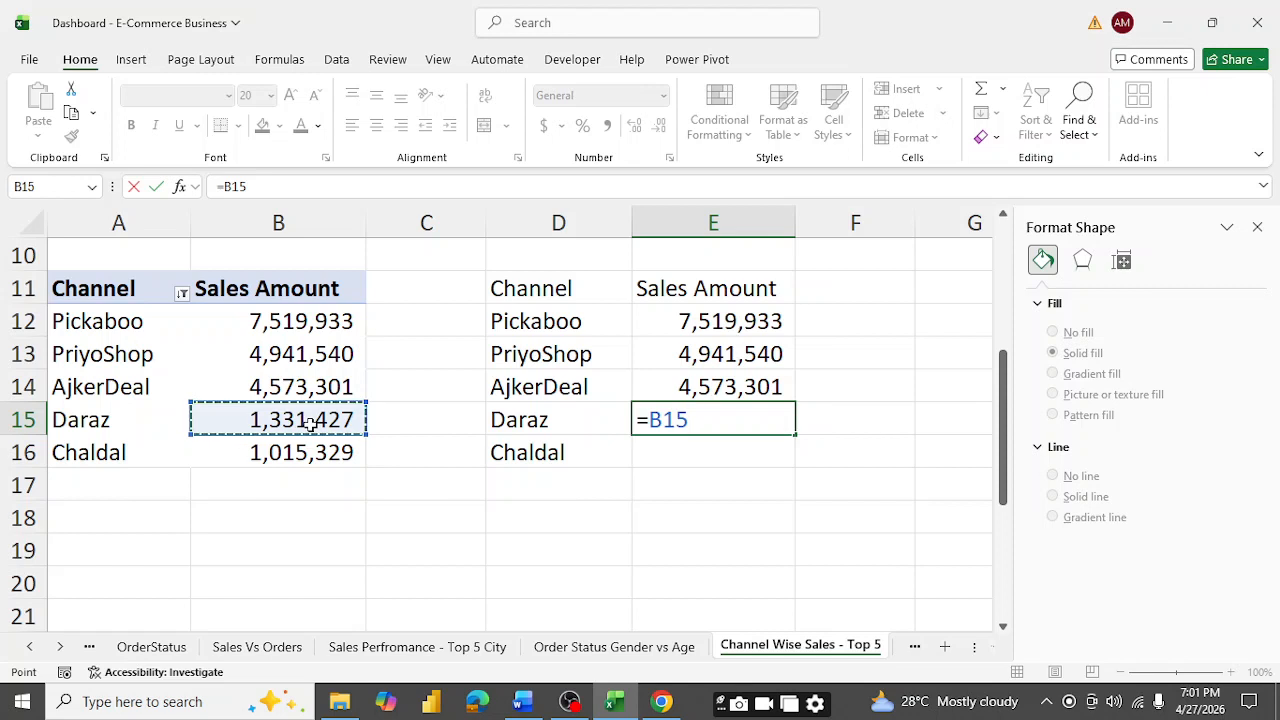
key("Return")
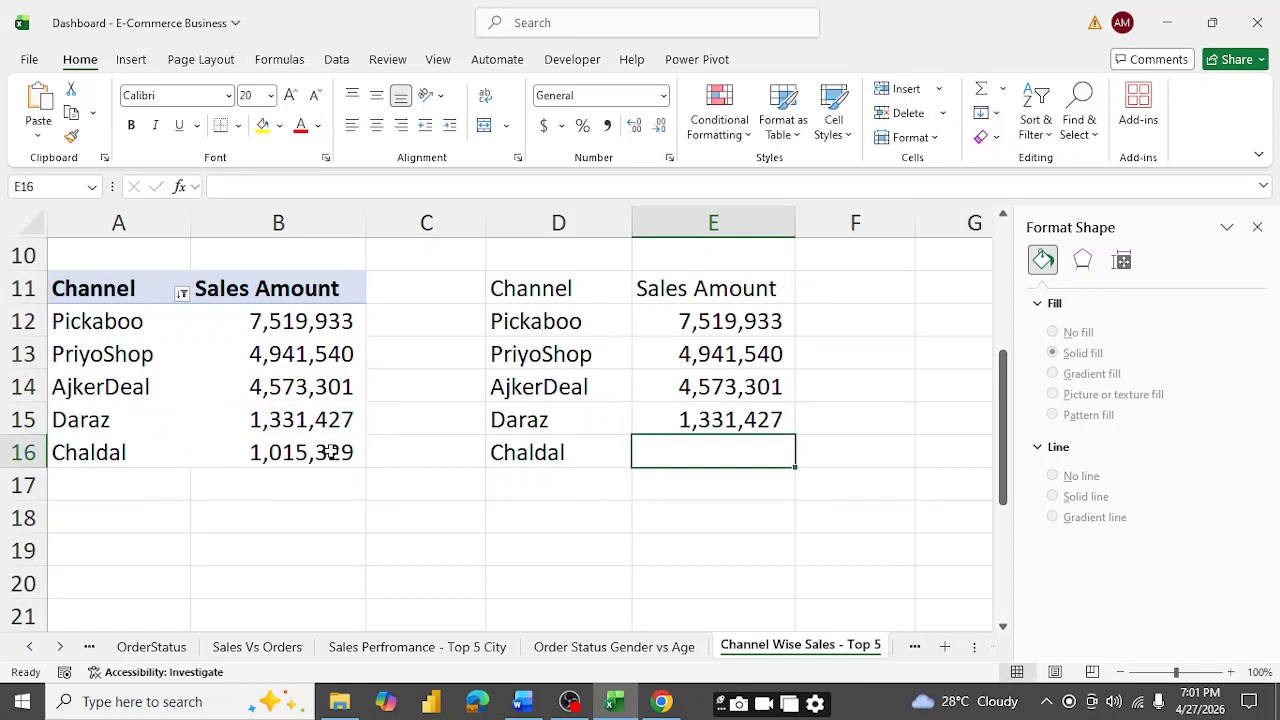
left_click(330, 452)
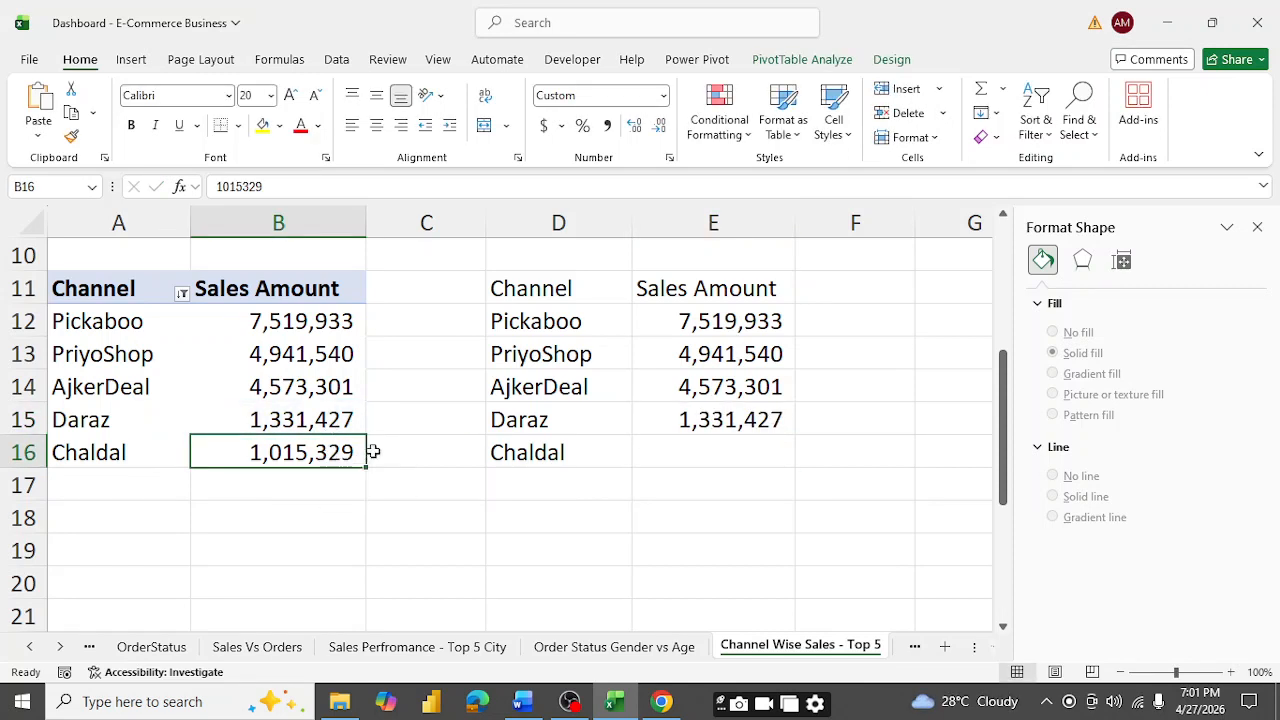
left_click(714, 452)
type("=")
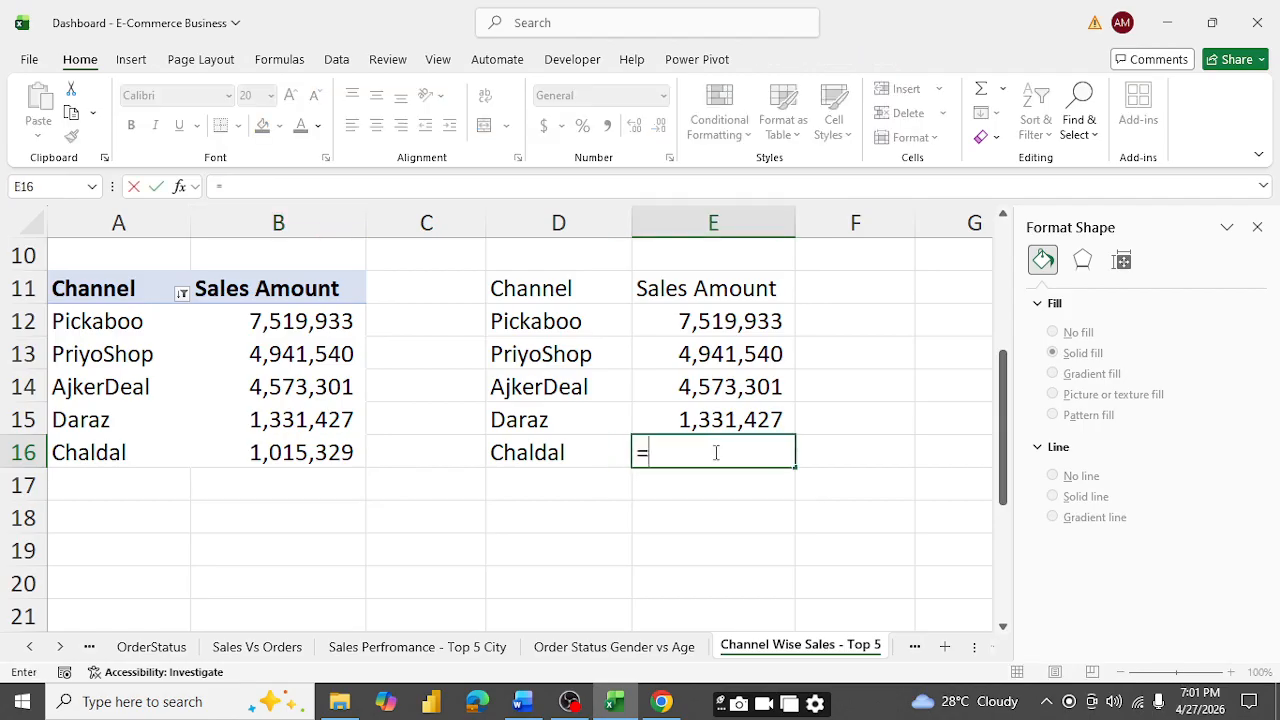
left_click(298, 455)
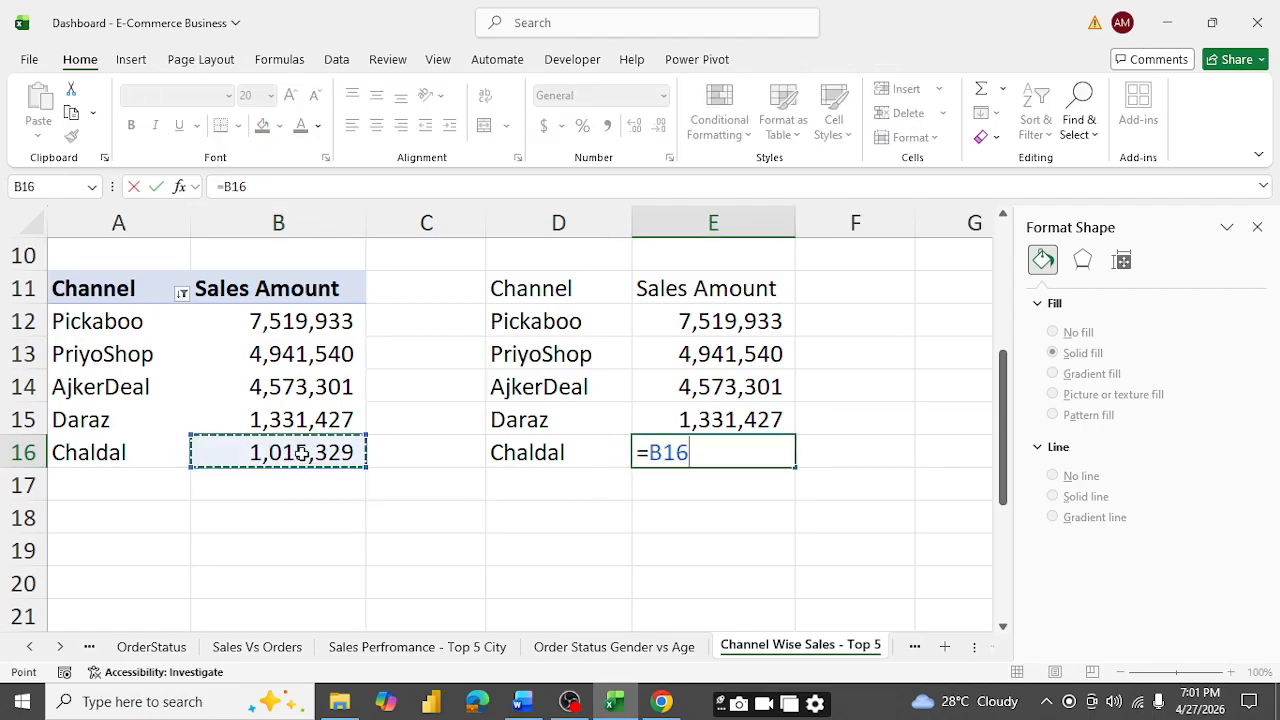
key("Return")
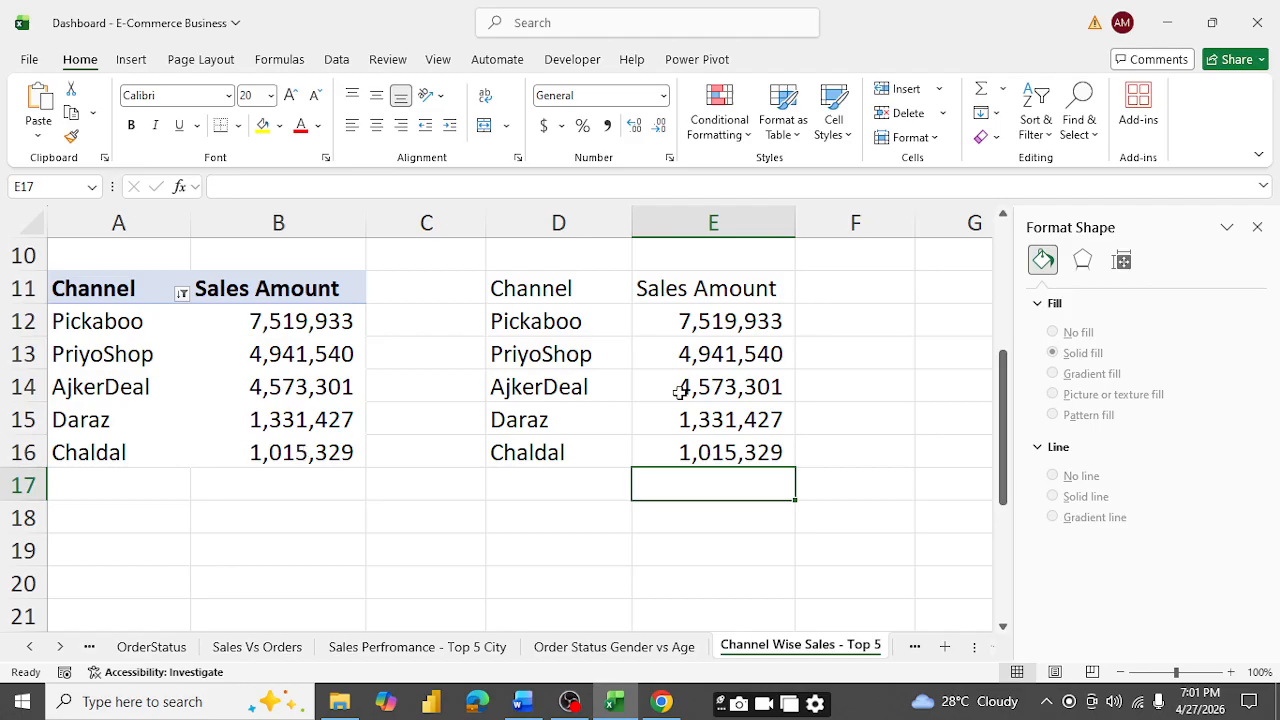
- Fill the linked table's header cells D11:E11 with yellow and make their text bold
left_click_drag(515, 288, 680, 290)
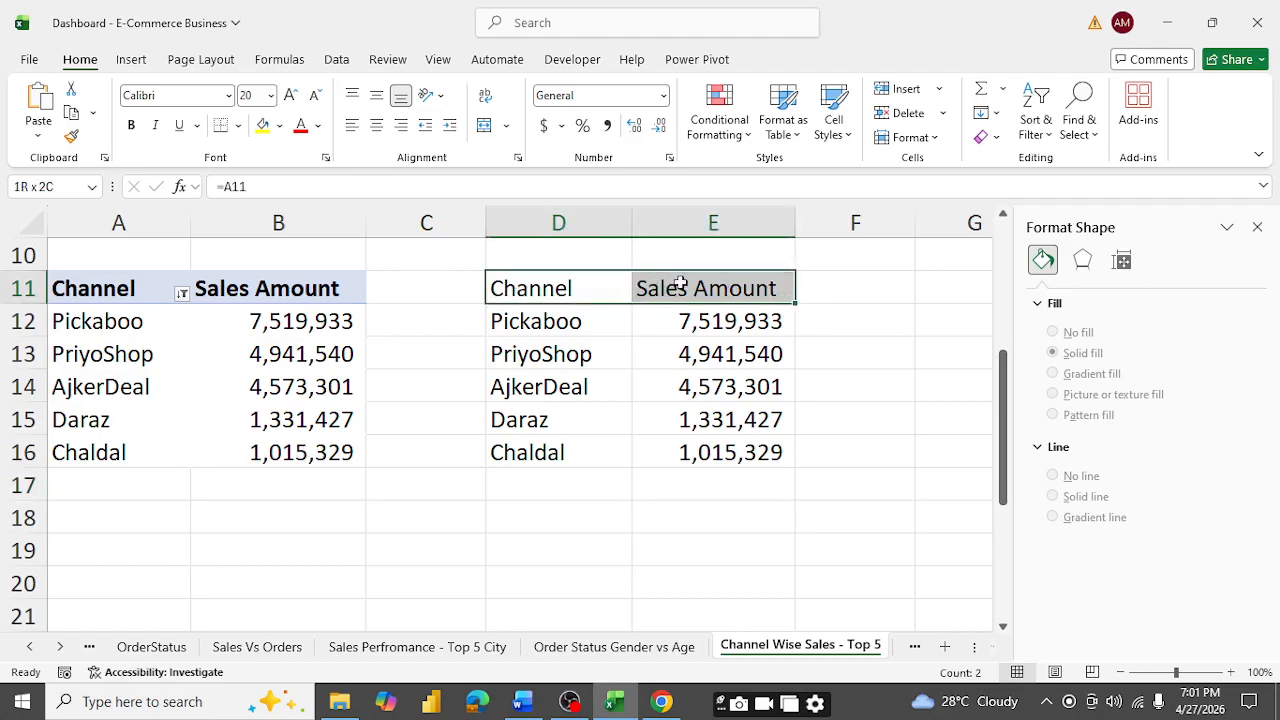
left_click(262, 125)
left_click(627, 392)
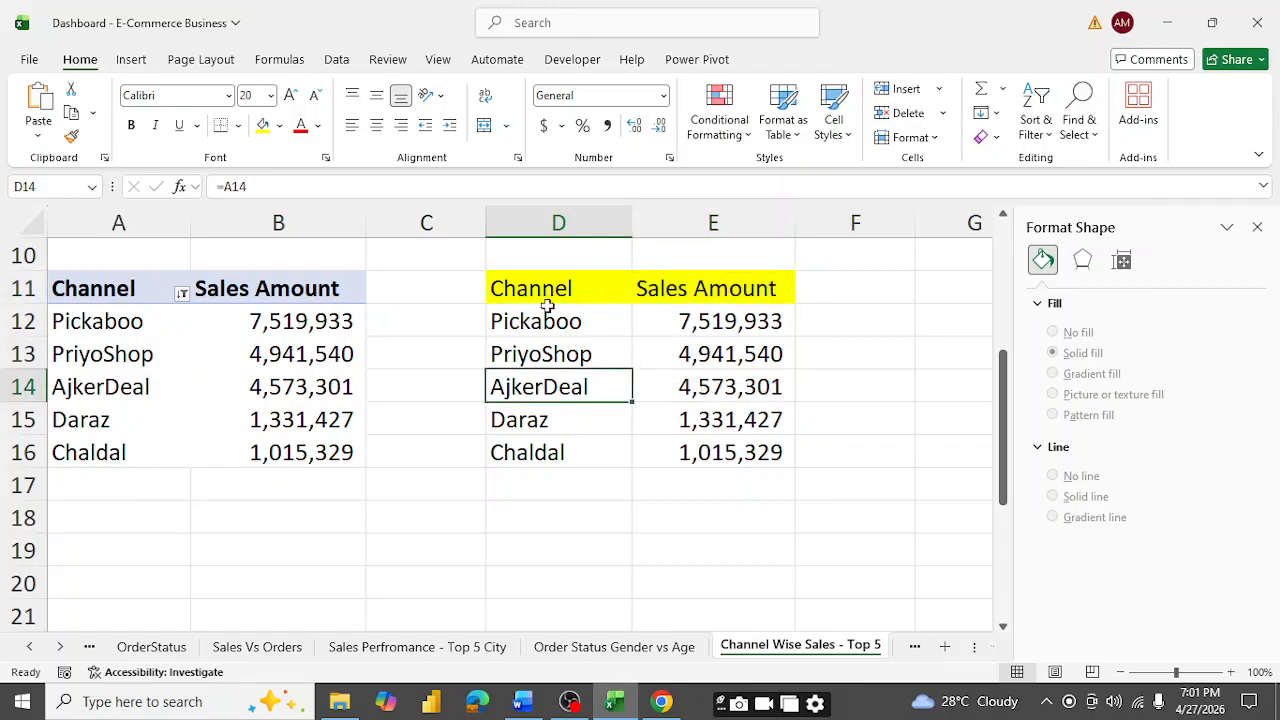
left_click_drag(529, 288, 705, 291)
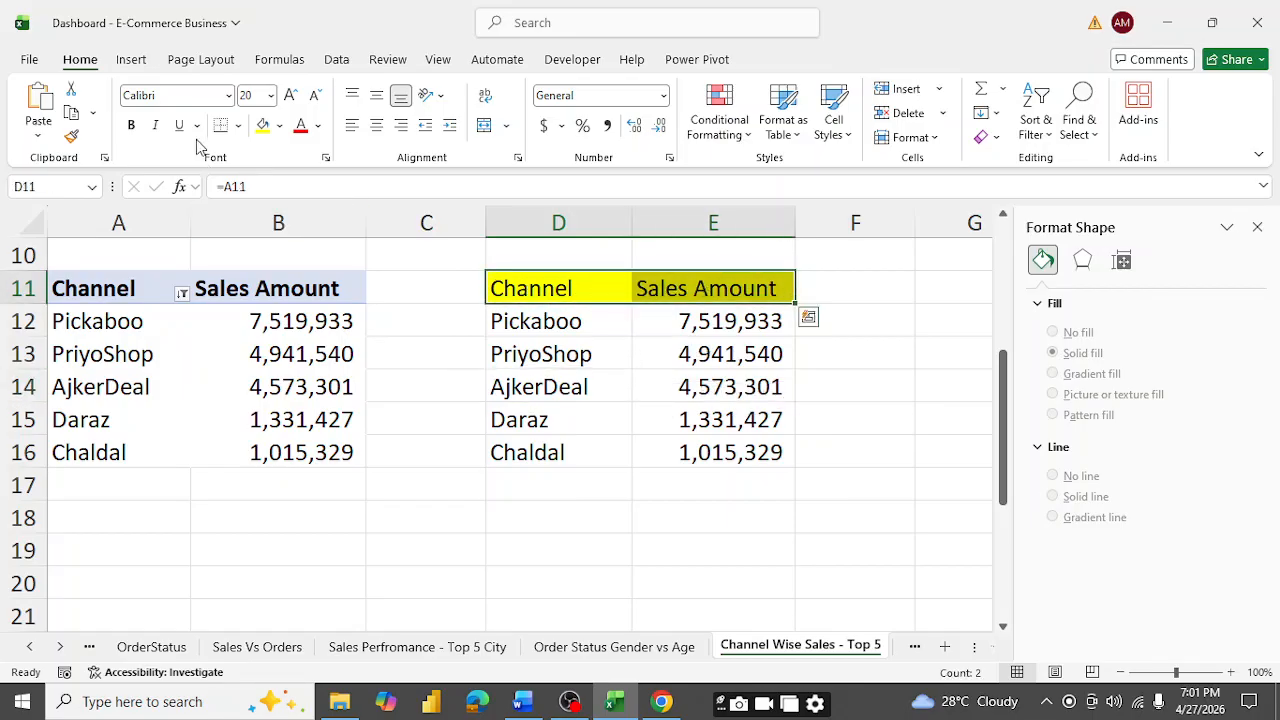
left_click(131, 125)
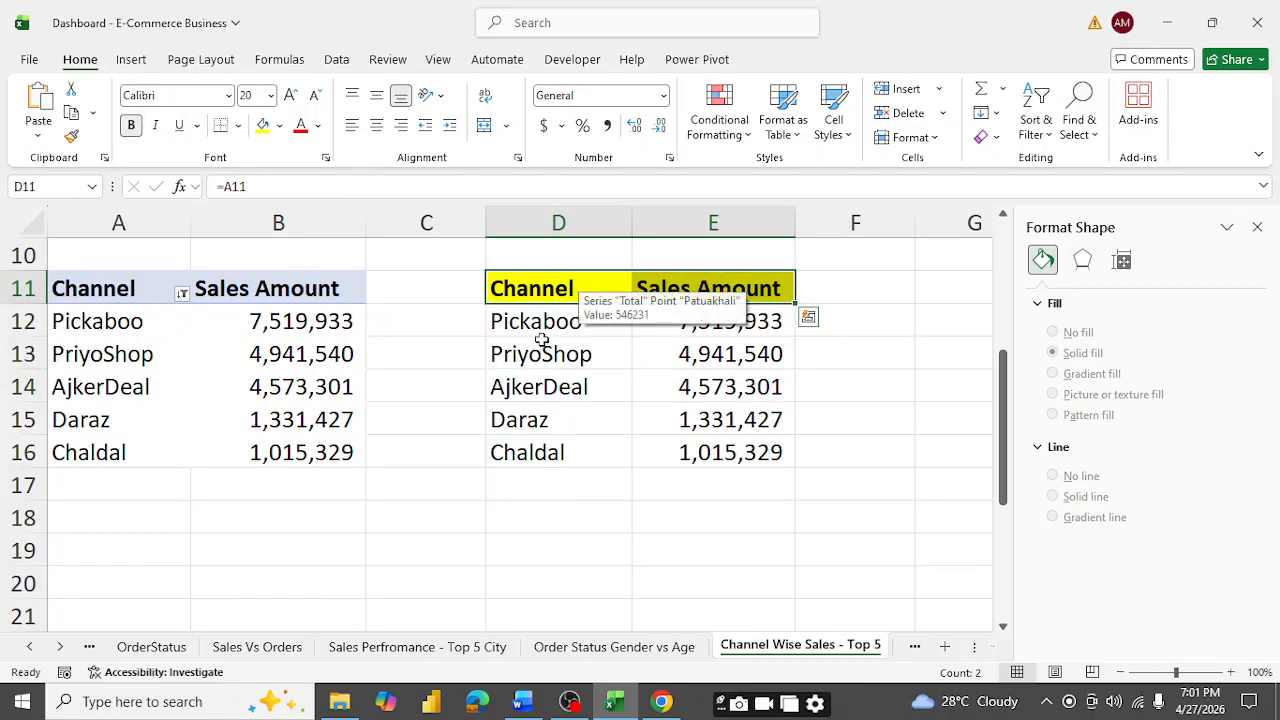
left_click(515, 287)
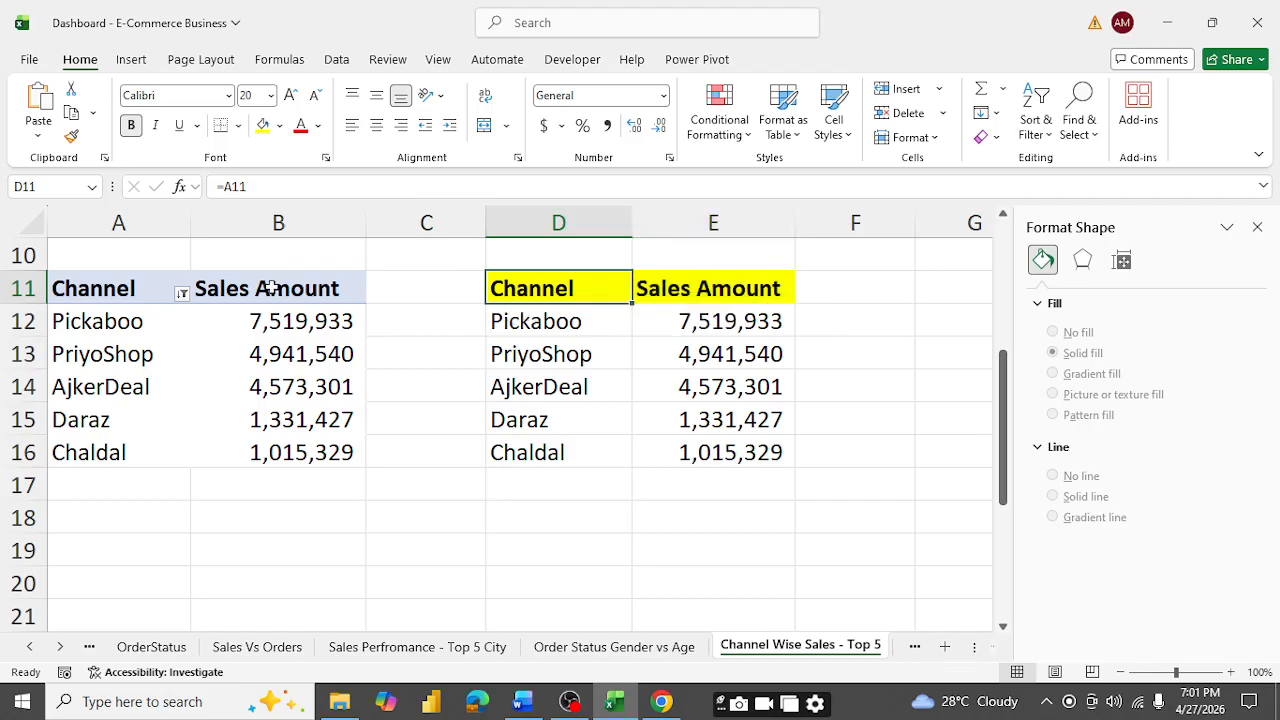
- Try to insert a Treemap chart directly from the channel pivot table
left_click(97, 330)
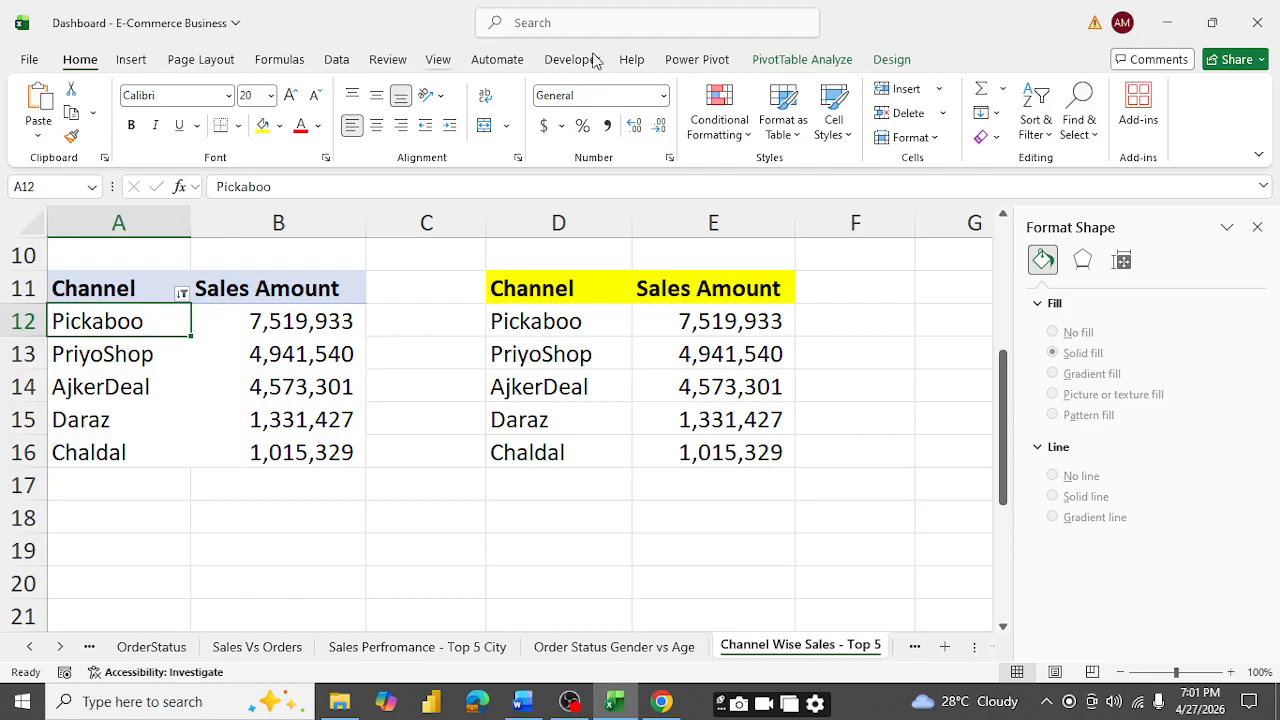
left_click(800, 60)
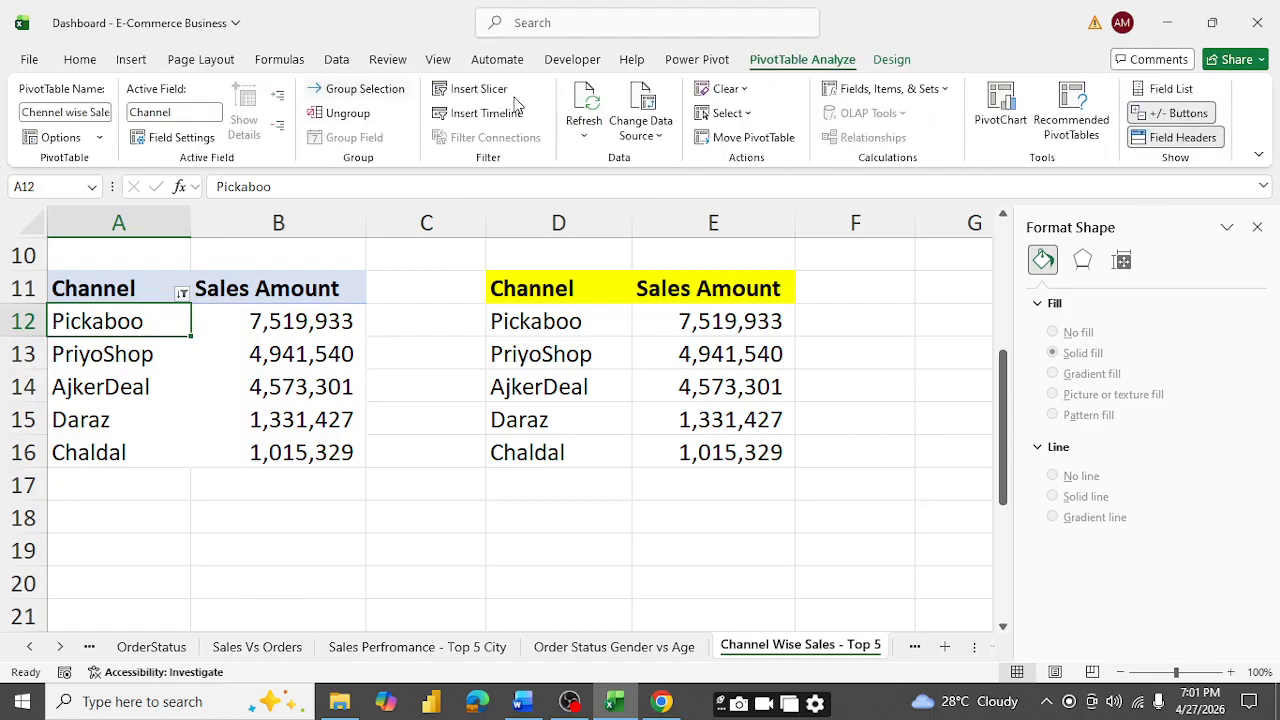
left_click(131, 60)
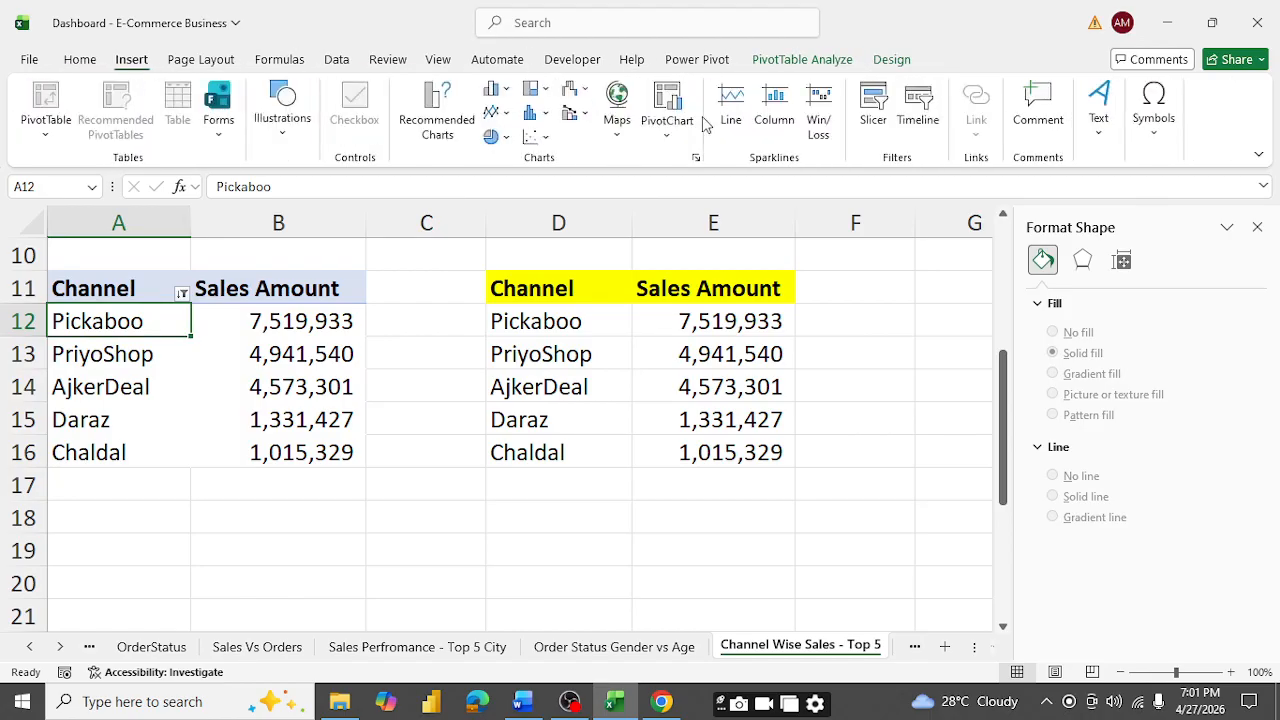
left_click(430, 105)
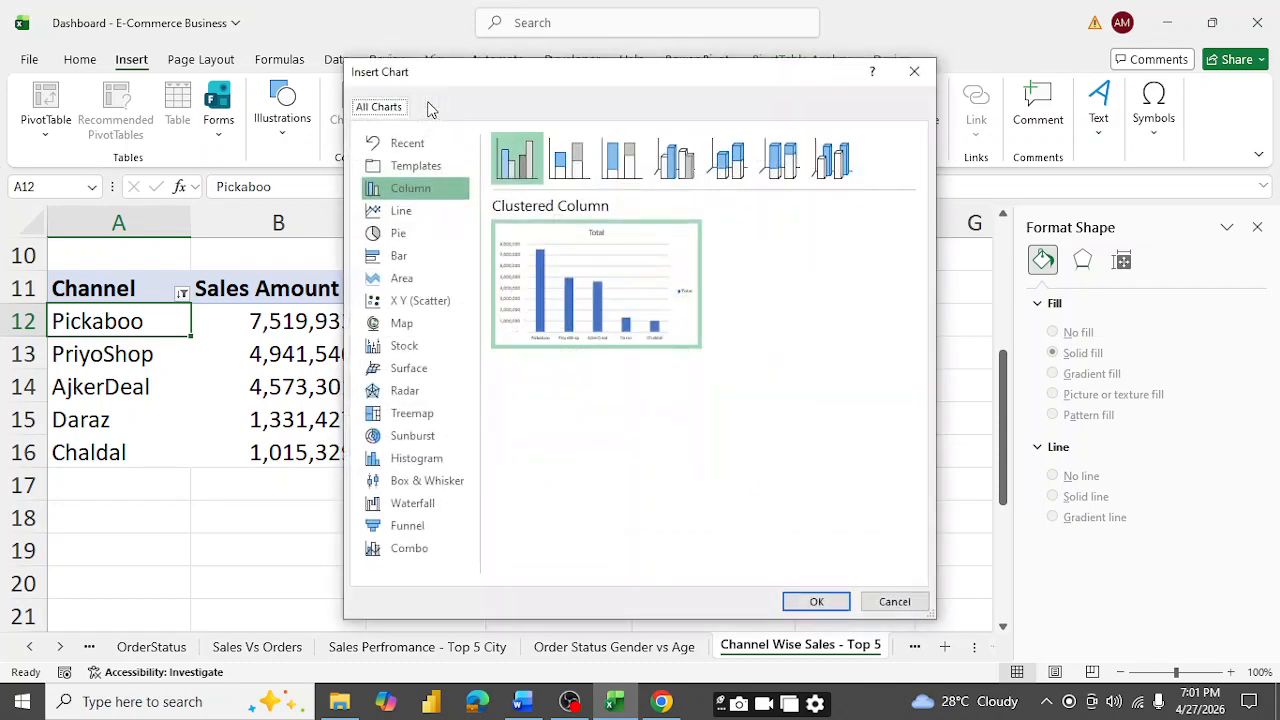
left_click(405, 415)
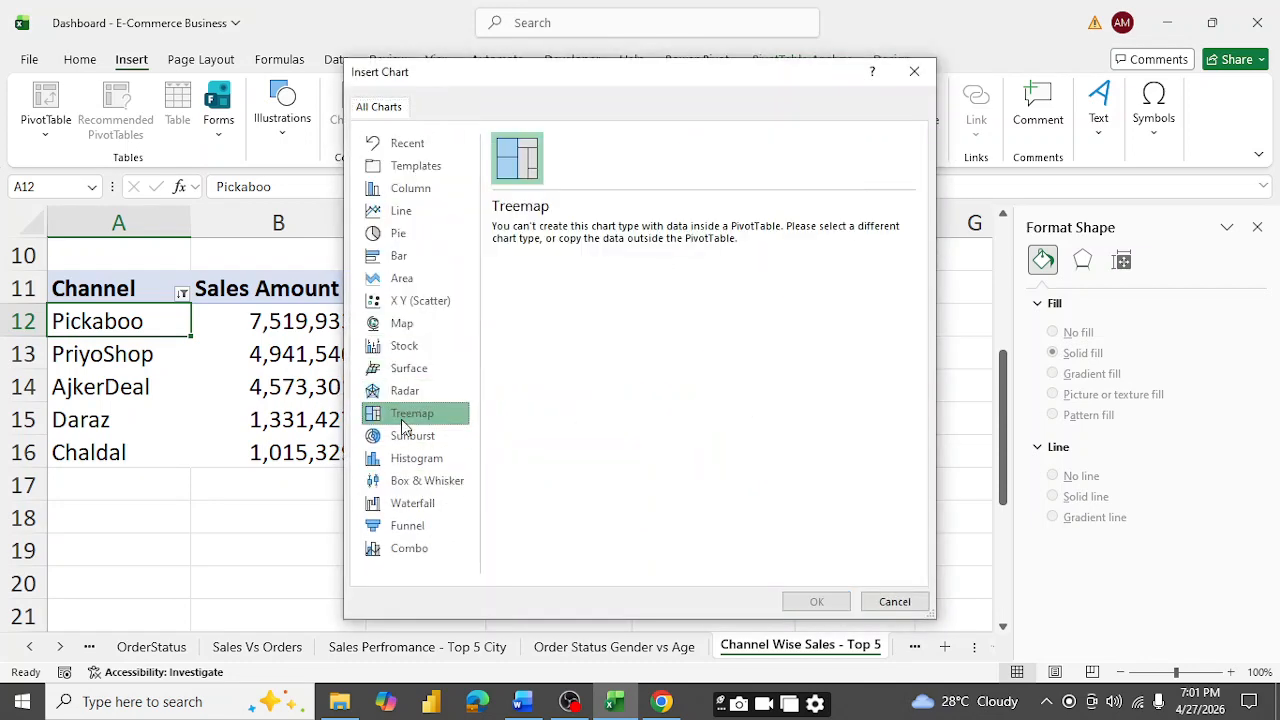
left_click(533, 168)
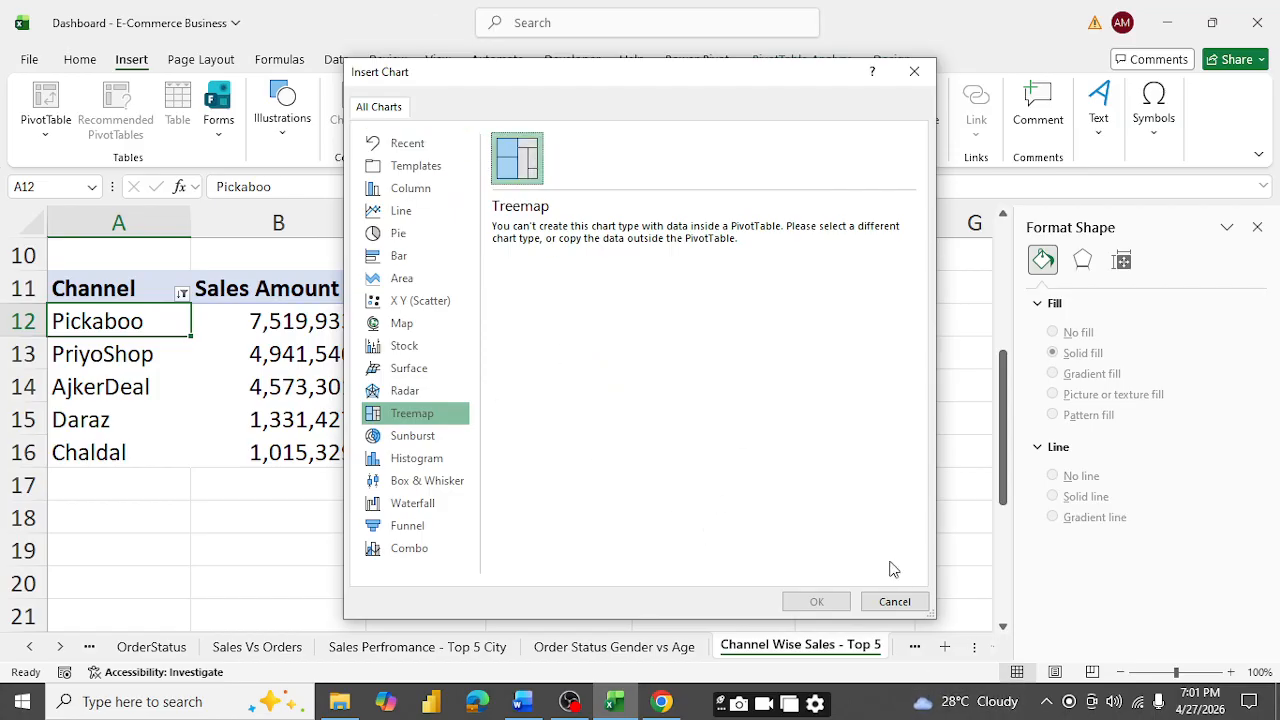
left_click(895, 601)
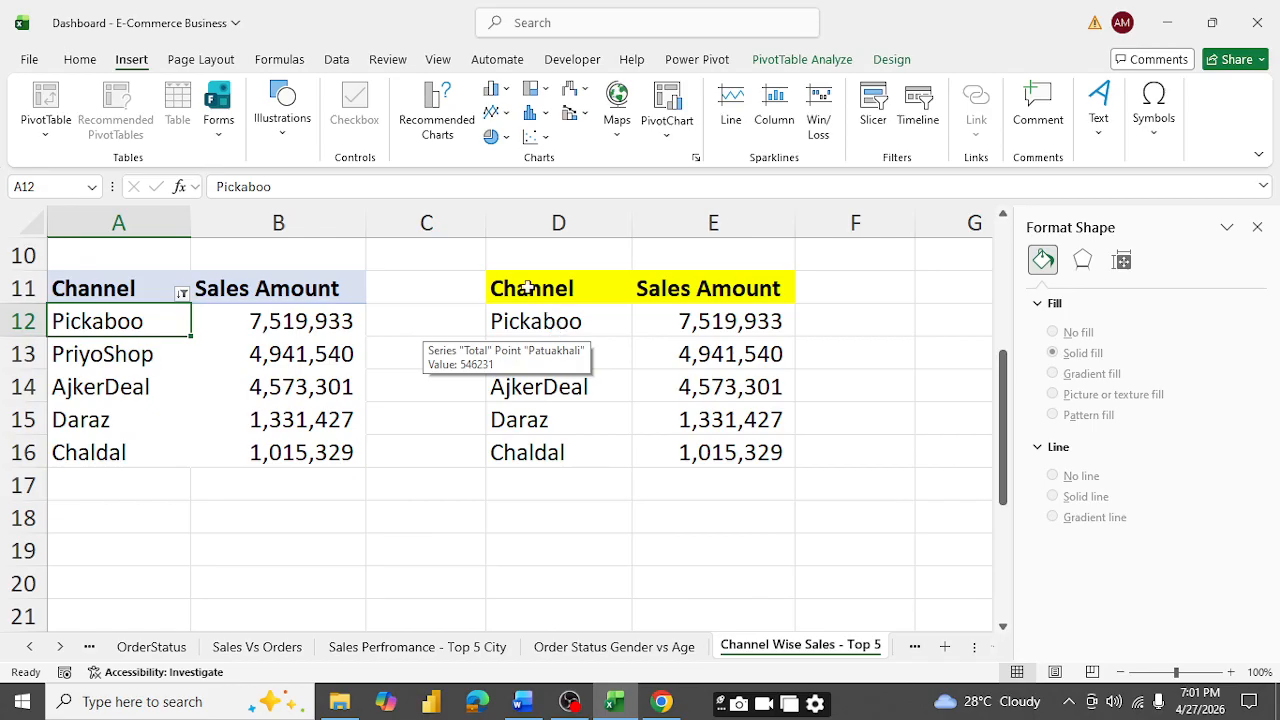
- Insert a Treemap chart based on the linked channel sales table in D11:E16
left_click_drag(527, 288, 674, 440)
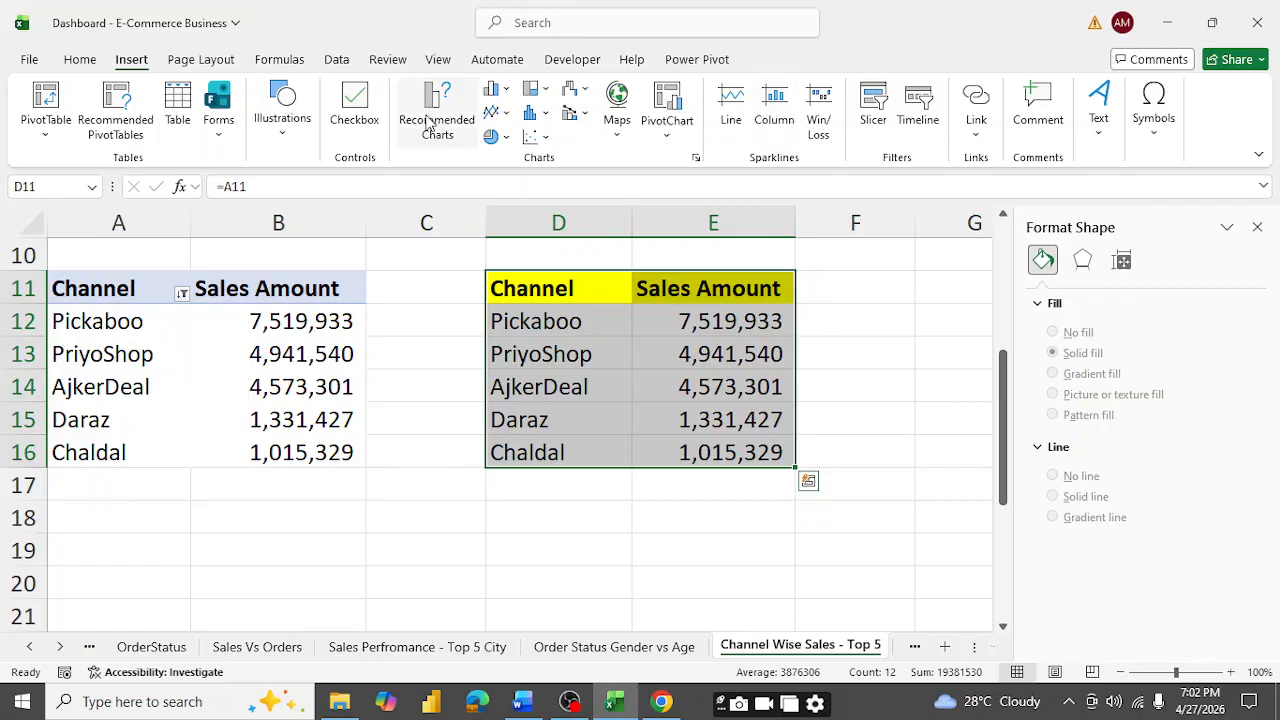
left_click(435, 110)
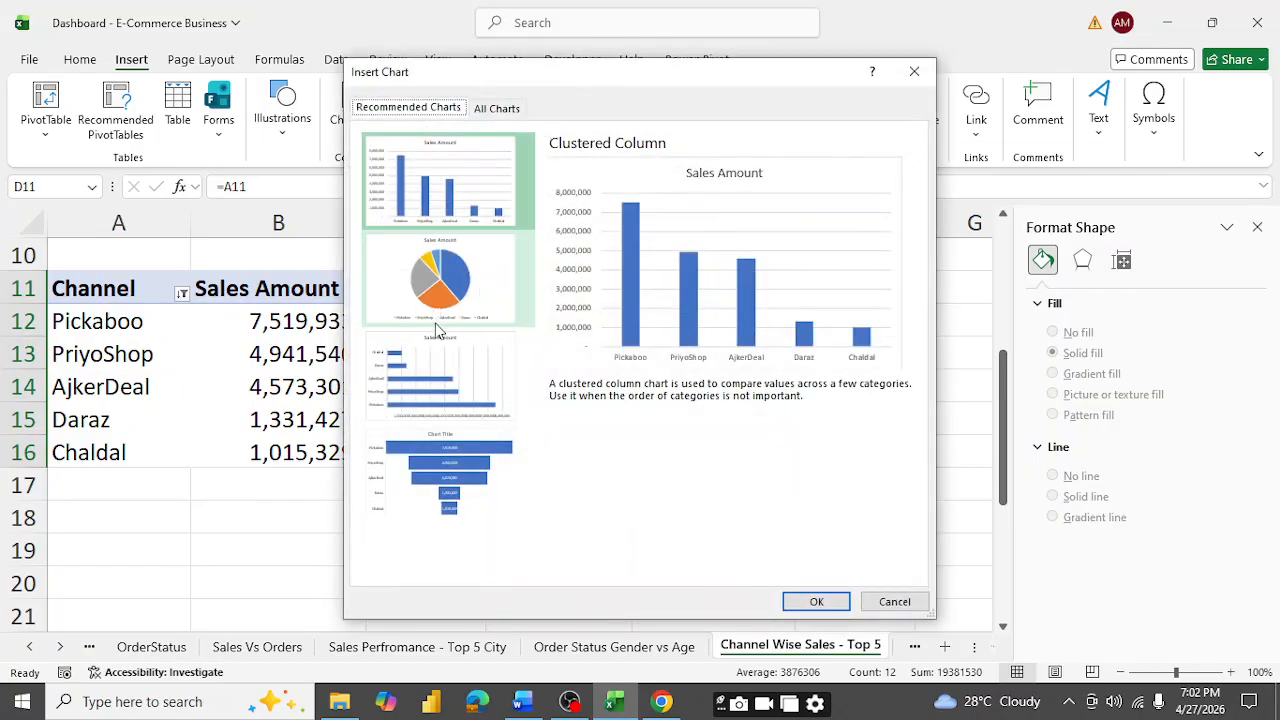
left_click(498, 109)
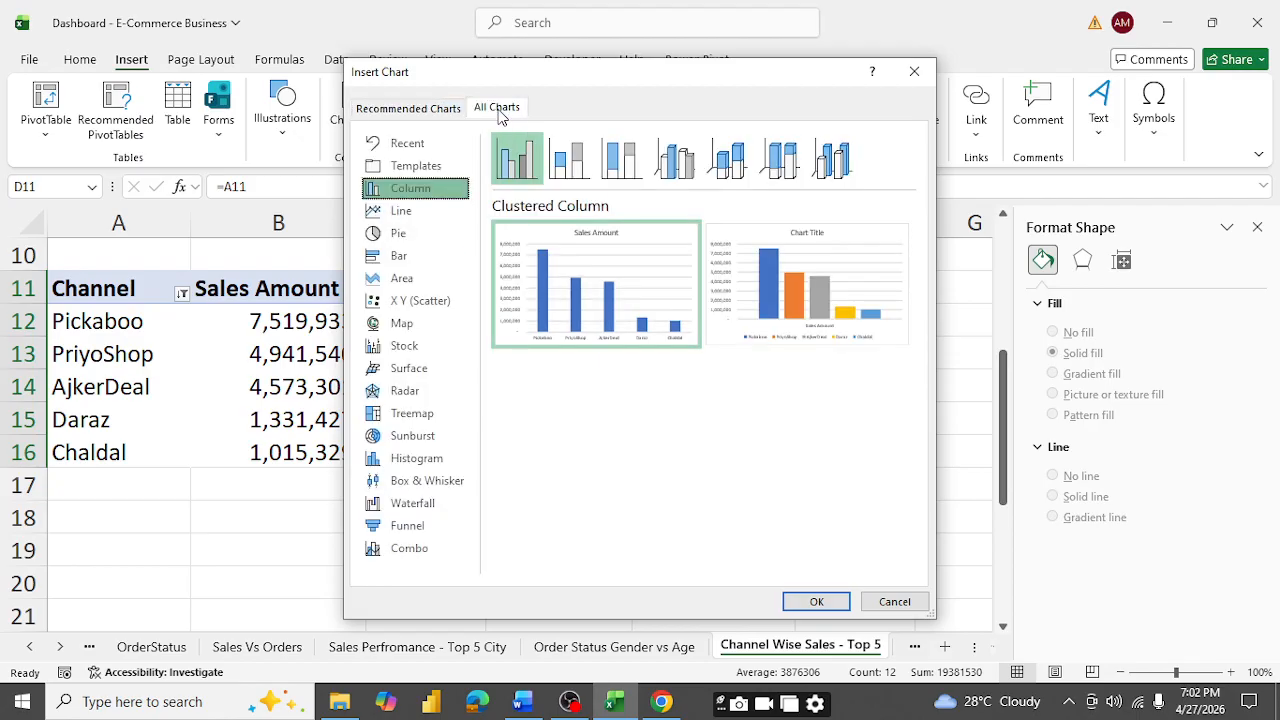
left_click(395, 414)
mouse_move(590, 298)
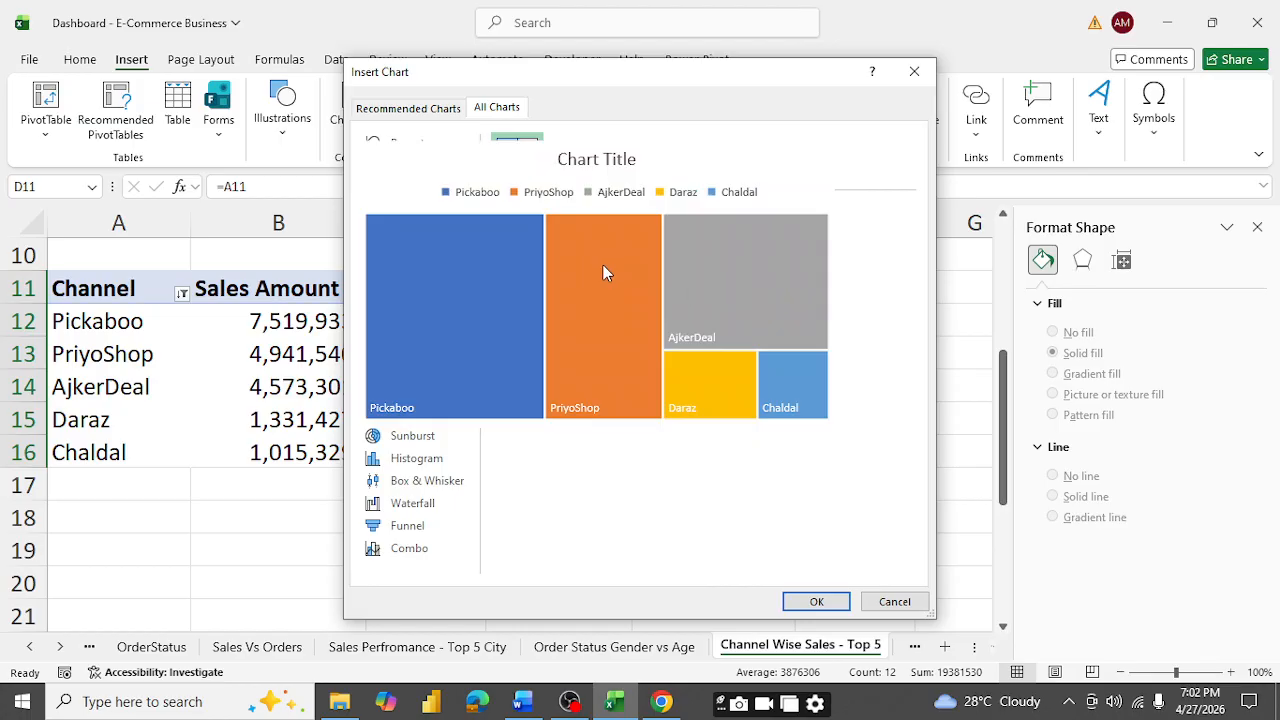
left_click(815, 601)
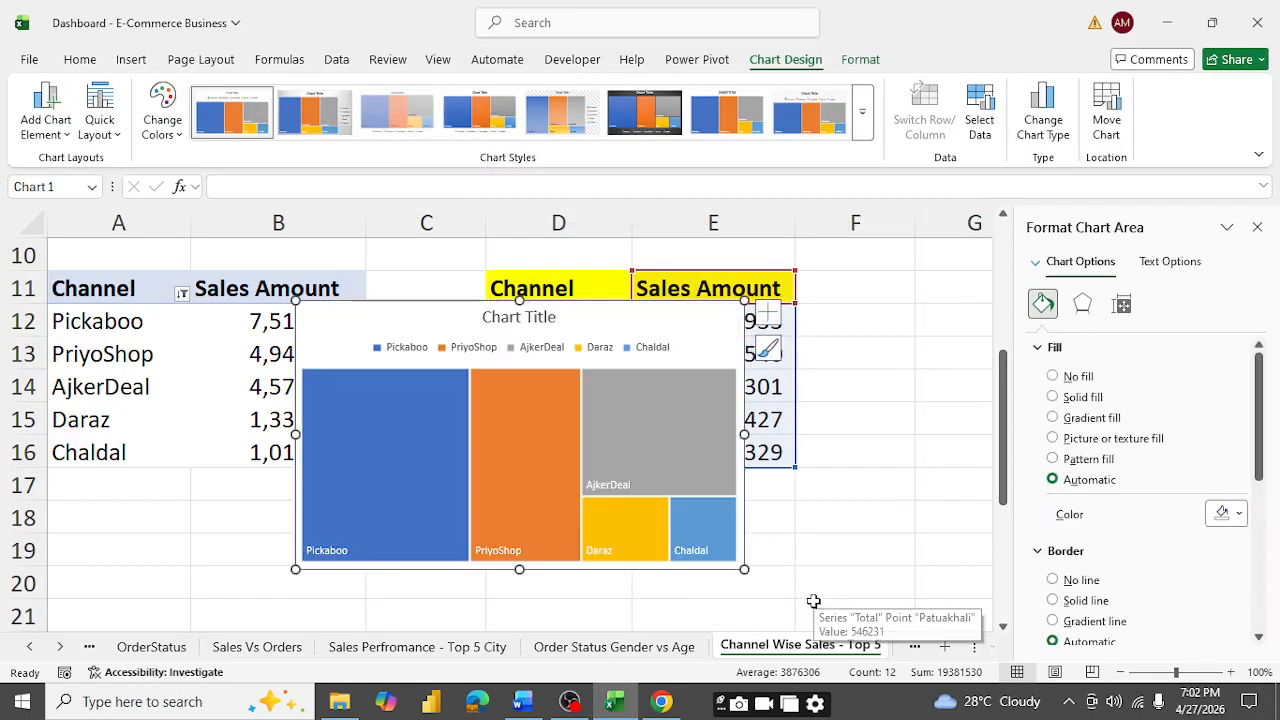
- Replace the treemap's placeholder title with text beginning "Channel wise"
left_click(545, 320)
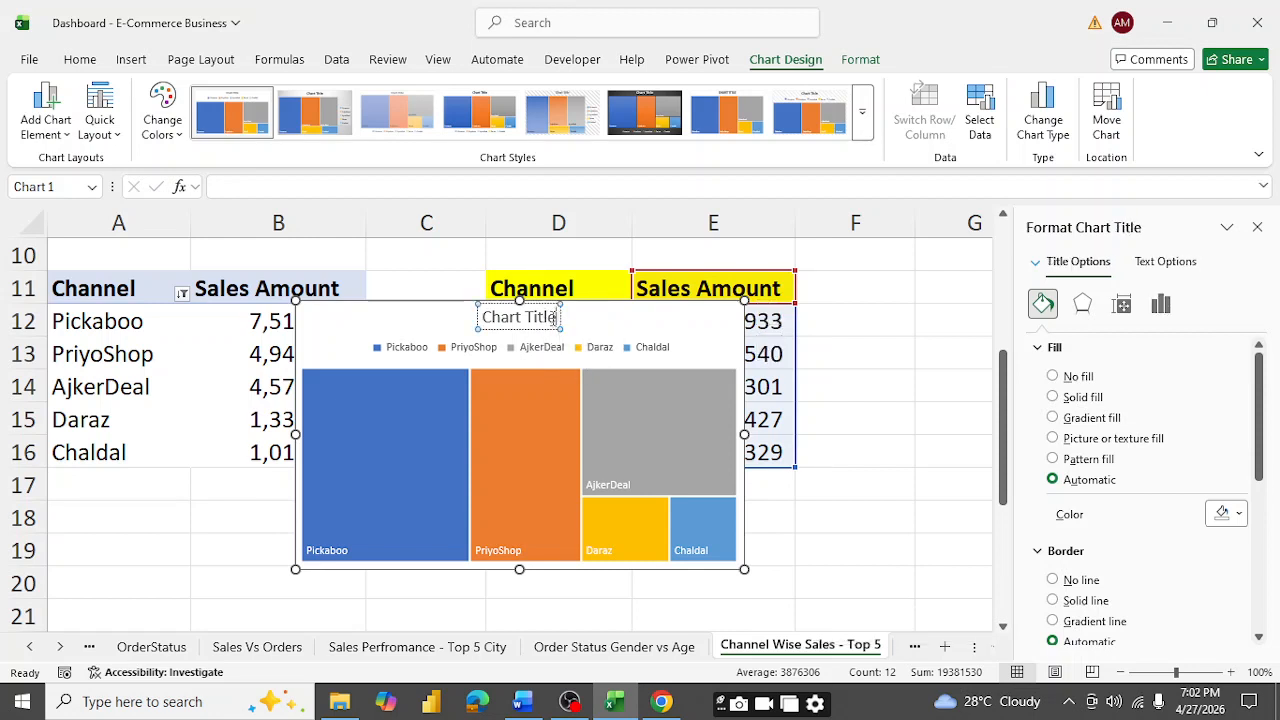
left_click_drag(556, 318, 452, 323)
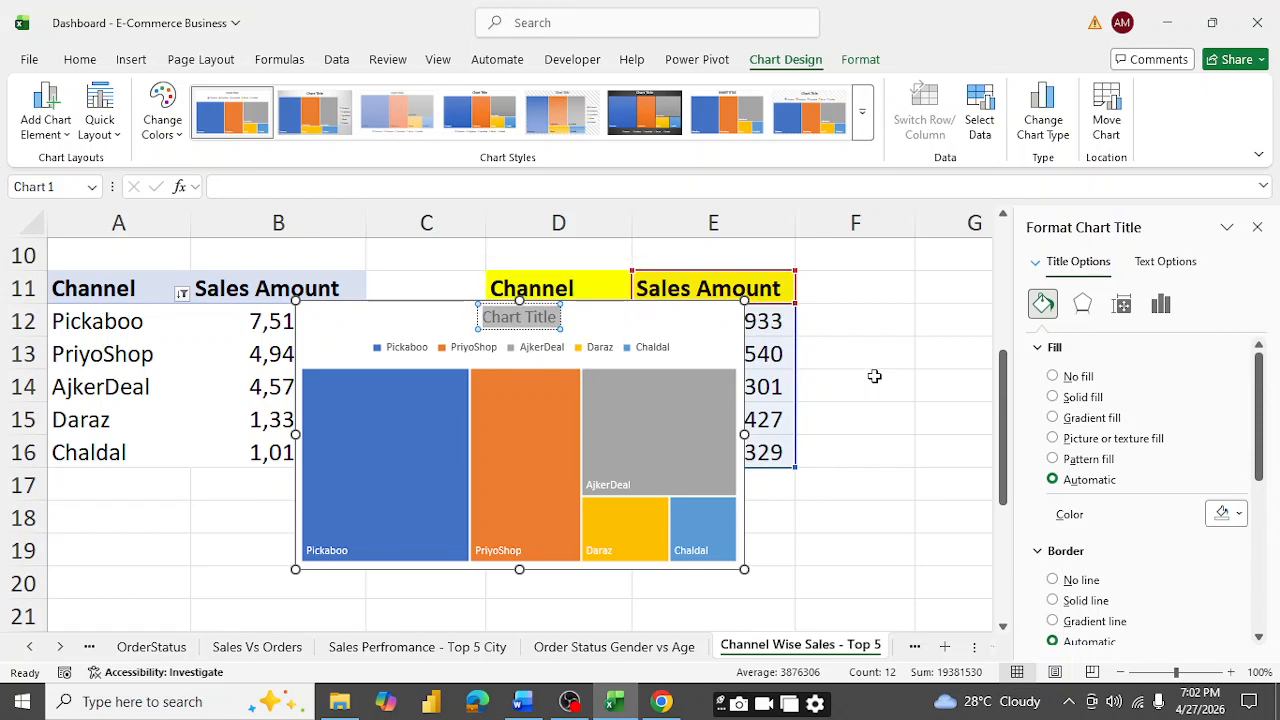
type("Channel")
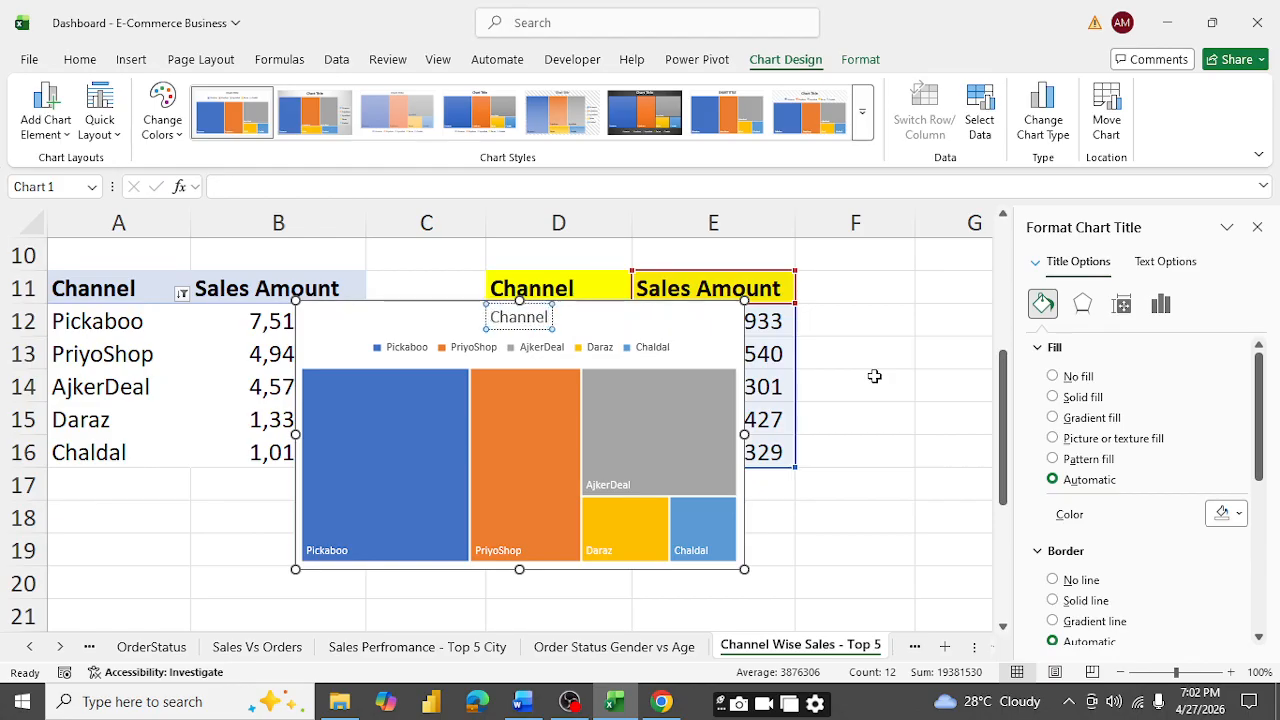
type(" wise")
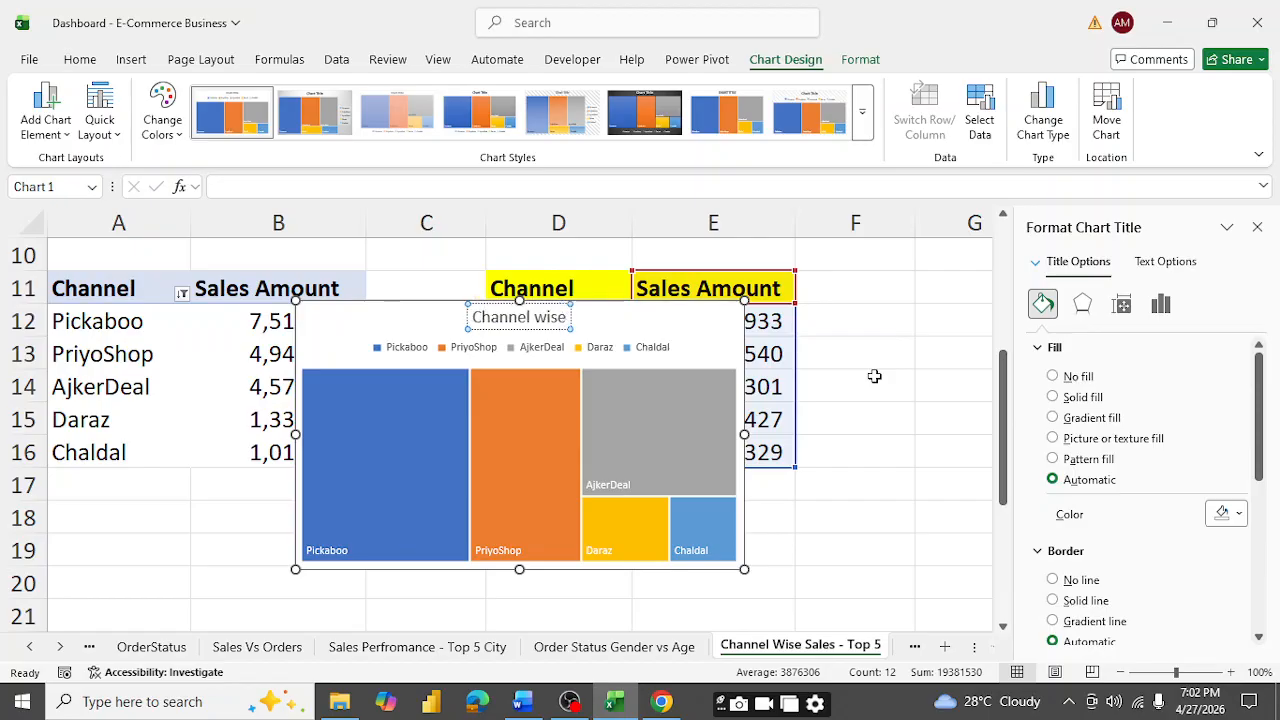
- Complete the treemap's title as "Top 5 Channel wise Sales" and make it bold
type(" Sales")
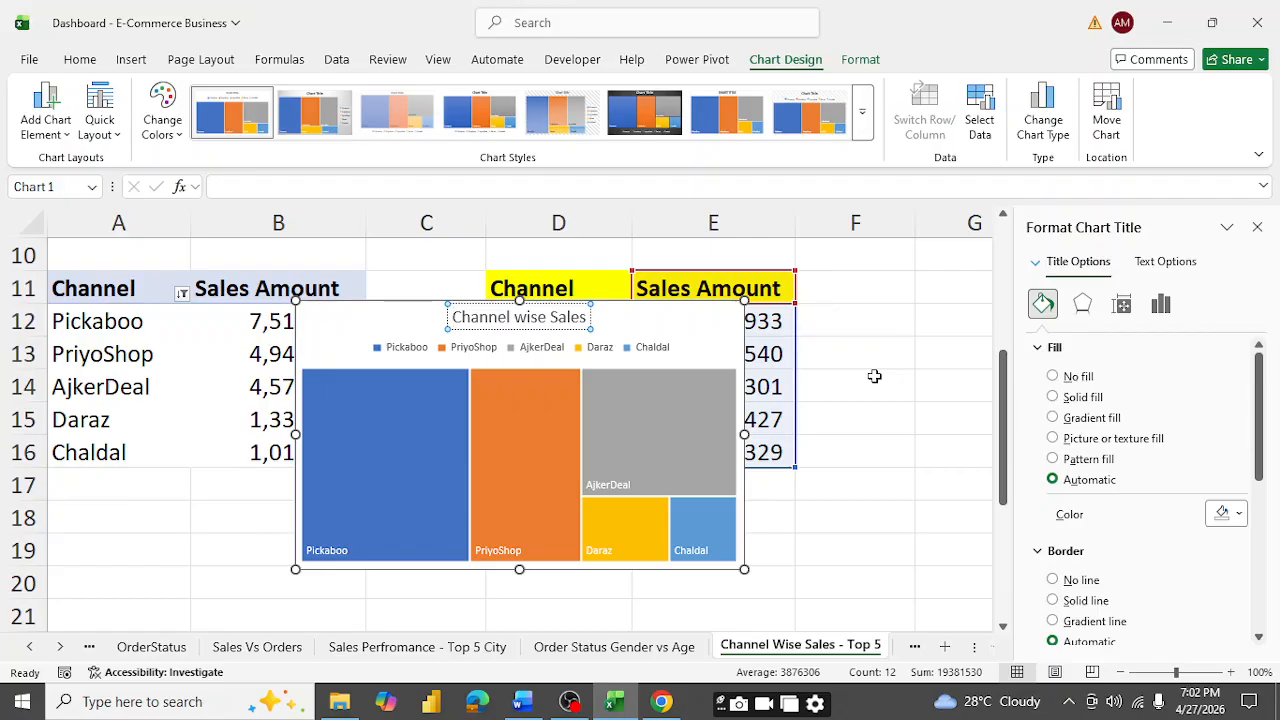
key("Home")
type("Top ")
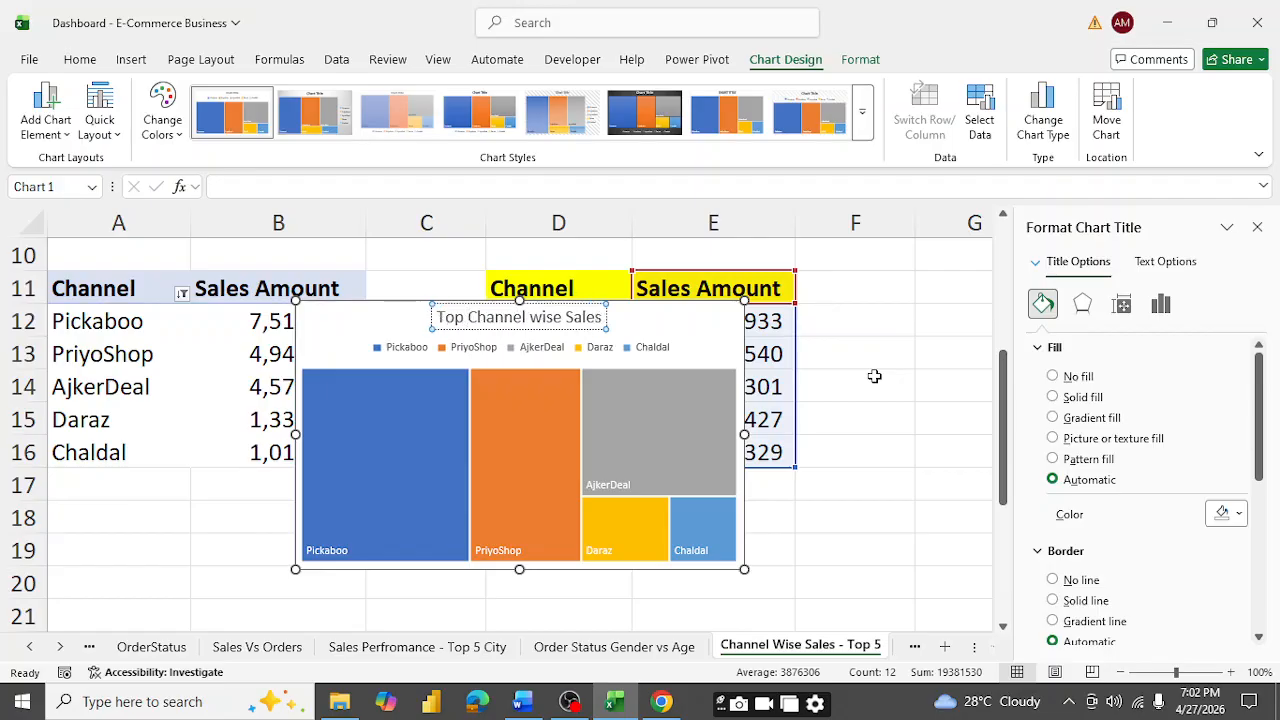
type("5")
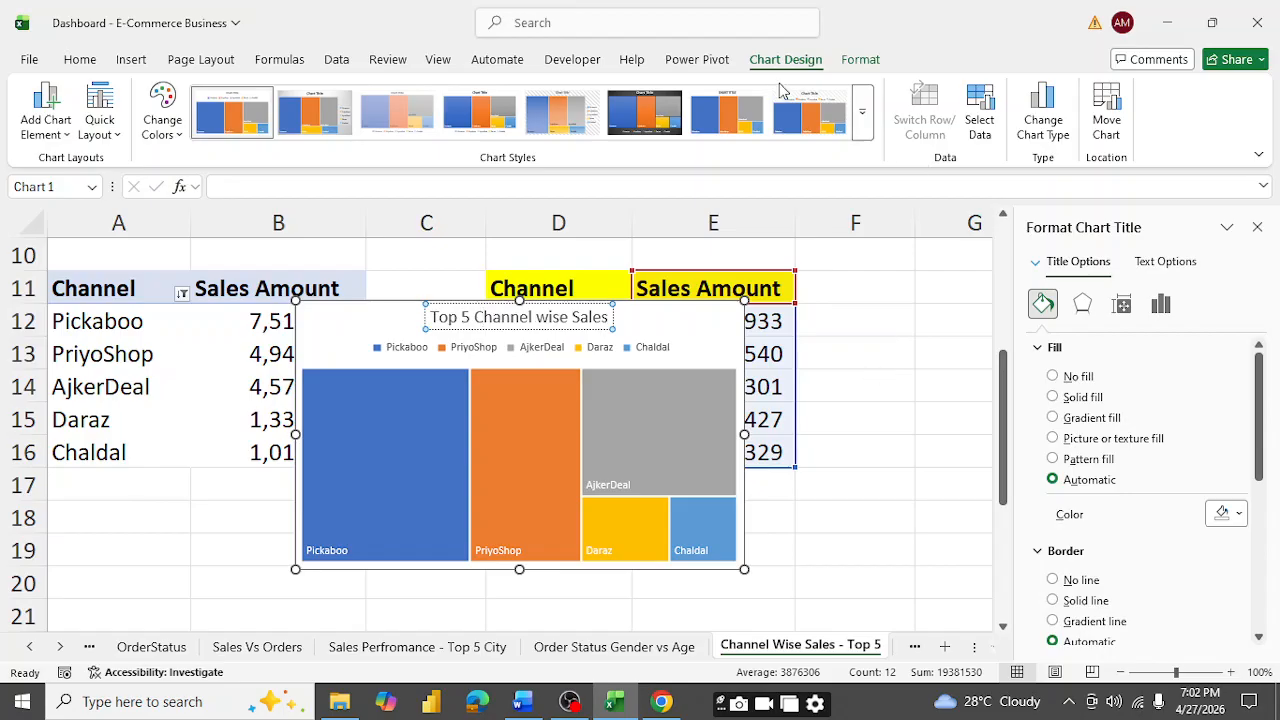
left_click(714, 330)
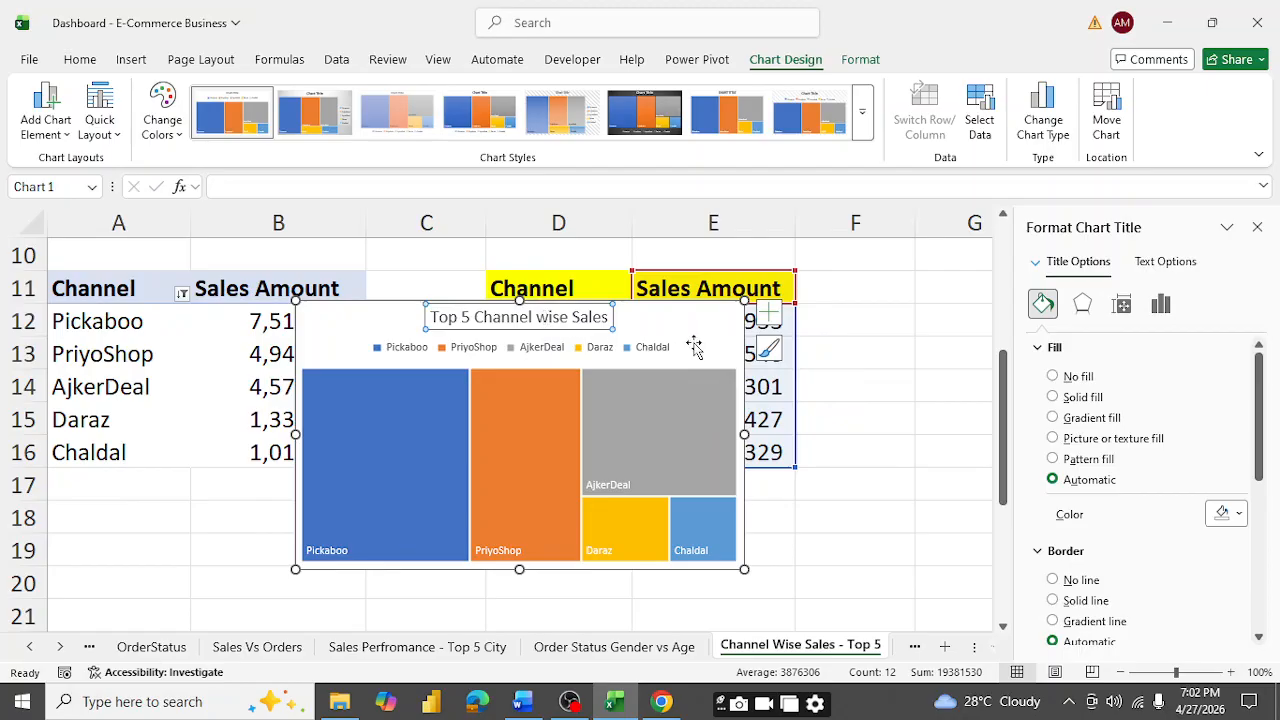
key("ctrl+b")
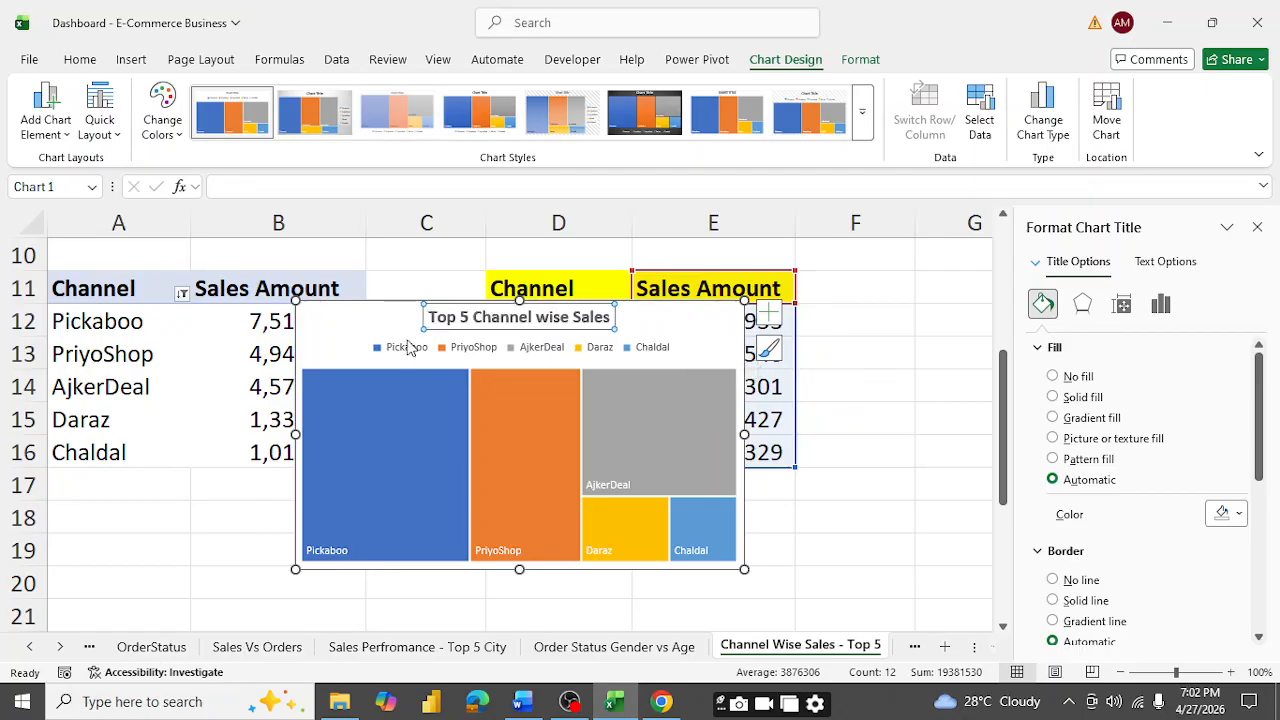
- Remove the treemap's legend and add the value next to the category name in its data labels
left_click(407, 349)
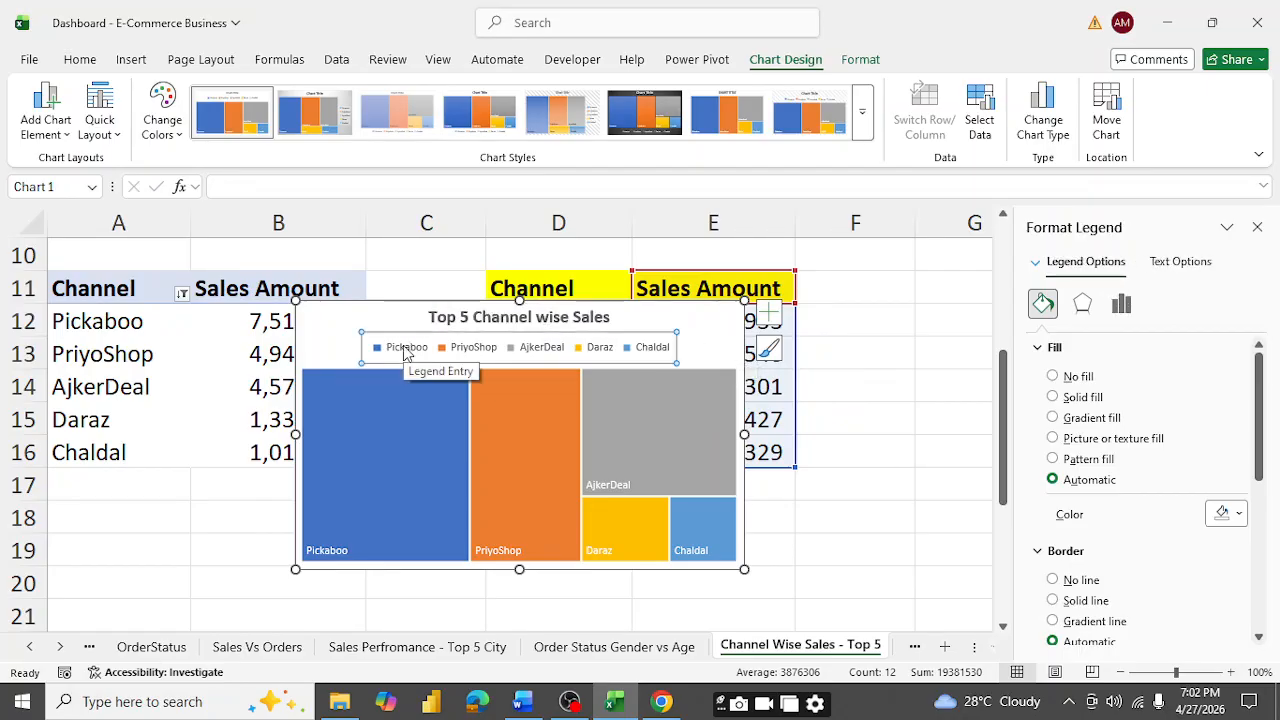
key("Delete")
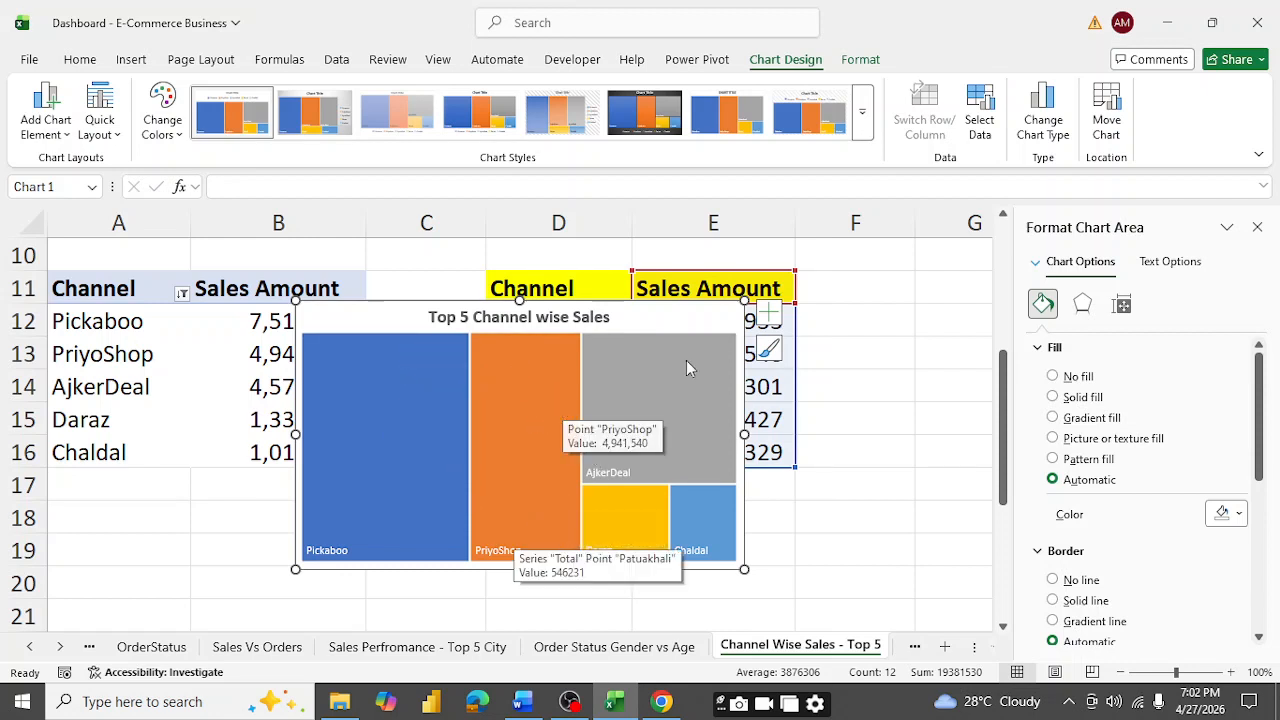
left_click(768, 315)
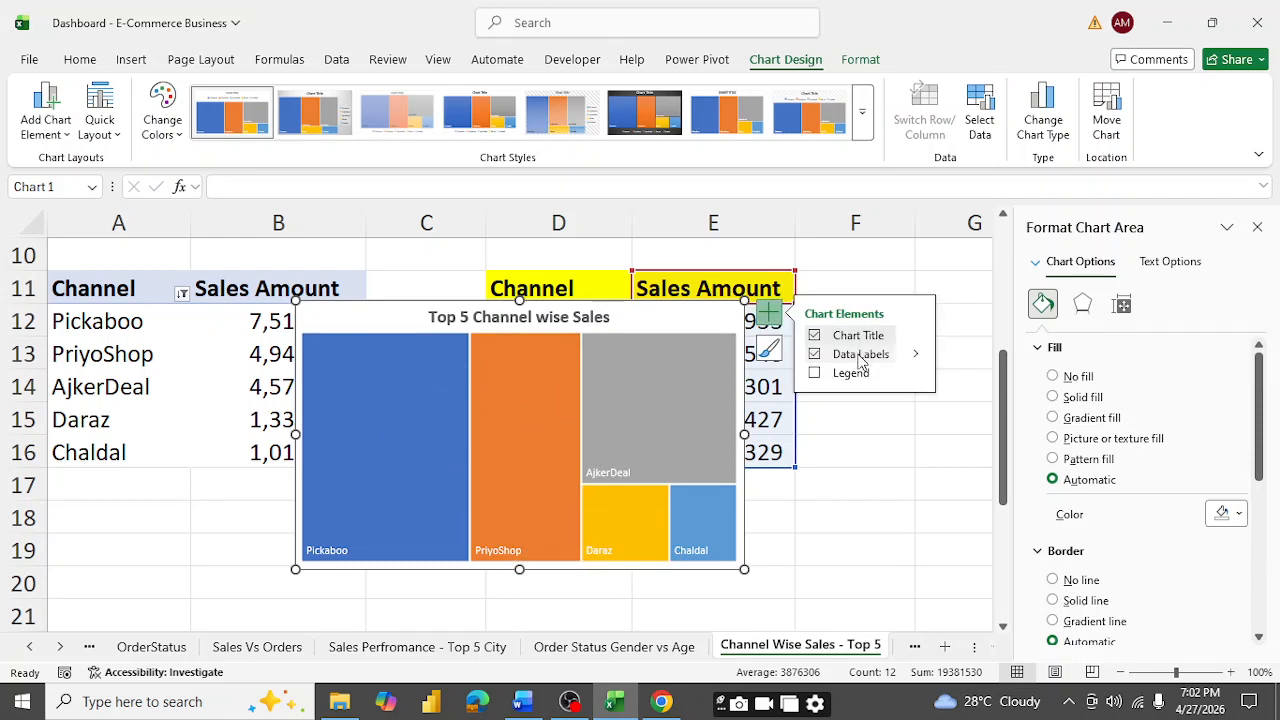
left_click(915, 358)
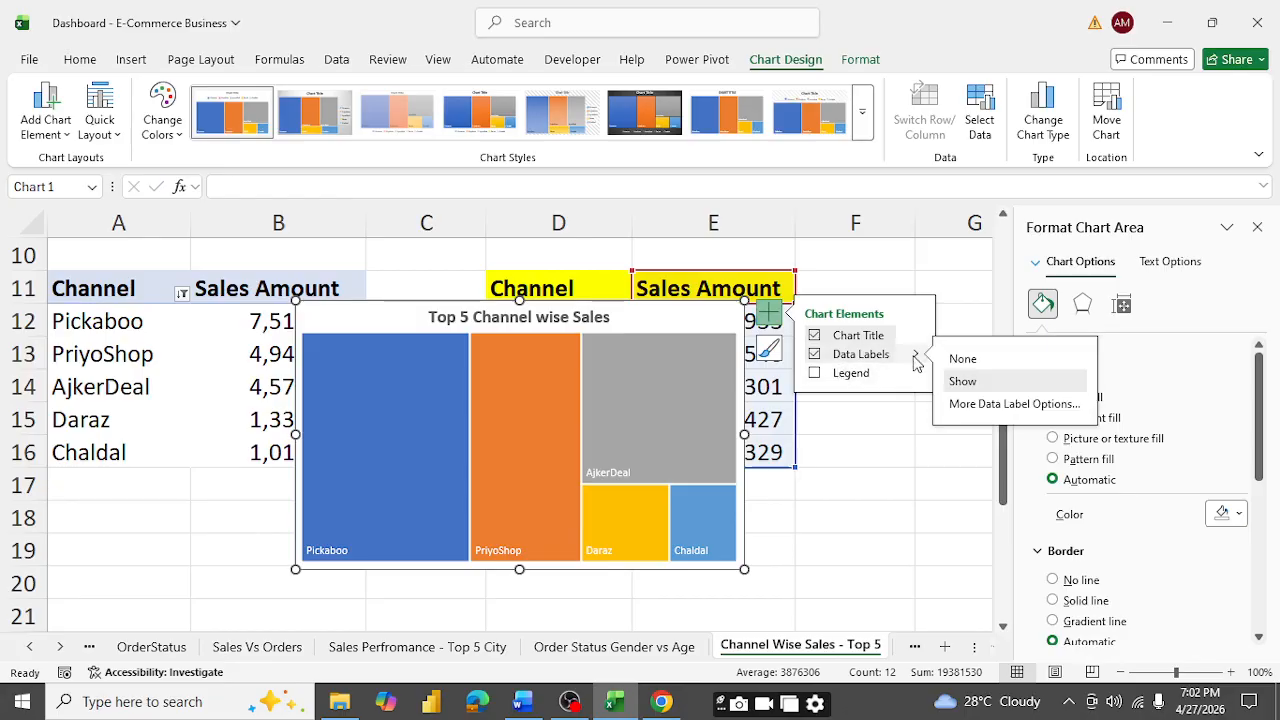
left_click(992, 404)
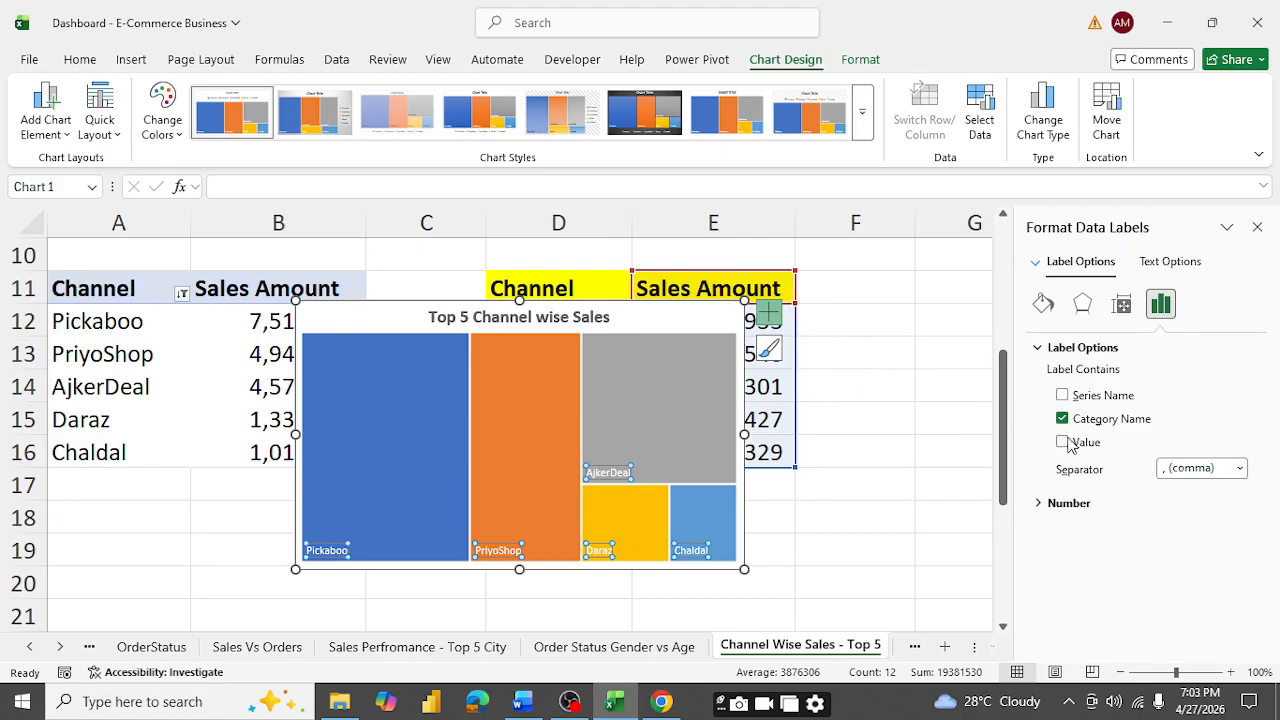
left_click(1063, 443)
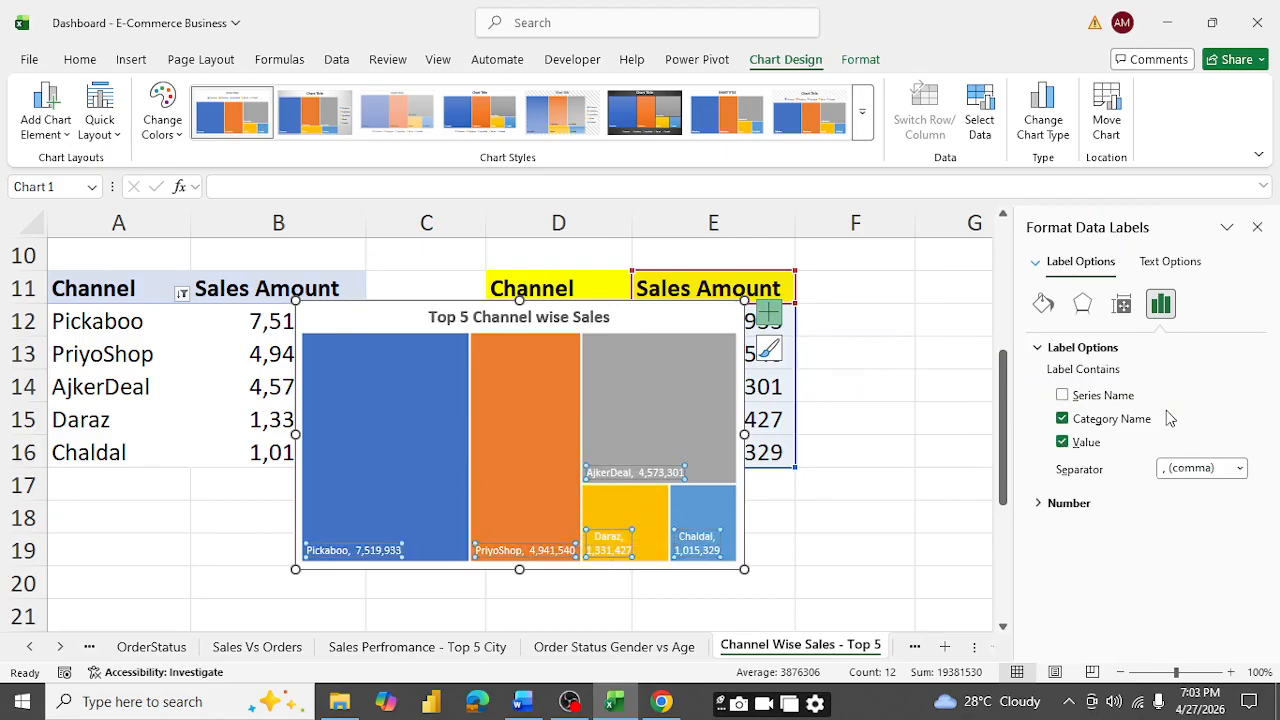
left_click(1063, 396)
left_click(1063, 396)
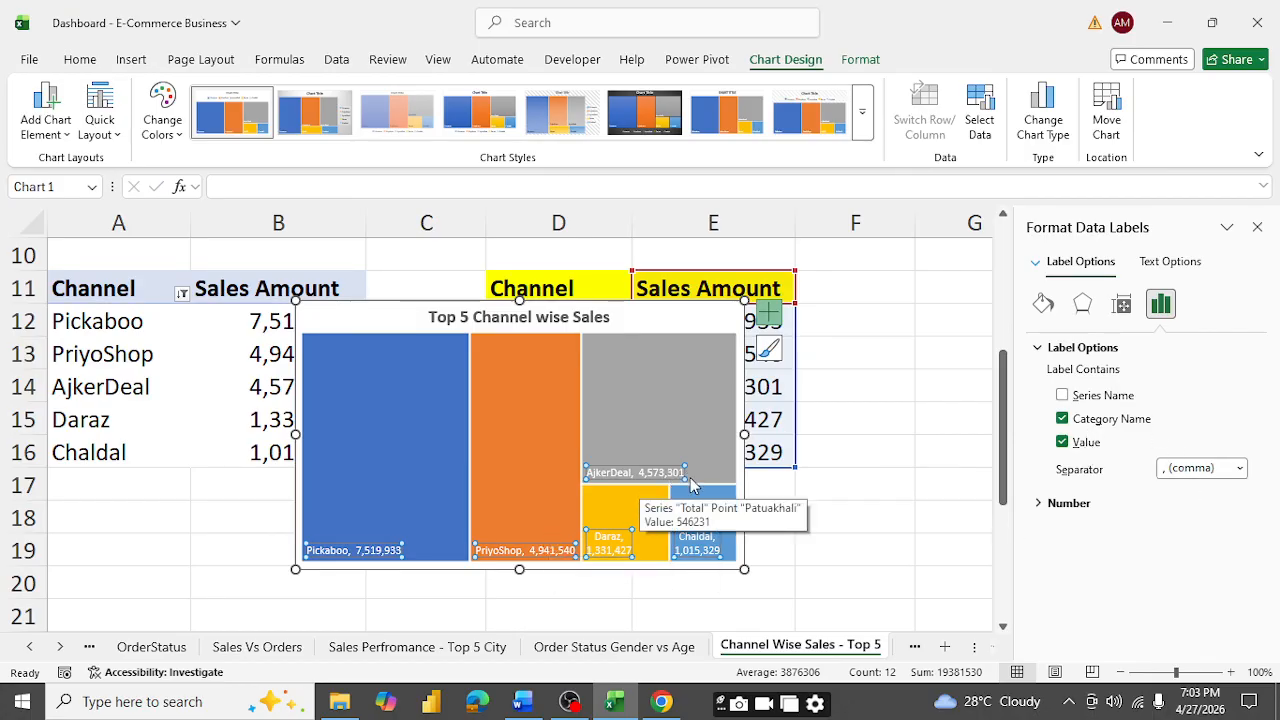
left_click(893, 380)
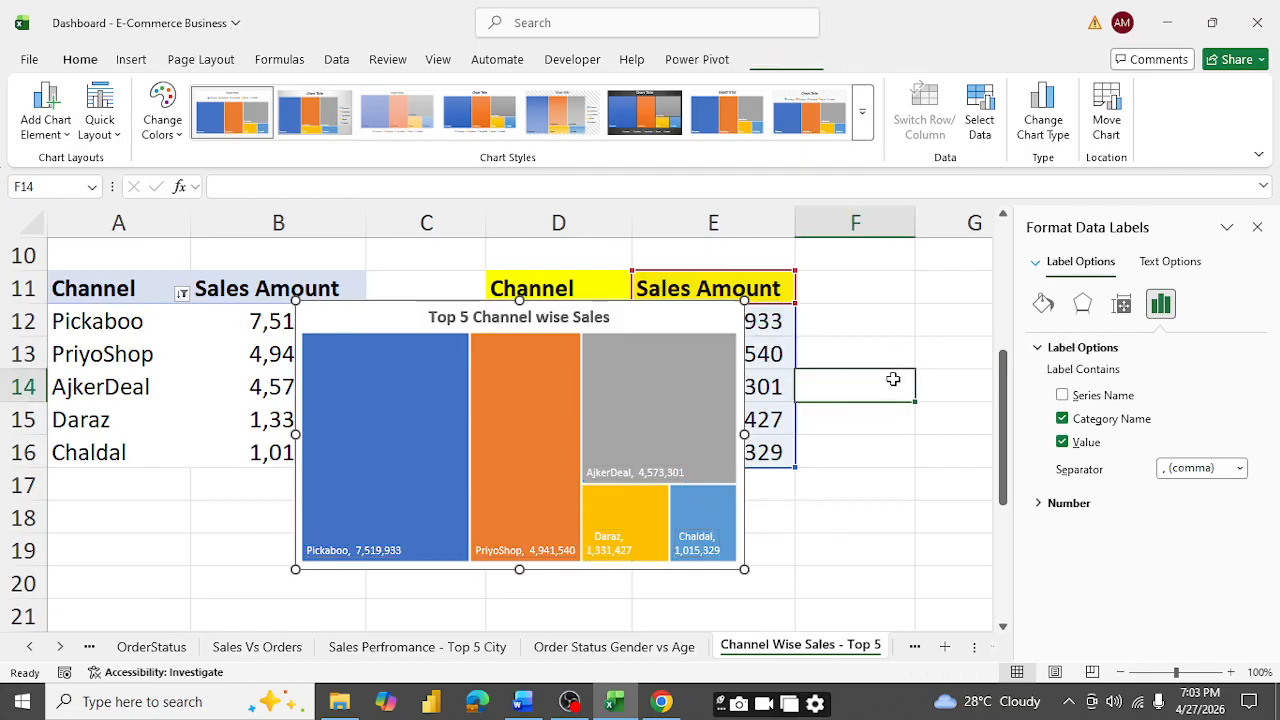
- Try chart Style 6 on the treemap, then apply the preset next to it with an all-caps title and bold labels
left_click(646, 316)
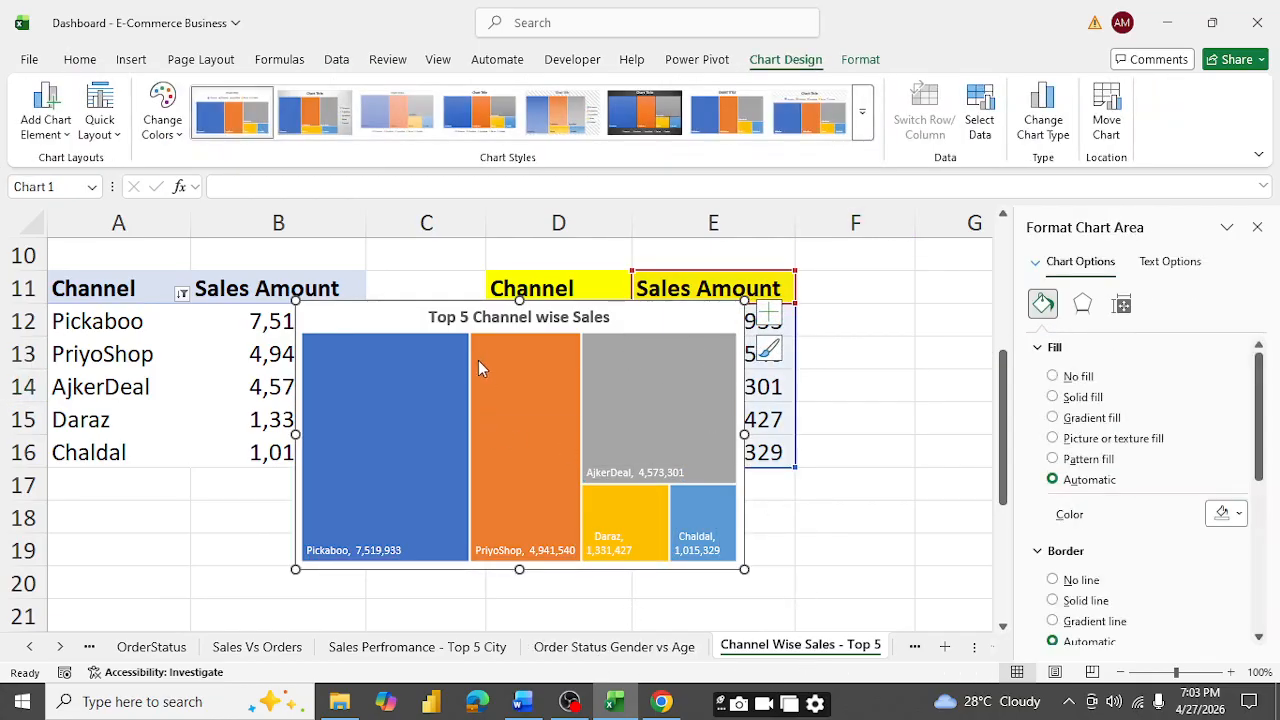
mouse_move(436, 390)
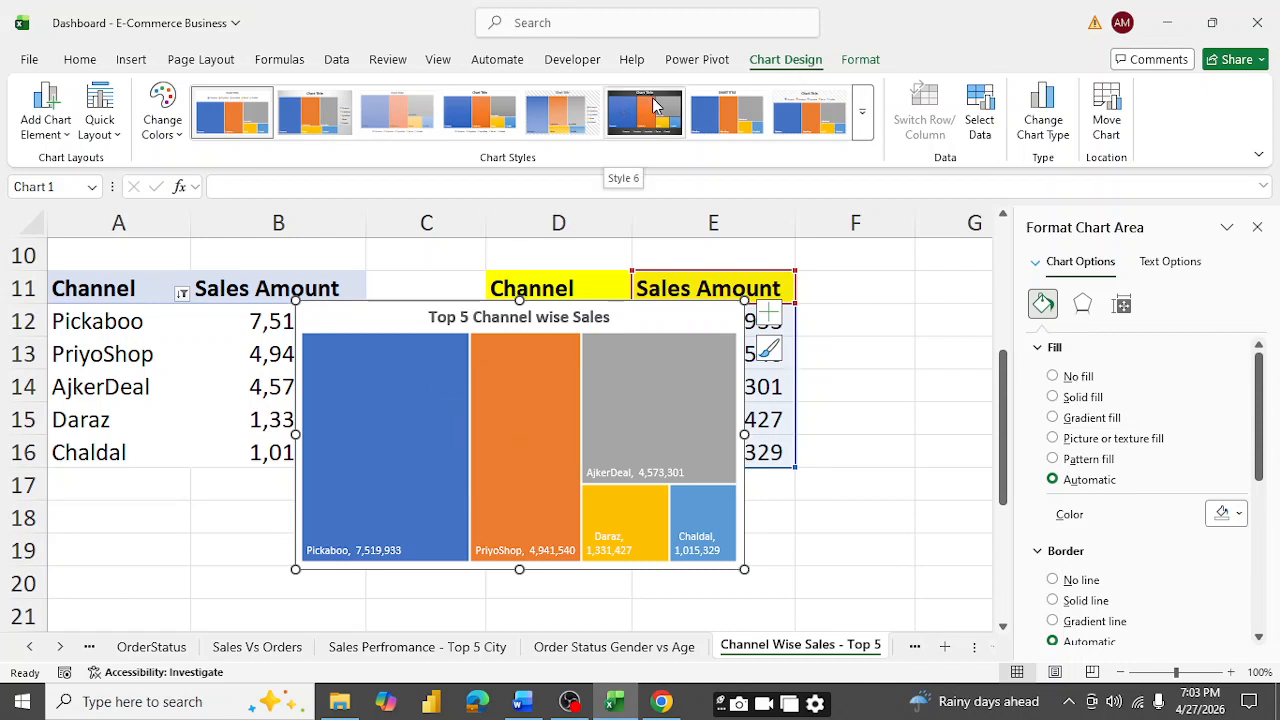
left_click(653, 116)
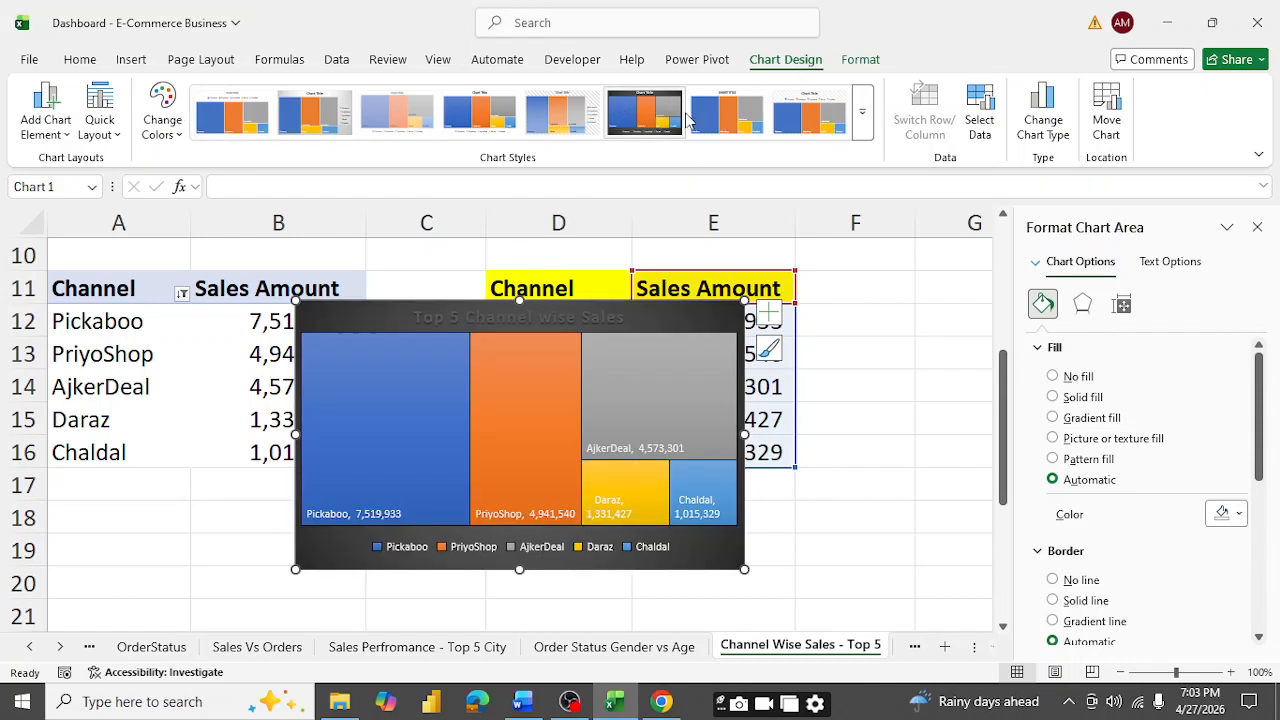
left_click(742, 118)
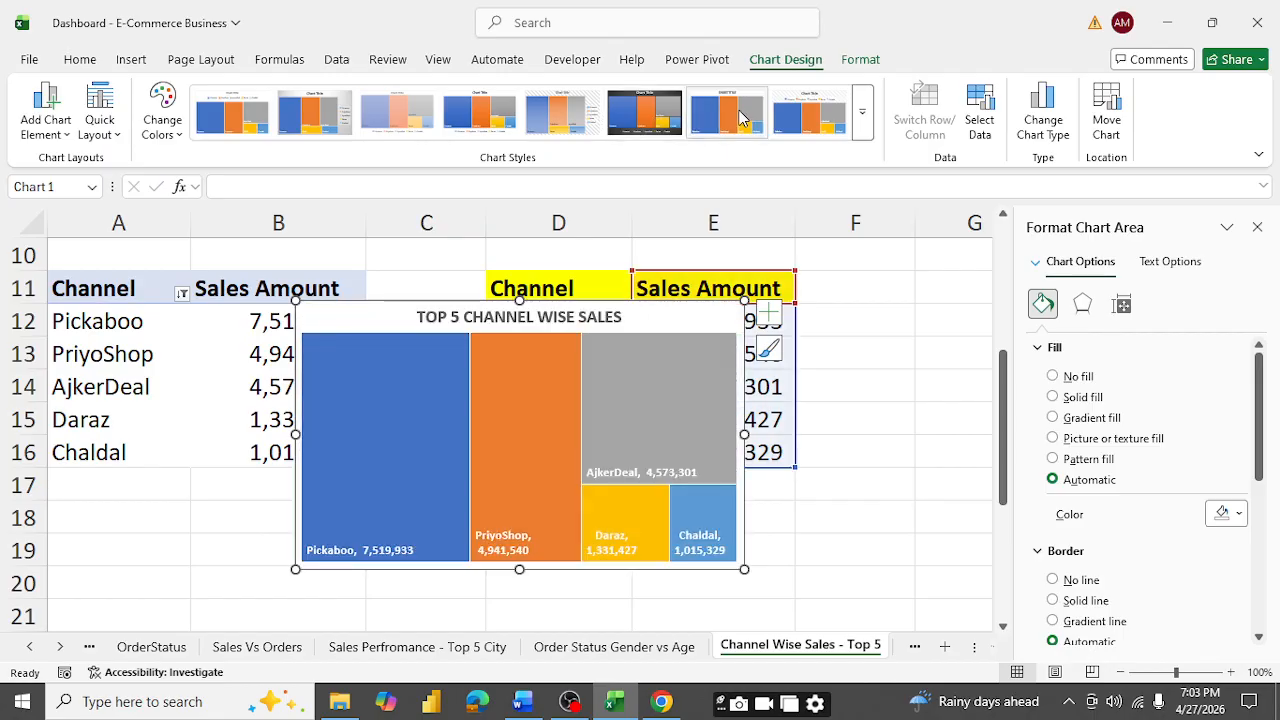
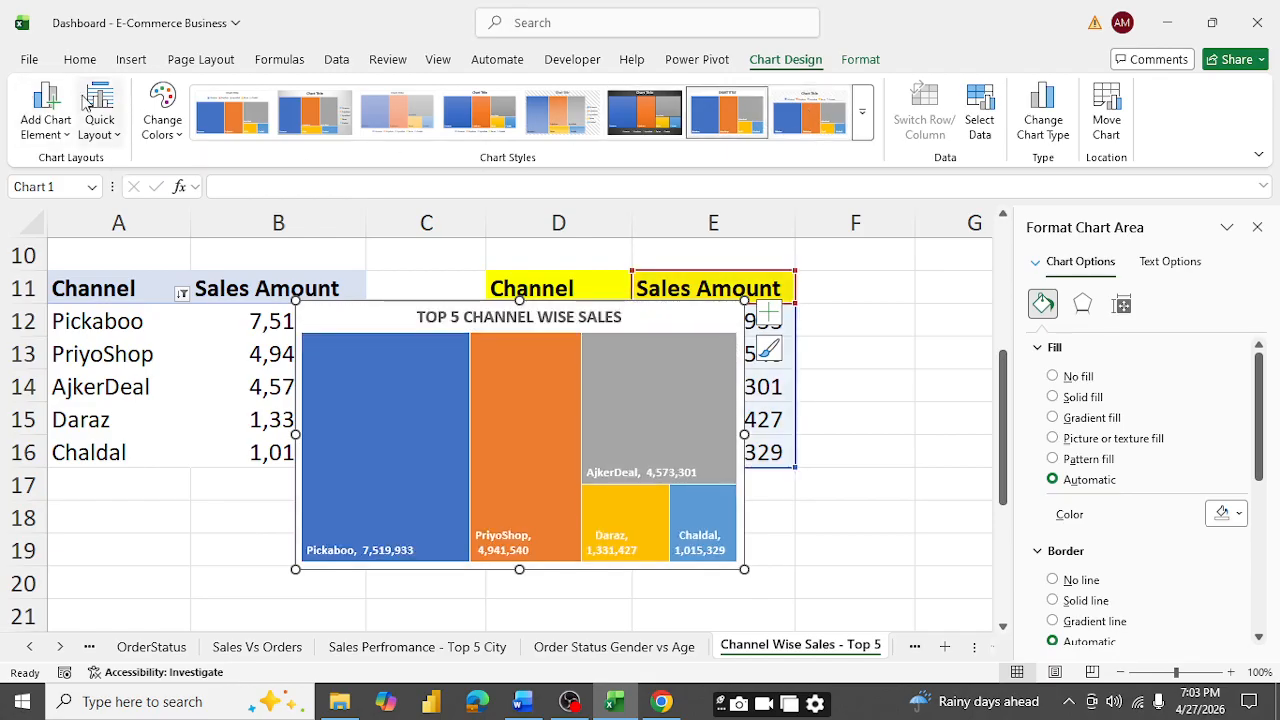
- Recolor the treemap with Colorful Palette 2 and deselect the chart
left_click(174, 133)
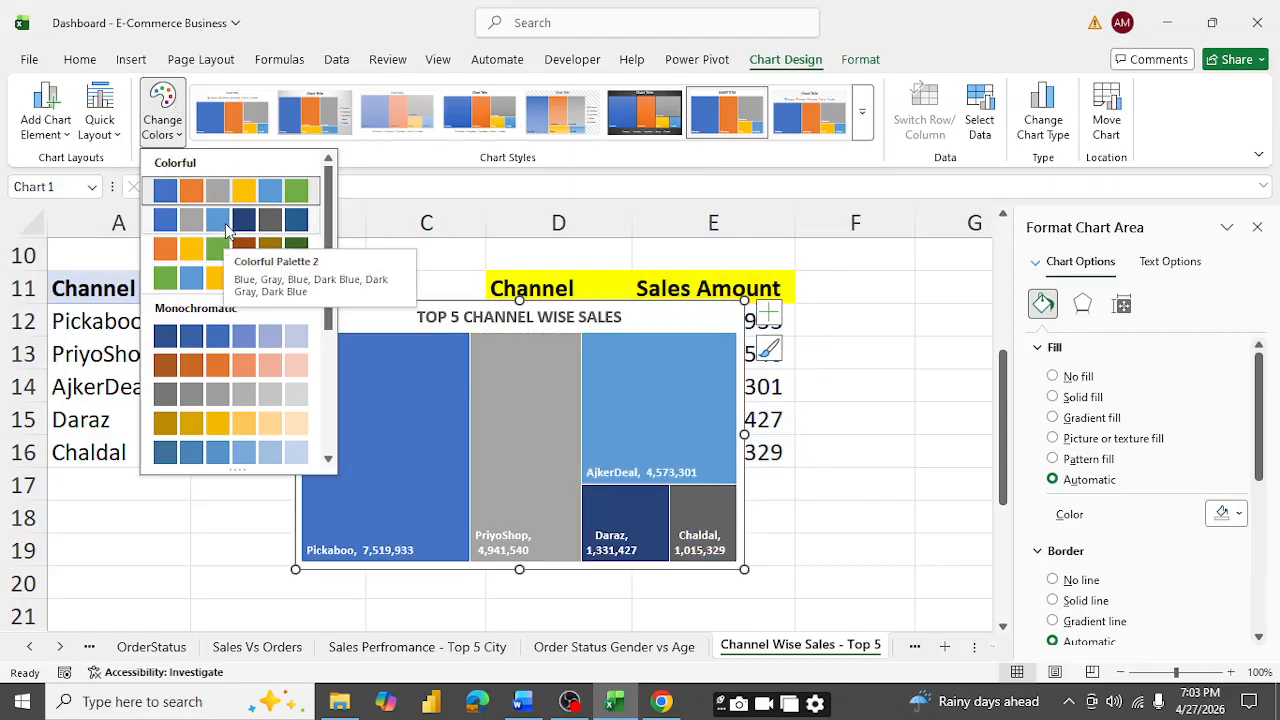
left_click(228, 232)
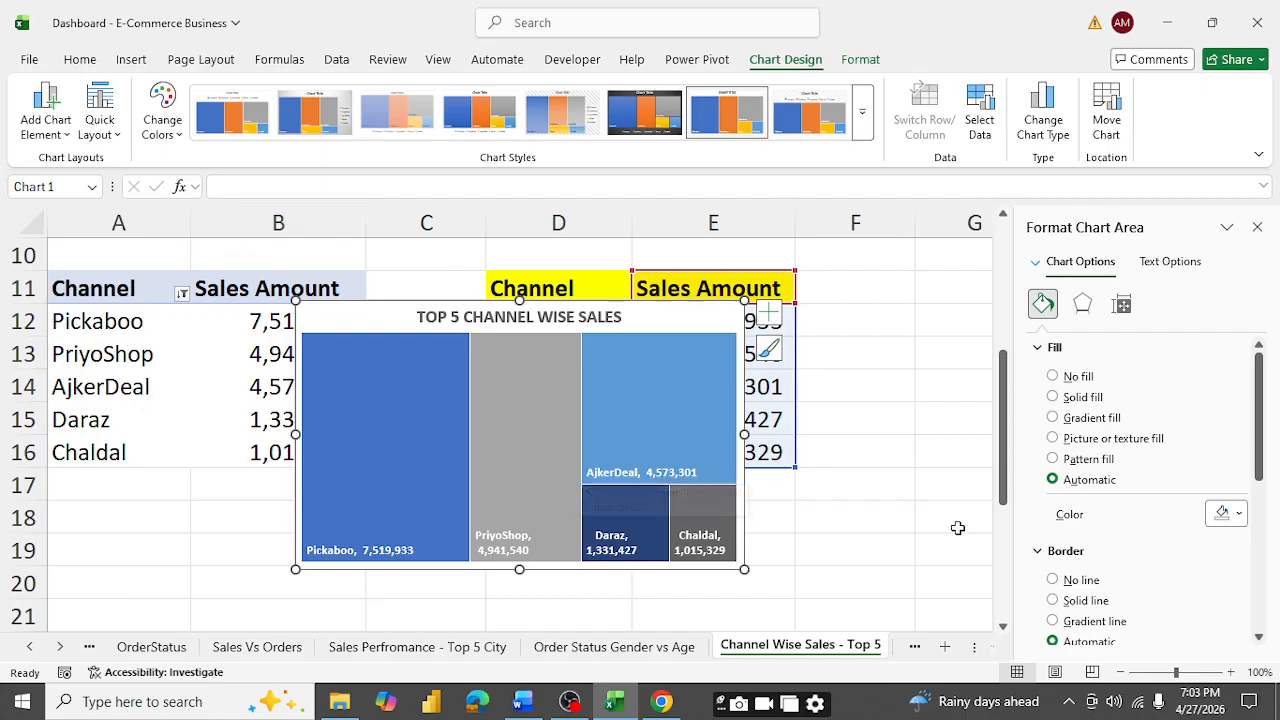
left_click(887, 531)
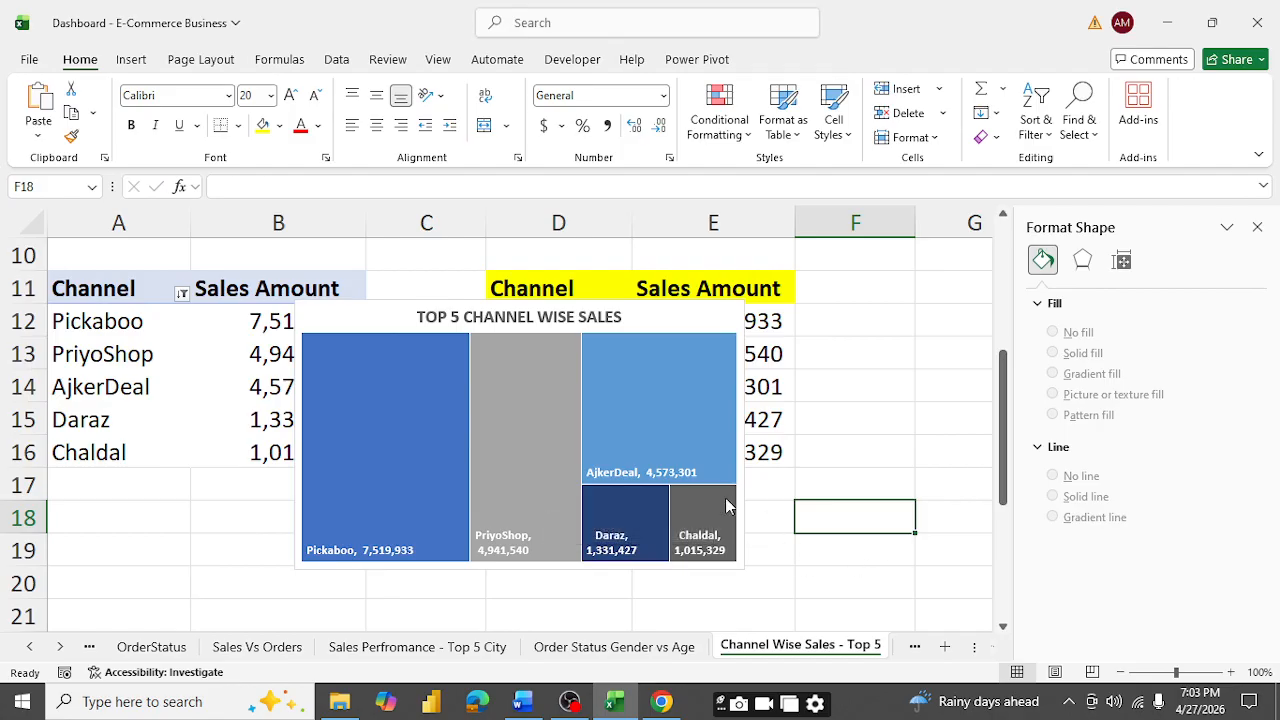
- Review the charts from the Channel Wise Sales sheet back to the OrderStatus sheet, closing the formatting pane on the way
left_click(912, 648)
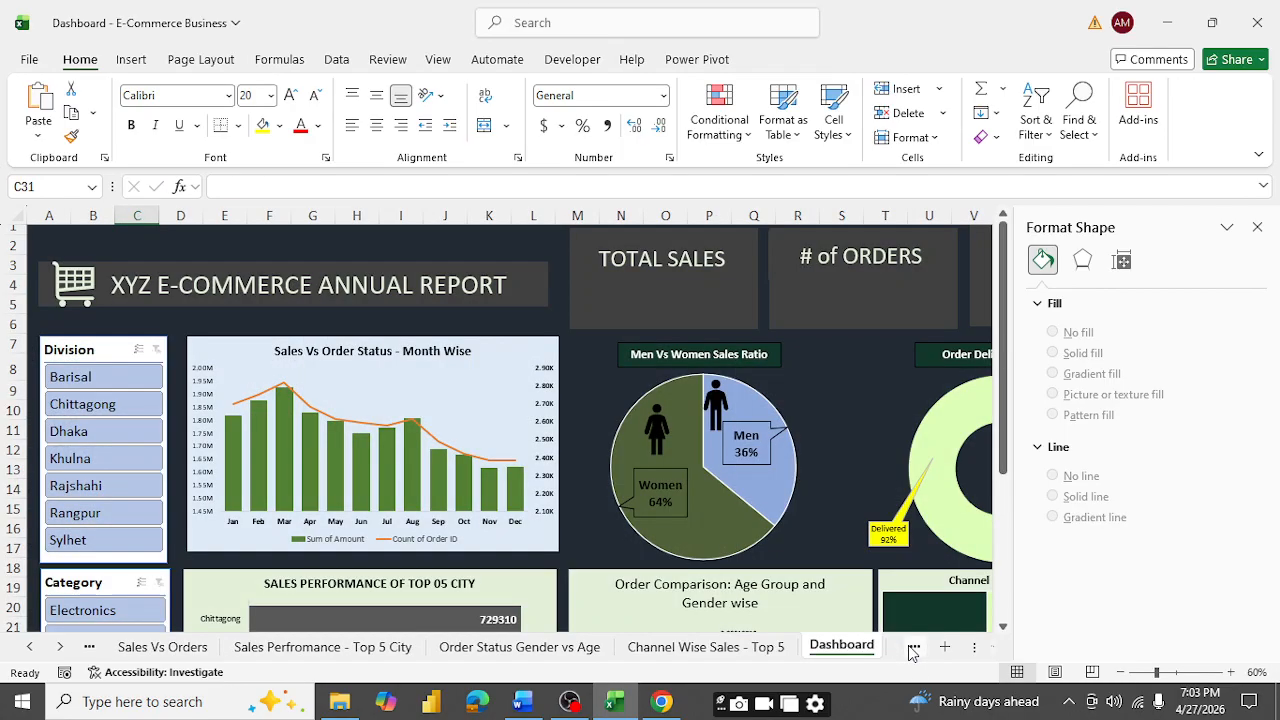
left_click(661, 648)
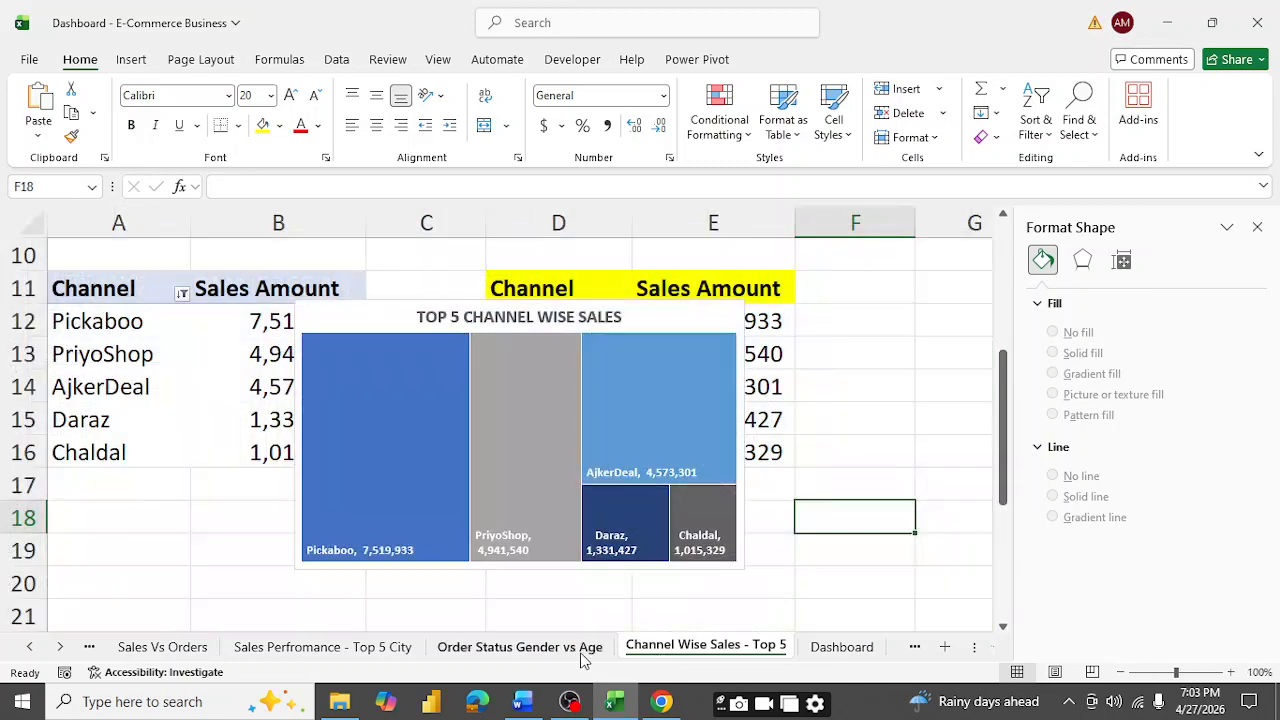
left_click(524, 648)
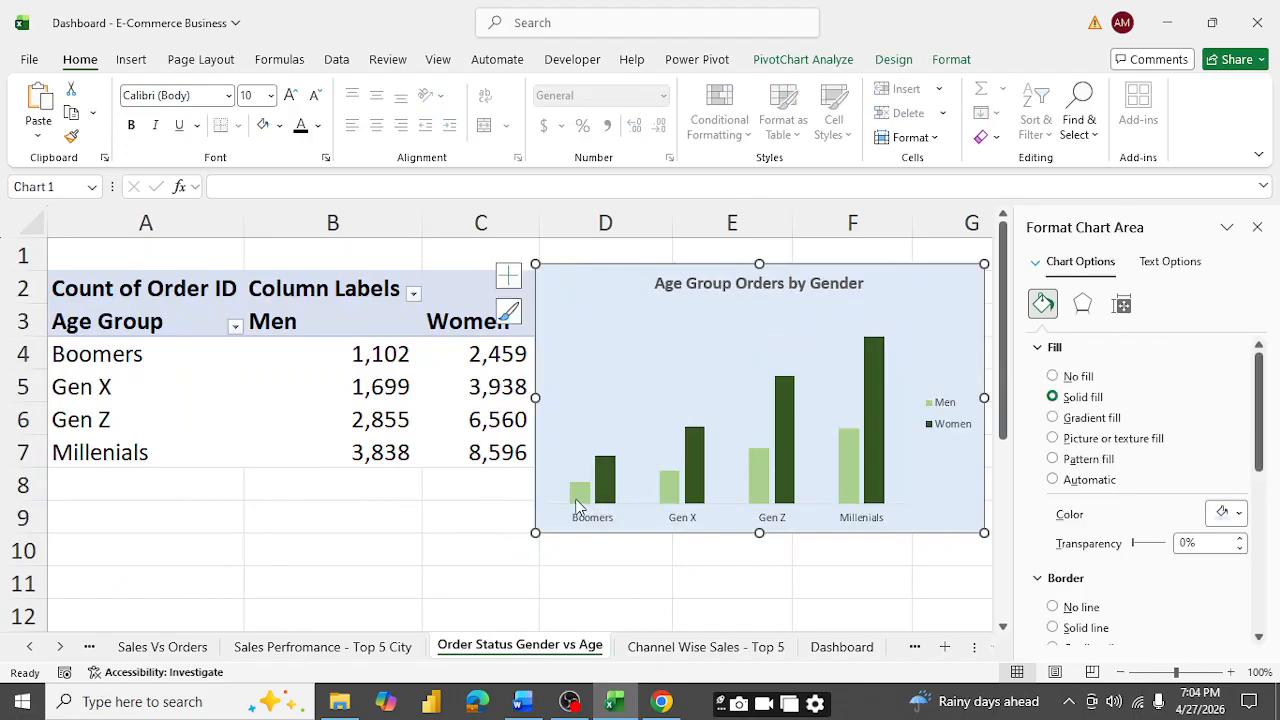
left_click(1257, 227)
left_click(363, 652)
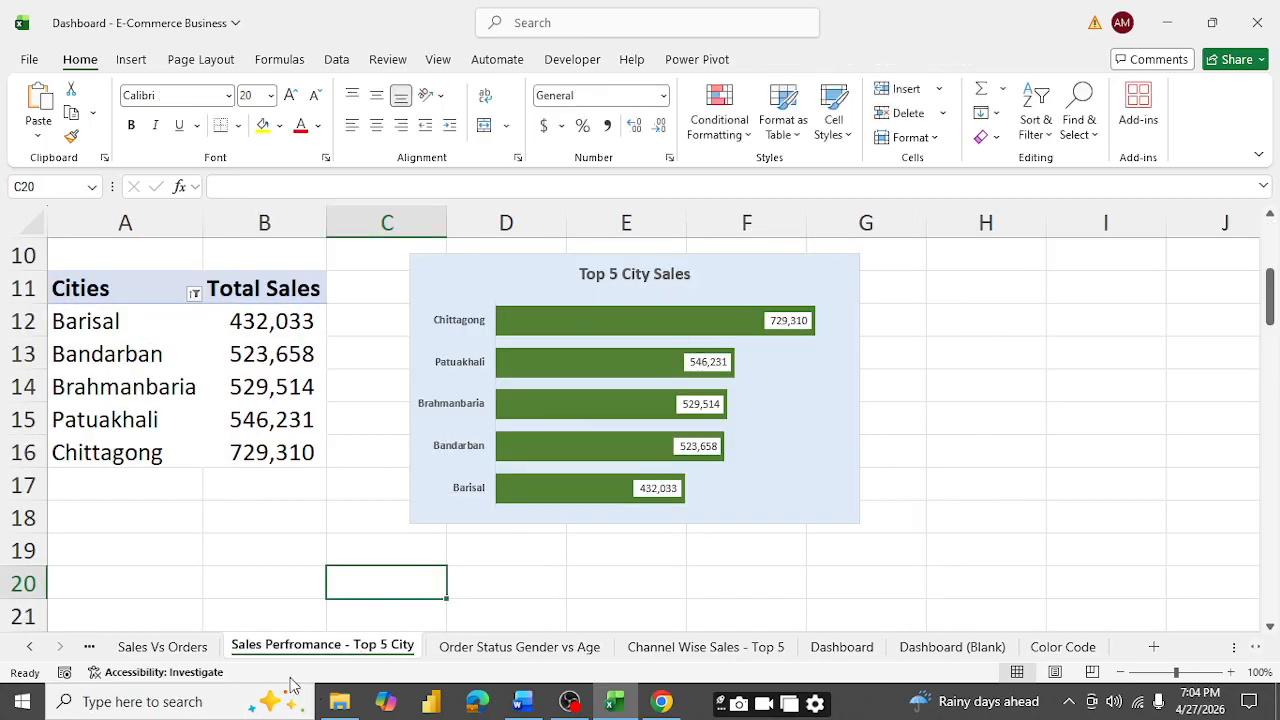
left_click(158, 648)
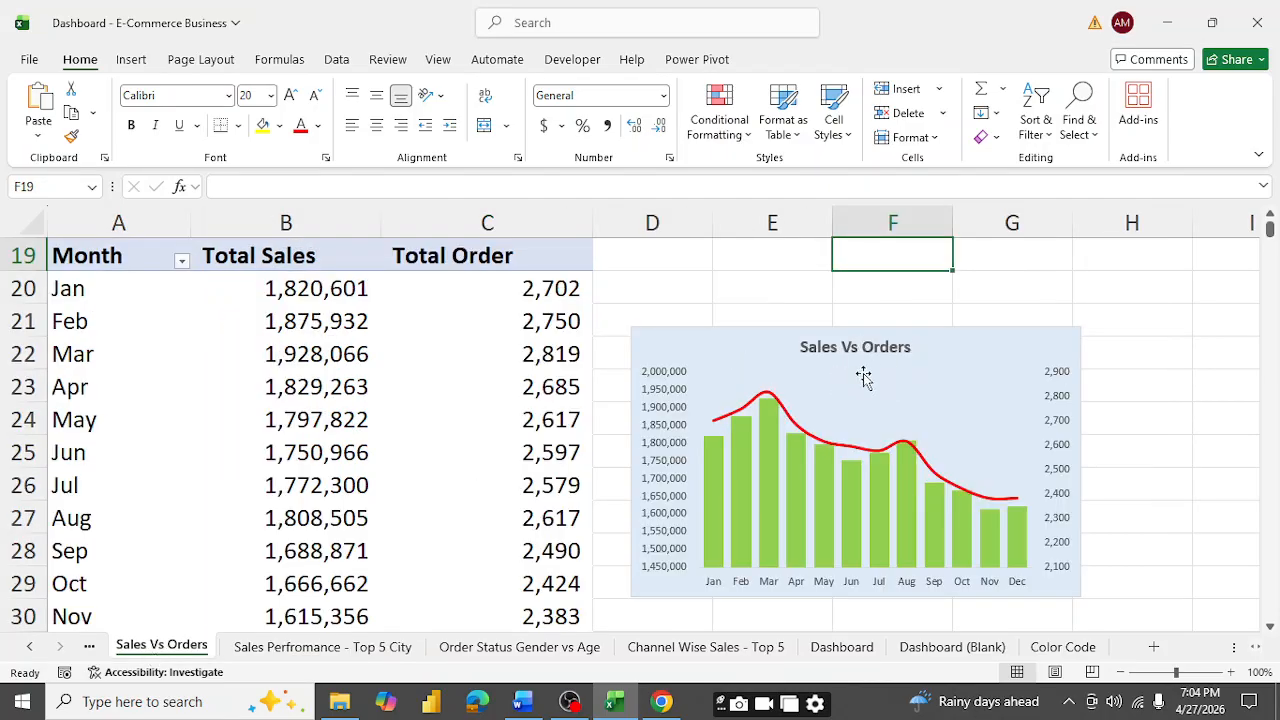
left_click(89, 647)
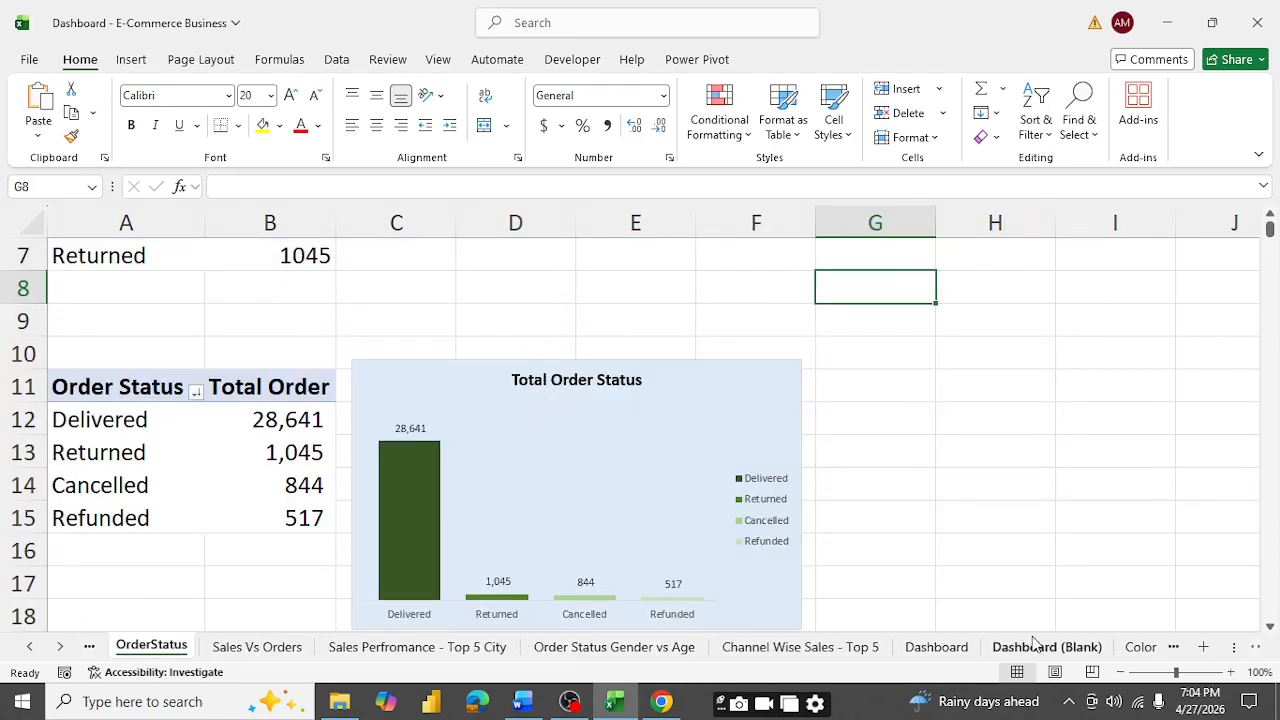
- Examine the layout of slicers and charts on the Dashboard sheet
left_click(940, 650)
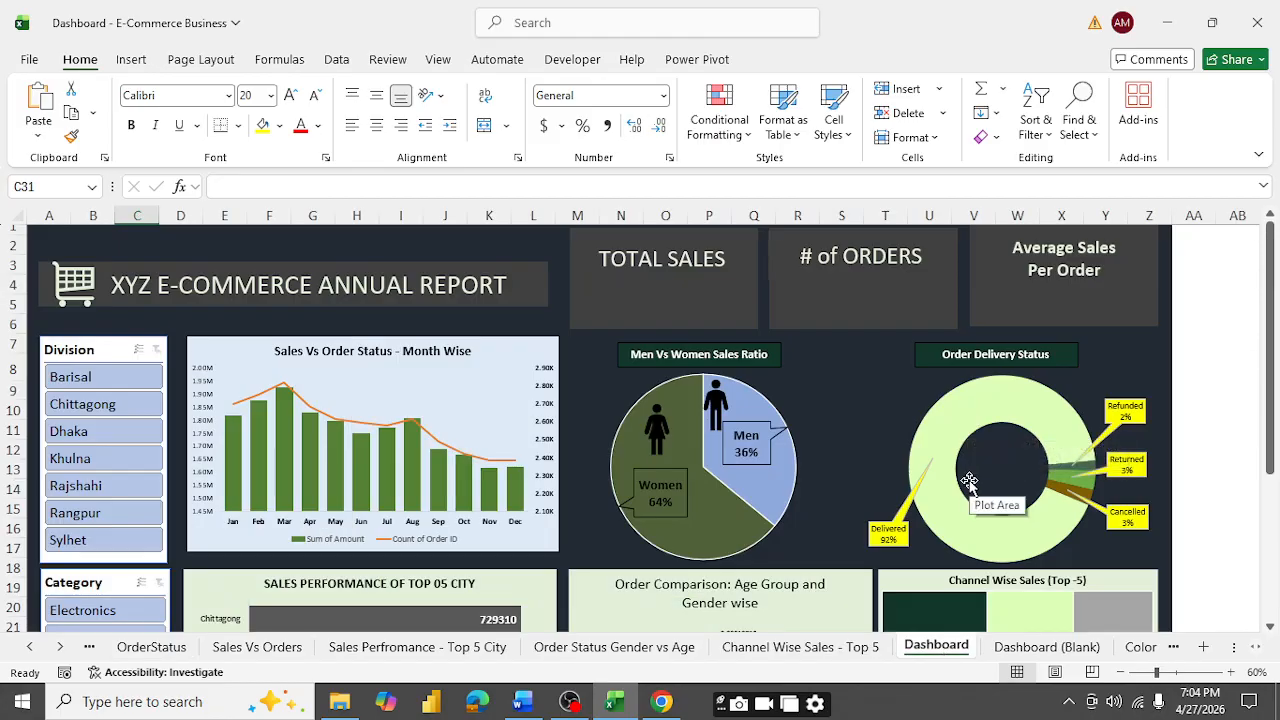
scroll(981, 490, "down", 2)
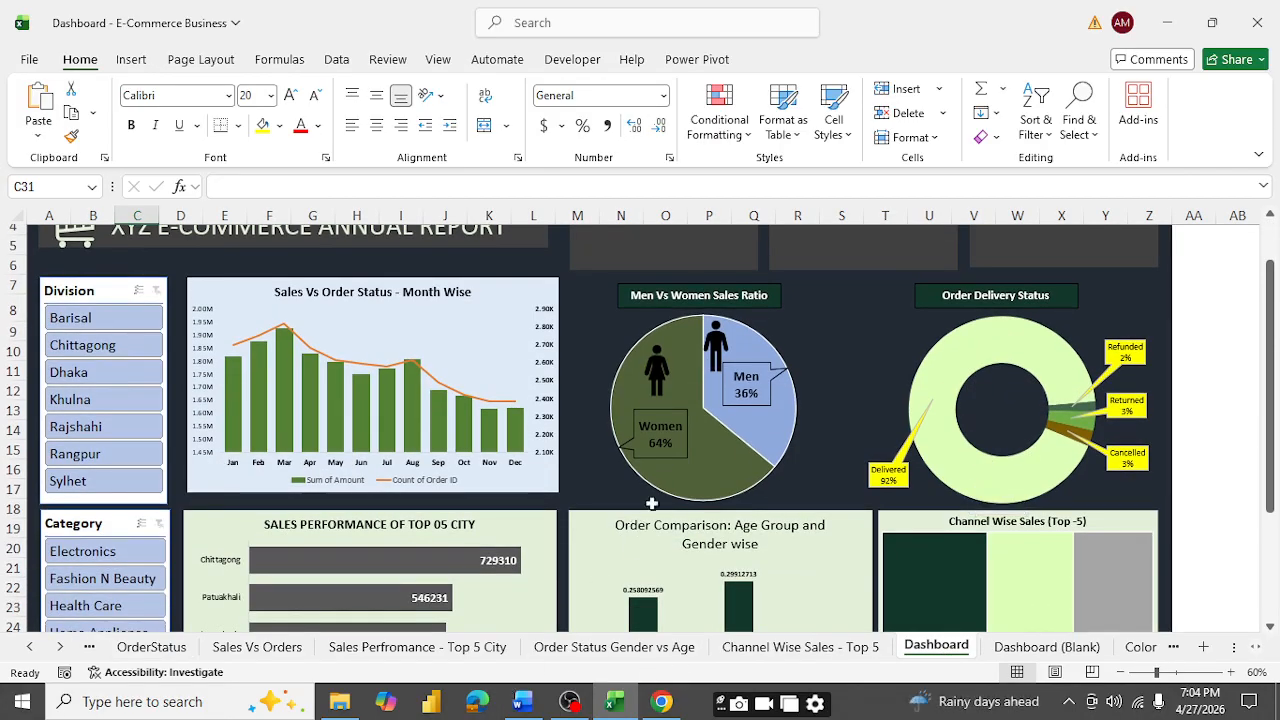
scroll(717, 478, "down", 2)
scroll(717, 478, "down", 4)
scroll(735, 465, "up", 4)
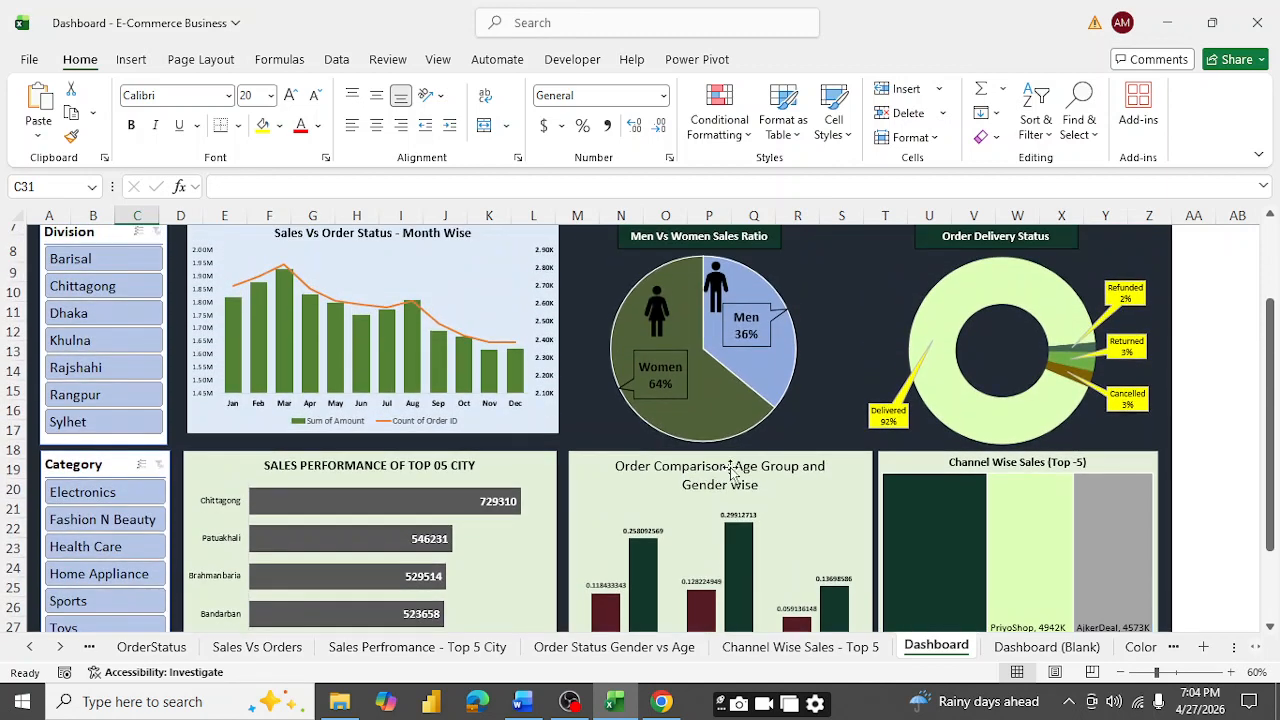
- Delete the Total Order Status column chart from the OrderStatus sheet after checking the charts on the other sheets
left_click(826, 646)
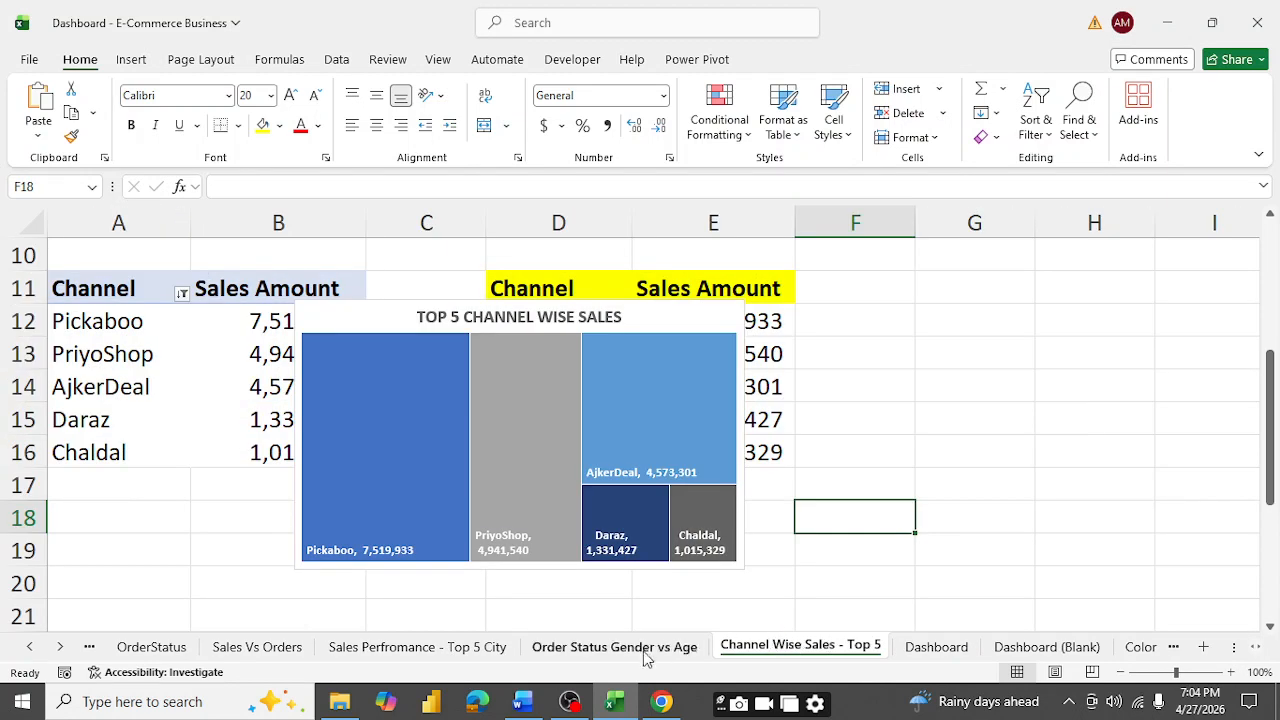
left_click(583, 647)
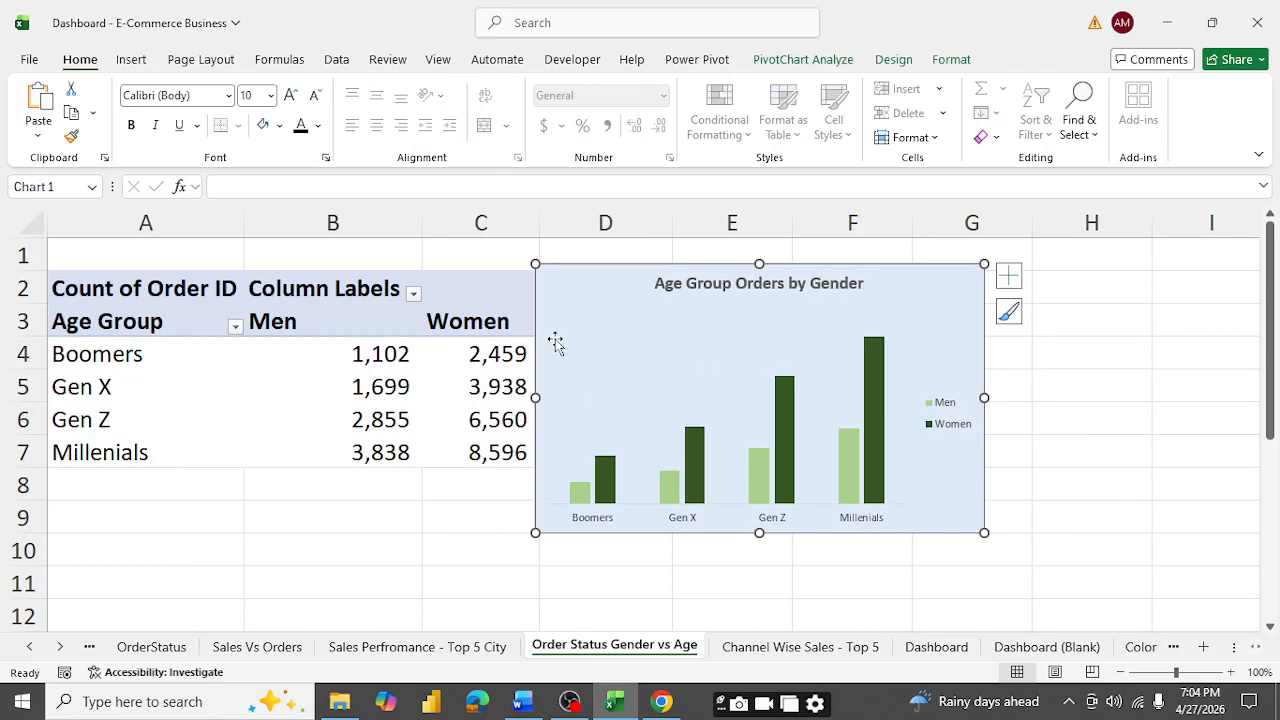
left_click(256, 647)
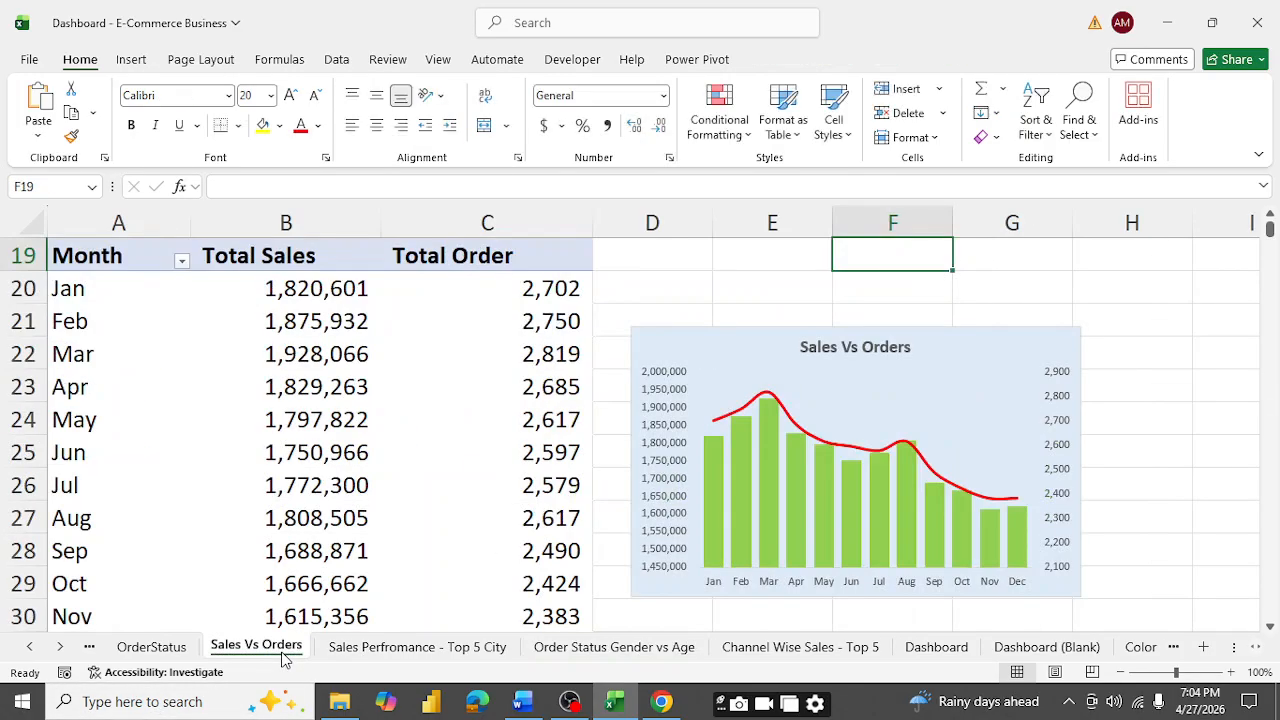
left_click(141, 648)
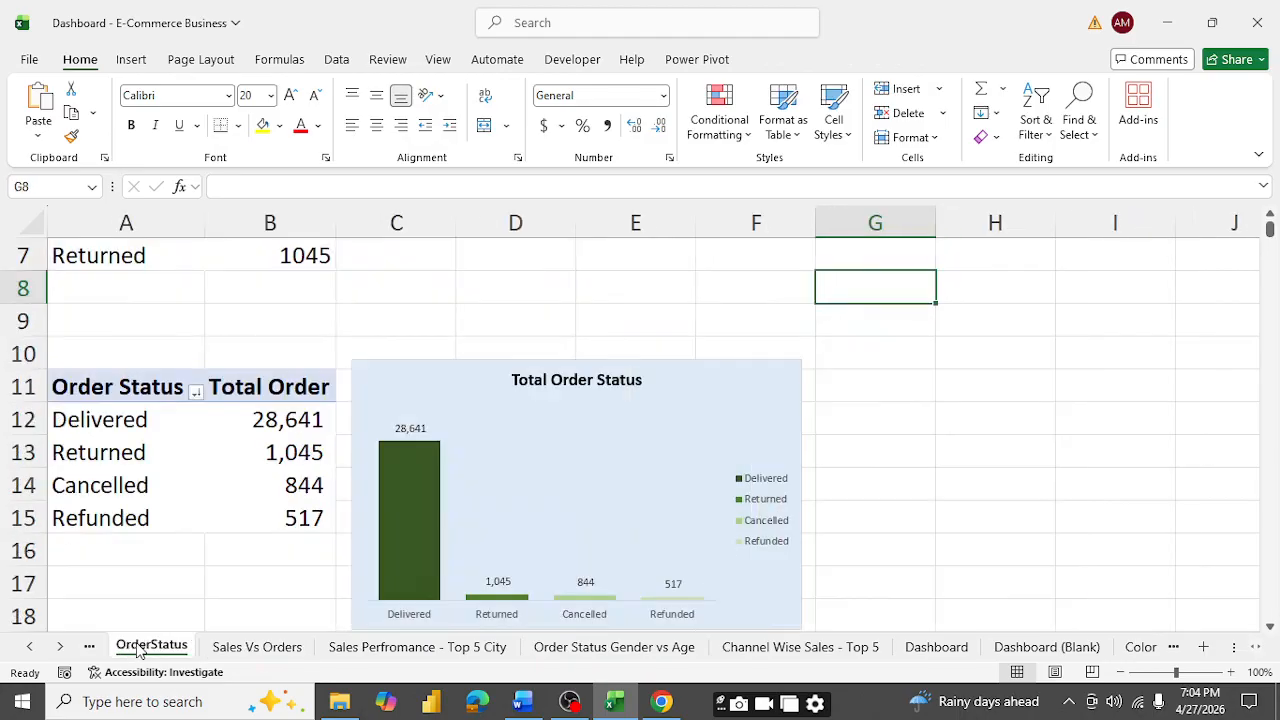
left_click(732, 382)
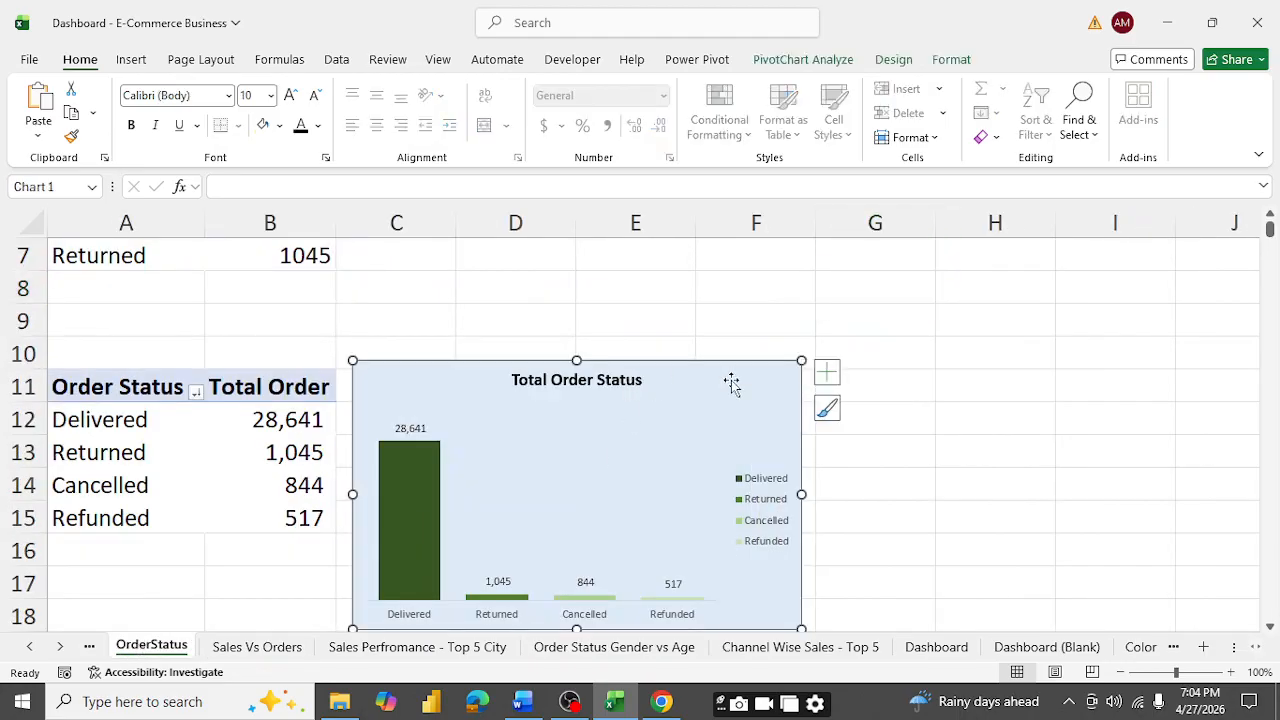
key("Delete")
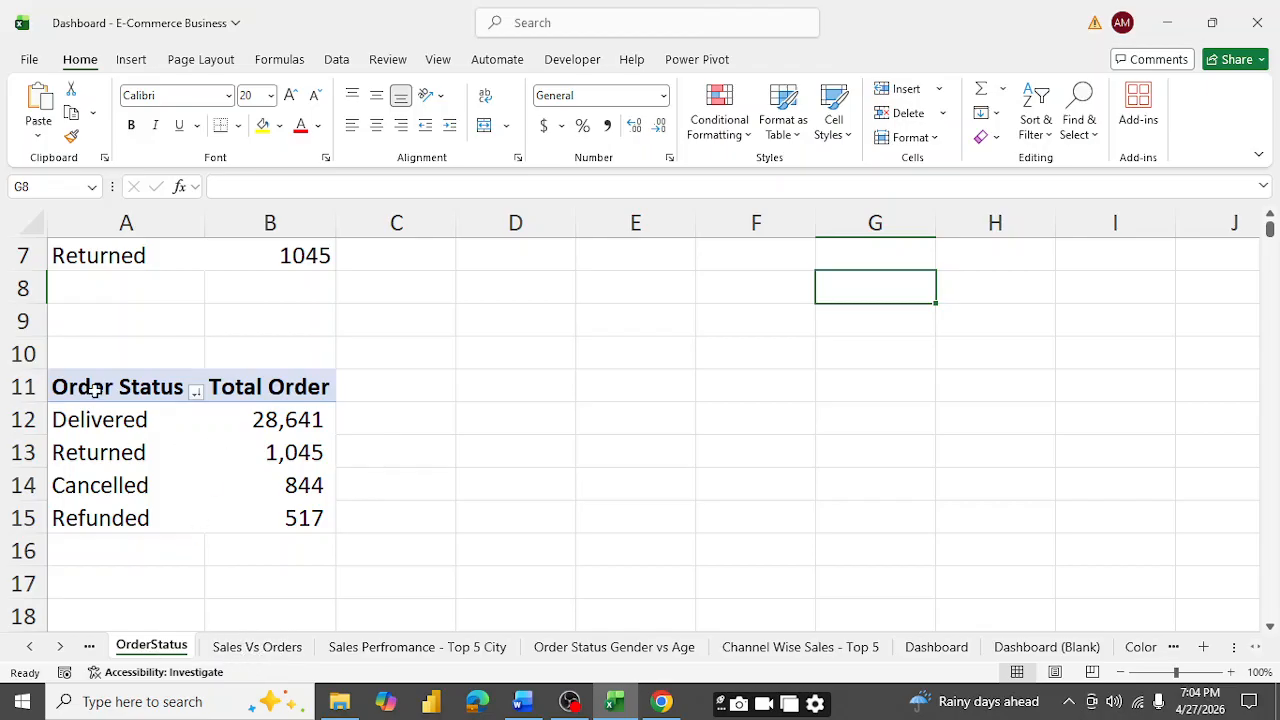
- Insert a pie chart from the Order Status and Total Order pivot table
left_click_drag(95, 390, 223, 509)
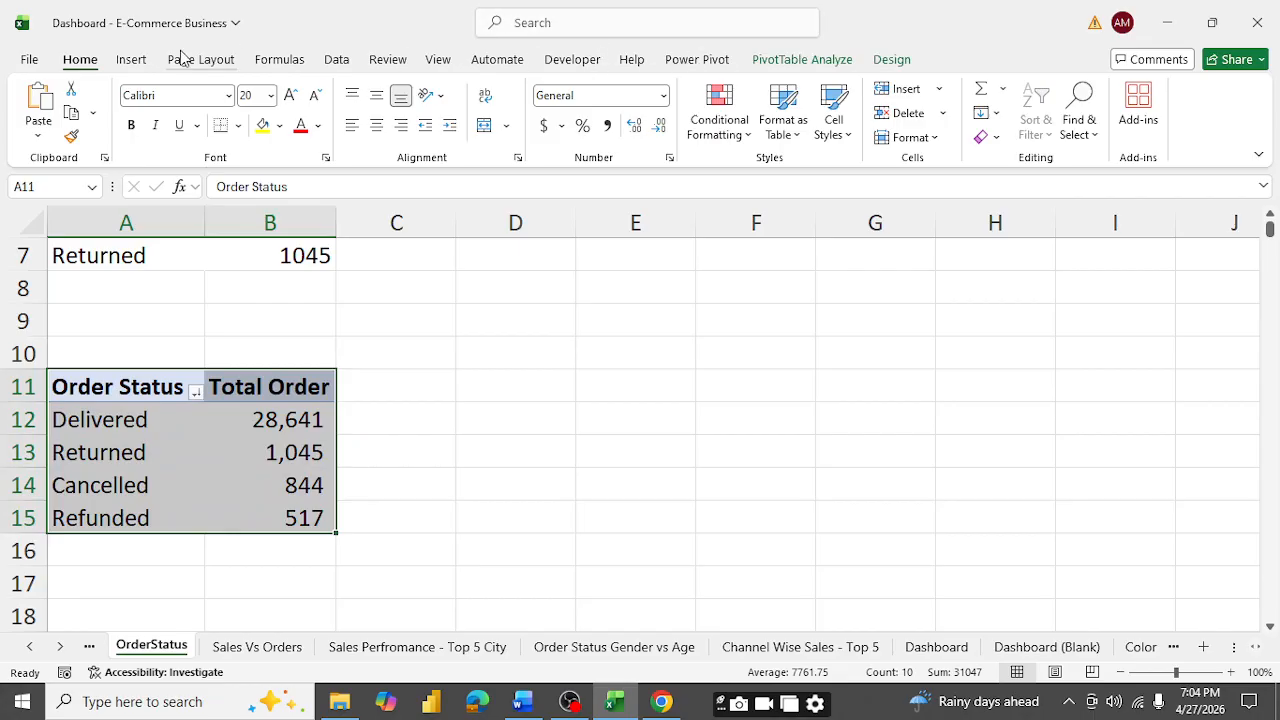
left_click(145, 62)
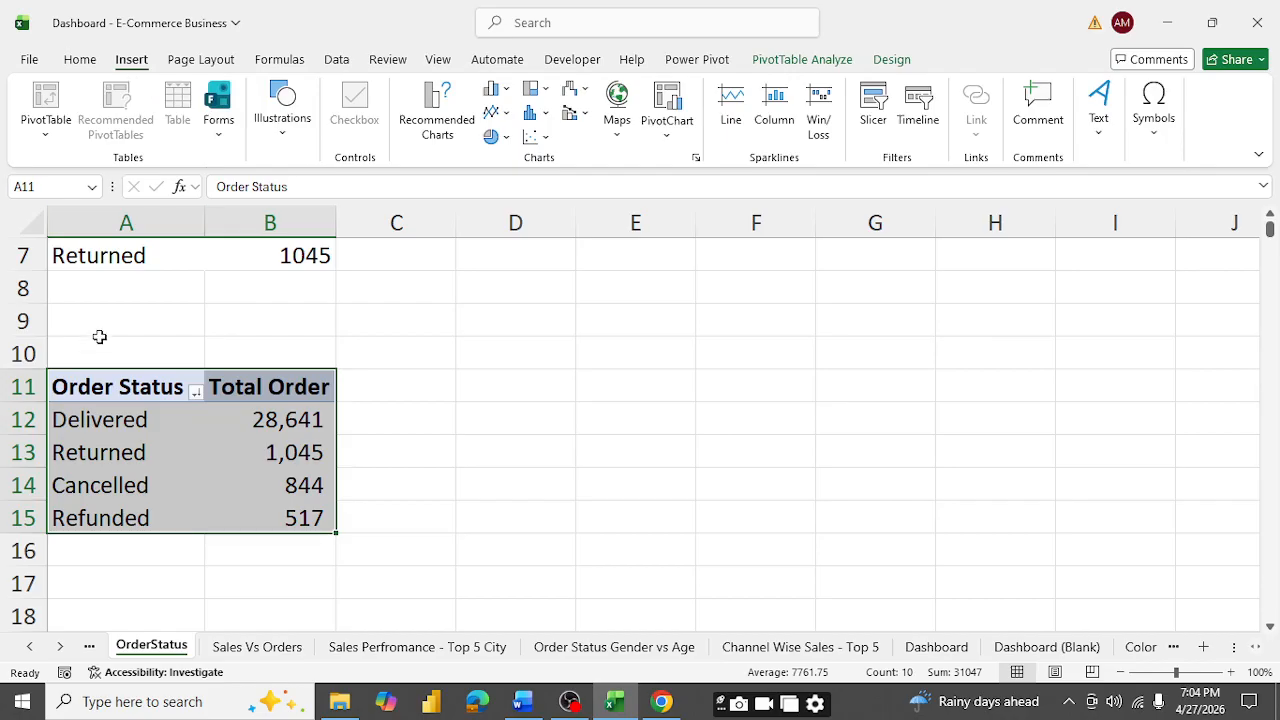
left_click(106, 405)
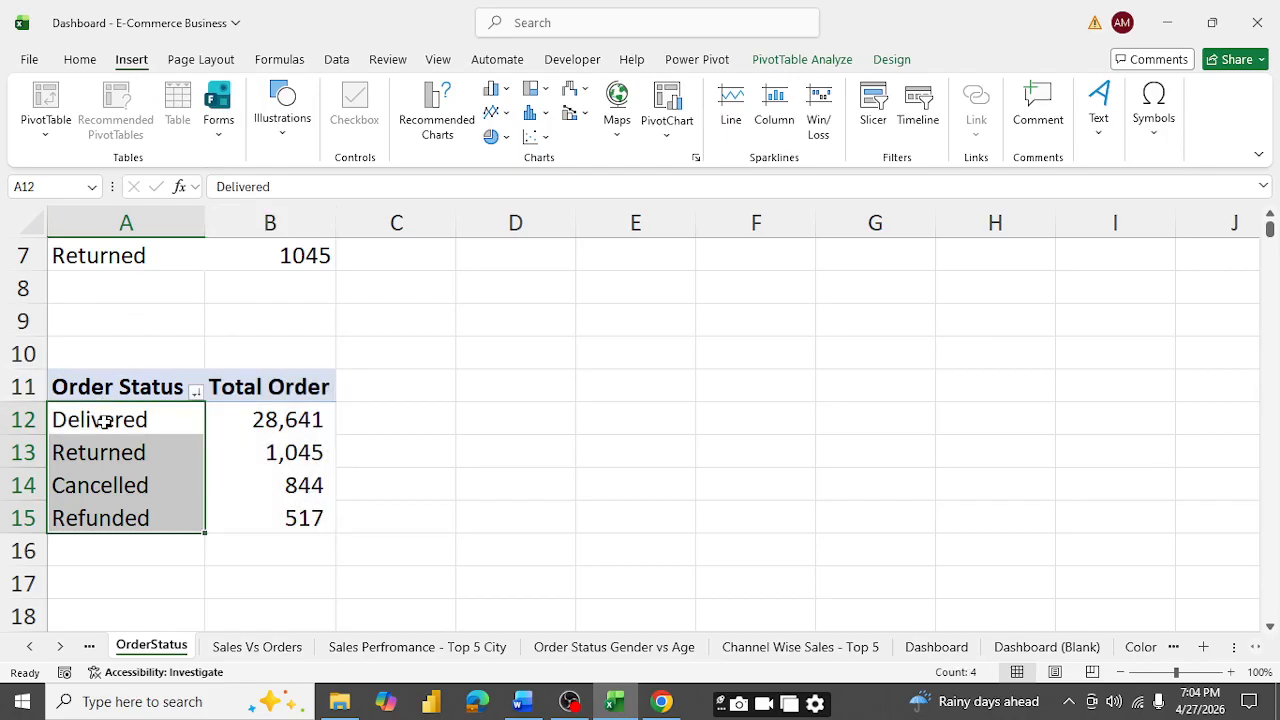
left_click(104, 421)
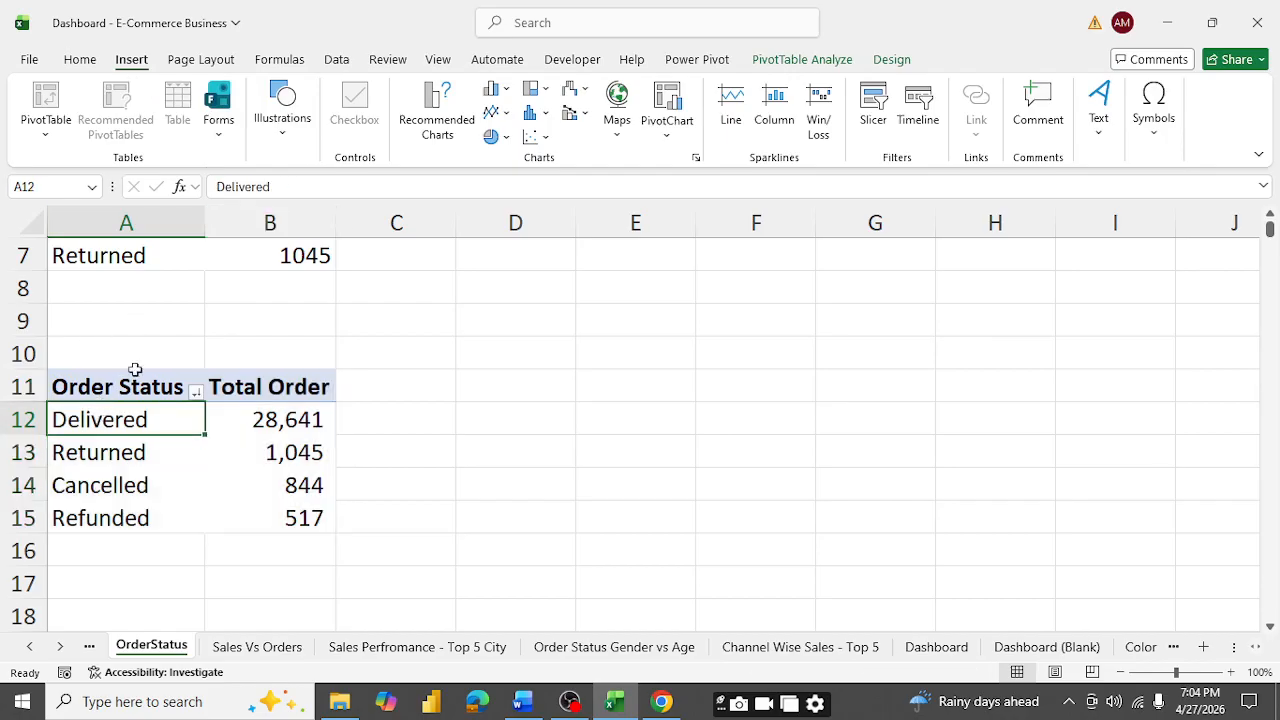
left_click(422, 120)
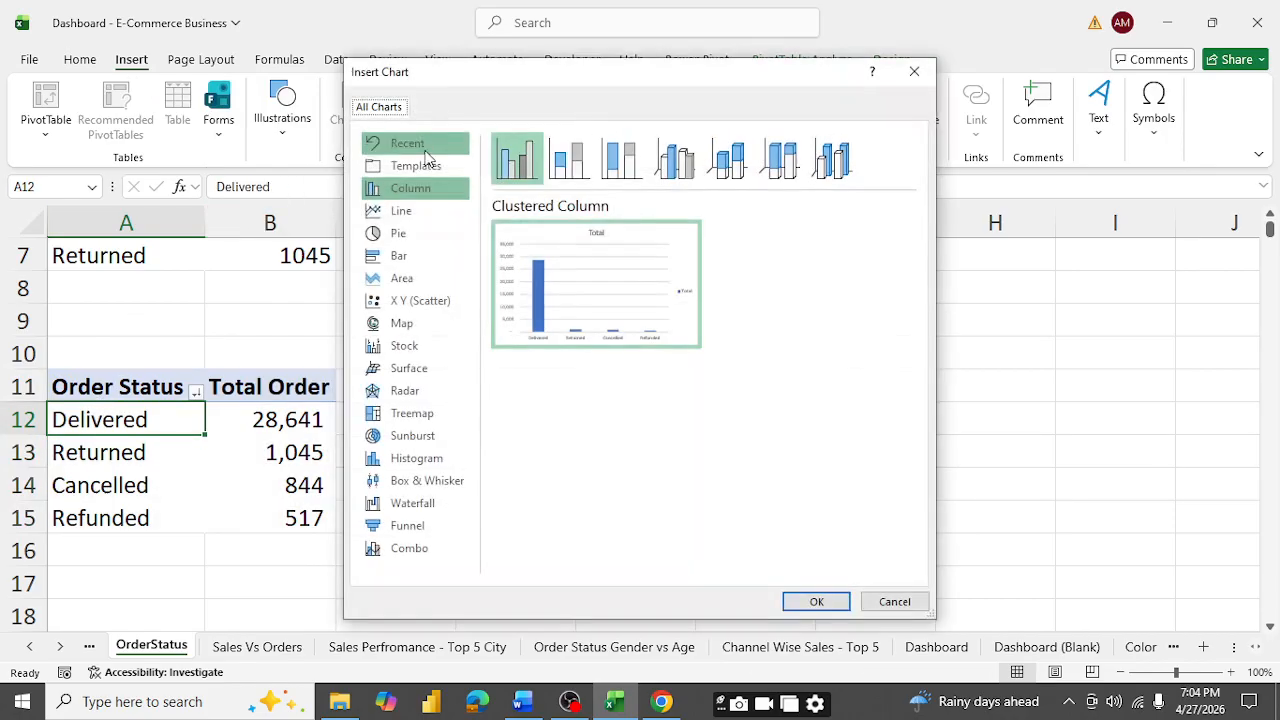
left_click(398, 233)
mouse_move(670, 287)
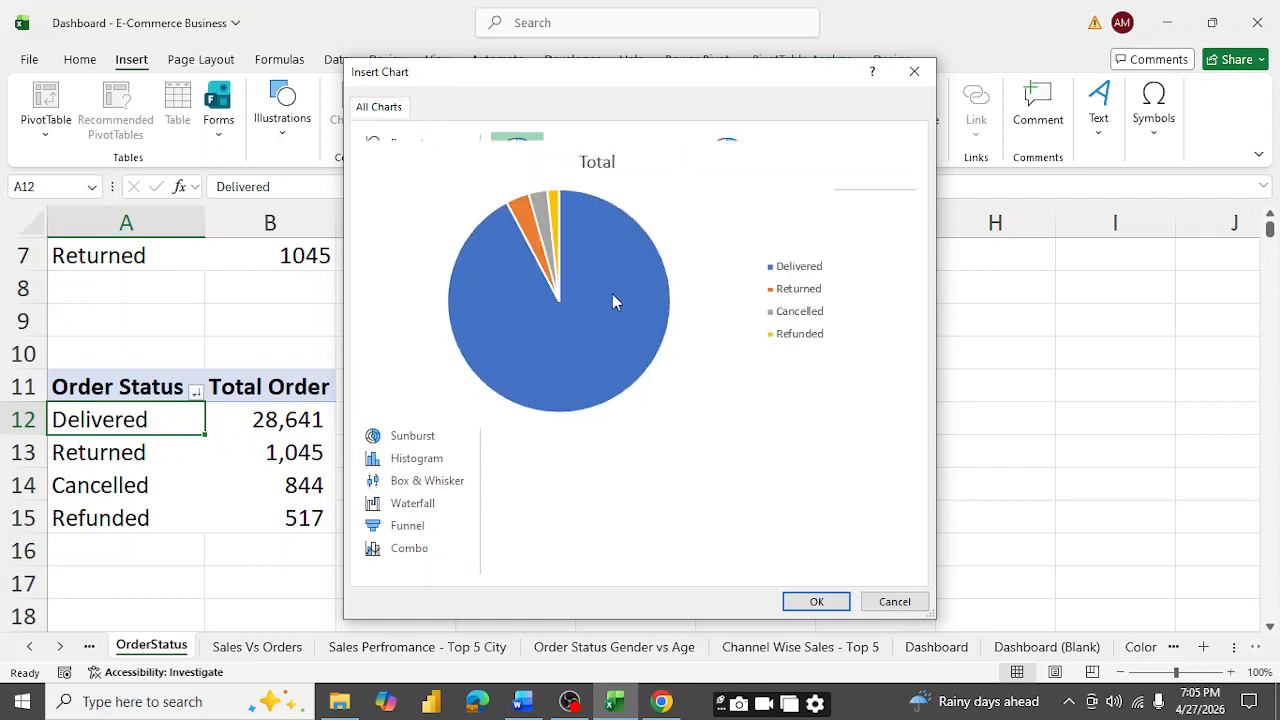
left_click(820, 601)
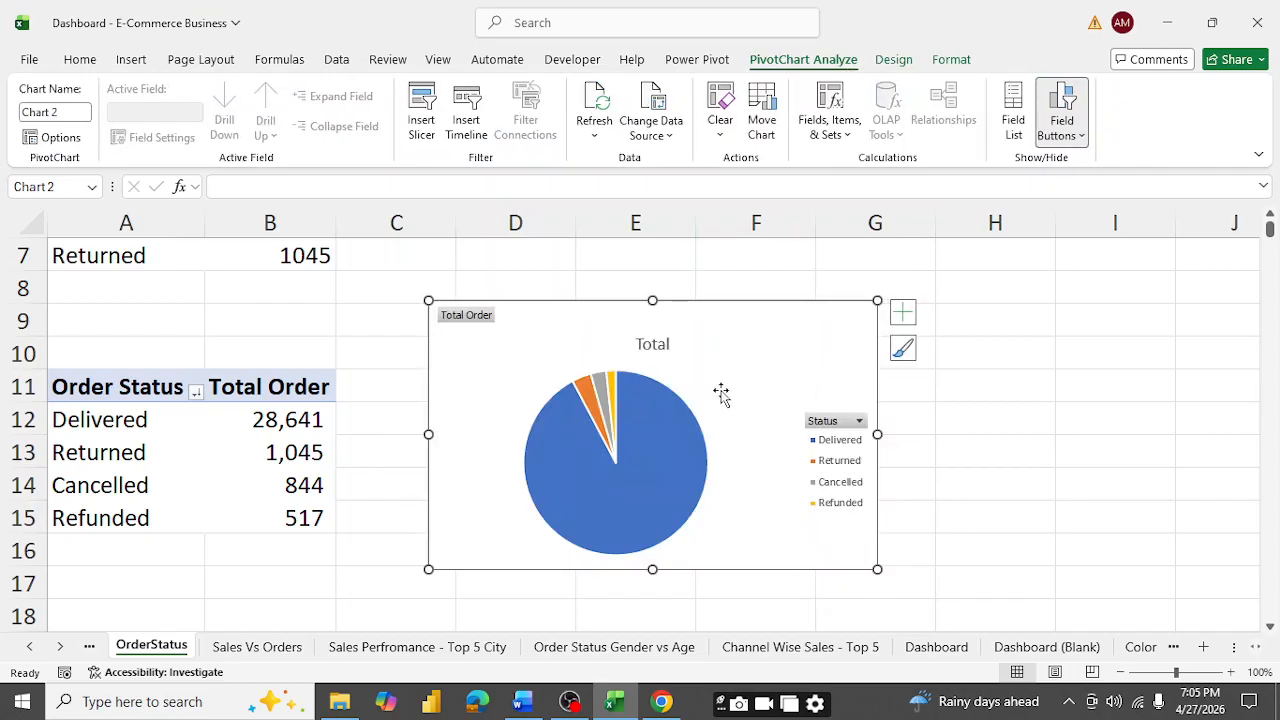
- Hide all field buttons on the order status pie chart and remove its legend
right_click(776, 380)
left_click(465, 318)
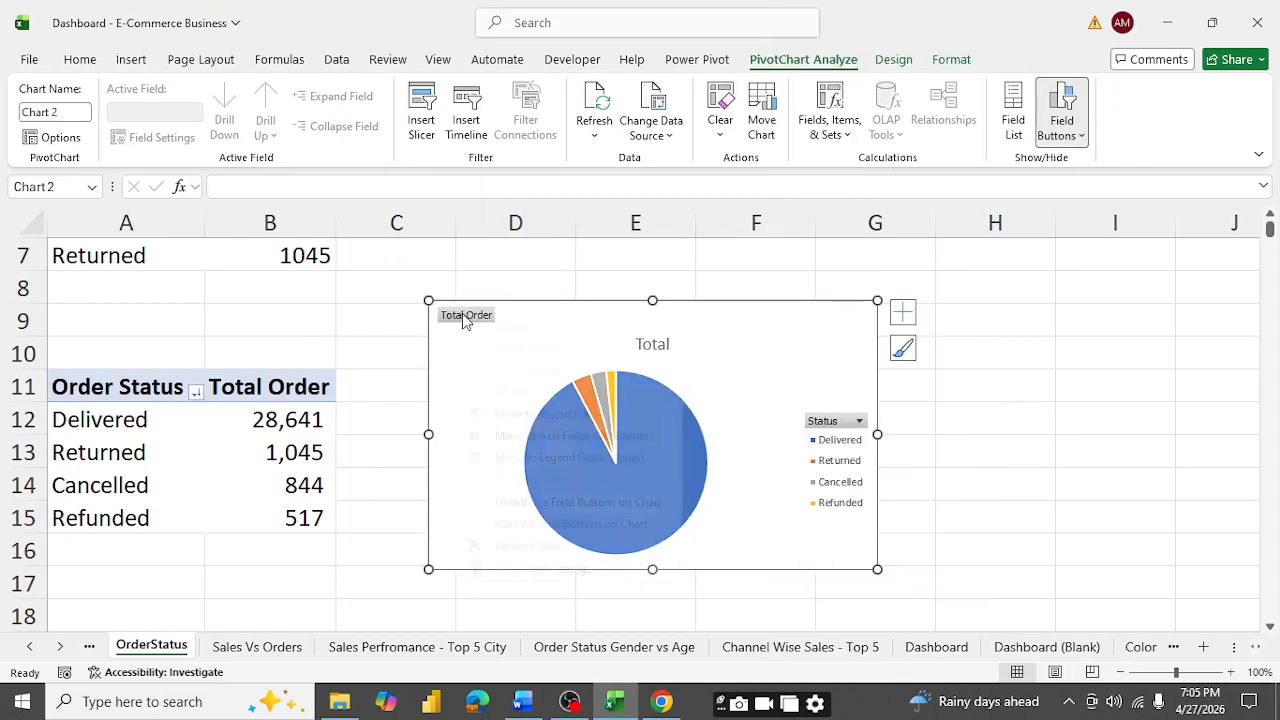
right_click(463, 317)
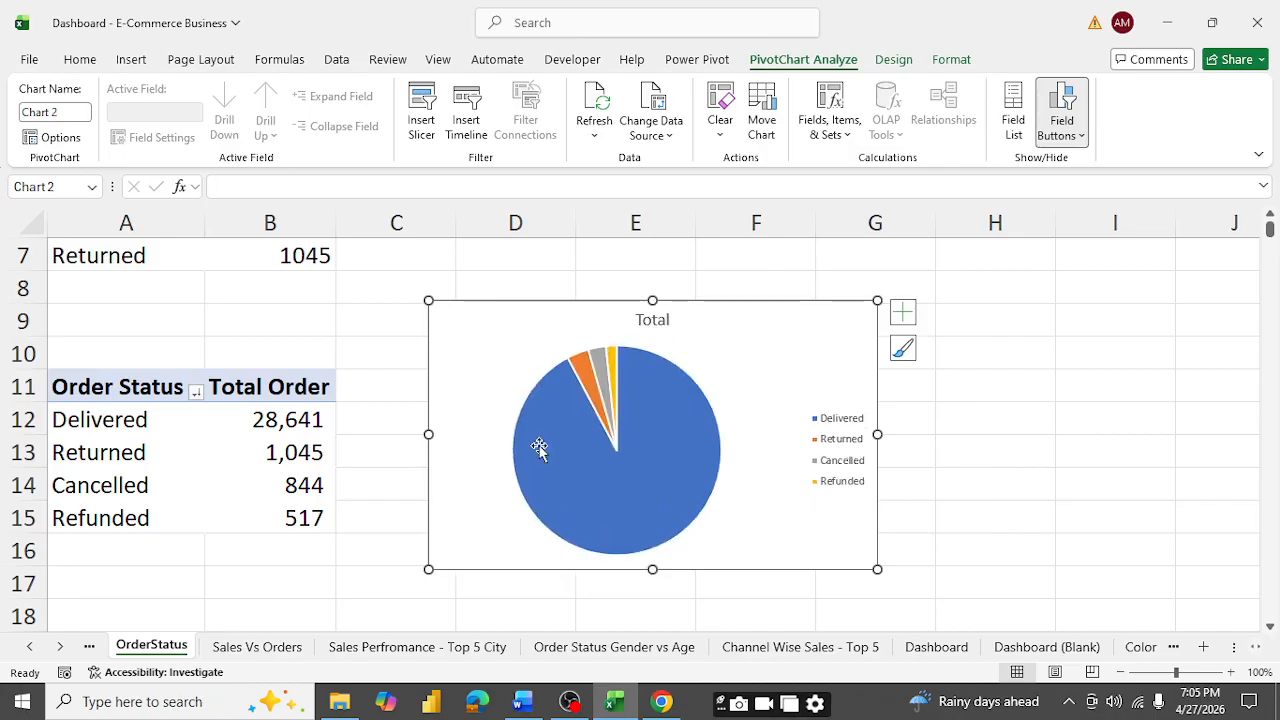
left_click(516, 527)
left_click(841, 426)
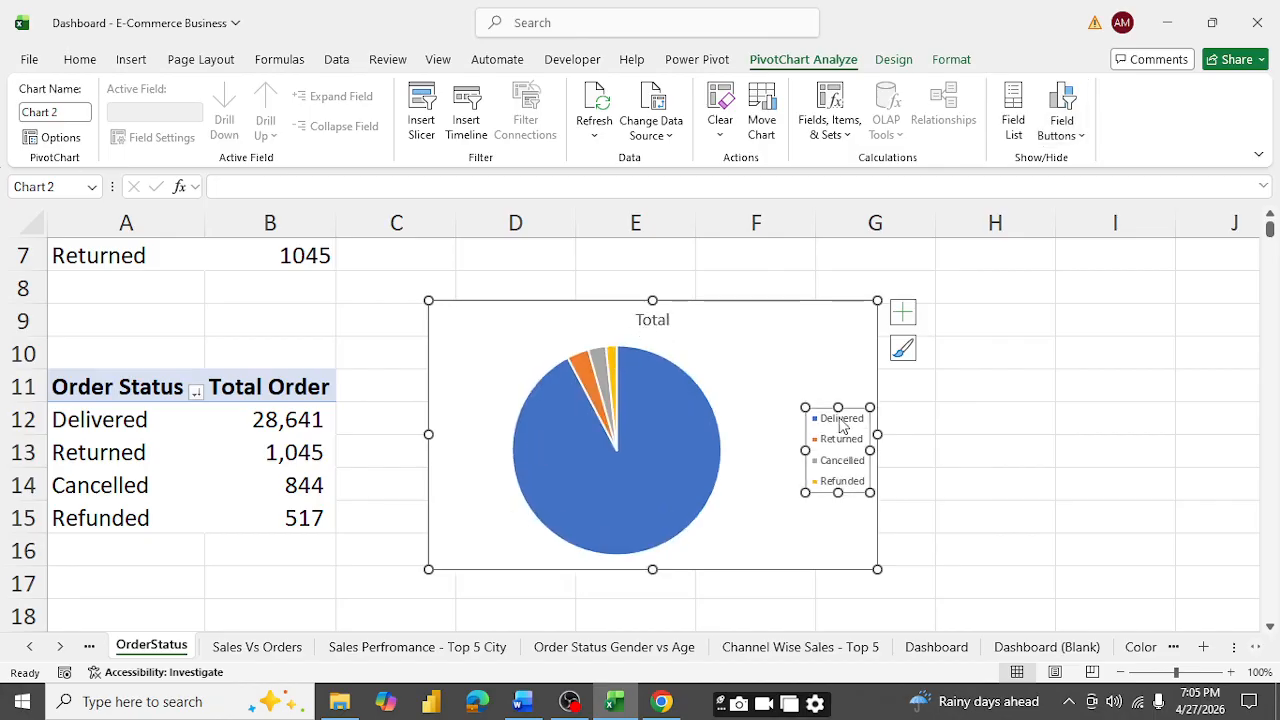
key("Delete")
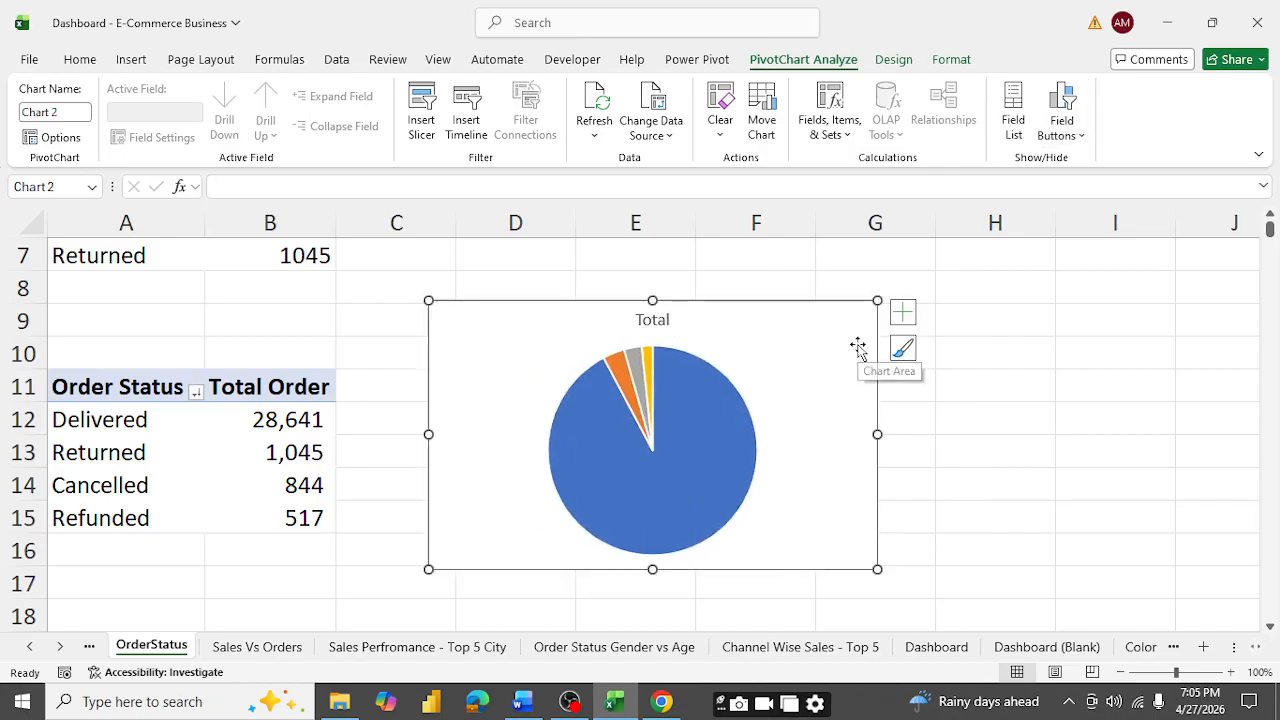
- Rotate the pie by setting the data series' angle of first slice to 90°
right_click(785, 351)
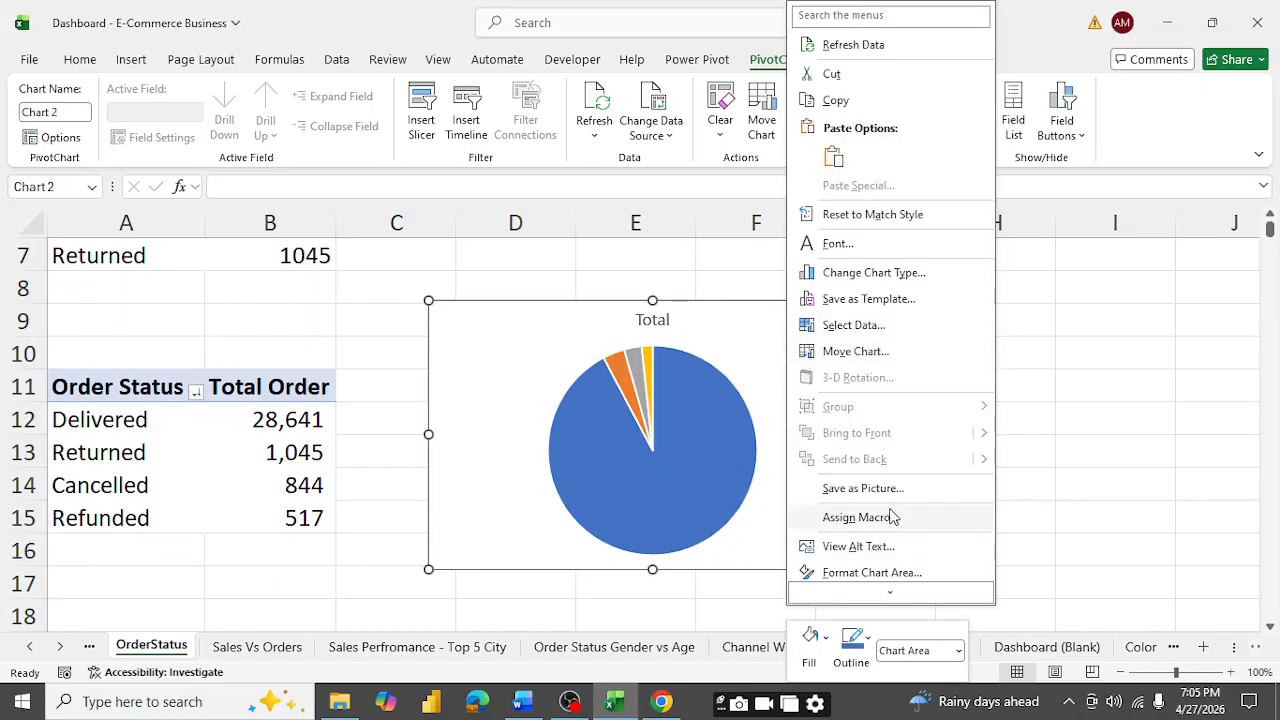
mouse_move(881, 589)
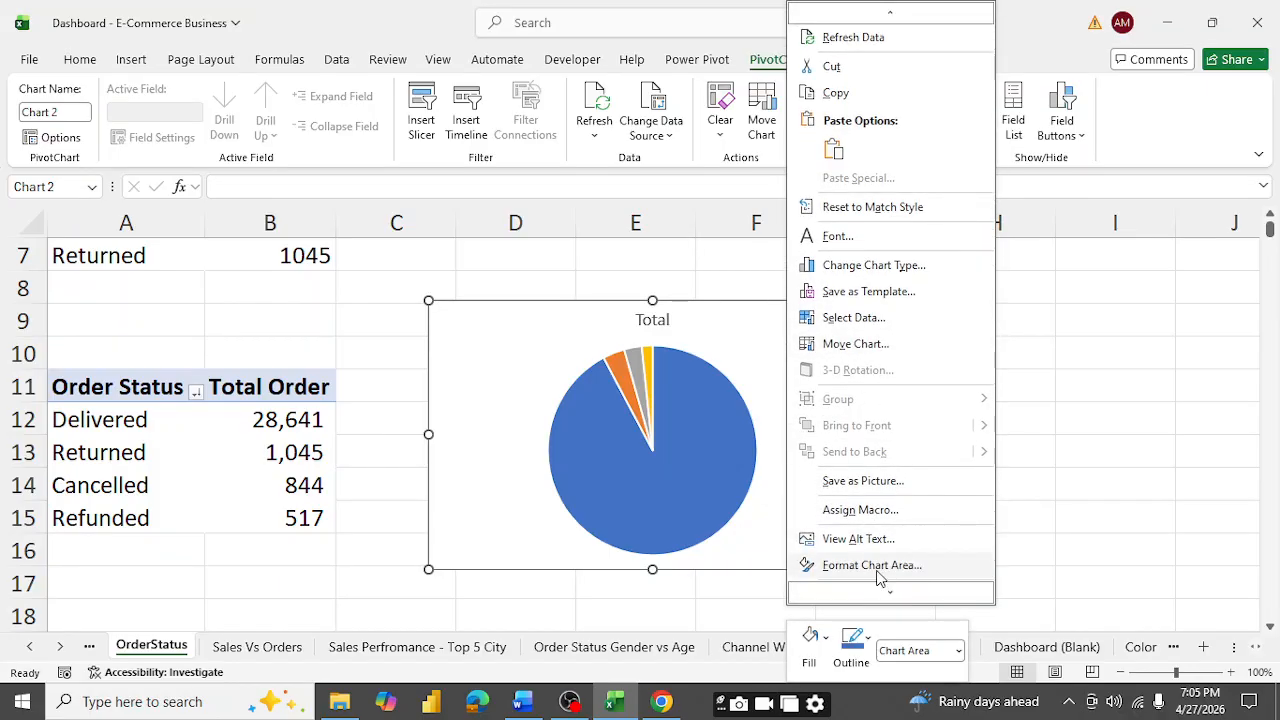
left_click(880, 566)
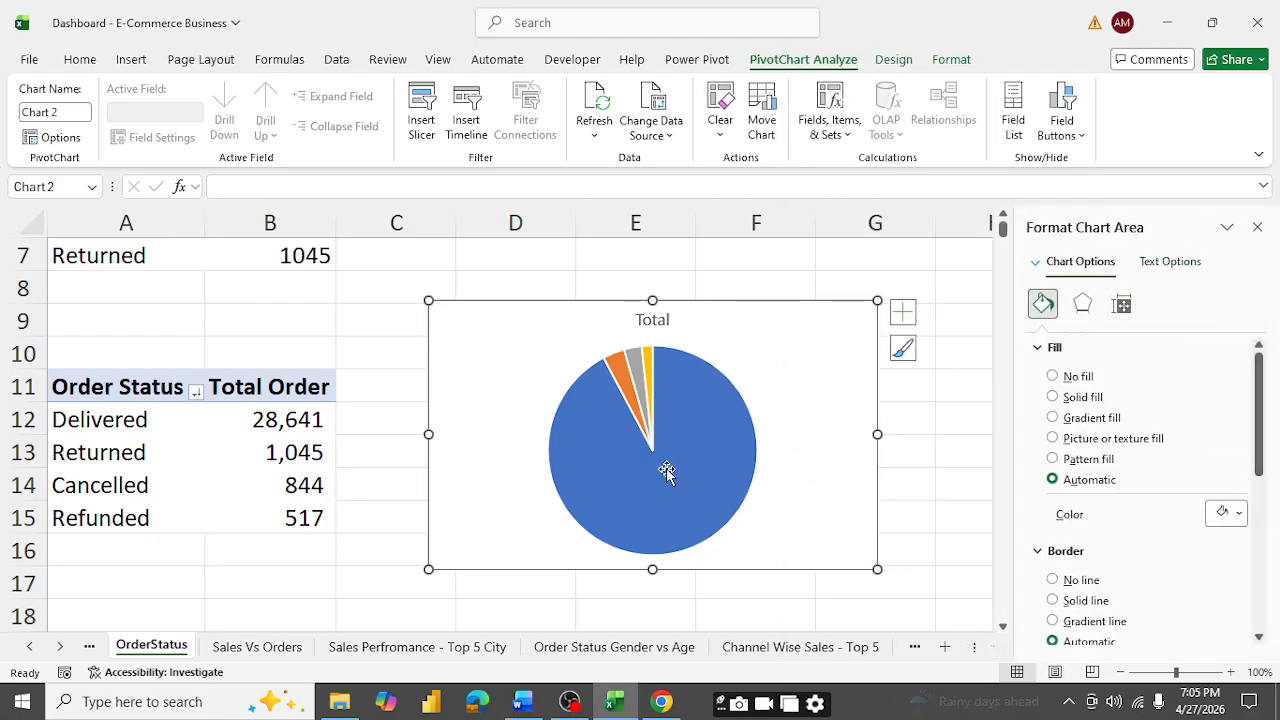
left_click(722, 454)
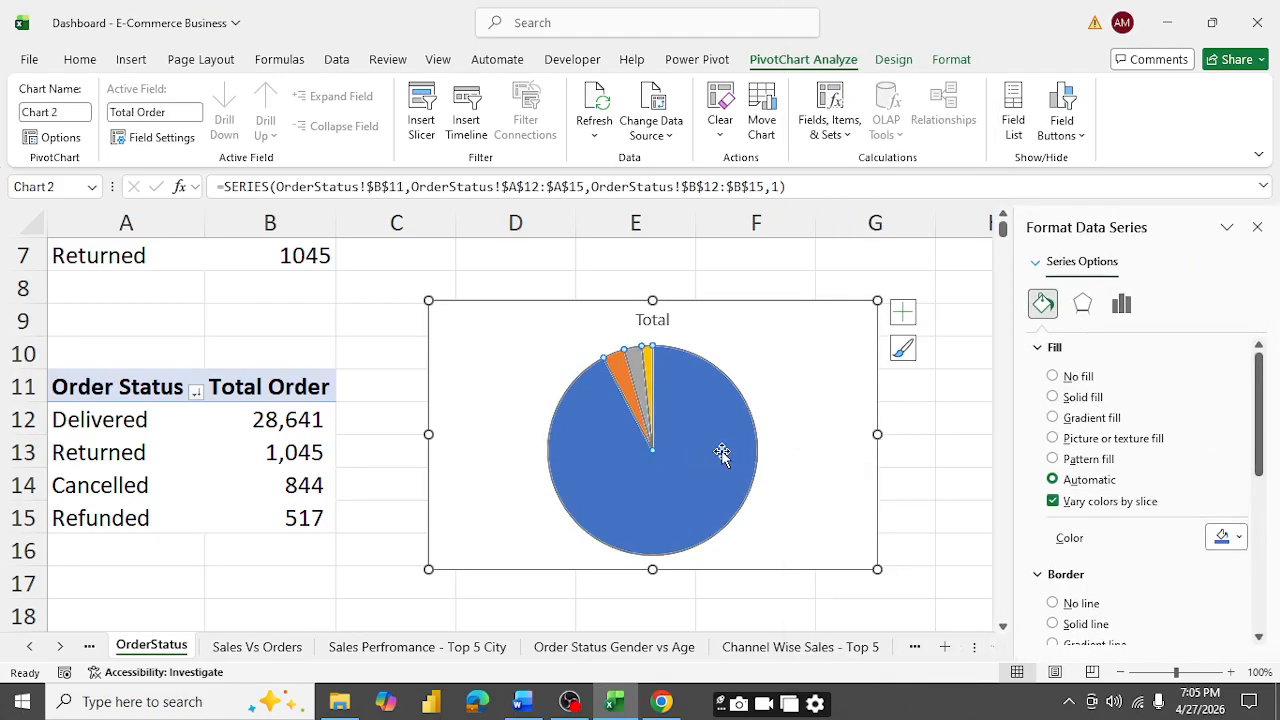
left_click(1122, 304)
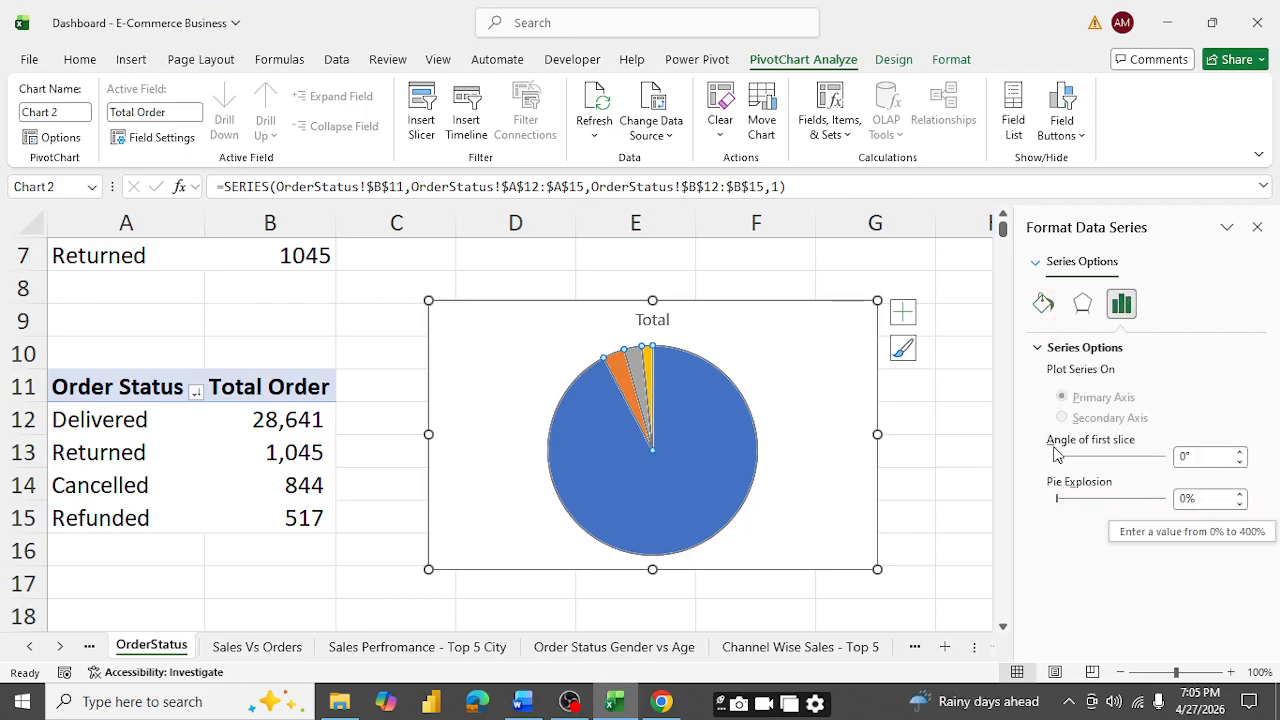
left_click_drag(1059, 459, 1073, 461)
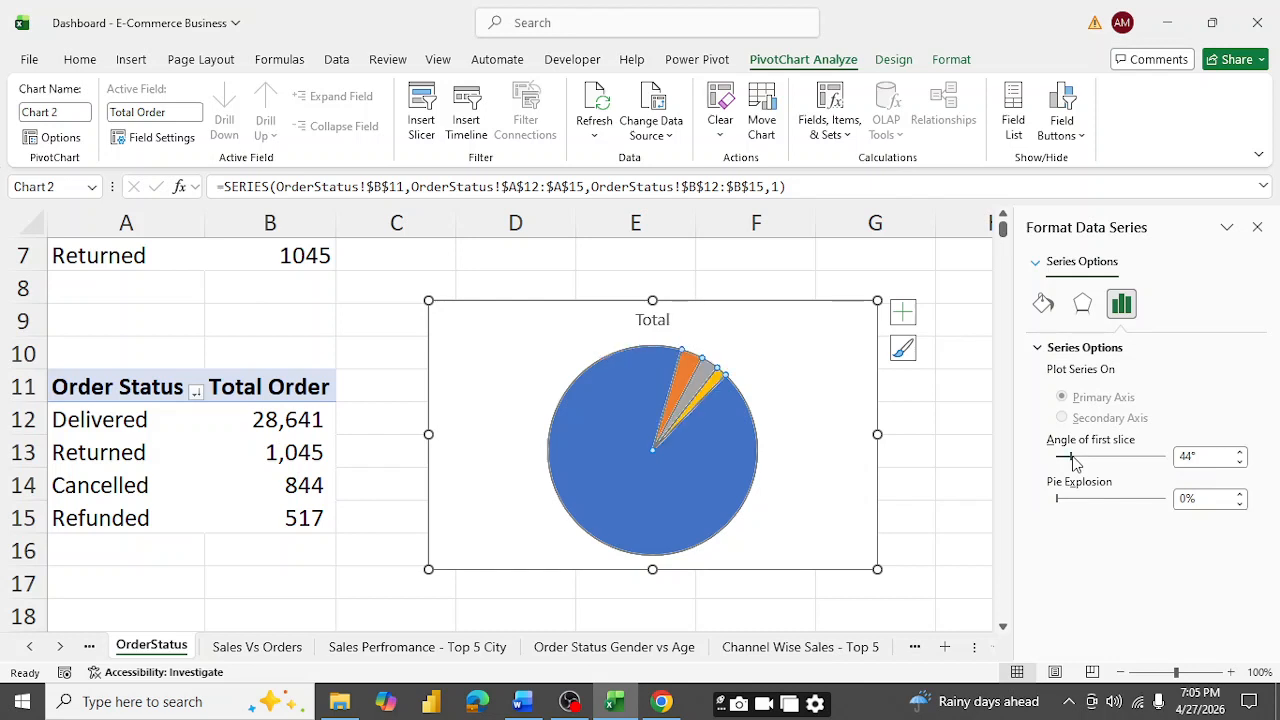
left_click_drag(1083, 462, 1089, 463)
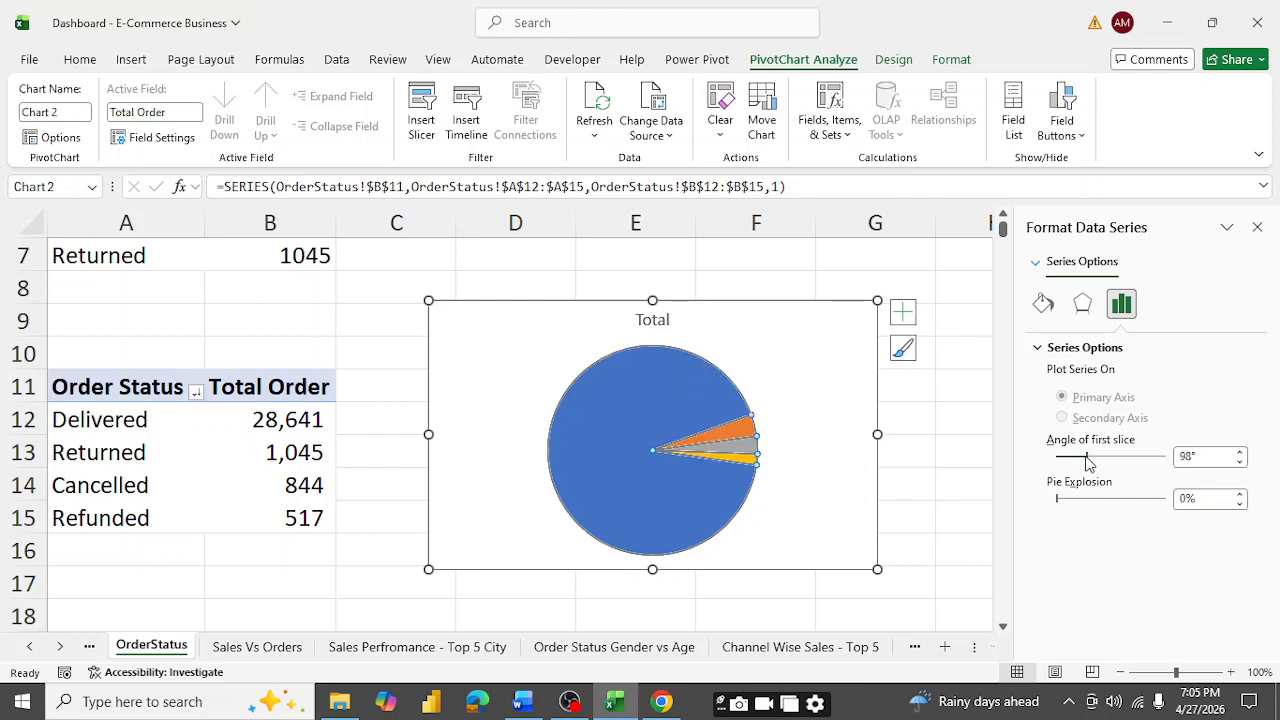
left_click(1192, 457)
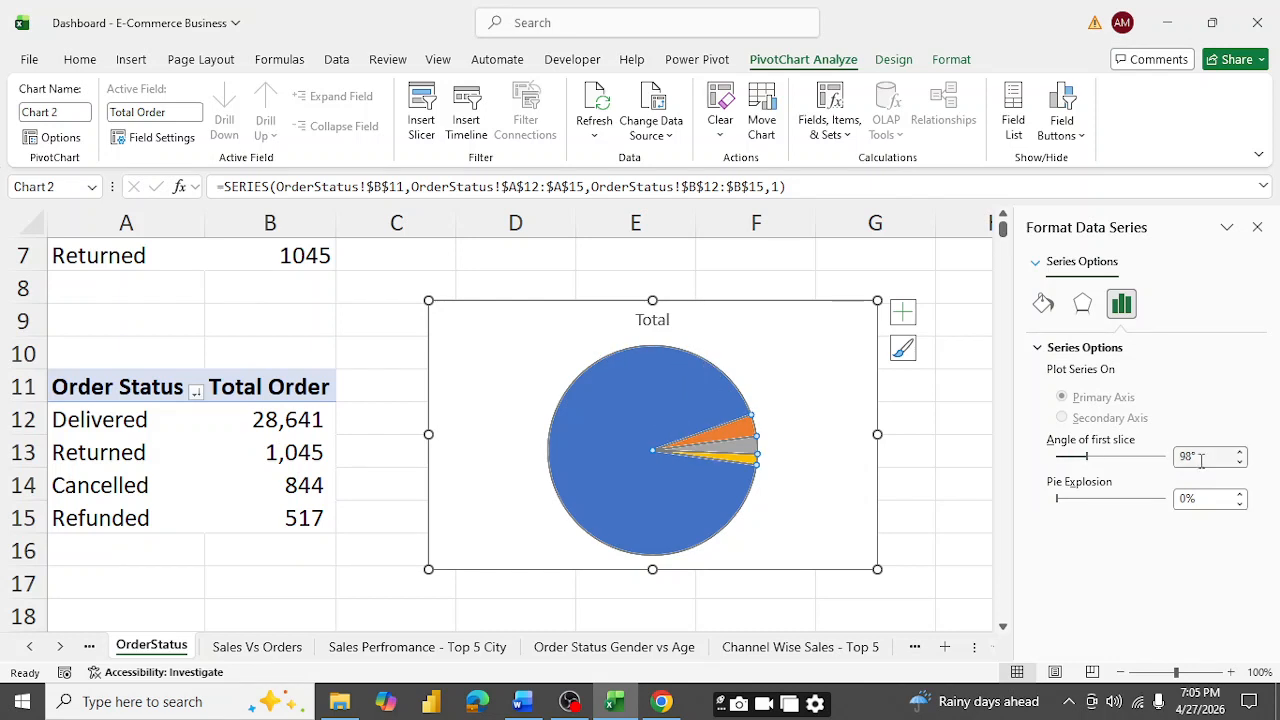
left_click_drag(1190, 465, 1174, 470)
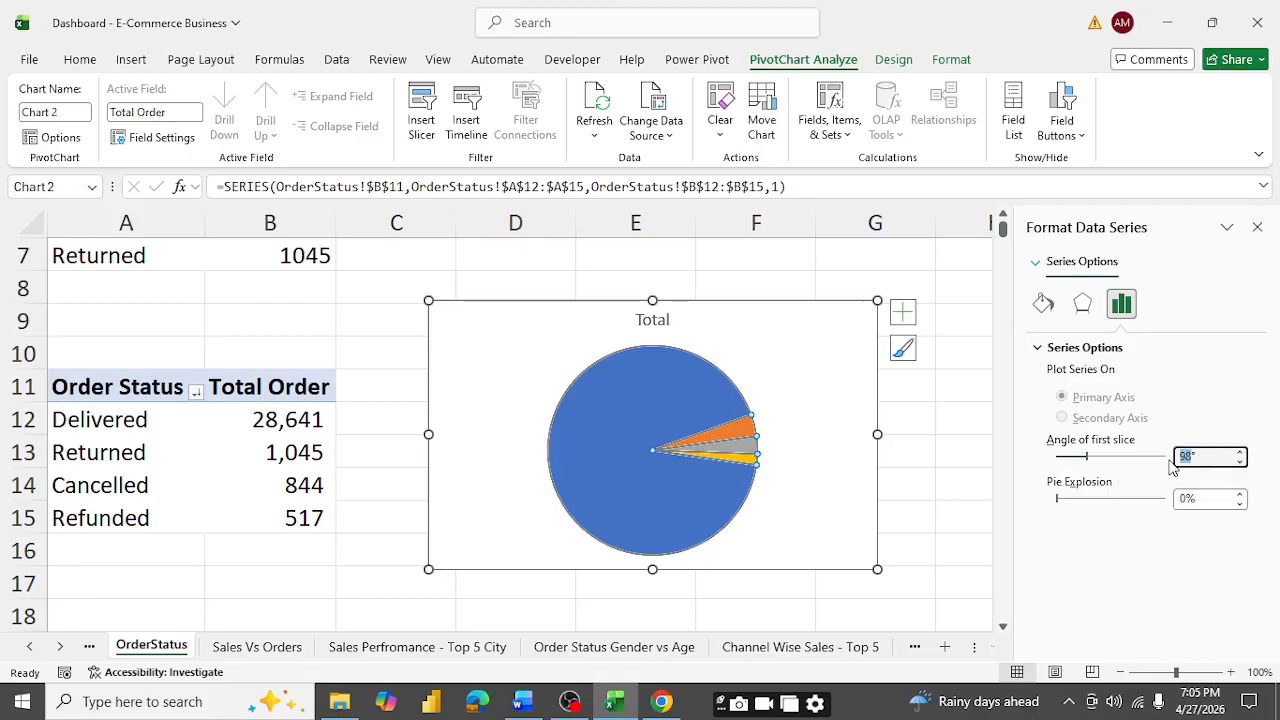
key("Return")
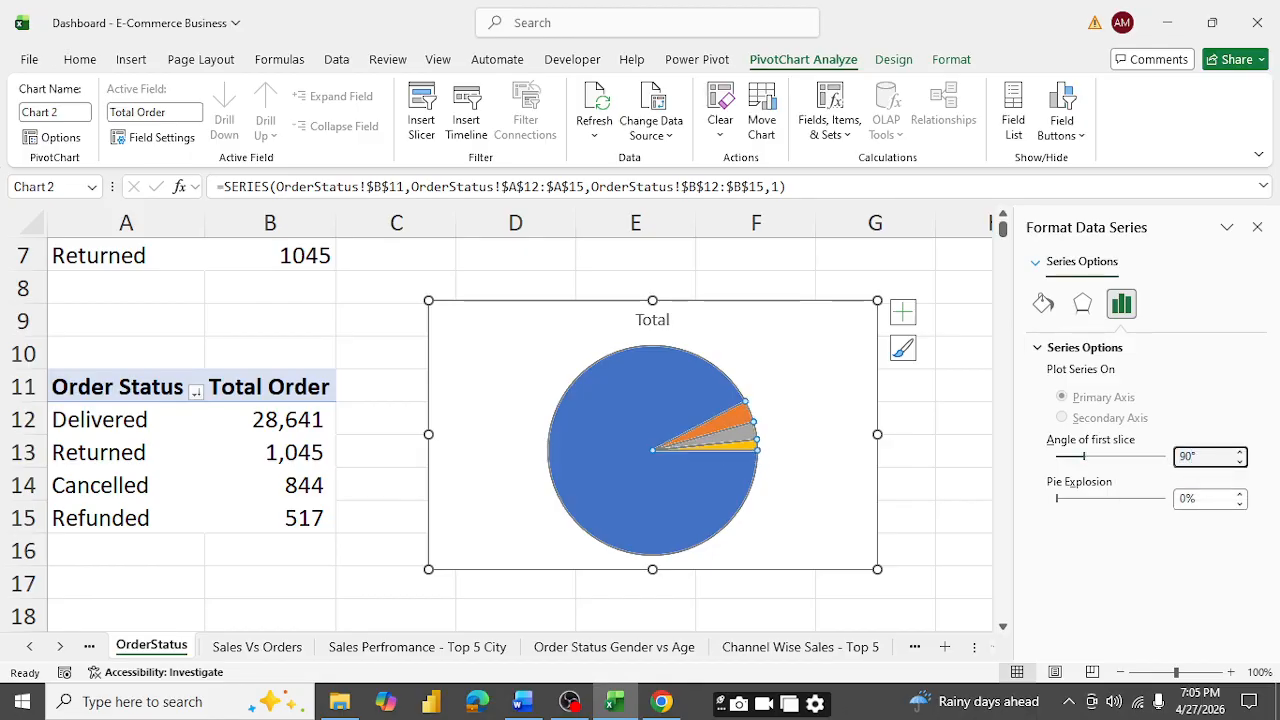
- Recolor the order status pie with the fourth Colorful palette, which starts with green, blue and yellow
left_click(843, 381)
left_click(657, 400)
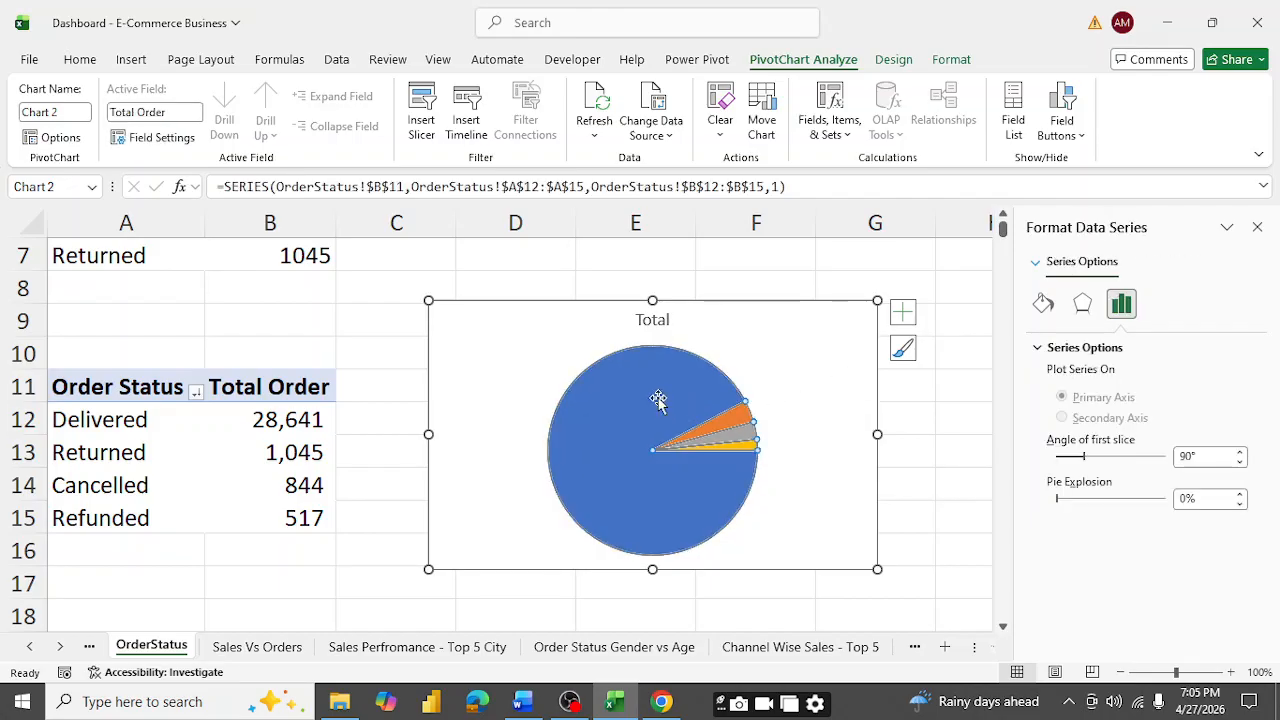
left_click(894, 61)
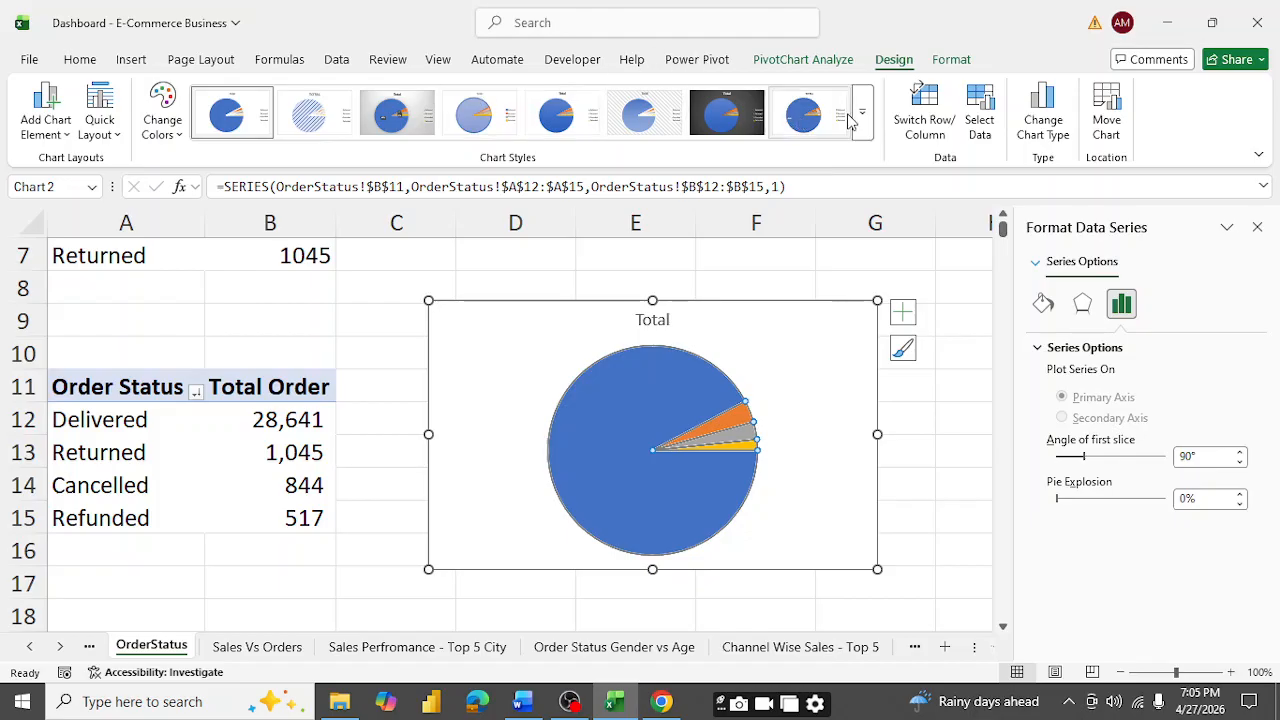
left_click(951, 60)
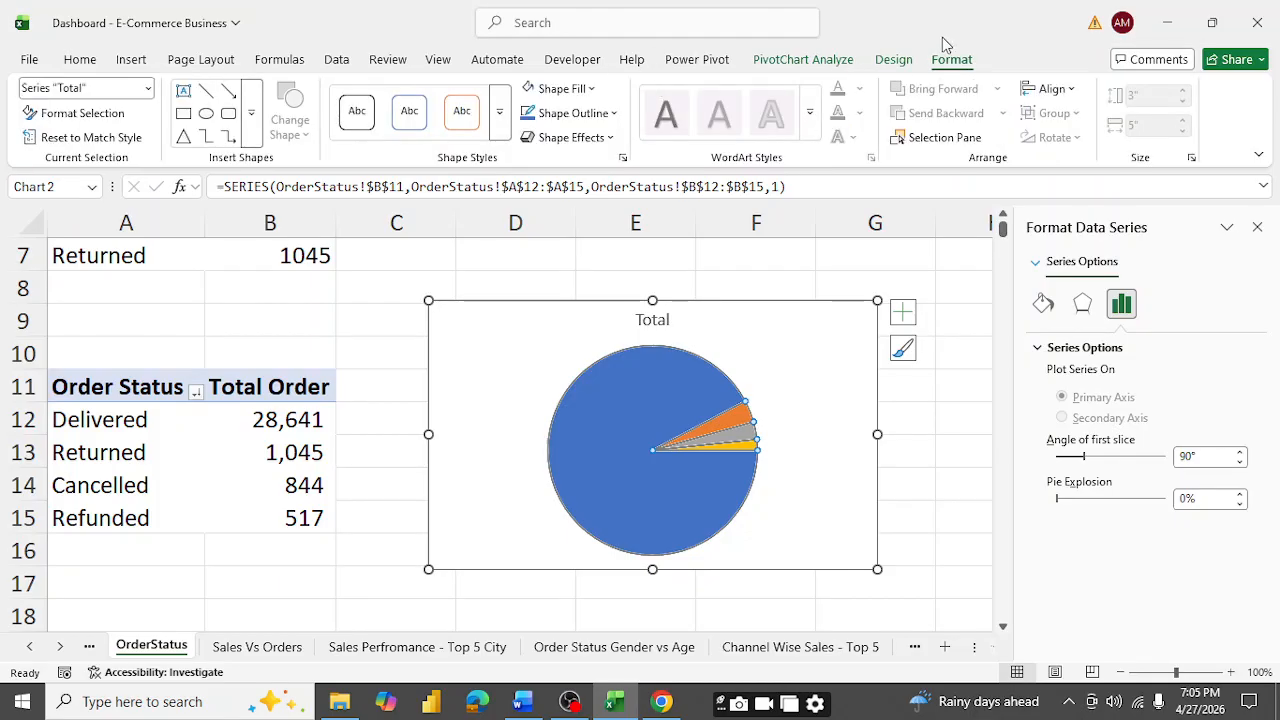
left_click(892, 61)
left_click(868, 115)
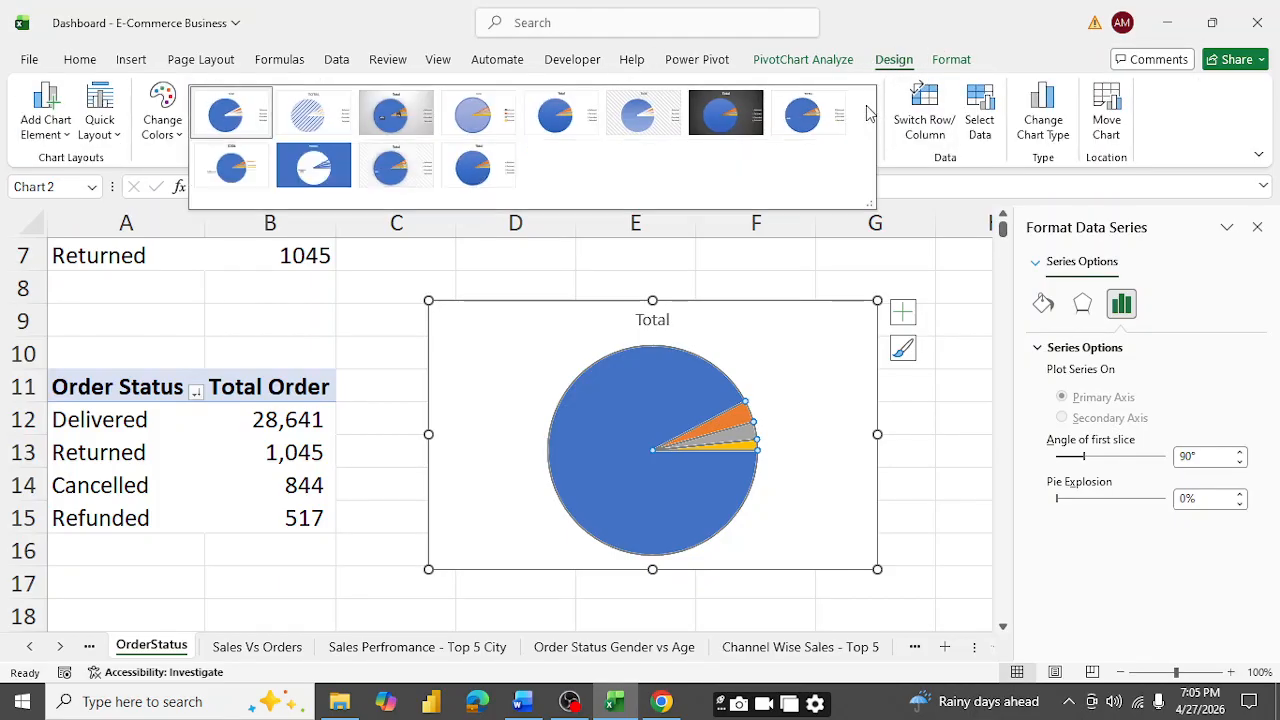
left_click(180, 132)
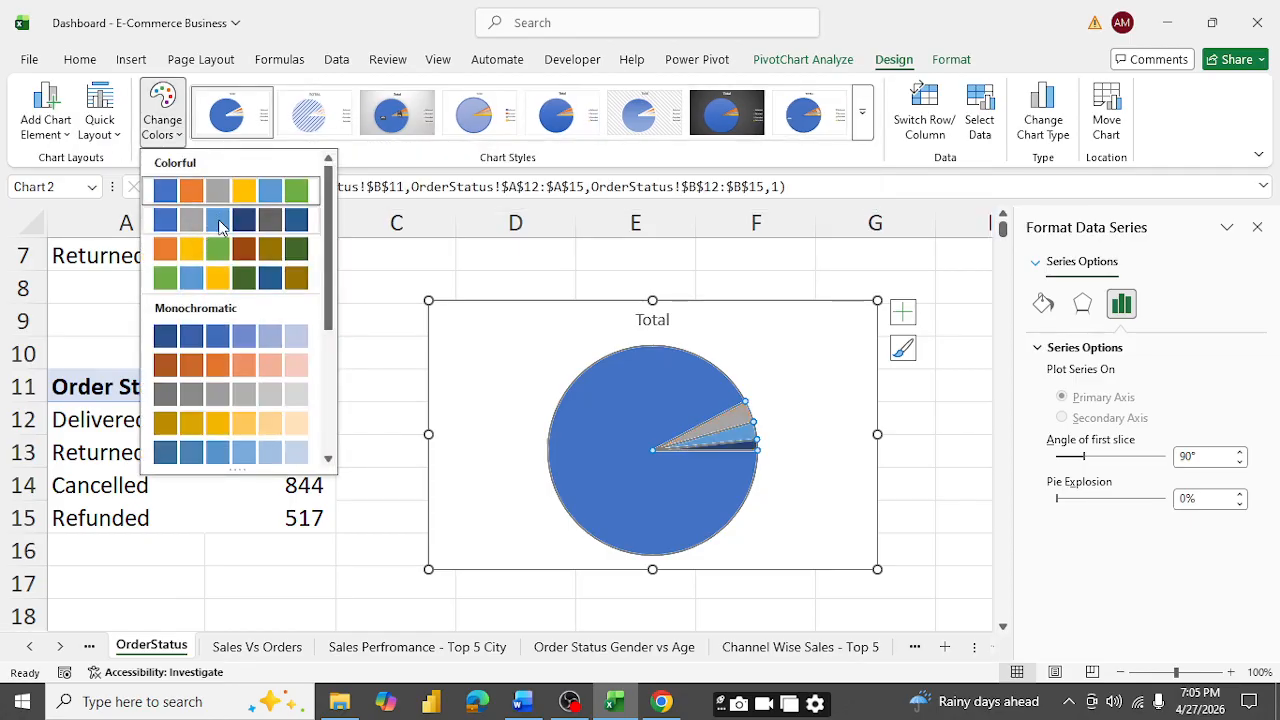
left_click(218, 284)
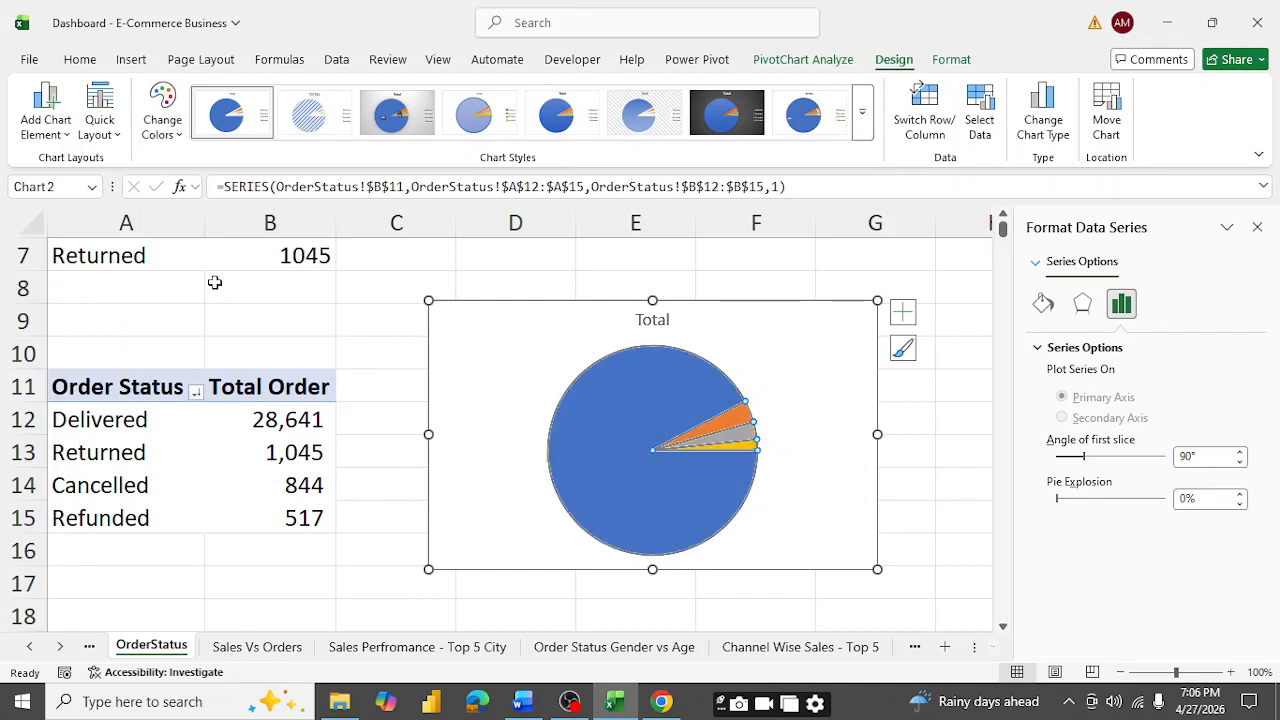
- Add data labels to the order status pie chart as data callouts
left_click(457, 323)
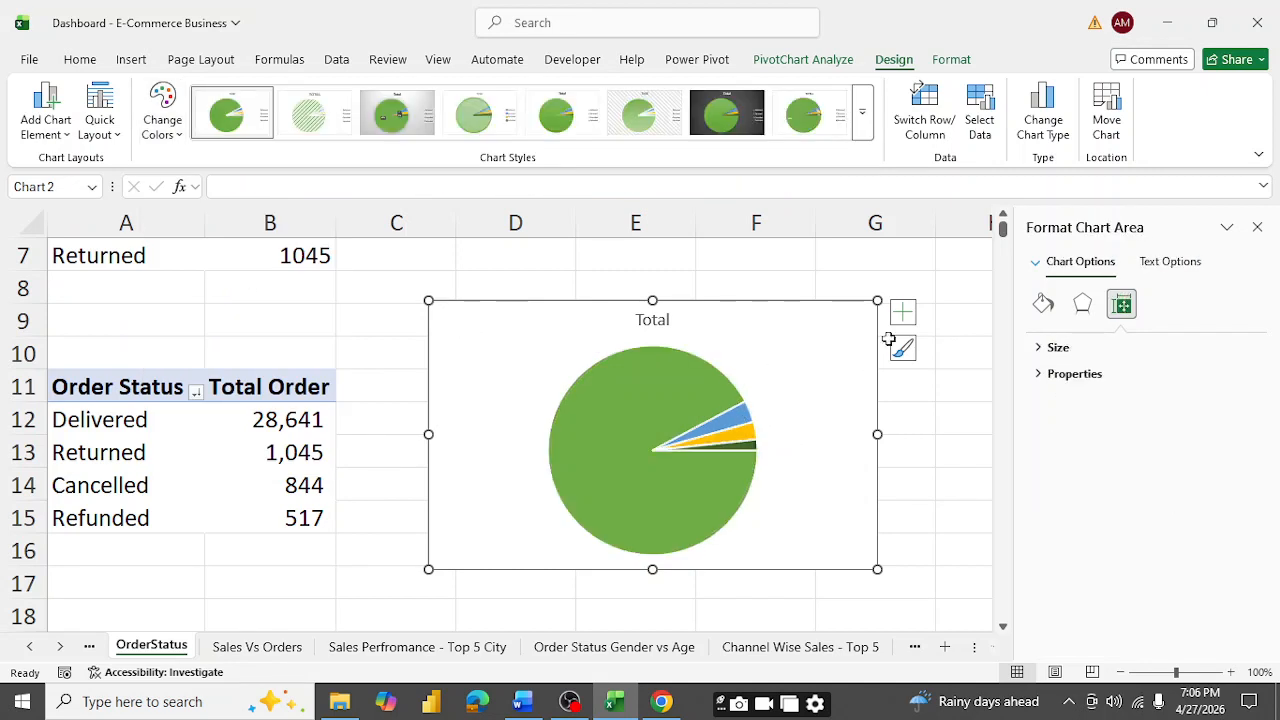
left_click(903, 312)
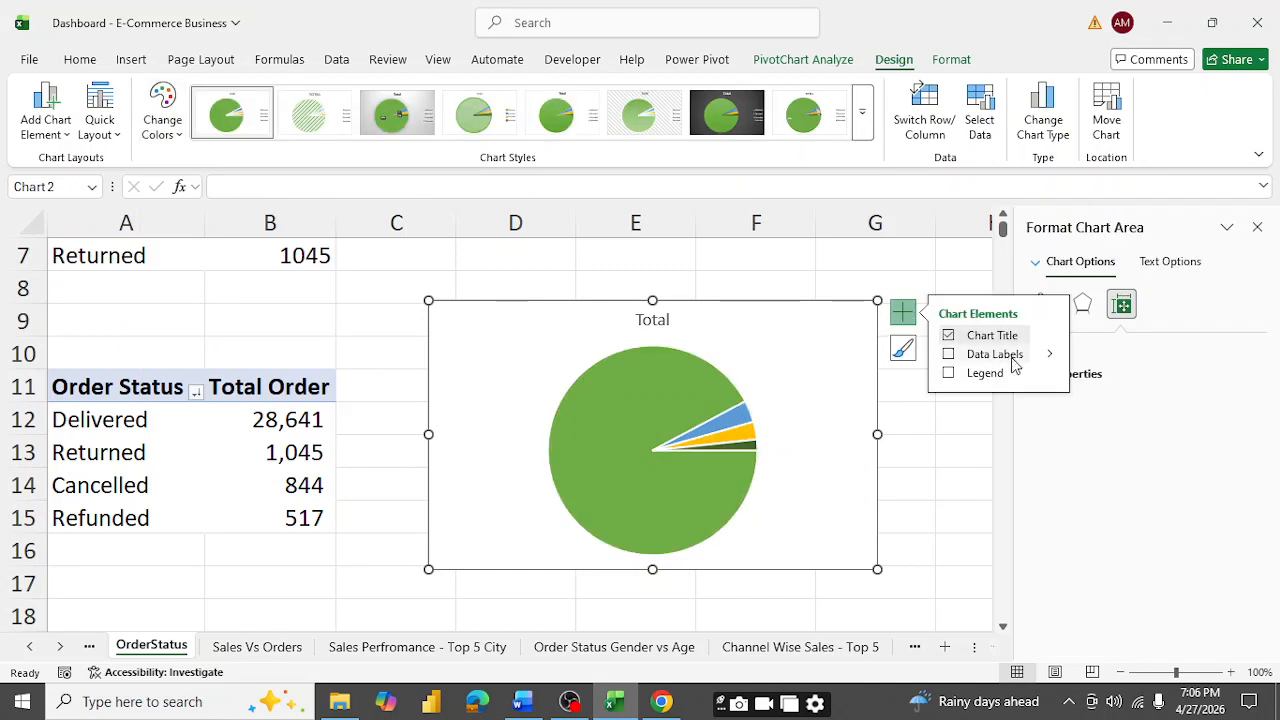
left_click(949, 355)
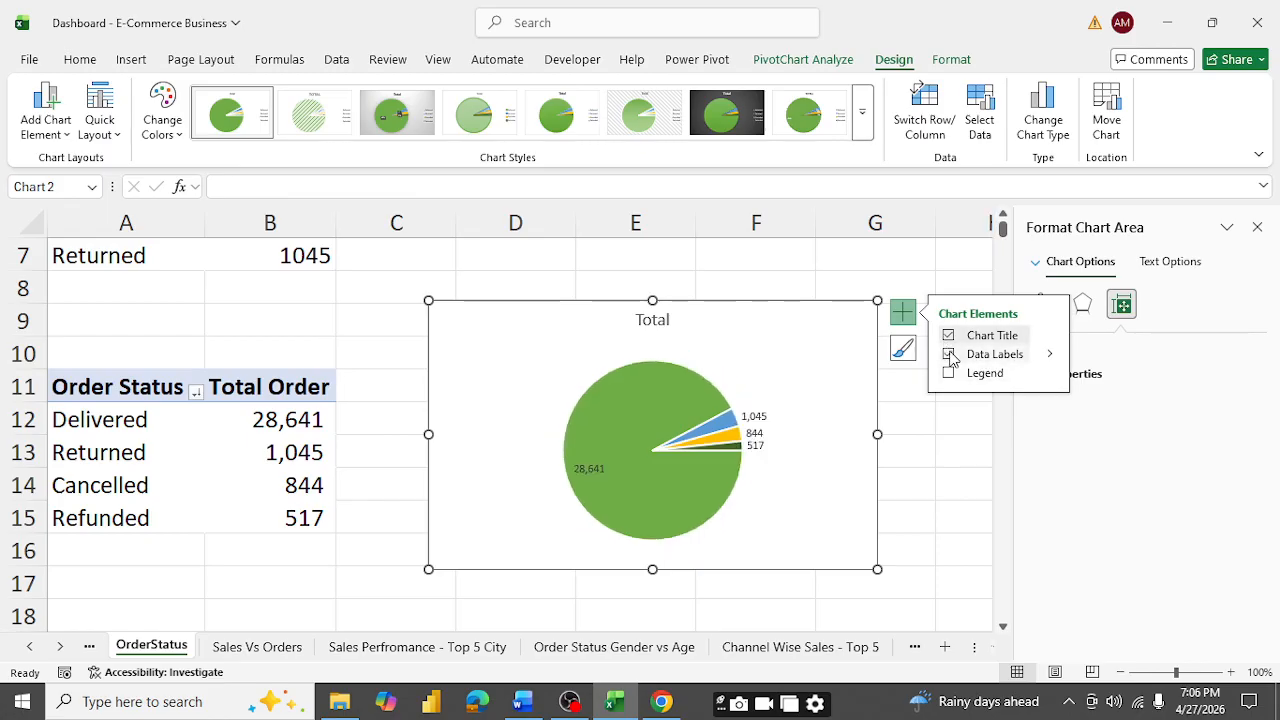
left_click(1050, 354)
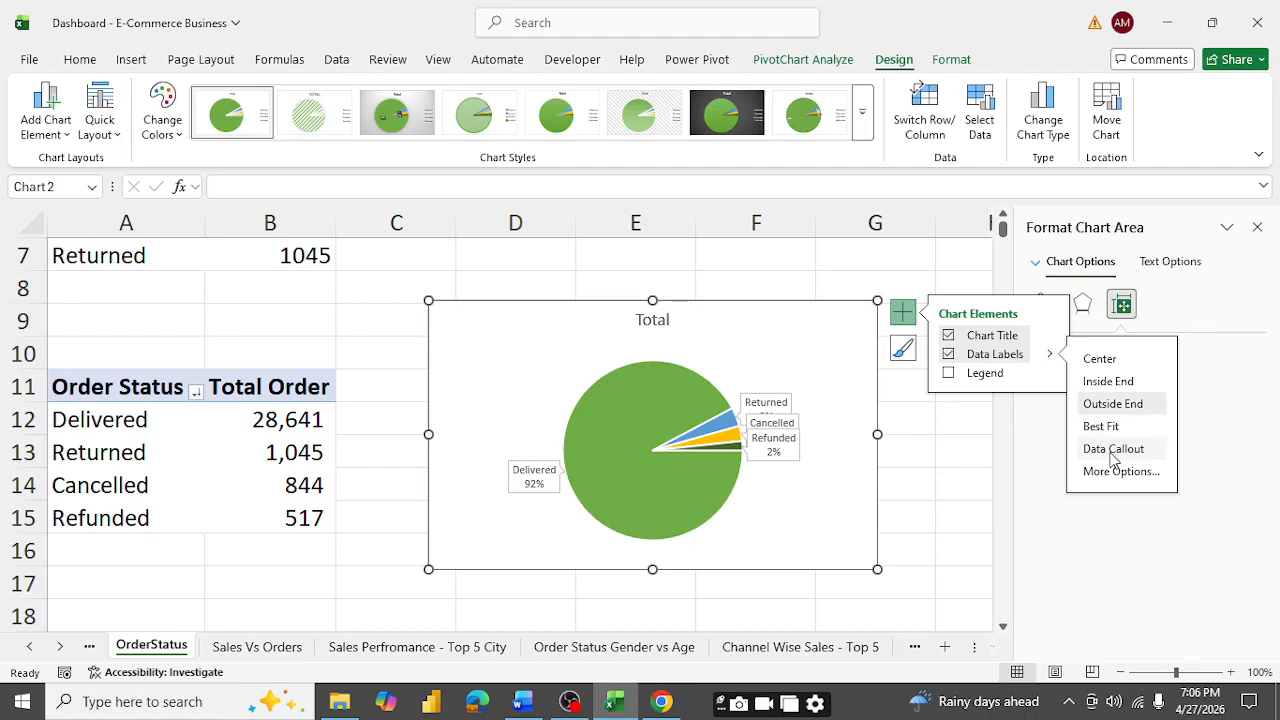
- Separate the overlapping pie callouts by moving the Refunded label lower and the Returned label higher
left_click(786, 458)
left_click(786, 457)
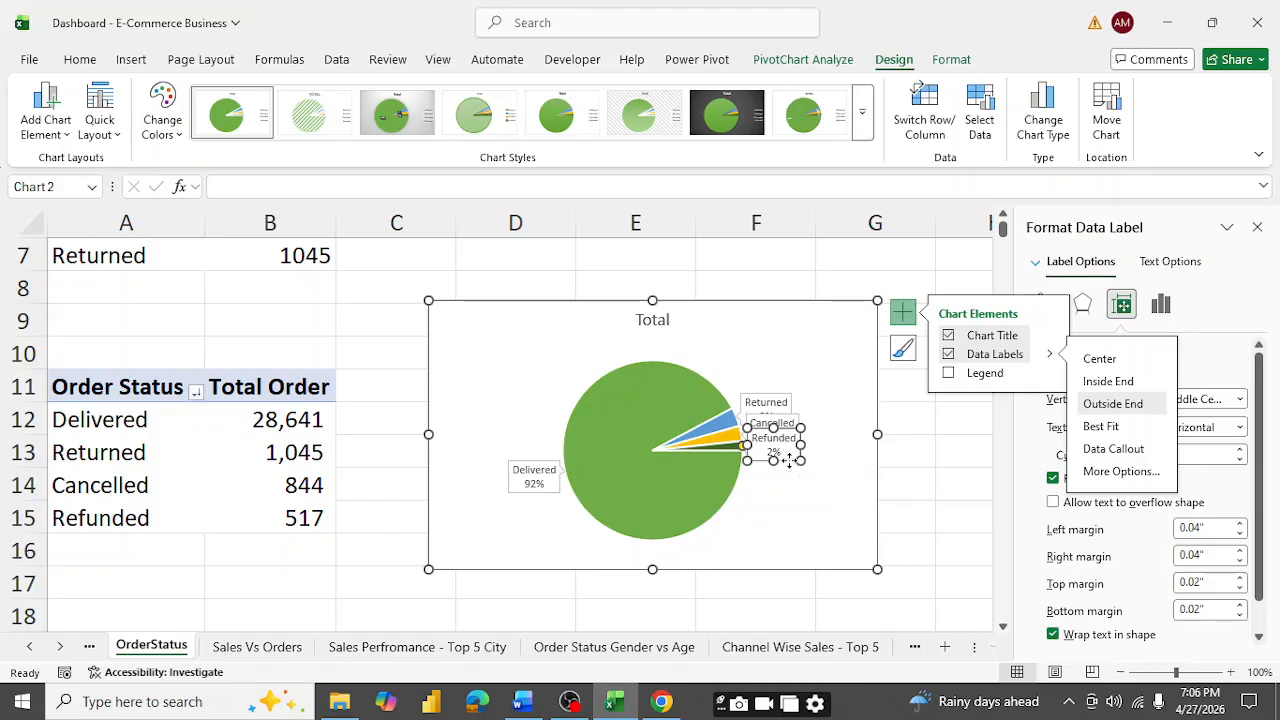
left_click_drag(789, 460, 806, 507)
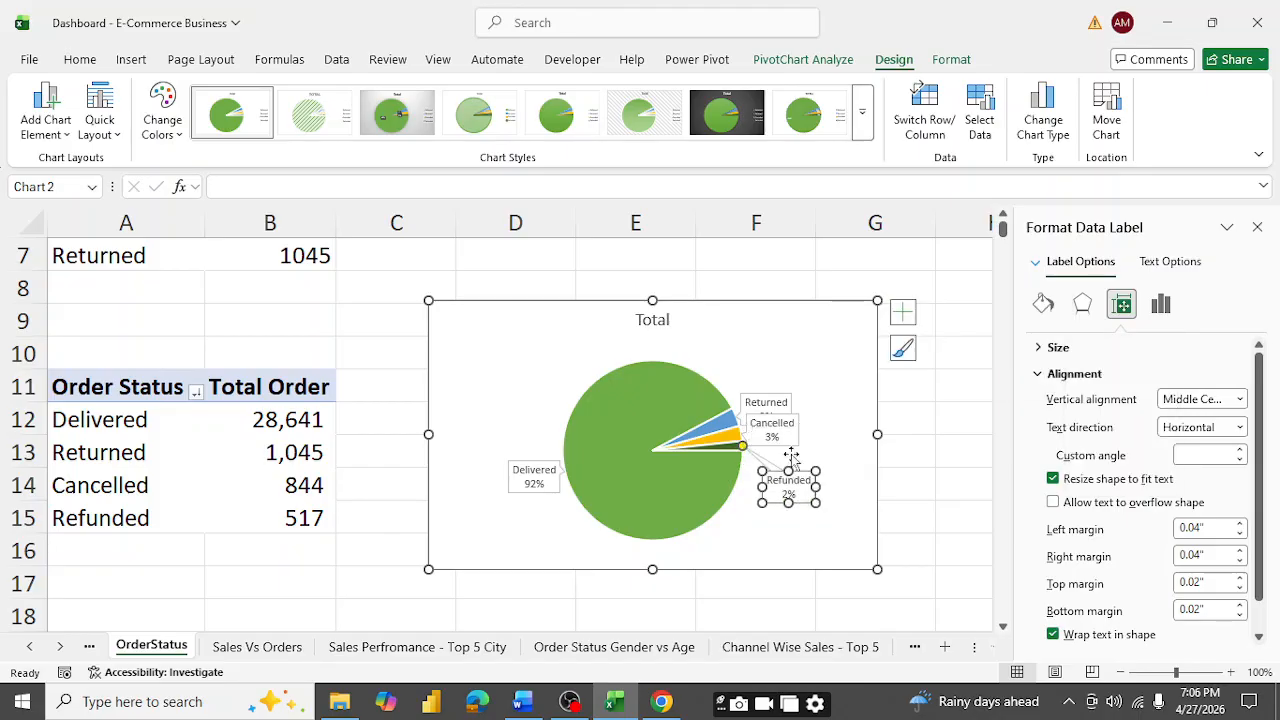
left_click(778, 403)
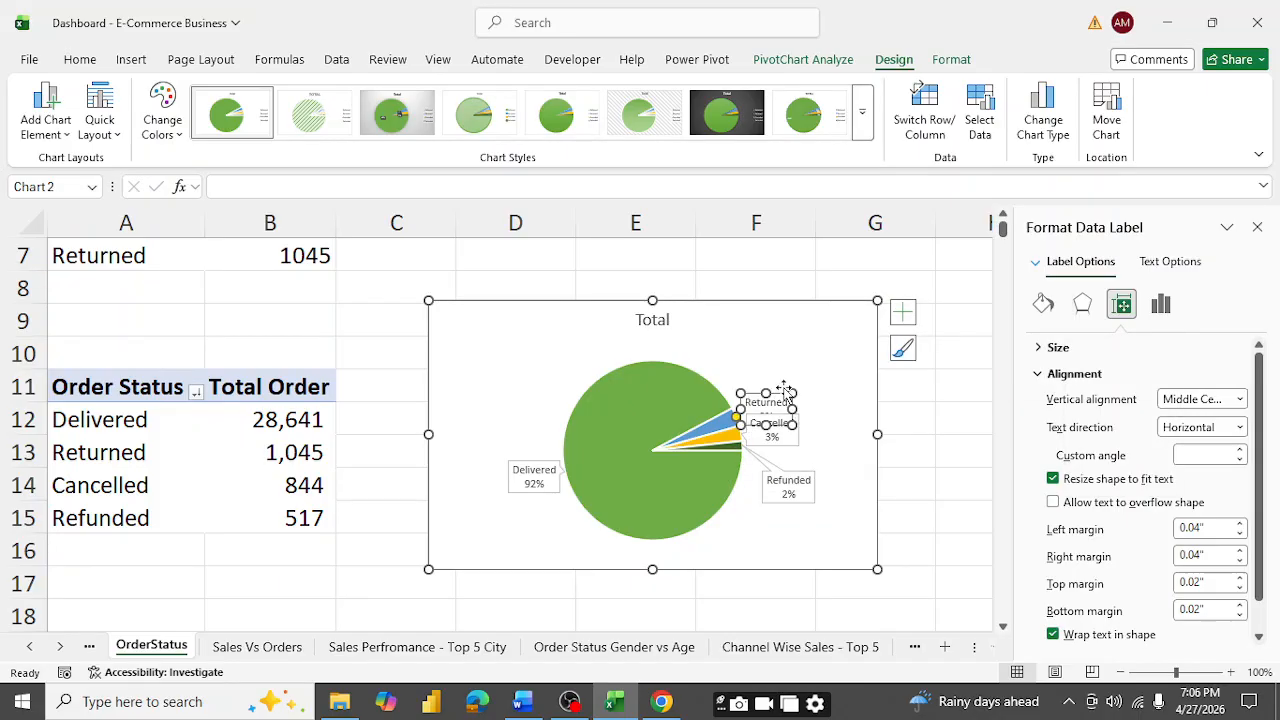
left_click_drag(786, 390, 783, 350)
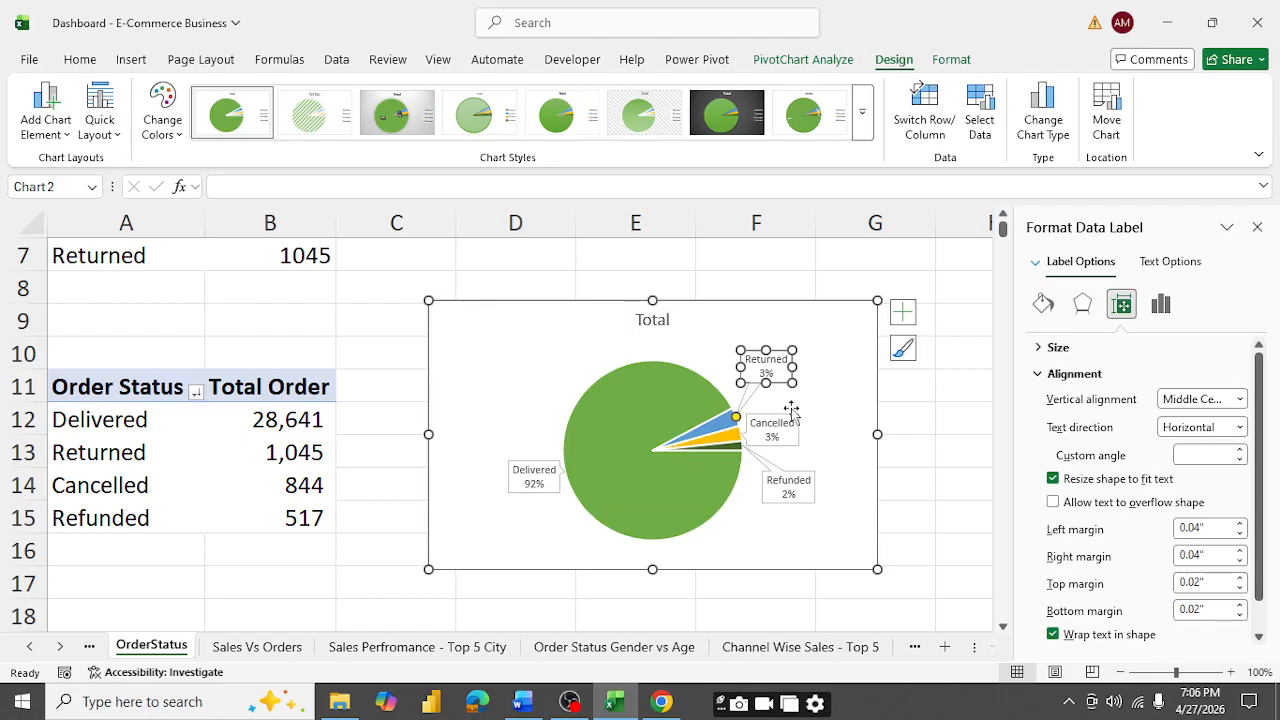
- Fill the order status chart area with the lightest orange theme tint
left_click(857, 371)
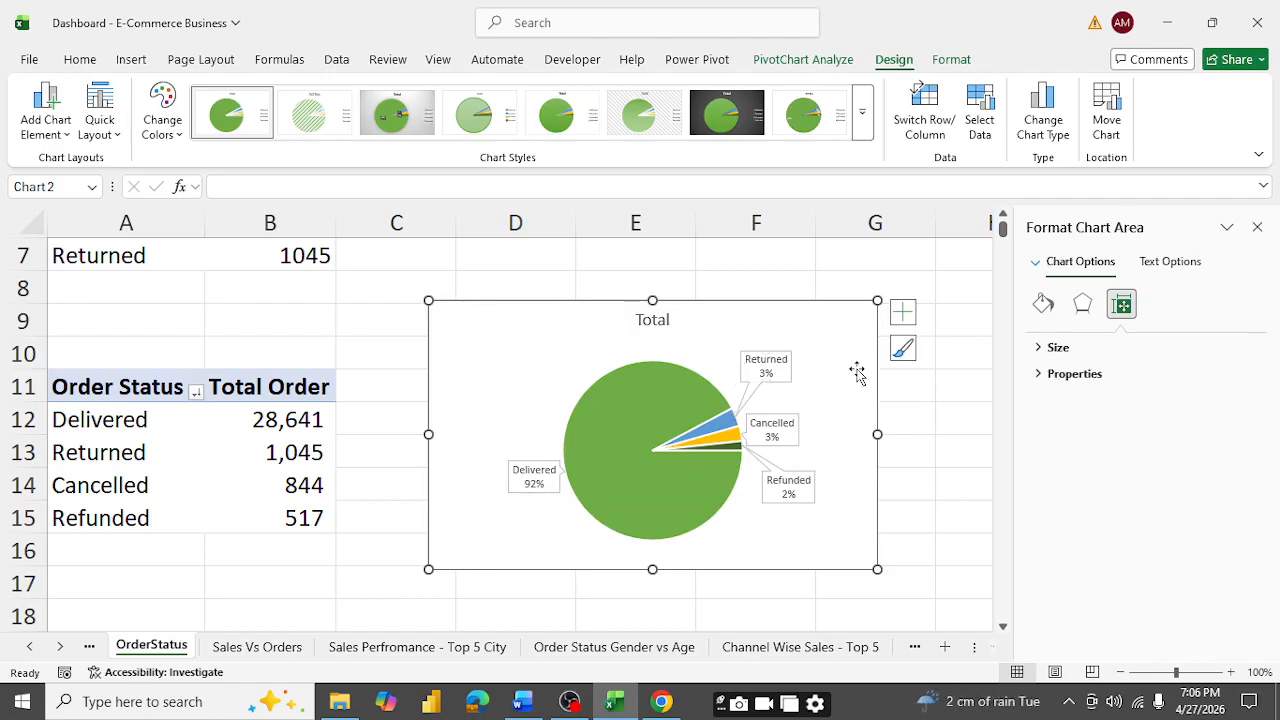
left_click(1043, 303)
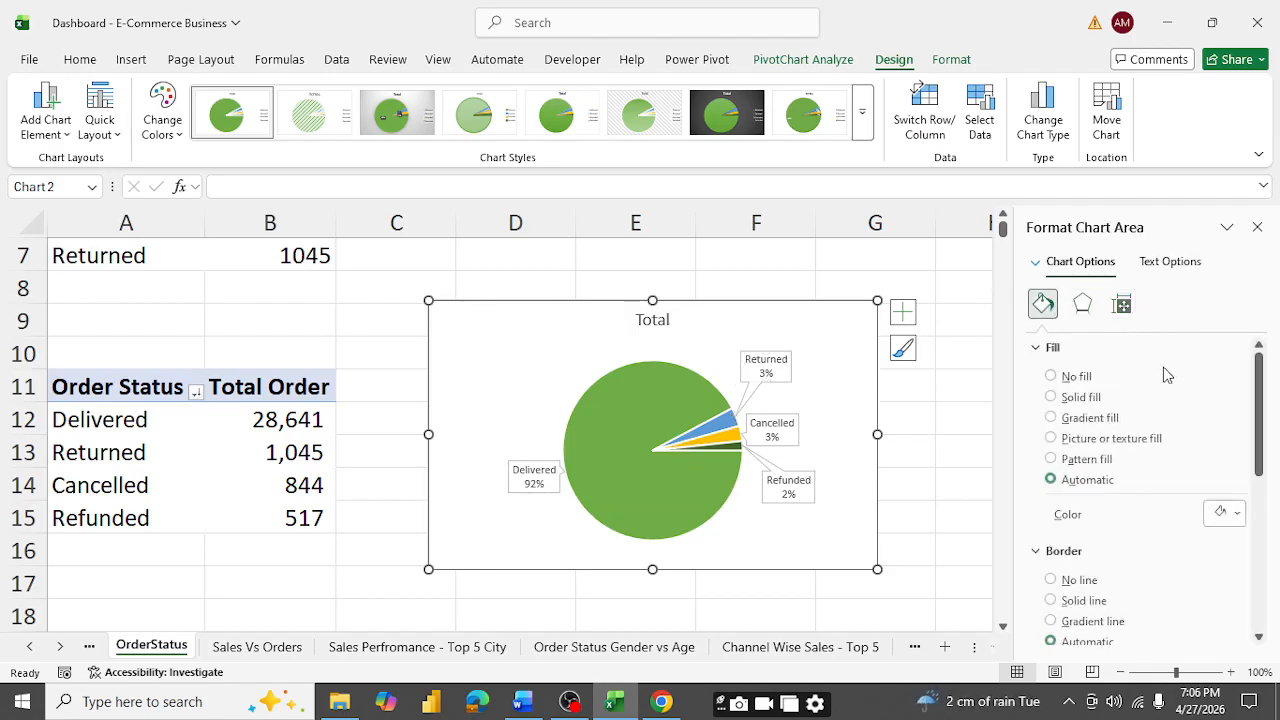
left_click(1240, 513)
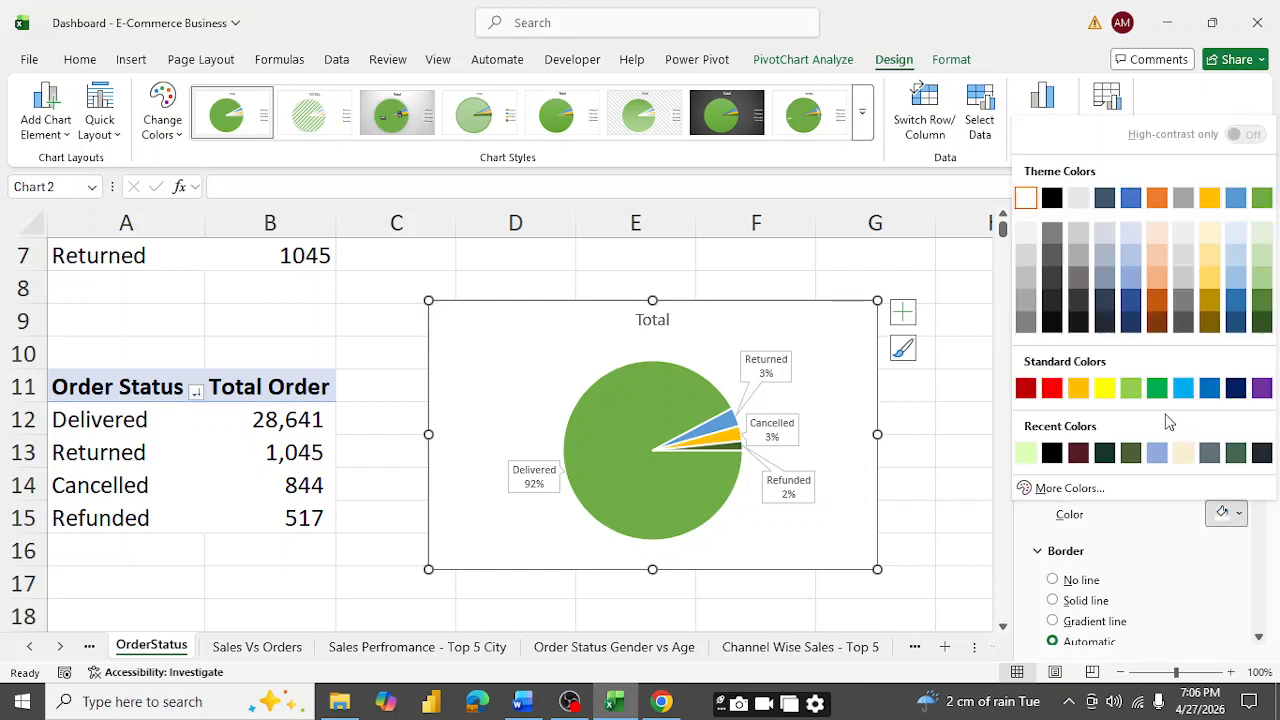
left_click(1162, 233)
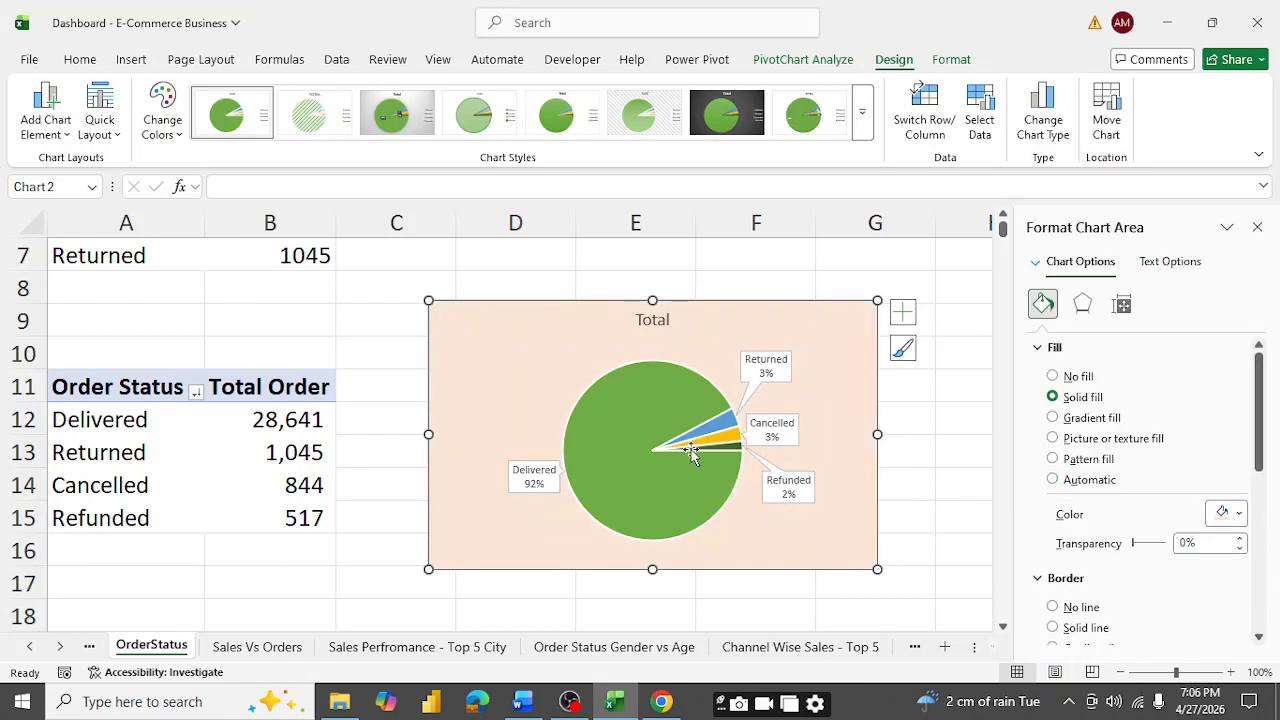
- Replace the pie chart's title with "Order Status" and make it bold
left_click(649, 322)
left_click_drag(638, 320, 722, 318)
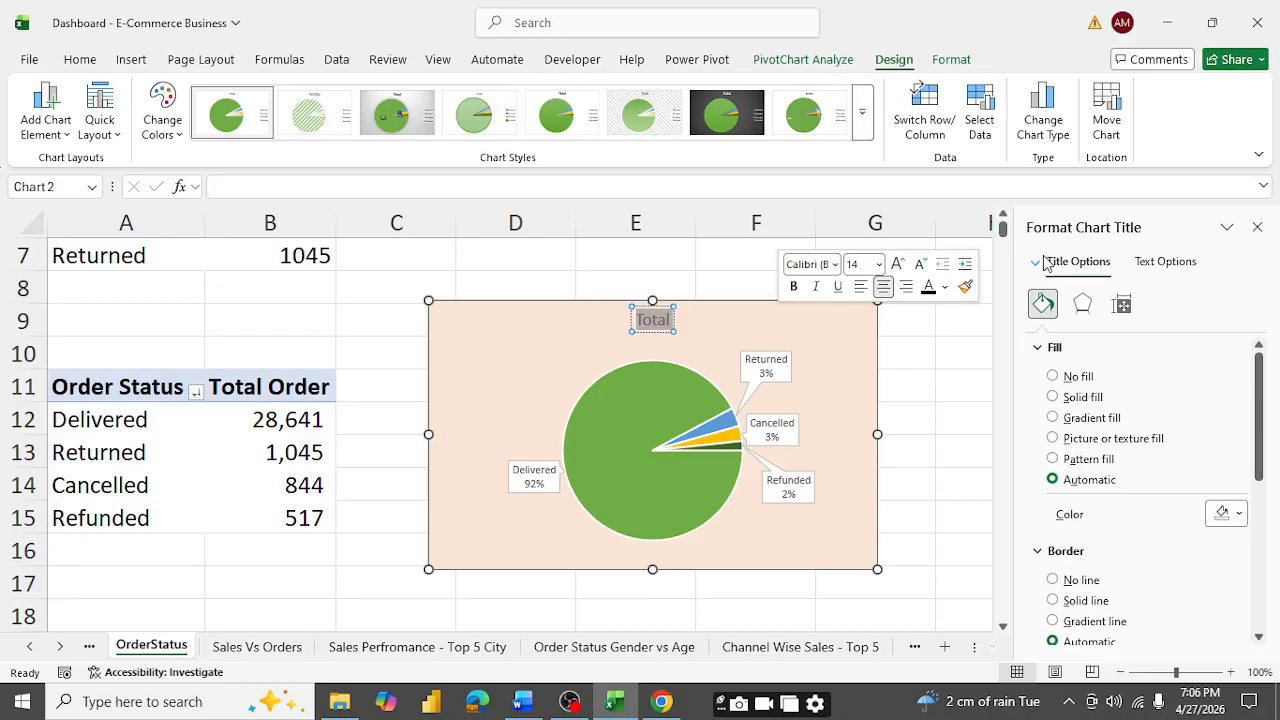
type("Or")
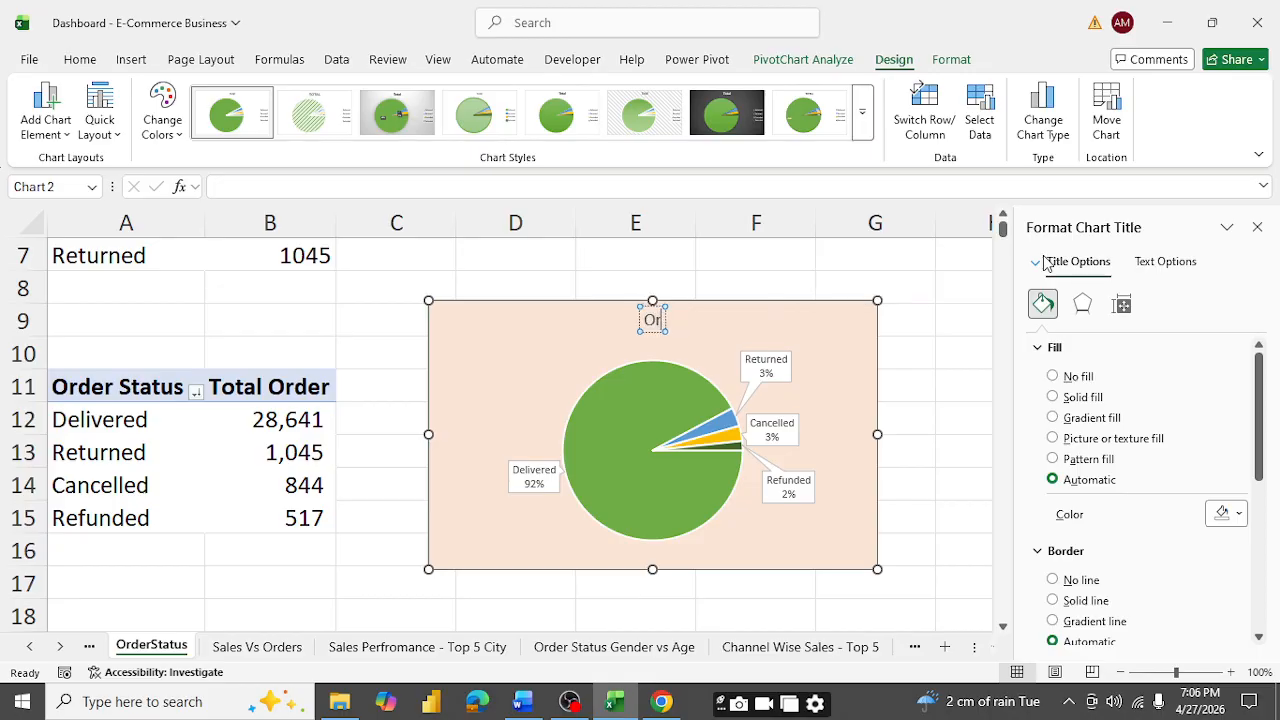
type("der S")
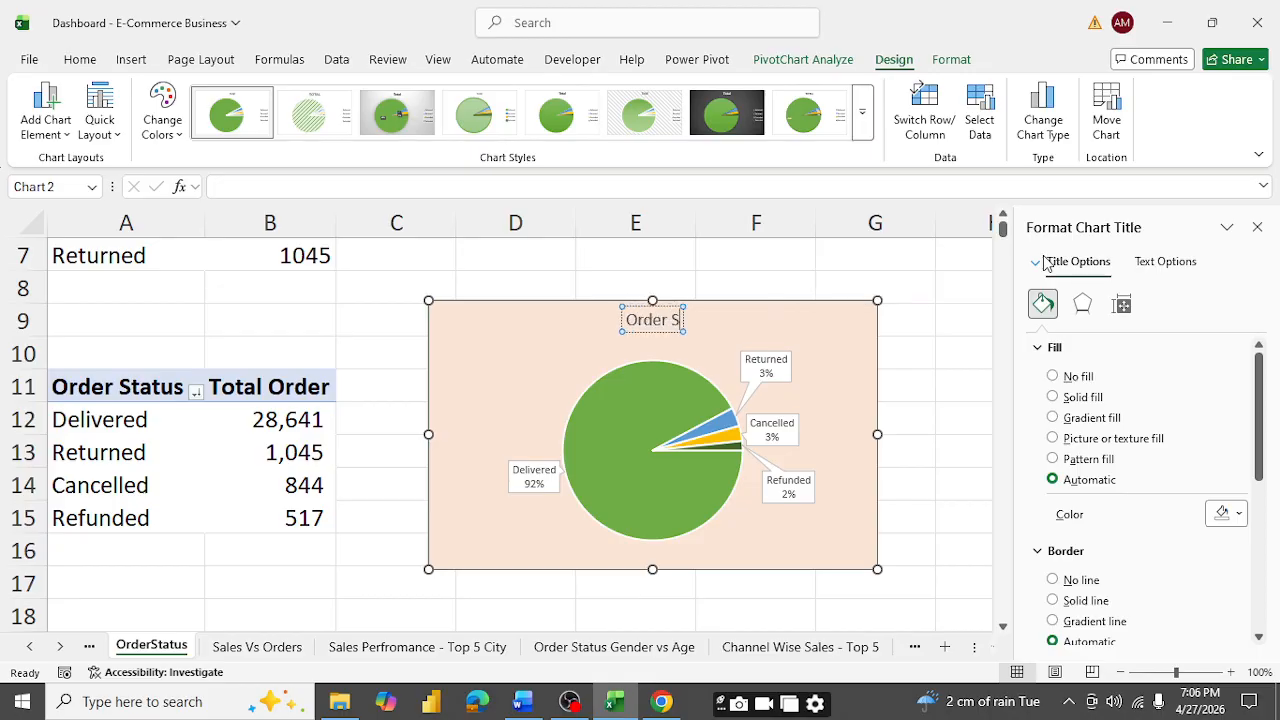
type("tatus")
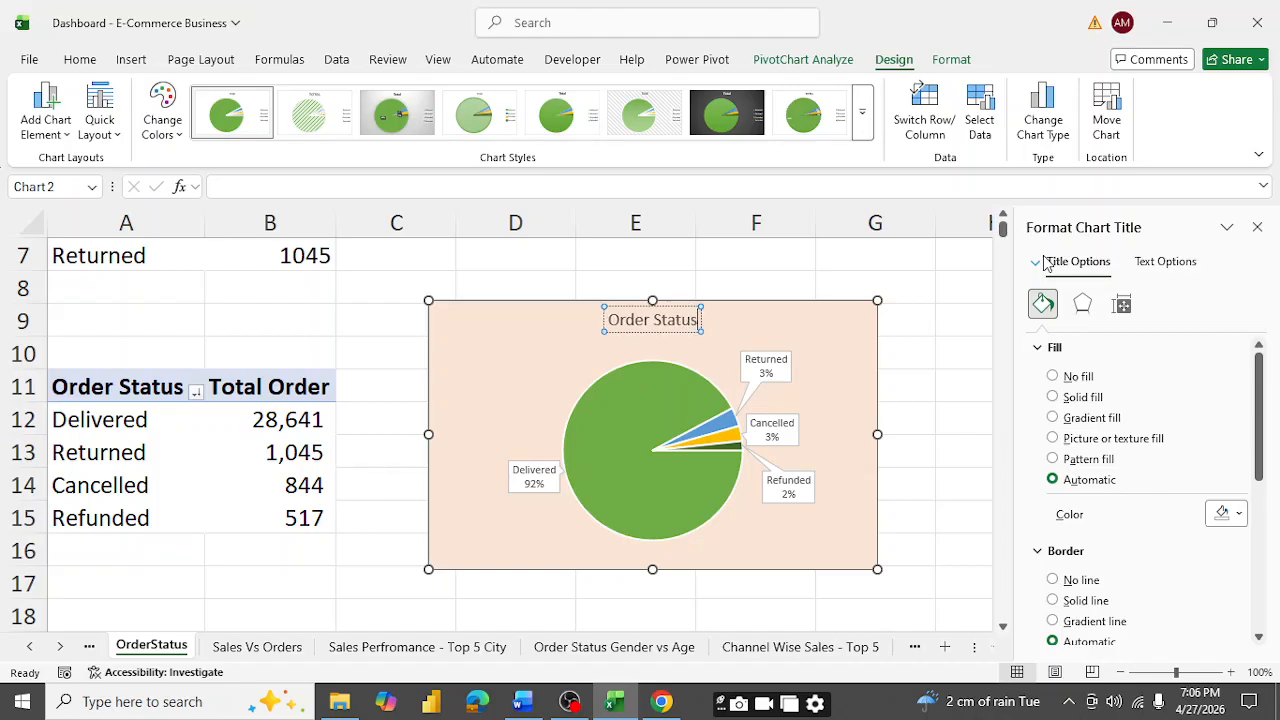
left_click(811, 323)
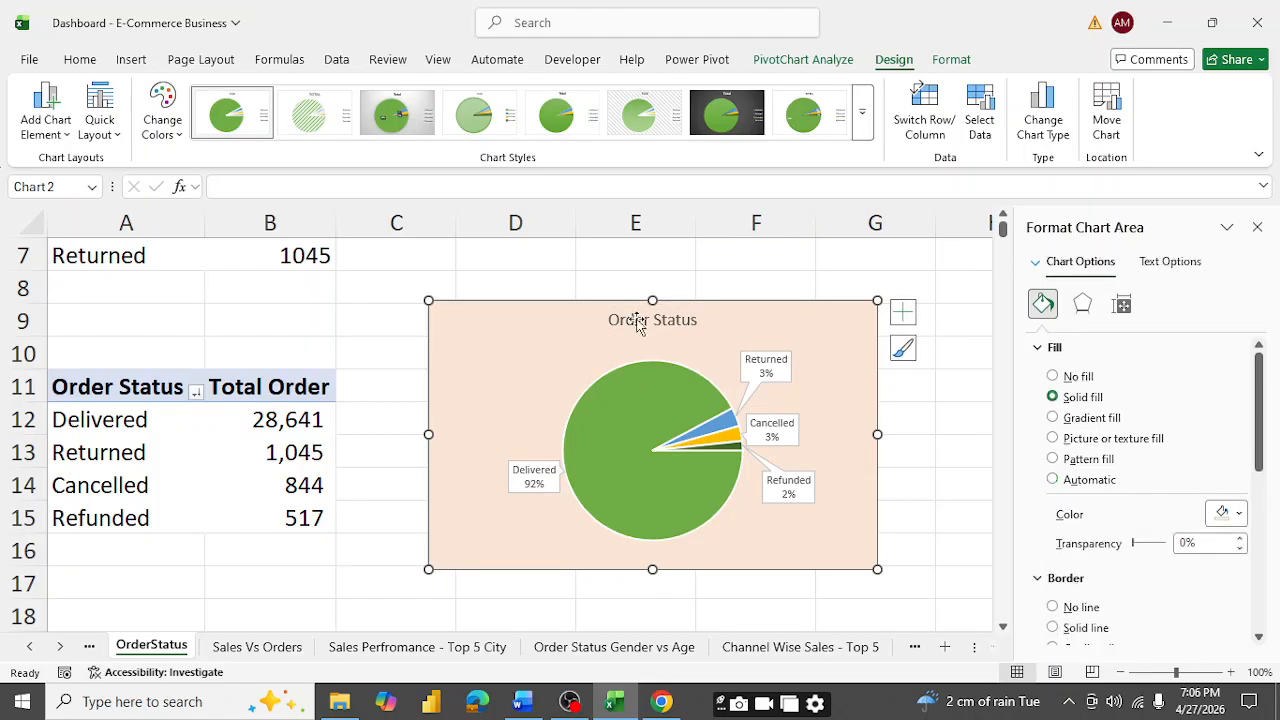
left_click(632, 322)
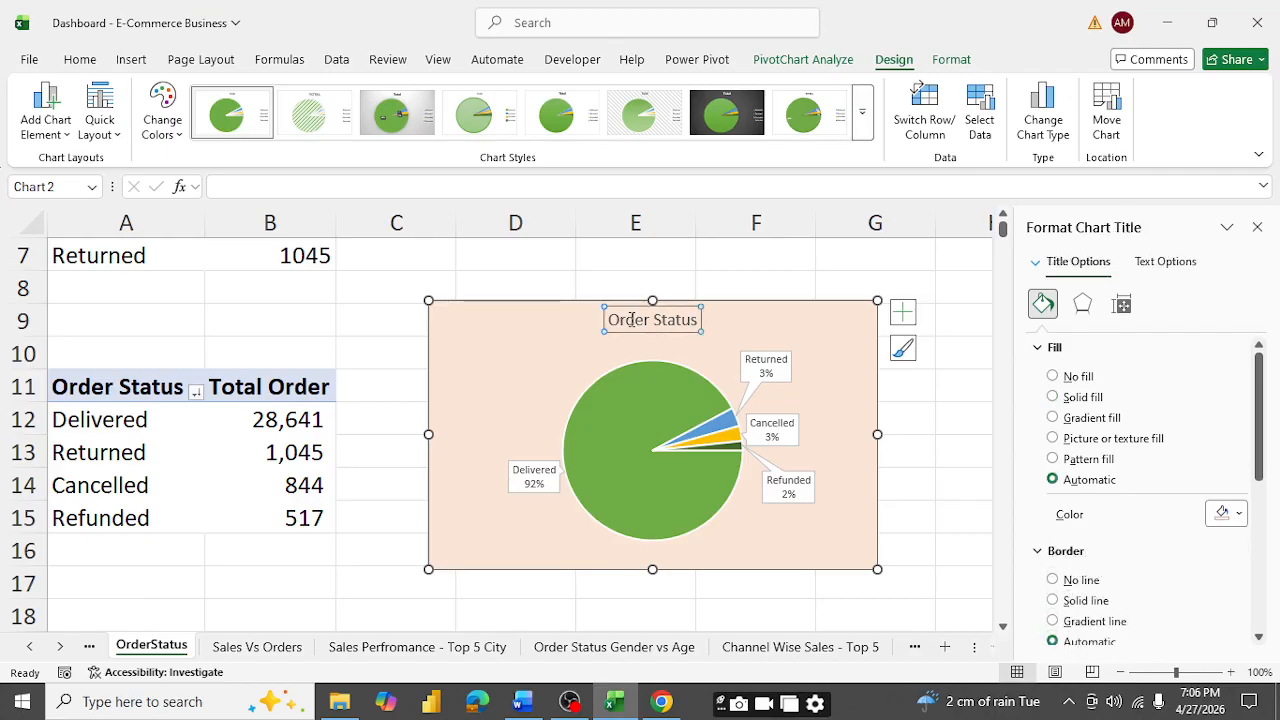
key("ctrl+b")
left_click(860, 281)
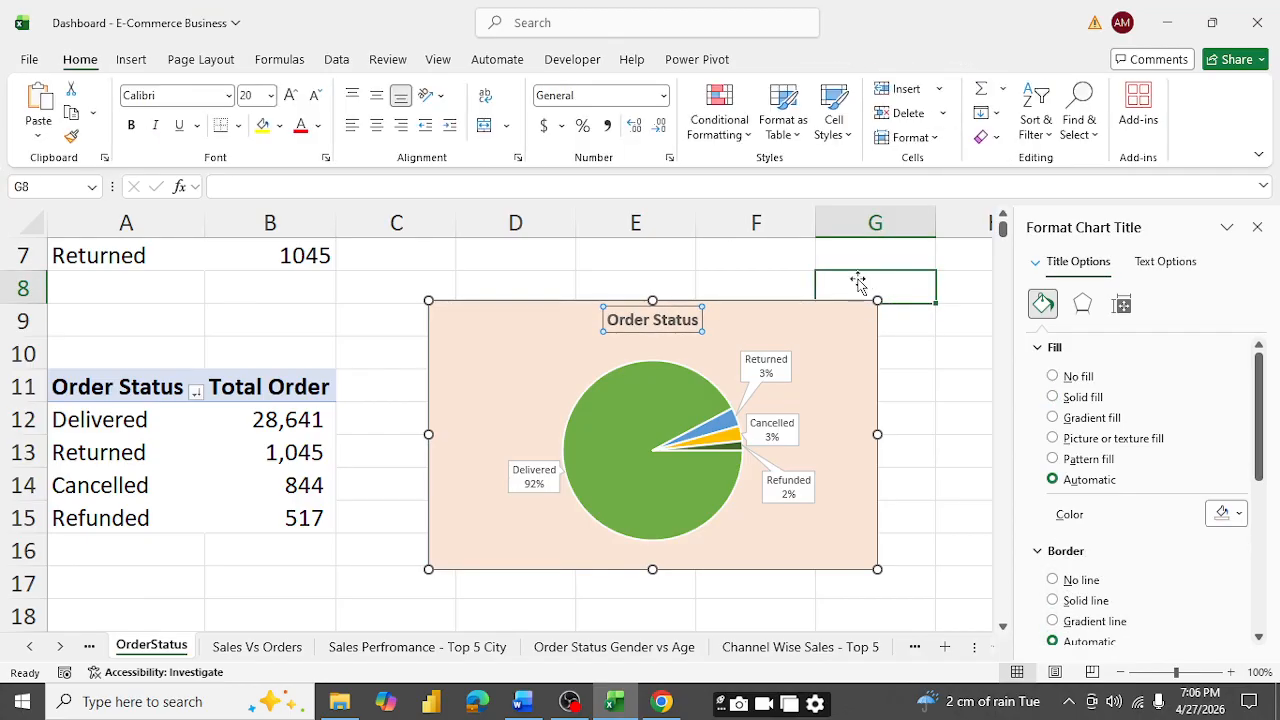
- On the Men Vs Wemen Sales sheet, make the doughnut chart's title black and bold
left_click(249, 648)
left_click(92, 648)
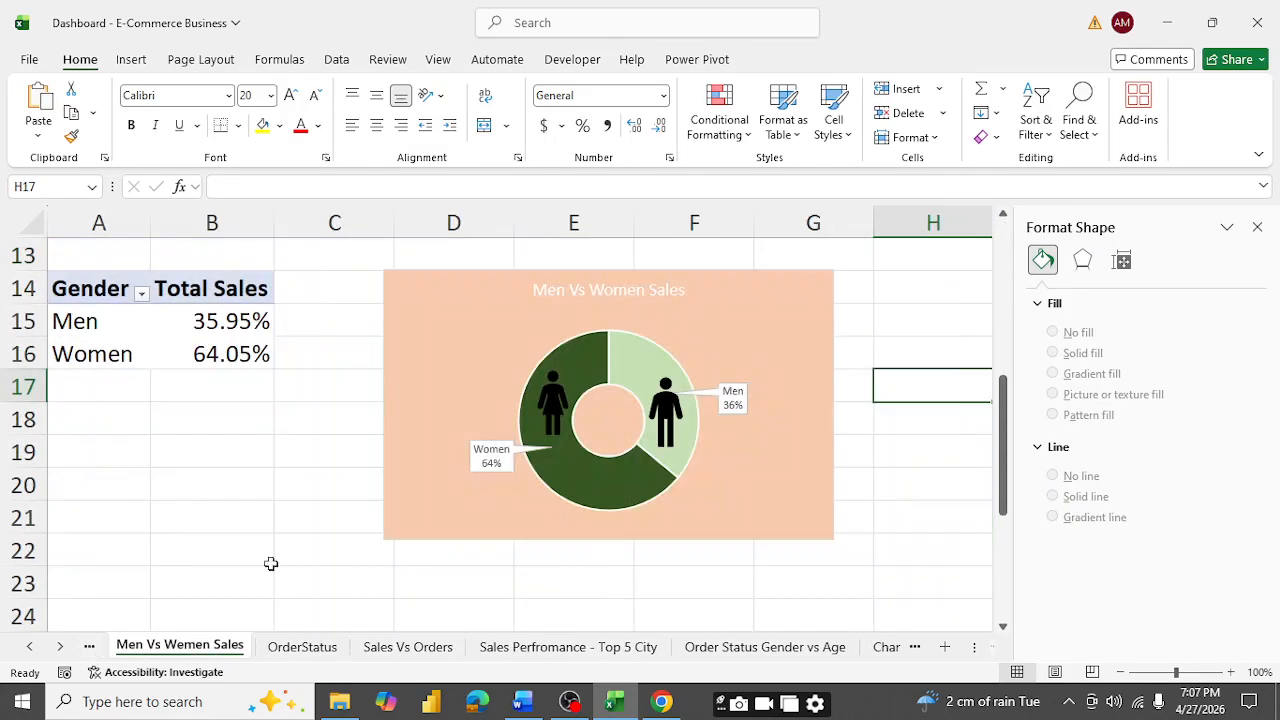
left_click(609, 289)
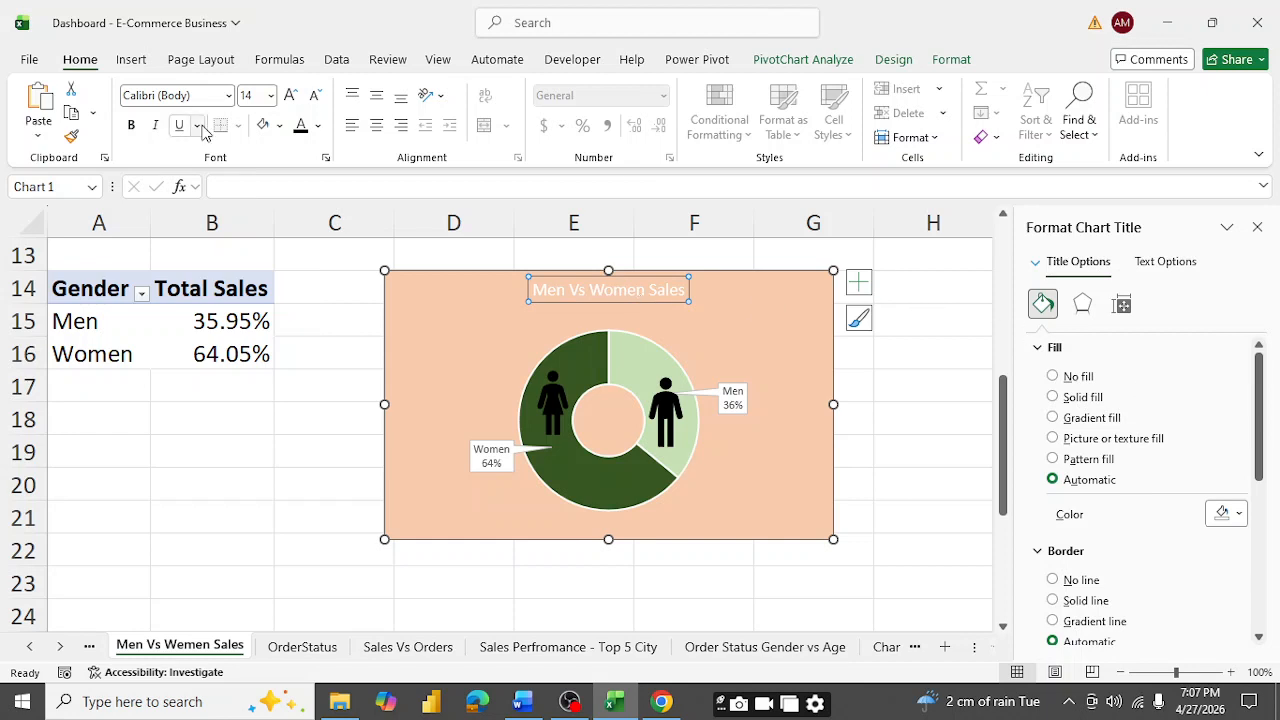
left_click(301, 131)
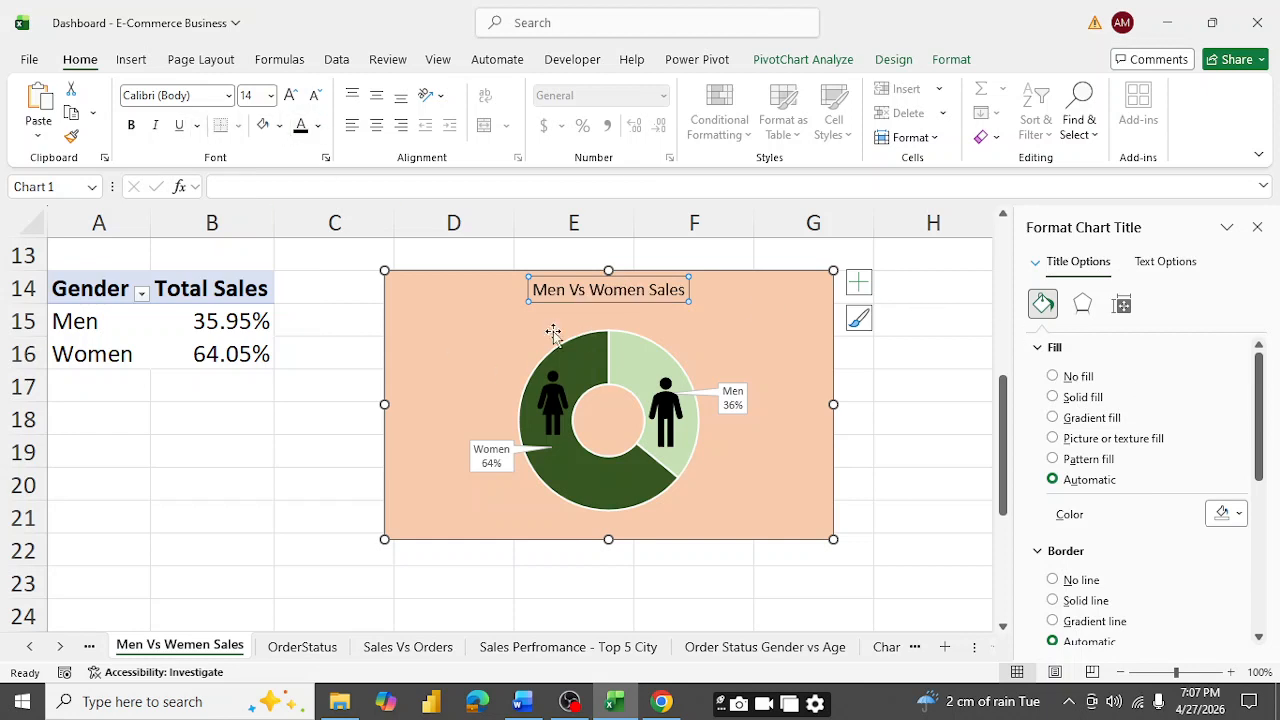
key("ctrl+b")
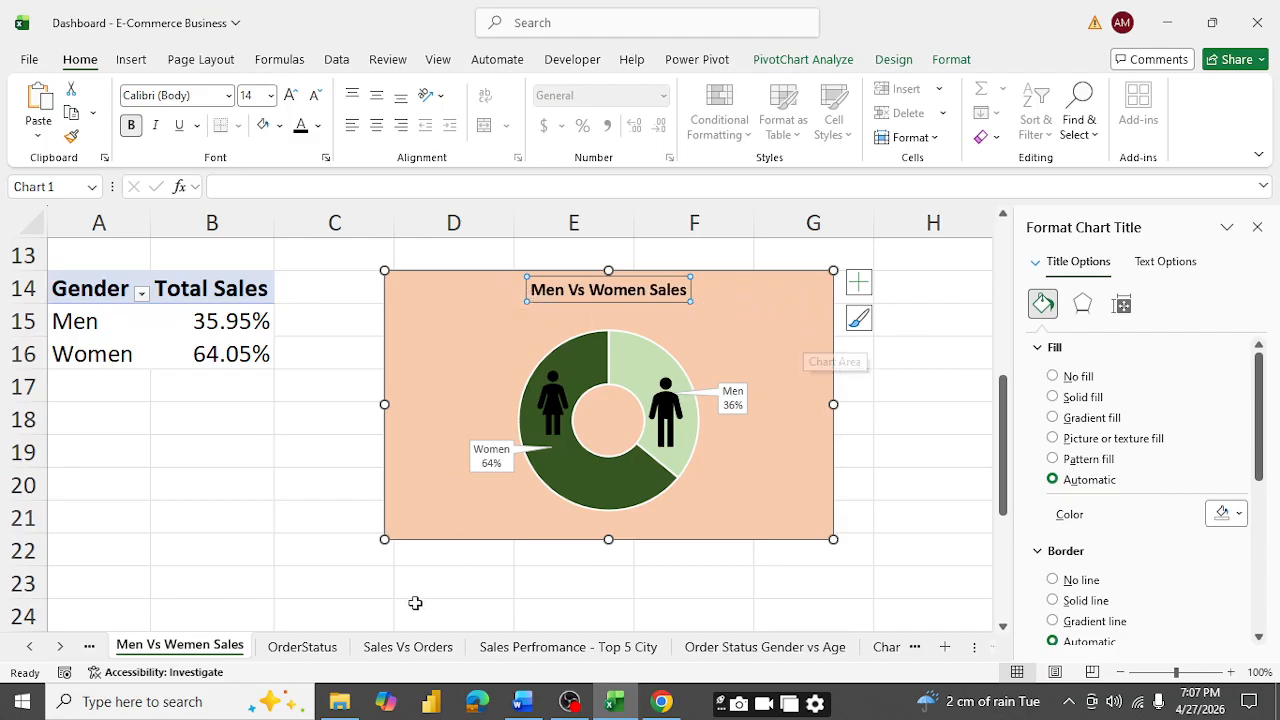
- Go to the Dashboard (Blank) sheet and close the Format Shape pane
left_click(90, 648)
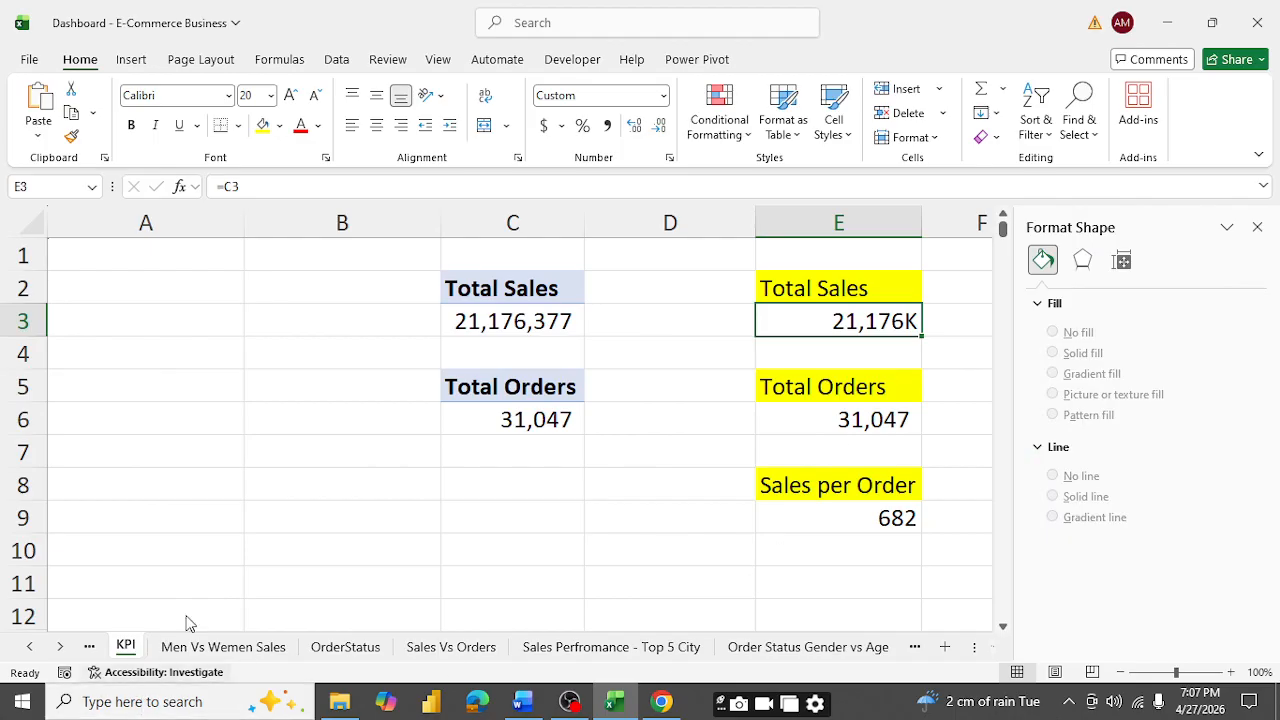
left_click(915, 648)
left_click(915, 648)
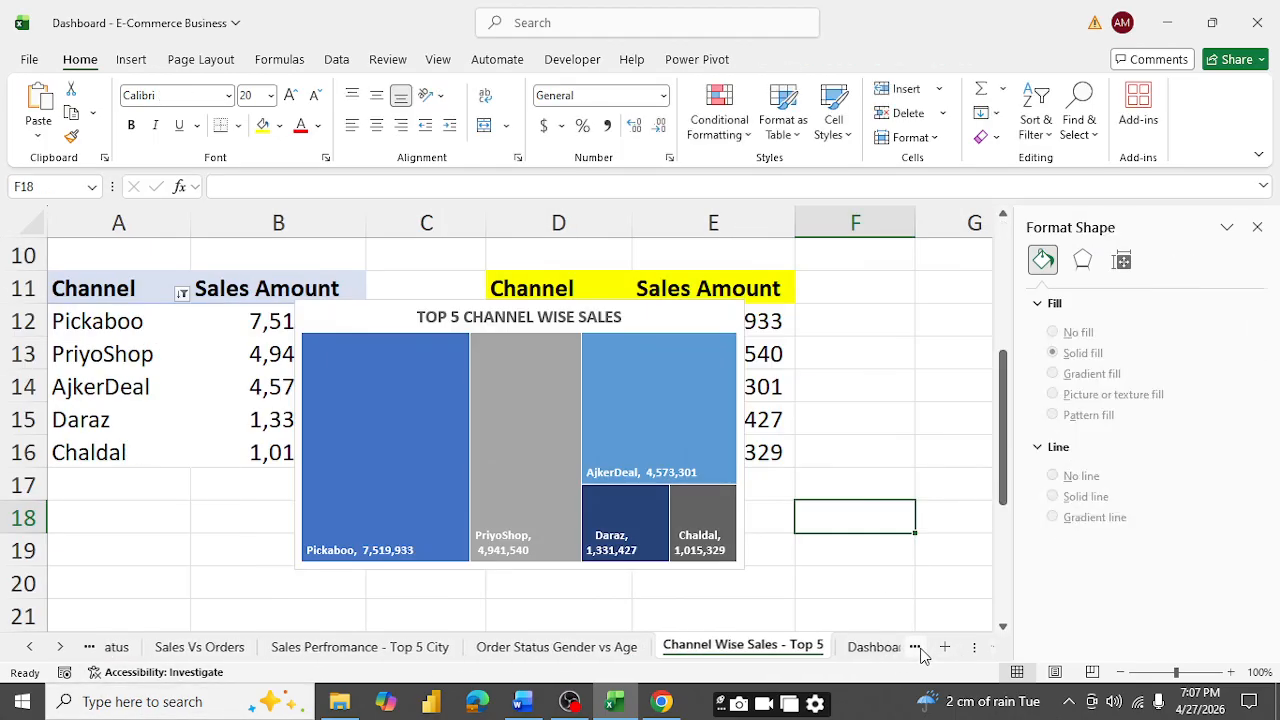
left_click(915, 648)
left_click(915, 648)
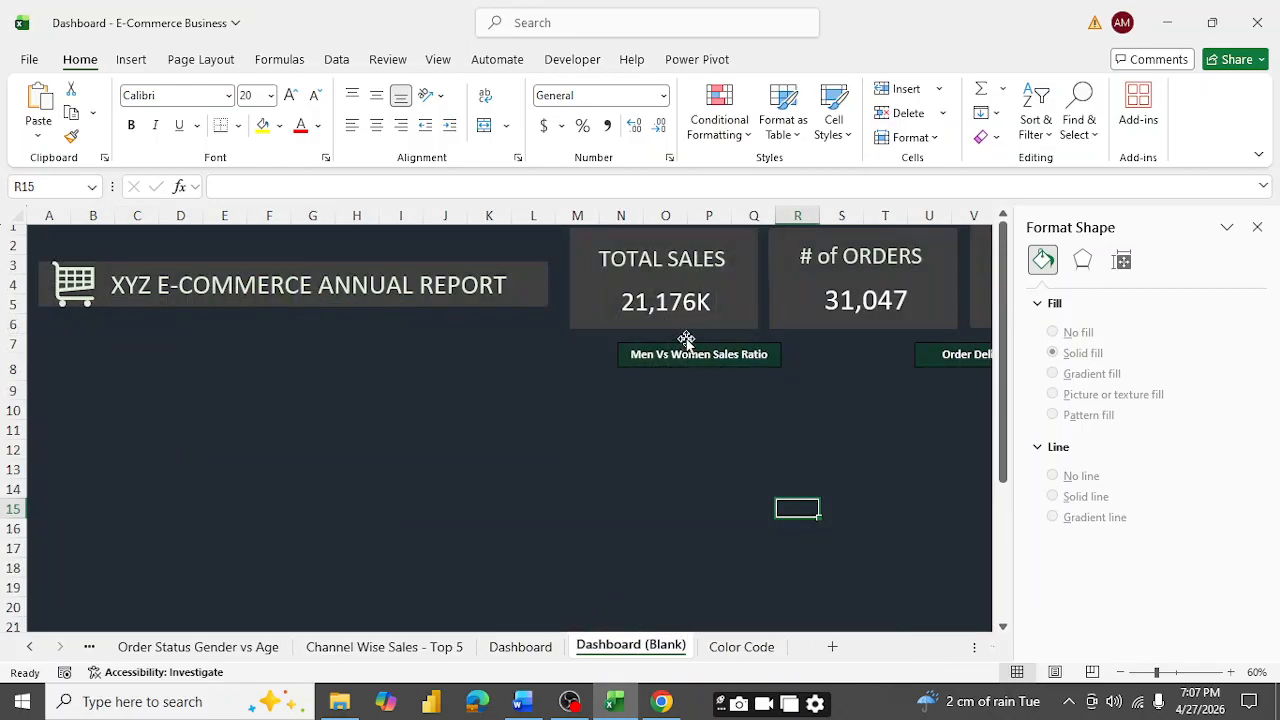
left_click(1257, 227)
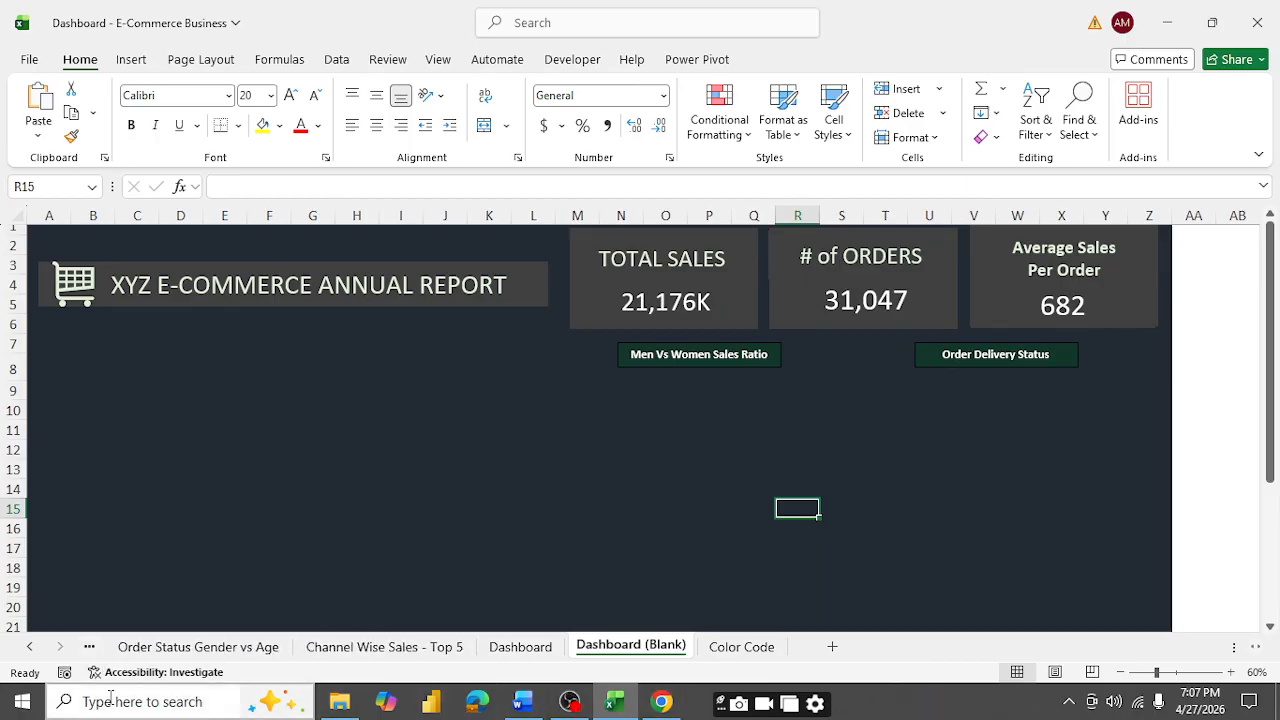
- Copy the Men Vs Women Sales doughnut chart from its sheet and paste it onto the Dashboard (Blank) sheet
left_click(89, 647)
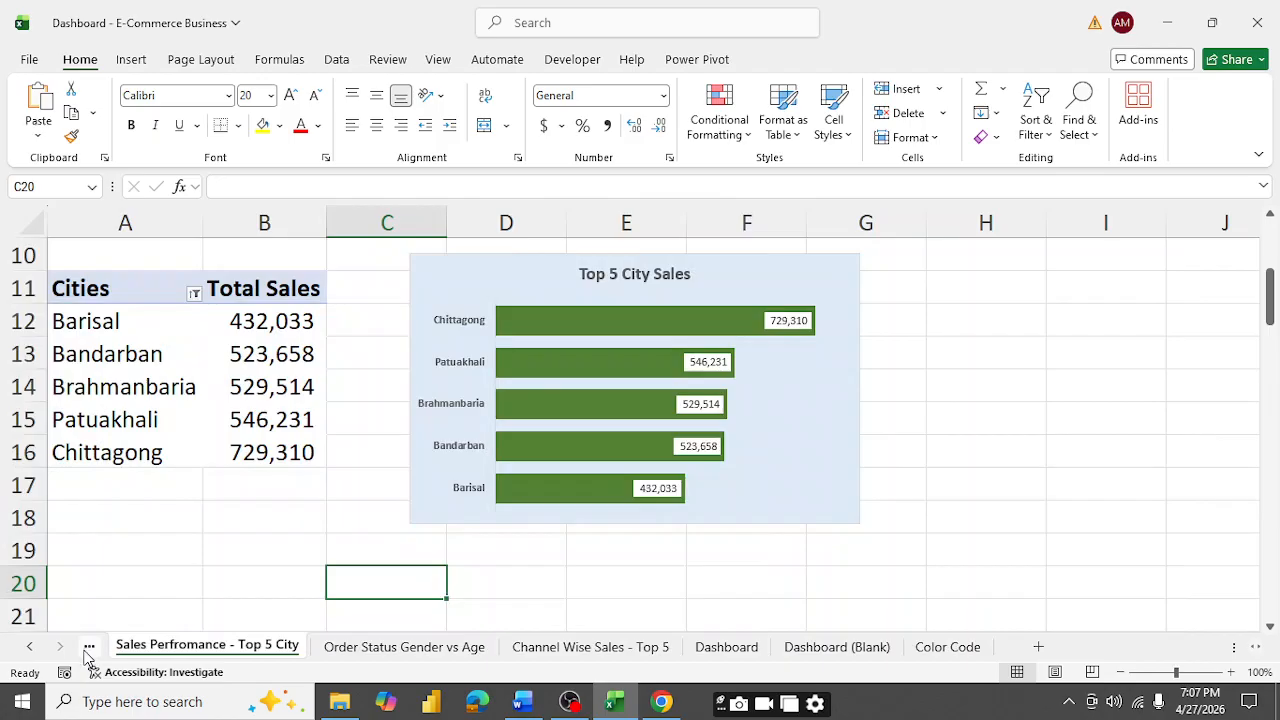
left_click(89, 647)
left_click(89, 647)
left_click(89, 647)
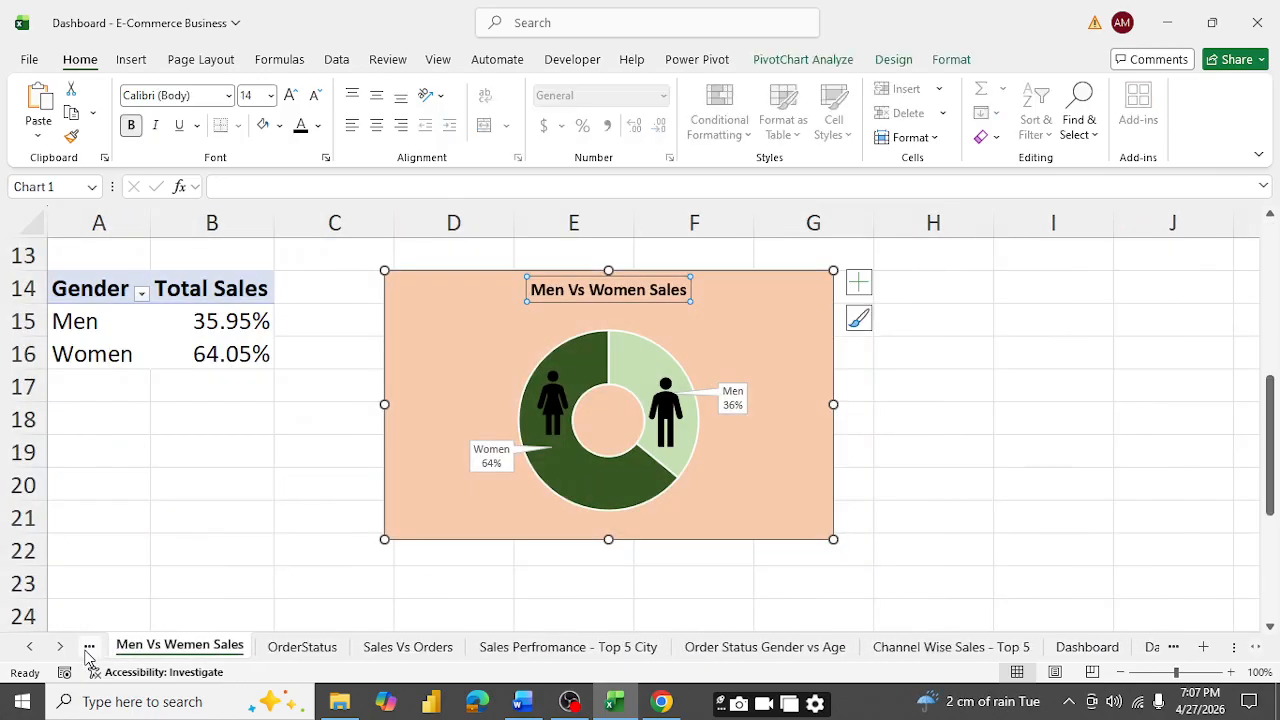
left_click(801, 278)
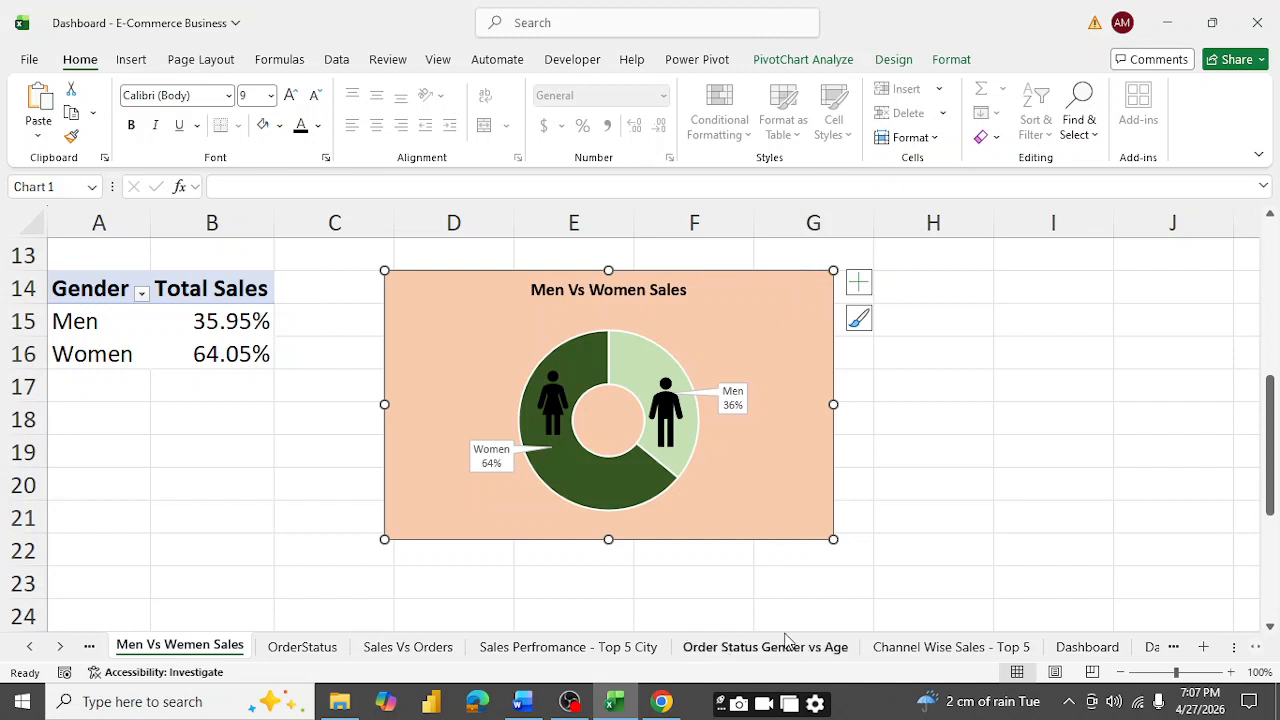
left_click(1150, 648)
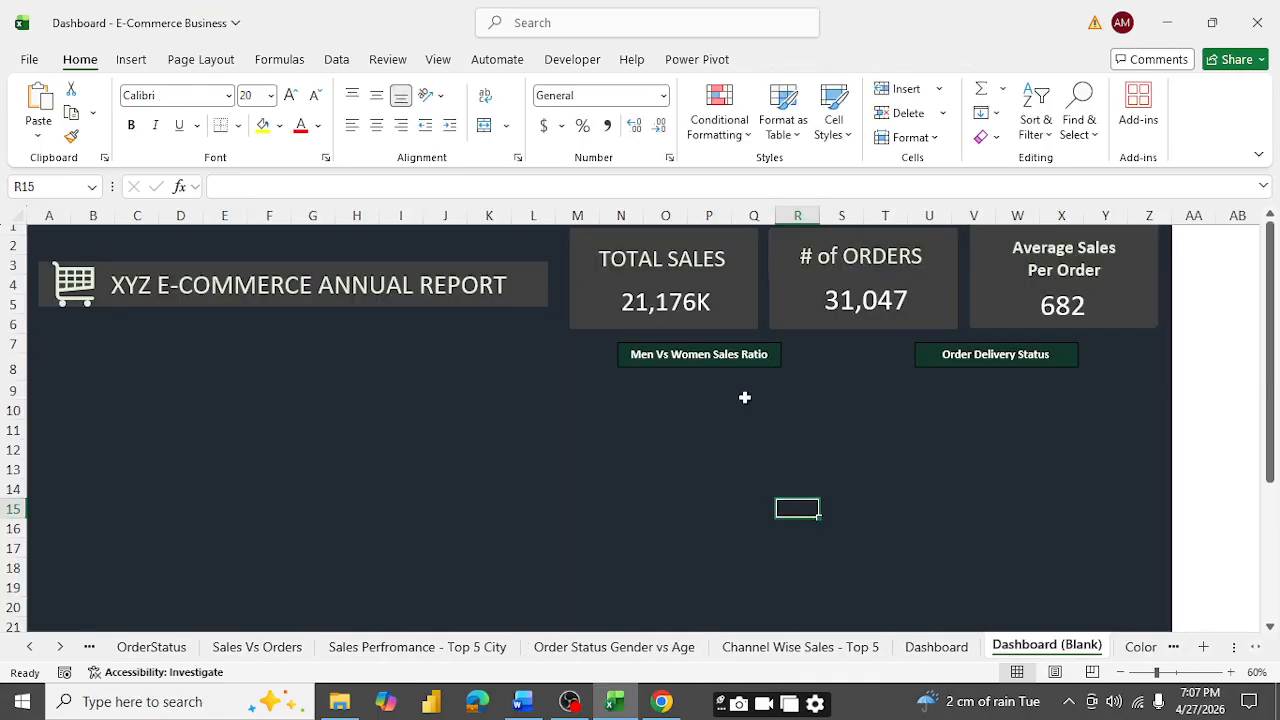
key("ctrl+v")
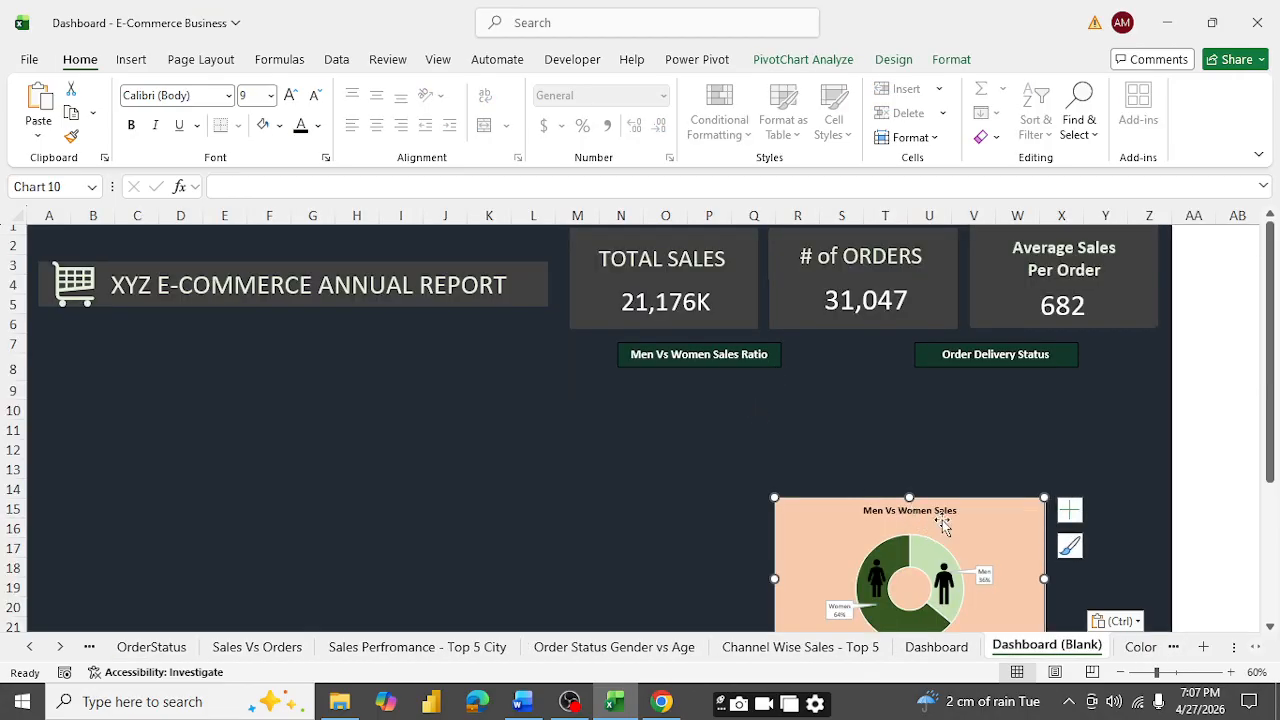
- Place the pasted doughnut chart directly below the Men Vs Women Sales Ratio heading and switch the window to full-screen mode
left_click_drag(1006, 503, 802, 385)
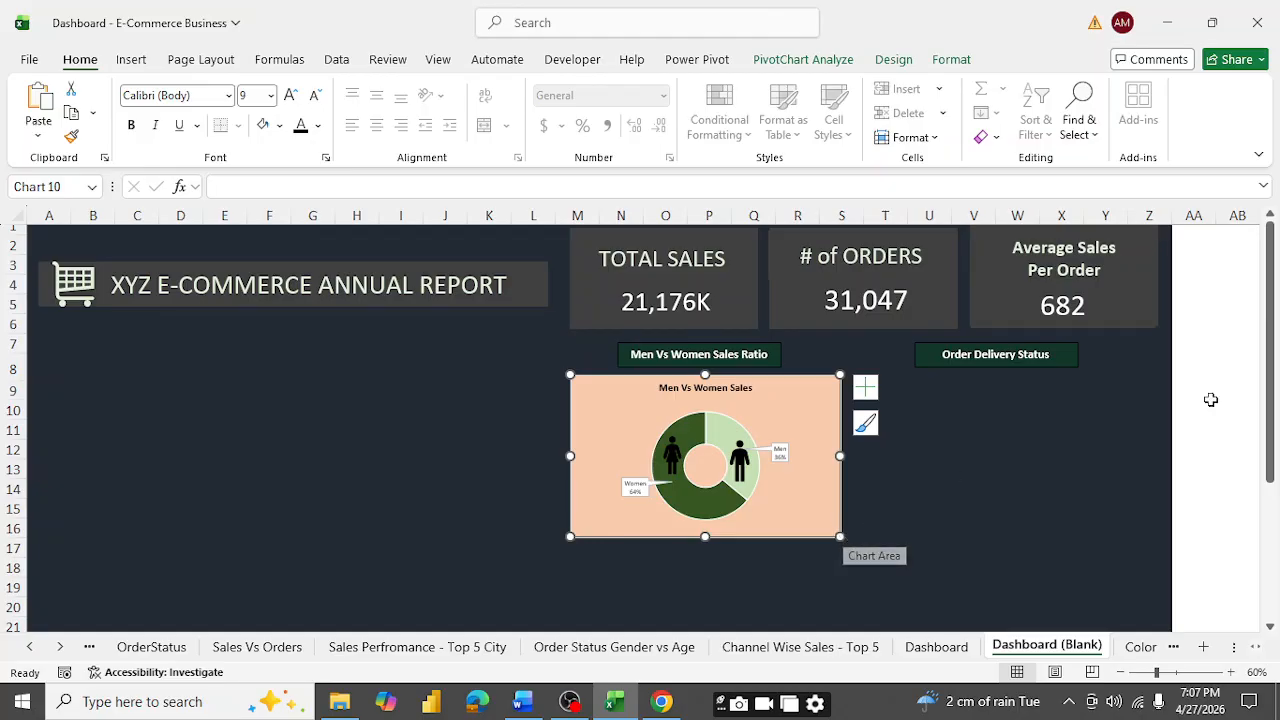
left_click(1262, 158)
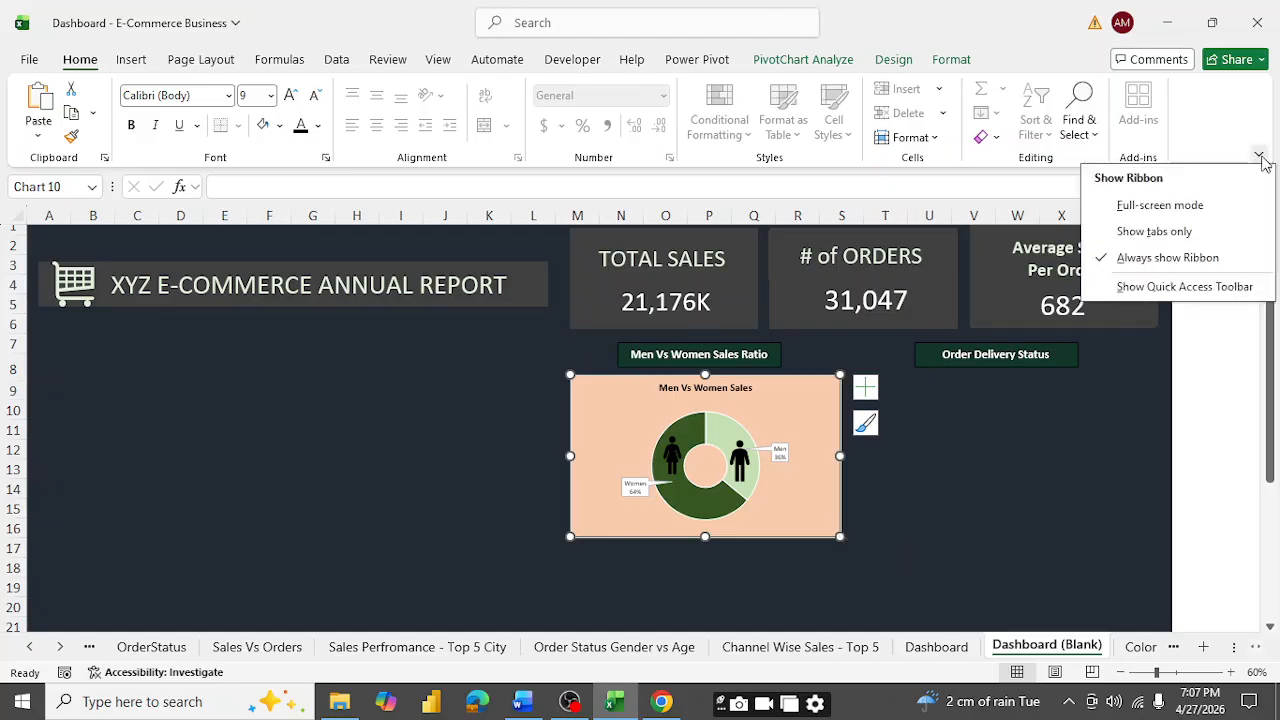
left_click(1138, 207)
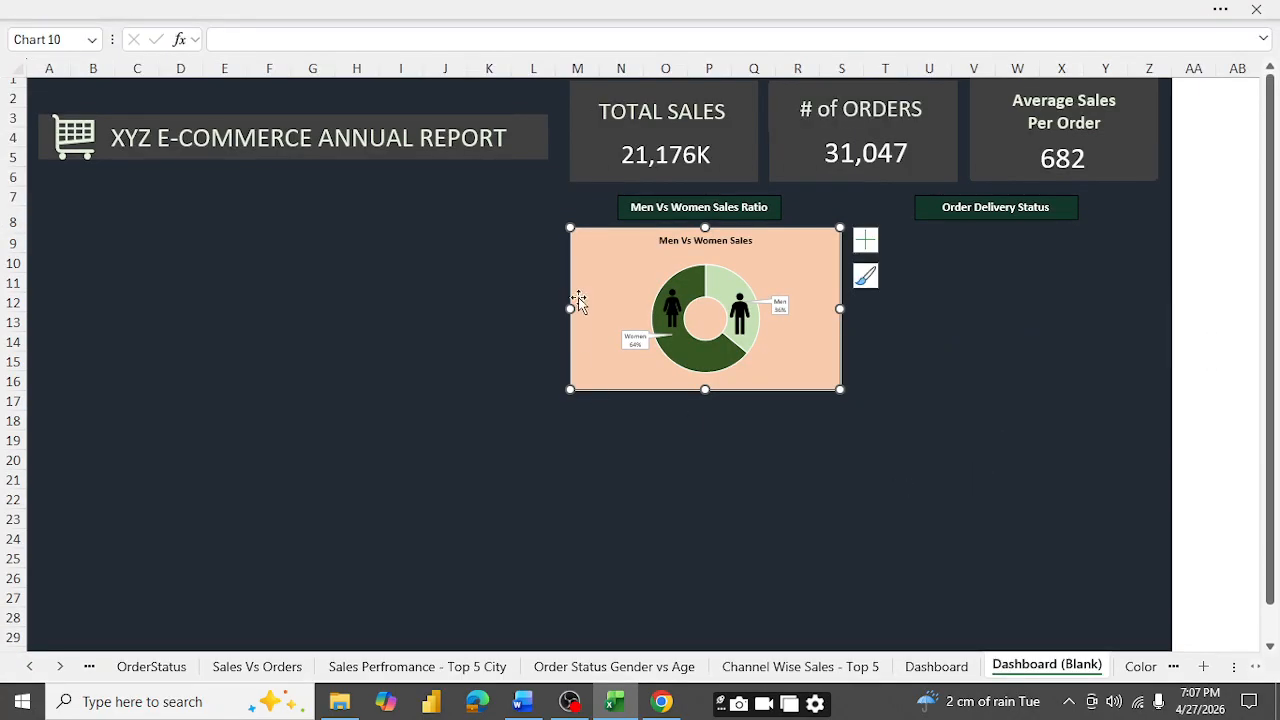
- Copy the Order Status pie chart from the OrderStatus sheet and paste it onto the Dashboard (Blank) sheet
left_click(922, 442)
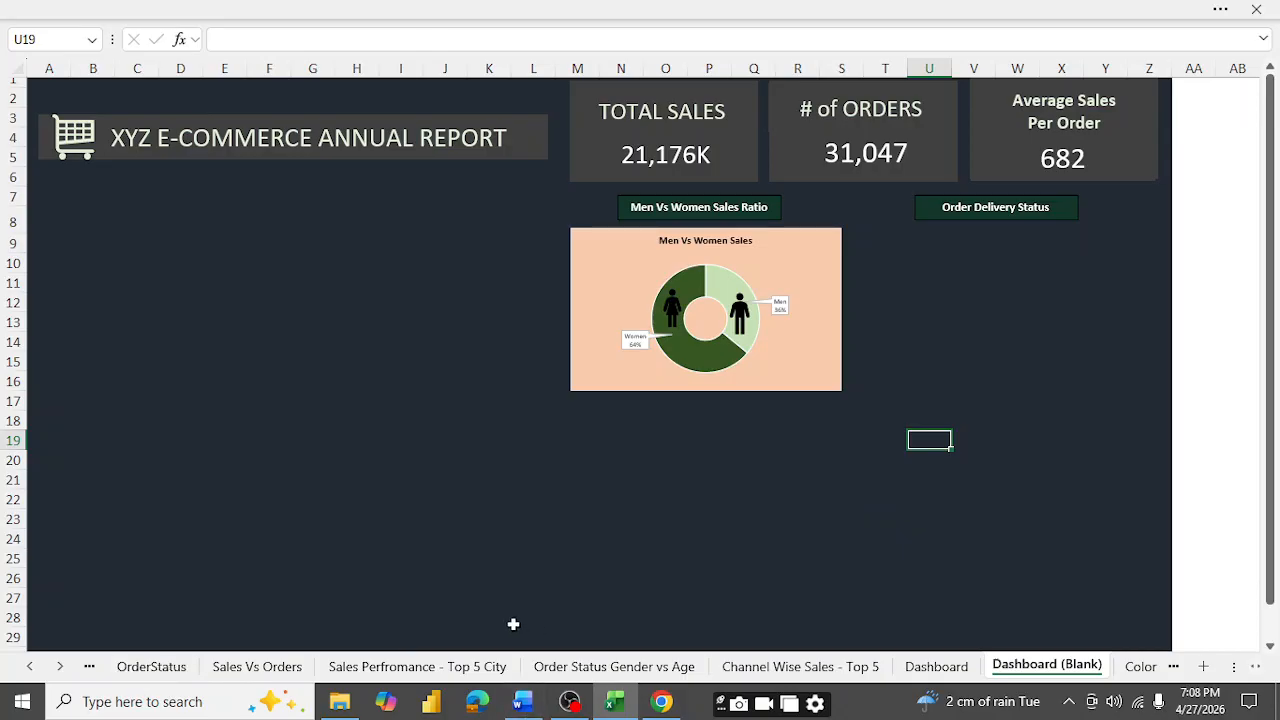
left_click(940, 667)
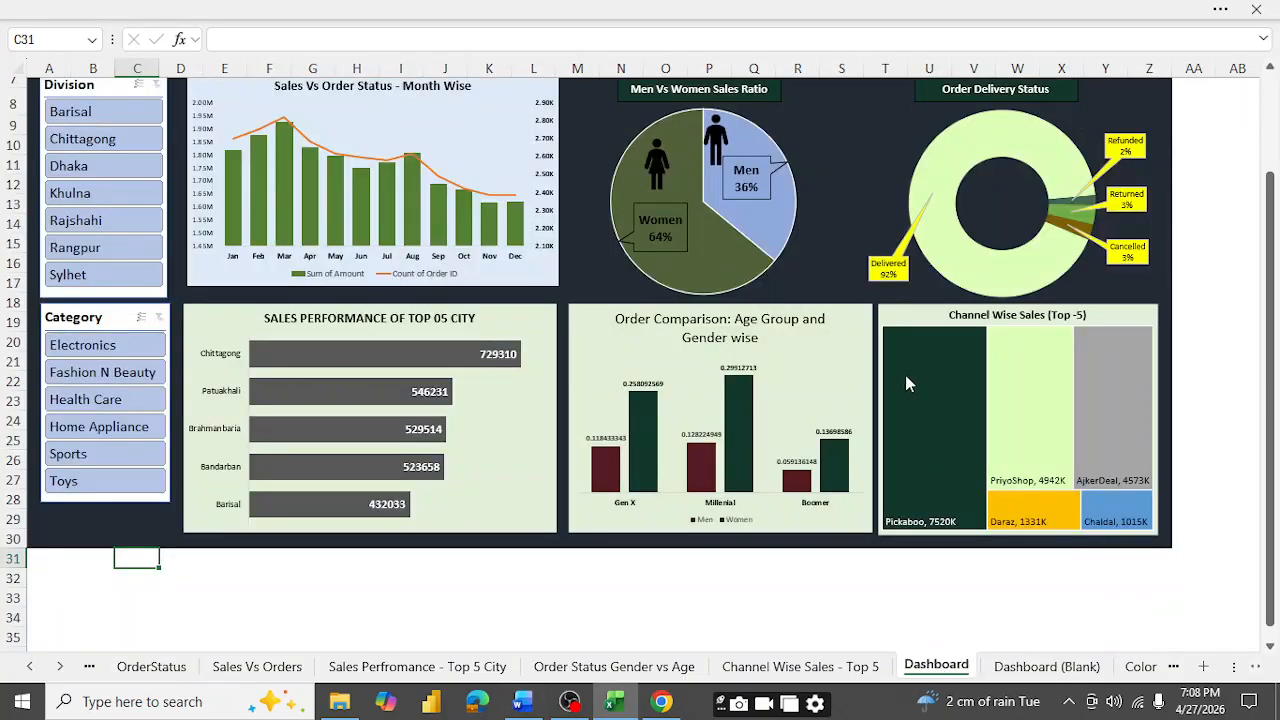
scroll(890, 390, "up", 2)
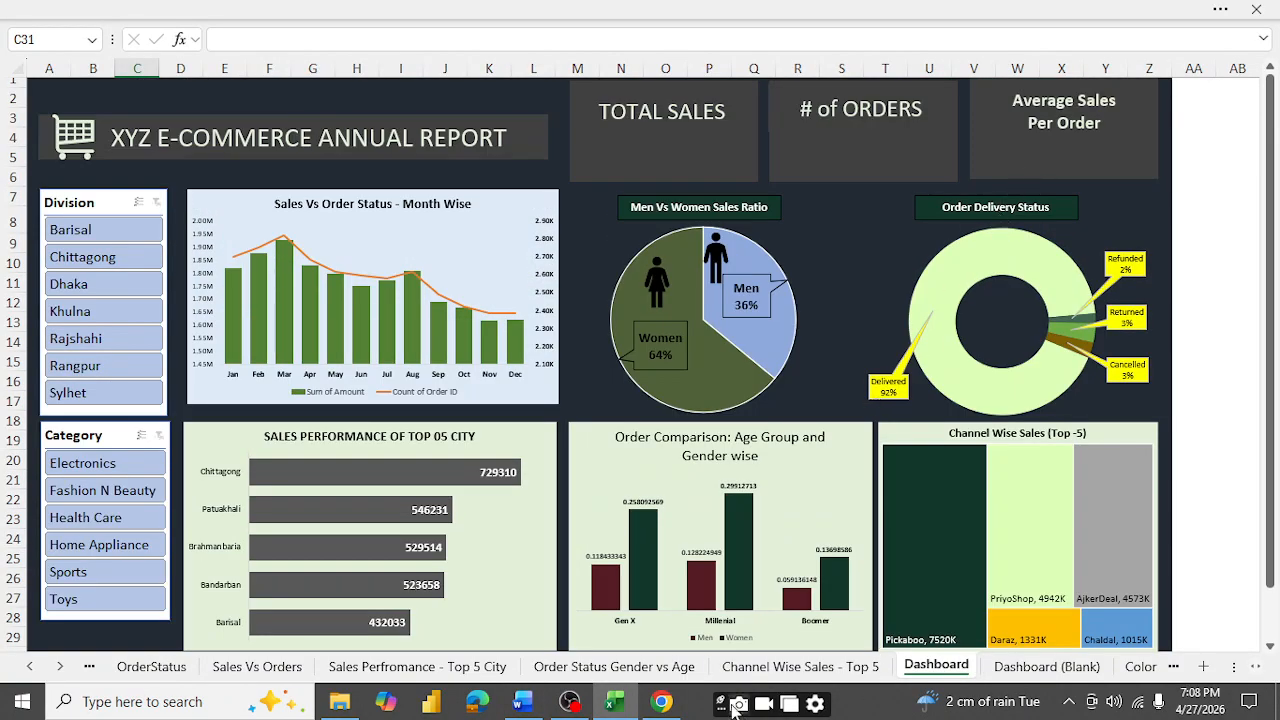
left_click(612, 670)
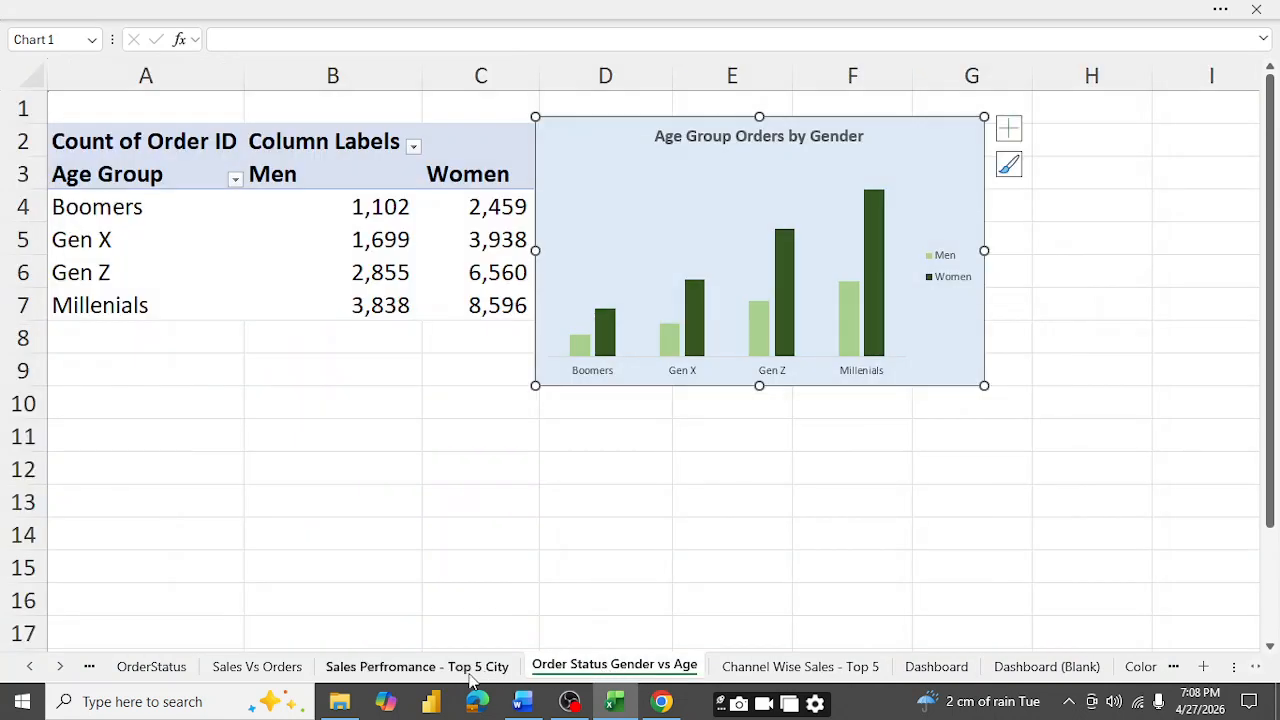
left_click(258, 668)
left_click(164, 668)
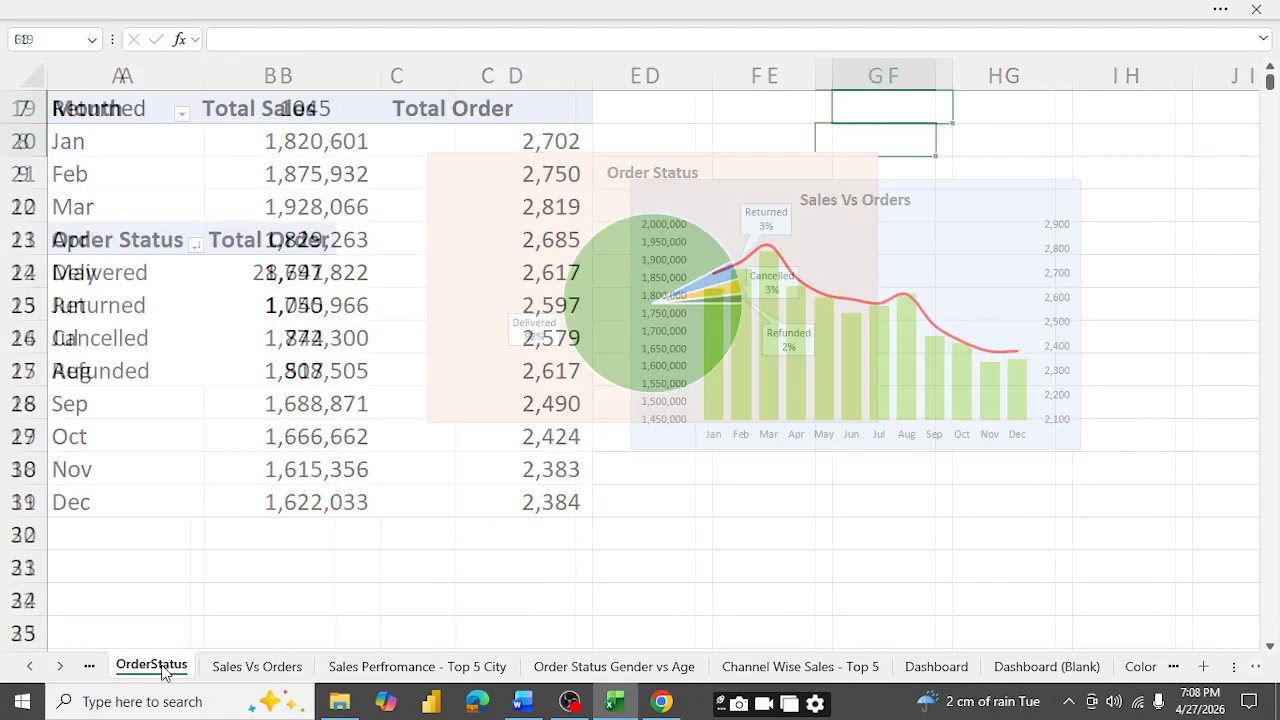
left_click(511, 178)
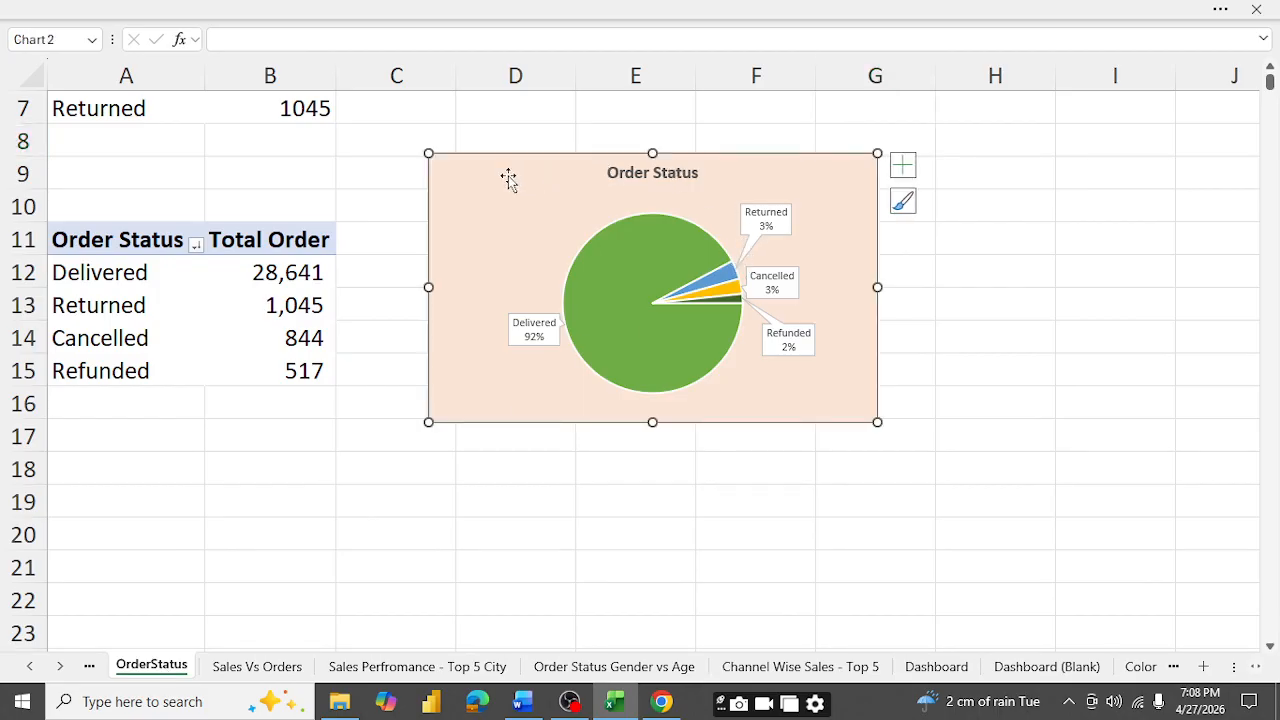
left_click(1072, 668)
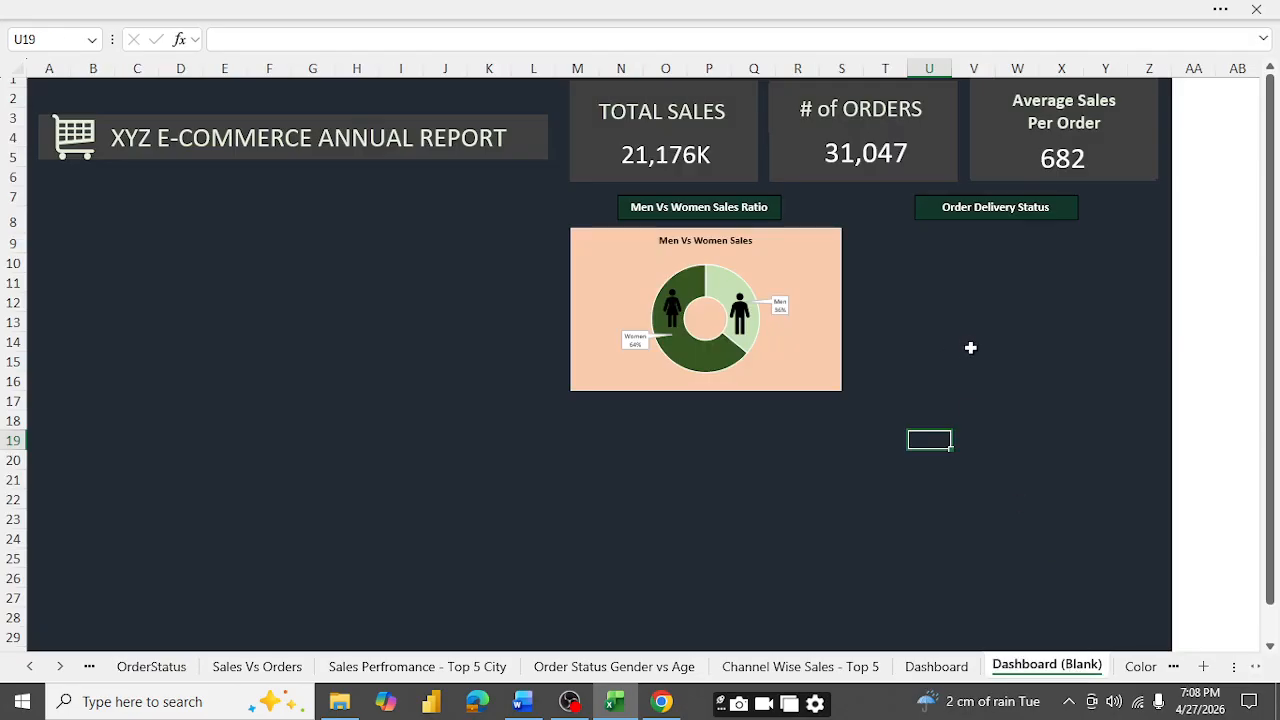
key("ctrl+v")
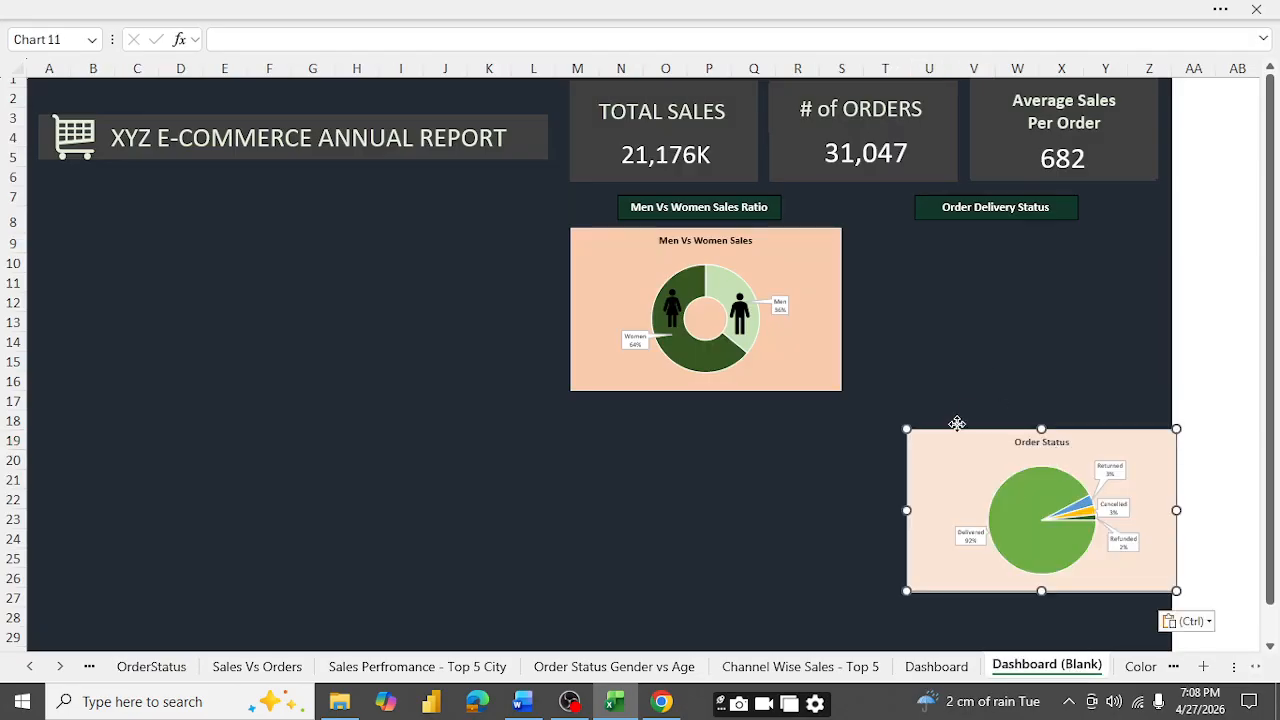
- Place the pasted Order Status chart directly below the Order Delivery Status heading and widen it to the Average Sales card's right edge
left_click_drag(957, 423, 917, 239)
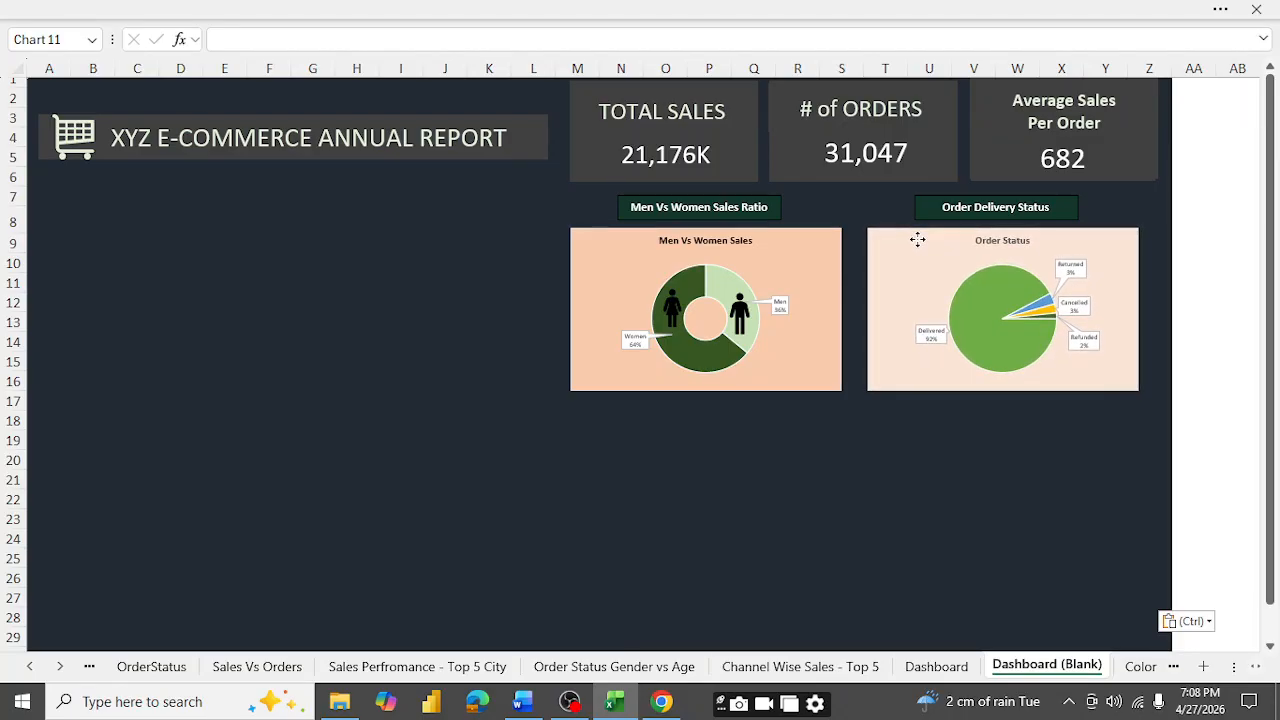
left_click_drag(917, 240, 915, 240)
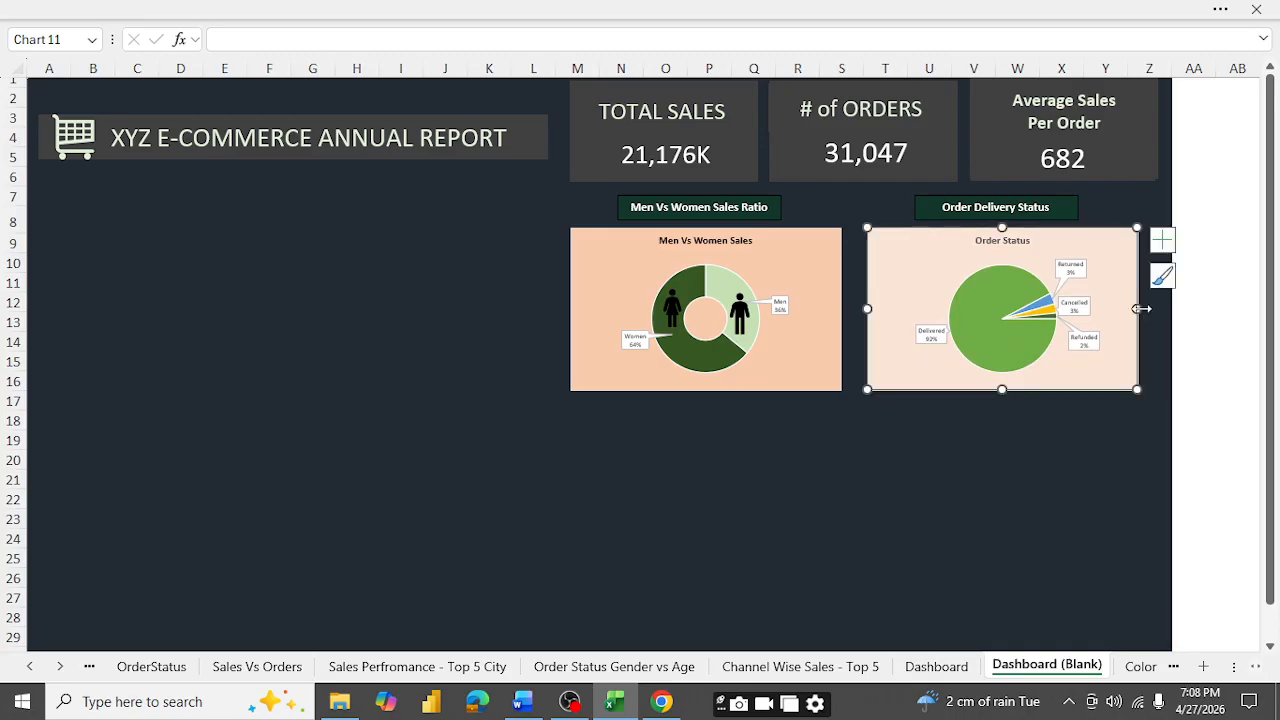
left_click_drag(1137, 309, 1158, 310)
- Widen the Men Vs Women Sales doughnut chart rightward, leaving a narrow gap before the Order Status chart
left_click(817, 281)
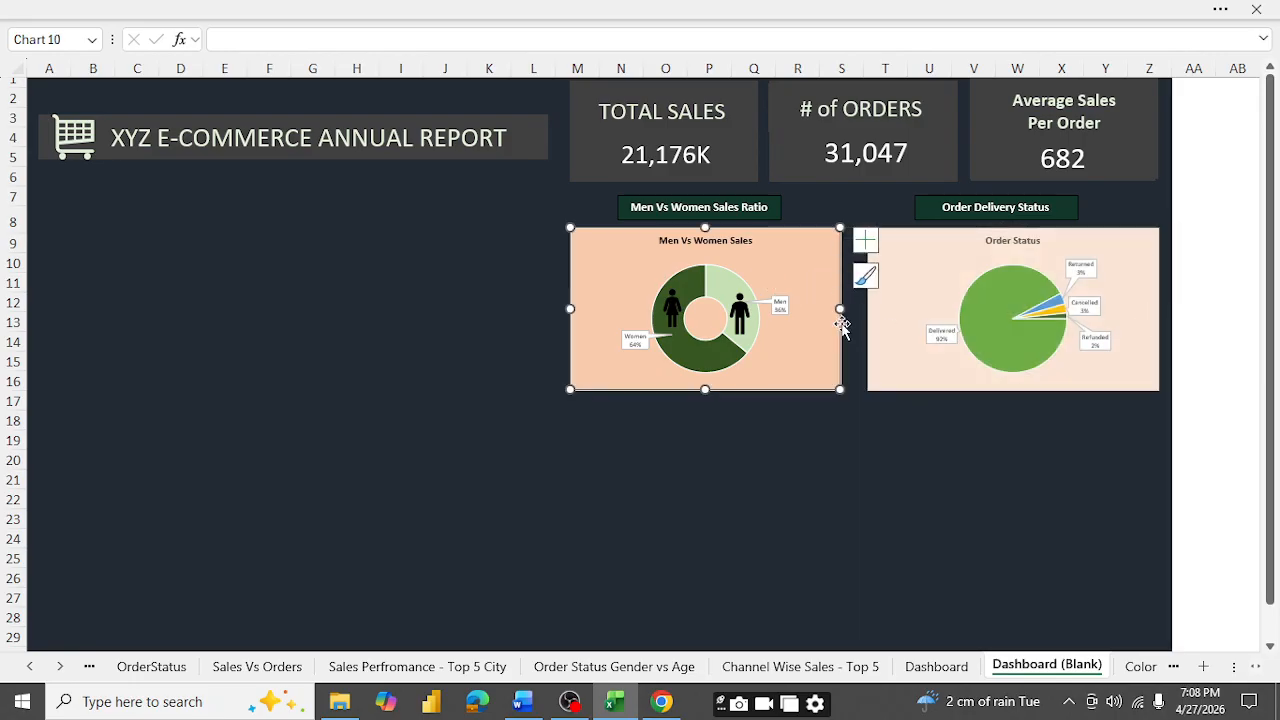
left_click_drag(838, 307, 857, 308)
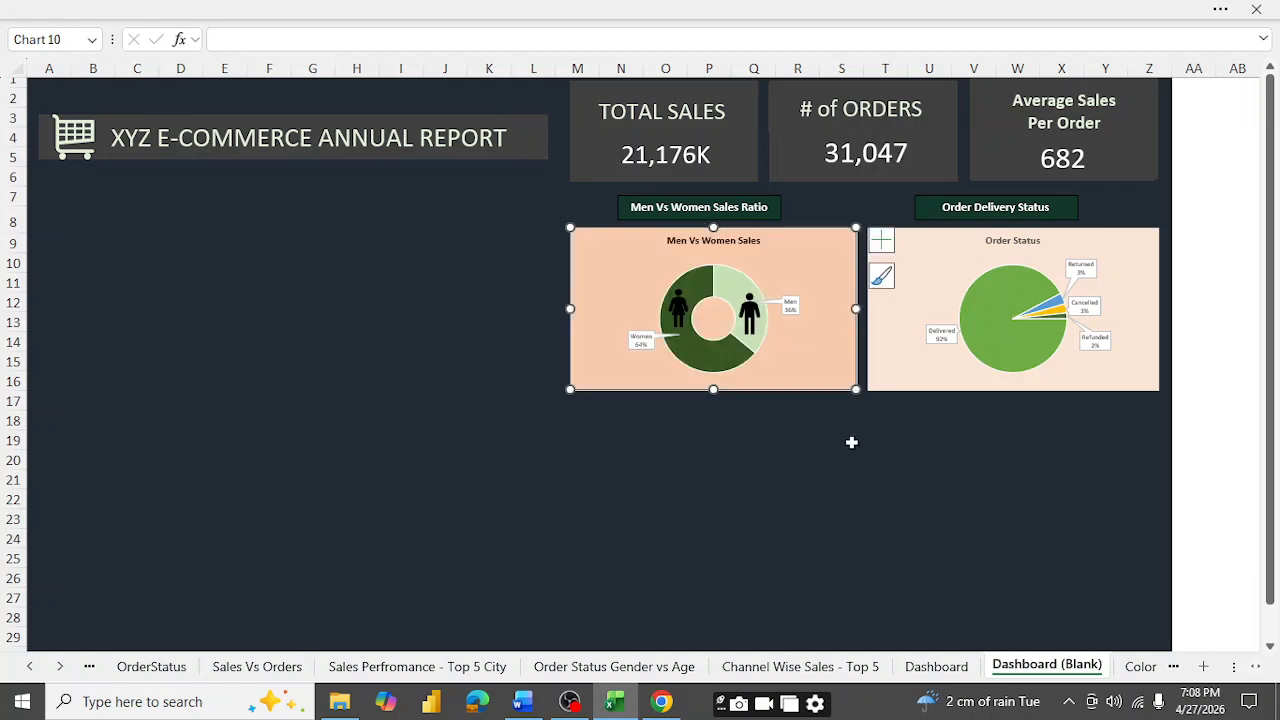
left_click(978, 515)
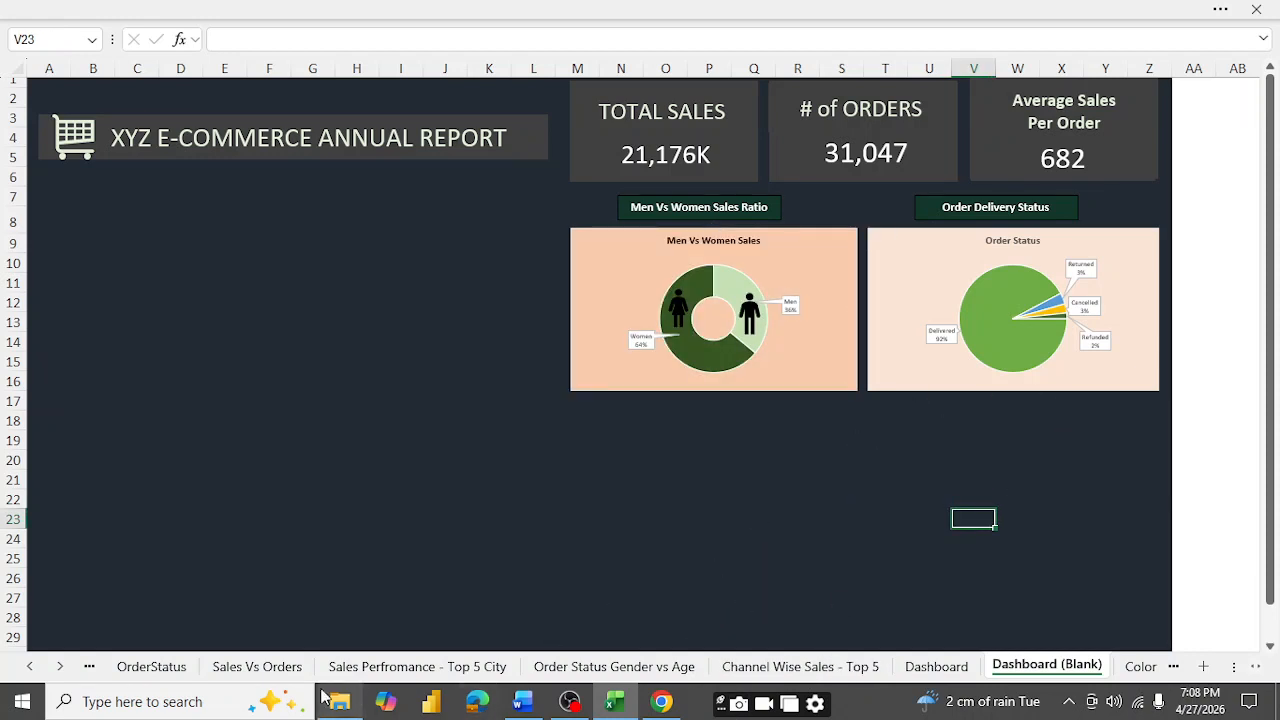
- Compare with the finished Dashboard sheet, and delete the chart titles from the doughnut and Order Status charts on Dashboard (Blank)
left_click(936, 666)
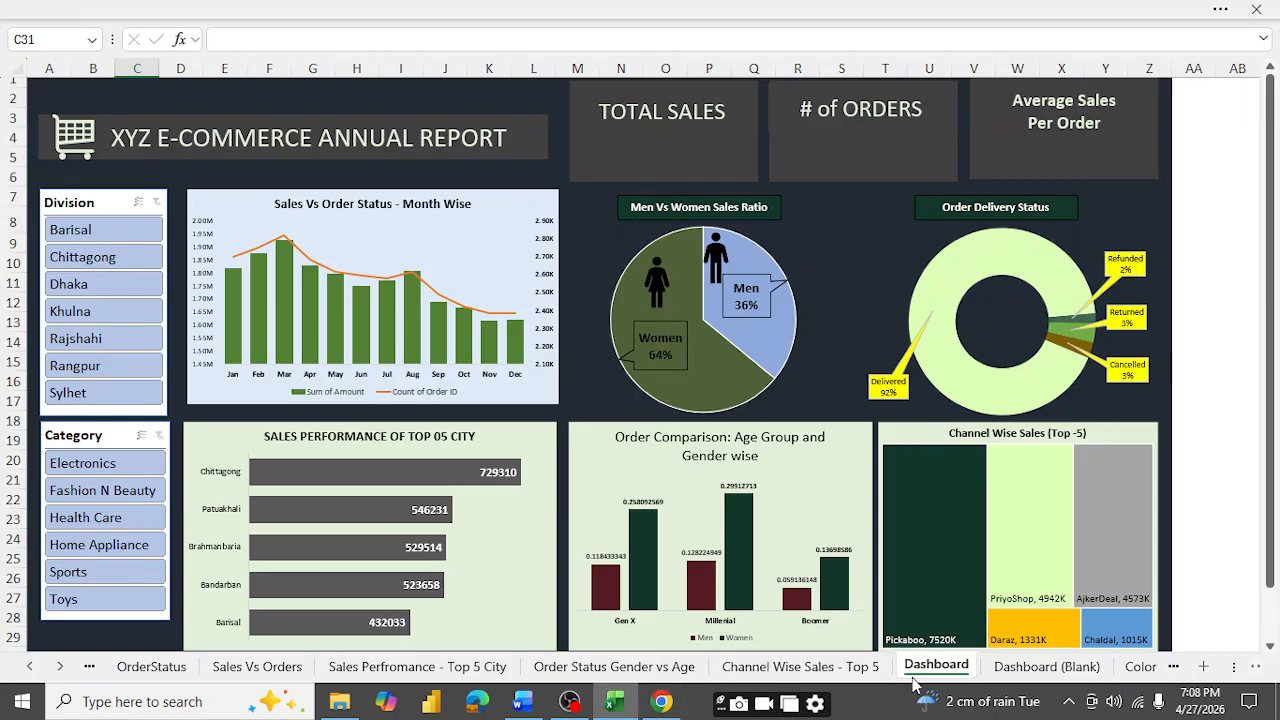
left_click(1042, 667)
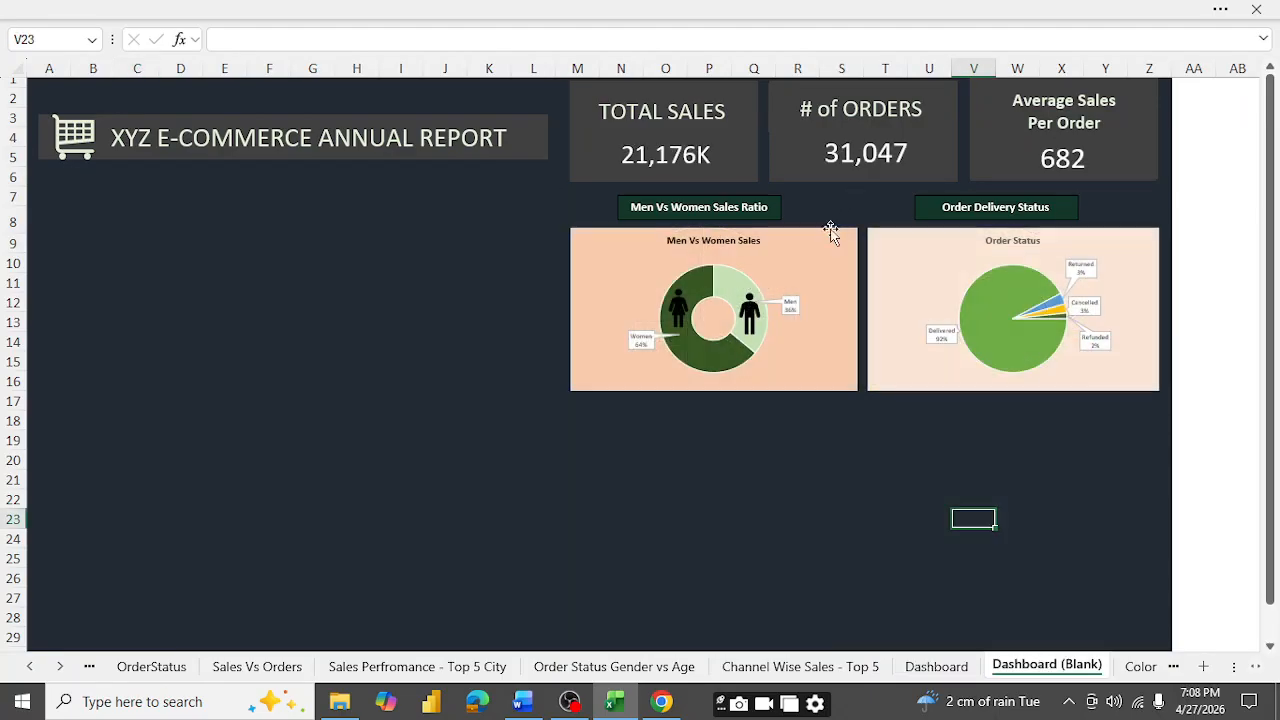
left_click(800, 260)
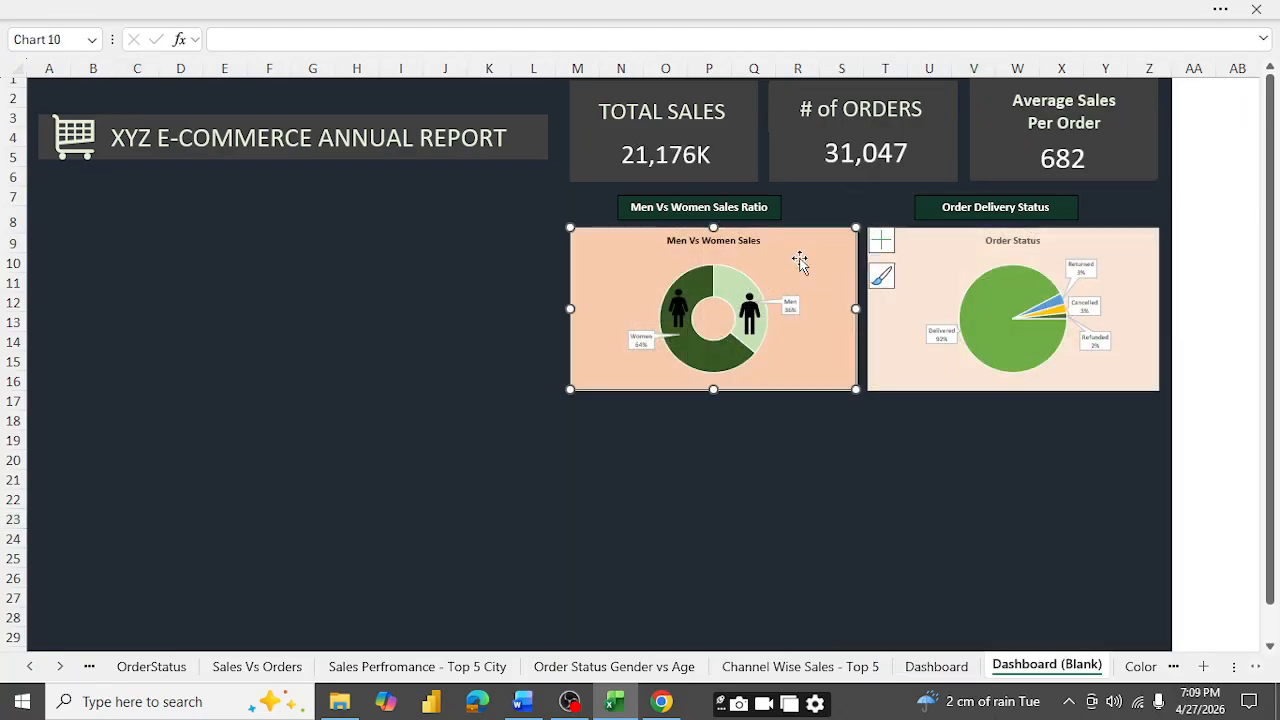
left_click(740, 243)
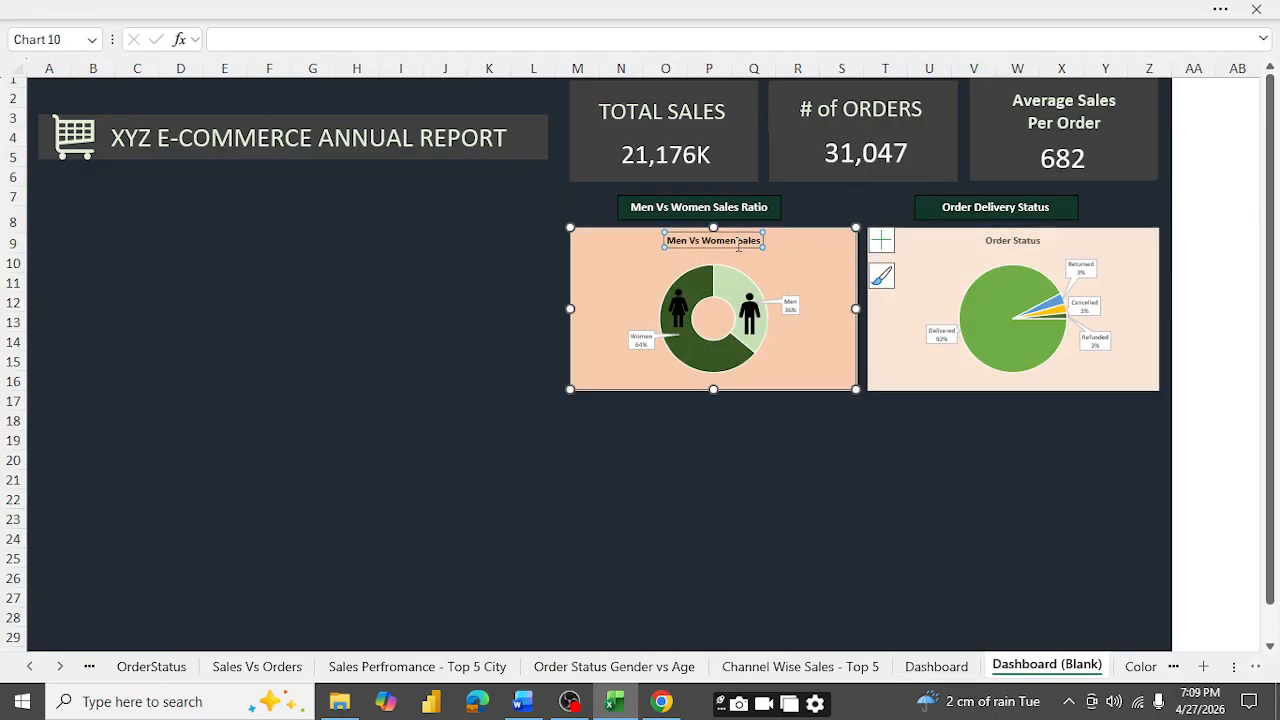
key("Delete")
left_click(1020, 243)
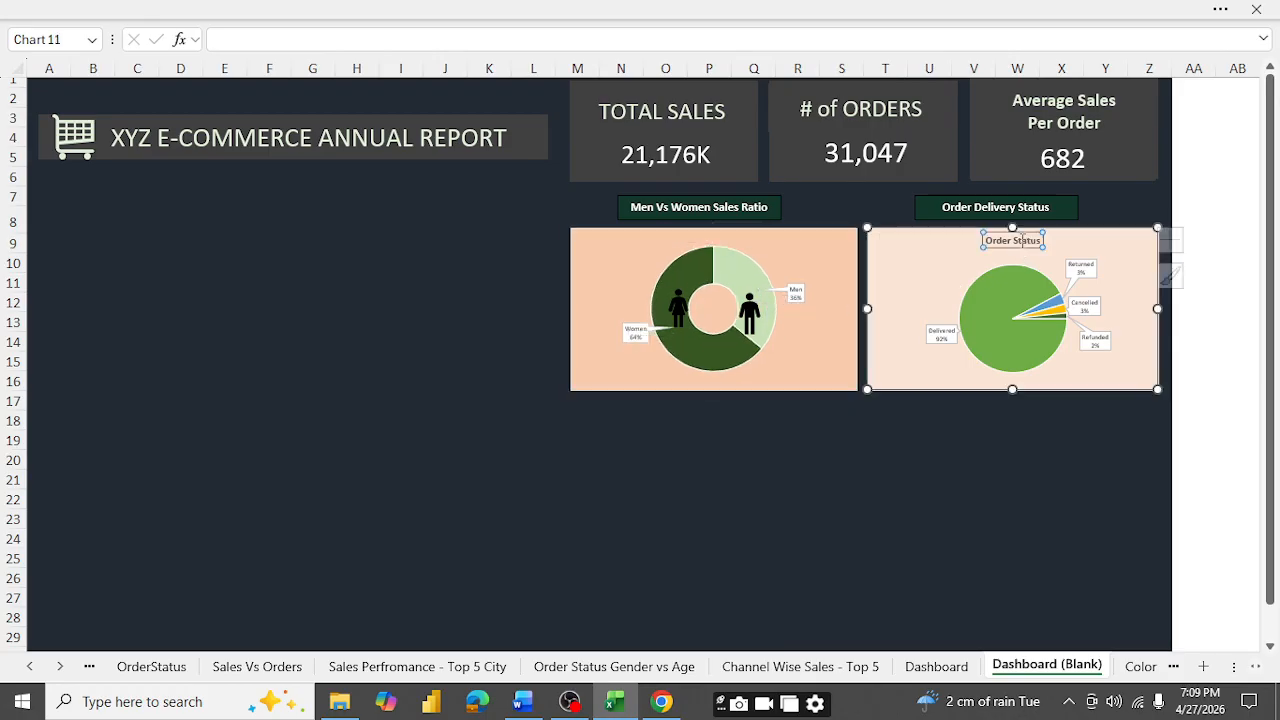
key("Delete")
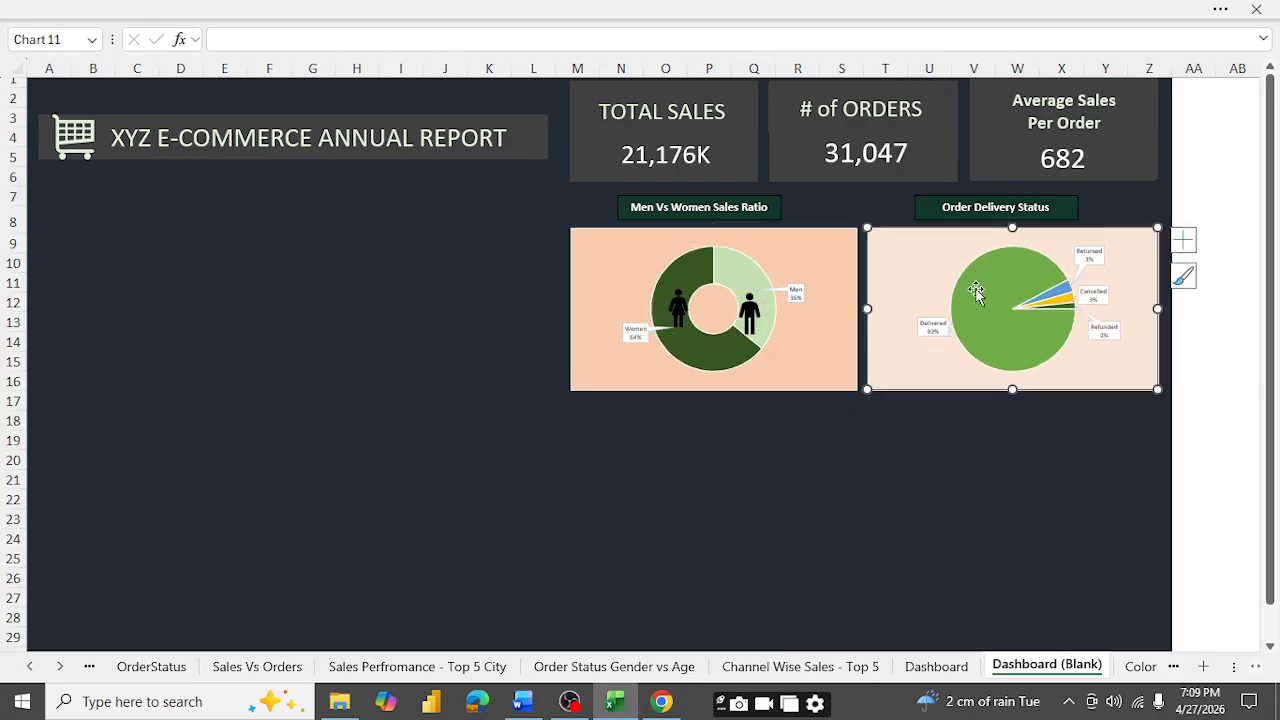
- Format the doughnut chart's area on Dashboard (Blank) with no fill and no border line
left_click(828, 247)
right_click(828, 247)
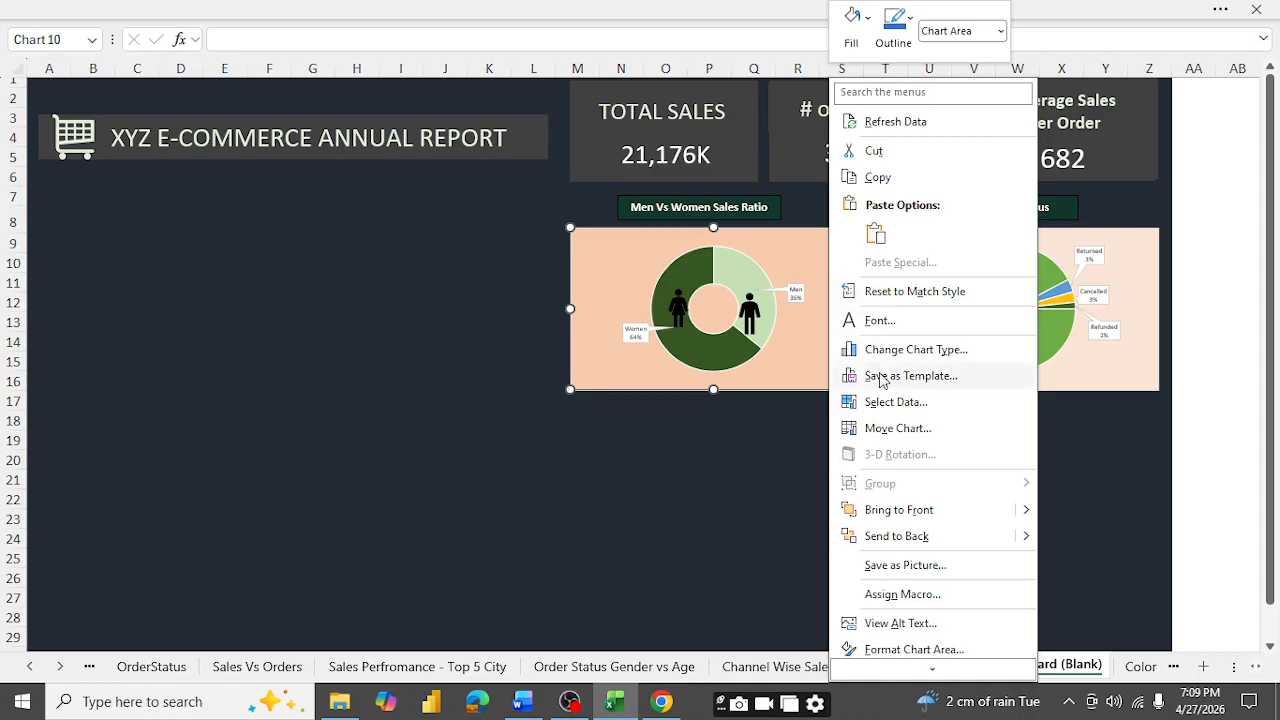
scroll(938, 615, "down", 1)
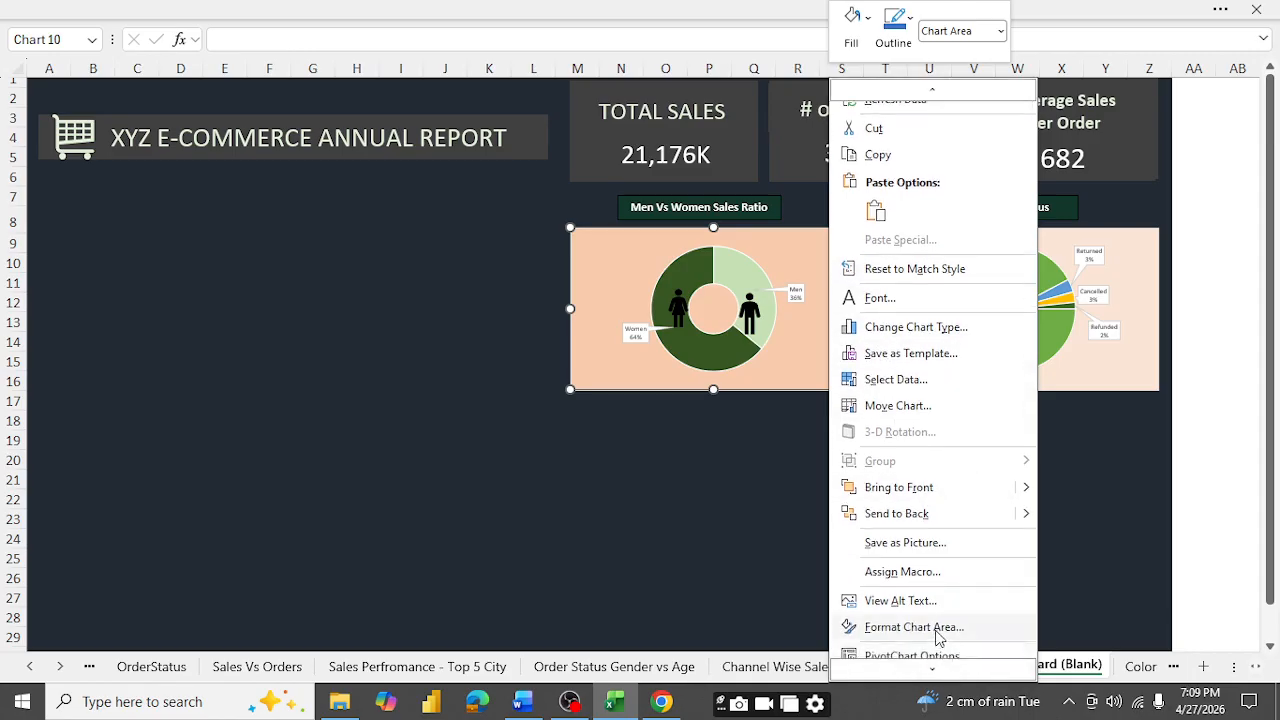
left_click(938, 630)
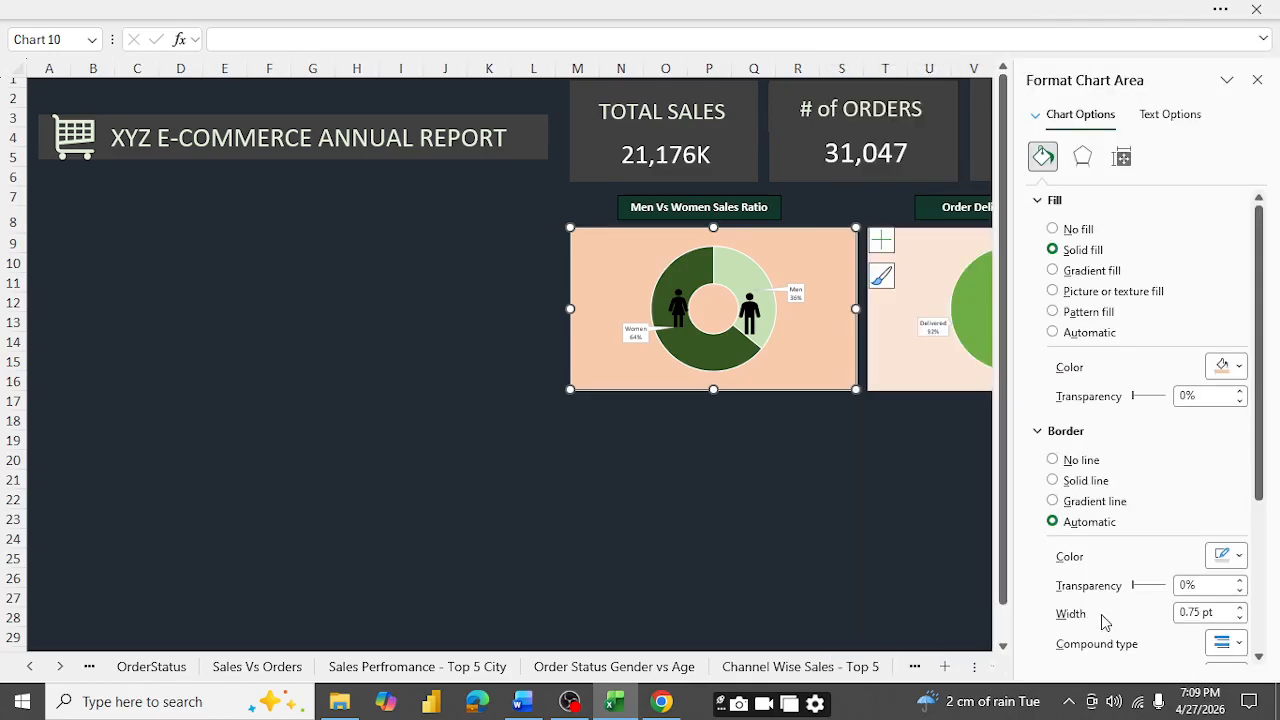
left_click(1053, 230)
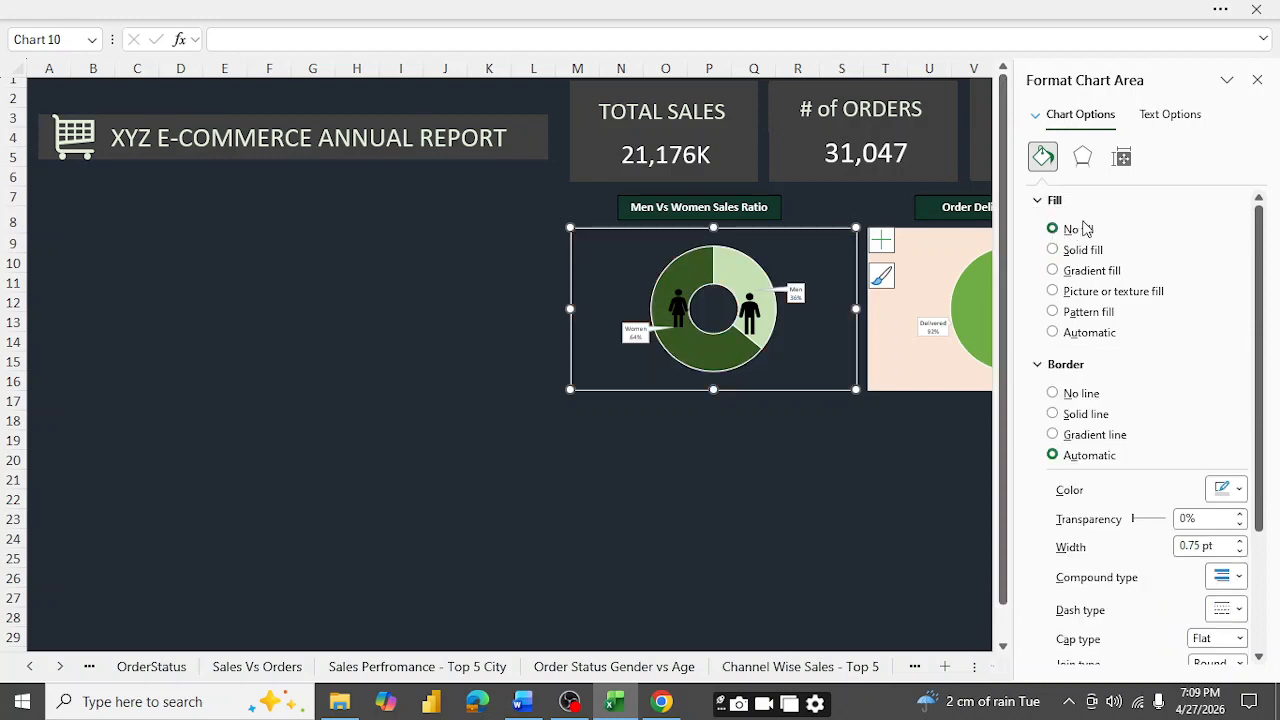
left_click(1052, 393)
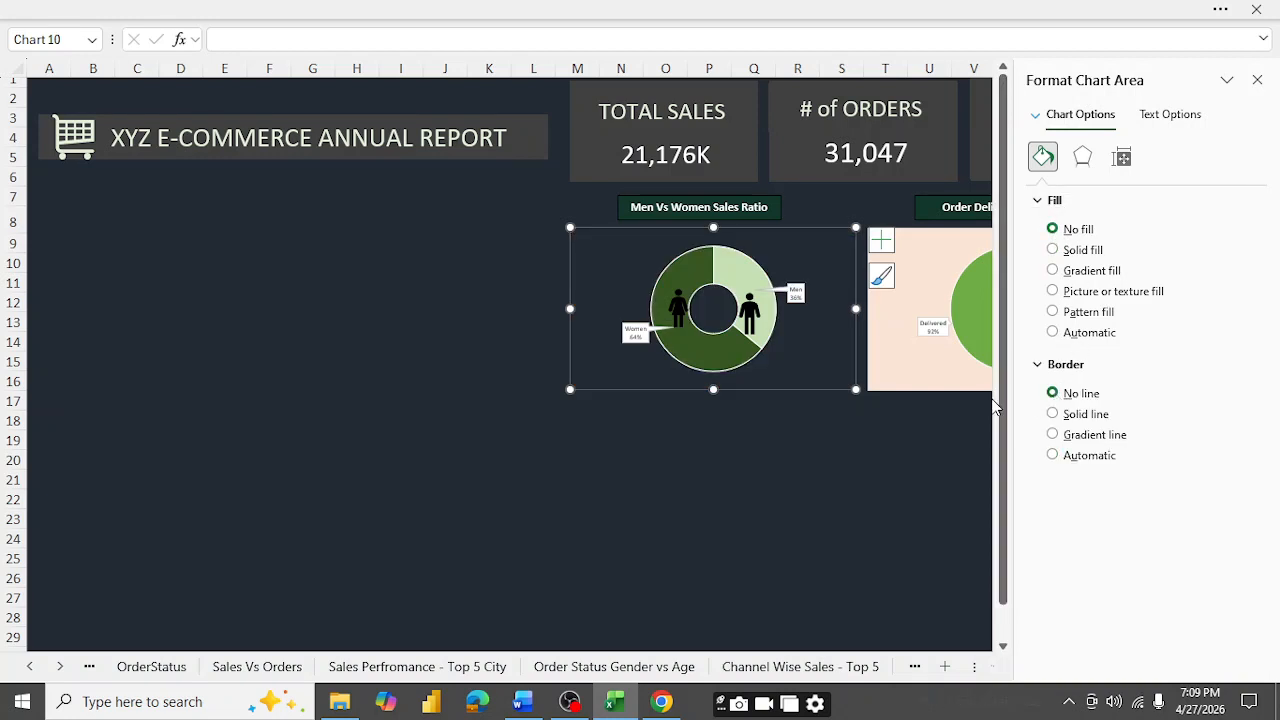
- Set the Order Status pie chart's area to no fill and no border line, and close the formatting pane
left_click(896, 381)
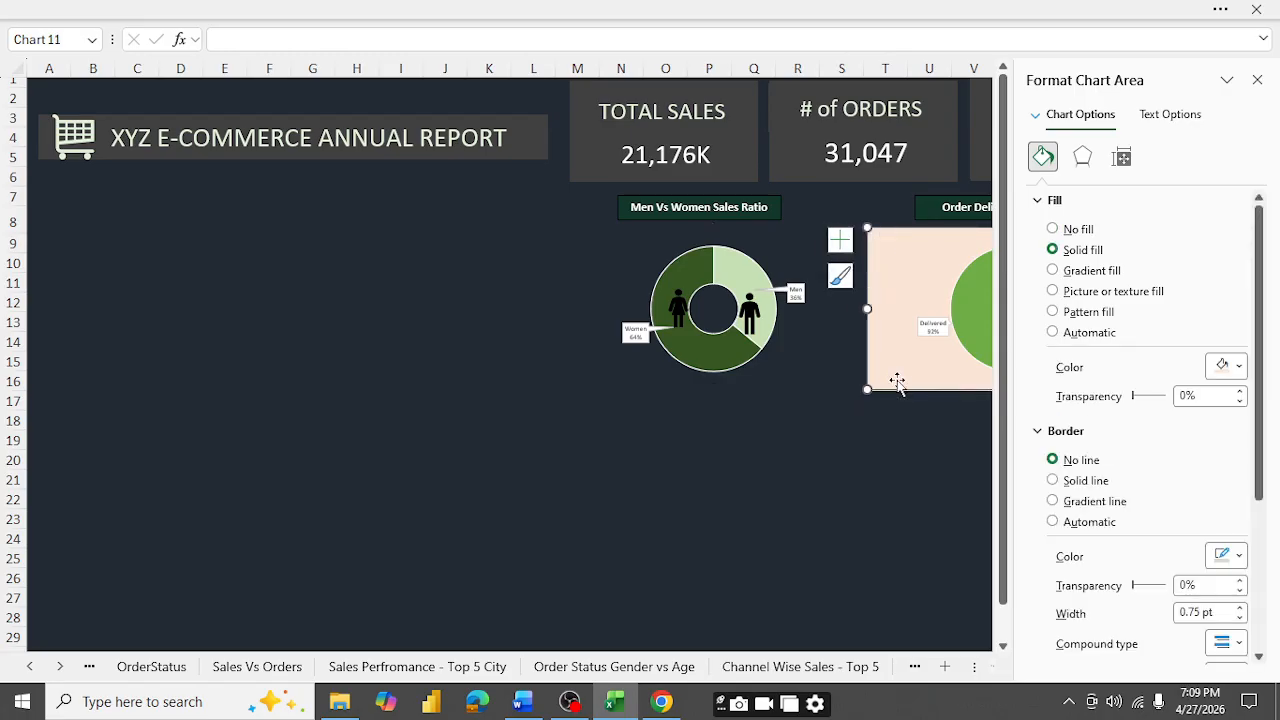
left_click(1053, 230)
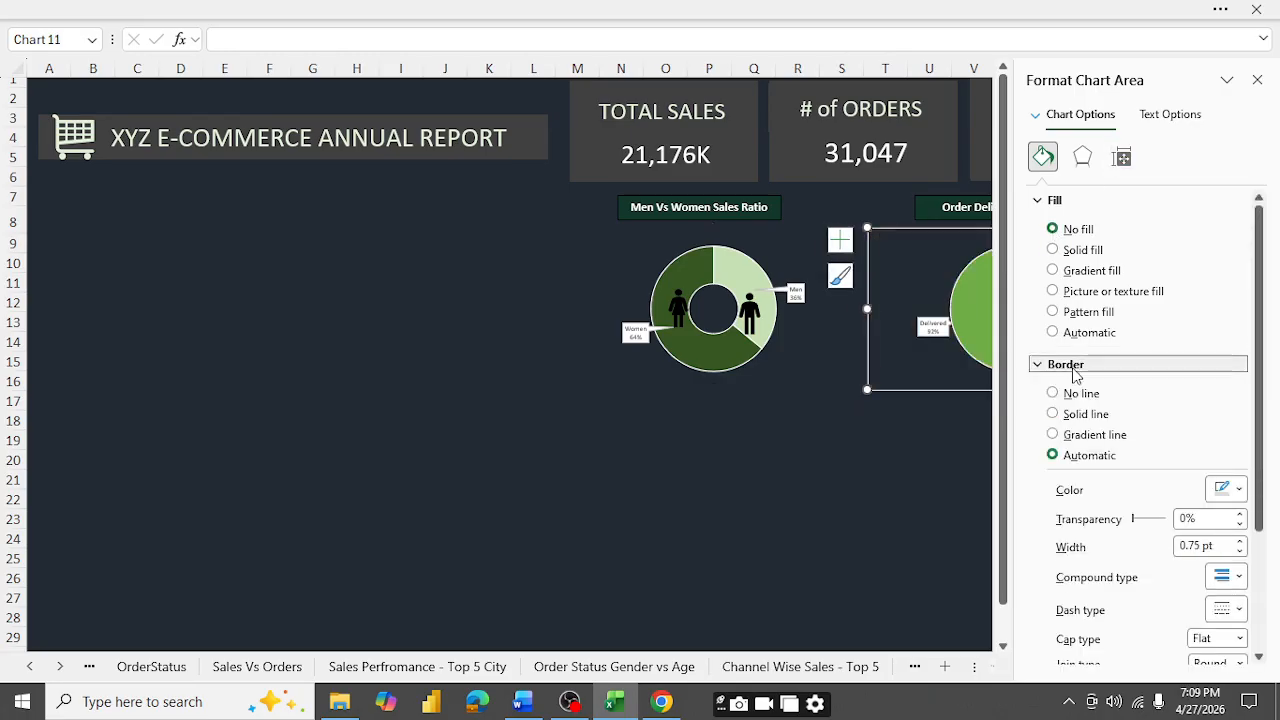
left_click(1053, 393)
left_click(843, 478)
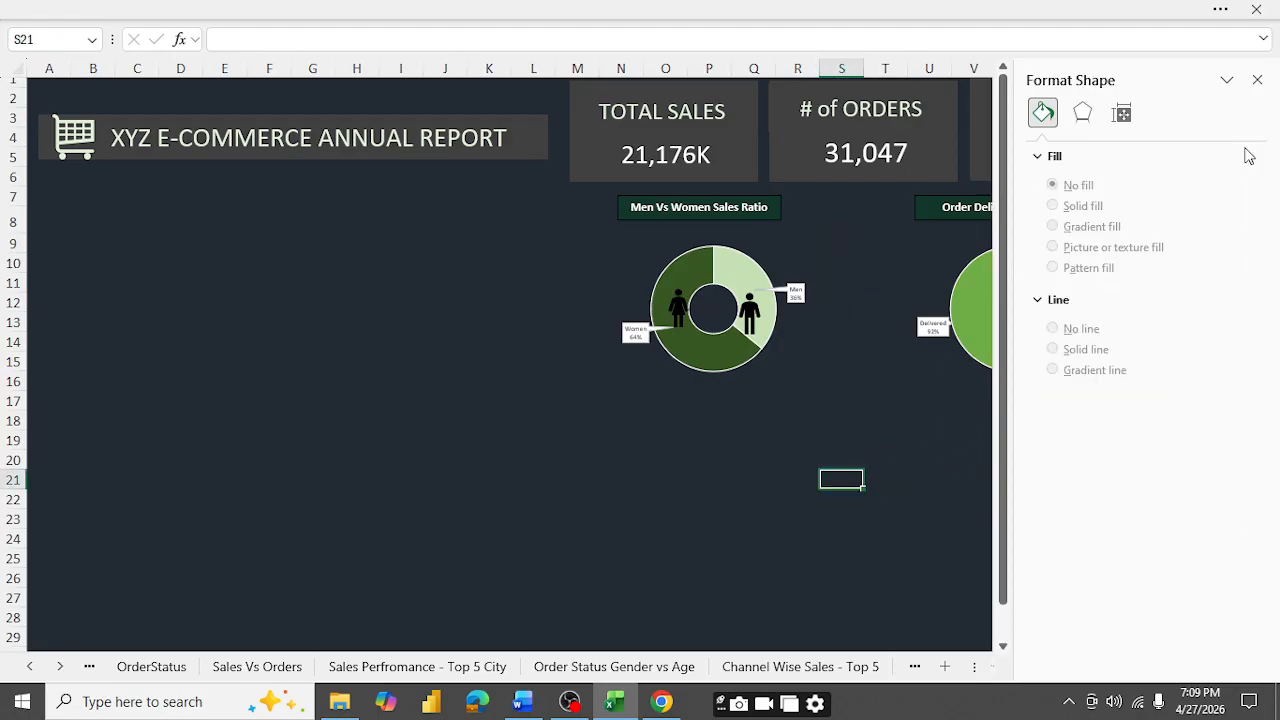
left_click(1257, 79)
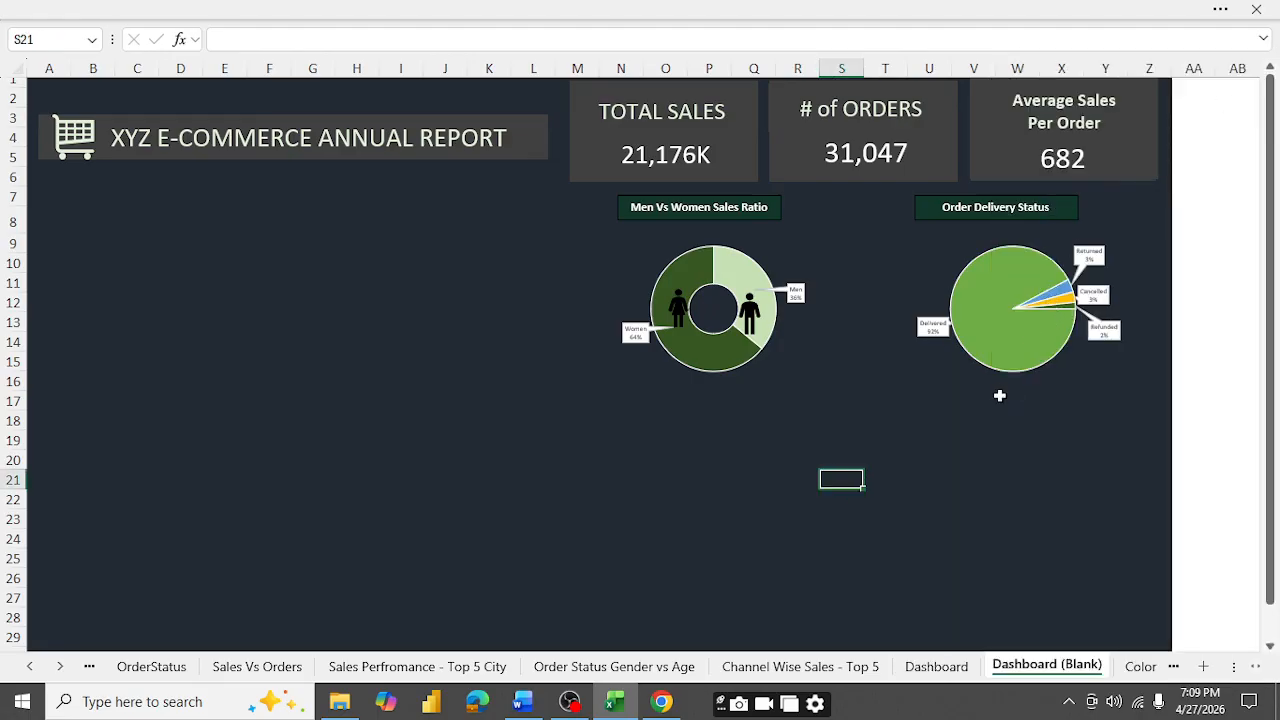
- Enlarge the Order Status pie chart and the Men Vs Women doughnut chart by extending their lower-left corners outward
left_click(1018, 348)
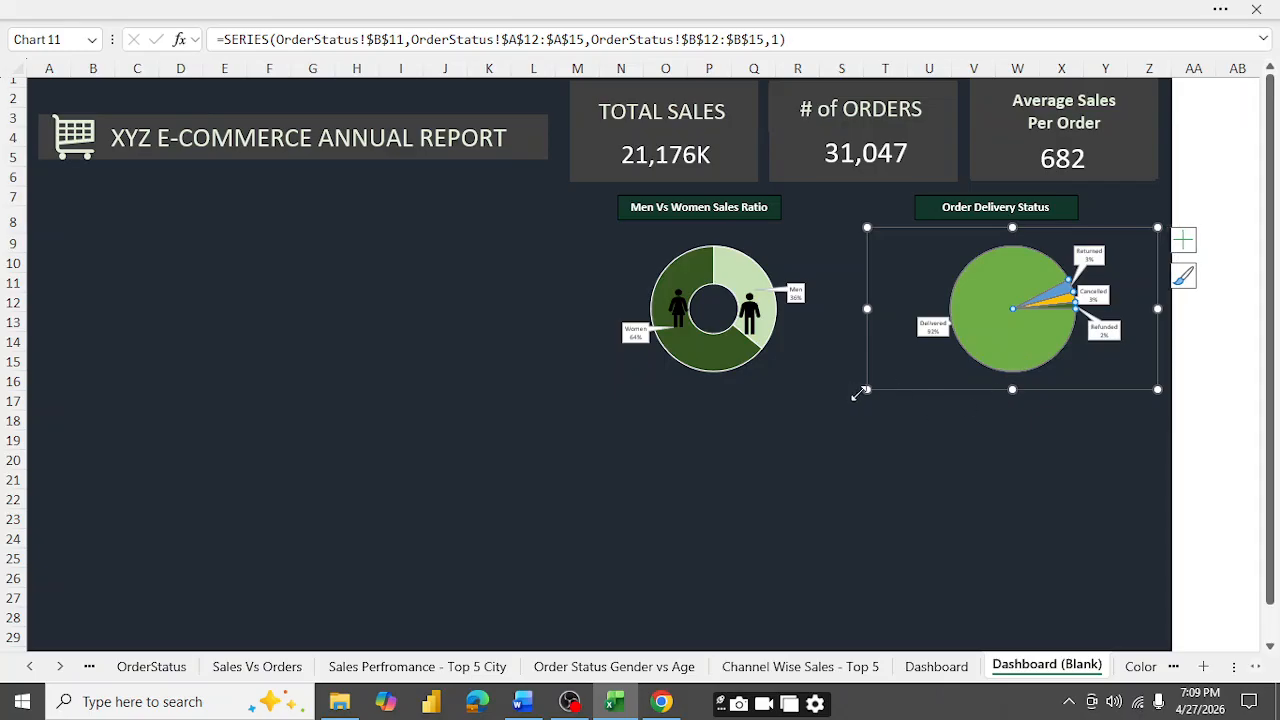
left_click_drag(865, 390, 822, 421)
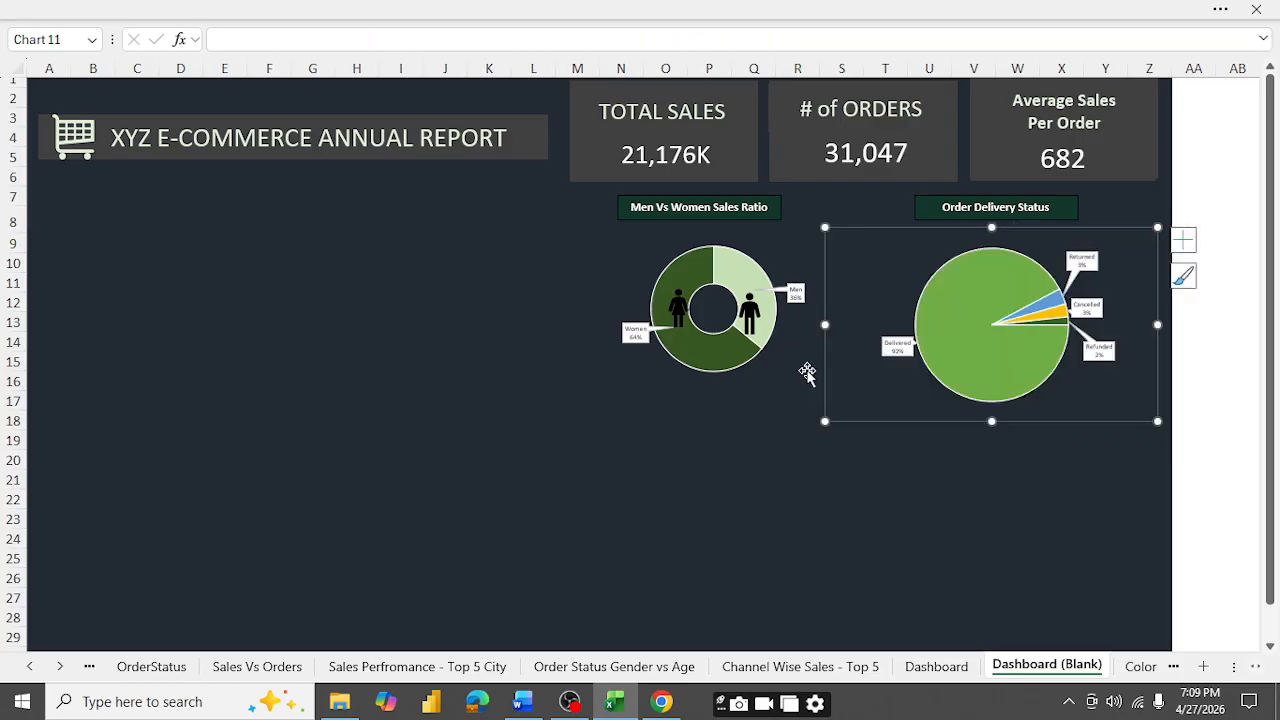
left_click(752, 265)
left_click_drag(569, 390, 541, 430)
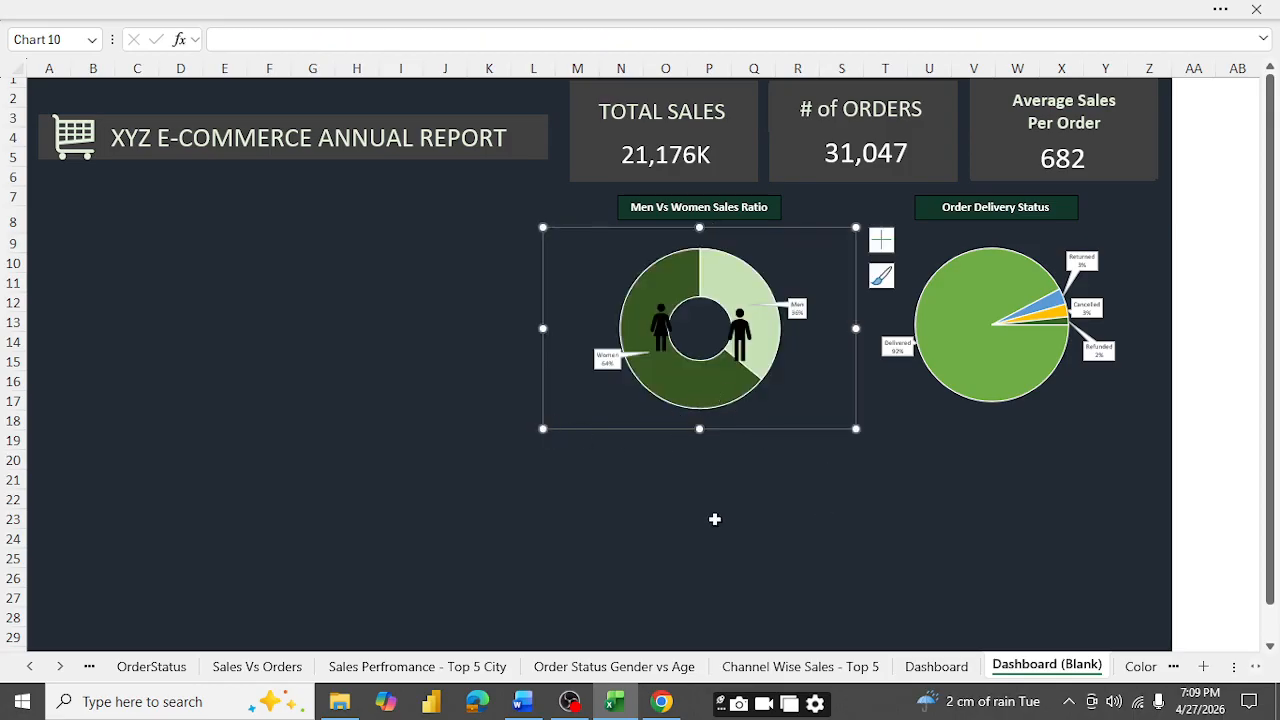
left_click(505, 300)
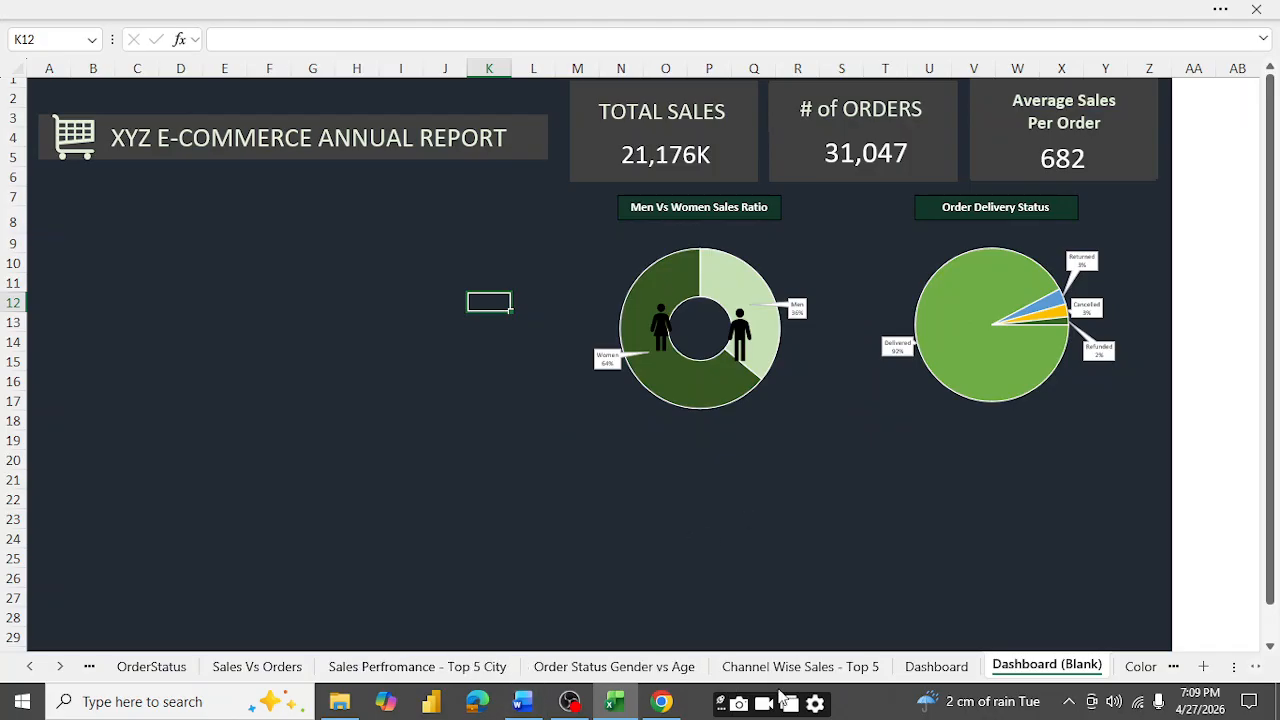
- Check the finished Dashboard layout, and copy the Sales Vs Orders chart from its sheet onto Dashboard (Blank)
left_click(938, 667)
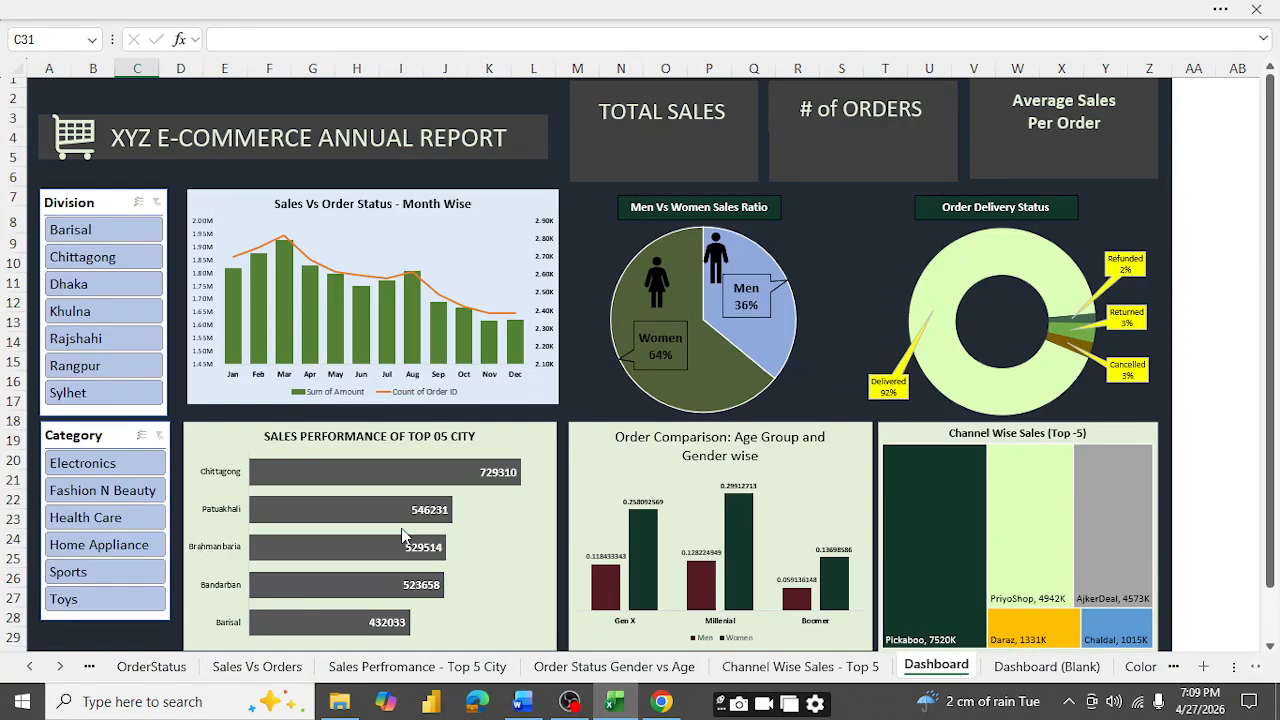
left_click(268, 670)
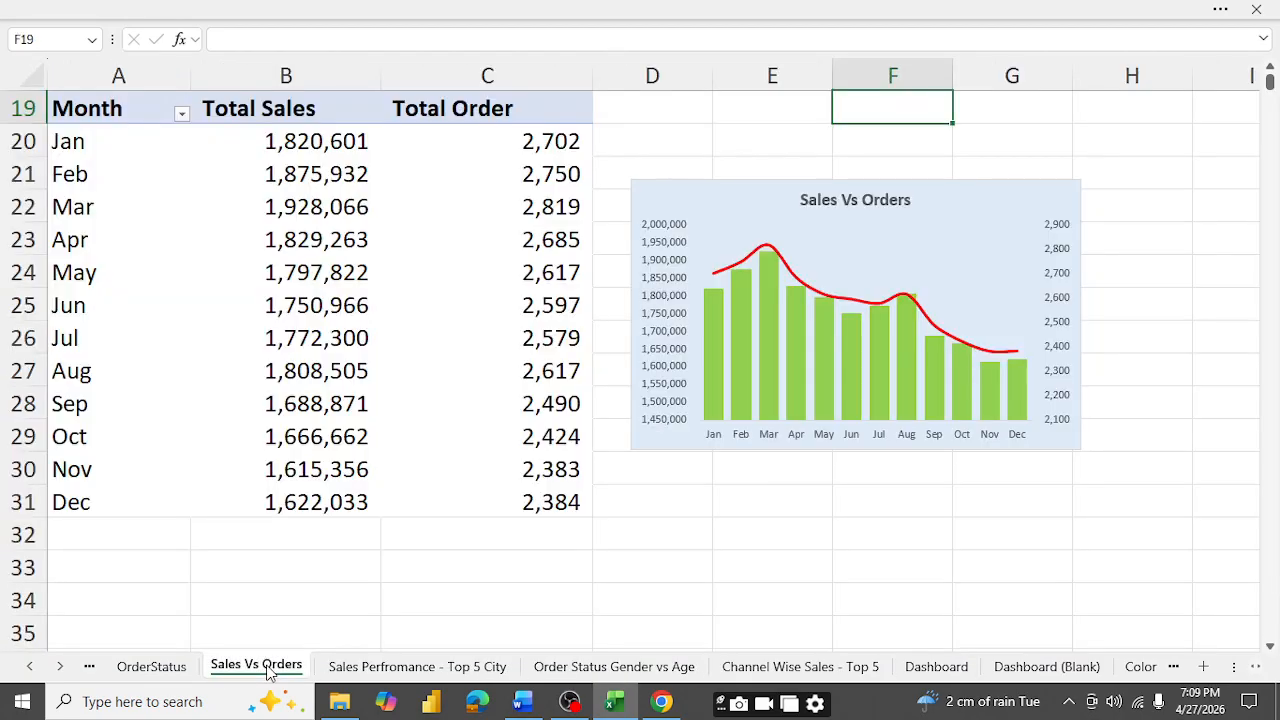
left_click(1025, 193)
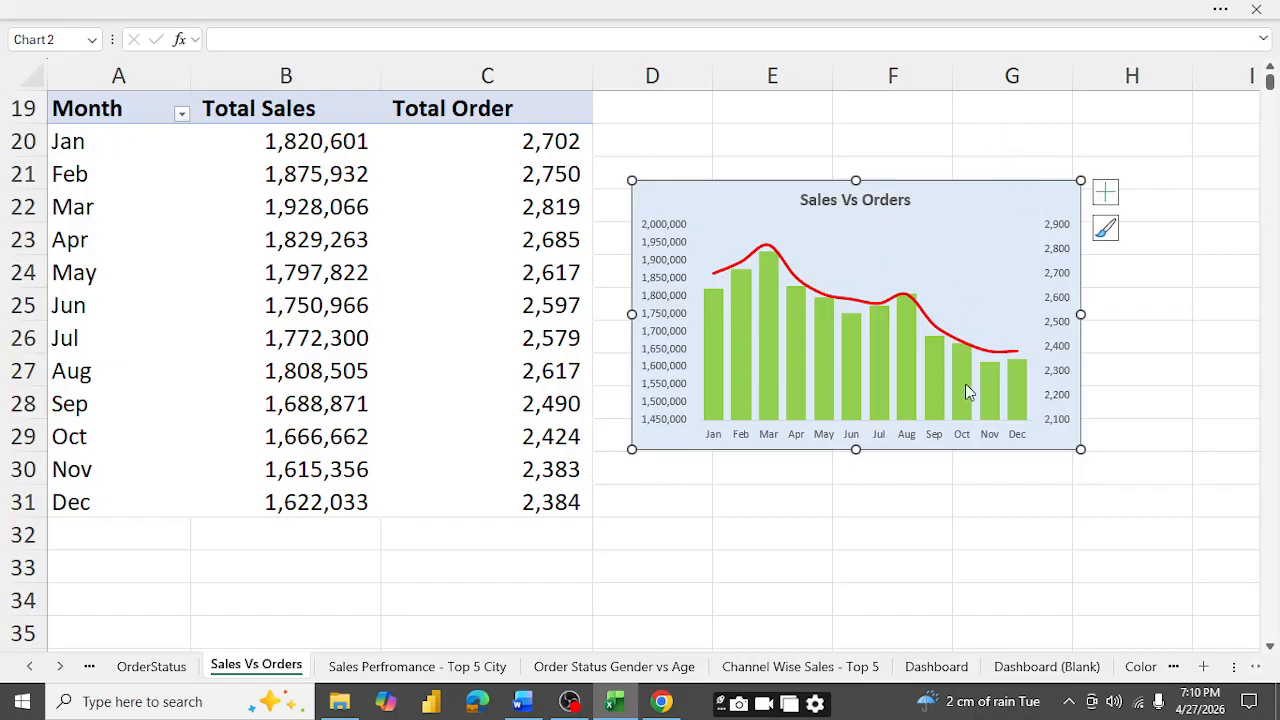
left_click(1040, 667)
key("ctrl+v")
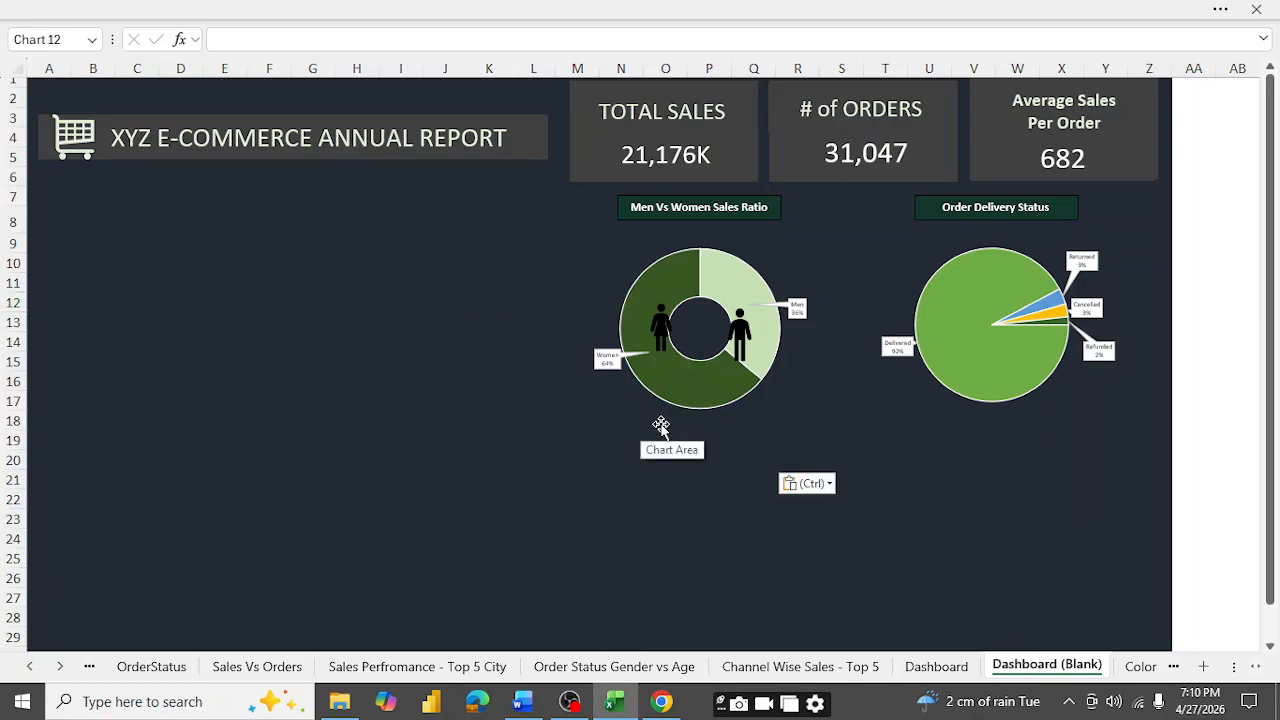
- Place the Sales Vs Orders chart beneath the report title and stretch it to cover about columns D to L, rows 7 to 18
mouse_move(689, 300)
left_mouse_down()
mouse_move(483, 259)
mouse_move(513, 261)
mouse_move(507, 200)
left_mouse_up()
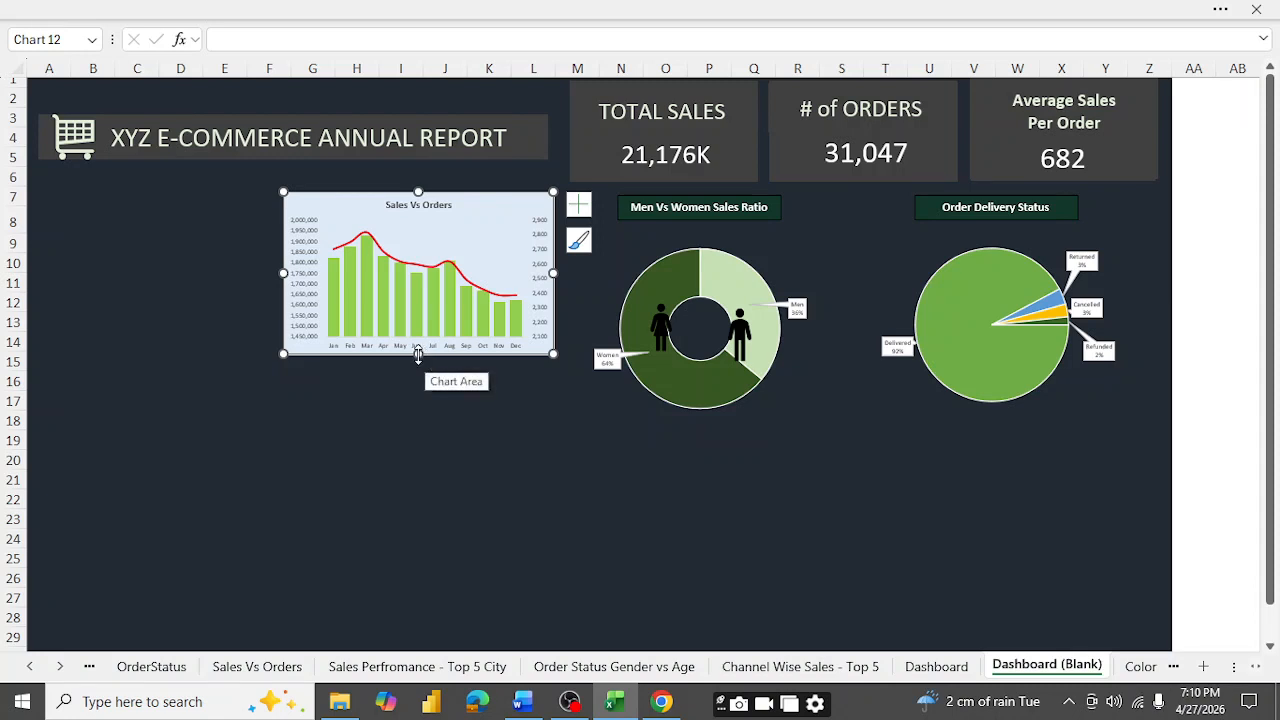
left_click_drag(418, 355, 420, 436)
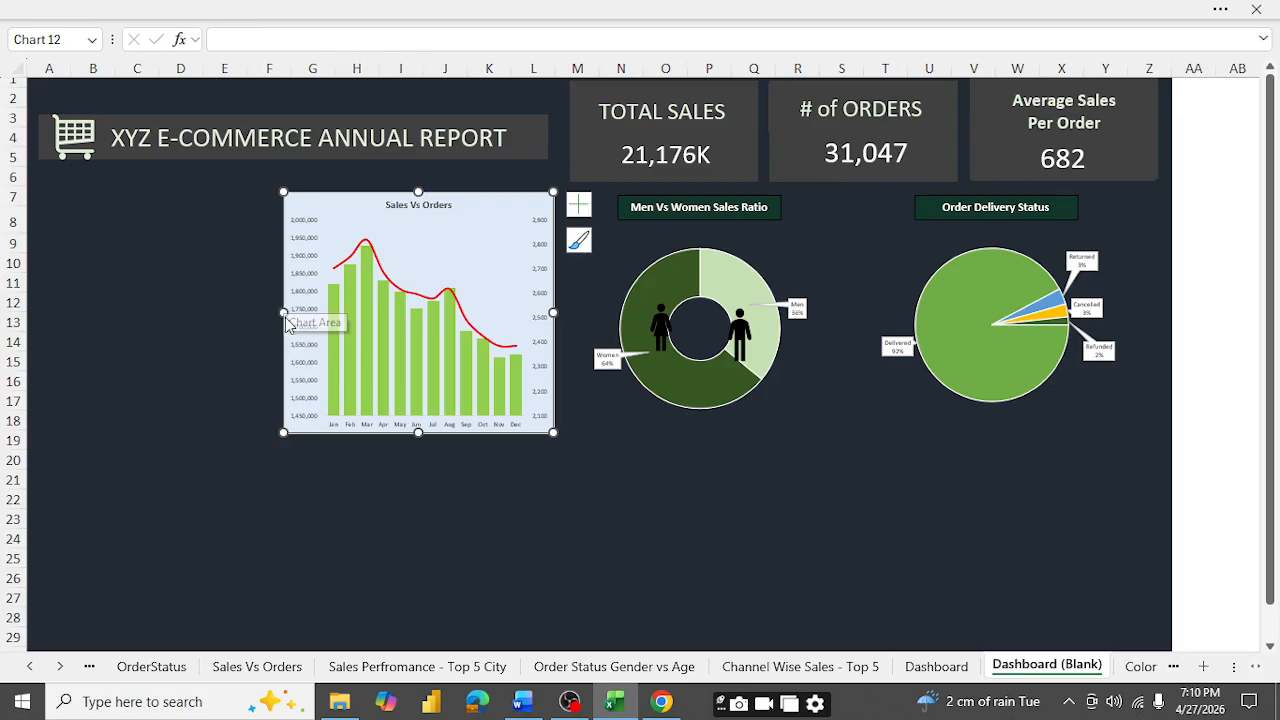
left_click_drag(286, 313, 193, 320)
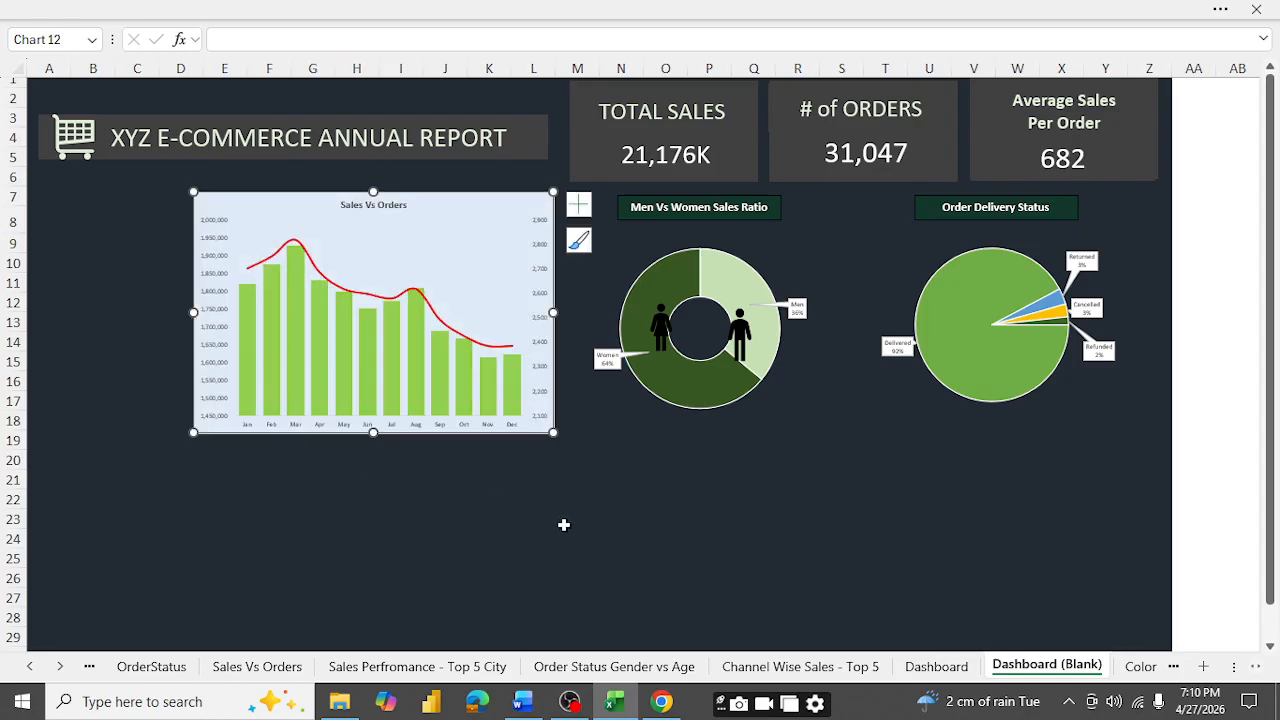
left_click(464, 224)
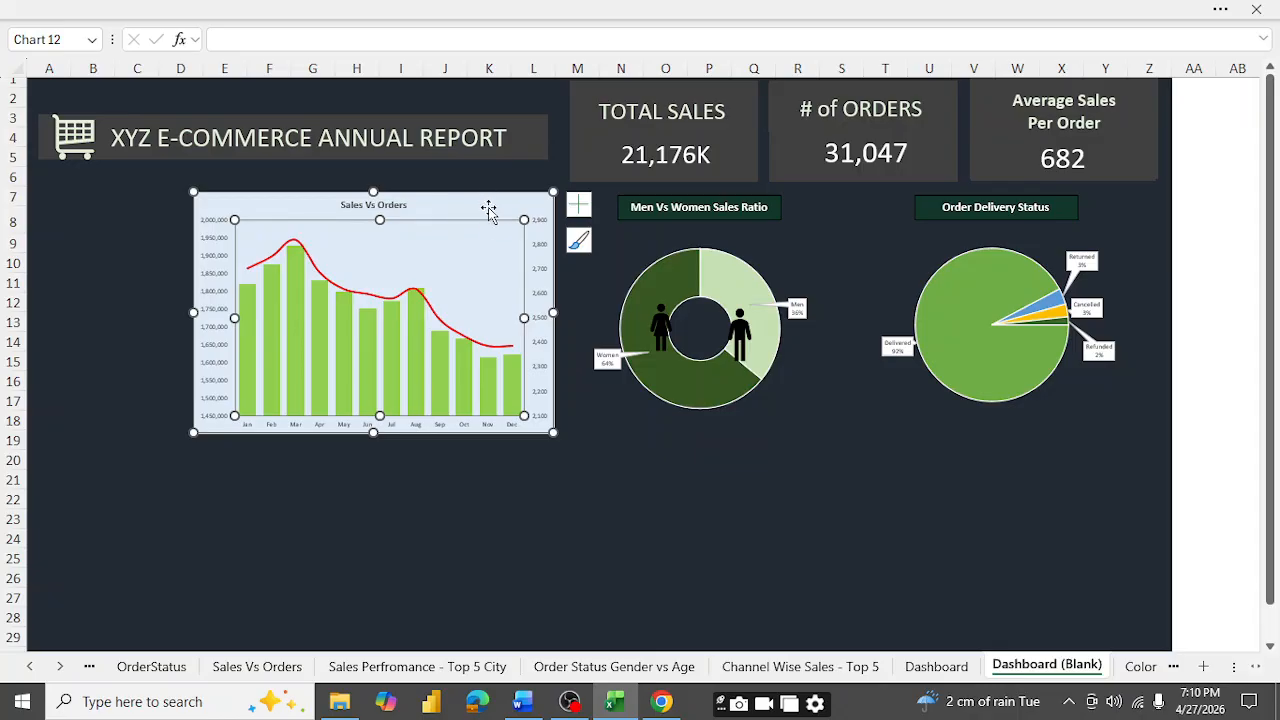
left_click(488, 206)
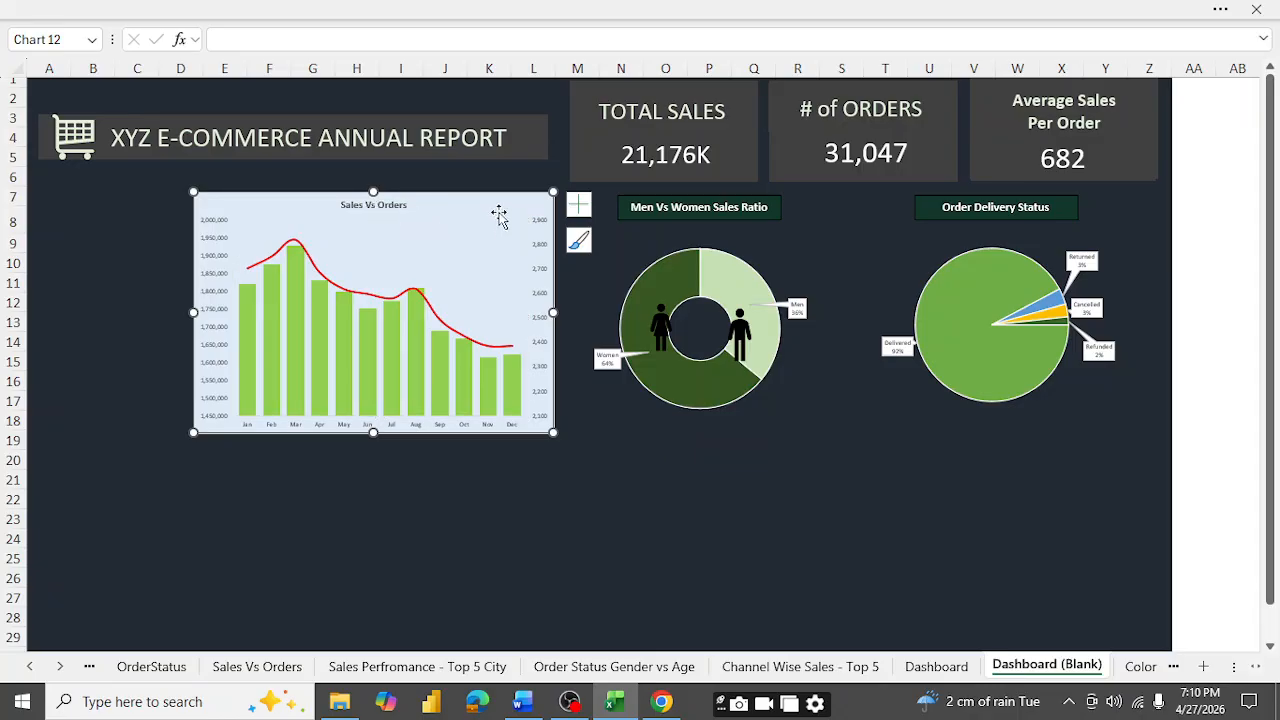
left_click(705, 497)
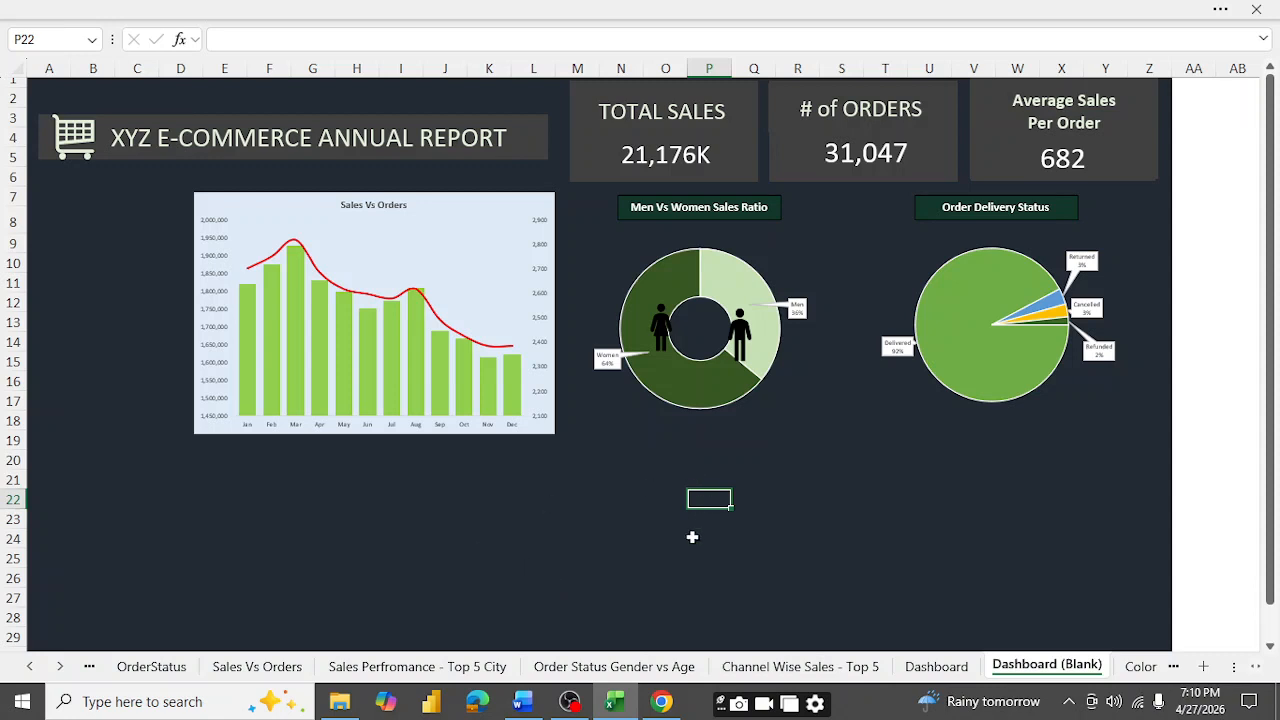
left_click(516, 515)
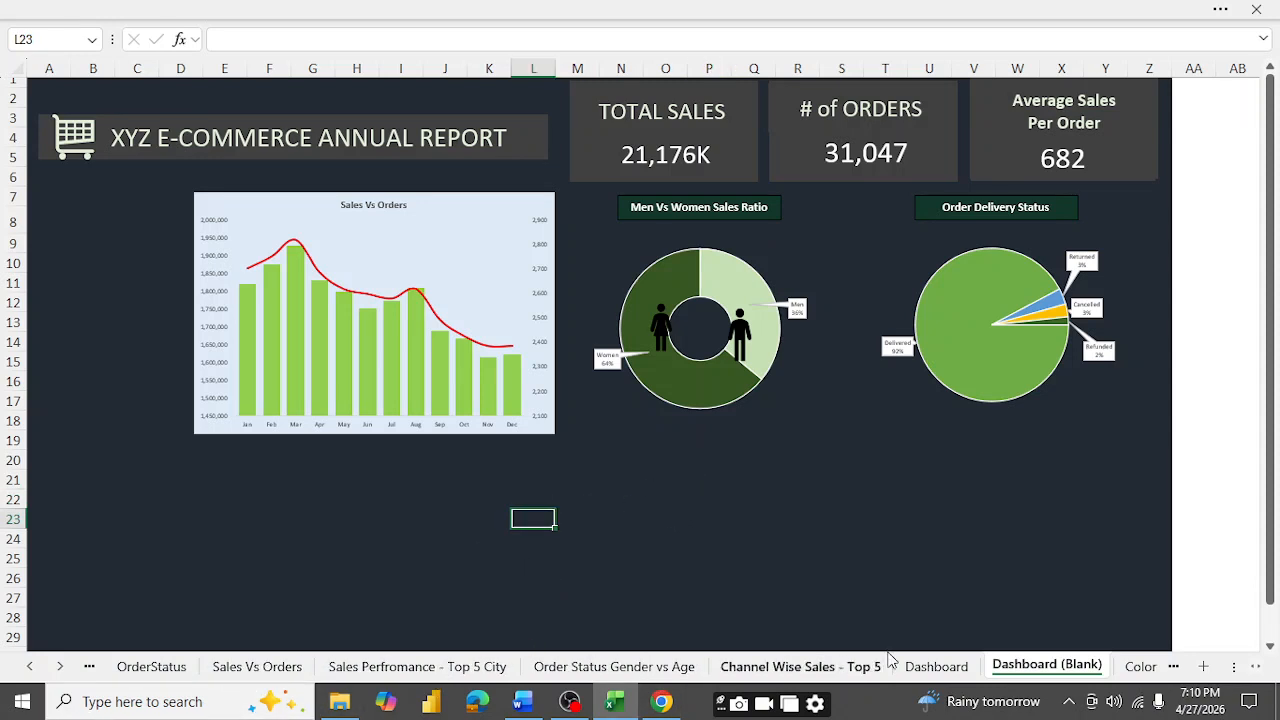
- Copy the Top 5 City Sales bar chart from the Sales Perfromance - Top 5 City sheet onto Dashboard (Blank)
left_click(960, 670)
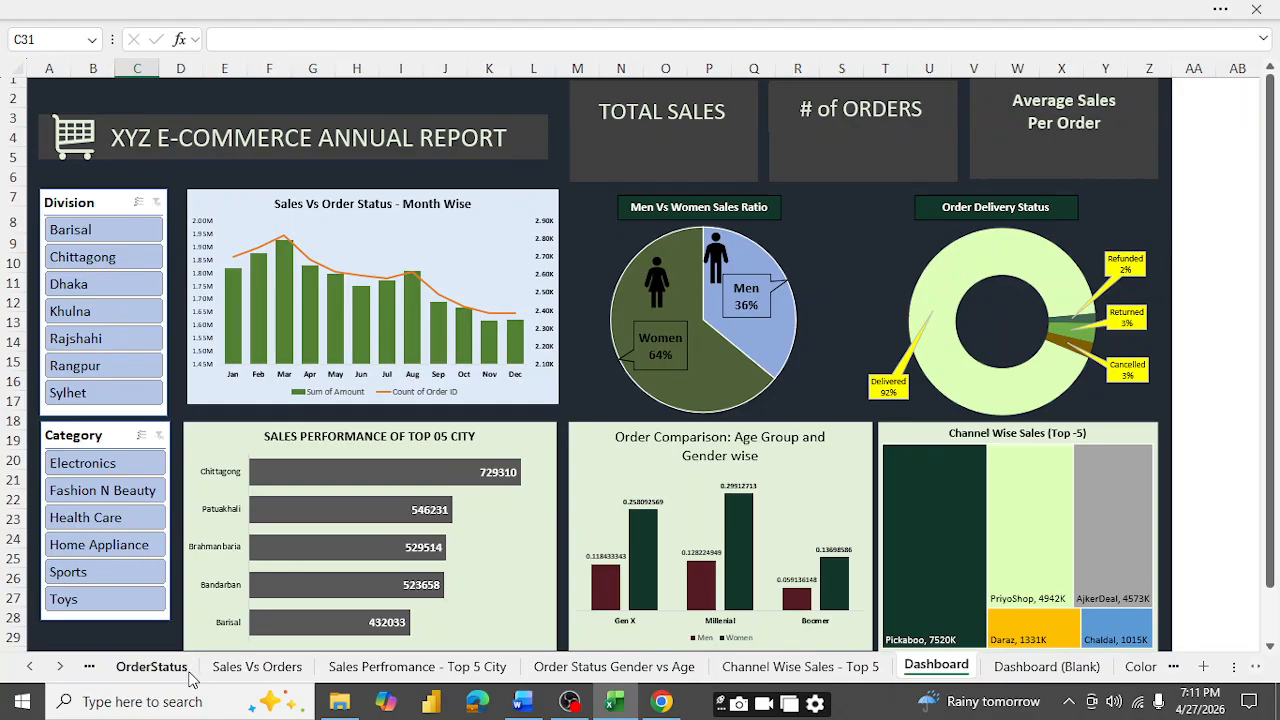
left_click(415, 668)
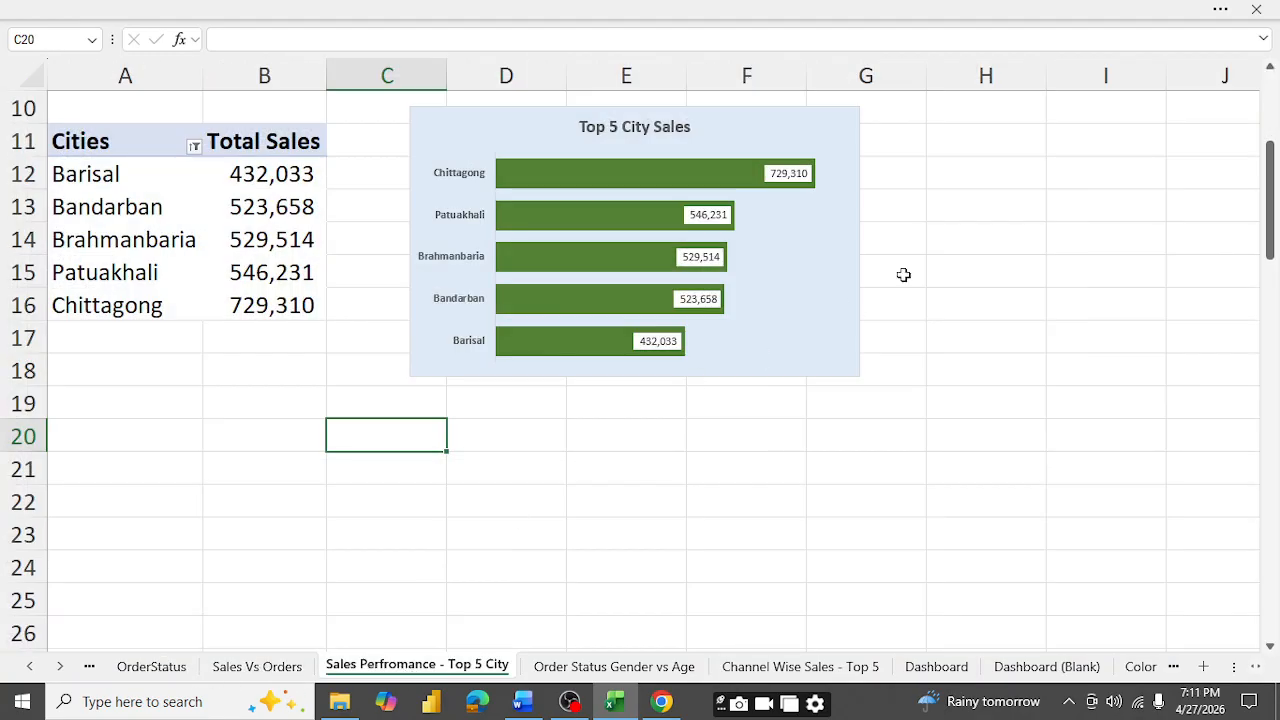
scroll(898, 320, "up", 2)
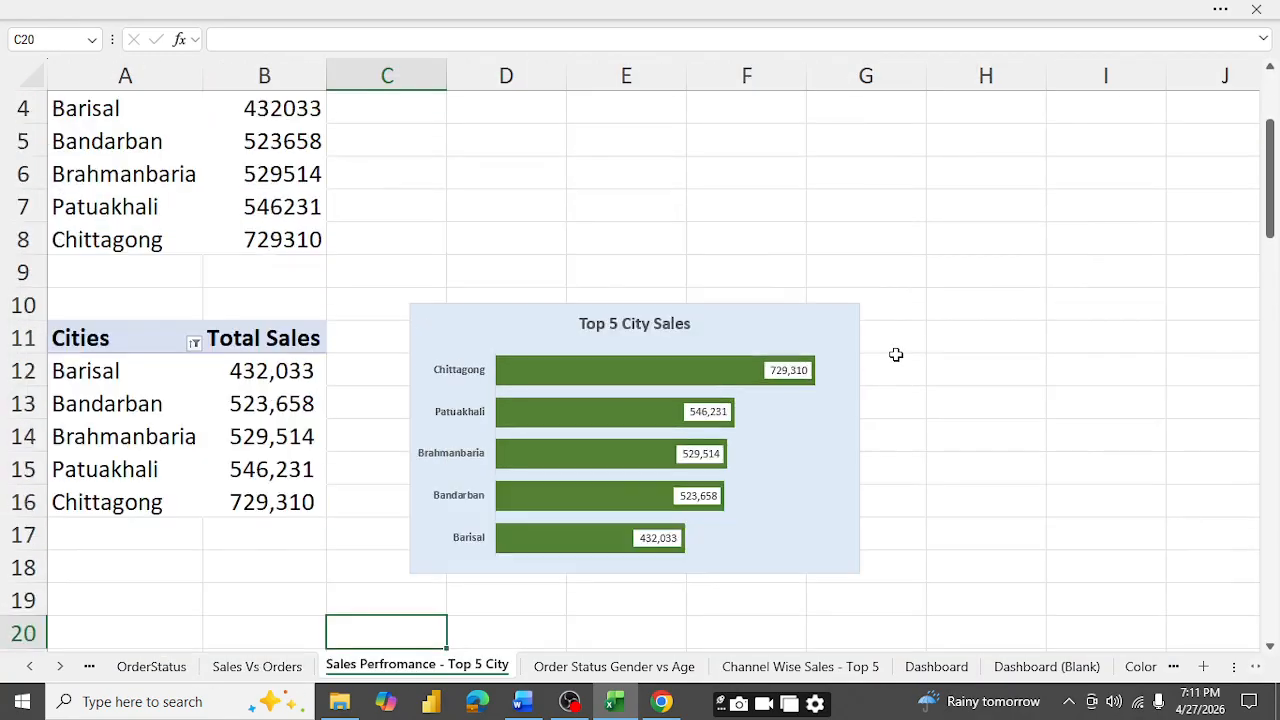
left_click(834, 334)
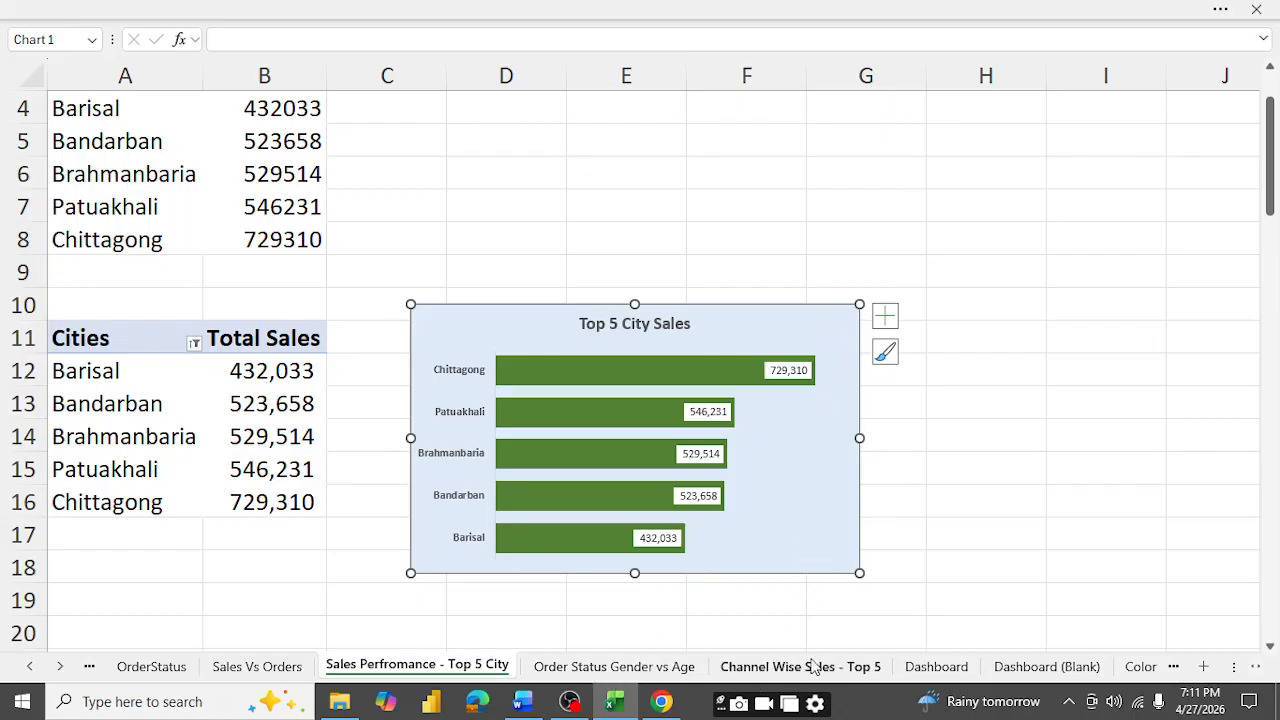
left_click(1078, 668)
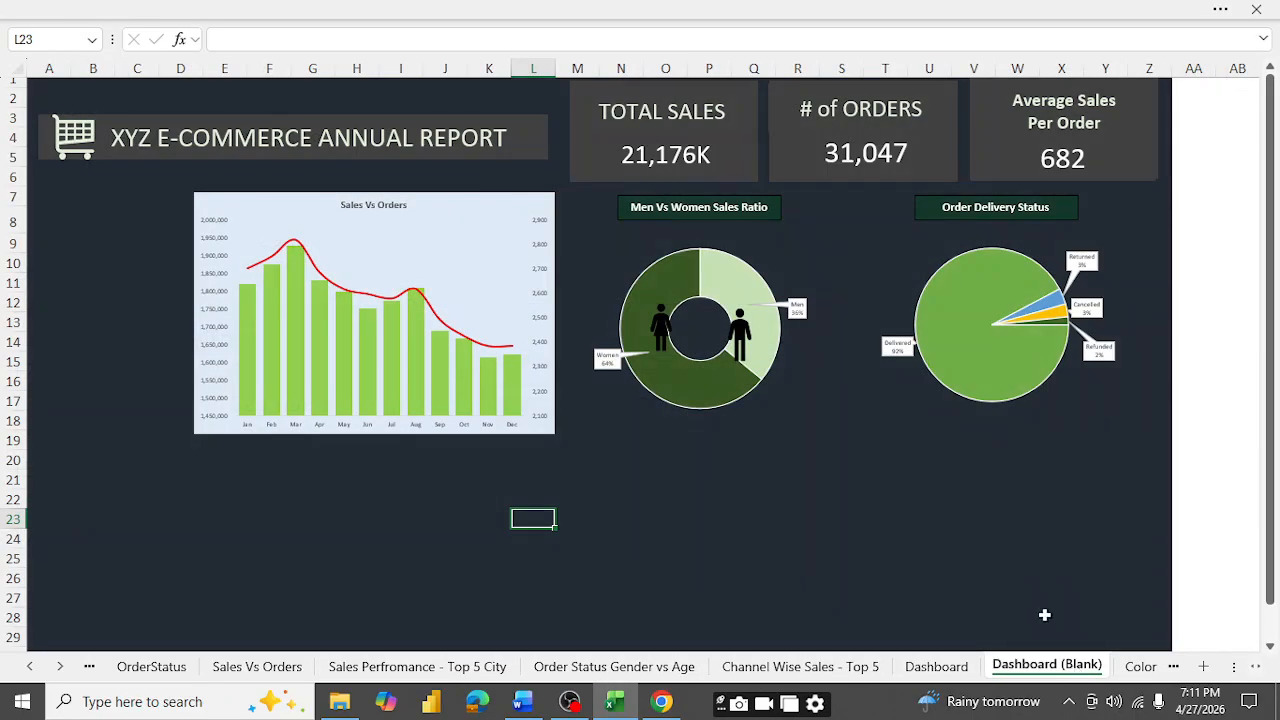
left_click(551, 471)
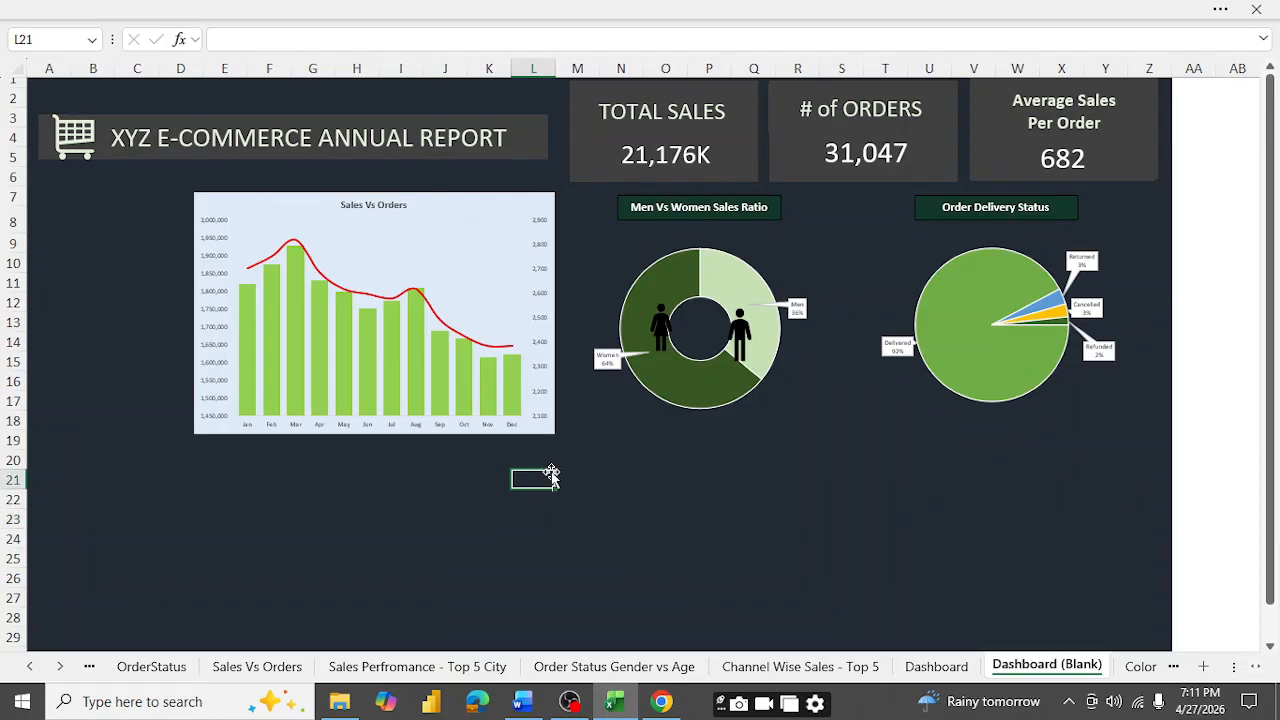
key("ctrl+v")
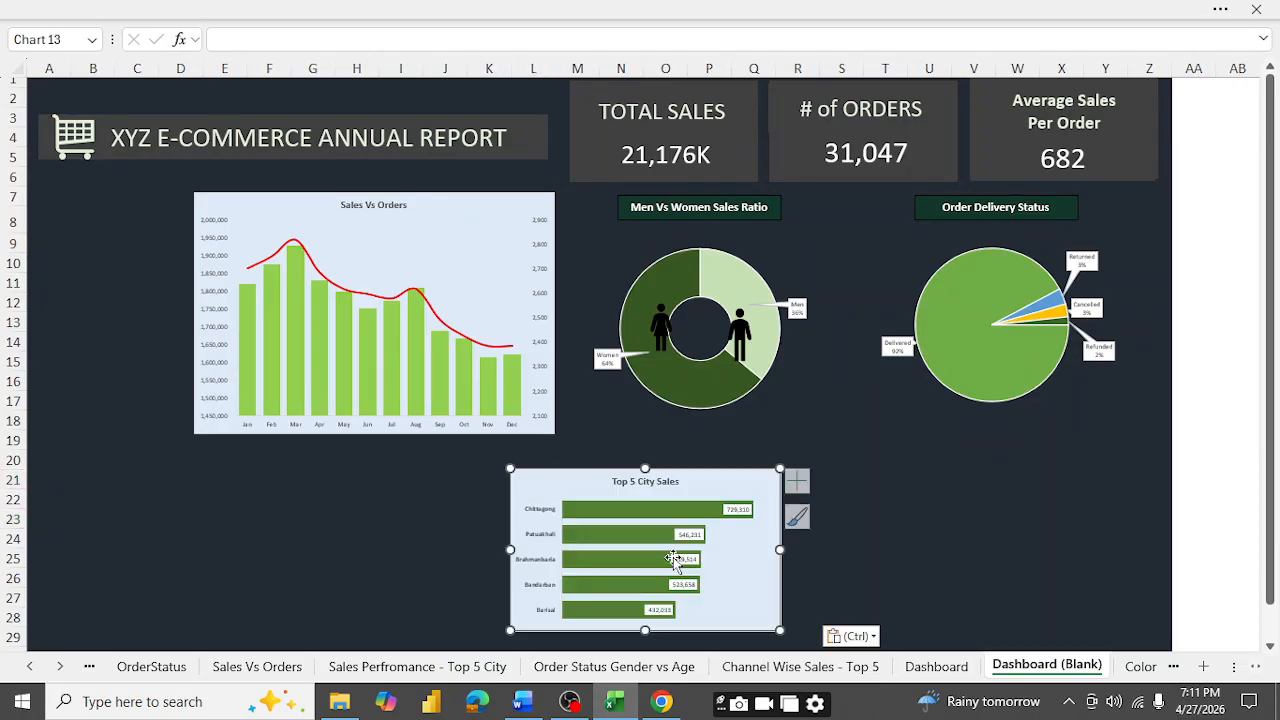
- Position the Top 5 City Sales chart beneath the Sales Vs Orders chart, match its width, and extend it down to about row 29
left_click_drag(706, 488, 390, 467)
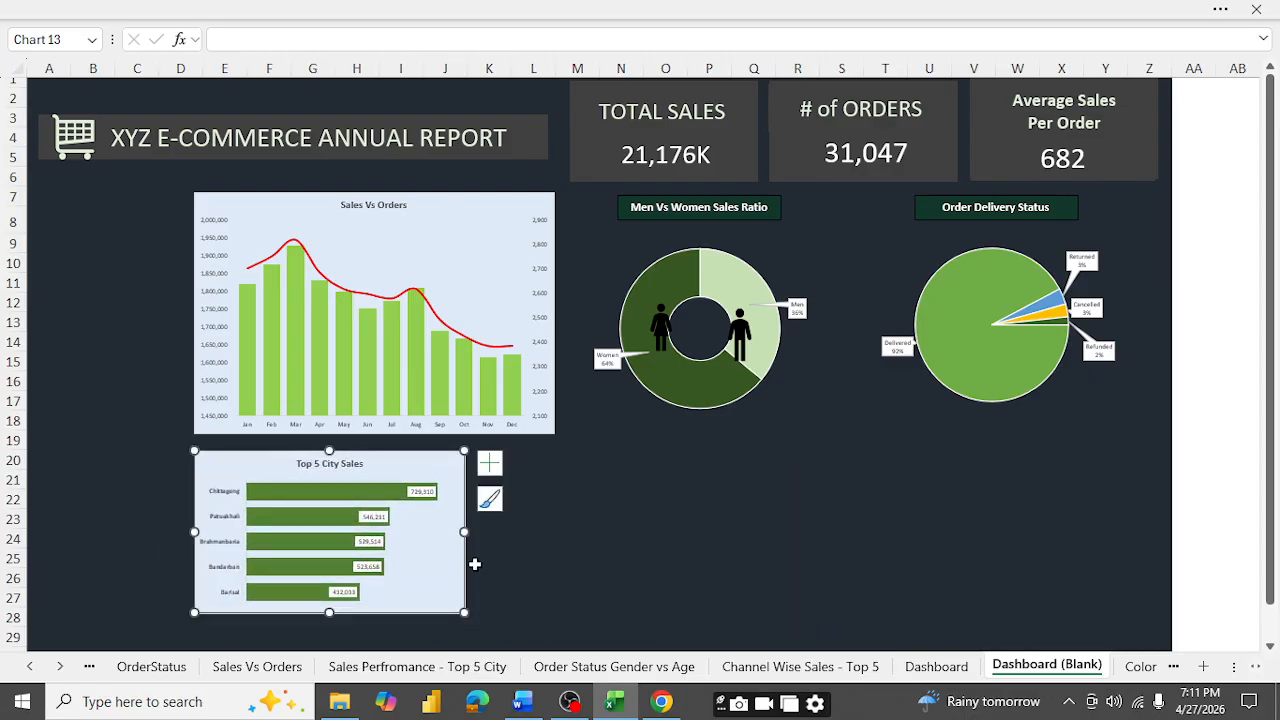
left_click_drag(467, 537, 559, 530)
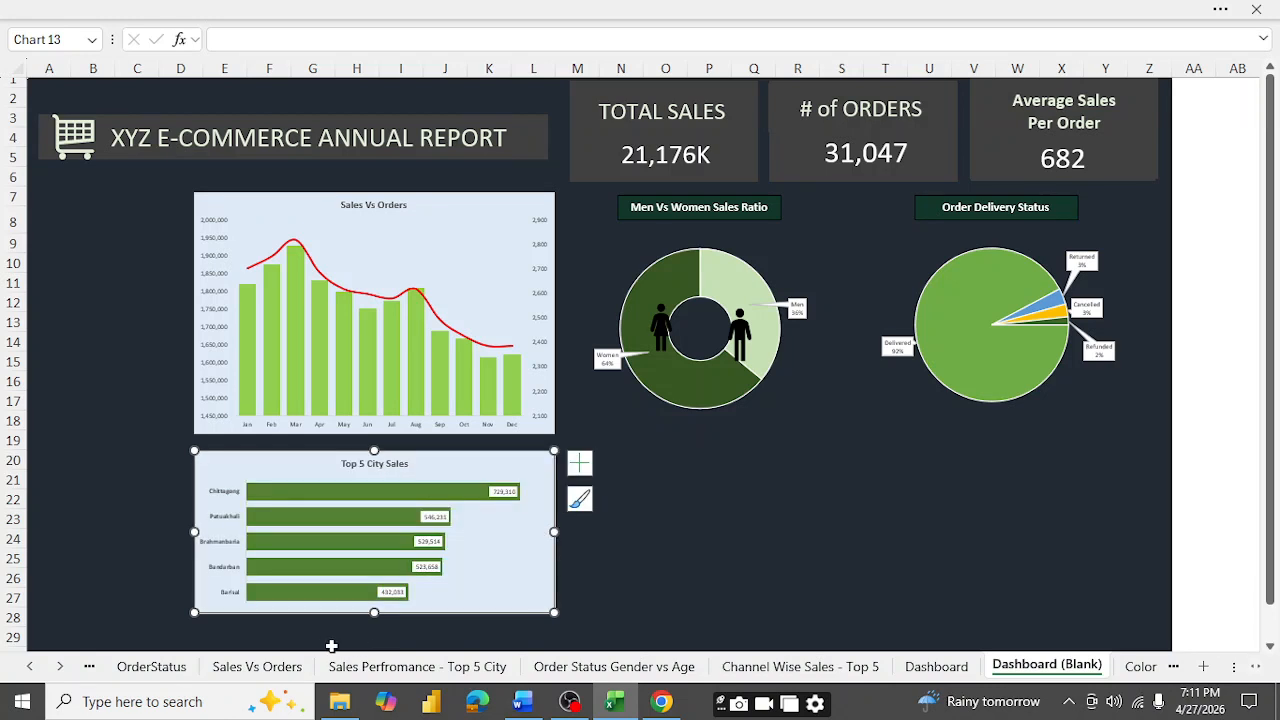
mouse_move(375, 614)
left_mouse_down()
mouse_move(375, 634)
mouse_move(380, 560)
mouse_move(379, 604)
left_mouse_up()
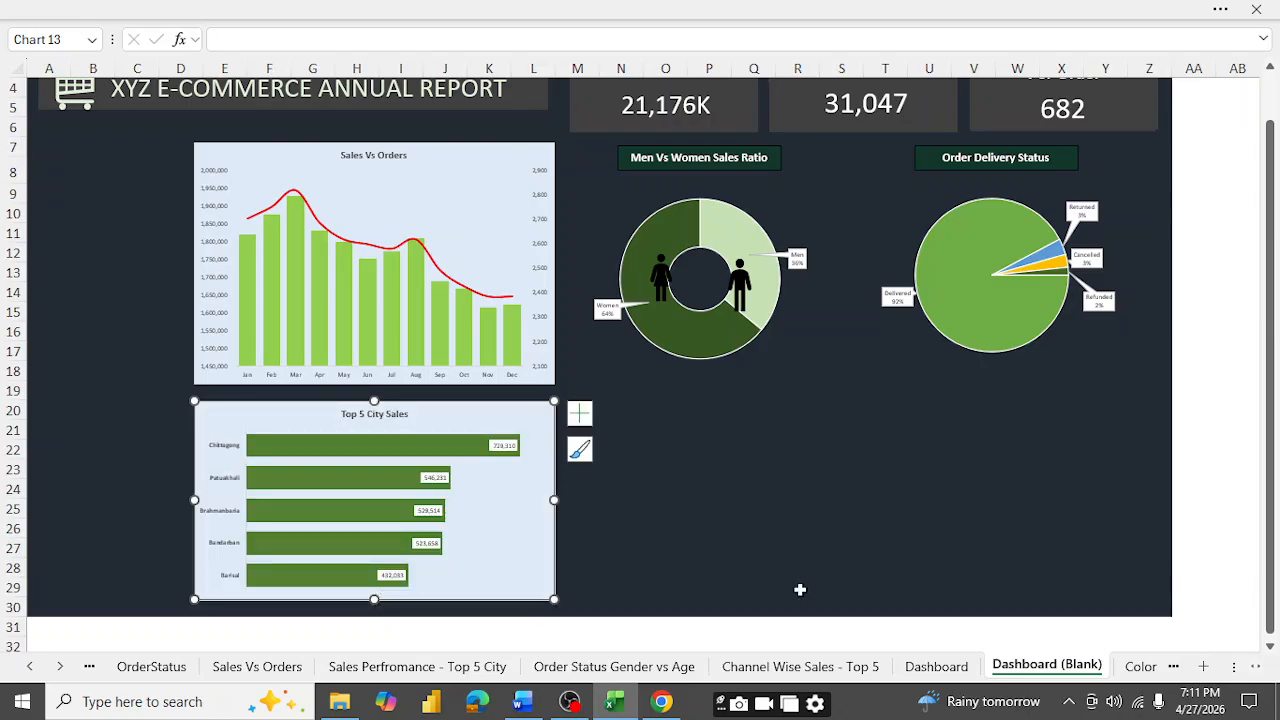
scroll(799, 590, "up", 1)
left_click(814, 575)
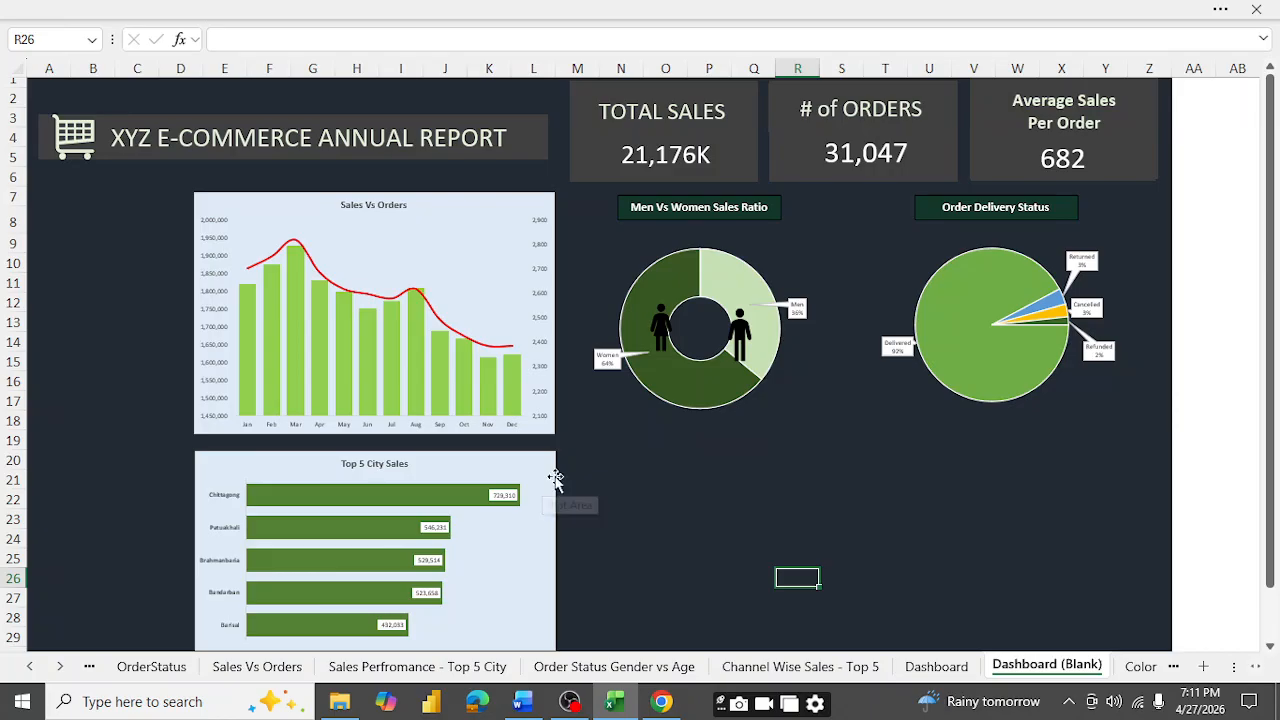
left_click(730, 482)
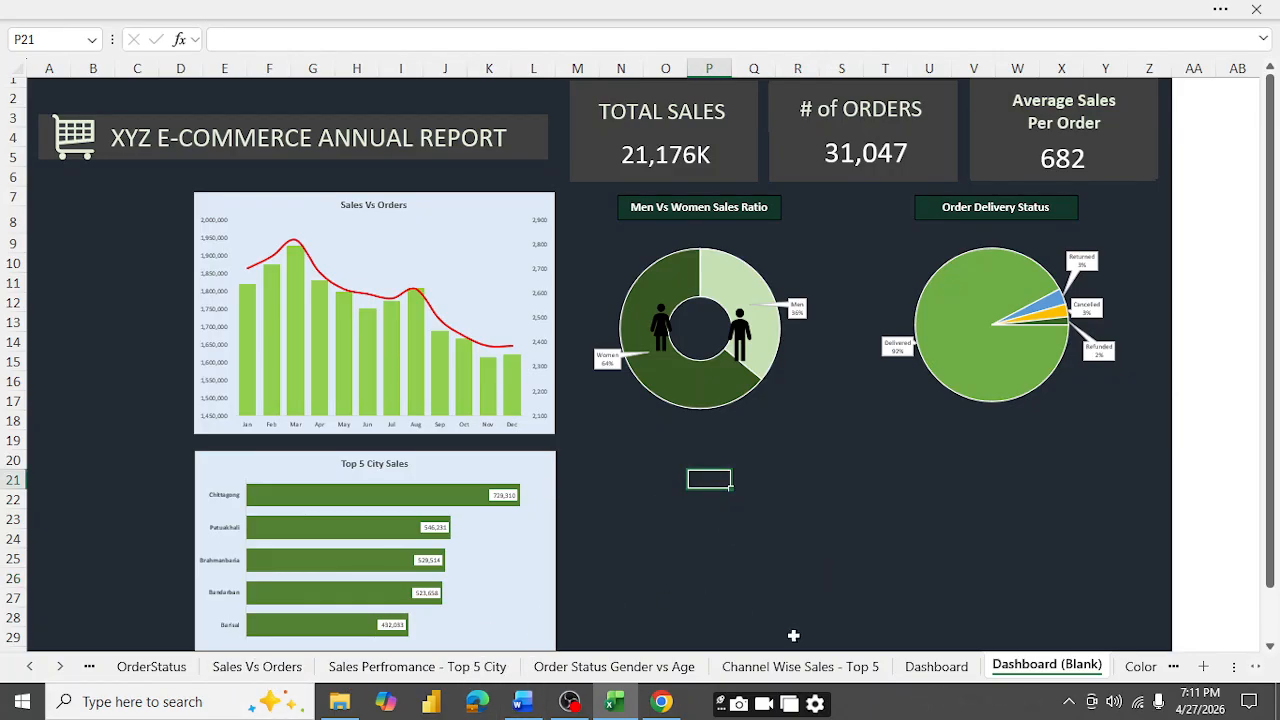
- Show the order counts in the Order Status Gender vs Age pivot table as % of Grand Total
left_click(927, 670)
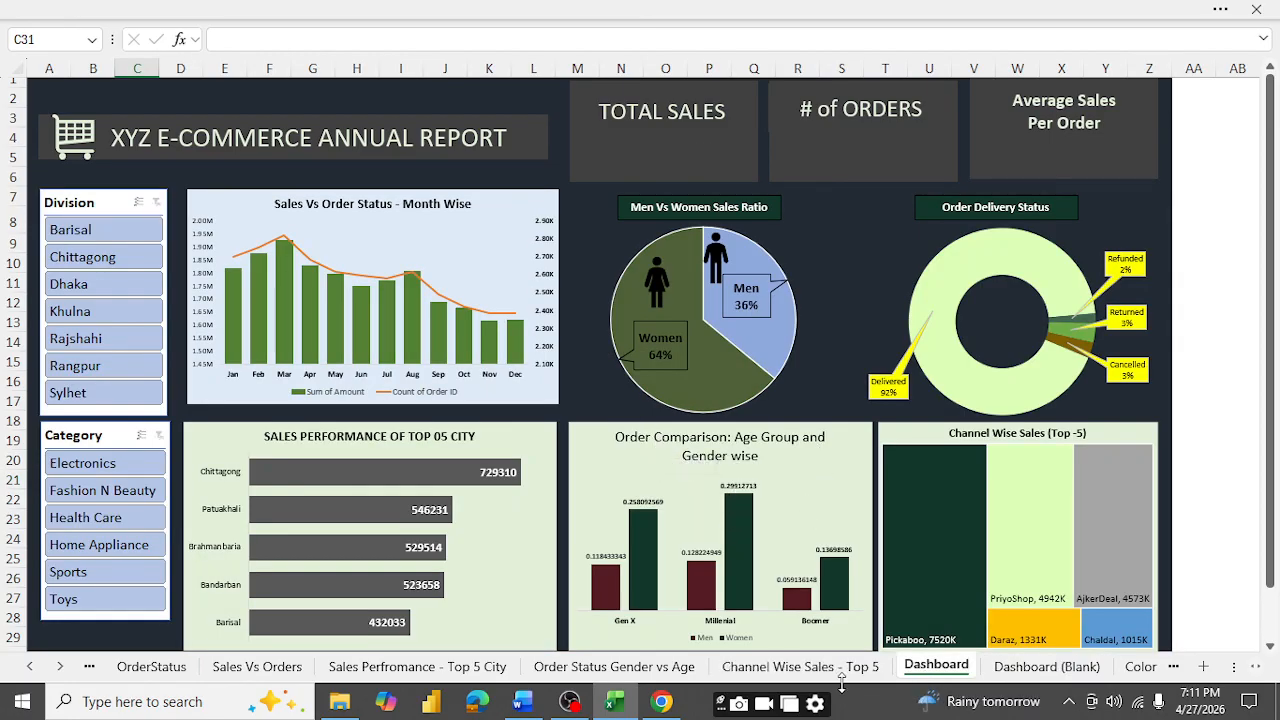
left_click(806, 672)
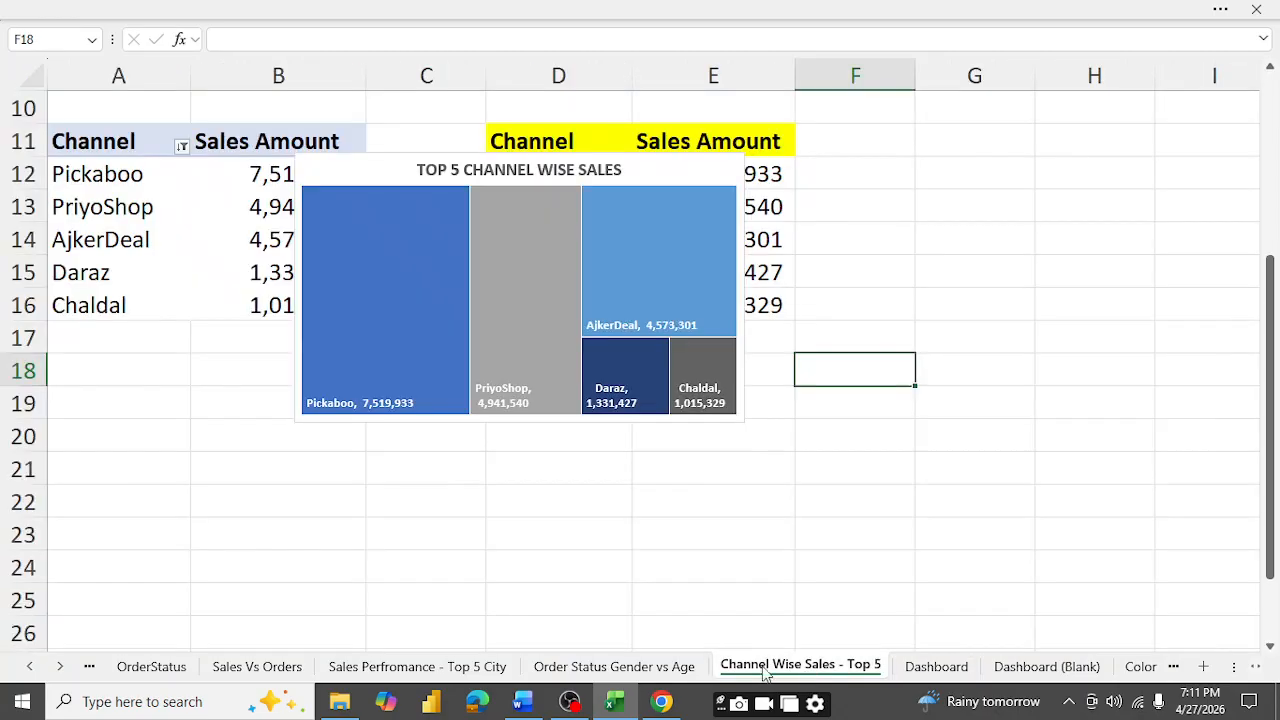
left_click(614, 666)
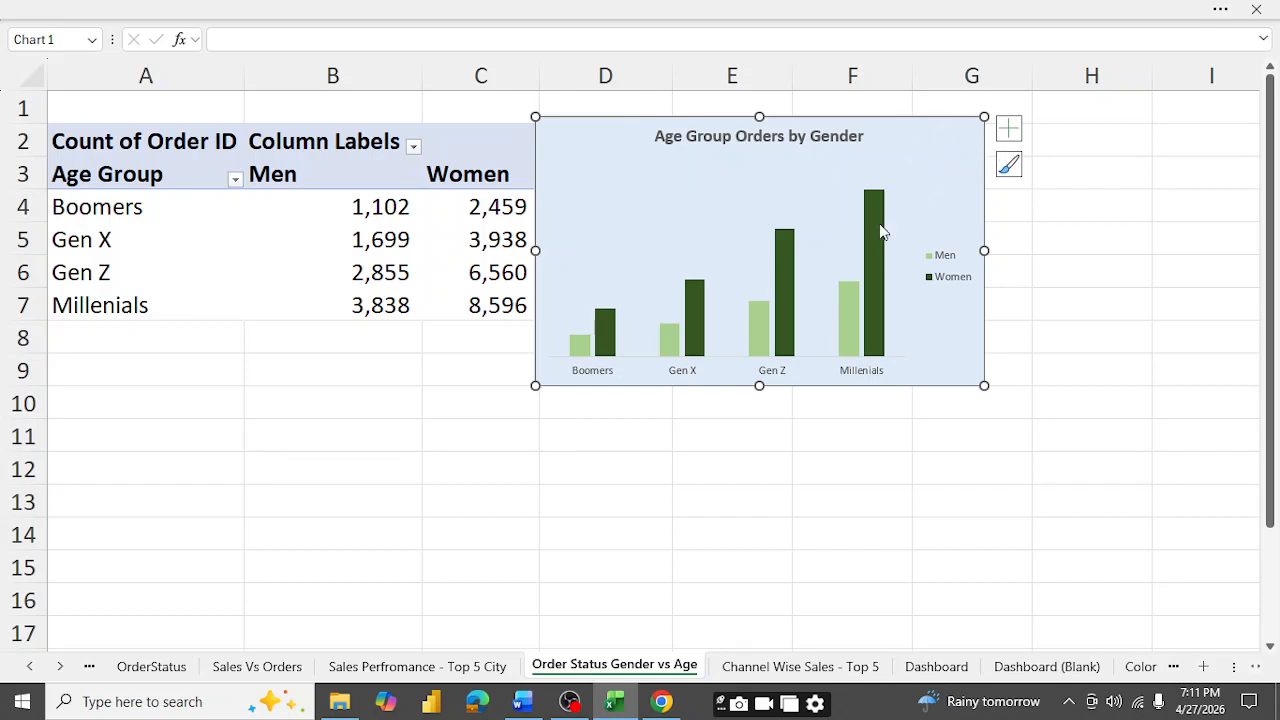
mouse_move(882, 232)
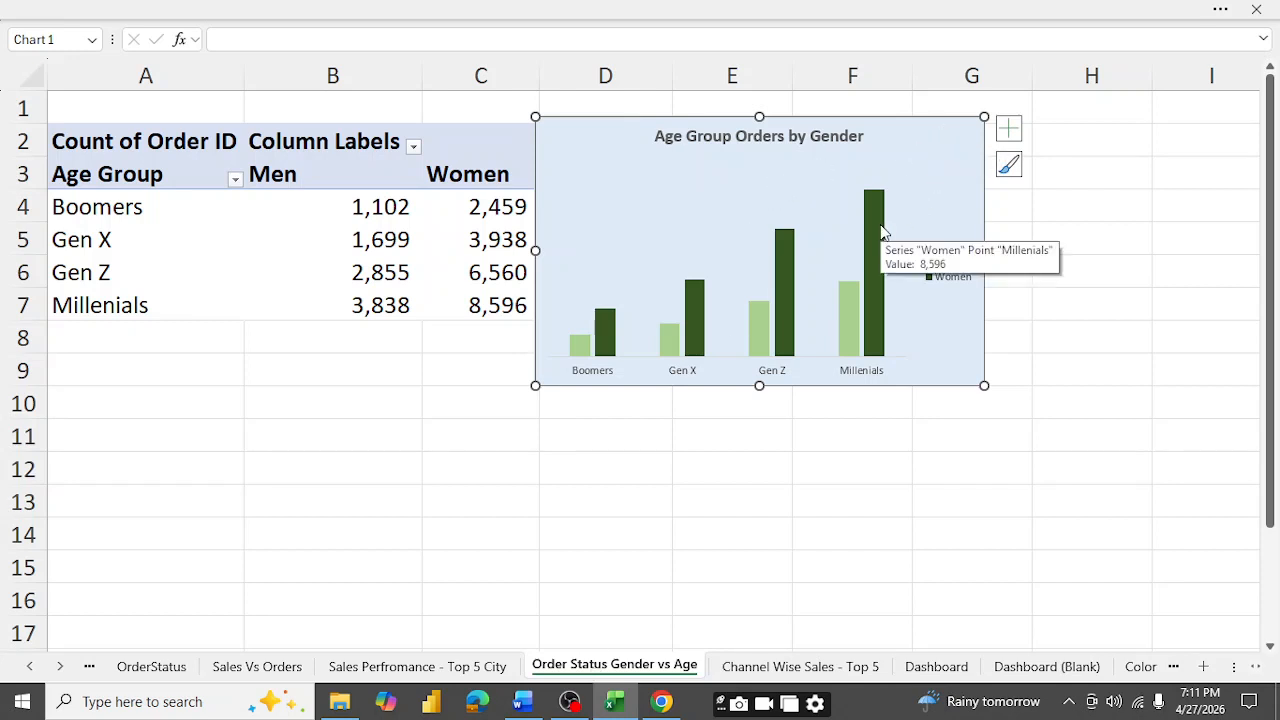
left_click(494, 213)
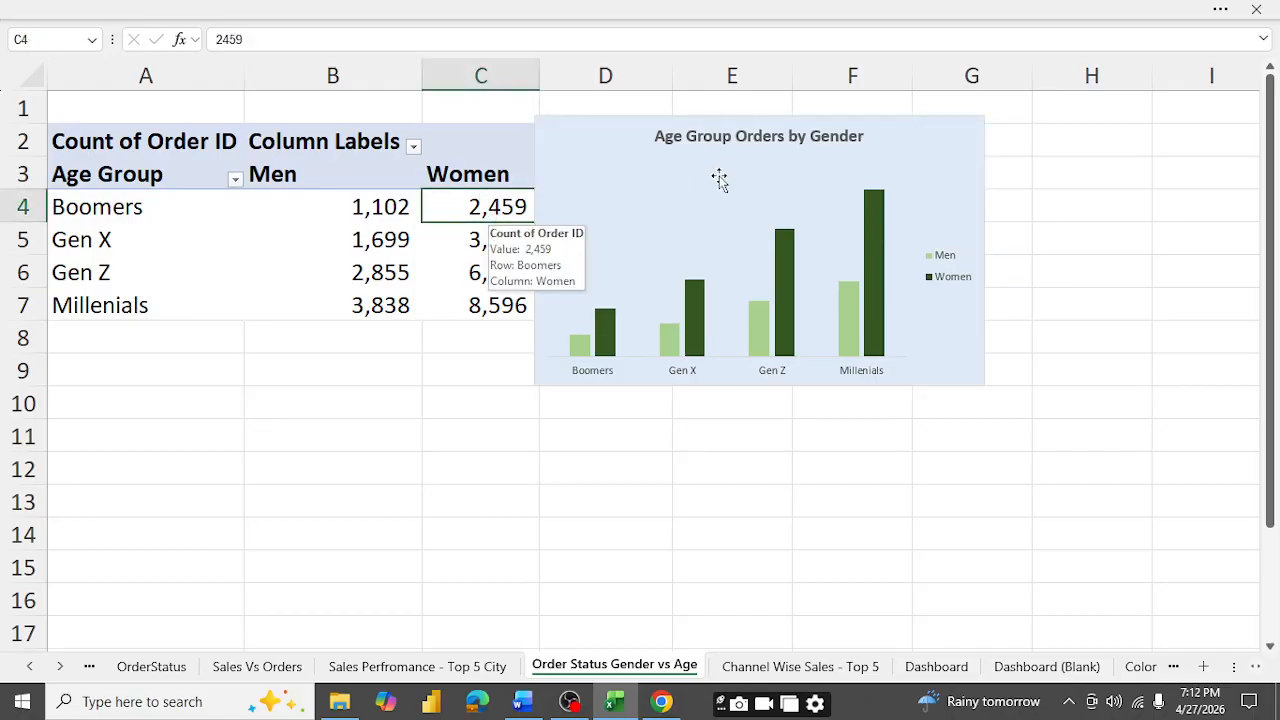
right_click(477, 209)
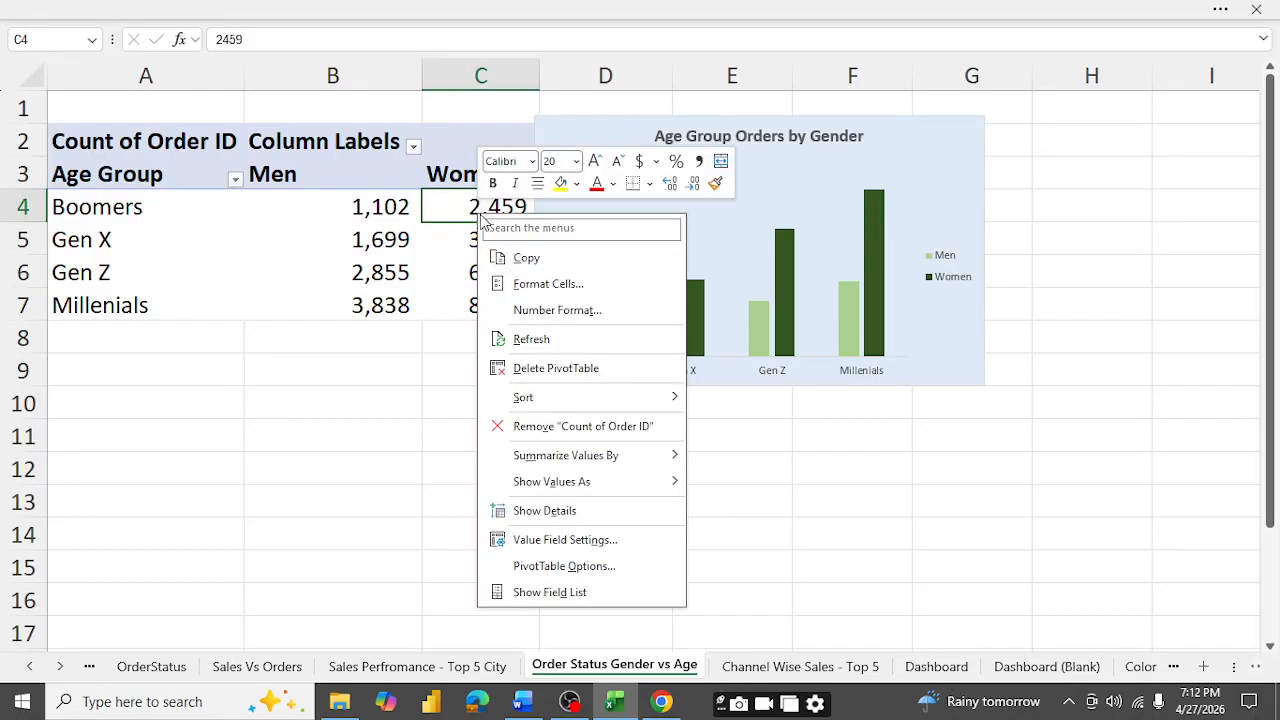
mouse_move(612, 483)
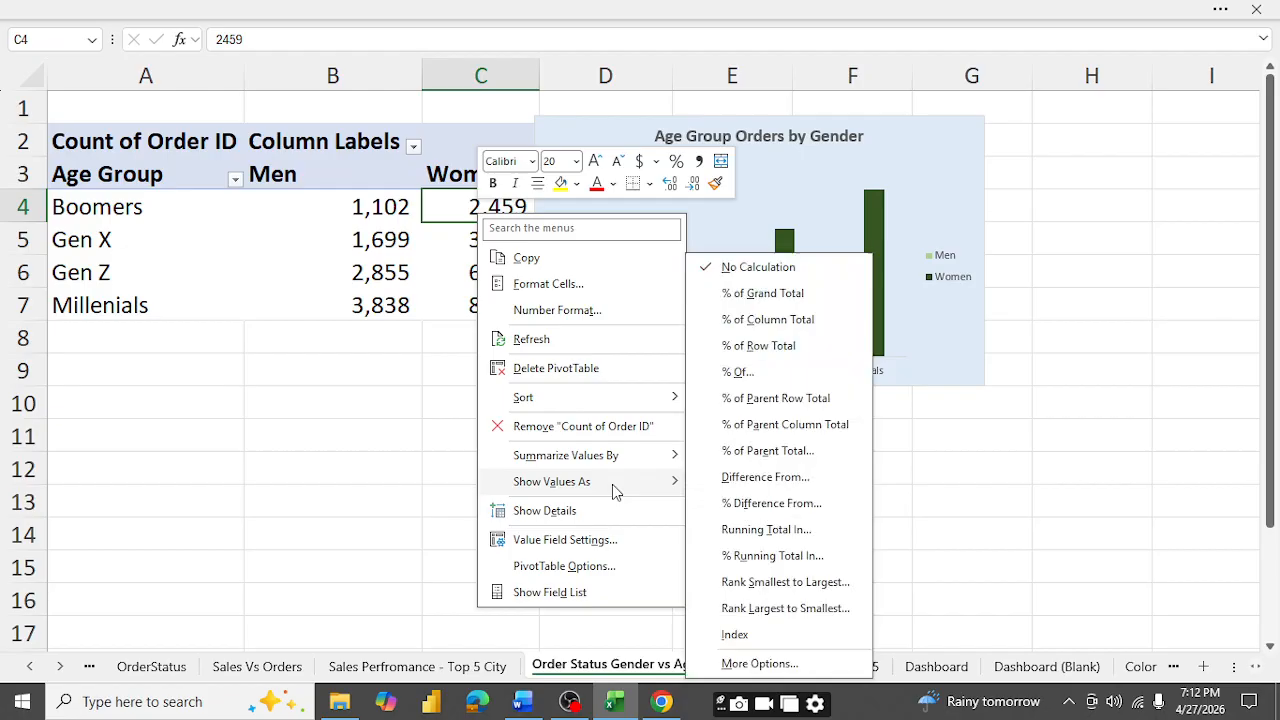
left_click(772, 295)
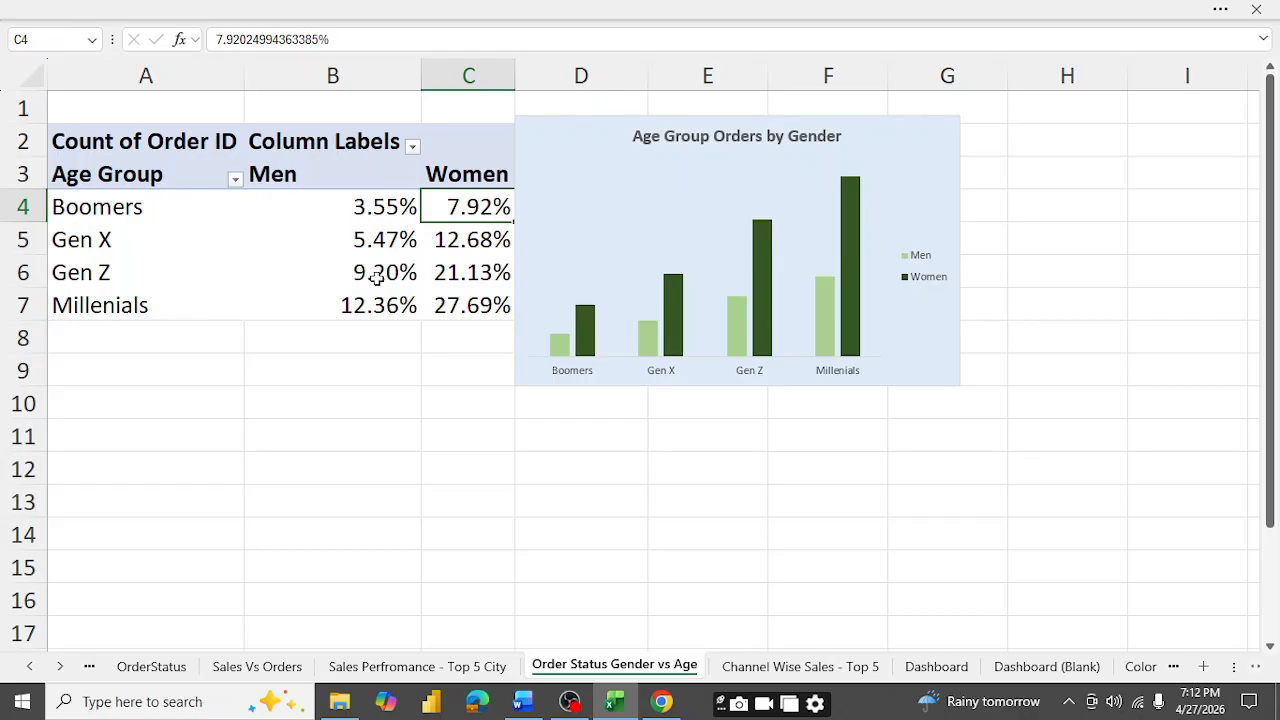
- Copy the Age Group Orders by Gender chart onto Dashboard (Blank), placing it at cell P21
left_click(935, 135)
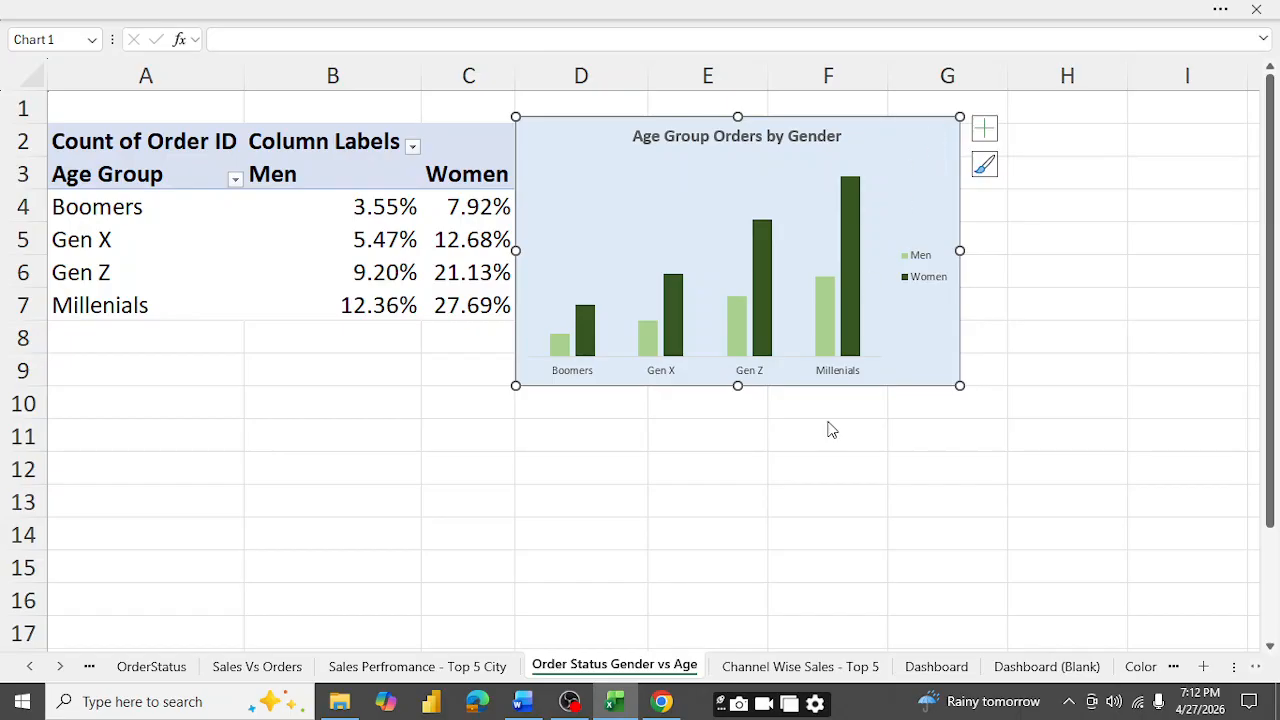
left_click(800, 662)
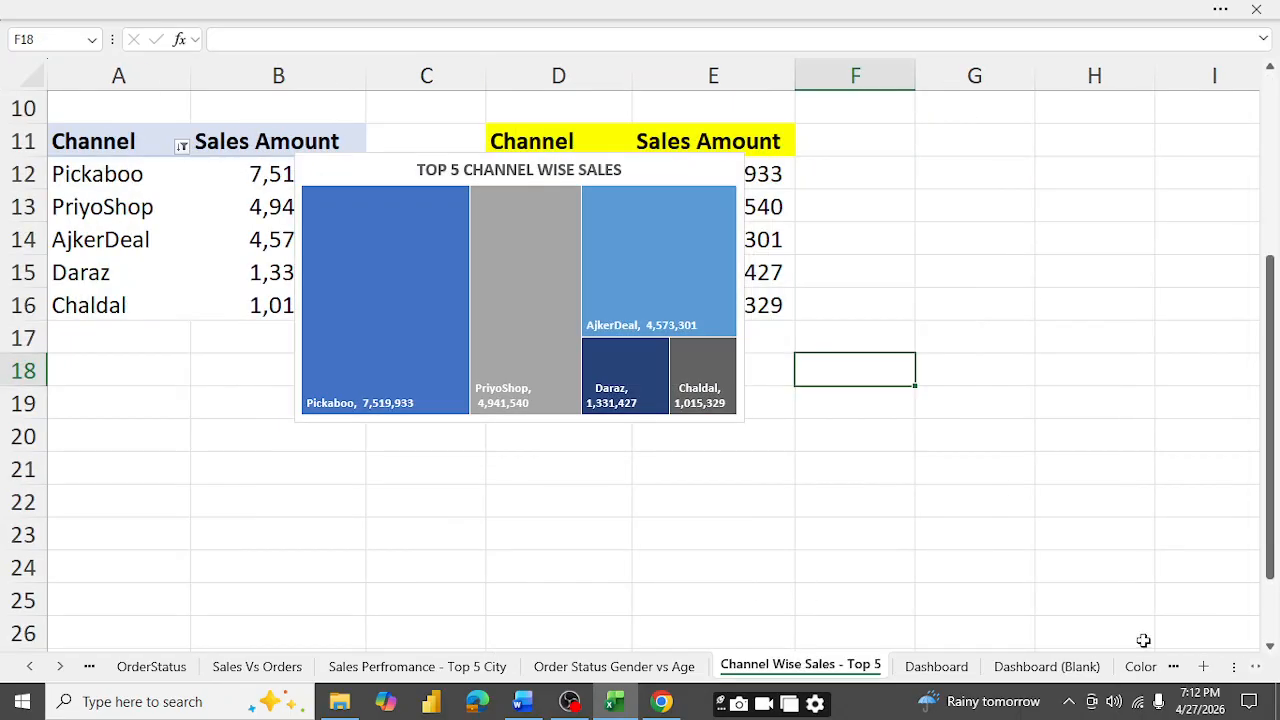
left_click(1040, 664)
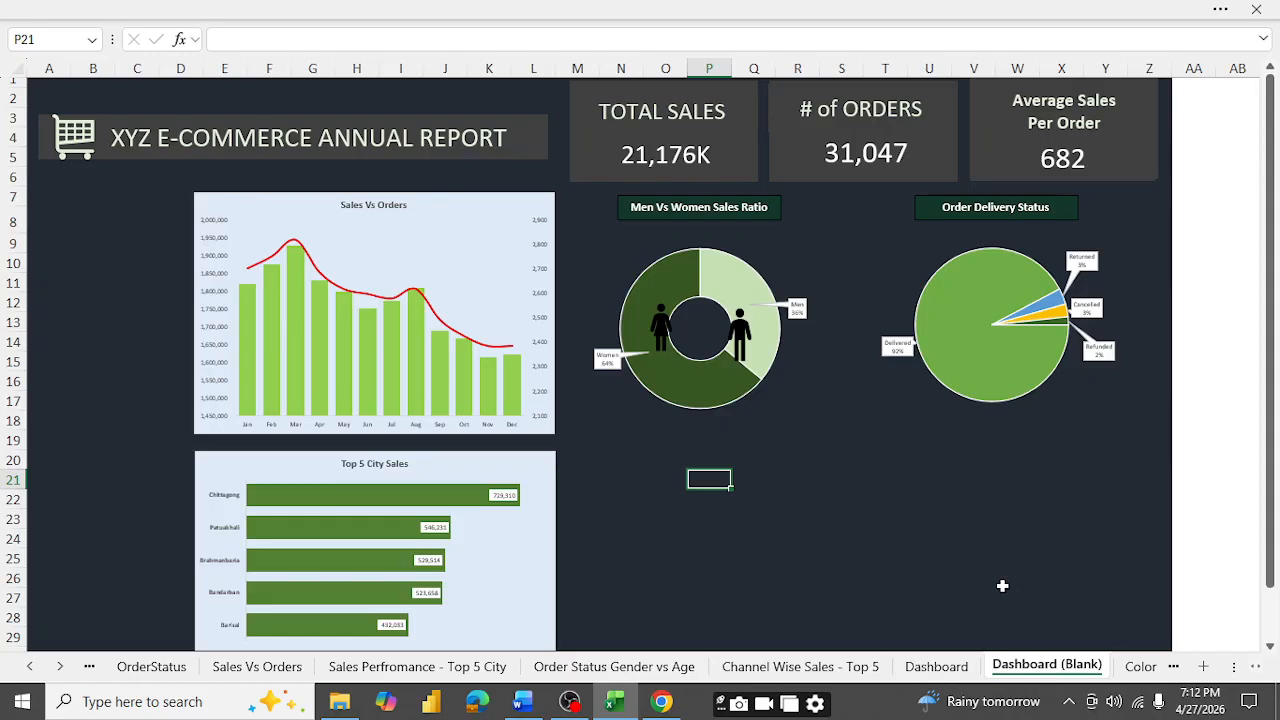
key("ctrl+v")
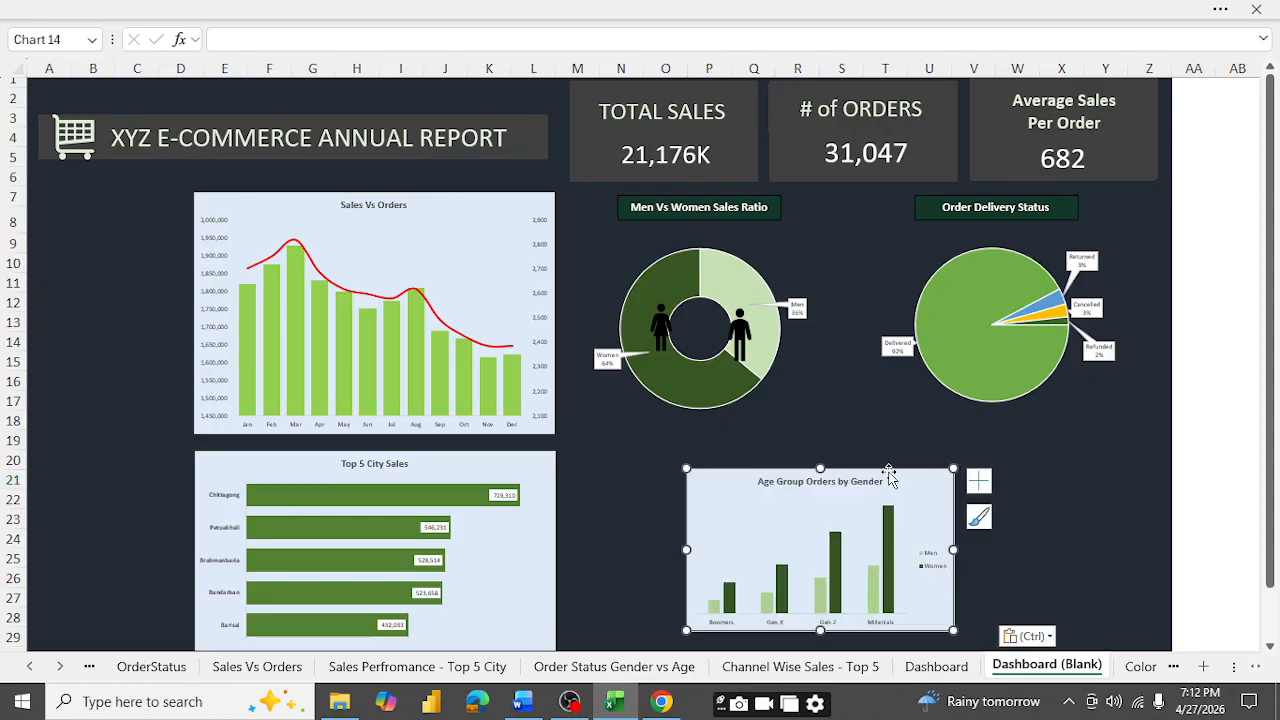
- Position the Age Group Orders by Gender chart beside the Top 5 City Sales chart, matching its height and widening it into column S
left_click_drag(893, 478, 769, 456)
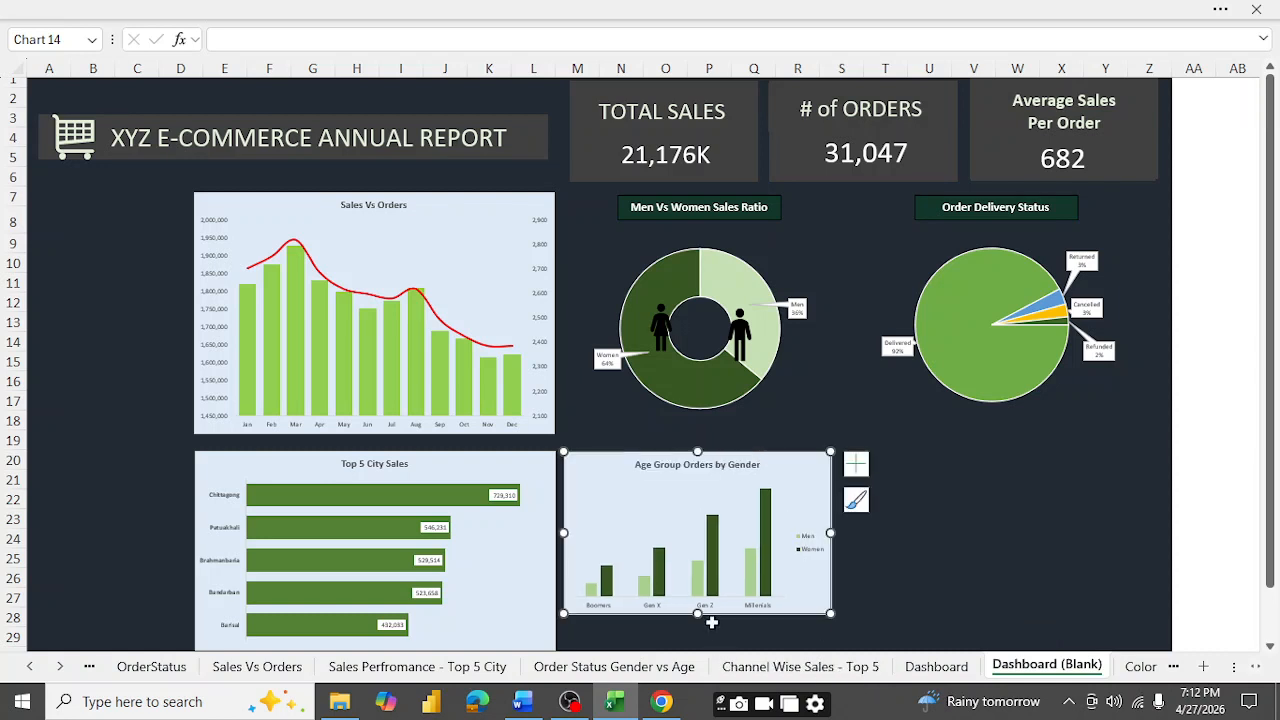
left_click_drag(697, 614, 710, 564)
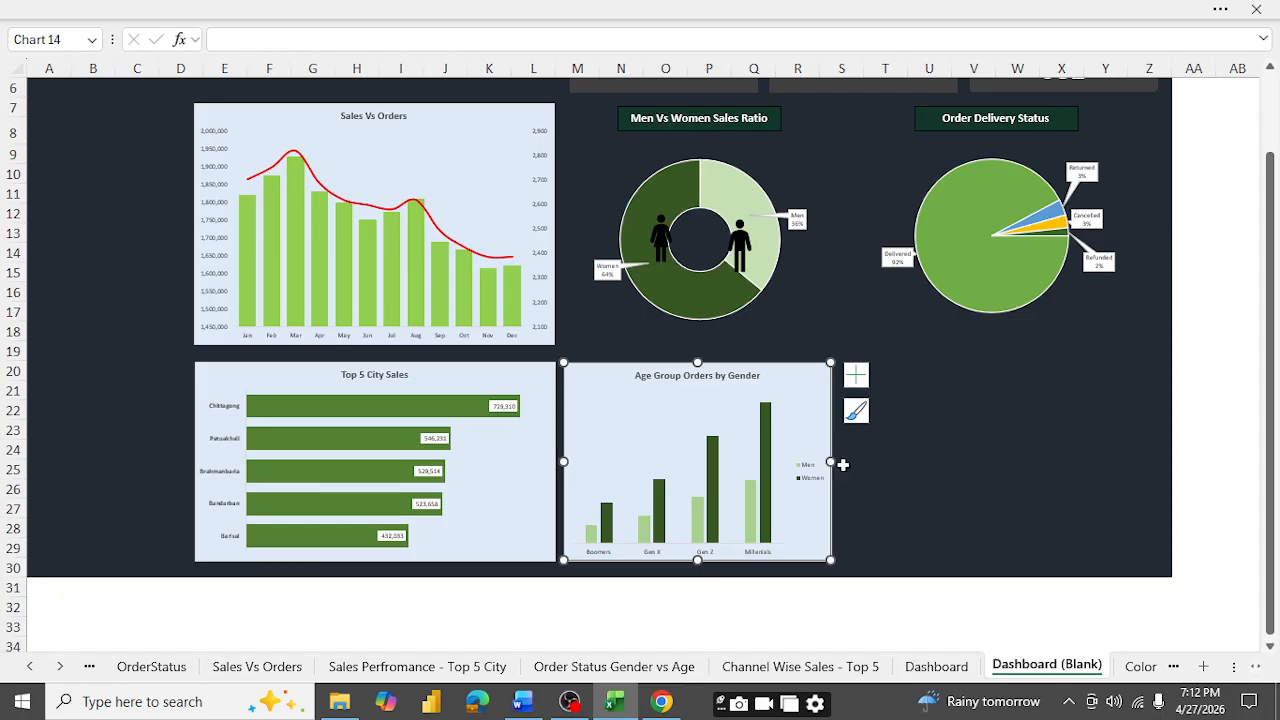
left_click_drag(836, 461, 847, 462)
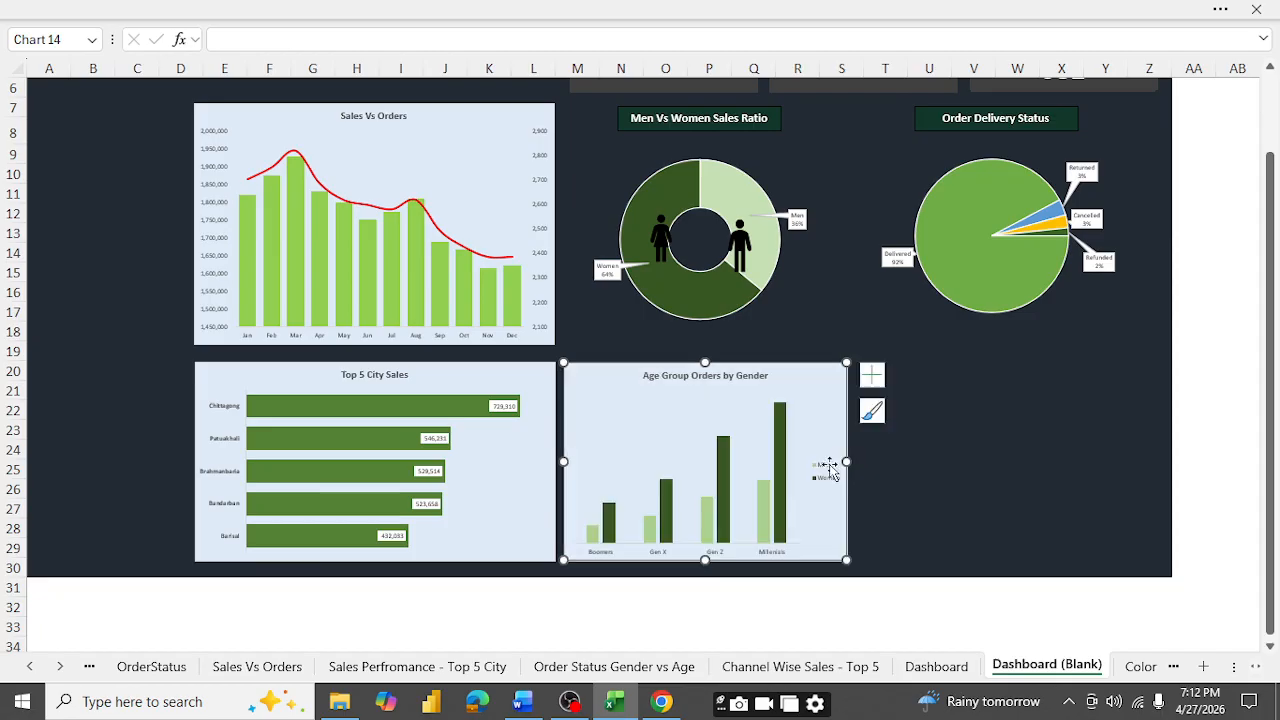
- Remove the legend from the Age Group Orders by Gender chart and add data labels to both the Women and Men columns
left_click(820, 470)
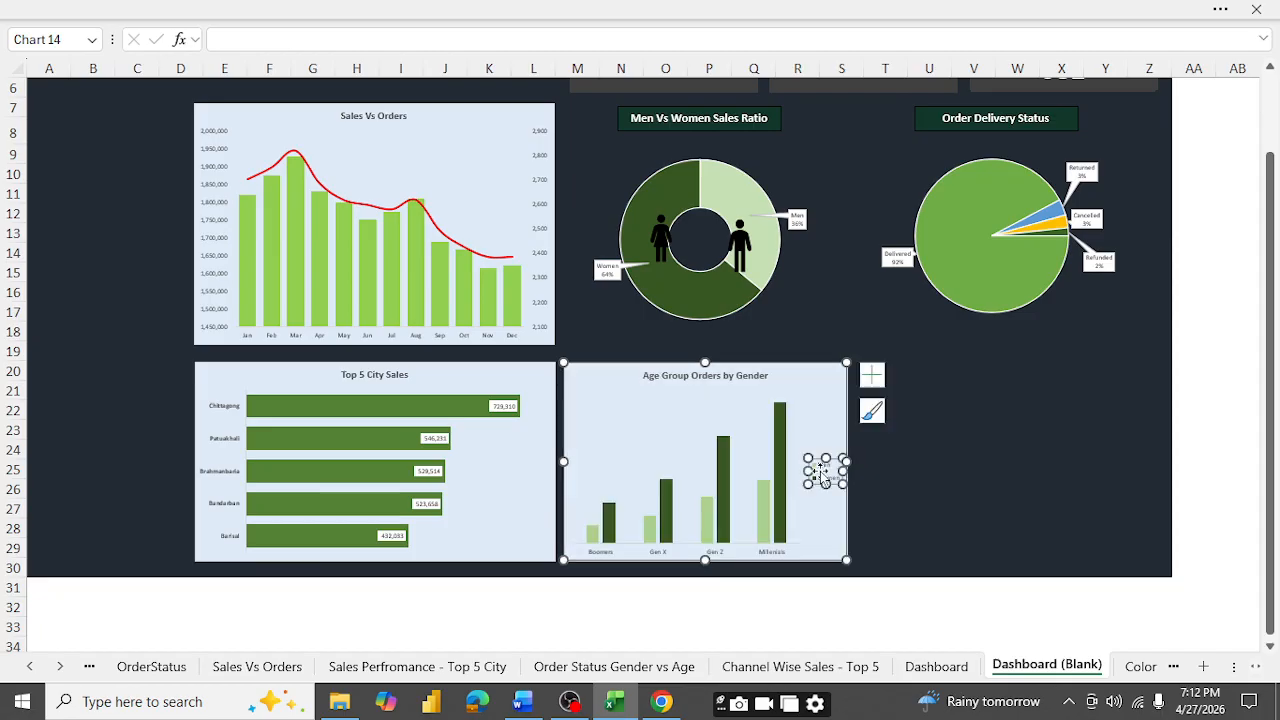
key("Delete")
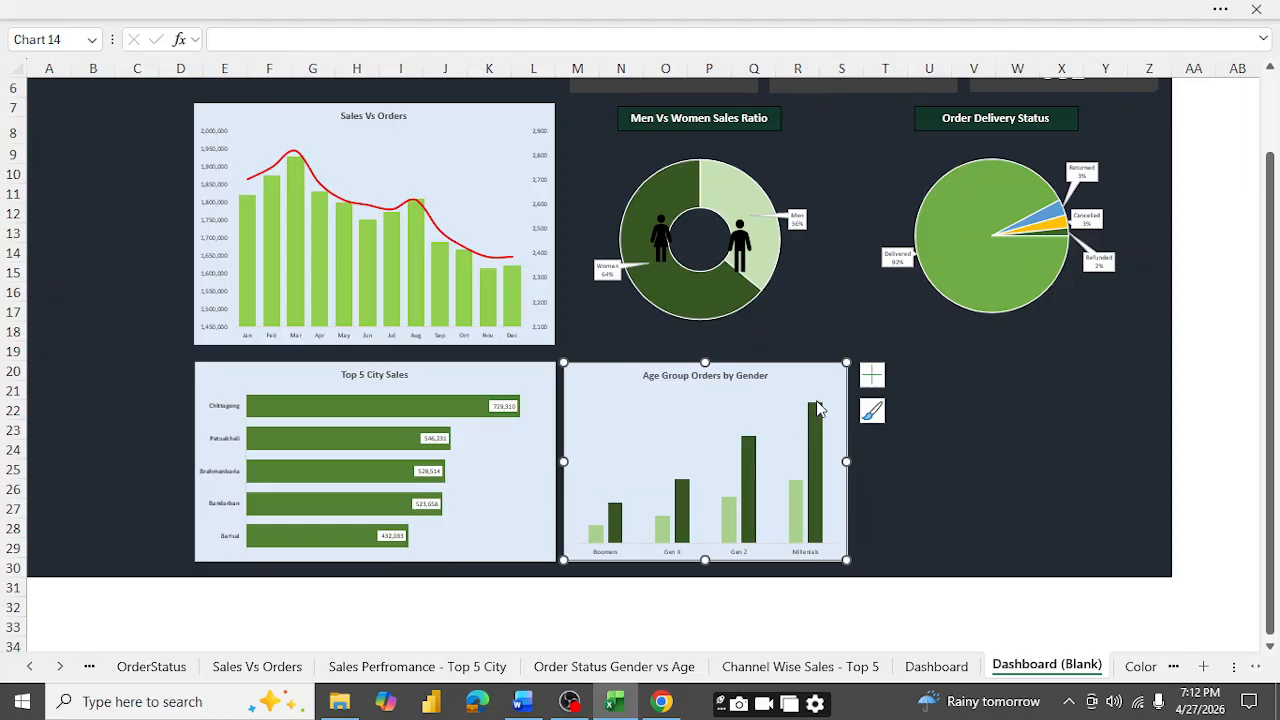
right_click(812, 415)
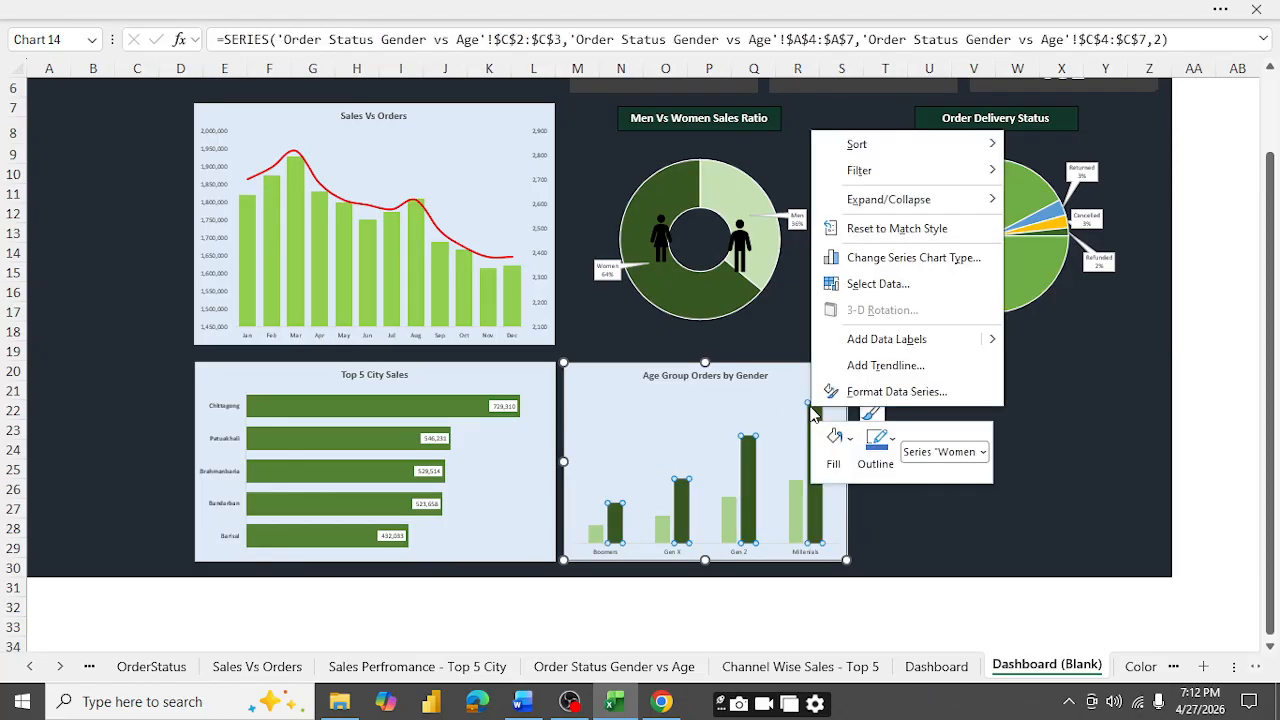
left_click(765, 396)
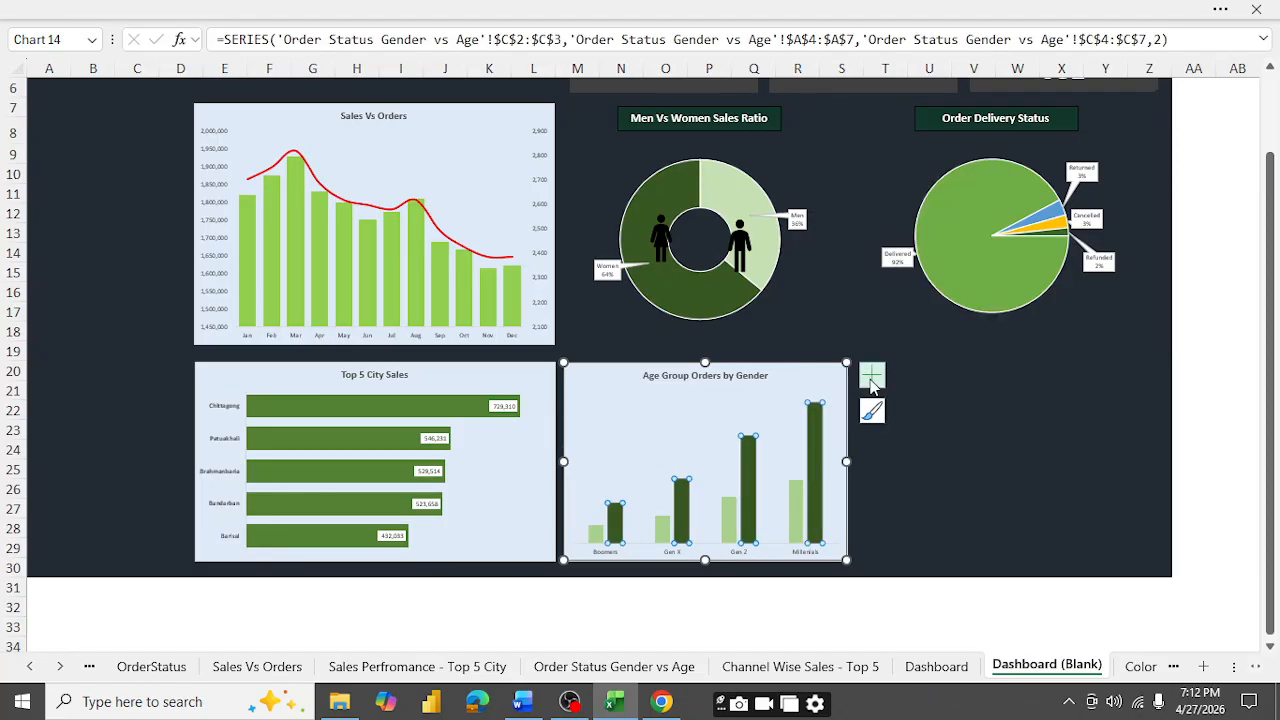
left_click(871, 376)
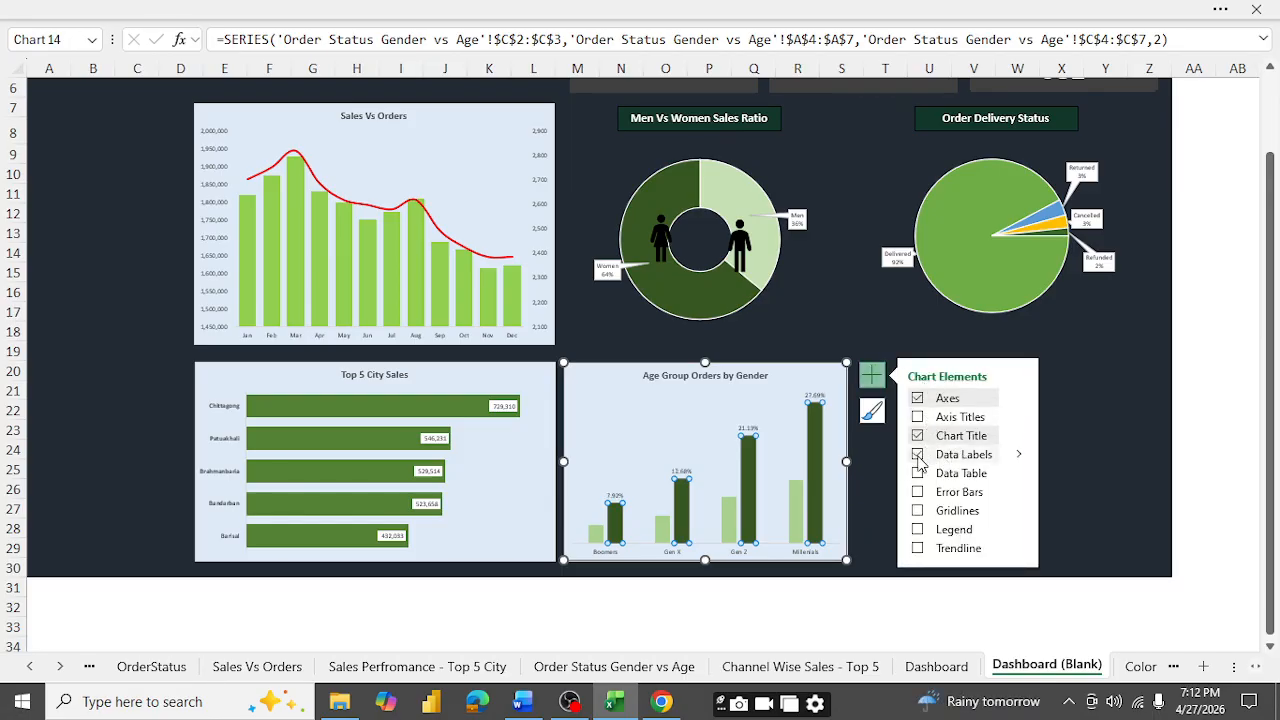
left_click(918, 455)
left_click(795, 488)
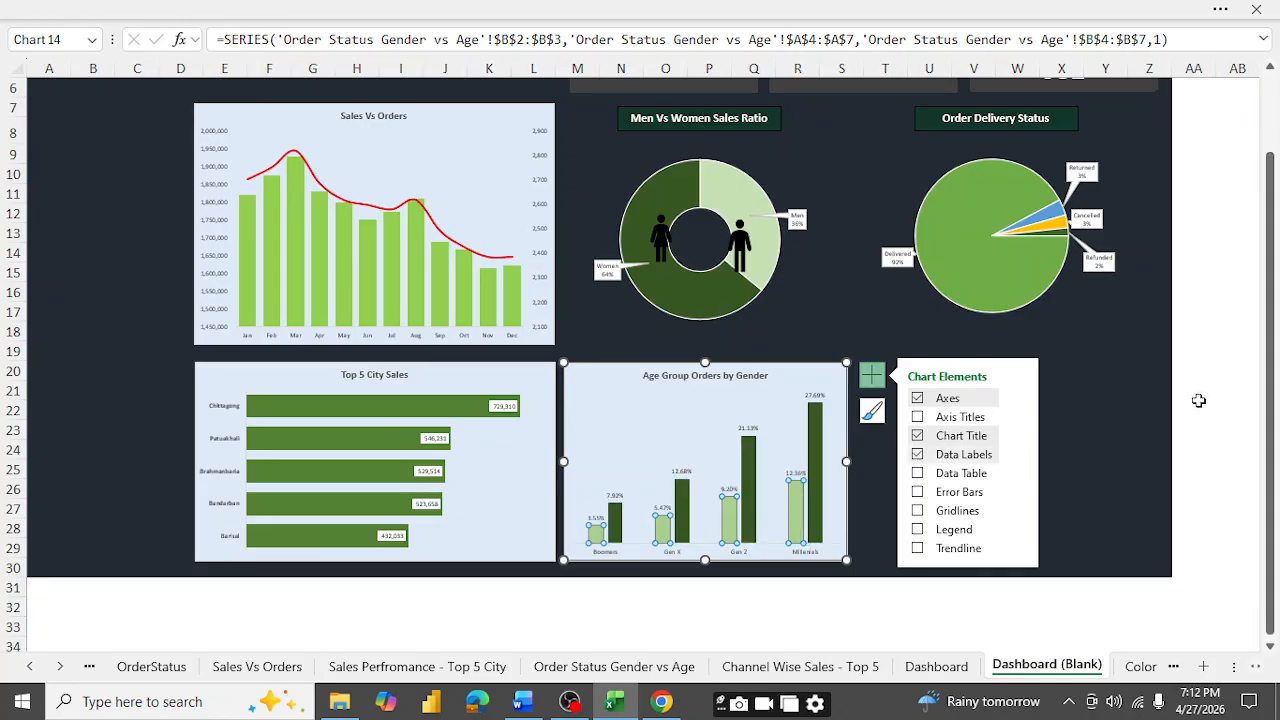
left_click(1144, 413)
scroll(1031, 438, "up", 2)
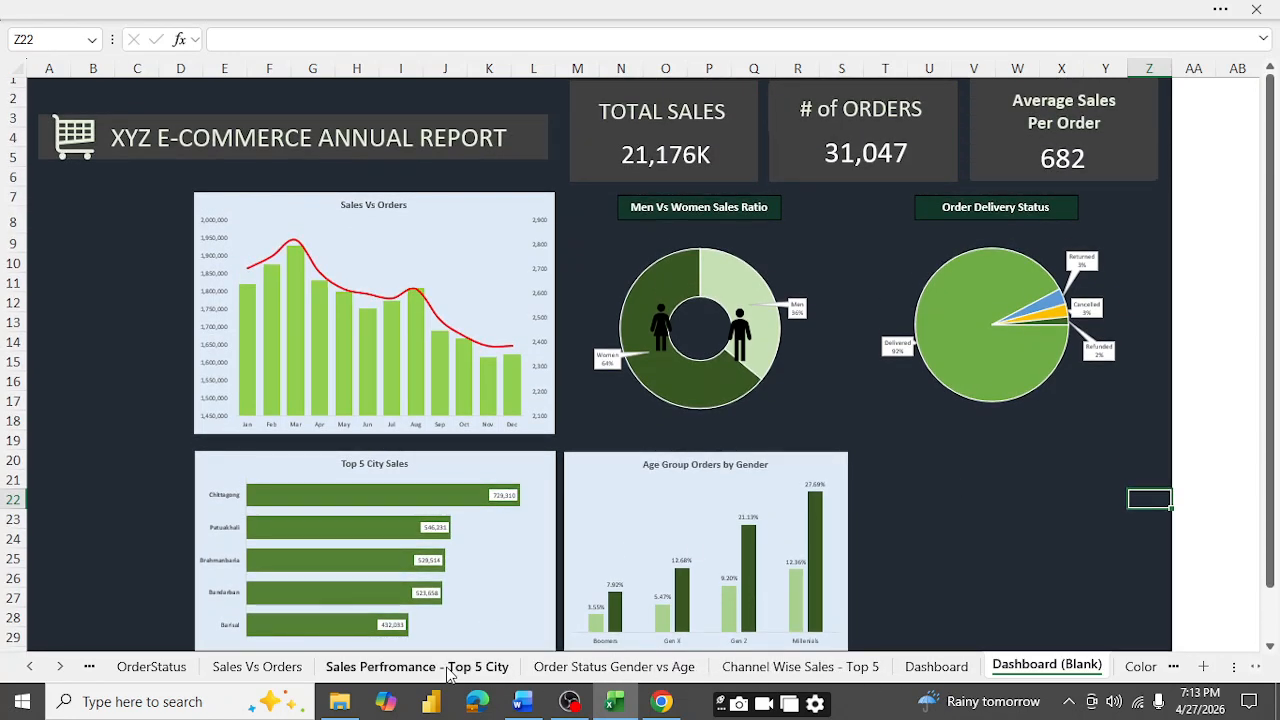
- Copy the Top 5 Channel Wise Sales treemap from the Channel Wise Sales - Top 5 sheet onto Dashboard (Blank)
left_click(450, 668)
left_click(626, 666)
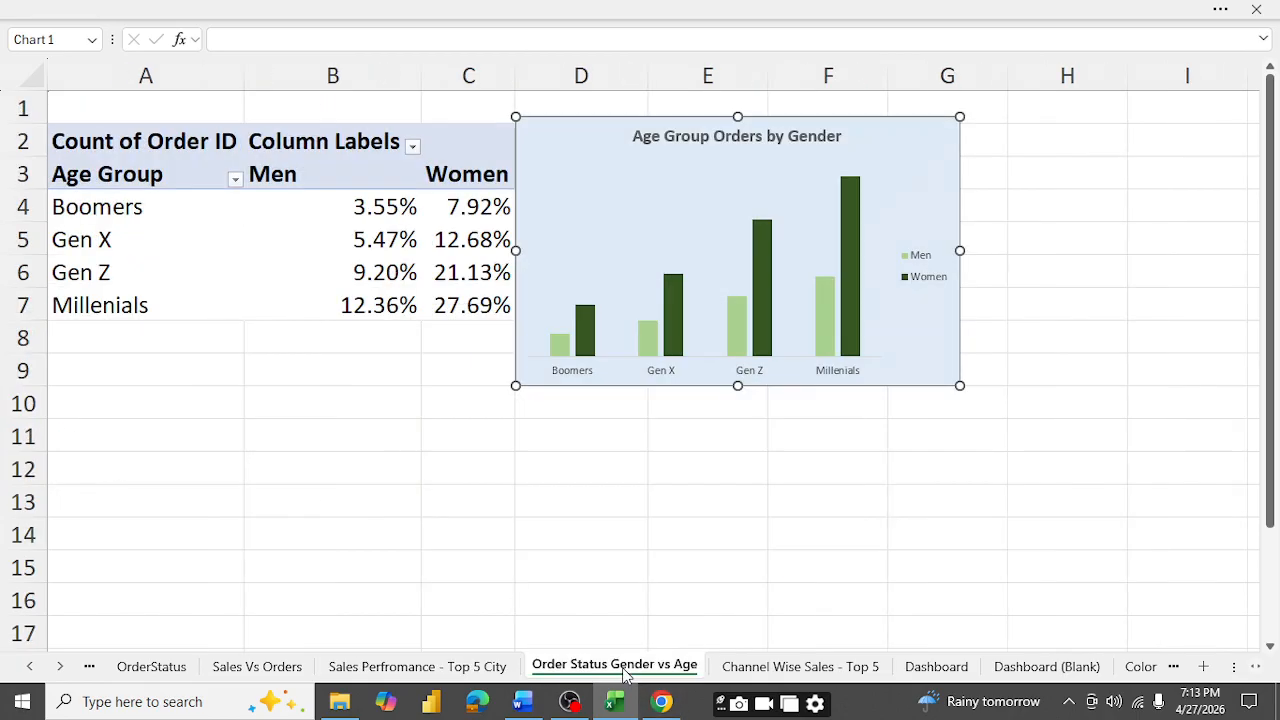
left_click(803, 667)
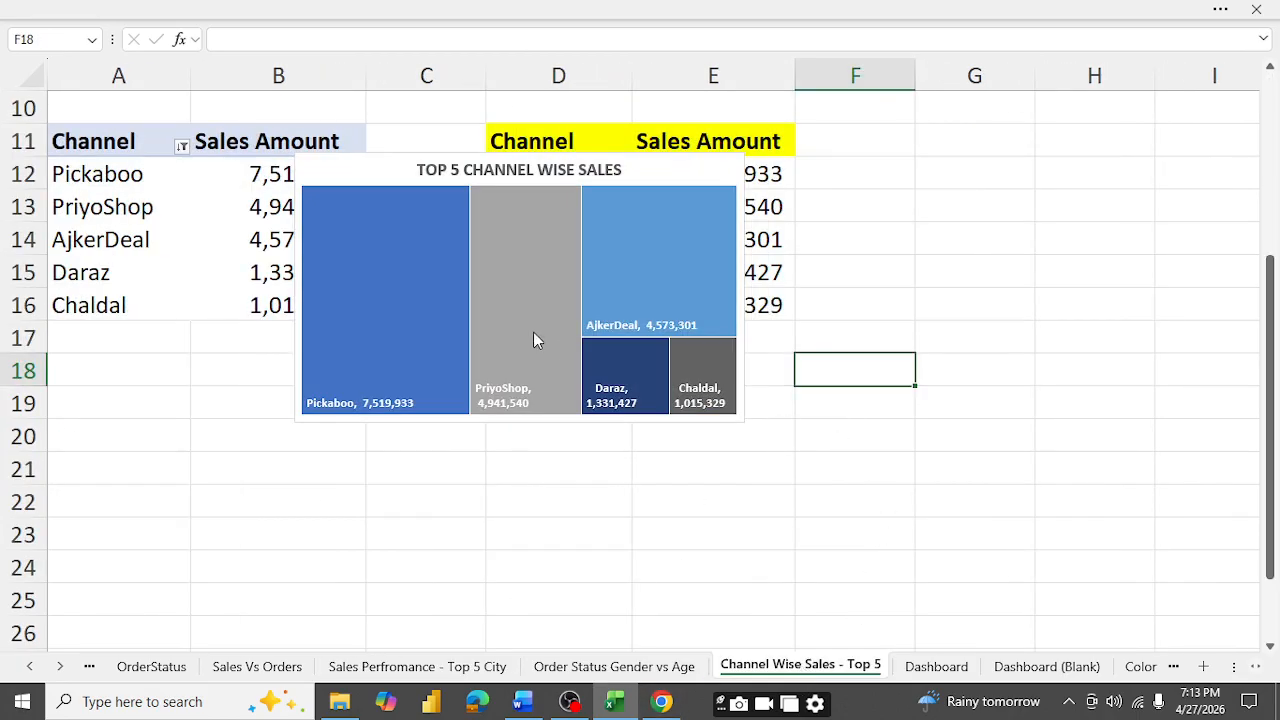
left_click(366, 172)
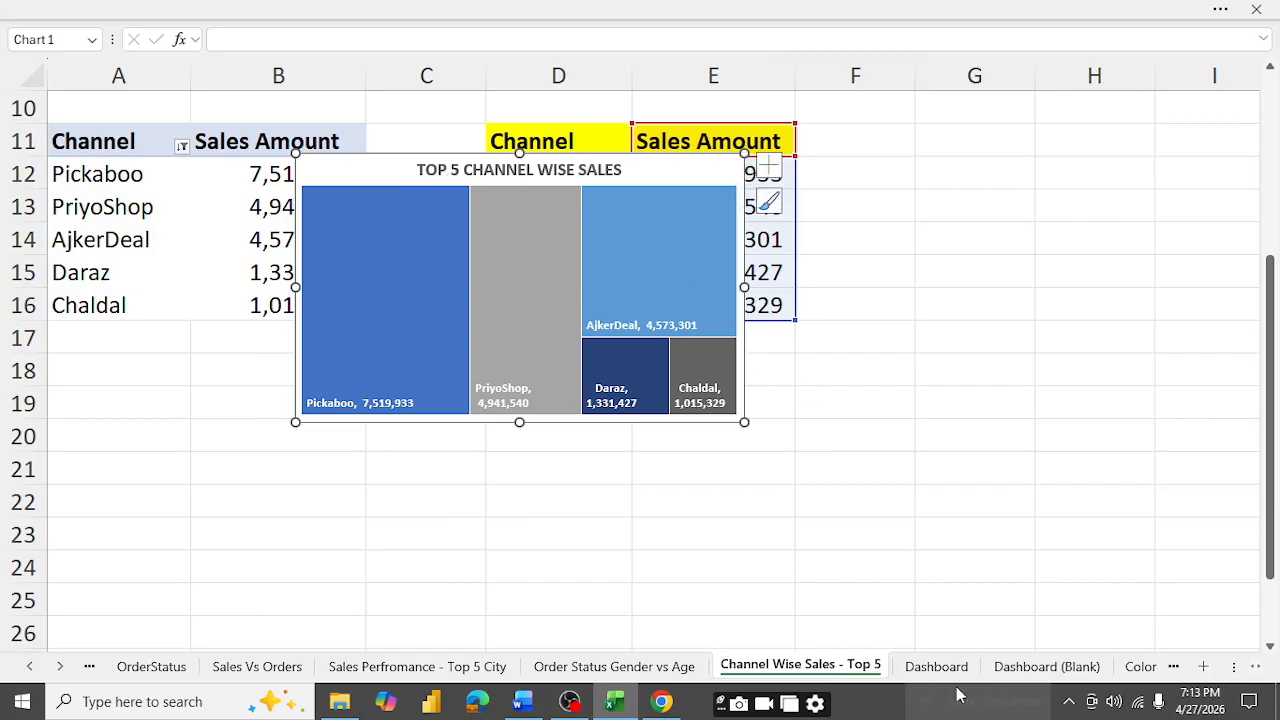
left_click(1066, 672)
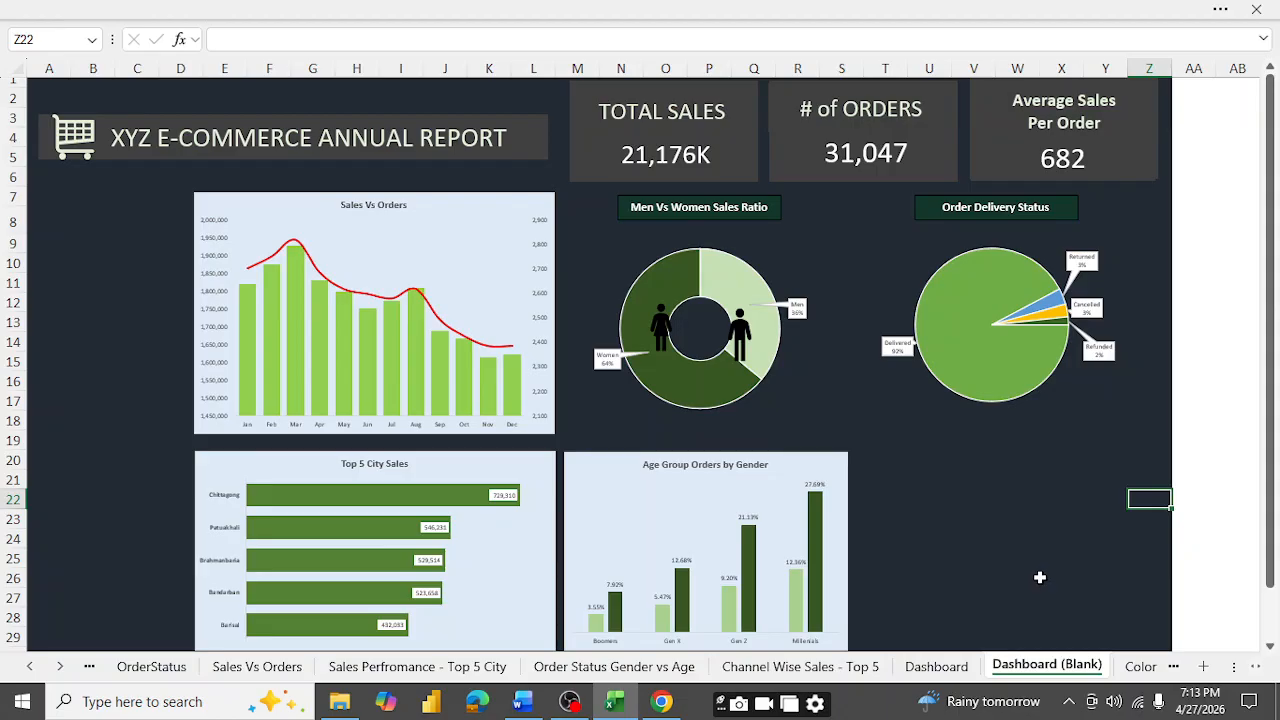
key("ctrl+v")
- Place the treemap beside the Age Group Orders by Gender chart and enlarge it to reach column Z and about row 29
left_click_drag(1175, 496, 901, 459)
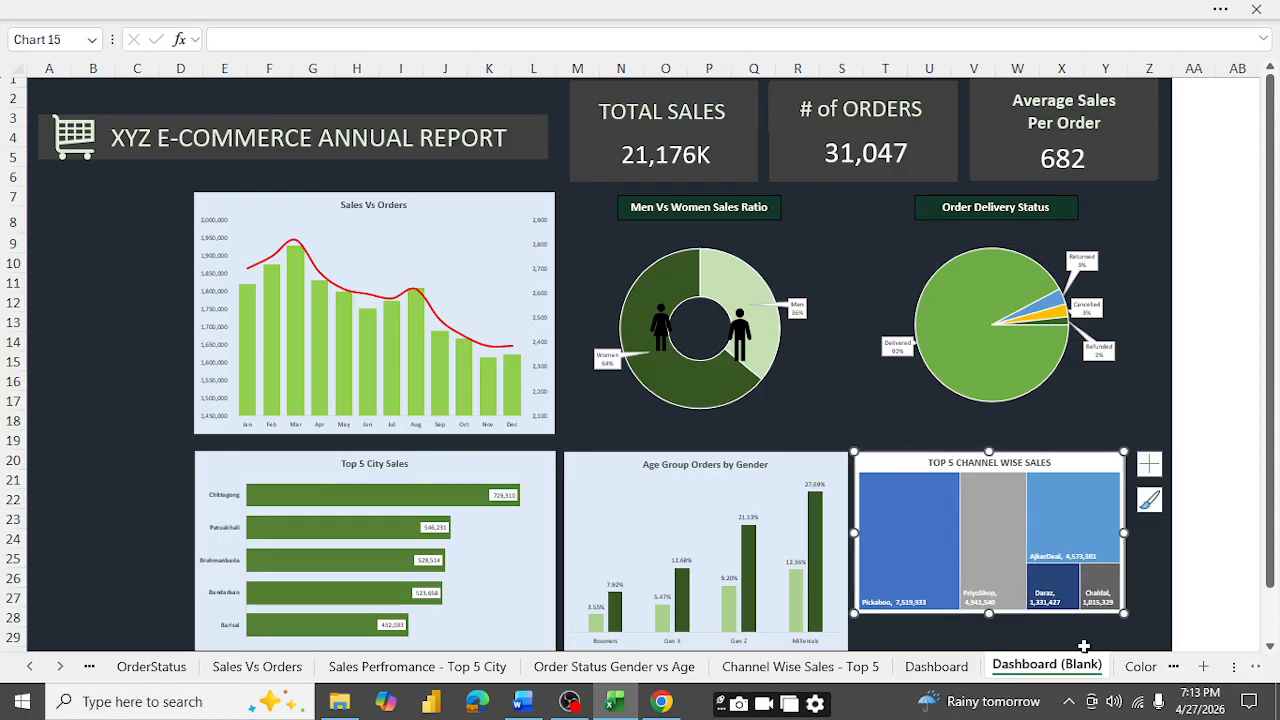
left_click_drag(1127, 614, 1155, 563)
scroll(1040, 560, "up", 2)
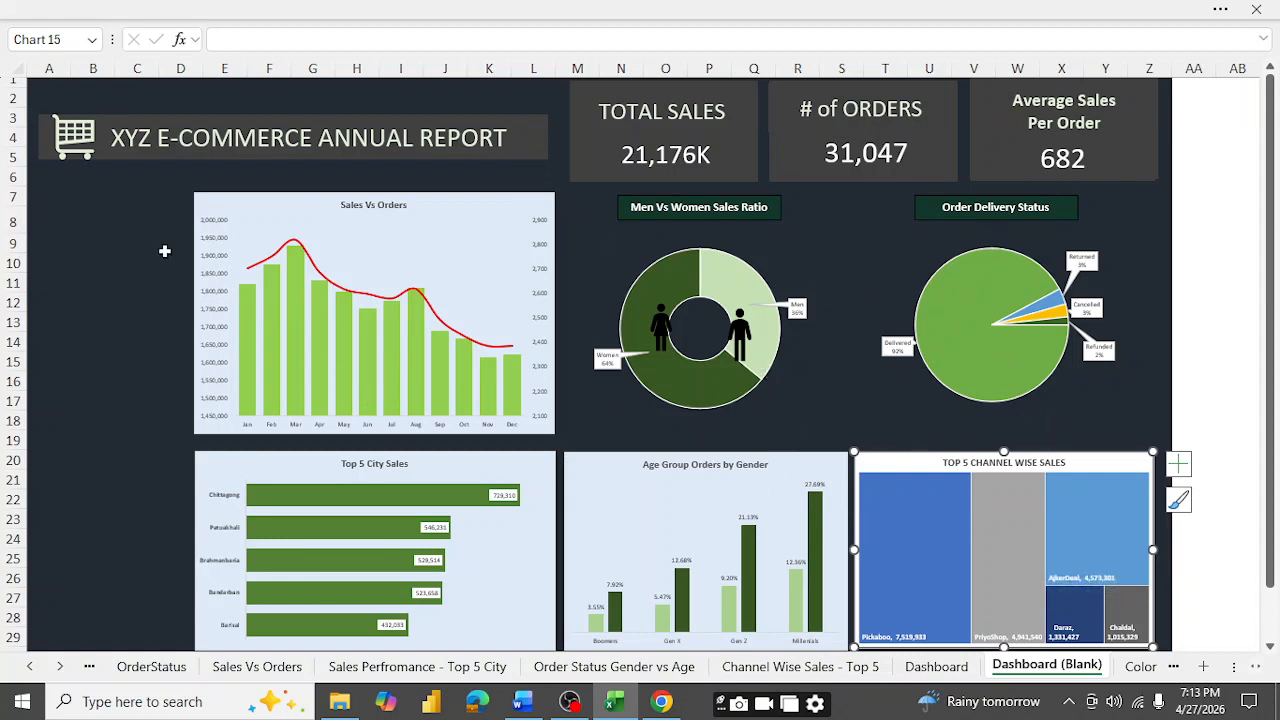
left_click(117, 241)
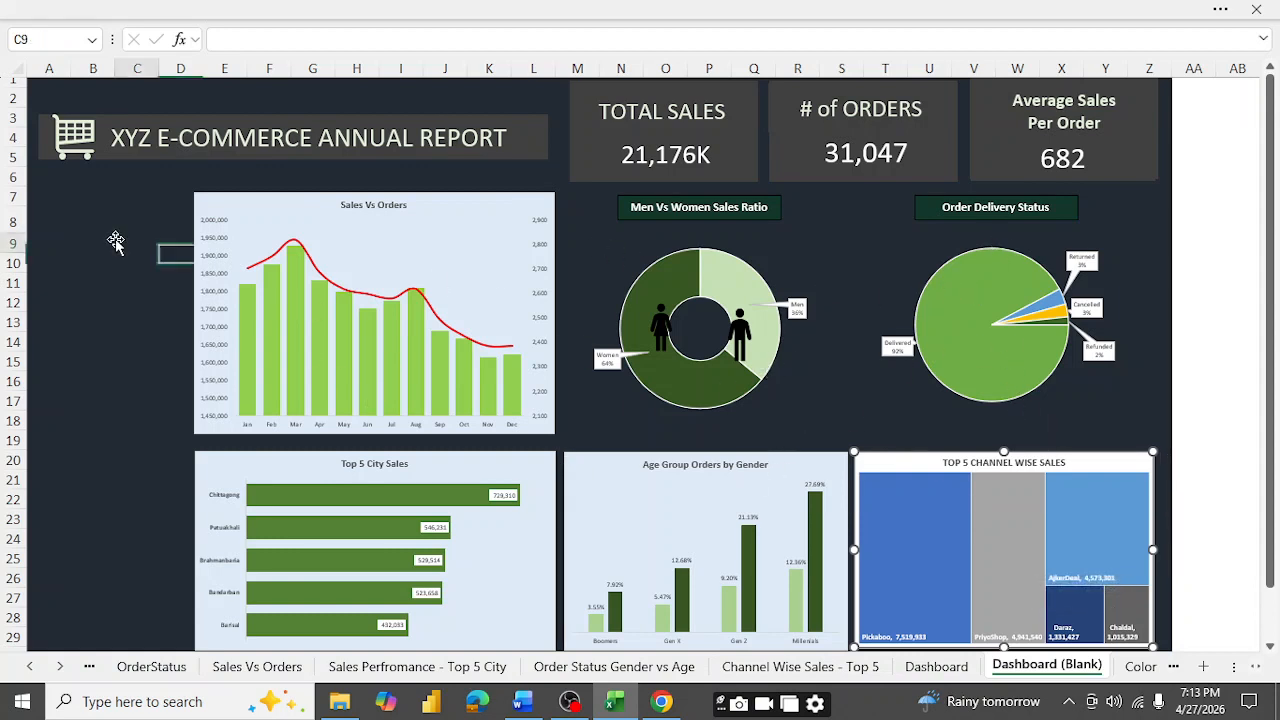
- Switch to the Word requirement document and highlight requirement 9, "Channel Wise Sales amount – Top 5", in yellow
left_click(655, 704)
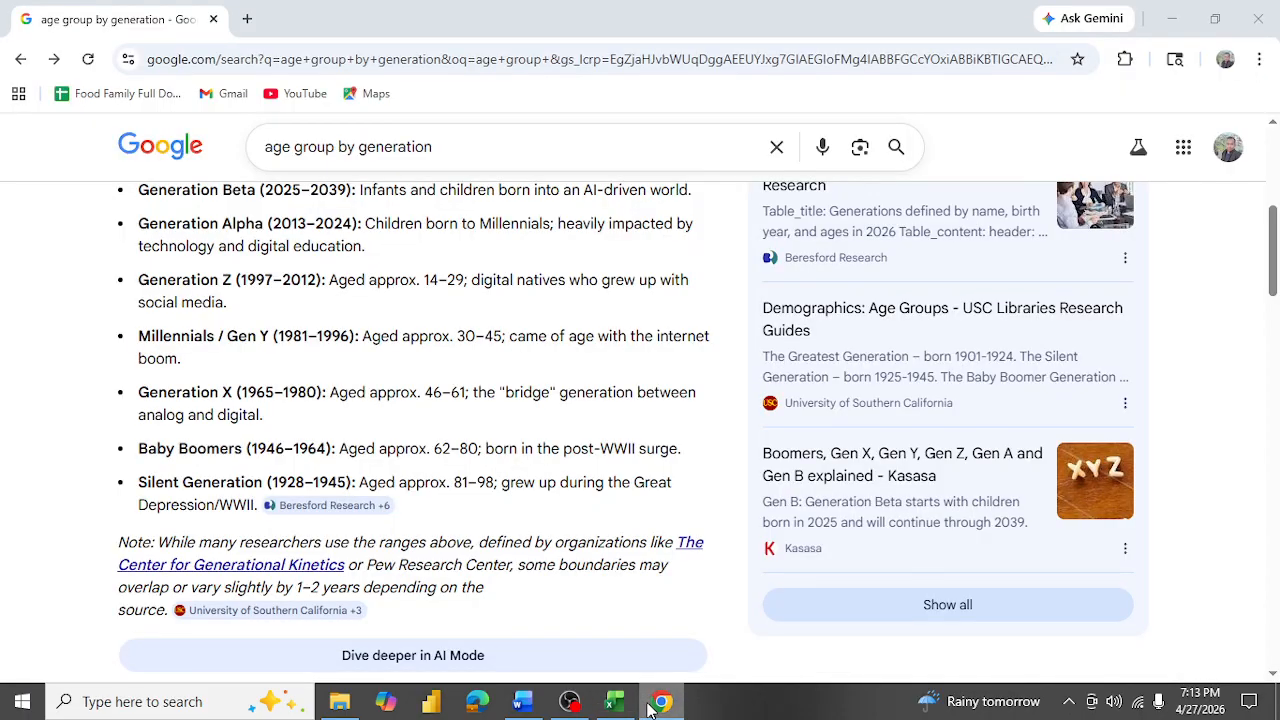
left_click(548, 585)
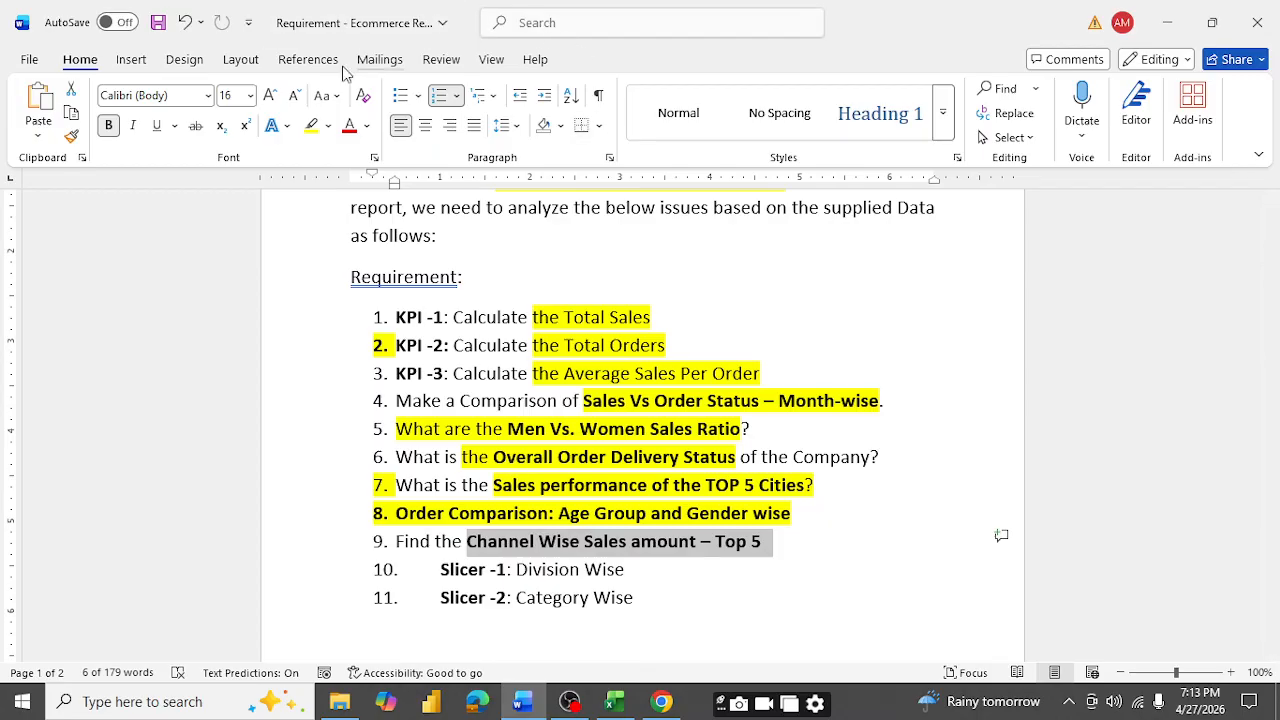
left_click(311, 125)
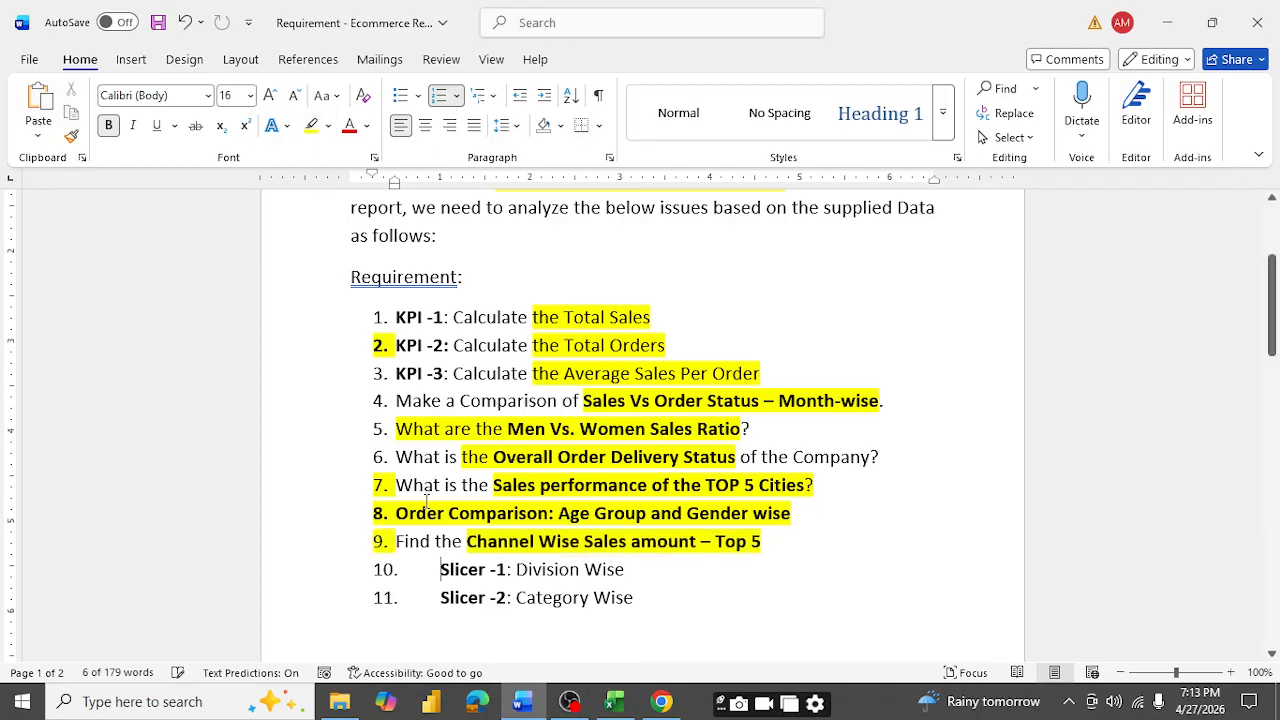
- Review the two slicer requirements, Division Wise and Category Wise, at the end of the requirement list
left_click(519, 580)
left_click_drag(519, 572, 634, 569)
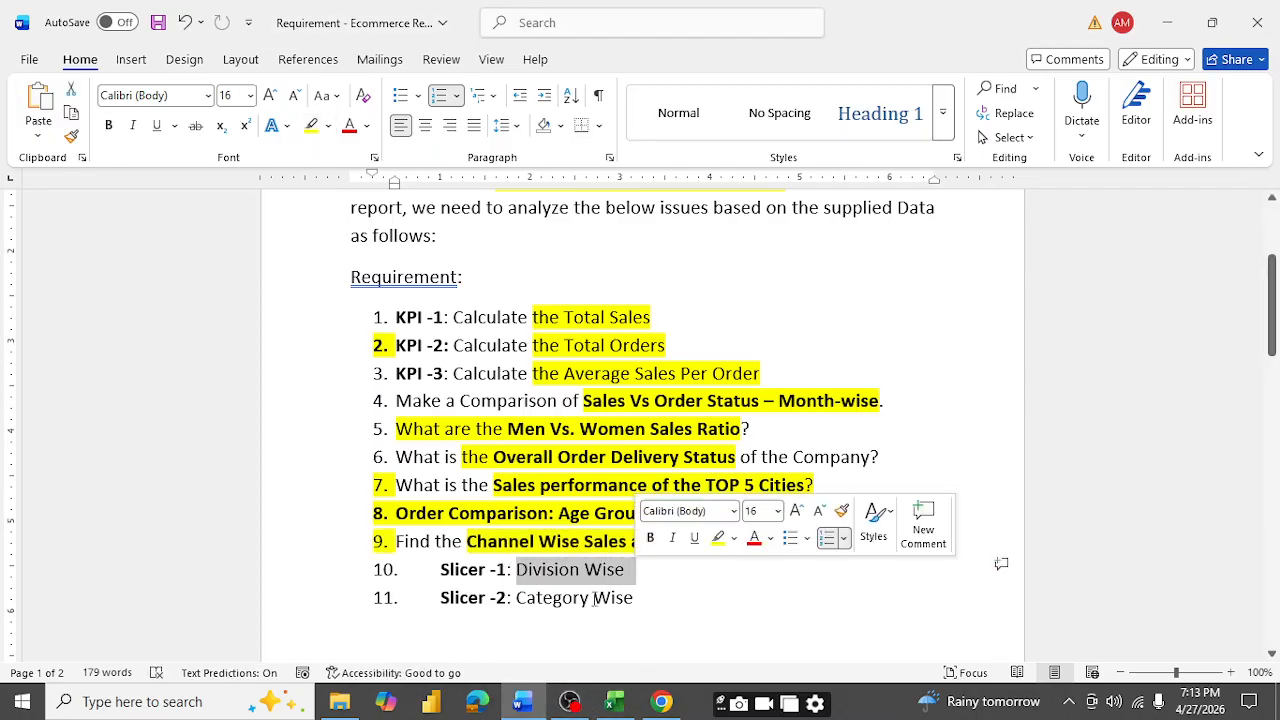
left_click_drag(516, 600, 622, 609)
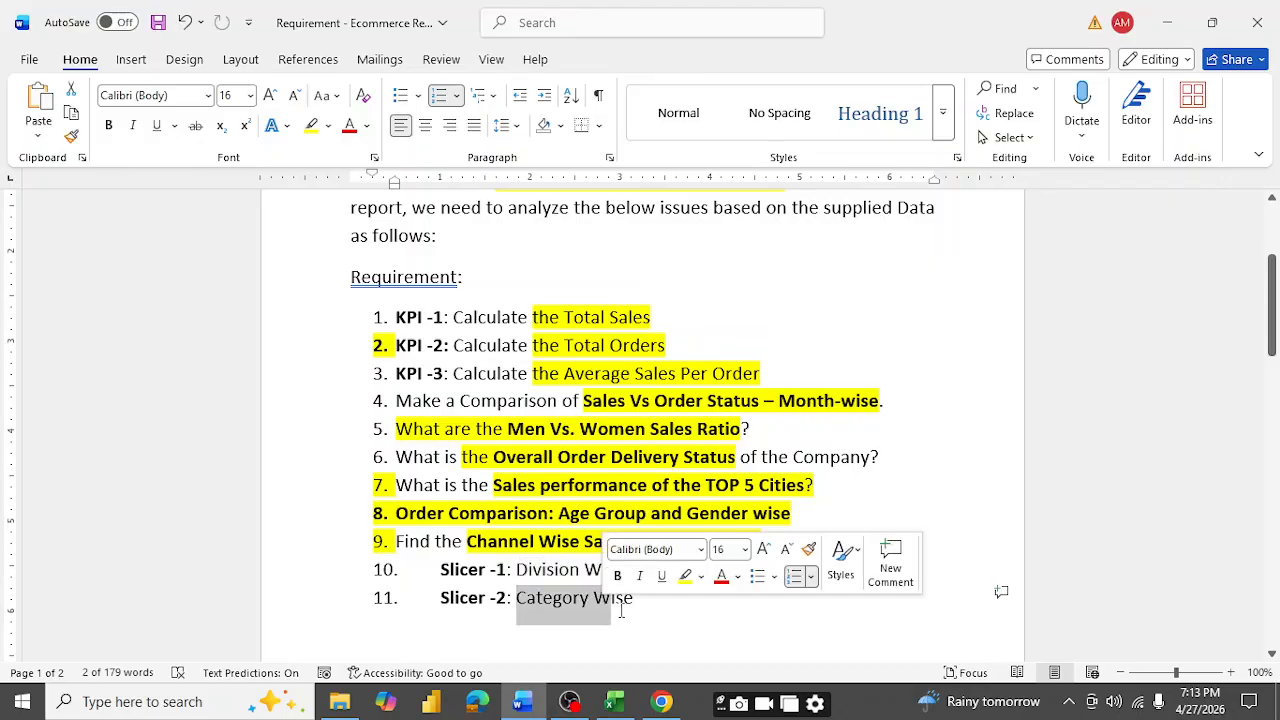
left_click(684, 632)
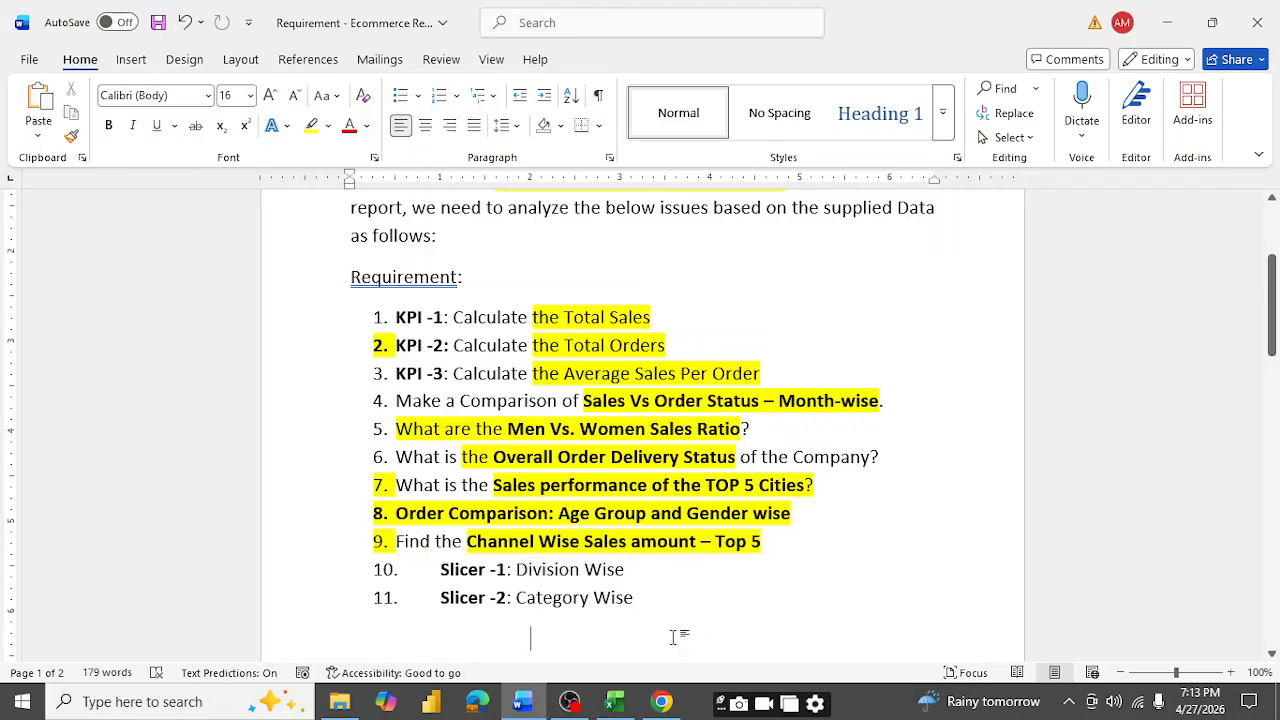
- Switch back to the Excel workbook and check the slicer requirements in Word against the Dataset sheet's column headings
left_click(614, 703)
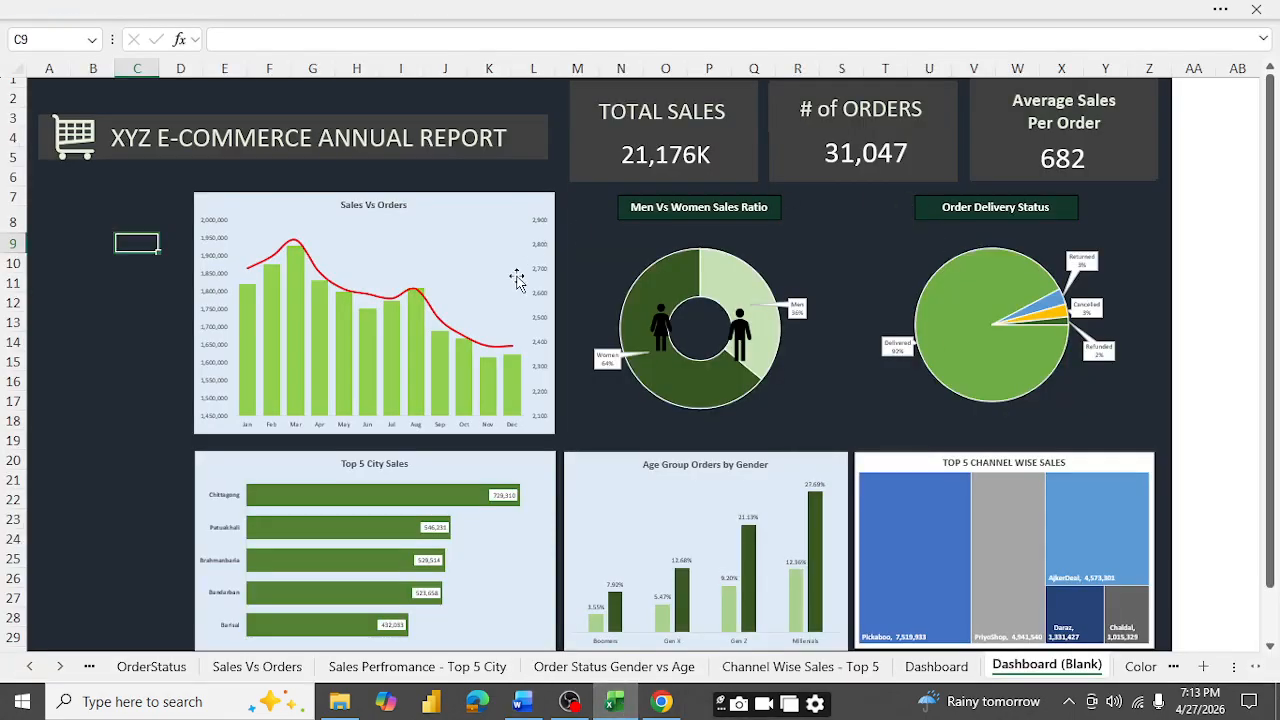
left_click(72, 203)
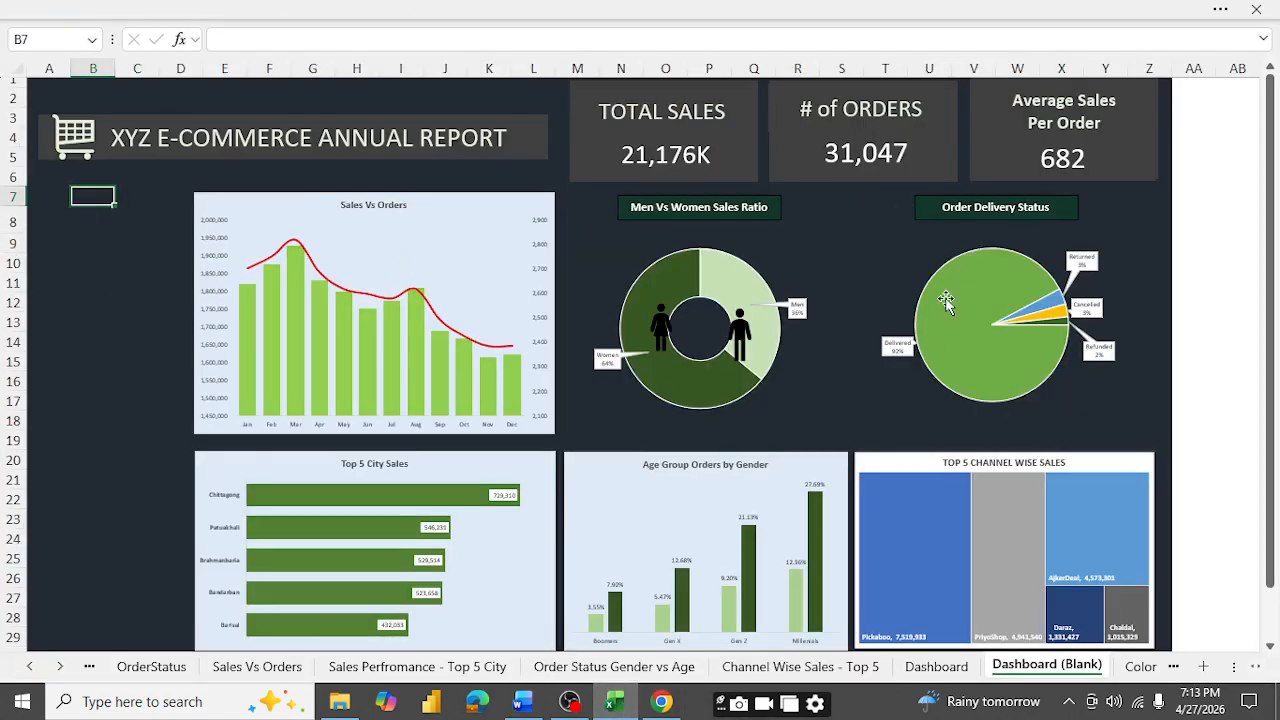
left_click(150, 667)
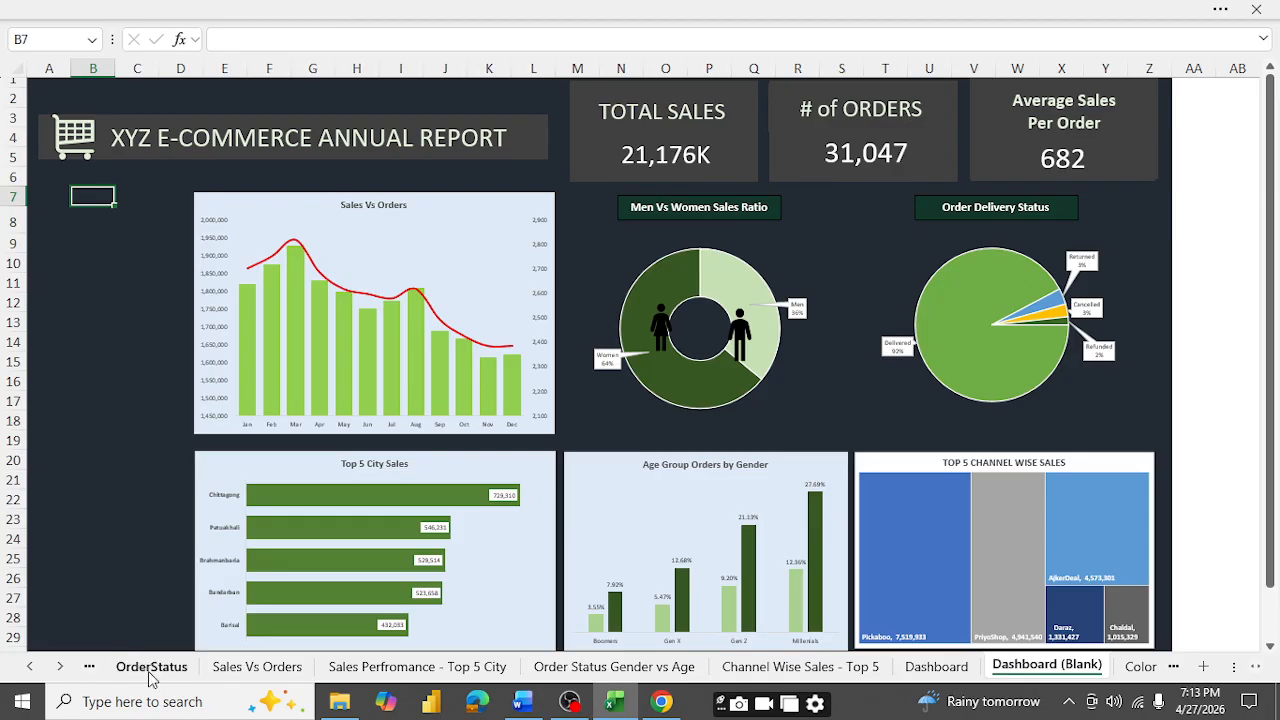
left_click(91, 672)
left_click(91, 670)
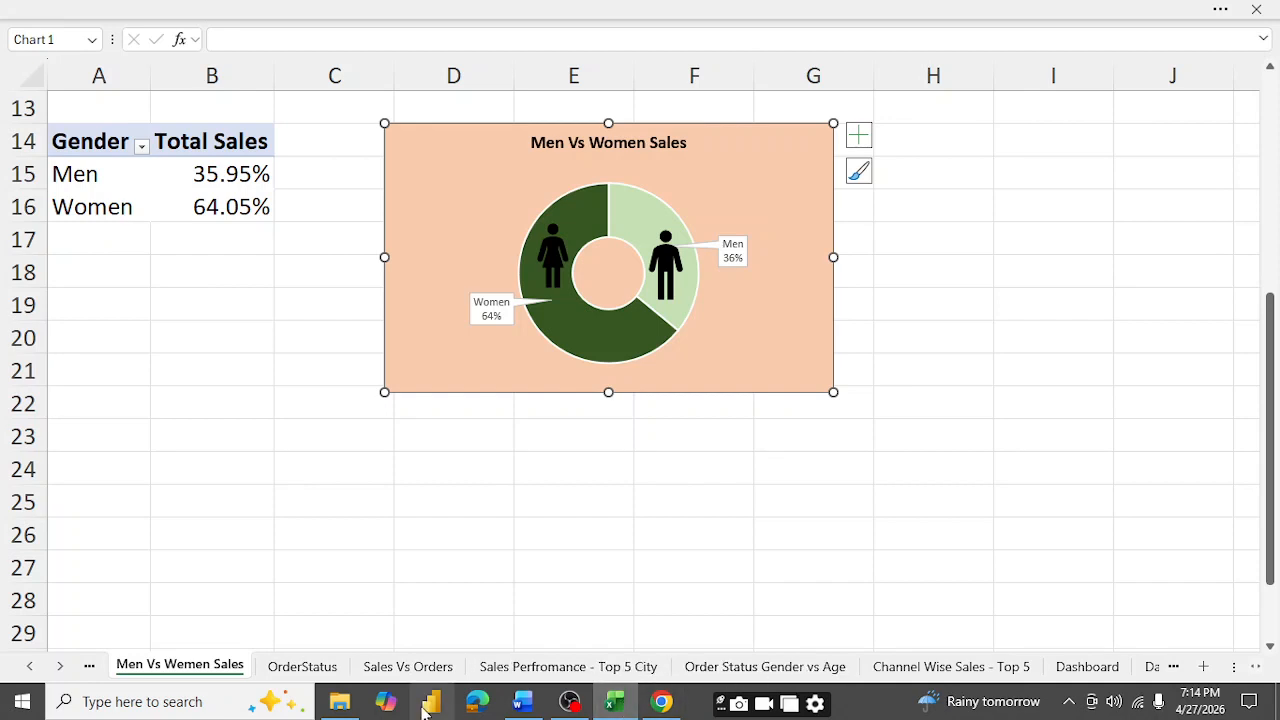
left_click(523, 703)
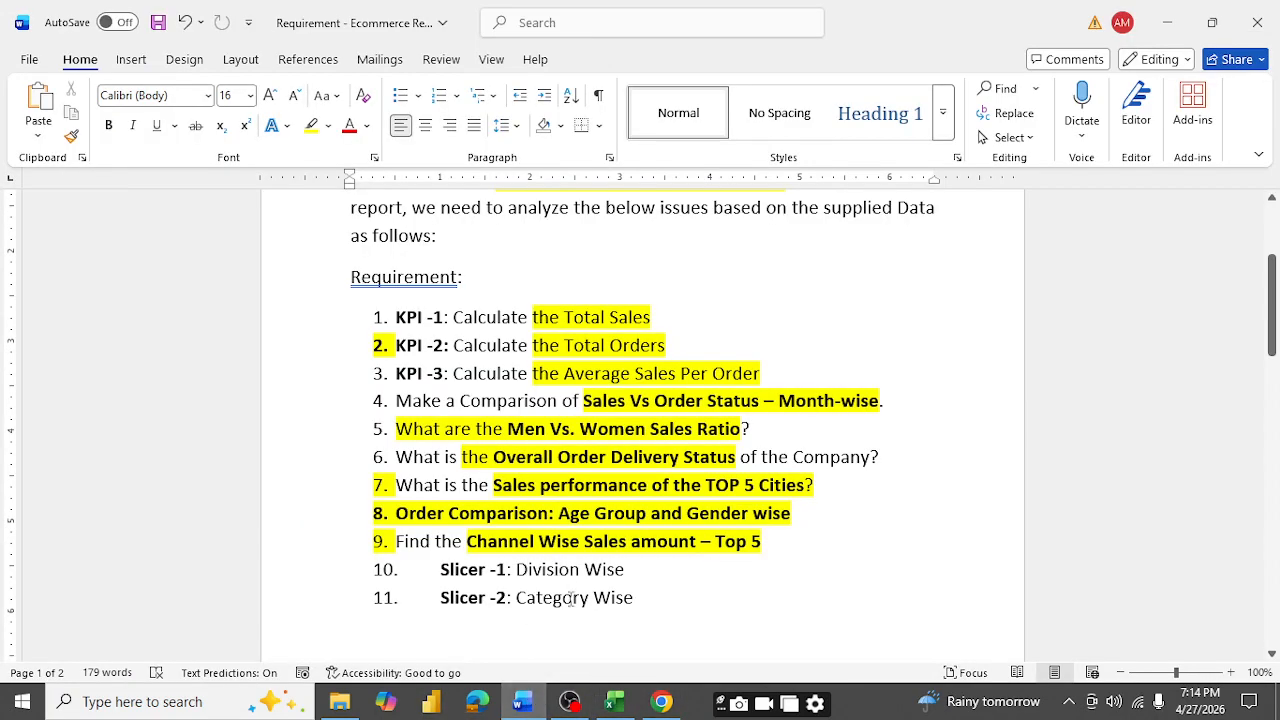
left_click(340, 703)
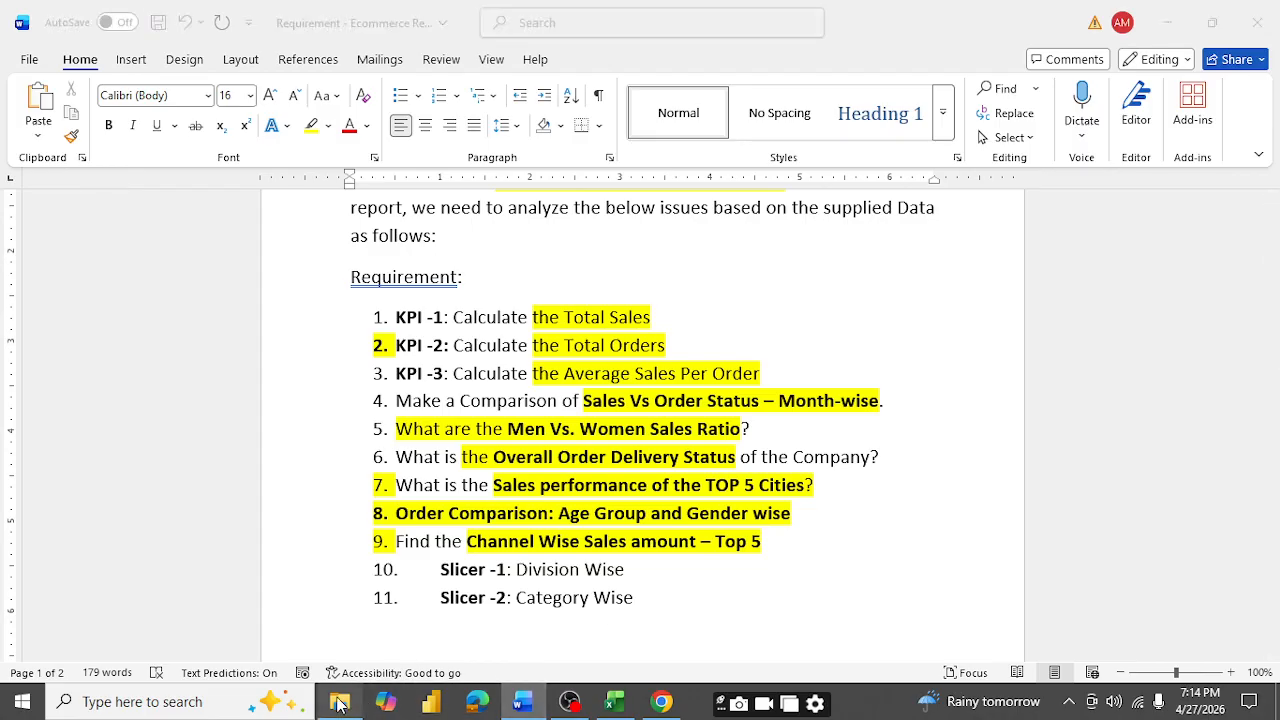
left_click(340, 703)
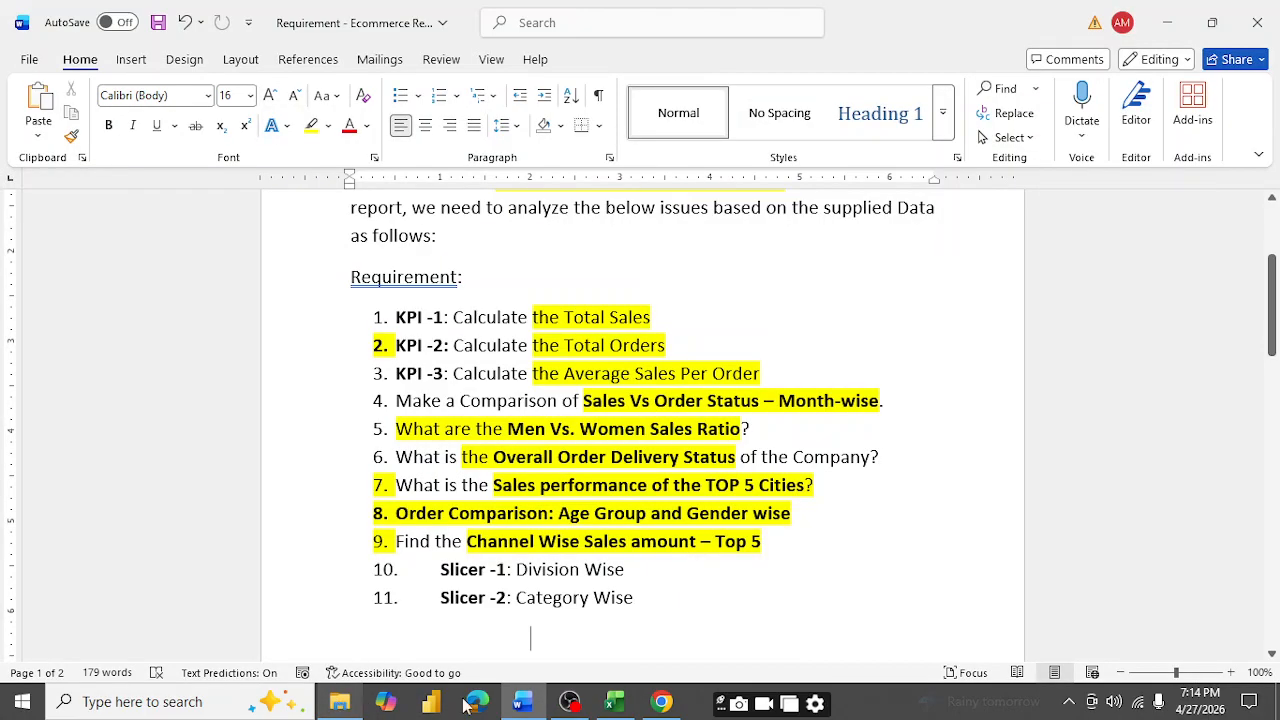
left_click(524, 703)
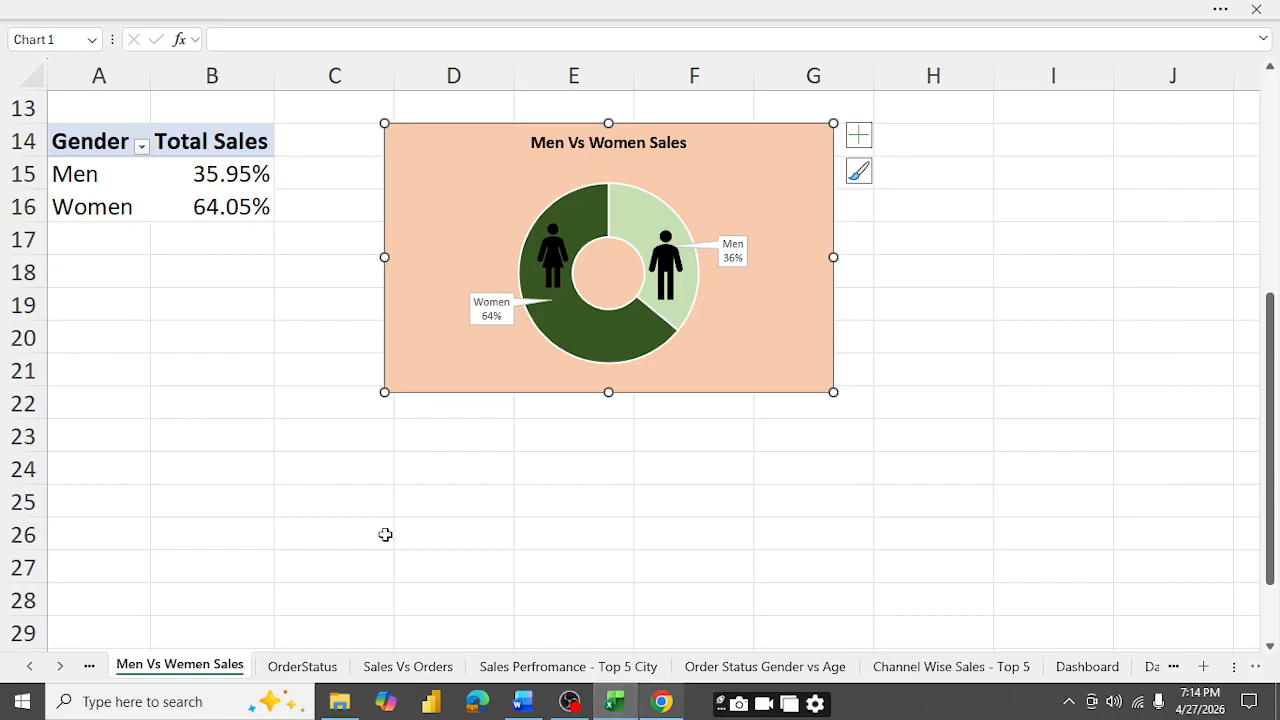
left_click(92, 670)
left_click(92, 670)
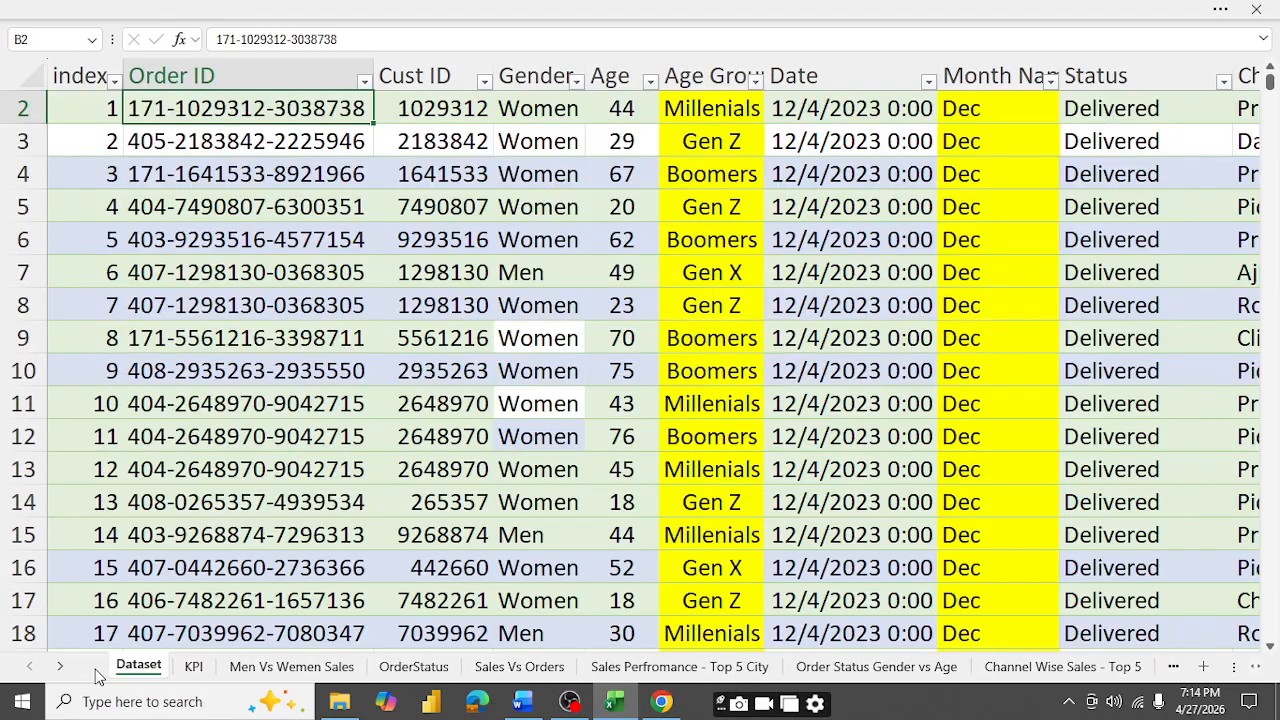
scroll(226, 527, "up", 3)
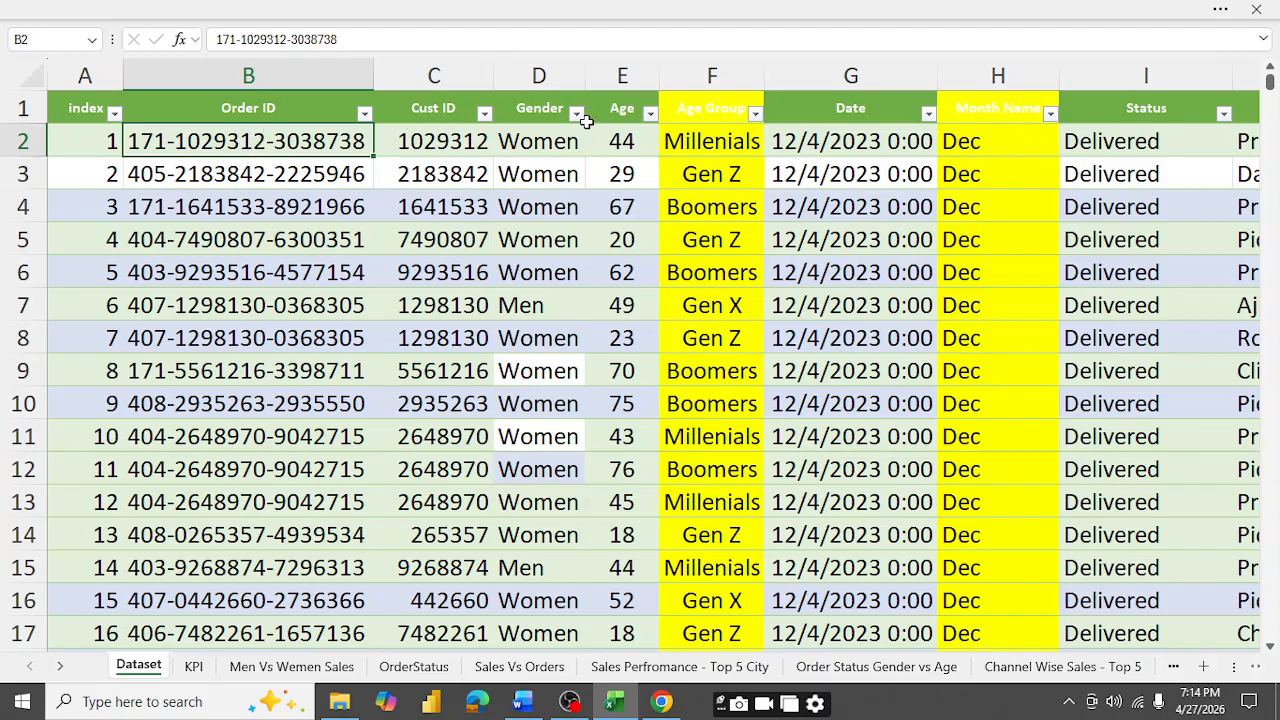
- Open the OrderStatus sheet and set the ribbon to always show
left_click(403, 672)
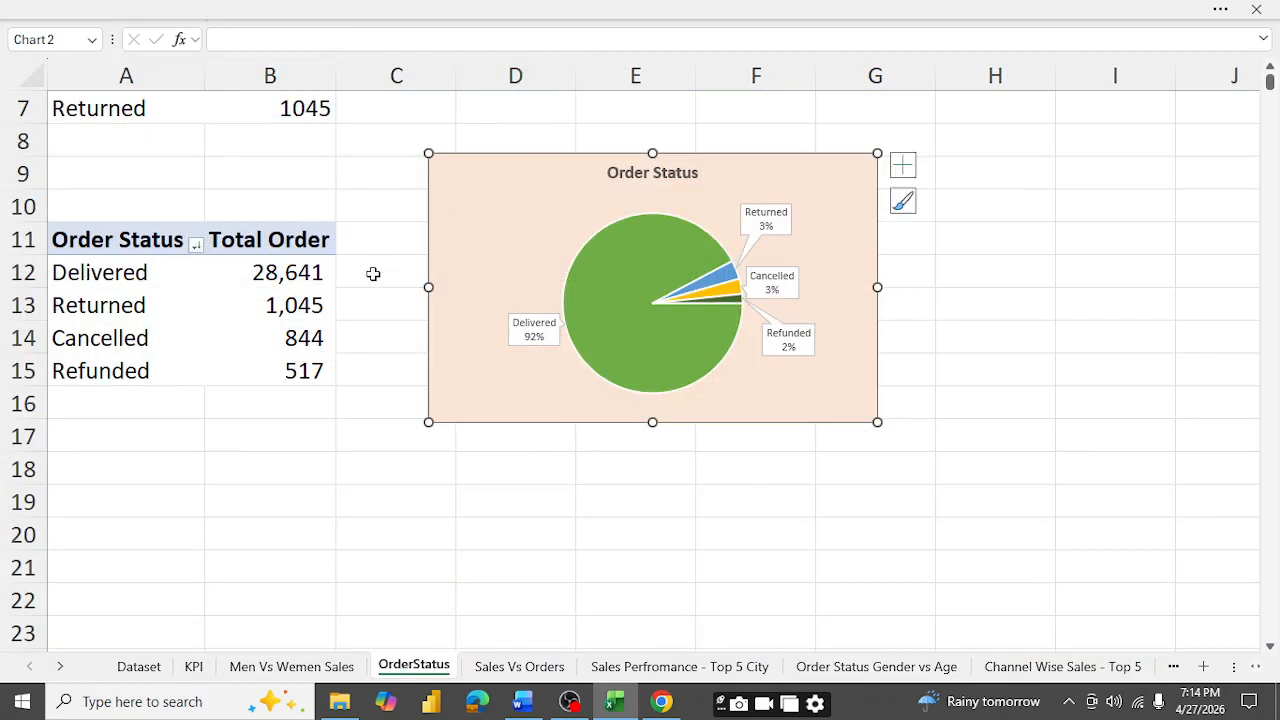
right_click(100, 270)
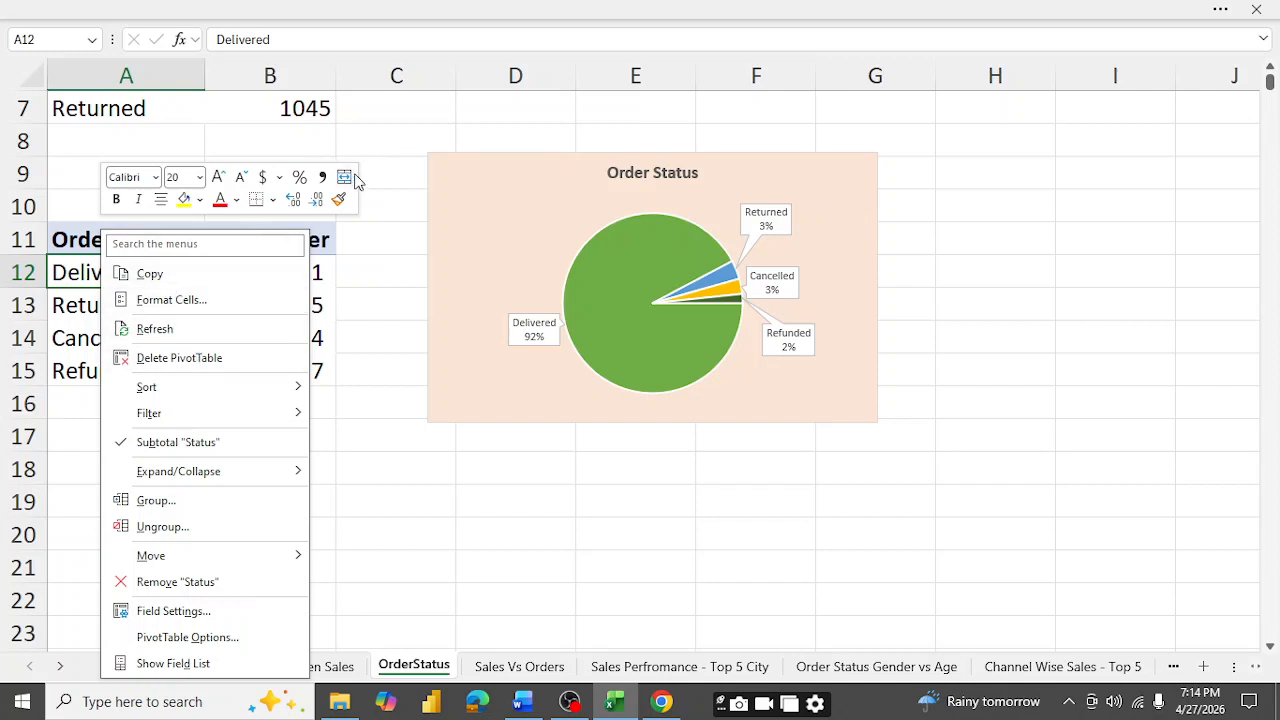
left_click(396, 171)
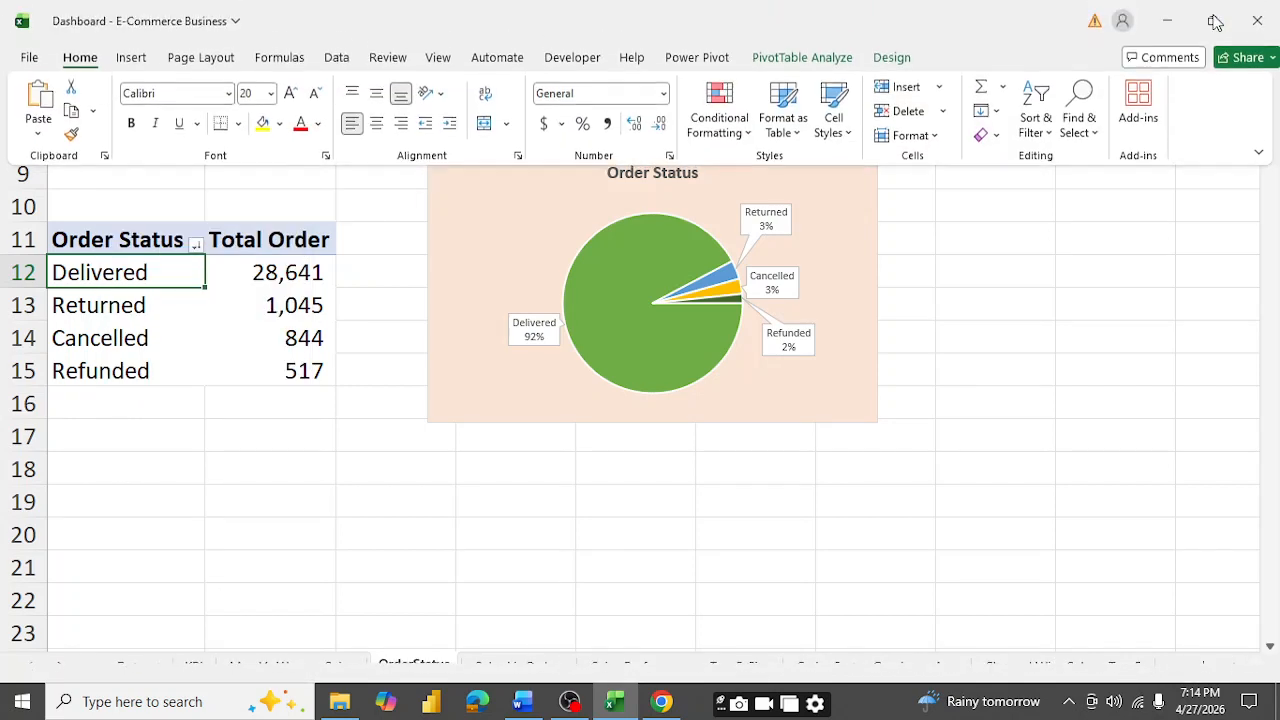
left_click(1220, 10)
left_click(1257, 158)
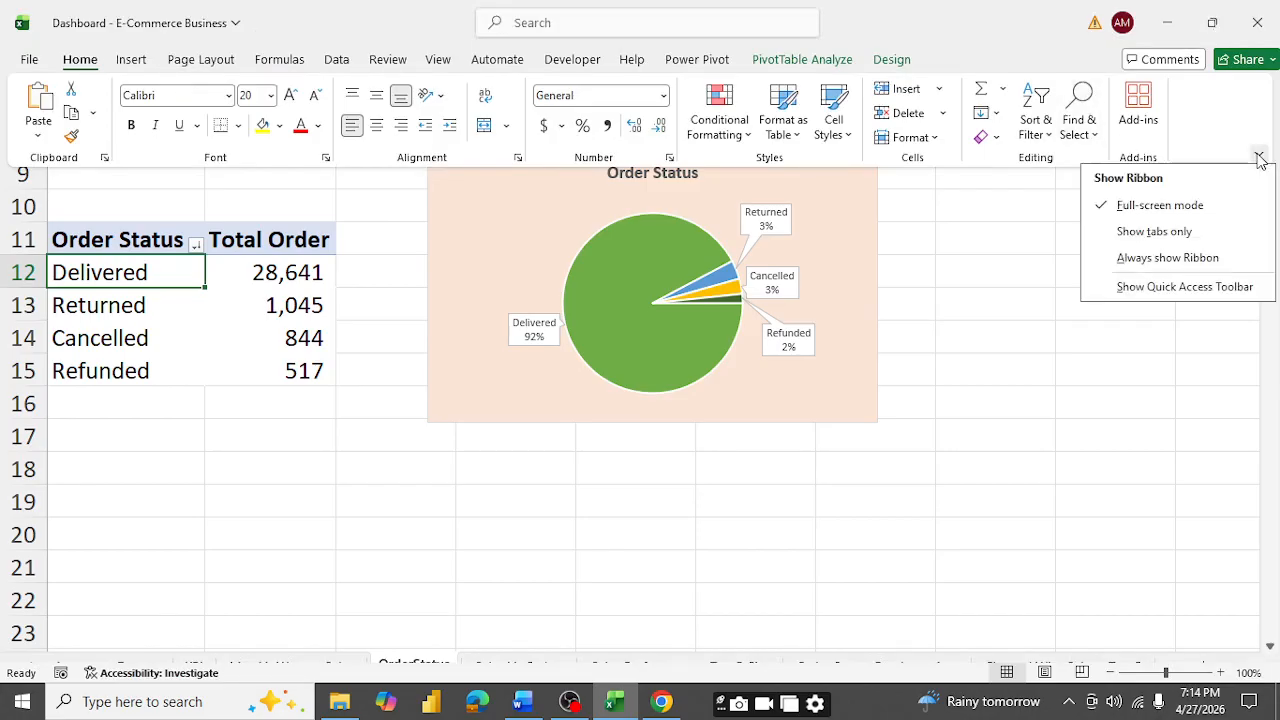
left_click(1163, 266)
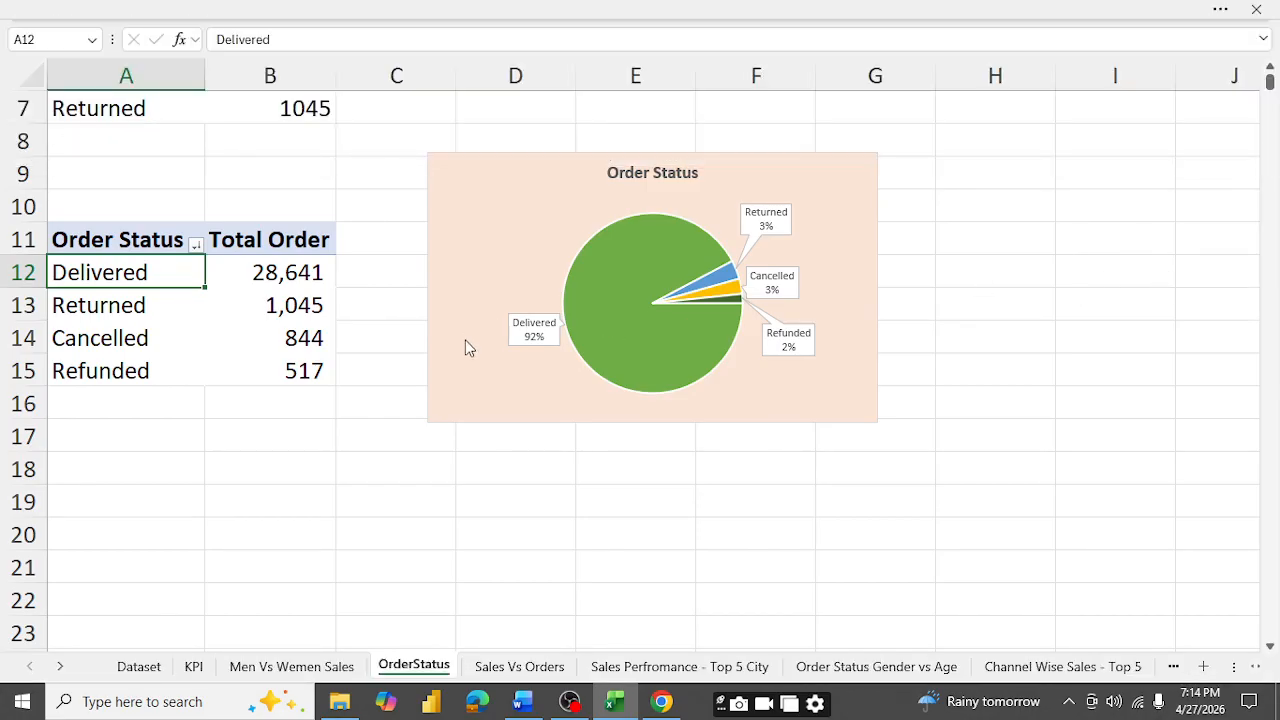
key("Escape")
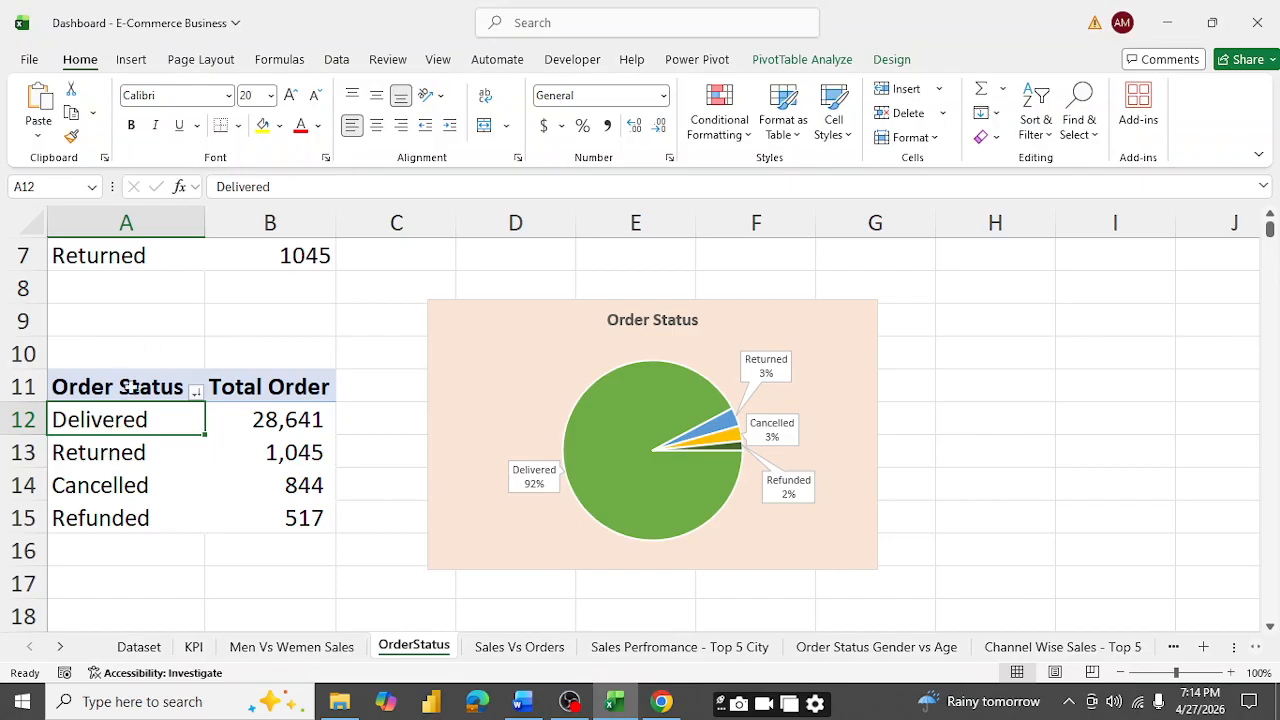
- Insert a Division slicer for the Order Status PivotTable and place it just beyond the pie chart, around column H
left_click(274, 310)
scroll(290, 300, "down", 1)
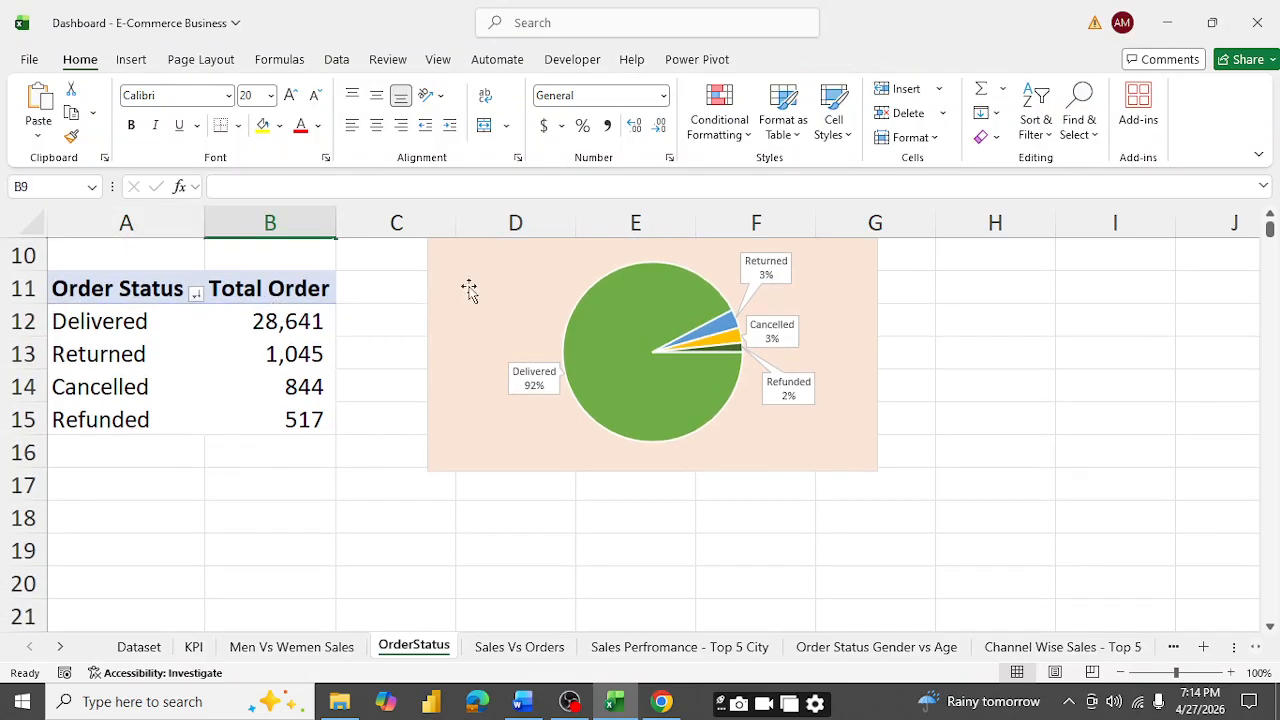
left_click(1140, 410)
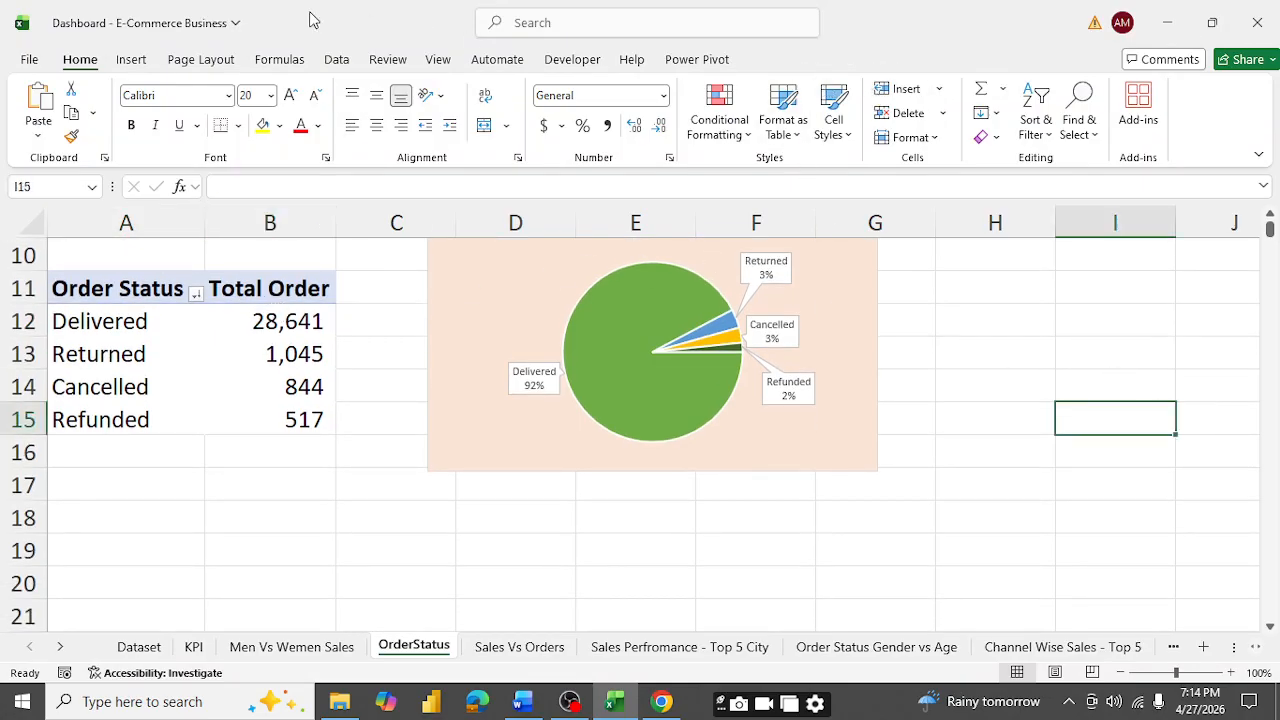
left_click(133, 322)
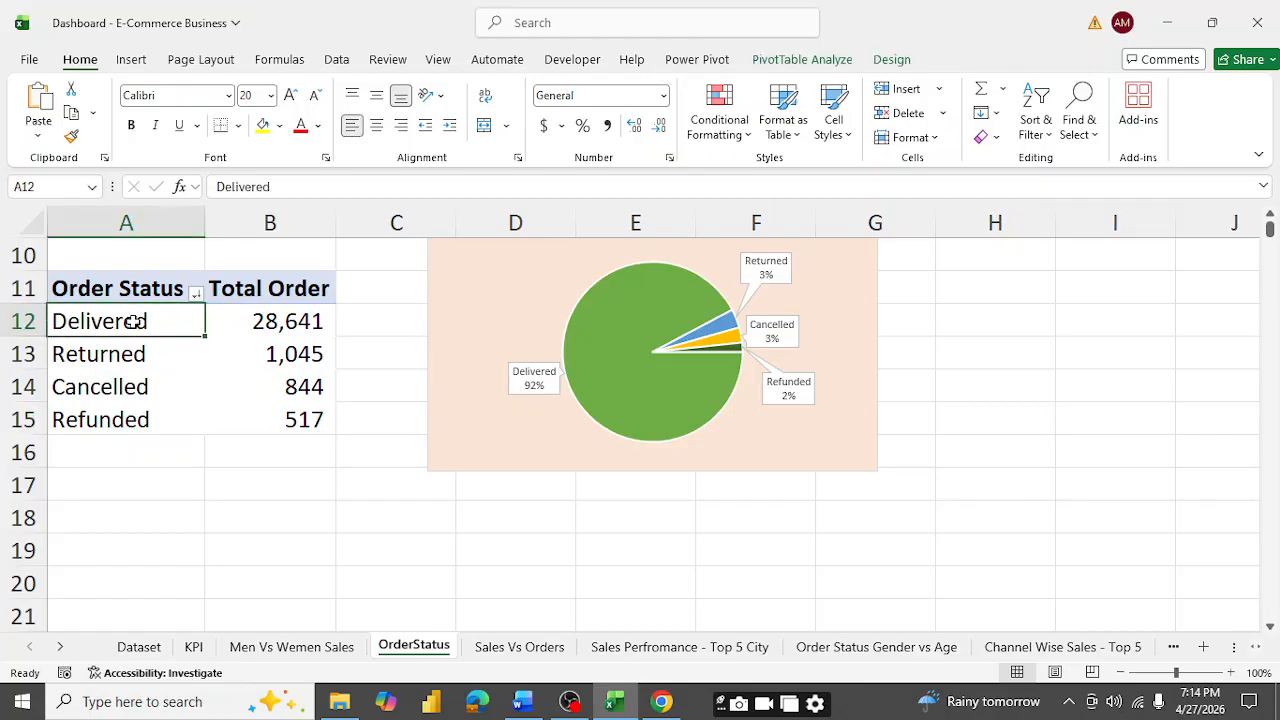
left_click(818, 62)
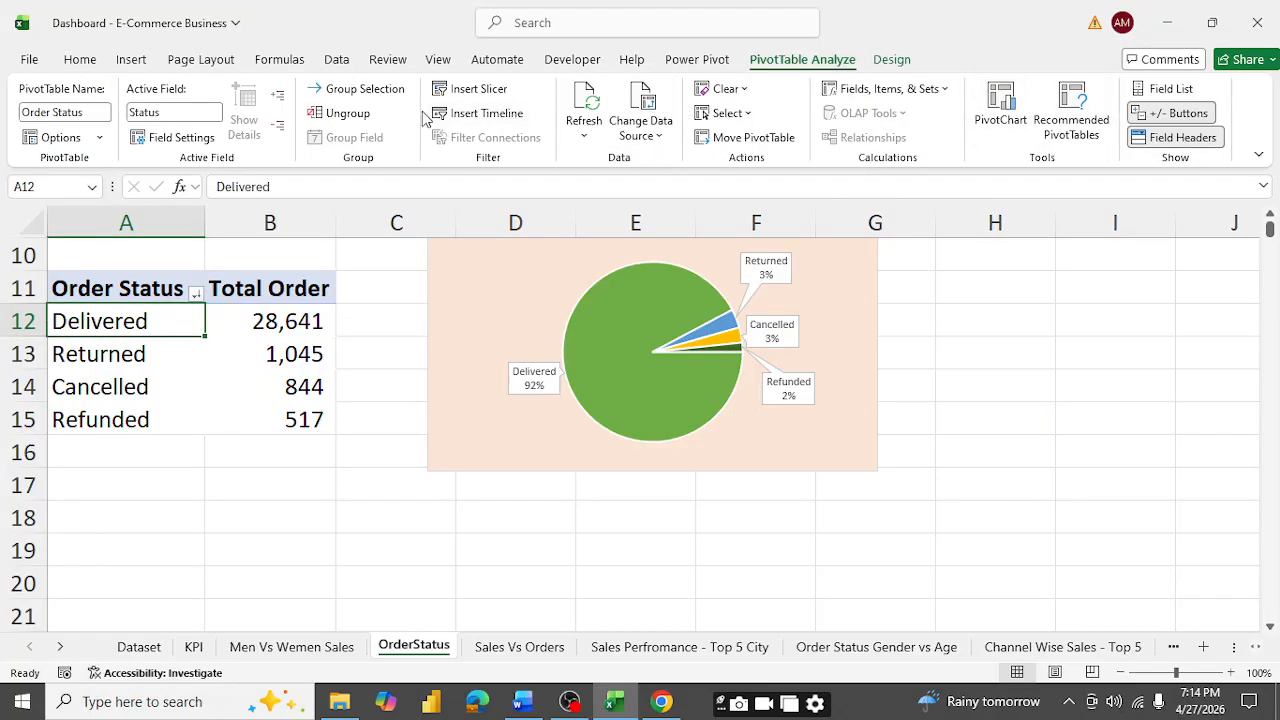
left_click(467, 89)
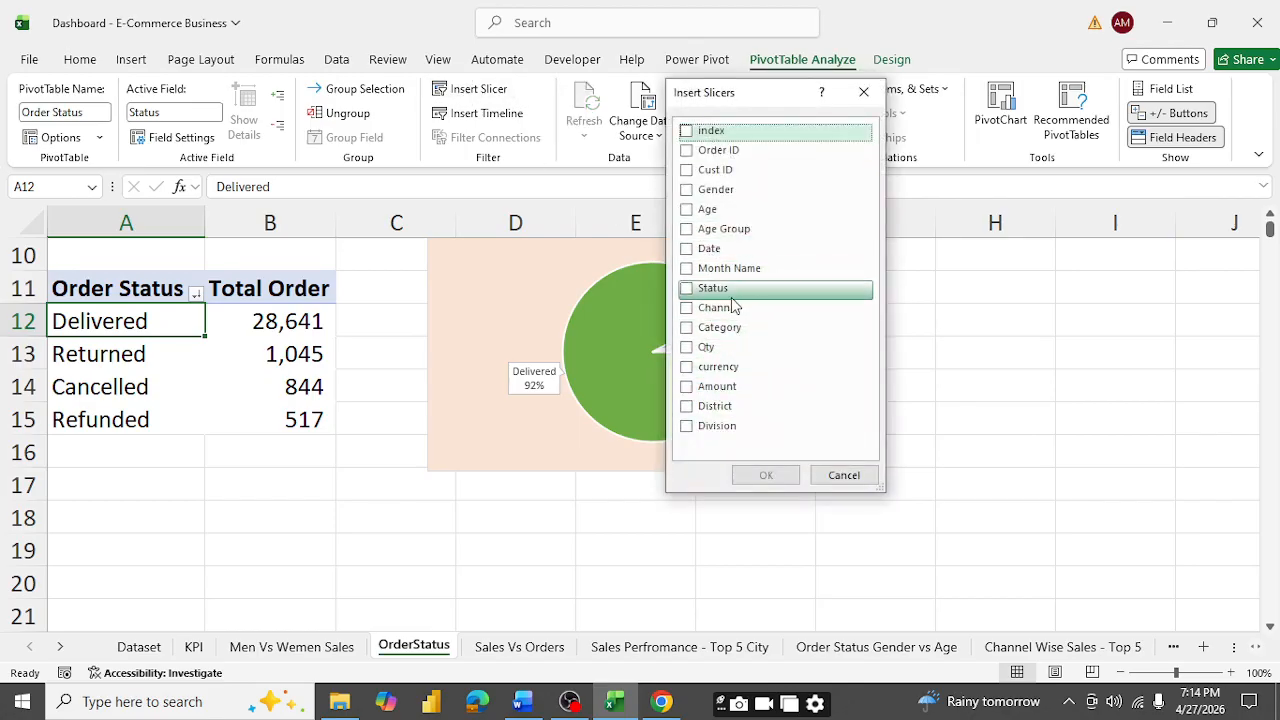
left_click(688, 428)
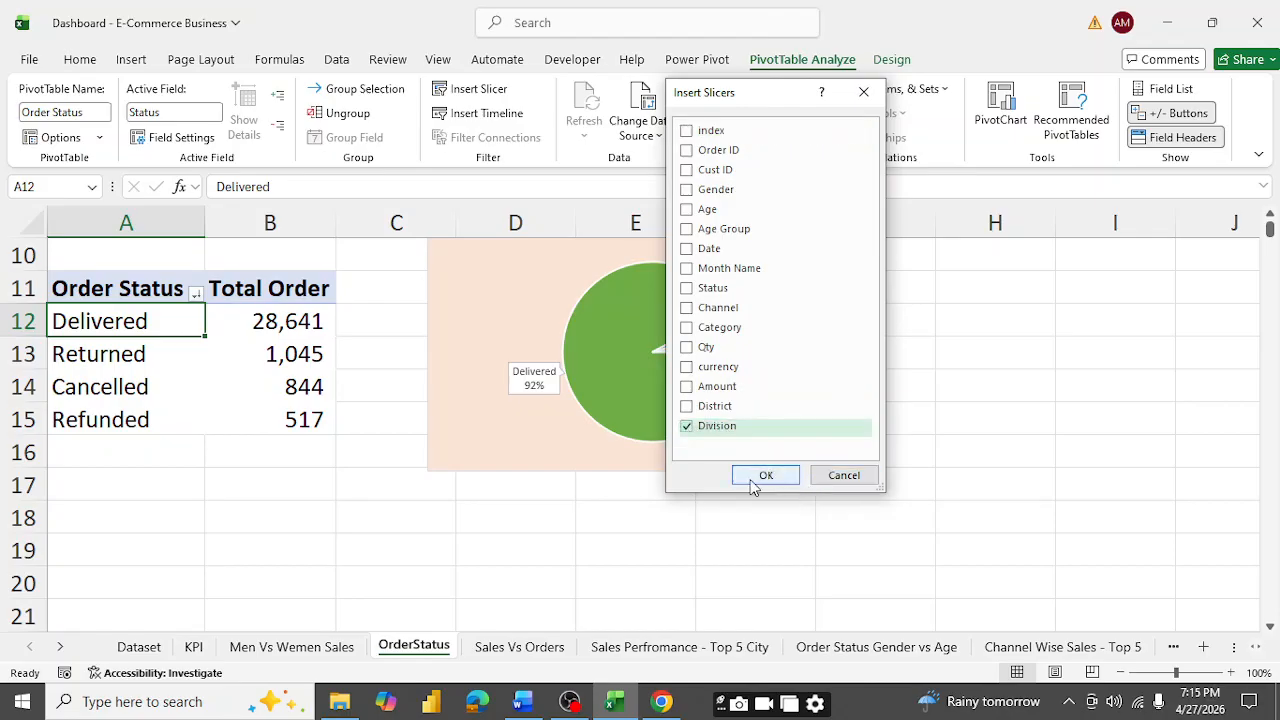
left_click(766, 476)
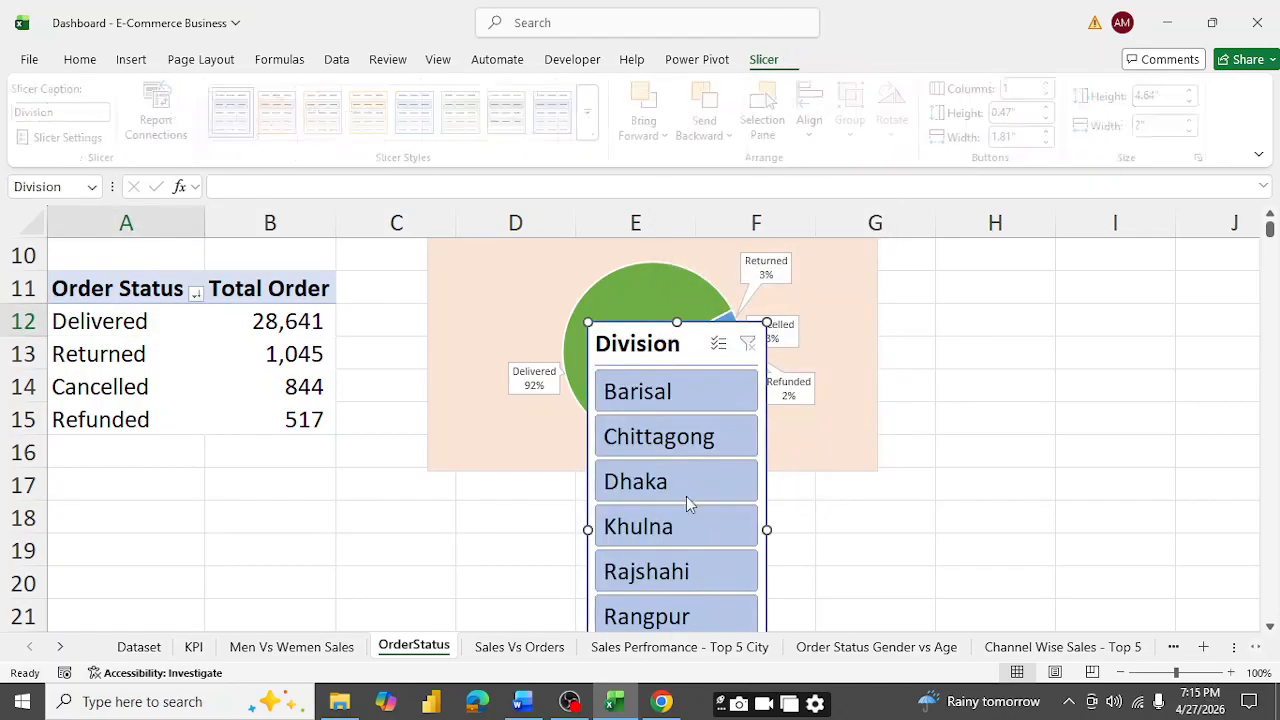
left_click_drag(672, 340, 977, 283)
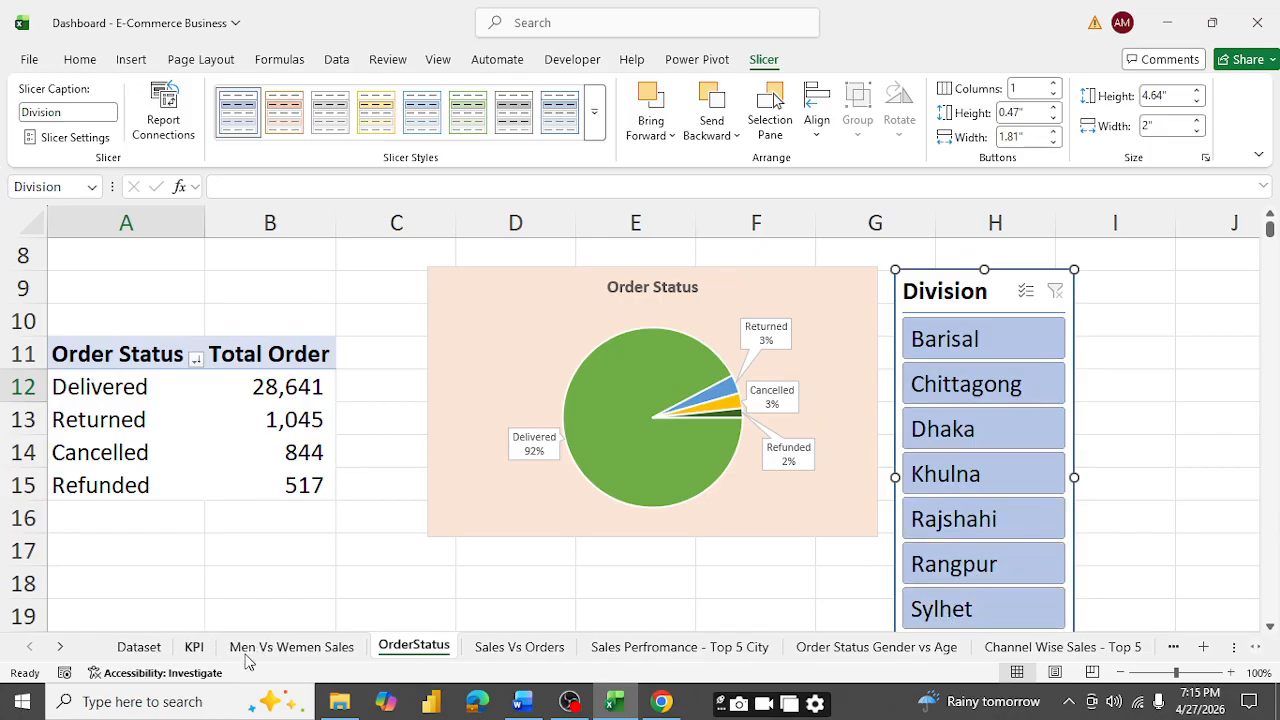
- Switch to the Word requirement document, highlight "Division Wise" in yellow and select the "Category Wise" text of Slicer -2
left_click(522, 701)
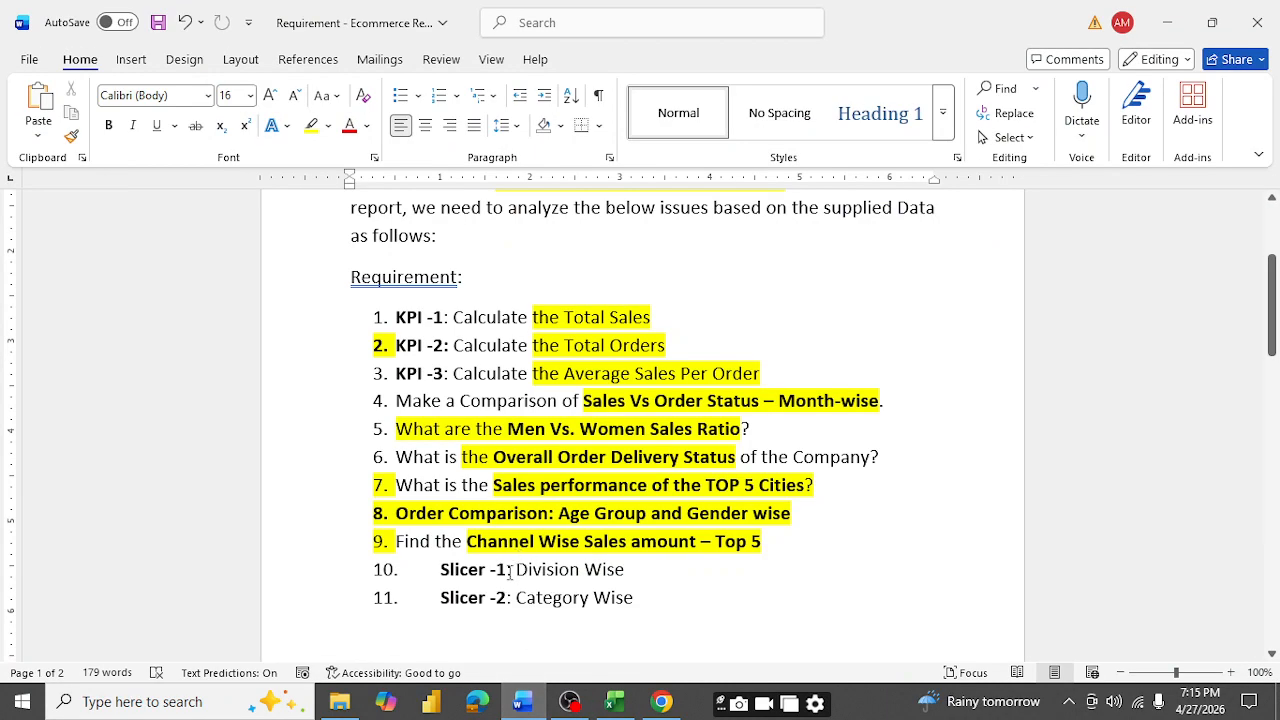
left_click_drag(516, 569, 624, 570)
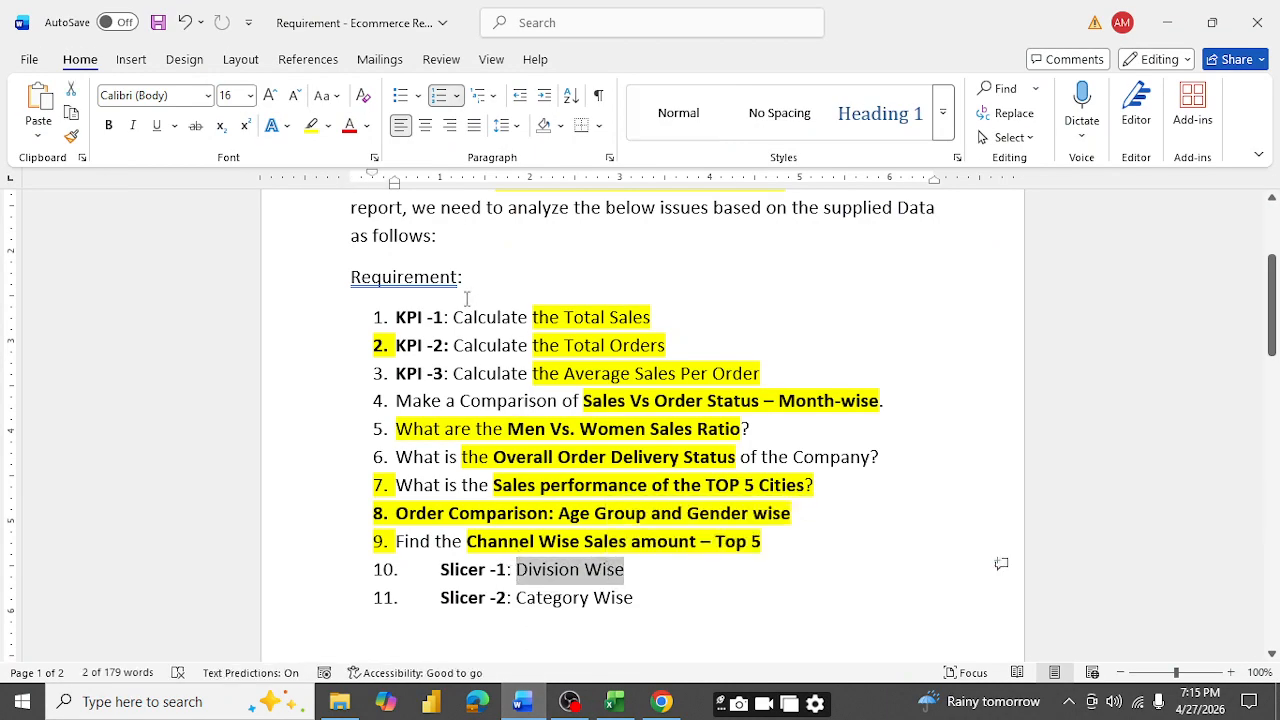
left_click(311, 125)
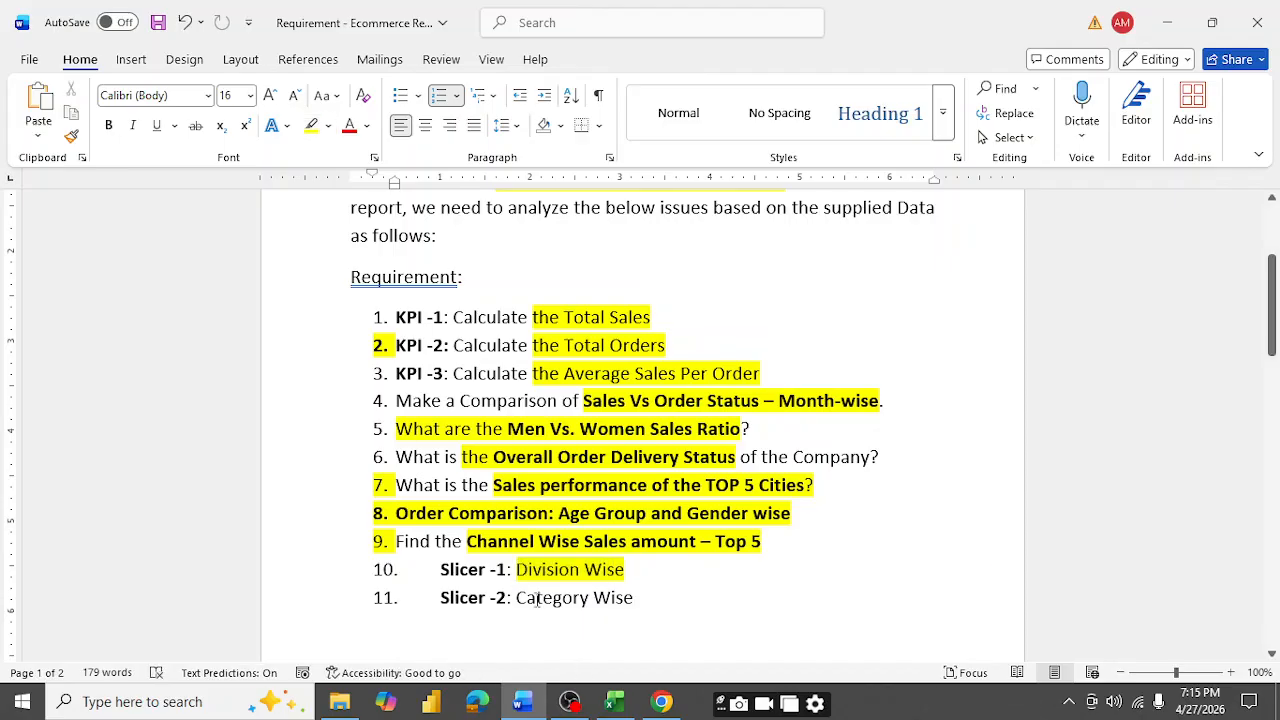
left_click_drag(513, 597, 633, 598)
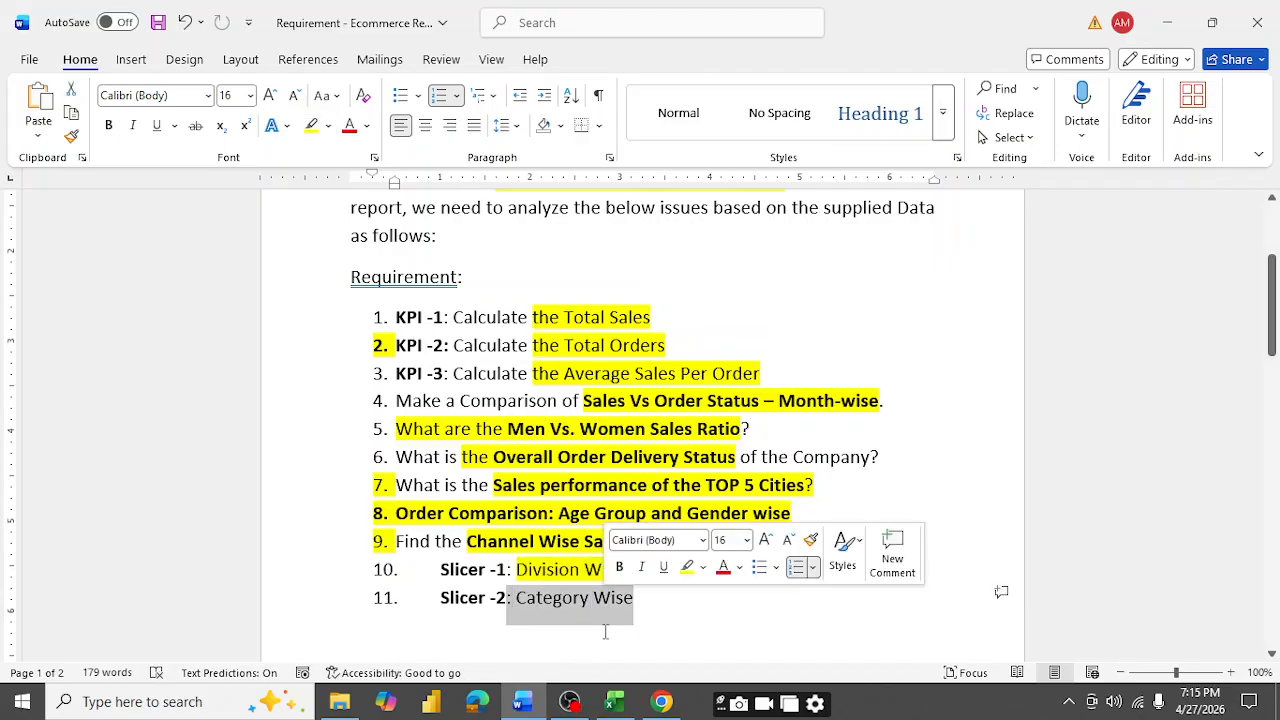
- Switch back to Excel, insert a Category slicer for the Order Status PivotTable and line it up beside the Division slicer
left_click(614, 703)
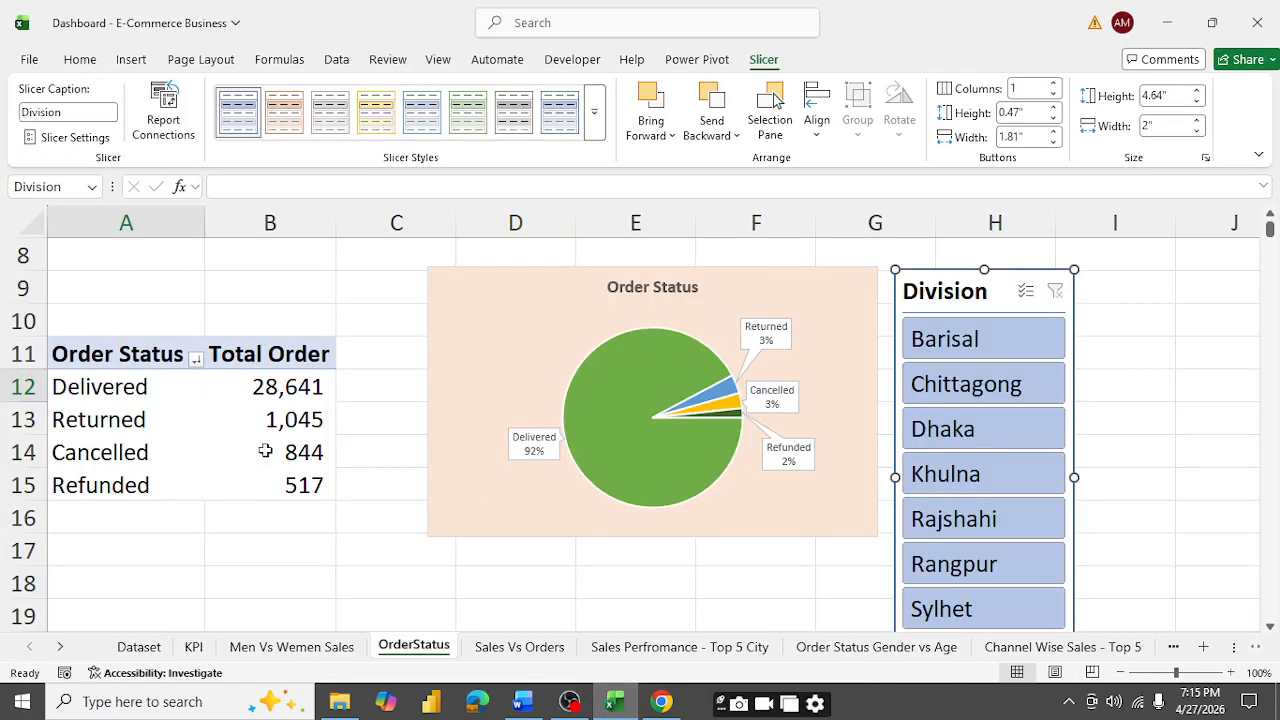
right_click(125, 387)
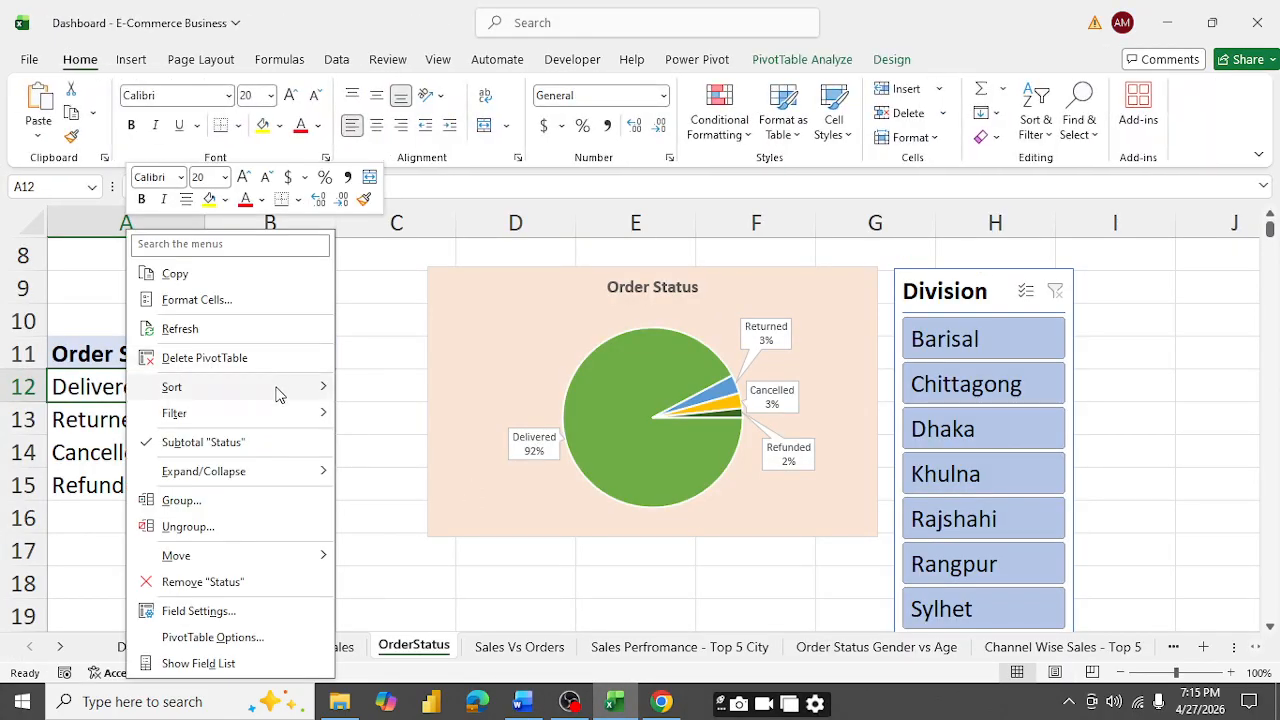
mouse_move(208, 386)
left_click(65, 387)
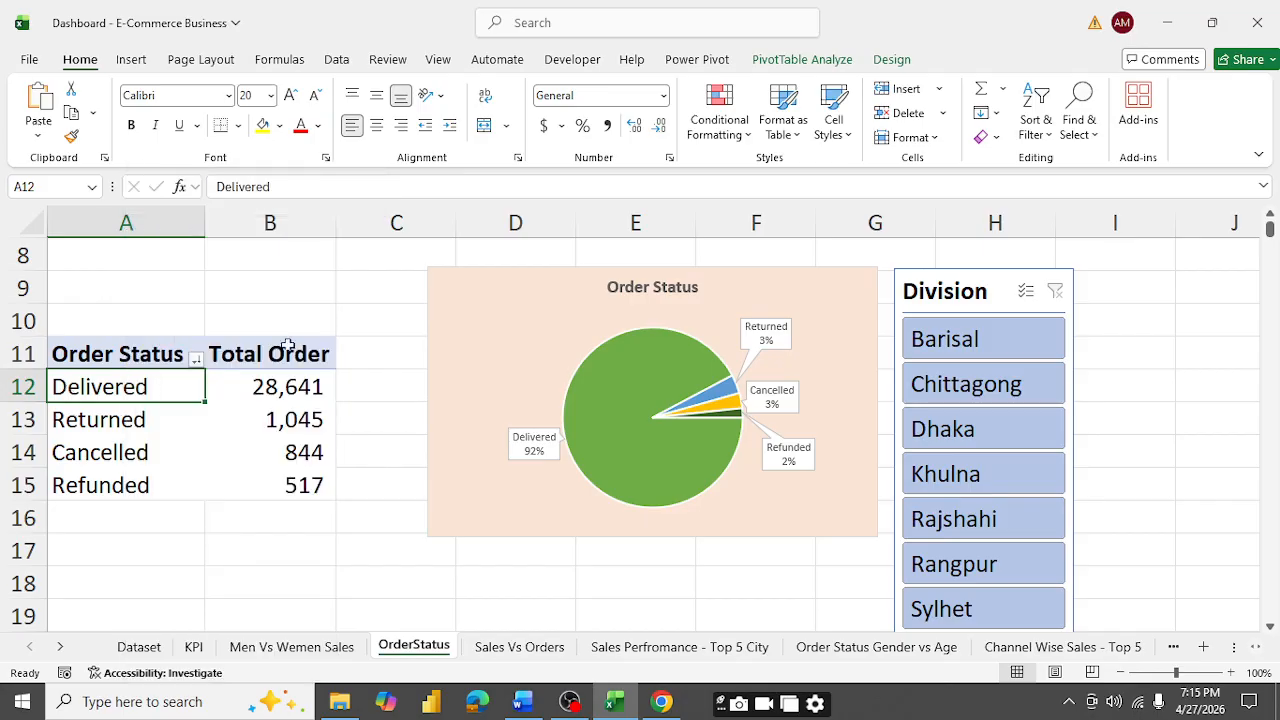
left_click(817, 62)
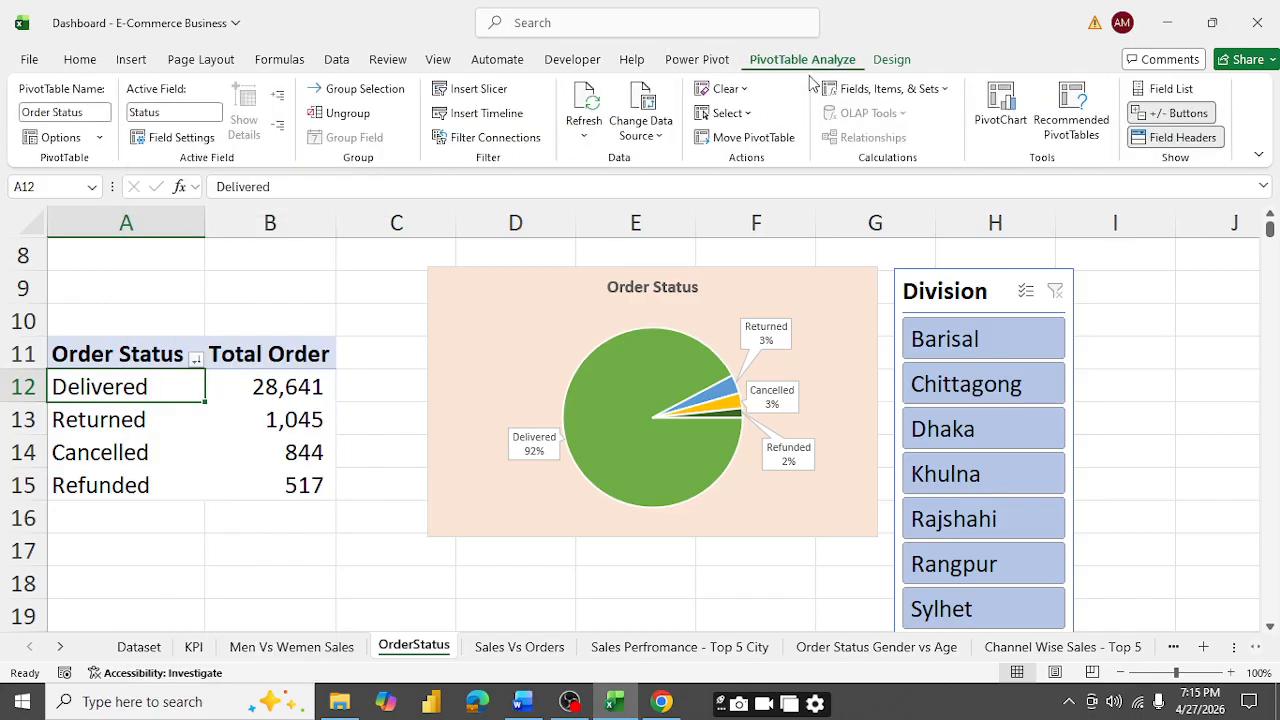
left_click(472, 89)
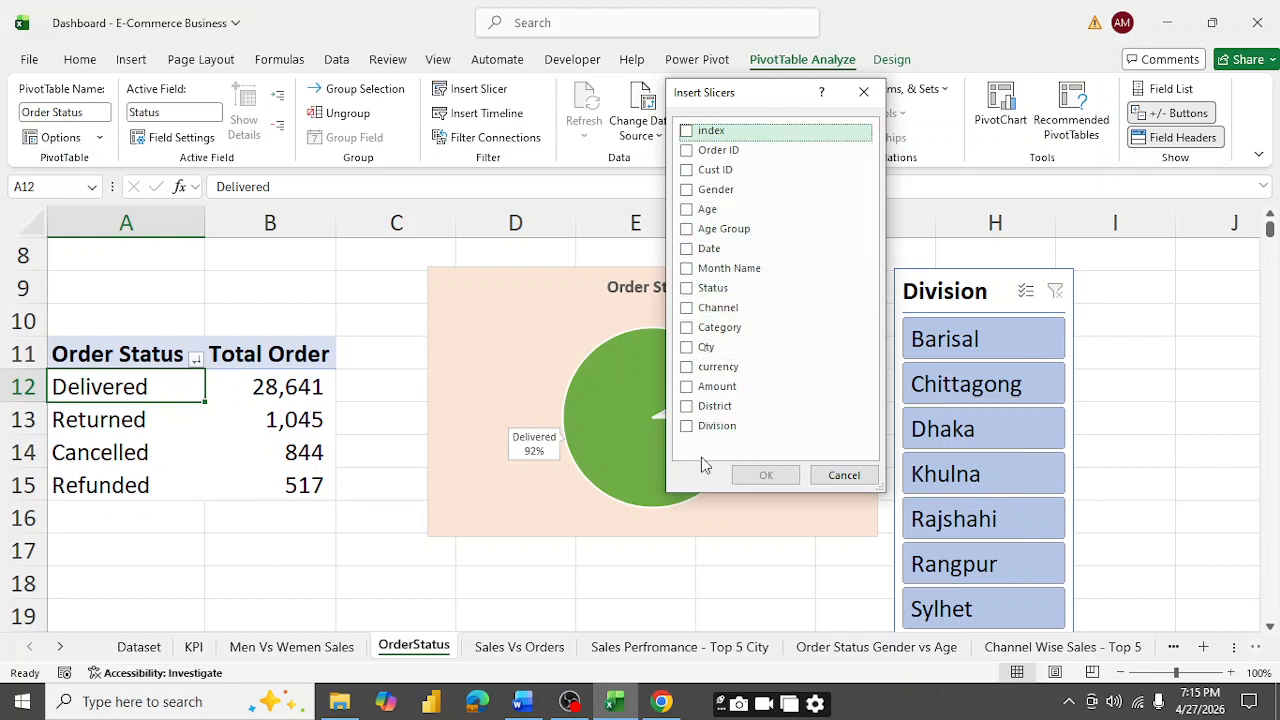
left_click(688, 330)
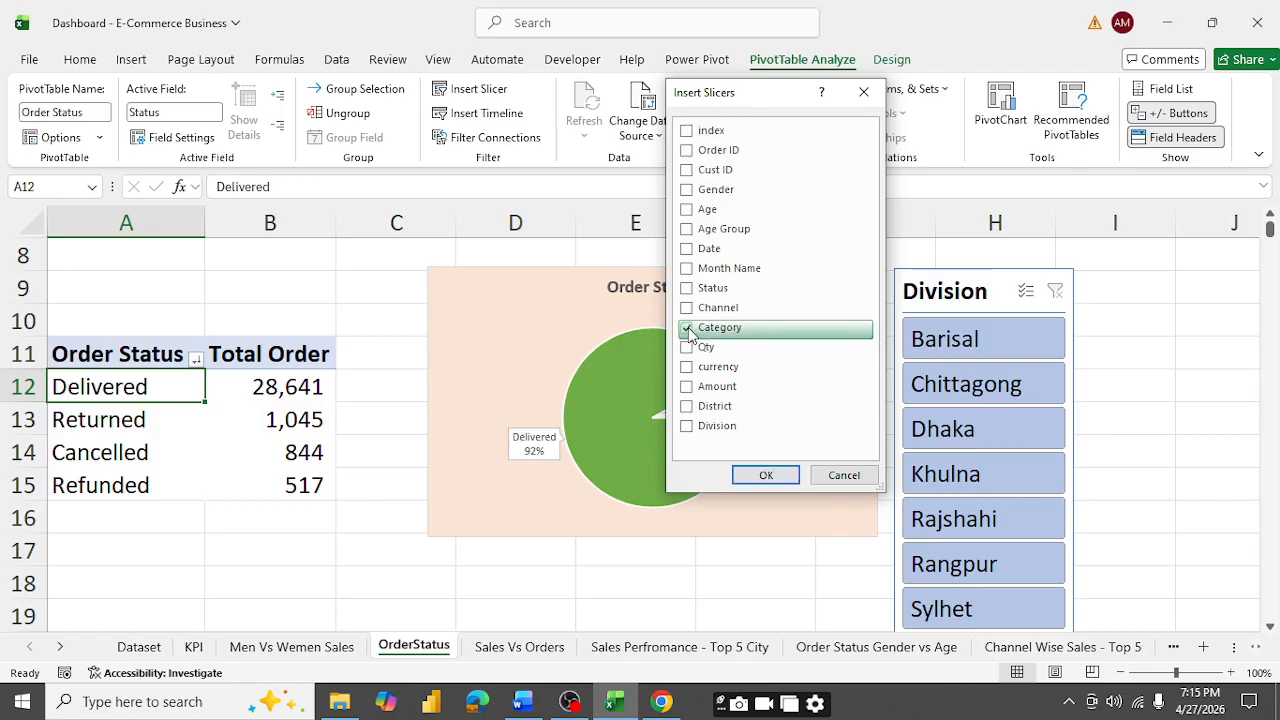
left_click(762, 475)
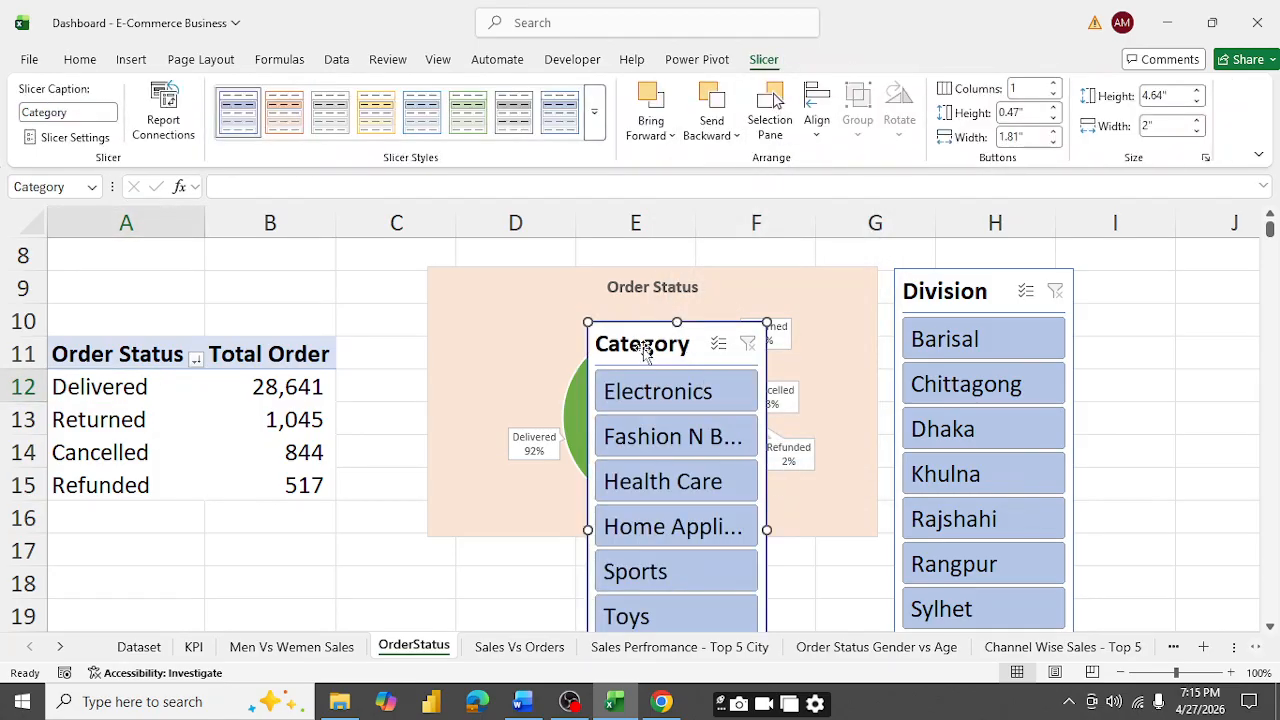
left_click_drag(645, 337, 766, 286)
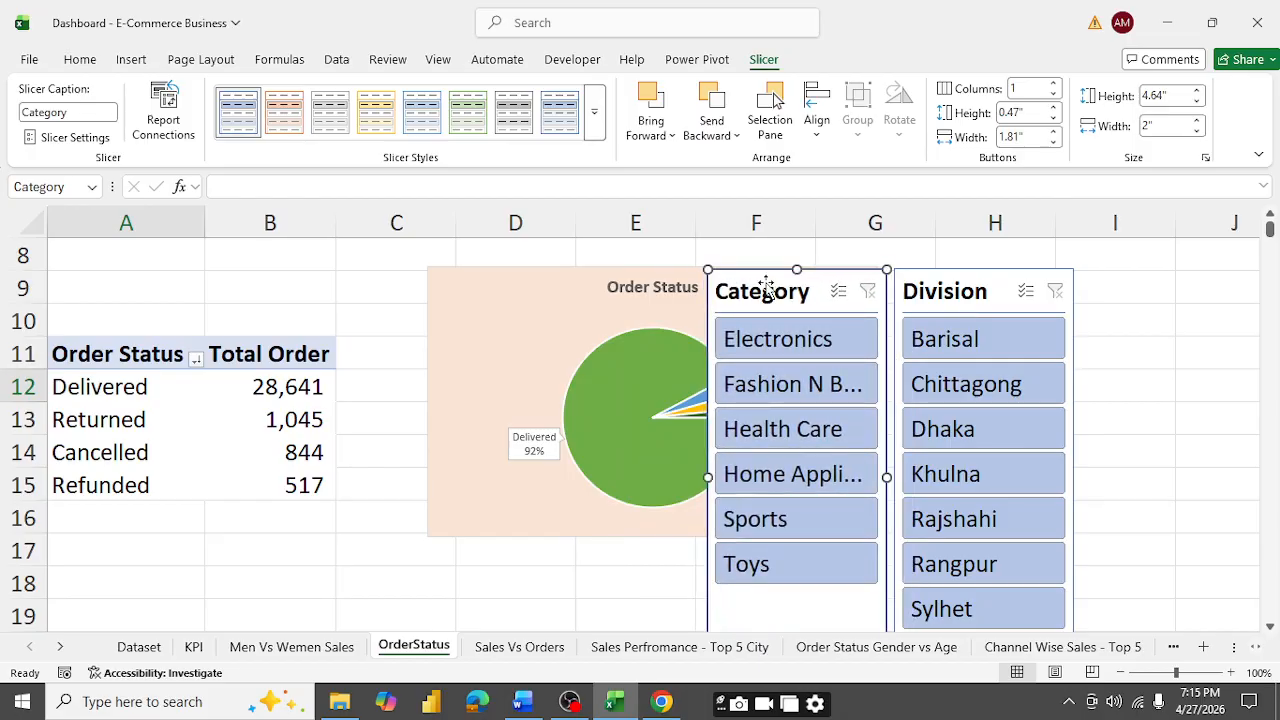
- Cut the Category and Division slicers together from OrderStatus and paste them at cell B7 of the Dashboard (Blank) sheet
left_click(958, 281, "ctrl")
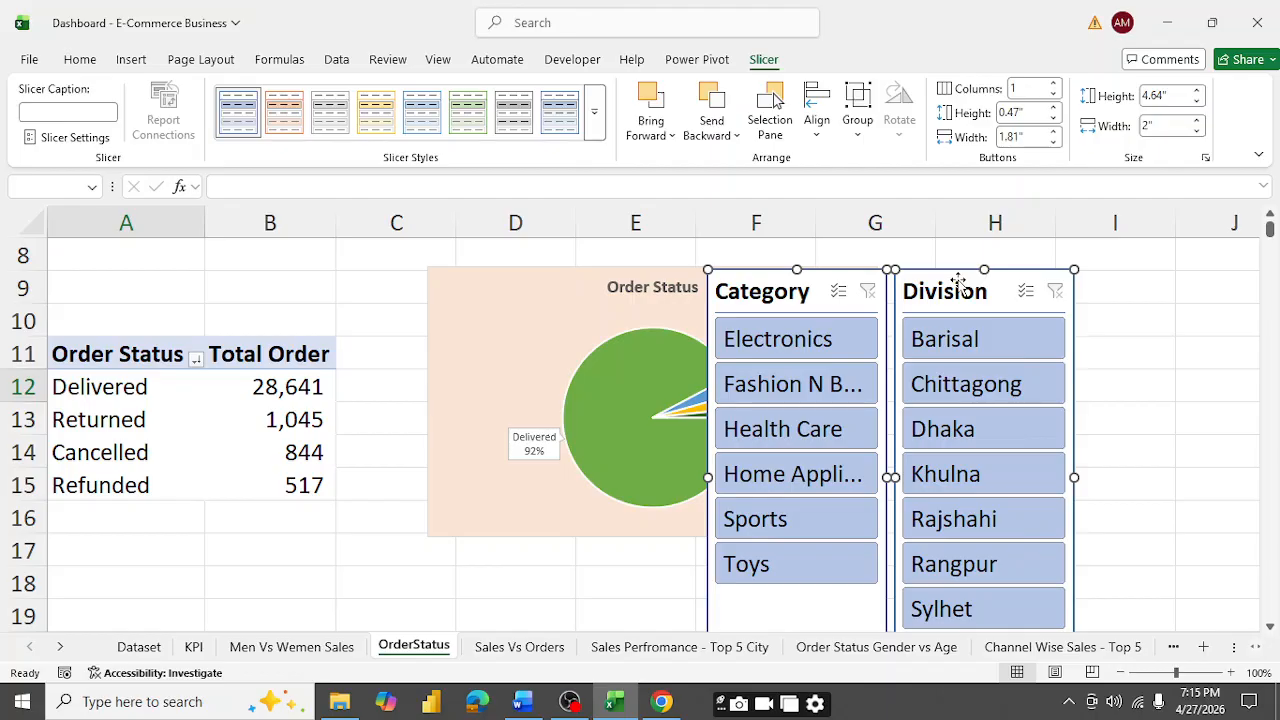
key("Delete")
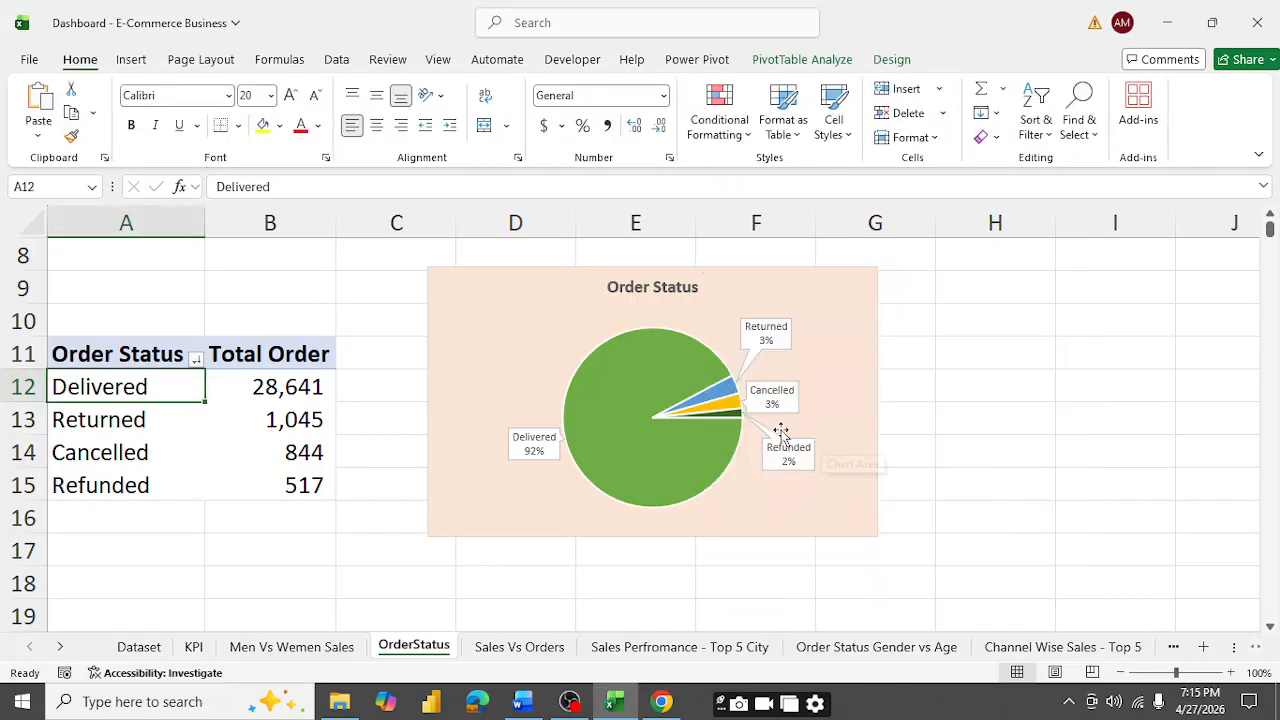
left_click(1072, 648)
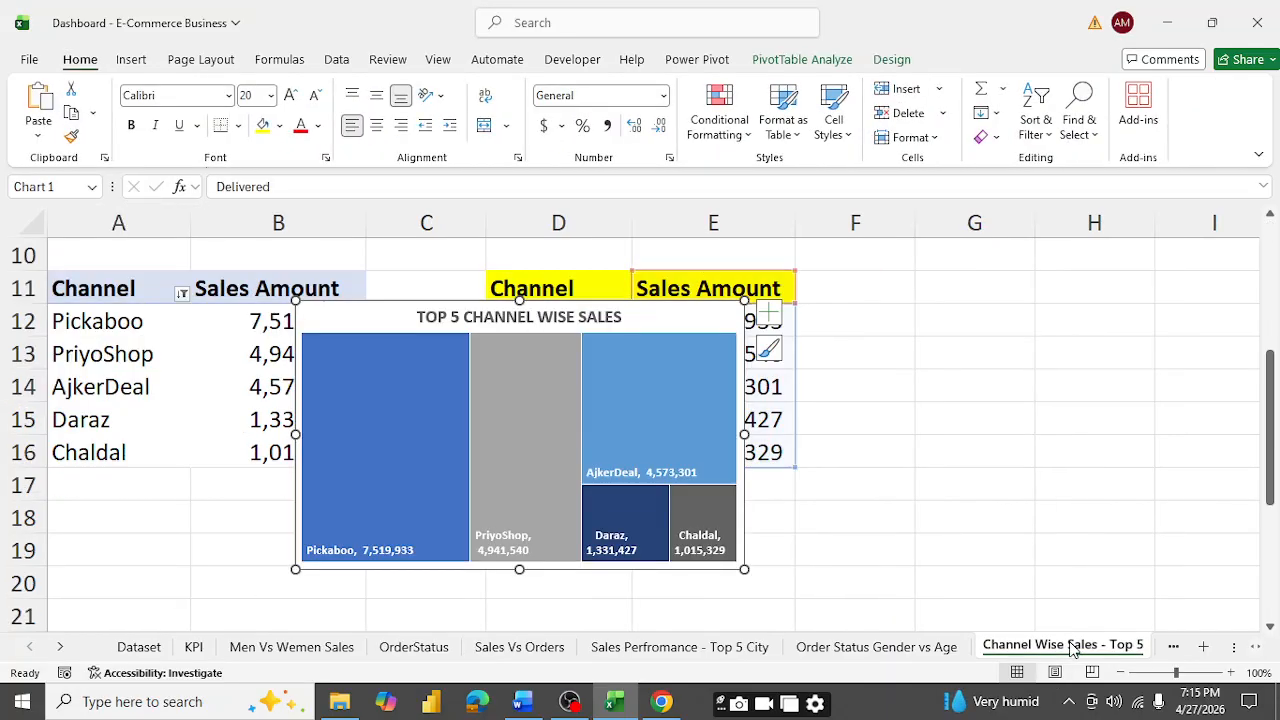
left_click(1178, 650)
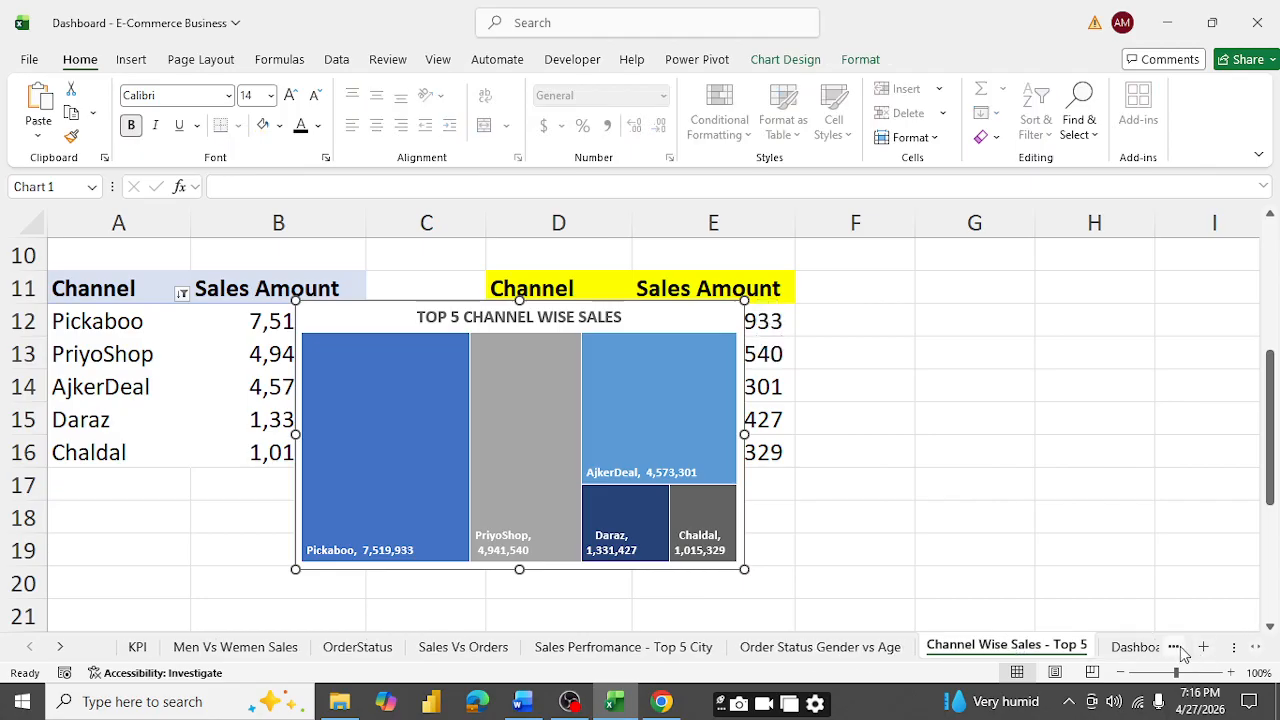
left_click(1178, 650)
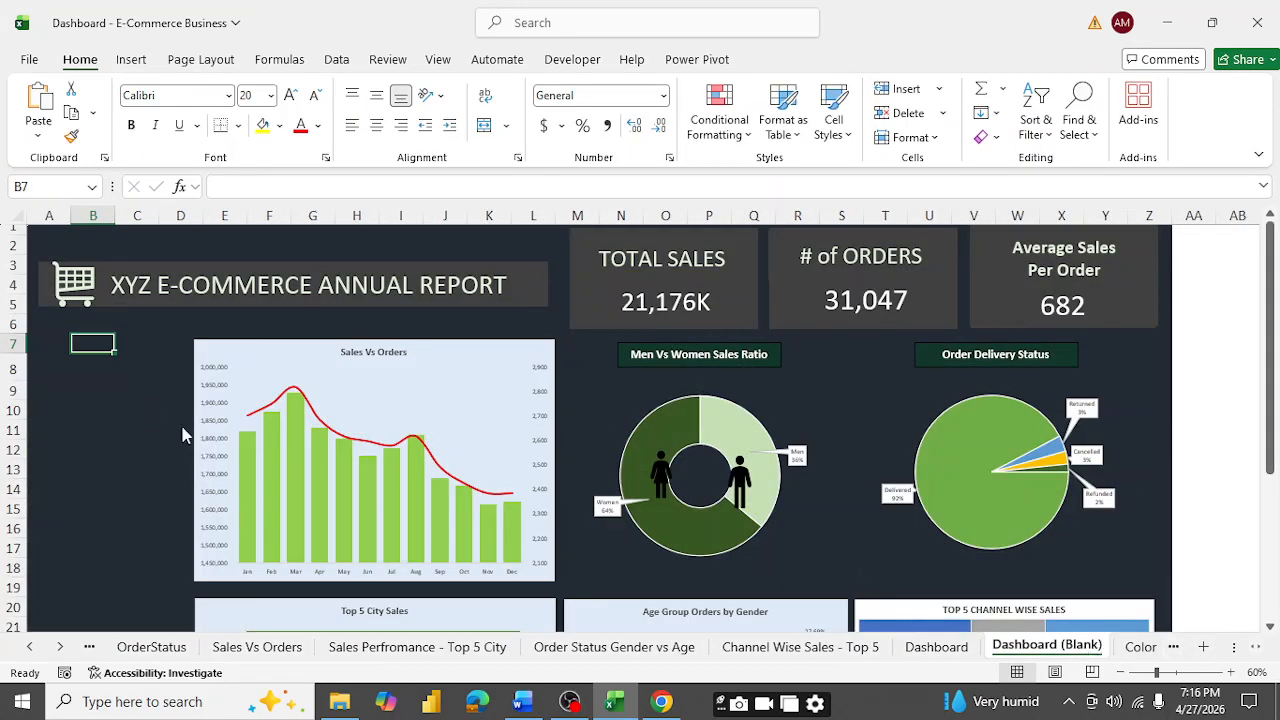
key("ctrl+v")
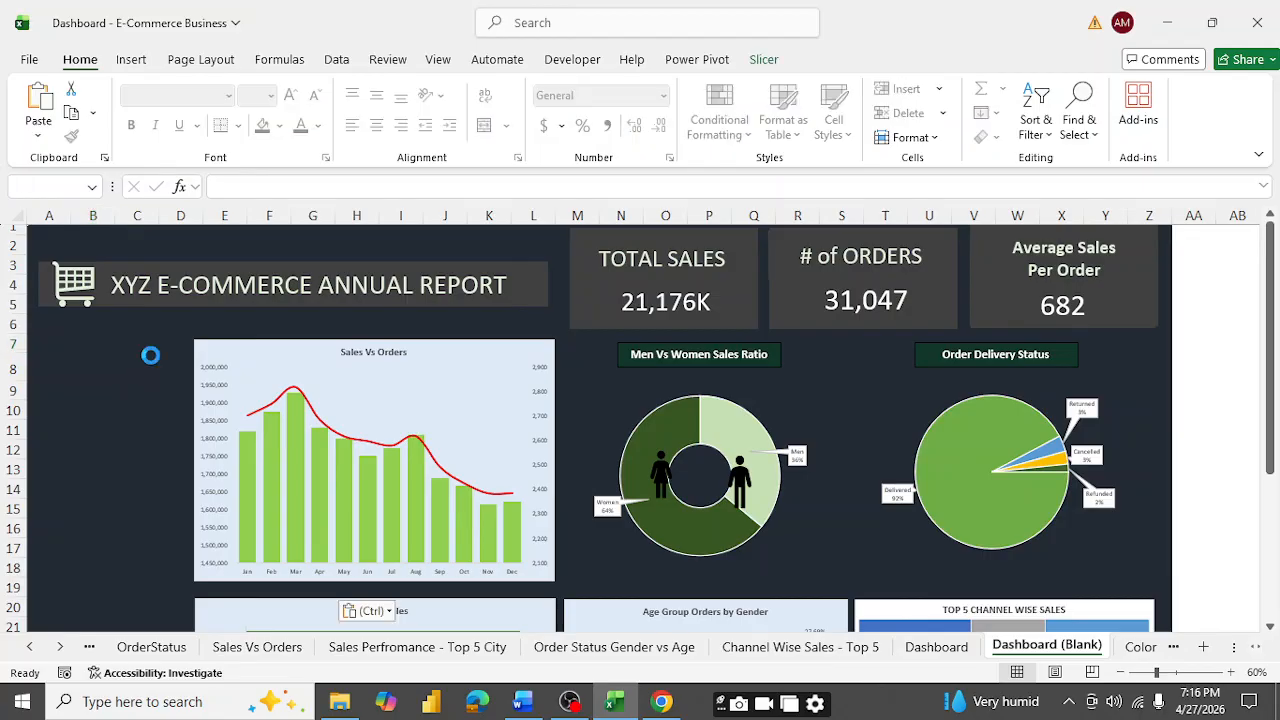
- Move the Category slicer on its own to columns A to C, directly beneath the report title
scroll(467, 437, "down", 2)
scroll(467, 437, "down", 2)
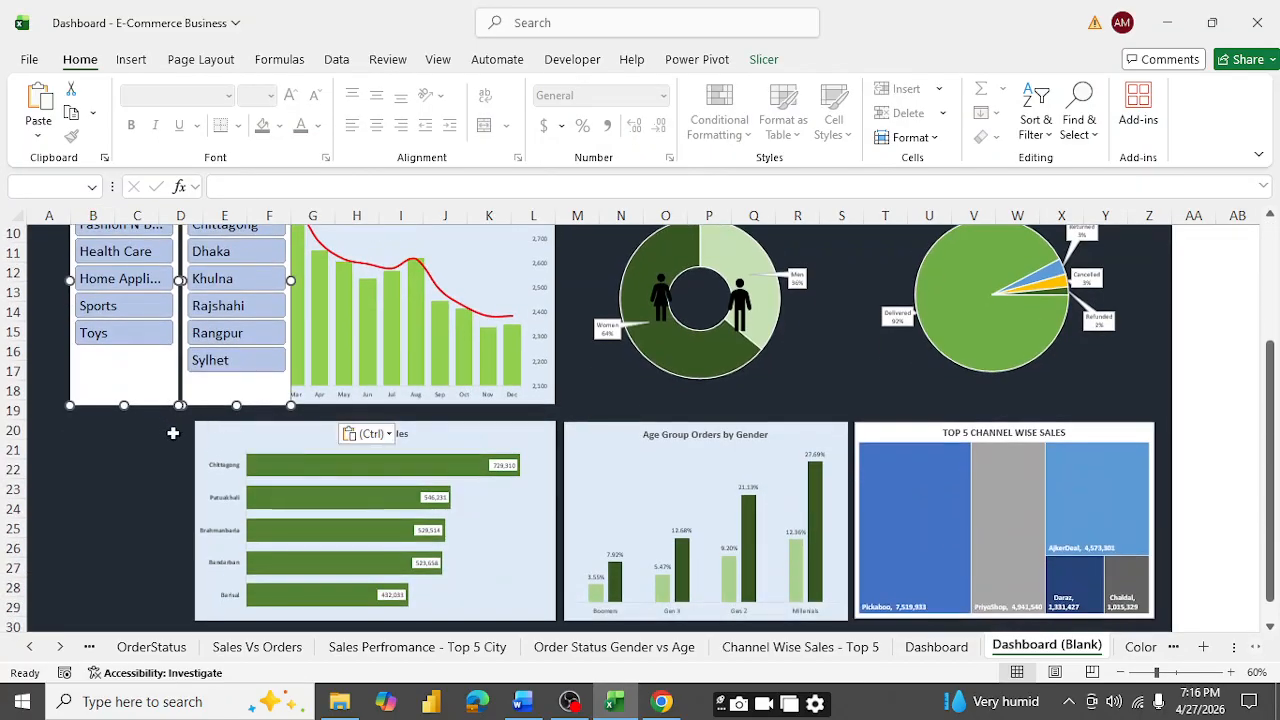
left_click(104, 486)
scroll(108, 485, "up", 4)
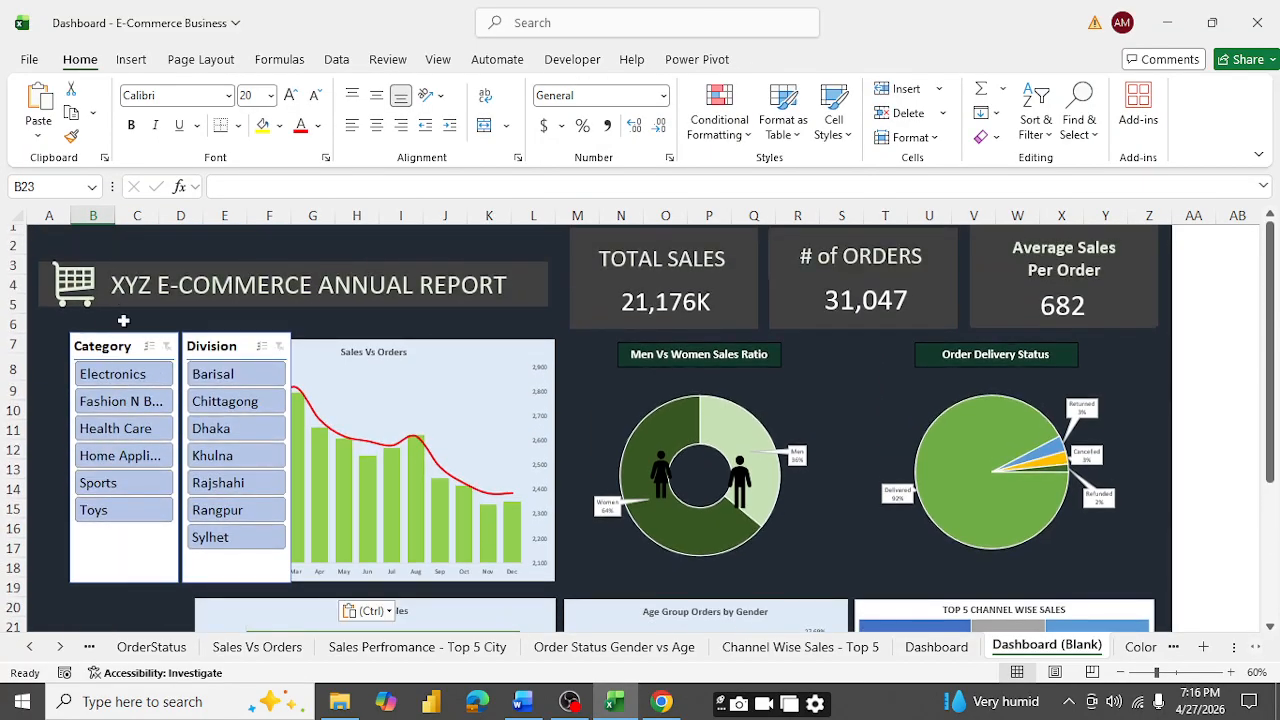
left_click_drag(128, 336, 93, 322)
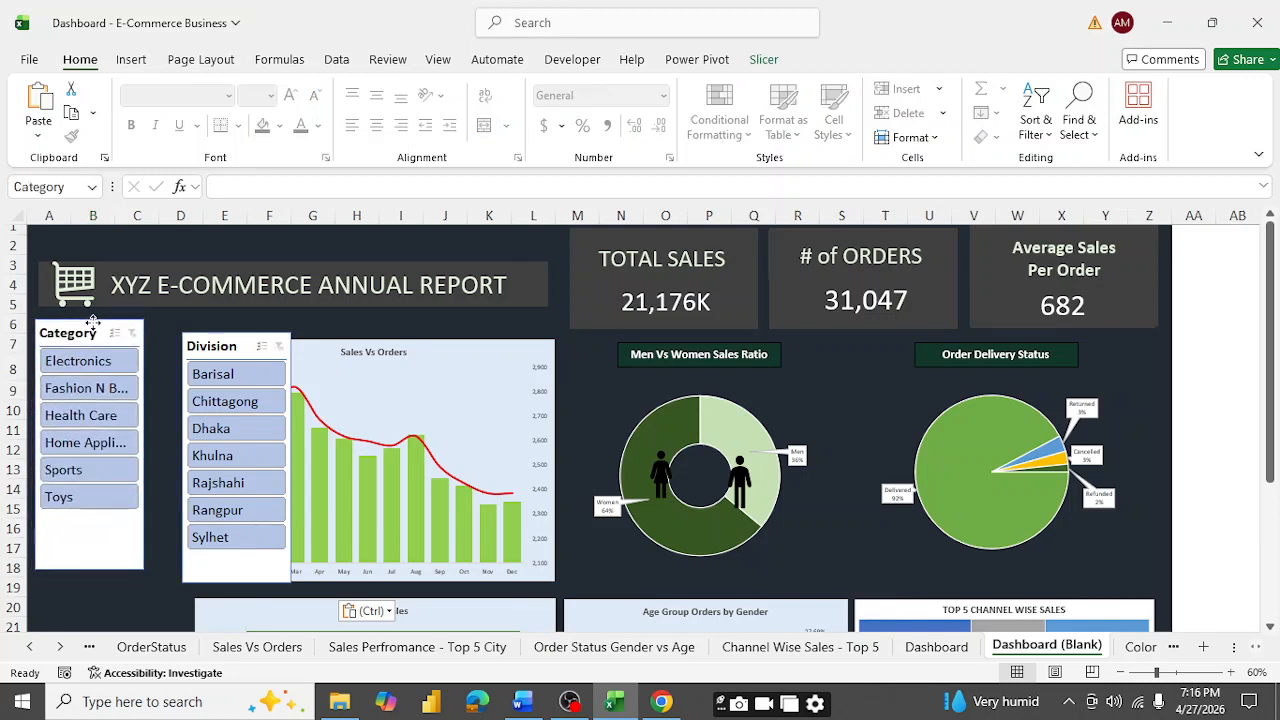
- Move the Division slicer aside onto columns K to M, then resize the Category slicer to span columns A to D and end just below Toys
left_click_drag(268, 334, 577, 333)
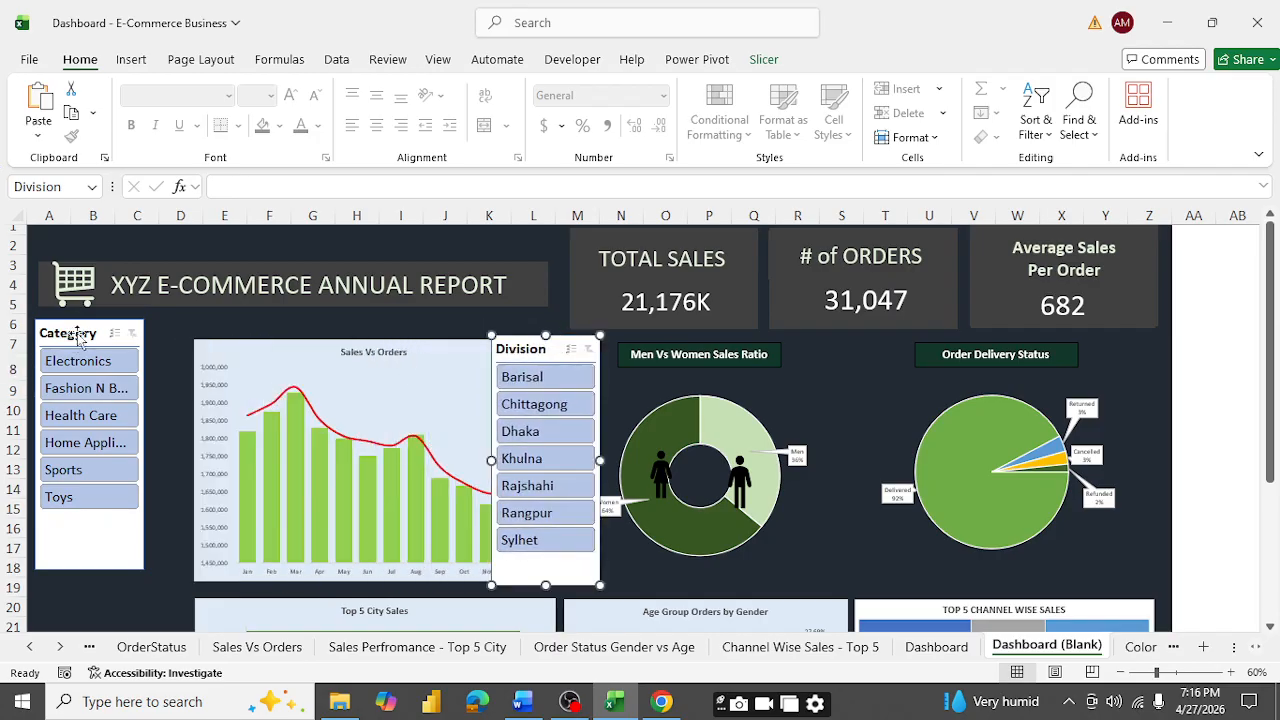
left_click(96, 535)
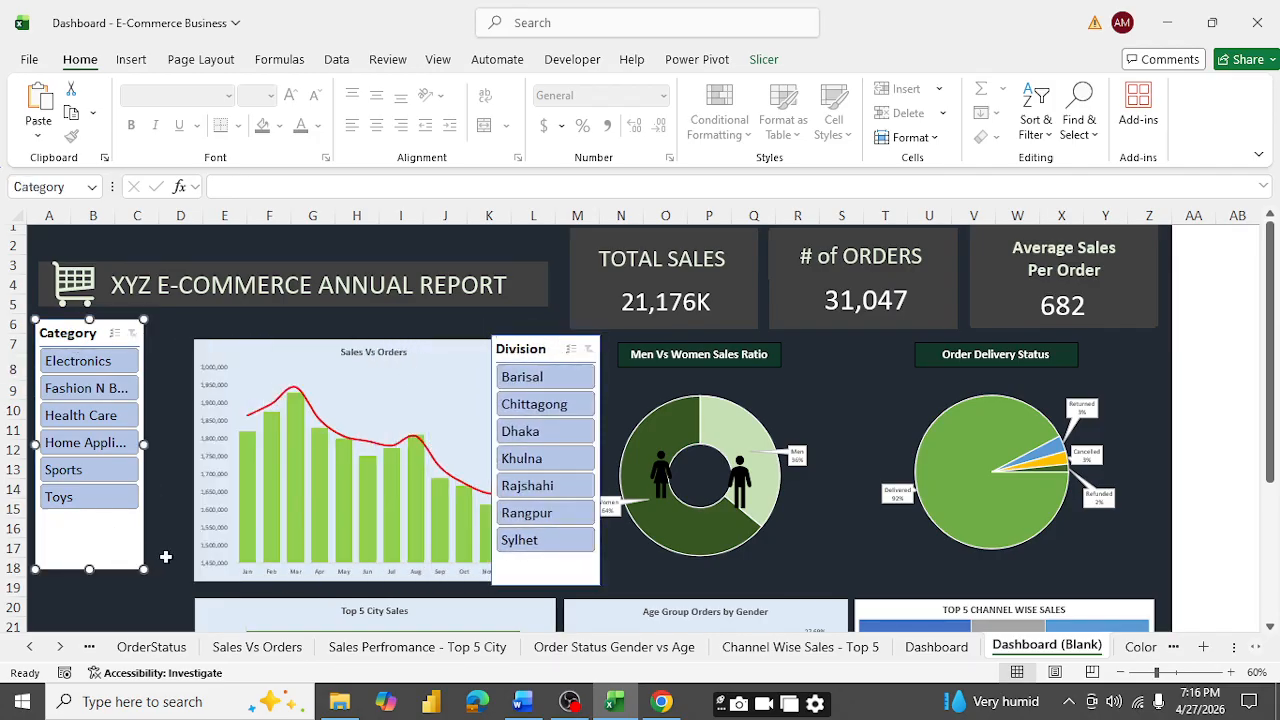
left_click_drag(145, 444, 186, 440)
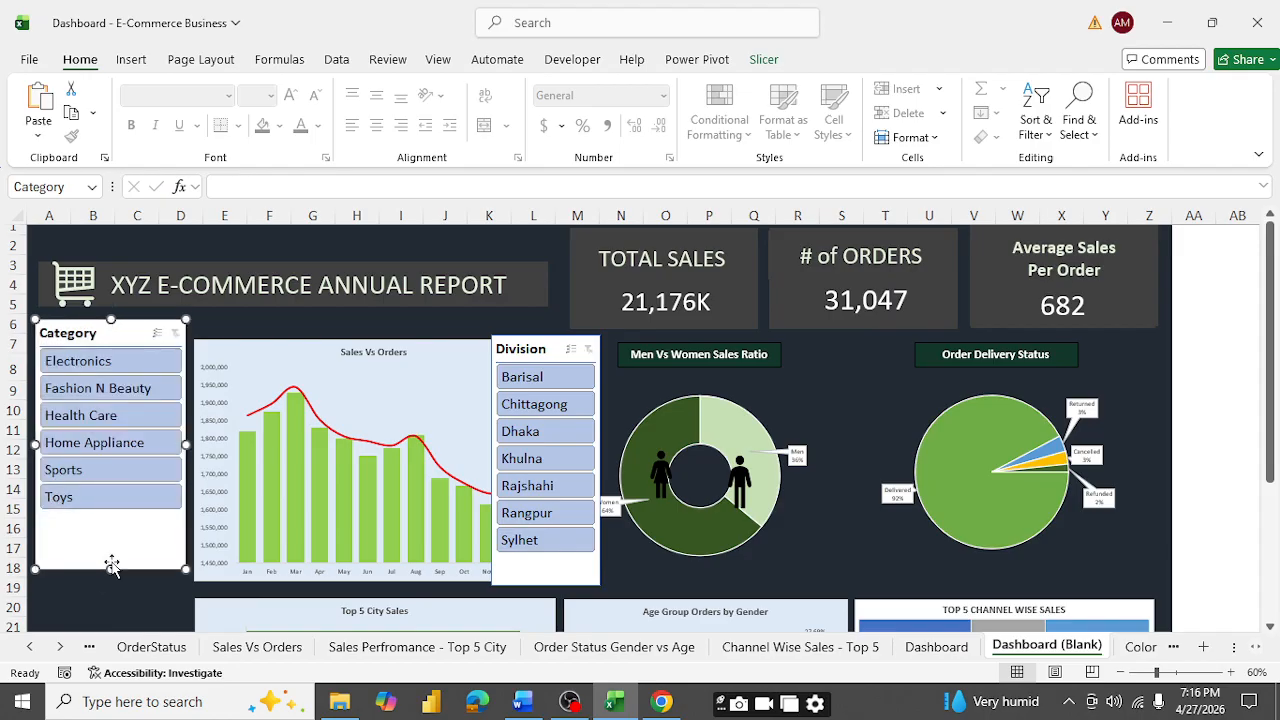
mouse_move(113, 569)
left_mouse_down()
mouse_move(112, 591)
mouse_move(112, 580)
left_mouse_up()
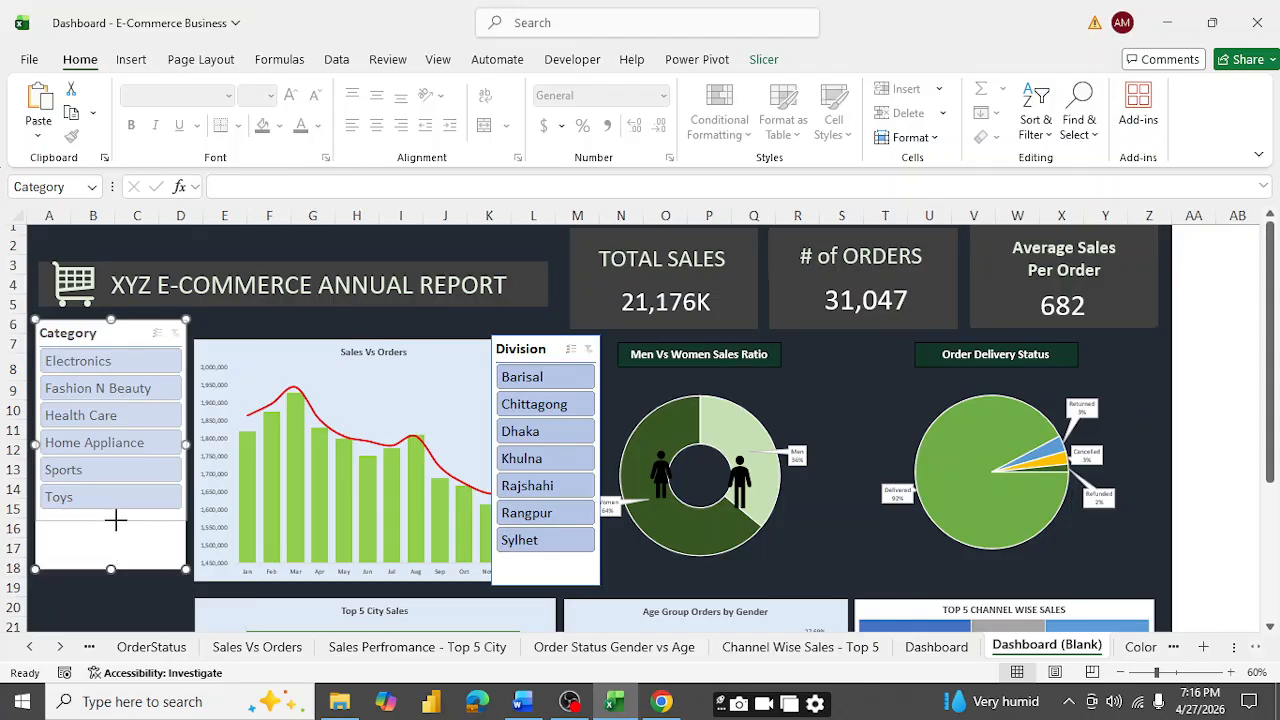
left_click_drag(116, 519, 115, 521)
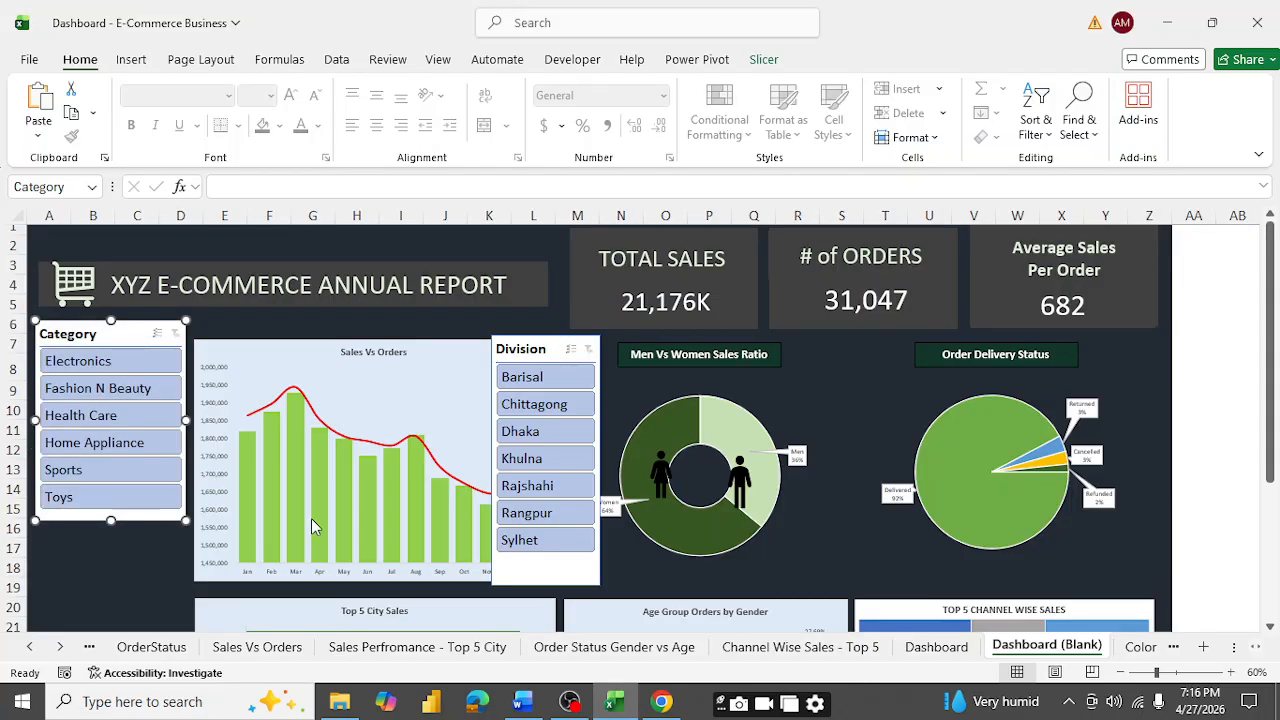
left_click(93, 586)
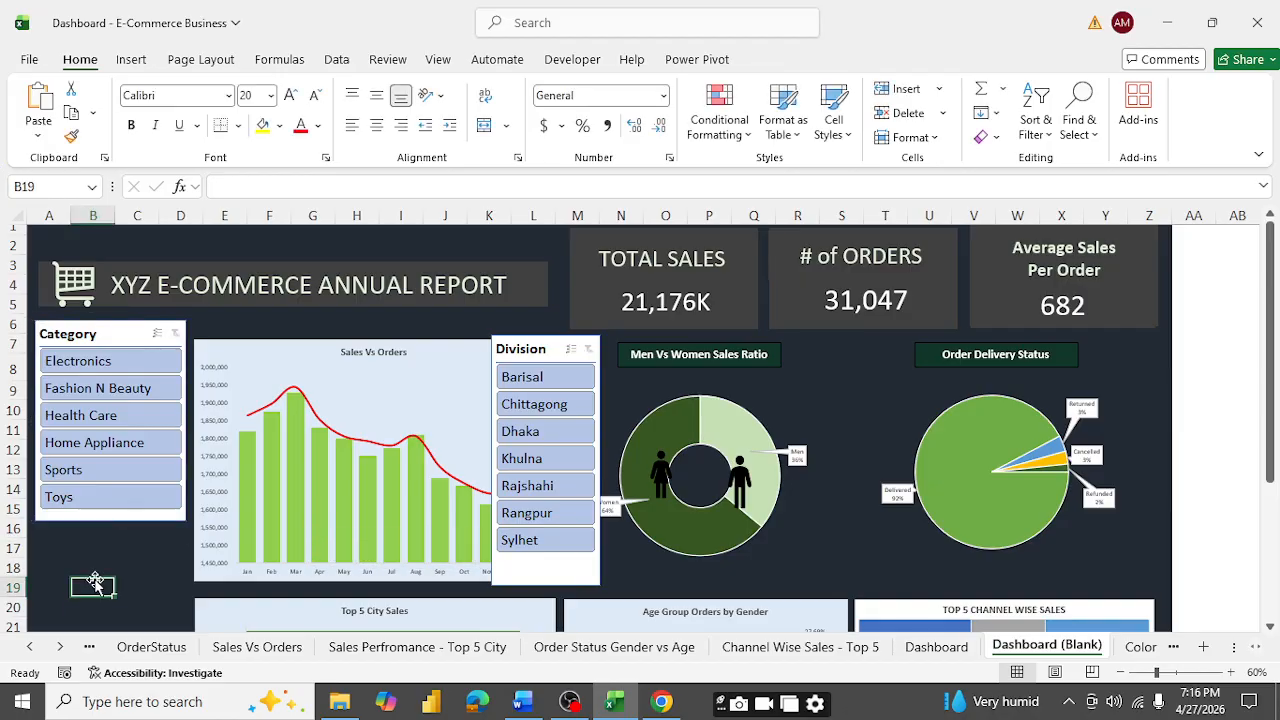
- Place the Division slicer directly beneath the Category slicer and widen it to about the same width
scroll(278, 397, "down", 2)
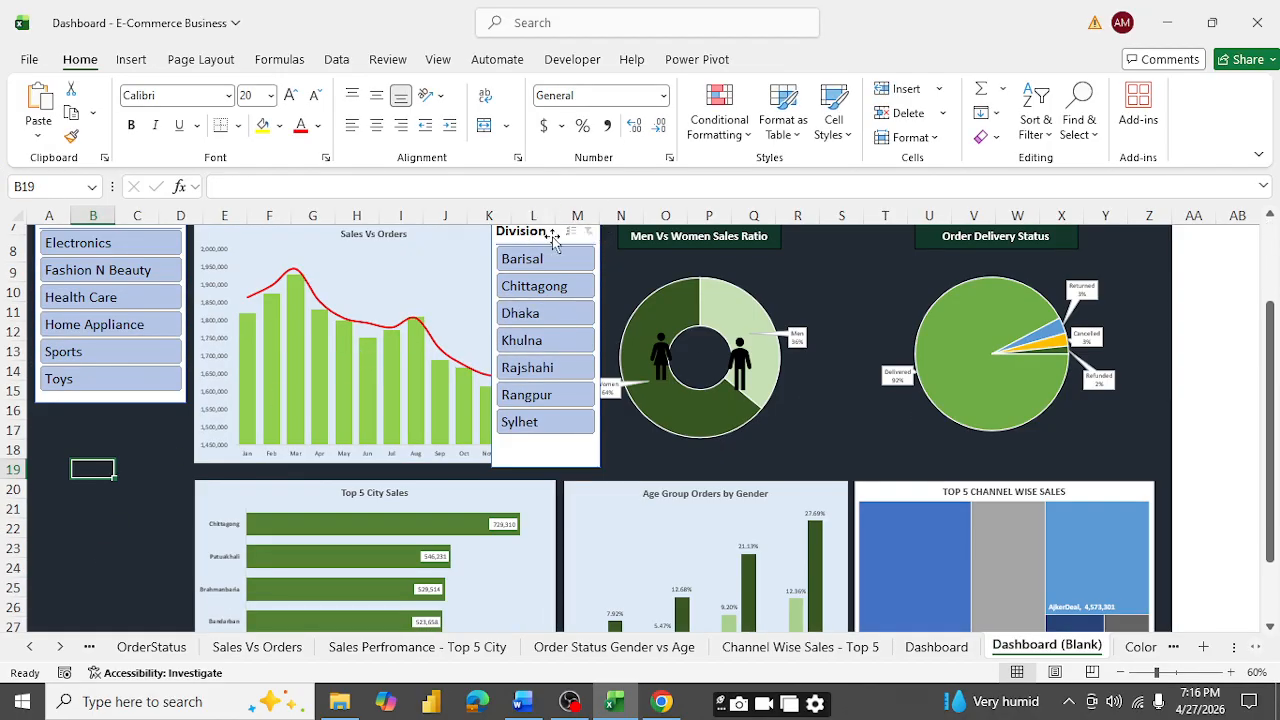
left_click_drag(553, 241, 96, 428)
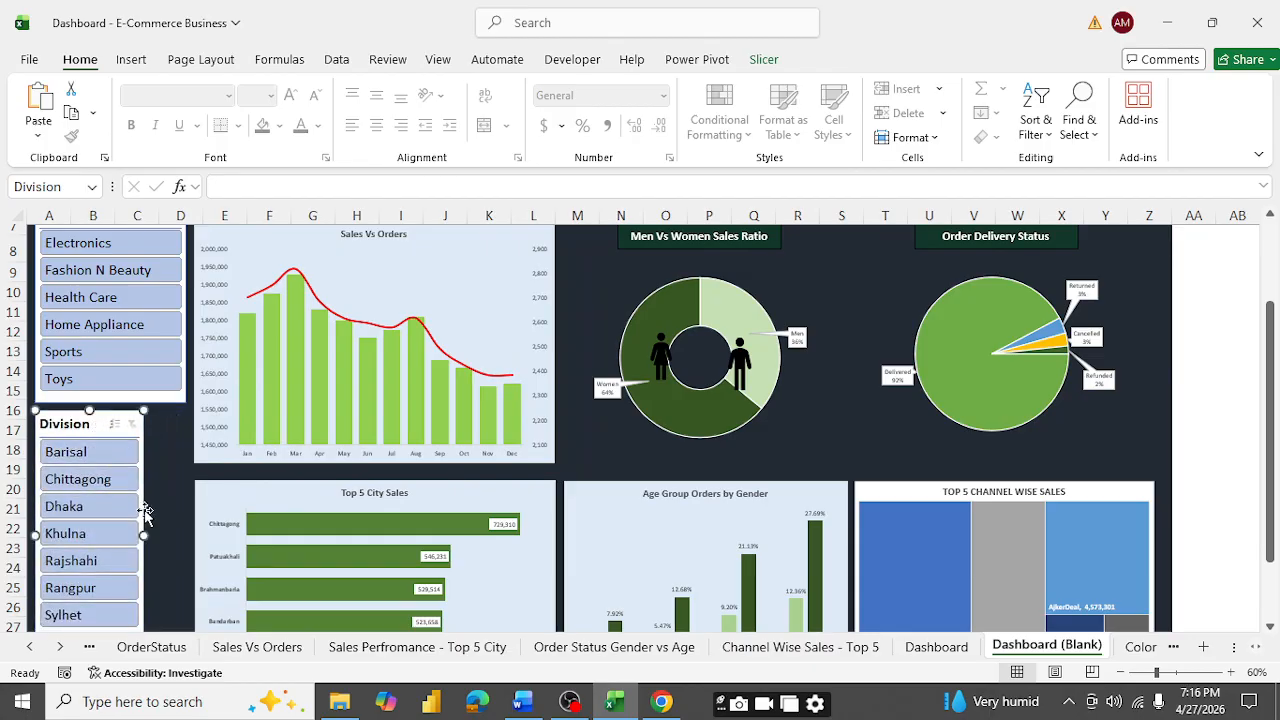
left_click_drag(141, 536, 186, 536)
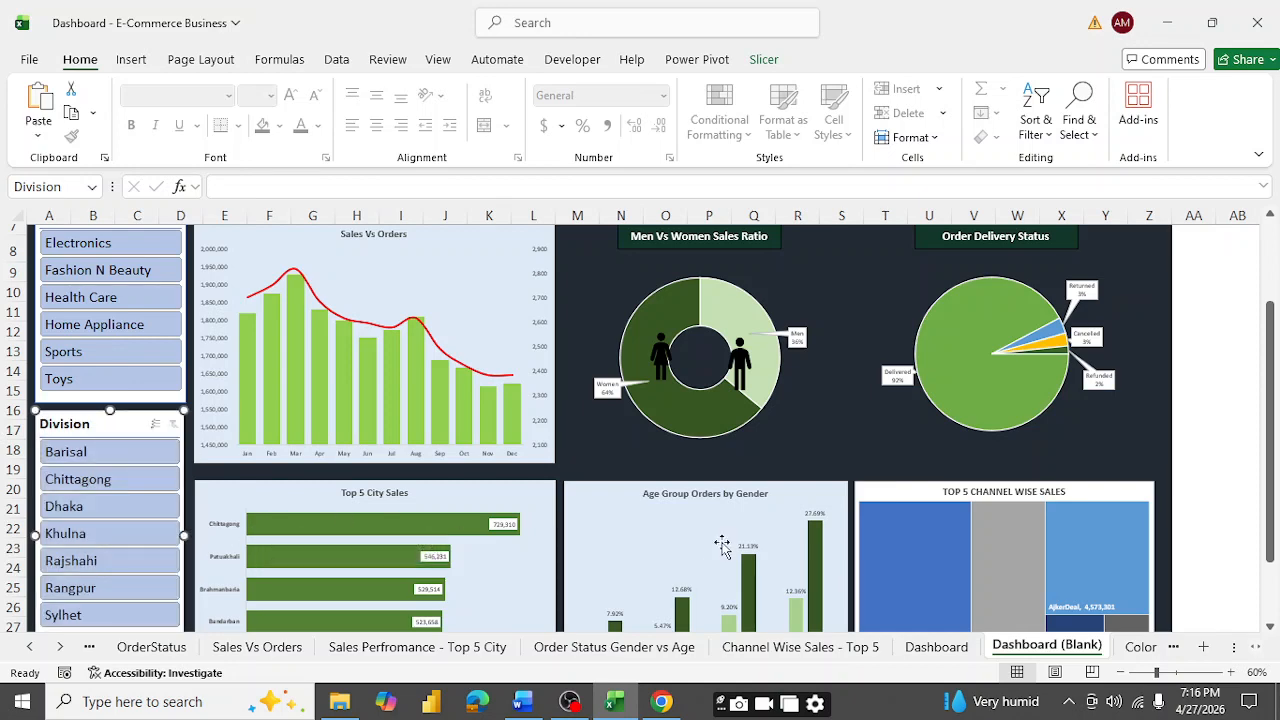
left_click(1207, 466)
scroll(1187, 475, "down", 2)
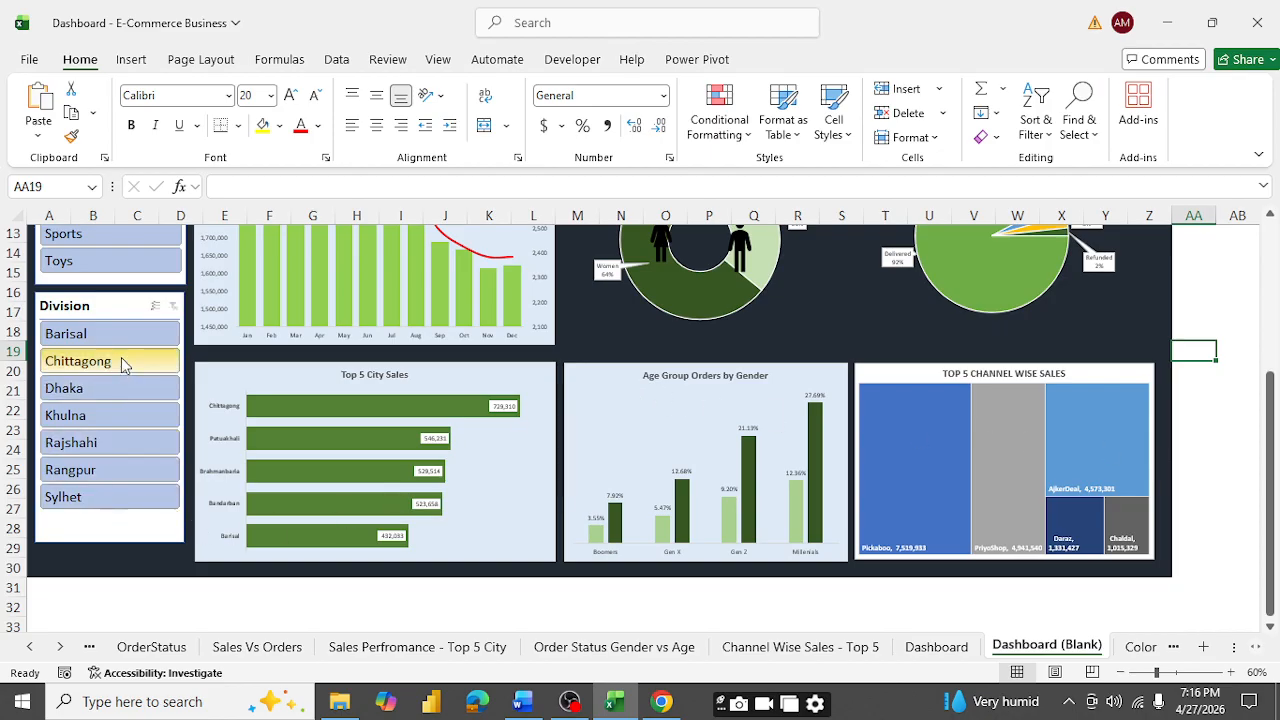
- Shorten the Division slicer to end just below Sylhet and lower it until its bottom edge lines up with the Top 5 City Sales chart
left_click(125, 310)
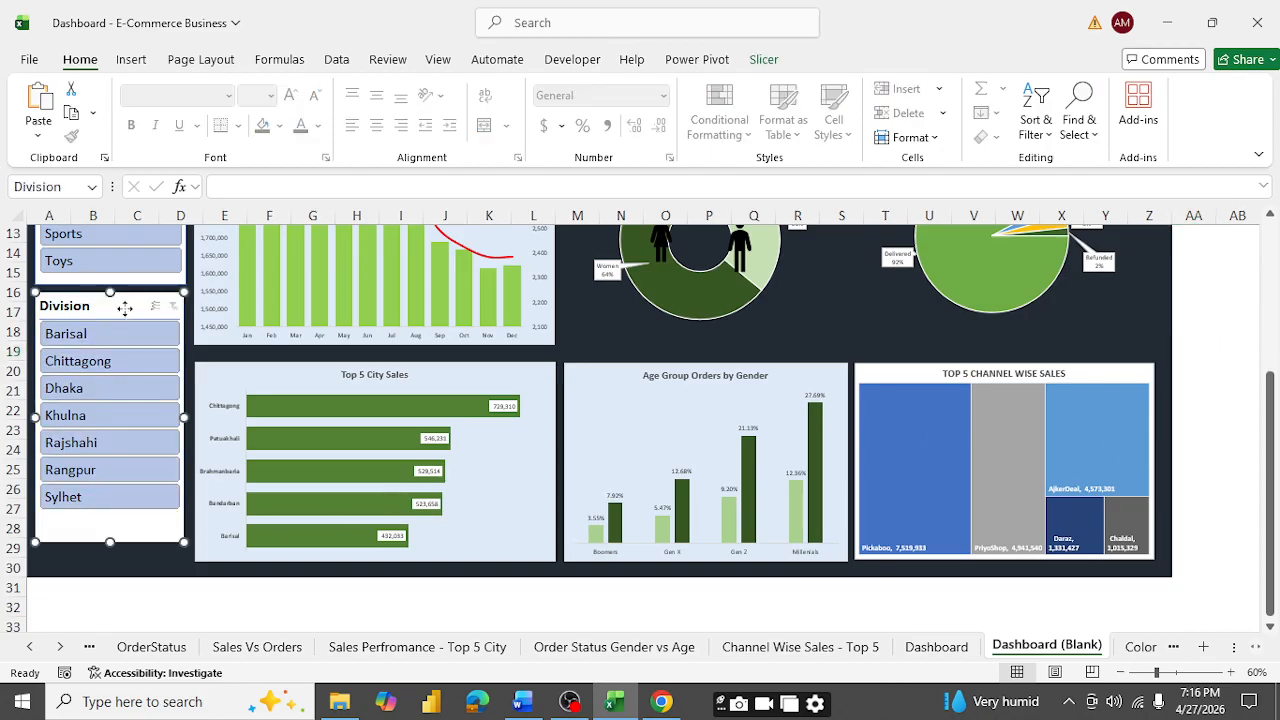
left_click_drag(125, 307, 125, 326)
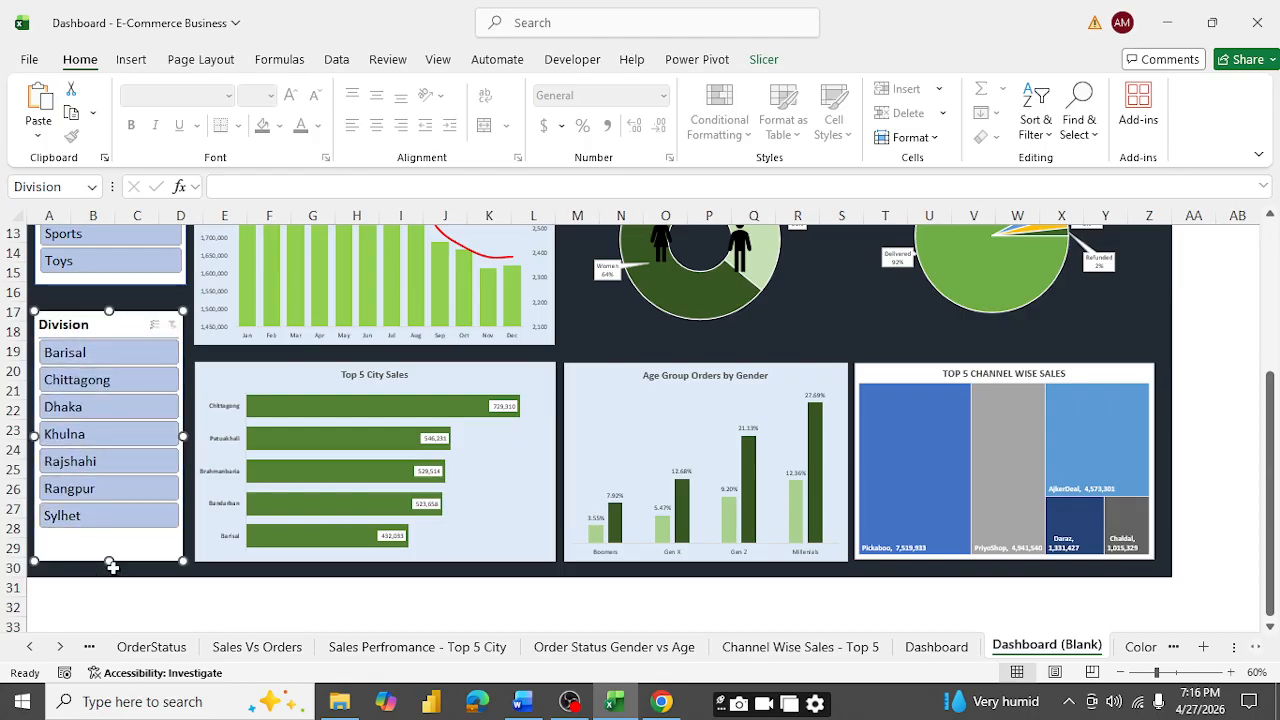
mouse_move(111, 559)
left_mouse_down()
mouse_move(117, 525)
mouse_move(116, 540)
left_mouse_up()
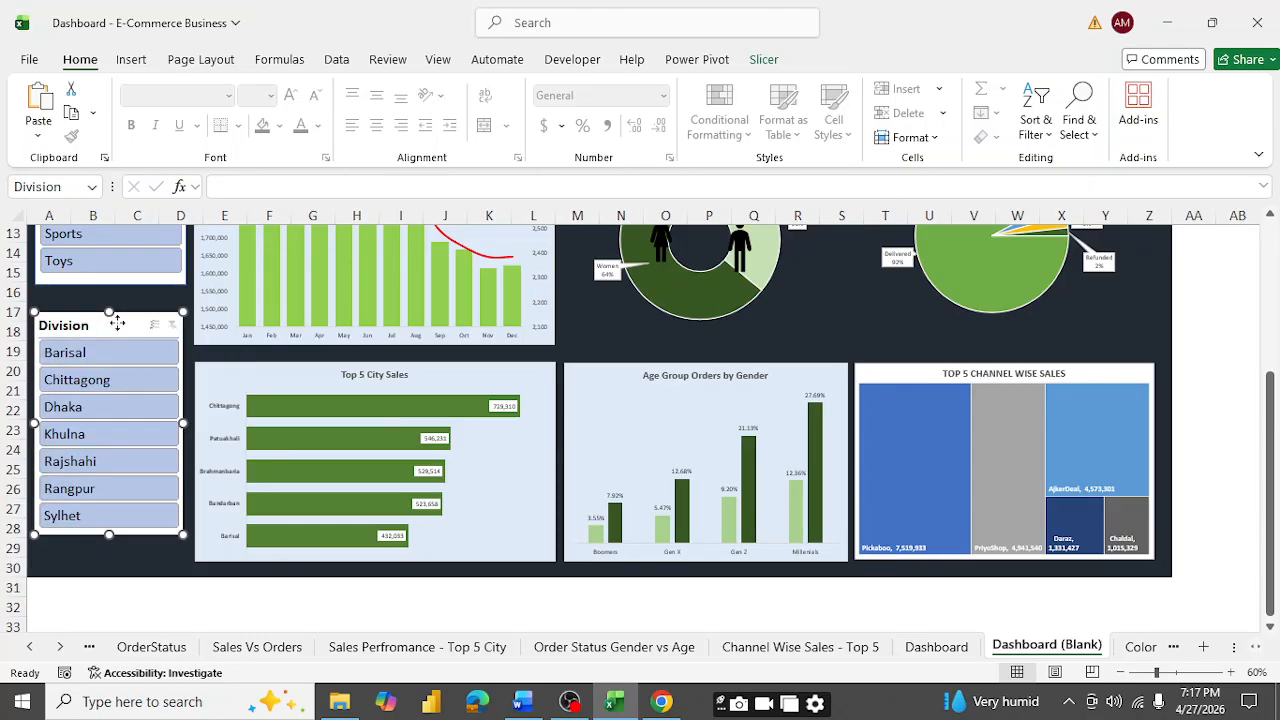
left_click_drag(117, 321, 114, 351)
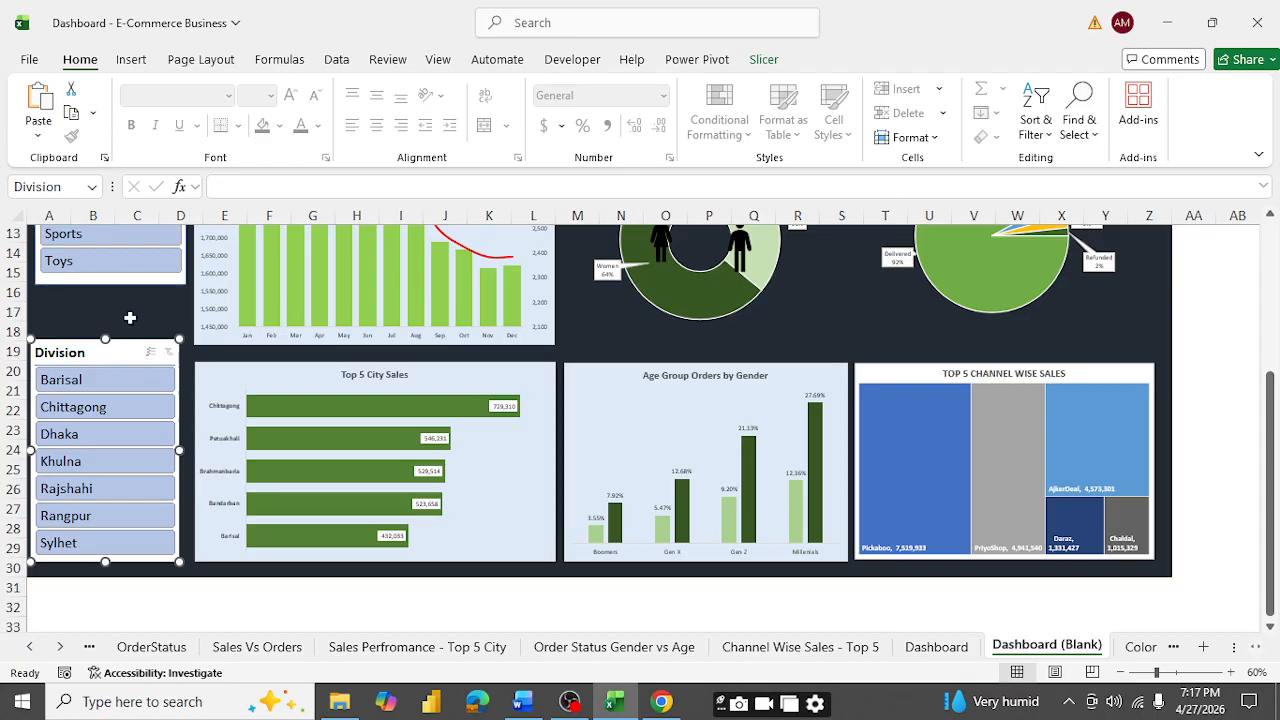
left_click(130, 317)
- Lower the Category slicer to row 7, extend it down to row 18 and nudge it into line with the Division slicer's left edge
scroll(130, 320, "up", 4)
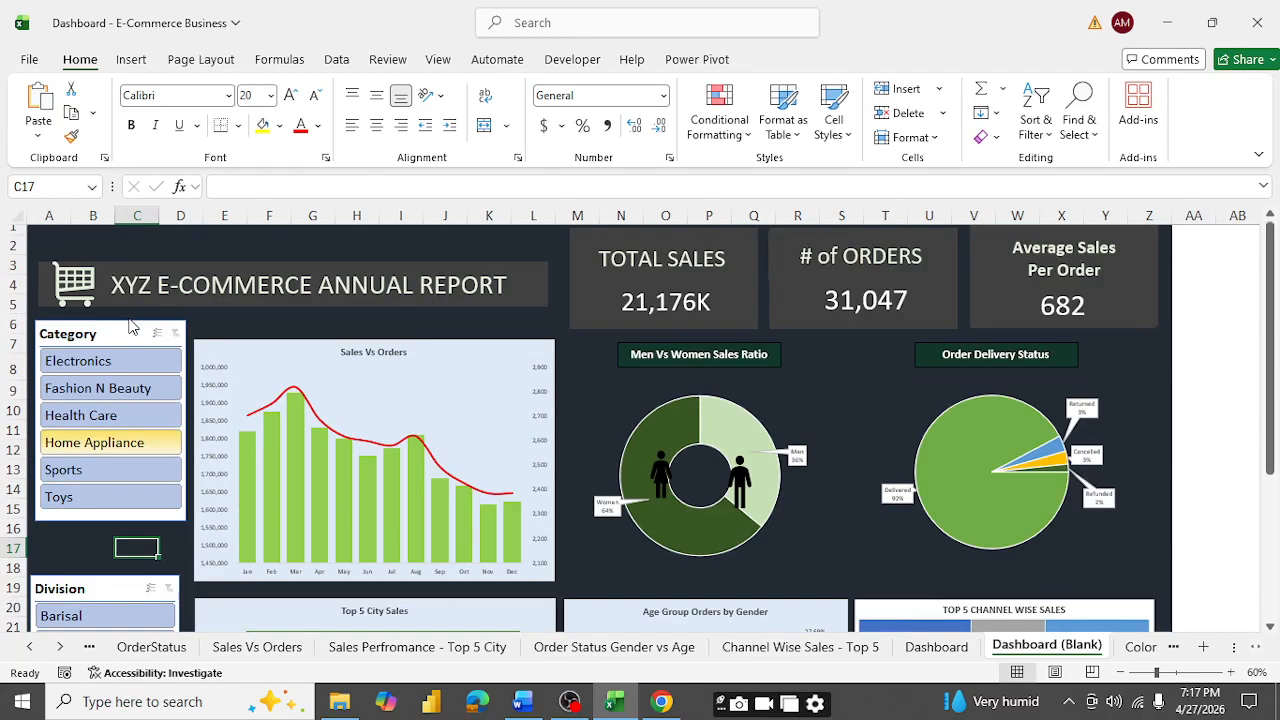
left_click_drag(120, 331, 118, 352)
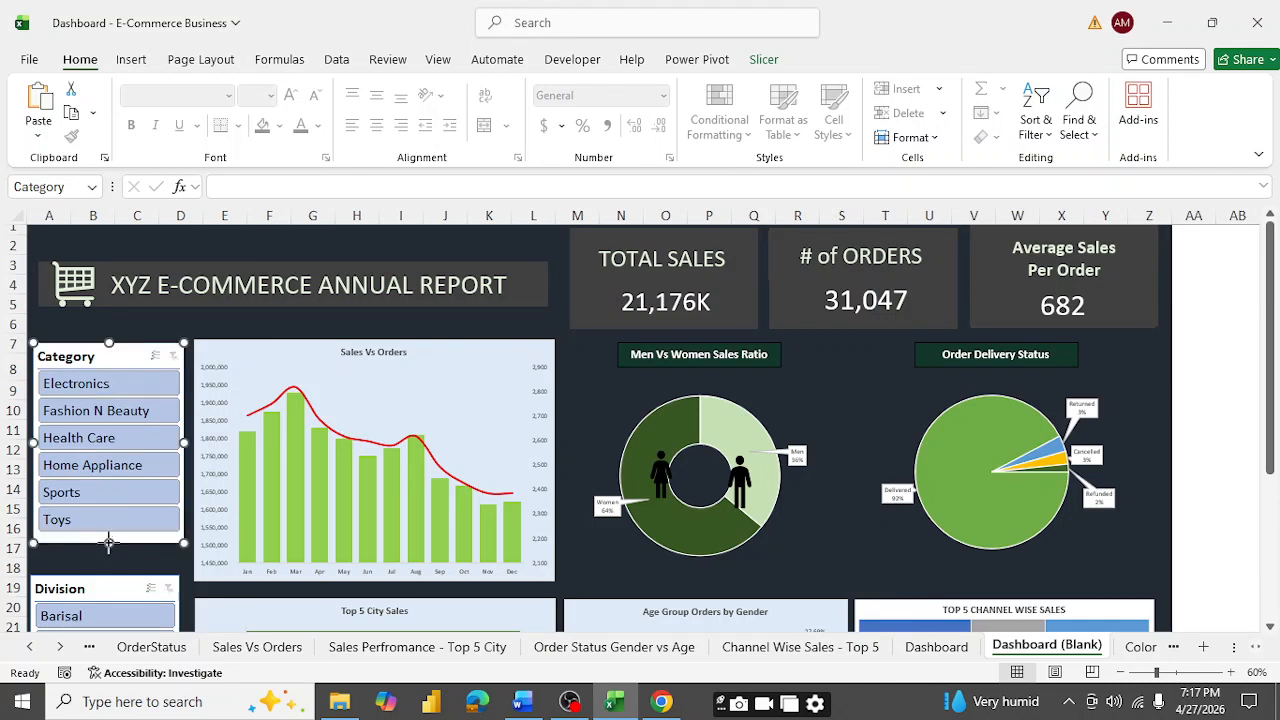
left_click_drag(109, 543, 109, 567)
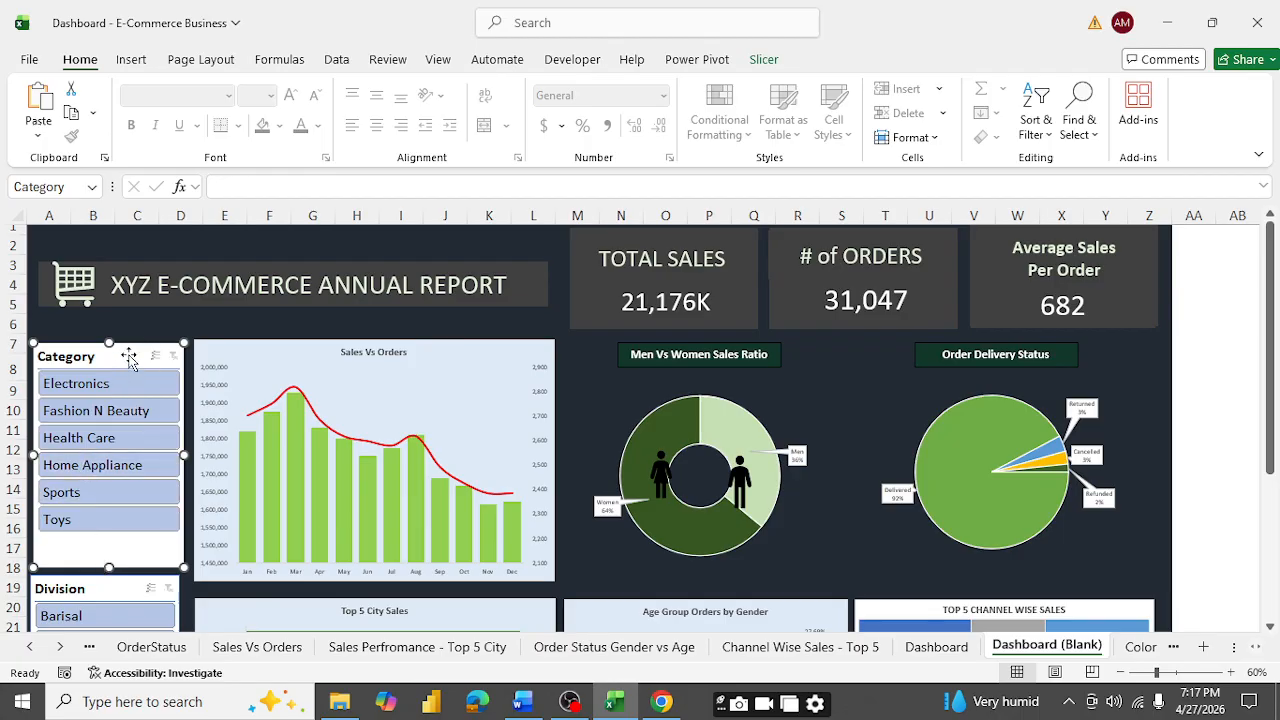
key("Left")
key("Left")
key("Left")
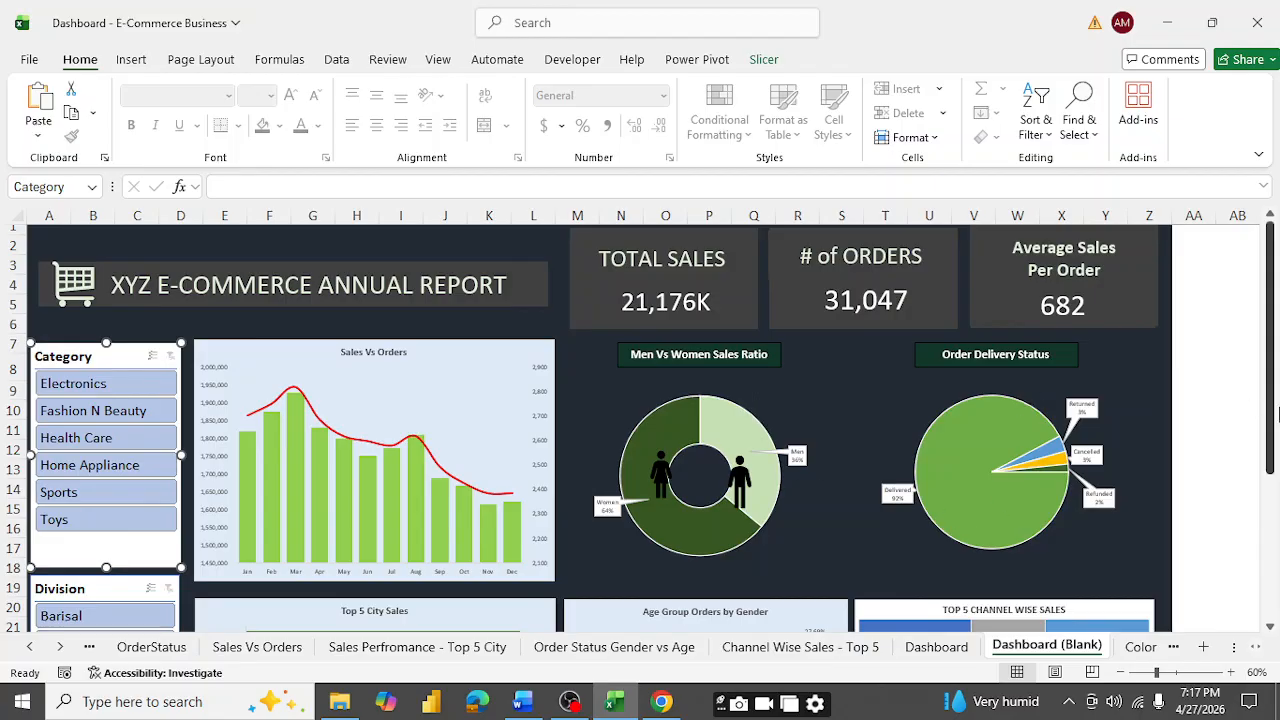
left_click(1194, 409)
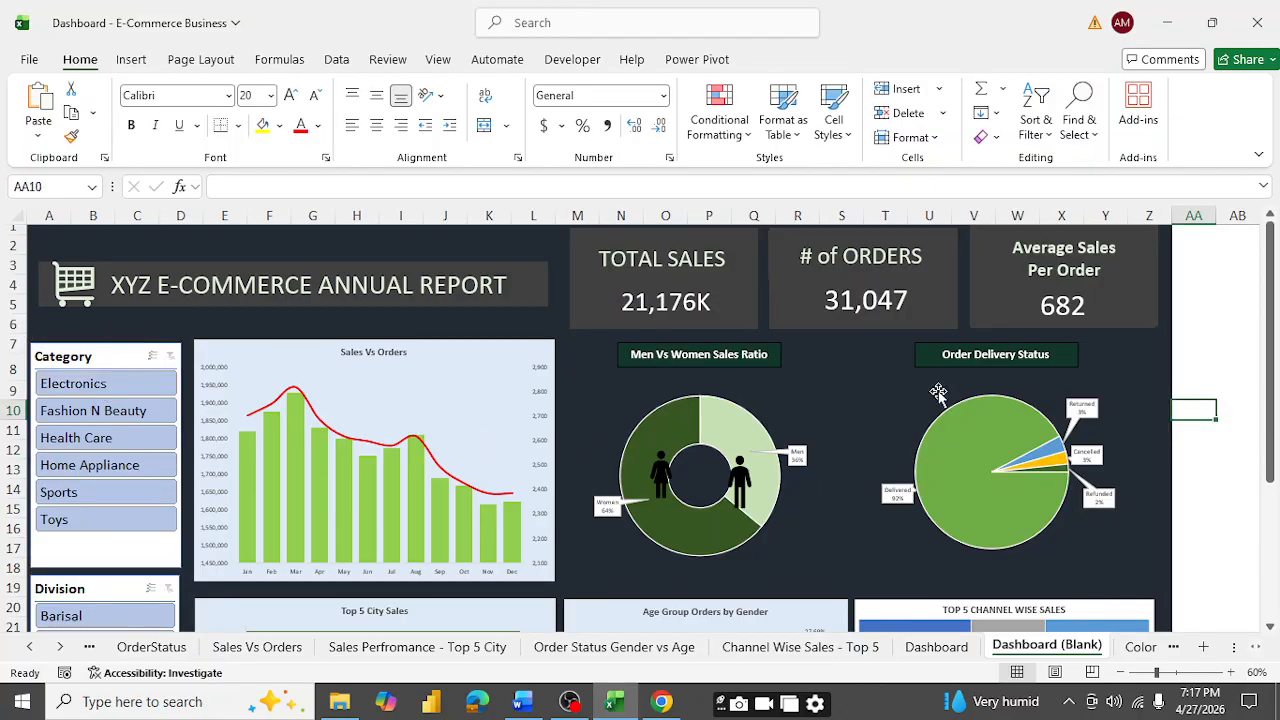
- Test the Division slicer by filtering on Barisal, Dhaka, Khulna and Rajshahi in turn, and clear its filter
scroll(944, 434, "down", 2)
scroll(944, 450, "up", 1)
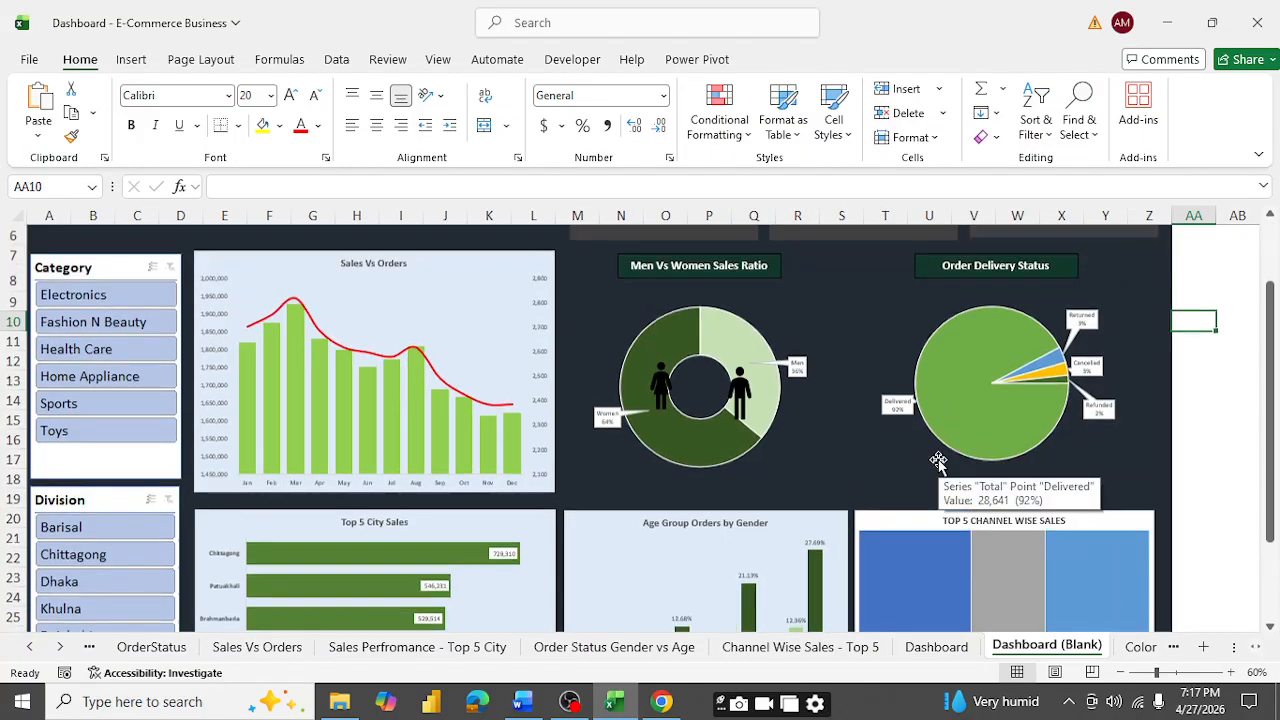
scroll(849, 491, "down", 3)
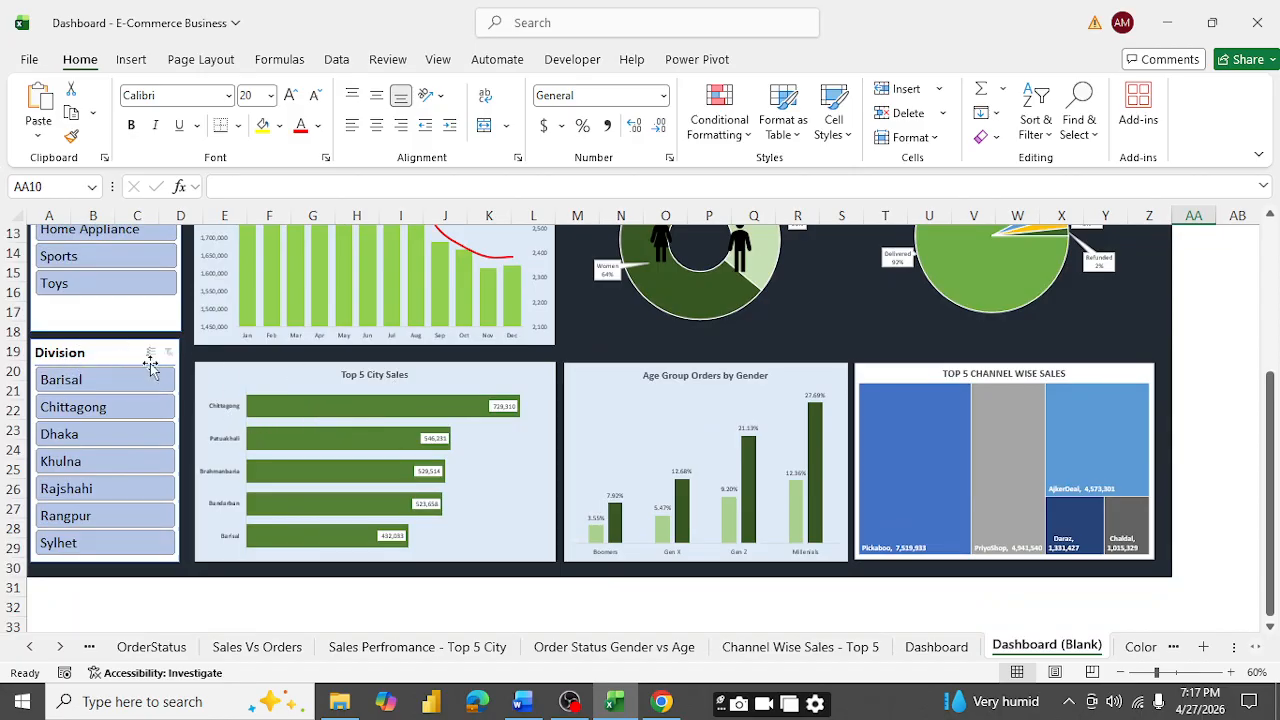
scroll(448, 404, "up", 2)
scroll(421, 411, "down", 2)
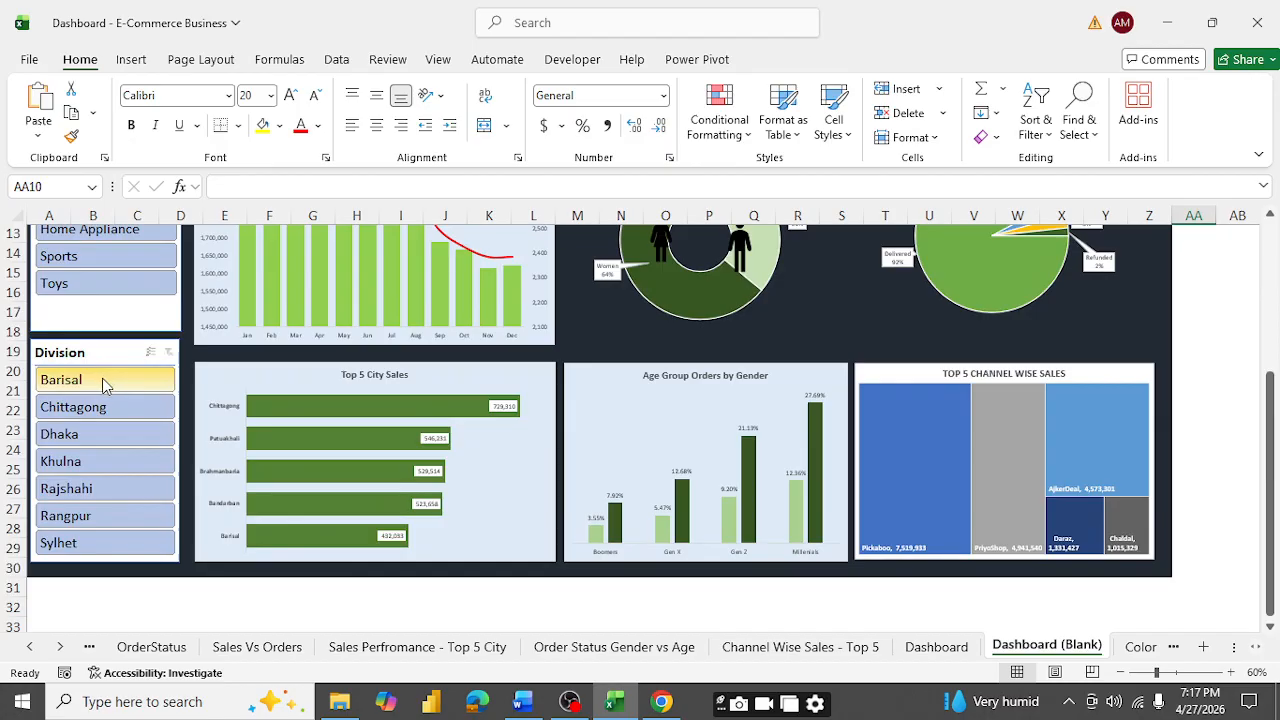
left_click(102, 378)
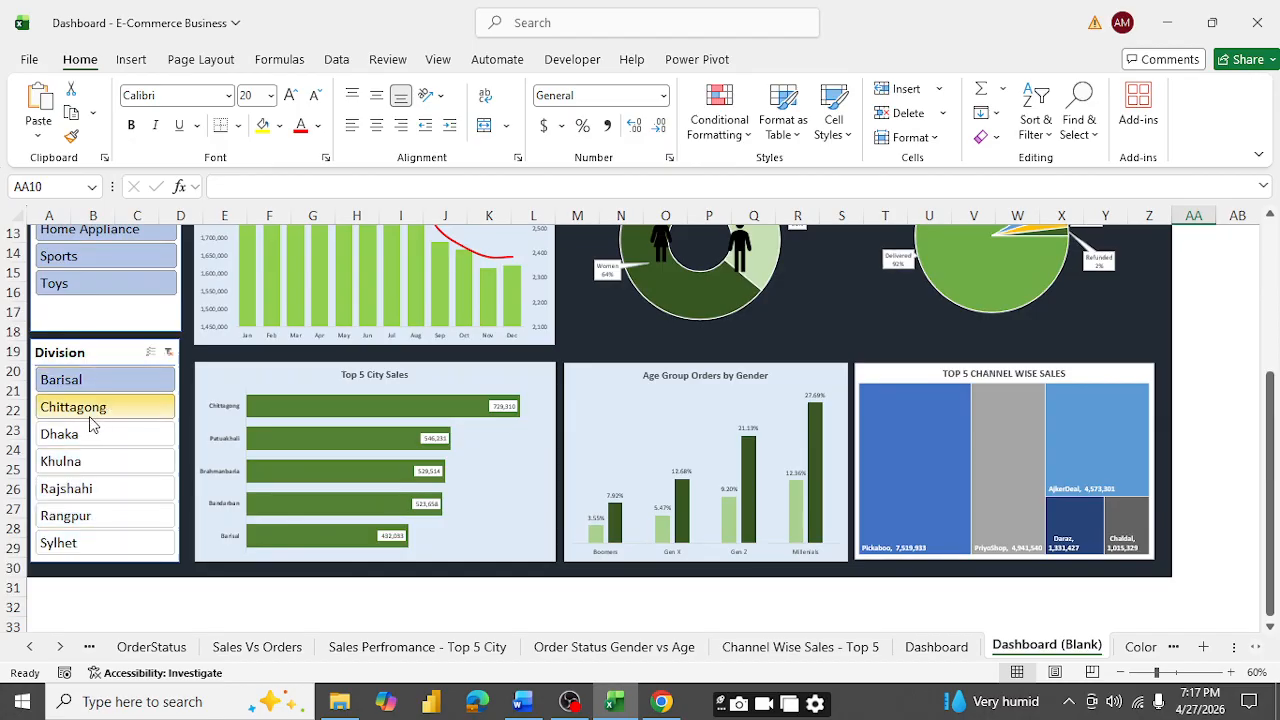
left_click(89, 424)
left_click(89, 437)
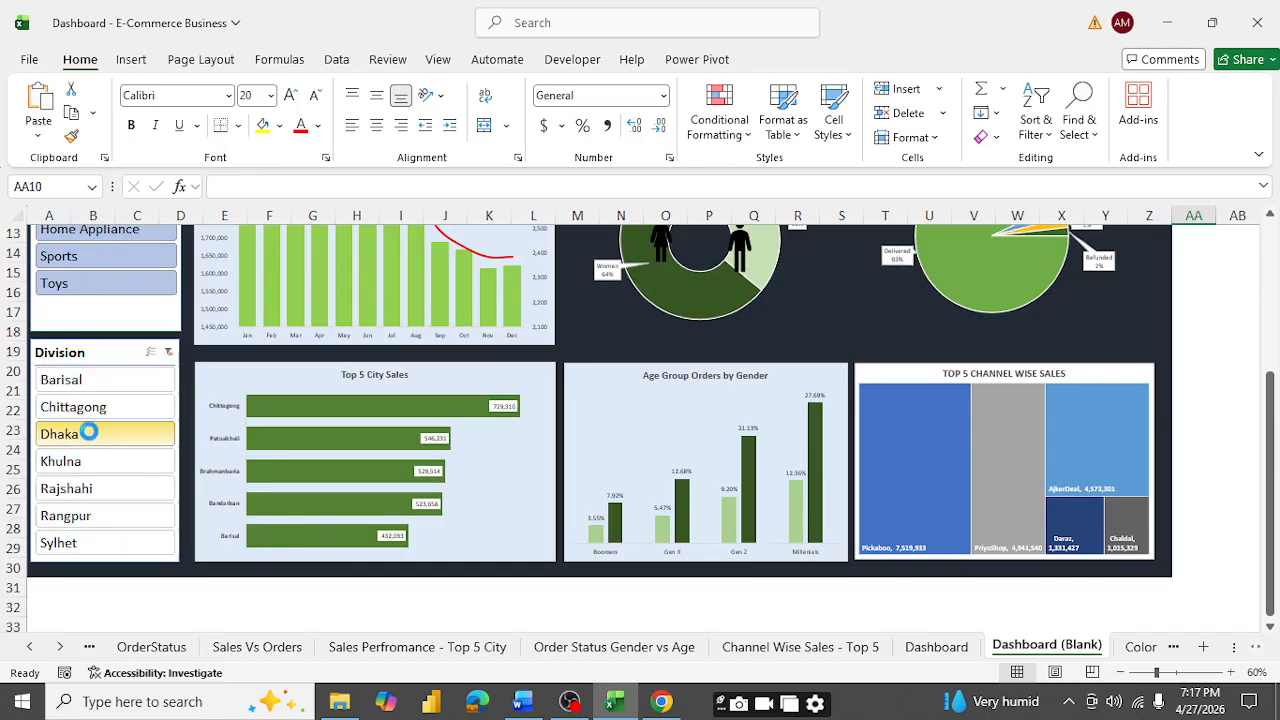
left_click(100, 458)
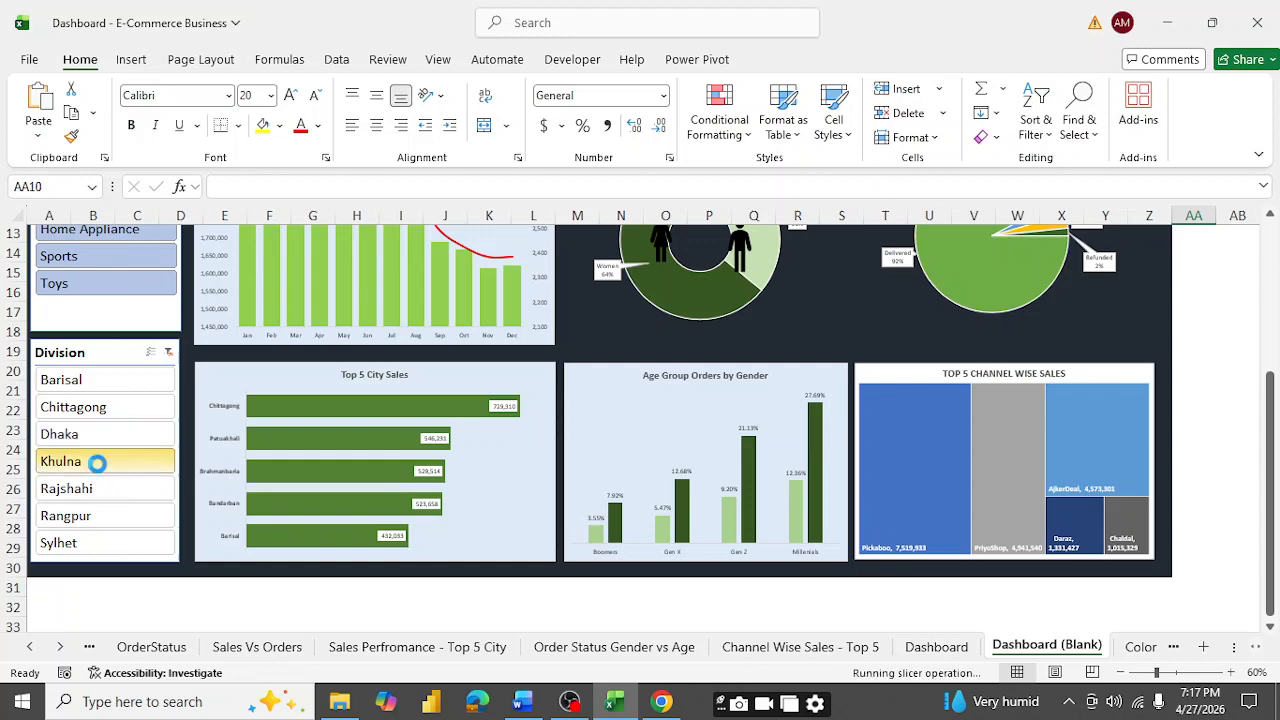
left_click(80, 487)
scroll(1157, 330, "up", 2)
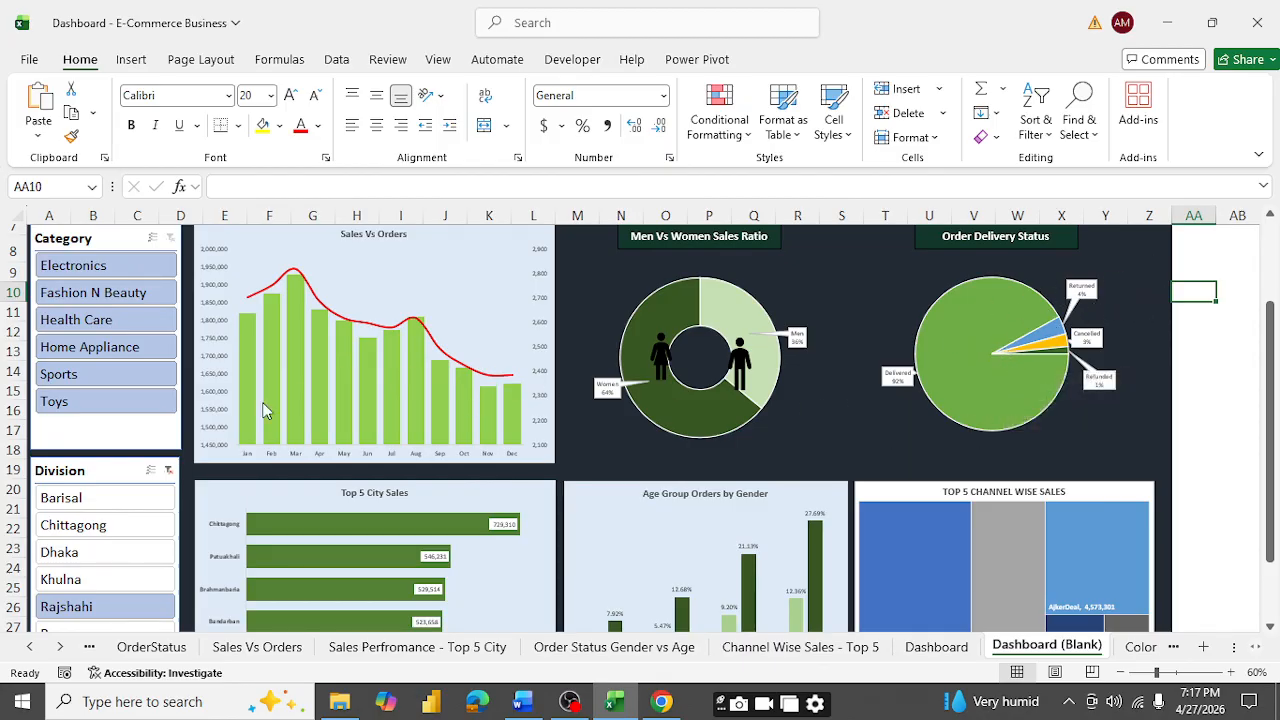
left_click(167, 472)
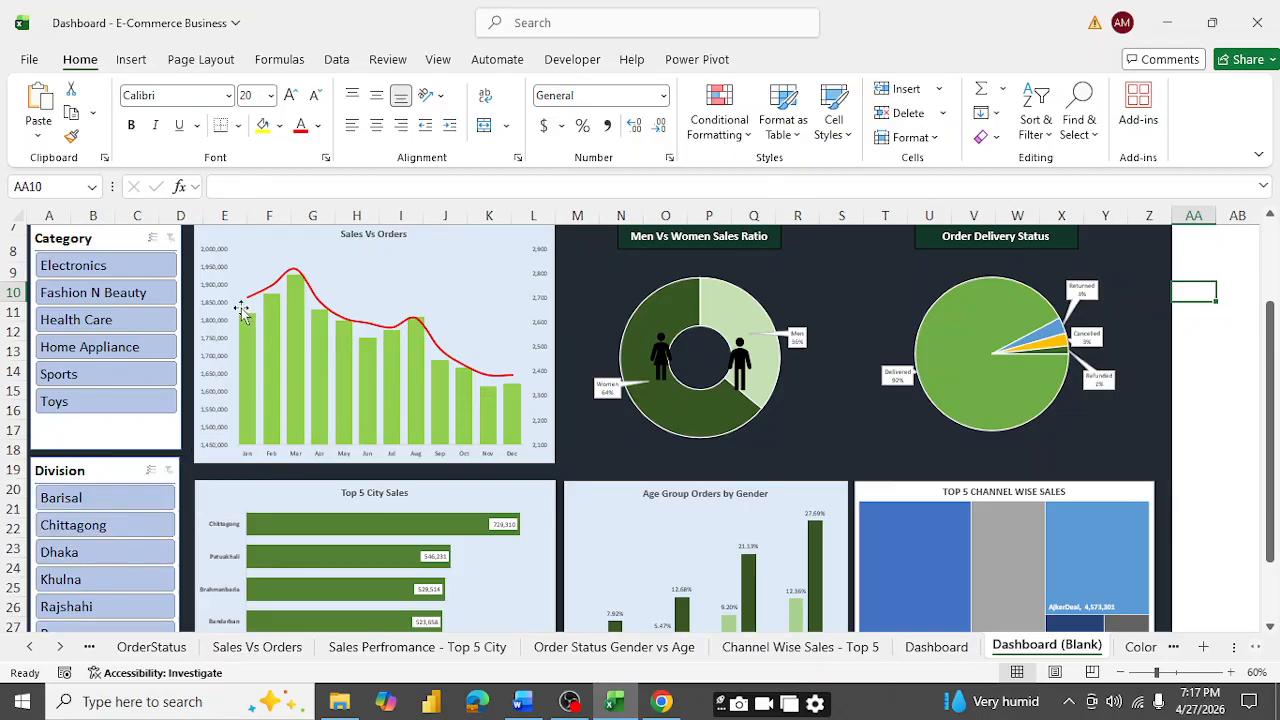
- In the Category slicer's report connections, link the Total Orderv, Total Saless, Men Vs Women and Order Status by Group PivotTables
scroll(288, 343, "up", 2)
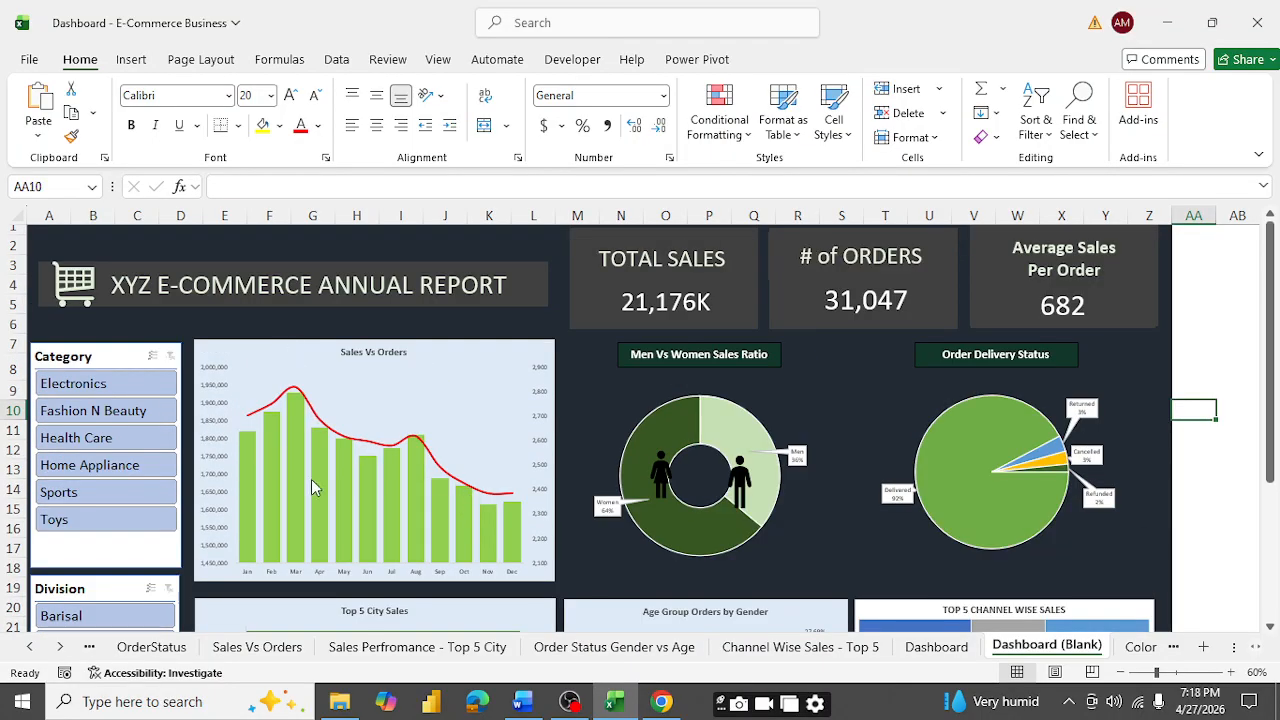
right_click(110, 360)
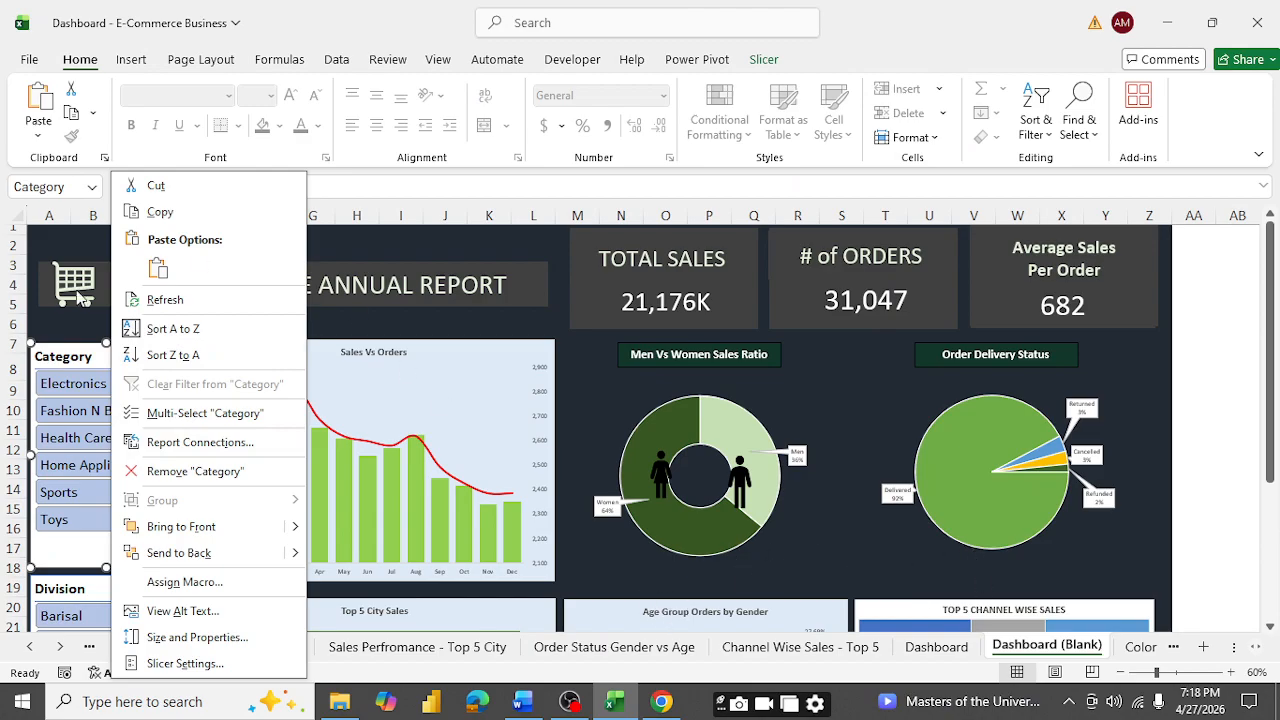
left_click(175, 447)
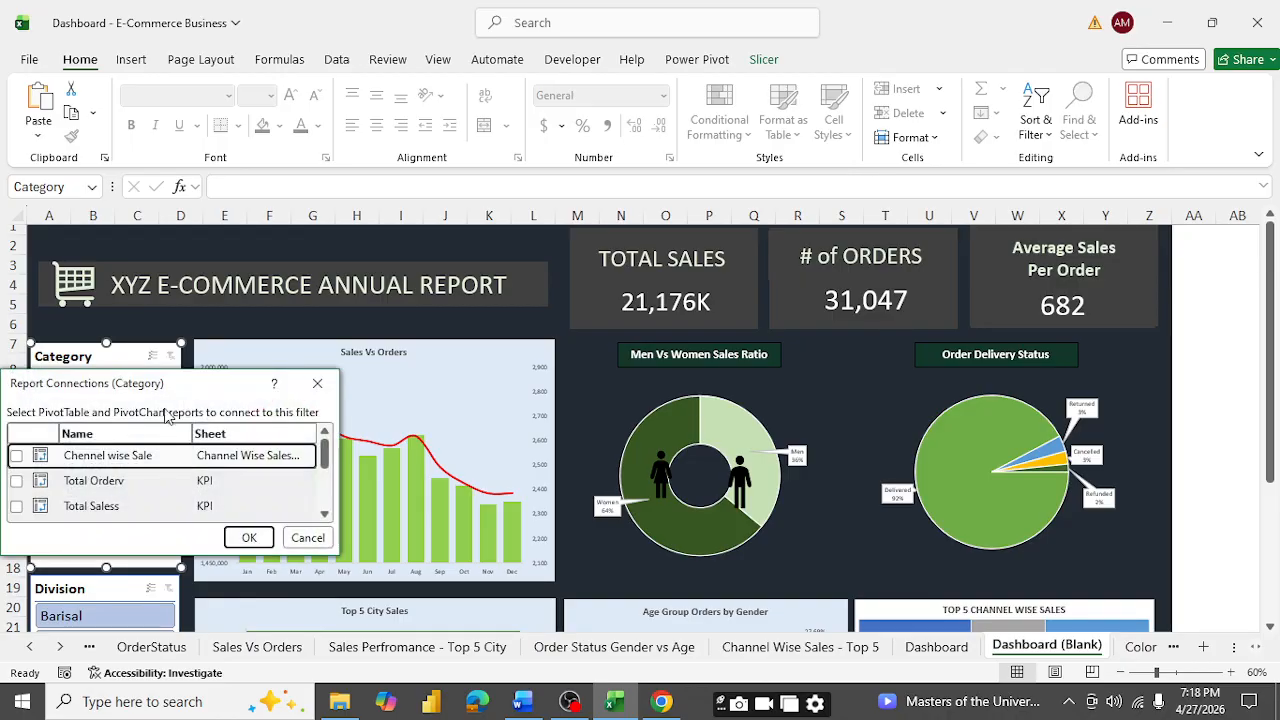
left_click_drag(145, 388, 868, 370)
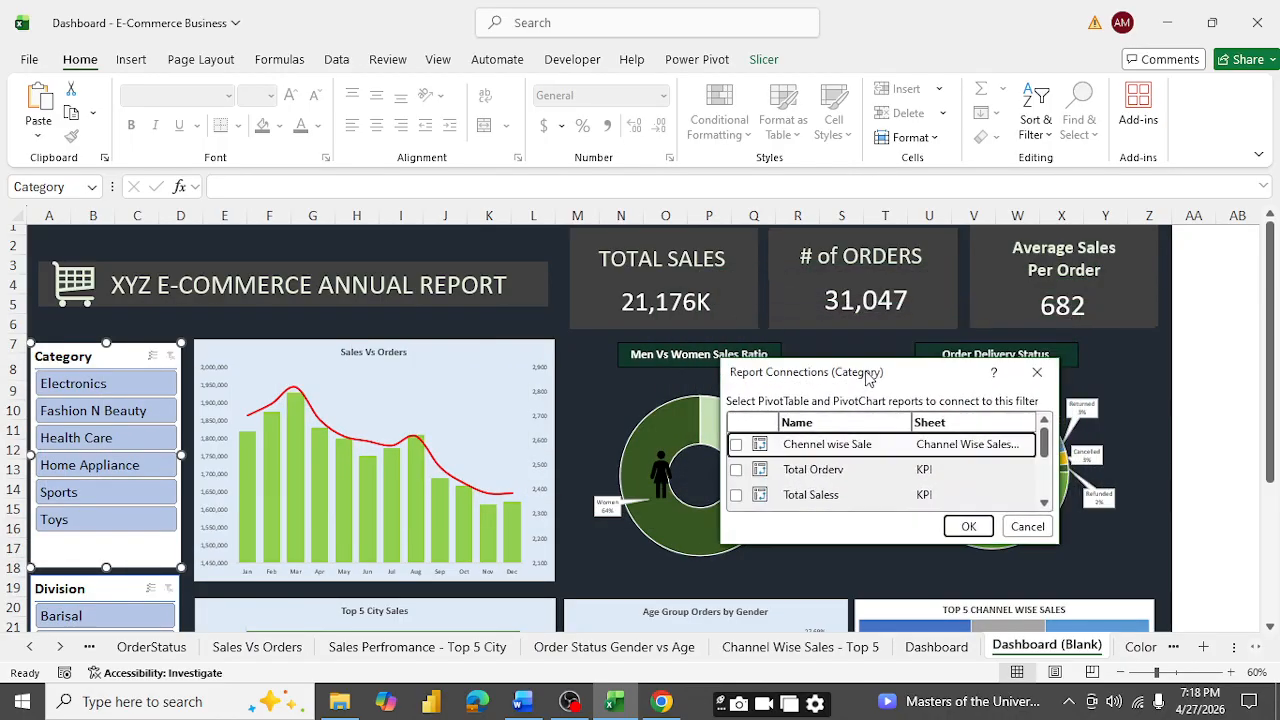
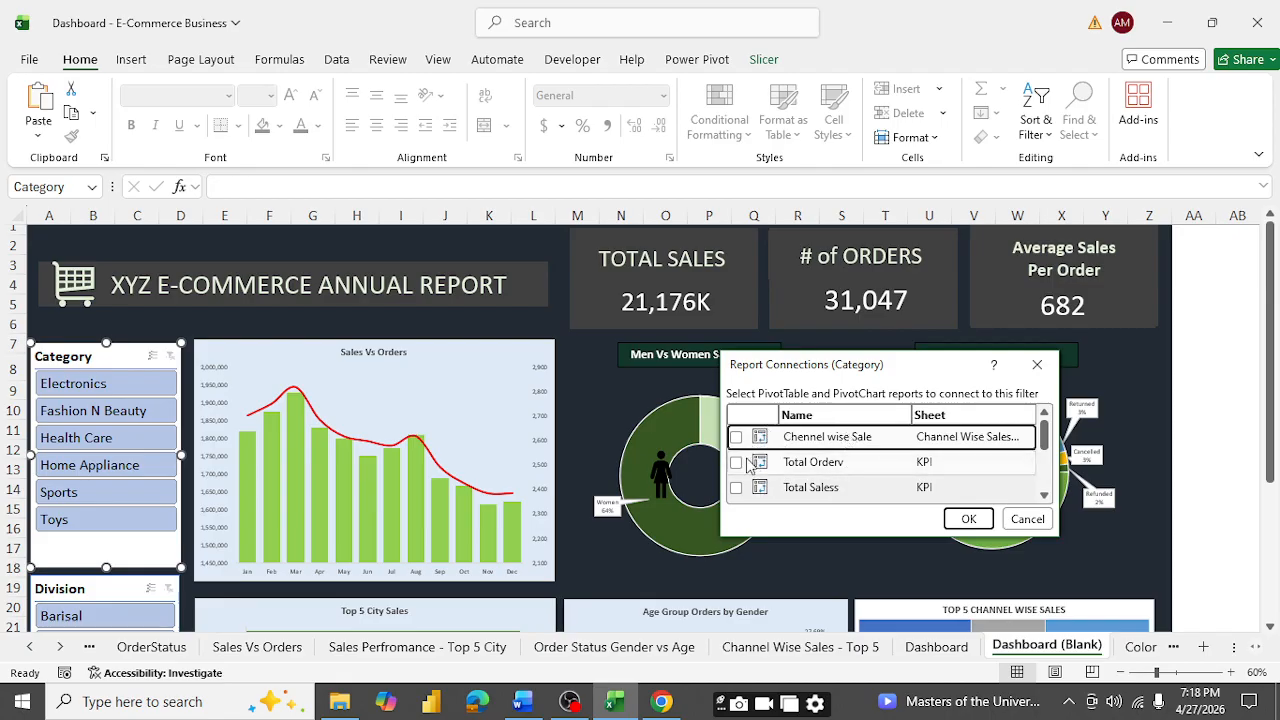
left_click(736, 462)
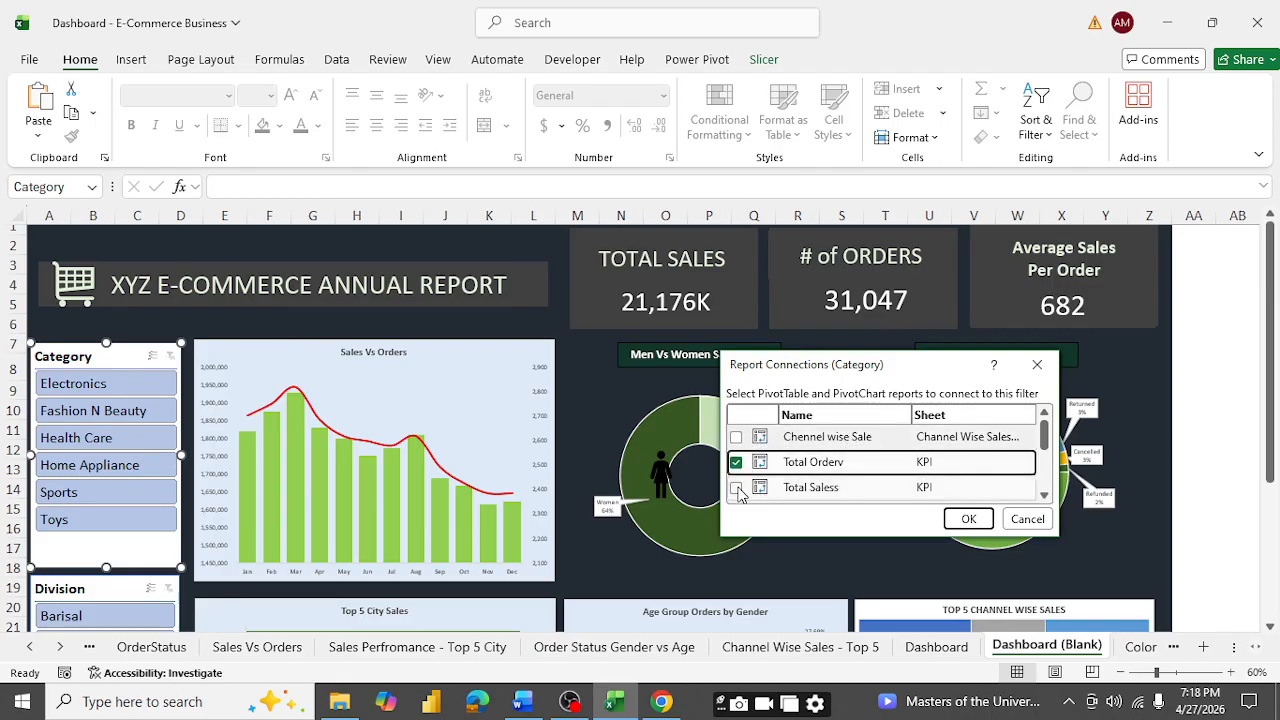
left_click(736, 487)
scroll(833, 467, "down", 1)
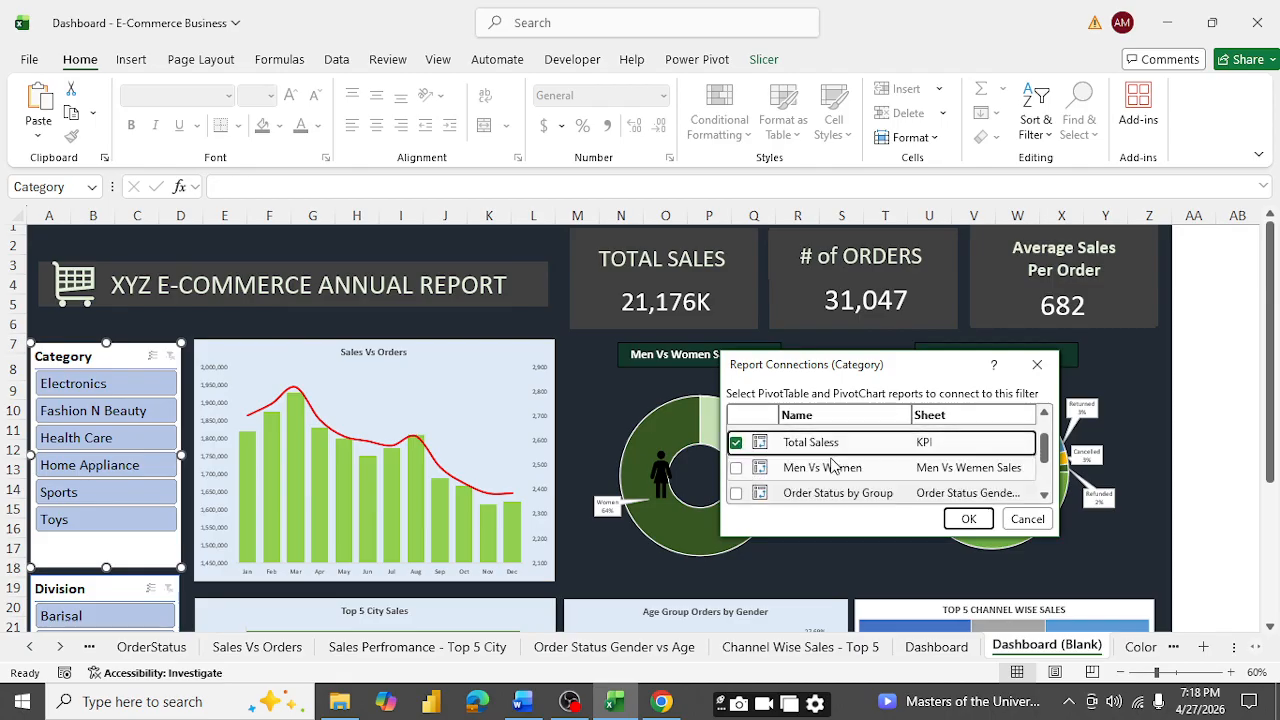
left_click(735, 475)
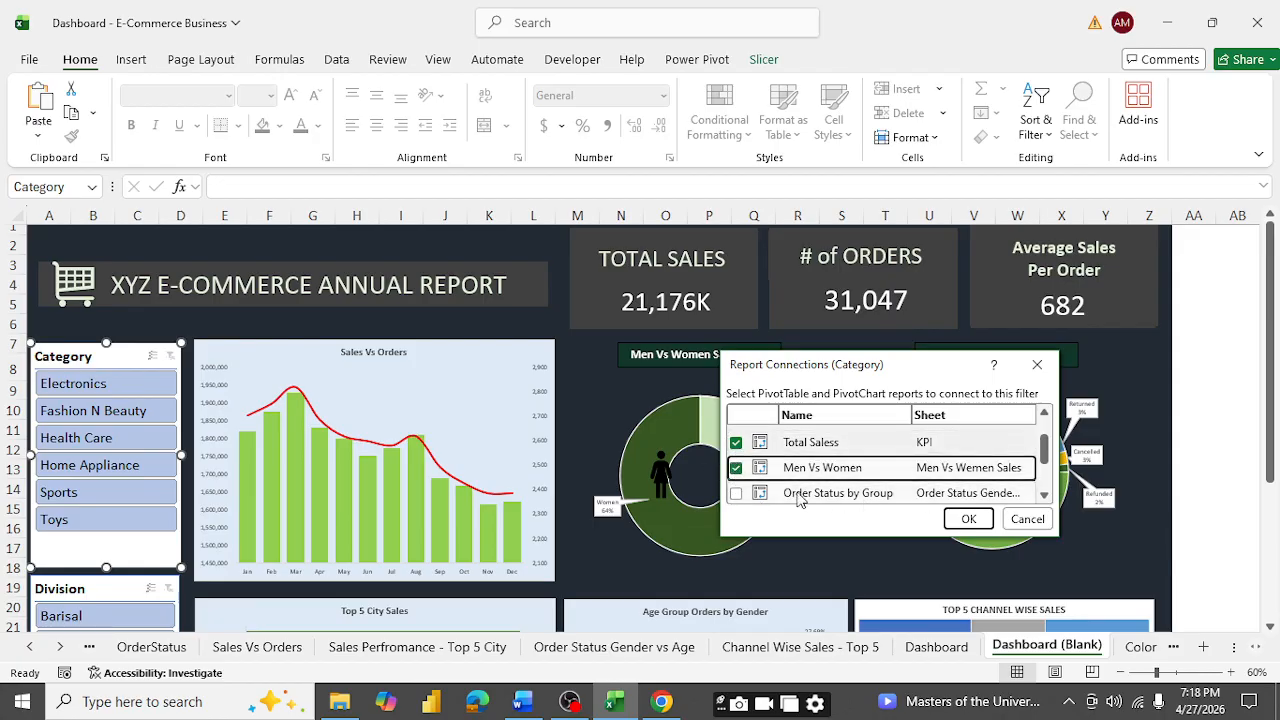
left_click(736, 494)
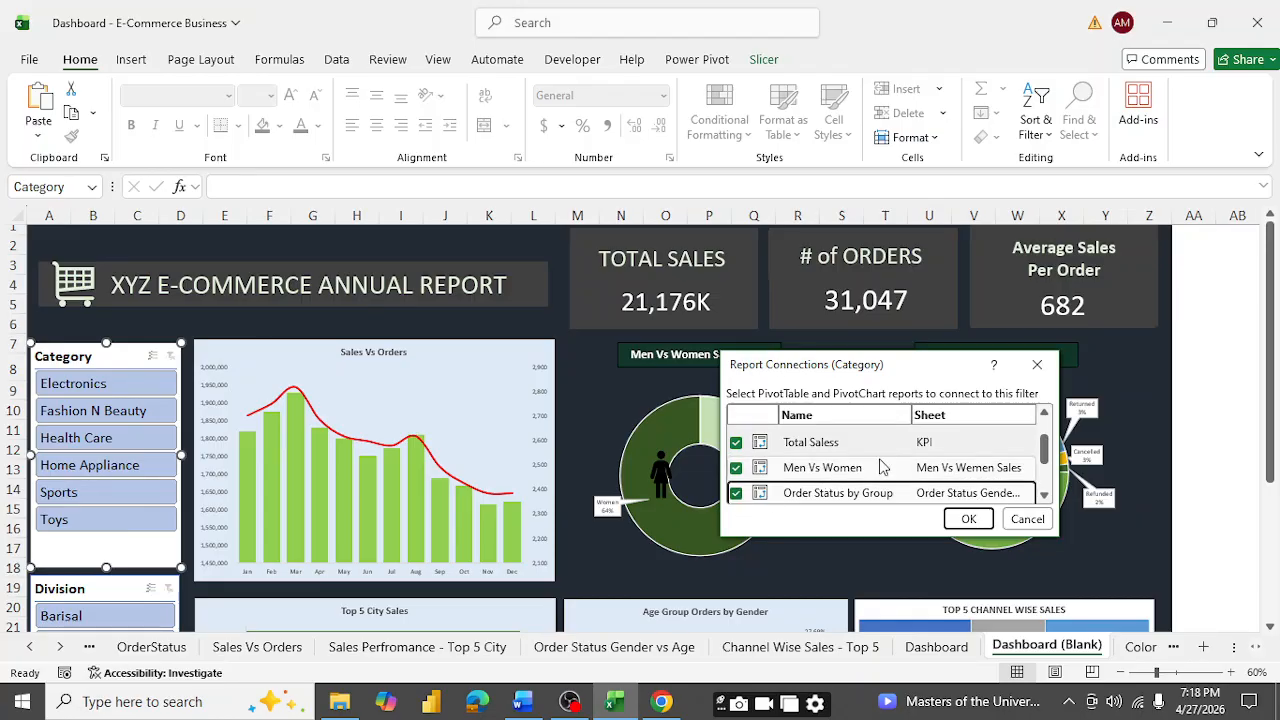
- Also connect the Category slicer to the Top 5 Cities, Sales Vs Order Status and Chennel wise Sale PivotTables and apply the connections
scroll(880, 465, "down", 2)
scroll(832, 465, "up", 2)
scroll(835, 470, "down", 2)
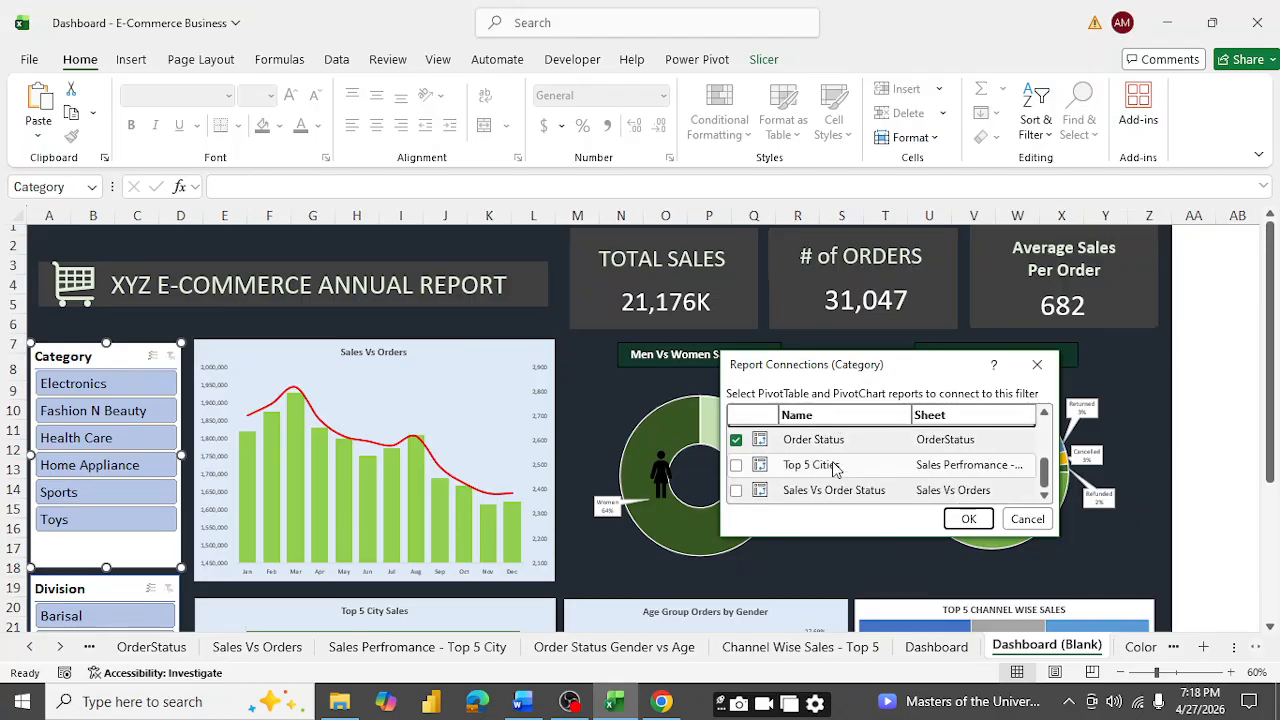
left_click(735, 466)
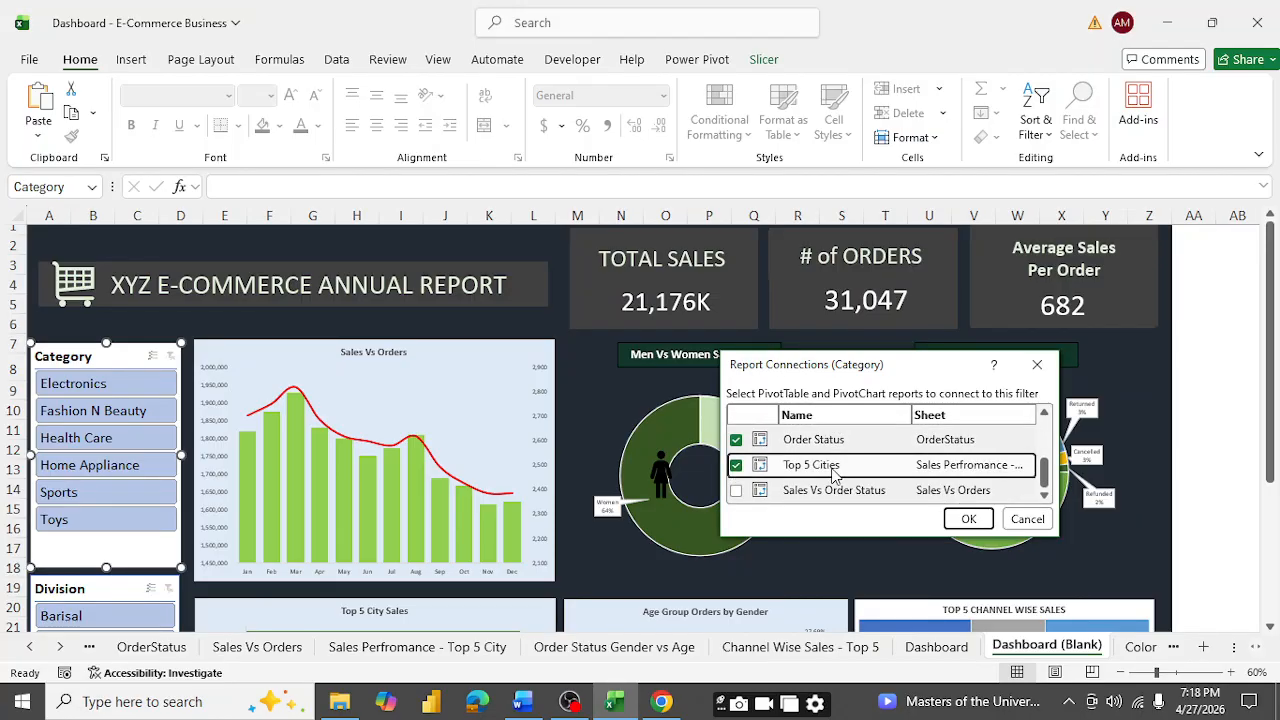
left_click(737, 491)
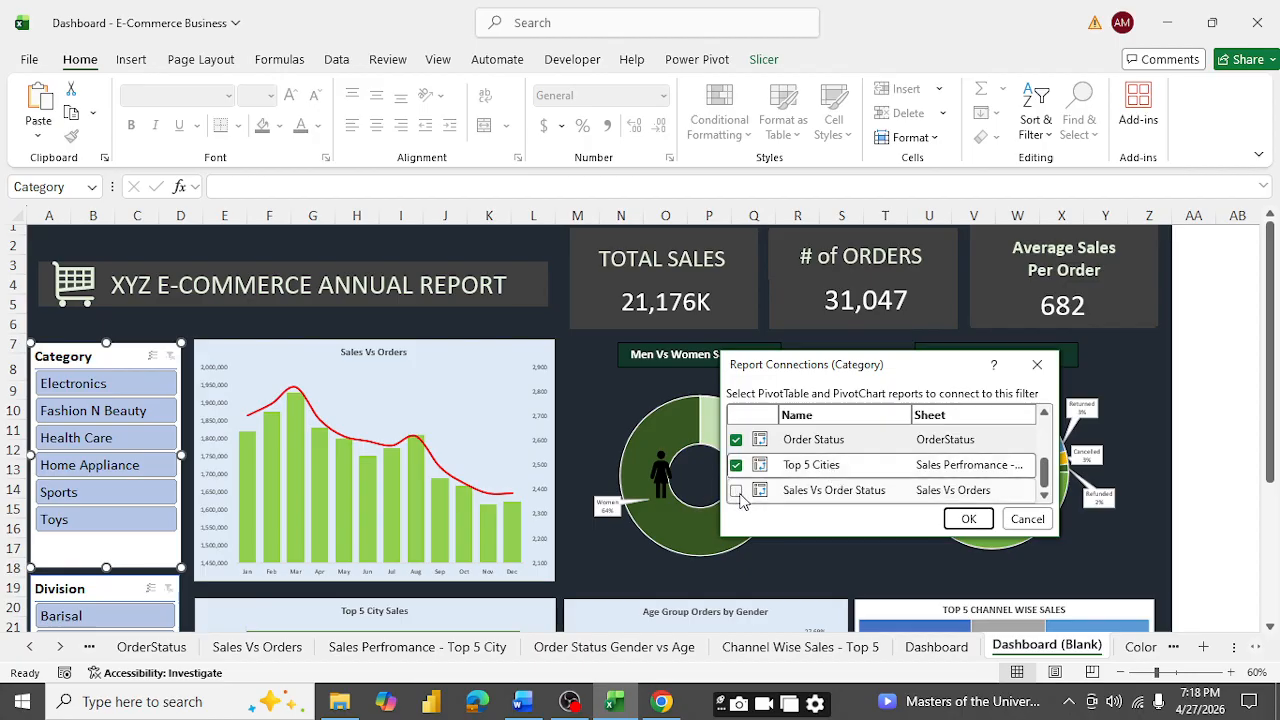
scroll(830, 475, "up", 3)
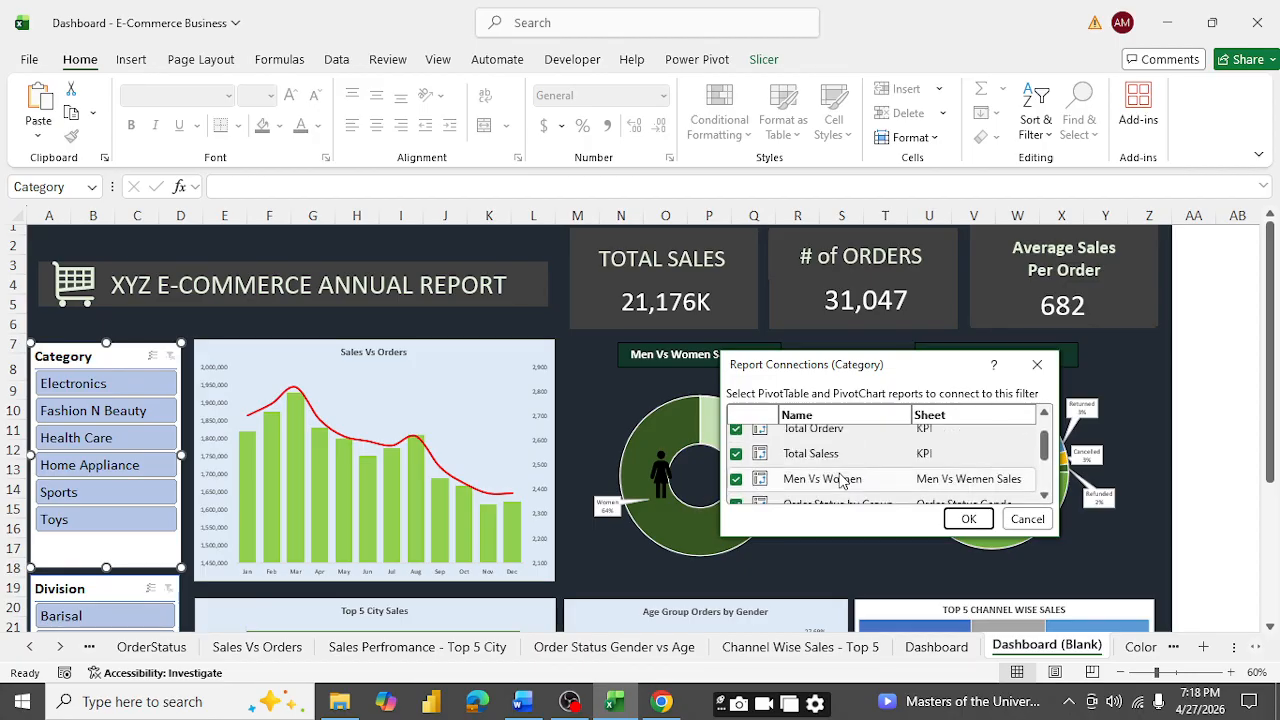
left_click(737, 439)
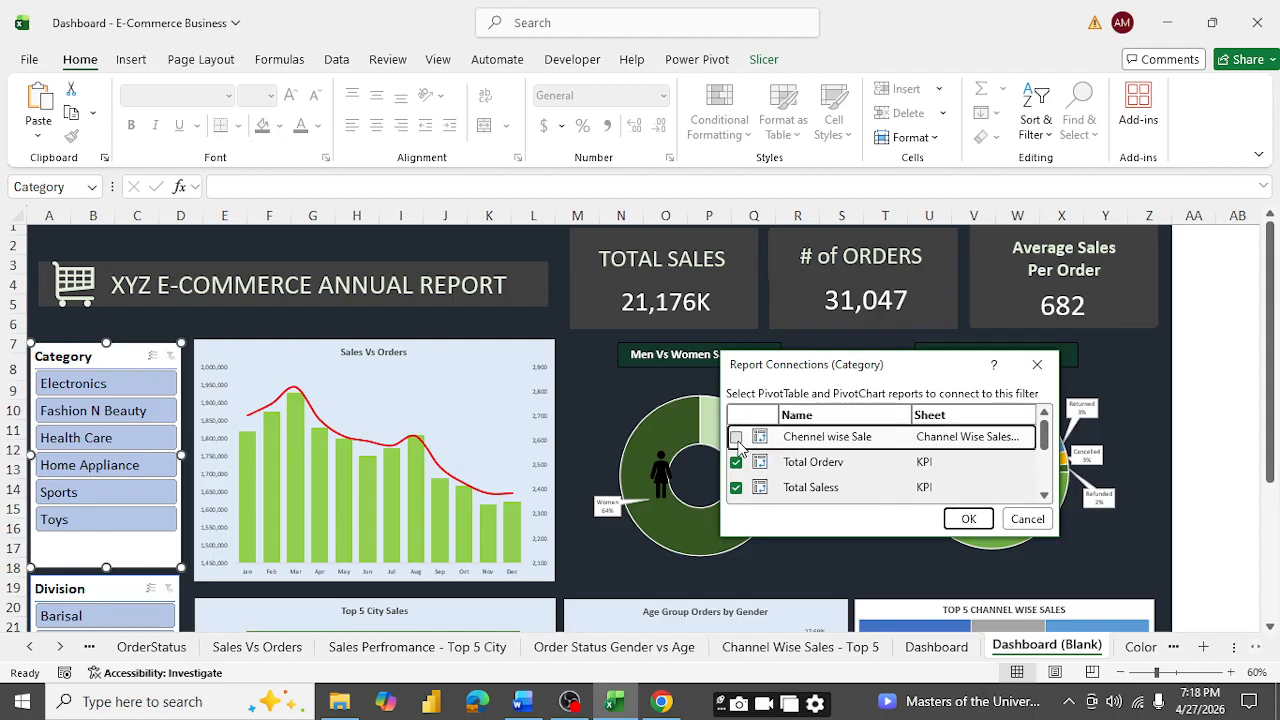
left_click(970, 520)
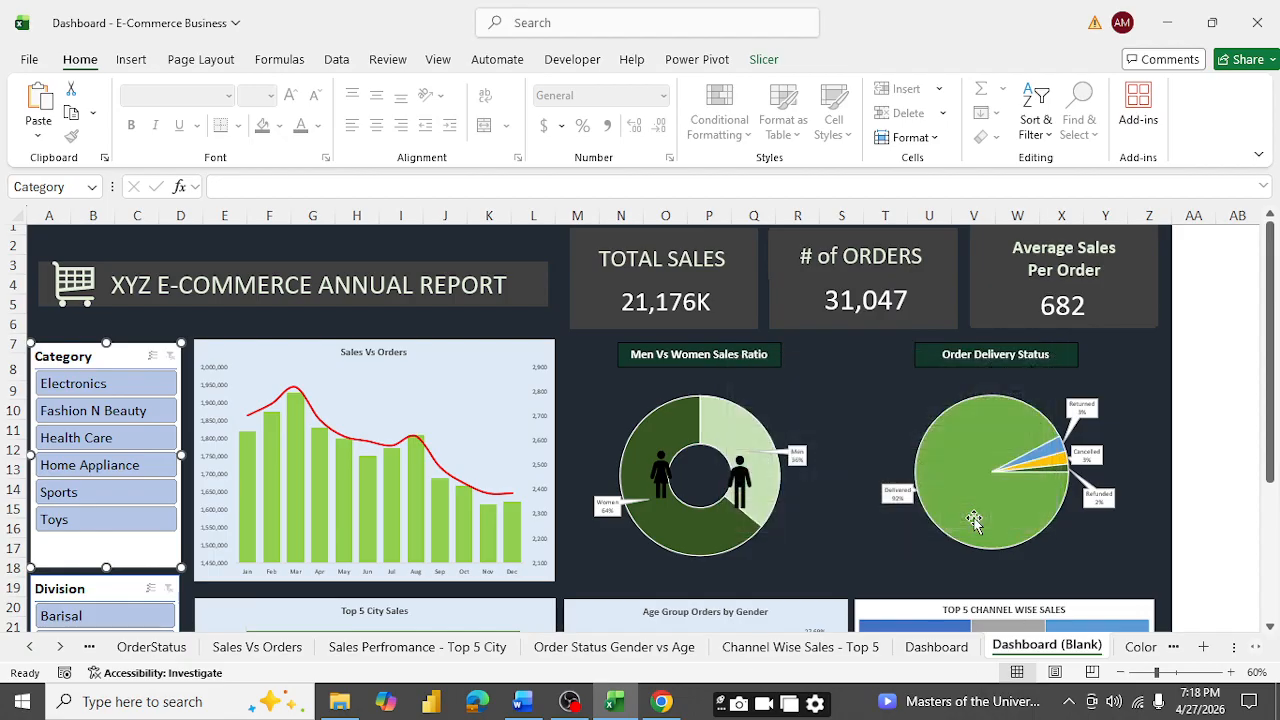
- Filter the Category slicer on Electronics and check how the dashboard charts respond
scroll(800, 453, "down", 2)
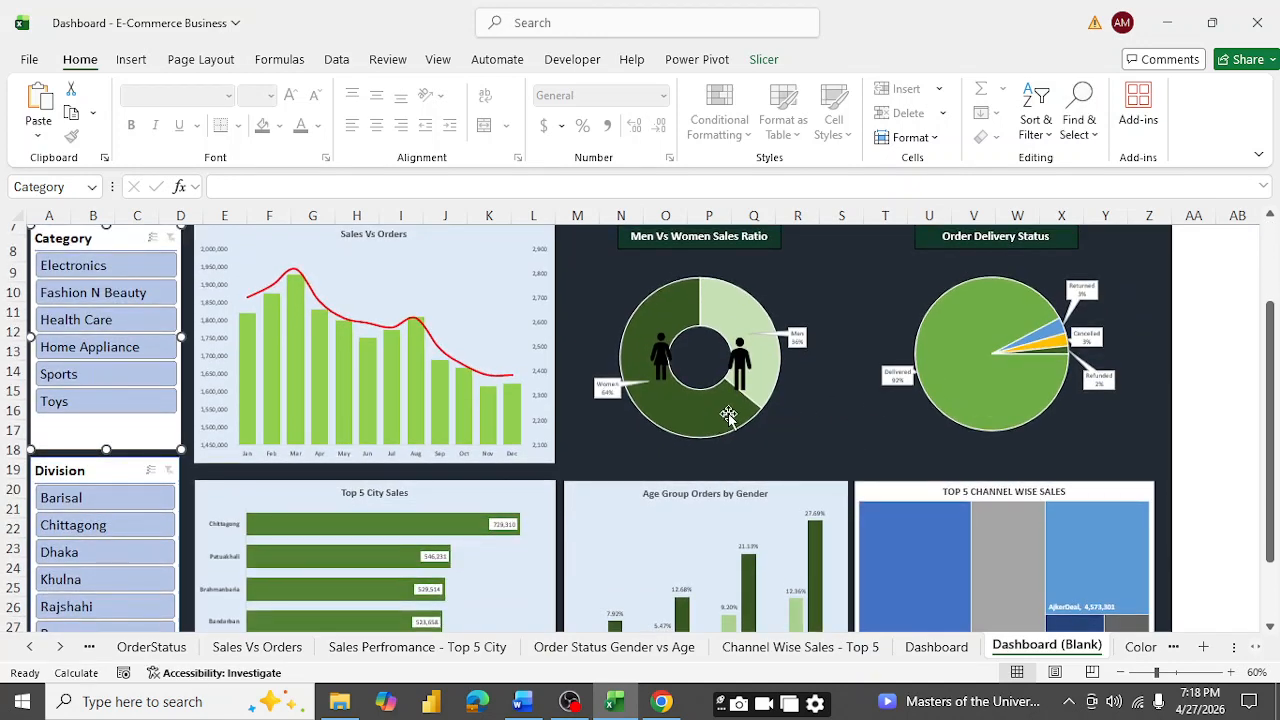
left_click(73, 267)
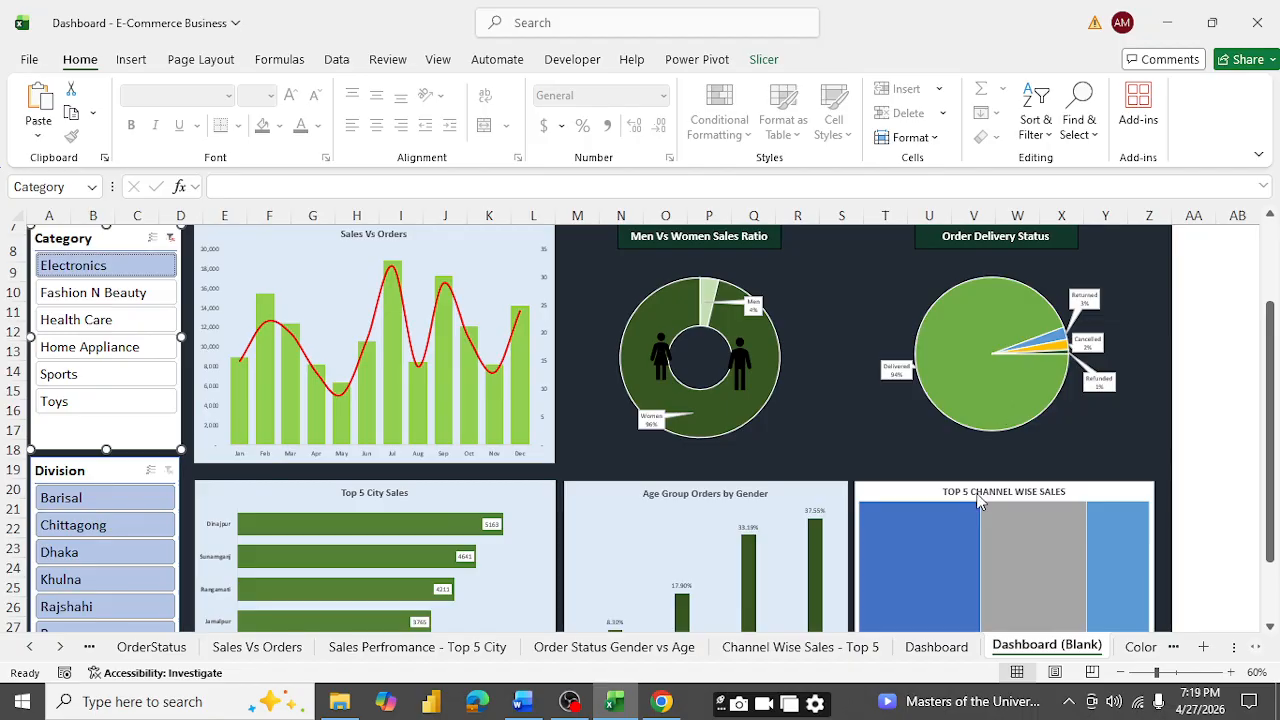
left_click(1203, 433)
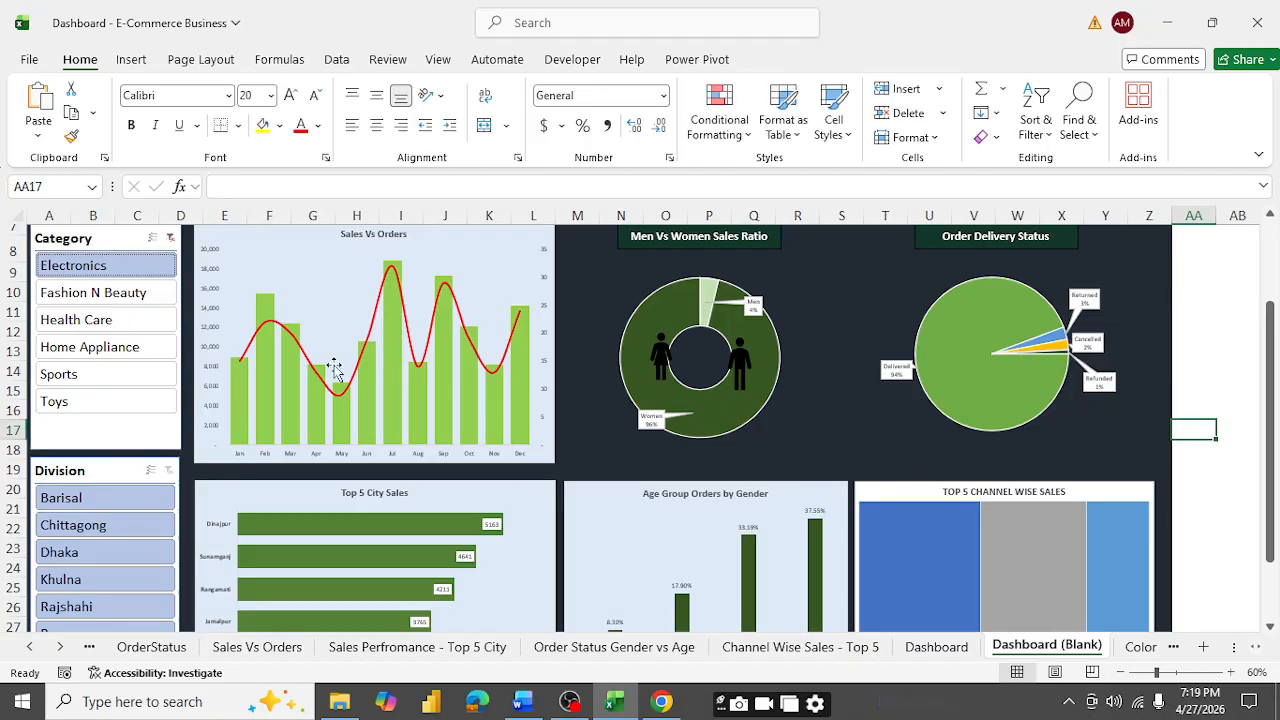
scroll(1117, 446, "down", 3)
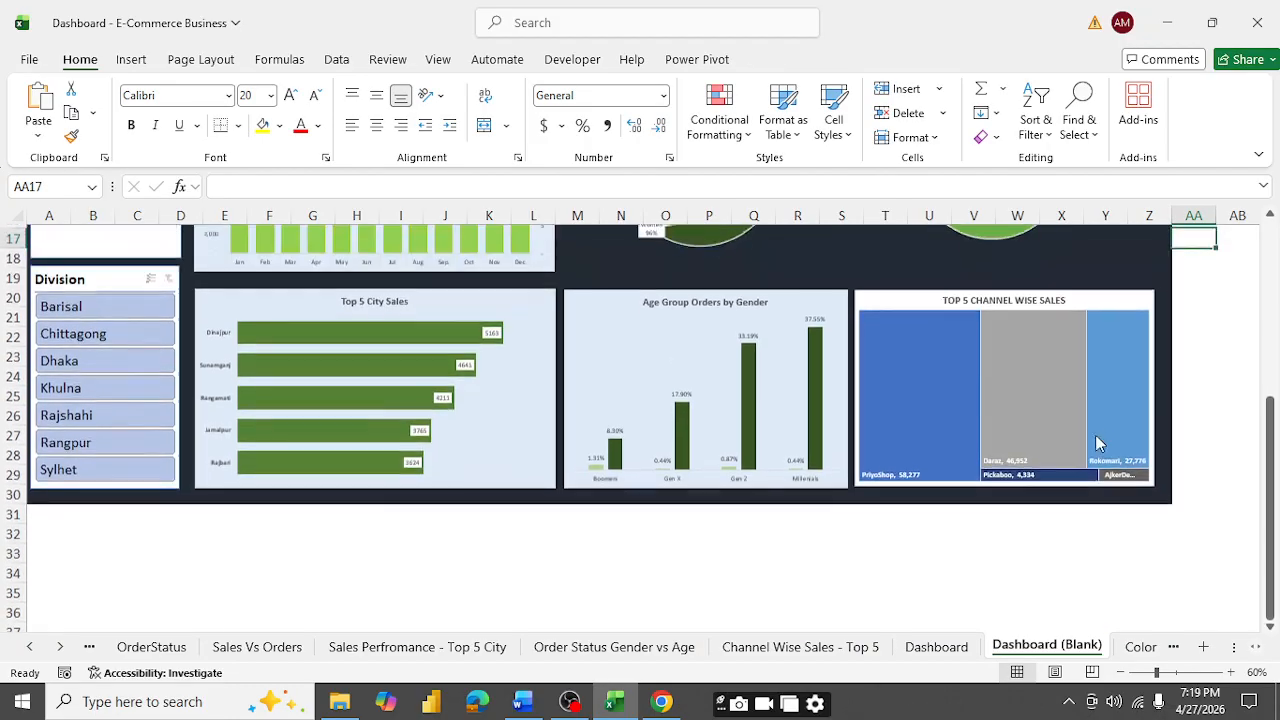
scroll(1095, 443, "up", 3)
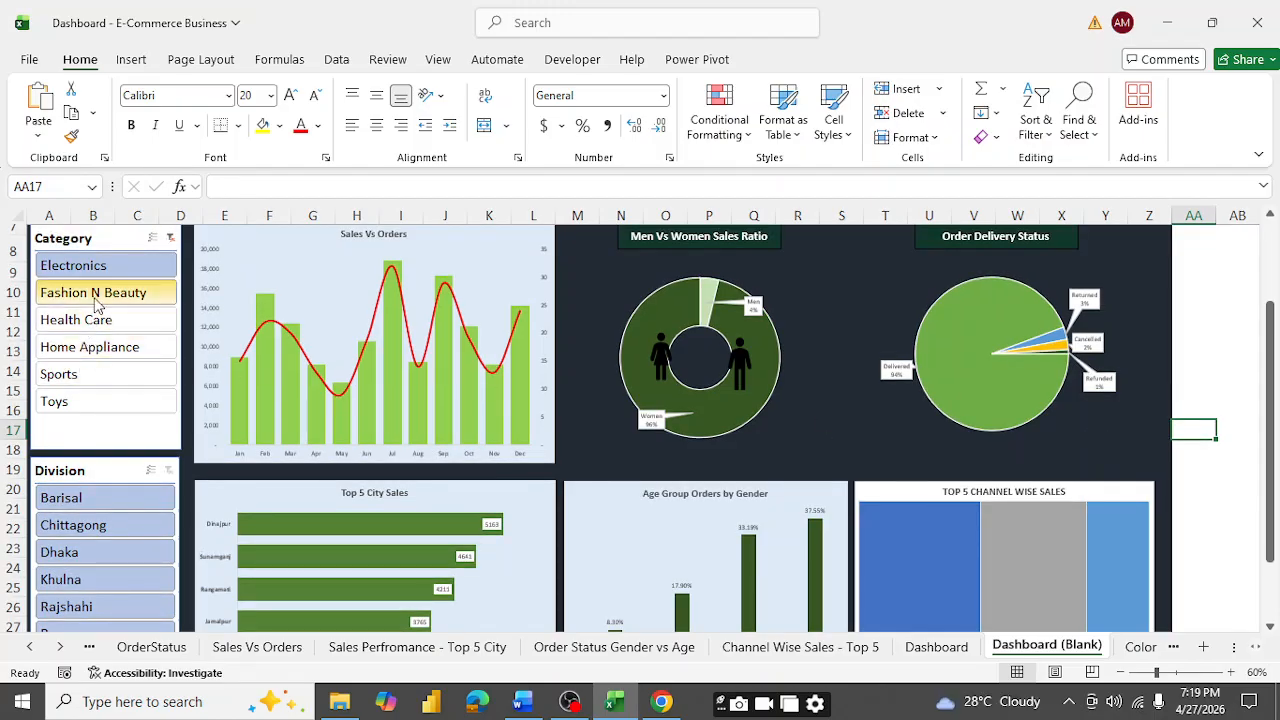
- Test the Category slicer on Fashion N Beauty, Health Care, Home Appliance and Sports in turn, and clear its filter
left_click(99, 291)
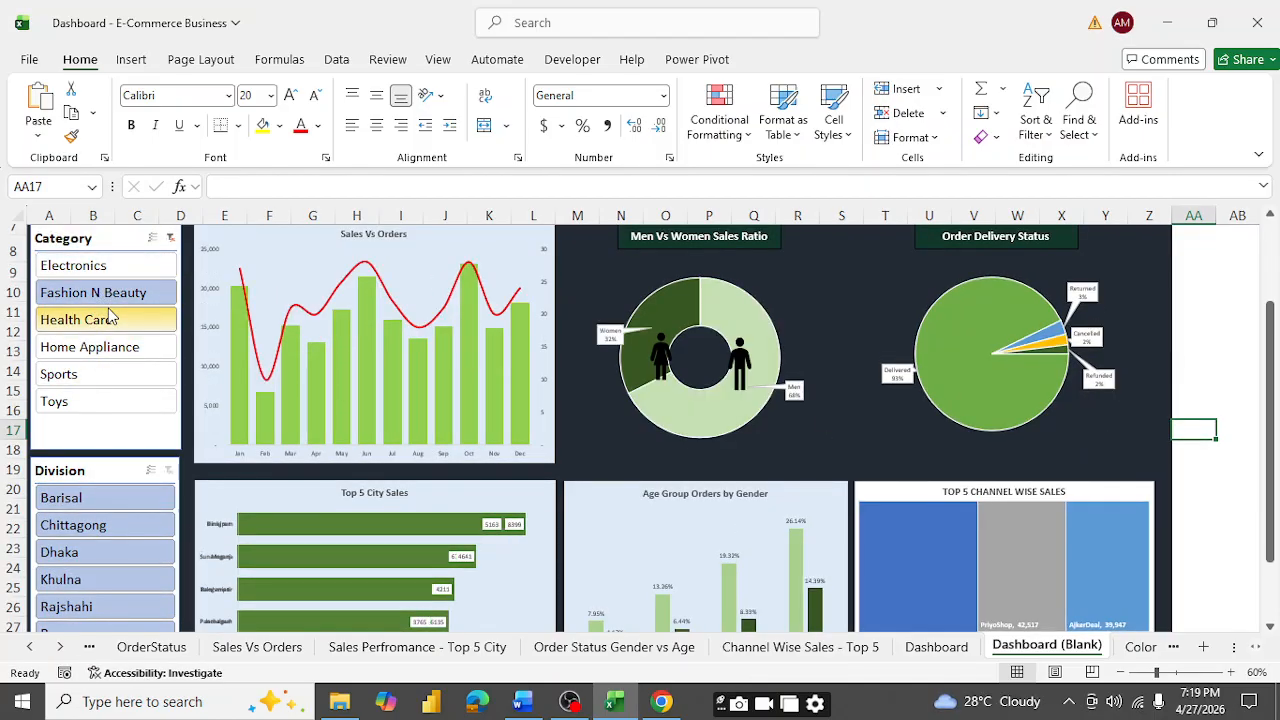
left_click(106, 322)
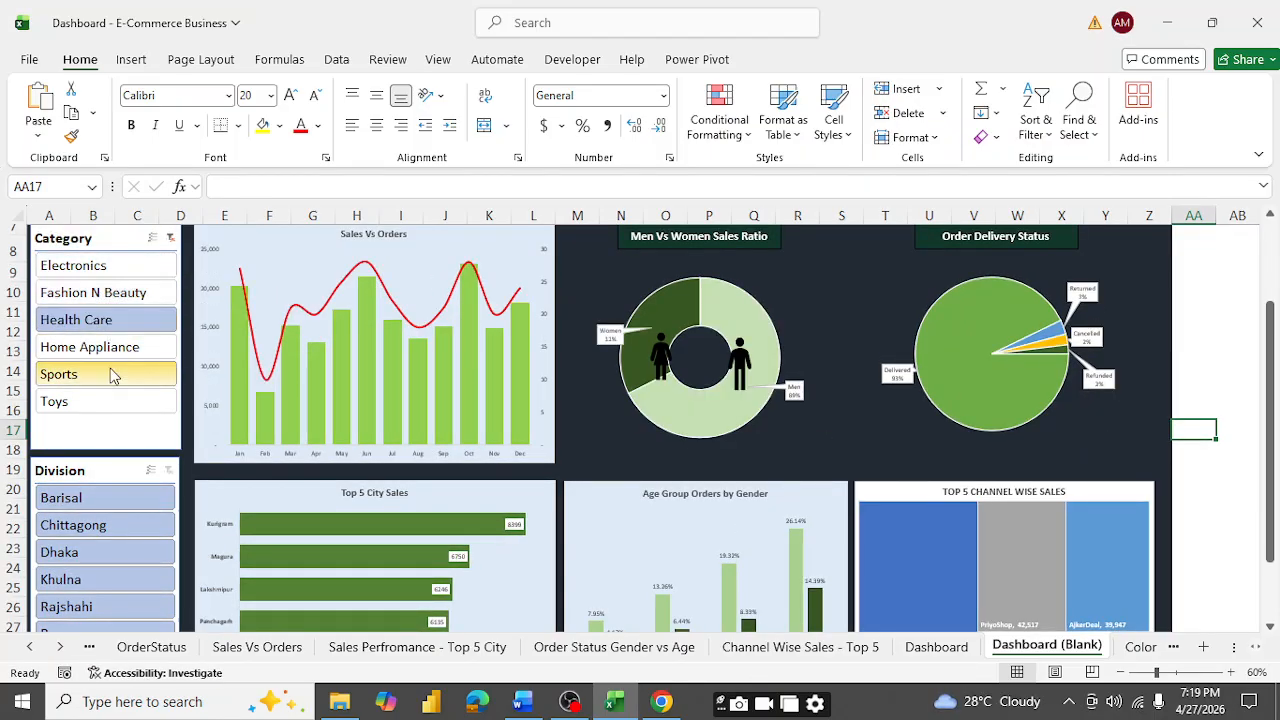
left_click(113, 352)
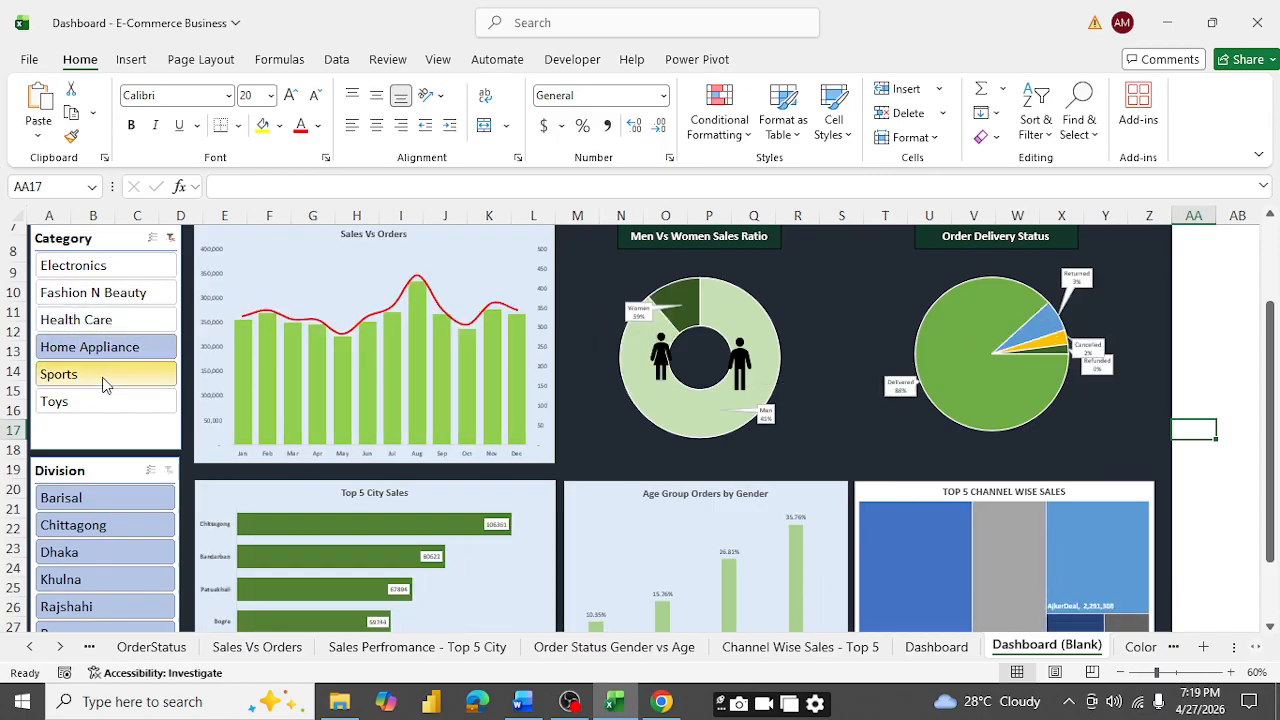
left_click(106, 378)
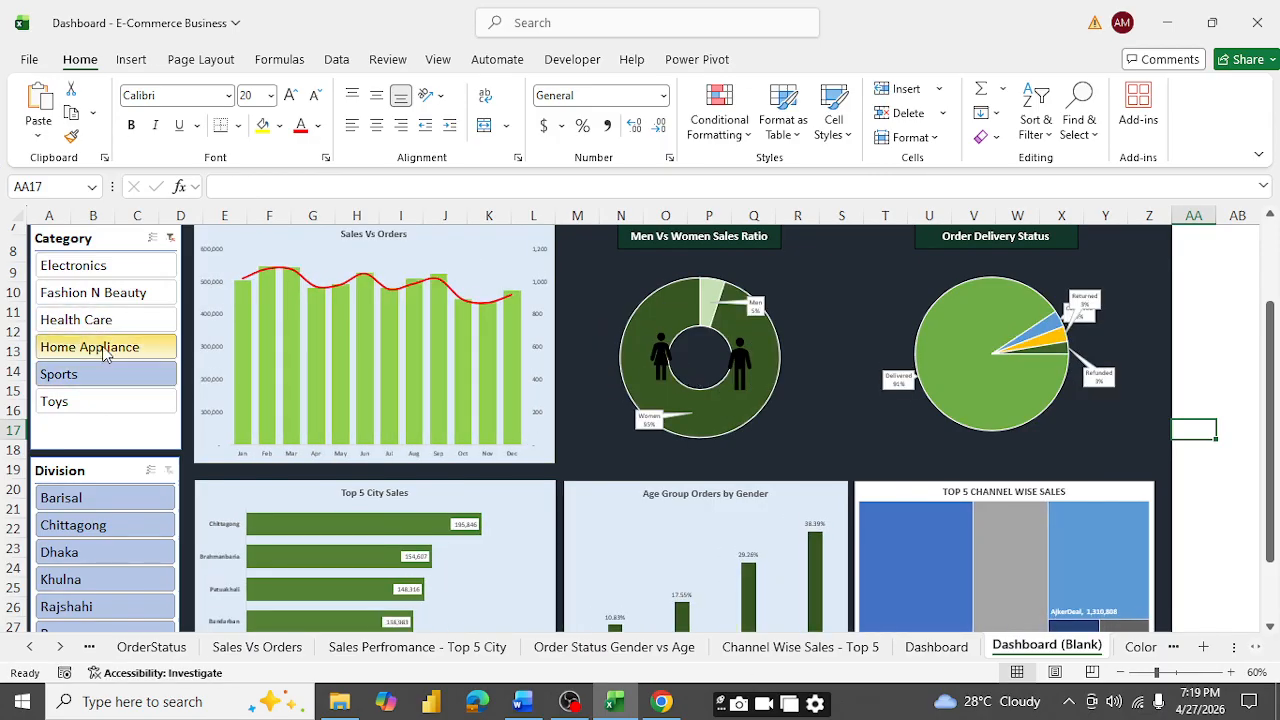
left_click(174, 240)
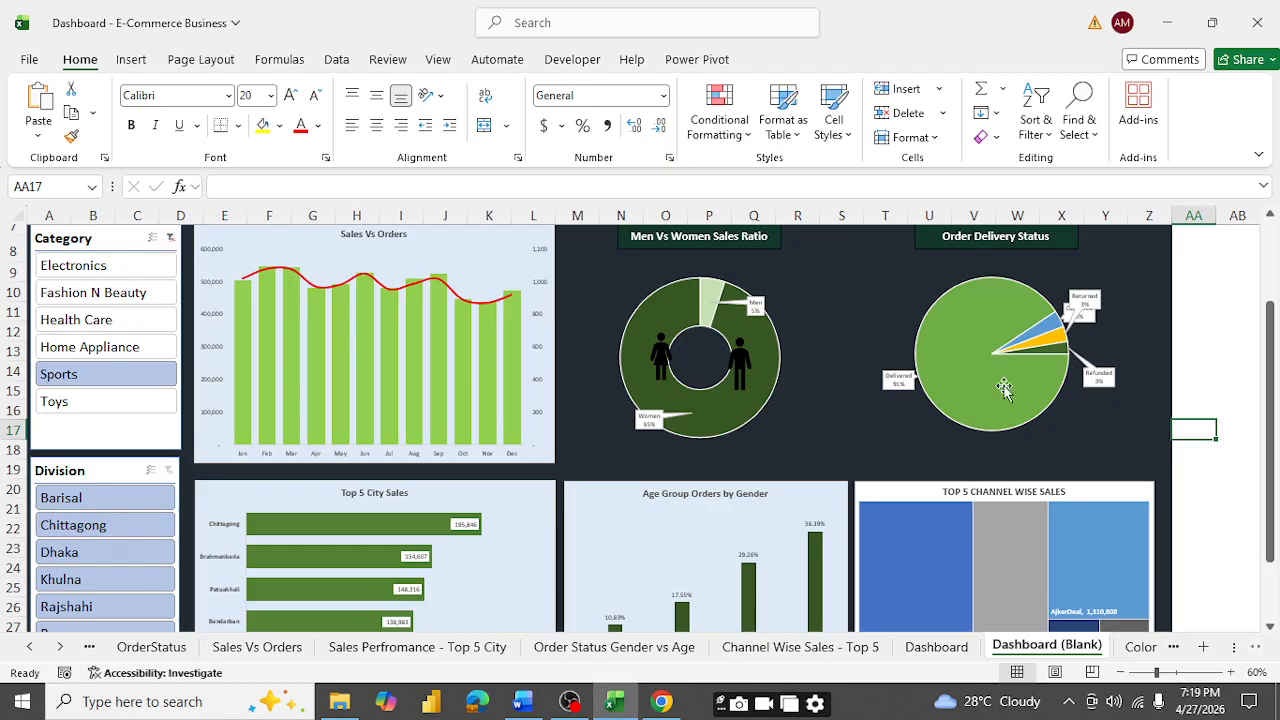
left_click(1206, 353)
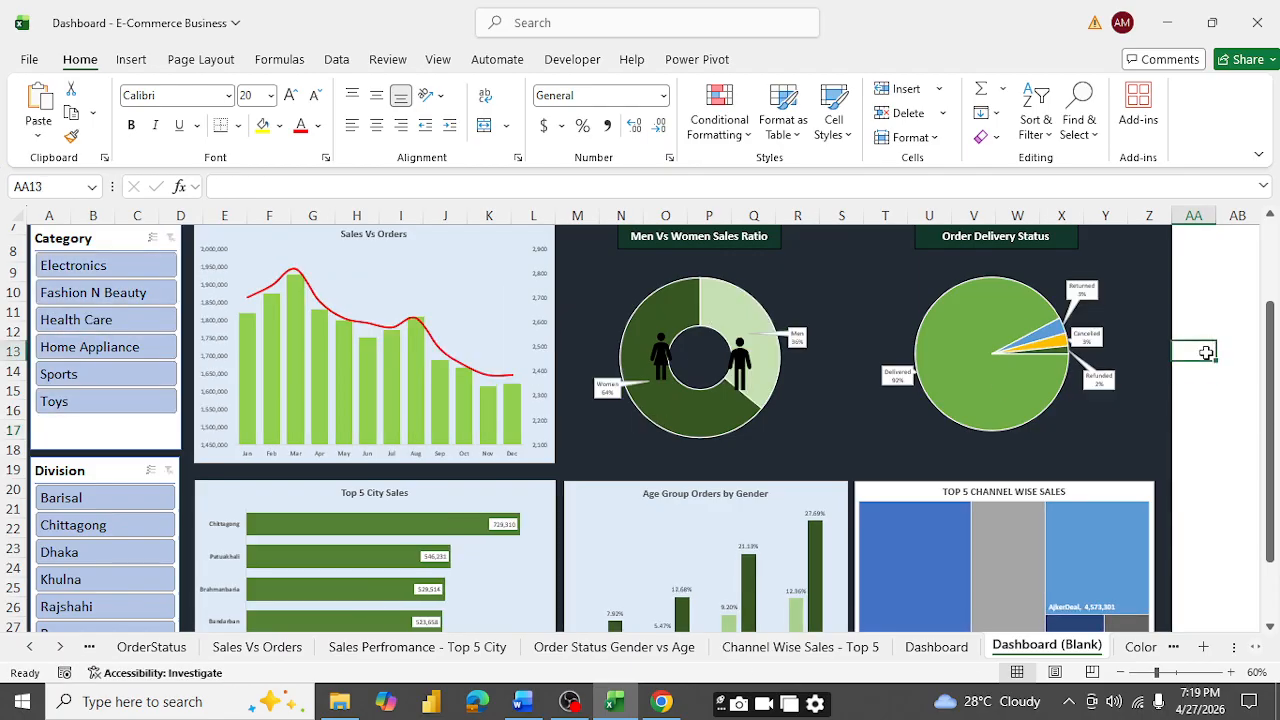
- In the Division slicer's report connections, link the Chennel wise Sale, Total Orderv and Total Saless PivotTables
scroll(155, 410, "down", 2)
scroll(157, 411, "up", 1)
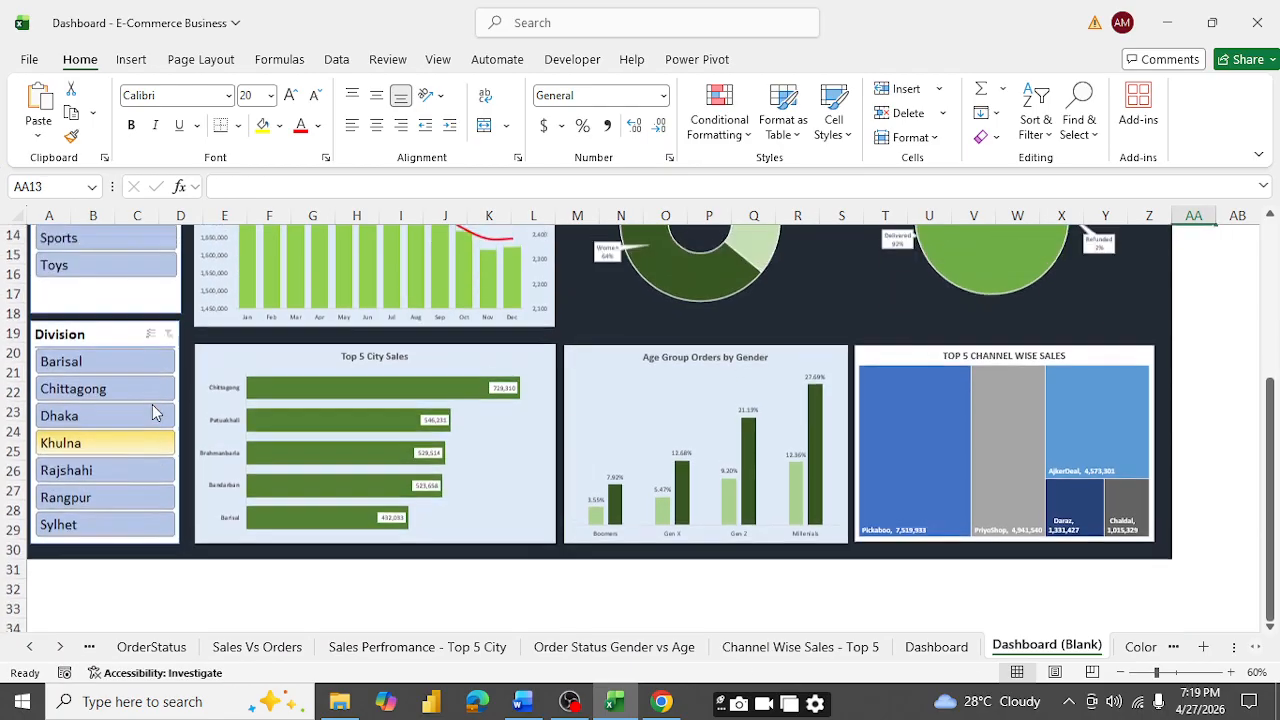
right_click(108, 416)
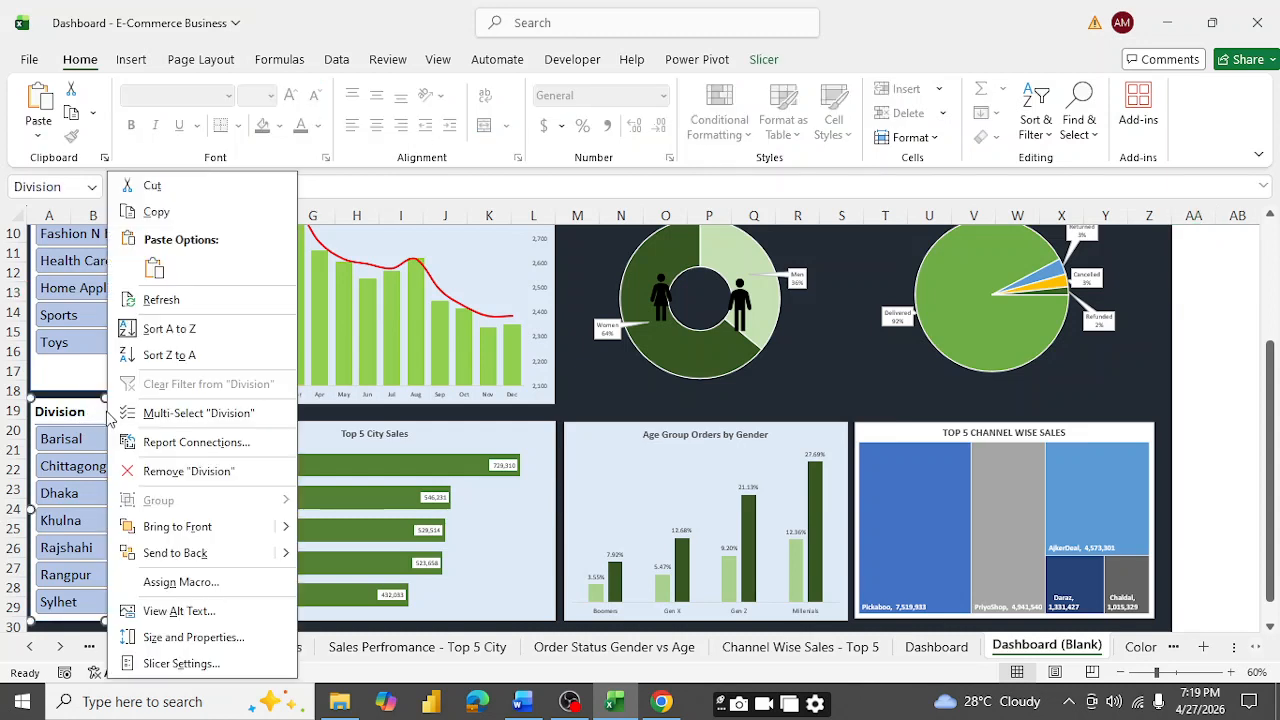
left_click(196, 442)
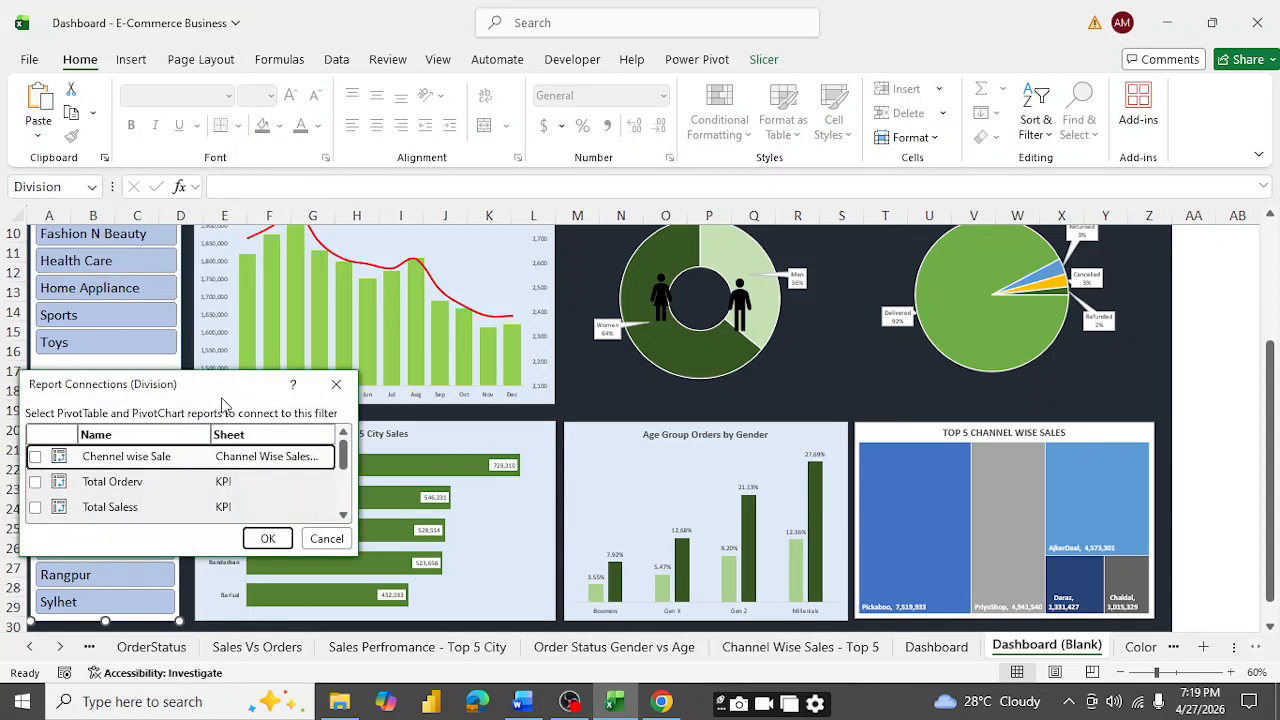
left_click_drag(222, 392, 645, 275)
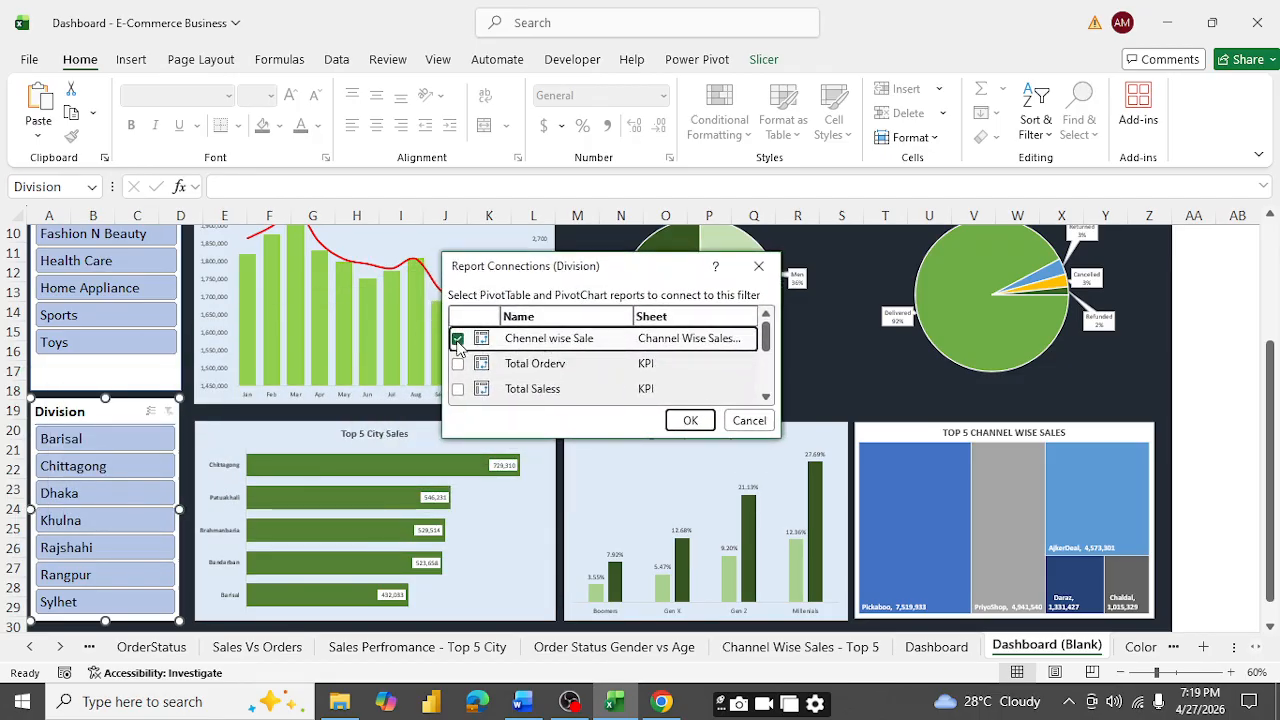
left_click(458, 364)
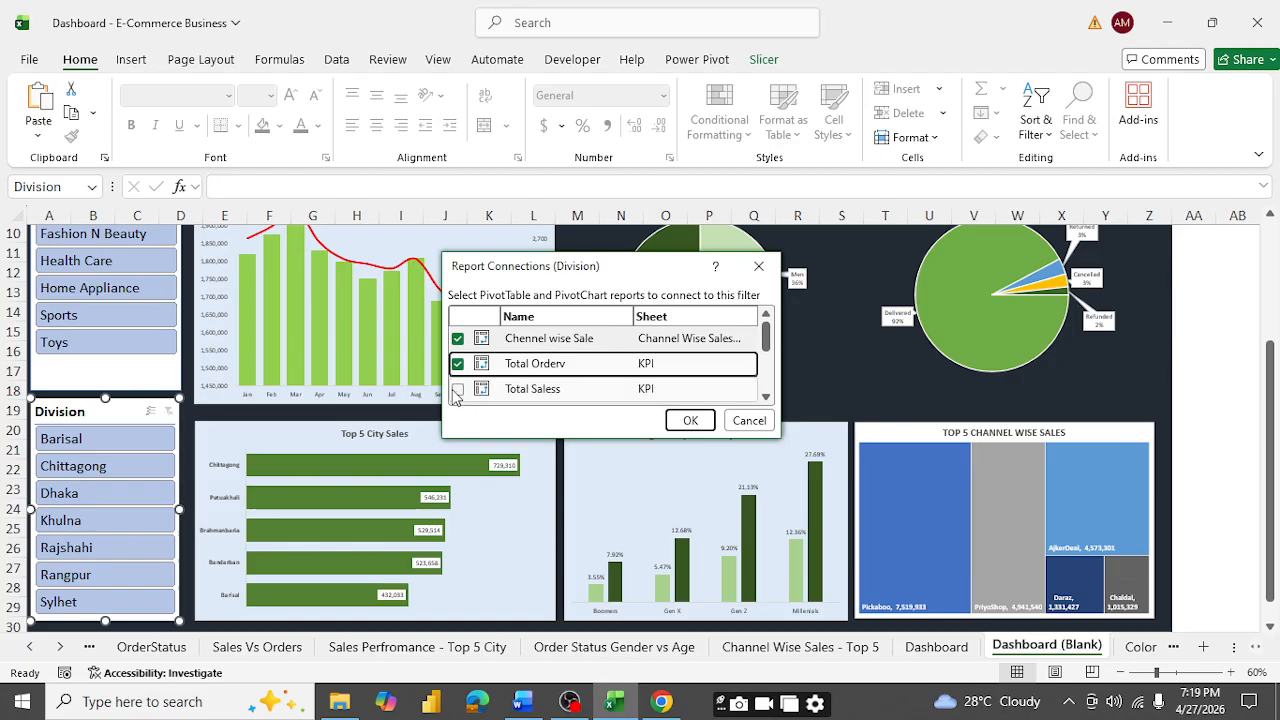
left_click(458, 389)
- Also connect the Division slicer to the Order Status by Group, Top 5 Cities, Sales Vs Order Status and Men Vs Women PivotTables and apply the connections
scroll(487, 362, "down", 3)
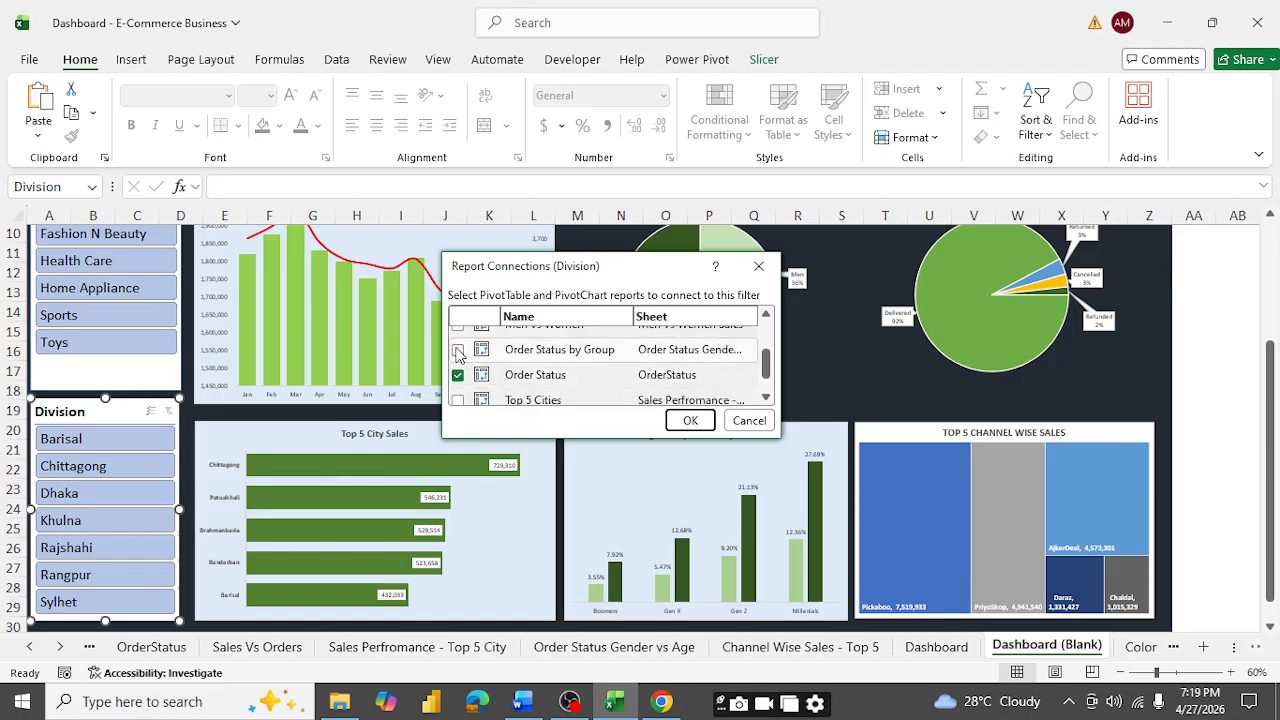
left_click(458, 352)
scroll(460, 365, "down", 1)
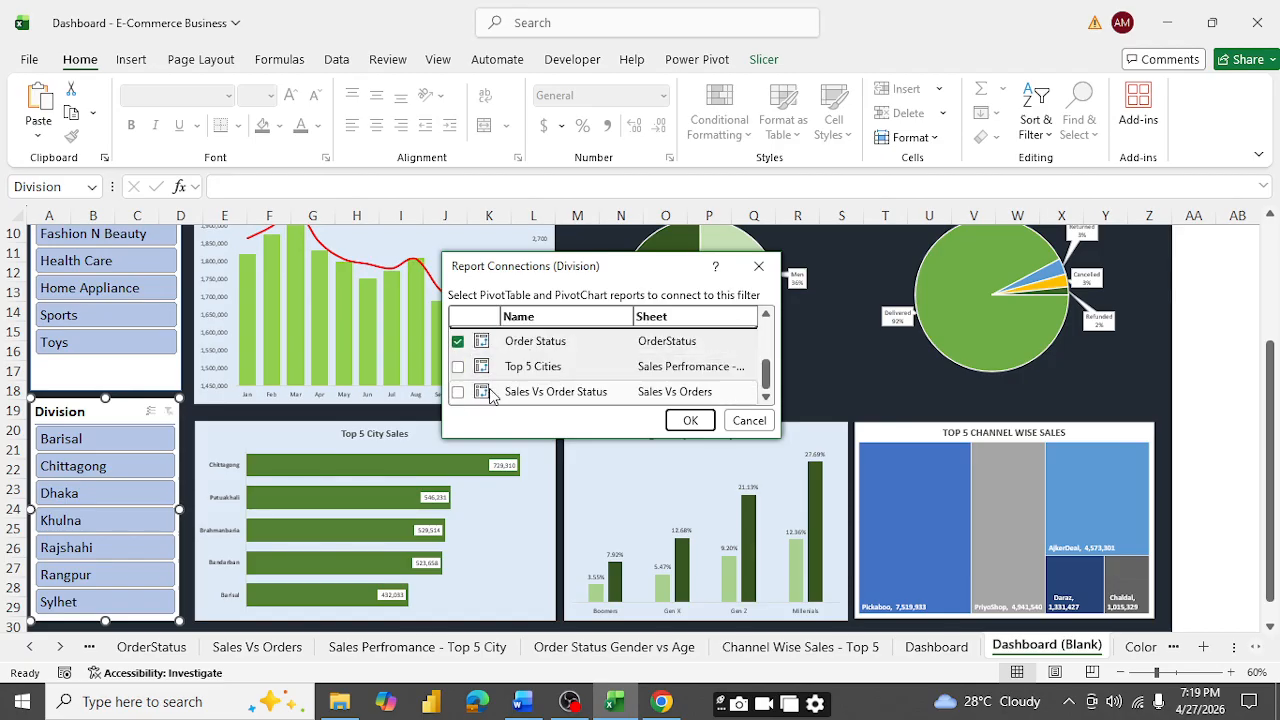
left_click(458, 366)
left_click(458, 391)
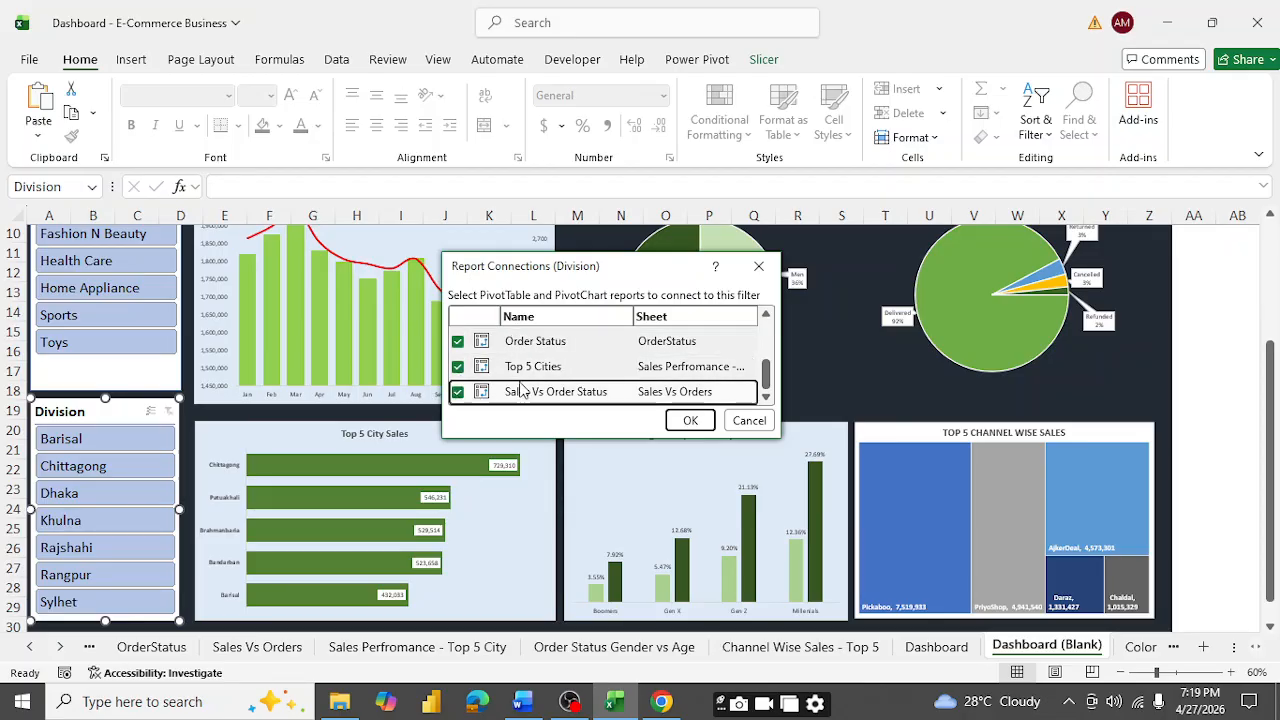
scroll(540, 385, "up", 1)
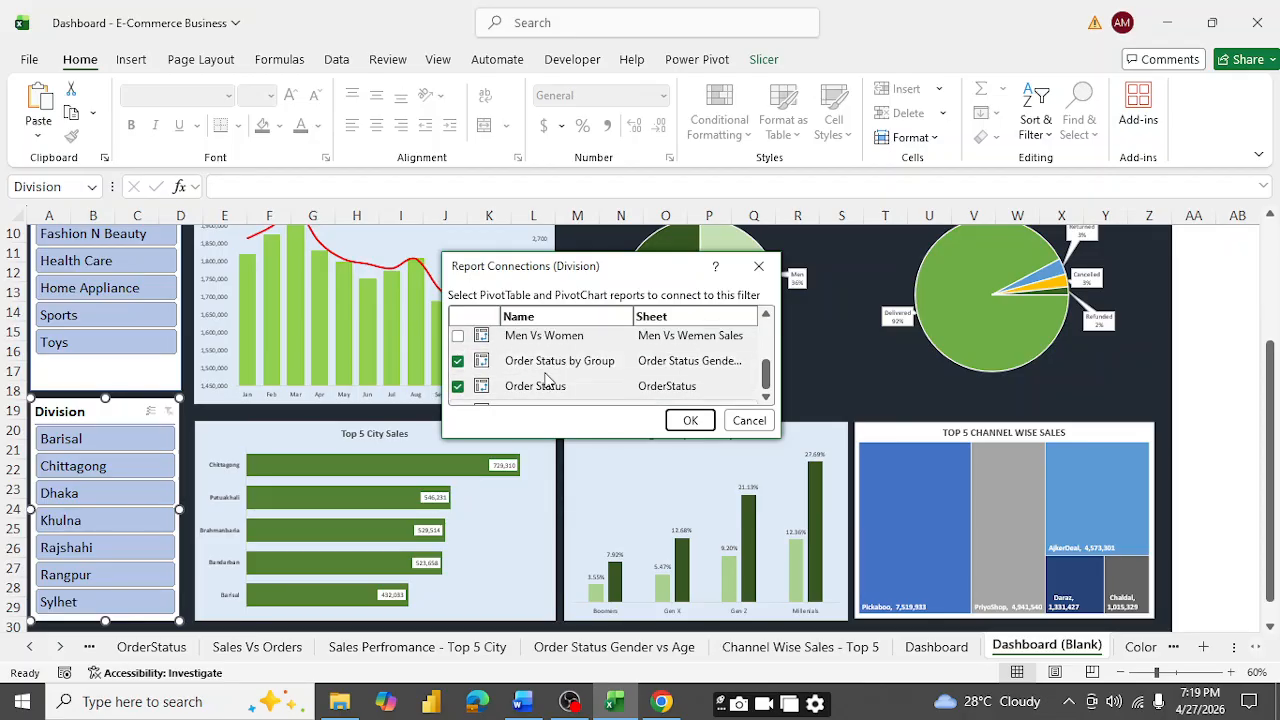
left_click(458, 338)
scroll(540, 366, "up", 2)
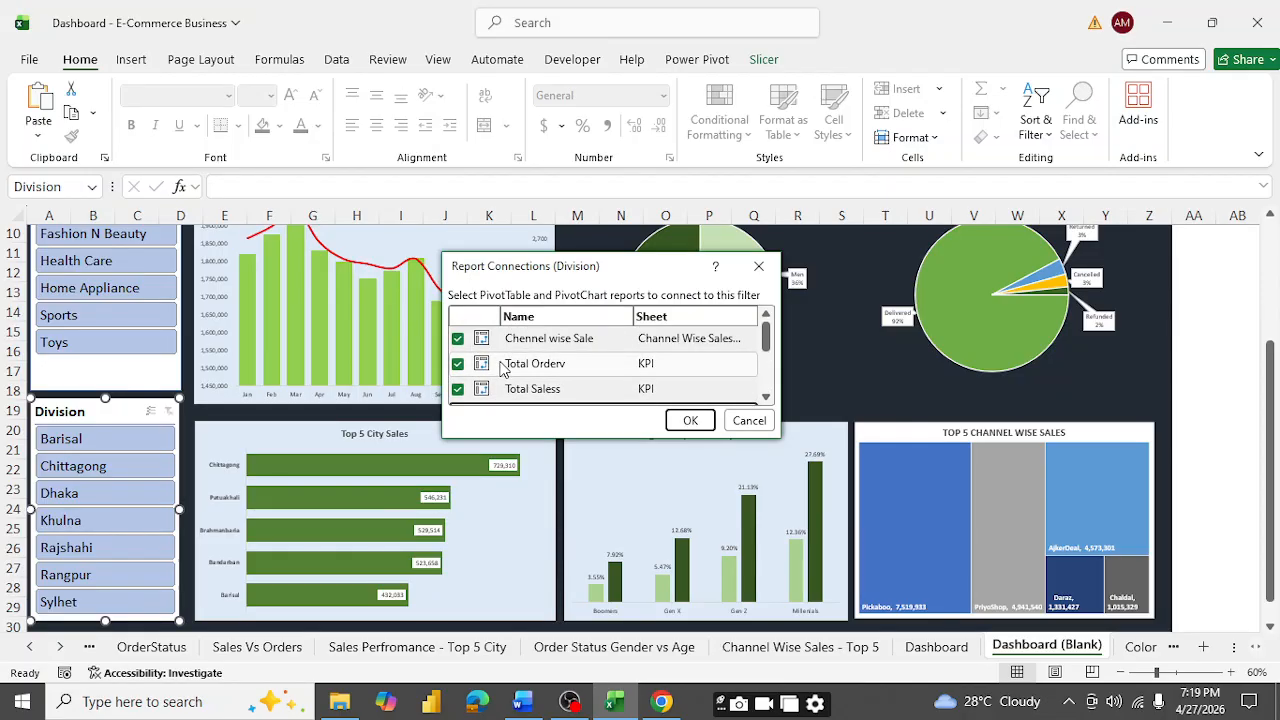
scroll(658, 372, "down", 3)
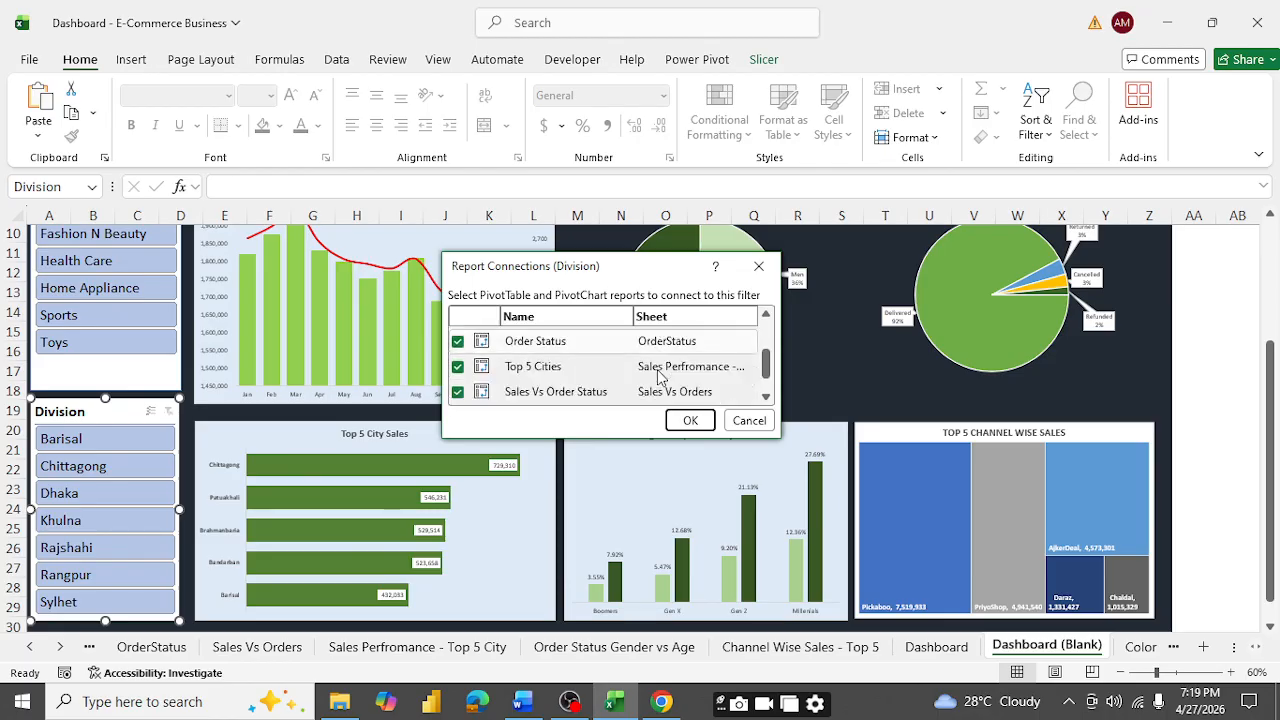
left_click(688, 420)
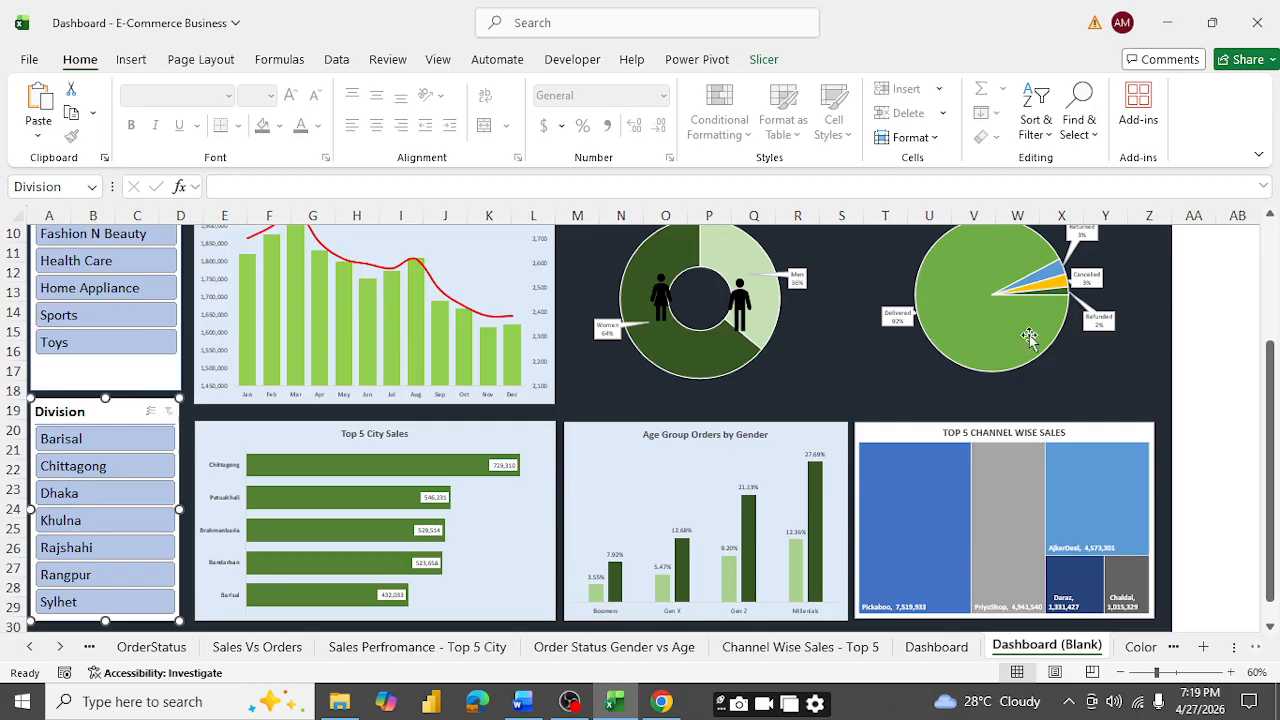
- Filter the Category slicer on Electronics and check how the KPI cards and charts across the dashboard respond
left_click(1203, 386)
scroll(830, 462, "up", 3)
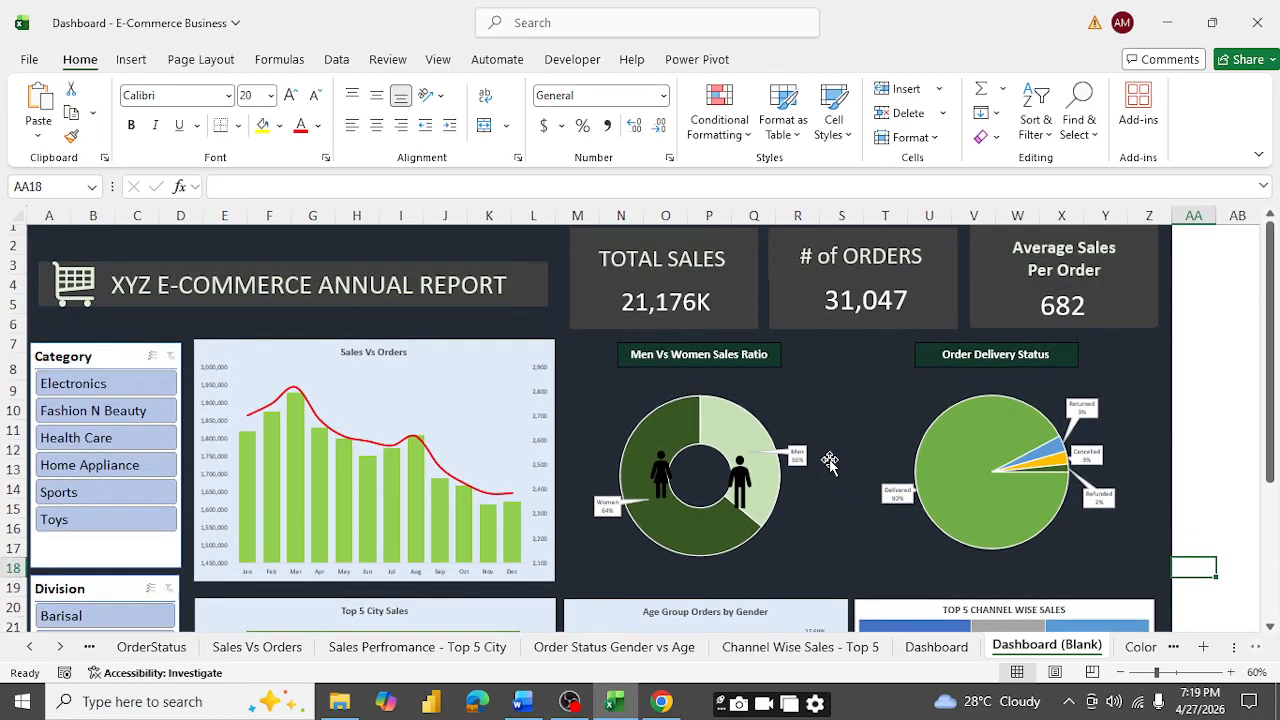
left_click(91, 382)
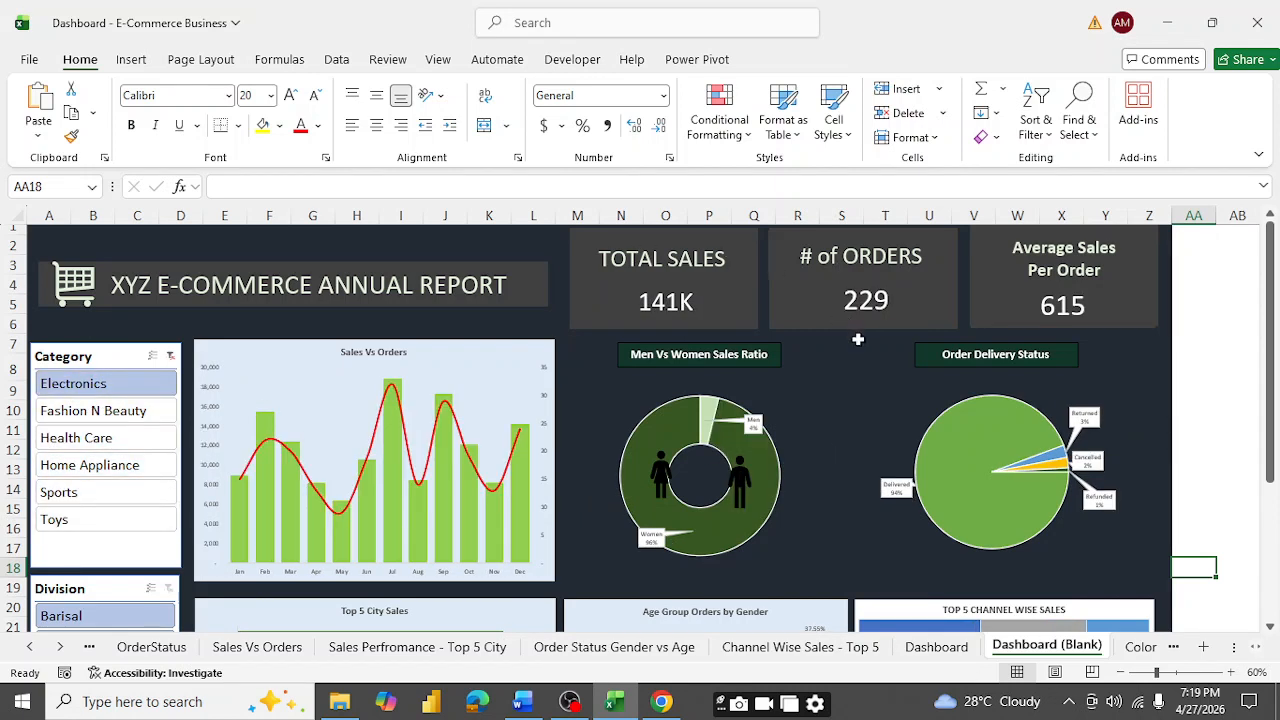
scroll(858, 342, "down", 2)
scroll(858, 342, "down", 1)
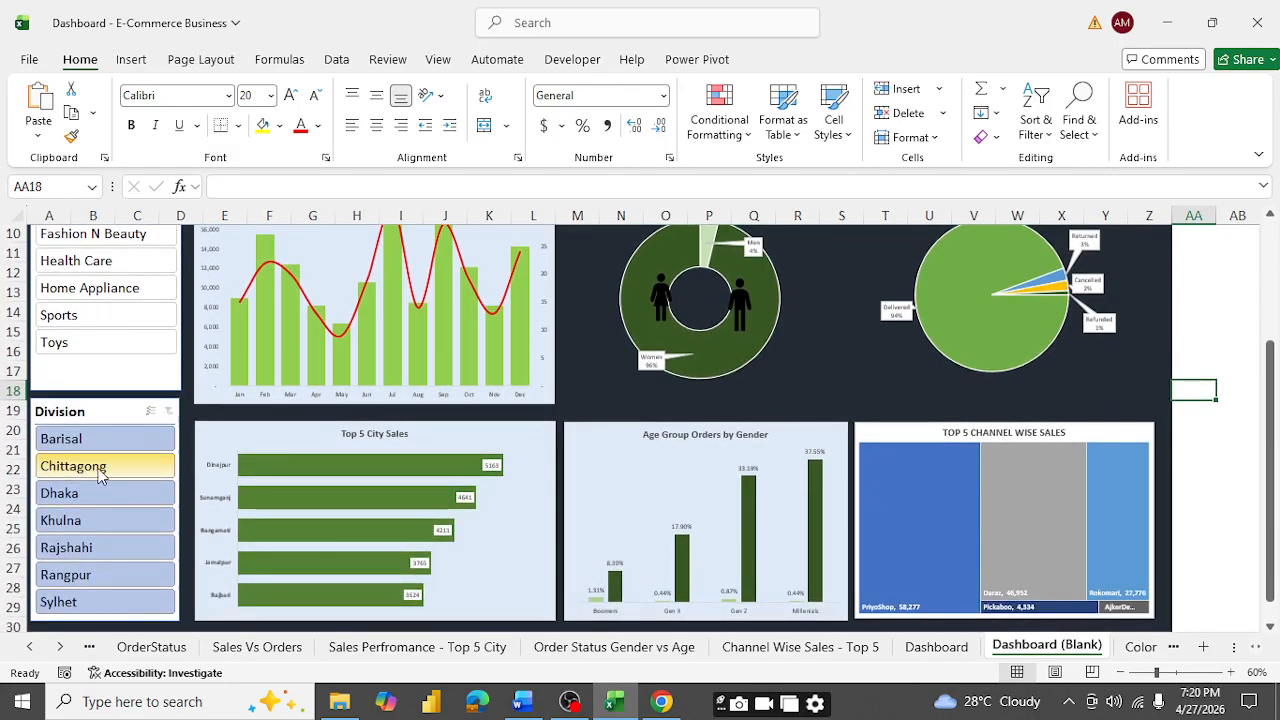
- Switch the workbook to full-screen mode with the dashboard in view
left_click(1260, 159)
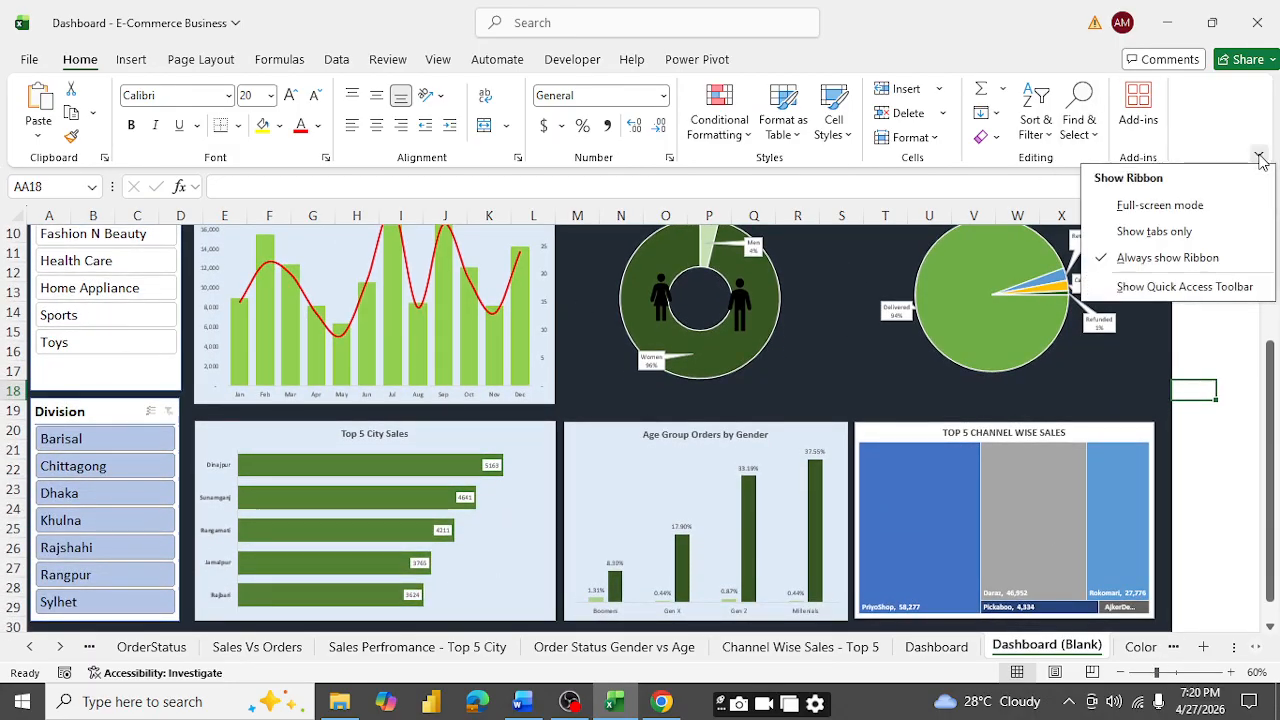
left_click(1120, 202)
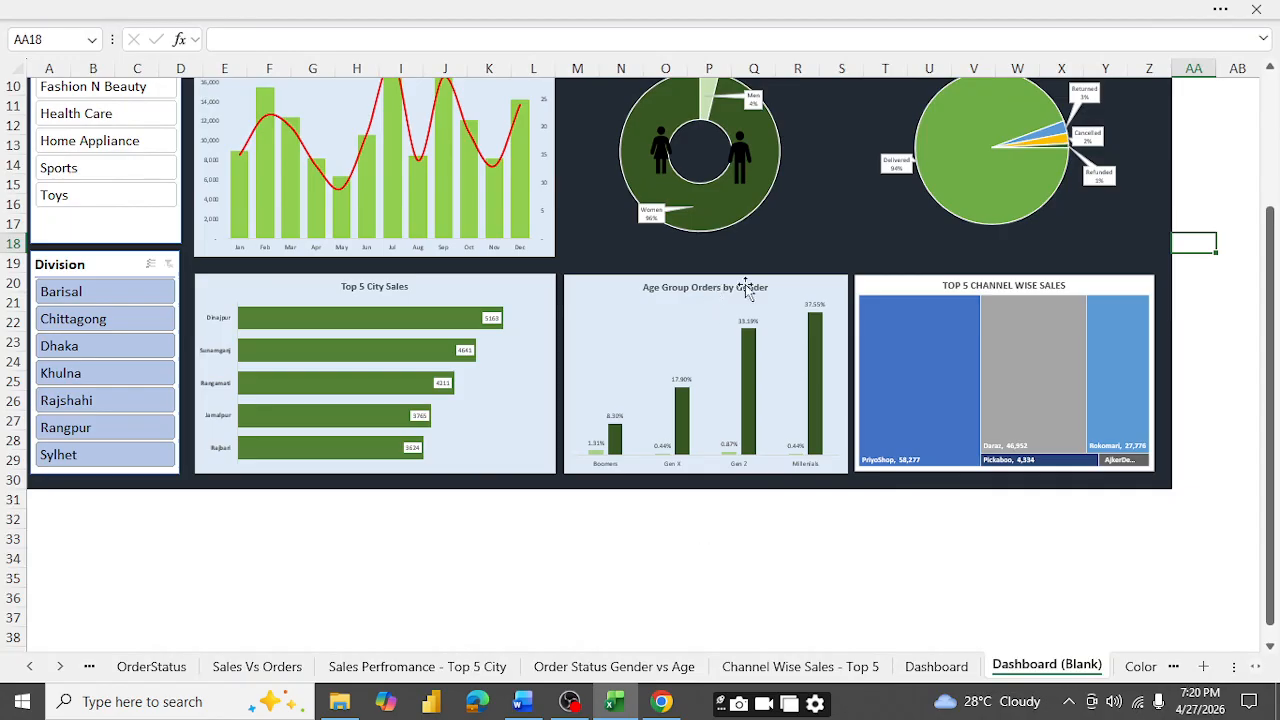
scroll(750, 287, "up", 2)
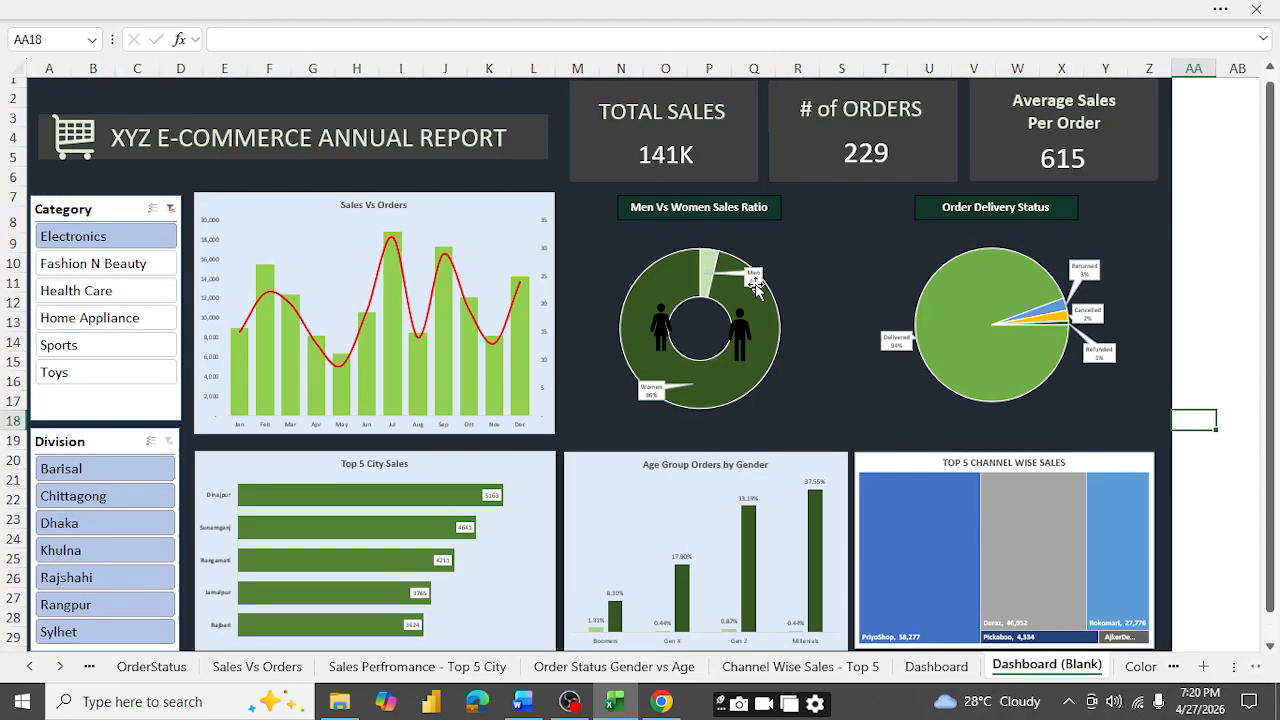
- Test the Category slicer on Fashion N Beauty, Health Care, Home Appliance, Sports and Toys in turn
left_click(97, 261)
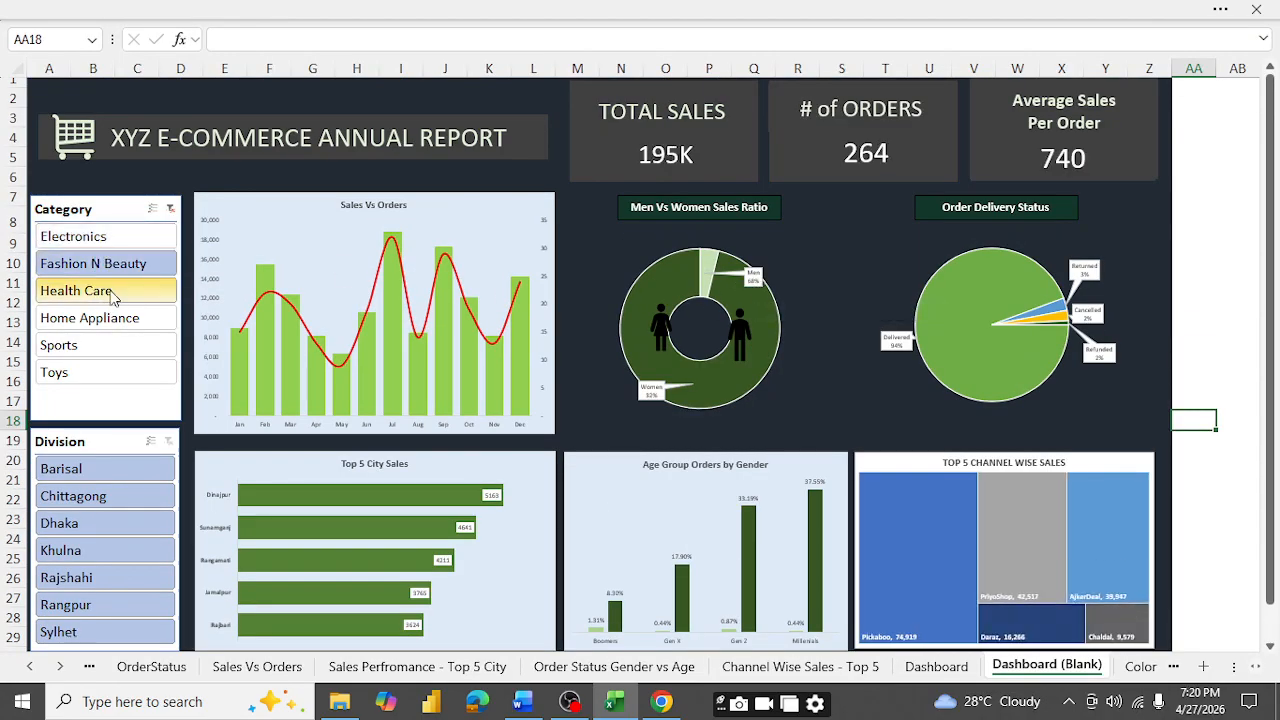
left_click(106, 290)
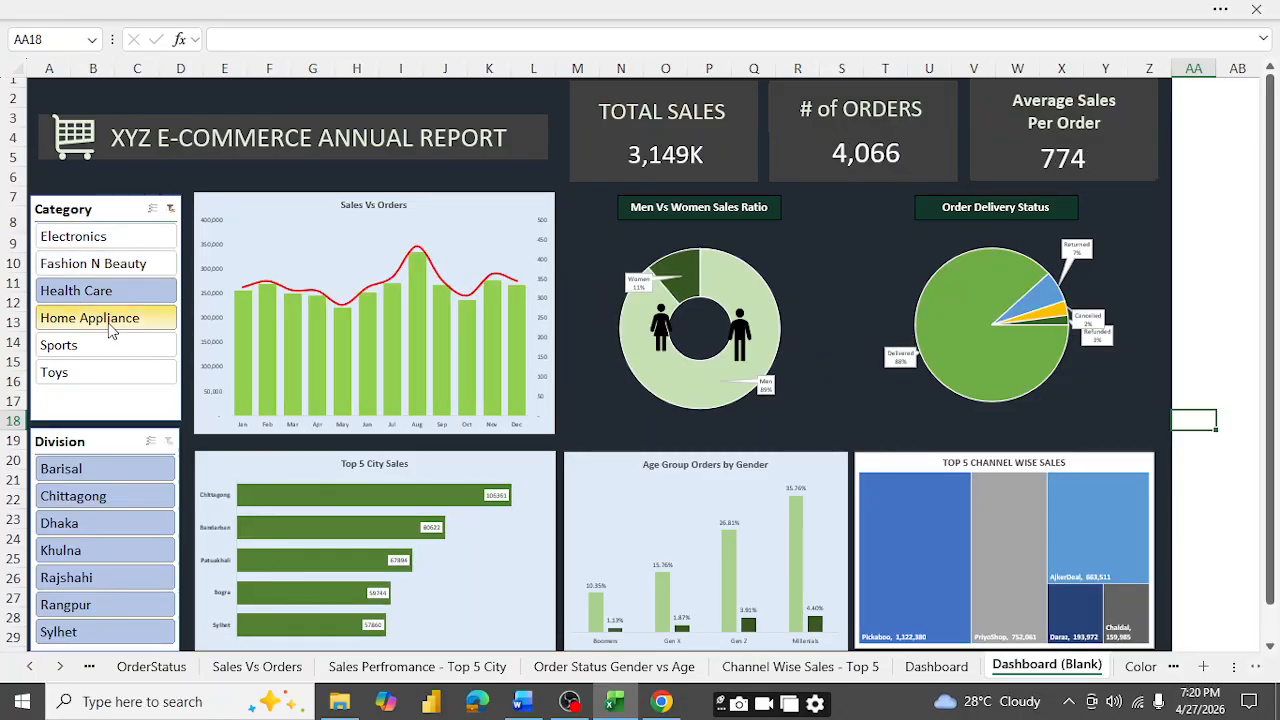
left_click(111, 325)
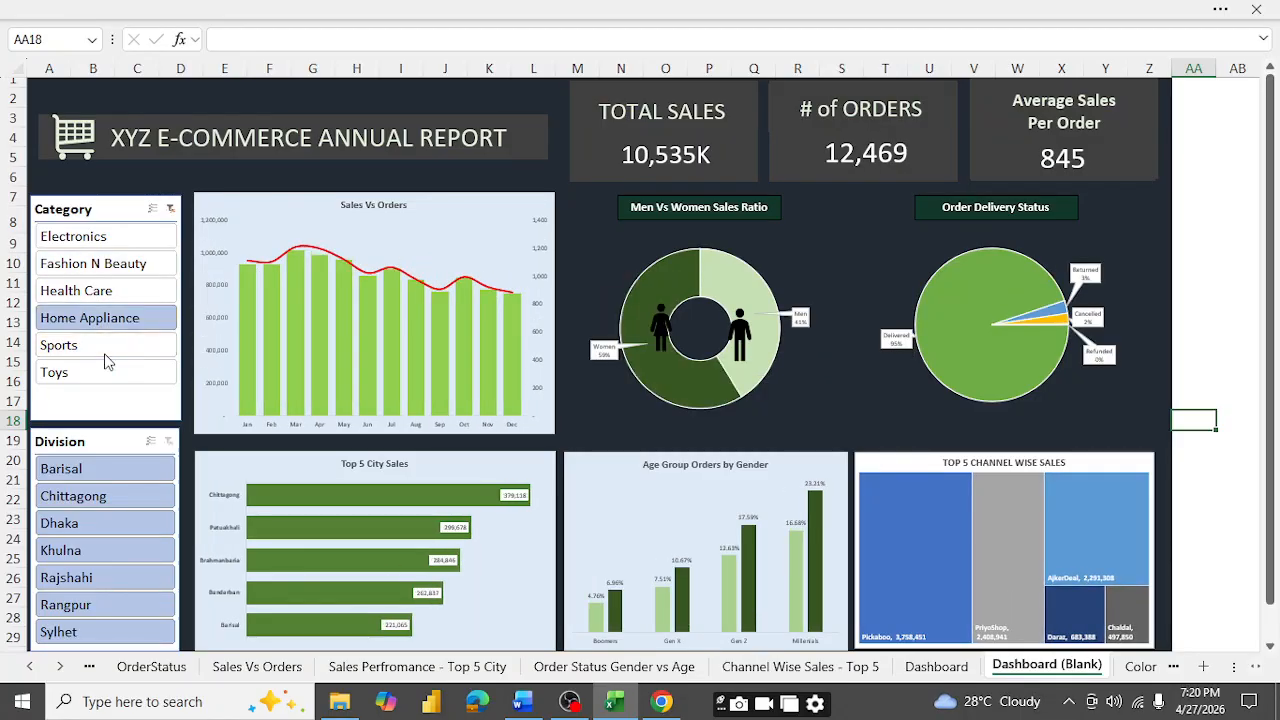
left_click_drag(105, 354, 112, 371)
left_click(110, 370)
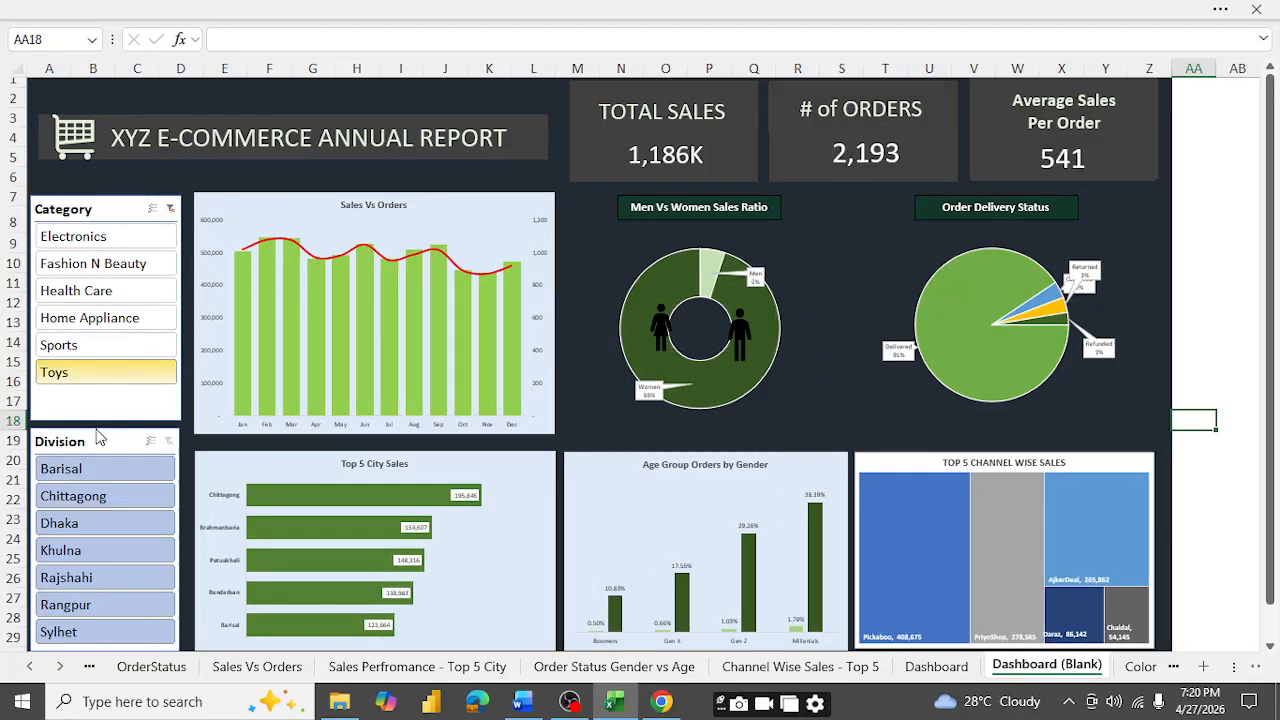
- Test the Division slicer on Barisal, Khulna and Sylhet in turn, and clear the filters of both slicers
left_click(104, 469)
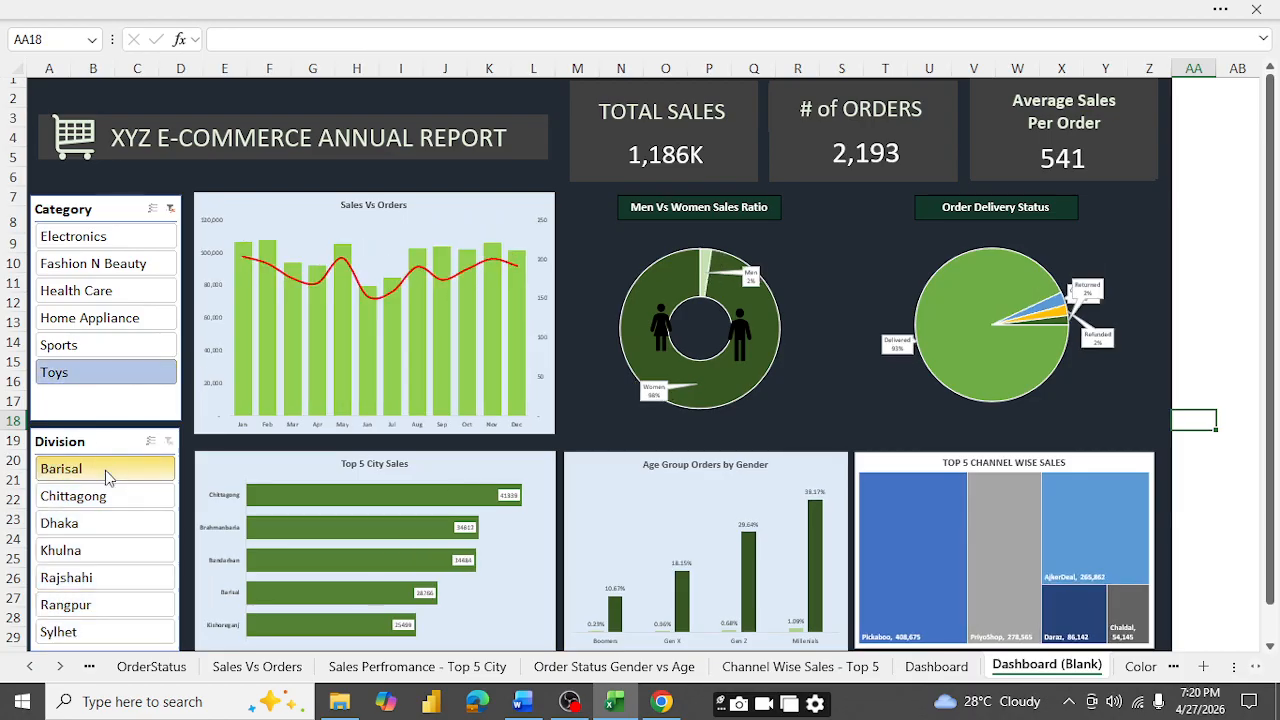
left_click(112, 532)
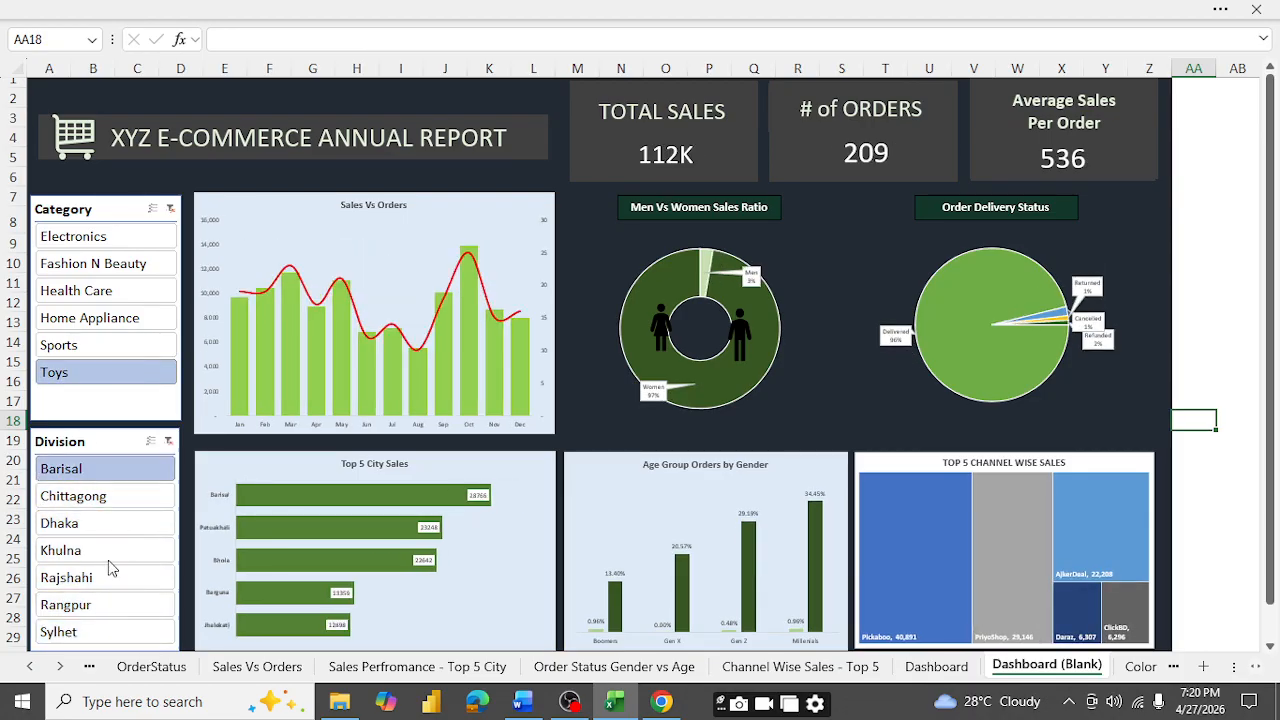
left_click(114, 556)
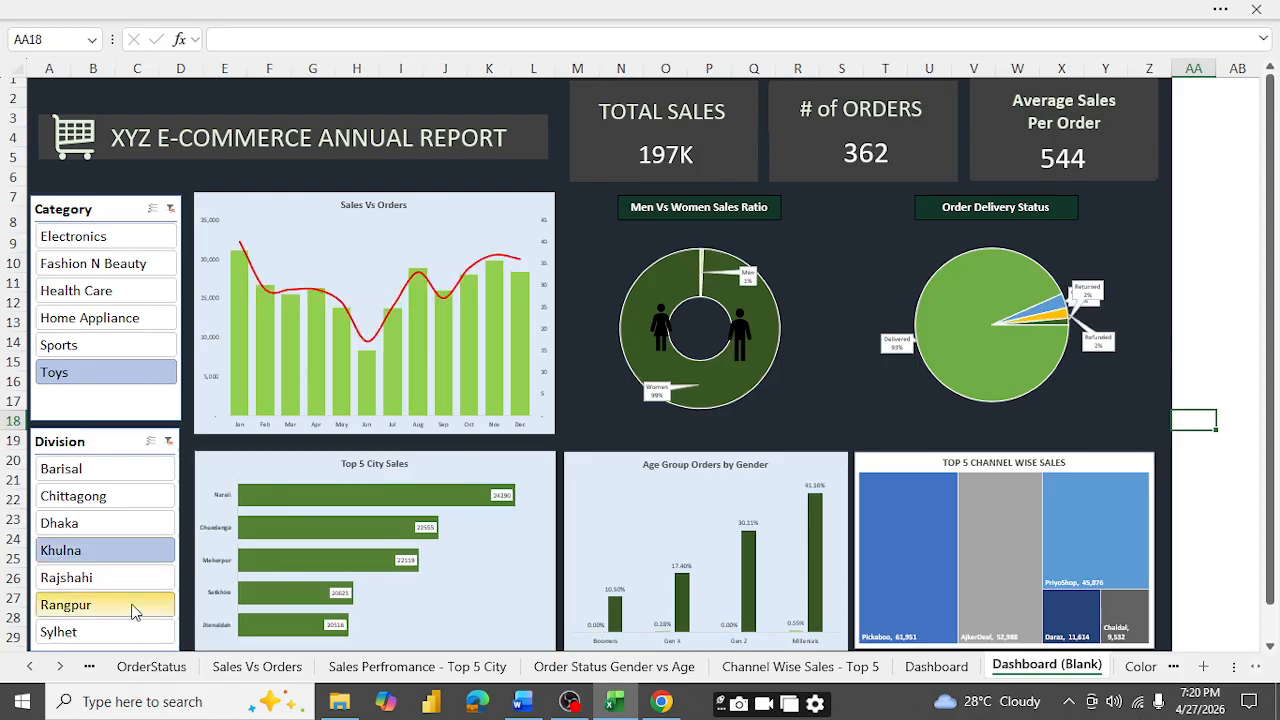
left_click(137, 634)
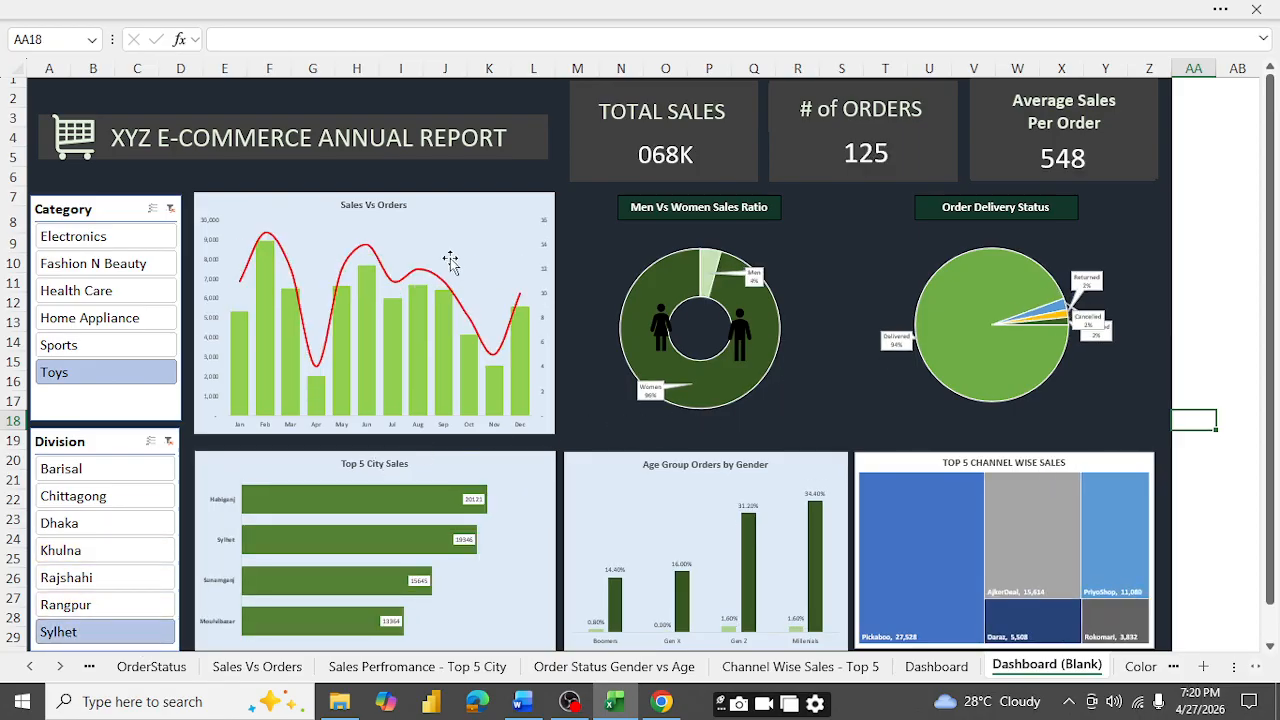
left_click(170, 443)
left_click(170, 210)
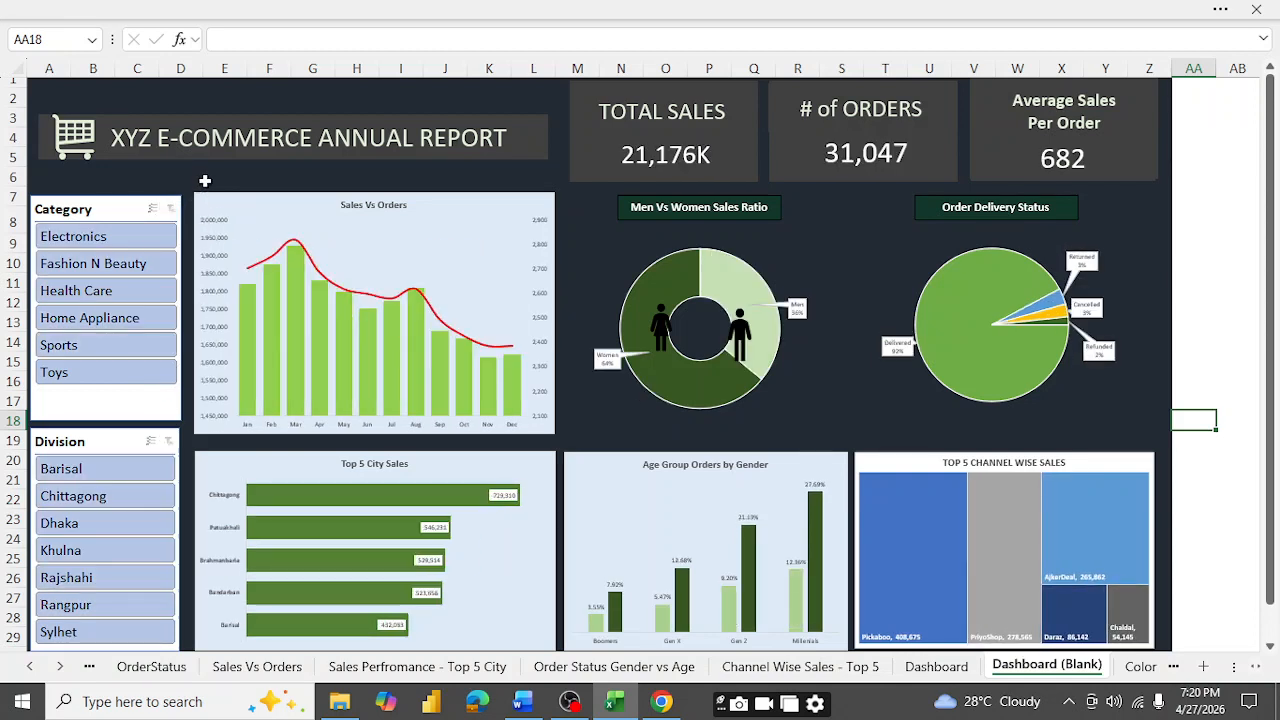
- Replace XYZ with Upsell in the dashboard title so it reads "Upsell E-COMMERCE ANNUAL REPORT"
left_click(149, 142)
left_click_drag(149, 142, 112, 160)
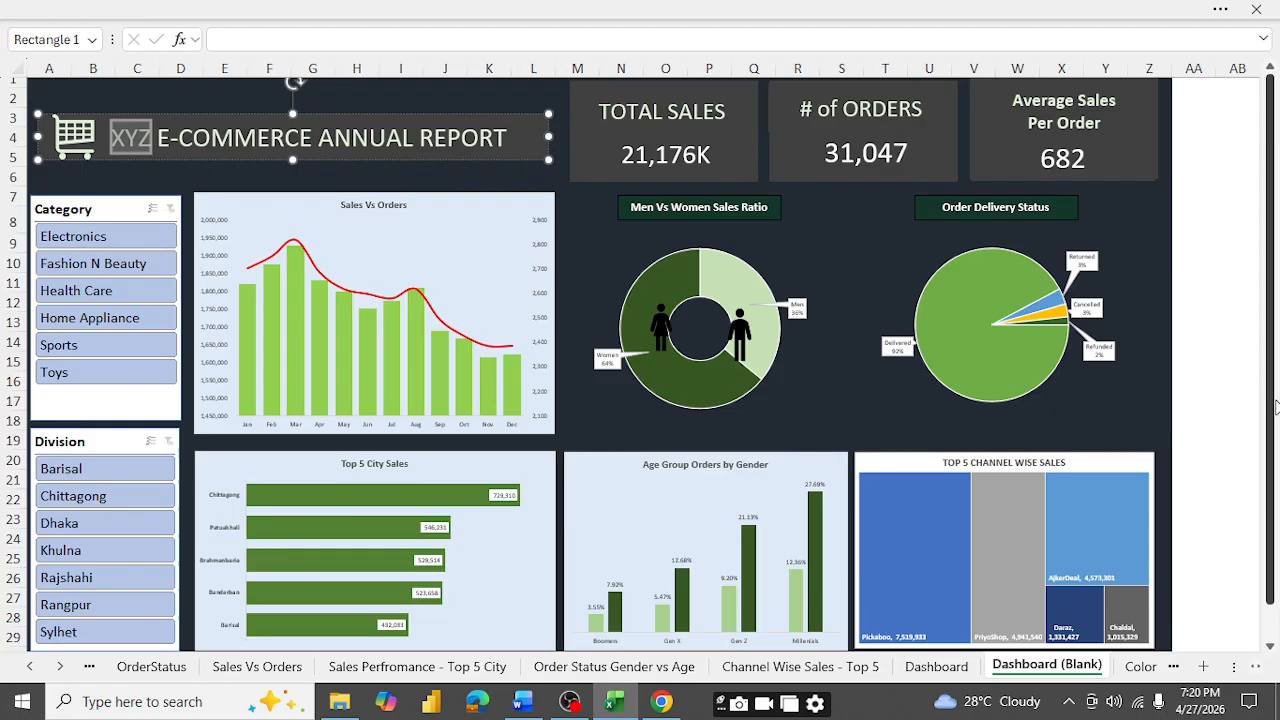
type("Up")
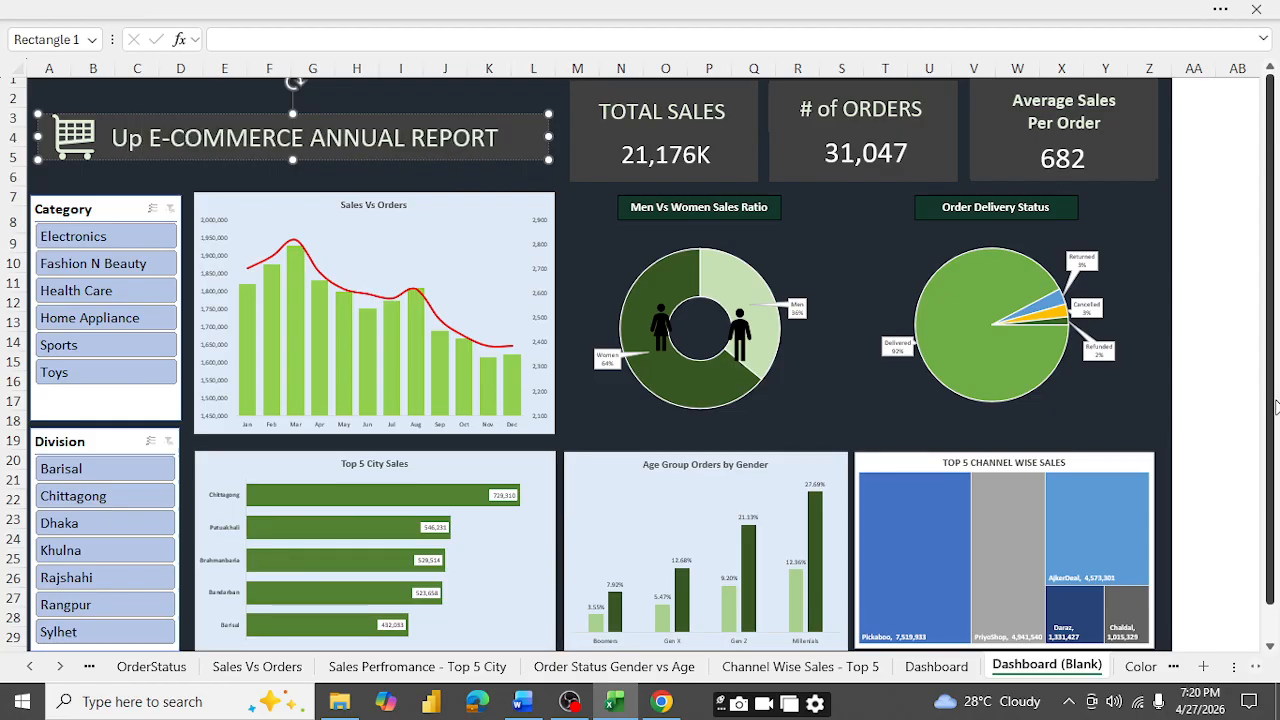
type("sell")
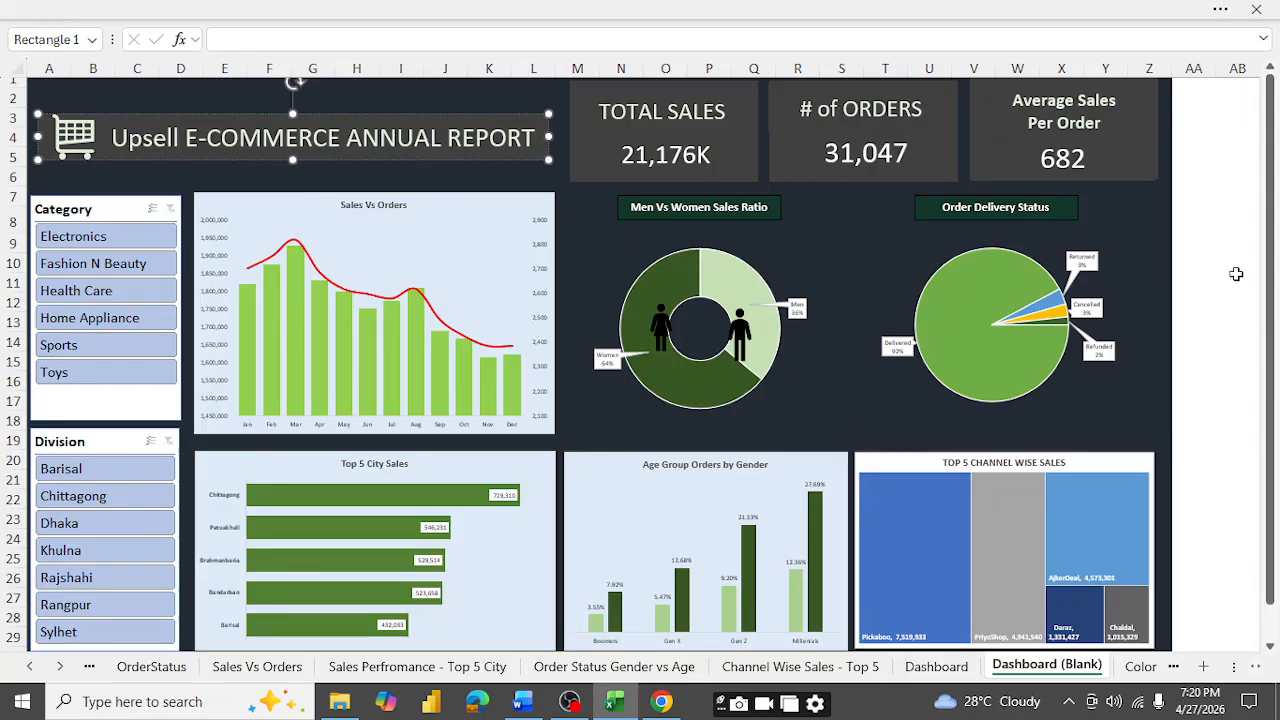
left_click(1204, 284)
scroll(1173, 424, "down", 4)
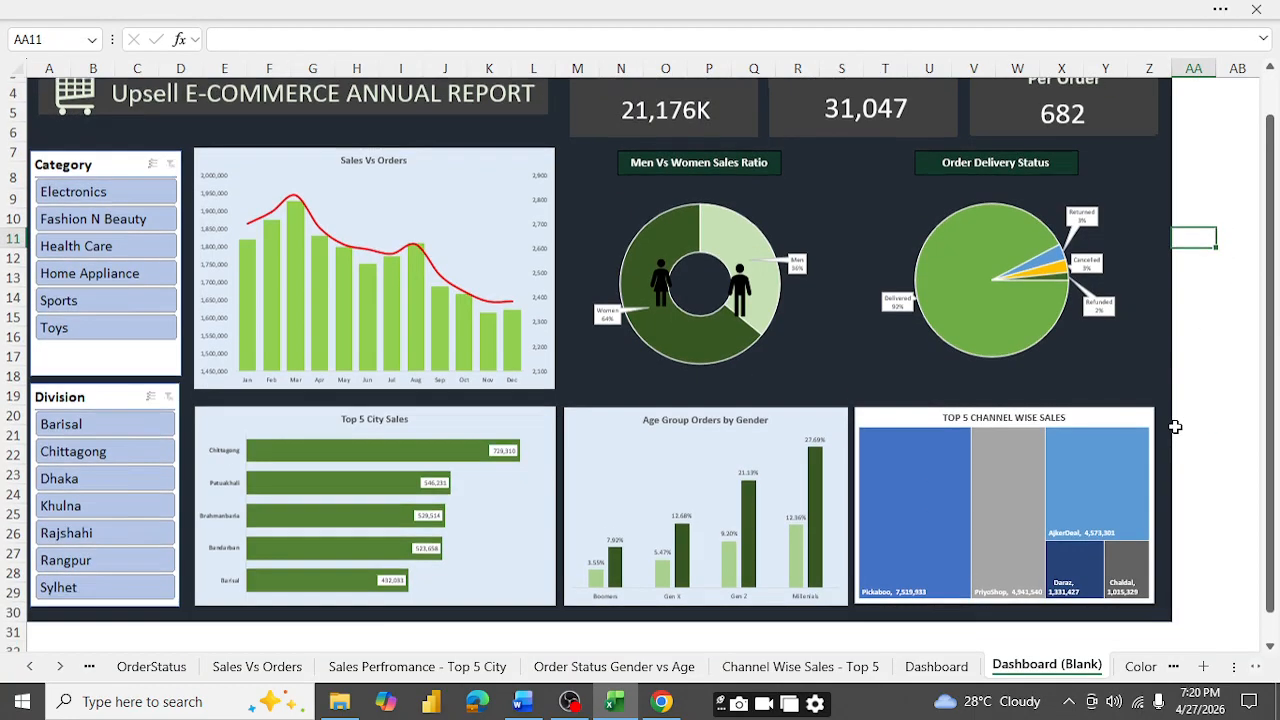
scroll(1173, 424, "up", 4)
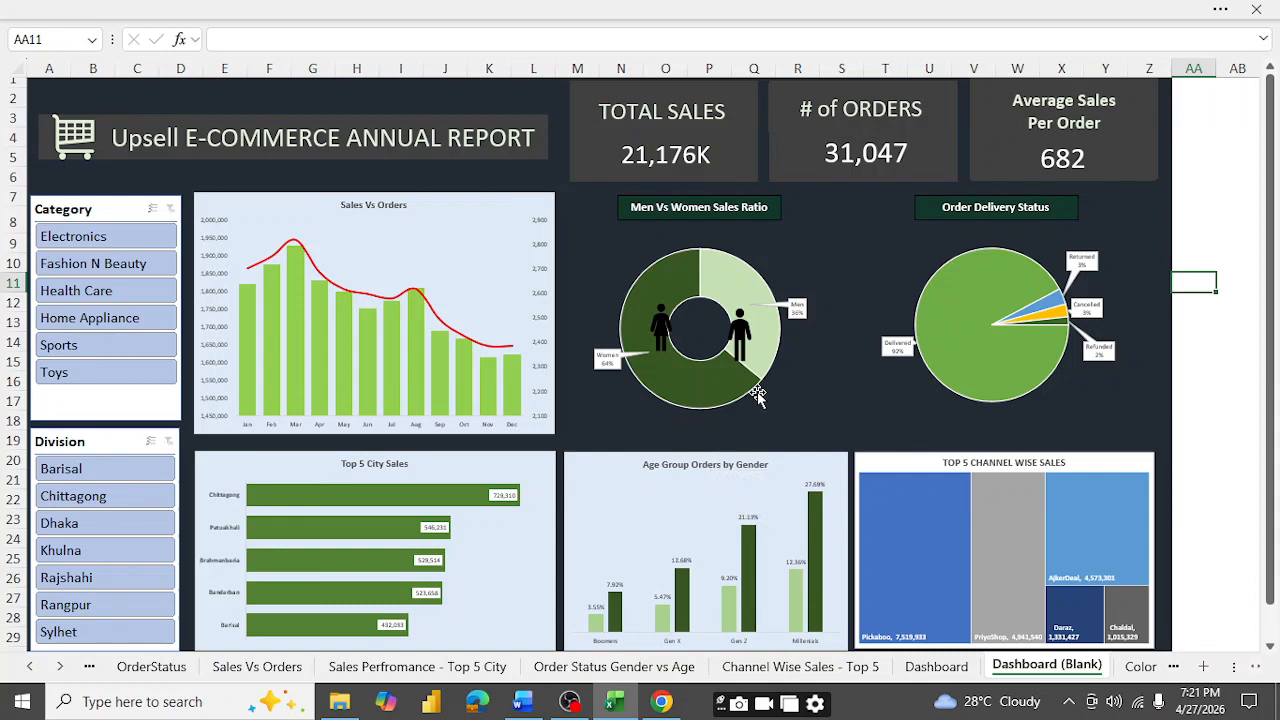
left_click(563, 707)
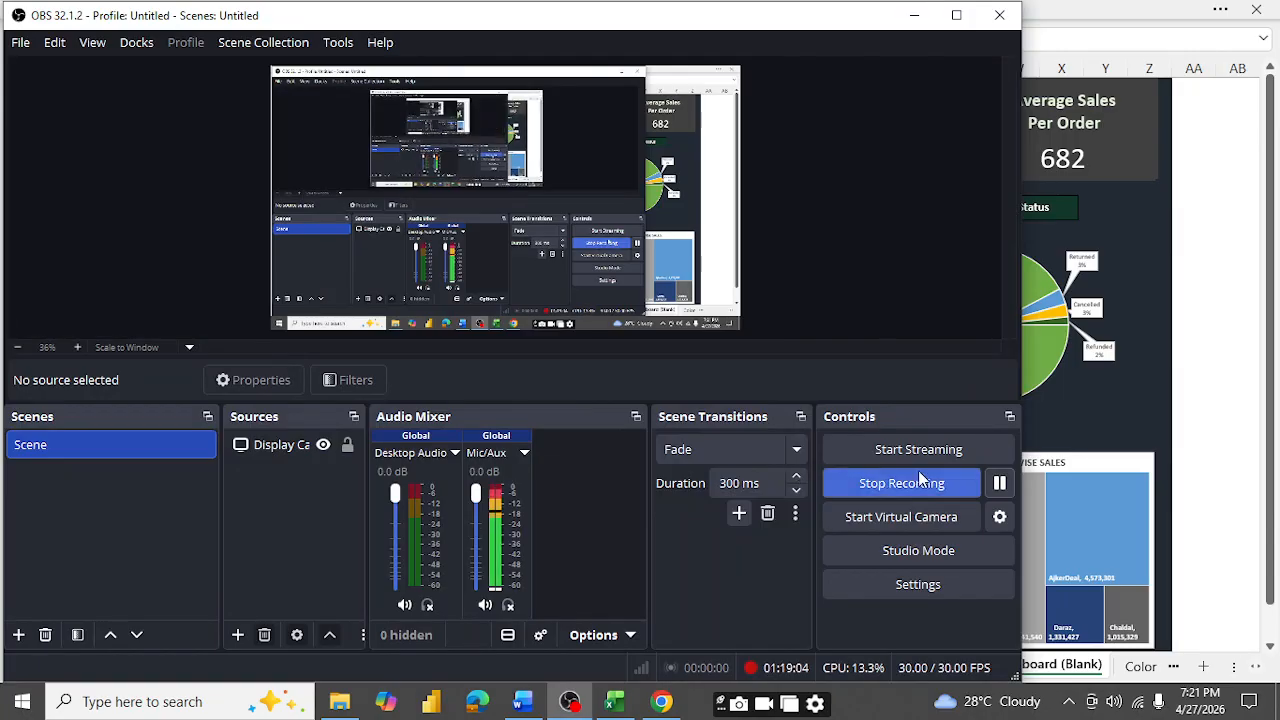